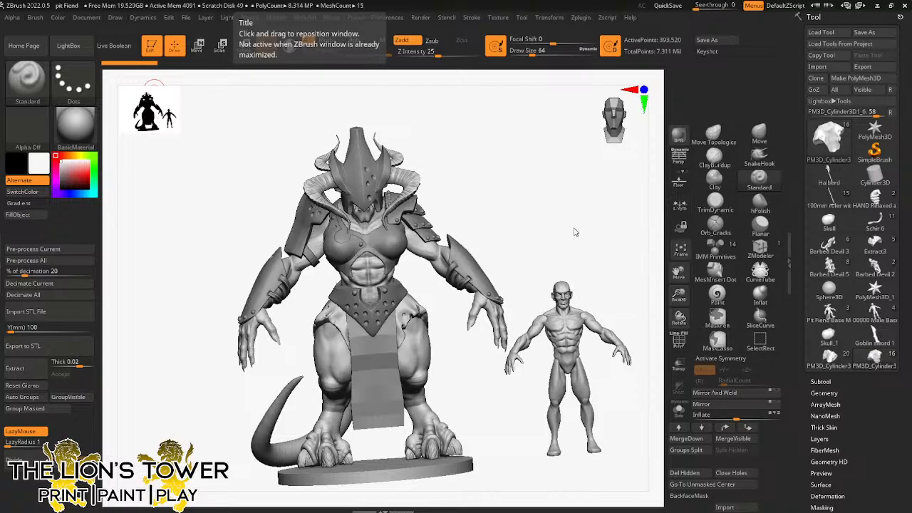
# Step: Examine the armoured creature and the human scale figure beside it from the front at several framings
pyautogui.moveTo(601, 281)
pyautogui.mouseDown()
pyautogui.moveTo(576, 279)
pyautogui.moveTo(595, 282)
pyautogui.mouseUp()
pyautogui.click(680, 249)
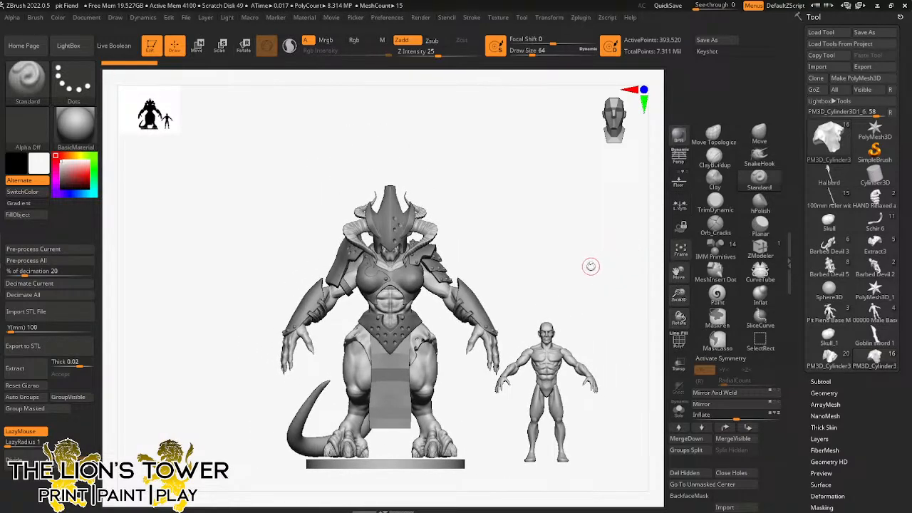
pyautogui.moveTo(585, 274)
pyautogui.mouseDown()
pyautogui.moveTo(629, 277)
pyautogui.moveTo(574, 295)
pyautogui.moveTo(584, 291)
pyautogui.mouseUp()
pyautogui.moveTo(679, 290); pyautogui.dragTo(678, 298)
pyautogui.moveTo(679, 272); pyautogui.dragTo(712, 289)
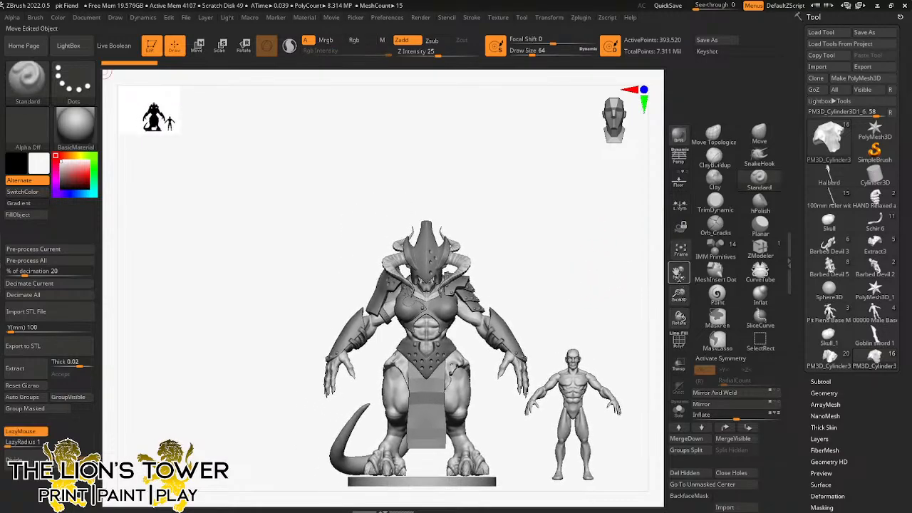
pyautogui.moveTo(600, 281); pyautogui.dragTo(605, 302)
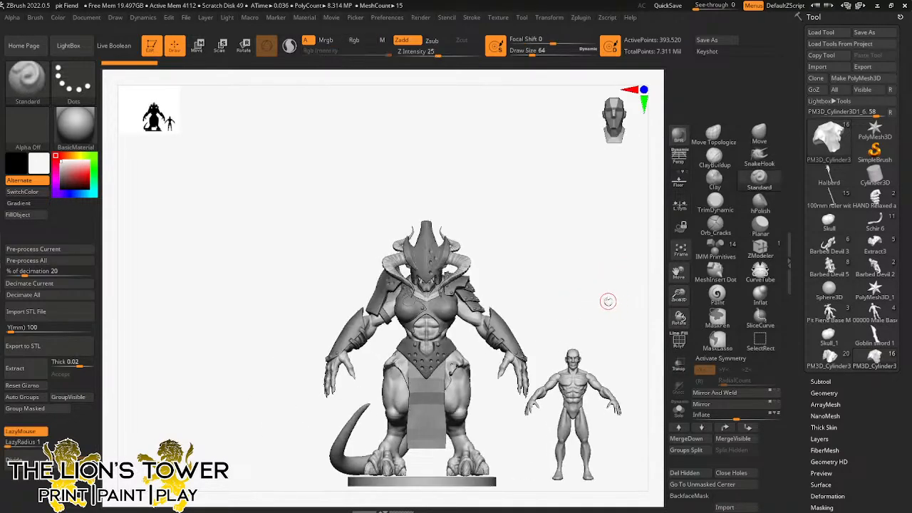
pyautogui.moveTo(678, 294); pyautogui.dragTo(691, 246)
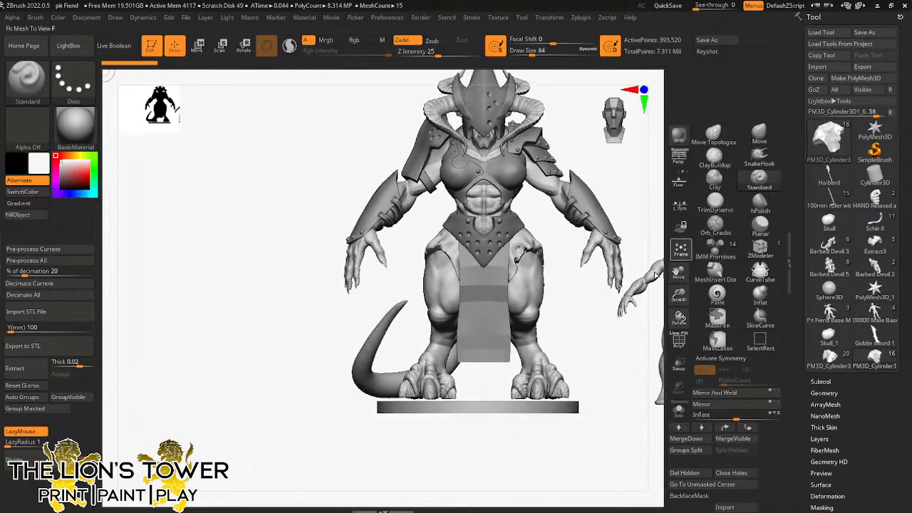
pyautogui.click(680, 255)
pyautogui.moveTo(678, 294); pyautogui.dragTo(680, 302)
pyautogui.moveTo(678, 272); pyautogui.dragTo(704, 288)
pyautogui.moveTo(604, 241); pyautogui.dragTo(554, 234)
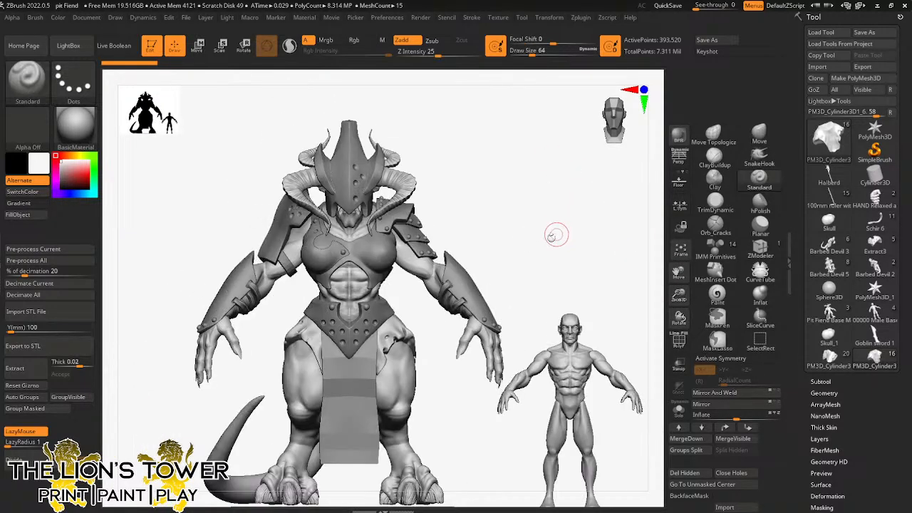
# Step: Make the creature's hanging loincloth the active subtool and frame both figures in full
pyautogui.keyDown('alt'); pyautogui.click(372, 385); pyautogui.keyUp('alt')
pyautogui.click(680, 250)
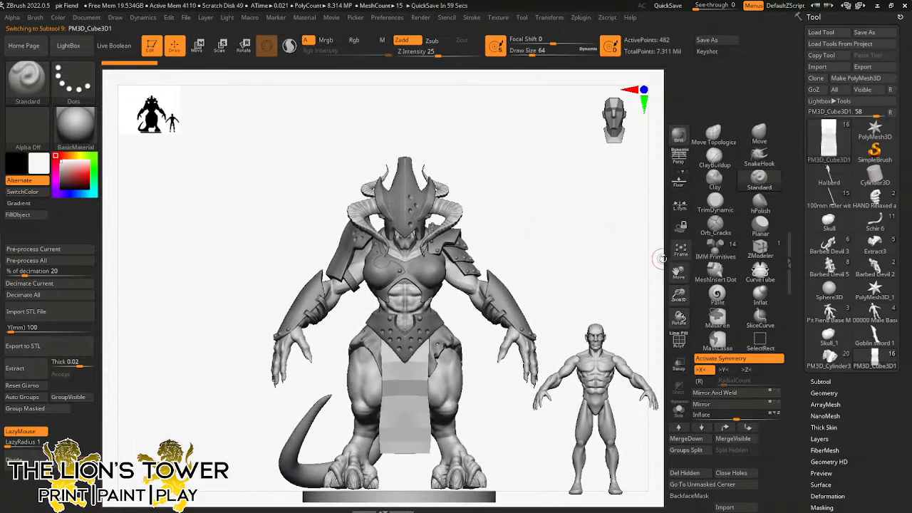
pyautogui.moveTo(600, 234); pyautogui.dragTo(644, 268)
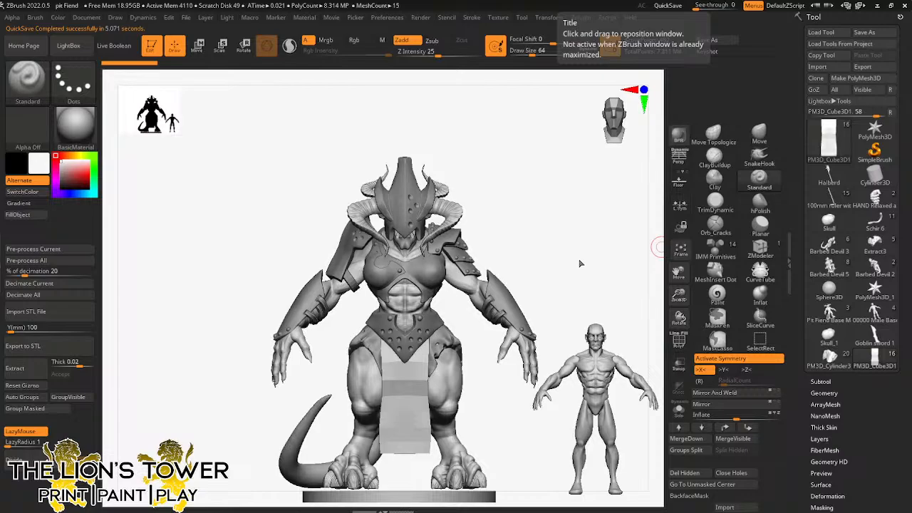
pyautogui.moveTo(681, 290)
pyautogui.mouseDown()
pyautogui.moveTo(680, 256)
pyautogui.moveTo(671, 303)
pyautogui.mouseUp()
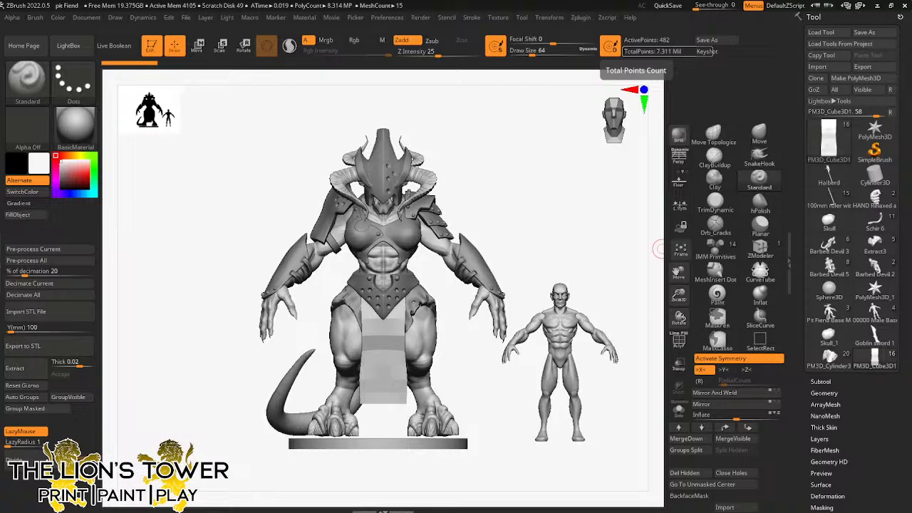
pyautogui.press('f')
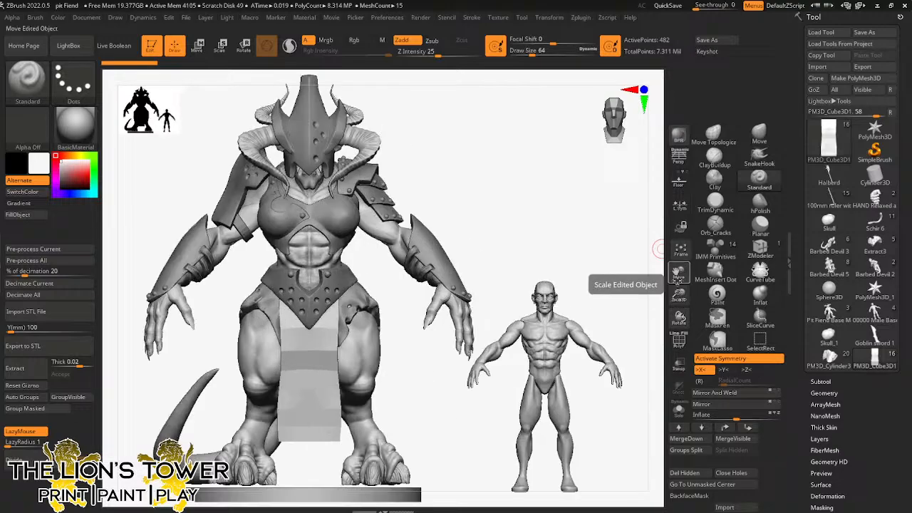
pyautogui.moveTo(678, 273); pyautogui.dragTo(719, 266)
pyautogui.moveTo(680, 301)
pyautogui.mouseDown()
pyautogui.moveTo(677, 281)
pyautogui.moveTo(675, 289)
pyautogui.mouseUp()
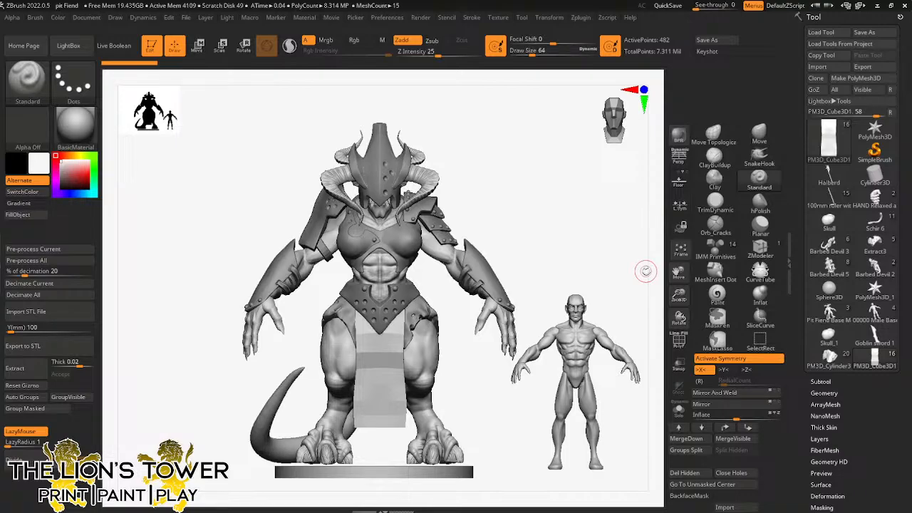
# Step: Append a Cylinder3D mesh to the model as a new subtool
pyautogui.click(824, 393)
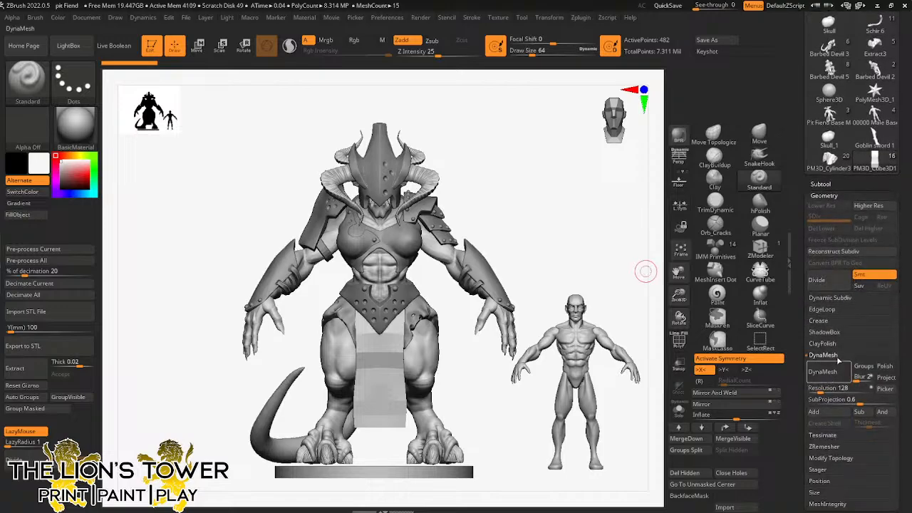
pyautogui.click(824, 184)
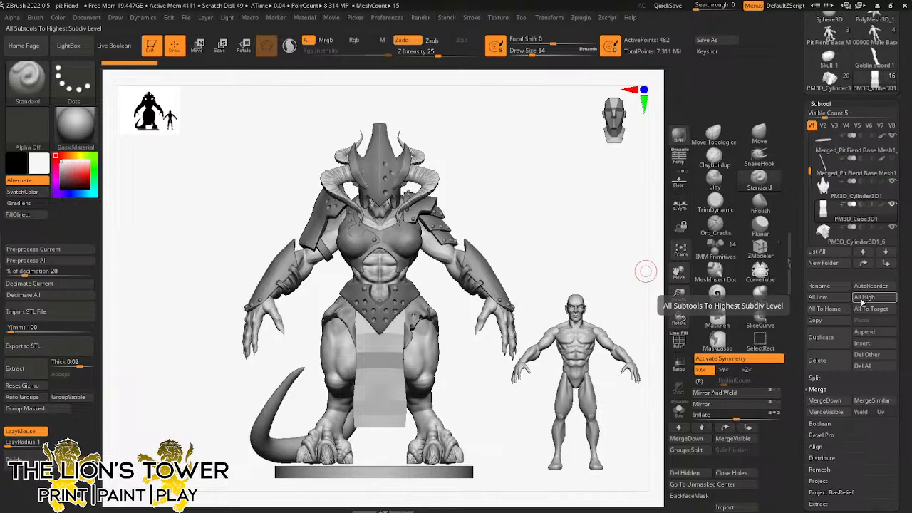
pyautogui.click(865, 332)
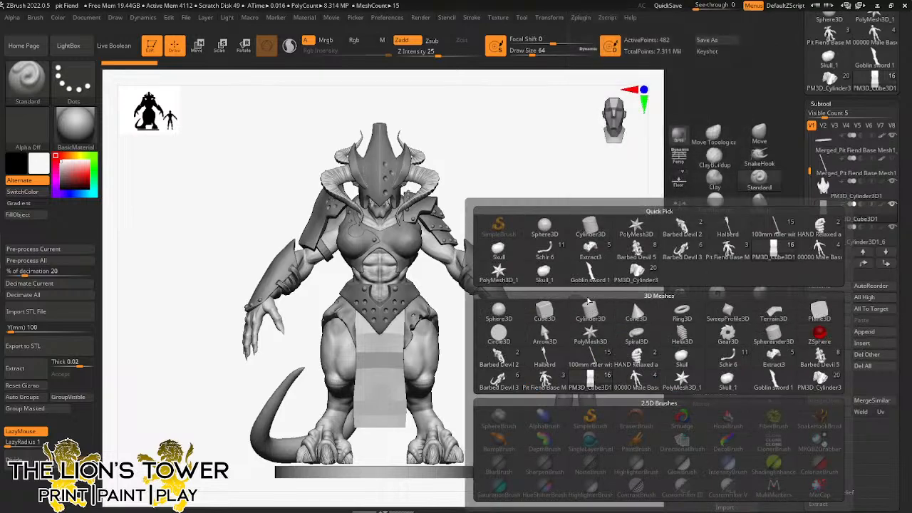
pyautogui.moveTo(595, 316)
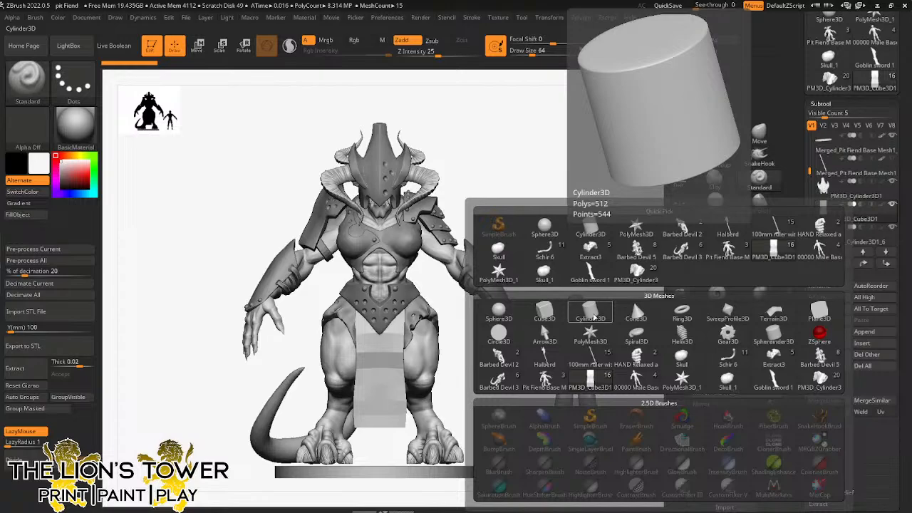
pyautogui.click(594, 319)
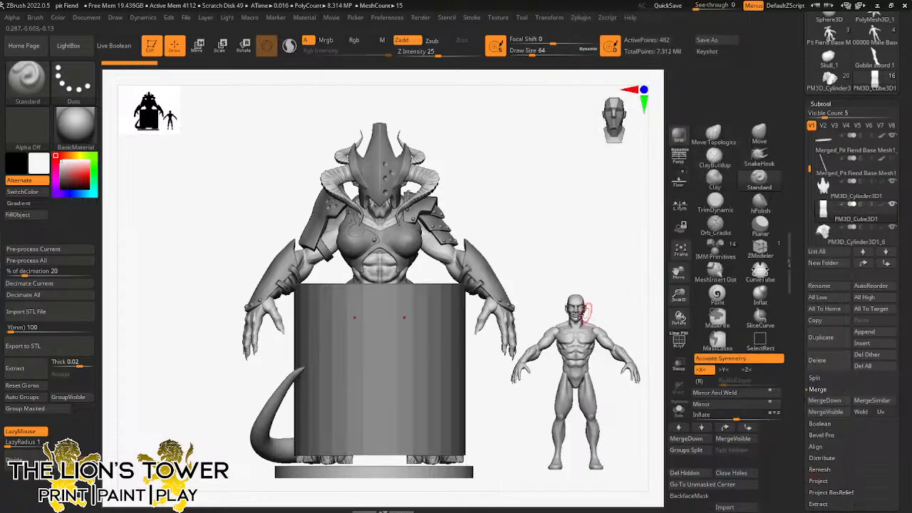
# Step: Stretch the appended cylinder vertically and scale it down uniformly into a long, thin shaft
pyautogui.press('w')
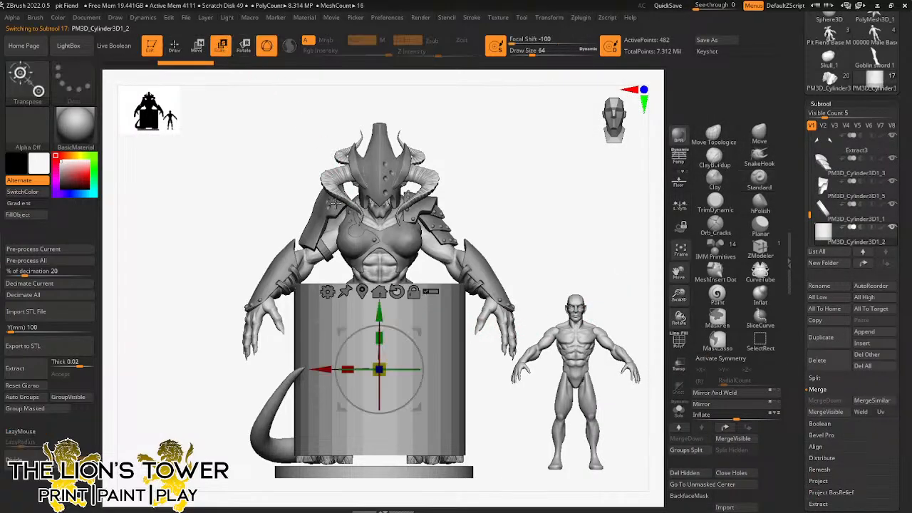
pyautogui.moveTo(380, 338); pyautogui.dragTo(409, 104)
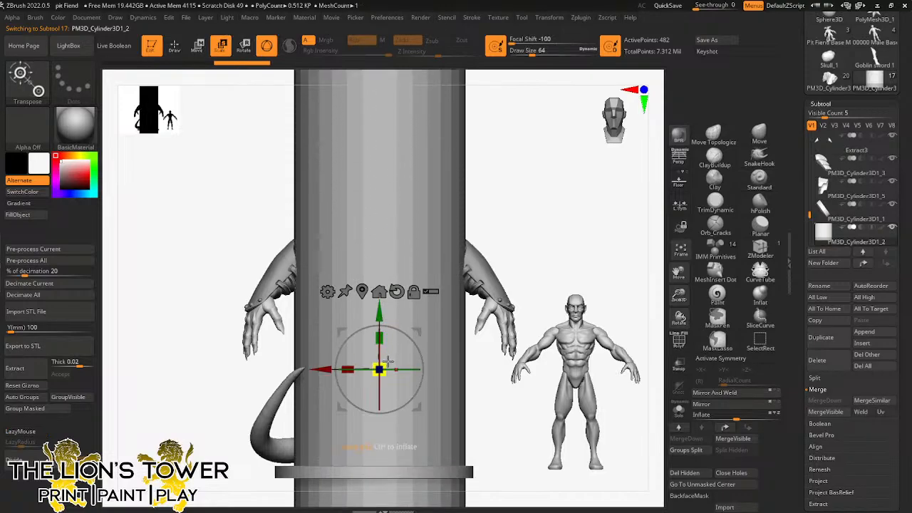
pyautogui.moveTo(387, 361); pyautogui.dragTo(359, 447)
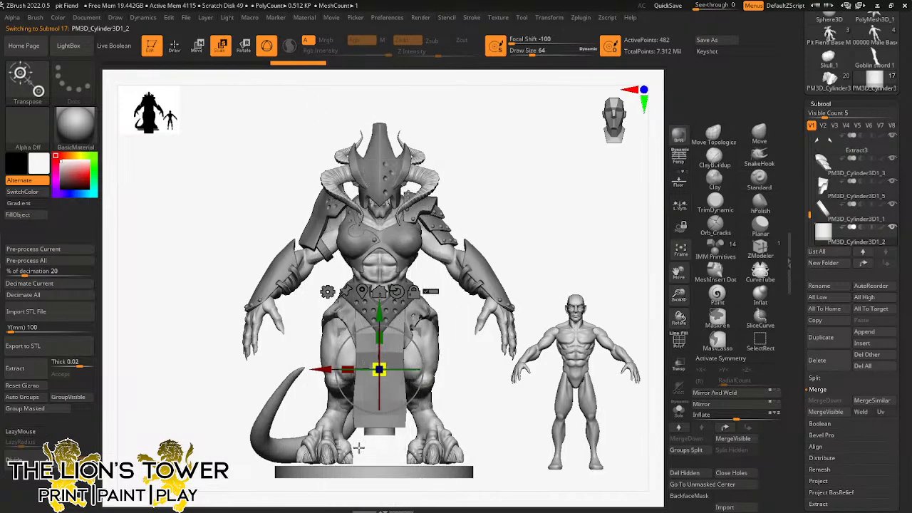
pyautogui.moveTo(380, 338); pyautogui.dragTo(413, 212)
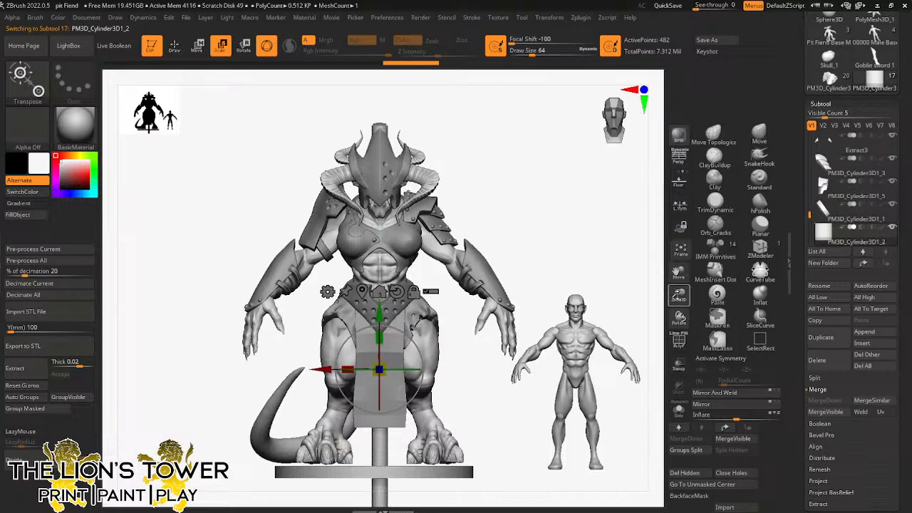
# Step: Move the shaft straight down until it clears the creature's base, and shrink it slightly
pyautogui.keyDown('ctrl'); pyautogui.moveTo(525, 387); pyautogui.dragTo(582, 173, button='right'); pyautogui.keyUp('ctrl')
pyautogui.moveTo(437, 99); pyautogui.dragTo(464, 282)
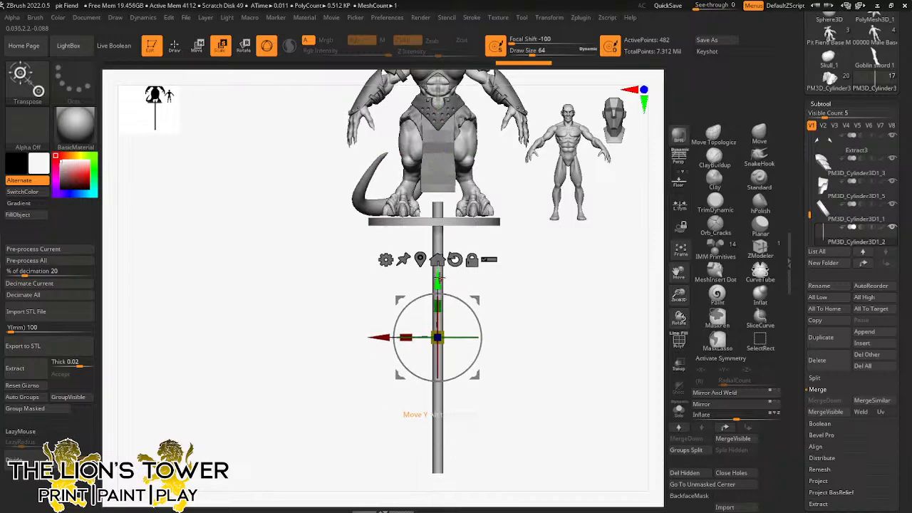
pyautogui.moveTo(441, 313); pyautogui.dragTo(441, 351)
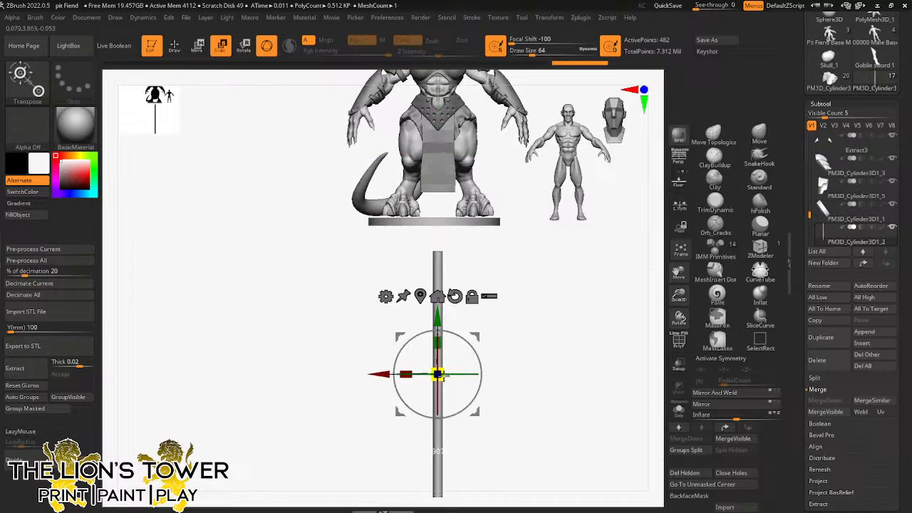
pyautogui.moveTo(431, 320); pyautogui.dragTo(431, 326)
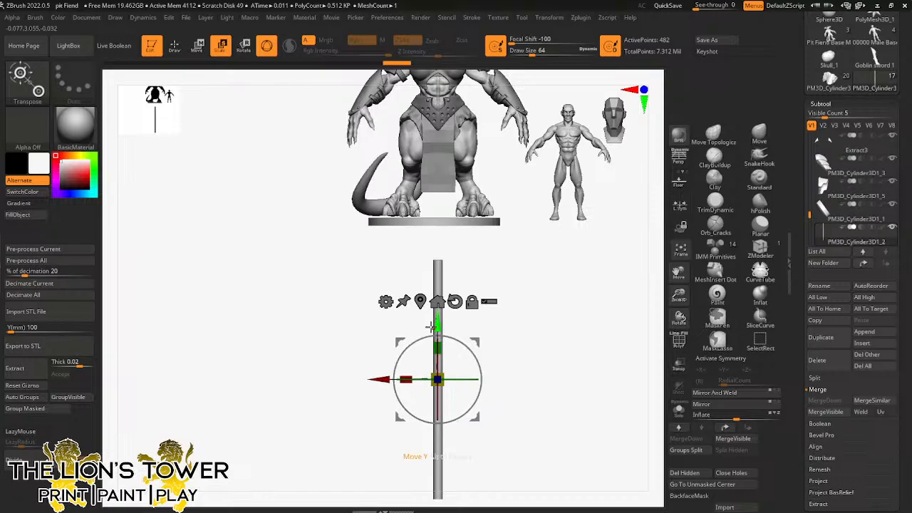
# Step: Append a second Cylinder3D subtool and move it straight down onto the shaft below the creature's base
pyautogui.moveTo(671, 303); pyautogui.dragTo(664, 200)
pyautogui.click(855, 335)
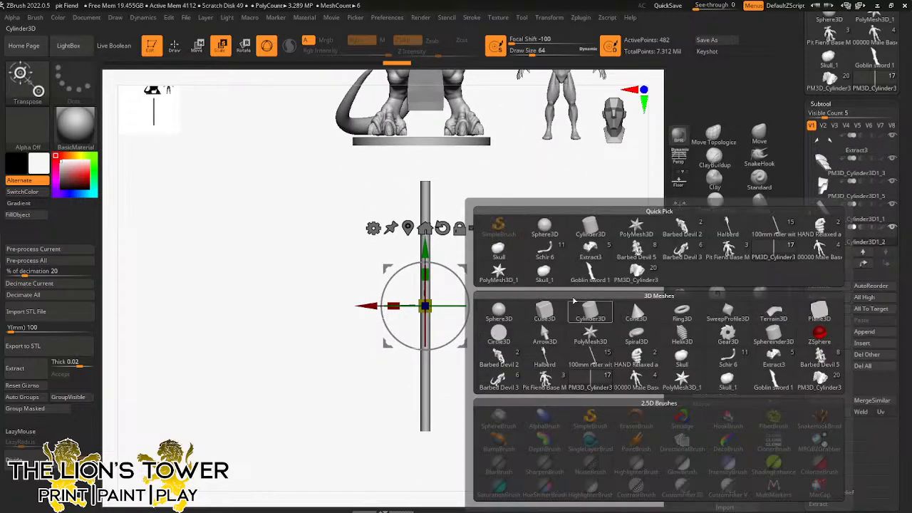
pyautogui.click(589, 312)
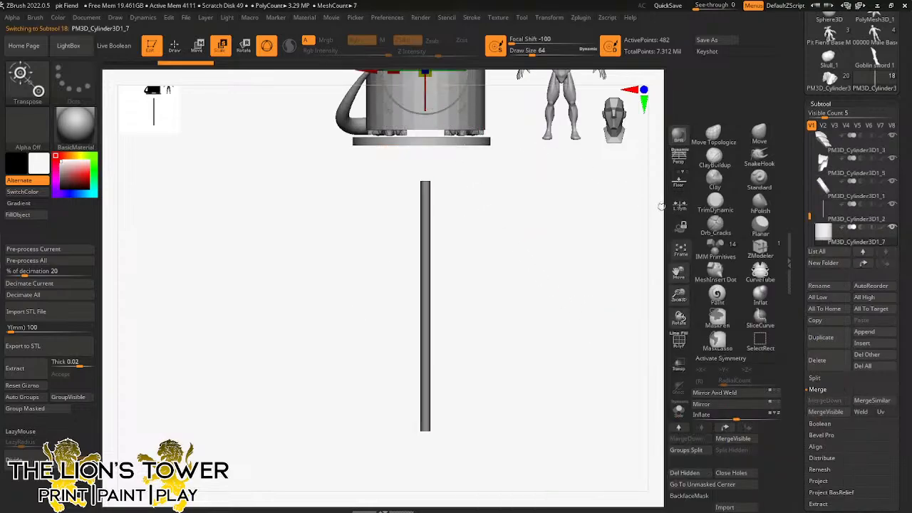
pyautogui.moveTo(677, 270); pyautogui.dragTo(678, 339)
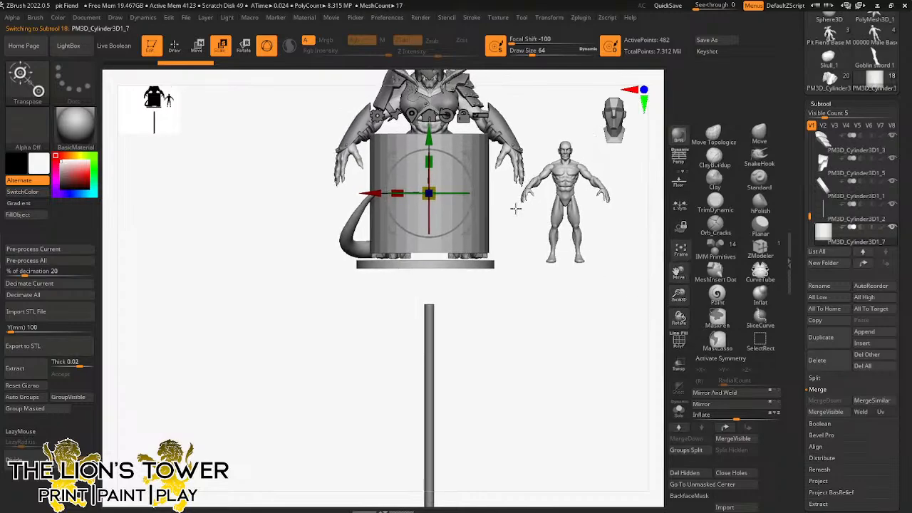
pyautogui.moveTo(429, 135); pyautogui.dragTo(429, 361)
pyautogui.moveTo(679, 295); pyautogui.dragTo(686, 196)
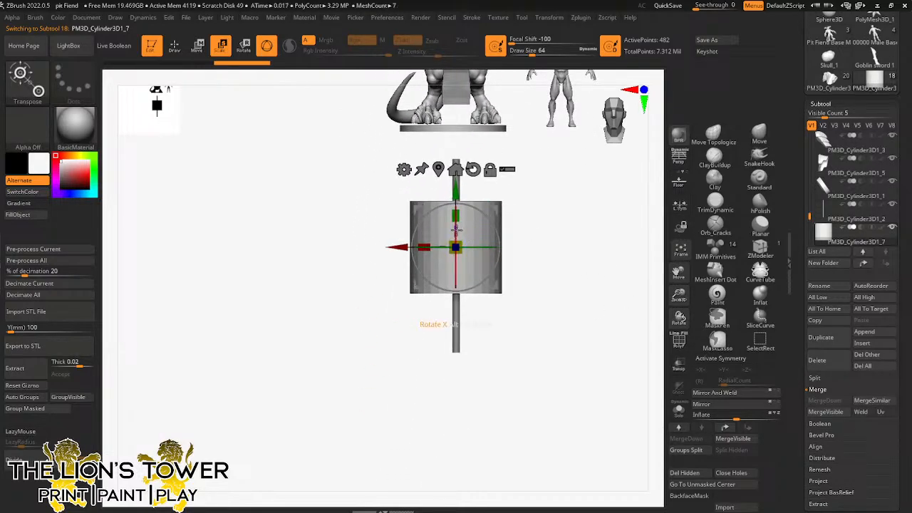
# Step: Rotate the second cylinder about X so its flat face points forward, and scale it into a small, thin disc
pyautogui.moveTo(455, 230); pyautogui.dragTo(444, 258)
pyautogui.moveTo(676, 294); pyautogui.dragTo(678, 305)
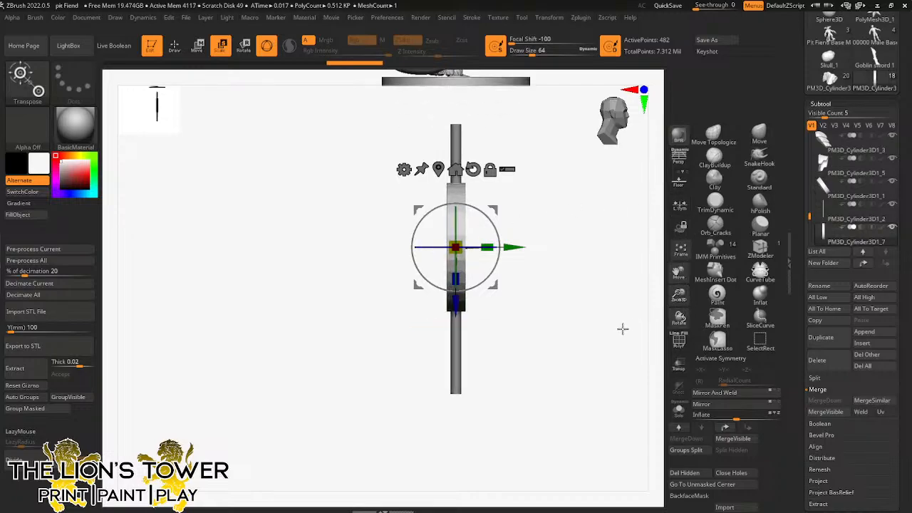
pyautogui.keyDown('shift'); pyautogui.moveTo(620, 328); pyautogui.dragTo(521, 281); pyautogui.keyUp('shift')
pyautogui.moveTo(460, 252); pyautogui.dragTo(462, 277)
pyautogui.keyDown('shift'); pyautogui.moveTo(527, 279); pyautogui.dragTo(574, 279); pyautogui.keyUp('shift')
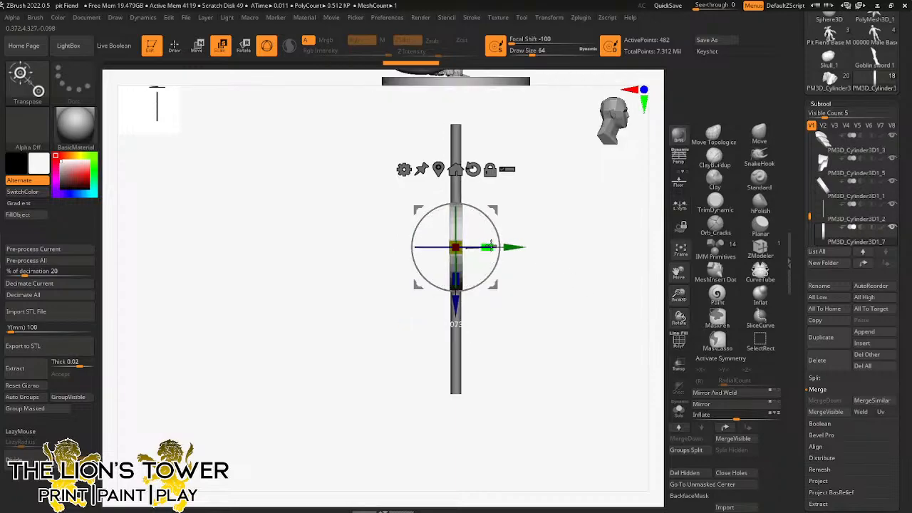
pyautogui.moveTo(499, 247); pyautogui.dragTo(500, 246)
# Step: Move the disc straight down to the lower end of the shaft
pyautogui.moveTo(456, 303); pyautogui.dragTo(457, 443)
pyautogui.keyDown('shift'); pyautogui.moveTo(599, 331); pyautogui.dragTo(564, 343); pyautogui.keyUp('shift')
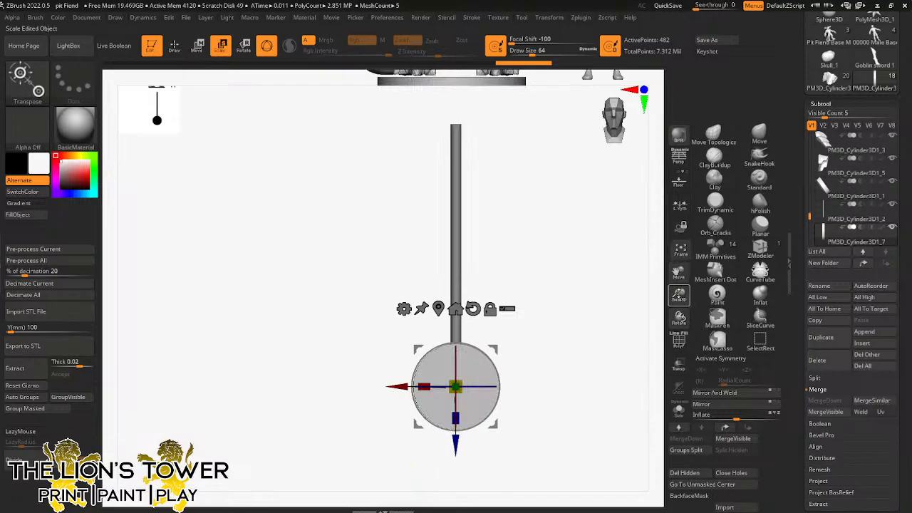
pyautogui.moveTo(679, 294); pyautogui.dragTo(679, 320)
pyautogui.moveTo(679, 272); pyautogui.dragTo(680, 227)
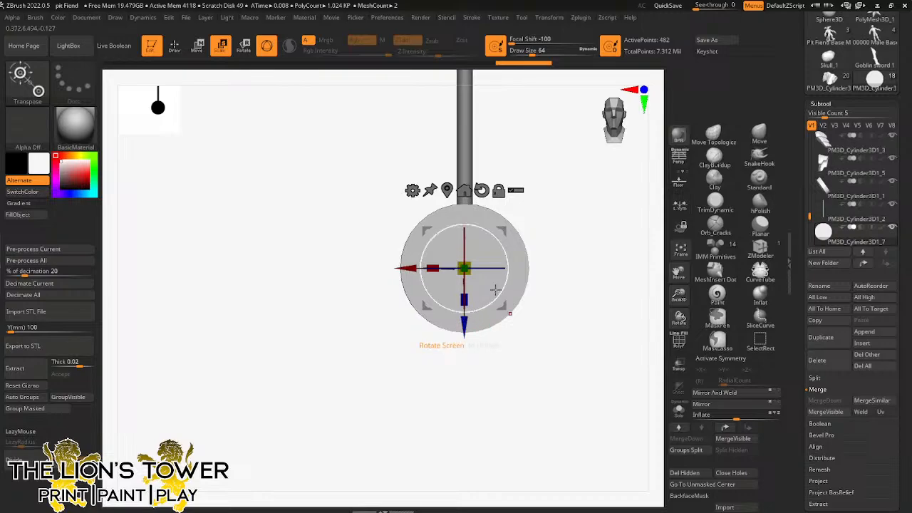
pyautogui.moveTo(678, 297); pyautogui.dragTo(679, 292)
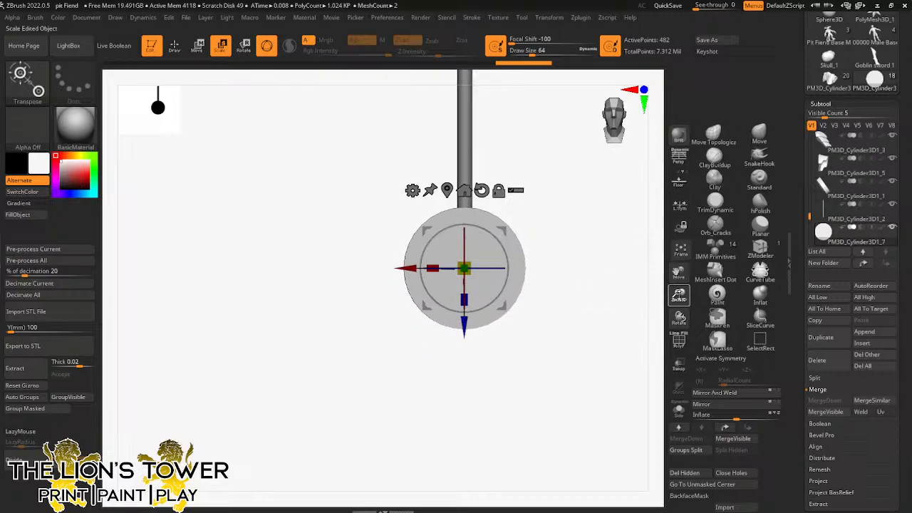
# Step: Display the disc's polygon wireframe and choose the ZModeler brush, with the disc's rim in close view
pyautogui.moveTo(589, 325)
pyautogui.mouseDown()
pyautogui.moveTo(652, 307)
pyautogui.moveTo(678, 319)
pyautogui.moveTo(637, 307)
pyautogui.mouseUp()
pyautogui.click(679, 346)
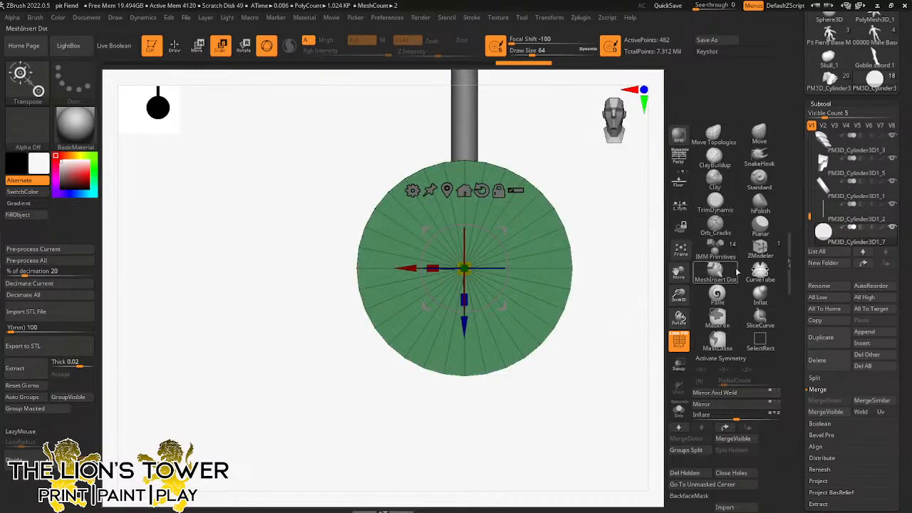
pyautogui.click(760, 248)
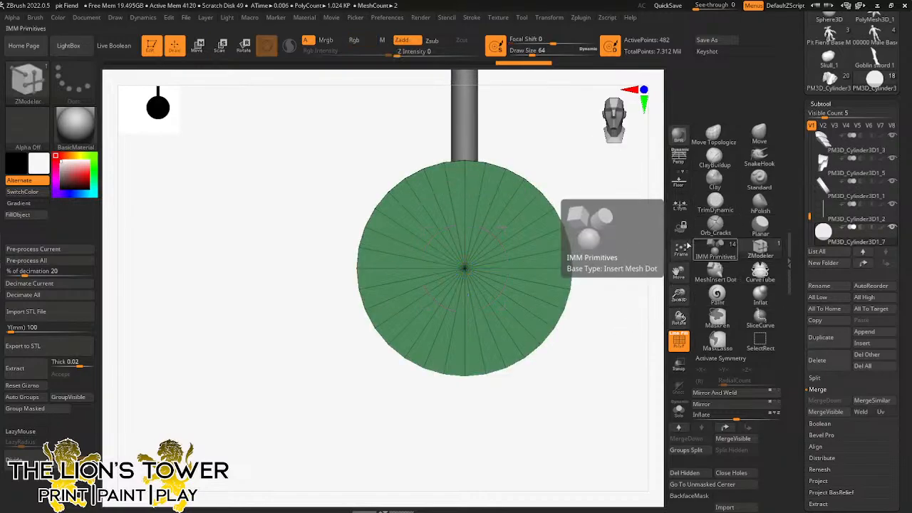
pyautogui.moveTo(677, 269); pyautogui.dragTo(686, 302)
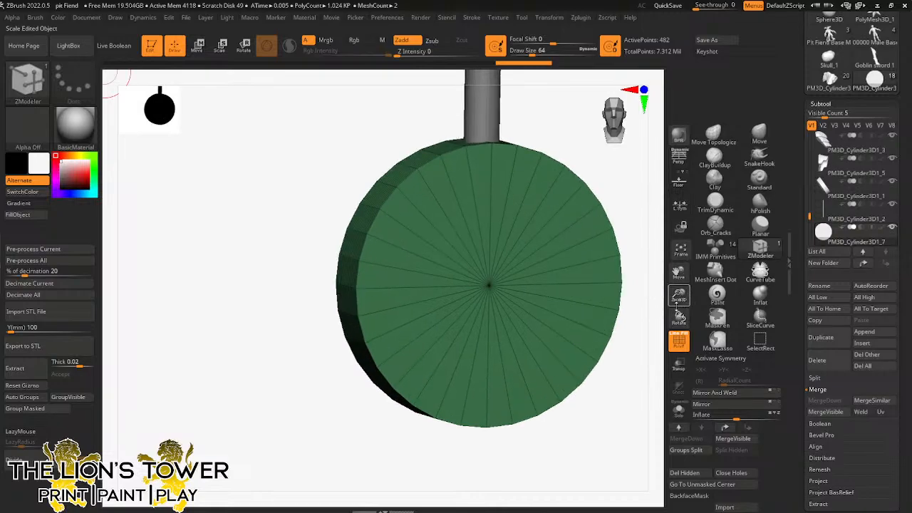
pyautogui.moveTo(628, 355); pyautogui.dragTo(637, 359)
pyautogui.moveTo(684, 290); pyautogui.dragTo(692, 304)
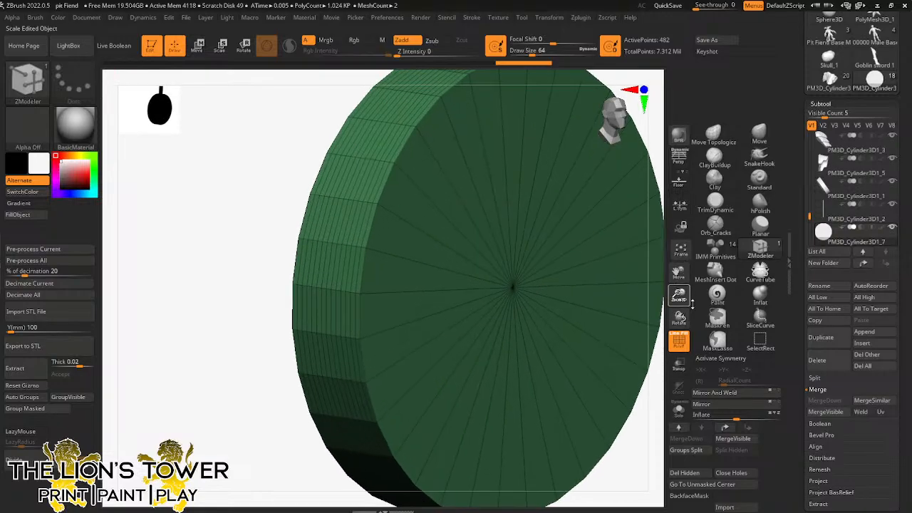
# Step: Try inserting a single edge loop around the disc's rim, and undo it
pyautogui.click(372, 227)
pyautogui.moveTo(261, 171); pyautogui.dragTo(361, 214)
pyautogui.keyDown('shift'); pyautogui.moveTo(492, 238); pyautogui.dragTo(397, 227); pyautogui.keyUp('shift')
pyautogui.hotkey('ctrl', 'z')
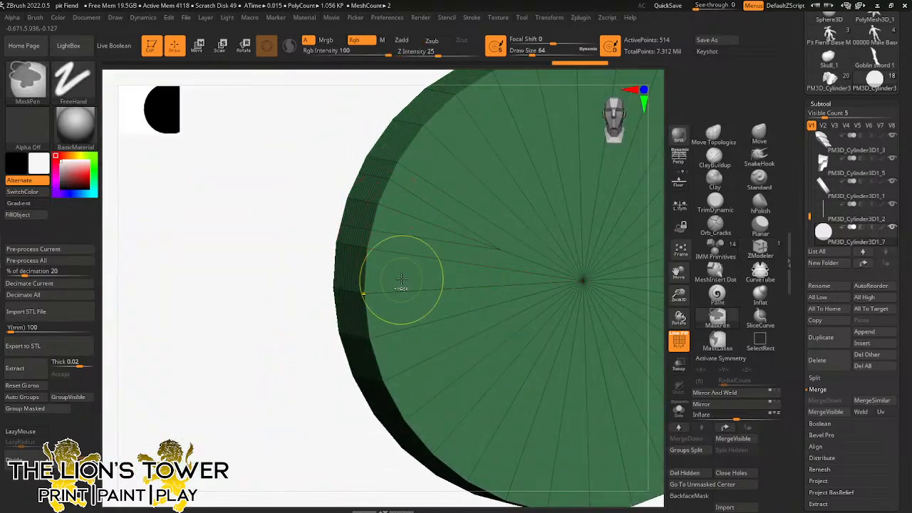
# Step: Set the ZModeler edge action to Crease with the EdgeLoop Complete target, and crease the disc's rim edges
pyautogui.press('space')
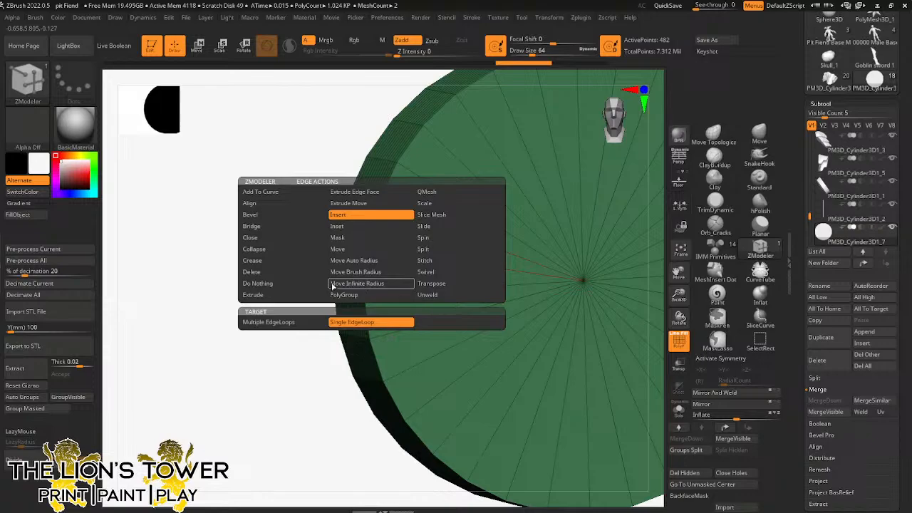
pyautogui.click(287, 261)
pyautogui.press('space')
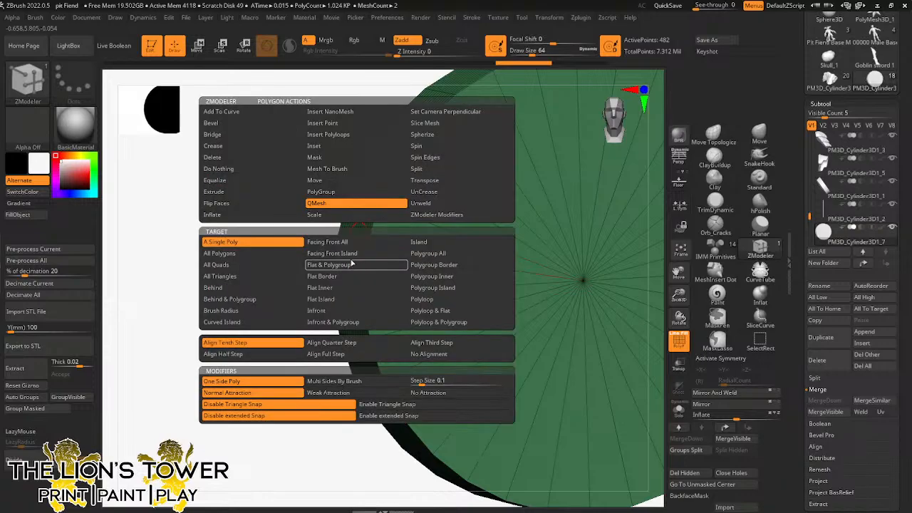
pyautogui.press('space')
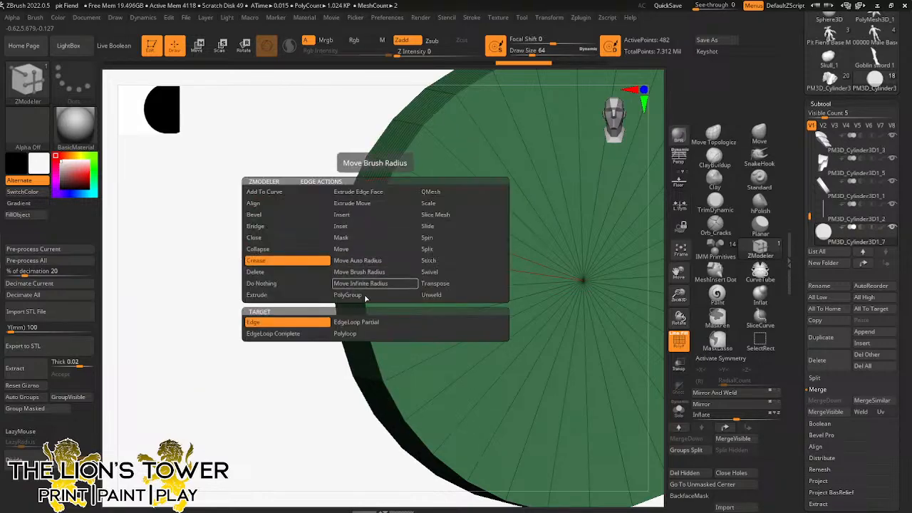
pyautogui.click(273, 333)
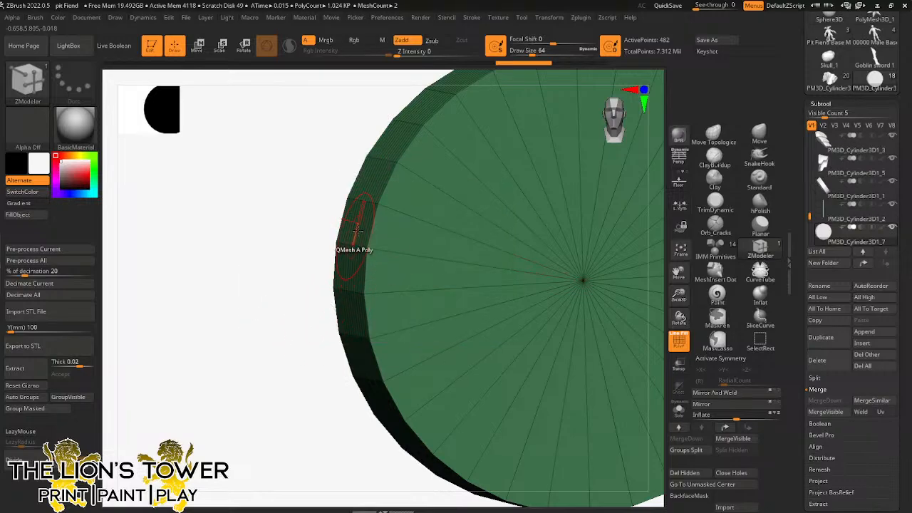
pyautogui.moveTo(294, 285); pyautogui.dragTo(645, 233)
pyautogui.click(313, 223)
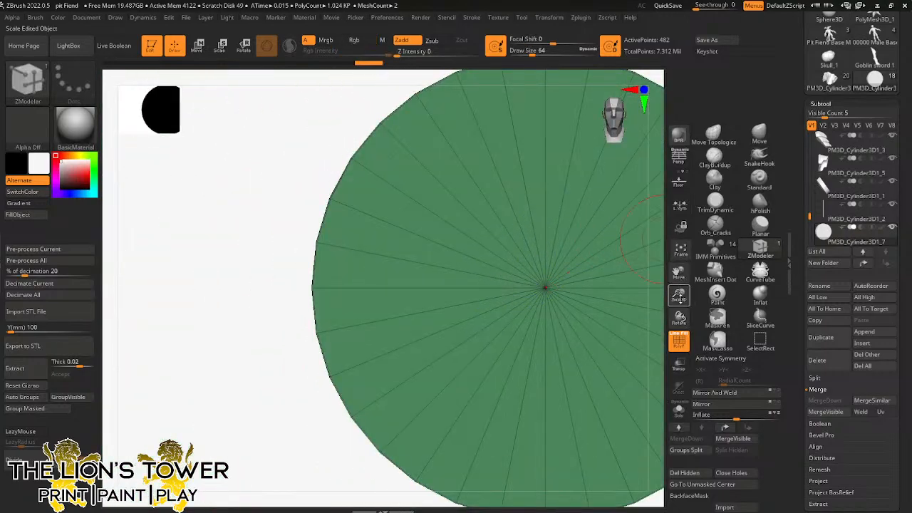
# Step: Subdivide the creased disc three times to smooth its round outline
pyautogui.moveTo(678, 295); pyautogui.dragTo(678, 278)
pyautogui.moveTo(678, 273); pyautogui.dragTo(638, 254)
pyautogui.moveTo(678, 295); pyautogui.dragTo(676, 276)
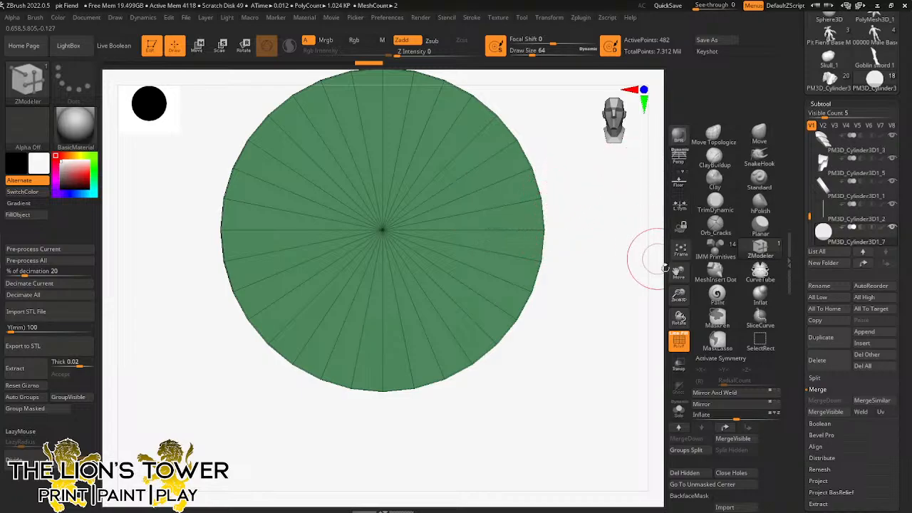
pyautogui.moveTo(678, 294); pyautogui.dragTo(693, 335)
pyautogui.moveTo(584, 308)
pyautogui.mouseDown()
pyautogui.moveTo(625, 307)
pyautogui.moveTo(556, 311)
pyautogui.moveTo(628, 303)
pyautogui.moveTo(594, 313)
pyautogui.mouseUp()
pyautogui.click(23, 460)
pyautogui.click(23, 459)
pyautogui.click(23, 459)
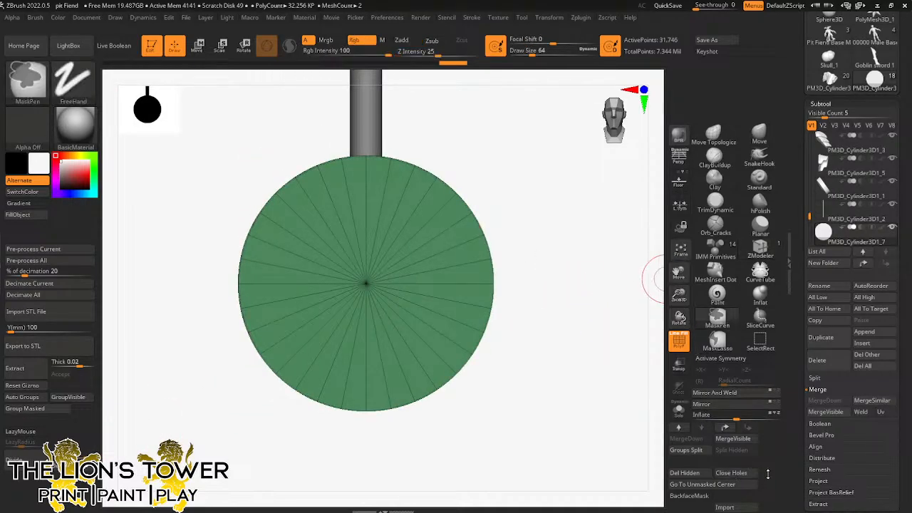
# Step: DynaMesh the disc at resolution 728 with Polish on, without freezing its subdivision levels
pyautogui.keyDown('ctrl'); pyautogui.moveTo(767, 472); pyautogui.dragTo(767, 347); pyautogui.keyUp('ctrl')
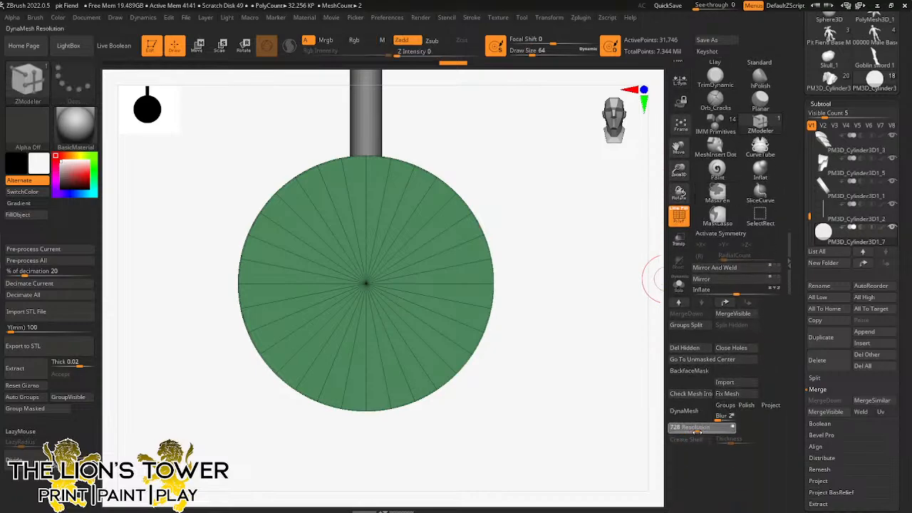
pyautogui.click(745, 404)
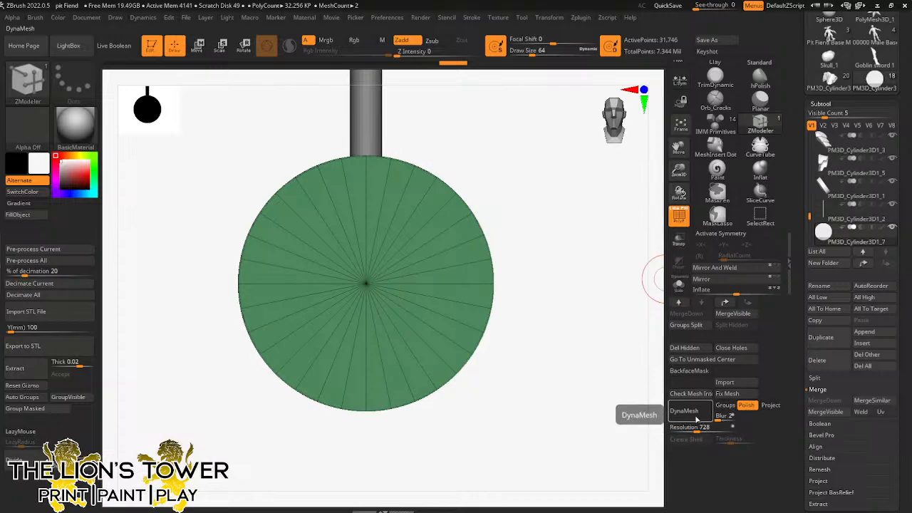
pyautogui.click(696, 419)
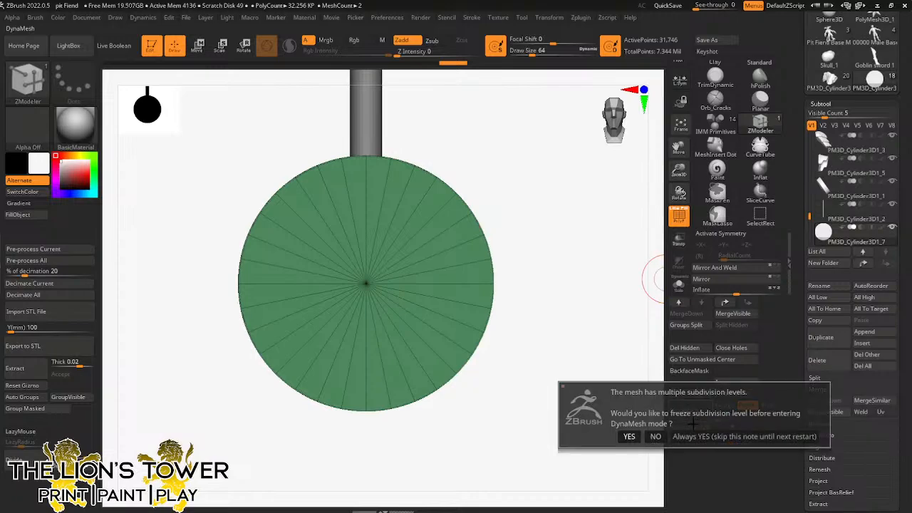
pyautogui.click(656, 437)
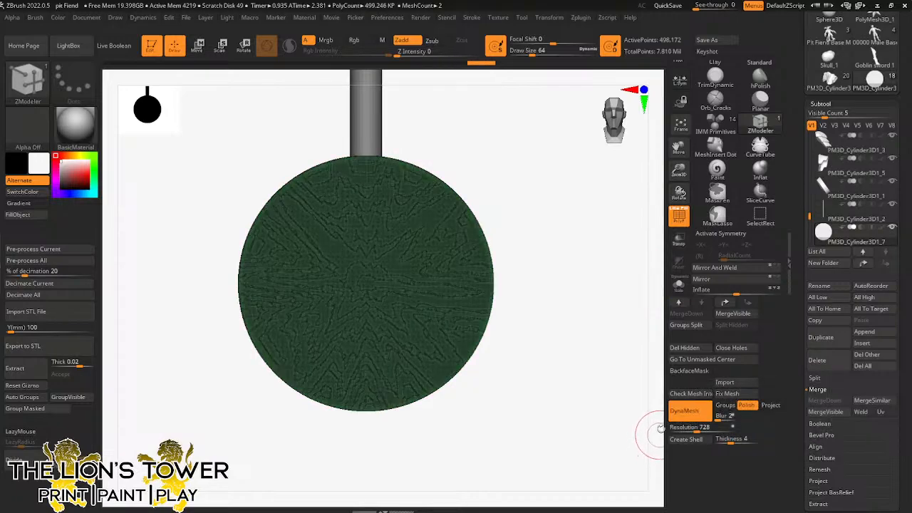
# Step: Turn off the dense wireframe lines on the disc, keeping the disc and lower shaft in view
pyautogui.click(679, 290)
pyautogui.click(678, 294)
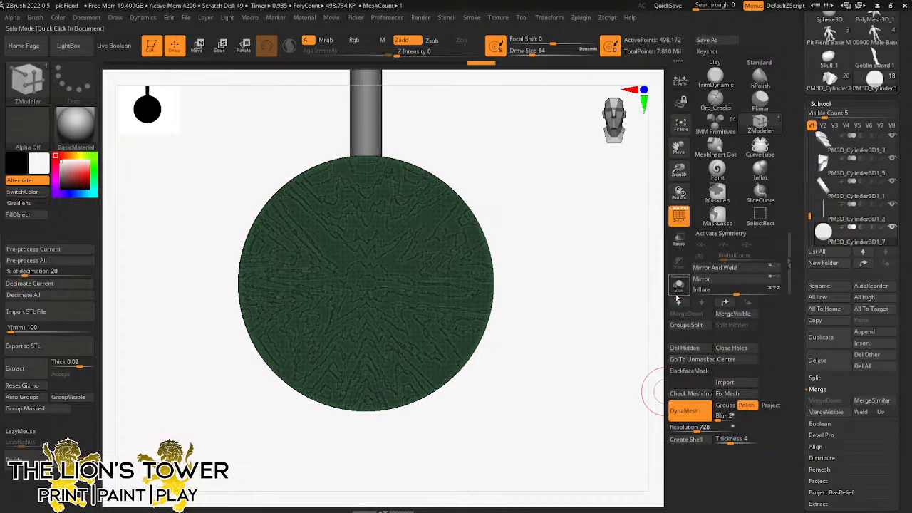
pyautogui.click(675, 209)
pyautogui.click(683, 209)
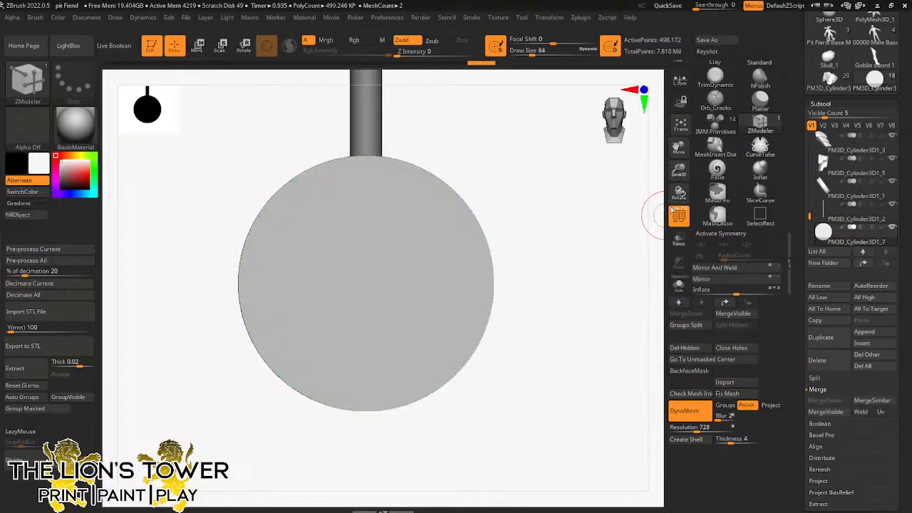
pyautogui.moveTo(678, 170)
pyautogui.mouseDown()
pyautogui.moveTo(679, 160)
pyautogui.moveTo(637, 207)
pyautogui.mouseUp()
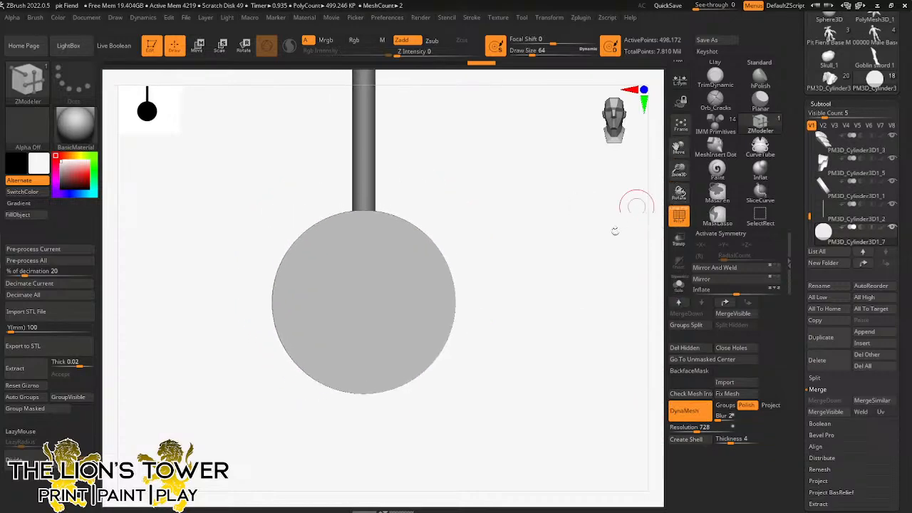
# Step: With DynaMesh Groups on, slice horizontally across the upper part of the disc using SliceCurve, remesh, and delete the top cap
pyautogui.click(758, 197)
pyautogui.click(729, 217)
pyautogui.moveTo(216, 292)
pyautogui.keyDown('ctrl'); pyautogui.keyDown('shift'); pyautogui.mouseDown()
pyautogui.moveTo(526, 285)
pyautogui.moveTo(534, 242)
pyautogui.moveTo(515, 287)
pyautogui.moveTo(539, 250)
pyautogui.moveTo(533, 231)
pyautogui.moveTo(537, 241)
pyautogui.mouseUp(); pyautogui.keyUp('shift'); pyautogui.keyUp('ctrl')
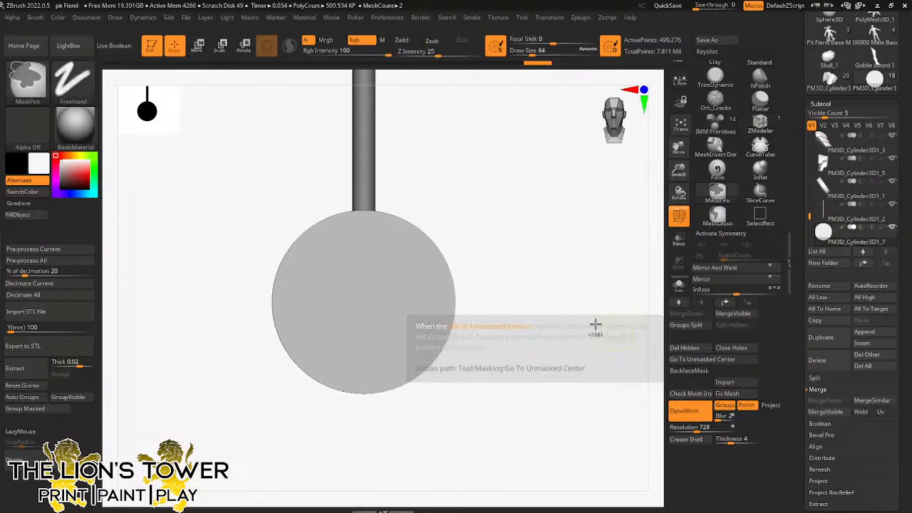
pyautogui.keyDown('ctrl'); pyautogui.moveTo(527, 269); pyautogui.dragTo(586, 350); pyautogui.keyUp('ctrl')
pyautogui.keyDown('ctrl'); pyautogui.keyDown('shift'); pyautogui.click(403, 235); pyautogui.keyUp('shift'); pyautogui.keyUp('ctrl')
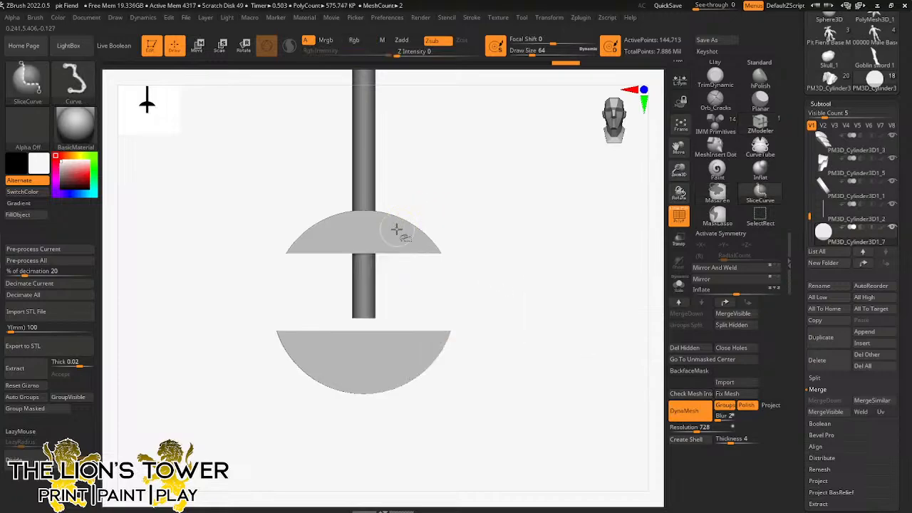
pyautogui.keyDown('ctrl'); pyautogui.keyDown('shift'); pyautogui.click(403, 235); pyautogui.keyUp('shift'); pyautogui.keyUp('ctrl')
pyautogui.click(703, 350)
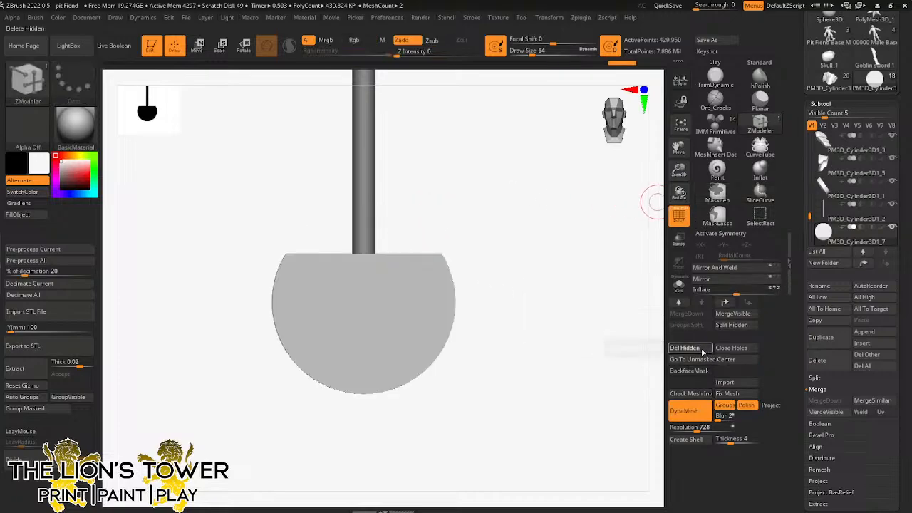
# Step: Slice diagonally across the upper-left corner of the flat-topped disc and delete the cut-off corner
pyautogui.moveTo(679, 173); pyautogui.dragTo(737, 104)
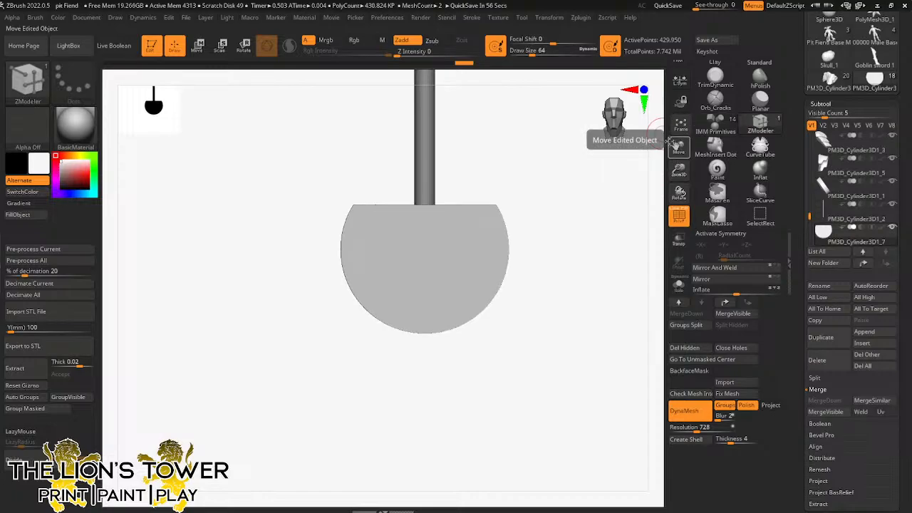
pyautogui.hotkey('ctrl', 'shift')
pyautogui.moveTo(321, 247)
pyautogui.keyDown('ctrl'); pyautogui.keyDown('shift'); pyautogui.mouseDown()
pyautogui.moveTo(417, 176)
pyautogui.moveTo(396, 193)
pyautogui.moveTo(407, 179)
pyautogui.mouseUp(); pyautogui.keyUp('shift'); pyautogui.keyUp('ctrl')
pyautogui.keyDown('ctrl'); pyautogui.keyDown('shift'); pyautogui.moveTo(431, 169); pyautogui.dragTo(433, 168); pyautogui.keyUp('shift'); pyautogui.keyUp('ctrl')
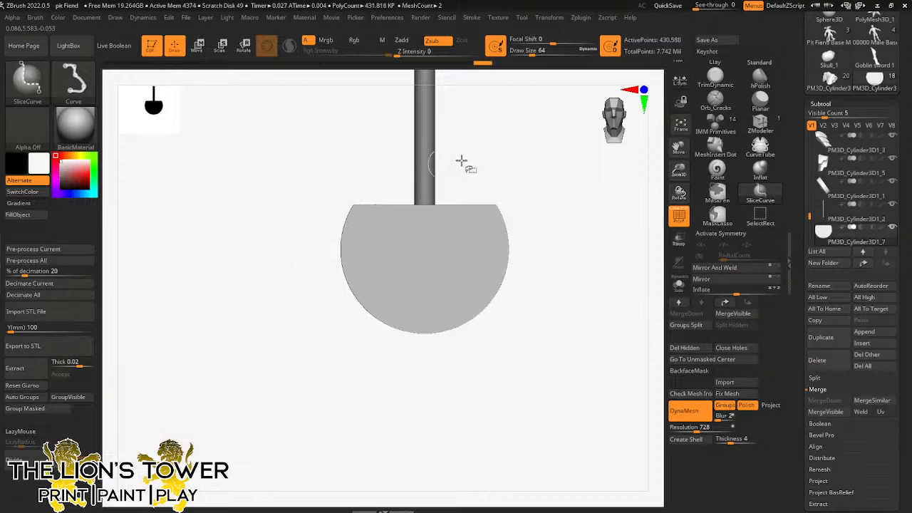
pyautogui.keyDown('ctrl'); pyautogui.keyDown('shift'); pyautogui.click(364, 217); pyautogui.keyUp('shift'); pyautogui.keyUp('ctrl')
pyautogui.keyDown('ctrl'); pyautogui.keyDown('shift'); pyautogui.click(655, 266); pyautogui.keyUp('shift'); pyautogui.keyUp('ctrl')
pyautogui.click(694, 349)
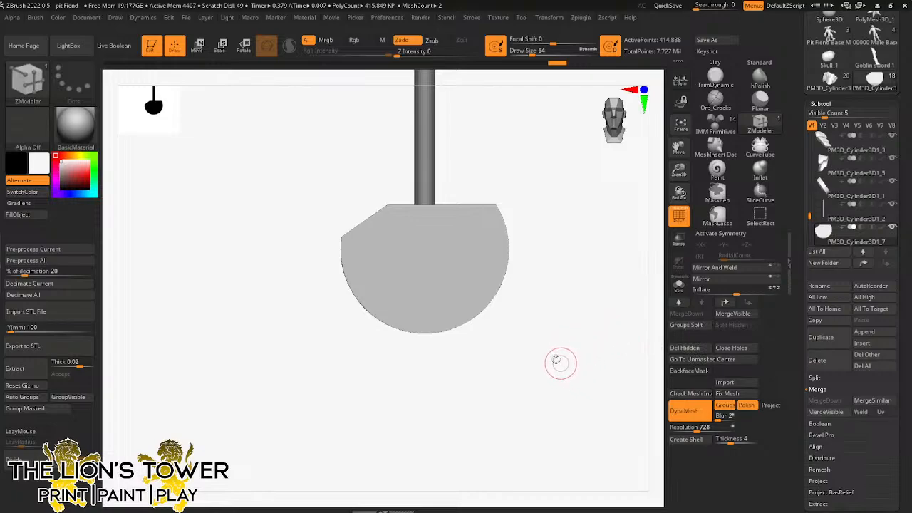
# Step: Slice the disc along a curve running from its diagonal upper-left edge down to its lower-right rim
pyautogui.moveTo(356, 173)
pyautogui.keyDown('ctrl'); pyautogui.keyDown('shift'); pyautogui.mouseDown()
pyautogui.moveTo(436, 350)
pyautogui.moveTo(457, 357)
pyautogui.moveTo(406, 285)
pyautogui.moveTo(401, 261)
pyautogui.moveTo(444, 298)
pyautogui.moveTo(390, 247)
pyautogui.moveTo(492, 311)
pyautogui.moveTo(489, 326)
pyautogui.moveTo(408, 277)
pyautogui.moveTo(430, 271)
pyautogui.moveTo(474, 285)
pyautogui.moveTo(501, 276)
pyautogui.moveTo(550, 297)
pyautogui.mouseUp(); pyautogui.keyUp('shift'); pyautogui.keyUp('ctrl')
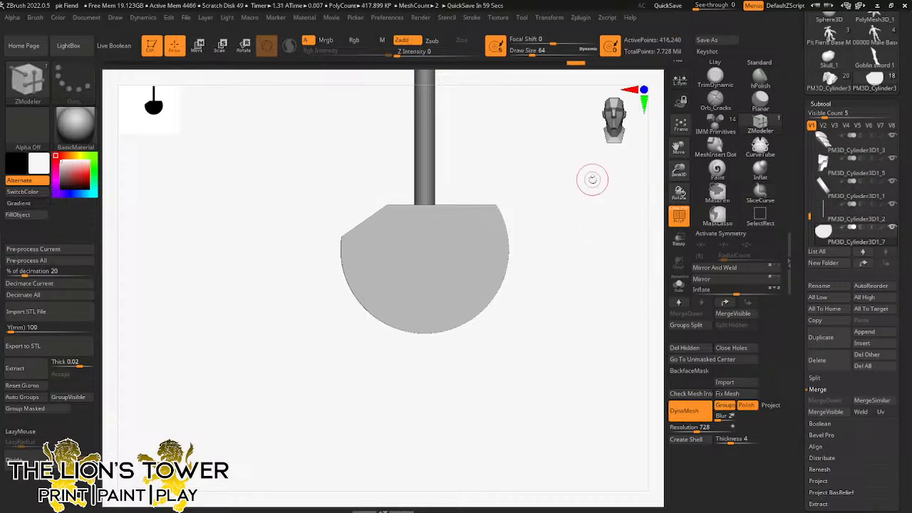
pyautogui.keyDown('ctrl'); pyautogui.keyDown('shift'); pyautogui.click(487, 242); pyautogui.keyUp('shift'); pyautogui.keyUp('ctrl')
pyautogui.keyDown('ctrl'); pyautogui.keyDown('shift'); pyautogui.click(513, 228); pyautogui.keyUp('shift'); pyautogui.keyUp('ctrl')
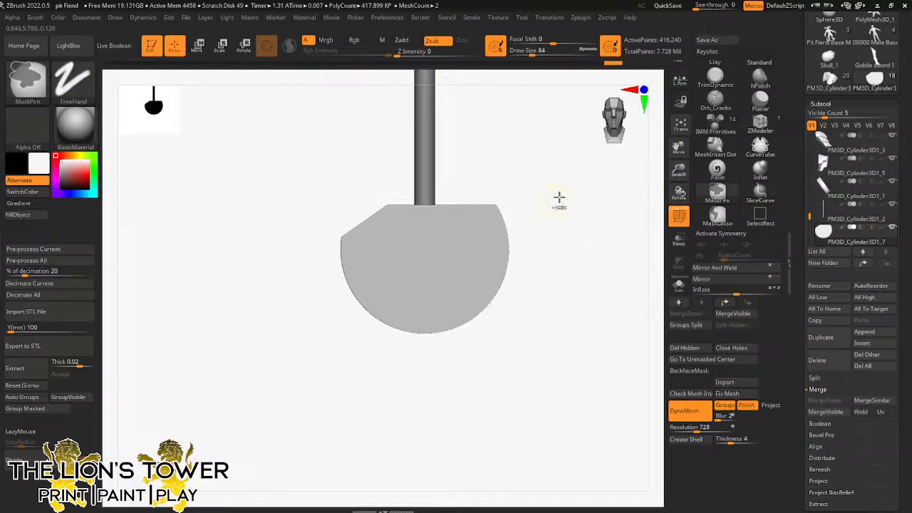
# Step: Try deleting the section above the curved cut to leave a crescent, and undo the deletion
pyautogui.keyDown('ctrl'); pyautogui.keyDown('shift'); pyautogui.click(497, 242); pyautogui.keyUp('shift'); pyautogui.keyUp('ctrl')
pyautogui.keyDown('ctrl'); pyautogui.keyDown('shift'); pyautogui.click(502, 241); pyautogui.keyUp('shift'); pyautogui.keyUp('ctrl')
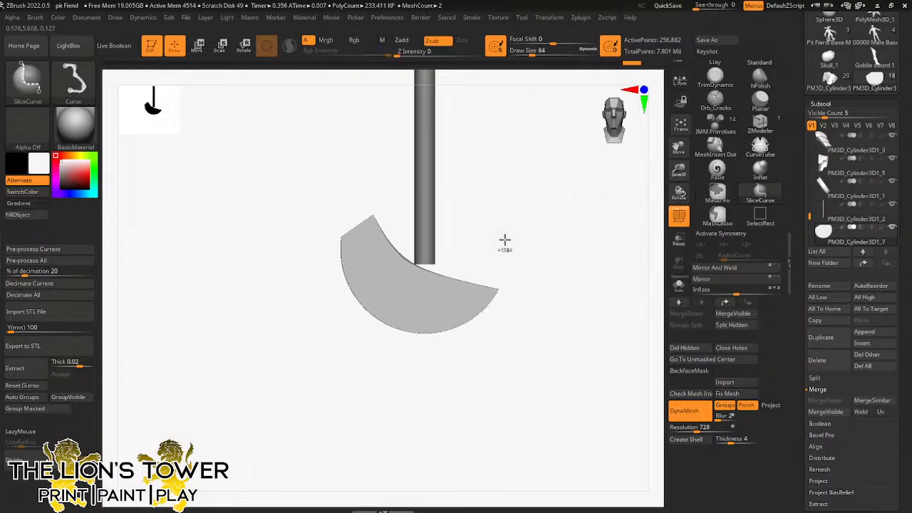
pyautogui.moveTo(506, 240); pyautogui.dragTo(599, 227)
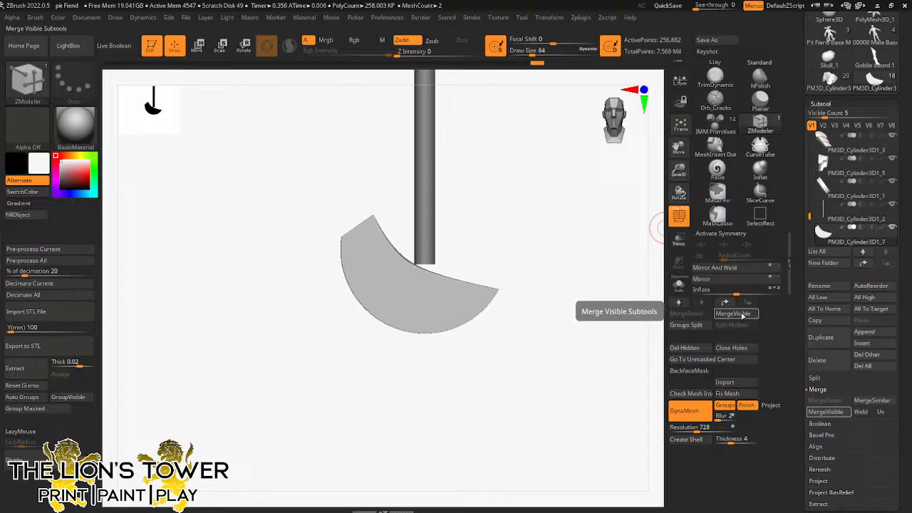
pyautogui.hotkey('ctrl', 'z')
pyautogui.hotkey('ctrl', 'z')
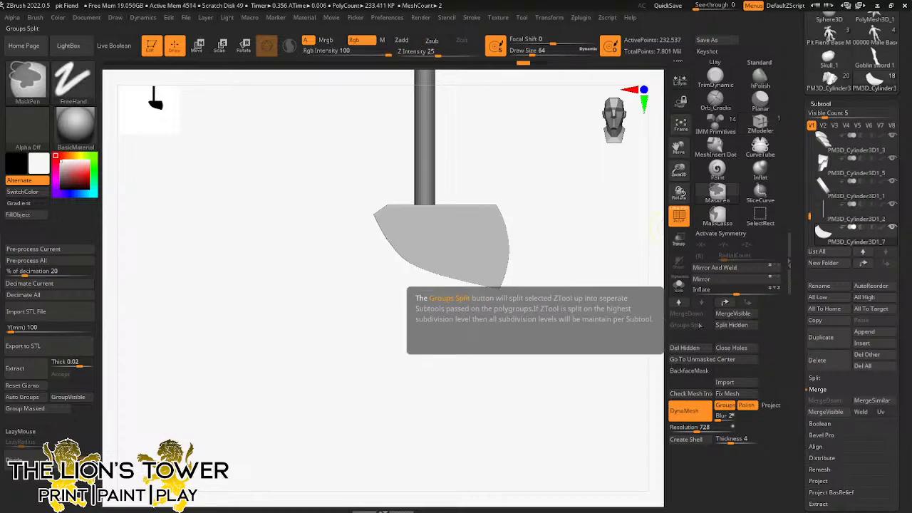
# Step: Slice the section above the curved cut diagonally from beside the shaft, remesh, and delete the small wedge to form a notch
pyautogui.hotkey('ctrl', 'shift')
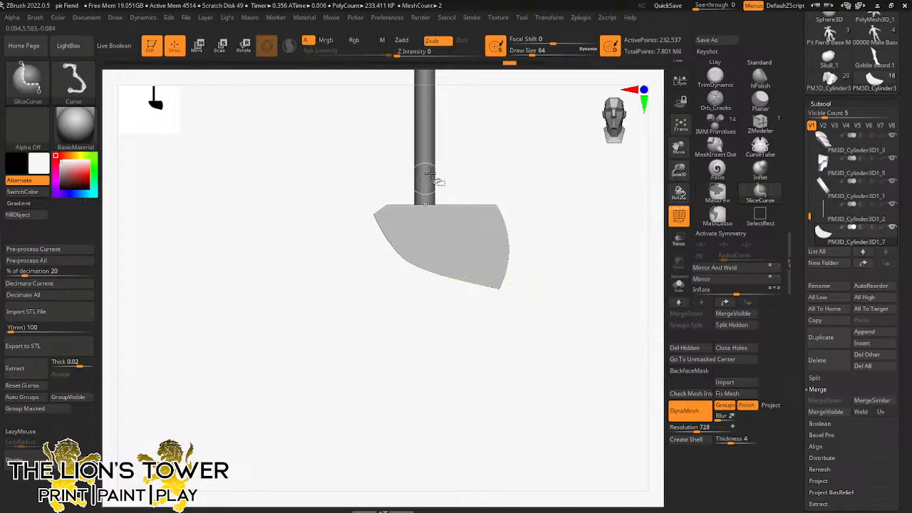
pyautogui.keyDown('ctrl'); pyautogui.keyDown('shift'); pyautogui.moveTo(448, 148); pyautogui.dragTo(373, 254); pyautogui.keyUp('shift'); pyautogui.keyUp('ctrl')
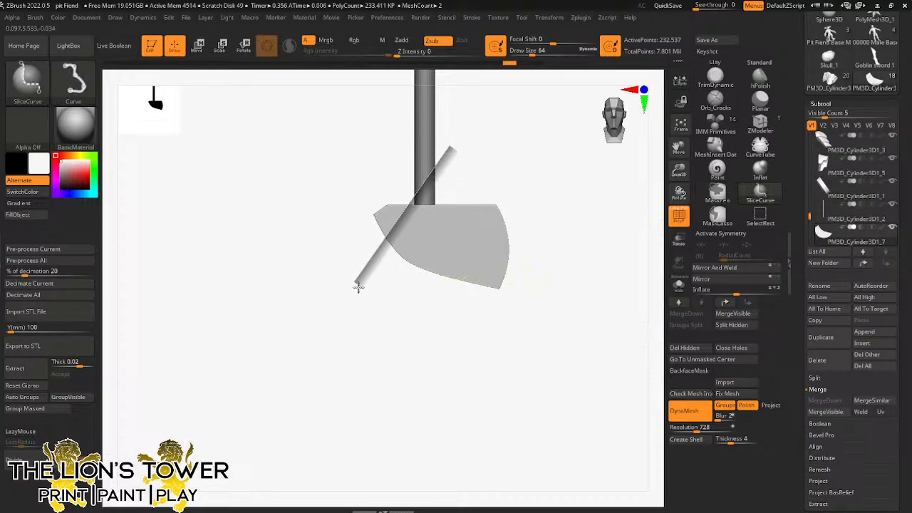
pyautogui.moveTo(359, 287)
pyautogui.keyDown('ctrl'); pyautogui.keyDown('shift'); pyautogui.mouseDown()
pyautogui.moveTo(359, 295)
pyautogui.moveTo(347, 289)
pyautogui.mouseUp(); pyautogui.keyUp('shift'); pyautogui.keyUp('ctrl')
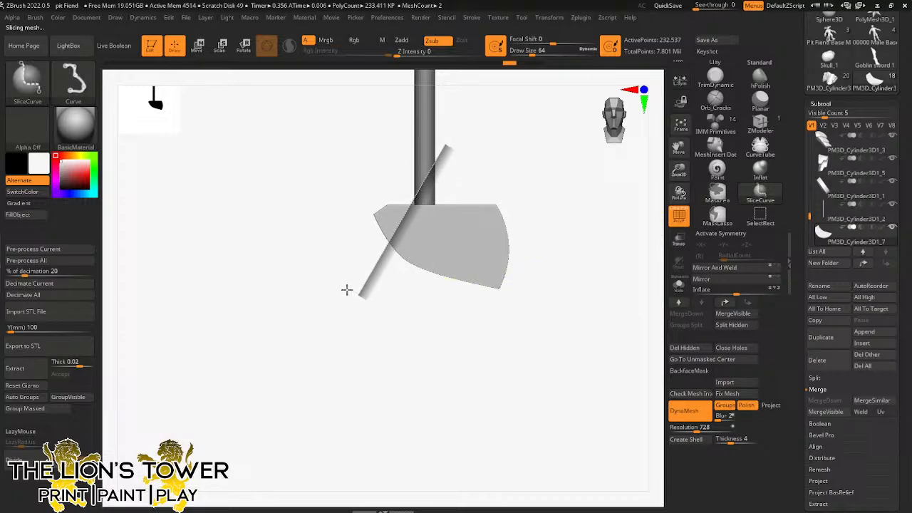
pyautogui.keyDown('ctrl'); pyautogui.keyDown('shift'); pyautogui.click(563, 199); pyautogui.keyUp('shift'); pyautogui.keyUp('ctrl')
pyautogui.keyDown('ctrl'); pyautogui.moveTo(568, 180); pyautogui.dragTo(604, 268); pyautogui.keyUp('ctrl')
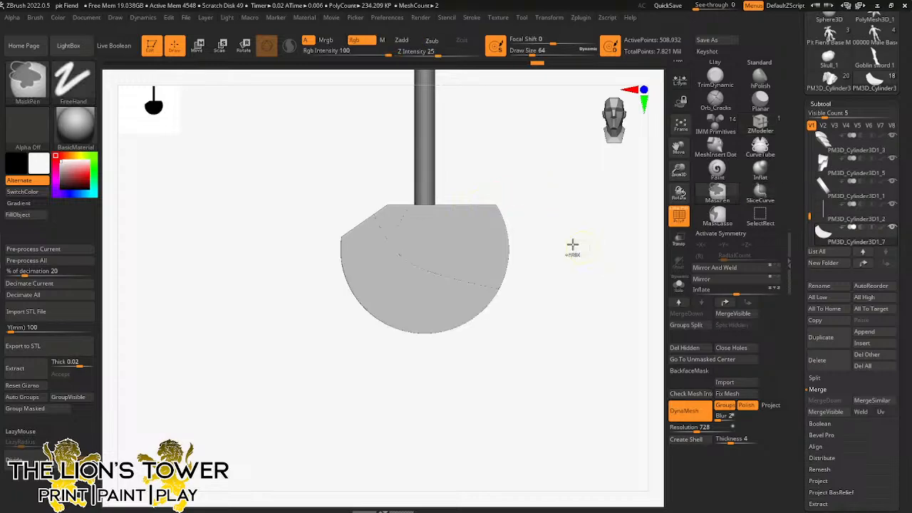
pyautogui.keyDown('ctrl'); pyautogui.keyDown('shift'); pyautogui.click(391, 218); pyautogui.keyUp('shift'); pyautogui.keyUp('ctrl')
pyautogui.keyDown('ctrl'); pyautogui.keyDown('shift'); pyautogui.click(392, 216); pyautogui.keyUp('shift'); pyautogui.keyUp('ctrl')
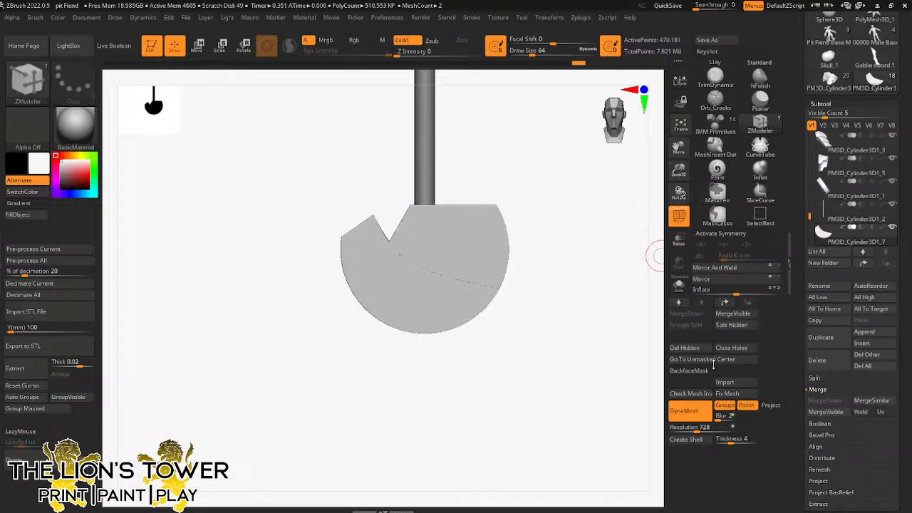
pyautogui.click(682, 347)
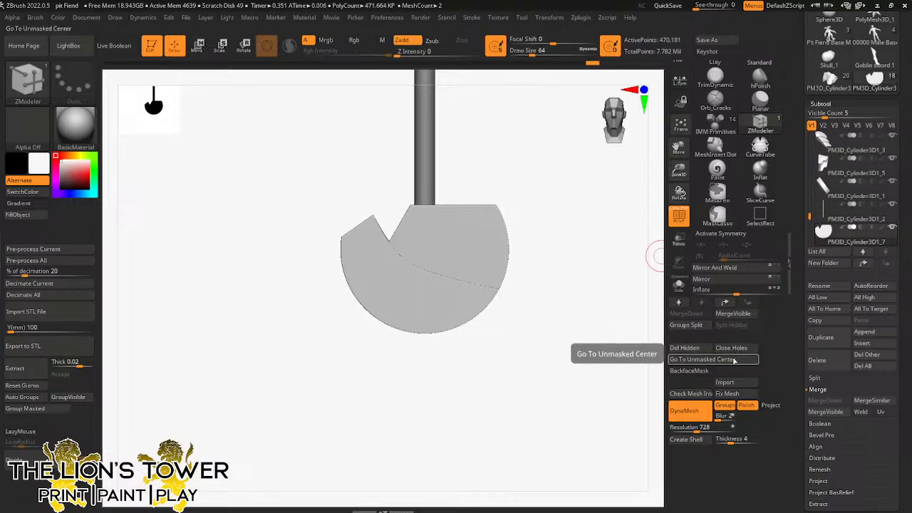
# Step: Merge the notched disc into one polygroup, remesh it, and use Mirror And Weld to repeat the notch on the opposite side
pyautogui.click(36, 409)
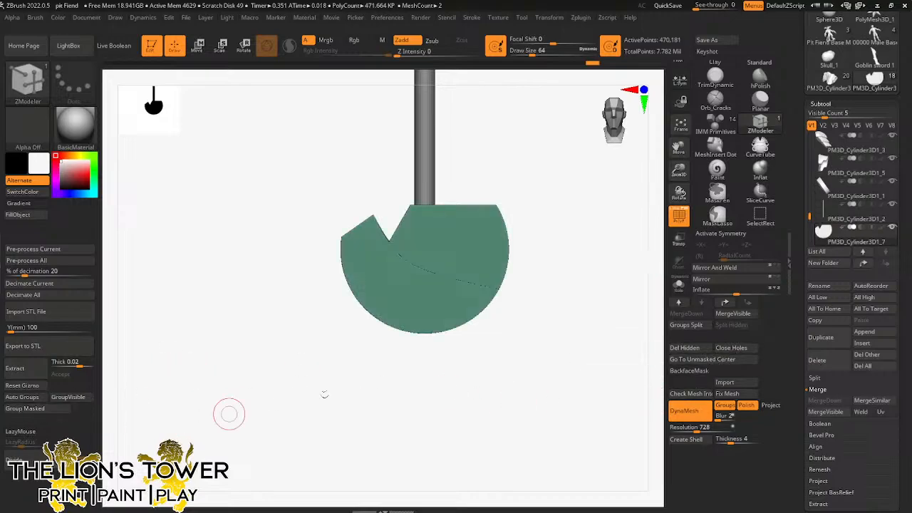
pyautogui.keyDown('ctrl'); pyautogui.moveTo(581, 333); pyautogui.dragTo(623, 410); pyautogui.keyUp('ctrl')
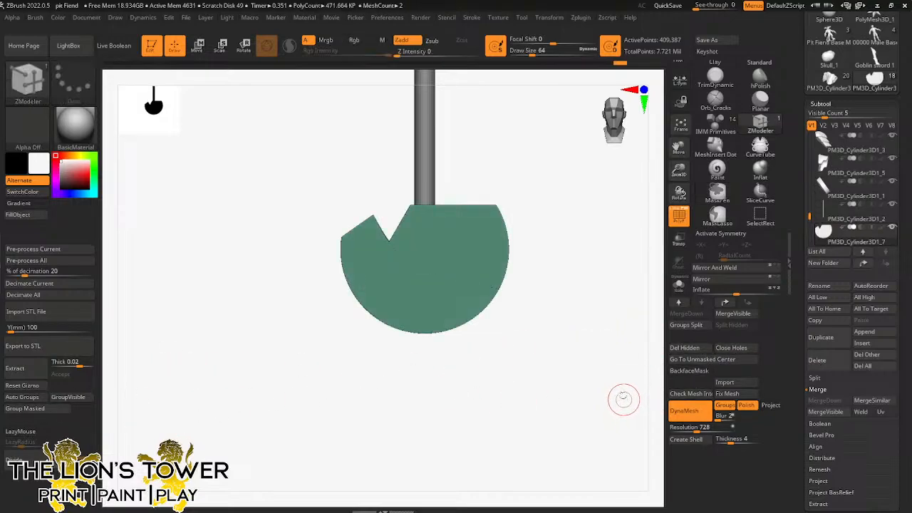
pyautogui.click(739, 273)
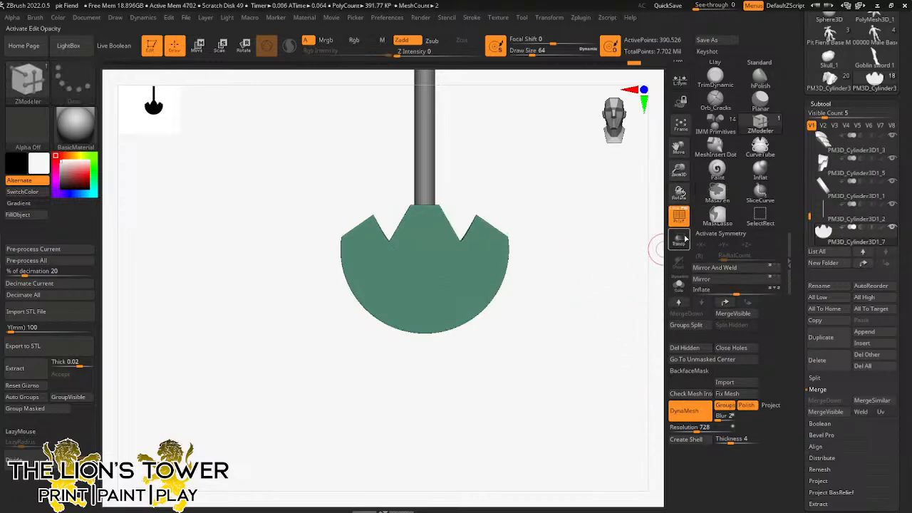
# Step: Activate symmetry on the X and Z axes for the notched blade and remesh it
pyautogui.moveTo(679, 171); pyautogui.dragTo(679, 194)
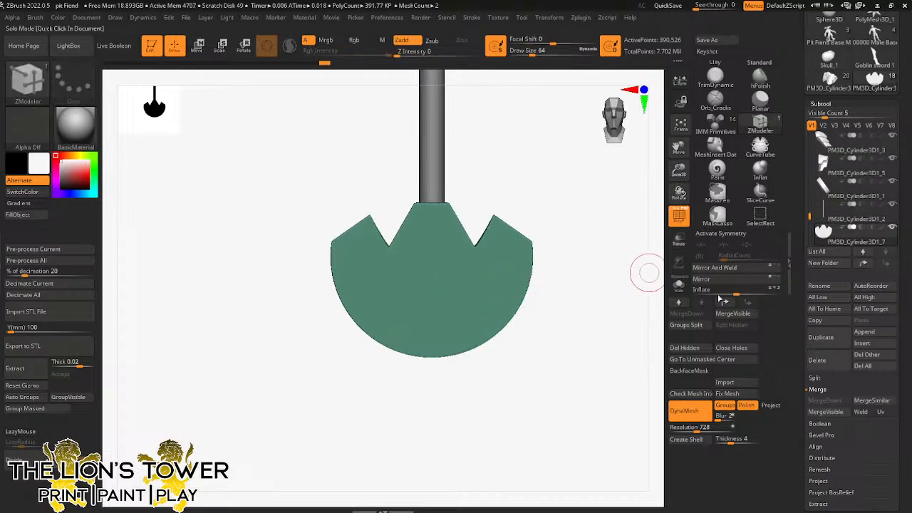
pyautogui.click(720, 232)
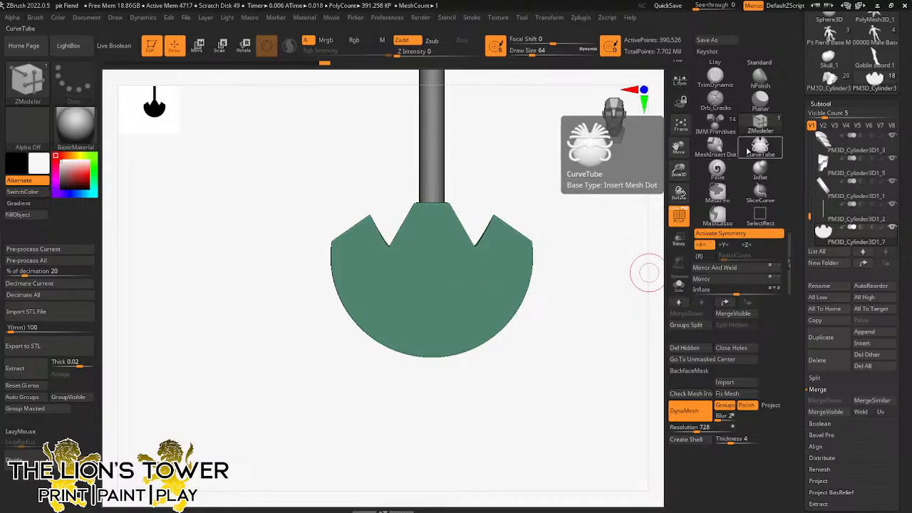
pyautogui.click(746, 244)
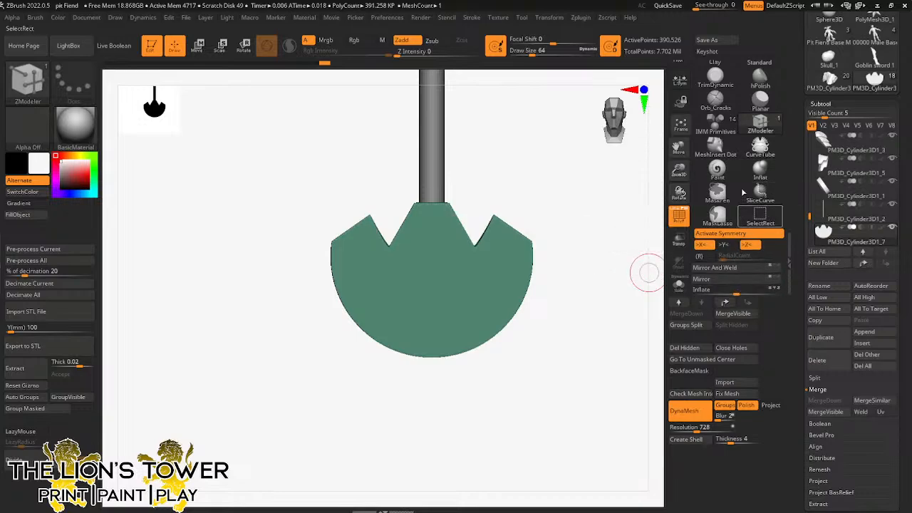
pyautogui.keyDown('ctrl'); pyautogui.moveTo(783, 157); pyautogui.dragTo(783, 284); pyautogui.keyUp('ctrl')
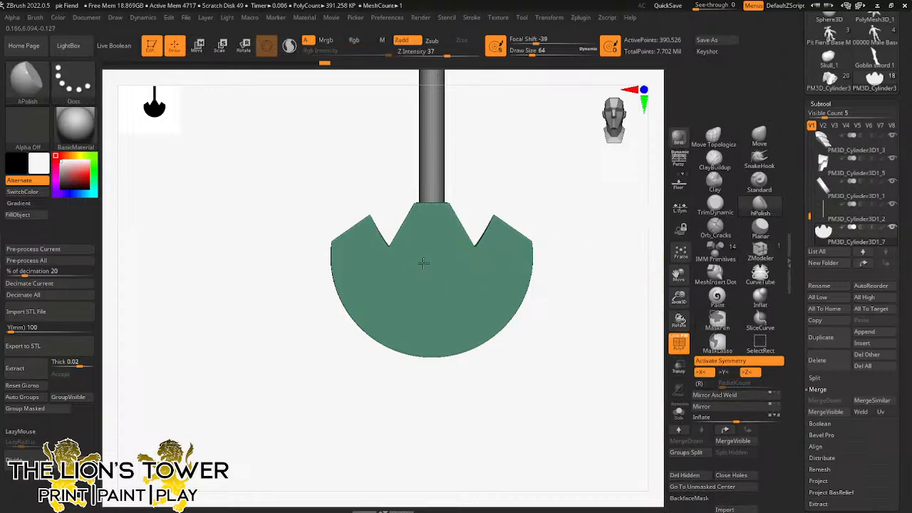
pyautogui.moveTo(495, 173)
pyautogui.mouseDown()
pyautogui.moveTo(592, 190)
pyautogui.moveTo(525, 248)
pyautogui.moveTo(599, 204)
pyautogui.moveTo(579, 183)
pyautogui.mouseUp()
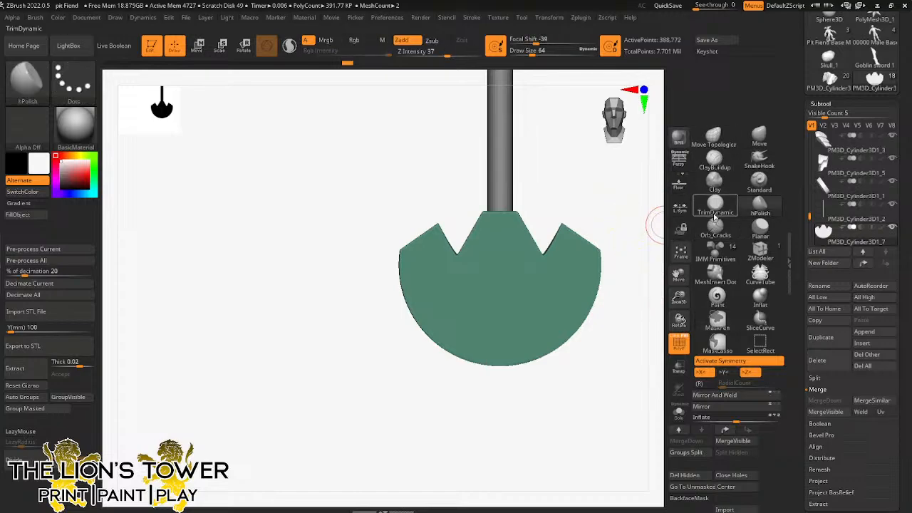
# Step: With ClayBuildup active and draw size about 15.6, mask a thin band with short tick marks along the blade's curved rim
pyautogui.click(714, 157)
pyautogui.moveTo(678, 277); pyautogui.dragTo(654, 268)
pyautogui.moveTo(531, 53); pyautogui.dragTo(520, 53)
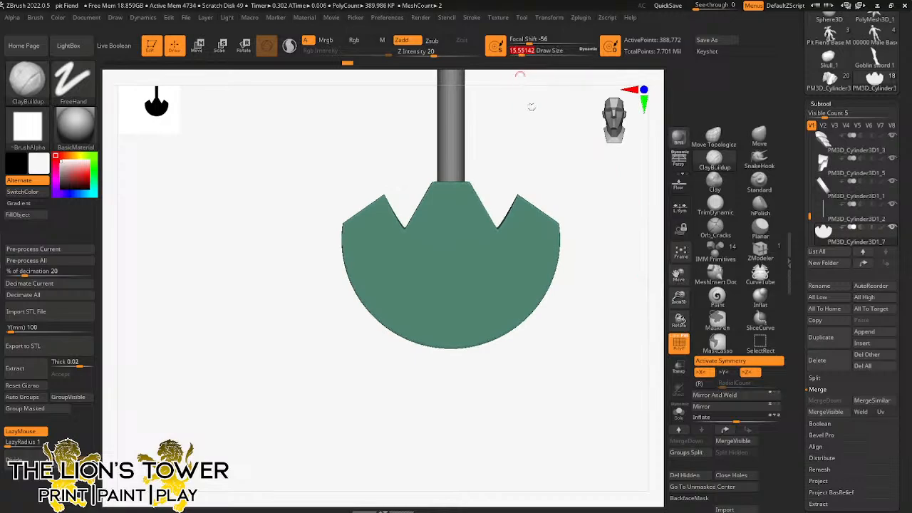
pyautogui.moveTo(590, 256); pyautogui.dragTo(525, 166)
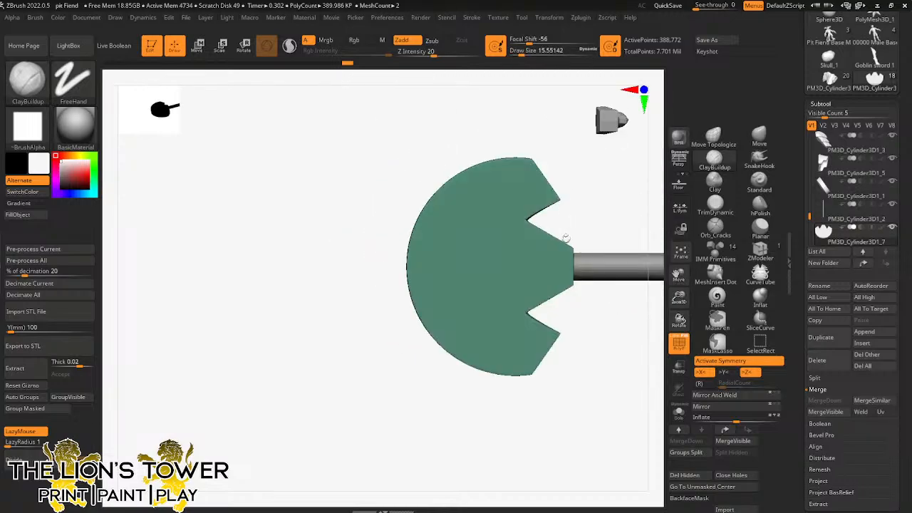
pyautogui.press('ctrl')
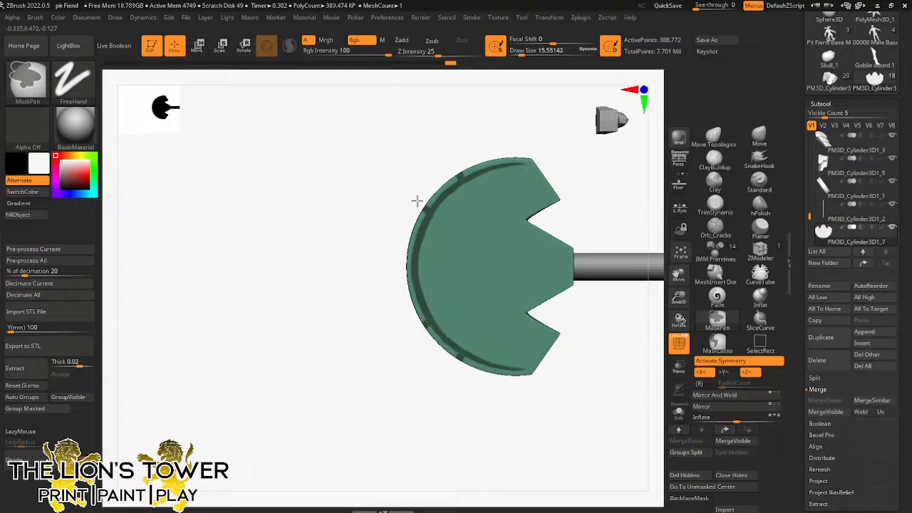
# Step: Carry the masked tick marks across the thickness of the blade's outer rim to join both faces
pyautogui.moveTo(497, 119)
pyautogui.mouseDown()
pyautogui.moveTo(517, 119)
pyautogui.moveTo(534, 150)
pyautogui.mouseUp()
pyautogui.moveTo(499, 343)
pyautogui.mouseDown()
pyautogui.moveTo(501, 371)
pyautogui.moveTo(483, 262)
pyautogui.mouseUp()
pyautogui.moveTo(589, 195)
pyautogui.mouseDown()
pyautogui.moveTo(654, 232)
pyautogui.moveTo(572, 271)
pyautogui.moveTo(564, 200)
pyautogui.mouseUp()
pyautogui.press('ctrl')
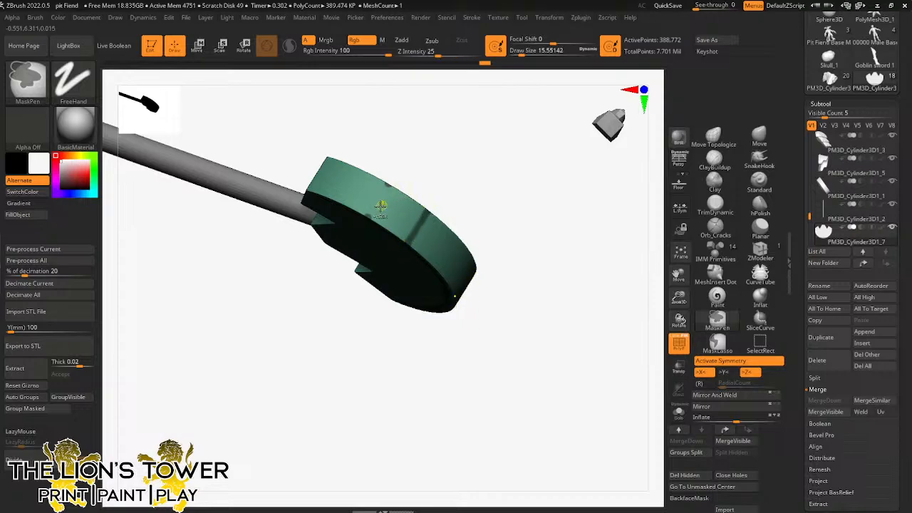
pyautogui.moveTo(370, 213)
pyautogui.mouseDown()
pyautogui.moveTo(387, 179)
pyautogui.moveTo(544, 179)
pyautogui.moveTo(513, 181)
pyautogui.moveTo(490, 202)
pyautogui.mouseUp()
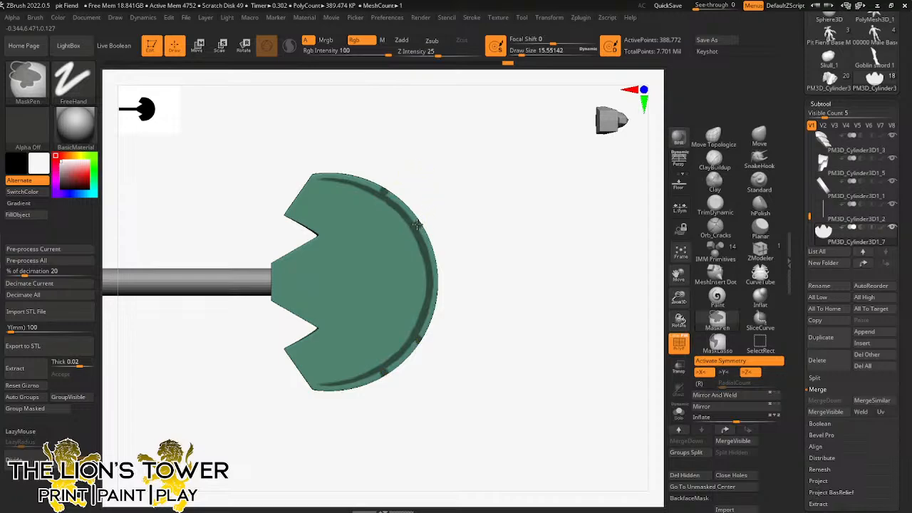
# Step: Mask a symmetrical pointed motif with curved shoulders rising from the middle of the rim band, using a draw size of about 17
pyautogui.moveTo(489, 237)
pyautogui.mouseDown()
pyautogui.moveTo(521, 189)
pyautogui.moveTo(515, 216)
pyautogui.moveTo(555, 216)
pyautogui.moveTo(515, 210)
pyautogui.mouseUp()
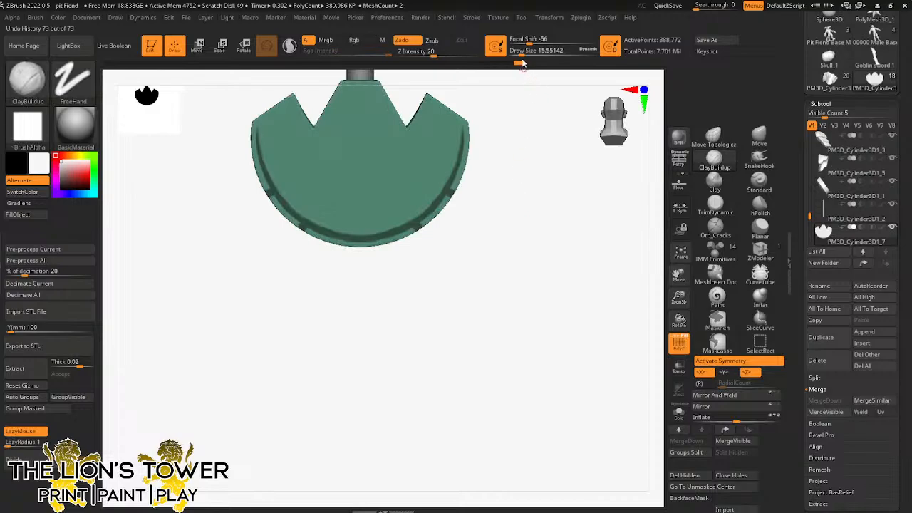
pyautogui.press('ctrl')
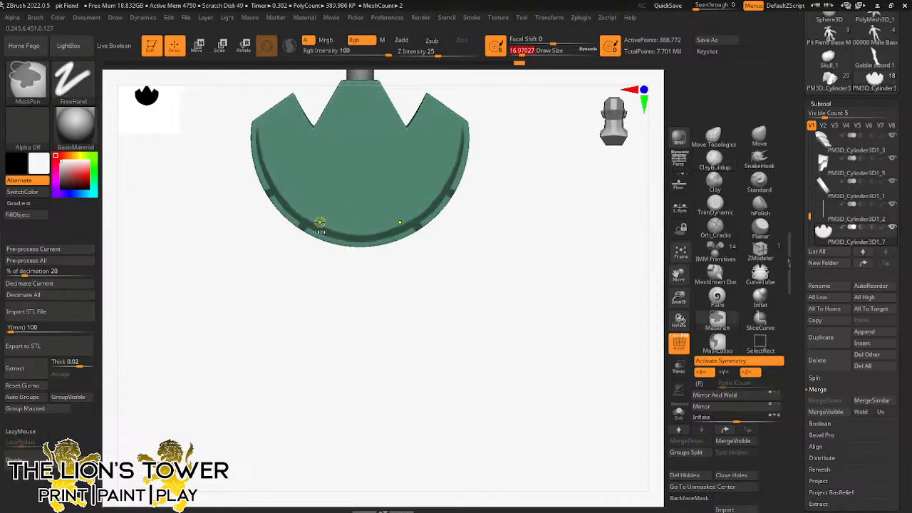
pyautogui.keyDown('ctrl'); pyautogui.moveTo(520, 51); pyautogui.dragTo(522, 52); pyautogui.keyUp('ctrl')
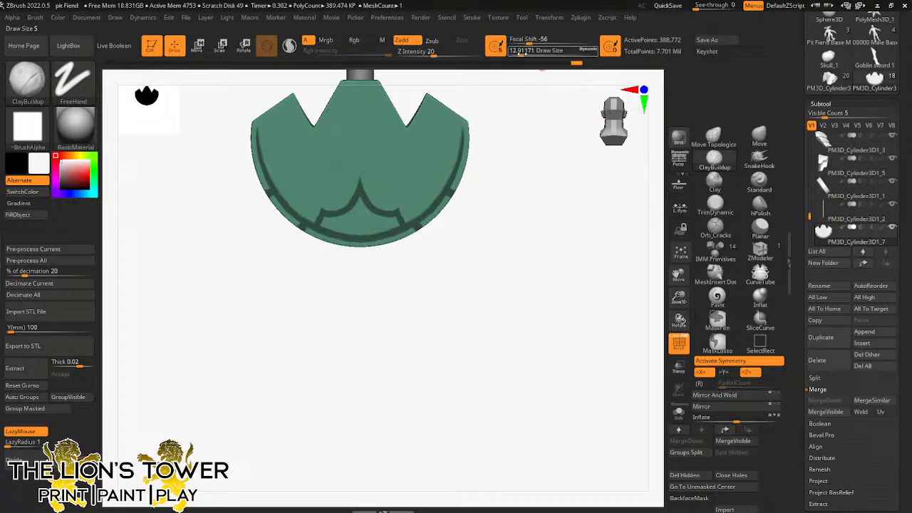
# Step: Mask two mirrored C-shaped curves above the pointed motif with a draw size of about 17
pyautogui.click(521, 50)
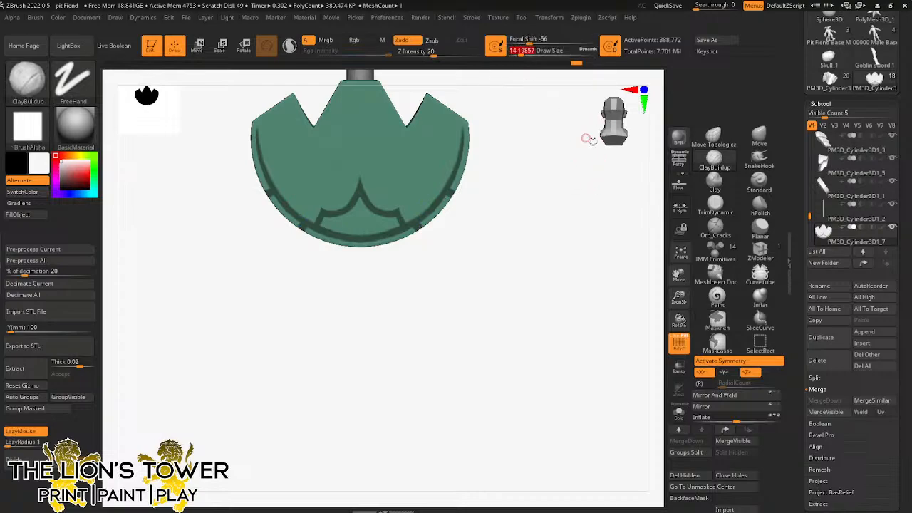
pyautogui.moveTo(678, 275); pyautogui.dragTo(694, 324)
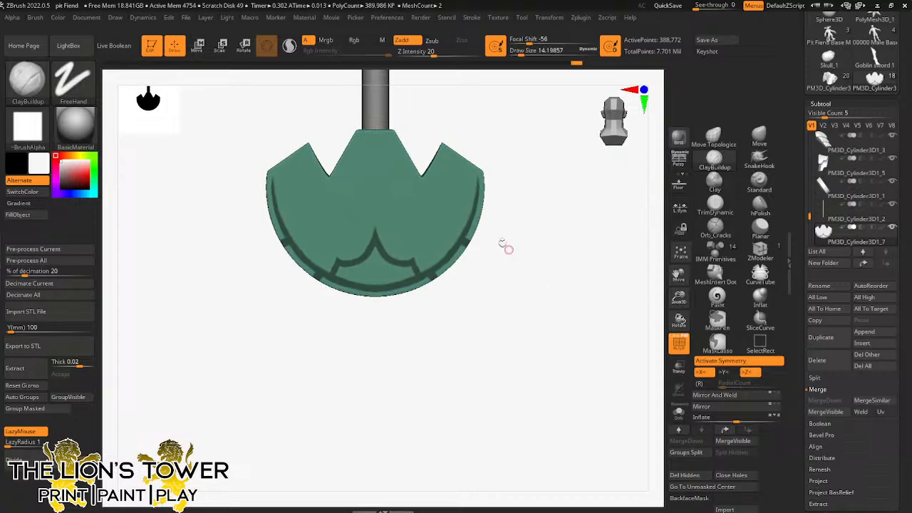
pyautogui.click(520, 50)
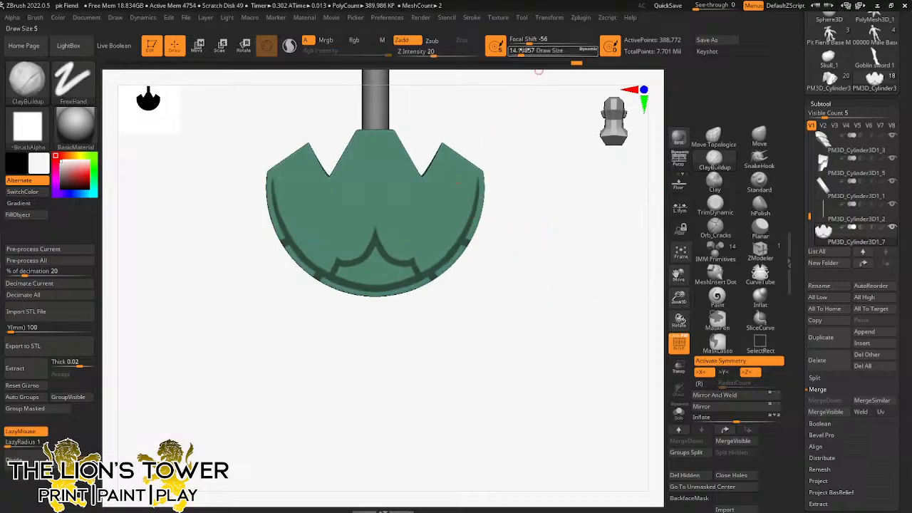
pyautogui.click(521, 51)
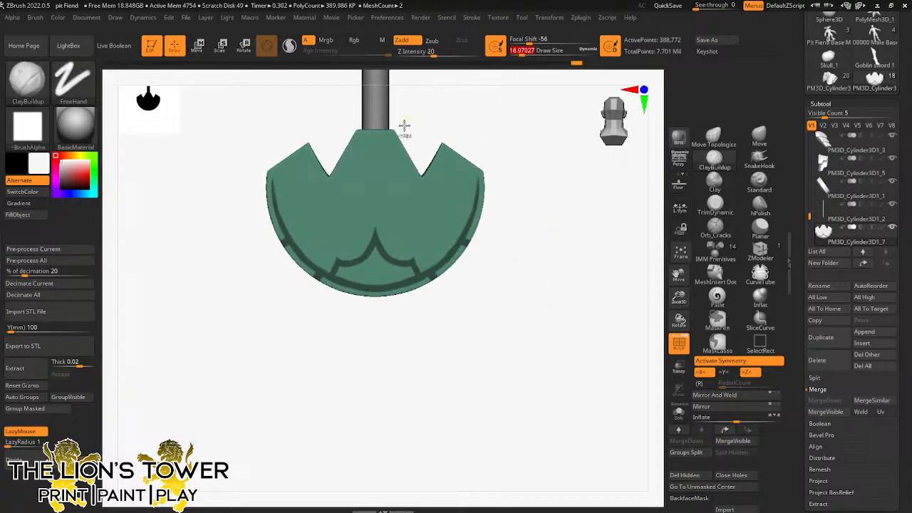
pyautogui.press('ctrl')
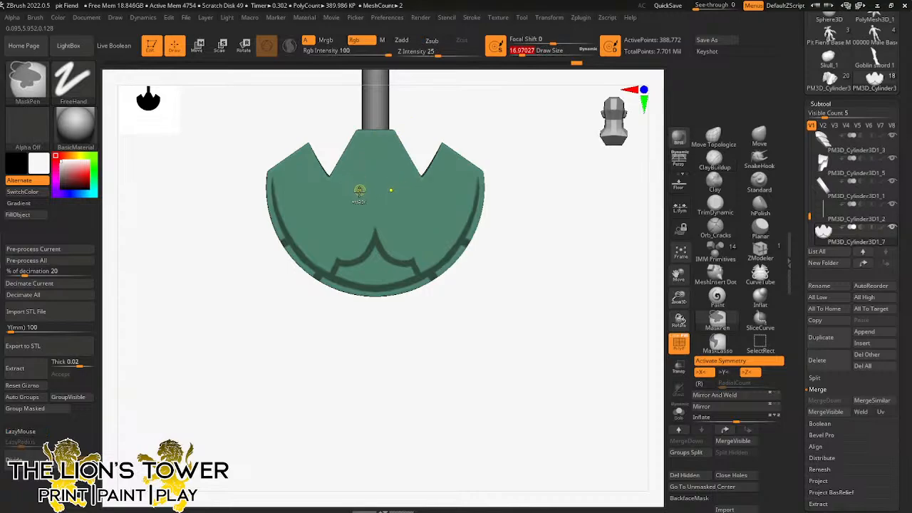
pyautogui.keyDown('ctrl'); pyautogui.moveTo(332, 225); pyautogui.dragTo(338, 228); pyautogui.keyUp('ctrl')
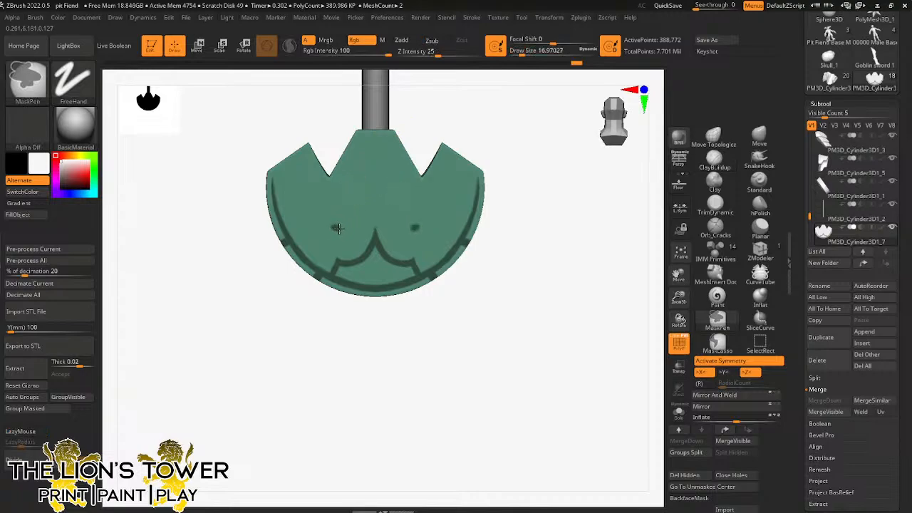
pyautogui.moveTo(361, 211)
pyautogui.mouseDown()
pyautogui.moveTo(360, 199)
pyautogui.moveTo(334, 190)
pyautogui.mouseUp()
# Step: Reduce the draw size to about 9.4, mask two short spikes above each C-shaped curve, and trim their ends by unmasking
pyautogui.click(522, 52)
pyautogui.moveTo(521, 52); pyautogui.dragTo(519, 52)
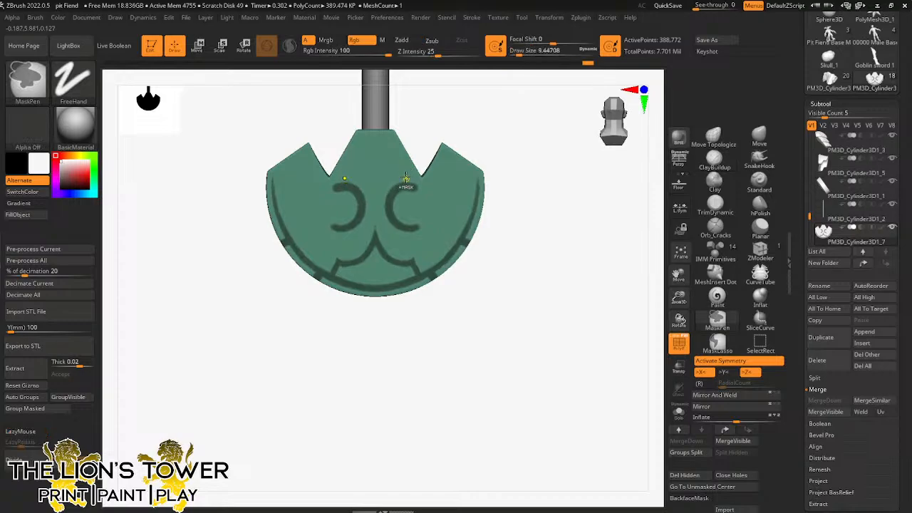
pyautogui.hotkey('ctrl', 'z')
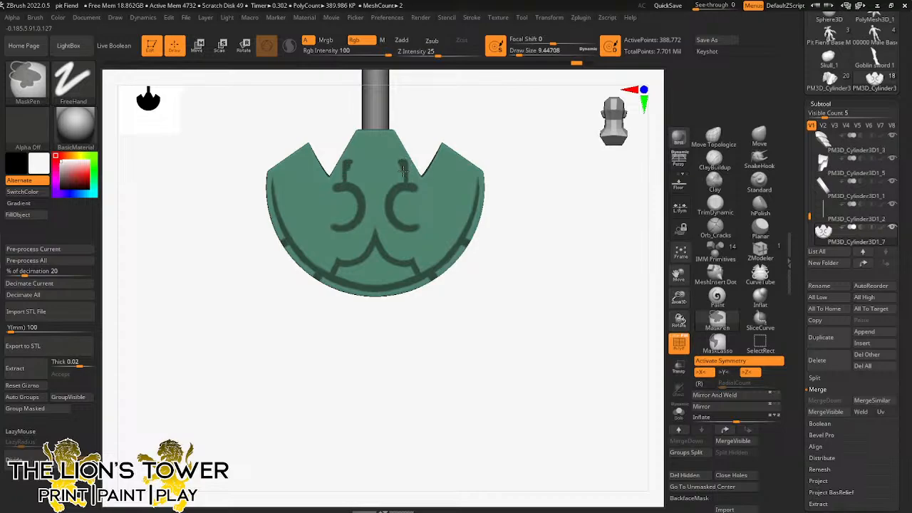
pyautogui.hotkey('ctrl', 'shift', 'z')
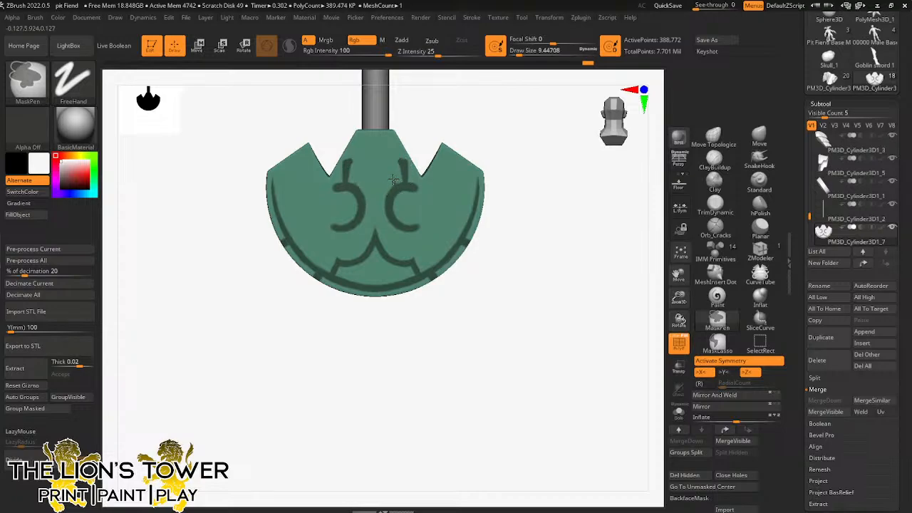
pyautogui.moveTo(385, 174)
pyautogui.keyDown('ctrl'); pyautogui.mouseDown()
pyautogui.moveTo(394, 187)
pyautogui.moveTo(383, 168)
pyautogui.mouseUp(); pyautogui.keyUp('ctrl')
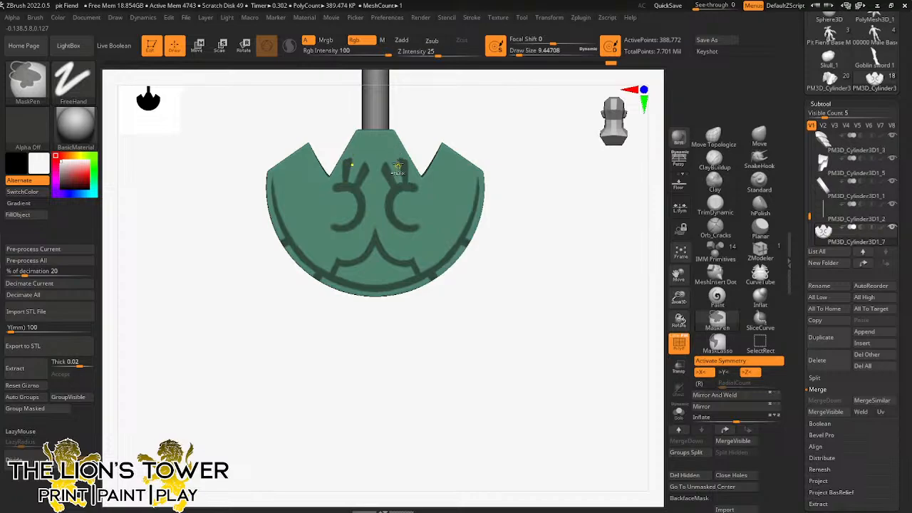
pyautogui.keyDown('ctrl'); pyautogui.keyDown('alt'); pyautogui.moveTo(407, 156); pyautogui.dragTo(396, 156); pyautogui.keyUp('alt'); pyautogui.keyUp('ctrl')
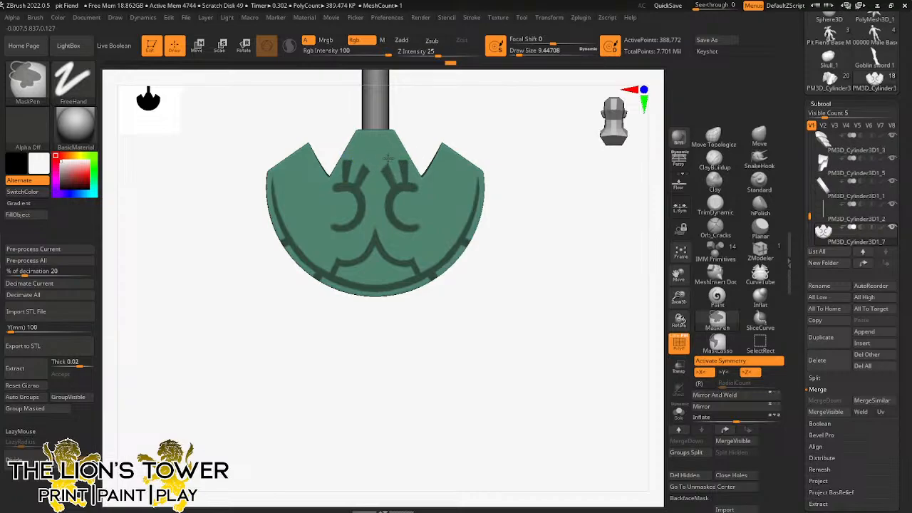
pyautogui.keyDown('ctrl'); pyautogui.keyDown('alt'); pyautogui.moveTo(384, 162); pyautogui.dragTo(389, 153); pyautogui.keyUp('alt'); pyautogui.keyUp('ctrl')
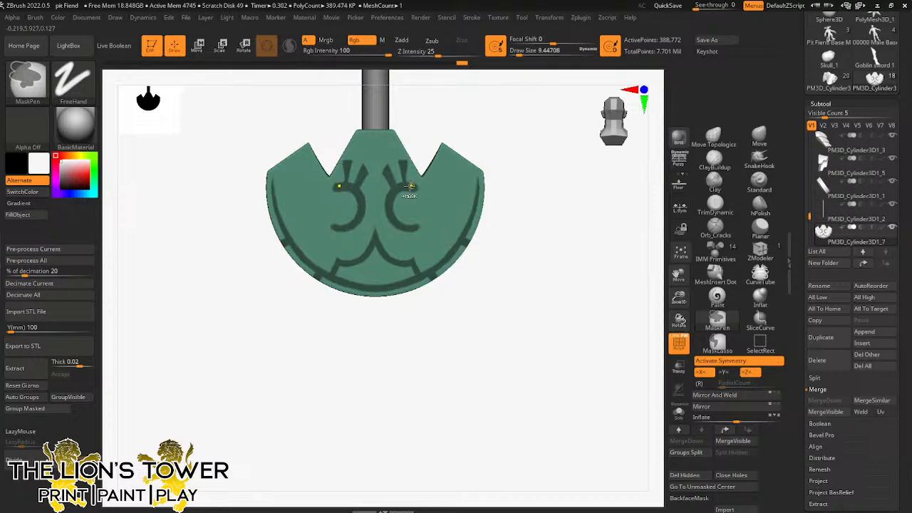
# Step: Extend the mask at the upper outer end of each C-shaped curve into a thick, pointed hook
pyautogui.keyDown('ctrl'); pyautogui.moveTo(423, 183); pyautogui.dragTo(405, 186); pyautogui.keyUp('ctrl')
pyautogui.moveTo(421, 193)
pyautogui.keyDown('ctrl'); pyautogui.mouseDown()
pyautogui.moveTo(404, 188)
pyautogui.moveTo(417, 204)
pyautogui.mouseUp(); pyautogui.keyUp('ctrl')
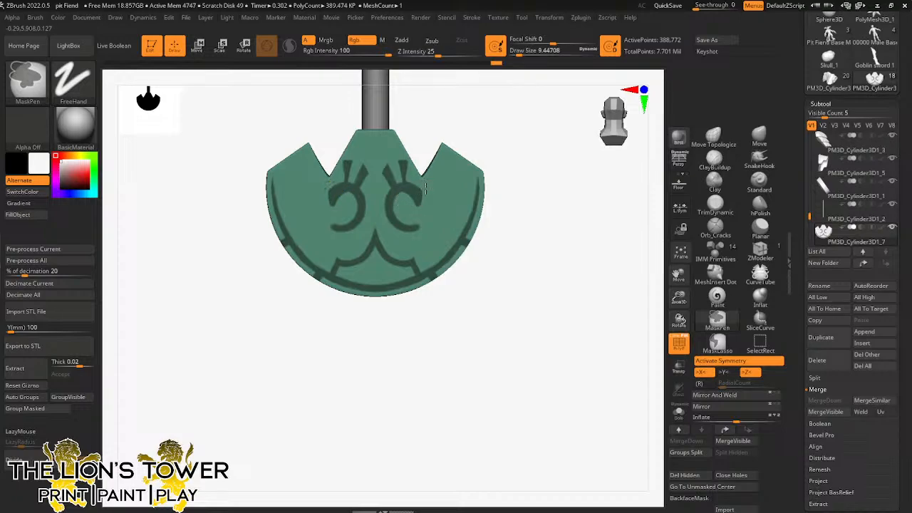
pyautogui.keyDown('ctrl'); pyautogui.moveTo(425, 188); pyautogui.dragTo(411, 187); pyautogui.keyUp('ctrl')
# Step: Curl the lower ends of the masked C-shaped curves into spirals, then add small inner barbs and clean up between them by unmasking
pyautogui.moveTo(411, 208)
pyautogui.keyDown('ctrl'); pyautogui.mouseDown()
pyautogui.moveTo(413, 228)
pyautogui.moveTo(403, 208)
pyautogui.moveTo(412, 224)
pyautogui.moveTo(385, 218)
pyautogui.moveTo(399, 234)
pyautogui.moveTo(416, 223)
pyautogui.moveTo(403, 230)
pyautogui.moveTo(386, 201)
pyautogui.moveTo(398, 190)
pyautogui.mouseUp(); pyautogui.keyUp('ctrl')
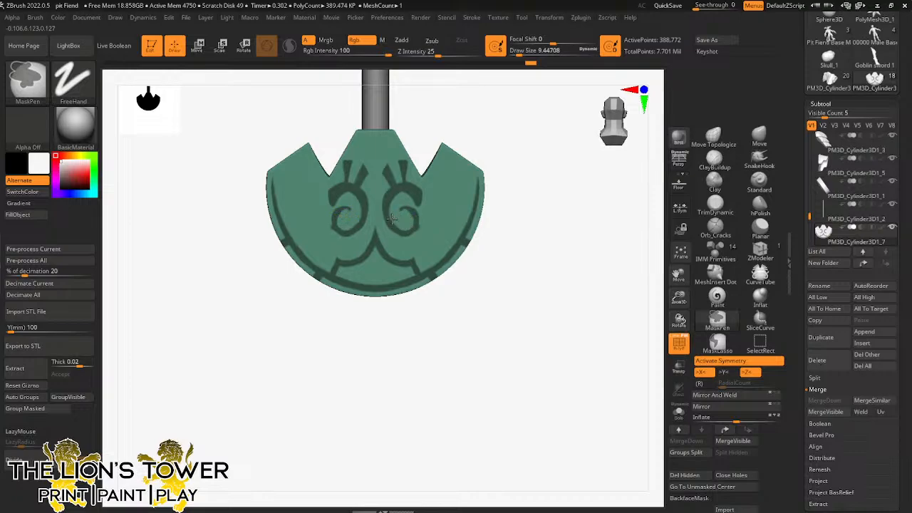
pyautogui.keyDown('ctrl'); pyautogui.moveTo(392, 219); pyautogui.dragTo(393, 222); pyautogui.keyUp('ctrl')
pyautogui.keyDown('ctrl'); pyautogui.moveTo(420, 229); pyautogui.dragTo(414, 217); pyautogui.keyUp('ctrl')
pyautogui.moveTo(403, 229)
pyautogui.keyDown('ctrl'); pyautogui.mouseDown()
pyautogui.moveTo(391, 201)
pyautogui.moveTo(417, 225)
pyautogui.moveTo(420, 211)
pyautogui.moveTo(402, 220)
pyautogui.moveTo(399, 238)
pyautogui.mouseUp(); pyautogui.keyUp('ctrl')
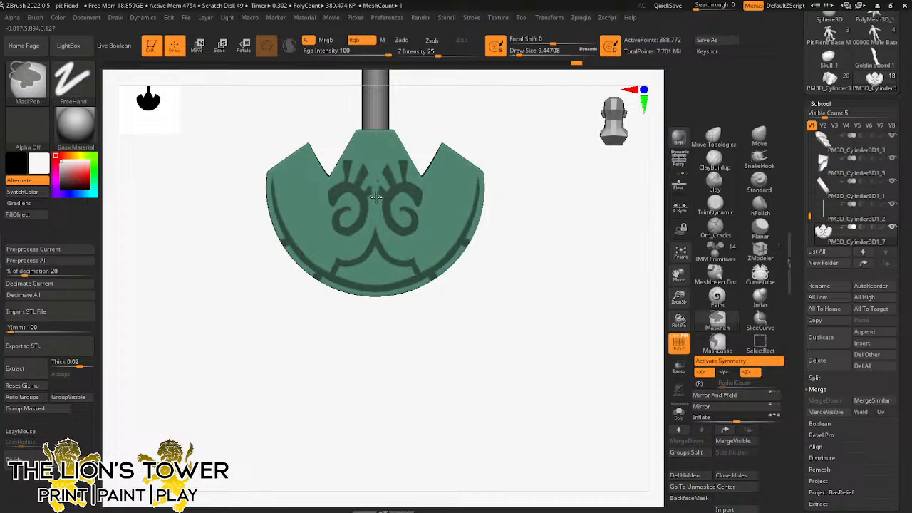
pyautogui.keyDown('ctrl'); pyautogui.keyDown('alt'); pyautogui.moveTo(377, 184); pyautogui.dragTo(379, 171); pyautogui.keyUp('alt'); pyautogui.keyUp('ctrl')
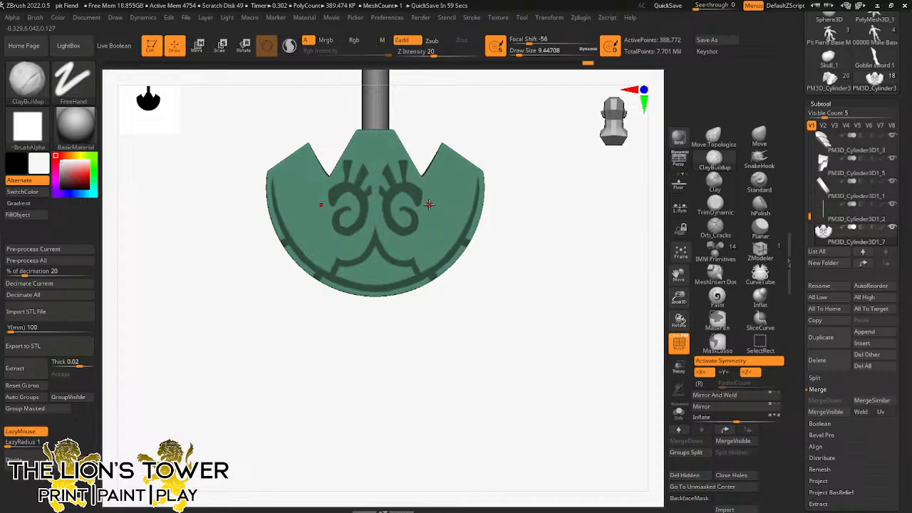
pyautogui.keyDown('ctrl'); pyautogui.keyDown('alt'); pyautogui.moveTo(372, 196); pyautogui.dragTo(380, 223); pyautogui.keyUp('alt'); pyautogui.keyUp('ctrl')
# Step: Mask mirrored thorn-like spikes branching inward from the rim band on both sides of the blade
pyautogui.press('ctrl')
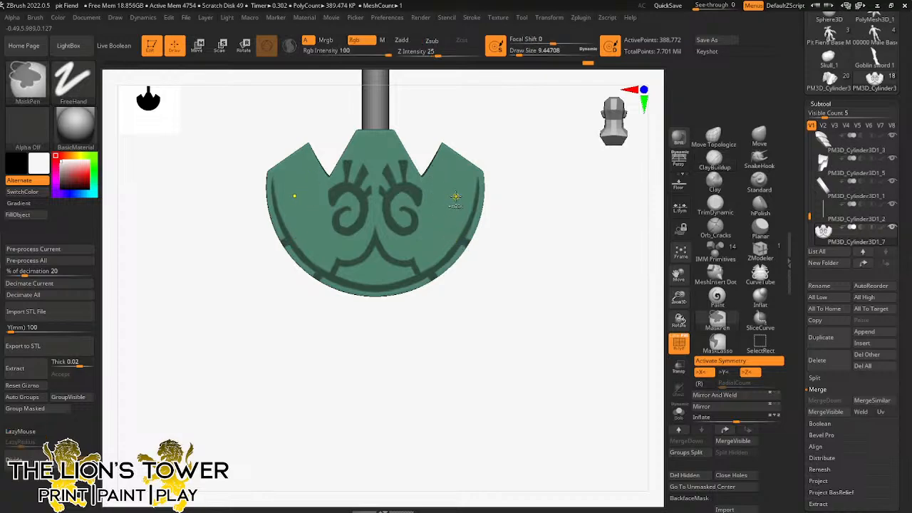
pyautogui.press('l')
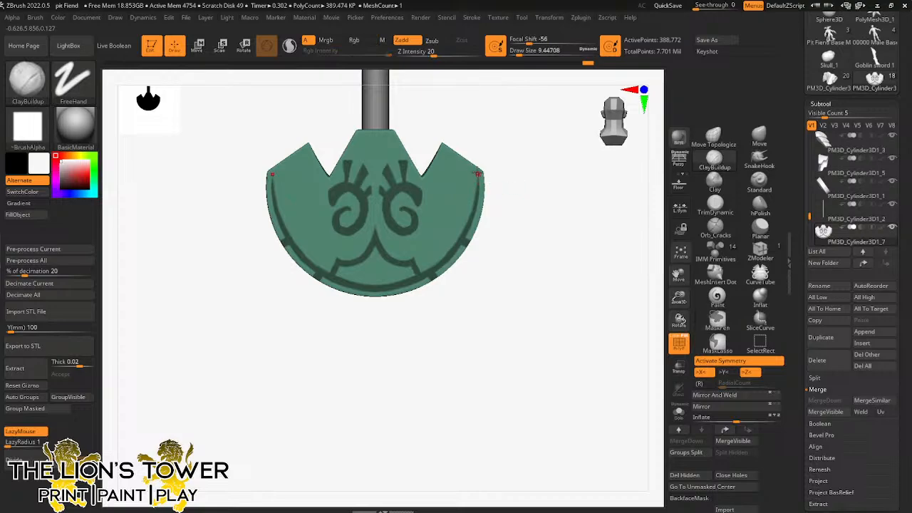
pyautogui.press('ctrl')
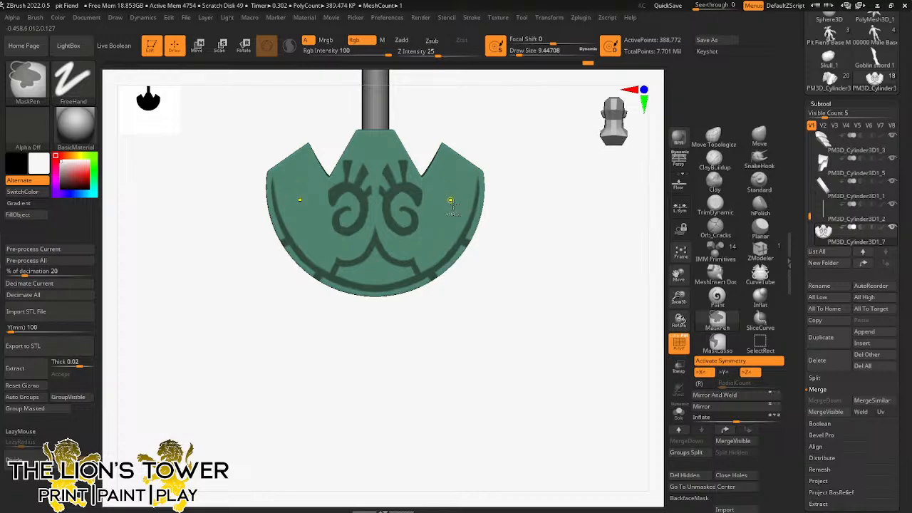
pyautogui.moveTo(469, 216)
pyautogui.keyDown('ctrl'); pyautogui.mouseDown()
pyautogui.moveTo(451, 199)
pyautogui.moveTo(467, 223)
pyautogui.mouseUp(); pyautogui.keyUp('ctrl')
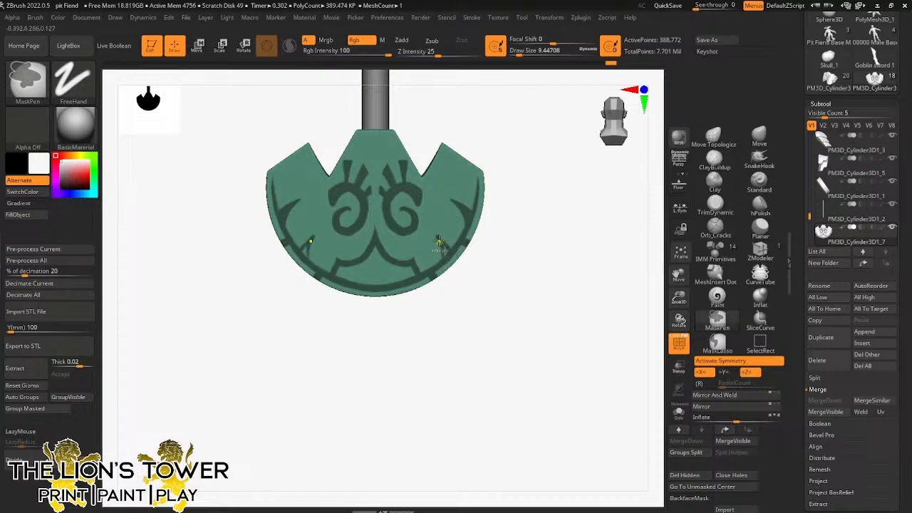
pyautogui.moveTo(439, 242); pyautogui.dragTo(442, 257)
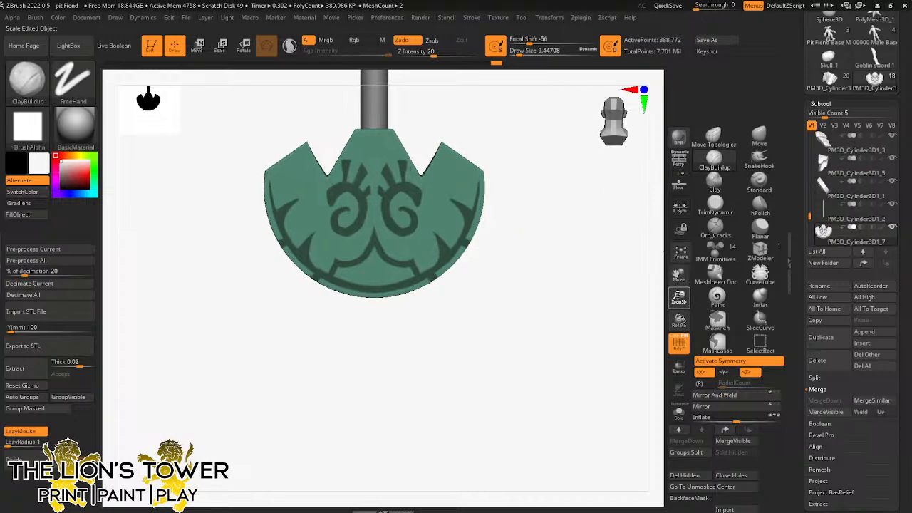
pyautogui.moveTo(678, 273); pyautogui.dragTo(683, 319)
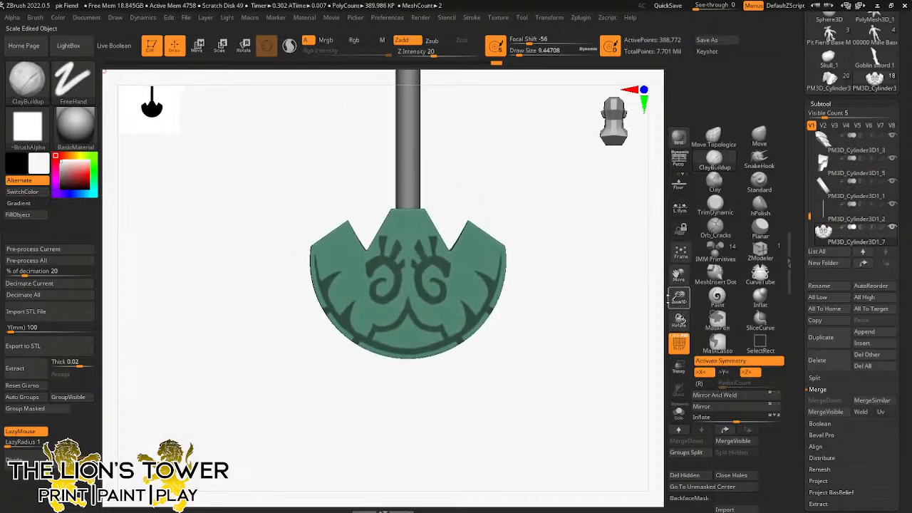
# Step: Mask three dots between the lower arch and the rim band, plus one dot on each outer lobe of the blade
pyautogui.keyDown('ctrl'); pyautogui.click(577, 307); pyautogui.keyUp('ctrl')
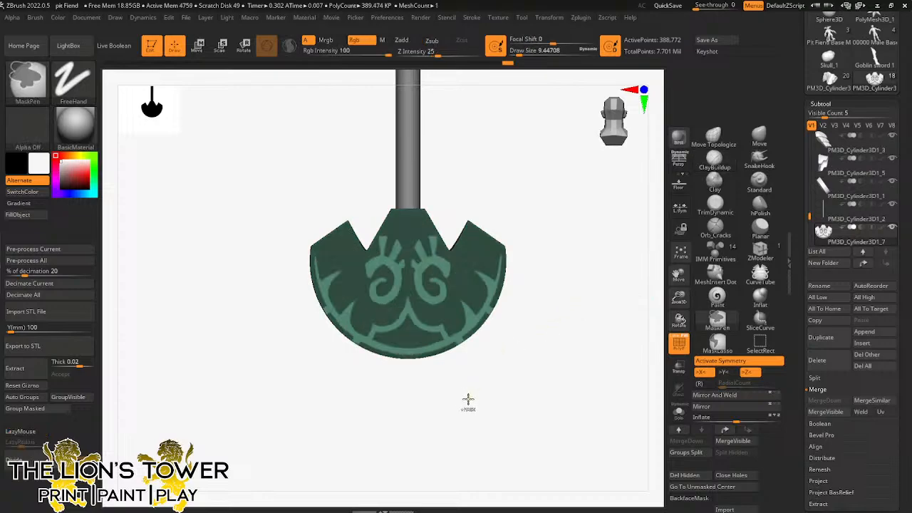
pyautogui.keyDown('ctrl'); pyautogui.click(415, 388); pyautogui.keyUp('ctrl')
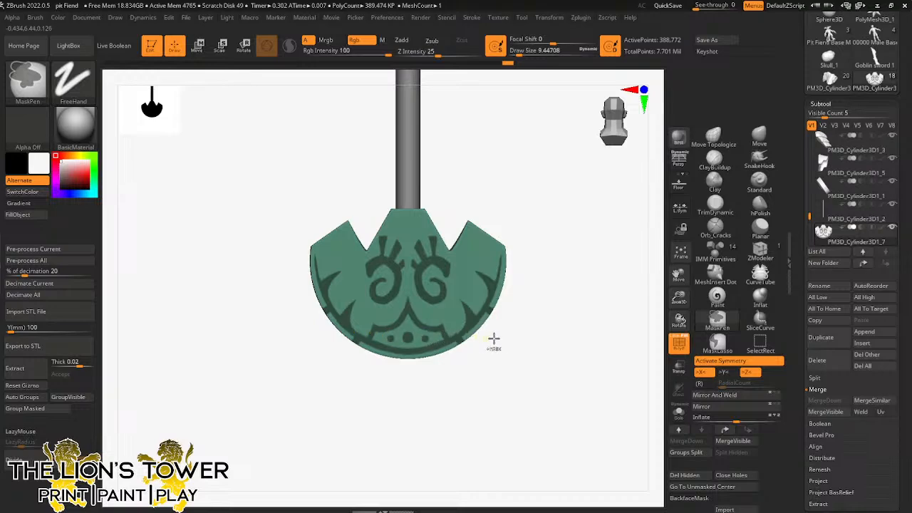
pyautogui.press('ctrl')
pyautogui.keyDown('ctrl'); pyautogui.moveTo(472, 241); pyautogui.dragTo(477, 245); pyautogui.keyUp('ctrl')
# Step: Invert the mask, try engraving the pattern by scaling the unmasked areas along the blade's thickness, and undo the scaling
pyautogui.keyDown('ctrl'); pyautogui.click(524, 238); pyautogui.keyUp('ctrl')
pyautogui.keyDown('shift'); pyautogui.moveTo(524, 236); pyautogui.dragTo(567, 225); pyautogui.keyUp('shift')
pyautogui.press('e')
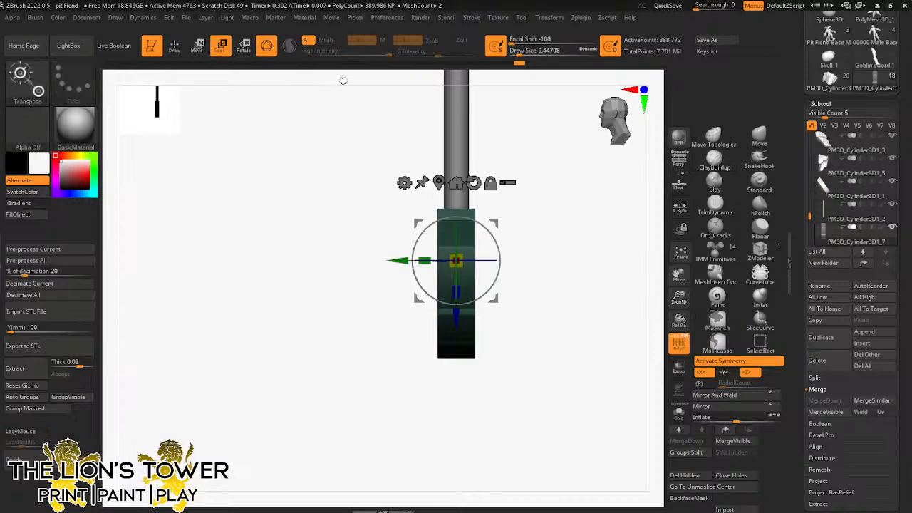
pyautogui.moveTo(425, 259); pyautogui.dragTo(433, 258)
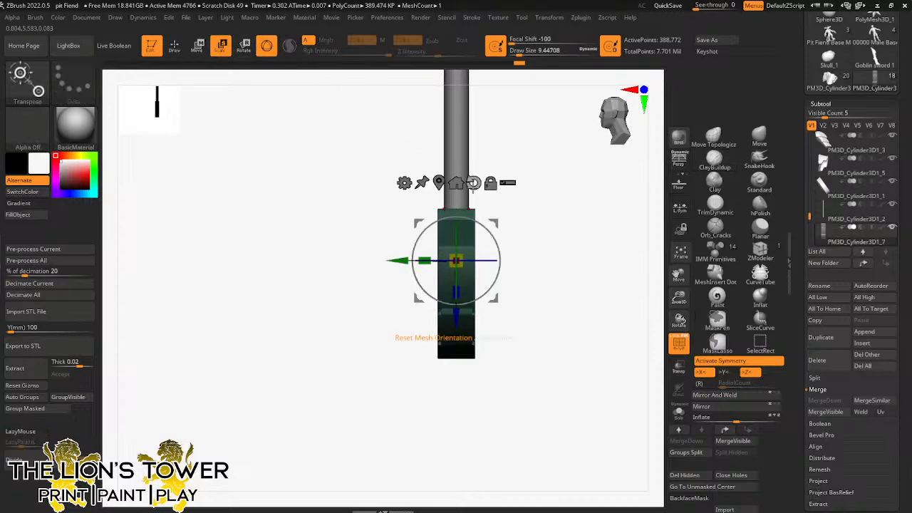
pyautogui.moveTo(505, 223); pyautogui.dragTo(550, 230)
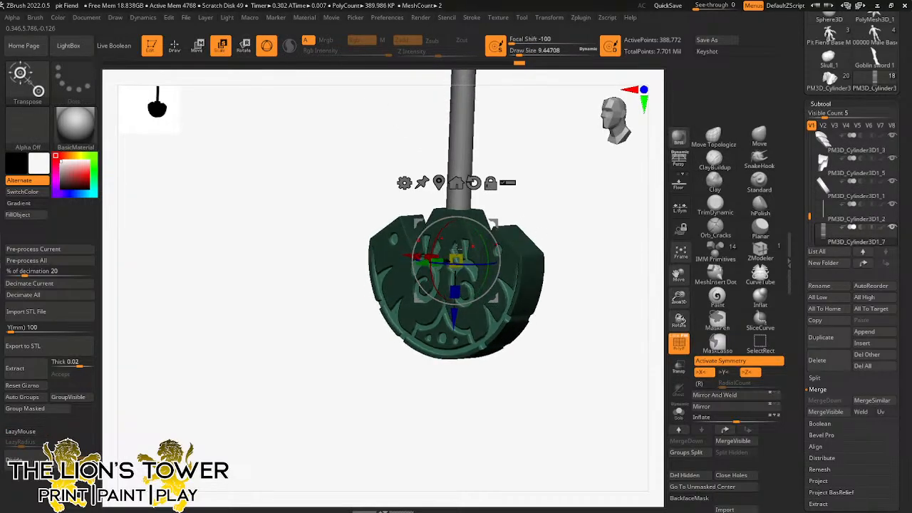
pyautogui.moveTo(435, 260); pyautogui.dragTo(443, 258)
pyautogui.keyDown('shift'); pyautogui.moveTo(535, 220); pyautogui.dragTo(564, 219); pyautogui.keyUp('shift')
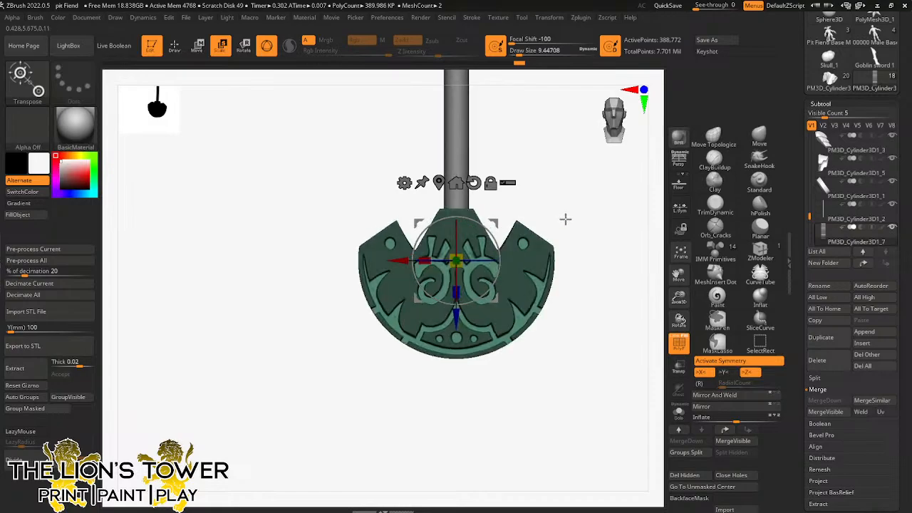
pyautogui.press('ctrl')
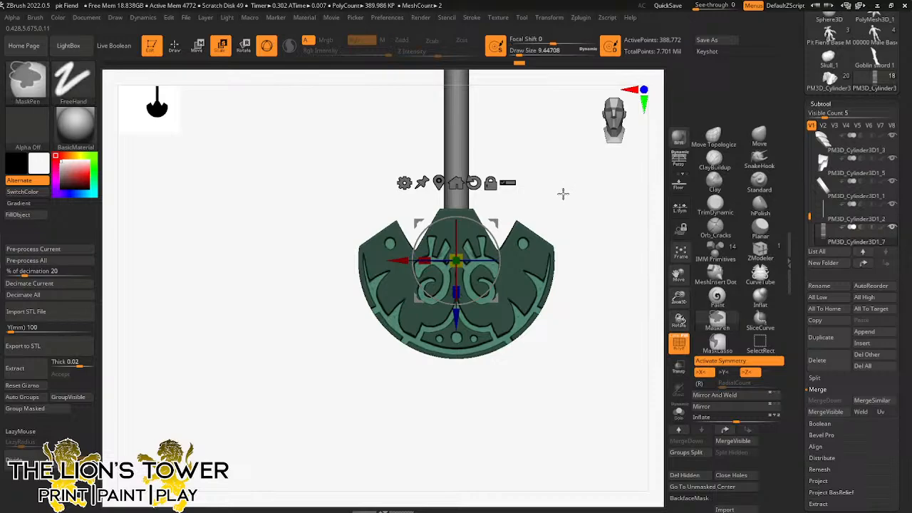
pyautogui.keyDown('ctrl'); pyautogui.click(563, 194); pyautogui.keyUp('ctrl')
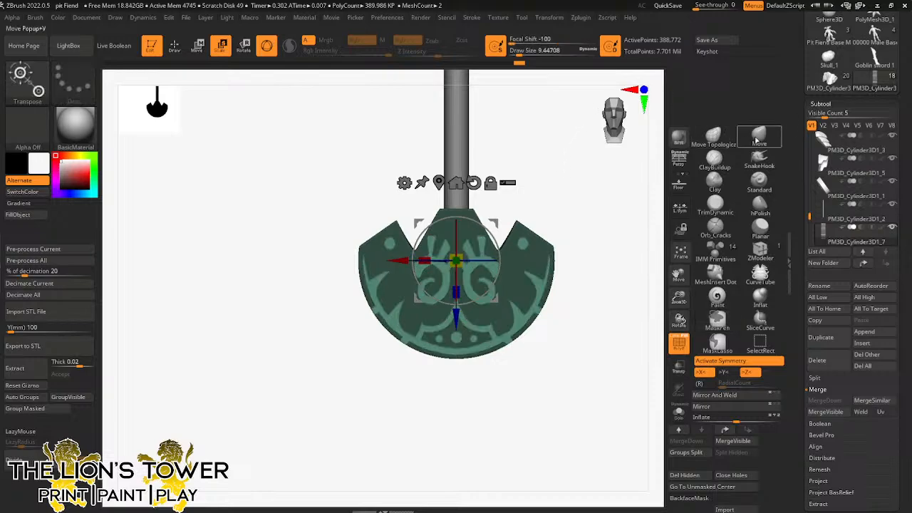
# Step: Return to Draw mode and inspect the masked pattern up close, from the scrolls down to the rim band
pyautogui.moveTo(678, 297); pyautogui.dragTo(603, 173)
pyautogui.click(174, 45)
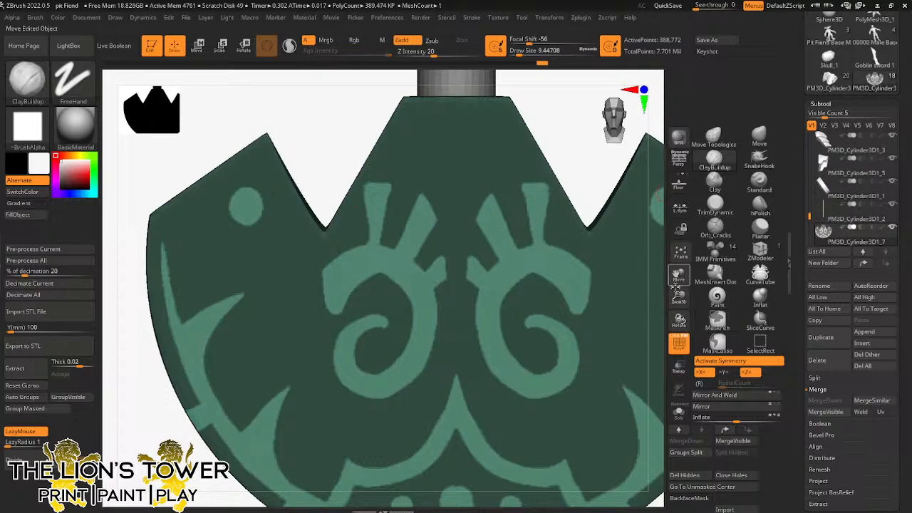
pyautogui.moveTo(679, 275); pyautogui.dragTo(619, 146)
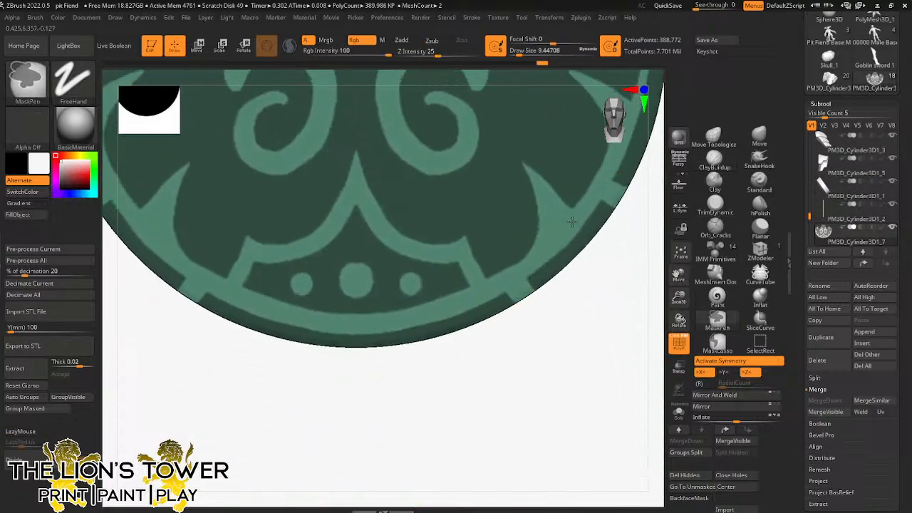
pyautogui.moveTo(678, 275); pyautogui.dragTo(554, 246)
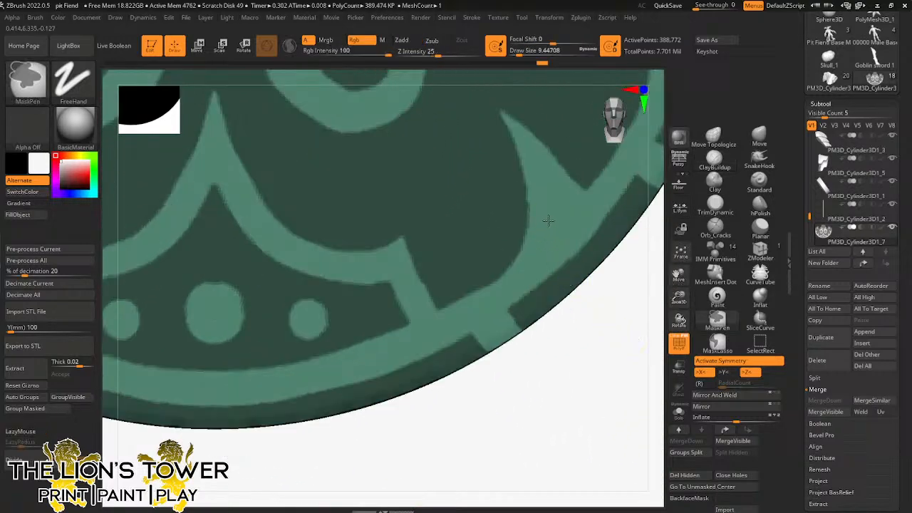
pyautogui.moveTo(678, 298); pyautogui.dragTo(544, 326)
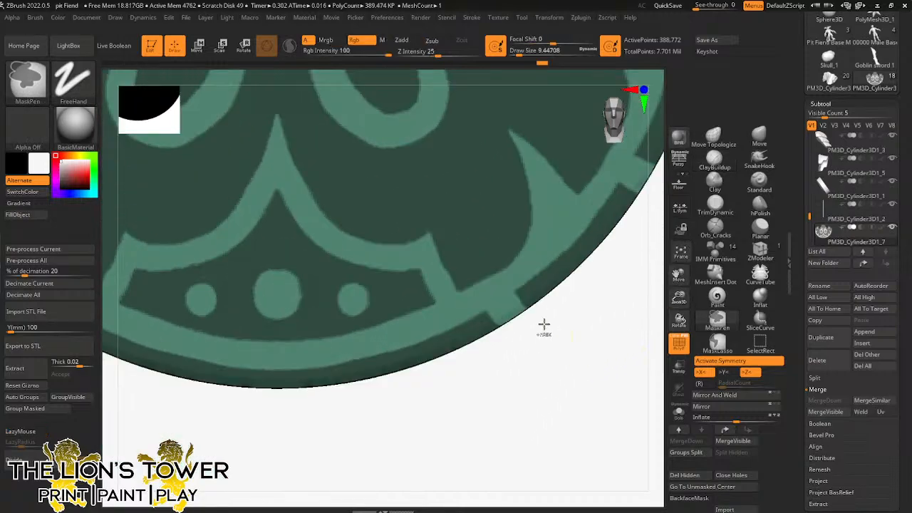
pyautogui.moveTo(679, 298); pyautogui.dragTo(641, 263)
pyautogui.moveTo(678, 275); pyautogui.dragTo(601, 335)
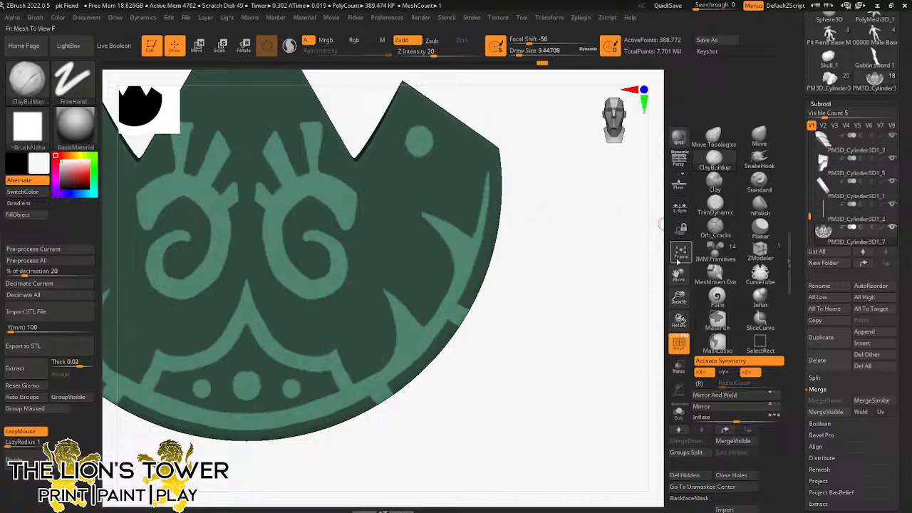
pyautogui.press('ctrl')
pyautogui.moveTo(677, 274); pyautogui.dragTo(776, 278)
pyautogui.moveTo(634, 335); pyautogui.dragTo(624, 325)
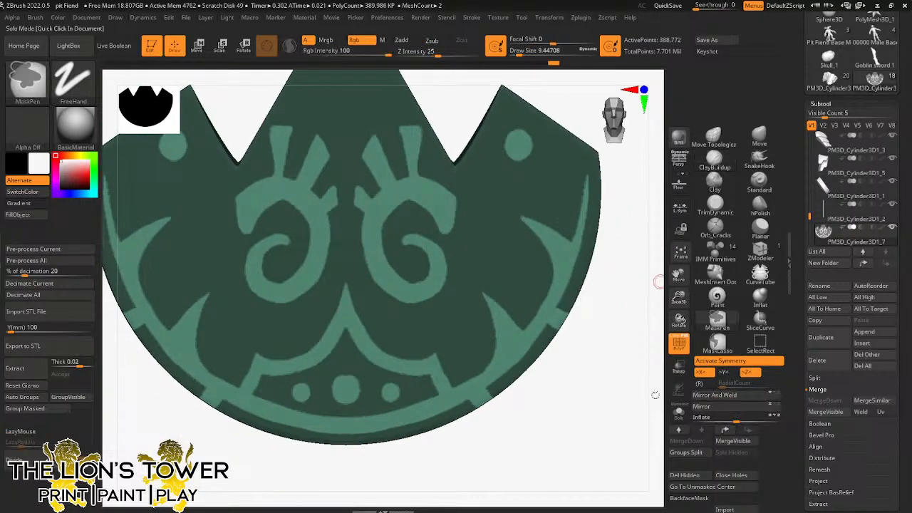
# Step: Sink the unmasked pattern into the blade with an Inflate value of about -17
pyautogui.moveTo(735, 417); pyautogui.dragTo(730, 421)
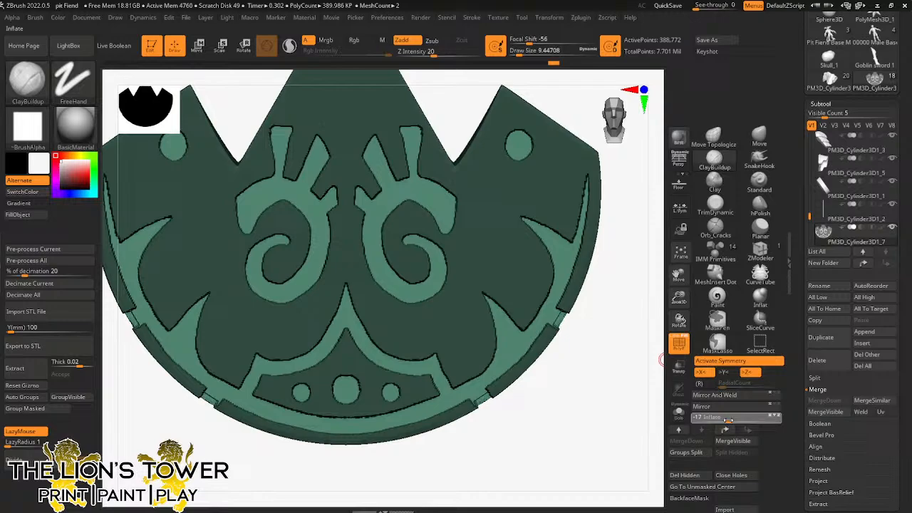
pyautogui.moveTo(727, 421); pyautogui.dragTo(726, 420)
pyautogui.moveTo(631, 430)
pyautogui.mouseDown()
pyautogui.moveTo(589, 449)
pyautogui.moveTo(641, 434)
pyautogui.moveTo(625, 435)
pyautogui.mouseUp()
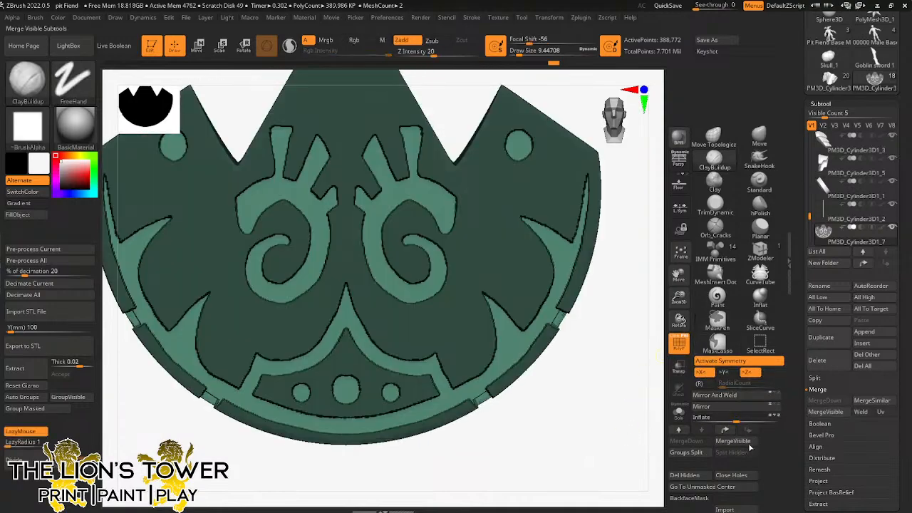
# Step: Clear the mask from the engraved blade and remesh it with DynaMesh at resolution 440
pyautogui.scroll(-3, 766, 460)
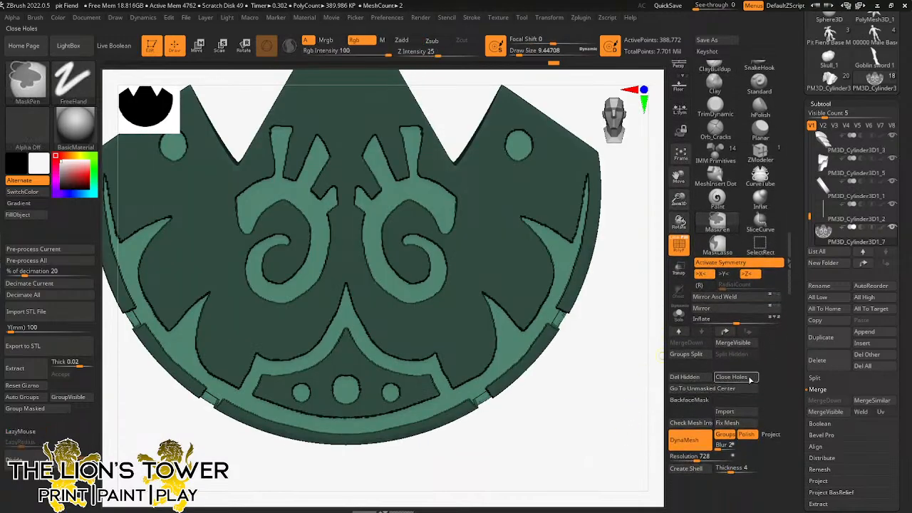
pyautogui.keyDown('ctrl'); pyautogui.moveTo(609, 443); pyautogui.dragTo(606, 433); pyautogui.keyUp('ctrl')
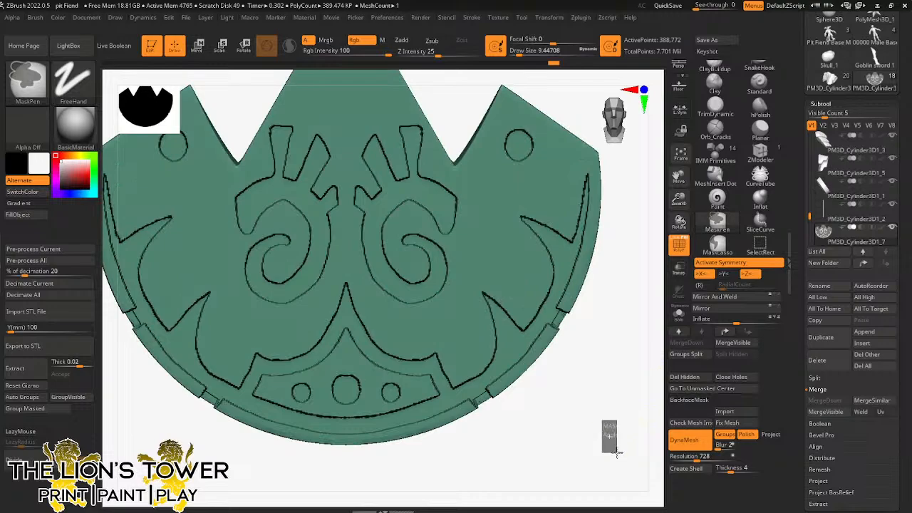
pyautogui.hotkey('ctrl', 'z')
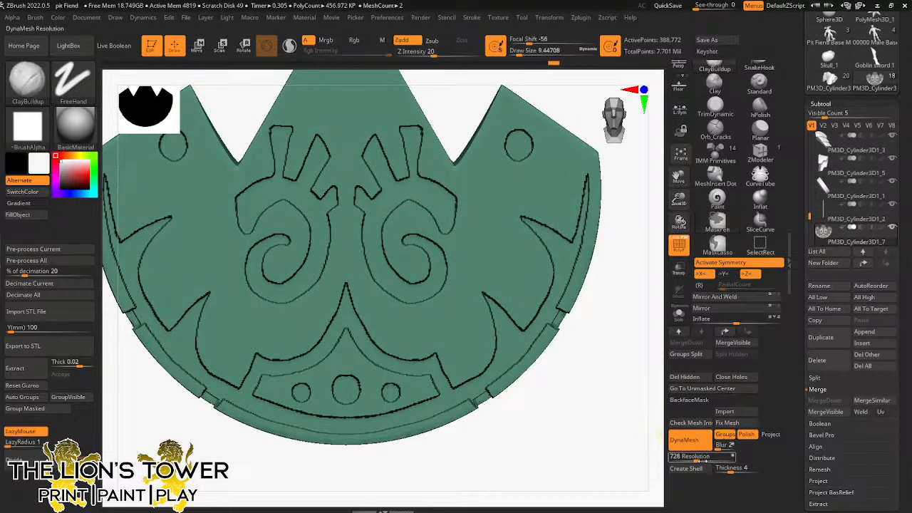
pyautogui.moveTo(699, 458); pyautogui.dragTo(689, 458)
pyautogui.moveTo(598, 390)
pyautogui.keyDown('ctrl'); pyautogui.mouseDown()
pyautogui.moveTo(621, 437)
pyautogui.moveTo(608, 442)
pyautogui.moveTo(616, 439)
pyautogui.mouseUp(); pyautogui.keyUp('ctrl')
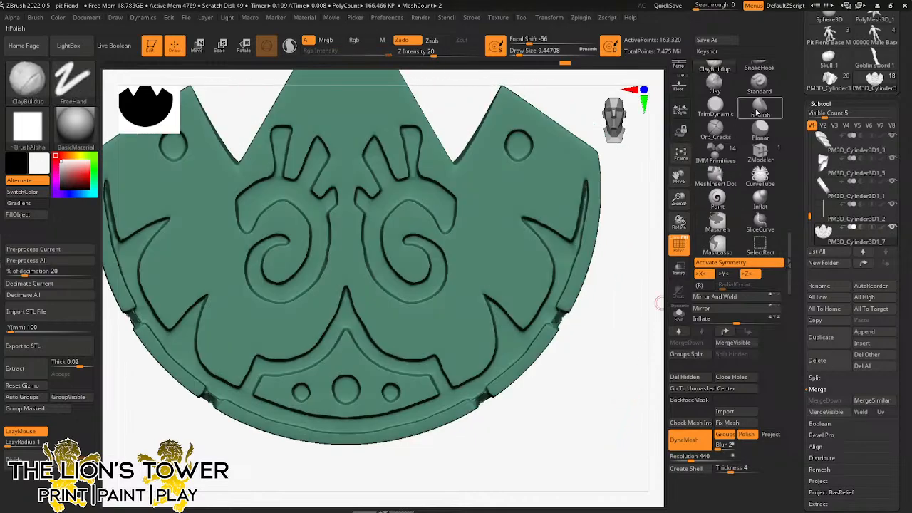
# Step: Choose the hPolish brush with a draw size of about 8.4 and check the engraved pattern from oblique and front views
pyautogui.click(759, 107)
pyautogui.moveTo(541, 52); pyautogui.dragTo(518, 51)
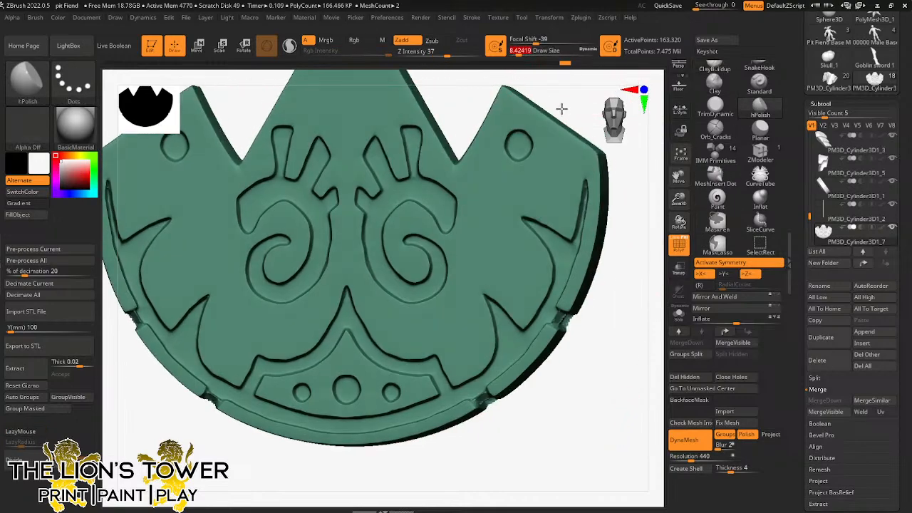
pyautogui.moveTo(562, 106); pyautogui.dragTo(389, 208)
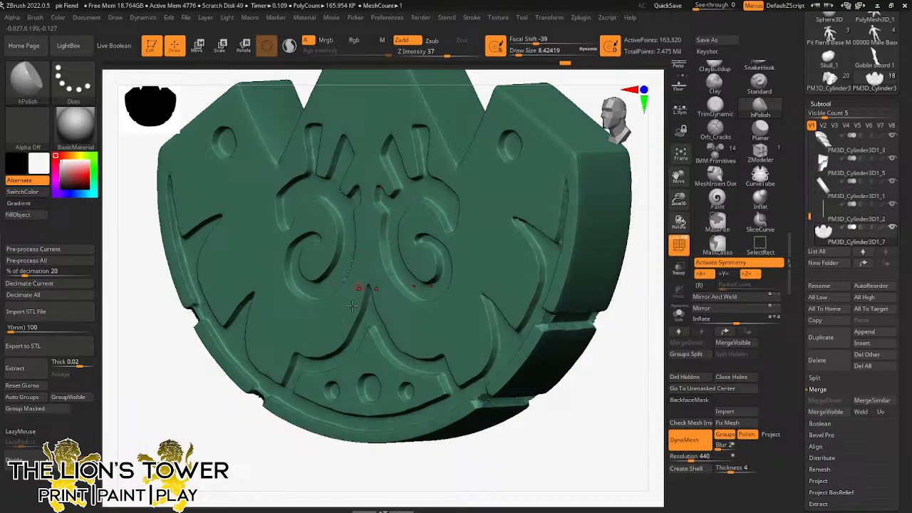
pyautogui.moveTo(332, 484); pyautogui.dragTo(360, 492)
pyautogui.moveTo(491, 106)
pyautogui.mouseDown()
pyautogui.moveTo(466, 95)
pyautogui.moveTo(384, 157)
pyautogui.mouseUp()
pyautogui.moveTo(488, 95)
pyautogui.mouseDown()
pyautogui.moveTo(493, 81)
pyautogui.moveTo(495, 112)
pyautogui.mouseUp()
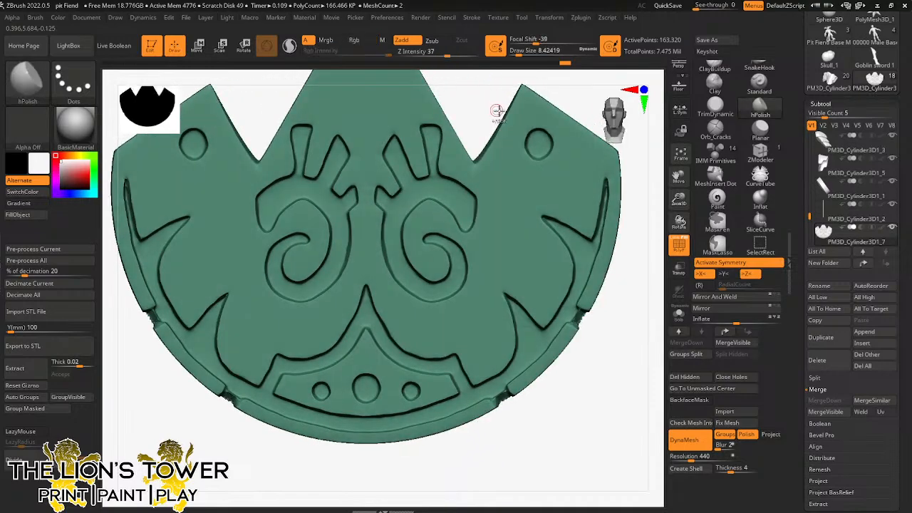
# Step: Undo the remesh and the inflation to restore the pattern mask, leaving the ornament masked instead of the background
pyautogui.keyDown('ctrl'); pyautogui.moveTo(647, 342); pyautogui.dragTo(646, 340); pyautogui.keyUp('ctrl')
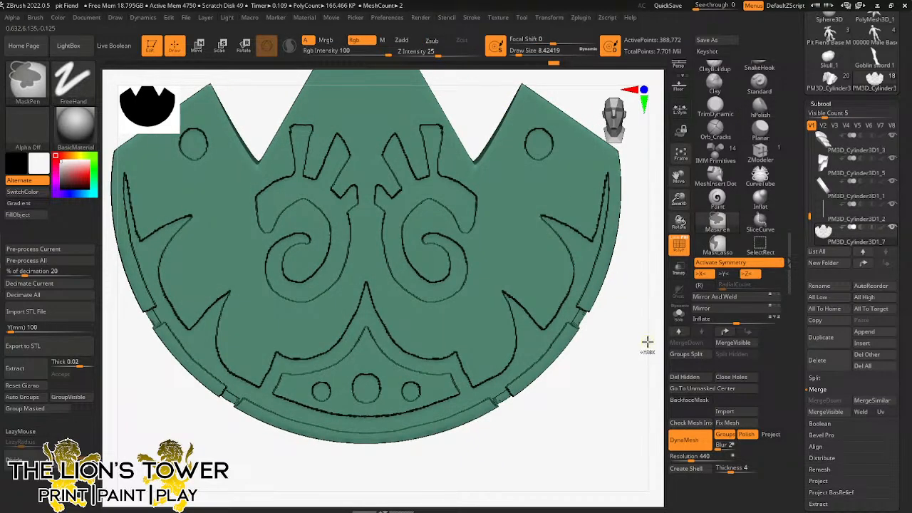
pyautogui.keyDown('ctrl'); pyautogui.click(645, 346); pyautogui.keyUp('ctrl')
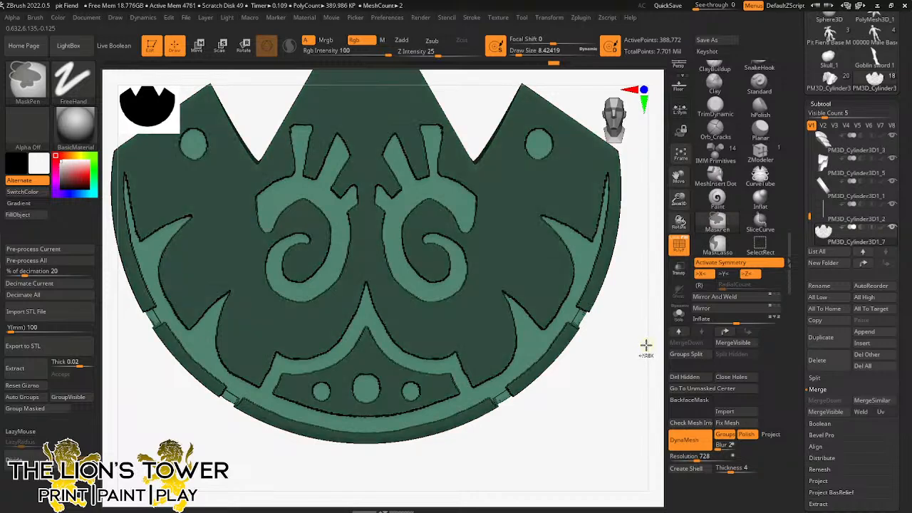
pyautogui.keyDown('ctrl'); pyautogui.click(618, 387); pyautogui.keyUp('ctrl')
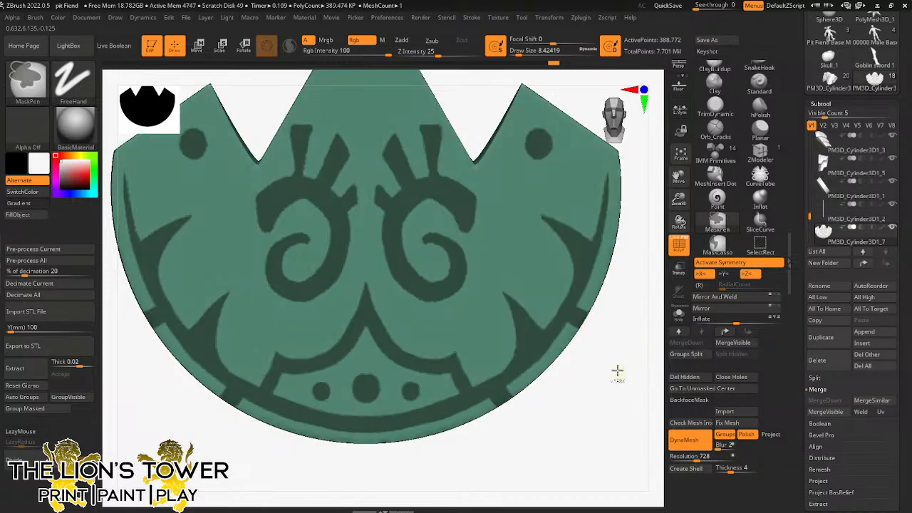
pyautogui.moveTo(679, 199); pyautogui.dragTo(678, 178)
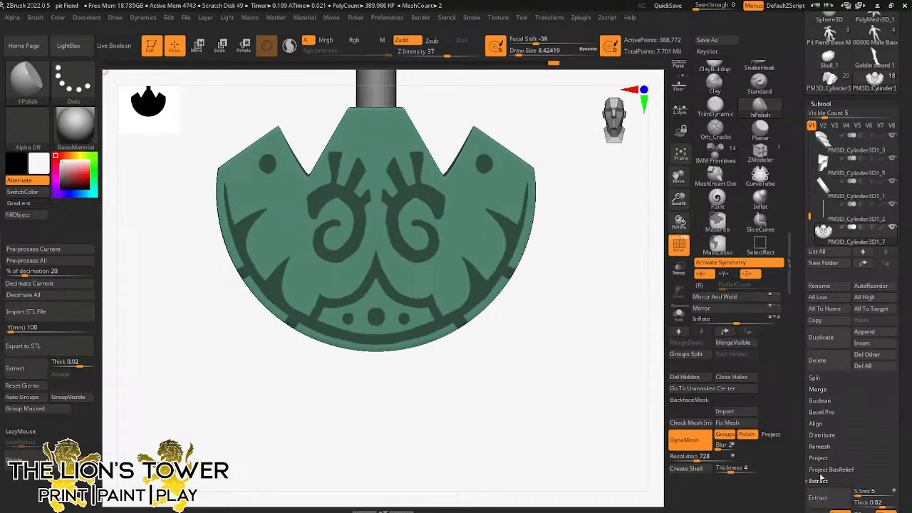
# Step: Extract the masked ornament as a new double-sided subtool with a thickness of 0.02 and accept it
pyautogui.click(818, 503)
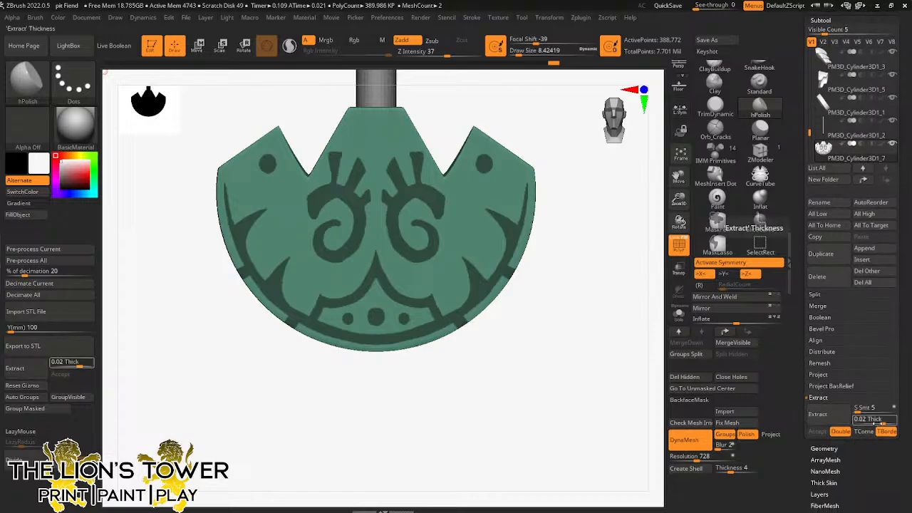
pyautogui.click(832, 420)
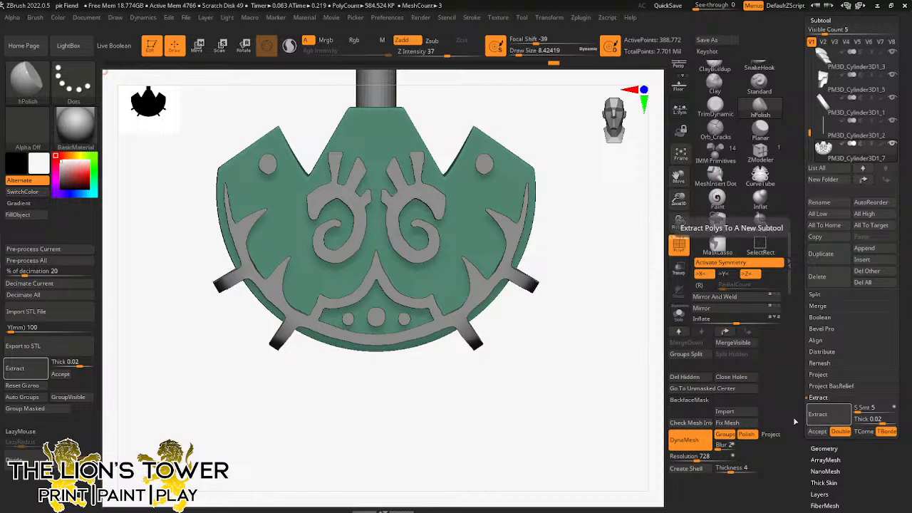
pyautogui.moveTo(592, 381)
pyautogui.mouseDown()
pyautogui.moveTo(570, 419)
pyautogui.moveTo(594, 394)
pyautogui.mouseUp()
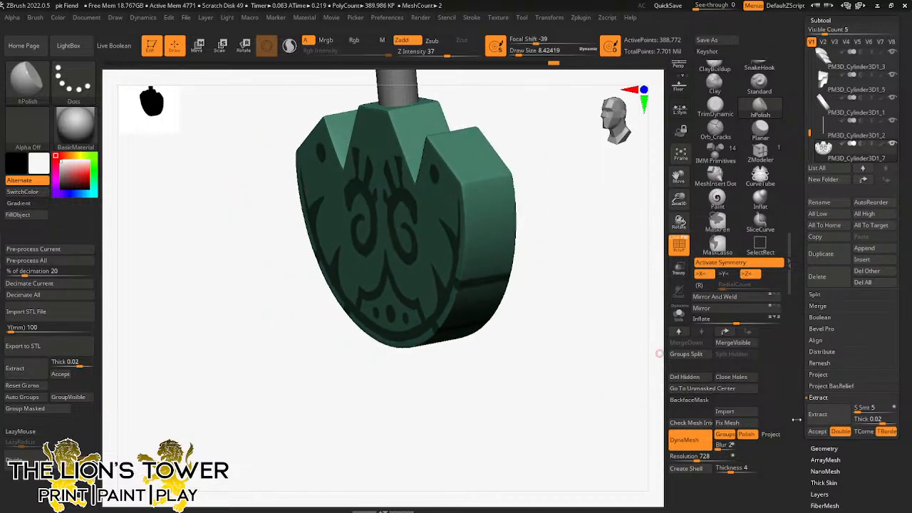
pyautogui.click(817, 432)
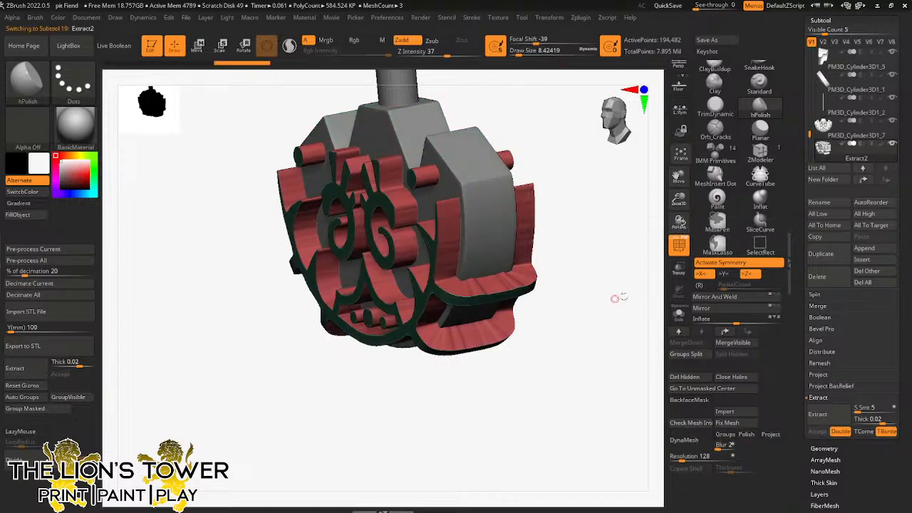
# Step: Isolate the extracted ornament in Solo mode and examine its walls from the side and the back
pyautogui.click(669, 316)
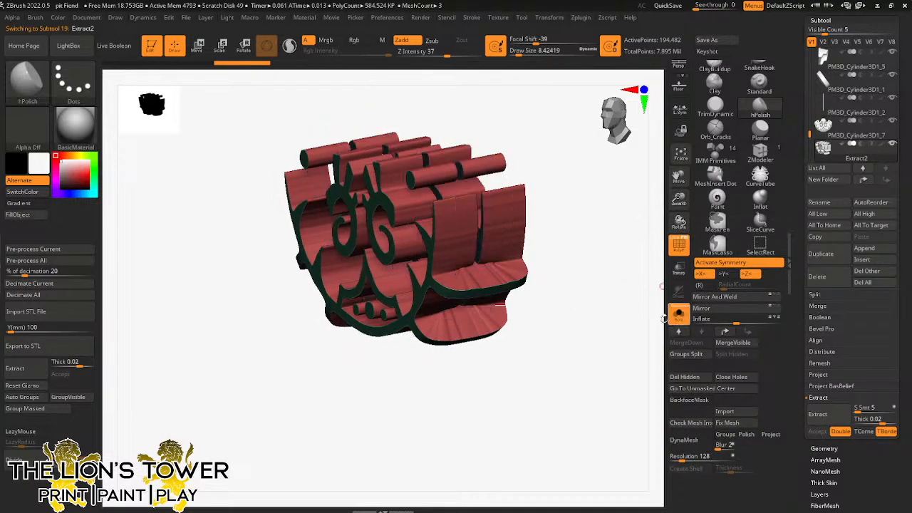
pyautogui.moveTo(663, 318); pyautogui.dragTo(606, 332)
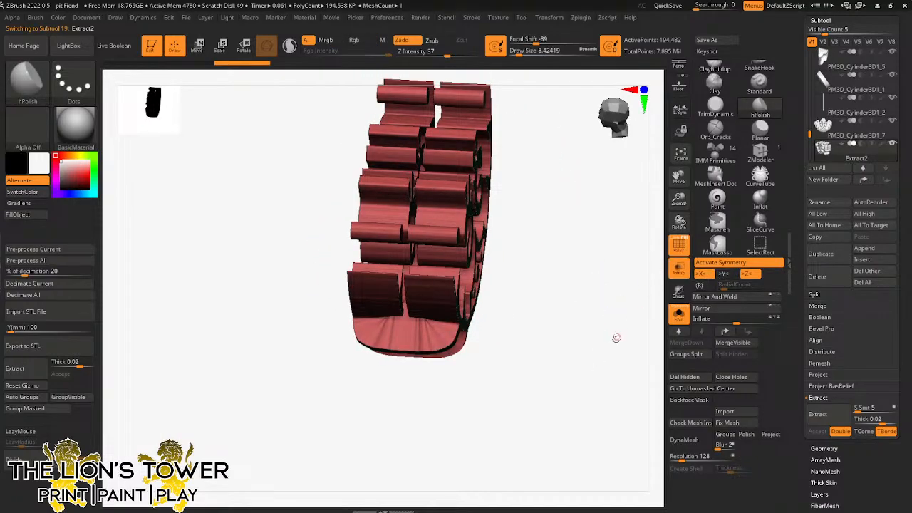
pyautogui.moveTo(641, 306); pyautogui.dragTo(582, 335)
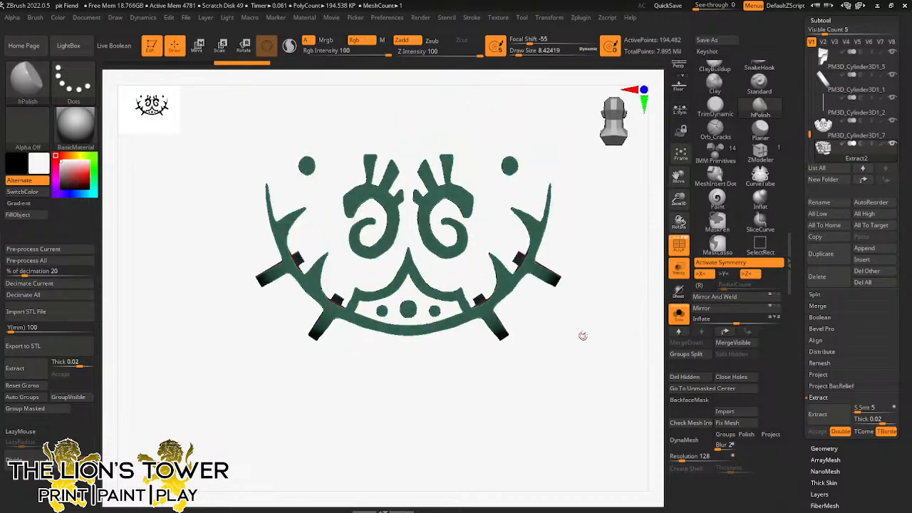
pyautogui.moveTo(649, 294)
pyautogui.mouseDown()
pyautogui.moveTo(629, 349)
pyautogui.moveTo(607, 350)
pyautogui.moveTo(625, 357)
pyautogui.moveTo(608, 337)
pyautogui.moveTo(601, 348)
pyautogui.moveTo(629, 355)
pyautogui.moveTo(623, 316)
pyautogui.moveTo(654, 291)
pyautogui.mouseUp()
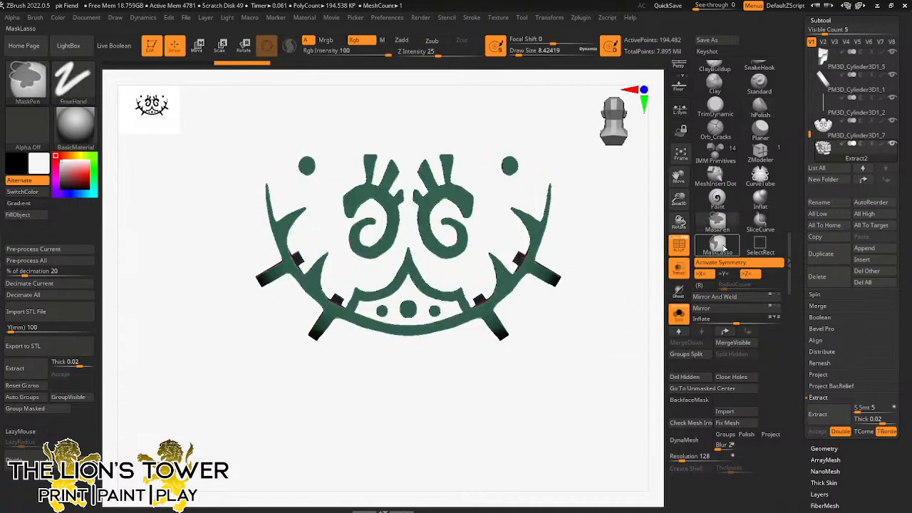
# Step: Delete the extracted ornament subtool, returning to the notched blade with its masked pattern
pyautogui.moveTo(762, 229)
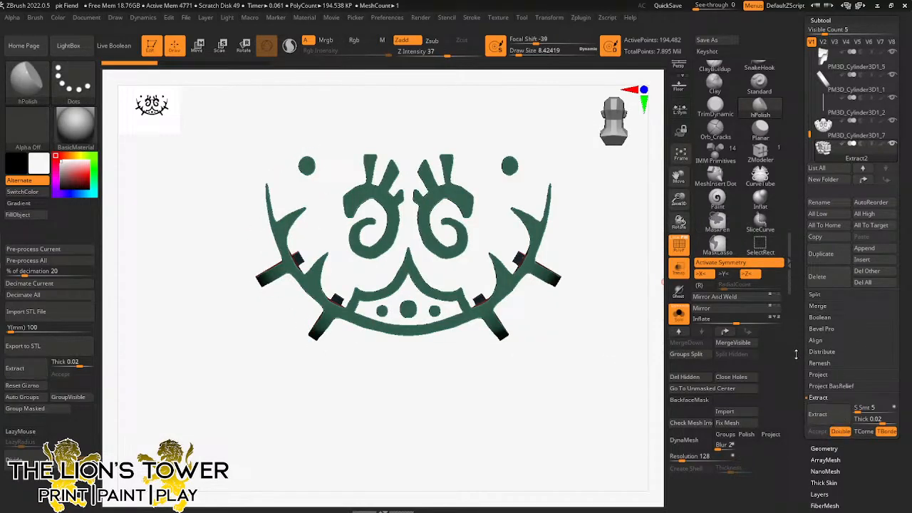
pyautogui.moveTo(796, 354); pyautogui.dragTo(799, 379)
pyautogui.click(816, 303)
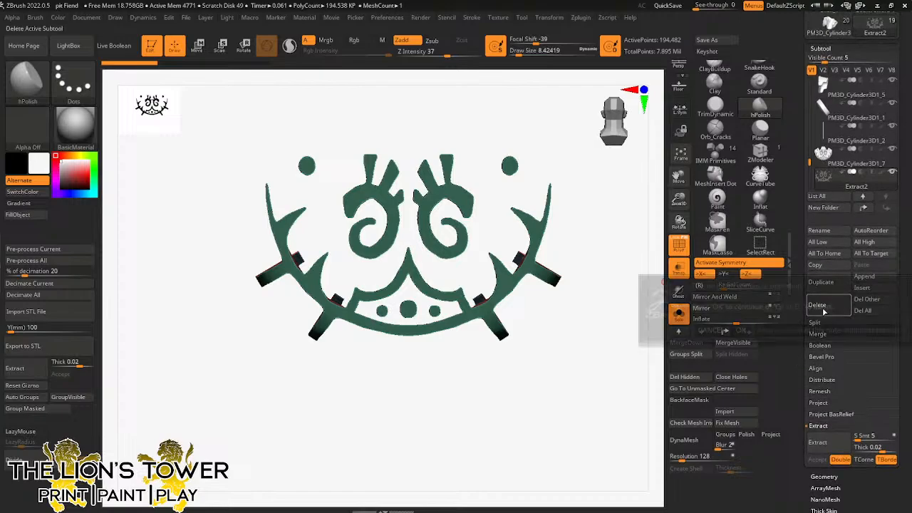
pyautogui.click(741, 330)
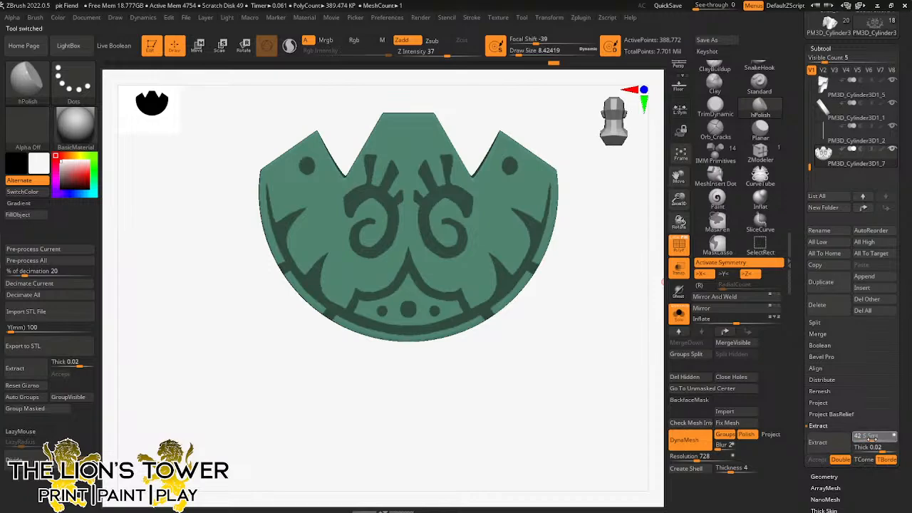
# Step: Extract the masked ornament as a new double-sided subtool with smoothing 42 and thickness 0.02, and accept it
pyautogui.click(819, 445)
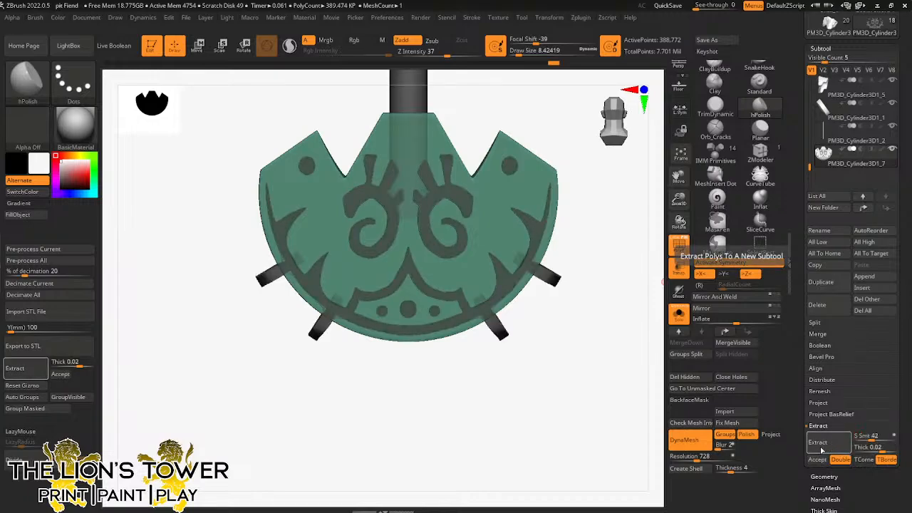
pyautogui.click(817, 460)
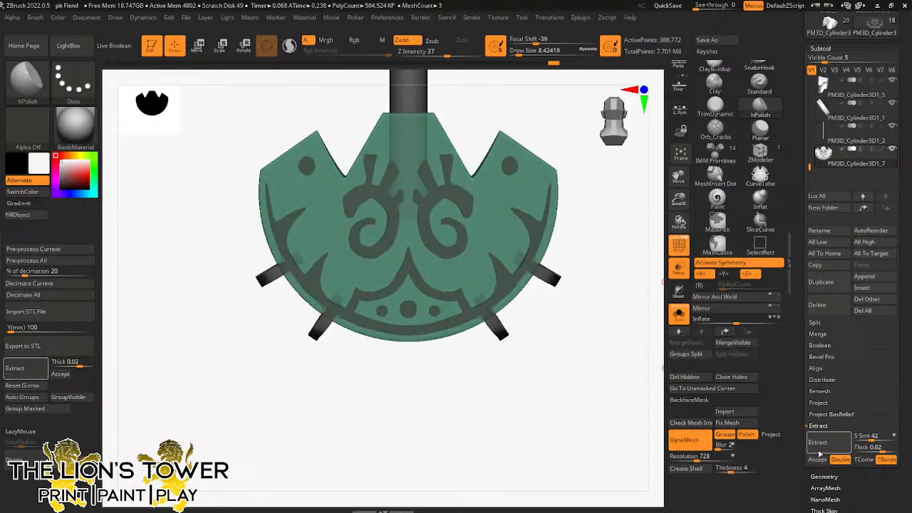
pyautogui.moveTo(636, 403); pyautogui.dragTo(588, 368)
pyautogui.moveTo(678, 199); pyautogui.dragTo(644, 280)
pyautogui.moveTo(586, 443)
pyautogui.mouseDown()
pyautogui.moveTo(591, 460)
pyautogui.moveTo(577, 438)
pyautogui.mouseUp()
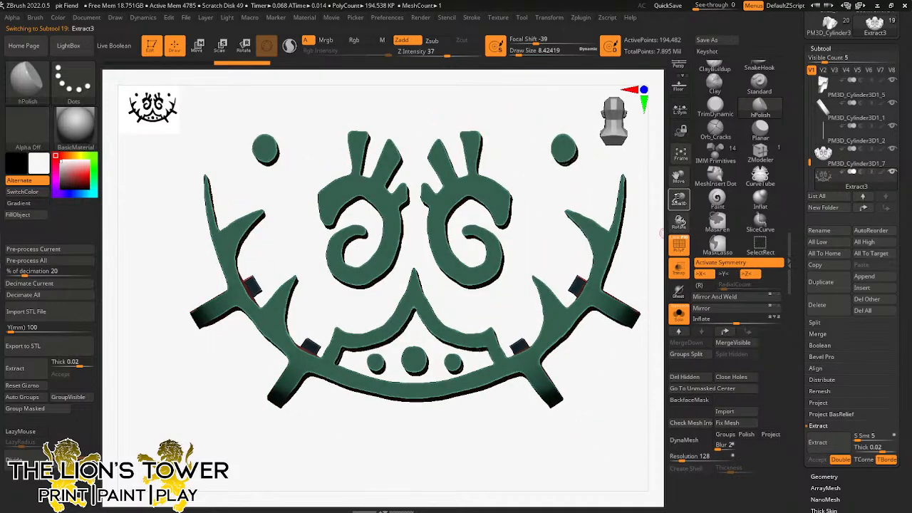
# Step: Polish the side wall of the ornament's upper prongs with hPolish at a draw size of about 32.7
pyautogui.moveTo(678, 199); pyautogui.dragTo(655, 230)
pyautogui.moveTo(529, 243)
pyautogui.mouseDown()
pyautogui.moveTo(501, 248)
pyautogui.moveTo(500, 164)
pyautogui.mouseUp()
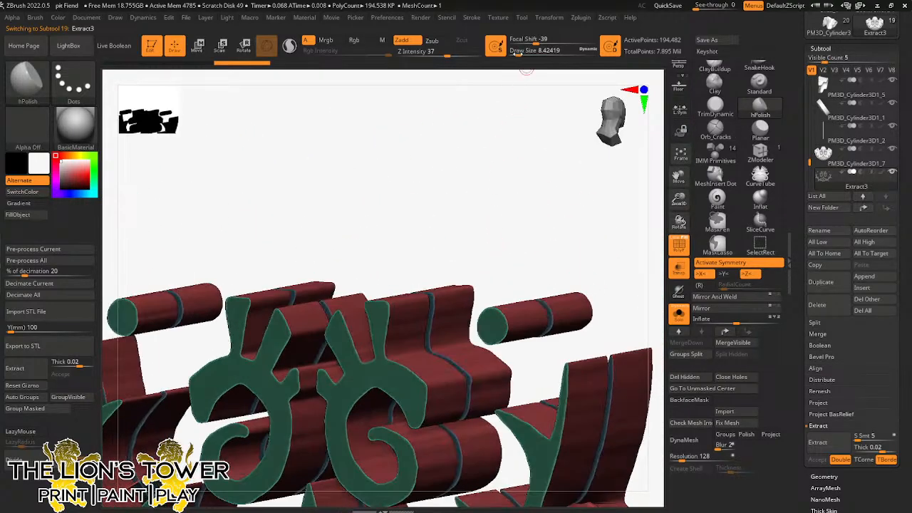
pyautogui.moveTo(518, 54); pyautogui.dragTo(526, 54)
pyautogui.moveTo(521, 88)
pyautogui.mouseDown()
pyautogui.moveTo(521, 133)
pyautogui.moveTo(434, 235)
pyautogui.mouseUp()
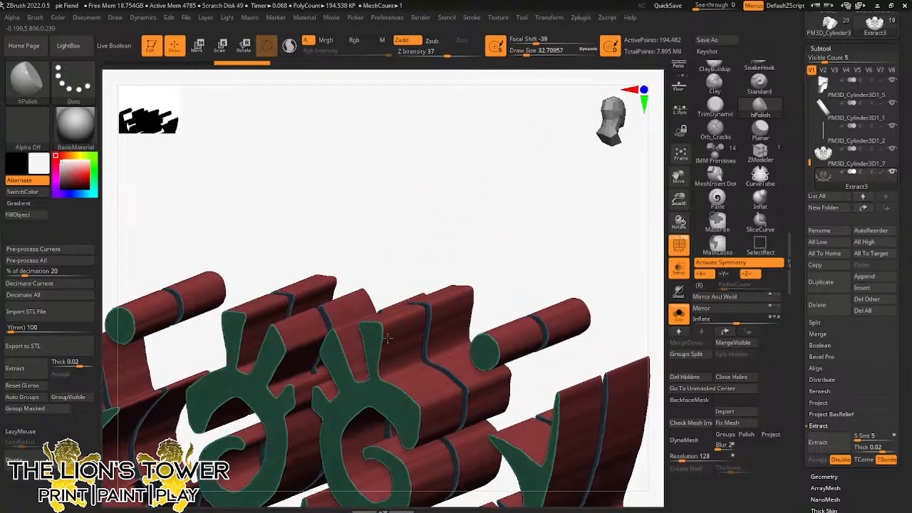
pyautogui.moveTo(388, 342); pyautogui.dragTo(401, 299)
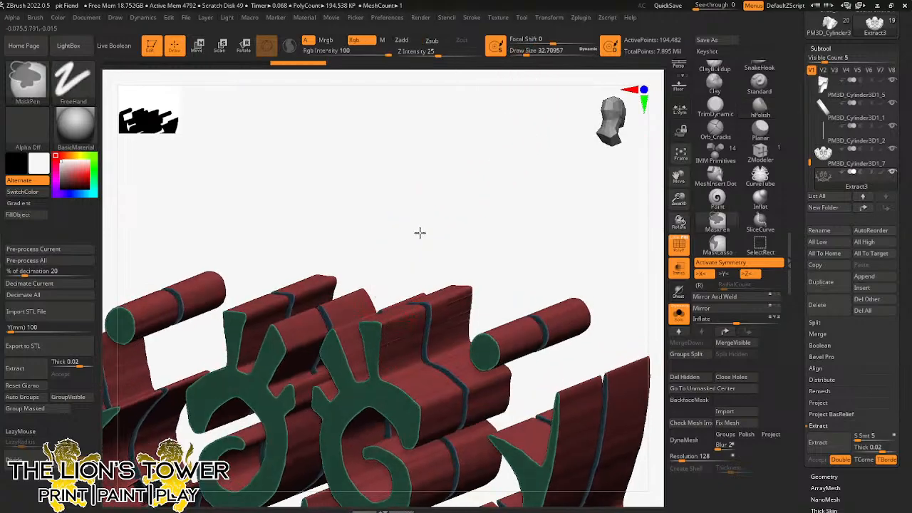
# Step: Clear the ornament's mask and remesh it with DynaMesh at resolution 576 with Polish enabled
pyautogui.keyDown('ctrl'); pyautogui.moveTo(419, 232); pyautogui.dragTo(428, 250); pyautogui.keyUp('ctrl')
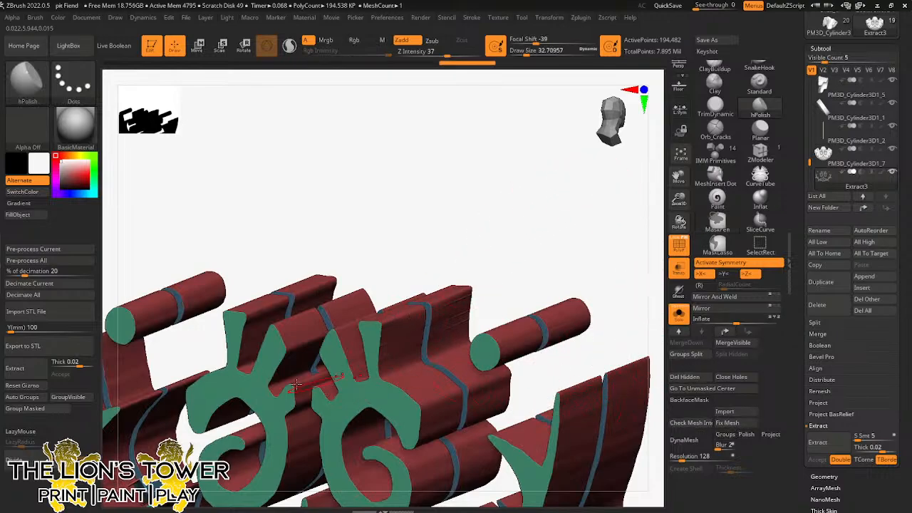
pyautogui.moveTo(681, 460); pyautogui.dragTo(697, 459)
pyautogui.click(745, 434)
pyautogui.click(686, 441)
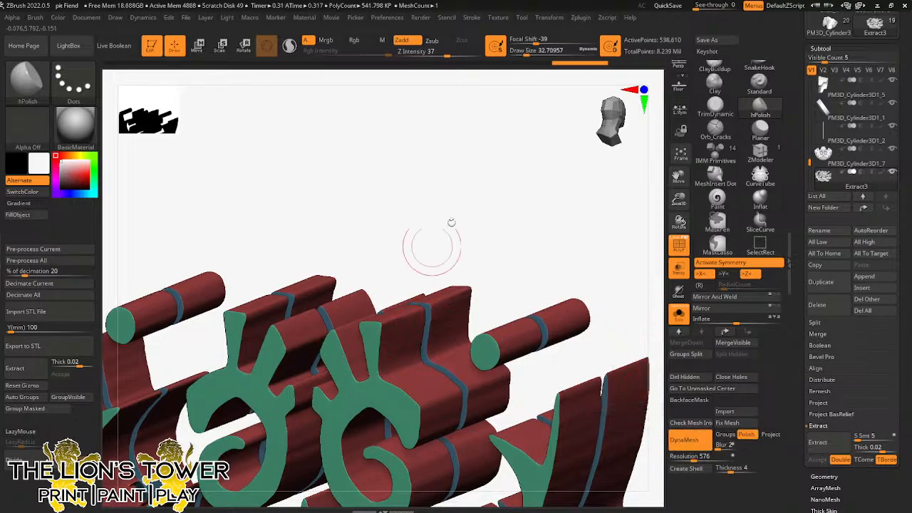
# Step: Smooth the side walls of the prongs above the eye spirals with hPolish, working from several oblique angles
pyautogui.moveTo(428, 245); pyautogui.dragTo(365, 322)
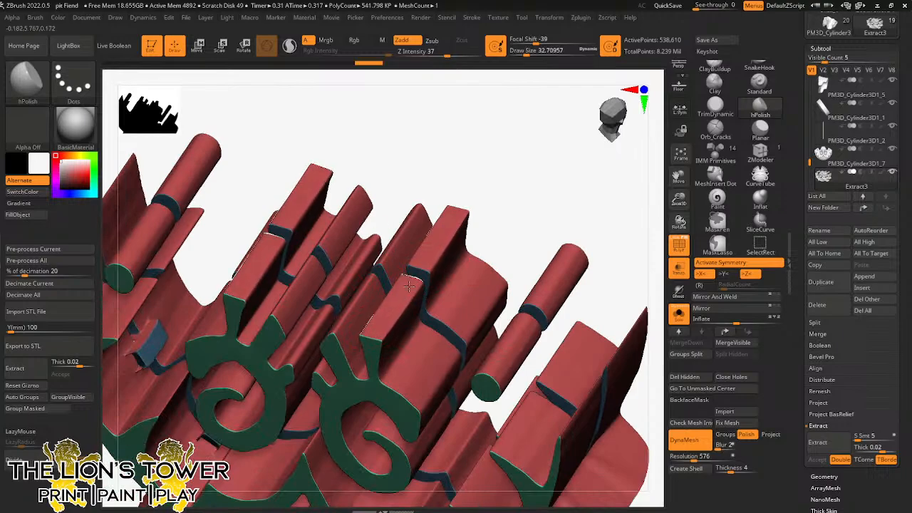
pyautogui.moveTo(503, 184); pyautogui.dragTo(392, 227)
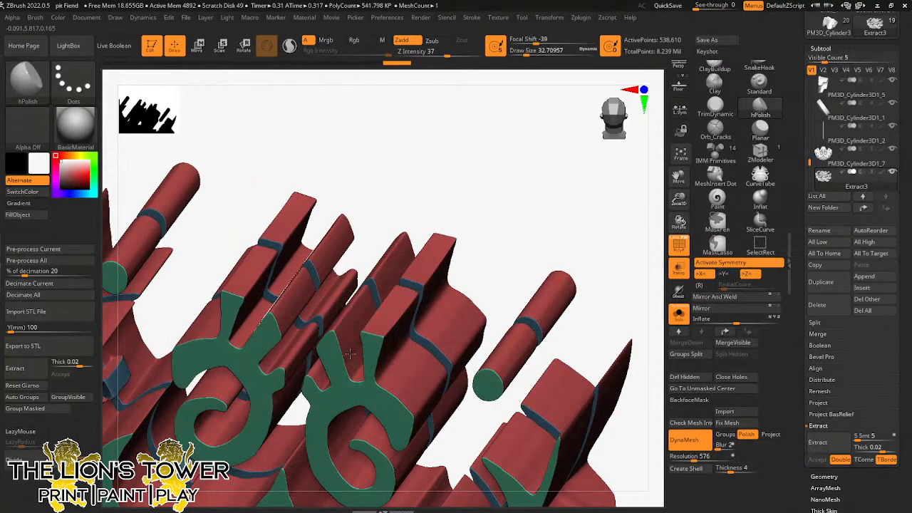
pyautogui.moveTo(421, 194)
pyautogui.mouseDown()
pyautogui.moveTo(446, 210)
pyautogui.moveTo(425, 176)
pyautogui.moveTo(348, 313)
pyautogui.mouseUp()
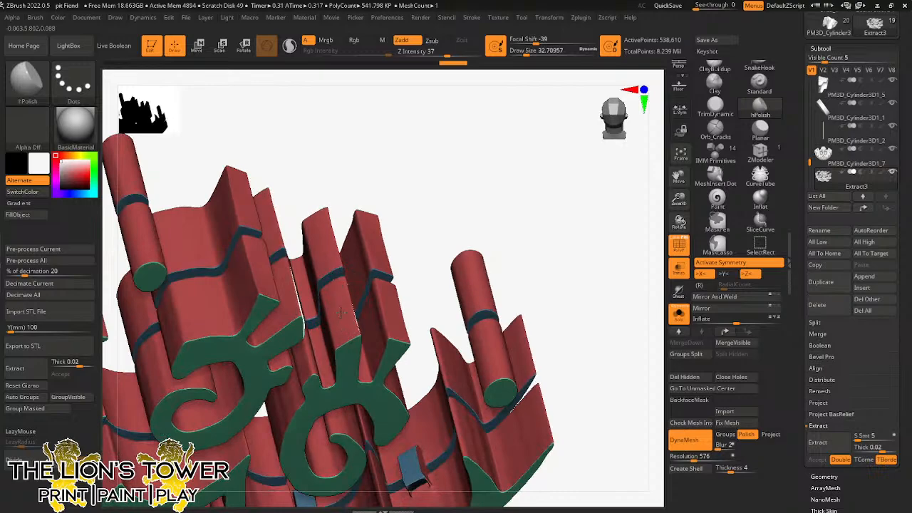
pyautogui.moveTo(345, 317); pyautogui.dragTo(299, 324)
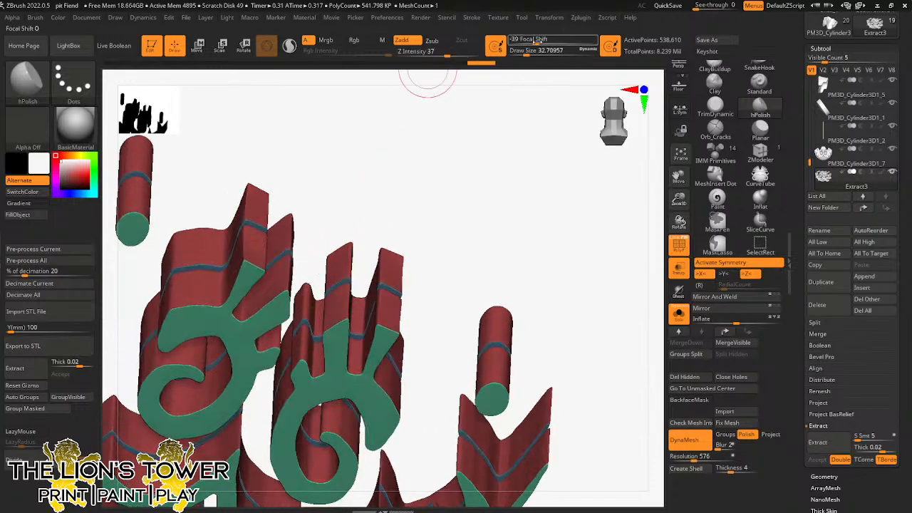
# Step: Reduce the draw size to about 14.2 and polish the narrow walls beside the inner prong
pyautogui.moveTo(527, 52); pyautogui.dragTo(519, 52)
pyautogui.moveTo(497, 98); pyautogui.dragTo(330, 280)
pyautogui.moveTo(354, 234); pyautogui.dragTo(312, 334)
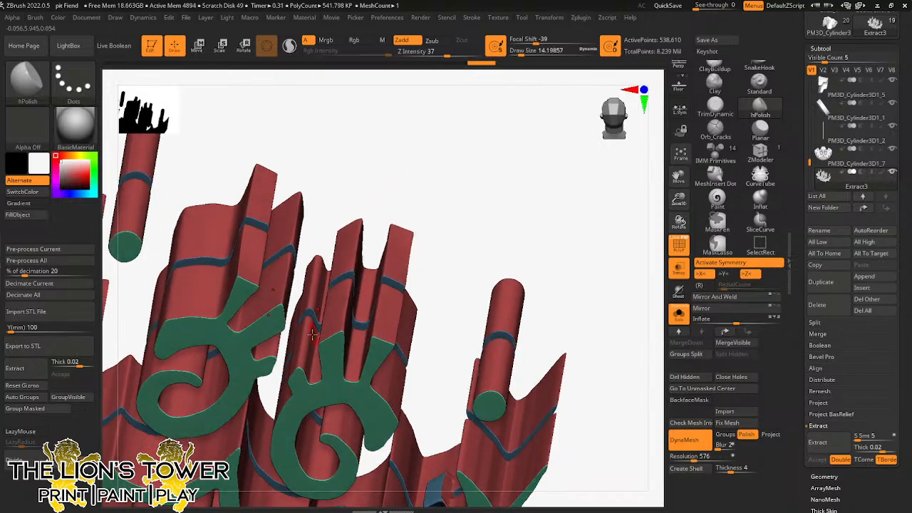
# Step: Set the draw size to about 20 and polish the walls around the small inner spur and between the prongs
pyautogui.click(522, 51)
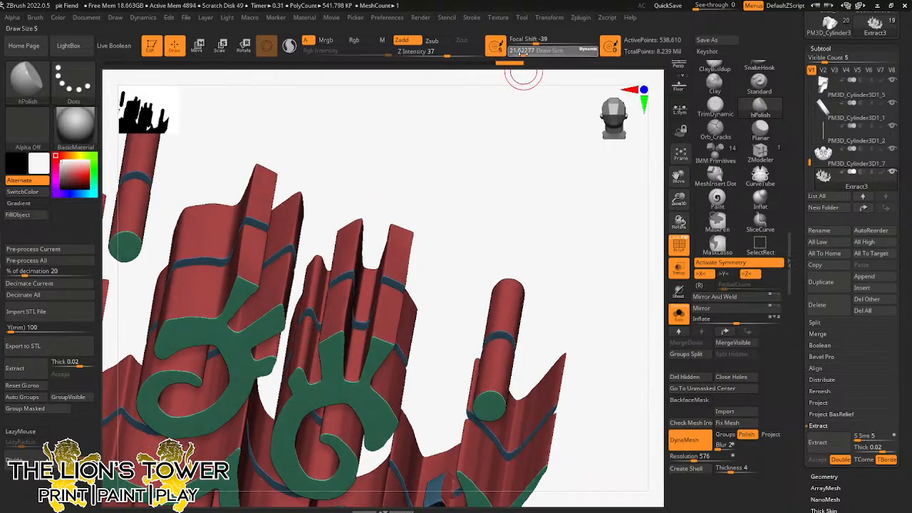
pyautogui.moveTo(523, 53); pyautogui.dragTo(520, 54)
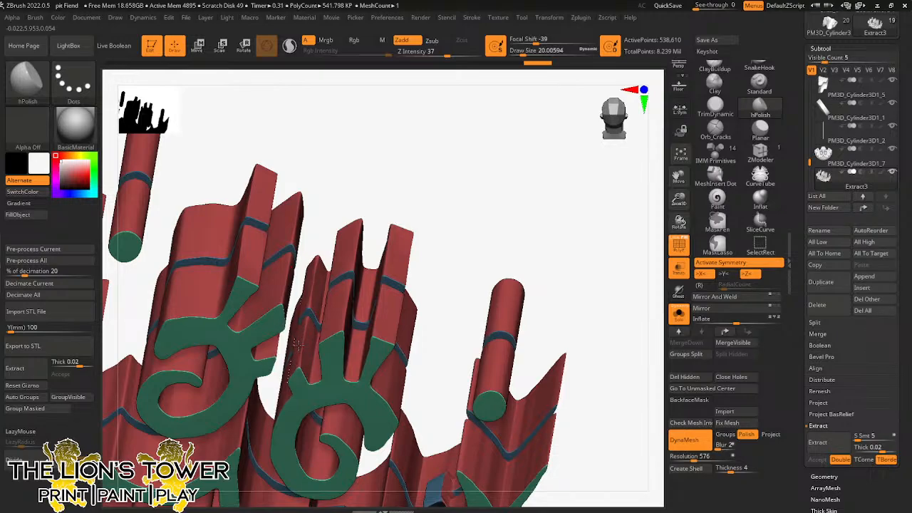
pyautogui.moveTo(449, 178); pyautogui.dragTo(468, 173)
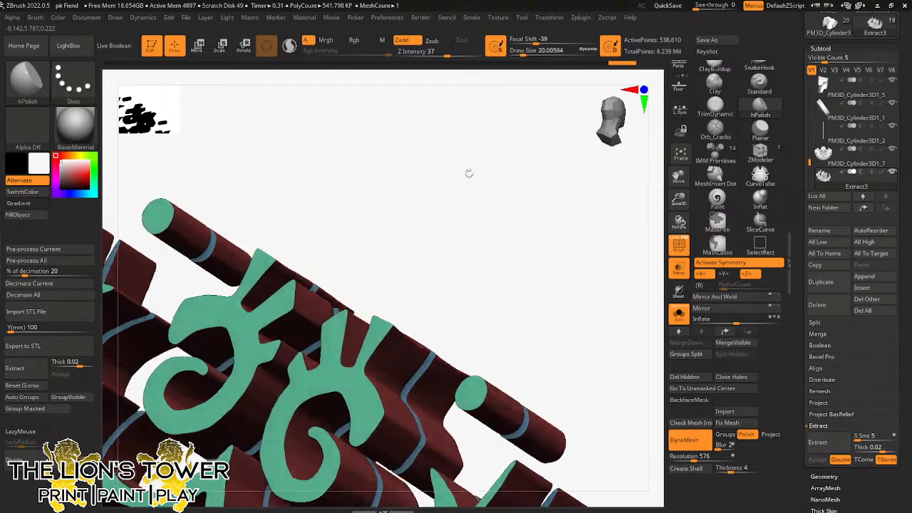
pyautogui.moveTo(374, 357); pyautogui.dragTo(424, 300, button='right')
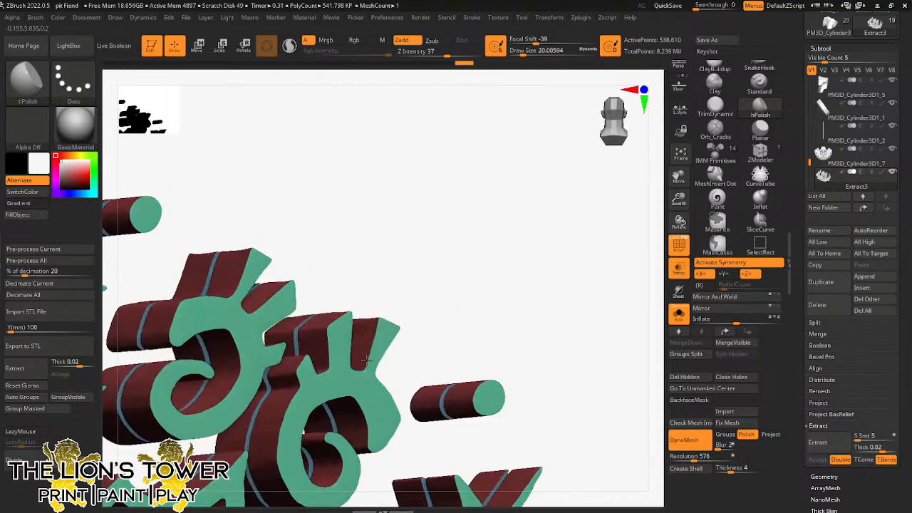
pyautogui.moveTo(437, 266); pyautogui.dragTo(388, 388)
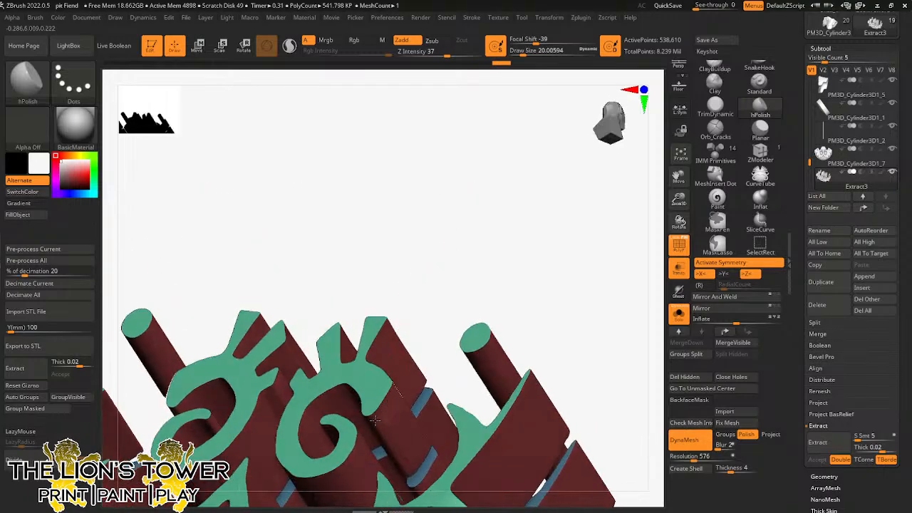
# Step: Increase the draw size to about 41.4 and polish the eye spiral's outer wall and the walls around its hooked end
pyautogui.moveTo(520, 63); pyautogui.dragTo(539, 63)
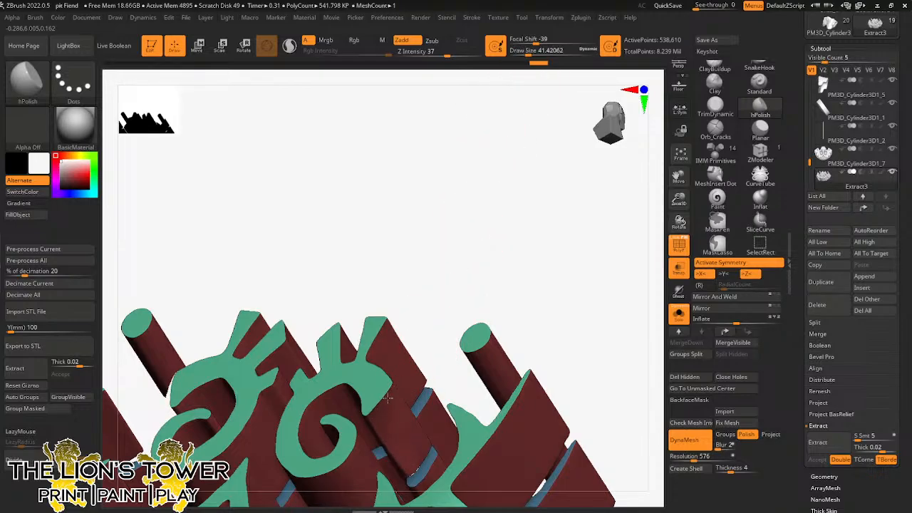
pyautogui.moveTo(407, 314)
pyautogui.mouseDown()
pyautogui.moveTo(413, 291)
pyautogui.moveTo(451, 302)
pyautogui.moveTo(459, 312)
pyautogui.moveTo(447, 322)
pyautogui.mouseUp()
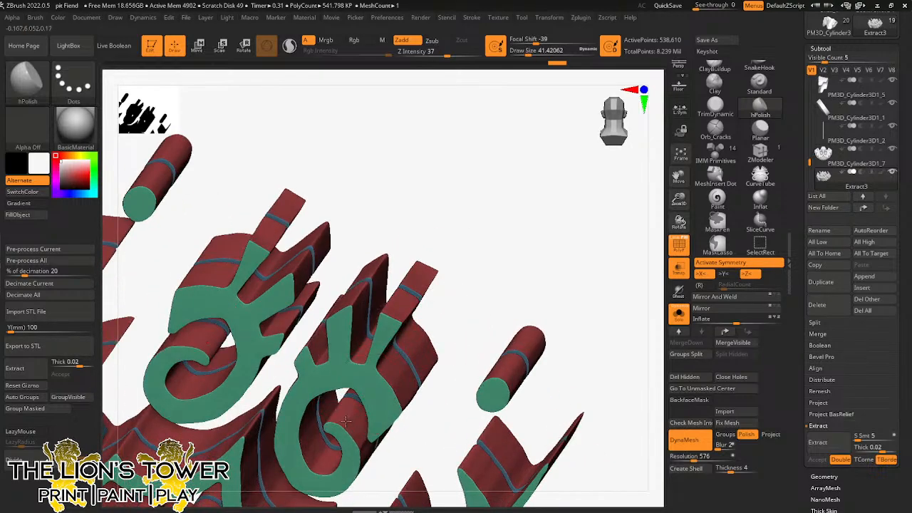
pyautogui.moveTo(417, 472); pyautogui.dragTo(359, 459)
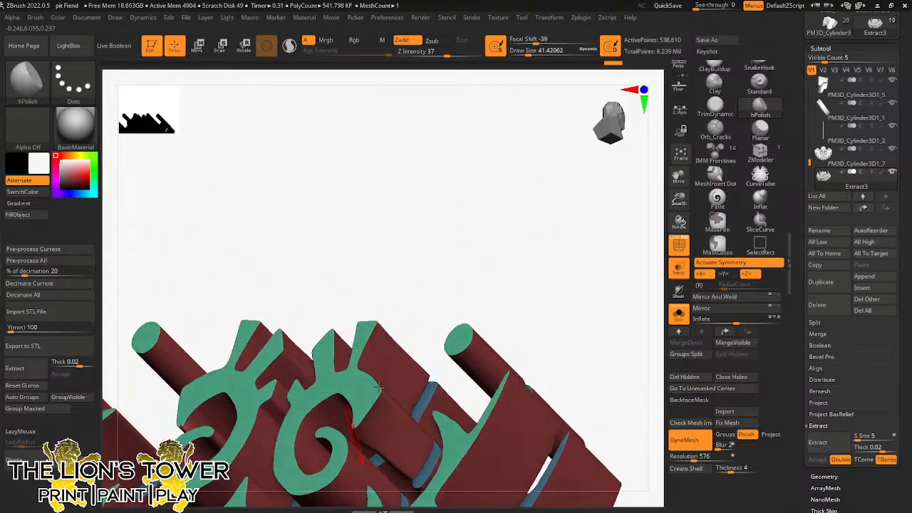
pyautogui.moveTo(647, 183); pyautogui.dragTo(438, 261)
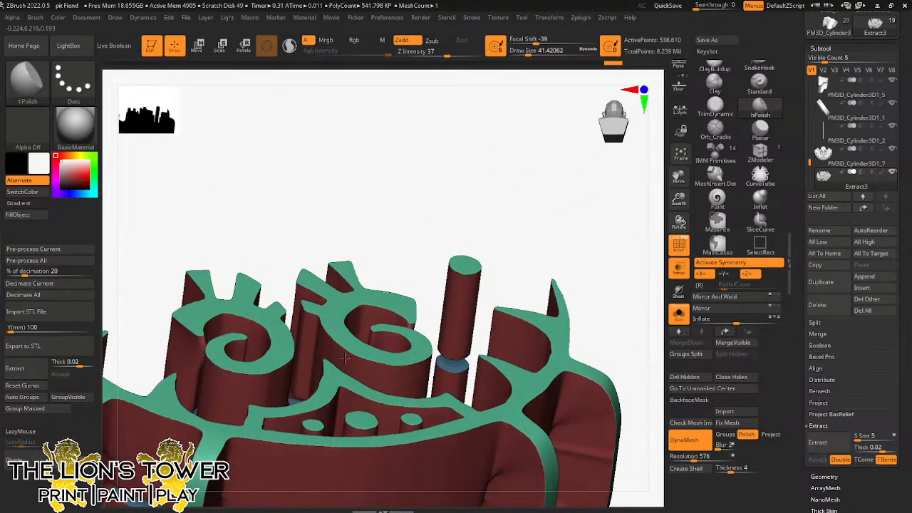
# Step: Reduce the draw size to about 17 and polish the facing walls between the two eye spirals
pyautogui.moveTo(344, 357); pyautogui.dragTo(356, 240)
pyautogui.moveTo(381, 190)
pyautogui.mouseDown()
pyautogui.moveTo(394, 164)
pyautogui.moveTo(406, 187)
pyautogui.moveTo(371, 180)
pyautogui.mouseUp()
pyautogui.click(521, 51)
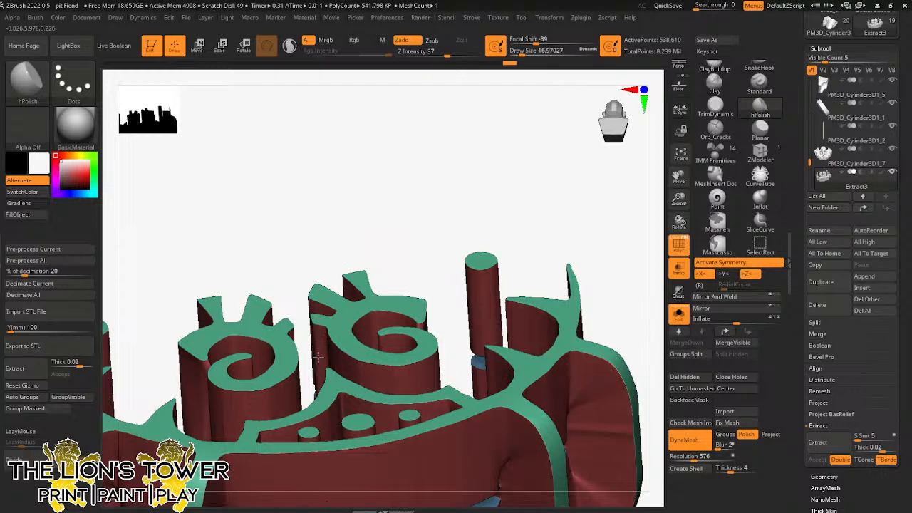
pyautogui.moveTo(317, 357); pyautogui.dragTo(352, 219)
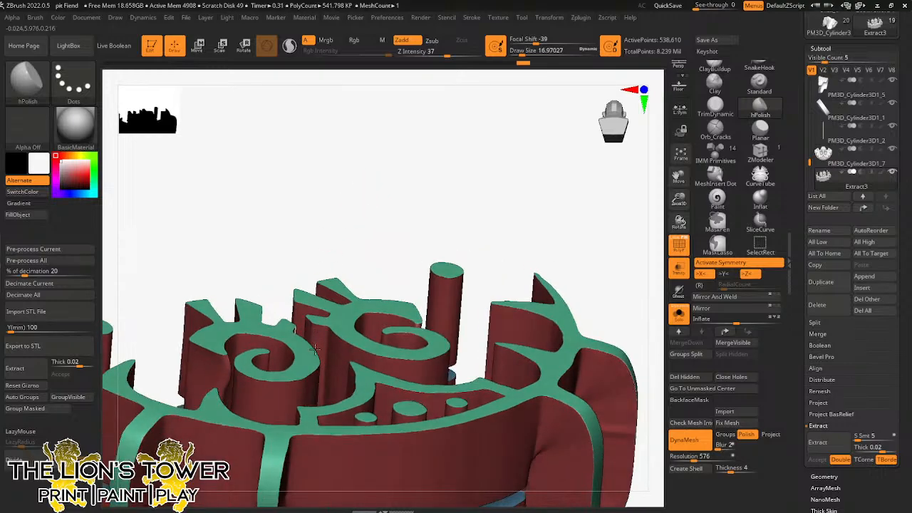
pyautogui.moveTo(315, 348); pyautogui.dragTo(322, 292)
pyautogui.moveTo(384, 205); pyautogui.dragTo(382, 181)
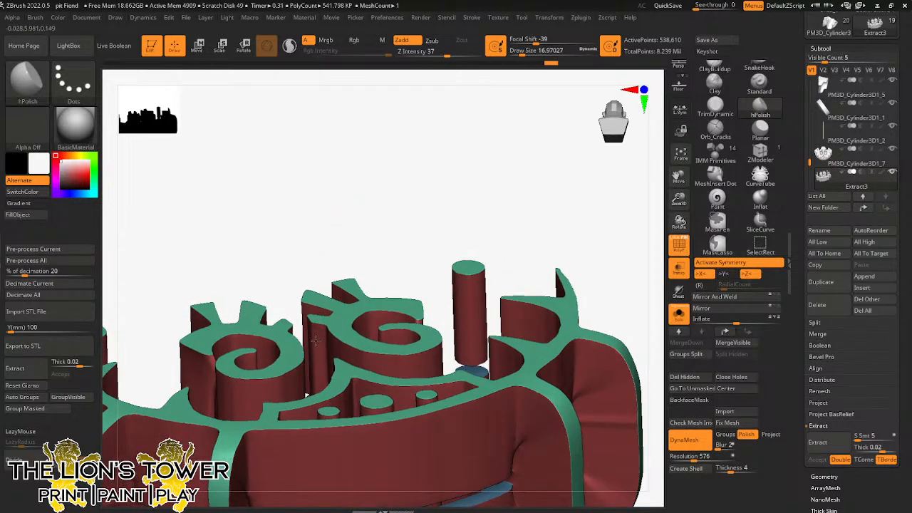
pyautogui.moveTo(311, 381); pyautogui.dragTo(387, 218)
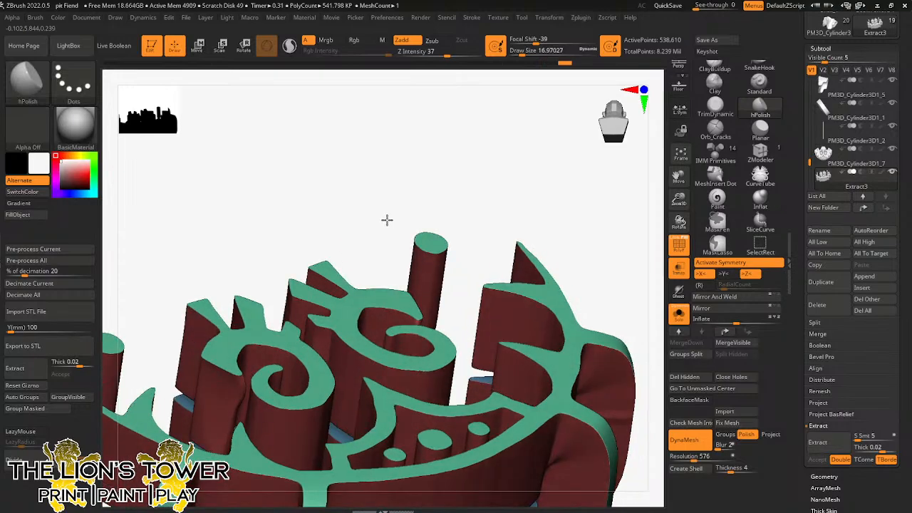
# Step: Polish the walls around the eye spiral's inner curl, raising the draw size to about 26.9
pyautogui.moveTo(498, 169); pyautogui.dragTo(436, 246)
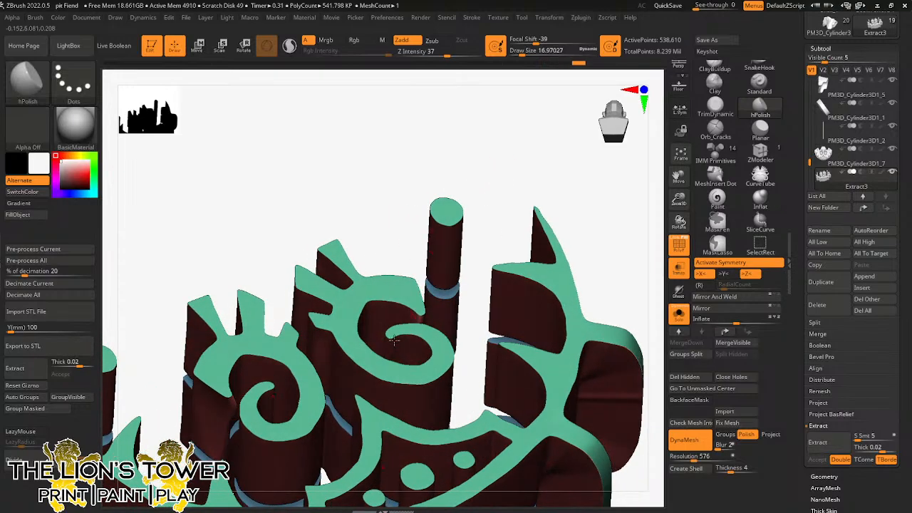
pyautogui.moveTo(491, 157); pyautogui.dragTo(516, 215)
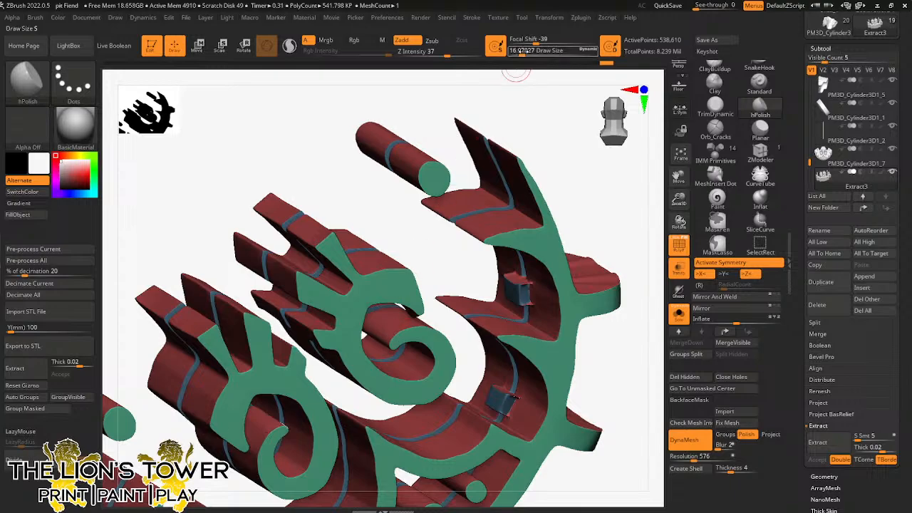
pyautogui.moveTo(522, 54); pyautogui.dragTo(525, 54)
pyautogui.moveTo(456, 235); pyautogui.dragTo(401, 326)
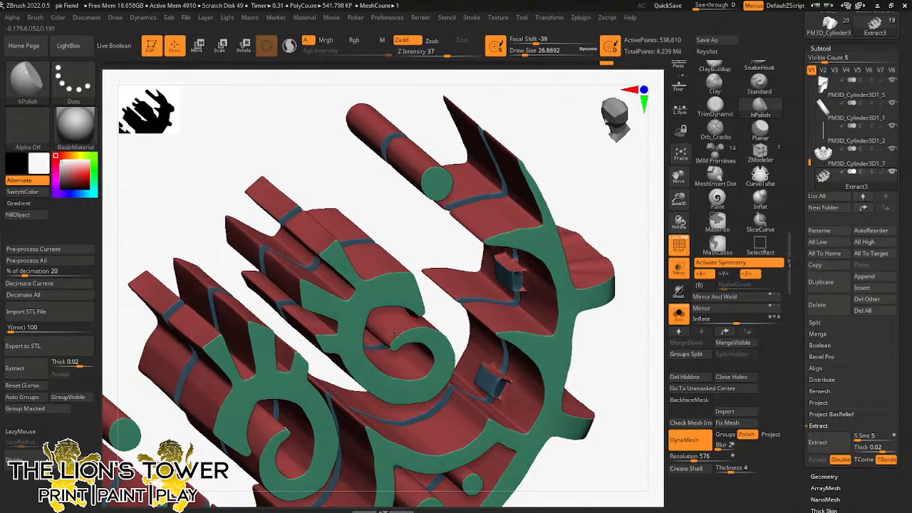
pyautogui.moveTo(431, 220); pyautogui.dragTo(380, 237)
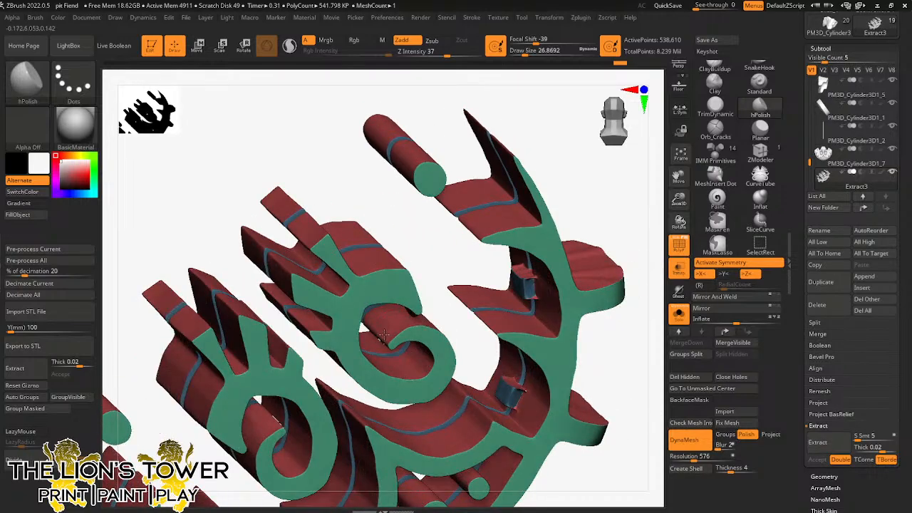
# Step: Undo the recent polishing strokes on the eye spiral's walls
pyautogui.moveTo(421, 264)
pyautogui.mouseDown()
pyautogui.moveTo(409, 210)
pyautogui.moveTo(404, 238)
pyautogui.moveTo(465, 269)
pyautogui.mouseUp()
pyautogui.moveTo(521, 238)
pyautogui.mouseDown()
pyautogui.moveTo(556, 227)
pyautogui.moveTo(527, 187)
pyautogui.mouseUp()
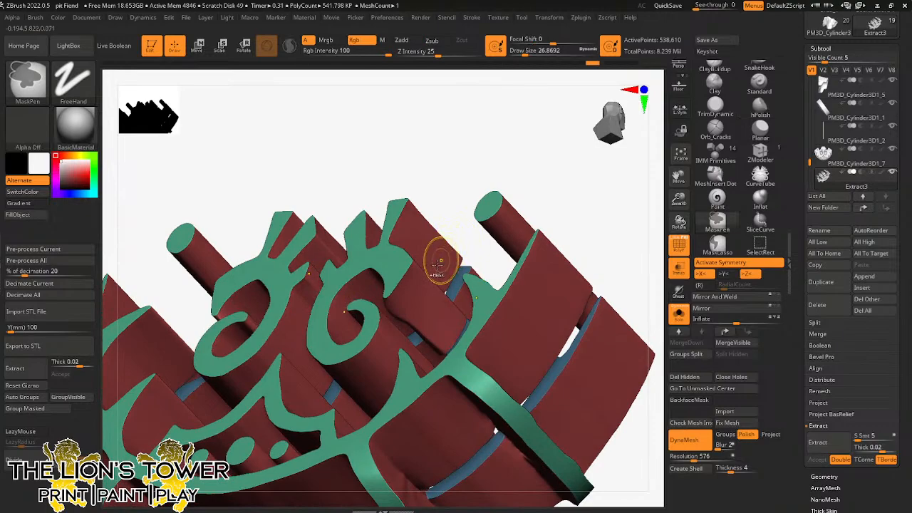
pyautogui.hotkey('ctrl', 'z')
pyautogui.hotkey('ctrl', 'z')
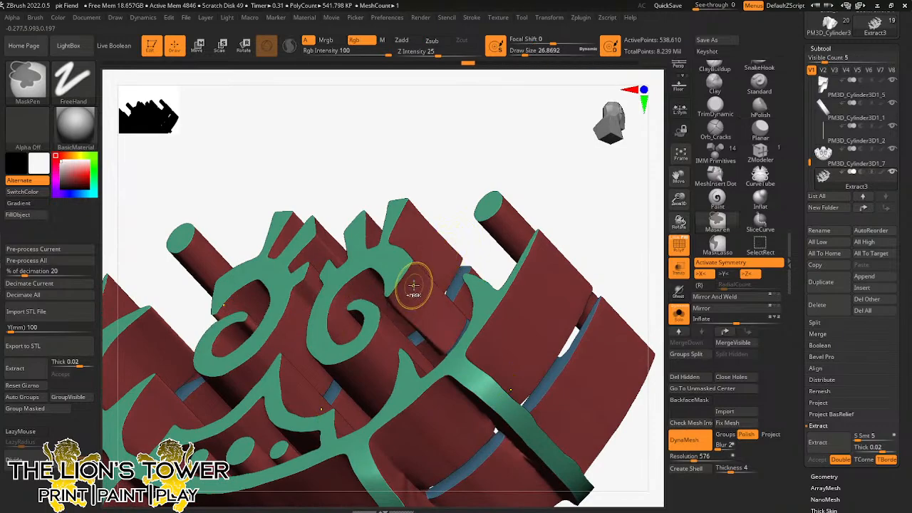
# Step: Step further back in the undo history and redo the polishing and smoothing on the walls beside the eye spiral
pyautogui.click(445, 63)
pyautogui.moveTo(451, 64); pyautogui.dragTo(442, 66)
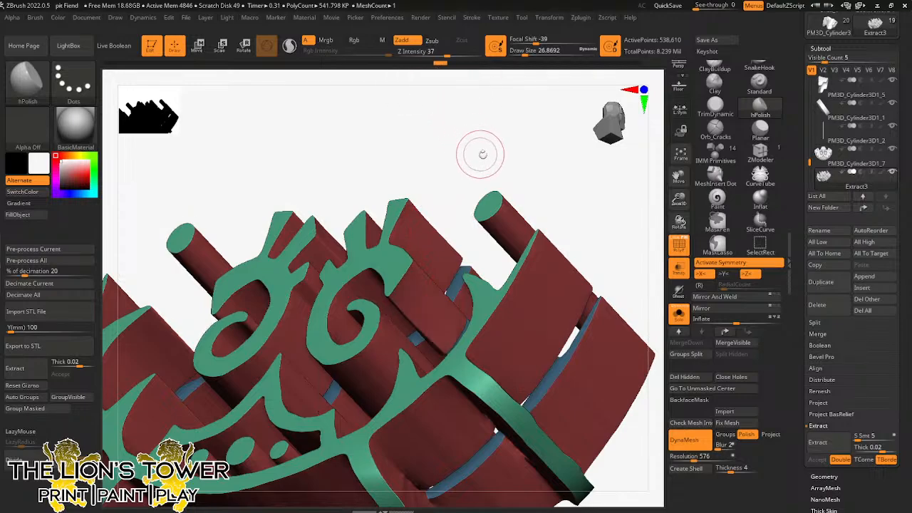
pyautogui.moveTo(480, 153)
pyautogui.mouseDown()
pyautogui.moveTo(478, 179)
pyautogui.moveTo(377, 339)
pyautogui.mouseUp()
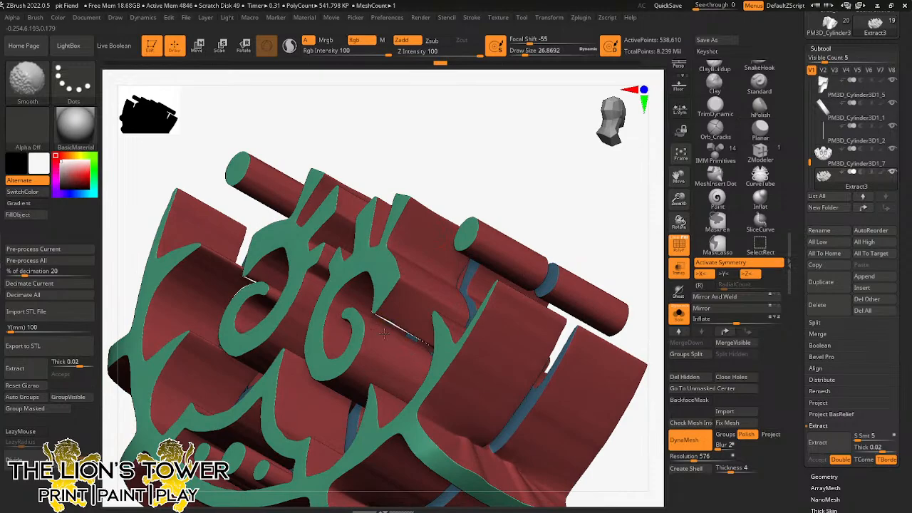
pyautogui.moveTo(471, 178); pyautogui.dragTo(462, 140)
pyautogui.moveTo(401, 333)
pyautogui.keyDown('shift'); pyautogui.mouseDown()
pyautogui.moveTo(383, 343)
pyautogui.moveTo(375, 332)
pyautogui.mouseUp(); pyautogui.keyUp('shift')
# Step: Polish the walls of the outer lash spike above the eye spiral from several angles at draw size 26.9
pyautogui.moveTo(448, 218)
pyautogui.mouseDown()
pyautogui.moveTo(496, 211)
pyautogui.moveTo(505, 191)
pyautogui.moveTo(402, 153)
pyautogui.mouseUp()
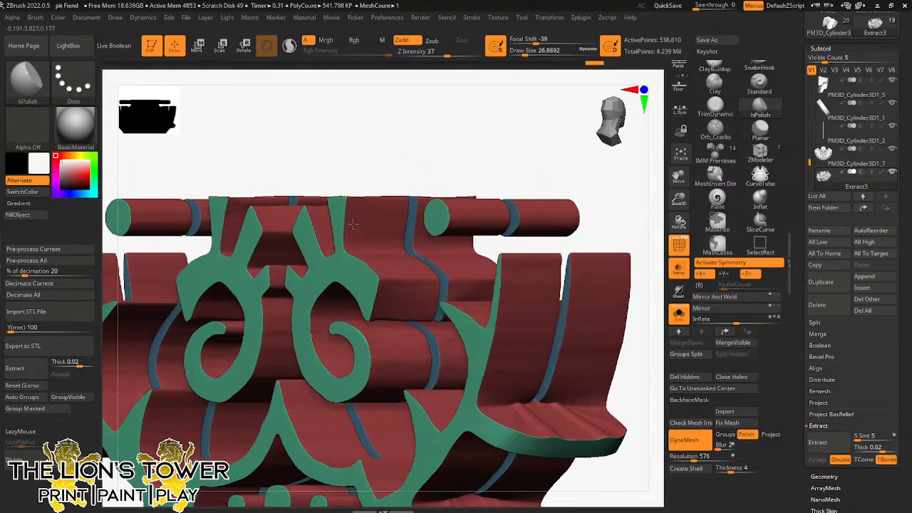
pyautogui.moveTo(383, 232); pyautogui.dragTo(410, 192)
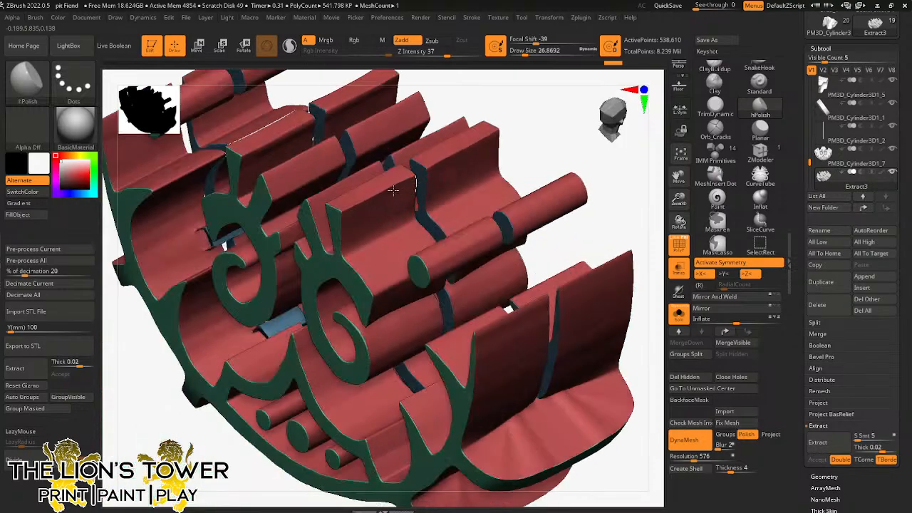
pyautogui.moveTo(359, 228); pyautogui.dragTo(338, 198)
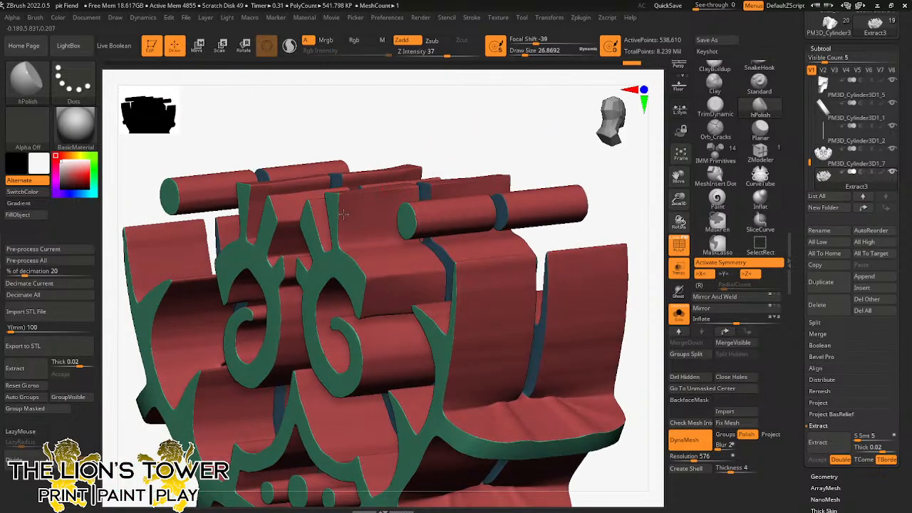
pyautogui.keyDown('shift'); pyautogui.moveTo(360, 138); pyautogui.dragTo(386, 147); pyautogui.keyUp('shift')
pyautogui.moveTo(358, 199); pyautogui.dragTo(366, 198)
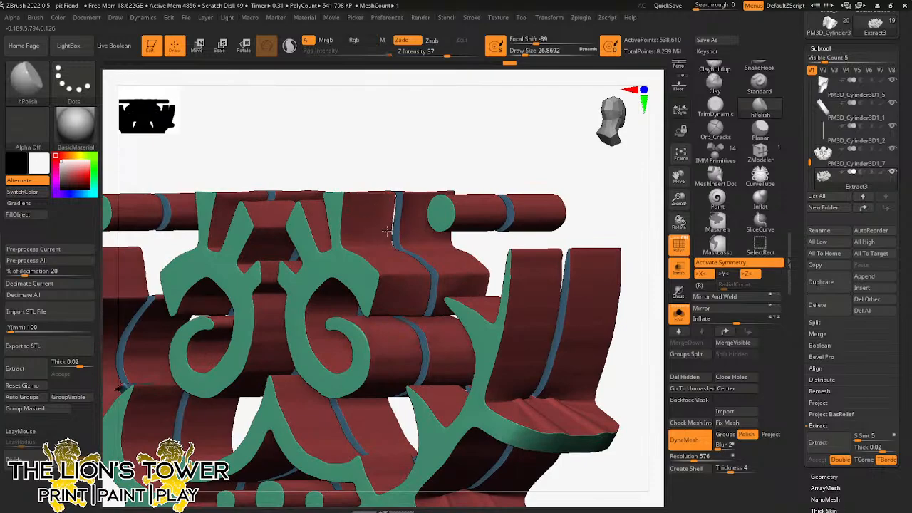
pyautogui.keyDown('shift'); pyautogui.moveTo(386, 134); pyautogui.dragTo(360, 207); pyautogui.keyUp('shift')
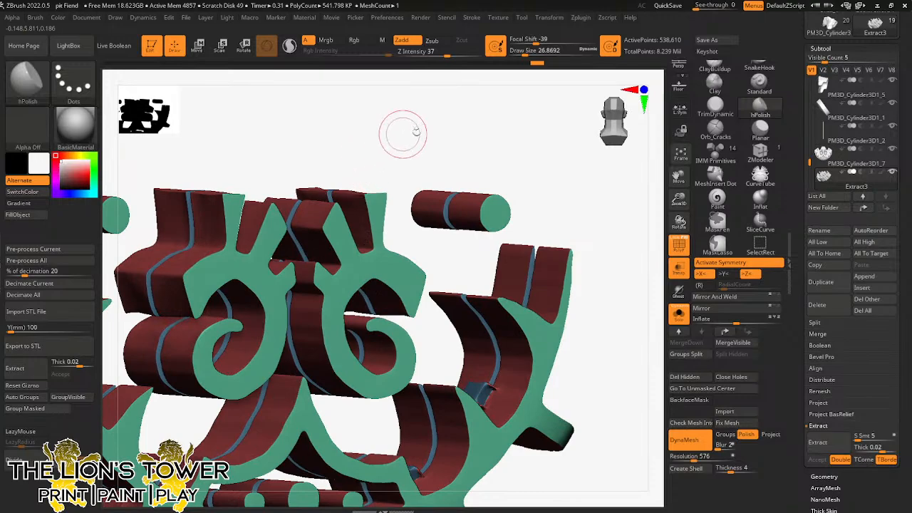
pyautogui.keyDown('shift'); pyautogui.moveTo(403, 133); pyautogui.dragTo(418, 143); pyautogui.keyUp('shift')
# Step: Polish the walls of the large side arc and the surfaces of its two outward prongs
pyautogui.moveTo(590, 253); pyautogui.dragTo(570, 231)
pyautogui.moveTo(678, 199); pyautogui.dragTo(680, 224)
pyautogui.moveTo(678, 176); pyautogui.dragTo(684, 146)
pyautogui.moveTo(634, 199); pyautogui.dragTo(490, 225)
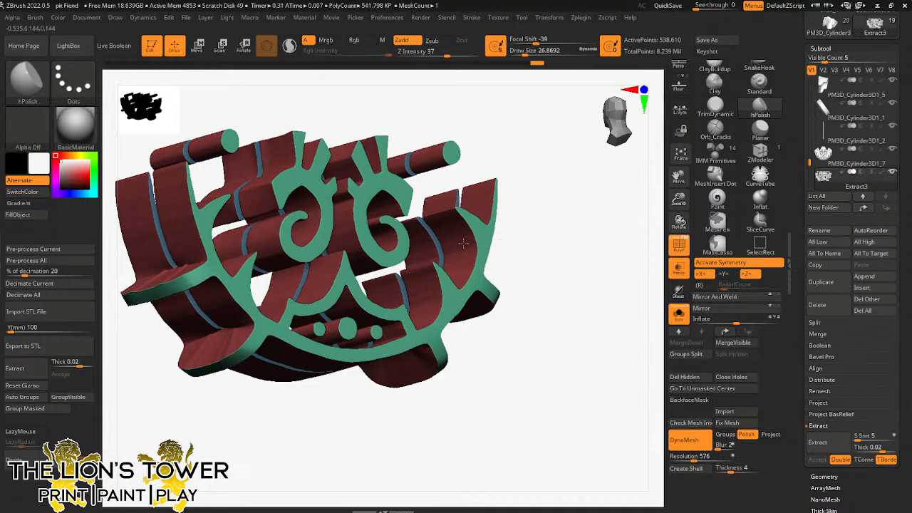
pyautogui.moveTo(506, 160); pyautogui.dragTo(454, 208)
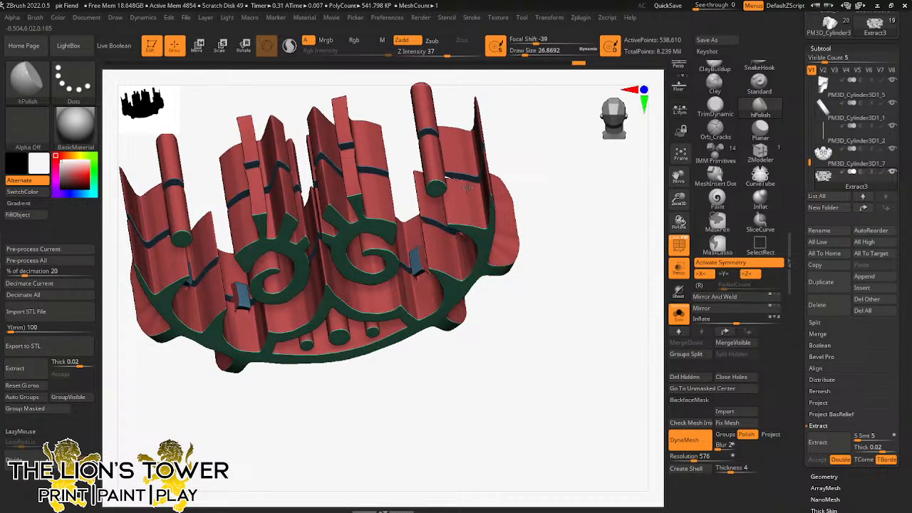
pyautogui.moveTo(559, 199); pyautogui.dragTo(495, 235)
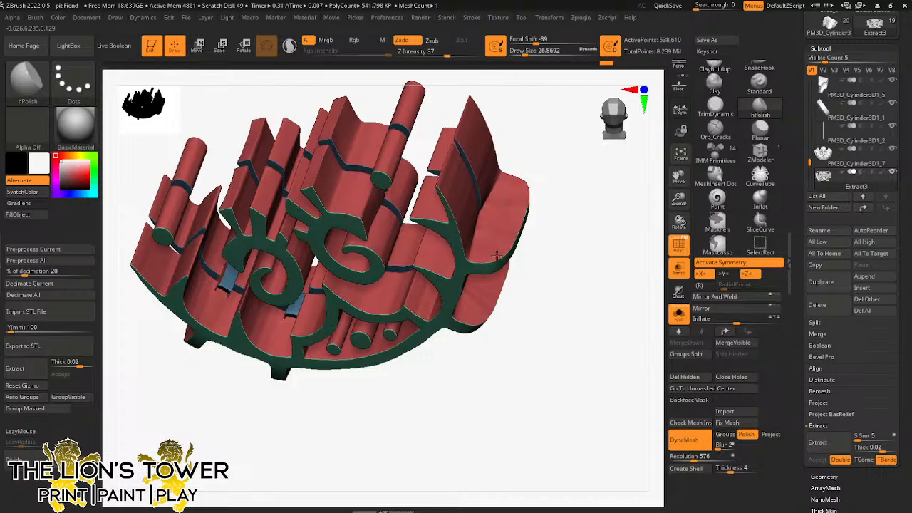
pyautogui.moveTo(535, 193); pyautogui.dragTo(508, 220)
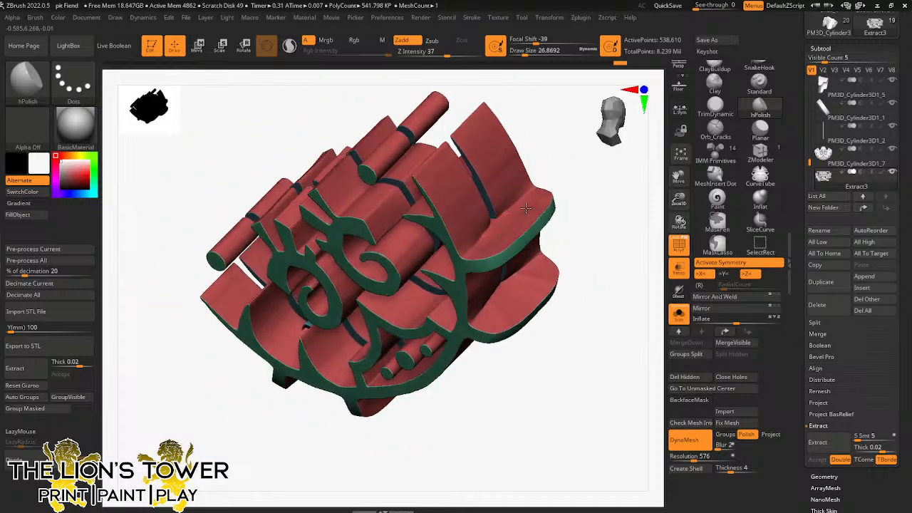
pyautogui.moveTo(584, 245); pyautogui.dragTo(522, 285)
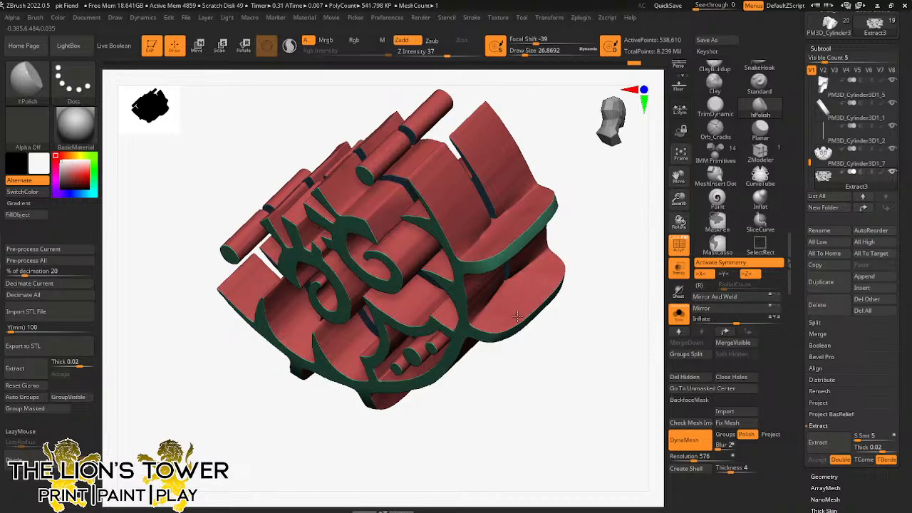
# Step: Polish the walls along the central pointed arch and the inner walls of the opposite side arc
pyautogui.moveTo(582, 260); pyautogui.dragTo(678, 178)
pyautogui.moveTo(678, 176); pyautogui.dragTo(702, 167)
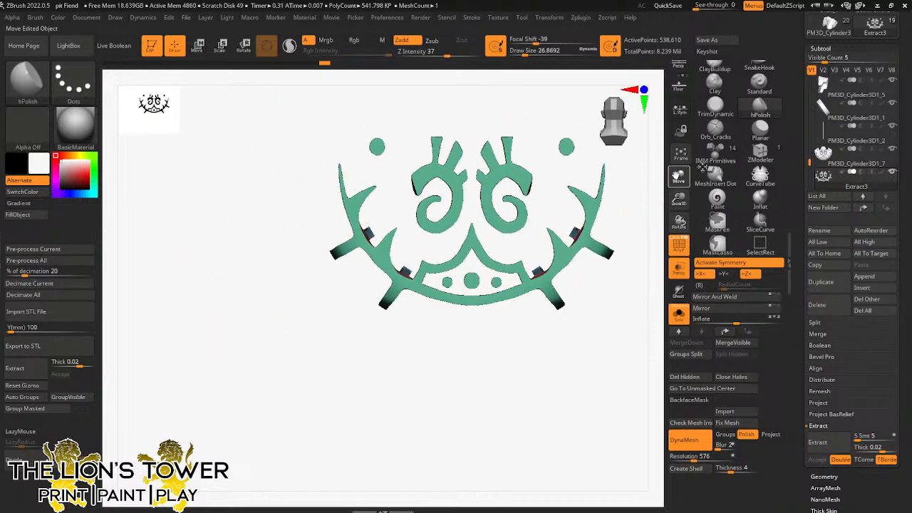
pyautogui.moveTo(542, 238); pyautogui.dragTo(514, 273)
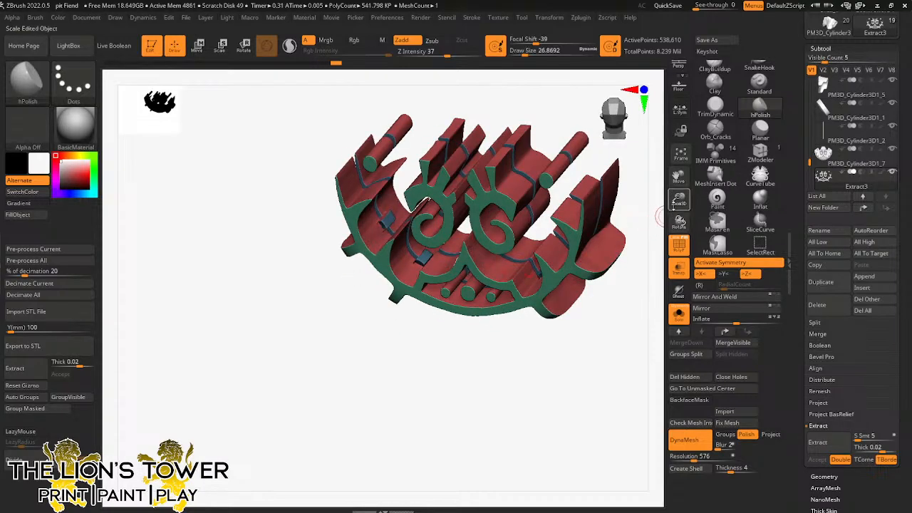
pyautogui.moveTo(678, 198); pyautogui.dragTo(678, 216)
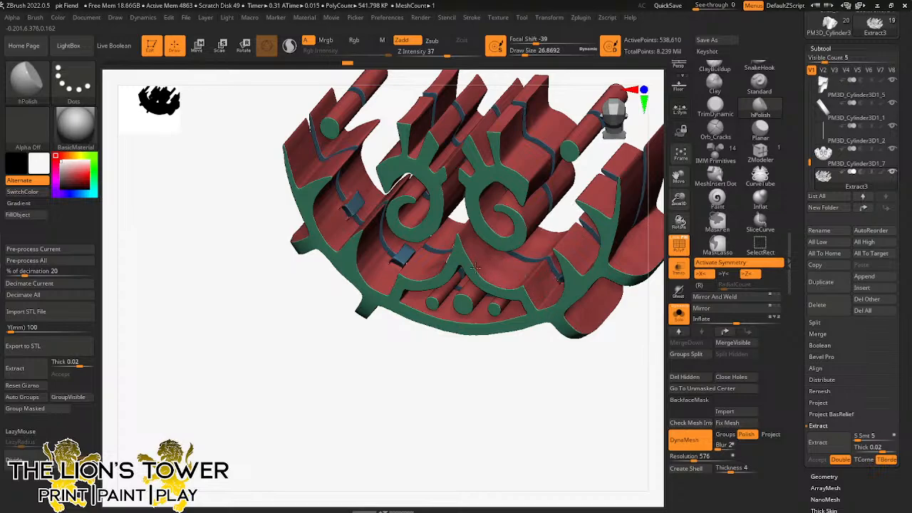
pyautogui.moveTo(466, 245); pyautogui.dragTo(519, 307, button='right')
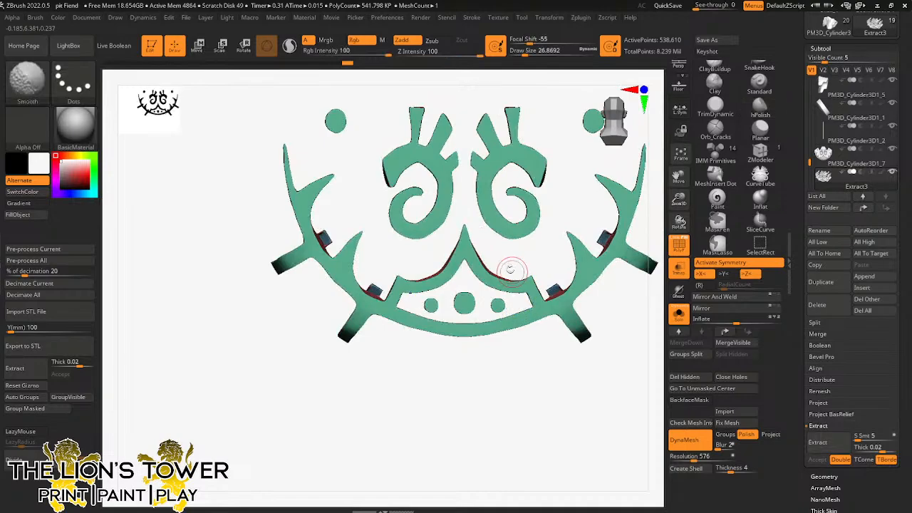
pyautogui.moveTo(511, 270); pyautogui.dragTo(495, 262, button='right')
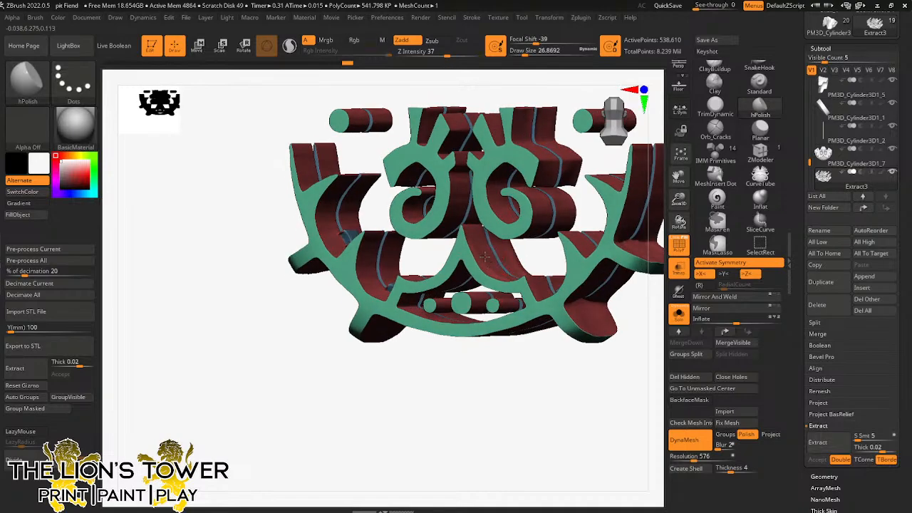
pyautogui.moveTo(477, 252); pyautogui.dragTo(370, 245, button='right')
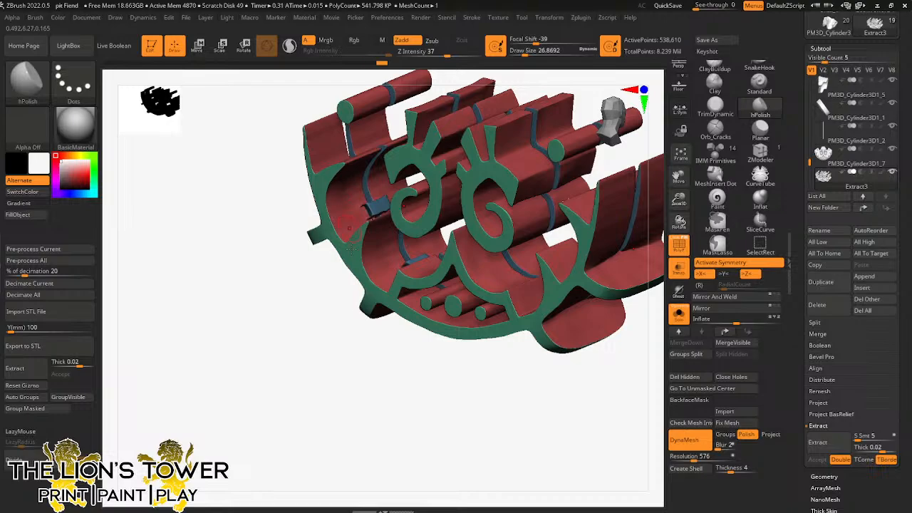
# Step: Polish the broad outer wall of the side arc above its upper prong and the walls between the lash spikes
pyautogui.keyDown('shift'); pyautogui.moveTo(399, 396); pyautogui.dragTo(455, 299, button='right'); pyautogui.keyUp('shift')
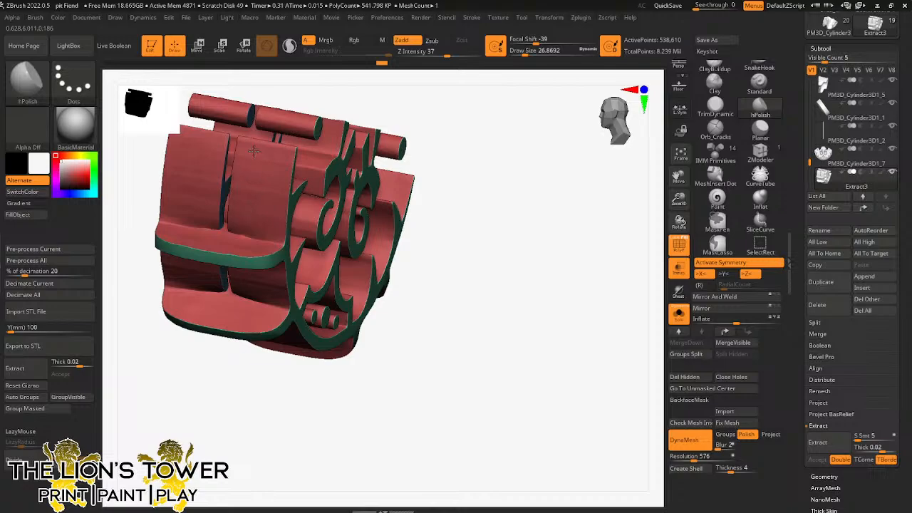
pyautogui.moveTo(242, 213); pyautogui.dragTo(255, 190)
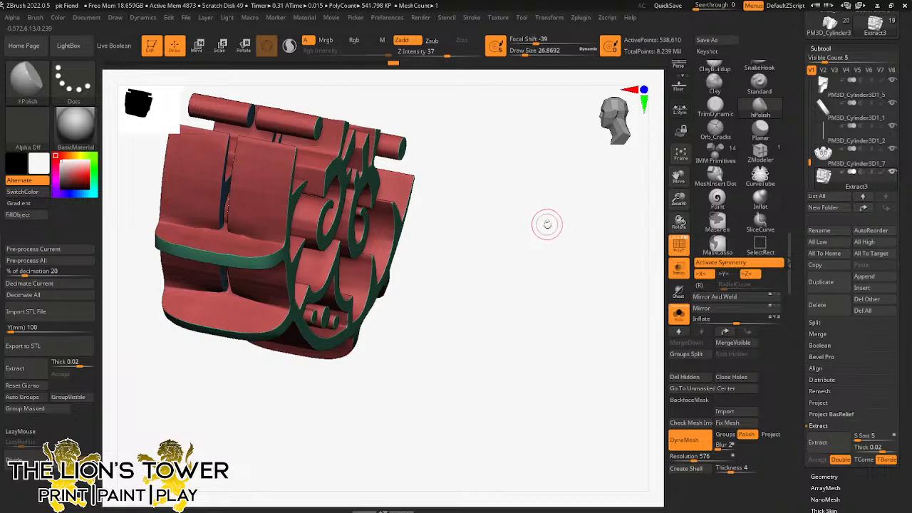
pyautogui.moveTo(549, 221); pyautogui.dragTo(491, 206)
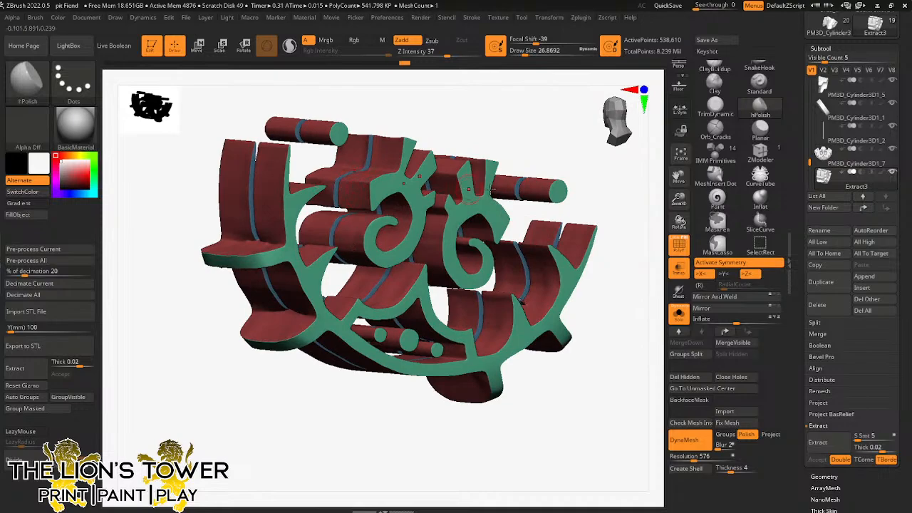
# Step: Polish the curved wall over the central arch and the outer and inner walls of the adjacent eye spiral
pyautogui.moveTo(569, 167); pyautogui.dragTo(391, 307)
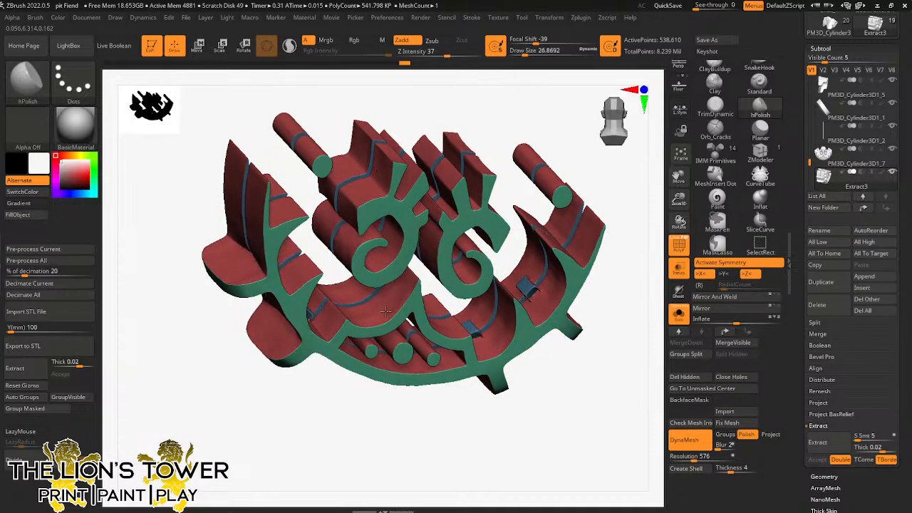
pyautogui.moveTo(409, 411); pyautogui.dragTo(386, 392)
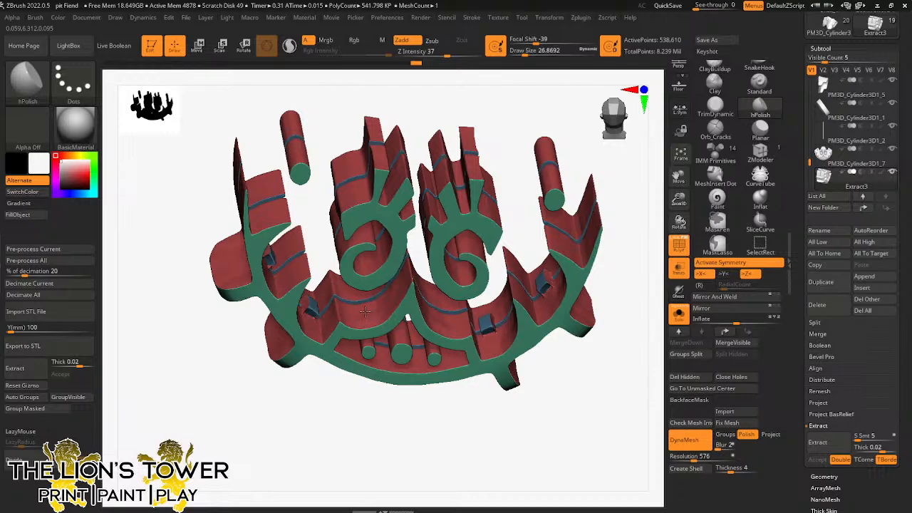
pyautogui.moveTo(427, 420); pyautogui.dragTo(397, 247)
pyautogui.moveTo(463, 131); pyautogui.dragTo(442, 95)
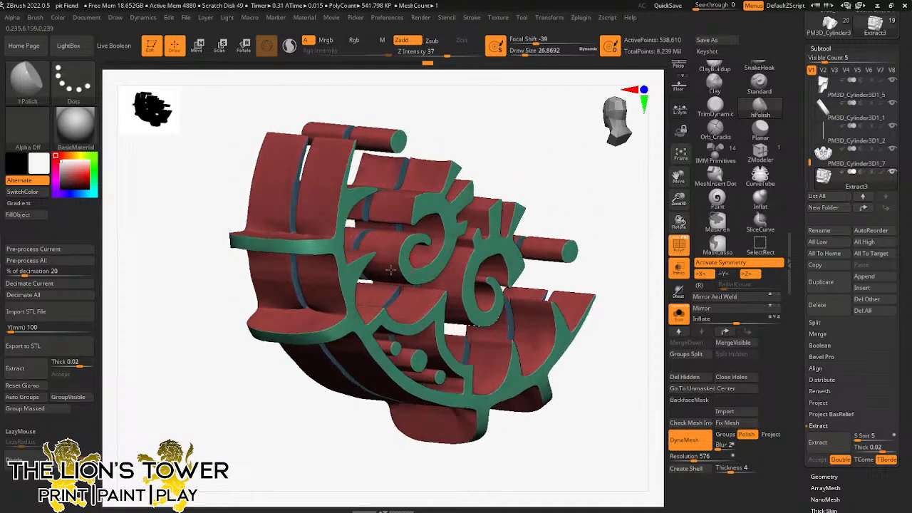
pyautogui.moveTo(444, 128); pyautogui.dragTo(480, 99)
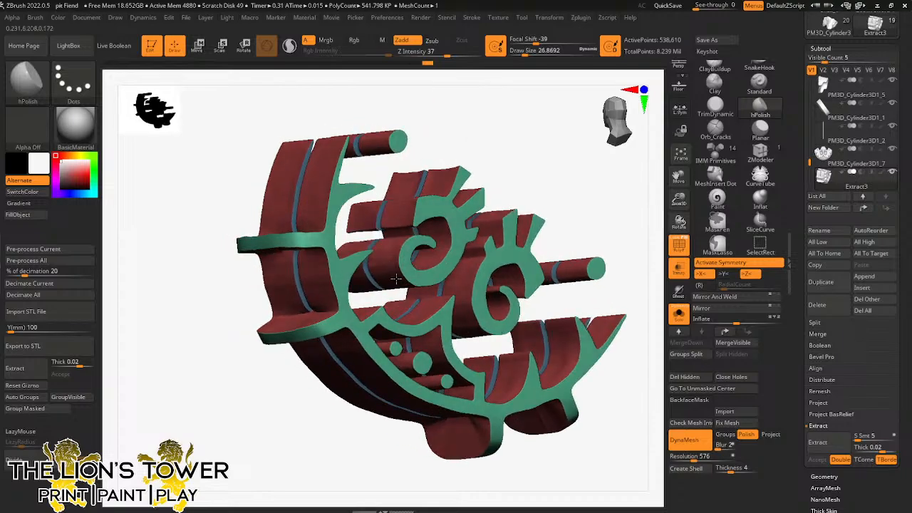
pyautogui.moveTo(410, 155); pyautogui.dragTo(450, 153)
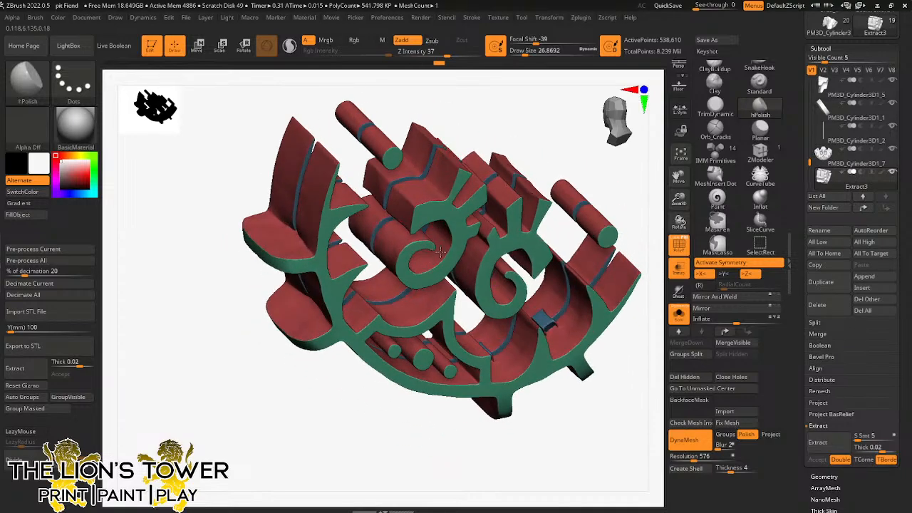
pyautogui.moveTo(519, 145); pyautogui.dragTo(587, 175)
# Step: Remesh the ornament with DynaMesh and assign its separate pieces their own polygroups with Auto Groups
pyautogui.keyDown('ctrl'); pyautogui.moveTo(607, 213); pyautogui.dragTo(655, 280); pyautogui.keyUp('ctrl')
pyautogui.moveTo(679, 201); pyautogui.dragTo(675, 218)
pyautogui.moveTo(634, 275)
pyautogui.mouseDown()
pyautogui.moveTo(604, 279)
pyautogui.moveTo(580, 236)
pyautogui.mouseUp()
pyautogui.click(760, 221)
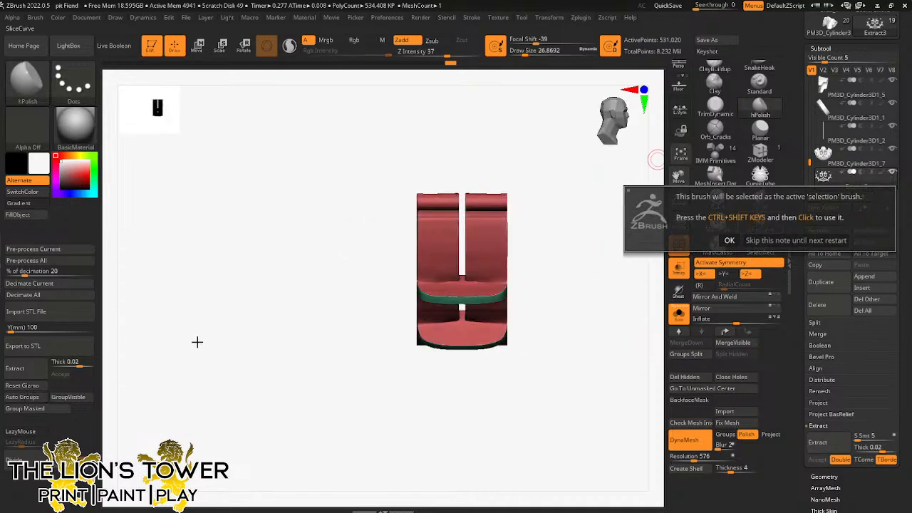
pyautogui.click(34, 398)
pyautogui.moveTo(214, 392); pyautogui.dragTo(317, 392)
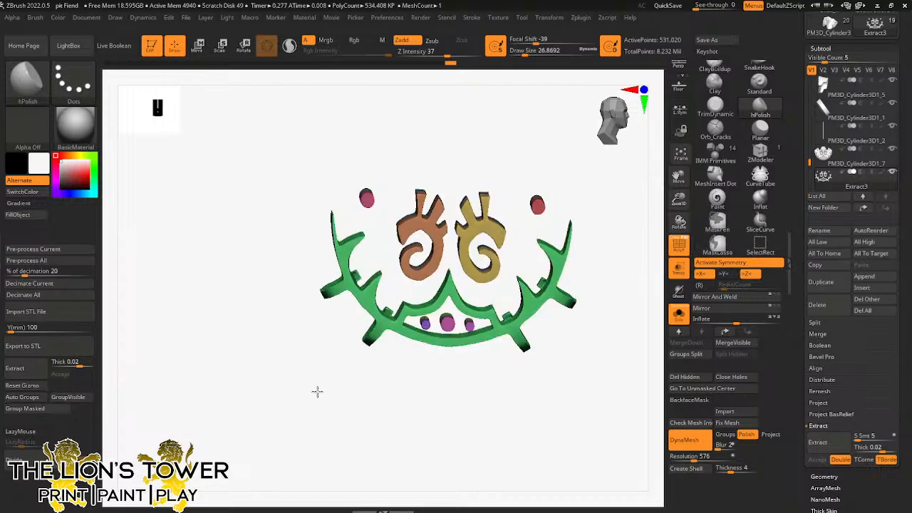
# Step: Slice the ornament vertically in side view with SliceCurve, then remesh it with DynaMesh Groups on at resolution 488
pyautogui.keyDown('shift'); pyautogui.moveTo(627, 206); pyautogui.dragTo(591, 189); pyautogui.keyUp('shift')
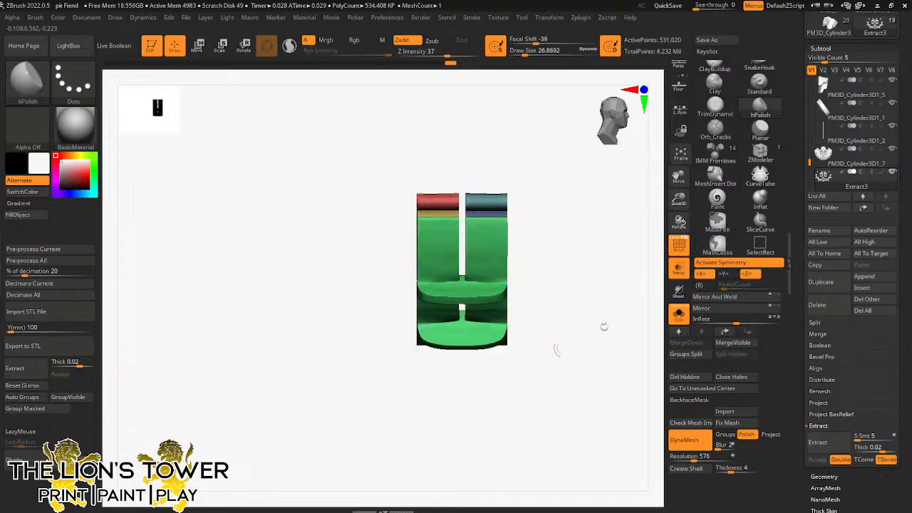
pyautogui.click(751, 224)
pyautogui.click(726, 244)
pyautogui.keyDown('ctrl'); pyautogui.keyDown('shift'); pyautogui.moveTo(441, 128); pyautogui.dragTo(442, 399); pyautogui.keyUp('shift'); pyautogui.keyUp('ctrl')
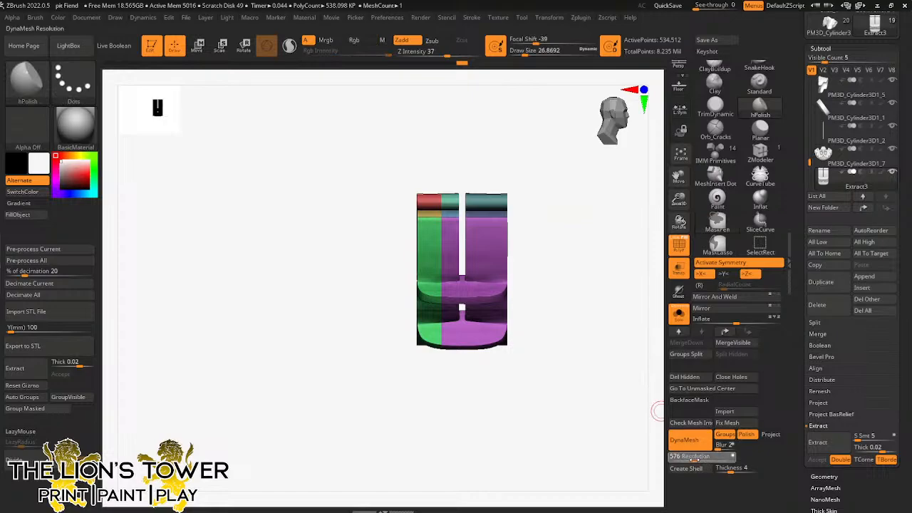
pyautogui.click(691, 458)
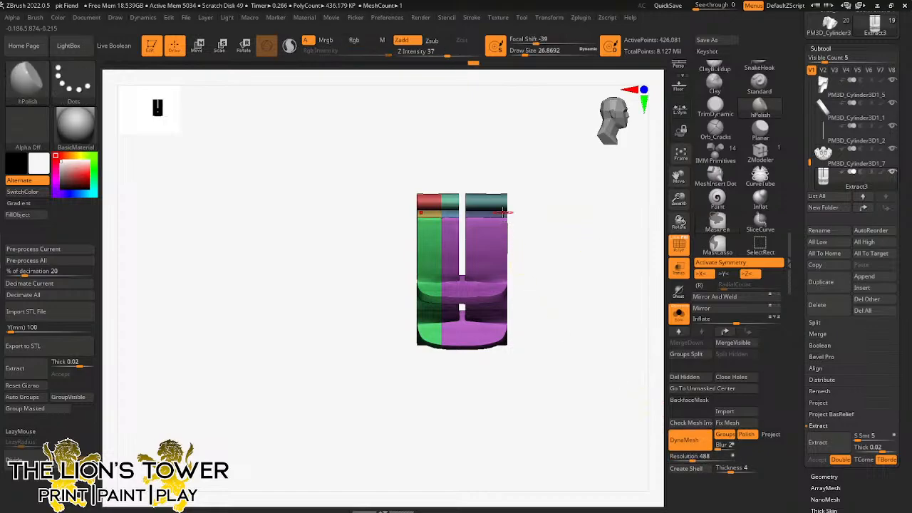
# Step: Isolate the ornament's sliced-off outer section by hiding each of its polygroups and inverting the visibility
pyautogui.keyDown('ctrl'); pyautogui.keyDown('shift'); pyautogui.click(435, 204); pyautogui.keyUp('shift'); pyautogui.keyUp('ctrl')
pyautogui.keyDown('ctrl'); pyautogui.keyDown('shift'); pyautogui.click(430, 206); pyautogui.keyUp('shift'); pyautogui.keyUp('ctrl')
pyautogui.keyDown('ctrl'); pyautogui.keyDown('shift'); pyautogui.click(430, 209); pyautogui.keyUp('shift'); pyautogui.keyUp('ctrl')
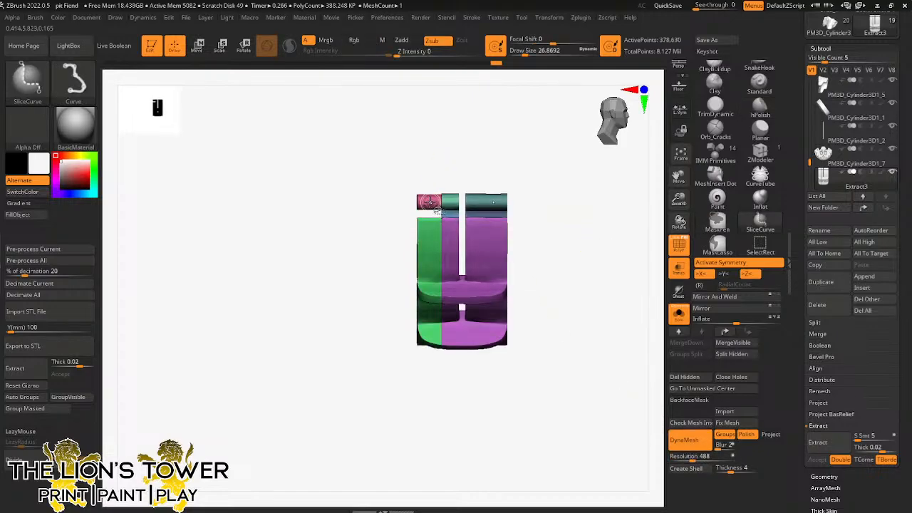
pyautogui.keyDown('ctrl'); pyautogui.keyDown('shift'); pyautogui.click(429, 203); pyautogui.keyUp('shift'); pyautogui.keyUp('ctrl')
pyautogui.keyDown('ctrl'); pyautogui.keyDown('shift'); pyautogui.click(427, 228); pyautogui.keyUp('shift'); pyautogui.keyUp('ctrl')
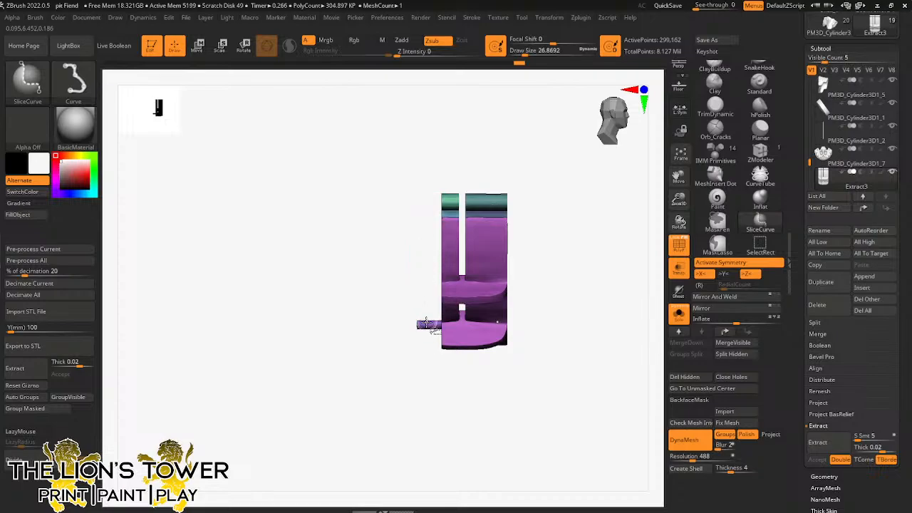
pyautogui.keyDown('ctrl'); pyautogui.keyDown('shift'); pyautogui.click(426, 322); pyautogui.keyUp('shift'); pyautogui.keyUp('ctrl')
pyautogui.moveTo(544, 170)
pyautogui.keyDown('shift'); pyautogui.mouseDown()
pyautogui.moveTo(615, 240)
pyautogui.moveTo(641, 235)
pyautogui.mouseUp(); pyautogui.keyUp('shift')
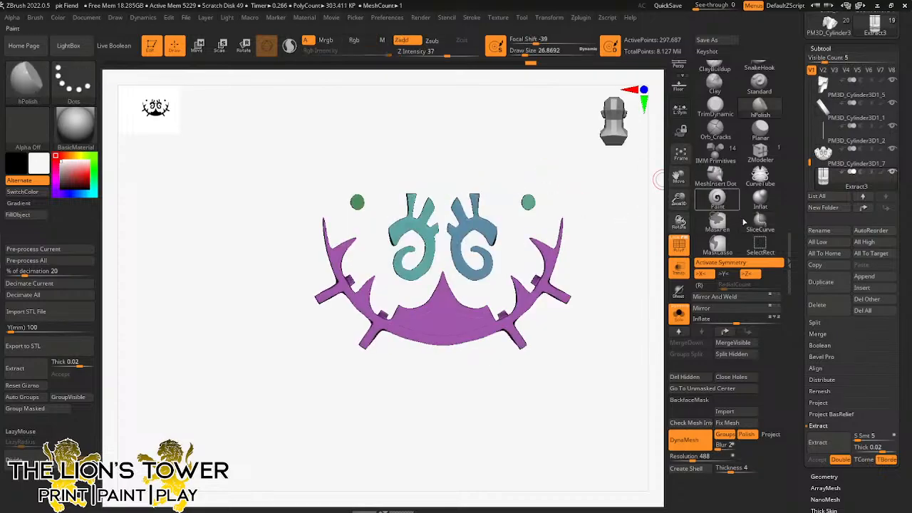
pyautogui.keyDown('ctrl'); pyautogui.keyDown('shift'); pyautogui.moveTo(612, 281); pyautogui.dragTo(608, 311); pyautogui.keyUp('shift'); pyautogui.keyUp('ctrl')
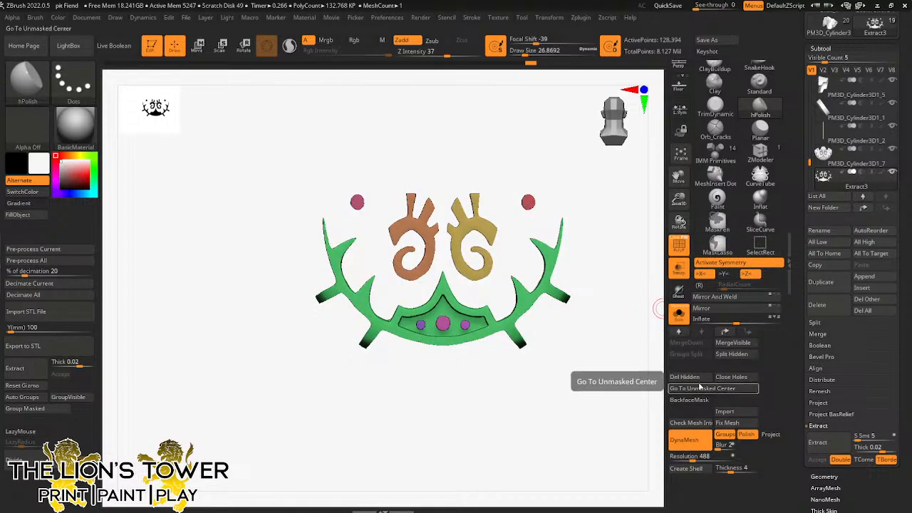
# Step: Undo the ornament's slicing and grouped remeshing, and give its separate pieces their own polygroups with Auto Groups
pyautogui.hotkey('ctrl', 'z')
pyautogui.hotkey('ctrl', 'z')
pyautogui.hotkey('ctrl', 'z')
pyautogui.hotkey('ctrl', 'z')
pyautogui.hotkey('ctrl', 'z')
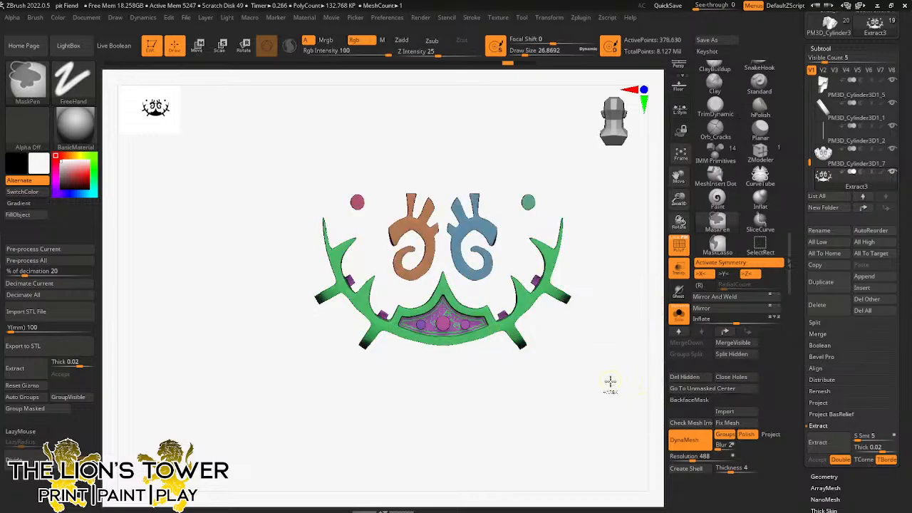
pyautogui.hotkey('ctrl', 'z')
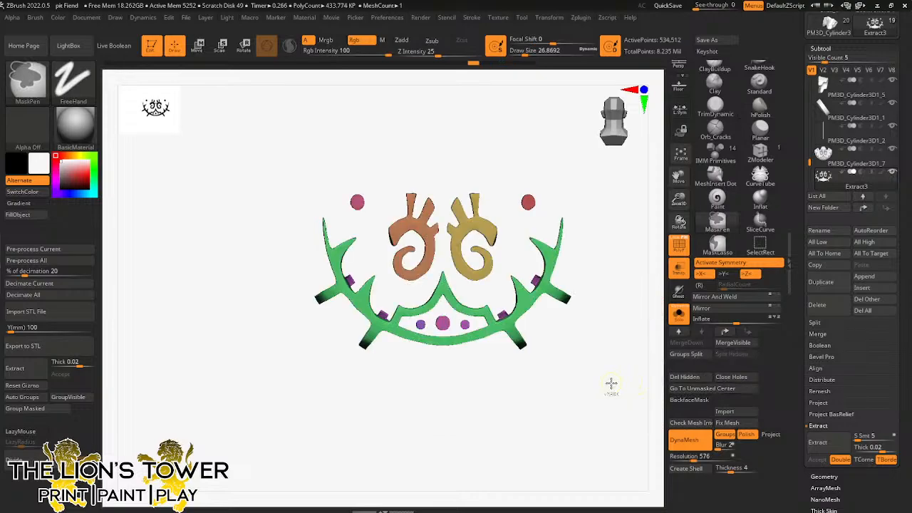
pyautogui.hotkey('ctrl', 'z')
pyautogui.hotkey('ctrl', 'z')
pyautogui.hotkey('ctrl', 'z')
pyautogui.hotkey('ctrl', 'z')
pyautogui.hotkey('ctrl', 'z')
pyautogui.hotkey('ctrl', 'z')
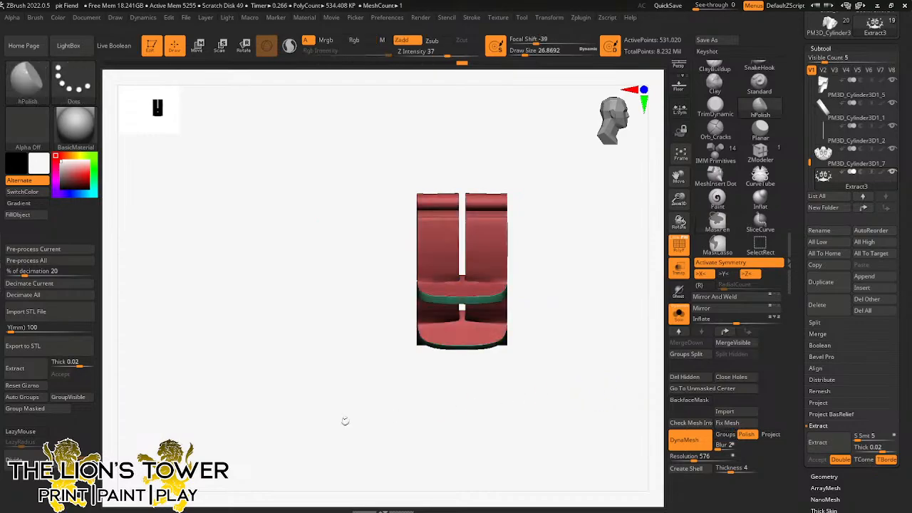
pyautogui.click(22, 397)
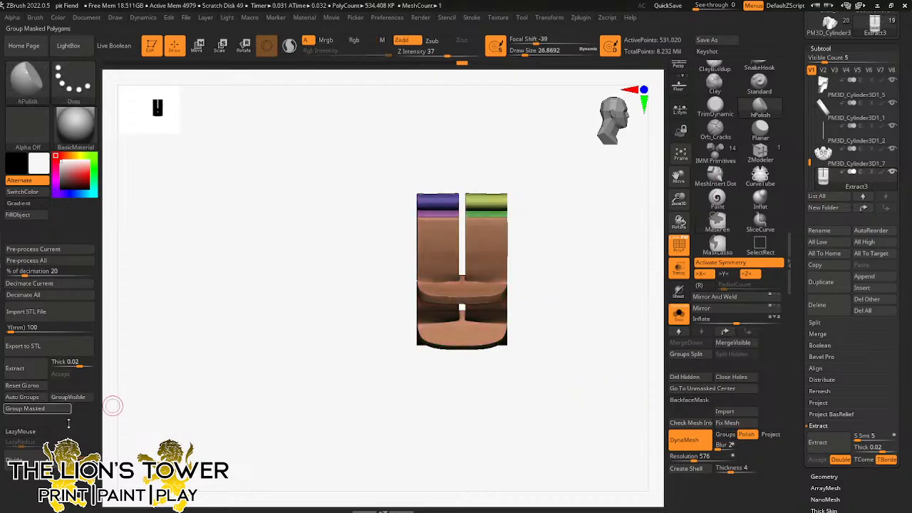
# Step: Insert a cube subtool and move it down in side view to overlap most of the blade head's thickness
pyautogui.click(862, 287)
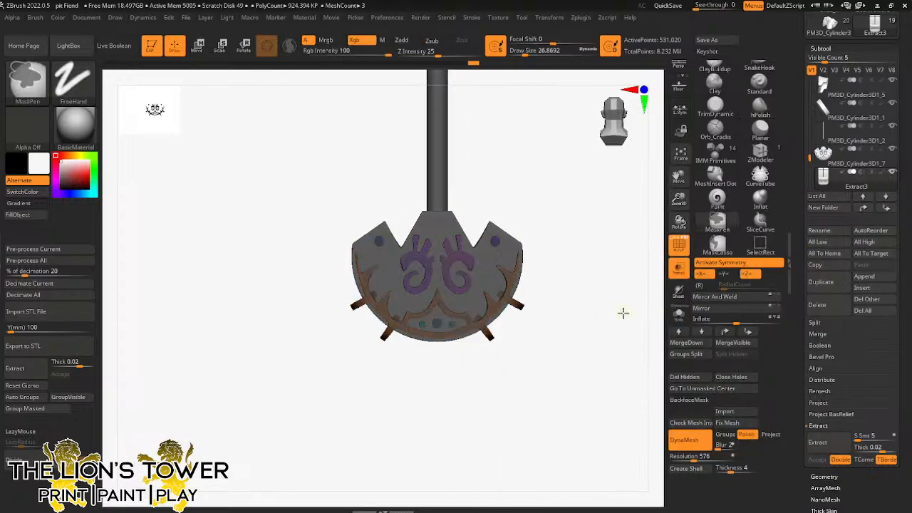
pyautogui.moveTo(679, 200); pyautogui.dragTo(679, 184)
pyautogui.moveTo(677, 176)
pyautogui.mouseDown()
pyautogui.moveTo(680, 308)
pyautogui.moveTo(678, 183)
pyautogui.mouseUp()
pyautogui.keyDown('alt'); pyautogui.click(469, 133); pyautogui.keyUp('alt')
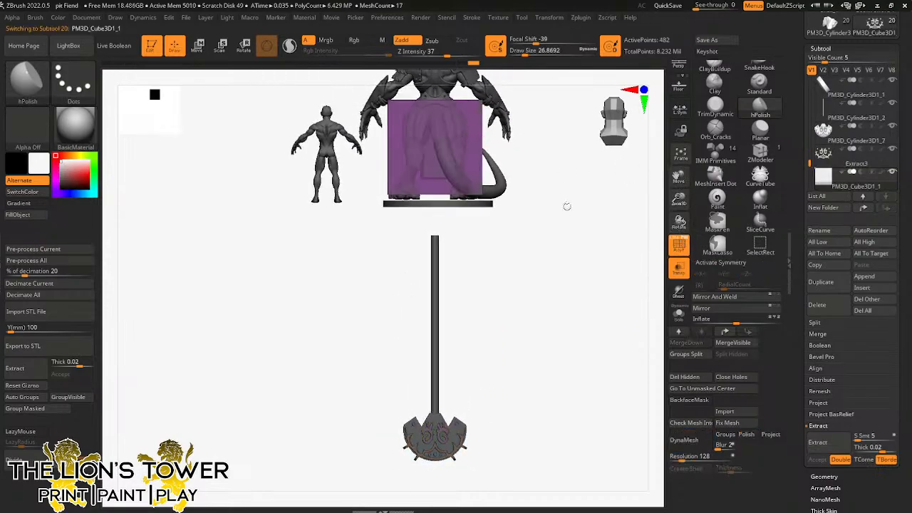
pyautogui.keyDown('shift'); pyautogui.moveTo(567, 207); pyautogui.dragTo(522, 225); pyautogui.keyUp('shift')
pyautogui.click(220, 45)
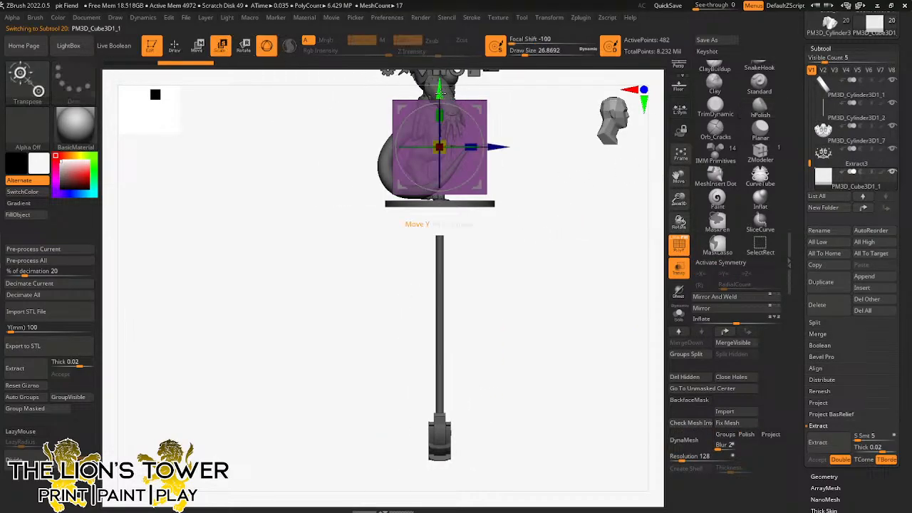
pyautogui.moveTo(489, 101); pyautogui.dragTo(523, 394)
pyautogui.moveTo(678, 201); pyautogui.dragTo(636, 291)
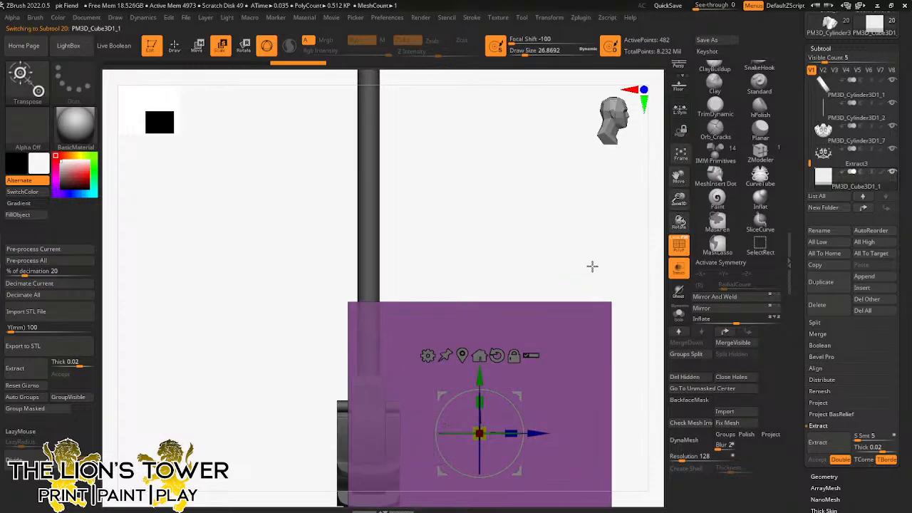
pyautogui.moveTo(675, 181); pyautogui.dragTo(705, 38)
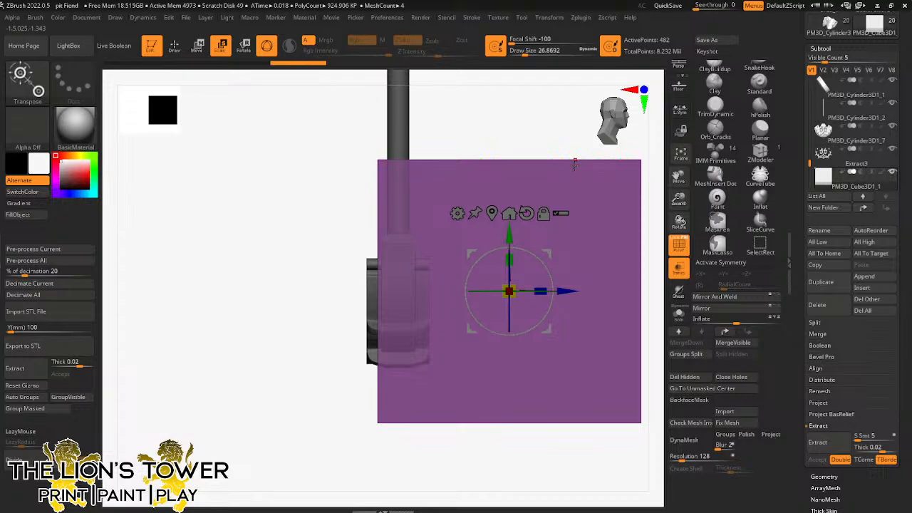
pyautogui.moveTo(575, 163); pyautogui.dragTo(662, 449)
# Step: Turn off transparency and examine the whole Pit Fiend figure and its scale reference from the front
pyautogui.click(680, 317)
pyautogui.click(679, 313)
pyautogui.keyDown('shift'); pyautogui.moveTo(619, 284); pyautogui.dragTo(637, 244); pyautogui.keyUp('shift')
pyautogui.moveTo(678, 201); pyautogui.dragTo(655, 242)
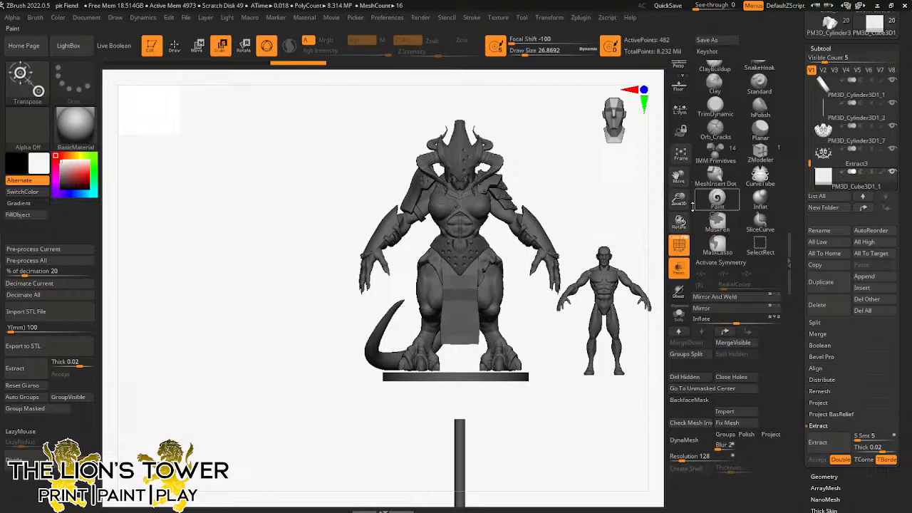
pyautogui.click(682, 273)
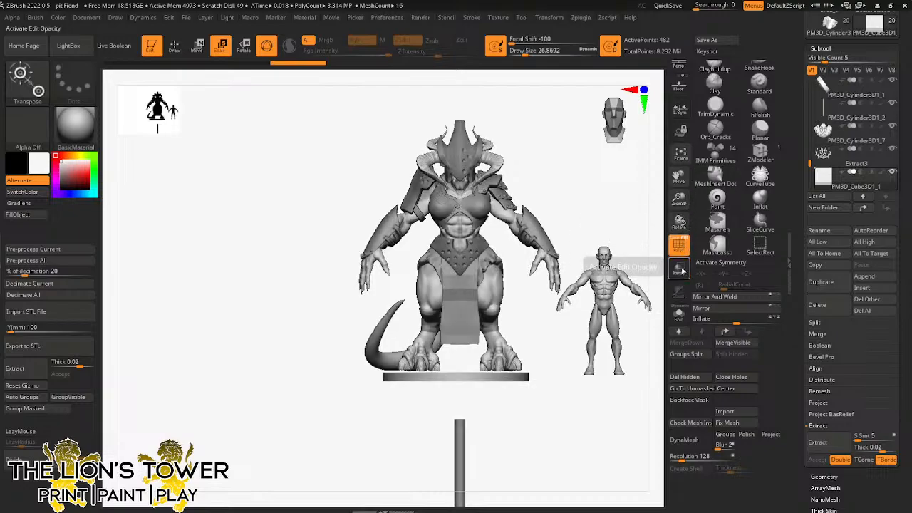
pyautogui.moveTo(678, 177); pyautogui.dragTo(648, 194)
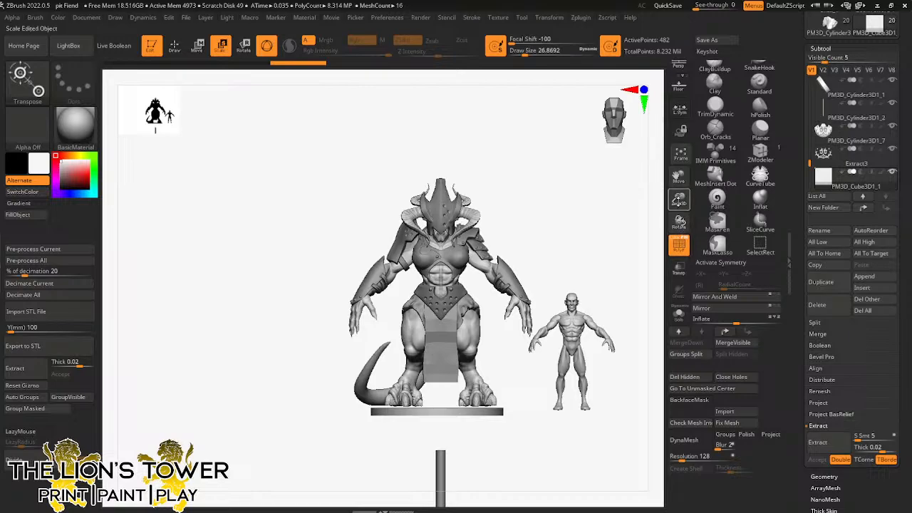
pyautogui.moveTo(679, 200); pyautogui.dragTo(679, 219)
pyautogui.moveTo(678, 183); pyautogui.dragTo(670, 239)
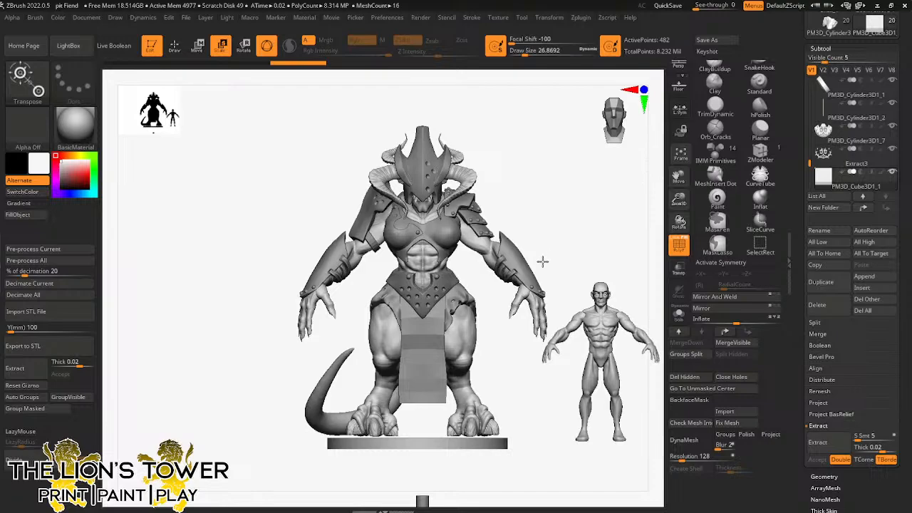
pyautogui.moveTo(574, 184); pyautogui.dragTo(589, 257)
pyautogui.moveTo(679, 178); pyautogui.dragTo(655, 220)
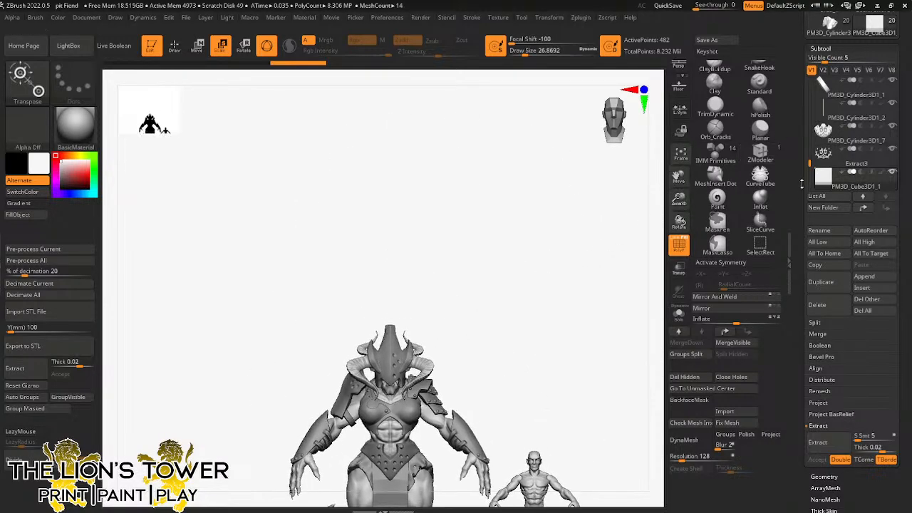
# Step: Switch to the PolyMesh3D star tool and browse to the SCULPT LIBRARY folder for a mesh import
pyautogui.moveTo(801, 187); pyautogui.dragTo(798, 289)
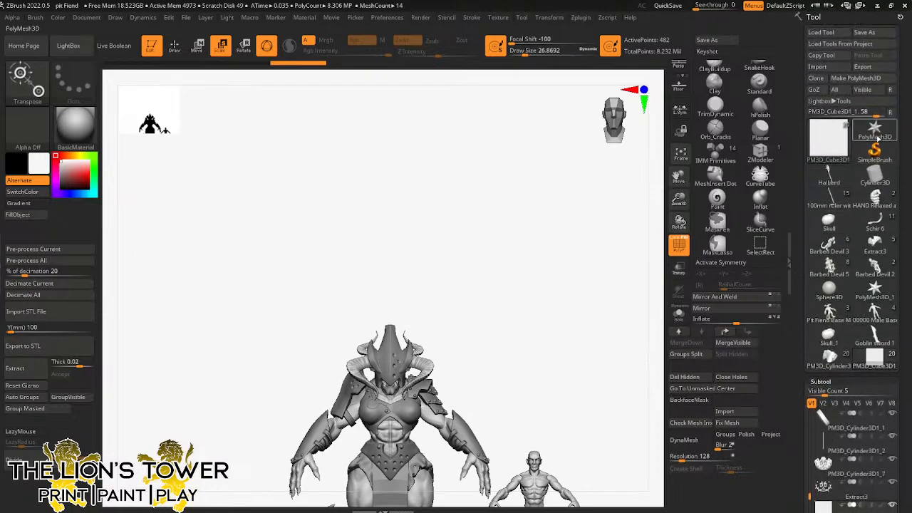
pyautogui.click(874, 133)
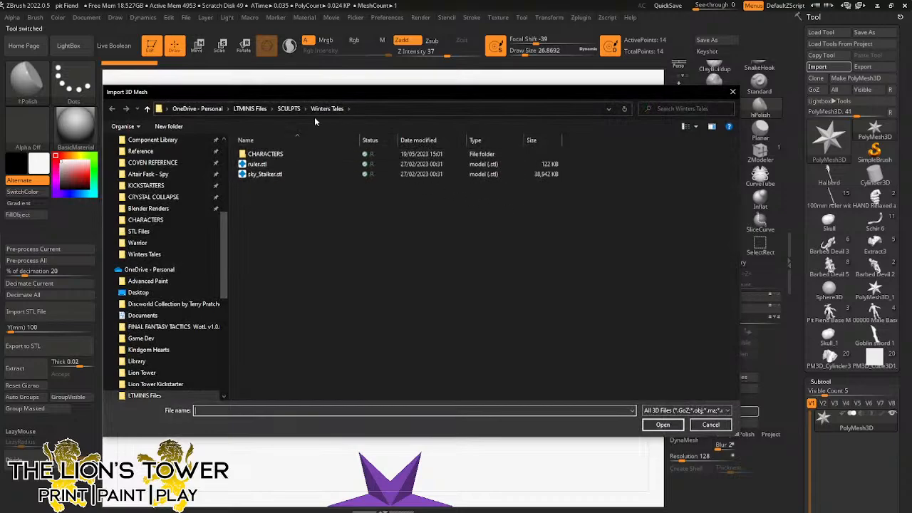
pyautogui.moveTo(225, 232); pyautogui.dragTo(223, 328)
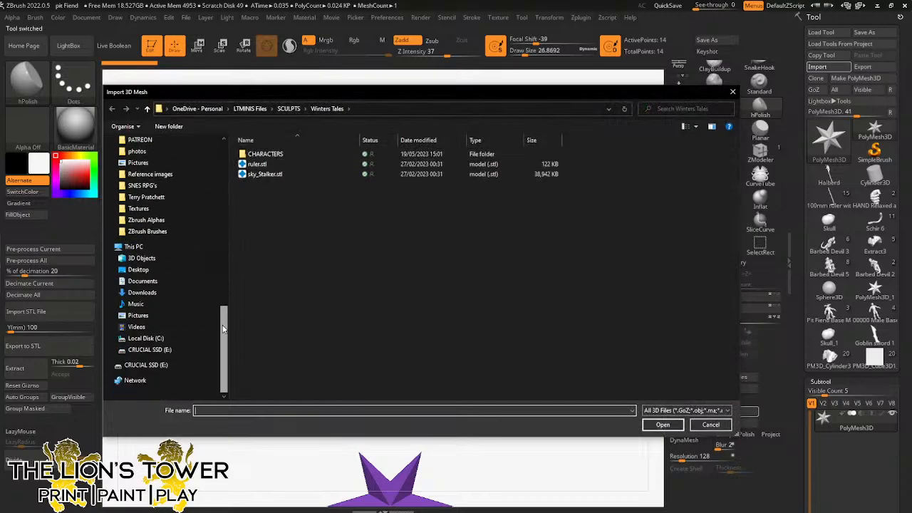
pyautogui.moveTo(222, 360); pyautogui.dragTo(228, 167)
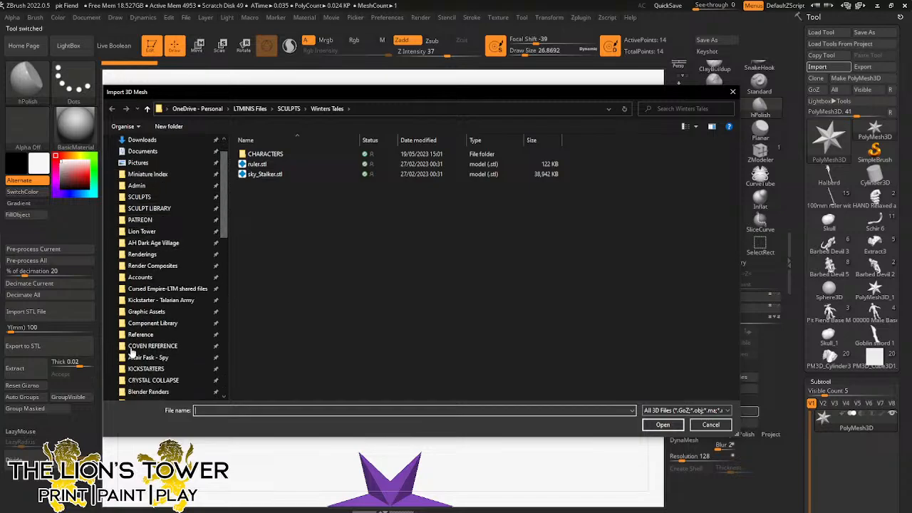
pyautogui.scroll(-1, 194, 304)
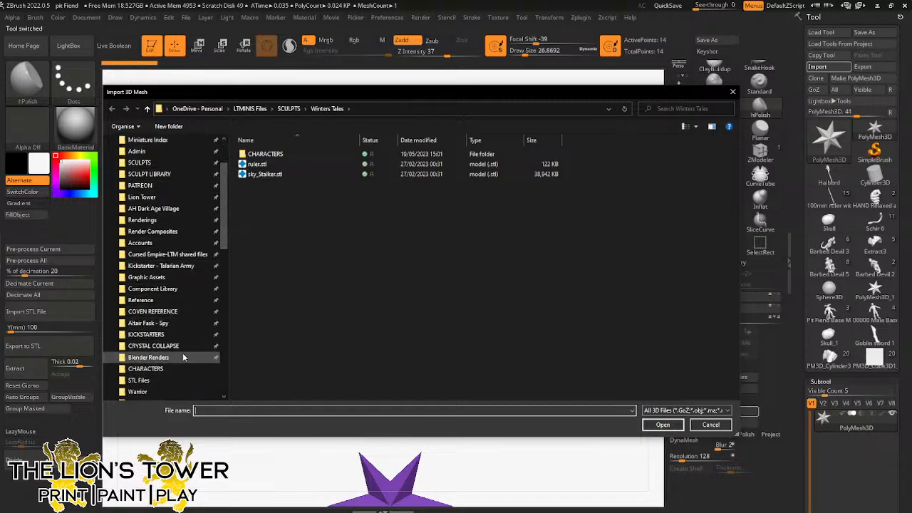
pyautogui.moveTo(225, 225); pyautogui.dragTo(224, 249)
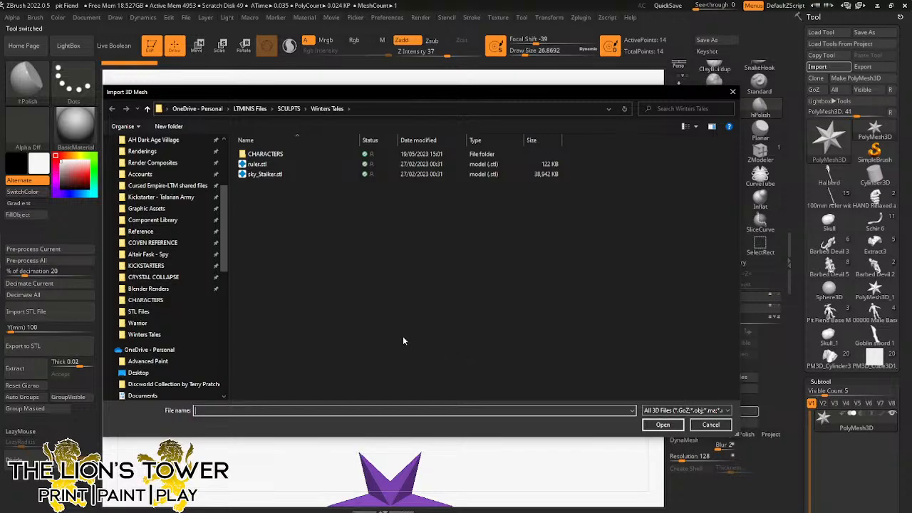
pyautogui.scroll(2, 221, 214)
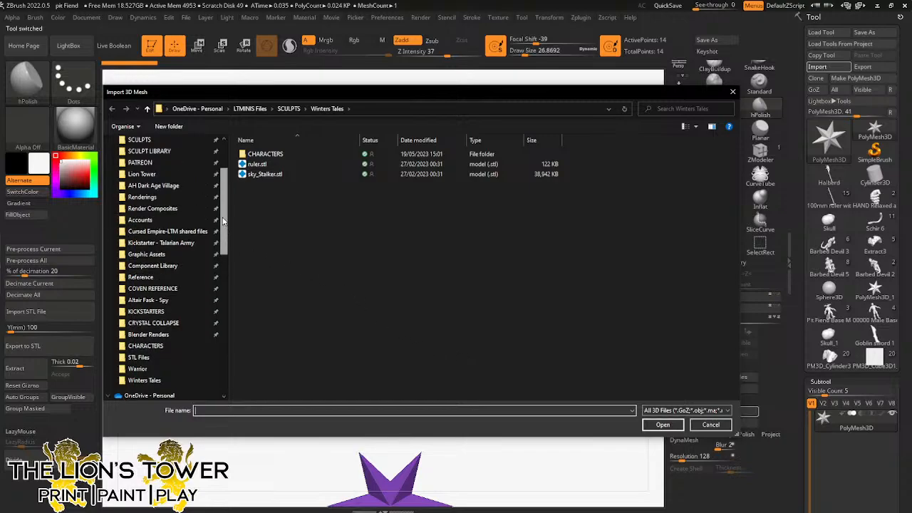
pyautogui.scroll(1, 217, 212)
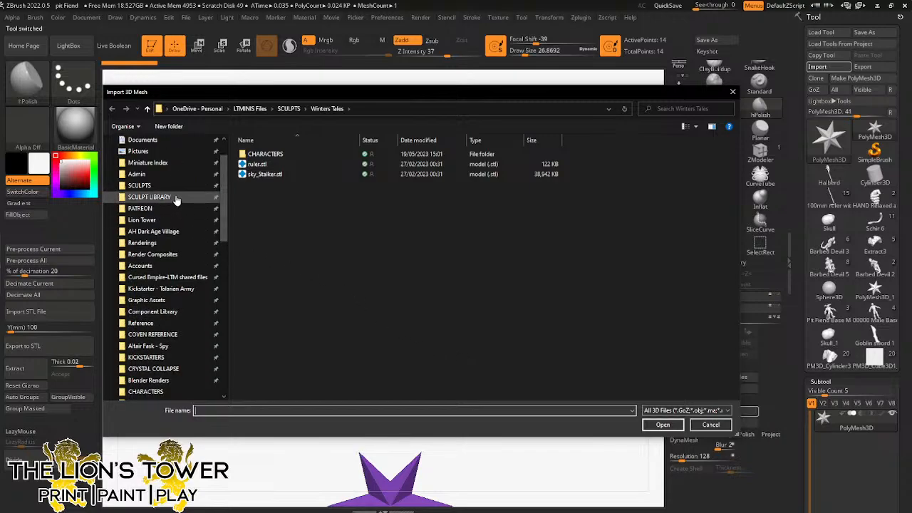
pyautogui.click(151, 196)
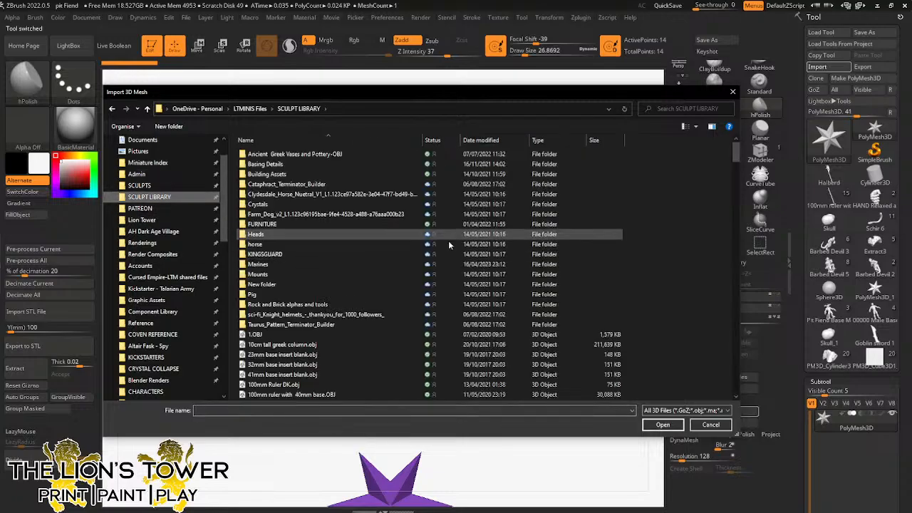
# Step: Import the mesh file Wing - bat.obj from the sculpt library
pyautogui.scroll(-1, 736, 162)
pyautogui.moveTo(736, 162); pyautogui.dragTo(725, 390)
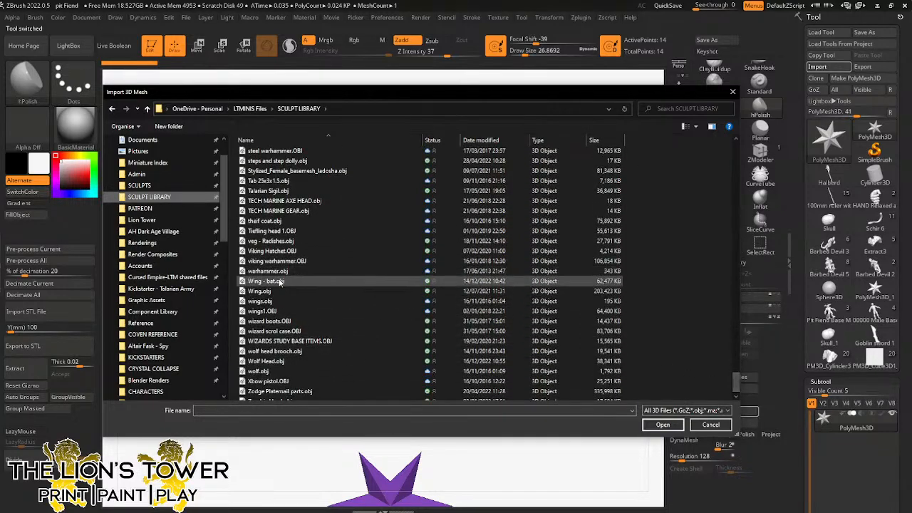
pyautogui.click(342, 282)
pyautogui.click(655, 424)
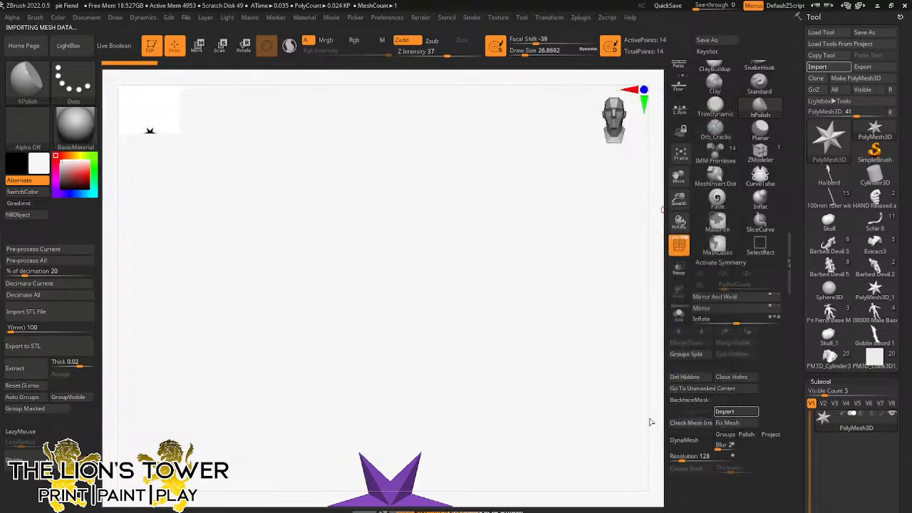
pyautogui.moveTo(677, 195); pyautogui.dragTo(688, 103)
pyautogui.moveTo(609, 301); pyautogui.dragTo(700, 233)
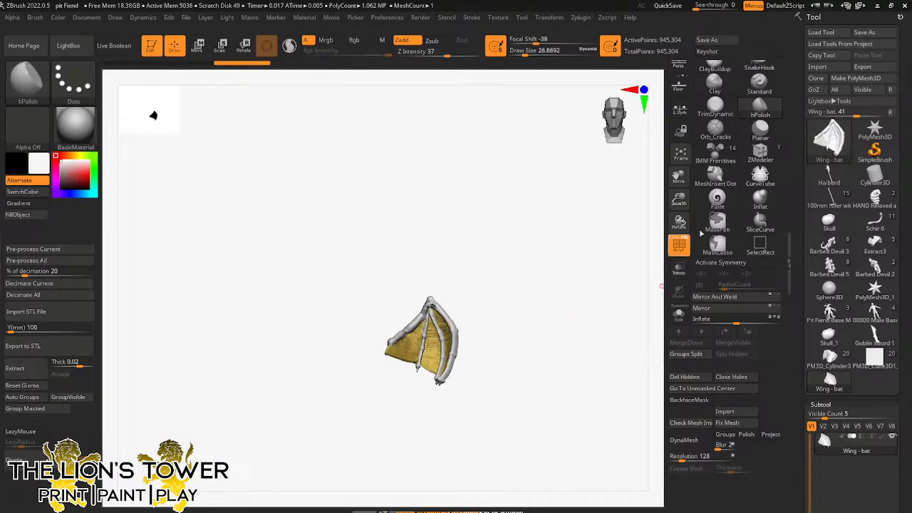
# Step: Copy the bat wing subtool and paste it into the Pit Fiend tool below the inserted cube
pyautogui.scroll(-6, 812, 278)
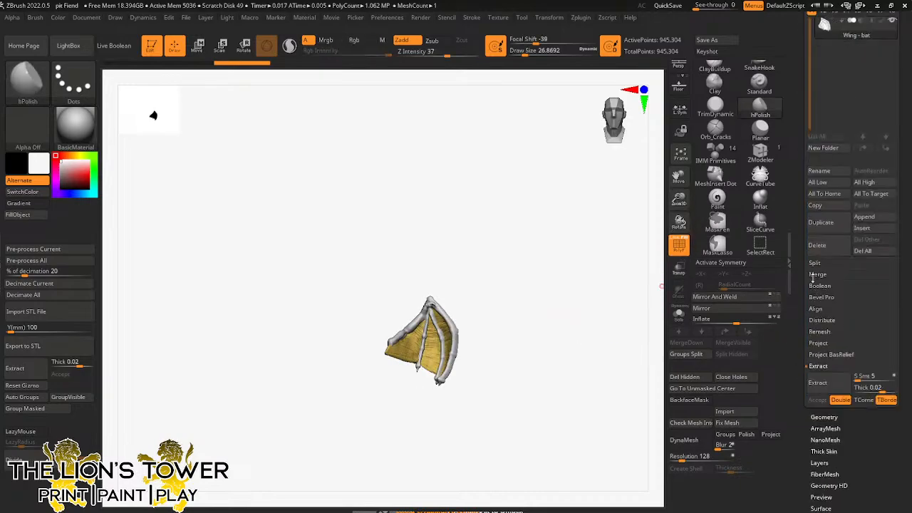
pyautogui.moveTo(803, 211); pyautogui.dragTo(804, 309)
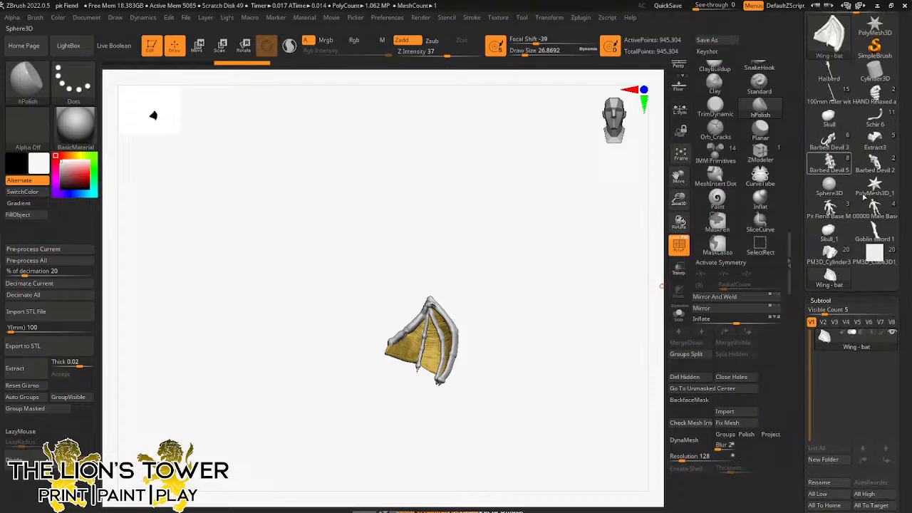
pyautogui.click(837, 262)
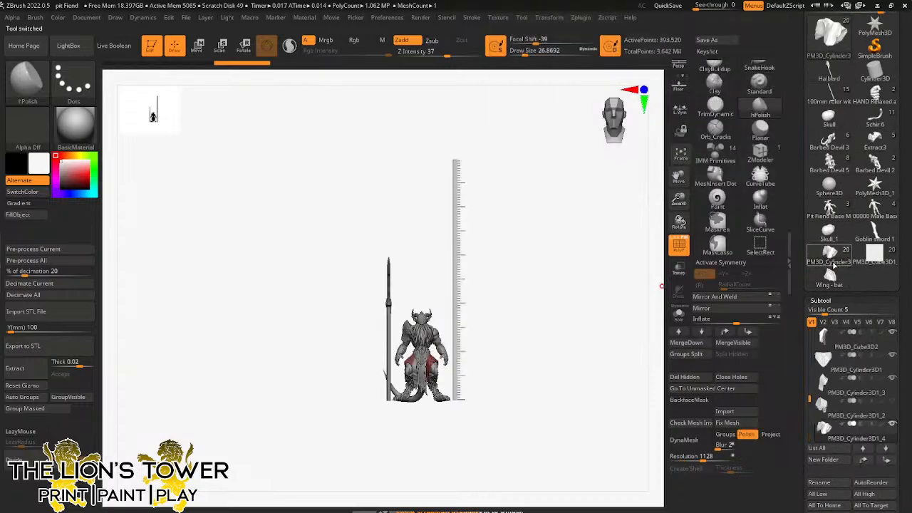
pyautogui.click(870, 262)
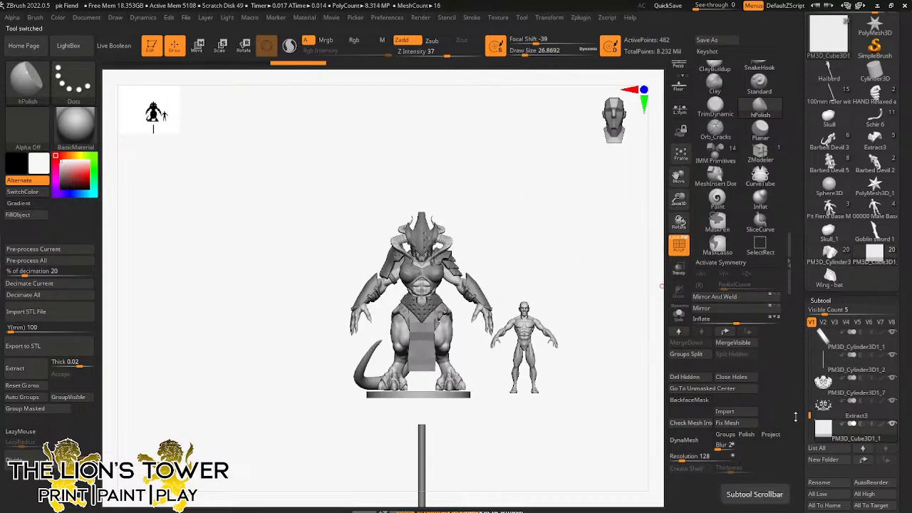
pyautogui.scroll(-3, 858, 352)
pyautogui.click(870, 413)
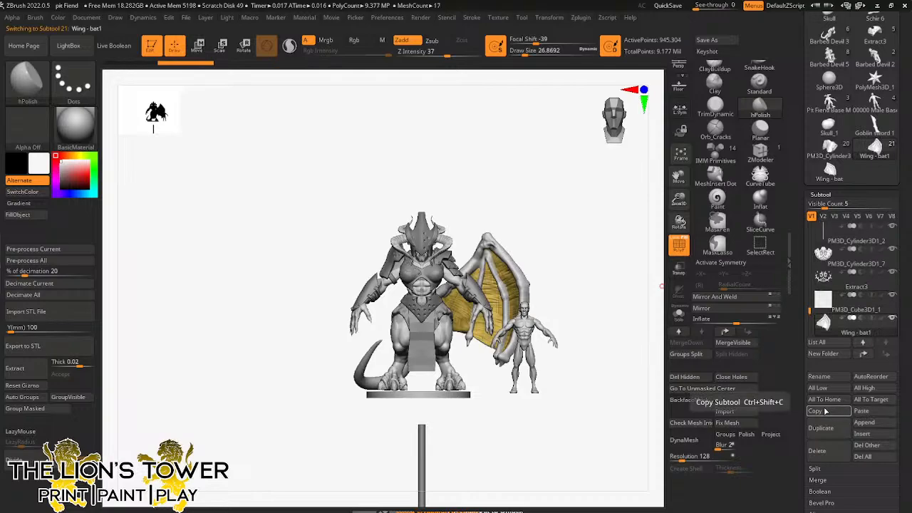
# Step: Move the imported bat wing along the depth axis to position it behind the figure's upper back
pyautogui.moveTo(678, 200); pyautogui.dragTo(679, 244)
pyautogui.moveTo(677, 181); pyautogui.dragTo(524, 274)
pyautogui.click(220, 46)
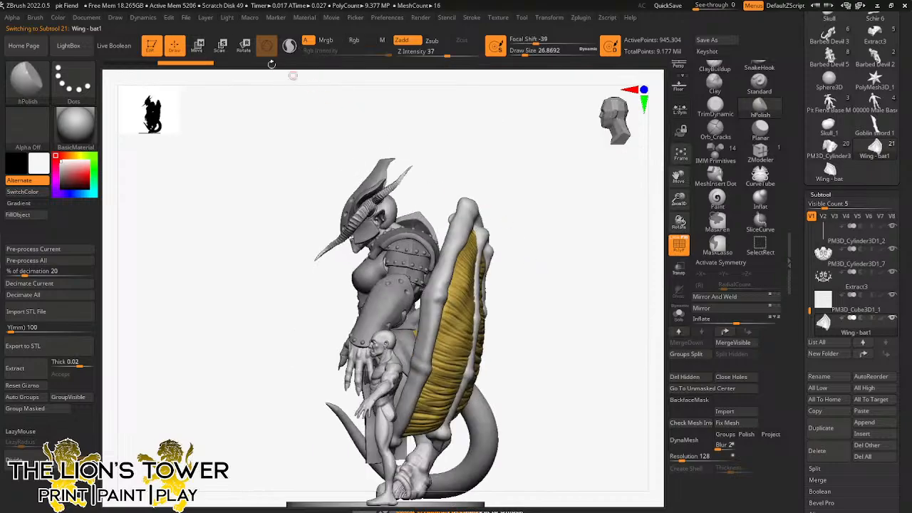
pyautogui.click(368, 329)
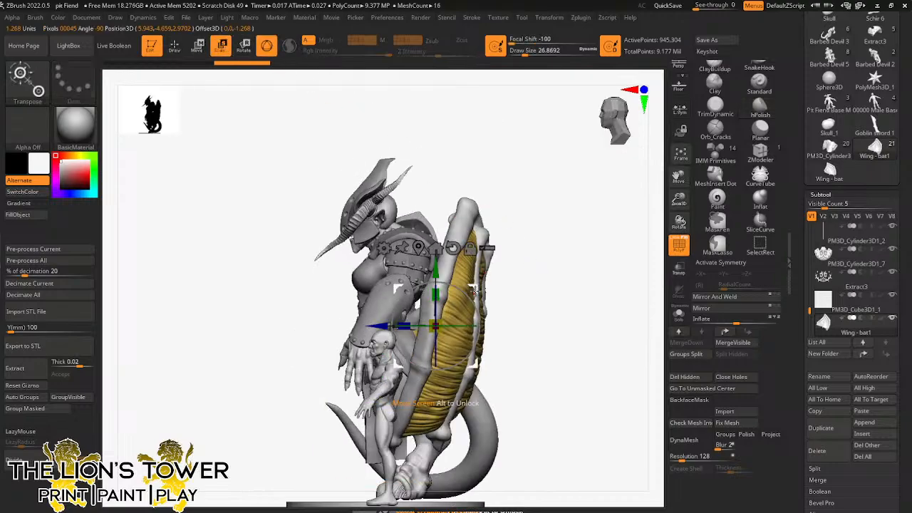
pyautogui.moveTo(473, 290); pyautogui.dragTo(537, 226)
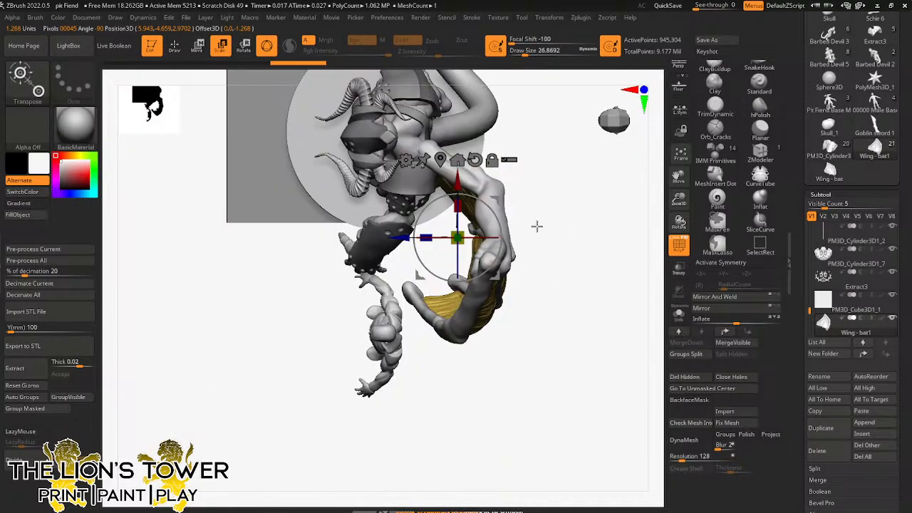
# Step: Rotate and shift the bat wing from the top view so its root meets the back behind the shoulder and it spreads outward
pyautogui.moveTo(679, 199); pyautogui.dragTo(680, 227)
pyautogui.moveTo(678, 179); pyautogui.dragTo(674, 247)
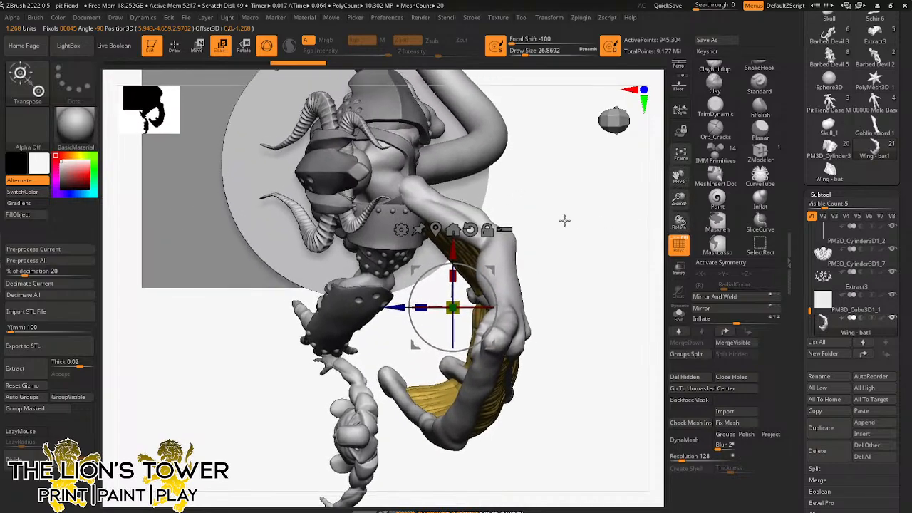
pyautogui.moveTo(561, 214)
pyautogui.mouseDown()
pyautogui.moveTo(570, 195)
pyautogui.moveTo(555, 211)
pyautogui.mouseUp()
pyautogui.moveTo(490, 270); pyautogui.dragTo(516, 248)
pyautogui.moveTo(568, 222); pyautogui.dragTo(620, 168)
pyautogui.moveTo(632, 216); pyautogui.dragTo(605, 198)
pyautogui.keyDown('alt'); pyautogui.moveTo(660, 190); pyautogui.dragTo(582, 184); pyautogui.keyUp('alt')
pyautogui.moveTo(438, 244); pyautogui.dragTo(444, 266)
# Step: Raise the bat wing above shoulder height and check its attachment from the side and rear
pyautogui.moveTo(622, 183); pyautogui.dragTo(616, 251)
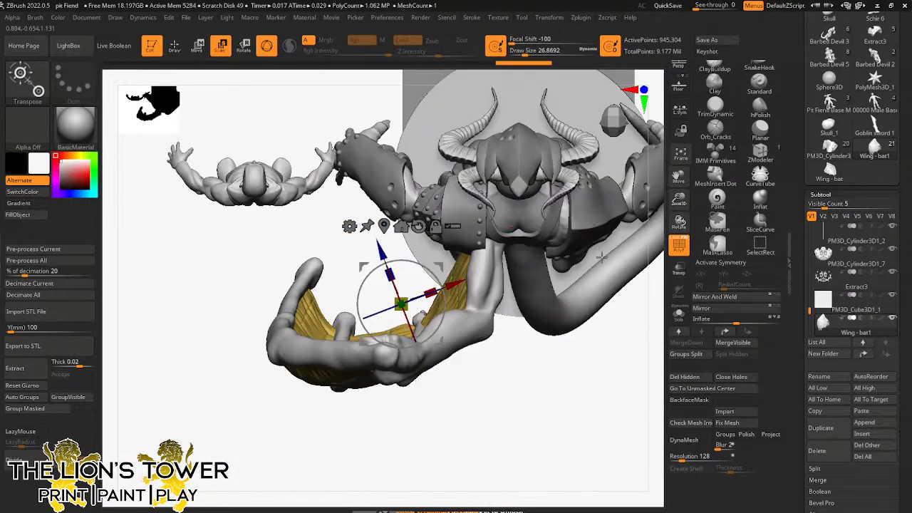
pyautogui.moveTo(604, 368); pyautogui.dragTo(604, 345)
pyautogui.moveTo(678, 215); pyautogui.dragTo(597, 224)
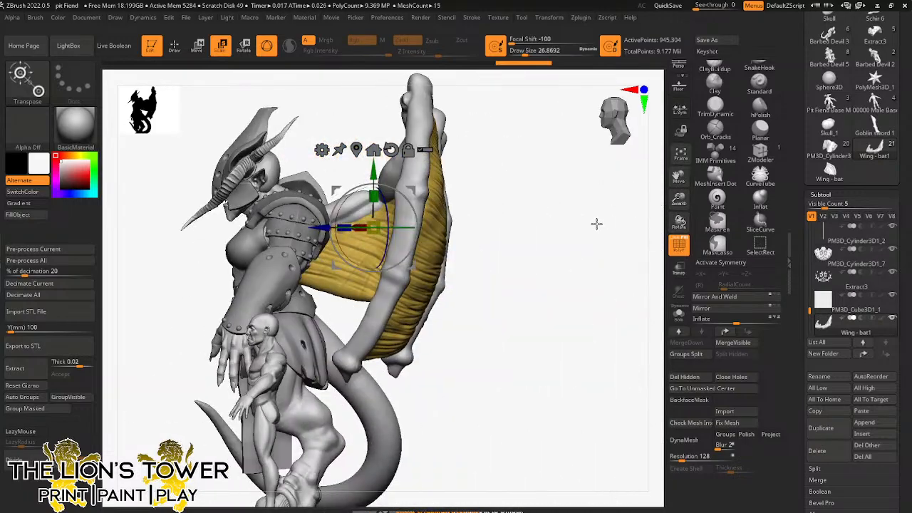
pyautogui.keyDown('alt'); pyautogui.moveTo(410, 191); pyautogui.dragTo(359, 179); pyautogui.keyUp('alt')
pyautogui.moveTo(572, 247); pyautogui.dragTo(535, 215)
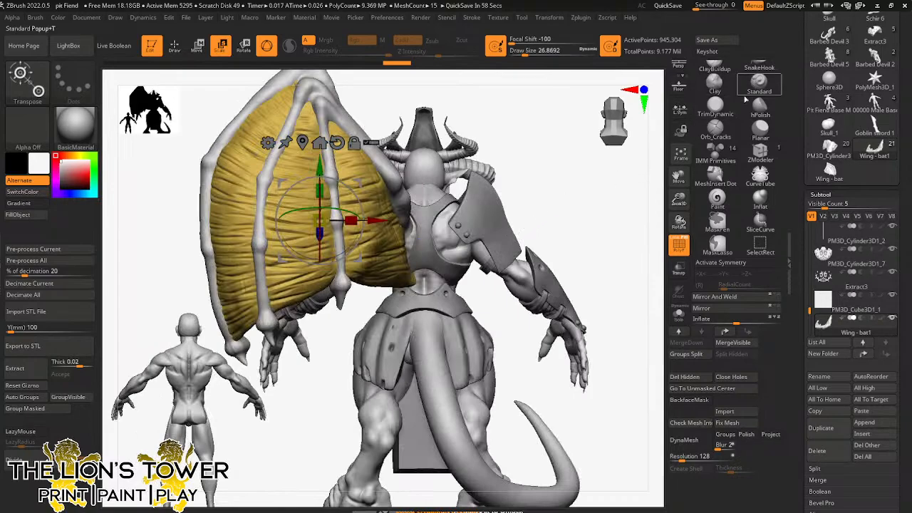
# Step: Switch to the Move brush and enlarge its draw size for reshaping the wing
pyautogui.press('ctrl')
pyautogui.moveTo(784, 108); pyautogui.dragTo(782, 217)
pyautogui.click(759, 148)
pyautogui.moveTo(525, 53); pyautogui.dragTo(550, 85)
pyautogui.moveTo(560, 102)
pyautogui.mouseDown()
pyautogui.moveTo(546, 148)
pyautogui.moveTo(531, 157)
pyautogui.moveTo(527, 114)
pyautogui.mouseUp()
# Step: Mask the wing's bones so only the yellow membrane stays editable, and set the draw size to about 182
pyautogui.hotkey('ctrl', 'shift')
pyautogui.keyDown('ctrl'); pyautogui.keyDown('shift'); pyautogui.click(398, 267); pyautogui.keyUp('shift'); pyautogui.keyUp('ctrl')
pyautogui.keyDown('ctrl'); pyautogui.click(541, 159); pyautogui.keyUp('ctrl')
pyautogui.keyDown('ctrl'); pyautogui.keyDown('shift'); pyautogui.click(542, 160); pyautogui.keyUp('shift'); pyautogui.keyUp('ctrl')
pyautogui.click(547, 54)
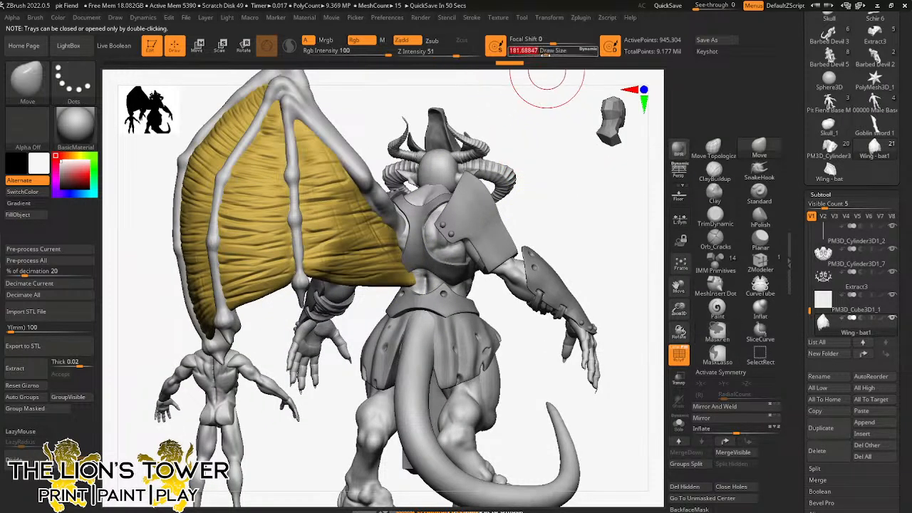
pyautogui.hotkey('ctrl', 'z')
pyautogui.keyDown('ctrl'); pyautogui.click(536, 149); pyautogui.keyUp('ctrl')
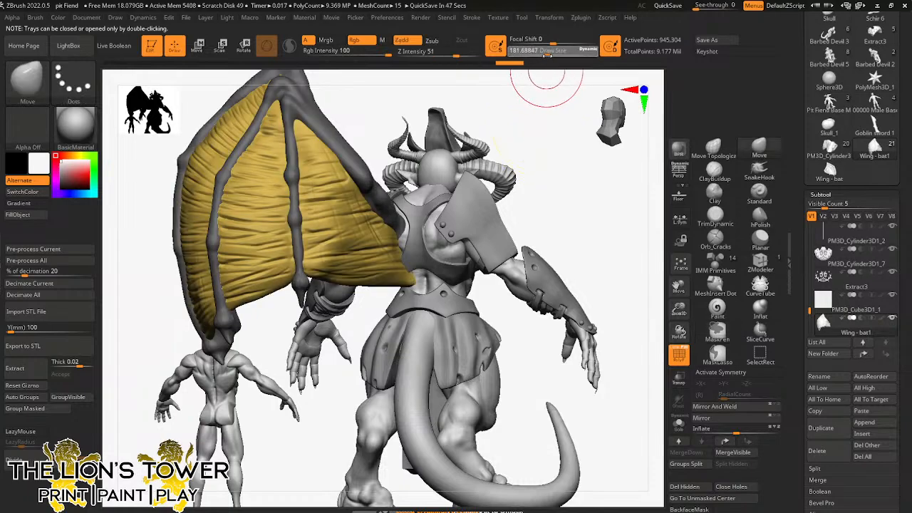
# Step: Enlarge the Move brush to about 274 and pull the membrane's lower inner corner in toward the figure's back
pyautogui.click(550, 54)
pyautogui.moveTo(552, 147)
pyautogui.mouseDown()
pyautogui.moveTo(546, 153)
pyautogui.moveTo(527, 136)
pyautogui.mouseUp()
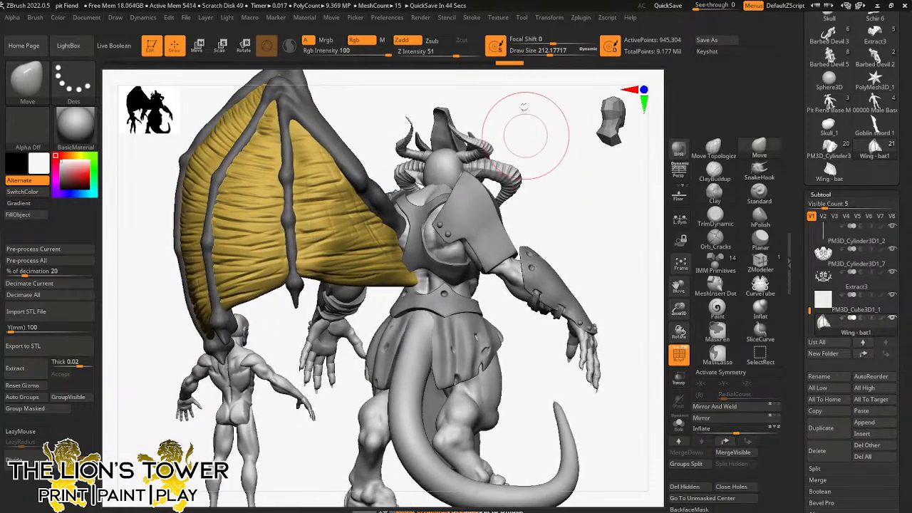
pyautogui.click(555, 54)
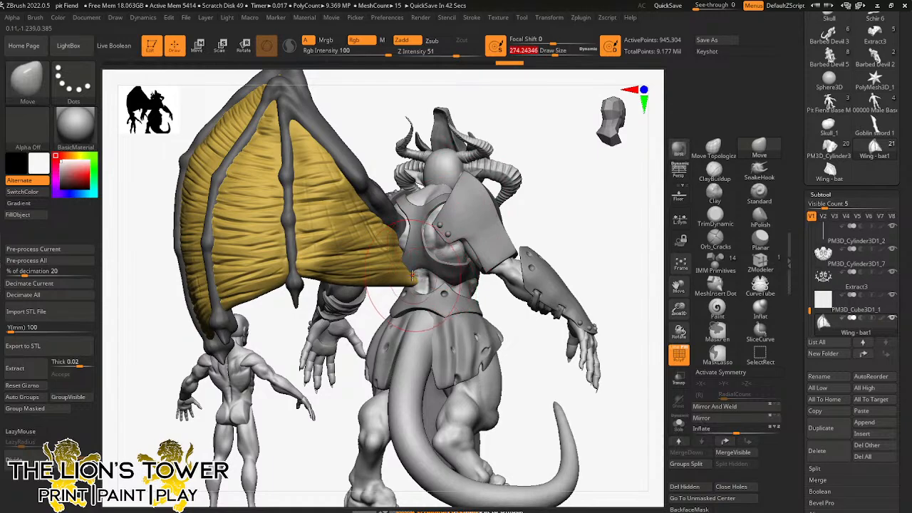
pyautogui.moveTo(412, 274); pyautogui.dragTo(400, 263)
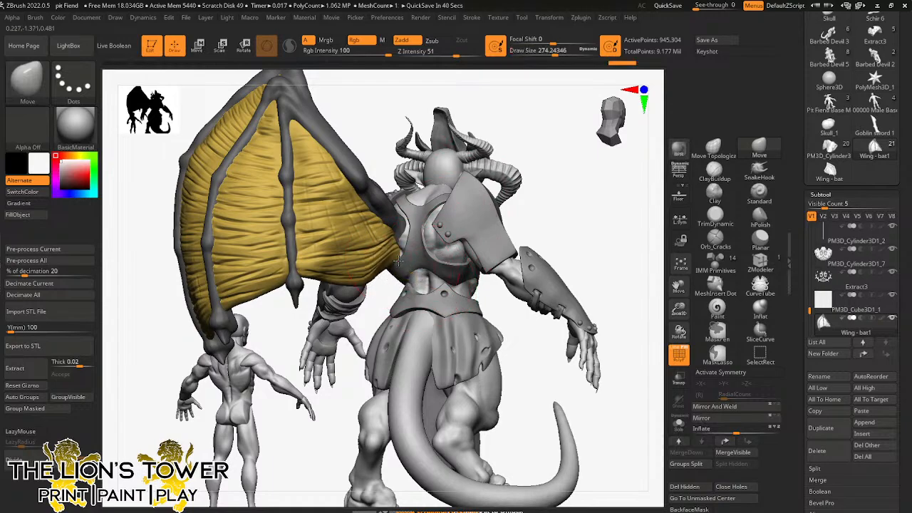
pyautogui.moveTo(541, 157); pyautogui.dragTo(491, 153)
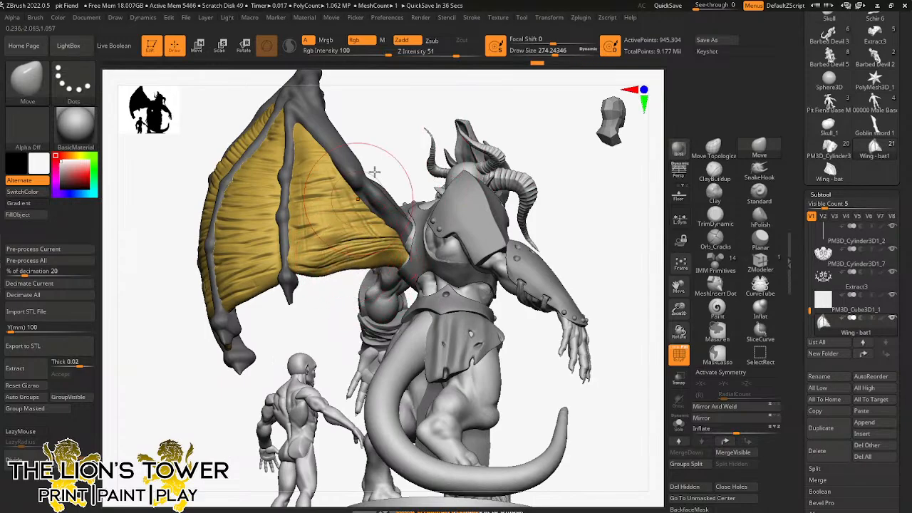
pyautogui.moveTo(374, 171); pyautogui.dragTo(500, 119)
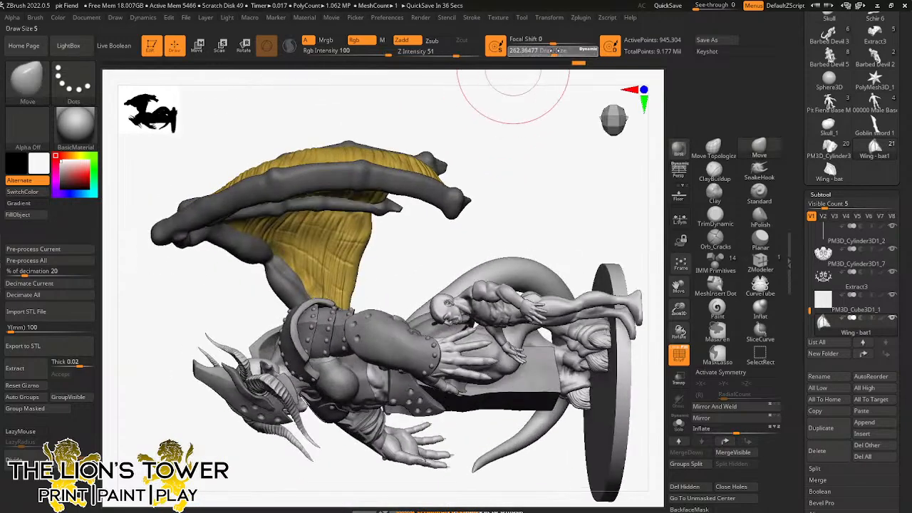
# Step: Reduce the Move brush to about 158 and reshape the free edge of the inner membrane section
pyautogui.moveTo(553, 52); pyautogui.dragTo(544, 53)
pyautogui.moveTo(506, 107); pyautogui.dragTo(511, 119)
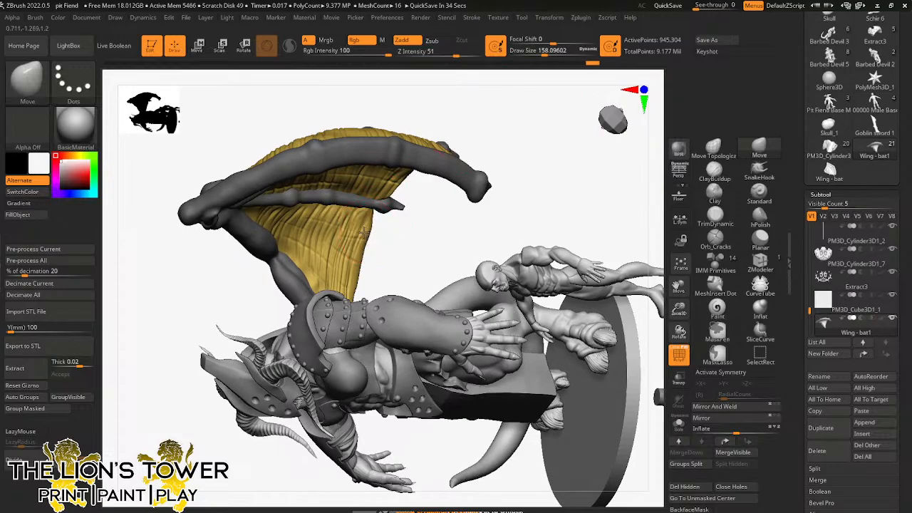
pyautogui.moveTo(361, 239)
pyautogui.mouseDown(button='right')
pyautogui.moveTo(389, 200)
pyautogui.moveTo(358, 241)
pyautogui.moveTo(399, 259)
pyautogui.moveTo(341, 277)
pyautogui.moveTo(523, 161)
pyautogui.moveTo(456, 159)
pyautogui.moveTo(485, 149)
pyautogui.moveTo(498, 119)
pyautogui.mouseUp(button='right')
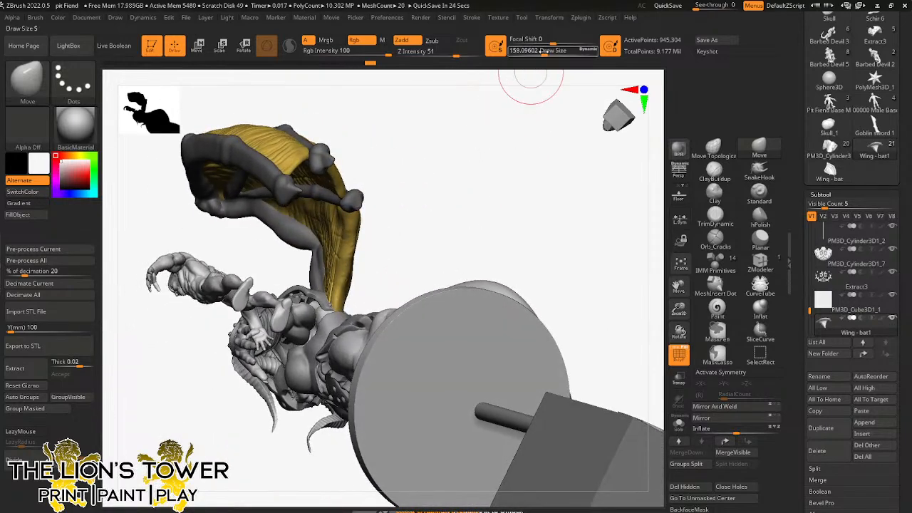
# Step: Set the Move brush to about 207 and bow the membrane outward between the innermost wing finger and the arm bone
pyautogui.moveTo(543, 54); pyautogui.dragTo(549, 54)
pyautogui.moveTo(539, 84); pyautogui.dragTo(478, 136, button='right')
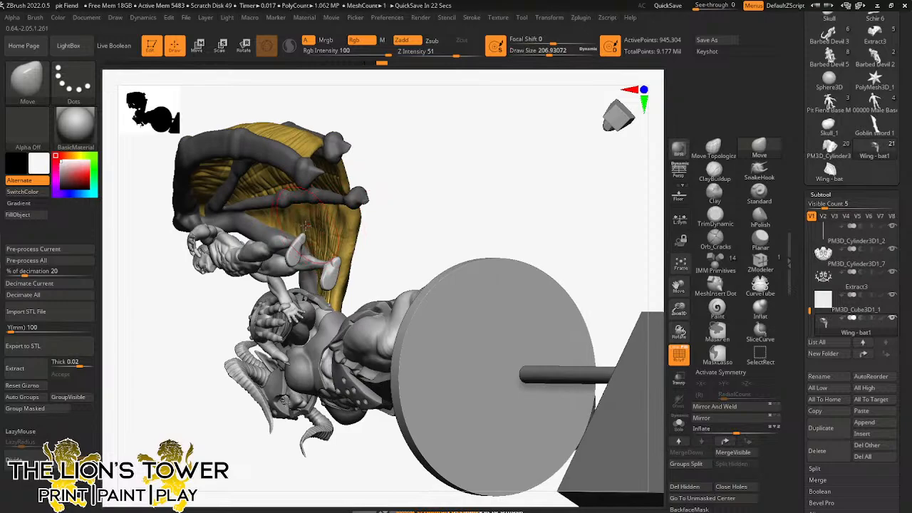
pyautogui.moveTo(338, 222); pyautogui.dragTo(351, 219)
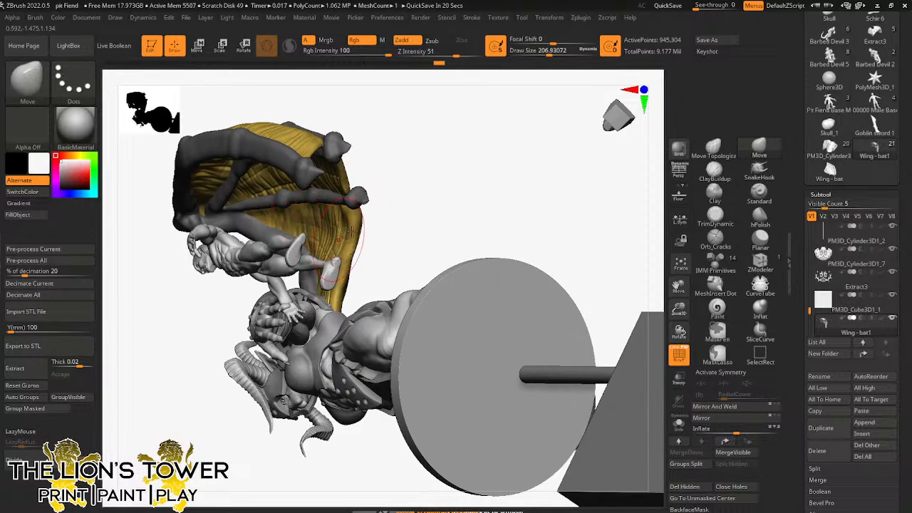
pyautogui.moveTo(384, 214); pyautogui.dragTo(334, 241, button='right')
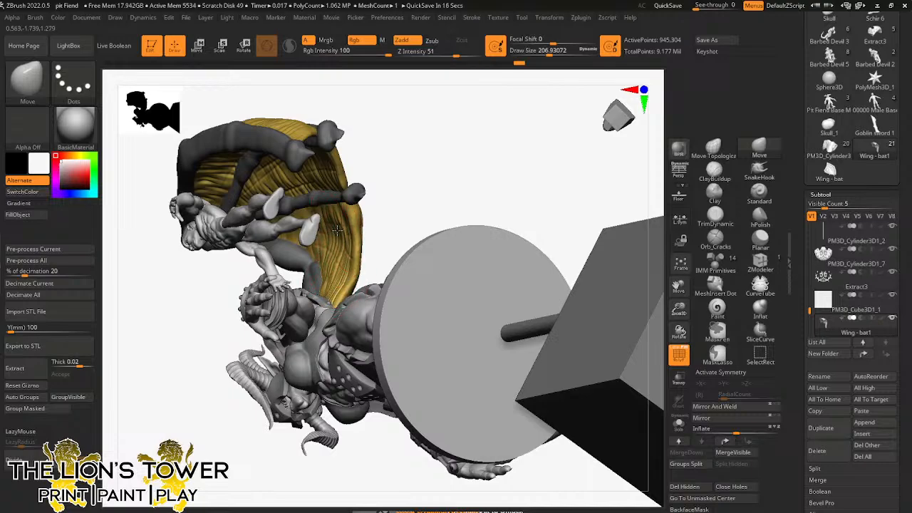
pyautogui.moveTo(322, 235)
pyautogui.mouseDown(button='right')
pyautogui.moveTo(371, 198)
pyautogui.moveTo(314, 233)
pyautogui.mouseUp(button='right')
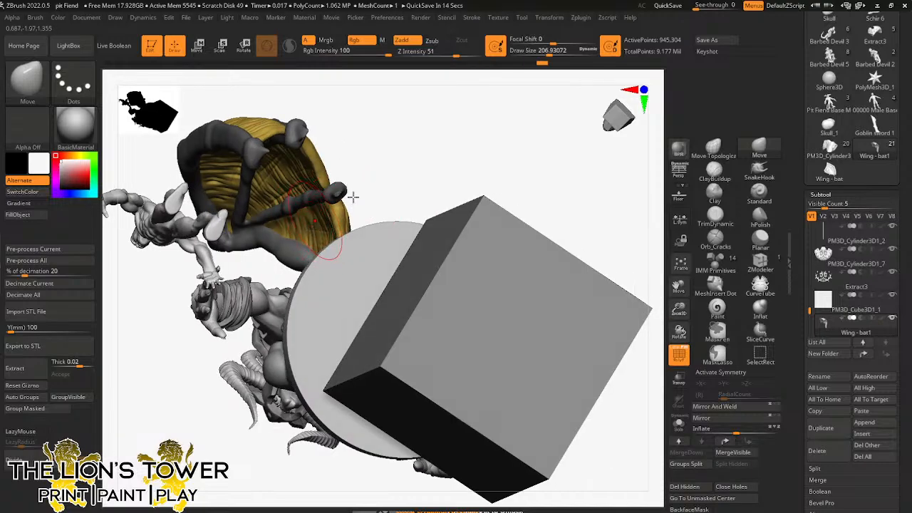
pyautogui.moveTo(352, 197)
pyautogui.mouseDown(button='right')
pyautogui.moveTo(392, 195)
pyautogui.moveTo(347, 228)
pyautogui.mouseUp(button='right')
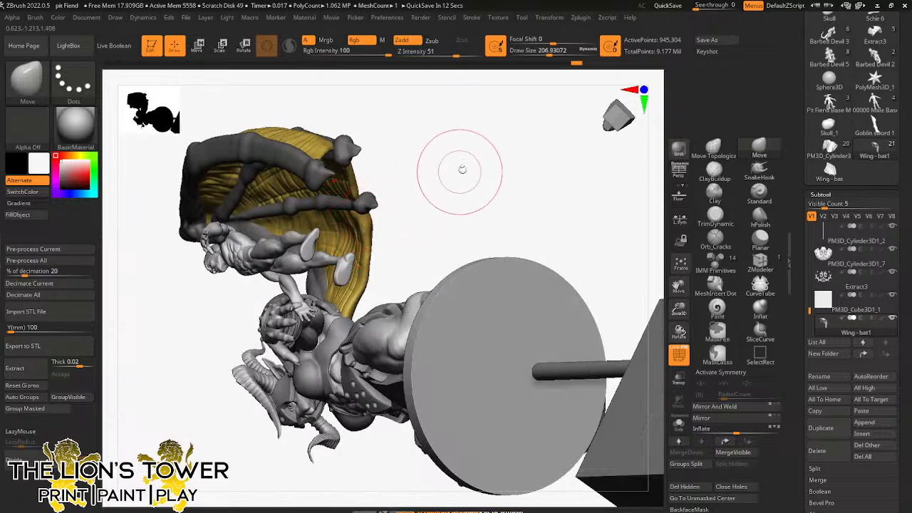
# Step: Refine the bulge of the inner membrane near the wing root, working from beneath the figure
pyautogui.moveTo(463, 167)
pyautogui.mouseDown(button='right')
pyautogui.moveTo(488, 198)
pyautogui.moveTo(469, 192)
pyautogui.mouseUp(button='right')
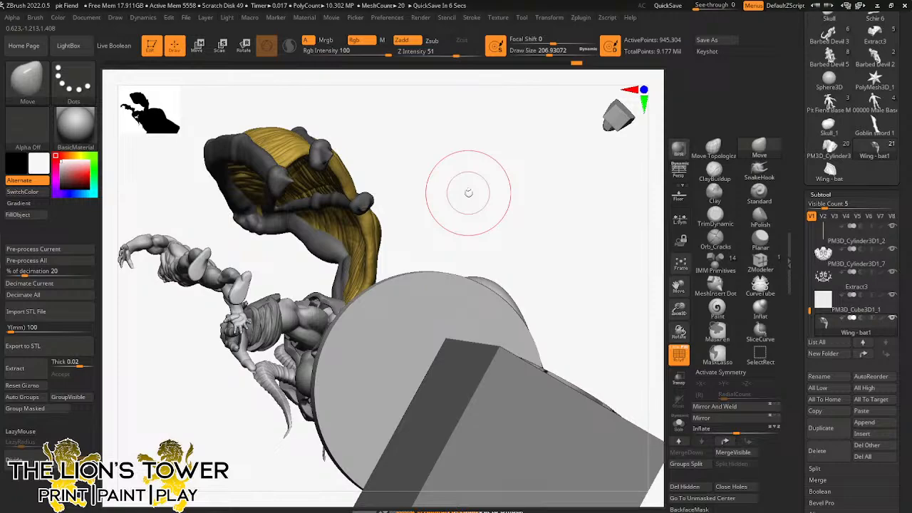
pyautogui.moveTo(486, 212)
pyautogui.mouseDown(button='right')
pyautogui.moveTo(474, 224)
pyautogui.moveTo(415, 223)
pyautogui.mouseUp(button='right')
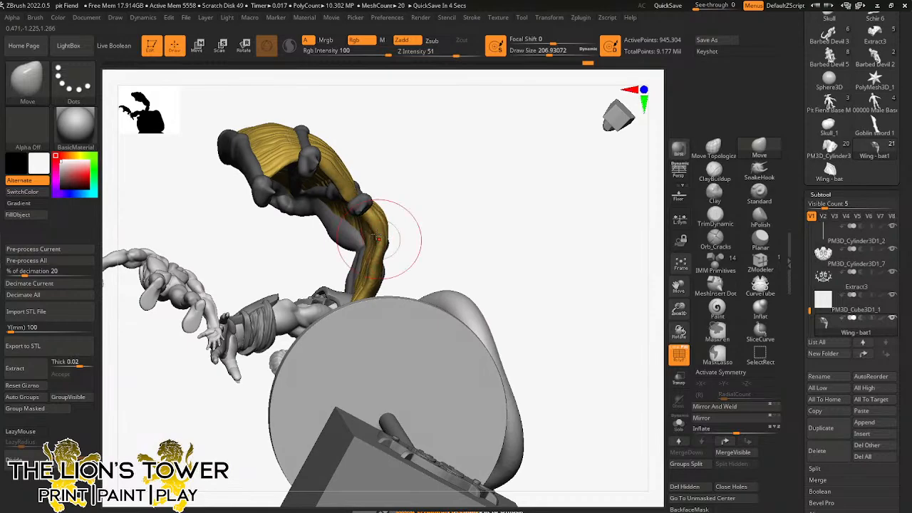
pyautogui.moveTo(381, 271)
pyautogui.mouseDown(button='right')
pyautogui.moveTo(423, 238)
pyautogui.moveTo(382, 268)
pyautogui.mouseUp(button='right')
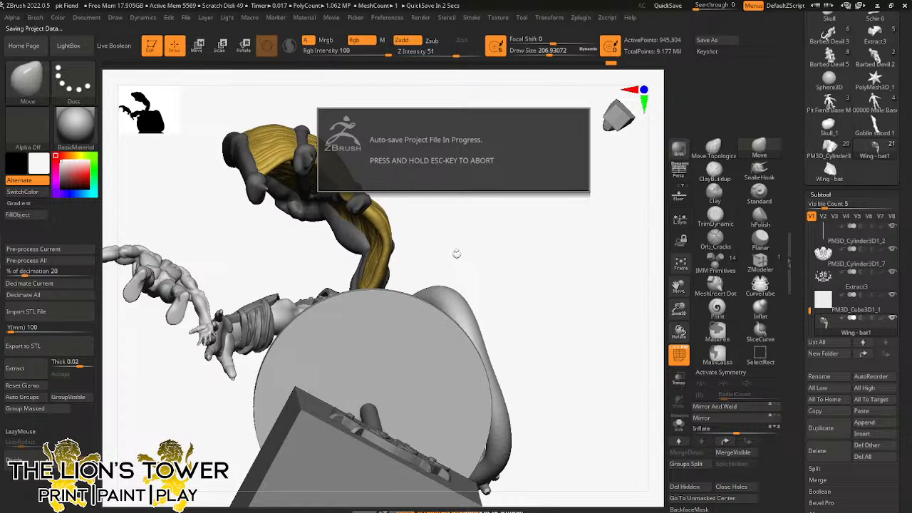
pyautogui.moveTo(484, 236)
pyautogui.mouseDown(button='right')
pyautogui.moveTo(511, 235)
pyautogui.moveTo(501, 246)
pyautogui.moveTo(492, 237)
pyautogui.moveTo(505, 213)
pyautogui.mouseUp(button='right')
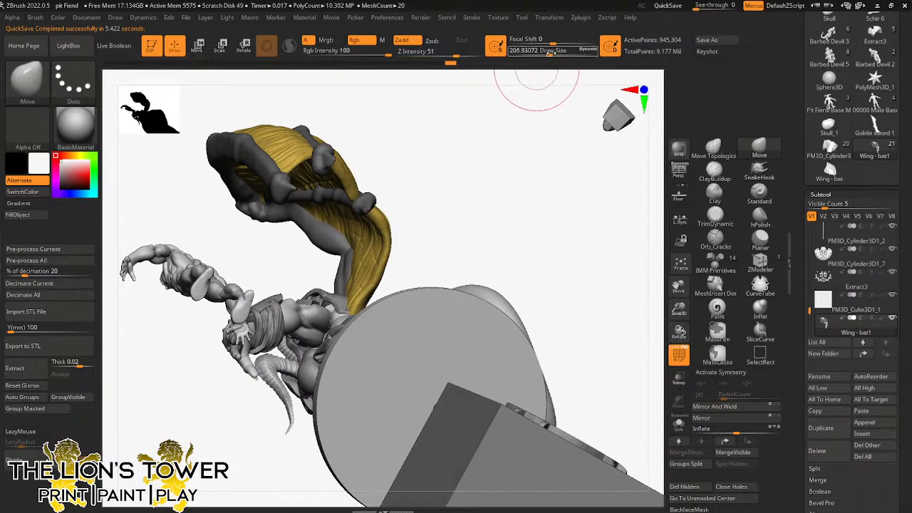
# Step: Shape the membrane's curve where it meets the back, using Move brush sizes of about 245 and 217
pyautogui.moveTo(547, 54); pyautogui.dragTo(552, 69)
pyautogui.moveTo(486, 198); pyautogui.dragTo(365, 260, button='right')
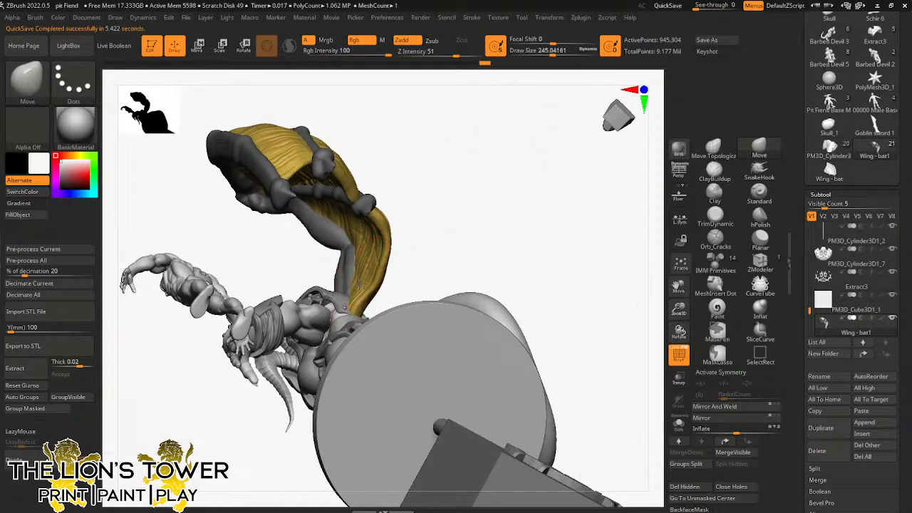
pyautogui.moveTo(398, 259)
pyautogui.mouseDown(button='right')
pyautogui.moveTo(438, 238)
pyautogui.moveTo(423, 244)
pyautogui.moveTo(443, 212)
pyautogui.mouseUp(button='right')
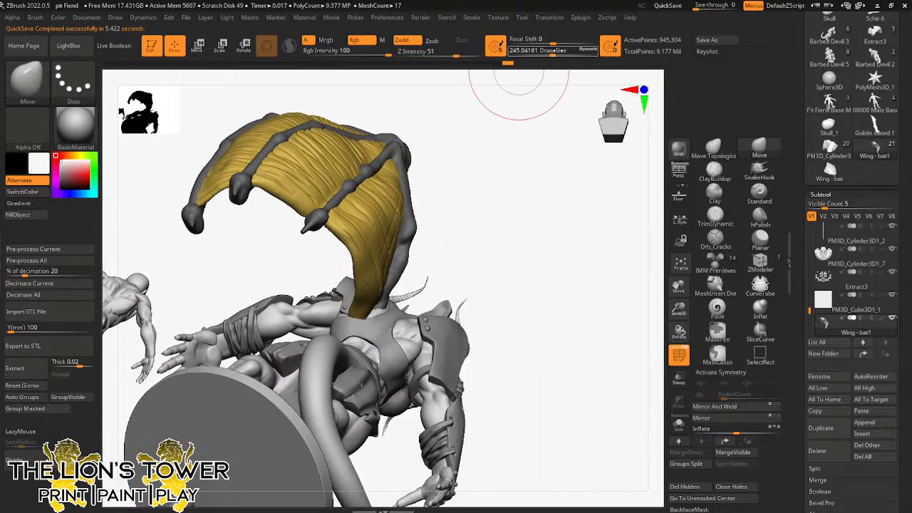
pyautogui.moveTo(552, 51); pyautogui.dragTo(549, 52)
pyautogui.moveTo(517, 171); pyautogui.dragTo(546, 158, button='right')
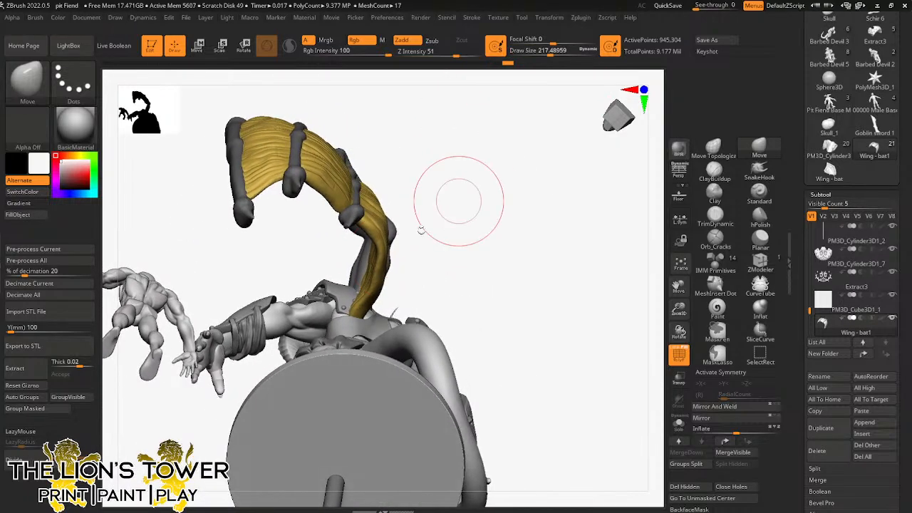
pyautogui.moveTo(363, 306)
pyautogui.mouseDown(button='right')
pyautogui.moveTo(448, 240)
pyautogui.moveTo(370, 308)
pyautogui.mouseUp(button='right')
pyautogui.moveTo(414, 285)
pyautogui.mouseDown(button='right')
pyautogui.moveTo(482, 261)
pyautogui.moveTo(459, 239)
pyautogui.mouseUp(button='right')
# Step: Reduce the Move brush to about 154 and even out the curve along the inner membrane's free edge
pyautogui.moveTo(547, 52); pyautogui.dragTo(544, 52)
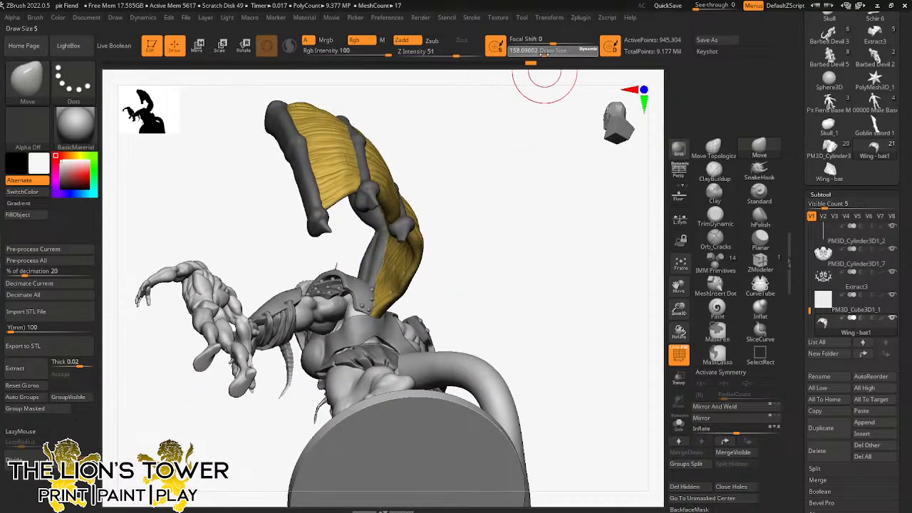
pyautogui.moveTo(515, 137)
pyautogui.mouseDown(button='right')
pyautogui.moveTo(427, 249)
pyautogui.moveTo(458, 238)
pyautogui.moveTo(390, 261)
pyautogui.mouseUp(button='right')
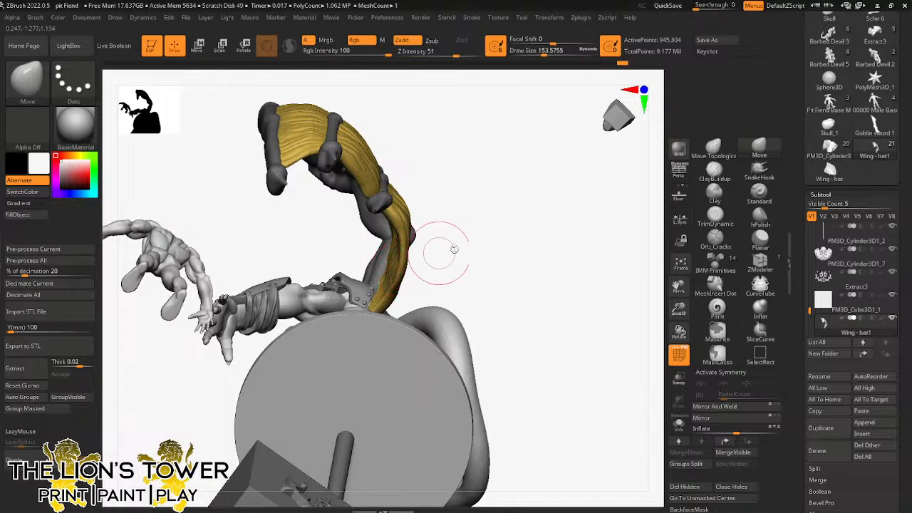
pyautogui.moveTo(444, 255); pyautogui.dragTo(384, 259, button='right')
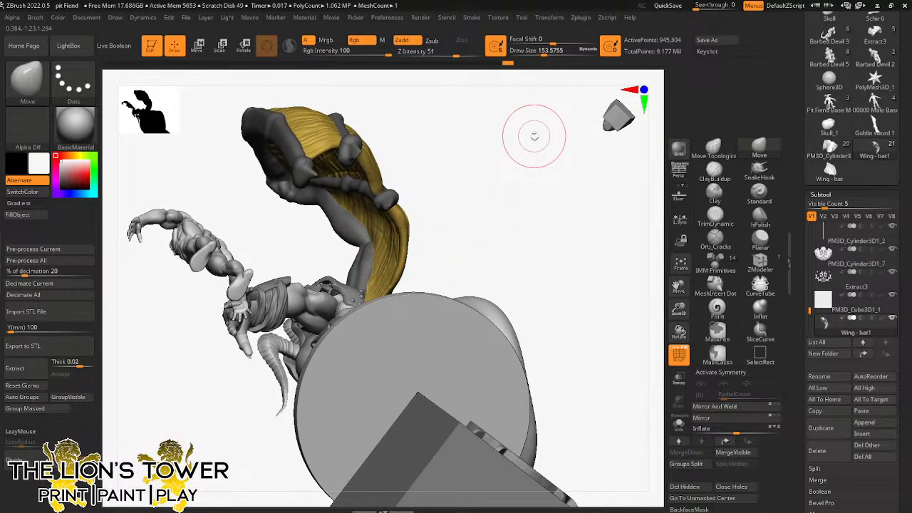
pyautogui.moveTo(508, 215); pyautogui.dragTo(552, 173, button='right')
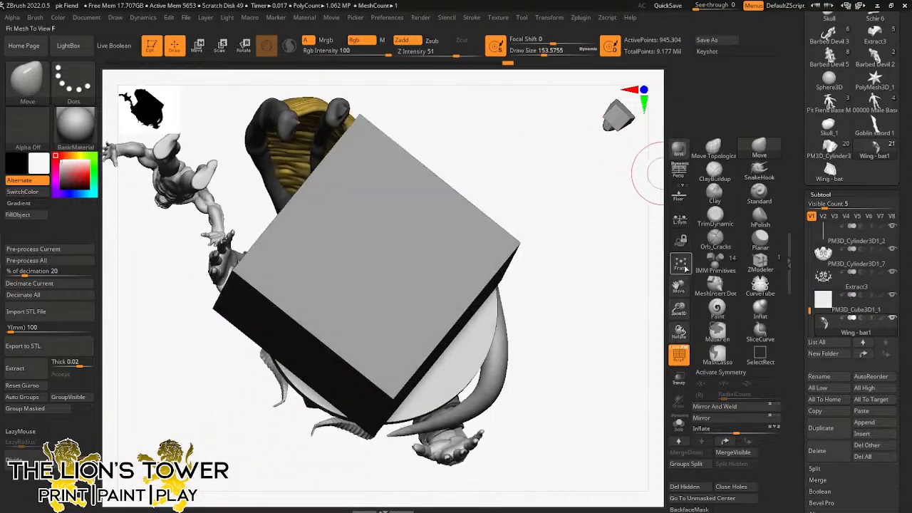
# Step: Set the Move brush to about 172 and push the membrane sections between the outer wing fingers outward
pyautogui.moveTo(680, 288); pyautogui.dragTo(676, 364)
pyautogui.moveTo(544, 54); pyautogui.dragTo(545, 55)
pyautogui.moveTo(534, 114)
pyautogui.mouseDown(button='right')
pyautogui.moveTo(522, 161)
pyautogui.moveTo(398, 210)
pyautogui.mouseUp(button='right')
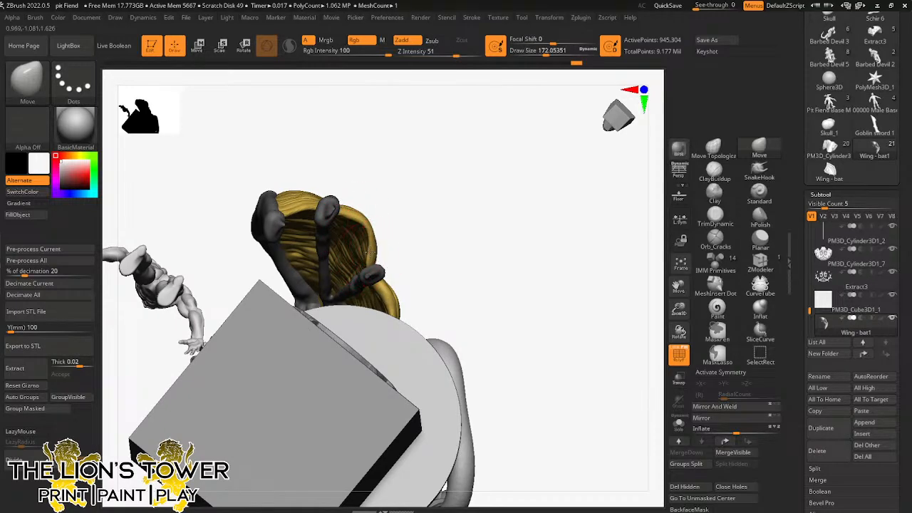
pyautogui.moveTo(388, 212)
pyautogui.mouseDown()
pyautogui.moveTo(347, 253)
pyautogui.moveTo(407, 181)
pyautogui.moveTo(401, 205)
pyautogui.mouseUp()
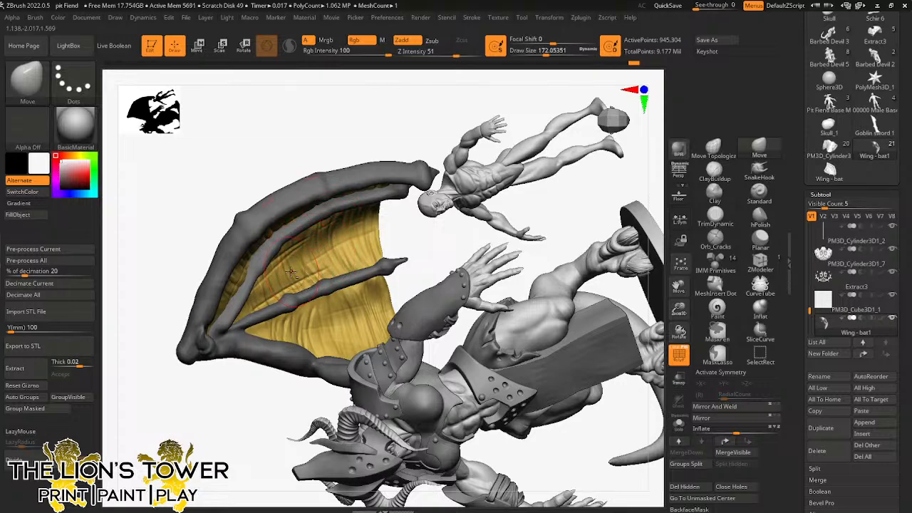
pyautogui.moveTo(337, 123); pyautogui.dragTo(229, 246)
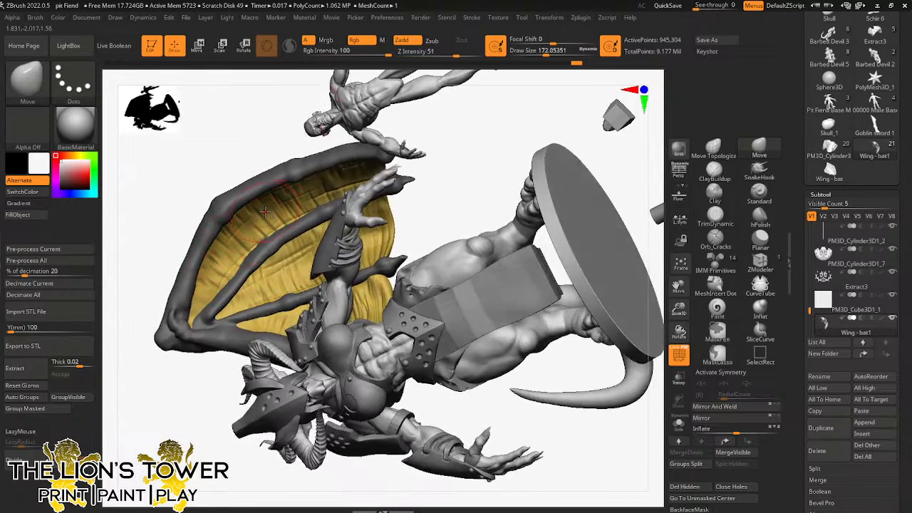
# Step: Continue reshaping the membrane sections between the outer wing fingers, working on the wing's inner face with the Move brush
pyautogui.moveTo(305, 132); pyautogui.dragTo(341, 163)
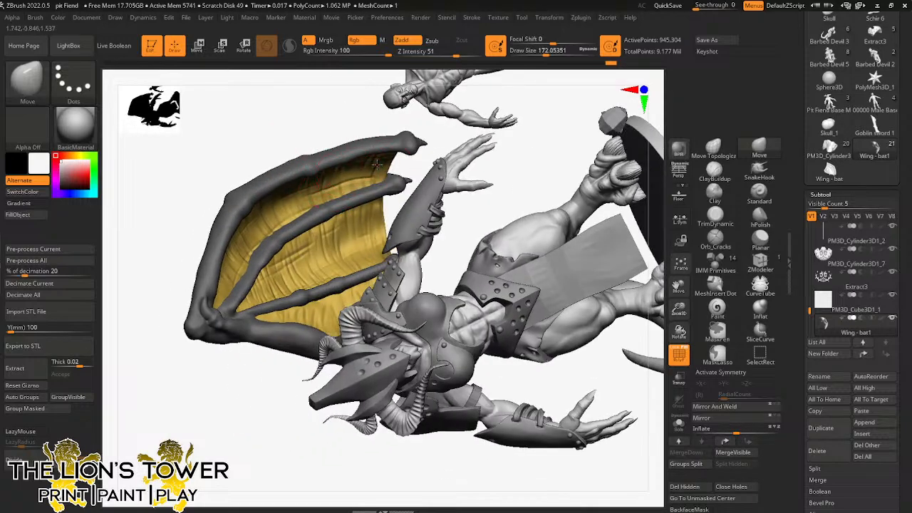
pyautogui.moveTo(553, 143); pyautogui.dragTo(654, 200)
pyautogui.moveTo(678, 286); pyautogui.dragTo(679, 335)
pyautogui.keyDown('shift'); pyautogui.moveTo(615, 187); pyautogui.dragTo(631, 190); pyautogui.keyUp('shift')
pyautogui.moveTo(678, 303); pyautogui.dragTo(676, 293)
pyautogui.moveTo(677, 288); pyautogui.dragTo(678, 335)
pyautogui.moveTo(456, 278); pyautogui.dragTo(555, 293)
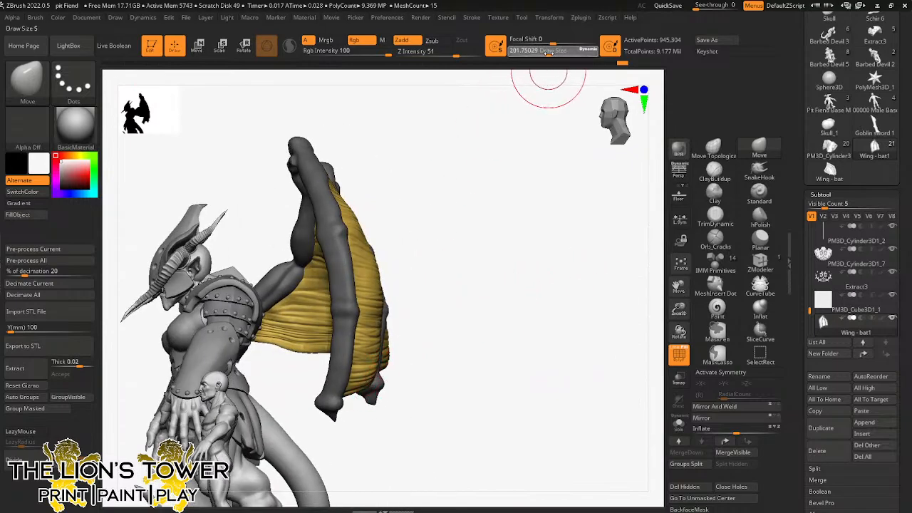
# Step: Enlarge the Move brush to about 280 and round out the membrane's bulge behind the outermost wing finger
pyautogui.moveTo(536, 54); pyautogui.dragTo(563, 54)
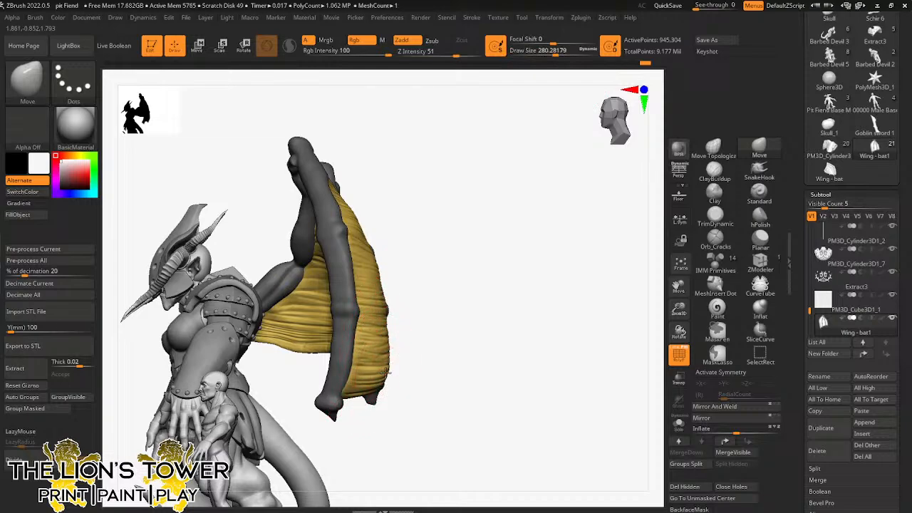
pyautogui.moveTo(427, 263); pyautogui.dragTo(399, 303)
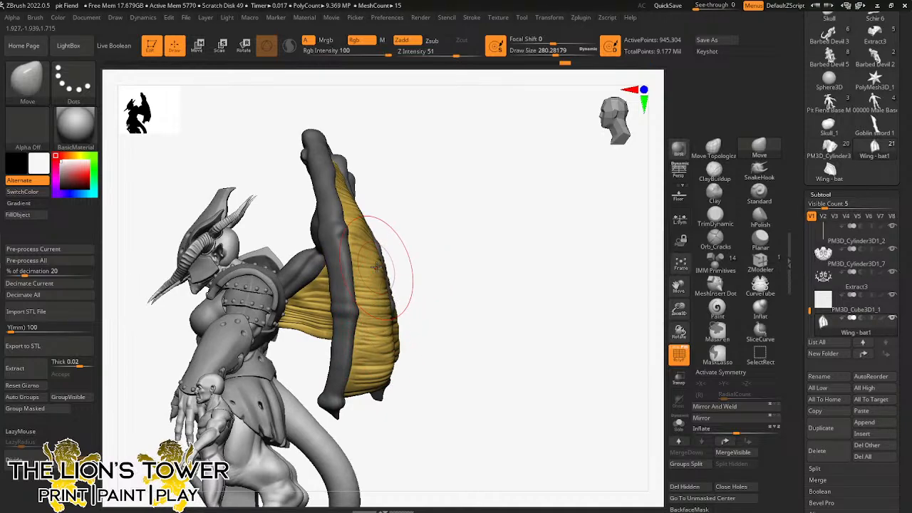
pyautogui.moveTo(474, 204); pyautogui.dragTo(490, 145)
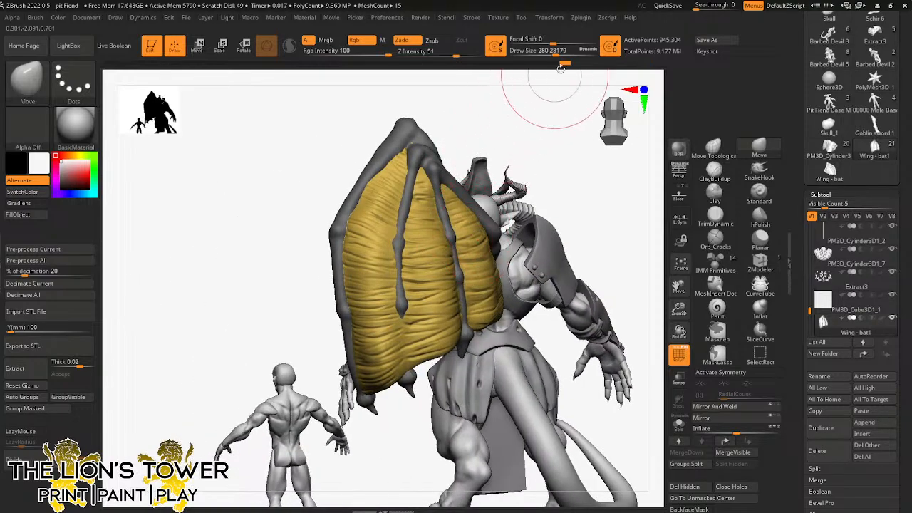
# Step: Reduce the Move brush to about 182 and reshape the membrane around the middle wing finger, working from behind and beneath
pyautogui.moveTo(557, 52); pyautogui.dragTo(547, 52)
pyautogui.moveTo(570, 117); pyautogui.dragTo(516, 142)
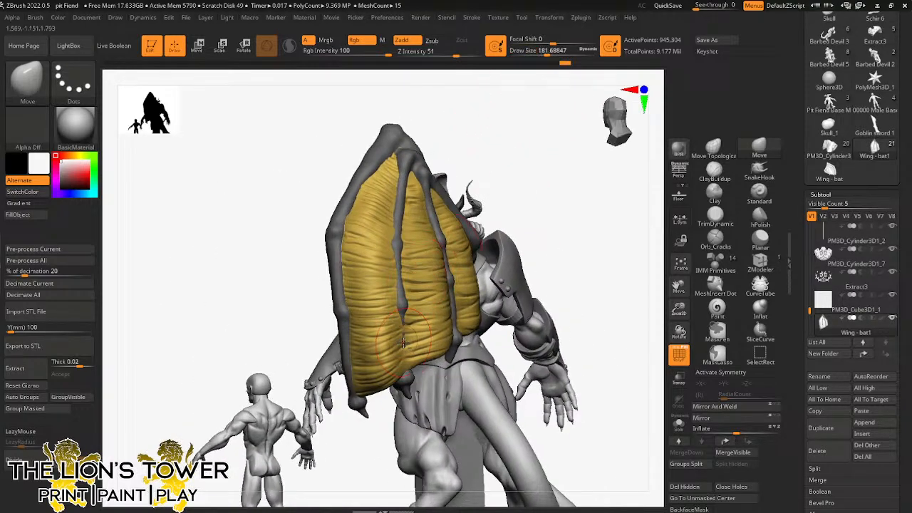
pyautogui.moveTo(560, 179); pyautogui.dragTo(401, 271)
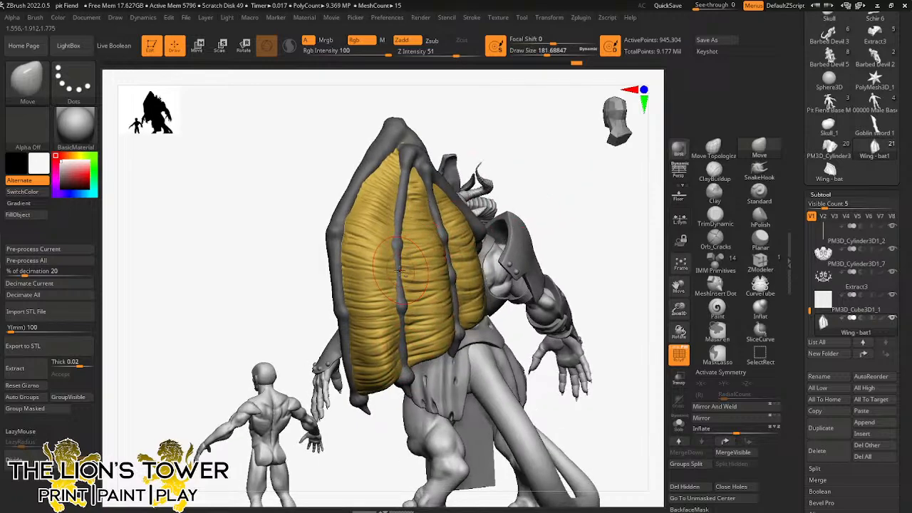
pyautogui.moveTo(494, 137)
pyautogui.mouseDown()
pyautogui.moveTo(510, 122)
pyautogui.moveTo(503, 122)
pyautogui.mouseUp()
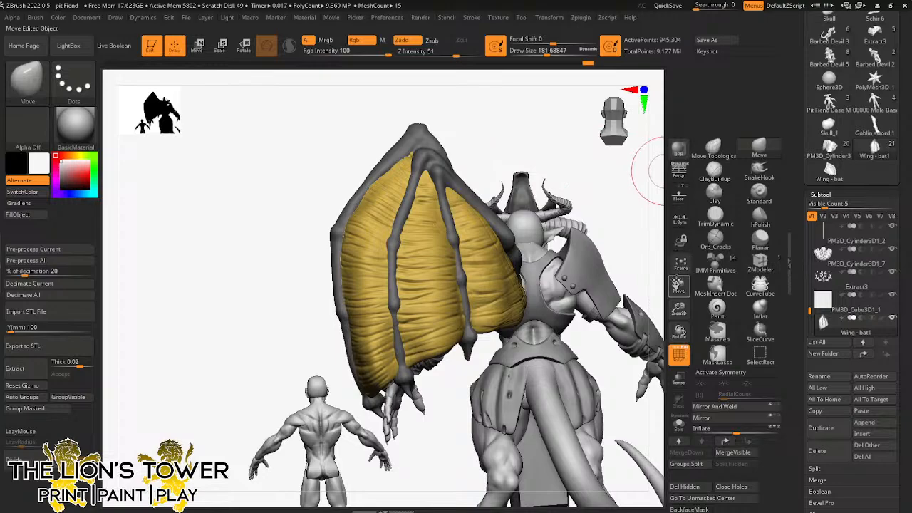
pyautogui.moveTo(660, 171)
pyautogui.mouseDown()
pyautogui.moveTo(610, 209)
pyautogui.moveTo(614, 165)
pyautogui.moveTo(524, 201)
pyautogui.mouseUp()
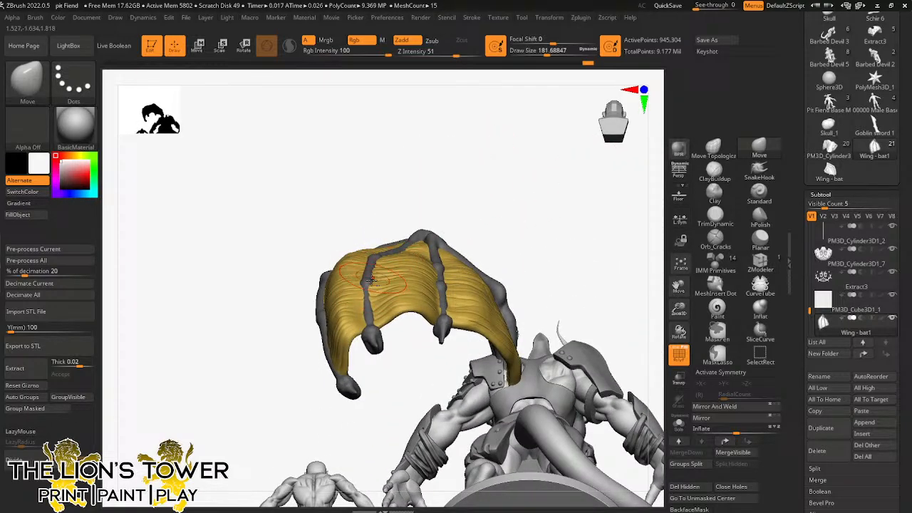
pyautogui.moveTo(545, 164); pyautogui.dragTo(423, 185)
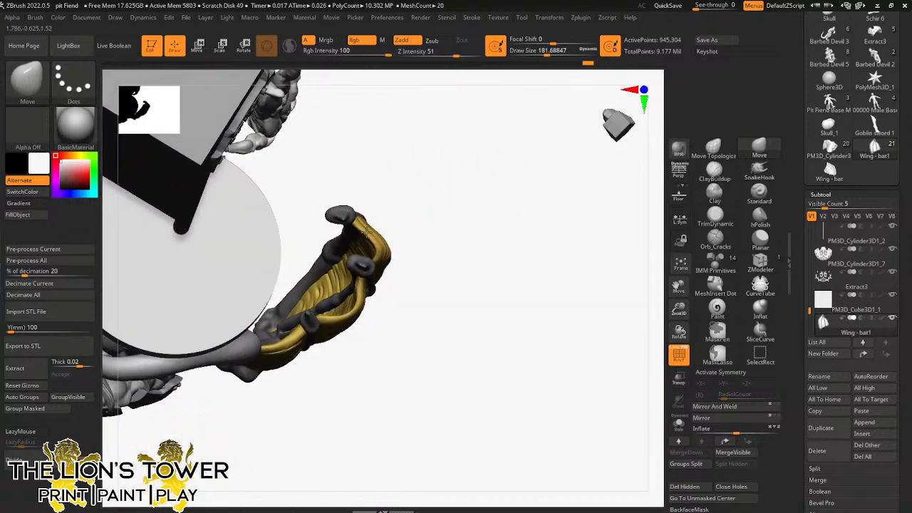
pyautogui.moveTo(352, 207); pyautogui.dragTo(450, 230)
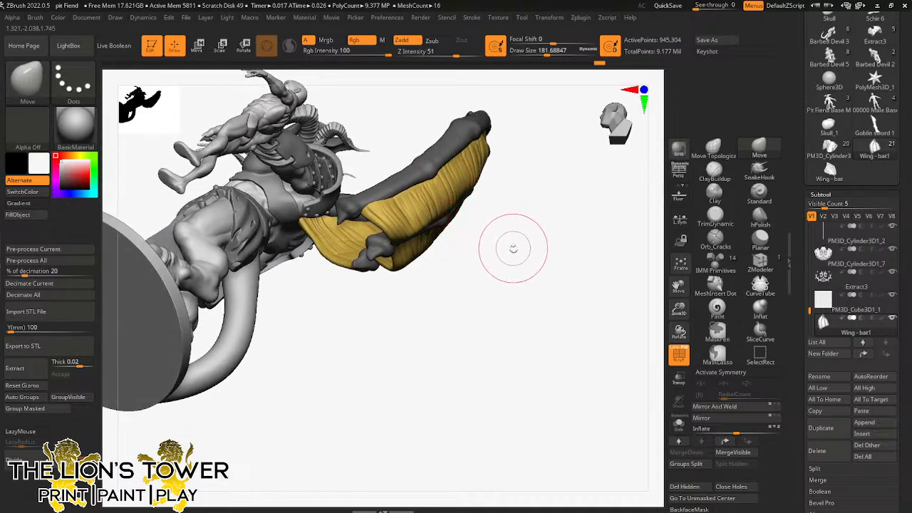
# Step: Pull the outermost membrane section into an even curve along the outer wing finger, working from the back and underside
pyautogui.moveTo(512, 249); pyautogui.dragTo(505, 260)
pyautogui.moveTo(677, 285); pyautogui.dragTo(660, 338)
pyautogui.moveTo(513, 277); pyautogui.dragTo(380, 187)
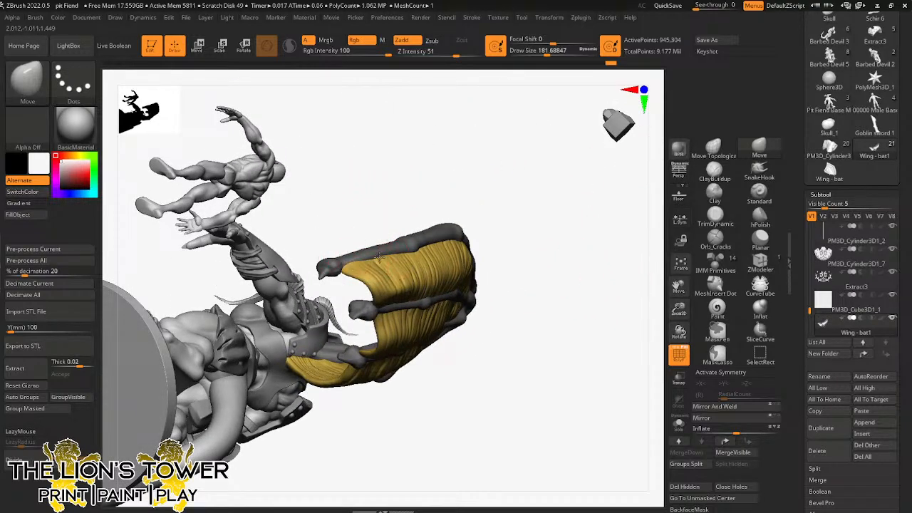
pyautogui.moveTo(470, 178); pyautogui.dragTo(445, 204)
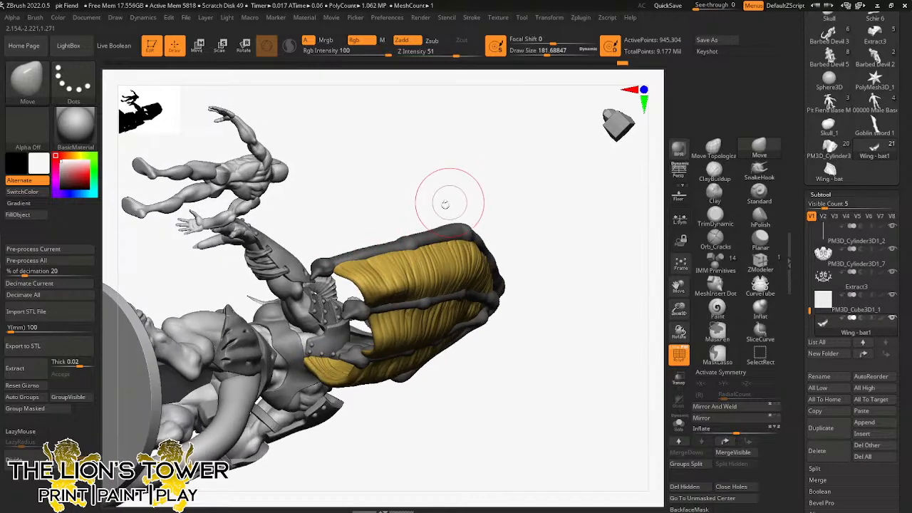
pyautogui.moveTo(440, 244); pyautogui.dragTo(437, 218)
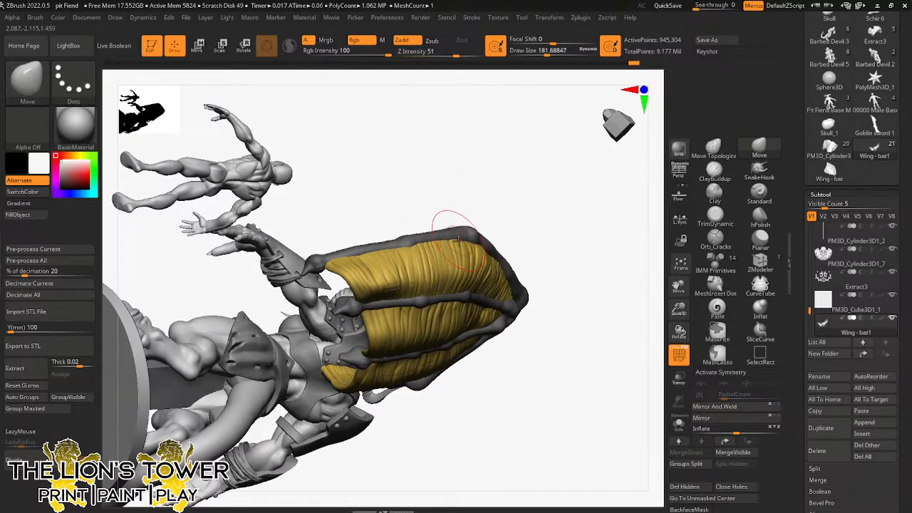
pyautogui.moveTo(499, 214); pyautogui.dragTo(372, 225)
pyautogui.moveTo(403, 196)
pyautogui.mouseDown()
pyautogui.moveTo(491, 181)
pyautogui.moveTo(403, 203)
pyautogui.mouseUp()
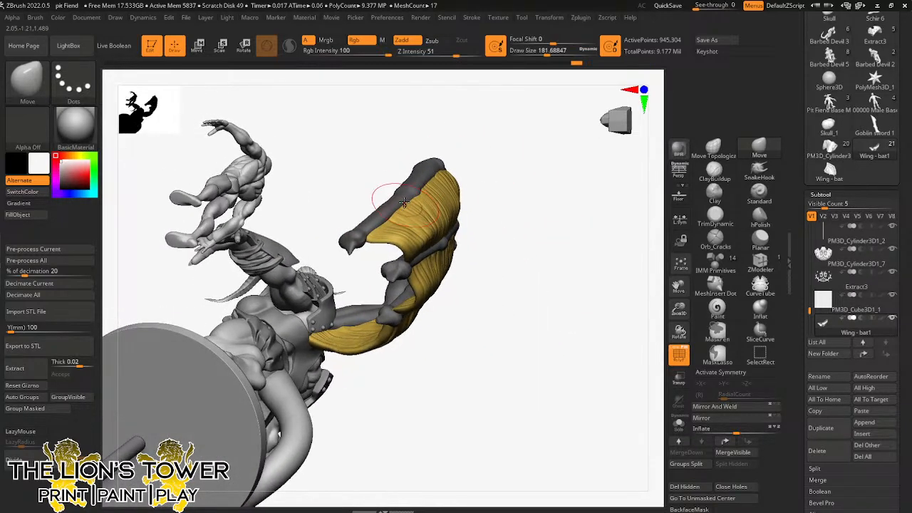
pyautogui.moveTo(510, 138)
pyautogui.mouseDown()
pyautogui.moveTo(553, 138)
pyautogui.moveTo(546, 108)
pyautogui.moveTo(589, 187)
pyautogui.moveTo(611, 149)
pyautogui.moveTo(630, 139)
pyautogui.moveTo(631, 93)
pyautogui.moveTo(507, 93)
pyautogui.mouseUp()
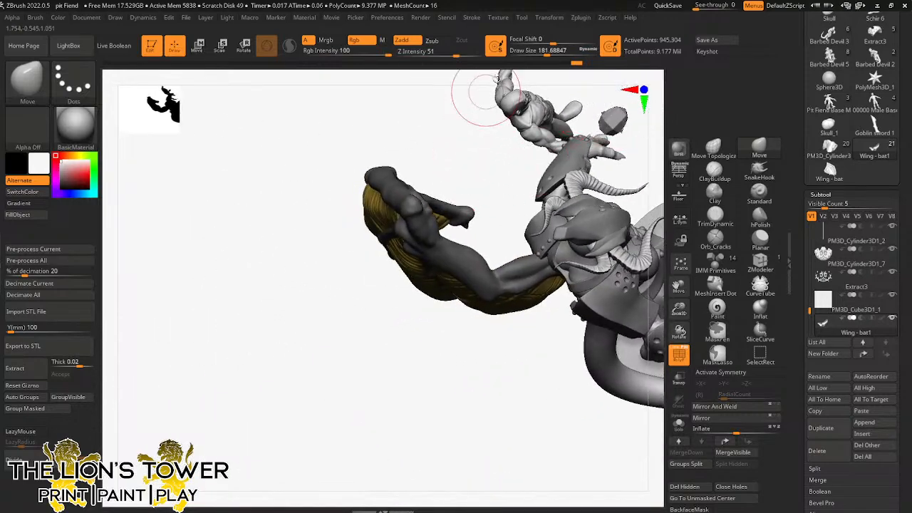
# Step: Set the Move brush to about 154 and adjust the inner side of the membrane near the outermost finger's tip
pyautogui.moveTo(546, 53); pyautogui.dragTo(543, 53)
pyautogui.moveTo(488, 128); pyautogui.dragTo(443, 207)
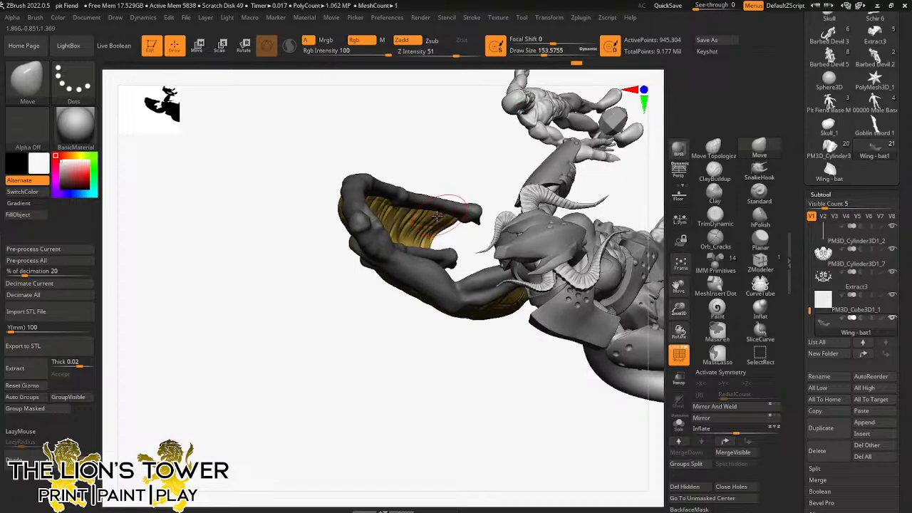
pyautogui.moveTo(488, 155)
pyautogui.mouseDown()
pyautogui.moveTo(539, 173)
pyautogui.moveTo(589, 138)
pyautogui.moveTo(454, 229)
pyautogui.moveTo(546, 289)
pyautogui.moveTo(485, 203)
pyautogui.moveTo(501, 152)
pyautogui.mouseUp()
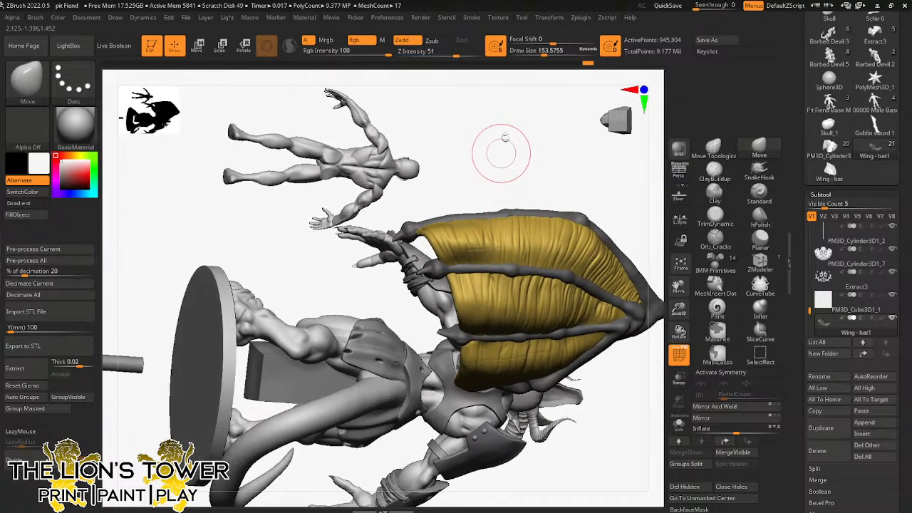
# Step: Enlarge the Move brush to about 217 and even out the outer and middle membrane sections on the wing's back
pyautogui.moveTo(543, 53); pyautogui.dragTo(549, 53)
pyautogui.moveTo(543, 129); pyautogui.dragTo(529, 142)
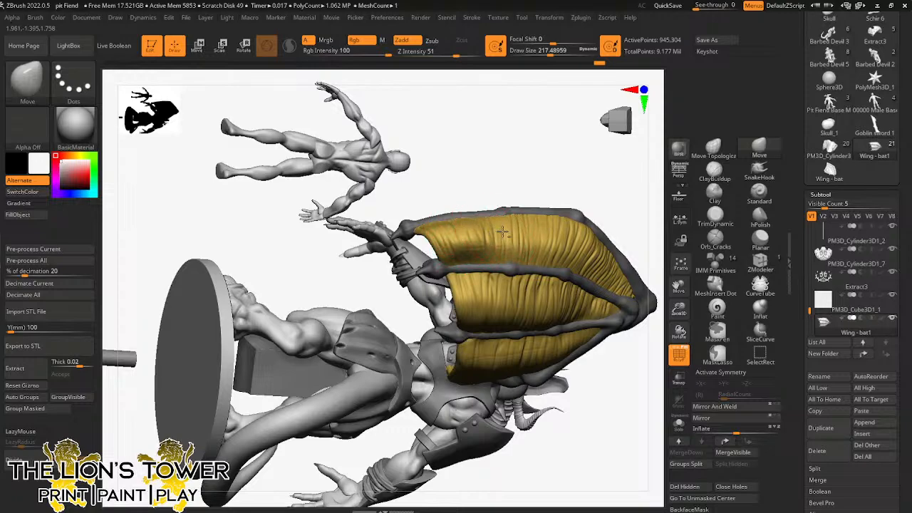
pyautogui.moveTo(520, 161); pyautogui.dragTo(511, 186)
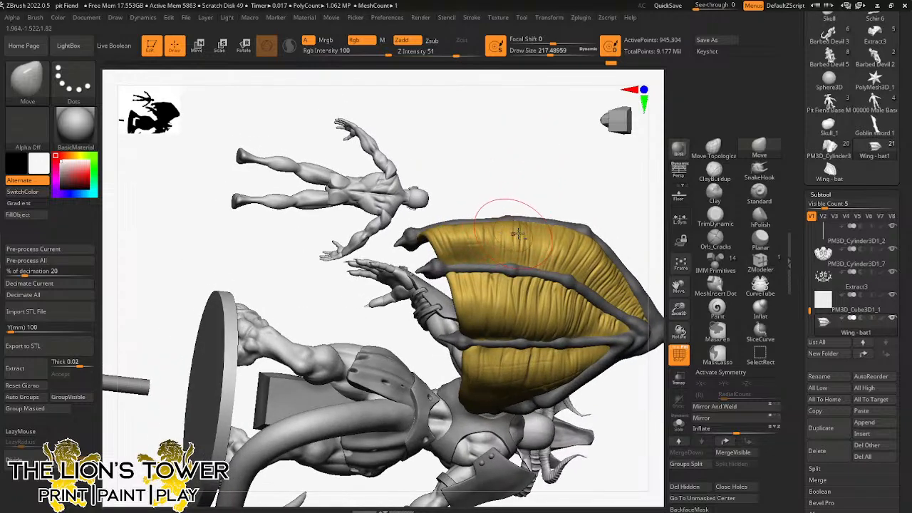
pyautogui.moveTo(647, 198)
pyautogui.mouseDown()
pyautogui.moveTo(473, 267)
pyautogui.moveTo(508, 277)
pyautogui.mouseUp()
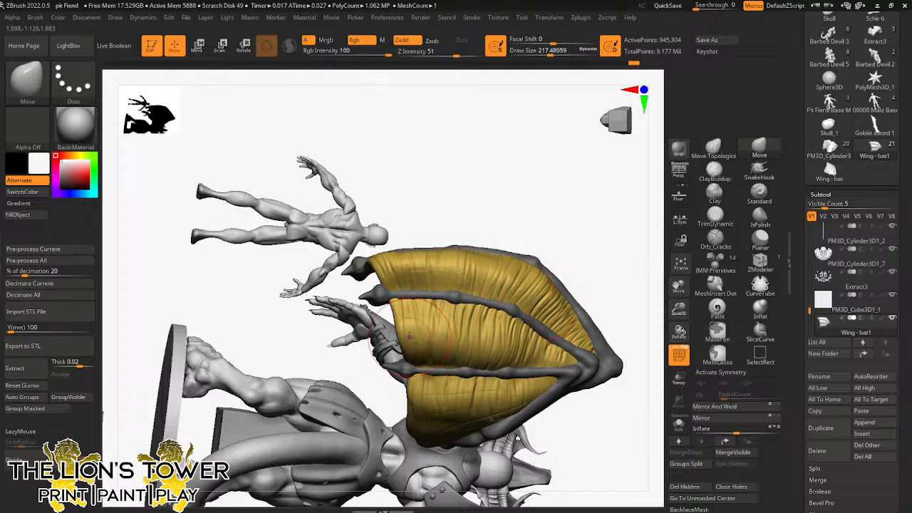
pyautogui.moveTo(583, 241)
pyautogui.mouseDown()
pyautogui.moveTo(615, 228)
pyautogui.moveTo(635, 236)
pyautogui.moveTo(629, 230)
pyautogui.moveTo(627, 240)
pyautogui.moveTo(624, 207)
pyautogui.moveTo(543, 243)
pyautogui.moveTo(513, 270)
pyautogui.mouseUp()
# Step: Refine the middle membrane section and the area where the wing fingers converge, using Move brush sizes of about 212 and 187
pyautogui.click(550, 53)
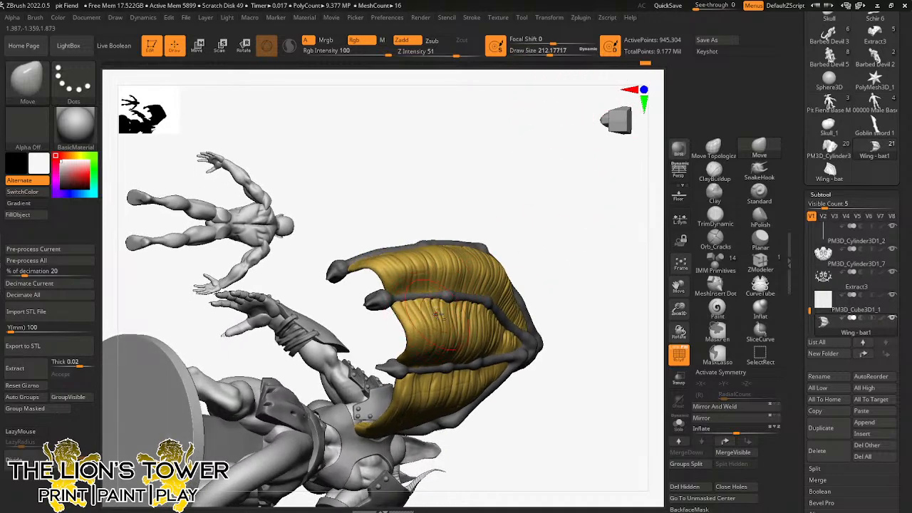
pyautogui.moveTo(516, 283); pyautogui.dragTo(462, 334)
pyautogui.moveTo(590, 261); pyautogui.dragTo(529, 329)
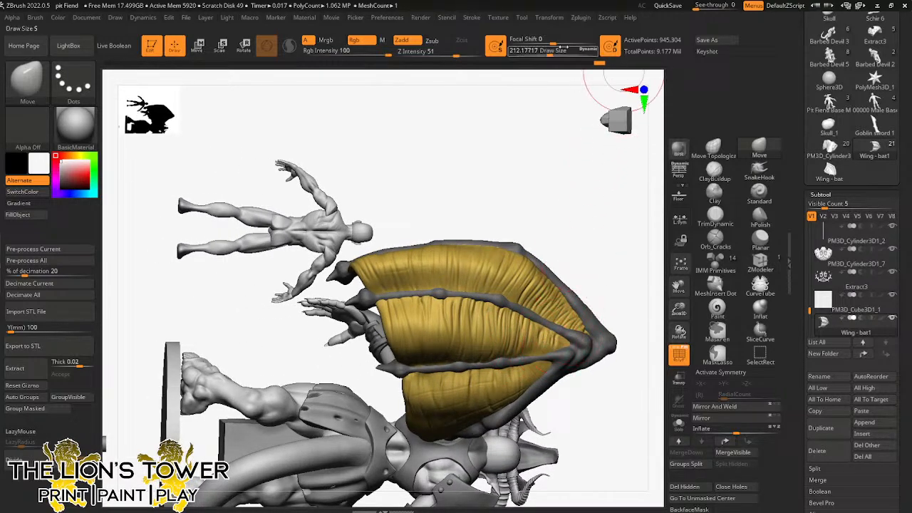
pyautogui.moveTo(590, 220); pyautogui.dragTo(559, 317)
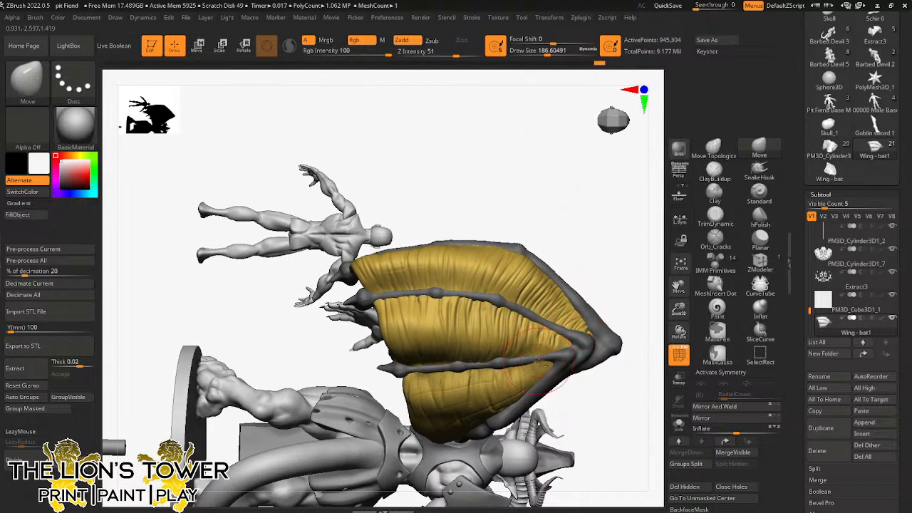
pyautogui.moveTo(595, 286); pyautogui.dragTo(622, 255)
pyautogui.moveTo(643, 290)
pyautogui.mouseDown()
pyautogui.moveTo(631, 350)
pyautogui.moveTo(631, 294)
pyautogui.moveTo(648, 289)
pyautogui.moveTo(624, 275)
pyautogui.moveTo(610, 216)
pyautogui.moveTo(552, 248)
pyautogui.moveTo(648, 203)
pyautogui.moveTo(617, 210)
pyautogui.moveTo(591, 232)
pyautogui.mouseUp()
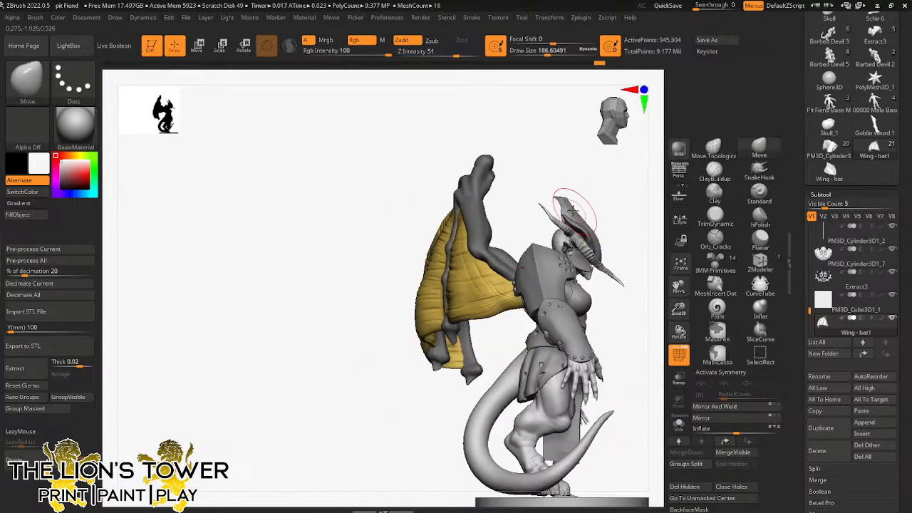
# Step: Adjust the membrane along the outer wing bone and around the lower finger tips from behind with the Move brush
pyautogui.moveTo(533, 201)
pyautogui.mouseDown()
pyautogui.moveTo(545, 204)
pyautogui.moveTo(575, 181)
pyautogui.mouseUp()
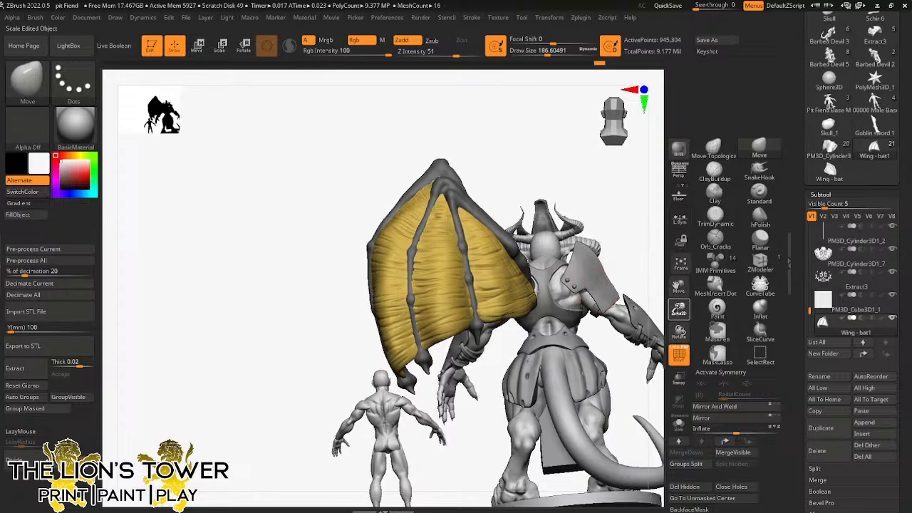
pyautogui.moveTo(678, 285); pyautogui.dragTo(633, 279)
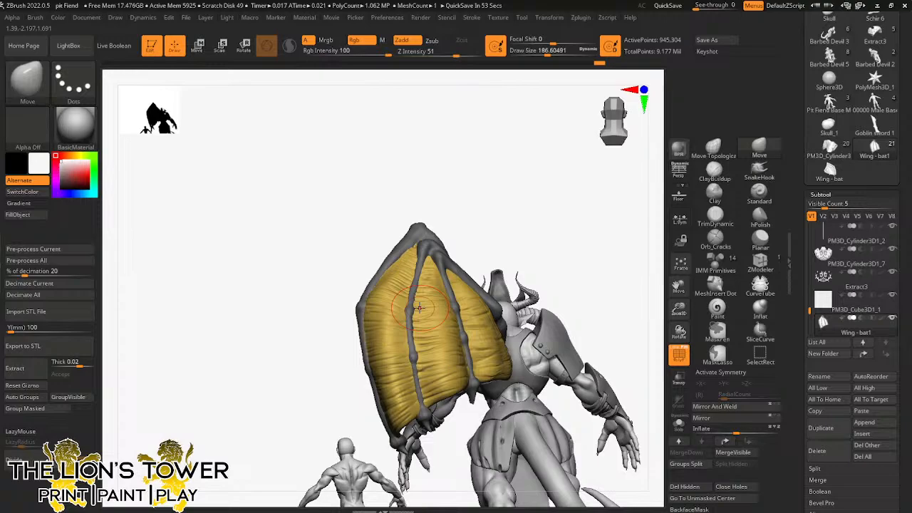
pyautogui.keyDown('ctrl'); pyautogui.moveTo(420, 308); pyautogui.dragTo(535, 248, button='right'); pyautogui.keyUp('ctrl')
pyautogui.moveTo(678, 308); pyautogui.dragTo(669, 301)
pyautogui.moveTo(669, 301); pyautogui.dragTo(568, 246, button='right')
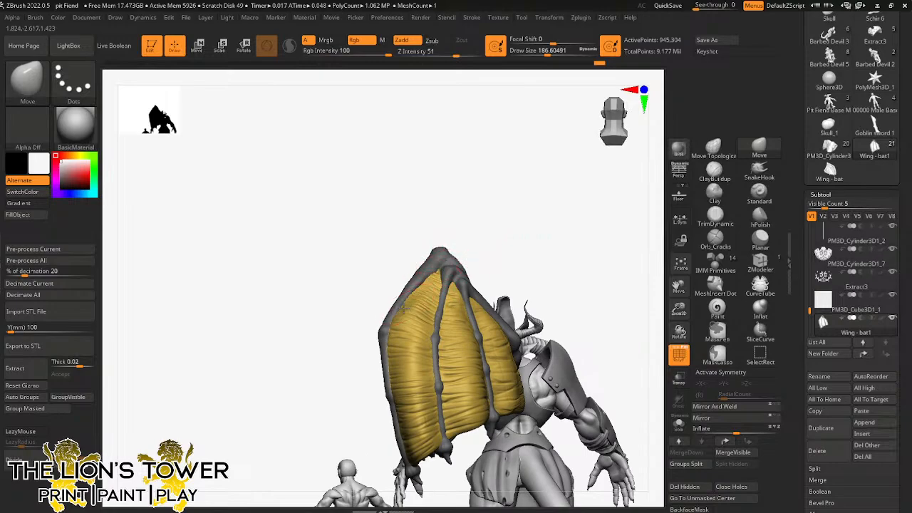
pyautogui.click(391, 320)
pyautogui.moveTo(387, 368)
pyautogui.mouseDown()
pyautogui.moveTo(401, 432)
pyautogui.moveTo(417, 451)
pyautogui.mouseUp()
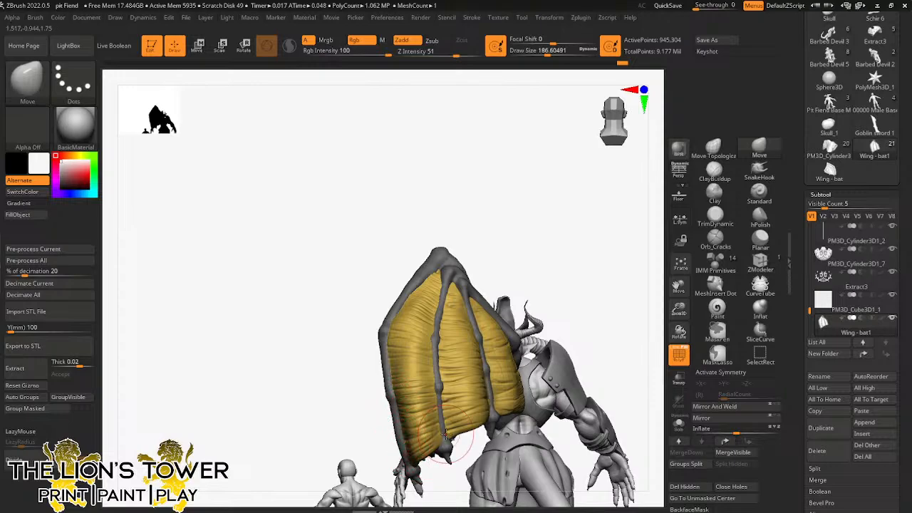
pyautogui.moveTo(574, 221); pyautogui.dragTo(571, 254)
pyautogui.moveTo(531, 208); pyautogui.dragTo(513, 194)
pyautogui.moveTo(502, 283); pyautogui.dragTo(499, 367)
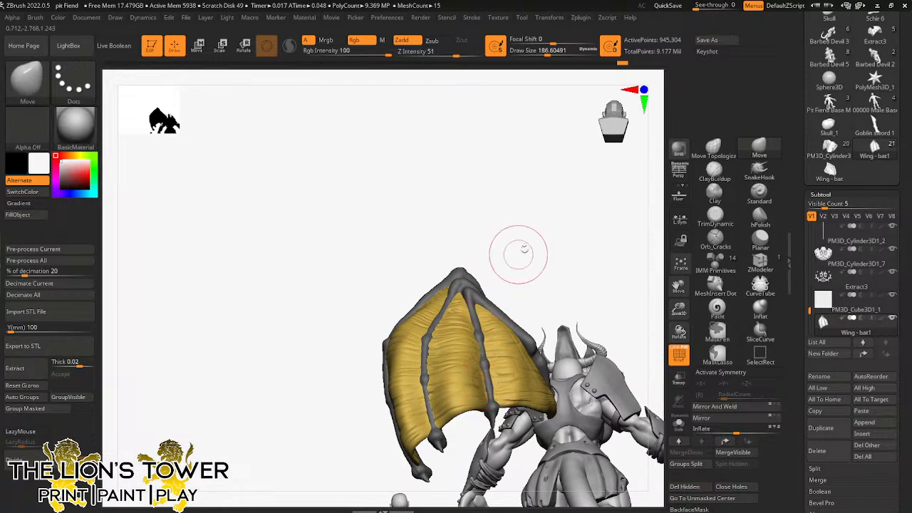
pyautogui.moveTo(521, 250); pyautogui.dragTo(498, 352)
pyautogui.moveTo(513, 263); pyautogui.dragTo(431, 303)
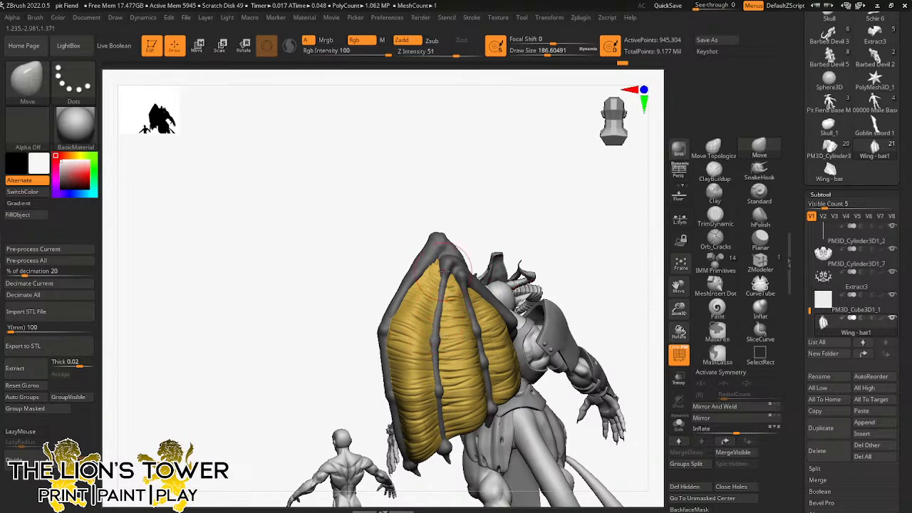
pyautogui.moveTo(679, 284); pyautogui.dragTo(671, 304)
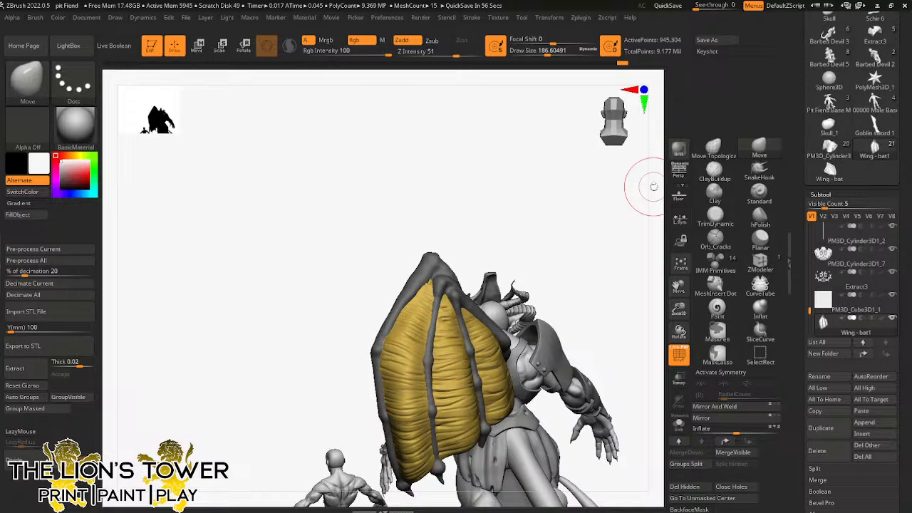
# Step: Clear the mask from the wing's bones and check the whole wing against the figure from behind and in front
pyautogui.moveTo(644, 179); pyautogui.dragTo(624, 275)
pyautogui.keyDown('ctrl'); pyautogui.click(616, 250); pyautogui.keyUp('ctrl')
pyautogui.moveTo(624, 275); pyautogui.dragTo(594, 209)
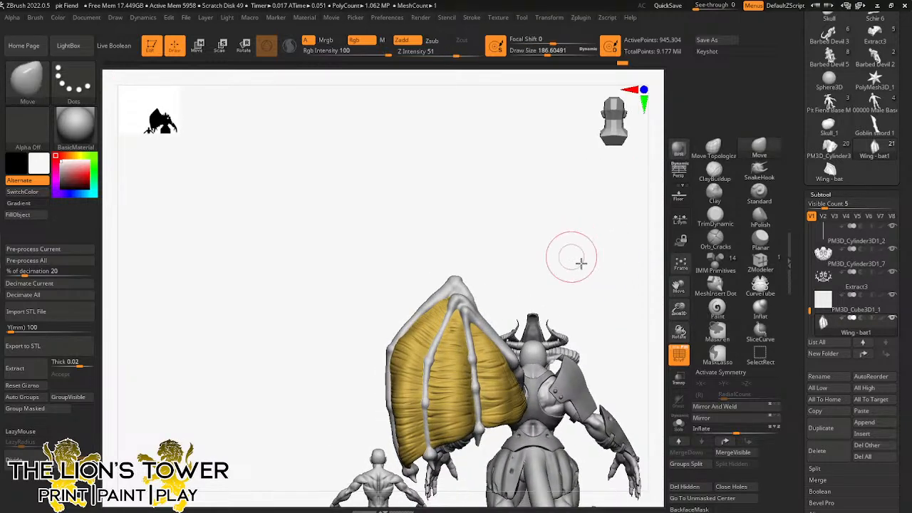
pyautogui.moveTo(581, 262); pyautogui.dragTo(606, 279)
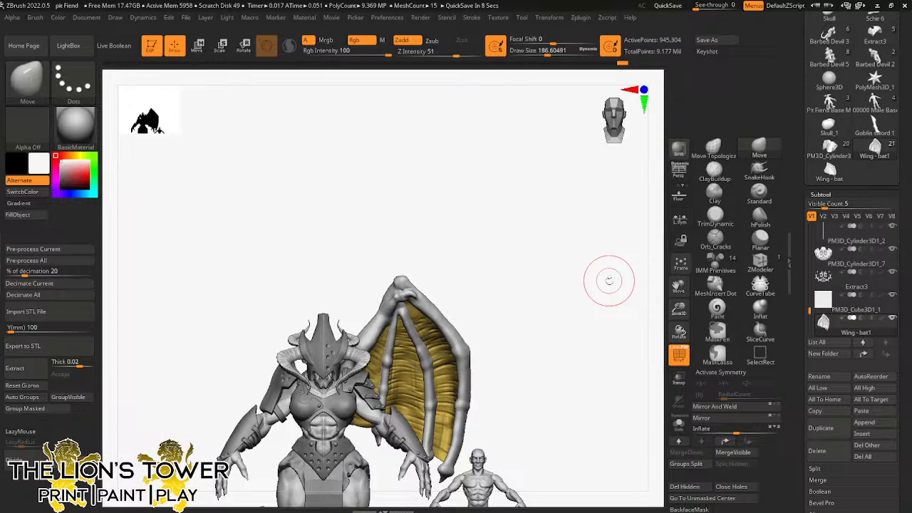
pyautogui.moveTo(678, 307); pyautogui.dragTo(672, 252)
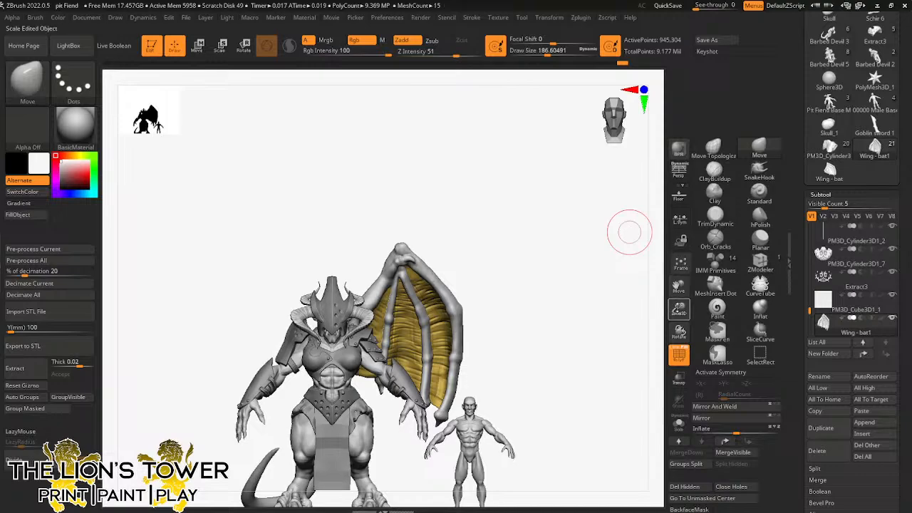
pyautogui.moveTo(629, 231); pyautogui.dragTo(544, 304)
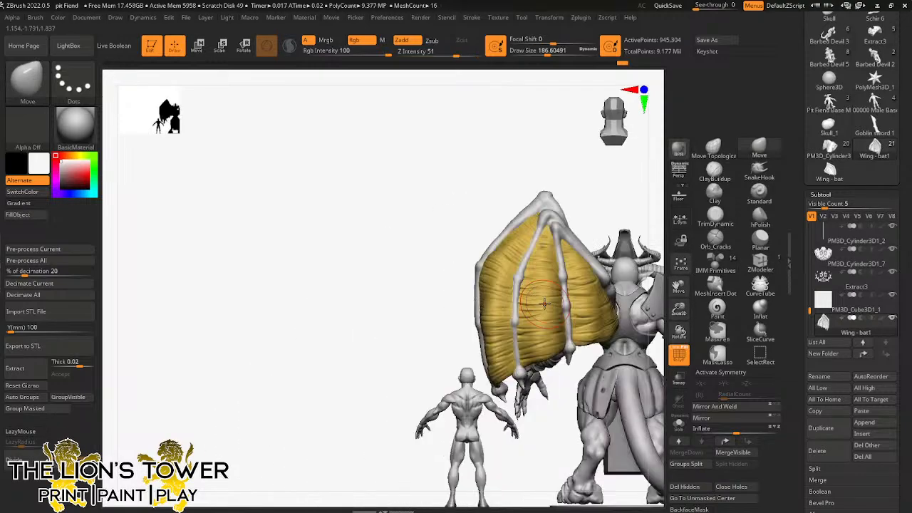
pyautogui.moveTo(678, 286); pyautogui.dragTo(541, 317)
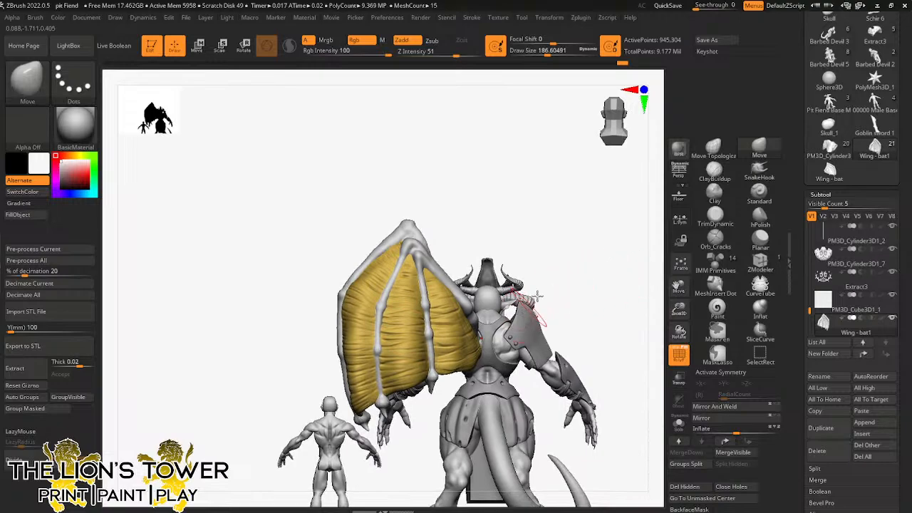
pyautogui.moveTo(795, 311); pyautogui.dragTo(795, 300)
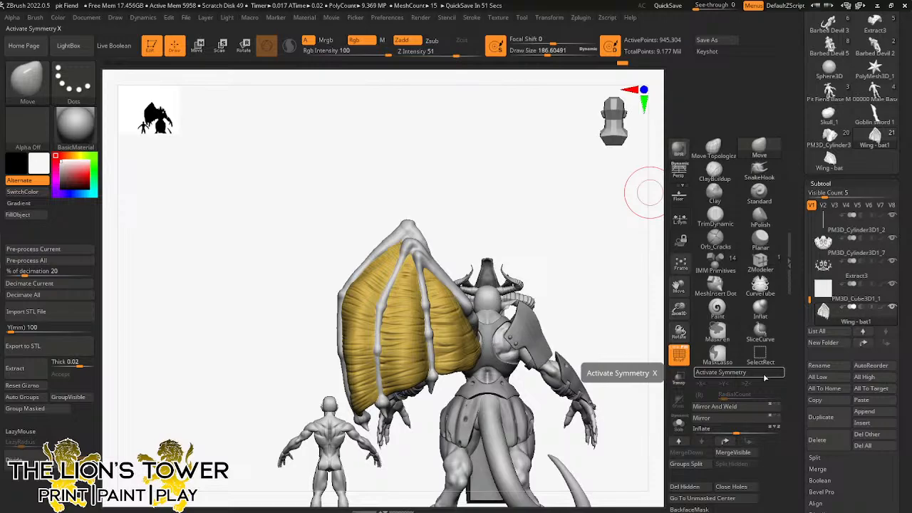
pyautogui.scroll(-1, 784, 290)
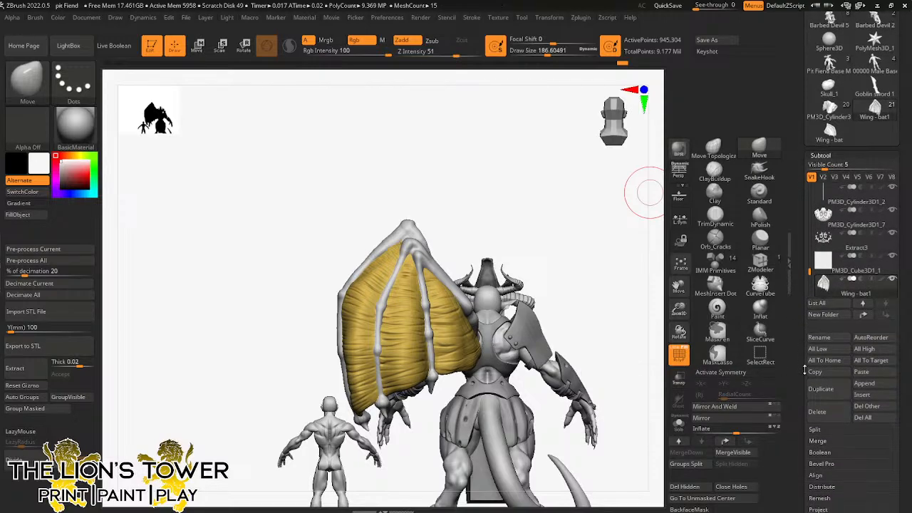
pyautogui.scroll(-3, 785, 290)
pyautogui.moveTo(677, 311); pyautogui.dragTo(677, 326)
pyautogui.moveTo(677, 288); pyautogui.dragTo(570, 281)
pyautogui.scroll(-3, 798, 412)
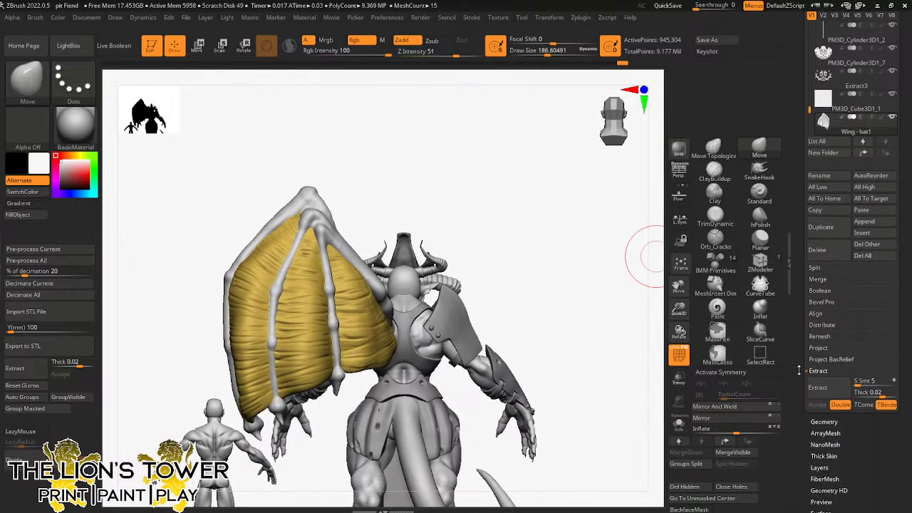
pyautogui.scroll(-1, 802, 445)
pyautogui.scroll(-1, 803, 436)
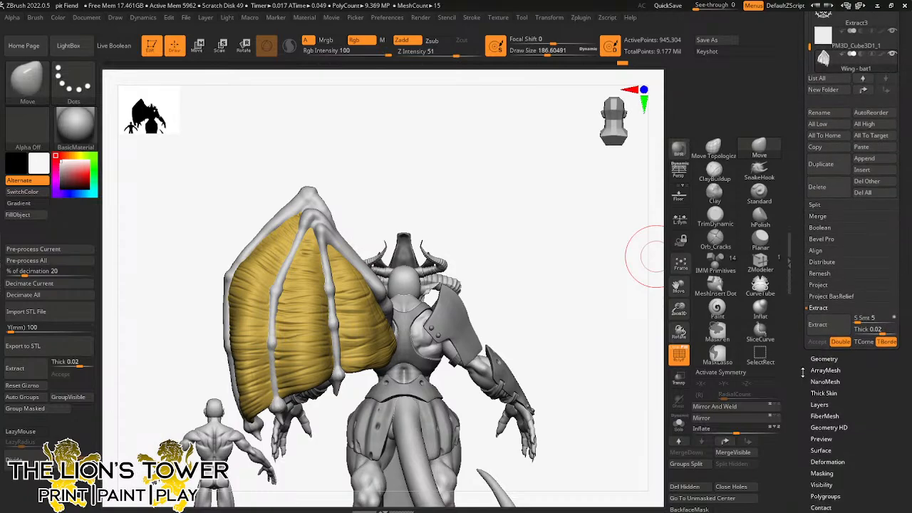
pyautogui.click(821, 350)
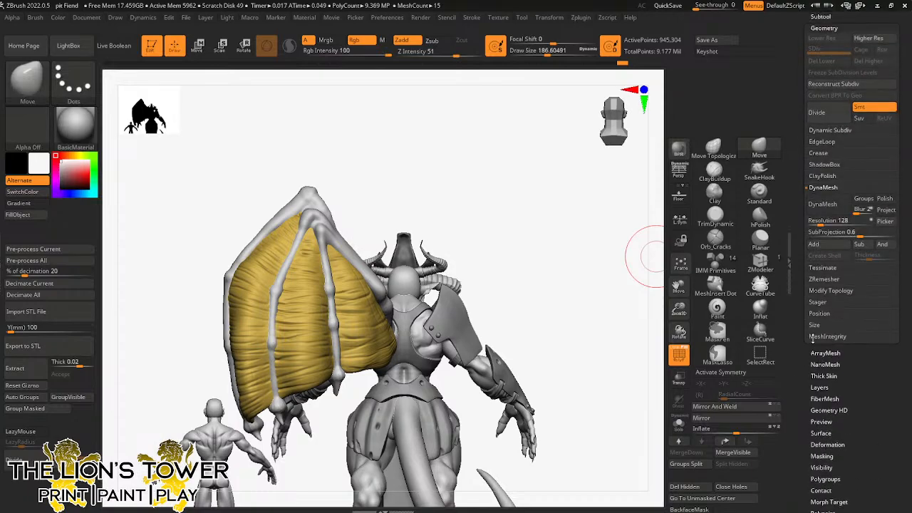
pyautogui.scroll(3, 801, 346)
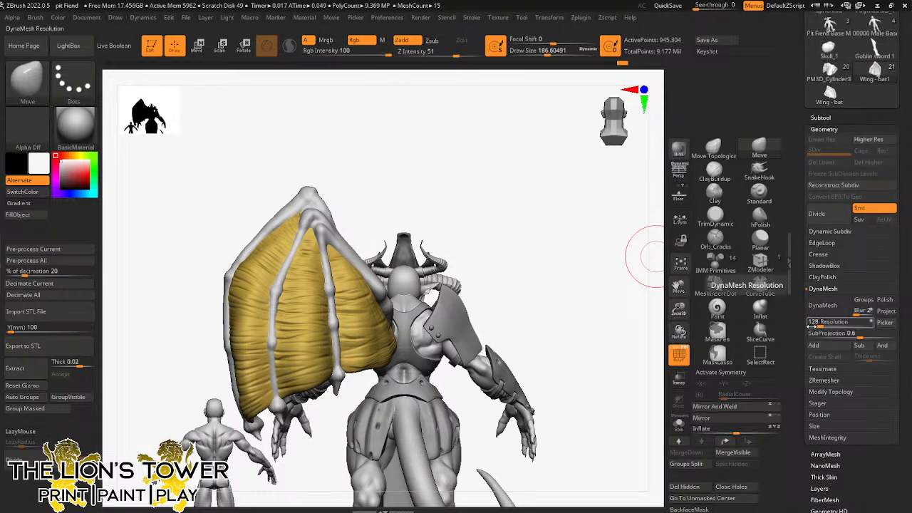
pyautogui.click(820, 118)
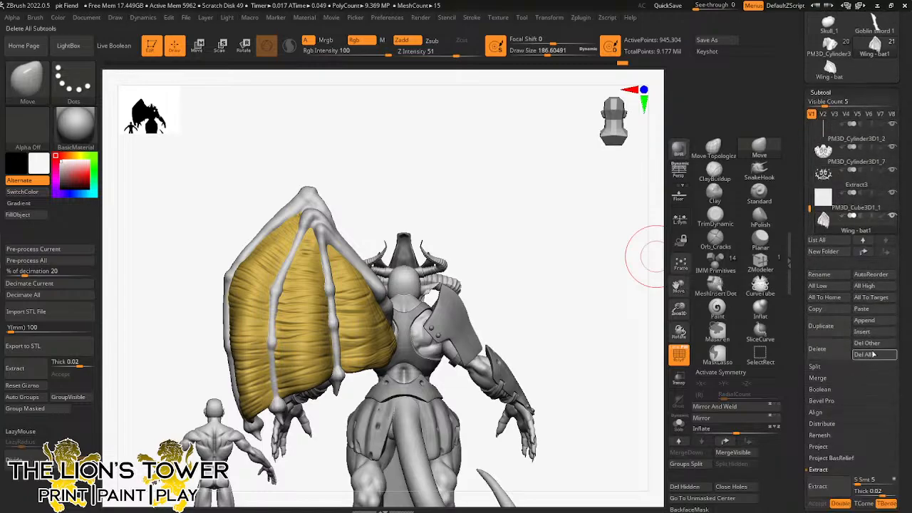
pyautogui.scroll(-2, 826, 456)
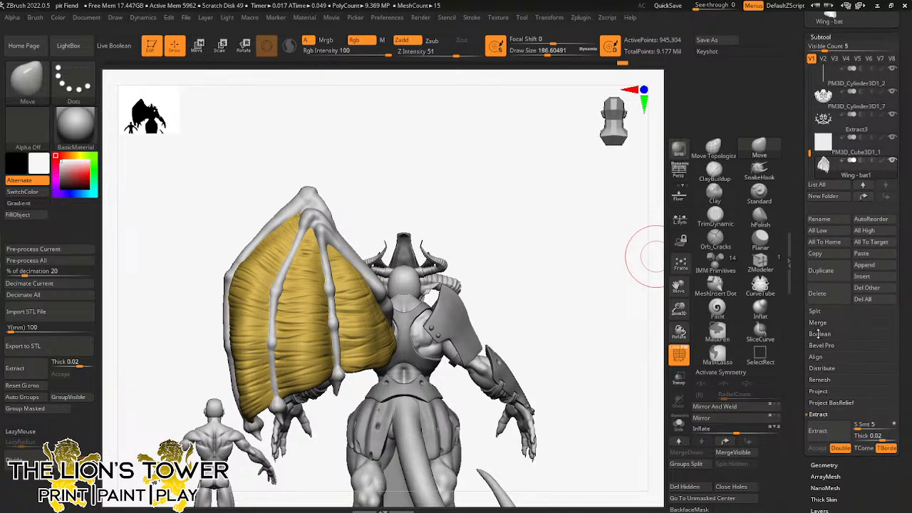
# Step: Mirror and weld the wing to the opposite side of the back and check the pair against the figure from several angles
pyautogui.click(748, 409)
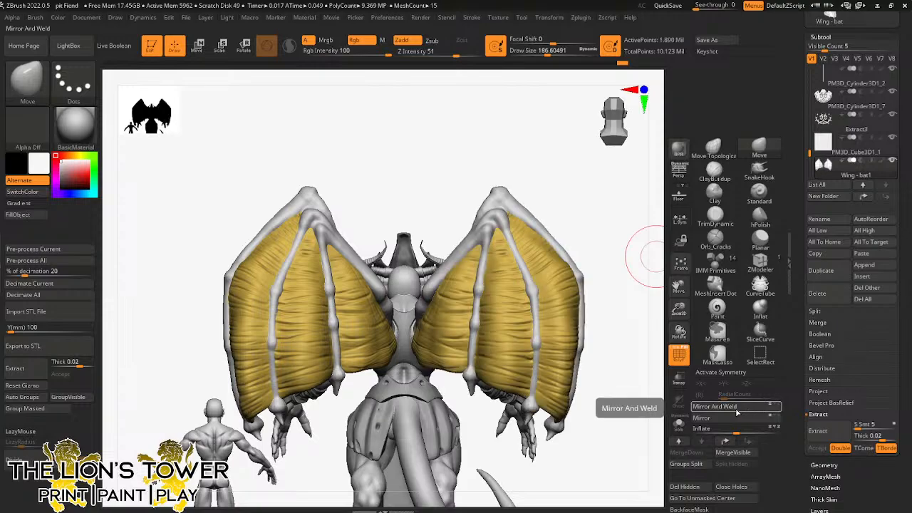
pyautogui.moveTo(597, 221); pyautogui.dragTo(652, 249)
pyautogui.moveTo(678, 308); pyautogui.dragTo(678, 291)
pyautogui.moveTo(678, 286); pyautogui.dragTo(776, 317)
pyautogui.moveTo(570, 306); pyautogui.dragTo(741, 284)
pyautogui.keyDown('shift'); pyautogui.moveTo(633, 292); pyautogui.dragTo(621, 332); pyautogui.keyUp('shift')
pyautogui.moveTo(679, 286); pyautogui.dragTo(678, 272)
pyautogui.moveTo(679, 308); pyautogui.dragTo(678, 285)
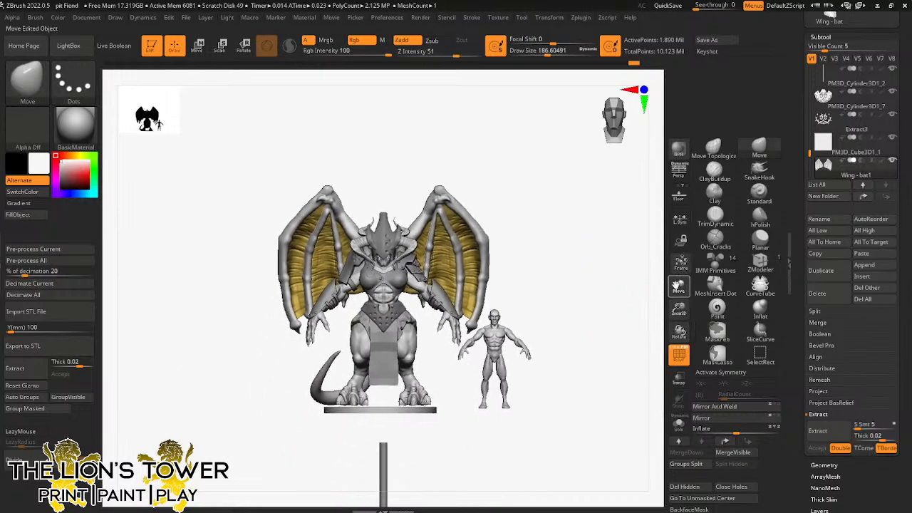
pyautogui.moveTo(614, 307); pyautogui.dragTo(610, 401)
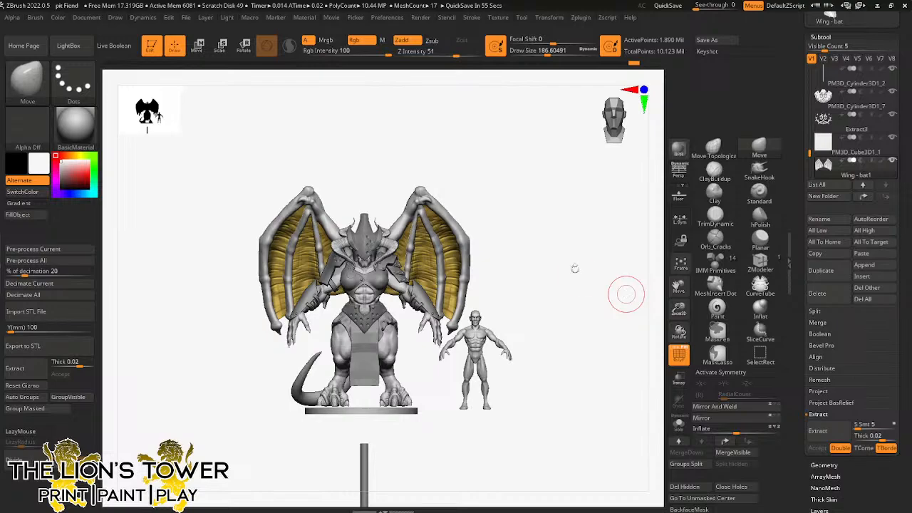
pyautogui.moveTo(575, 268); pyautogui.dragTo(592, 325)
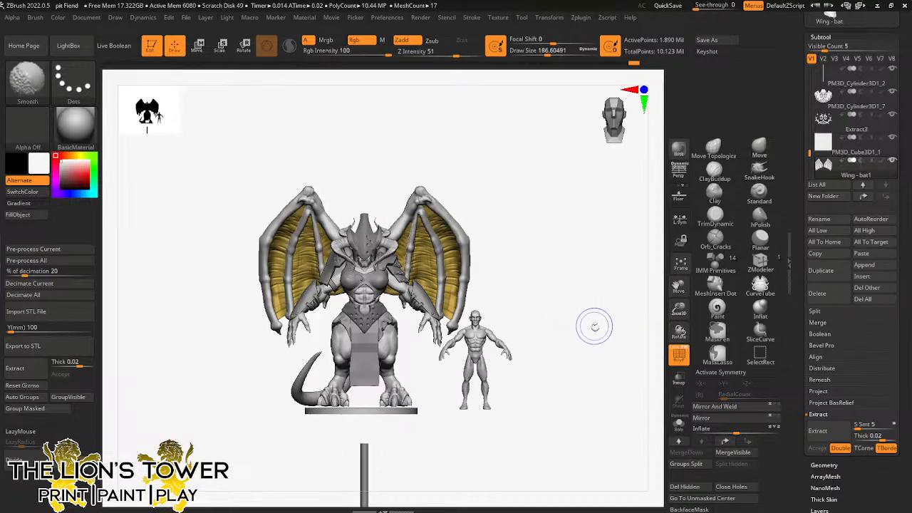
pyautogui.click(680, 263)
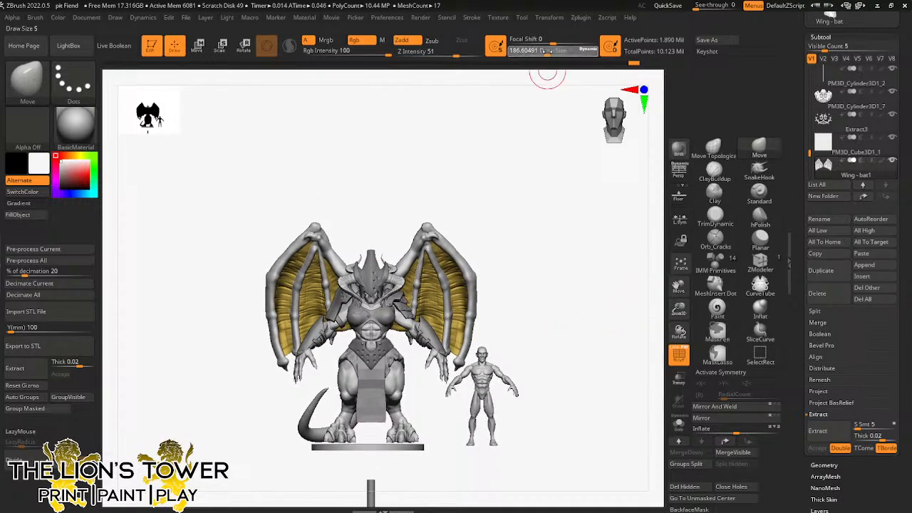
# Step: Turn on X symmetry, enlarge the Move brush to about 648, and pull the top joints of both wings upward
pyautogui.moveTo(545, 51); pyautogui.dragTo(572, 51)
pyautogui.press('x')
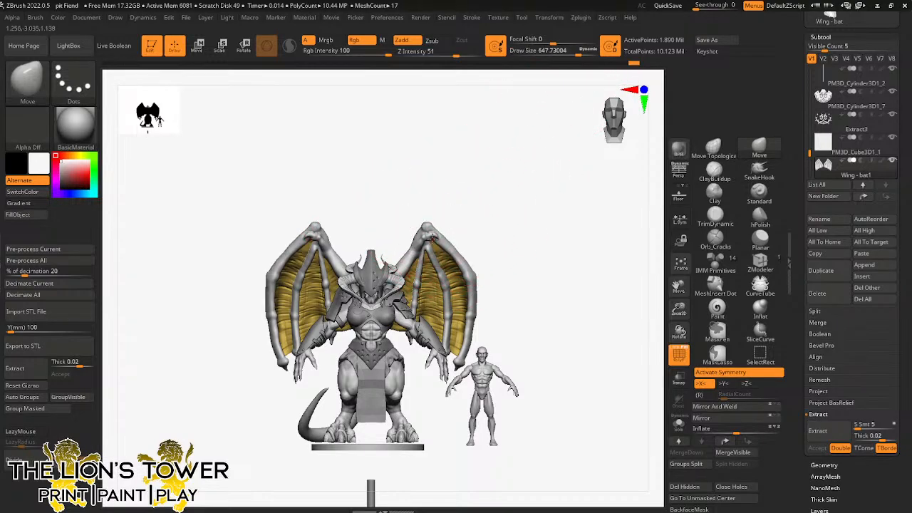
pyautogui.moveTo(431, 237); pyautogui.dragTo(425, 215)
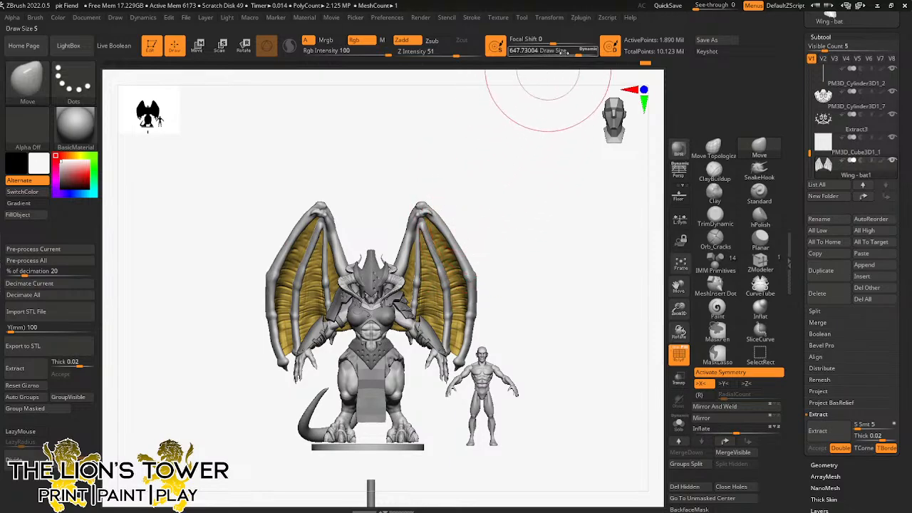
# Step: With the Move brush at about 593, reshape the outer wing joints, the lower membrane edge and the lower wing tips symmetrically
pyautogui.click(568, 53)
pyautogui.moveTo(526, 219); pyautogui.dragTo(463, 259)
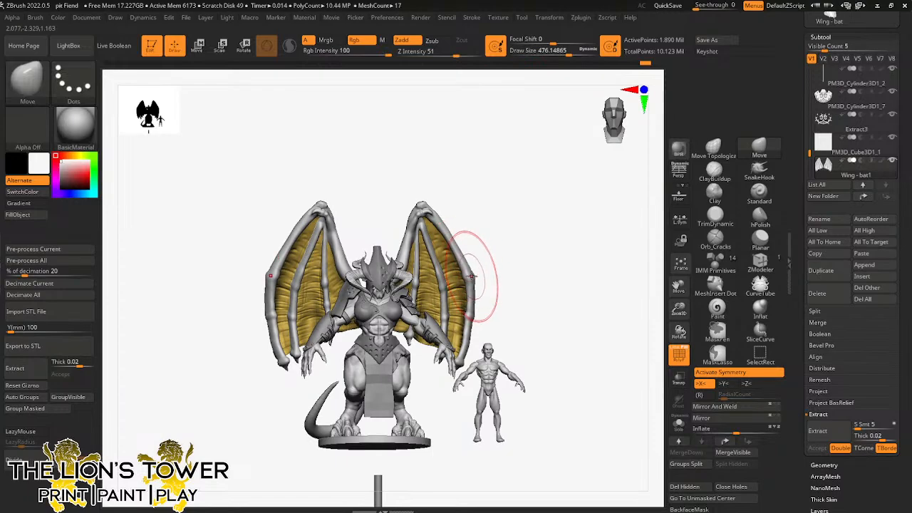
pyautogui.click(574, 53)
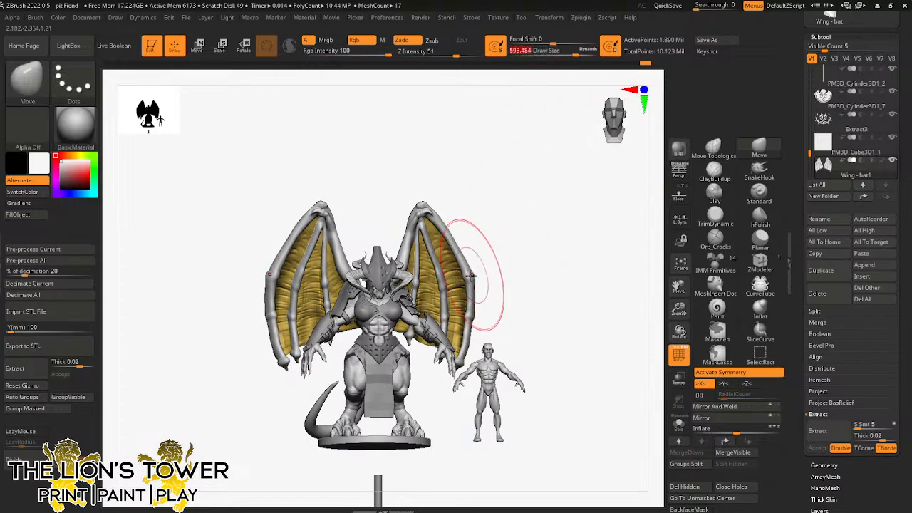
pyautogui.moveTo(471, 276)
pyautogui.mouseDown()
pyautogui.moveTo(458, 288)
pyautogui.moveTo(467, 268)
pyautogui.moveTo(447, 288)
pyautogui.mouseUp()
pyautogui.moveTo(463, 289); pyautogui.dragTo(454, 299, button='right')
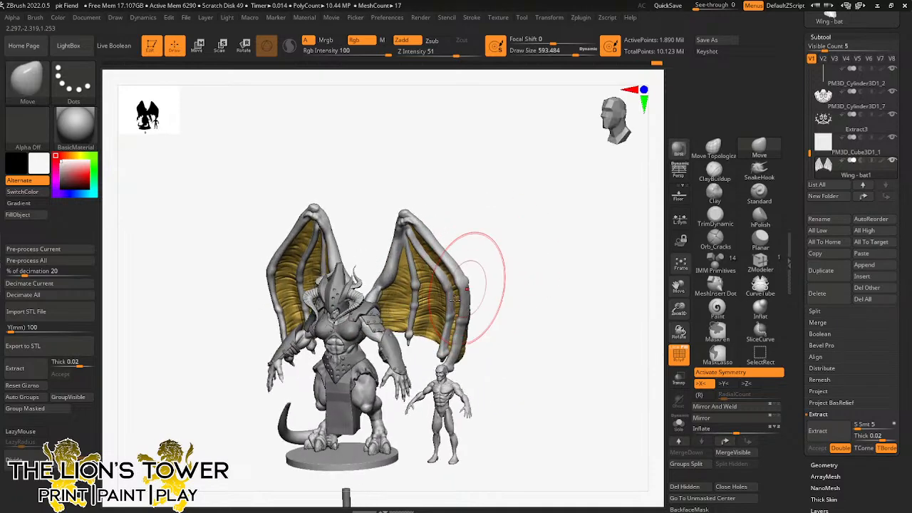
pyautogui.moveTo(428, 336); pyautogui.dragTo(440, 322)
pyautogui.moveTo(512, 288)
pyautogui.mouseDown(button='right')
pyautogui.moveTo(495, 308)
pyautogui.moveTo(487, 344)
pyautogui.mouseUp(button='right')
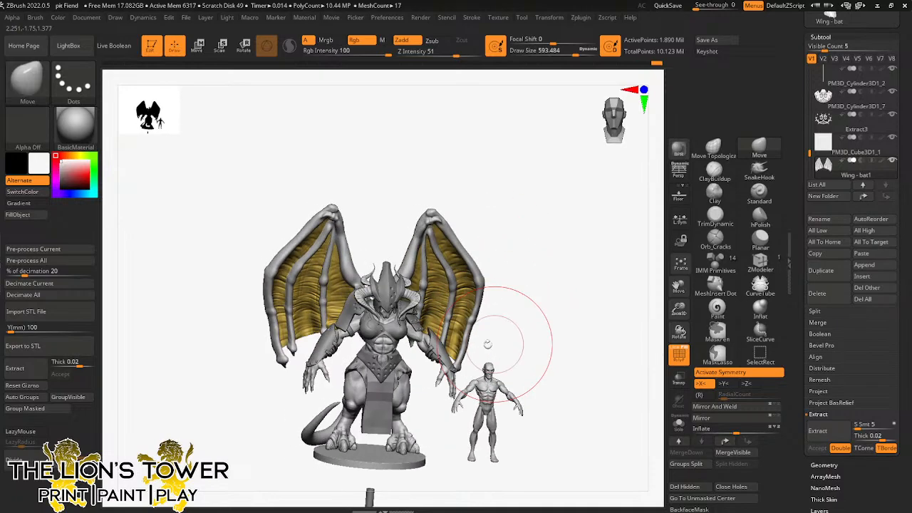
pyautogui.moveTo(462, 362); pyautogui.dragTo(472, 367)
# Step: Reduce the Move brush to about 517 and then smaller, and adjust the outer membrane from its lower part up to its middle
pyautogui.moveTo(576, 54); pyautogui.dragTo(571, 54)
pyautogui.moveTo(447, 335); pyautogui.dragTo(455, 336)
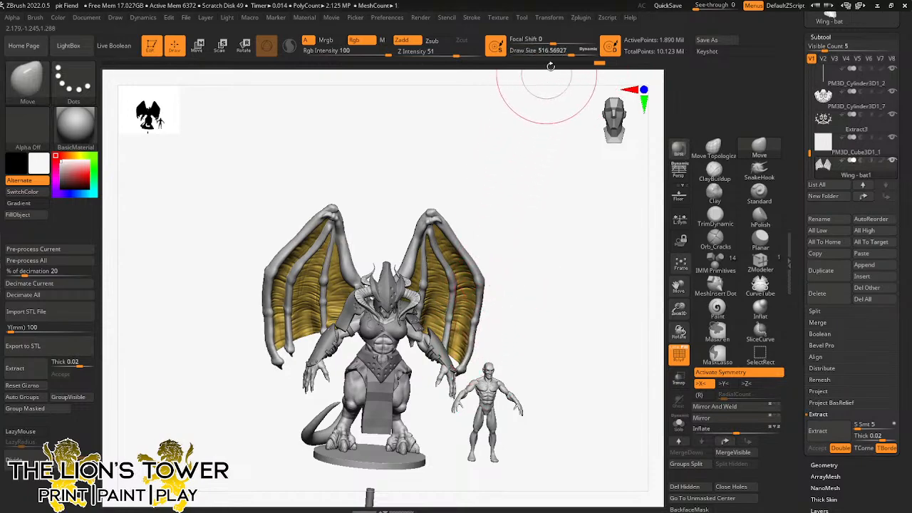
pyautogui.moveTo(570, 55); pyautogui.dragTo(563, 54)
pyautogui.moveTo(533, 186); pyautogui.dragTo(528, 163, button='right')
pyautogui.moveTo(446, 287); pyautogui.dragTo(453, 285)
pyautogui.moveTo(524, 233)
pyautogui.mouseDown(button='right')
pyautogui.moveTo(507, 228)
pyautogui.moveTo(468, 254)
pyautogui.moveTo(456, 230)
pyautogui.mouseUp(button='right')
# Step: Set the Move brush to about 331 and refine the outer wing bones and lower wing tips from angled front views
pyautogui.moveTo(564, 55); pyautogui.dragTo(558, 55)
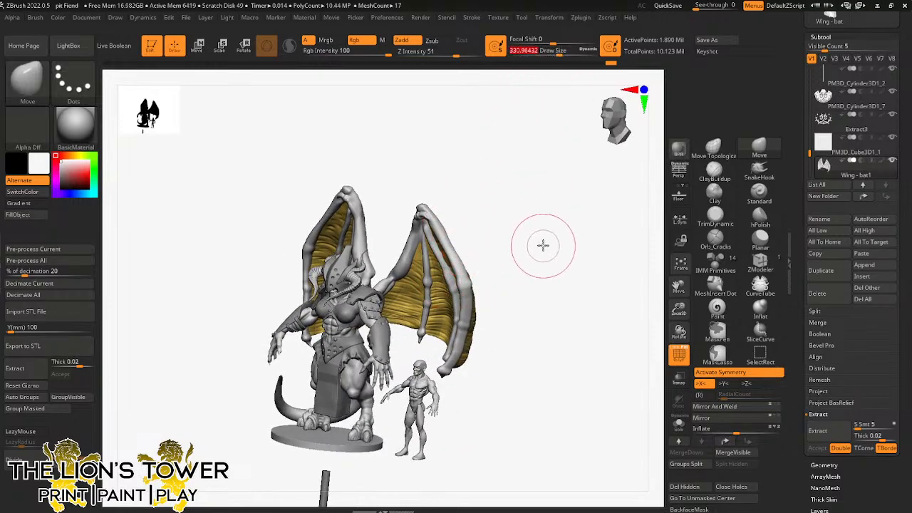
pyautogui.moveTo(541, 244)
pyautogui.mouseDown(button='right')
pyautogui.moveTo(551, 245)
pyautogui.moveTo(541, 263)
pyautogui.moveTo(555, 268)
pyautogui.moveTo(553, 279)
pyautogui.mouseUp(button='right')
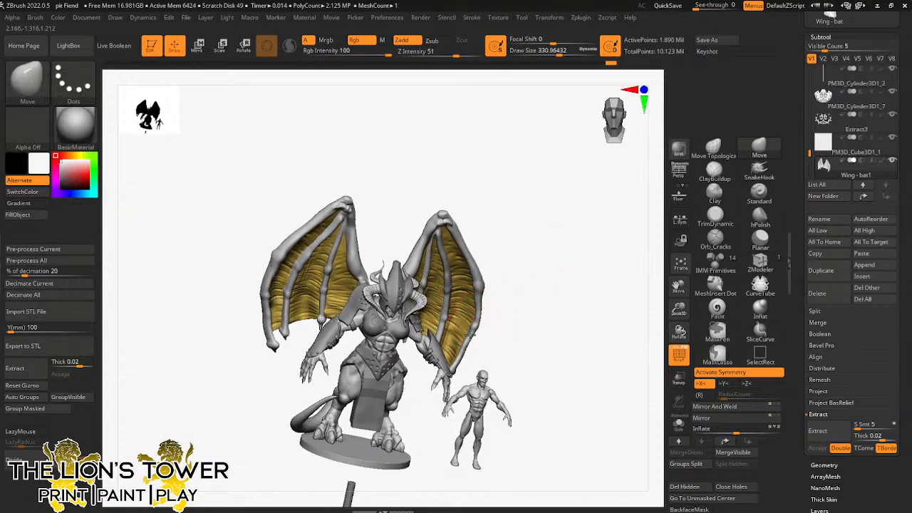
pyautogui.moveTo(489, 349); pyautogui.dragTo(460, 361, button='right')
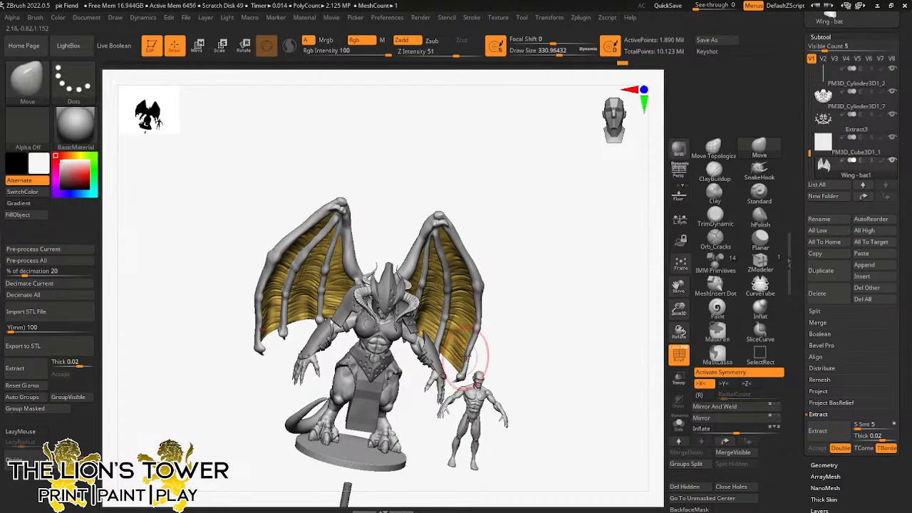
pyautogui.moveTo(480, 356); pyautogui.dragTo(521, 289, button='right')
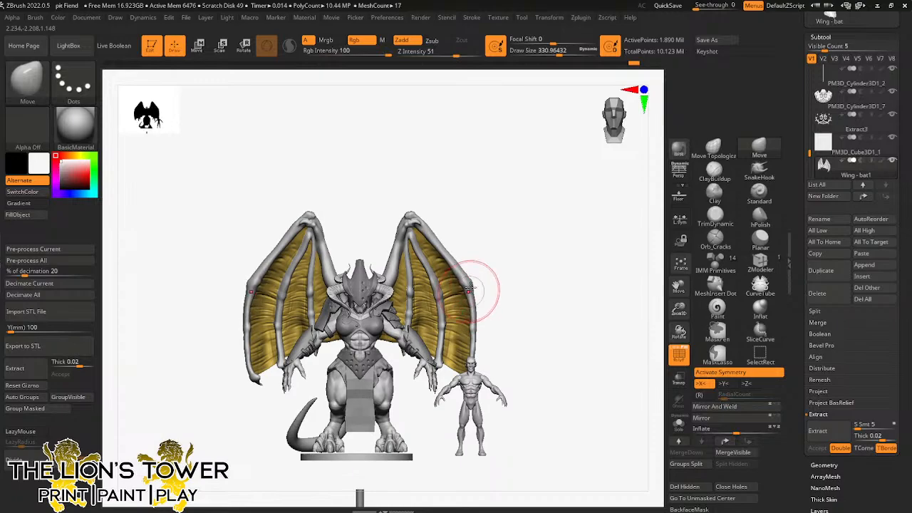
# Step: Reduce the Move brush to about 262 and even out the outer membrane between the wing fingers from the front
pyautogui.click(553, 52)
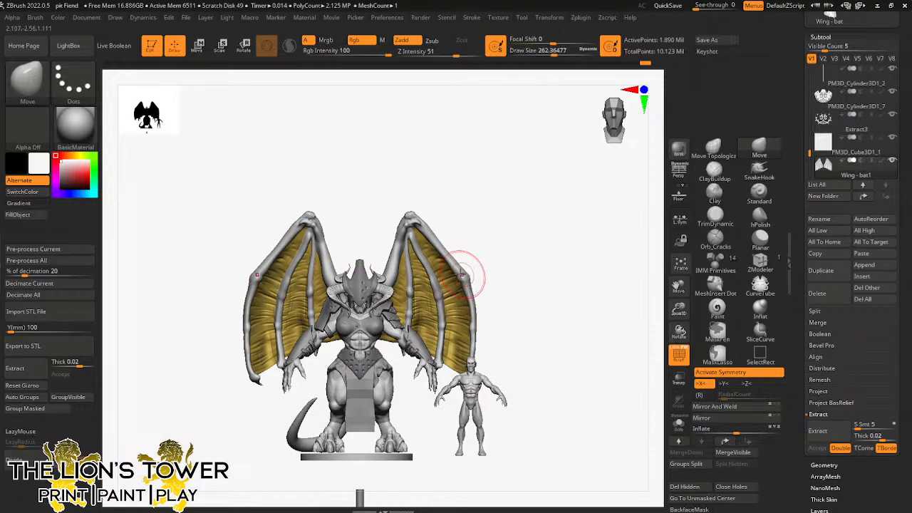
pyautogui.moveTo(471, 238)
pyautogui.mouseDown()
pyautogui.moveTo(484, 212)
pyautogui.moveTo(451, 247)
pyautogui.moveTo(486, 245)
pyautogui.mouseUp()
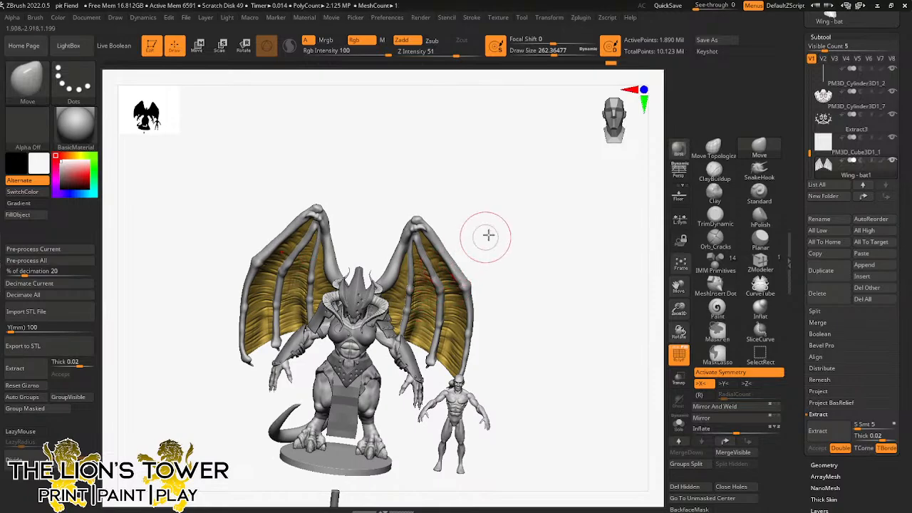
pyautogui.moveTo(486, 235); pyautogui.dragTo(464, 254)
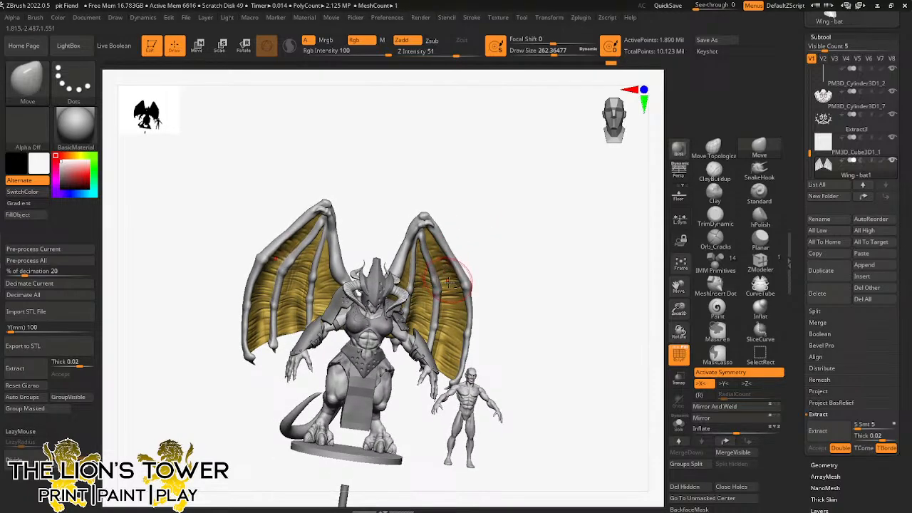
pyautogui.moveTo(452, 292); pyautogui.dragTo(453, 302)
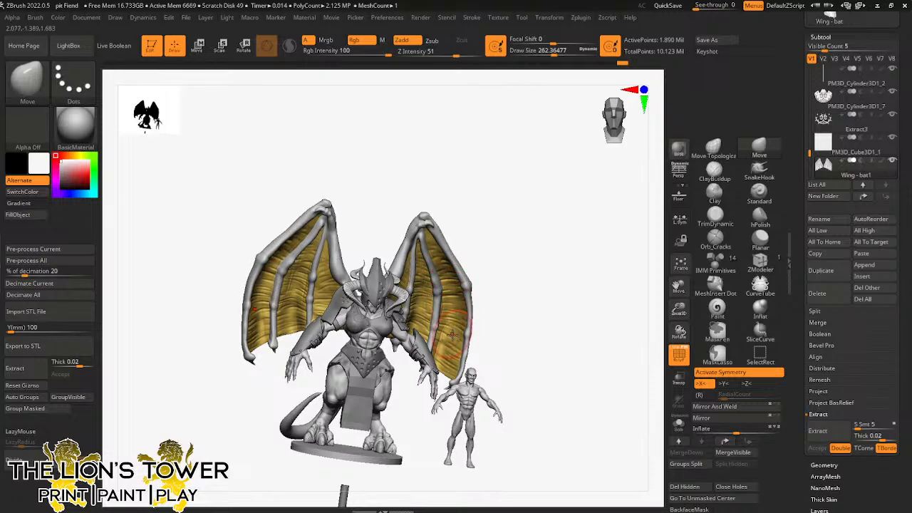
# Step: Enlarge the Move brush to about 324 and adjust the curve of the outer wing edges from below and behind
pyautogui.moveTo(525, 275); pyautogui.dragTo(678, 237)
pyautogui.moveTo(652, 303); pyautogui.dragTo(580, 203)
pyautogui.click(557, 52)
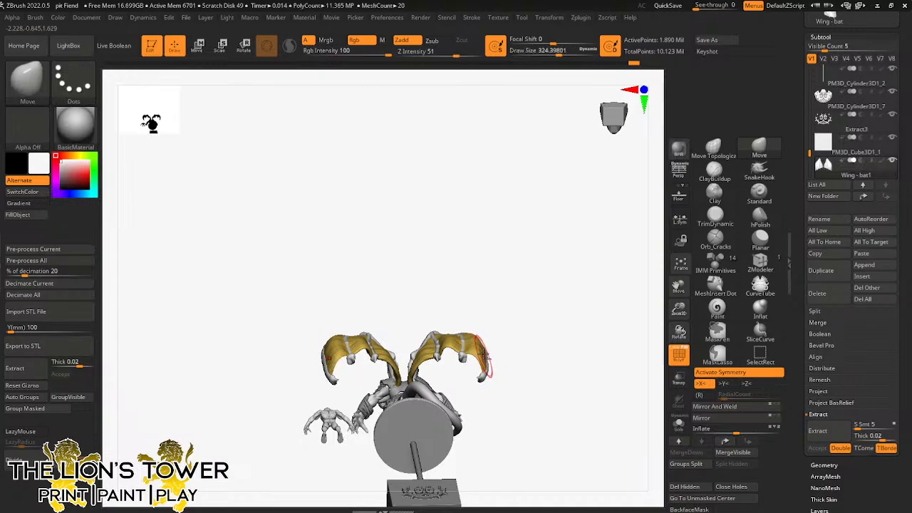
pyautogui.moveTo(494, 339)
pyautogui.mouseDown()
pyautogui.moveTo(499, 346)
pyautogui.moveTo(487, 322)
pyautogui.mouseUp()
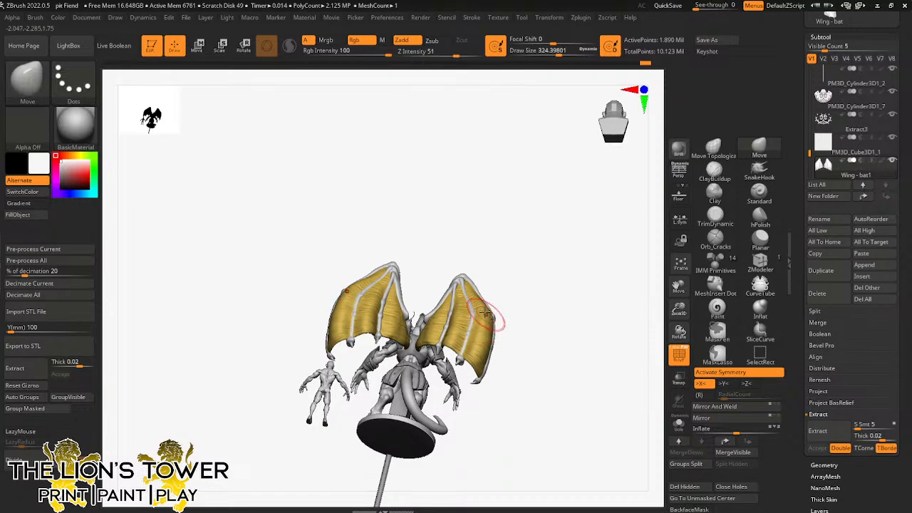
pyautogui.moveTo(497, 279)
pyautogui.mouseDown()
pyautogui.moveTo(515, 220)
pyautogui.moveTo(497, 276)
pyautogui.moveTo(574, 250)
pyautogui.moveTo(617, 261)
pyautogui.moveTo(580, 261)
pyautogui.mouseUp()
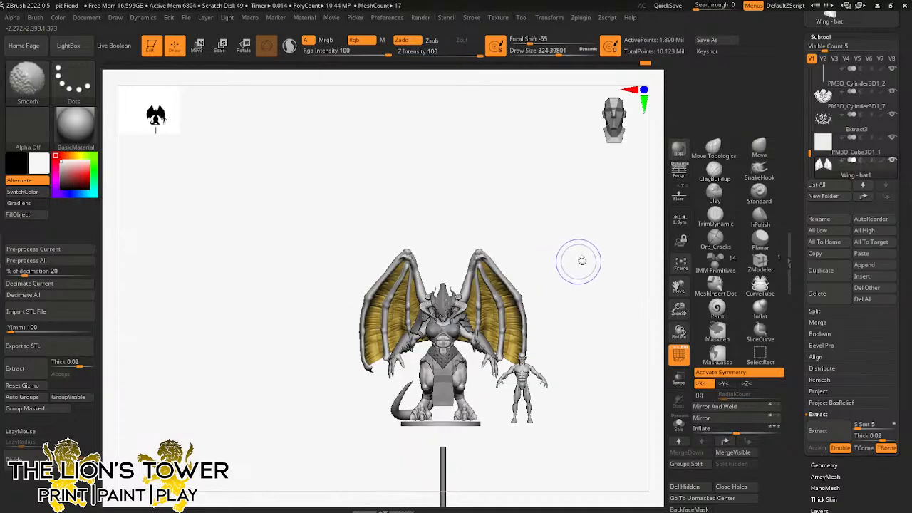
# Step: Reduce the Move brush to about 257, refine the upper membrane between the wing fingers, and check the wings from the side
pyautogui.moveTo(678, 308)
pyautogui.mouseDown()
pyautogui.moveTo(678, 289)
pyautogui.moveTo(679, 335)
pyautogui.moveTo(692, 357)
pyautogui.mouseUp()
pyautogui.moveTo(560, 53); pyautogui.dragTo(555, 52)
pyautogui.moveTo(571, 187); pyautogui.dragTo(564, 191)
pyautogui.moveTo(556, 53); pyautogui.dragTo(553, 53)
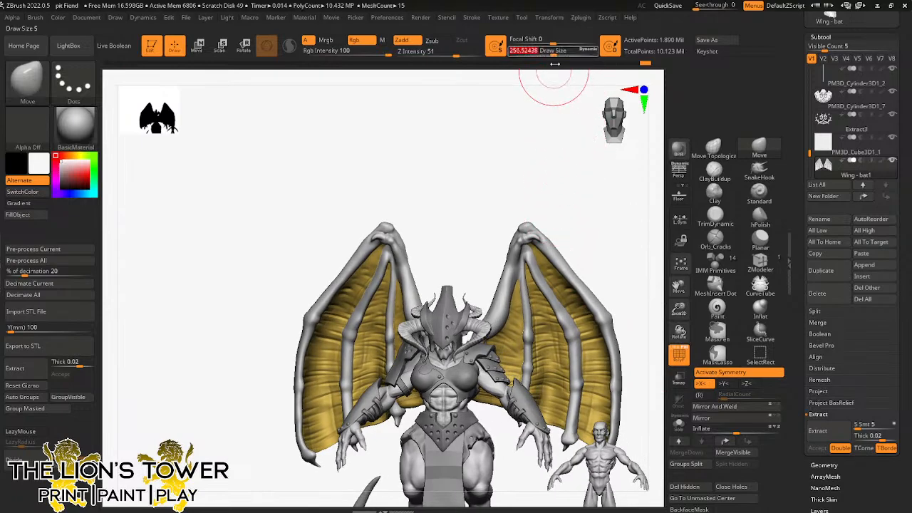
pyautogui.moveTo(571, 238); pyautogui.dragTo(544, 281)
pyautogui.moveTo(560, 246); pyautogui.dragTo(570, 225)
pyautogui.moveTo(539, 265); pyautogui.dragTo(557, 322)
pyautogui.moveTo(618, 230)
pyautogui.mouseDown()
pyautogui.moveTo(613, 221)
pyautogui.moveTo(599, 236)
pyautogui.moveTo(614, 226)
pyautogui.moveTo(625, 261)
pyautogui.moveTo(680, 264)
pyautogui.moveTo(617, 256)
pyautogui.moveTo(631, 253)
pyautogui.mouseUp()
# Step: Switch to the ClayBuildup brush and check the shape of the wings from the side, above and front
pyautogui.click(728, 171)
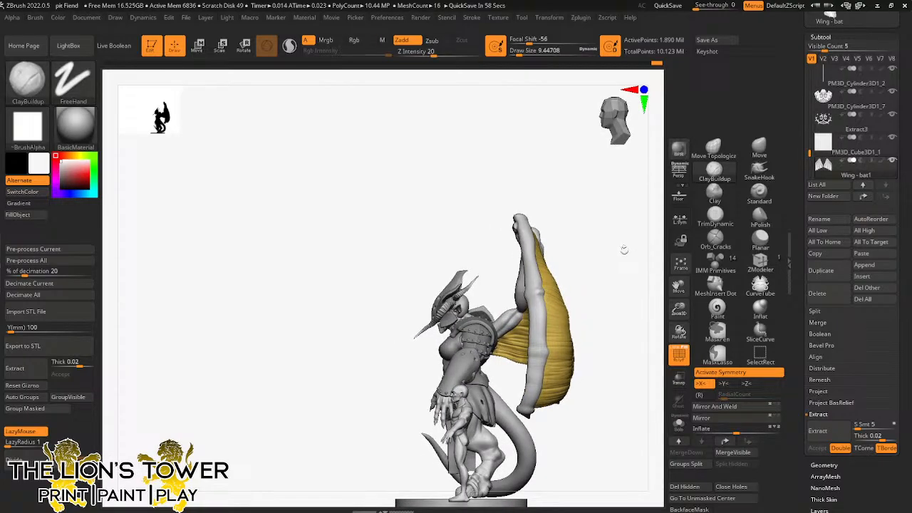
pyautogui.keyDown('alt'); pyautogui.moveTo(624, 249); pyautogui.dragTo(609, 307); pyautogui.keyUp('alt')
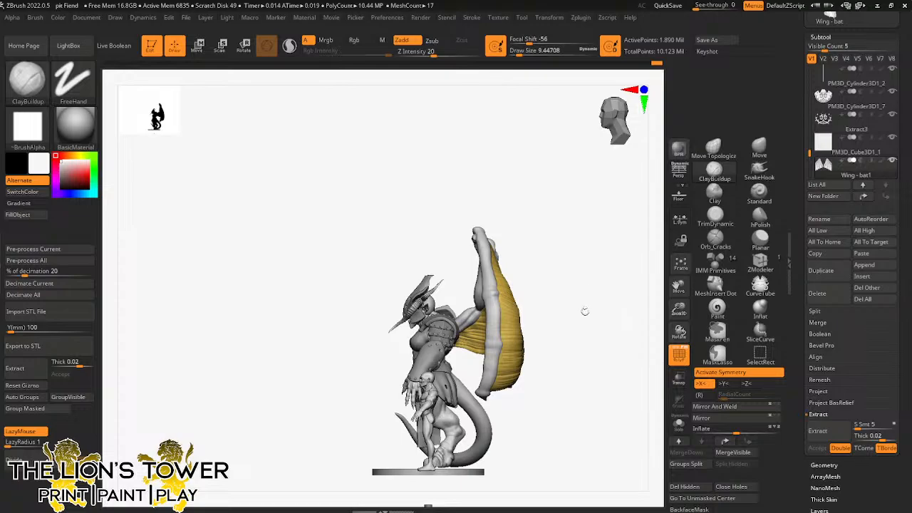
pyautogui.moveTo(584, 311); pyautogui.dragTo(614, 318)
pyautogui.moveTo(679, 308); pyautogui.dragTo(684, 330)
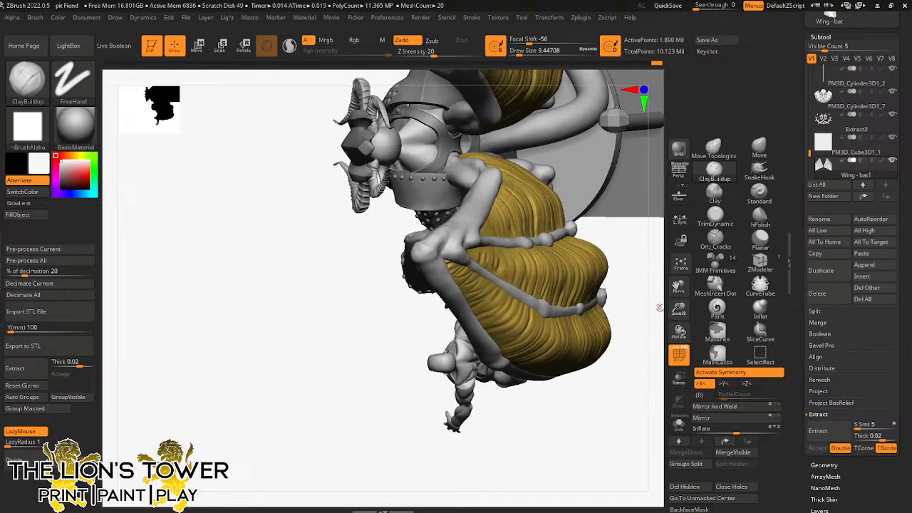
pyautogui.moveTo(679, 285); pyautogui.dragTo(655, 334)
pyautogui.moveTo(655, 334); pyautogui.dragTo(679, 288)
pyautogui.moveTo(681, 285); pyautogui.dragTo(720, 229)
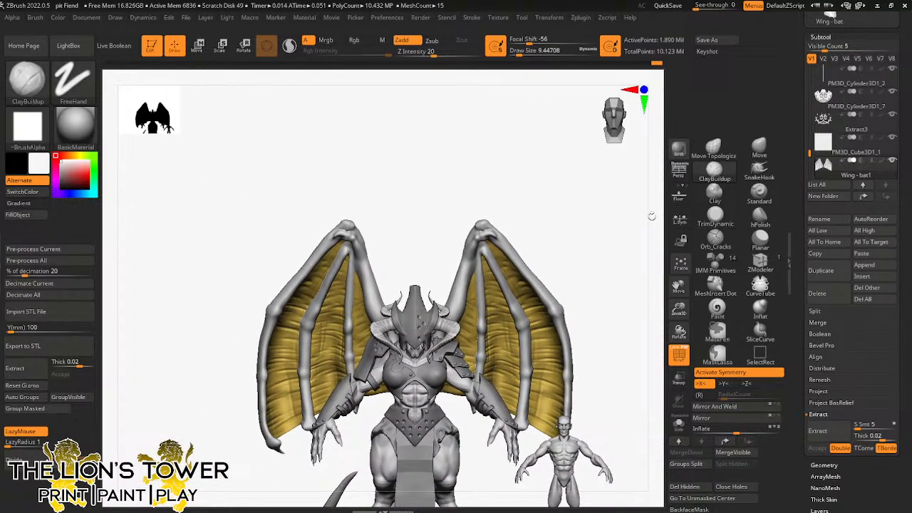
pyautogui.moveTo(679, 311)
pyautogui.mouseDown()
pyautogui.moveTo(677, 250)
pyautogui.moveTo(683, 327)
pyautogui.mouseUp()
pyautogui.moveTo(679, 288); pyautogui.dragTo(695, 258)
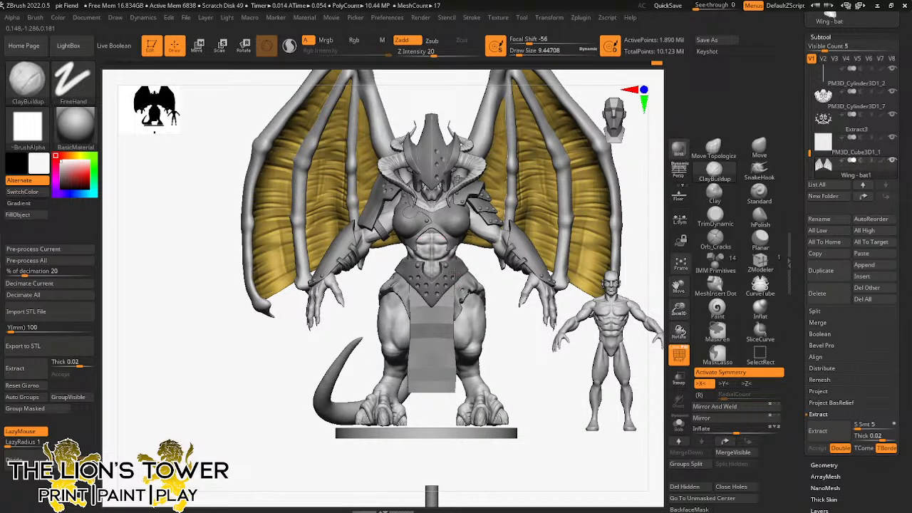
# Step: Make the studded waist armour the active subtool and check how it sits on the hips from front and angled views
pyautogui.keyDown('alt'); pyautogui.click(438, 285); pyautogui.keyUp('alt')
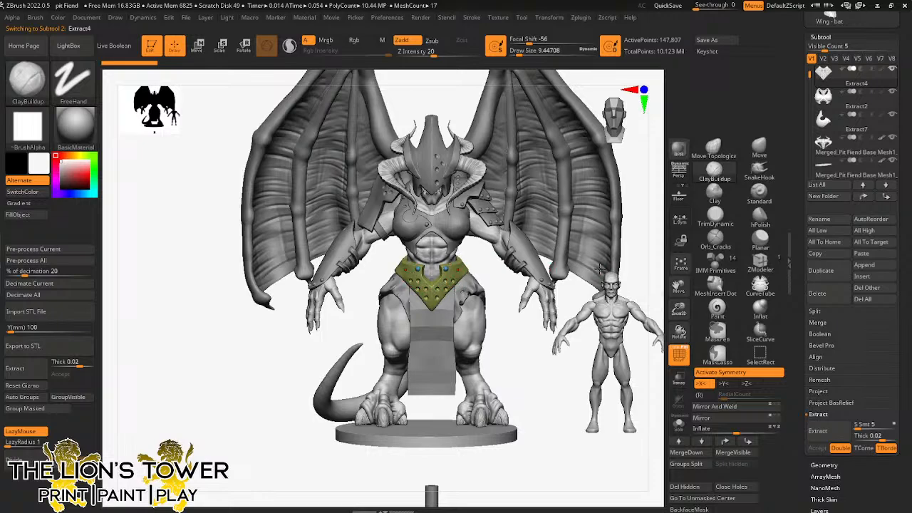
pyautogui.moveTo(677, 308); pyautogui.dragTo(639, 314)
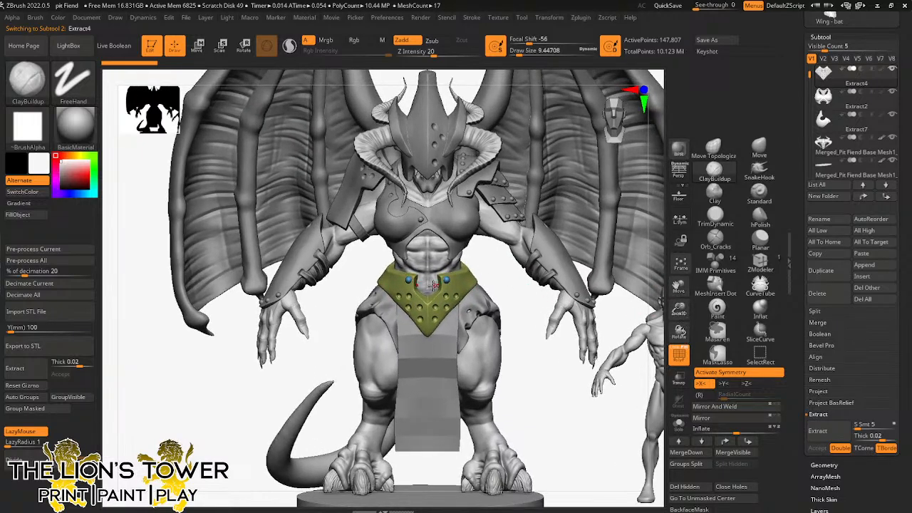
pyautogui.moveTo(502, 278); pyautogui.dragTo(524, 283)
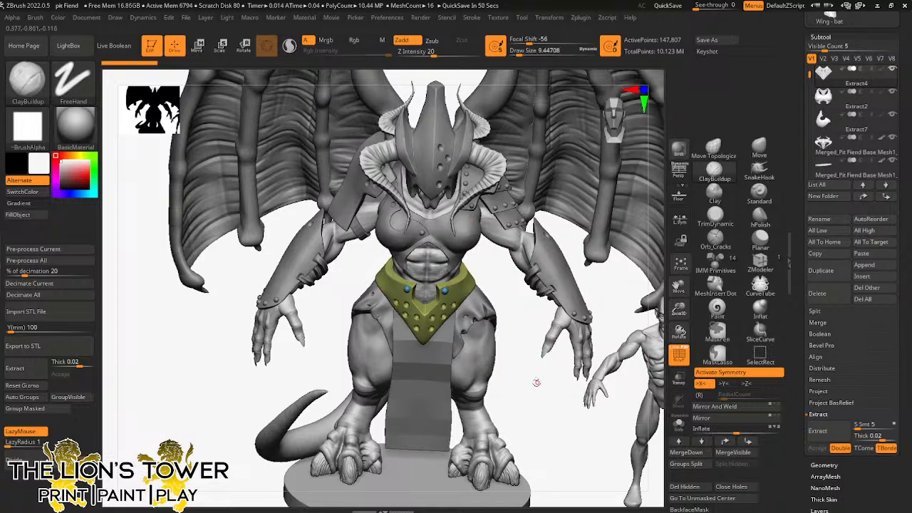
pyautogui.moveTo(525, 384); pyautogui.dragTo(489, 297)
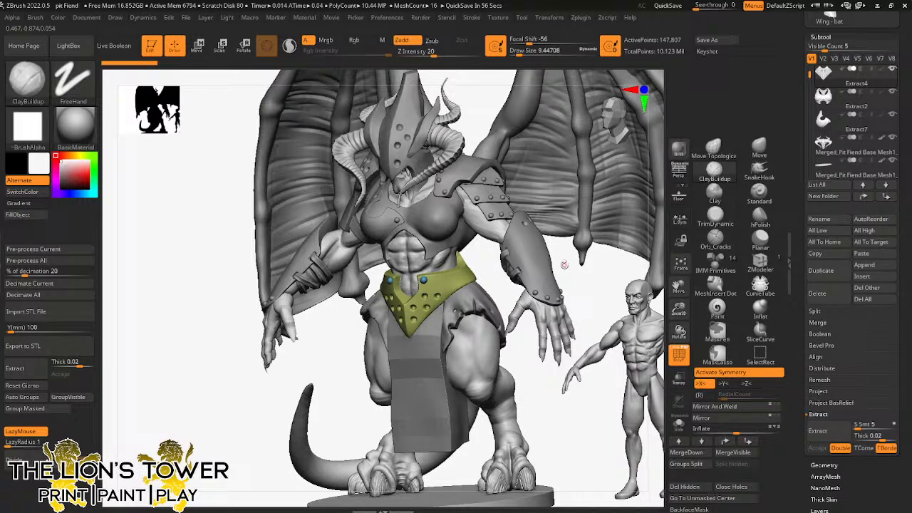
pyautogui.moveTo(565, 266)
pyautogui.keyDown('alt'); pyautogui.mouseDown()
pyautogui.moveTo(593, 316)
pyautogui.moveTo(579, 334)
pyautogui.mouseUp(); pyautogui.keyUp('alt')
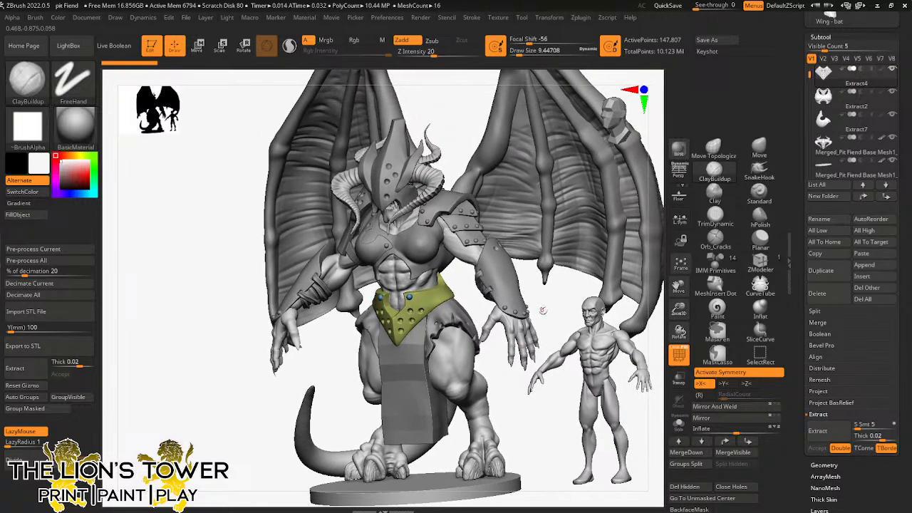
pyautogui.moveTo(677, 306); pyautogui.dragTo(586, 326)
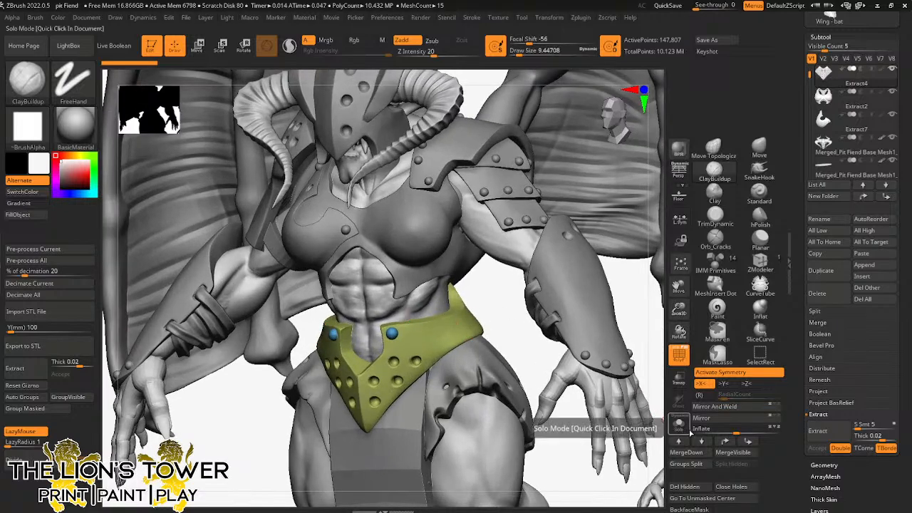
# Step: Isolate the waist armour to inspect it from above, and bring the rest of the model back into view
pyautogui.click(678, 425)
pyautogui.keyDown('shift'); pyautogui.moveTo(600, 373); pyautogui.dragTo(610, 405); pyautogui.keyUp('shift')
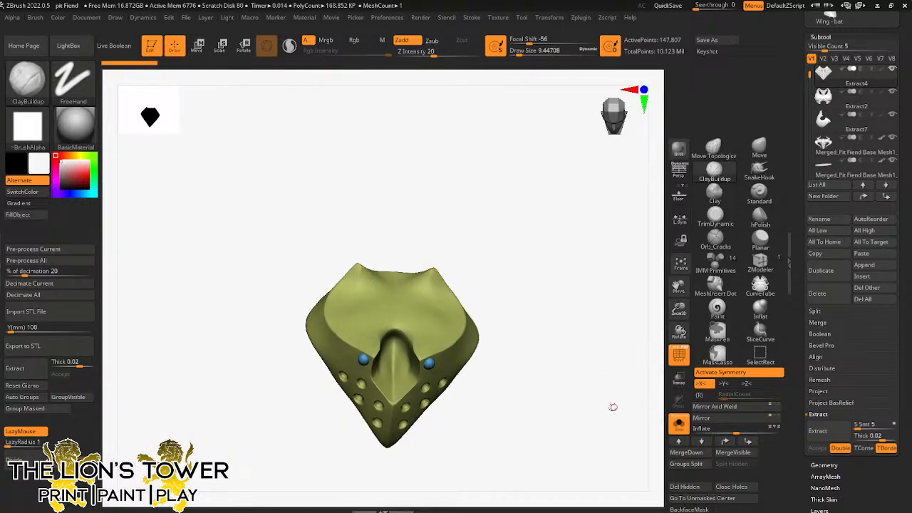
pyautogui.moveTo(502, 291); pyautogui.dragTo(499, 329)
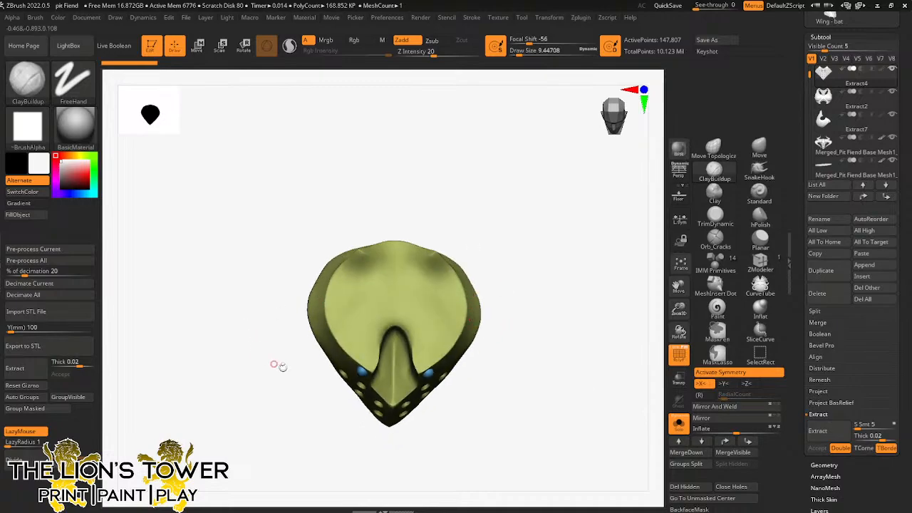
pyautogui.click(678, 425)
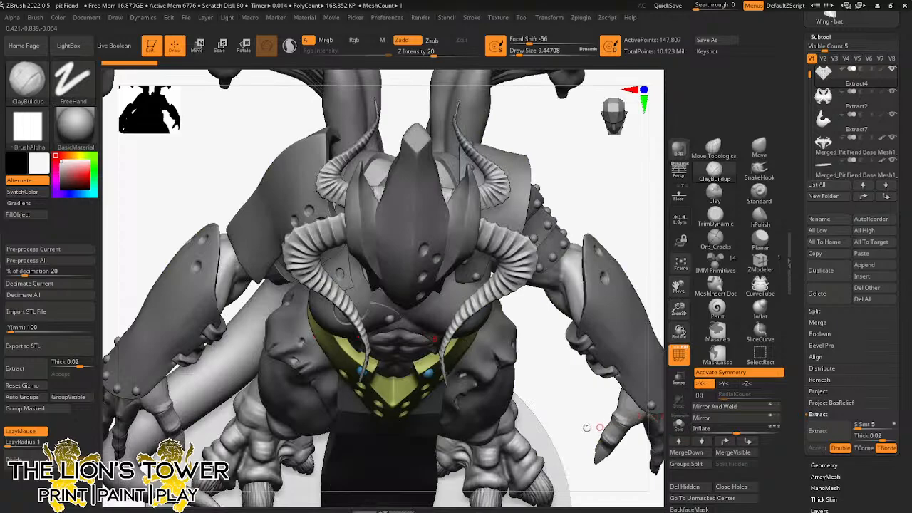
pyautogui.moveTo(586, 427); pyautogui.dragTo(560, 350)
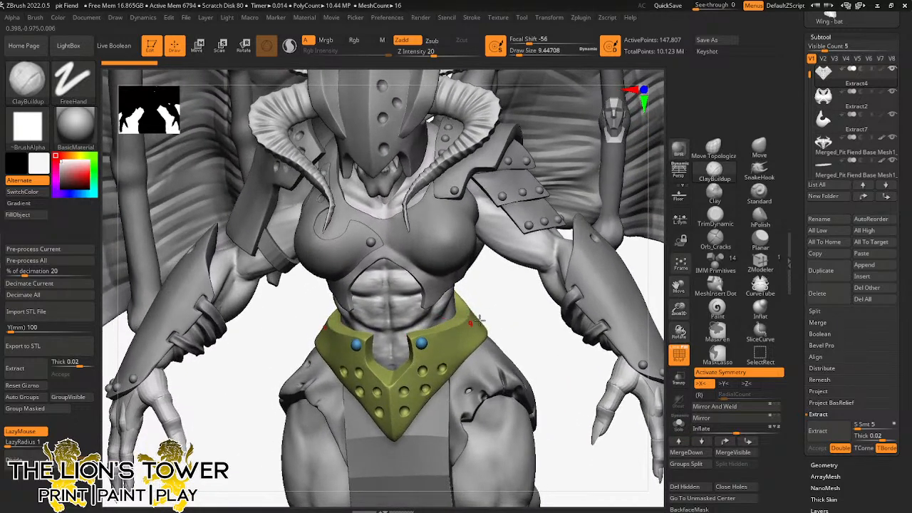
# Step: Examine the full winged figure from the front, and the helmet, horns and shoulder armour from low, side and overhead angles
pyautogui.click(680, 265)
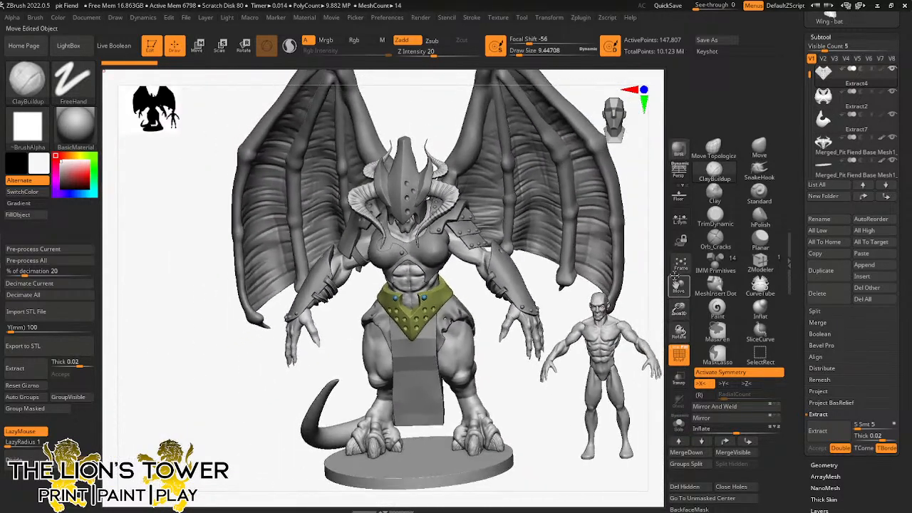
pyautogui.moveTo(679, 309); pyautogui.dragTo(641, 204)
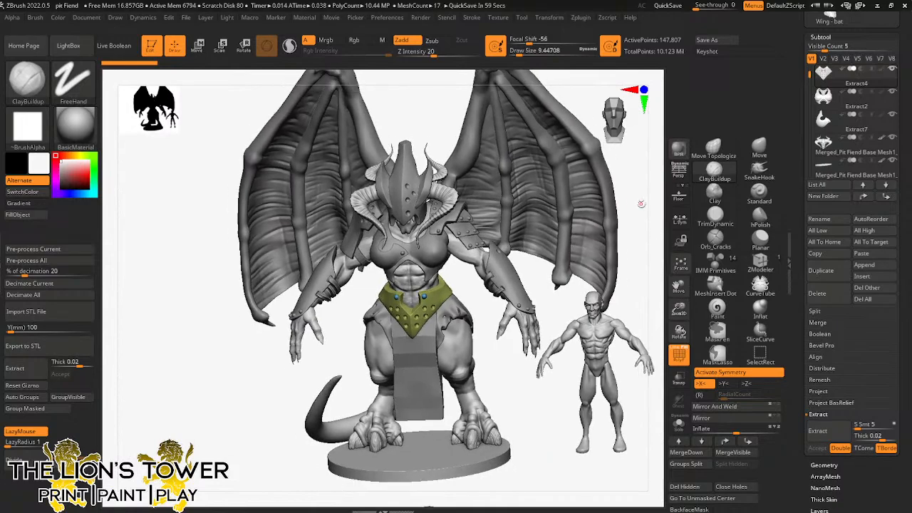
pyautogui.moveTo(641, 204); pyautogui.dragTo(641, 321)
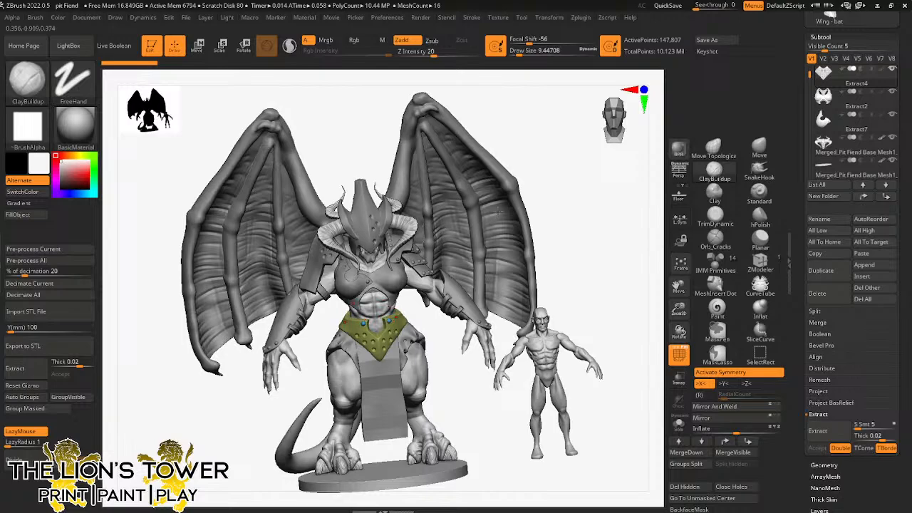
pyautogui.moveTo(676, 308); pyautogui.dragTo(664, 305)
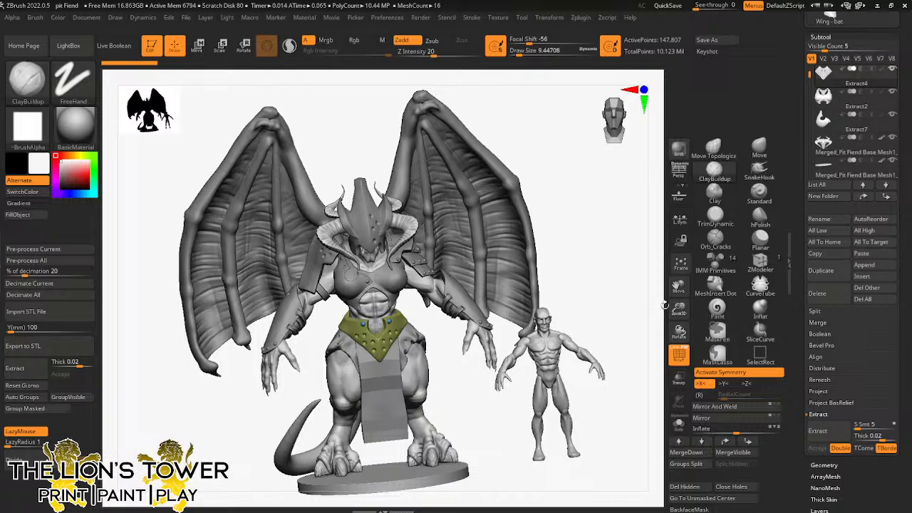
pyautogui.moveTo(615, 250); pyautogui.dragTo(607, 208)
pyautogui.moveTo(677, 308); pyautogui.dragTo(677, 378)
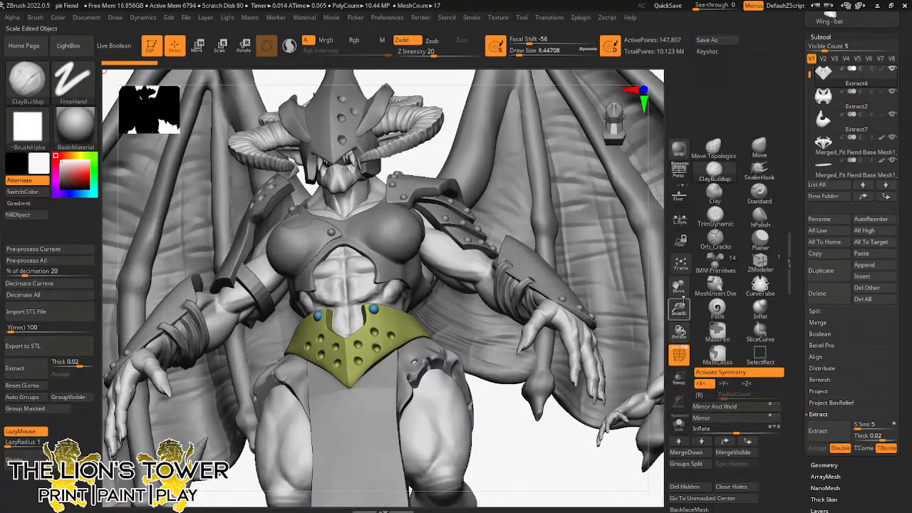
pyautogui.moveTo(677, 286); pyautogui.dragTo(736, 372)
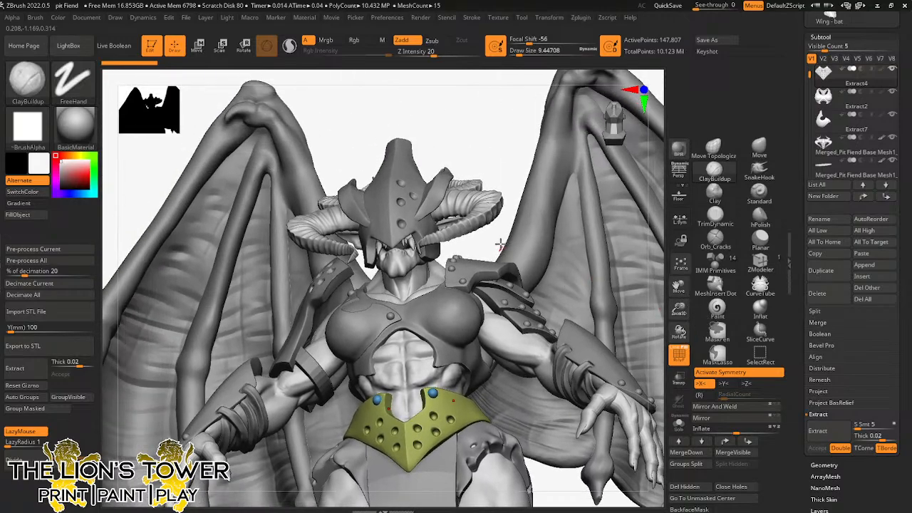
pyautogui.moveTo(500, 245); pyautogui.dragTo(406, 202)
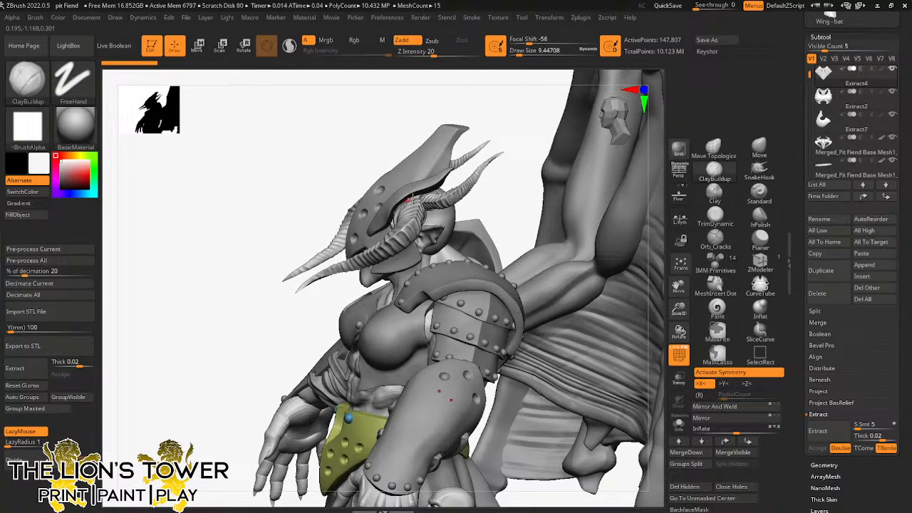
pyautogui.moveTo(492, 181); pyautogui.dragTo(436, 275)
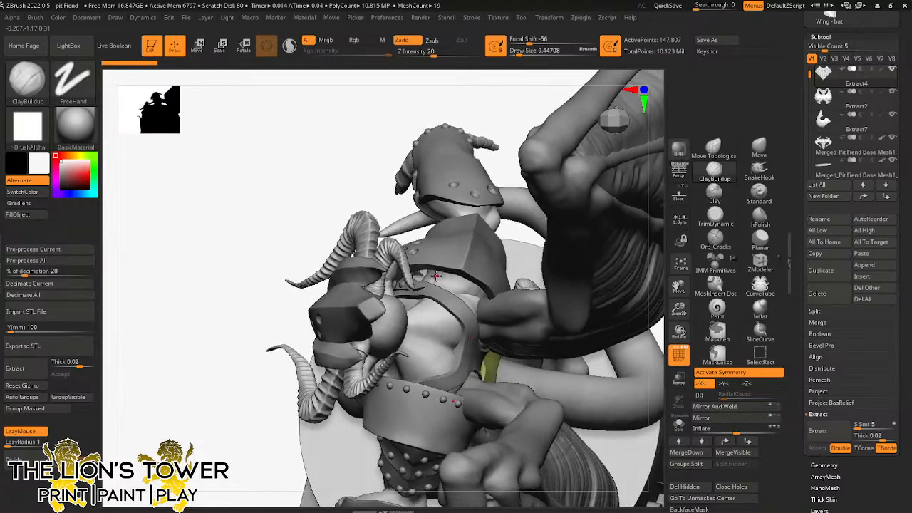
pyautogui.moveTo(503, 173); pyautogui.dragTo(527, 327)
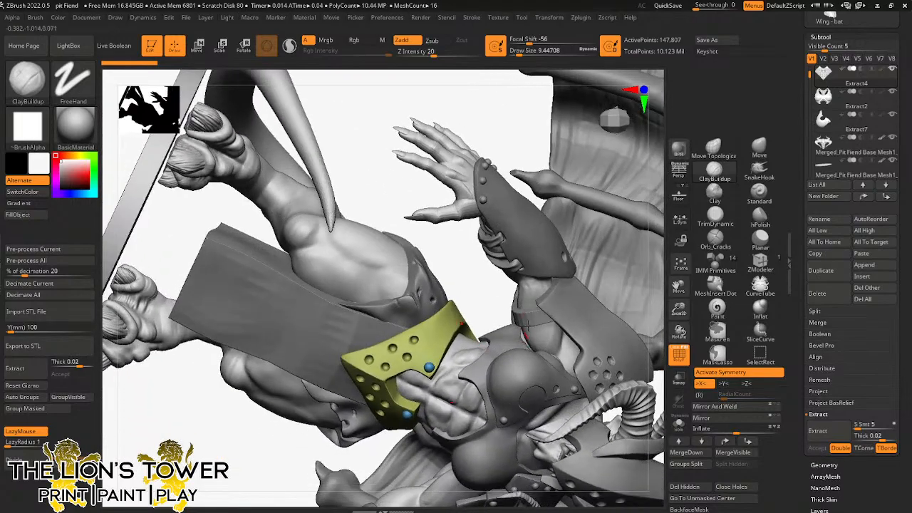
pyautogui.moveTo(522, 164); pyautogui.dragTo(526, 290)
pyautogui.moveTo(513, 229); pyautogui.dragTo(563, 352)
pyautogui.moveTo(645, 355); pyautogui.dragTo(548, 340)
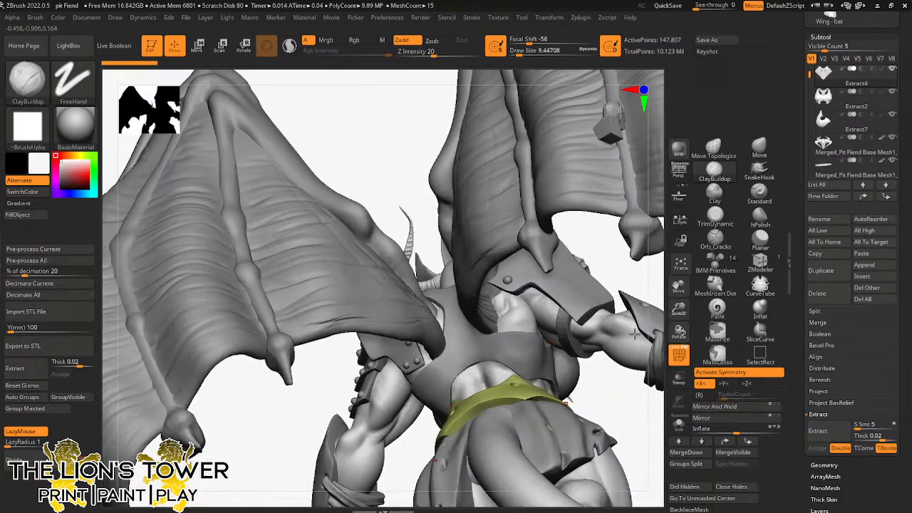
# Step: Examine the strap around the upper arm beneath the shoulder plate up close, and the torso armour from the side and front
pyautogui.keyDown('ctrl'); pyautogui.moveTo(635, 333); pyautogui.dragTo(472, 403, button='right'); pyautogui.keyUp('ctrl')
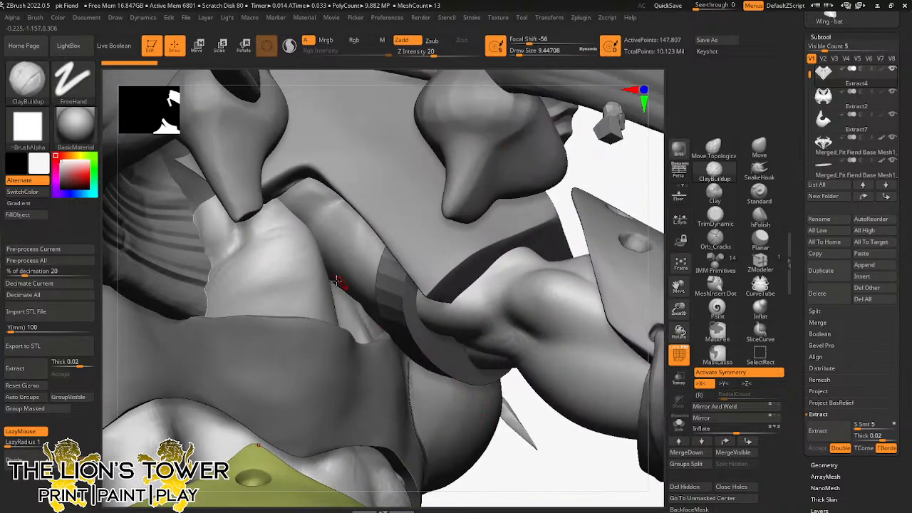
pyautogui.moveTo(500, 351); pyautogui.dragTo(447, 330, button='right')
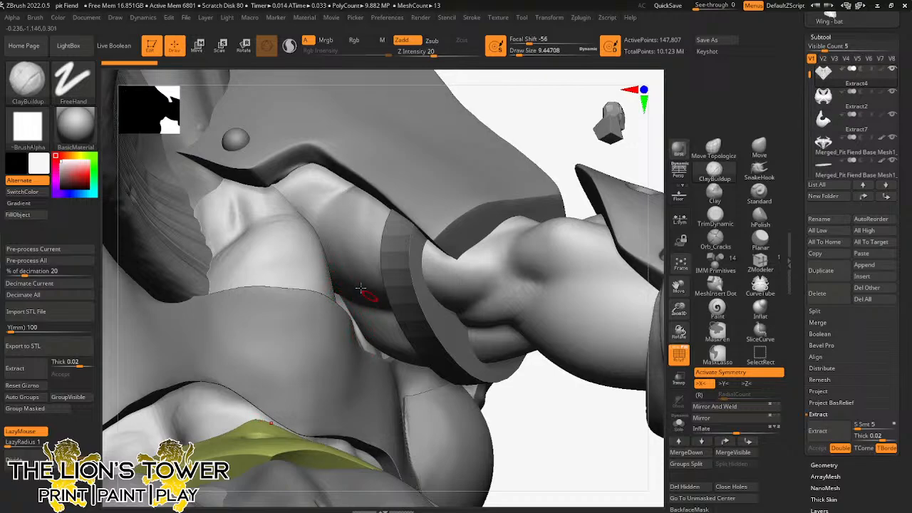
pyautogui.moveTo(550, 429); pyautogui.dragTo(421, 369, button='right')
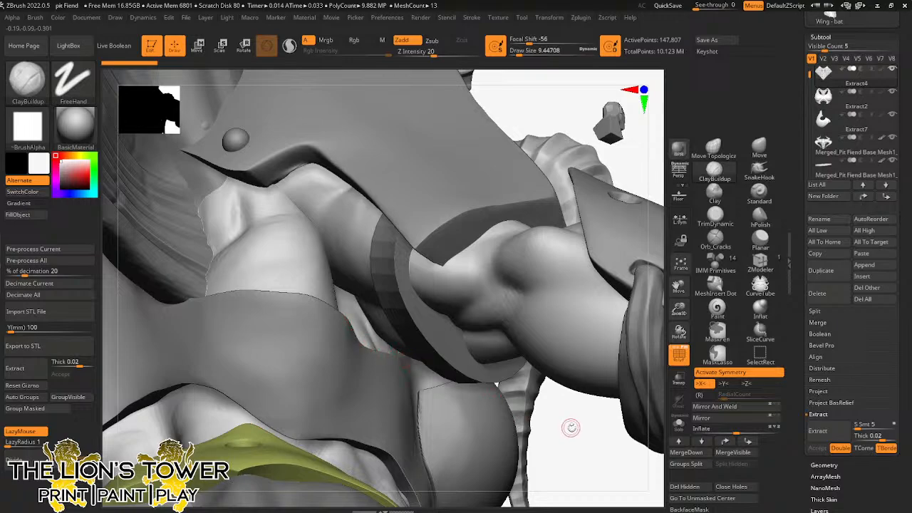
pyautogui.moveTo(678, 310); pyautogui.dragTo(673, 301)
pyautogui.moveTo(617, 306); pyautogui.dragTo(639, 321)
pyautogui.moveTo(679, 289); pyautogui.dragTo(589, 246)
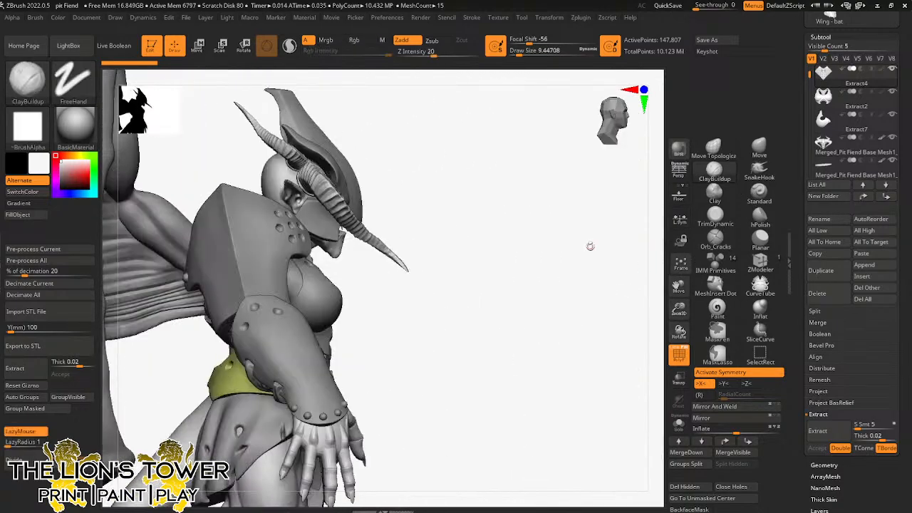
pyautogui.moveTo(678, 309)
pyautogui.mouseDown()
pyautogui.moveTo(678, 292)
pyautogui.moveTo(743, 265)
pyautogui.mouseUp()
pyautogui.moveTo(614, 340)
pyautogui.mouseDown()
pyautogui.moveTo(594, 337)
pyautogui.moveTo(583, 295)
pyautogui.mouseUp()
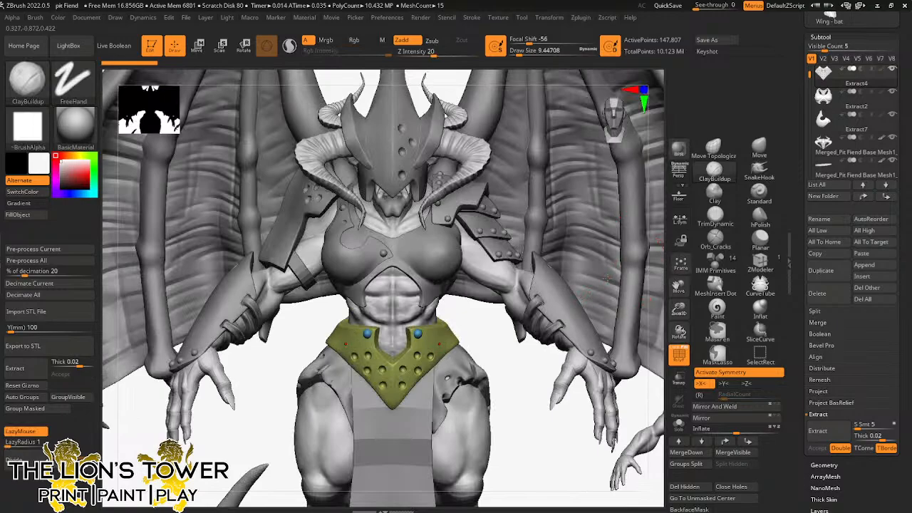
pyautogui.moveTo(678, 309); pyautogui.dragTo(678, 321)
pyautogui.moveTo(678, 286); pyautogui.dragTo(681, 355)
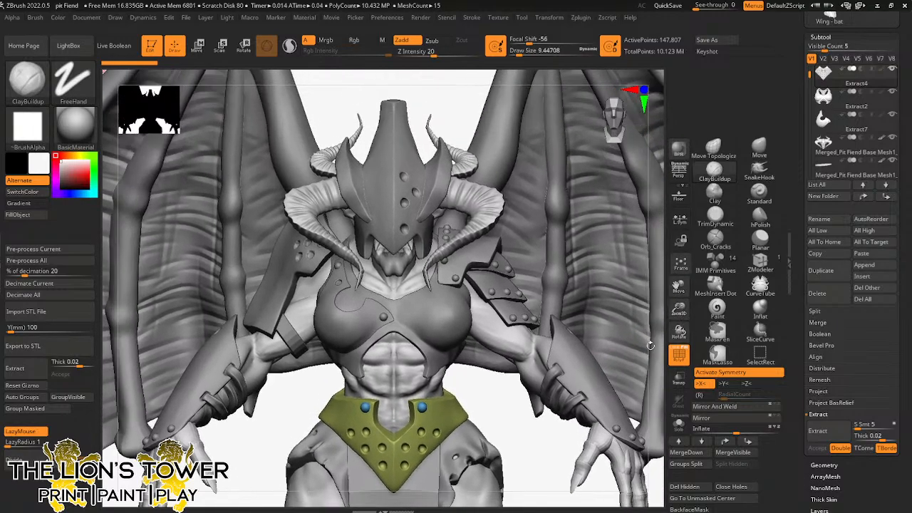
pyautogui.moveTo(519, 425); pyautogui.dragTo(456, 453)
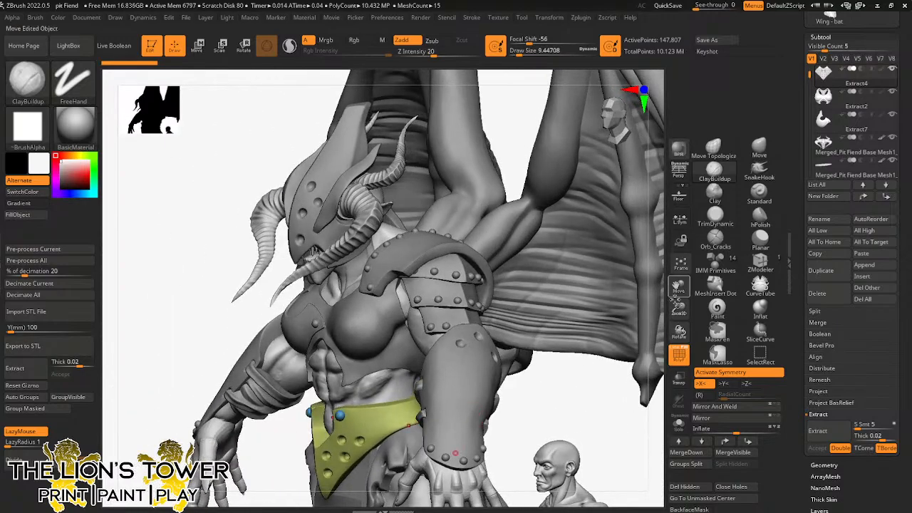
pyautogui.moveTo(678, 309); pyautogui.dragTo(678, 279)
pyautogui.moveTo(554, 367); pyautogui.dragTo(599, 367)
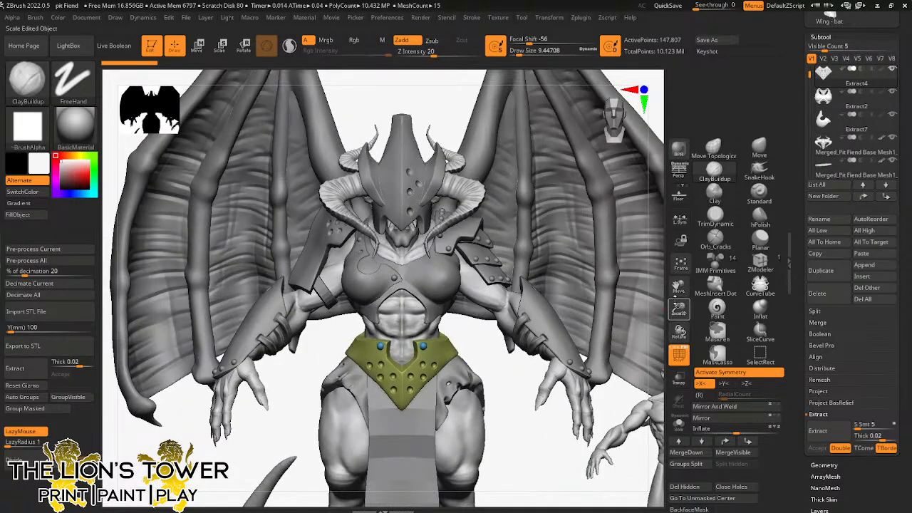
# Step: Make the blocky loincloth panel between the legs the active subtool and view it from a front angle
pyautogui.moveTo(678, 309); pyautogui.dragTo(673, 201)
pyautogui.keyDown('alt'); pyautogui.click(441, 293); pyautogui.keyUp('alt')
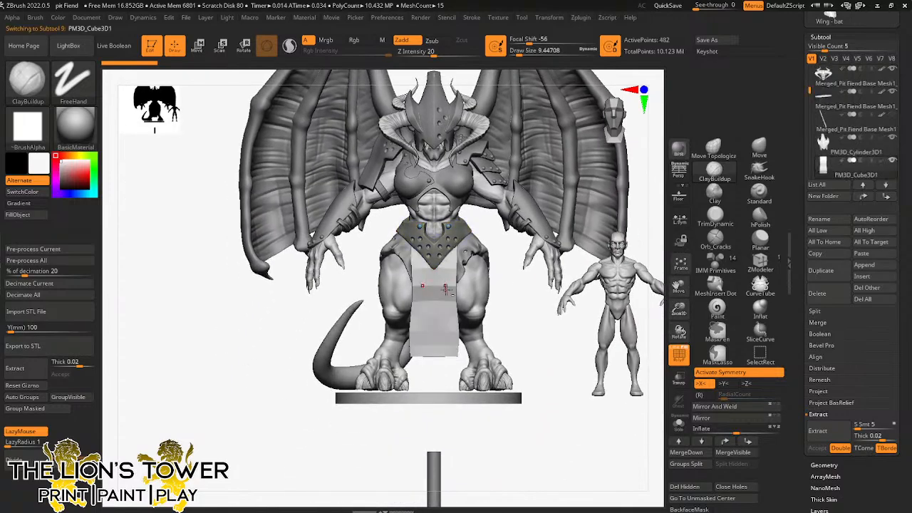
pyautogui.moveTo(525, 324); pyautogui.dragTo(510, 283)
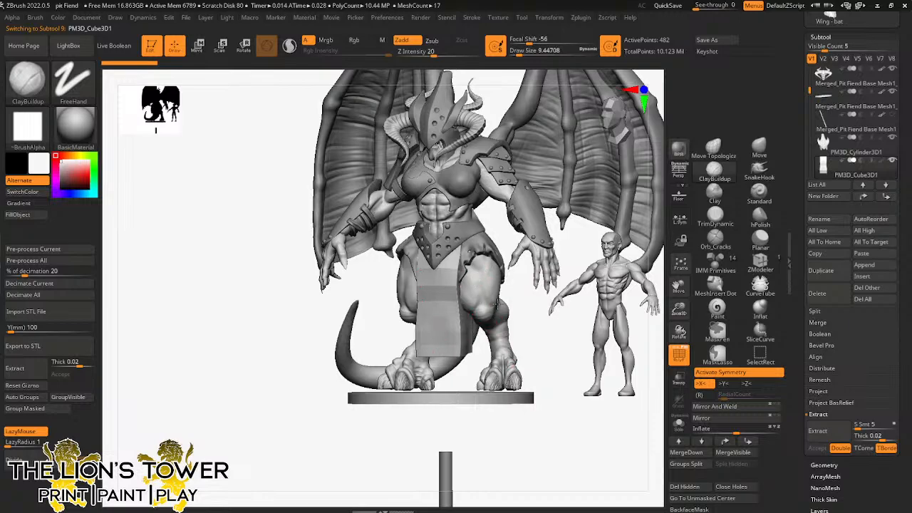
# Step: Make the human scale figure beside the Pit Fiend the active subtool and regenerate its polygroups with Auto Groups
pyautogui.moveTo(661, 317); pyautogui.dragTo(630, 231)
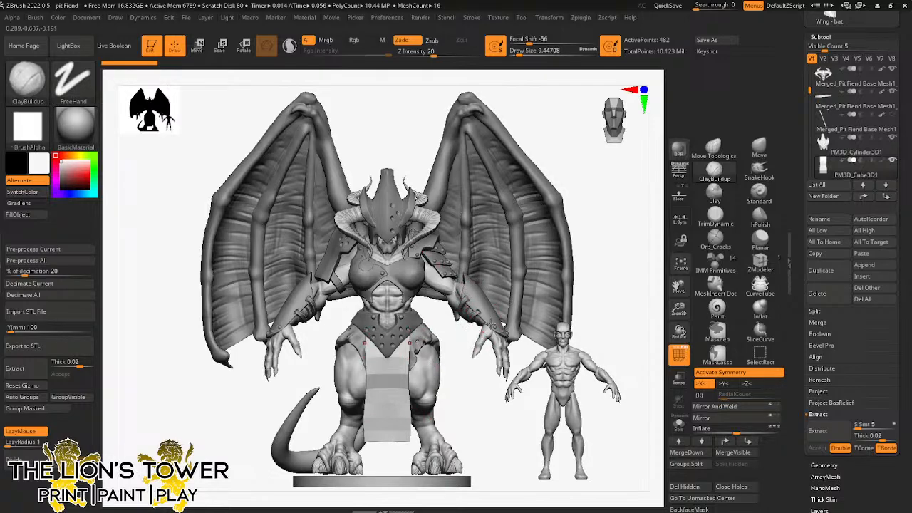
pyautogui.keyDown('alt'); pyautogui.click(432, 280); pyautogui.keyUp('alt')
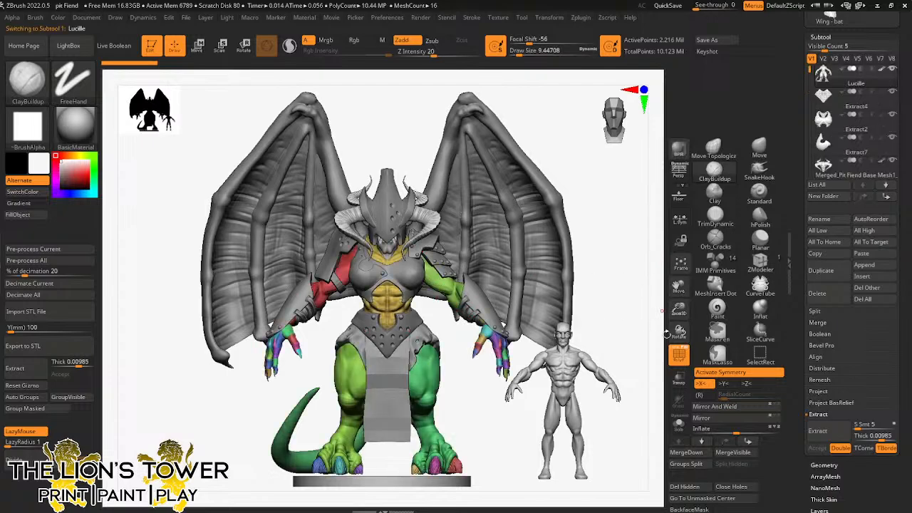
pyautogui.keyDown('alt'); pyautogui.click(564, 367); pyautogui.keyUp('alt')
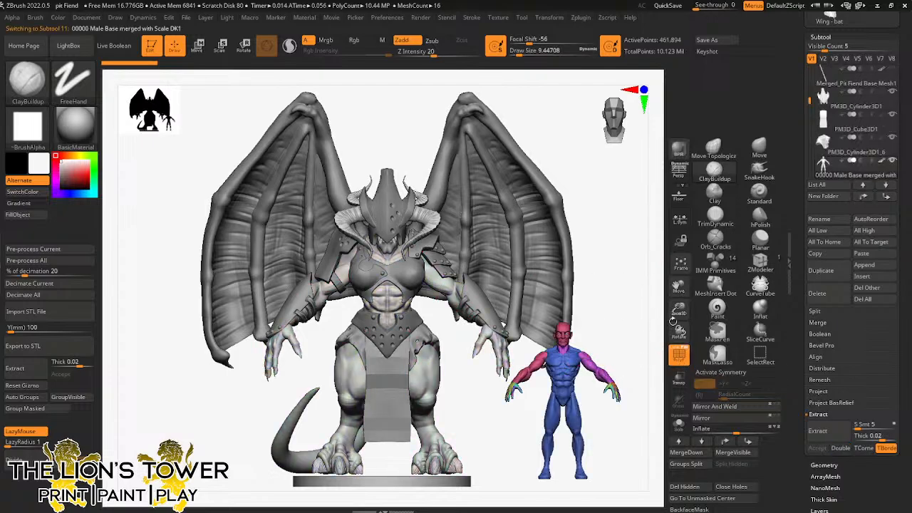
pyautogui.press('f')
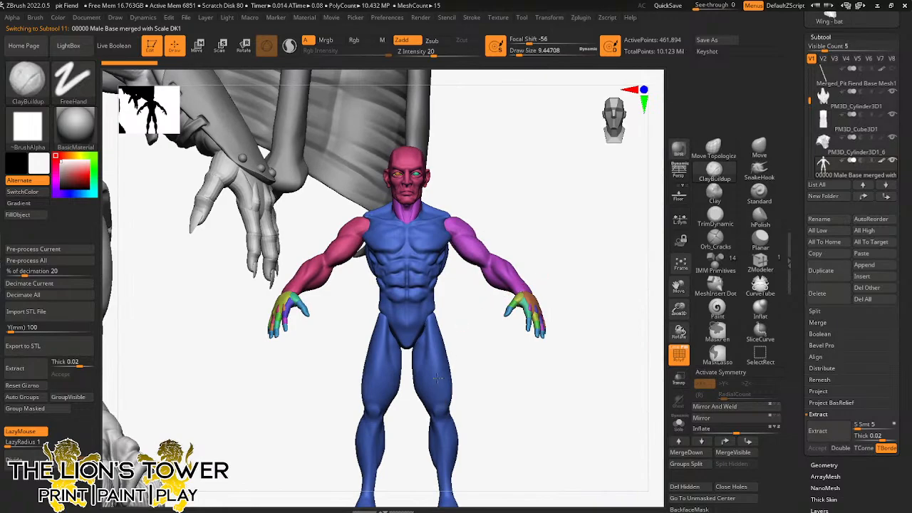
pyautogui.click(24, 397)
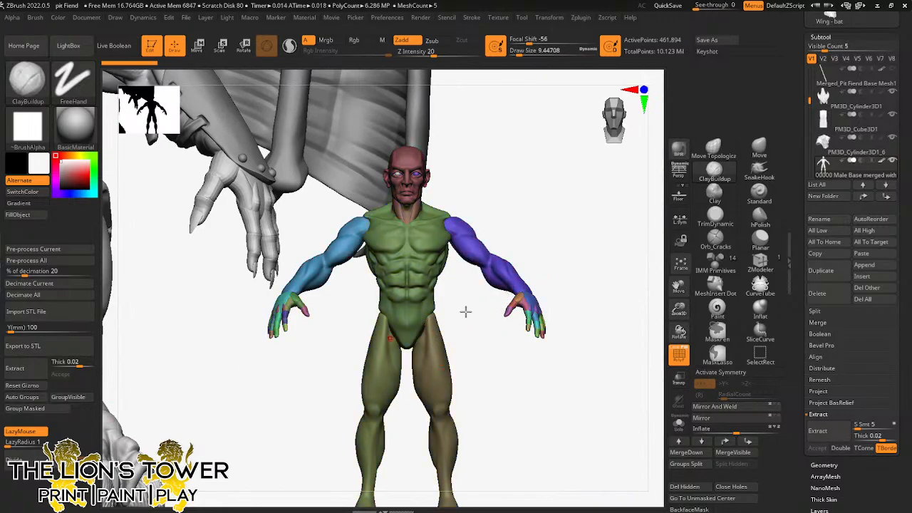
# Step: Compare the human scale figure with the full winged Pit Fiend from the front at several distances
pyautogui.keyDown('alt'); pyautogui.moveTo(665, 291); pyautogui.dragTo(635, 243); pyautogui.keyUp('alt')
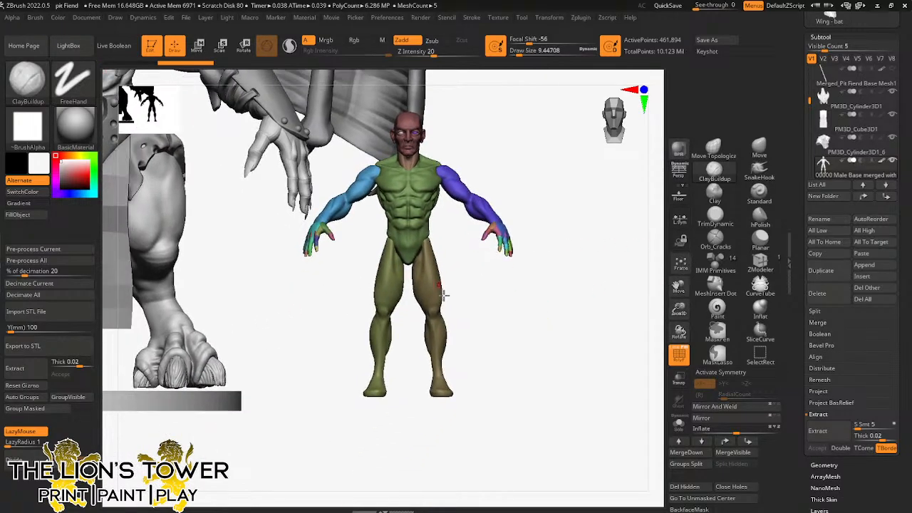
pyautogui.moveTo(677, 305); pyautogui.dragTo(732, 333)
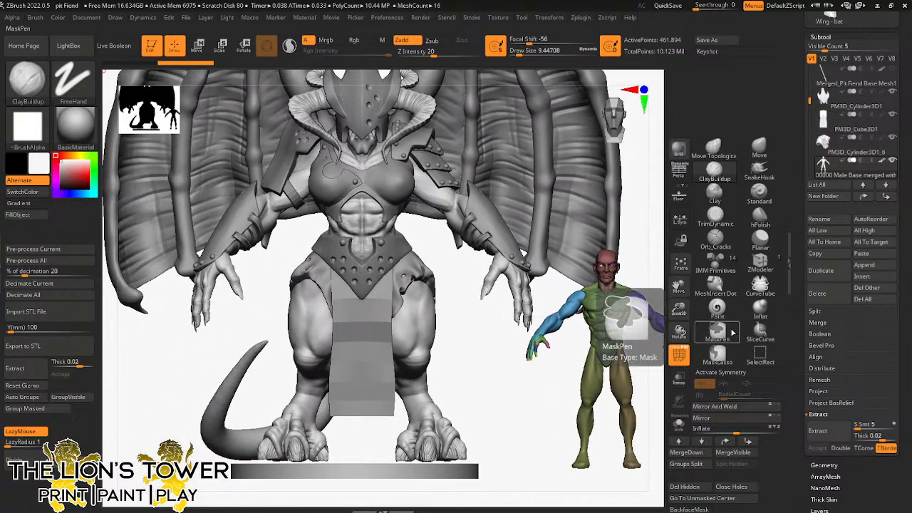
pyautogui.moveTo(678, 309); pyautogui.dragTo(570, 317)
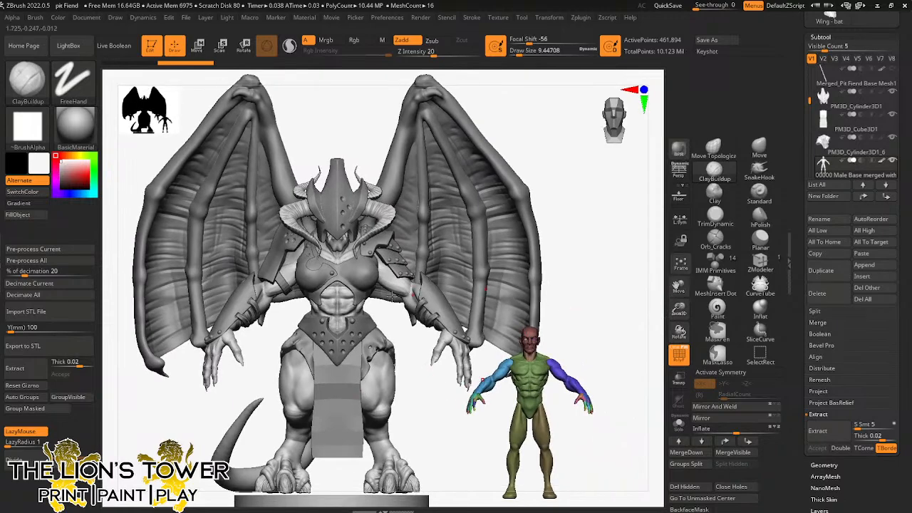
pyautogui.moveTo(678, 309); pyautogui.dragTo(669, 339)
pyautogui.moveTo(678, 287); pyautogui.dragTo(651, 234)
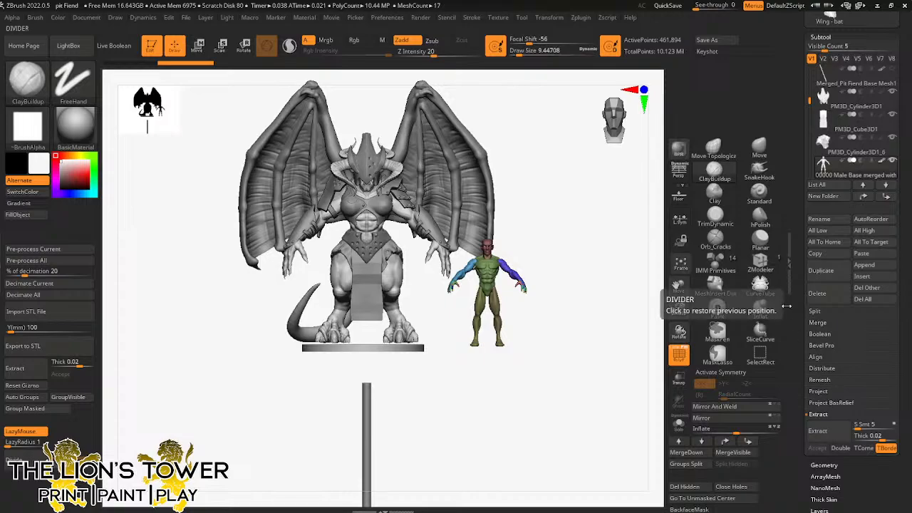
# Step: Switch to the Barbed Devil 5 tool and bring its crouching devil into view
pyautogui.scroll(5, 841, 179)
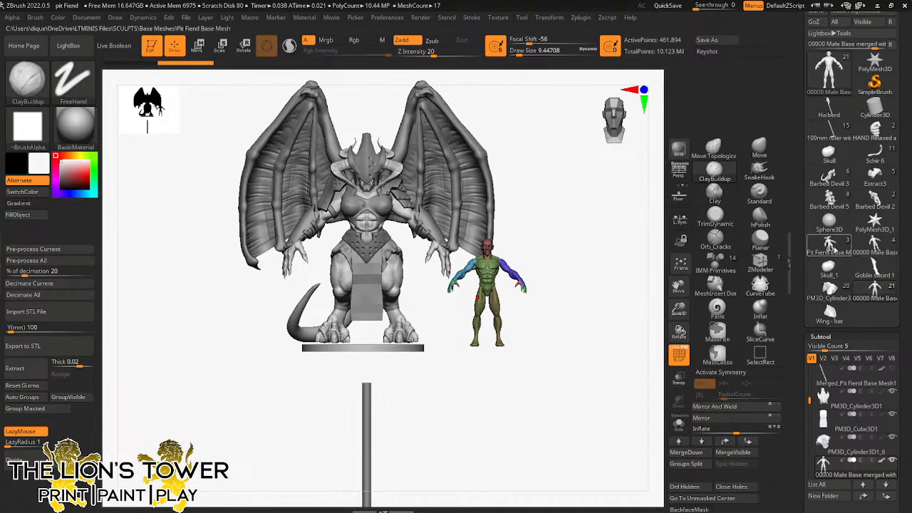
pyautogui.click(832, 203)
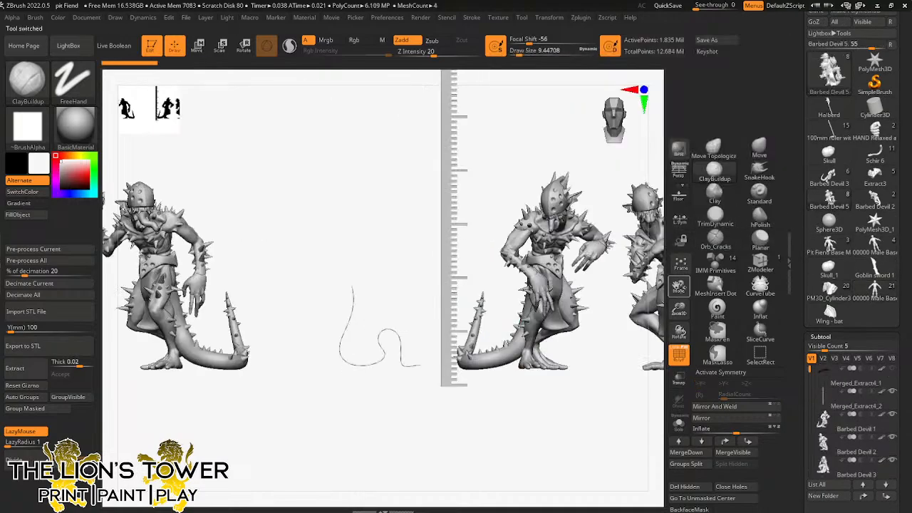
pyautogui.moveTo(678, 308); pyautogui.dragTo(679, 332)
pyautogui.moveTo(679, 286); pyautogui.dragTo(864, 294)
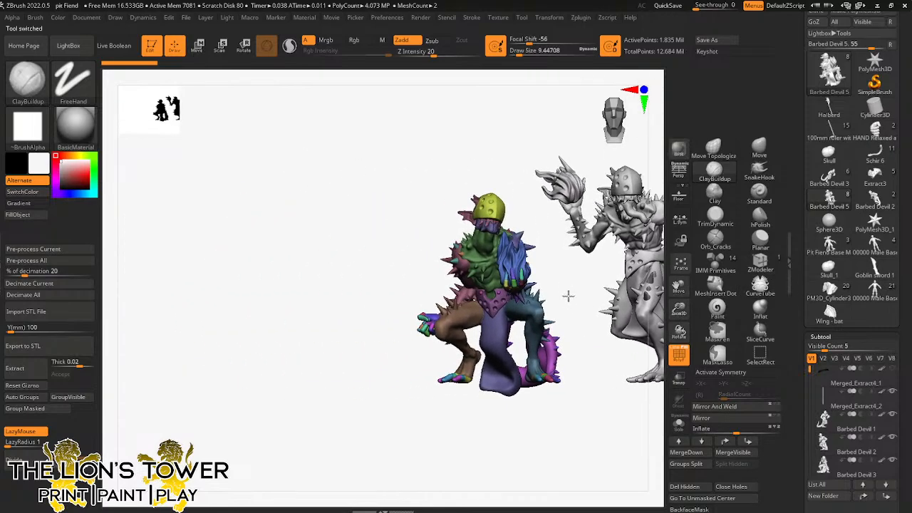
# Step: Examine the crouching and standing devils side by side, and the standing one's studded waist armour and draped loincloth up close
pyautogui.moveTo(568, 295); pyautogui.dragTo(600, 277)
pyautogui.moveTo(678, 286); pyautogui.dragTo(574, 280)
pyautogui.moveTo(552, 409); pyautogui.dragTo(475, 375)
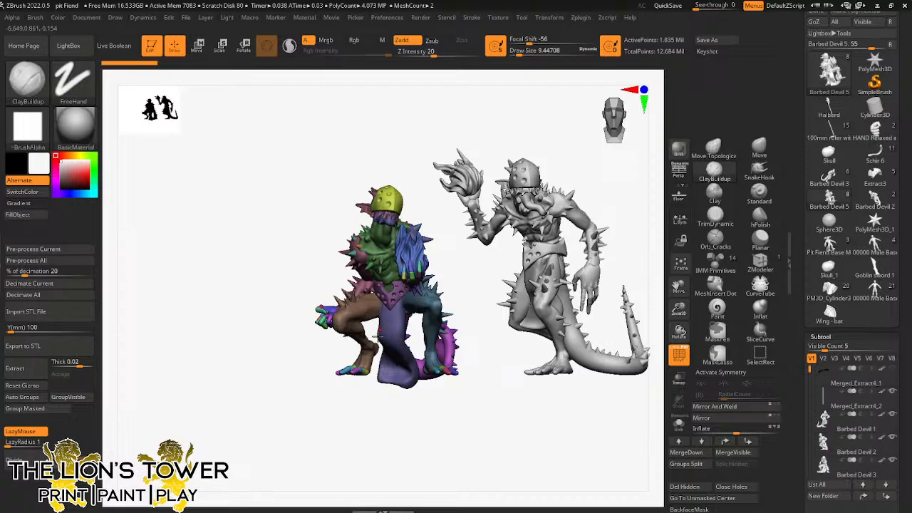
pyautogui.moveTo(480, 298); pyautogui.dragTo(490, 292)
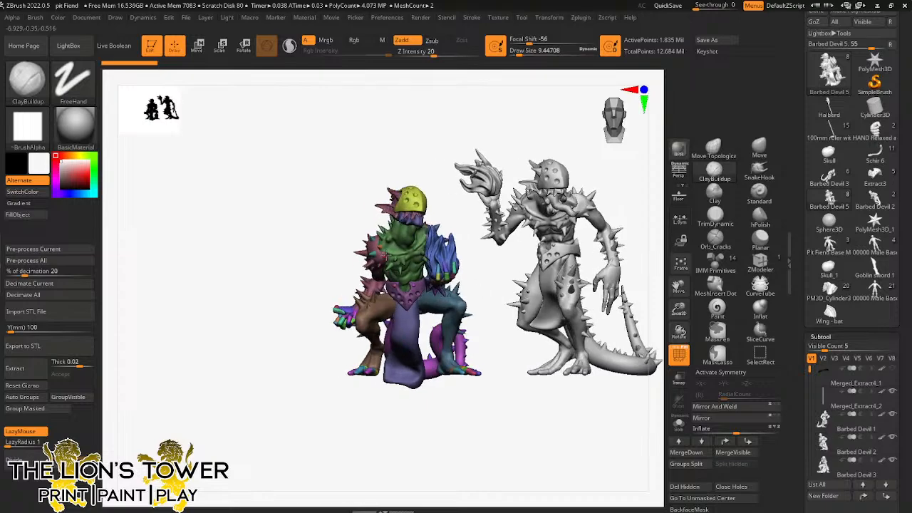
pyautogui.moveTo(678, 309); pyautogui.dragTo(698, 341)
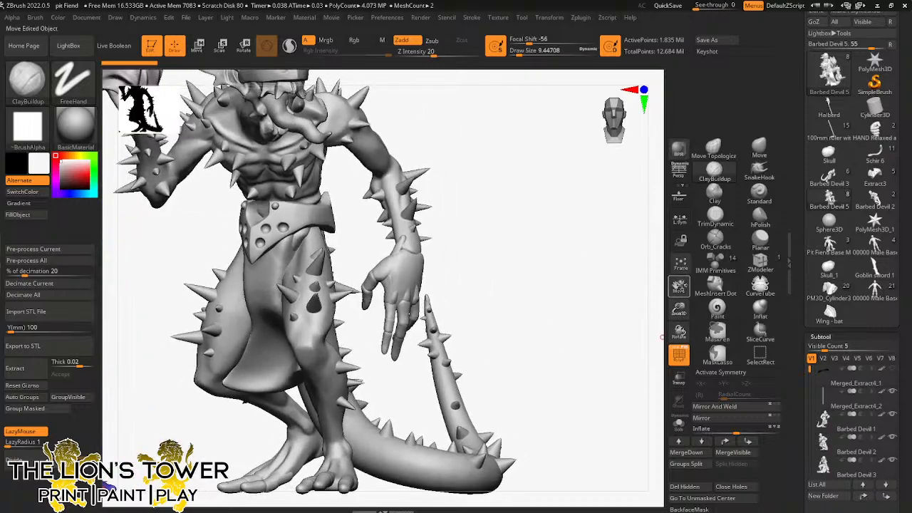
# Step: Examine the crouching devil's helmet, studded waist armour and loincloth up close, and bring both devils back into view from the front
pyautogui.moveTo(678, 285); pyautogui.dragTo(699, 268)
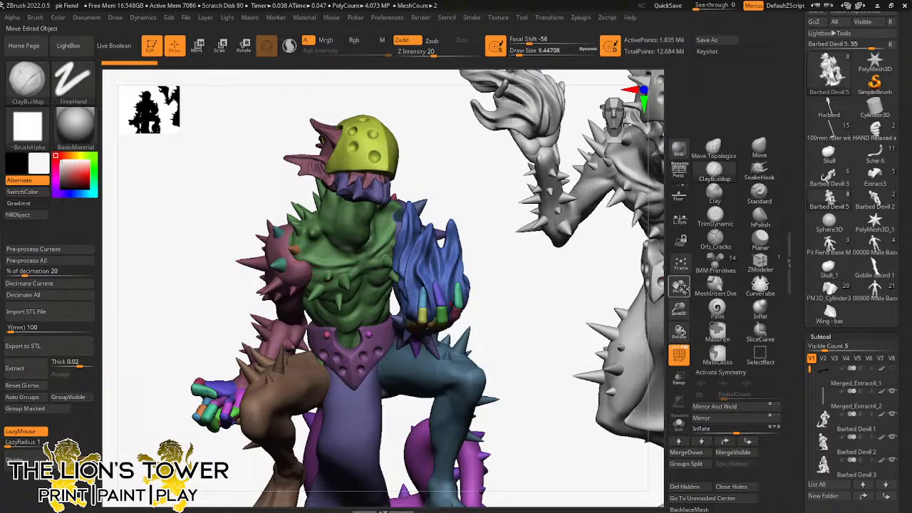
pyautogui.moveTo(678, 286); pyautogui.dragTo(711, 201)
pyautogui.moveTo(546, 246); pyautogui.dragTo(634, 226)
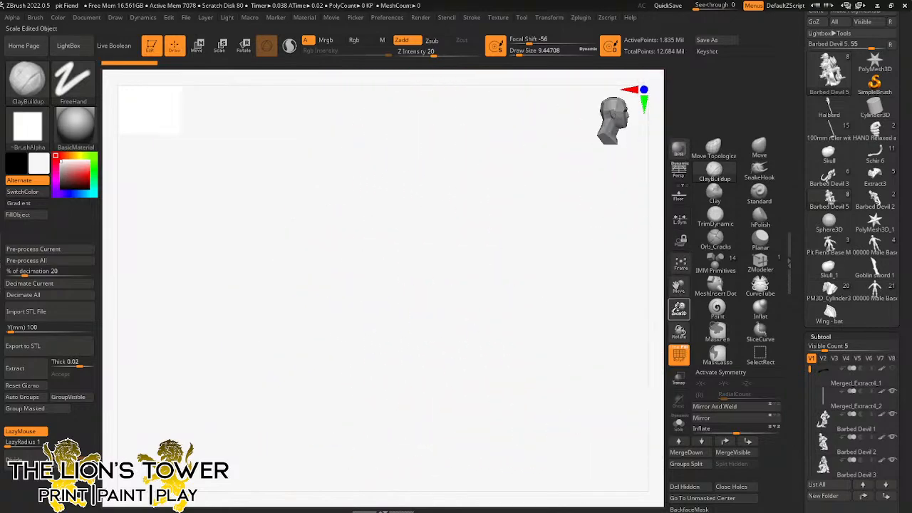
pyautogui.click(679, 265)
pyautogui.moveTo(637, 317); pyautogui.dragTo(563, 317)
pyautogui.moveTo(679, 308); pyautogui.dragTo(682, 260)
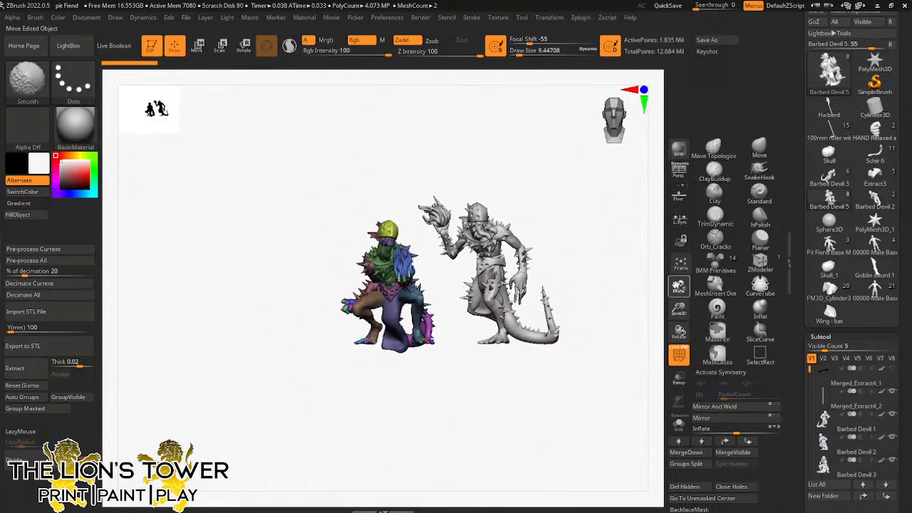
# Step: Review the full Barbed Devil line-up beside the ruler, and view the horned, bearded figure with the halberd stored in tool PM3D_Cylinder3
pyautogui.keyDown('shift'); pyautogui.click(682, 263); pyautogui.keyUp('shift')
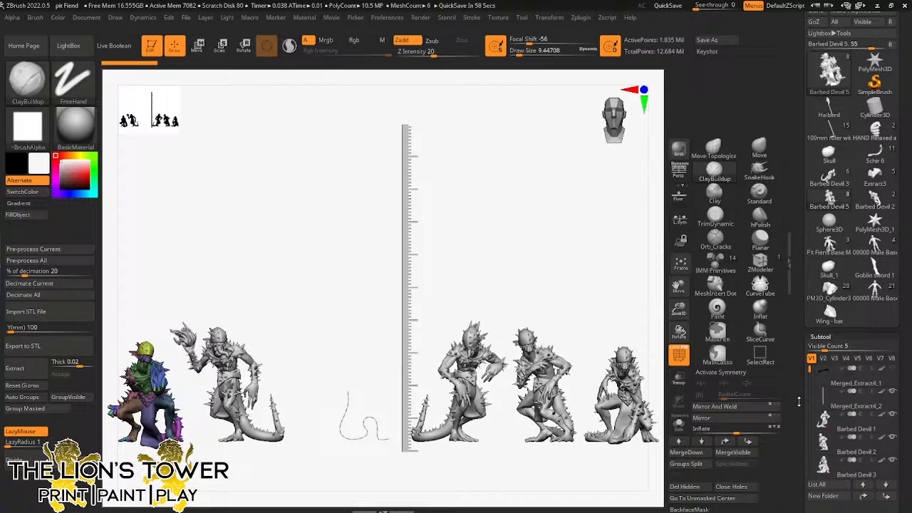
pyautogui.scroll(-1, 799, 406)
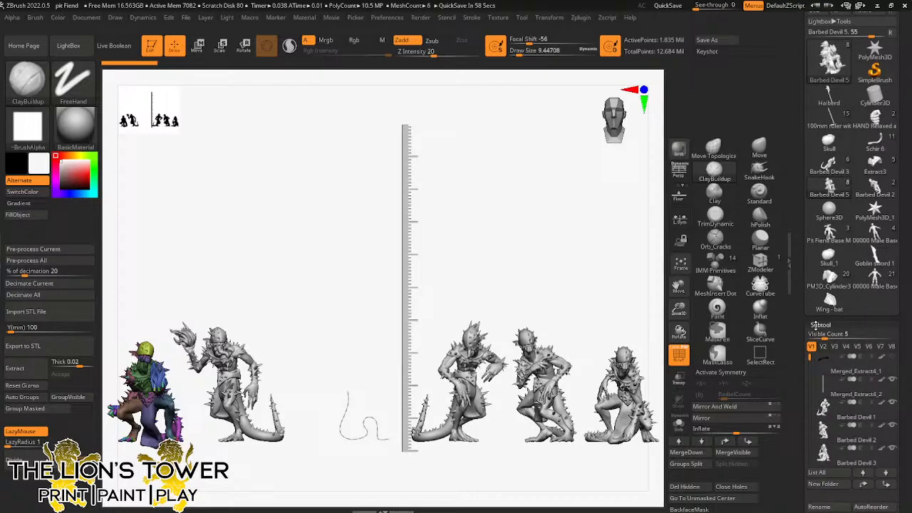
pyautogui.click(829, 279)
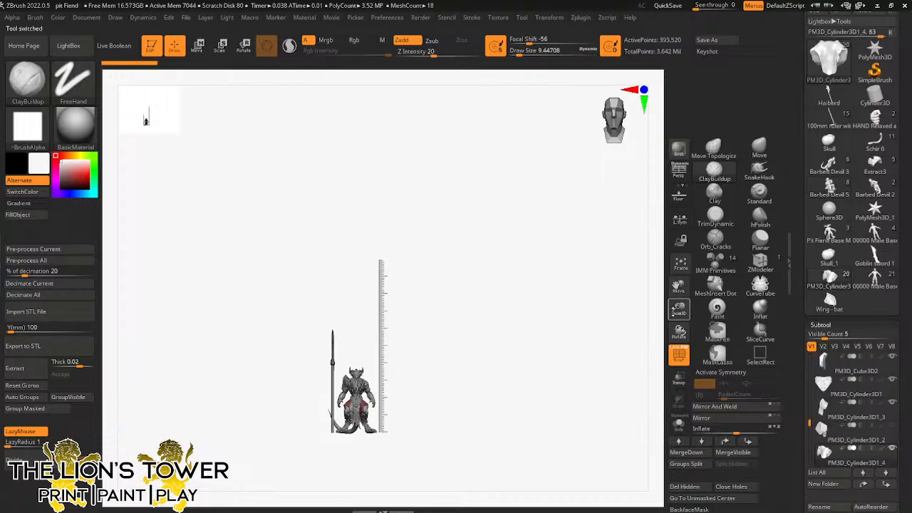
pyautogui.click(680, 264)
pyautogui.moveTo(677, 309); pyautogui.dragTo(678, 196)
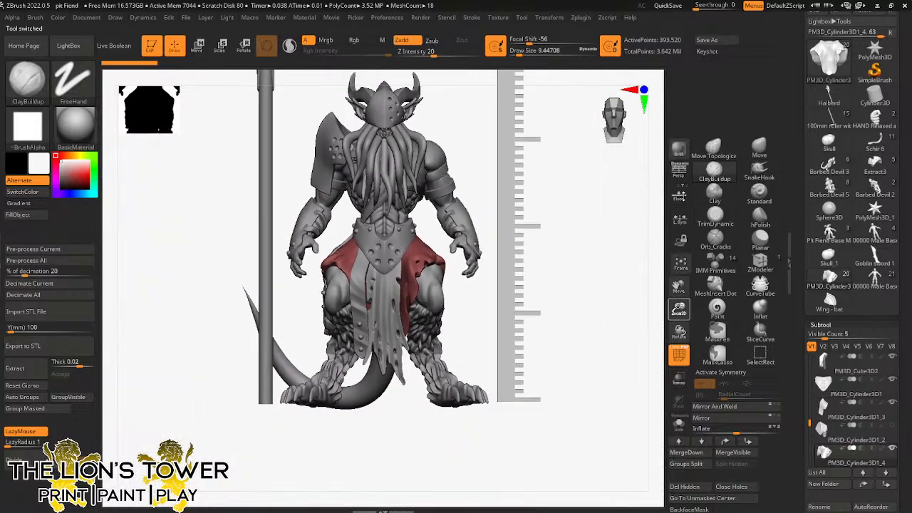
pyautogui.moveTo(677, 284); pyautogui.dragTo(699, 335)
pyautogui.moveTo(629, 340); pyautogui.dragTo(567, 346)
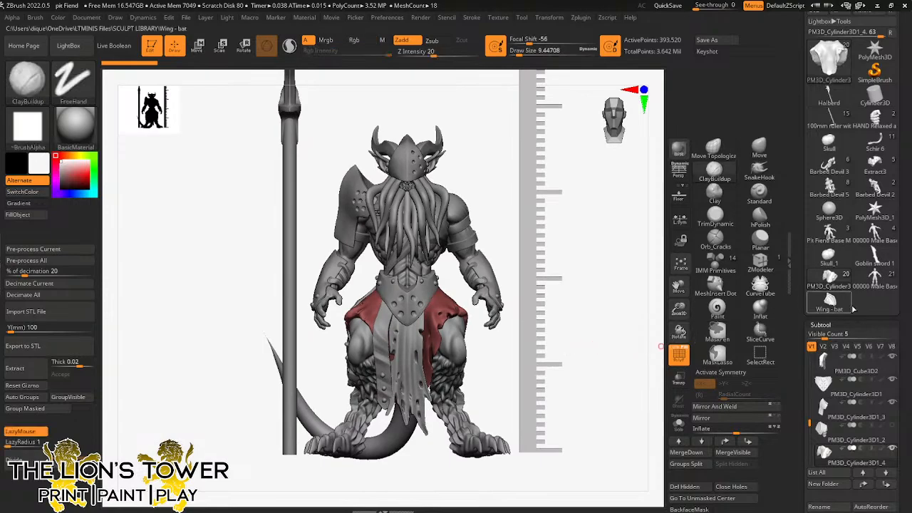
# Step: Examine the Pit Fiend Base Mesh model, the bearded halberd figure and the spiked devil in tool Extract3
pyautogui.click(830, 234)
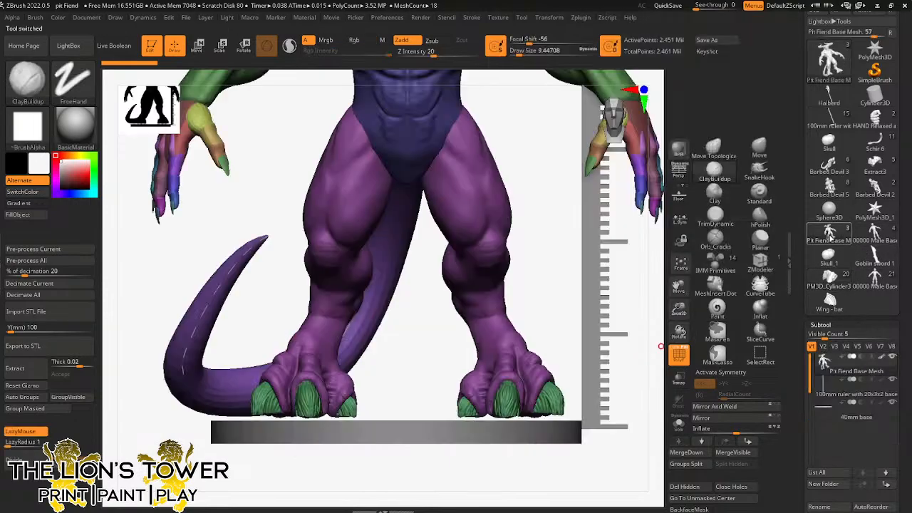
pyautogui.moveTo(679, 308); pyautogui.dragTo(617, 366)
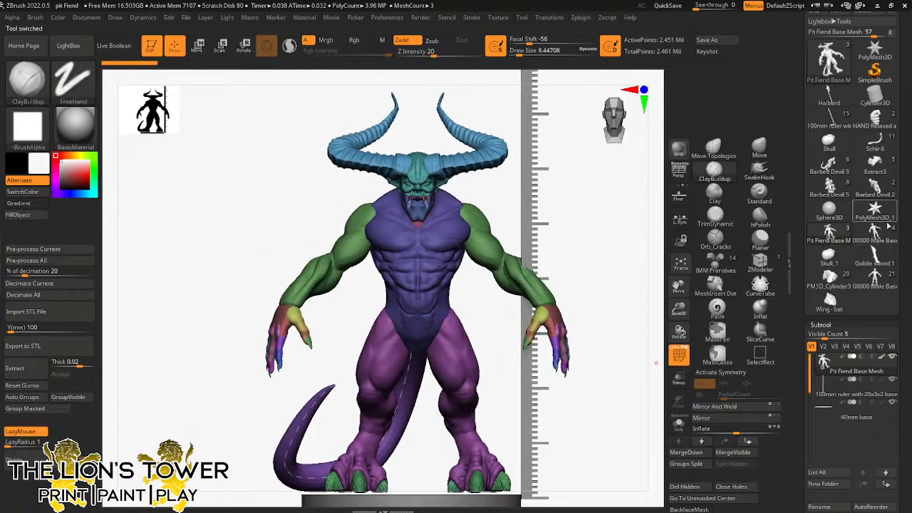
pyautogui.moveTo(873, 238)
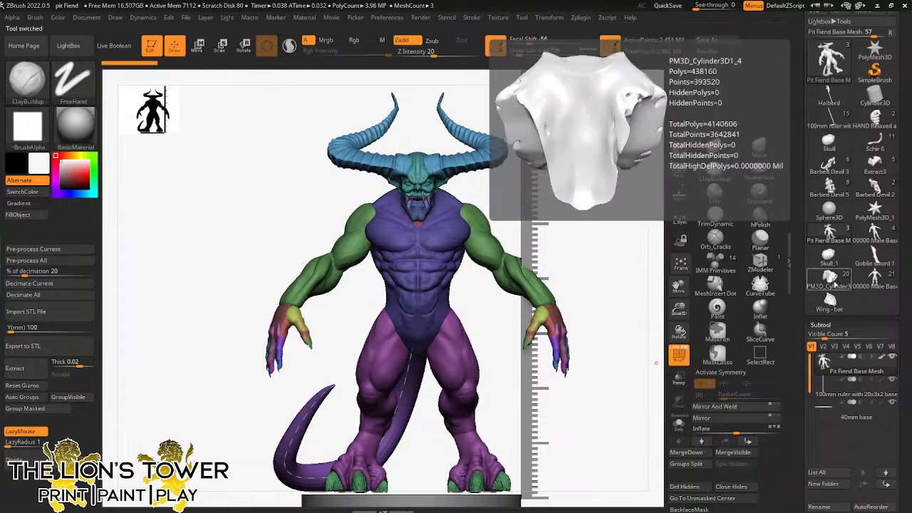
pyautogui.click(832, 282)
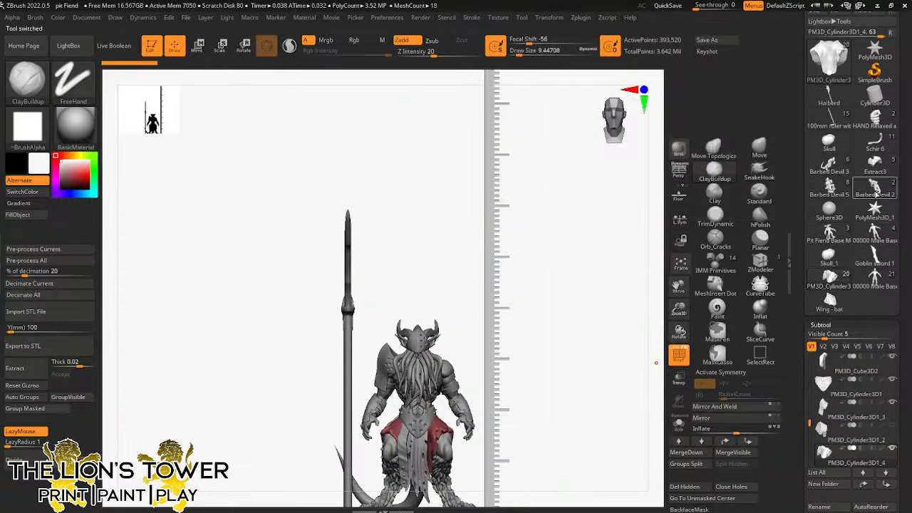
pyautogui.moveTo(879, 151)
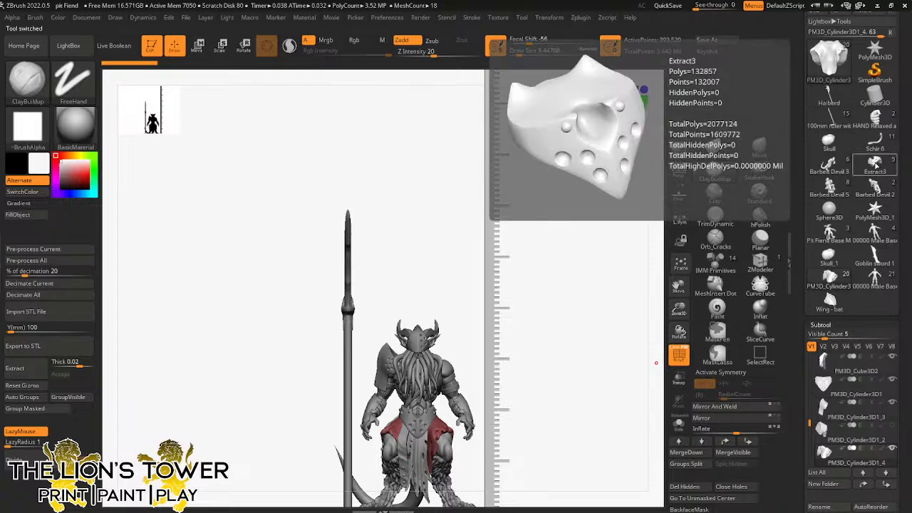
pyautogui.click(877, 168)
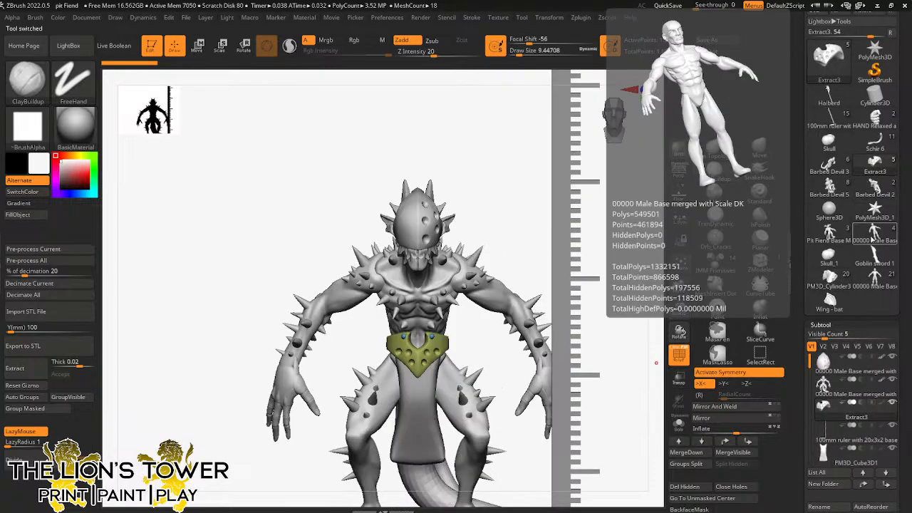
# Step: Open the 21-subtool model with the armoured winged fiend, select its loincloth slab and examine the fiend beside the male scale figure
pyautogui.click(874, 238)
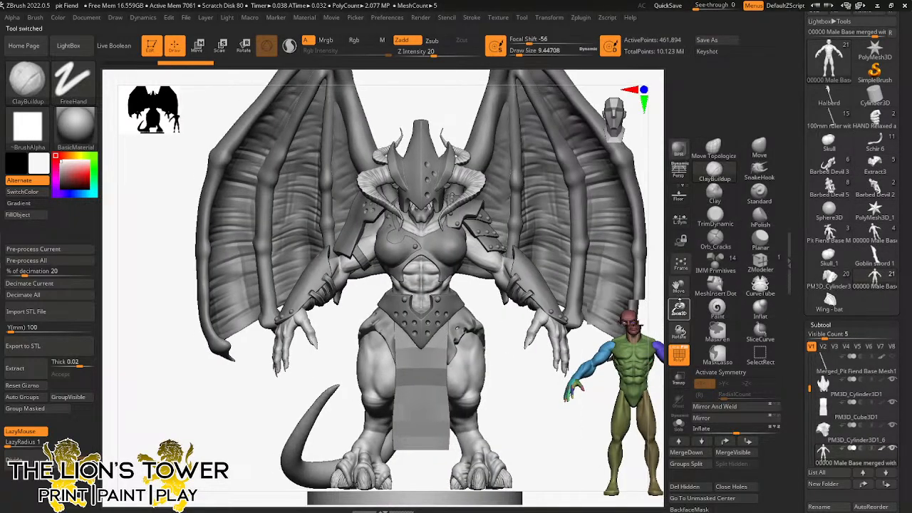
pyautogui.moveTo(678, 305); pyautogui.dragTo(654, 276)
pyautogui.keyDown('alt'); pyautogui.click(423, 306); pyautogui.keyUp('alt')
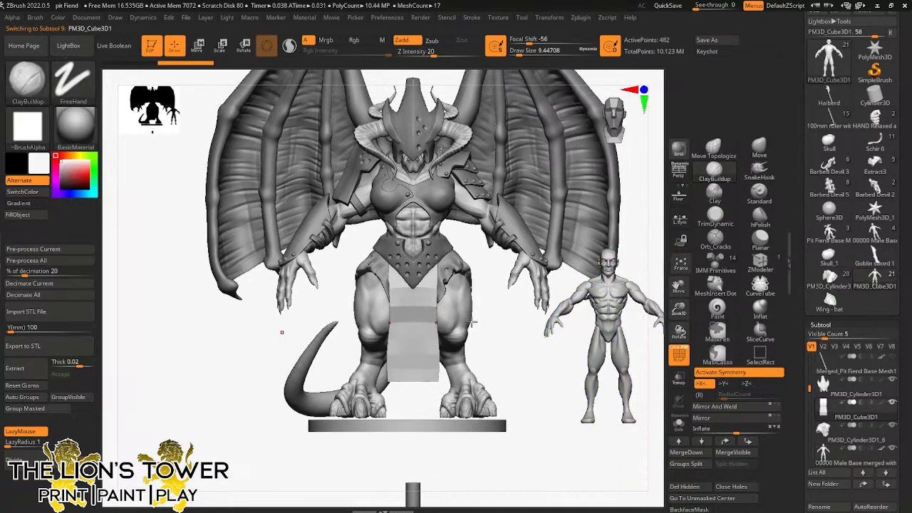
pyautogui.moveTo(678, 309); pyautogui.dragTo(549, 285)
pyautogui.moveTo(679, 285)
pyautogui.mouseDown()
pyautogui.moveTo(625, 315)
pyautogui.moveTo(616, 295)
pyautogui.moveTo(552, 283)
pyautogui.mouseUp()
pyautogui.moveTo(605, 263)
pyautogui.keyDown('shift'); pyautogui.mouseDown()
pyautogui.moveTo(641, 294)
pyautogui.moveTo(643, 277)
pyautogui.moveTo(644, 322)
pyautogui.moveTo(642, 283)
pyautogui.moveTo(631, 275)
pyautogui.moveTo(590, 336)
pyautogui.moveTo(598, 328)
pyautogui.mouseUp(); pyautogui.keyUp('shift')
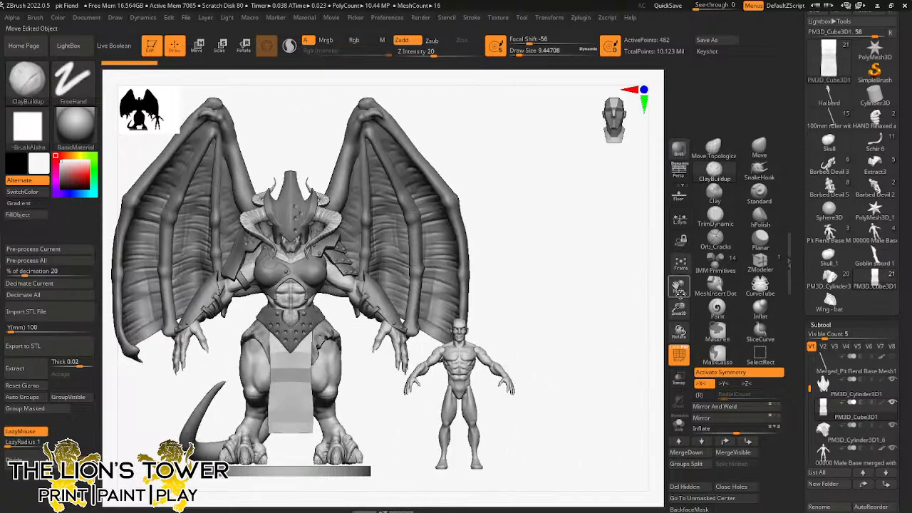
pyautogui.moveTo(679, 292); pyautogui.dragTo(757, 275)
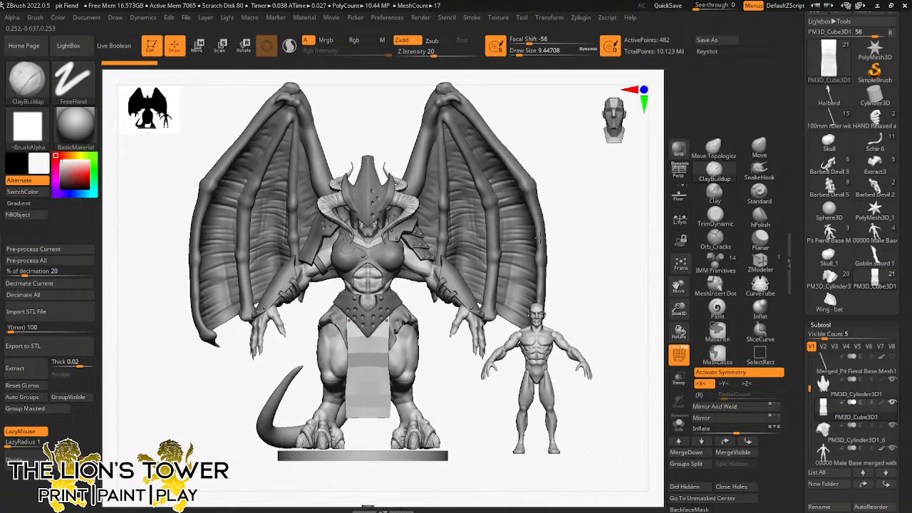
pyautogui.moveTo(679, 310); pyautogui.dragTo(734, 206)
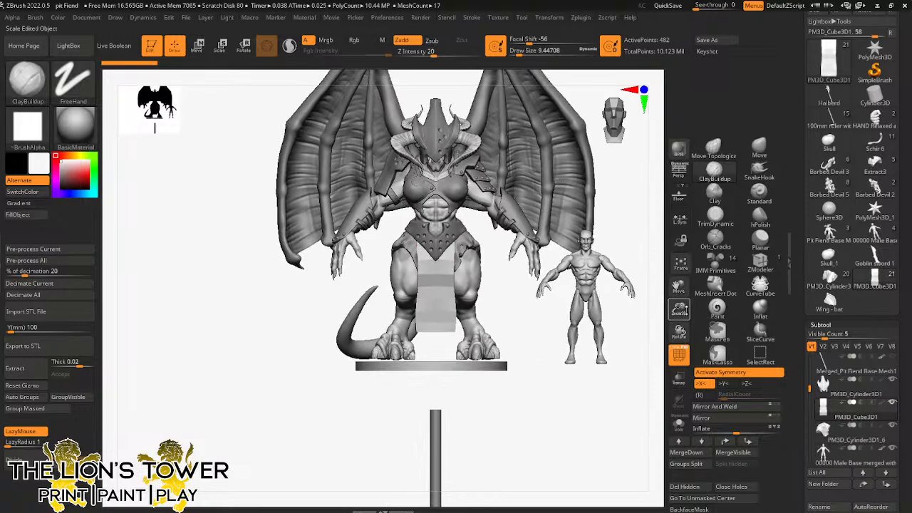
# Step: Thin the cube at the lower end of the weapon shaft in depth and shift it in line with the shaft, against the ornament
pyautogui.moveTo(678, 310); pyautogui.dragTo(679, 335)
pyautogui.moveTo(679, 287); pyautogui.dragTo(749, 85)
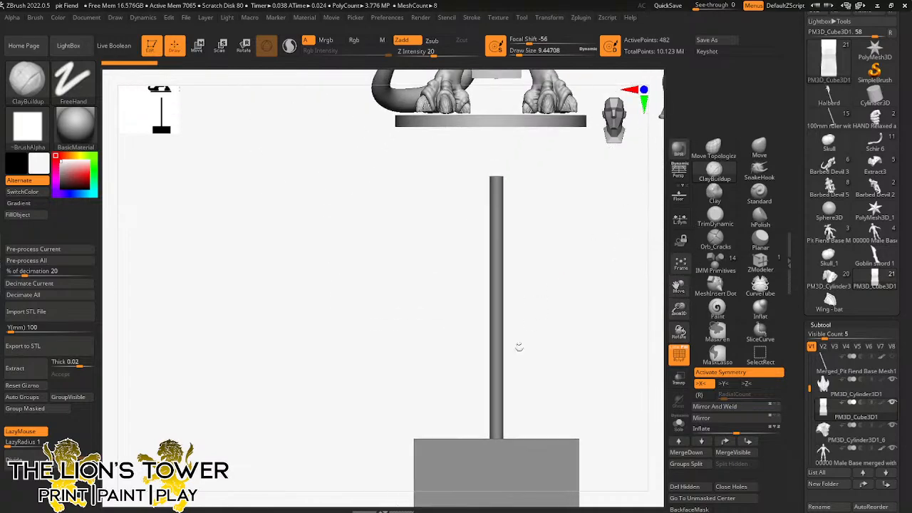
pyautogui.keyDown('alt'); pyautogui.click(499, 394); pyautogui.keyUp('alt')
pyautogui.moveTo(679, 287); pyautogui.dragTo(681, 191)
pyautogui.moveTo(645, 299); pyautogui.dragTo(572, 330)
pyautogui.keyDown('alt'); pyautogui.click(508, 358); pyautogui.keyUp('alt')
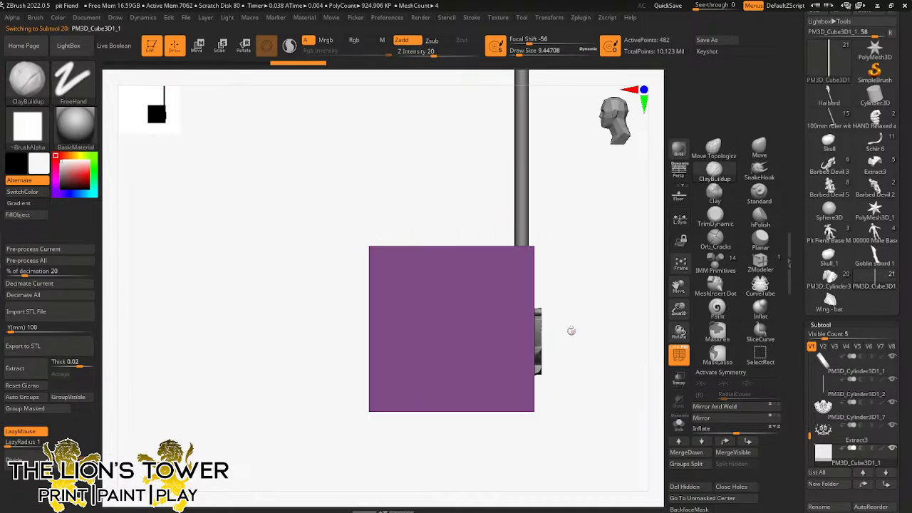
pyautogui.press('e')
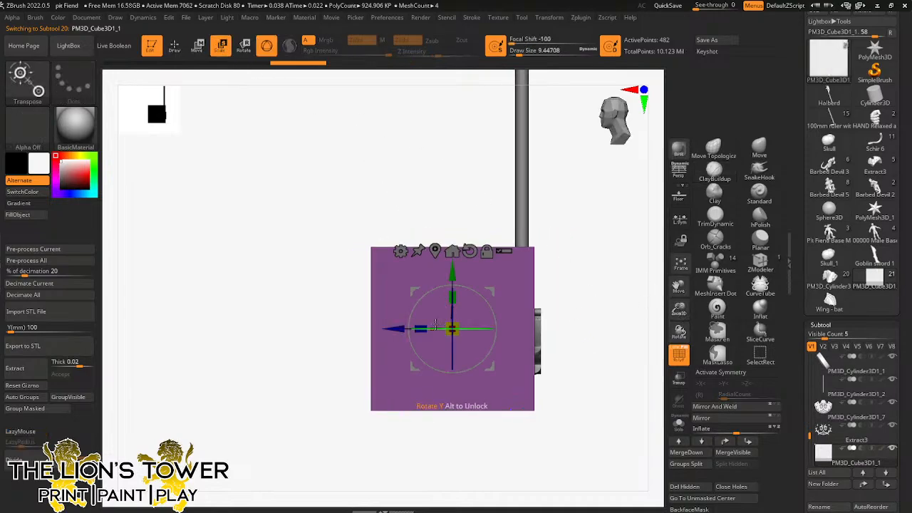
pyautogui.moveTo(434, 324); pyautogui.dragTo(460, 350)
pyautogui.moveTo(645, 368)
pyautogui.mouseDown()
pyautogui.moveTo(610, 371)
pyautogui.moveTo(657, 363)
pyautogui.mouseUp()
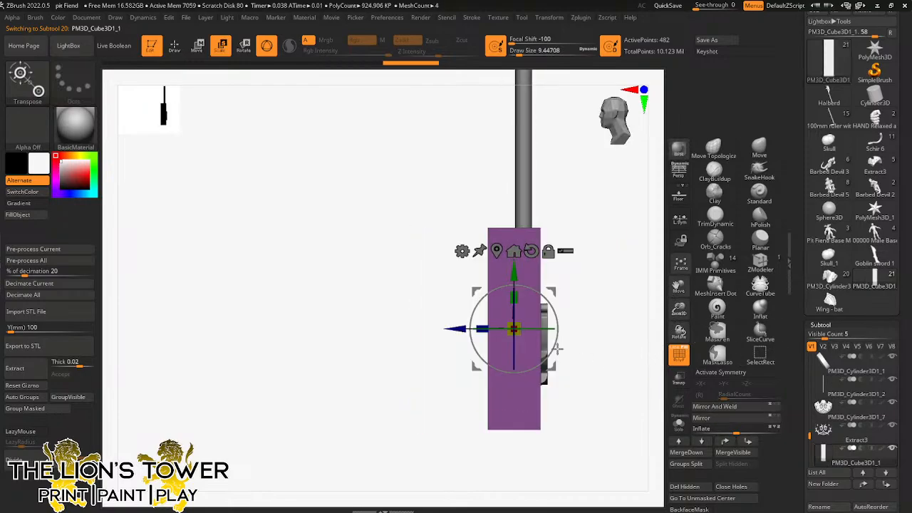
pyautogui.moveTo(459, 329); pyautogui.dragTo(458, 328)
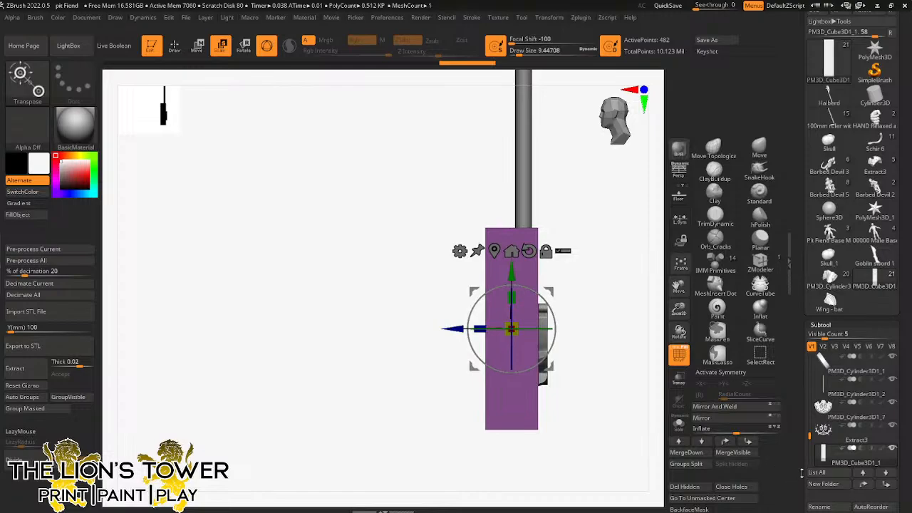
# Step: Convert the thinned block to a DynaMesh at resolution 504 with Polish enabled
pyautogui.scroll(-5, 800, 472)
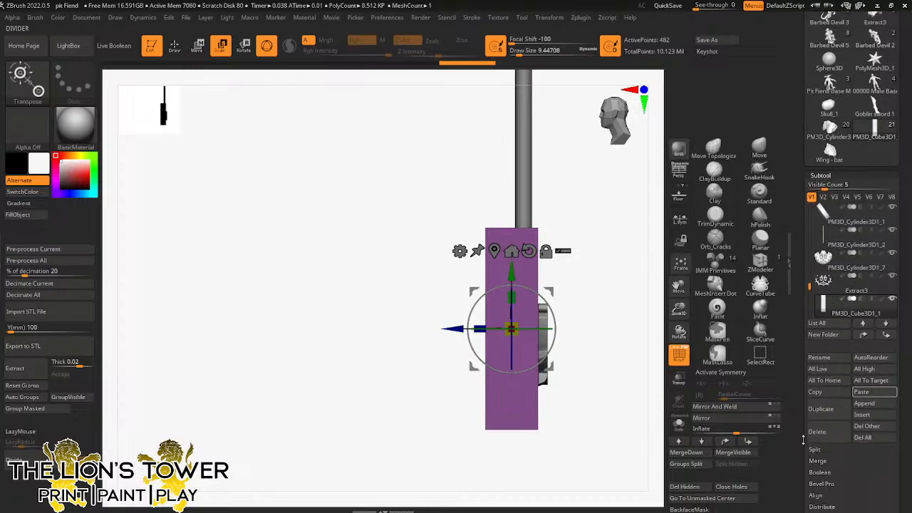
pyautogui.press('ctrl')
pyautogui.keyDown('ctrl'); pyautogui.scroll(-2, 766, 421); pyautogui.keyUp('ctrl')
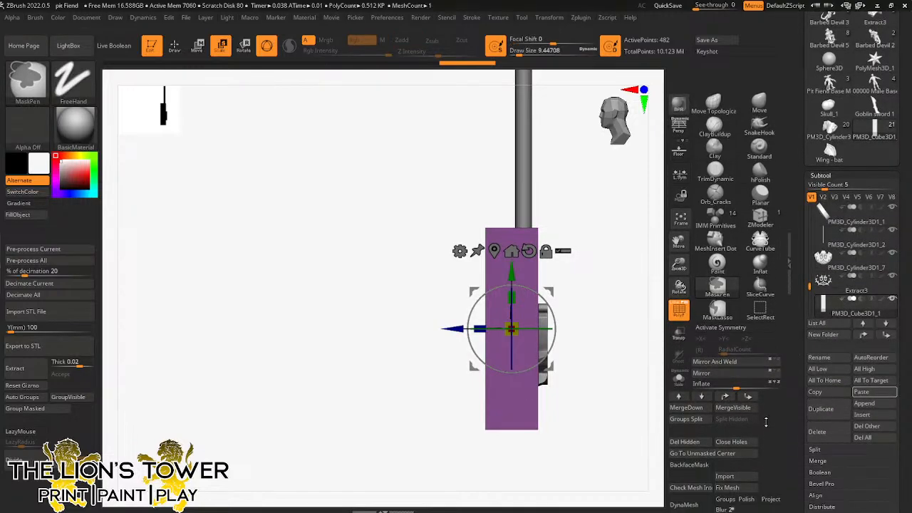
pyautogui.keyDown('ctrl'); pyautogui.scroll(-2, 766, 422); pyautogui.keyUp('ctrl')
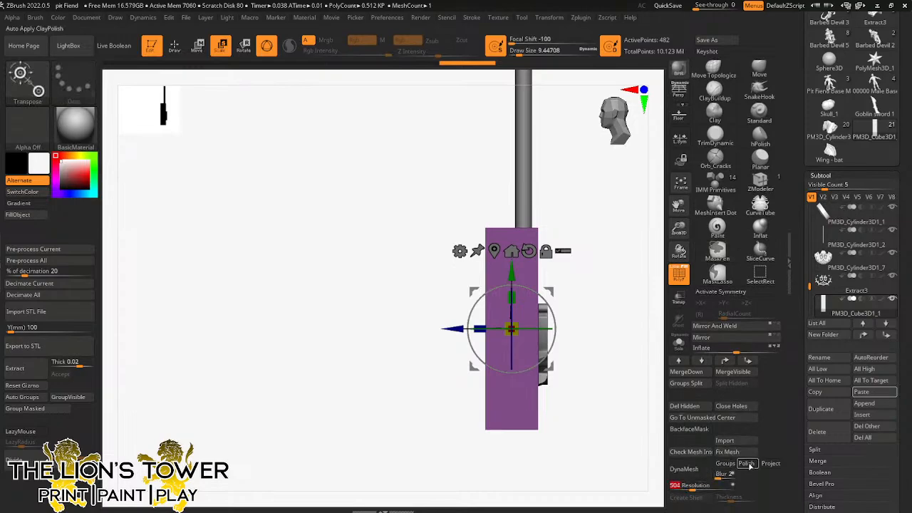
pyautogui.click(746, 464)
pyautogui.click(701, 469)
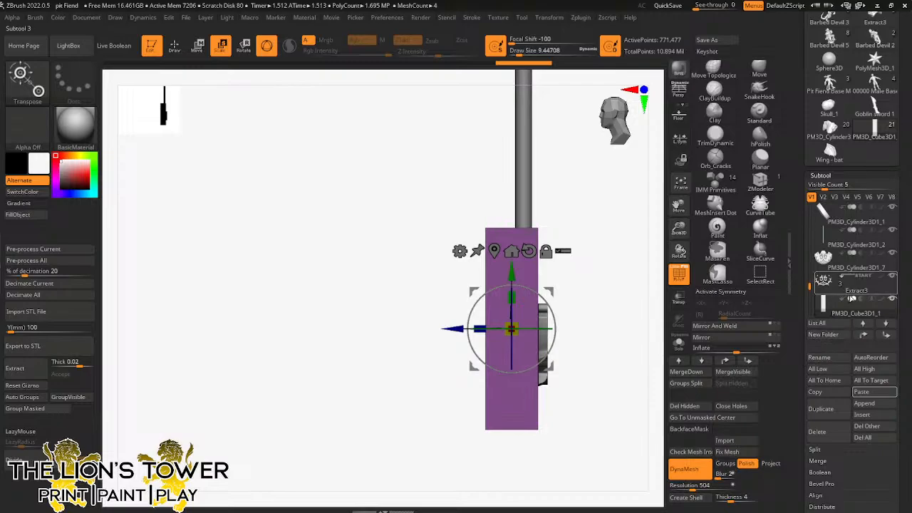
# Step: Set the block subtool's boolean mode to intersection
pyautogui.moveTo(852, 300)
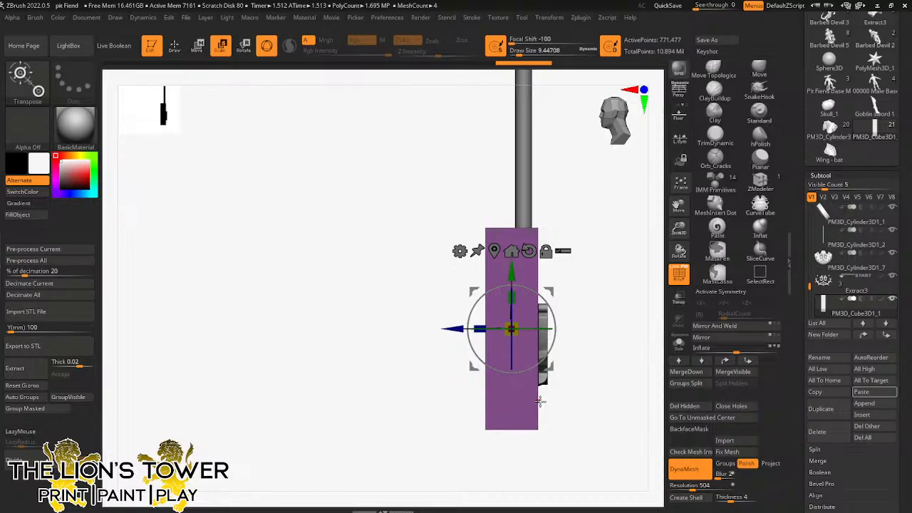
pyautogui.moveTo(540, 401); pyautogui.dragTo(618, 342)
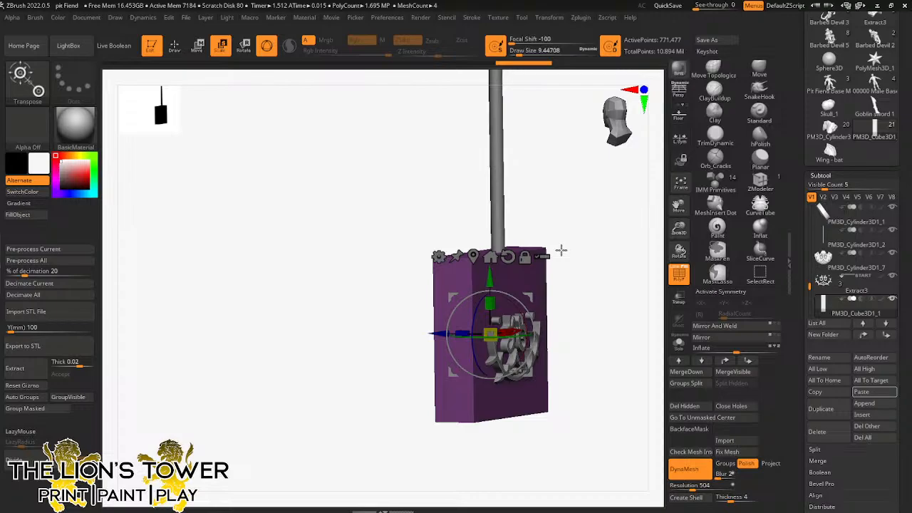
pyautogui.moveTo(862, 304)
pyautogui.moveTo(678, 229); pyautogui.dragTo(649, 186)
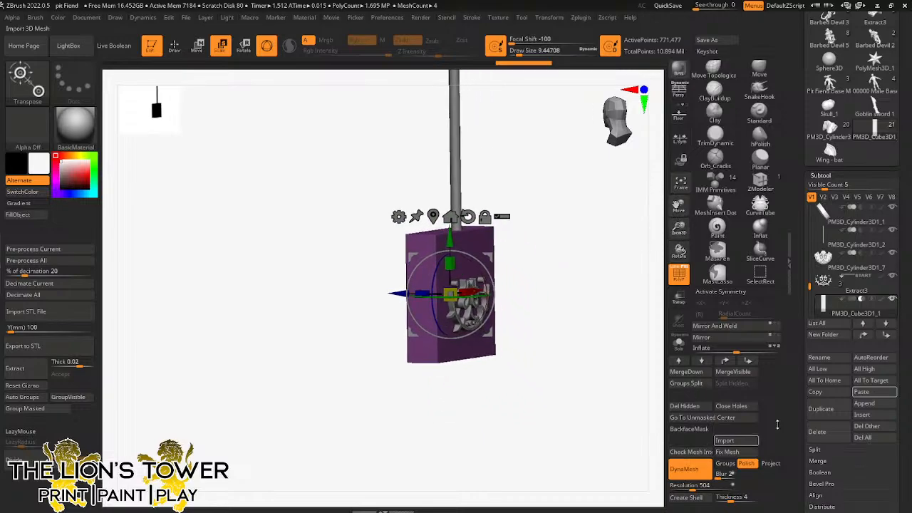
# Step: Merge the Extract3 ornament subtool down with the block and remesh them into one DynaMesh at resolution 576
pyautogui.click(843, 301)
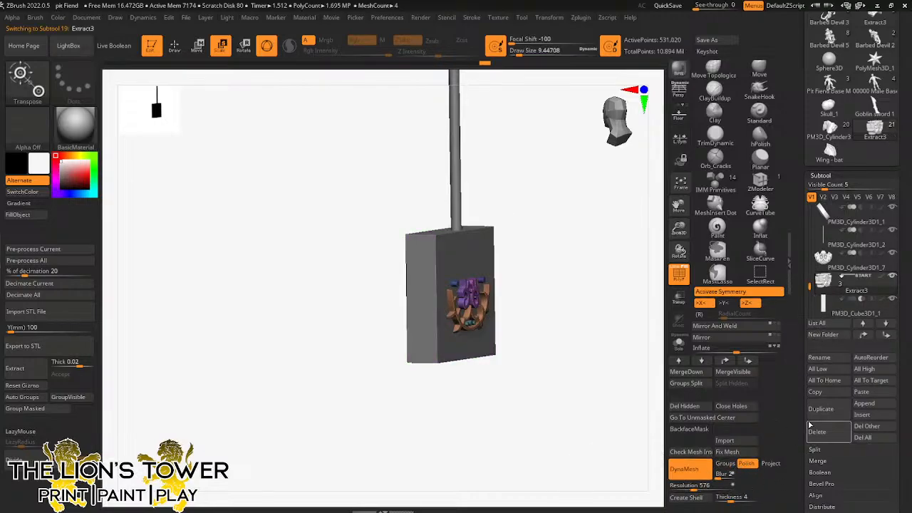
pyautogui.click(819, 461)
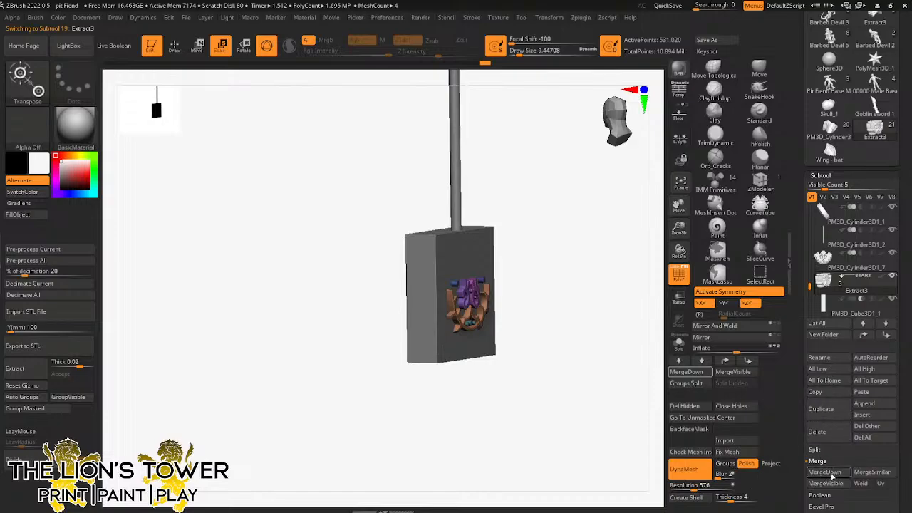
pyautogui.click(826, 473)
pyautogui.click(741, 493)
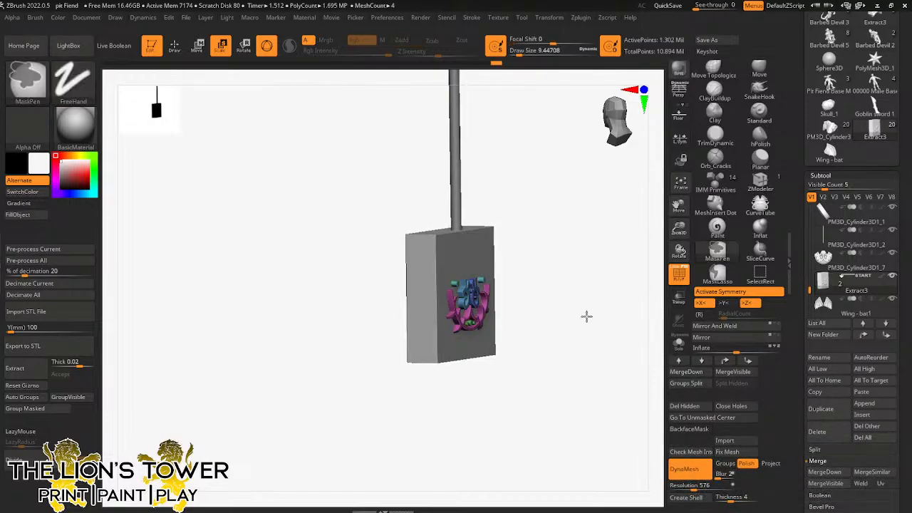
pyautogui.keyDown('ctrl'); pyautogui.moveTo(574, 305); pyautogui.dragTo(627, 391); pyautogui.keyUp('ctrl')
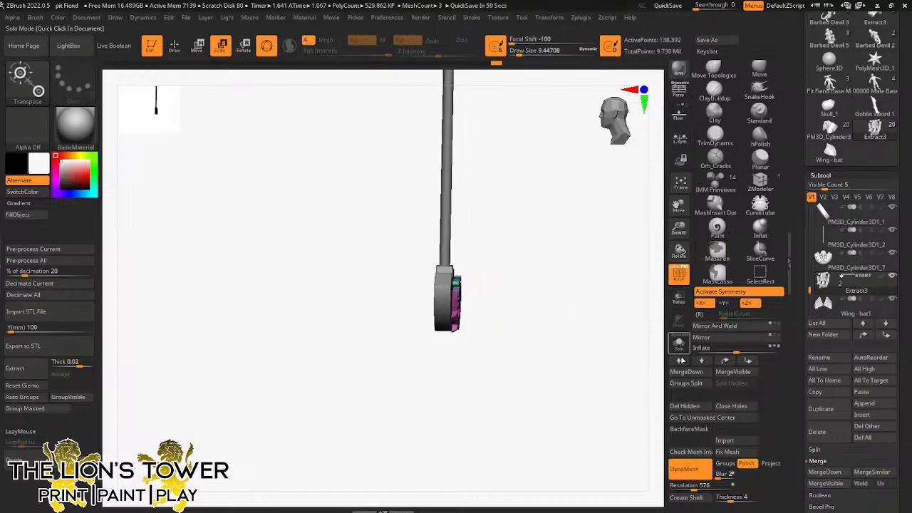
# Step: Inspect the remeshed axe head and its shaft from the front and side, and return to Draw mode
pyautogui.moveTo(645, 360); pyautogui.dragTo(607, 360)
pyautogui.click(243, 50)
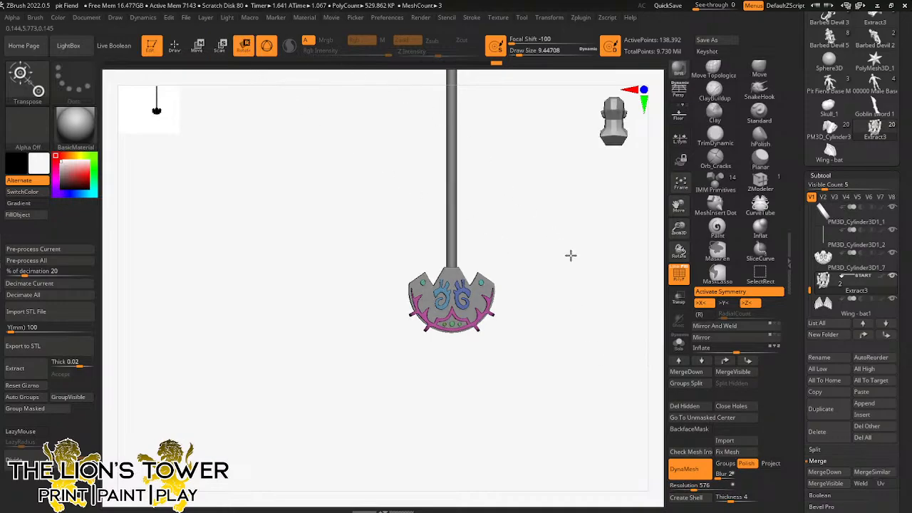
pyautogui.moveTo(571, 255); pyautogui.dragTo(648, 268)
pyautogui.moveTo(679, 227); pyautogui.dragTo(615, 220)
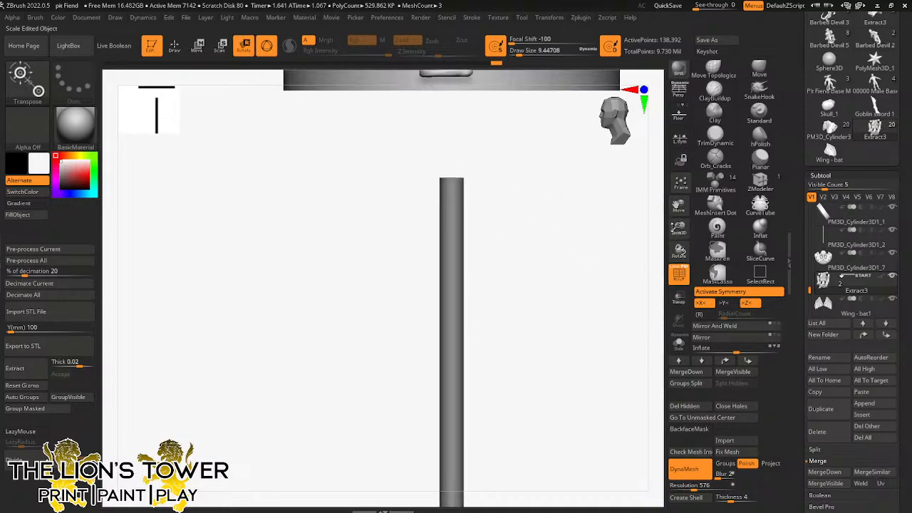
pyautogui.moveTo(678, 207); pyautogui.dragTo(682, 100)
pyautogui.click(178, 49)
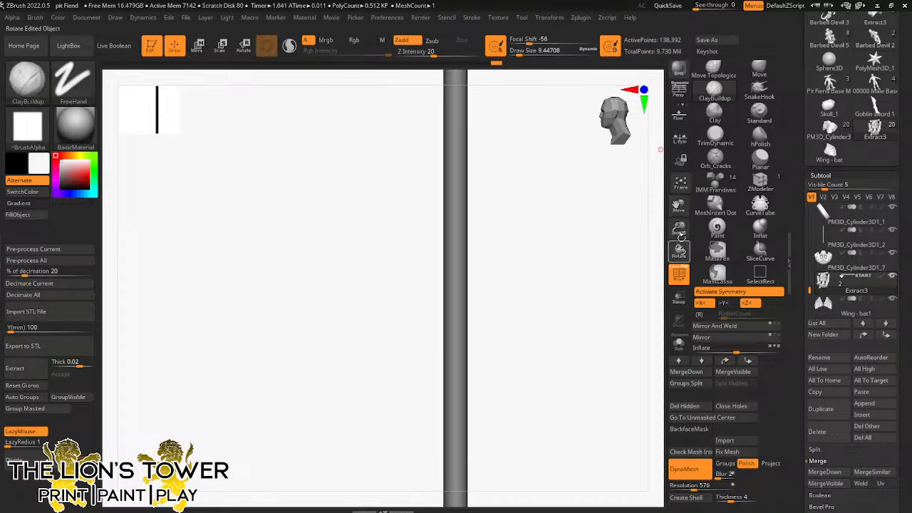
# Step: Activate the Move gizmo for the Extract3 ornament and reposition it from the figure onto the axe head
pyautogui.moveTo(680, 234); pyautogui.dragTo(679, 201)
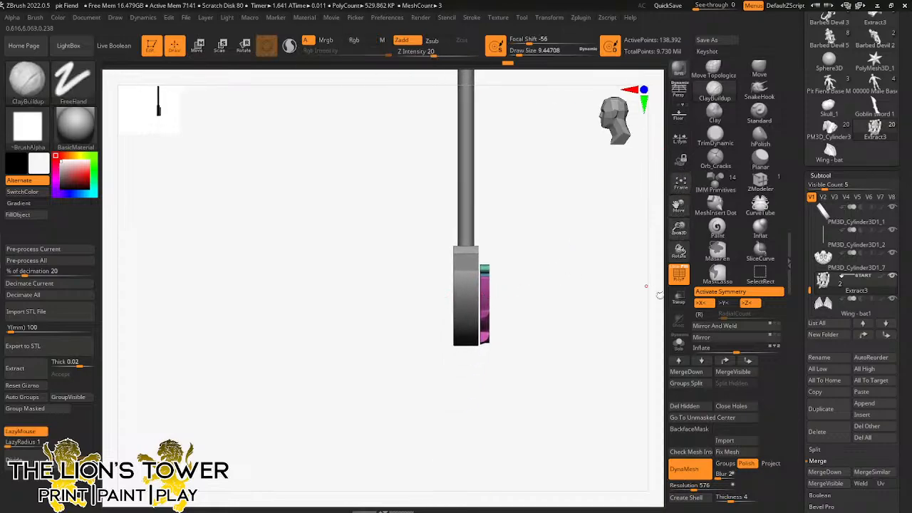
pyautogui.press('w')
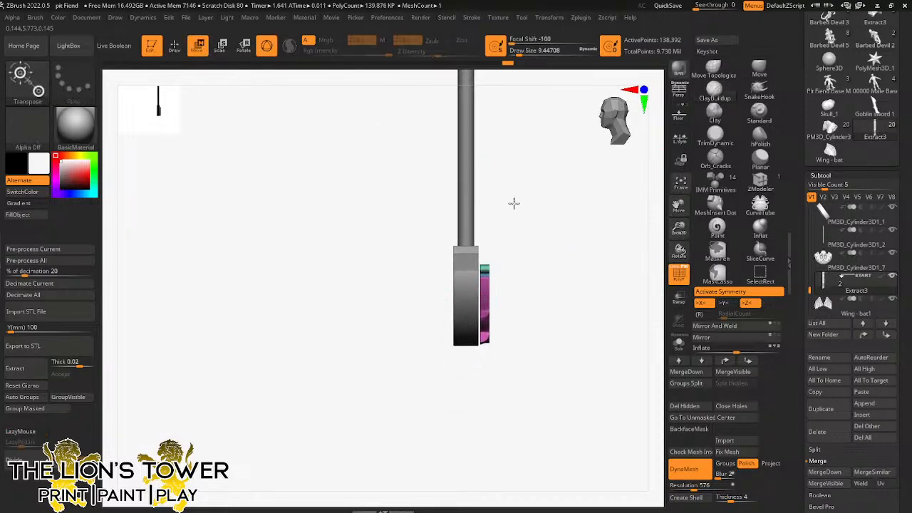
pyautogui.moveTo(679, 232); pyautogui.dragTo(680, 207)
pyautogui.click(680, 187)
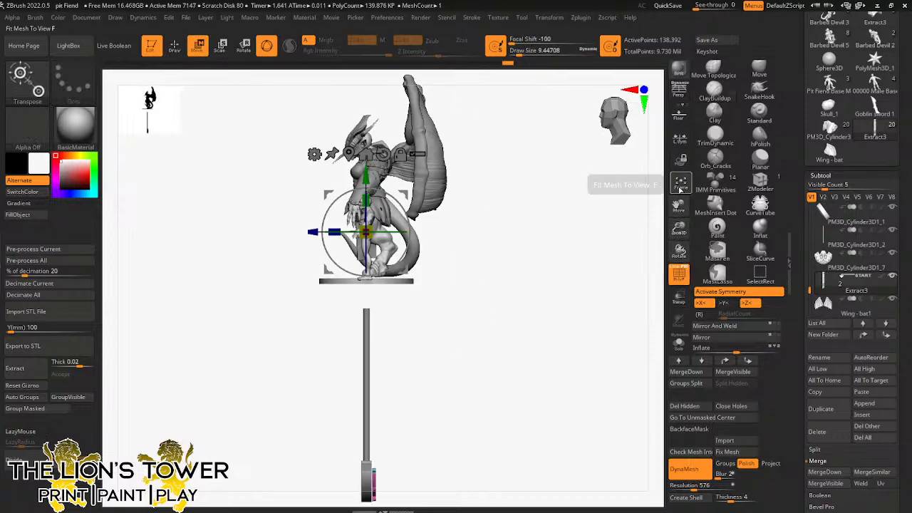
pyautogui.click(347, 154)
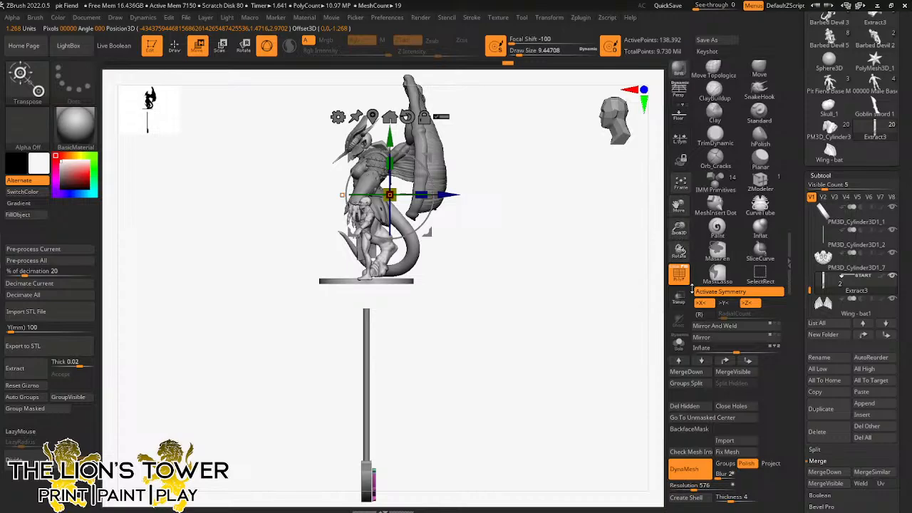
pyautogui.moveTo(644, 320); pyautogui.dragTo(495, 349)
pyautogui.moveTo(664, 256); pyautogui.dragTo(588, 285)
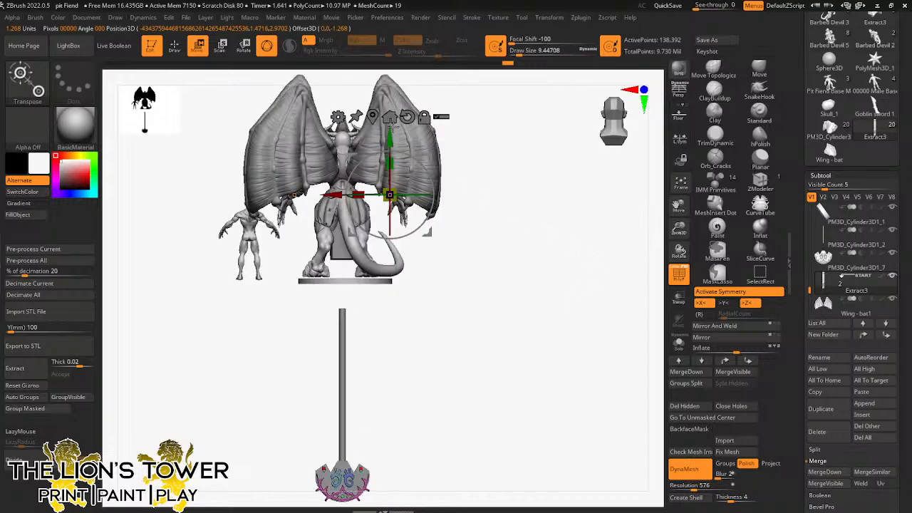
pyautogui.keyDown('alt'); pyautogui.moveTo(391, 127); pyautogui.dragTo(396, 435); pyautogui.keyUp('alt')
pyautogui.click(373, 407)
pyautogui.moveTo(679, 228); pyautogui.dragTo(678, 250)
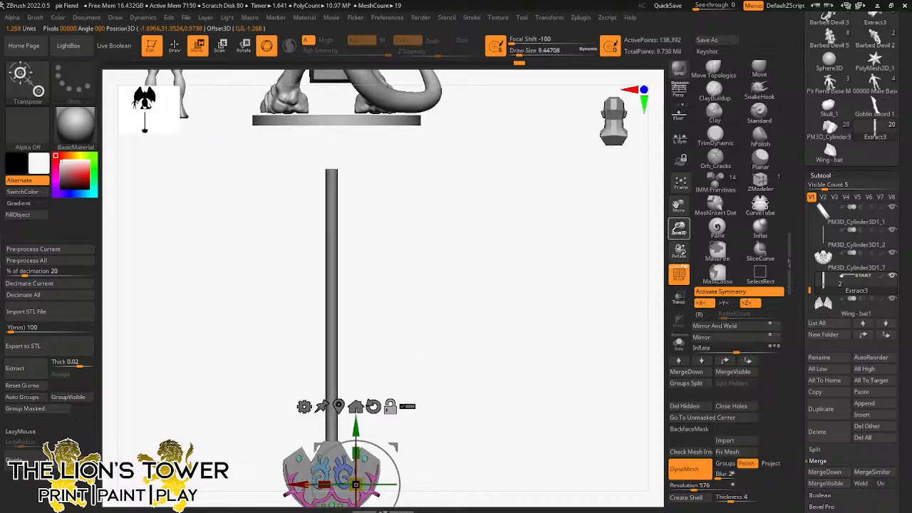
pyautogui.moveTo(679, 205); pyautogui.dragTo(817, 43)
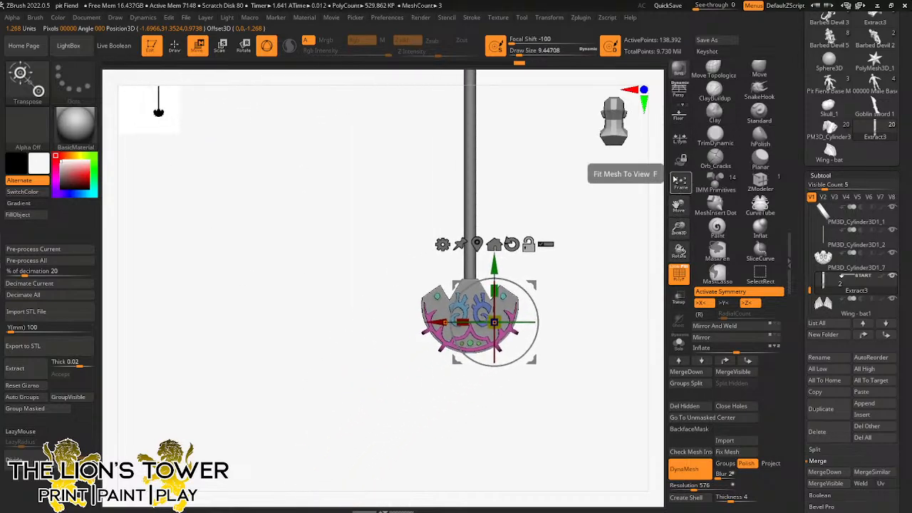
# Step: Move the Extract3 ornament along its depth axis until it sits embedded in the axe blade's face
pyautogui.moveTo(586, 307); pyautogui.dragTo(629, 308)
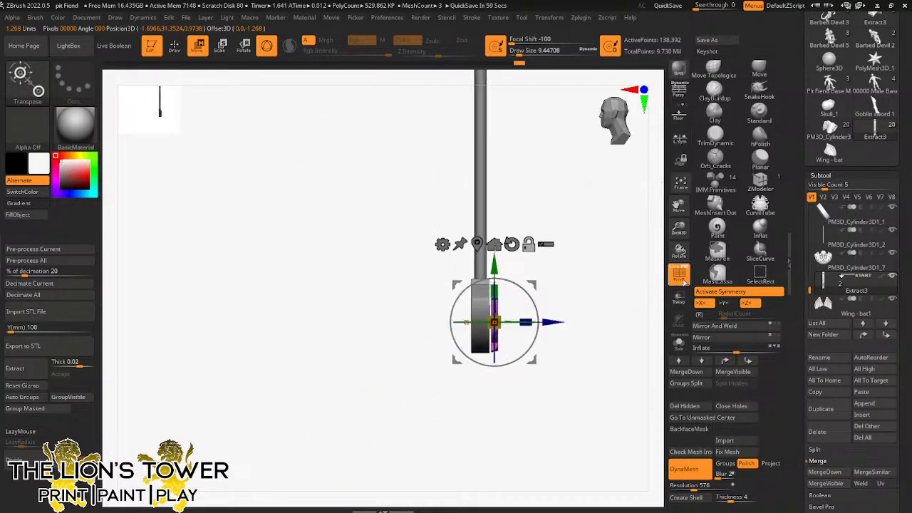
pyautogui.moveTo(679, 229); pyautogui.dragTo(596, 299)
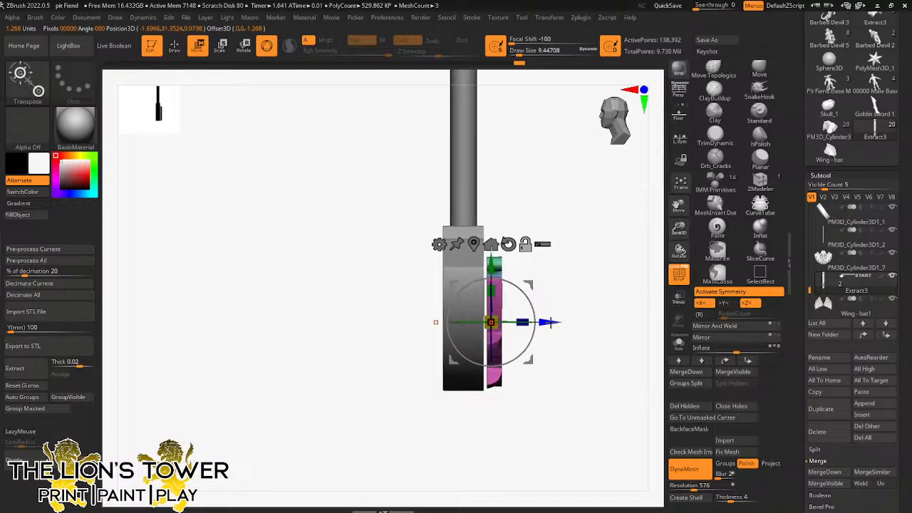
pyautogui.moveTo(558, 324); pyautogui.dragTo(535, 347)
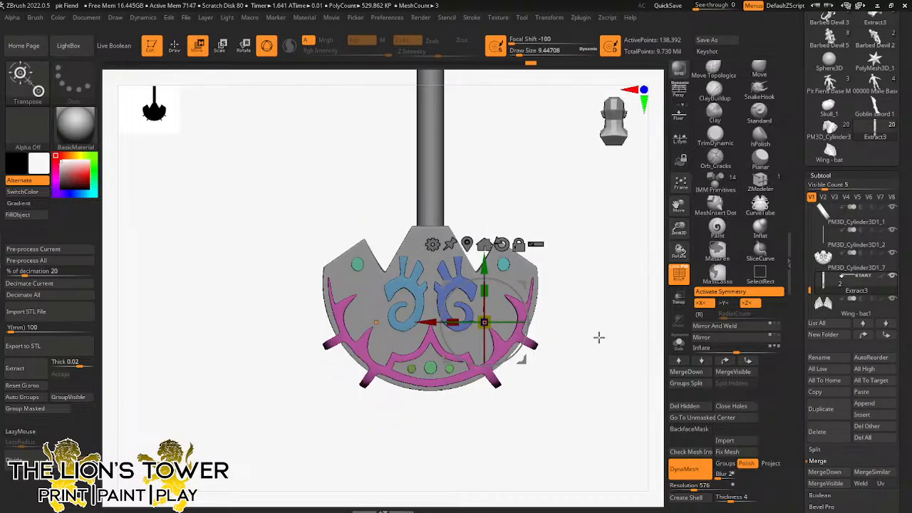
# Step: Choose MaskLasso as the masking brush and mask the ornament's spikes projecting past the blade's curved edge
pyautogui.moveTo(598, 338); pyautogui.dragTo(594, 347)
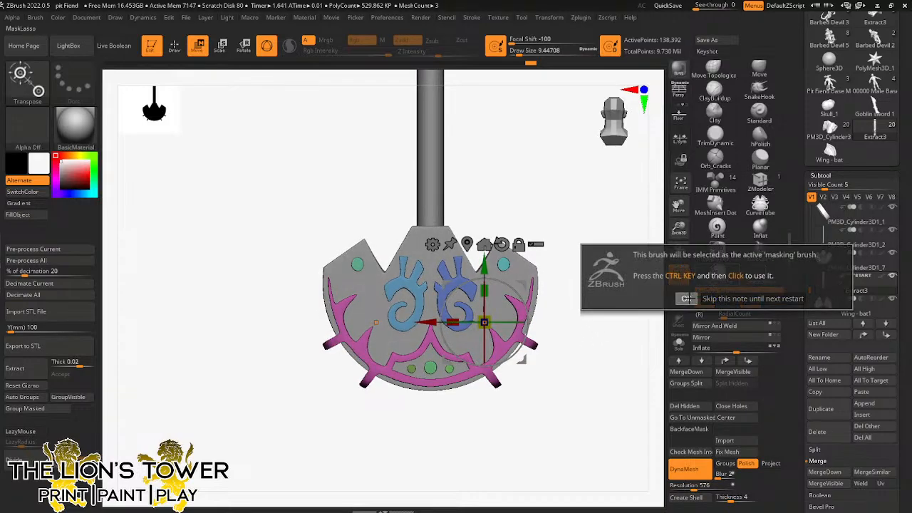
pyautogui.moveTo(679, 229); pyautogui.dragTo(678, 226)
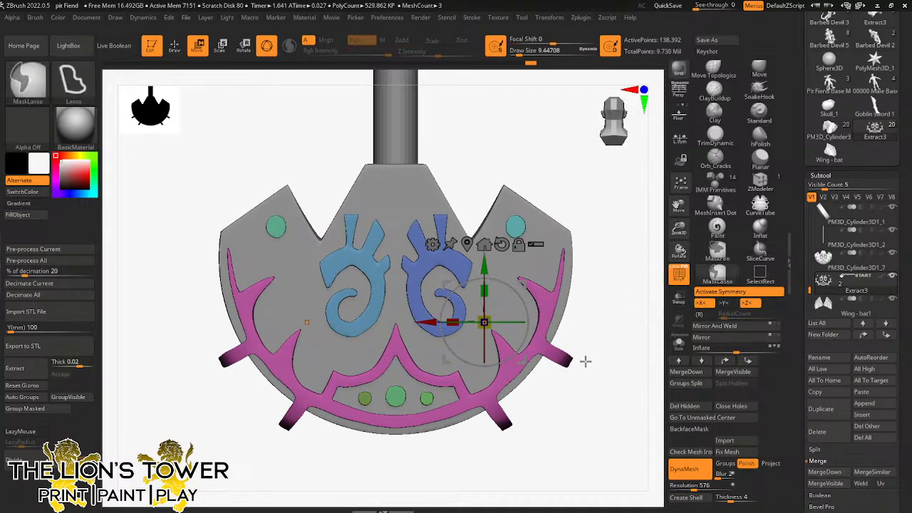
pyautogui.moveTo(675, 229); pyautogui.dragTo(662, 290)
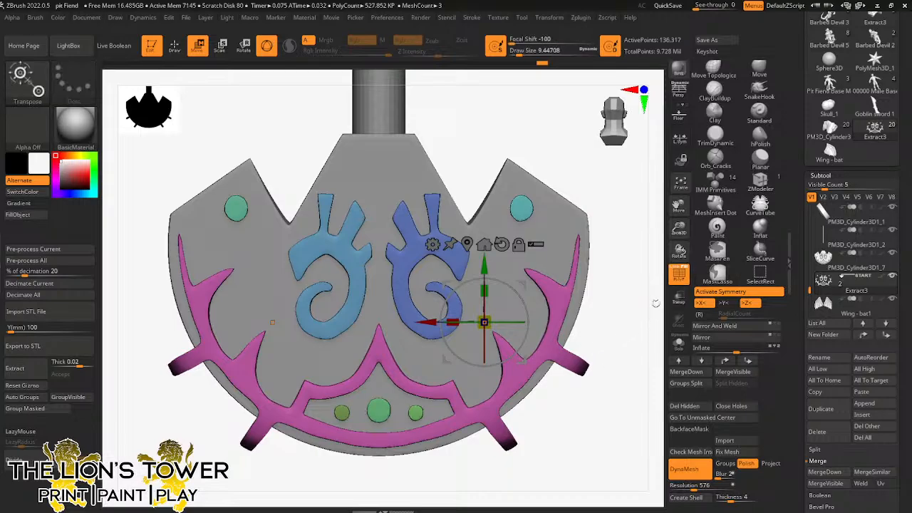
pyautogui.keyDown('ctrl'); pyautogui.click(631, 325); pyautogui.keyUp('ctrl')
pyautogui.keyDown('ctrl'); pyautogui.click(643, 342); pyautogui.keyUp('ctrl')
pyautogui.moveTo(603, 364)
pyautogui.keyDown('ctrl'); pyautogui.mouseDown()
pyautogui.moveTo(565, 334)
pyautogui.moveTo(543, 334)
pyautogui.moveTo(540, 356)
pyautogui.moveTo(566, 381)
pyautogui.mouseUp(); pyautogui.keyUp('ctrl')
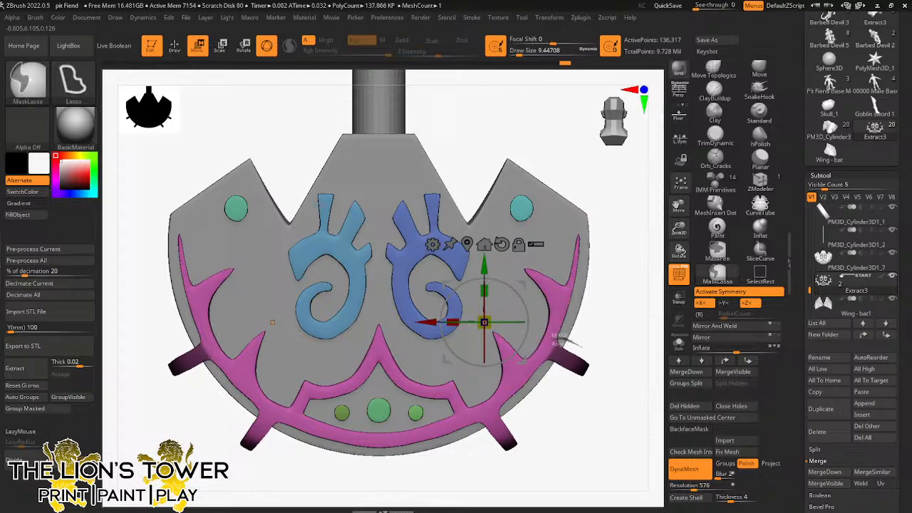
pyautogui.moveTo(517, 425)
pyautogui.keyDown('ctrl'); pyautogui.mouseDown()
pyautogui.moveTo(499, 405)
pyautogui.moveTo(473, 421)
pyautogui.moveTo(491, 472)
pyautogui.moveTo(543, 461)
pyautogui.mouseUp(); pyautogui.keyUp('ctrl')
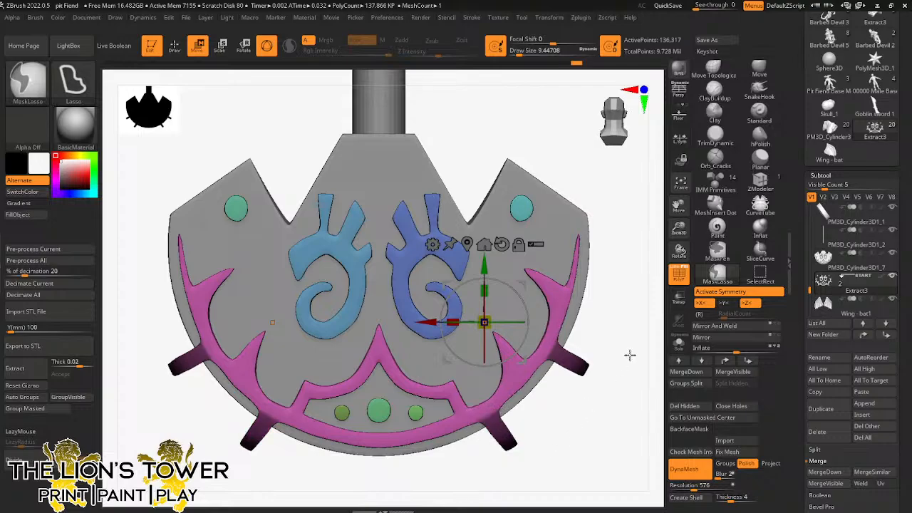
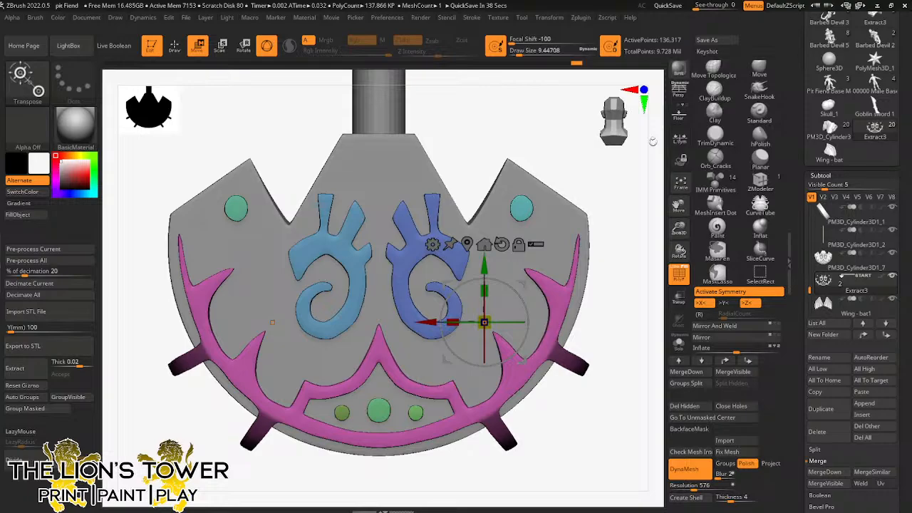
pyautogui.moveTo(862, 36)
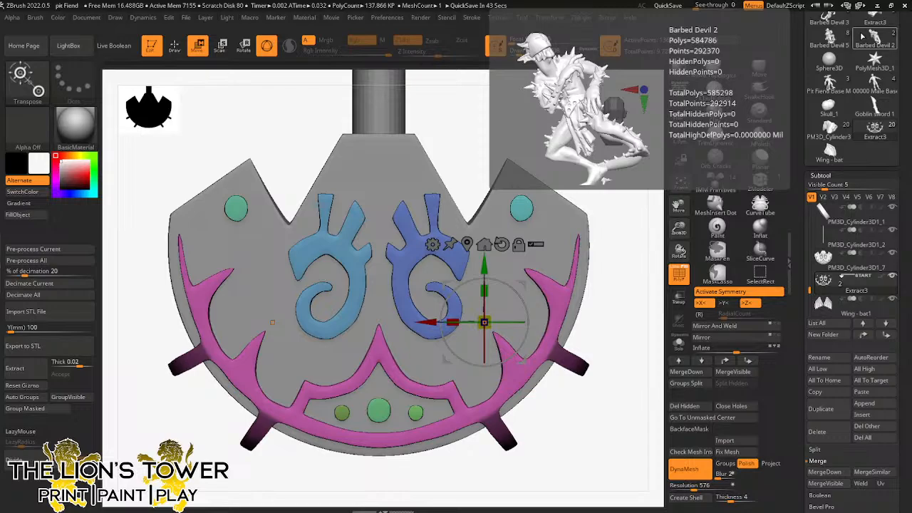
pyautogui.scroll(5, 869, 99)
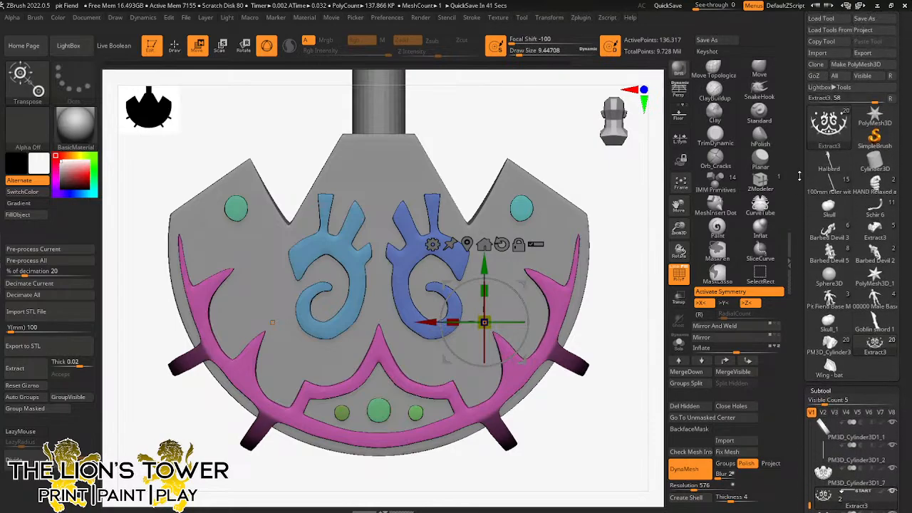
pyautogui.moveTo(815, 186)
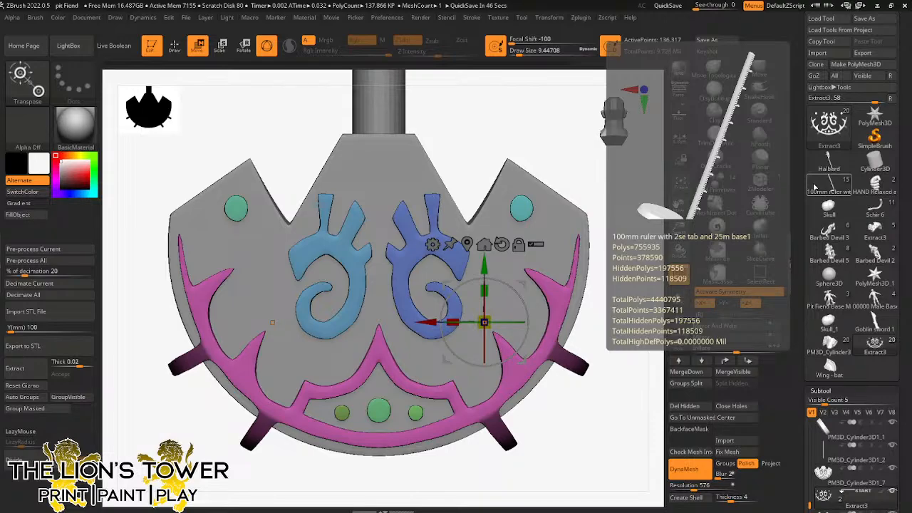
# Step: Adjust the lasso mask from the side and extend the ornament's edge spikes back across the blade's thickness, clearing the mask
pyautogui.keyDown('shift'); pyautogui.moveTo(625, 431); pyautogui.dragTo(580, 440); pyautogui.keyUp('shift')
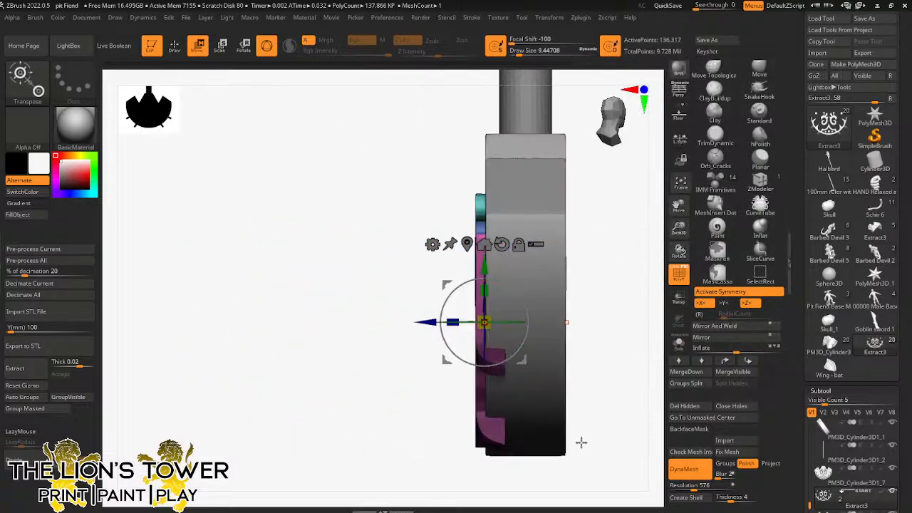
pyautogui.press('ctrl')
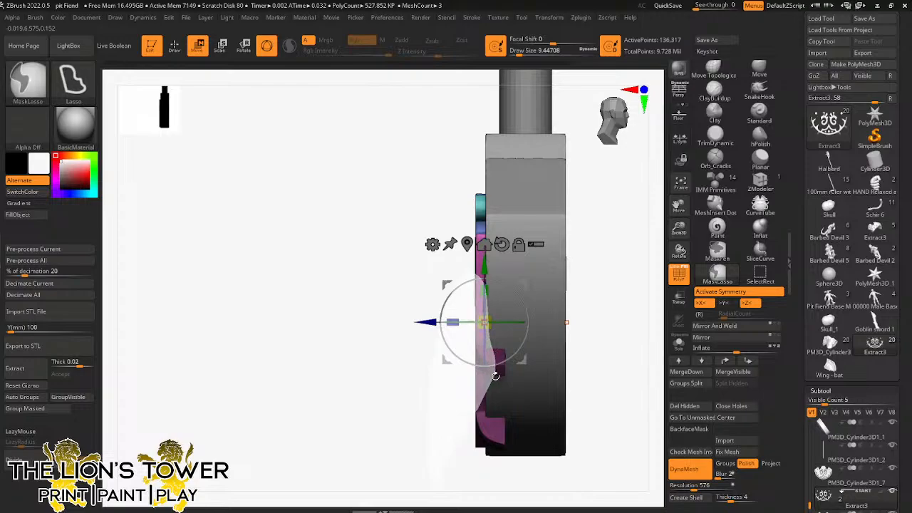
pyautogui.moveTo(494, 396)
pyautogui.keyDown('ctrl'); pyautogui.mouseDown()
pyautogui.moveTo(481, 484)
pyautogui.moveTo(456, 495)
pyautogui.mouseUp(); pyautogui.keyUp('ctrl')
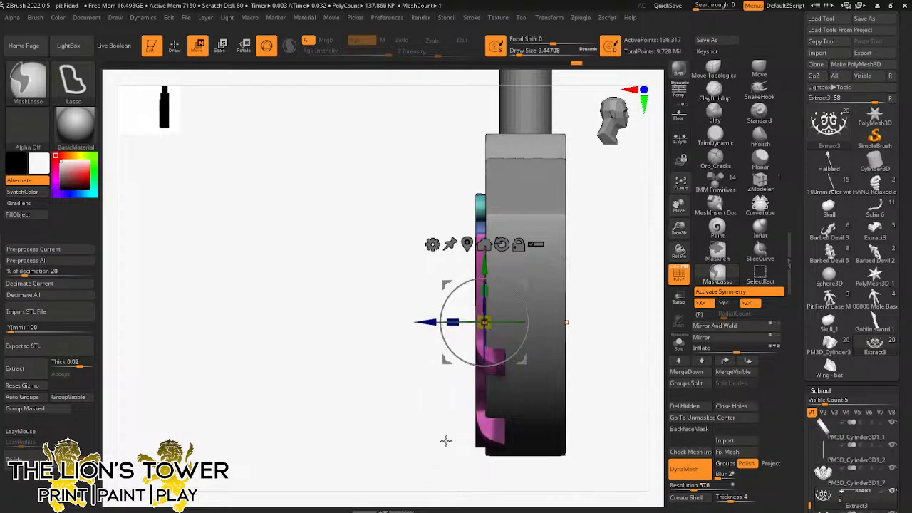
pyautogui.moveTo(428, 324); pyautogui.dragTo(461, 326)
pyautogui.keyDown('ctrl'); pyautogui.click(614, 305); pyautogui.keyUp('ctrl')
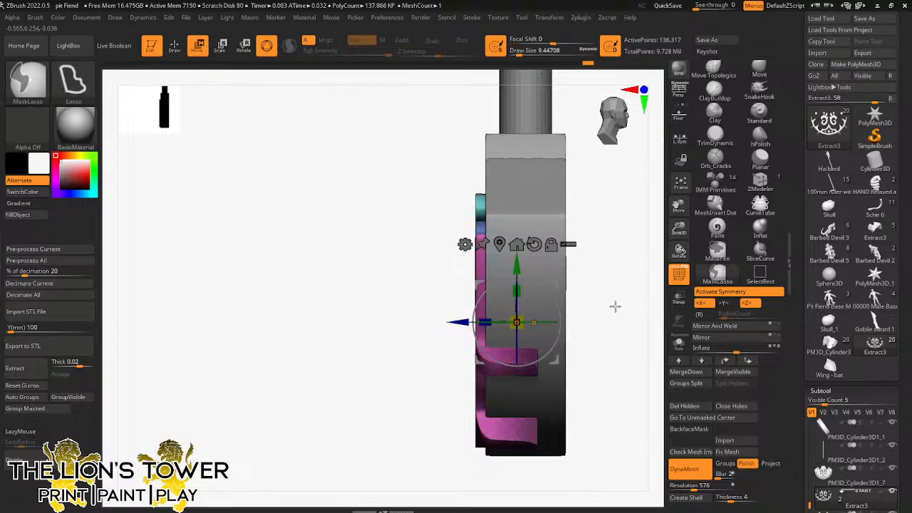
pyautogui.keyDown('ctrl'); pyautogui.moveTo(615, 305); pyautogui.dragTo(628, 377); pyautogui.keyUp('ctrl')
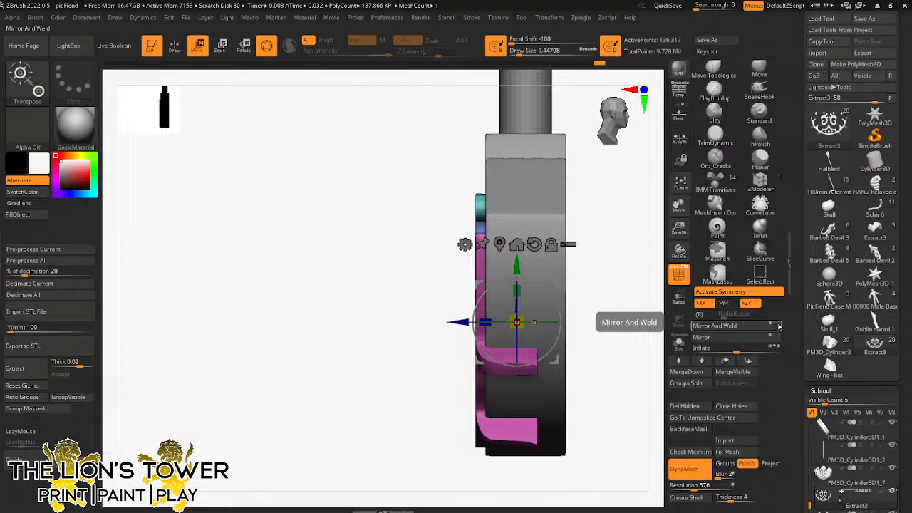
# Step: Undo the first mirror attempt, add the Z axis, and mirror and weld the ornament onto the blade's opposite face
pyautogui.click(745, 327)
pyautogui.hotkey('ctrl', 'z')
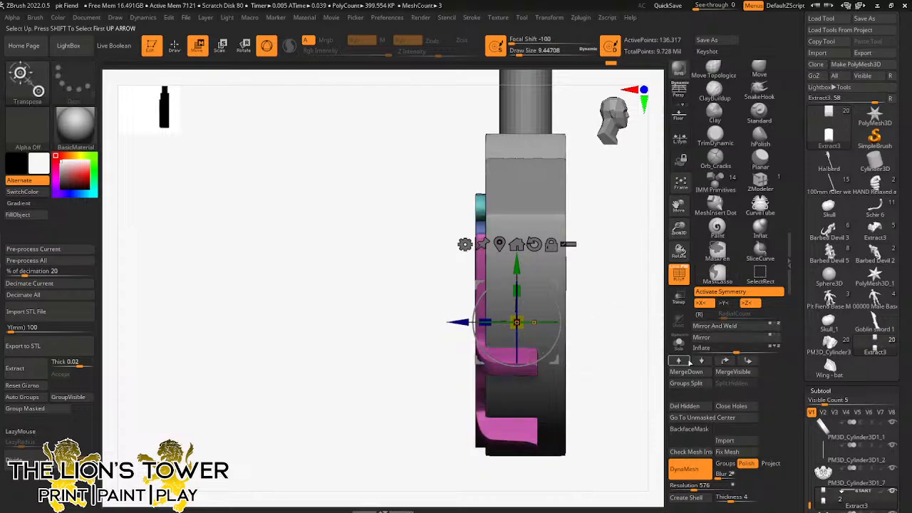
pyautogui.click(764, 340)
pyautogui.click(737, 327)
pyautogui.keyDown('shift'); pyautogui.moveTo(644, 376); pyautogui.dragTo(679, 378); pyautogui.keyUp('shift')
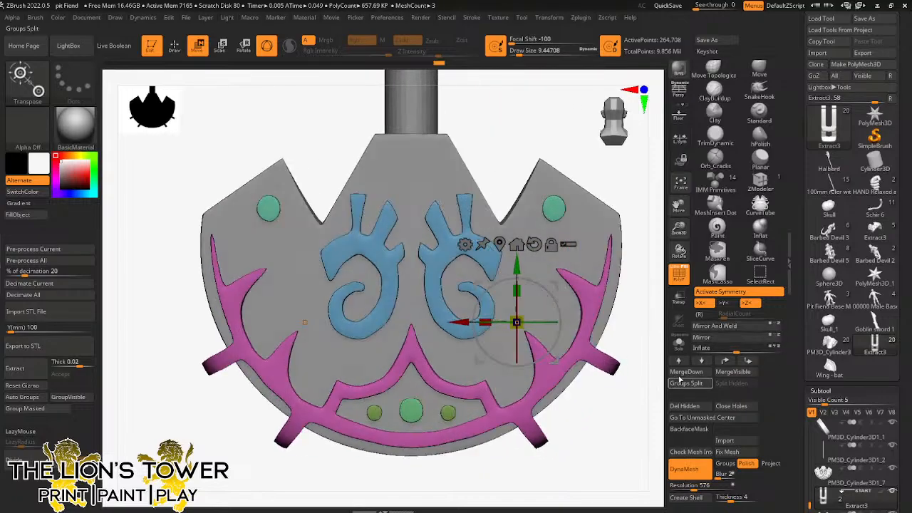
# Step: Isolate the mirrored ornament, assign automatic polygroups to its separate parts, and show the whole axe again
pyautogui.click(678, 343)
pyautogui.moveTo(645, 348); pyautogui.dragTo(604, 382)
pyautogui.click(30, 398)
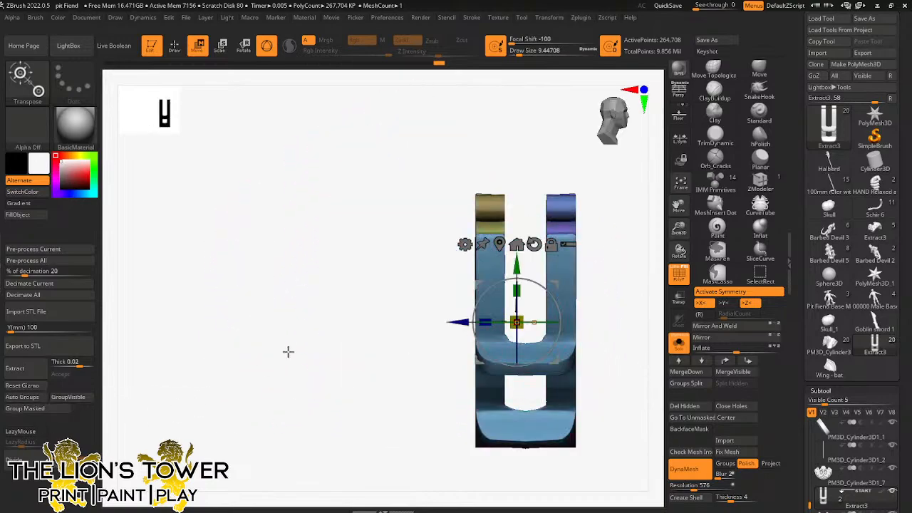
pyautogui.moveTo(597, 344); pyautogui.dragTo(699, 336)
pyautogui.click(678, 342)
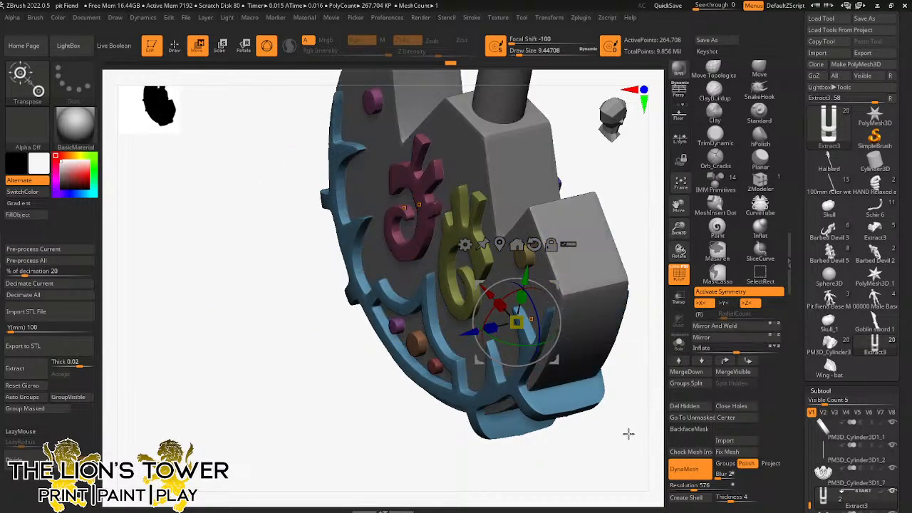
pyautogui.keyDown('shift'); pyautogui.moveTo(629, 434); pyautogui.dragTo(619, 425); pyautogui.keyUp('shift')
# Step: Select the axe head subtool PM3D_Cylinder3D1_7 and set the Extract3 ornament below it to boolean subtraction
pyautogui.scroll(-5, 810, 312)
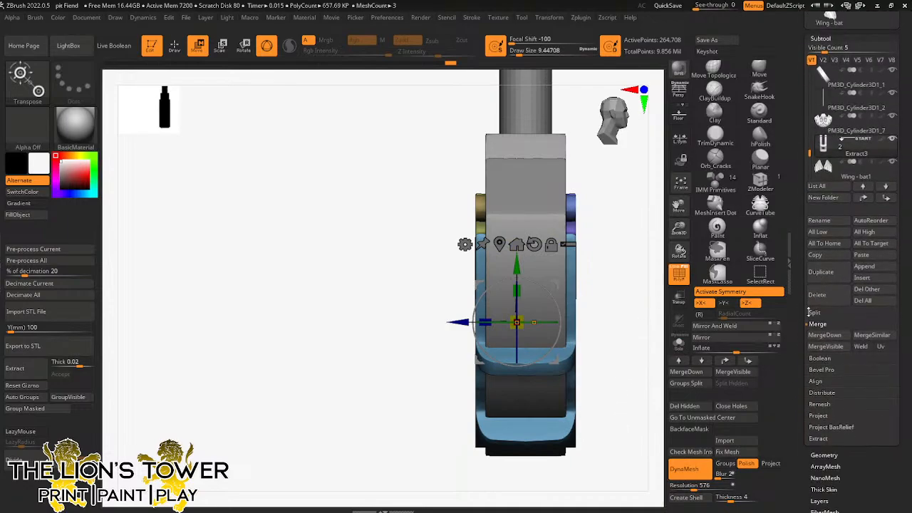
pyautogui.moveTo(808, 312); pyautogui.dragTo(809, 305)
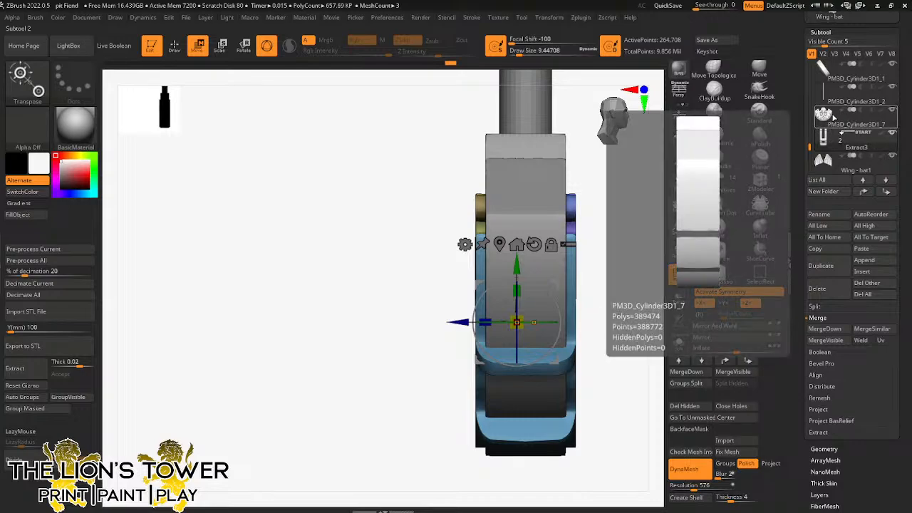
pyautogui.click(832, 118)
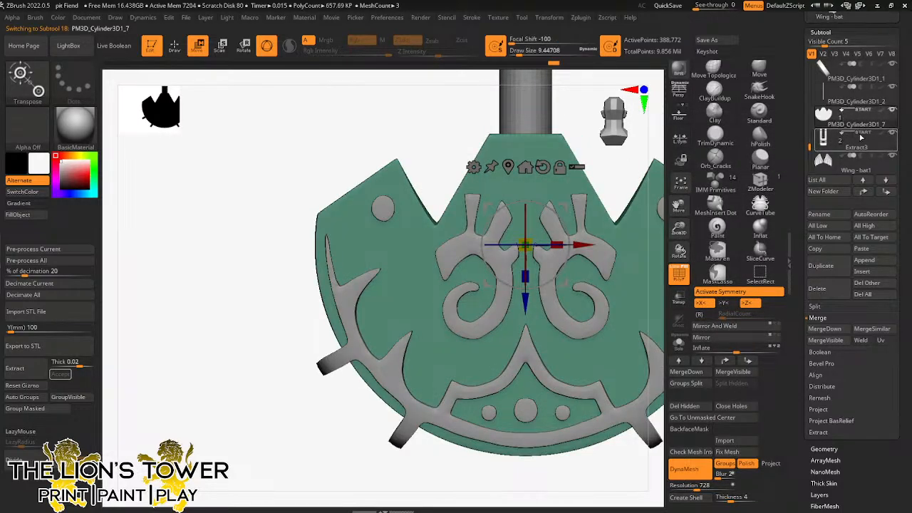
pyautogui.moveTo(863, 138)
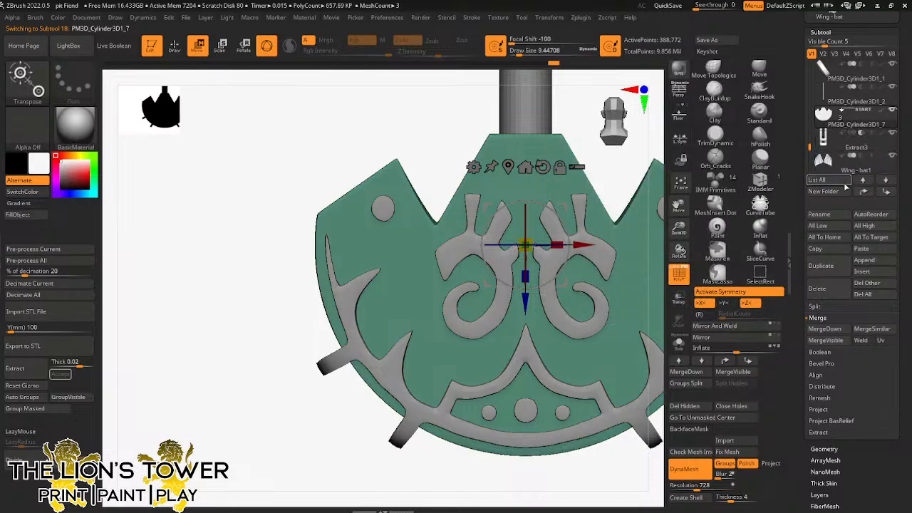
# Step: Merge the ornament down into the axe head and remesh at DynaMesh resolution 728 to engrave the pattern
pyautogui.click(685, 372)
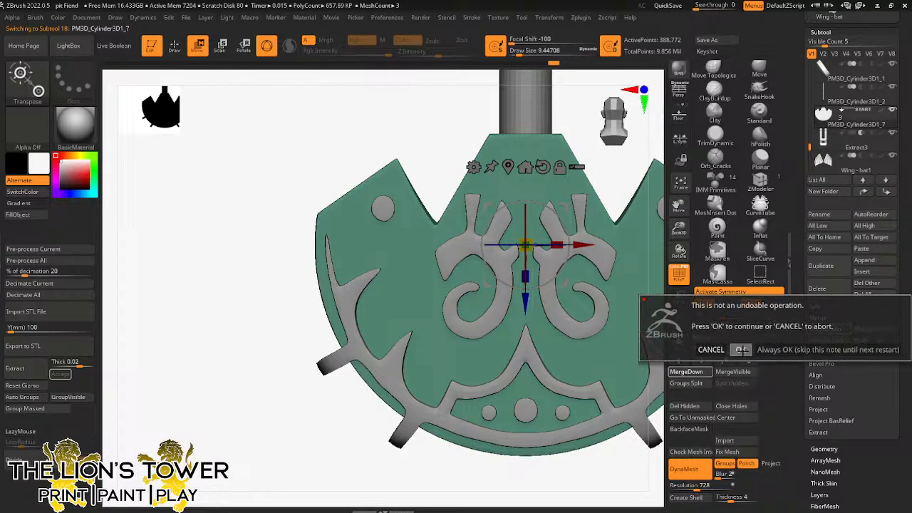
pyautogui.click(741, 349)
pyautogui.moveTo(277, 322)
pyautogui.keyDown('ctrl'); pyautogui.mouseDown()
pyautogui.moveTo(335, 409)
pyautogui.moveTo(443, 442)
pyautogui.mouseUp(); pyautogui.keyUp('ctrl')
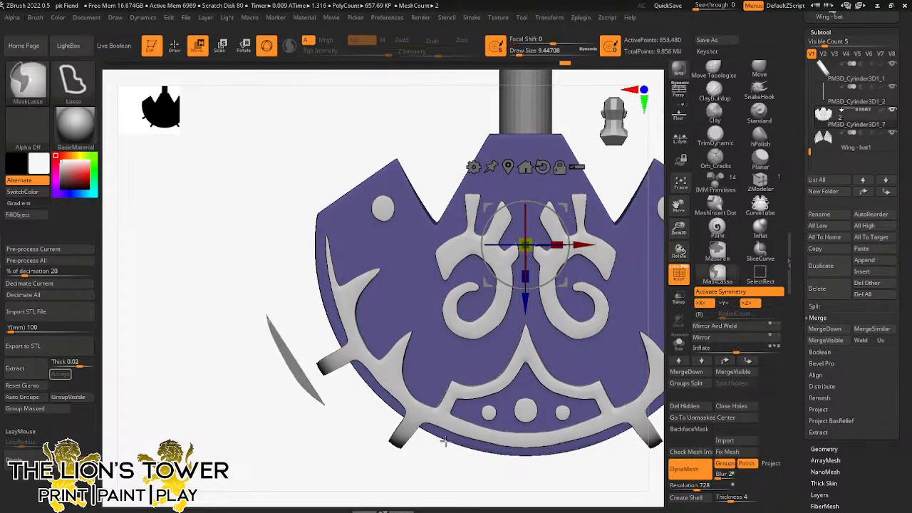
pyautogui.moveTo(679, 228); pyautogui.dragTo(613, 197)
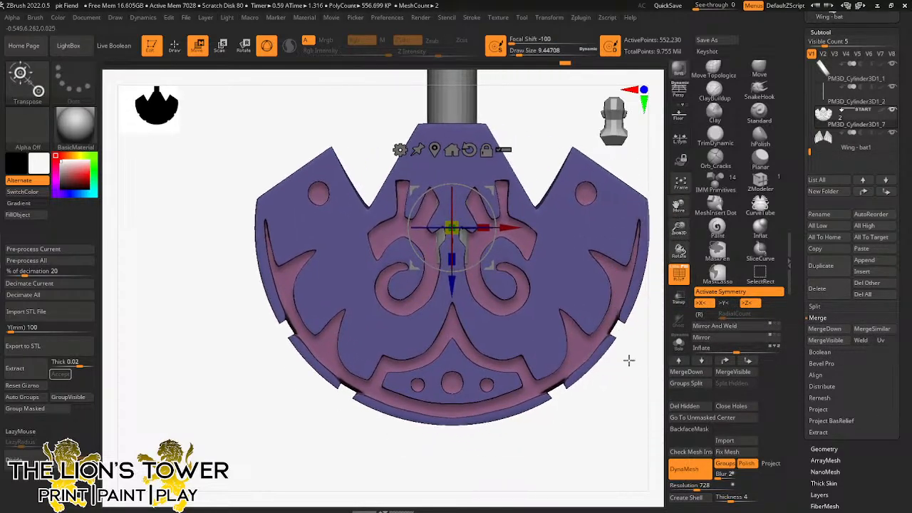
# Step: Reset the gizmo's orientation on the axe head and move the head down along the shaft
pyautogui.moveTo(629, 360)
pyautogui.mouseDown()
pyautogui.moveTo(611, 347)
pyautogui.moveTo(633, 346)
pyautogui.moveTo(633, 370)
pyautogui.moveTo(643, 363)
pyautogui.moveTo(618, 365)
pyautogui.mouseUp()
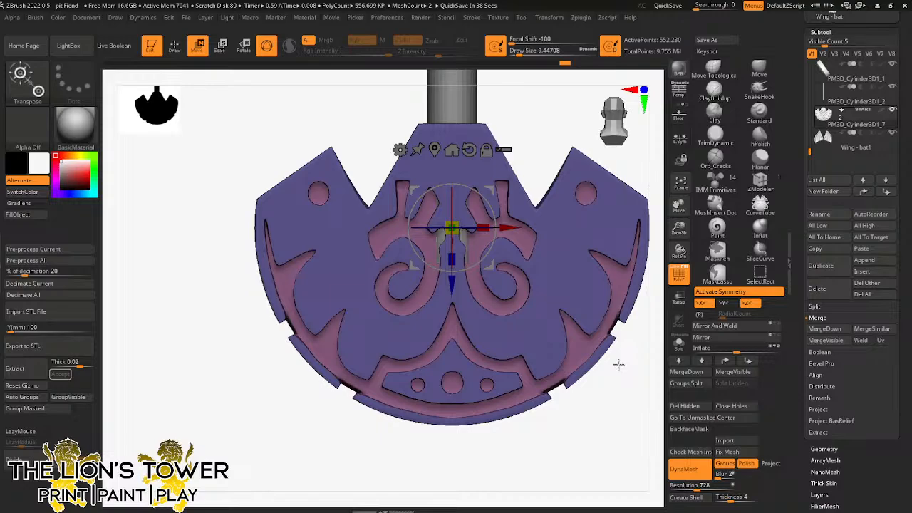
pyautogui.moveTo(619, 364)
pyautogui.mouseDown()
pyautogui.moveTo(624, 328)
pyautogui.moveTo(629, 335)
pyautogui.moveTo(595, 326)
pyautogui.moveTo(611, 285)
pyautogui.moveTo(604, 289)
pyautogui.moveTo(637, 302)
pyautogui.moveTo(598, 327)
pyautogui.moveTo(631, 330)
pyautogui.moveTo(617, 330)
pyautogui.moveTo(633, 342)
pyautogui.mouseUp()
pyautogui.keyDown('ctrl'); pyautogui.click(617, 331); pyautogui.keyUp('ctrl')
pyautogui.moveTo(679, 230)
pyautogui.mouseDown()
pyautogui.moveTo(679, 213)
pyautogui.moveTo(689, 289)
pyautogui.mouseUp()
pyautogui.keyDown('shift'); pyautogui.moveTo(629, 289); pyautogui.dragTo(639, 267); pyautogui.keyUp('shift')
pyautogui.keyDown('ctrl'); pyautogui.click(495, 209); pyautogui.keyUp('ctrl')
pyautogui.keyDown('ctrl'); pyautogui.moveTo(494, 209); pyautogui.dragTo(489, 238); pyautogui.keyUp('ctrl')
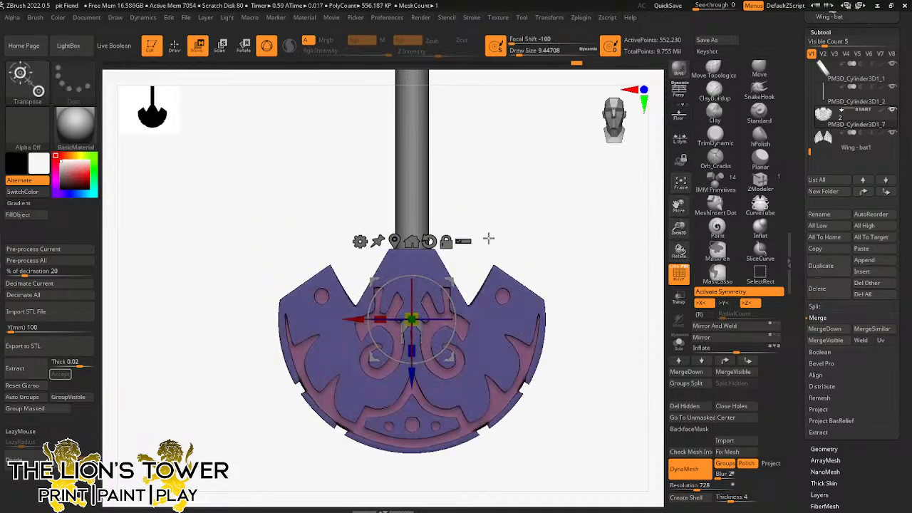
pyautogui.click(445, 241)
pyautogui.click(428, 241)
pyautogui.click(446, 241)
pyautogui.moveTo(420, 270); pyautogui.dragTo(424, 319)
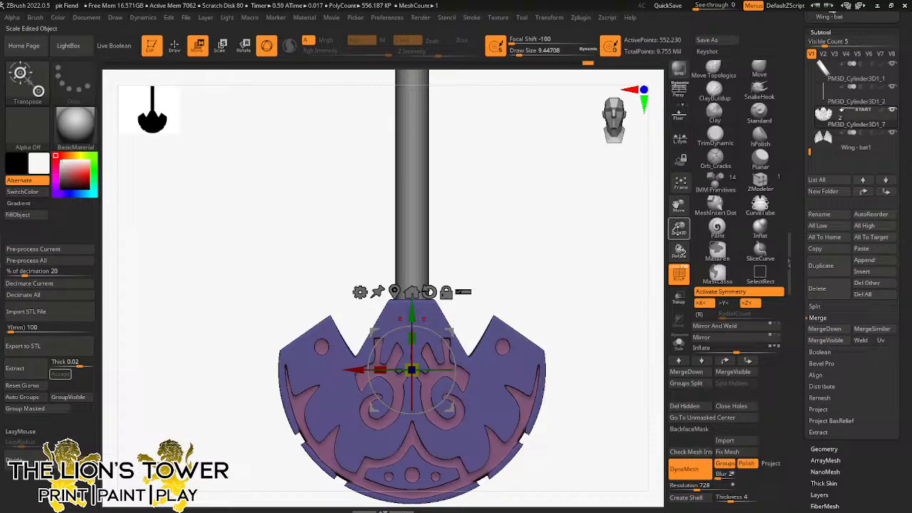
# Step: Examine the engraved axe head from the side, edge-on and front to check its thickness and fit on the shaft
pyautogui.moveTo(678, 228); pyautogui.dragTo(677, 200)
pyautogui.keyDown('ctrl'); pyautogui.click(608, 264); pyautogui.keyUp('ctrl')
pyautogui.moveTo(609, 264); pyautogui.dragTo(627, 246)
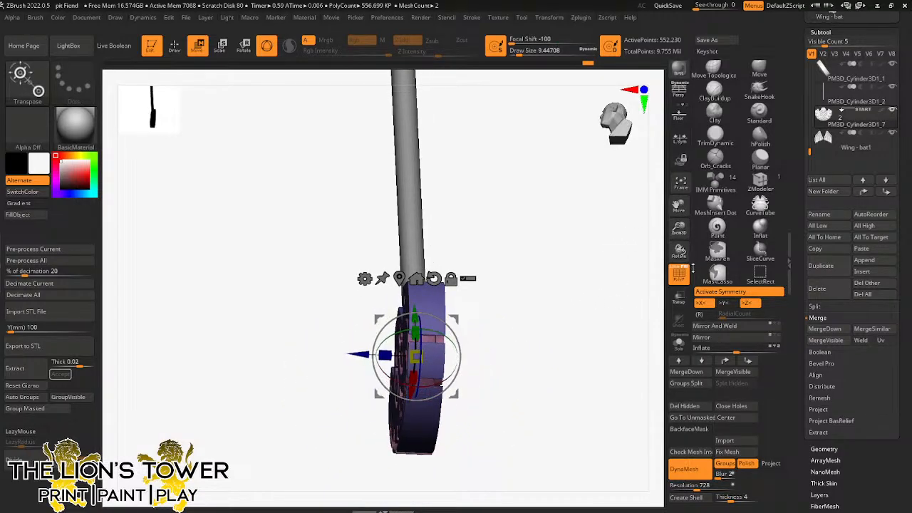
pyautogui.moveTo(678, 233); pyautogui.dragTo(678, 267)
pyautogui.moveTo(620, 273)
pyautogui.mouseDown()
pyautogui.moveTo(597, 266)
pyautogui.moveTo(606, 275)
pyautogui.moveTo(618, 264)
pyautogui.mouseUp()
pyautogui.press('q')
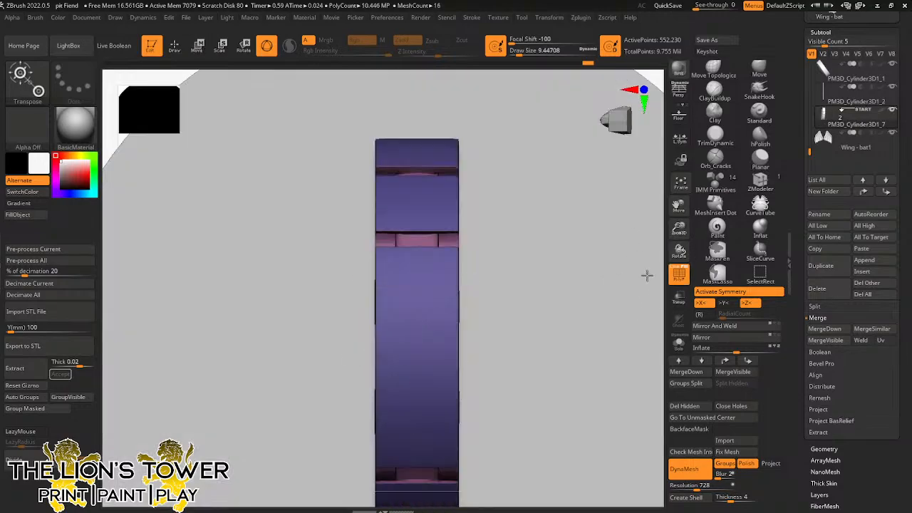
pyautogui.moveTo(680, 260)
pyautogui.mouseDown()
pyautogui.moveTo(690, 382)
pyautogui.moveTo(680, 300)
pyautogui.mouseUp()
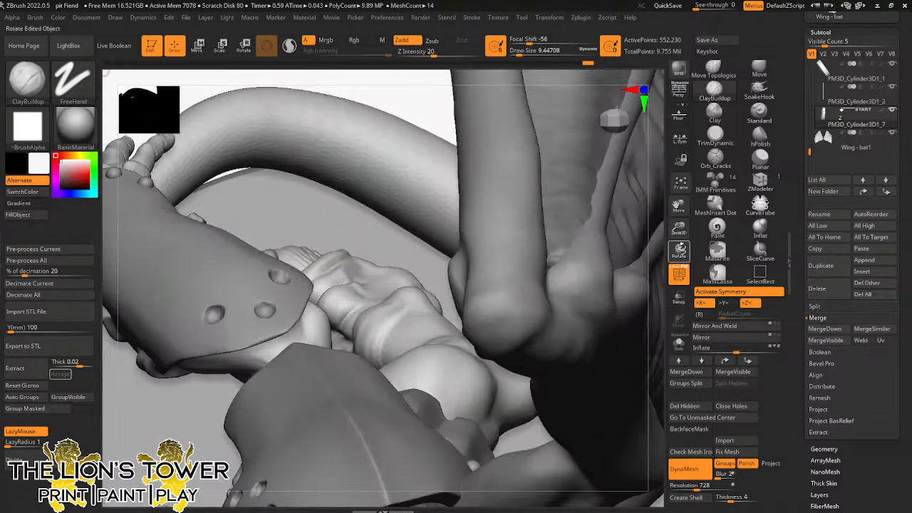
pyautogui.moveTo(678, 230); pyautogui.dragTo(679, 193)
pyautogui.moveTo(679, 250); pyautogui.dragTo(657, 277)
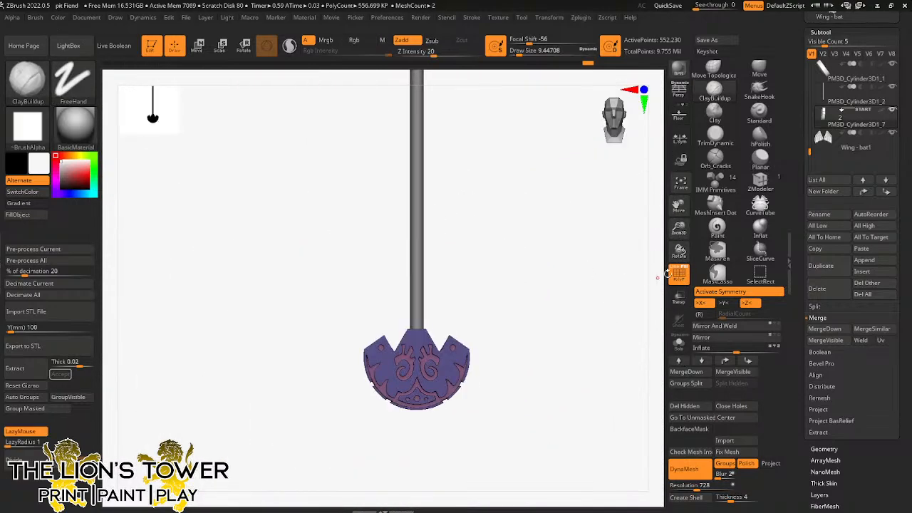
# Step: Show the complete axe head and regroup it with automatic polygroups
pyautogui.moveTo(677, 210); pyautogui.dragTo(523, 275)
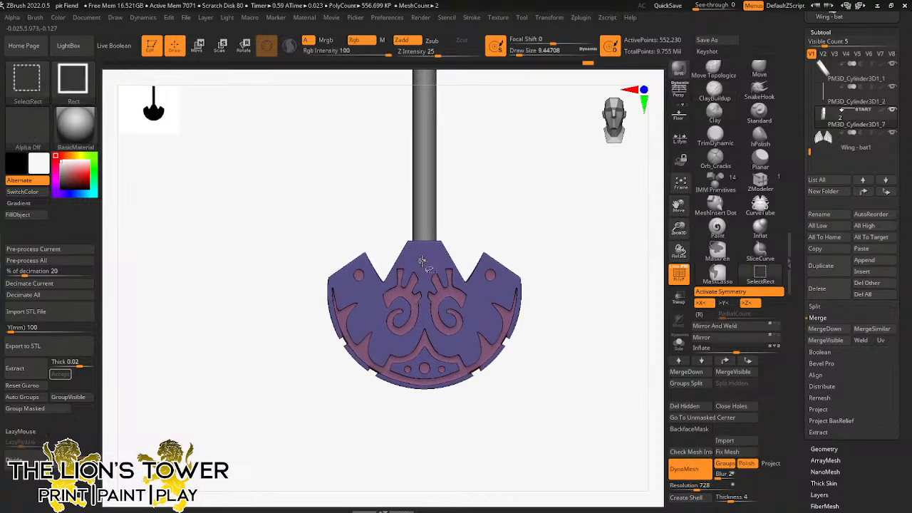
pyautogui.keyDown('ctrl'); pyautogui.keyDown('shift'); pyautogui.click(426, 260); pyautogui.keyUp('shift'); pyautogui.keyUp('ctrl')
pyautogui.keyDown('ctrl'); pyautogui.keyDown('shift'); pyautogui.click(478, 228); pyautogui.keyUp('shift'); pyautogui.keyUp('ctrl')
pyautogui.click(29, 396)
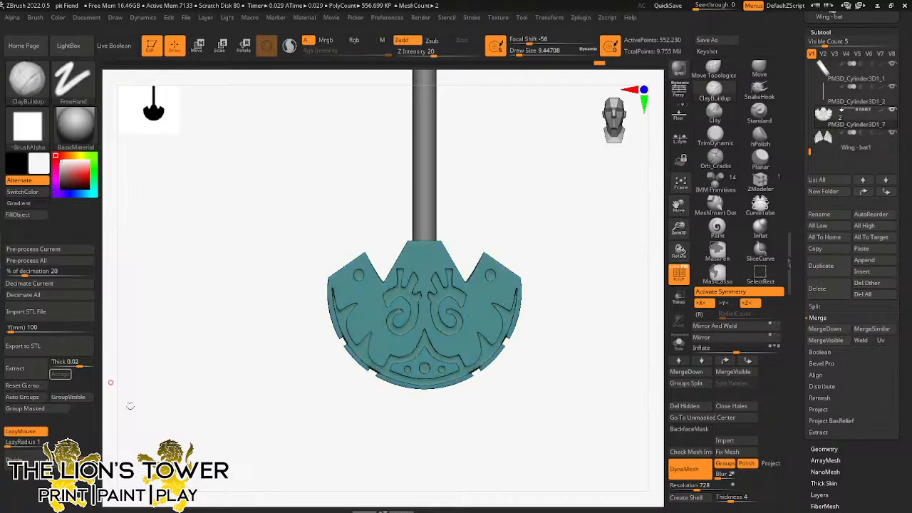
# Step: Slice the axe head diagonally from its top centre with SliceCurve, delete the cut-off part, and mirror the remaining part across
pyautogui.click(760, 256)
pyautogui.click(729, 278)
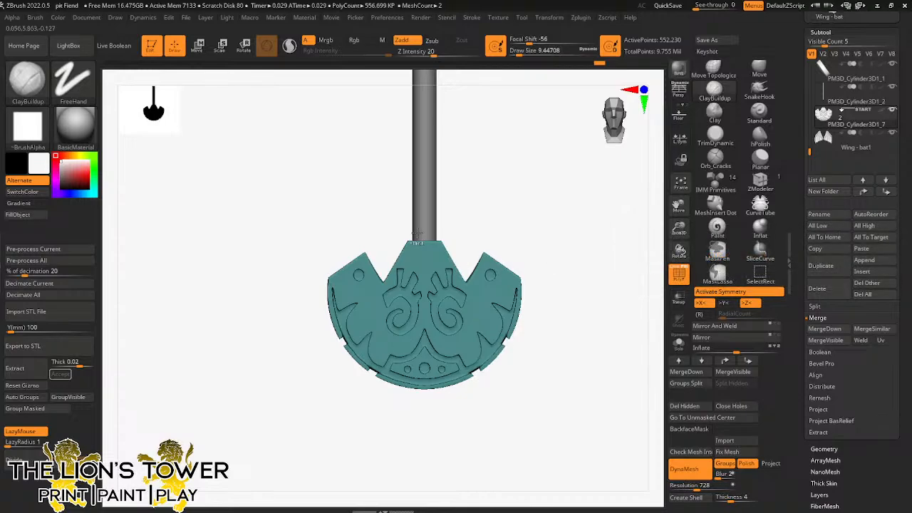
pyautogui.moveTo(382, 165)
pyautogui.keyDown('ctrl'); pyautogui.keyDown('shift'); pyautogui.mouseDown()
pyautogui.moveTo(432, 247)
pyautogui.moveTo(435, 312)
pyautogui.moveTo(489, 432)
pyautogui.mouseUp(); pyautogui.keyUp('shift'); pyautogui.keyUp('ctrl')
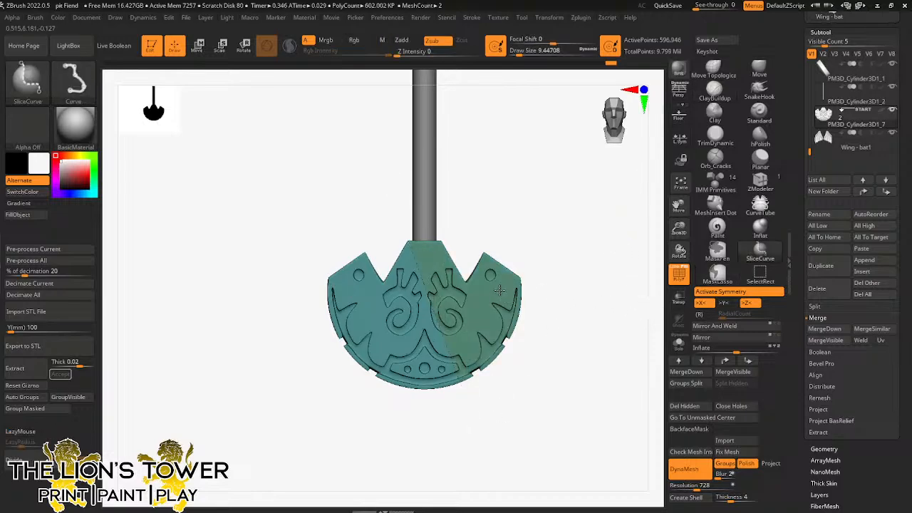
pyautogui.keyDown('ctrl'); pyautogui.keyDown('alt'); pyautogui.keyDown('shift'); pyautogui.click(508, 286); pyautogui.keyUp('shift'); pyautogui.keyUp('alt'); pyautogui.keyUp('ctrl')
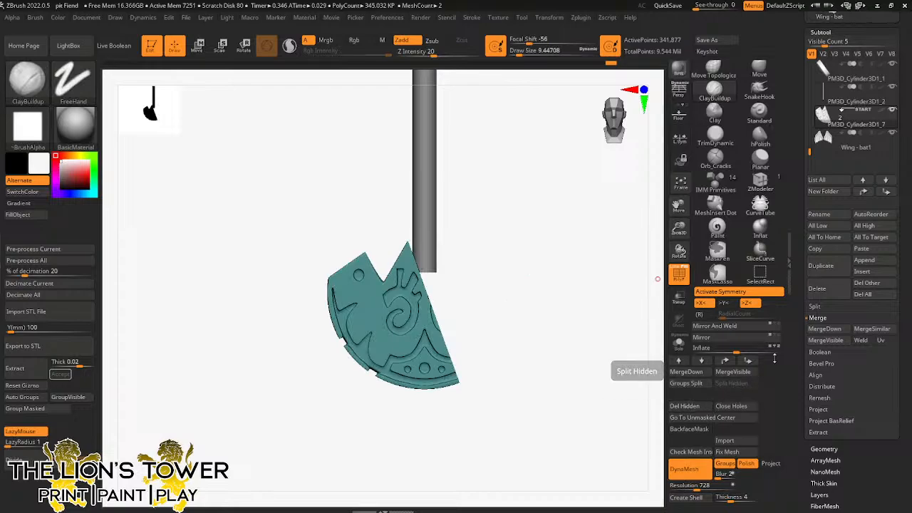
pyautogui.click(708, 338)
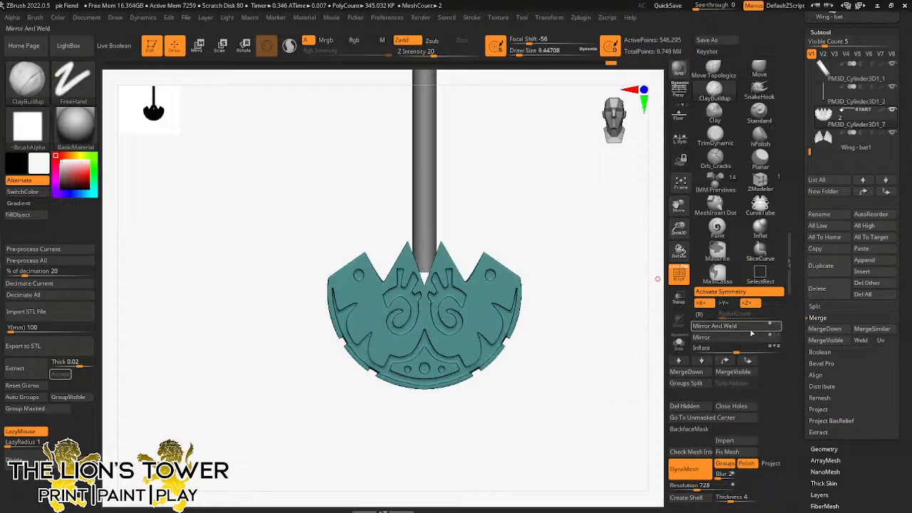
# Step: Raise the notched axe head slightly along the shaft and remesh it with DynaMesh at resolution 728
pyautogui.press('r')
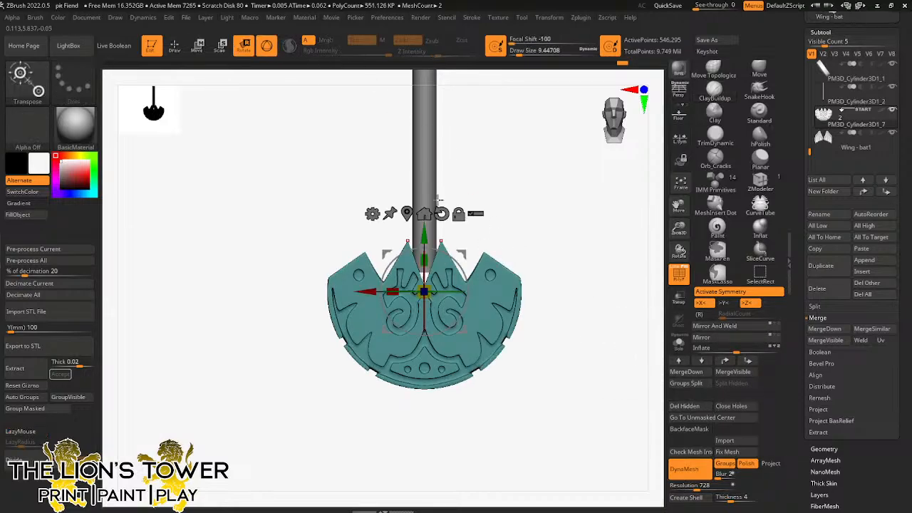
pyautogui.moveTo(426, 235); pyautogui.dragTo(426, 222)
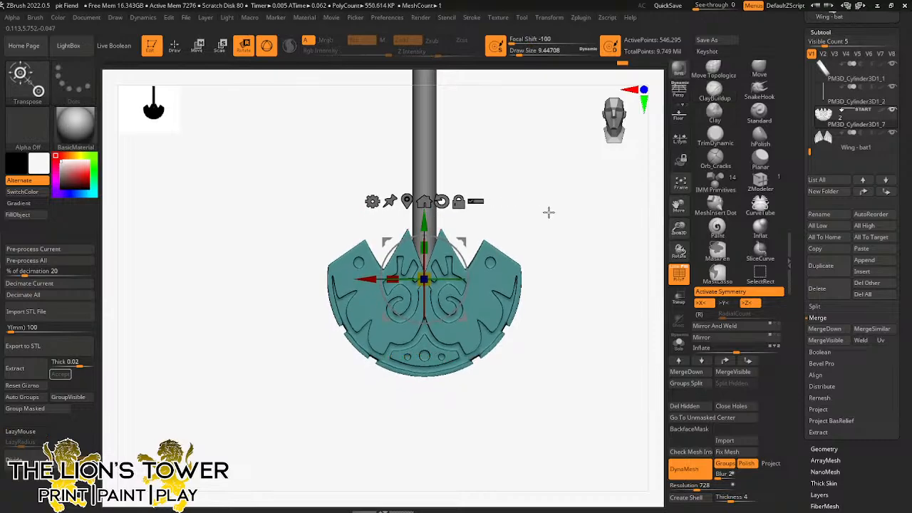
pyautogui.keyDown('ctrl'); pyautogui.click(571, 234); pyautogui.keyUp('ctrl')
pyautogui.keyDown('ctrl'); pyautogui.click(570, 234); pyautogui.keyUp('ctrl')
pyautogui.moveTo(678, 229); pyautogui.dragTo(678, 236)
pyautogui.keyDown('ctrl'); pyautogui.click(608, 189); pyautogui.keyUp('ctrl')
pyautogui.keyDown('ctrl'); pyautogui.click(615, 205); pyautogui.keyUp('ctrl')
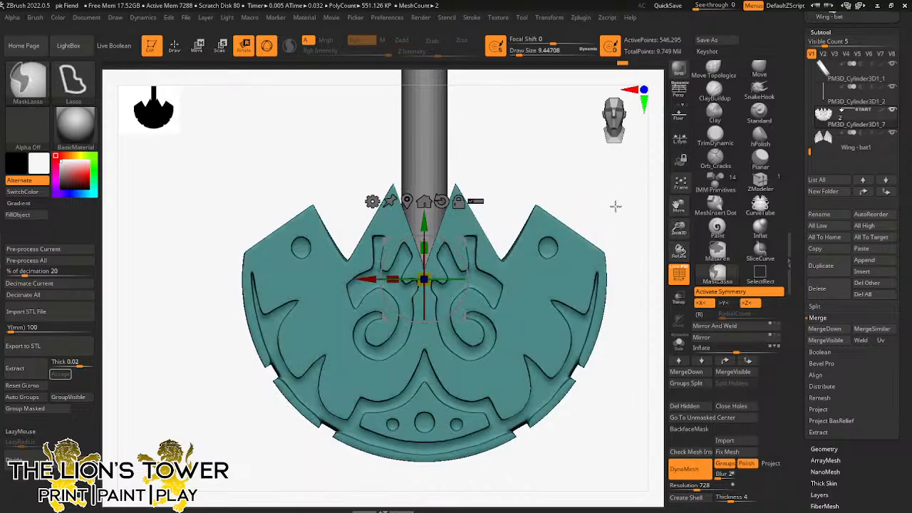
pyautogui.moveTo(624, 225)
pyautogui.keyDown('ctrl'); pyautogui.mouseDown()
pyautogui.moveTo(678, 225)
pyautogui.moveTo(678, 207)
pyautogui.mouseUp(); pyautogui.keyUp('ctrl')
pyautogui.moveTo(630, 254)
pyautogui.mouseDown()
pyautogui.moveTo(596, 268)
pyautogui.moveTo(624, 266)
pyautogui.mouseUp()
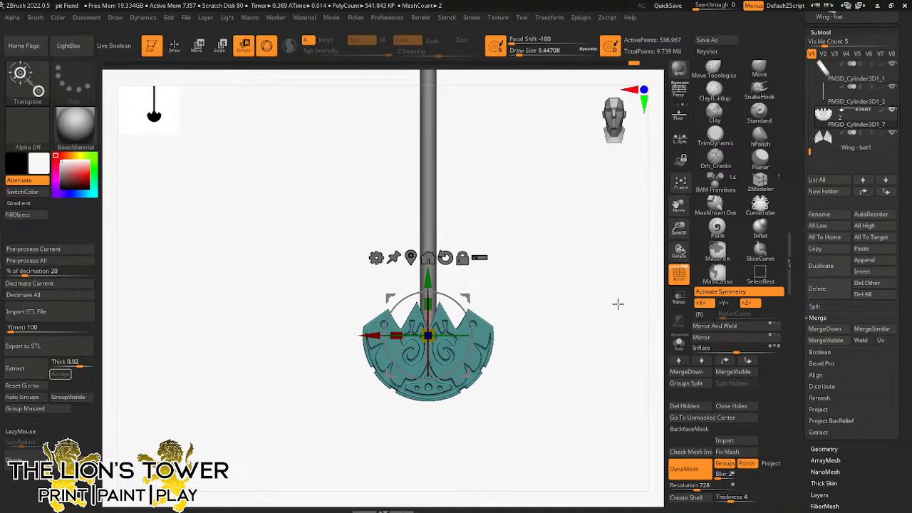
# Step: Carve scattered cracks into the axe head's front face using Orb_Cracks at draw size about 17 and Z intensity 42, with symmetry off
pyautogui.moveTo(681, 230); pyautogui.dragTo(681, 249)
pyautogui.click(715, 159)
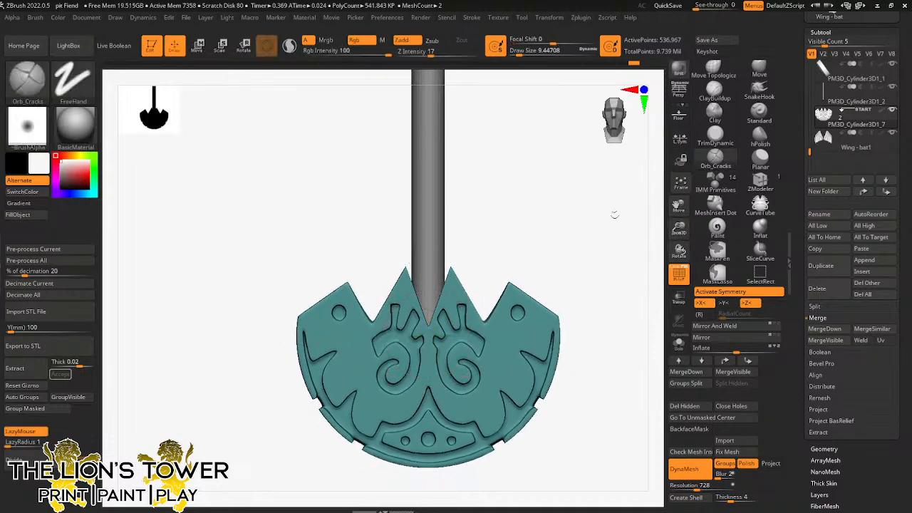
pyautogui.moveTo(517, 52); pyautogui.dragTo(527, 52)
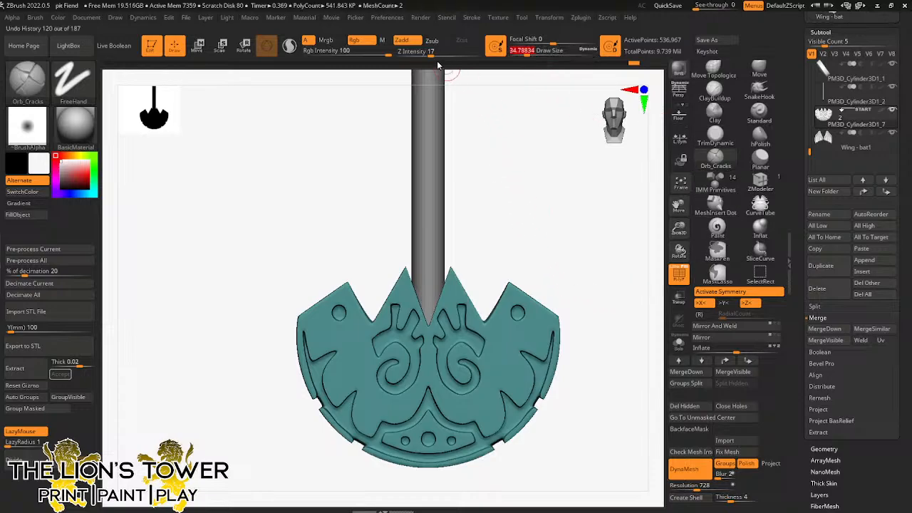
pyautogui.moveTo(432, 55); pyautogui.dragTo(450, 56)
pyautogui.moveTo(526, 54); pyautogui.dragTo(521, 55)
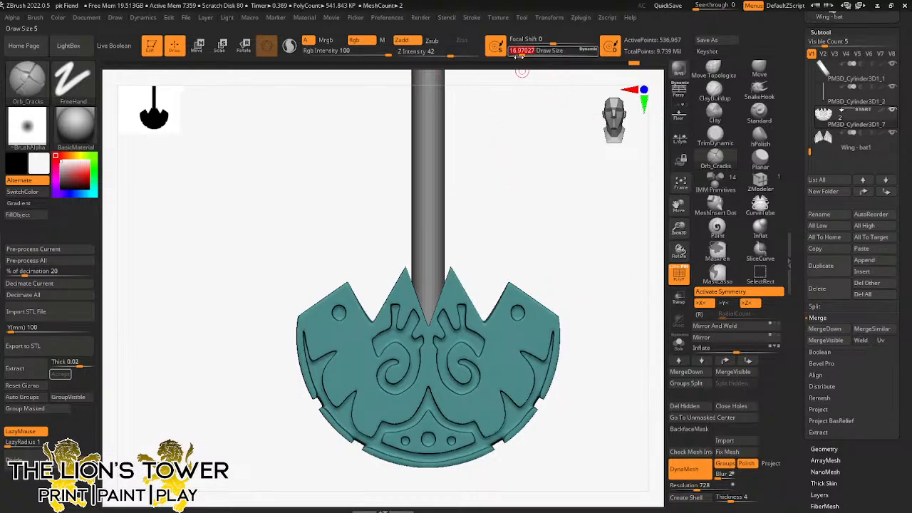
pyautogui.press('x')
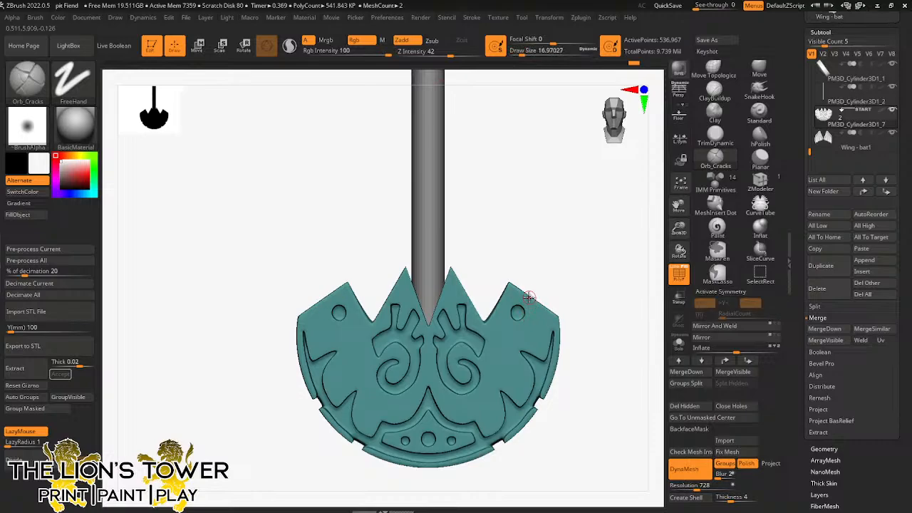
pyautogui.moveTo(532, 298); pyautogui.dragTo(534, 322)
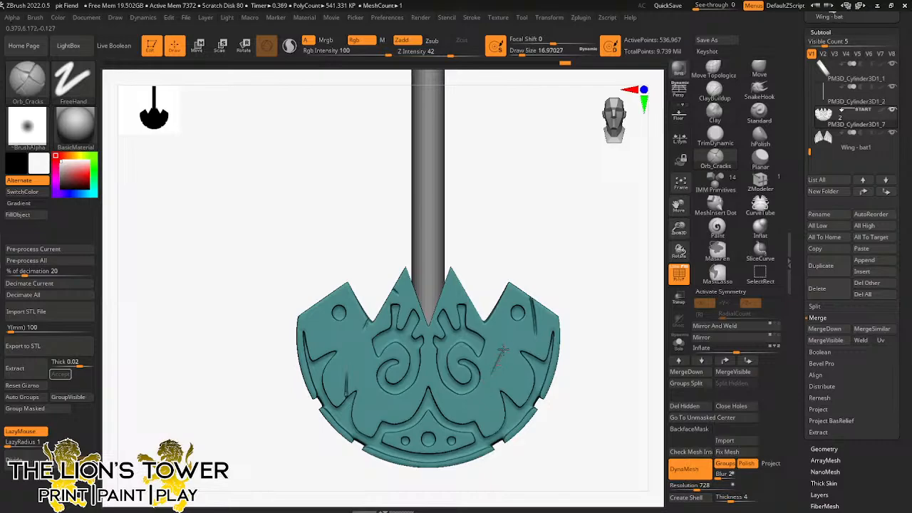
# Step: Carve scattered cracks and nicks into the back face of the axe head with the Orb_Cracks brush
pyautogui.moveTo(573, 299); pyautogui.dragTo(655, 264)
pyautogui.moveTo(678, 205); pyautogui.dragTo(605, 196)
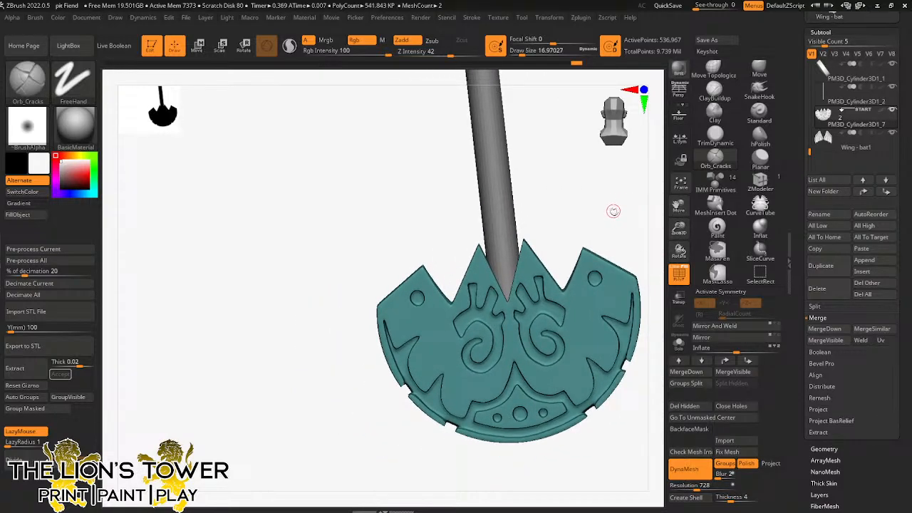
pyautogui.moveTo(678, 205)
pyautogui.mouseDown()
pyautogui.moveTo(602, 236)
pyautogui.moveTo(603, 250)
pyautogui.mouseUp()
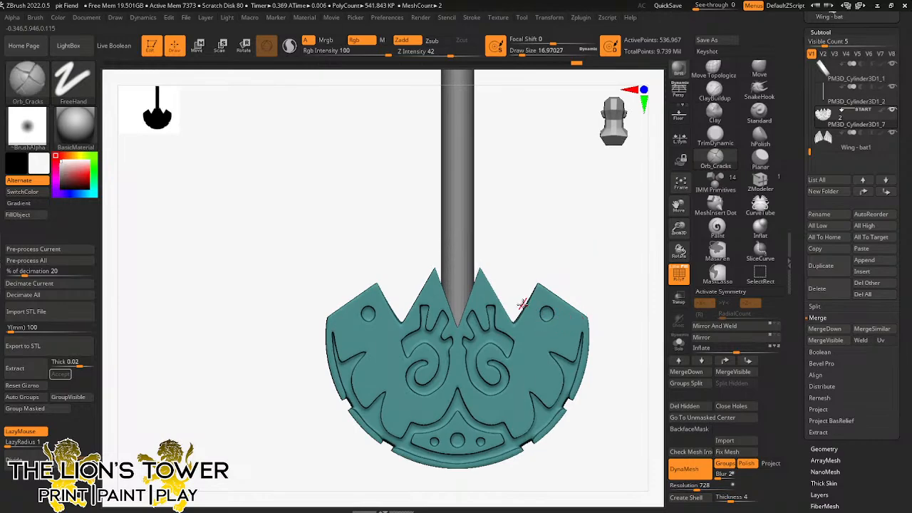
pyautogui.moveTo(523, 305)
pyautogui.mouseDown()
pyautogui.moveTo(539, 327)
pyautogui.moveTo(526, 317)
pyautogui.mouseUp()
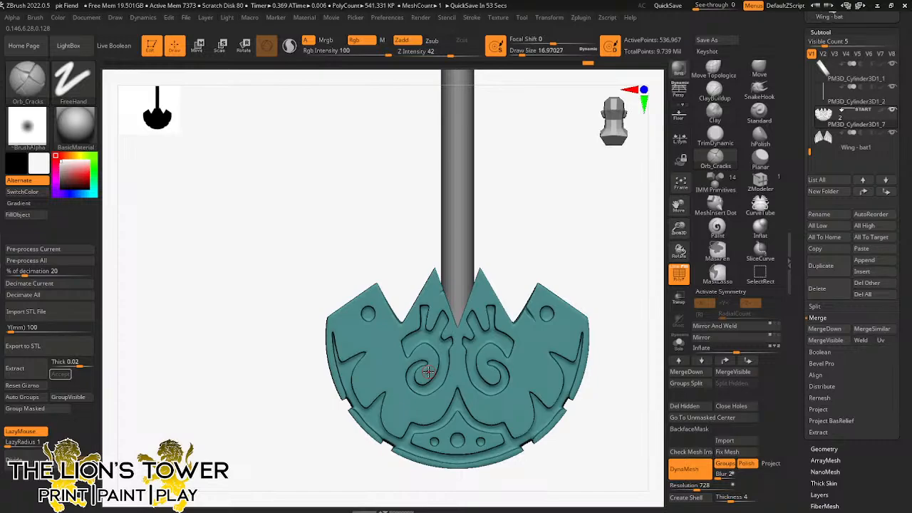
pyautogui.moveTo(678, 207); pyautogui.dragTo(699, 207)
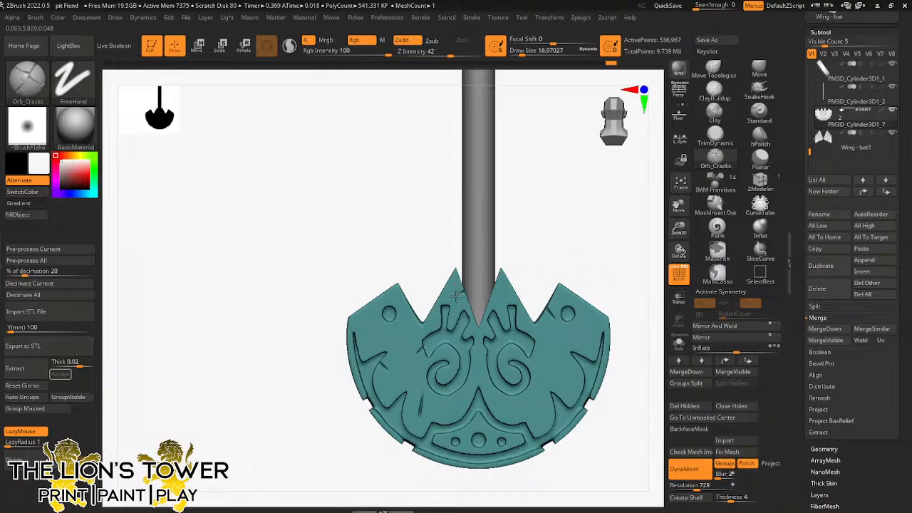
# Step: Wear down the edges of the two central spikes beside the shaft using TrimDynamic at draw size about 20
pyautogui.click(716, 136)
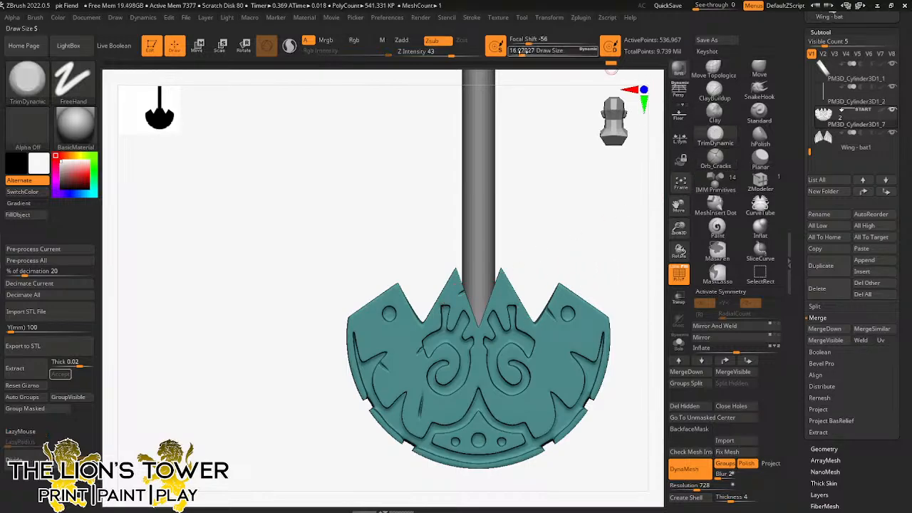
pyautogui.moveTo(523, 74)
pyautogui.mouseDown()
pyautogui.moveTo(606, 204)
pyautogui.moveTo(552, 293)
pyautogui.moveTo(594, 255)
pyautogui.moveTo(560, 286)
pyautogui.moveTo(591, 310)
pyautogui.moveTo(635, 279)
pyautogui.moveTo(541, 270)
pyautogui.mouseUp()
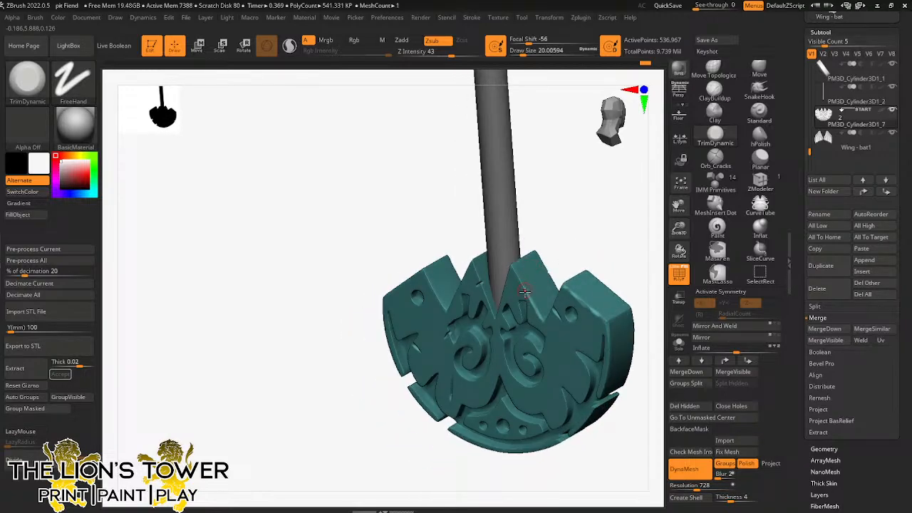
pyautogui.moveTo(511, 266)
pyautogui.mouseDown()
pyautogui.moveTo(562, 224)
pyautogui.moveTo(503, 275)
pyautogui.moveTo(491, 306)
pyautogui.mouseUp()
pyautogui.moveTo(507, 242); pyautogui.dragTo(522, 234)
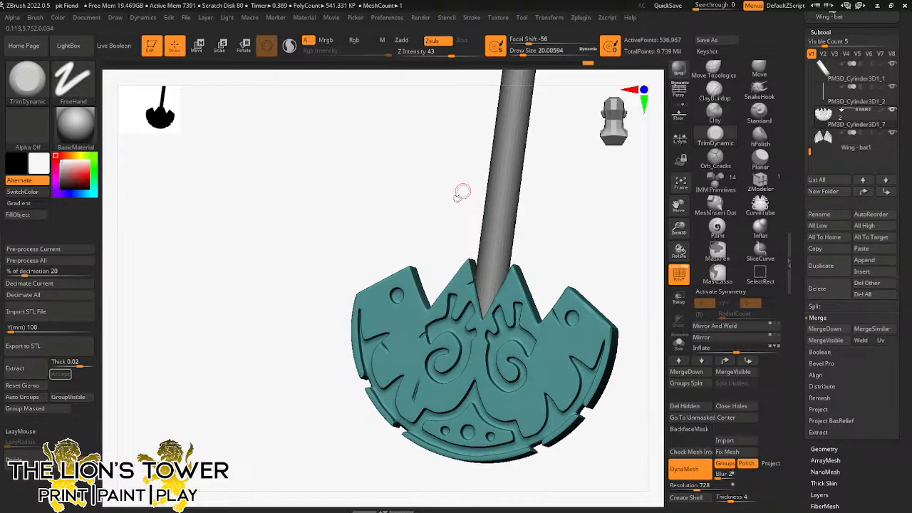
pyautogui.moveTo(463, 240); pyautogui.dragTo(470, 264)
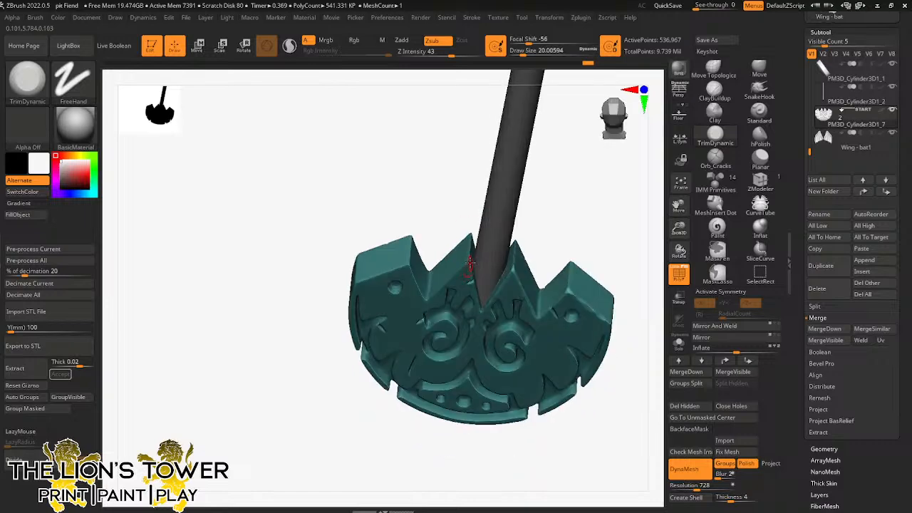
pyautogui.moveTo(468, 255); pyautogui.dragTo(468, 212, button='right')
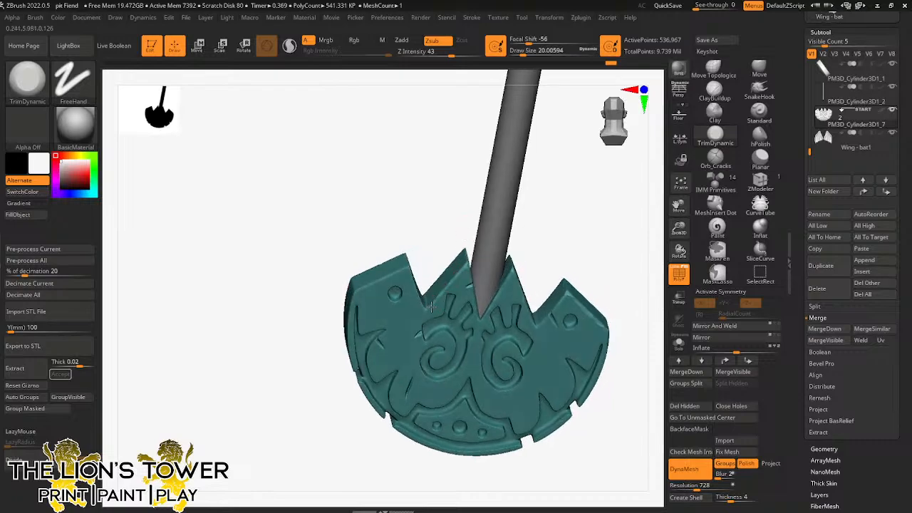
# Step: Wear down the edges of one outer spike and its adjoining side rim on the axe head's back face with TrimDynamic
pyautogui.moveTo(430, 306); pyautogui.dragTo(411, 239, button='right')
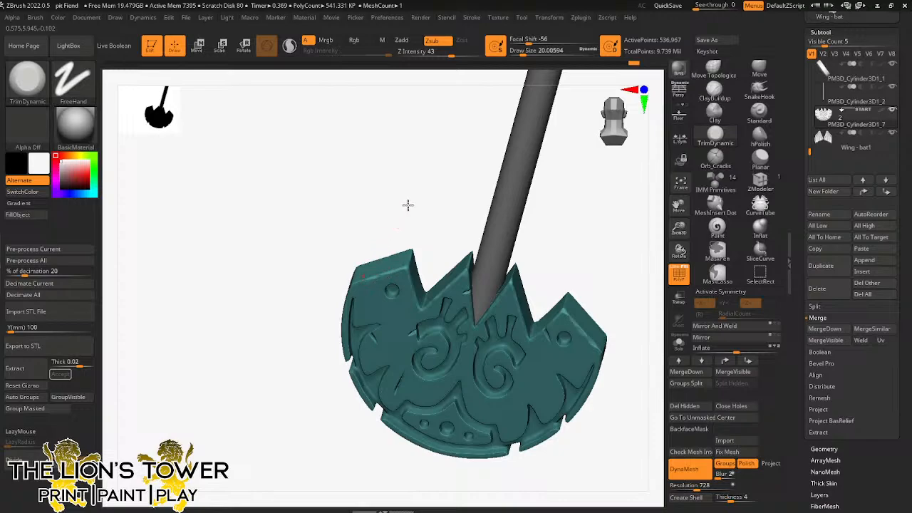
pyautogui.moveTo(407, 205); pyautogui.dragTo(364, 215, button='right')
pyautogui.moveTo(373, 264); pyautogui.dragTo(378, 230, button='right')
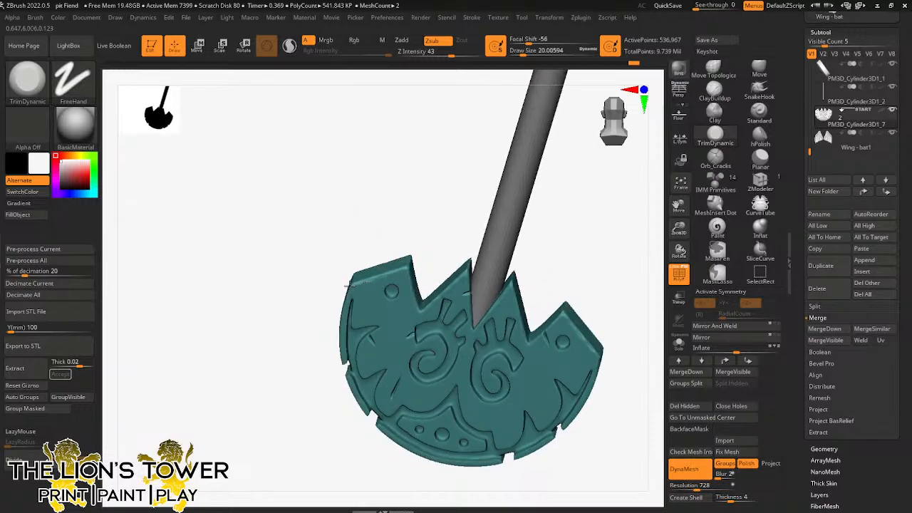
pyautogui.moveTo(350, 283); pyautogui.dragTo(360, 240, button='right')
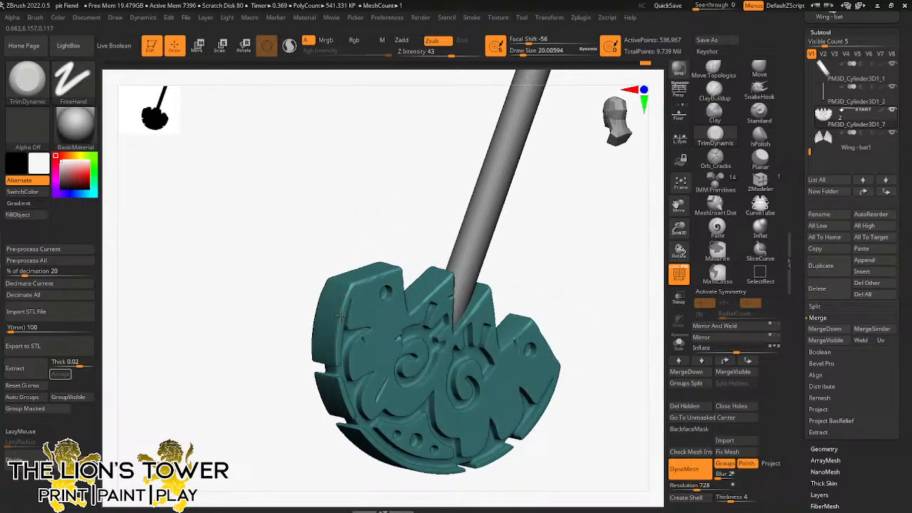
pyautogui.moveTo(334, 364); pyautogui.dragTo(335, 317, button='right')
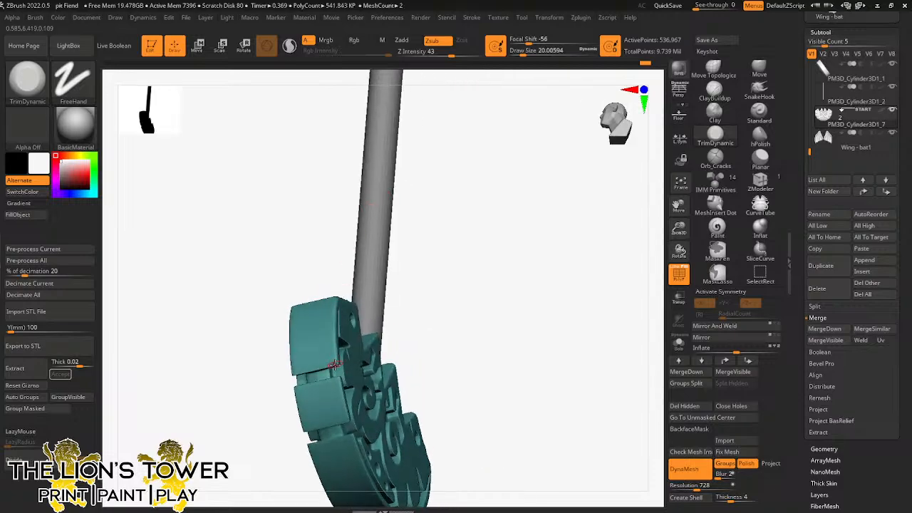
pyautogui.moveTo(312, 371)
pyautogui.mouseDown(button='right')
pyautogui.moveTo(472, 220)
pyautogui.moveTo(304, 369)
pyautogui.mouseUp(button='right')
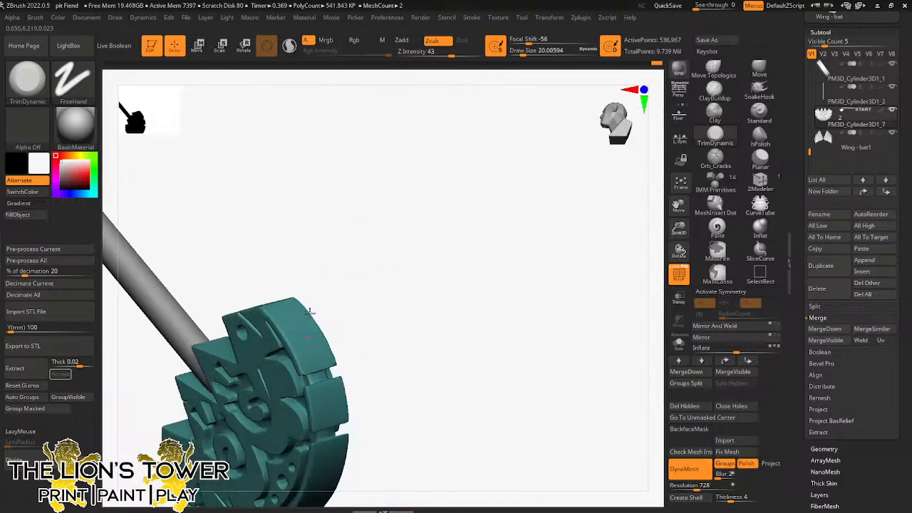
# Step: Wear down the front-face edges of the same outer spike, rounding its tip and rim with TrimDynamic at draw size about 20
pyautogui.moveTo(310, 311); pyautogui.dragTo(305, 365, button='right')
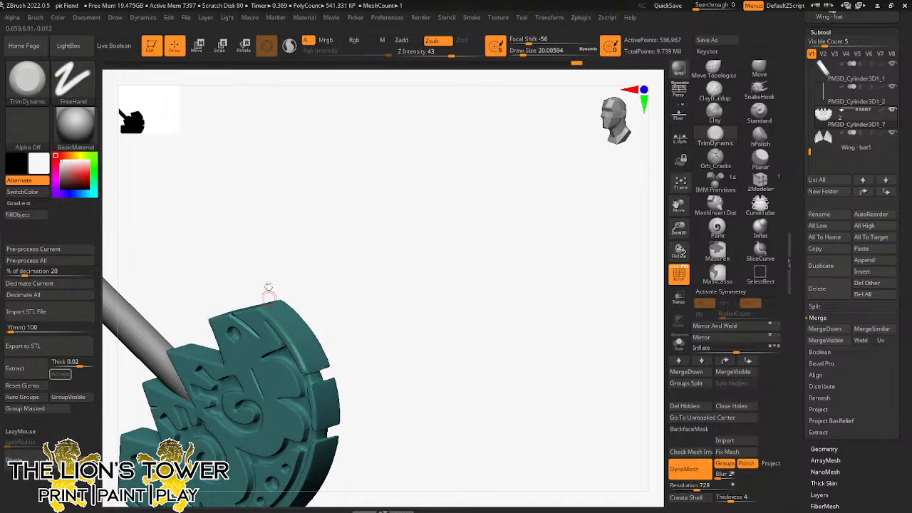
pyautogui.moveTo(267, 291); pyautogui.dragTo(256, 310, button='right')
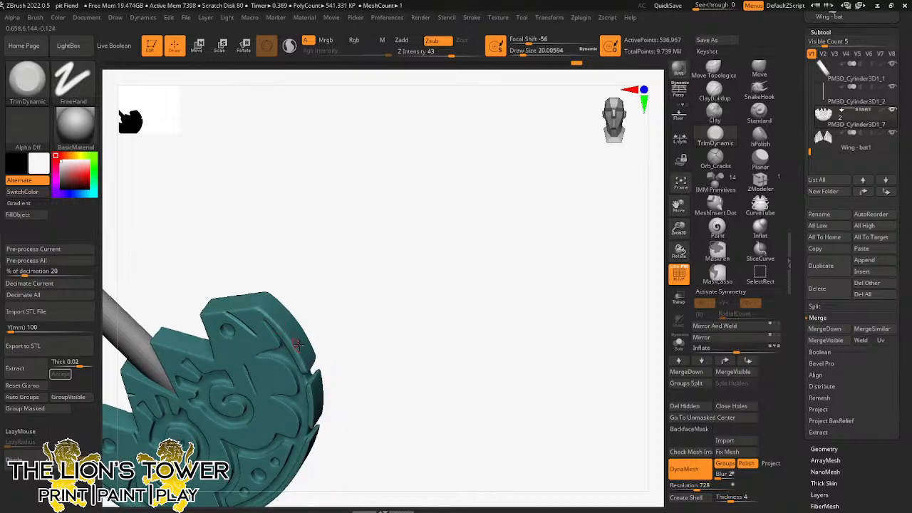
pyautogui.moveTo(298, 345); pyautogui.dragTo(267, 289, button='right')
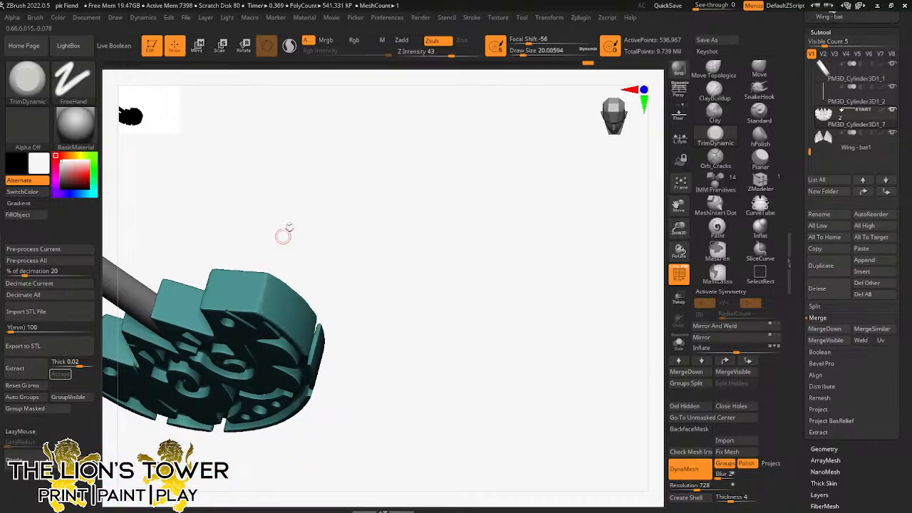
pyautogui.moveTo(285, 234); pyautogui.dragTo(281, 210, button='right')
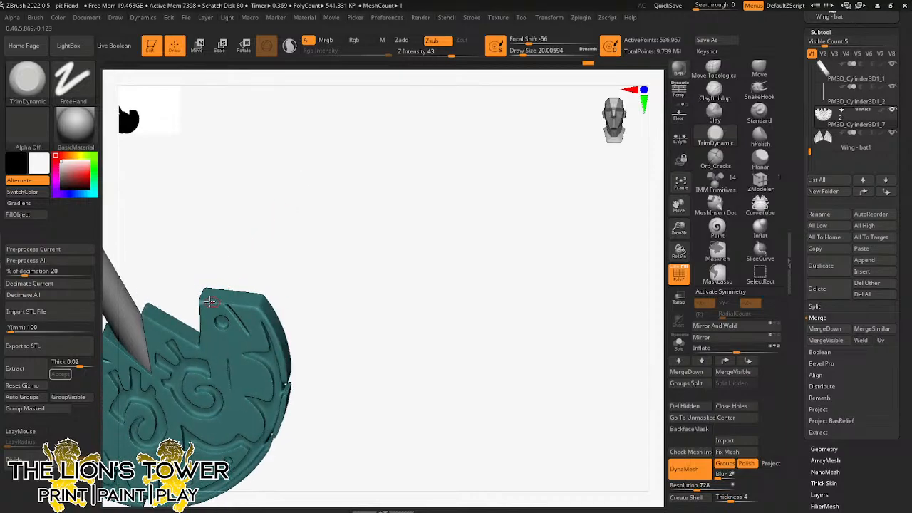
pyautogui.moveTo(261, 264); pyautogui.dragTo(201, 305, button='right')
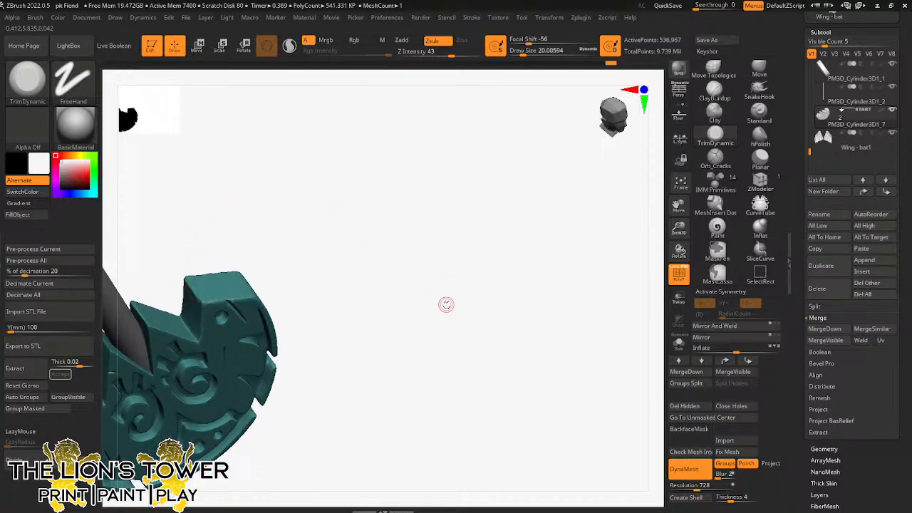
# Step: Soften the front-face edges of the two central spikes beside the shaft with TrimDynamic
pyautogui.moveTo(678, 206); pyautogui.dragTo(780, 214)
pyautogui.moveTo(605, 265); pyautogui.dragTo(482, 275, button='right')
pyautogui.moveTo(678, 205); pyautogui.dragTo(676, 205)
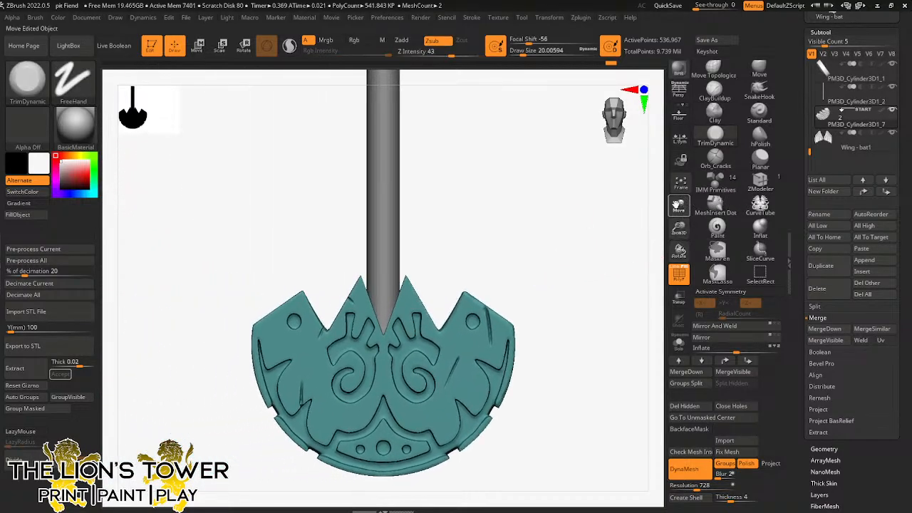
pyautogui.moveTo(525, 147); pyautogui.dragTo(440, 277, button='right')
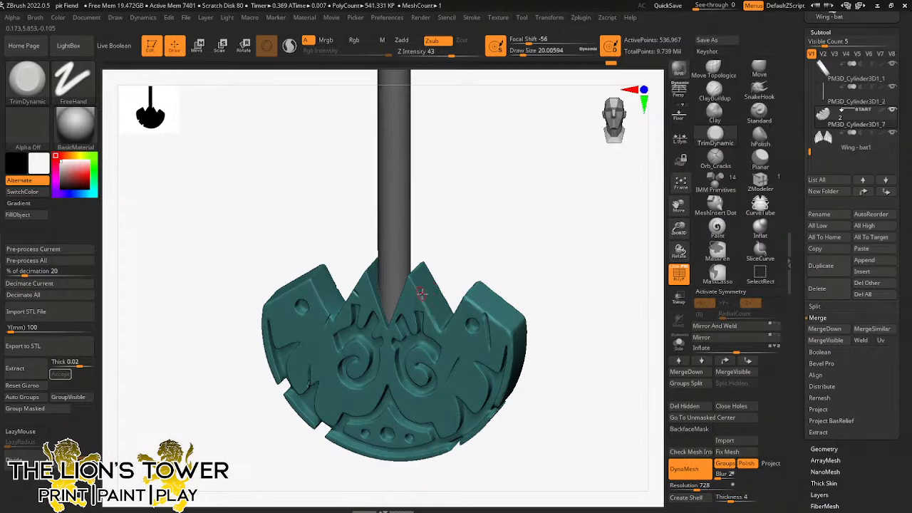
pyautogui.moveTo(411, 282); pyautogui.dragTo(448, 214, button='right')
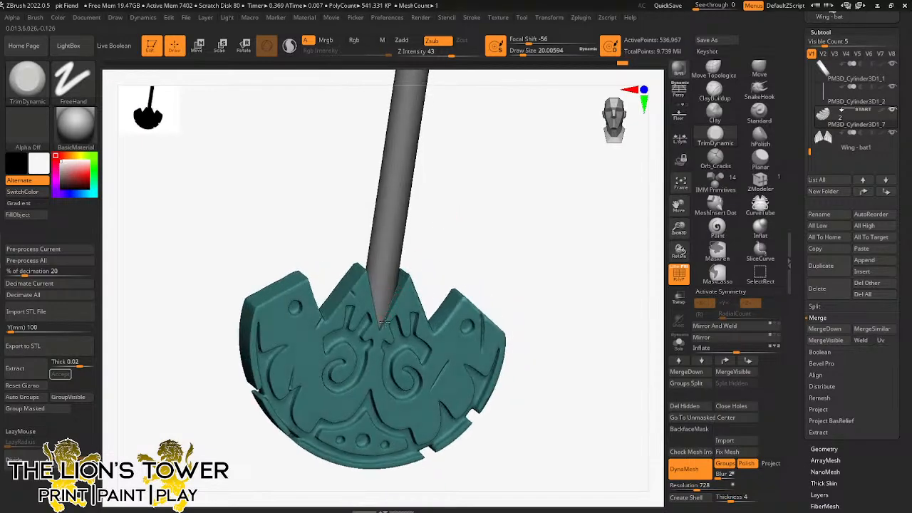
pyautogui.moveTo(411, 266); pyautogui.dragTo(408, 276, button='right')
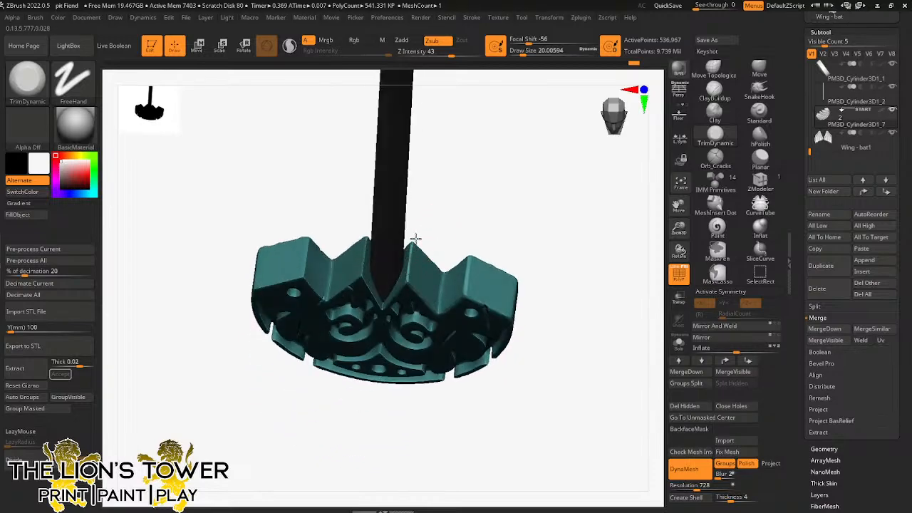
pyautogui.moveTo(415, 237); pyautogui.dragTo(418, 155, button='right')
pyautogui.moveTo(373, 258); pyautogui.dragTo(363, 263, button='right')
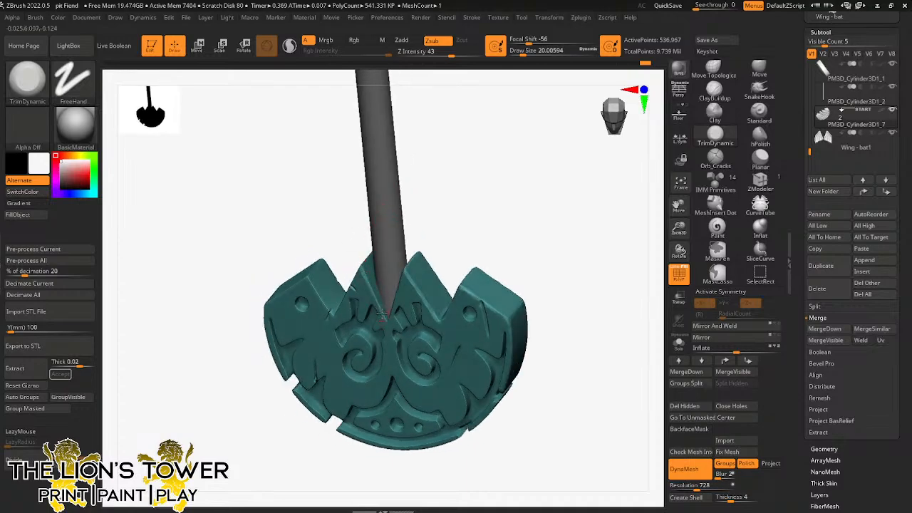
pyautogui.moveTo(383, 314); pyautogui.dragTo(374, 186, button='right')
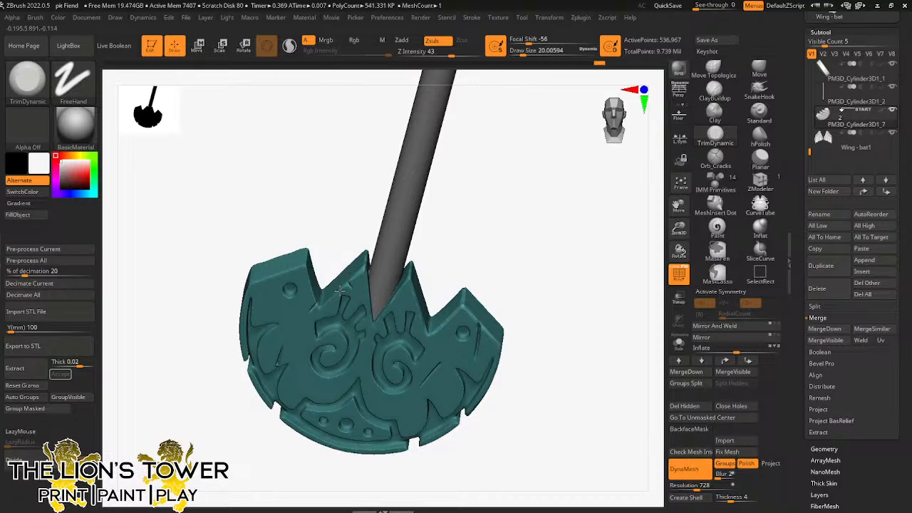
# Step: Trim the front edges of the opposite outer spike, from its inner notch around the corner to the side rim
pyautogui.moveTo(332, 235); pyautogui.dragTo(314, 292, button='right')
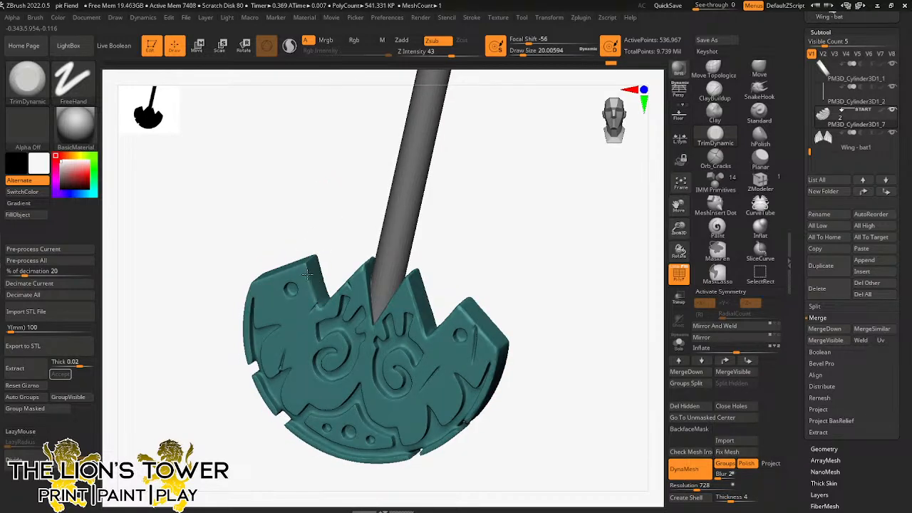
pyautogui.moveTo(307, 240); pyautogui.dragTo(309, 262, button='right')
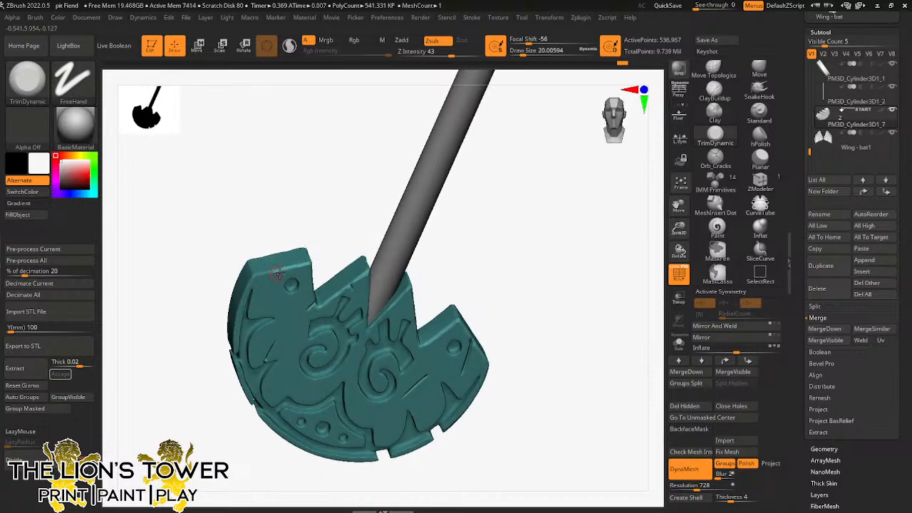
pyautogui.moveTo(249, 265); pyautogui.dragTo(251, 270, button='right')
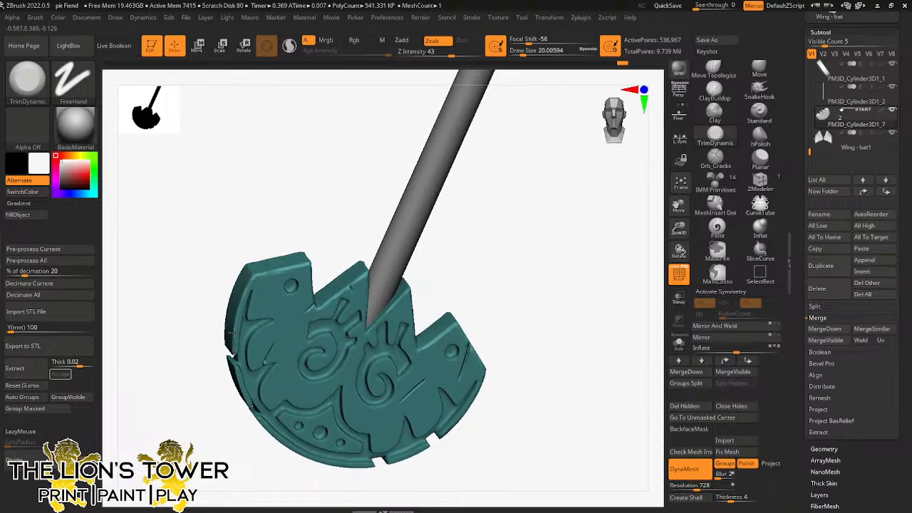
pyautogui.moveTo(233, 332); pyautogui.dragTo(244, 218, button='right')
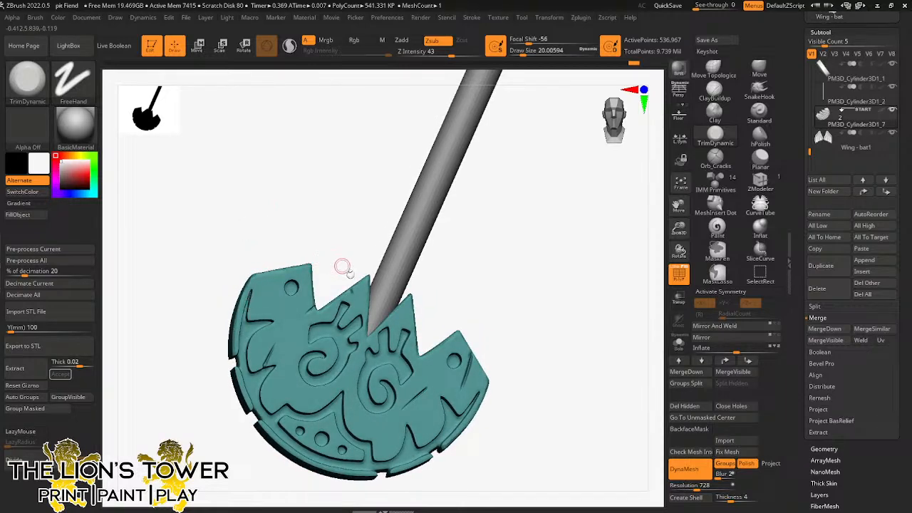
# Step: Wear down the notched curved cutting rim along the front face of the axe head with TrimDynamic
pyautogui.moveTo(497, 267); pyautogui.dragTo(308, 406, button='right')
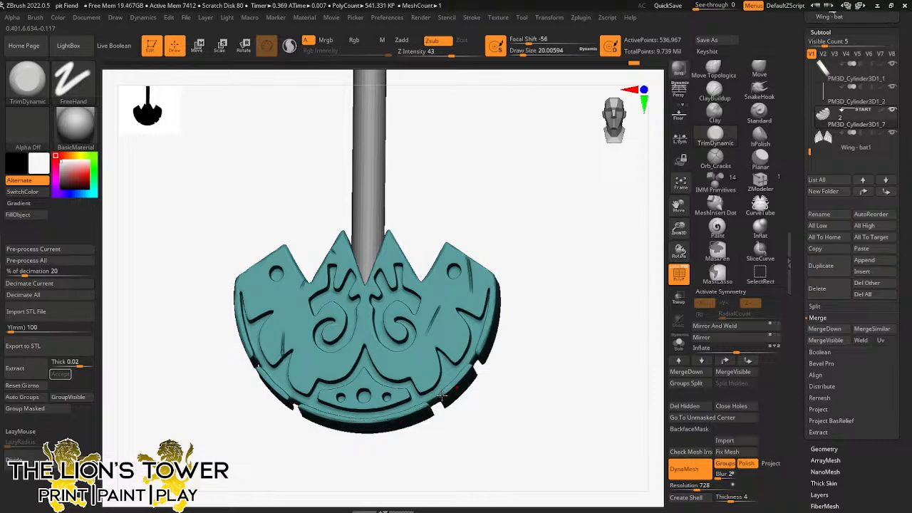
pyautogui.moveTo(486, 349); pyautogui.dragTo(538, 335, button='right')
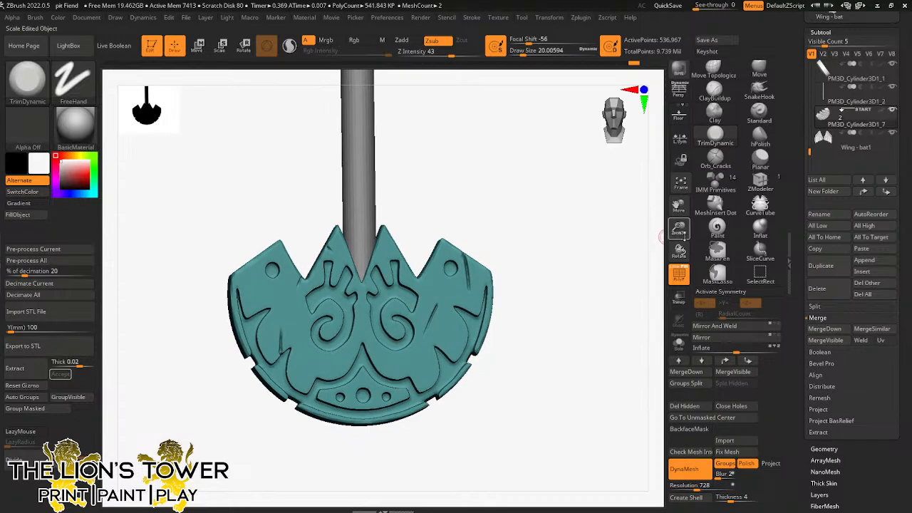
pyautogui.moveTo(678, 211); pyautogui.dragTo(686, 226)
pyautogui.moveTo(555, 264); pyautogui.dragTo(540, 292, button='right')
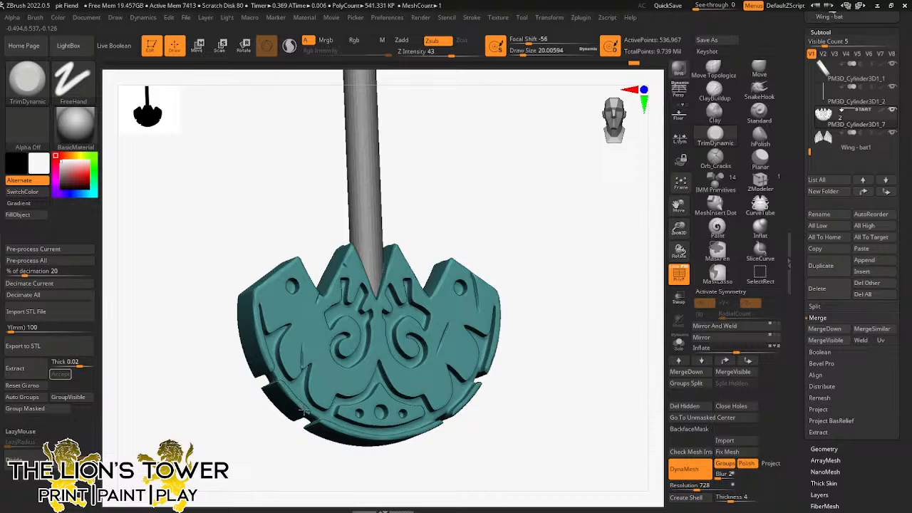
pyautogui.moveTo(319, 245)
pyautogui.mouseDown(button='right')
pyautogui.moveTo(316, 187)
pyautogui.moveTo(367, 195)
pyautogui.moveTo(328, 232)
pyautogui.mouseUp(button='right')
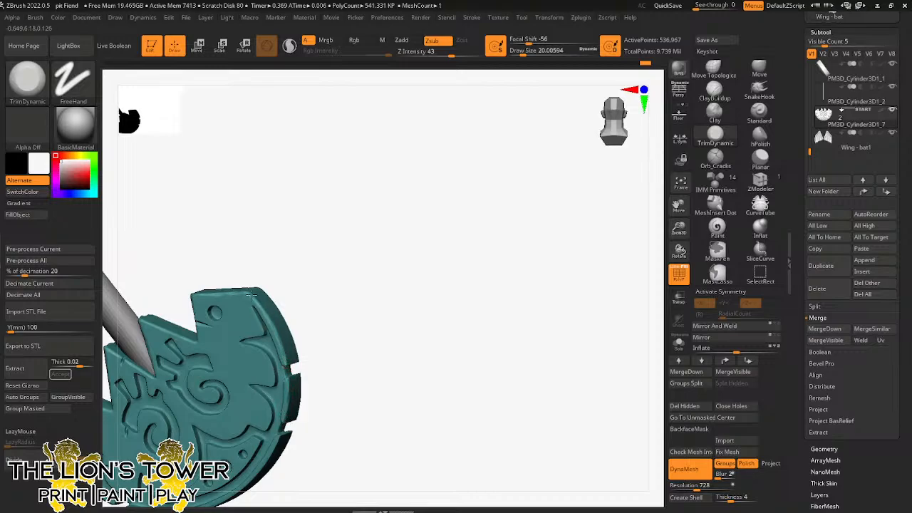
# Step: Wear down the curved cutting rim and its notches along the back face of the axe head
pyautogui.moveTo(674, 208); pyautogui.dragTo(718, 156)
pyautogui.moveTo(535, 269); pyautogui.dragTo(447, 260, button='right')
pyautogui.moveTo(365, 277); pyautogui.dragTo(352, 327, button='right')
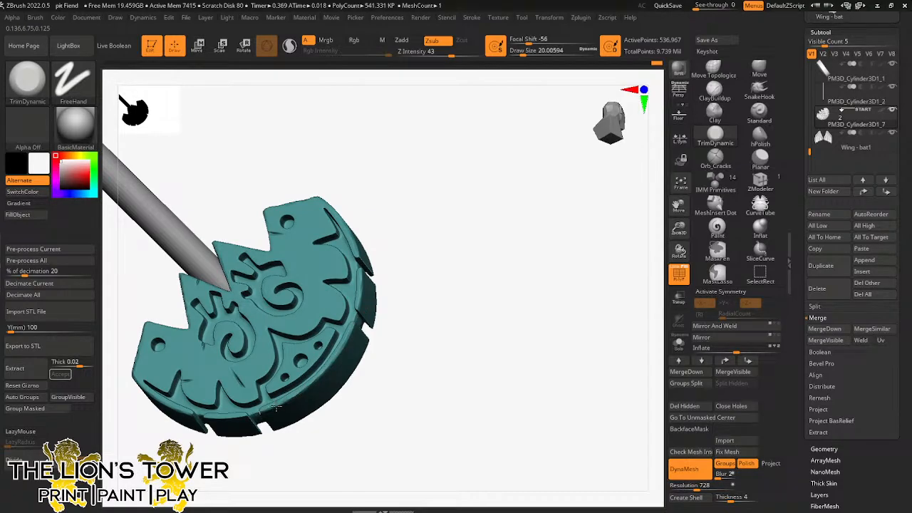
pyautogui.moveTo(675, 208); pyautogui.dragTo(702, 183)
pyautogui.moveTo(570, 300); pyautogui.dragTo(446, 343, button='right')
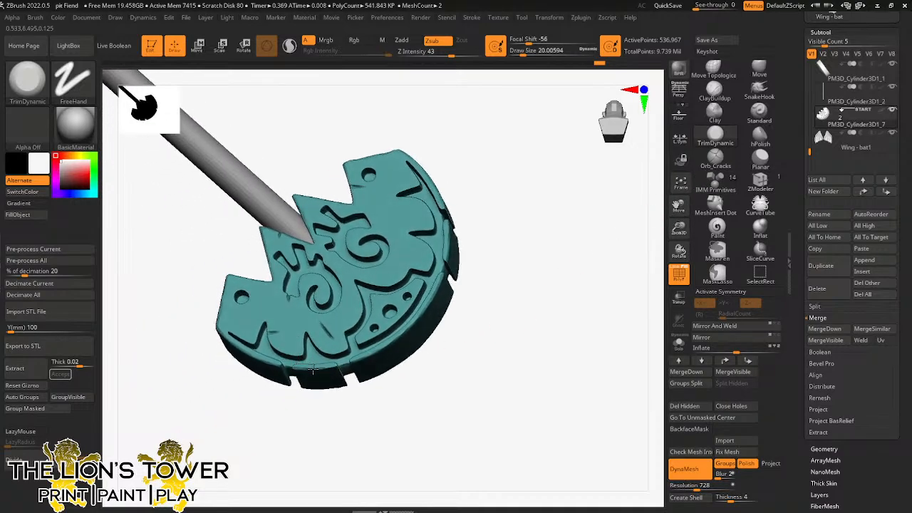
# Step: Examine both faces of the worn axe head and the full weapon's proportions beside the pit fiend figure
pyautogui.moveTo(677, 207); pyautogui.dragTo(702, 209)
pyautogui.moveTo(561, 343); pyautogui.dragTo(612, 321)
pyautogui.moveTo(603, 287); pyautogui.dragTo(690, 196)
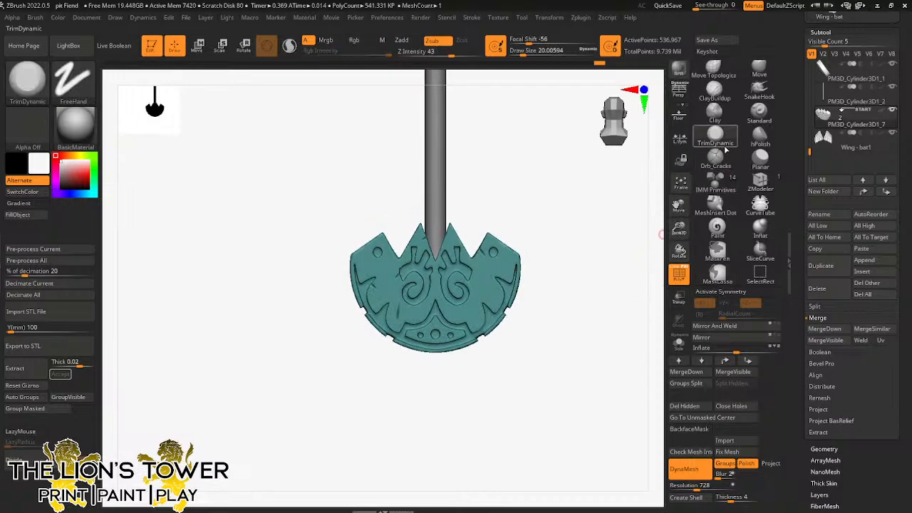
pyautogui.moveTo(613, 281); pyautogui.dragTo(588, 302)
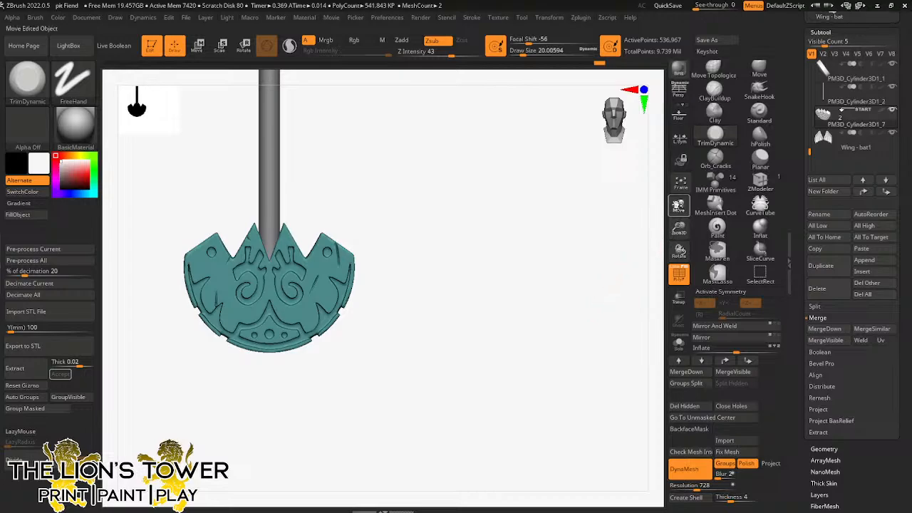
pyautogui.moveTo(678, 211); pyautogui.dragTo(786, 212)
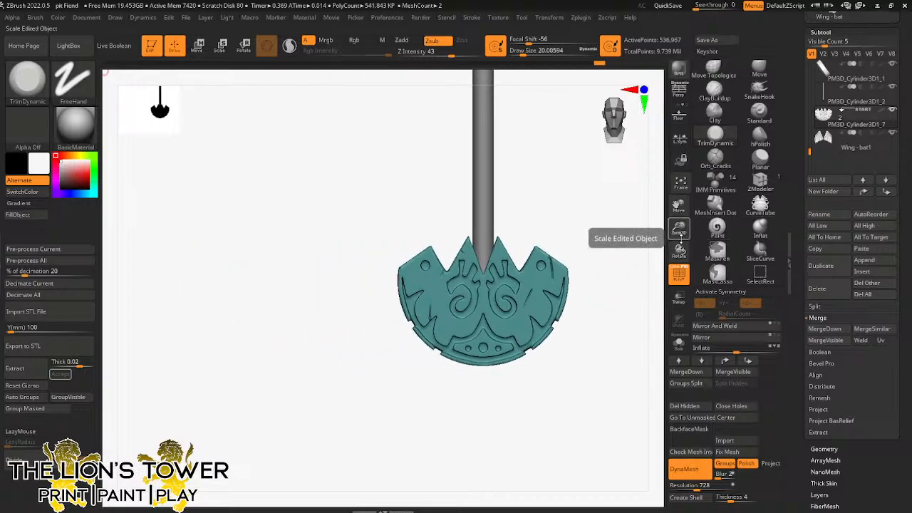
pyautogui.moveTo(681, 235); pyautogui.dragTo(661, 250)
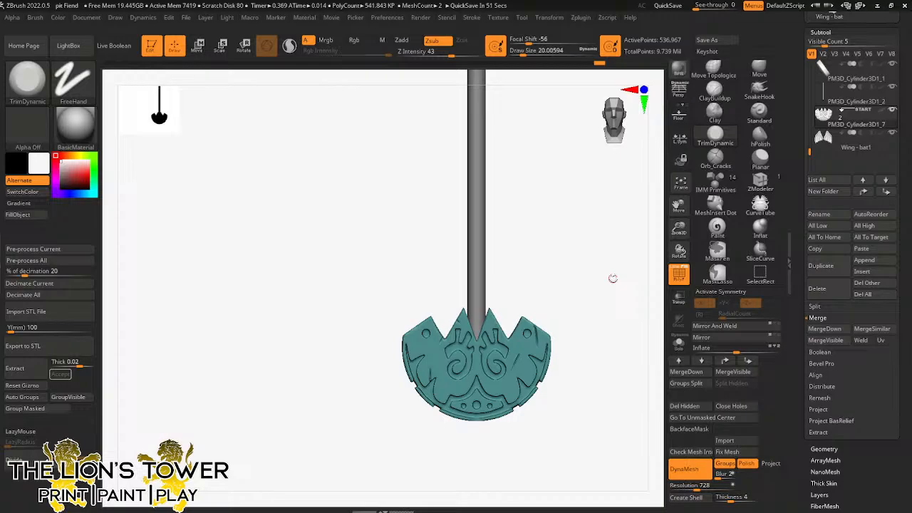
pyautogui.moveTo(677, 229); pyautogui.dragTo(676, 205)
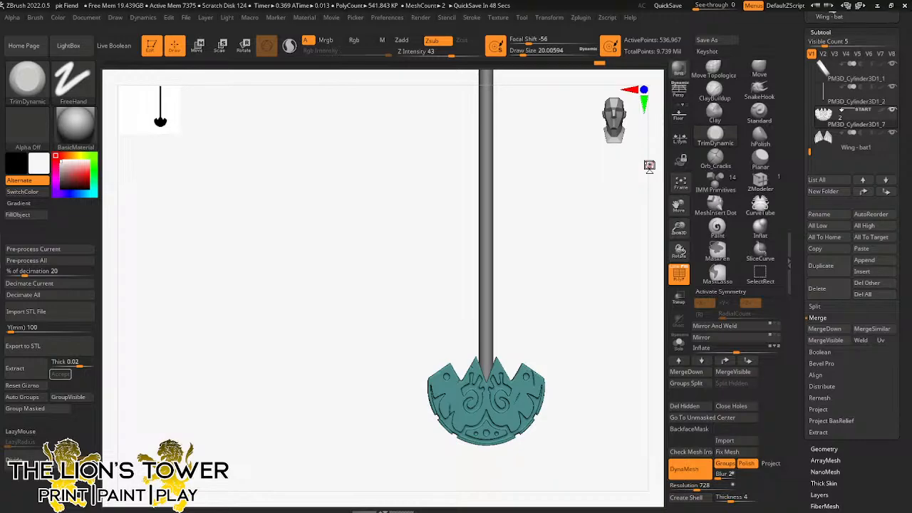
pyautogui.moveTo(649, 165)
pyautogui.keyDown('alt'); pyautogui.mouseDown()
pyautogui.moveTo(606, 267)
pyautogui.moveTo(651, 270)
pyautogui.moveTo(661, 199)
pyautogui.moveTo(693, 233)
pyautogui.mouseUp(); pyautogui.keyUp('alt')
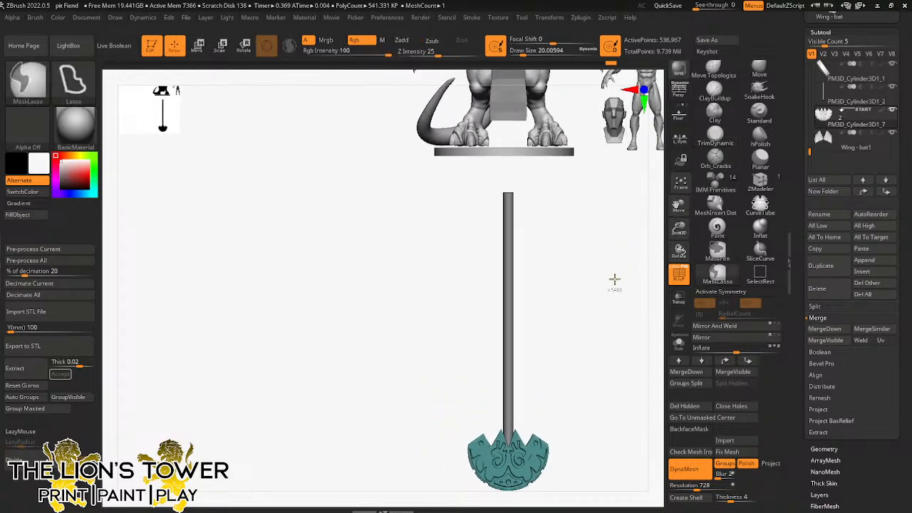
pyautogui.keyDown('ctrl'); pyautogui.moveTo(615, 279); pyautogui.dragTo(634, 308); pyautogui.keyUp('ctrl')
pyautogui.moveTo(679, 229); pyautogui.dragTo(678, 205)
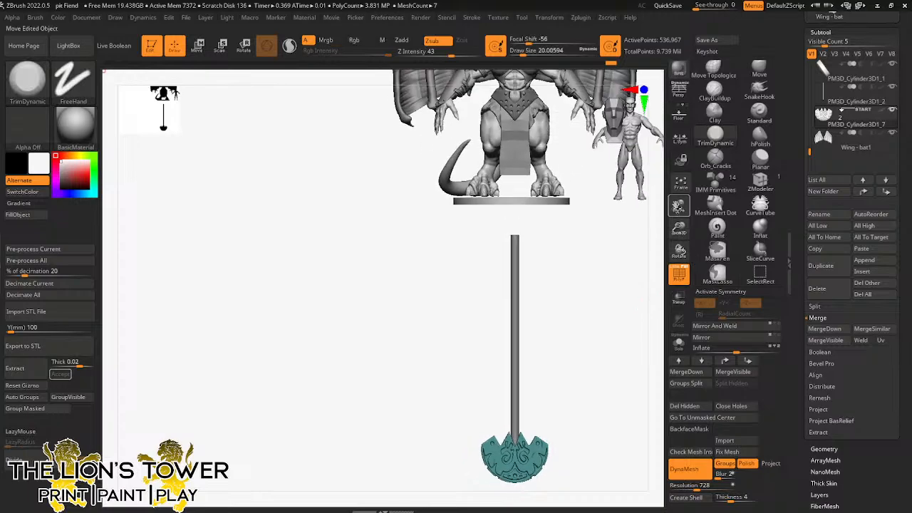
pyautogui.moveTo(654, 295)
pyautogui.keyDown('alt'); pyautogui.mouseDown()
pyautogui.moveTo(635, 265)
pyautogui.moveTo(586, 289)
pyautogui.moveTo(636, 285)
pyautogui.mouseUp(); pyautogui.keyUp('alt')
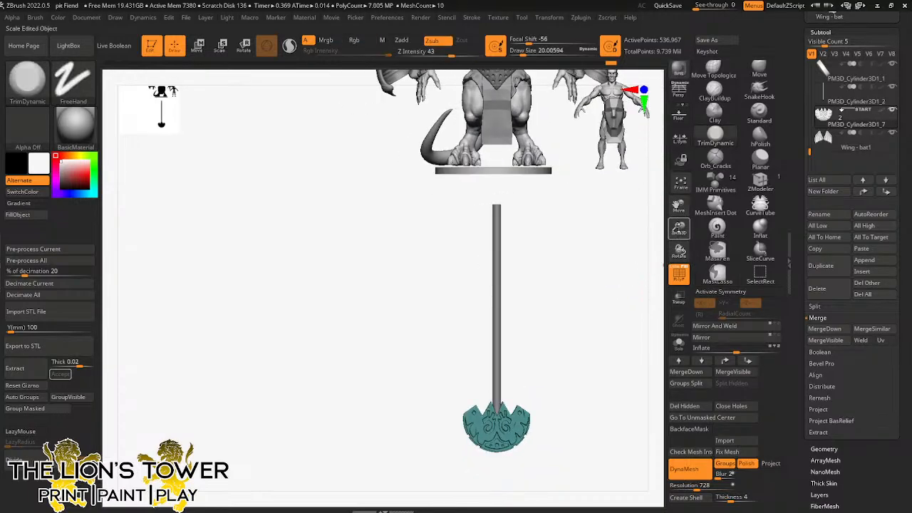
pyautogui.moveTo(679, 229); pyautogui.dragTo(662, 221)
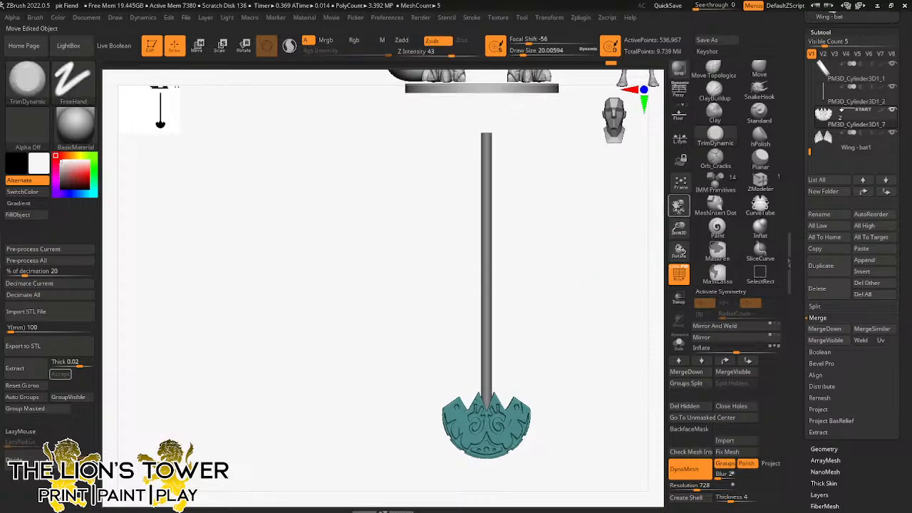
# Step: Insert a cube as a new subtool and move it down onto the middle of the weapon's shaft
pyautogui.click(869, 272)
pyautogui.click(407, 343)
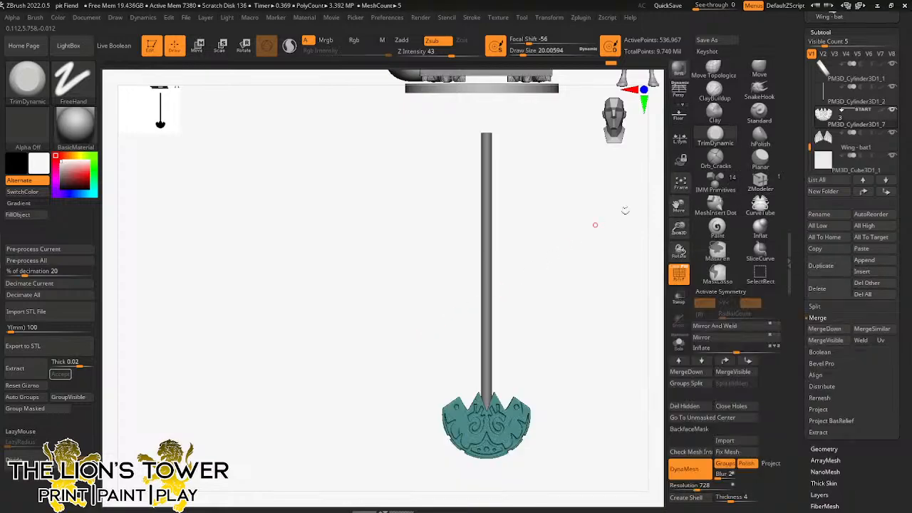
pyautogui.moveTo(663, 193)
pyautogui.keyDown('alt'); pyautogui.mouseDown()
pyautogui.moveTo(549, 91)
pyautogui.moveTo(533, 166)
pyautogui.mouseUp(); pyautogui.keyUp('alt')
pyautogui.click(220, 45)
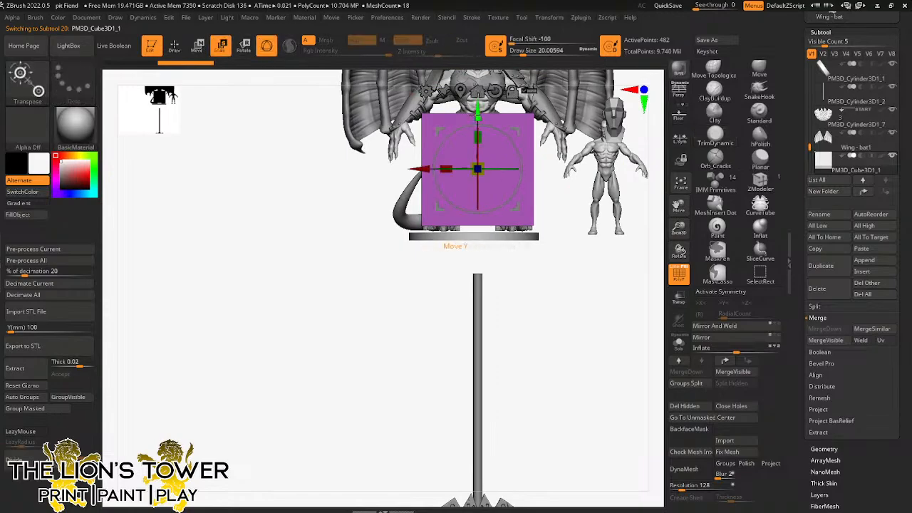
pyautogui.moveTo(477, 111); pyautogui.dragTo(477, 347)
# Step: Scale the cube into a tall, thin rectangular block slightly wider than the shaft, and lengthen it a little along the shaft
pyautogui.moveTo(446, 403); pyautogui.dragTo(606, 390)
pyautogui.moveTo(509, 404)
pyautogui.mouseDown()
pyautogui.moveTo(460, 405)
pyautogui.moveTo(507, 399)
pyautogui.mouseUp()
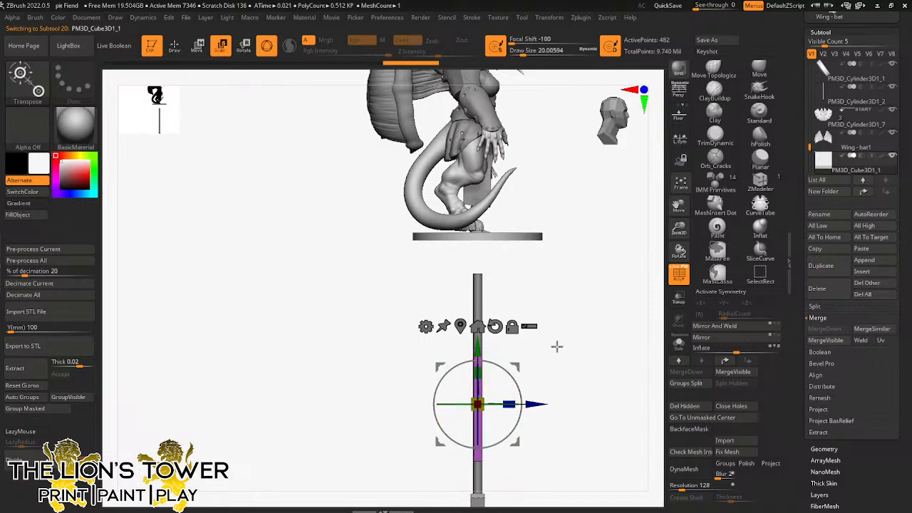
pyautogui.moveTo(557, 346); pyautogui.dragTo(591, 342)
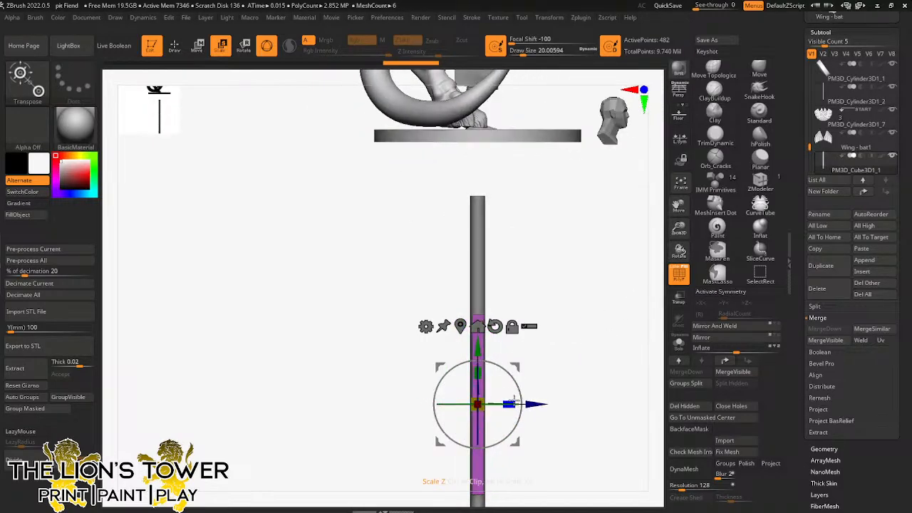
pyautogui.moveTo(503, 401); pyautogui.dragTo(494, 401)
pyautogui.keyDown('shift'); pyautogui.moveTo(601, 342); pyautogui.dragTo(563, 348); pyautogui.keyUp('shift')
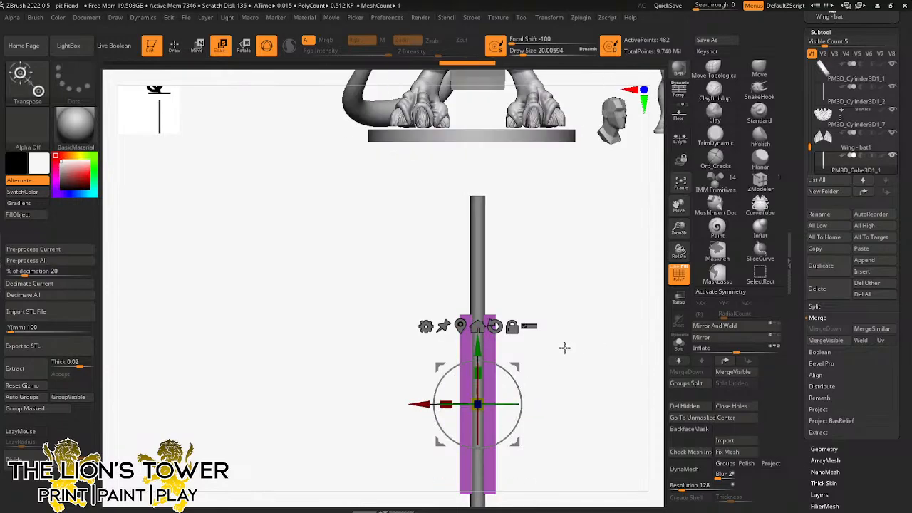
pyautogui.moveTo(678, 228); pyautogui.dragTo(678, 70)
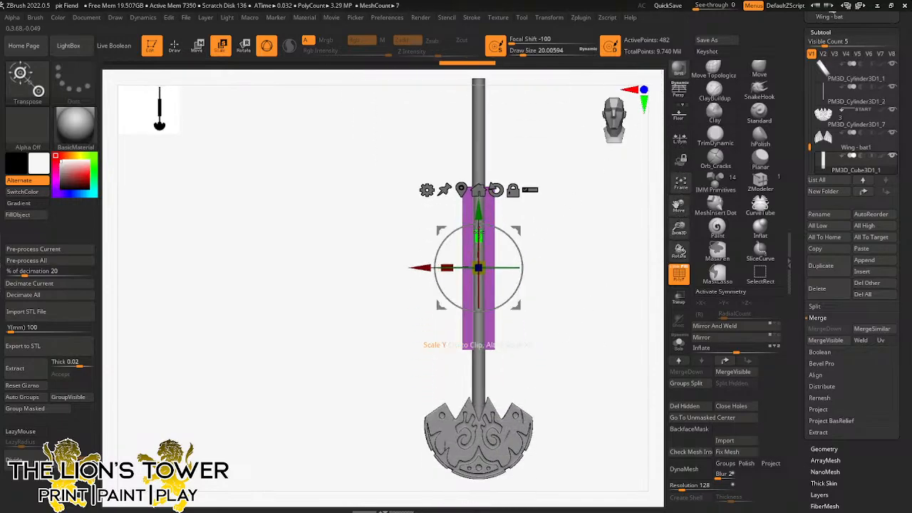
pyautogui.moveTo(486, 244)
pyautogui.mouseDown()
pyautogui.moveTo(486, 137)
pyautogui.moveTo(491, 231)
pyautogui.mouseUp()
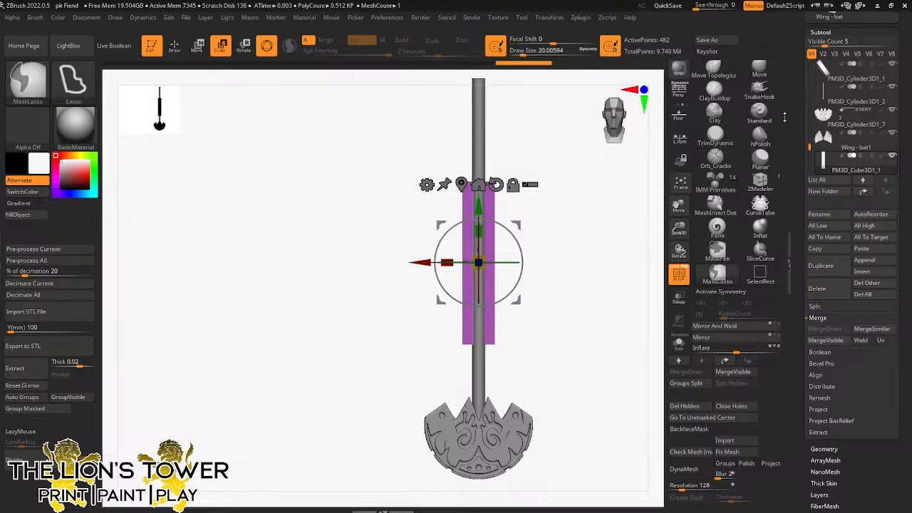
# Step: Cut diagonally across one lower corner of the block with SliceCurve
pyautogui.moveTo(784, 117)
pyautogui.mouseDown()
pyautogui.moveTo(783, 197)
pyautogui.moveTo(783, 112)
pyautogui.mouseUp()
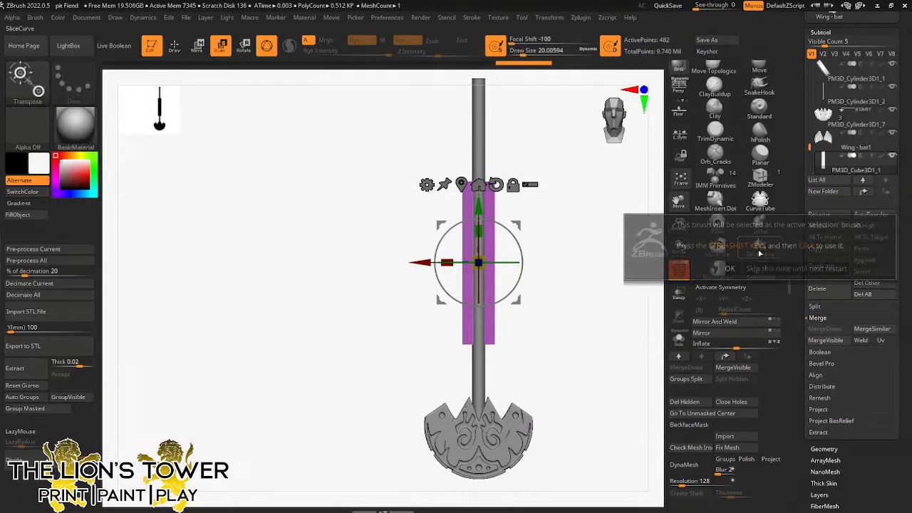
pyautogui.click(760, 249)
pyautogui.keyDown('ctrl'); pyautogui.keyDown('shift'); pyautogui.moveTo(468, 330); pyautogui.dragTo(435, 292); pyautogui.keyUp('shift'); pyautogui.keyUp('ctrl')
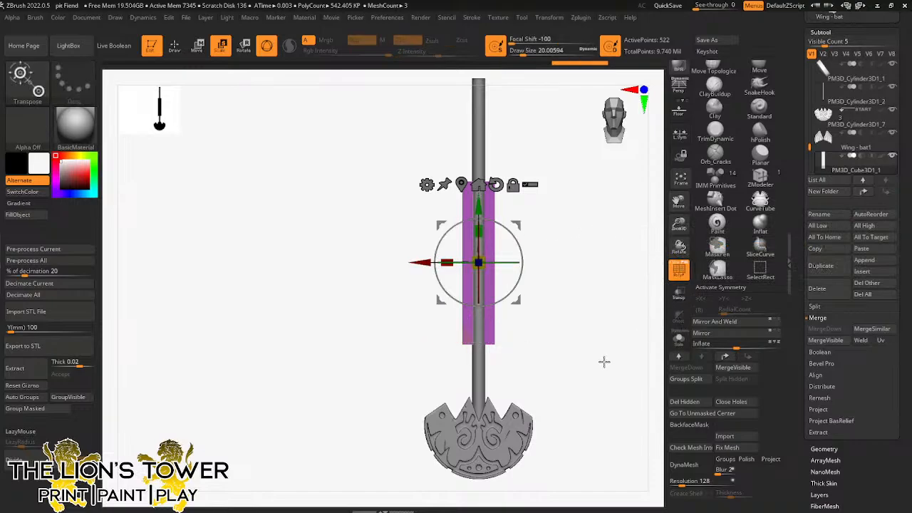
# Step: Convert the sliced block to DynaMesh at resolution 600 with Groups and Polish enabled
pyautogui.click(746, 459)
pyautogui.click(724, 460)
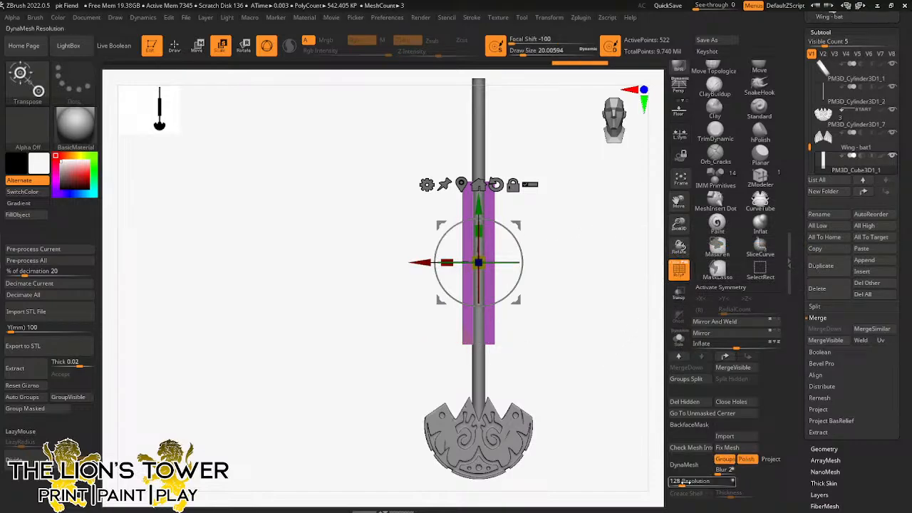
pyautogui.click(682, 481)
pyautogui.write('600')
pyautogui.click(694, 465)
pyautogui.press('q')
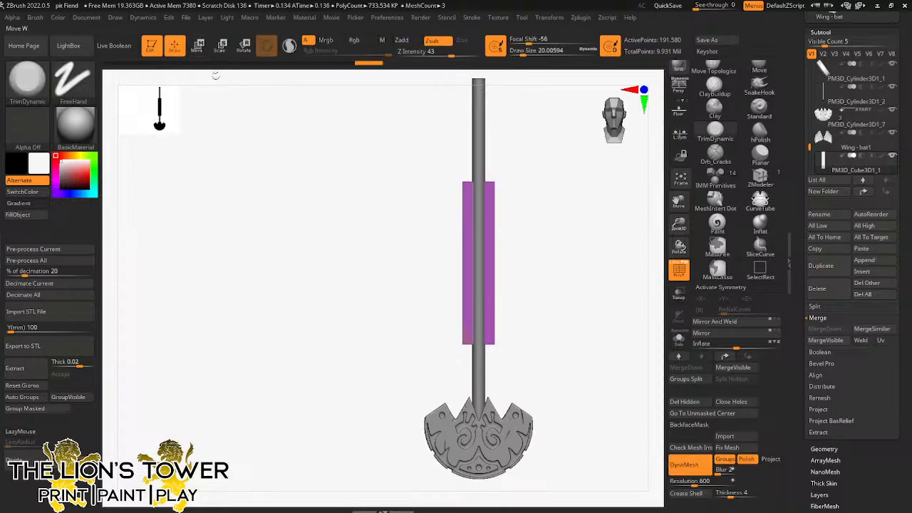
# Step: Delete the sliced-off corner piece and copy the bevel to the opposite lower corner with Mirror And Weld
pyautogui.keyDown('ctrl'); pyautogui.keyDown('shift'); pyautogui.click(468, 336); pyautogui.keyUp('shift'); pyautogui.keyUp('ctrl')
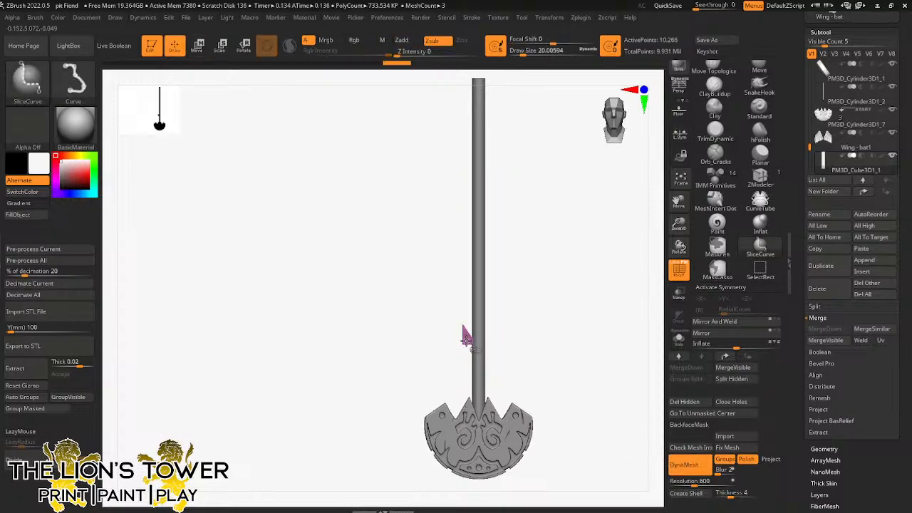
pyautogui.keyDown('ctrl'); pyautogui.keyDown('shift'); pyautogui.click(466, 336); pyautogui.keyUp('shift'); pyautogui.keyUp('ctrl')
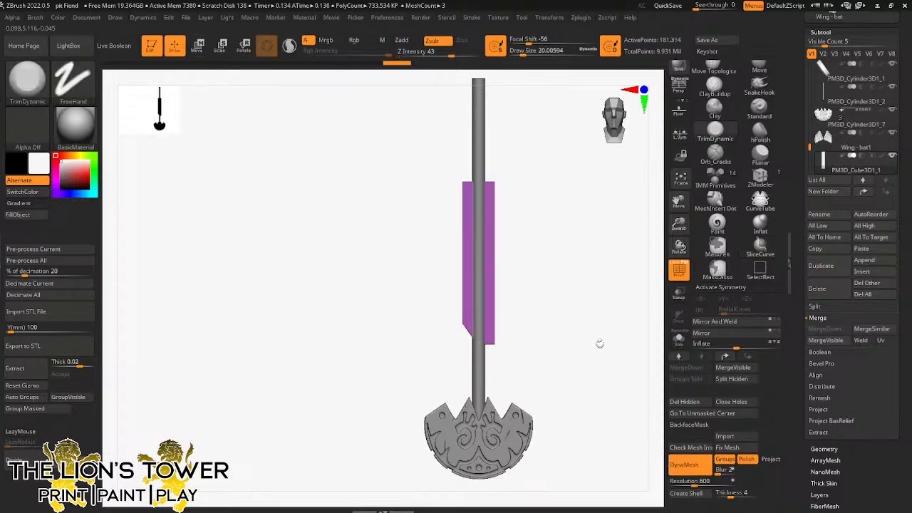
pyautogui.click(685, 402)
pyautogui.click(741, 324)
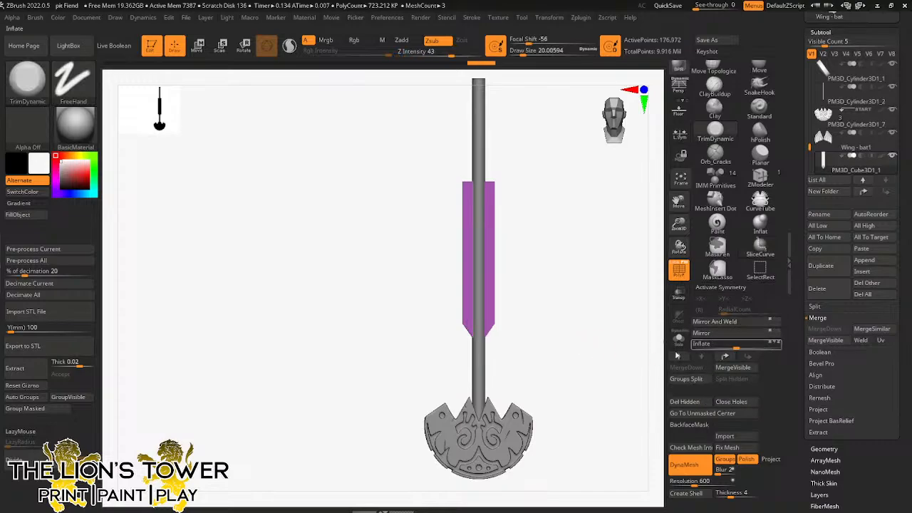
pyautogui.keyDown('ctrl'); pyautogui.moveTo(619, 369); pyautogui.dragTo(502, 242); pyautogui.keyUp('ctrl')
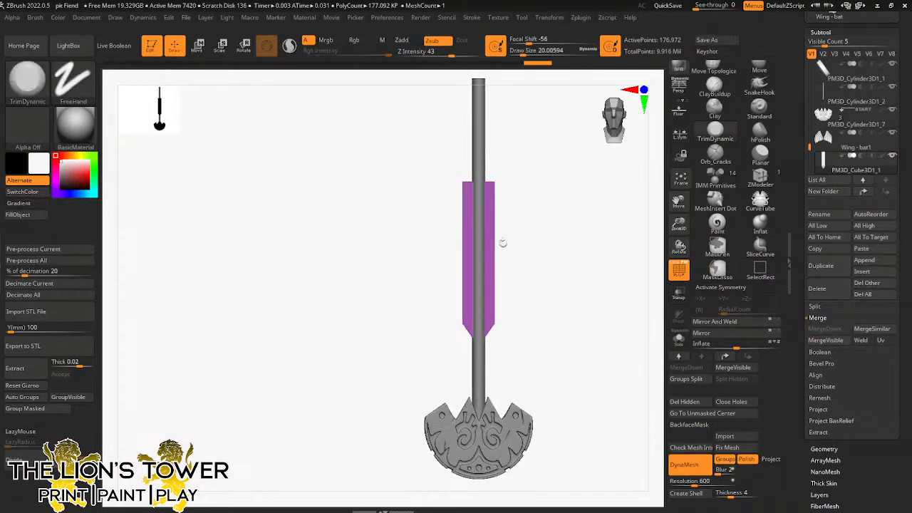
# Step: Duplicate the beveled block upward along the shaft, widen the copy and raise it to the shaft's upper end
pyautogui.press('w')
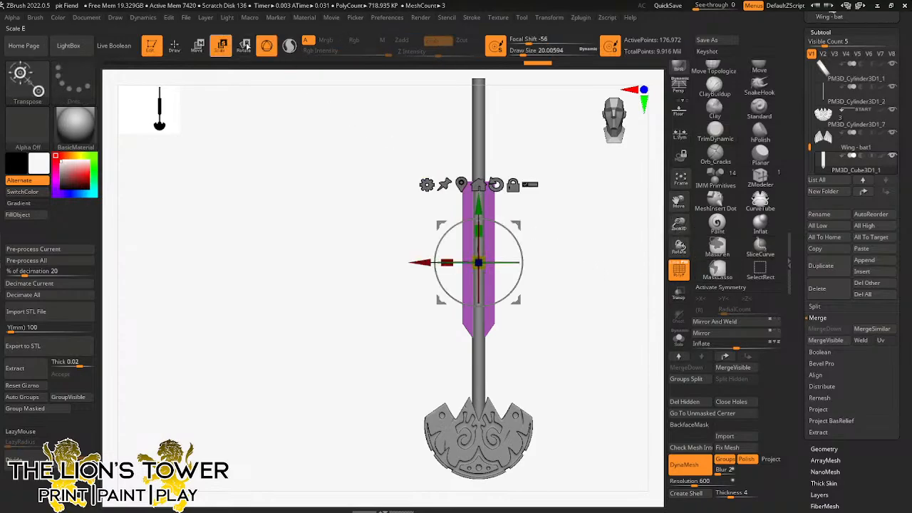
pyautogui.keyDown('ctrl'); pyautogui.moveTo(478, 207); pyautogui.dragTo(478, 158); pyautogui.keyUp('ctrl')
pyautogui.moveTo(447, 213); pyautogui.dragTo(426, 213)
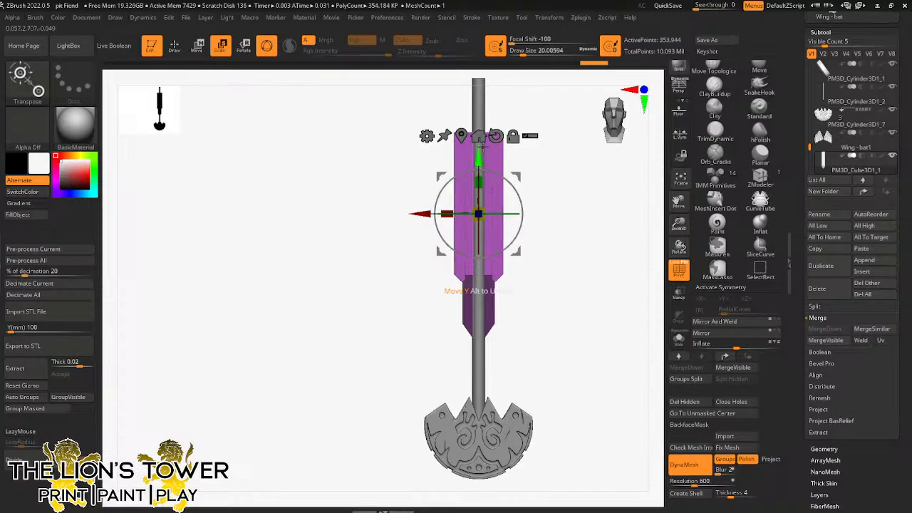
pyautogui.moveTo(480, 154); pyautogui.dragTo(480, 60)
# Step: Clear the mask and remesh the two stacked blocks together with DynaMesh
pyautogui.moveTo(678, 225)
pyautogui.mouseDown()
pyautogui.moveTo(678, 202)
pyautogui.moveTo(689, 309)
pyautogui.mouseUp()
pyautogui.keyDown('ctrl'); pyautogui.click(579, 253); pyautogui.keyUp('ctrl')
pyautogui.keyDown('ctrl'); pyautogui.moveTo(581, 260); pyautogui.dragTo(604, 287); pyautogui.keyUp('ctrl')
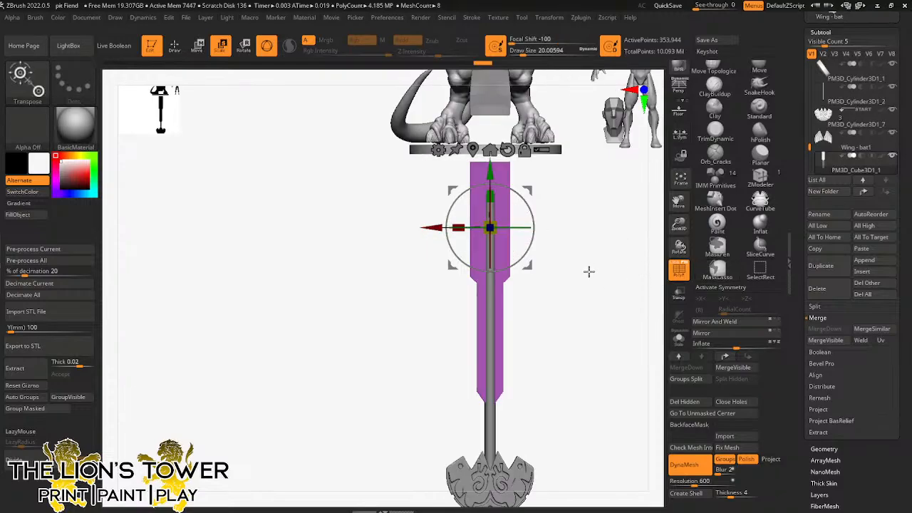
pyautogui.press('ctrl')
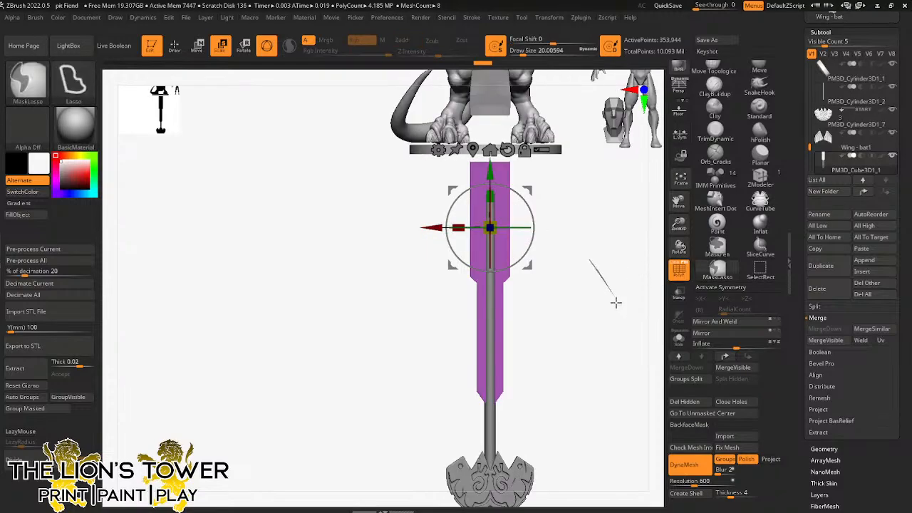
pyautogui.keyDown('ctrl'); pyautogui.moveTo(616, 303); pyautogui.dragTo(615, 297); pyautogui.keyUp('ctrl')
pyautogui.keyDown('shift'); pyautogui.moveTo(582, 272); pyautogui.dragTo(603, 282); pyautogui.keyUp('shift')
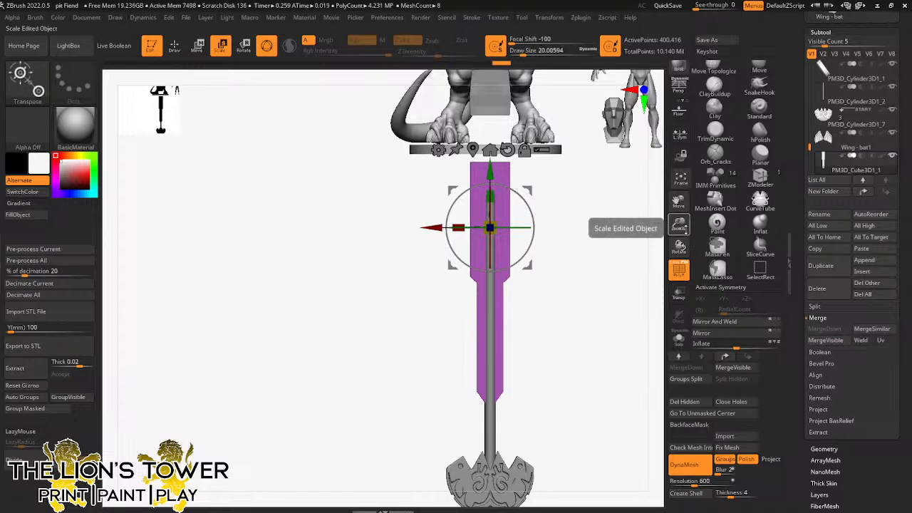
# Step: Mask only the lower, narrower block from the side and assign it its own polygroup with Group Masked
pyautogui.moveTo(680, 226); pyautogui.dragTo(608, 287)
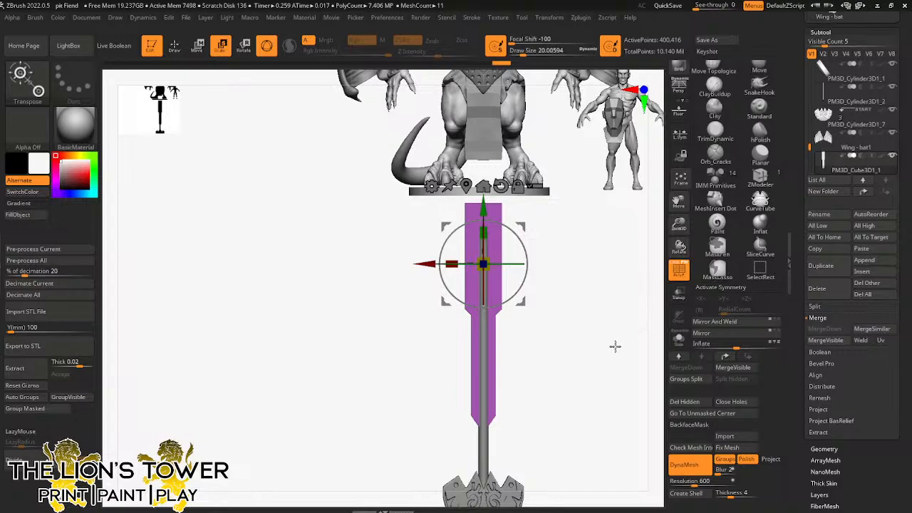
pyautogui.moveTo(615, 347); pyautogui.dragTo(572, 342)
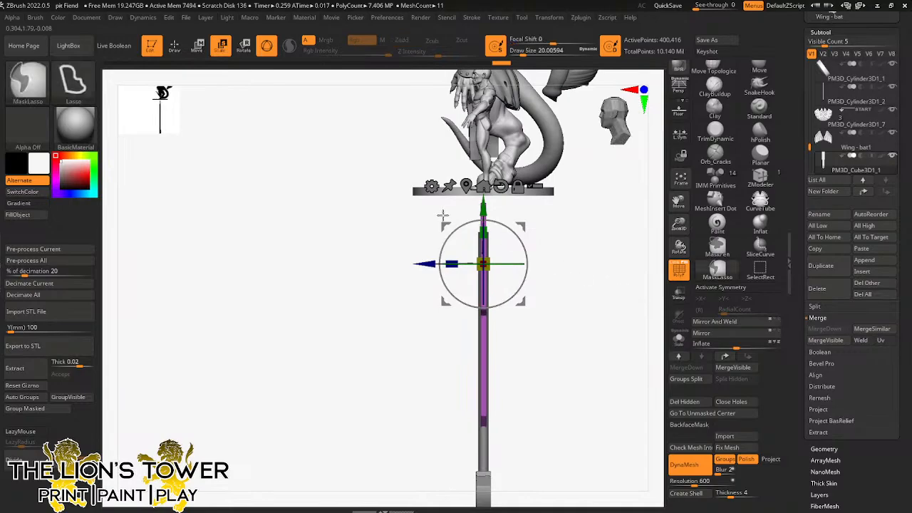
pyautogui.keyDown('ctrl'); pyautogui.moveTo(530, 302); pyautogui.dragTo(552, 239); pyautogui.keyUp('ctrl')
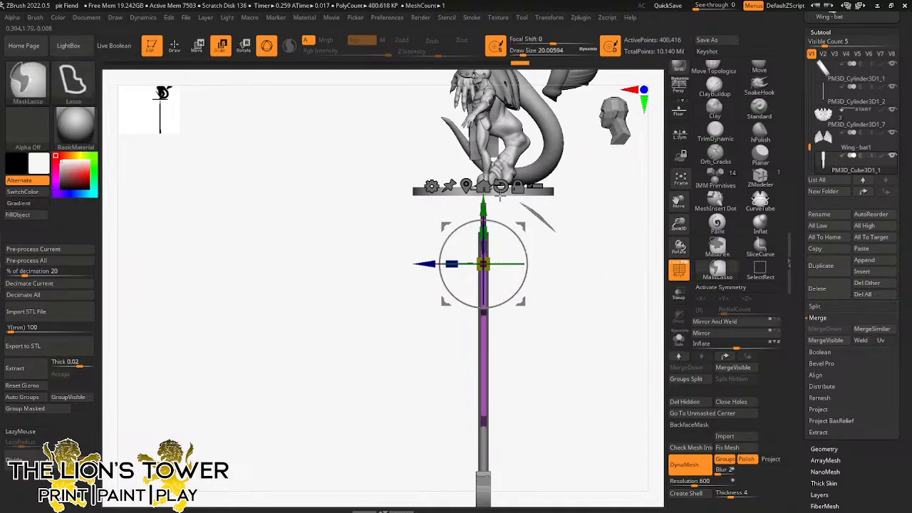
pyautogui.moveTo(501, 198)
pyautogui.keyDown('ctrl'); pyautogui.mouseDown()
pyautogui.moveTo(460, 303)
pyautogui.moveTo(472, 319)
pyautogui.moveTo(487, 319)
pyautogui.mouseUp(); pyautogui.keyUp('ctrl')
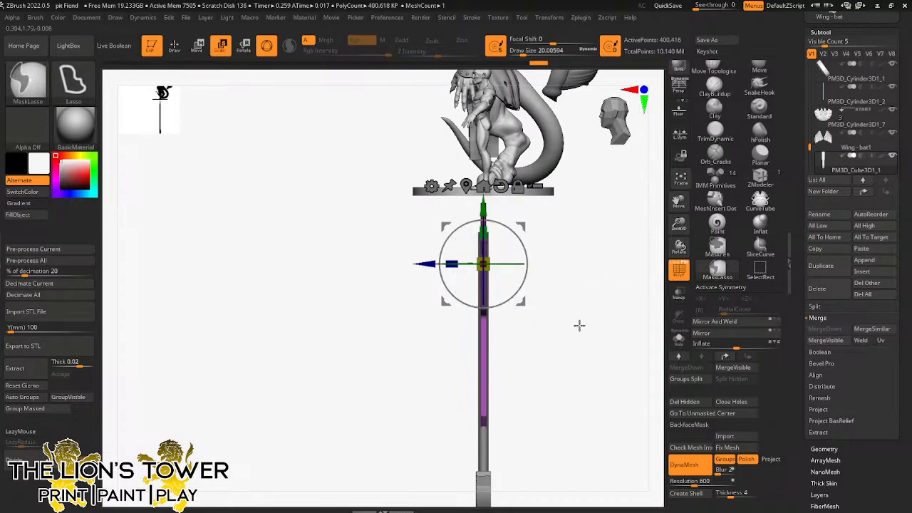
pyautogui.moveTo(451, 421)
pyautogui.keyDown('ctrl'); pyautogui.keyDown('alt'); pyautogui.mouseDown()
pyautogui.moveTo(462, 376)
pyautogui.moveTo(510, 316)
pyautogui.moveTo(587, 315)
pyautogui.moveTo(554, 327)
pyautogui.moveTo(550, 296)
pyautogui.mouseUp(); pyautogui.keyUp('alt'); pyautogui.keyUp('ctrl')
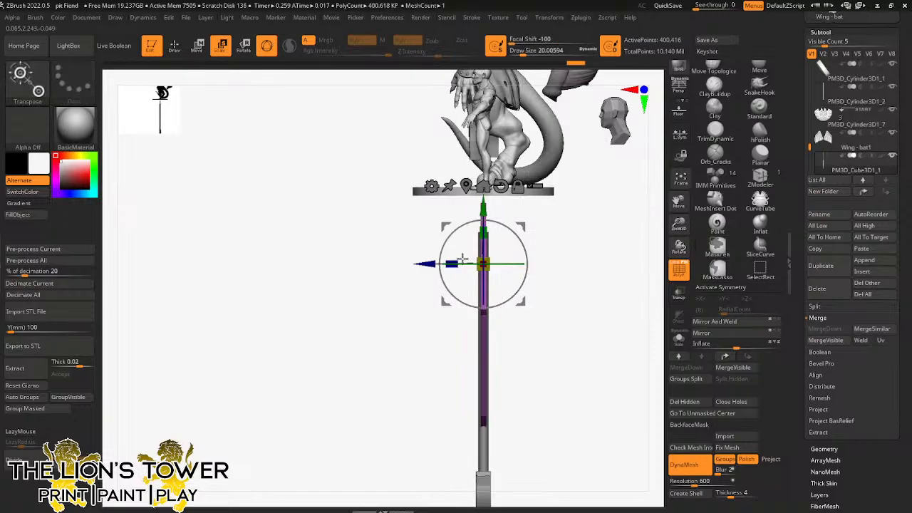
pyautogui.moveTo(534, 244); pyautogui.dragTo(622, 293)
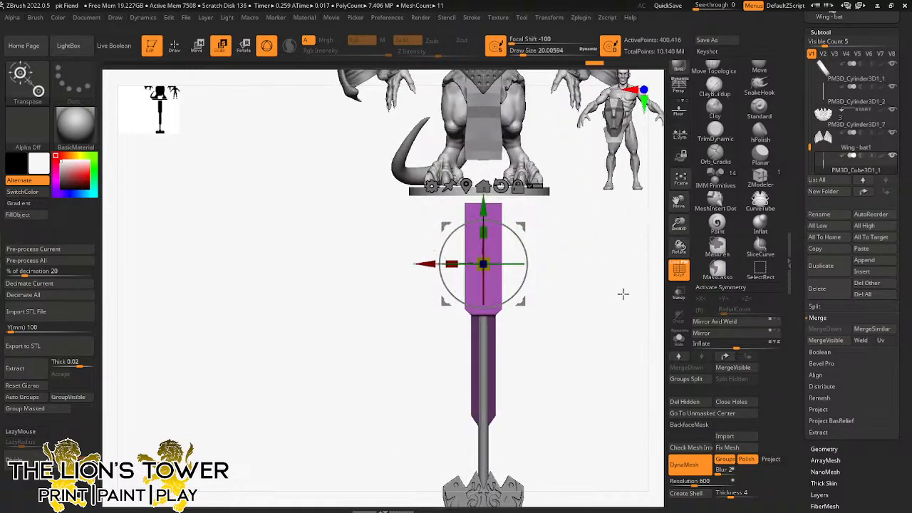
pyautogui.click(28, 408)
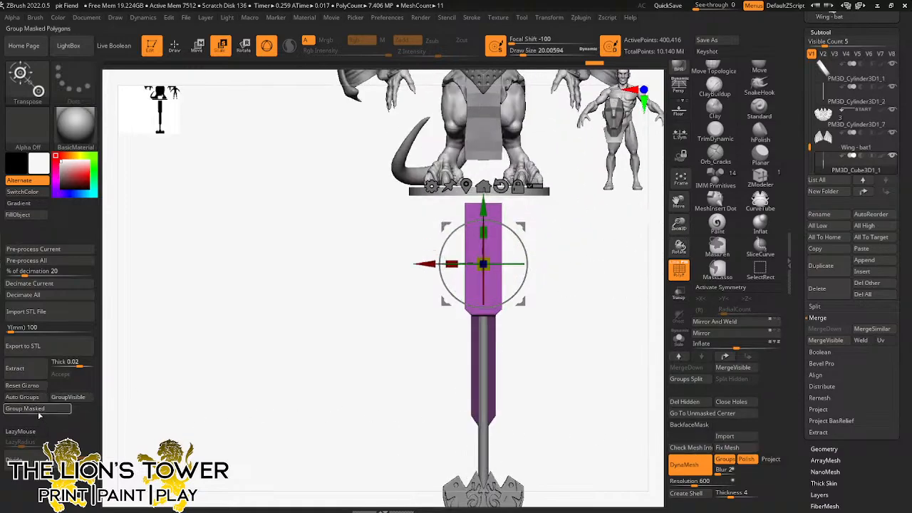
# Step: Thicken the upper block in depth so it stays centered on the shaft, and clear the mask
pyautogui.moveTo(597, 342)
pyautogui.keyDown('ctrl'); pyautogui.mouseDown()
pyautogui.moveTo(611, 368)
pyautogui.moveTo(621, 362)
pyautogui.mouseUp(); pyautogui.keyUp('ctrl')
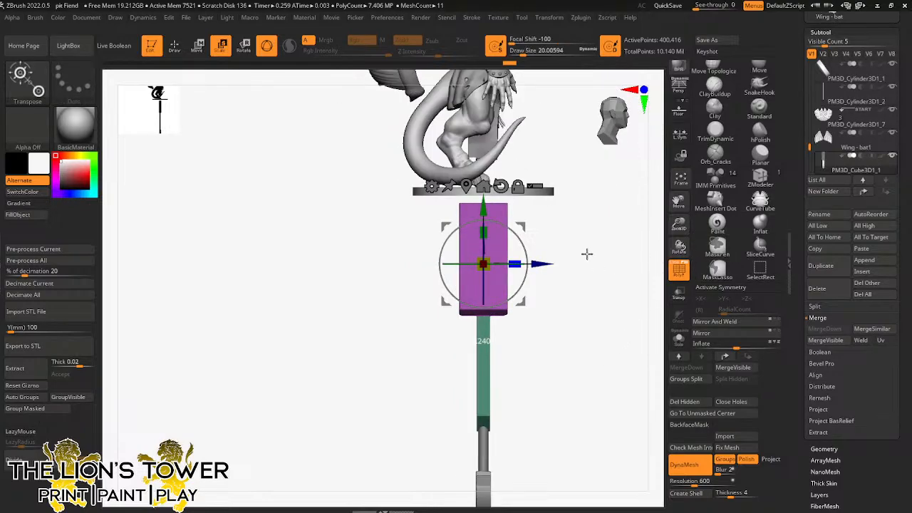
pyautogui.moveTo(607, 316); pyautogui.dragTo(630, 299)
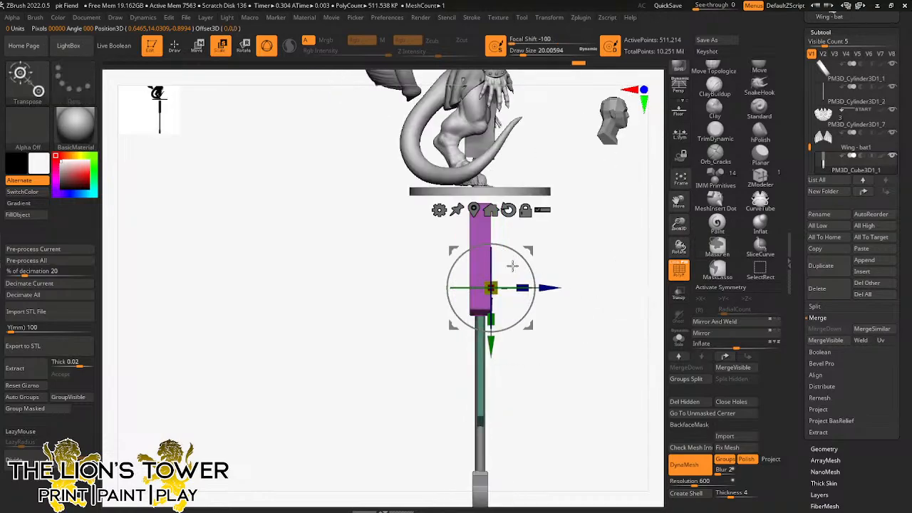
pyautogui.moveTo(515, 264)
pyautogui.mouseDown()
pyautogui.moveTo(558, 264)
pyautogui.moveTo(543, 232)
pyautogui.moveTo(528, 258)
pyautogui.mouseUp()
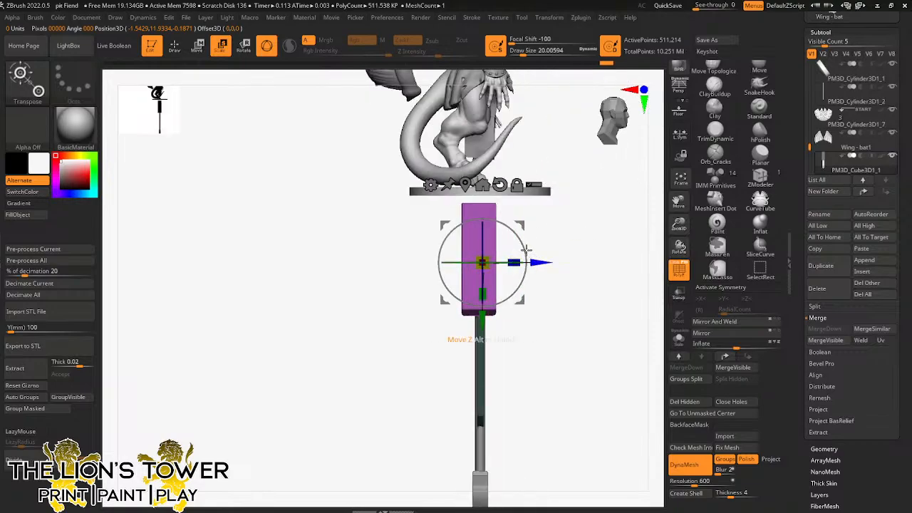
pyautogui.hotkey('ctrl', 'z')
pyautogui.click(464, 183)
pyautogui.moveTo(516, 257); pyautogui.dragTo(538, 259)
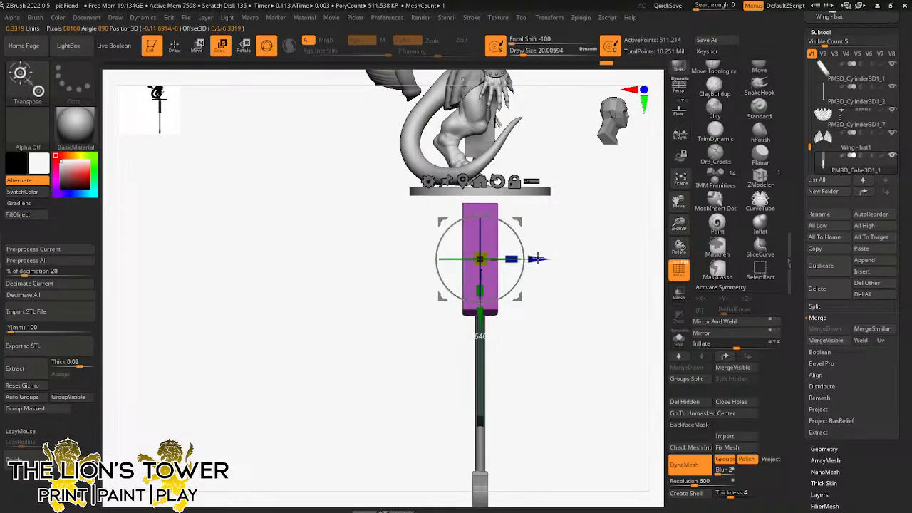
pyautogui.keyDown('ctrl'); pyautogui.click(606, 221); pyautogui.keyUp('ctrl')
pyautogui.keyDown('ctrl'); pyautogui.moveTo(605, 220); pyautogui.dragTo(617, 239); pyautogui.keyUp('ctrl')
# Step: Isolate the upper block's polygroup and split the hidden lower block into a separate subtool
pyautogui.moveTo(617, 239); pyautogui.dragTo(563, 243)
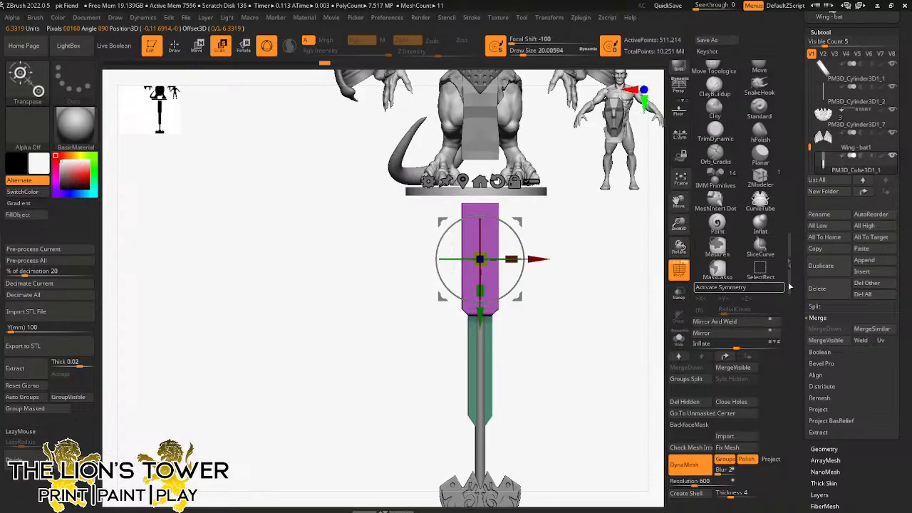
pyautogui.click(175, 46)
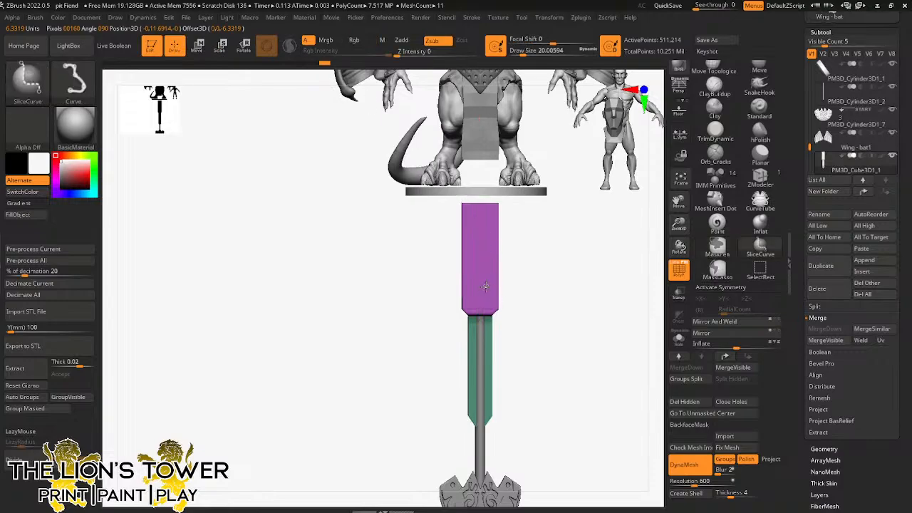
pyautogui.keyDown('ctrl'); pyautogui.keyDown('shift'); pyautogui.click(490, 276); pyautogui.keyUp('shift'); pyautogui.keyUp('ctrl')
pyautogui.click(814, 306)
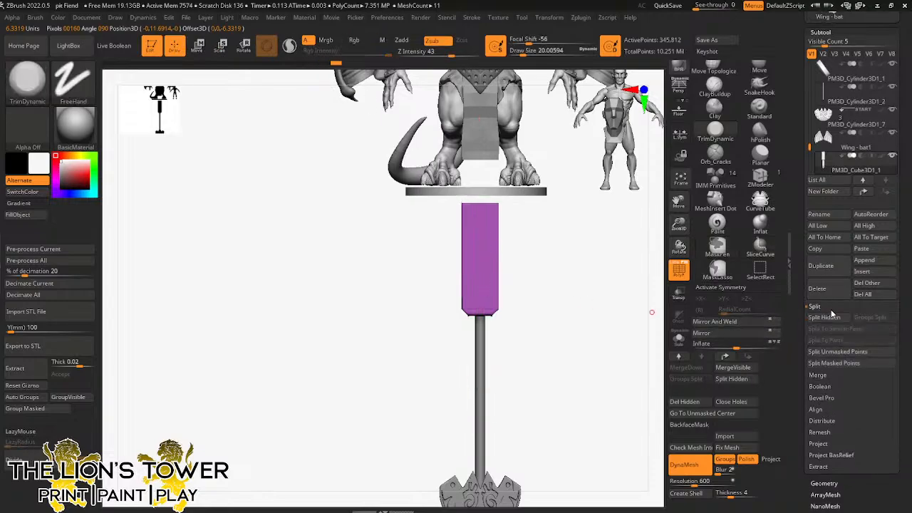
pyautogui.click(824, 317)
pyautogui.keyDown('ctrl'); pyautogui.click(607, 277); pyautogui.keyUp('ctrl')
pyautogui.keyDown('ctrl'); pyautogui.moveTo(607, 277); pyautogui.dragTo(624, 299); pyautogui.keyUp('ctrl')
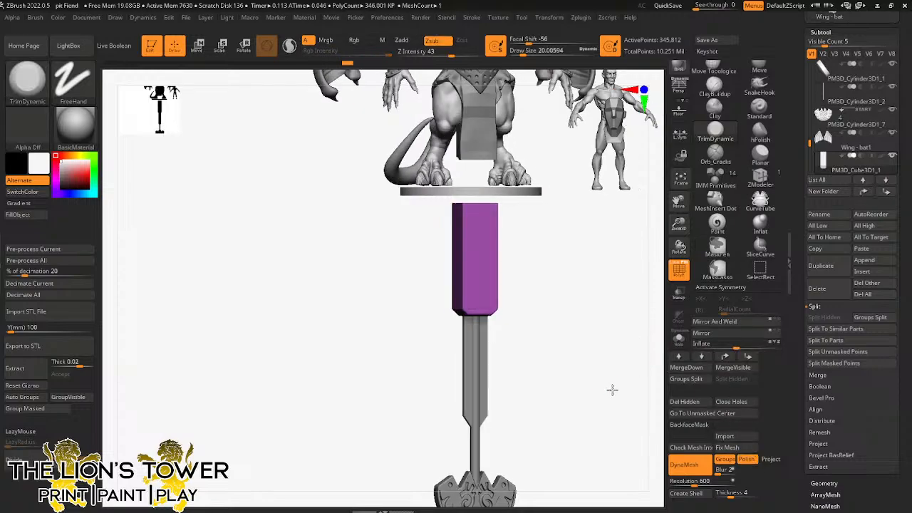
# Step: Bevel the lower edge of the upper block from the side with a slice, delete the cut piece, and mirror-weld it across the depth
pyautogui.moveTo(611, 390)
pyautogui.mouseDown()
pyautogui.moveTo(632, 386)
pyautogui.moveTo(606, 389)
pyautogui.mouseUp()
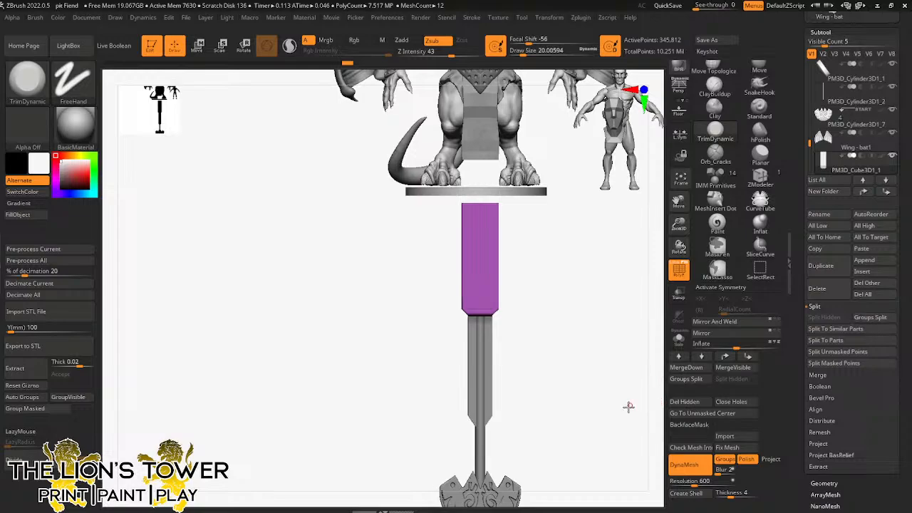
pyautogui.moveTo(628, 407); pyautogui.dragTo(584, 360)
pyautogui.moveTo(678, 223); pyautogui.dragTo(692, 254)
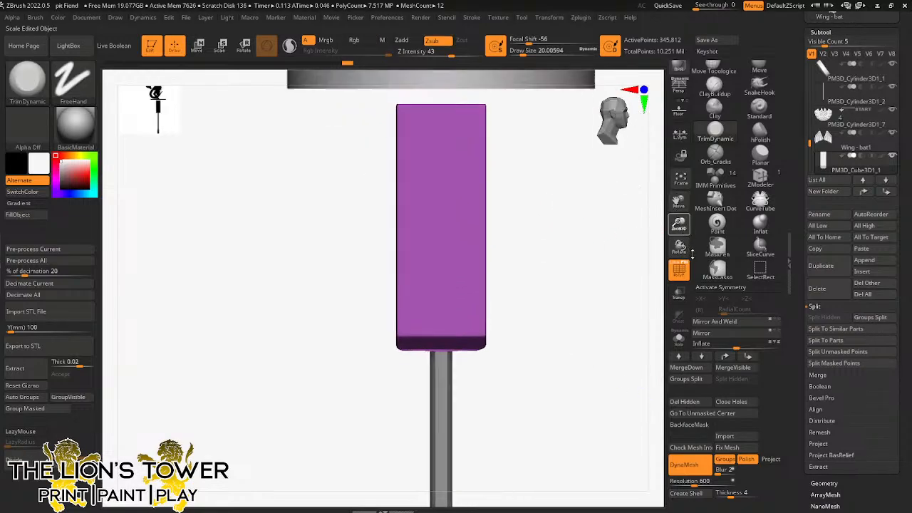
pyautogui.hotkey('ctrl', 'shift')
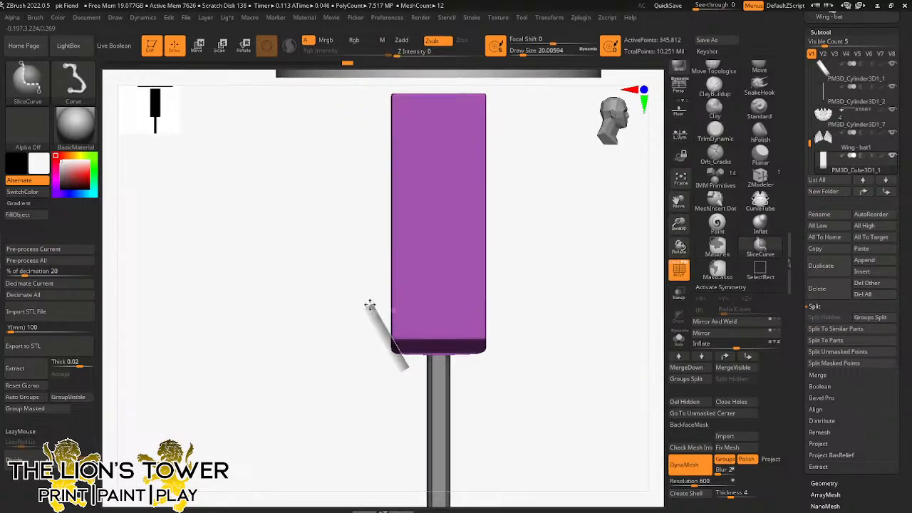
pyautogui.keyDown('ctrl'); pyautogui.keyDown('shift'); pyautogui.moveTo(369, 305); pyautogui.dragTo(362, 285); pyautogui.keyUp('shift'); pyautogui.keyUp('ctrl')
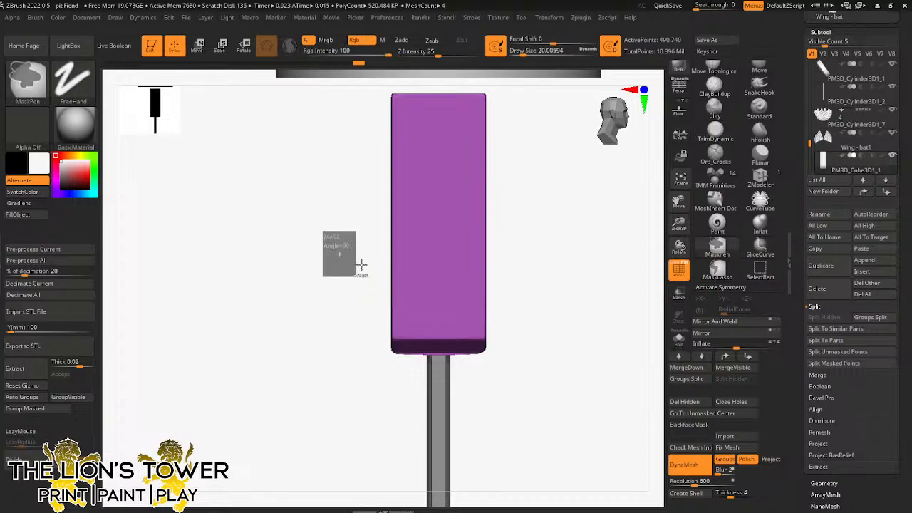
pyautogui.click(700, 403)
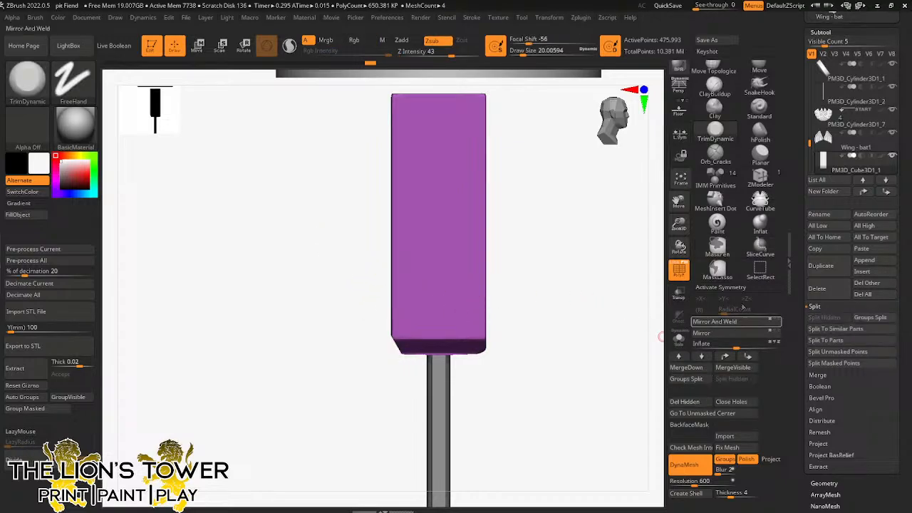
pyautogui.click(778, 321)
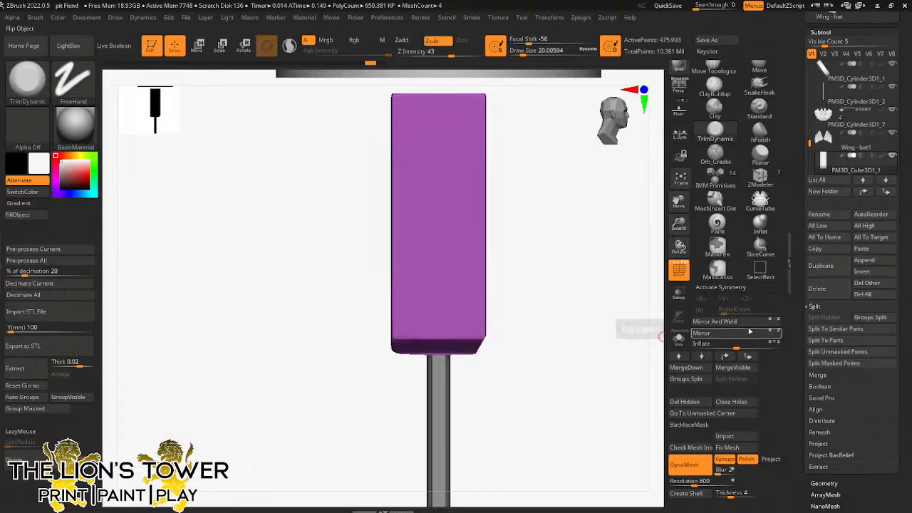
# Step: Isolate the upper block's main polygroup and delete the leftover sliver along its lower end
pyautogui.moveTo(651, 335); pyautogui.dragTo(594, 366)
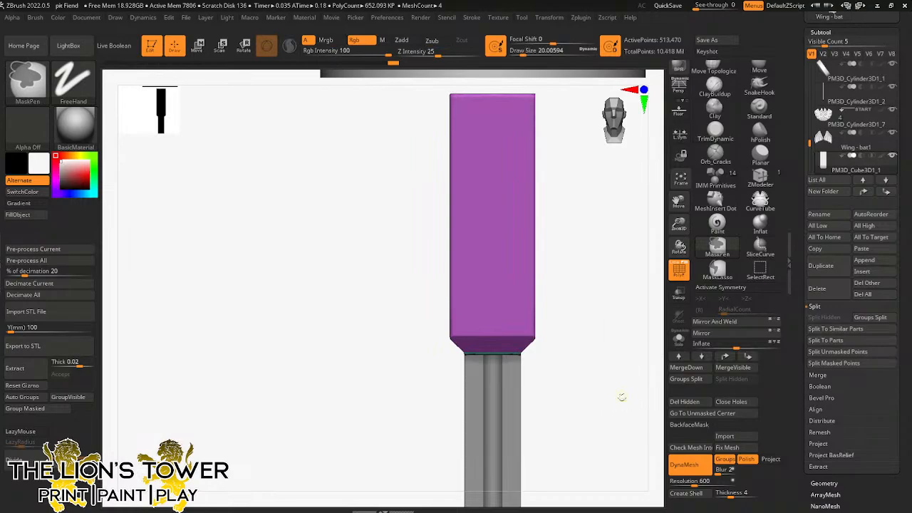
pyautogui.keyDown('ctrl'); pyautogui.keyDown('shift'); pyautogui.click(515, 334); pyautogui.keyUp('shift'); pyautogui.keyUp('ctrl')
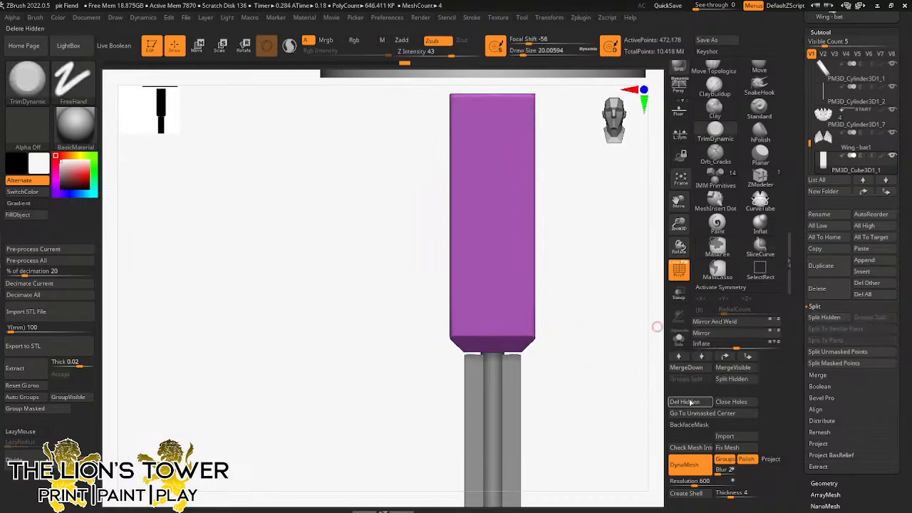
pyautogui.click(731, 378)
# Step: Mask all but the lower block's top end, extend that end up to meet the upper block, and remesh with DynaMesh
pyautogui.keyDown('ctrl'); pyautogui.moveTo(538, 374); pyautogui.dragTo(560, 284); pyautogui.keyUp('ctrl')
pyautogui.keyDown('ctrl'); pyautogui.click(582, 295); pyautogui.keyUp('ctrl')
pyautogui.press('e')
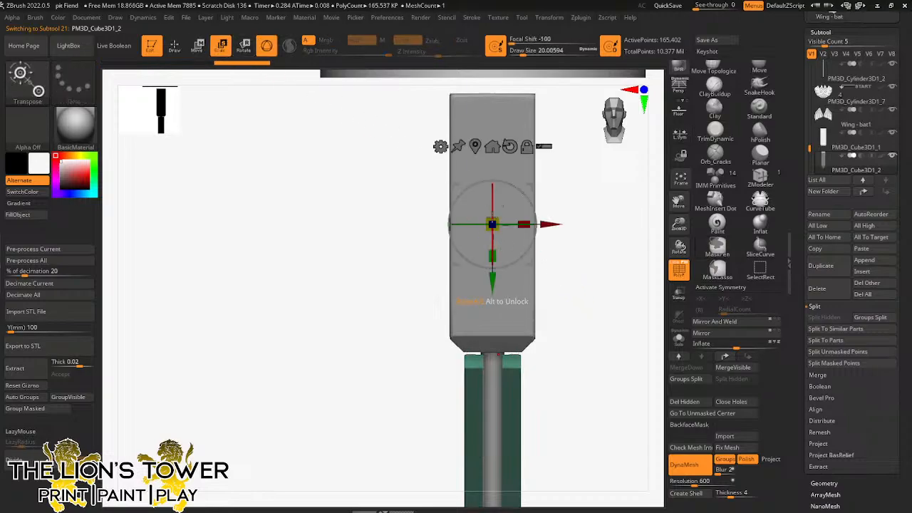
pyautogui.moveTo(492, 281); pyautogui.dragTo(492, 253)
pyautogui.keyDown('ctrl'); pyautogui.moveTo(576, 257); pyautogui.dragTo(608, 277); pyautogui.keyUp('ctrl')
pyautogui.keyDown('ctrl'); pyautogui.click(609, 277); pyautogui.keyUp('ctrl')
pyautogui.keyDown('ctrl'); pyautogui.click(599, 289); pyautogui.keyUp('ctrl')
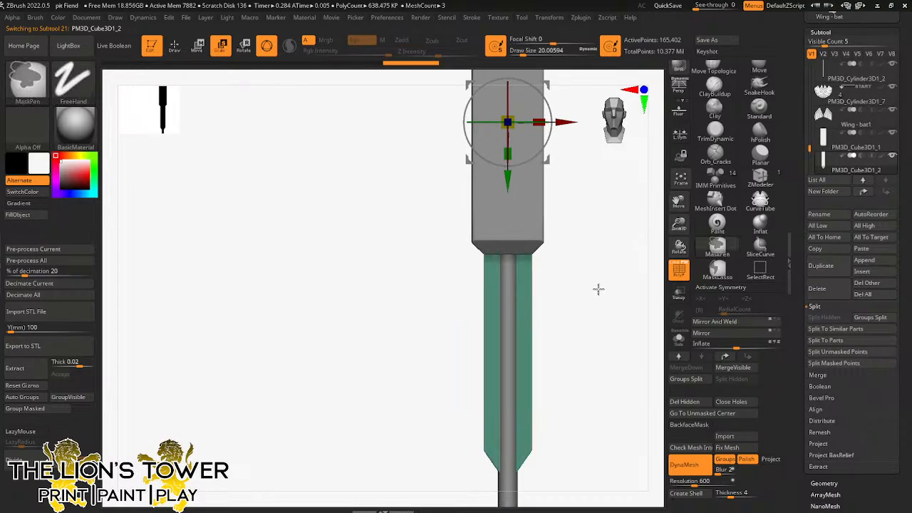
# Step: Scale the upper block thinner in depth so it sits closer to the shaft
pyautogui.moveTo(603, 325); pyautogui.dragTo(642, 305)
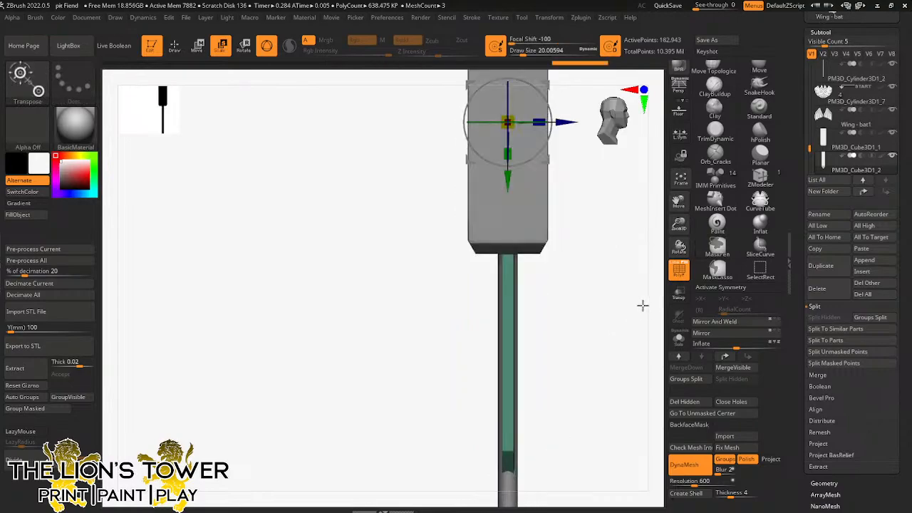
pyautogui.keyDown('alt'); pyautogui.click(539, 214); pyautogui.keyUp('alt')
pyautogui.moveTo(539, 143); pyautogui.dragTo(493, 145)
pyautogui.moveTo(566, 183); pyautogui.dragTo(622, 179)
pyautogui.keyDown('ctrl'); pyautogui.moveTo(622, 180); pyautogui.dragTo(616, 261, button='right'); pyautogui.keyUp('ctrl')
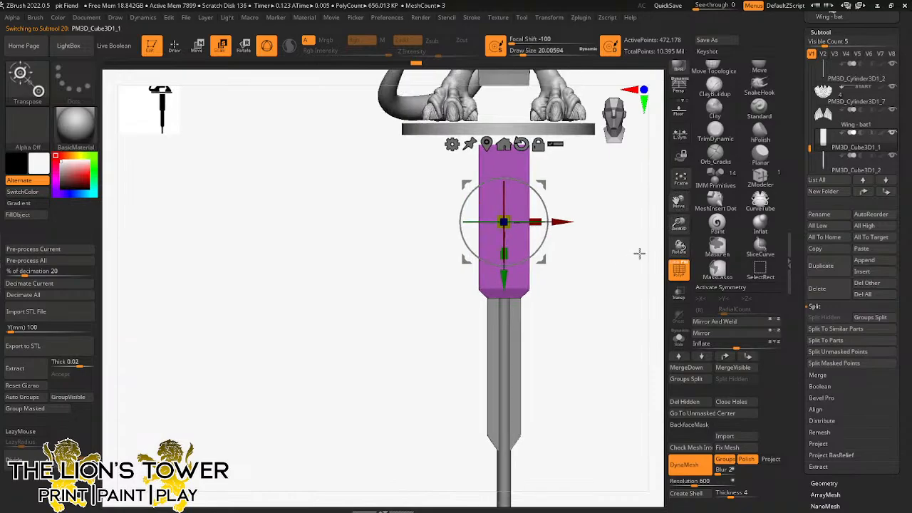
pyautogui.moveTo(610, 275); pyautogui.dragTo(587, 206)
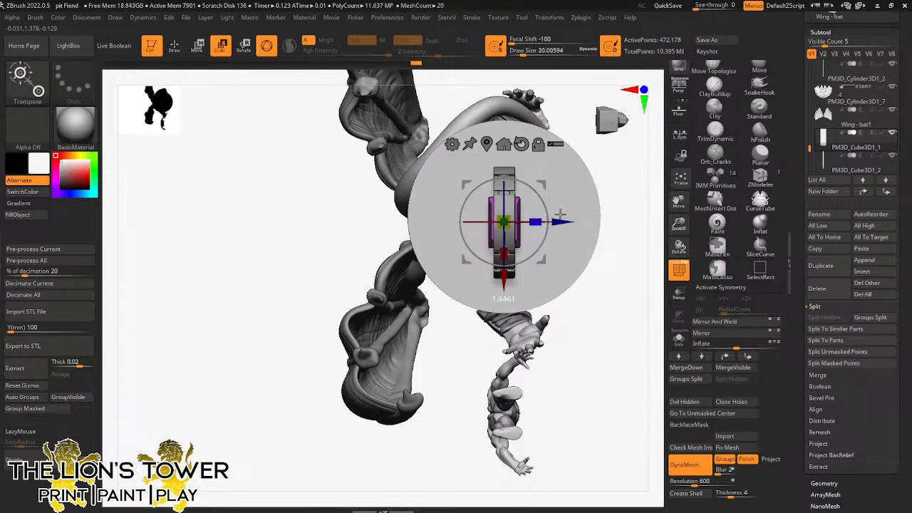
# Step: Slice the side-view bevel to slope further inward, delete the cut piece, and mirror and weld the block across its depth
pyautogui.moveTo(641, 180); pyautogui.dragTo(674, 232)
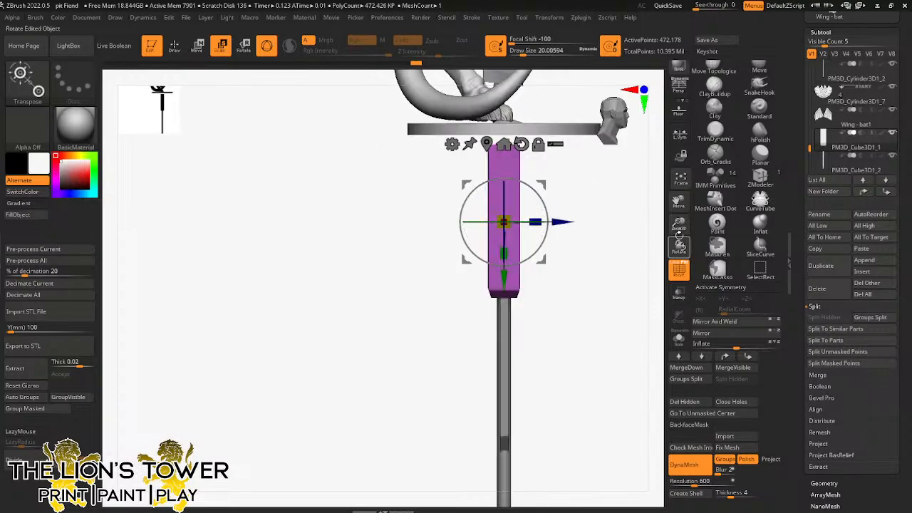
pyautogui.keyDown('ctrl'); pyautogui.moveTo(674, 231); pyautogui.dragTo(583, 279, button='right'); pyautogui.keyUp('ctrl')
pyautogui.hotkey('ctrl', 'shift')
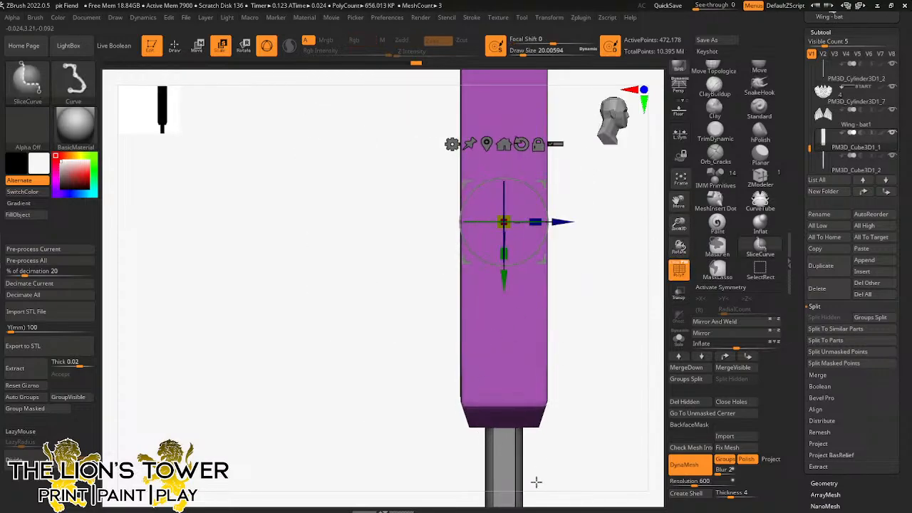
pyautogui.moveTo(465, 394)
pyautogui.keyDown('ctrl'); pyautogui.keyDown('shift'); pyautogui.mouseDown()
pyautogui.moveTo(444, 358)
pyautogui.moveTo(444, 369)
pyautogui.mouseUp(); pyautogui.keyUp('shift'); pyautogui.keyUp('ctrl')
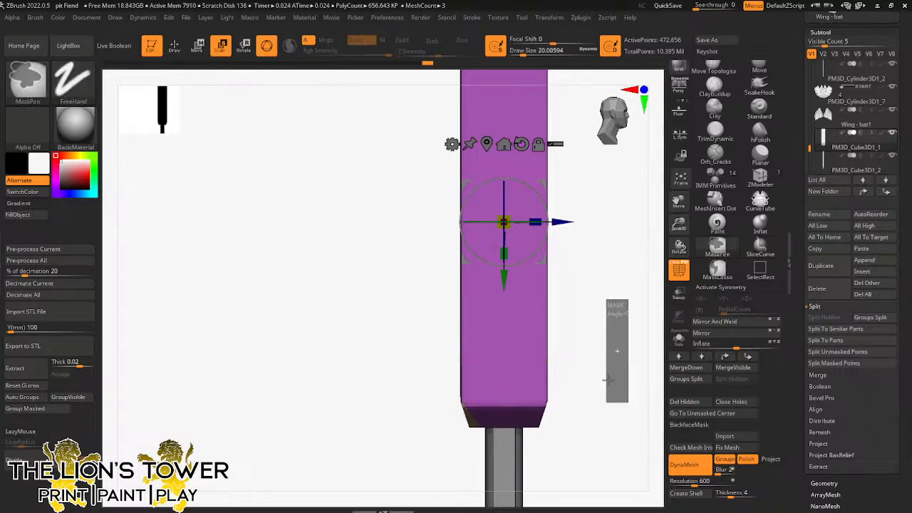
pyautogui.click(482, 412)
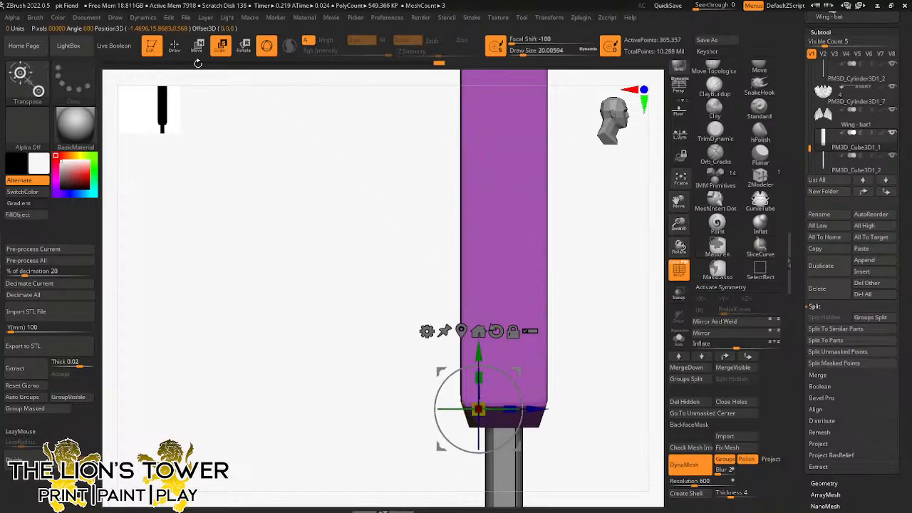
pyautogui.click(174, 45)
pyautogui.keyDown('ctrl'); pyautogui.keyDown('shift'); pyautogui.click(510, 332); pyautogui.keyUp('shift'); pyautogui.keyUp('ctrl')
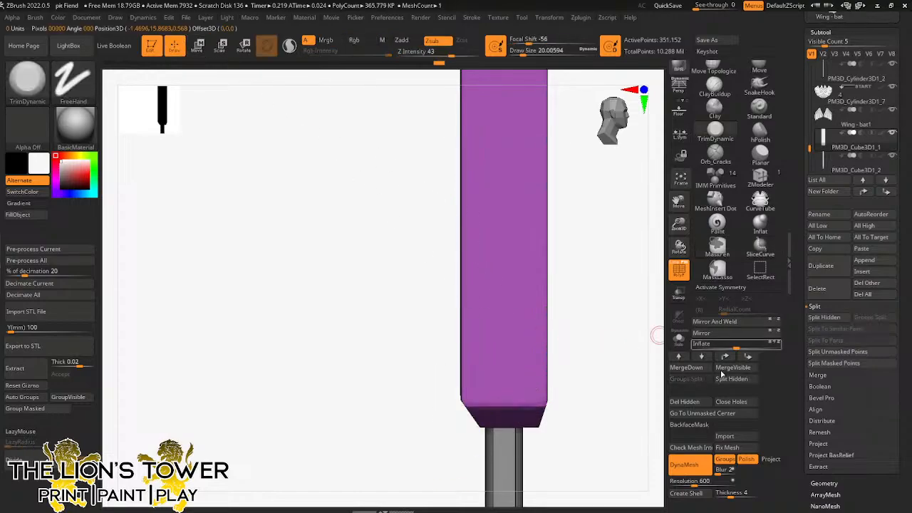
pyautogui.click(707, 403)
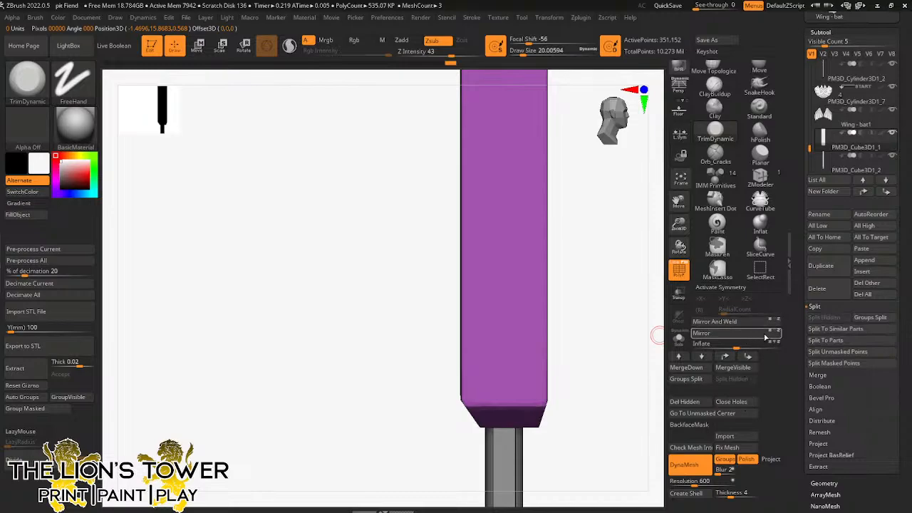
pyautogui.click(766, 338)
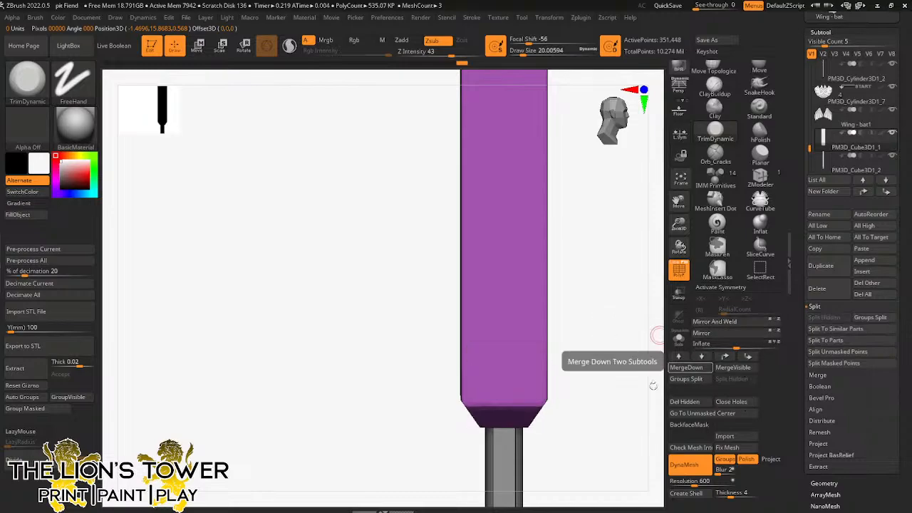
# Step: Slice the front-view bevel steeper toward the lower block, delete the cut piece, close the holes, and mirror and weld the block
pyautogui.moveTo(653, 385)
pyautogui.mouseDown()
pyautogui.moveTo(625, 377)
pyautogui.moveTo(625, 401)
pyautogui.moveTo(633, 392)
pyautogui.moveTo(591, 238)
pyautogui.mouseUp()
pyautogui.hotkey('ctrl', 'shift')
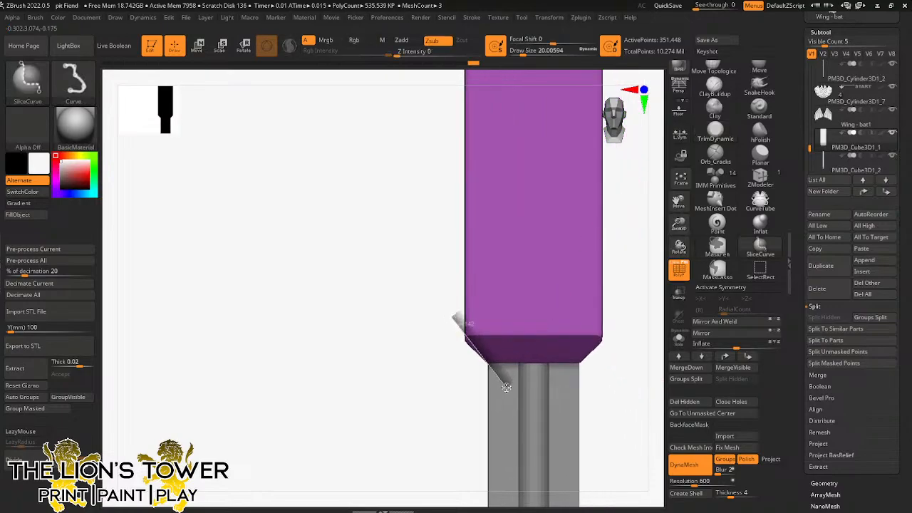
pyautogui.keyDown('ctrl'); pyautogui.keyDown('shift'); pyautogui.moveTo(505, 386); pyautogui.dragTo(506, 388); pyautogui.keyUp('shift'); pyautogui.keyUp('ctrl')
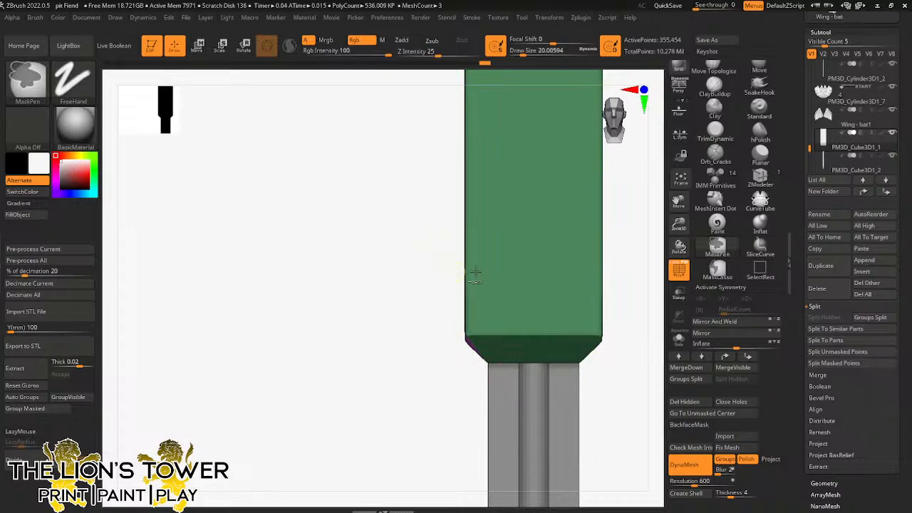
pyautogui.click(698, 404)
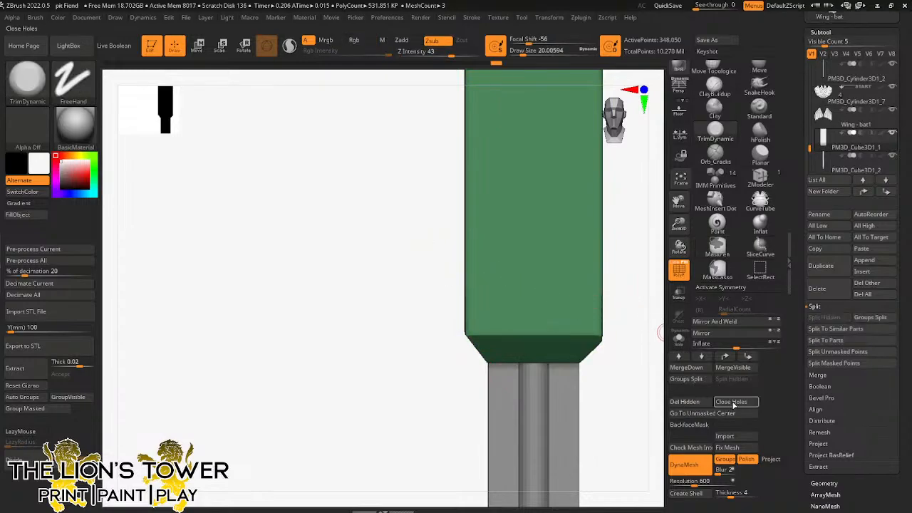
pyautogui.click(732, 405)
pyautogui.click(732, 323)
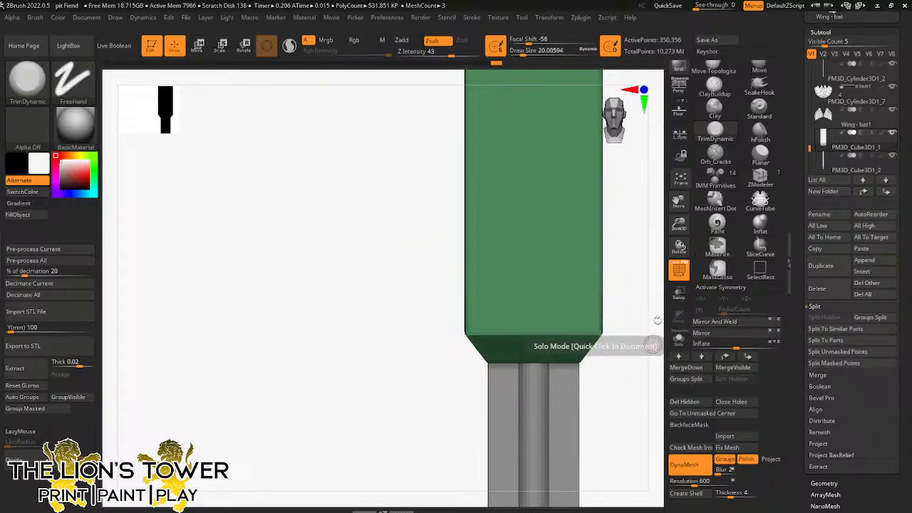
pyautogui.moveTo(677, 225); pyautogui.dragTo(673, 205)
pyautogui.moveTo(635, 274); pyautogui.dragTo(651, 289)
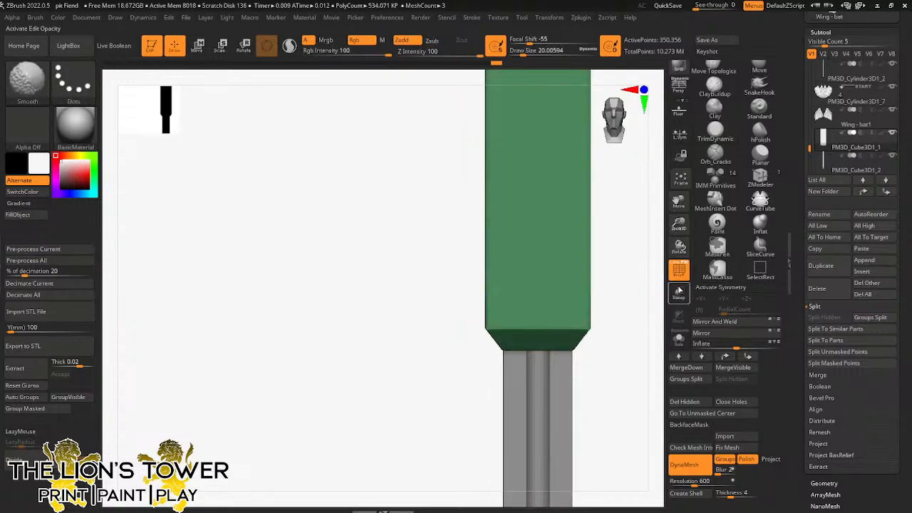
pyautogui.moveTo(679, 227); pyautogui.dragTo(680, 212)
pyautogui.moveTo(639, 272); pyautogui.dragTo(586, 285)
pyautogui.keyDown('alt'); pyautogui.click(576, 348); pyautogui.keyUp('alt')
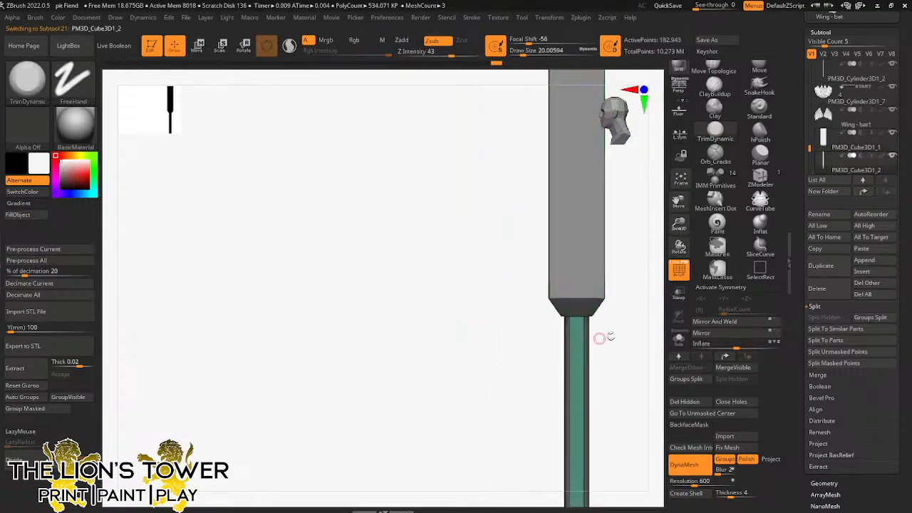
pyautogui.moveTo(604, 338)
pyautogui.mouseDown()
pyautogui.moveTo(649, 273)
pyautogui.moveTo(624, 272)
pyautogui.moveTo(627, 307)
pyautogui.moveTo(637, 321)
pyautogui.moveTo(654, 321)
pyautogui.moveTo(617, 349)
pyautogui.moveTo(637, 344)
pyautogui.moveTo(659, 298)
pyautogui.moveTo(652, 279)
pyautogui.moveTo(631, 322)
pyautogui.mouseUp()
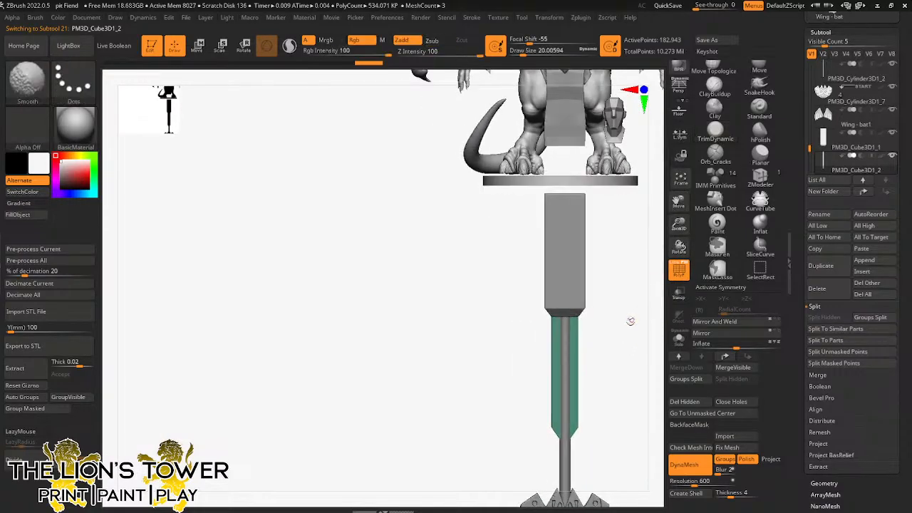
# Step: Duplicate the central shaft within its subtool and scale the copy into a short, thick collar below the upper block
pyautogui.keyDown('alt'); pyautogui.click(565, 344); pyautogui.keyUp('alt')
pyautogui.press('w')
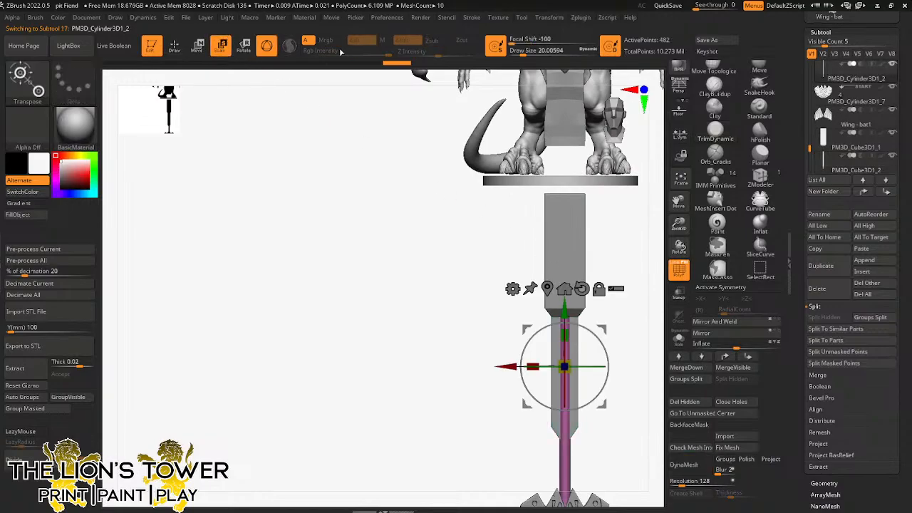
pyautogui.keyDown('ctrl'); pyautogui.moveTo(564, 326); pyautogui.dragTo(565, 230); pyautogui.keyUp('ctrl')
pyautogui.hotkey('ctrl', 'z')
pyautogui.keyDown('ctrl'); pyautogui.moveTo(616, 274); pyautogui.dragTo(594, 235, button='right'); pyautogui.keyUp('ctrl')
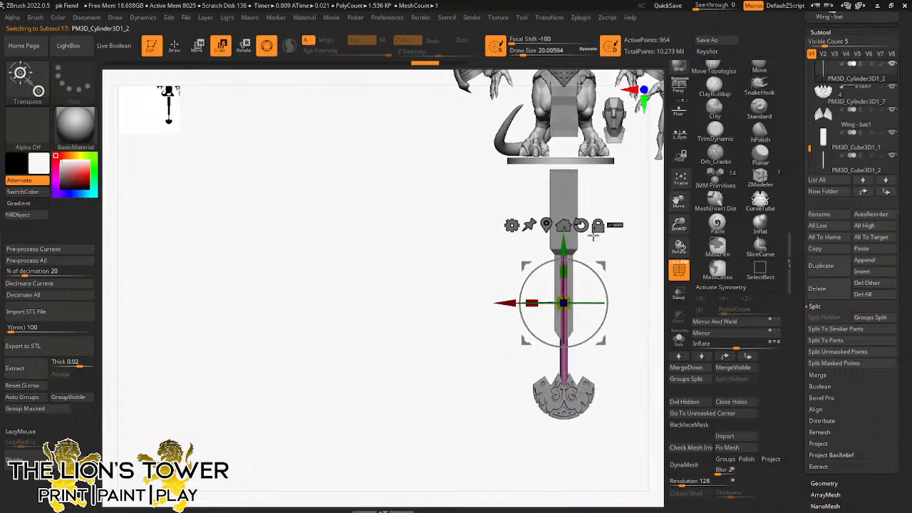
pyautogui.keyDown('ctrl'); pyautogui.moveTo(564, 246); pyautogui.dragTo(573, 229); pyautogui.keyUp('ctrl')
pyautogui.hotkey('ctrl', 'z')
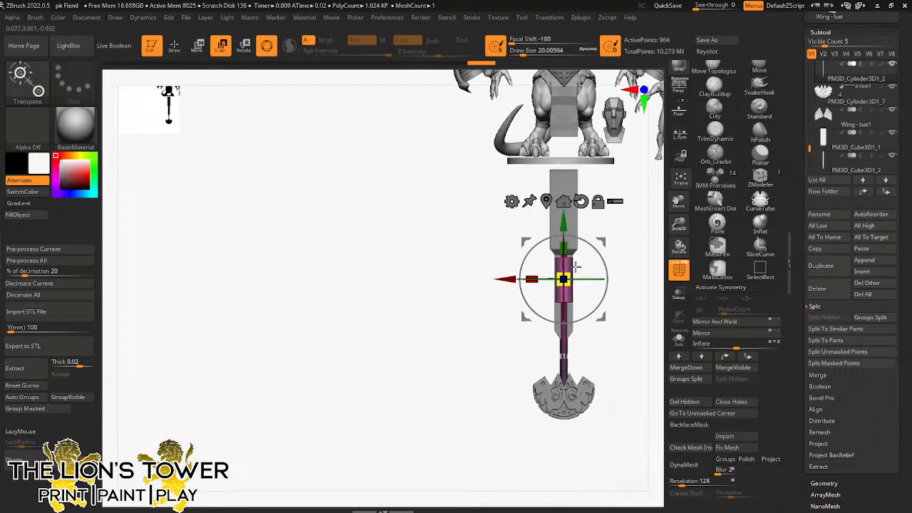
# Step: Shorten and slim the collar, and slide it up the shaft against the underside of the upper block
pyautogui.keyDown('ctrl'); pyautogui.moveTo(614, 299); pyautogui.dragTo(600, 255, button='right'); pyautogui.keyUp('ctrl')
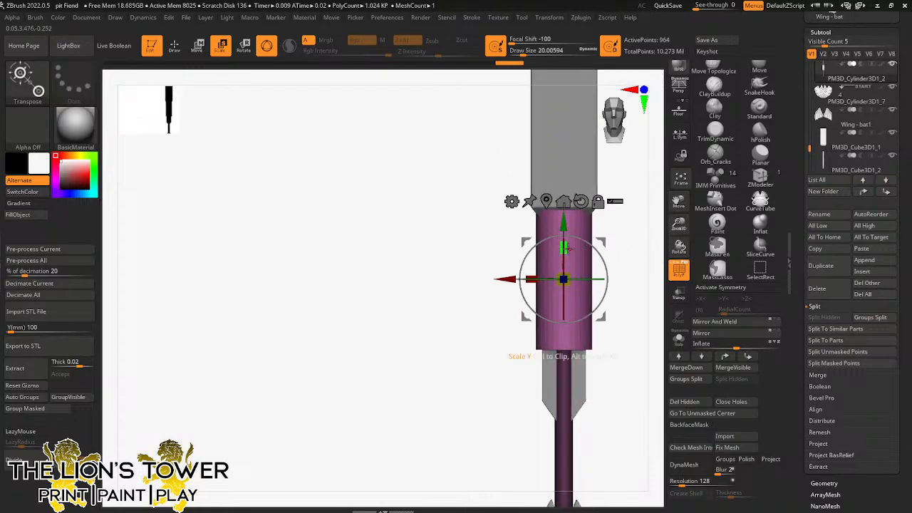
pyautogui.moveTo(565, 247); pyautogui.dragTo(568, 285)
pyautogui.moveTo(645, 235); pyautogui.dragTo(597, 240, button='right')
pyautogui.moveTo(562, 225); pyautogui.dragTo(562, 178)
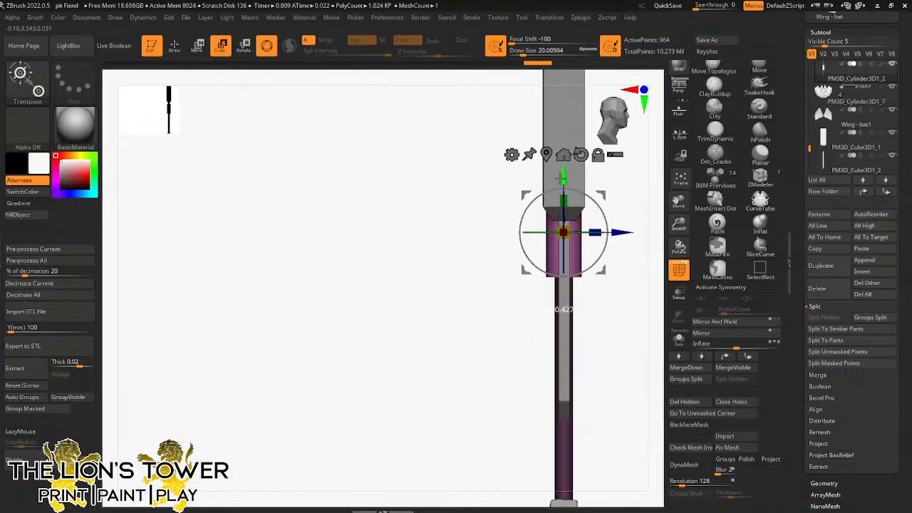
pyautogui.keyDown('shift'); pyautogui.moveTo(648, 208); pyautogui.dragTo(599, 215, button='right'); pyautogui.keyUp('shift')
pyautogui.moveTo(572, 225); pyautogui.dragTo(567, 237)
# Step: Copy the collar down the shaft to where it meets the axe head, and clear the mask
pyautogui.moveTo(645, 255); pyautogui.dragTo(623, 299, button='right')
pyautogui.moveTo(469, 205); pyautogui.dragTo(469, 417)
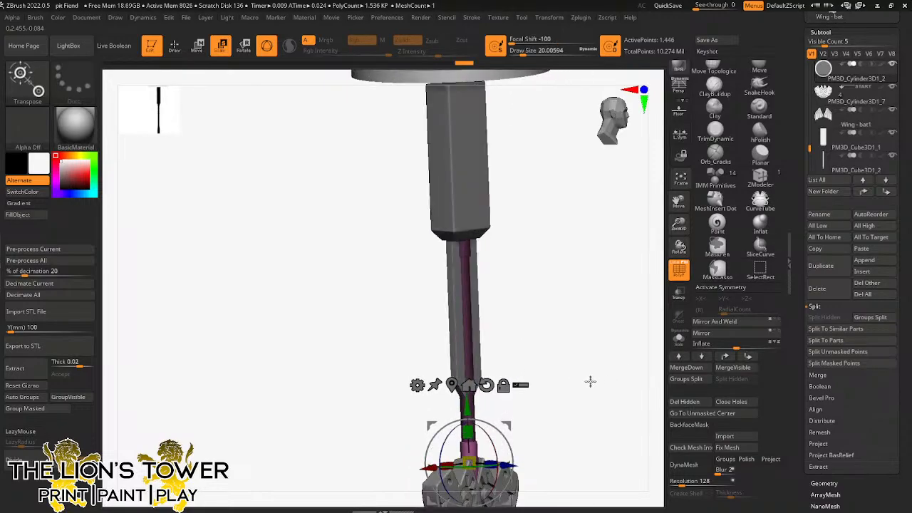
pyautogui.moveTo(678, 223); pyautogui.dragTo(703, 287)
pyautogui.keyDown('ctrl'); pyautogui.click(599, 305); pyautogui.keyUp('ctrl')
pyautogui.keyDown('ctrl'); pyautogui.moveTo(600, 305); pyautogui.dragTo(614, 323); pyautogui.keyUp('ctrl')
# Step: Assign separate polygroups to the shaft and its two collars with Auto Groups
pyautogui.moveTo(679, 228); pyautogui.dragTo(655, 193)
pyautogui.click(48, 396)
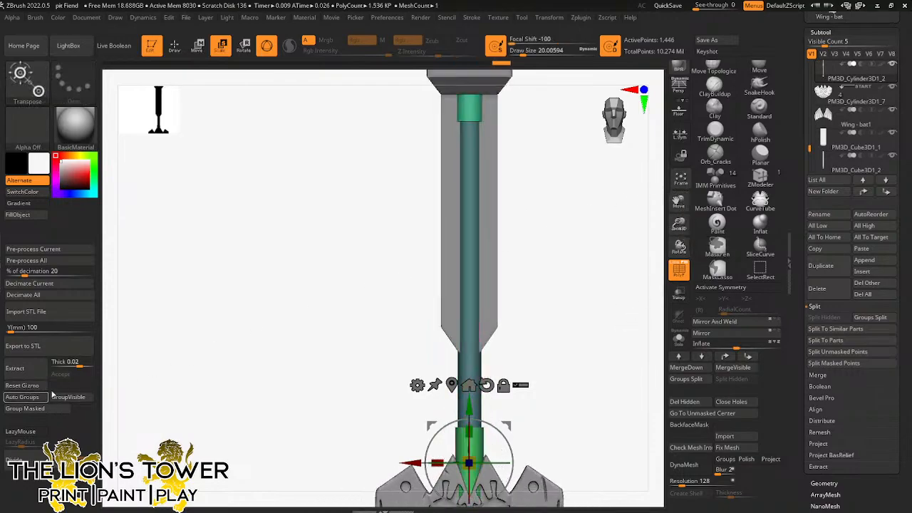
pyautogui.moveTo(678, 224); pyautogui.dragTo(670, 208)
pyautogui.moveTo(677, 201); pyautogui.dragTo(658, 190)
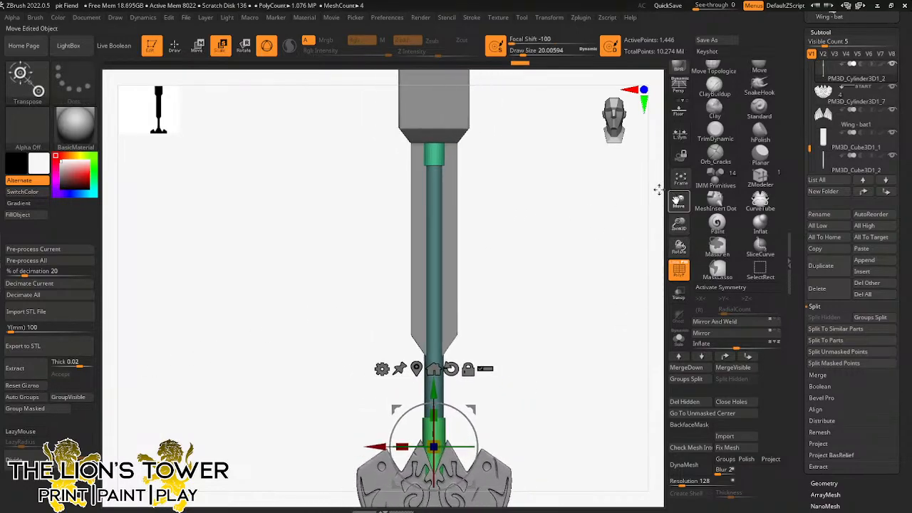
# Step: Select the lower handle block and mask its upper half, leaving the lower half free to edit
pyautogui.moveTo(636, 233); pyautogui.dragTo(614, 244)
pyautogui.moveTo(679, 224)
pyautogui.mouseDown()
pyautogui.moveTo(676, 209)
pyautogui.moveTo(691, 230)
pyautogui.mouseUp()
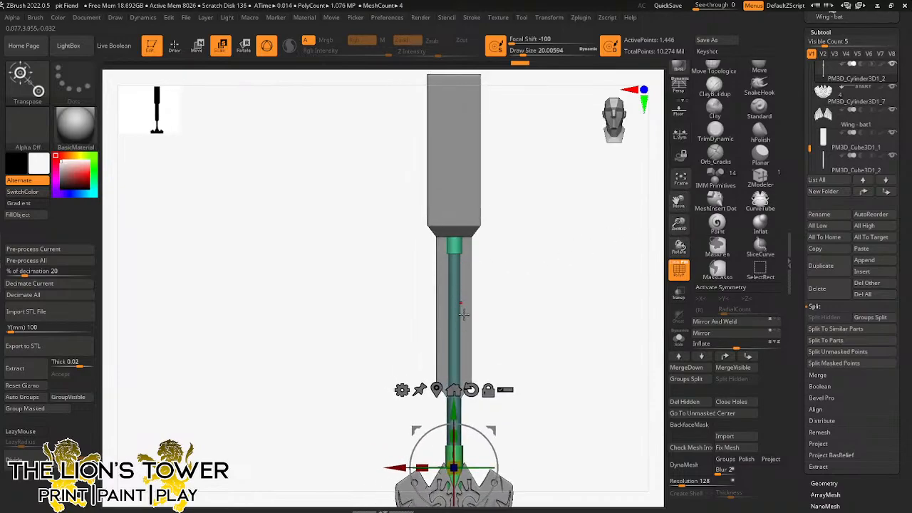
pyautogui.keyDown('alt'); pyautogui.click(470, 347); pyautogui.keyUp('alt')
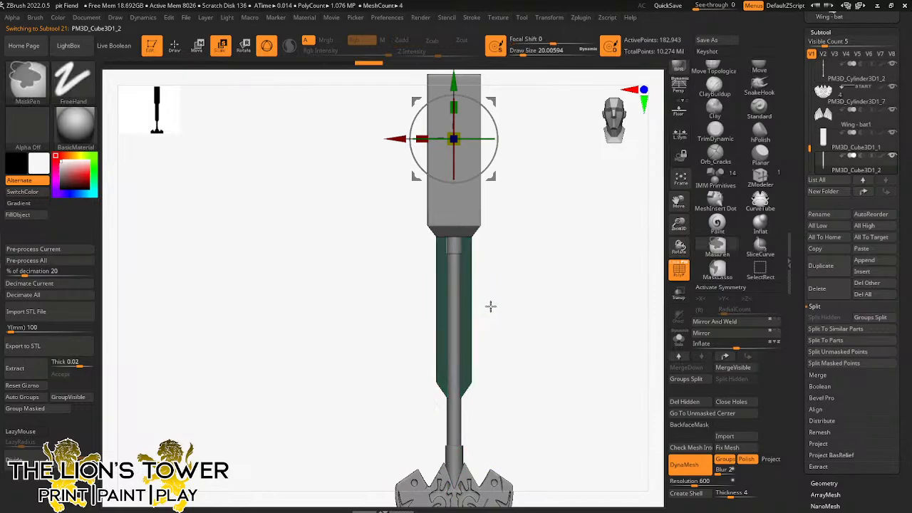
pyautogui.moveTo(491, 305)
pyautogui.keyDown('ctrl'); pyautogui.mouseDown()
pyautogui.moveTo(479, 370)
pyautogui.moveTo(420, 409)
pyautogui.mouseUp(); pyautogui.keyUp('ctrl')
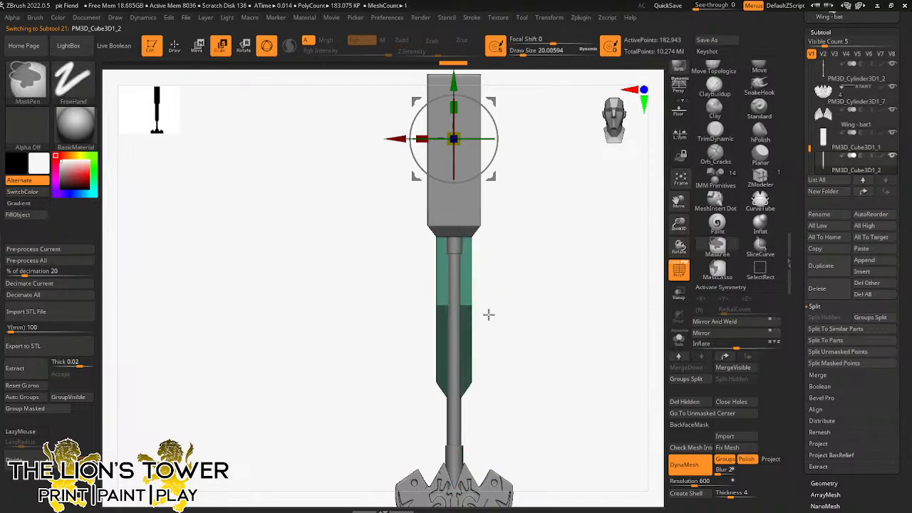
pyautogui.keyDown('alt'); pyautogui.moveTo(597, 117); pyautogui.dragTo(612, 175); pyautogui.keyUp('alt')
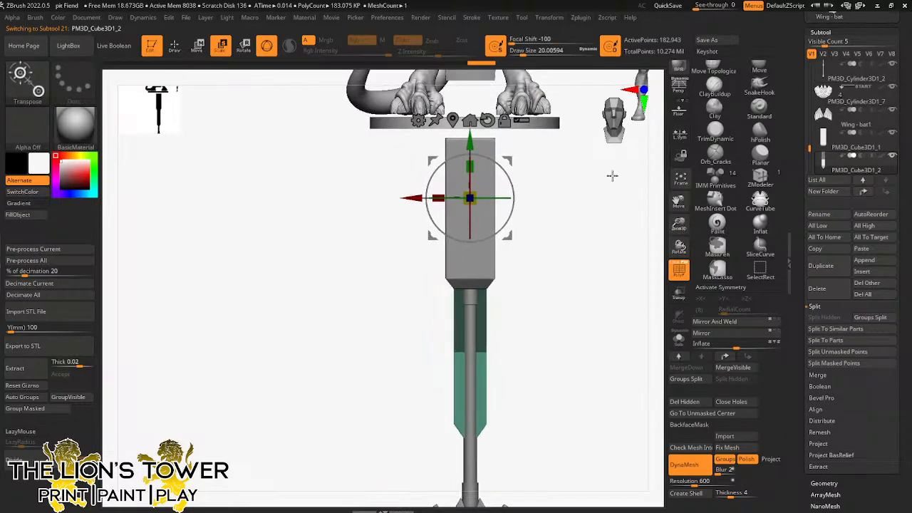
# Step: Narrow the lower half of the block, slide it slightly down the shaft to form a beveled step, and clear the mask
pyautogui.click(453, 121)
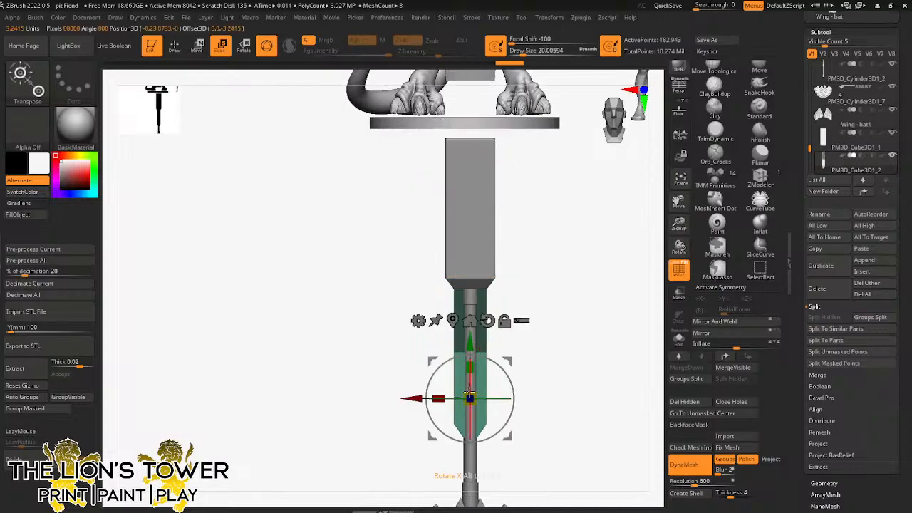
pyautogui.moveTo(446, 399); pyautogui.dragTo(448, 399)
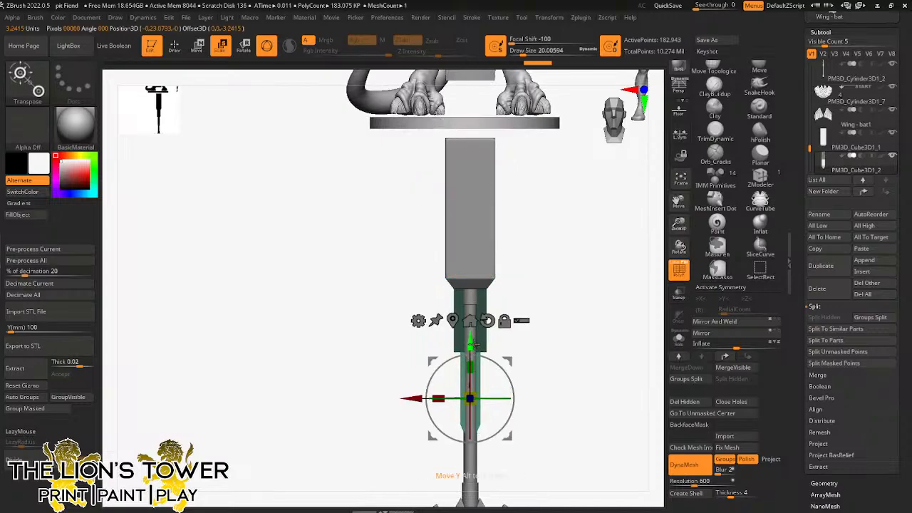
pyautogui.moveTo(473, 344); pyautogui.dragTo(473, 353)
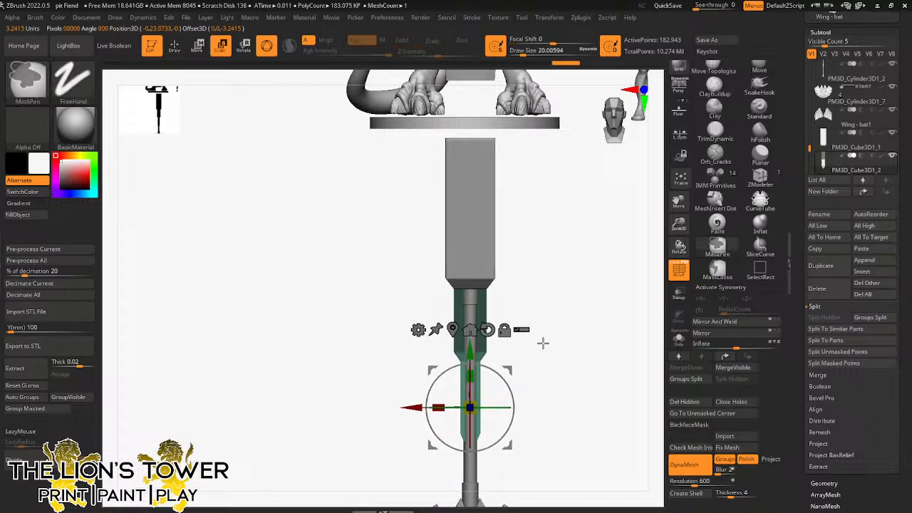
pyautogui.keyDown('ctrl'); pyautogui.moveTo(542, 342); pyautogui.dragTo(568, 393); pyautogui.keyUp('ctrl')
# Step: Merge the shaft with its collars down into the engraved axe head subtool
pyautogui.moveTo(623, 314)
pyautogui.keyDown('shift'); pyautogui.mouseDown()
pyautogui.moveTo(586, 311)
pyautogui.moveTo(636, 330)
pyautogui.moveTo(653, 321)
pyautogui.mouseUp(); pyautogui.keyUp('shift')
pyautogui.moveTo(679, 224); pyautogui.dragTo(678, 163)
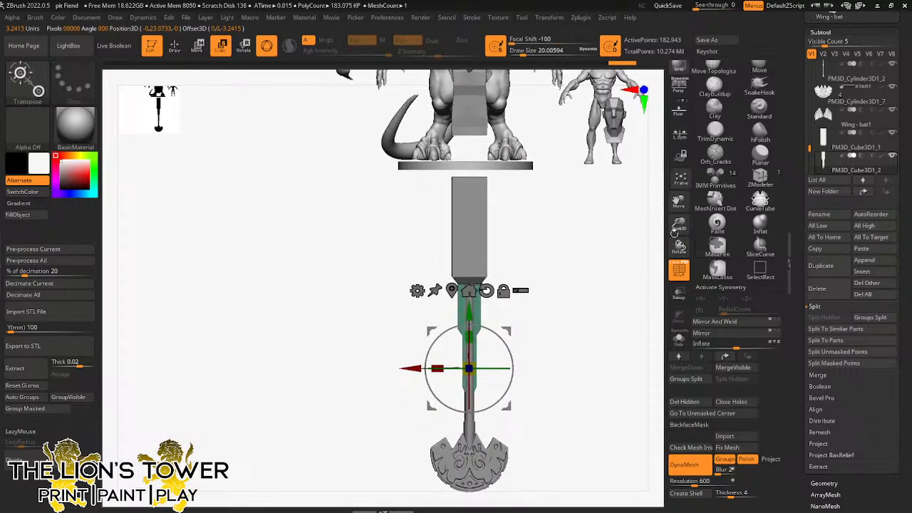
pyautogui.moveTo(678, 202); pyautogui.dragTo(683, 250)
pyautogui.moveTo(641, 287)
pyautogui.mouseDown()
pyautogui.moveTo(487, 290)
pyautogui.moveTo(621, 267)
pyautogui.moveTo(639, 287)
pyautogui.mouseUp()
pyautogui.keyDown('alt'); pyautogui.click(486, 290); pyautogui.keyUp('alt')
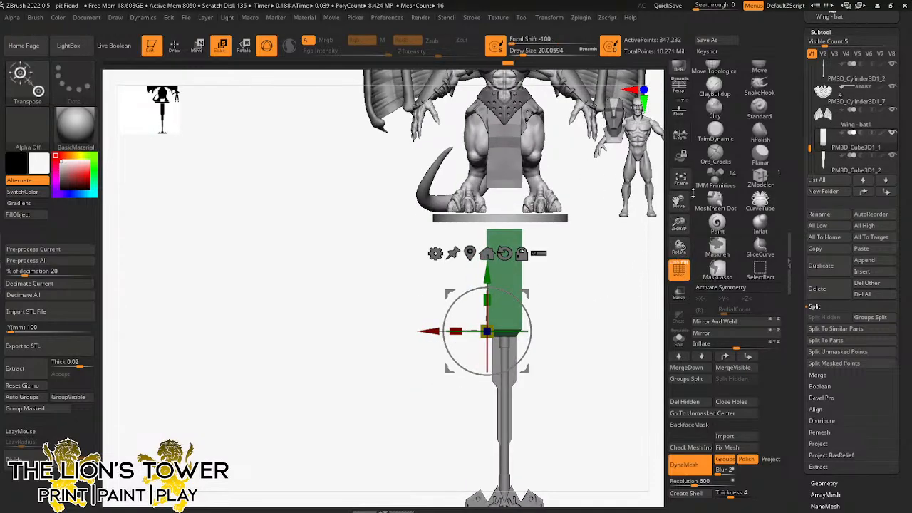
pyautogui.click(855, 101)
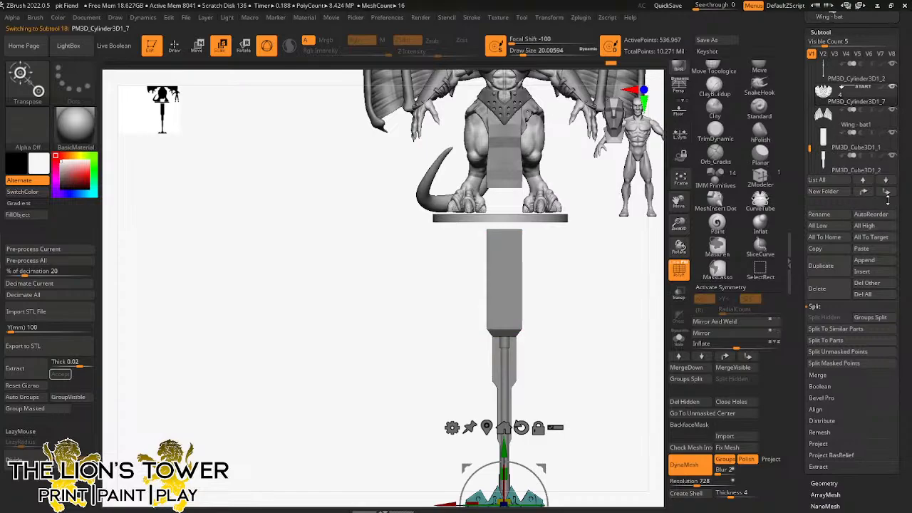
pyautogui.click(827, 76)
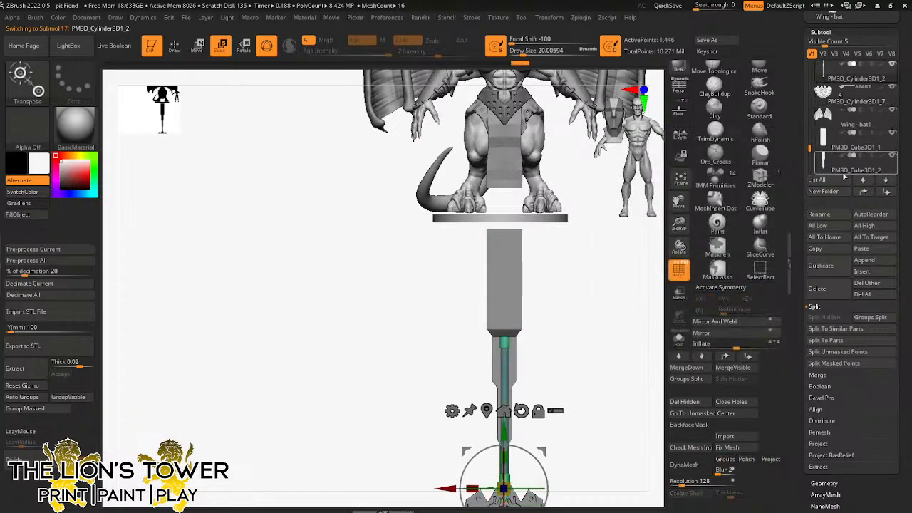
pyautogui.click(826, 376)
pyautogui.click(826, 340)
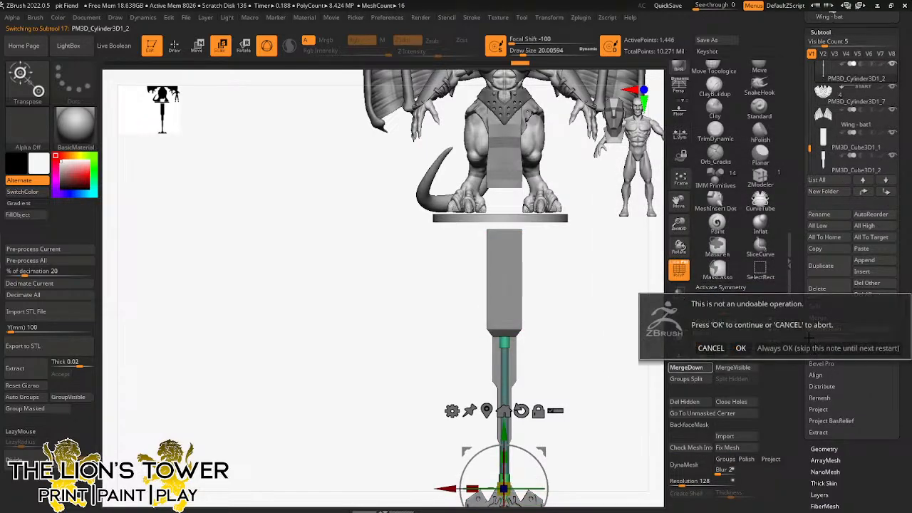
pyautogui.click(741, 349)
# Step: Save the project as pit Fiend.zpr, overwriting the existing file
pyautogui.hotkey('ctrl', 's')
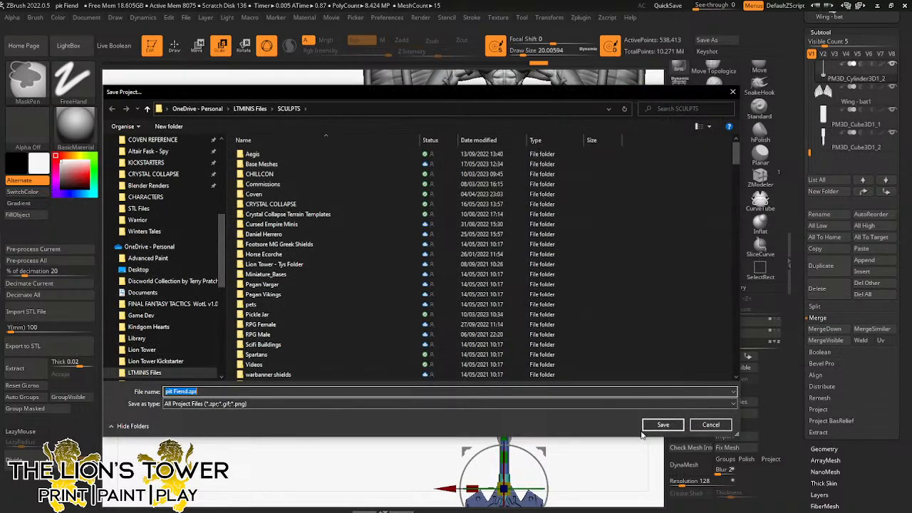
pyautogui.click(648, 426)
pyautogui.click(479, 254)
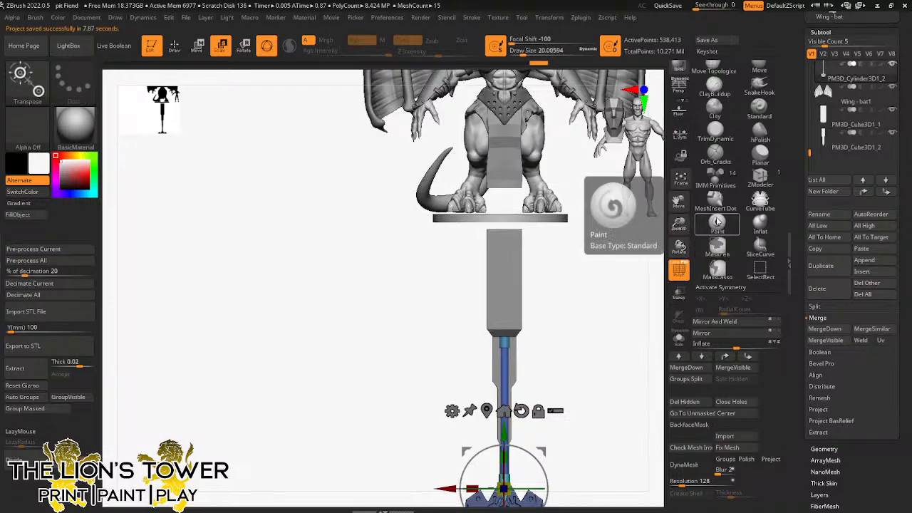
# Step: Examine the weapon's overall size and proportions against the winged fiend and the human scale figure
pyautogui.moveTo(679, 202); pyautogui.dragTo(619, 295)
pyautogui.moveTo(679, 225); pyautogui.dragTo(643, 198)
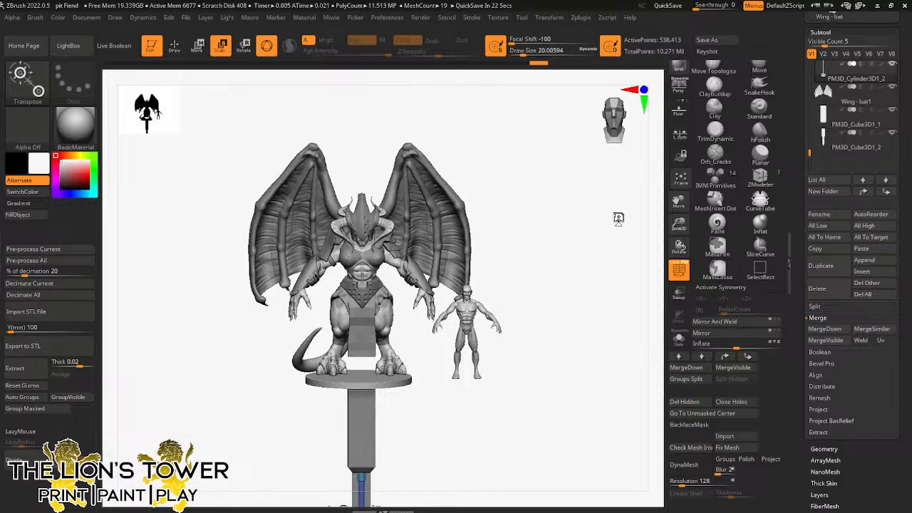
pyautogui.moveTo(678, 224); pyautogui.dragTo(679, 211)
pyautogui.moveTo(678, 202); pyautogui.dragTo(792, 97)
pyautogui.moveTo(631, 300); pyautogui.dragTo(618, 303)
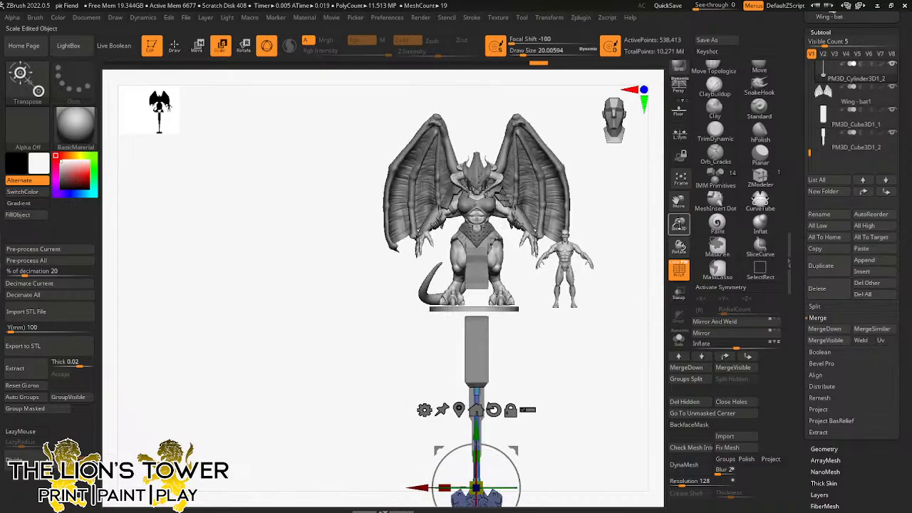
pyautogui.moveTo(679, 225); pyautogui.dragTo(678, 212)
pyautogui.moveTo(679, 201); pyautogui.dragTo(692, 152)
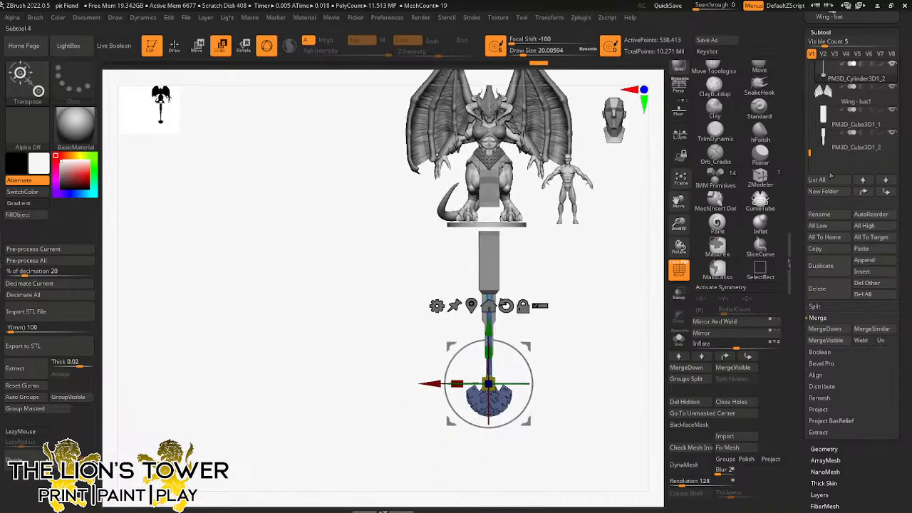
# Step: Merge the shaft and axe head with both handle blocks into one subtool, and lower the weapon further below the fiend's base
pyautogui.click(885, 192)
pyautogui.click(830, 292)
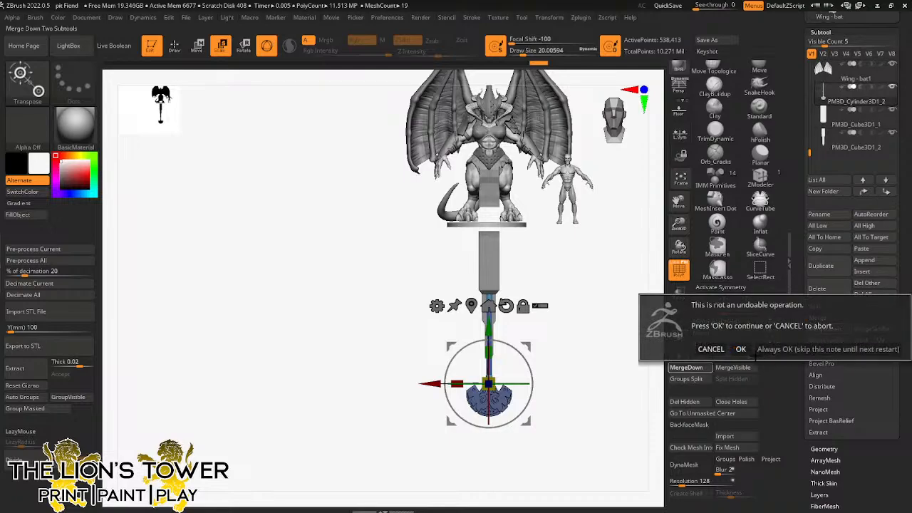
pyautogui.click(684, 346)
pyautogui.click(685, 367)
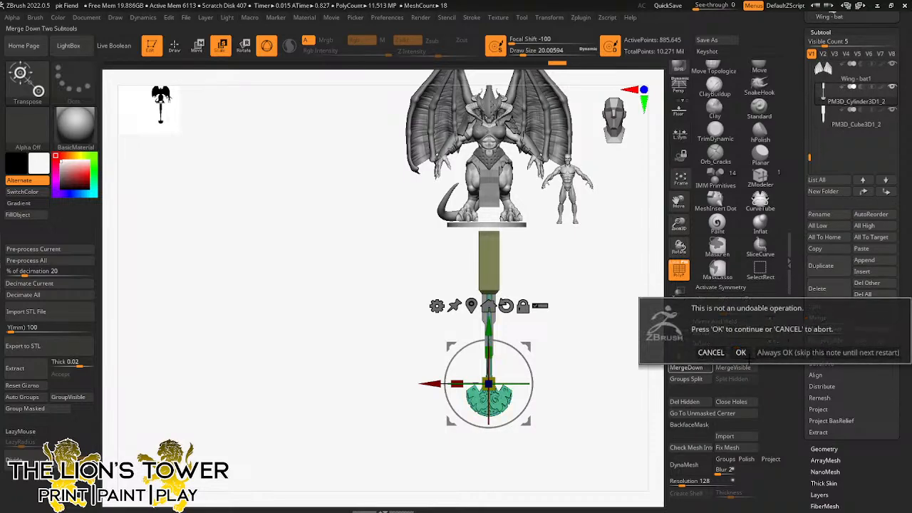
pyautogui.click(708, 349)
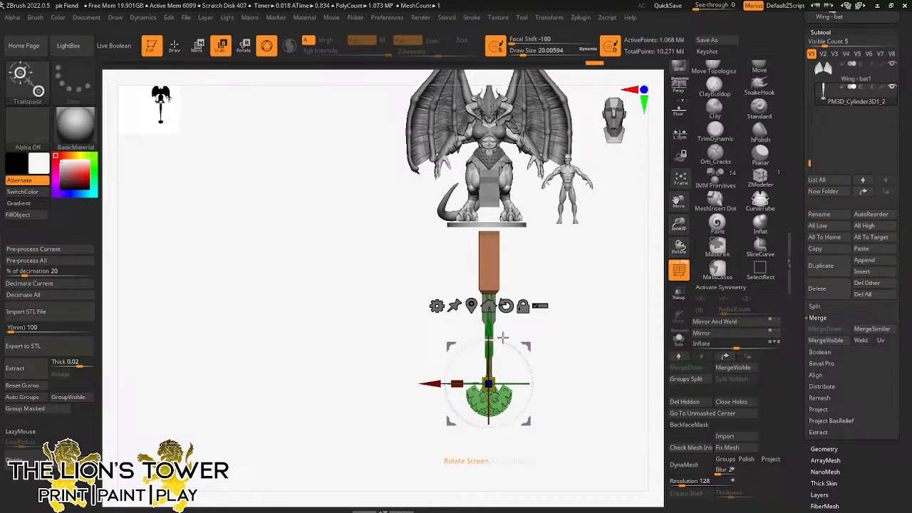
pyautogui.moveTo(491, 325); pyautogui.dragTo(493, 399)
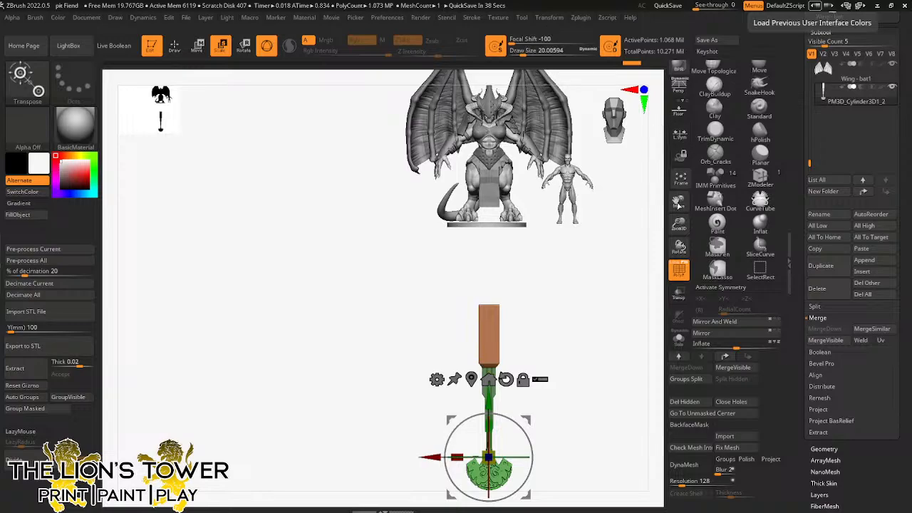
# Step: Examine the whole winged fiend beside the human scale figure, from the wing tips to the base
pyautogui.moveTo(677, 205); pyautogui.dragTo(633, 366)
pyautogui.moveTo(603, 325); pyautogui.dragTo(585, 324)
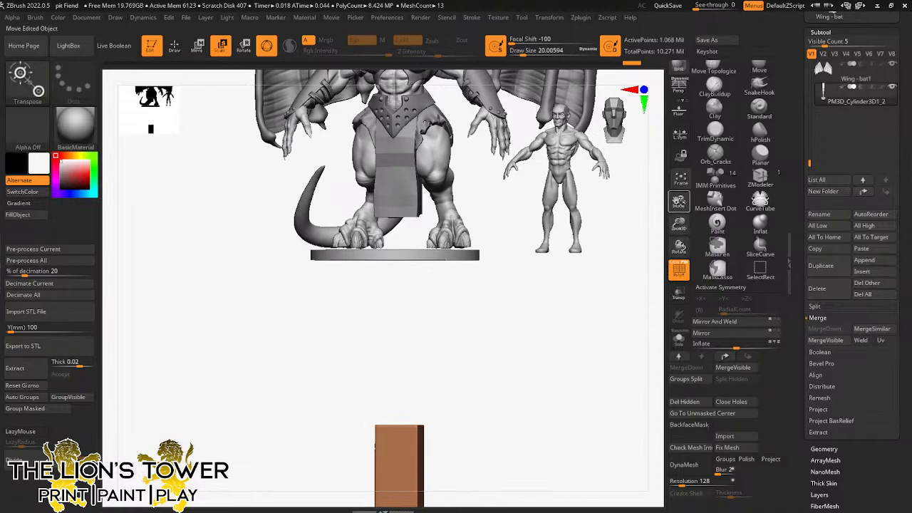
pyautogui.moveTo(678, 202); pyautogui.dragTo(635, 305)
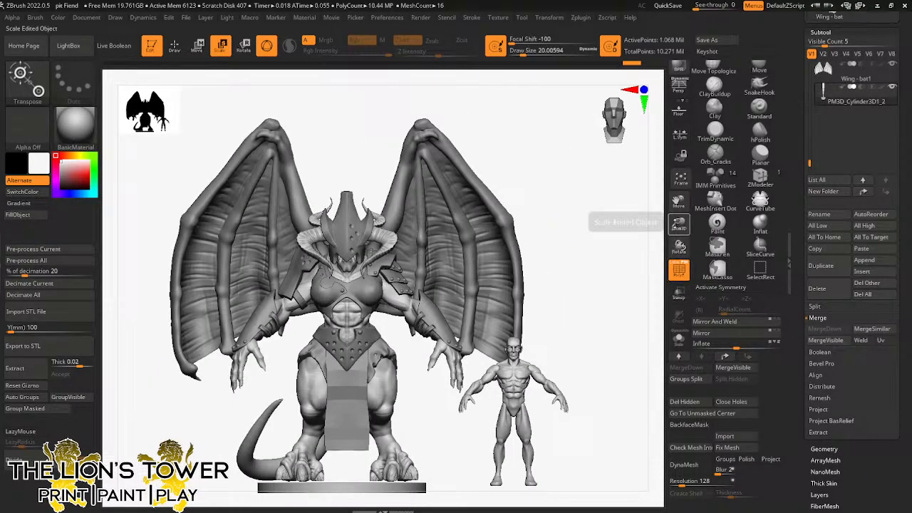
pyautogui.moveTo(678, 224); pyautogui.dragTo(678, 217)
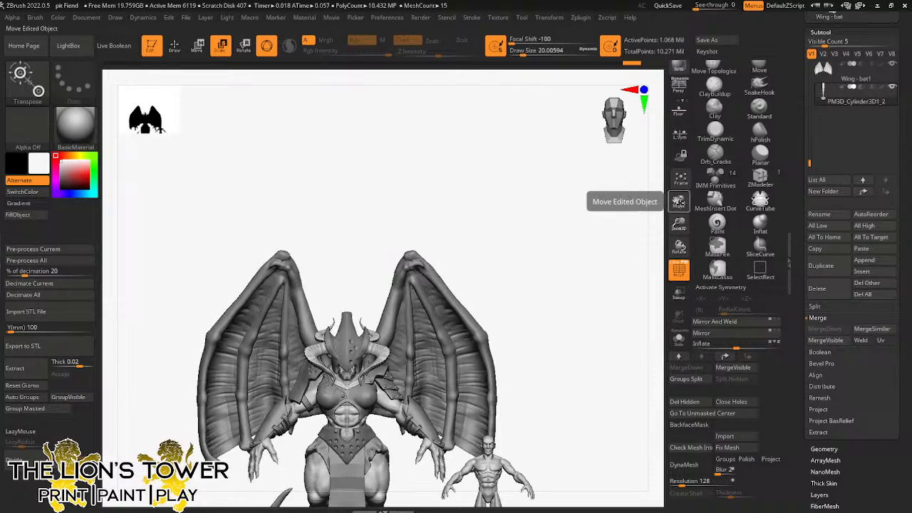
pyautogui.moveTo(679, 201); pyautogui.dragTo(705, 131)
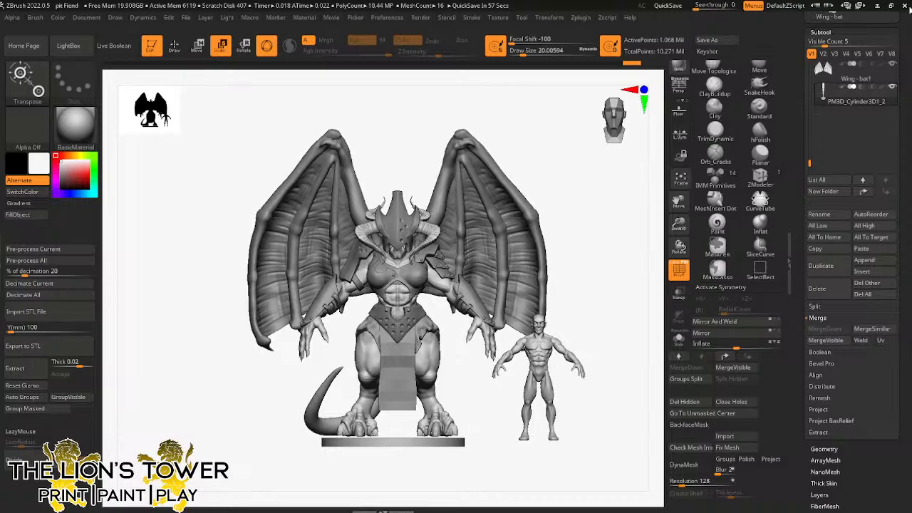
pyautogui.moveTo(611, 302)
pyautogui.mouseDown()
pyautogui.moveTo(566, 330)
pyautogui.moveTo(601, 329)
pyautogui.moveTo(606, 293)
pyautogui.mouseUp()
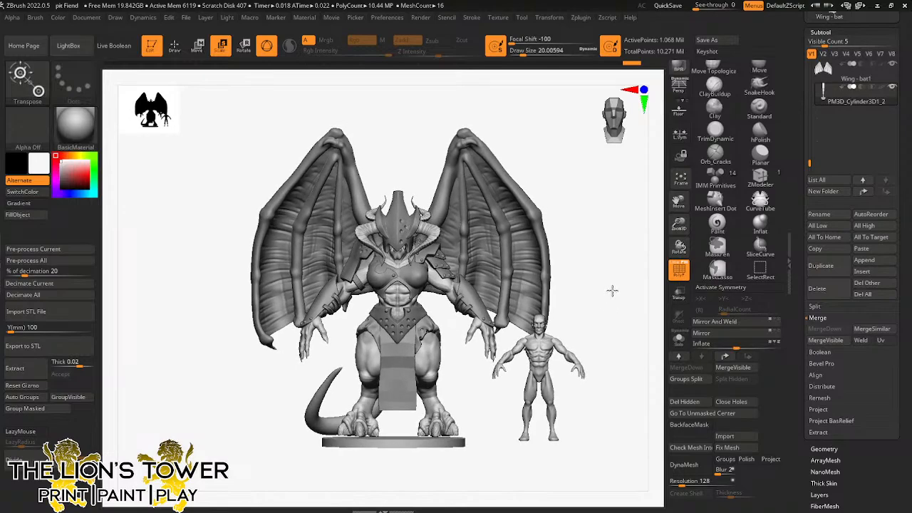
pyautogui.moveTo(679, 224); pyautogui.dragTo(679, 134)
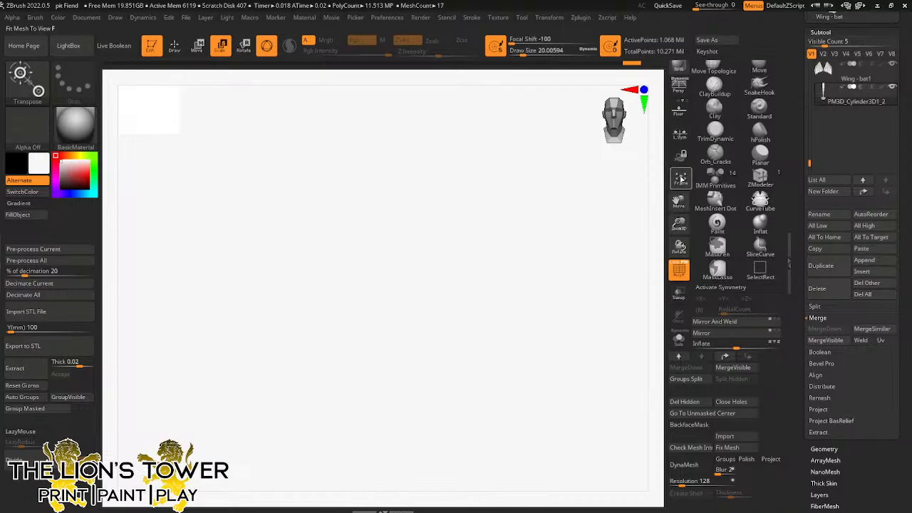
# Step: Frame the merged weapon, inspect it at an angle and from the front, and switch to Draw mode
pyautogui.click(681, 179)
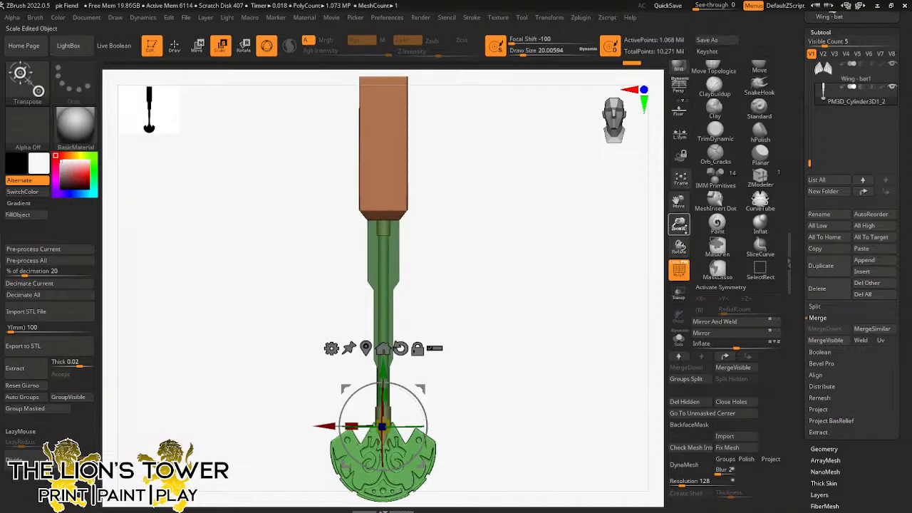
pyautogui.moveTo(679, 201); pyautogui.dragTo(725, 225)
pyautogui.moveTo(606, 280); pyautogui.dragTo(592, 262)
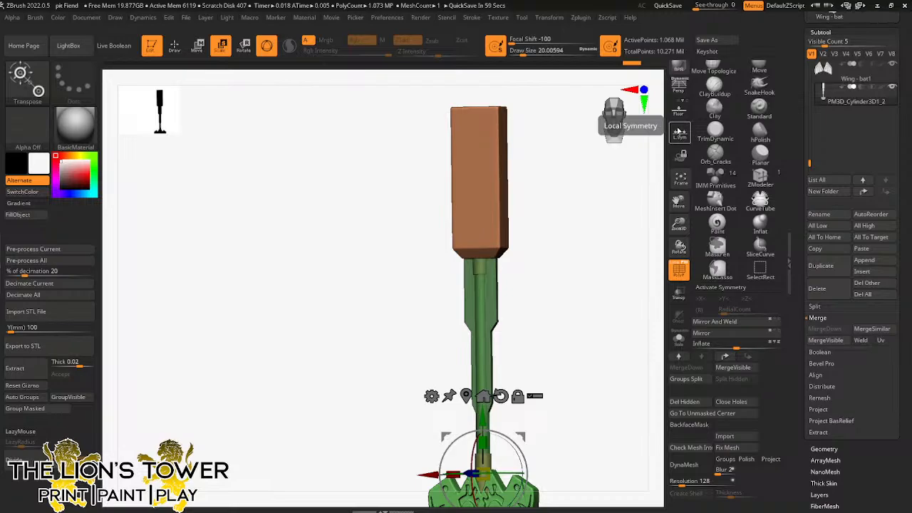
pyautogui.moveTo(679, 230); pyautogui.dragTo(673, 167)
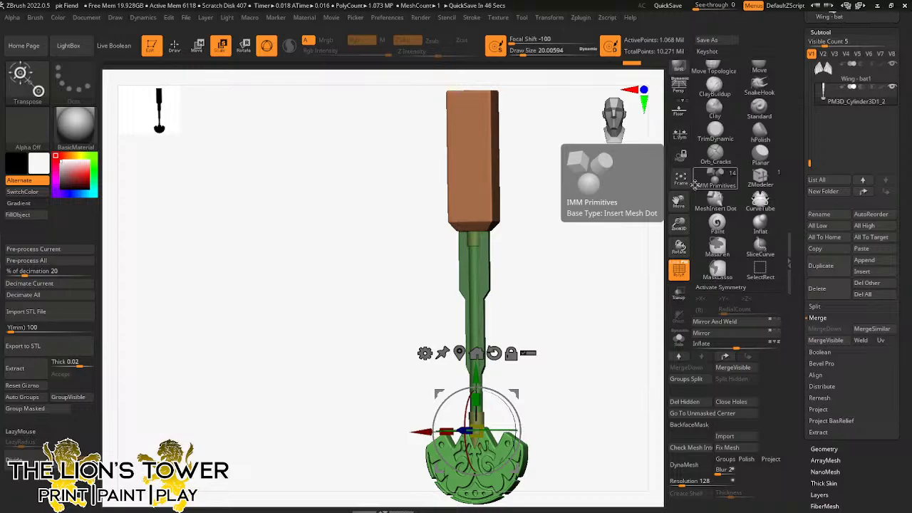
pyautogui.moveTo(678, 222); pyautogui.dragTo(654, 221)
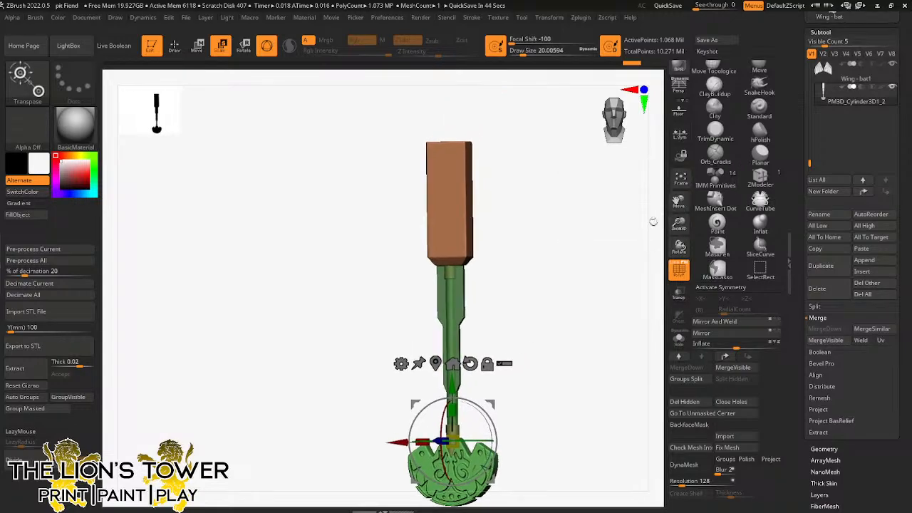
pyautogui.moveTo(614, 276); pyautogui.dragTo(622, 280)
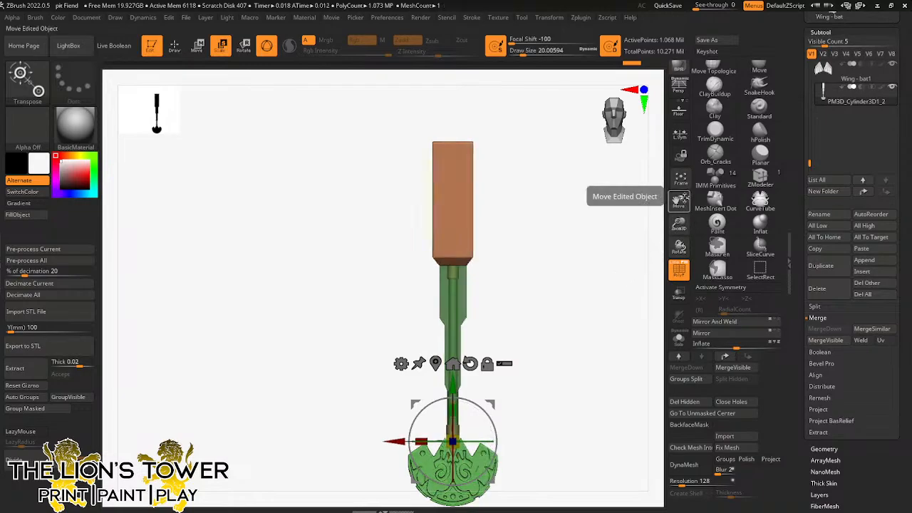
pyautogui.click(175, 45)
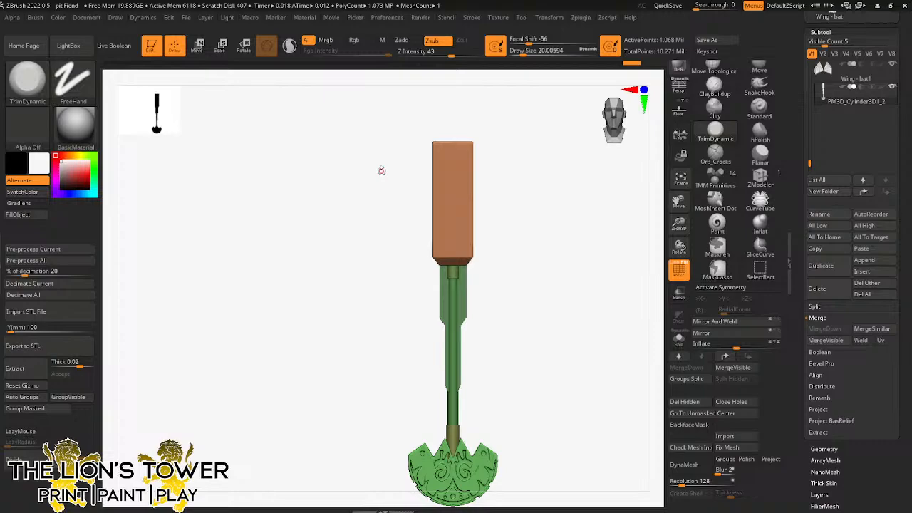
pyautogui.moveTo(678, 222); pyautogui.dragTo(679, 224)
pyautogui.moveTo(680, 204); pyautogui.dragTo(662, 199)
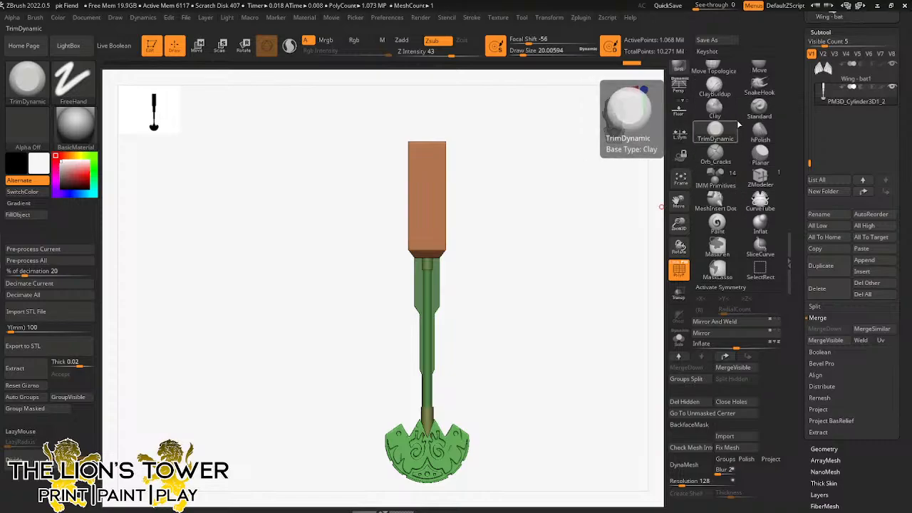
pyautogui.moveTo(678, 226); pyautogui.dragTo(678, 205)
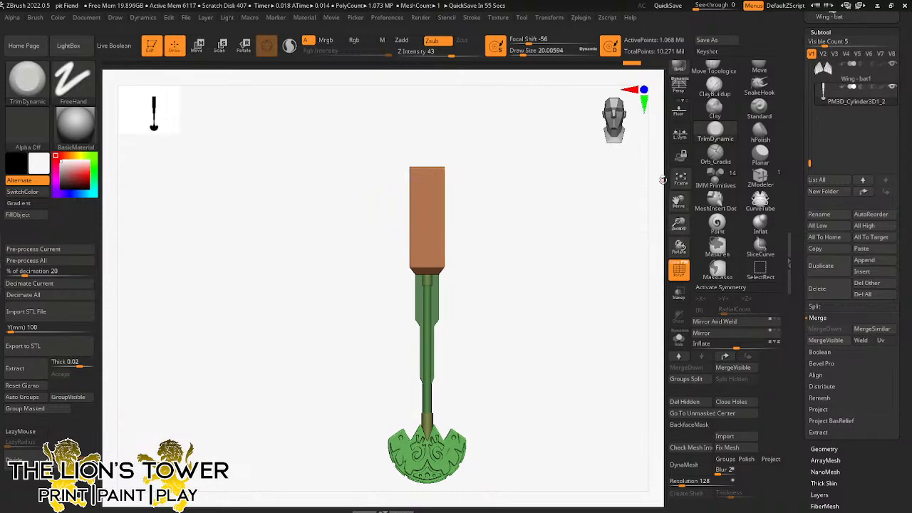
# Step: Switch to the Barbed Devil 3 tool and examine its five devil figures side by side
pyautogui.moveTo(795, 170); pyautogui.dragTo(797, 226)
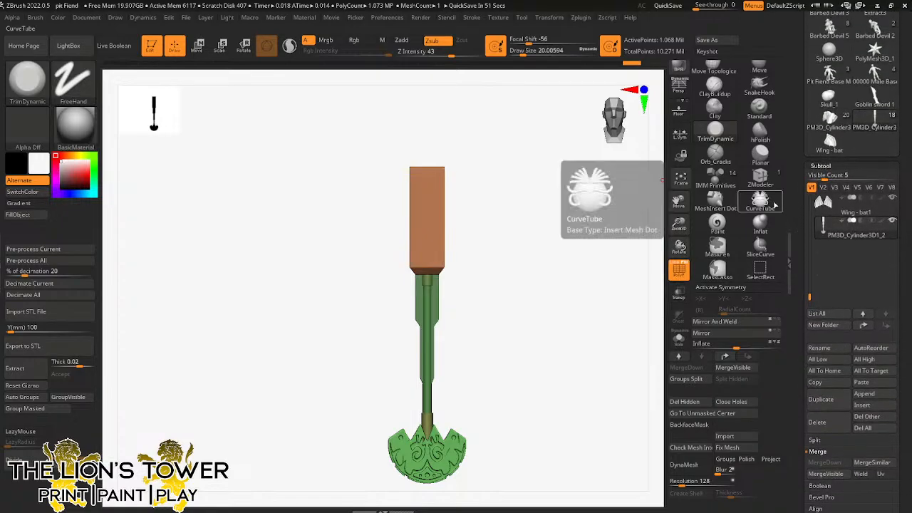
pyautogui.scroll(5, 858, 145)
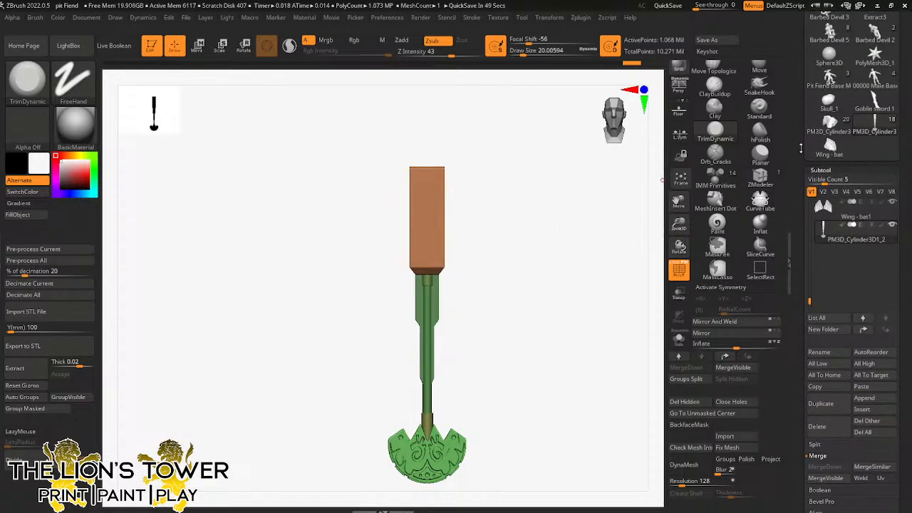
pyautogui.click(828, 151)
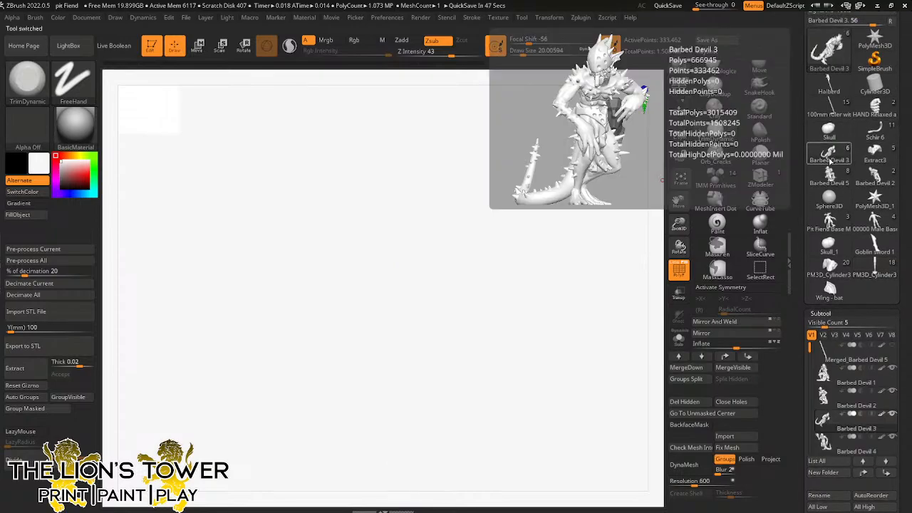
pyautogui.click(681, 178)
pyautogui.moveTo(678, 248); pyautogui.dragTo(697, 222)
pyautogui.moveTo(637, 235); pyautogui.dragTo(637, 252)
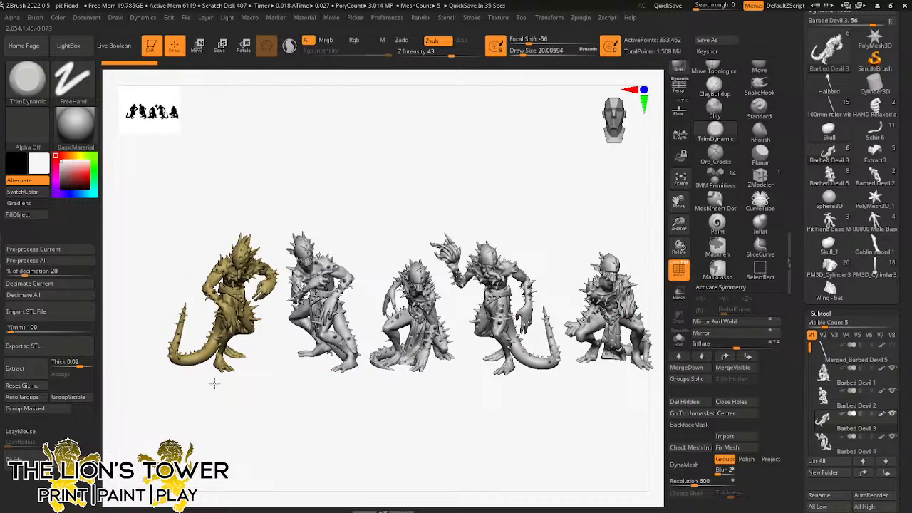
pyautogui.moveTo(679, 223); pyautogui.dragTo(714, 227)
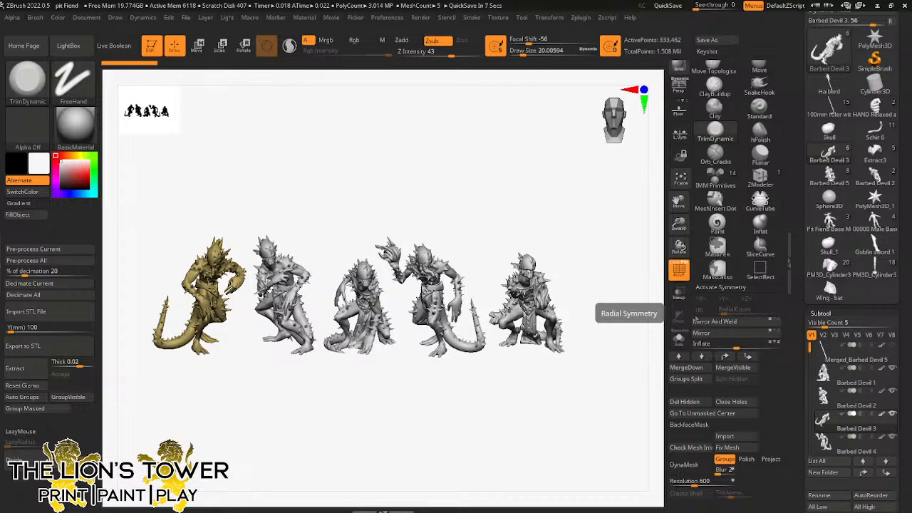
# Step: Look through the other loaded tools, including the male base, Schir, 100mm ruler, Barbed Devil and bat wing models
pyautogui.click(875, 270)
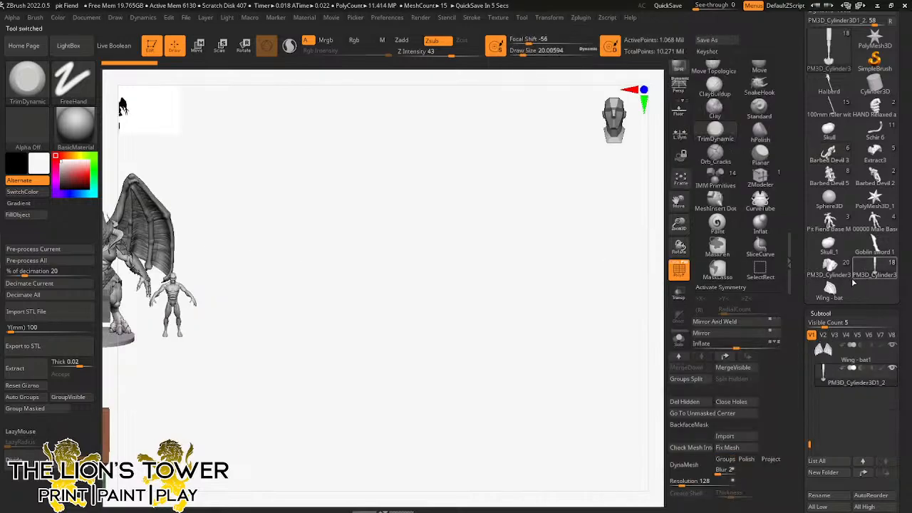
pyautogui.click(828, 267)
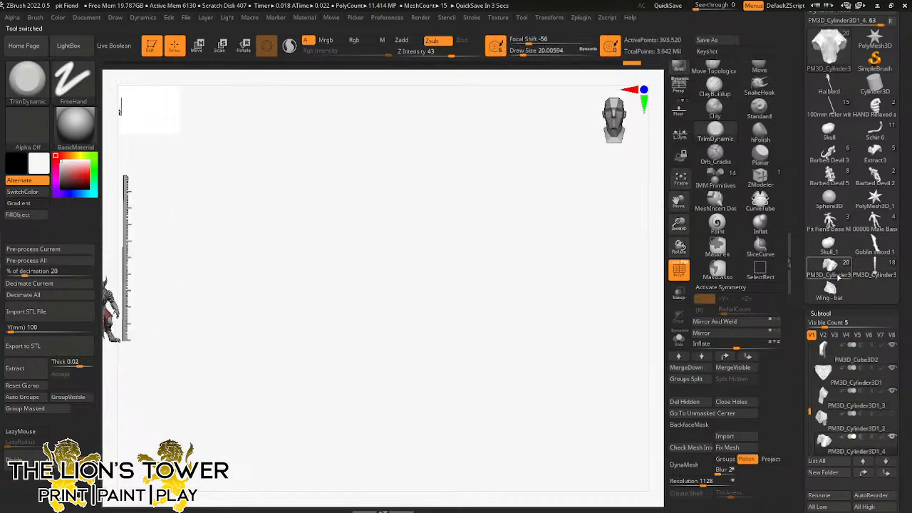
pyautogui.moveTo(826, 267)
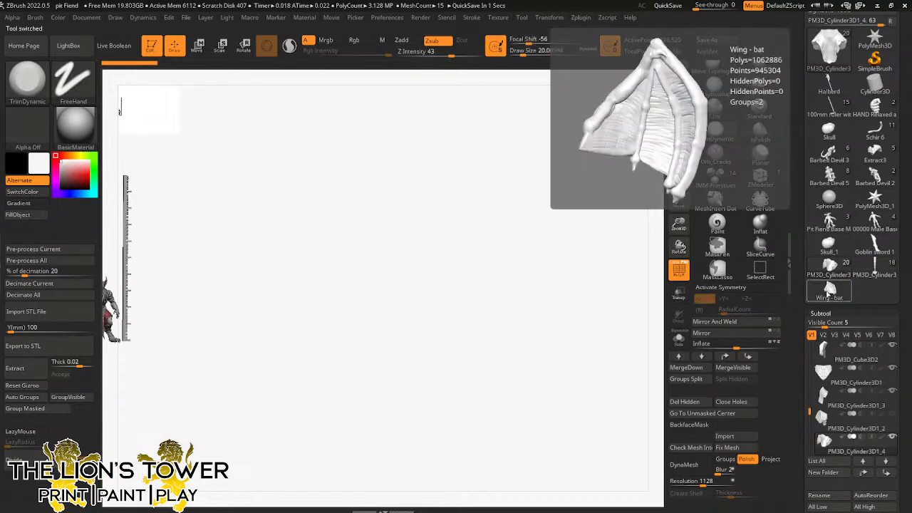
pyautogui.click(828, 289)
pyautogui.click(869, 222)
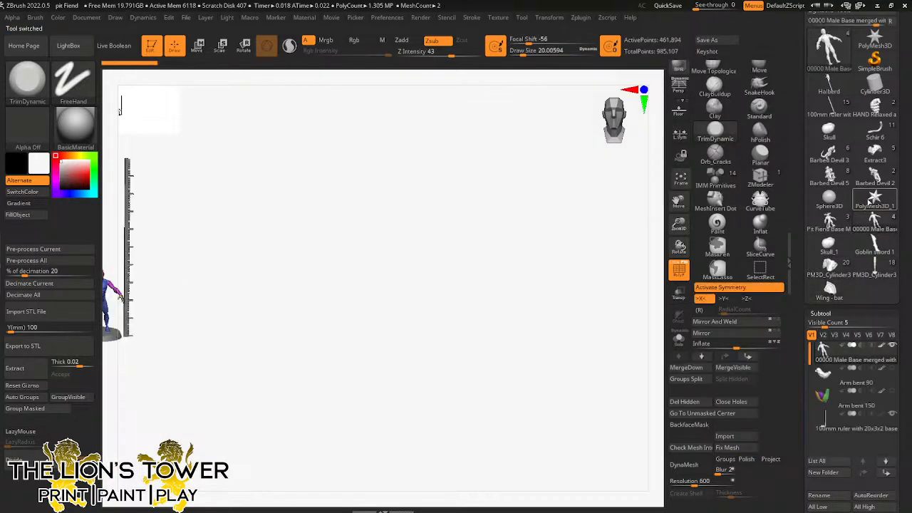
pyautogui.moveTo(874, 151)
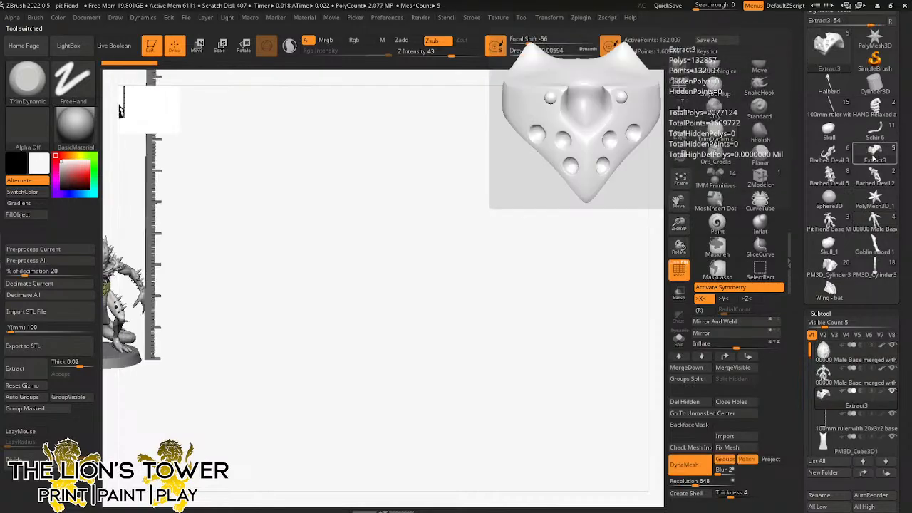
pyautogui.click(876, 128)
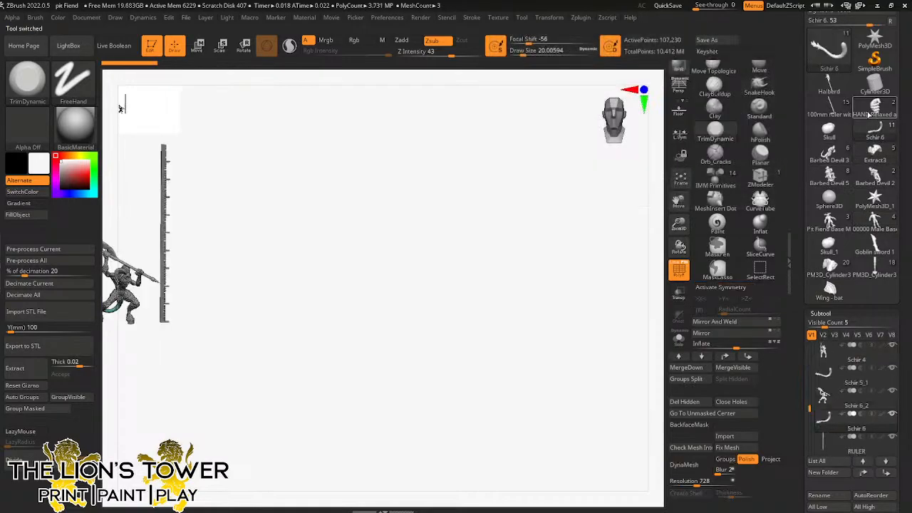
pyautogui.click(835, 111)
pyautogui.click(842, 115)
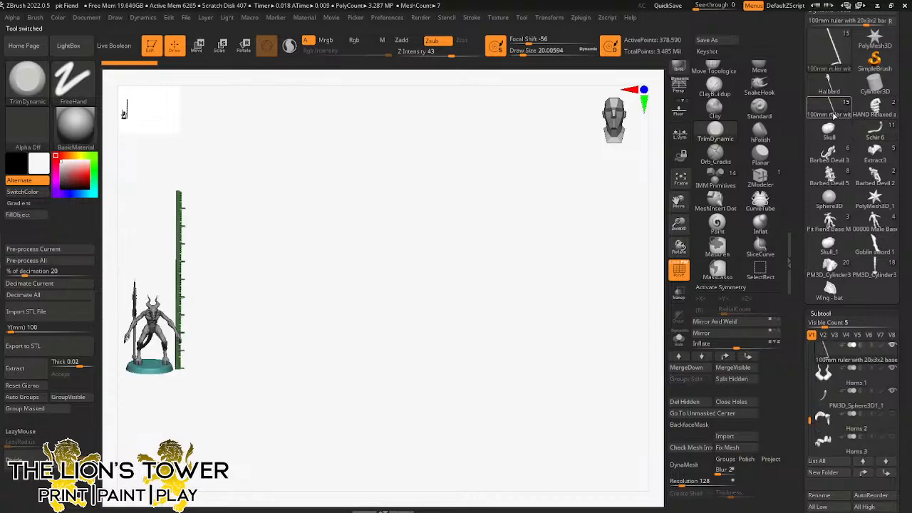
pyautogui.click(835, 114)
pyautogui.click(835, 157)
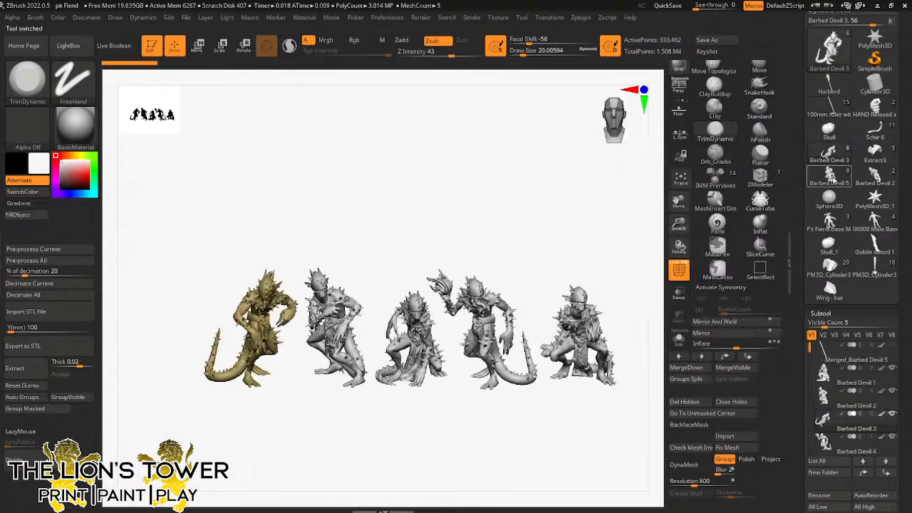
pyautogui.click(834, 175)
pyautogui.click(834, 200)
pyautogui.click(835, 220)
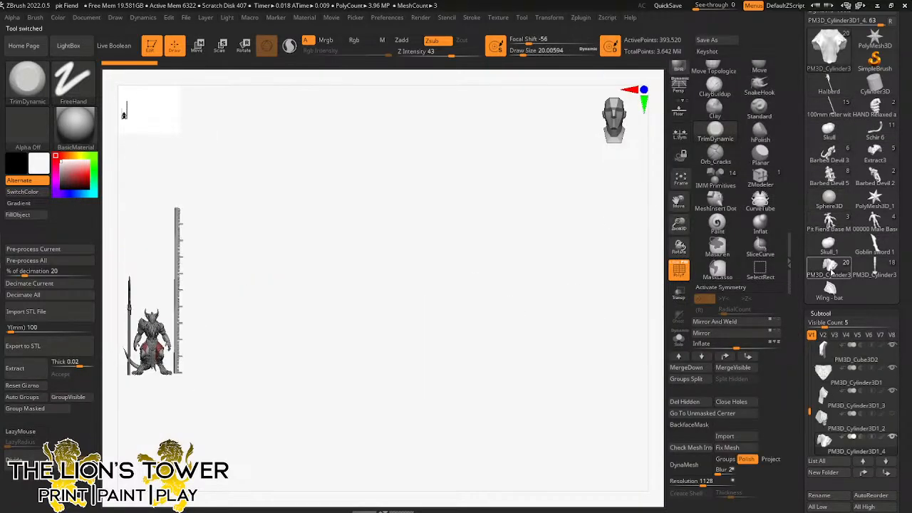
pyautogui.click(829, 288)
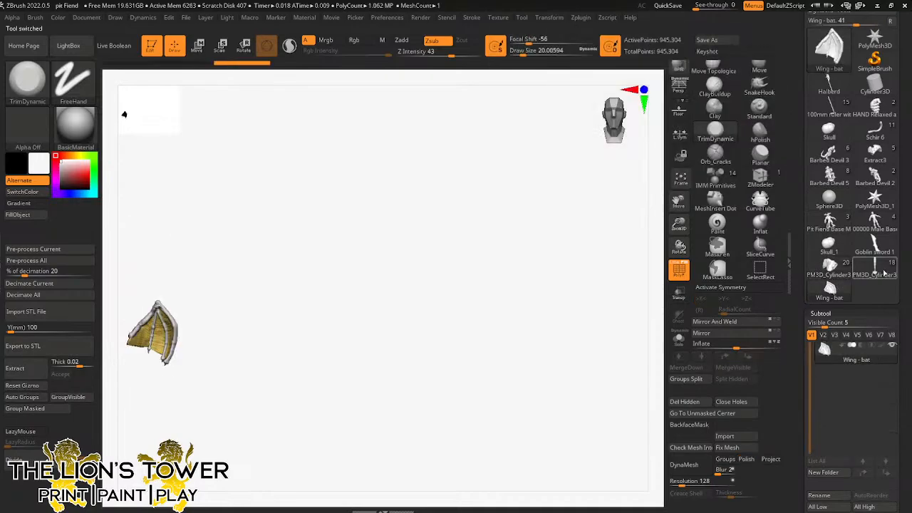
# Step: Return to the winged fiend and weapon tool and examine the whole fiend beside the human figure
pyautogui.click(874, 272)
pyautogui.moveTo(680, 207); pyautogui.dragTo(756, 166)
pyautogui.moveTo(678, 224); pyautogui.dragTo(679, 274)
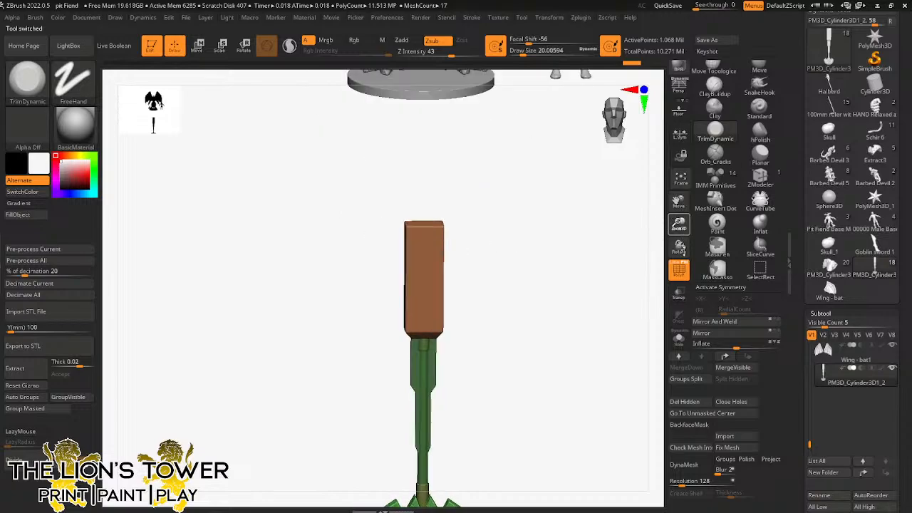
pyautogui.moveTo(679, 202); pyautogui.dragTo(634, 330)
pyautogui.moveTo(627, 299); pyautogui.dragTo(610, 234)
pyautogui.moveTo(680, 200); pyautogui.dragTo(679, 221)
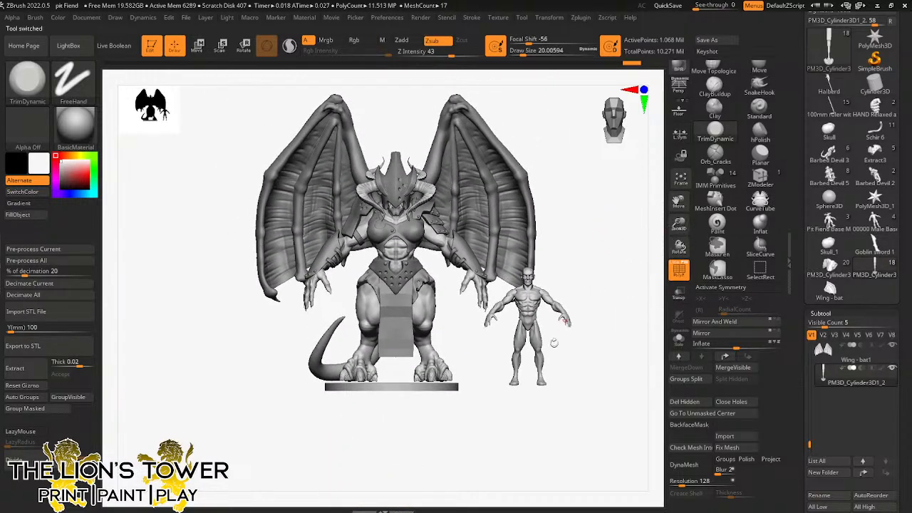
# Step: Show the ruler beside the winged fiend and choose the ZModeler brush
pyautogui.moveTo(810, 442); pyautogui.dragTo(809, 362)
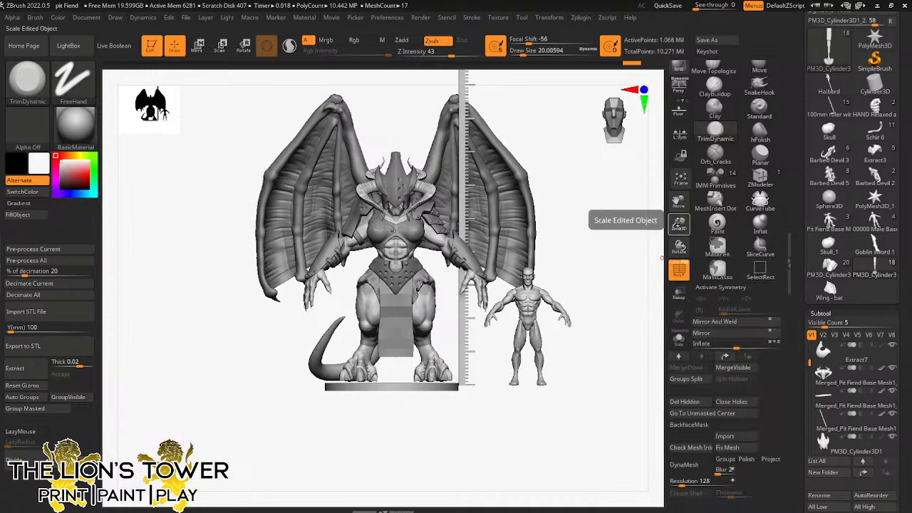
pyautogui.moveTo(678, 223); pyautogui.dragTo(673, 196)
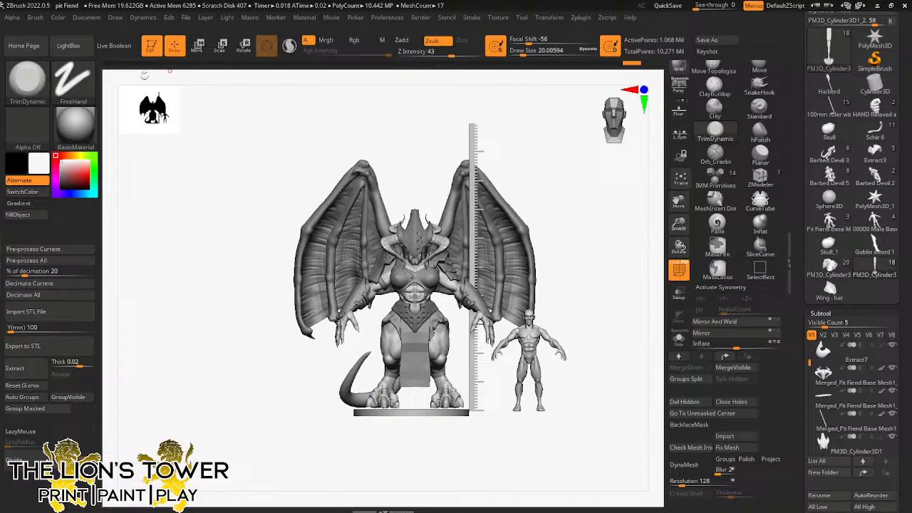
pyautogui.click(762, 180)
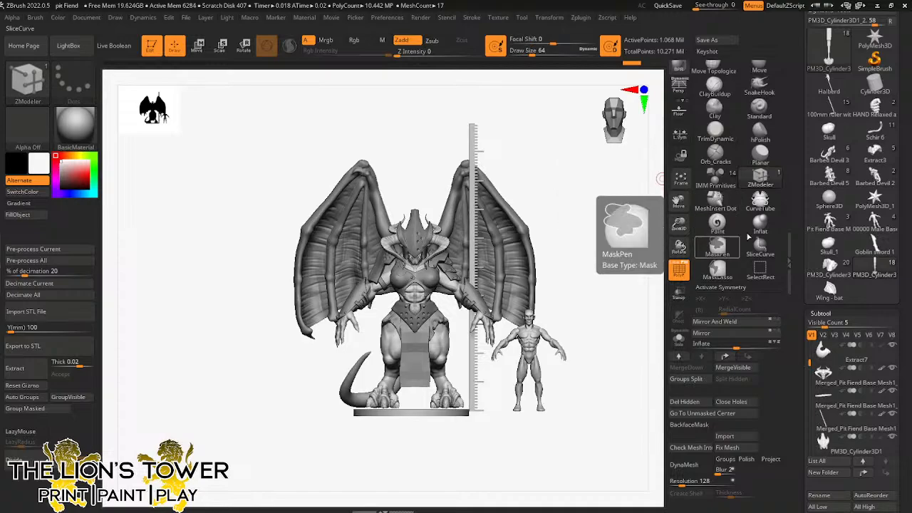
pyautogui.moveTo(678, 225); pyautogui.dragTo(672, 193)
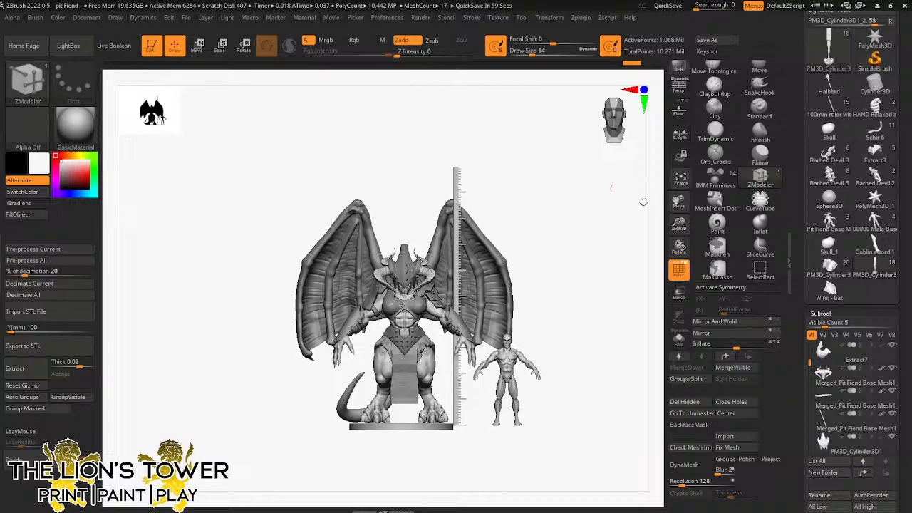
# Step: Load the Cylinder3D primitive, convert it to a PolyMesh3D and display its polygon edges
pyautogui.moveTo(819, 319); pyautogui.dragTo(818, 324)
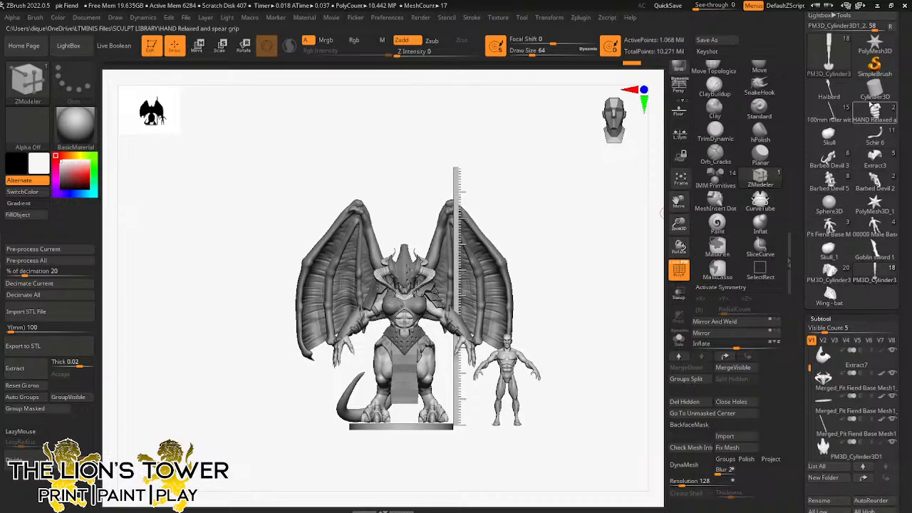
pyautogui.click(875, 89)
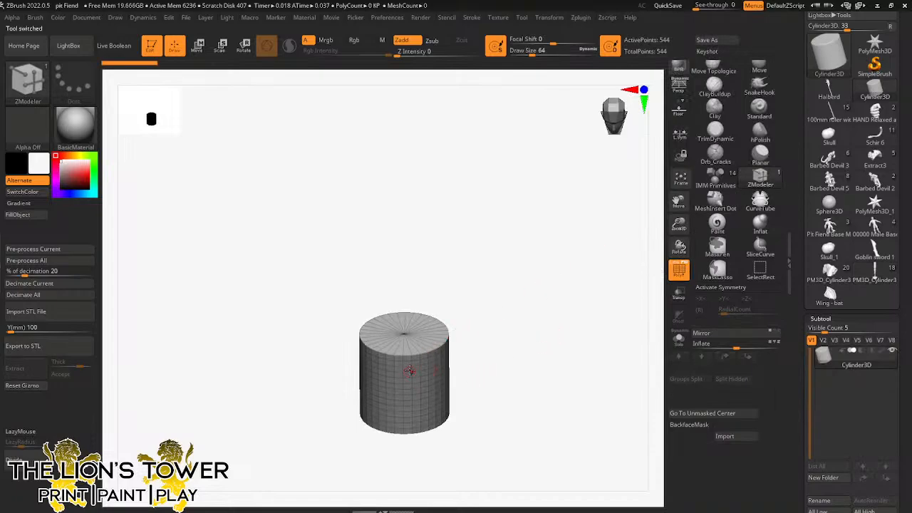
pyautogui.moveTo(679, 224); pyautogui.dragTo(678, 337)
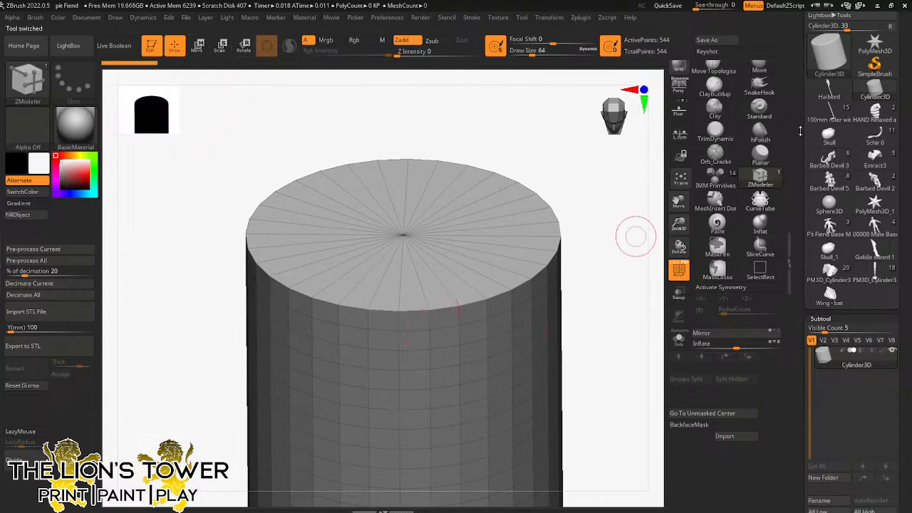
pyautogui.scroll(3, 819, 128)
pyautogui.click(856, 78)
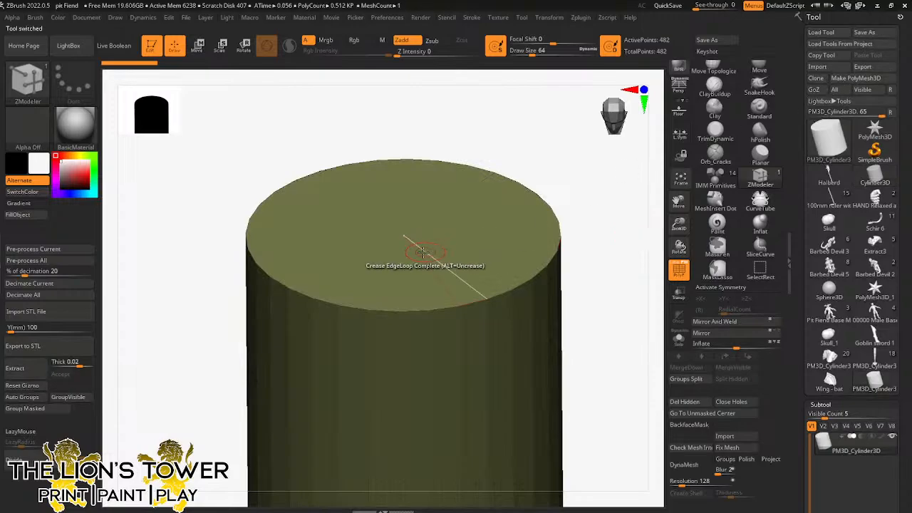
pyautogui.click(677, 269)
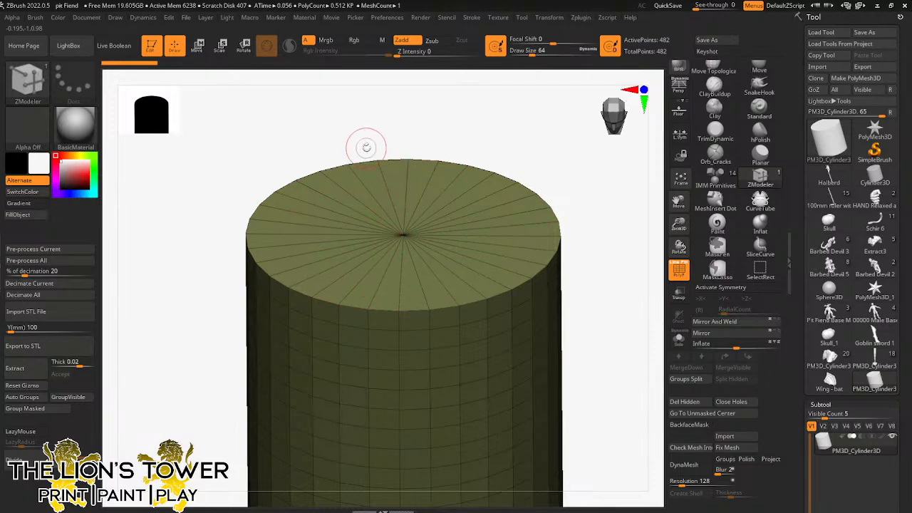
# Step: Mask the cylinder's upper cap, assign it its own polygroup and clear the mask
pyautogui.moveTo(366, 146)
pyautogui.mouseDown()
pyautogui.moveTo(370, 102)
pyautogui.moveTo(346, 112)
pyautogui.moveTo(332, 102)
pyautogui.mouseUp()
pyautogui.moveTo(213, 152)
pyautogui.keyDown('ctrl'); pyautogui.mouseDown()
pyautogui.moveTo(238, 185)
pyautogui.moveTo(511, 229)
pyautogui.moveTo(576, 224)
pyautogui.mouseUp(); pyautogui.keyUp('ctrl')
pyautogui.click(25, 408)
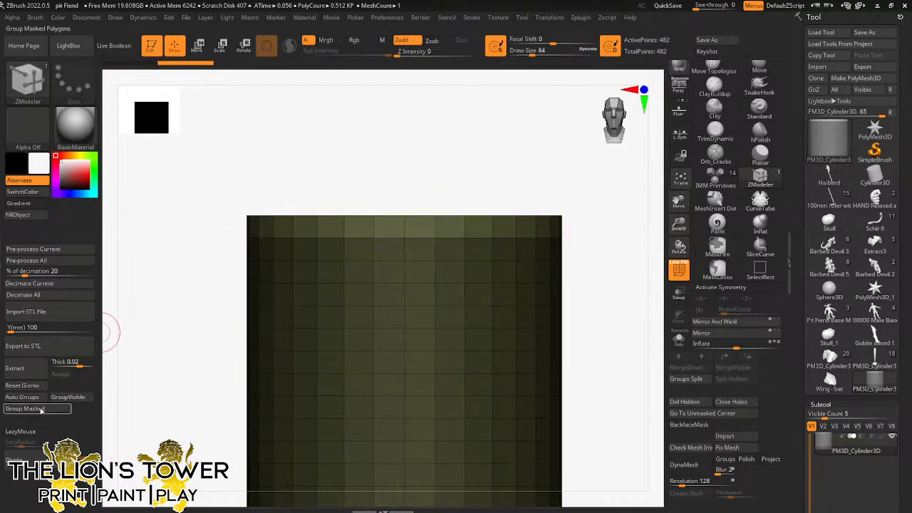
pyautogui.keyDown('ctrl'); pyautogui.moveTo(220, 198); pyautogui.dragTo(196, 294); pyautogui.keyUp('ctrl')
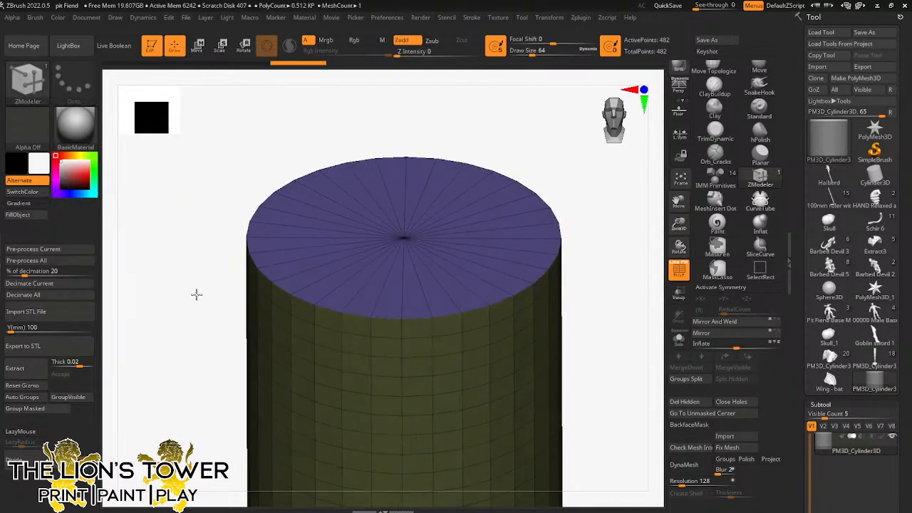
# Step: Isolate the cap's polygroup to inspect it, and show the whole cylinder again
pyautogui.hotkey('ctrl', 'shift')
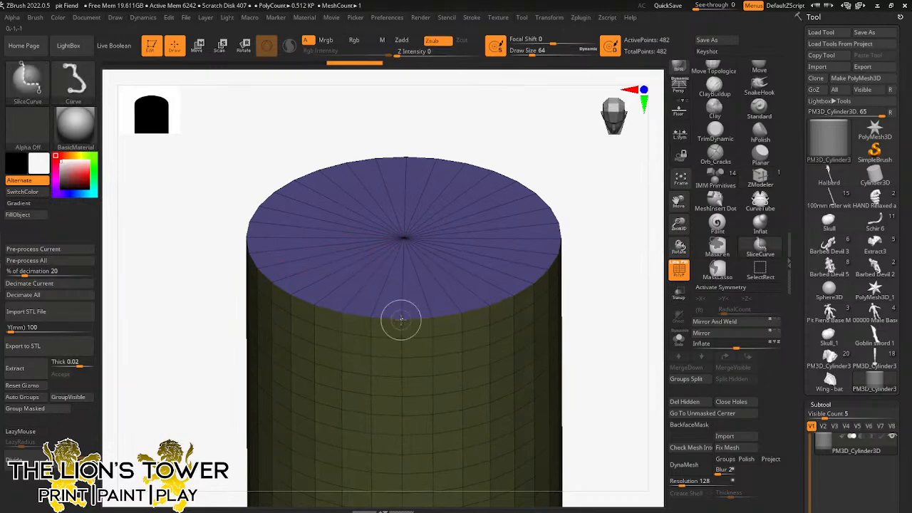
pyautogui.keyDown('ctrl'); pyautogui.keyDown('shift'); pyautogui.click(401, 244); pyautogui.keyUp('shift'); pyautogui.keyUp('ctrl')
pyautogui.moveTo(600, 185); pyautogui.dragTo(609, 204)
pyautogui.keyDown('ctrl'); pyautogui.keyDown('shift'); pyautogui.click(610, 244); pyautogui.keyUp('shift'); pyautogui.keyUp('ctrl')
pyautogui.moveTo(678, 223); pyautogui.dragTo(673, 227)
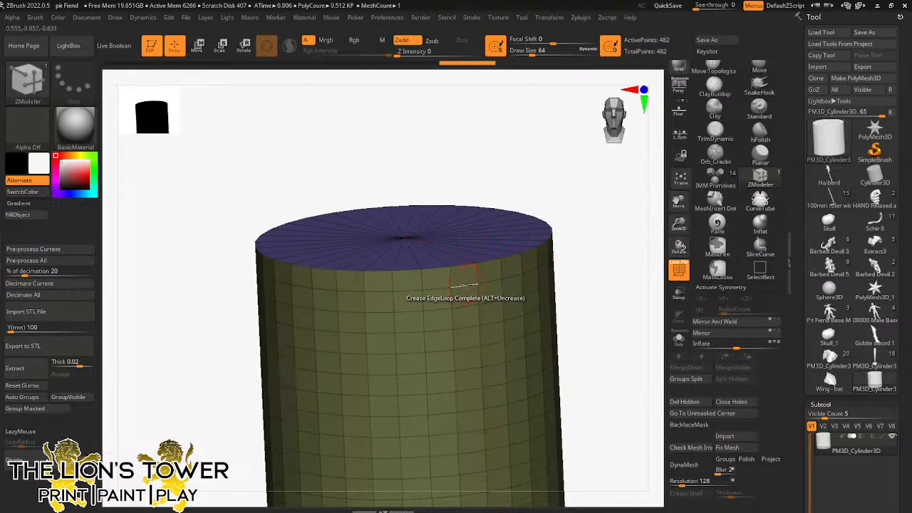
# Step: Try extruding a single polygon on the cylinder's side just below the cap, and undo the extrusion
pyautogui.press('space')
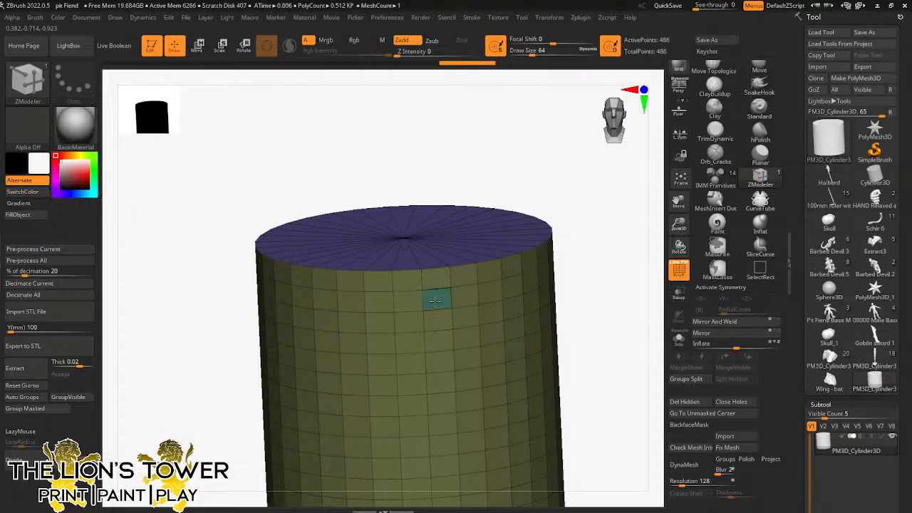
pyautogui.moveTo(435, 300); pyautogui.dragTo(461, 351)
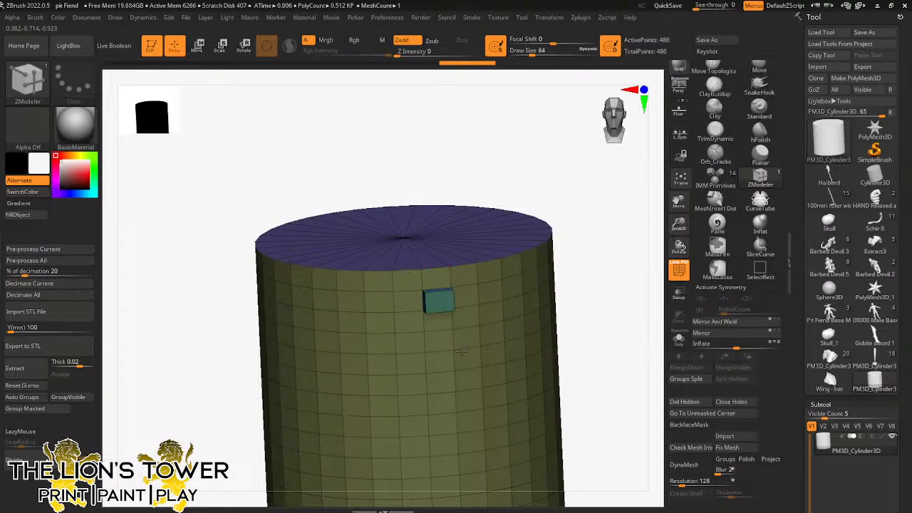
pyautogui.moveTo(627, 275)
pyautogui.mouseDown()
pyautogui.moveTo(661, 267)
pyautogui.moveTo(631, 271)
pyautogui.mouseUp()
pyautogui.hotkey('ctrl', 'z')
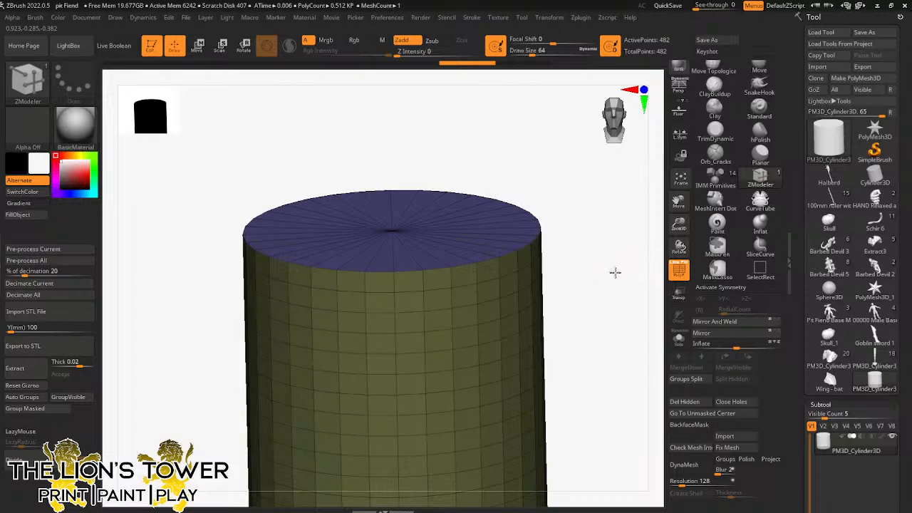
pyautogui.moveTo(615, 271)
pyautogui.mouseDown()
pyautogui.moveTo(615, 258)
pyautogui.moveTo(615, 287)
pyautogui.moveTo(617, 278)
pyautogui.mouseUp()
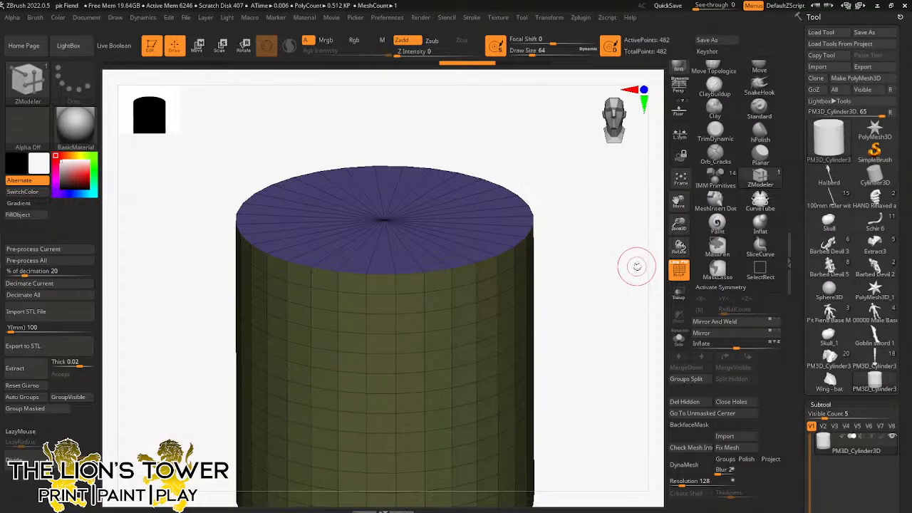
pyautogui.moveTo(611, 305); pyautogui.dragTo(613, 271)
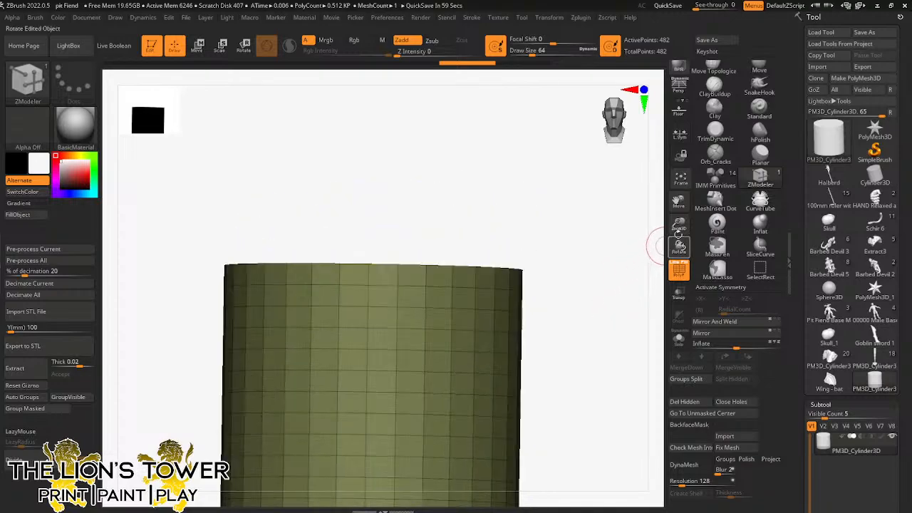
# Step: Examine the cylinder from several angles, face it from the front and hide its polygon edges
pyautogui.moveTo(678, 228); pyautogui.dragTo(677, 172)
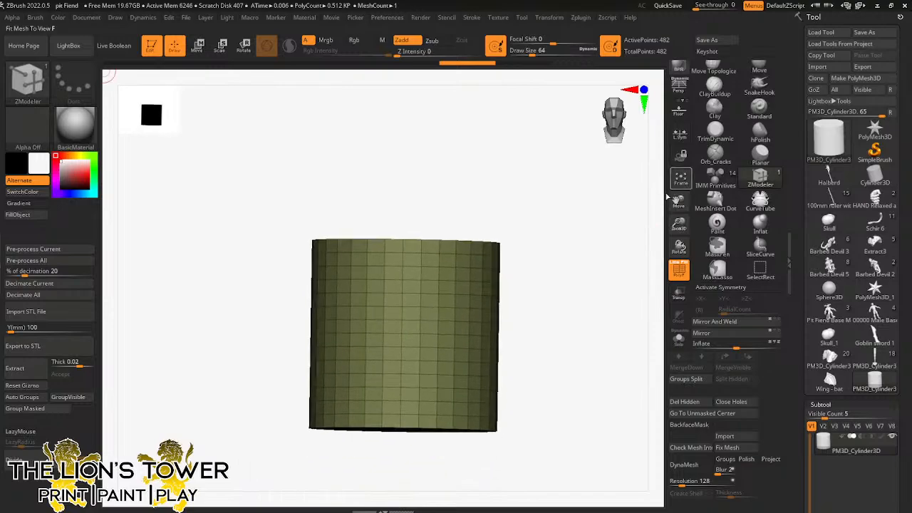
pyautogui.moveTo(626, 214); pyautogui.dragTo(619, 250)
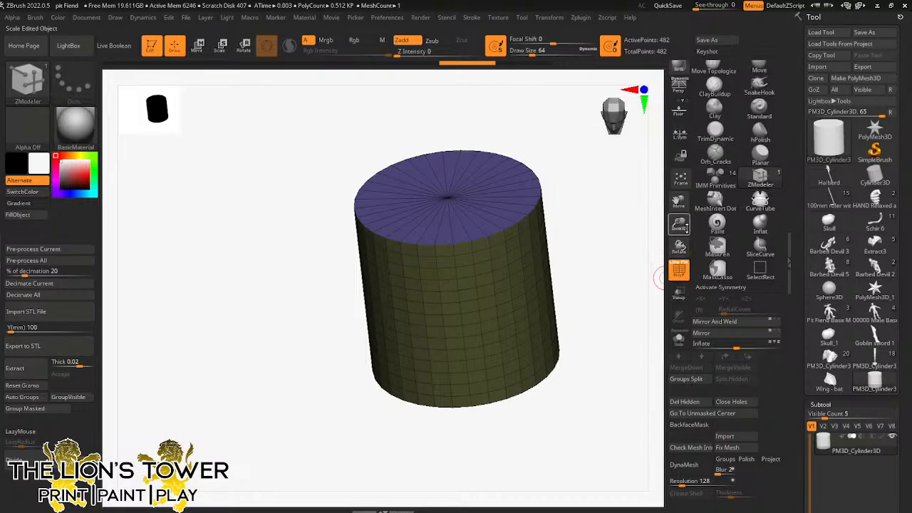
pyautogui.moveTo(679, 224); pyautogui.dragTo(676, 216)
pyautogui.keyDown('shift'); pyautogui.moveTo(631, 270); pyautogui.dragTo(636, 241); pyautogui.keyUp('shift')
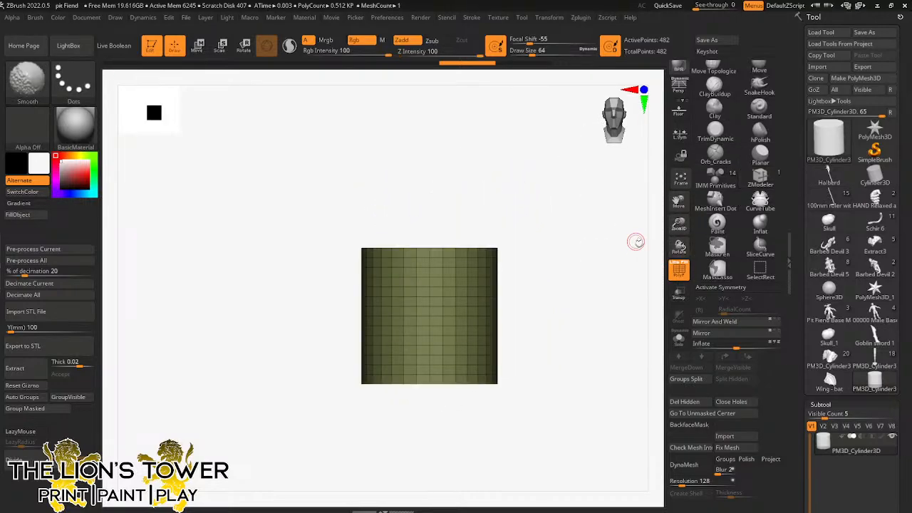
pyautogui.click(681, 273)
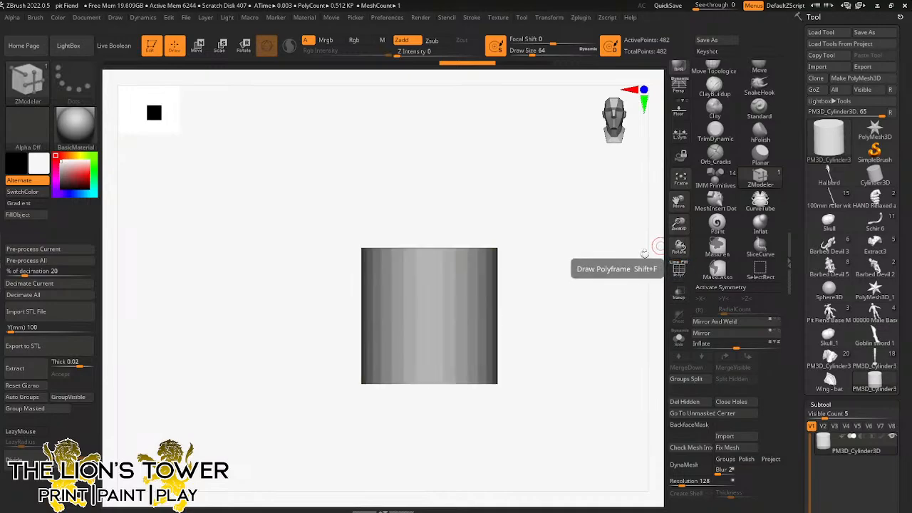
# Step: Switch to the winged pit fiend model and look over the whole figure beside its ruler and scale reference
pyautogui.click(827, 362)
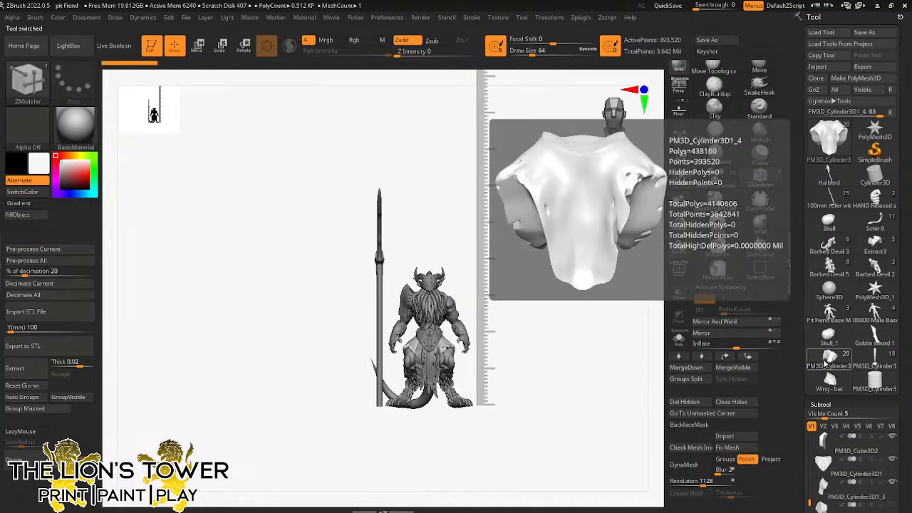
pyautogui.click(870, 367)
pyautogui.moveTo(872, 364)
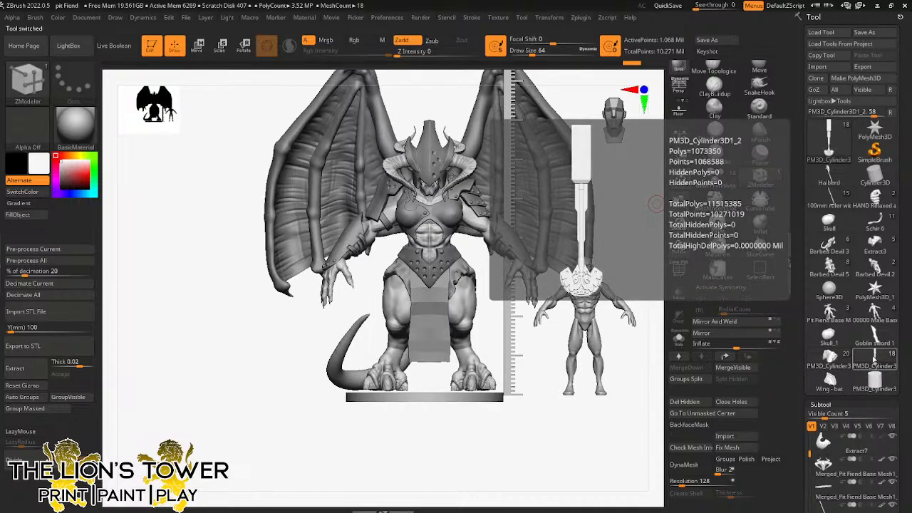
pyautogui.moveTo(893, 343)
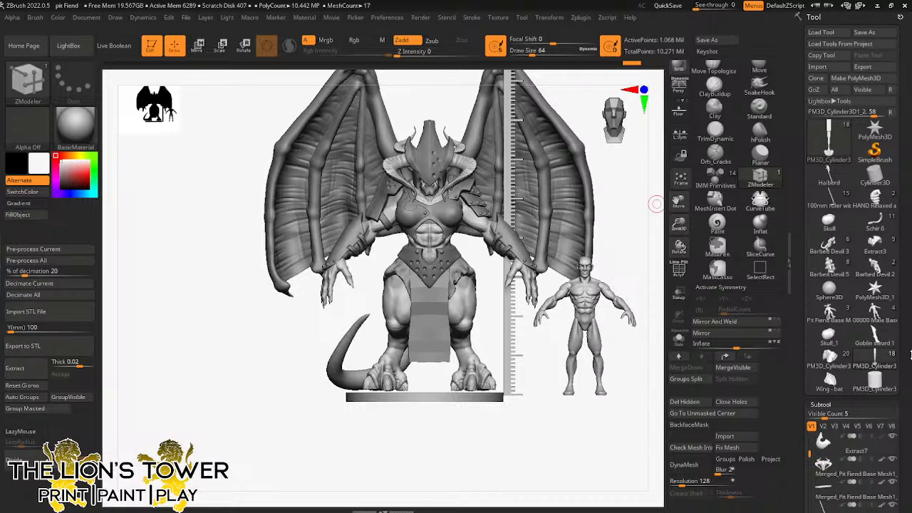
pyautogui.moveTo(677, 218); pyautogui.dragTo(677, 210)
pyautogui.moveTo(676, 197); pyautogui.dragTo(667, 201)
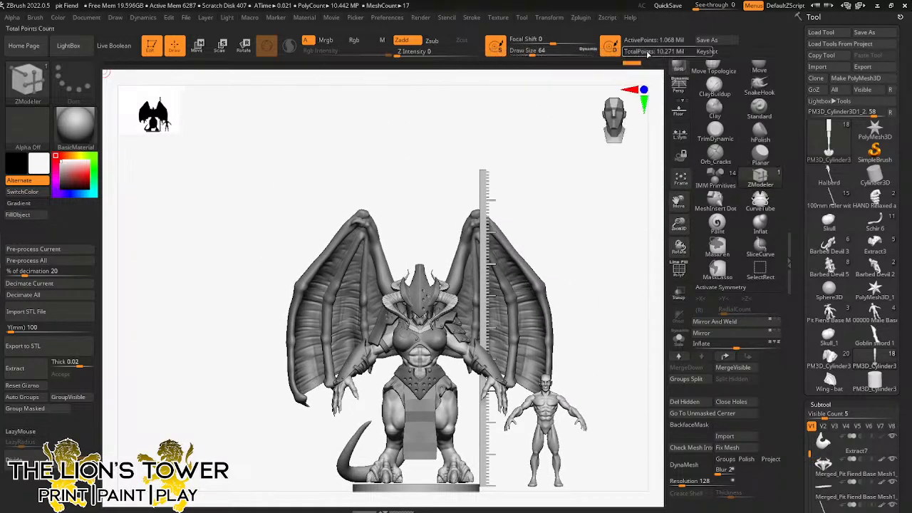
pyautogui.click(583, 20)
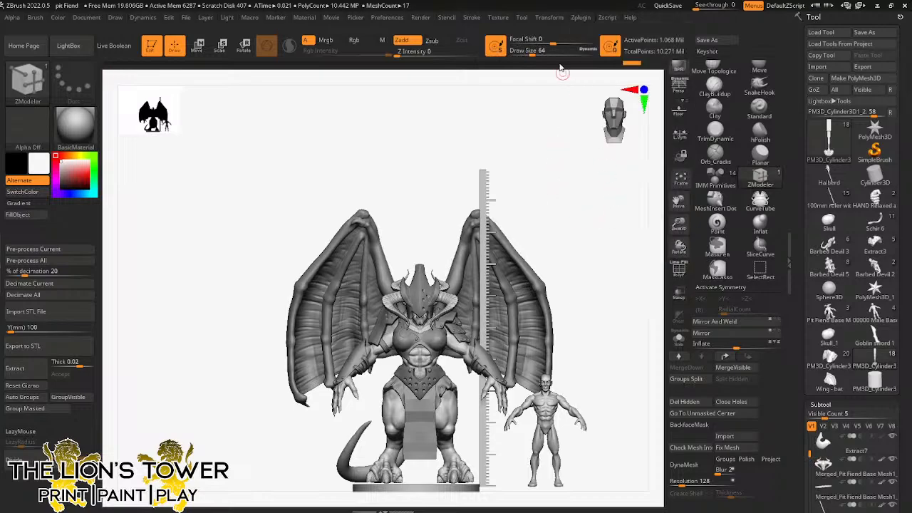
# Step: Return to the plain cylinder, view it from above and create a new 3D text of a first name
pyautogui.click(874, 382)
pyautogui.keyDown('shift'); pyautogui.moveTo(576, 391); pyautogui.dragTo(576, 458); pyautogui.keyUp('shift')
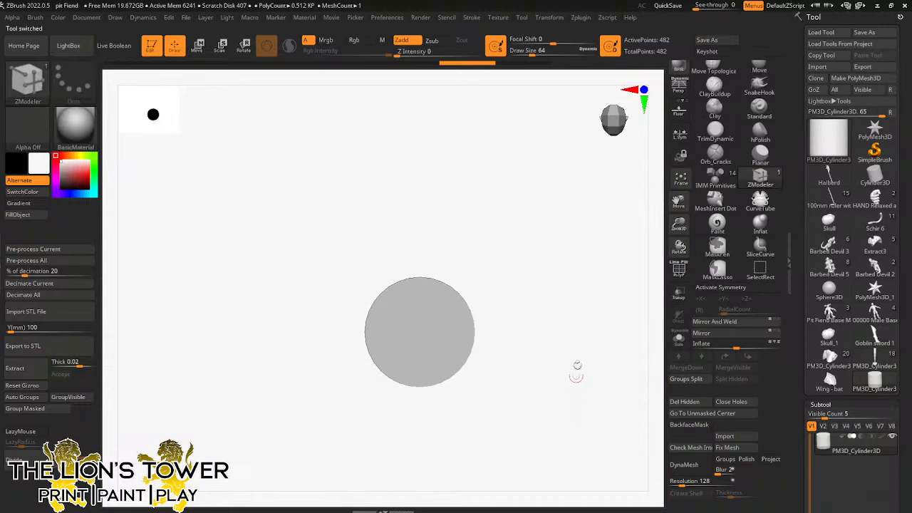
pyautogui.press('f')
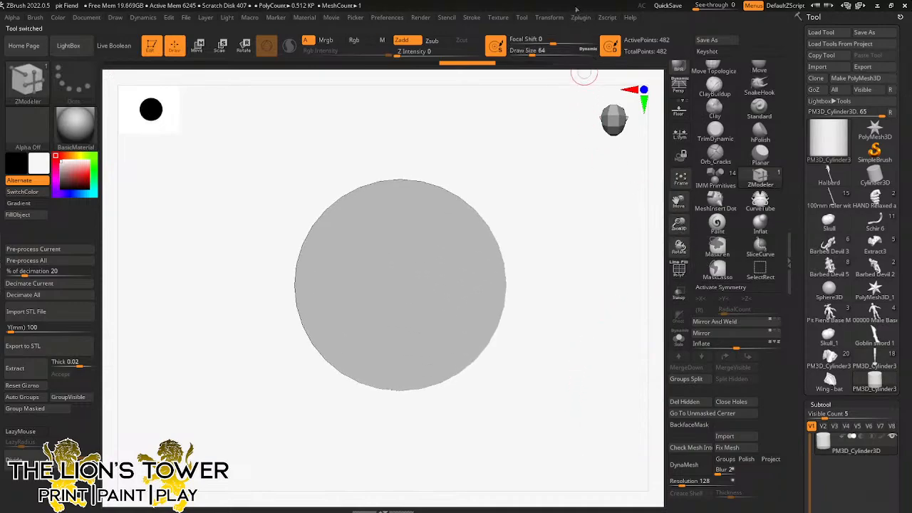
pyautogui.click(579, 19)
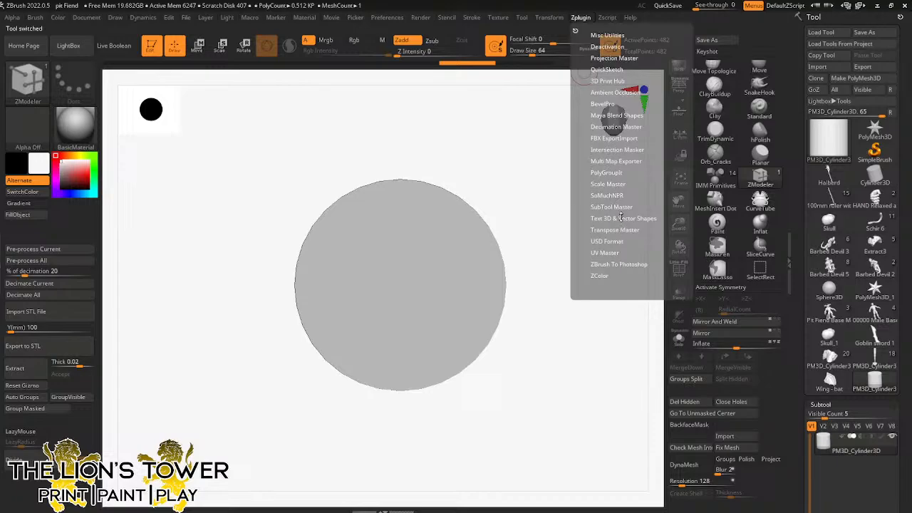
pyautogui.click(621, 217)
pyautogui.click(600, 245)
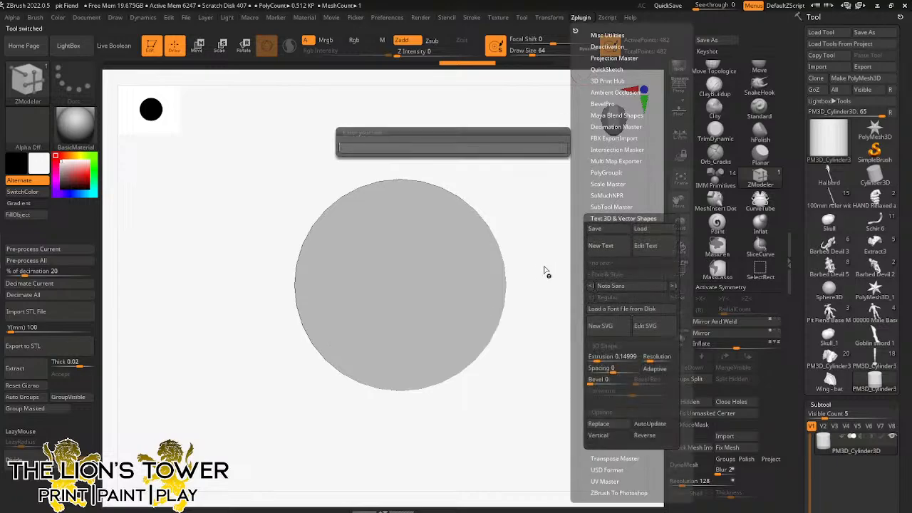
pyautogui.write('Dan')
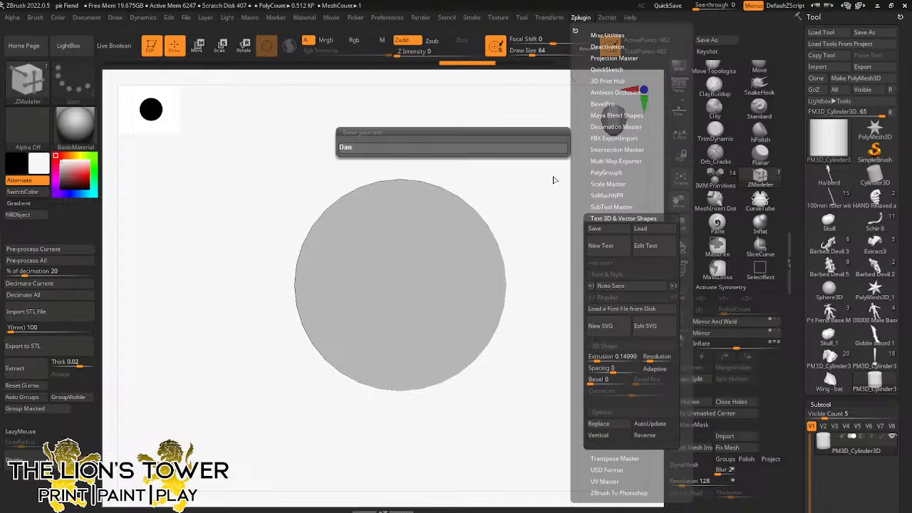
pyautogui.press('Return')
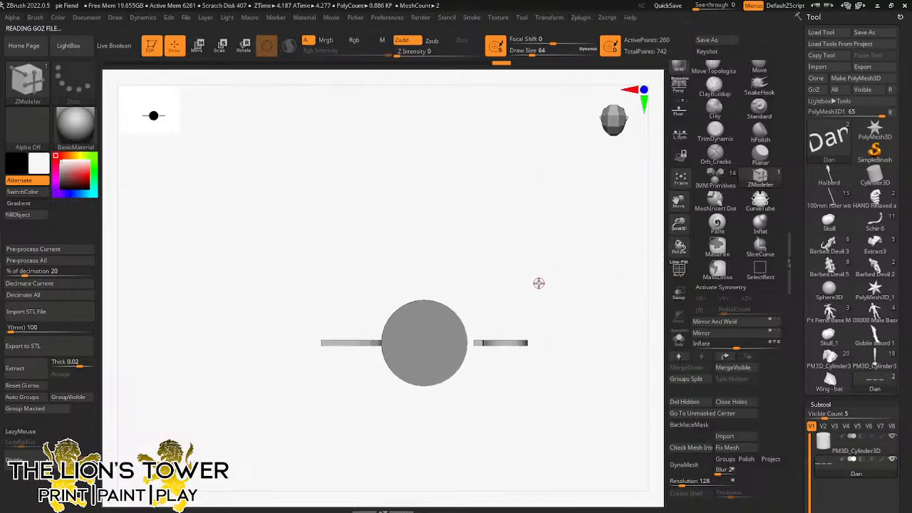
# Step: Place the 3D text flat on the cylinder's upper cap and scale it to fit inside the cap's circle
pyautogui.press('w')
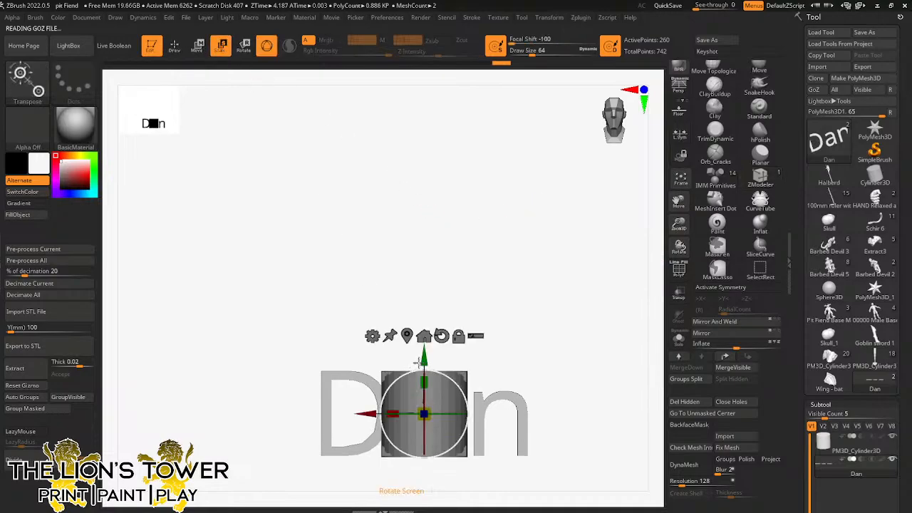
pyautogui.moveTo(424, 356); pyautogui.dragTo(440, 247)
pyautogui.keyDown('shift'); pyautogui.moveTo(519, 252); pyautogui.dragTo(438, 219); pyautogui.keyUp('shift')
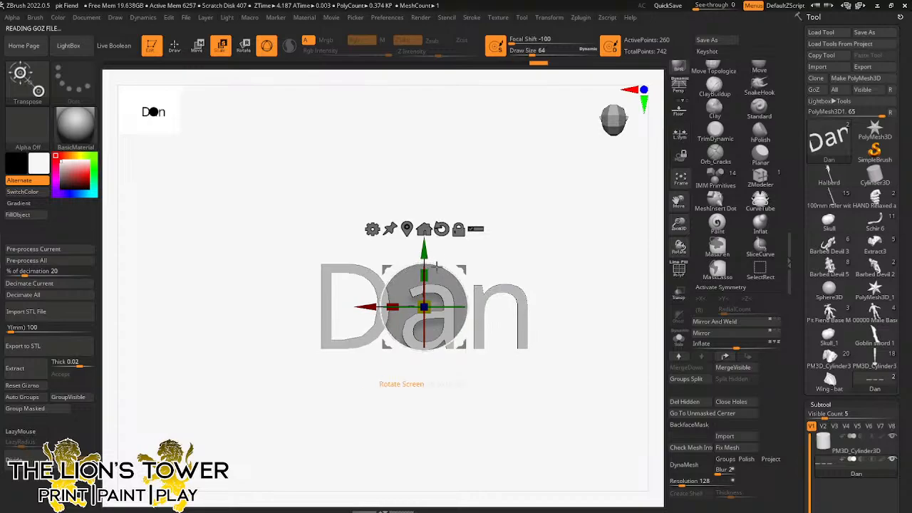
pyautogui.moveTo(396, 306); pyautogui.dragTo(420, 307)
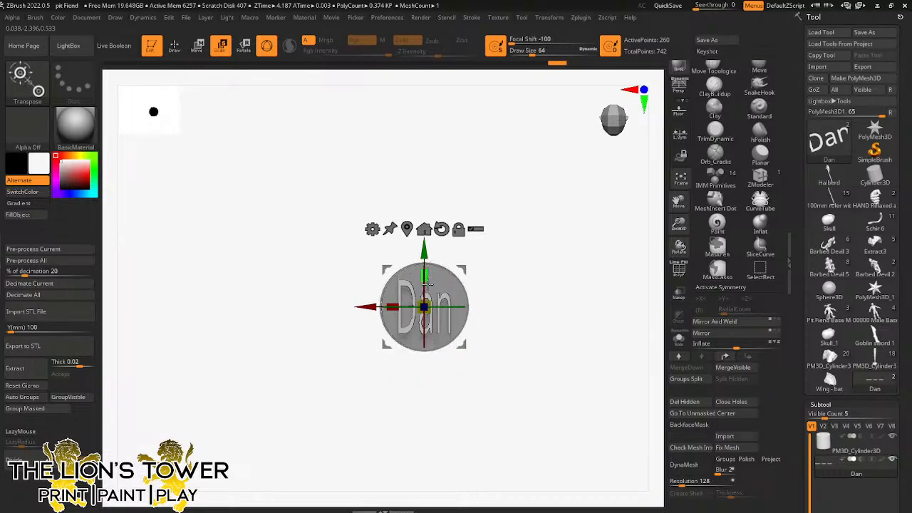
pyautogui.hotkey('ctrl', 'z')
pyautogui.keyDown('shift'); pyautogui.moveTo(481, 247); pyautogui.dragTo(419, 308); pyautogui.keyUp('shift')
pyautogui.keyDown('shift'); pyautogui.moveTo(463, 334); pyautogui.dragTo(400, 346); pyautogui.keyUp('shift')
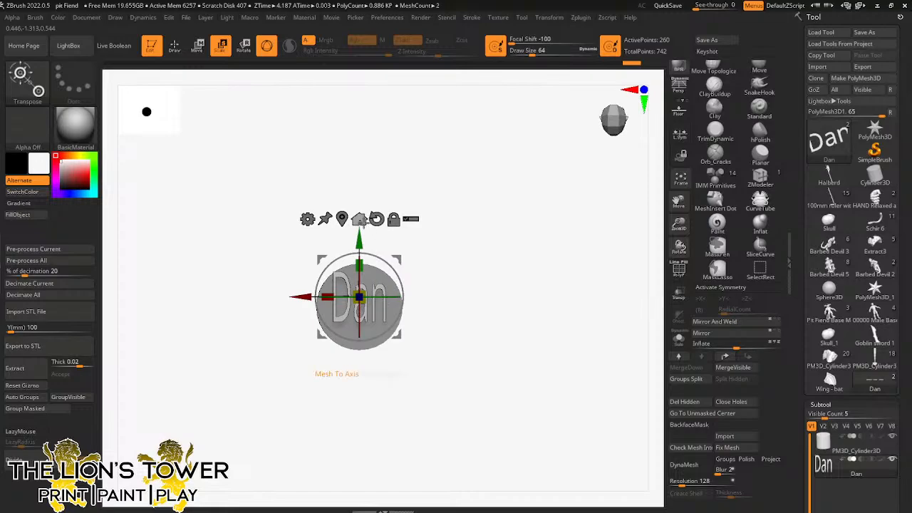
pyautogui.click(360, 221)
pyautogui.keyDown('shift'); pyautogui.moveTo(479, 316); pyautogui.dragTo(472, 339); pyautogui.keyUp('shift')
pyautogui.moveTo(546, 347)
pyautogui.keyDown('shift'); pyautogui.mouseDown()
pyautogui.moveTo(641, 306)
pyautogui.moveTo(594, 318)
pyautogui.moveTo(647, 327)
pyautogui.moveTo(597, 348)
pyautogui.moveTo(600, 339)
pyautogui.moveTo(555, 338)
pyautogui.mouseUp(); pyautogui.keyUp('shift')
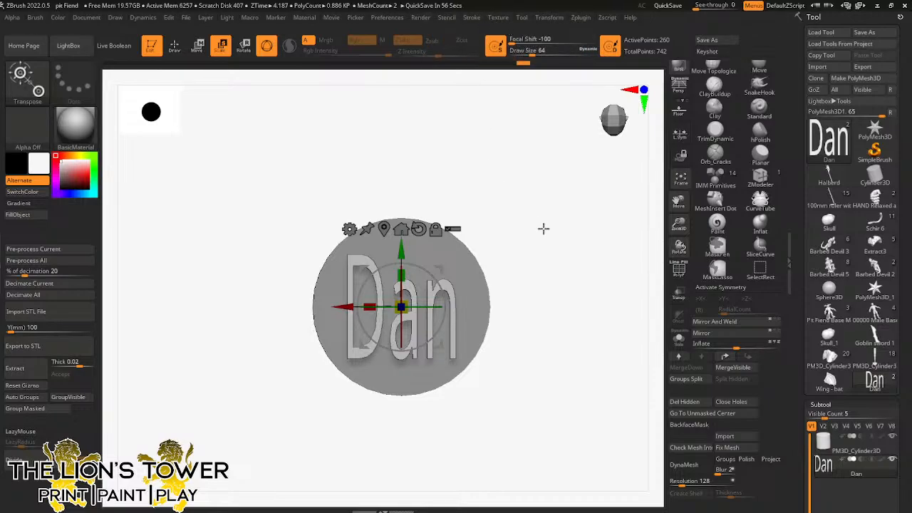
# Step: Look through the fonts offered for the 3D text and the custom font file browser, keeping Noto Sans
pyautogui.moveTo(543, 228); pyautogui.dragTo(574, 265)
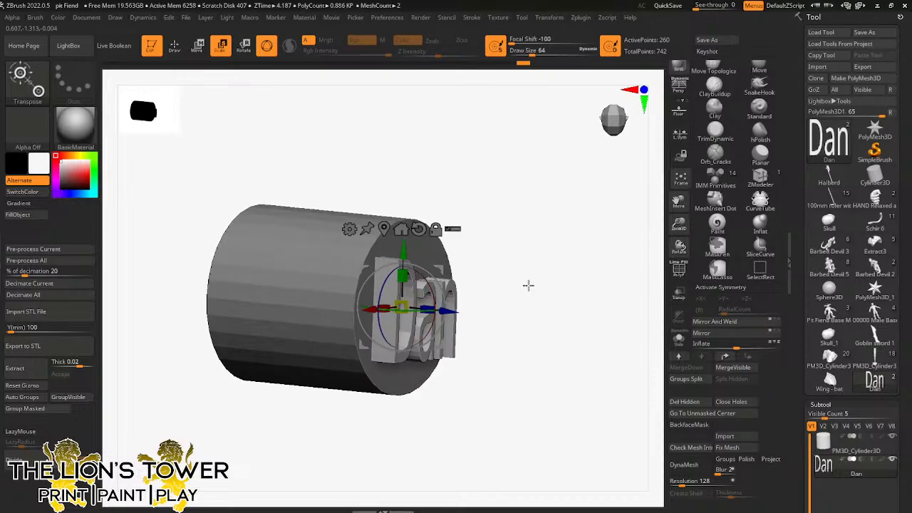
pyautogui.moveTo(528, 285); pyautogui.dragTo(522, 236)
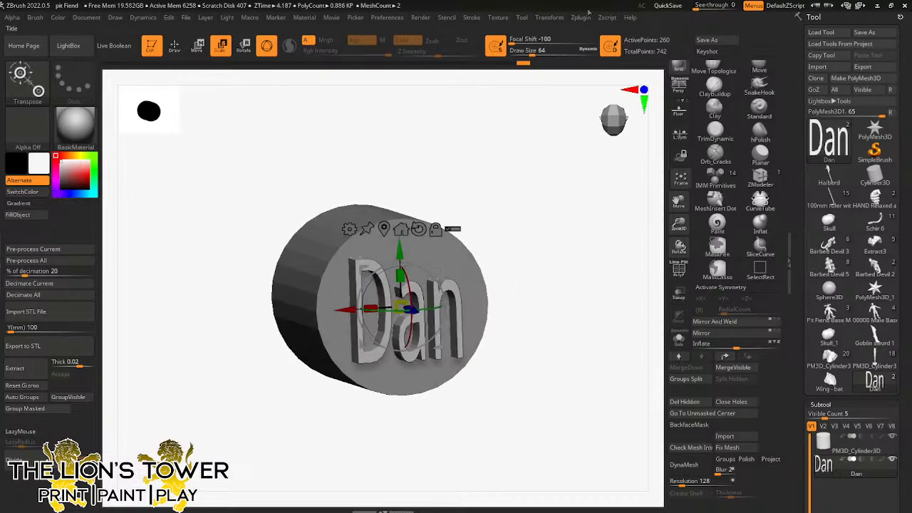
pyautogui.click(580, 17)
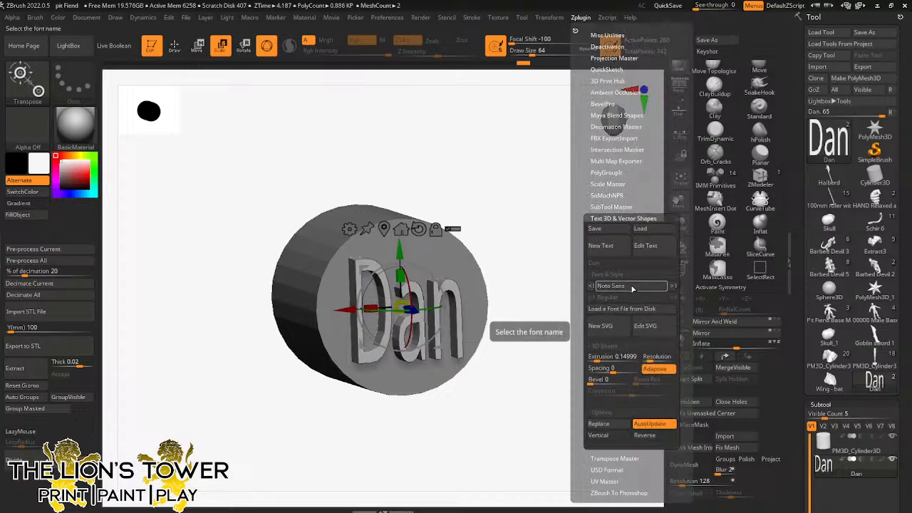
pyautogui.click(656, 287)
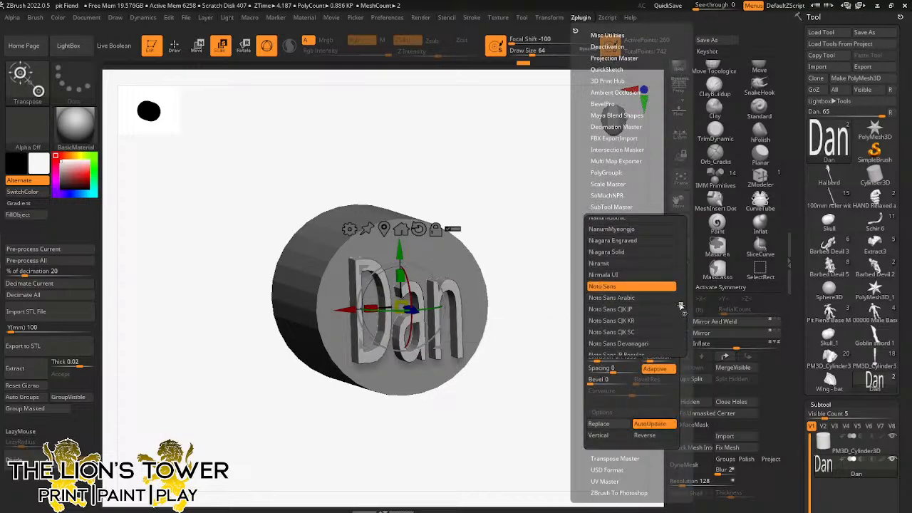
pyautogui.moveTo(680, 306); pyautogui.dragTo(685, 246)
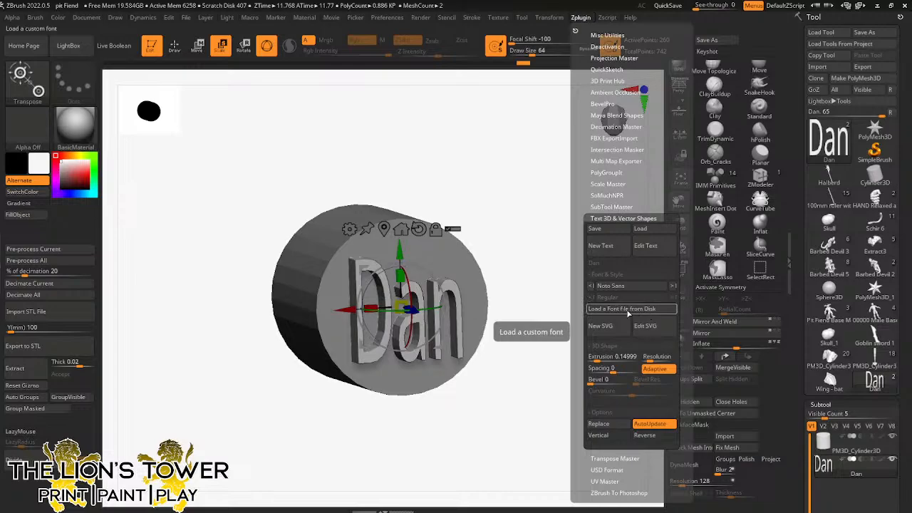
pyautogui.click(615, 311)
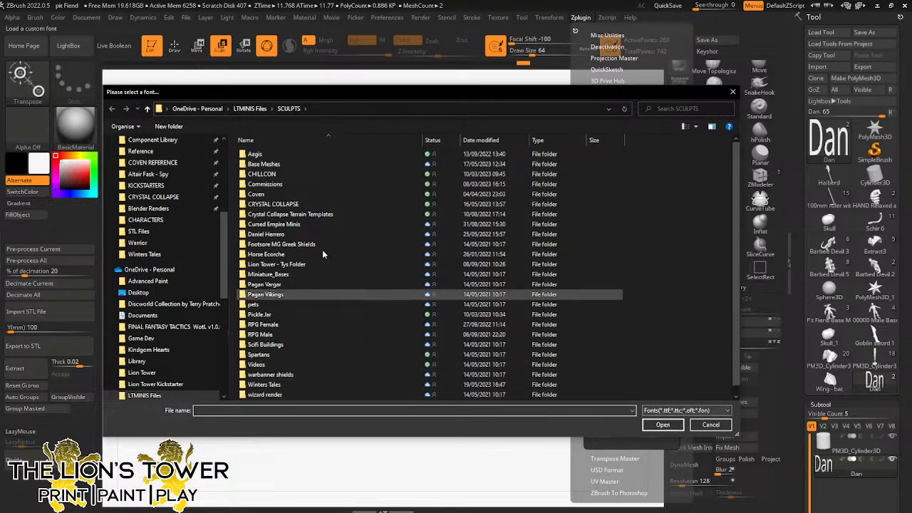
pyautogui.click(710, 425)
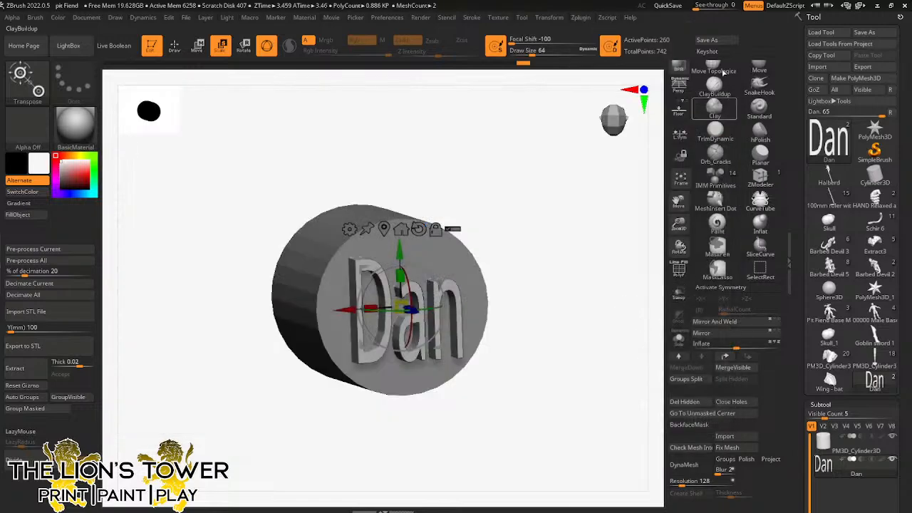
# Step: Raise the 3D text's curve resolution in stages, including 8, and check the roundness of the letters after each change
pyautogui.click(582, 17)
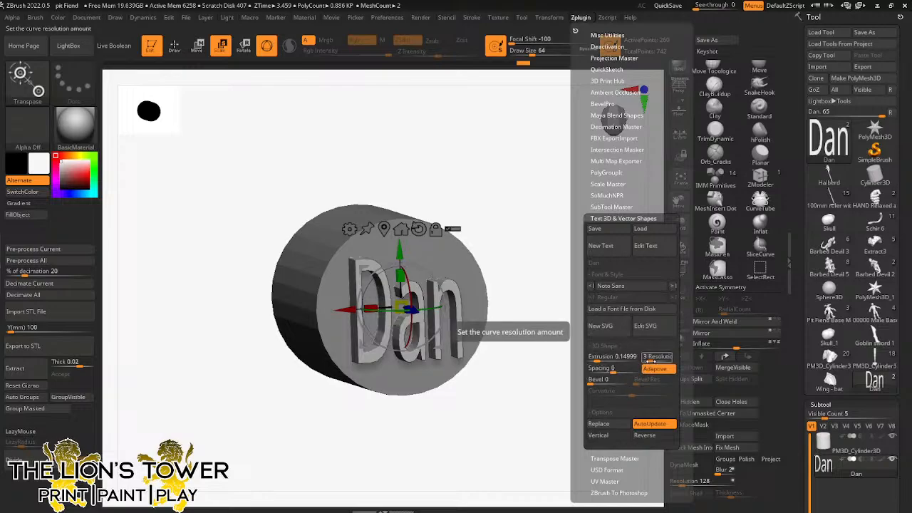
pyautogui.moveTo(651, 361); pyautogui.dragTo(657, 361)
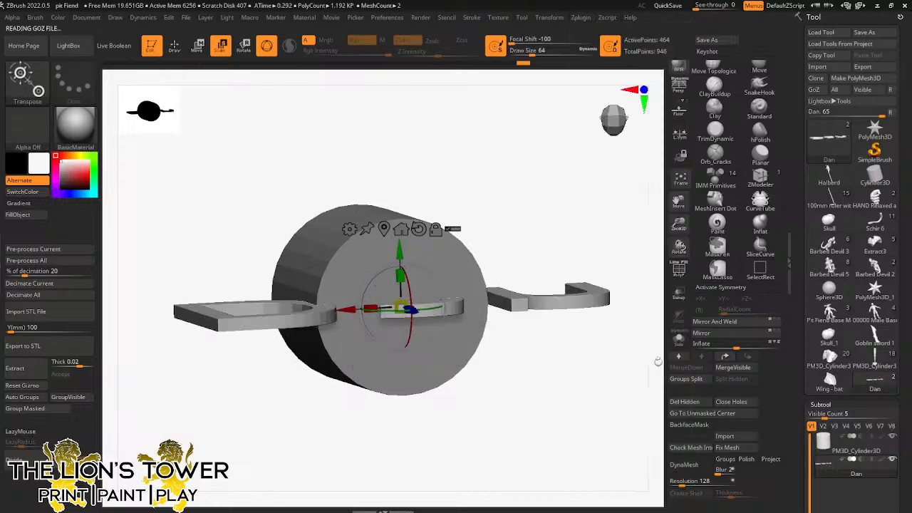
pyautogui.moveTo(610, 403); pyautogui.dragTo(584, 320)
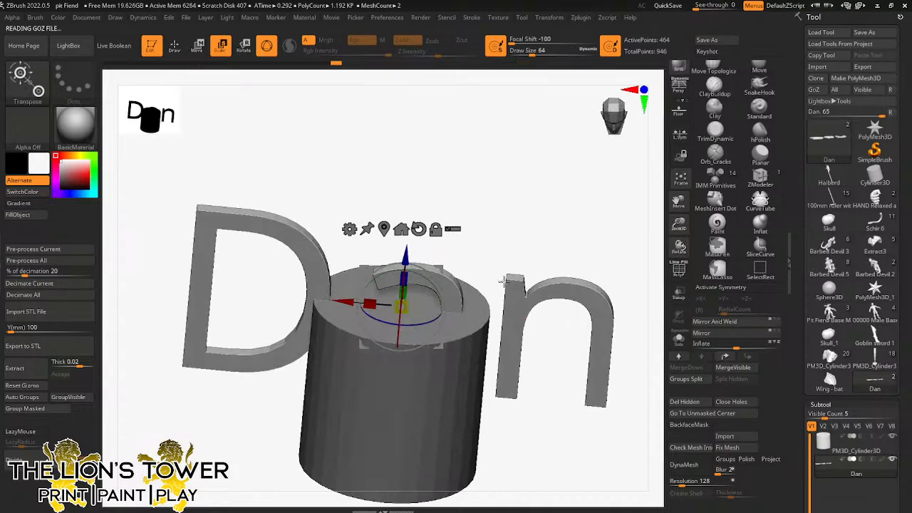
pyautogui.click(593, 19)
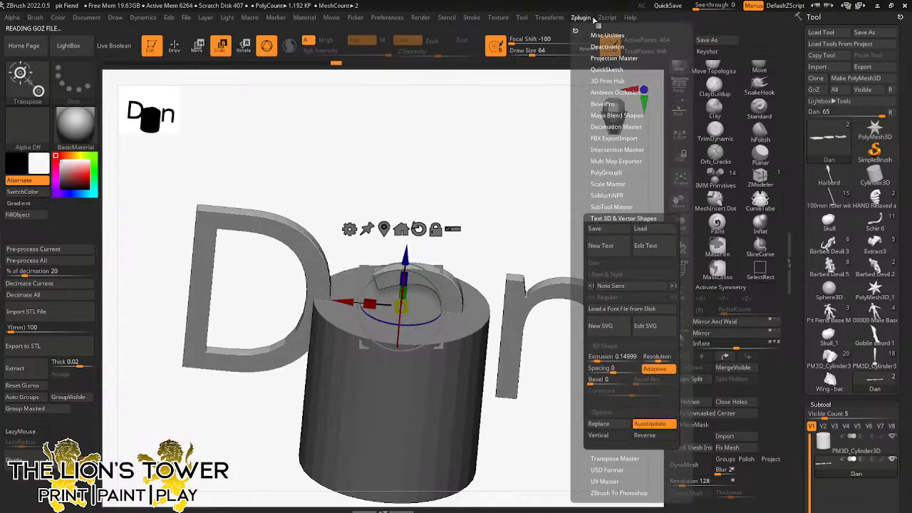
pyautogui.moveTo(658, 361); pyautogui.dragTo(662, 362)
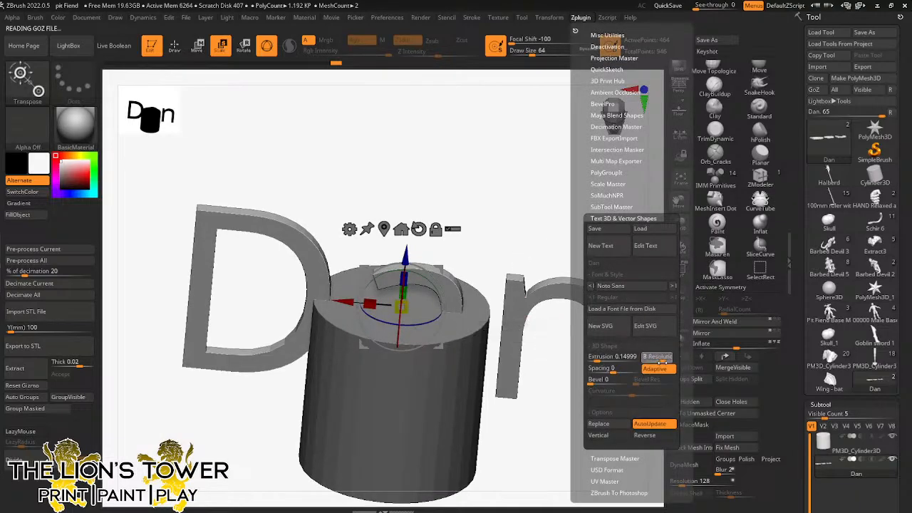
pyautogui.moveTo(557, 219); pyautogui.dragTo(549, 272)
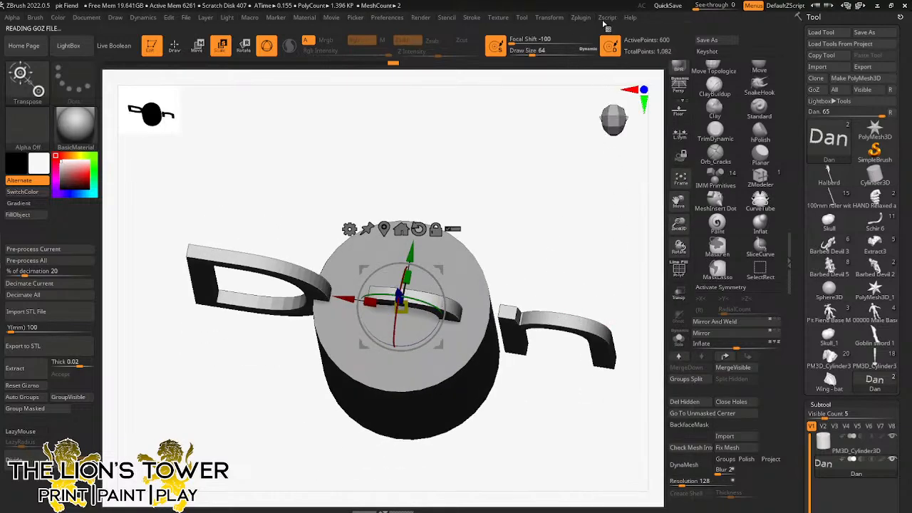
pyautogui.click(580, 18)
pyautogui.moveTo(658, 360); pyautogui.dragTo(666, 360)
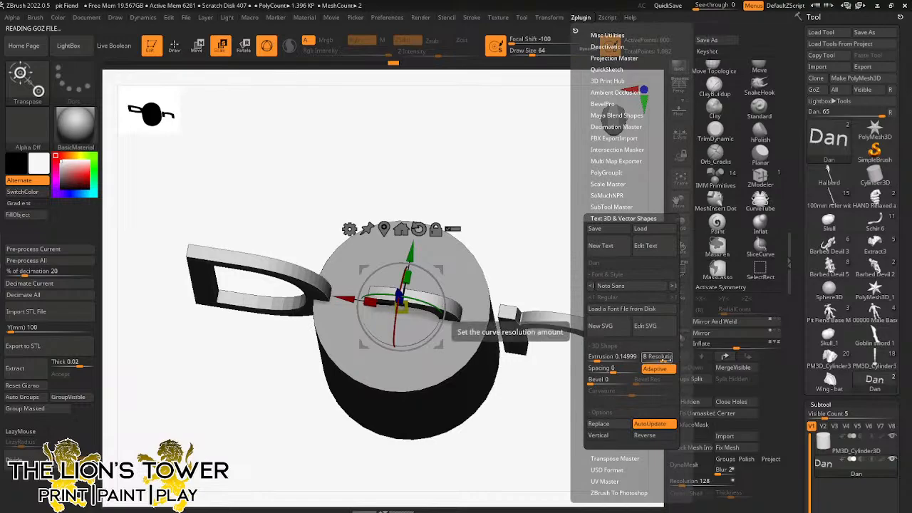
pyautogui.moveTo(561, 297); pyautogui.dragTo(547, 291)
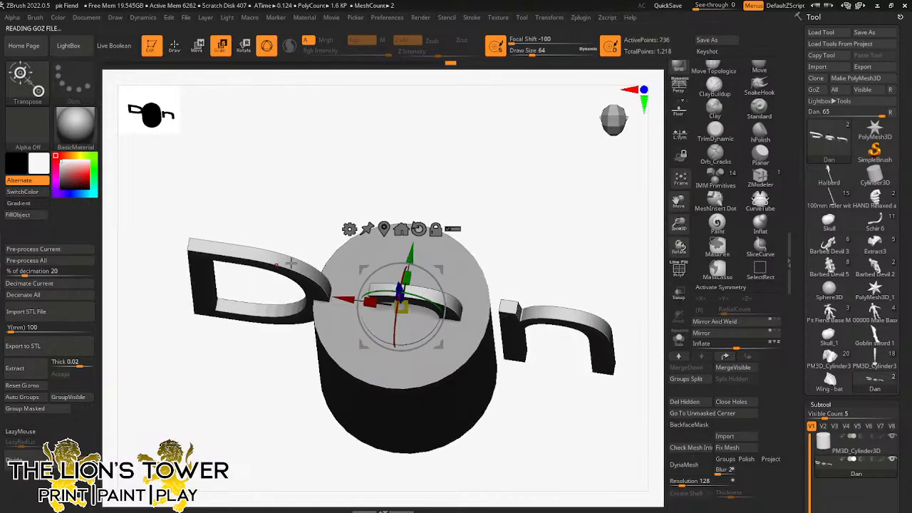
# Step: Show the polygon wireframe and change the 3D text to the longer form of the first name
pyautogui.moveTo(292, 263); pyautogui.dragTo(545, 224)
pyautogui.click(678, 268)
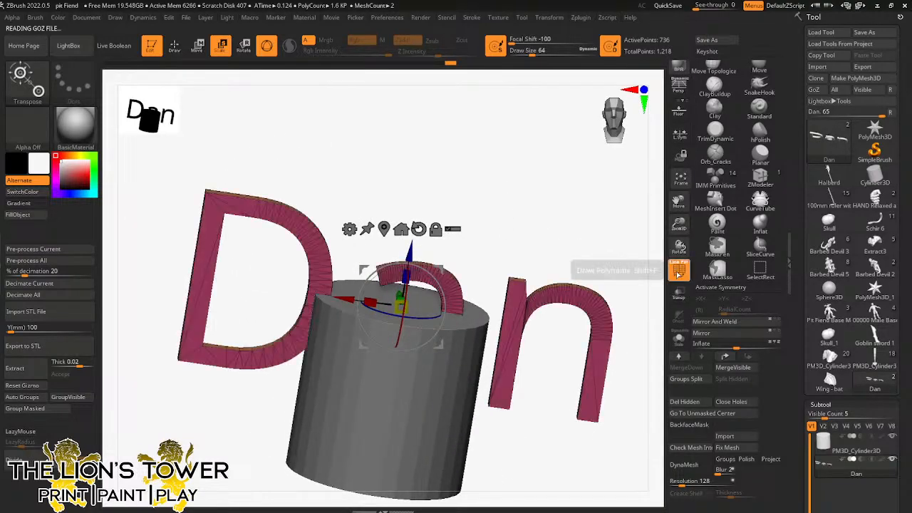
pyautogui.moveTo(610, 259); pyautogui.dragTo(619, 291)
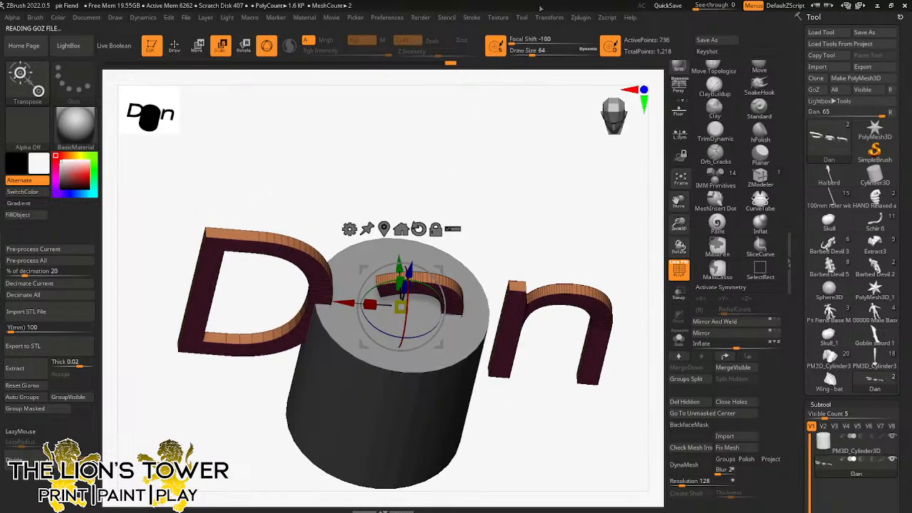
pyautogui.click(580, 17)
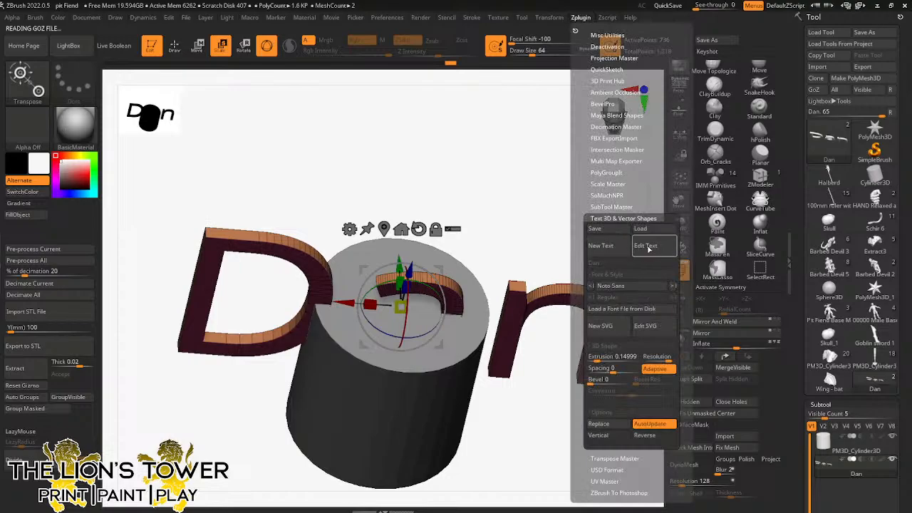
pyautogui.click(647, 247)
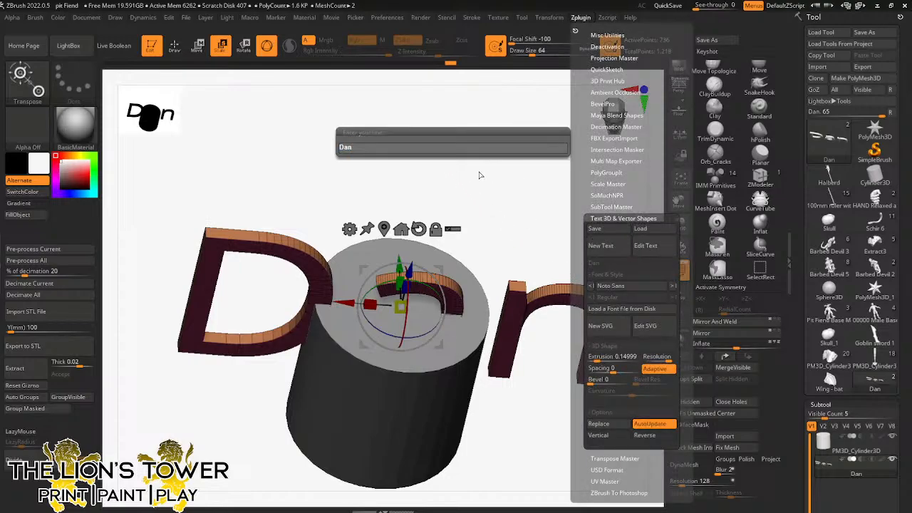
pyautogui.press('Return')
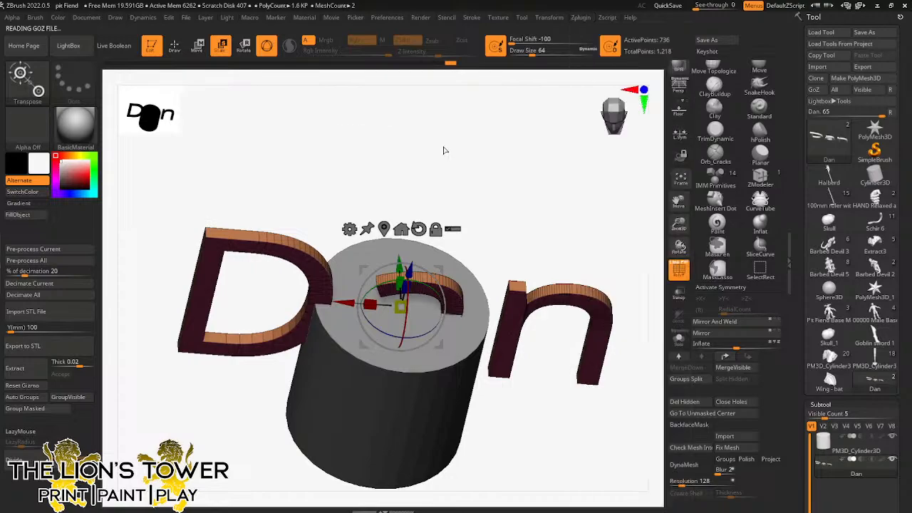
# Step: Scale the lengthened 3D text down to the cylinder's width and lay it flat against the cap, facing outward
pyautogui.keyDown('shift'); pyautogui.moveTo(527, 240); pyautogui.dragTo(525, 201); pyautogui.keyUp('shift')
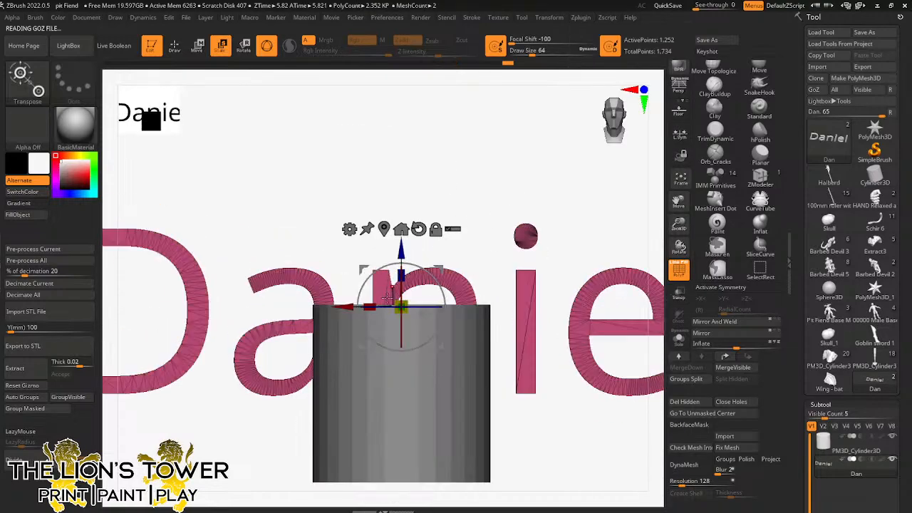
pyautogui.moveTo(402, 306); pyautogui.dragTo(324, 400)
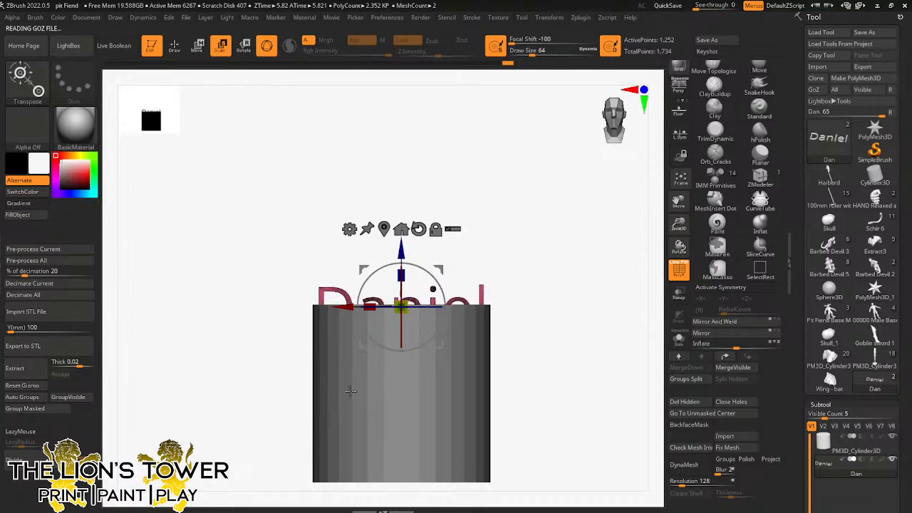
pyautogui.moveTo(518, 351); pyautogui.dragTo(498, 456)
pyautogui.keyDown('shift'); pyautogui.moveTo(401, 332); pyautogui.dragTo(413, 218); pyautogui.keyUp('shift')
pyautogui.keyDown('shift'); pyautogui.moveTo(476, 229); pyautogui.dragTo(496, 273); pyautogui.keyUp('shift')
pyautogui.moveTo(344, 307); pyautogui.dragTo(42, 285)
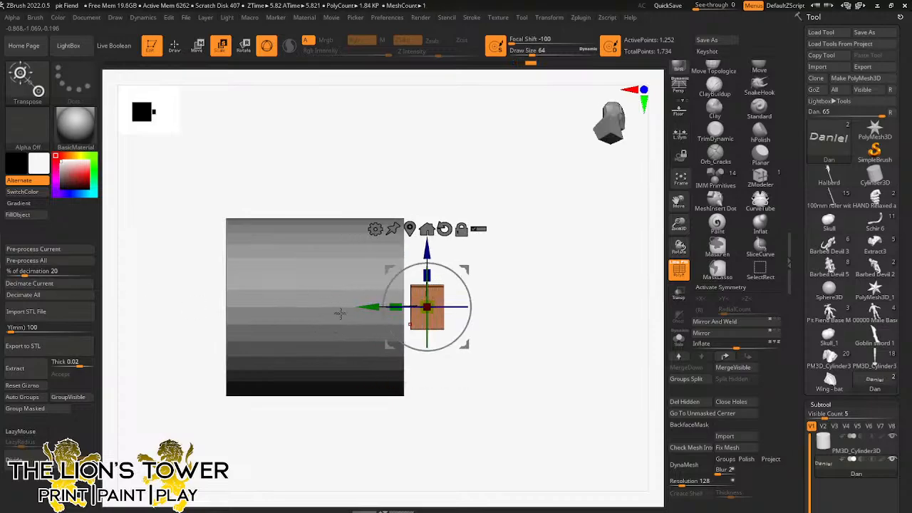
pyautogui.moveTo(340, 314); pyautogui.dragTo(638, 288)
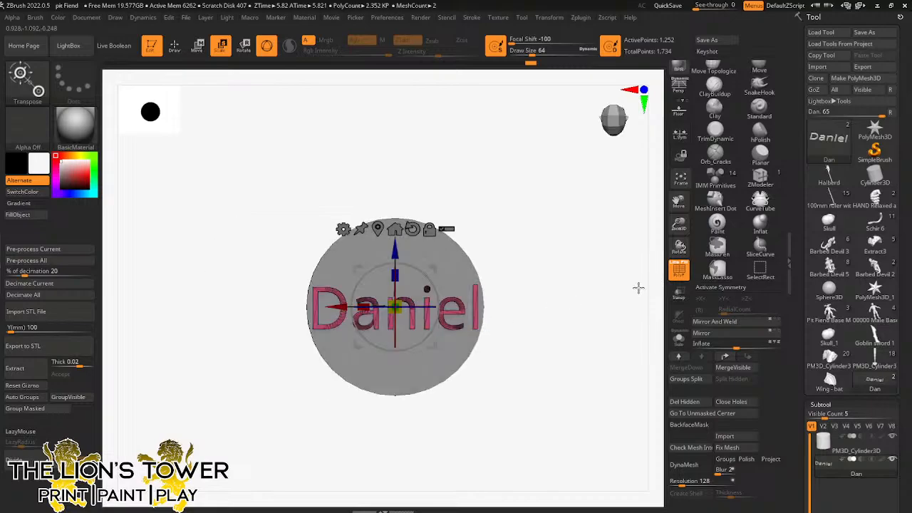
pyautogui.press('f')
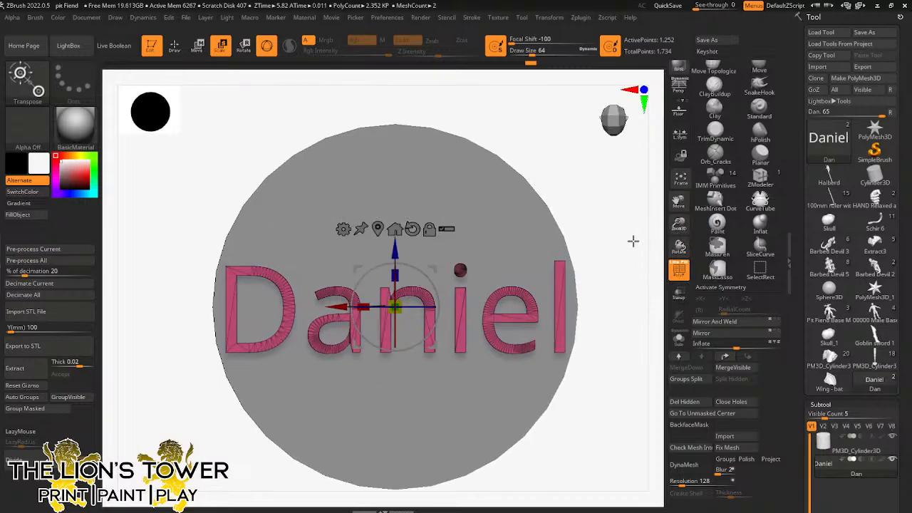
# Step: Try creasing the 3D text's faces with ZModeler's polygon Crease action targeting Polygroup All
pyautogui.moveTo(632, 241); pyautogui.dragTo(636, 270)
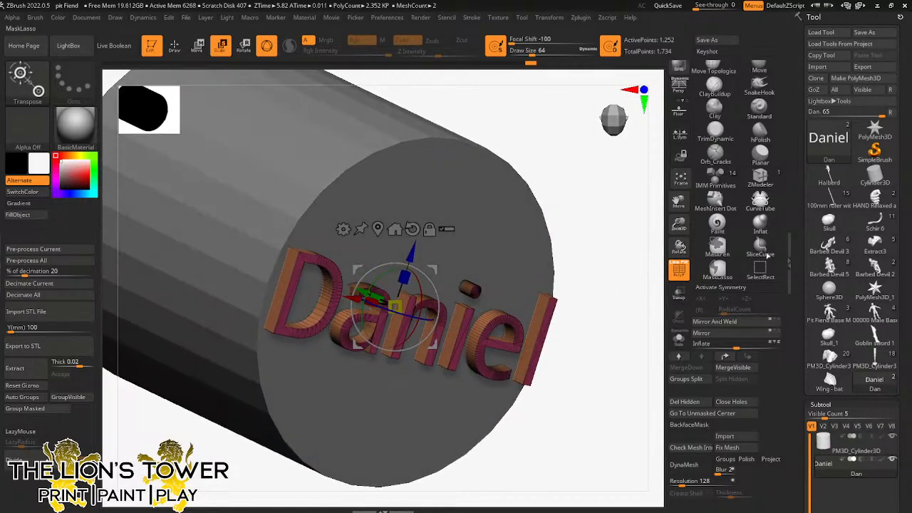
pyautogui.moveTo(679, 224); pyautogui.dragTo(679, 265)
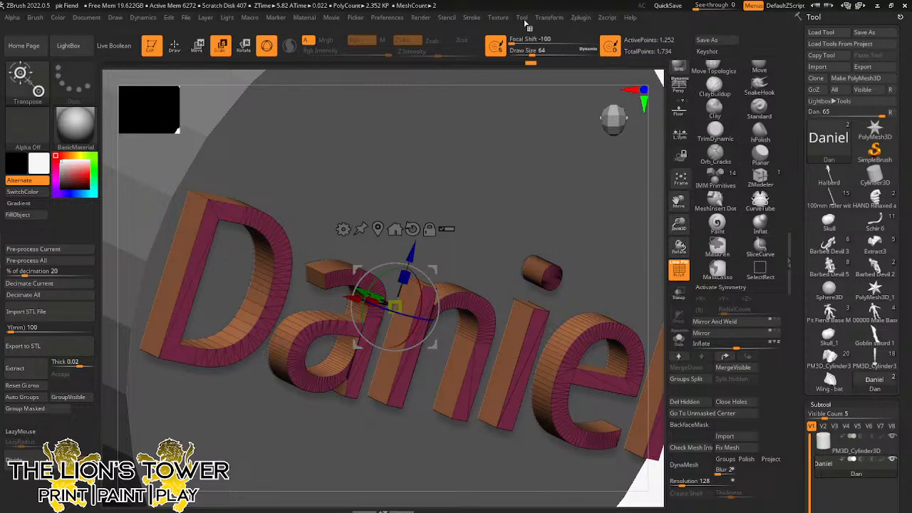
pyautogui.click(759, 180)
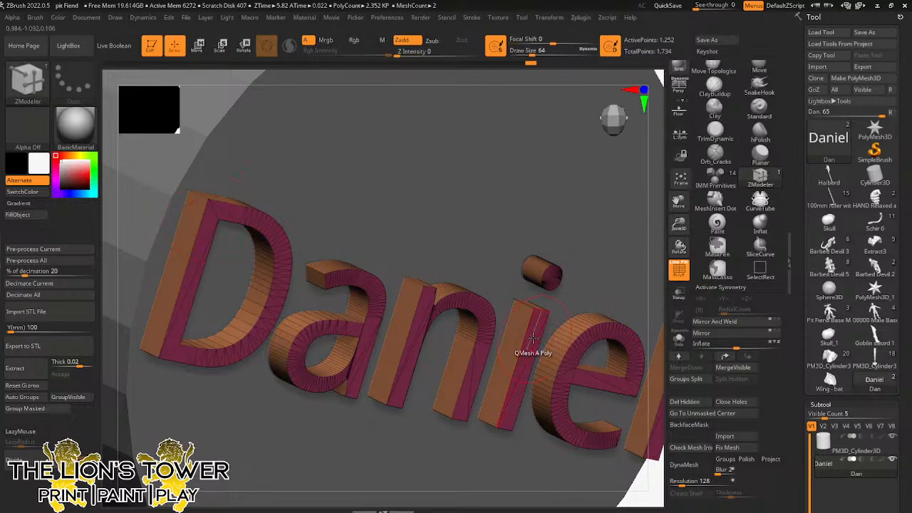
pyautogui.press('space')
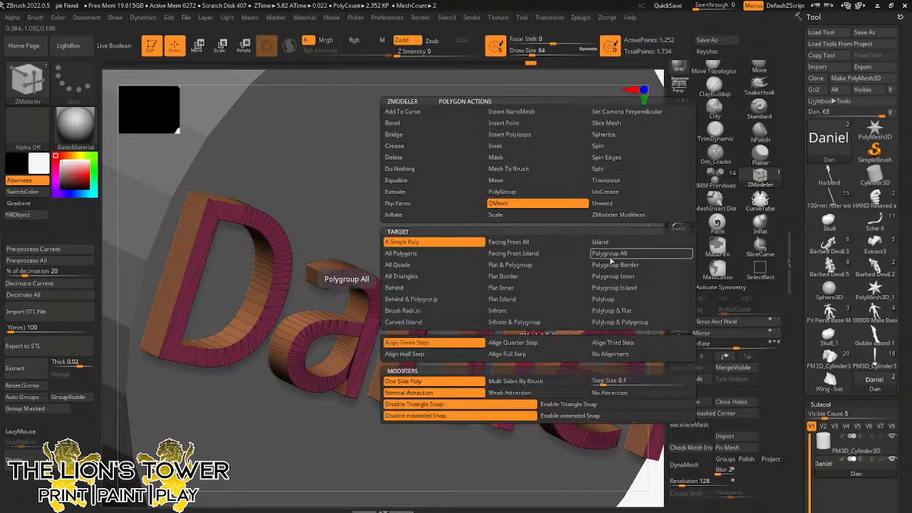
pyautogui.click(615, 255)
pyautogui.click(411, 146)
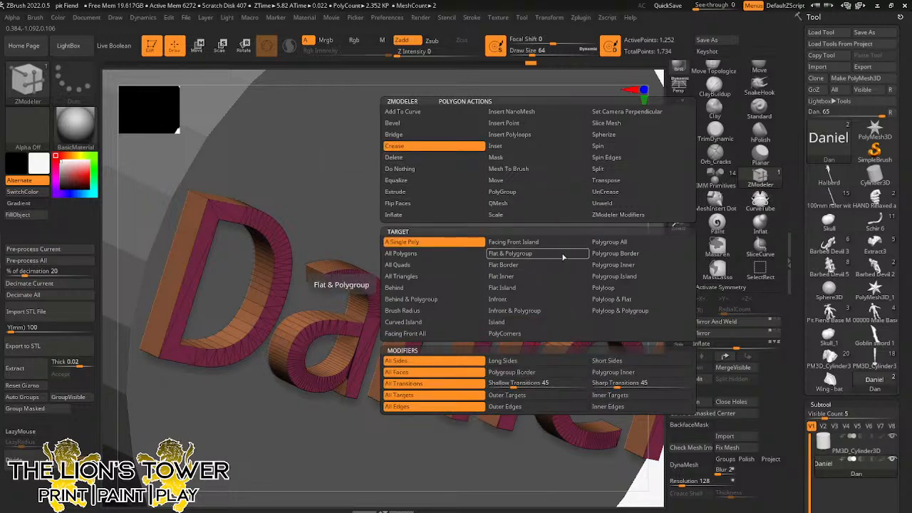
pyautogui.click(622, 243)
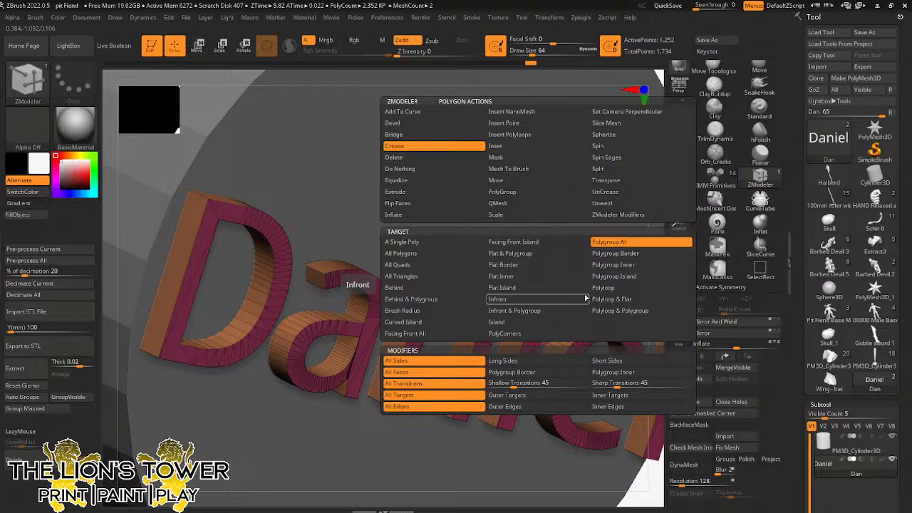
pyautogui.click(423, 311)
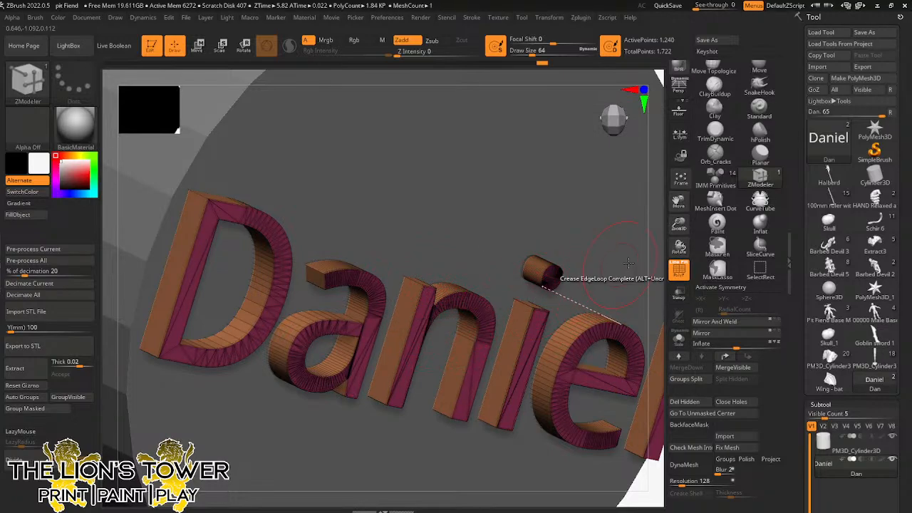
# Step: Inspect the letter edges up close and undo the last crease on the 3D text
pyautogui.moveTo(678, 223); pyautogui.dragTo(675, 284)
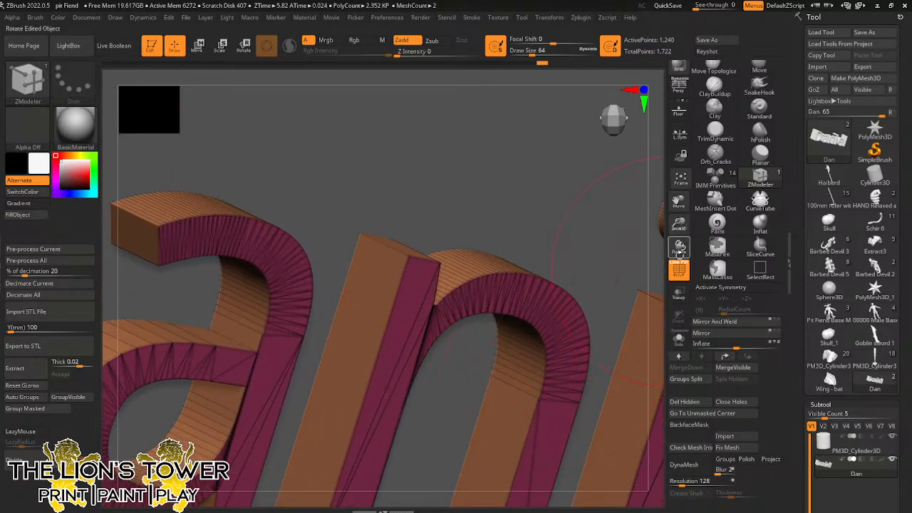
pyautogui.moveTo(679, 246); pyautogui.dragTo(673, 99)
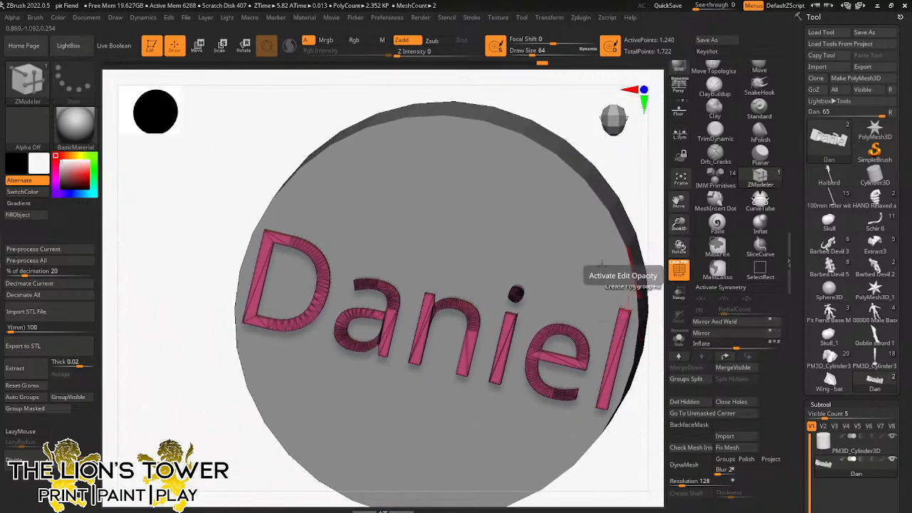
pyautogui.hotkey('ctrl', 'z')
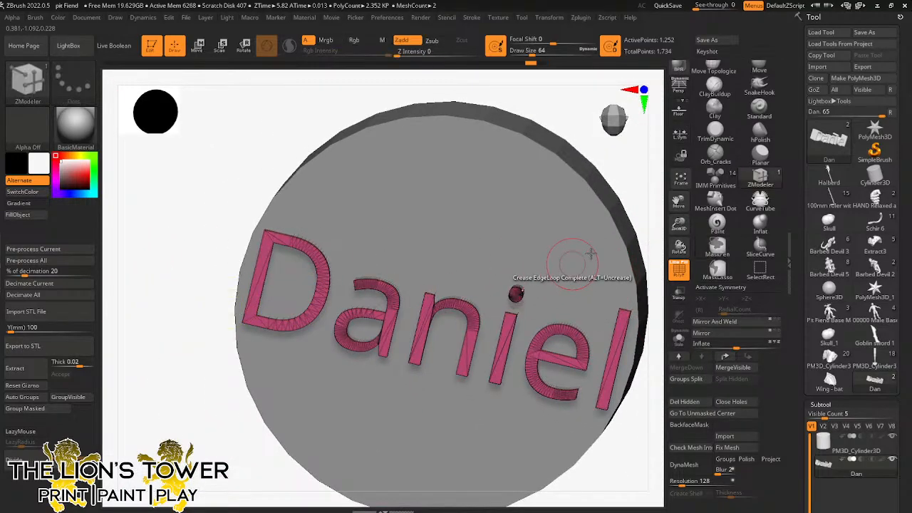
# Step: Delete the 3D text subtool and the plain cylinder subtool
pyautogui.moveTo(685, 225); pyautogui.dragTo(591, 250)
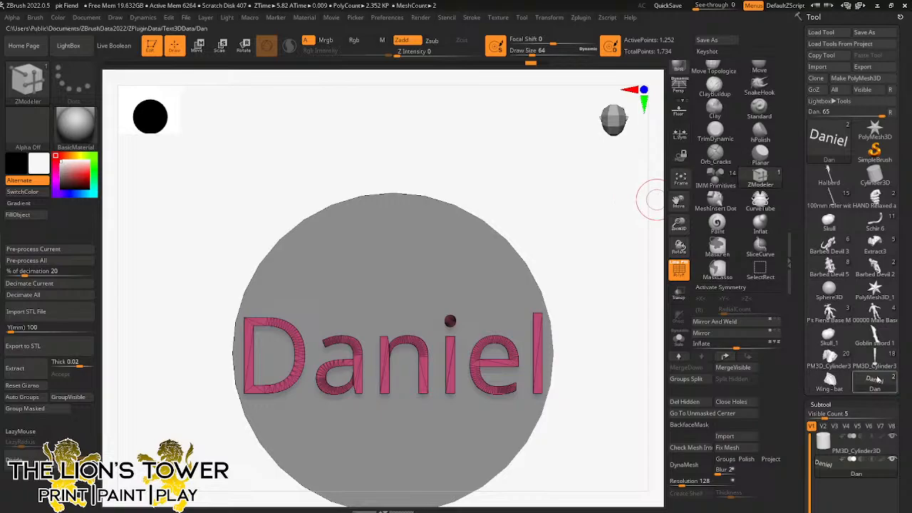
pyautogui.scroll(-5, 820, 370)
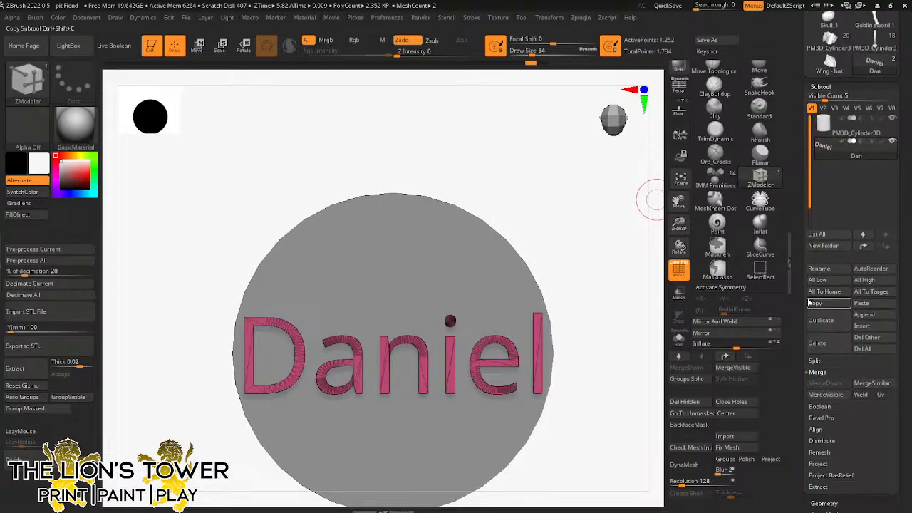
pyautogui.click(825, 352)
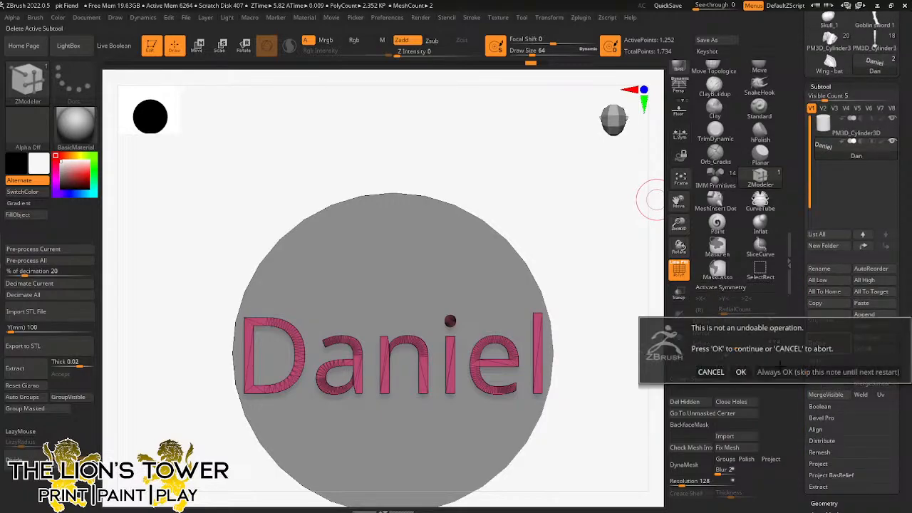
pyautogui.click(740, 371)
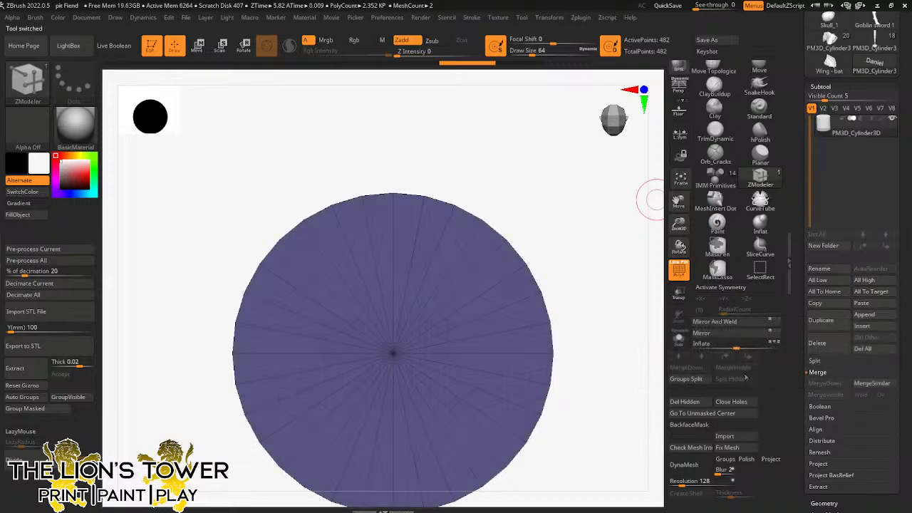
pyautogui.click(835, 347)
pyautogui.click(741, 367)
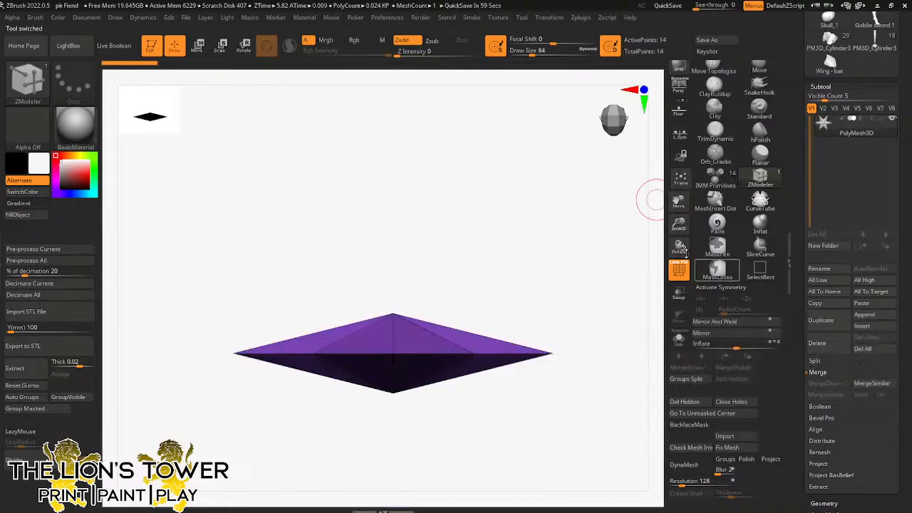
# Step: Switch to the 18-subtool axe weapon and view the entire weapon from the front
pyautogui.scroll(3, 876, 157)
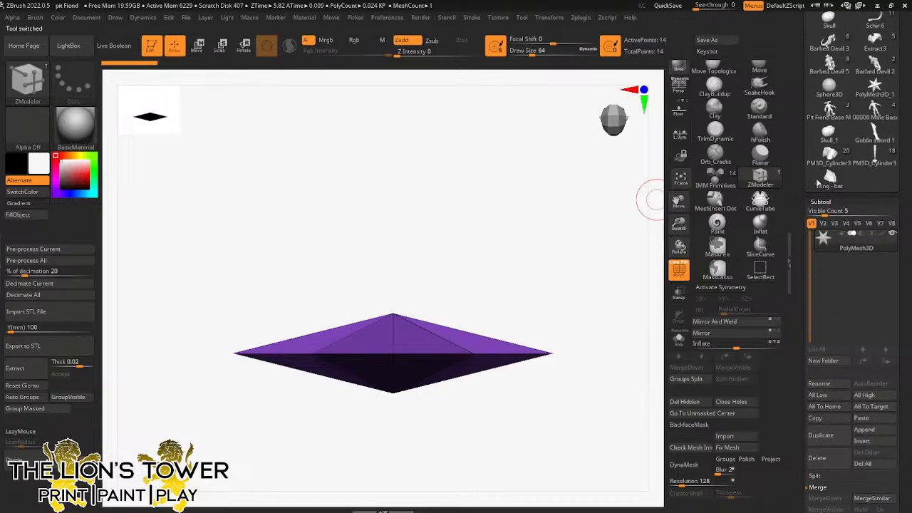
pyautogui.click(878, 157)
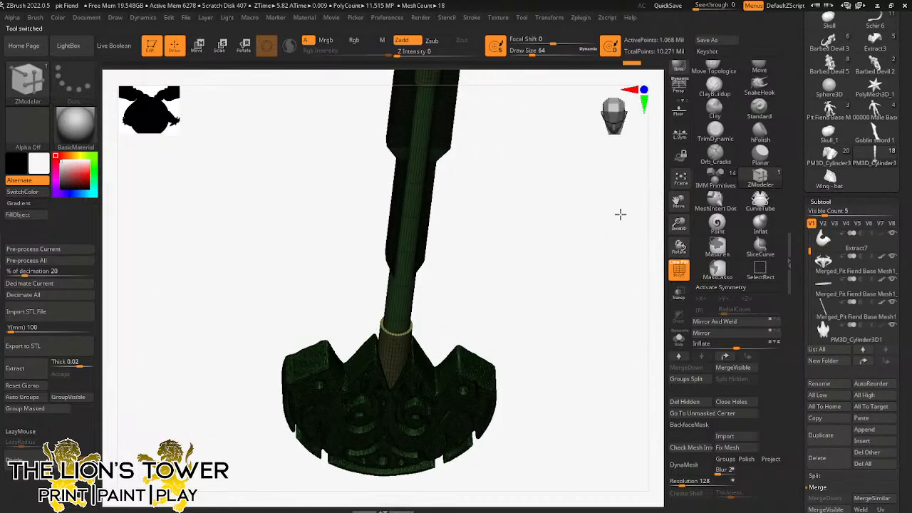
pyautogui.keyDown('shift'); pyautogui.moveTo(620, 204); pyautogui.dragTo(646, 169); pyautogui.keyUp('shift')
pyautogui.moveTo(679, 224); pyautogui.dragTo(699, 196)
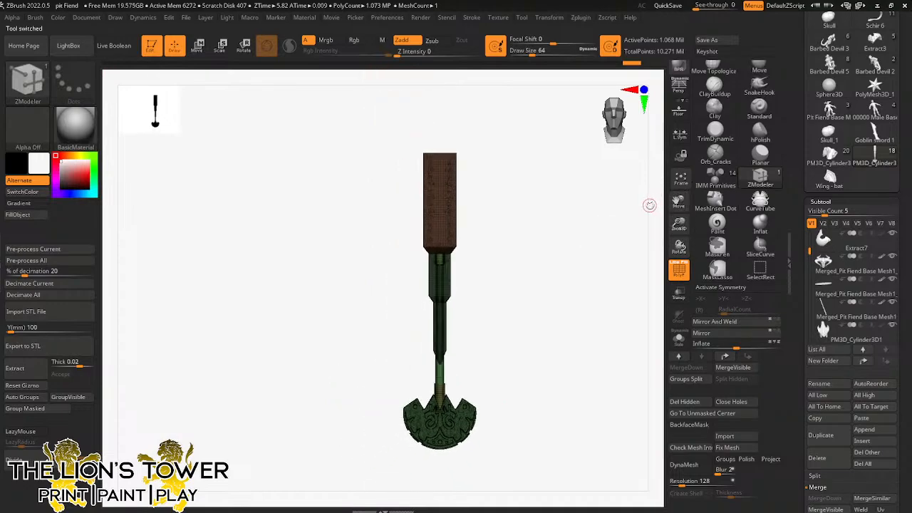
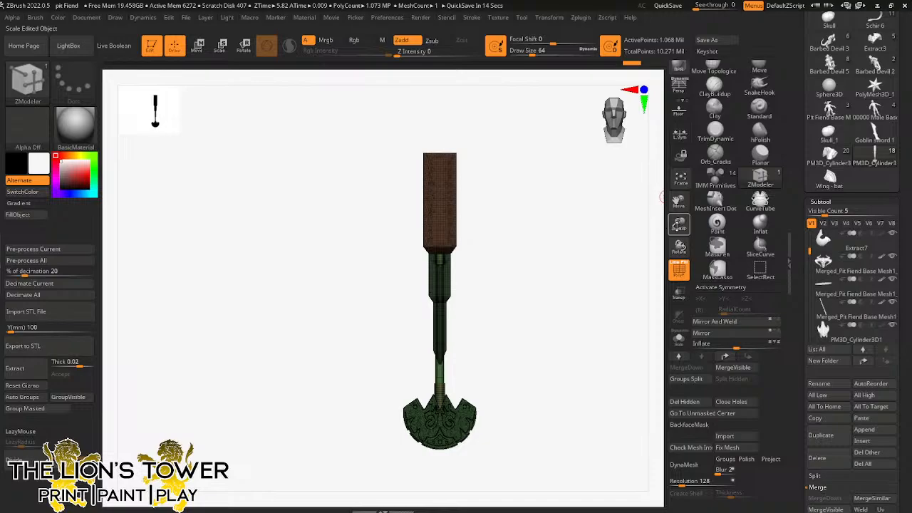
# Step: Hide the polygon wireframe and inspect the weapon from its handle end down to the carved blade
pyautogui.moveTo(680, 225); pyautogui.dragTo(680, 239)
pyautogui.moveTo(677, 201); pyautogui.dragTo(708, 261)
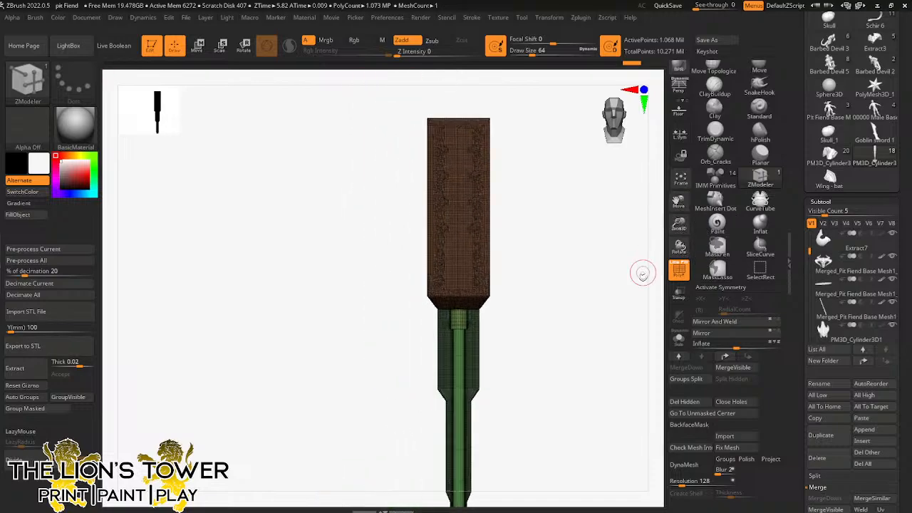
pyautogui.click(678, 269)
pyautogui.moveTo(679, 225); pyautogui.dragTo(680, 200)
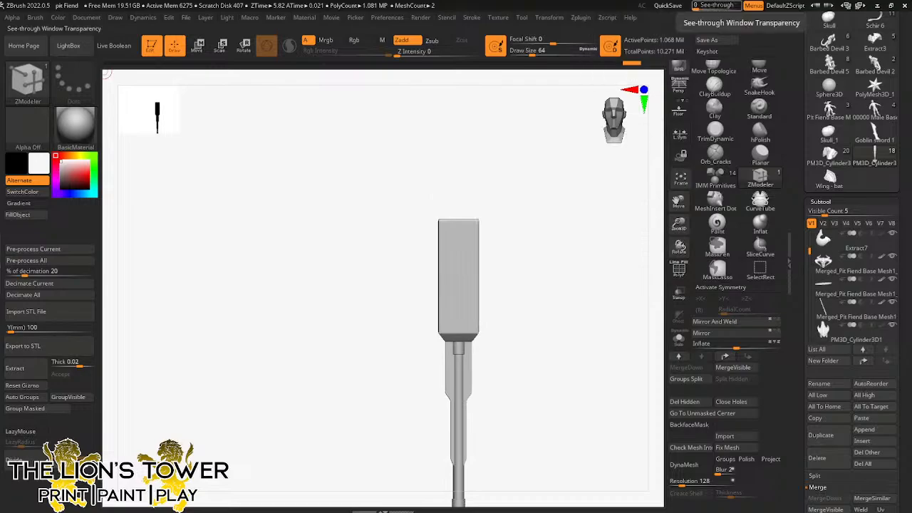
pyautogui.moveTo(678, 226); pyautogui.dragTo(641, 259)
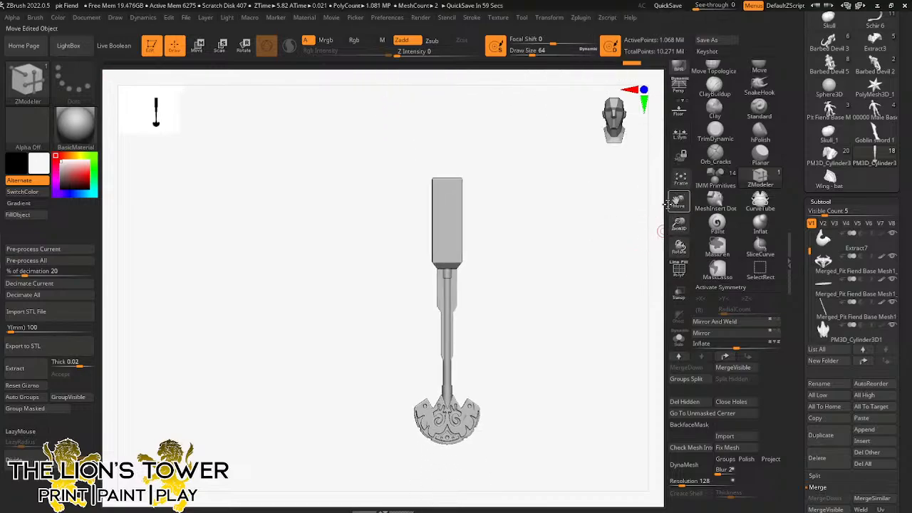
# Step: Activate the Scale gizmo on the weapon and bring the list of loaded tools back into view
pyautogui.click(220, 45)
pyautogui.moveTo(449, 347); pyautogui.dragTo(447, 371)
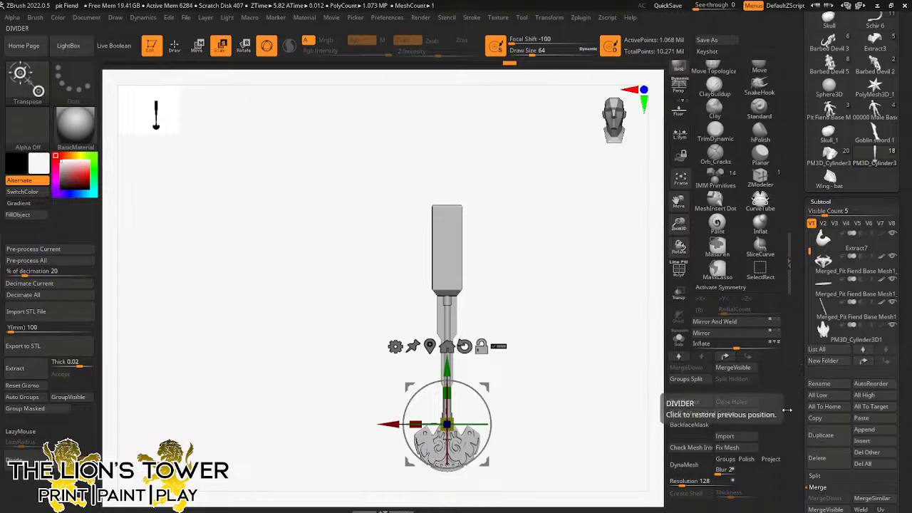
pyautogui.moveTo(678, 222); pyautogui.dragTo(678, 204)
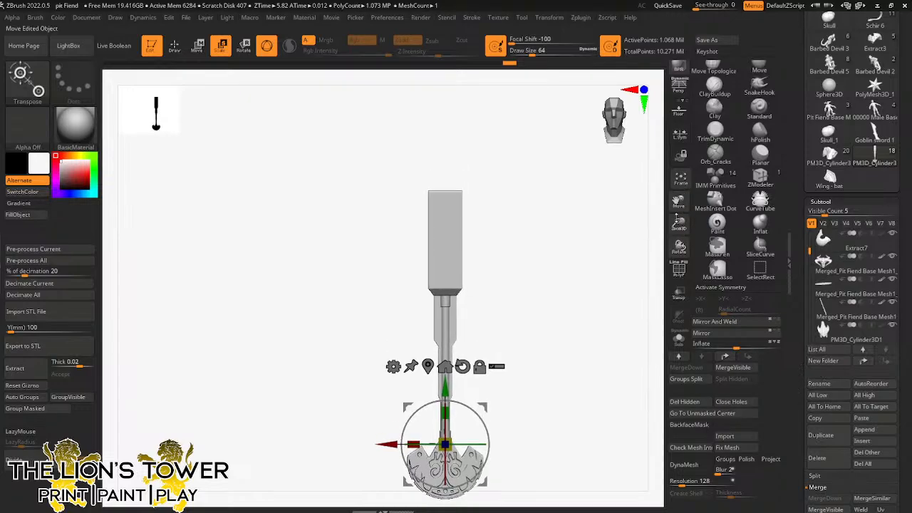
pyautogui.moveTo(799, 180); pyautogui.dragTo(800, 325)
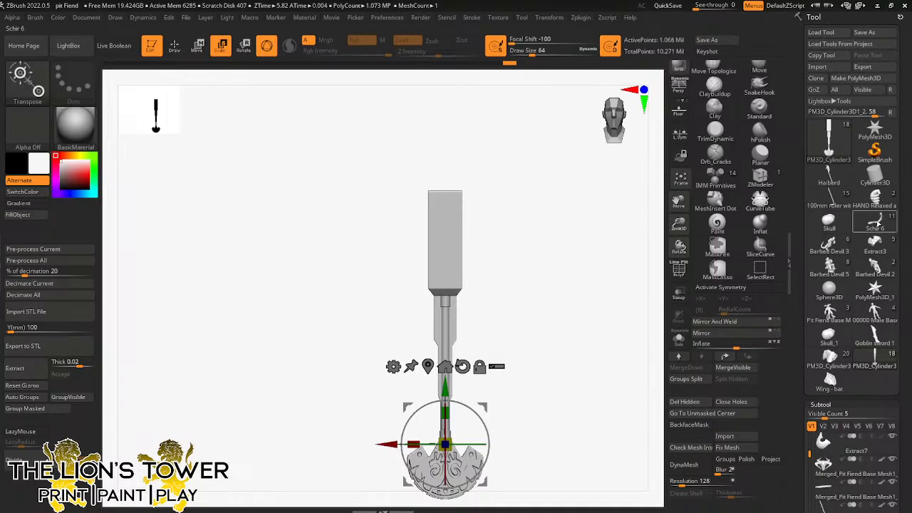
# Step: Switch to the Cylinder3D tool and start loading tools from a project, sorting the project files by modification date
pyautogui.click(874, 176)
pyautogui.click(839, 44)
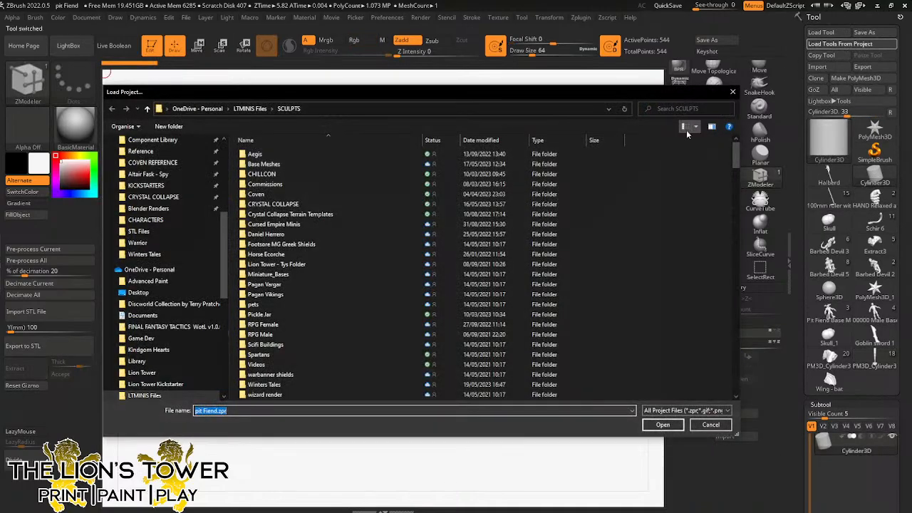
pyautogui.scroll(-3, 737, 171)
pyautogui.moveTo(737, 171); pyautogui.dragTo(751, 386)
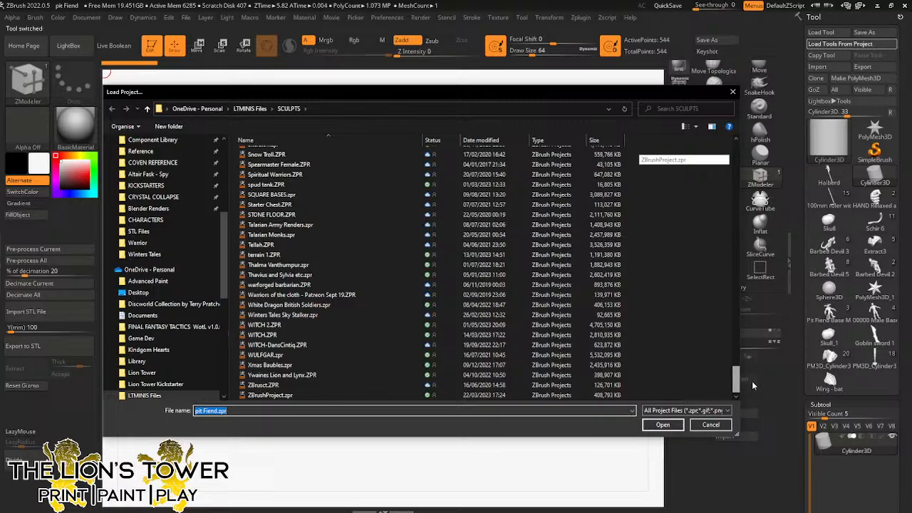
pyautogui.moveTo(753, 386); pyautogui.dragTo(741, 332)
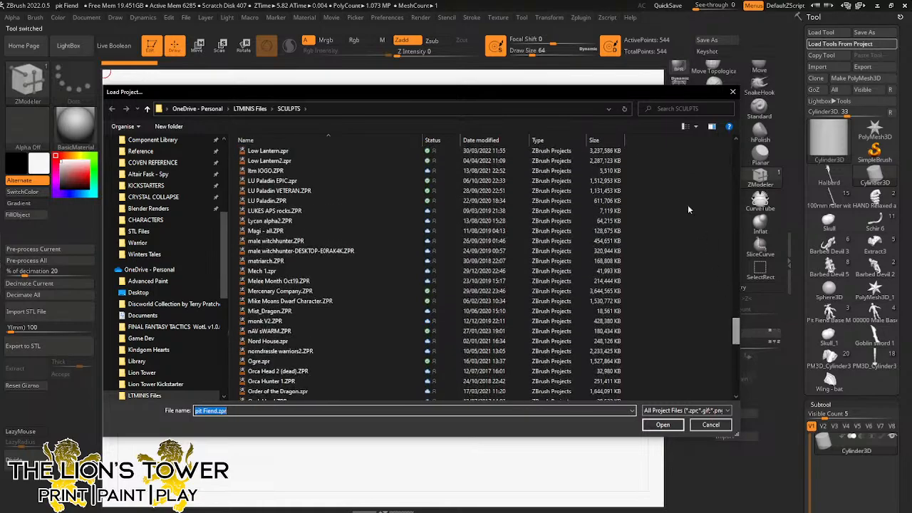
pyautogui.click(354, 140)
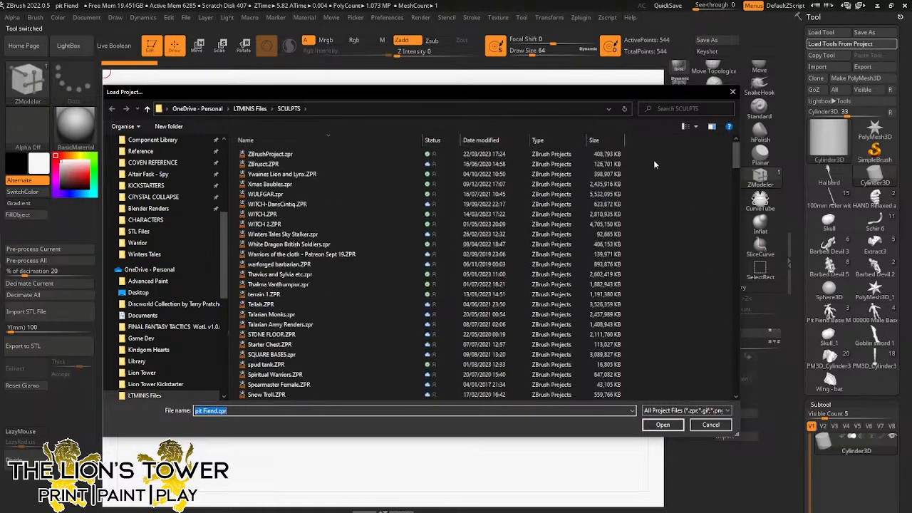
pyautogui.click(480, 139)
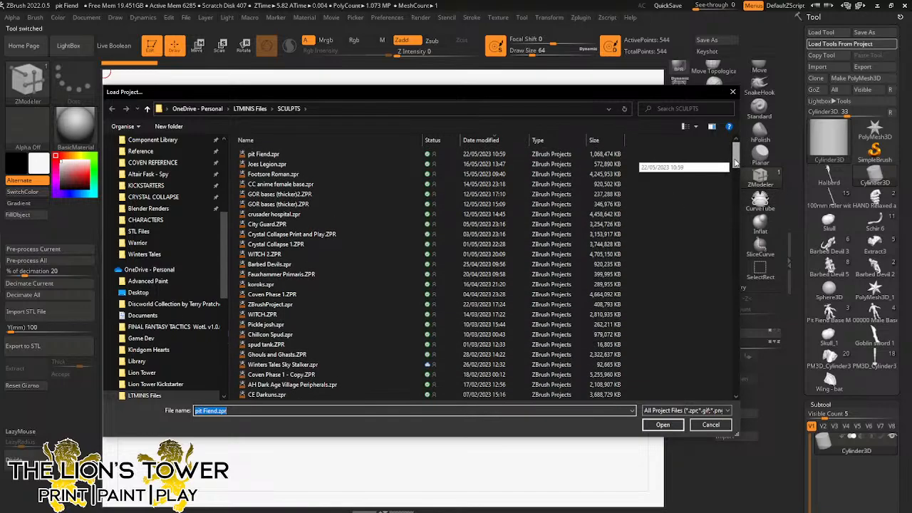
# Step: Load the tools from the project file WITCH.ZPR
pyautogui.moveTo(735, 163); pyautogui.dragTo(738, 177)
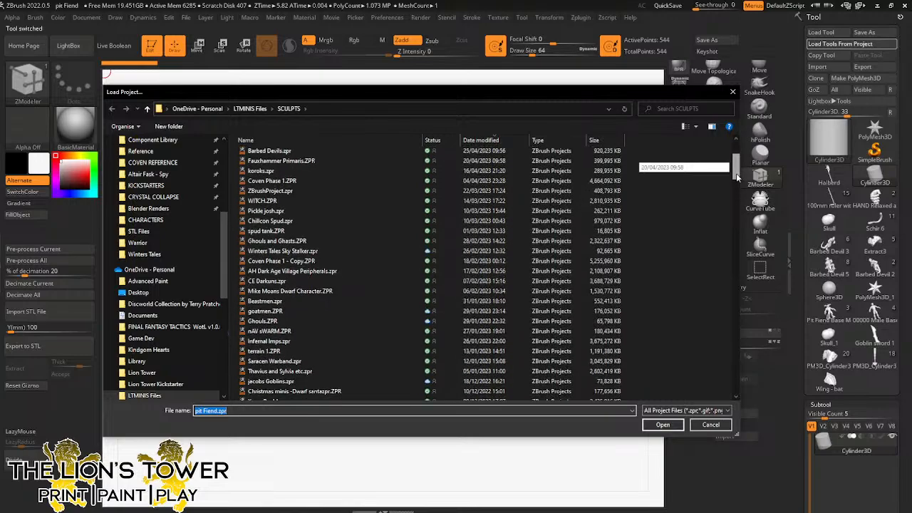
pyautogui.moveTo(737, 177); pyautogui.dragTo(737, 177)
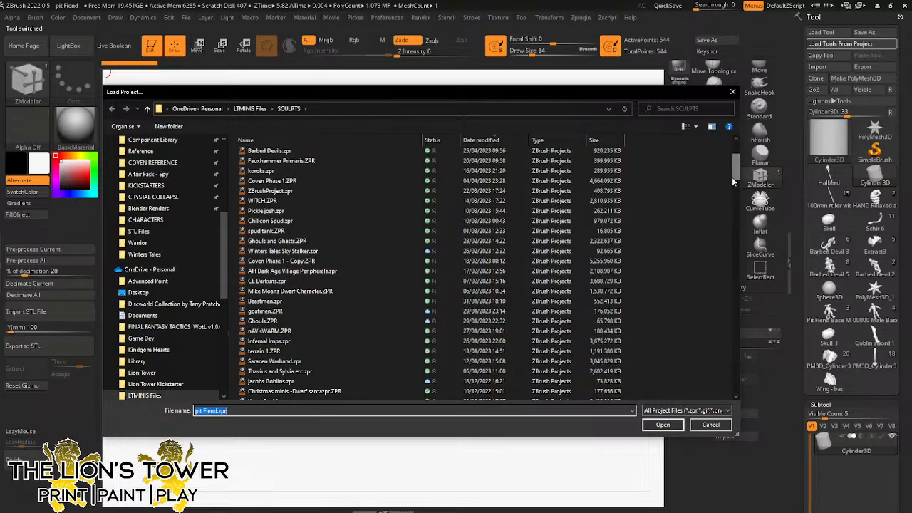
pyautogui.click(295, 200)
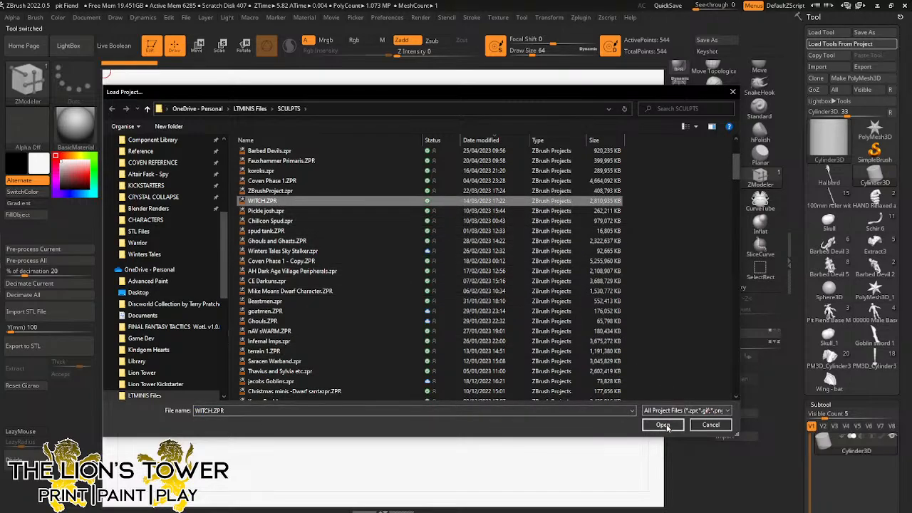
pyautogui.click(662, 424)
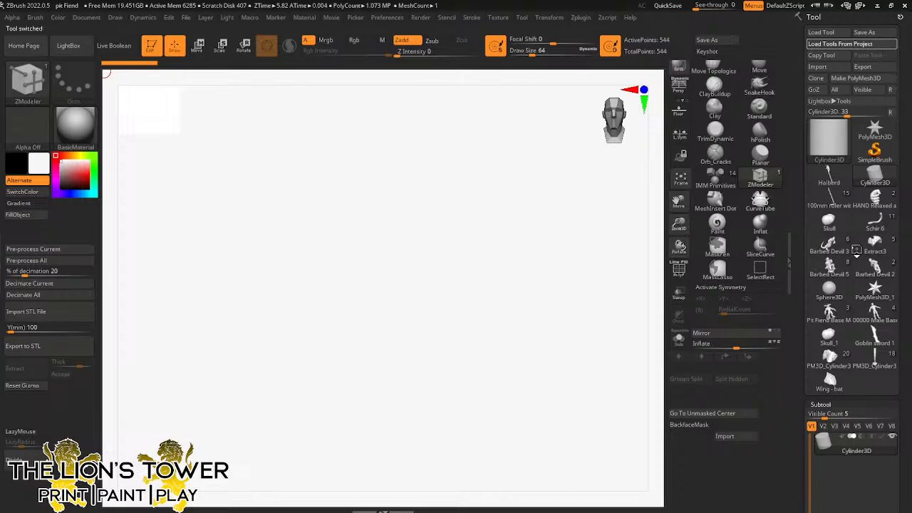
# Step: Find the carved chaise longue tool Extract3_1 among the newly loaded tools and delete all its subtools
pyautogui.click(855, 251)
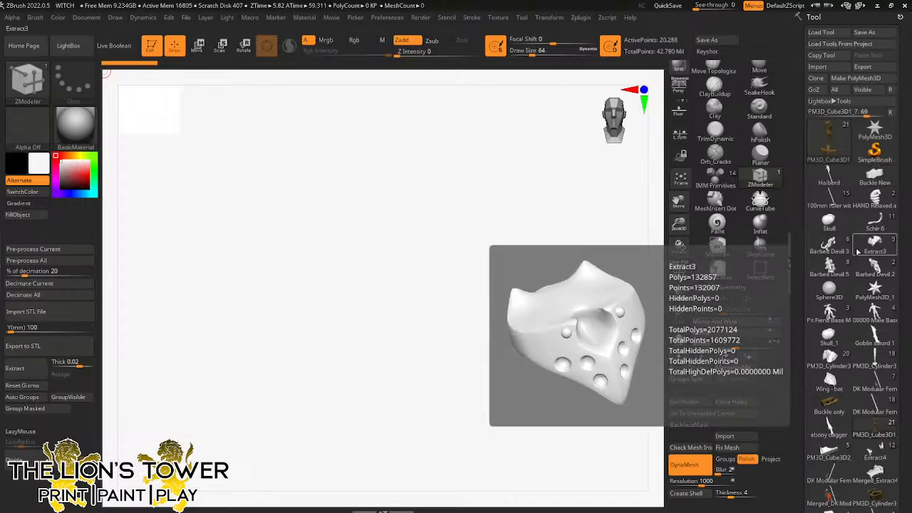
pyautogui.scroll(-3, 851, 221)
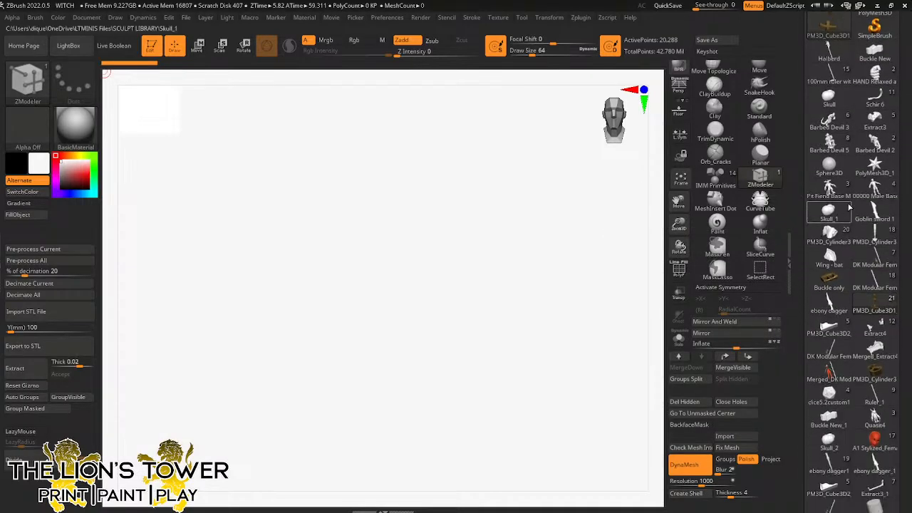
pyautogui.scroll(-5, 847, 190)
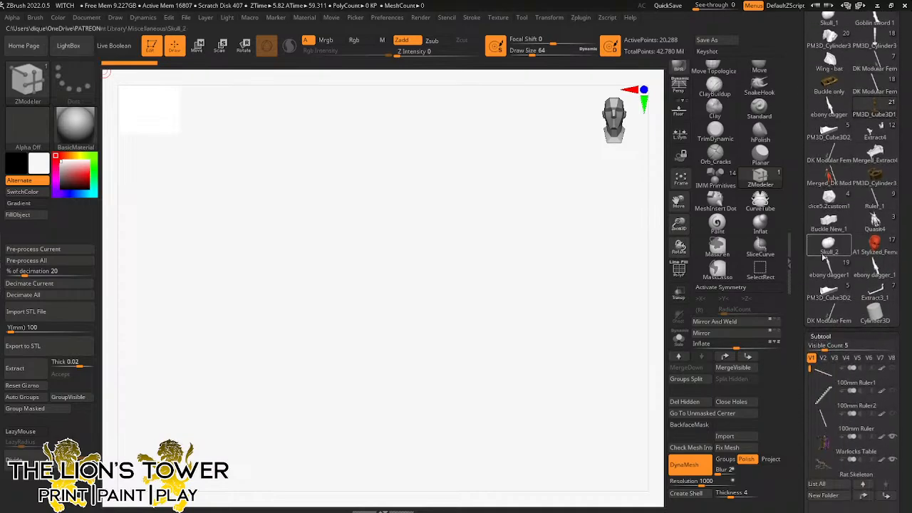
pyautogui.click(829, 312)
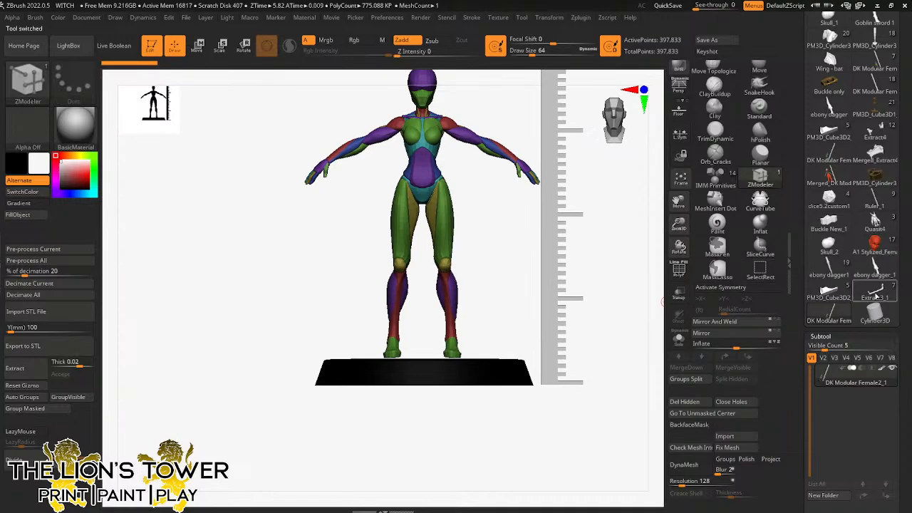
pyautogui.click(852, 298)
pyautogui.scroll(-3, 851, 345)
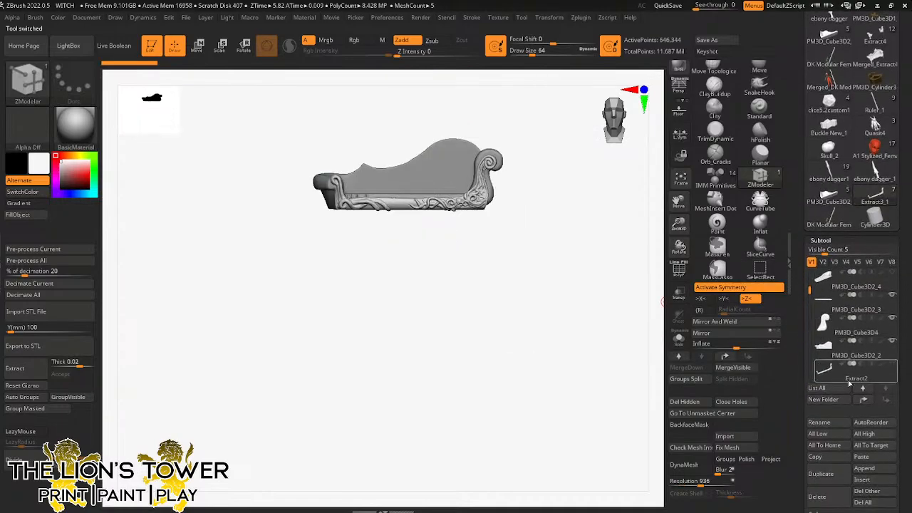
pyautogui.click(866, 491)
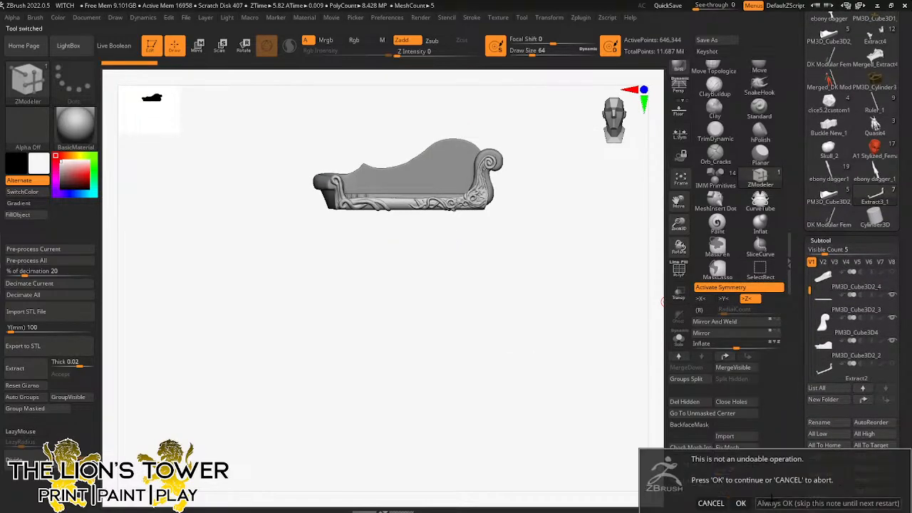
pyautogui.click(741, 502)
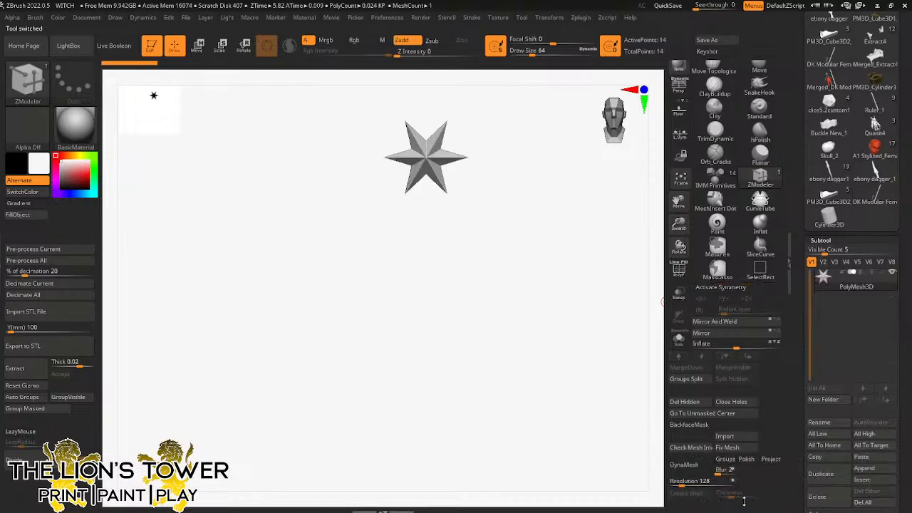
# Step: Delete all subtools of the last DK Modular Female tool, the 19-subtool ebony dagger1 tool and the last PM3D_Cube3D2 tool
pyautogui.click(881, 202)
pyautogui.click(868, 502)
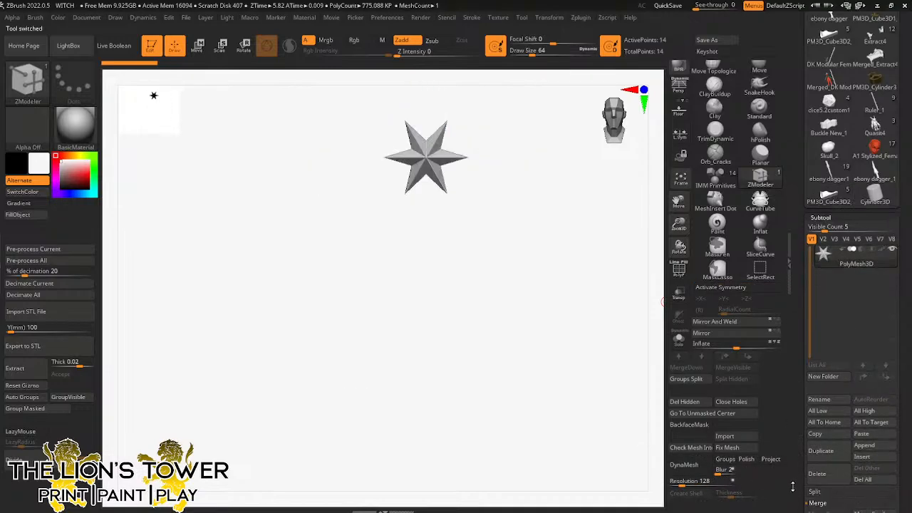
pyautogui.click(832, 175)
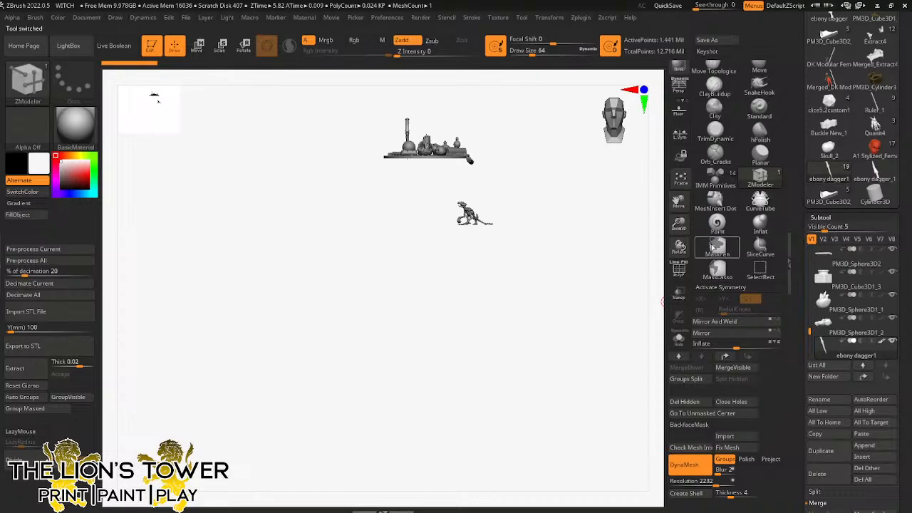
pyautogui.moveTo(808, 330); pyautogui.dragTo(809, 249)
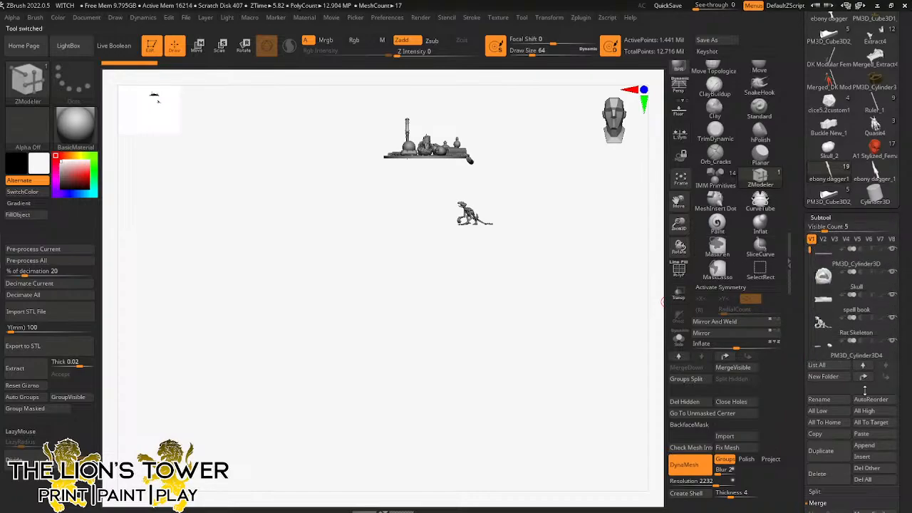
pyautogui.click(862, 480)
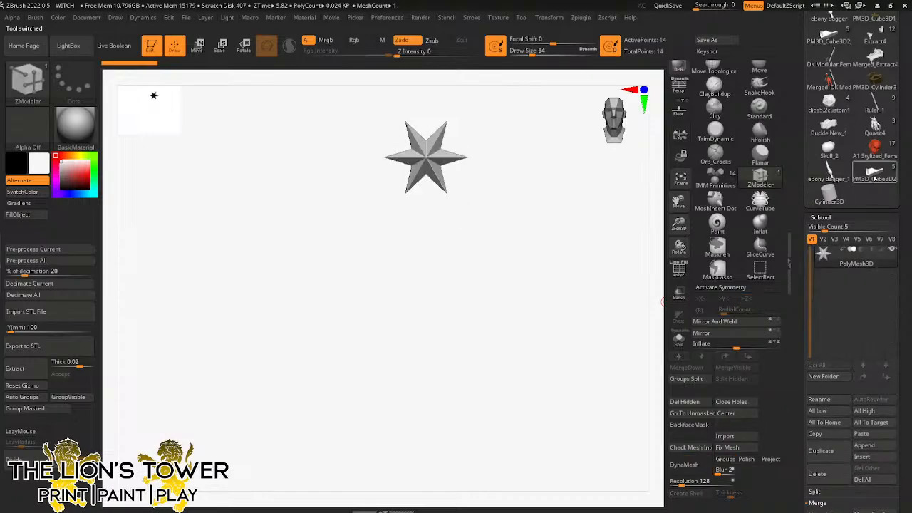
pyautogui.click(874, 177)
pyautogui.click(862, 479)
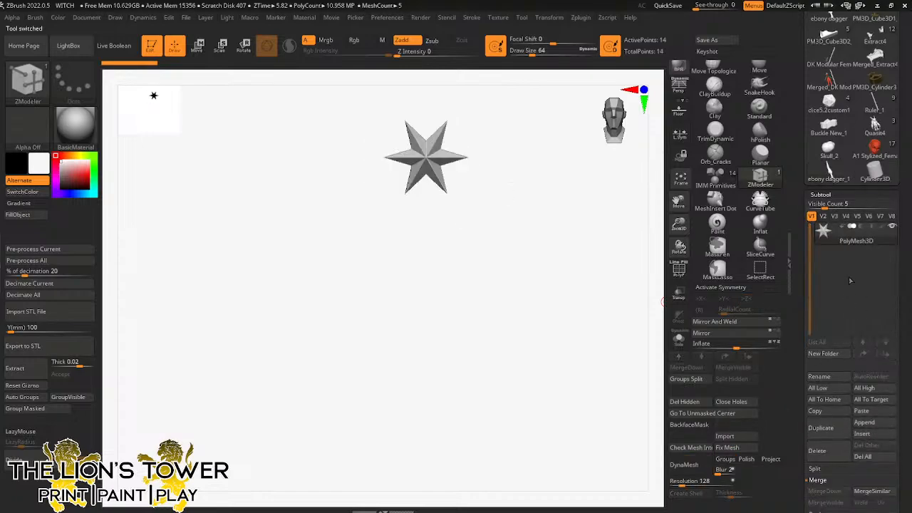
# Step: Look at the ebony dagger_1 and Quasit4 tools, bringing the horned Quasit nearer the middle of the canvas
pyautogui.click(829, 178)
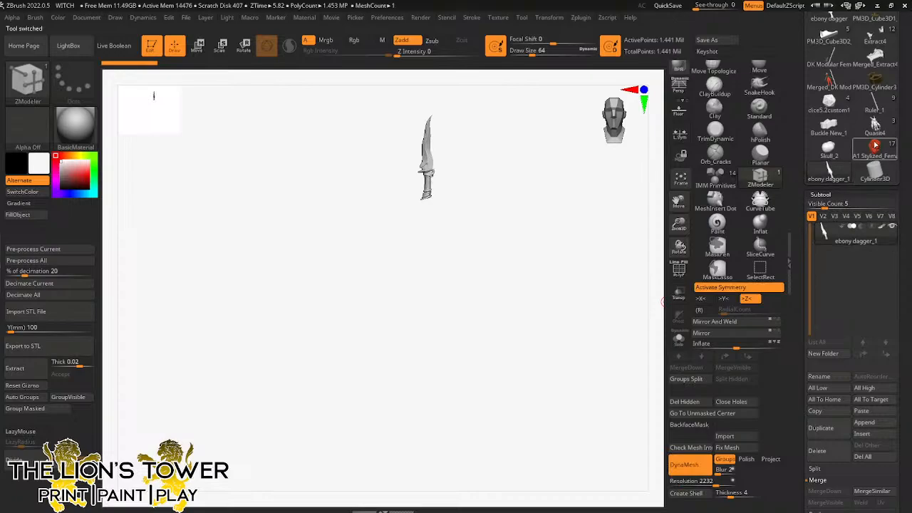
pyautogui.click(875, 127)
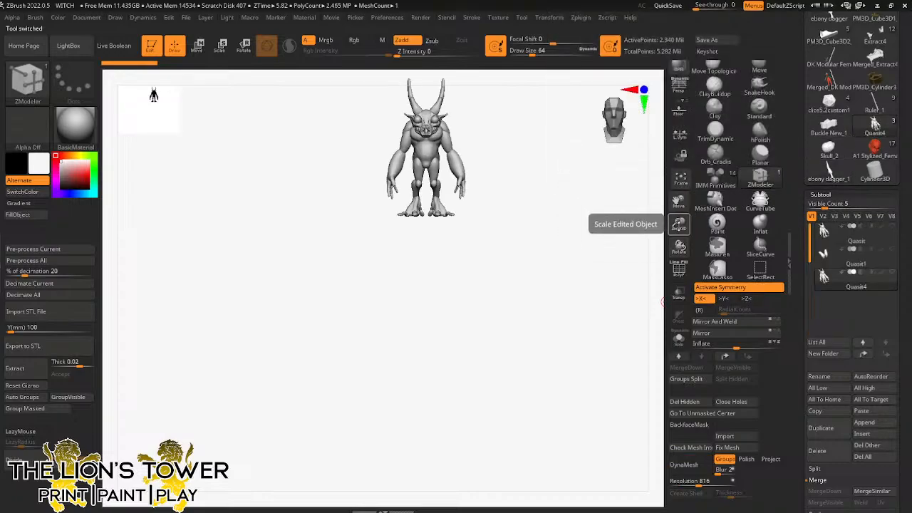
pyautogui.moveTo(679, 201); pyautogui.dragTo(669, 251)
pyautogui.scroll(5, 826, 242)
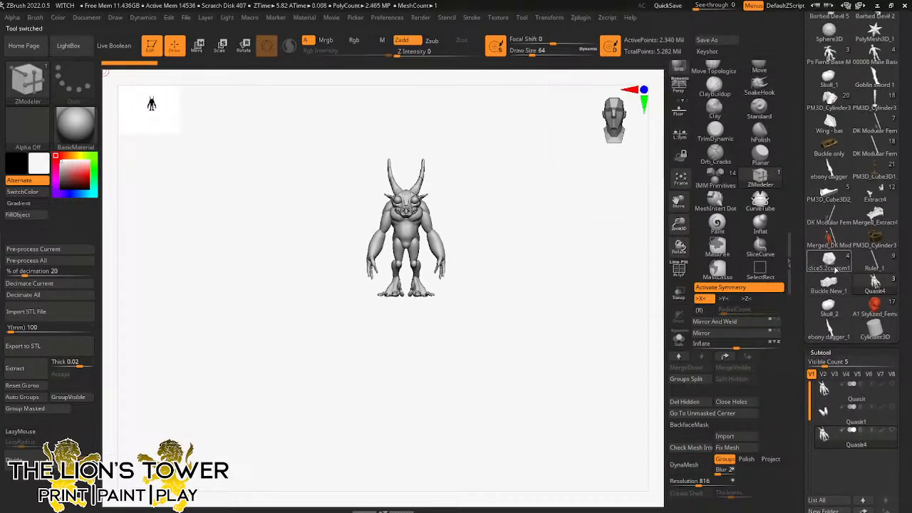
# Step: Switch to the dice5.2custom1 tool and delete all its subtools
pyautogui.click(835, 269)
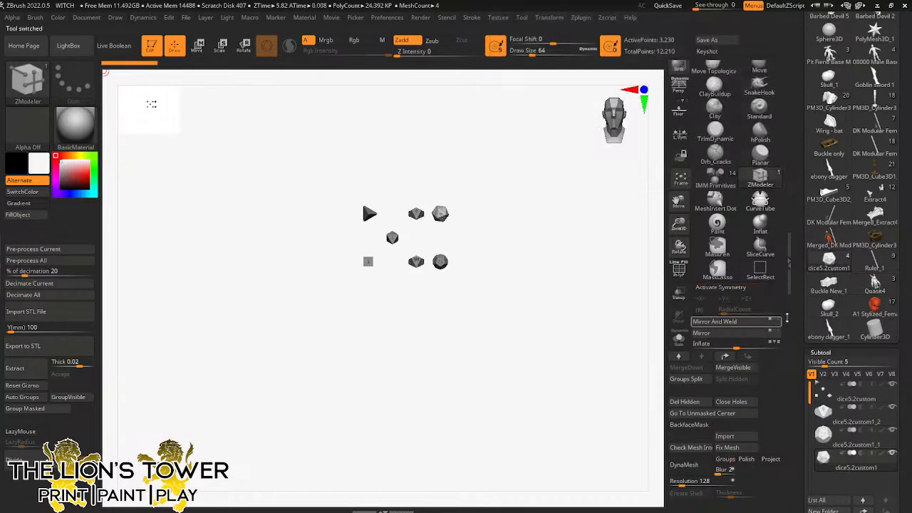
pyautogui.scroll(-7, 855, 342)
pyautogui.click(865, 386)
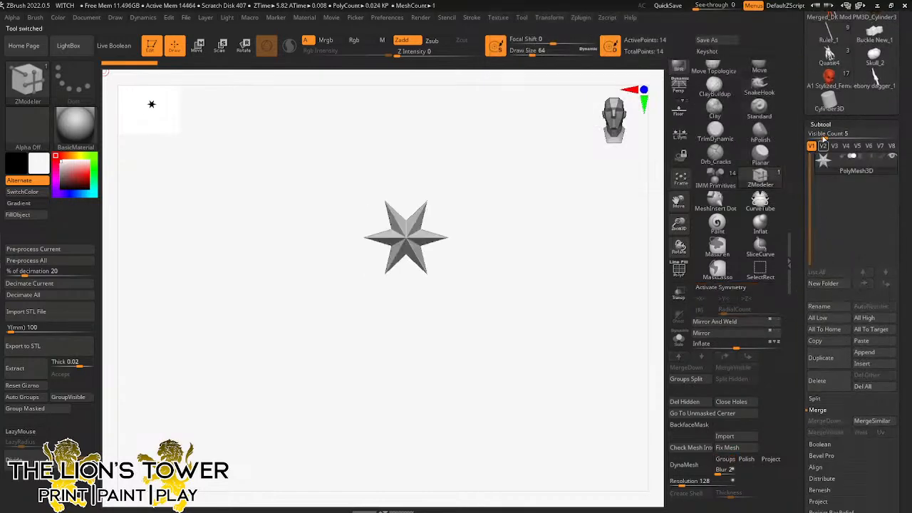
# Step: Switch to the 17-subtool A1 Stylized Female tool with the red horned witch and delete all its subtools
pyautogui.click(828, 76)
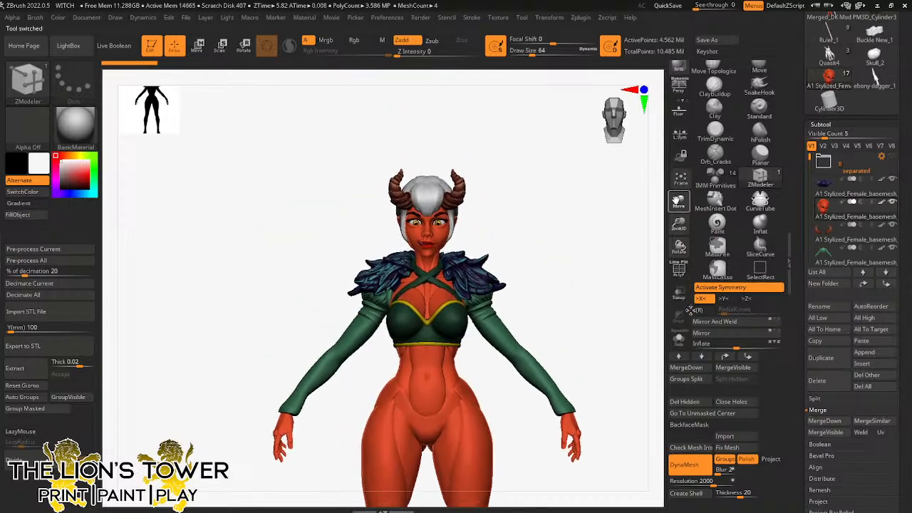
pyautogui.moveTo(690, 310); pyautogui.dragTo(684, 281)
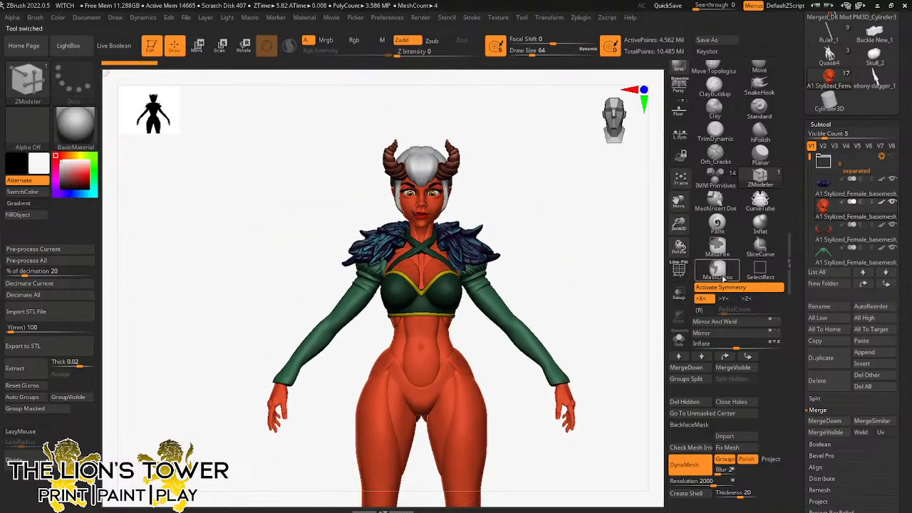
pyautogui.click(869, 388)
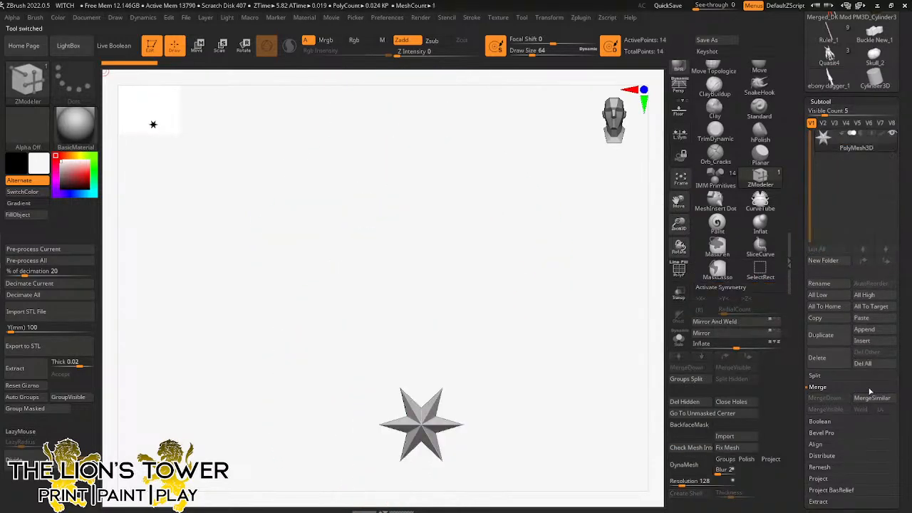
# Step: Delete the merged DK Modular Female witch tool and the brown PM3D_Cylinder3D1 tool
pyautogui.moveTo(794, 118); pyautogui.dragTo(796, 179)
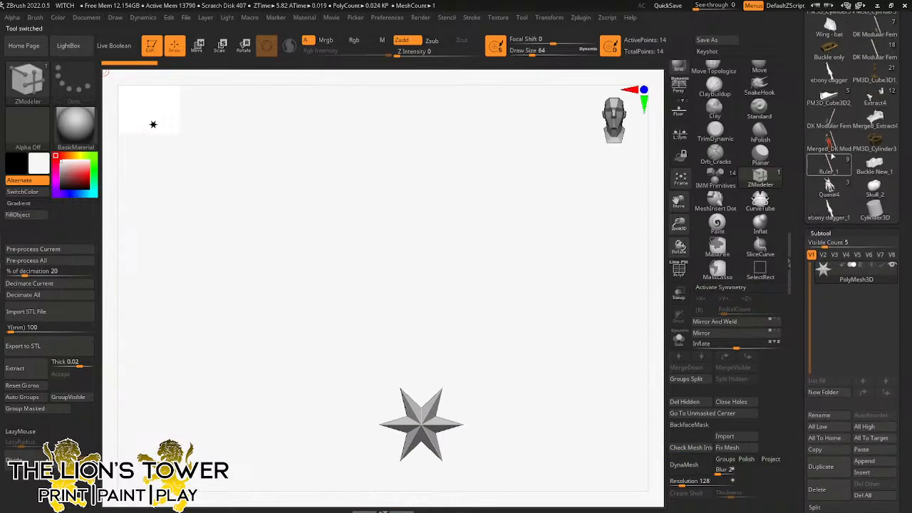
pyautogui.click(829, 144)
pyautogui.moveTo(797, 358); pyautogui.dragTo(796, 258)
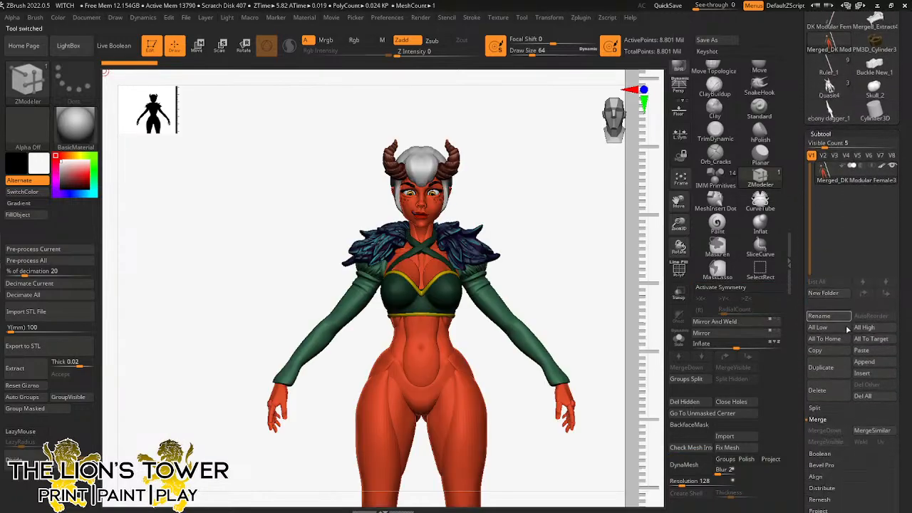
pyautogui.click(869, 396)
pyautogui.click(830, 44)
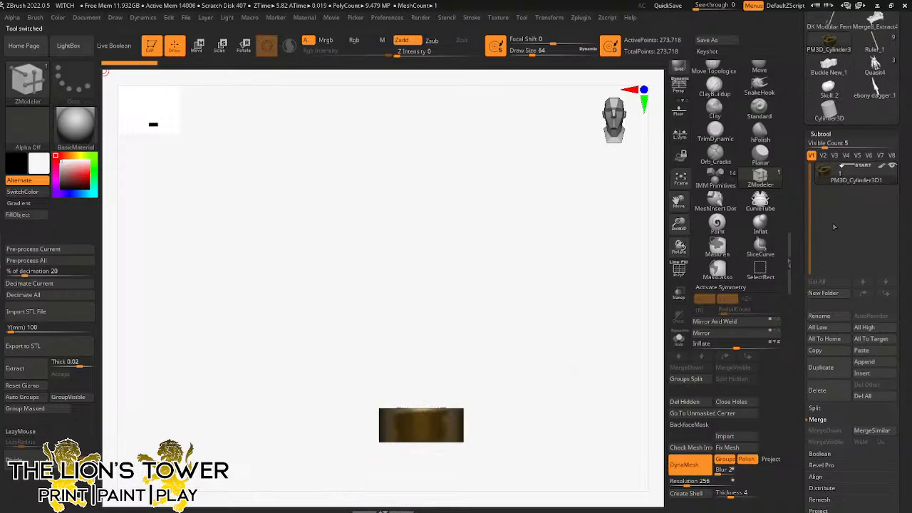
pyautogui.click(877, 398)
# Step: Switch to the Ruler_1 tool, frame its winged imps beside the ruler and delete all its subtools
pyautogui.click(829, 63)
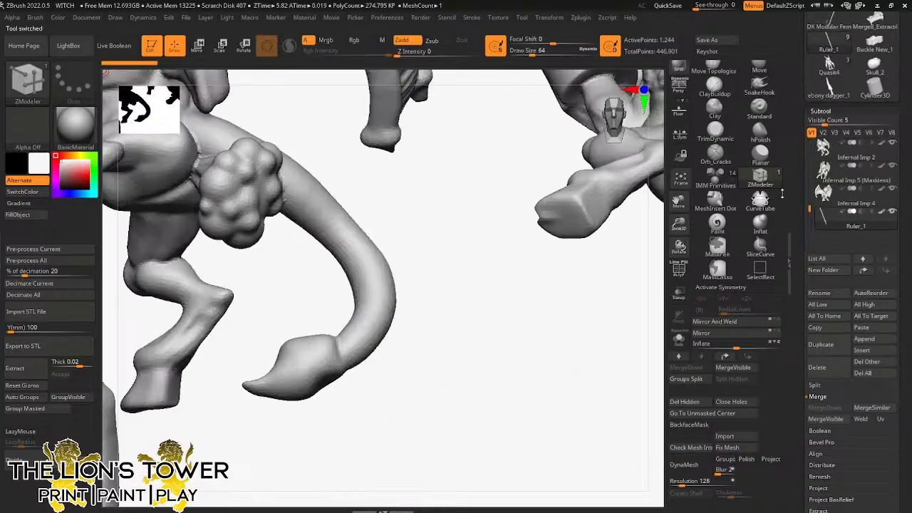
pyautogui.click(679, 179)
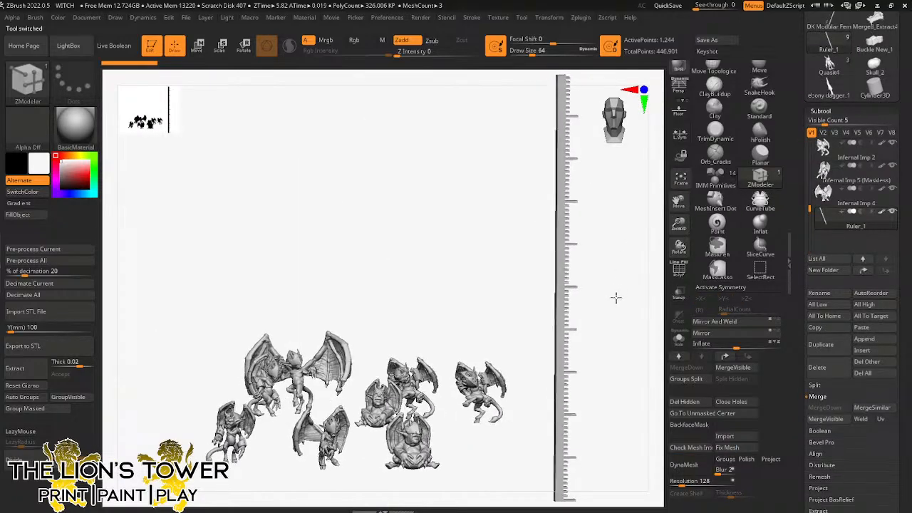
pyautogui.click(870, 378)
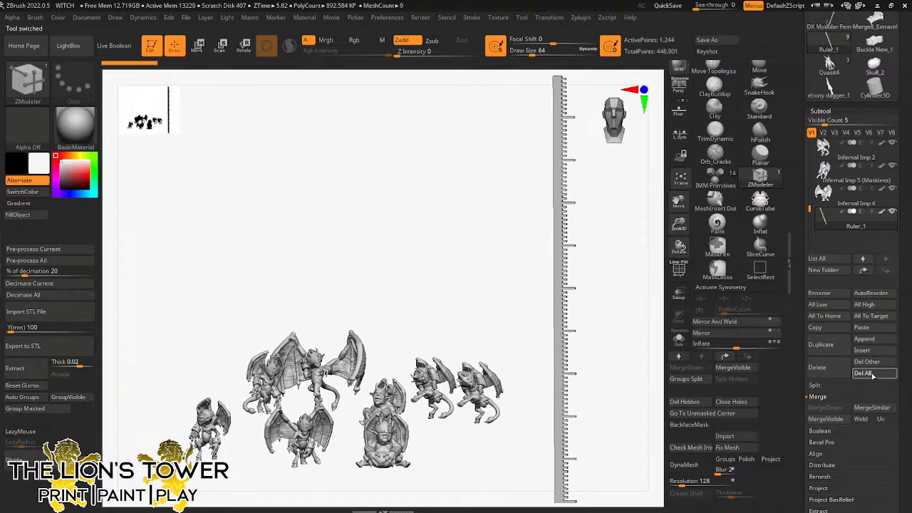
# Step: Switch to the Merged_Extract4 tool and delete its only subtool
pyautogui.scroll(5, 843, 164)
pyautogui.click(875, 158)
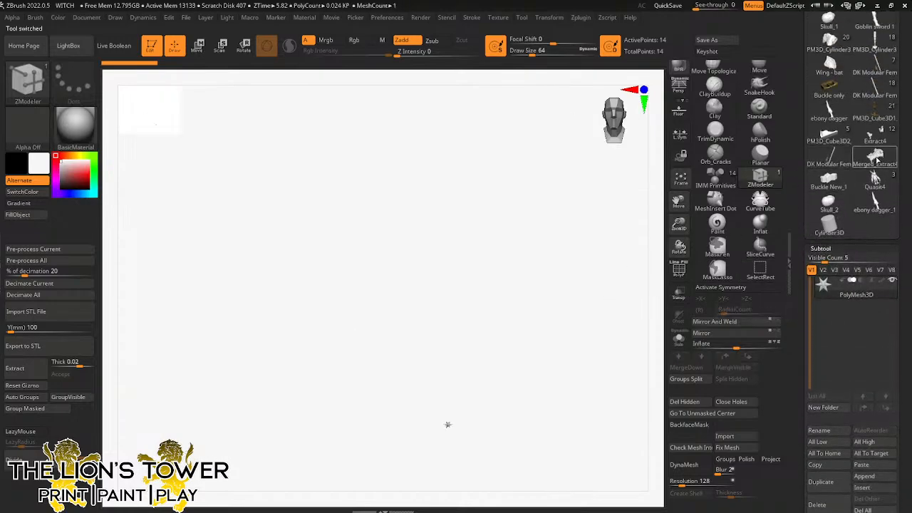
pyautogui.scroll(-3, 850, 501)
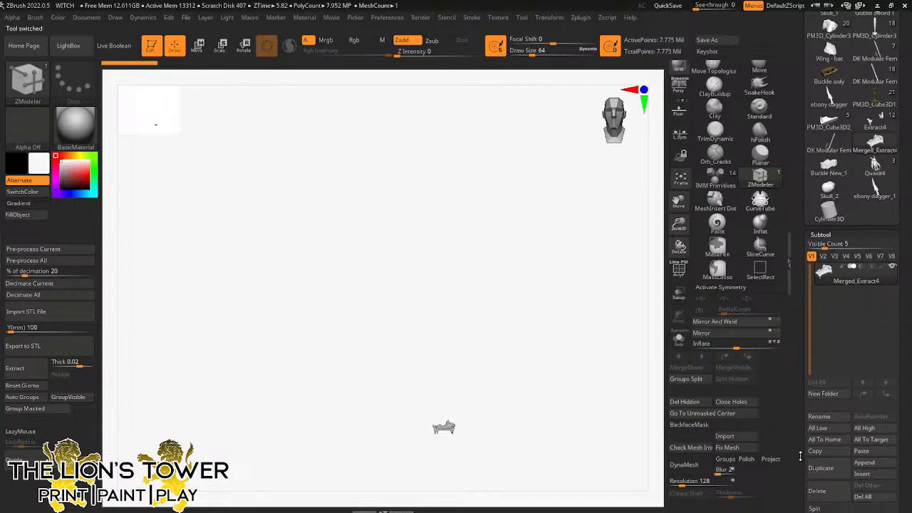
pyautogui.click(868, 431)
# Step: Delete all subtools of the 12-subtool Extract4 tool and of the single-subtool DK Modular Female2 tool
pyautogui.click(873, 77)
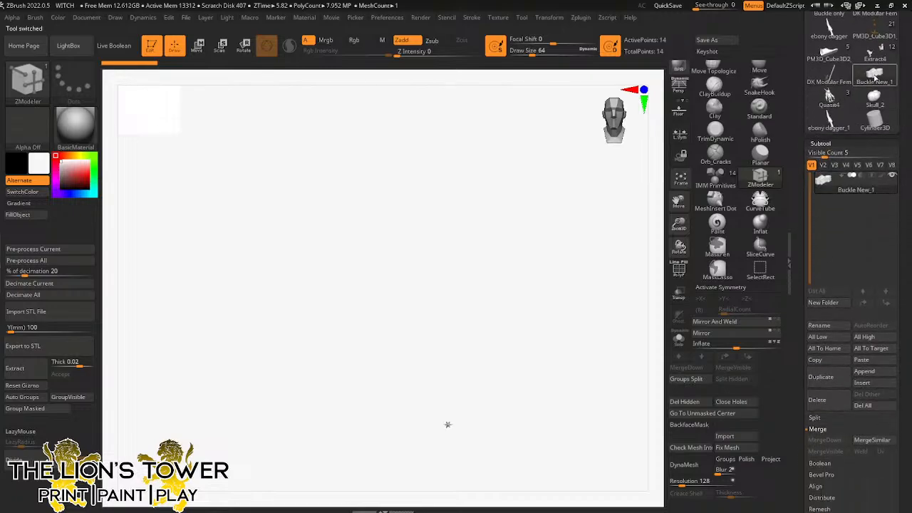
pyautogui.click(872, 57)
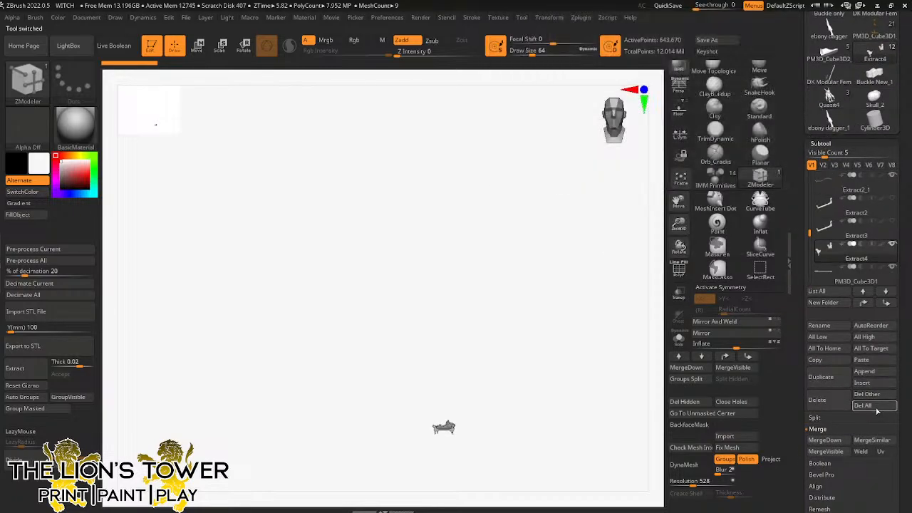
pyautogui.click(876, 407)
pyautogui.click(864, 98)
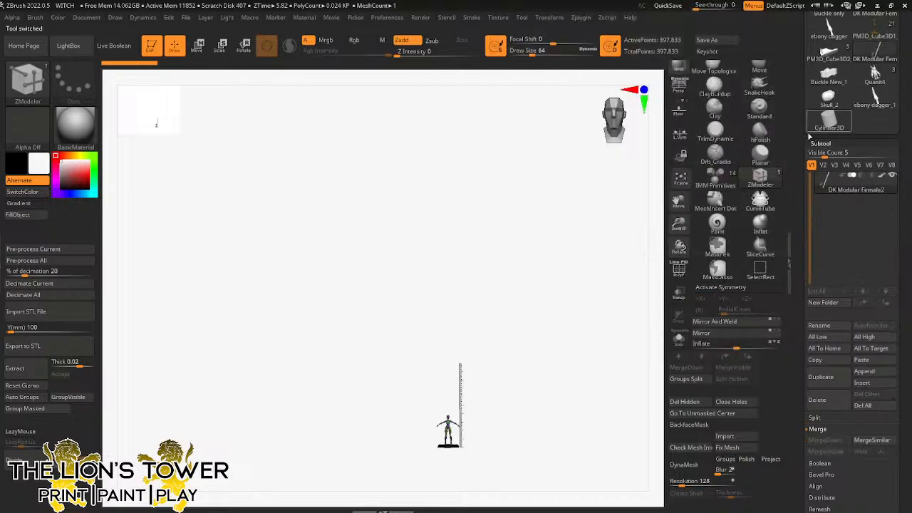
pyautogui.click(863, 406)
# Step: Switch to the 21-subtool PM3D_Cube3D1 tool, frame its horned witch on the sofa and delete all its subtools
pyautogui.click(868, 34)
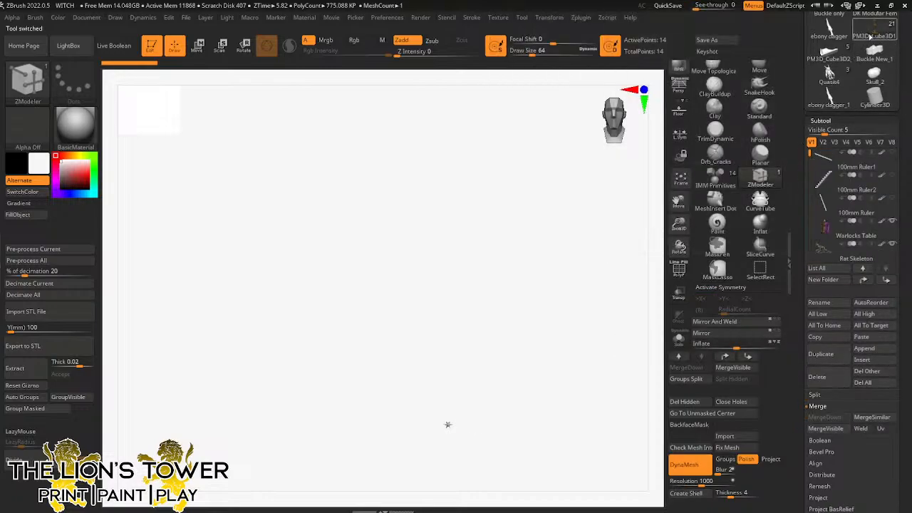
pyautogui.click(680, 180)
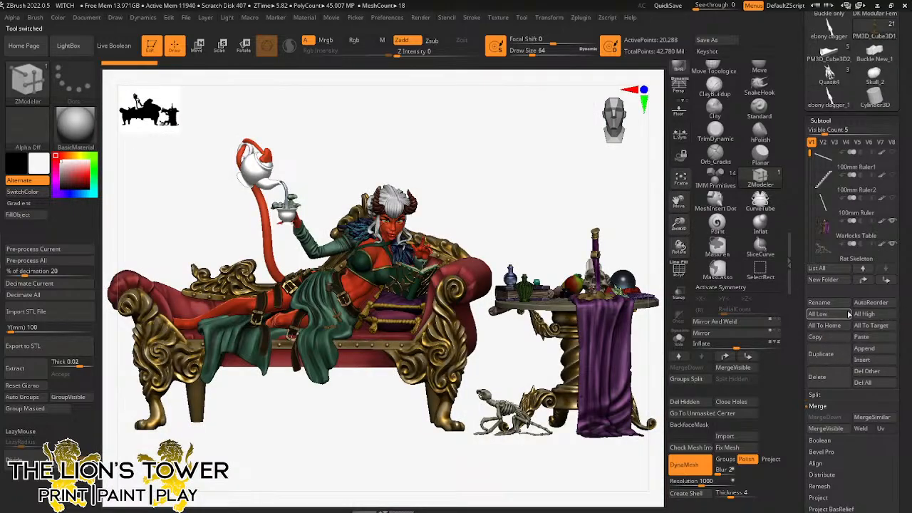
pyautogui.click(864, 383)
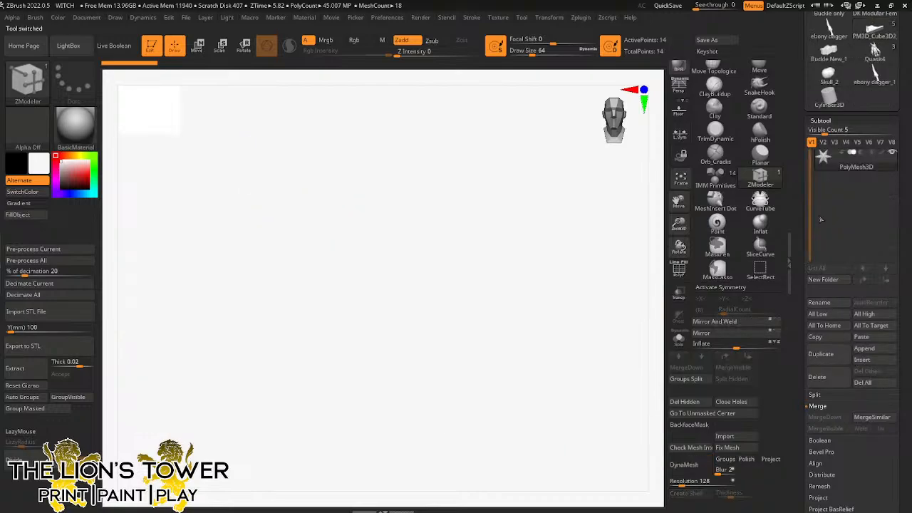
# Step: Delete all subtools of the five-part PM3D_Cube3D2_2 tool and of the 18-subtool DK Modular Female tool with the green-sleeved witch
pyautogui.moveTo(802, 125); pyautogui.dragTo(800, 209)
pyautogui.click(874, 115)
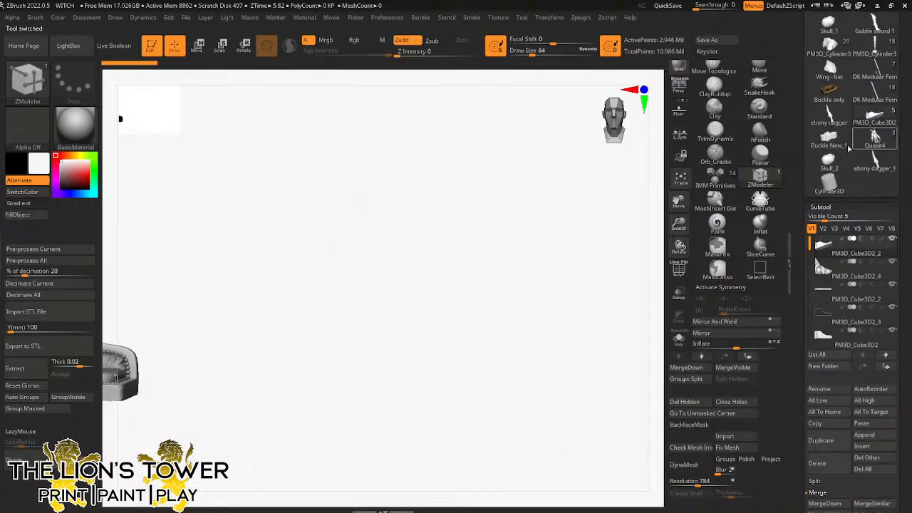
pyautogui.click(862, 468)
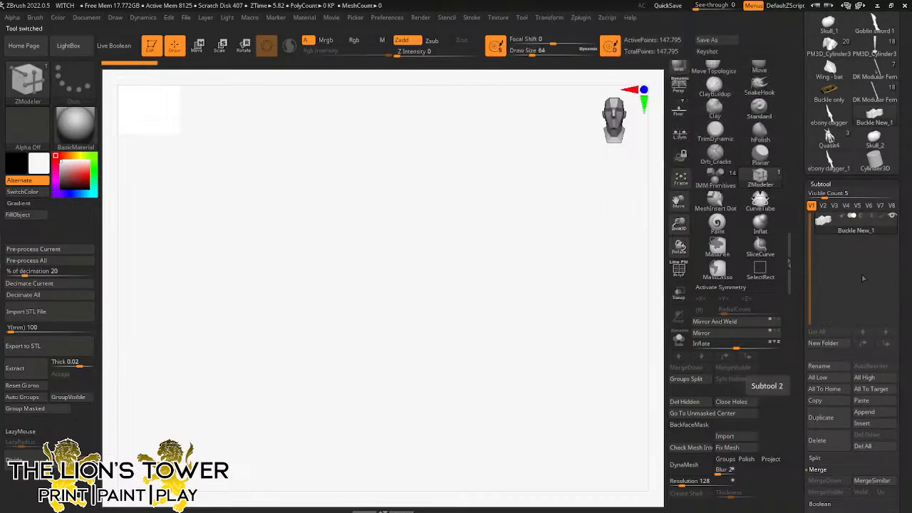
pyautogui.click(828, 119)
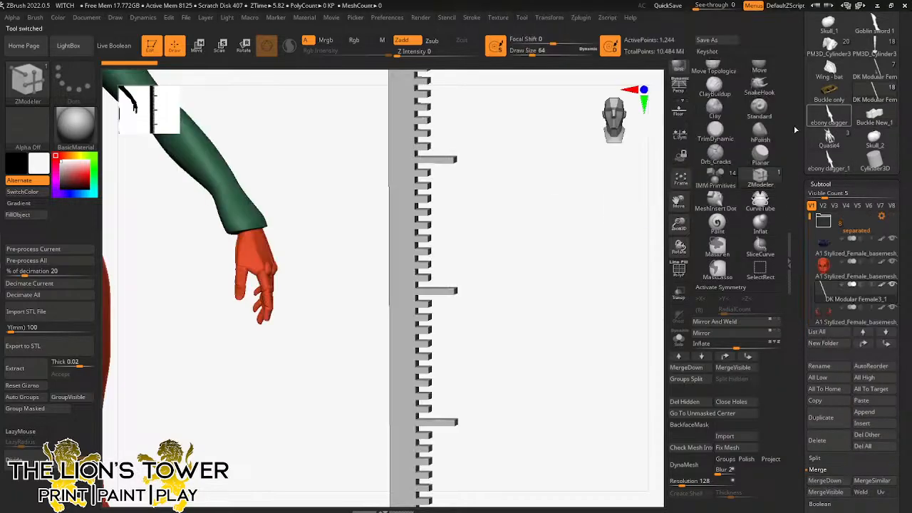
pyautogui.click(865, 446)
# Step: Examine the seven-subtool DK Modular Female tool with its horned quasits, and check the 18-subtool PM3D_Cylinder3 tool
pyautogui.click(873, 76)
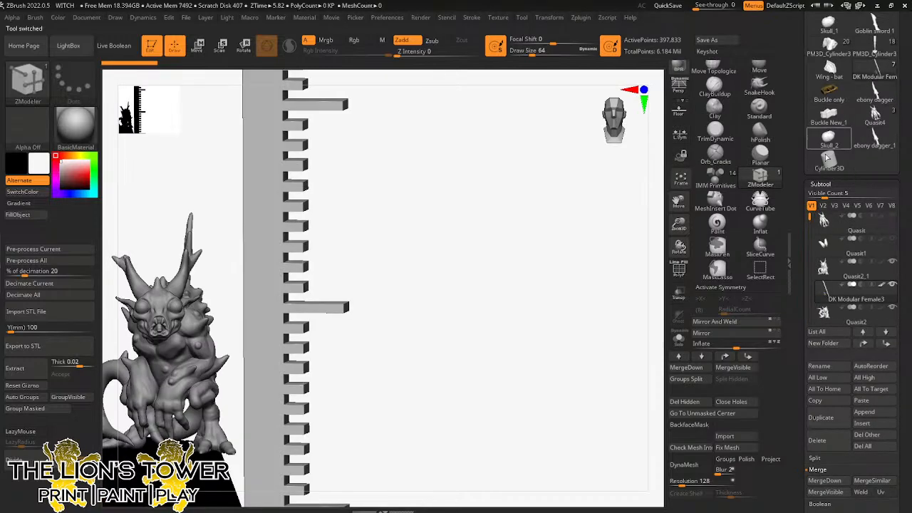
pyautogui.moveTo(687, 227); pyautogui.dragTo(845, 192)
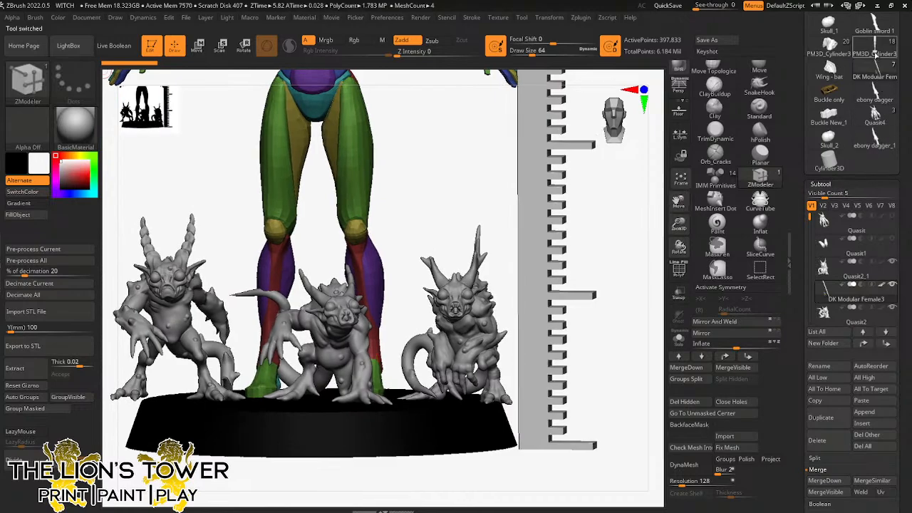
pyautogui.click(875, 54)
# Step: Delete the golden Buckle only tool and switch to the Quasit4 tool
pyautogui.click(832, 96)
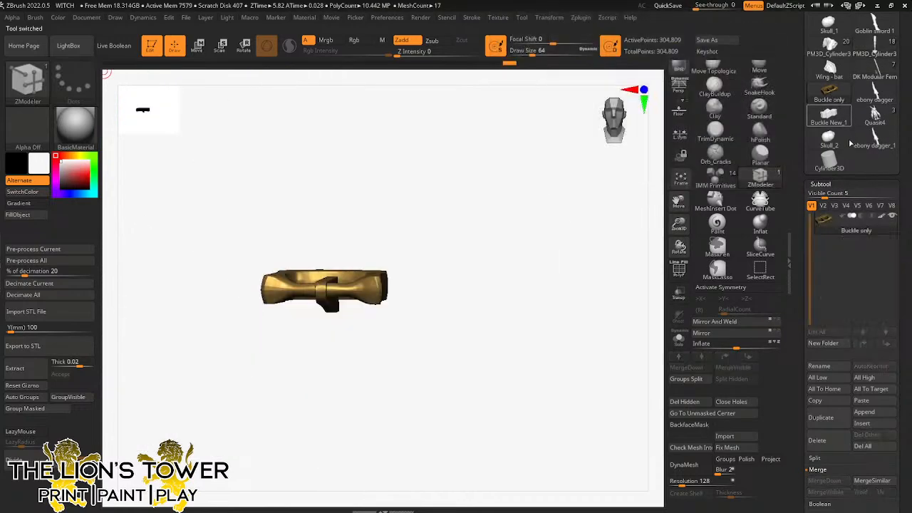
pyautogui.click(839, 446)
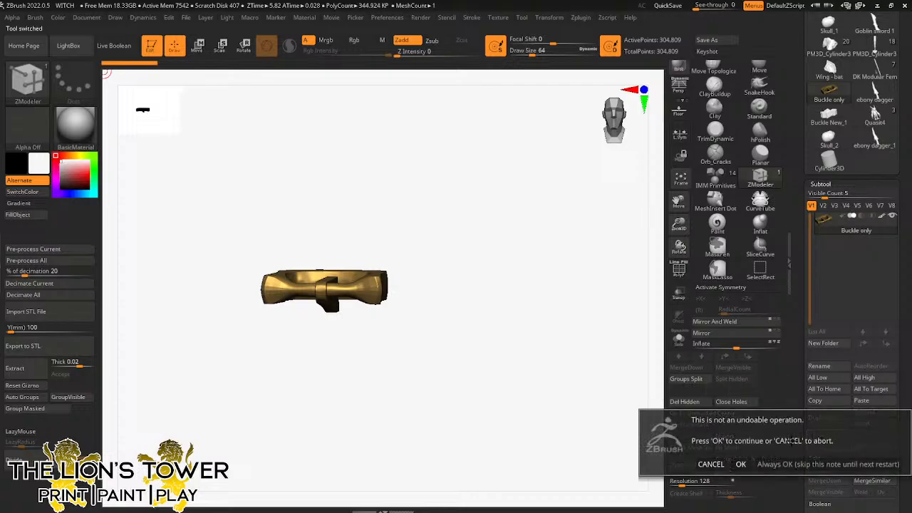
pyautogui.click(745, 465)
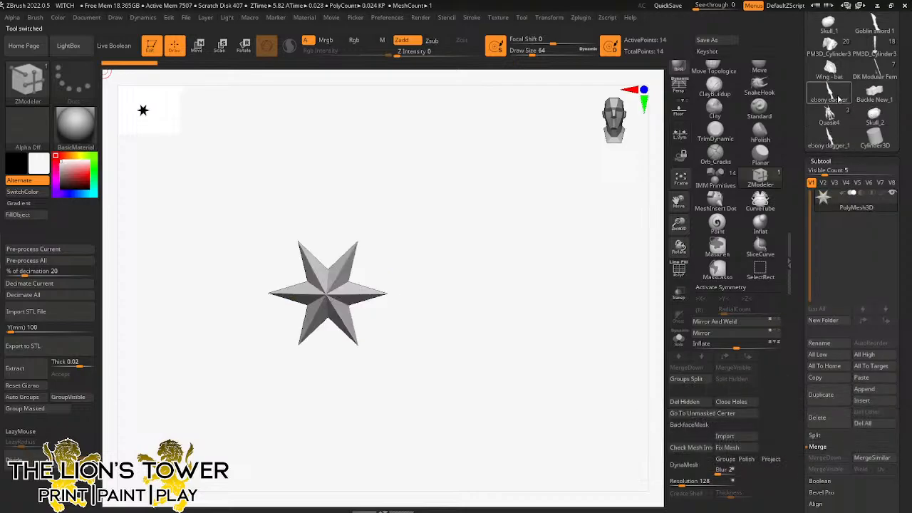
pyautogui.click(837, 123)
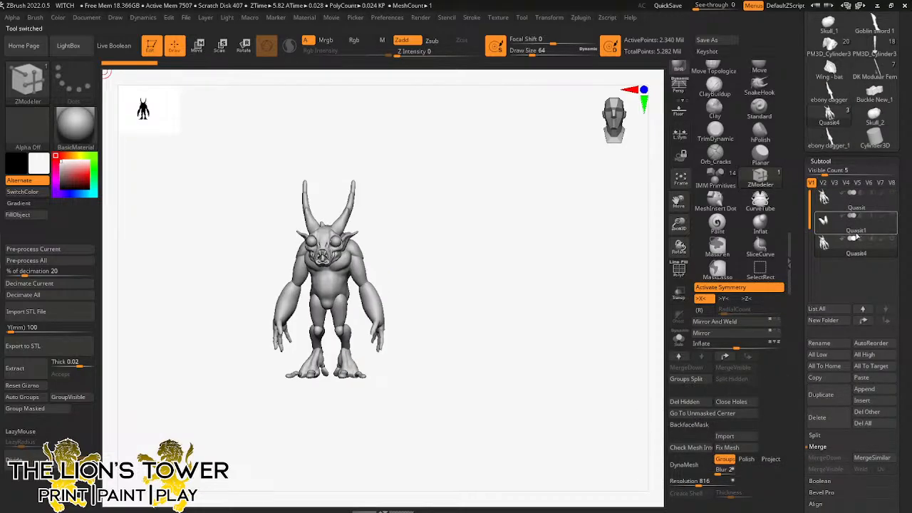
# Step: Compare the separate forearms subtool Quasit1 with the full-body subtool Quasit4, leaving Quasit4 active
pyautogui.moveTo(833, 231)
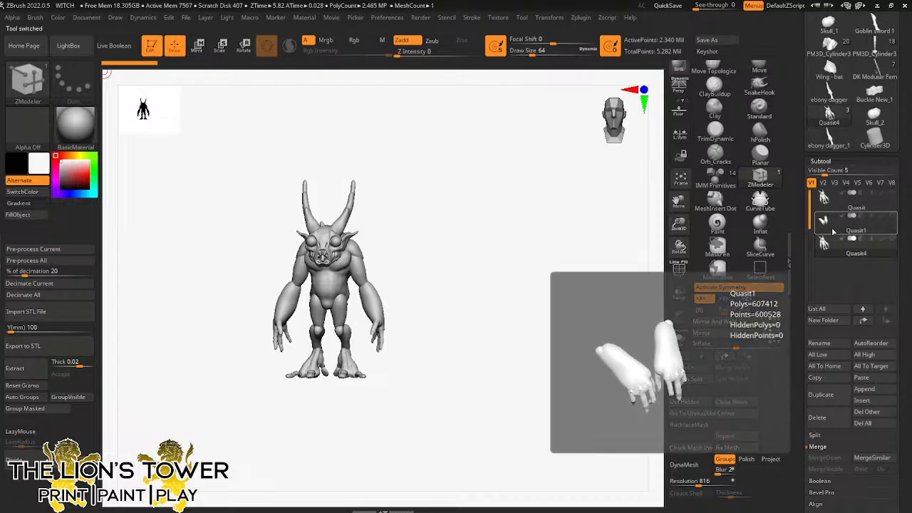
pyautogui.click(851, 233)
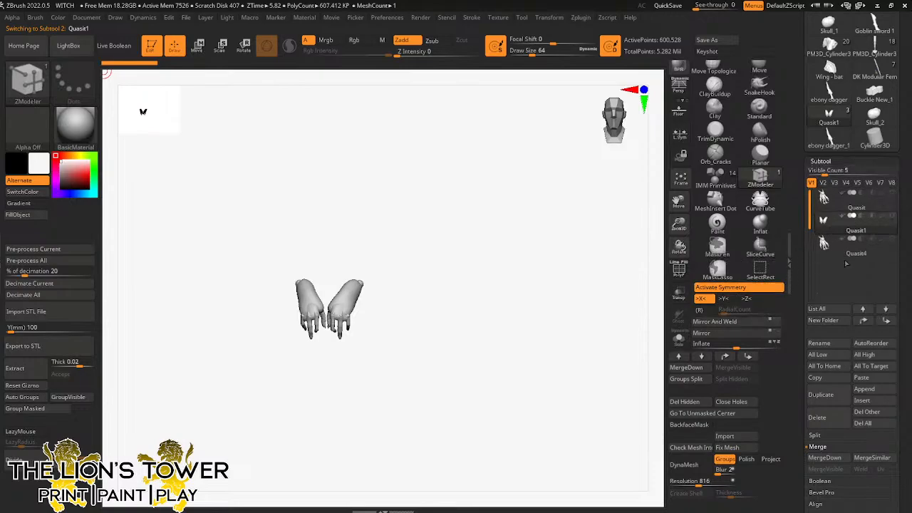
pyautogui.click(875, 69)
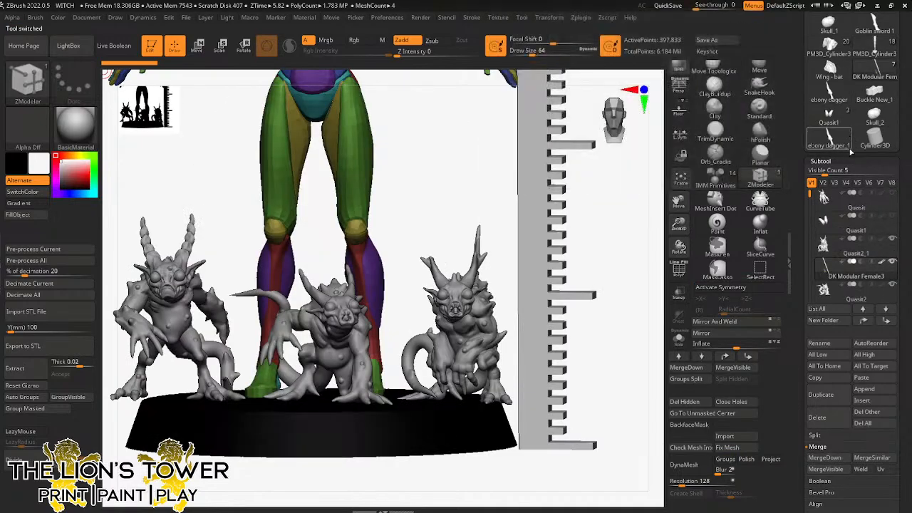
pyautogui.click(829, 119)
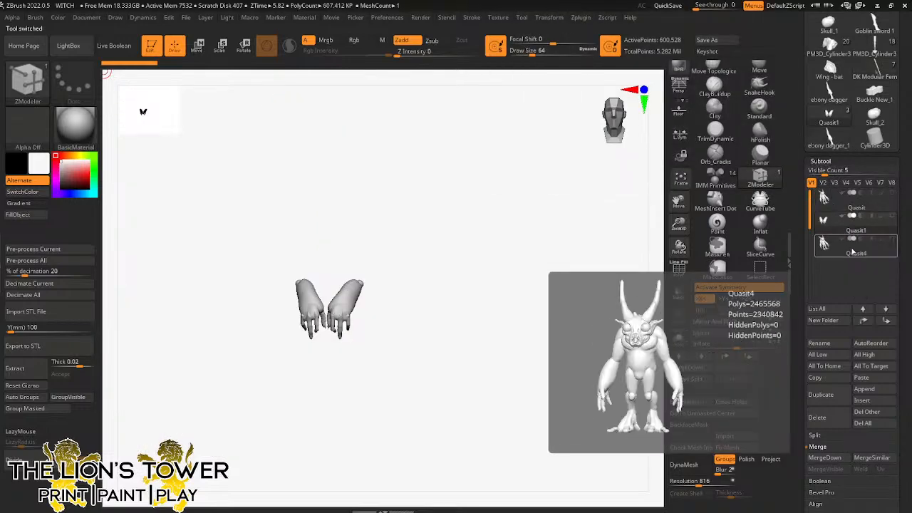
pyautogui.click(838, 250)
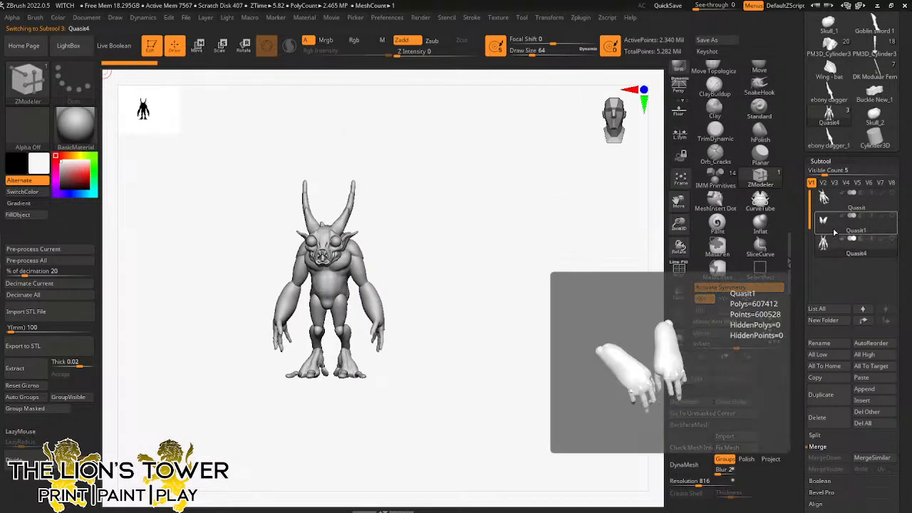
pyautogui.click(831, 222)
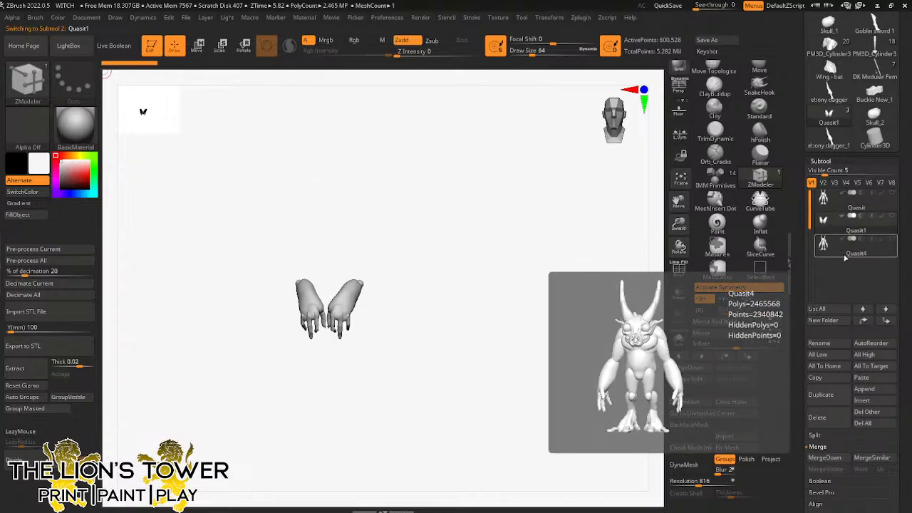
pyautogui.click(835, 255)
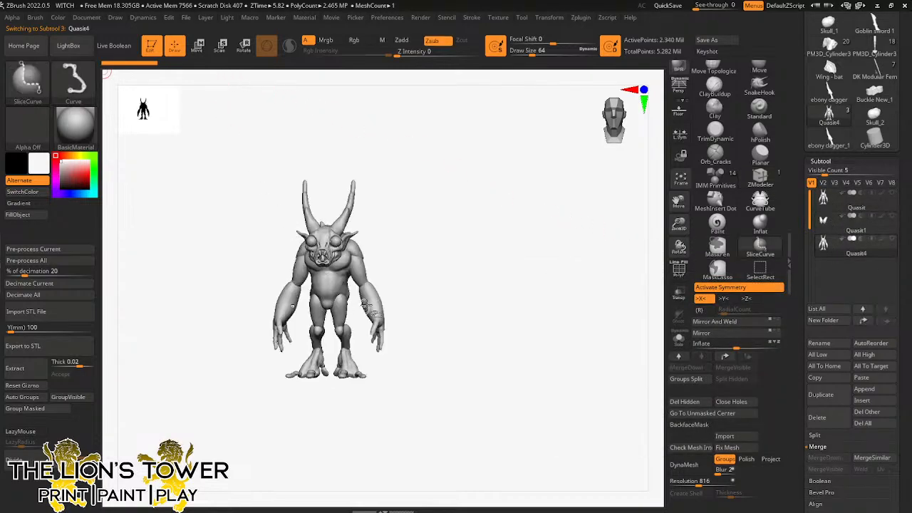
# Step: Hide both forearms of the Quasit4 body, keeping its upper arms and old hands visible
pyautogui.keyDown('ctrl'); pyautogui.keyDown('shift'); pyautogui.click(373, 305); pyautogui.keyUp('shift'); pyautogui.keyUp('ctrl')
pyautogui.keyDown('ctrl'); pyautogui.keyDown('shift'); pyautogui.click(378, 319); pyautogui.keyUp('shift'); pyautogui.keyUp('ctrl')
pyautogui.keyDown('ctrl'); pyautogui.keyDown('shift'); pyautogui.click(285, 306); pyautogui.keyUp('shift'); pyautogui.keyUp('ctrl')
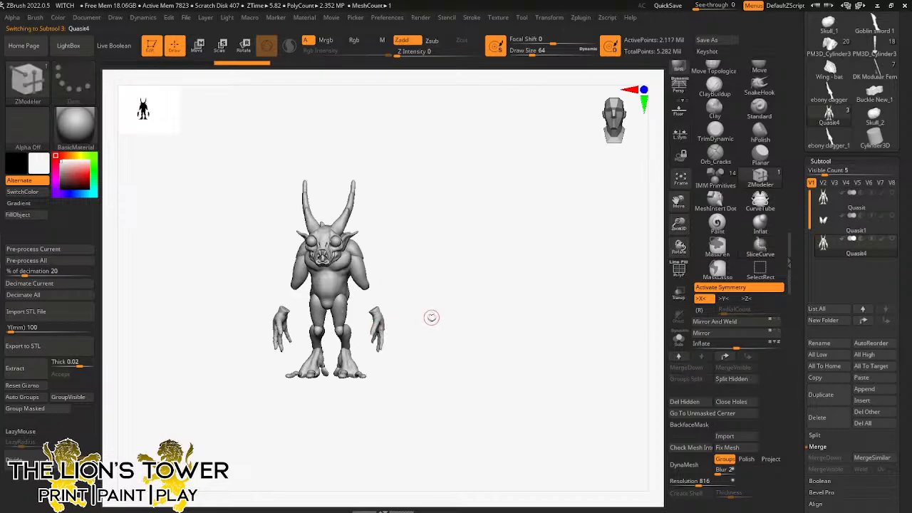
pyautogui.moveTo(432, 318)
pyautogui.keyDown('shift'); pyautogui.mouseDown()
pyautogui.moveTo(423, 313)
pyautogui.moveTo(373, 362)
pyautogui.mouseUp(); pyautogui.keyUp('shift')
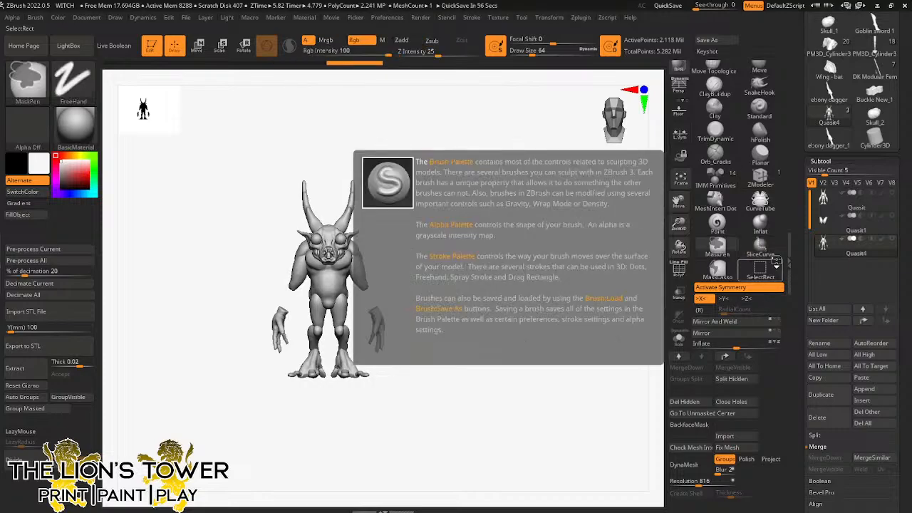
# Step: Save the project as pit Fiend.zpr in the SCULPTS folder, overwriting the existing file
pyautogui.hotkey('ctrl', 's')
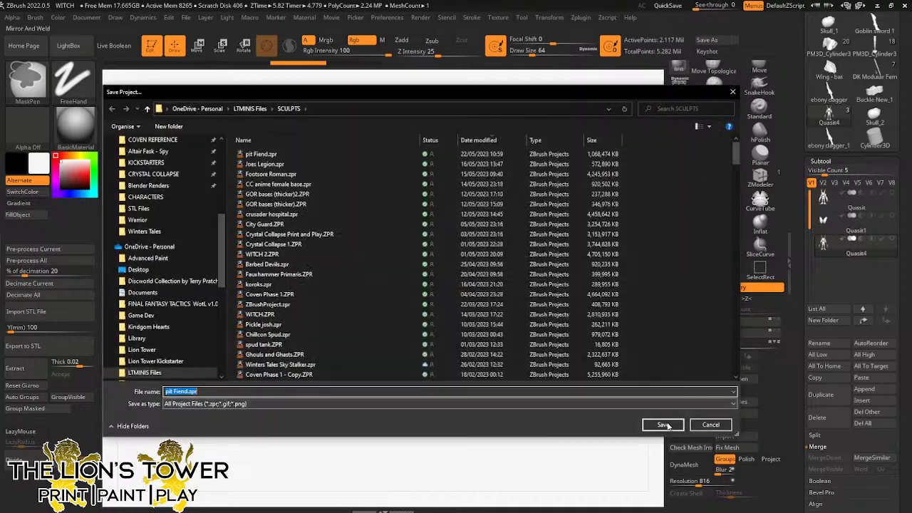
pyautogui.click(662, 425)
pyautogui.click(477, 255)
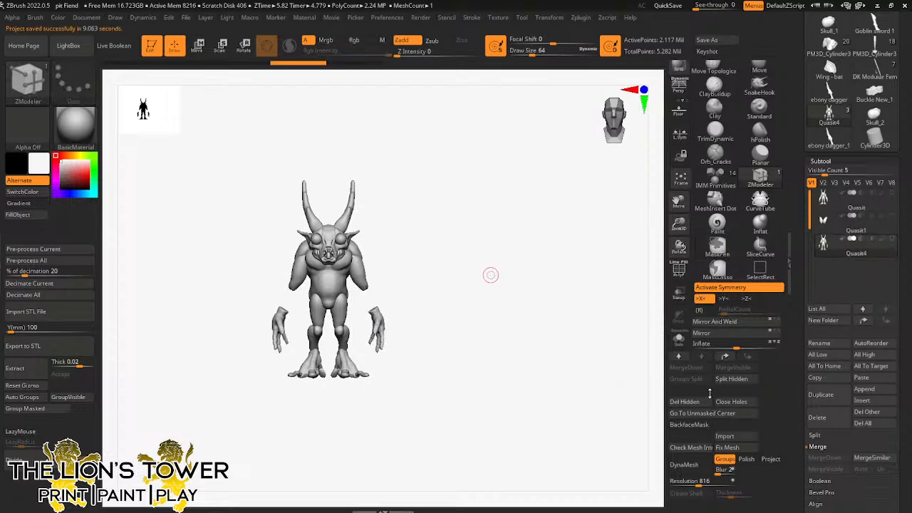
# Step: Hide the old hands of the Quasit4 body and delete all of its hidden geometry
pyautogui.click(759, 269)
pyautogui.click(725, 289)
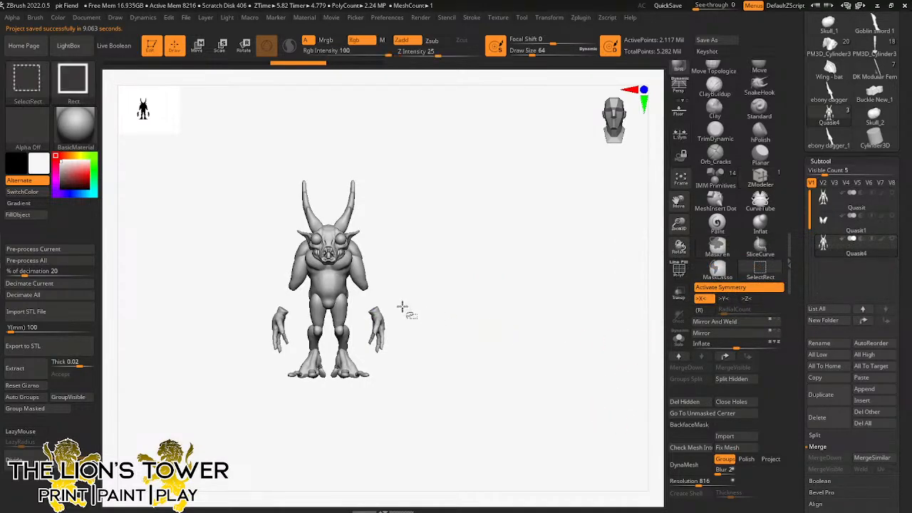
pyautogui.keyDown('ctrl'); pyautogui.keyDown('alt'); pyautogui.keyDown('shift'); pyautogui.moveTo(402, 301); pyautogui.dragTo(359, 363); pyautogui.keyUp('shift'); pyautogui.keyUp('alt'); pyautogui.keyUp('ctrl')
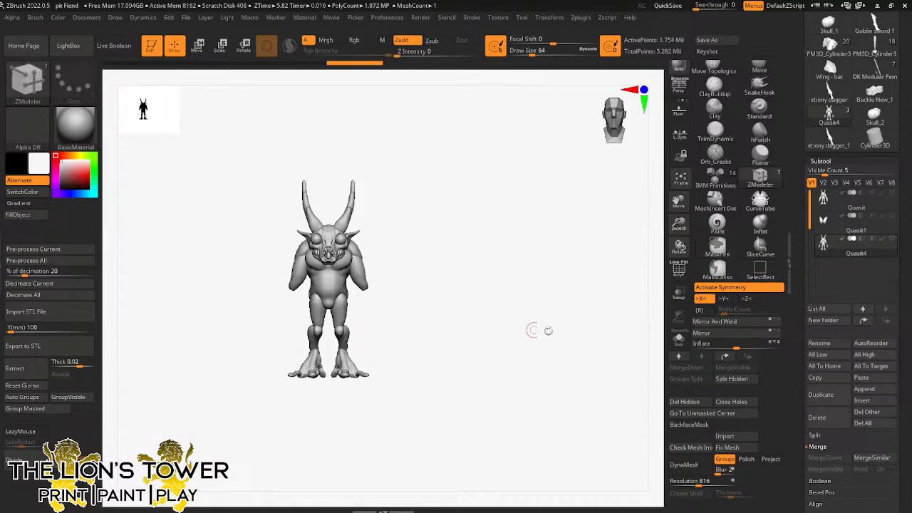
pyautogui.click(699, 403)
# Step: Merge the Quasit1 forearms subtool down into the Quasit4 body and accept the merge
pyautogui.click(837, 230)
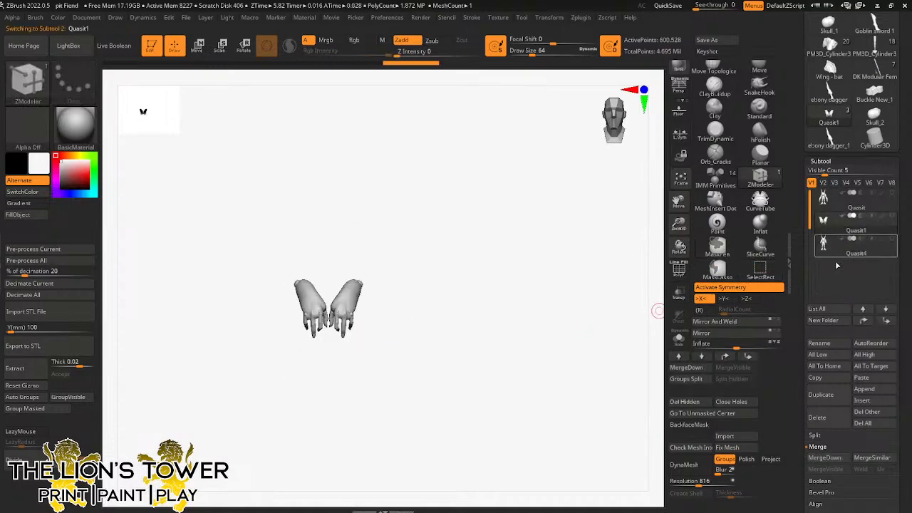
pyautogui.click(824, 458)
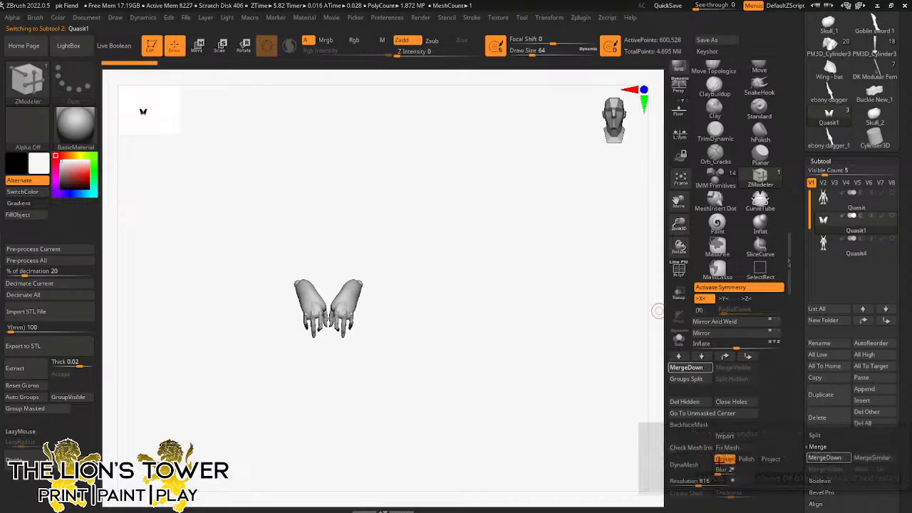
pyautogui.click(741, 478)
# Step: Hide the upper arm on the merged figure's right side
pyautogui.moveTo(535, 302)
pyautogui.mouseDown()
pyautogui.moveTo(503, 332)
pyautogui.moveTo(492, 329)
pyautogui.moveTo(566, 321)
pyautogui.moveTo(558, 318)
pyautogui.mouseUp()
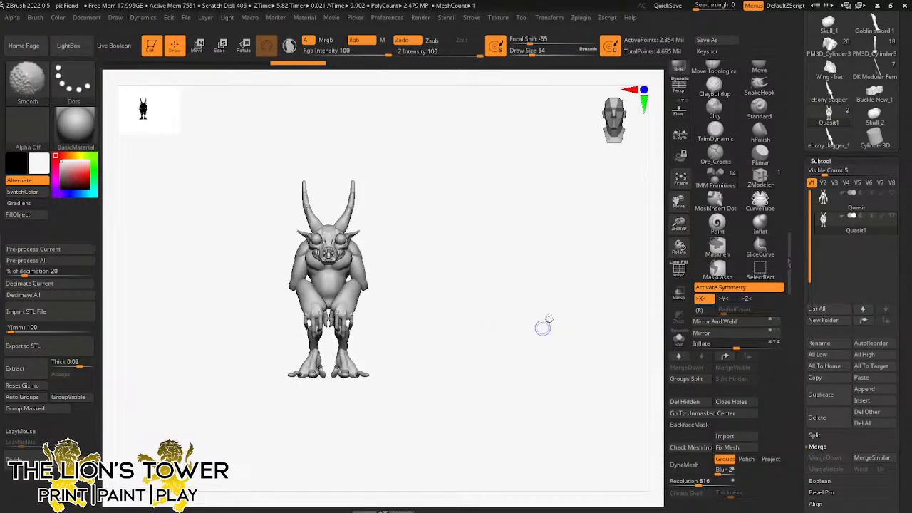
pyautogui.moveTo(678, 202); pyautogui.dragTo(755, 127)
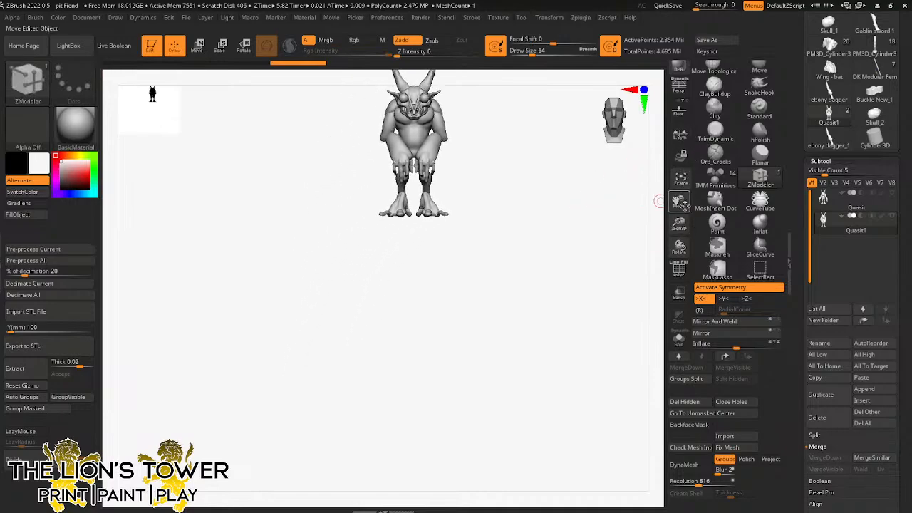
pyautogui.moveTo(678, 202); pyautogui.dragTo(690, 224)
pyautogui.moveTo(579, 237); pyautogui.dragTo(592, 211)
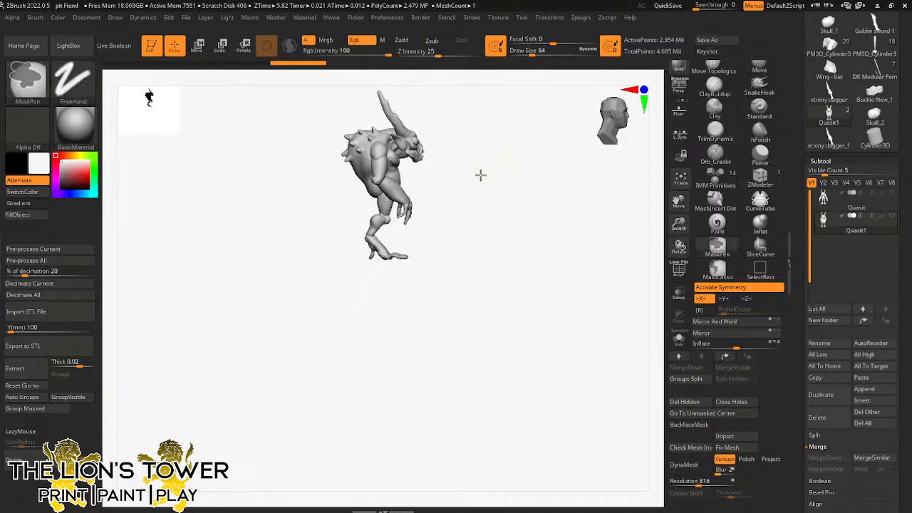
pyautogui.moveTo(380, 169); pyautogui.dragTo(489, 216)
pyautogui.hotkey('ctrl', 'shift', 'z')
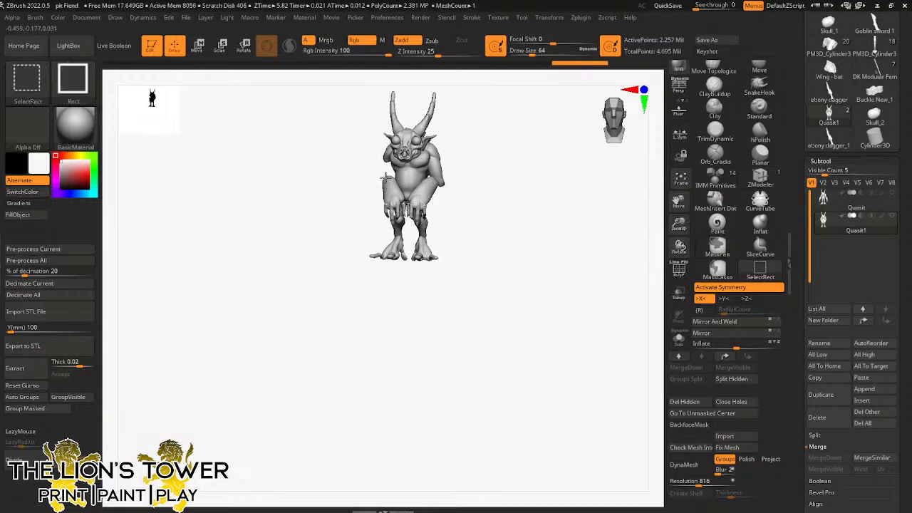
pyautogui.hotkey('ctrl', 'z')
pyautogui.hotkey('ctrl', 'z')
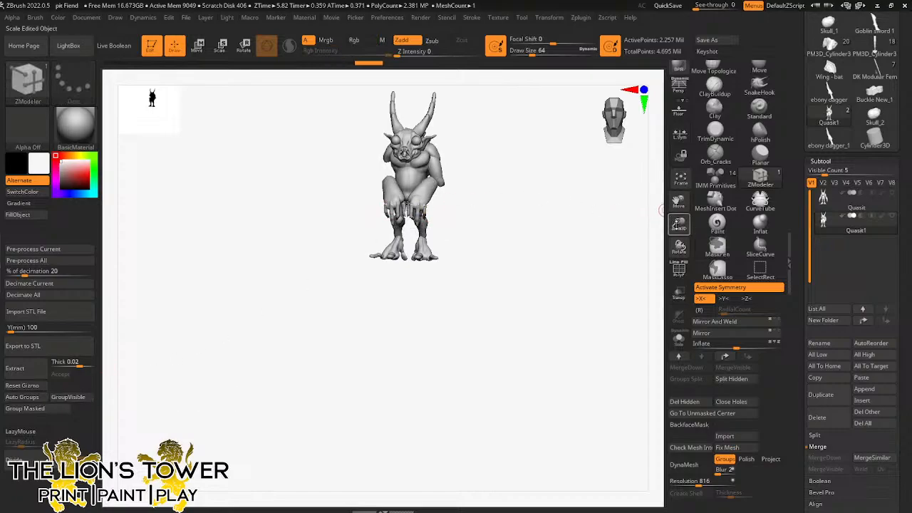
# Step: Hide the fingers, palm and forearm of the figure's right arm, piece by piece
pyautogui.moveTo(676, 224); pyautogui.dragTo(701, 278)
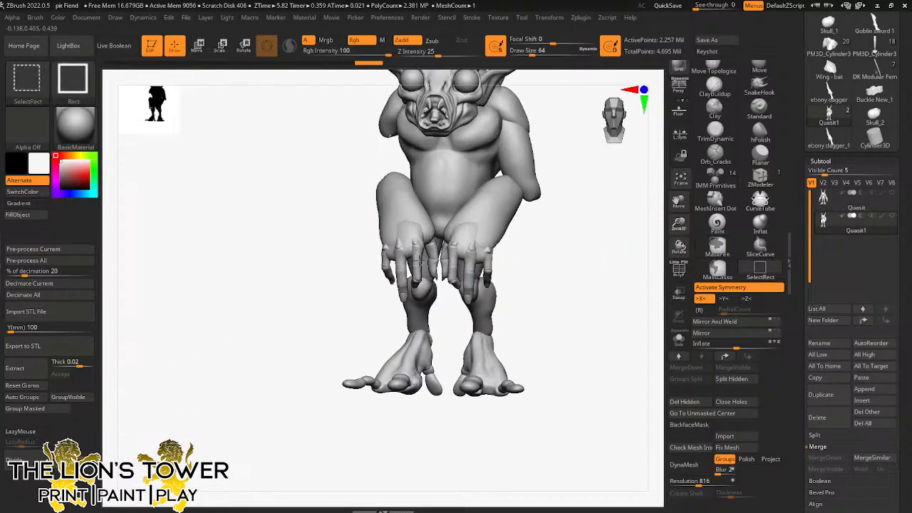
pyautogui.keyDown('ctrl'); pyautogui.keyDown('shift'); pyautogui.click(419, 262); pyautogui.keyUp('shift'); pyautogui.keyUp('ctrl')
pyautogui.keyDown('ctrl'); pyautogui.keyDown('shift'); pyautogui.click(436, 270); pyautogui.keyUp('shift'); pyautogui.keyUp('ctrl')
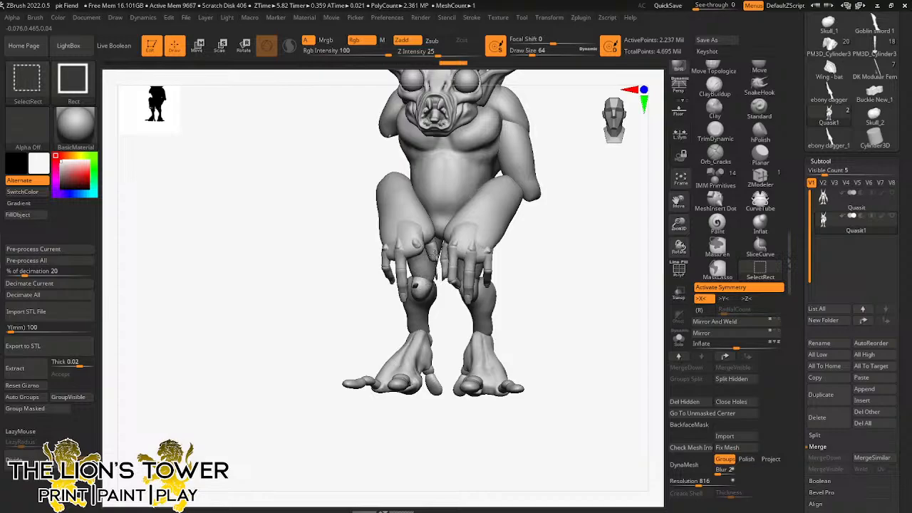
pyautogui.keyDown('ctrl'); pyautogui.keyDown('shift'); pyautogui.click(443, 279); pyautogui.keyUp('shift'); pyautogui.keyUp('ctrl')
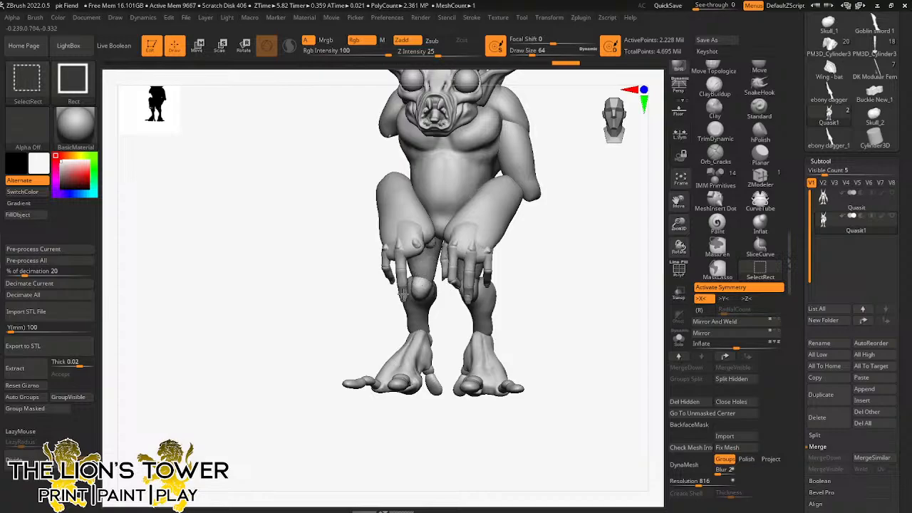
pyautogui.keyDown('ctrl'); pyautogui.keyDown('shift'); pyautogui.click(412, 289); pyautogui.keyUp('shift'); pyautogui.keyUp('ctrl')
pyautogui.keyDown('ctrl'); pyautogui.keyDown('shift'); pyautogui.click(391, 246); pyautogui.keyUp('shift'); pyautogui.keyUp('ctrl')
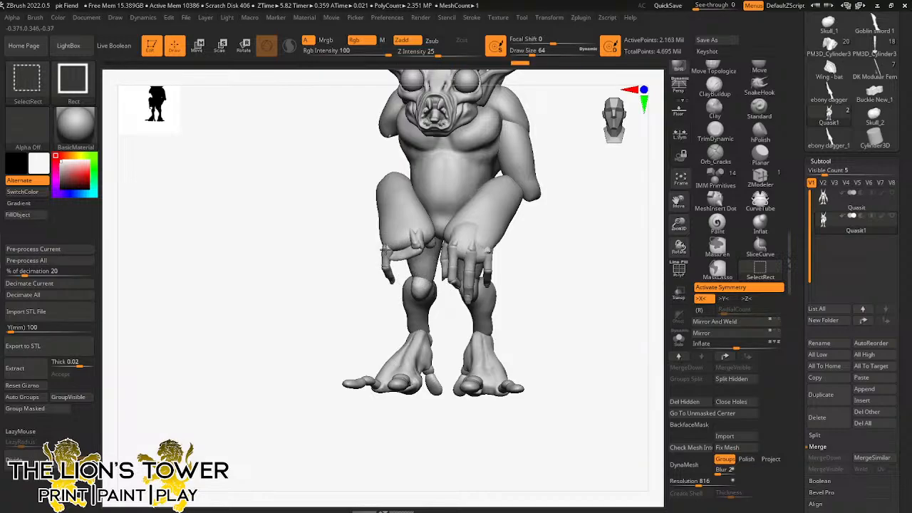
pyautogui.keyDown('ctrl'); pyautogui.keyDown('shift'); pyautogui.click(384, 254); pyautogui.keyUp('shift'); pyautogui.keyUp('ctrl')
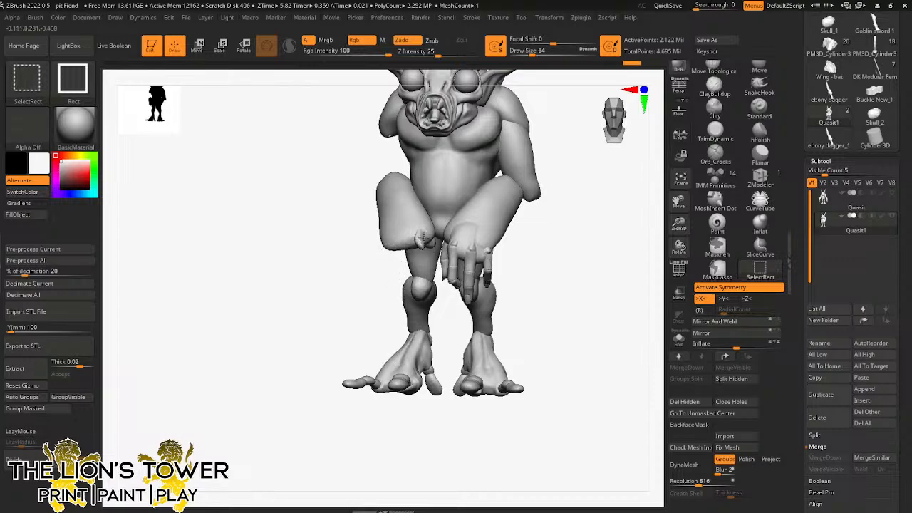
pyautogui.keyDown('ctrl'); pyautogui.keyDown('shift'); pyautogui.click(429, 240); pyautogui.keyUp('shift'); pyautogui.keyUp('ctrl')
pyautogui.keyDown('ctrl'); pyautogui.keyDown('shift'); pyautogui.click(440, 219); pyautogui.keyUp('shift'); pyautogui.keyUp('ctrl')
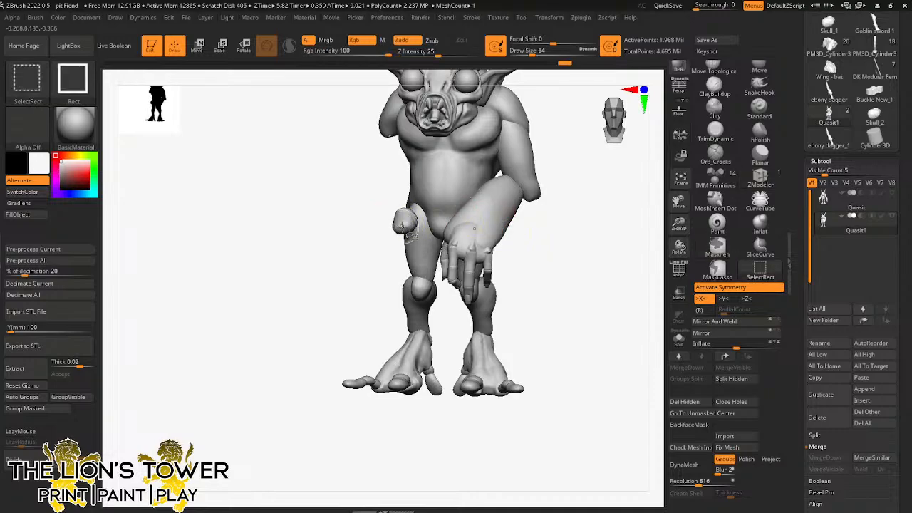
# Step: Mask the remaining visible body and show all geometry again, leaving the right arm unmasked
pyautogui.keyDown('ctrl'); pyautogui.click(558, 225); pyautogui.keyUp('ctrl')
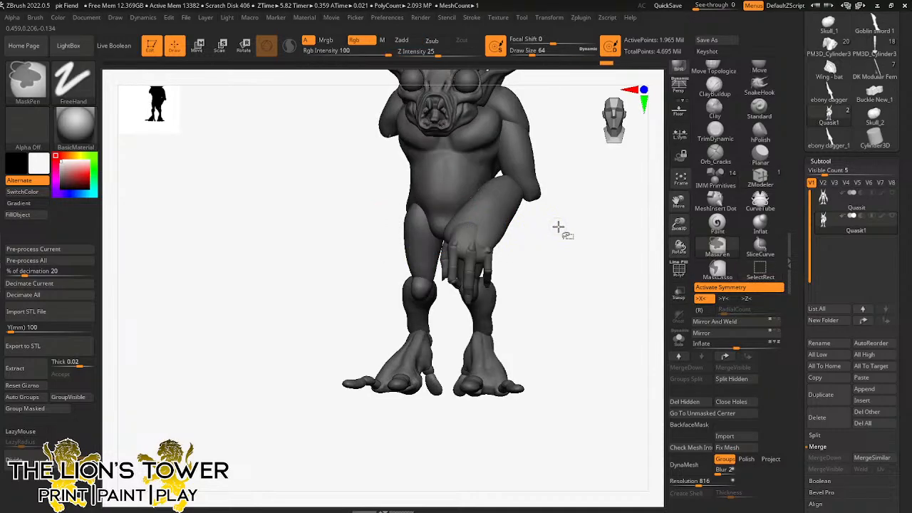
pyautogui.keyDown('ctrl'); pyautogui.keyDown('shift'); pyautogui.click(558, 226); pyautogui.keyUp('shift'); pyautogui.keyUp('ctrl')
pyautogui.moveTo(545, 252); pyautogui.dragTo(593, 241)
pyautogui.moveTo(677, 201); pyautogui.dragTo(689, 279)
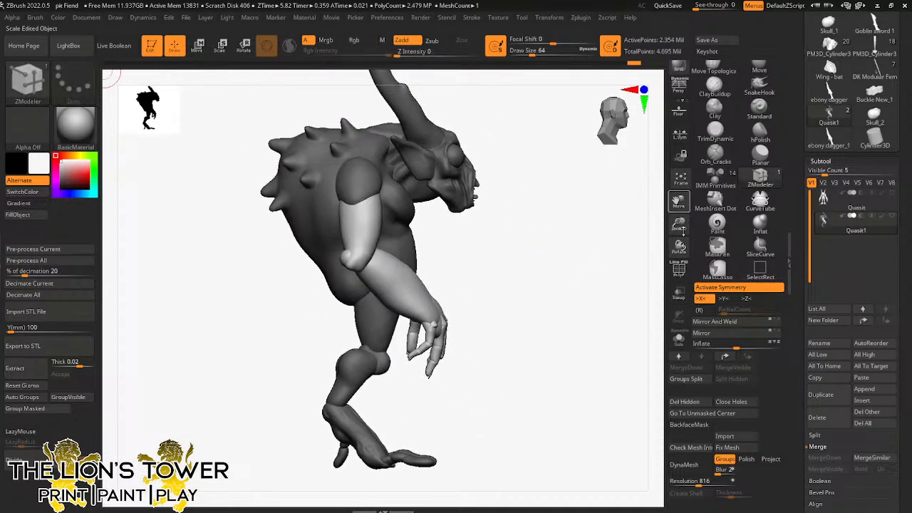
pyautogui.keyDown('ctrl'); pyautogui.keyDown('shift'); pyautogui.click(363, 182); pyautogui.keyUp('shift'); pyautogui.keyUp('ctrl')
pyautogui.keyDown('ctrl'); pyautogui.click(512, 254); pyautogui.keyUp('ctrl')
pyautogui.keyDown('ctrl'); pyautogui.keyDown('shift'); pyautogui.click(513, 245); pyautogui.keyUp('shift'); pyautogui.keyUp('ctrl')
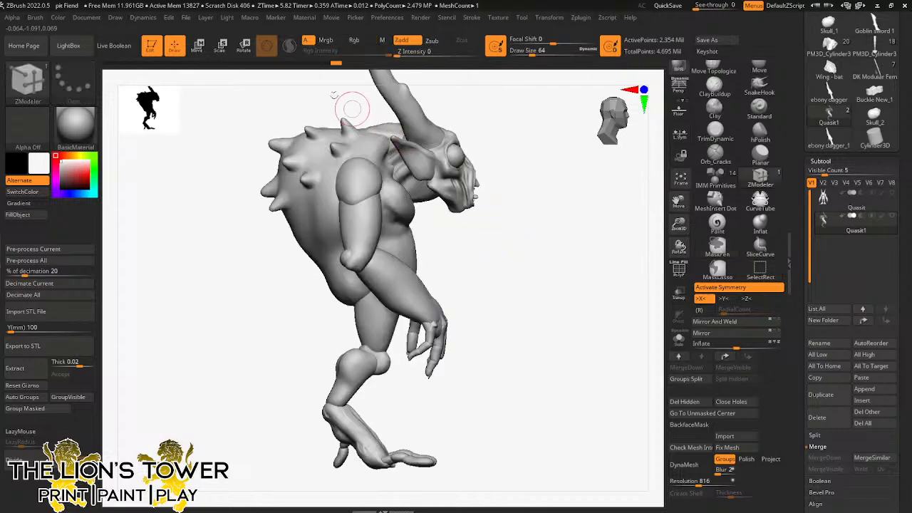
pyautogui.hotkey('ctrl', 'z')
# Step: Clear the mask from the isolated right shoulder and bring the whole figure back into view
pyautogui.keyDown('ctrl'); pyautogui.click(450, 178); pyautogui.keyUp('ctrl')
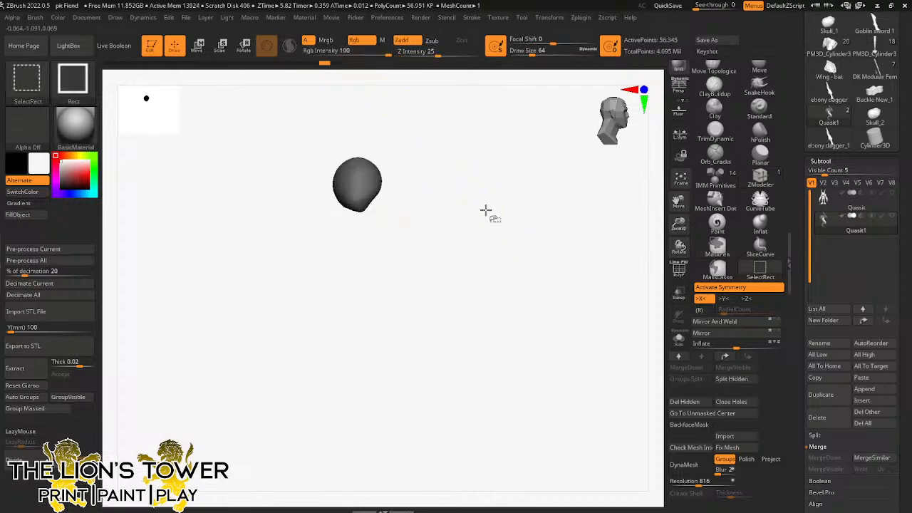
pyautogui.keyDown('ctrl'); pyautogui.keyDown('shift'); pyautogui.click(486, 211); pyautogui.keyUp('shift'); pyautogui.keyUp('ctrl')
pyautogui.hotkey('ctrl', 'z')
pyautogui.moveTo(314, 303)
pyautogui.keyDown('ctrl'); pyautogui.mouseDown()
pyautogui.moveTo(283, 291)
pyautogui.moveTo(281, 277)
pyautogui.mouseUp(); pyautogui.keyUp('ctrl')
pyautogui.keyDown('ctrl'); pyautogui.keyDown('shift'); pyautogui.click(483, 242); pyautogui.keyUp('shift'); pyautogui.keyUp('ctrl')
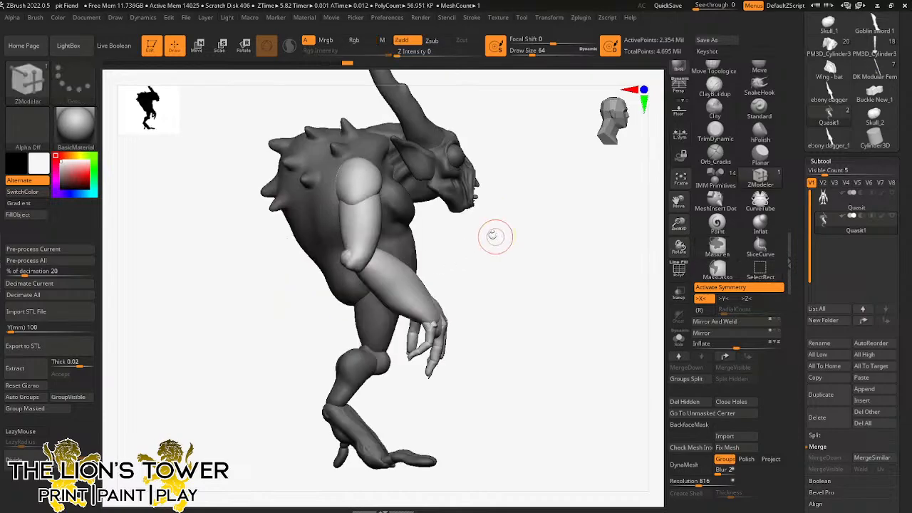
# Step: Place the rotation gizmo at the right shoulder and rotate the unmasked arm up and forward into a raised pose
pyautogui.click(240, 46)
pyautogui.moveTo(644, 223); pyautogui.dragTo(553, 303)
pyautogui.keyDown('alt'); pyautogui.moveTo(413, 330); pyautogui.dragTo(416, 294); pyautogui.keyUp('alt')
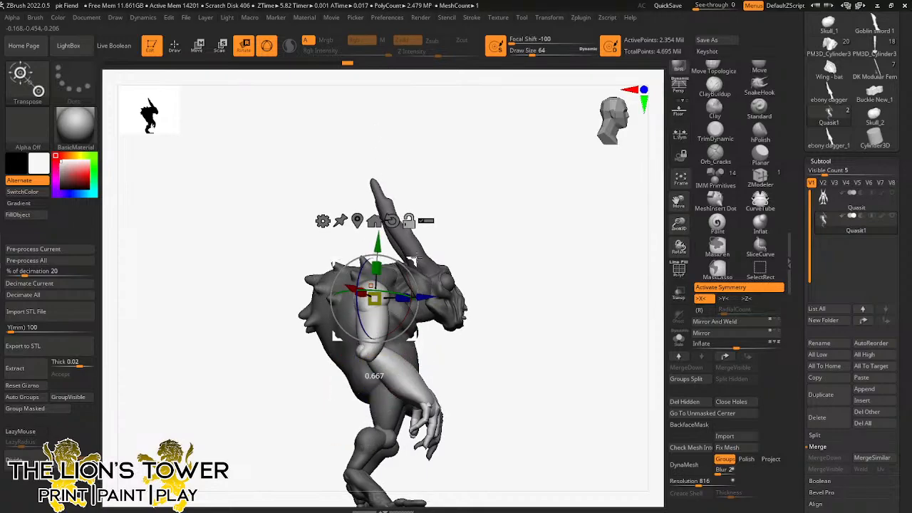
pyautogui.moveTo(404, 253); pyautogui.dragTo(302, 153)
pyautogui.moveTo(501, 168); pyautogui.dragTo(491, 198)
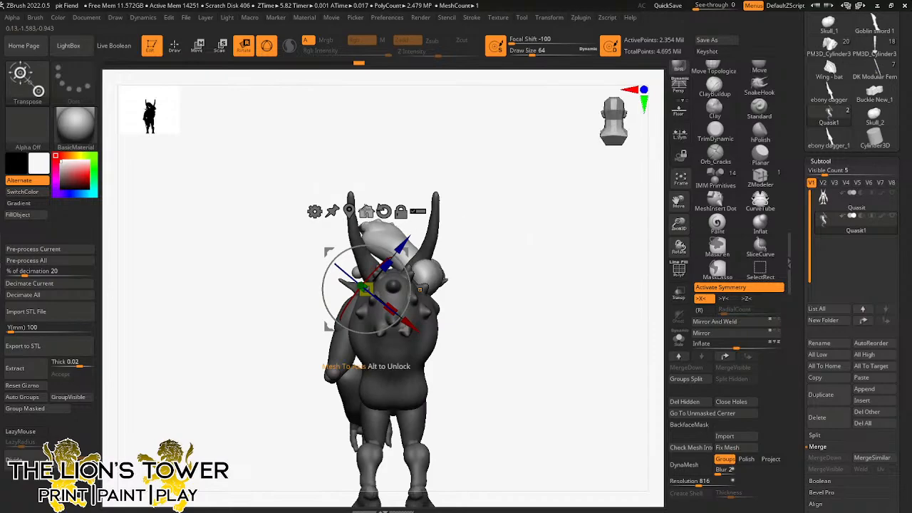
pyautogui.moveTo(392, 241)
pyautogui.keyDown('alt'); pyautogui.mouseDown()
pyautogui.moveTo(398, 201)
pyautogui.moveTo(532, 242)
pyautogui.moveTo(370, 240)
pyautogui.moveTo(343, 276)
pyautogui.mouseUp(); pyautogui.keyUp('alt')
pyautogui.moveTo(395, 231)
pyautogui.keyDown('shift'); pyautogui.mouseDown()
pyautogui.moveTo(458, 171)
pyautogui.moveTo(480, 163)
pyautogui.moveTo(450, 230)
pyautogui.moveTo(382, 246)
pyautogui.moveTo(468, 211)
pyautogui.moveTo(493, 186)
pyautogui.moveTo(489, 222)
pyautogui.moveTo(524, 205)
pyautogui.moveTo(523, 163)
pyautogui.moveTo(505, 193)
pyautogui.moveTo(458, 216)
pyautogui.moveTo(463, 227)
pyautogui.moveTo(378, 253)
pyautogui.moveTo(411, 234)
pyautogui.moveTo(523, 242)
pyautogui.mouseUp(); pyautogui.keyUp('shift')
pyautogui.press('q')
# Step: Hide the small stray spheres inside the figure and delete the hidden geometry
pyautogui.keyDown('ctrl'); pyautogui.keyDown('shift'); pyautogui.click(291, 325); pyautogui.keyUp('shift'); pyautogui.keyUp('ctrl')
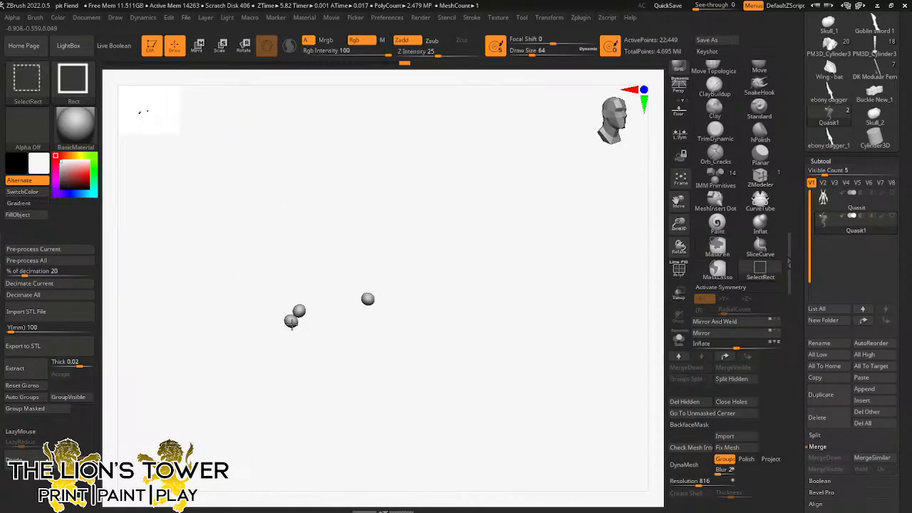
pyautogui.keyDown('ctrl'); pyautogui.keyDown('shift'); pyautogui.click(368, 302); pyautogui.keyUp('shift'); pyautogui.keyUp('ctrl')
pyautogui.moveTo(444, 285)
pyautogui.mouseDown()
pyautogui.moveTo(535, 248)
pyautogui.moveTo(551, 262)
pyautogui.mouseUp()
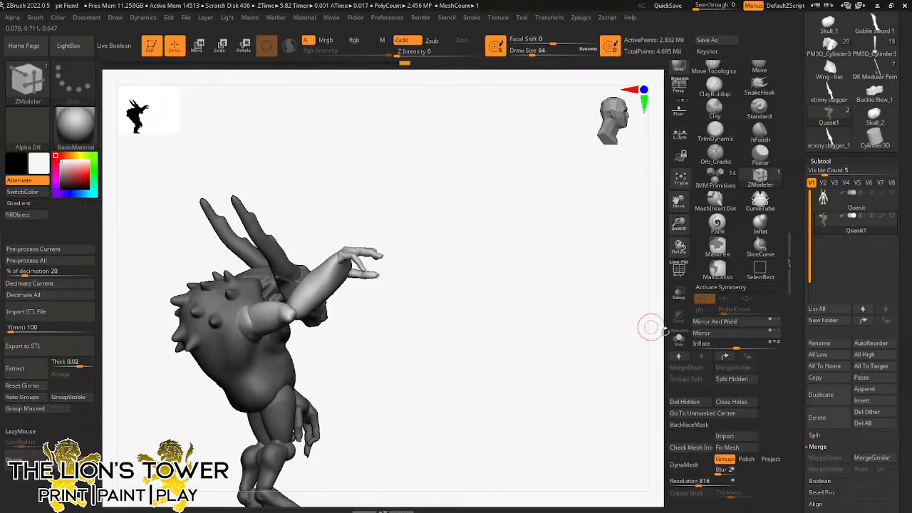
pyautogui.click(697, 403)
# Step: Isolate and mask the right upper arm, then show all geometry with only the forearm and hand unmasked
pyautogui.moveTo(584, 368); pyautogui.dragTo(492, 314)
pyautogui.click(243, 46)
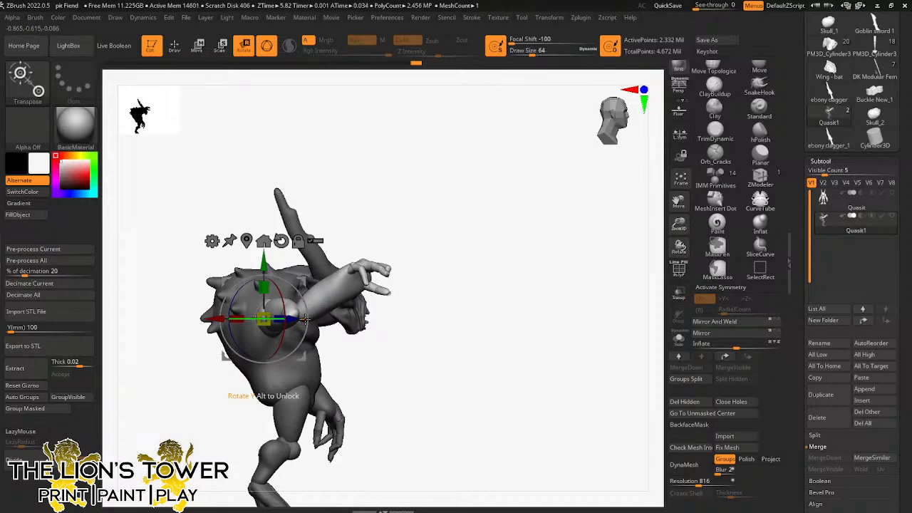
pyautogui.moveTo(322, 321); pyautogui.dragTo(432, 289)
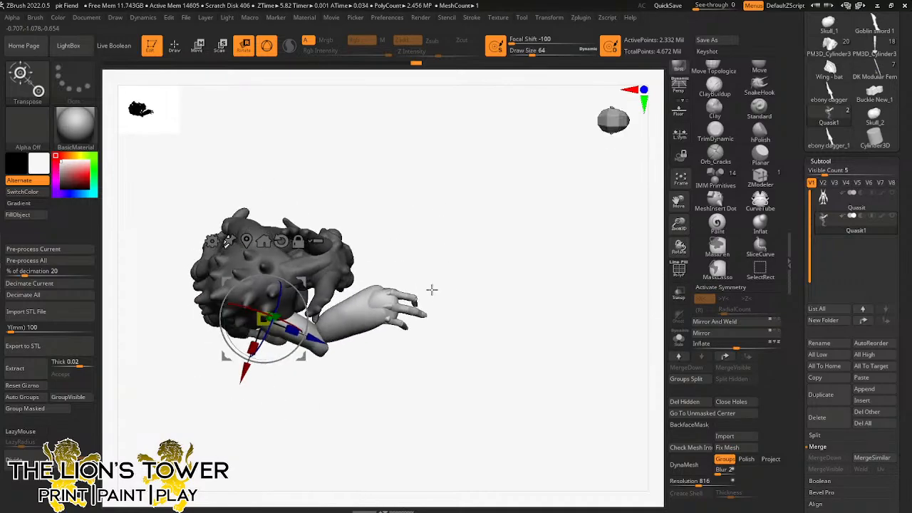
pyautogui.click(175, 47)
pyautogui.moveTo(386, 218); pyautogui.dragTo(387, 230)
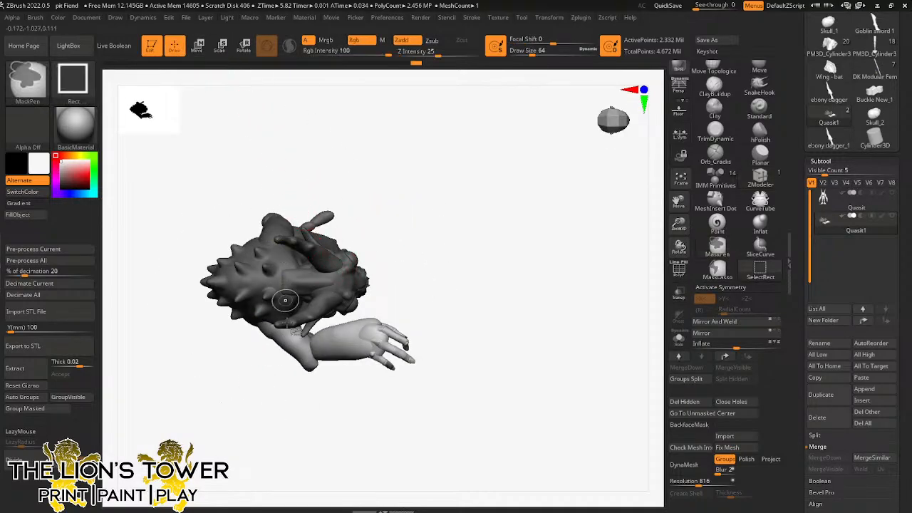
pyautogui.keyDown('ctrl'); pyautogui.keyDown('shift'); pyautogui.click(278, 333); pyautogui.keyUp('shift'); pyautogui.keyUp('ctrl')
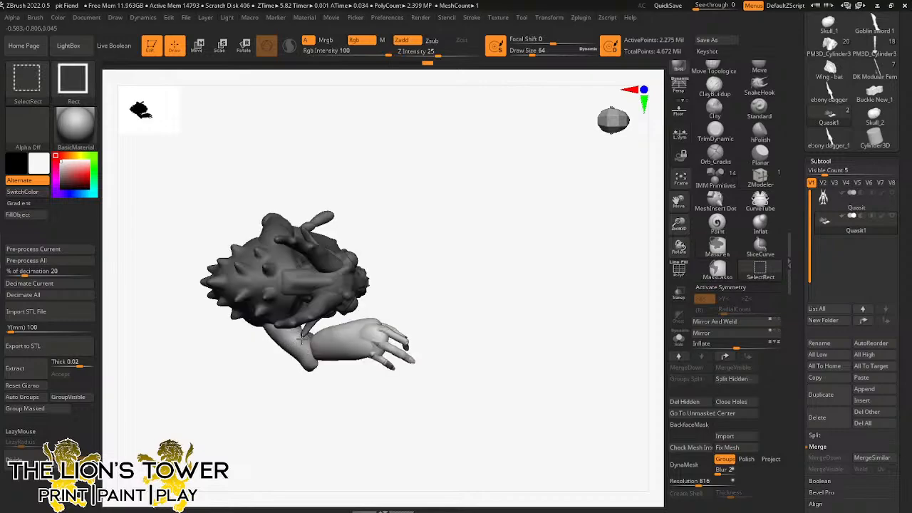
pyautogui.keyDown('ctrl'); pyautogui.keyDown('shift'); pyautogui.click(292, 345); pyautogui.keyUp('shift'); pyautogui.keyUp('ctrl')
pyautogui.keyDown('ctrl'); pyautogui.keyDown('shift'); pyautogui.moveTo(439, 230); pyautogui.dragTo(456, 249); pyautogui.keyUp('shift'); pyautogui.keyUp('ctrl')
pyautogui.keyDown('ctrl'); pyautogui.moveTo(429, 190); pyautogui.dragTo(198, 433); pyautogui.keyUp('ctrl')
pyautogui.keyDown('ctrl'); pyautogui.keyDown('shift'); pyautogui.click(467, 276); pyautogui.keyUp('shift'); pyautogui.keyUp('ctrl')
# Step: Place the rotation gizmo at the right elbow and rotate the unmasked forearm and hand about it
pyautogui.click(239, 46)
pyautogui.moveTo(492, 271); pyautogui.dragTo(436, 186)
pyautogui.keyDown('alt'); pyautogui.moveTo(306, 251); pyautogui.dragTo(352, 251); pyautogui.keyUp('alt')
pyautogui.moveTo(413, 187); pyautogui.dragTo(425, 250)
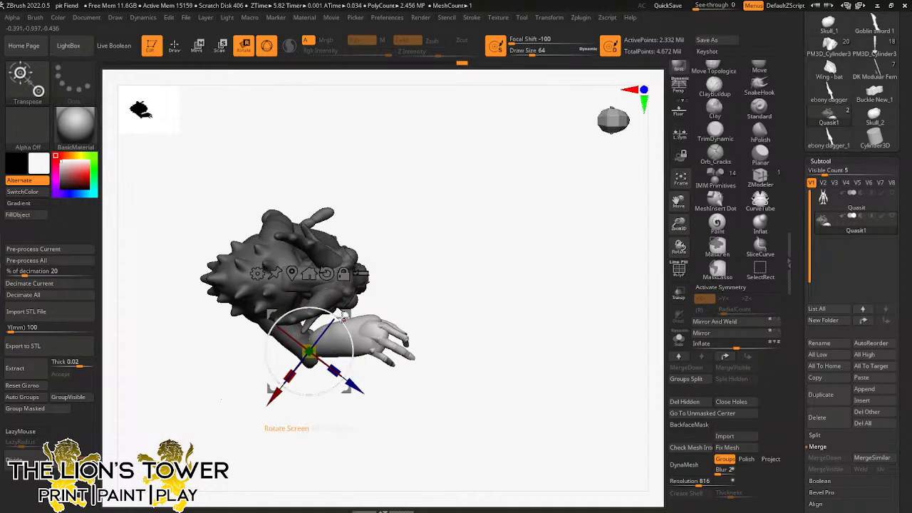
pyautogui.moveTo(344, 317); pyautogui.dragTo(356, 214)
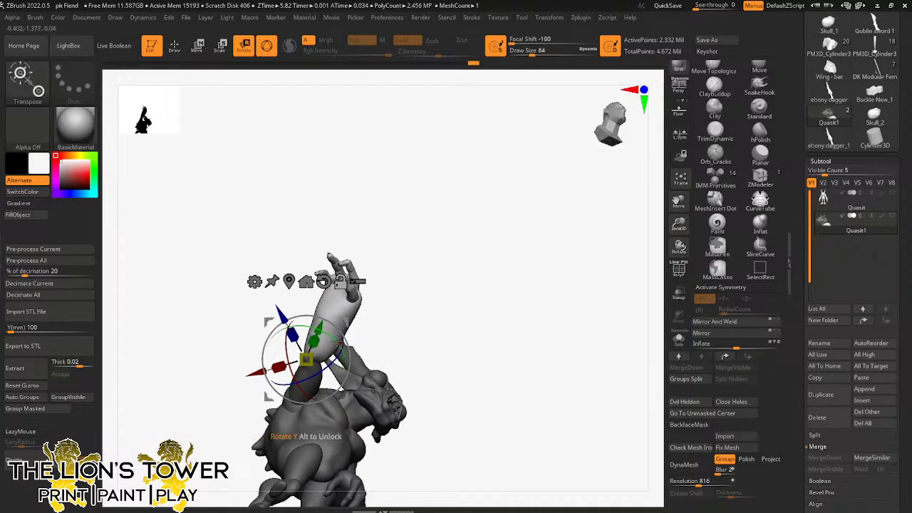
# Step: Adjust the forearm's fit against the upper arm at the right elbow, checking the joint from several angles
pyautogui.moveTo(349, 361); pyautogui.dragTo(451, 304)
pyautogui.moveTo(679, 224); pyautogui.dragTo(679, 315)
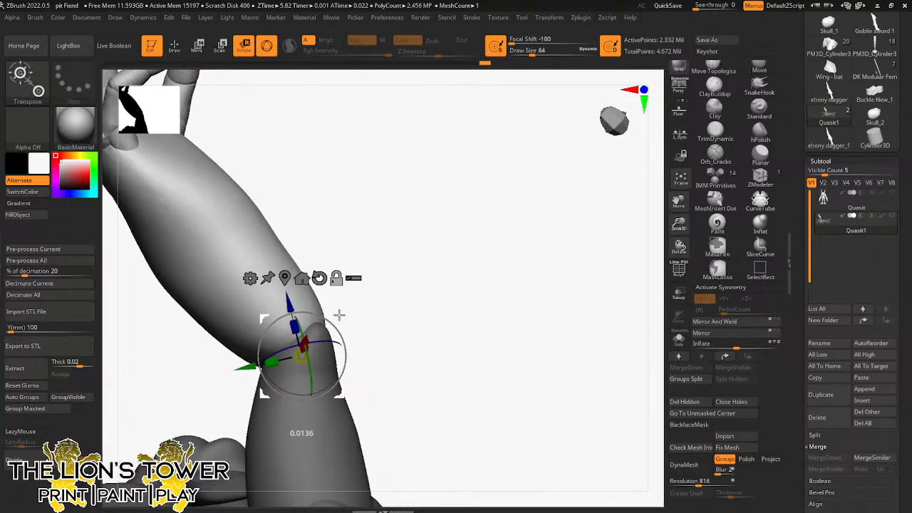
pyautogui.moveTo(337, 311); pyautogui.dragTo(419, 228)
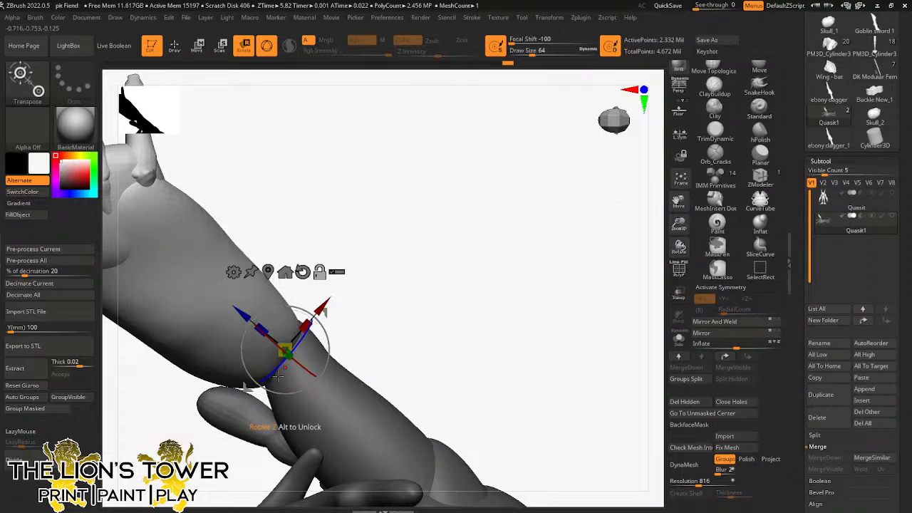
pyautogui.moveTo(422, 239); pyautogui.dragTo(409, 297)
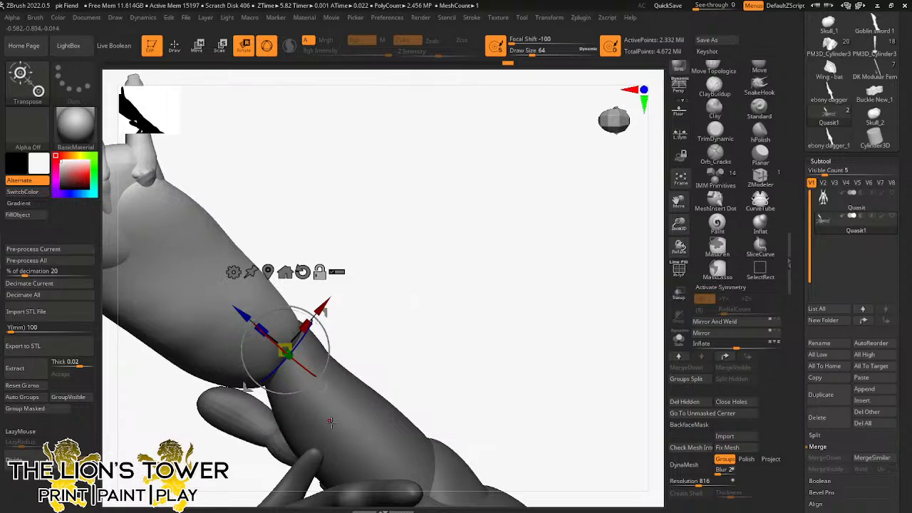
pyautogui.moveTo(367, 293); pyautogui.dragTo(357, 262)
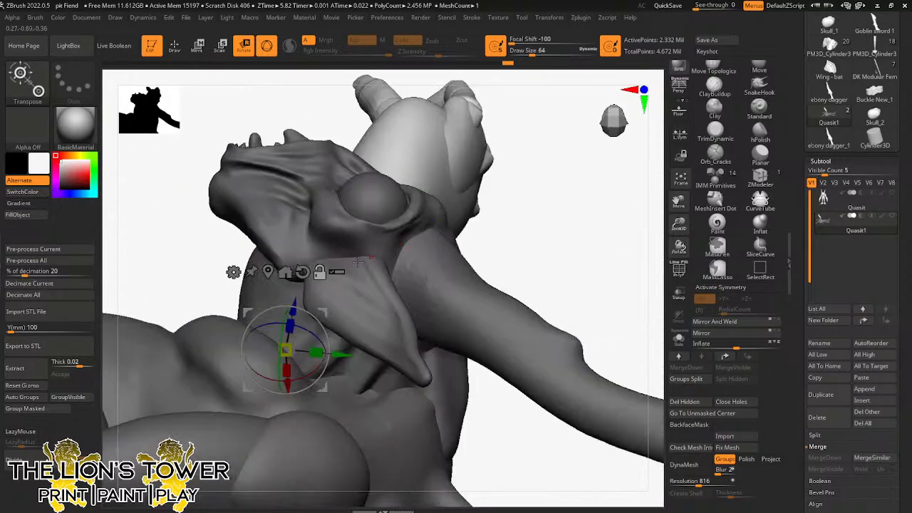
# Step: Fine-tune the forearm's rotation about the elbow so the right arm reaches forward
pyautogui.moveTo(550, 209)
pyautogui.mouseDown()
pyautogui.moveTo(572, 260)
pyautogui.moveTo(648, 250)
pyautogui.mouseUp()
pyautogui.moveTo(679, 225)
pyautogui.mouseDown()
pyautogui.moveTo(679, 203)
pyautogui.moveTo(712, 158)
pyautogui.mouseUp()
pyautogui.moveTo(563, 164)
pyautogui.mouseDown()
pyautogui.moveTo(508, 149)
pyautogui.moveTo(482, 189)
pyautogui.moveTo(515, 189)
pyautogui.moveTo(525, 165)
pyautogui.mouseUp()
pyautogui.moveTo(379, 286); pyautogui.dragTo(432, 254)
pyautogui.moveTo(459, 160); pyautogui.dragTo(606, 199)
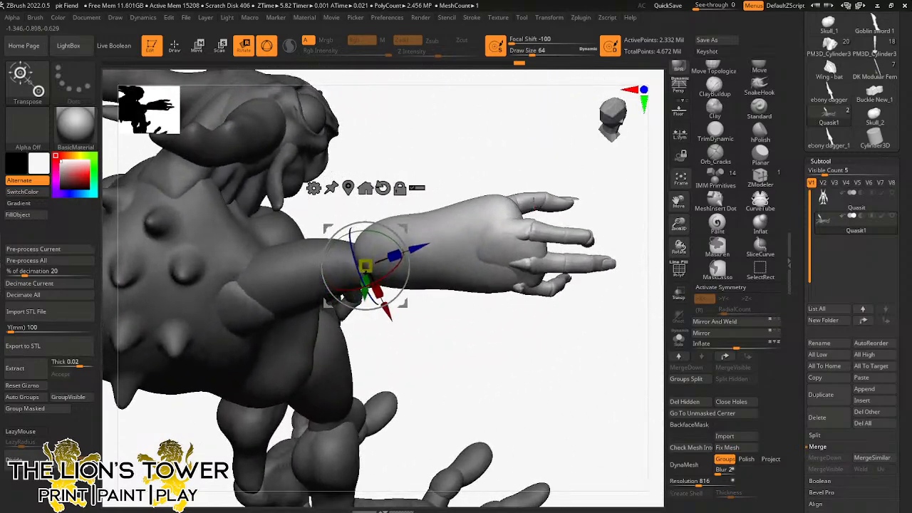
pyautogui.moveTo(529, 150); pyautogui.dragTo(527, 210)
pyautogui.moveTo(399, 289); pyautogui.dragTo(409, 267)
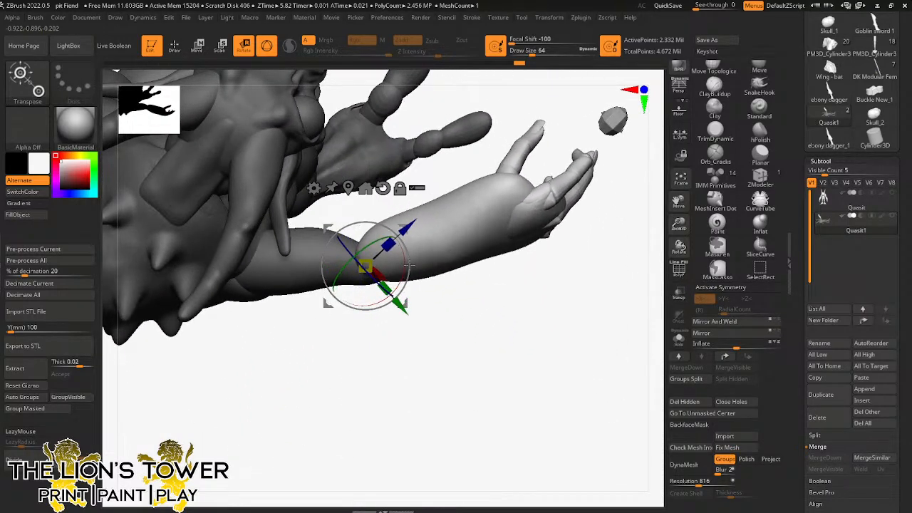
pyautogui.moveTo(517, 304); pyautogui.dragTo(458, 189)
pyautogui.moveTo(350, 232); pyautogui.dragTo(346, 242)
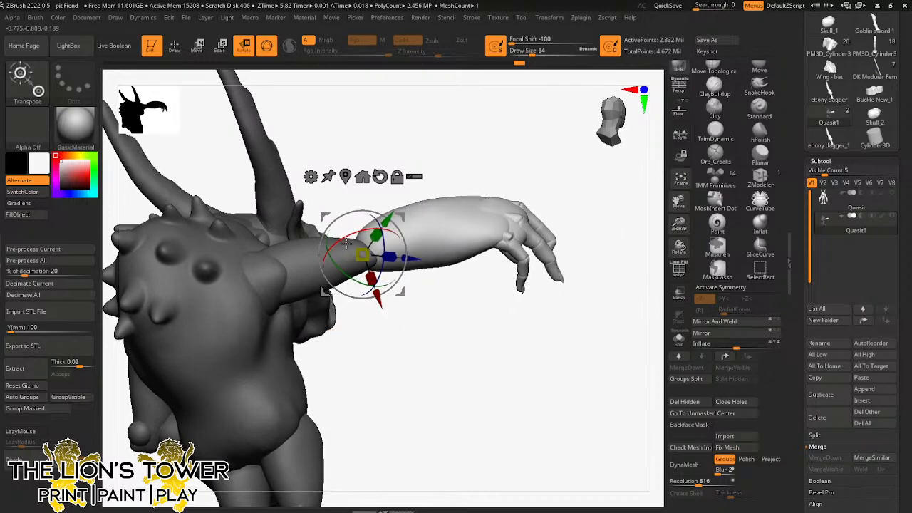
# Step: Isolate the right forearm, mask it and show all geometry, leaving only the hand unmasked
pyautogui.press('q')
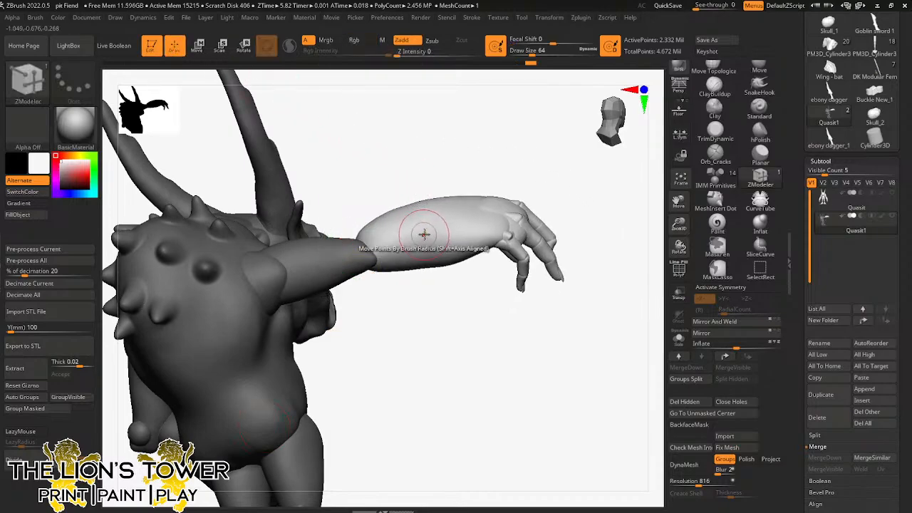
pyautogui.keyDown('ctrl'); pyautogui.keyDown('shift'); pyautogui.click(428, 240); pyautogui.keyUp('shift'); pyautogui.keyUp('ctrl')
pyautogui.keyDown('ctrl'); pyautogui.keyDown('shift'); pyautogui.click(483, 153); pyautogui.keyUp('shift'); pyautogui.keyUp('ctrl')
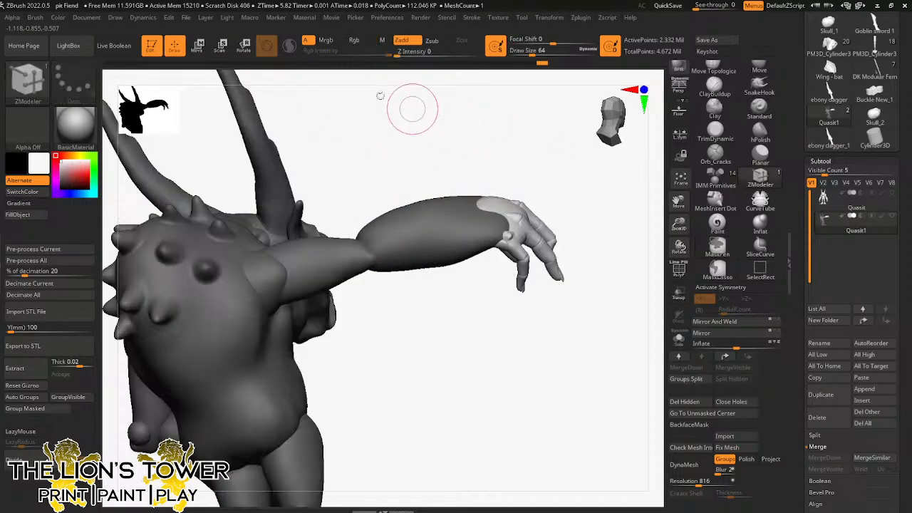
# Step: Place the rotation gizmo at the right wrist and rotate the hand into a reaching pose
pyautogui.press('r')
pyautogui.moveTo(524, 150); pyautogui.dragTo(445, 155)
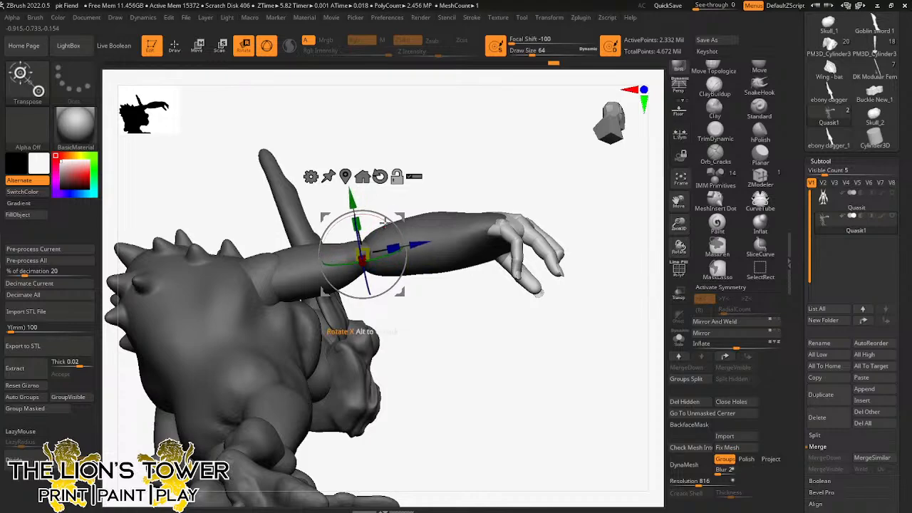
pyautogui.keyDown('alt'); pyautogui.moveTo(419, 244); pyautogui.dragTo(534, 218); pyautogui.keyUp('alt')
pyautogui.moveTo(574, 176); pyautogui.dragTo(510, 156)
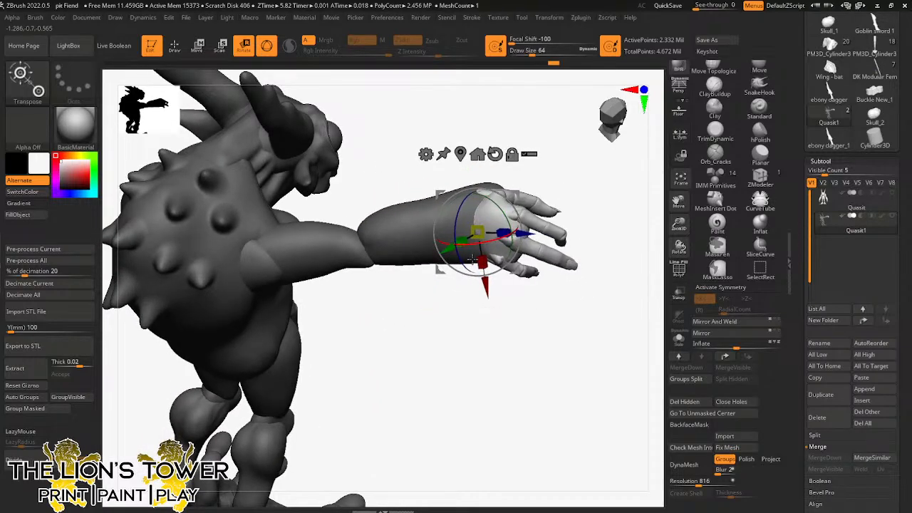
pyautogui.moveTo(589, 203); pyautogui.dragTo(559, 158)
pyautogui.moveTo(543, 205); pyautogui.dragTo(356, 114)
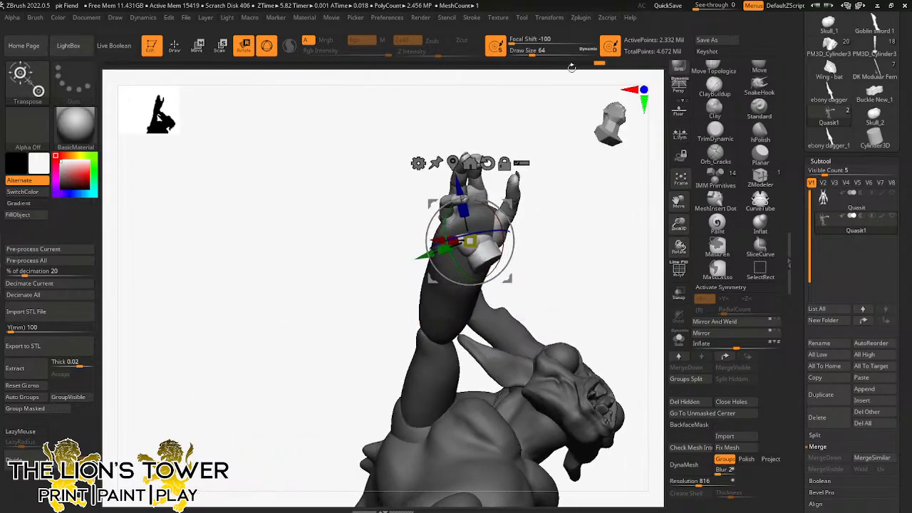
# Step: Reshape the right hand around the wrist with the Move brush, reducing its size to about 172, 120 and 83
pyautogui.click(758, 67)
pyautogui.moveTo(617, 157)
pyautogui.mouseDown()
pyautogui.moveTo(574, 215)
pyautogui.moveTo(557, 193)
pyautogui.mouseUp()
pyautogui.moveTo(553, 52); pyautogui.dragTo(544, 52)
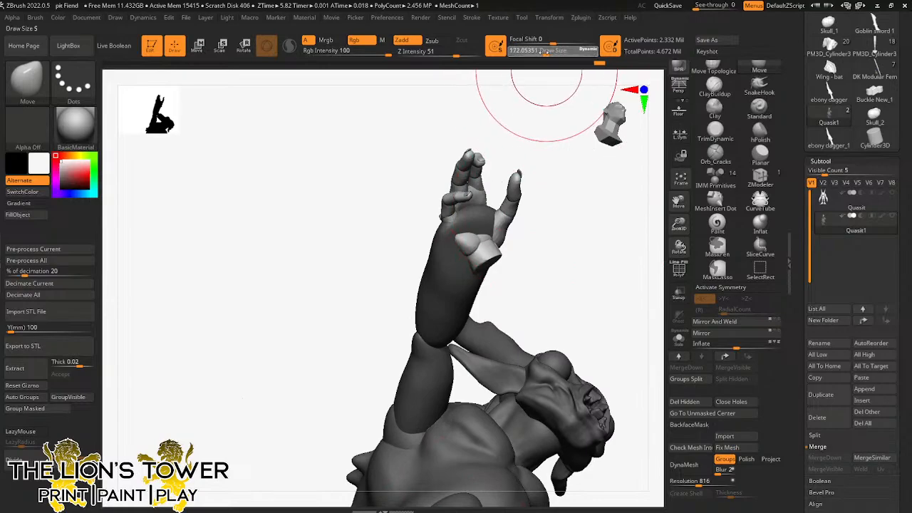
pyautogui.moveTo(574, 214)
pyautogui.mouseDown()
pyautogui.moveTo(529, 255)
pyautogui.moveTo(489, 261)
pyautogui.mouseUp()
pyautogui.moveTo(545, 52); pyautogui.dragTo(539, 52)
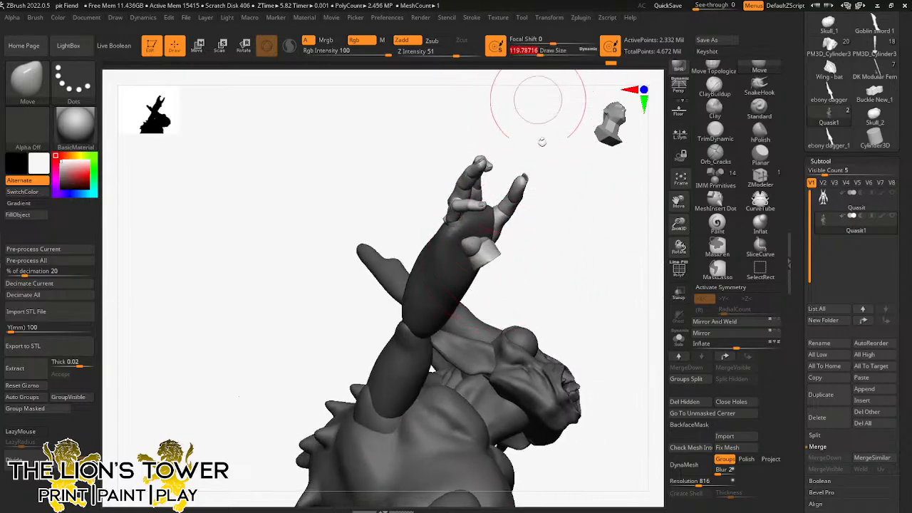
pyautogui.moveTo(542, 142); pyautogui.dragTo(489, 259)
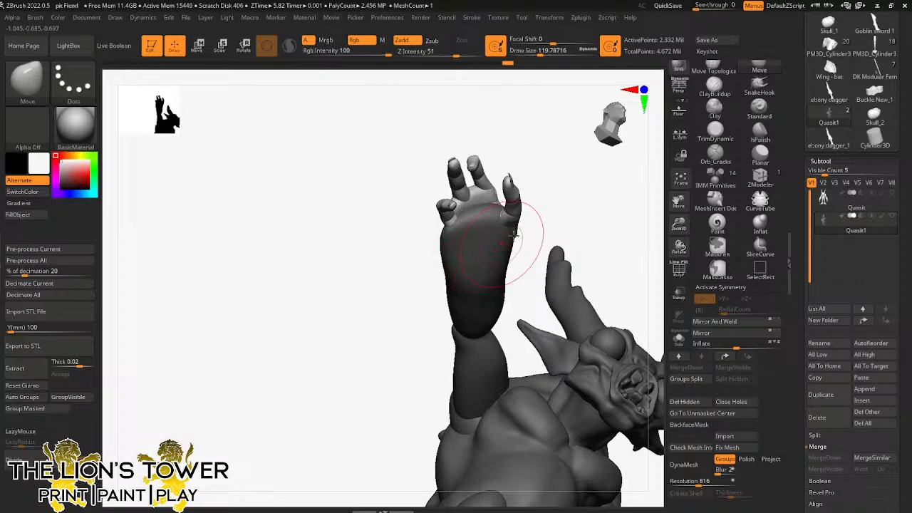
pyautogui.moveTo(522, 235)
pyautogui.mouseDown()
pyautogui.moveTo(522, 223)
pyautogui.moveTo(544, 231)
pyautogui.mouseUp()
pyautogui.moveTo(539, 52); pyautogui.dragTo(534, 53)
pyautogui.moveTo(536, 100); pyautogui.dragTo(538, 146)
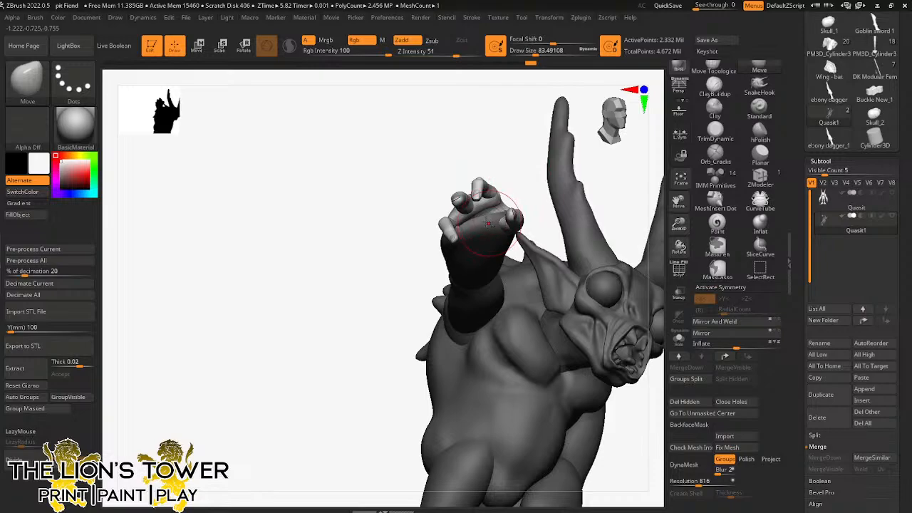
pyautogui.moveTo(525, 173)
pyautogui.mouseDown()
pyautogui.moveTo(588, 187)
pyautogui.moveTo(594, 204)
pyautogui.moveTo(577, 206)
pyautogui.mouseUp()
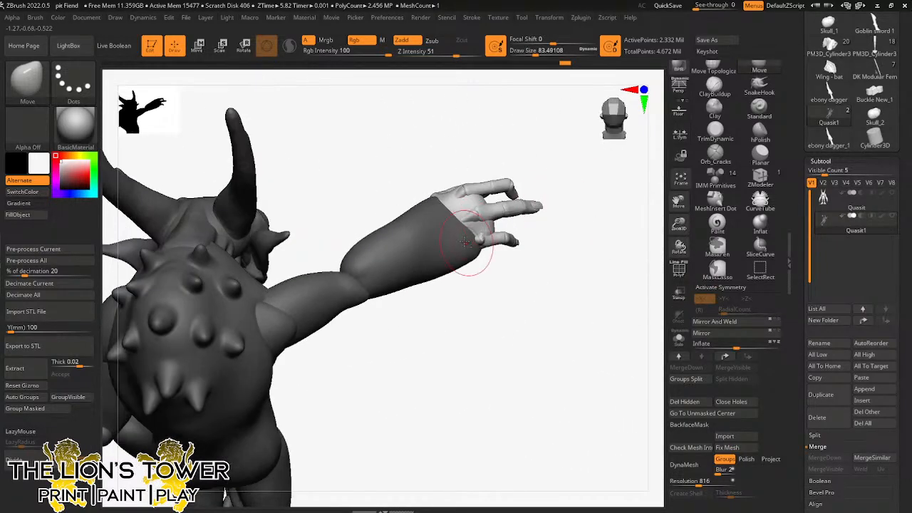
# Step: Hide the head, eyes and horns, mask the remaining body and show all geometry with the head unmasked
pyautogui.moveTo(506, 283); pyautogui.dragTo(505, 194)
pyautogui.moveTo(677, 225); pyautogui.dragTo(621, 182)
pyautogui.moveTo(678, 201)
pyautogui.mouseDown()
pyautogui.moveTo(638, 212)
pyautogui.moveTo(631, 292)
pyautogui.moveTo(609, 279)
pyautogui.moveTo(614, 285)
pyautogui.moveTo(606, 213)
pyautogui.moveTo(525, 173)
pyautogui.mouseUp()
pyautogui.keyDown('ctrl'); pyautogui.keyDown('shift'); pyautogui.click(525, 173); pyautogui.keyUp('shift'); pyautogui.keyUp('ctrl')
pyautogui.keyDown('ctrl'); pyautogui.keyDown('shift'); pyautogui.click(536, 184); pyautogui.keyUp('shift'); pyautogui.keyUp('ctrl')
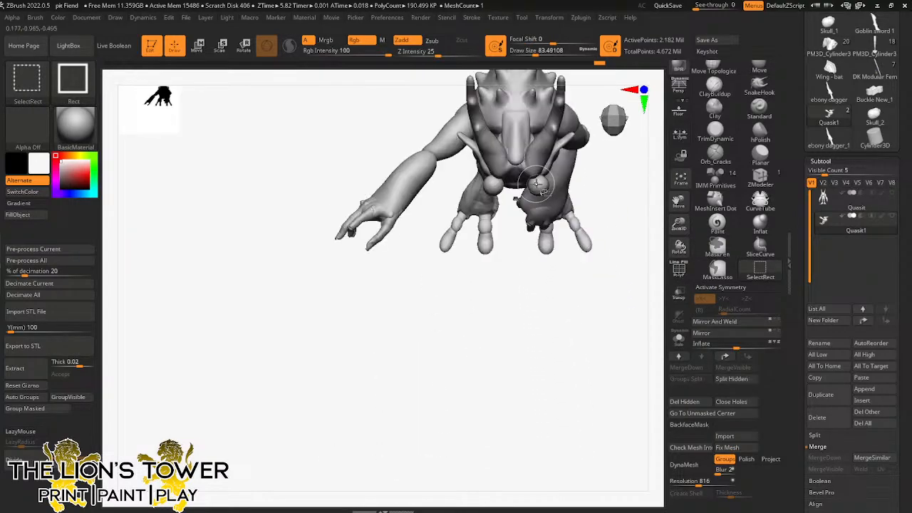
pyautogui.keyDown('ctrl'); pyautogui.keyDown('shift'); pyautogui.click(529, 161); pyautogui.keyUp('shift'); pyautogui.keyUp('ctrl')
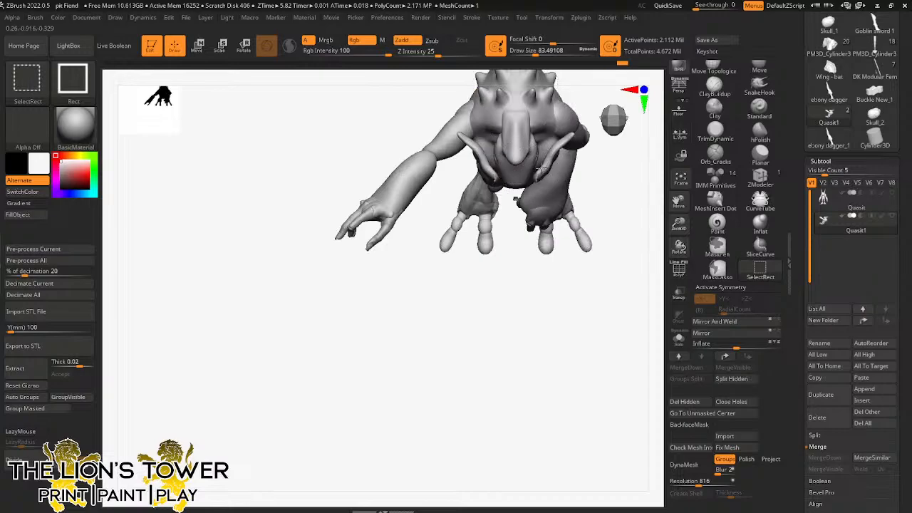
pyautogui.keyDown('ctrl'); pyautogui.keyDown('shift'); pyautogui.click(604, 187); pyautogui.keyUp('shift'); pyautogui.keyUp('ctrl')
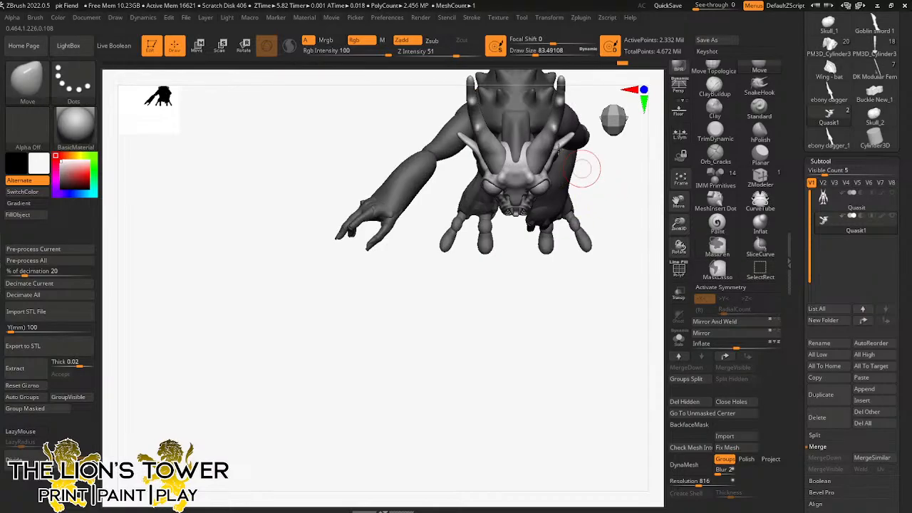
# Step: Isolate the neck, clear its mask and bring the whole figure back into view
pyautogui.keyDown('ctrl'); pyautogui.keyDown('shift'); pyautogui.click(521, 128); pyautogui.keyUp('shift'); pyautogui.keyUp('ctrl')
pyautogui.keyDown('ctrl'); pyautogui.click(569, 155); pyautogui.keyUp('ctrl')
pyautogui.keyDown('ctrl'); pyautogui.keyDown('shift'); pyautogui.click(578, 163); pyautogui.keyUp('shift'); pyautogui.keyUp('ctrl')
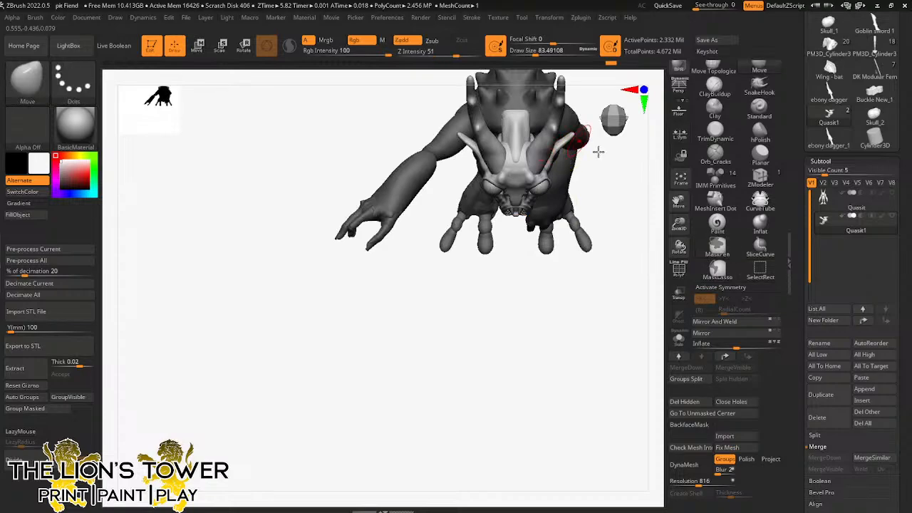
# Step: Center the rotation gizmo on the unmasked head and neck and turn the head toward the outstretched right arm
pyautogui.moveTo(677, 226)
pyautogui.mouseDown()
pyautogui.moveTo(678, 203)
pyautogui.moveTo(691, 217)
pyautogui.mouseUp()
pyautogui.click(243, 46)
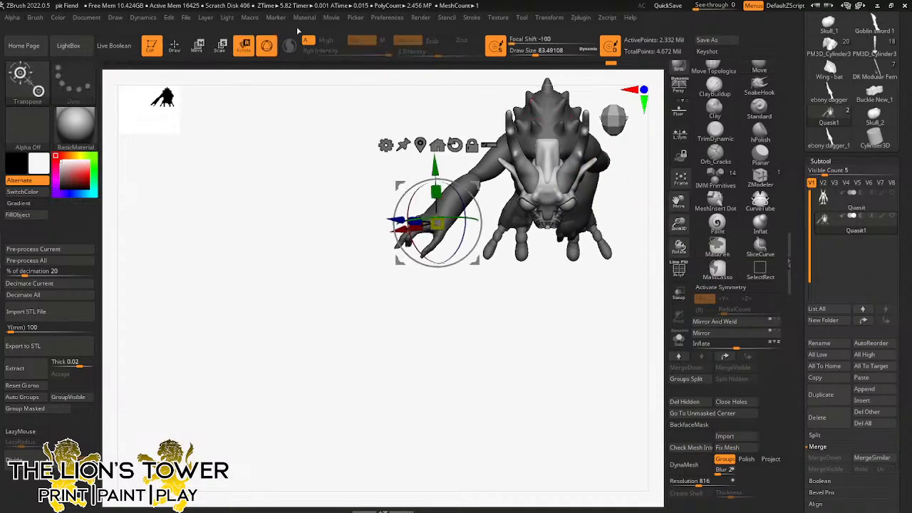
pyautogui.moveTo(636, 182); pyautogui.dragTo(616, 286)
pyautogui.click(421, 146)
pyautogui.moveTo(526, 178); pyautogui.dragTo(598, 168)
pyautogui.moveTo(441, 278); pyautogui.dragTo(429, 253)
pyautogui.moveTo(507, 210); pyautogui.dragTo(499, 214)
pyautogui.moveTo(548, 184); pyautogui.dragTo(565, 107)
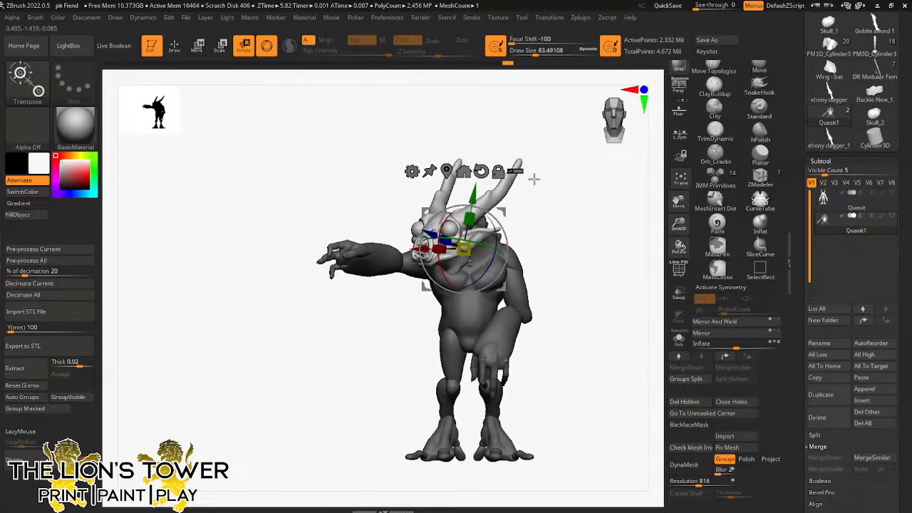
# Step: Clear the mask from the figure and hide the stray pieces between the neck and chest
pyautogui.moveTo(569, 207); pyautogui.dragTo(510, 210)
pyautogui.moveTo(678, 223); pyautogui.dragTo(696, 260)
pyautogui.moveTo(602, 212)
pyautogui.mouseDown()
pyautogui.moveTo(640, 213)
pyautogui.moveTo(604, 230)
pyautogui.mouseUp()
pyautogui.click(174, 45)
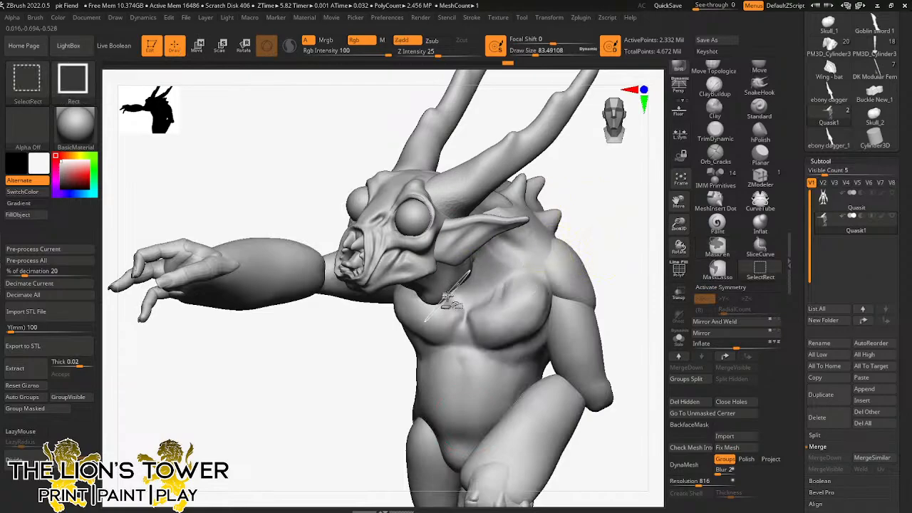
pyautogui.keyDown('ctrl'); pyautogui.keyDown('shift'); pyautogui.click(446, 295); pyautogui.keyUp('shift'); pyautogui.keyUp('ctrl')
pyautogui.keyDown('ctrl'); pyautogui.keyDown('shift'); pyautogui.click(446, 295); pyautogui.keyUp('shift'); pyautogui.keyUp('ctrl')
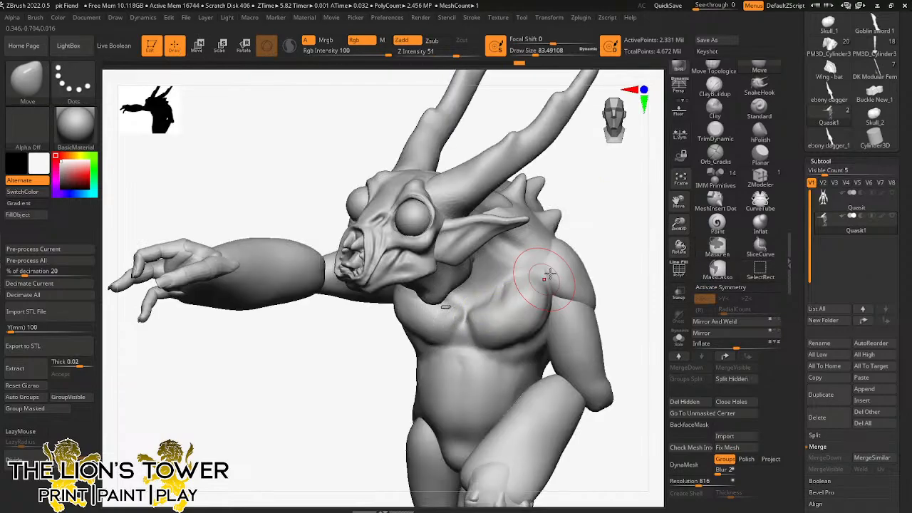
pyautogui.moveTo(594, 226)
pyautogui.mouseDown()
pyautogui.moveTo(444, 346)
pyautogui.moveTo(447, 309)
pyautogui.moveTo(492, 302)
pyautogui.mouseUp()
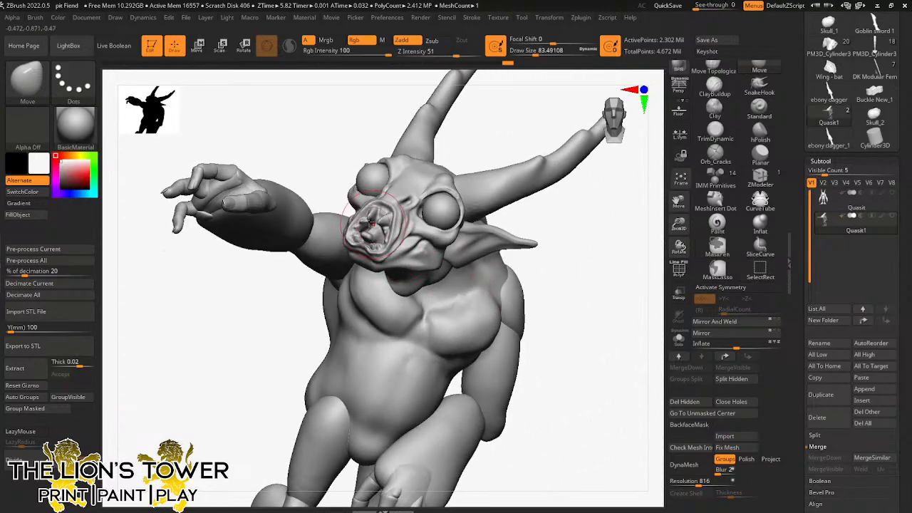
pyautogui.moveTo(582, 286); pyautogui.dragTo(645, 293)
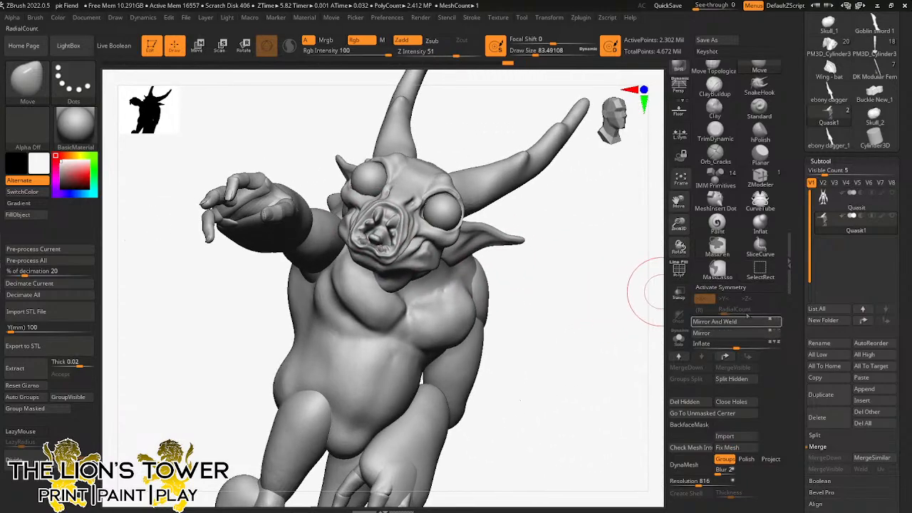
# Step: Delete the hidden stray pieces and hide the left shoulder, upper arm and forearm
pyautogui.moveTo(619, 382); pyautogui.dragTo(639, 389)
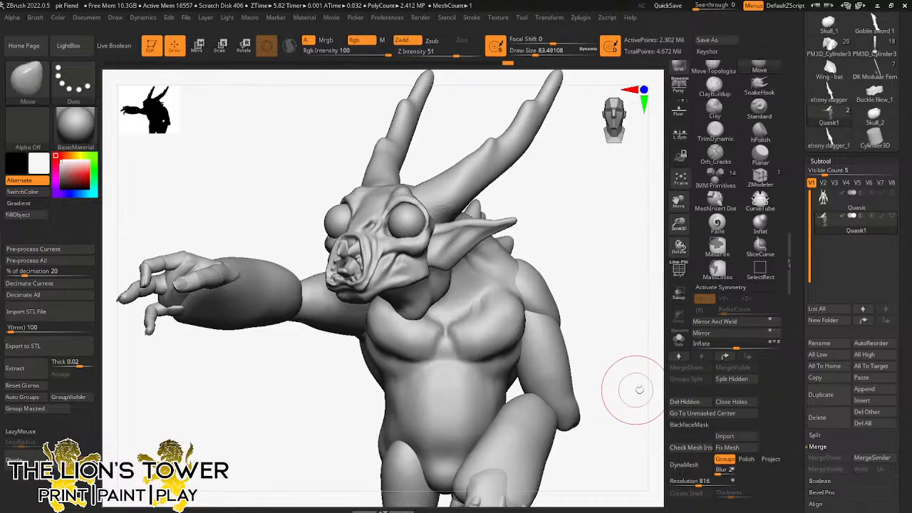
pyautogui.click(699, 404)
pyautogui.keyDown('alt'); pyautogui.moveTo(657, 229); pyautogui.dragTo(516, 311); pyautogui.keyUp('alt')
pyautogui.keyDown('shift'); pyautogui.moveTo(626, 268); pyautogui.dragTo(617, 260); pyautogui.keyUp('shift')
pyautogui.keyDown('ctrl'); pyautogui.keyDown('shift'); pyautogui.click(578, 248); pyautogui.keyUp('shift'); pyautogui.keyUp('ctrl')
pyautogui.keyDown('ctrl'); pyautogui.keyDown('shift'); pyautogui.click(567, 196); pyautogui.keyUp('shift'); pyautogui.keyUp('ctrl')
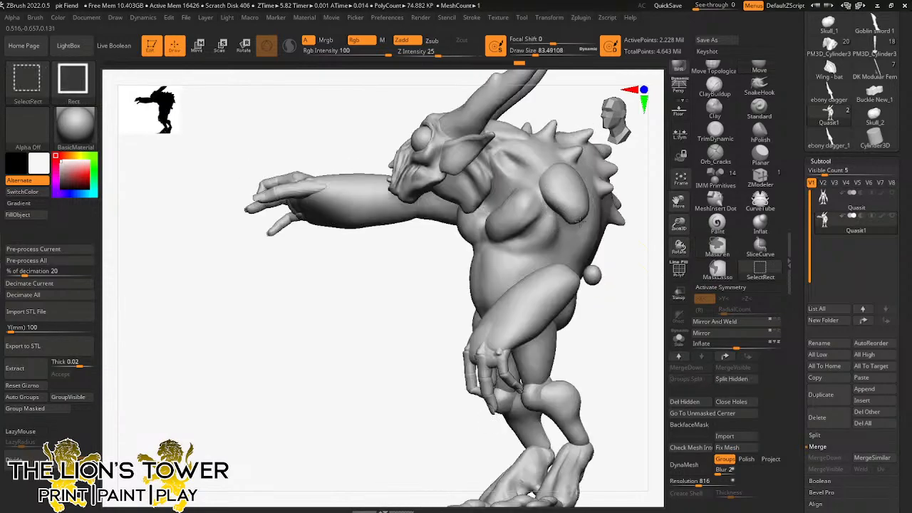
pyautogui.keyDown('ctrl'); pyautogui.keyDown('shift'); pyautogui.click(538, 317); pyautogui.keyUp('shift'); pyautogui.keyUp('ctrl')
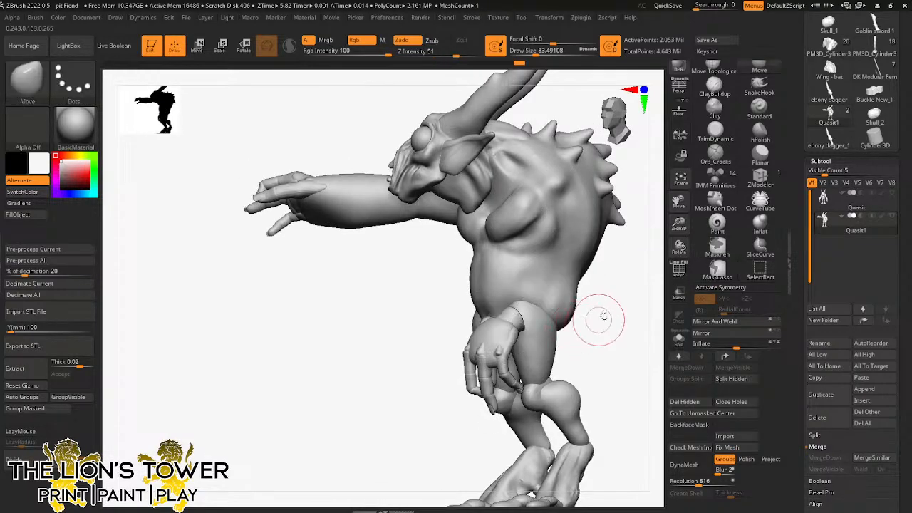
# Step: Mask the whole left arm including the hand, show all geometry and invert the mask so only this arm is unmasked
pyautogui.moveTo(600, 315); pyautogui.dragTo(556, 342)
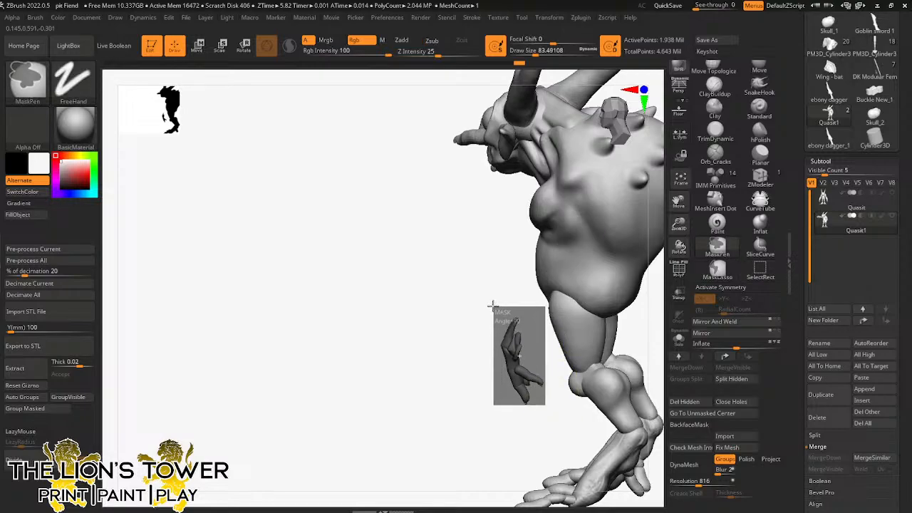
pyautogui.keyDown('ctrl'); pyautogui.moveTo(494, 309); pyautogui.dragTo(484, 272); pyautogui.keyUp('ctrl')
pyautogui.keyDown('ctrl'); pyautogui.keyDown('shift'); pyautogui.moveTo(418, 110); pyautogui.dragTo(639, 429); pyautogui.keyUp('shift'); pyautogui.keyUp('ctrl')
pyautogui.keyDown('ctrl'); pyautogui.keyDown('shift'); pyautogui.click(613, 393); pyautogui.keyUp('shift'); pyautogui.keyUp('ctrl')
pyautogui.keyDown('alt'); pyautogui.moveTo(646, 344); pyautogui.dragTo(610, 287); pyautogui.keyUp('alt')
pyautogui.keyDown('ctrl'); pyautogui.click(611, 287); pyautogui.keyUp('ctrl')
# Step: Move the rotation gizmo to the left shoulder joint and reset its orientation
pyautogui.press('r')
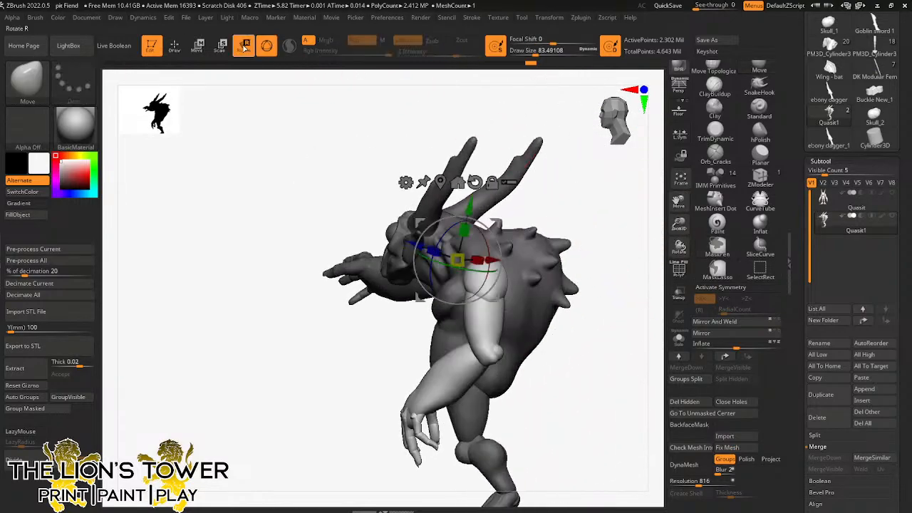
pyautogui.moveTo(592, 212); pyautogui.dragTo(547, 184)
pyautogui.keyDown('alt'); pyautogui.moveTo(494, 223); pyautogui.dragTo(552, 241); pyautogui.keyUp('alt')
pyautogui.click(531, 200)
pyautogui.moveTo(606, 207); pyautogui.dragTo(613, 314)
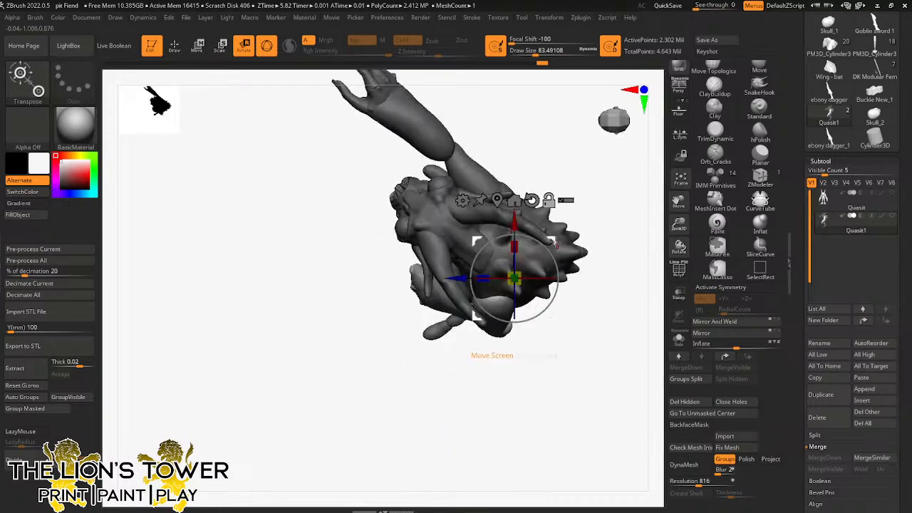
pyautogui.keyDown('alt'); pyautogui.moveTo(553, 241); pyautogui.dragTo(525, 256); pyautogui.keyUp('alt')
pyautogui.moveTo(611, 232); pyautogui.dragTo(618, 143)
# Step: Rotate the unmasked left arm at the shoulder so it lifts outward from the body
pyautogui.moveTo(512, 275); pyautogui.dragTo(533, 303)
pyautogui.moveTo(527, 279); pyautogui.dragTo(541, 284)
pyautogui.moveTo(602, 258); pyautogui.dragTo(543, 345)
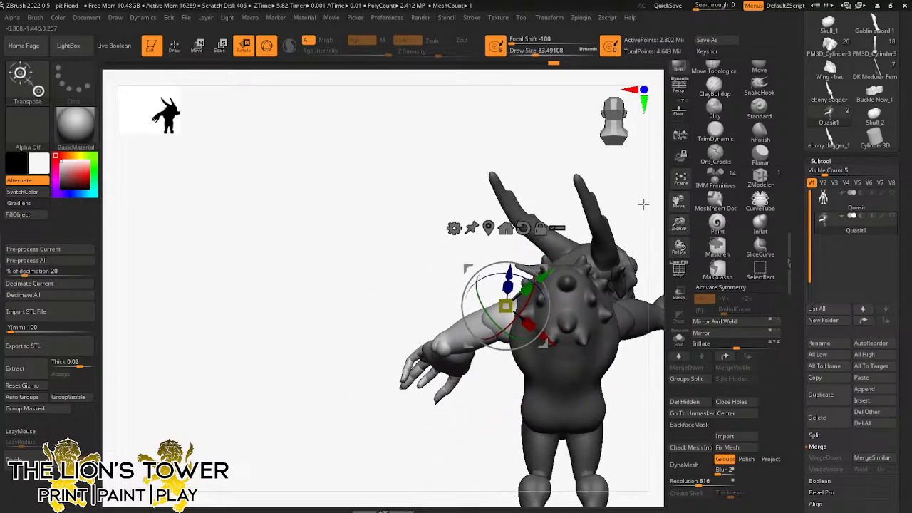
pyautogui.moveTo(643, 205); pyautogui.dragTo(652, 275)
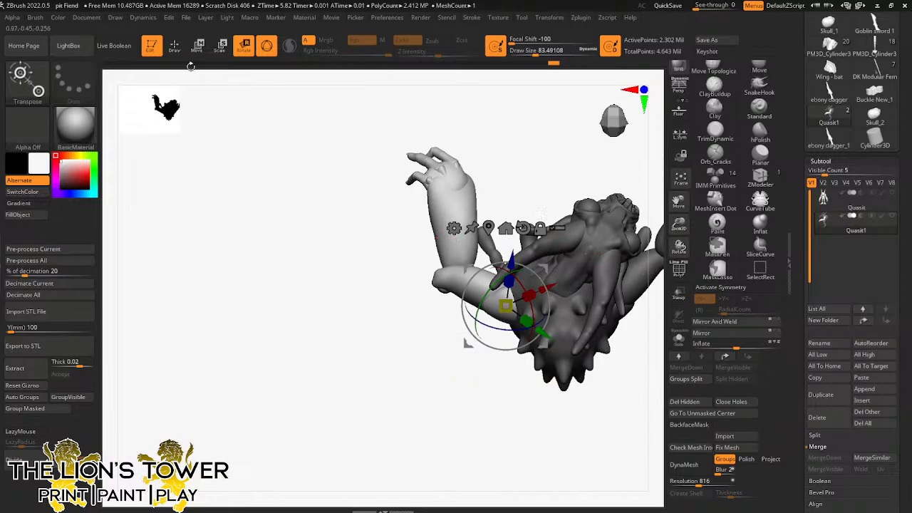
# Step: Isolate the left shoulder, upper arm and elbow, mask them and bring back the whole figure
pyautogui.press('q')
pyautogui.keyDown('ctrl'); pyautogui.keyDown('shift'); pyautogui.click(483, 299); pyautogui.keyUp('shift'); pyautogui.keyUp('ctrl')
pyautogui.keyDown('ctrl'); pyautogui.keyDown('shift'); pyautogui.click(501, 306); pyautogui.keyUp('shift'); pyautogui.keyUp('ctrl')
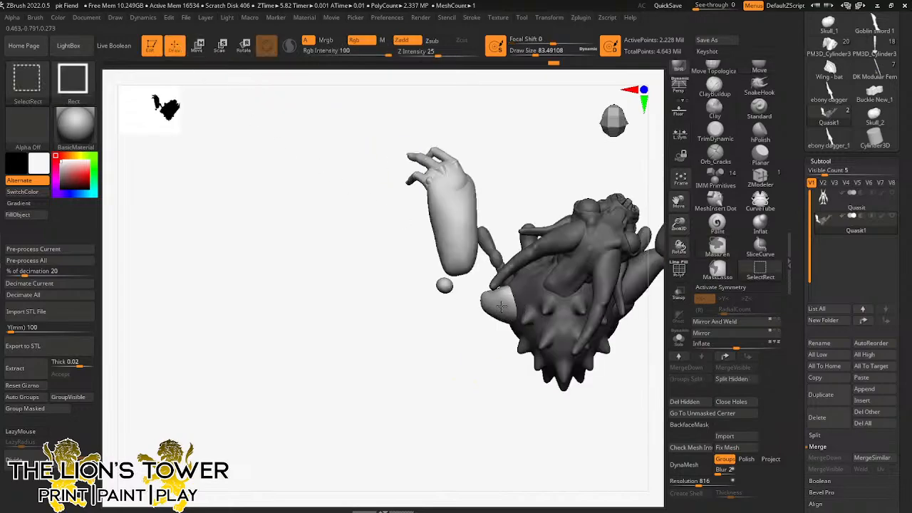
pyautogui.keyDown('ctrl'); pyautogui.keyDown('shift'); pyautogui.moveTo(453, 333); pyautogui.dragTo(472, 357); pyautogui.keyUp('shift'); pyautogui.keyUp('ctrl')
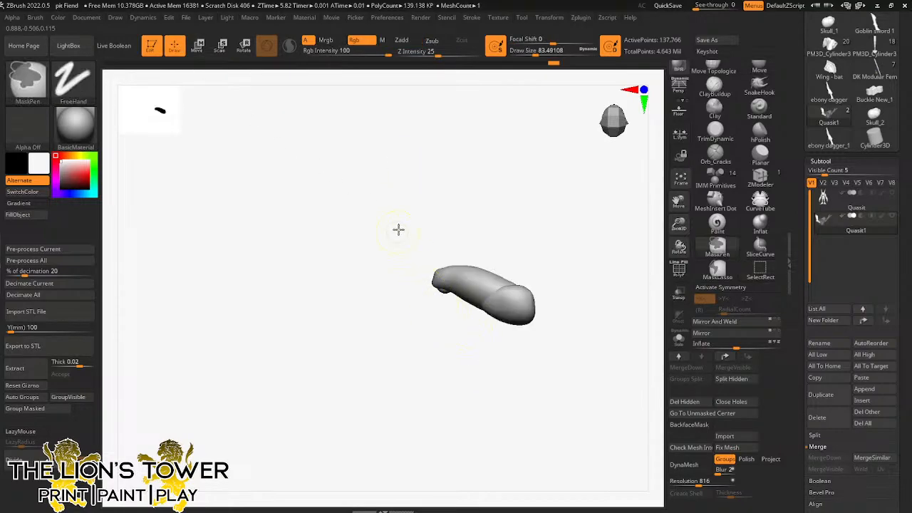
pyautogui.keyDown('ctrl'); pyautogui.moveTo(398, 231); pyautogui.dragTo(578, 399); pyautogui.keyUp('ctrl')
pyautogui.keyDown('ctrl'); pyautogui.keyDown('shift'); pyautogui.click(521, 381); pyautogui.keyUp('shift'); pyautogui.keyUp('ctrl')
# Step: Move the rotation gizmo to the left elbow and bend the forearm and hand across the front of the body
pyautogui.press('r')
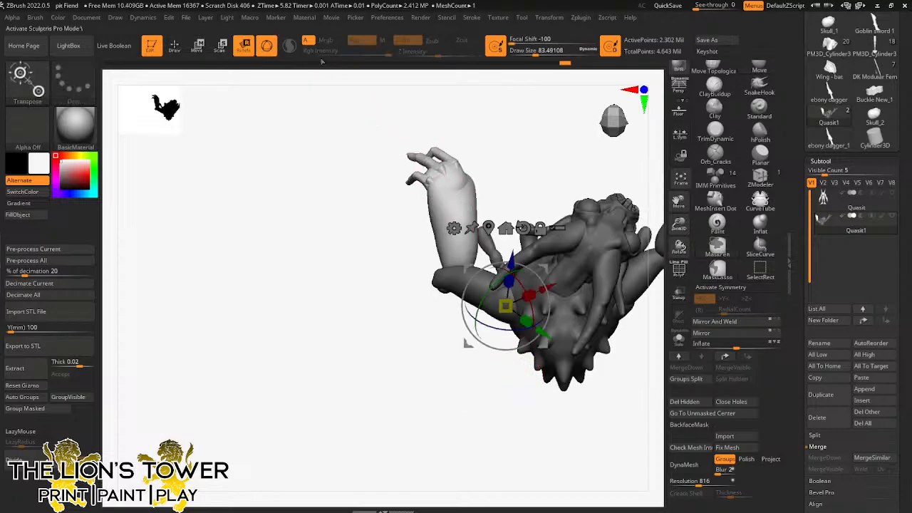
pyautogui.click(541, 229)
pyautogui.moveTo(544, 268); pyautogui.dragTo(487, 186)
pyautogui.click(489, 192)
pyautogui.moveTo(483, 226); pyautogui.dragTo(475, 268)
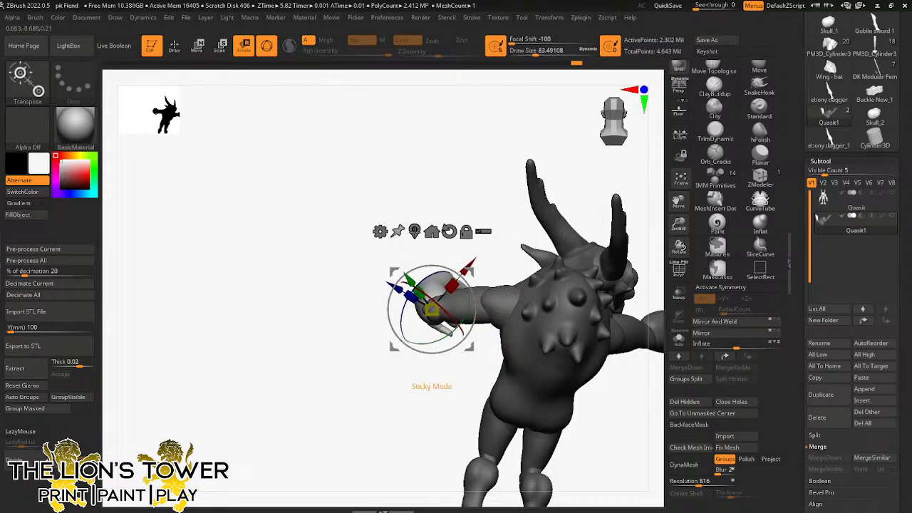
pyautogui.moveTo(504, 230); pyautogui.dragTo(562, 221)
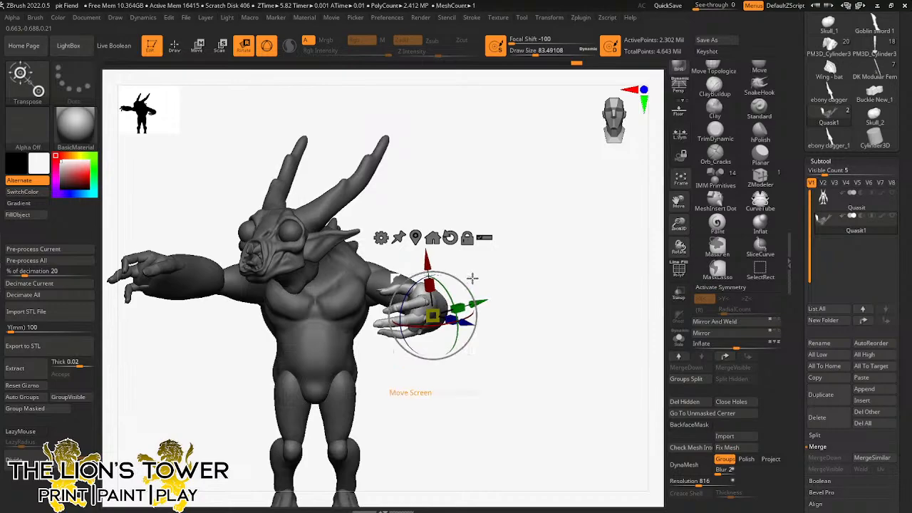
pyautogui.moveTo(524, 278); pyautogui.dragTo(564, 175)
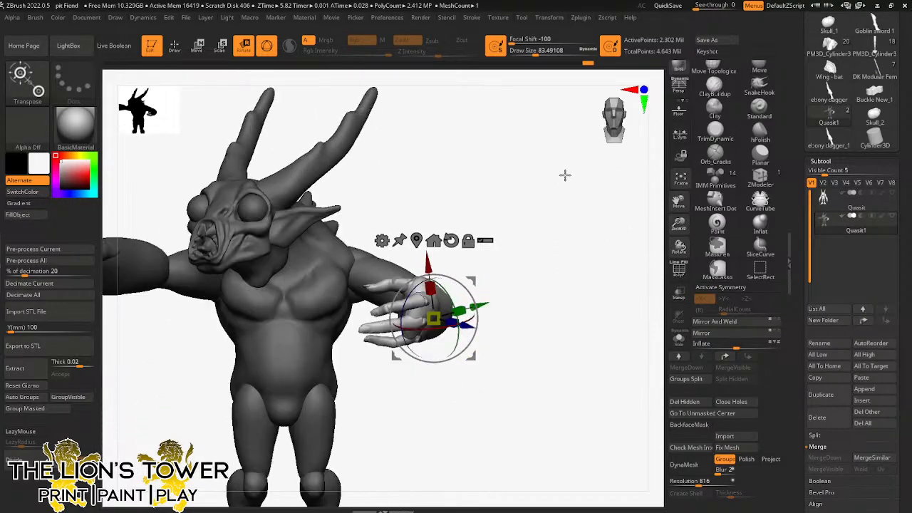
# Step: Clear the mask from the whole figure
pyautogui.moveTo(675, 202); pyautogui.dragTo(810, 36)
pyautogui.keyDown('ctrl'); pyautogui.click(558, 271); pyautogui.keyUp('ctrl')
pyautogui.keyDown('ctrl'); pyautogui.moveTo(554, 270); pyautogui.dragTo(558, 285); pyautogui.keyUp('ctrl')
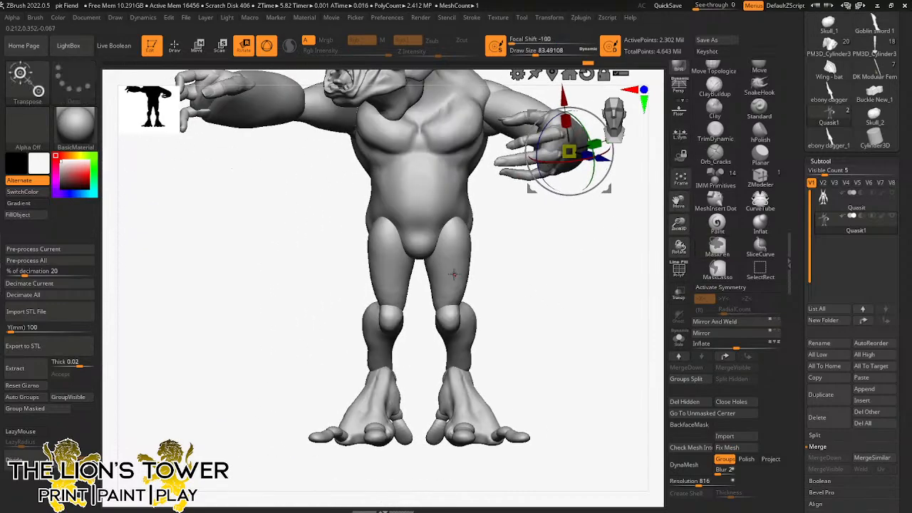
# Step: Hide the thighs, knees, shins and feet of both legs
pyautogui.click(174, 45)
pyautogui.keyDown('ctrl'); pyautogui.keyDown('shift'); pyautogui.click(442, 284); pyautogui.keyUp('shift'); pyautogui.keyUp('ctrl')
pyautogui.keyDown('ctrl'); pyautogui.keyDown('shift'); pyautogui.click(452, 317); pyautogui.keyUp('shift'); pyautogui.keyUp('ctrl')
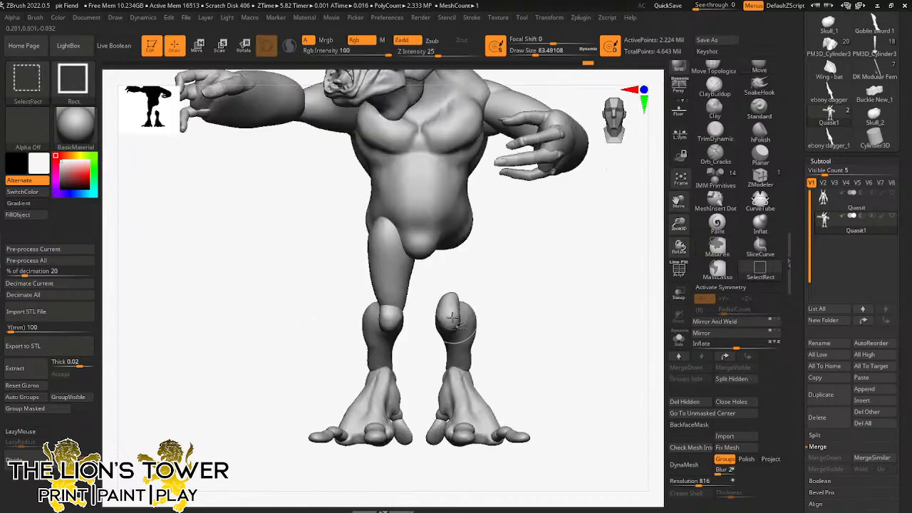
pyautogui.keyDown('ctrl'); pyautogui.keyDown('shift'); pyautogui.click(461, 328); pyautogui.keyUp('shift'); pyautogui.keyUp('ctrl')
pyautogui.keyDown('ctrl'); pyautogui.keyDown('shift'); pyautogui.click(390, 280); pyautogui.keyUp('shift'); pyautogui.keyUp('ctrl')
pyautogui.keyDown('ctrl'); pyautogui.keyDown('shift'); pyautogui.click(391, 319); pyautogui.keyUp('shift'); pyautogui.keyUp('ctrl')
pyautogui.keyDown('ctrl'); pyautogui.keyDown('shift'); pyautogui.click(381, 342); pyautogui.keyUp('shift'); pyautogui.keyUp('ctrl')
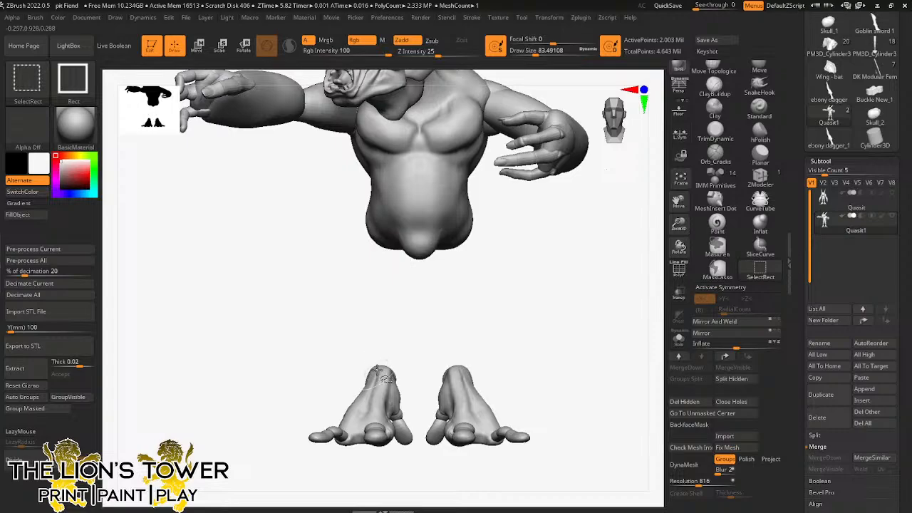
pyautogui.keyDown('ctrl'); pyautogui.keyDown('shift'); pyautogui.click(379, 393); pyautogui.keyUp('shift'); pyautogui.keyUp('ctrl')
pyautogui.keyDown('ctrl'); pyautogui.keyDown('shift'); pyautogui.click(463, 378); pyautogui.keyUp('shift'); pyautogui.keyUp('ctrl')
# Step: Mask the toes and both legs, show all geometry and invert the mask so only the legs are unmasked
pyautogui.keyDown('ctrl'); pyautogui.moveTo(556, 381); pyautogui.dragTo(226, 480); pyautogui.keyUp('ctrl')
pyautogui.keyDown('ctrl'); pyautogui.keyDown('shift'); pyautogui.click(555, 359); pyautogui.keyUp('shift'); pyautogui.keyUp('ctrl')
pyautogui.keyDown('ctrl'); pyautogui.moveTo(568, 199); pyautogui.dragTo(248, 466); pyautogui.keyUp('ctrl')
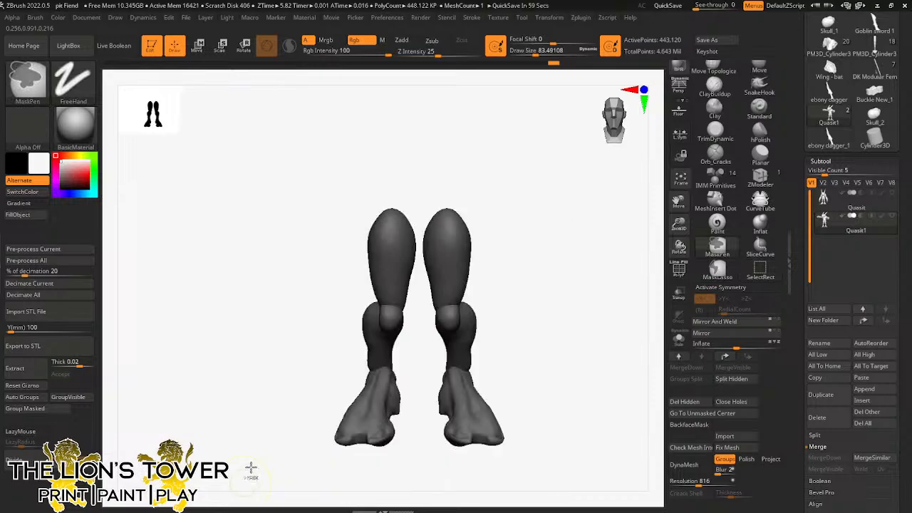
pyautogui.keyDown('ctrl'); pyautogui.keyDown('shift'); pyautogui.click(541, 266); pyautogui.keyUp('shift'); pyautogui.keyUp('ctrl')
pyautogui.keyDown('ctrl'); pyautogui.click(546, 266); pyautogui.keyUp('ctrl')
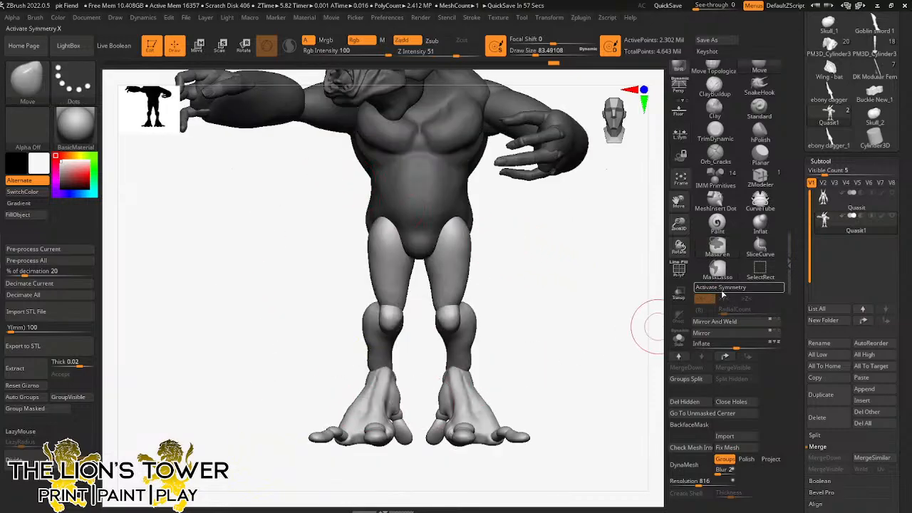
# Step: Activate X symmetry and place the rotation gizmo at the top of the thigh with its orientation reset
pyautogui.click(722, 288)
pyautogui.press('r')
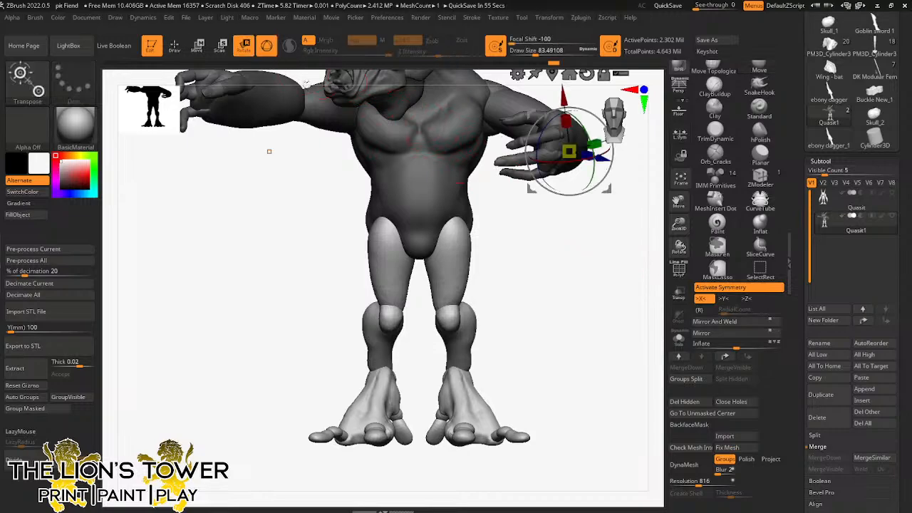
pyautogui.keyDown('ctrl'); pyautogui.moveTo(656, 280); pyautogui.dragTo(583, 161, button='right'); pyautogui.keyUp('ctrl')
pyautogui.keyDown('alt'); pyautogui.moveTo(578, 182); pyautogui.dragTo(475, 252); pyautogui.keyUp('alt')
pyautogui.keyDown('alt'); pyautogui.click(454, 217); pyautogui.keyUp('alt')
pyautogui.moveTo(580, 279); pyautogui.dragTo(471, 254, button='right')
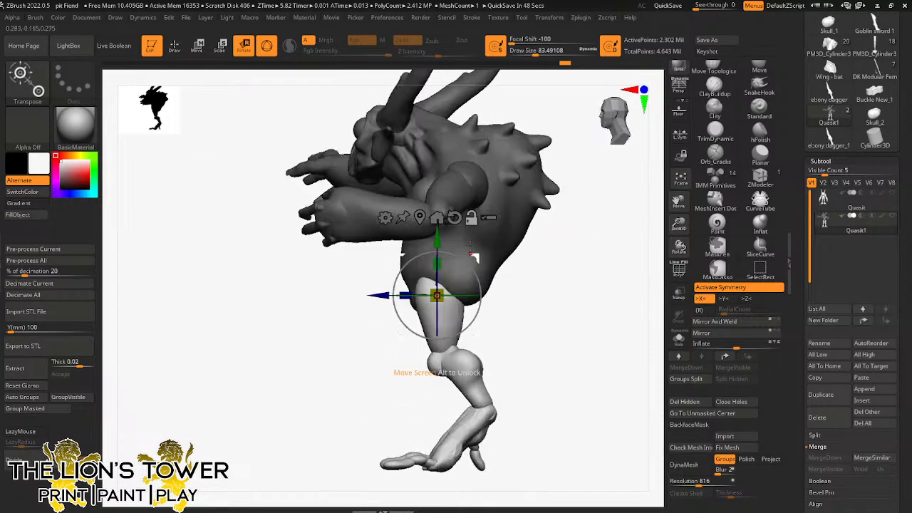
# Step: Fine-tune the gizmo at the hip and swing both legs forward symmetrically
pyautogui.keyDown('shift'); pyautogui.moveTo(543, 277); pyautogui.dragTo(605, 278, button='right'); pyautogui.keyUp('shift')
pyautogui.moveTo(483, 275); pyautogui.dragTo(486, 252)
pyautogui.moveTo(552, 283); pyautogui.dragTo(473, 283, button='right')
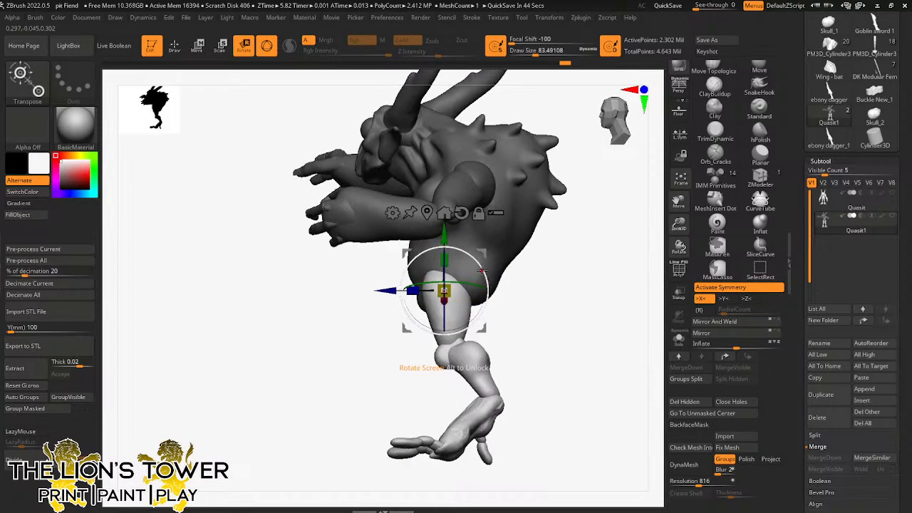
pyautogui.moveTo(484, 270); pyautogui.dragTo(490, 312)
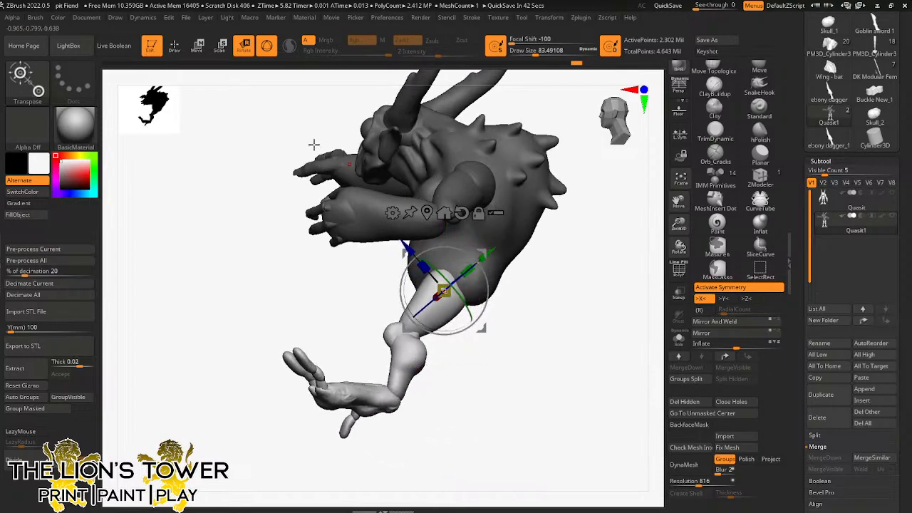
# Step: Isolate the thighs, mask them and show the whole figure with only the lower legs unmasked
pyautogui.press('q')
pyautogui.keyDown('ctrl'); pyautogui.keyDown('shift'); pyautogui.click(426, 319); pyautogui.keyUp('shift'); pyautogui.keyUp('ctrl')
pyautogui.keyDown('ctrl'); pyautogui.keyDown('shift'); pyautogui.click(425, 321); pyautogui.keyUp('shift'); pyautogui.keyUp('ctrl')
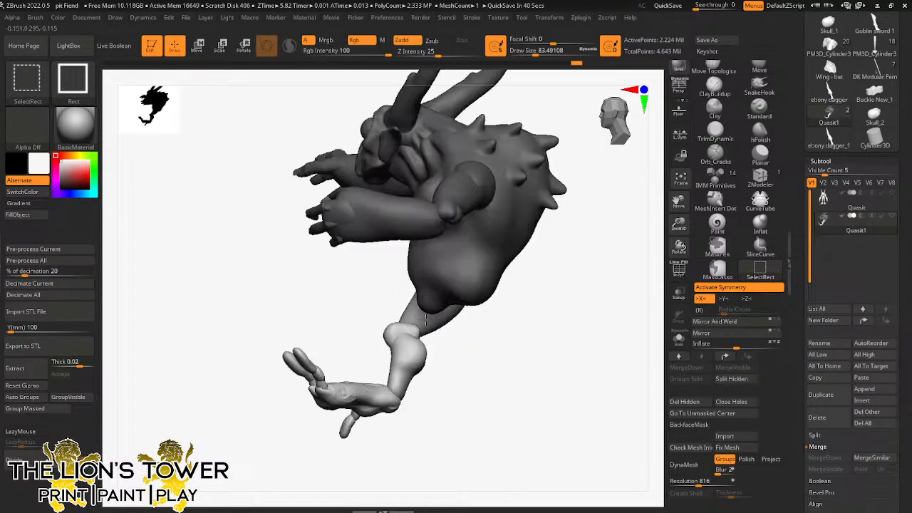
pyautogui.keyDown('ctrl'); pyautogui.keyDown('shift'); pyautogui.moveTo(479, 342); pyautogui.dragTo(495, 373); pyautogui.keyUp('shift'); pyautogui.keyUp('ctrl')
pyautogui.keyDown('ctrl'); pyautogui.moveTo(529, 234); pyautogui.dragTo(380, 396); pyautogui.keyUp('ctrl')
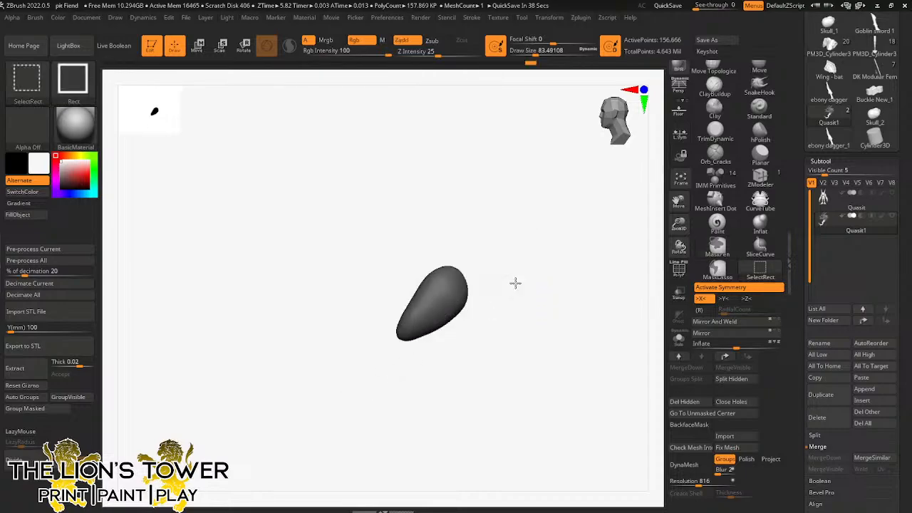
pyautogui.keyDown('ctrl'); pyautogui.keyDown('shift'); pyautogui.click(515, 283); pyautogui.keyUp('shift'); pyautogui.keyUp('ctrl')
# Step: Move the rotation gizmo to the knee and bend both lower legs backward
pyautogui.press('r')
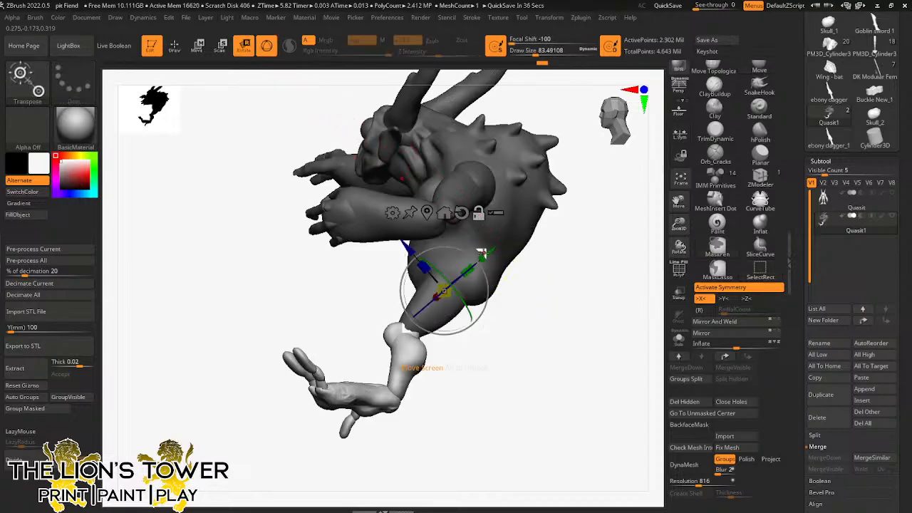
pyautogui.keyDown('alt'); pyautogui.moveTo(482, 253); pyautogui.dragTo(445, 305); pyautogui.keyUp('alt')
pyautogui.moveTo(498, 316); pyautogui.dragTo(487, 342)
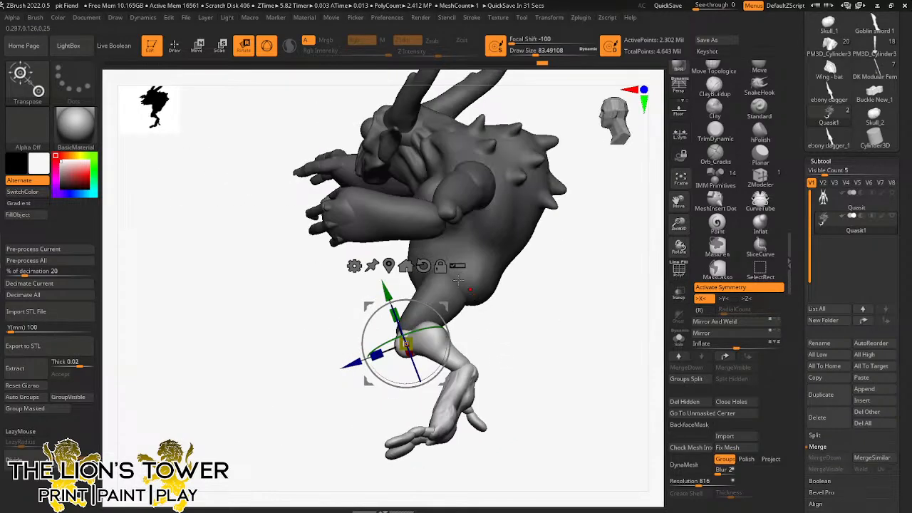
# Step: Isolate the knees and shins, mask them and show the whole figure with only the feet unmasked
pyautogui.click(174, 46)
pyautogui.keyDown('ctrl'); pyautogui.keyDown('shift'); pyautogui.click(435, 340); pyautogui.keyUp('shift'); pyautogui.keyUp('ctrl')
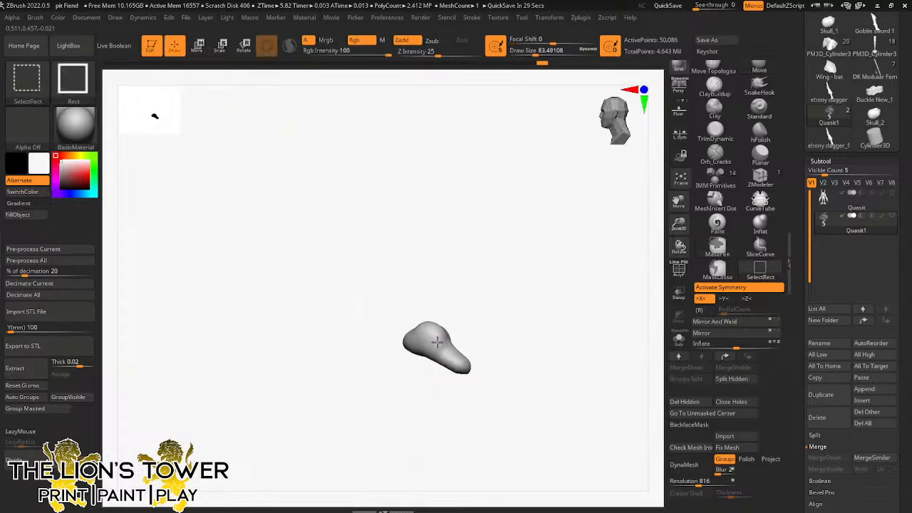
pyautogui.keyDown('ctrl'); pyautogui.keyDown('shift'); pyautogui.click(436, 345); pyautogui.keyUp('shift'); pyautogui.keyUp('ctrl')
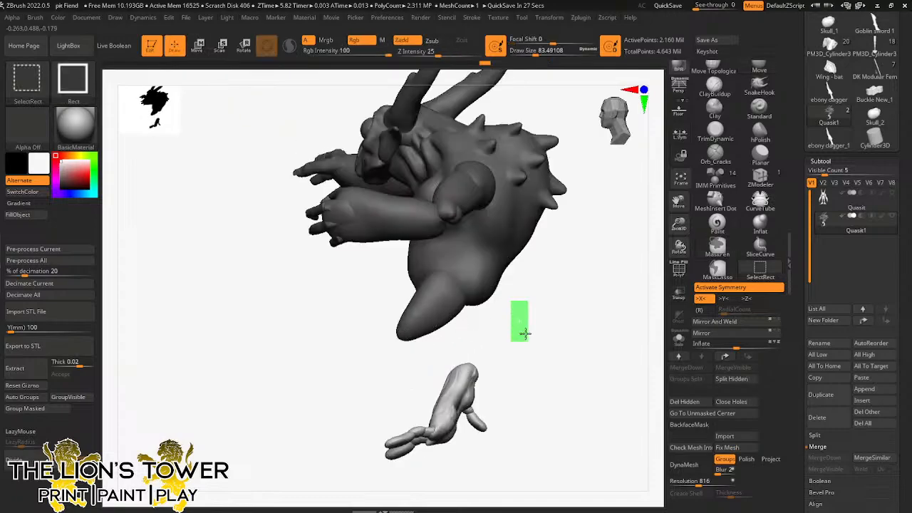
pyautogui.keyDown('ctrl'); pyautogui.keyDown('shift'); pyautogui.moveTo(525, 333); pyautogui.dragTo(528, 342); pyautogui.keyUp('shift'); pyautogui.keyUp('ctrl')
pyautogui.moveTo(536, 267)
pyautogui.keyDown('ctrl'); pyautogui.mouseDown()
pyautogui.moveTo(513, 356)
pyautogui.moveTo(362, 456)
pyautogui.mouseUp(); pyautogui.keyUp('ctrl')
pyautogui.keyDown('ctrl'); pyautogui.keyDown('shift'); pyautogui.click(434, 350); pyautogui.keyUp('shift'); pyautogui.keyUp('ctrl')
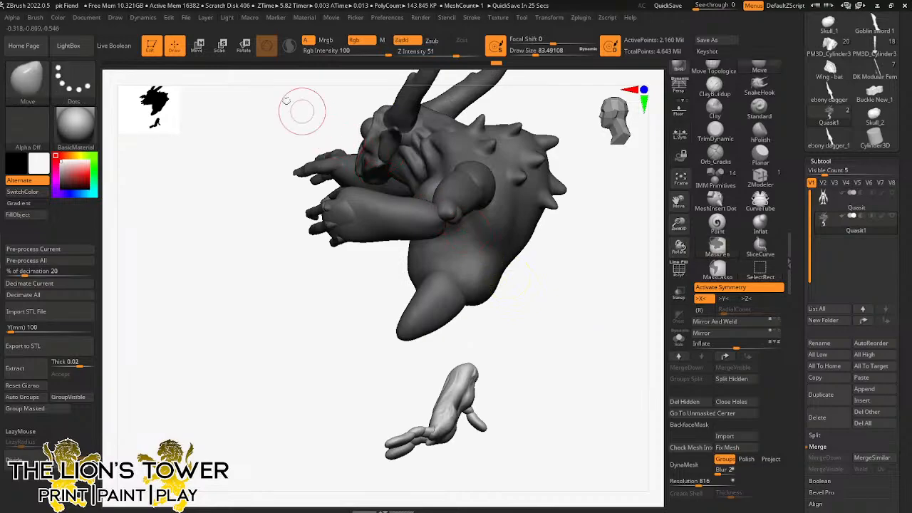
pyautogui.keyDown('ctrl'); pyautogui.keyDown('shift'); pyautogui.click(535, 310); pyautogui.keyUp('shift'); pyautogui.keyUp('ctrl')
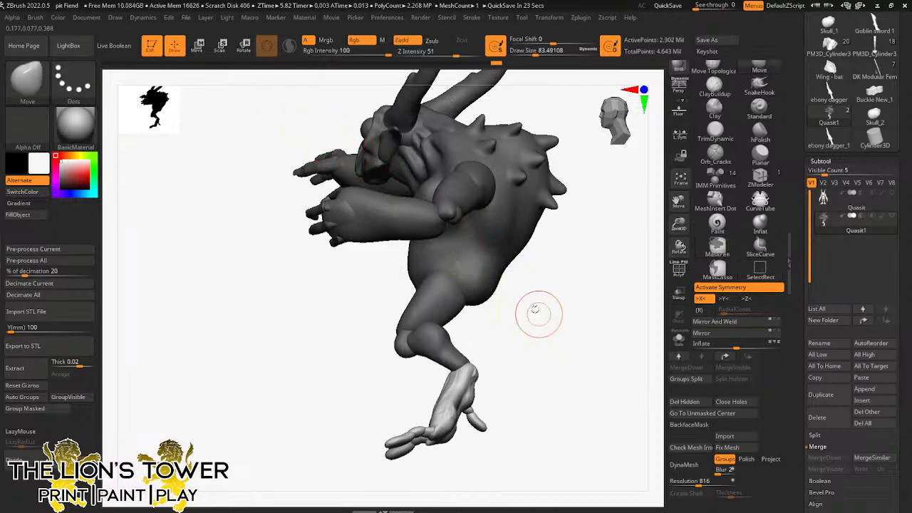
# Step: Move the rotation gizmo to the ankle, rotate both feet so the toes point forward and clear the mask
pyautogui.click(244, 46)
pyautogui.keyDown('alt'); pyautogui.moveTo(448, 307); pyautogui.dragTo(508, 365); pyautogui.keyUp('alt')
pyautogui.moveTo(527, 342)
pyautogui.mouseDown()
pyautogui.moveTo(567, 338)
pyautogui.moveTo(556, 325)
pyautogui.moveTo(531, 332)
pyautogui.moveTo(540, 332)
pyautogui.moveTo(533, 346)
pyautogui.moveTo(561, 328)
pyautogui.moveTo(539, 335)
pyautogui.moveTo(536, 357)
pyautogui.moveTo(587, 321)
pyautogui.moveTo(638, 323)
pyautogui.mouseUp()
pyautogui.click(533, 292)
pyautogui.moveTo(679, 224); pyautogui.dragTo(679, 202)
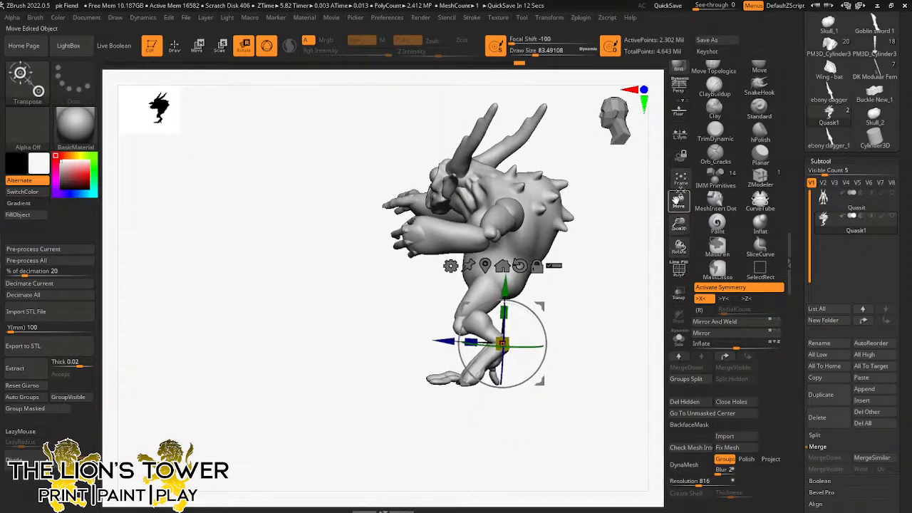
# Step: Select the Inflat brush and inspect the posed figure from below and from the front
pyautogui.click(760, 225)
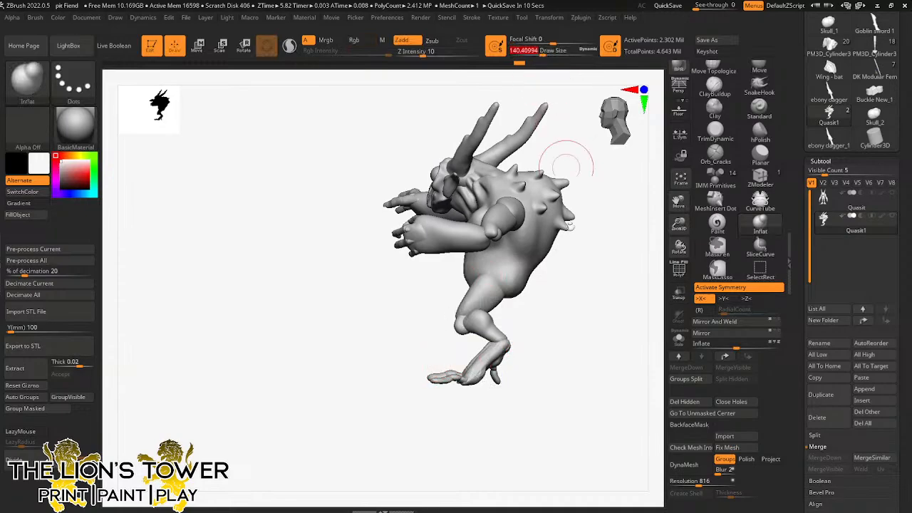
pyautogui.moveTo(576, 158)
pyautogui.keyDown('shift'); pyautogui.mouseDown()
pyautogui.moveTo(625, 240)
pyautogui.moveTo(553, 228)
pyautogui.mouseUp(); pyautogui.keyUp('shift')
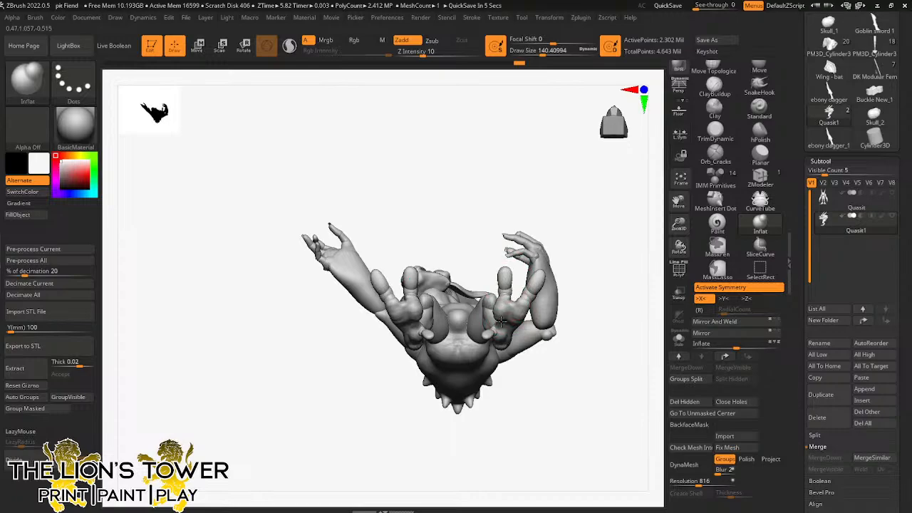
pyautogui.click(503, 276)
pyautogui.moveTo(536, 201); pyautogui.dragTo(569, 225)
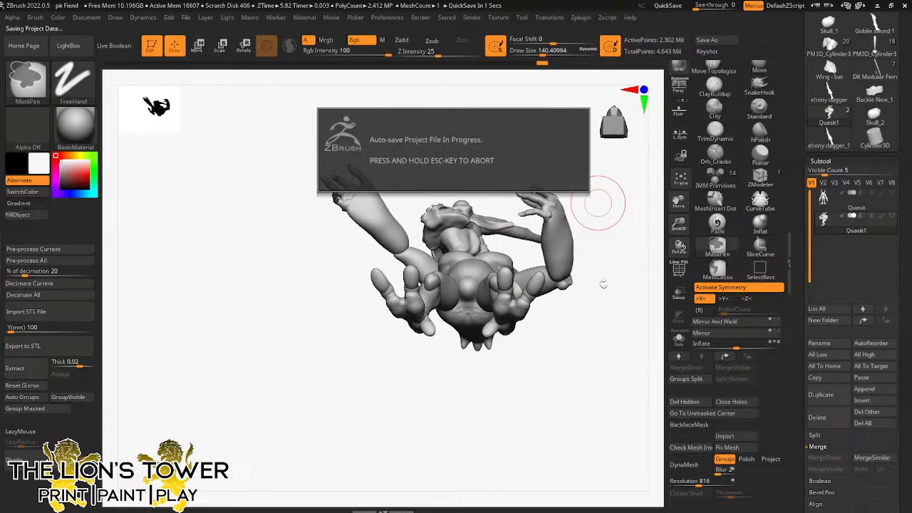
pyautogui.press('Escape')
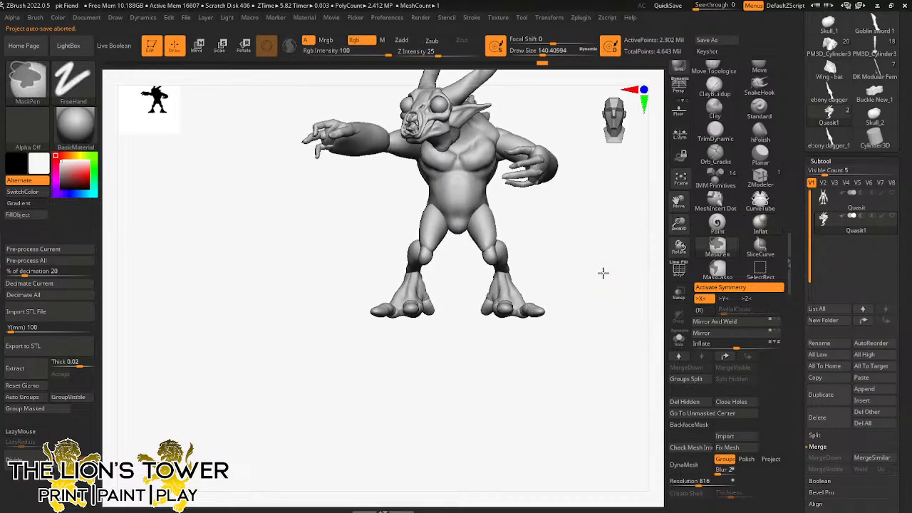
pyautogui.moveTo(676, 248)
pyautogui.mouseDown()
pyautogui.moveTo(627, 281)
pyautogui.moveTo(588, 337)
pyautogui.moveTo(606, 335)
pyautogui.moveTo(617, 297)
pyautogui.mouseUp()
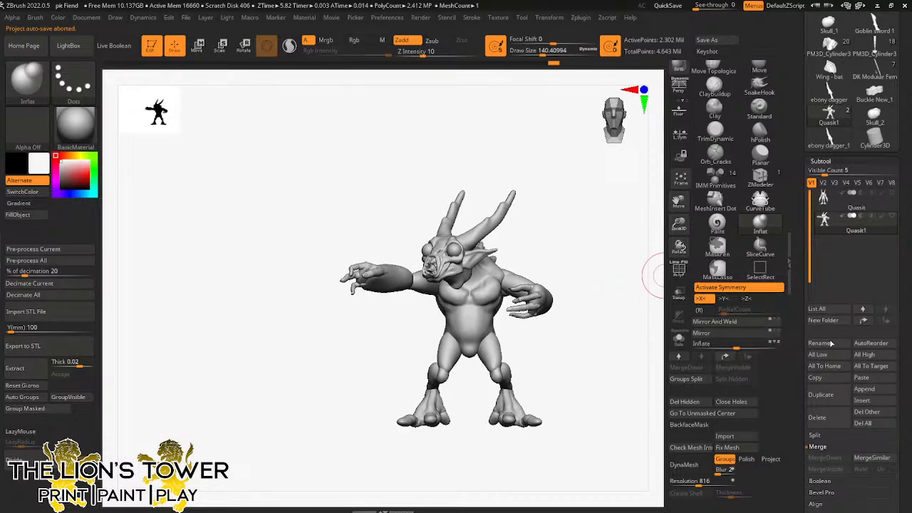
pyautogui.moveTo(630, 367)
pyautogui.mouseDown()
pyautogui.moveTo(592, 380)
pyautogui.moveTo(641, 399)
pyautogui.moveTo(661, 394)
pyautogui.moveTo(655, 382)
pyautogui.mouseUp()
pyautogui.moveTo(678, 229); pyautogui.dragTo(678, 206)
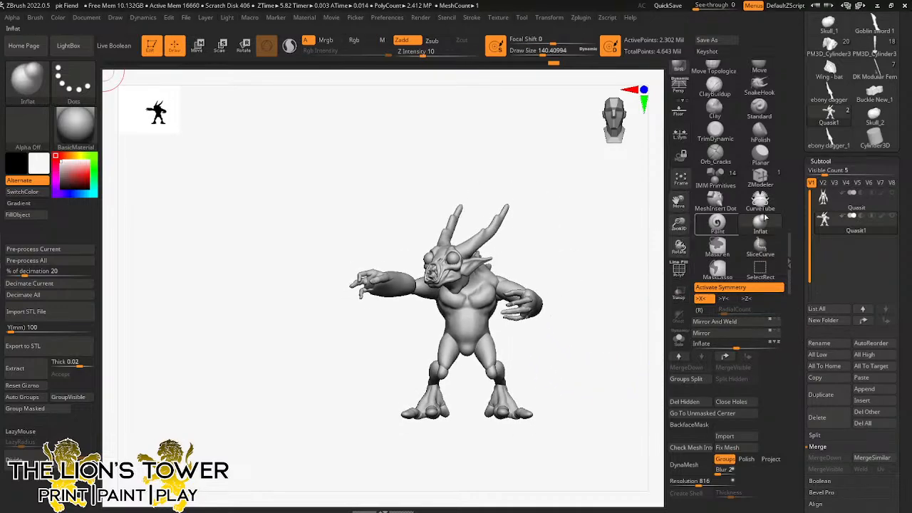
# Step: Append a Cylinder3D subtool, make it active in Scale mode and show the posed quasit together with it
pyautogui.click(868, 392)
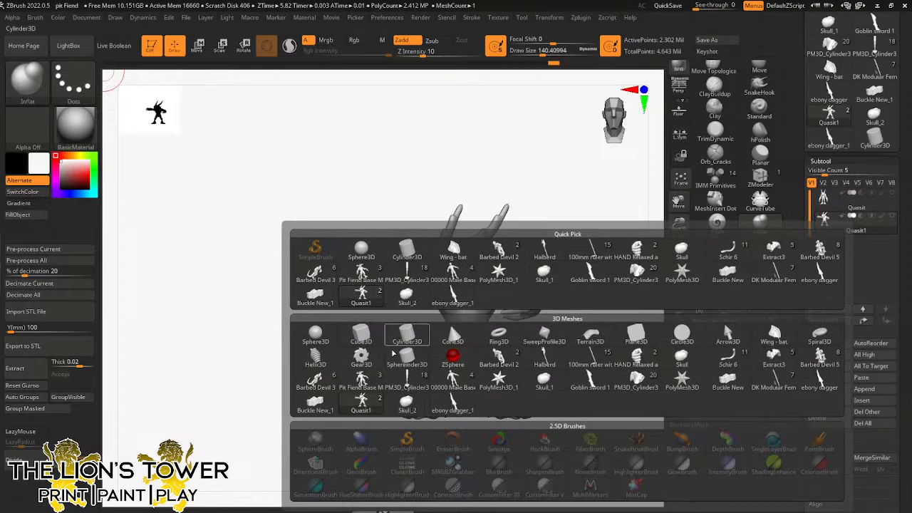
pyautogui.click(410, 337)
pyautogui.keyDown('ctrl'); pyautogui.keyDown('shift'); pyautogui.click(477, 356); pyautogui.keyUp('shift'); pyautogui.keyUp('ctrl')
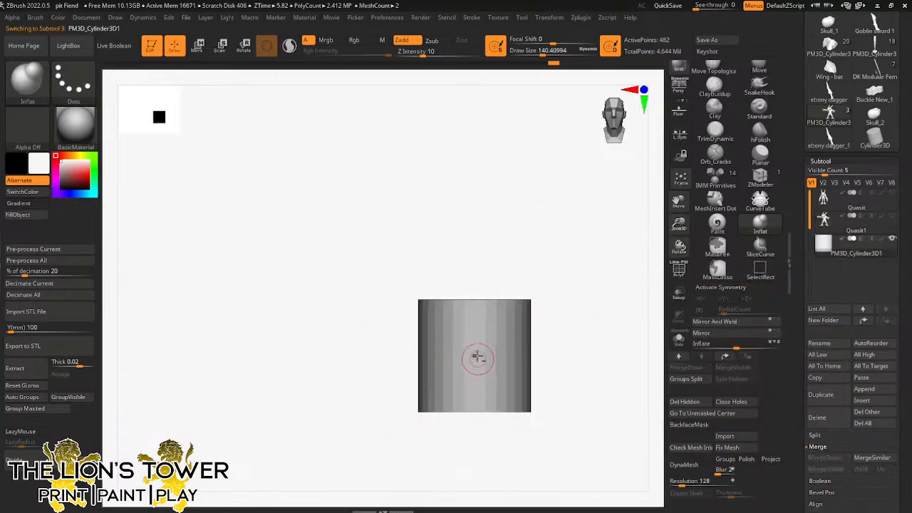
pyautogui.click(220, 46)
pyautogui.click(891, 217)
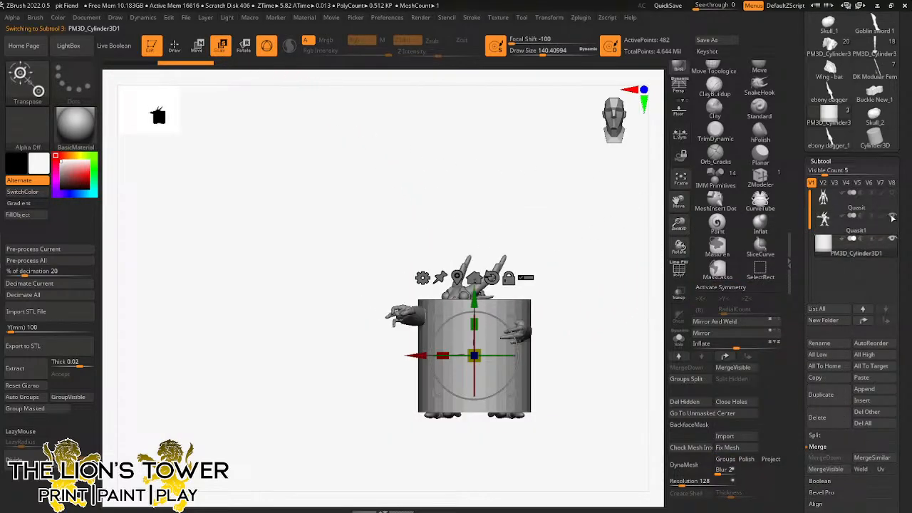
# Step: Stretch the cylinder vertically and scale it up so it encloses the quasit's body and horns
pyautogui.moveTo(475, 303)
pyautogui.mouseDown()
pyautogui.moveTo(480, 322)
pyautogui.moveTo(483, 295)
pyautogui.mouseUp()
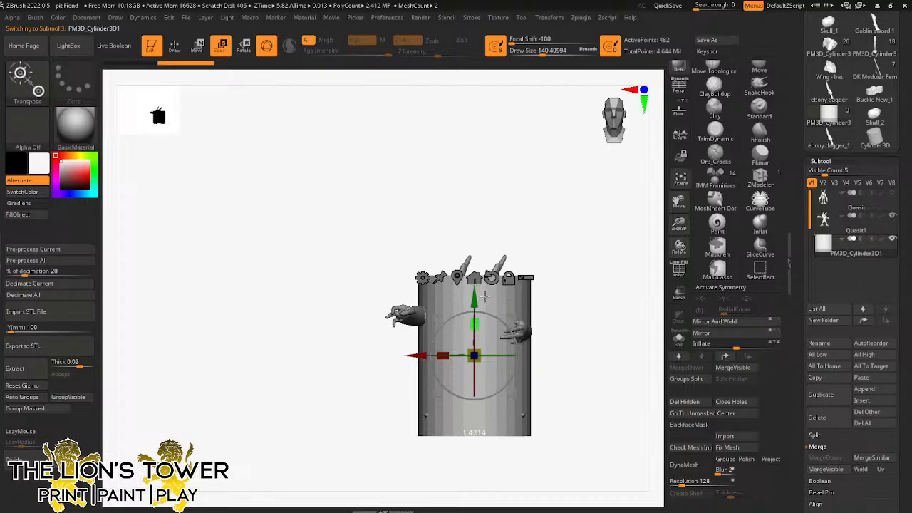
pyautogui.moveTo(474, 354); pyautogui.dragTo(474, 264)
pyautogui.moveTo(598, 242); pyautogui.dragTo(596, 335)
pyautogui.moveTo(513, 287)
pyautogui.mouseDown()
pyautogui.moveTo(502, 290)
pyautogui.moveTo(507, 295)
pyautogui.mouseUp()
pyautogui.moveTo(479, 325); pyautogui.dragTo(487, 311)
pyautogui.moveTo(589, 279); pyautogui.dragTo(595, 250)
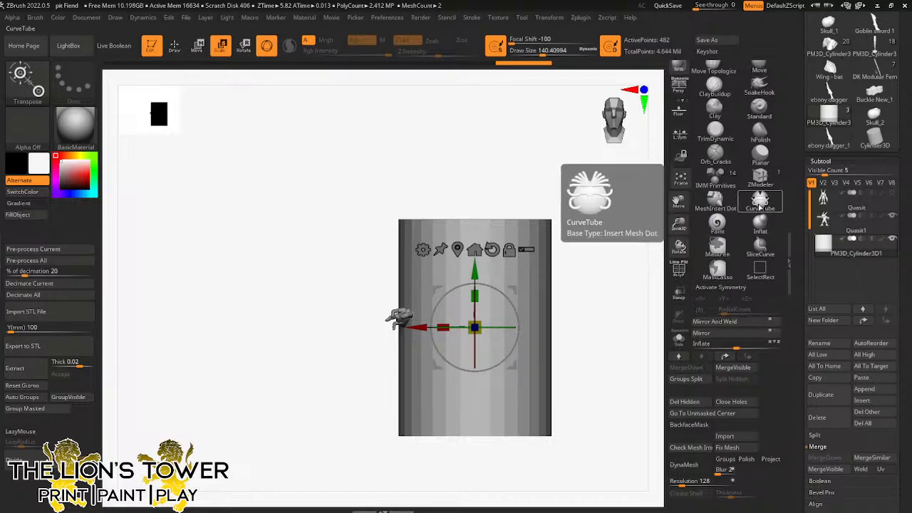
pyautogui.click(760, 201)
pyautogui.moveTo(679, 228); pyautogui.dragTo(678, 208)
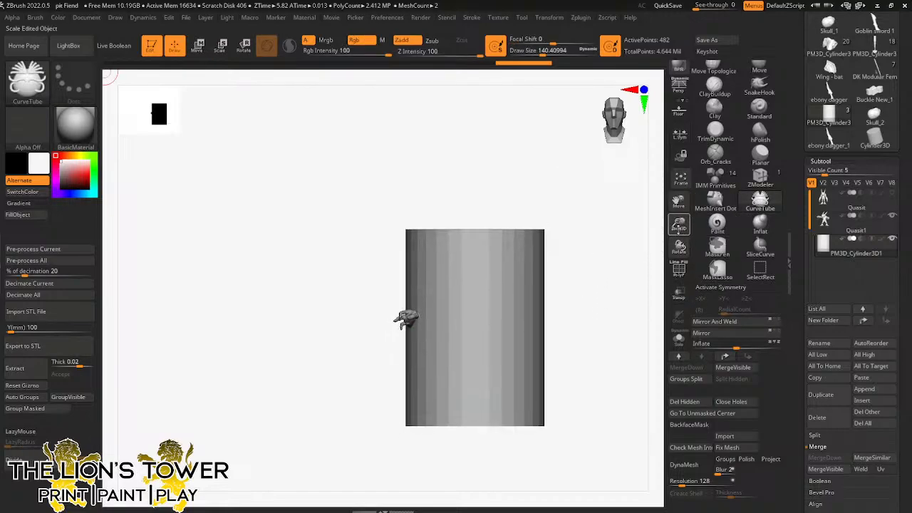
pyautogui.keyDown('shift'); pyautogui.moveTo(631, 314); pyautogui.dragTo(625, 382); pyautogui.keyUp('shift')
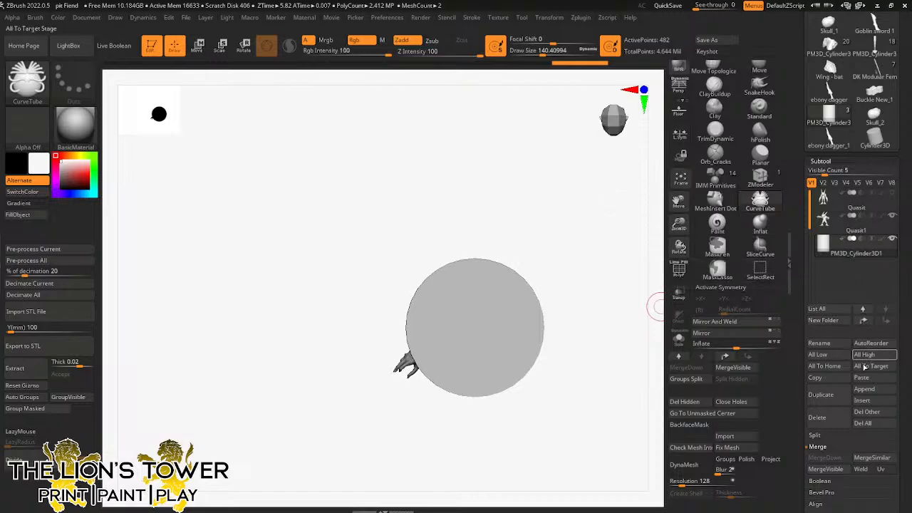
pyautogui.moveTo(606, 379); pyautogui.dragTo(681, 151)
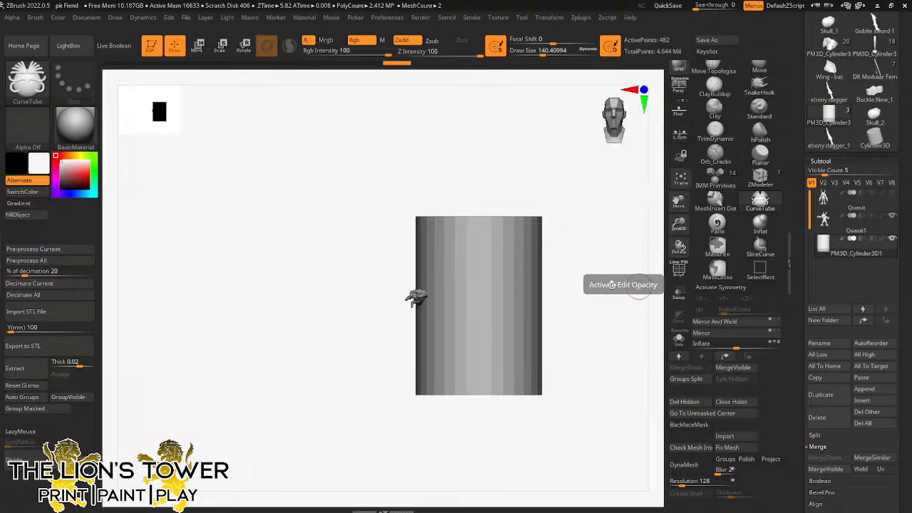
pyautogui.click(760, 178)
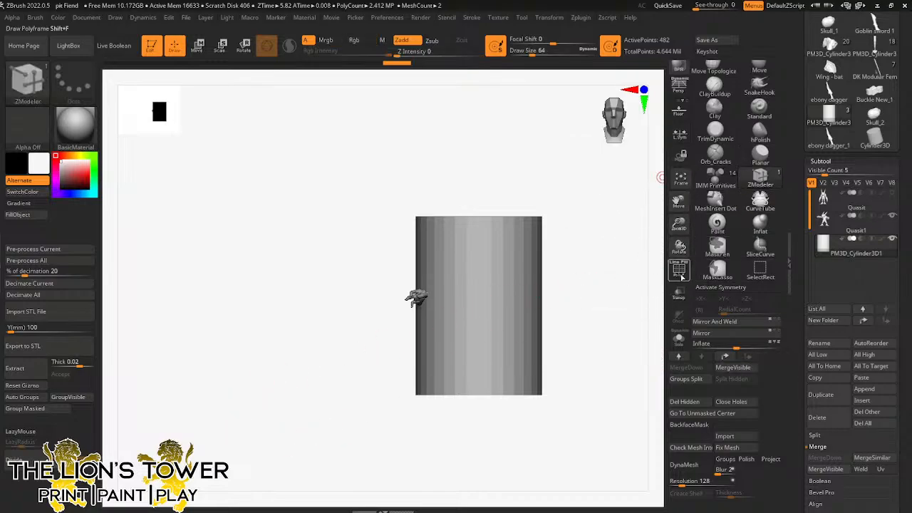
pyautogui.press('space')
pyautogui.click(515, 330)
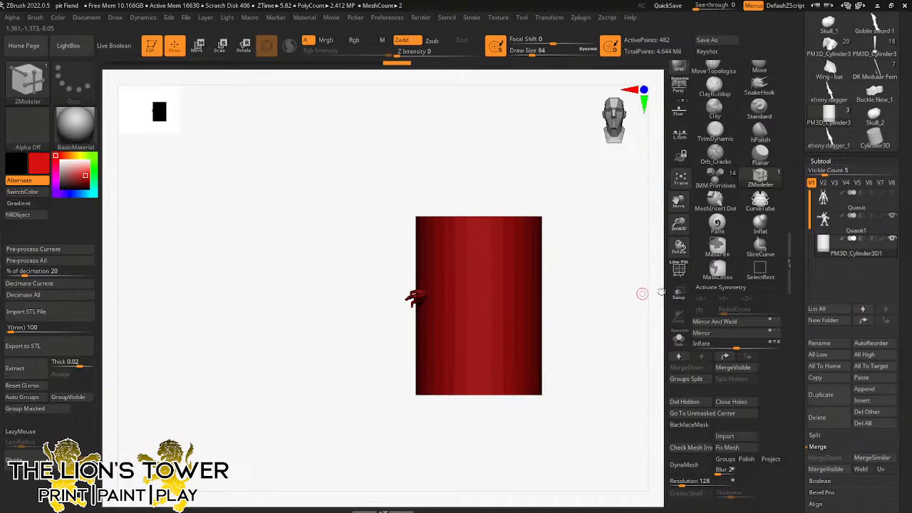
pyautogui.click(58, 160)
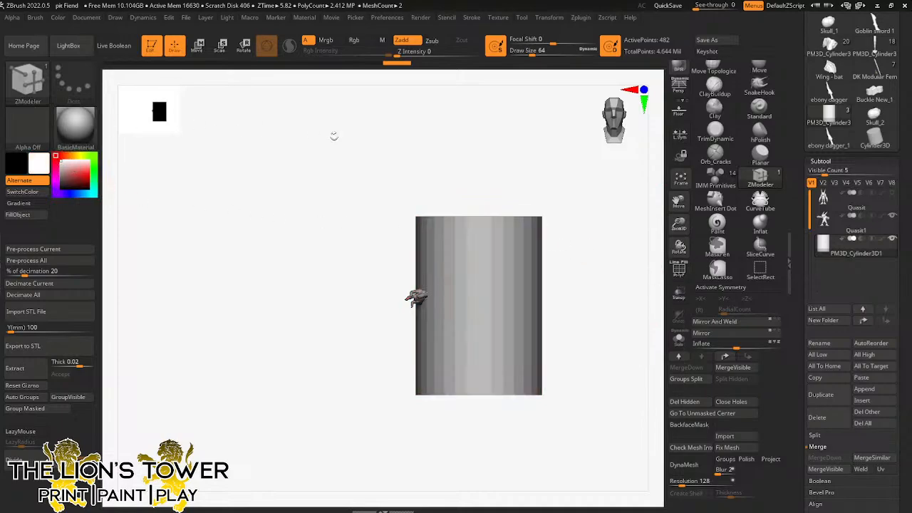
# Step: Display the cylinder's polyframe, subdivide the mesh twice and delete its lower subdivision levels
pyautogui.click(677, 274)
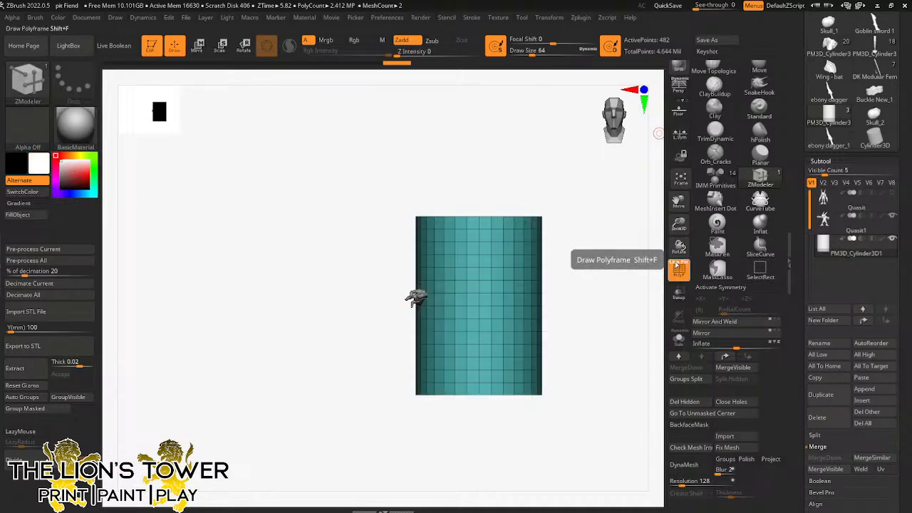
pyautogui.click(675, 262)
pyautogui.click(675, 263)
pyautogui.moveTo(677, 224); pyautogui.dragTo(677, 261)
pyautogui.moveTo(616, 284); pyautogui.dragTo(613, 360)
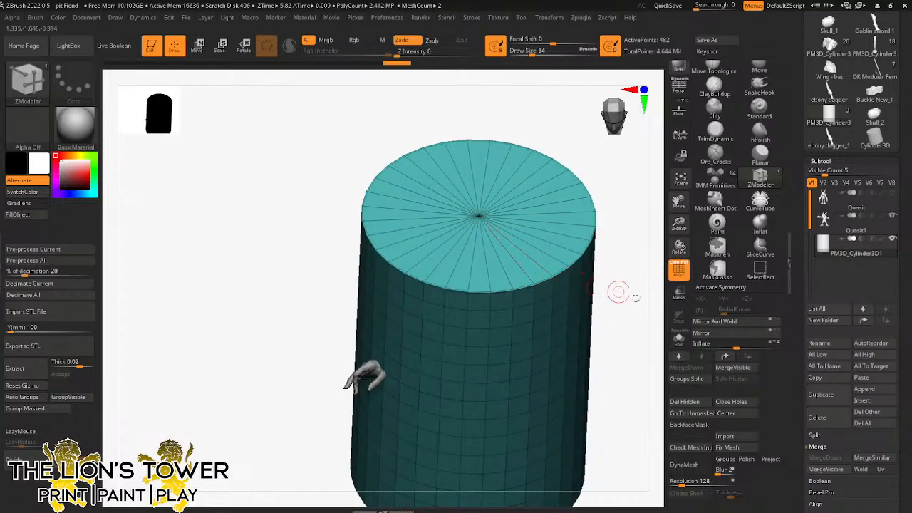
pyautogui.moveTo(617, 291); pyautogui.dragTo(621, 237)
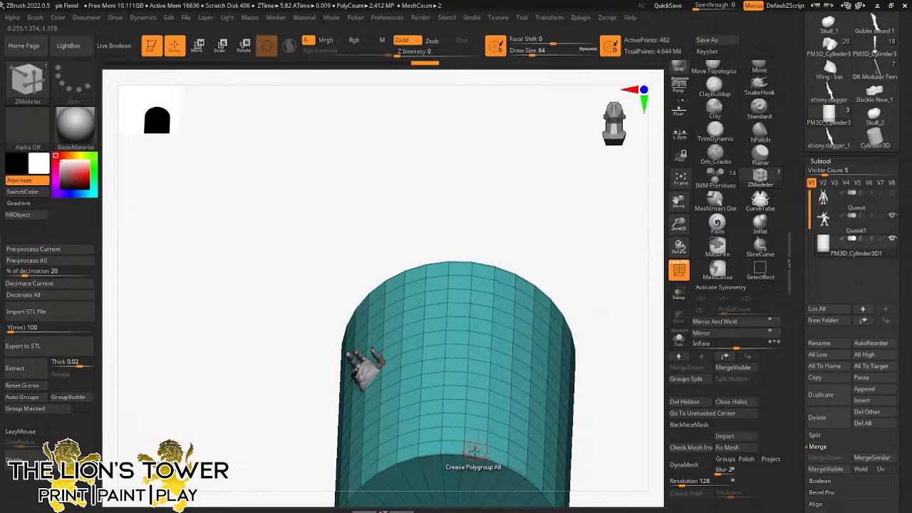
pyautogui.moveTo(615, 309); pyautogui.dragTo(602, 288)
pyautogui.hotkey('ctrl', 'd')
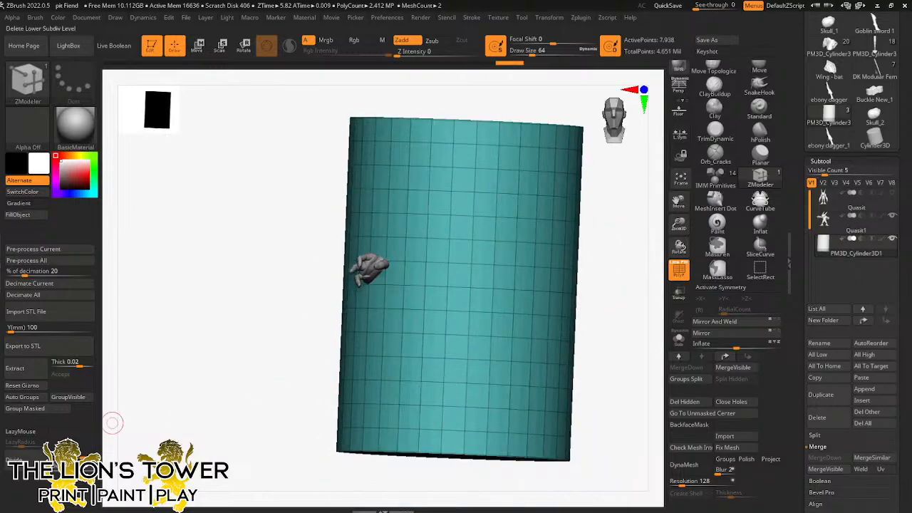
pyautogui.hotkey('ctrl', 'd')
pyautogui.moveTo(595, 285); pyautogui.dragTo(661, 315)
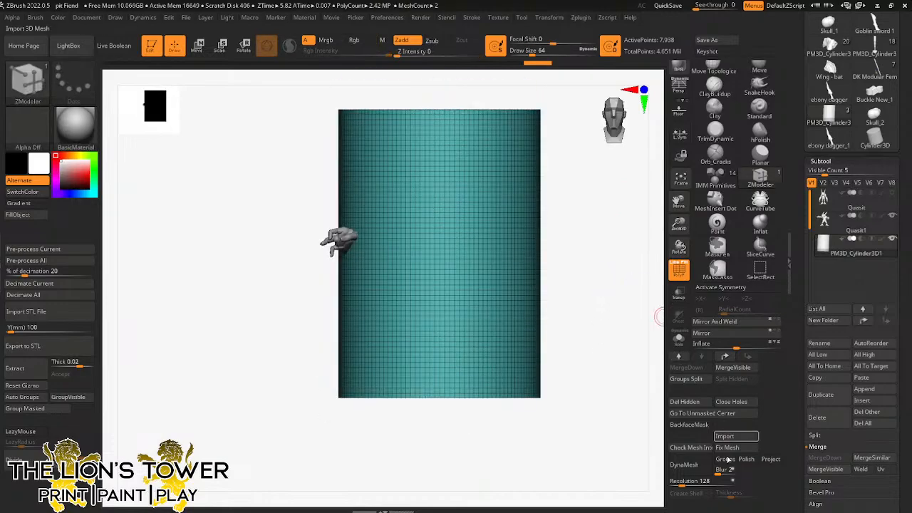
# Step: Set the DynaMesh resolution to 816 with Polish on, and insert a sphere centred on the cylinder's top, matching its diameter
pyautogui.moveTo(698, 482); pyautogui.dragTo(703, 482)
pyautogui.click(746, 459)
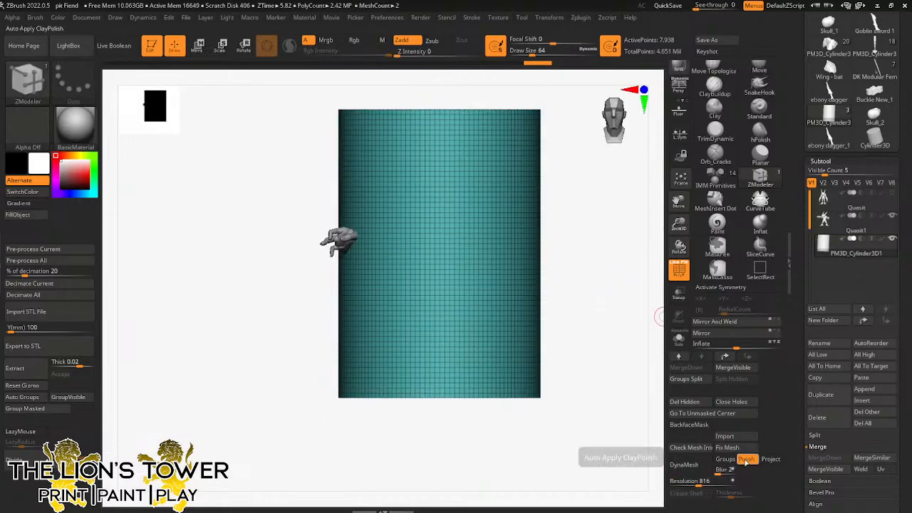
pyautogui.keyDown('shift'); pyautogui.moveTo(635, 238); pyautogui.dragTo(624, 295); pyautogui.keyUp('shift')
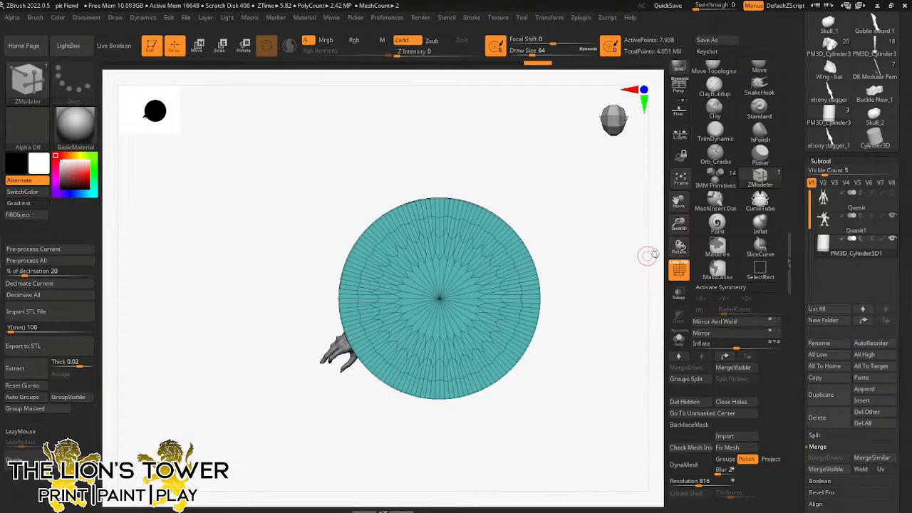
pyautogui.click(716, 203)
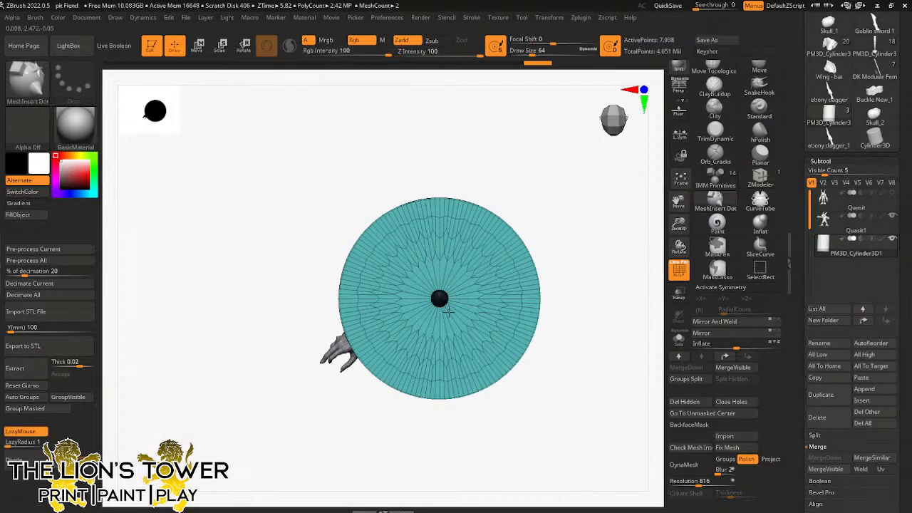
pyautogui.moveTo(448, 311); pyautogui.dragTo(493, 385)
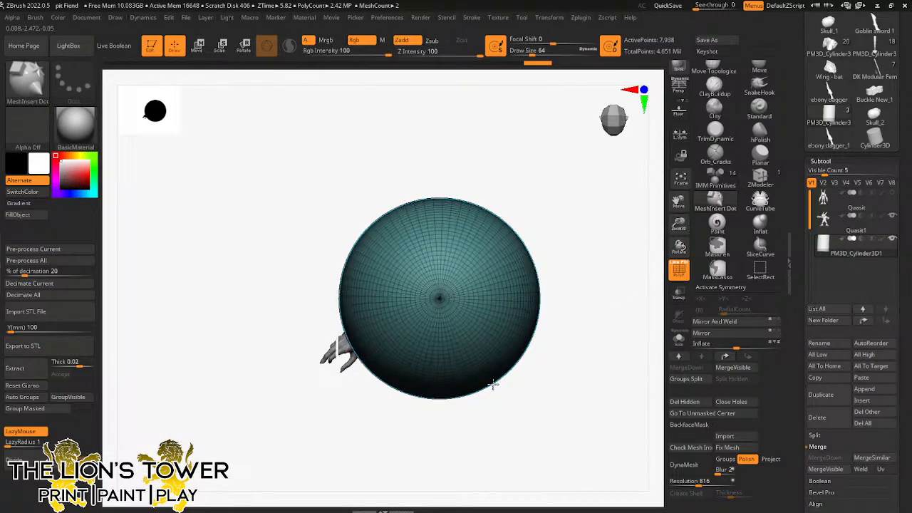
pyautogui.moveTo(549, 328)
pyautogui.mouseDown()
pyautogui.moveTo(600, 273)
pyautogui.moveTo(594, 237)
pyautogui.moveTo(600, 262)
pyautogui.mouseUp()
# Step: Try to DynaMesh the dome-topped cylinder at resolution 816, and undo it
pyautogui.keyDown('ctrl'); pyautogui.click(586, 218); pyautogui.keyUp('ctrl')
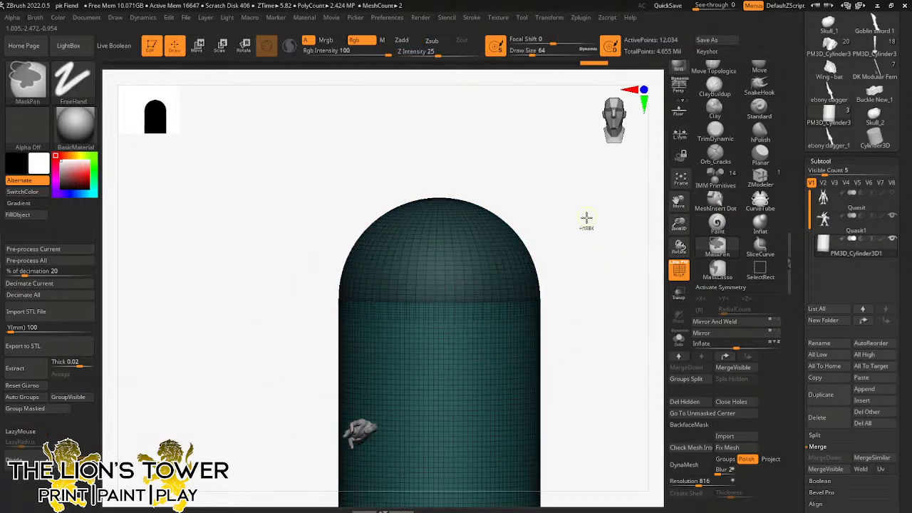
pyautogui.click(692, 464)
pyautogui.keyDown('ctrl'); pyautogui.click(618, 384); pyautogui.keyUp('ctrl')
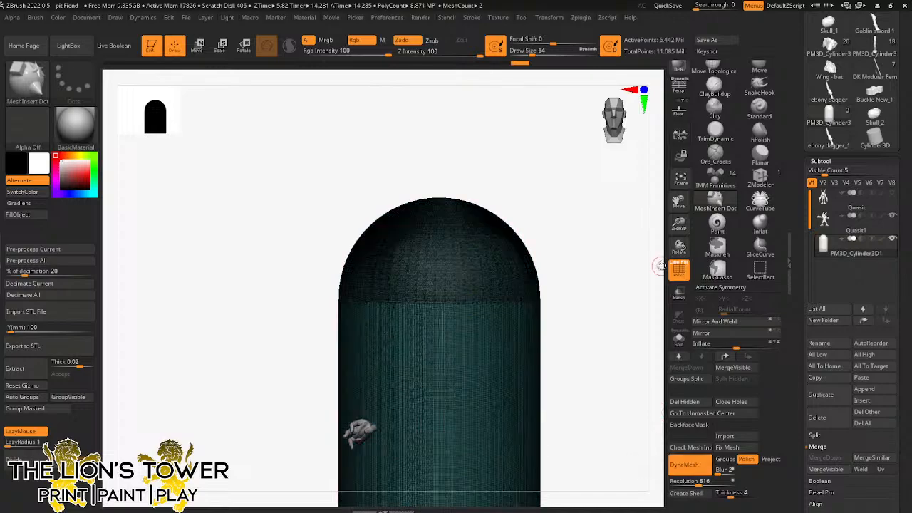
pyautogui.hotkey('ctrl', 'z')
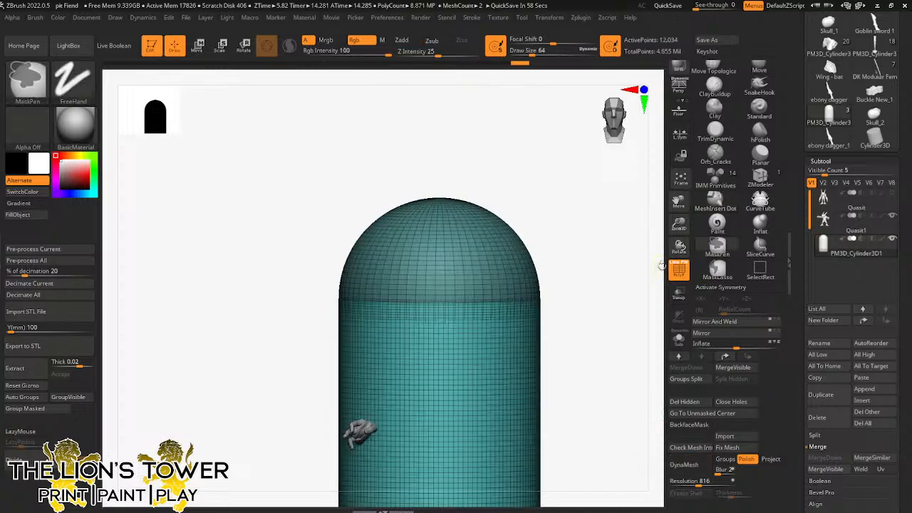
# Step: Set the DynaMesh resolution to 224 and remesh the sphere and cylinder into one capsule shape
pyautogui.moveTo(713, 483); pyautogui.dragTo(682, 482)
pyautogui.click(695, 469)
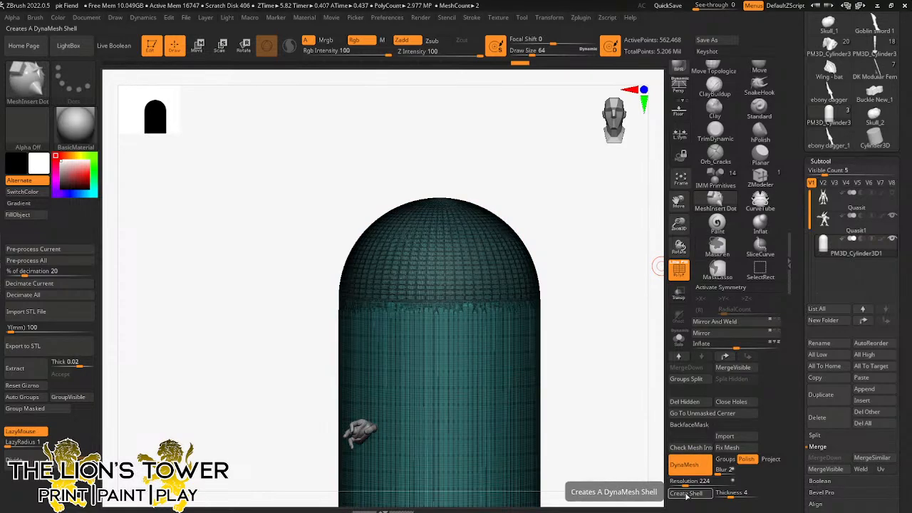
pyautogui.moveTo(681, 211); pyautogui.dragTo(680, 196)
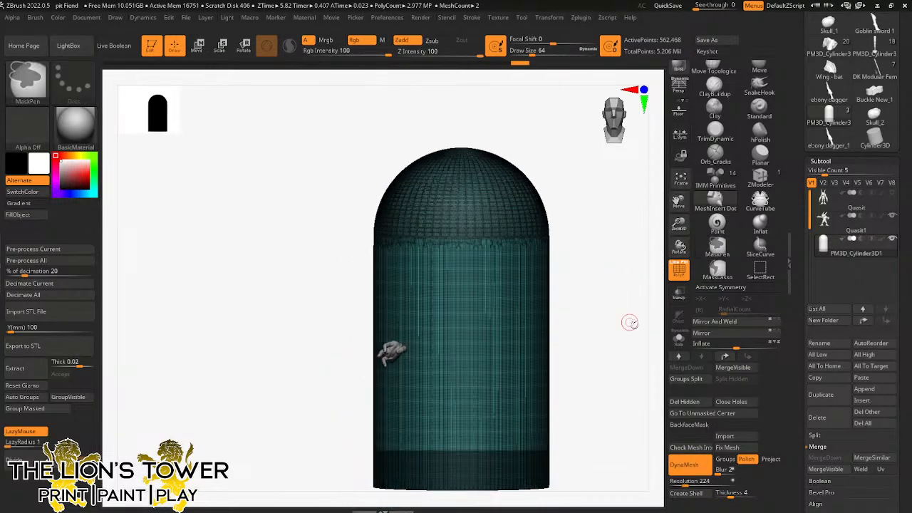
# Step: Show only the polygroup fill without wireframe lines, and regroup the dome and cylinder as a single polygroup
pyautogui.click(678, 269)
pyautogui.moveTo(648, 291); pyautogui.dragTo(570, 304)
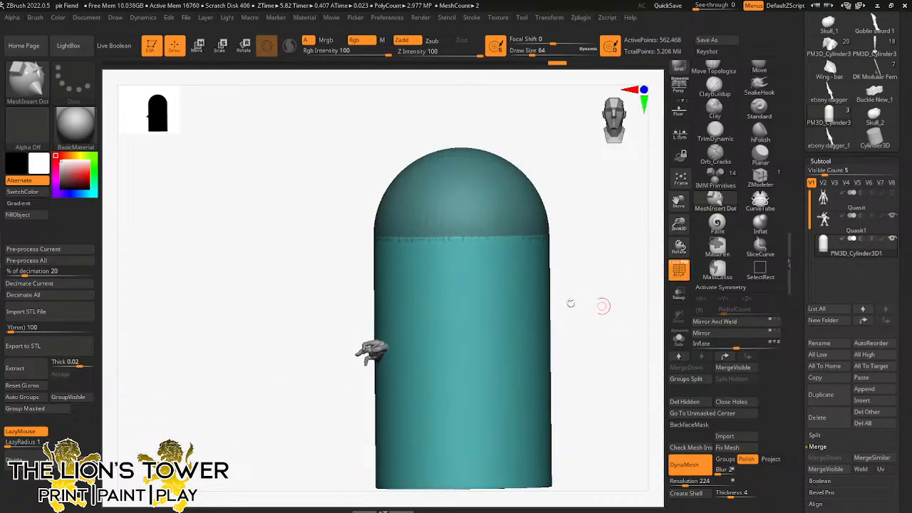
pyautogui.click(37, 400)
# Step: Set the draw size to about 177 and activate local symmetry in X and Y for the capsule
pyautogui.moveTo(532, 61); pyautogui.dragTo(559, 82)
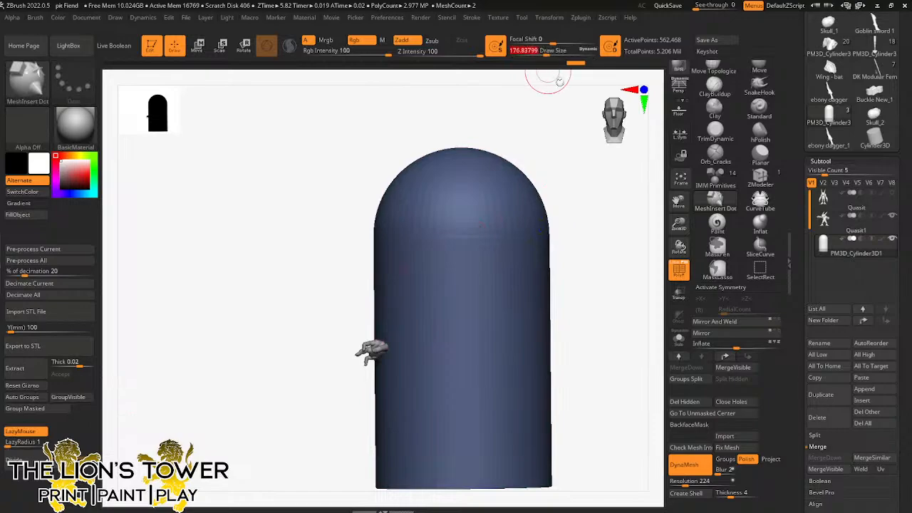
pyautogui.click(720, 287)
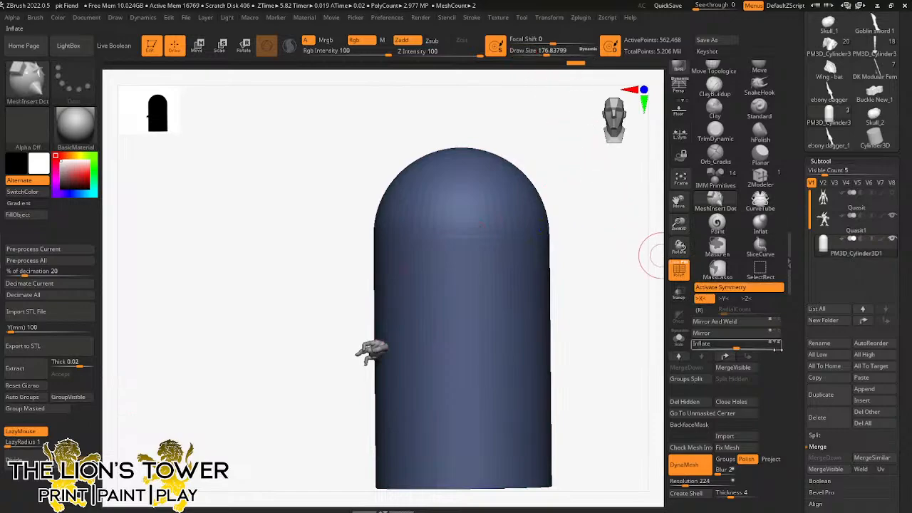
pyautogui.click(725, 298)
pyautogui.moveTo(570, 277); pyautogui.dragTo(497, 265)
pyautogui.click(679, 134)
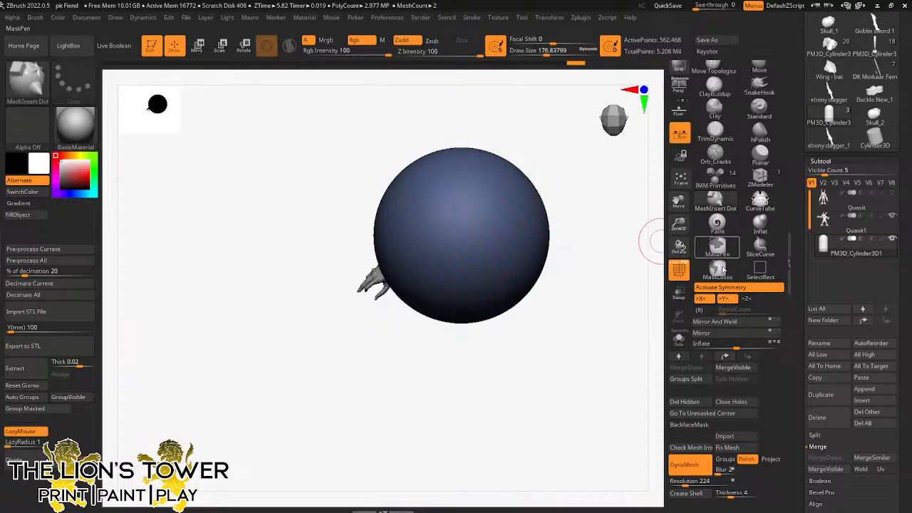
# Step: Turn off X symmetry on the capsule and enable radial symmetry around Y with a count of 49
pyautogui.click(699, 310)
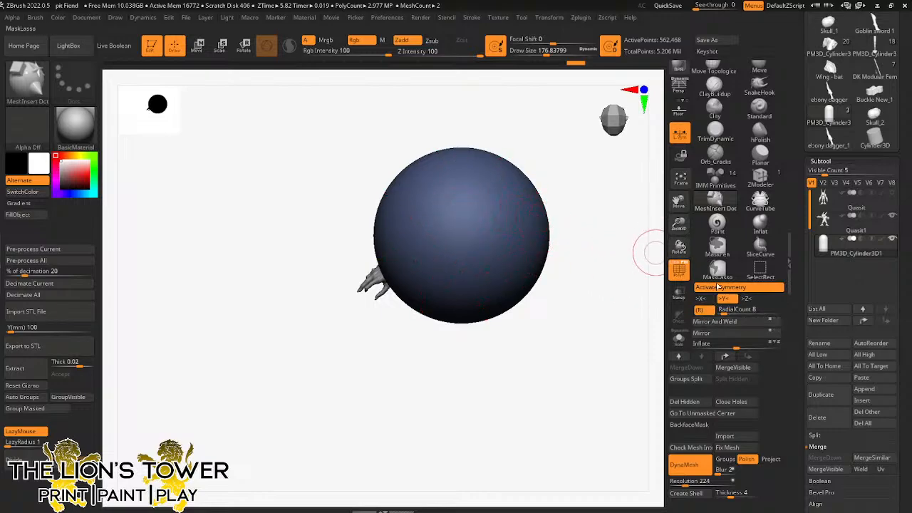
pyautogui.click(730, 309)
pyautogui.moveTo(743, 314); pyautogui.dragTo(749, 313)
# Step: Remesh the single-polygroup capsule with DynaMesh at resolution 224
pyautogui.moveTo(637, 361); pyautogui.dragTo(555, 349)
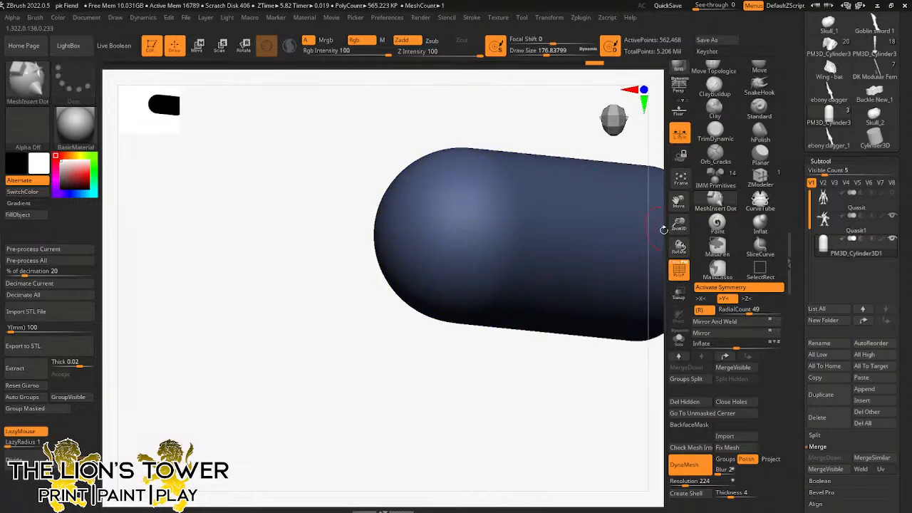
pyautogui.moveTo(661, 226); pyautogui.dragTo(493, 191)
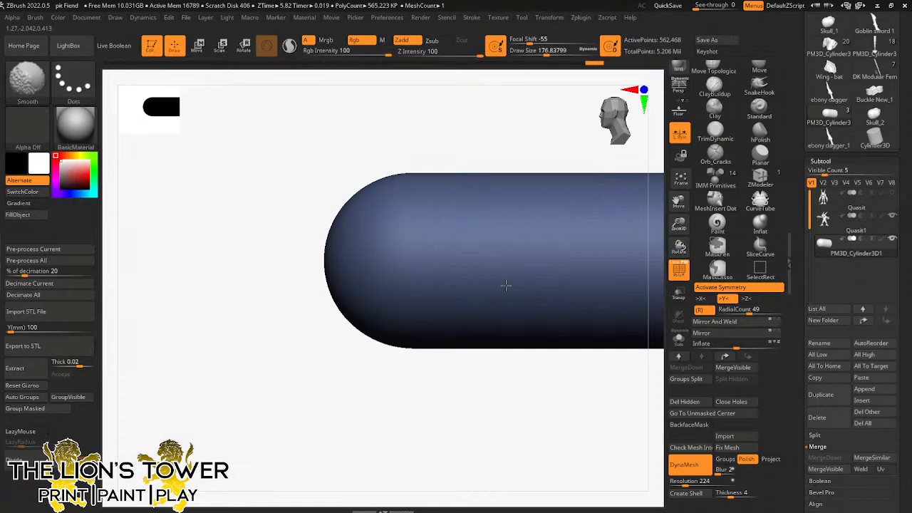
pyautogui.moveTo(663, 214)
pyautogui.keyDown('alt'); pyautogui.mouseDown()
pyautogui.moveTo(576, 249)
pyautogui.moveTo(537, 238)
pyautogui.mouseUp(); pyautogui.keyUp('alt')
pyautogui.keyDown('shift'); pyautogui.moveTo(560, 360); pyautogui.dragTo(606, 273); pyautogui.keyUp('shift')
pyautogui.keyDown('ctrl'); pyautogui.moveTo(599, 235); pyautogui.dragTo(626, 324); pyautogui.keyUp('ctrl')
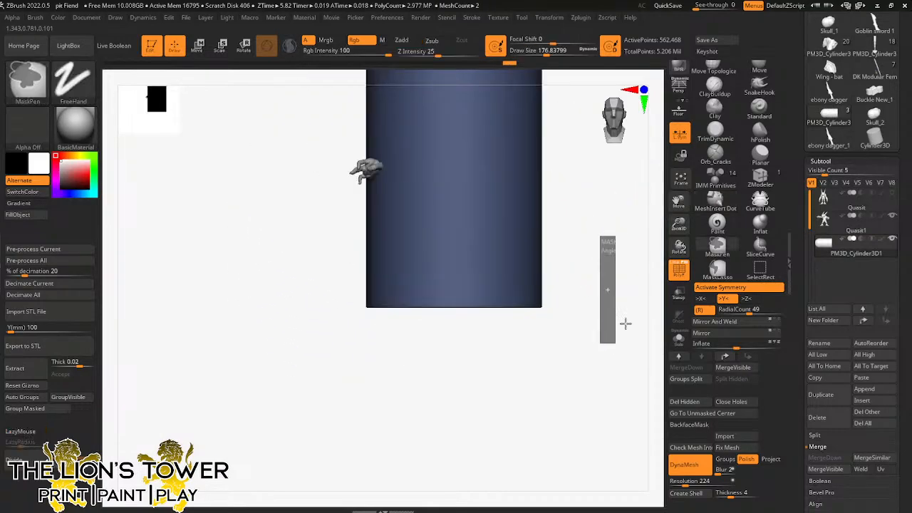
pyautogui.keyDown('alt'); pyautogui.moveTo(659, 272); pyautogui.dragTo(613, 285); pyautogui.keyUp('alt')
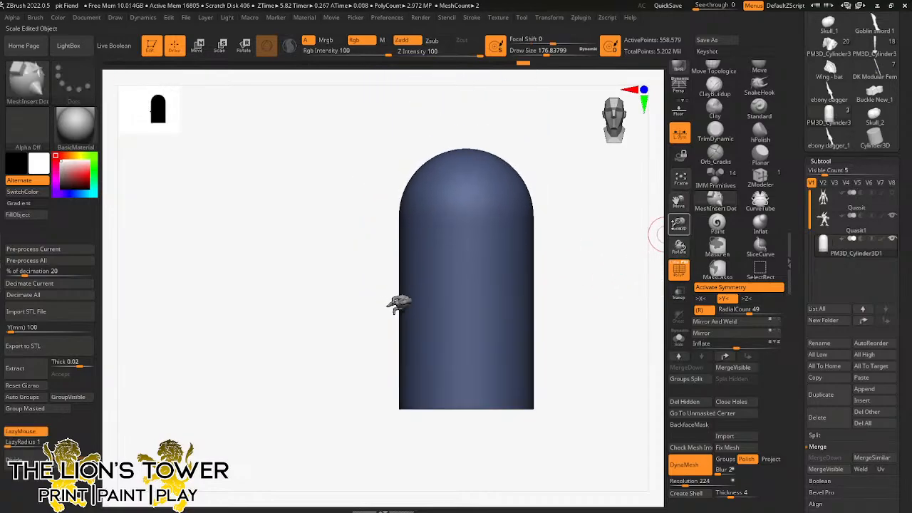
pyautogui.moveTo(676, 229); pyautogui.dragTo(674, 238)
pyautogui.moveTo(619, 277)
pyautogui.mouseDown()
pyautogui.moveTo(589, 280)
pyautogui.moveTo(615, 262)
pyautogui.moveTo(630, 266)
pyautogui.mouseUp()
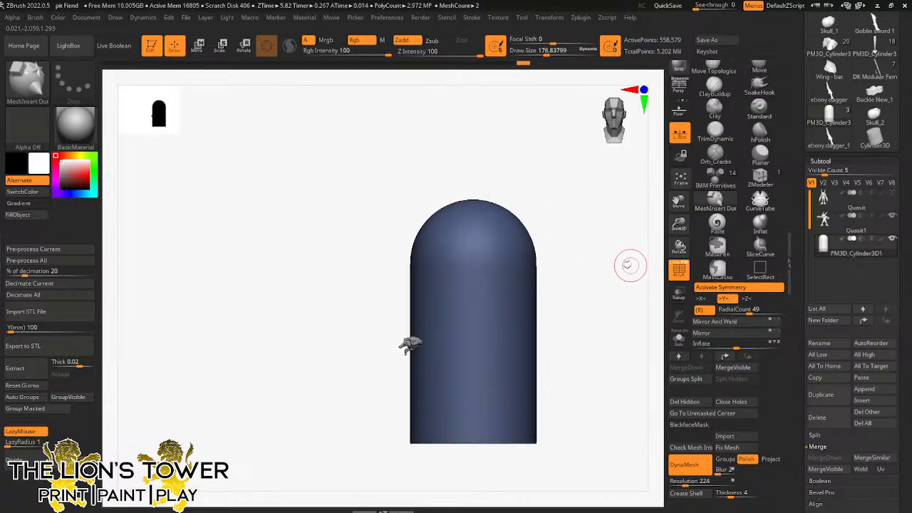
# Step: Reduce the draw size to about 154 and duplicate the capsule subtool
pyautogui.click(544, 52)
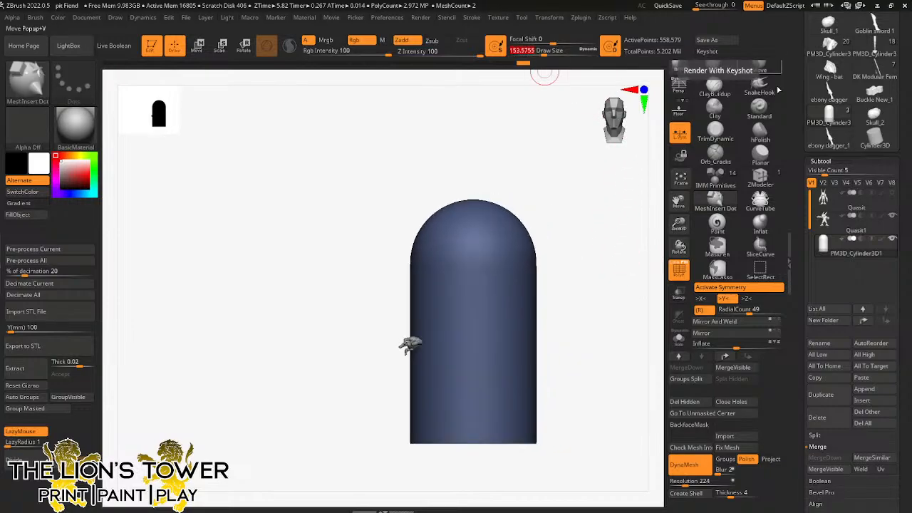
pyautogui.click(821, 395)
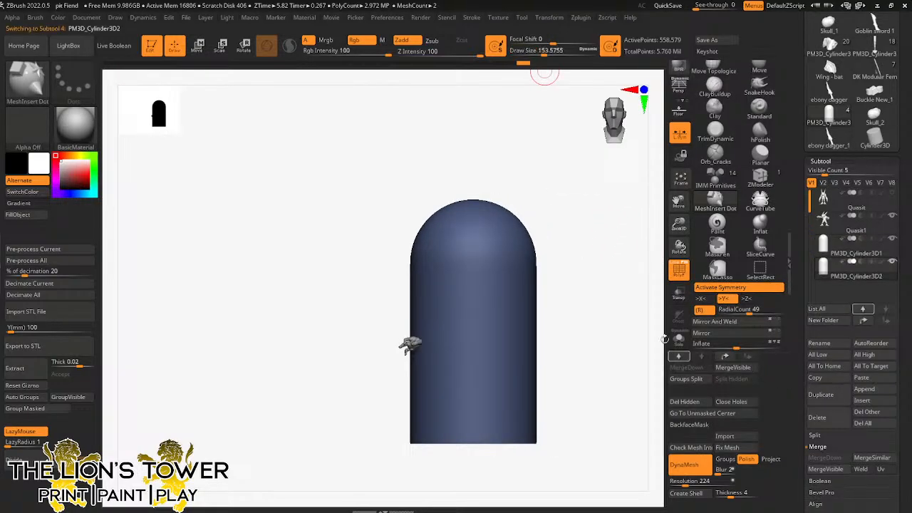
# Step: Set the duplicate capsule's radial count to 12 and paint widened vertical mask stripes from the dome's tip down to its base
pyautogui.moveTo(747, 312); pyautogui.dragTo(741, 312)
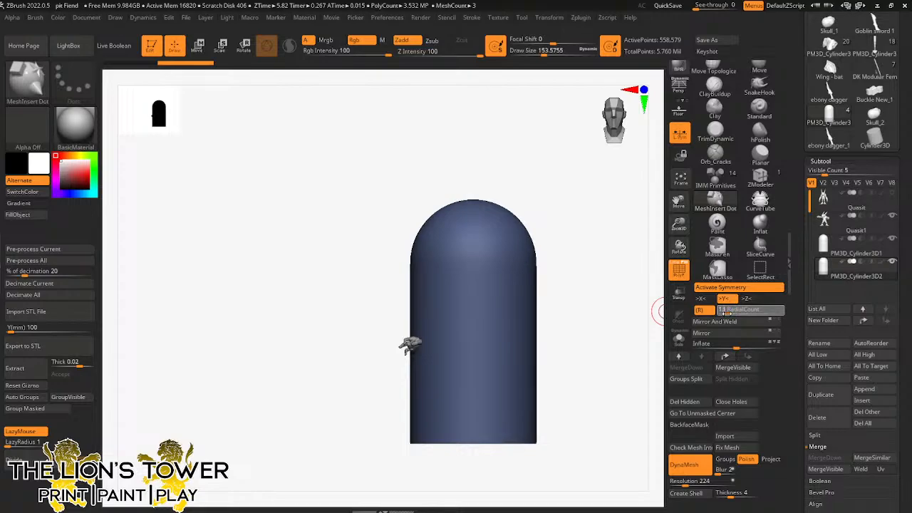
pyautogui.moveTo(726, 314); pyautogui.dragTo(727, 313)
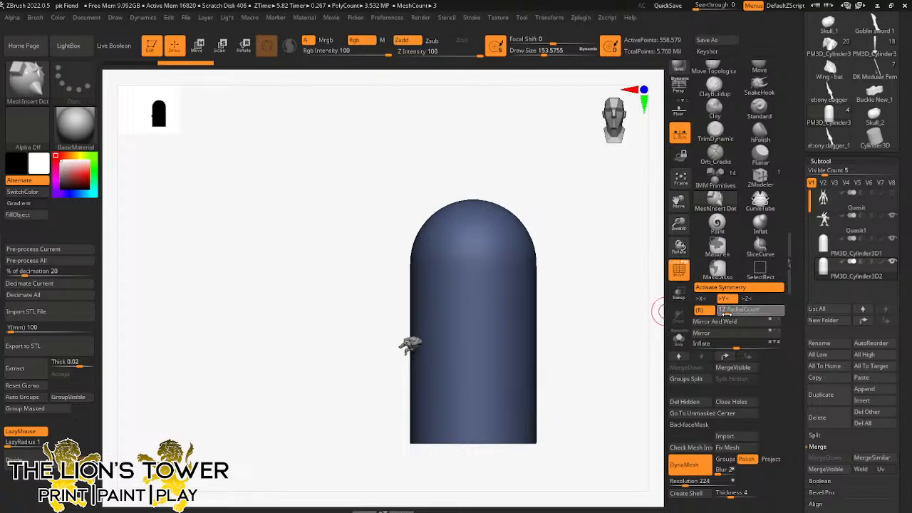
pyautogui.keyDown('ctrl'); pyautogui.click(468, 179); pyautogui.keyUp('ctrl')
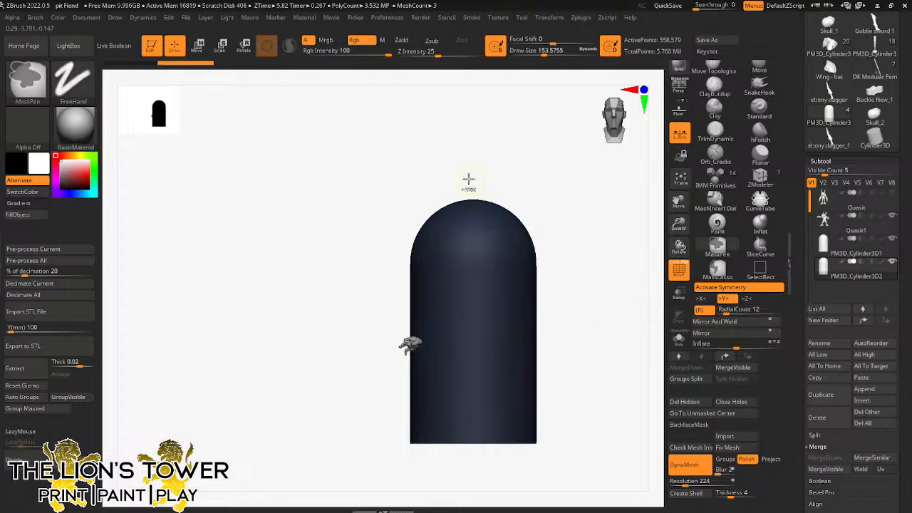
pyautogui.keyDown('ctrl'); pyautogui.moveTo(468, 179); pyautogui.dragTo(475, 458); pyautogui.keyUp('ctrl')
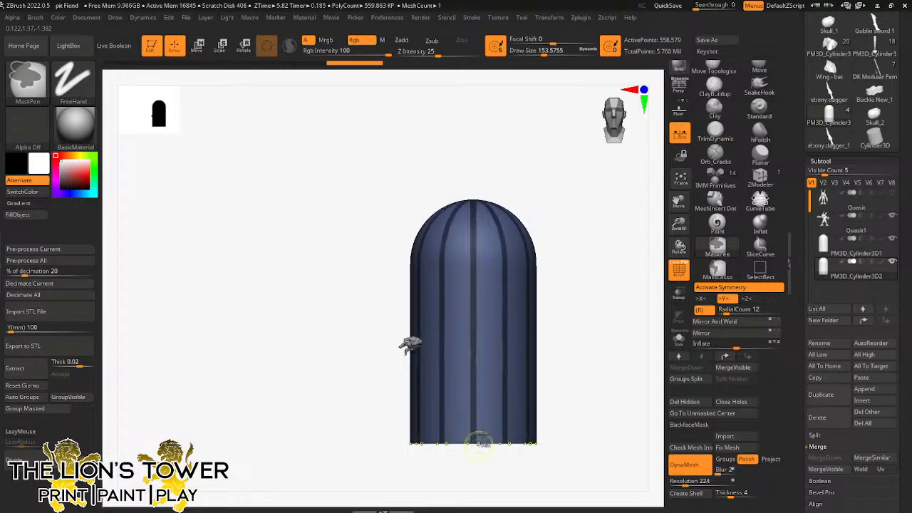
pyautogui.moveTo(573, 314); pyautogui.dragTo(548, 238)
pyautogui.press('ctrl')
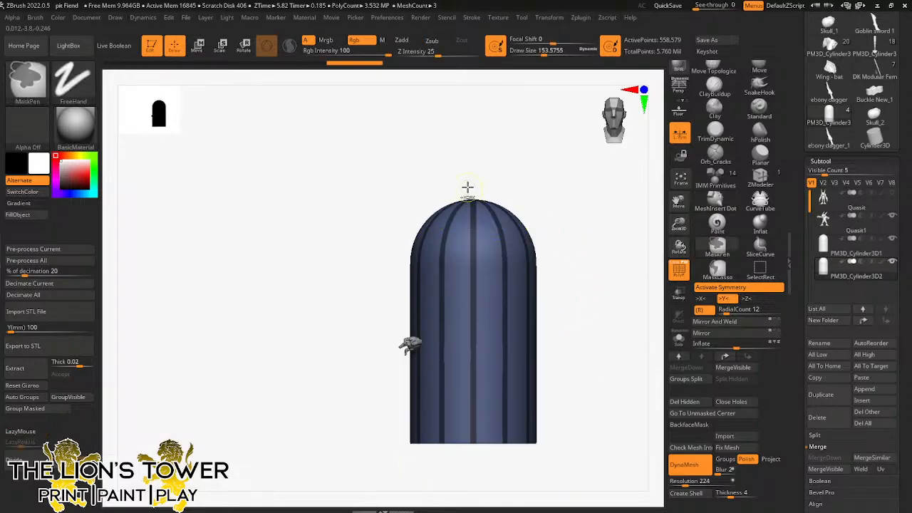
pyautogui.moveTo(470, 217)
pyautogui.keyDown('ctrl'); pyautogui.mouseDown()
pyautogui.moveTo(480, 455)
pyautogui.moveTo(478, 444)
pyautogui.mouseUp(); pyautogui.keyUp('ctrl')
pyautogui.moveTo(594, 281)
pyautogui.mouseDown()
pyautogui.moveTo(605, 346)
pyautogui.moveTo(609, 292)
pyautogui.moveTo(597, 300)
pyautogui.mouseUp()
# Step: Mask two horizontal bands around the striped capsule, one just below the dome and one near the base
pyautogui.keyDown('ctrl'); pyautogui.moveTo(376, 279); pyautogui.dragTo(570, 291); pyautogui.keyUp('ctrl')
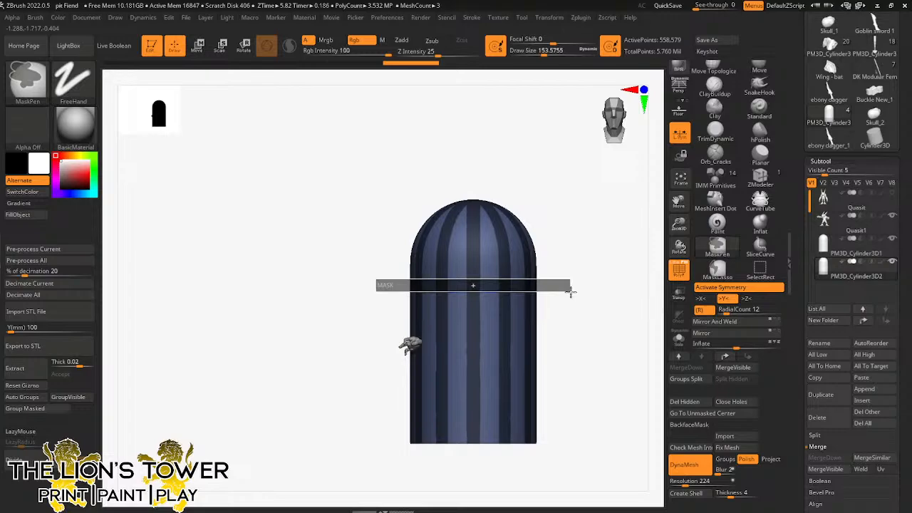
pyautogui.keyDown('ctrl'); pyautogui.moveTo(570, 291); pyautogui.dragTo(570, 288); pyautogui.keyUp('ctrl')
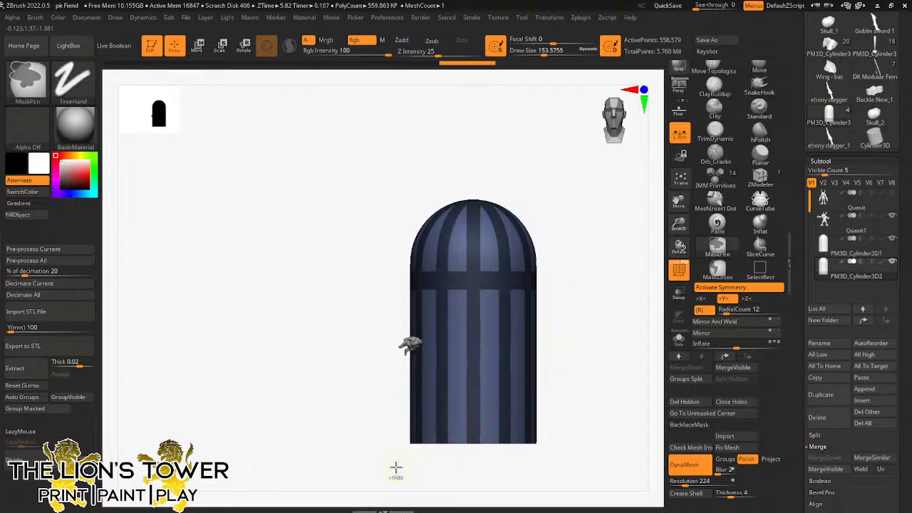
pyautogui.keyDown('ctrl'); pyautogui.moveTo(413, 447); pyautogui.dragTo(560, 389); pyautogui.keyUp('ctrl')
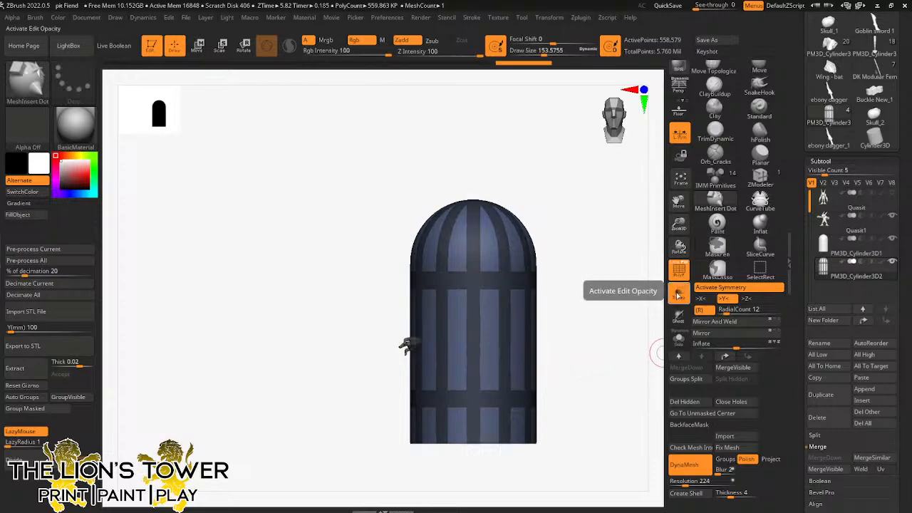
# Step: Check the quasit's fit inside the capsule with ghost transparency, then reselect the plain capsule and turn transparency off
pyautogui.click(678, 316)
pyautogui.moveTo(610, 344); pyautogui.dragTo(680, 283)
pyautogui.keyDown('alt'); pyautogui.click(580, 346); pyautogui.keyUp('alt')
pyautogui.moveTo(678, 212); pyautogui.dragTo(626, 224)
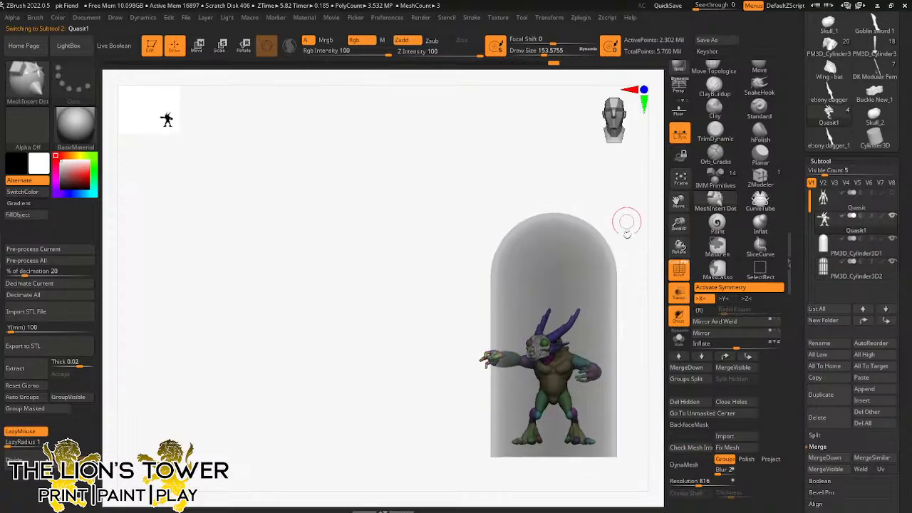
pyautogui.keyDown('alt'); pyautogui.click(613, 339); pyautogui.keyUp('alt')
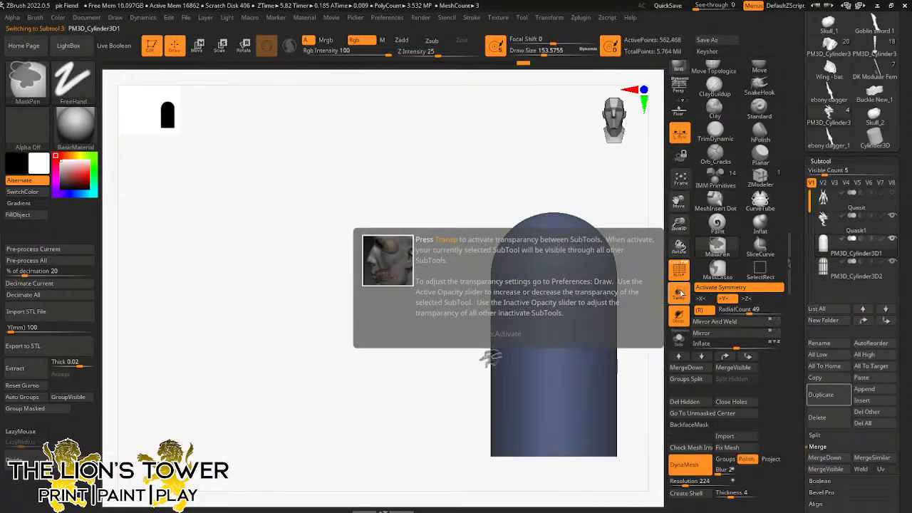
pyautogui.click(679, 292)
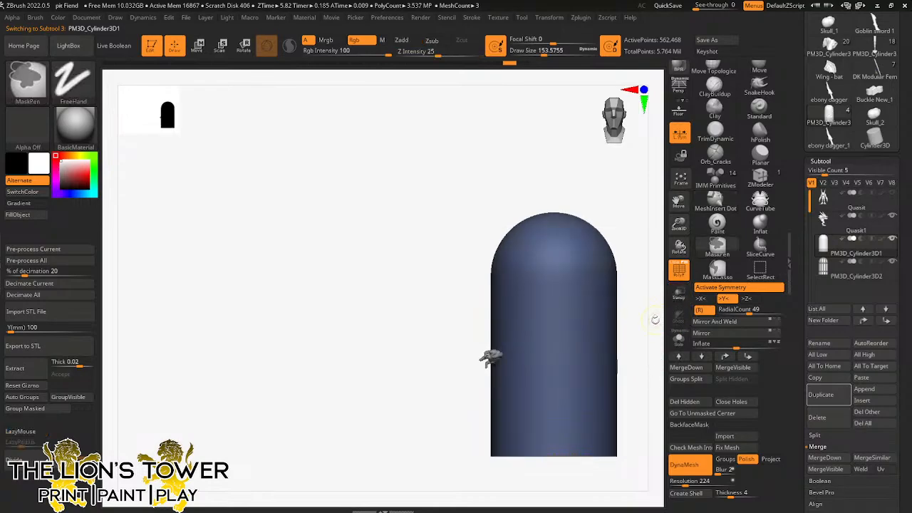
# Step: Step the plain capsule's edit history back to its two-polygroup state and reapply the undone edits
pyautogui.hotkey('ctrl', 'z')
pyautogui.hotkey('ctrl', 'z')
pyautogui.hotkey('ctrl', 'z')
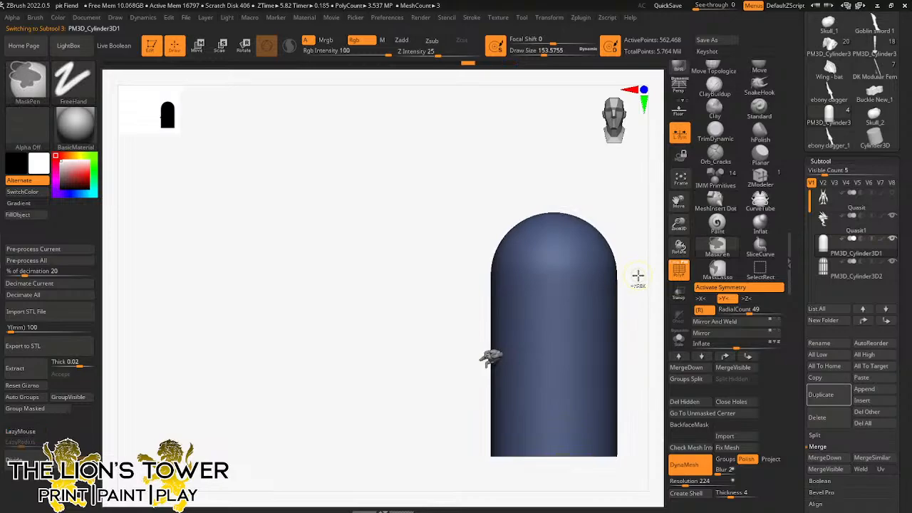
pyautogui.hotkey('ctrl', 'z')
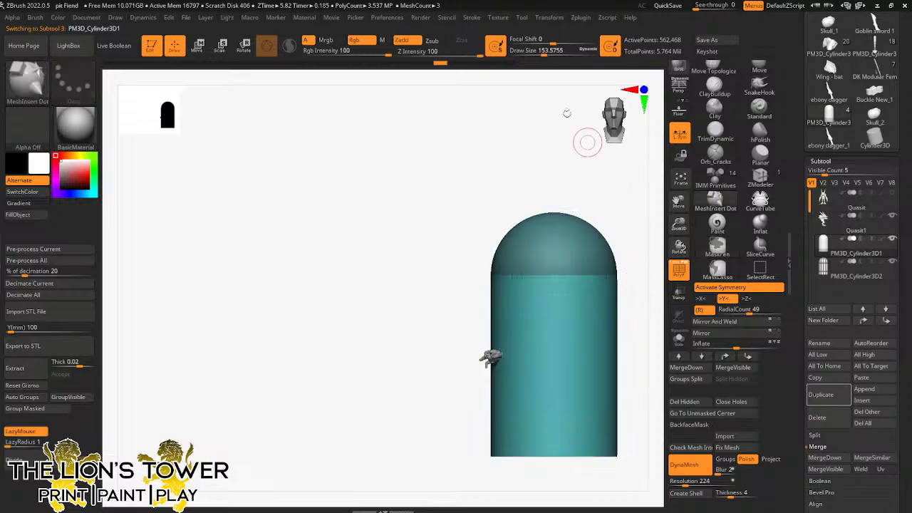
pyautogui.hotkey('ctrl', 'shift', 'z')
pyautogui.hotkey('ctrl', 'shift', 'z')
pyautogui.hotkey('ctrl', 'shift', 'z')
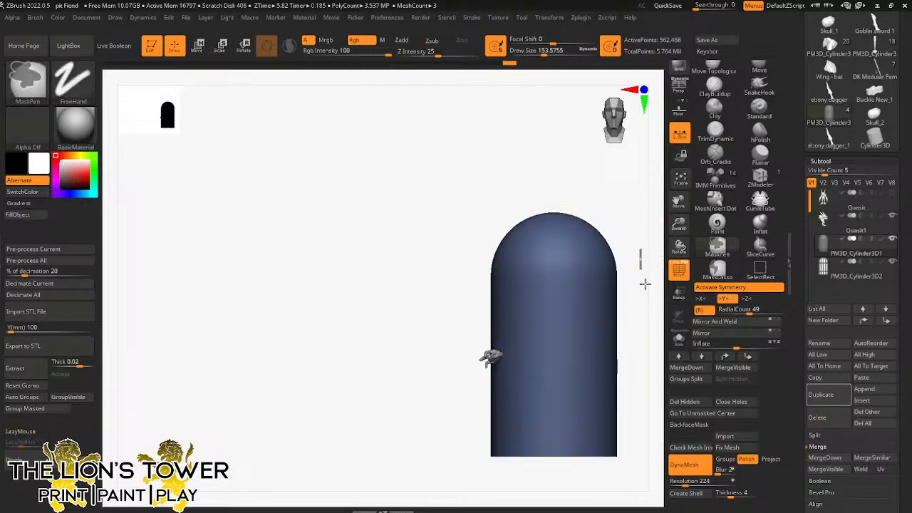
pyautogui.hotkey('ctrl', 'shift', 'z')
# Step: Turn on Solo mode and select the duplicate capsule with the masked bars
pyautogui.moveTo(672, 227); pyautogui.dragTo(666, 236)
pyautogui.click(676, 338)
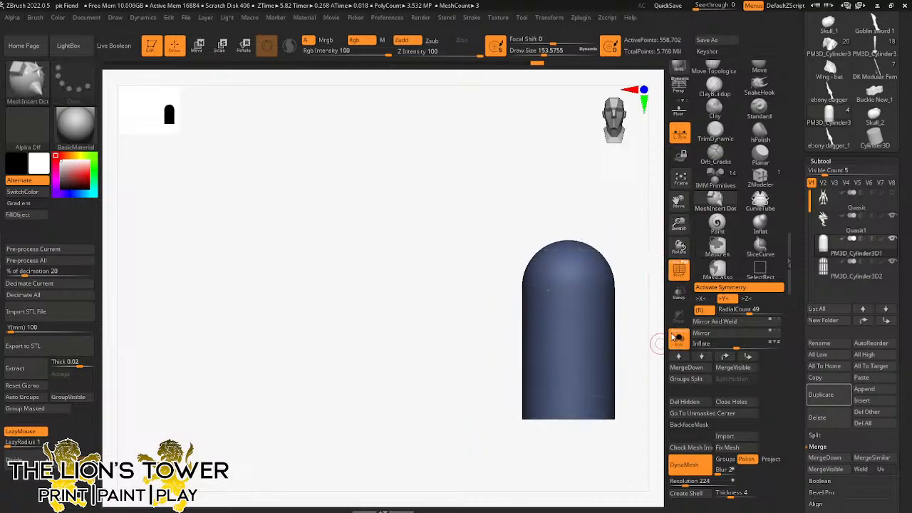
pyautogui.click(835, 270)
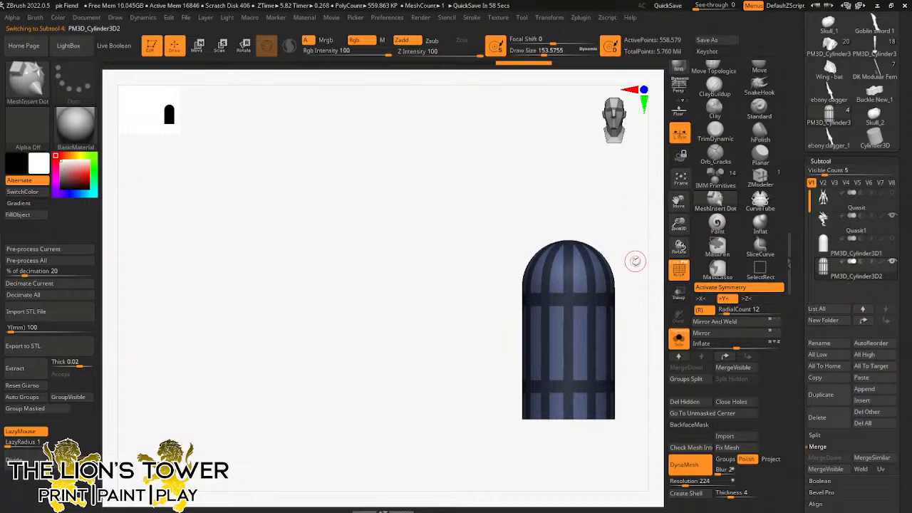
pyautogui.moveTo(678, 202); pyautogui.dragTo(654, 206)
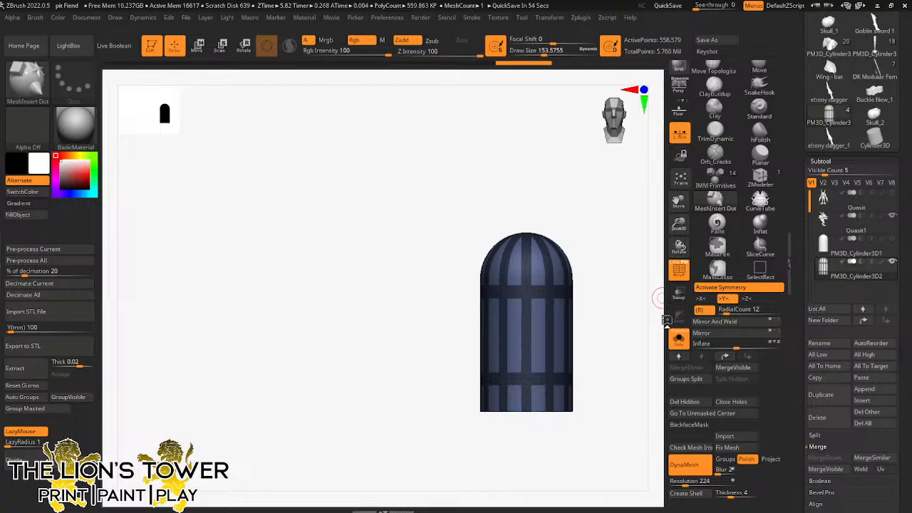
pyautogui.moveTo(678, 224); pyautogui.dragTo(607, 212)
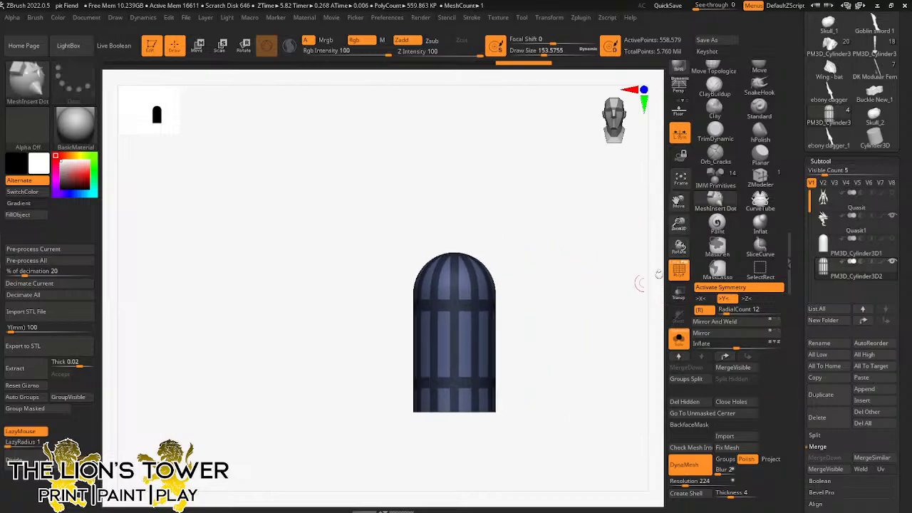
pyautogui.moveTo(678, 224); pyautogui.dragTo(722, 226)
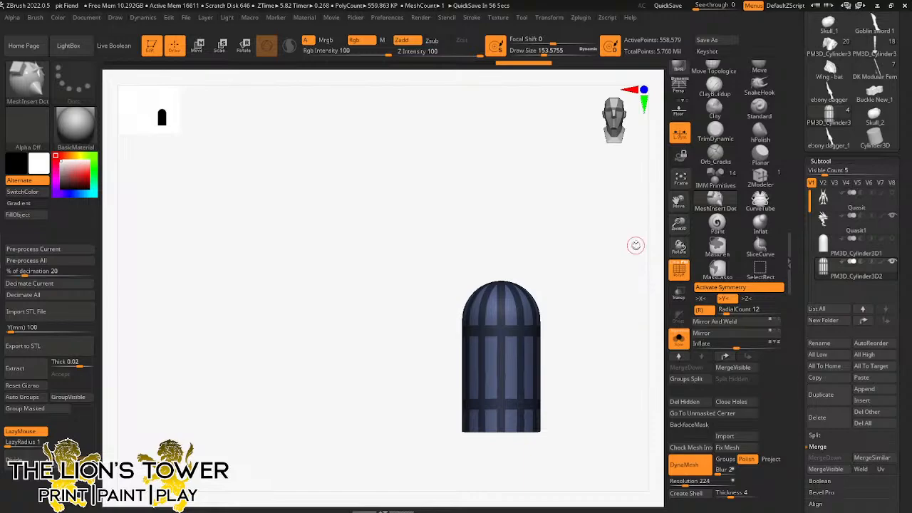
pyautogui.moveTo(678, 224); pyautogui.dragTo(676, 161)
pyautogui.moveTo(623, 269); pyautogui.dragTo(655, 272)
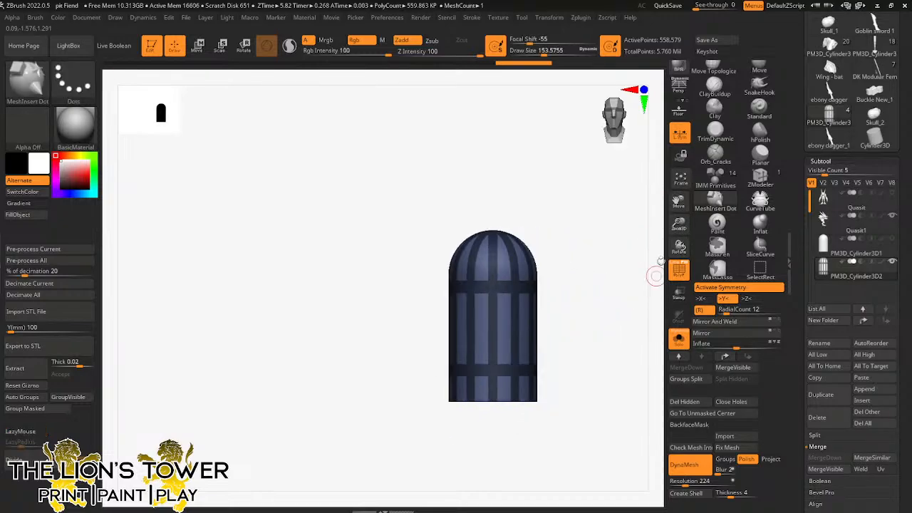
pyautogui.moveTo(678, 223); pyautogui.dragTo(683, 171)
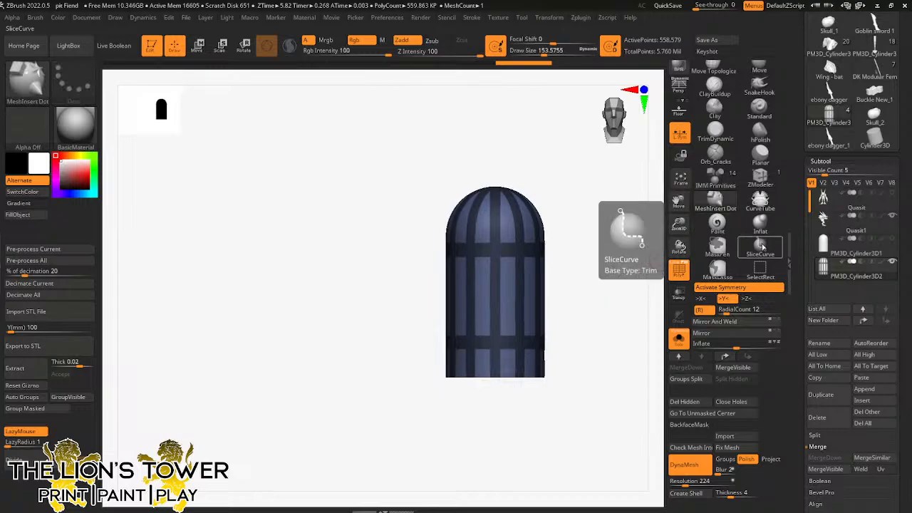
# Step: Deflate the unmasked panels so the masked bars stand out as a cage, and clear the mask
pyautogui.write('2')
pyautogui.moveTo(730, 348); pyautogui.dragTo(641, 360)
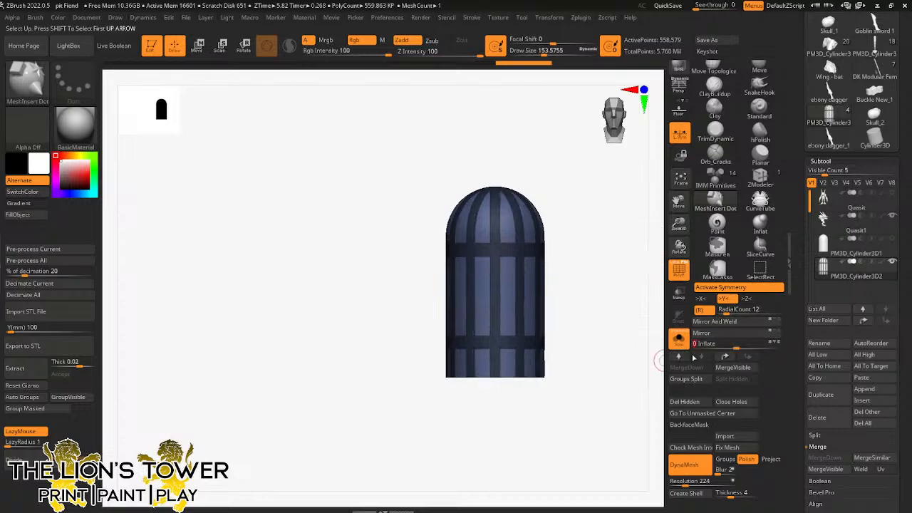
pyautogui.moveTo(738, 346); pyautogui.dragTo(685, 346)
pyautogui.moveTo(617, 400); pyautogui.dragTo(620, 467)
pyautogui.keyDown('ctrl'); pyautogui.click(618, 413); pyautogui.keyUp('ctrl')
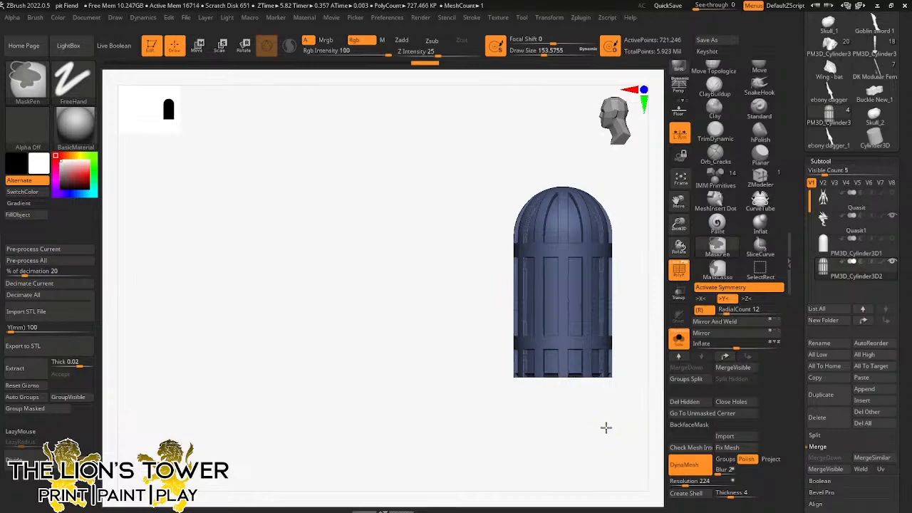
# Step: Try to DynaMesh the barred capsule at resolutions 224 and 104, undoing each remesh
pyautogui.keyDown('ctrl'); pyautogui.moveTo(603, 417); pyautogui.dragTo(633, 470); pyautogui.keyUp('ctrl')
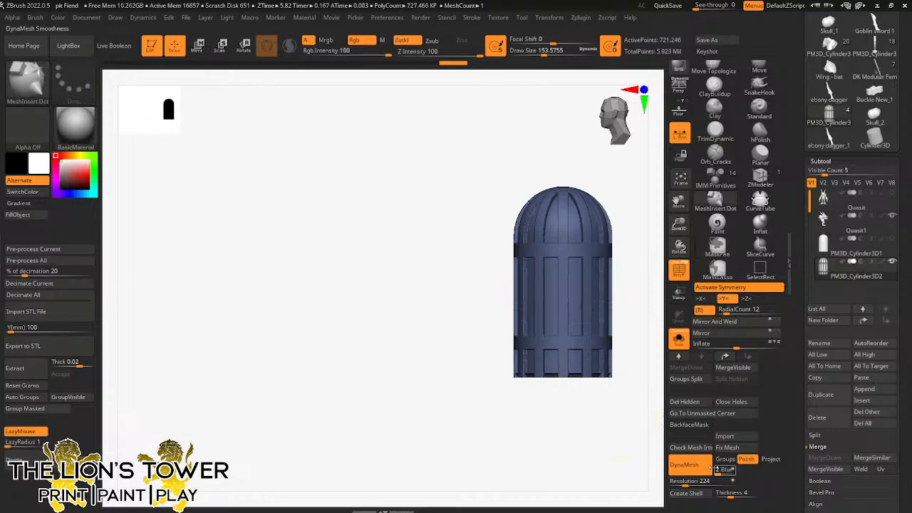
pyautogui.hotkey('ctrl', 'z')
pyautogui.click(683, 481)
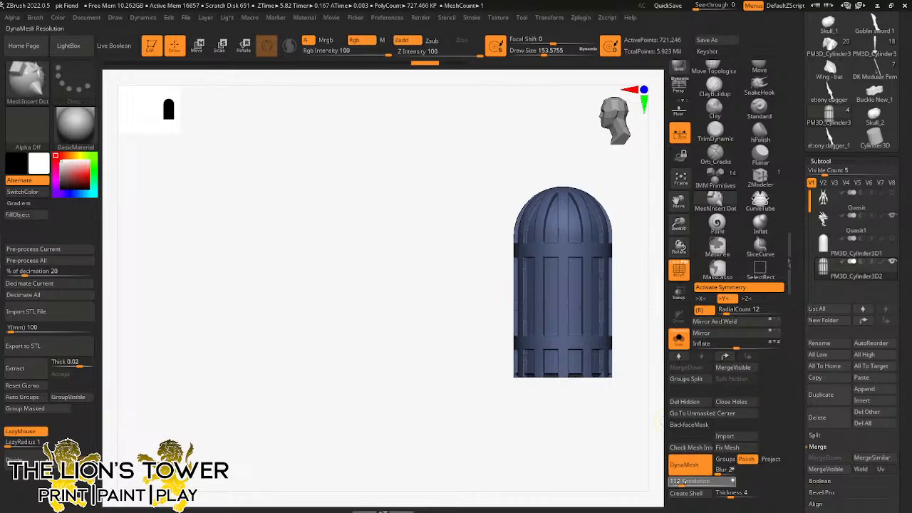
pyautogui.moveTo(682, 481); pyautogui.dragTo(680, 481)
pyautogui.keyDown('ctrl'); pyautogui.moveTo(496, 417); pyautogui.dragTo(541, 457); pyautogui.keyUp('ctrl')
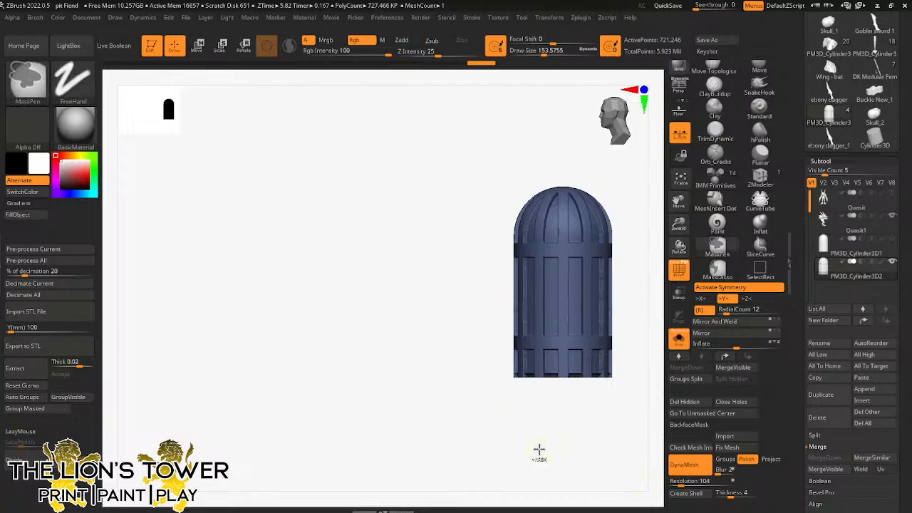
pyautogui.hotkey('ctrl', 'z')
# Step: Remesh the barred capsule with DynaMesh at resolution 112 and reorder the subtools so the plain capsule sits directly below it
pyautogui.click(681, 481)
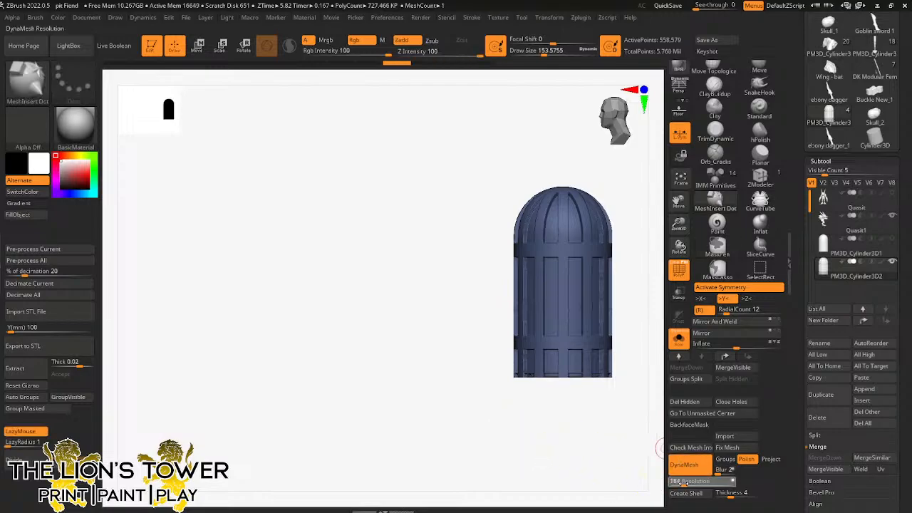
pyautogui.keyDown('ctrl'); pyautogui.moveTo(470, 380); pyautogui.dragTo(564, 443); pyautogui.keyUp('ctrl')
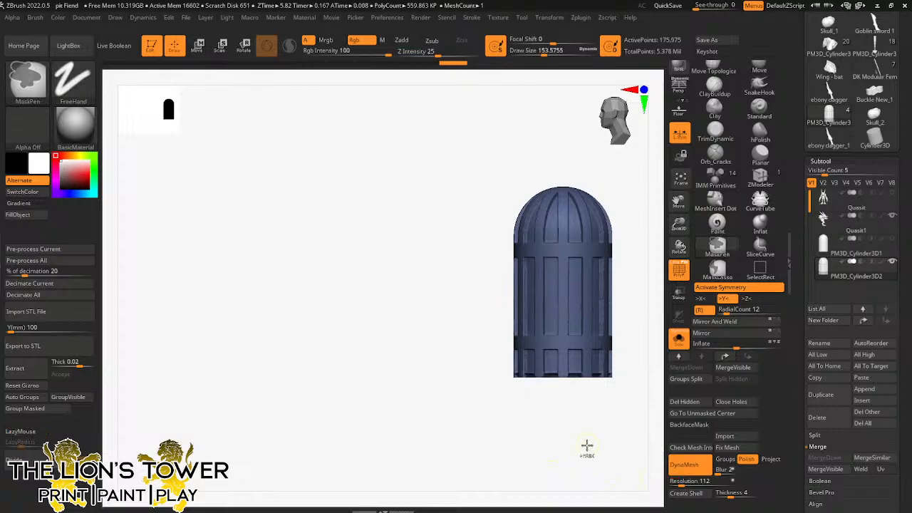
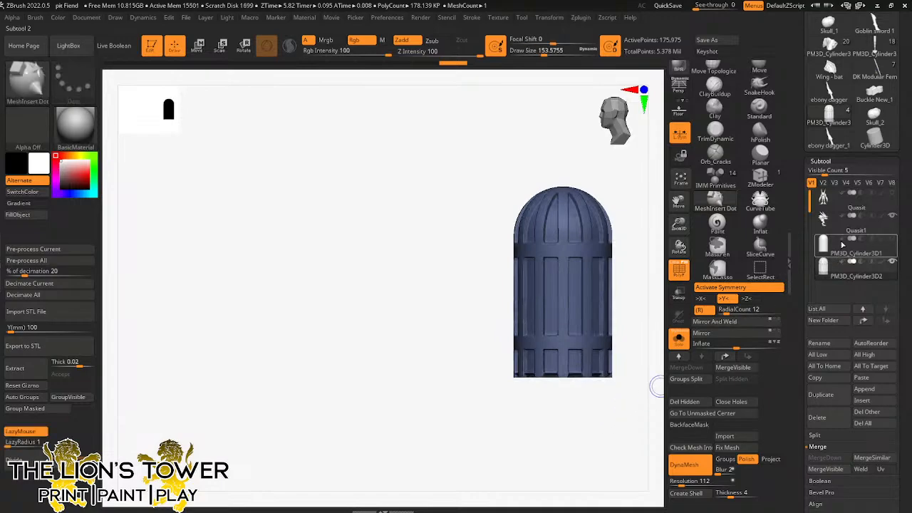
pyautogui.click(884, 312)
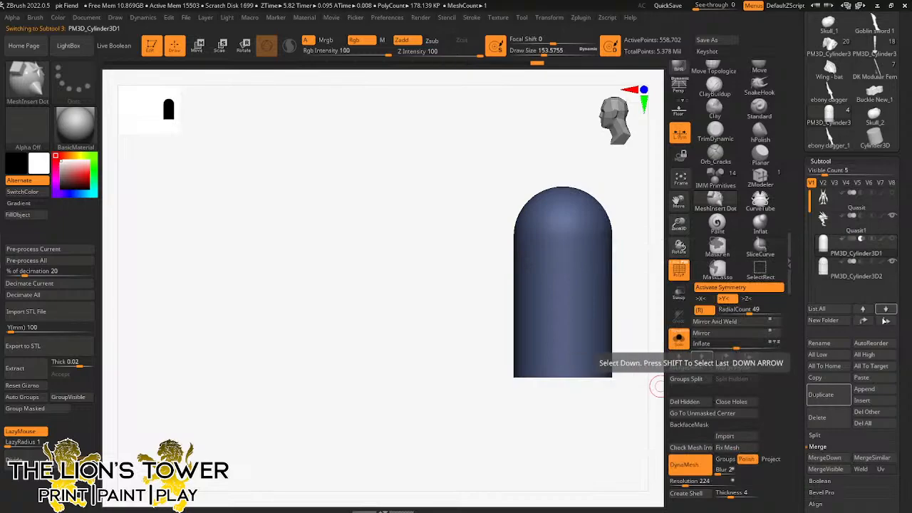
pyautogui.click(885, 320)
pyautogui.click(830, 251)
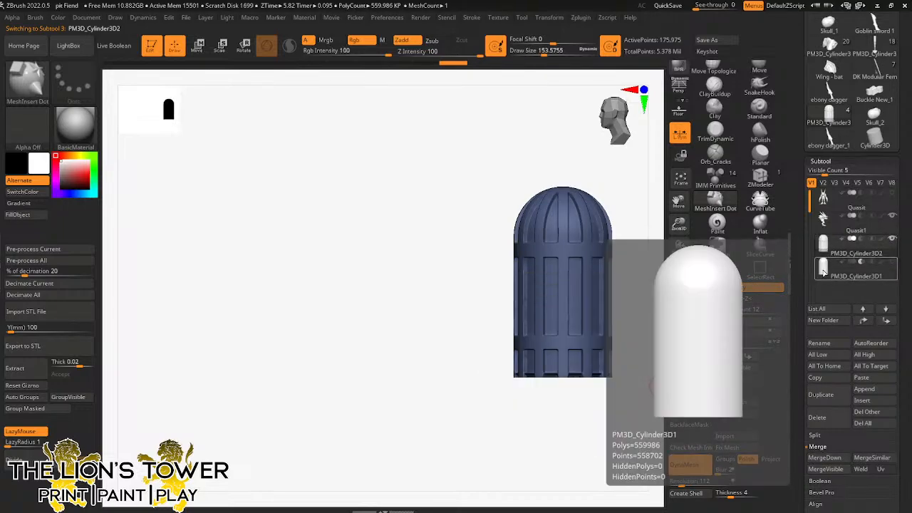
pyautogui.click(824, 270)
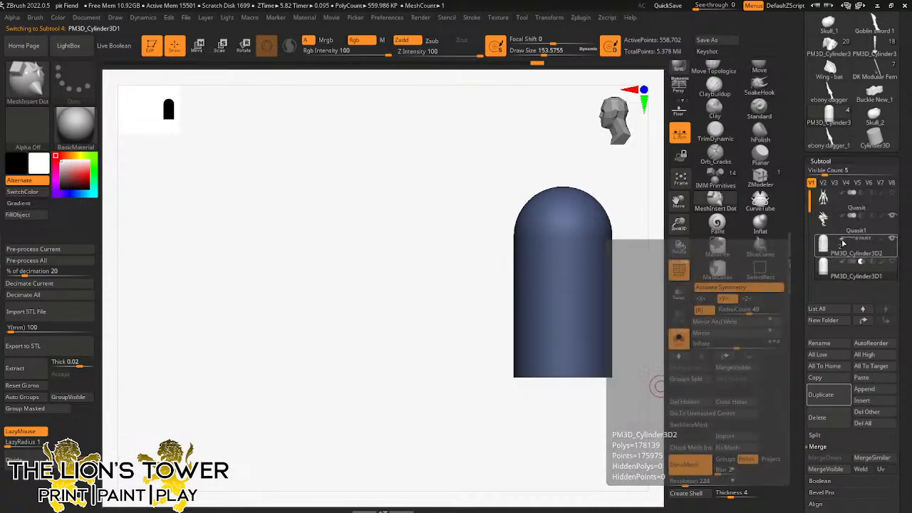
pyautogui.click(828, 252)
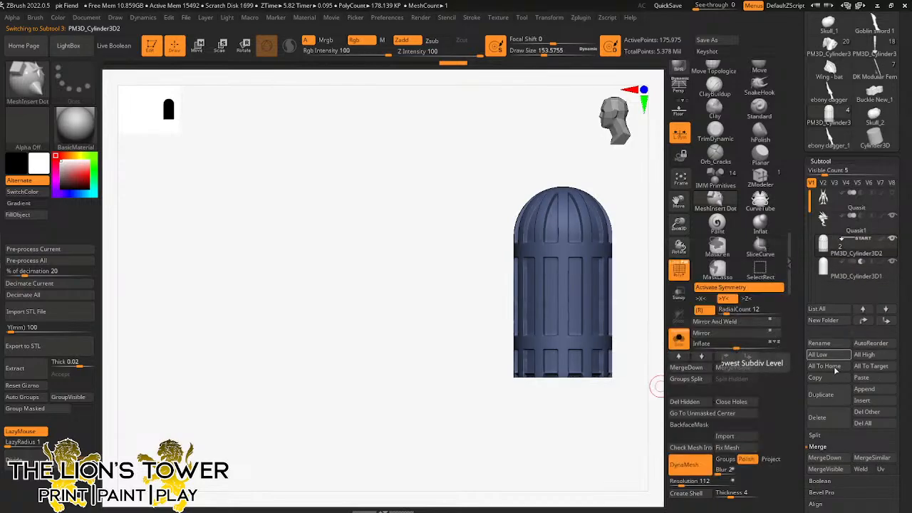
# Step: Try to hollow out the cage by merging the barred capsule with the subtractive plain capsule and DynaMeshing, and undo the remesh
pyautogui.click(685, 367)
pyautogui.click(740, 478)
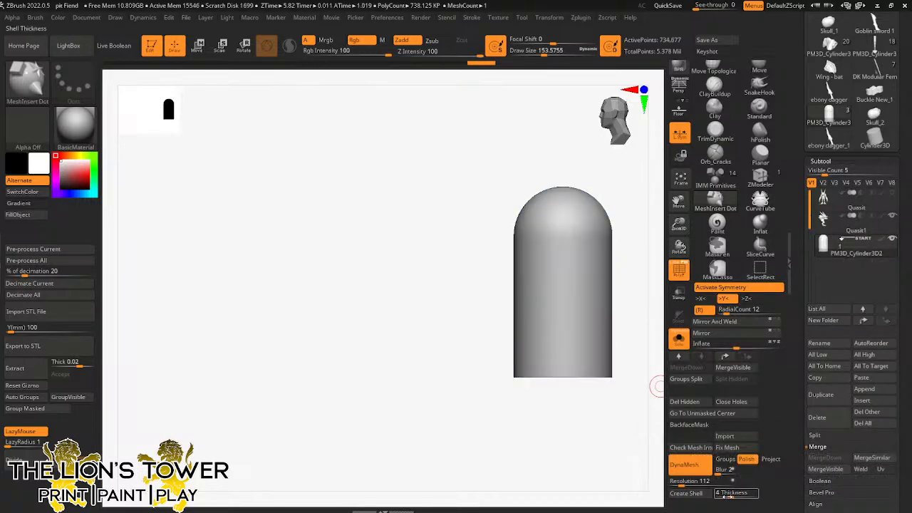
pyautogui.keyDown('ctrl'); pyautogui.moveTo(424, 413); pyautogui.dragTo(570, 473); pyautogui.keyUp('ctrl')
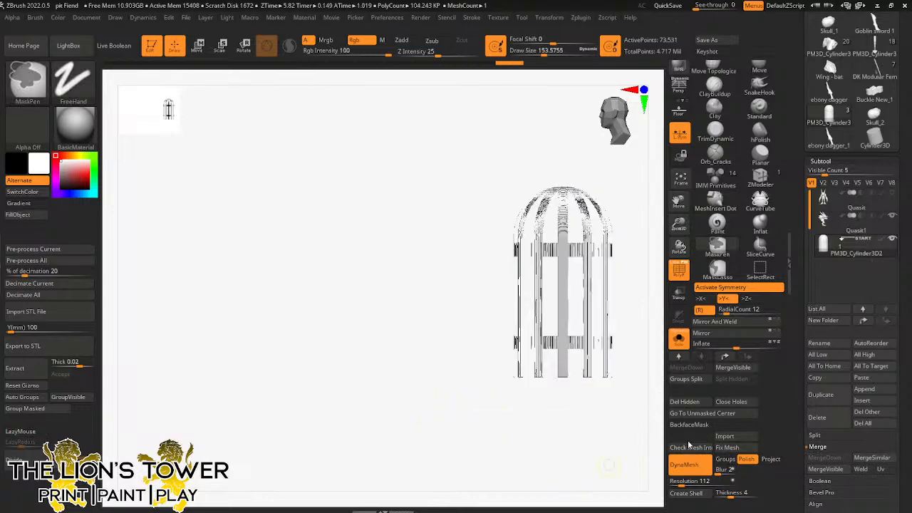
pyautogui.hotkey('ctrl', 'z')
pyautogui.hotkey('ctrl', 'z')
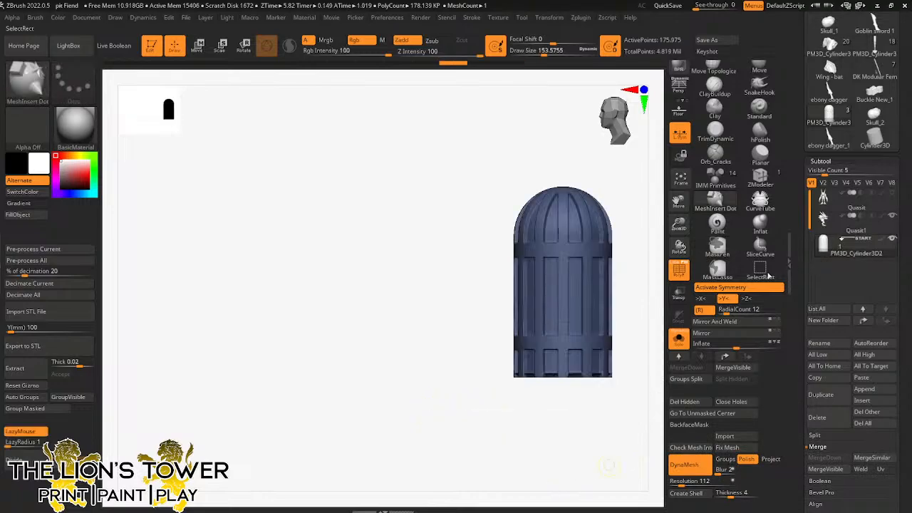
# Step: Step the barred capsule's edit history back to the state with masked bars and flat panels
pyautogui.moveTo(657, 360); pyautogui.dragTo(639, 297)
pyautogui.hotkey('ctrl', 'z')
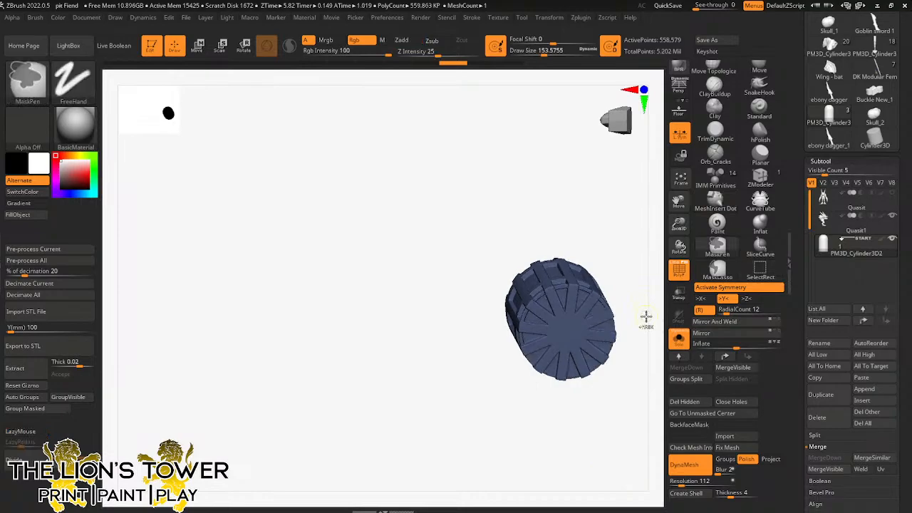
pyautogui.keyDown('ctrl'); pyautogui.click(644, 324); pyautogui.keyUp('ctrl')
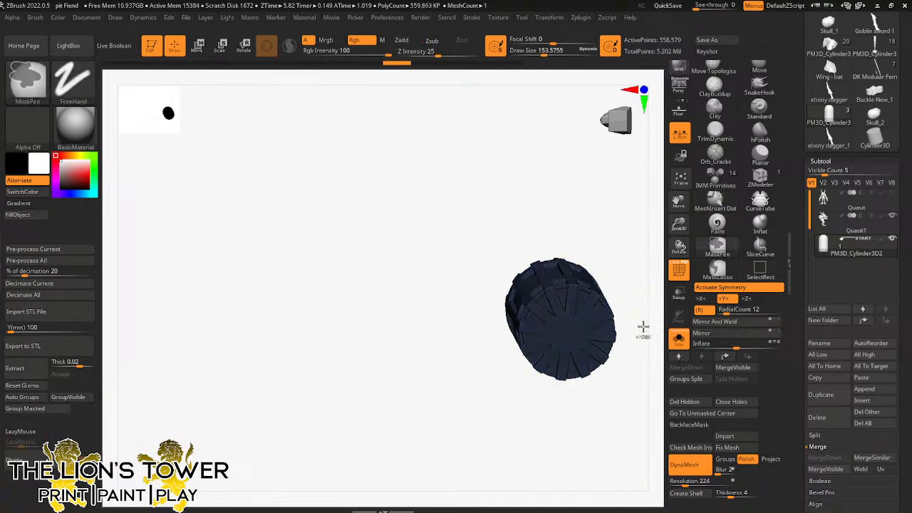
pyautogui.keyDown('ctrl'); pyautogui.moveTo(634, 218); pyautogui.dragTo(643, 300); pyautogui.keyUp('ctrl')
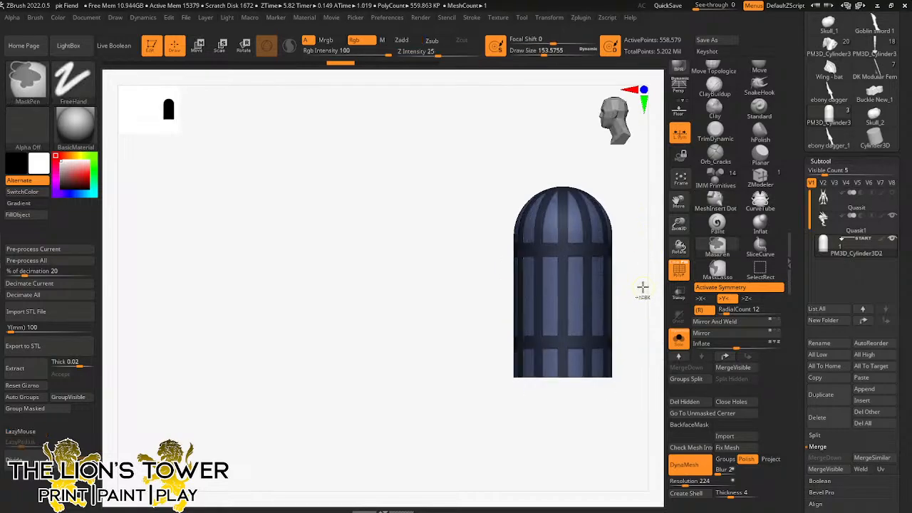
# Step: Deflate the unmasked panels between the masked bars and bring up the Rotate gizmo on the capsule
pyautogui.moveTo(736, 347); pyautogui.dragTo(702, 350)
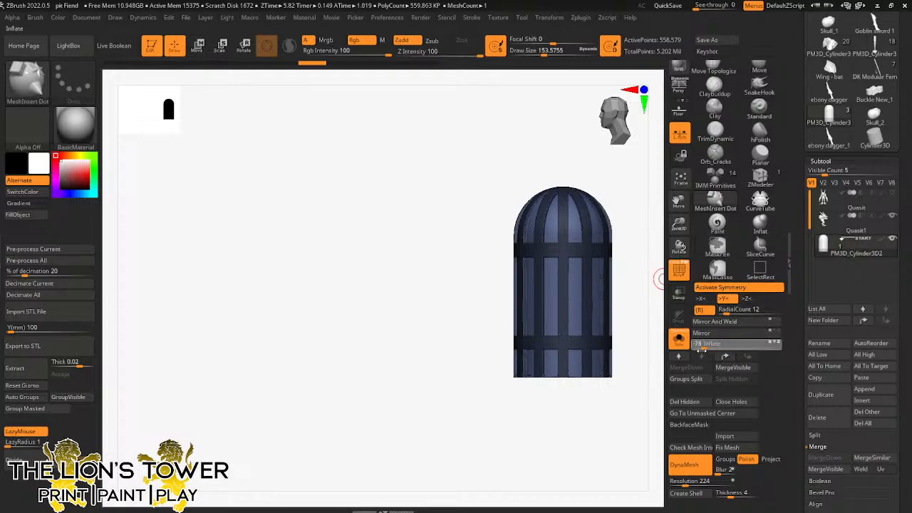
pyautogui.moveTo(630, 414)
pyautogui.keyDown('shift'); pyautogui.mouseDown()
pyautogui.moveTo(631, 350)
pyautogui.moveTo(647, 356)
pyautogui.moveTo(639, 449)
pyautogui.moveTo(630, 402)
pyautogui.mouseUp(); pyautogui.keyUp('shift')
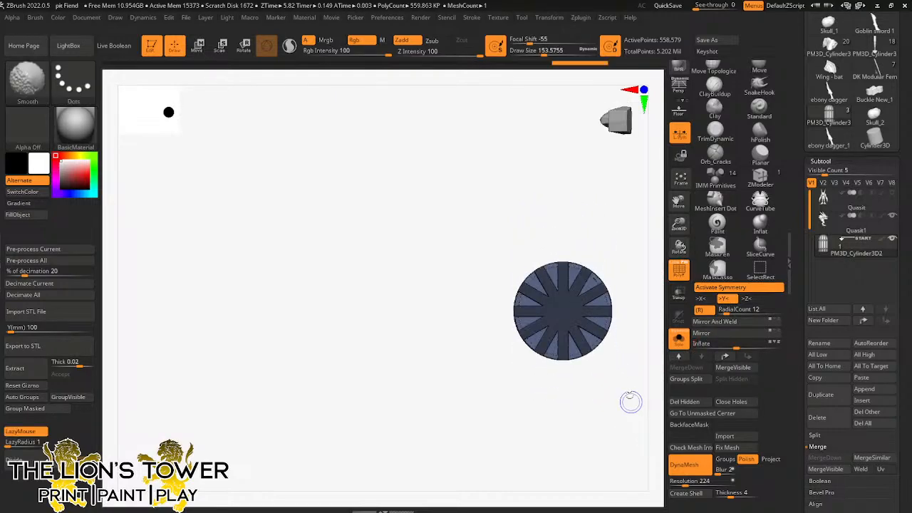
pyautogui.moveTo(678, 223); pyautogui.dragTo(679, 240)
pyautogui.click(243, 46)
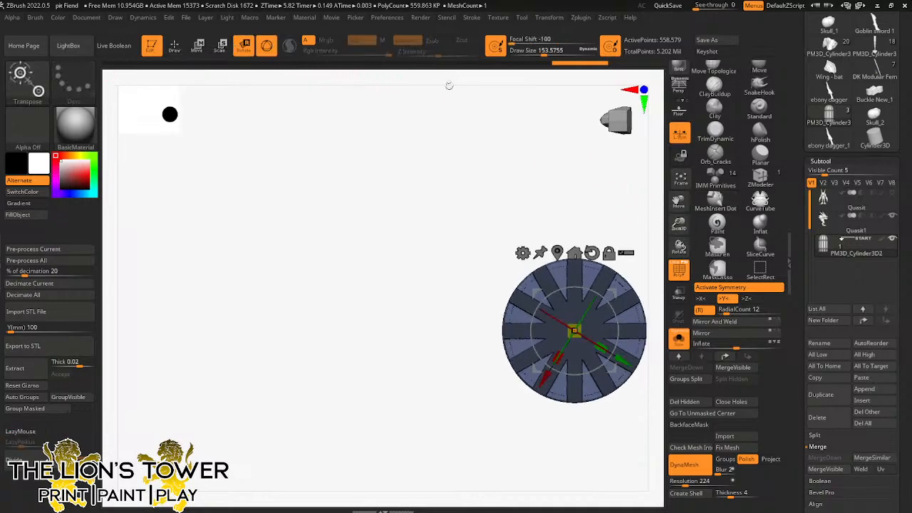
pyautogui.click(605, 299)
pyautogui.moveTo(644, 268); pyautogui.dragTo(627, 250)
pyautogui.moveTo(629, 251); pyautogui.dragTo(603, 274)
pyautogui.hotkey('ctrl', 'z')
pyautogui.hotkey('ctrl', 'z')
pyautogui.hotkey('ctrl', 'z')
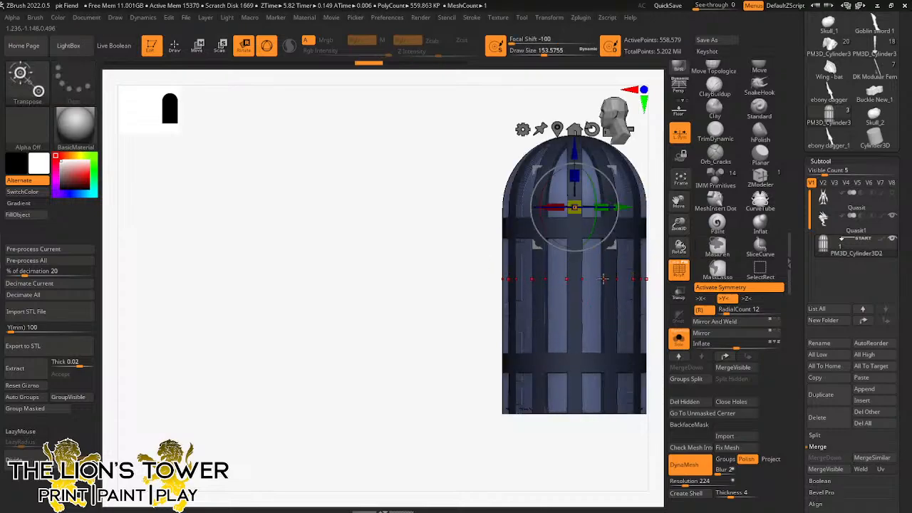
pyautogui.hotkey('ctrl', 'z')
# Step: Turn off symmetry, centre the gizmo on the unmasked panels, and scale them inward to about 0.83 and vertically to about 1.06
pyautogui.press('s')
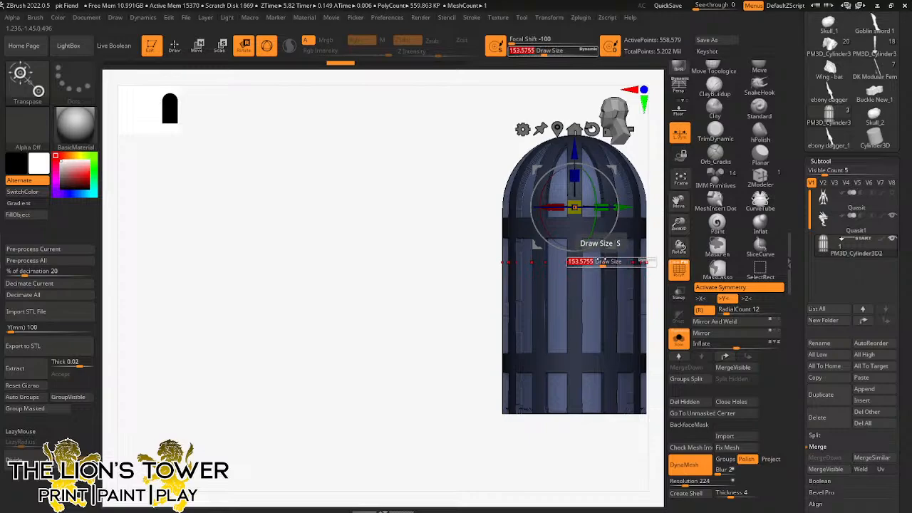
pyautogui.press('x')
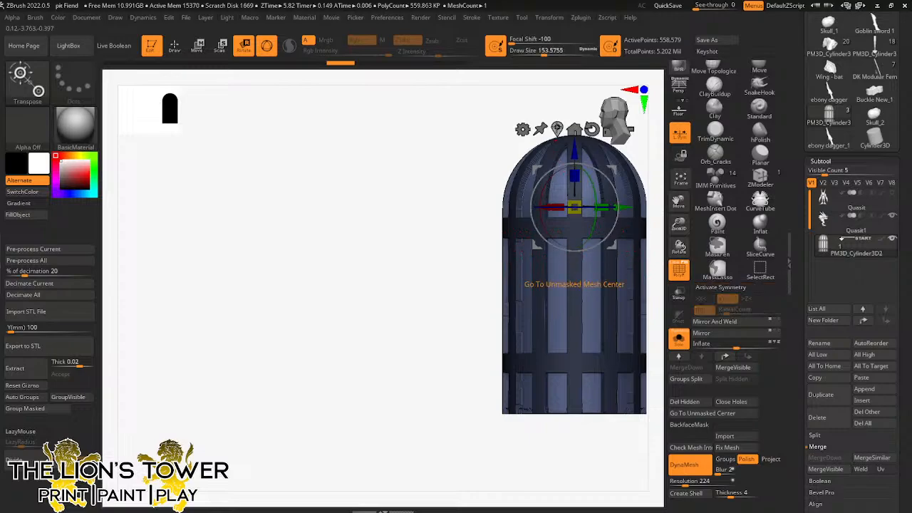
pyautogui.click(557, 129)
pyautogui.moveTo(574, 278); pyautogui.dragTo(573, 290)
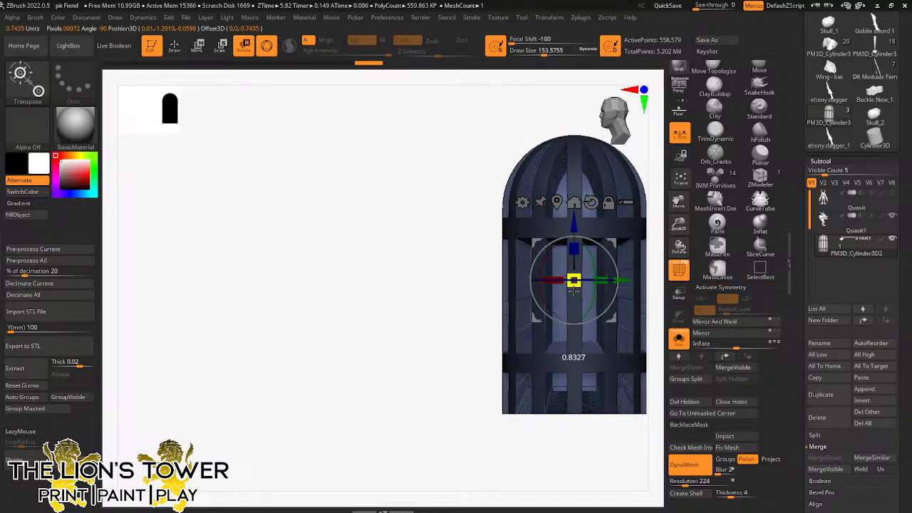
pyautogui.moveTo(574, 222); pyautogui.dragTo(577, 245)
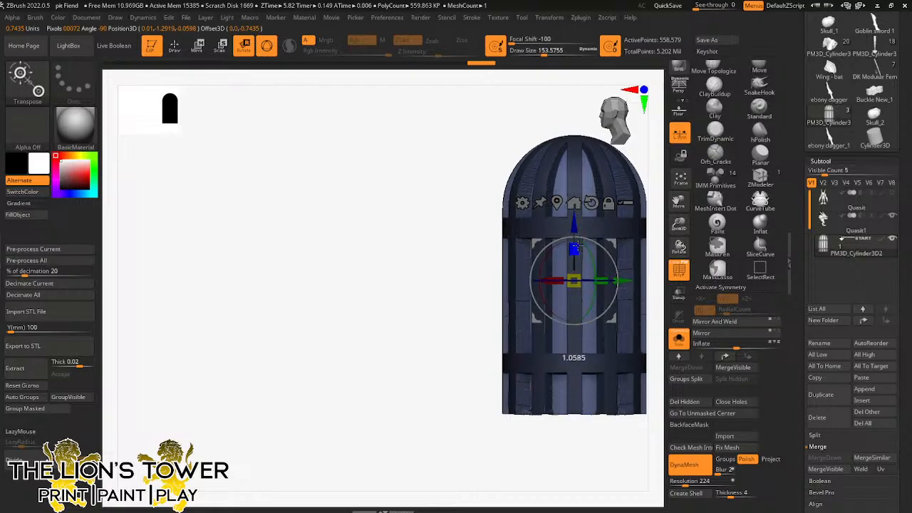
# Step: Clear the mask on the barred capsule and duplicate the subtool
pyautogui.moveTo(679, 223); pyautogui.dragTo(679, 207)
pyautogui.moveTo(679, 202); pyautogui.dragTo(643, 206)
pyautogui.moveTo(614, 242); pyautogui.dragTo(625, 334)
pyautogui.keyDown('ctrl'); pyautogui.click(627, 252); pyautogui.keyUp('ctrl')
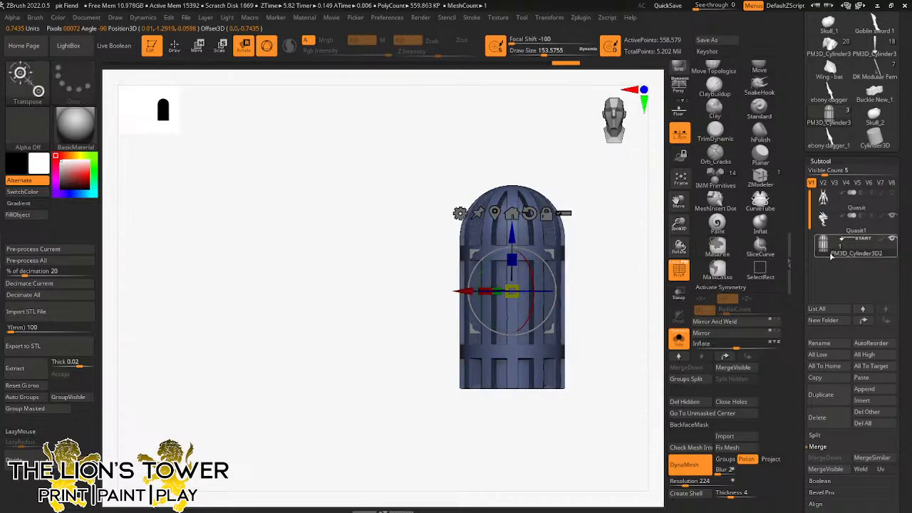
pyautogui.click(839, 400)
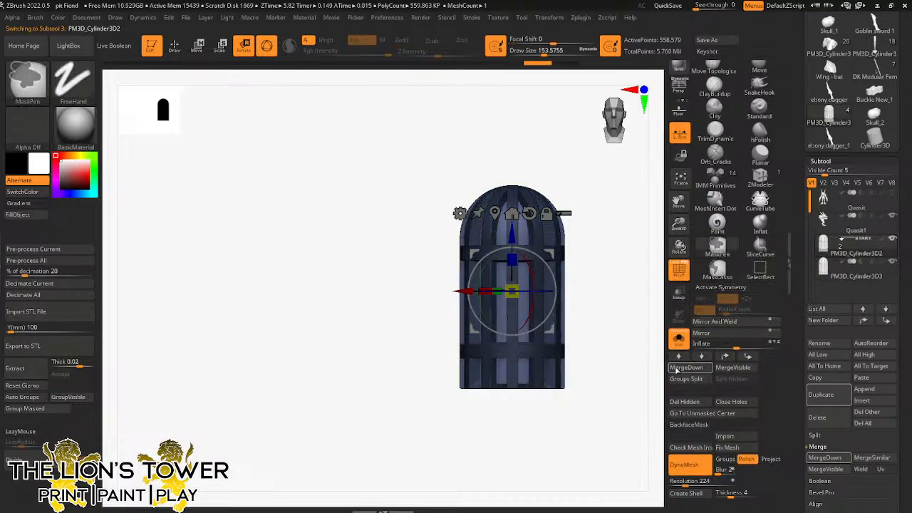
# Step: Step the original capsule's edit history back to before its panels were recessed and clear its mask to get a plain capsule
pyautogui.hotkey('ctrl', 'z')
pyautogui.hotkey('ctrl', 'z')
pyautogui.hotkey('ctrl', 'z')
pyautogui.hotkey('ctrl', 'z')
pyautogui.hotkey('ctrl', 'z')
pyautogui.hotkey('ctrl', 'z')
pyautogui.hotkey('ctrl', 'z')
pyautogui.hotkey('ctrl', 'z')
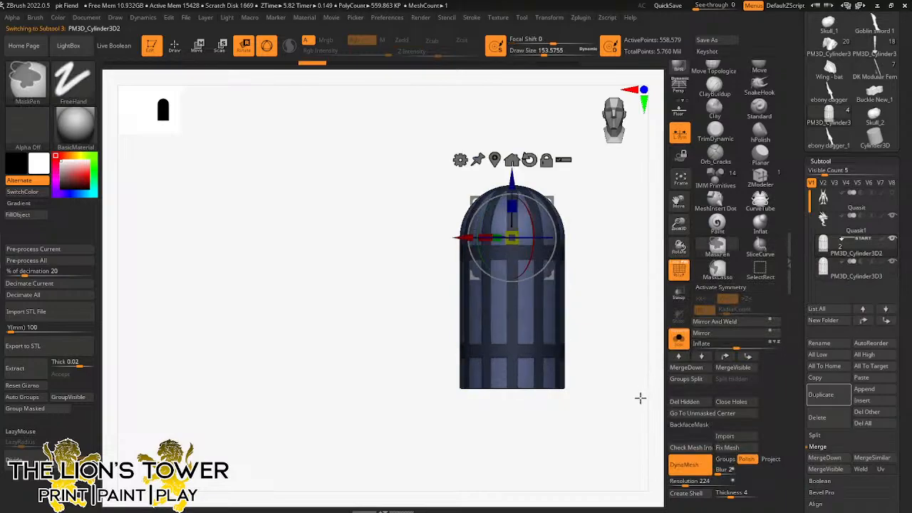
pyautogui.keyDown('ctrl'); pyautogui.moveTo(640, 398); pyautogui.dragTo(639, 419); pyautogui.keyUp('ctrl')
# Step: Scale the plain capsule down uniformly, compare it with the barred duplicate, and turn off Solo mode
pyautogui.moveTo(512, 238); pyautogui.dragTo(517, 236)
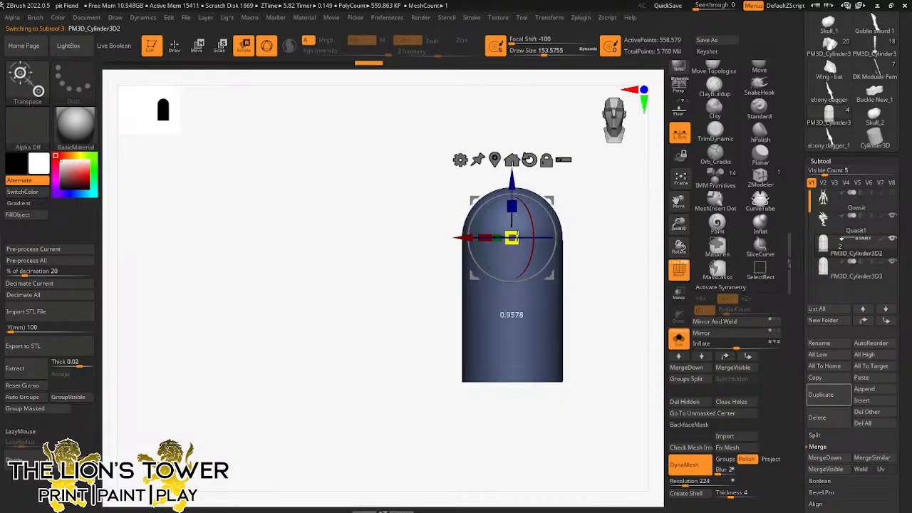
pyautogui.click(856, 275)
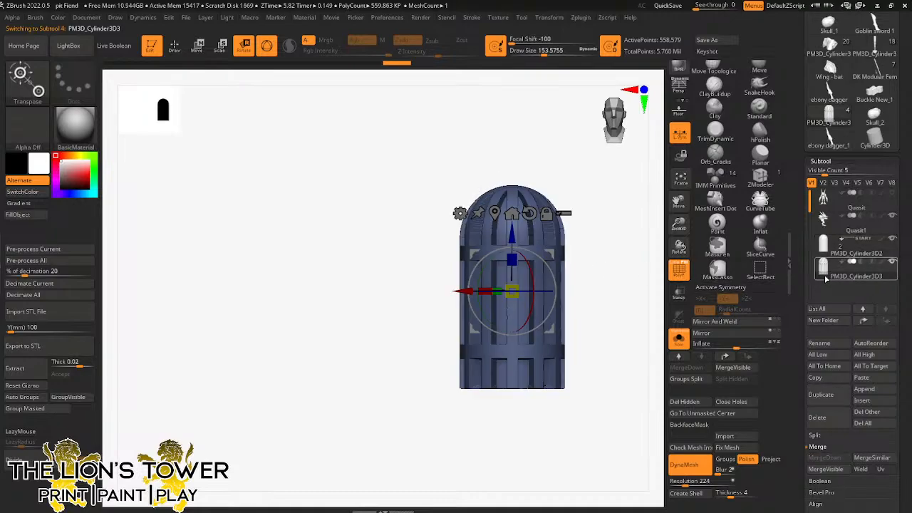
pyautogui.moveTo(633, 346); pyautogui.dragTo(614, 283)
pyautogui.click(855, 253)
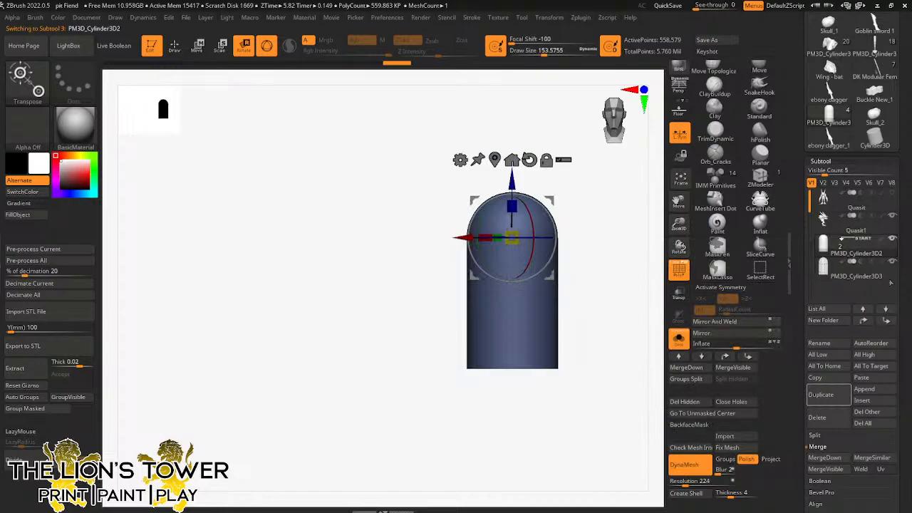
pyautogui.click(681, 341)
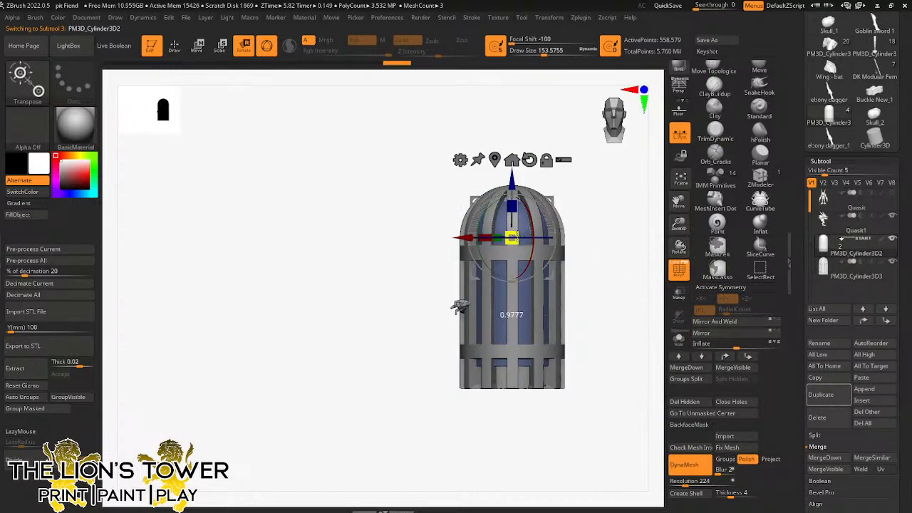
# Step: Fine-tune the plain capsule's scale and vertical position so it fits inside the barred cage
pyautogui.moveTo(516, 203)
pyautogui.mouseDown()
pyautogui.moveTo(512, 178)
pyautogui.moveTo(512, 187)
pyautogui.mouseUp()
pyautogui.hotkey('ctrl', 'z')
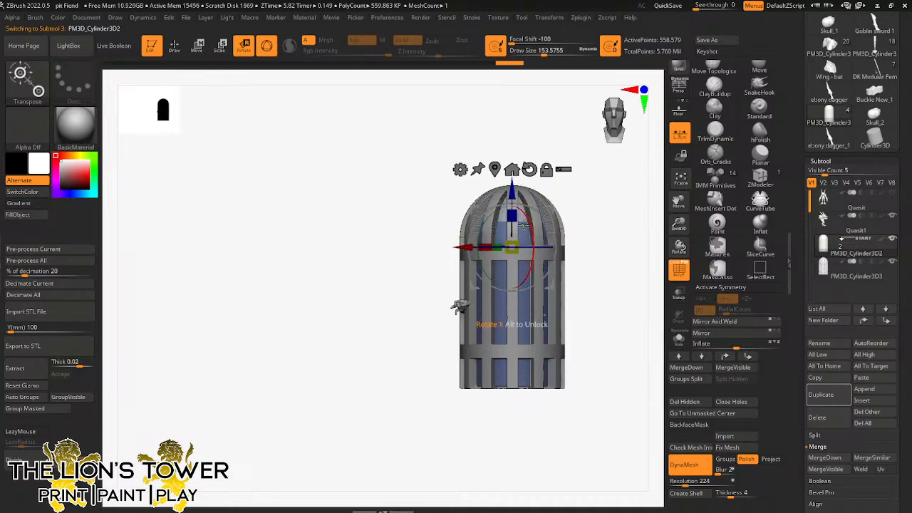
pyautogui.moveTo(521, 235); pyautogui.dragTo(520, 237)
pyautogui.moveTo(512, 186); pyautogui.dragTo(512, 188)
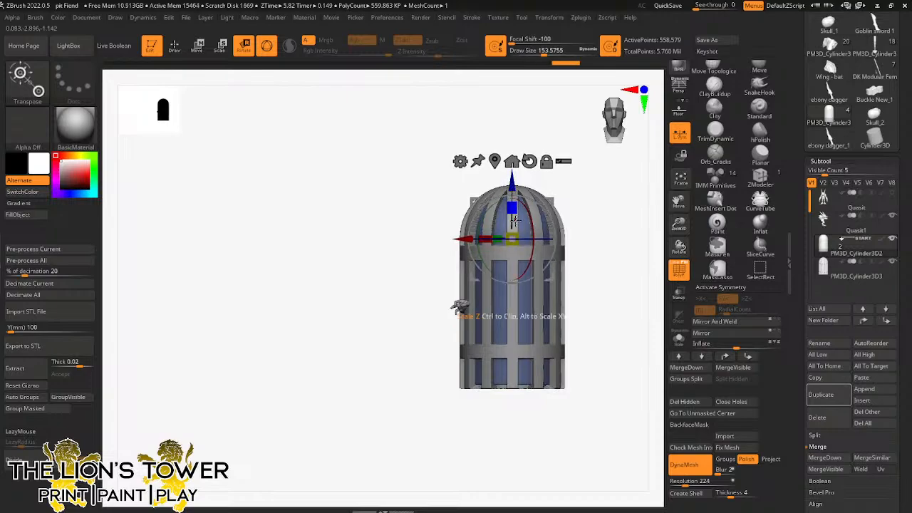
pyautogui.moveTo(512, 239); pyautogui.dragTo(511, 244)
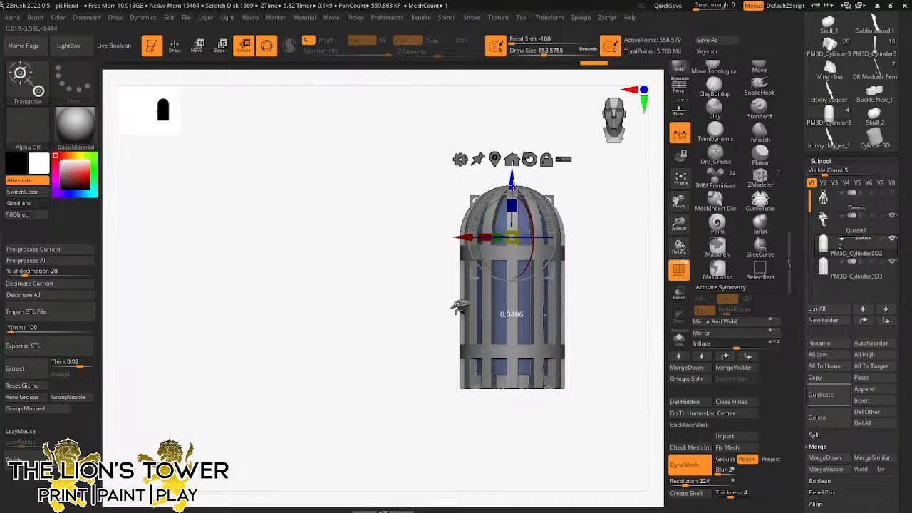
# Step: Mask all but the base of the plain capsule, extend the base down below the cage, and clear the mask
pyautogui.keyDown('ctrl'); pyautogui.moveTo(440, 444); pyautogui.dragTo(593, 335); pyautogui.keyUp('ctrl')
pyautogui.keyDown('ctrl'); pyautogui.click(586, 295); pyautogui.keyUp('ctrl')
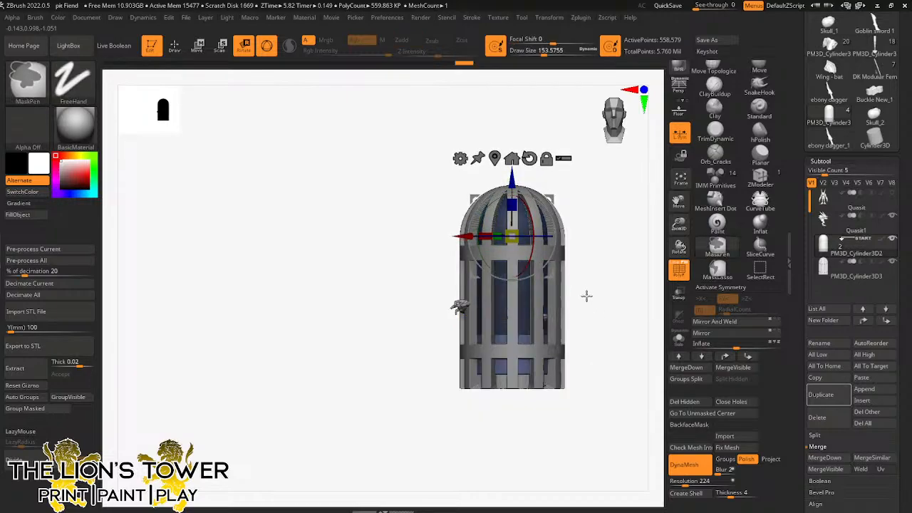
pyautogui.moveTo(511, 178); pyautogui.dragTo(511, 219)
pyautogui.keyDown('ctrl'); pyautogui.click(613, 255); pyautogui.keyUp('ctrl')
pyautogui.moveTo(613, 255)
pyautogui.keyDown('ctrl'); pyautogui.mouseDown()
pyautogui.moveTo(620, 278)
pyautogui.moveTo(587, 292)
pyautogui.moveTo(576, 277)
pyautogui.moveTo(650, 249)
pyautogui.mouseUp(); pyautogui.keyUp('ctrl')
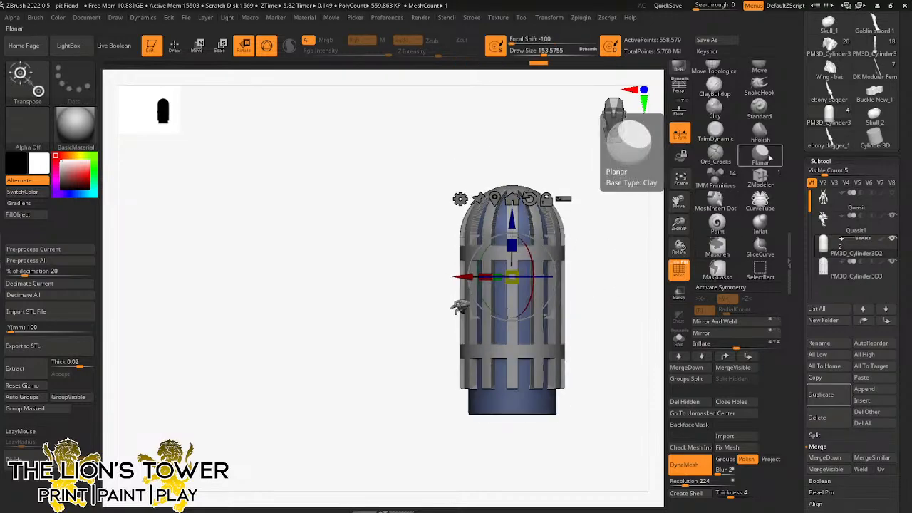
# Step: Select the barred duplicate and remesh it with DynaMesh at resolution 224
pyautogui.click(837, 273)
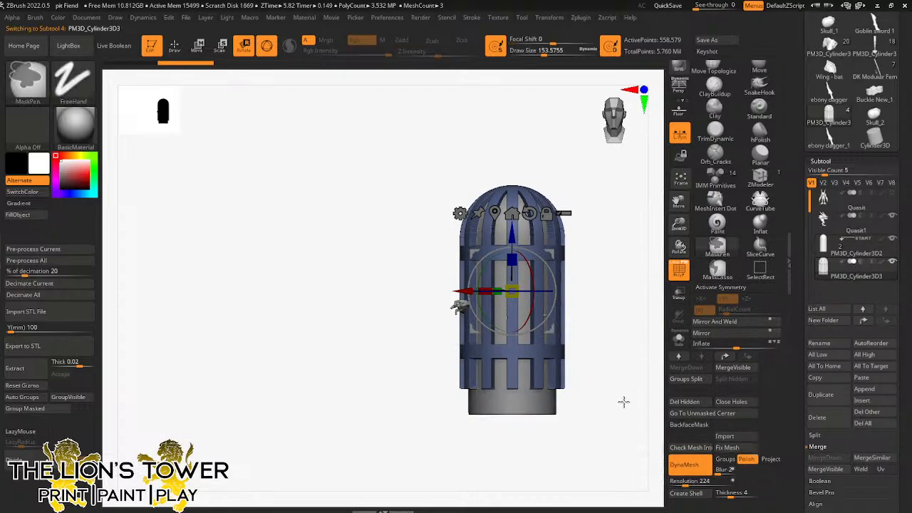
pyautogui.moveTo(604, 372); pyautogui.dragTo(621, 373)
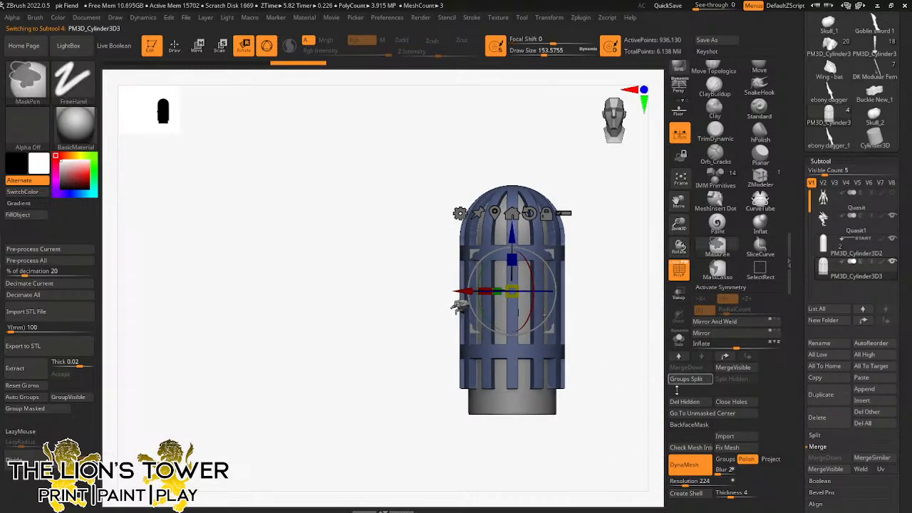
# Step: Undo the last remesh and remesh the barred duplicate with DynaMesh at resolution 120 instead
pyautogui.hotkey('ctrl', 'z')
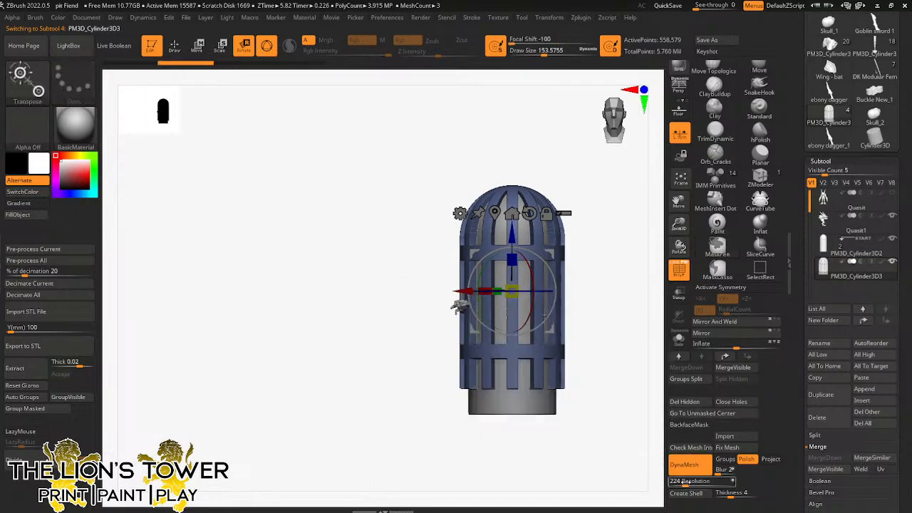
pyautogui.moveTo(686, 483); pyautogui.dragTo(681, 483)
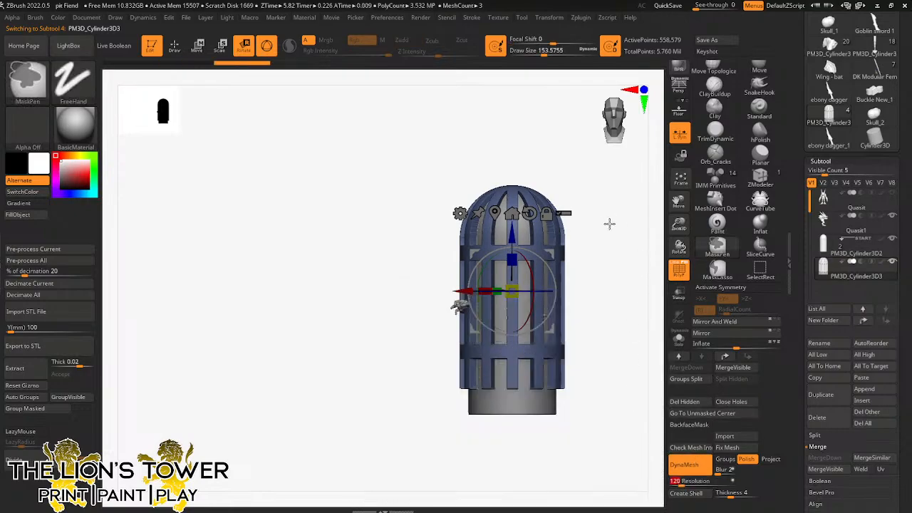
pyautogui.keyDown('ctrl'); pyautogui.moveTo(609, 222); pyautogui.dragTo(616, 257); pyautogui.keyUp('ctrl')
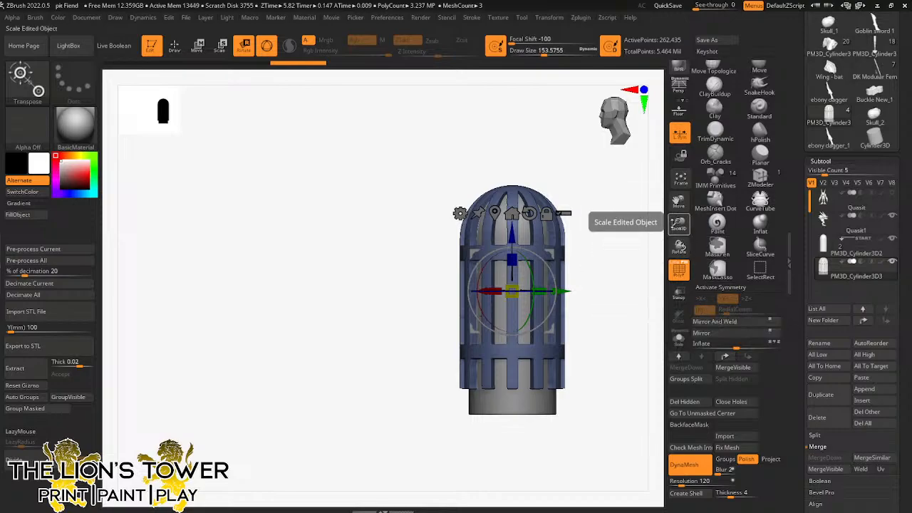
# Step: Raise the barred duplicate slightly relative to the plain capsule inside it
pyautogui.moveTo(679, 201); pyautogui.dragTo(665, 193)
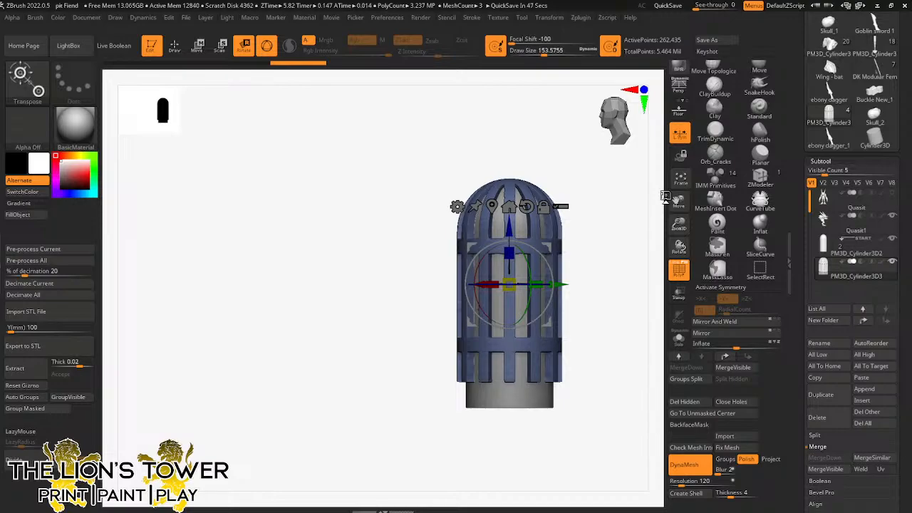
pyautogui.moveTo(674, 223); pyautogui.dragTo(648, 201)
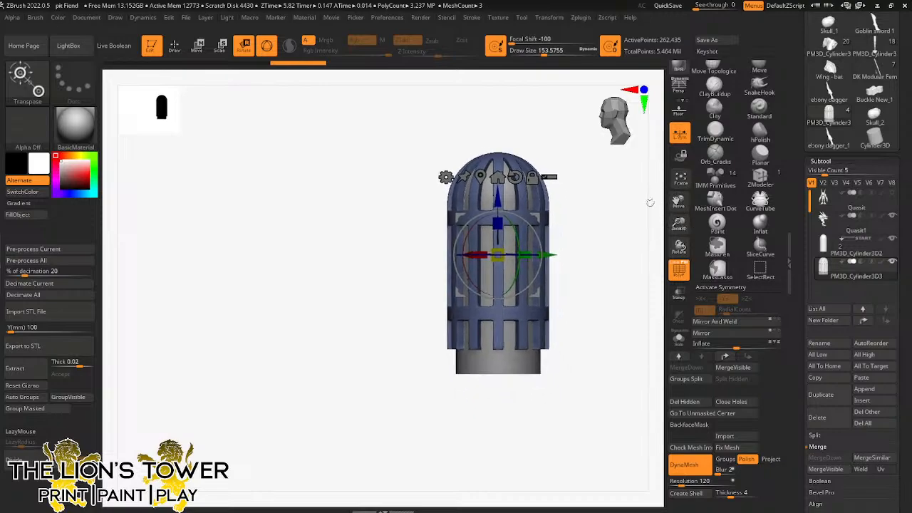
pyautogui.keyDown('shift'); pyautogui.moveTo(629, 242); pyautogui.dragTo(594, 230); pyautogui.keyUp('shift')
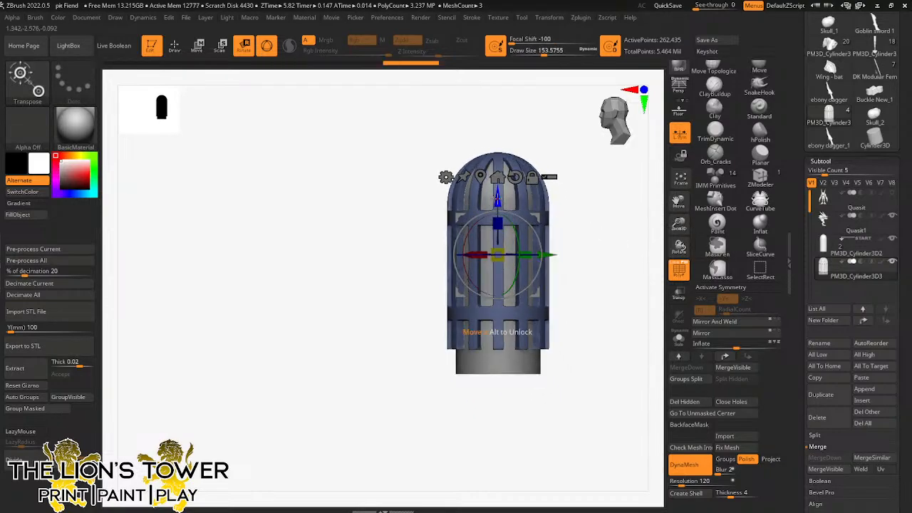
pyautogui.moveTo(498, 198); pyautogui.dragTo(498, 193)
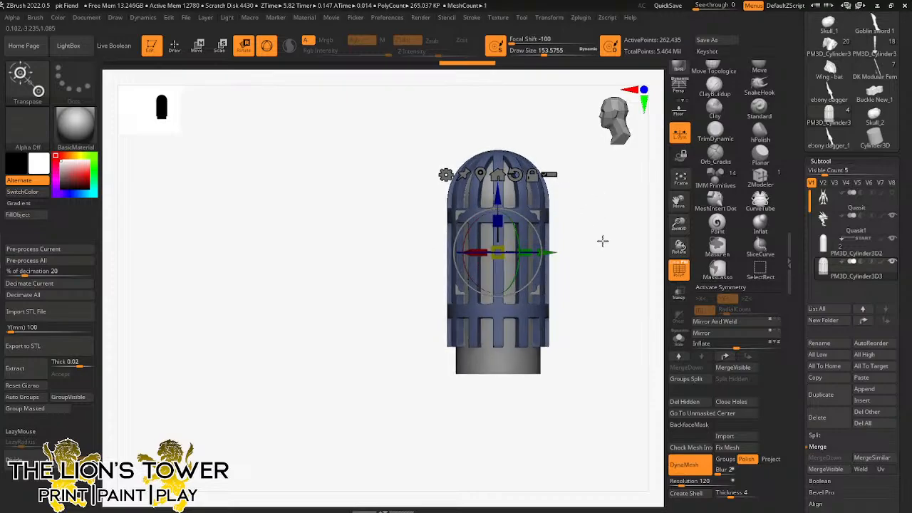
pyautogui.moveTo(602, 241); pyautogui.dragTo(604, 214)
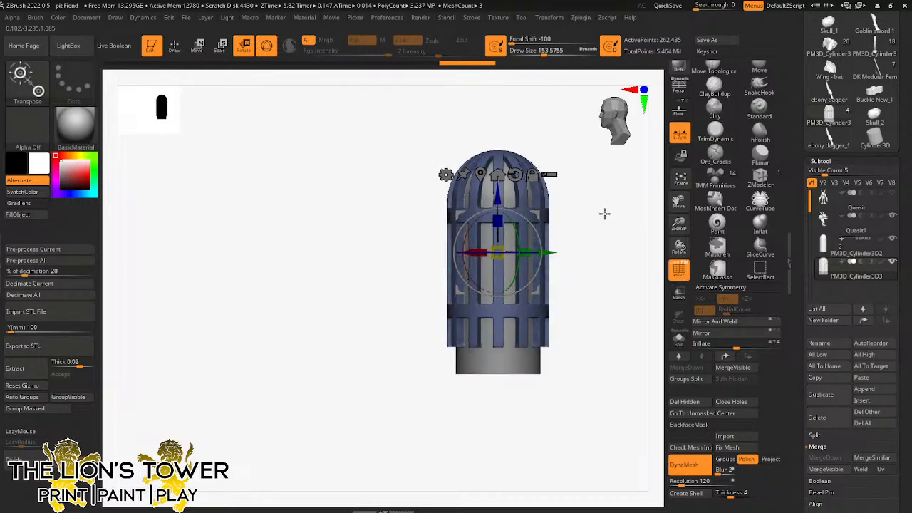
# Step: Move the plain capsule below the barred one in the subtool order and merge the pair down, subtracting the plain capsule to form the hollow cage
pyautogui.keyDown('alt'); pyautogui.click(523, 371); pyautogui.keyUp('alt')
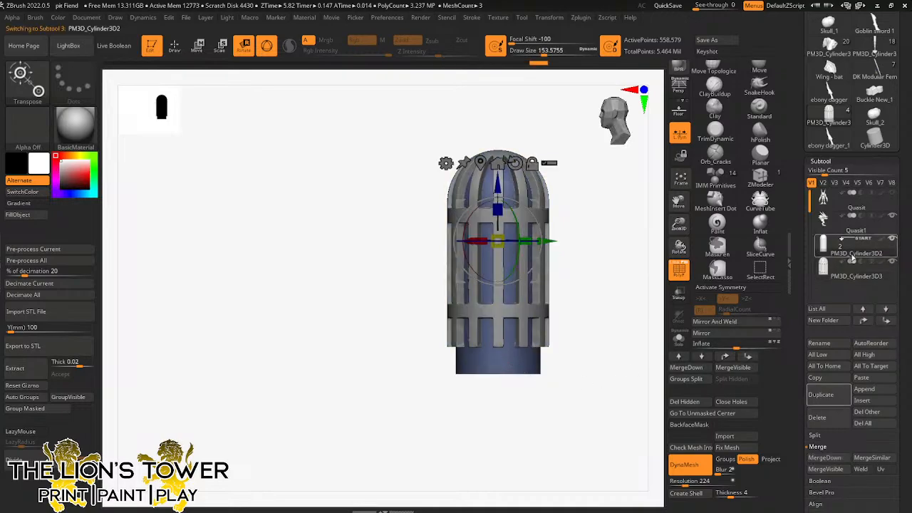
pyautogui.click(886, 321)
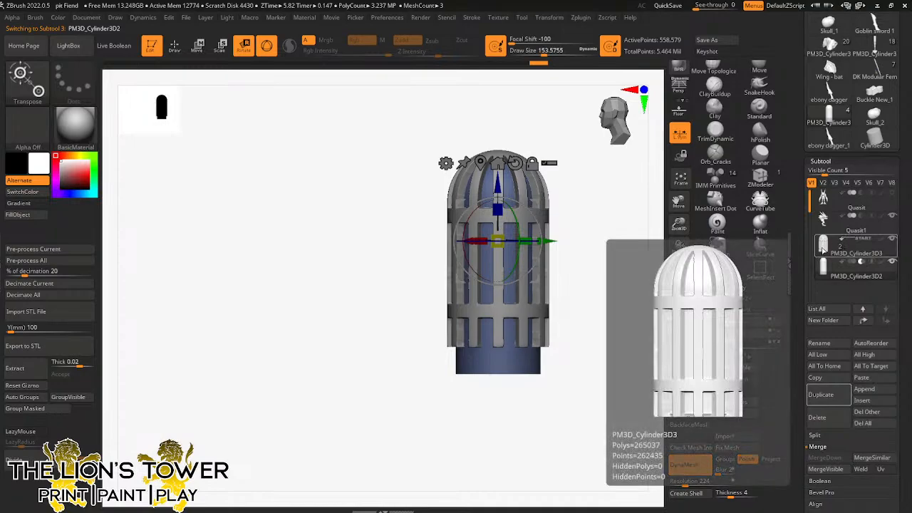
pyautogui.click(822, 247)
pyautogui.click(824, 458)
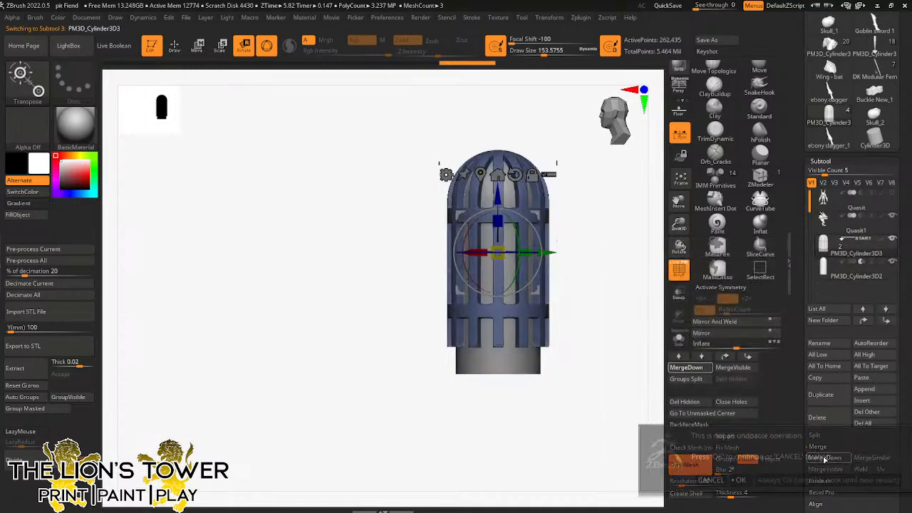
pyautogui.click(741, 479)
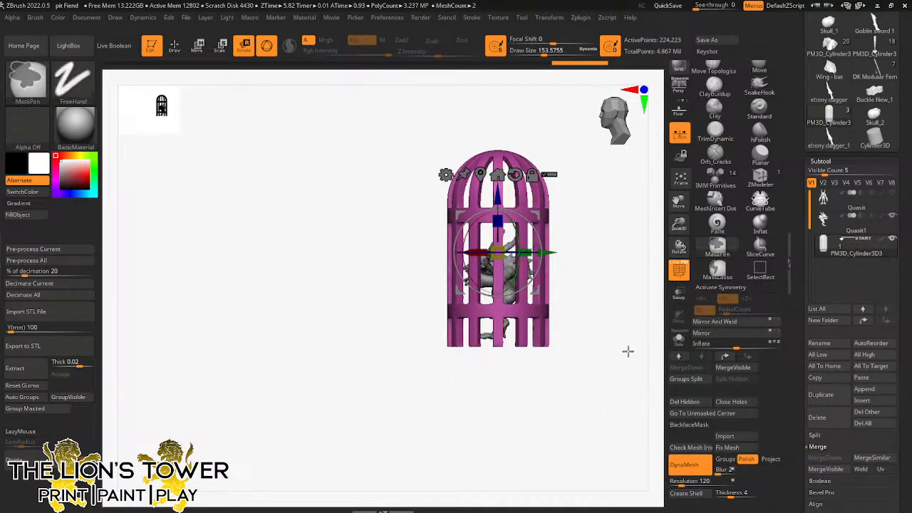
# Step: Rotate the cage about its vertical axis to reposition its bars around the quasit
pyautogui.moveTo(647, 324)
pyautogui.mouseDown()
pyautogui.moveTo(598, 325)
pyautogui.moveTo(618, 272)
pyautogui.moveTo(560, 280)
pyautogui.mouseUp()
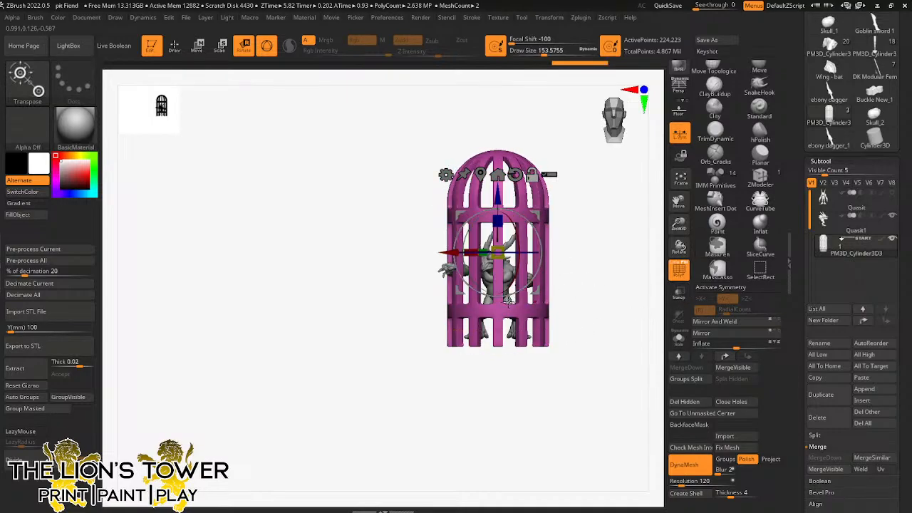
pyautogui.moveTo(511, 252); pyautogui.dragTo(592, 324)
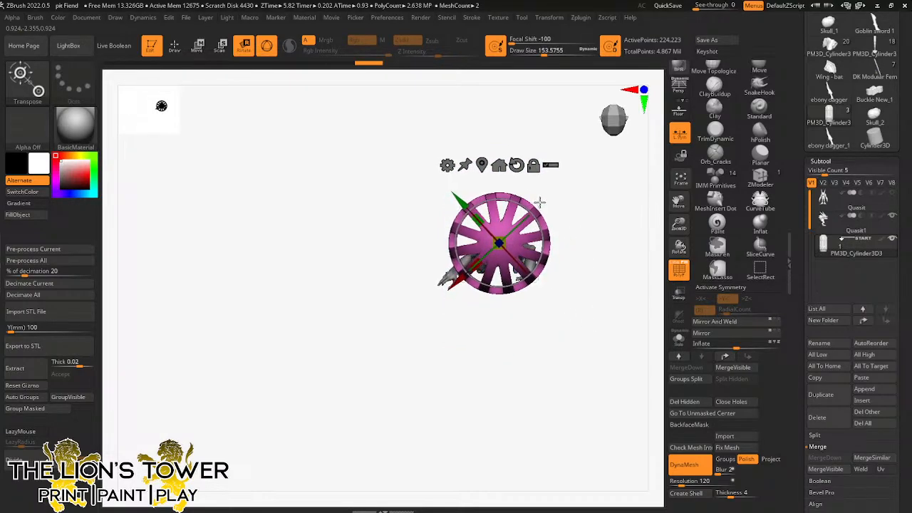
pyautogui.moveTo(548, 195); pyautogui.dragTo(548, 197)
pyautogui.moveTo(605, 240); pyautogui.dragTo(591, 214)
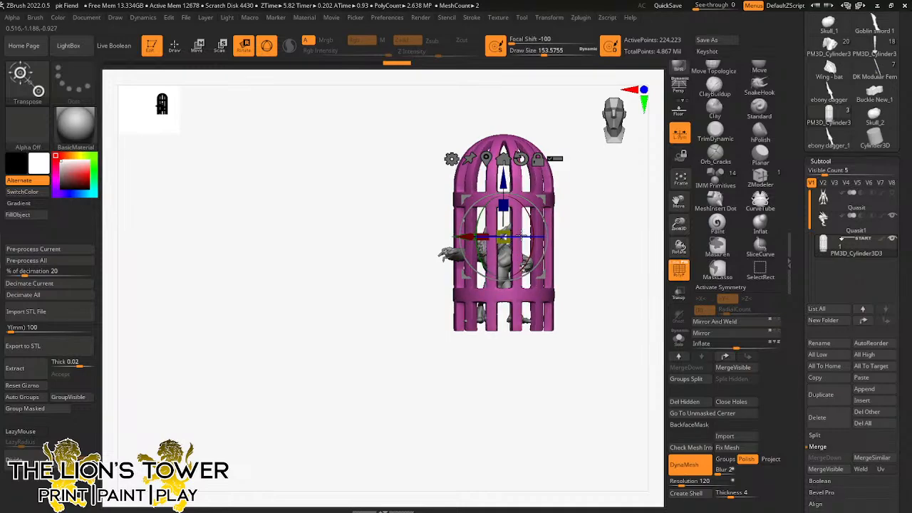
# Step: Turn and shift the cage sideways so the quasit's outstretched arm extends outside the bars, undoing the excess adjustments
pyautogui.moveTo(597, 200); pyautogui.dragTo(637, 271)
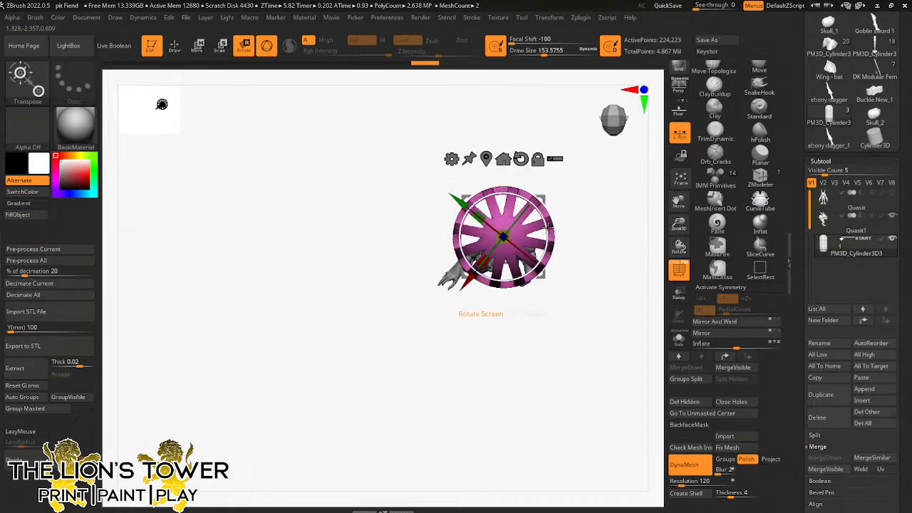
pyautogui.moveTo(544, 196); pyautogui.dragTo(545, 189)
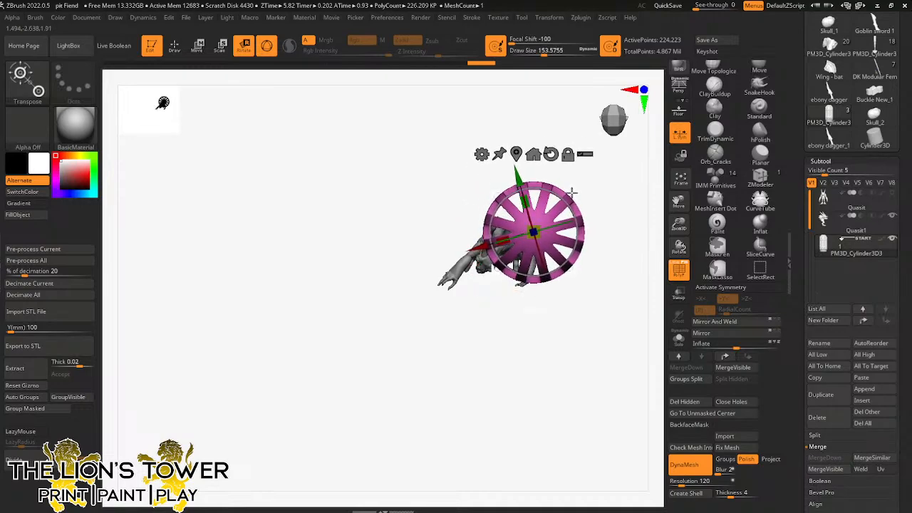
pyautogui.moveTo(568, 199); pyautogui.dragTo(633, 242)
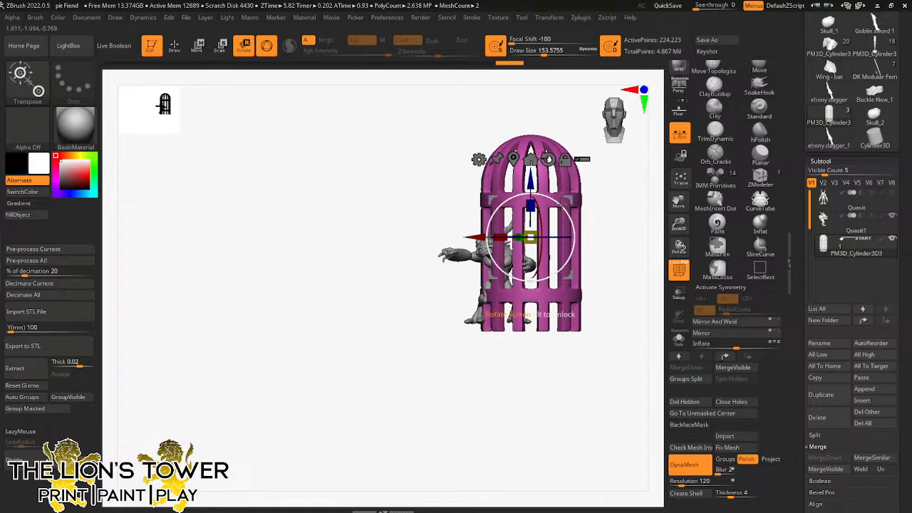
pyautogui.moveTo(568, 200); pyautogui.dragTo(540, 203)
pyautogui.hotkey('ctrl', 'z')
pyautogui.hotkey('ctrl', 'z')
pyautogui.hotkey('ctrl', 'z')
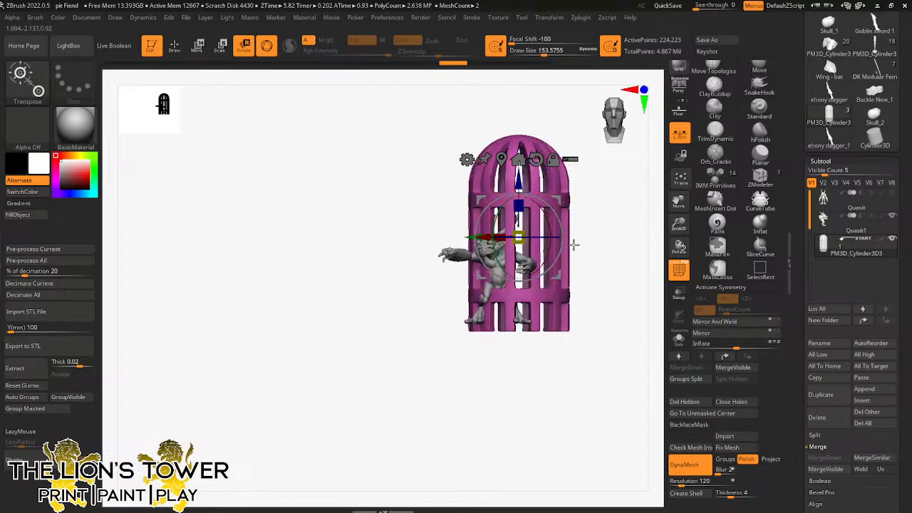
# Step: Select the quasit, turn off symmetry, center and reorient its gizmo, and adjust its height to the cage's base
pyautogui.keyDown('alt'); pyautogui.click(494, 295); pyautogui.keyUp('alt')
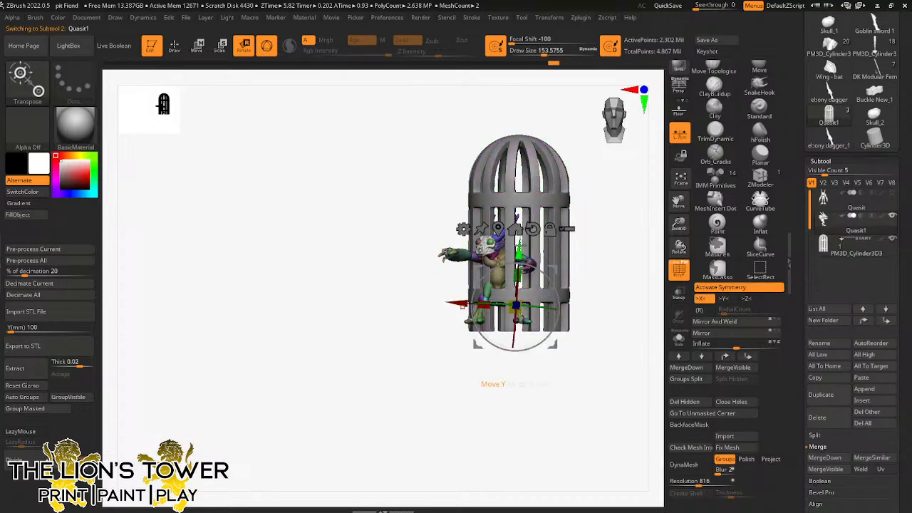
pyautogui.click(497, 228)
pyautogui.press('x')
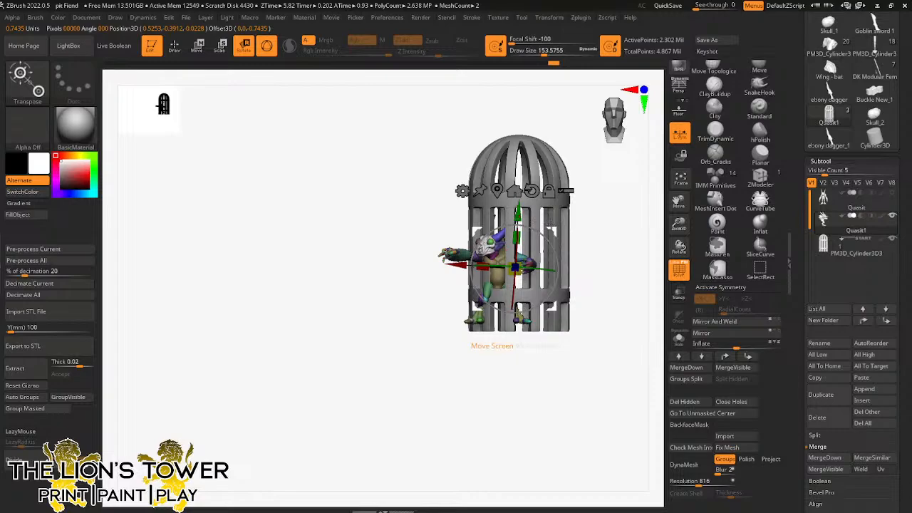
pyautogui.keyDown('alt'); pyautogui.click(532, 191); pyautogui.keyUp('alt')
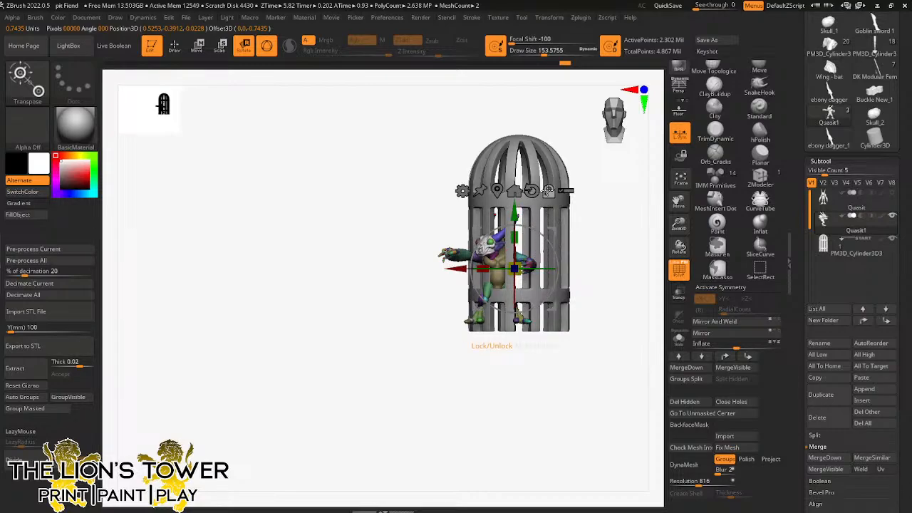
pyautogui.moveTo(596, 250); pyautogui.dragTo(664, 249)
pyautogui.moveTo(634, 258); pyautogui.dragTo(606, 268)
pyautogui.moveTo(515, 216); pyautogui.dragTo(515, 222)
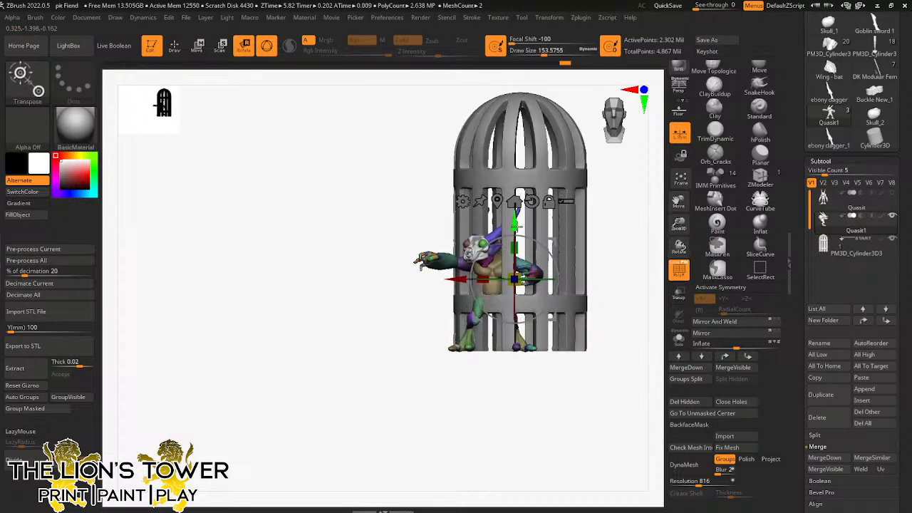
# Step: Move and rotate the quasit within the cage so its outstretched arm reaches out between the bars
pyautogui.moveTo(627, 226); pyautogui.dragTo(644, 153)
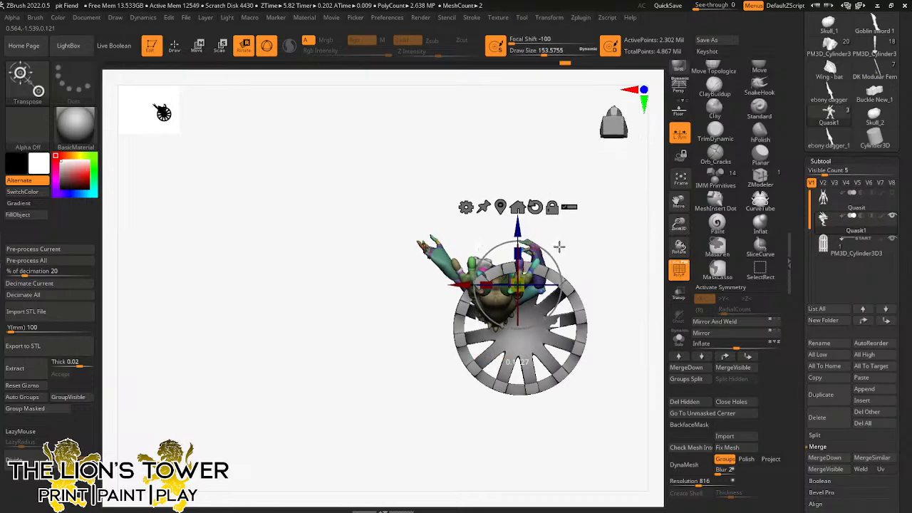
pyautogui.moveTo(573, 267); pyautogui.dragTo(580, 294)
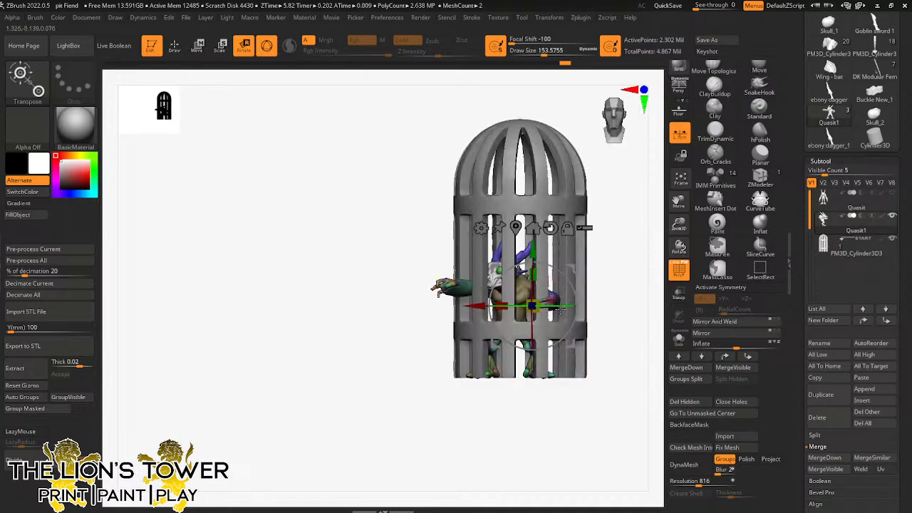
pyautogui.moveTo(621, 254); pyautogui.dragTo(570, 278)
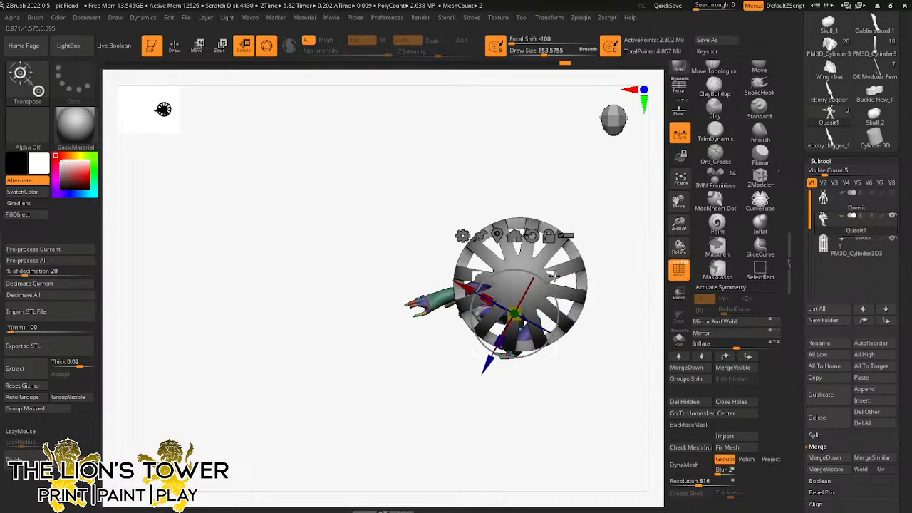
pyautogui.moveTo(546, 277); pyautogui.dragTo(544, 279)
pyautogui.moveTo(622, 290); pyautogui.dragTo(613, 243)
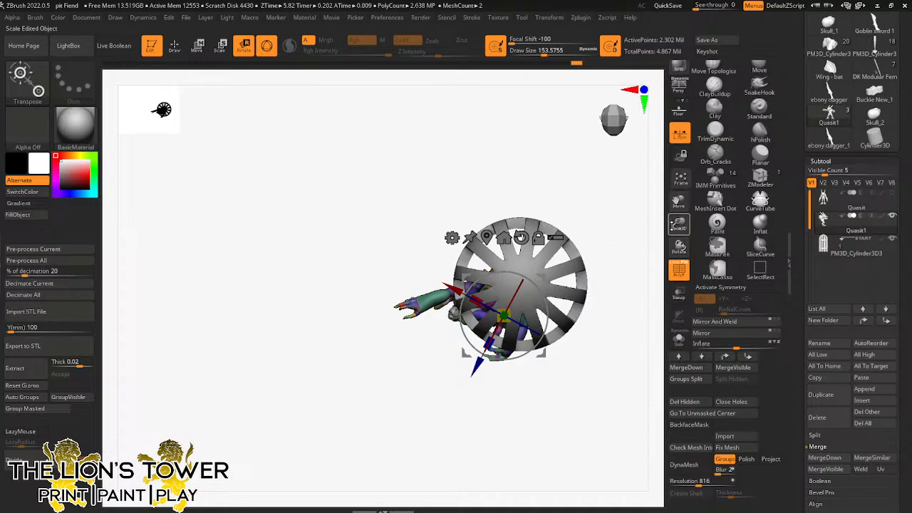
pyautogui.moveTo(677, 226); pyautogui.dragTo(679, 239)
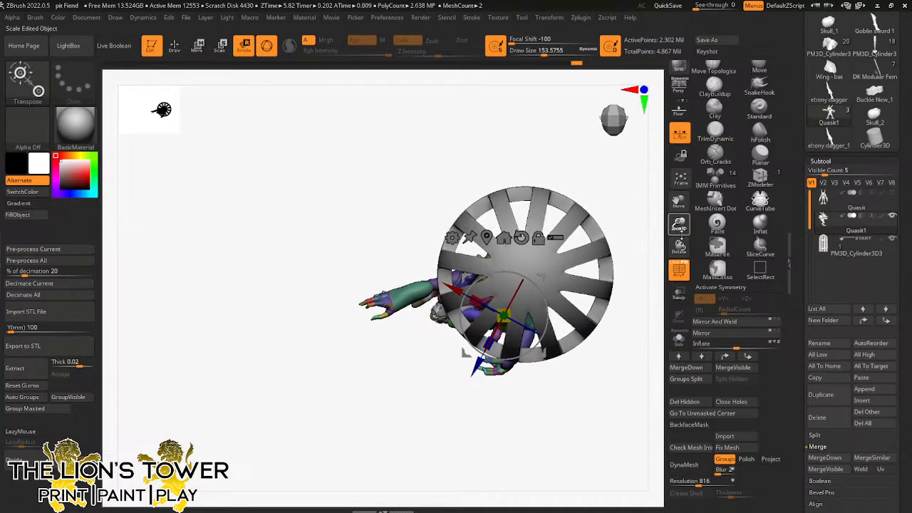
pyautogui.keyDown('shift'); pyautogui.moveTo(643, 292); pyautogui.dragTo(636, 211); pyautogui.keyUp('shift')
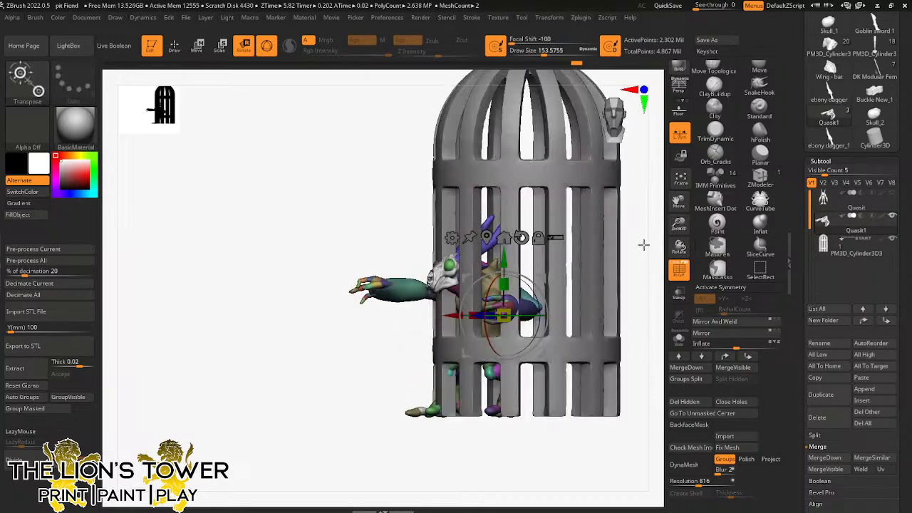
# Step: Hide the polygroups of the quasit's skull, eyes, ears and horns, leaving only its body and limbs
pyautogui.click(174, 46)
pyautogui.moveTo(639, 214)
pyautogui.mouseDown()
pyautogui.moveTo(664, 222)
pyautogui.moveTo(625, 259)
pyautogui.mouseUp()
pyautogui.keyDown('ctrl'); pyautogui.keyDown('shift'); pyautogui.click(452, 271); pyautogui.keyUp('shift'); pyautogui.keyUp('ctrl')
pyautogui.keyDown('ctrl'); pyautogui.keyDown('shift'); pyautogui.click(453, 270); pyautogui.keyUp('shift'); pyautogui.keyUp('ctrl')
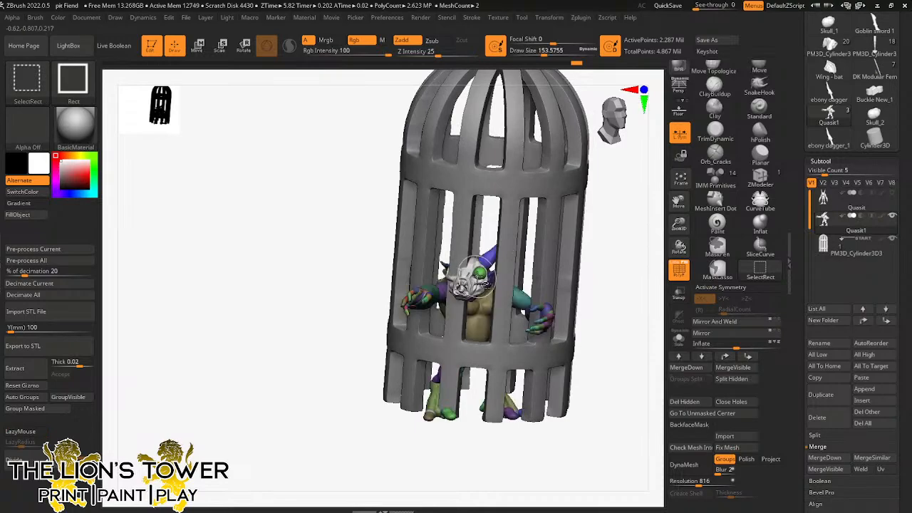
pyautogui.keyDown('ctrl'); pyautogui.keyDown('shift'); pyautogui.click(479, 274); pyautogui.keyUp('shift'); pyautogui.keyUp('ctrl')
pyautogui.keyDown('ctrl'); pyautogui.keyDown('shift'); pyautogui.click(468, 283); pyautogui.keyUp('shift'); pyautogui.keyUp('ctrl')
pyautogui.keyDown('ctrl'); pyautogui.keyDown('shift'); pyautogui.click(489, 263); pyautogui.keyUp('shift'); pyautogui.keyUp('ctrl')
pyautogui.keyDown('ctrl'); pyautogui.keyDown('shift'); pyautogui.click(486, 283); pyautogui.keyUp('shift'); pyautogui.keyUp('ctrl')
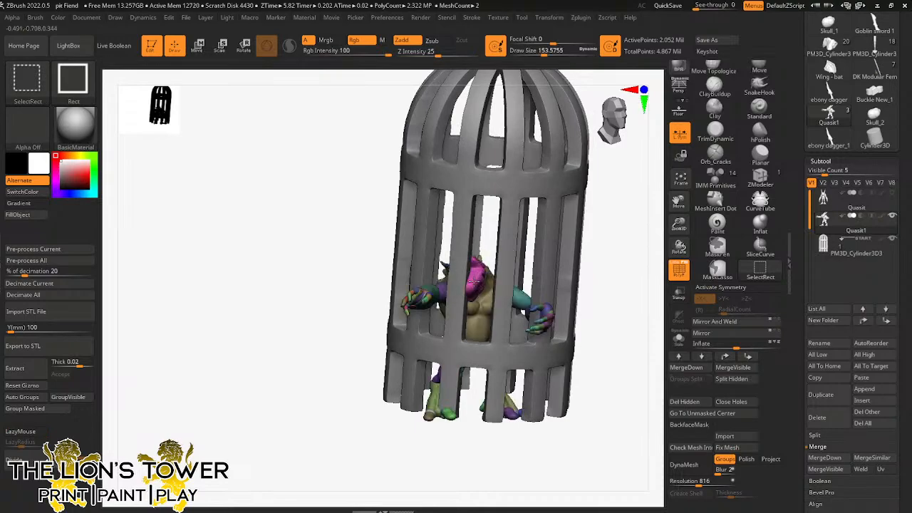
pyautogui.keyDown('ctrl'); pyautogui.keyDown('shift'); pyautogui.click(474, 281); pyautogui.keyUp('shift'); pyautogui.keyUp('ctrl')
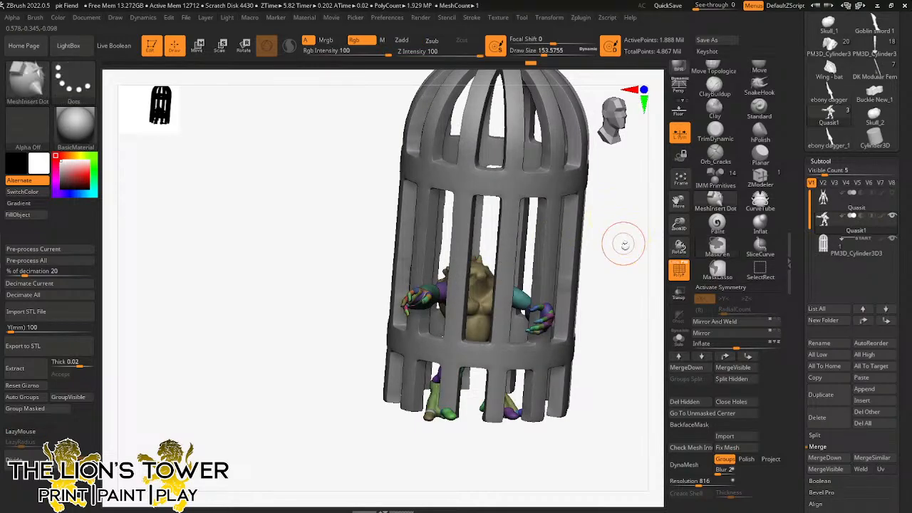
# Step: Isolate and mask the quasit's body, reveal the hidden head parts unmasked, and turn off Solo mode
pyautogui.click(678, 338)
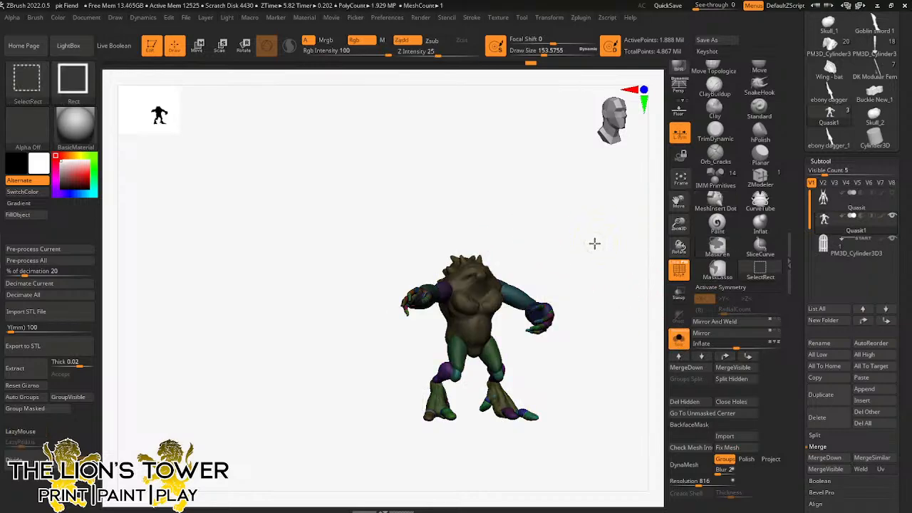
pyautogui.keyDown('ctrl'); pyautogui.keyDown('shift'); pyautogui.click(594, 243); pyautogui.keyUp('shift'); pyautogui.keyUp('ctrl')
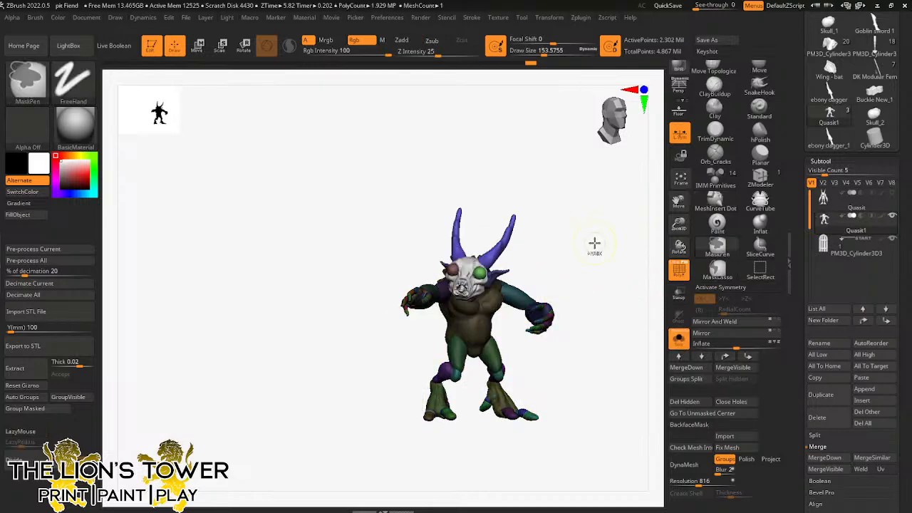
pyautogui.click(679, 339)
# Step: Tilt and turn the quasit's unmasked head relative to its masked body
pyautogui.moveTo(646, 315); pyautogui.dragTo(611, 291)
pyautogui.moveTo(362, 204); pyautogui.dragTo(360, 283)
pyautogui.press('e')
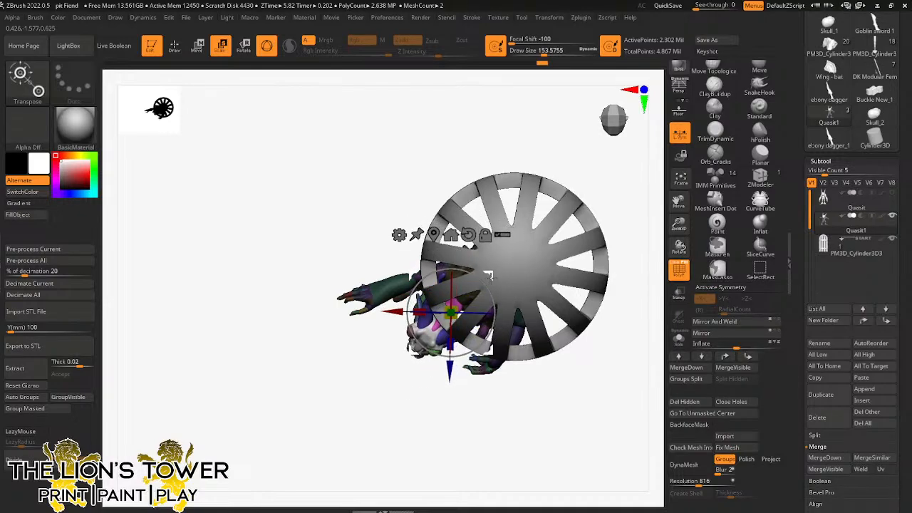
pyautogui.moveTo(509, 388); pyautogui.dragTo(511, 325, button='right')
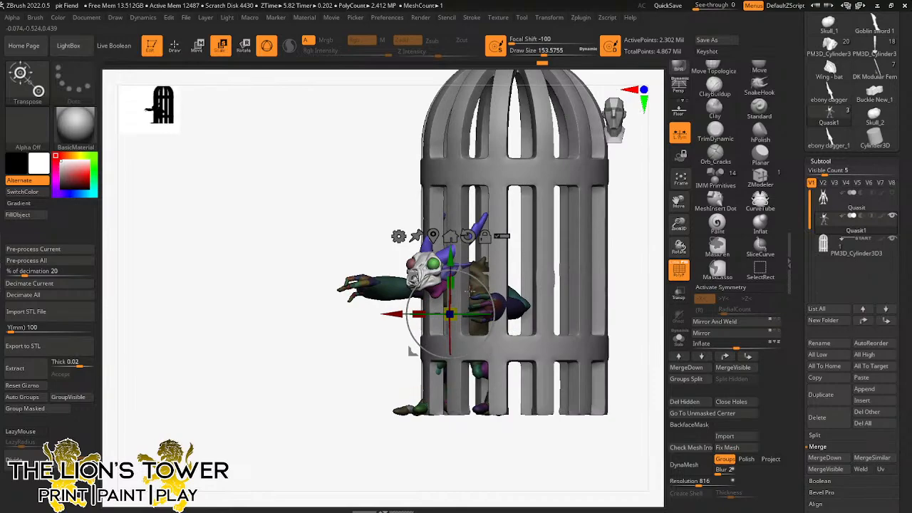
pyautogui.moveTo(469, 291); pyautogui.dragTo(606, 227, button='right')
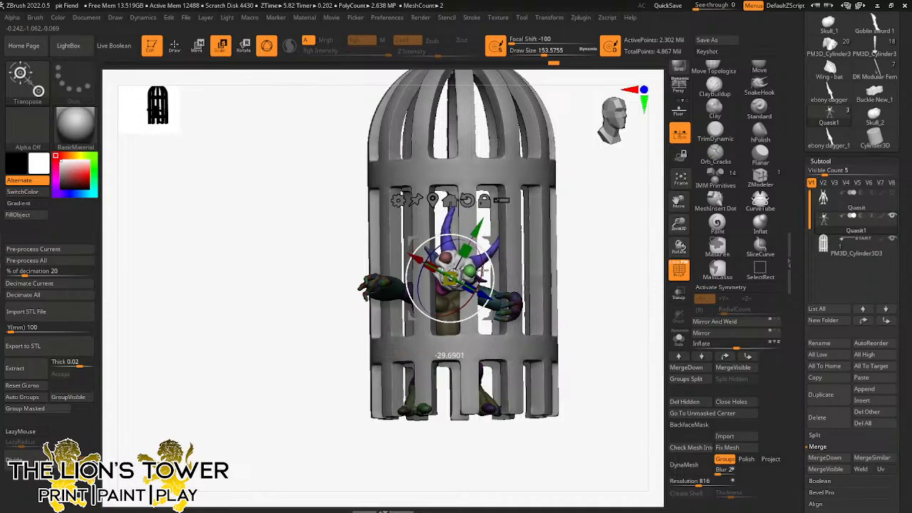
pyautogui.moveTo(606, 208); pyautogui.dragTo(524, 214, button='right')
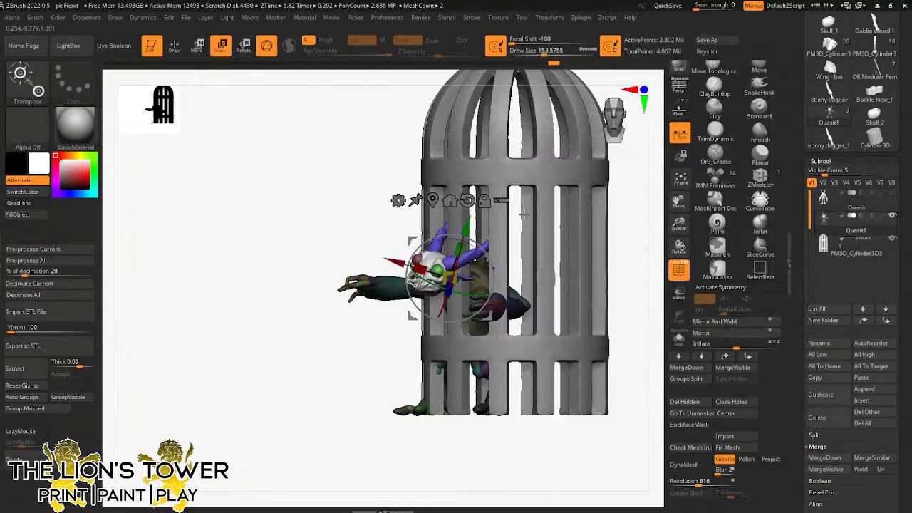
pyautogui.moveTo(593, 228); pyautogui.dragTo(563, 248, button='right')
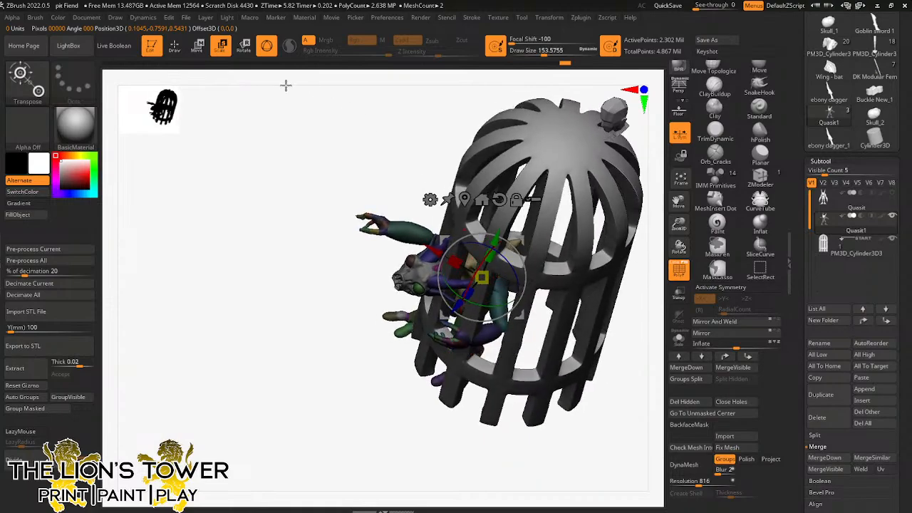
# Step: Clear the mask and move the whole quasit down until its feet extend below the cage, adjusting its placement against the bars
pyautogui.press('q')
pyautogui.moveTo(631, 305)
pyautogui.mouseDown(button='right')
pyautogui.moveTo(636, 331)
pyautogui.moveTo(617, 228)
pyautogui.moveTo(601, 215)
pyautogui.moveTo(645, 284)
pyautogui.moveTo(643, 197)
pyautogui.moveTo(635, 246)
pyautogui.moveTo(646, 240)
pyautogui.moveTo(633, 232)
pyautogui.moveTo(634, 250)
pyautogui.moveTo(637, 221)
pyautogui.moveTo(631, 252)
pyautogui.moveTo(644, 257)
pyautogui.moveTo(633, 263)
pyautogui.moveTo(642, 266)
pyautogui.moveTo(637, 244)
pyautogui.moveTo(648, 254)
pyautogui.mouseUp(button='right')
pyautogui.press('ctrl')
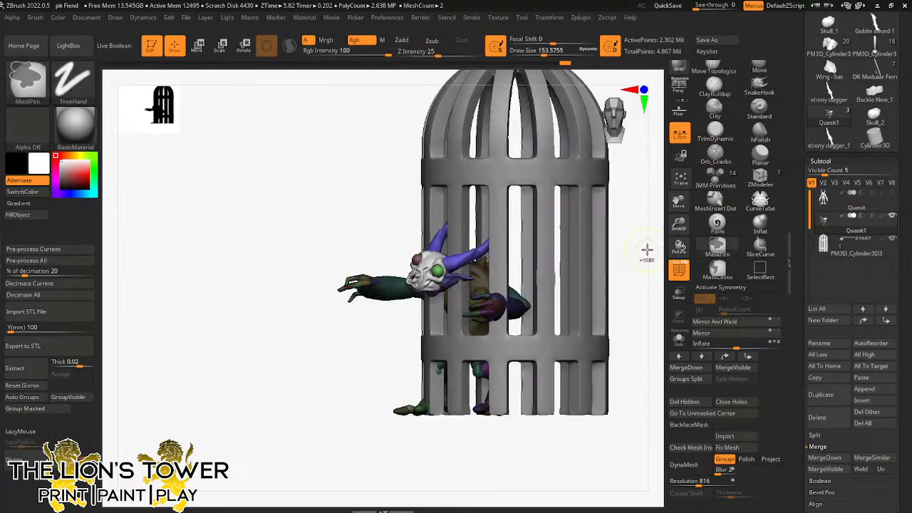
pyautogui.keyDown('ctrl'); pyautogui.moveTo(646, 245); pyautogui.dragTo(645, 249); pyautogui.keyUp('ctrl')
pyautogui.moveTo(645, 249); pyautogui.dragTo(631, 234, button='right')
pyautogui.click(243, 45)
pyautogui.moveTo(487, 240); pyautogui.dragTo(486, 284)
pyautogui.moveTo(645, 243); pyautogui.dragTo(490, 282, button='right')
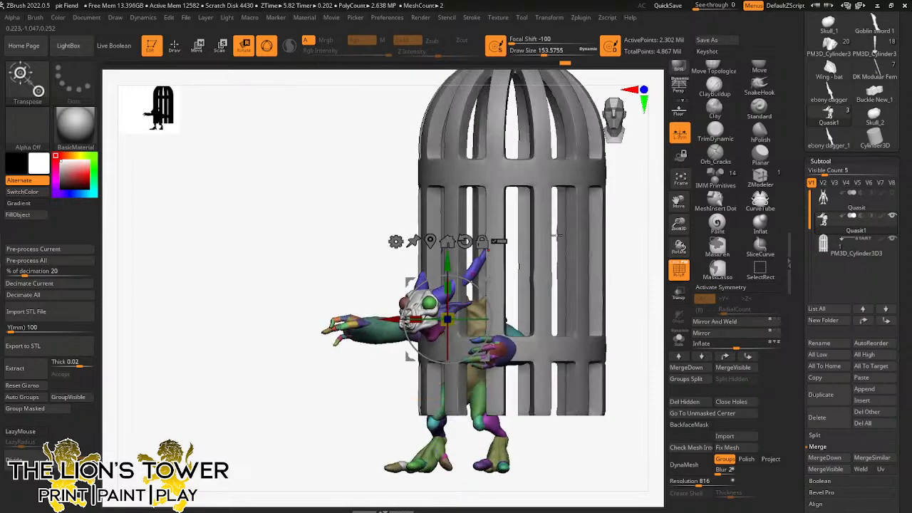
pyautogui.moveTo(557, 236); pyautogui.dragTo(593, 254, button='right')
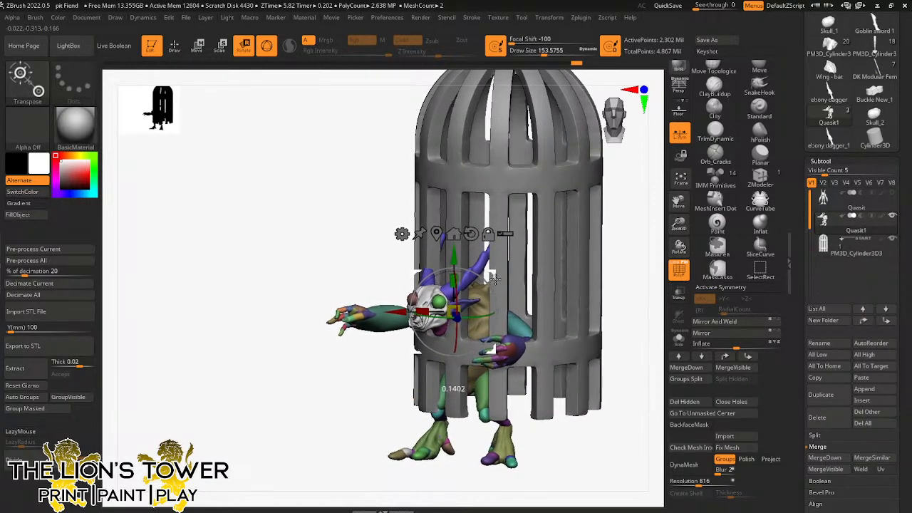
pyautogui.moveTo(631, 252); pyautogui.dragTo(597, 272, button='right')
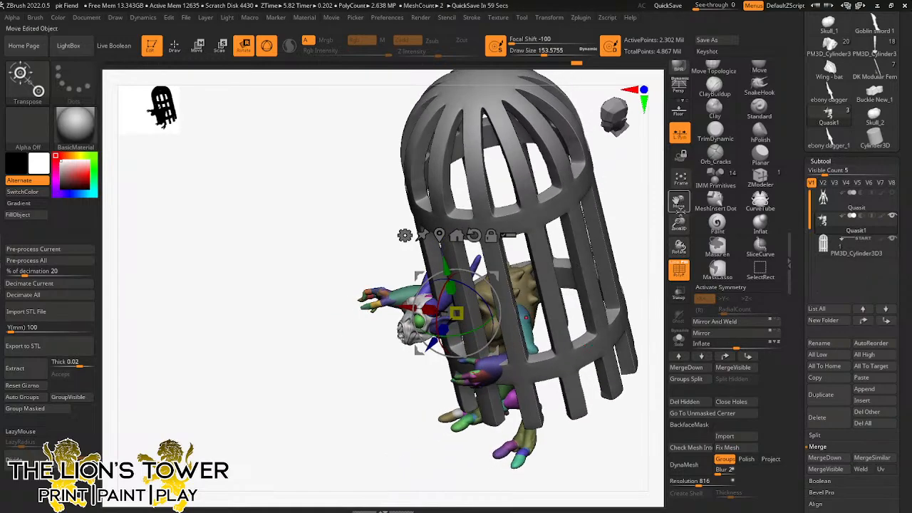
pyautogui.keyDown('ctrl'); pyautogui.moveTo(680, 211); pyautogui.dragTo(657, 223, button='right'); pyautogui.keyUp('ctrl')
# Step: Mask the quasit's legs and place the gizmo at its hips
pyautogui.click(174, 45)
pyautogui.moveTo(582, 243)
pyautogui.mouseDown(button='right')
pyautogui.moveTo(539, 251)
pyautogui.moveTo(499, 242)
pyautogui.mouseUp(button='right')
pyautogui.press('r')
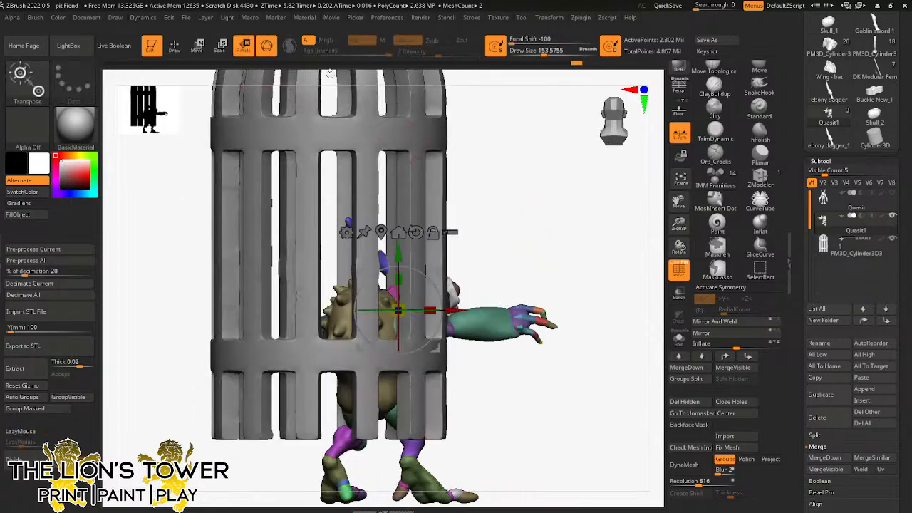
pyautogui.moveTo(582, 242)
pyautogui.mouseDown(button='right')
pyautogui.moveTo(548, 240)
pyautogui.moveTo(525, 283)
pyautogui.moveTo(541, 268)
pyautogui.moveTo(577, 270)
pyautogui.mouseUp(button='right')
pyautogui.click(371, 385)
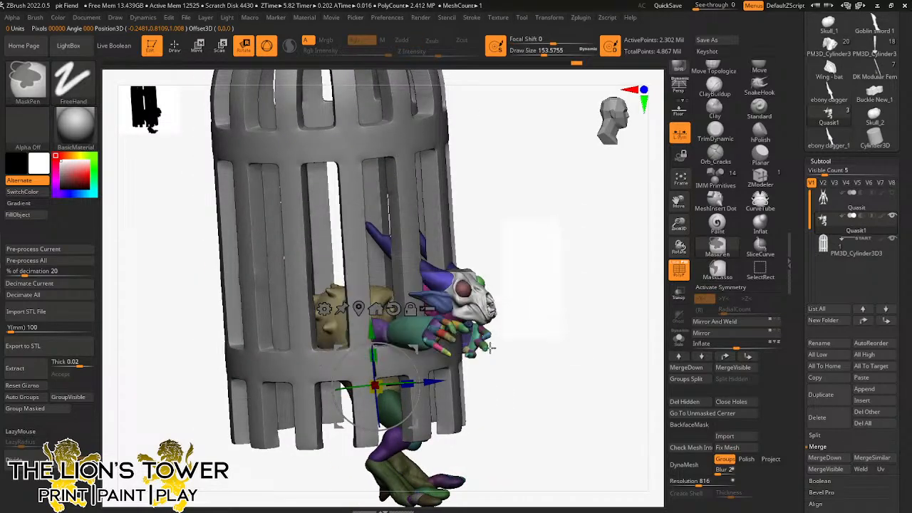
pyautogui.hotkey('ctrl', 'shift', 'z')
pyautogui.moveTo(540, 198)
pyautogui.mouseDown(button='right')
pyautogui.moveTo(554, 228)
pyautogui.moveTo(584, 218)
pyautogui.moveTo(554, 236)
pyautogui.moveTo(570, 248)
pyautogui.moveTo(515, 256)
pyautogui.moveTo(500, 247)
pyautogui.mouseUp(button='right')
# Step: Bend the quasit's unmasked upper body forward about the hips, softening the mask before repeating the rotation
pyautogui.keyDown('alt'); pyautogui.moveTo(407, 365); pyautogui.dragTo(411, 382); pyautogui.keyUp('alt')
pyautogui.keyDown('alt'); pyautogui.click(391, 323); pyautogui.keyUp('alt')
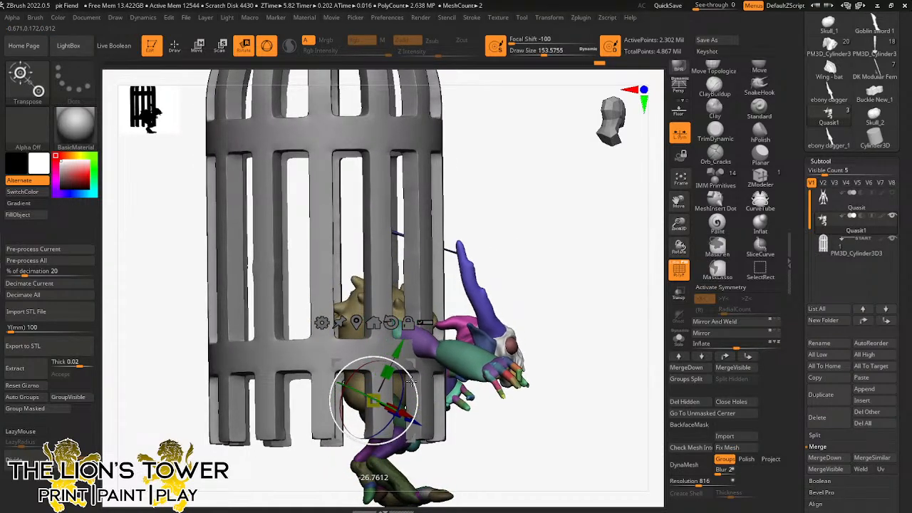
pyautogui.hotkey('ctrl', 'z')
pyautogui.keyDown('ctrl'); pyautogui.moveTo(486, 158); pyautogui.dragTo(311, 273); pyautogui.keyUp('ctrl')
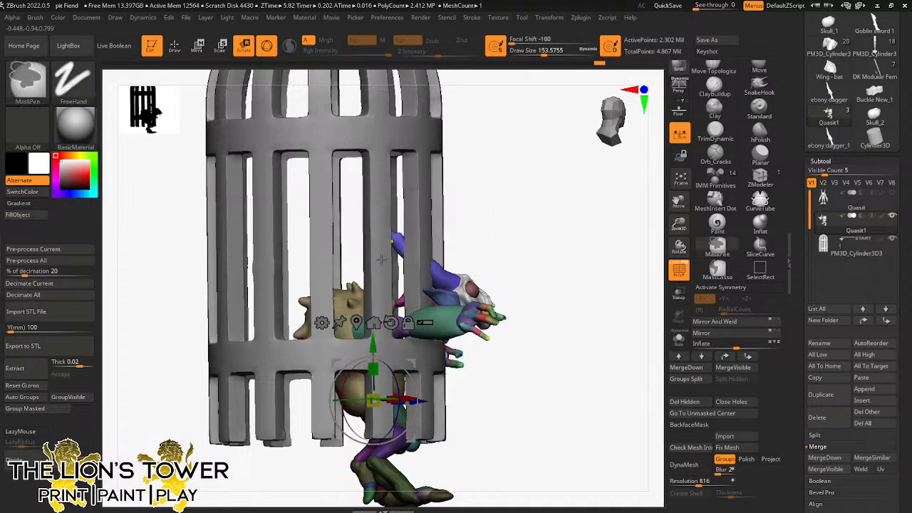
pyautogui.moveTo(404, 363); pyautogui.dragTo(421, 392)
pyautogui.moveTo(522, 313); pyautogui.dragTo(563, 248)
pyautogui.press('w')
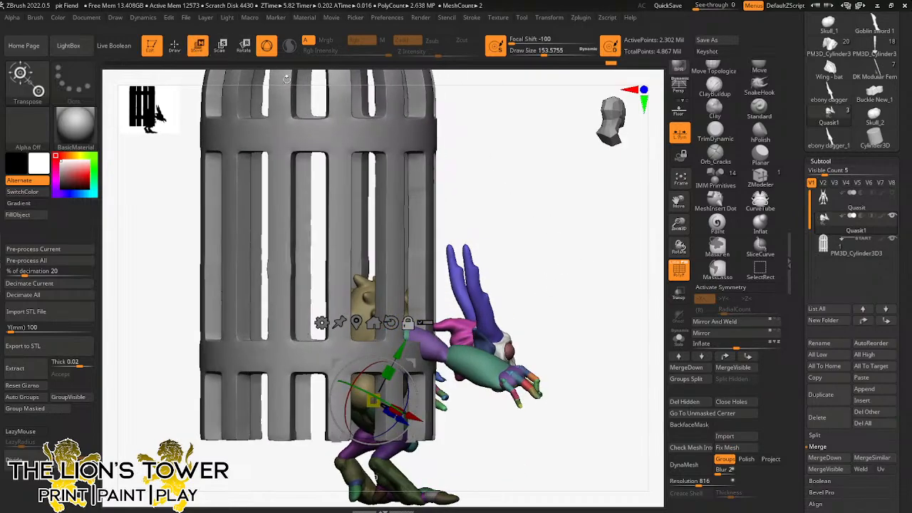
# Step: Clear the leg mask, hide the reaching arm's upper arm and forearm polygroups, mask the visible parts, and reveal the whole quasit
pyautogui.click(172, 46)
pyautogui.moveTo(492, 175); pyautogui.dragTo(576, 276)
pyautogui.keyDown('ctrl'); pyautogui.click(566, 262); pyautogui.keyUp('ctrl')
pyautogui.moveTo(574, 277)
pyautogui.mouseDown()
pyautogui.moveTo(556, 280)
pyautogui.moveTo(564, 263)
pyautogui.moveTo(587, 281)
pyautogui.moveTo(627, 288)
pyautogui.mouseUp()
pyautogui.keyDown('ctrl'); pyautogui.keyDown('shift'); pyautogui.click(404, 332); pyautogui.keyUp('shift'); pyautogui.keyUp('ctrl')
pyautogui.keyDown('ctrl'); pyautogui.keyDown('shift'); pyautogui.click(404, 333); pyautogui.keyUp('shift'); pyautogui.keyUp('ctrl')
pyautogui.keyDown('ctrl'); pyautogui.keyDown('shift'); pyautogui.click(475, 360); pyautogui.keyUp('shift'); pyautogui.keyUp('ctrl')
pyautogui.moveTo(542, 394)
pyautogui.keyDown('ctrl'); pyautogui.mouseDown()
pyautogui.moveTo(468, 439)
pyautogui.moveTo(459, 427)
pyautogui.mouseUp(); pyautogui.keyUp('ctrl')
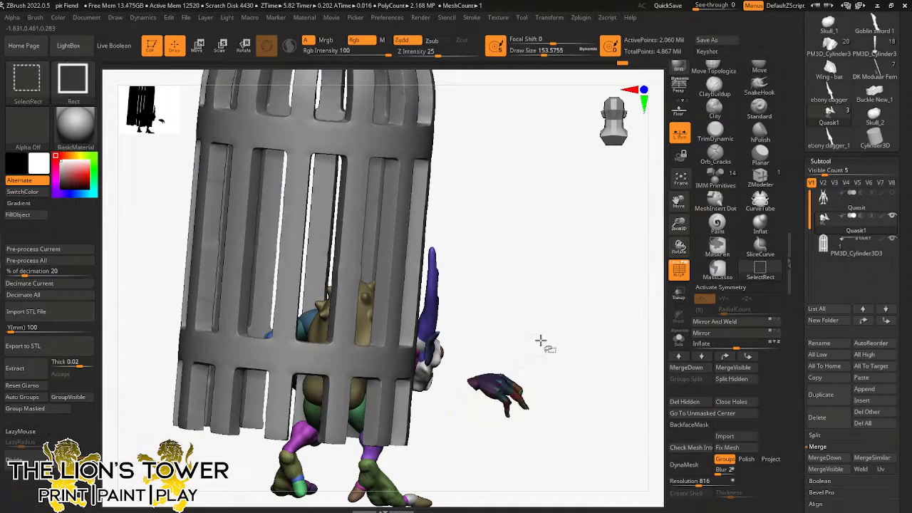
pyautogui.keyDown('ctrl'); pyautogui.keyDown('shift'); pyautogui.click(543, 337); pyautogui.keyUp('shift'); pyautogui.keyUp('ctrl')
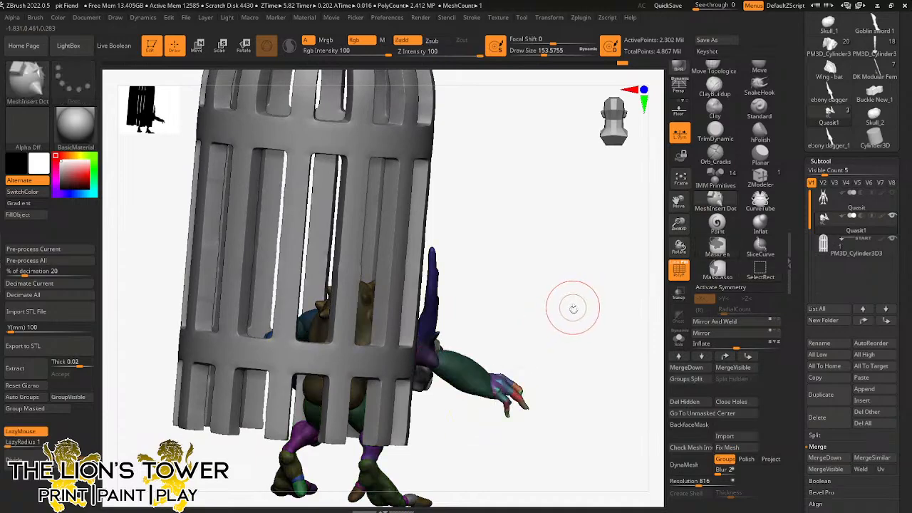
# Step: Isolate the reaching arm's polygroups again and reveal everything with the full arm left unmasked
pyautogui.moveTo(572, 309)
pyautogui.mouseDown()
pyautogui.moveTo(511, 350)
pyautogui.moveTo(509, 332)
pyautogui.mouseUp()
pyautogui.keyDown('ctrl'); pyautogui.keyDown('shift'); pyautogui.click(476, 362); pyautogui.keyUp('shift'); pyautogui.keyUp('ctrl')
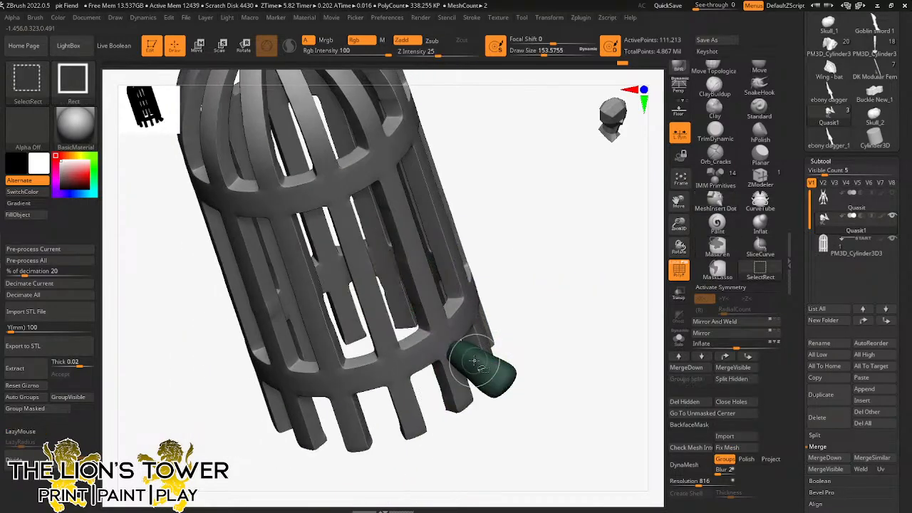
pyautogui.keyDown('ctrl'); pyautogui.keyDown('shift'); pyautogui.click(440, 339); pyautogui.keyUp('shift'); pyautogui.keyUp('ctrl')
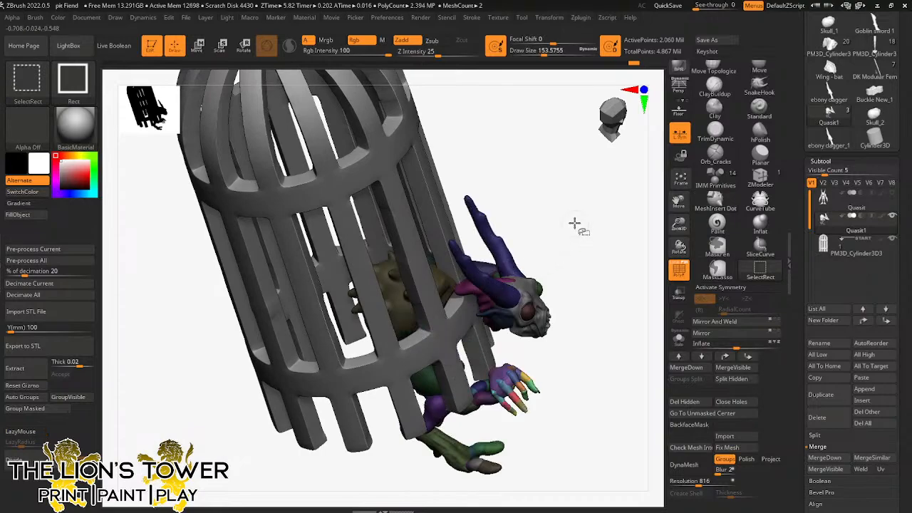
pyautogui.keyDown('ctrl'); pyautogui.keyDown('shift'); pyautogui.moveTo(574, 224); pyautogui.dragTo(597, 271); pyautogui.keyUp('shift'); pyautogui.keyUp('ctrl')
pyautogui.keyDown('ctrl'); pyautogui.keyDown('shift'); pyautogui.click(590, 254); pyautogui.keyUp('shift'); pyautogui.keyUp('ctrl')
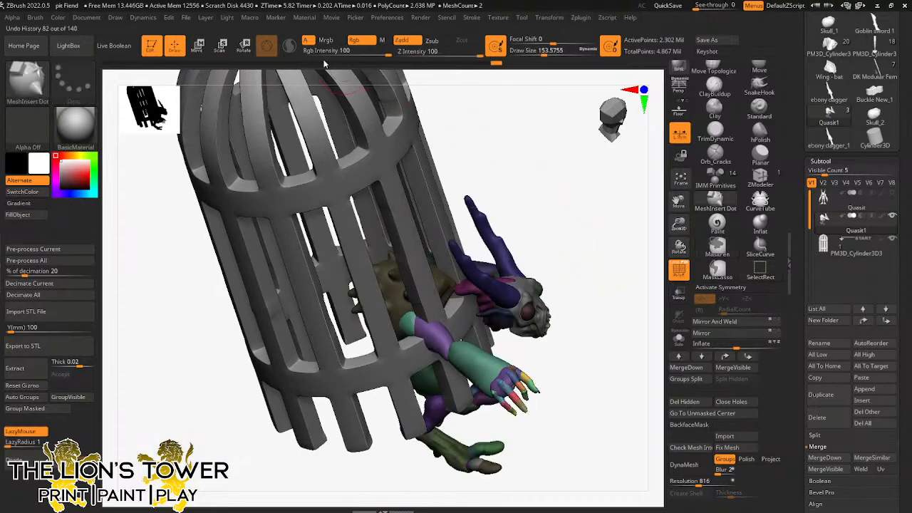
# Step: Rotate the reaching arm upward and sideways about its shoulder to aim it out between the bars
pyautogui.click(243, 45)
pyautogui.moveTo(542, 170); pyautogui.dragTo(606, 211)
pyautogui.moveTo(436, 314); pyautogui.dragTo(467, 234)
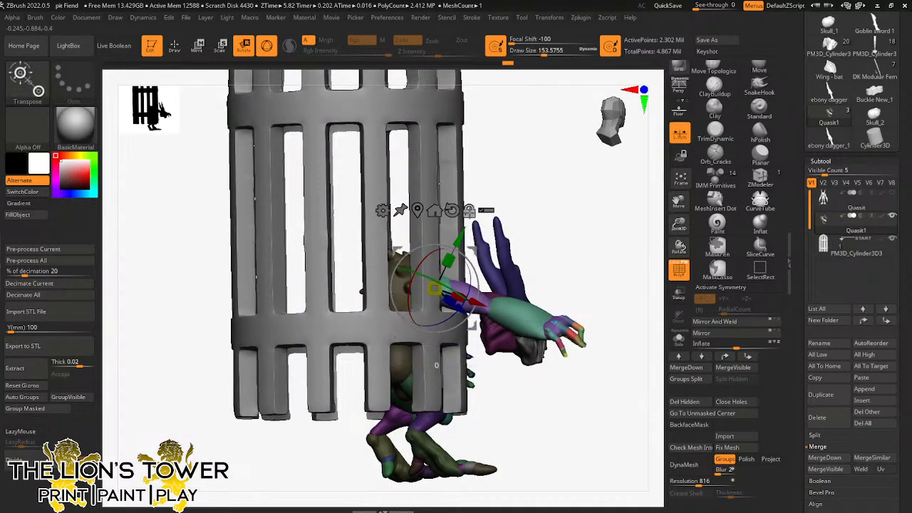
pyautogui.moveTo(399, 265); pyautogui.dragTo(397, 332)
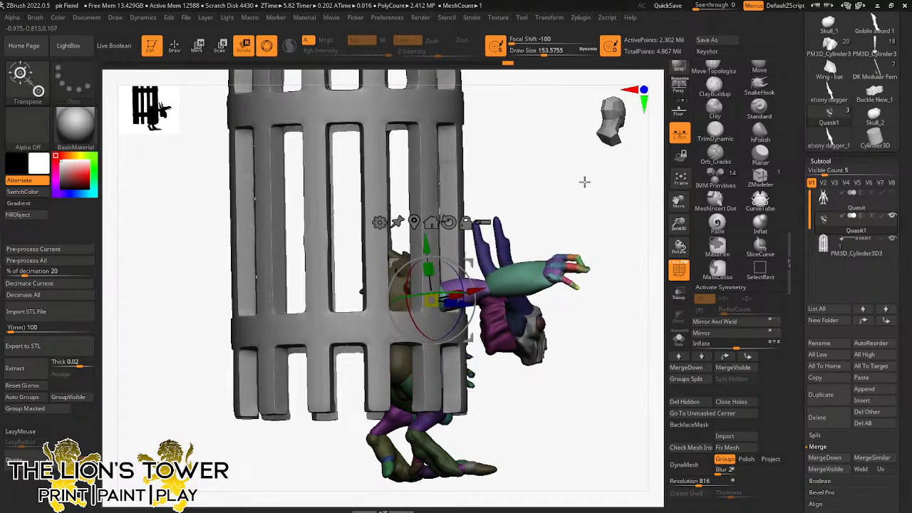
pyautogui.moveTo(584, 182); pyautogui.dragTo(477, 272)
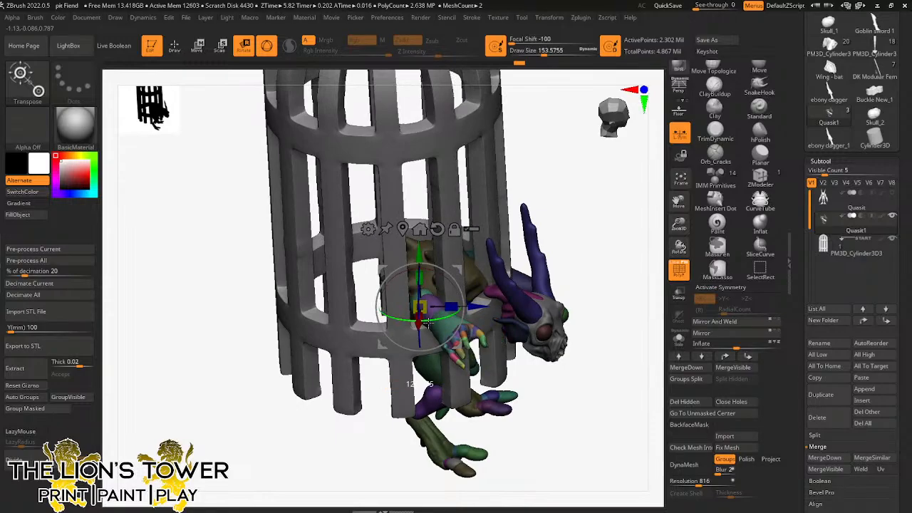
pyautogui.moveTo(510, 229)
pyautogui.mouseDown()
pyautogui.moveTo(568, 185)
pyautogui.moveTo(592, 197)
pyautogui.moveTo(576, 200)
pyautogui.moveTo(574, 192)
pyautogui.moveTo(589, 212)
pyautogui.moveTo(577, 213)
pyautogui.moveTo(579, 195)
pyautogui.moveTo(598, 263)
pyautogui.moveTo(606, 237)
pyautogui.moveTo(621, 273)
pyautogui.mouseUp()
# Step: Clear the arm mask, hide the polygroups of the quasit's head, mask the remaining body, and reveal the unmasked head
pyautogui.press('q')
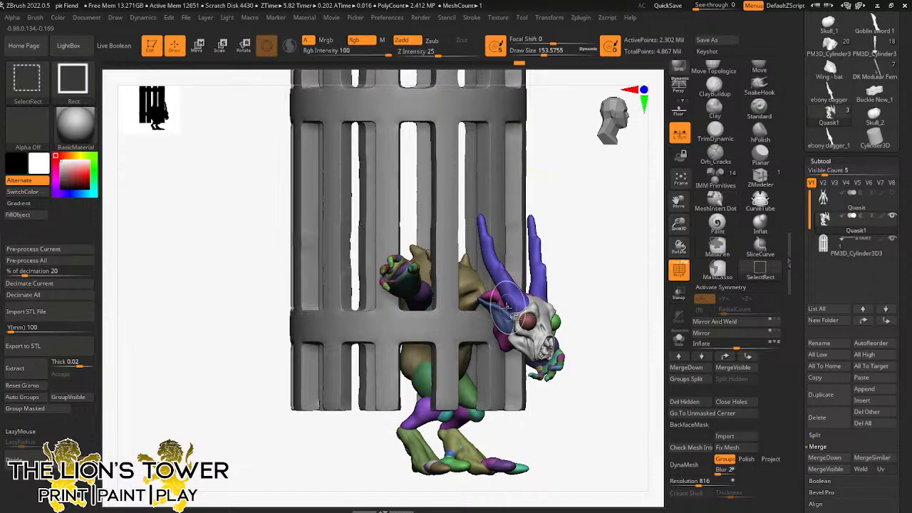
pyautogui.keyDown('ctrl'); pyautogui.keyDown('shift'); pyautogui.click(503, 302); pyautogui.keyUp('shift'); pyautogui.keyUp('ctrl')
pyautogui.keyDown('ctrl'); pyautogui.keyDown('shift'); pyautogui.click(527, 317); pyautogui.keyUp('shift'); pyautogui.keyUp('ctrl')
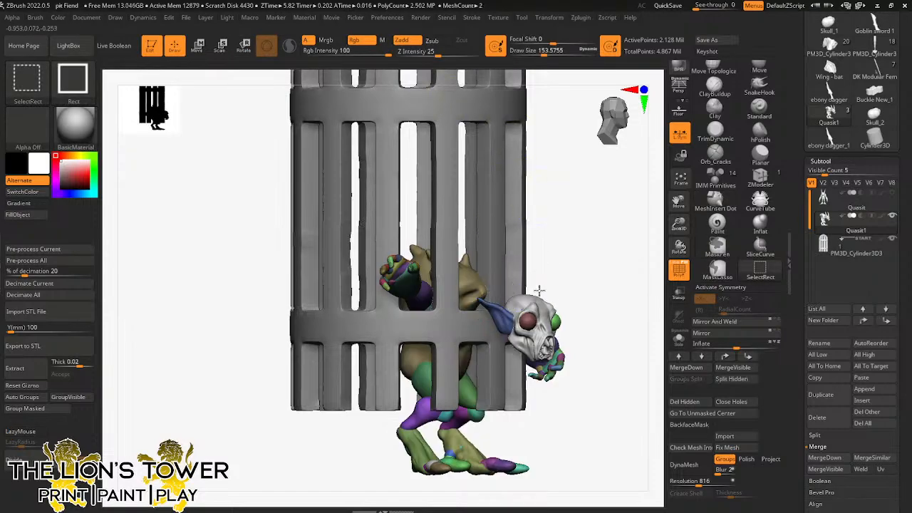
pyautogui.keyDown('ctrl'); pyautogui.keyDown('shift'); pyautogui.click(539, 291); pyautogui.keyUp('shift'); pyautogui.keyUp('ctrl')
pyautogui.hotkey('ctrl', 'z')
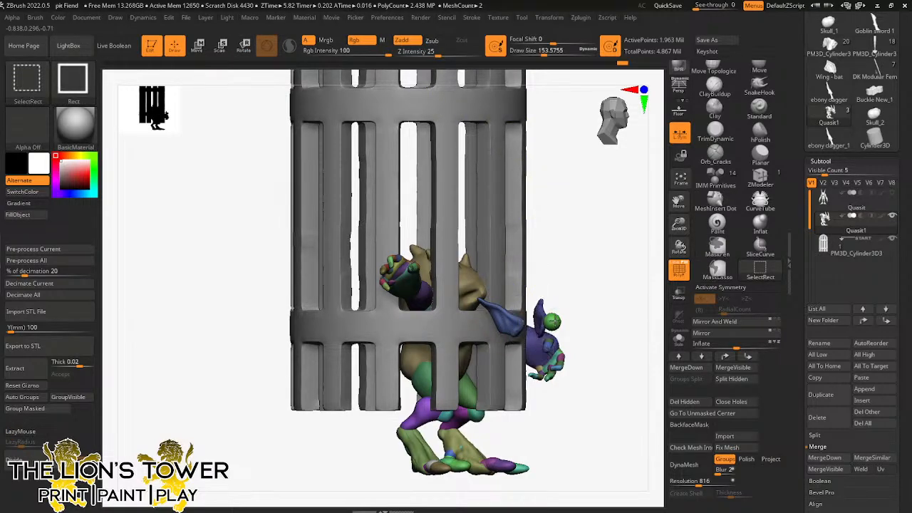
pyautogui.keyDown('ctrl'); pyautogui.keyDown('shift'); pyautogui.click(559, 297); pyautogui.keyUp('shift'); pyautogui.keyUp('ctrl')
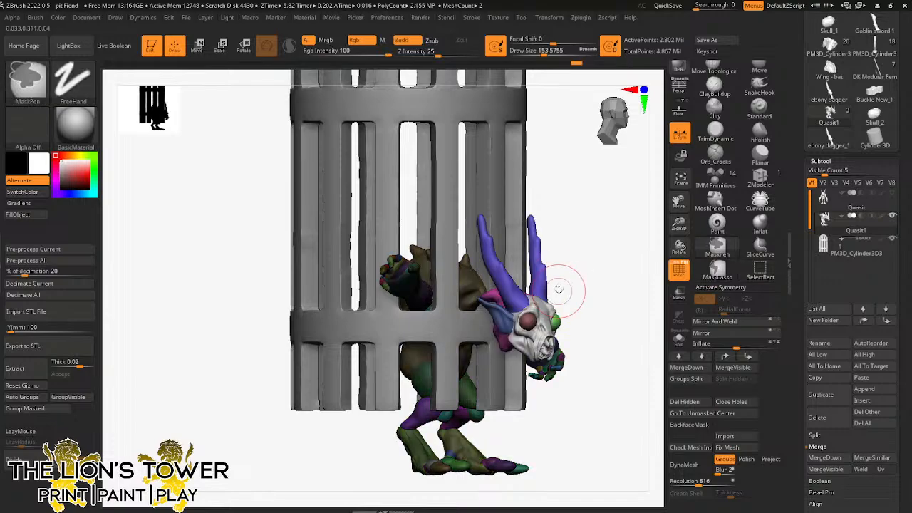
# Step: Rotate and reposition the quasit's head about the neck so it lifts and faces out past the bars
pyautogui.press('w')
pyautogui.moveTo(548, 166); pyautogui.dragTo(607, 237)
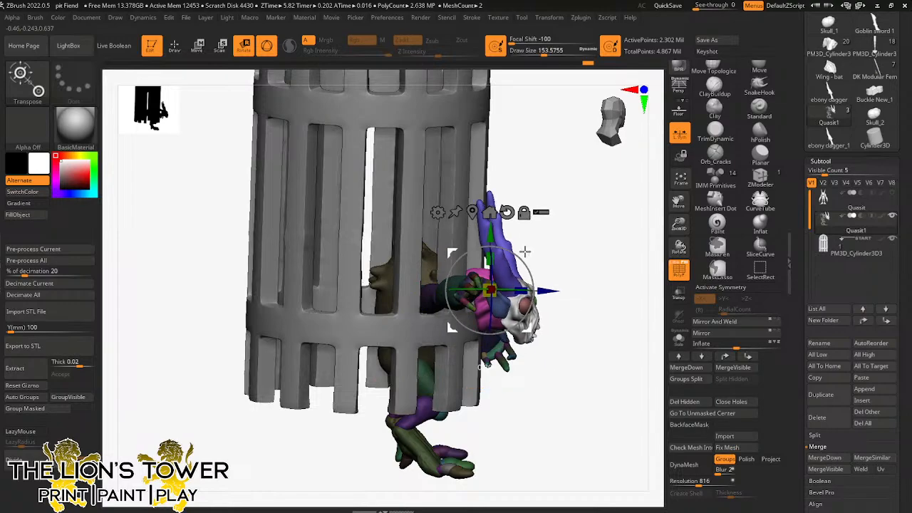
pyautogui.moveTo(503, 234); pyautogui.dragTo(478, 292)
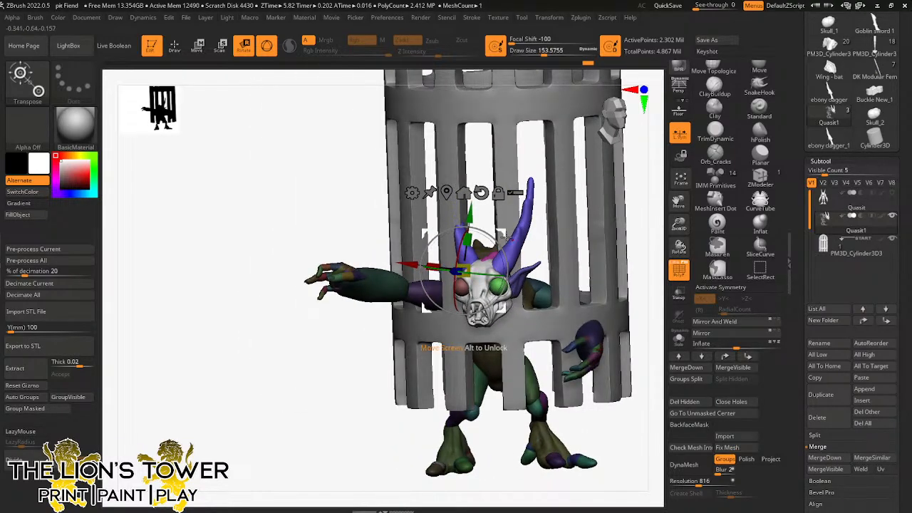
pyautogui.moveTo(499, 251); pyautogui.dragTo(504, 268)
pyautogui.moveTo(505, 235); pyautogui.dragTo(499, 232)
pyautogui.moveTo(641, 203); pyautogui.dragTo(638, 168)
pyautogui.moveTo(501, 227); pyautogui.dragTo(504, 225)
pyautogui.moveTo(681, 200); pyautogui.dragTo(610, 209)
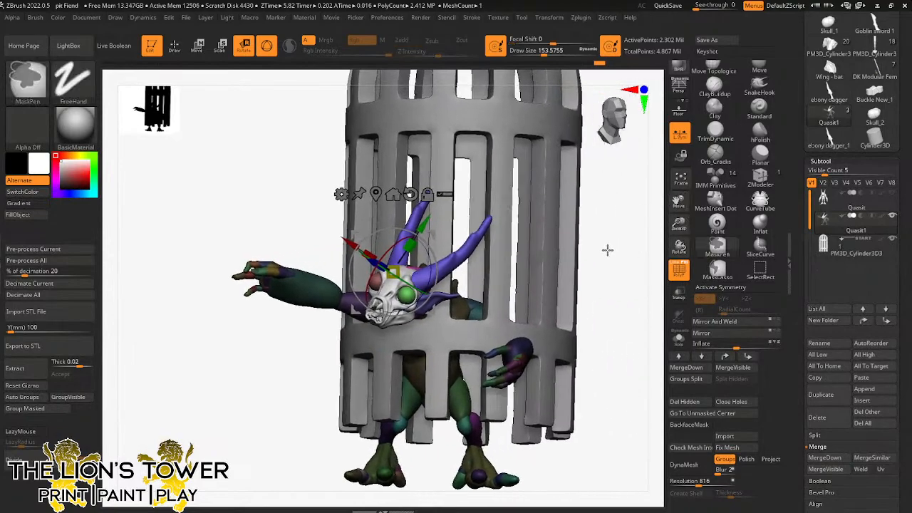
# Step: Clear the head mask and hide the upper arm and forearm polygroups of the quasit's other, bent arm
pyautogui.moveTo(624, 261); pyautogui.dragTo(583, 270)
pyautogui.hotkey('ctrl', 'shift')
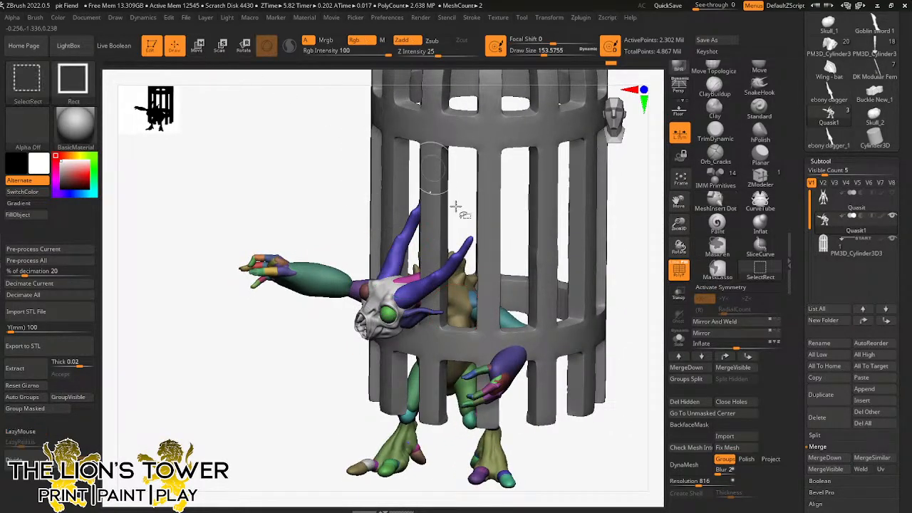
pyautogui.keyDown('ctrl'); pyautogui.keyDown('shift'); pyautogui.click(472, 298); pyautogui.keyUp('shift'); pyautogui.keyUp('ctrl')
pyautogui.keyDown('ctrl'); pyautogui.keyDown('shift'); pyautogui.click(473, 299); pyautogui.keyUp('shift'); pyautogui.keyUp('ctrl')
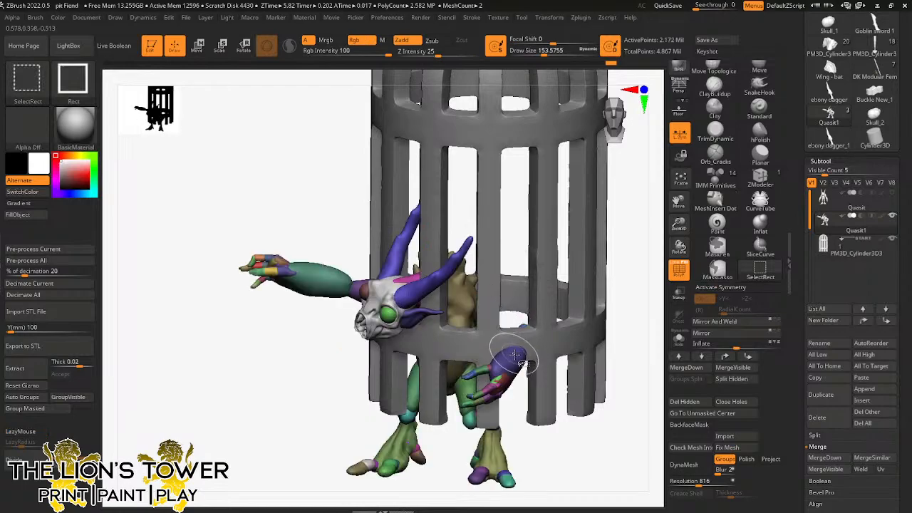
pyautogui.keyDown('ctrl'); pyautogui.keyDown('shift'); pyautogui.click(522, 325); pyautogui.keyUp('shift'); pyautogui.keyUp('ctrl')
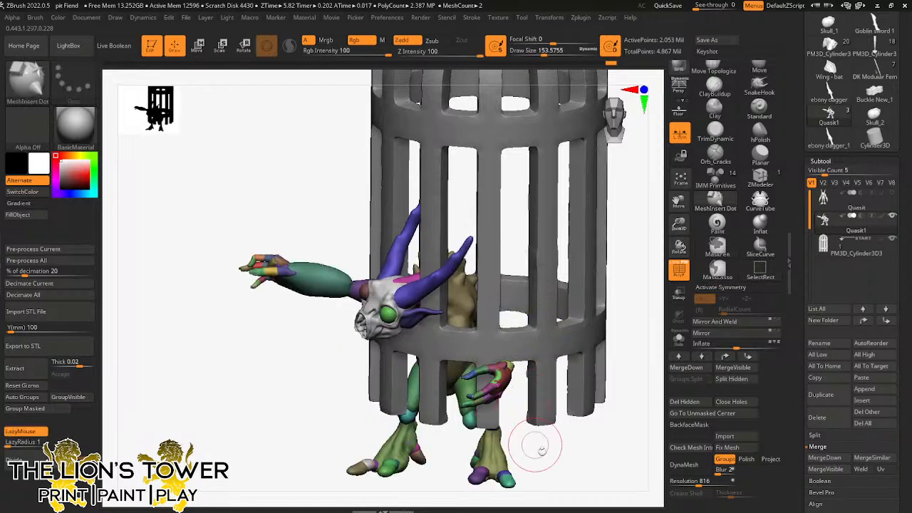
# Step: Mask the bent arm in isolation, reveal the whole quasit, and invert the mask so only that arm is editable
pyautogui.moveTo(539, 441); pyautogui.dragTo(573, 398)
pyautogui.keyDown('ctrl'); pyautogui.moveTo(592, 322); pyautogui.dragTo(522, 396); pyautogui.keyUp('ctrl')
pyautogui.keyDown('ctrl'); pyautogui.keyDown('shift'); pyautogui.click(604, 317); pyautogui.keyUp('shift'); pyautogui.keyUp('ctrl')
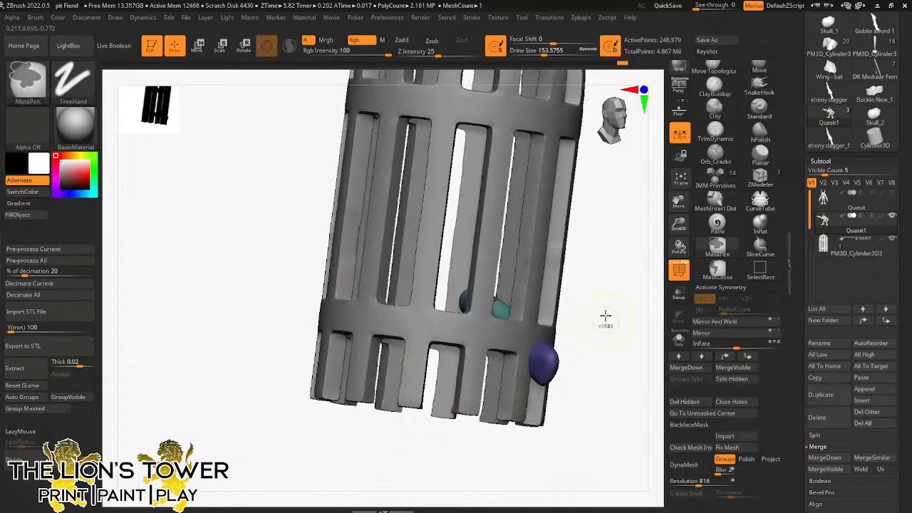
pyautogui.keyDown('ctrl'); pyautogui.keyDown('shift'); pyautogui.click(606, 279); pyautogui.keyUp('shift'); pyautogui.keyUp('ctrl')
pyautogui.keyDown('shift'); pyautogui.moveTo(615, 271); pyautogui.dragTo(599, 301); pyautogui.keyUp('shift')
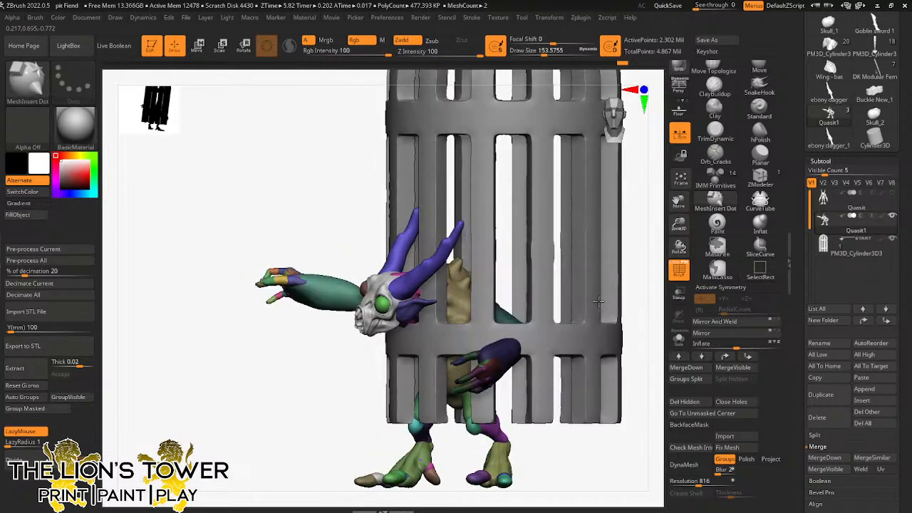
pyautogui.keyDown('ctrl'); pyautogui.click(627, 269); pyautogui.keyUp('ctrl')
pyautogui.moveTo(637, 263); pyautogui.dragTo(593, 170)
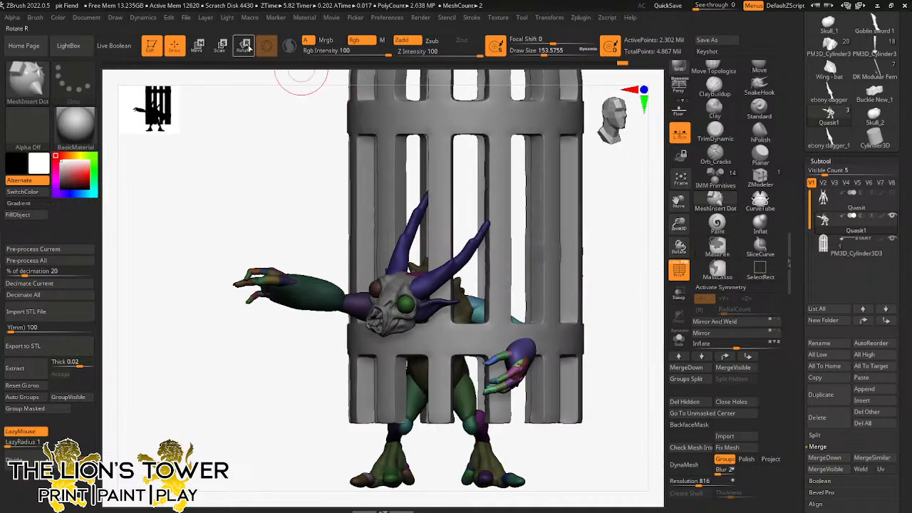
# Step: Place the transform gizmo at the quasit's bent-arm shoulder with its orientation reset and rotate the arm upward inside the cage
pyautogui.click(244, 45)
pyautogui.keyDown('alt'); pyautogui.moveTo(429, 233); pyautogui.dragTo(502, 267); pyautogui.keyUp('alt')
pyautogui.keyDown('alt'); pyautogui.click(487, 231); pyautogui.keyUp('alt')
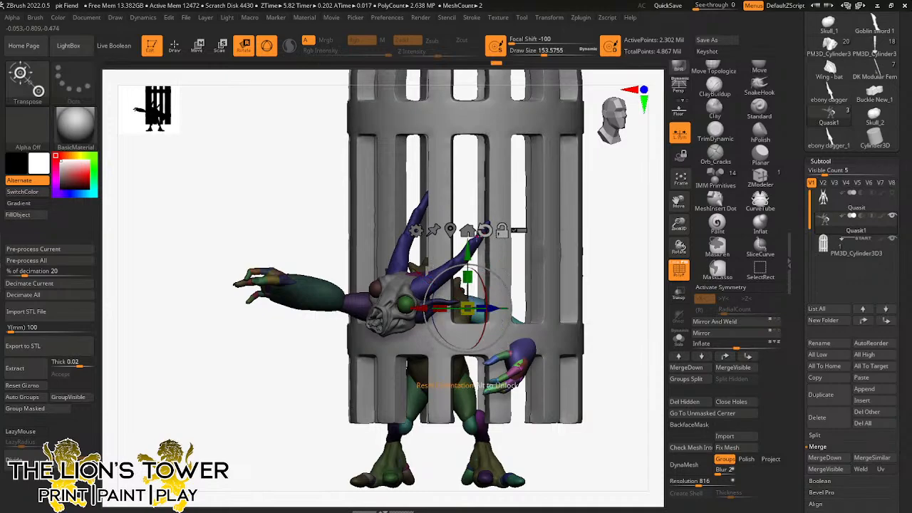
pyautogui.moveTo(589, 249); pyautogui.dragTo(563, 263)
pyautogui.keyDown('alt'); pyautogui.moveTo(505, 272); pyautogui.dragTo(532, 272); pyautogui.keyUp('alt')
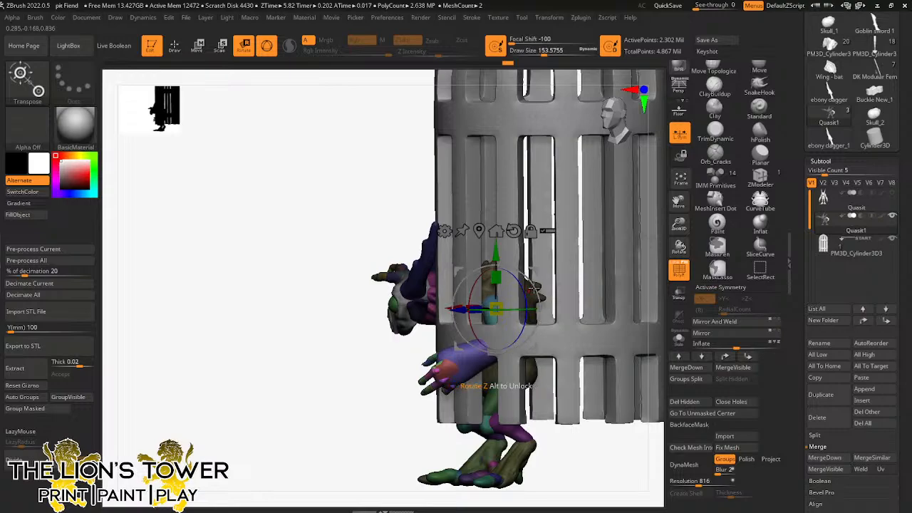
pyautogui.moveTo(607, 371); pyautogui.dragTo(596, 304)
pyautogui.moveTo(532, 286); pyautogui.dragTo(533, 263)
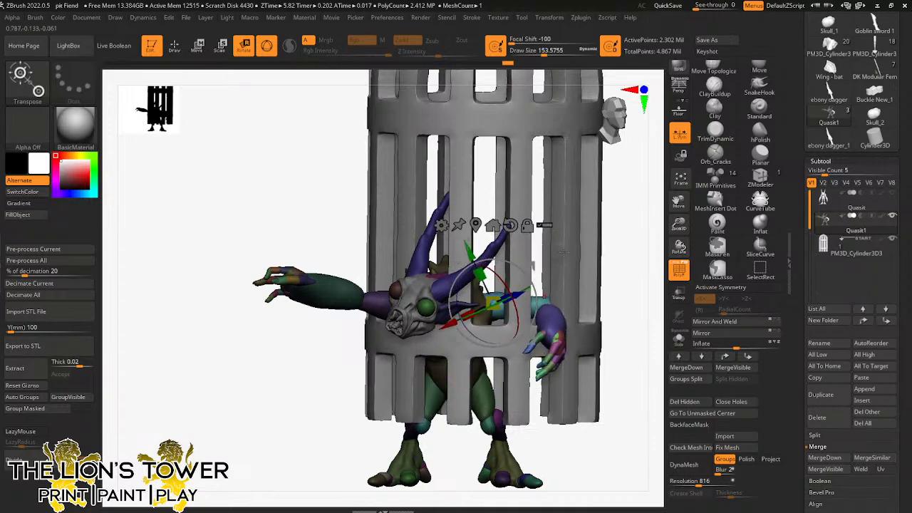
# Step: Swing the bent arm sideways about the shoulder toward the cage's side bars and fine-tune its angle with the gizmo orientation reset
pyautogui.moveTo(658, 237); pyautogui.dragTo(628, 289)
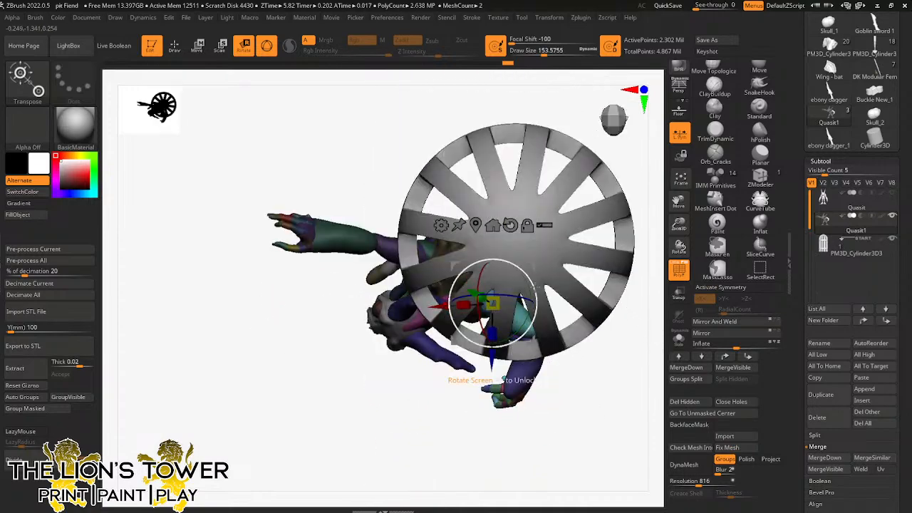
pyautogui.moveTo(522, 299); pyautogui.dragTo(530, 255)
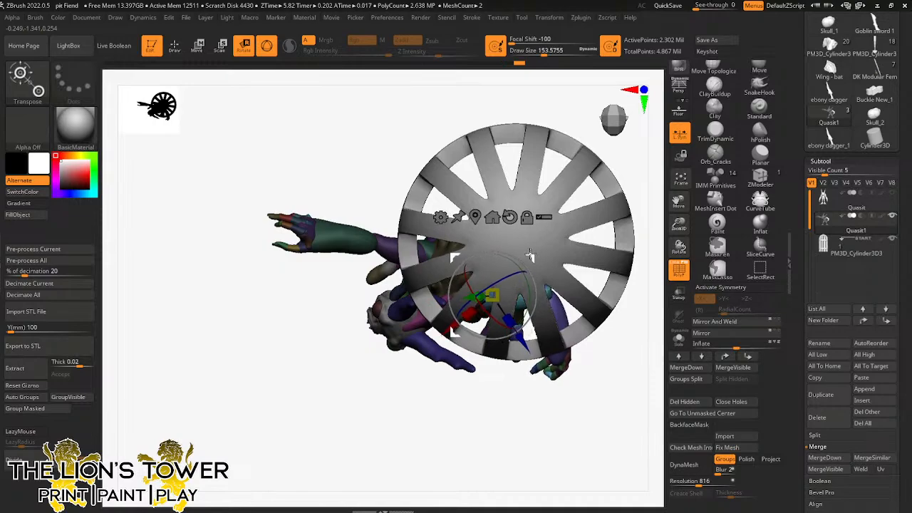
pyautogui.moveTo(600, 346); pyautogui.dragTo(524, 263)
pyautogui.moveTo(546, 191); pyautogui.dragTo(568, 206)
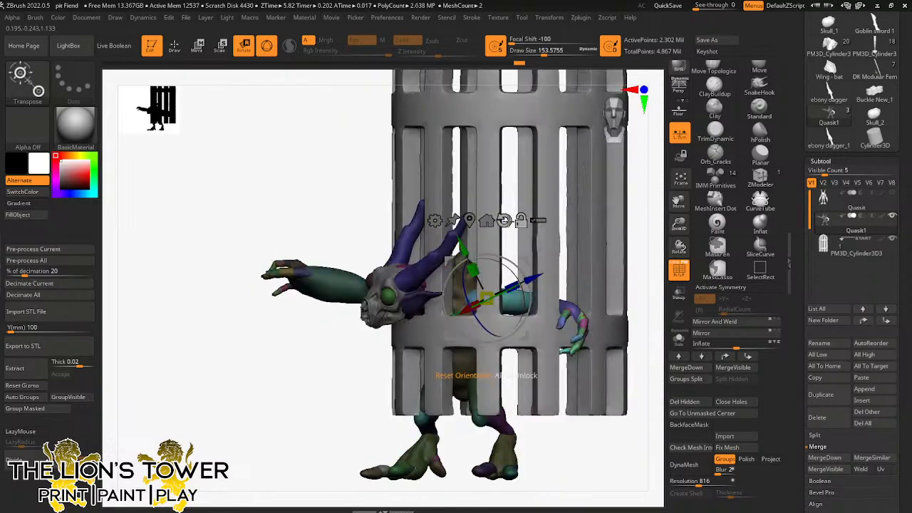
pyautogui.click(503, 220)
pyautogui.moveTo(624, 203); pyautogui.dragTo(645, 201)
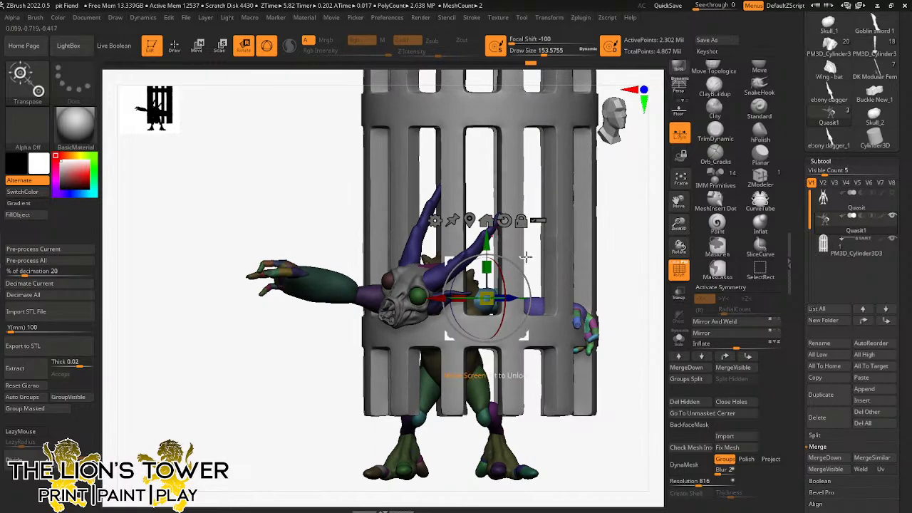
pyautogui.moveTo(525, 256); pyautogui.dragTo(520, 255)
pyautogui.moveTo(637, 230); pyautogui.dragTo(610, 207)
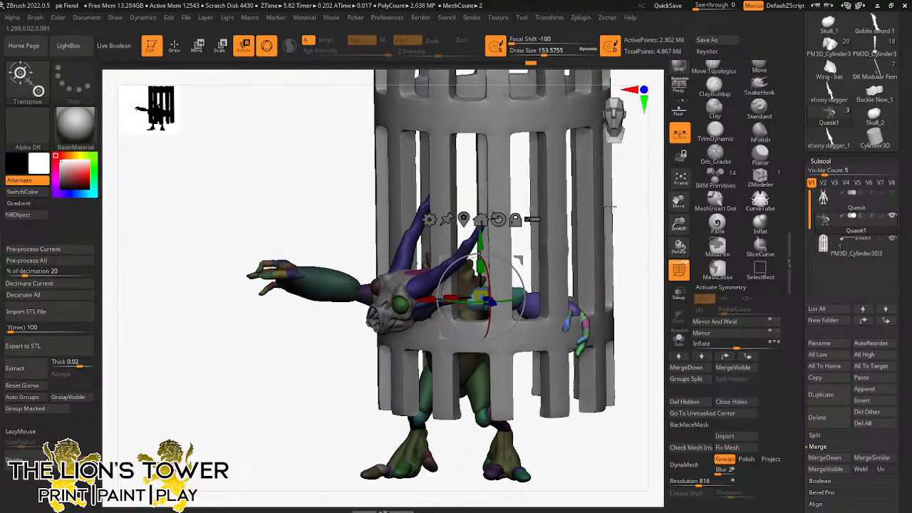
# Step: Hide the upper-arm polygroups of the bent arm, adjust the mask so the forearm and hand stay editable, and reveal the whole quasit
pyautogui.click(174, 46)
pyautogui.keyDown('ctrl'); pyautogui.keyDown('shift'); pyautogui.click(480, 302); pyautogui.keyUp('shift'); pyautogui.keyUp('ctrl')
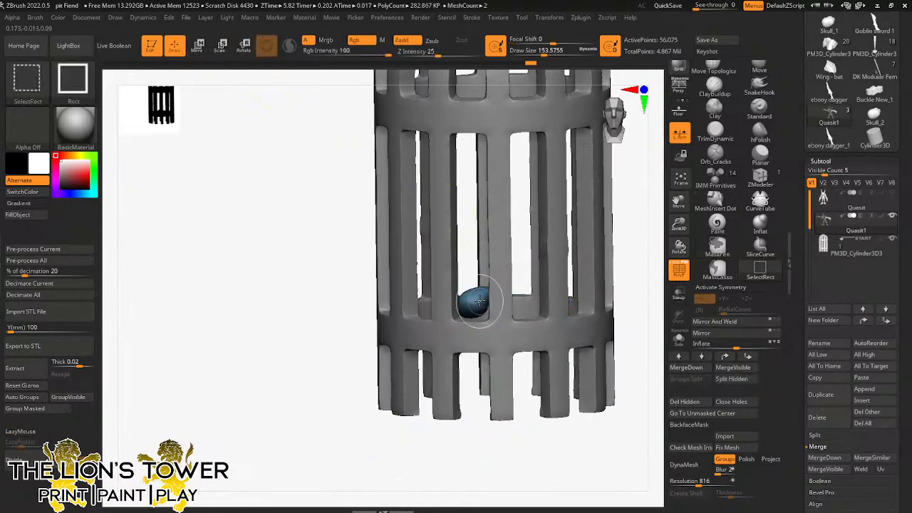
pyautogui.keyDown('ctrl'); pyautogui.keyDown('shift'); pyautogui.click(482, 302); pyautogui.keyUp('shift'); pyautogui.keyUp('ctrl')
pyautogui.keyDown('ctrl'); pyautogui.keyDown('shift'); pyautogui.moveTo(629, 201); pyautogui.dragTo(636, 258); pyautogui.keyUp('shift'); pyautogui.keyUp('ctrl')
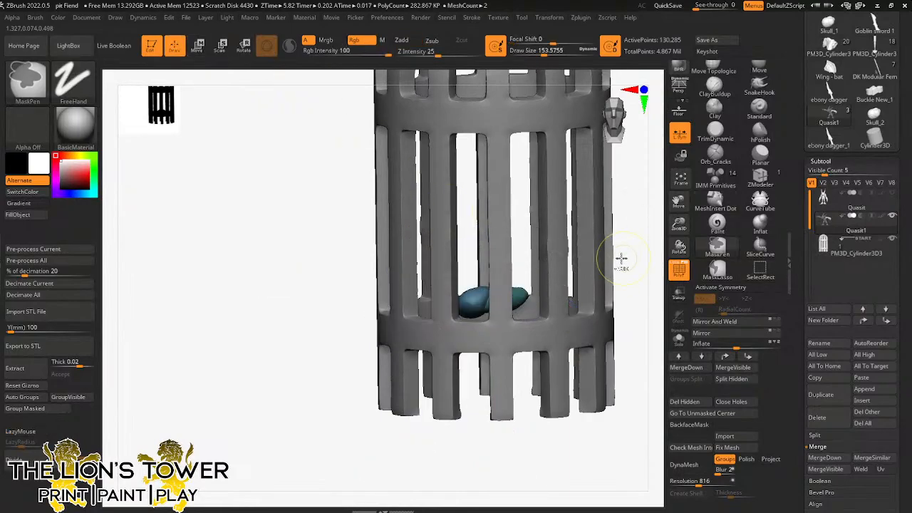
pyautogui.keyDown('ctrl'); pyautogui.moveTo(640, 220); pyautogui.dragTo(391, 421); pyautogui.keyUp('ctrl')
pyautogui.keyDown('ctrl'); pyautogui.keyDown('shift'); pyautogui.click(630, 225); pyautogui.keyUp('shift'); pyautogui.keyUp('ctrl')
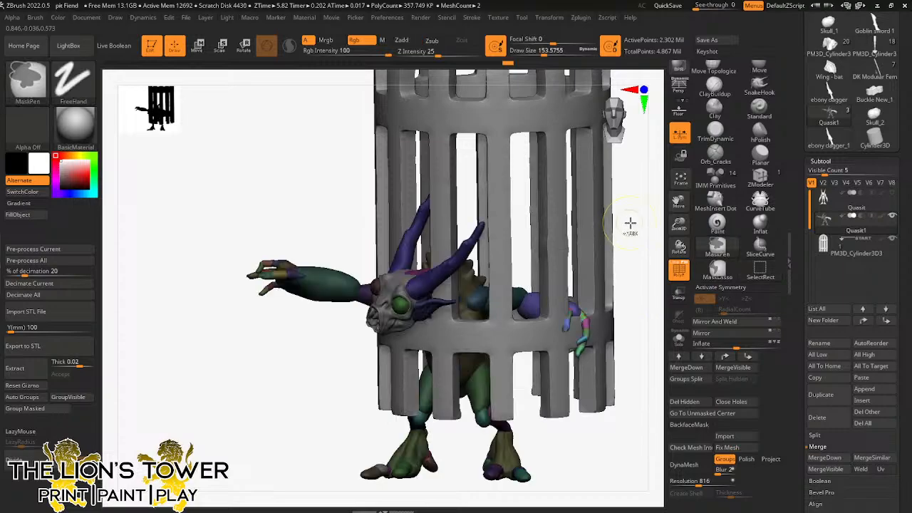
# Step: Rotate the forearm about the elbow so the hand lifts to the cage bars, checking its placement from above and below
pyautogui.press('r')
pyautogui.moveTo(630, 226); pyautogui.dragTo(583, 234)
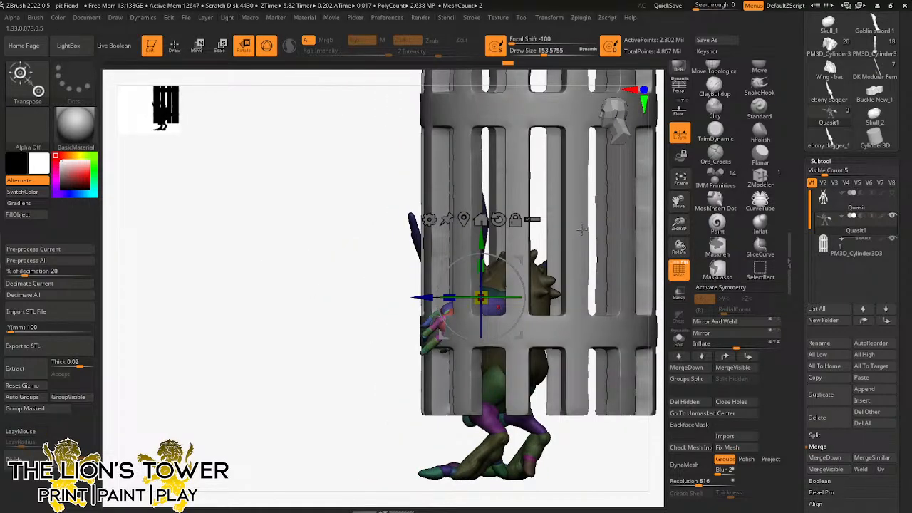
pyautogui.keyDown('alt'); pyautogui.moveTo(526, 263); pyautogui.dragTo(551, 311); pyautogui.keyUp('alt')
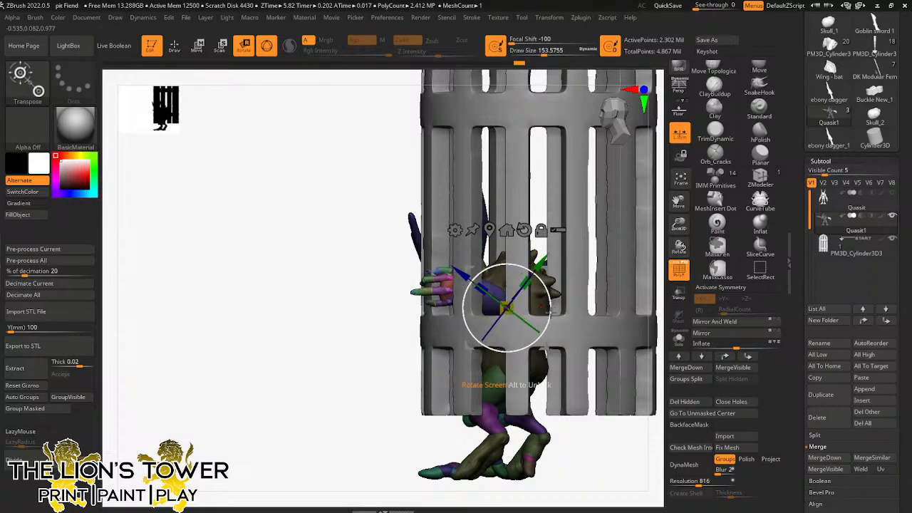
pyautogui.moveTo(570, 463); pyautogui.dragTo(629, 282)
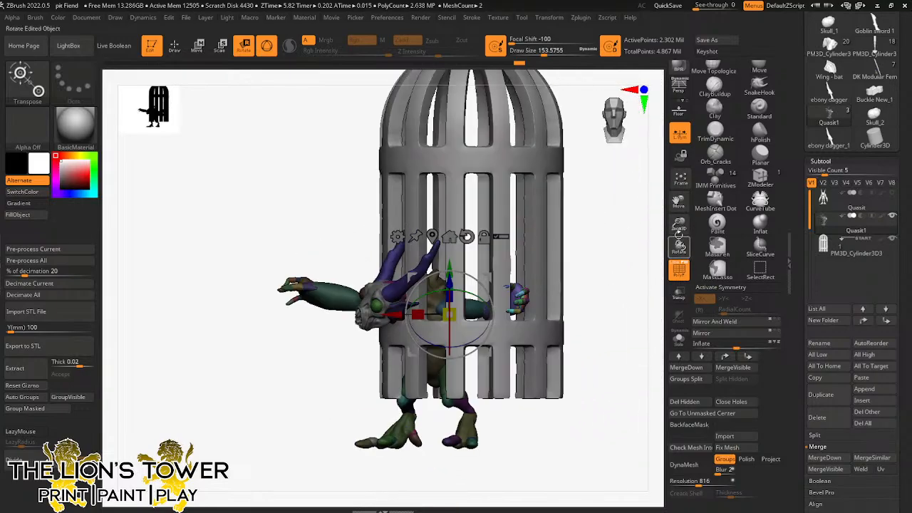
pyautogui.moveTo(679, 234); pyautogui.dragTo(647, 386)
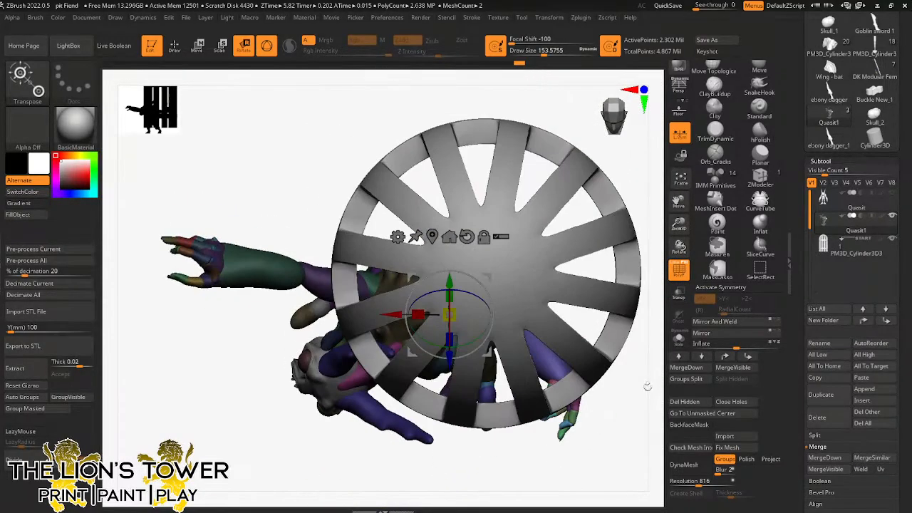
pyautogui.keyDown('alt'); pyautogui.moveTo(487, 276); pyautogui.dragTo(542, 272); pyautogui.keyUp('alt')
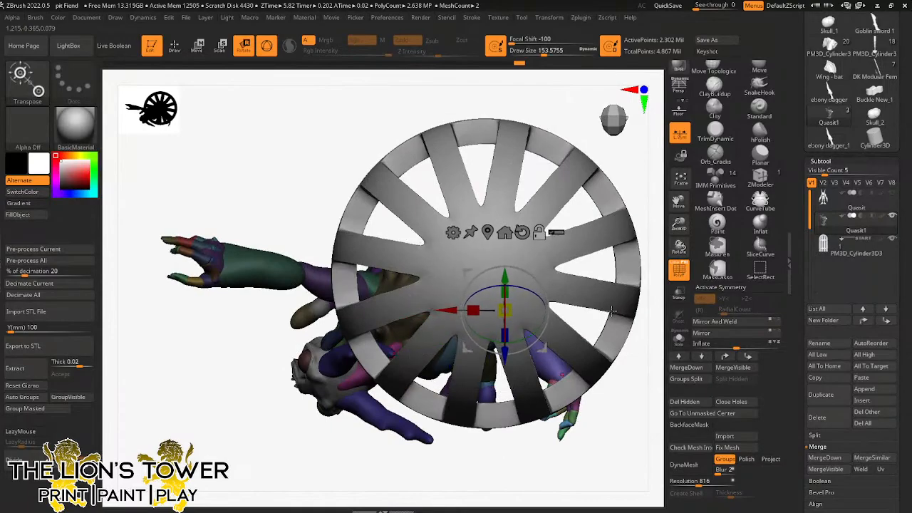
pyautogui.moveTo(648, 313); pyautogui.dragTo(645, 182)
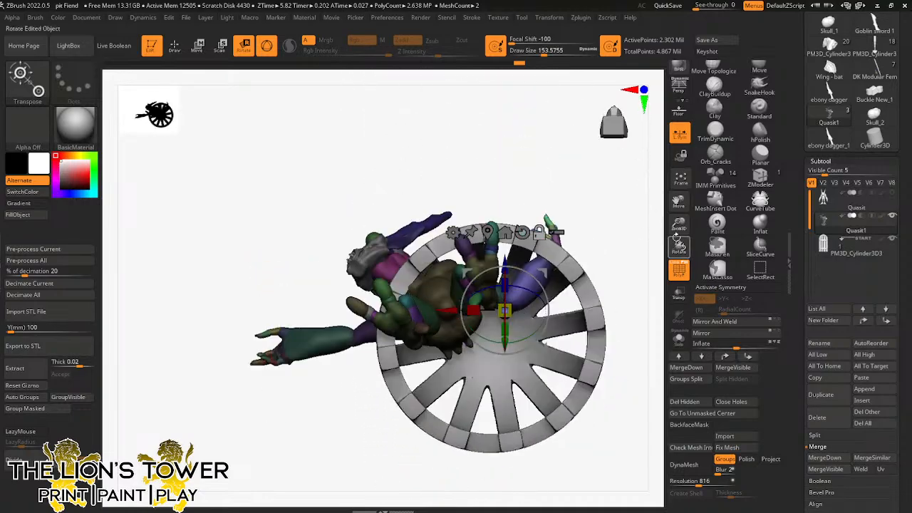
pyautogui.moveTo(678, 226); pyautogui.dragTo(561, 288)
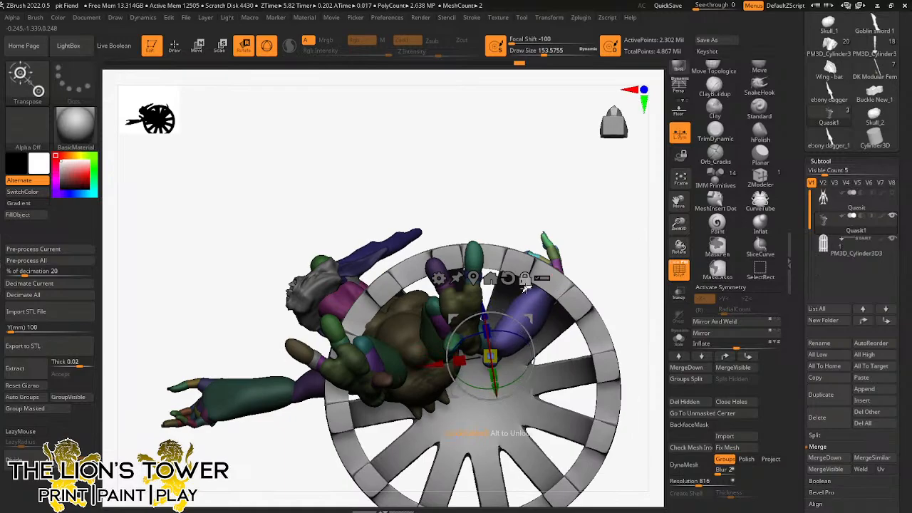
pyautogui.moveTo(561, 288); pyautogui.dragTo(459, 132)
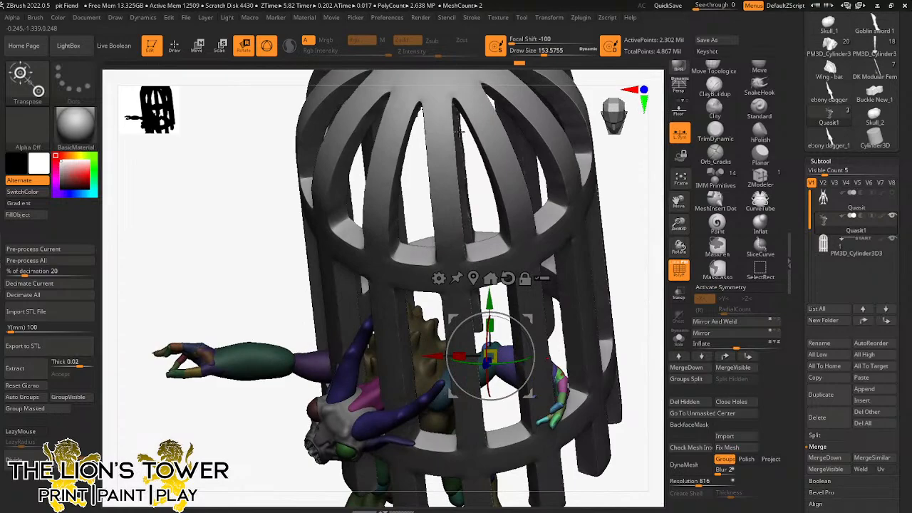
# Step: Solo the quasit, hide the bent arm's thumb polygroups, mask the remaining body, and reveal the thumb and cage again
pyautogui.click(174, 47)
pyautogui.moveTo(648, 256); pyautogui.dragTo(649, 337)
pyautogui.click(679, 339)
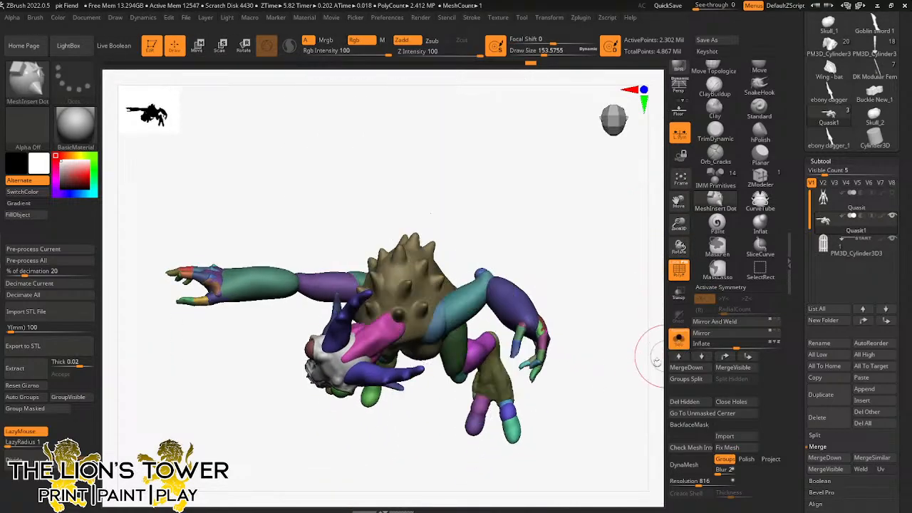
pyautogui.keyDown('ctrl'); pyautogui.keyDown('shift'); pyautogui.click(531, 321); pyautogui.keyUp('shift'); pyautogui.keyUp('ctrl')
pyautogui.keyDown('ctrl'); pyautogui.keyDown('shift'); pyautogui.click(536, 339); pyautogui.keyUp('shift'); pyautogui.keyUp('ctrl')
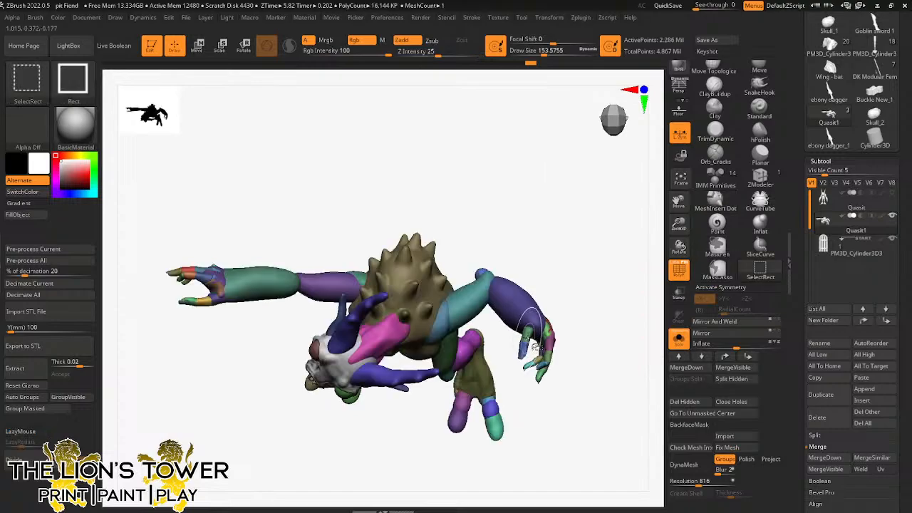
pyautogui.keyDown('ctrl'); pyautogui.click(603, 302); pyautogui.keyUp('ctrl')
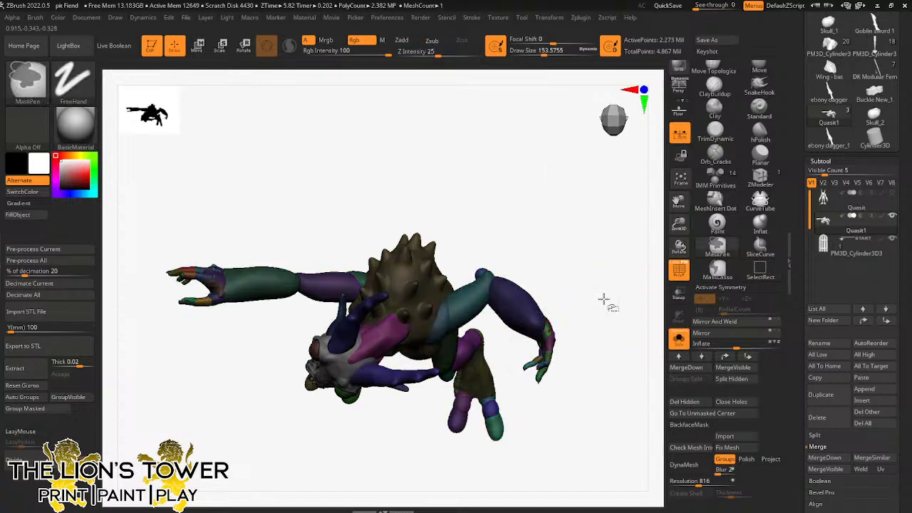
pyautogui.keyDown('ctrl'); pyautogui.keyDown('shift'); pyautogui.click(610, 308); pyautogui.keyUp('shift'); pyautogui.keyUp('ctrl')
pyautogui.click(678, 338)
pyautogui.moveTo(646, 308); pyautogui.dragTo(375, 137)
# Step: Turn on transparency for the cage, place the gizmo at the thumb's base, and rotate the thumb inward behind the bar
pyautogui.click(244, 46)
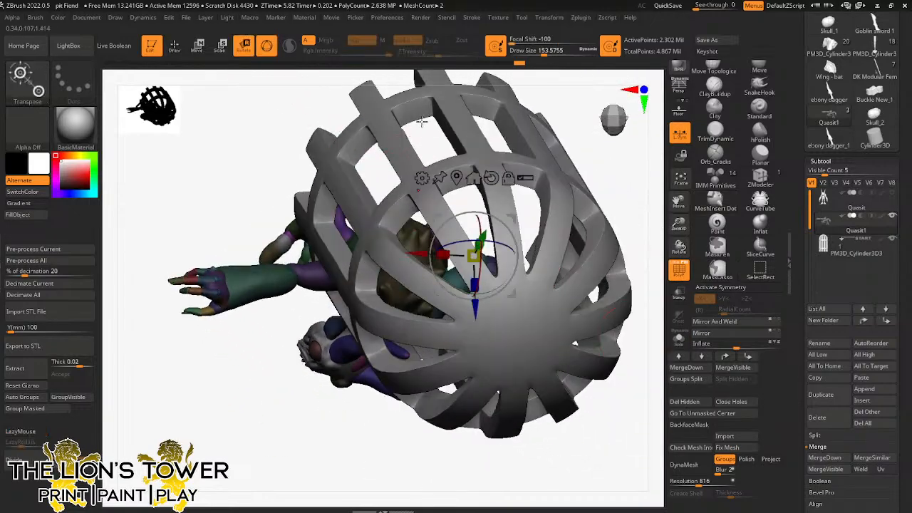
pyautogui.moveTo(640, 420); pyautogui.dragTo(610, 416)
pyautogui.click(679, 293)
pyautogui.moveTo(644, 362); pyautogui.dragTo(631, 354)
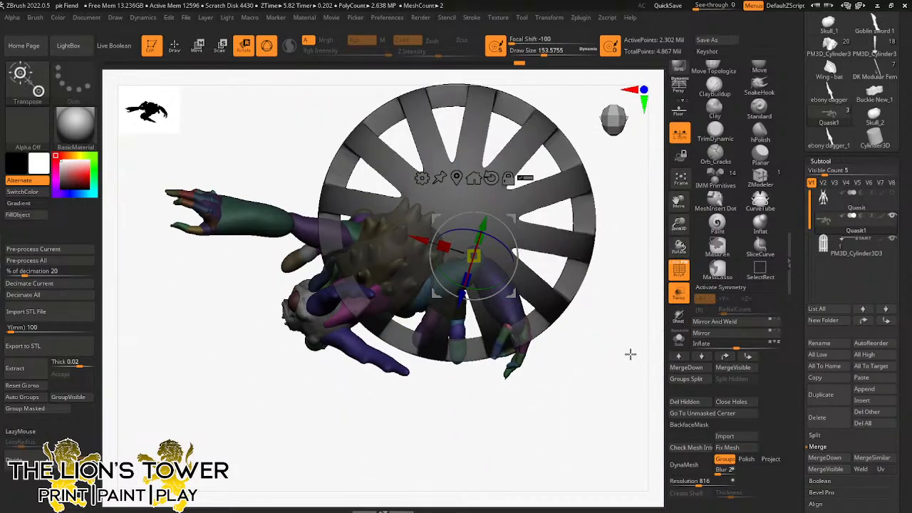
pyautogui.click(508, 178)
pyautogui.moveTo(511, 218); pyautogui.dragTo(545, 291)
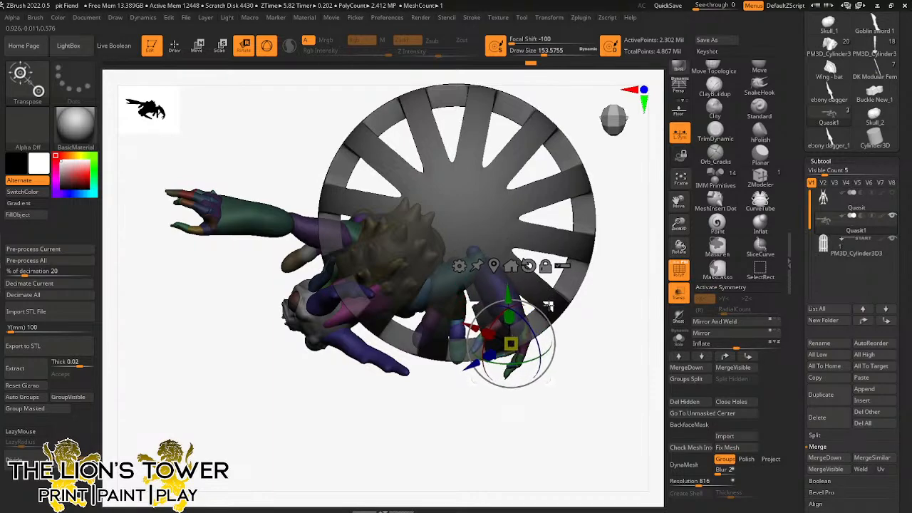
pyautogui.moveTo(583, 302)
pyautogui.mouseDown()
pyautogui.moveTo(613, 246)
pyautogui.moveTo(600, 225)
pyautogui.mouseUp()
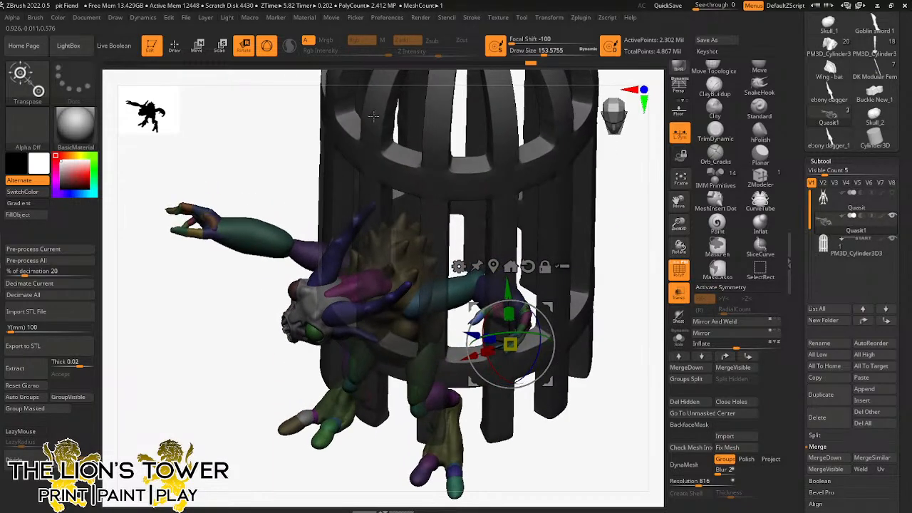
# Step: Restrict editing to the thumb's outer segments and rotate them at the joint to curl around the cage bar
pyautogui.click(175, 46)
pyautogui.moveTo(613, 268); pyautogui.dragTo(621, 304)
pyautogui.keyDown('ctrl'); pyautogui.keyDown('shift'); pyautogui.click(494, 310); pyautogui.keyUp('shift'); pyautogui.keyUp('ctrl')
pyautogui.keyDown('ctrl'); pyautogui.keyDown('shift'); pyautogui.click(489, 311); pyautogui.keyUp('shift'); pyautogui.keyUp('ctrl')
pyautogui.keyDown('ctrl'); pyautogui.keyDown('shift'); pyautogui.click(625, 261); pyautogui.keyUp('shift'); pyautogui.keyUp('ctrl')
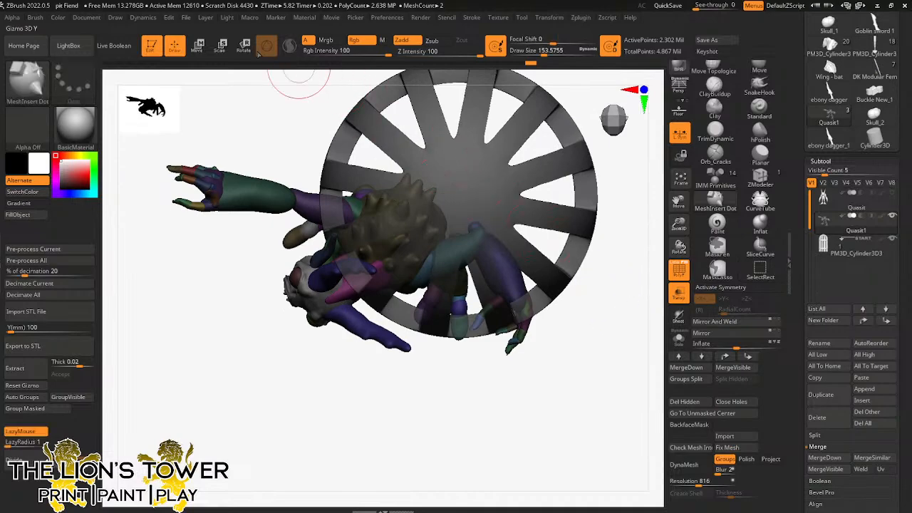
pyautogui.press('r')
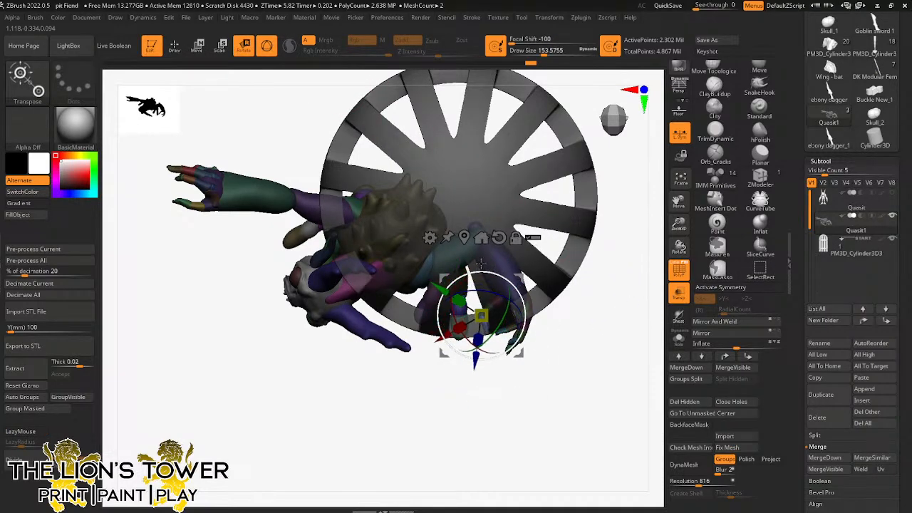
pyautogui.moveTo(585, 311)
pyautogui.mouseDown()
pyautogui.moveTo(597, 207)
pyautogui.moveTo(644, 298)
pyautogui.mouseUp()
# Step: Clear the thumb mask, hide the bent arm's finger polygroups, mask the remaining body, and reveal the unmasked fingers
pyautogui.press('q')
pyautogui.keyDown('ctrl'); pyautogui.click(594, 258); pyautogui.keyUp('ctrl')
pyautogui.keyDown('ctrl'); pyautogui.click(594, 258); pyautogui.keyUp('ctrl')
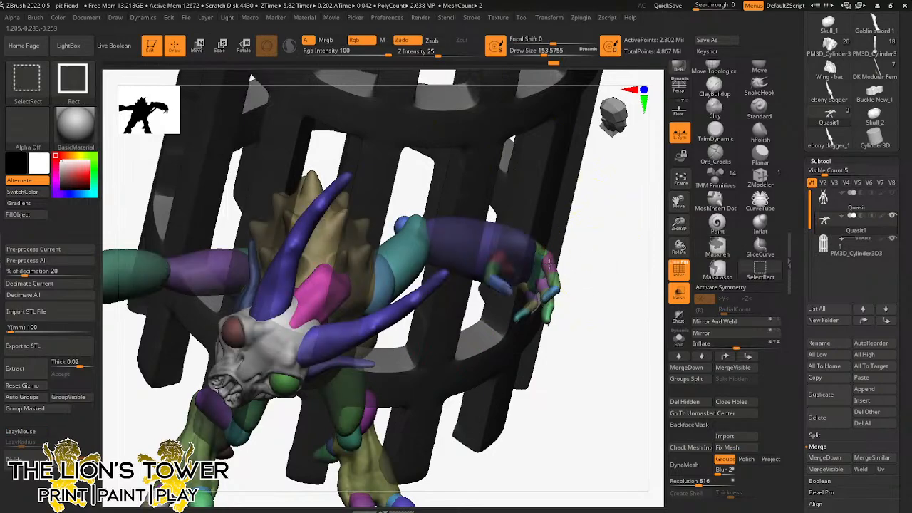
pyautogui.keyDown('ctrl'); pyautogui.keyDown('shift'); pyautogui.click(549, 265); pyautogui.keyUp('shift'); pyautogui.keyUp('ctrl')
pyautogui.keyDown('ctrl'); pyautogui.keyDown('shift'); pyautogui.click(549, 264); pyautogui.keyUp('shift'); pyautogui.keyUp('ctrl')
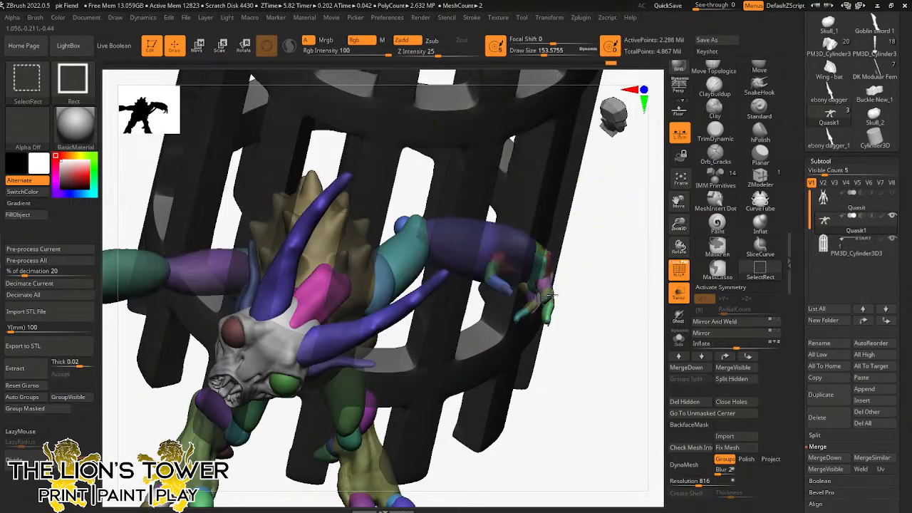
pyautogui.keyDown('ctrl'); pyautogui.click(623, 265); pyautogui.keyUp('ctrl')
pyautogui.keyDown('ctrl'); pyautogui.keyDown('shift'); pyautogui.click(627, 266); pyautogui.keyUp('shift'); pyautogui.keyUp('ctrl')
pyautogui.moveTo(627, 266); pyautogui.dragTo(585, 198)
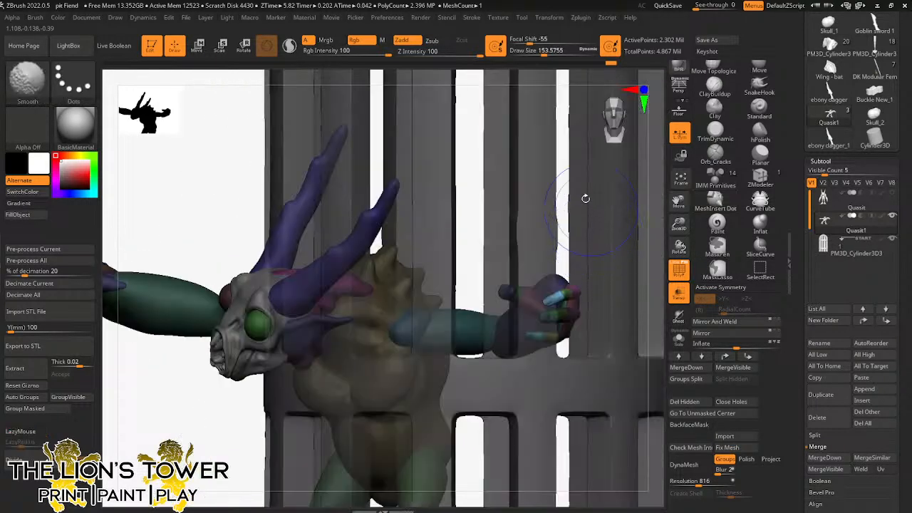
# Step: Place the gizmo at the base of the unmasked fingers and rotate them toward the outside of the cage bar
pyautogui.press('r')
pyautogui.click(539, 267)
pyautogui.moveTo(542, 308); pyautogui.dragTo(612, 253)
pyautogui.moveTo(679, 223); pyautogui.dragTo(653, 327)
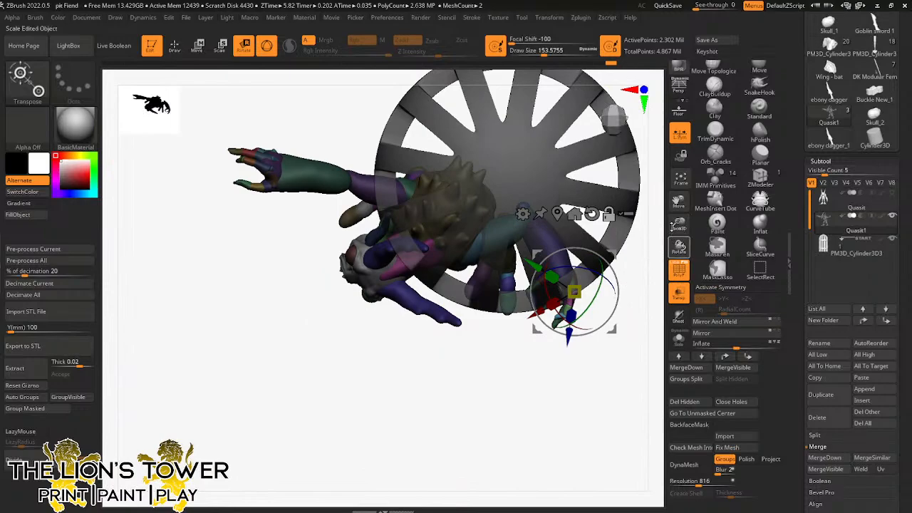
pyautogui.moveTo(673, 225); pyautogui.dragTo(669, 291)
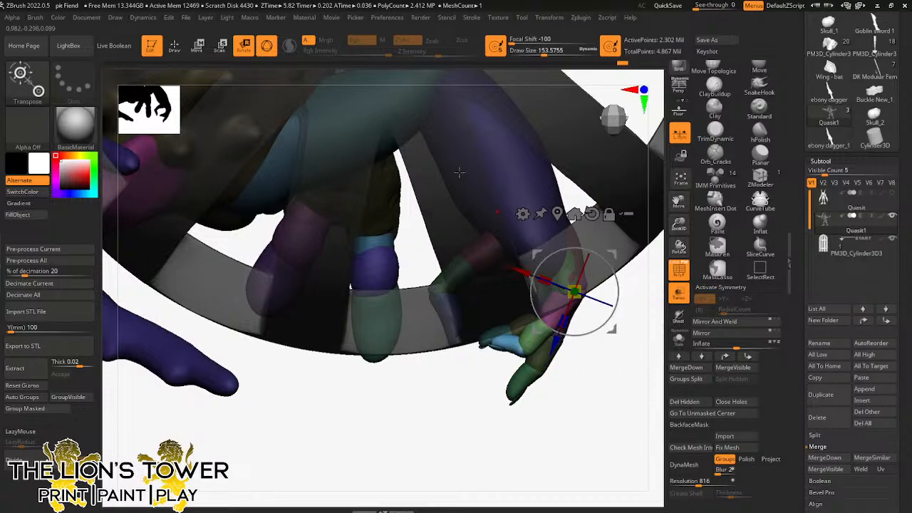
# Step: Clear the finger mask, leave only the blue fingertip of the gripping hand editable, and rotate it at its joint around the cage bar
pyautogui.click(174, 46)
pyautogui.keyDown('ctrl'); pyautogui.moveTo(492, 378); pyautogui.dragTo(453, 457); pyautogui.keyUp('ctrl')
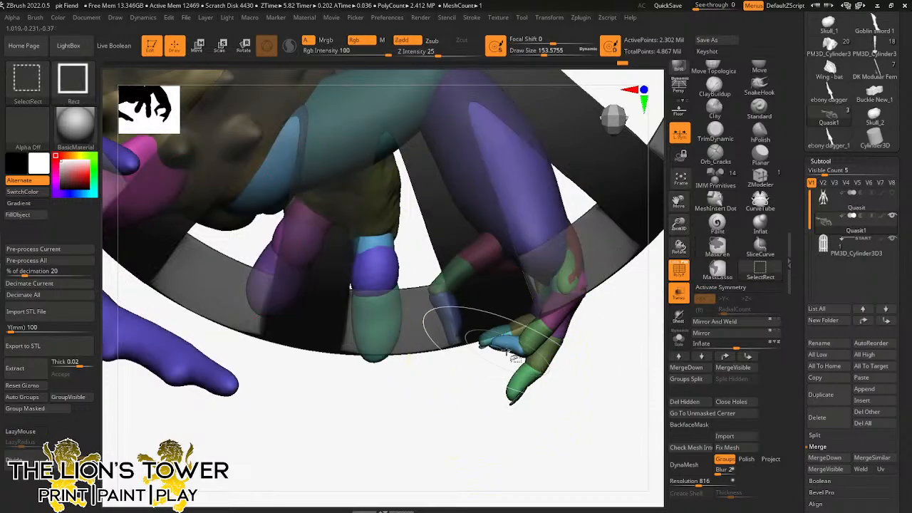
pyautogui.keyDown('ctrl'); pyautogui.keyDown('shift'); pyautogui.click(506, 352); pyautogui.keyUp('shift'); pyautogui.keyUp('ctrl')
pyautogui.keyDown('ctrl'); pyautogui.keyDown('shift'); pyautogui.click(499, 347); pyautogui.keyUp('shift'); pyautogui.keyUp('ctrl')
pyautogui.keyDown('ctrl'); pyautogui.click(485, 377); pyautogui.keyUp('ctrl')
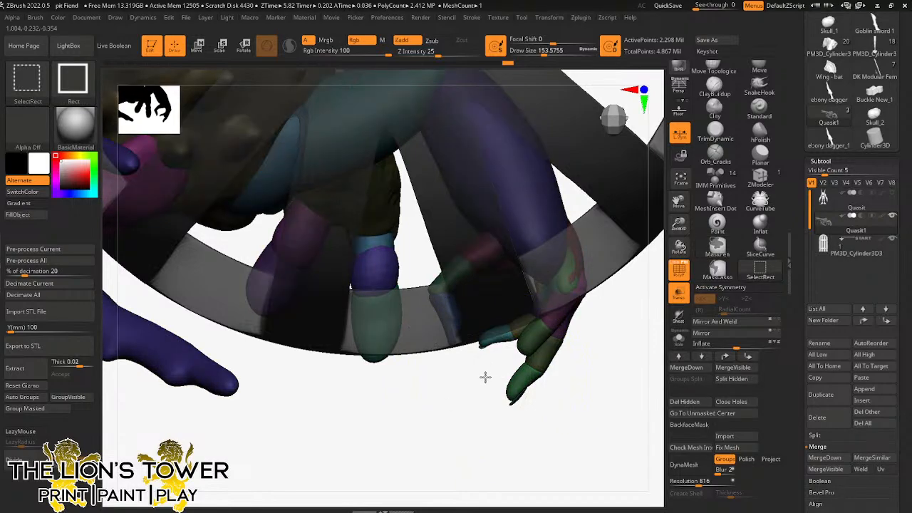
pyautogui.keyDown('ctrl'); pyautogui.keyDown('shift'); pyautogui.click(485, 377); pyautogui.keyUp('shift'); pyautogui.keyUp('ctrl')
pyautogui.press('r')
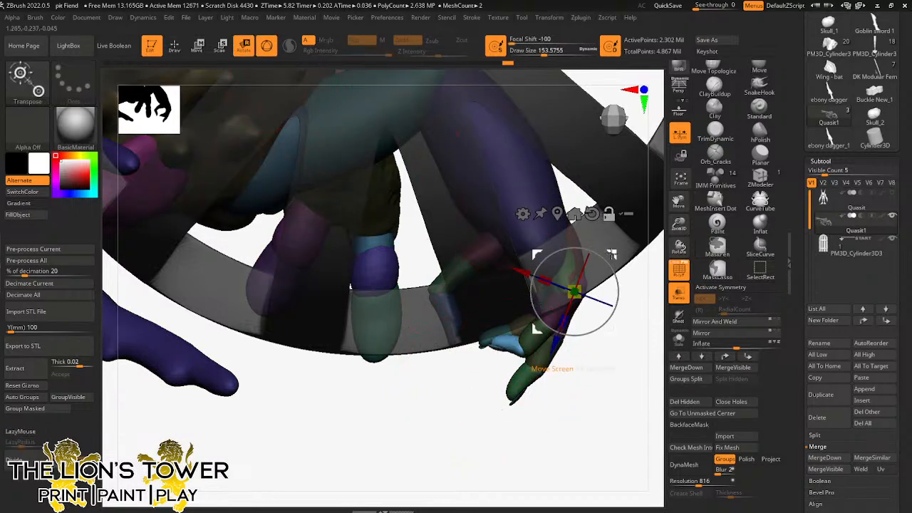
pyautogui.moveTo(611, 255)
pyautogui.keyDown('alt'); pyautogui.mouseDown()
pyautogui.moveTo(562, 305)
pyautogui.moveTo(597, 338)
pyautogui.mouseUp(); pyautogui.keyUp('alt')
pyautogui.keyDown('ctrl'); pyautogui.click(596, 335); pyautogui.keyUp('ctrl')
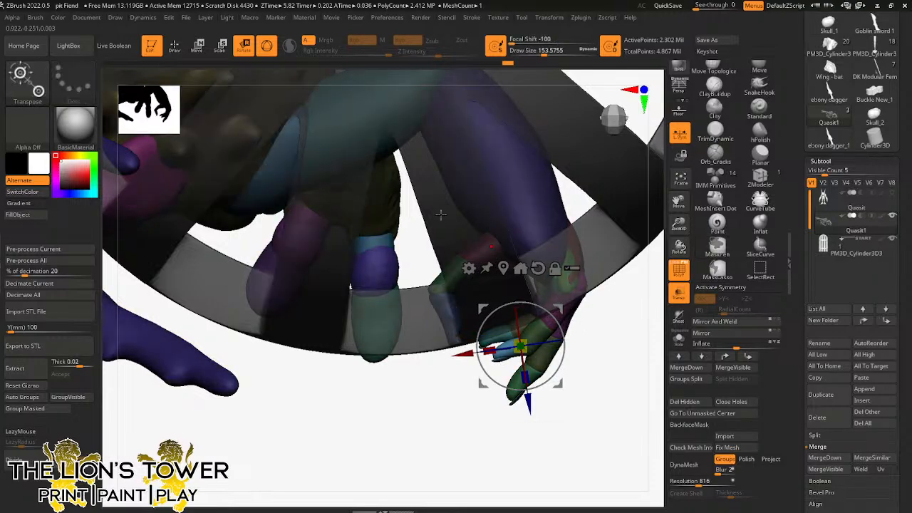
# Step: Leave that finger's two outer segments unmasked, place the gizmo at their joint, and rotate them toward the cage bar
pyautogui.click(174, 46)
pyautogui.keyDown('ctrl'); pyautogui.keyDown('shift'); pyautogui.click(536, 335); pyautogui.keyUp('shift'); pyautogui.keyUp('ctrl')
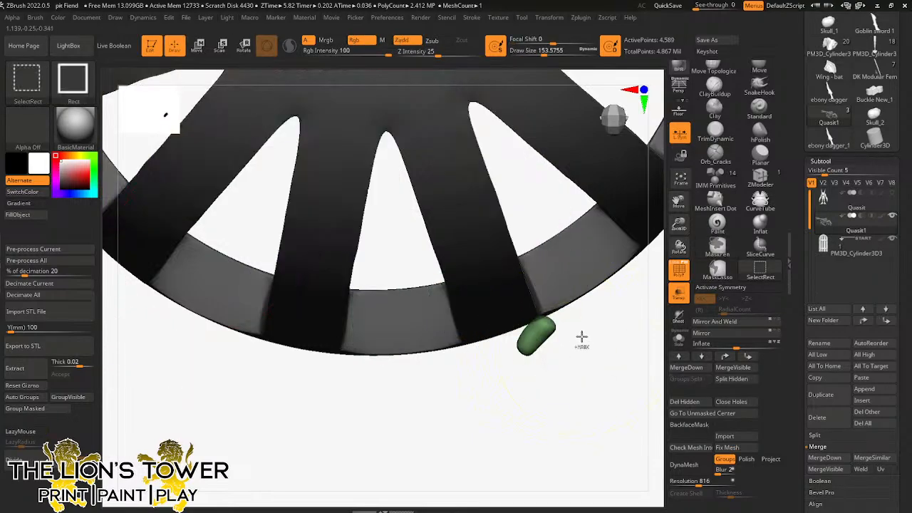
pyautogui.keyDown('ctrl'); pyautogui.keyDown('shift'); pyautogui.click(581, 338); pyautogui.keyUp('shift'); pyautogui.keyUp('ctrl')
pyautogui.press('r')
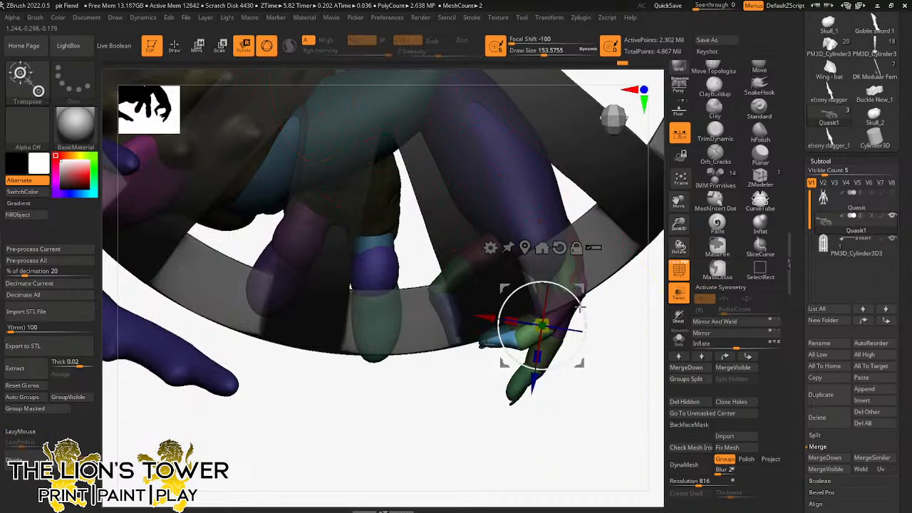
pyautogui.moveTo(619, 349); pyautogui.dragTo(607, 266)
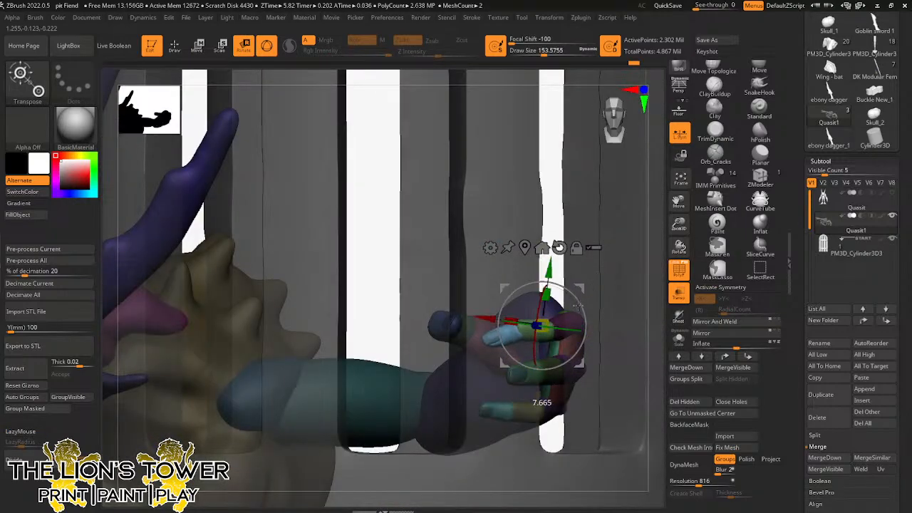
# Step: Restrict editing to the blue fingertip again and rotate it to tighten the finger's curl
pyautogui.click(205, 47)
pyautogui.click(174, 47)
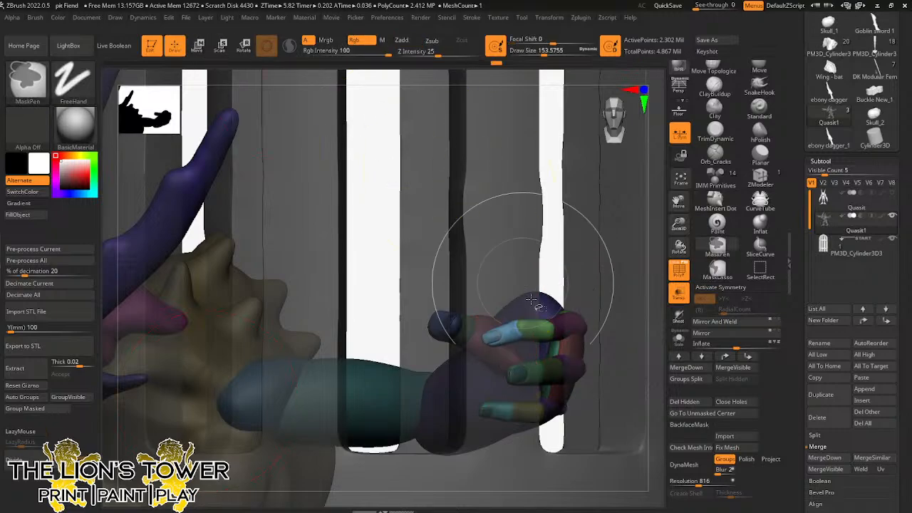
pyautogui.press('r')
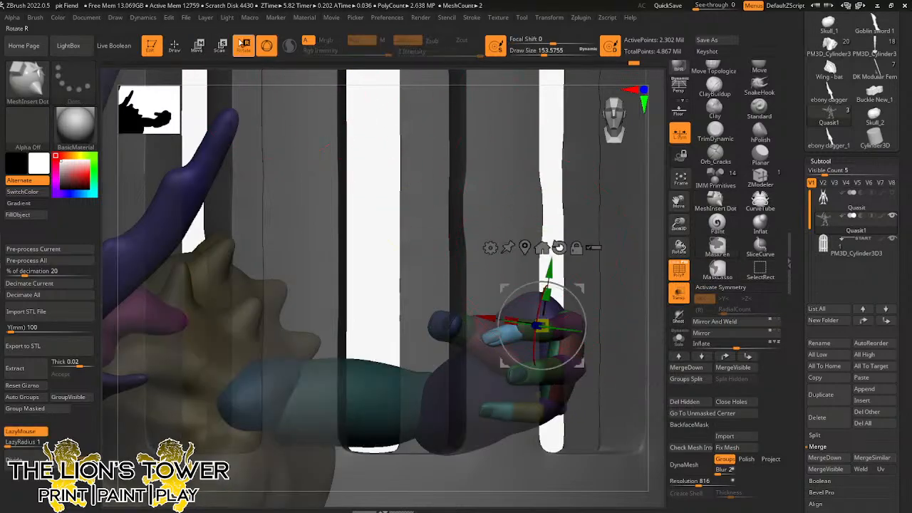
pyautogui.moveTo(580, 287); pyautogui.dragTo(548, 305)
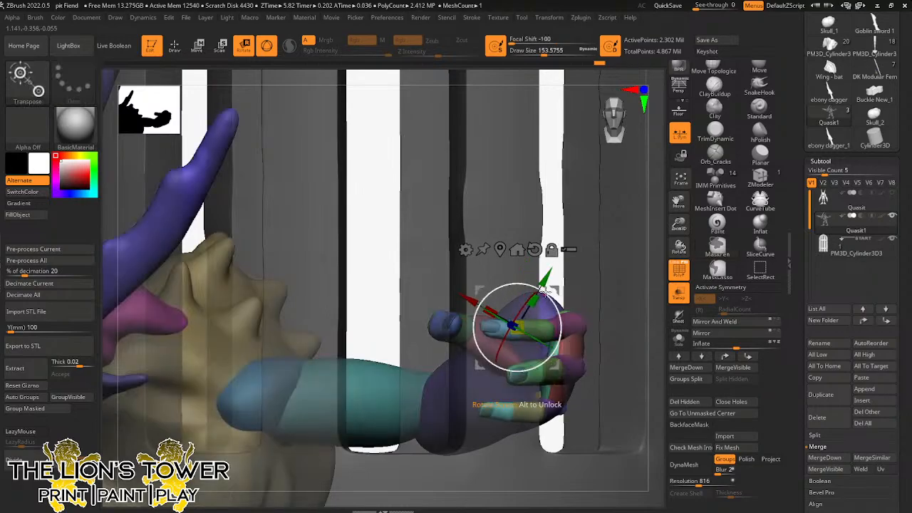
# Step: Hide the outer segments of the finger jutting away from the bar, mask the remaining body, and reveal the unmasked segments
pyautogui.keyDown('alt'); pyautogui.moveTo(614, 214); pyautogui.dragTo(605, 274); pyautogui.keyUp('alt')
pyautogui.press('q')
pyautogui.moveTo(602, 216); pyautogui.dragTo(449, 229)
pyautogui.keyDown('ctrl'); pyautogui.keyDown('shift'); pyautogui.click(428, 249); pyautogui.keyUp('shift'); pyautogui.keyUp('ctrl')
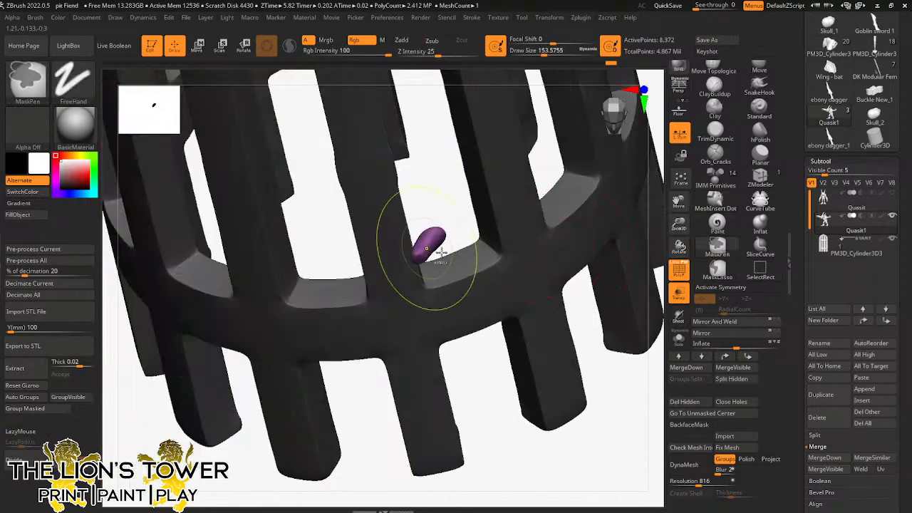
pyautogui.keyDown('ctrl'); pyautogui.keyDown('shift'); pyautogui.click(496, 378); pyautogui.keyUp('shift'); pyautogui.keyUp('ctrl')
pyautogui.keyDown('ctrl'); pyautogui.keyDown('shift'); pyautogui.click(402, 278); pyautogui.keyUp('shift'); pyautogui.keyUp('ctrl')
pyautogui.keyDown('ctrl'); pyautogui.keyDown('shift'); pyautogui.click(388, 274); pyautogui.keyUp('shift'); pyautogui.keyUp('ctrl')
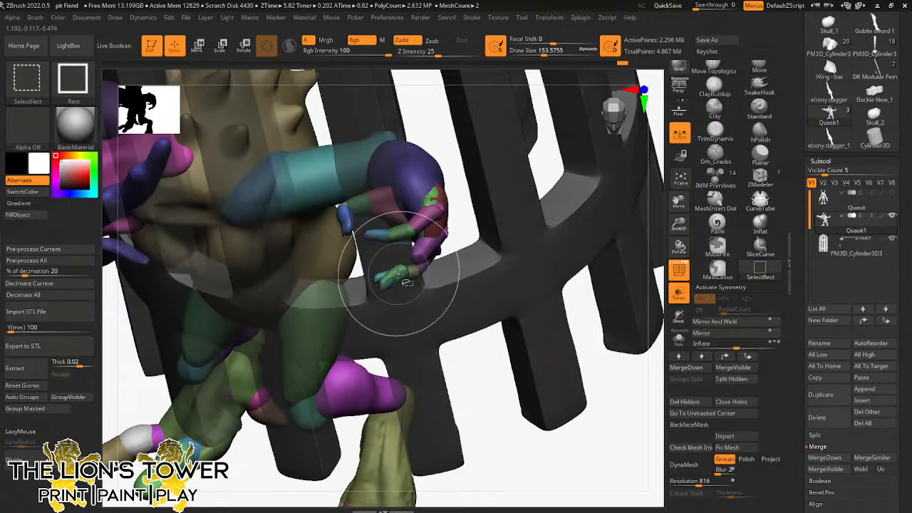
pyautogui.keyDown('ctrl'); pyautogui.click(472, 382); pyautogui.keyUp('ctrl')
pyautogui.keyDown('ctrl'); pyautogui.keyDown('shift'); pyautogui.click(472, 382); pyautogui.keyUp('shift'); pyautogui.keyUp('ctrl')
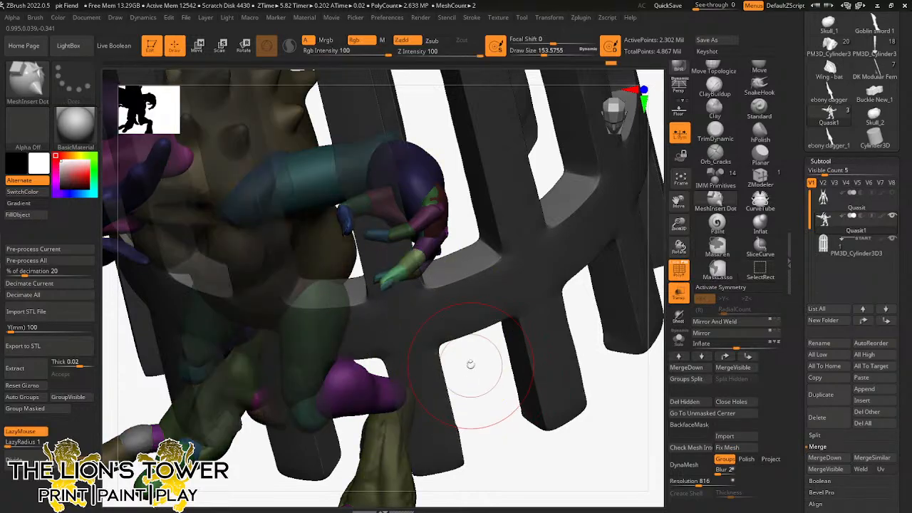
# Step: Place the gizmo at the jutting finger's joint and rotate its outer segments inward to curl around the cage bar
pyautogui.moveTo(470, 364); pyautogui.dragTo(407, 326)
pyautogui.press('r')
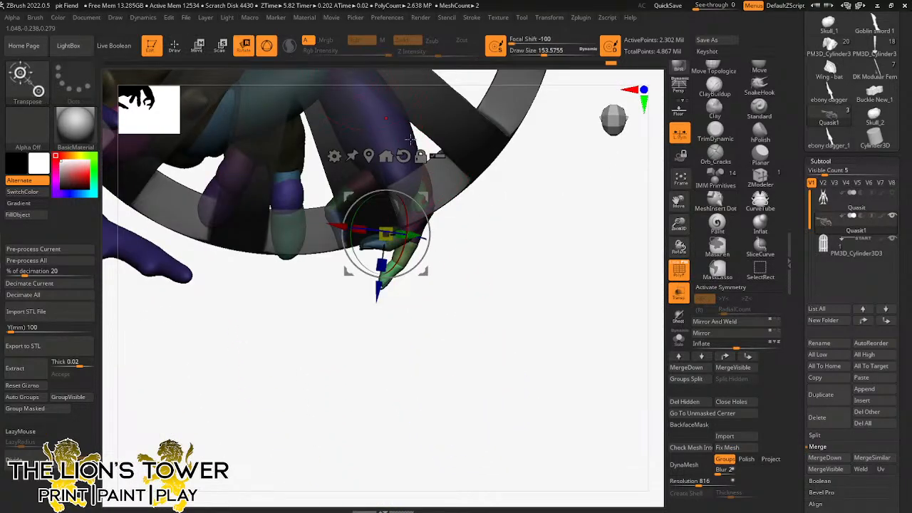
pyautogui.moveTo(421, 155); pyautogui.dragTo(446, 162)
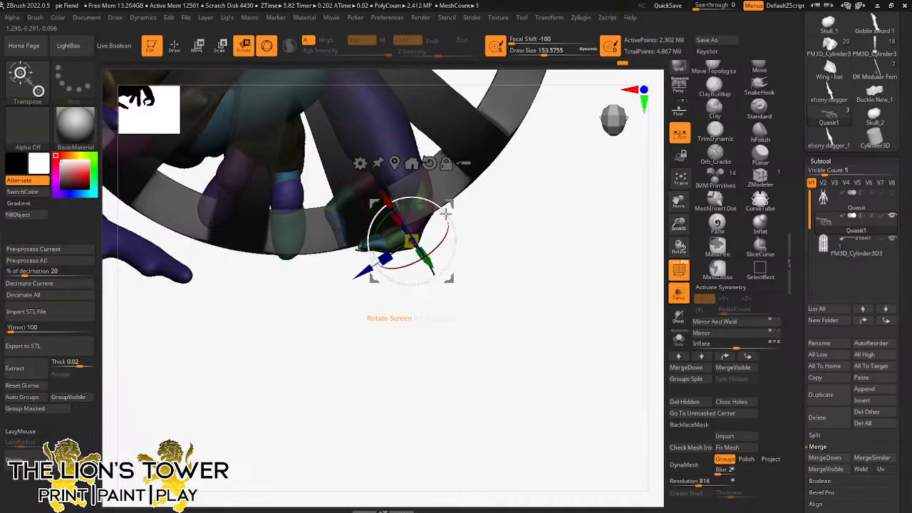
pyautogui.moveTo(483, 264); pyautogui.dragTo(512, 171)
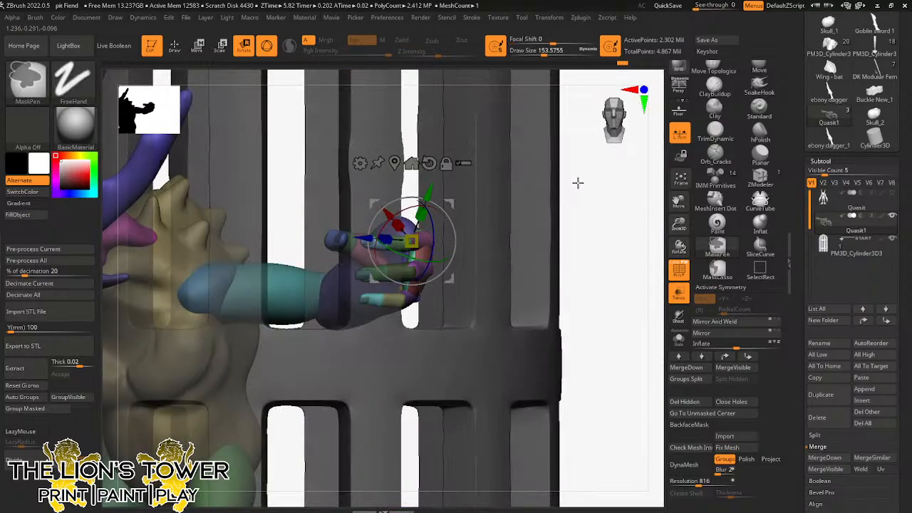
pyautogui.moveTo(601, 255); pyautogui.dragTo(627, 249)
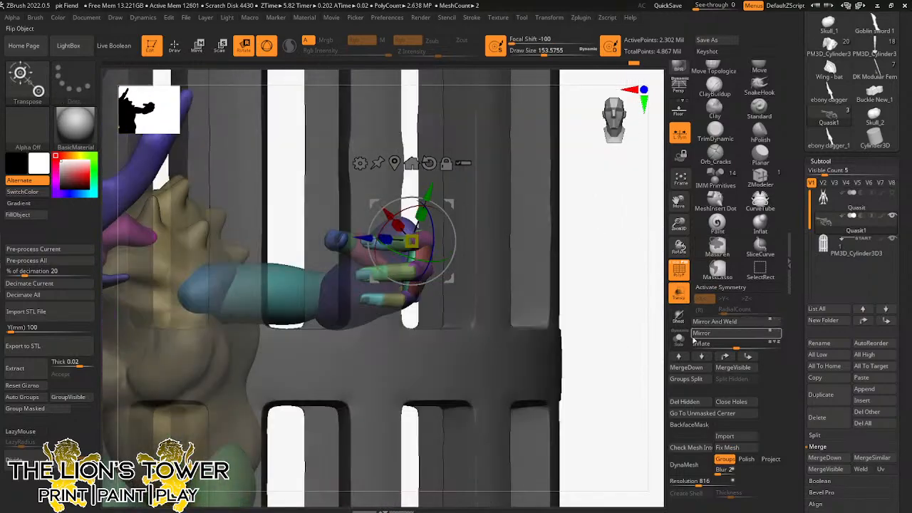
# Step: Turn off transparency and check the whole quasit's pose against the cage from several angles
pyautogui.click(679, 297)
pyautogui.moveTo(679, 224); pyautogui.dragTo(669, 235)
pyautogui.moveTo(617, 256); pyautogui.dragTo(606, 290)
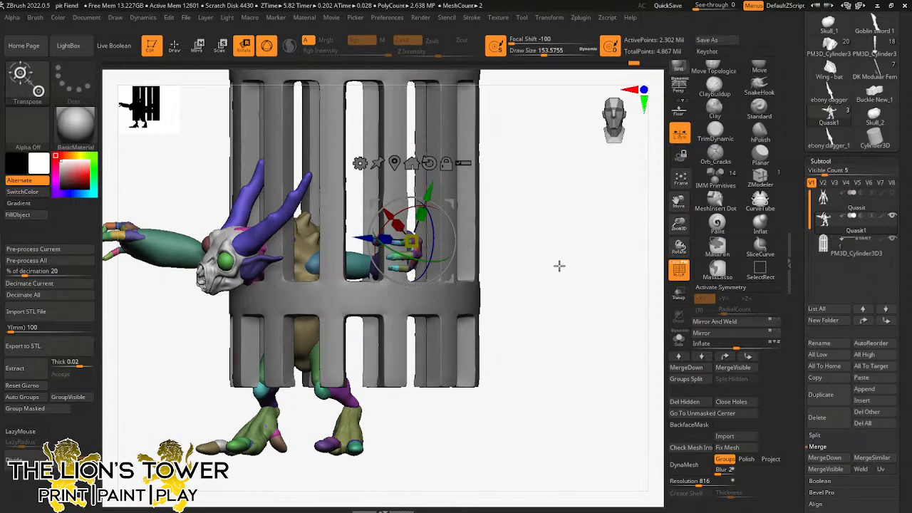
pyautogui.moveTo(559, 266); pyautogui.dragTo(570, 269)
pyautogui.moveTo(679, 224); pyautogui.dragTo(676, 235)
pyautogui.moveTo(678, 201); pyautogui.dragTo(759, 207)
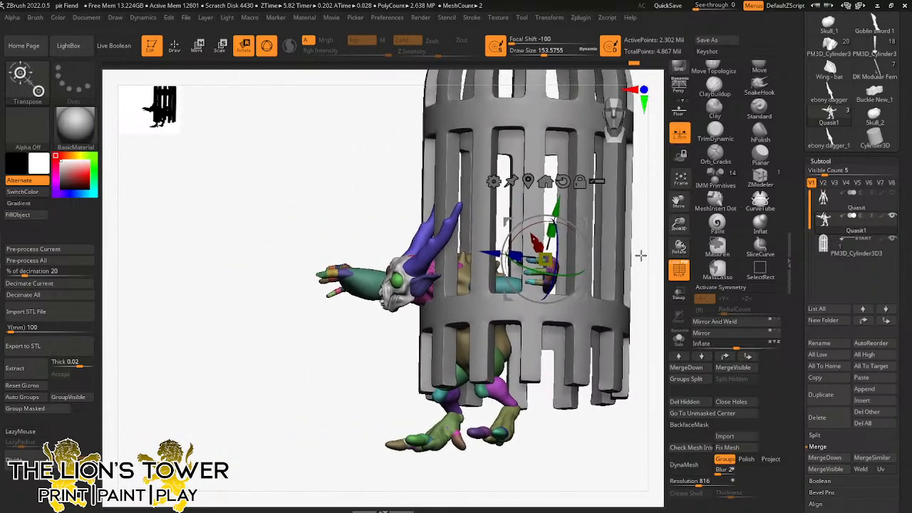
pyautogui.moveTo(640, 255); pyautogui.dragTo(652, 271)
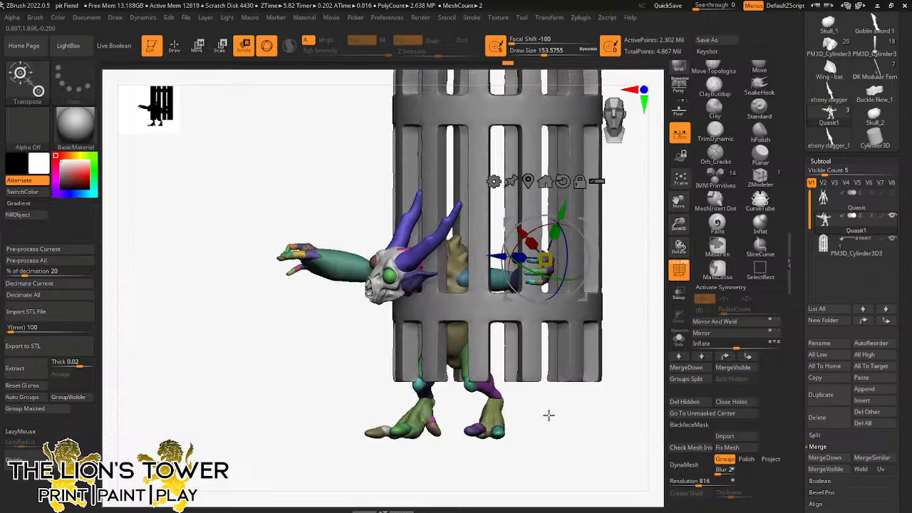
# Step: Reset the gizmo's orientation and raise the quasit until its feet sit level with the cage's lower edge
pyautogui.moveTo(549, 416); pyautogui.dragTo(557, 330)
pyautogui.keyDown('alt'); pyautogui.click(563, 181); pyautogui.keyUp('alt')
pyautogui.moveTo(592, 207); pyautogui.dragTo(544, 153)
pyautogui.moveTo(629, 261); pyautogui.dragTo(611, 290)
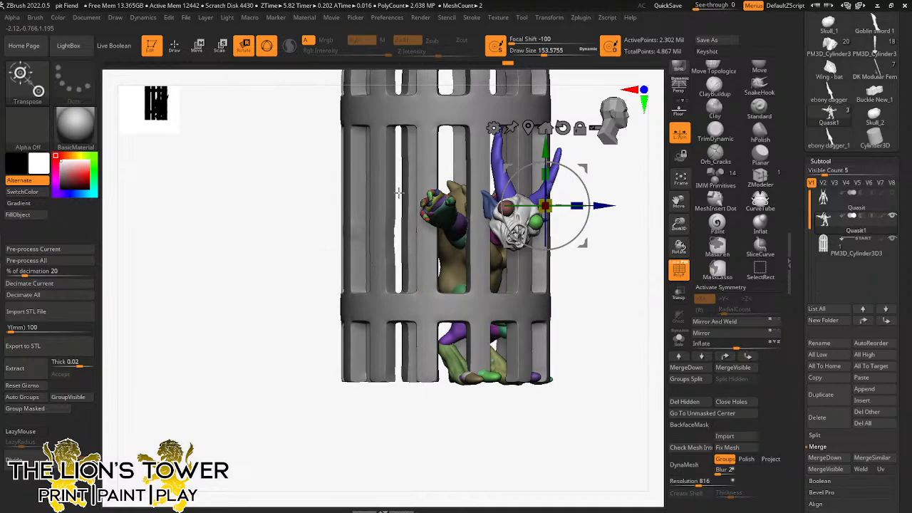
# Step: Hide the foot on the reaching arm's side, mask the remaining body, and reveal the unmasked foot
pyautogui.press('q')
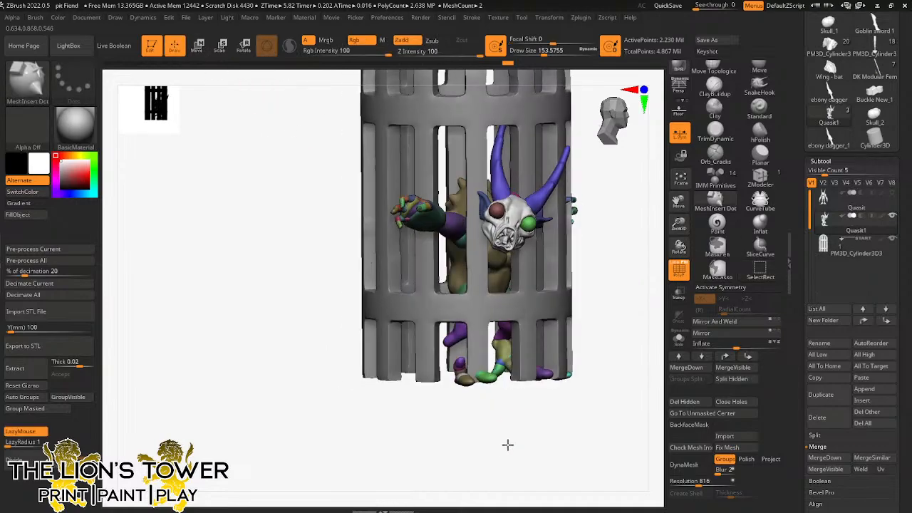
pyautogui.moveTo(507, 444); pyautogui.dragTo(440, 419)
pyautogui.press('ctrl')
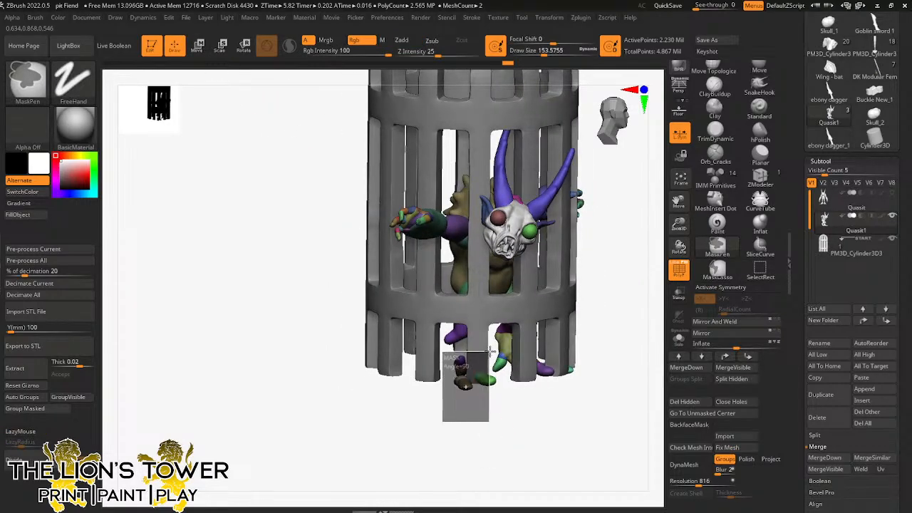
pyautogui.moveTo(505, 421); pyautogui.dragTo(461, 413)
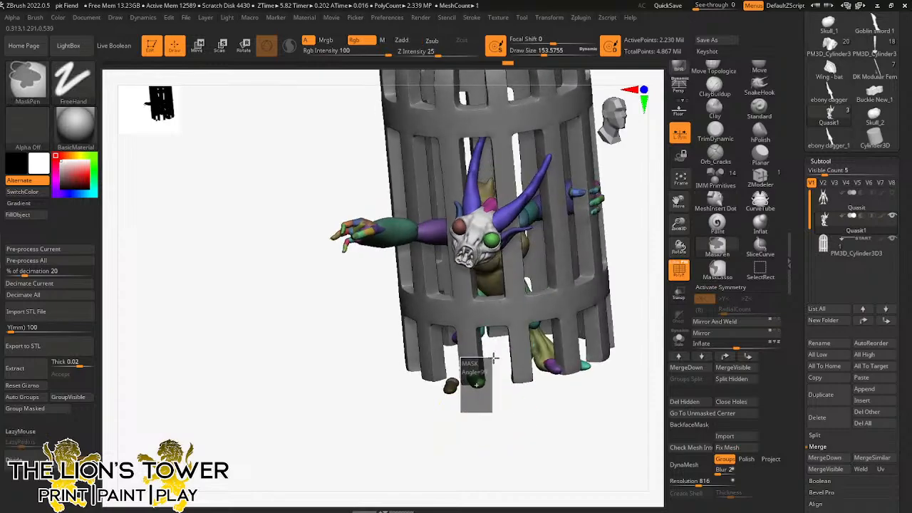
pyautogui.keyDown('ctrl'); pyautogui.moveTo(494, 358); pyautogui.dragTo(497, 361); pyautogui.keyUp('ctrl')
pyautogui.keyDown('ctrl'); pyautogui.keyDown('shift'); pyautogui.moveTo(502, 395); pyautogui.dragTo(417, 240); pyautogui.keyUp('shift'); pyautogui.keyUp('ctrl')
pyautogui.keyDown('ctrl'); pyautogui.click(513, 408); pyautogui.keyUp('ctrl')
pyautogui.keyDown('ctrl'); pyautogui.keyDown('shift'); pyautogui.click(513, 410); pyautogui.keyUp('shift'); pyautogui.keyUp('ctrl')
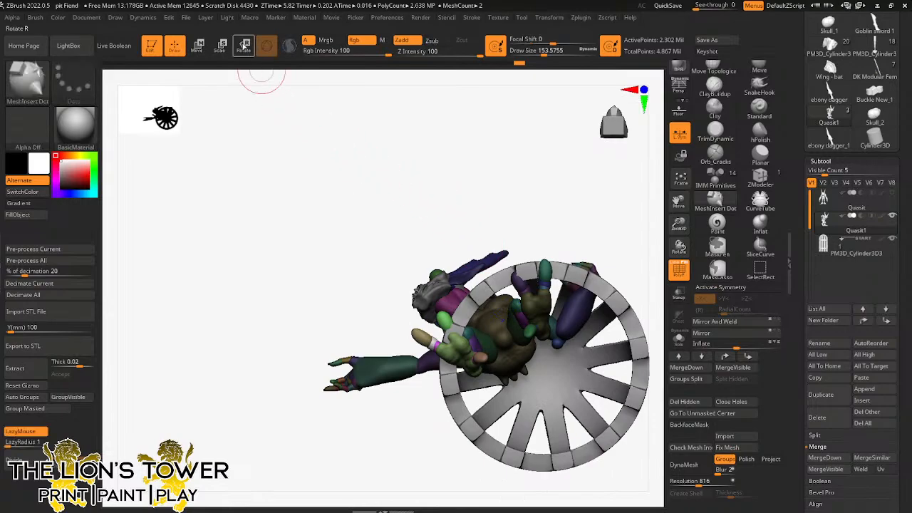
# Step: Place the gizmo at the ankle of the unmasked foot and rotate the foot to point outward past the cage
pyautogui.click(244, 45)
pyautogui.click(527, 324)
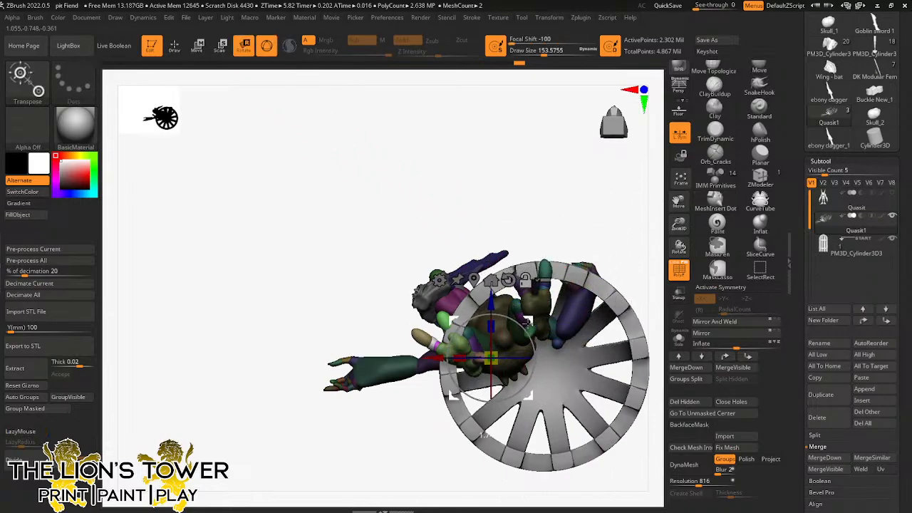
pyautogui.keyDown('alt'); pyautogui.moveTo(527, 323); pyautogui.dragTo(489, 331); pyautogui.keyUp('alt')
pyautogui.moveTo(548, 208); pyautogui.dragTo(626, 211)
pyautogui.moveTo(678, 225); pyautogui.dragTo(544, 237)
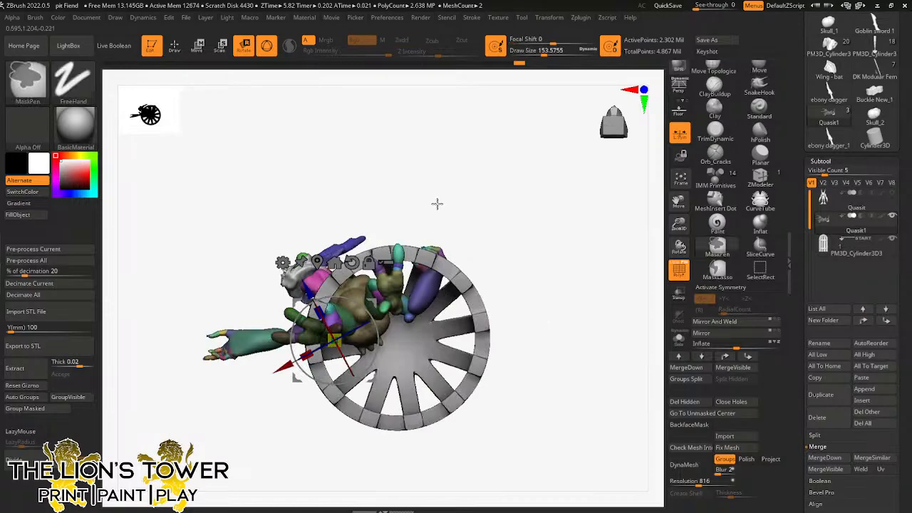
# Step: Mask everything except the other foot, place the gizmo at its ankle, and rotate it toward the bent arm
pyautogui.press('q')
pyautogui.keyDown('ctrl'); pyautogui.keyDown('shift'); pyautogui.click(394, 313); pyautogui.keyUp('shift'); pyautogui.keyUp('ctrl')
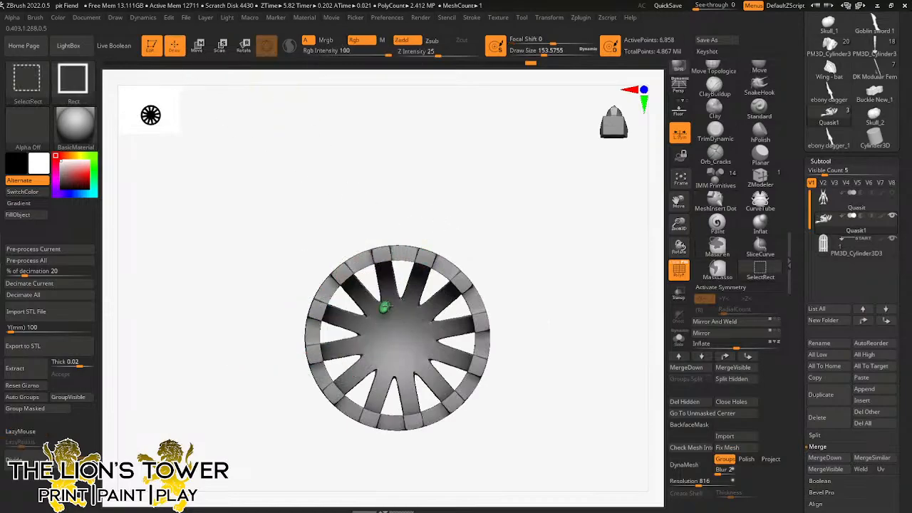
pyautogui.keyDown('ctrl'); pyautogui.keyDown('shift'); pyautogui.click(387, 305); pyautogui.keyUp('shift'); pyautogui.keyUp('ctrl')
pyautogui.keyDown('ctrl'); pyautogui.keyDown('shift'); pyautogui.click(396, 304); pyautogui.keyUp('shift'); pyautogui.keyUp('ctrl')
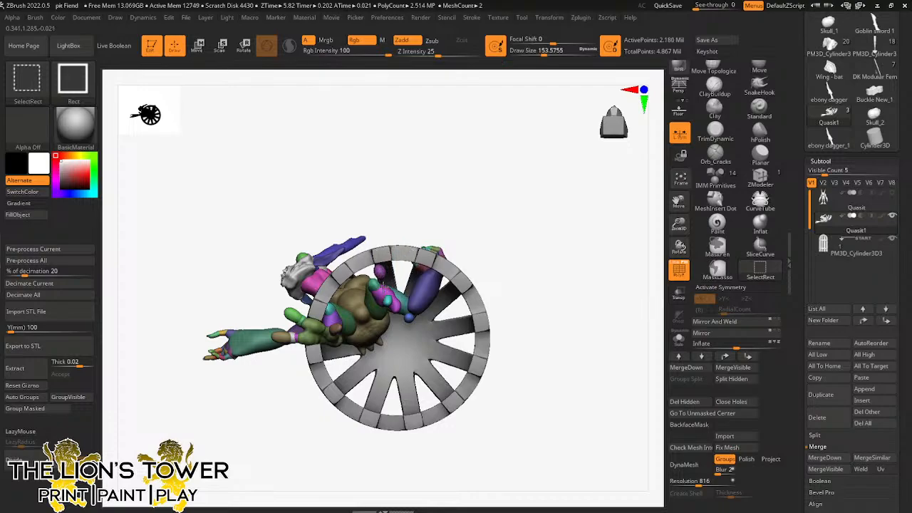
pyautogui.keyDown('ctrl'); pyautogui.keyDown('shift'); pyautogui.click(432, 206); pyautogui.keyUp('shift'); pyautogui.keyUp('ctrl')
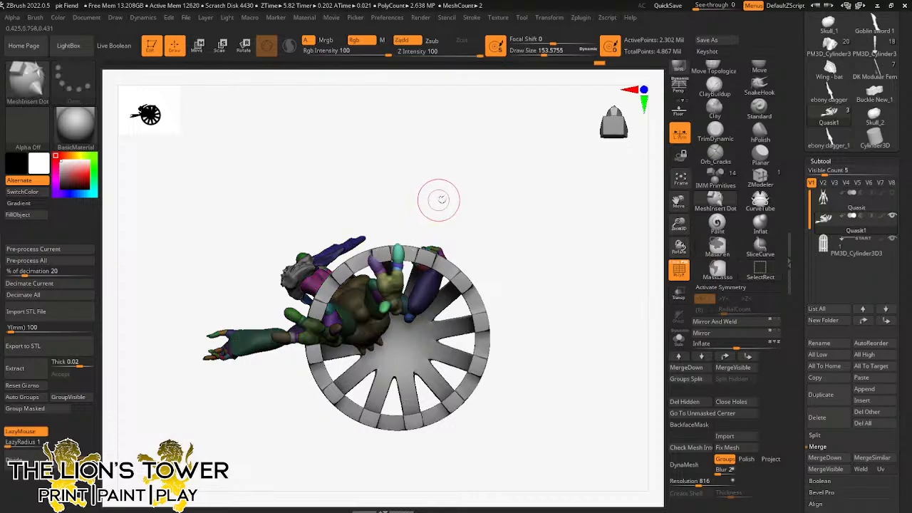
pyautogui.press('r')
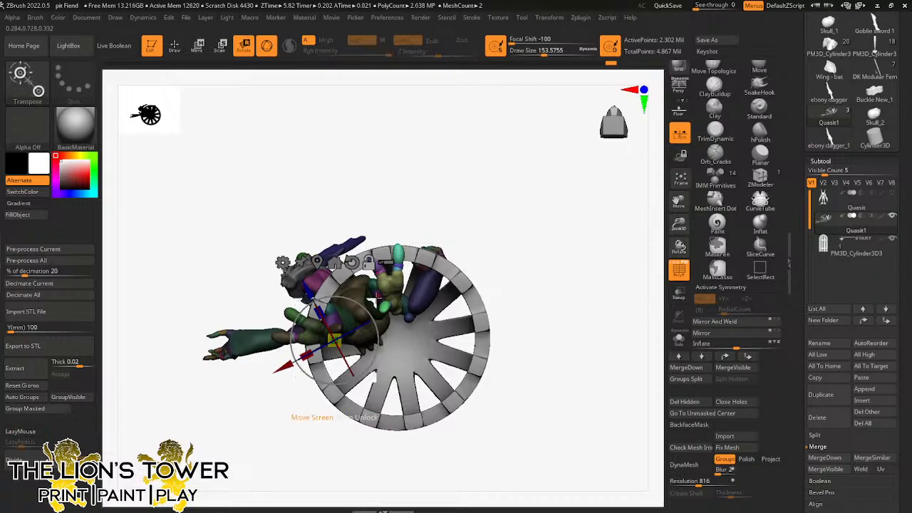
pyautogui.keyDown('alt'); pyautogui.moveTo(378, 296); pyautogui.dragTo(431, 259); pyautogui.keyUp('alt')
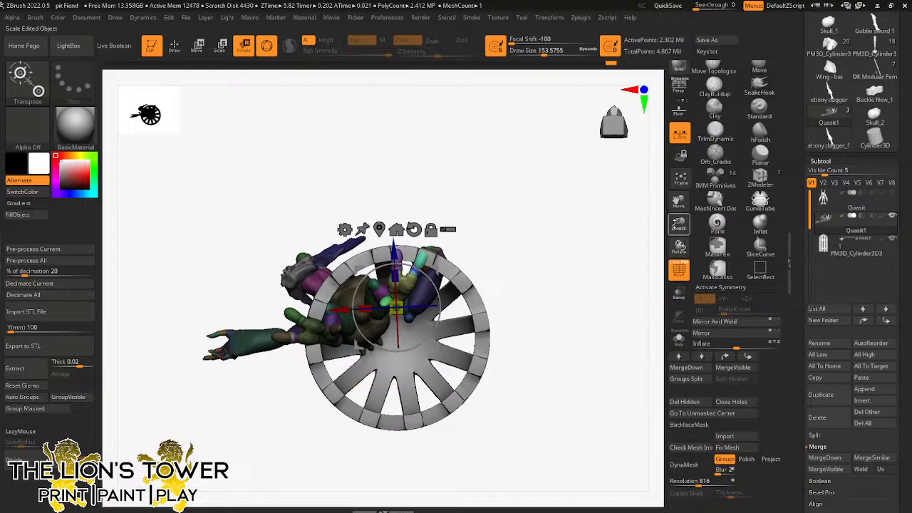
# Step: Mask everything except the outer toe of the foot beside the bent arm, place the gizmo at its base, and rotate it toward the neighbouring toe
pyautogui.moveTo(678, 223); pyautogui.dragTo(563, 183)
pyautogui.click(175, 47)
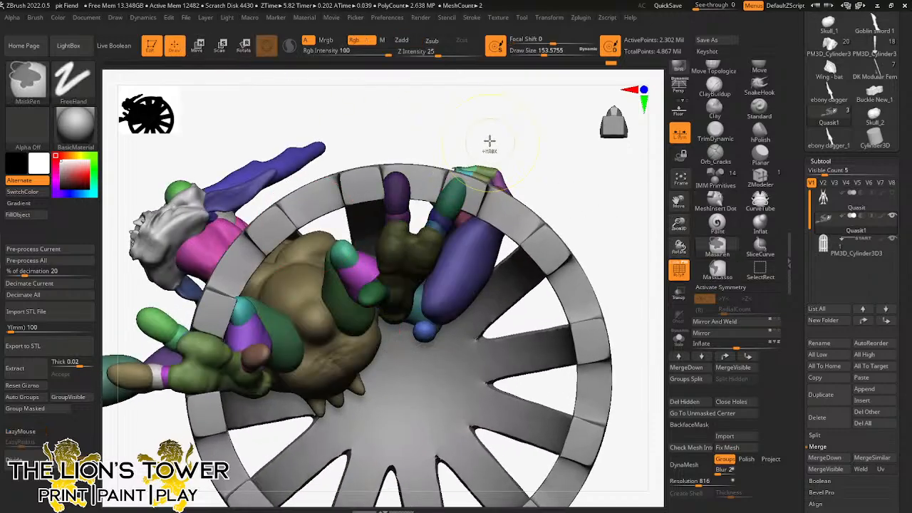
pyautogui.keyDown('ctrl'); pyautogui.keyDown('shift'); pyautogui.click(438, 226); pyautogui.keyUp('shift'); pyautogui.keyUp('ctrl')
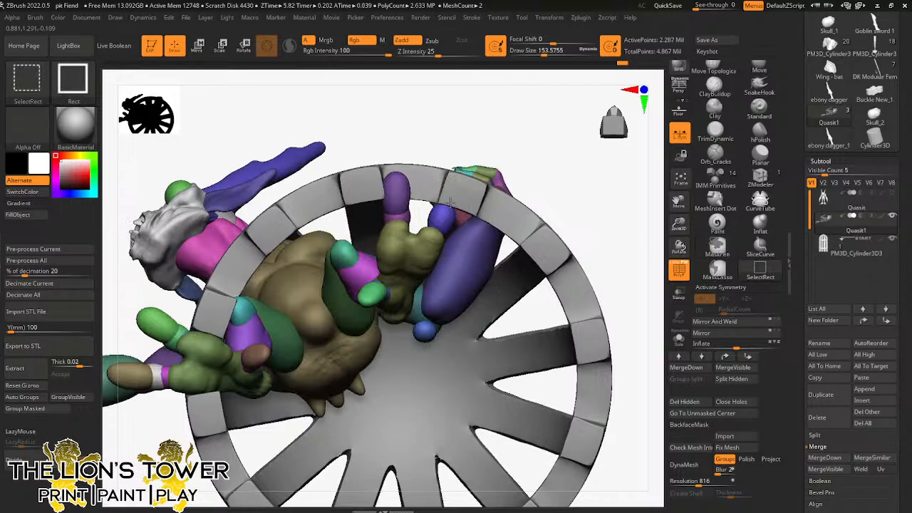
pyautogui.keyDown('ctrl'); pyautogui.keyDown('shift'); pyautogui.click(448, 208); pyautogui.keyUp('shift'); pyautogui.keyUp('ctrl')
pyautogui.keyDown('ctrl'); pyautogui.click(480, 145); pyautogui.keyUp('ctrl')
pyautogui.keyDown('ctrl'); pyautogui.keyDown('shift'); pyautogui.click(486, 138); pyautogui.keyUp('shift'); pyautogui.keyUp('ctrl')
pyautogui.click(244, 45)
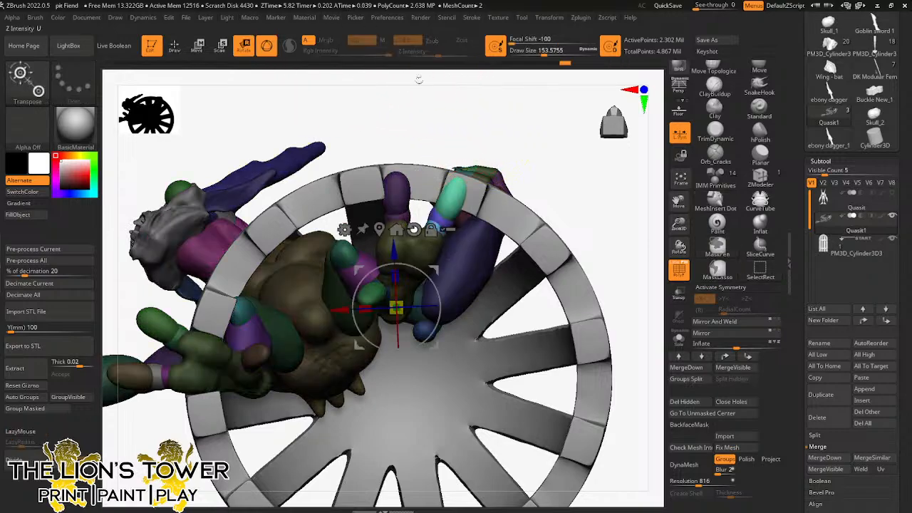
pyautogui.keyDown('alt'); pyautogui.moveTo(432, 260); pyautogui.dragTo(461, 196); pyautogui.keyUp('alt')
pyautogui.keyDown('ctrl'); pyautogui.moveTo(550, 153); pyautogui.dragTo(539, 166); pyautogui.keyUp('ctrl')
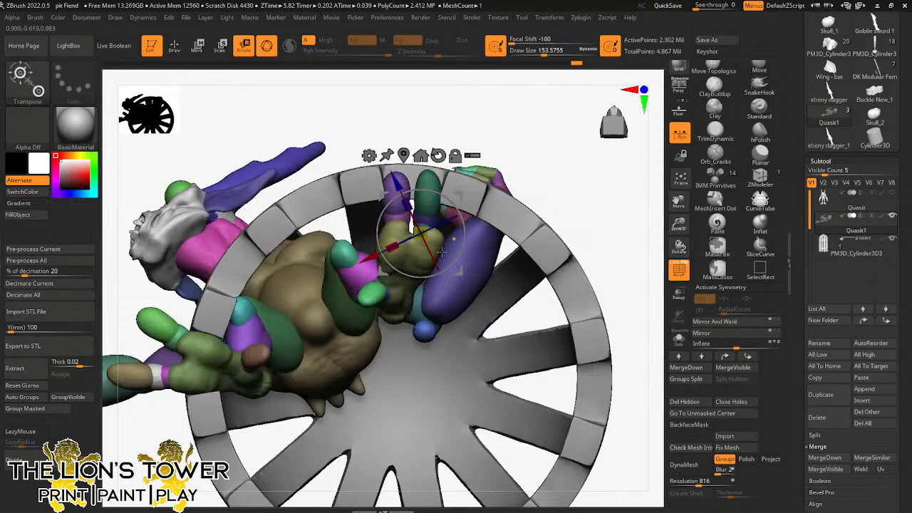
# Step: Mask everything except that foot's sole, reshape it around the toe bases with the Move brush at a draw size of about 116, and clear the mask
pyautogui.keyDown('ctrl'); pyautogui.click(405, 293); pyautogui.keyUp('ctrl')
pyautogui.click(759, 69)
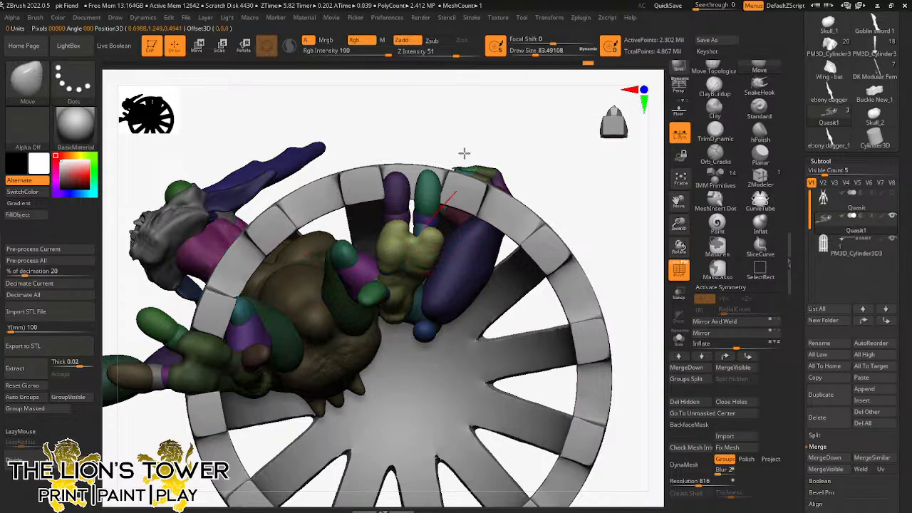
pyautogui.moveTo(534, 53); pyautogui.dragTo(540, 53)
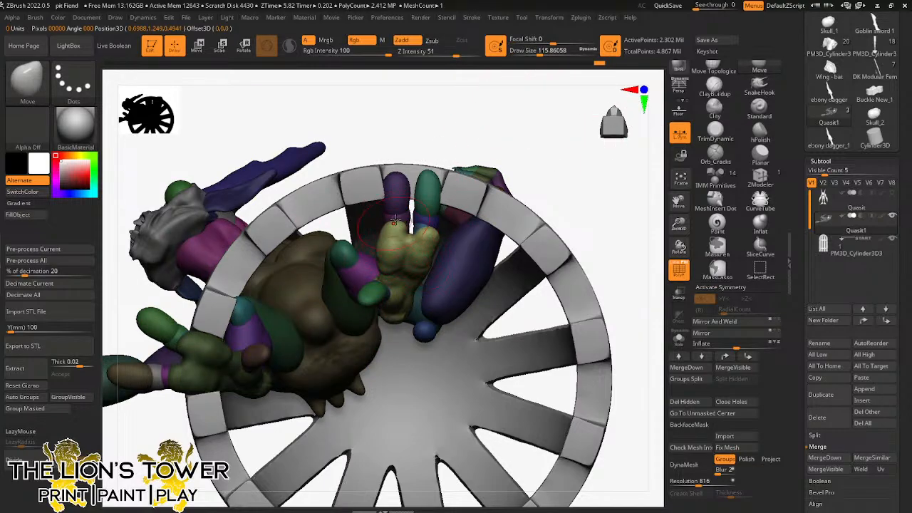
pyautogui.moveTo(543, 126); pyautogui.dragTo(573, 201)
pyautogui.keyDown('ctrl'); pyautogui.click(534, 245); pyautogui.keyUp('ctrl')
# Step: Save the project over the existing pit Fiend.zpr file
pyautogui.moveTo(534, 245); pyautogui.dragTo(525, 309)
pyautogui.moveTo(693, 227); pyautogui.dragTo(686, 208)
pyautogui.moveTo(679, 202); pyautogui.dragTo(705, 189)
pyautogui.moveTo(607, 242); pyautogui.dragTo(602, 283)
pyautogui.moveTo(679, 224); pyautogui.dragTo(670, 264)
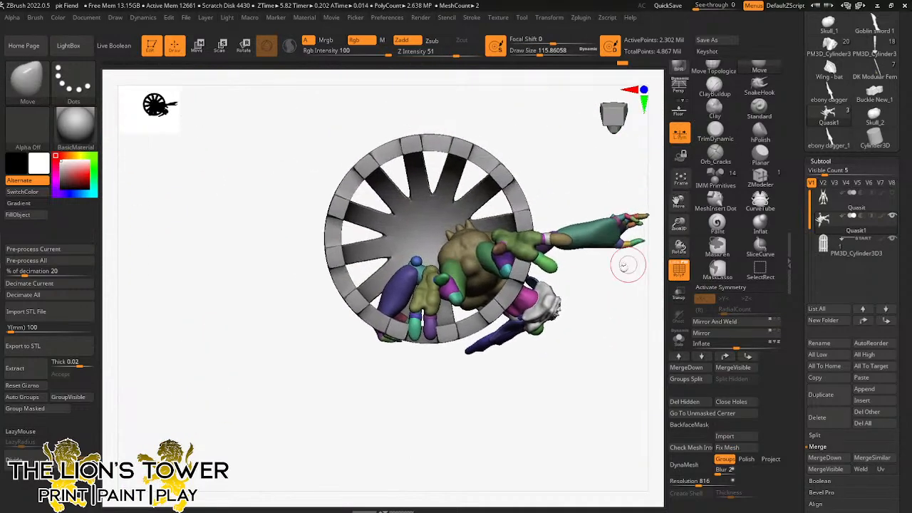
pyautogui.hotkey('ctrl', 's')
pyautogui.click(663, 425)
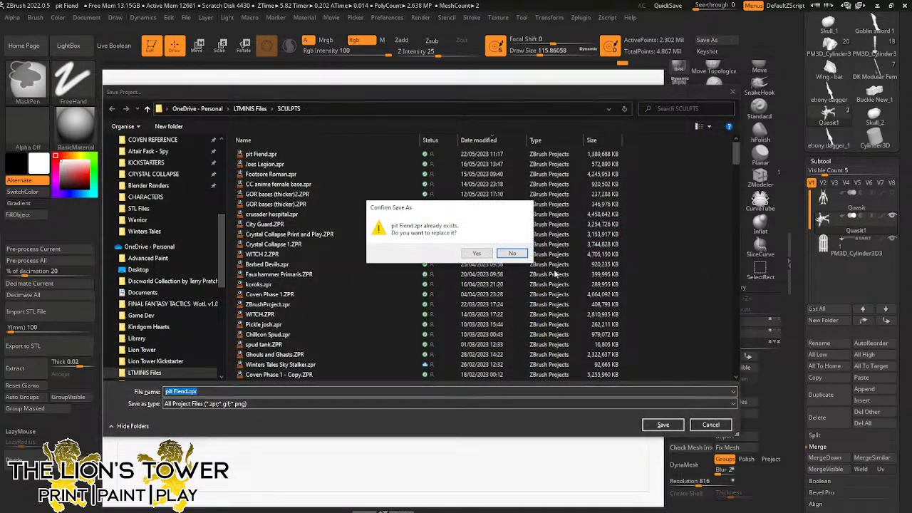
pyautogui.click(512, 255)
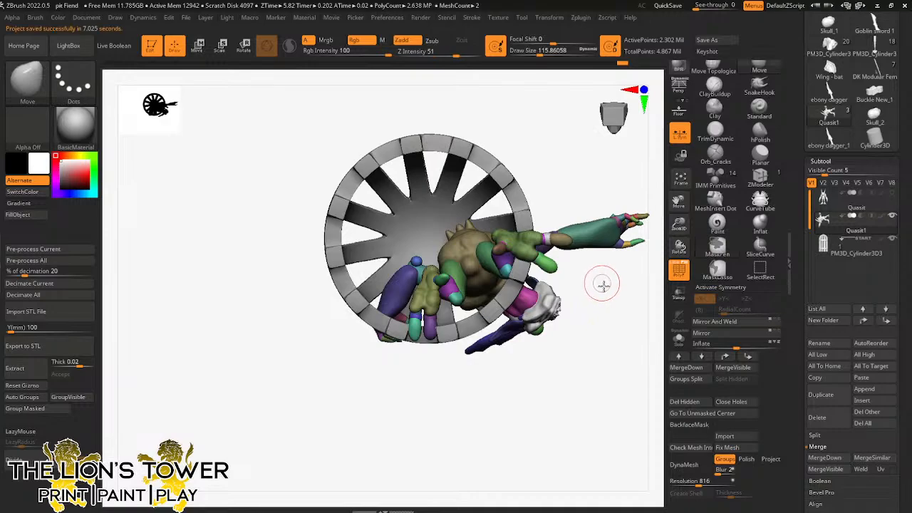
pyautogui.moveTo(603, 285); pyautogui.dragTo(627, 293)
pyautogui.keyDown('ctrl'); pyautogui.keyDown('shift'); pyautogui.click(394, 207); pyautogui.keyUp('shift'); pyautogui.keyUp('ctrl')
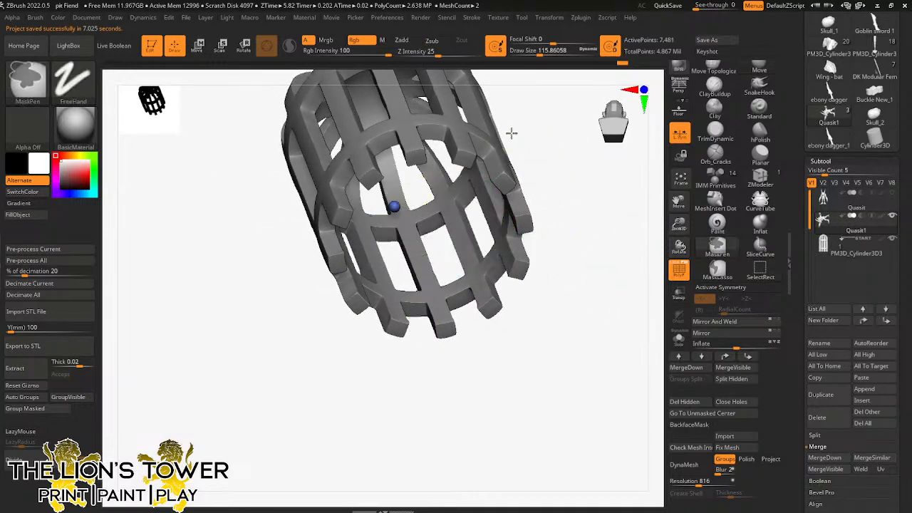
pyautogui.keyDown('ctrl'); pyautogui.keyDown('shift'); pyautogui.click(527, 144); pyautogui.keyUp('shift'); pyautogui.keyUp('ctrl')
pyautogui.moveTo(528, 145)
pyautogui.mouseDown()
pyautogui.moveTo(534, 118)
pyautogui.moveTo(546, 119)
pyautogui.moveTo(539, 132)
pyautogui.mouseUp()
pyautogui.click(243, 46)
pyautogui.keyDown('ctrl'); pyautogui.click(539, 112); pyautogui.keyUp('ctrl')
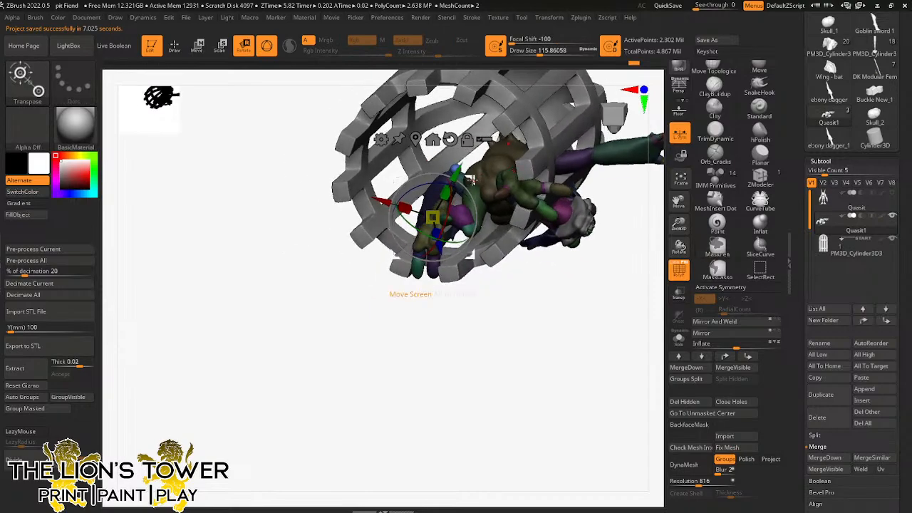
pyautogui.moveTo(519, 221); pyautogui.dragTo(574, 265)
pyautogui.moveTo(562, 227)
pyautogui.mouseDown()
pyautogui.moveTo(546, 193)
pyautogui.moveTo(547, 155)
pyautogui.mouseUp()
# Step: Adjust the quasit's neck and chest between the cage bars using the Move Topological brush at a draw size of about 202
pyautogui.click(714, 65)
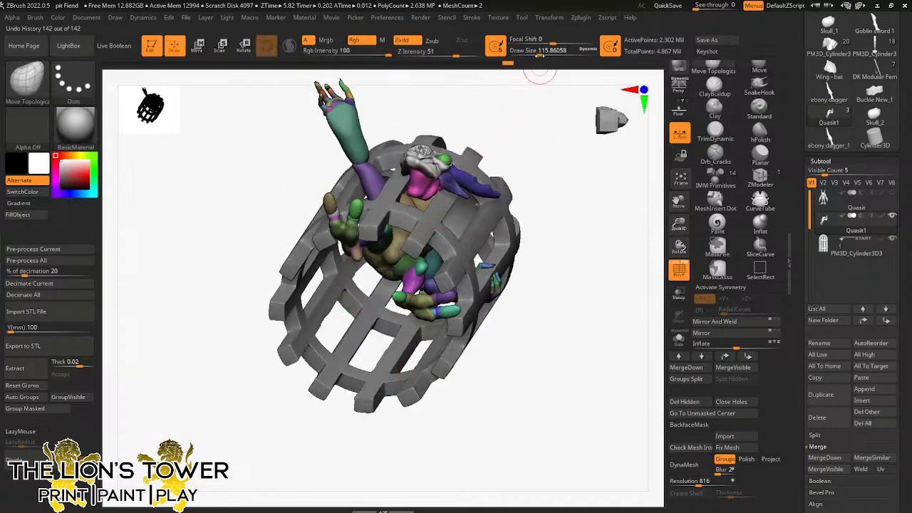
pyautogui.moveTo(545, 75); pyautogui.dragTo(442, 175)
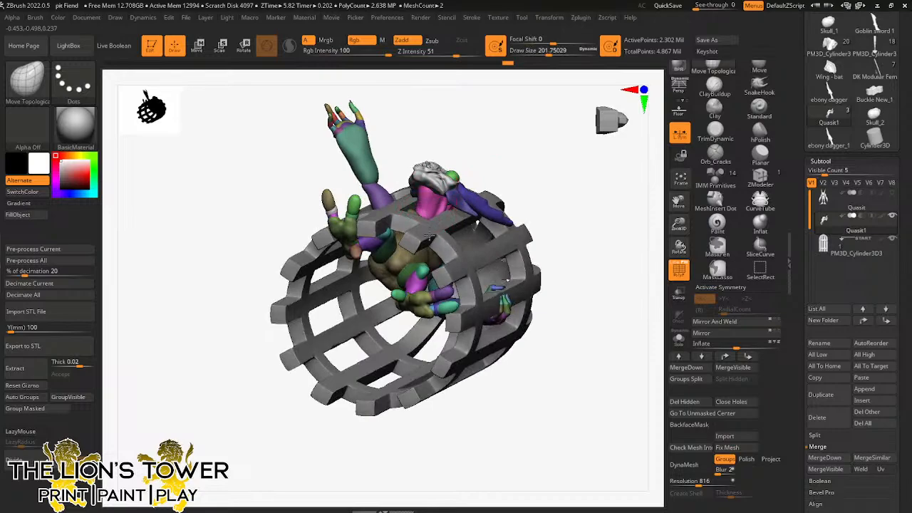
pyautogui.moveTo(517, 135); pyautogui.dragTo(425, 225)
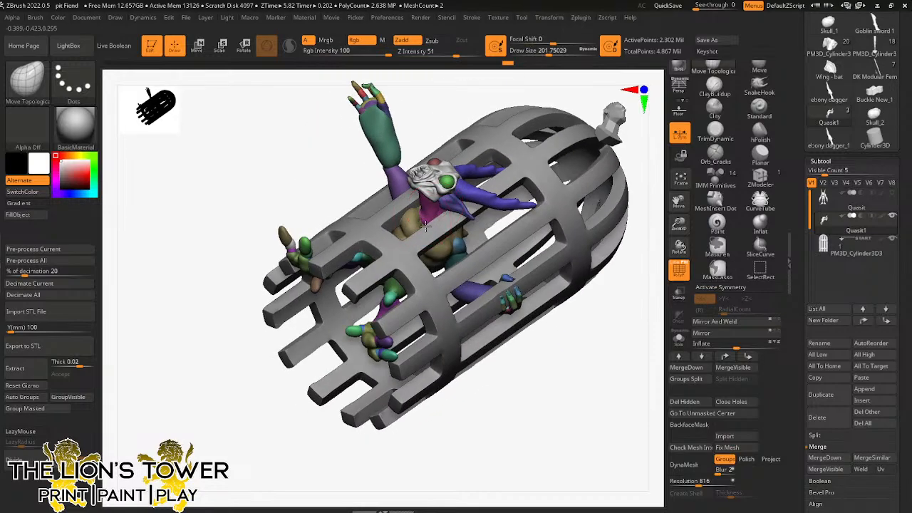
pyautogui.moveTo(526, 66)
pyautogui.mouseDown()
pyautogui.moveTo(519, 86)
pyautogui.moveTo(539, 135)
pyautogui.moveTo(580, 169)
pyautogui.moveTo(565, 181)
pyautogui.moveTo(549, 177)
pyautogui.moveTo(643, 209)
pyautogui.moveTo(599, 208)
pyautogui.moveTo(603, 240)
pyautogui.moveTo(580, 248)
pyautogui.moveTo(654, 197)
pyautogui.mouseUp()
# Step: Thicken the fingers of the hand gripping the bar using the Inflat brush at a draw size of about 140
pyautogui.click(760, 224)
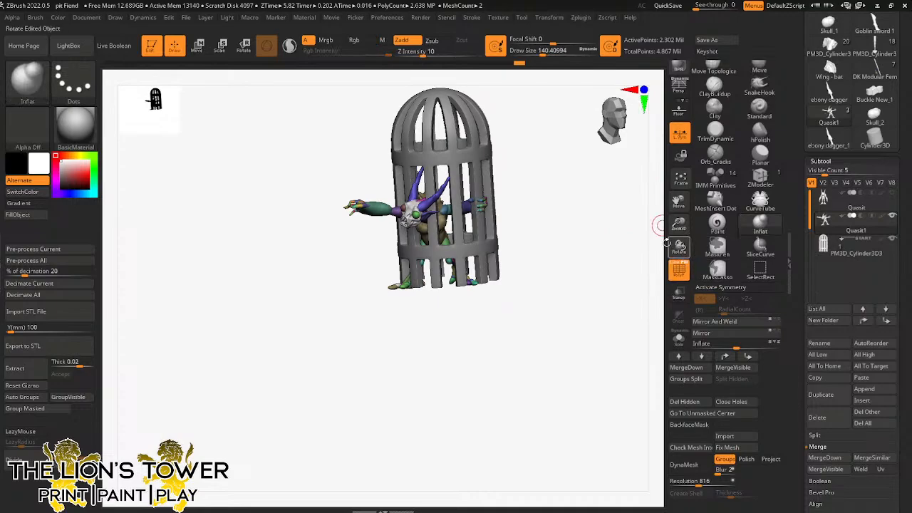
pyautogui.moveTo(679, 225); pyautogui.dragTo(689, 263)
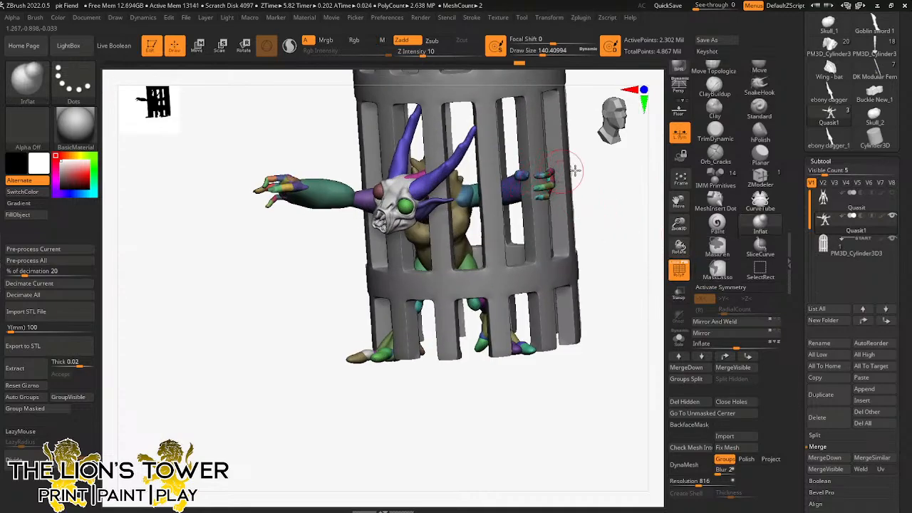
pyautogui.moveTo(574, 171); pyautogui.dragTo(528, 176)
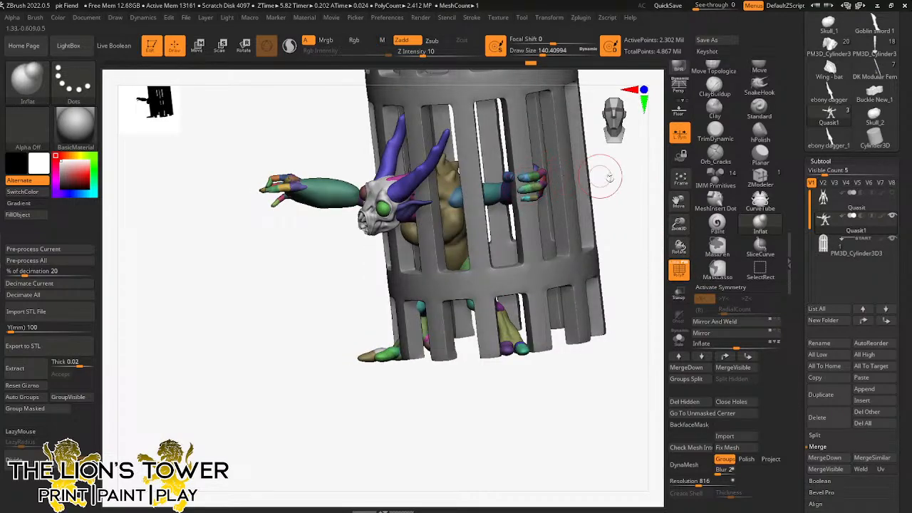
pyautogui.moveTo(609, 176); pyautogui.dragTo(533, 199)
pyautogui.moveTo(492, 407); pyautogui.dragTo(478, 361)
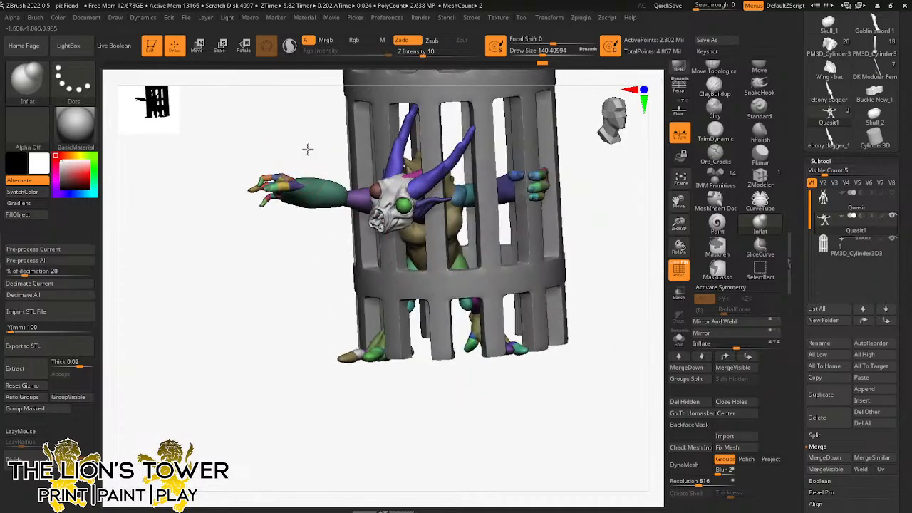
# Step: Thicken the fingers of the reaching hand with the Inflat brush, working from the front and from above
pyautogui.moveTo(307, 149); pyautogui.dragTo(254, 172)
pyautogui.moveTo(272, 137); pyautogui.dragTo(248, 202)
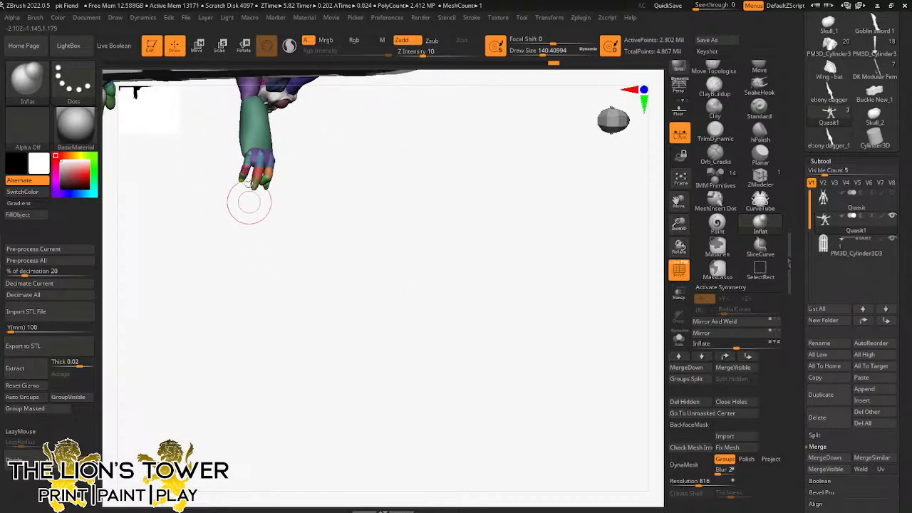
pyautogui.moveTo(308, 177)
pyautogui.mouseDown()
pyautogui.moveTo(332, 176)
pyautogui.moveTo(309, 246)
pyautogui.moveTo(281, 220)
pyautogui.moveTo(303, 165)
pyautogui.mouseUp()
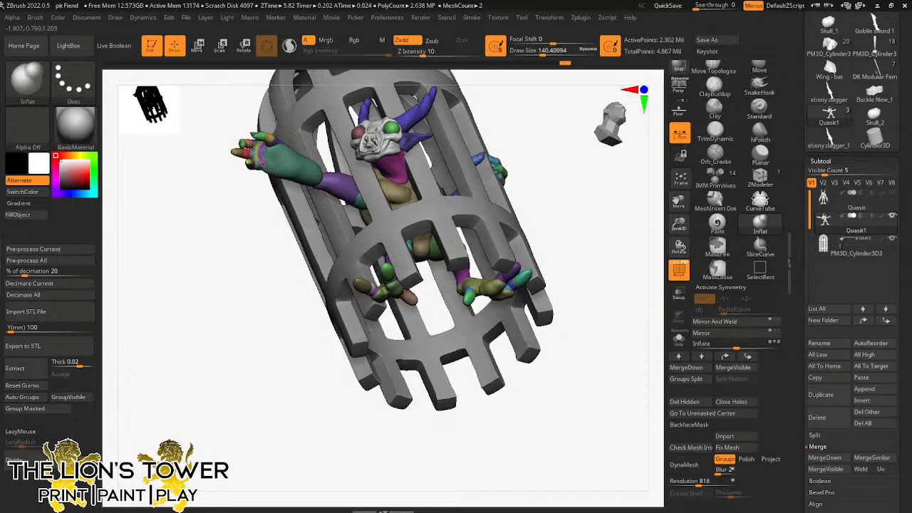
pyautogui.moveTo(434, 169); pyautogui.dragTo(625, 181)
pyautogui.moveTo(677, 202)
pyautogui.mouseDown()
pyautogui.moveTo(671, 271)
pyautogui.moveTo(498, 194)
pyautogui.moveTo(544, 130)
pyautogui.moveTo(544, 235)
pyautogui.moveTo(516, 242)
pyautogui.moveTo(485, 192)
pyautogui.mouseUp()
# Step: Isolate the quasit and reshape the reaching arm's shoulder using the Move Topological brush at a draw size of about 251
pyautogui.click(678, 338)
pyautogui.moveTo(484, 226); pyautogui.dragTo(498, 214)
pyautogui.moveTo(677, 207); pyautogui.dragTo(689, 275)
pyautogui.moveTo(634, 283)
pyautogui.keyDown('shift'); pyautogui.mouseDown()
pyautogui.moveTo(595, 261)
pyautogui.moveTo(586, 189)
pyautogui.moveTo(572, 233)
pyautogui.moveTo(580, 153)
pyautogui.moveTo(445, 184)
pyautogui.mouseUp(); pyautogui.keyUp('shift')
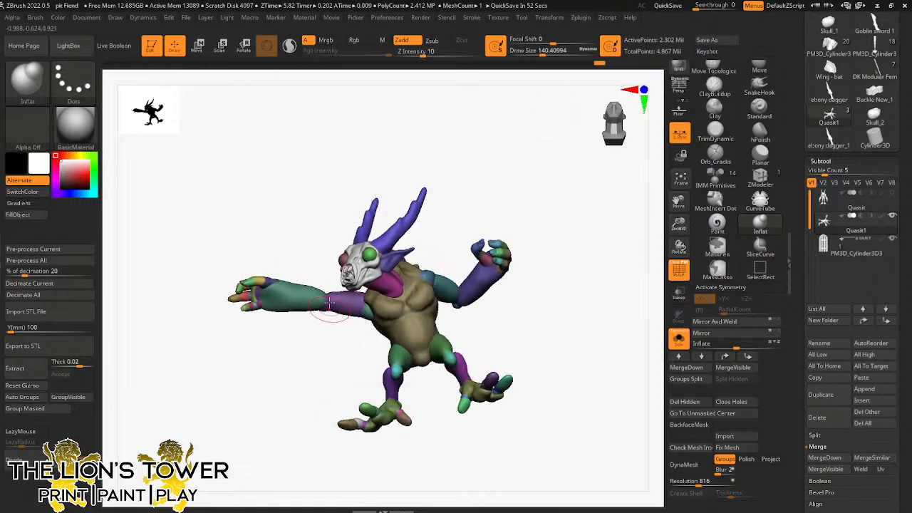
pyautogui.moveTo(515, 225)
pyautogui.mouseDown()
pyautogui.moveTo(603, 242)
pyautogui.moveTo(552, 227)
pyautogui.mouseUp()
pyautogui.click(714, 71)
pyautogui.moveTo(523, 197)
pyautogui.mouseDown()
pyautogui.moveTo(519, 81)
pyautogui.moveTo(505, 145)
pyautogui.mouseUp()
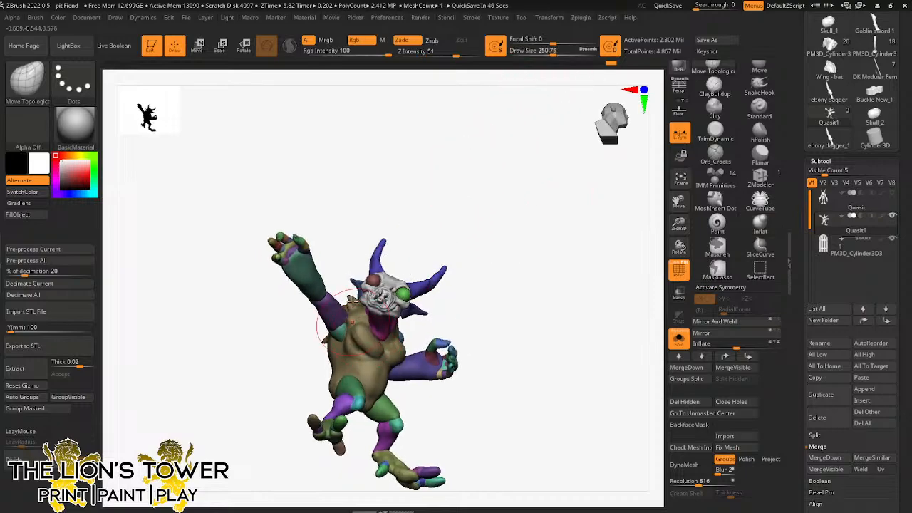
# Step: Reshape the quasit's upper back and the gripping arm's shoulder with the Move Topological brush from several sides
pyautogui.moveTo(377, 200); pyautogui.dragTo(441, 194)
pyautogui.moveTo(441, 226); pyautogui.dragTo(354, 274)
pyautogui.moveTo(489, 245); pyautogui.dragTo(436, 267)
pyautogui.moveTo(410, 305); pyautogui.dragTo(424, 287)
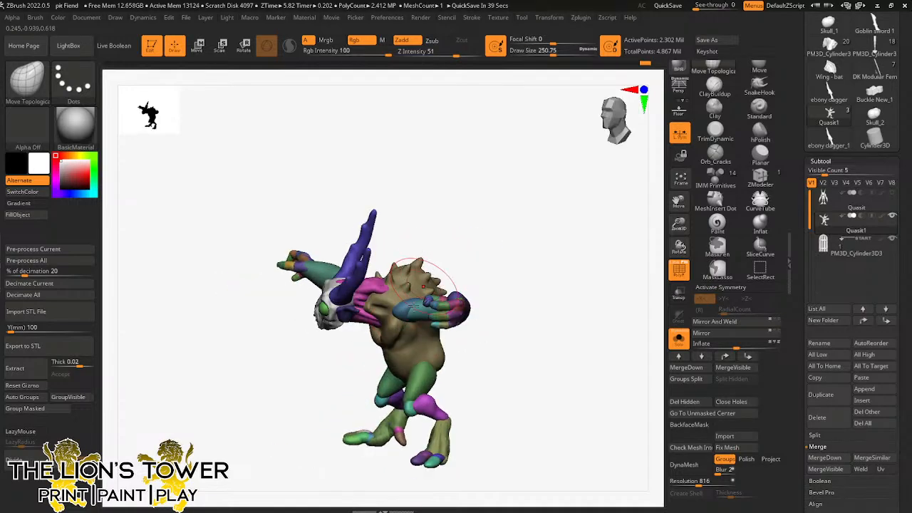
pyautogui.moveTo(471, 243)
pyautogui.mouseDown()
pyautogui.moveTo(508, 227)
pyautogui.moveTo(540, 307)
pyautogui.moveTo(552, 285)
pyautogui.mouseUp()
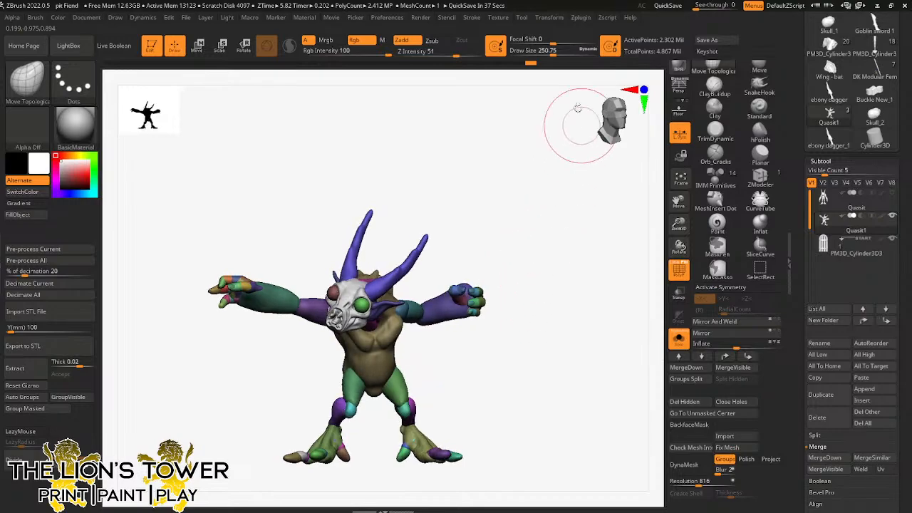
# Step: Set the draw size to about 268, adjust the quasit's lower belly and hips, and show the cage again
pyautogui.moveTo(546, 54); pyautogui.dragTo(553, 54)
pyautogui.moveTo(507, 342); pyautogui.dragTo(418, 363)
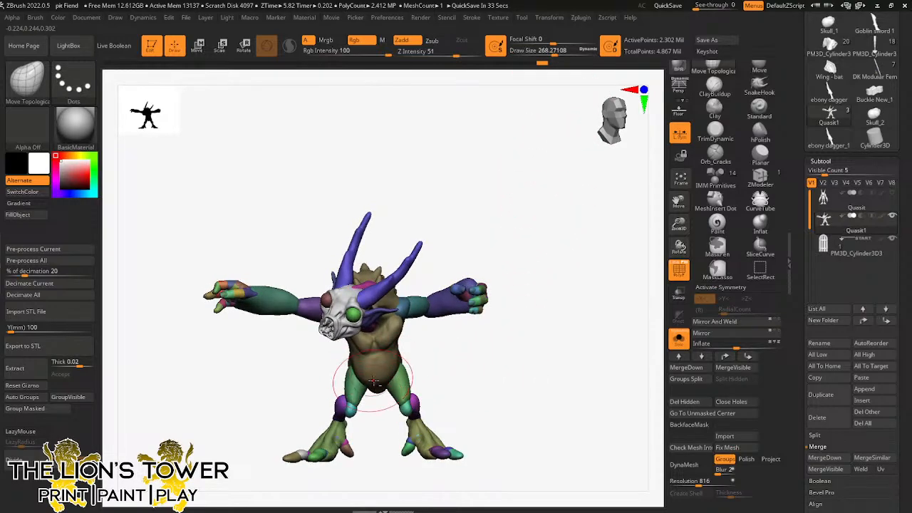
pyautogui.click(677, 340)
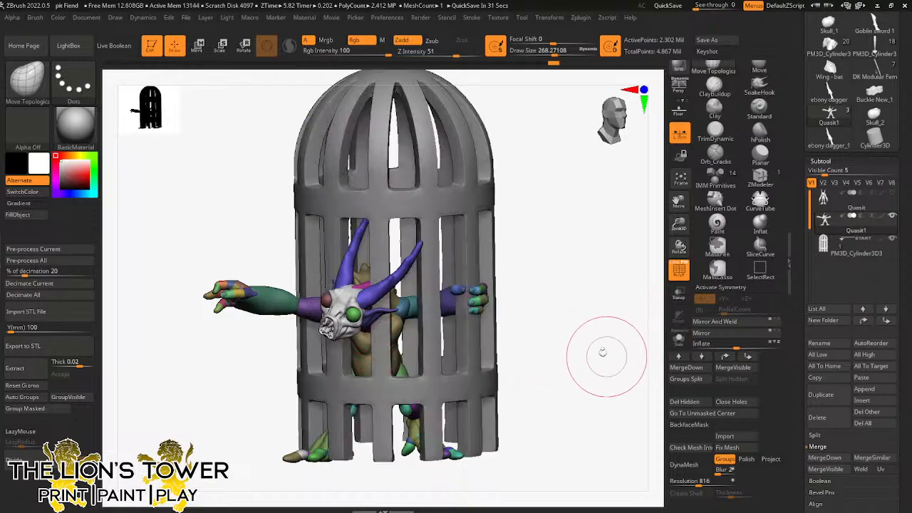
# Step: Examine the quasit's pose and fit inside the cage from below, above, and all around the sides
pyautogui.moveTo(603, 352); pyautogui.dragTo(442, 346)
pyautogui.moveTo(538, 328)
pyautogui.mouseDown()
pyautogui.moveTo(546, 301)
pyautogui.moveTo(522, 154)
pyautogui.moveTo(508, 173)
pyautogui.mouseUp()
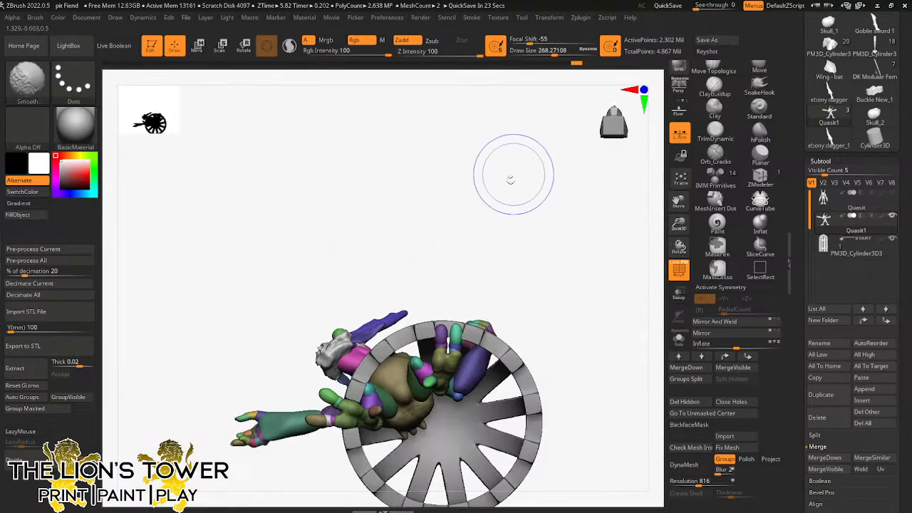
pyautogui.moveTo(498, 278)
pyautogui.mouseDown()
pyautogui.moveTo(525, 285)
pyautogui.moveTo(540, 269)
pyautogui.moveTo(526, 293)
pyautogui.moveTo(496, 290)
pyautogui.moveTo(470, 306)
pyautogui.mouseUp()
pyautogui.moveTo(511, 252); pyautogui.dragTo(531, 372)
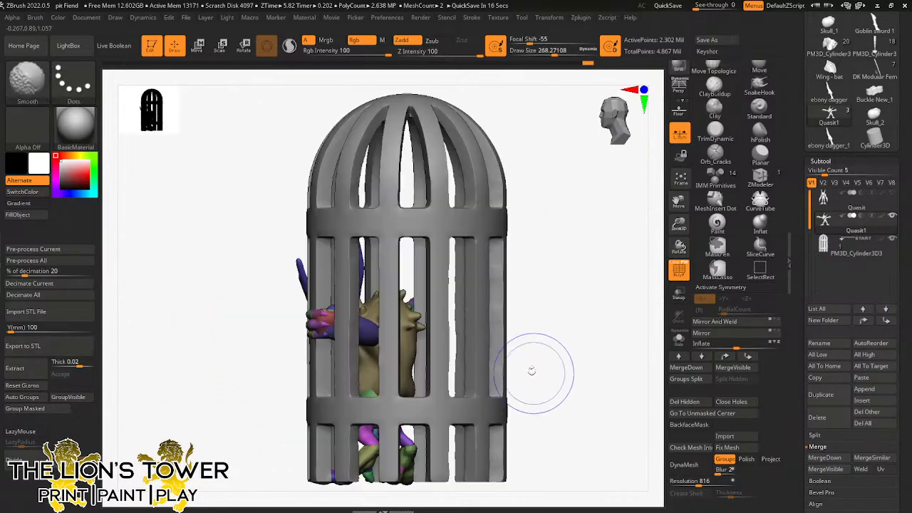
pyautogui.moveTo(564, 338)
pyautogui.mouseDown()
pyautogui.moveTo(603, 340)
pyautogui.moveTo(609, 306)
pyautogui.moveTo(630, 301)
pyautogui.mouseUp()
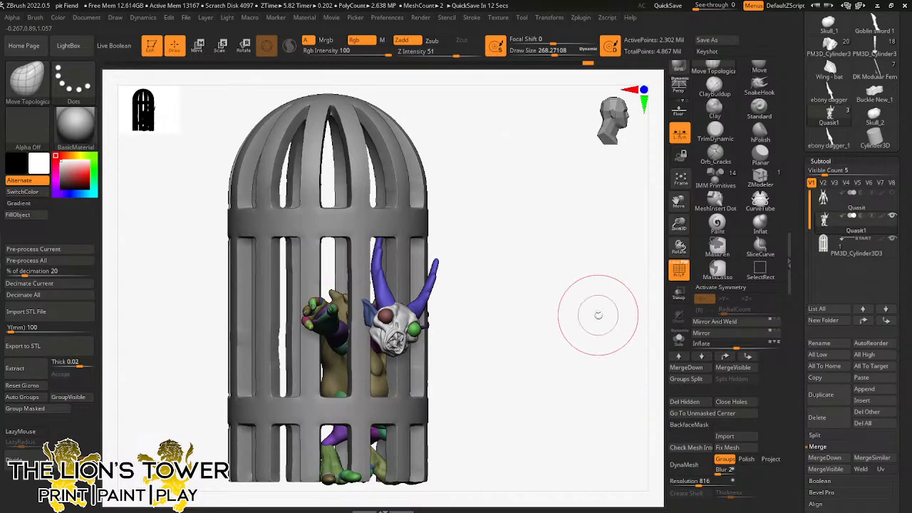
pyautogui.moveTo(598, 315); pyautogui.dragTo(602, 278)
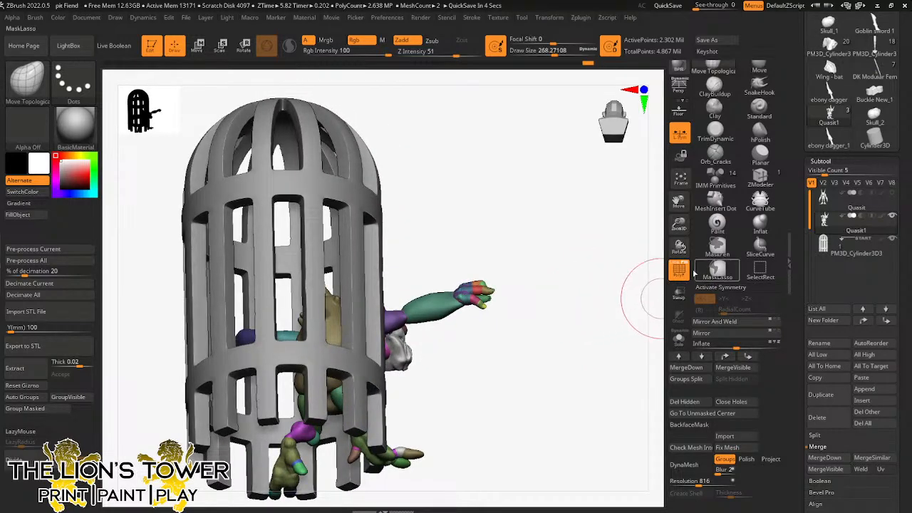
pyautogui.moveTo(678, 224); pyautogui.dragTo(634, 261)
pyautogui.moveTo(632, 263); pyautogui.dragTo(594, 399)
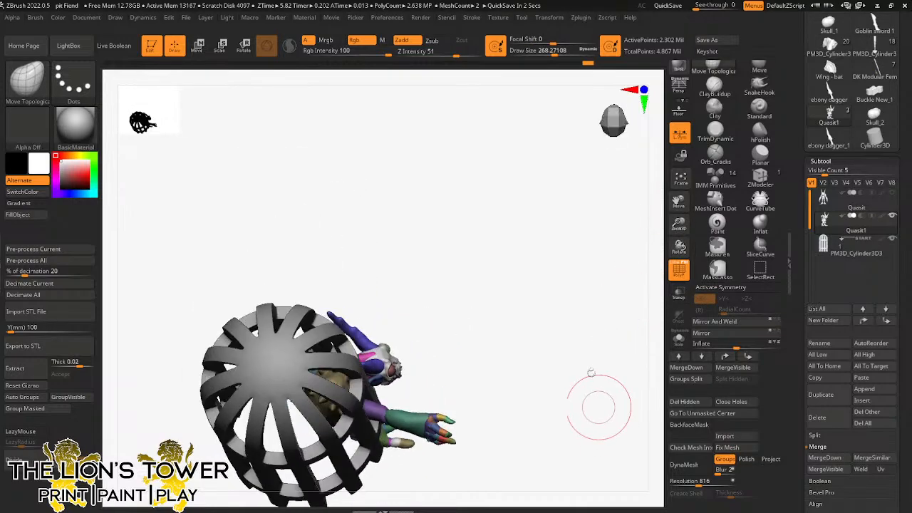
pyautogui.moveTo(588, 353); pyautogui.dragTo(568, 369)
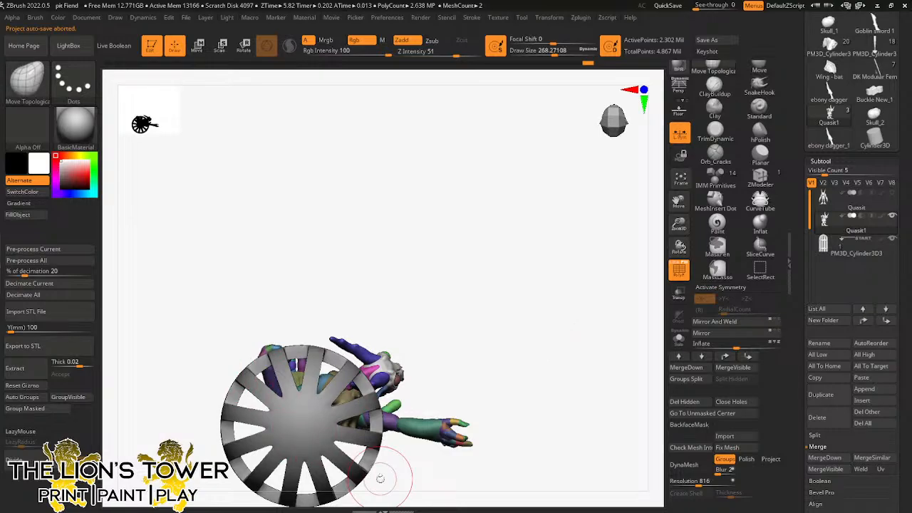
pyautogui.moveTo(680, 237)
pyautogui.mouseDown()
pyautogui.moveTo(677, 203)
pyautogui.moveTo(559, 256)
pyautogui.moveTo(600, 255)
pyautogui.moveTo(570, 258)
pyautogui.moveTo(680, 201)
pyautogui.mouseUp()
pyautogui.moveTo(641, 239); pyautogui.dragTo(603, 265)
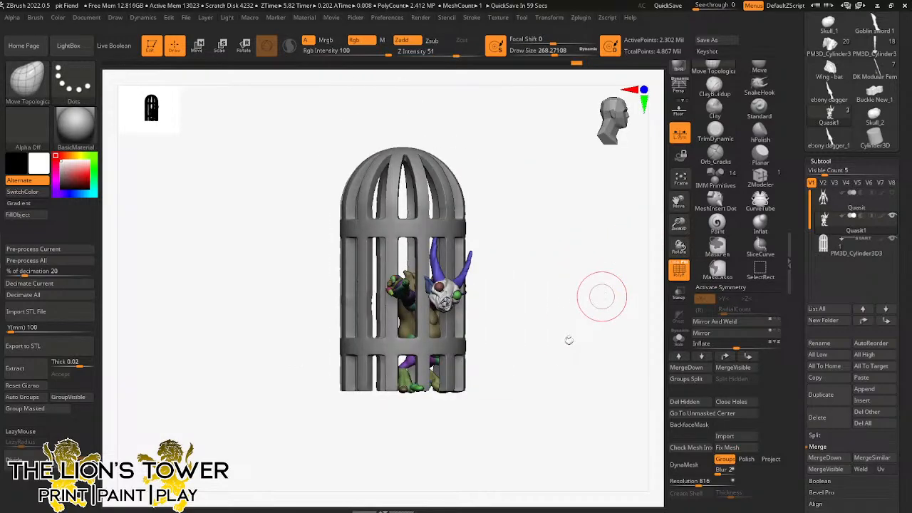
# Step: Append a cylinder primitive as a new subtool alongside the quasit and cage
pyautogui.keyDown('shift'); pyautogui.moveTo(568, 340); pyautogui.dragTo(592, 236); pyautogui.keyUp('shift')
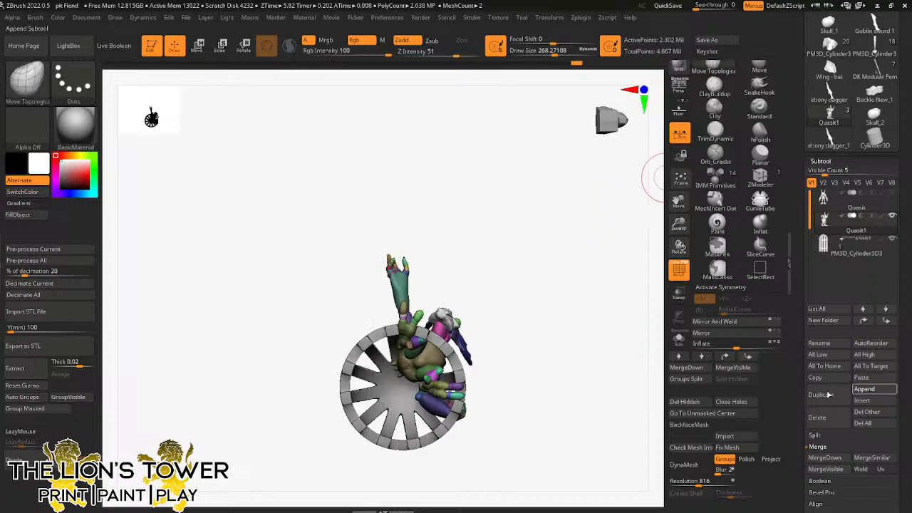
pyautogui.click(864, 389)
pyautogui.click(407, 333)
pyautogui.keyDown('shift'); pyautogui.moveTo(521, 279); pyautogui.dragTo(566, 380); pyautogui.keyUp('shift')
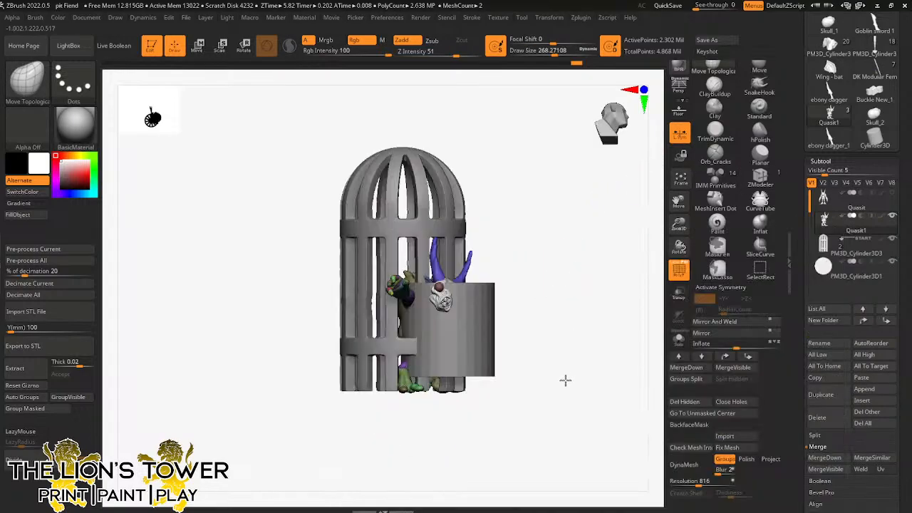
# Step: Centre the new cylinder on the cage's axis in top view and scale it slightly wider than the cage
pyautogui.keyDown('alt'); pyautogui.click(471, 349); pyautogui.keyUp('alt')
pyautogui.keyDown('shift'); pyautogui.moveTo(524, 285); pyautogui.dragTo(549, 381); pyautogui.keyUp('shift')
pyautogui.click(222, 47)
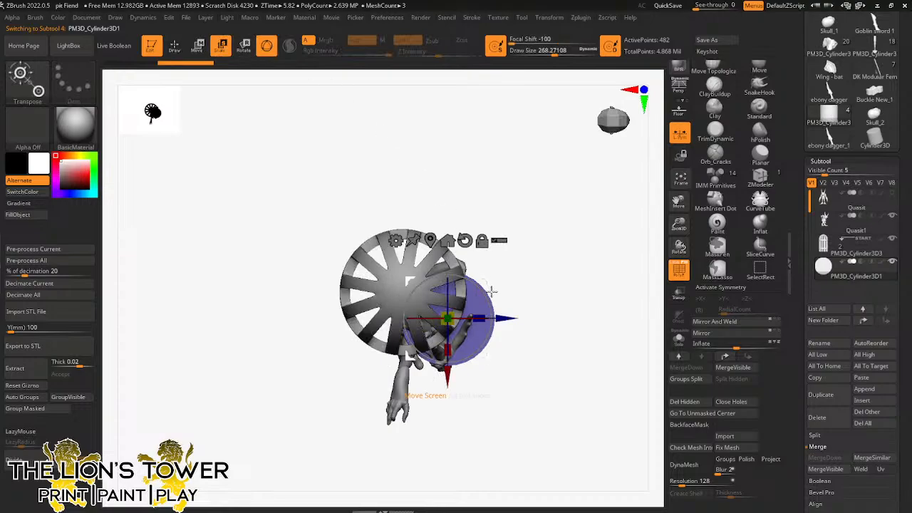
pyautogui.moveTo(490, 287); pyautogui.dragTo(446, 257)
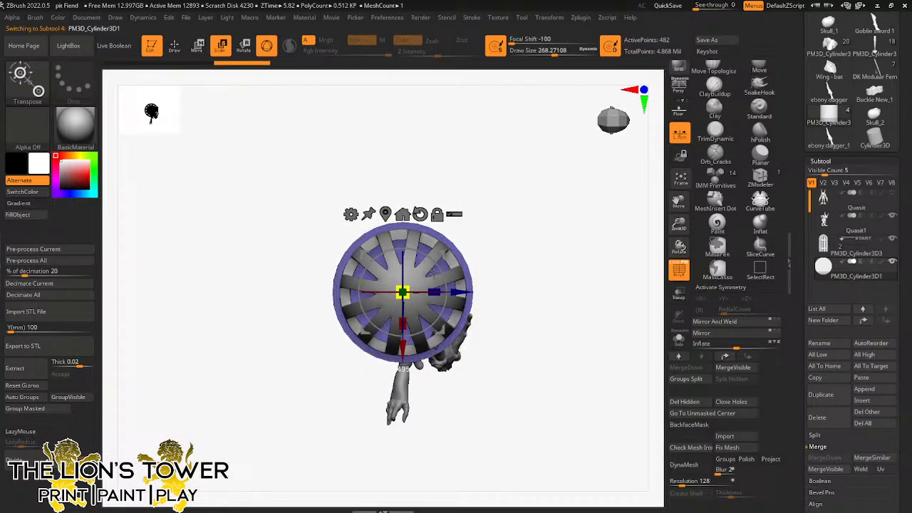
pyautogui.moveTo(434, 274); pyautogui.dragTo(444, 268)
# Step: Flatten the cylinder vertically into a thick disc and lower it to the cage's bottom as a base
pyautogui.moveTo(536, 249); pyautogui.dragTo(514, 162)
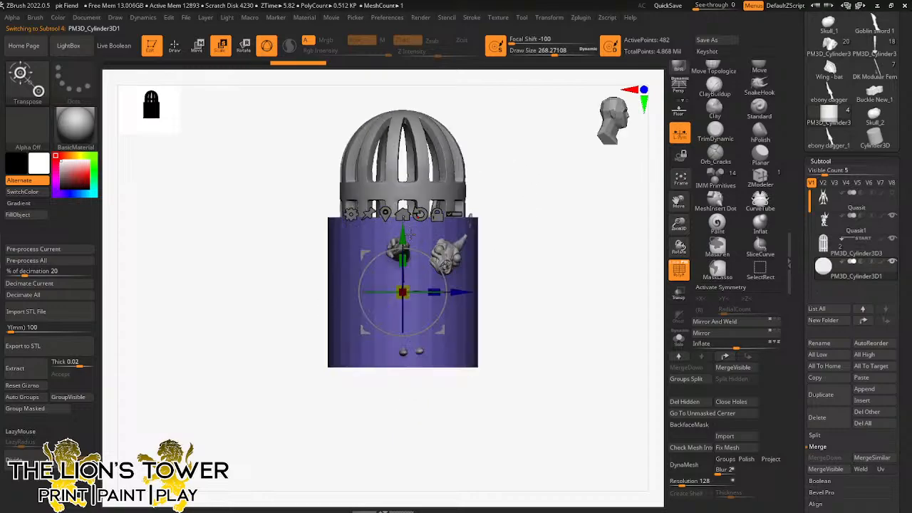
pyautogui.moveTo(402, 260); pyautogui.dragTo(407, 327)
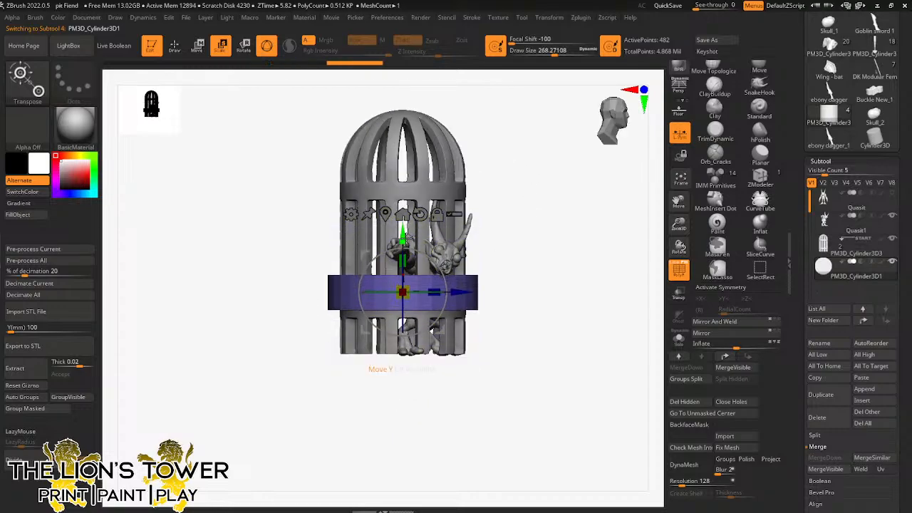
pyautogui.moveTo(405, 242); pyautogui.dragTo(411, 333)
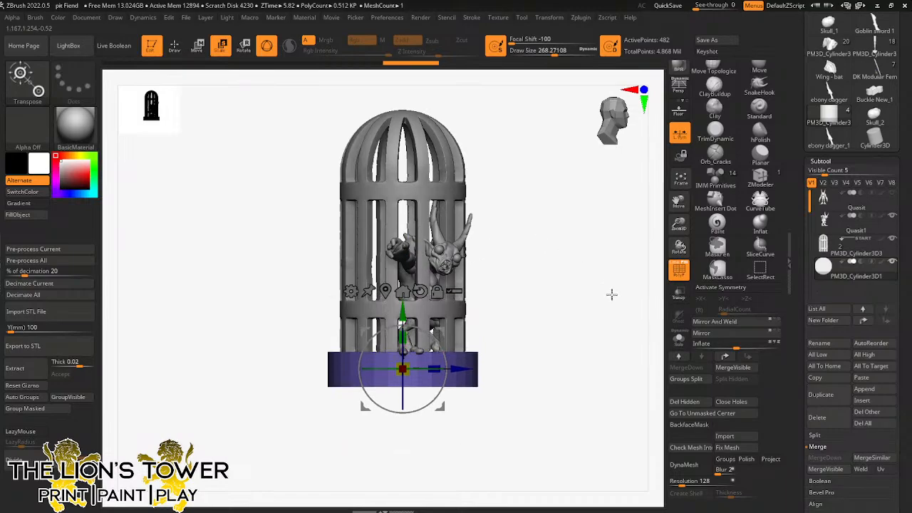
# Step: Crease the base disc's rim edges with ZModeler and subdivide the disc twice
pyautogui.moveTo(610, 295); pyautogui.dragTo(563, 324)
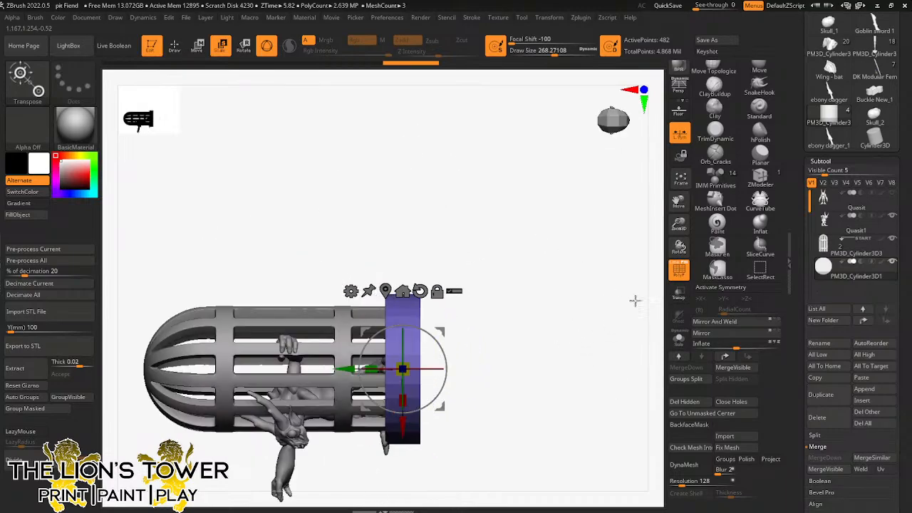
pyautogui.moveTo(679, 223); pyautogui.dragTo(682, 303)
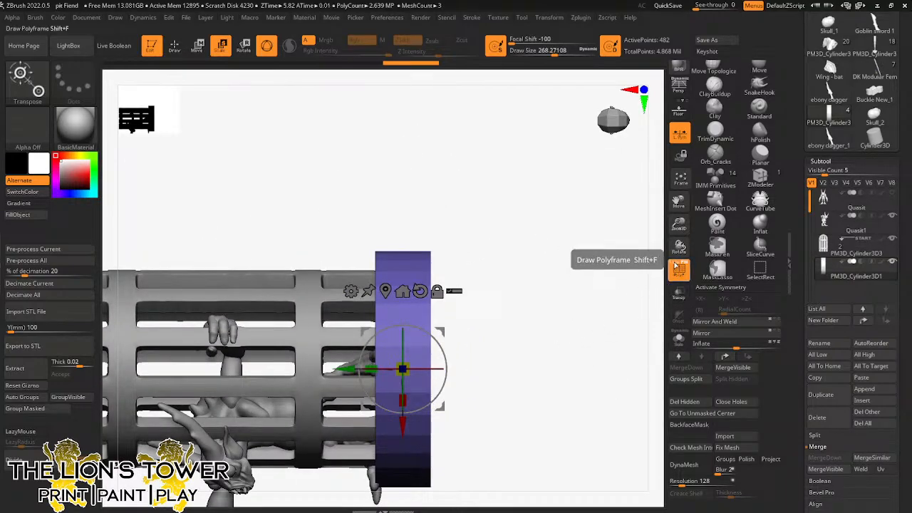
pyautogui.click(759, 179)
pyautogui.moveTo(679, 224); pyautogui.dragTo(681, 285)
pyautogui.moveTo(581, 306); pyautogui.dragTo(620, 317)
pyautogui.click(479, 293)
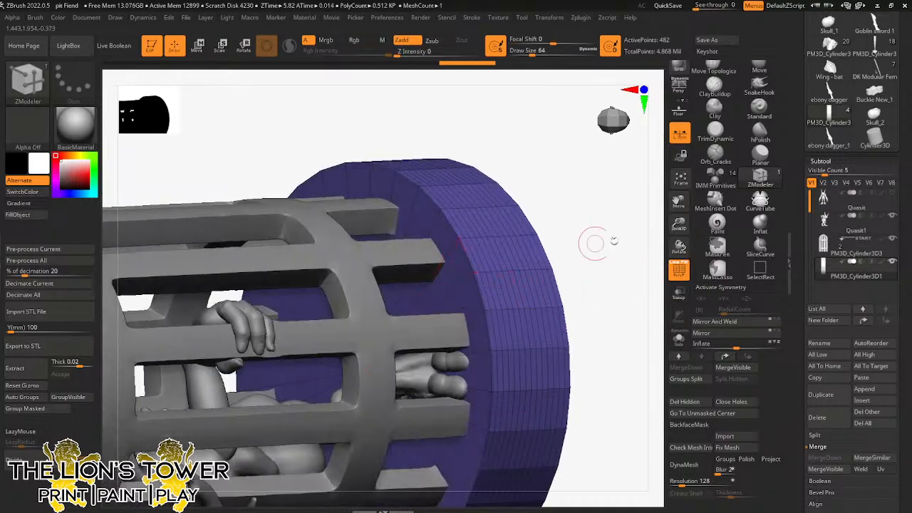
pyautogui.moveTo(596, 242)
pyautogui.mouseDown()
pyautogui.moveTo(633, 255)
pyautogui.moveTo(623, 237)
pyautogui.moveTo(580, 275)
pyautogui.moveTo(586, 246)
pyautogui.mouseUp()
pyautogui.click(578, 281)
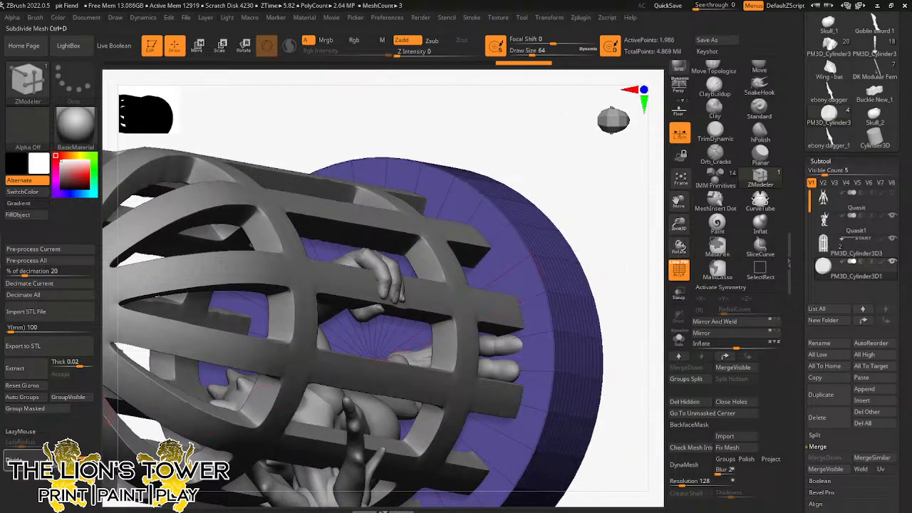
pyautogui.hotkey('ctrl', 'd')
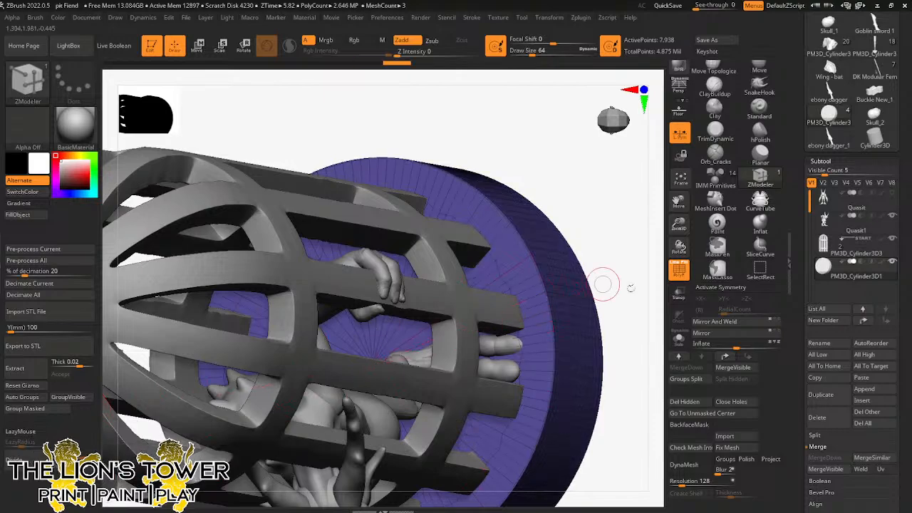
# Step: Remesh the base disc with DynaMesh at resolution 360 with Polish enabled
pyautogui.keyDown('shift'); pyautogui.moveTo(611, 281); pyautogui.dragTo(639, 308); pyautogui.keyUp('shift')
pyautogui.moveTo(677, 233); pyautogui.dragTo(679, 133)
pyautogui.keyDown('shift'); pyautogui.moveTo(624, 305); pyautogui.dragTo(663, 239); pyautogui.keyUp('shift')
pyautogui.moveTo(640, 258)
pyautogui.mouseDown()
pyautogui.moveTo(625, 221)
pyautogui.moveTo(628, 358)
pyautogui.mouseUp()
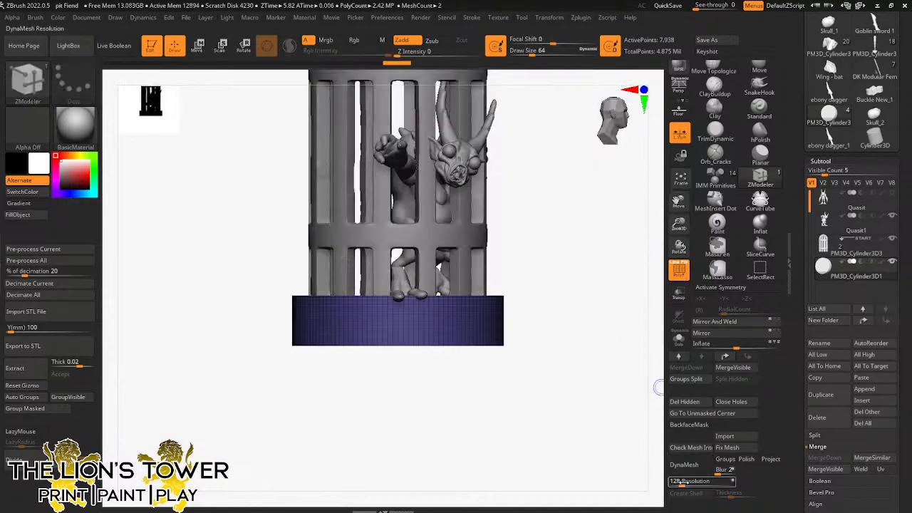
pyautogui.click(689, 482)
pyautogui.click(745, 460)
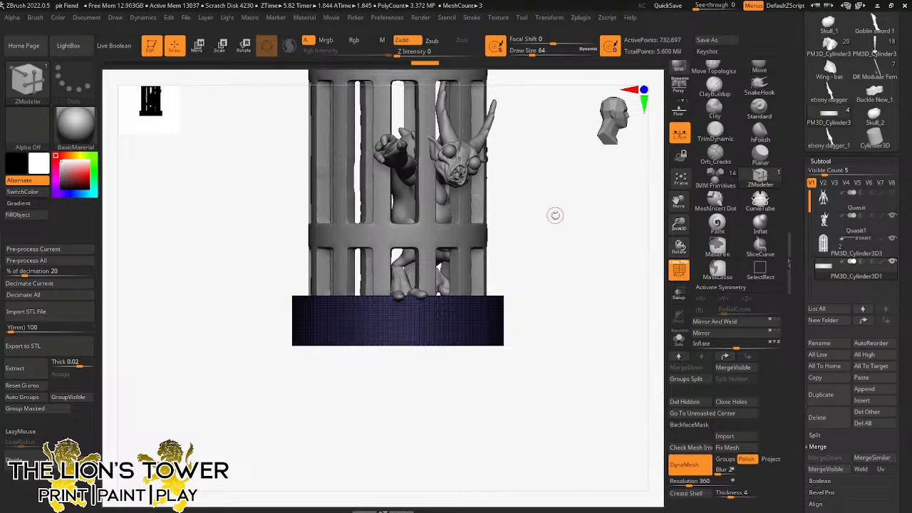
# Step: Duplicate the base disc slightly downward within the same subtool and widen the copy into a stepped lower tier
pyautogui.keyDown('alt'); pyautogui.moveTo(661, 179); pyautogui.dragTo(627, 263); pyautogui.keyUp('alt')
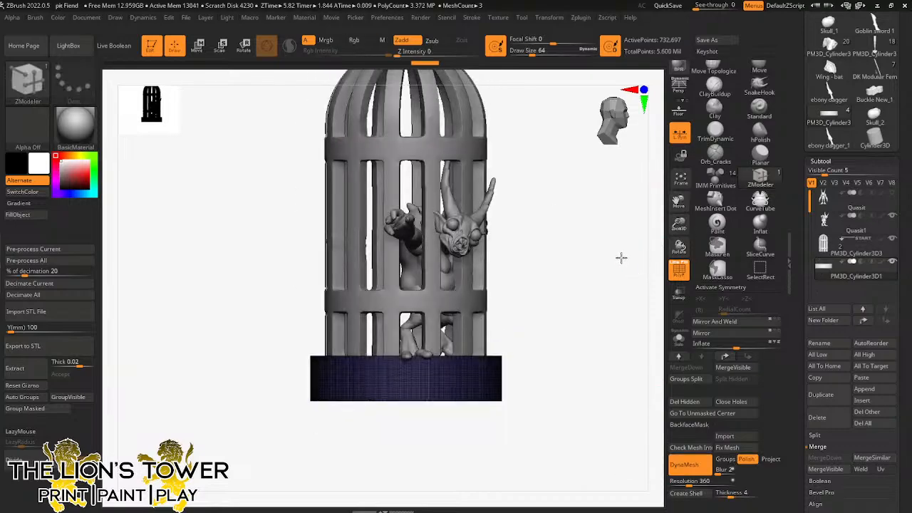
pyautogui.click(230, 47)
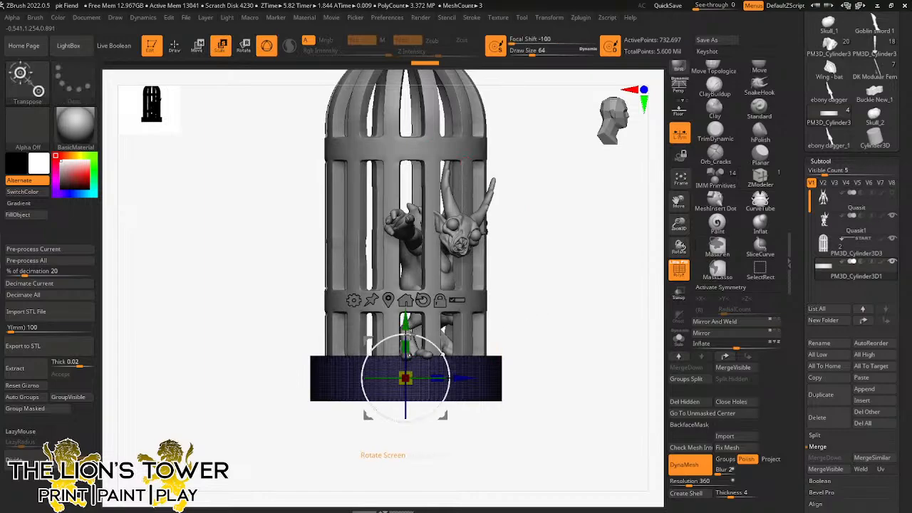
pyautogui.keyDown('ctrl'); pyautogui.moveTo(405, 322); pyautogui.dragTo(405, 332); pyautogui.keyUp('ctrl')
pyautogui.moveTo(405, 389); pyautogui.dragTo(423, 372)
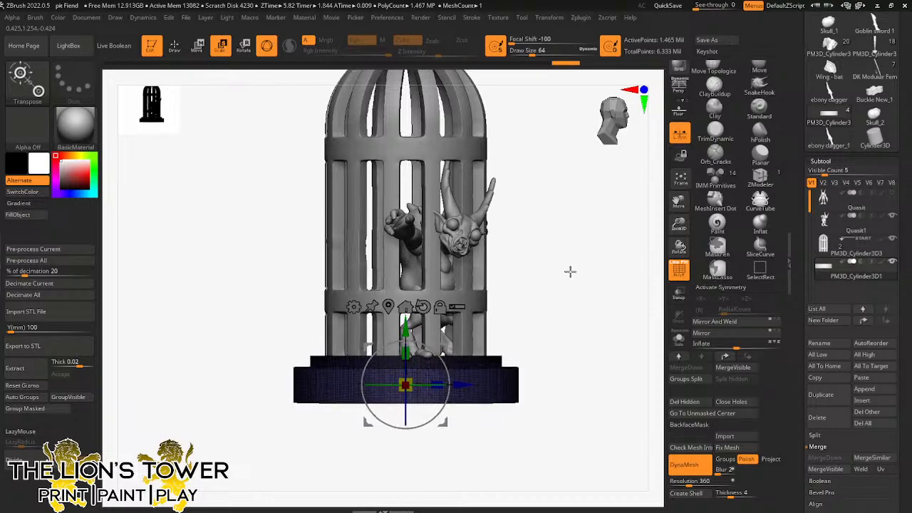
pyautogui.moveTo(570, 271); pyautogui.dragTo(601, 323)
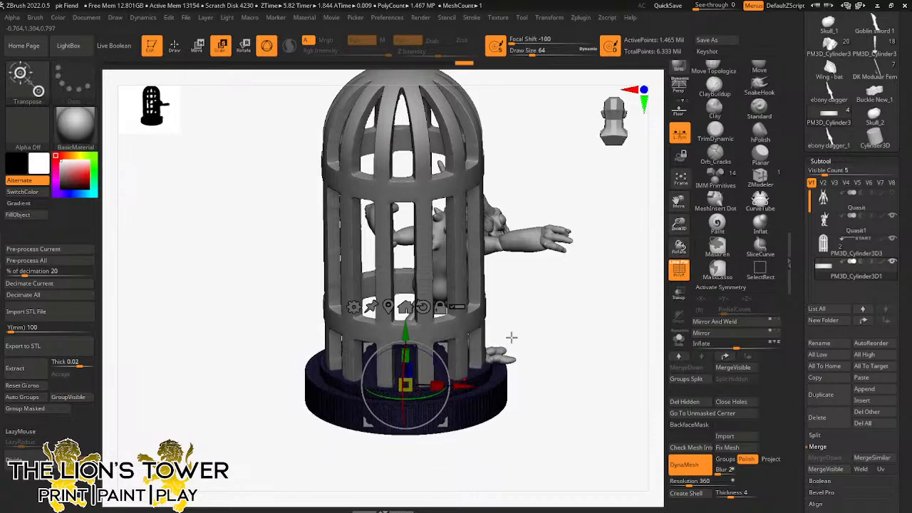
pyautogui.keyDown('shift'); pyautogui.moveTo(511, 337); pyautogui.dragTo(453, 284); pyautogui.keyUp('shift')
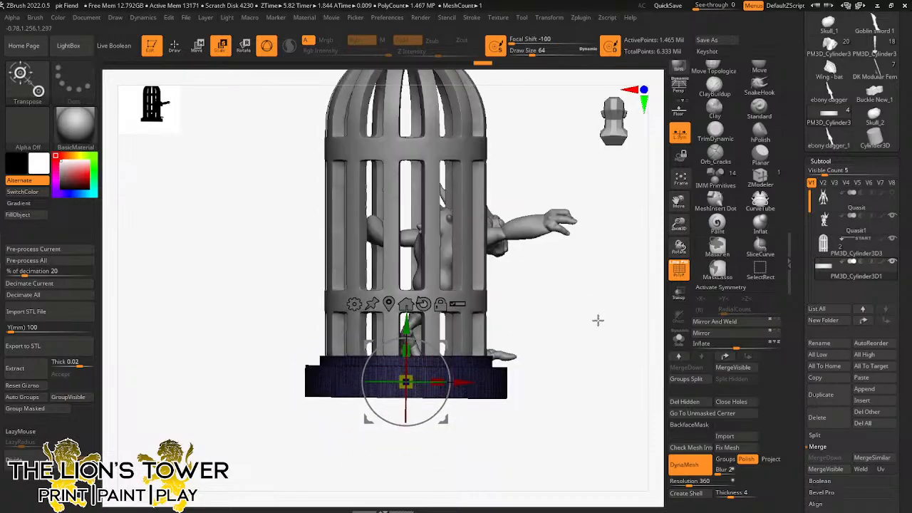
pyautogui.keyDown('shift'); pyautogui.moveTo(598, 340); pyautogui.dragTo(501, 326); pyautogui.keyUp('shift')
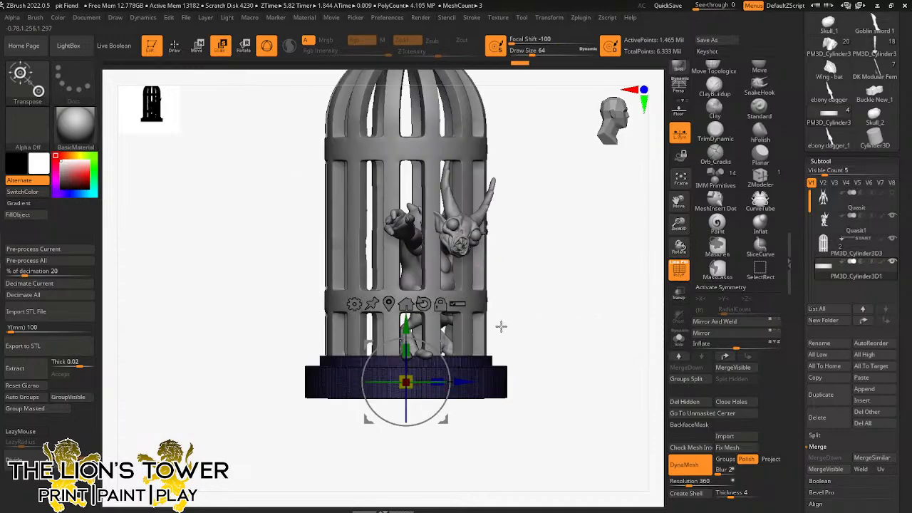
# Step: Turn off the polyframe display and frame the complete cage with its stepped base
pyautogui.moveTo(577, 273); pyautogui.dragTo(606, 209)
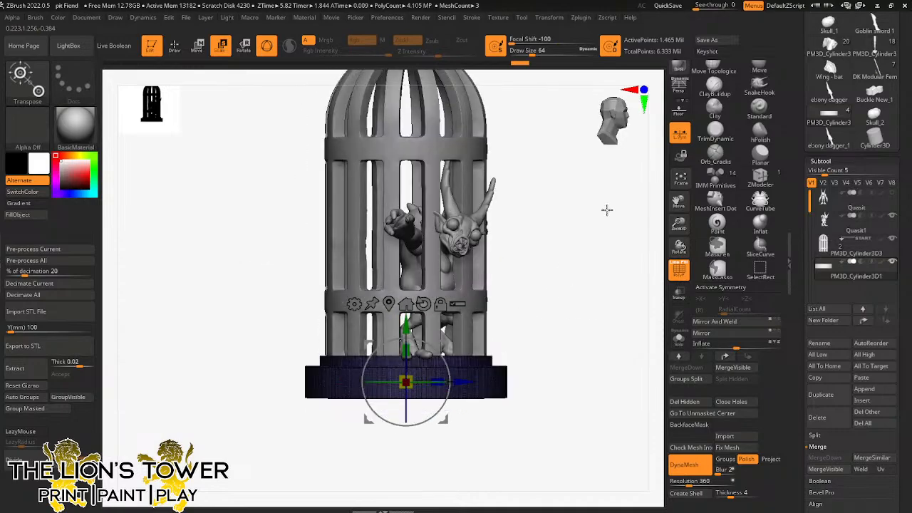
pyautogui.moveTo(680, 229); pyautogui.dragTo(696, 212)
pyautogui.moveTo(645, 231); pyautogui.dragTo(598, 274)
pyautogui.click(675, 278)
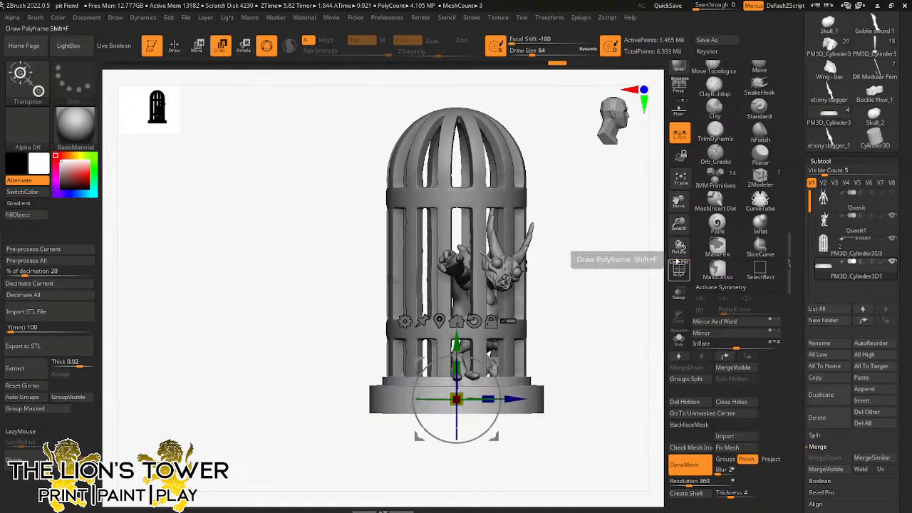
pyautogui.moveTo(596, 256)
pyautogui.mouseDown()
pyautogui.moveTo(553, 281)
pyautogui.moveTo(586, 259)
pyautogui.moveTo(625, 259)
pyautogui.moveTo(618, 280)
pyautogui.moveTo(691, 286)
pyautogui.mouseUp()
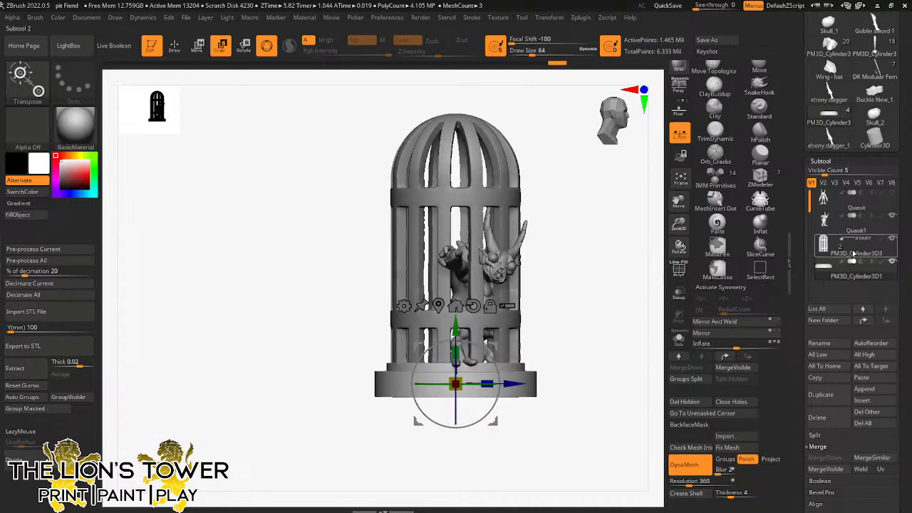
# Step: Merge the Quasit1 subtool down with the cage and the base into one subtool, accepting both non-undoable operations
pyautogui.click(859, 230)
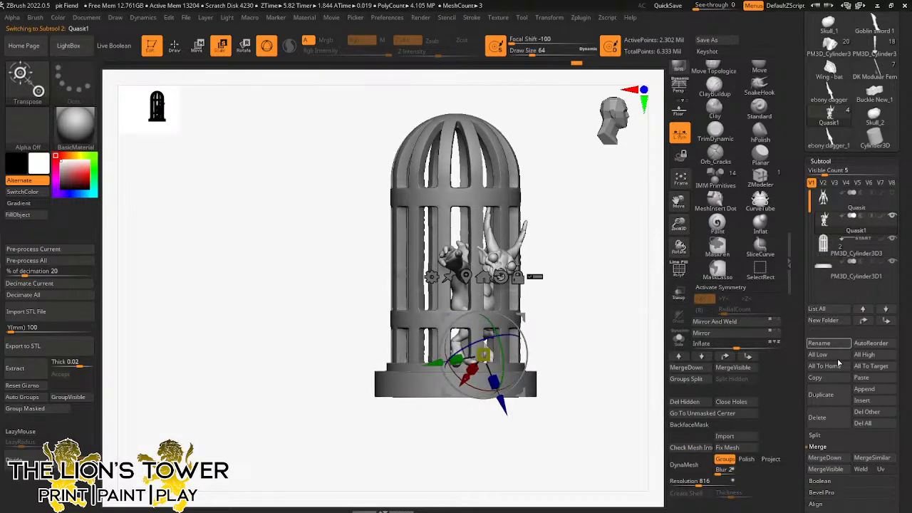
pyautogui.click(824, 458)
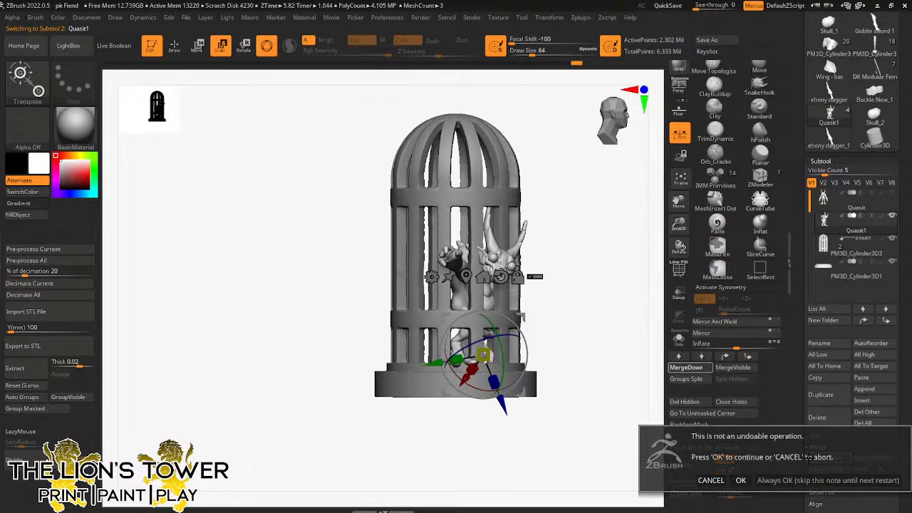
pyautogui.click(741, 480)
pyautogui.click(825, 457)
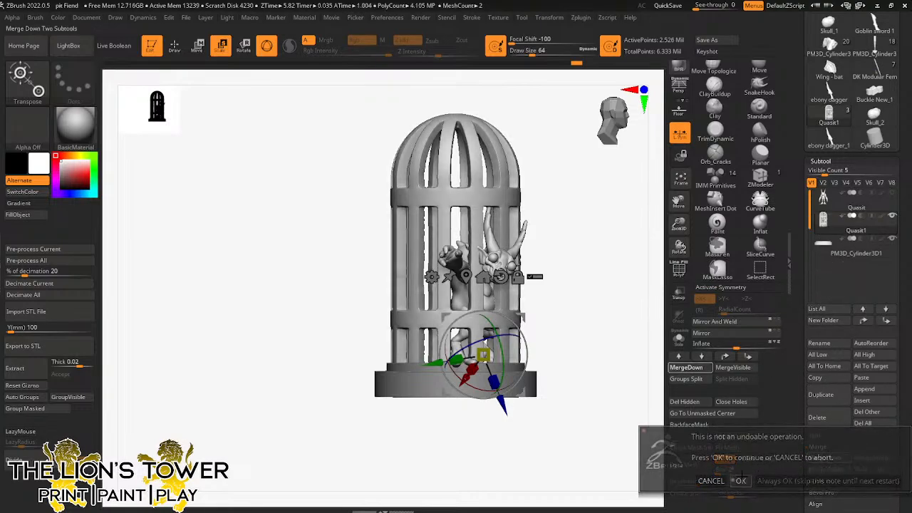
pyautogui.click(741, 479)
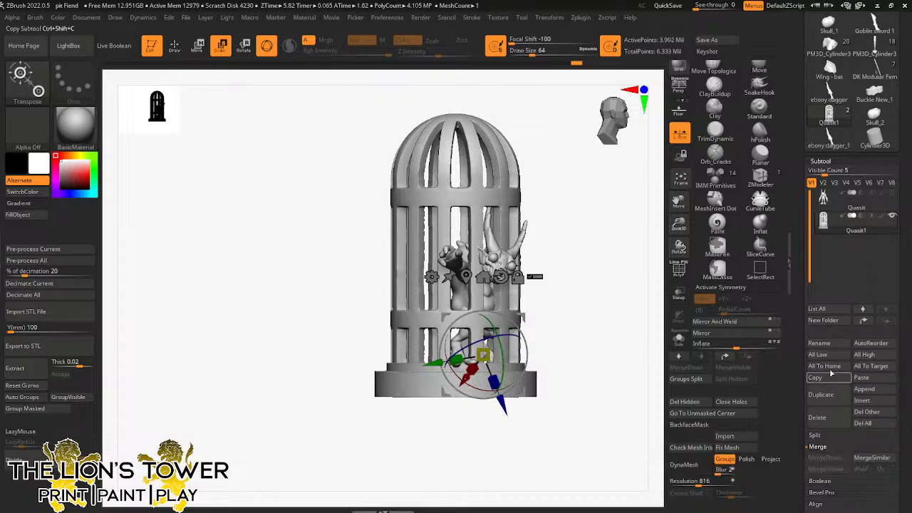
# Step: Switch to the winged demon tool that contains 18 subtools
pyautogui.scroll(5, 796, 293)
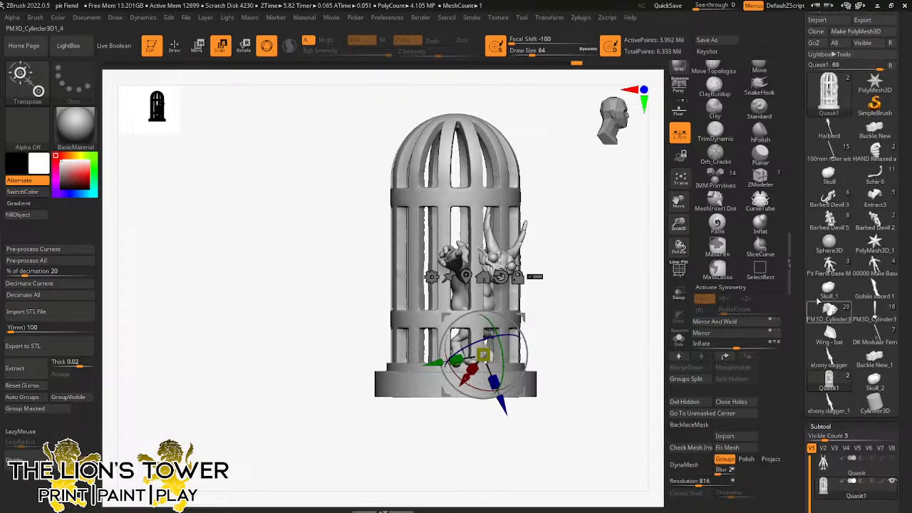
pyautogui.moveTo(800, 298); pyautogui.dragTo(798, 342)
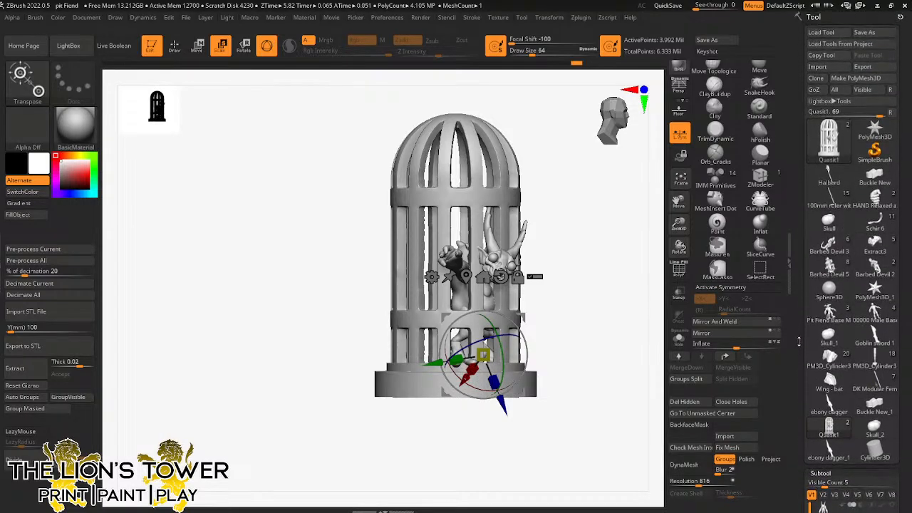
pyautogui.moveTo(801, 374); pyautogui.dragTo(800, 362)
pyautogui.click(875, 392)
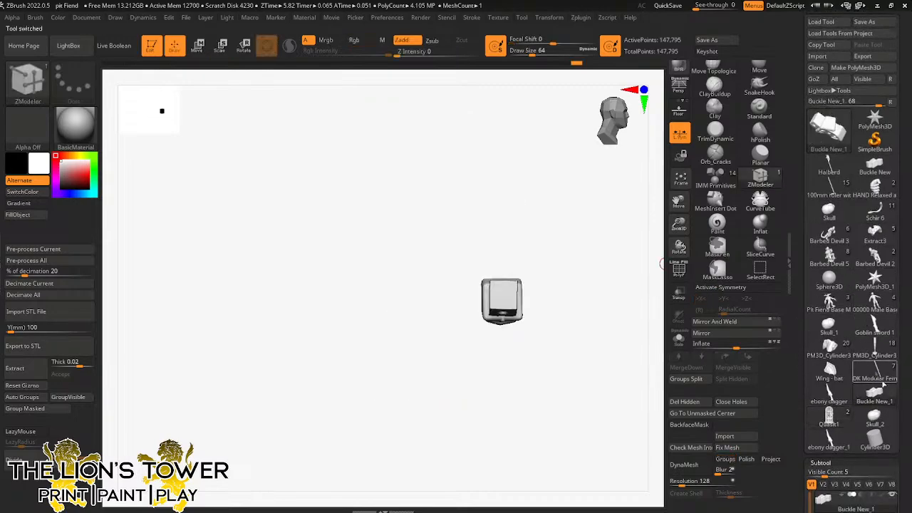
pyautogui.click(874, 371)
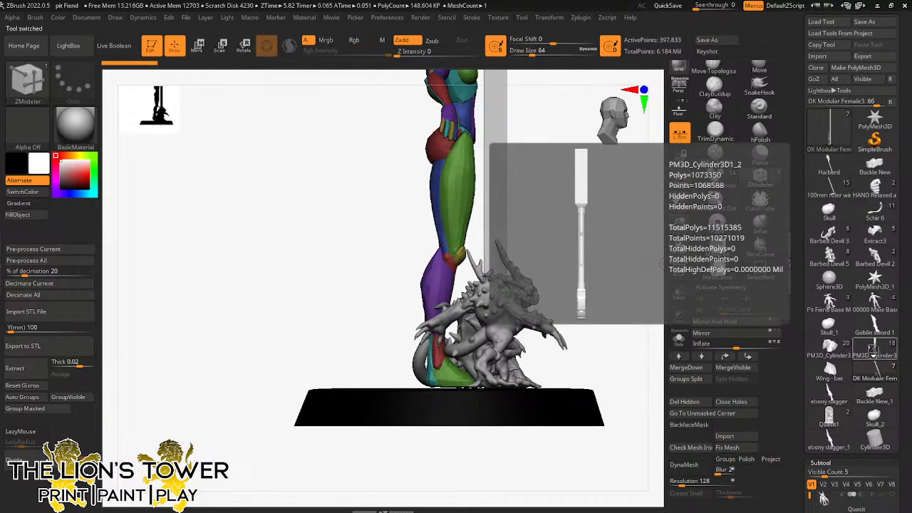
pyautogui.click(874, 349)
# Step: Paste the copied caged Quasit as a new subtool of the winged demon tool and frame the model
pyautogui.moveTo(650, 368)
pyautogui.mouseDown()
pyautogui.moveTo(607, 400)
pyautogui.moveTo(648, 369)
pyautogui.mouseUp()
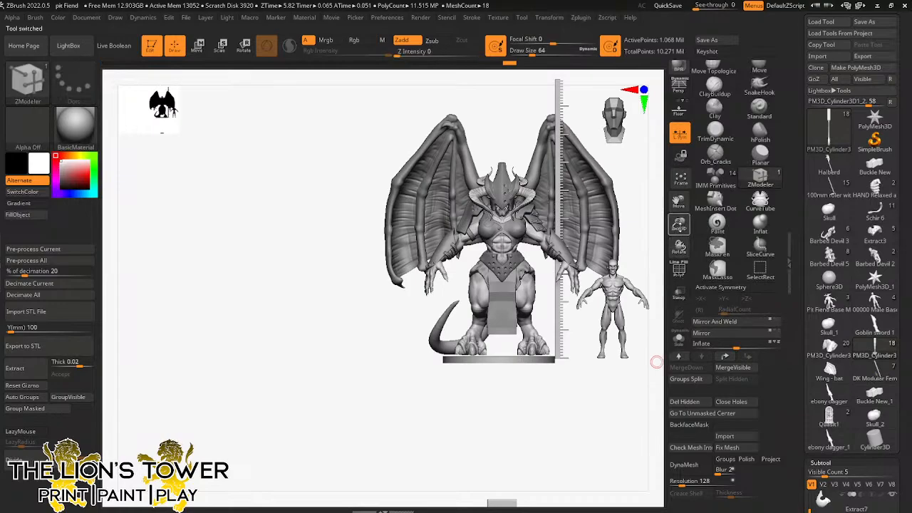
pyautogui.moveTo(679, 223); pyautogui.dragTo(738, 129)
pyautogui.moveTo(678, 202); pyautogui.dragTo(749, 165)
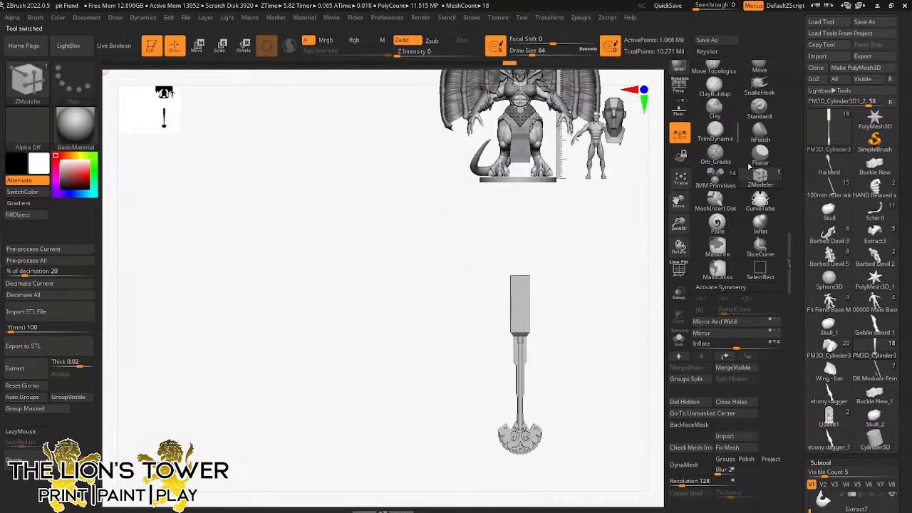
pyautogui.scroll(-5, 826, 370)
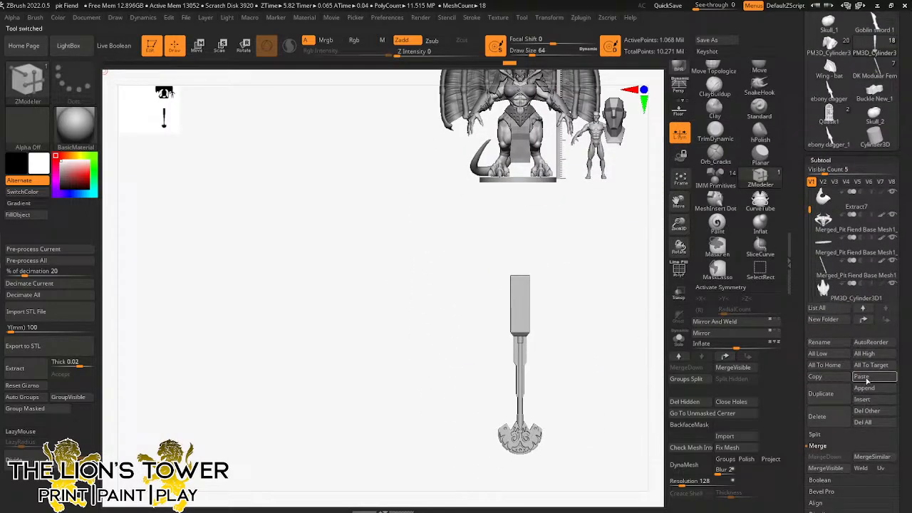
pyautogui.click(864, 378)
pyautogui.moveTo(679, 230); pyautogui.dragTo(639, 327)
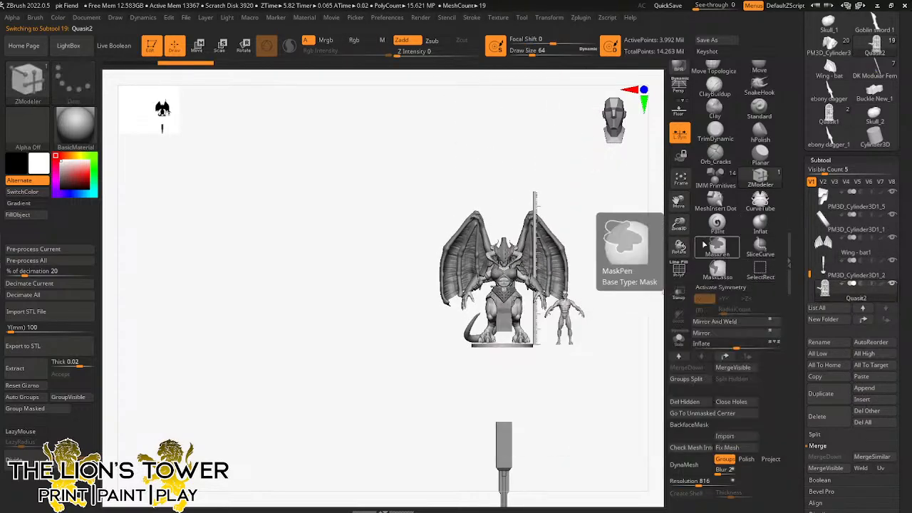
pyautogui.click(680, 180)
pyautogui.click(680, 180)
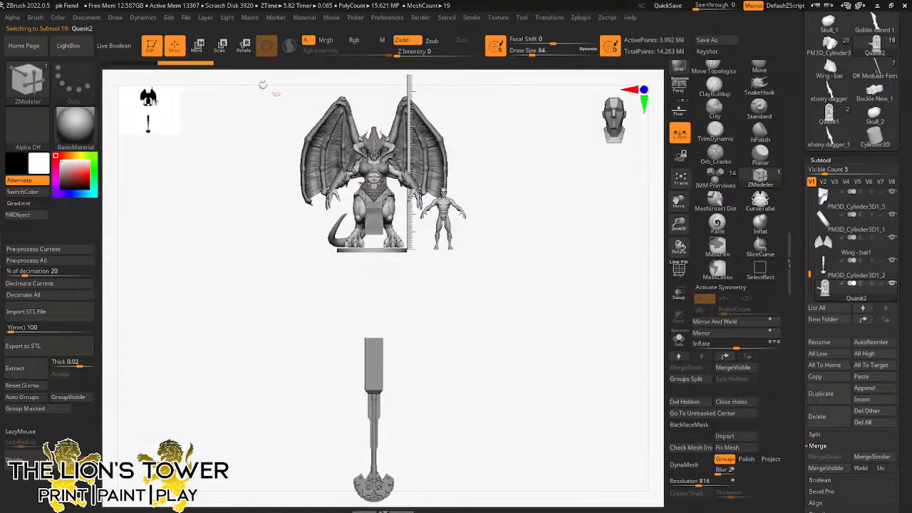
# Step: Centre the transform gizmo on the pasted cage and reset its orientation, with symmetry turned off
pyautogui.press('w')
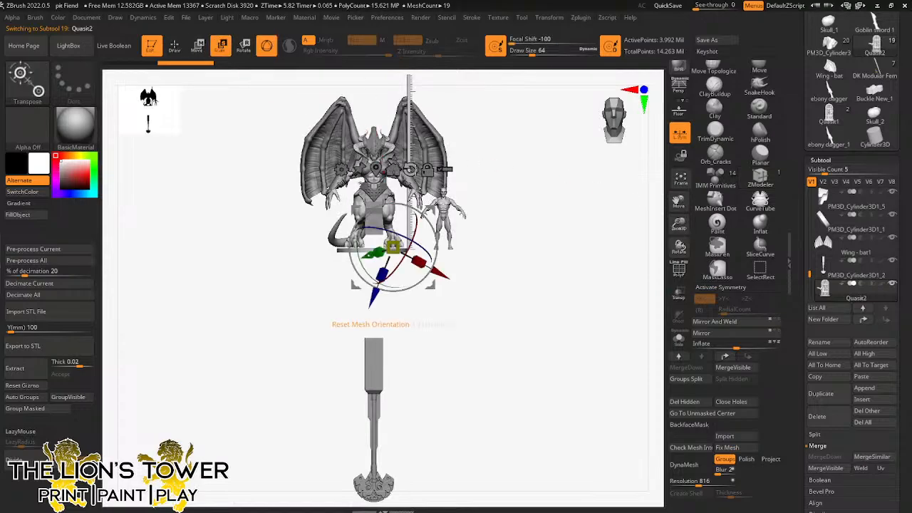
pyautogui.click(377, 169)
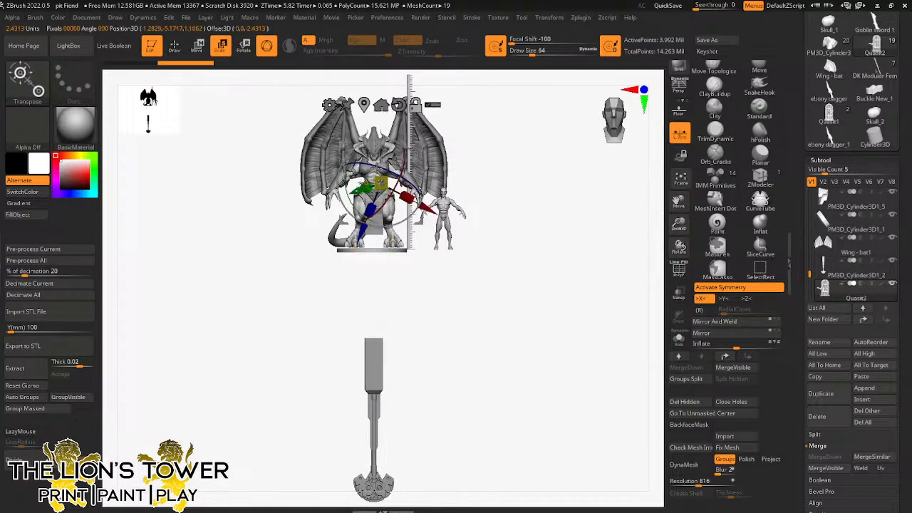
pyautogui.click(398, 105)
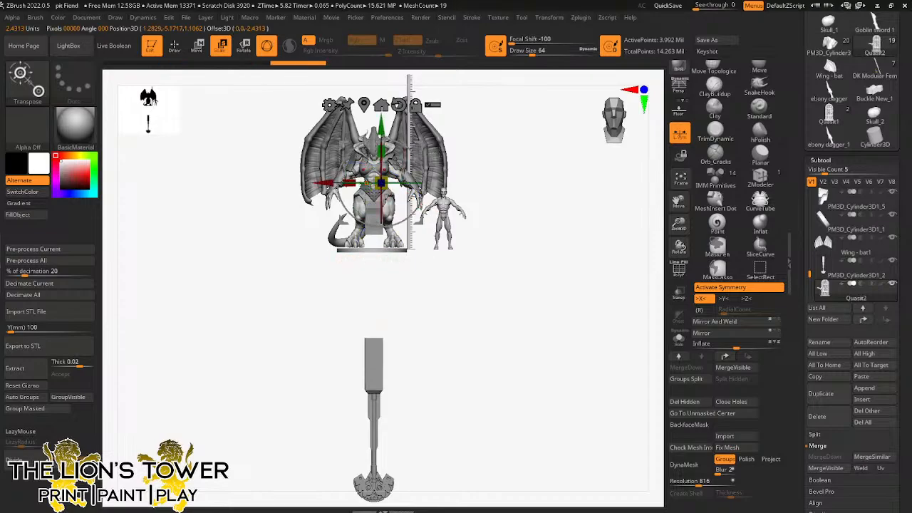
pyautogui.press('x')
# Step: Move the caged Quasit beside the human reference figure and scale it down slightly
pyautogui.moveTo(420, 145); pyautogui.dragTo(528, 179)
pyautogui.moveTo(676, 225); pyautogui.dragTo(659, 281)
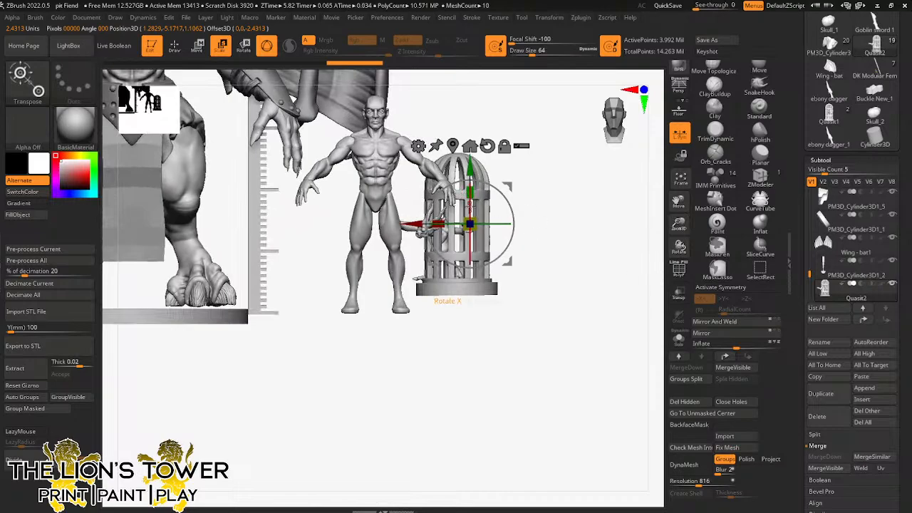
pyautogui.moveTo(469, 205); pyautogui.dragTo(501, 218)
# Step: Try to line up the cage by hand above the shaft of the staff below the demon
pyautogui.moveTo(678, 225); pyautogui.dragTo(691, 175)
pyautogui.moveTo(678, 202); pyautogui.dragTo(769, 154)
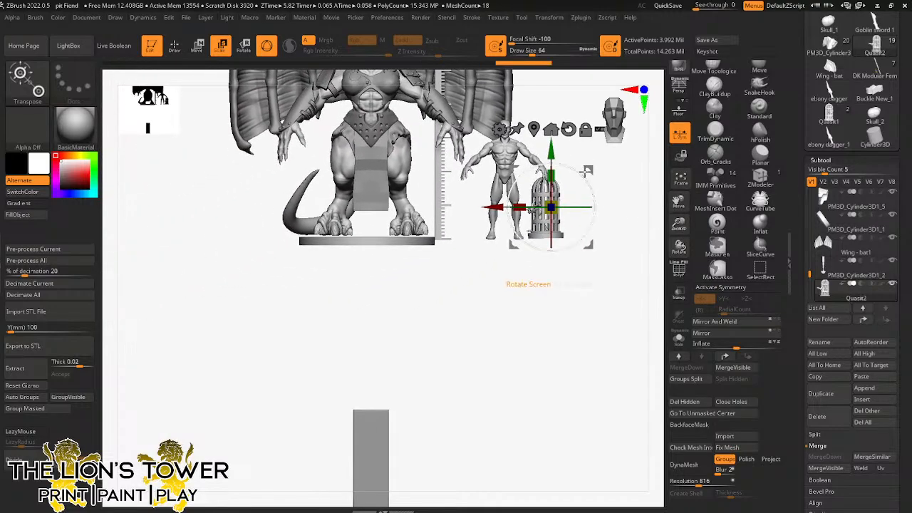
pyautogui.moveTo(577, 206); pyautogui.dragTo(418, 307)
pyautogui.moveTo(609, 232); pyautogui.dragTo(641, 289)
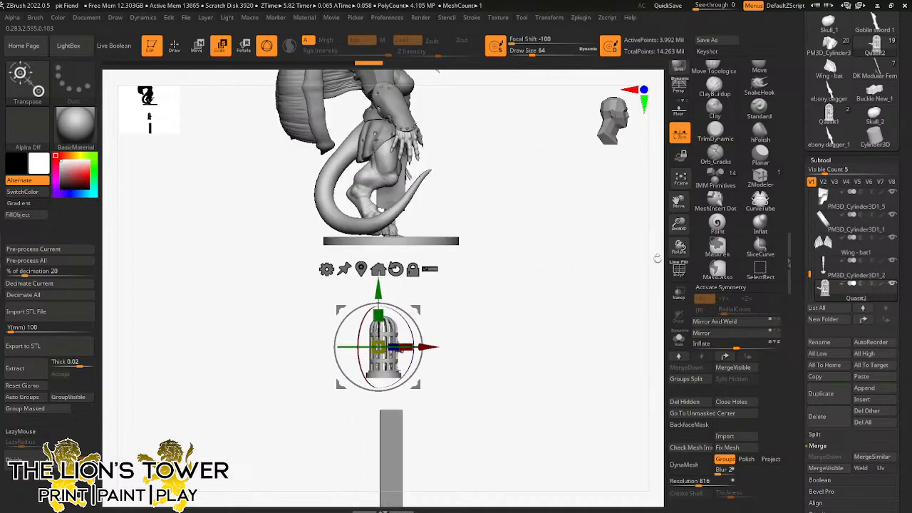
pyautogui.moveTo(678, 218); pyautogui.dragTo(705, 106)
pyautogui.keyDown('shift'); pyautogui.moveTo(639, 240); pyautogui.dragTo(560, 247); pyautogui.keyUp('shift')
pyautogui.moveTo(512, 217)
pyautogui.mouseDown()
pyautogui.moveTo(488, 235)
pyautogui.moveTo(443, 213)
pyautogui.moveTo(433, 249)
pyautogui.moveTo(521, 212)
pyautogui.mouseUp()
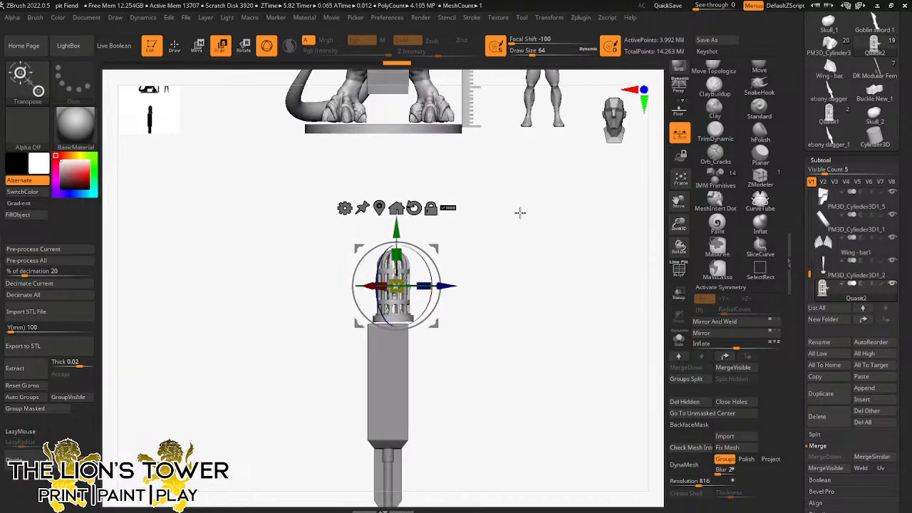
# Step: Send the cage to the world origin and lower it vertically onto the top of the staff's shaft
pyautogui.click(396, 207)
pyautogui.keyDown('alt'); pyautogui.moveTo(564, 178); pyautogui.dragTo(461, 145); pyautogui.keyUp('alt')
pyautogui.moveTo(422, 117); pyautogui.dragTo(425, 297)
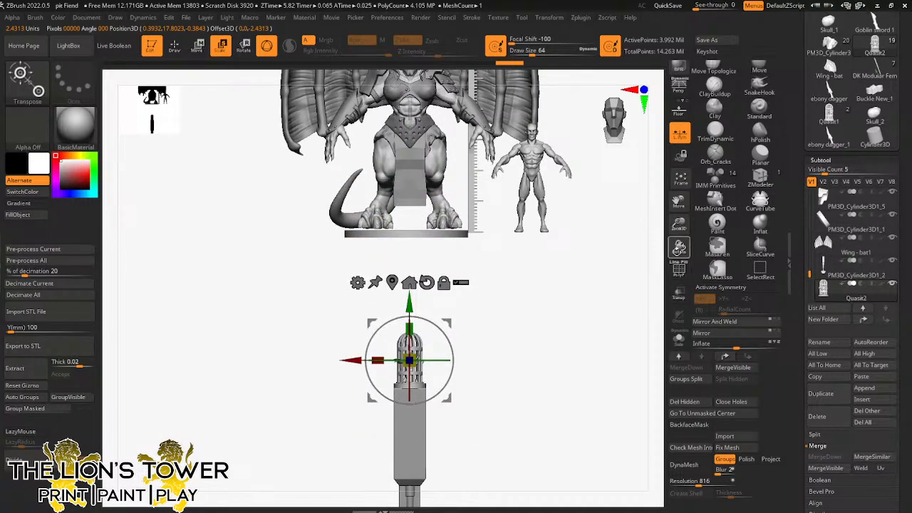
# Step: Shift the cage forward in depth on the staff's shaft and nudge it up so its base rests on the shaft's top face
pyautogui.click(679, 245)
pyautogui.moveTo(614, 326); pyautogui.dragTo(554, 319)
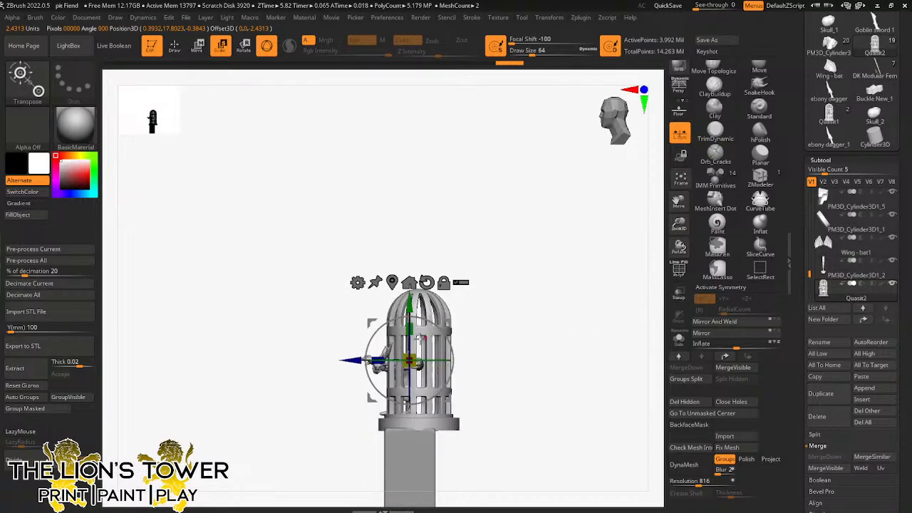
pyautogui.moveTo(356, 359); pyautogui.dragTo(342, 359)
pyautogui.moveTo(395, 307); pyautogui.dragTo(396, 304)
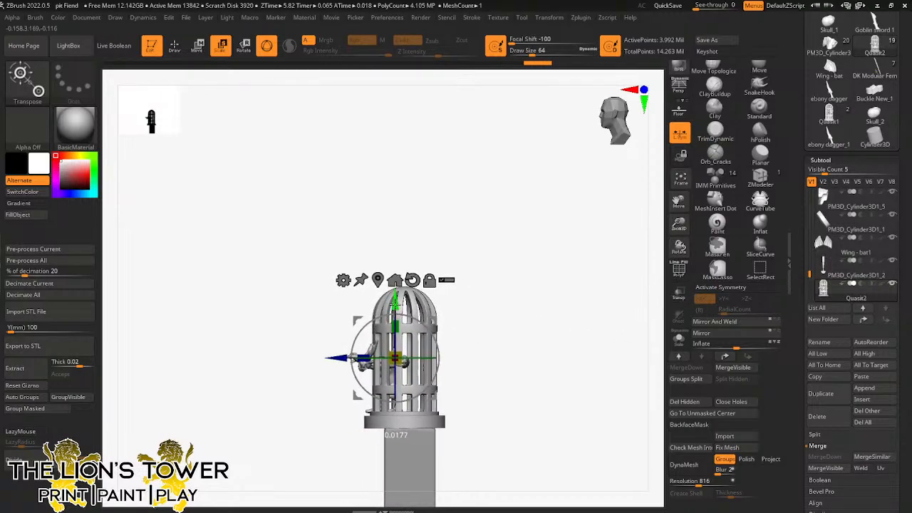
pyautogui.moveTo(452, 286); pyautogui.dragTo(463, 303)
pyautogui.moveTo(341, 358); pyautogui.dragTo(329, 357)
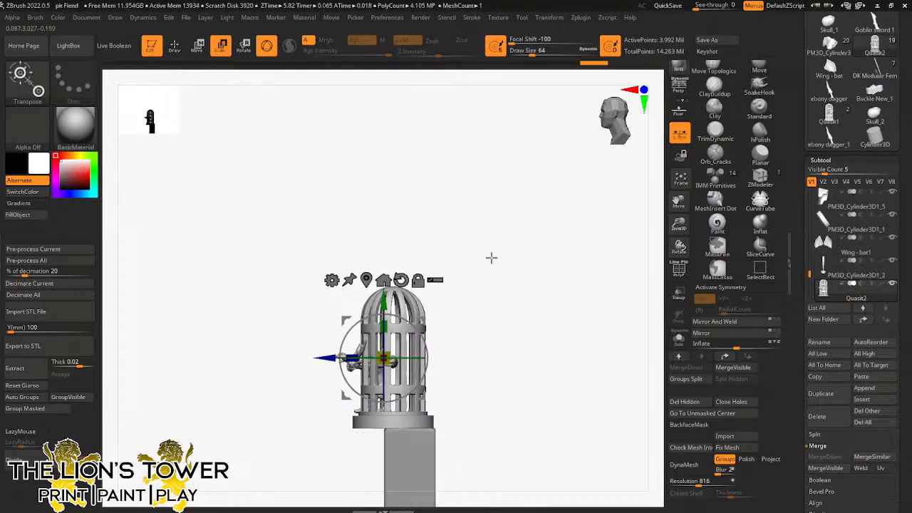
pyautogui.keyDown('shift'); pyautogui.moveTo(491, 257); pyautogui.dragTo(551, 238); pyautogui.keyUp('shift')
pyautogui.keyDown('shift'); pyautogui.click(604, 259); pyautogui.keyUp('shift')
pyautogui.moveTo(678, 232); pyautogui.dragTo(700, 121)
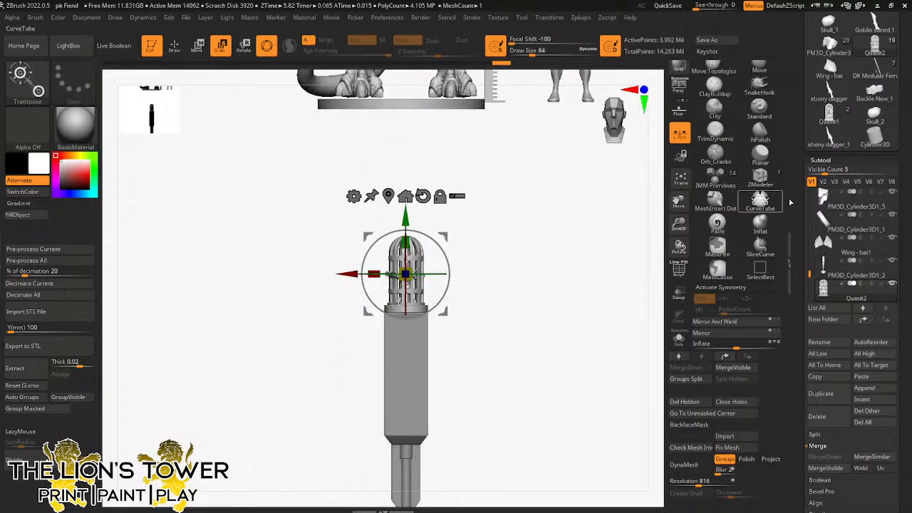
# Step: Switch to the Pit Fiend Base Mesh tool and bring its head and torso into view
pyautogui.moveTo(800, 226); pyautogui.dragTo(805, 289)
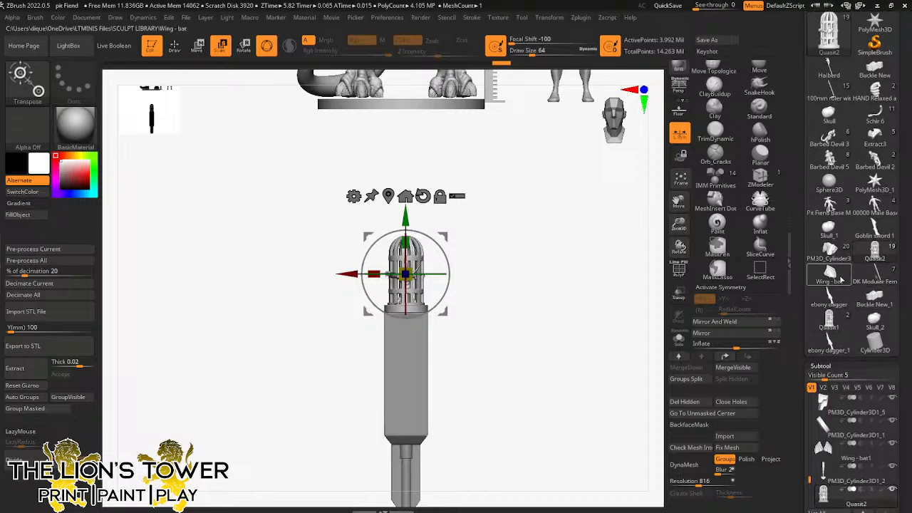
pyautogui.moveTo(835, 260)
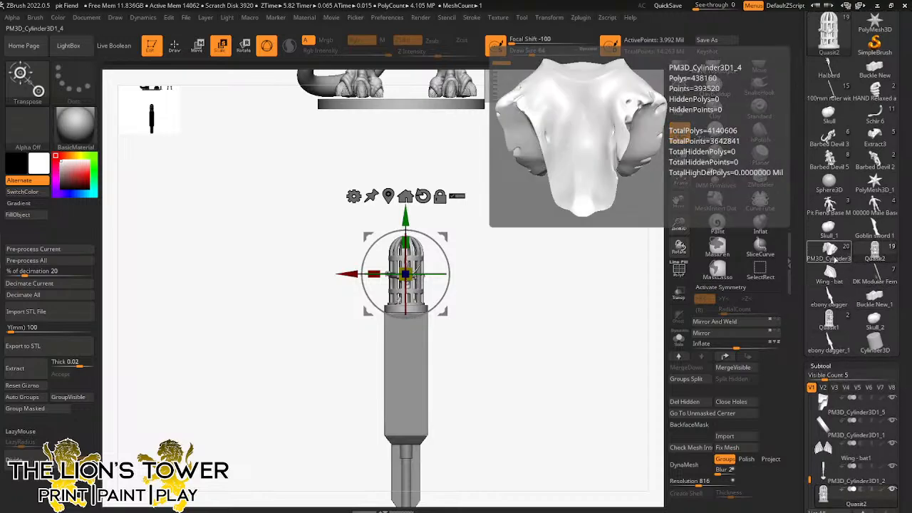
pyautogui.click(831, 206)
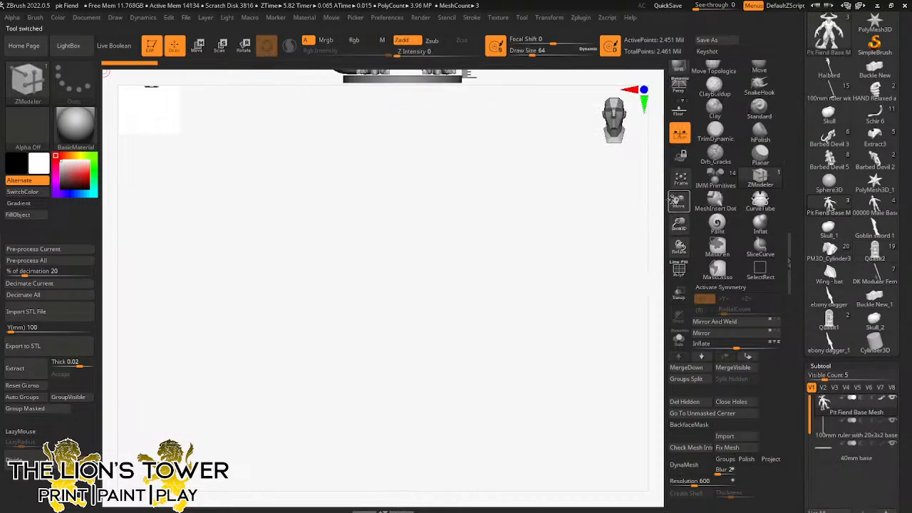
pyautogui.keyDown('ctrl'); pyautogui.click(604, 327); pyautogui.keyUp('ctrl')
pyautogui.keyDown('ctrl'); pyautogui.click(604, 327); pyautogui.keyUp('ctrl')
pyautogui.moveTo(678, 223); pyautogui.dragTo(680, 260)
pyautogui.moveTo(676, 201)
pyautogui.mouseDown()
pyautogui.moveTo(668, 290)
pyautogui.moveTo(622, 279)
pyautogui.mouseUp()
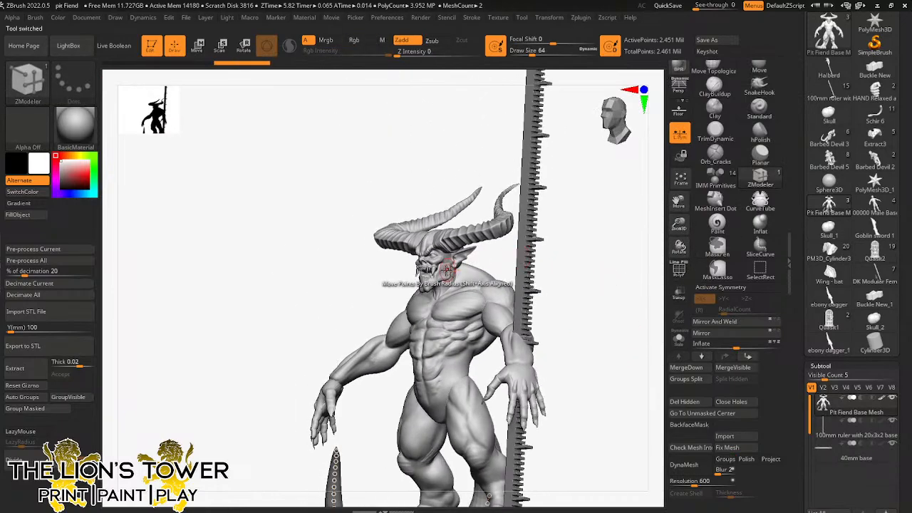
# Step: Hide the jaw, horn, face and small mouth pieces of the Pit Fiend Base Mesh, keeping the body visible
pyautogui.keyDown('ctrl'); pyautogui.keyDown('shift'); pyautogui.click(441, 271); pyautogui.keyUp('shift'); pyautogui.keyUp('ctrl')
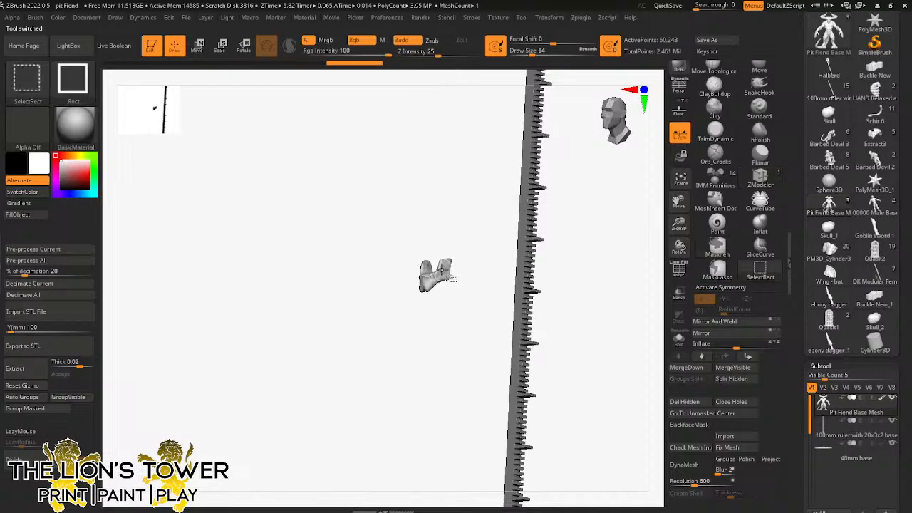
pyautogui.keyDown('ctrl'); pyautogui.keyDown('shift'); pyautogui.click(443, 265); pyautogui.keyUp('shift'); pyautogui.keyUp('ctrl')
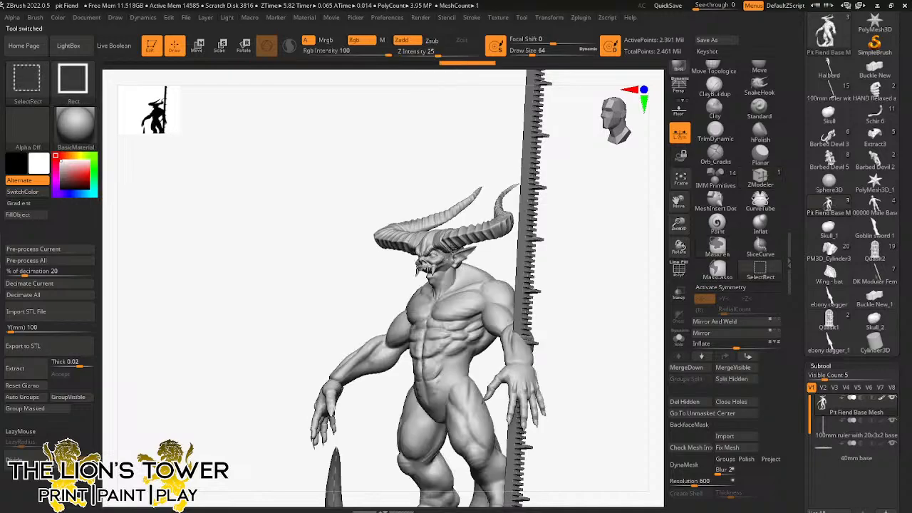
pyautogui.keyDown('ctrl'); pyautogui.keyDown('shift'); pyautogui.click(448, 249); pyautogui.keyUp('shift'); pyautogui.keyUp('ctrl')
pyautogui.keyDown('ctrl'); pyautogui.keyDown('shift'); pyautogui.click(449, 243); pyautogui.keyUp('shift'); pyautogui.keyUp('ctrl')
pyautogui.keyDown('ctrl'); pyautogui.keyDown('shift'); pyautogui.click(427, 243); pyautogui.keyUp('shift'); pyautogui.keyUp('ctrl')
pyautogui.hotkey('ctrl', 'z')
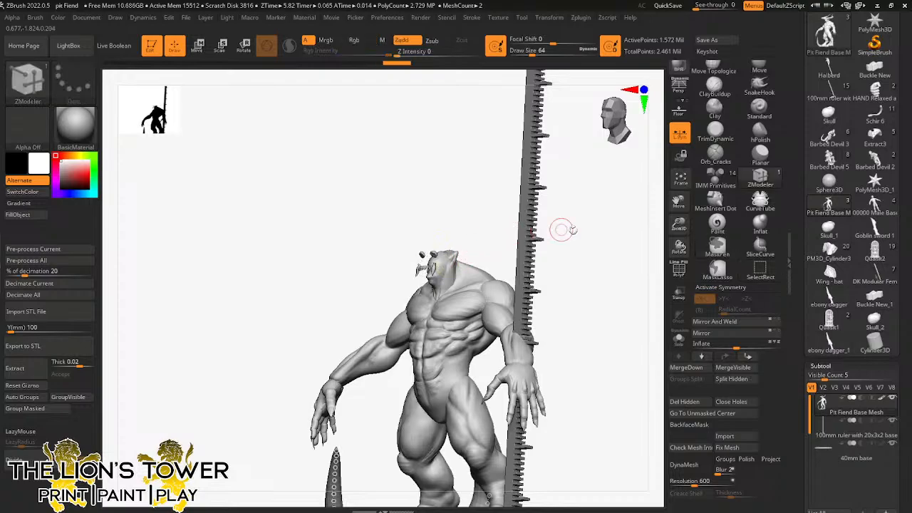
pyautogui.moveTo(560, 230); pyautogui.dragTo(611, 240)
pyautogui.keyDown('ctrl'); pyautogui.moveTo(610, 240); pyautogui.dragTo(611, 314, button='right'); pyautogui.keyUp('ctrl')
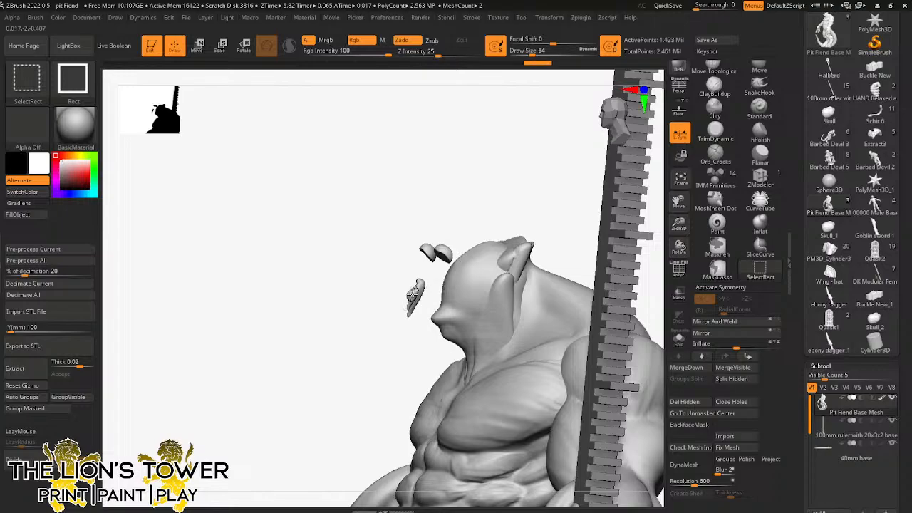
pyautogui.keyDown('ctrl'); pyautogui.keyDown('shift'); pyautogui.click(412, 296); pyautogui.keyUp('shift'); pyautogui.keyUp('ctrl')
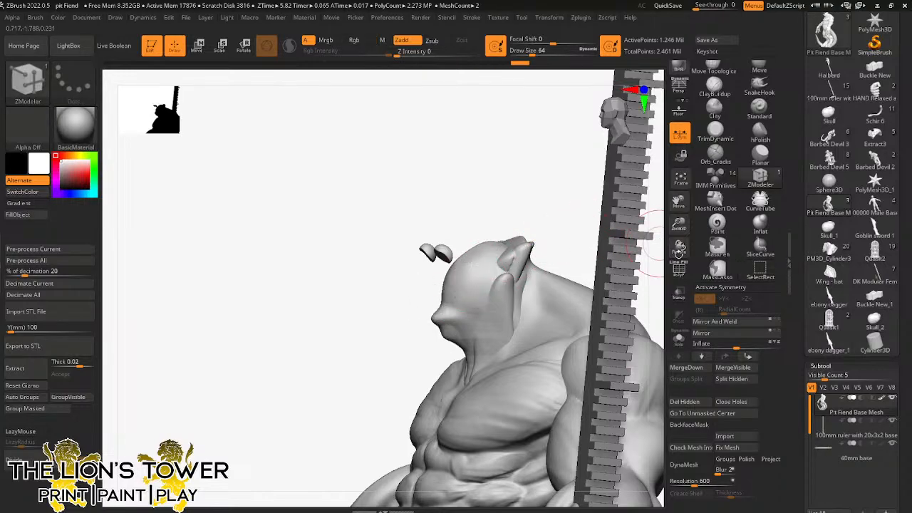
# Step: Split the hidden head parts of the Pit Fiend Base Mesh into a separate subtool
pyautogui.scroll(-5, 795, 411)
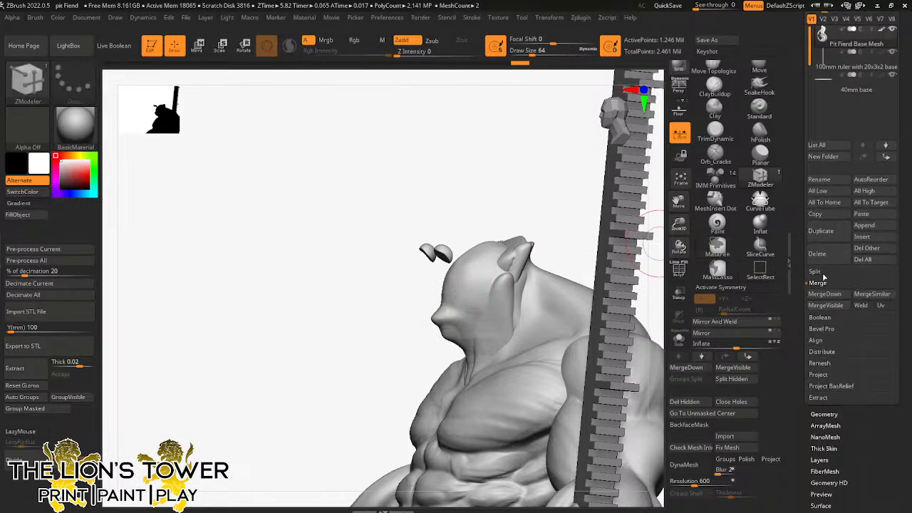
pyautogui.click(819, 272)
pyautogui.click(824, 282)
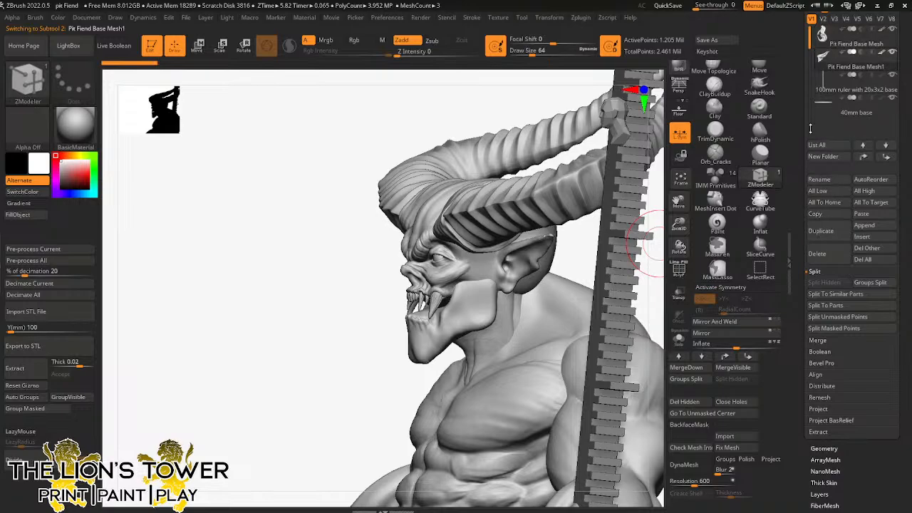
# Step: Switch back to the 19-subtool demon tool that contains the pasted caged Quasit
pyautogui.scroll(5, 810, 128)
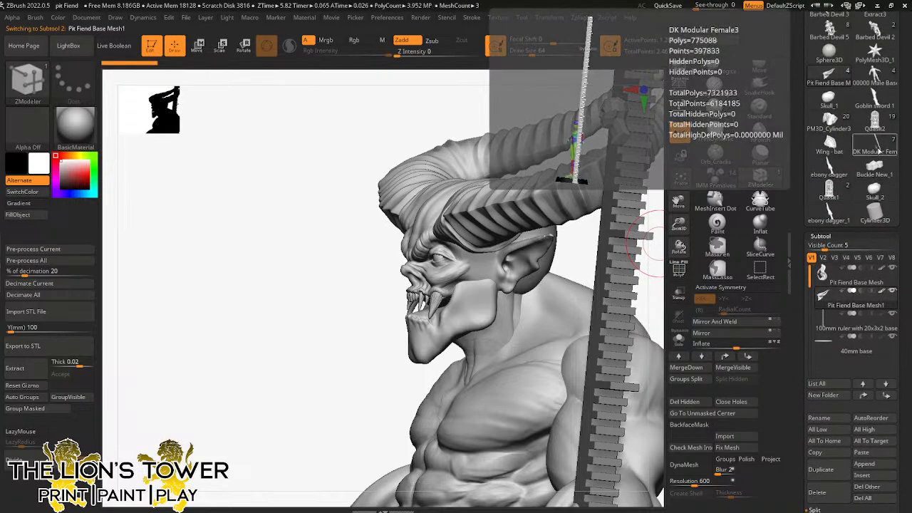
pyautogui.moveTo(878, 175)
pyautogui.moveTo(838, 198)
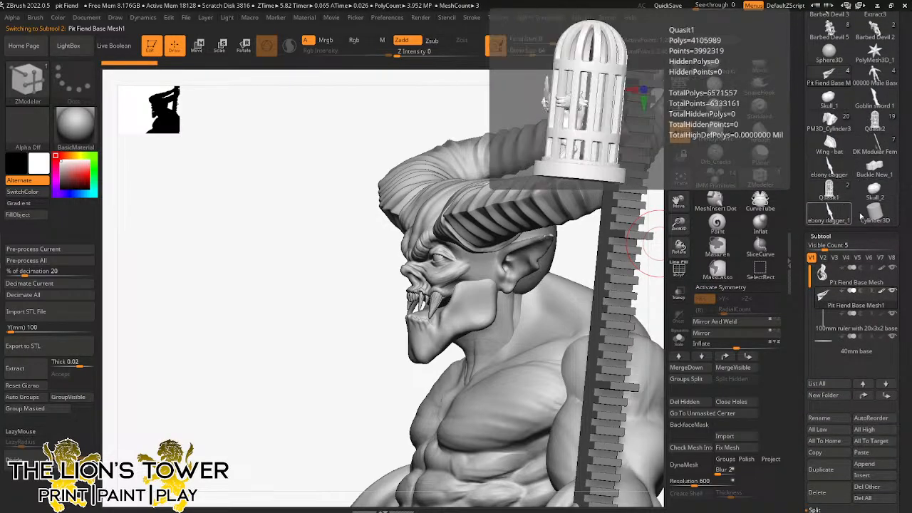
pyautogui.click(874, 128)
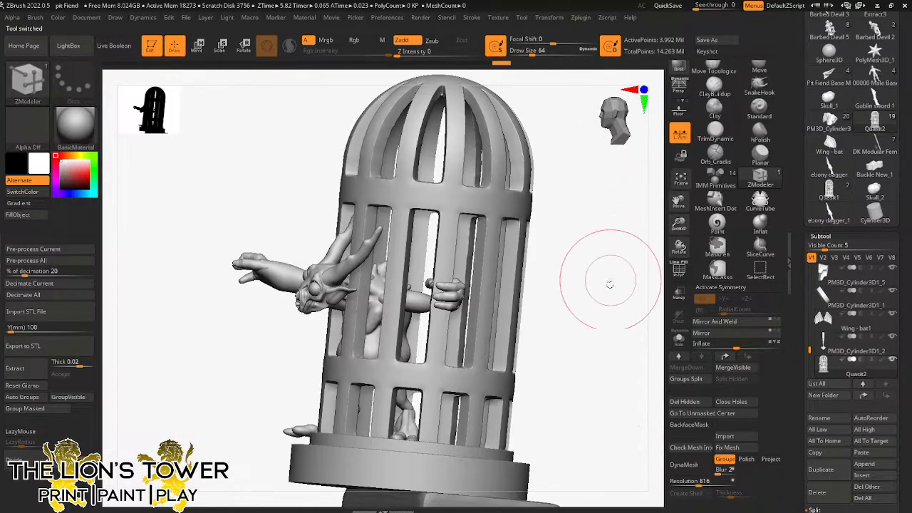
# Step: Paste the copied pit fiend head as a new subtool and centre the transform gizmo on it
pyautogui.keyDown('shift'); pyautogui.moveTo(609, 284); pyautogui.dragTo(661, 268); pyautogui.keyUp('shift')
pyautogui.moveTo(681, 227); pyautogui.dragTo(680, 187)
pyautogui.click(681, 184)
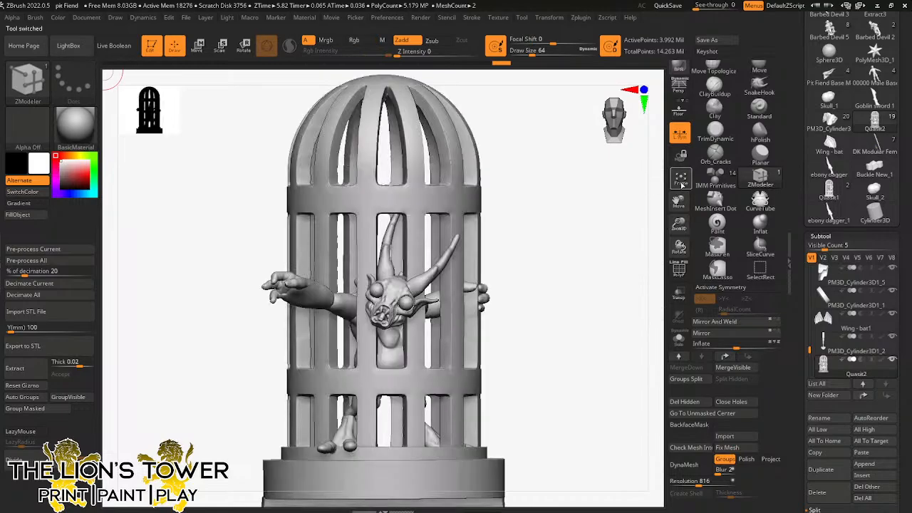
pyautogui.click(681, 181)
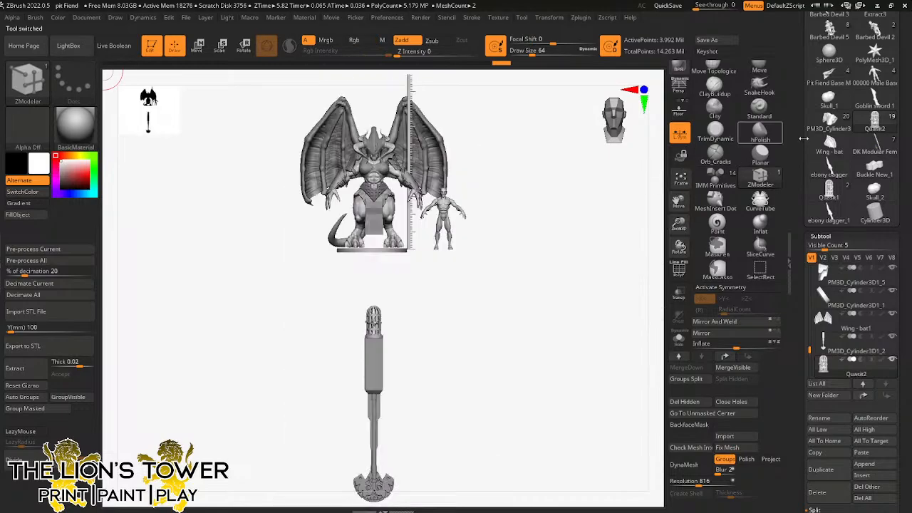
pyautogui.click(870, 453)
pyautogui.click(221, 45)
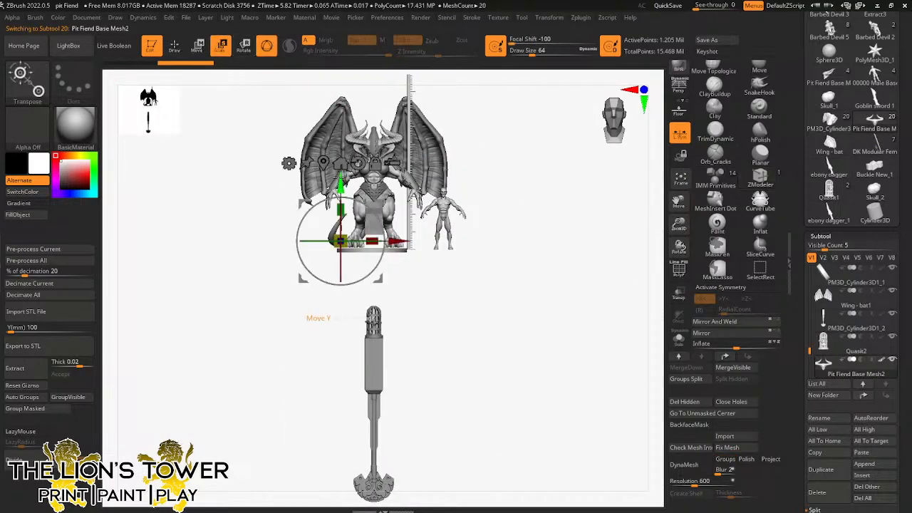
pyautogui.click(322, 163)
# Step: Lower the pit fiend head from the demon's torso to just above the dome of the Quasit cage
pyautogui.moveTo(677, 224); pyautogui.dragTo(677, 239)
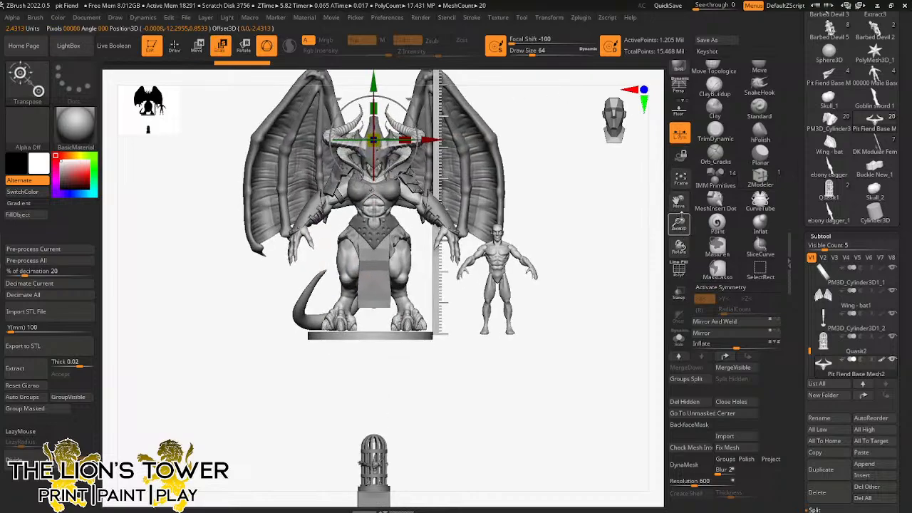
pyautogui.keyDown('alt'); pyautogui.moveTo(574, 114); pyautogui.dragTo(399, 418); pyautogui.keyUp('alt')
pyautogui.moveTo(678, 224); pyautogui.dragTo(677, 241)
pyautogui.moveTo(678, 202); pyautogui.dragTo(749, 103)
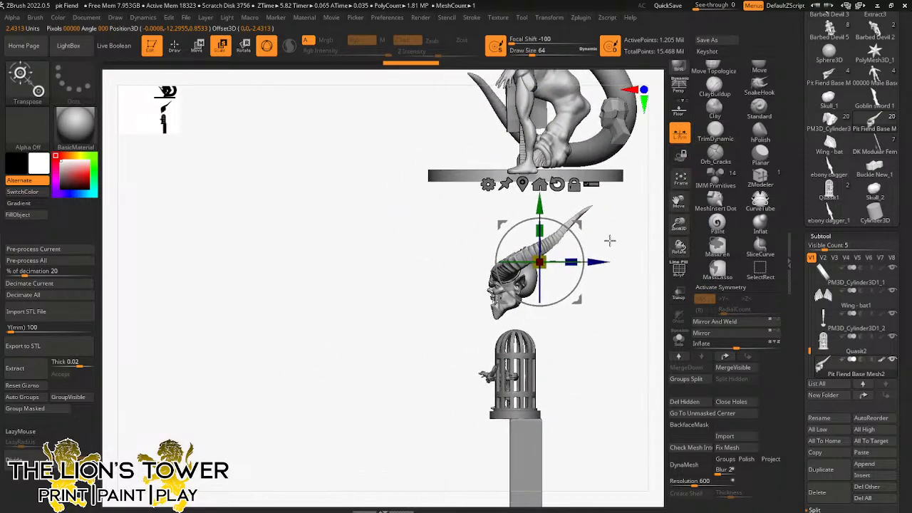
pyautogui.keyDown('shift'); pyautogui.moveTo(610, 250); pyautogui.dragTo(585, 287); pyautogui.keyUp('shift')
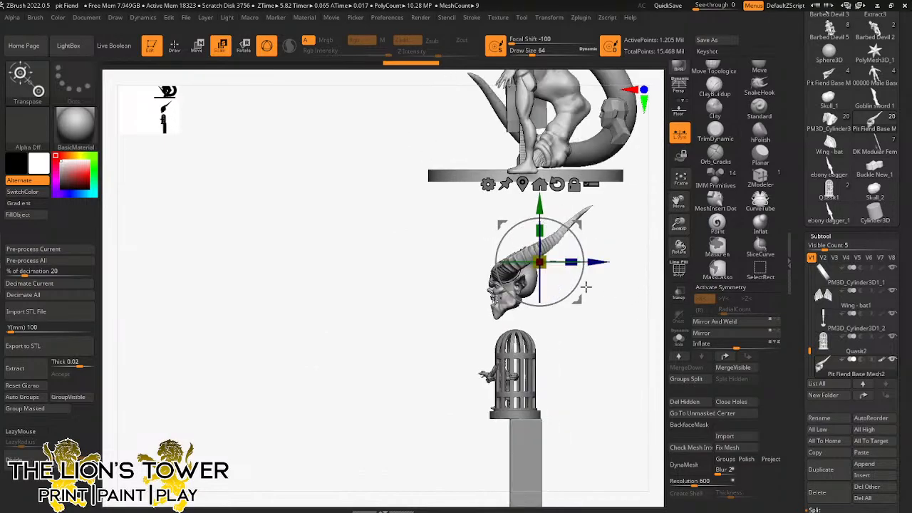
pyautogui.moveTo(542, 207); pyautogui.dragTo(544, 221)
pyautogui.moveTo(679, 224); pyautogui.dragTo(679, 292)
pyautogui.keyDown('shift'); pyautogui.moveTo(612, 349); pyautogui.dragTo(679, 249); pyautogui.keyUp('shift')
pyautogui.moveTo(679, 201); pyautogui.dragTo(640, 131)
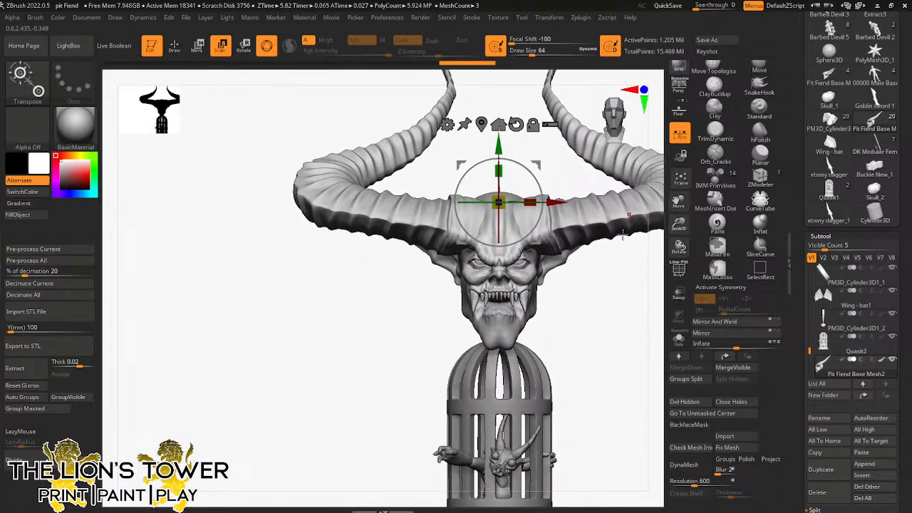
# Step: Isolate the jaw of the pit fiend head, mask it and show the other head pieces again
pyautogui.press('q')
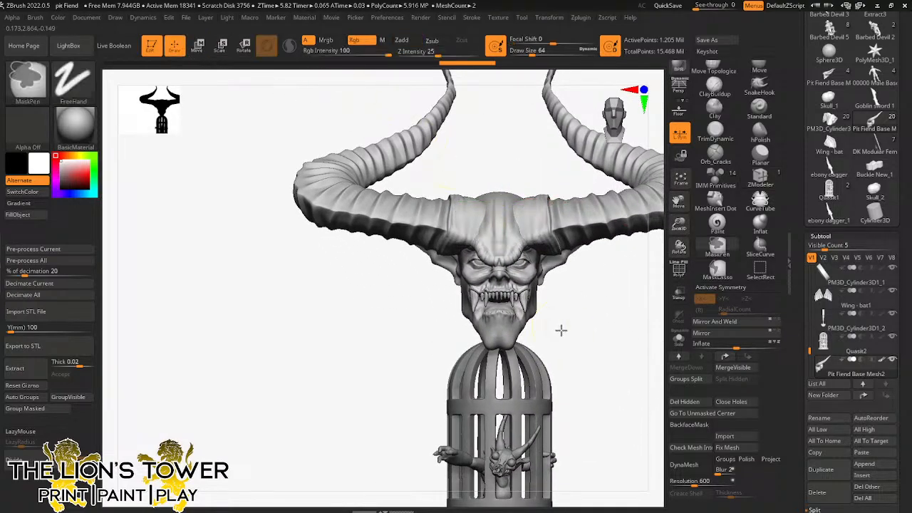
pyautogui.keyDown('ctrl'); pyautogui.keyDown('shift'); pyautogui.click(504, 327); pyautogui.keyUp('shift'); pyautogui.keyUp('ctrl')
pyautogui.keyDown('ctrl'); pyautogui.keyDown('shift'); pyautogui.click(559, 325); pyautogui.keyUp('shift'); pyautogui.keyUp('ctrl')
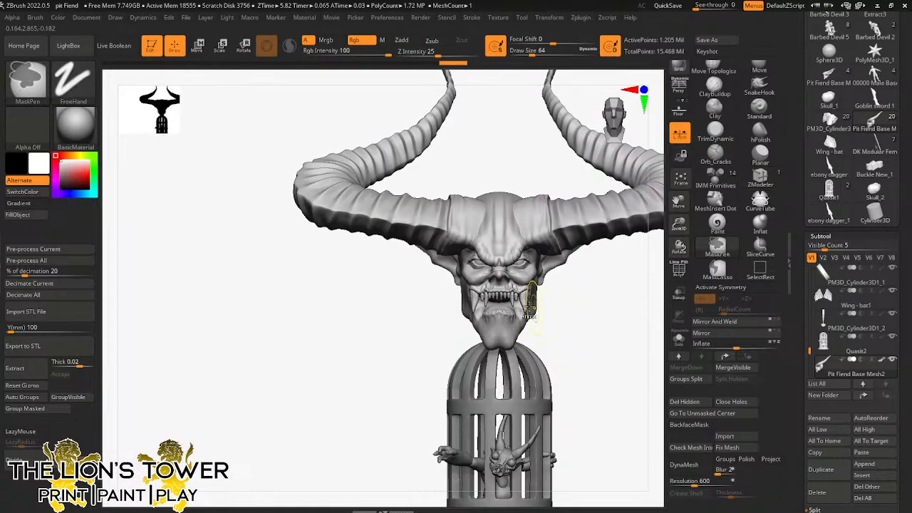
pyautogui.keyDown('ctrl'); pyautogui.keyDown('shift'); pyautogui.click(526, 301); pyautogui.keyUp('shift'); pyautogui.keyUp('ctrl')
pyautogui.keyDown('ctrl'); pyautogui.keyDown('shift'); pyautogui.click(530, 304); pyautogui.keyUp('shift'); pyautogui.keyUp('ctrl')
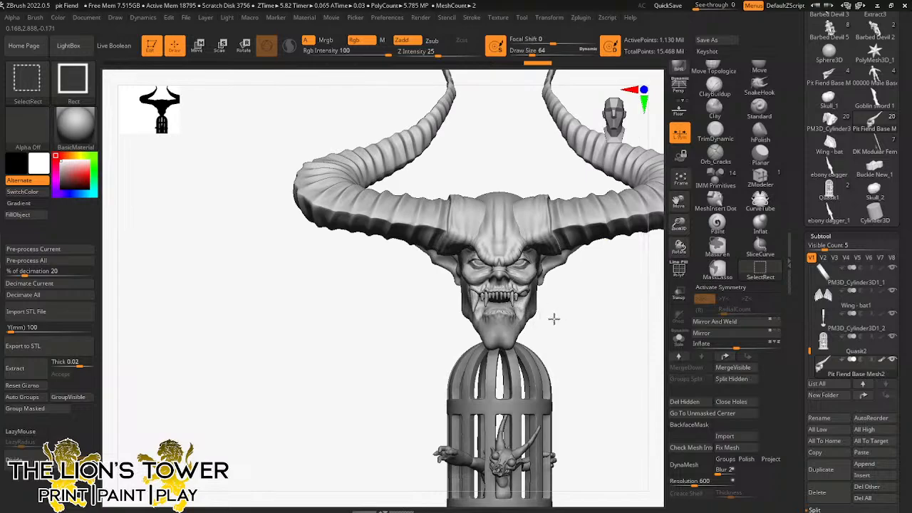
pyautogui.keyDown('ctrl'); pyautogui.keyDown('shift'); pyautogui.click(576, 313); pyautogui.keyUp('shift'); pyautogui.keyUp('ctrl')
pyautogui.keyDown('ctrl'); pyautogui.keyDown('shift'); pyautogui.click(590, 311); pyautogui.keyUp('shift'); pyautogui.keyUp('ctrl')
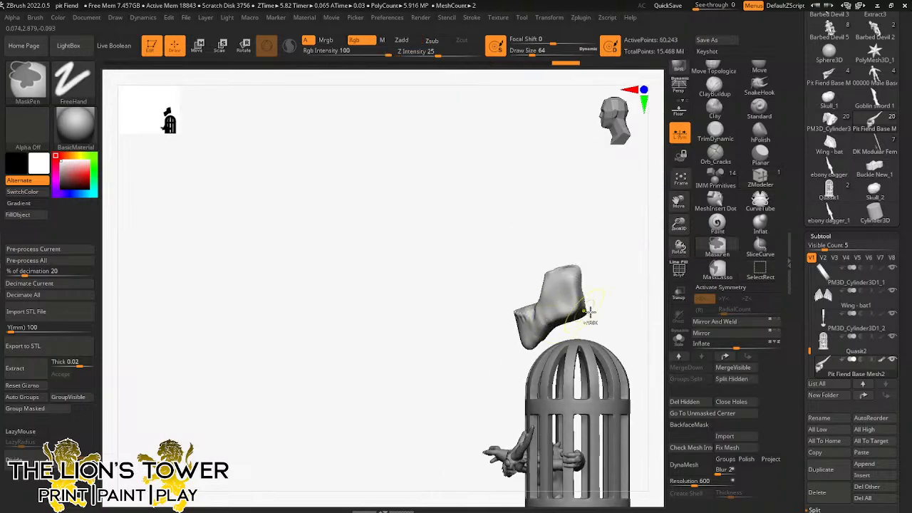
pyautogui.keyDown('ctrl'); pyautogui.click(604, 307); pyautogui.keyUp('ctrl')
pyautogui.keyDown('ctrl'); pyautogui.keyDown('shift'); pyautogui.click(605, 307); pyautogui.keyUp('shift'); pyautogui.keyUp('ctrl')
# Step: Place the gizmo on the jaw, invert the mask and rotate the jaw upwards to close the mouth
pyautogui.click(243, 45)
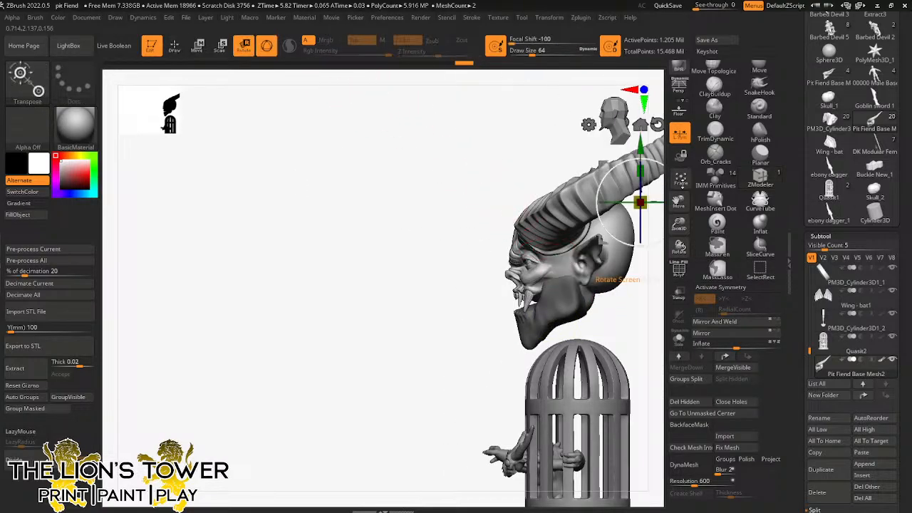
pyautogui.click(681, 179)
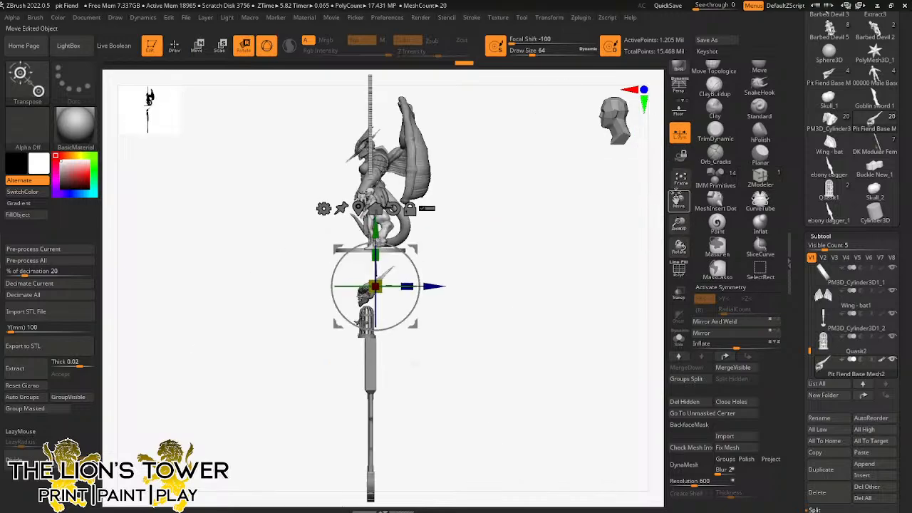
pyautogui.click(680, 181)
pyautogui.moveTo(679, 224); pyautogui.dragTo(679, 203)
pyautogui.moveTo(678, 201); pyautogui.dragTo(891, 117)
pyautogui.click(605, 205)
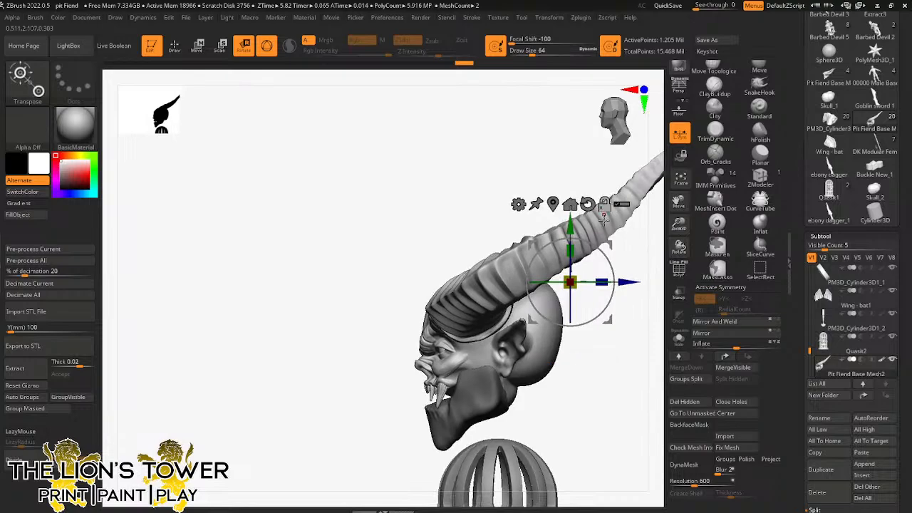
pyautogui.moveTo(608, 245); pyautogui.dragTo(514, 359)
pyautogui.keyDown('ctrl'); pyautogui.click(568, 315); pyautogui.keyUp('ctrl')
pyautogui.moveTo(510, 322); pyautogui.dragTo(514, 363)
pyautogui.keyDown('shift'); pyautogui.moveTo(603, 326); pyautogui.dragTo(631, 325); pyautogui.keyUp('shift')
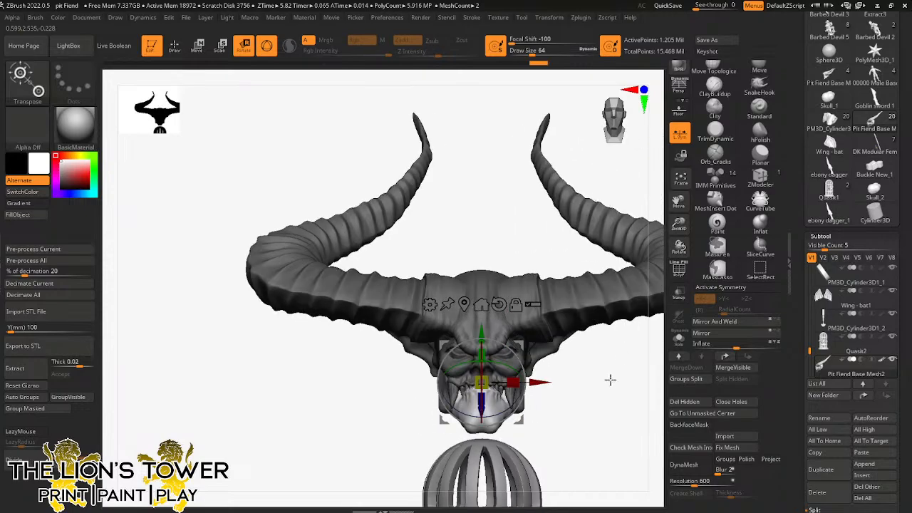
pyautogui.moveTo(611, 380); pyautogui.dragTo(549, 385)
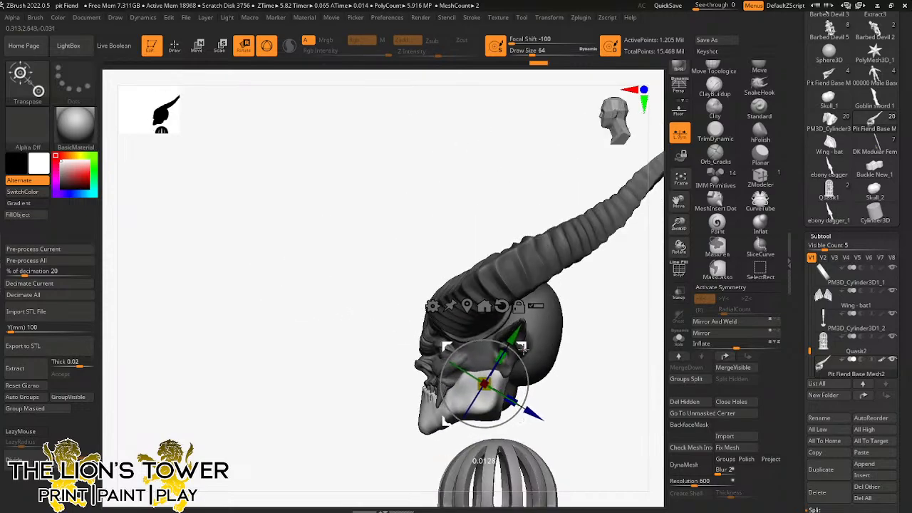
# Step: Reshape the jaw beneath the upper teeth using the Move brush with X symmetry and a draw size of about 77
pyautogui.moveTo(618, 359)
pyautogui.keyDown('shift'); pyautogui.mouseDown()
pyautogui.moveTo(626, 359)
pyautogui.moveTo(613, 366)
pyautogui.moveTo(557, 351)
pyautogui.moveTo(522, 367)
pyautogui.moveTo(528, 358)
pyautogui.mouseUp(); pyautogui.keyUp('shift')
pyautogui.click(758, 67)
pyautogui.moveTo(630, 274)
pyautogui.mouseDown()
pyautogui.moveTo(608, 356)
pyautogui.moveTo(542, 302)
pyautogui.mouseUp()
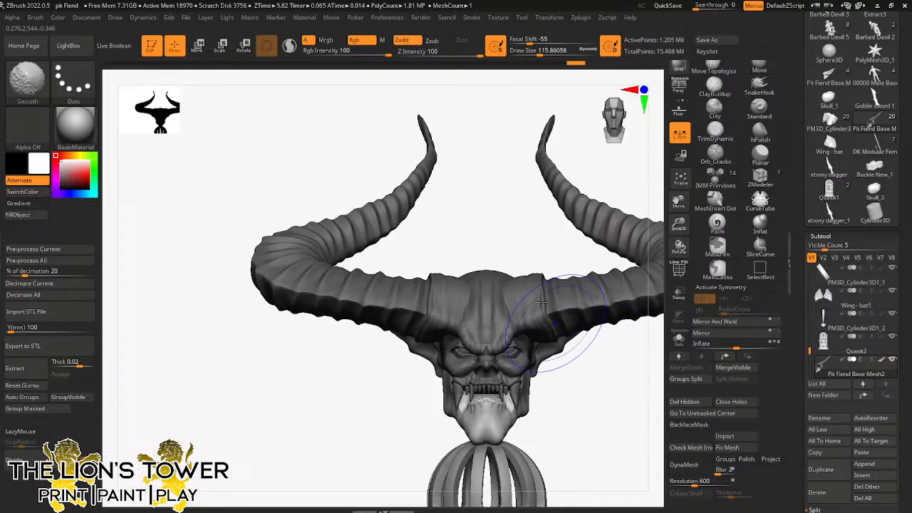
pyautogui.click(535, 52)
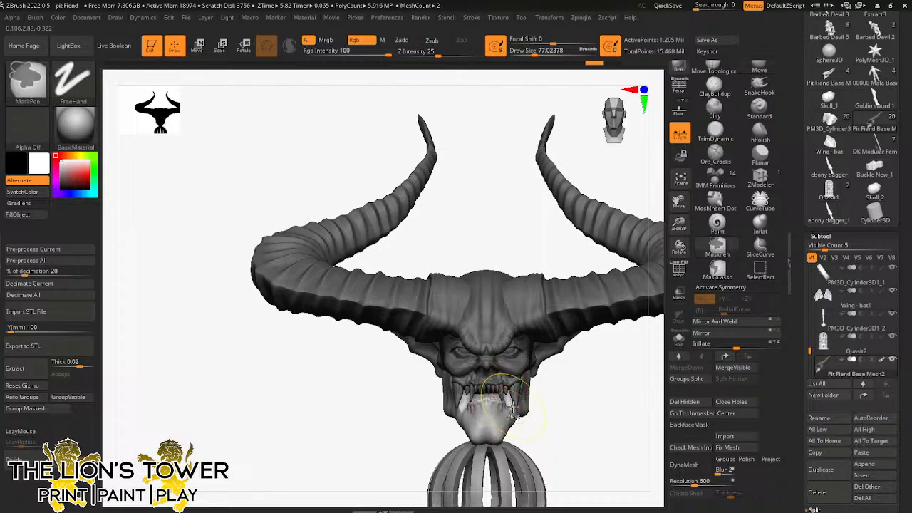
pyautogui.press('x')
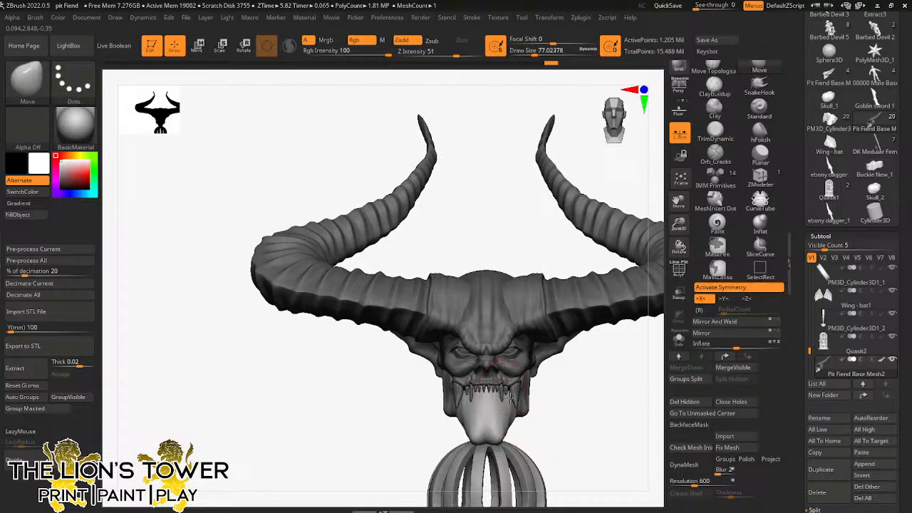
pyautogui.moveTo(589, 415)
pyautogui.mouseDown()
pyautogui.moveTo(502, 409)
pyautogui.moveTo(492, 443)
pyautogui.moveTo(543, 434)
pyautogui.moveTo(600, 397)
pyautogui.mouseUp()
pyautogui.moveTo(546, 401)
pyautogui.mouseDown()
pyautogui.moveTo(552, 396)
pyautogui.moveTo(560, 424)
pyautogui.moveTo(655, 392)
pyautogui.mouseUp()
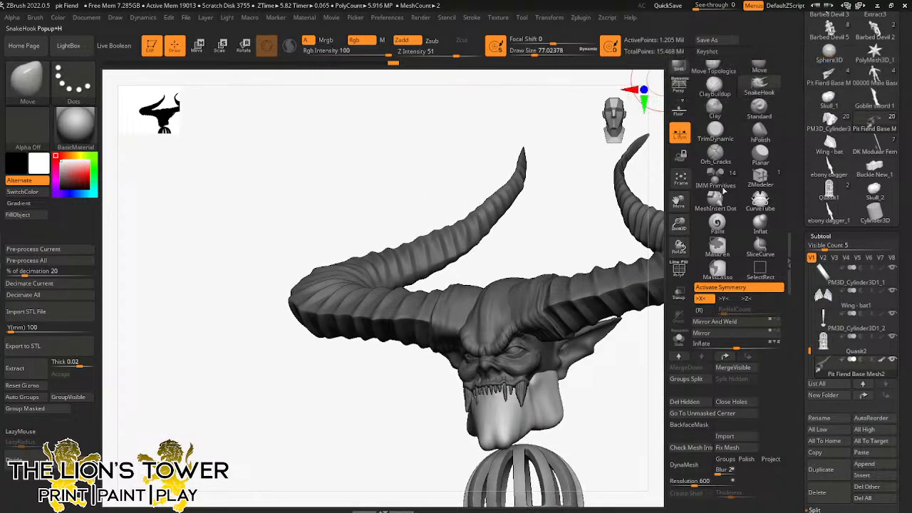
# Step: Pull the jaw corners into outward-curving spikes with the SnakeHook brush, using Sculptris Pro and a draw size of about 59
pyautogui.keyDown('ctrl'); pyautogui.moveTo(645, 239); pyautogui.dragTo(441, 89, button='right'); pyautogui.keyUp('ctrl')
pyautogui.click(290, 46)
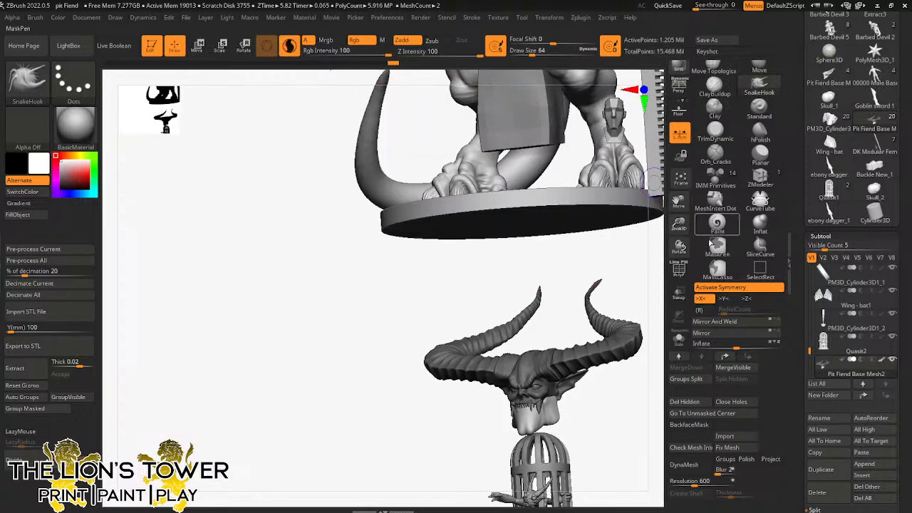
pyautogui.moveTo(678, 225); pyautogui.dragTo(692, 244)
pyautogui.moveTo(678, 202); pyautogui.dragTo(570, 140)
pyautogui.keyDown('shift'); pyautogui.moveTo(484, 313); pyautogui.dragTo(513, 317); pyautogui.keyUp('shift')
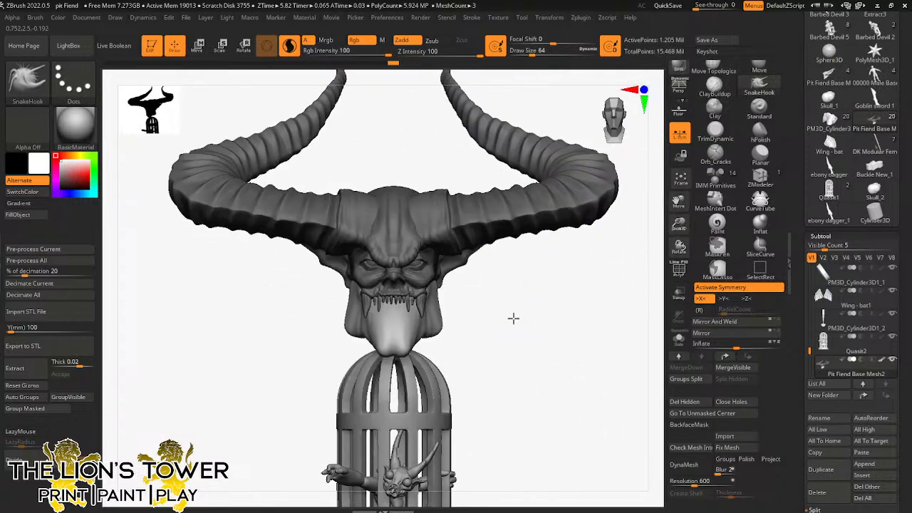
pyautogui.click(530, 52)
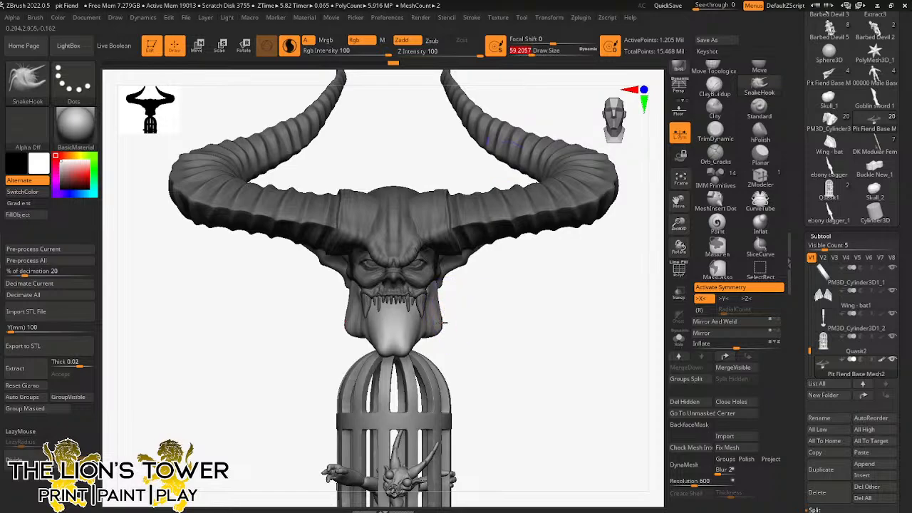
pyautogui.moveTo(443, 322)
pyautogui.mouseDown()
pyautogui.moveTo(483, 347)
pyautogui.moveTo(480, 360)
pyautogui.moveTo(489, 326)
pyautogui.moveTo(377, 346)
pyautogui.moveTo(384, 372)
pyautogui.mouseUp()
pyautogui.hotkey('ctrl', 'z')
pyautogui.moveTo(373, 399); pyautogui.dragTo(443, 366)
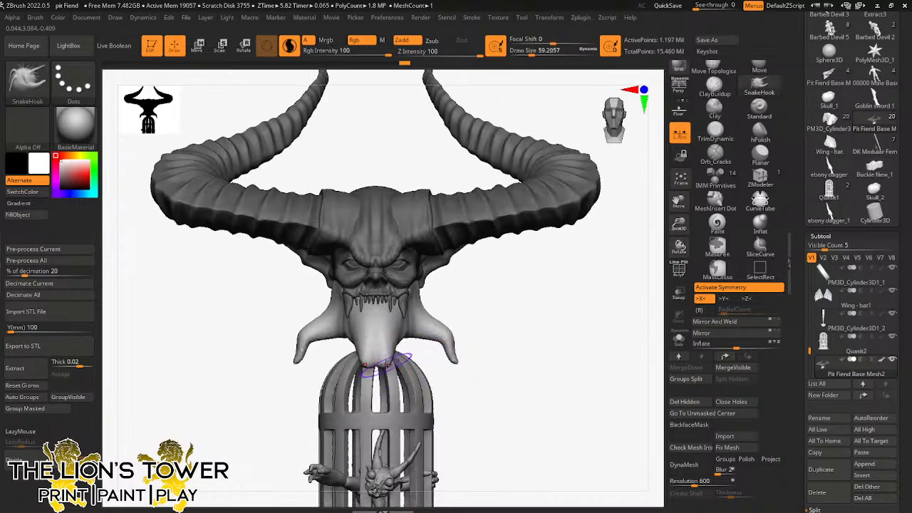
# Step: Pull the chin down into two symmetrical prongs with SnakeHook and clear the mask from the head
pyautogui.moveTo(387, 365)
pyautogui.mouseDown()
pyautogui.moveTo(380, 361)
pyautogui.moveTo(392, 383)
pyautogui.mouseUp()
pyautogui.moveTo(514, 304)
pyautogui.mouseDown()
pyautogui.moveTo(481, 305)
pyautogui.moveTo(556, 329)
pyautogui.moveTo(541, 281)
pyautogui.mouseUp()
pyautogui.moveTo(678, 226); pyautogui.dragTo(692, 255)
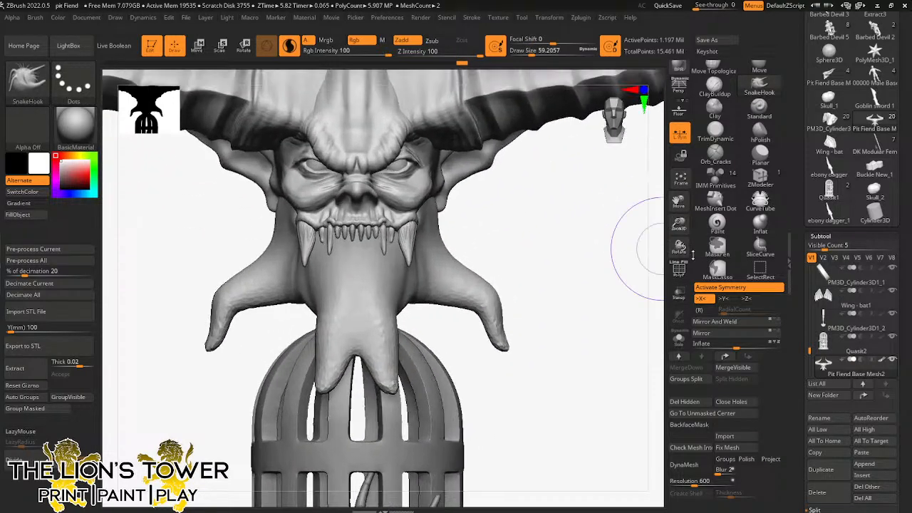
pyautogui.moveTo(678, 201); pyautogui.dragTo(749, 317)
# Step: Polish the brow between the eyes with the hPolish brush at a draw size of about 18
pyautogui.click(760, 133)
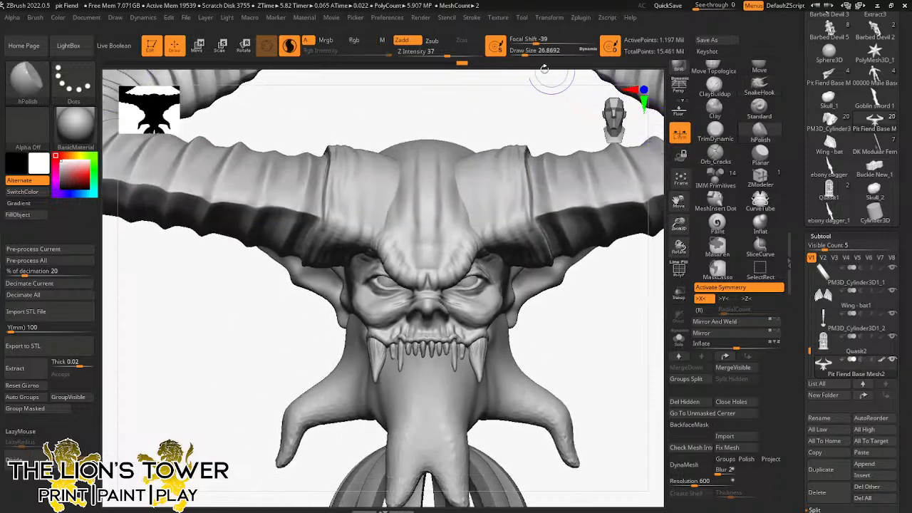
pyautogui.click(522, 51)
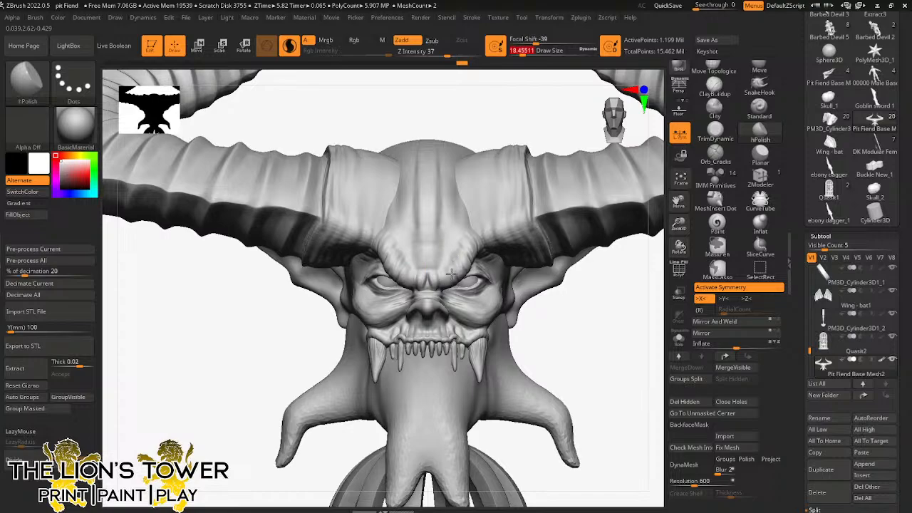
pyautogui.moveTo(457, 268); pyautogui.dragTo(450, 277)
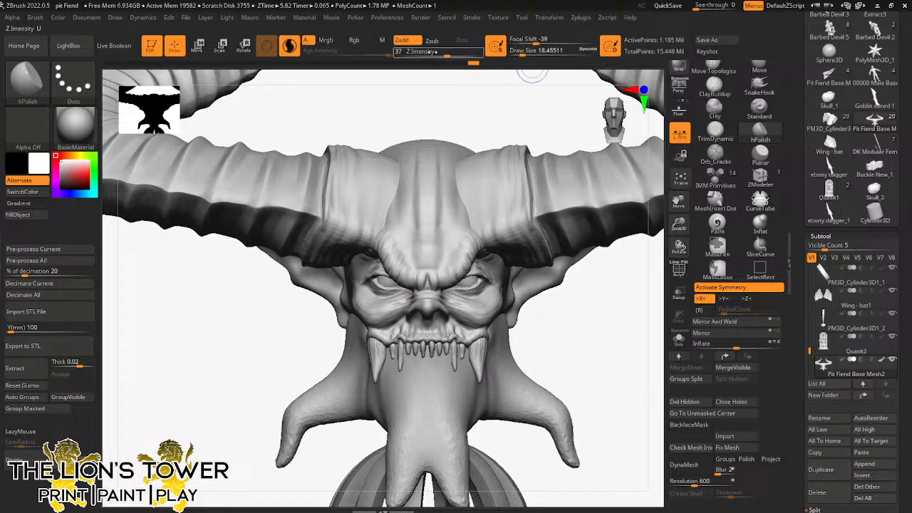
# Step: Turn off Sculptris Pro, isolate the face piece and flatten its central brow with hPolish at draw size 28.75
pyautogui.click(289, 45)
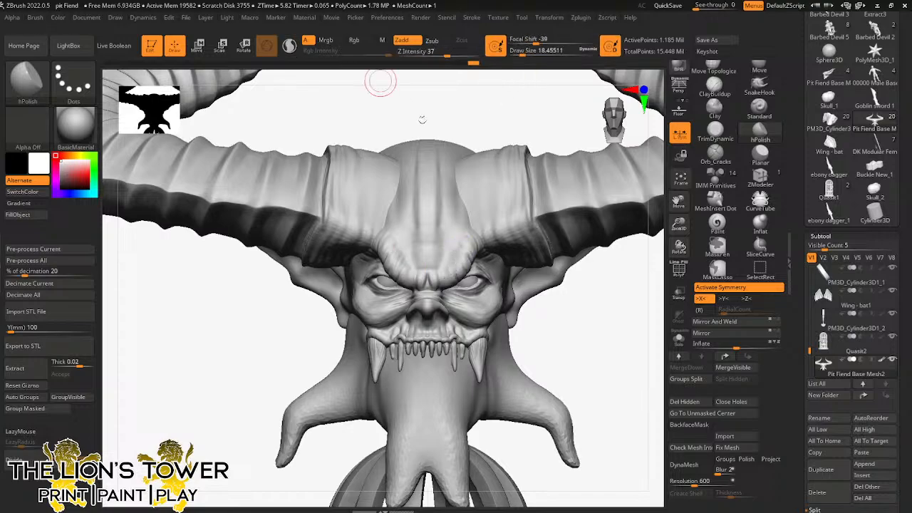
pyautogui.keyDown('ctrl'); pyautogui.keyDown('shift'); pyautogui.click(477, 250); pyautogui.keyUp('shift'); pyautogui.keyUp('ctrl')
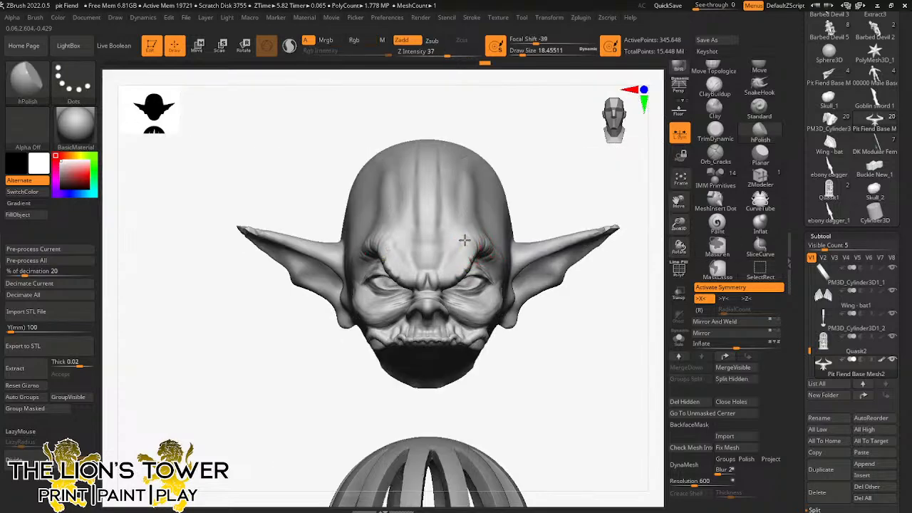
pyautogui.moveTo(522, 50); pyautogui.dragTo(525, 51)
pyautogui.moveTo(438, 267); pyautogui.dragTo(450, 246)
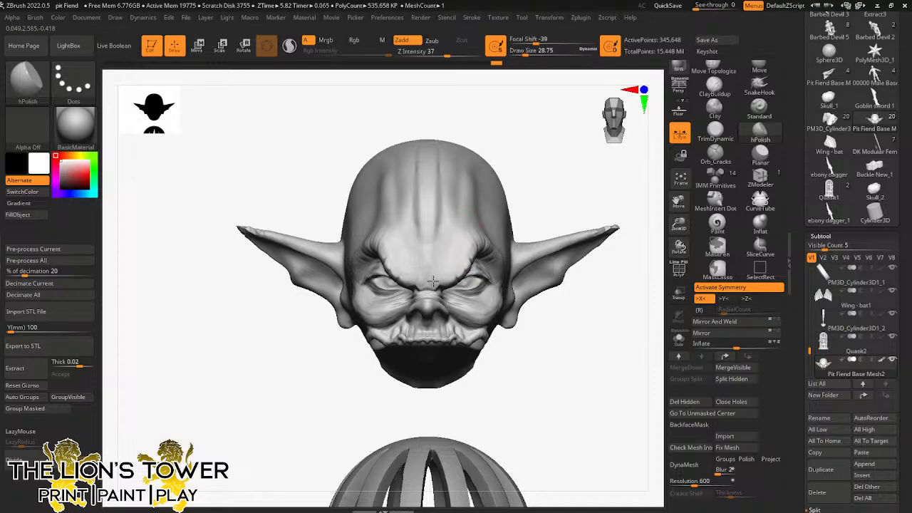
# Step: Smooth the front and side of the forehead above the brow with hPolish strokes
pyautogui.moveTo(547, 172); pyautogui.dragTo(464, 246)
pyautogui.moveTo(522, 226)
pyautogui.mouseDown()
pyautogui.moveTo(495, 235)
pyautogui.moveTo(505, 195)
pyautogui.mouseUp()
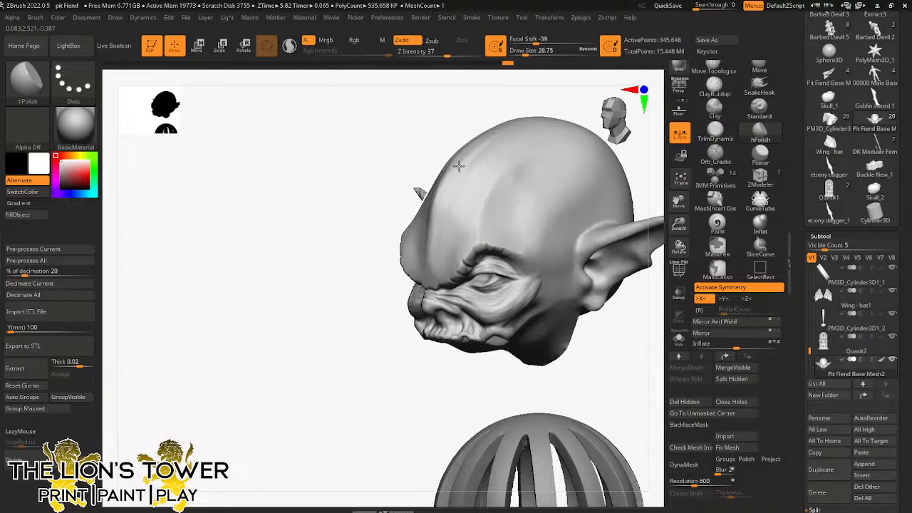
pyautogui.moveTo(442, 246)
pyautogui.mouseDown()
pyautogui.moveTo(440, 265)
pyautogui.moveTo(446, 213)
pyautogui.mouseUp()
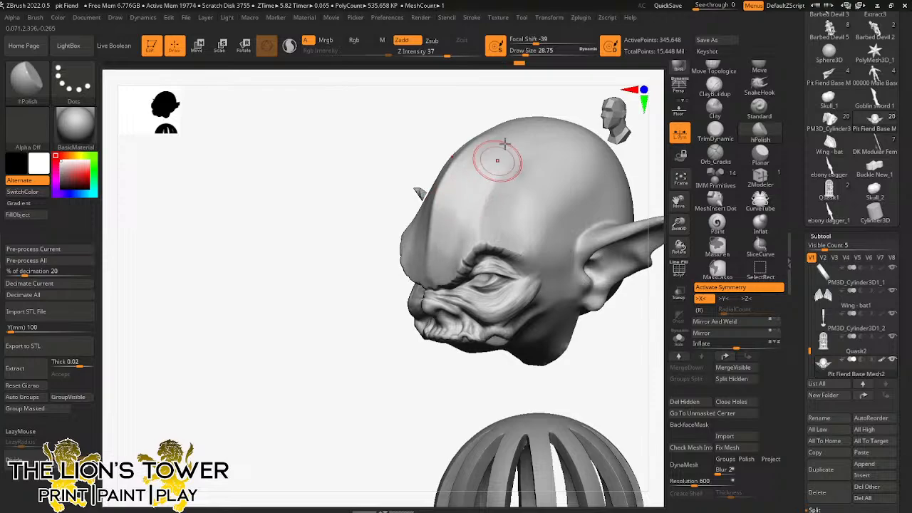
# Step: Polish away the wrinkles along the brow ridge above the eye with hPolish at a draw size of about 20
pyautogui.click(523, 52)
pyautogui.moveTo(504, 86); pyautogui.dragTo(475, 187)
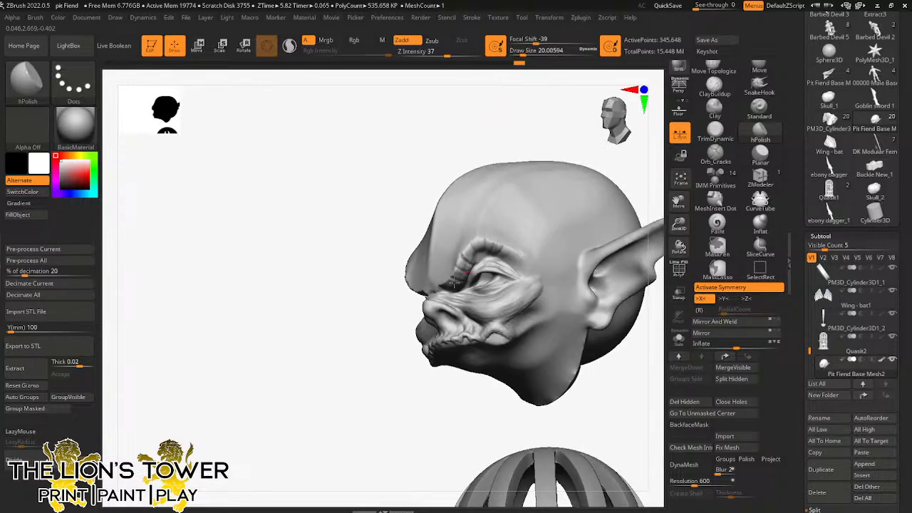
pyautogui.moveTo(462, 265); pyautogui.dragTo(503, 248)
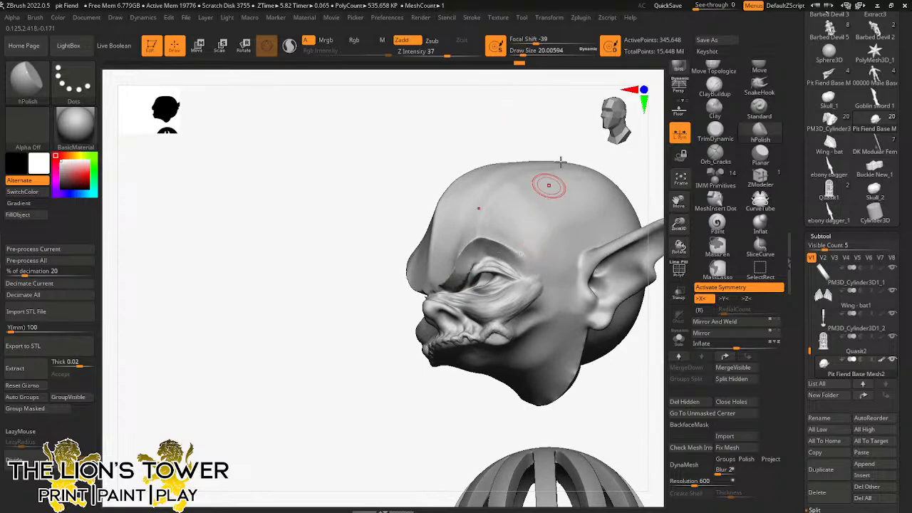
# Step: Polish away the wrinkles around the eye, cheek and muzzle with hPolish at a draw size of about 20
pyautogui.moveTo(560, 152); pyautogui.dragTo(518, 244)
pyautogui.moveTo(513, 276)
pyautogui.mouseDown()
pyautogui.moveTo(517, 312)
pyautogui.moveTo(491, 332)
pyautogui.mouseUp()
pyautogui.moveTo(452, 366); pyautogui.dragTo(499, 362)
pyautogui.moveTo(450, 307)
pyautogui.mouseDown()
pyautogui.moveTo(417, 294)
pyautogui.moveTo(425, 312)
pyautogui.moveTo(431, 299)
pyautogui.moveTo(411, 300)
pyautogui.moveTo(437, 295)
pyautogui.moveTo(465, 318)
pyautogui.moveTo(483, 314)
pyautogui.moveTo(474, 281)
pyautogui.moveTo(484, 275)
pyautogui.moveTo(464, 279)
pyautogui.moveTo(481, 275)
pyautogui.moveTo(470, 270)
pyautogui.mouseUp()
pyautogui.moveTo(533, 357); pyautogui.dragTo(539, 320, button='right')
pyautogui.moveTo(468, 298)
pyautogui.mouseDown()
pyautogui.moveTo(501, 287)
pyautogui.moveTo(490, 274)
pyautogui.moveTo(464, 273)
pyautogui.mouseUp()
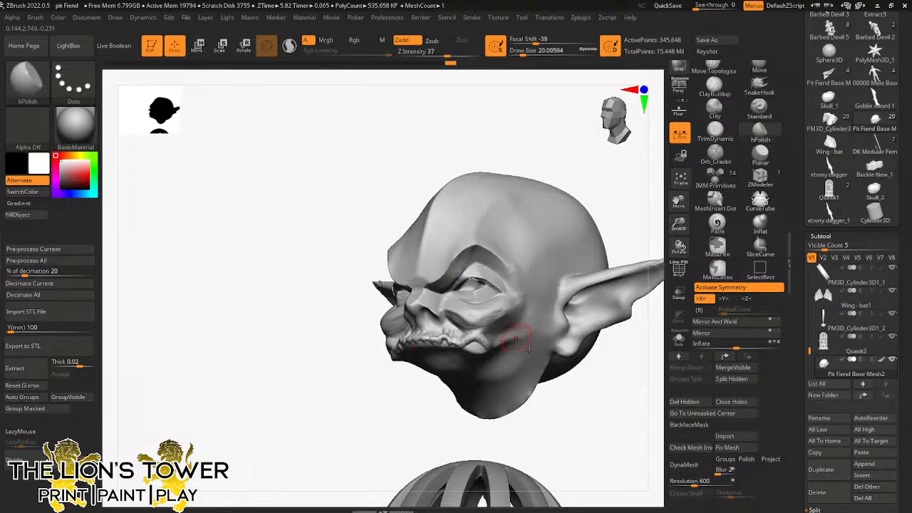
pyautogui.moveTo(574, 403)
pyautogui.mouseDown()
pyautogui.moveTo(591, 418)
pyautogui.moveTo(555, 363)
pyautogui.mouseUp()
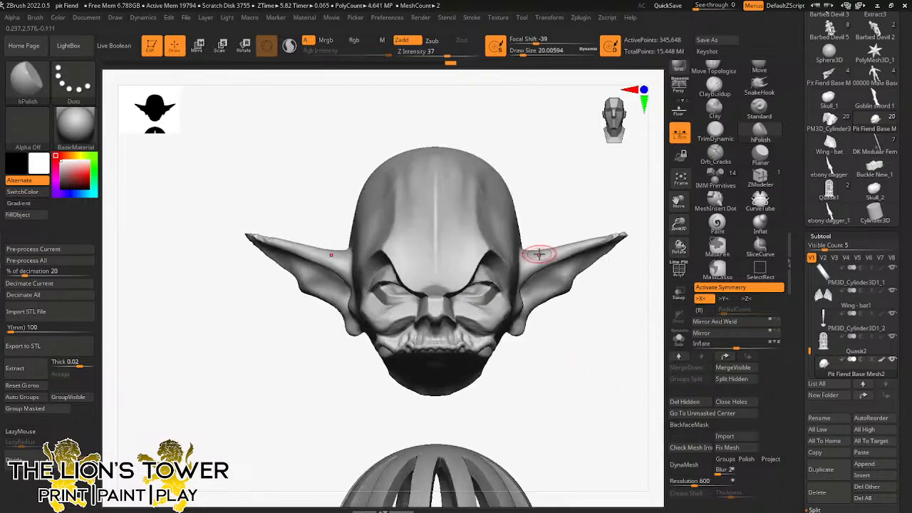
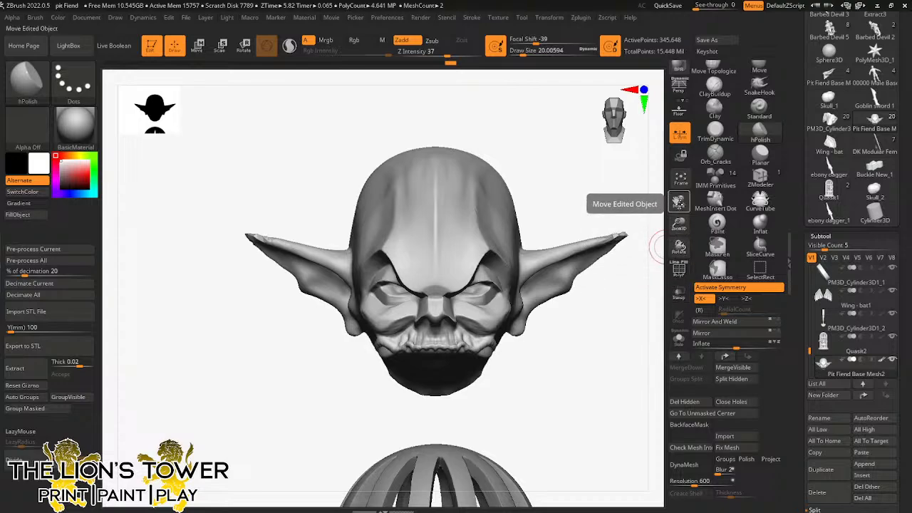
# Step: Flatten the planes of the nose, upper lip and cheek folds with hPolish strokes
pyautogui.keyDown('alt'); pyautogui.moveTo(662, 259); pyautogui.dragTo(602, 307); pyautogui.keyUp('alt')
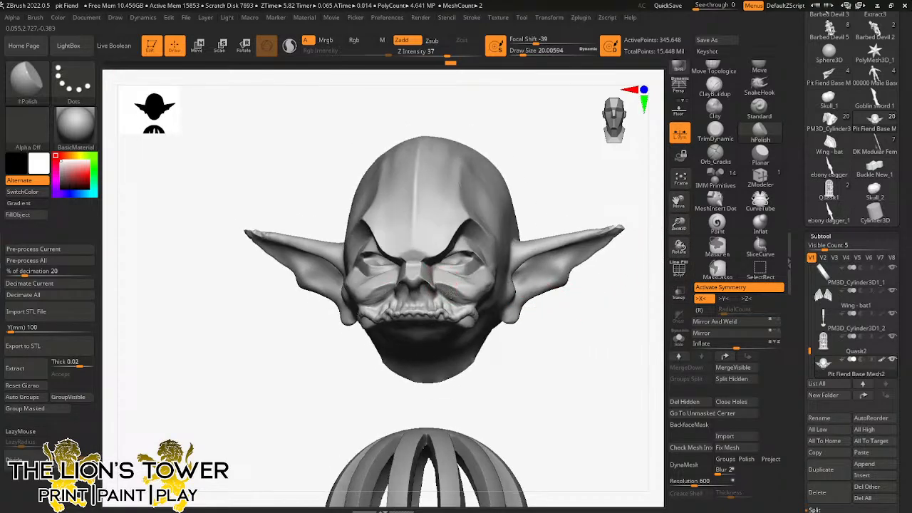
pyautogui.moveTo(463, 308); pyautogui.dragTo(442, 306, button='right')
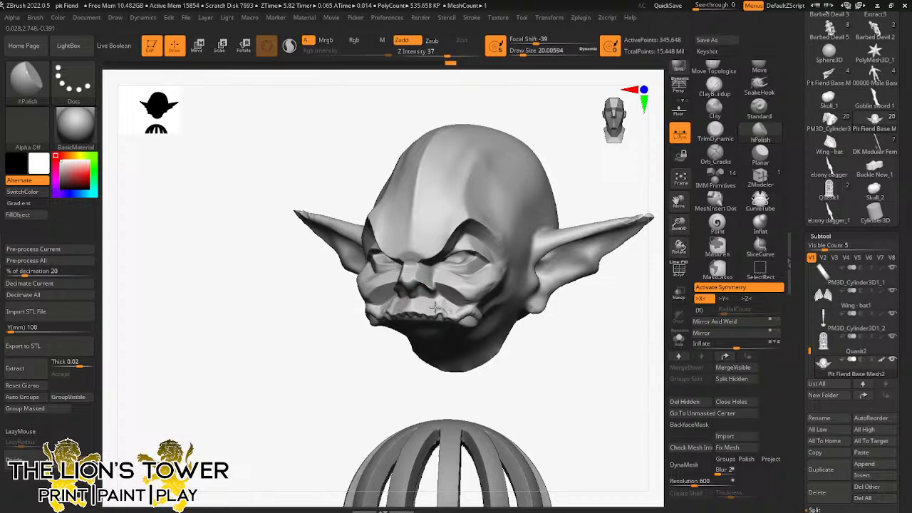
pyautogui.moveTo(444, 385); pyautogui.dragTo(421, 302, button='right')
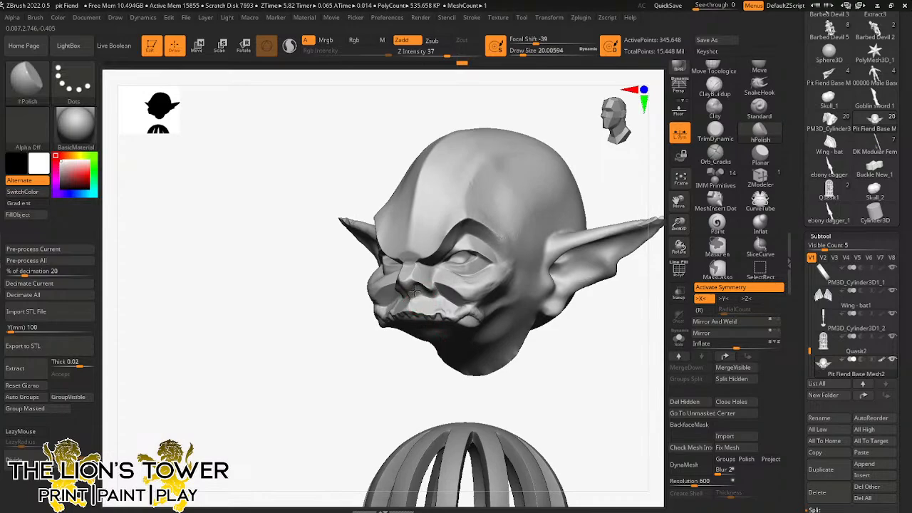
pyautogui.moveTo(423, 304); pyautogui.dragTo(408, 282, button='right')
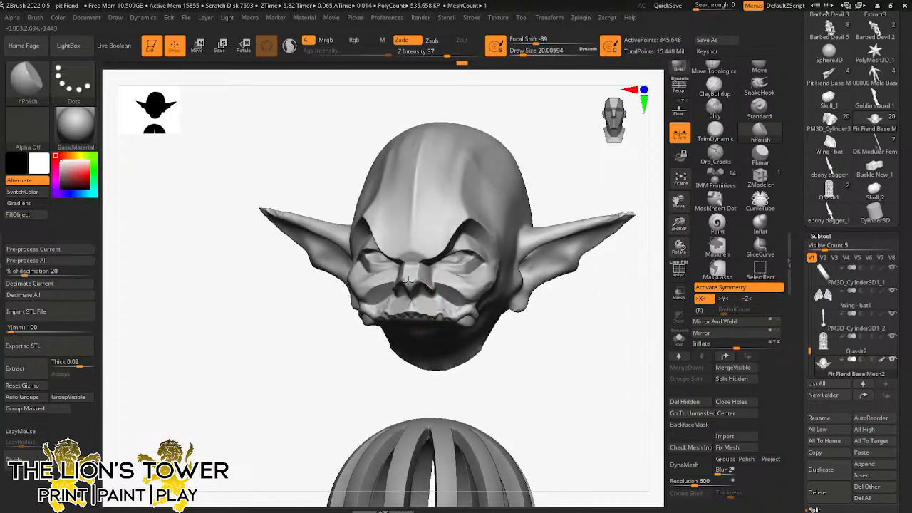
pyautogui.moveTo(510, 346); pyautogui.dragTo(418, 265)
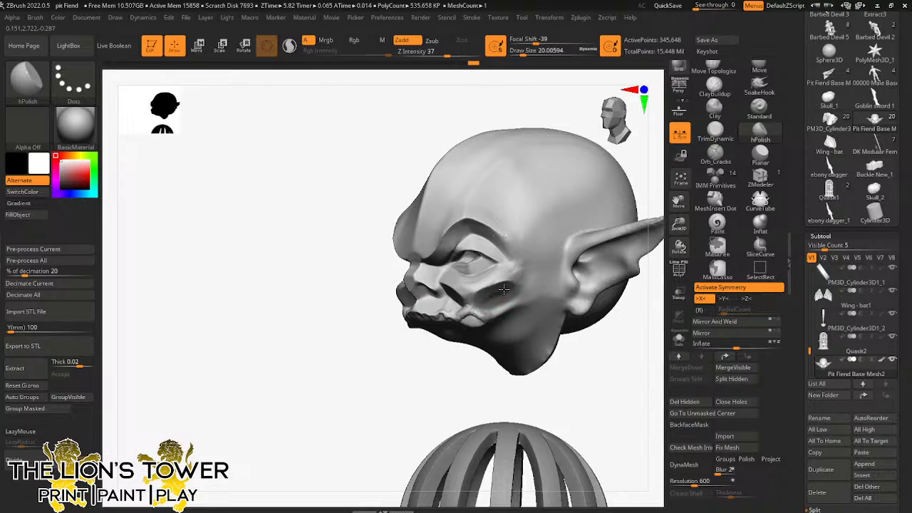
pyautogui.moveTo(510, 298); pyautogui.dragTo(489, 291, button='right')
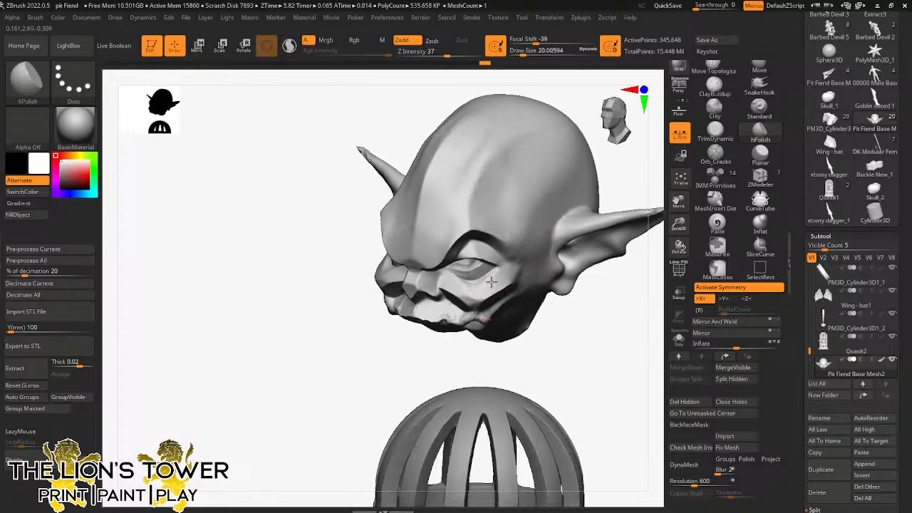
# Step: Reduce the hPolish draw size to about 11.7 and polish the area beneath the eye
pyautogui.moveTo(494, 277)
pyautogui.mouseDown()
pyautogui.moveTo(476, 269)
pyautogui.moveTo(484, 270)
pyautogui.mouseUp()
pyautogui.moveTo(531, 50); pyautogui.dragTo(524, 50)
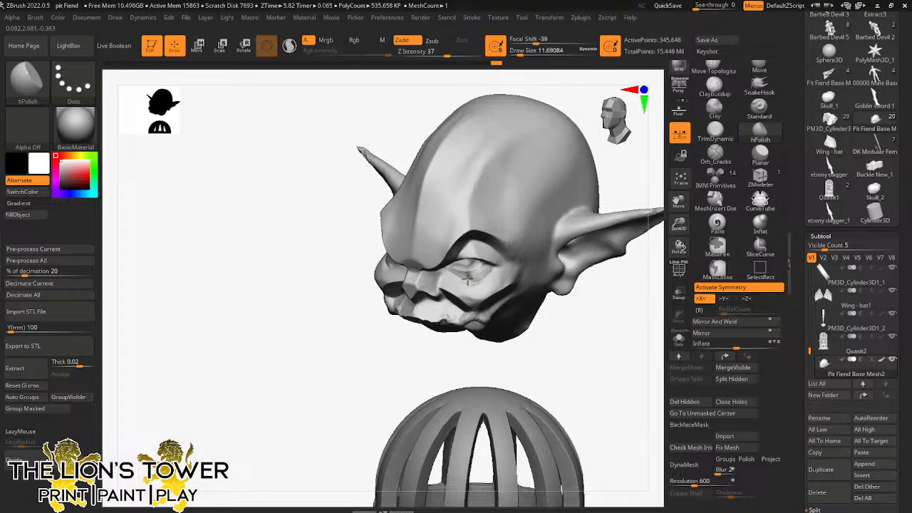
pyautogui.moveTo(544, 339); pyautogui.dragTo(599, 345)
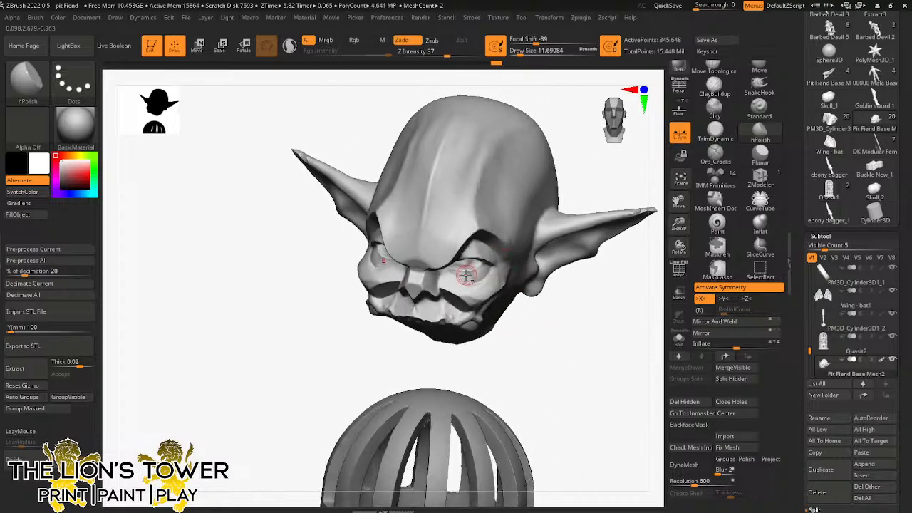
pyautogui.moveTo(529, 326); pyautogui.dragTo(507, 282)
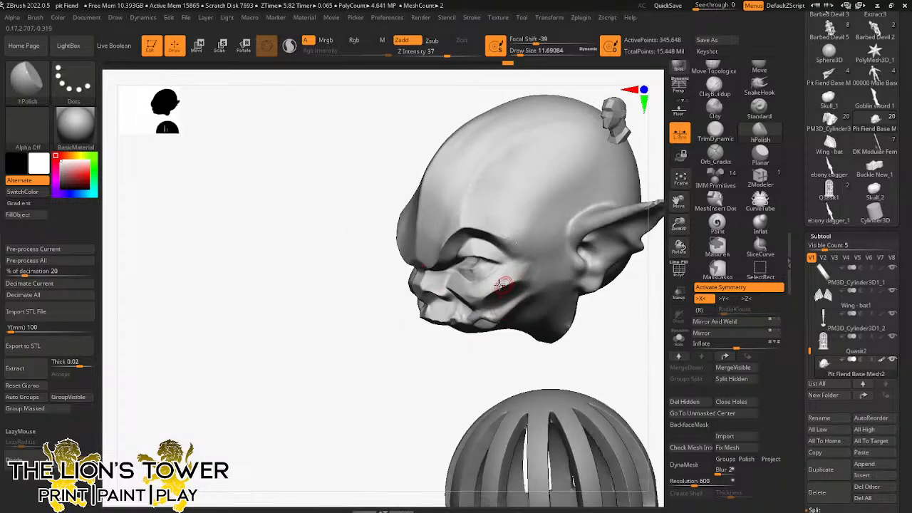
pyautogui.moveTo(588, 340); pyautogui.dragTo(613, 304)
# Step: Enlarge the hPolish draw size to about 20 and refine the cheek and muzzle planes from the side and front
pyautogui.moveTo(679, 225); pyautogui.dragTo(670, 212)
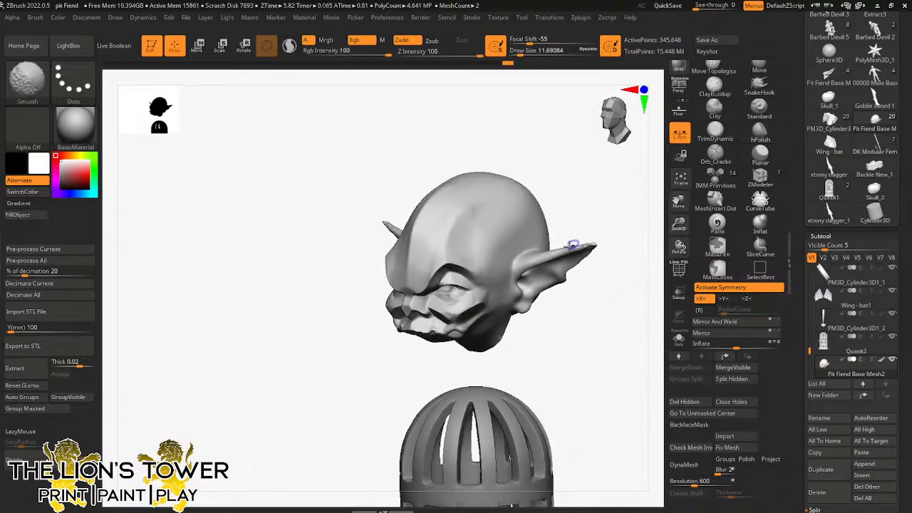
pyautogui.moveTo(575, 245)
pyautogui.keyDown('shift'); pyautogui.mouseDown()
pyautogui.moveTo(593, 245)
pyautogui.moveTo(611, 220)
pyautogui.moveTo(612, 295)
pyautogui.moveTo(600, 299)
pyautogui.mouseUp(); pyautogui.keyUp('shift')
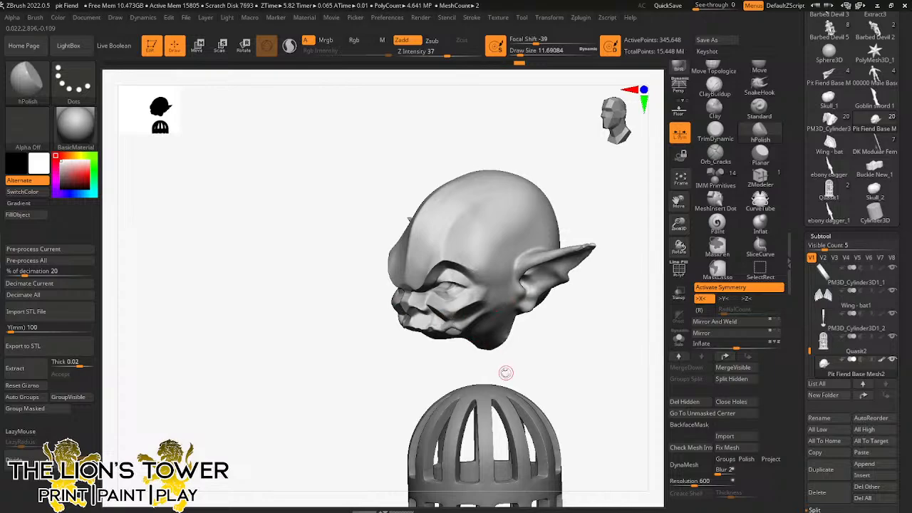
pyautogui.moveTo(505, 373); pyautogui.dragTo(470, 356)
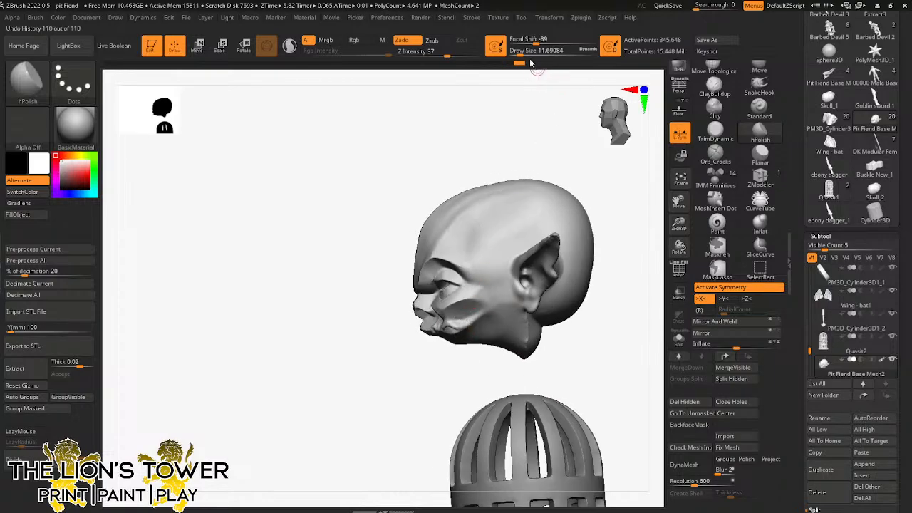
pyautogui.moveTo(520, 55); pyautogui.dragTo(522, 54)
pyautogui.moveTo(520, 128); pyautogui.dragTo(534, 132)
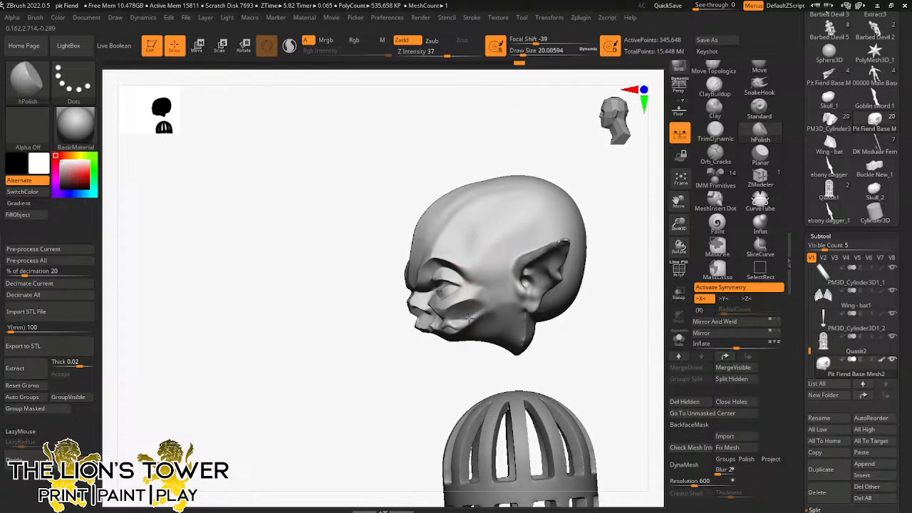
pyautogui.moveTo(448, 369); pyautogui.dragTo(465, 381)
pyautogui.moveTo(458, 412); pyautogui.dragTo(459, 356)
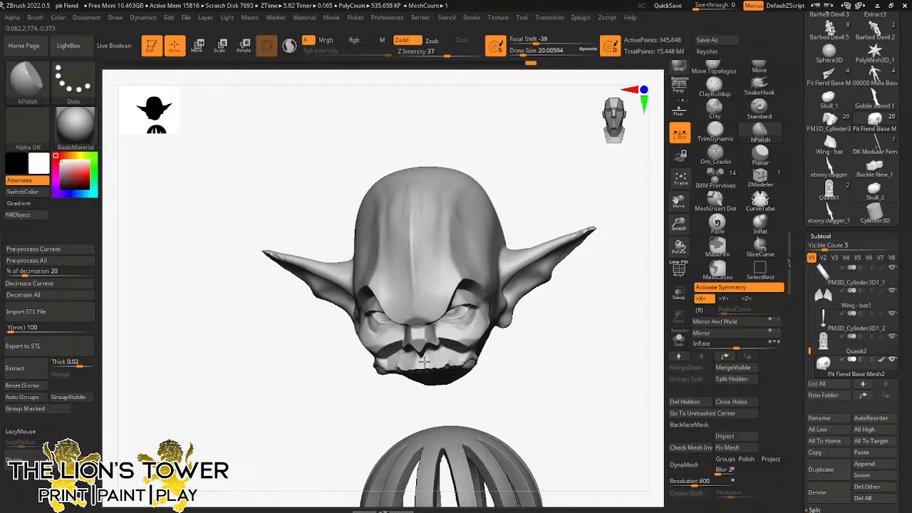
pyautogui.moveTo(517, 364)
pyautogui.mouseDown()
pyautogui.moveTo(467, 358)
pyautogui.moveTo(475, 352)
pyautogui.moveTo(462, 348)
pyautogui.moveTo(460, 328)
pyautogui.moveTo(465, 335)
pyautogui.mouseUp()
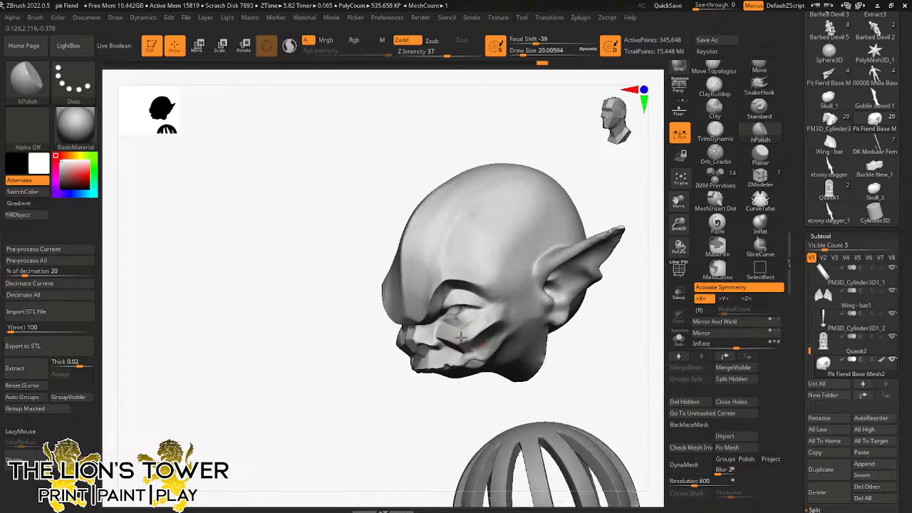
pyautogui.moveTo(564, 346); pyautogui.dragTo(500, 307)
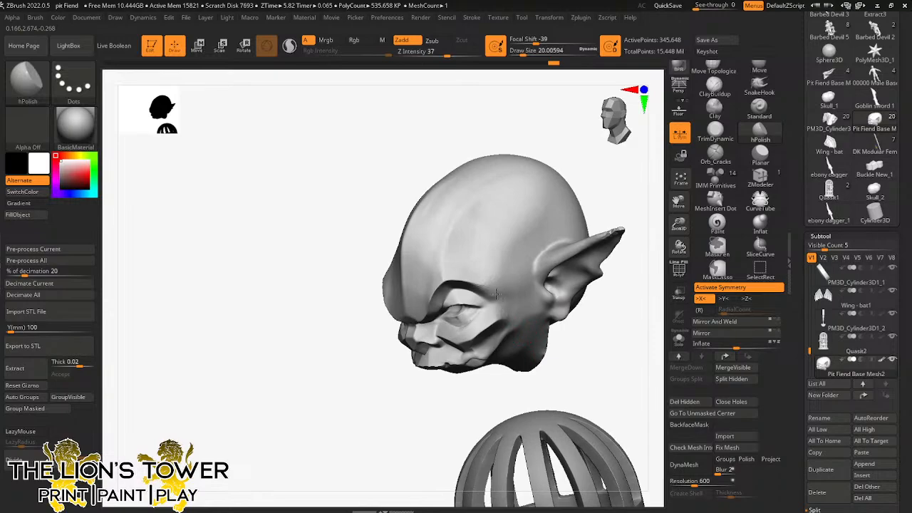
# Step: Restore the full head, isolate the horns and polish the front of their base caps with hPolish at a draw size of about 32.7
pyautogui.moveTo(570, 176)
pyautogui.mouseDown()
pyautogui.moveTo(584, 171)
pyautogui.moveTo(560, 178)
pyautogui.mouseUp()
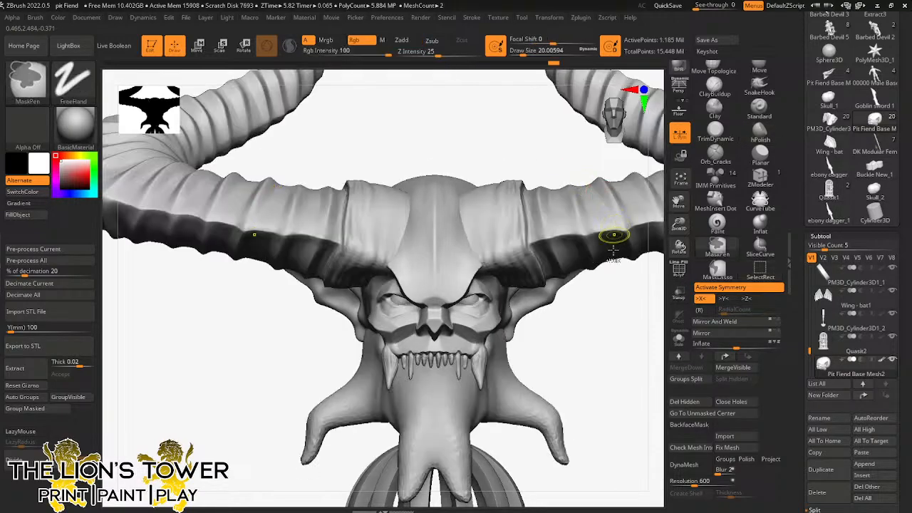
pyautogui.moveTo(611, 234)
pyautogui.mouseDown()
pyautogui.moveTo(606, 338)
pyautogui.moveTo(614, 347)
pyautogui.mouseUp()
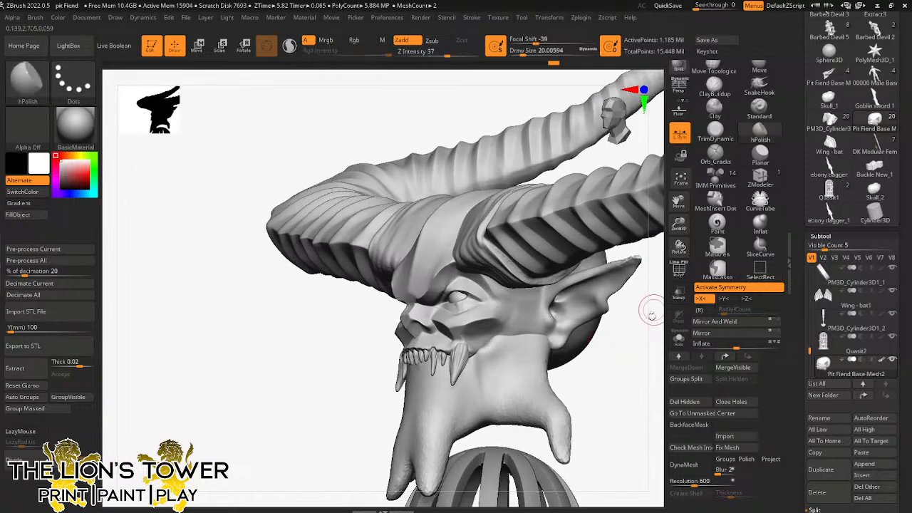
pyautogui.moveTo(651, 313)
pyautogui.mouseDown()
pyautogui.moveTo(631, 306)
pyautogui.moveTo(649, 292)
pyautogui.moveTo(633, 333)
pyautogui.moveTo(644, 316)
pyautogui.mouseUp()
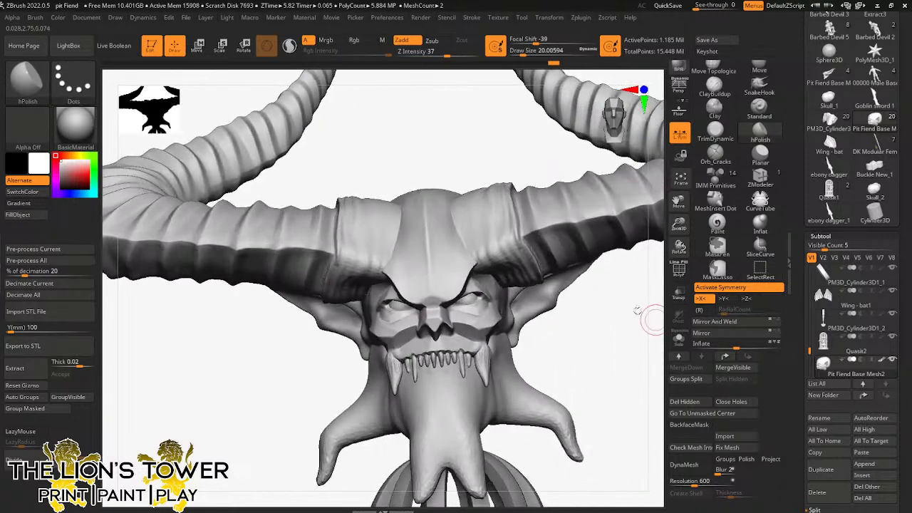
pyautogui.keyDown('ctrl'); pyautogui.keyDown('shift'); pyautogui.click(510, 266); pyautogui.keyUp('shift'); pyautogui.keyUp('ctrl')
pyautogui.moveTo(506, 137); pyautogui.dragTo(505, 126)
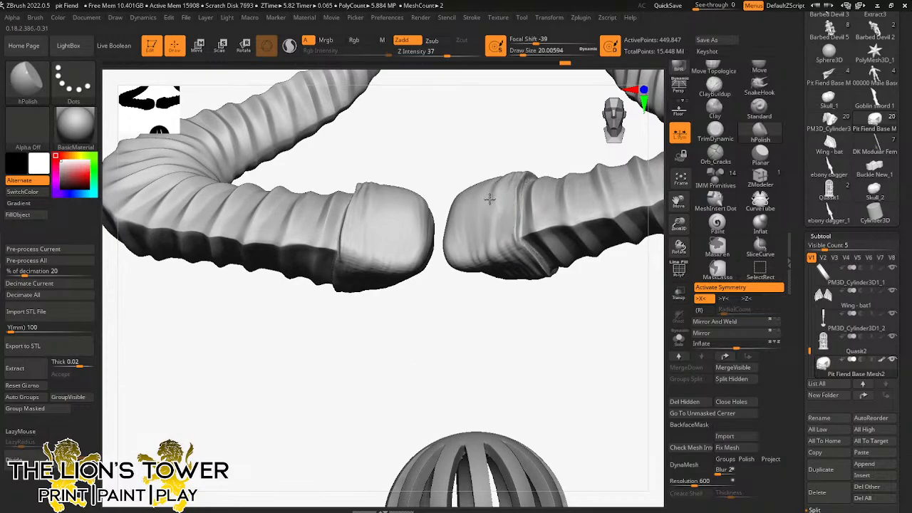
pyautogui.moveTo(523, 52); pyautogui.dragTo(527, 53)
pyautogui.moveTo(507, 123); pyautogui.dragTo(519, 130)
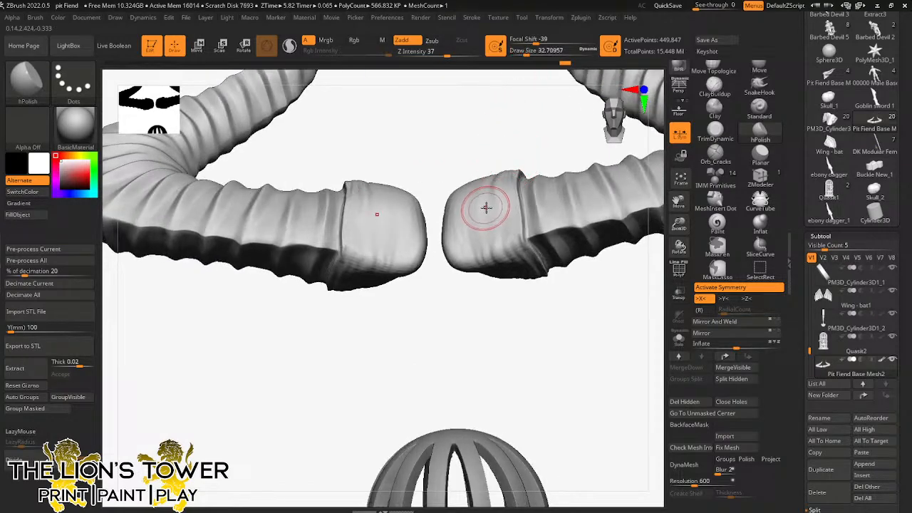
pyautogui.moveTo(485, 207)
pyautogui.mouseDown()
pyautogui.moveTo(500, 238)
pyautogui.moveTo(489, 250)
pyautogui.moveTo(460, 238)
pyautogui.moveTo(456, 220)
pyautogui.mouseUp()
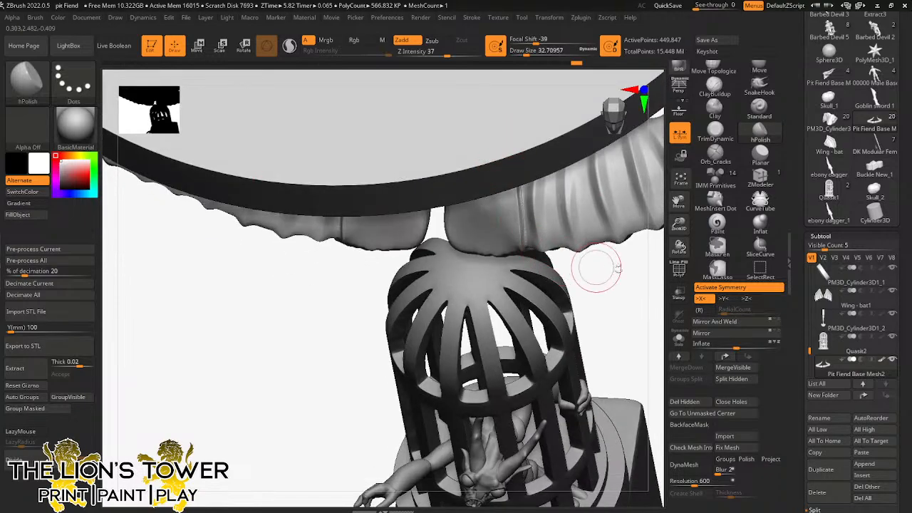
# Step: Solo the horns and polish the ridges off the underside of their base caps
pyautogui.click(679, 339)
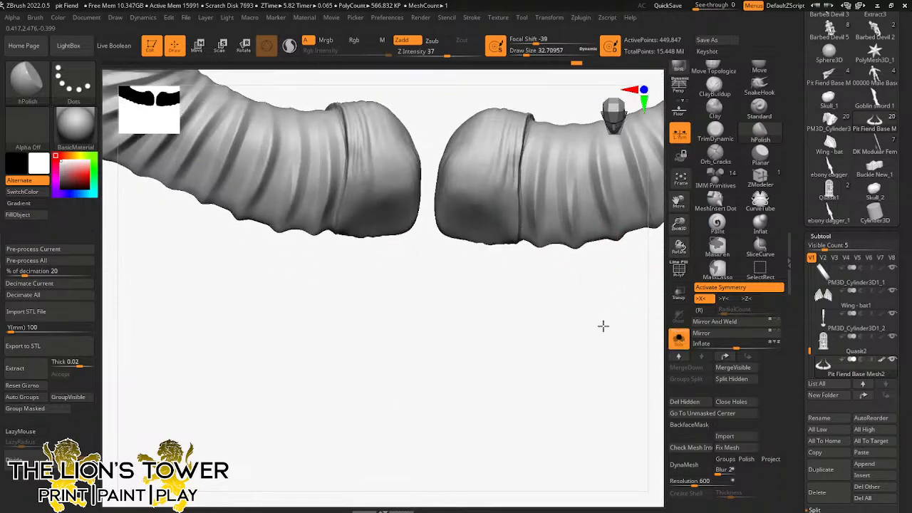
pyautogui.moveTo(603, 326); pyautogui.dragTo(598, 310)
pyautogui.moveTo(516, 178)
pyautogui.mouseDown()
pyautogui.moveTo(508, 110)
pyautogui.moveTo(508, 173)
pyautogui.moveTo(503, 138)
pyautogui.mouseUp()
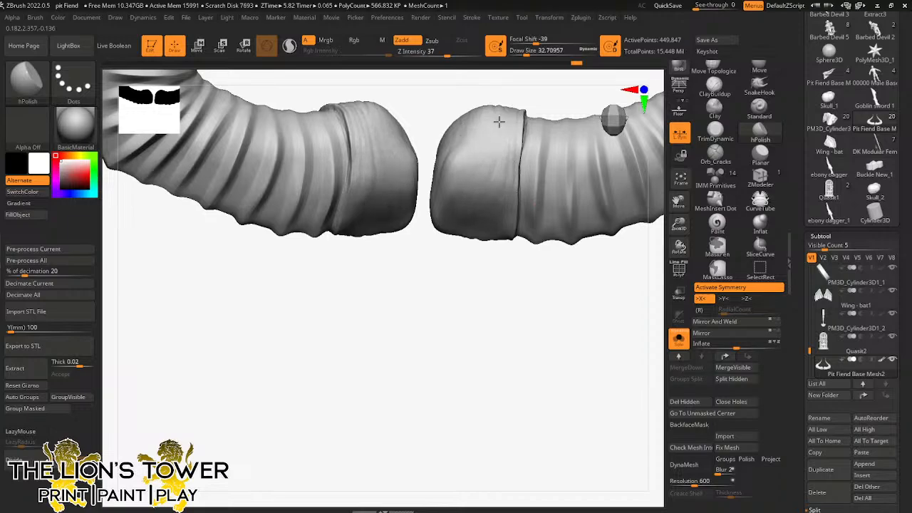
pyautogui.moveTo(505, 117); pyautogui.dragTo(502, 129, button='right')
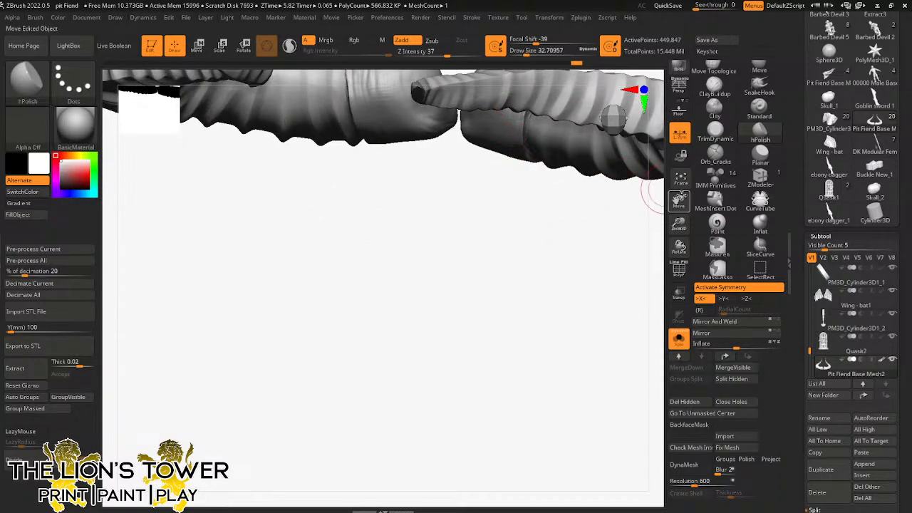
pyautogui.moveTo(677, 200); pyautogui.dragTo(638, 353)
pyautogui.moveTo(575, 183); pyautogui.dragTo(499, 189, button='right')
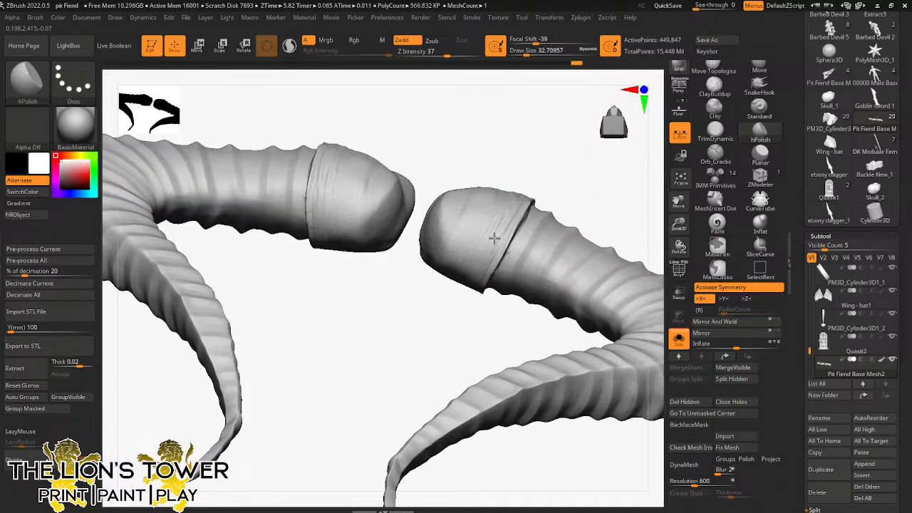
# Step: Flatten the wrinkled back faces of the horn base caps with hPolish up to the seam with the ridged horns
pyautogui.moveTo(494, 238)
pyautogui.mouseDown()
pyautogui.moveTo(507, 211)
pyautogui.moveTo(473, 292)
pyautogui.mouseUp()
pyautogui.moveTo(472, 174); pyautogui.dragTo(498, 224, button='right')
pyautogui.moveTo(473, 179); pyautogui.dragTo(530, 130, button='right')
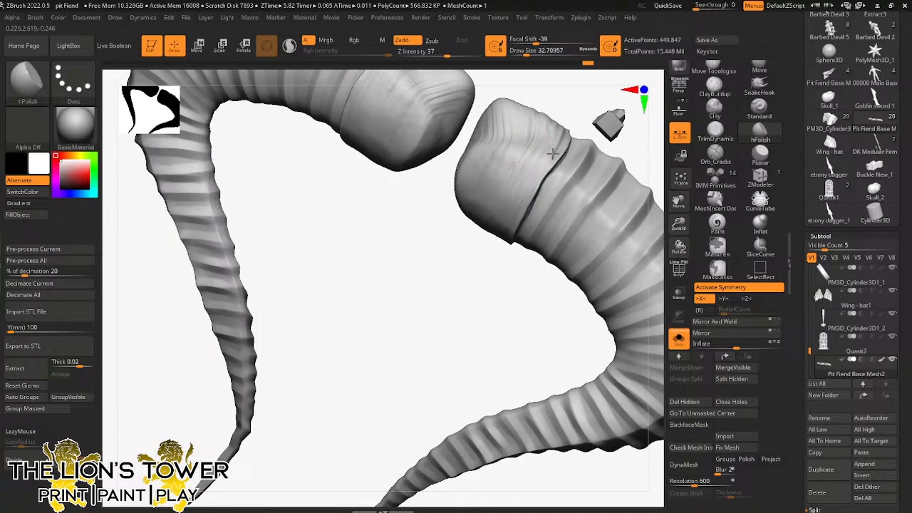
pyautogui.moveTo(660, 202); pyautogui.dragTo(555, 226, button='right')
pyautogui.moveTo(496, 240)
pyautogui.mouseDown()
pyautogui.moveTo(517, 221)
pyautogui.moveTo(486, 213)
pyautogui.moveTo(464, 224)
pyautogui.moveTo(472, 187)
pyautogui.moveTo(462, 228)
pyautogui.mouseUp()
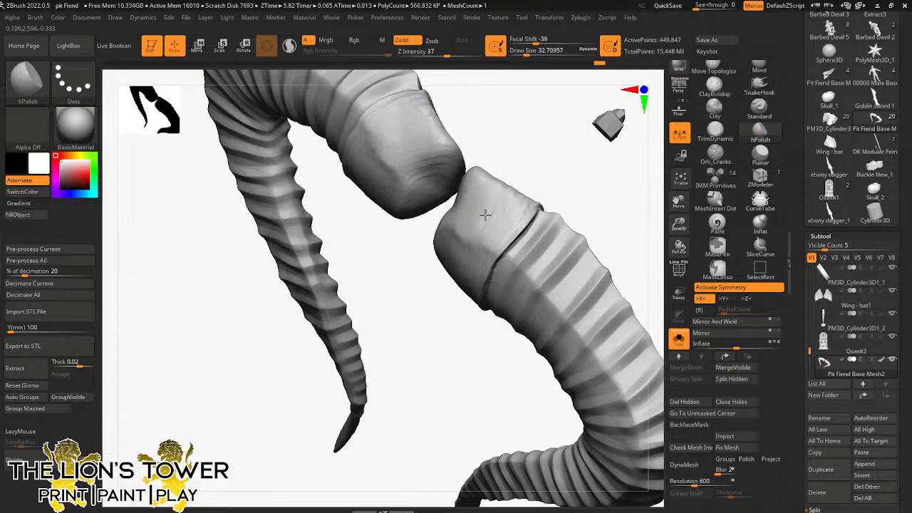
pyautogui.moveTo(484, 214); pyautogui.dragTo(460, 249, button='right')
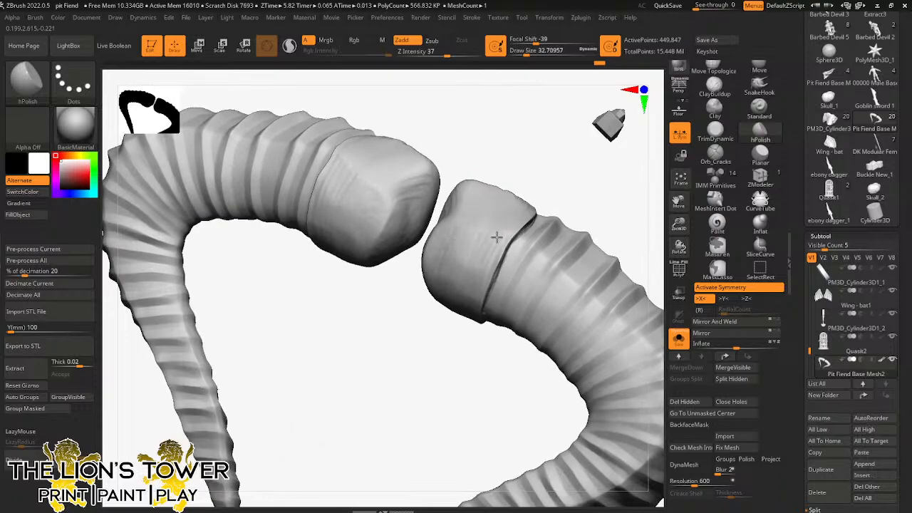
pyautogui.moveTo(497, 237); pyautogui.dragTo(522, 193)
pyautogui.moveTo(522, 192); pyautogui.dragTo(498, 220)
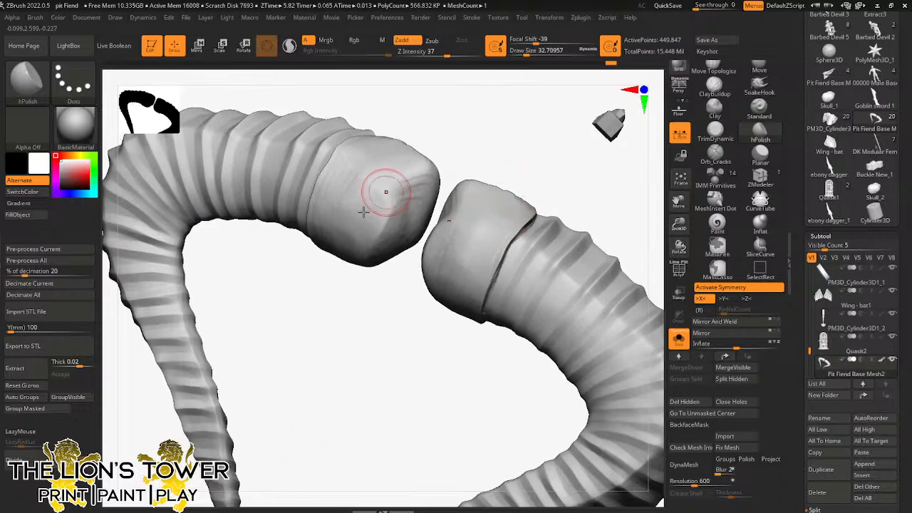
# Step: Polish the inner ends and remaining sides of the horn base caps into smooth, flat planes
pyautogui.moveTo(344, 250); pyautogui.dragTo(399, 150, button='right')
pyautogui.moveTo(399, 150)
pyautogui.mouseDown()
pyautogui.moveTo(344, 166)
pyautogui.moveTo(392, 148)
pyautogui.mouseUp()
pyautogui.moveTo(392, 147)
pyautogui.mouseDown(button='right')
pyautogui.moveTo(456, 114)
pyautogui.moveTo(395, 143)
pyautogui.mouseUp(button='right')
pyautogui.moveTo(395, 142)
pyautogui.mouseDown()
pyautogui.moveTo(383, 139)
pyautogui.moveTo(386, 153)
pyautogui.moveTo(396, 142)
pyautogui.mouseUp()
pyautogui.moveTo(510, 139); pyautogui.dragTo(449, 136, button='right')
pyautogui.moveTo(408, 138)
pyautogui.mouseDown()
pyautogui.moveTo(385, 149)
pyautogui.moveTo(361, 138)
pyautogui.moveTo(405, 173)
pyautogui.mouseUp()
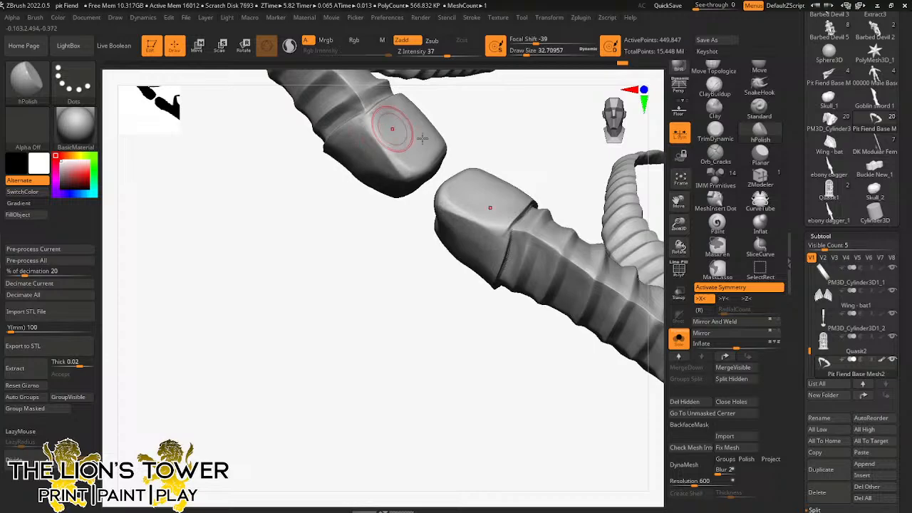
pyautogui.moveTo(500, 228); pyautogui.dragTo(488, 159, button='right')
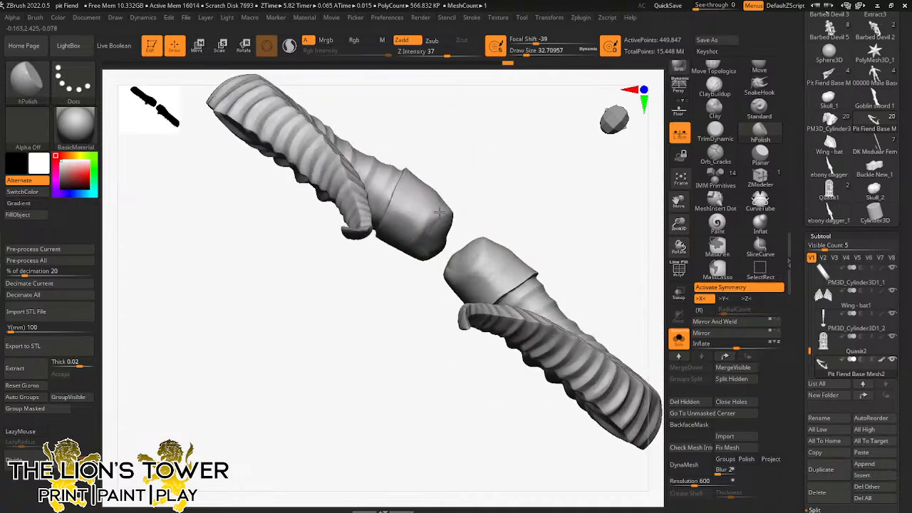
# Step: Polish the inner ends and lower inner edges of the horn base caps into flat planes with hPolish
pyautogui.moveTo(464, 209); pyautogui.dragTo(539, 135, button='right')
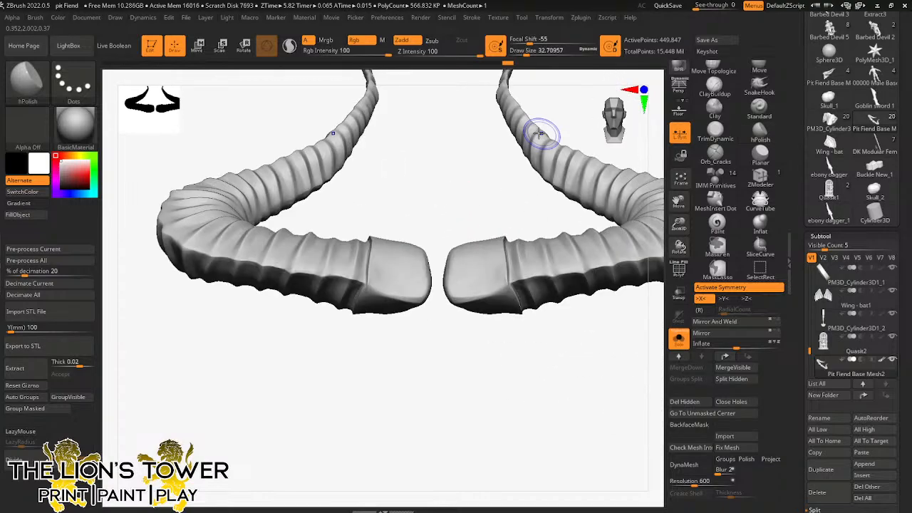
pyautogui.moveTo(450, 287); pyautogui.dragTo(473, 161, button='right')
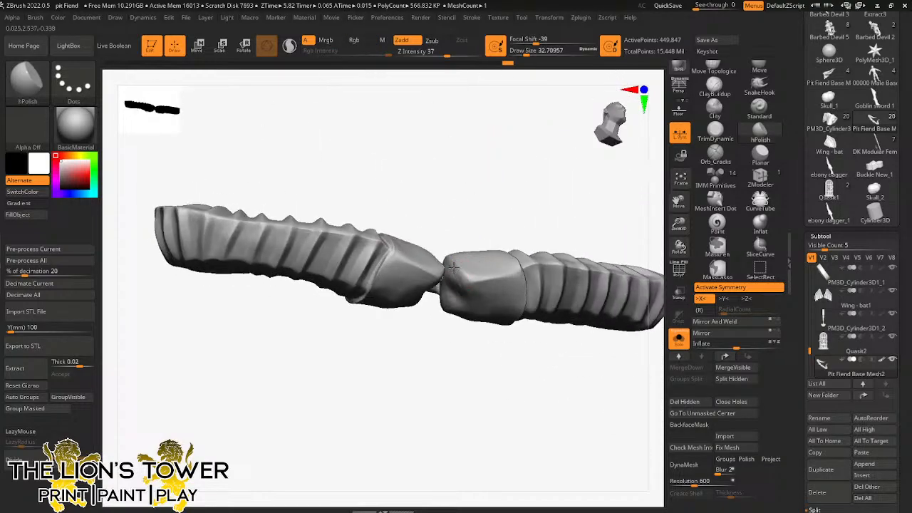
pyautogui.moveTo(454, 286); pyautogui.dragTo(463, 283)
pyautogui.moveTo(455, 282); pyautogui.dragTo(486, 148, button='right')
pyautogui.moveTo(440, 288)
pyautogui.mouseDown()
pyautogui.moveTo(450, 282)
pyautogui.moveTo(450, 320)
pyautogui.mouseUp()
pyautogui.moveTo(501, 216); pyautogui.dragTo(501, 175, button='right')
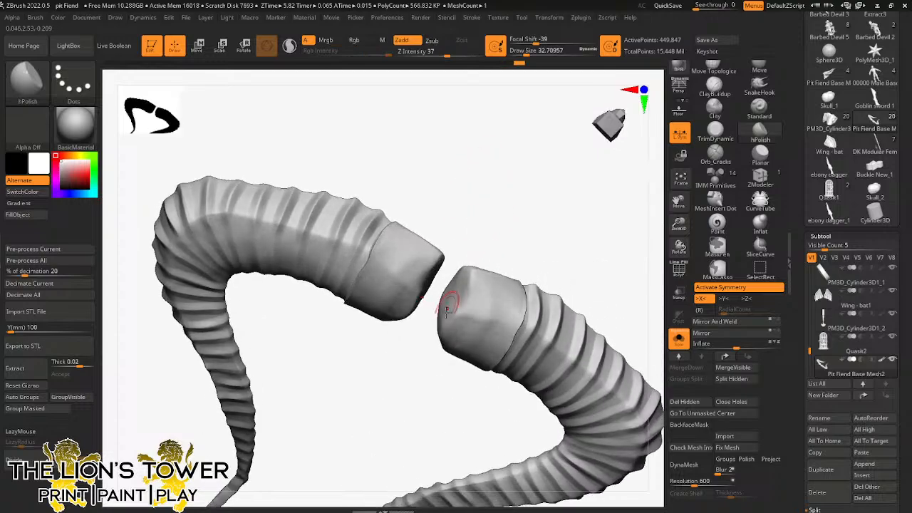
pyautogui.moveTo(451, 302)
pyautogui.mouseDown()
pyautogui.moveTo(471, 306)
pyautogui.moveTo(457, 330)
pyautogui.mouseUp()
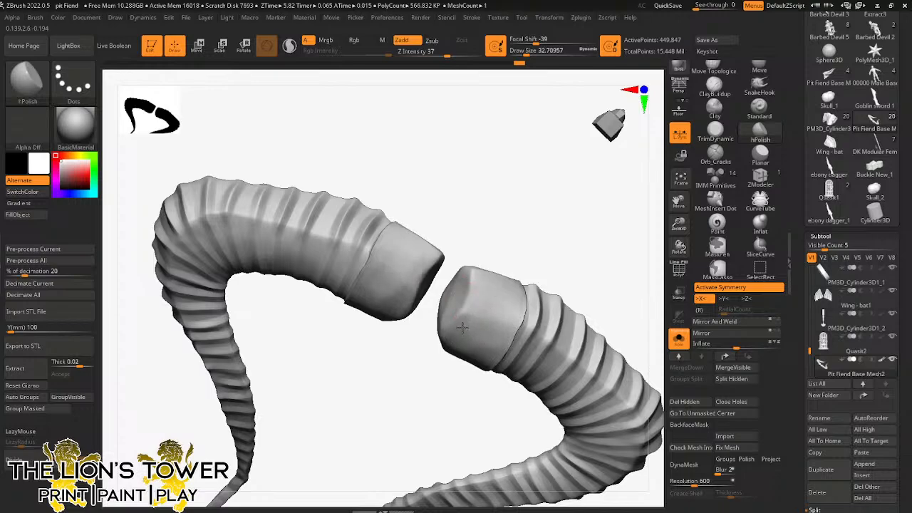
# Step: Flatten the broad faces of the horn base caps up to the seam with the ridged horns
pyautogui.moveTo(409, 262); pyautogui.dragTo(395, 289)
pyautogui.moveTo(463, 186); pyautogui.dragTo(465, 153, button='right')
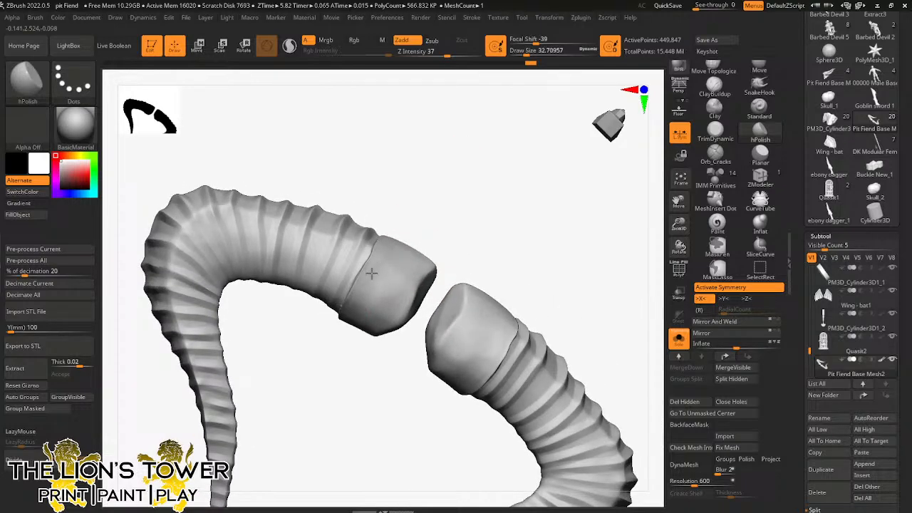
pyautogui.moveTo(433, 198); pyautogui.dragTo(434, 176, button='right')
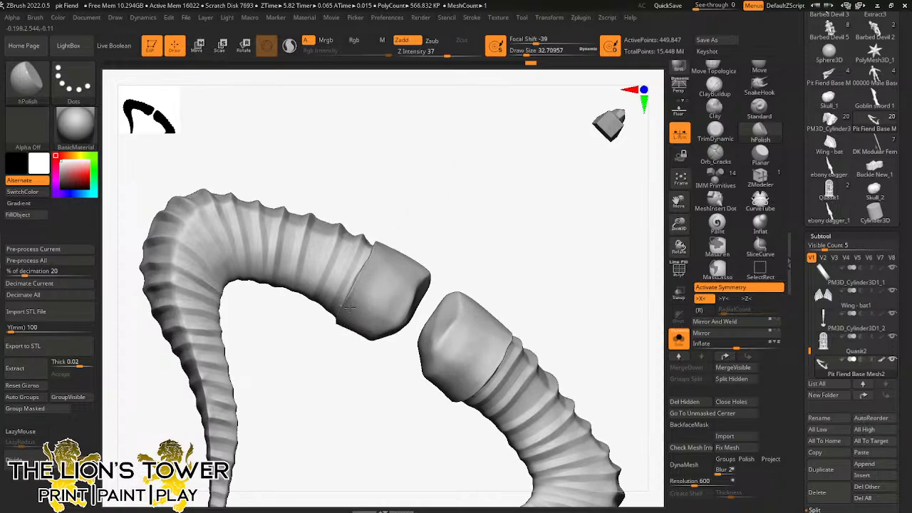
pyautogui.moveTo(411, 302); pyautogui.dragTo(454, 352, button='right')
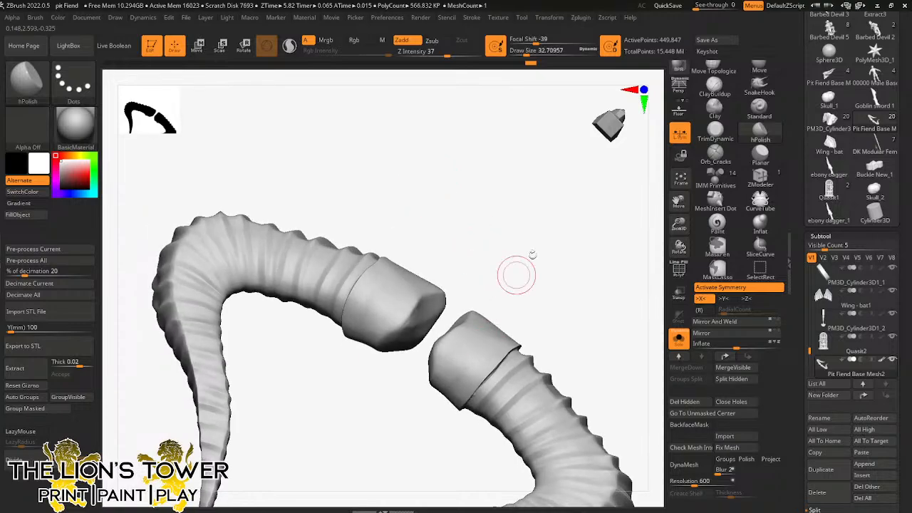
pyautogui.moveTo(517, 275)
pyautogui.mouseDown(button='right')
pyautogui.moveTo(567, 201)
pyautogui.moveTo(529, 229)
pyautogui.mouseUp(button='right')
# Step: Restore the full head's visibility and polish the forehead plate along its central ridge above the brow
pyautogui.moveTo(682, 230); pyautogui.dragTo(681, 245)
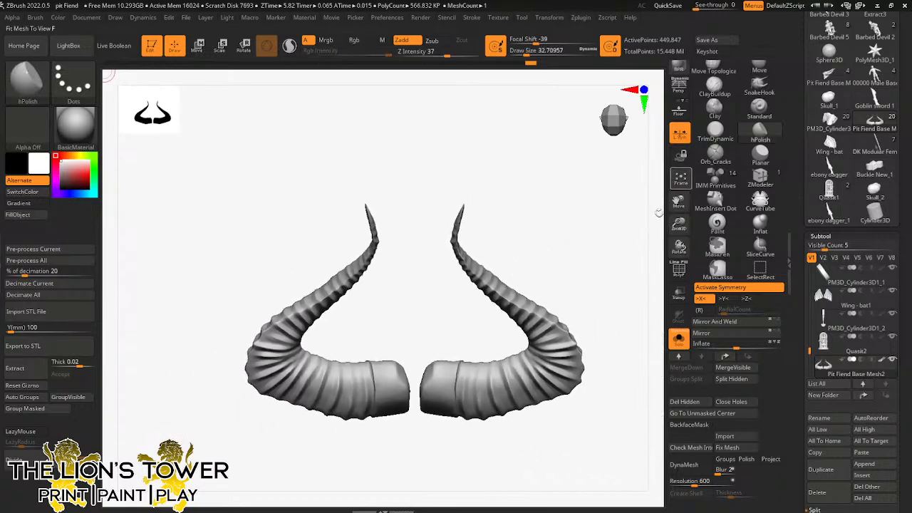
pyautogui.keyDown('ctrl'); pyautogui.keyDown('shift'); pyautogui.click(631, 280); pyautogui.keyUp('shift'); pyautogui.keyUp('ctrl')
pyautogui.keyDown('shift'); pyautogui.moveTo(653, 337); pyautogui.dragTo(619, 235, button='right'); pyautogui.keyUp('shift')
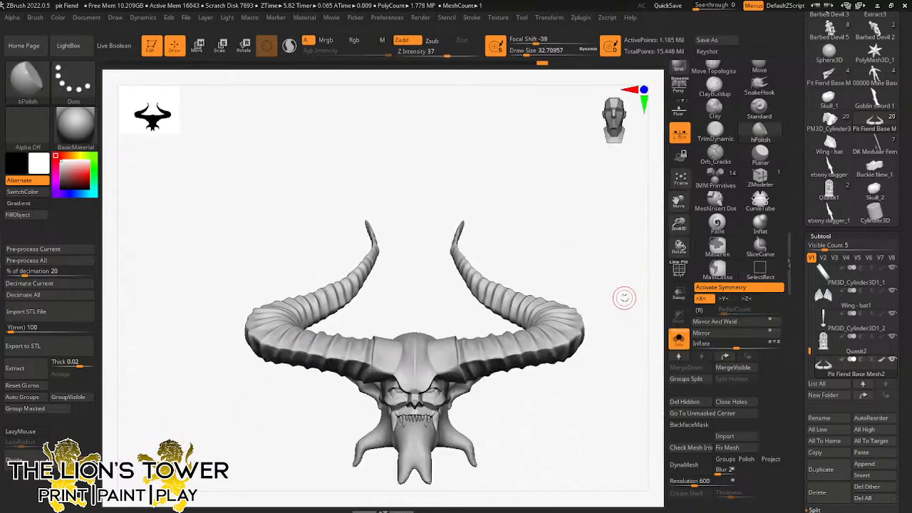
pyautogui.moveTo(625, 295); pyautogui.dragTo(624, 313, button='right')
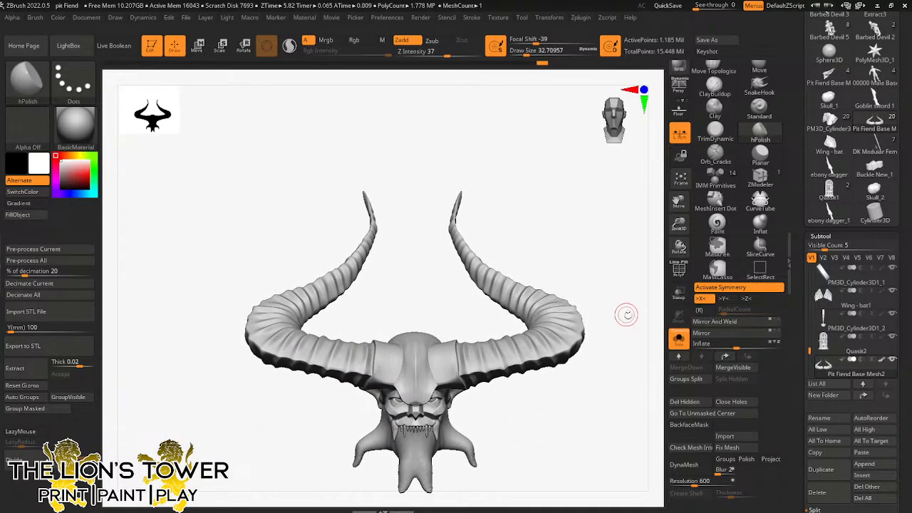
pyautogui.moveTo(680, 231); pyautogui.dragTo(674, 248)
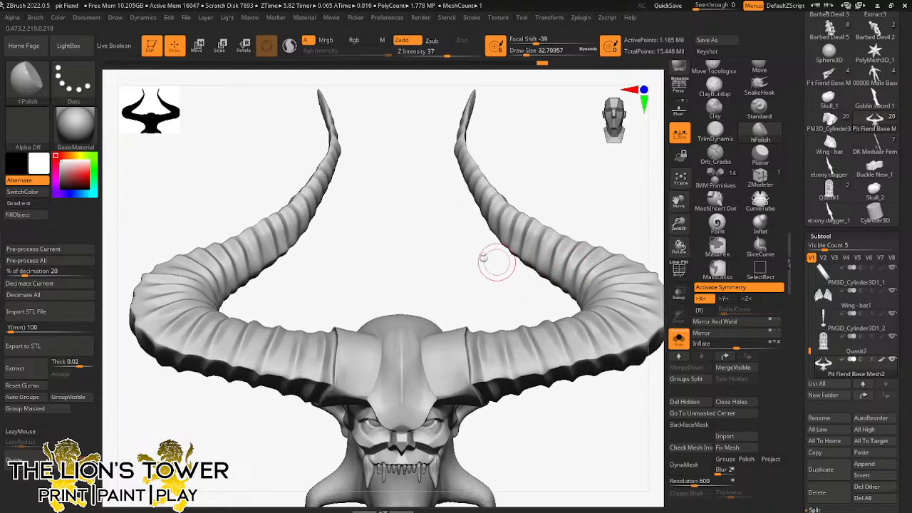
pyautogui.moveTo(495, 261); pyautogui.dragTo(435, 307, button='right')
pyautogui.moveTo(407, 391); pyautogui.dragTo(403, 408)
pyautogui.moveTo(400, 376)
pyautogui.mouseDown()
pyautogui.moveTo(402, 363)
pyautogui.moveTo(397, 397)
pyautogui.moveTo(402, 370)
pyautogui.mouseUp()
pyautogui.moveTo(408, 411); pyautogui.dragTo(406, 401)
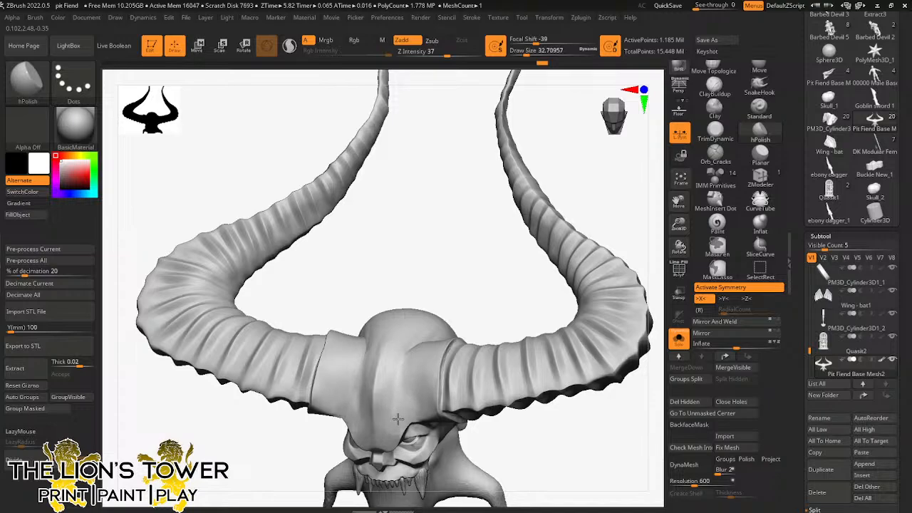
# Step: Polish and smooth the top of the forehead plate where it meets the skull between the horns
pyautogui.moveTo(432, 258); pyautogui.dragTo(406, 335)
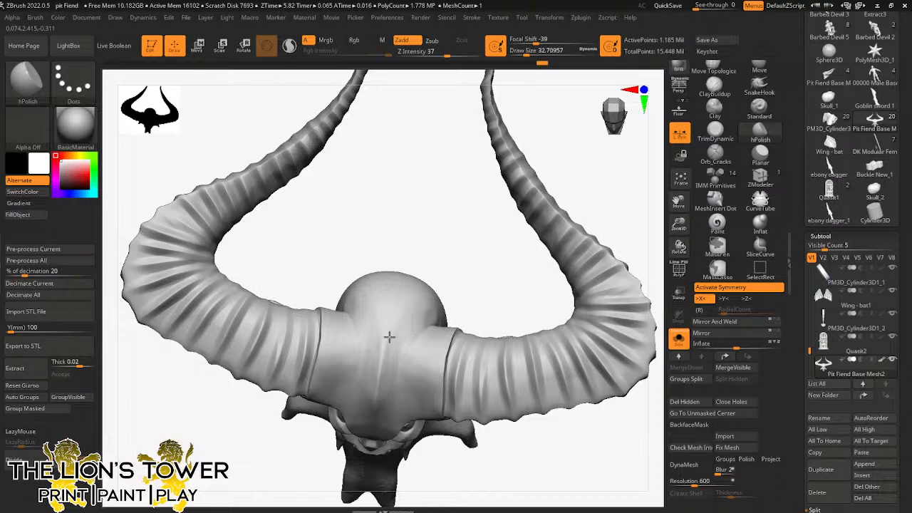
pyautogui.moveTo(389, 337); pyautogui.dragTo(383, 353)
pyautogui.moveTo(417, 267); pyautogui.dragTo(412, 207)
pyautogui.moveTo(380, 379); pyautogui.dragTo(389, 360)
pyautogui.keyDown('shift'); pyautogui.moveTo(401, 301); pyautogui.dragTo(408, 285); pyautogui.keyUp('shift')
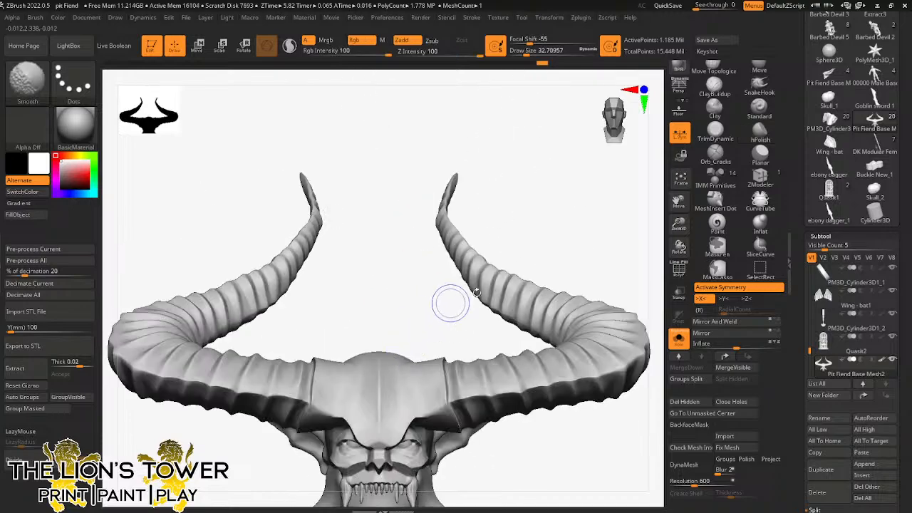
# Step: Isolate the pronged piece below the jaw, turn on Sculptris Pro and polish its front prong with hPolish
pyautogui.moveTo(678, 225); pyautogui.dragTo(677, 205)
pyautogui.moveTo(613, 285)
pyautogui.mouseDown()
pyautogui.moveTo(590, 313)
pyautogui.moveTo(559, 315)
pyautogui.moveTo(591, 319)
pyautogui.mouseUp()
pyautogui.keyDown('ctrl'); pyautogui.keyDown('shift'); pyautogui.click(410, 356); pyautogui.keyUp('shift'); pyautogui.keyUp('ctrl')
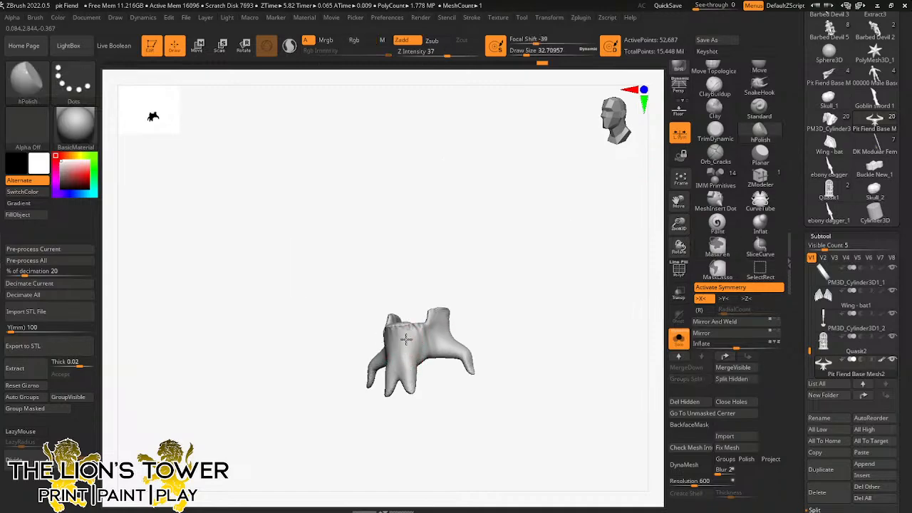
pyautogui.moveTo(411, 388); pyautogui.dragTo(414, 356)
pyautogui.click(289, 46)
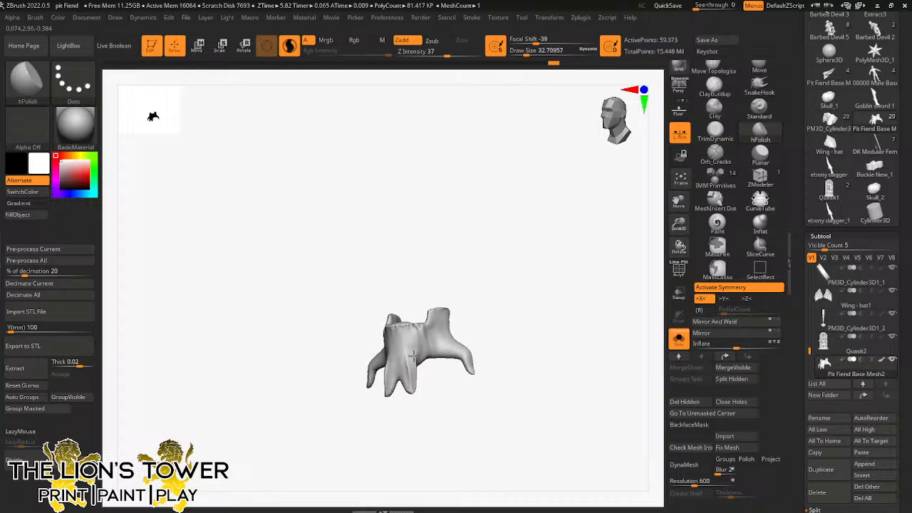
pyautogui.keyDown('shift'); pyautogui.moveTo(416, 362); pyautogui.dragTo(397, 350, button='right'); pyautogui.keyUp('shift')
pyautogui.moveTo(409, 384); pyautogui.dragTo(399, 354)
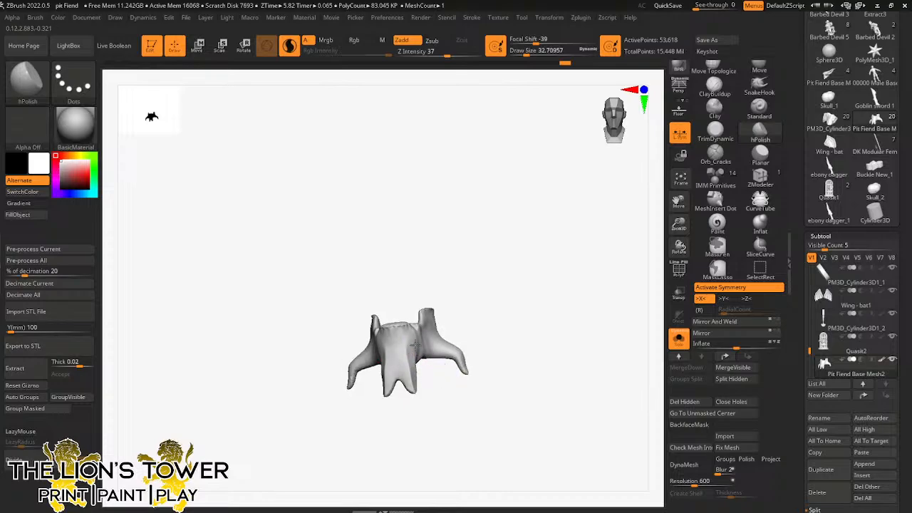
# Step: Polish the flanks of the pronged piece from the front prong back to the side prong
pyautogui.moveTo(431, 310); pyautogui.dragTo(421, 312, button='right')
pyautogui.moveTo(423, 312); pyautogui.dragTo(419, 349)
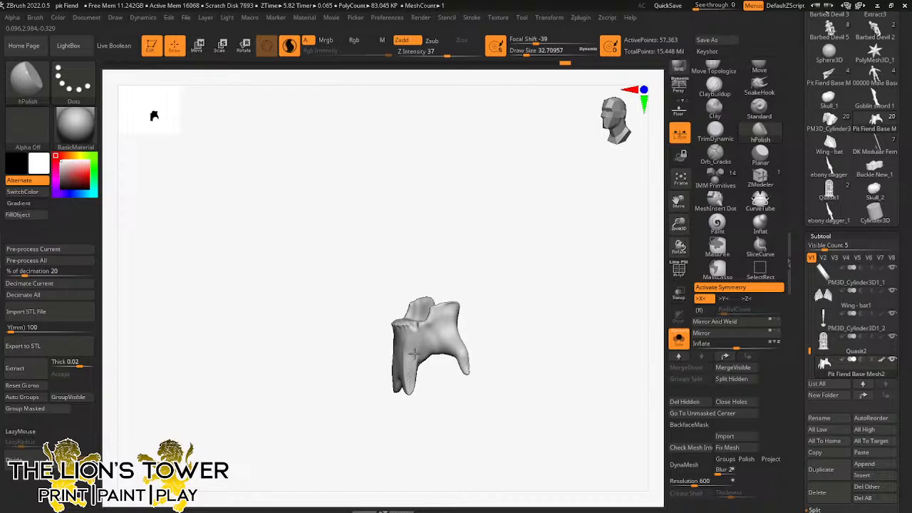
pyautogui.moveTo(414, 354); pyautogui.dragTo(427, 322)
pyautogui.moveTo(464, 274); pyautogui.dragTo(439, 268, button='right')
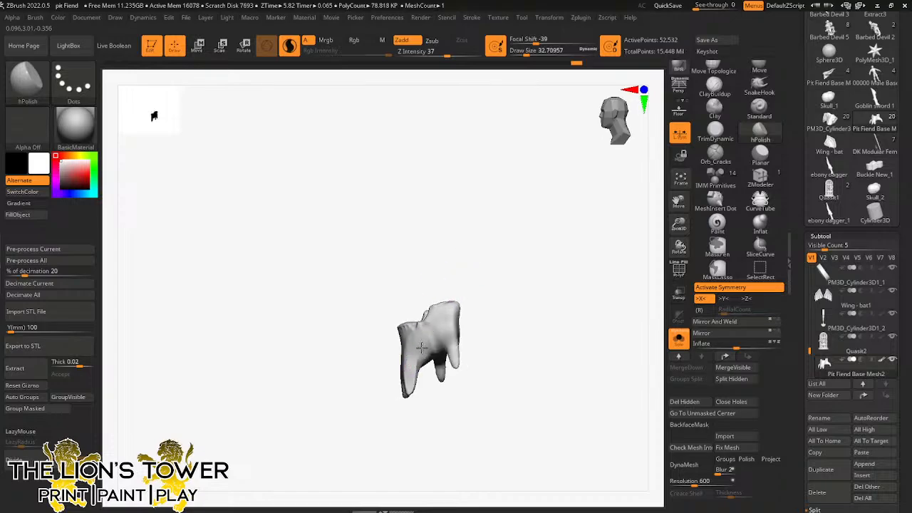
pyautogui.moveTo(434, 311)
pyautogui.mouseDown()
pyautogui.moveTo(430, 294)
pyautogui.moveTo(435, 339)
pyautogui.moveTo(460, 314)
pyautogui.mouseUp()
pyautogui.moveTo(460, 253); pyautogui.dragTo(453, 304)
pyautogui.moveTo(452, 305)
pyautogui.mouseDown()
pyautogui.moveTo(444, 339)
pyautogui.moveTo(470, 250)
pyautogui.mouseUp()
# Step: Polish the outer surfaces and upper rear areas of the side prongs from several angles
pyautogui.moveTo(448, 319)
pyautogui.mouseDown()
pyautogui.moveTo(449, 307)
pyautogui.moveTo(472, 311)
pyautogui.mouseUp()
pyautogui.moveTo(509, 258); pyautogui.dragTo(462, 282)
pyautogui.moveTo(462, 329); pyautogui.dragTo(449, 303)
pyautogui.moveTo(463, 245); pyautogui.dragTo(476, 278)
pyautogui.moveTo(460, 321); pyautogui.dragTo(445, 329)
pyautogui.moveTo(470, 239); pyautogui.dragTo(499, 240)
pyautogui.moveTo(433, 358); pyautogui.dragTo(436, 318)
pyautogui.moveTo(449, 254); pyautogui.dragTo(486, 255)
pyautogui.moveTo(433, 367); pyautogui.dragTo(436, 350)
pyautogui.moveTo(463, 246); pyautogui.dragTo(488, 247)
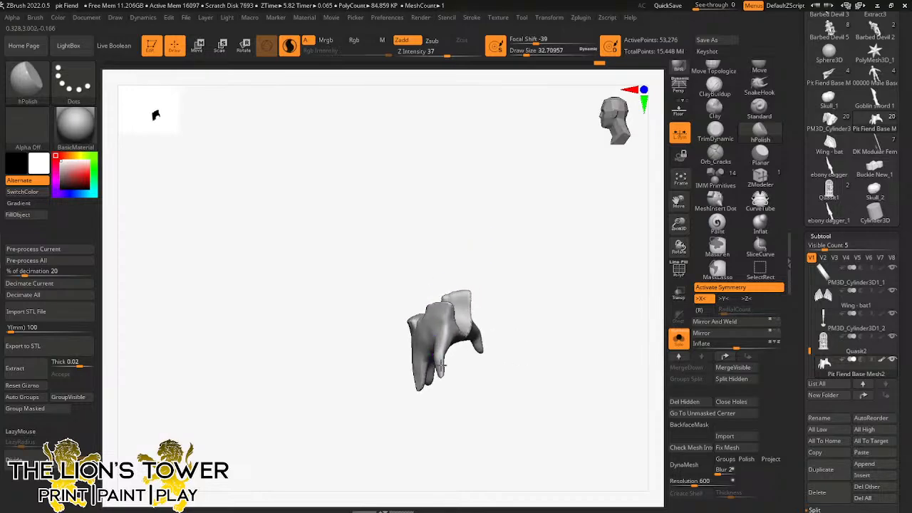
# Step: Polish the shafts of the side prongs and the curved web joining them to the front prong
pyautogui.moveTo(441, 362); pyautogui.dragTo(442, 327)
pyautogui.moveTo(448, 400); pyautogui.dragTo(485, 399)
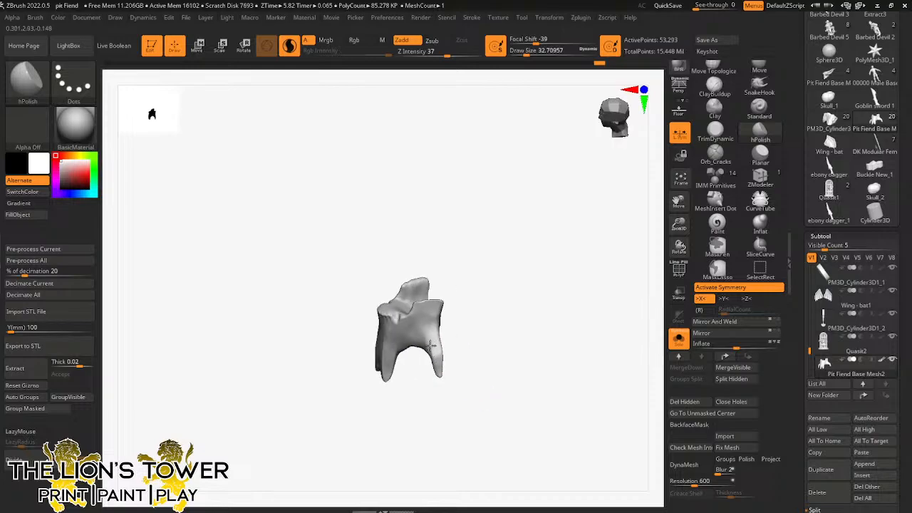
pyautogui.moveTo(430, 345); pyautogui.dragTo(432, 338)
pyautogui.moveTo(463, 397); pyautogui.dragTo(500, 397)
pyautogui.moveTo(433, 350); pyautogui.dragTo(427, 349)
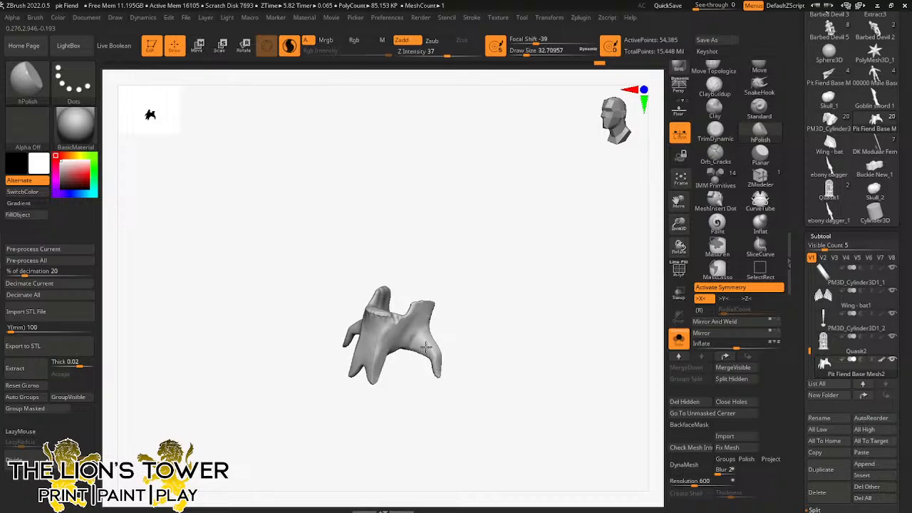
pyautogui.moveTo(426, 347); pyautogui.dragTo(430, 336)
# Step: Smooth the junction beside the front prong and polish the jagged upper rim of the piece
pyautogui.moveTo(444, 314)
pyautogui.mouseDown()
pyautogui.moveTo(419, 321)
pyautogui.moveTo(414, 338)
pyautogui.moveTo(490, 302)
pyautogui.mouseUp()
pyautogui.moveTo(396, 335)
pyautogui.keyDown('shift'); pyautogui.mouseDown()
pyautogui.moveTo(386, 355)
pyautogui.moveTo(399, 345)
pyautogui.mouseUp(); pyautogui.keyUp('shift')
pyautogui.moveTo(449, 277); pyautogui.dragTo(478, 273)
pyautogui.moveTo(392, 327); pyautogui.dragTo(382, 349)
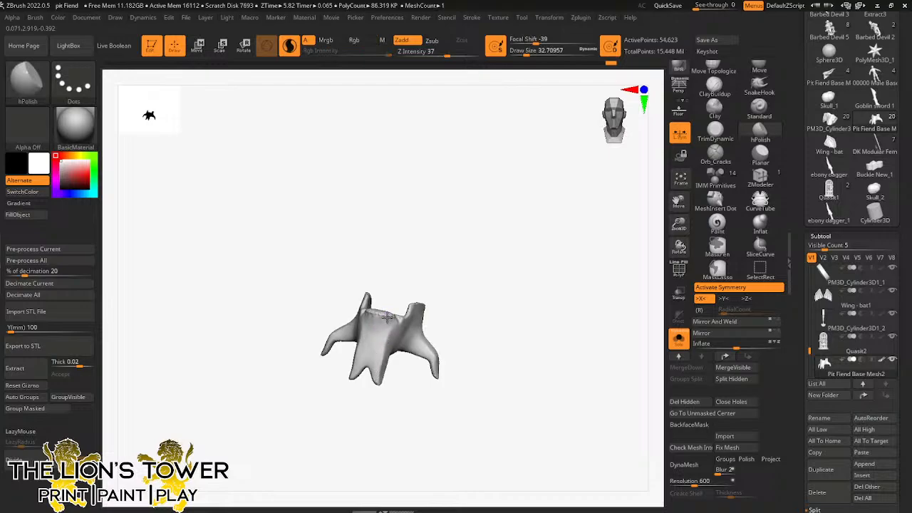
pyautogui.moveTo(387, 316); pyautogui.dragTo(380, 317)
pyautogui.moveTo(362, 266); pyautogui.dragTo(407, 262)
pyautogui.moveTo(381, 326); pyautogui.dragTo(391, 312)
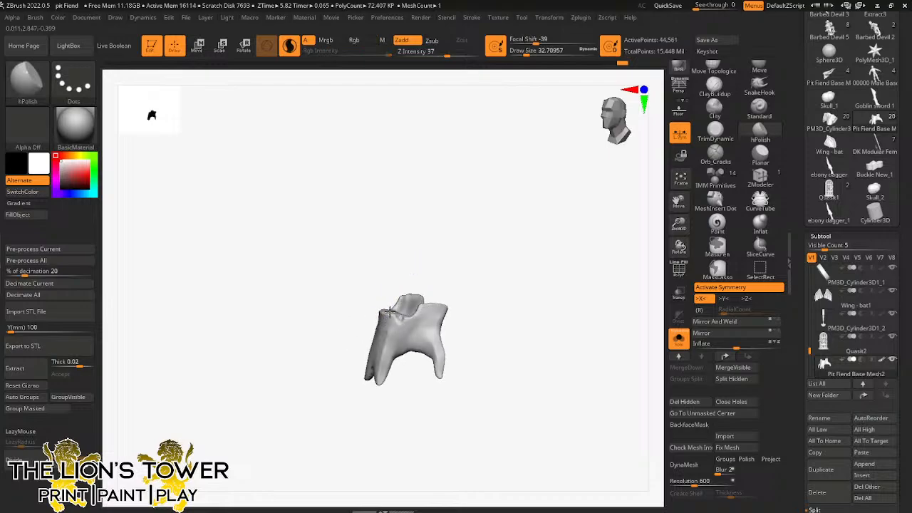
# Step: Polish the inner top surface of the pronged piece and the outer wall beside its rim
pyautogui.moveTo(430, 240); pyautogui.dragTo(411, 310)
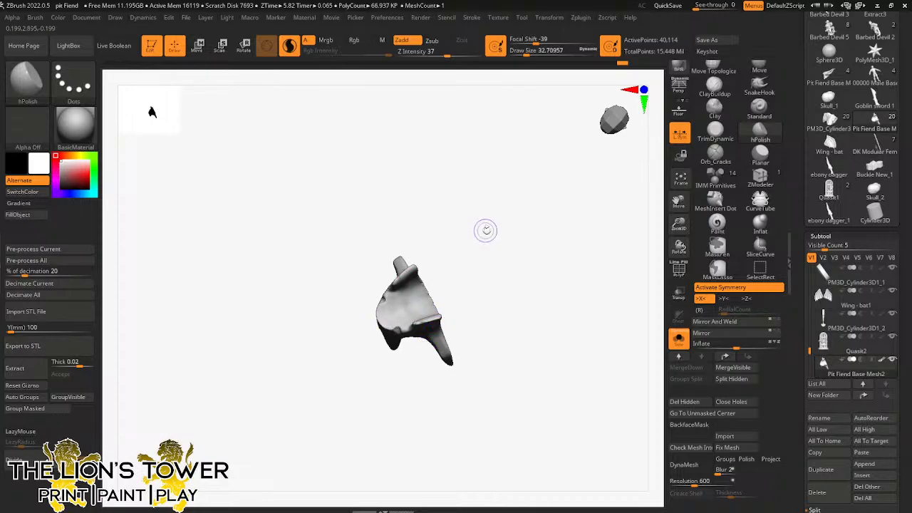
pyautogui.moveTo(485, 230); pyautogui.dragTo(495, 258)
pyautogui.moveTo(411, 292)
pyautogui.mouseDown()
pyautogui.moveTo(499, 285)
pyautogui.moveTo(399, 292)
pyautogui.mouseUp()
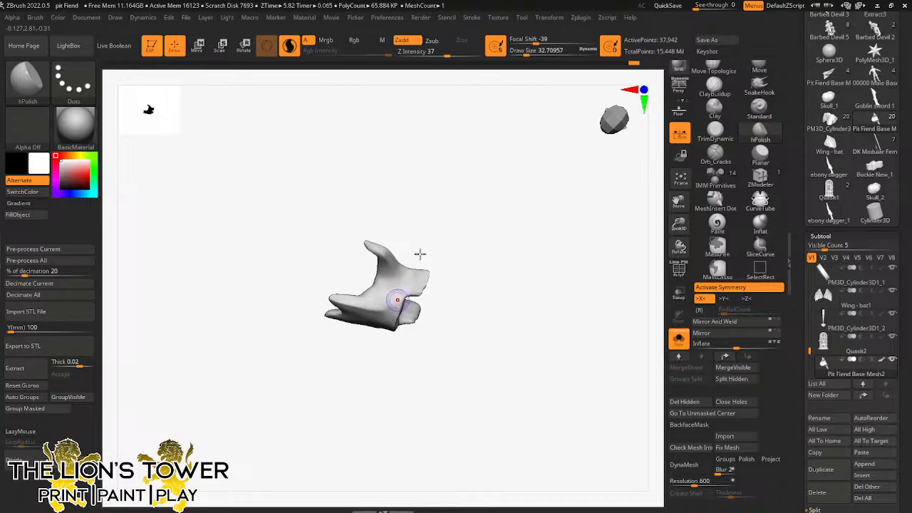
pyautogui.moveTo(420, 253); pyautogui.dragTo(397, 289)
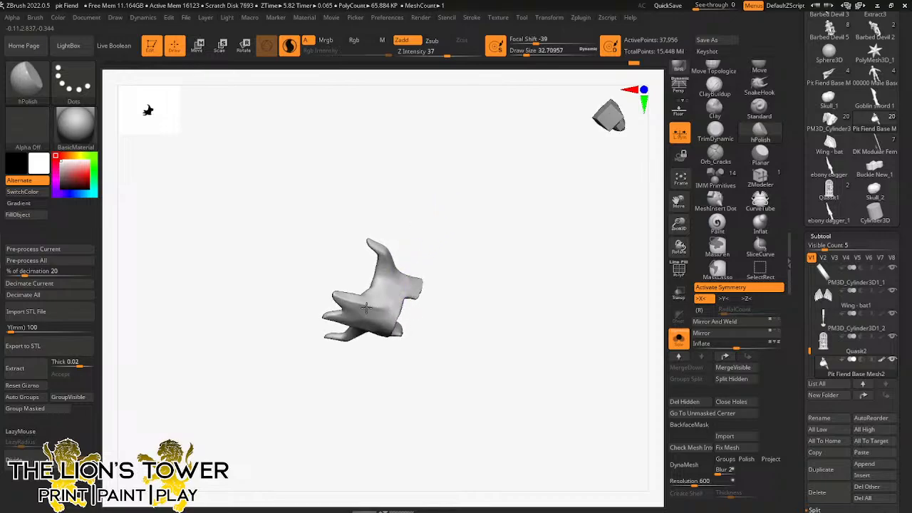
# Step: Polish the forked tips of the front prong and the underside of the pronged piece
pyautogui.moveTo(443, 255); pyautogui.dragTo(458, 194)
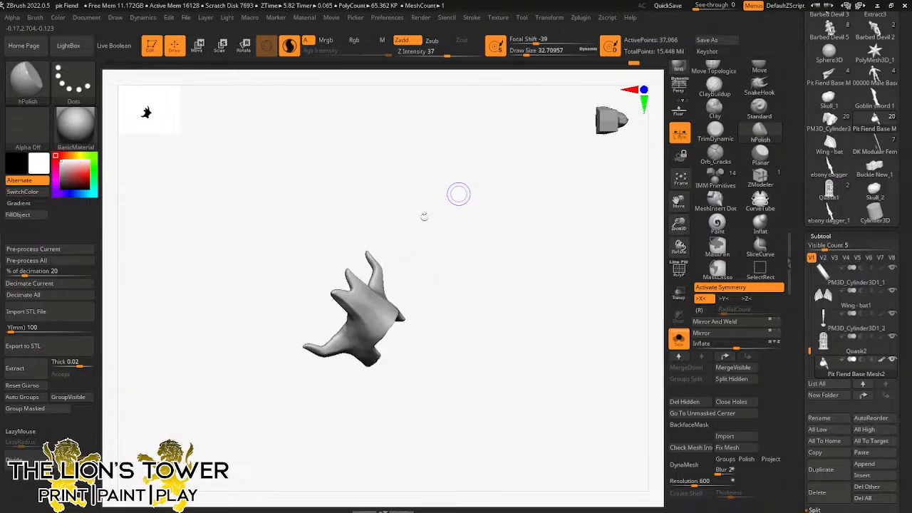
pyautogui.moveTo(385, 343); pyautogui.dragTo(420, 282)
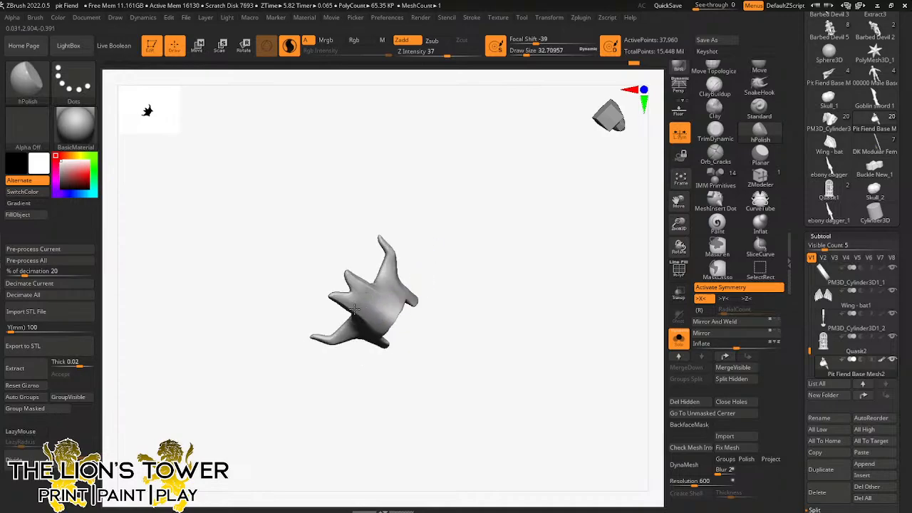
pyautogui.moveTo(444, 218); pyautogui.dragTo(416, 290)
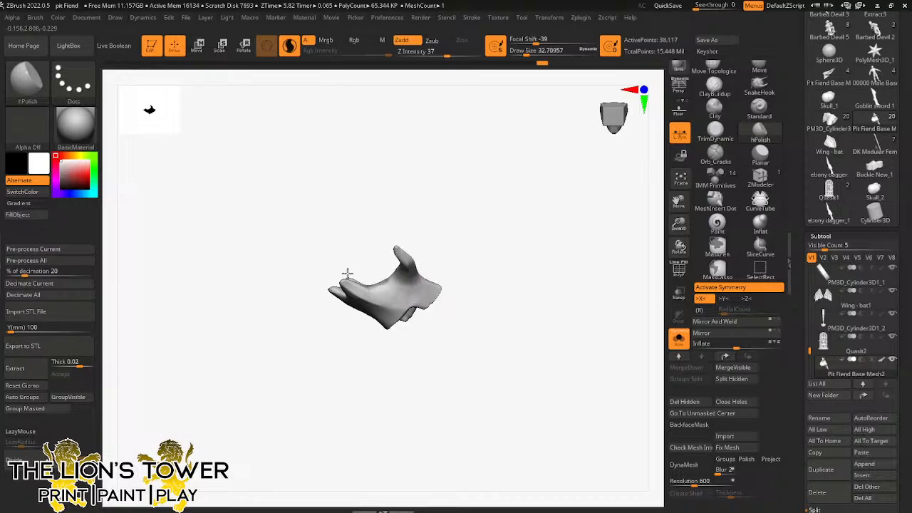
pyautogui.moveTo(347, 274)
pyautogui.mouseDown()
pyautogui.moveTo(432, 238)
pyautogui.moveTo(443, 186)
pyautogui.moveTo(359, 285)
pyautogui.mouseUp()
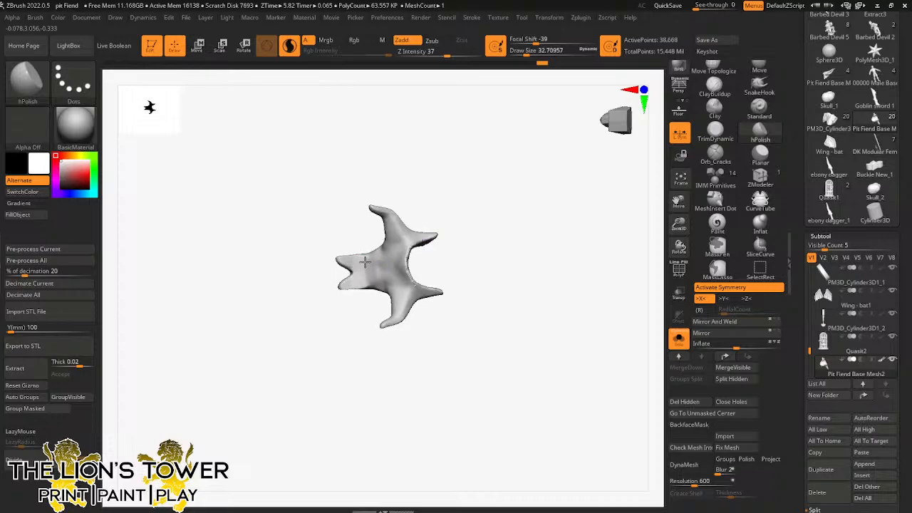
pyautogui.moveTo(381, 216); pyautogui.dragTo(375, 260)
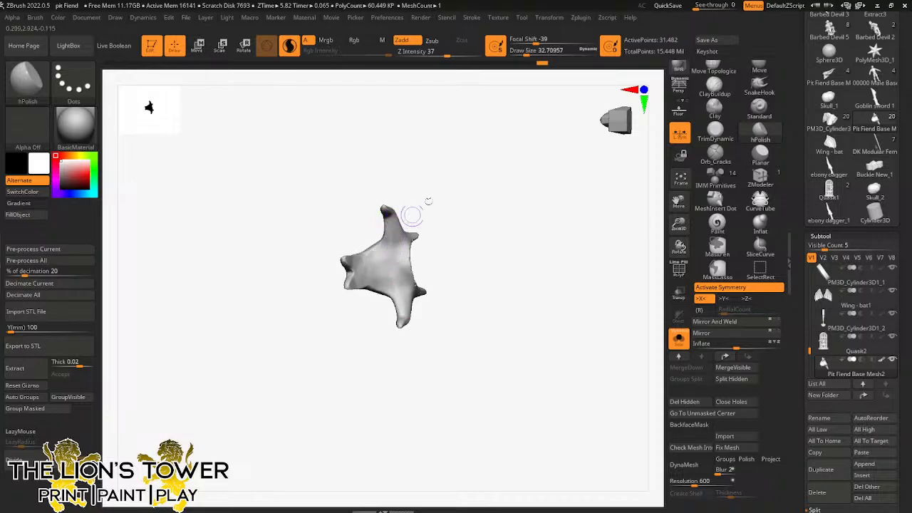
pyautogui.moveTo(411, 209); pyautogui.dragTo(478, 246)
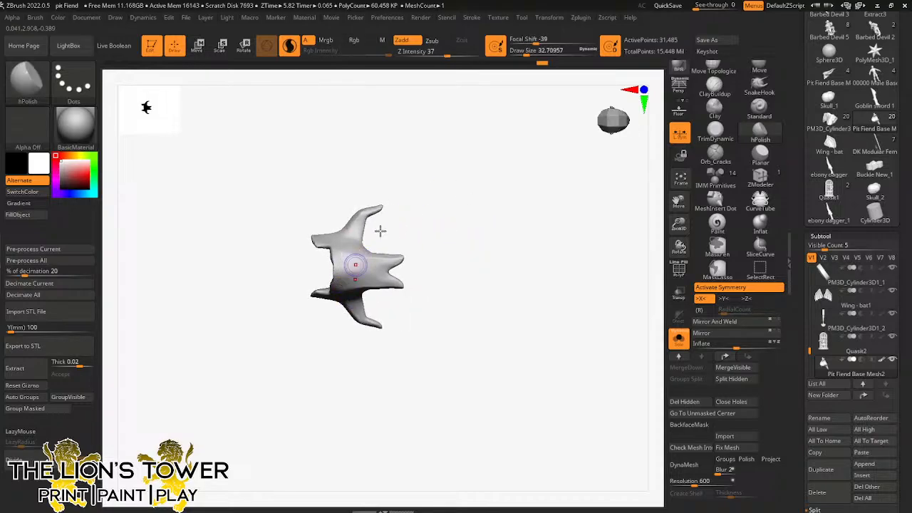
# Step: Show the complete horned head again and hide the rows of individual teeth in its mouth
pyautogui.keyDown('ctrl'); pyautogui.keyDown('shift'); pyautogui.click(544, 234); pyautogui.keyUp('shift'); pyautogui.keyUp('ctrl')
pyautogui.moveTo(677, 202); pyautogui.dragTo(718, 200)
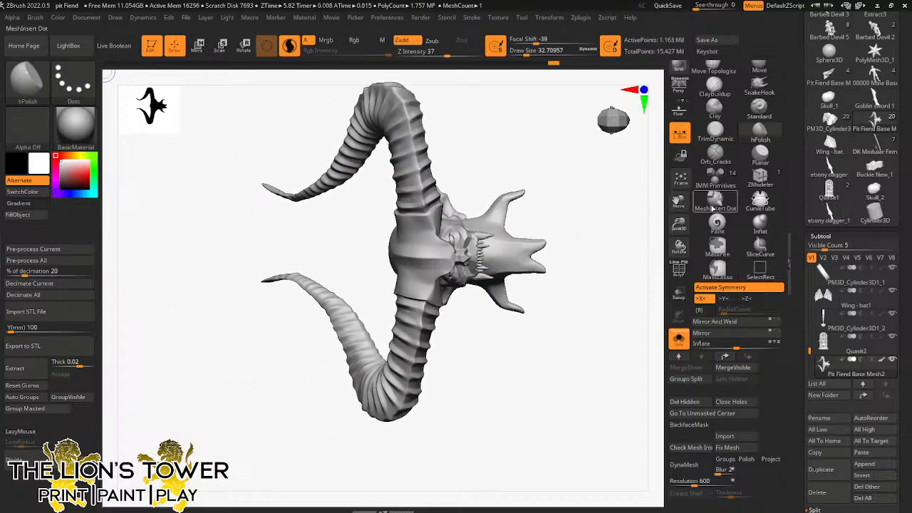
pyautogui.moveTo(678, 223); pyautogui.dragTo(586, 235)
pyautogui.keyDown('ctrl'); pyautogui.keyDown('shift'); pyautogui.click(490, 230); pyautogui.keyUp('shift'); pyautogui.keyUp('ctrl')
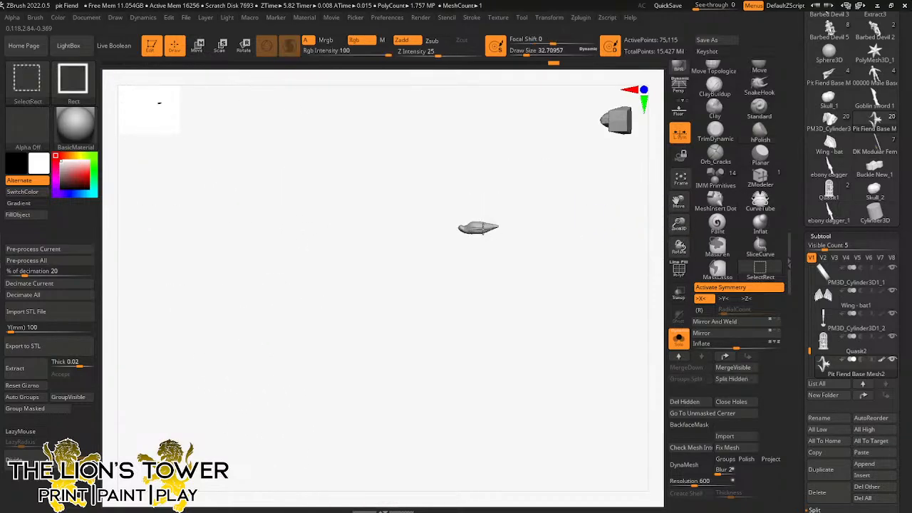
pyautogui.keyDown('ctrl'); pyautogui.keyDown('shift'); pyautogui.click(478, 237); pyautogui.keyUp('shift'); pyautogui.keyUp('ctrl')
pyautogui.keyDown('ctrl'); pyautogui.keyDown('shift'); pyautogui.click(481, 249); pyautogui.keyUp('shift'); pyautogui.keyUp('ctrl')
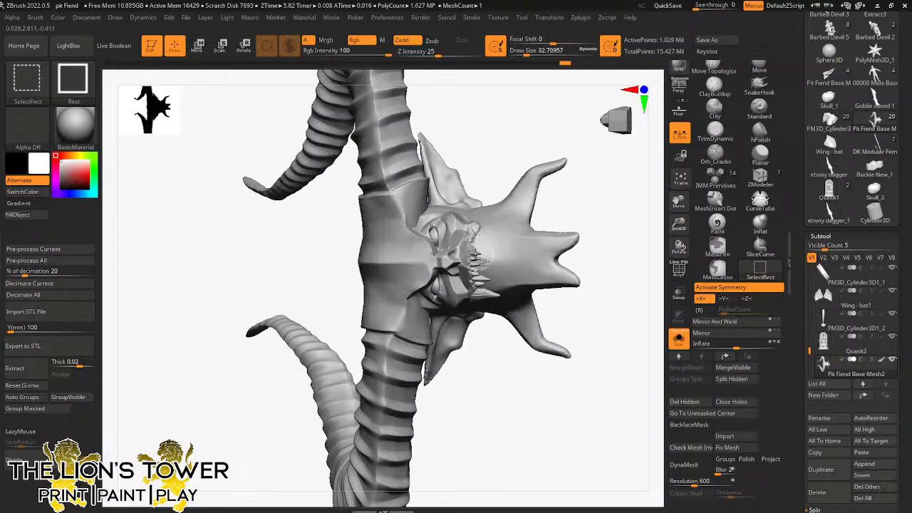
pyautogui.keyDown('ctrl'); pyautogui.keyDown('shift'); pyautogui.click(479, 258); pyautogui.keyUp('shift'); pyautogui.keyUp('ctrl')
pyautogui.hotkey('ctrl', 'z')
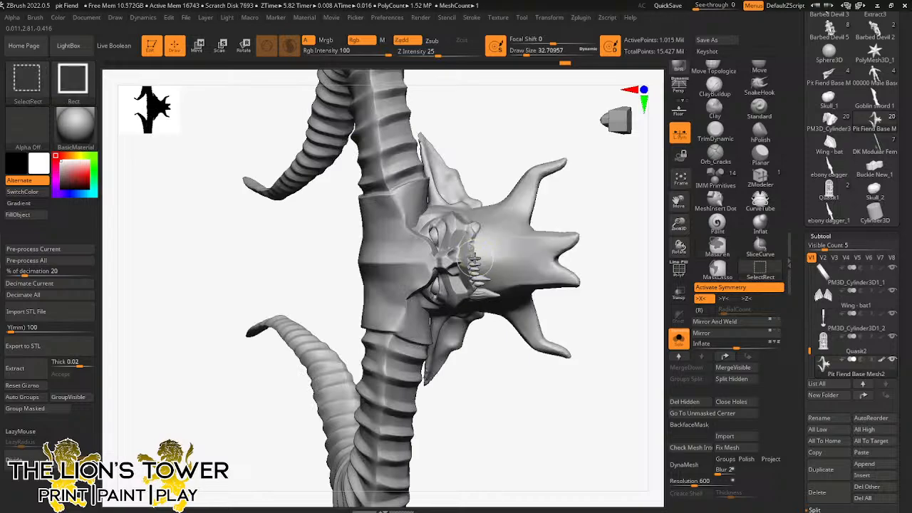
pyautogui.keyDown('ctrl'); pyautogui.keyDown('shift'); pyautogui.click(472, 262); pyautogui.keyUp('shift'); pyautogui.keyUp('ctrl')
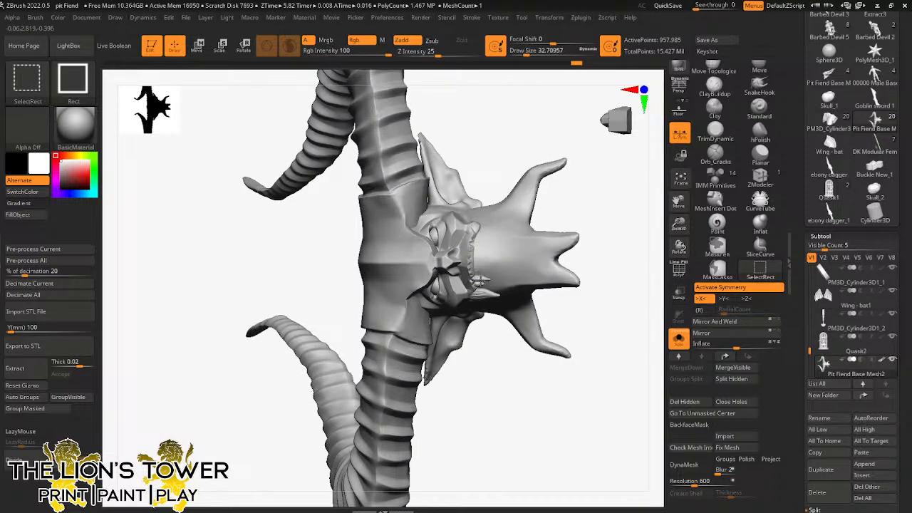
# Step: Hide the remaining fangs beside the mouth and delete the hidden geometry from the head
pyautogui.keyDown('ctrl'); pyautogui.keyDown('shift'); pyautogui.click(480, 283); pyautogui.keyUp('shift'); pyautogui.keyUp('ctrl')
pyautogui.moveTo(577, 202)
pyautogui.mouseDown()
pyautogui.moveTo(606, 161)
pyautogui.moveTo(594, 259)
pyautogui.moveTo(570, 277)
pyautogui.mouseUp()
pyautogui.moveTo(620, 299)
pyautogui.mouseDown()
pyautogui.moveTo(577, 298)
pyautogui.moveTo(629, 304)
pyautogui.moveTo(600, 303)
pyautogui.mouseUp()
pyautogui.keyDown('ctrl'); pyautogui.keyDown('shift'); pyautogui.click(547, 286); pyautogui.keyUp('shift'); pyautogui.keyUp('ctrl')
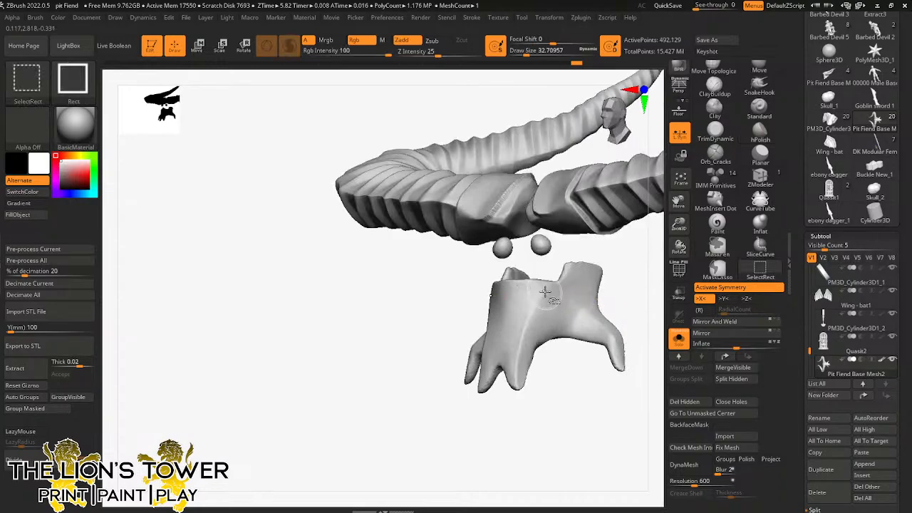
pyautogui.hotkey('ctrl', 'z')
pyautogui.moveTo(568, 373); pyautogui.dragTo(572, 350)
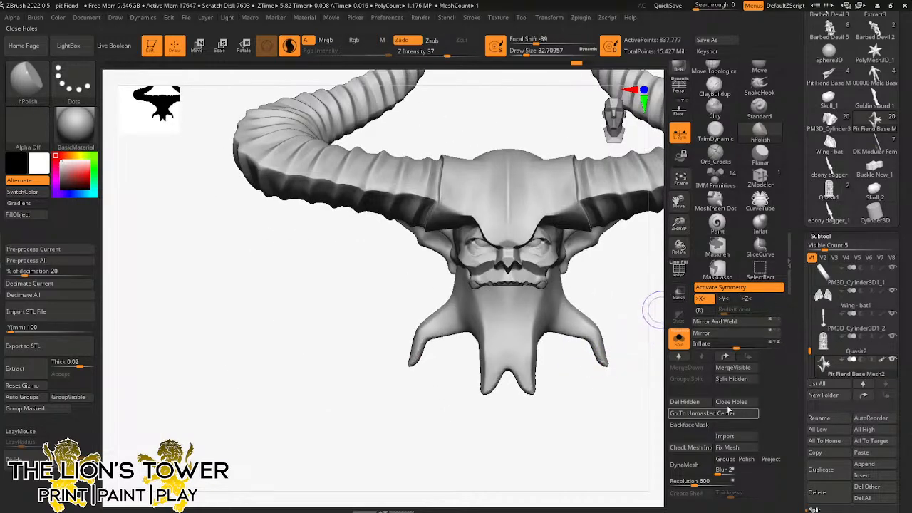
pyautogui.click(685, 402)
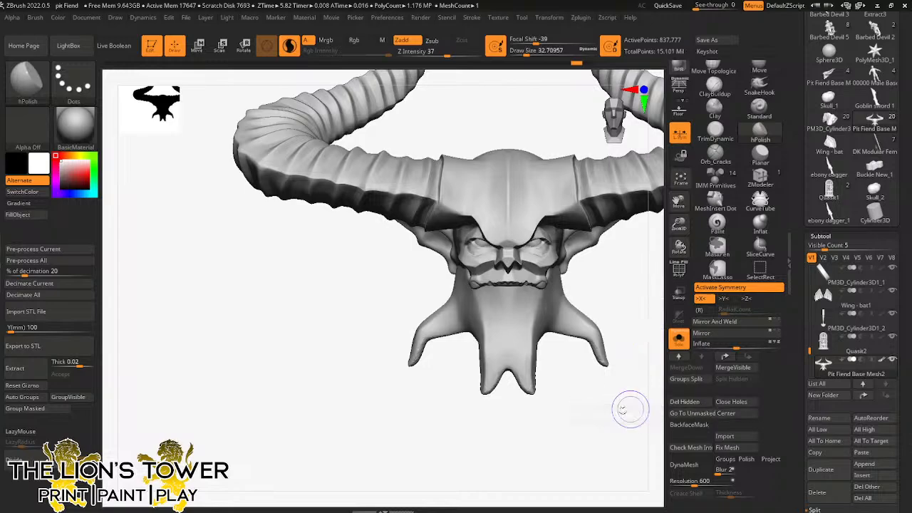
# Step: Mask the horns, face and skull, leaving only the pronged piece below the mouth unmasked
pyautogui.moveTo(630, 410)
pyautogui.mouseDown()
pyautogui.moveTo(606, 398)
pyautogui.moveTo(631, 370)
pyautogui.moveTo(615, 285)
pyautogui.moveTo(541, 306)
pyautogui.mouseUp()
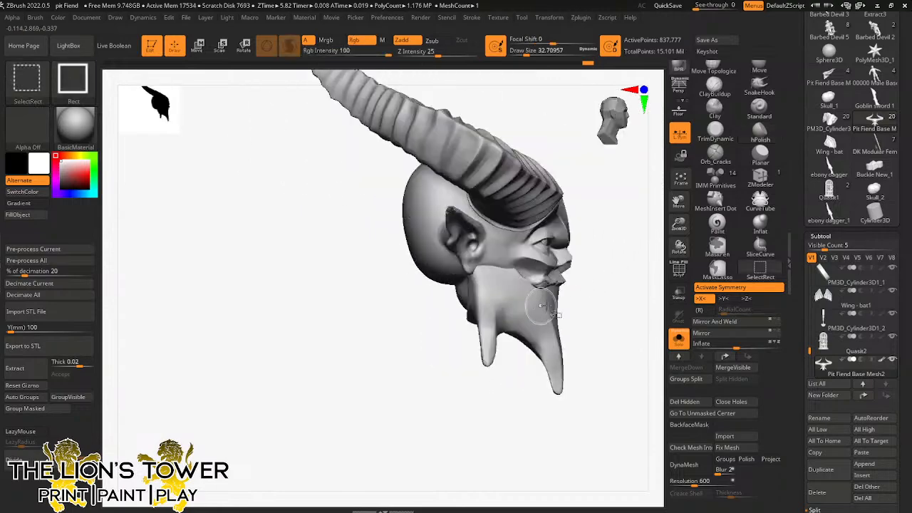
pyautogui.keyDown('ctrl'); pyautogui.keyDown('shift'); pyautogui.click(541, 306); pyautogui.keyUp('shift'); pyautogui.keyUp('ctrl')
pyautogui.keyDown('ctrl'); pyautogui.click(591, 307); pyautogui.keyUp('ctrl')
pyautogui.keyDown('ctrl'); pyautogui.keyDown('shift'); pyautogui.click(601, 303); pyautogui.keyUp('shift'); pyautogui.keyUp('ctrl')
pyautogui.keyDown('ctrl'); pyautogui.click(617, 293); pyautogui.keyUp('ctrl')
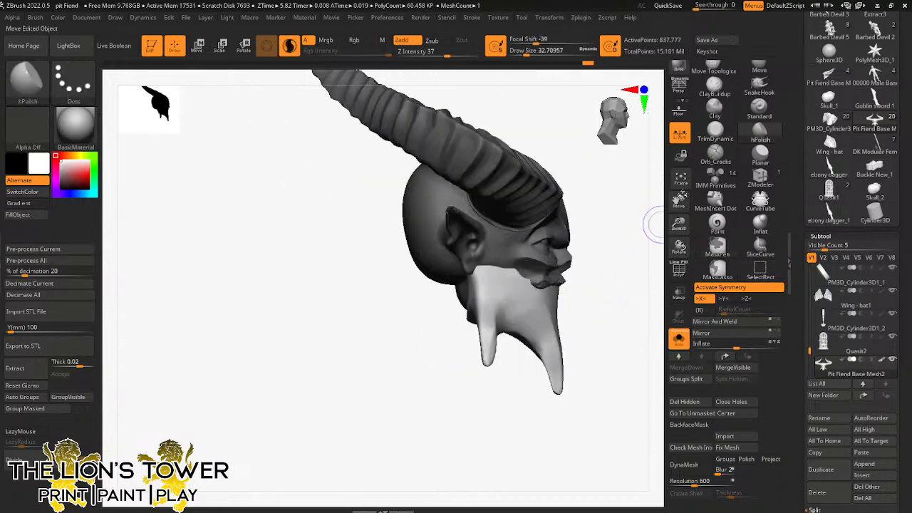
# Step: Pull the pronged piece's upper front edge outward beneath the lip with the Move brush, and clear the mask
pyautogui.click(759, 70)
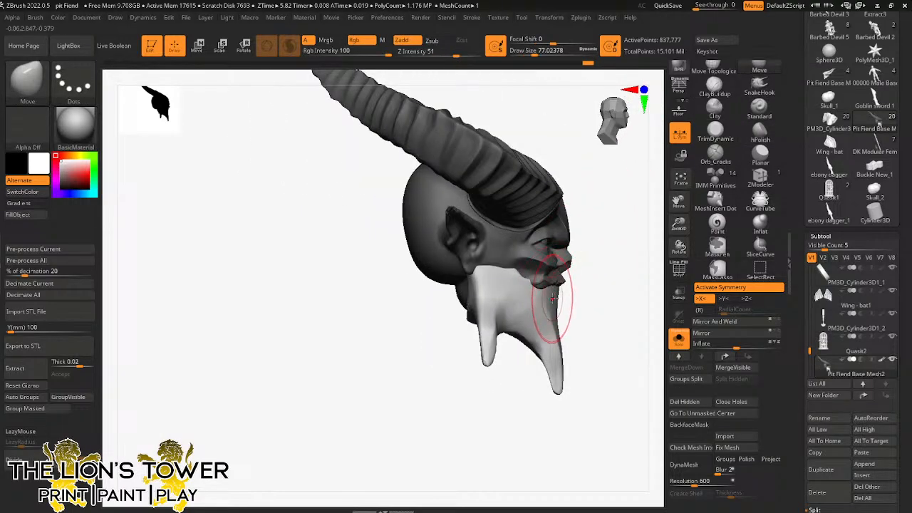
pyautogui.moveTo(553, 297); pyautogui.dragTo(558, 291)
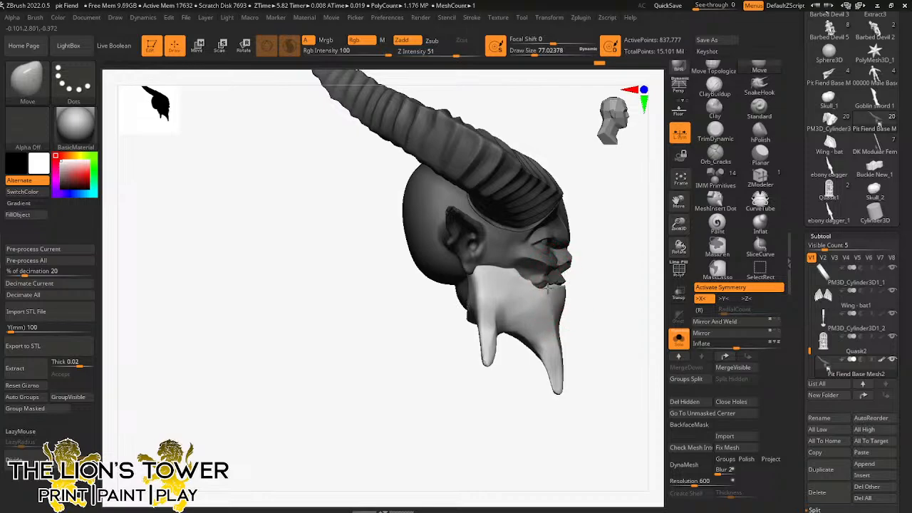
pyautogui.moveTo(624, 275); pyautogui.dragTo(534, 292)
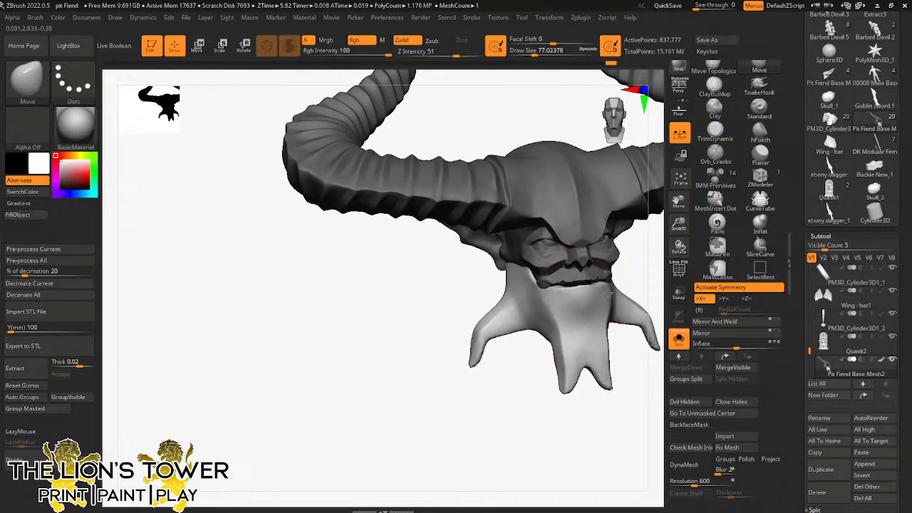
pyautogui.keyDown('shift'); pyautogui.moveTo(624, 277); pyautogui.dragTo(611, 281); pyautogui.keyUp('shift')
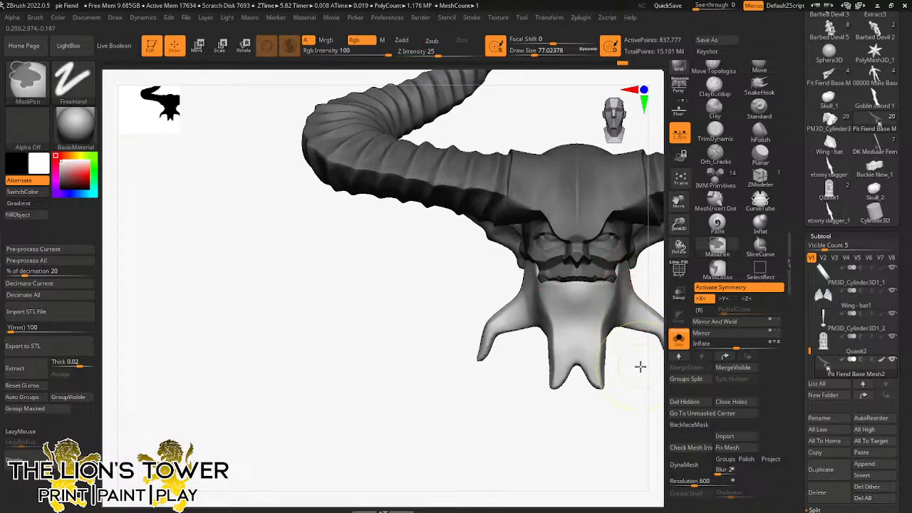
pyautogui.keyDown('ctrl'); pyautogui.moveTo(639, 367); pyautogui.dragTo(648, 379); pyautogui.keyUp('ctrl')
pyautogui.moveTo(607, 277); pyautogui.dragTo(613, 295)
# Step: Set the Move brush size to about 27 and isolate the pronged piece
pyautogui.moveTo(629, 355); pyautogui.dragTo(677, 335)
pyautogui.keyDown('ctrl'); pyautogui.moveTo(677, 268); pyautogui.dragTo(607, 228, button='right'); pyautogui.keyUp('ctrl')
pyautogui.moveTo(604, 292); pyautogui.dragTo(567, 270)
pyautogui.moveTo(535, 53); pyautogui.dragTo(525, 53)
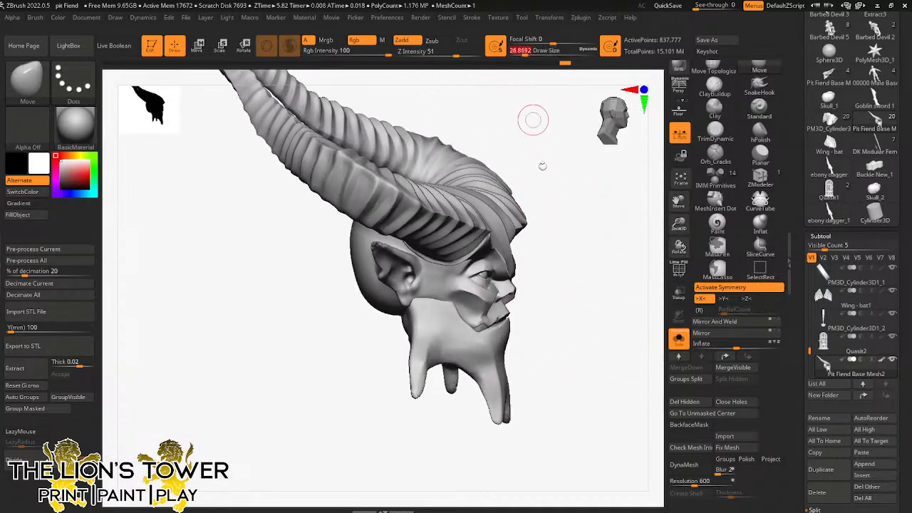
pyautogui.moveTo(599, 292); pyautogui.dragTo(570, 310)
pyautogui.keyDown('alt'); pyautogui.moveTo(555, 354); pyautogui.dragTo(547, 362, button='right'); pyautogui.keyUp('alt')
pyautogui.keyDown('ctrl'); pyautogui.keyDown('shift'); pyautogui.click(493, 344); pyautogui.keyUp('shift'); pyautogui.keyUp('ctrl')
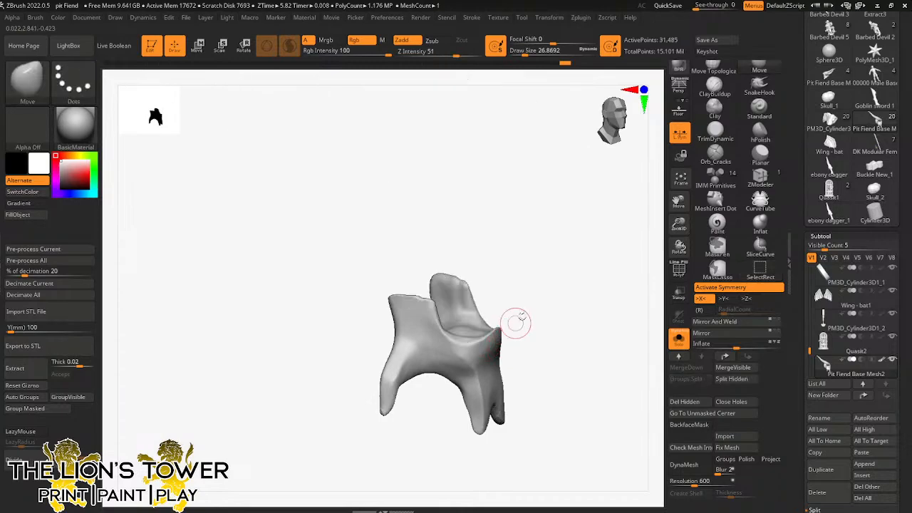
pyautogui.moveTo(517, 320); pyautogui.dragTo(528, 342)
# Step: Polish and smooth the hollow inner top surface of the pronged piece with the hPolish brush
pyautogui.click(760, 132)
pyautogui.moveTo(623, 218); pyautogui.dragTo(476, 325)
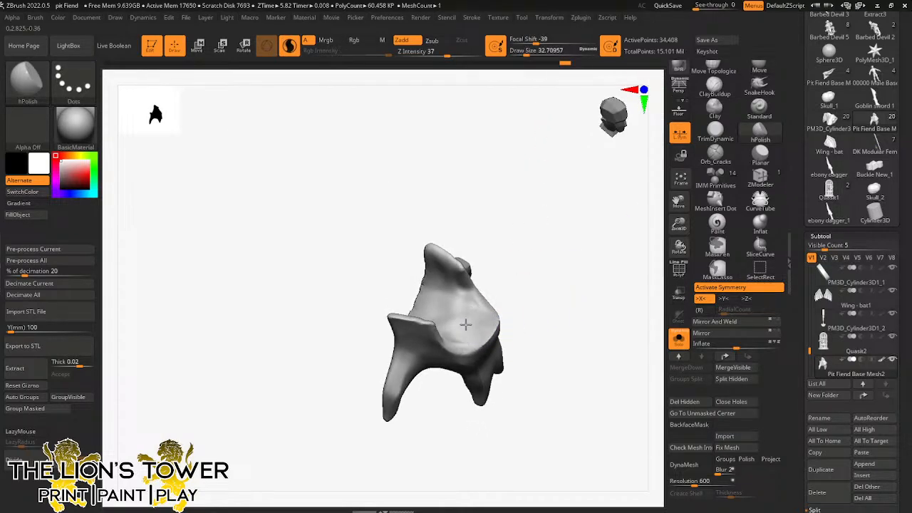
pyautogui.moveTo(505, 264); pyautogui.dragTo(444, 320)
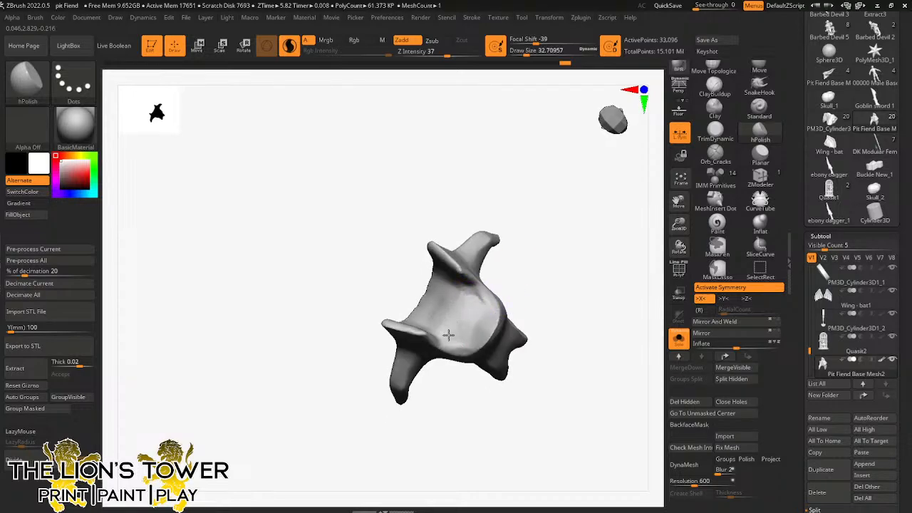
pyautogui.moveTo(456, 303); pyautogui.dragTo(479, 296)
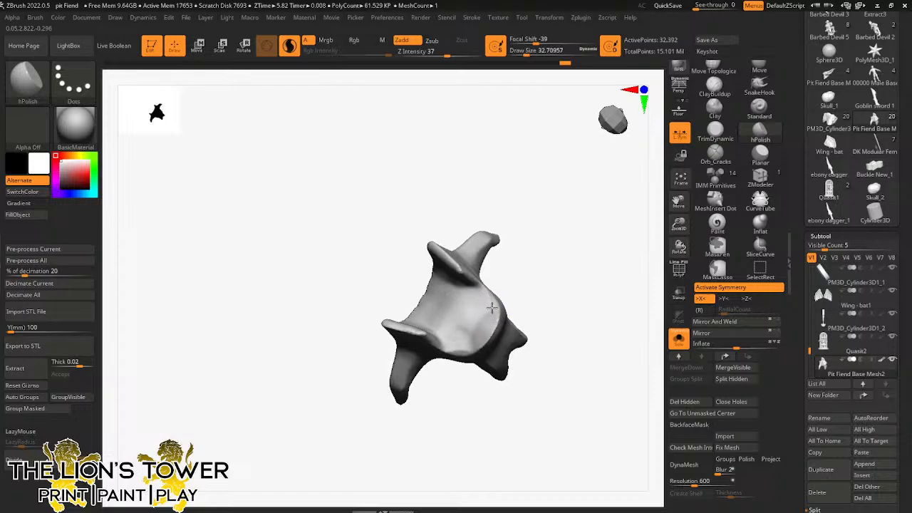
pyautogui.moveTo(488, 348); pyautogui.dragTo(535, 257)
pyautogui.keyDown('shift'); pyautogui.moveTo(484, 314); pyautogui.dragTo(473, 333); pyautogui.keyUp('shift')
# Step: Polish the outer wall of the pronged piece and the shaft of its forked front prong
pyautogui.moveTo(501, 283); pyautogui.dragTo(557, 178)
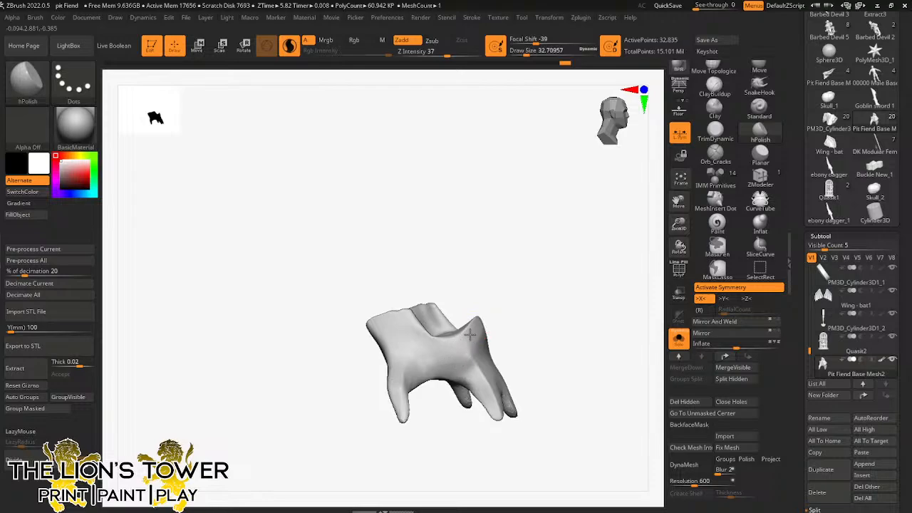
pyautogui.moveTo(518, 286); pyautogui.dragTo(559, 285)
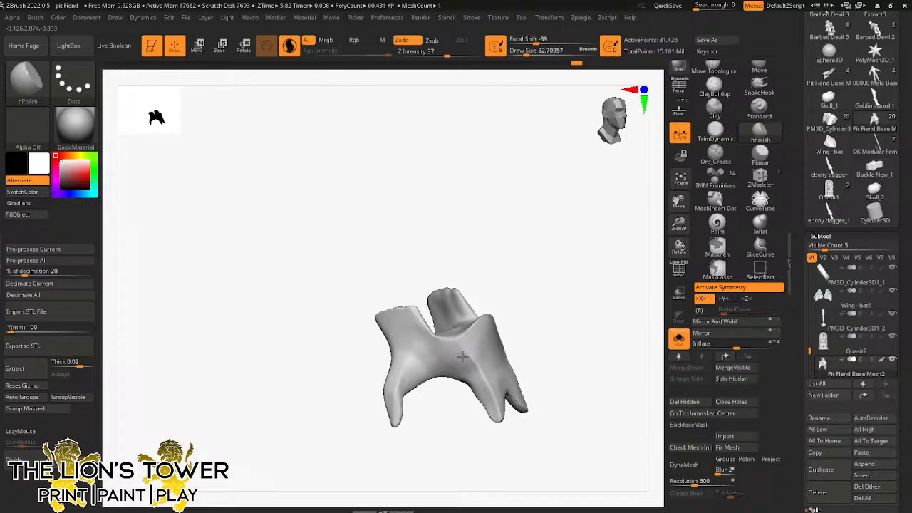
pyautogui.moveTo(485, 384); pyautogui.dragTo(493, 397)
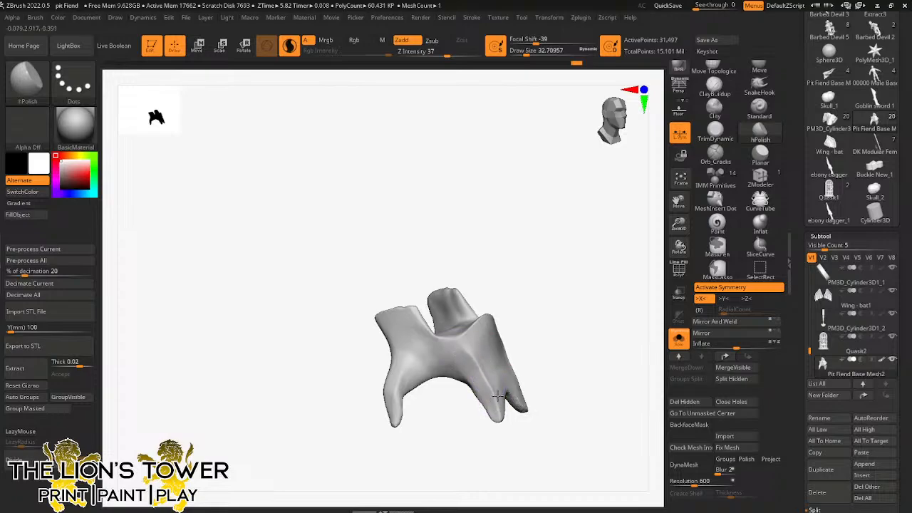
# Step: Isolate the face and flatten the jagged tooth edge along the mouth and cheek with hPolish
pyautogui.moveTo(586, 314); pyautogui.dragTo(547, 305)
pyautogui.keyDown('ctrl'); pyautogui.keyDown('shift'); pyautogui.click(566, 275); pyautogui.keyUp('shift'); pyautogui.keyUp('ctrl')
pyautogui.moveTo(572, 266); pyautogui.dragTo(617, 247)
pyautogui.keyDown('ctrl'); pyautogui.keyDown('shift'); pyautogui.click(476, 312); pyautogui.keyUp('shift'); pyautogui.keyUp('ctrl')
pyautogui.moveTo(541, 317); pyautogui.dragTo(486, 298)
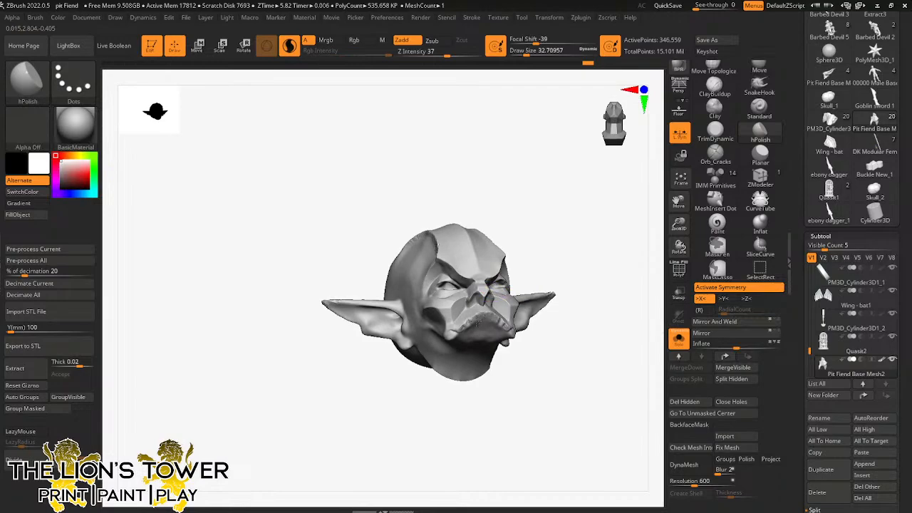
pyautogui.moveTo(465, 328); pyautogui.dragTo(477, 324)
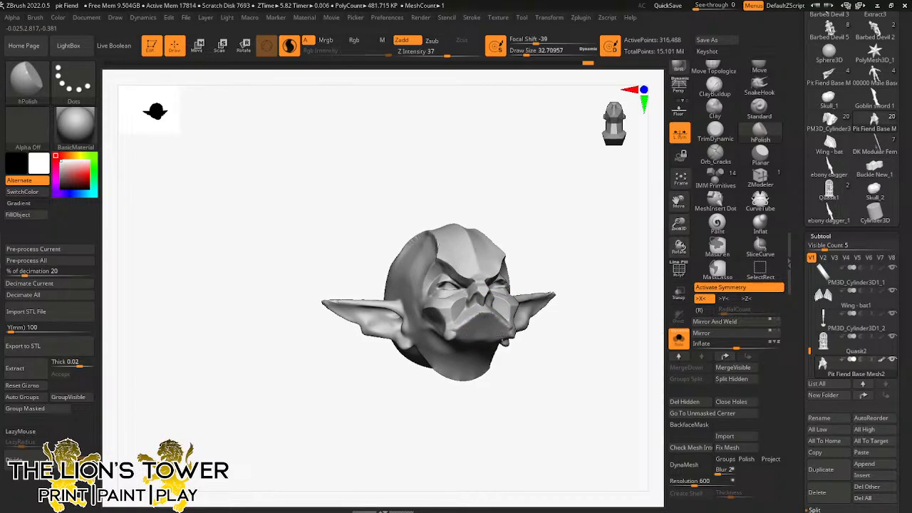
pyautogui.moveTo(550, 249); pyautogui.dragTo(456, 330)
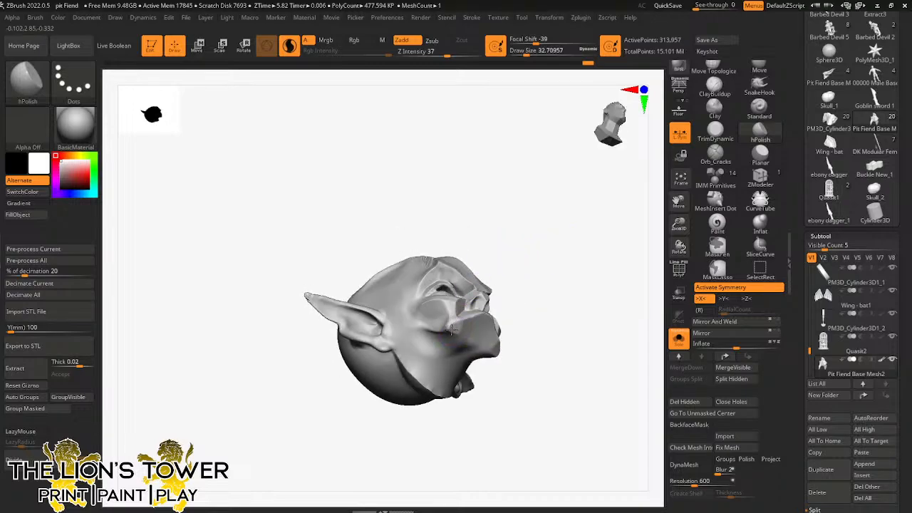
pyautogui.moveTo(453, 326); pyautogui.dragTo(494, 344)
# Step: Bring the horns and pronged piece back into view and choose the hPolish brush
pyautogui.keyDown('shift'); pyautogui.moveTo(537, 254); pyautogui.dragTo(539, 305); pyautogui.keyUp('shift')
pyautogui.moveTo(588, 336); pyautogui.dragTo(555, 333)
pyautogui.press('b')
pyautogui.press('h')
pyautogui.press('p')
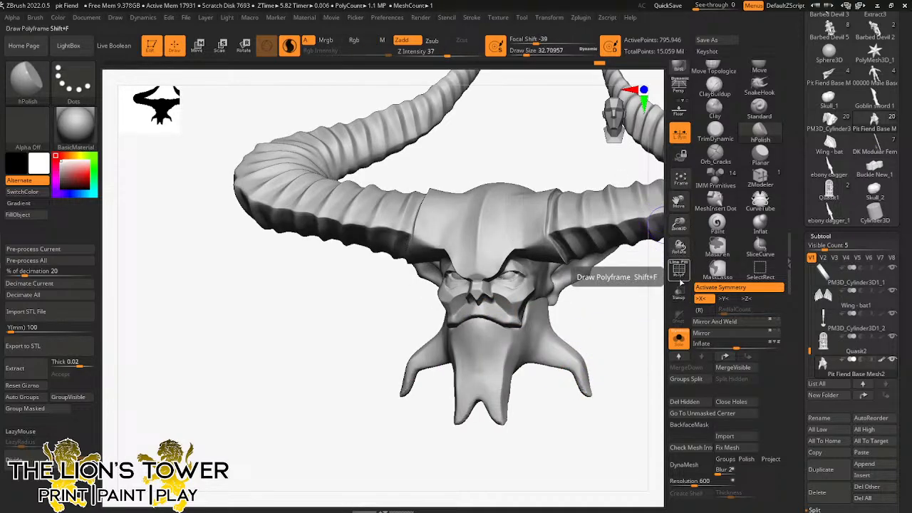
# Step: Isolate the face and push up the underside of its mouth using the Move brush at size about 44
pyautogui.moveTo(657, 289)
pyautogui.mouseDown()
pyautogui.moveTo(610, 320)
pyautogui.moveTo(641, 336)
pyautogui.moveTo(613, 327)
pyautogui.mouseUp()
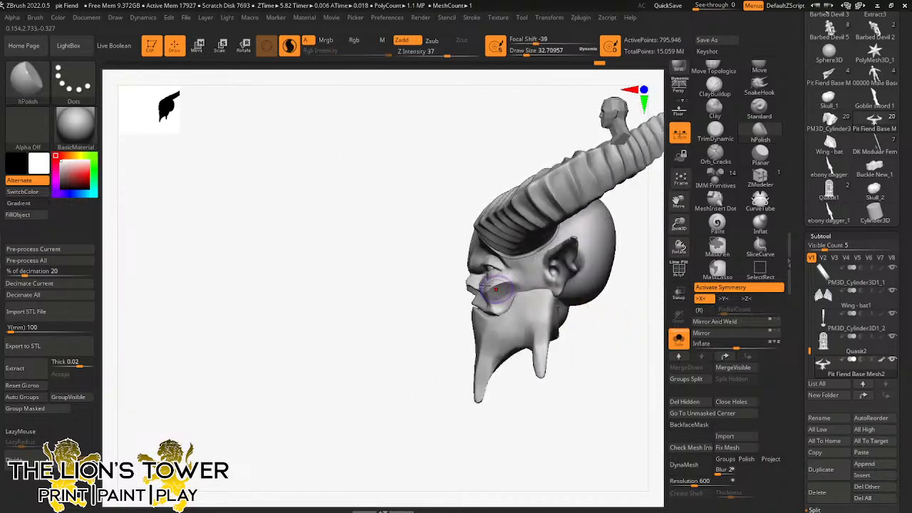
pyautogui.keyDown('ctrl'); pyautogui.keyDown('shift'); pyautogui.click(472, 298); pyautogui.keyUp('shift'); pyautogui.keyUp('ctrl')
pyautogui.keyDown('shift'); pyautogui.moveTo(559, 347); pyautogui.dragTo(635, 240); pyautogui.keyUp('shift')
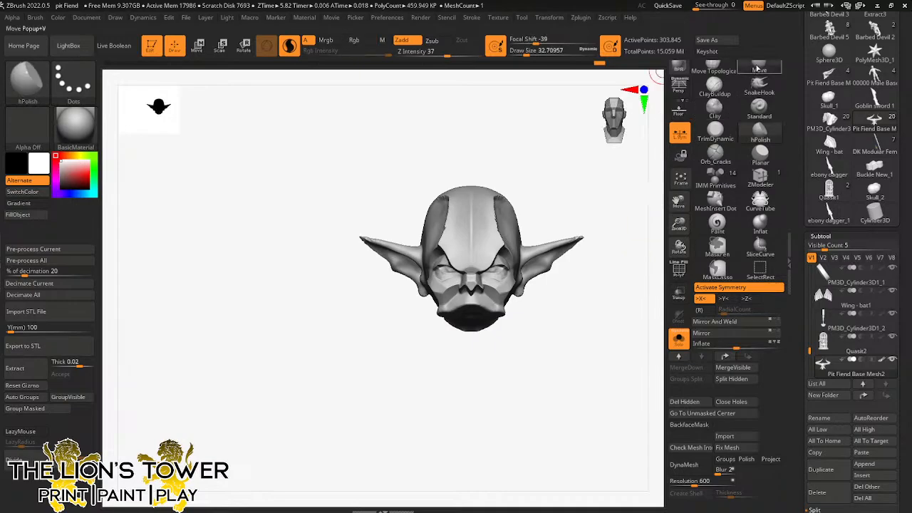
pyautogui.click(759, 69)
pyautogui.moveTo(523, 356); pyautogui.dragTo(545, 359)
pyautogui.moveTo(526, 53); pyautogui.dragTo(532, 77)
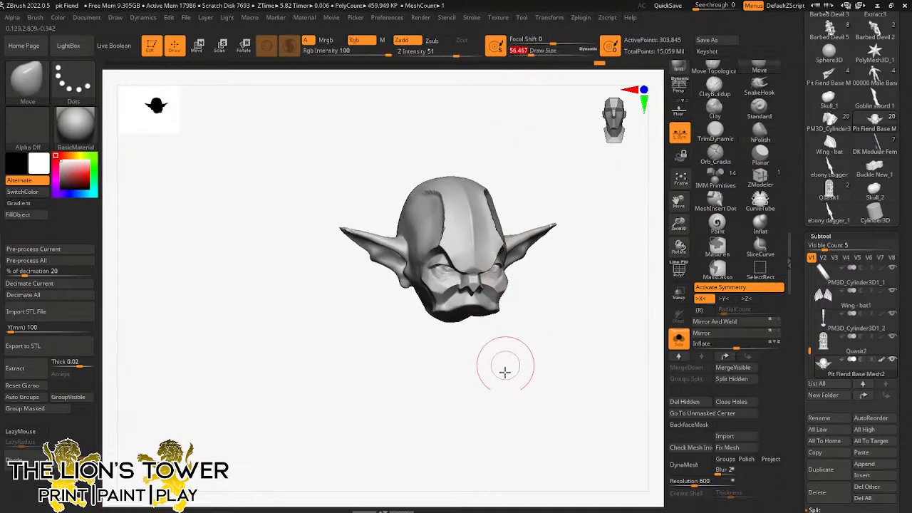
pyautogui.moveTo(504, 371); pyautogui.dragTo(494, 368)
pyautogui.moveTo(531, 52); pyautogui.dragTo(528, 54)
pyautogui.moveTo(541, 157)
pyautogui.mouseDown()
pyautogui.moveTo(502, 161)
pyautogui.moveTo(536, 168)
pyautogui.mouseUp()
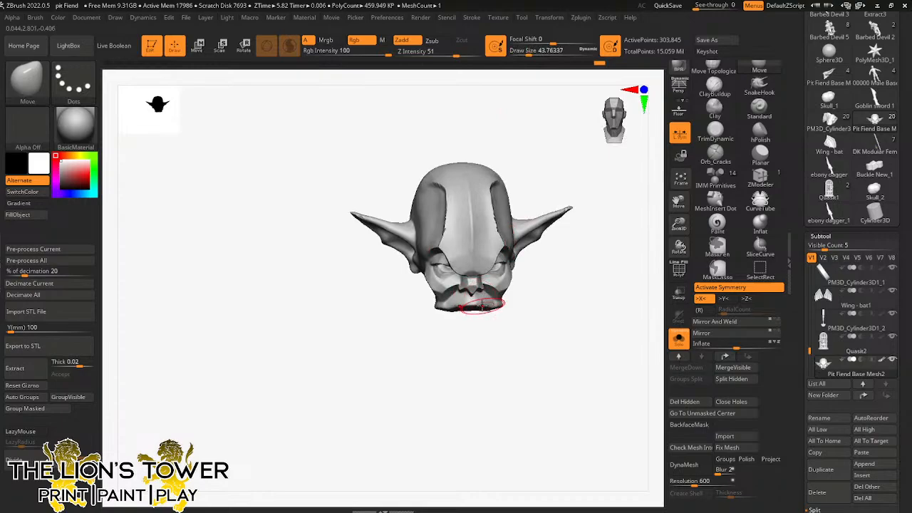
pyautogui.moveTo(491, 328)
pyautogui.mouseDown()
pyautogui.moveTo(517, 359)
pyautogui.moveTo(479, 298)
pyautogui.moveTo(494, 306)
pyautogui.mouseUp()
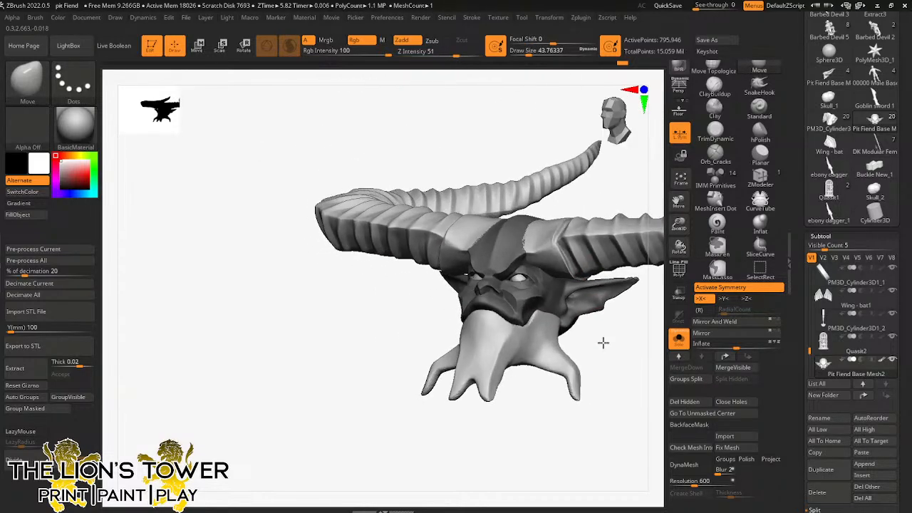
# Step: Invert the mask to free the face and pull the mouth corners down with the Move brush at size about 31
pyautogui.moveTo(603, 343); pyautogui.dragTo(576, 332)
pyautogui.hotkey('ctrl', 'i')
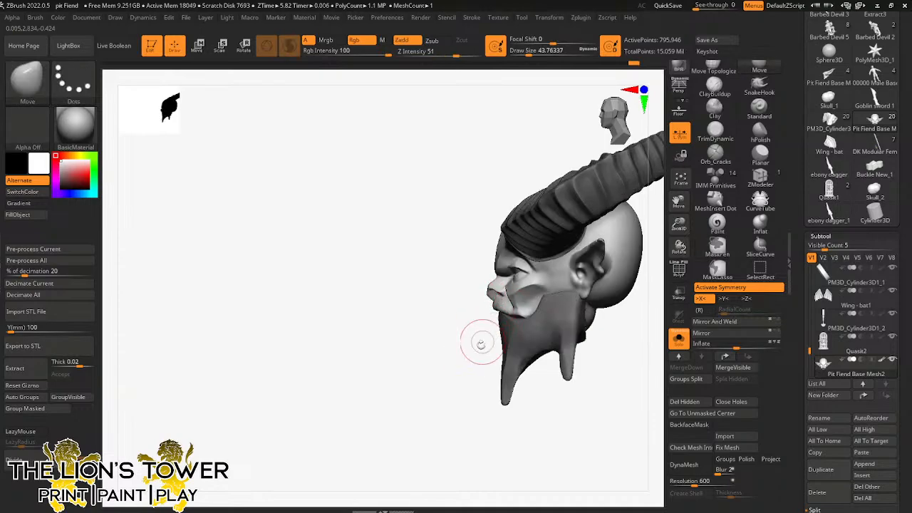
pyautogui.moveTo(481, 343)
pyautogui.mouseDown()
pyautogui.moveTo(586, 314)
pyautogui.moveTo(594, 279)
pyautogui.moveTo(578, 296)
pyautogui.mouseUp()
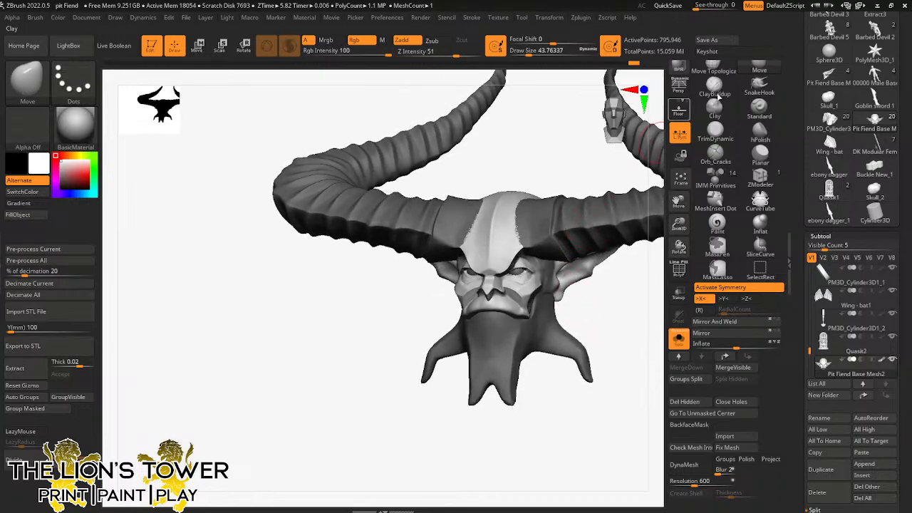
pyautogui.moveTo(604, 107); pyautogui.dragTo(569, 98)
pyautogui.moveTo(526, 52); pyautogui.dragTo(528, 52)
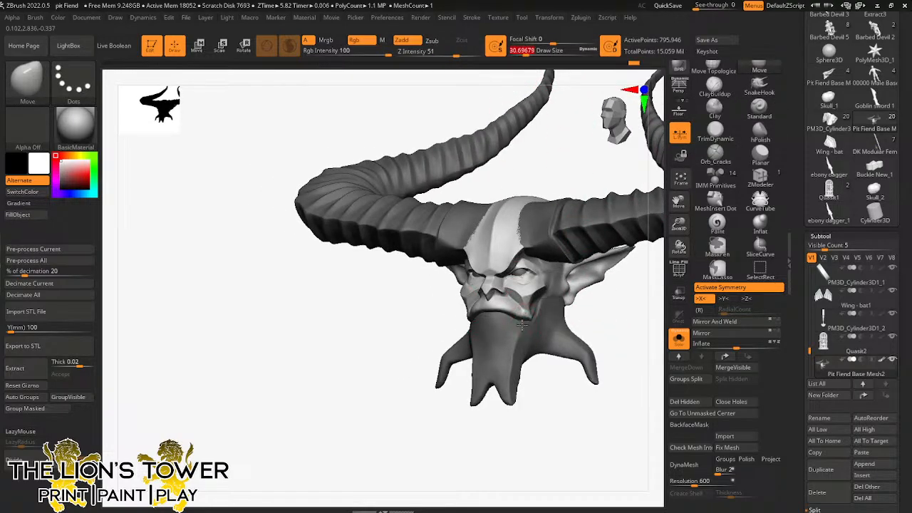
pyautogui.moveTo(536, 397); pyautogui.dragTo(520, 354, button='right')
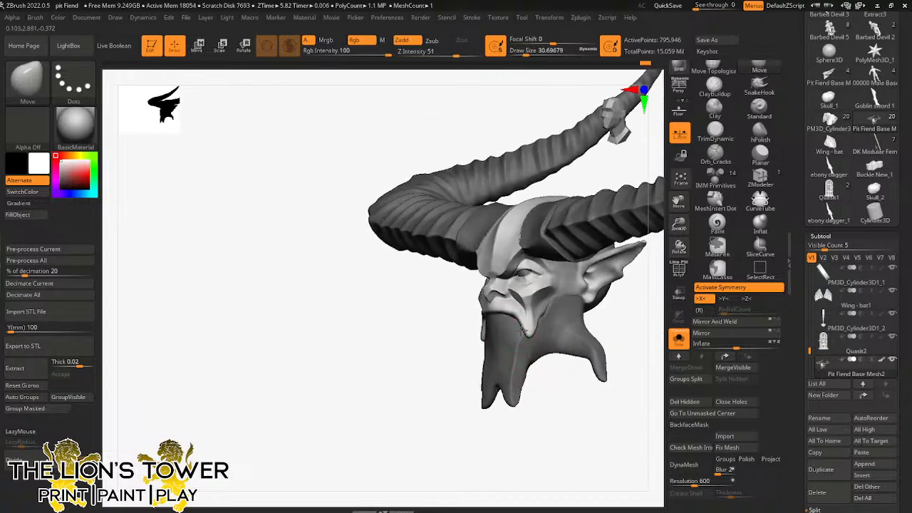
# Step: Clear the mask from the horns and pronged piece of the pit fiend head
pyautogui.moveTo(559, 397); pyautogui.dragTo(546, 309, button='right')
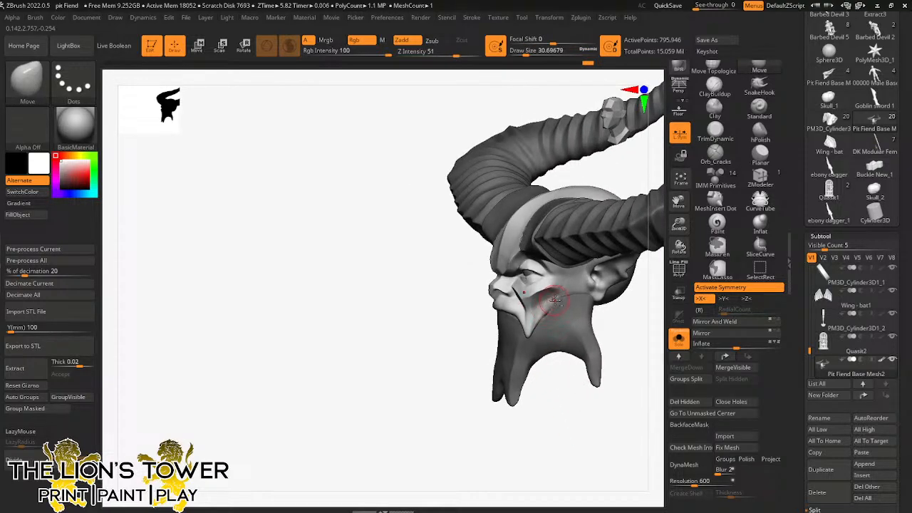
pyautogui.moveTo(563, 391); pyautogui.dragTo(605, 373, button='right')
pyautogui.moveTo(588, 307); pyautogui.dragTo(539, 322, button='right')
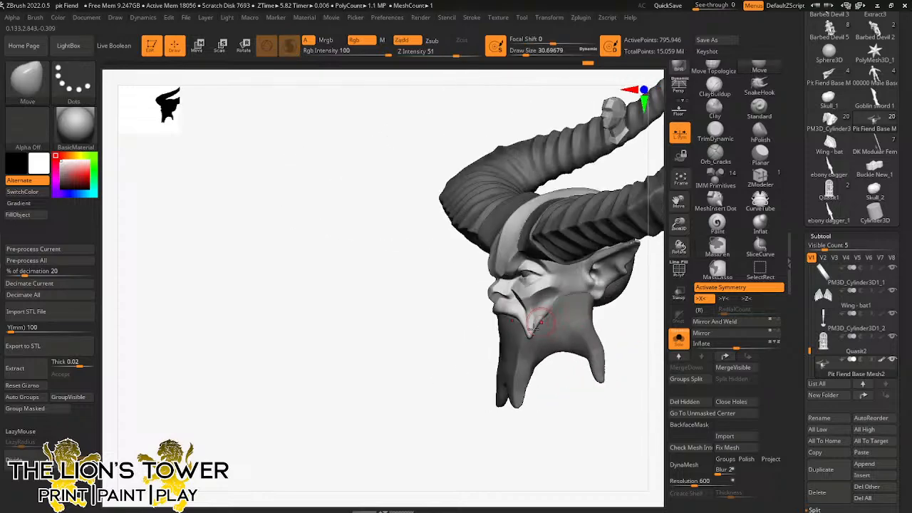
pyautogui.keyDown('ctrl'); pyautogui.click(620, 326); pyautogui.keyUp('ctrl')
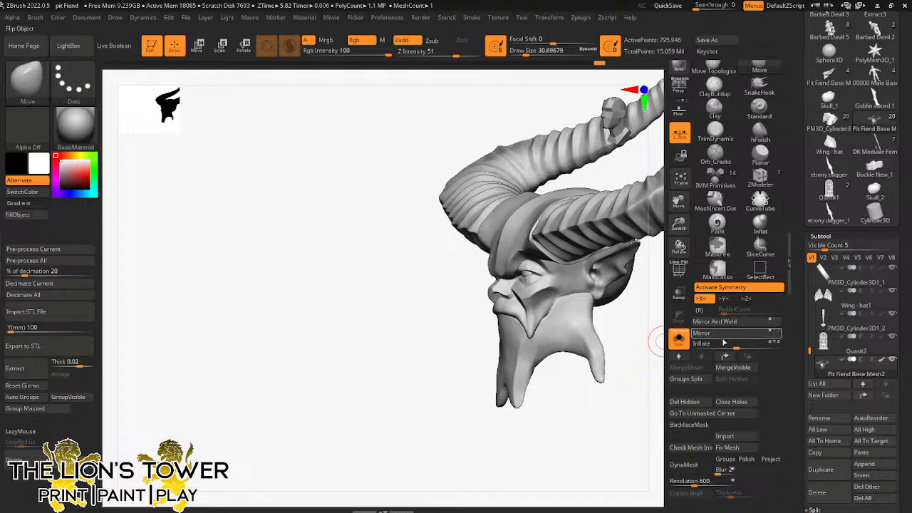
pyautogui.moveTo(615, 434); pyautogui.dragTo(637, 434, button='right')
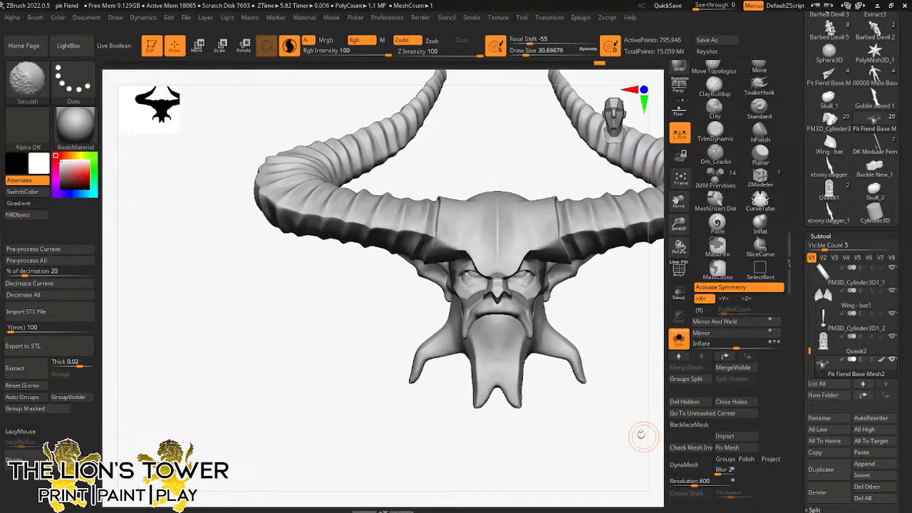
# Step: Isolate the face and flatten the surfaces around the eyes with hPolish at size about 14
pyautogui.moveTo(660, 271); pyautogui.dragTo(580, 320, button='right')
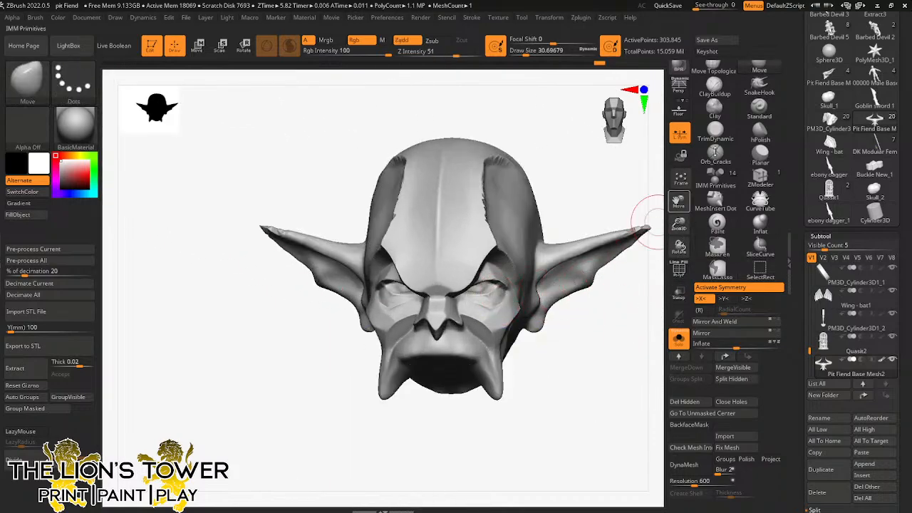
pyautogui.click(760, 132)
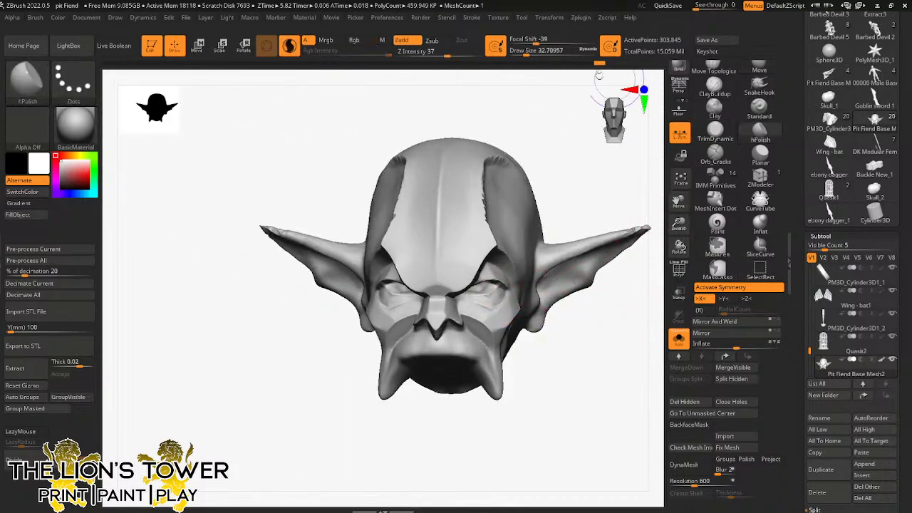
pyautogui.moveTo(527, 52); pyautogui.dragTo(522, 51)
pyautogui.moveTo(554, 213); pyautogui.dragTo(494, 245, button='right')
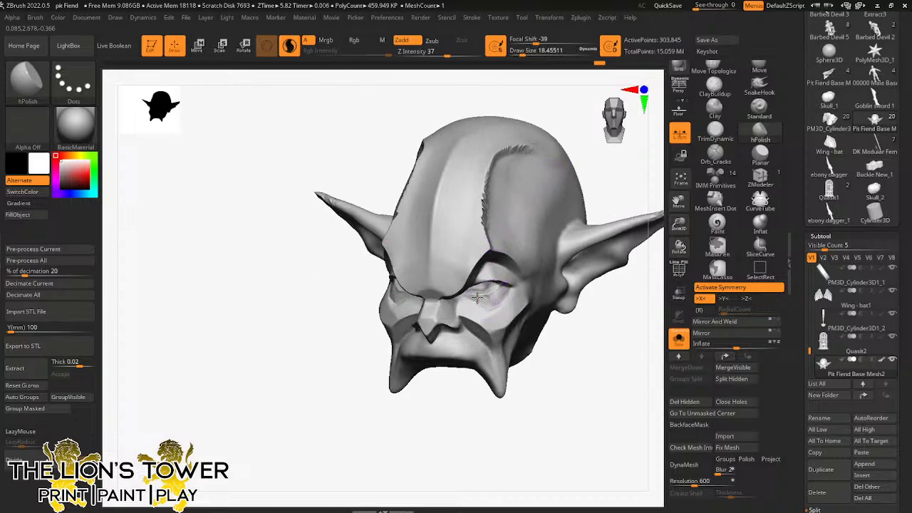
pyautogui.click(520, 53)
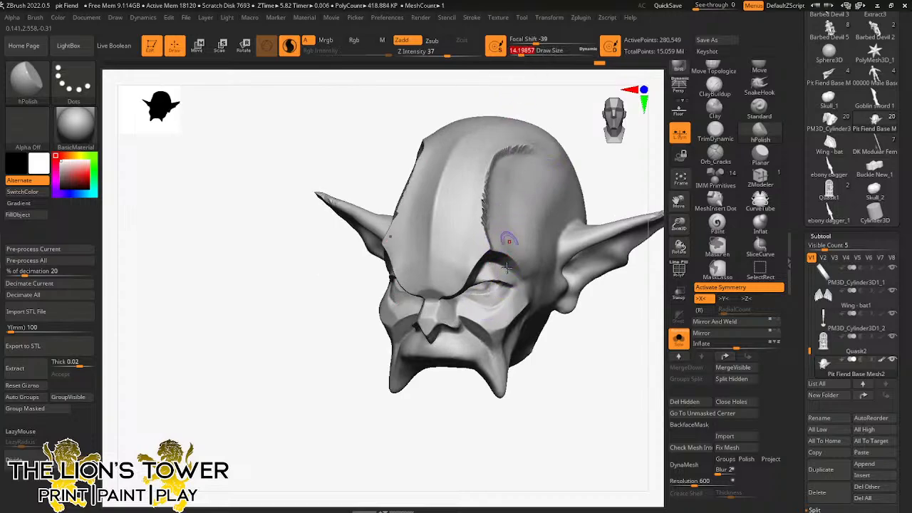
pyautogui.moveTo(479, 294); pyautogui.dragTo(497, 294)
pyautogui.moveTo(514, 292); pyautogui.dragTo(505, 317, button='right')
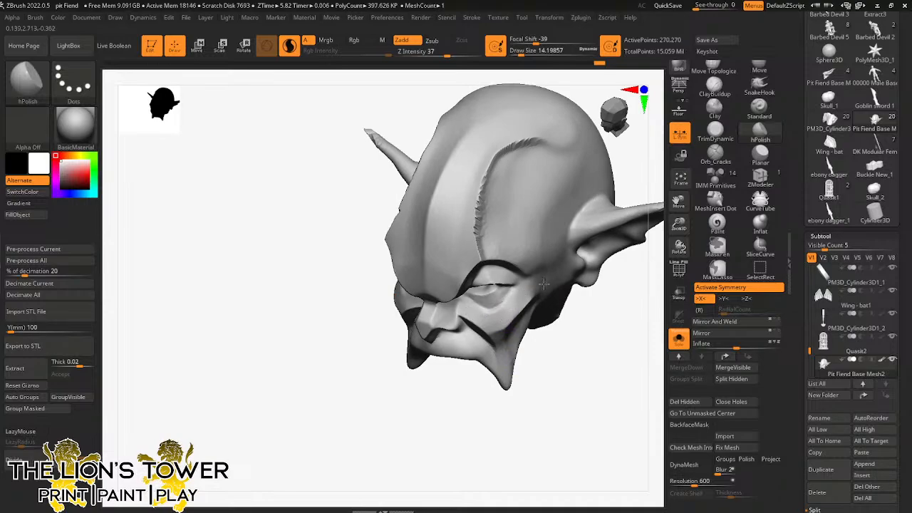
pyautogui.moveTo(581, 355); pyautogui.dragTo(594, 327, button='right')
# Step: Mirror and weld the face and smooth the jagged tips of both ears
pyautogui.click(715, 321)
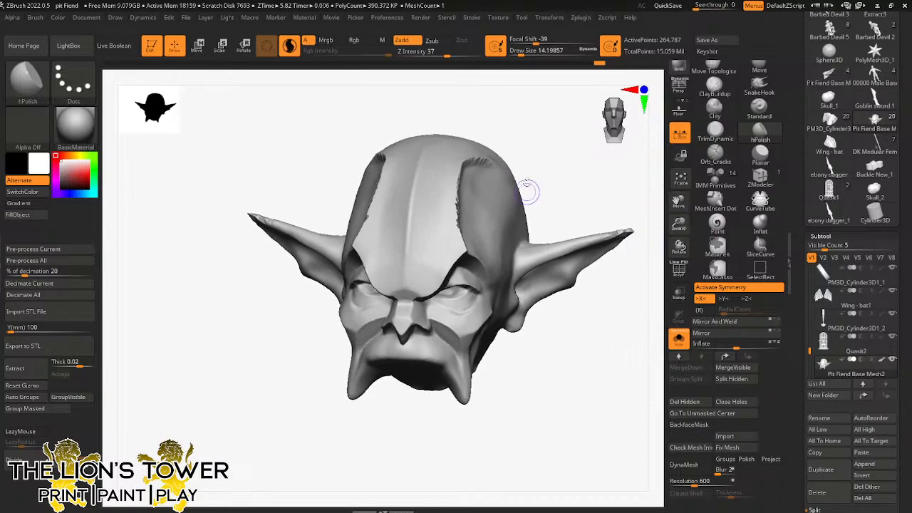
pyautogui.press('shift')
pyautogui.moveTo(679, 208); pyautogui.dragTo(637, 227)
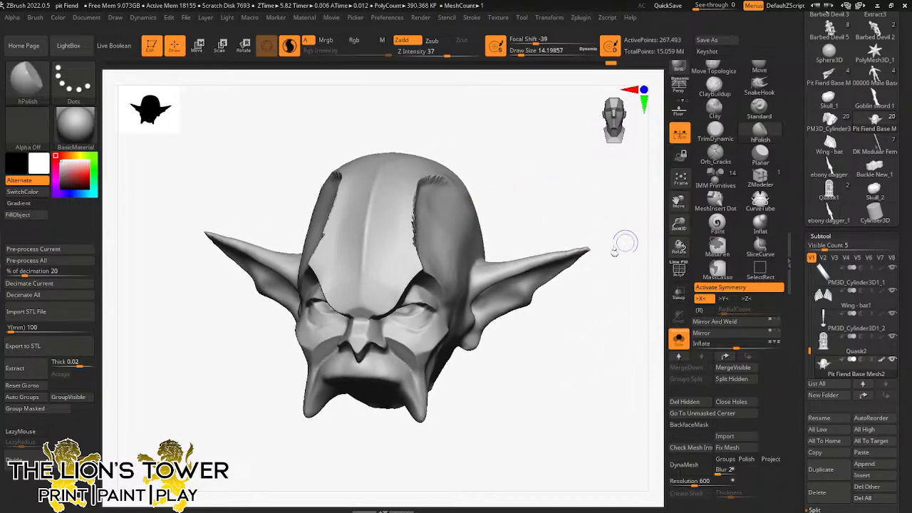
pyautogui.keyDown('shift'); pyautogui.moveTo(588, 249); pyautogui.dragTo(572, 252); pyautogui.keyUp('shift')
pyautogui.moveTo(572, 252)
pyautogui.mouseDown(button='right')
pyautogui.moveTo(588, 232)
pyautogui.moveTo(606, 229)
pyautogui.moveTo(560, 361)
pyautogui.moveTo(586, 366)
pyautogui.moveTo(592, 329)
pyautogui.moveTo(659, 184)
pyautogui.mouseUp(button='right')
# Step: Carve curved creases inside the pointed ears with the Orb_Cracks brush at size about 17
pyautogui.click(716, 151)
pyautogui.moveTo(626, 327)
pyautogui.mouseDown(button='right')
pyautogui.moveTo(600, 349)
pyautogui.moveTo(519, 283)
pyautogui.mouseUp(button='right')
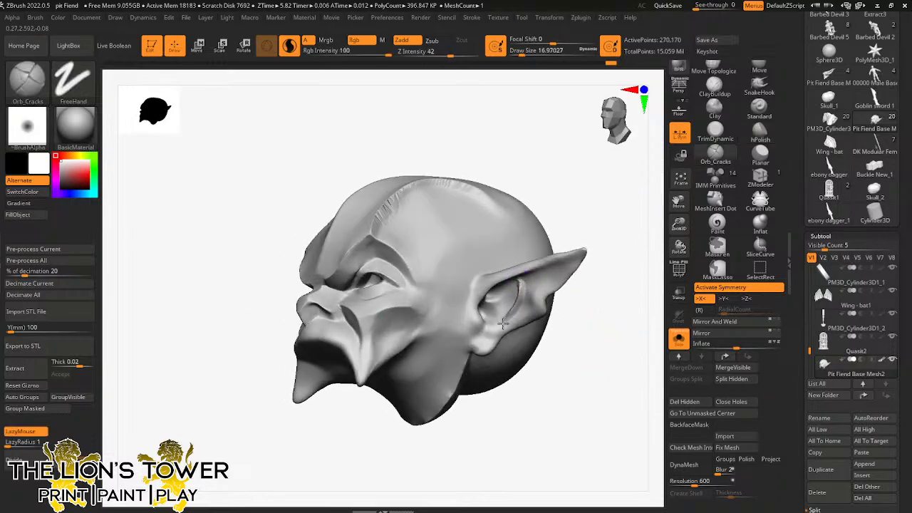
pyautogui.moveTo(503, 323); pyautogui.dragTo(500, 330)
pyautogui.moveTo(551, 347); pyautogui.dragTo(581, 354, button='right')
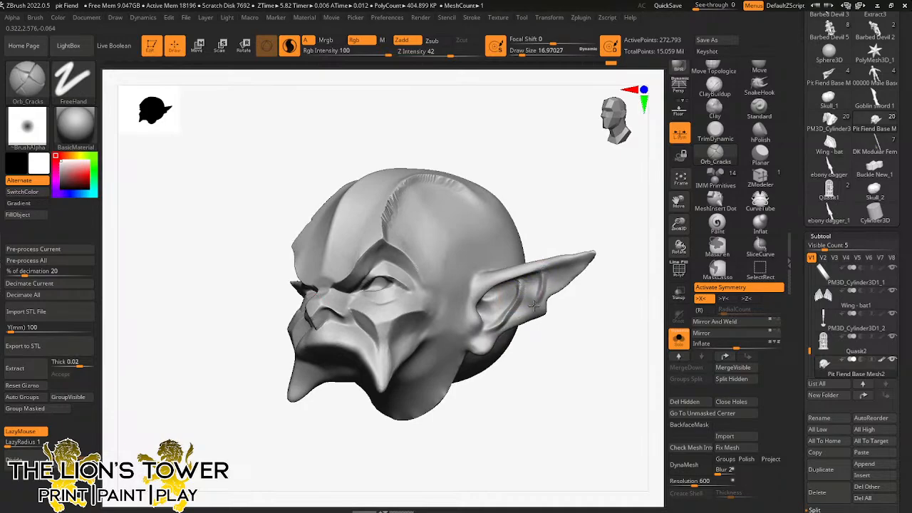
# Step: Polish the folds beside the new ear creases with hPolish at size about 8
pyautogui.click(760, 132)
pyautogui.moveTo(520, 52); pyautogui.dragTo(518, 51)
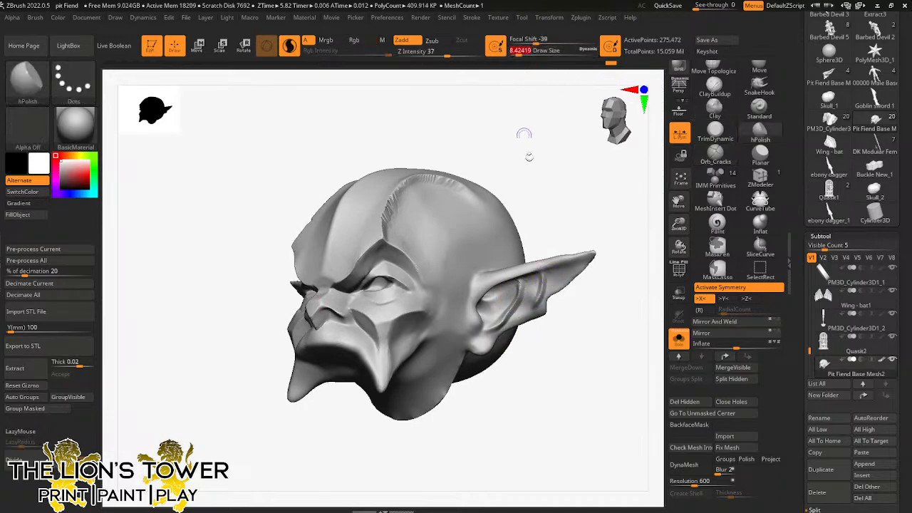
pyautogui.moveTo(537, 275); pyautogui.dragTo(509, 320)
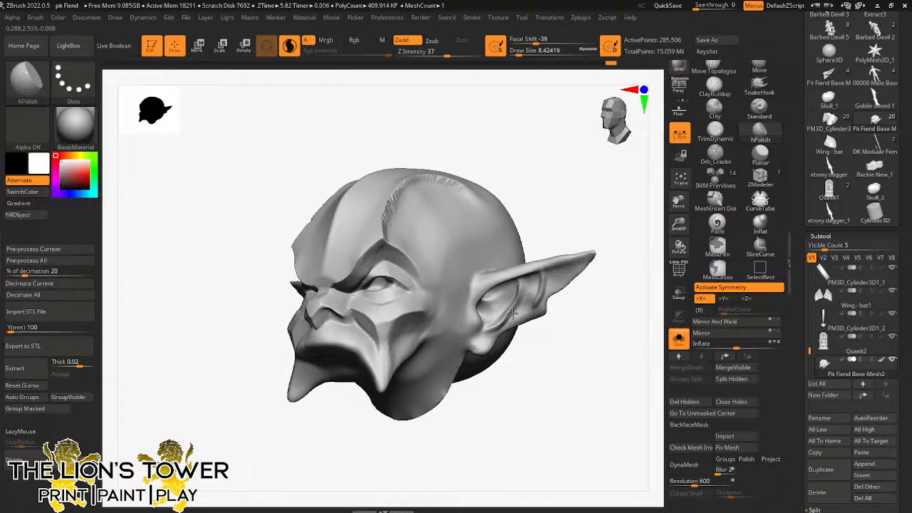
# Step: Flatten the inner ear folds and the surface toward the ear tip with hPolish at size about 14
pyautogui.moveTo(519, 52); pyautogui.dragTo(521, 53)
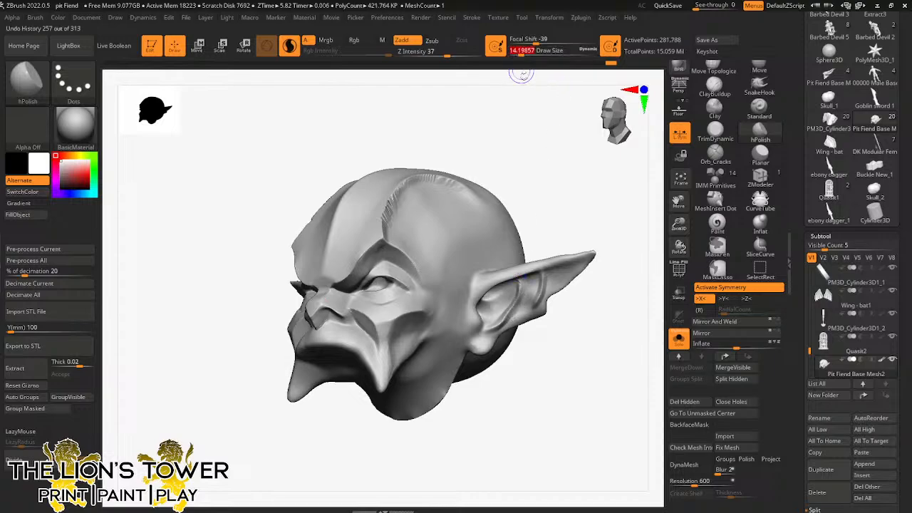
pyautogui.moveTo(527, 307)
pyautogui.mouseDown()
pyautogui.moveTo(529, 295)
pyautogui.moveTo(515, 300)
pyautogui.moveTo(523, 295)
pyautogui.moveTo(500, 327)
pyautogui.moveTo(510, 317)
pyautogui.mouseUp()
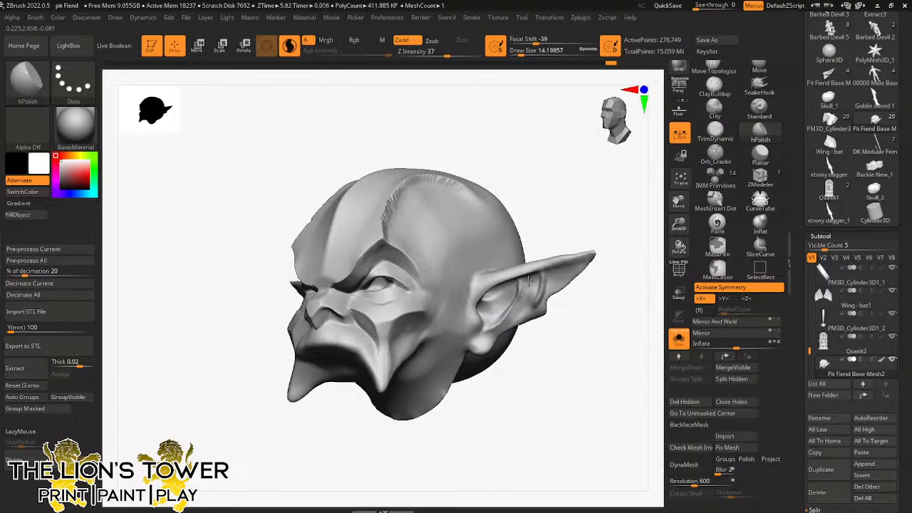
pyautogui.moveTo(542, 283); pyautogui.dragTo(549, 276)
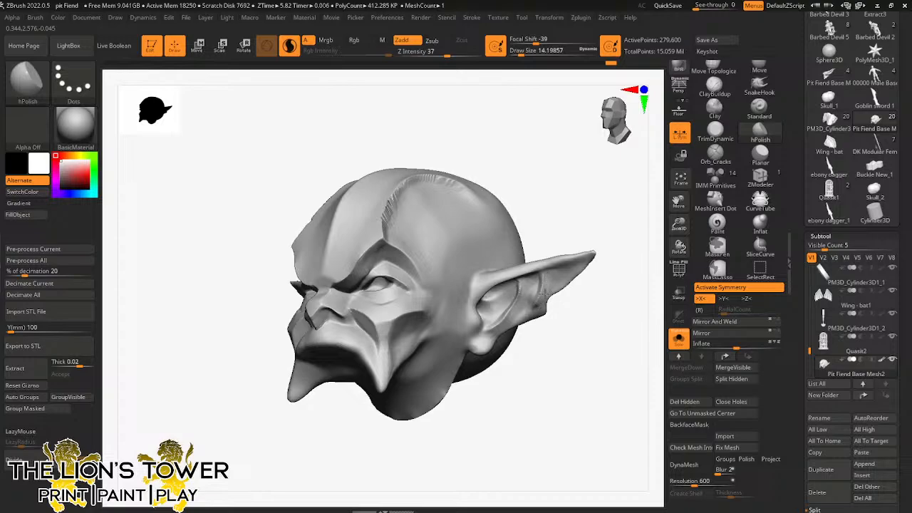
pyautogui.moveTo(541, 290); pyautogui.dragTo(543, 300)
pyautogui.moveTo(579, 262); pyautogui.dragTo(562, 272)
pyautogui.moveTo(504, 300); pyautogui.dragTo(528, 282)
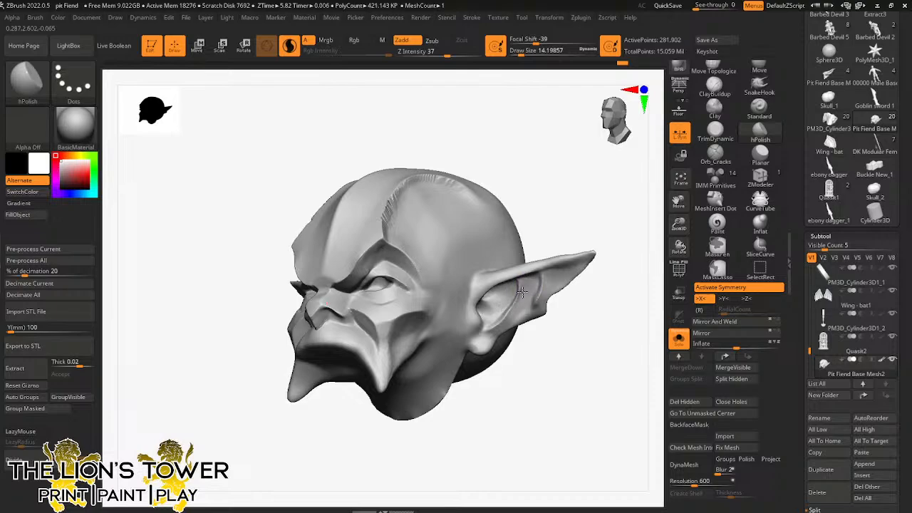
pyautogui.moveTo(499, 333); pyautogui.dragTo(539, 334, button='right')
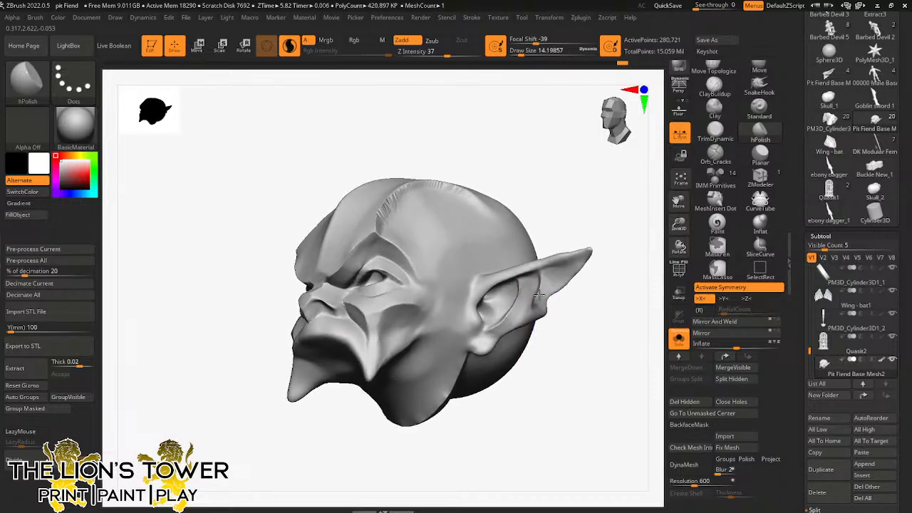
pyautogui.moveTo(565, 289)
pyautogui.mouseDown(button='right')
pyautogui.moveTo(591, 290)
pyautogui.moveTo(582, 332)
pyautogui.moveTo(572, 325)
pyautogui.moveTo(592, 335)
pyautogui.moveTo(570, 315)
pyautogui.moveTo(598, 281)
pyautogui.mouseUp(button='right')
pyautogui.keyDown('ctrl'); pyautogui.click(573, 329); pyautogui.keyUp('ctrl')
pyautogui.keyDown('ctrl'); pyautogui.click(574, 331); pyautogui.keyUp('ctrl')
# Step: Carve a groove from the ear tip down along the ear with Orb_Cracks at size about 20
pyautogui.click(715, 155)
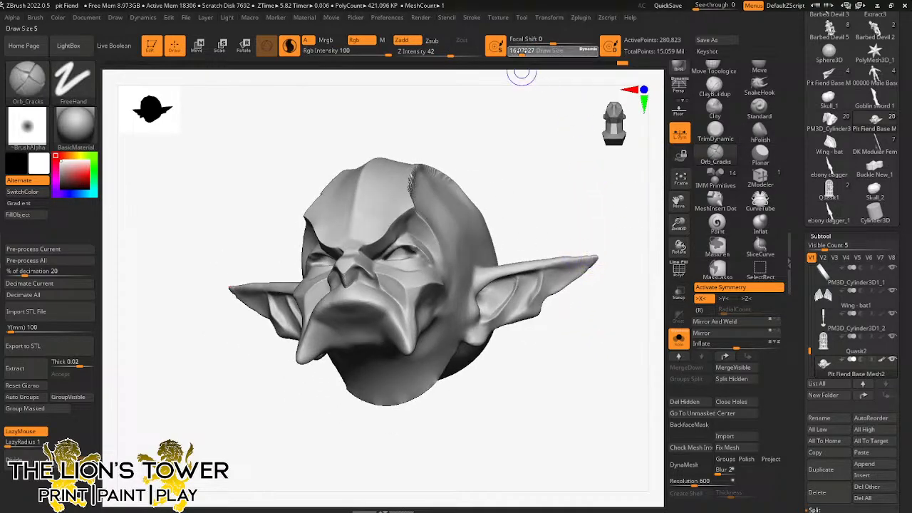
pyautogui.click(523, 54)
pyautogui.moveTo(572, 337)
pyautogui.mouseDown(button='right')
pyautogui.moveTo(637, 204)
pyautogui.moveTo(625, 244)
pyautogui.moveTo(569, 249)
pyautogui.mouseUp(button='right')
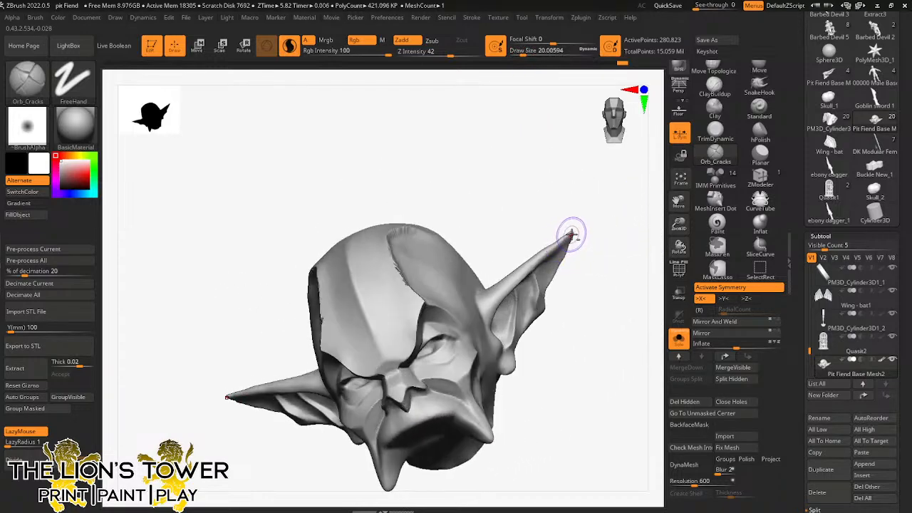
pyautogui.moveTo(572, 232); pyautogui.dragTo(490, 324)
pyautogui.moveTo(584, 249); pyautogui.dragTo(595, 281, button='right')
# Step: Flatten the upper edge and back of the ears with hPolish at size about 14, and smooth the back
pyautogui.click(760, 135)
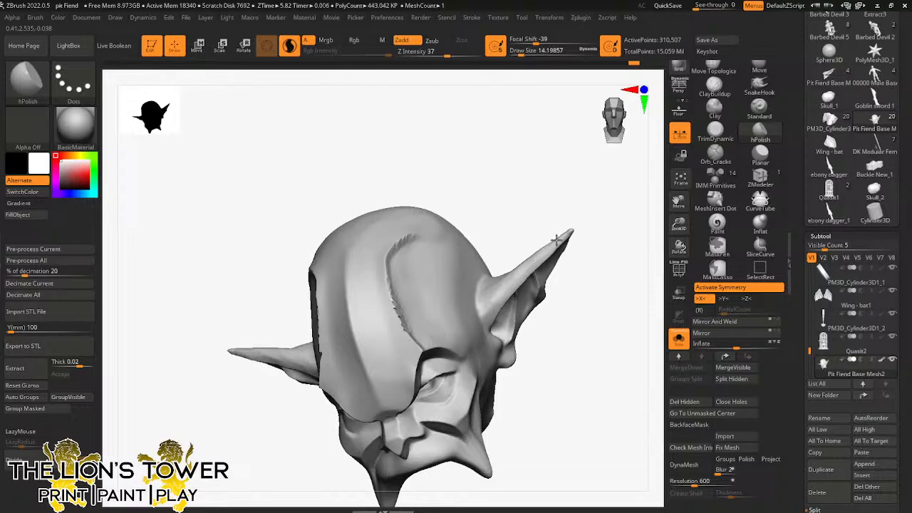
pyautogui.moveTo(606, 225)
pyautogui.mouseDown()
pyautogui.moveTo(594, 200)
pyautogui.moveTo(609, 264)
pyautogui.moveTo(545, 244)
pyautogui.moveTo(489, 279)
pyautogui.moveTo(475, 257)
pyautogui.moveTo(485, 292)
pyautogui.mouseUp()
pyautogui.moveTo(510, 258); pyautogui.dragTo(515, 249)
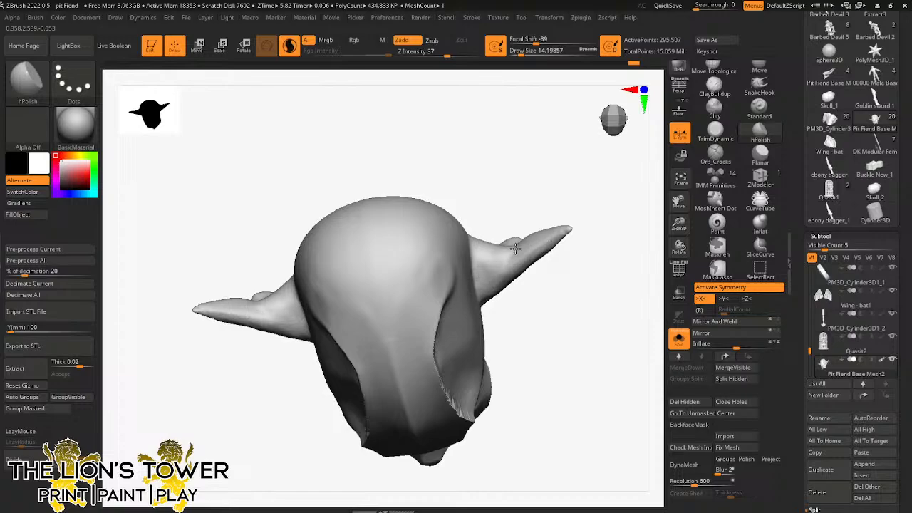
pyautogui.moveTo(570, 274); pyautogui.dragTo(576, 226)
pyautogui.moveTo(631, 240); pyautogui.dragTo(538, 204)
pyautogui.press('shift')
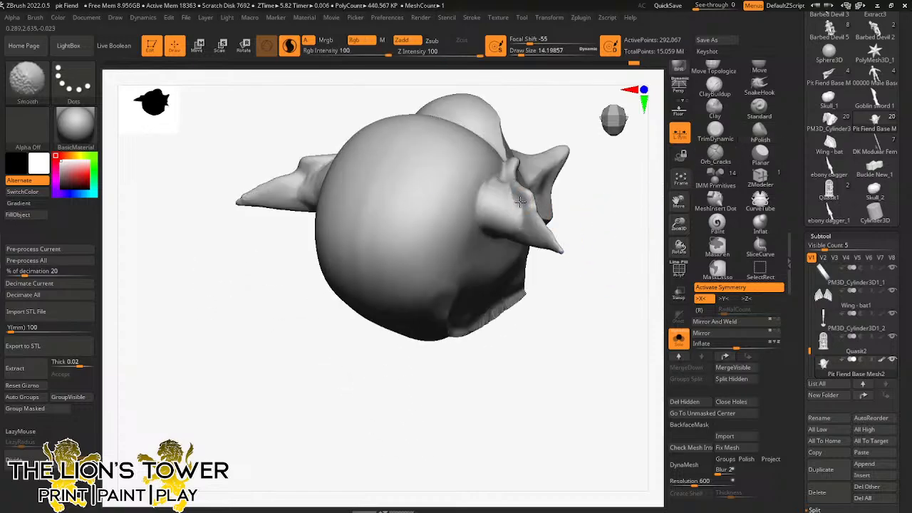
pyautogui.keyDown('shift'); pyautogui.moveTo(622, 239); pyautogui.dragTo(610, 203); pyautogui.keyUp('shift')
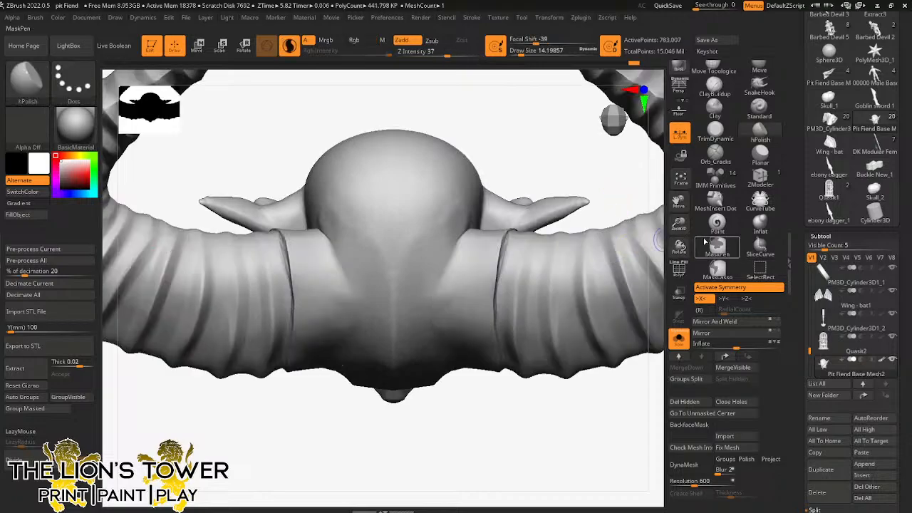
# Step: Isolate the face from the horns and pronged piece and flatten the edge of its upper lip with hPolish
pyautogui.moveTo(678, 225); pyautogui.dragTo(679, 196)
pyautogui.moveTo(631, 263)
pyautogui.mouseDown()
pyautogui.moveTo(615, 220)
pyautogui.moveTo(615, 256)
pyautogui.moveTo(570, 260)
pyautogui.moveTo(617, 261)
pyautogui.mouseUp()
pyautogui.moveTo(679, 227)
pyautogui.mouseDown()
pyautogui.moveTo(679, 265)
pyautogui.moveTo(589, 285)
pyautogui.moveTo(594, 271)
pyautogui.mouseUp()
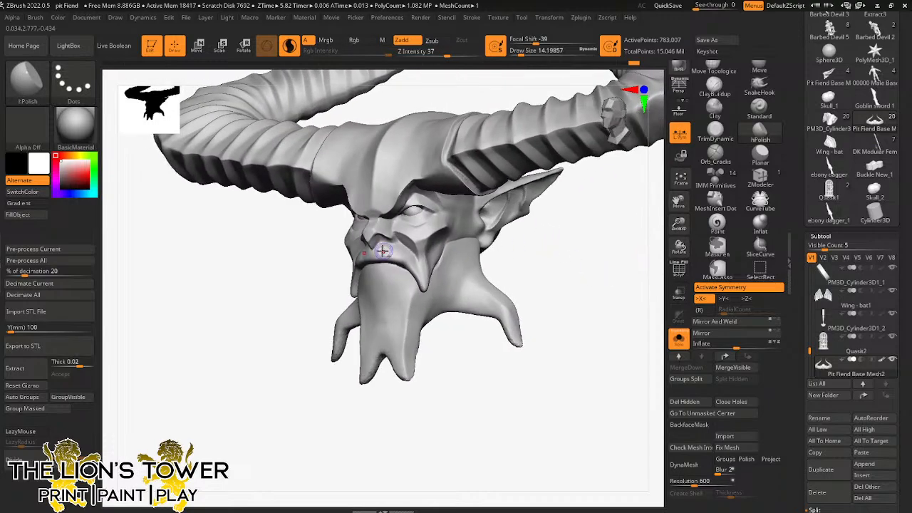
pyautogui.keyDown('ctrl'); pyautogui.keyDown('shift'); pyautogui.click(432, 251); pyautogui.keyUp('shift'); pyautogui.keyUp('ctrl')
pyautogui.moveTo(534, 289); pyautogui.dragTo(545, 233)
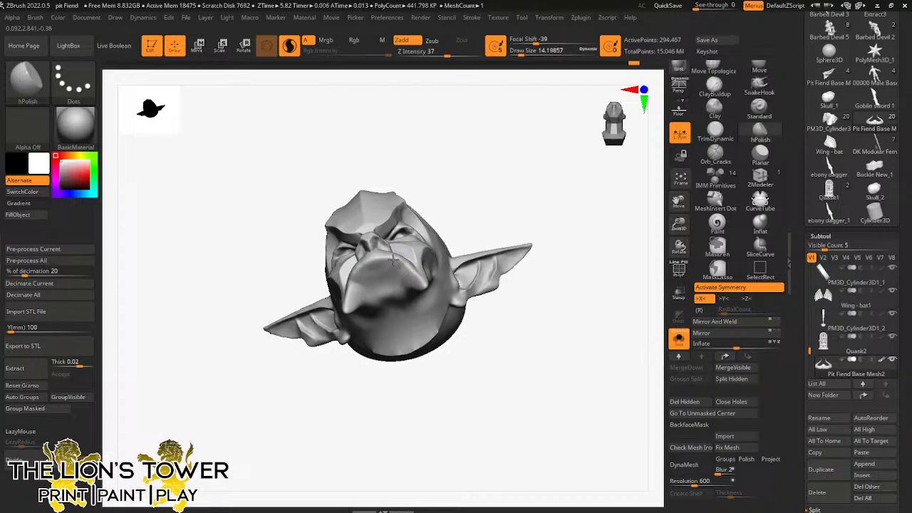
pyautogui.moveTo(368, 263)
pyautogui.mouseDown()
pyautogui.moveTo(397, 261)
pyautogui.moveTo(413, 273)
pyautogui.mouseUp()
pyautogui.moveTo(508, 177)
pyautogui.mouseDown()
pyautogui.moveTo(417, 288)
pyautogui.moveTo(419, 278)
pyautogui.moveTo(427, 292)
pyautogui.moveTo(441, 287)
pyautogui.moveTo(429, 268)
pyautogui.moveTo(440, 280)
pyautogui.moveTo(446, 260)
pyautogui.mouseUp()
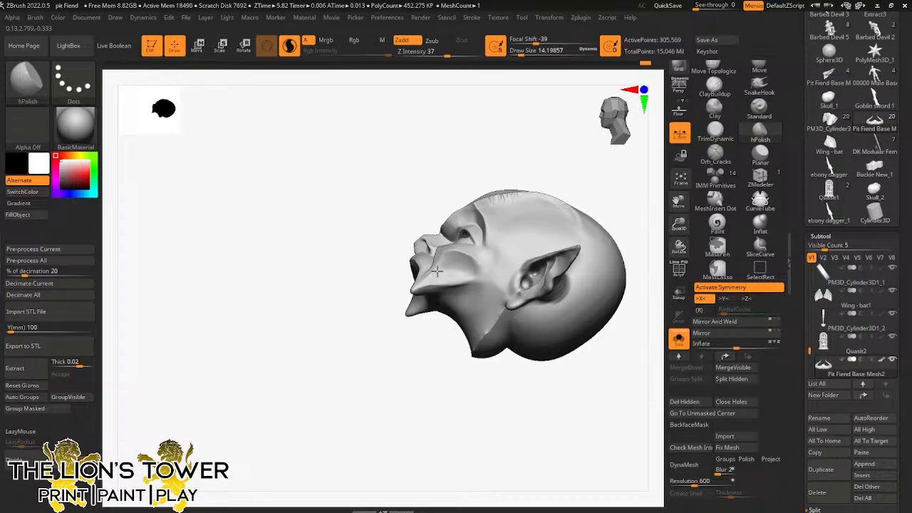
# Step: Flatten the area beside the nose, the pointed mouth corners and the middle of the upper lip with hPolish
pyautogui.moveTo(413, 328); pyautogui.dragTo(435, 420)
pyautogui.moveTo(424, 253); pyautogui.dragTo(430, 263)
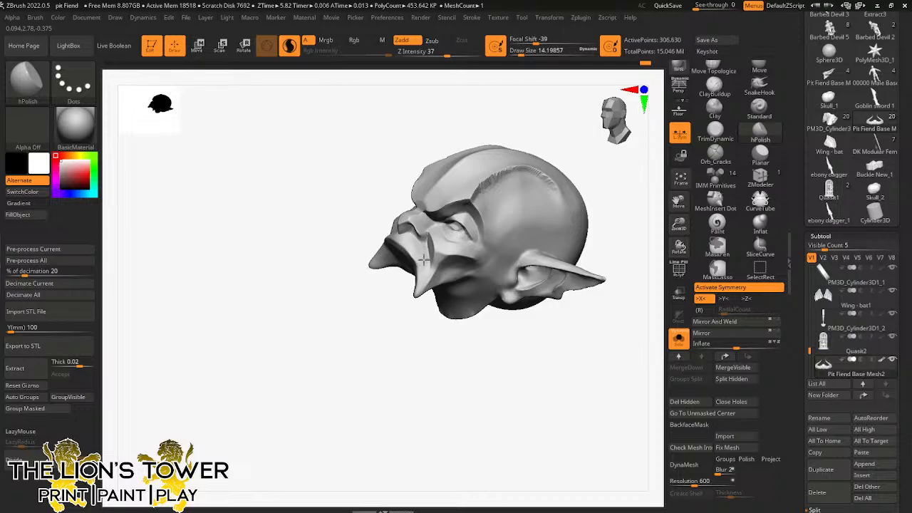
pyautogui.moveTo(409, 239); pyautogui.dragTo(406, 236)
pyautogui.moveTo(394, 285); pyautogui.dragTo(403, 332)
pyautogui.moveTo(453, 299)
pyautogui.mouseDown()
pyautogui.moveTo(468, 352)
pyautogui.moveTo(510, 265)
pyautogui.mouseUp()
pyautogui.moveTo(412, 253)
pyautogui.mouseDown()
pyautogui.moveTo(422, 260)
pyautogui.moveTo(395, 254)
pyautogui.moveTo(403, 258)
pyautogui.mouseUp()
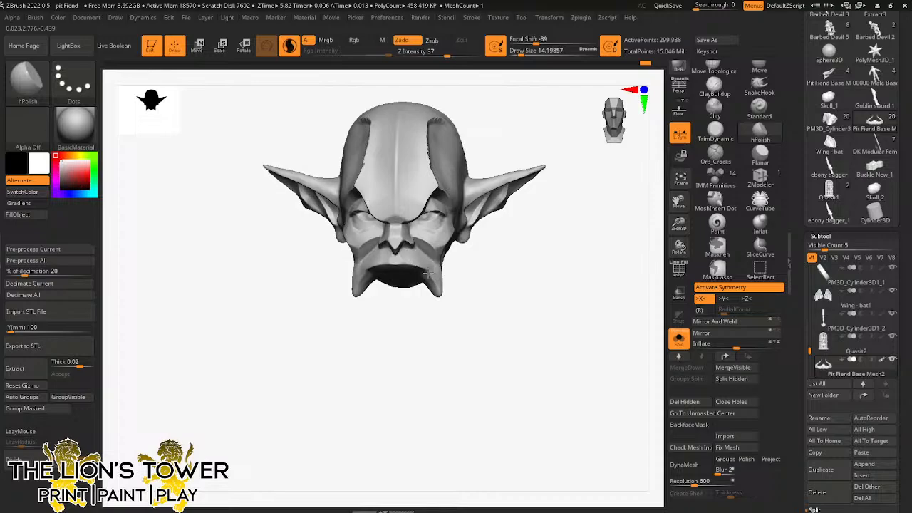
pyautogui.moveTo(514, 311)
pyautogui.mouseDown()
pyautogui.moveTo(553, 315)
pyautogui.moveTo(548, 273)
pyautogui.moveTo(445, 213)
pyautogui.mouseUp()
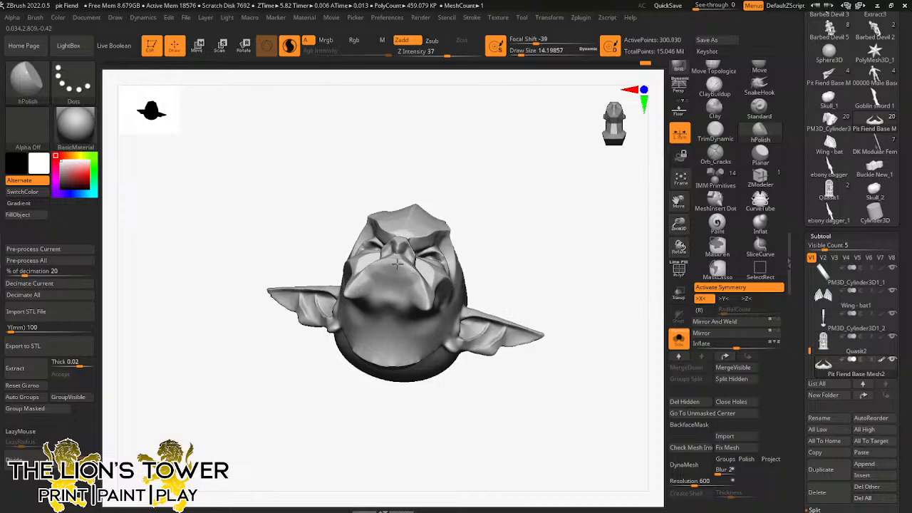
# Step: Bring the horns and pronged piece back into view and choose the Move brush
pyautogui.keyDown('ctrl'); pyautogui.keyDown('shift'); pyautogui.click(531, 216); pyautogui.keyUp('shift'); pyautogui.keyUp('ctrl')
pyautogui.moveTo(528, 187)
pyautogui.mouseDown()
pyautogui.moveTo(594, 235)
pyautogui.moveTo(566, 254)
pyautogui.moveTo(545, 246)
pyautogui.mouseUp()
pyautogui.click(759, 68)
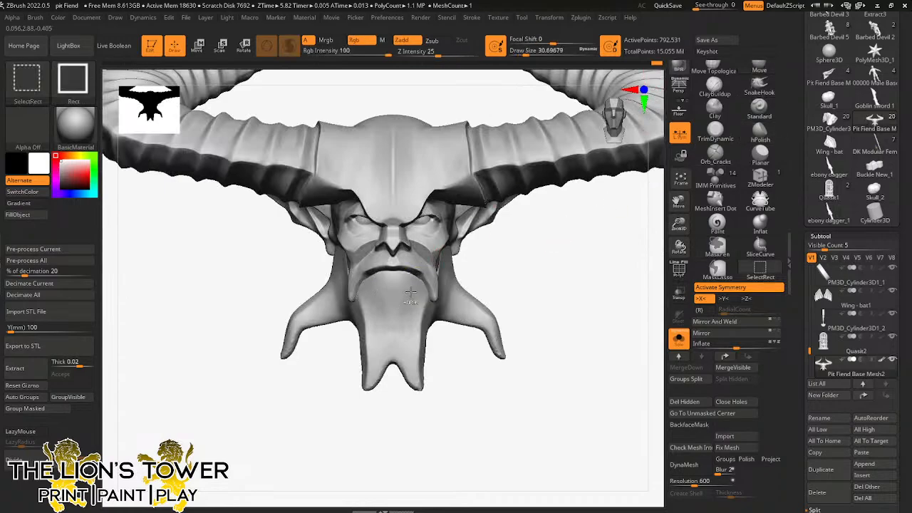
# Step: Inspect the pronged piece on its own with the Move brush size set to about 56, and bring the whole head back
pyautogui.keyDown('ctrl'); pyautogui.keyDown('shift'); pyautogui.click(459, 306); pyautogui.keyUp('shift'); pyautogui.keyUp('ctrl')
pyautogui.moveTo(498, 214); pyautogui.dragTo(475, 211)
pyautogui.moveTo(526, 52); pyautogui.dragTo(531, 53)
pyautogui.moveTo(539, 135); pyautogui.dragTo(520, 153)
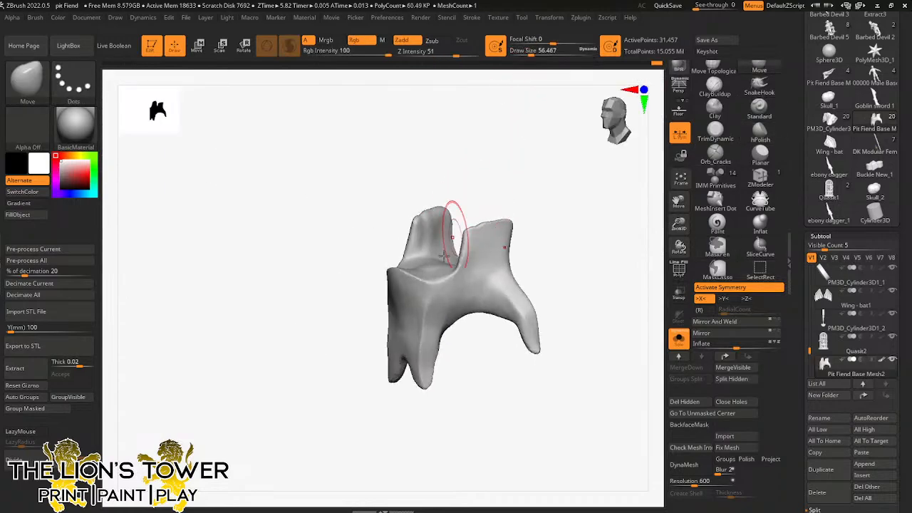
pyautogui.keyDown('ctrl'); pyautogui.keyDown('shift'); pyautogui.click(508, 168); pyautogui.keyUp('shift'); pyautogui.keyUp('ctrl')
pyautogui.moveTo(548, 251); pyautogui.dragTo(491, 278)
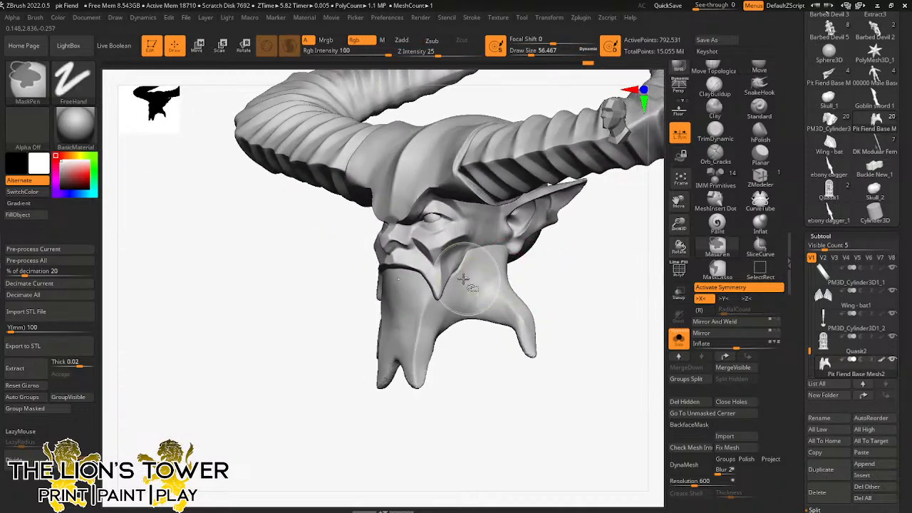
# Step: Isolate the pronged piece to check its inner face, restore the whole head and review it from the front
pyautogui.keyDown('ctrl'); pyautogui.keyDown('shift'); pyautogui.click(466, 279); pyautogui.keyUp('shift'); pyautogui.keyUp('ctrl')
pyautogui.moveTo(549, 277); pyautogui.dragTo(433, 264)
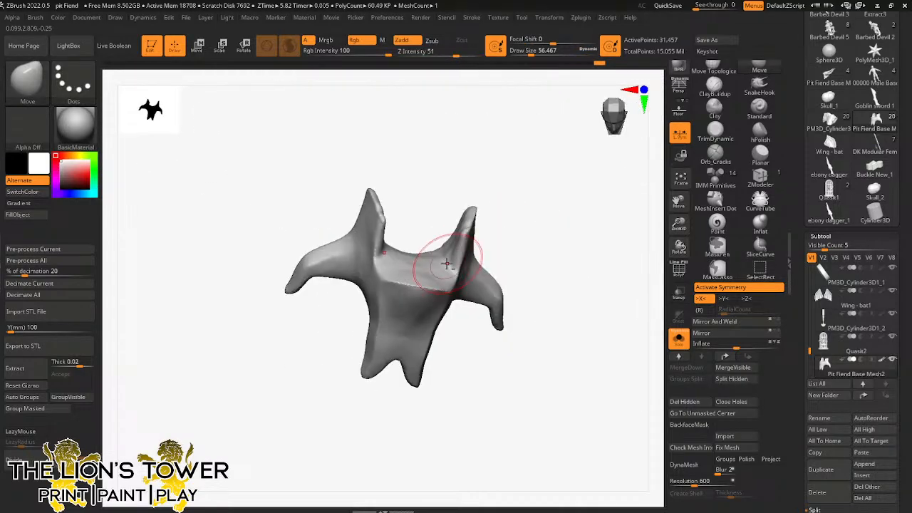
pyautogui.keyDown('ctrl'); pyautogui.keyDown('shift'); pyautogui.click(575, 224); pyautogui.keyUp('shift'); pyautogui.keyUp('ctrl')
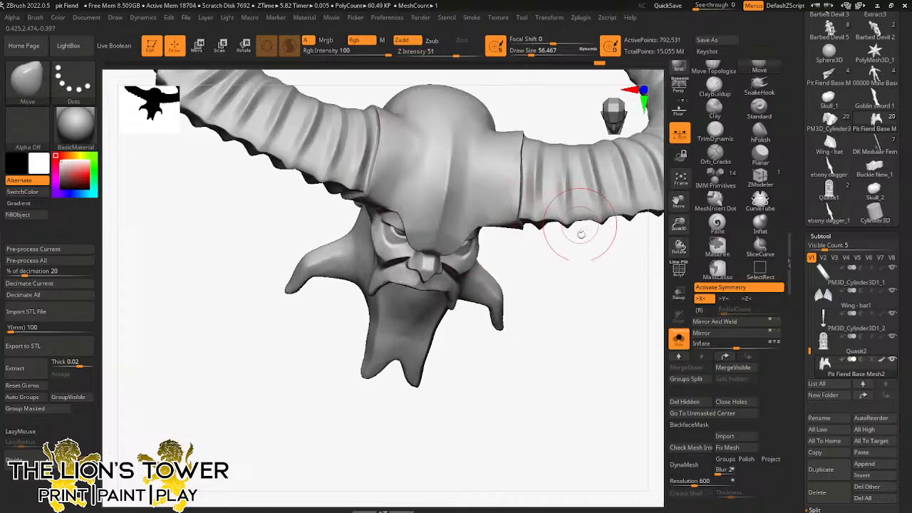
pyautogui.moveTo(575, 224)
pyautogui.mouseDown()
pyautogui.moveTo(541, 236)
pyautogui.moveTo(546, 285)
pyautogui.moveTo(578, 295)
pyautogui.mouseUp()
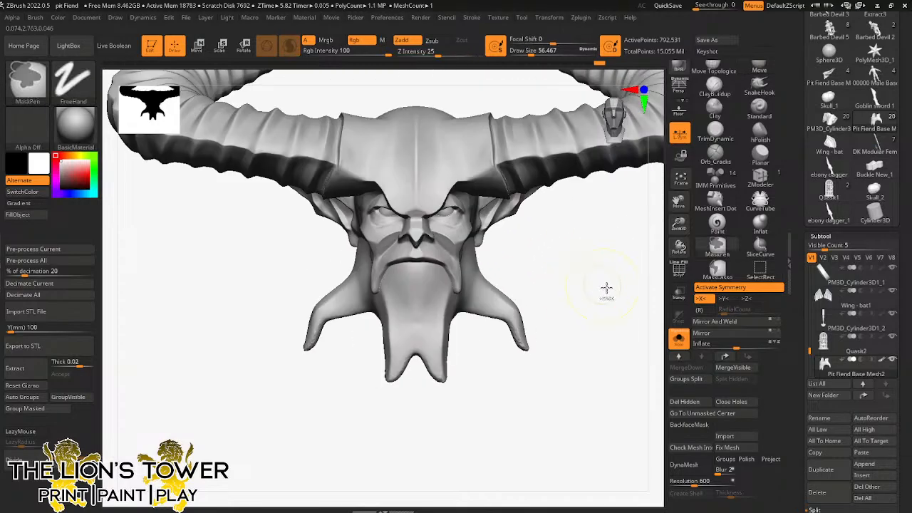
pyautogui.moveTo(679, 225); pyautogui.dragTo(655, 242)
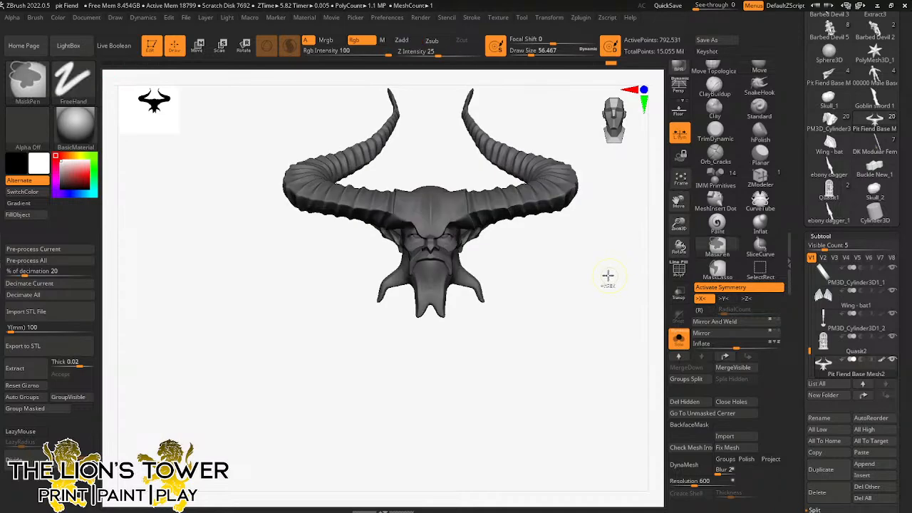
# Step: Bring the other subtools back into view and examine the whole staff beside the demon
pyautogui.click(678, 338)
pyautogui.moveTo(629, 291)
pyautogui.mouseDown()
pyautogui.moveTo(570, 315)
pyautogui.moveTo(621, 297)
pyautogui.mouseUp()
pyautogui.moveTo(678, 217); pyautogui.dragTo(670, 242)
pyautogui.moveTo(678, 201); pyautogui.dragTo(671, 258)
pyautogui.keyDown('ctrl'); pyautogui.moveTo(612, 294); pyautogui.dragTo(633, 322); pyautogui.keyUp('ctrl')
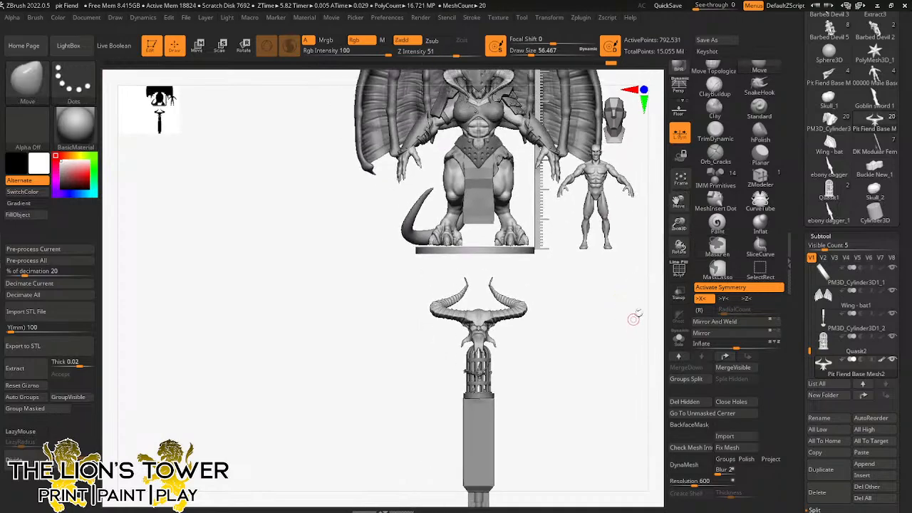
pyautogui.moveTo(677, 224); pyautogui.dragTo(675, 214)
pyautogui.moveTo(643, 295); pyautogui.dragTo(622, 332)
pyautogui.moveTo(680, 224)
pyautogui.mouseDown()
pyautogui.moveTo(680, 210)
pyautogui.moveTo(677, 240)
pyautogui.mouseUp()
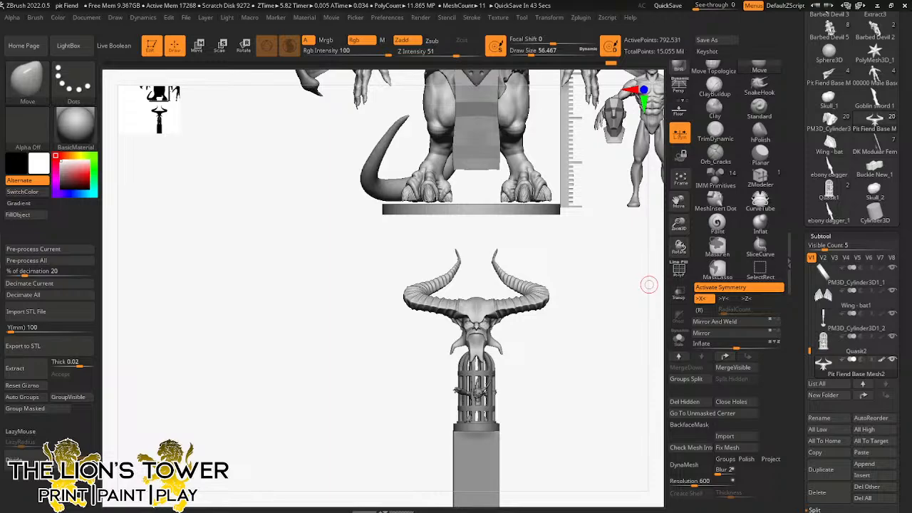
pyautogui.moveTo(678, 227); pyautogui.dragTo(677, 220)
pyautogui.moveTo(676, 196)
pyautogui.mouseDown()
pyautogui.moveTo(682, 262)
pyautogui.moveTo(679, 200)
pyautogui.moveTo(664, 198)
pyautogui.mouseUp()
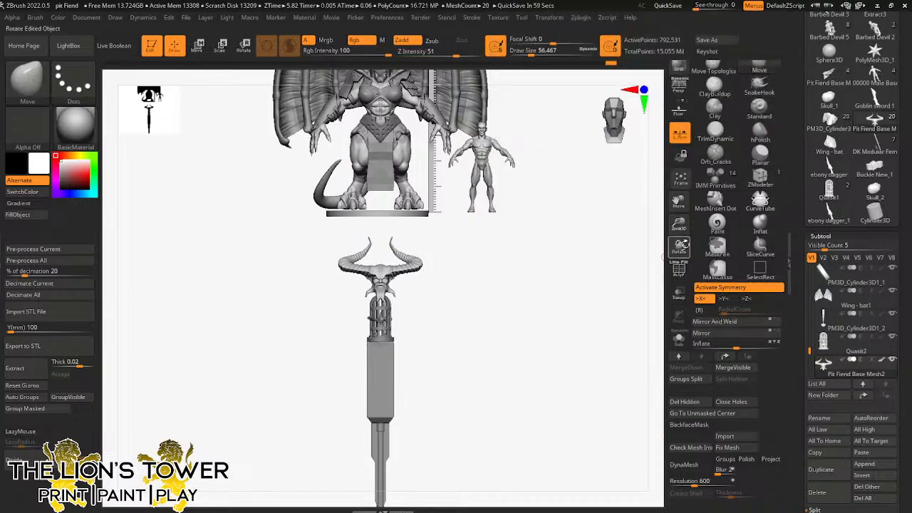
pyautogui.moveTo(675, 226)
pyautogui.mouseDown()
pyautogui.moveTo(680, 178)
pyautogui.moveTo(679, 220)
pyautogui.mouseUp()
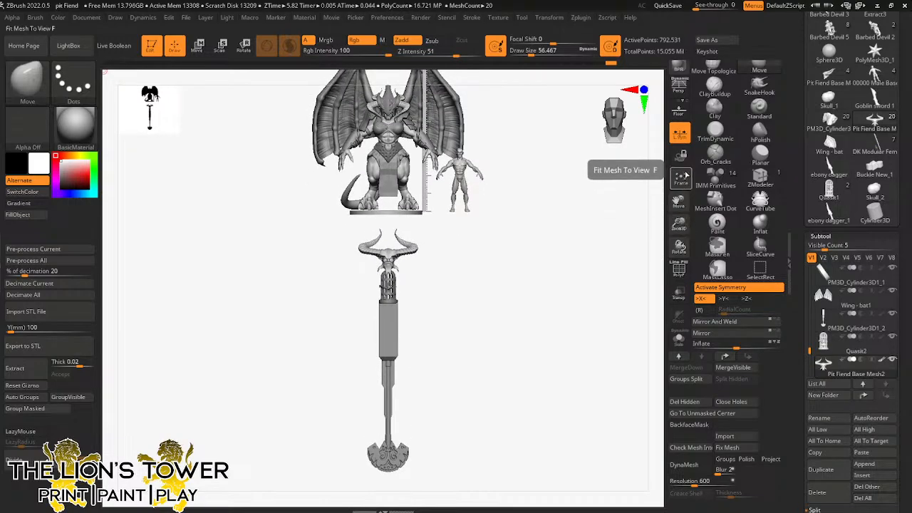
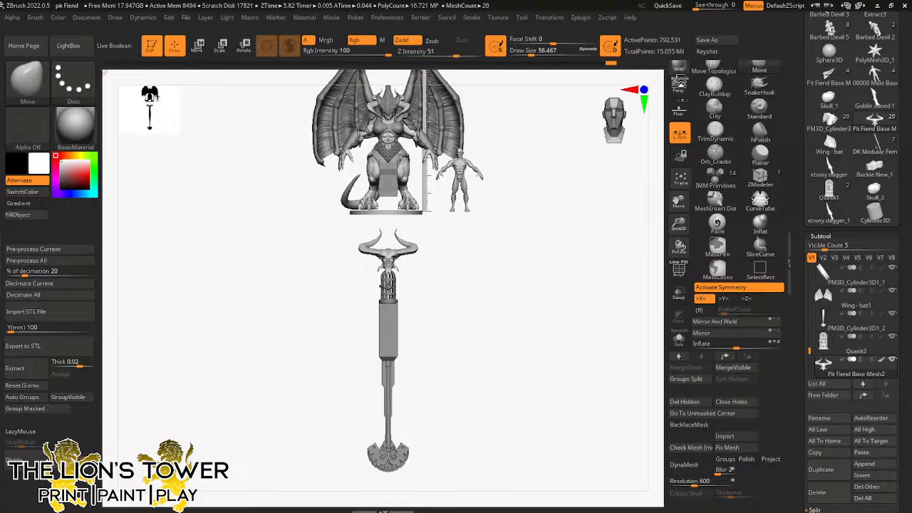
# Step: Examine the pit fiend head, cage and upper shaft from the front and side, making the shaft the active subtool
pyautogui.moveTo(679, 225)
pyautogui.mouseDown()
pyautogui.moveTo(685, 191)
pyautogui.moveTo(678, 208)
pyautogui.mouseUp()
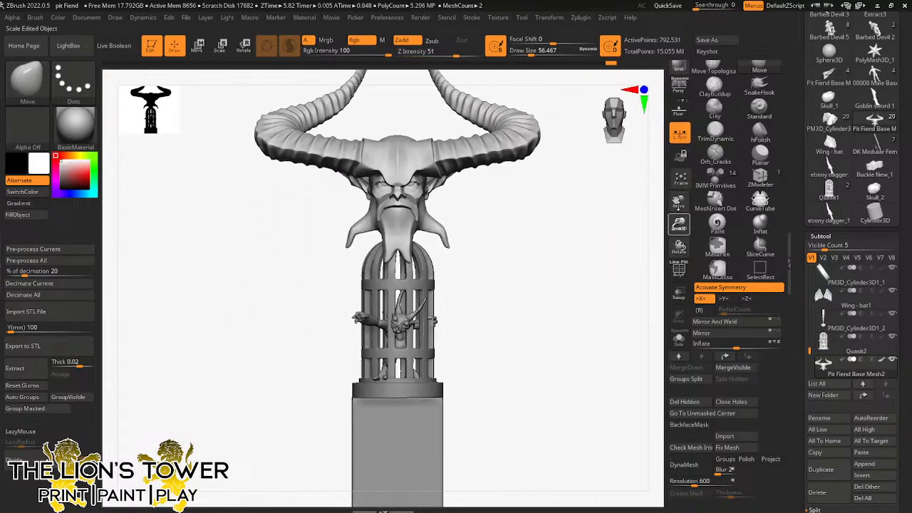
pyautogui.moveTo(607, 266); pyautogui.dragTo(569, 310)
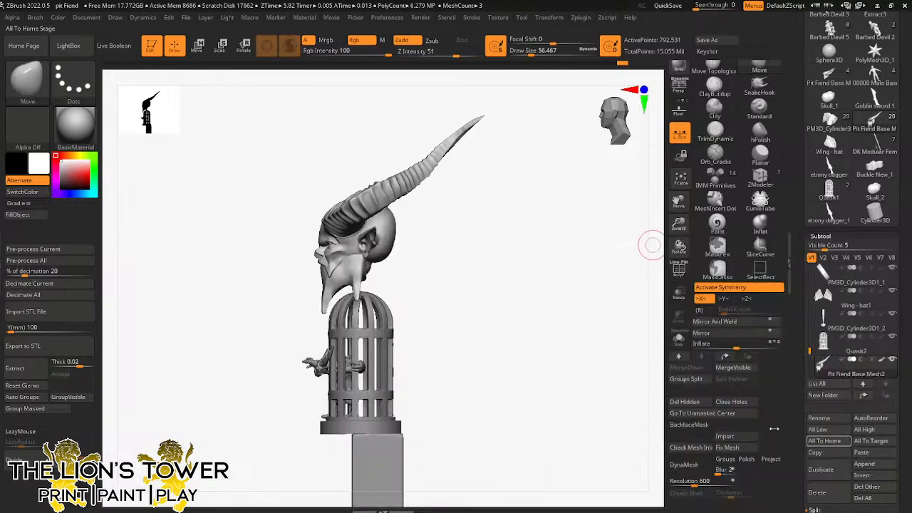
pyautogui.click(864, 464)
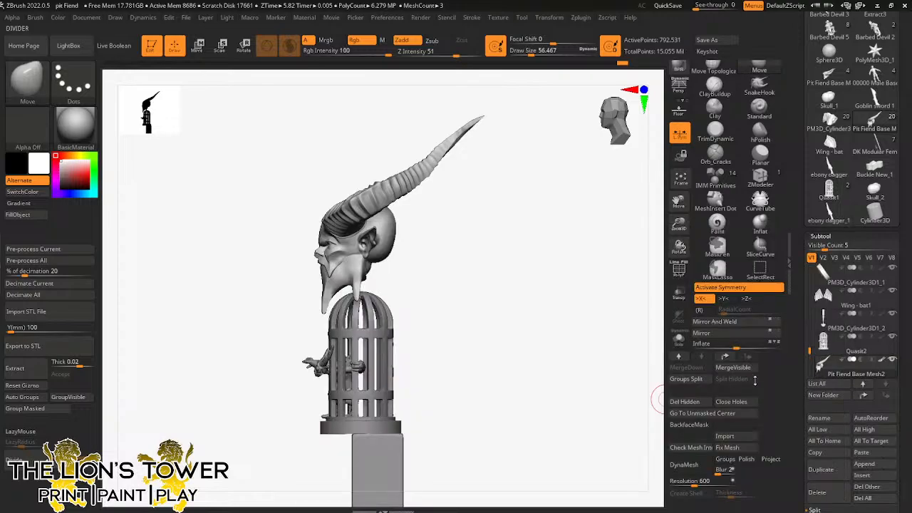
pyautogui.moveTo(622, 408); pyautogui.dragTo(658, 399)
pyautogui.moveTo(682, 202); pyautogui.dragTo(706, 143)
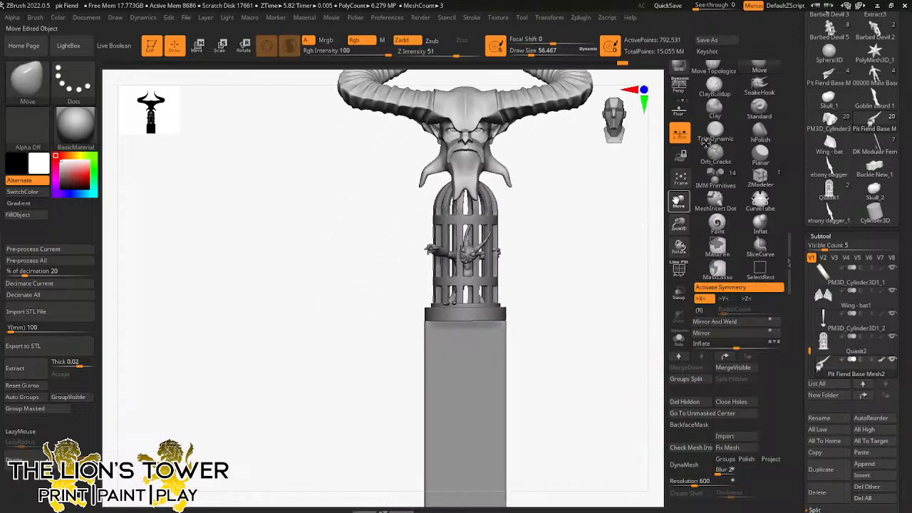
pyautogui.keyDown('alt'); pyautogui.click(477, 313); pyautogui.keyUp('alt')
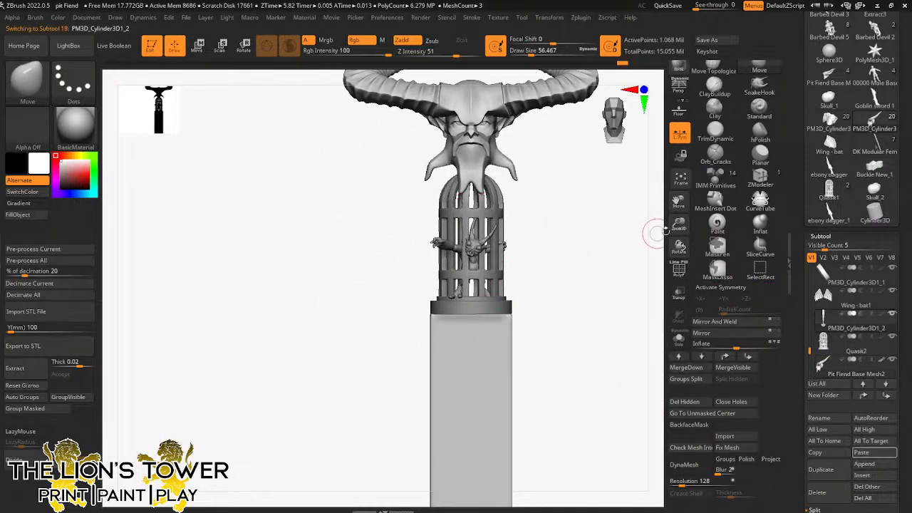
pyautogui.moveTo(677, 225); pyautogui.dragTo(681, 178)
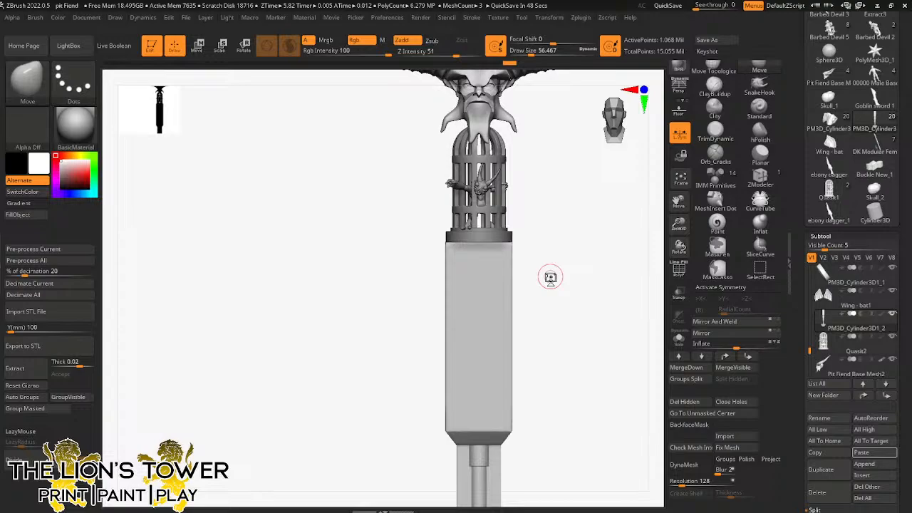
pyautogui.keyDown('alt'); pyautogui.moveTo(550, 277); pyautogui.dragTo(568, 257); pyautogui.keyUp('alt')
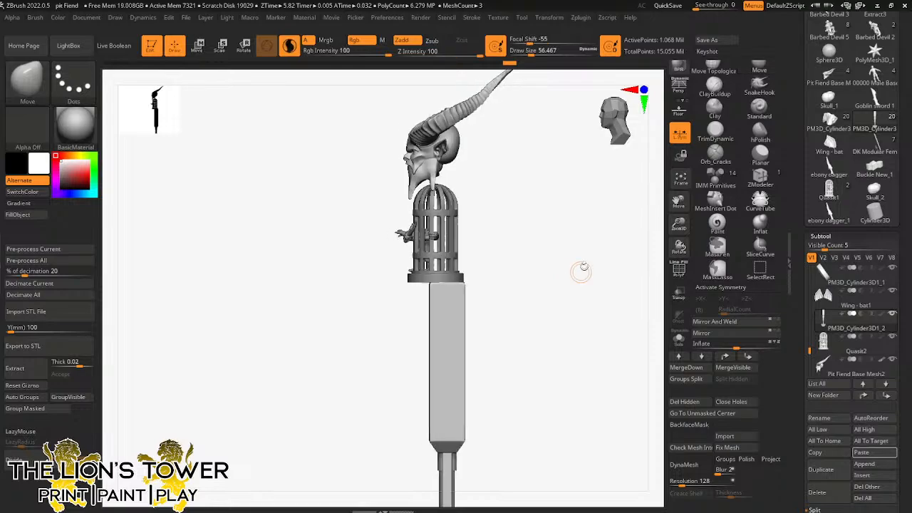
pyautogui.click(864, 463)
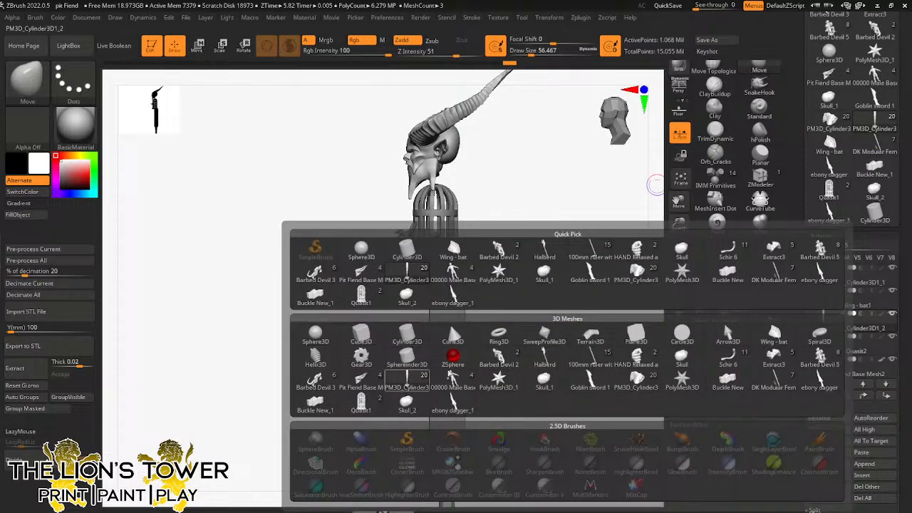
pyautogui.click(682, 336)
pyautogui.moveTo(638, 338); pyautogui.dragTo(653, 264)
pyautogui.moveTo(679, 225); pyautogui.dragTo(663, 191)
pyautogui.moveTo(679, 227); pyautogui.dragTo(667, 207)
pyautogui.moveTo(647, 238); pyautogui.dragTo(619, 250)
pyautogui.moveTo(679, 202); pyautogui.dragTo(529, 271)
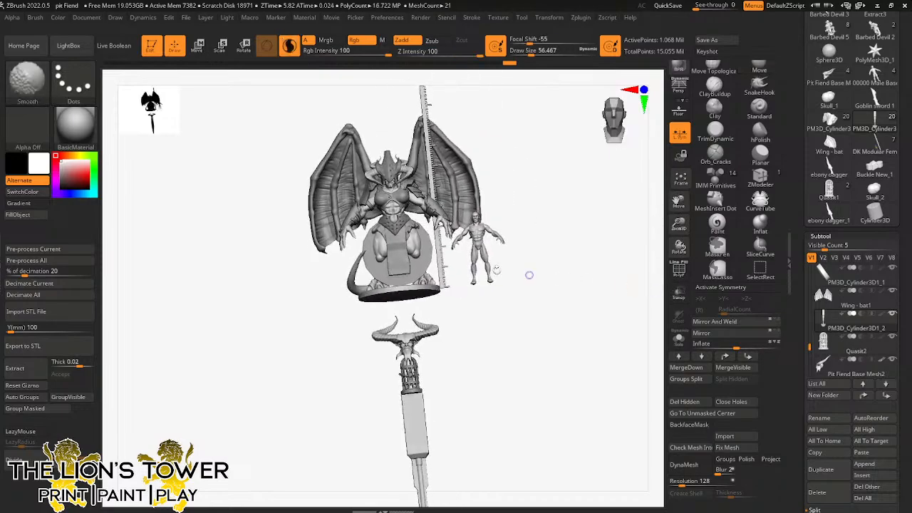
pyautogui.moveTo(809, 347); pyautogui.dragTo(809, 362)
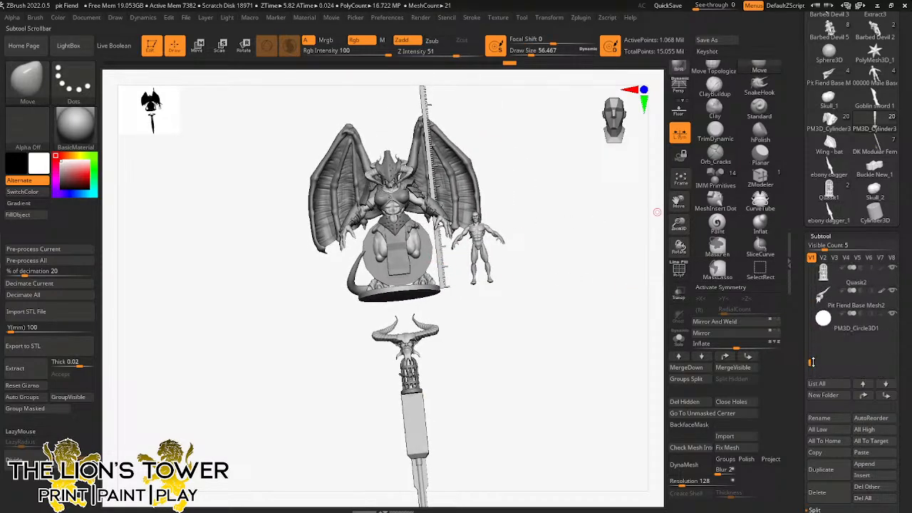
pyautogui.click(829, 322)
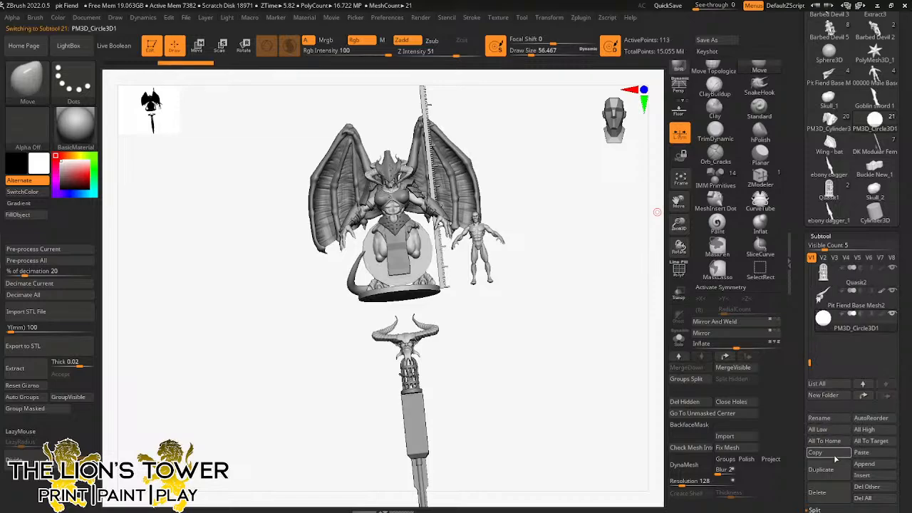
pyautogui.click(831, 493)
pyautogui.click(741, 503)
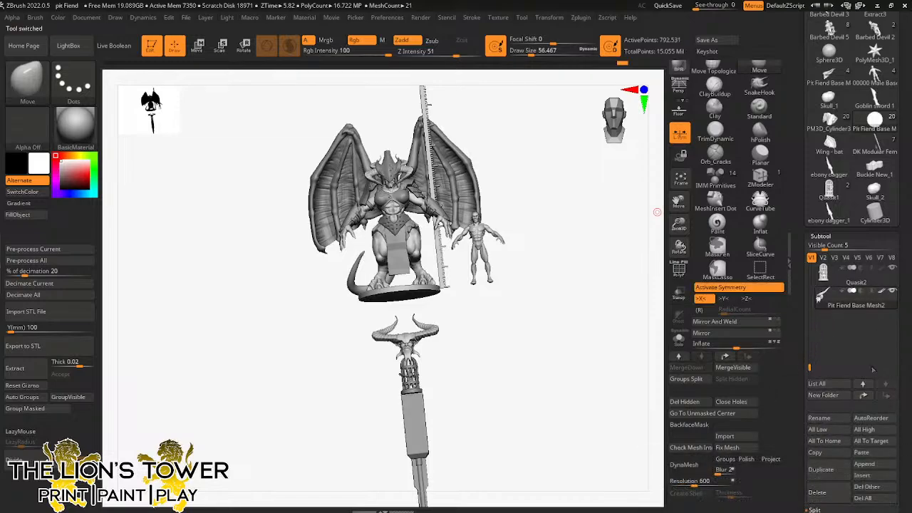
# Step: Append a Cylinder3D as a new subtool, make it active and view it from the side
pyautogui.click(870, 465)
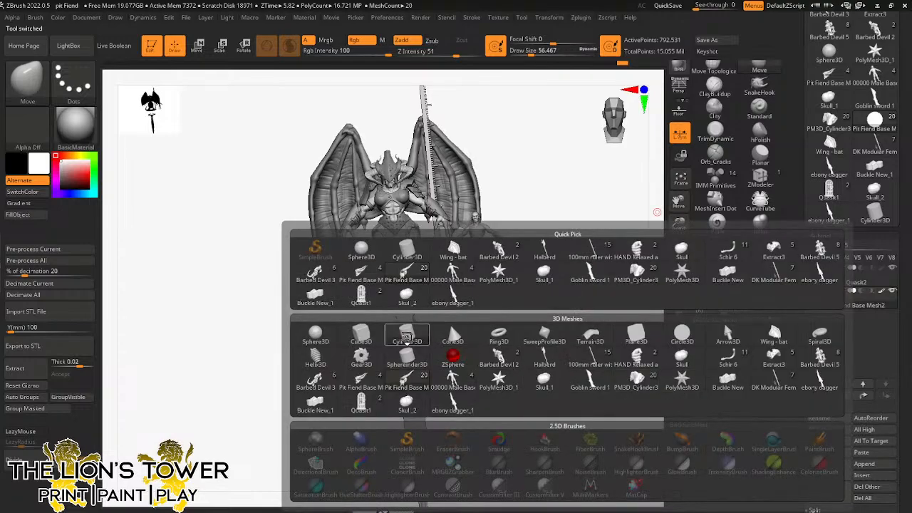
pyautogui.click(407, 335)
pyautogui.keyDown('alt'); pyautogui.click(422, 250); pyautogui.keyUp('alt')
pyautogui.keyDown('shift'); pyautogui.moveTo(525, 307); pyautogui.dragTo(489, 271); pyautogui.keyUp('shift')
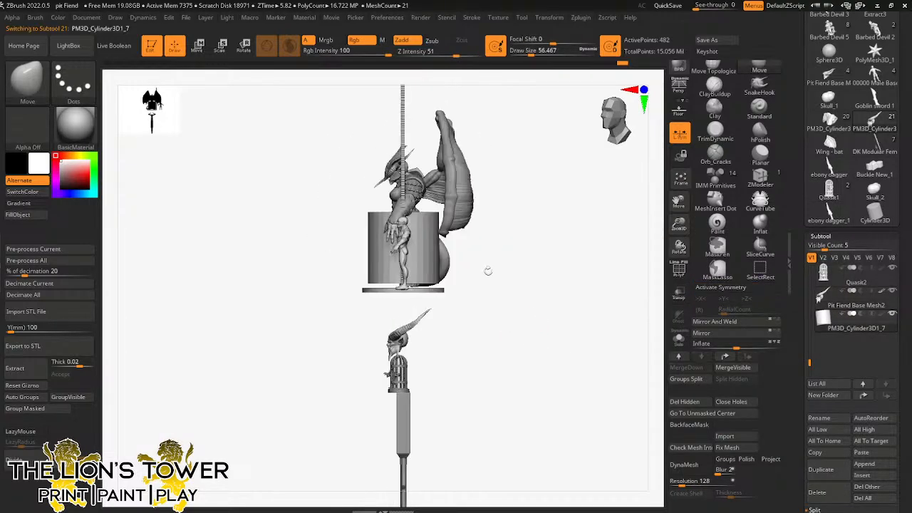
# Step: Rotate the new cylinder onto its side and flatten it front to back into a thin disc facing forward
pyautogui.click(220, 46)
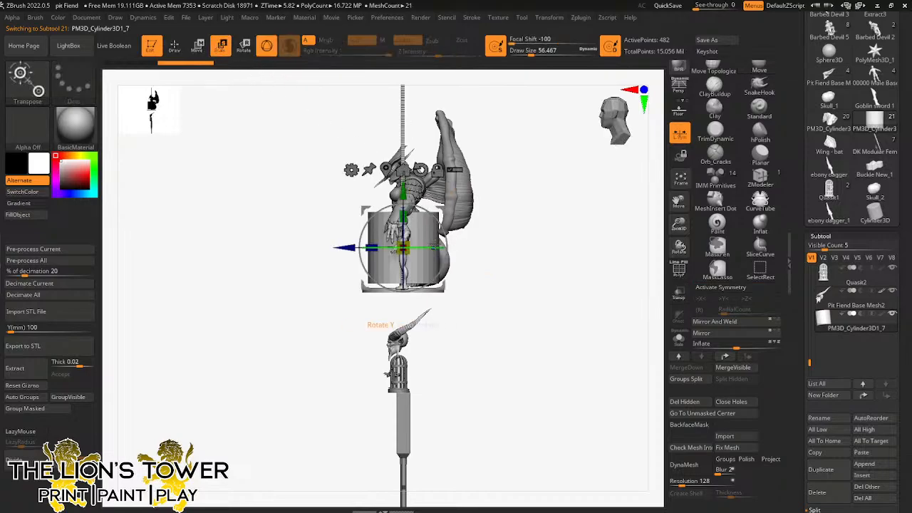
pyautogui.moveTo(446, 240); pyautogui.dragTo(394, 207)
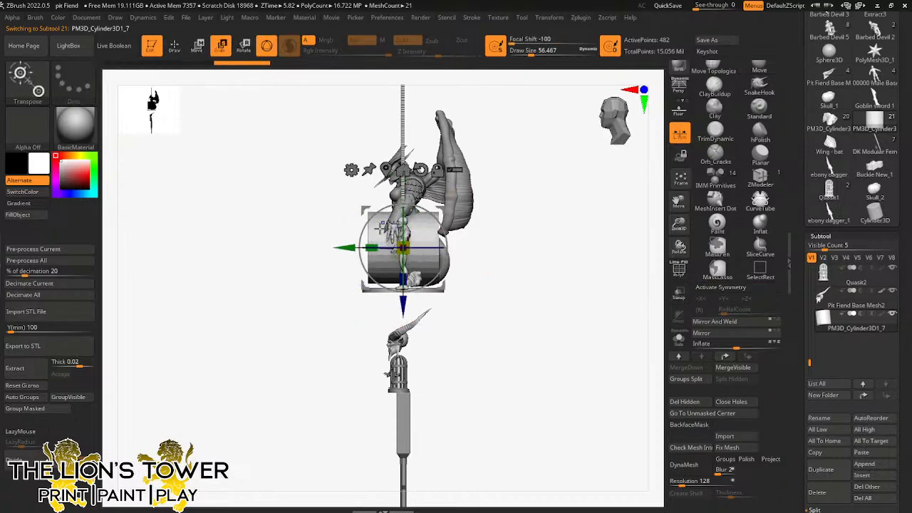
pyautogui.moveTo(371, 247); pyautogui.dragTo(396, 248)
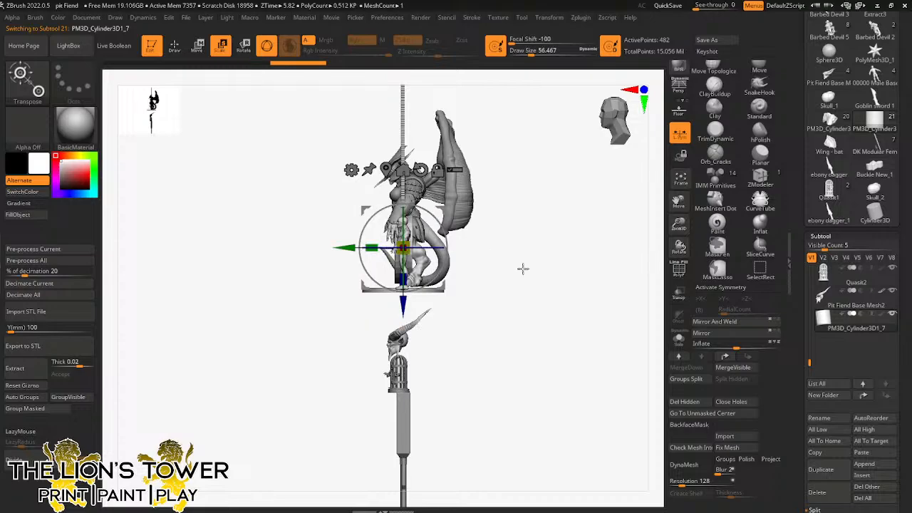
pyautogui.keyDown('shift'); pyautogui.moveTo(523, 266); pyautogui.dragTo(551, 266); pyautogui.keyUp('shift')
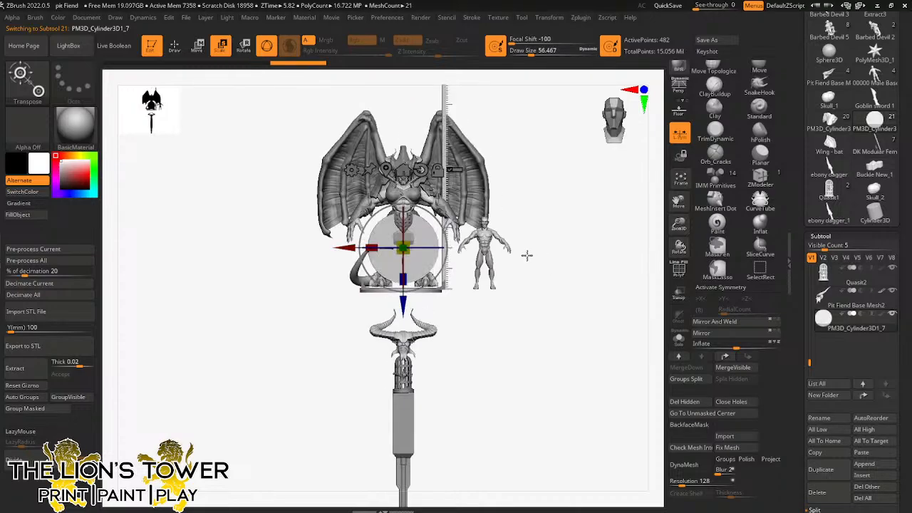
# Step: Lower the disc to the cage, scale it down to the shaft's width and position it upright behind the cage's domed top
pyautogui.moveTo(403, 304); pyautogui.dragTo(403, 440)
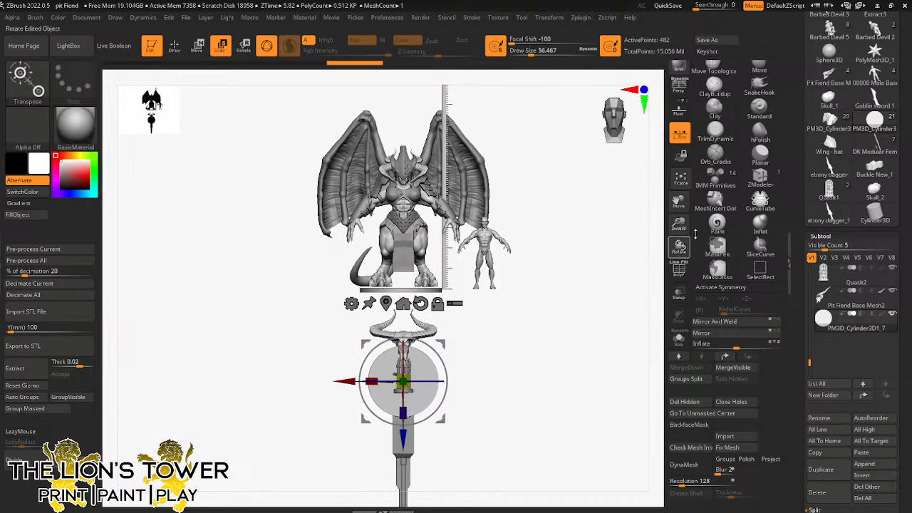
pyautogui.moveTo(682, 225); pyautogui.dragTo(692, 290)
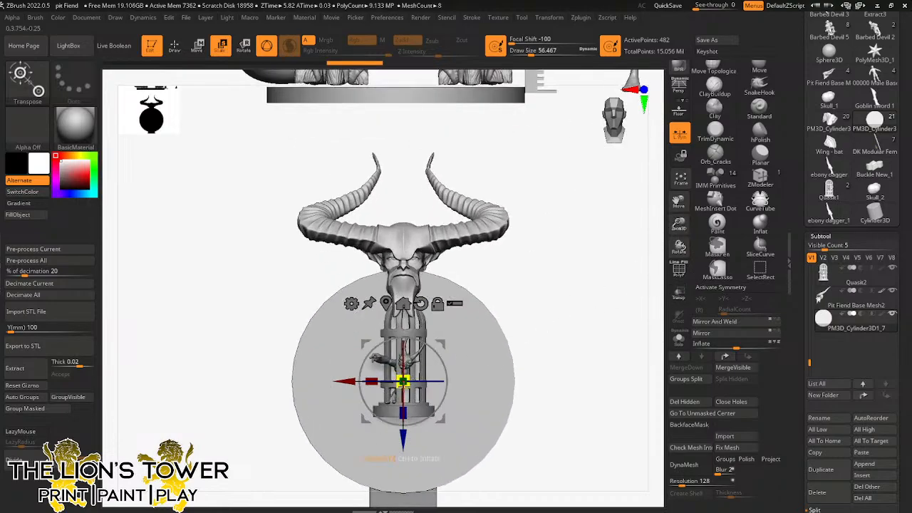
pyautogui.moveTo(403, 382); pyautogui.dragTo(393, 409)
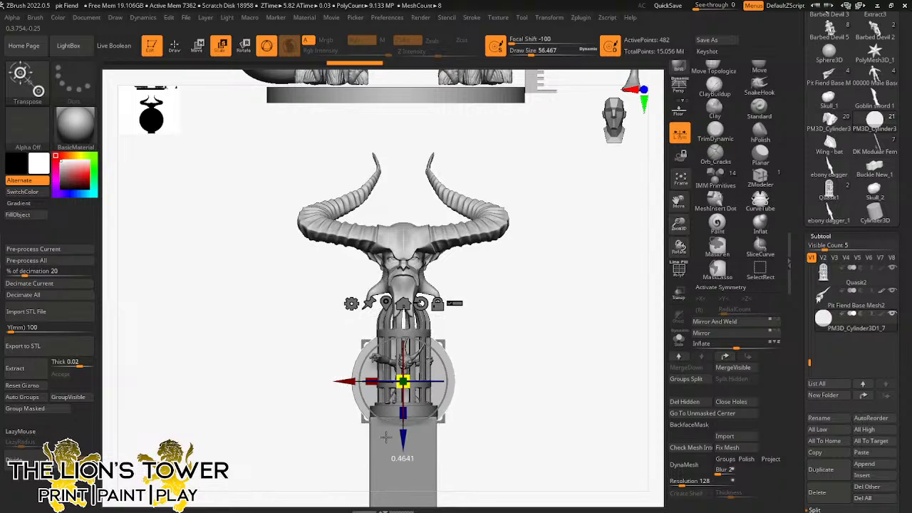
pyautogui.moveTo(385, 458); pyautogui.dragTo(406, 385)
pyautogui.moveTo(527, 377); pyautogui.dragTo(484, 356)
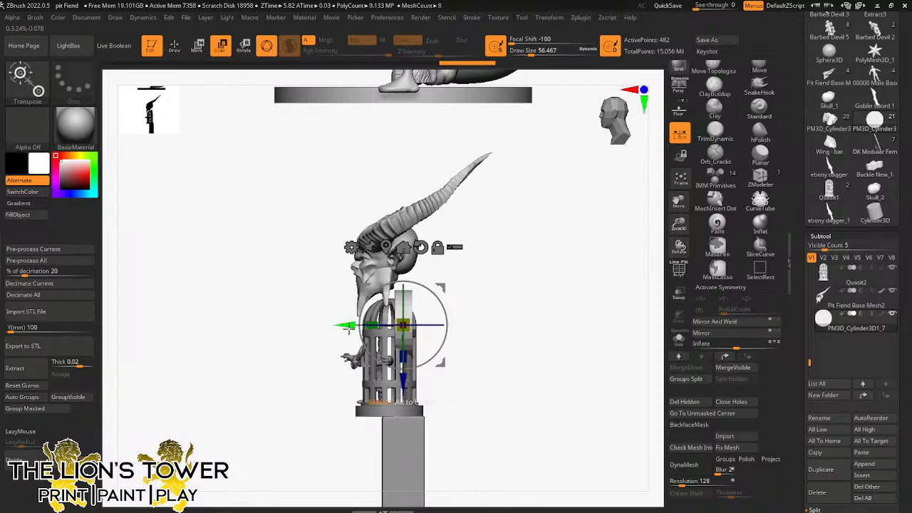
pyautogui.moveTo(349, 327); pyautogui.dragTo(347, 327)
# Step: Mask the disc's upper half and pull its lower half down to the cage's base, forming a round-topped slab
pyautogui.press('ctrl')
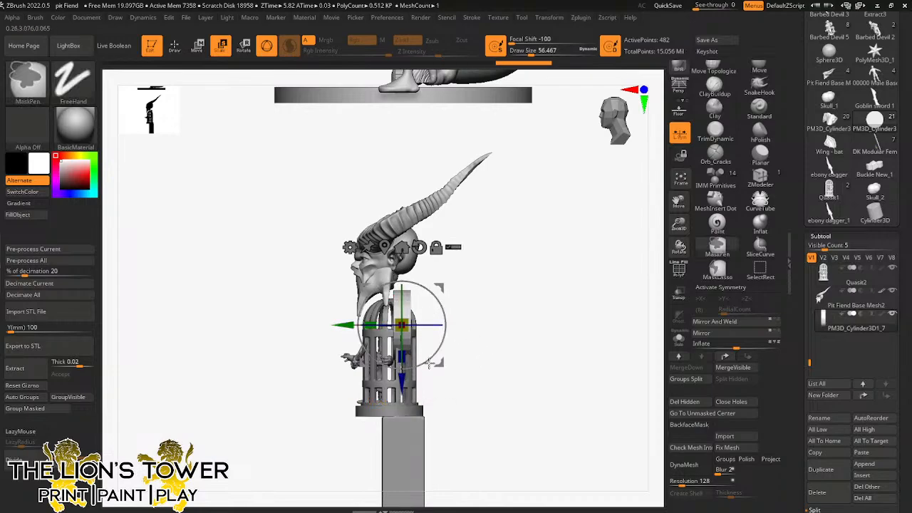
pyautogui.keyDown('ctrl'); pyautogui.moveTo(359, 468); pyautogui.dragTo(471, 316); pyautogui.keyUp('ctrl')
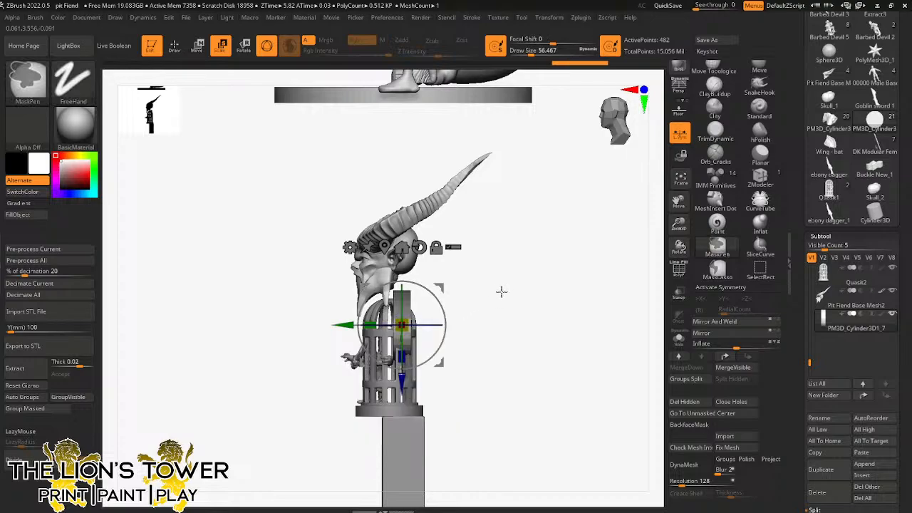
pyautogui.moveTo(401, 383); pyautogui.dragTo(402, 476)
pyautogui.moveTo(488, 354); pyautogui.dragTo(468, 333)
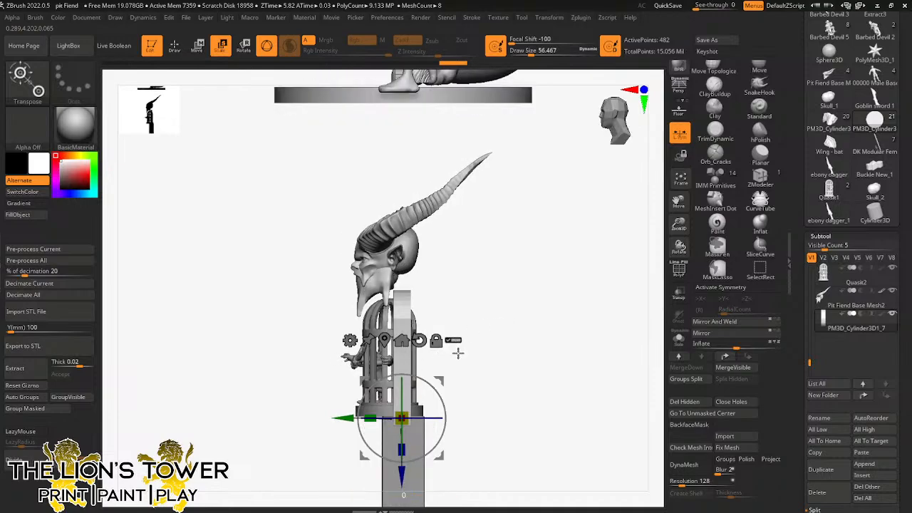
pyautogui.moveTo(499, 294); pyautogui.dragTo(644, 253)
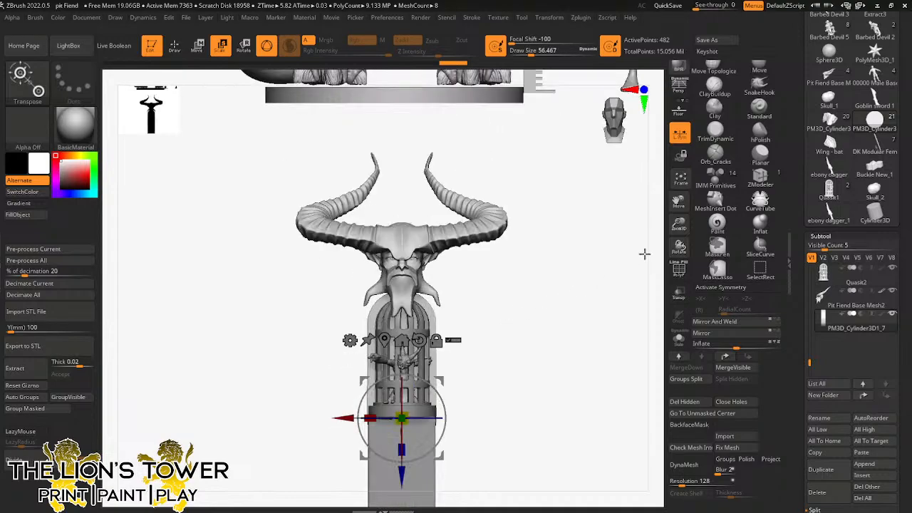
# Step: Nudge the round-topped slab slightly upward behind the cage and check its fit from behind
pyautogui.moveTo(678, 224); pyautogui.dragTo(670, 258)
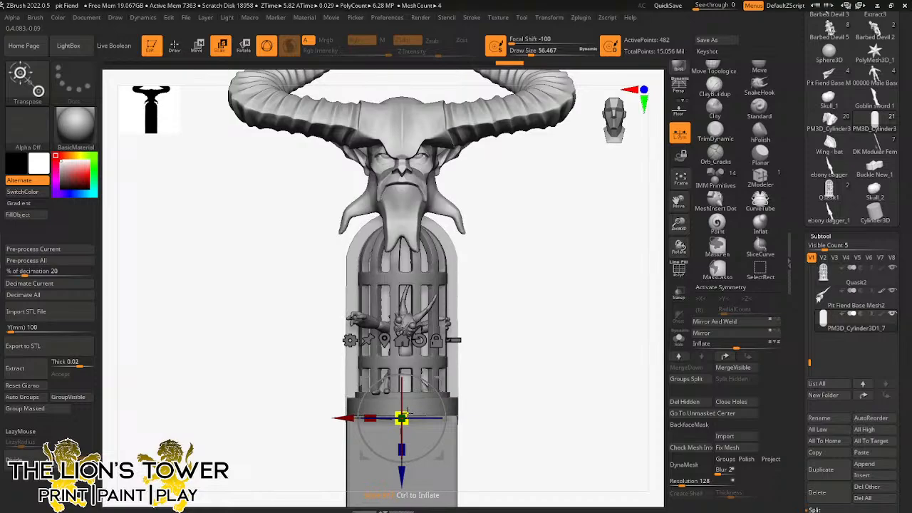
pyautogui.moveTo(400, 484); pyautogui.dragTo(401, 480)
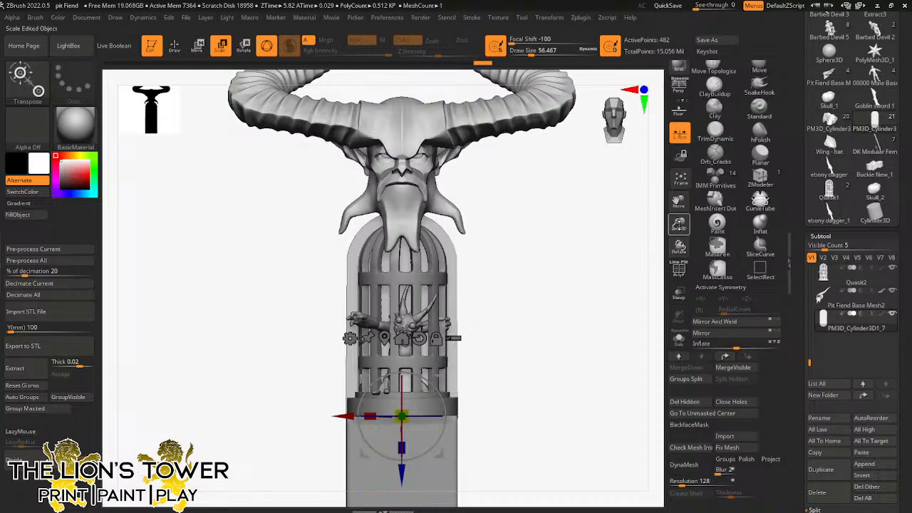
pyautogui.moveTo(679, 224)
pyautogui.mouseDown()
pyautogui.moveTo(680, 213)
pyautogui.moveTo(686, 218)
pyautogui.mouseUp()
pyautogui.moveTo(598, 300); pyautogui.dragTo(531, 313)
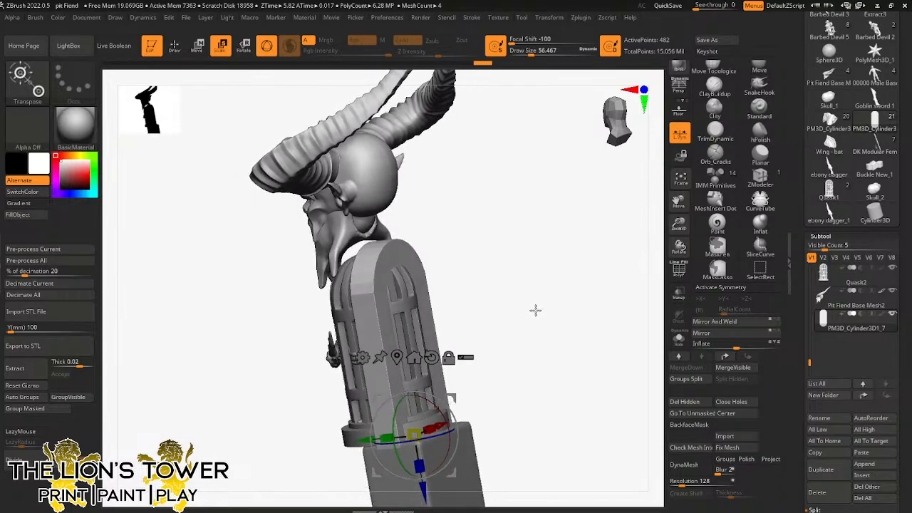
pyautogui.moveTo(537, 307); pyautogui.dragTo(593, 288)
# Step: Make the pit fiend head active, realign its gizmo upright and lower the head onto the cage's dome and slab
pyautogui.moveTo(679, 225); pyautogui.dragTo(698, 282)
pyautogui.moveTo(621, 309); pyautogui.dragTo(496, 272)
pyautogui.keyDown('alt'); pyautogui.click(495, 297); pyautogui.keyUp('alt')
pyautogui.moveTo(534, 320)
pyautogui.mouseDown()
pyautogui.moveTo(517, 339)
pyautogui.moveTo(548, 328)
pyautogui.mouseUp()
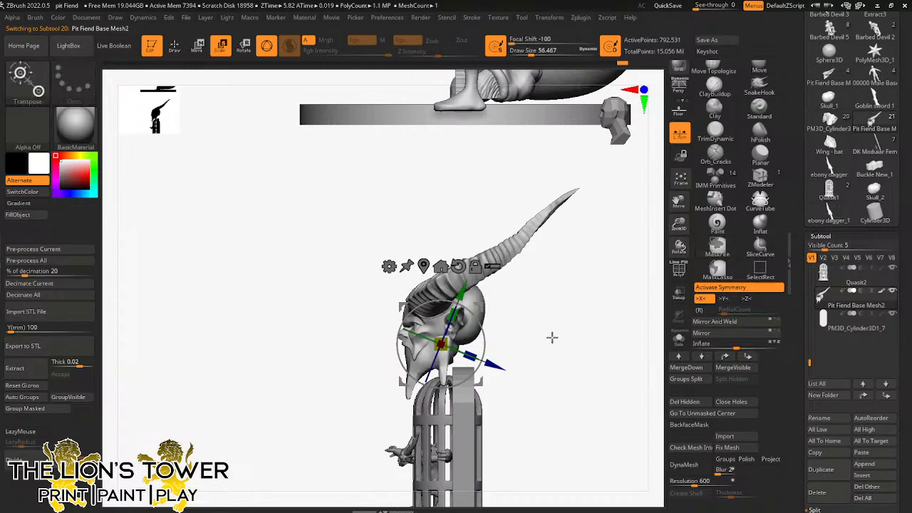
pyautogui.keyDown('shift'); pyautogui.moveTo(569, 287); pyautogui.dragTo(620, 277); pyautogui.keyUp('shift')
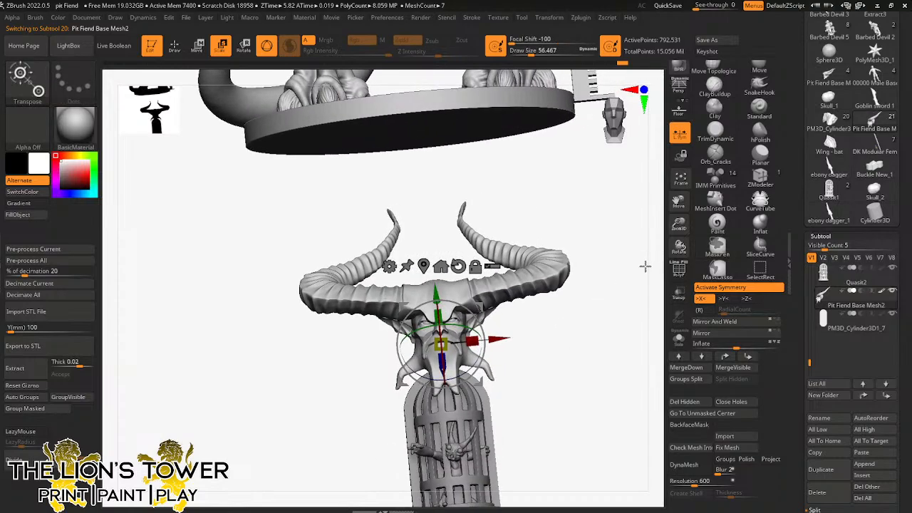
pyautogui.moveTo(683, 223); pyautogui.dragTo(679, 98)
pyautogui.keyDown('shift'); pyautogui.moveTo(608, 250); pyautogui.dragTo(562, 279); pyautogui.keyUp('shift')
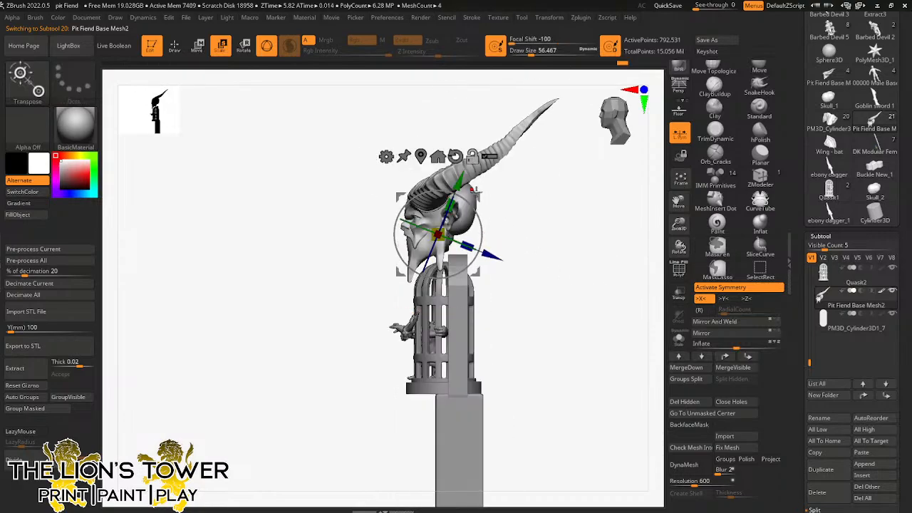
pyautogui.click(456, 159)
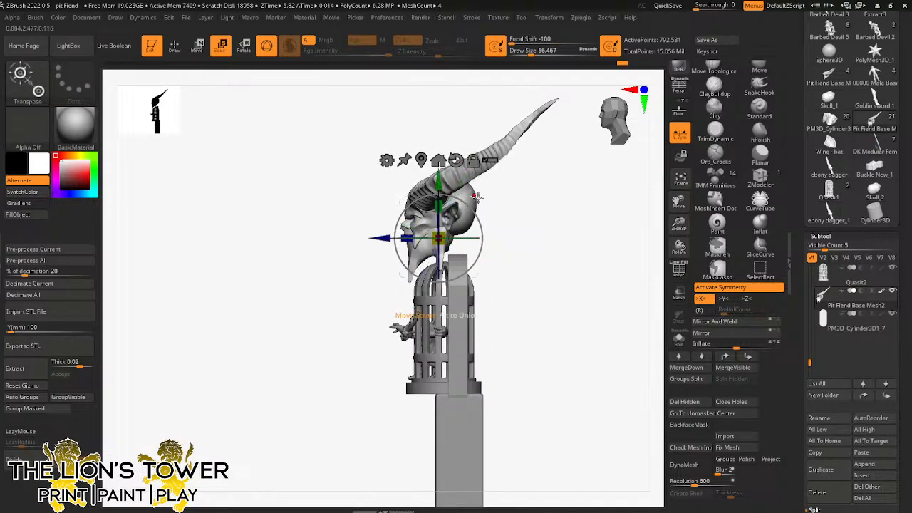
pyautogui.moveTo(476, 196)
pyautogui.mouseDown()
pyautogui.moveTo(480, 214)
pyautogui.moveTo(578, 226)
pyautogui.moveTo(519, 246)
pyautogui.moveTo(564, 241)
pyautogui.moveTo(584, 272)
pyautogui.moveTo(592, 255)
pyautogui.mouseUp()
pyautogui.moveTo(634, 229); pyautogui.dragTo(586, 237)
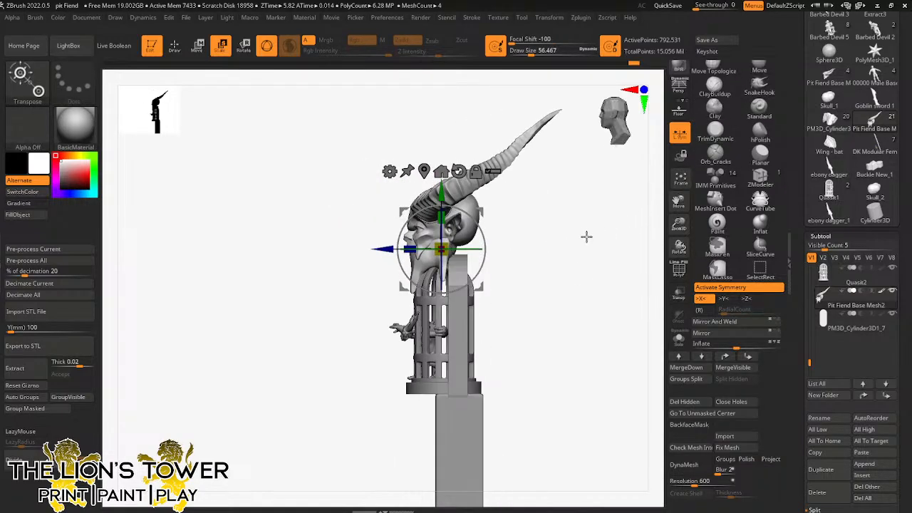
# Step: Pull the head's side beard tendrils toward the slab's edges with the Move brush at a draw size of about 108
pyautogui.click(758, 72)
pyautogui.moveTo(635, 214); pyautogui.dragTo(504, 253)
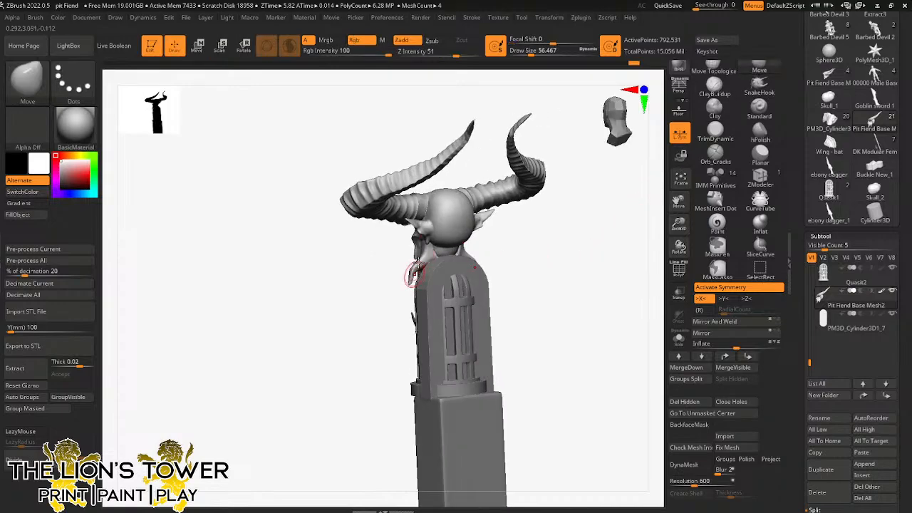
pyautogui.moveTo(559, 214)
pyautogui.mouseDown()
pyautogui.moveTo(549, 267)
pyautogui.moveTo(535, 259)
pyautogui.mouseUp()
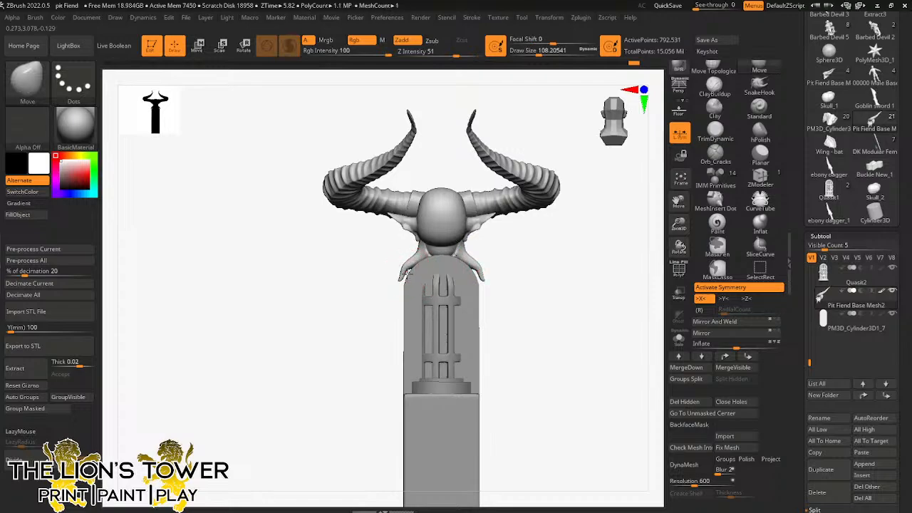
pyautogui.moveTo(617, 275)
pyautogui.mouseDown()
pyautogui.moveTo(634, 273)
pyautogui.moveTo(626, 284)
pyautogui.moveTo(551, 287)
pyautogui.mouseUp()
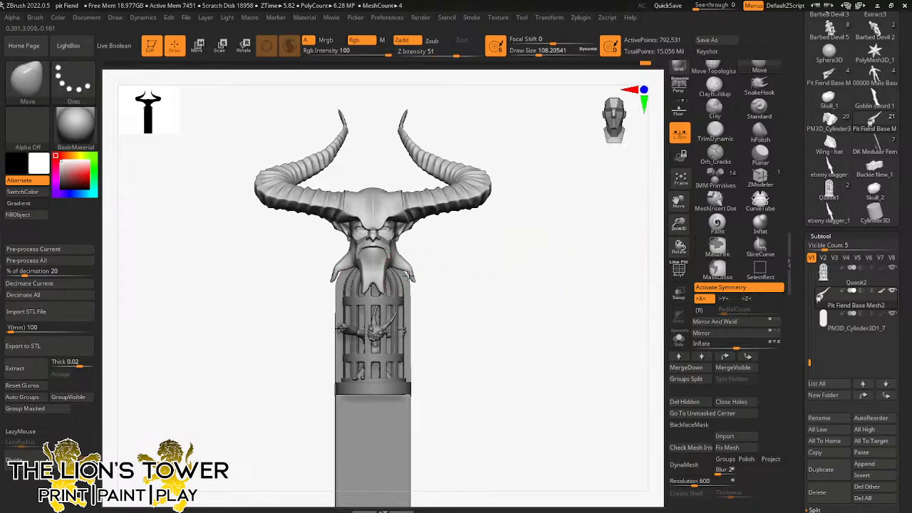
pyautogui.moveTo(462, 270)
pyautogui.mouseDown()
pyautogui.moveTo(456, 306)
pyautogui.moveTo(474, 363)
pyautogui.moveTo(426, 300)
pyautogui.mouseUp()
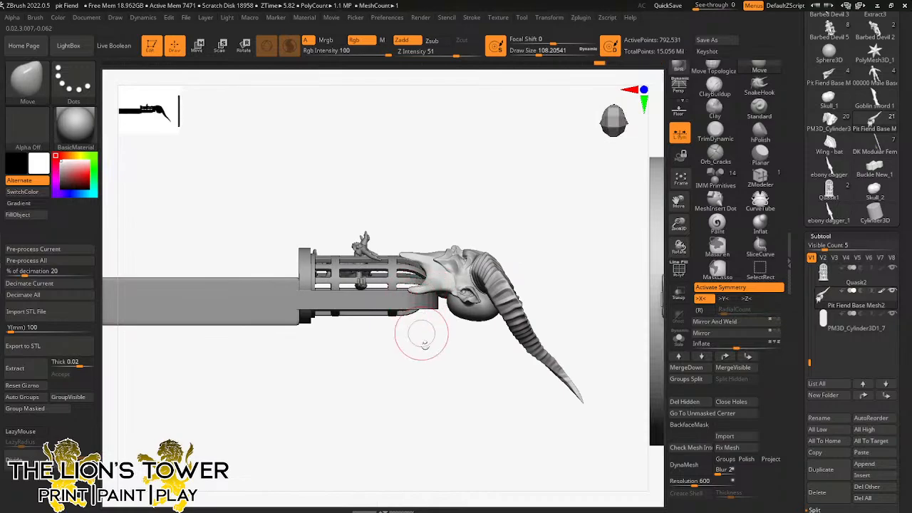
# Step: Refine how the side tendrils wrap the slab's rounded top, reducing the Move brush from about 97 to 59
pyautogui.moveTo(424, 345)
pyautogui.mouseDown()
pyautogui.moveTo(509, 78)
pyautogui.moveTo(436, 282)
pyautogui.mouseUp()
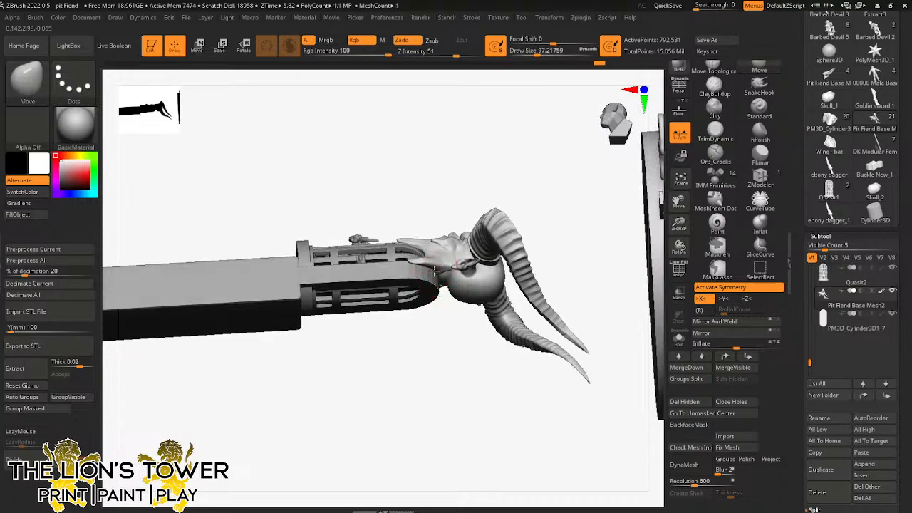
pyautogui.moveTo(434, 271); pyautogui.dragTo(433, 276)
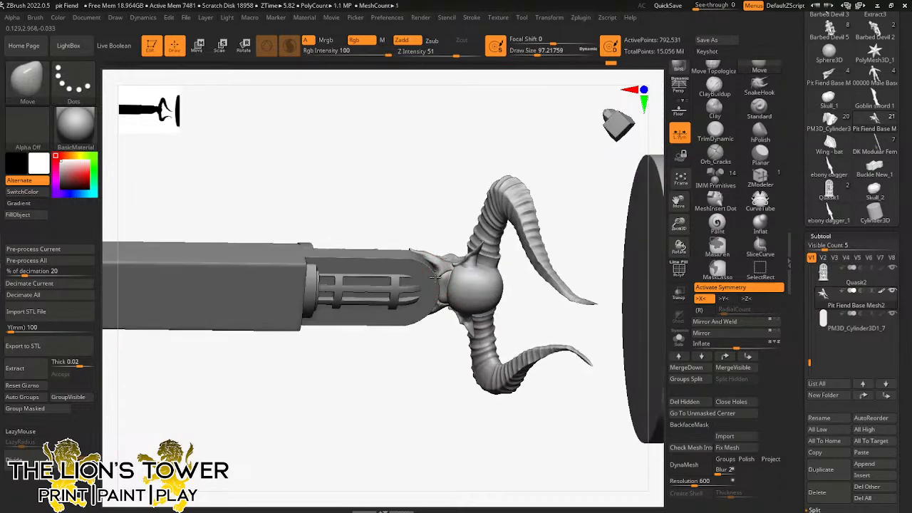
pyautogui.moveTo(442, 221); pyautogui.dragTo(443, 271)
pyautogui.moveTo(450, 330)
pyautogui.mouseDown()
pyautogui.moveTo(454, 363)
pyautogui.moveTo(413, 275)
pyautogui.moveTo(440, 321)
pyautogui.moveTo(491, 370)
pyautogui.moveTo(544, 331)
pyautogui.moveTo(520, 249)
pyautogui.moveTo(463, 220)
pyautogui.mouseUp()
pyautogui.moveTo(544, 52); pyautogui.dragTo(530, 52)
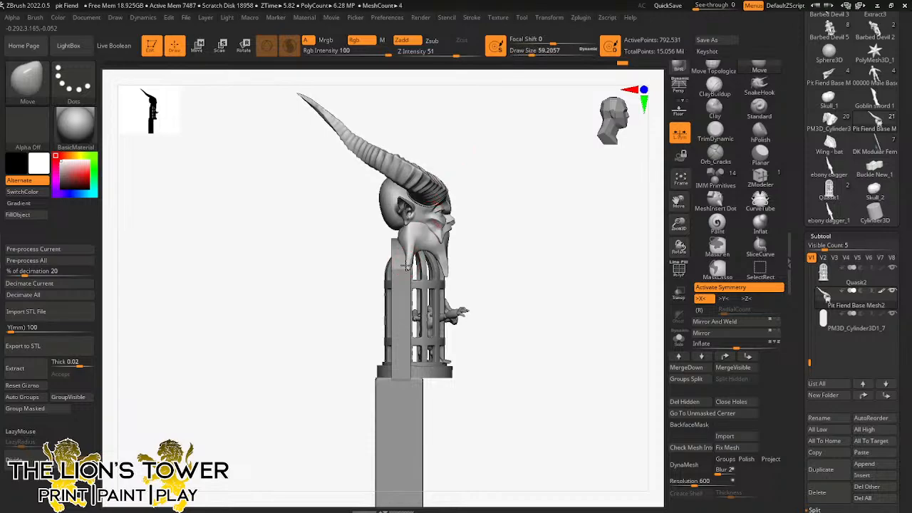
pyautogui.moveTo(497, 255); pyautogui.dragTo(575, 258)
pyautogui.moveTo(678, 223); pyautogui.dragTo(503, 207)
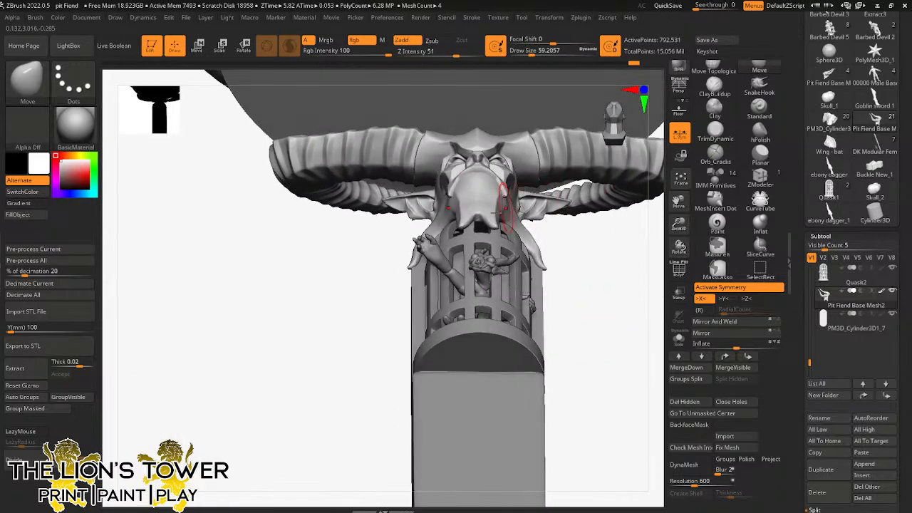
# Step: Make the caged Quasit active and rotate it slightly so it faces forward beneath the head
pyautogui.keyDown('alt'); pyautogui.click(482, 242); pyautogui.keyUp('alt')
pyautogui.press('w')
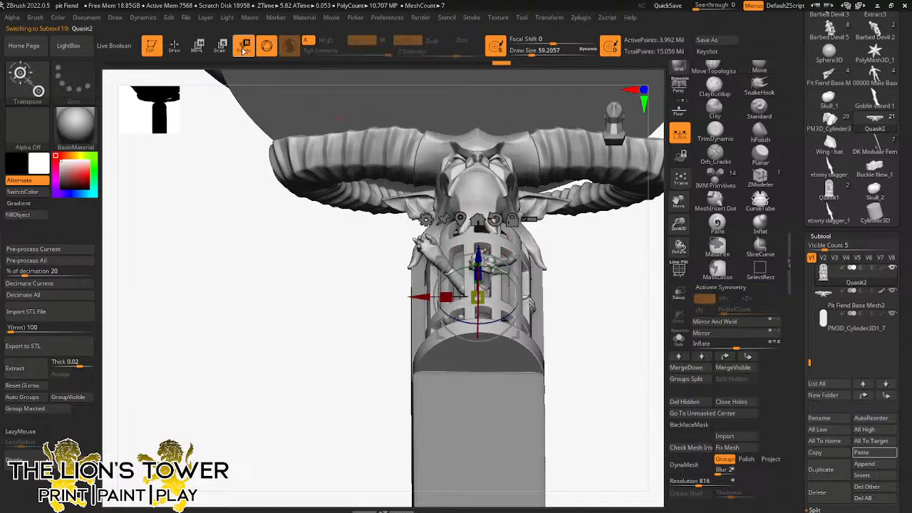
pyautogui.moveTo(504, 276); pyautogui.dragTo(506, 274)
pyautogui.moveTo(680, 219); pyautogui.dragTo(668, 184)
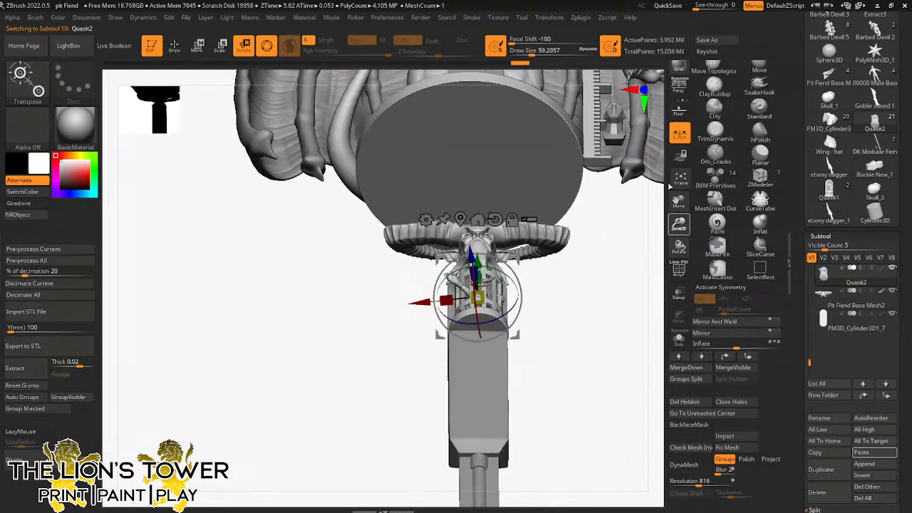
pyautogui.moveTo(678, 246)
pyautogui.mouseDown()
pyautogui.moveTo(622, 279)
pyautogui.moveTo(607, 277)
pyautogui.moveTo(643, 266)
pyautogui.mouseUp()
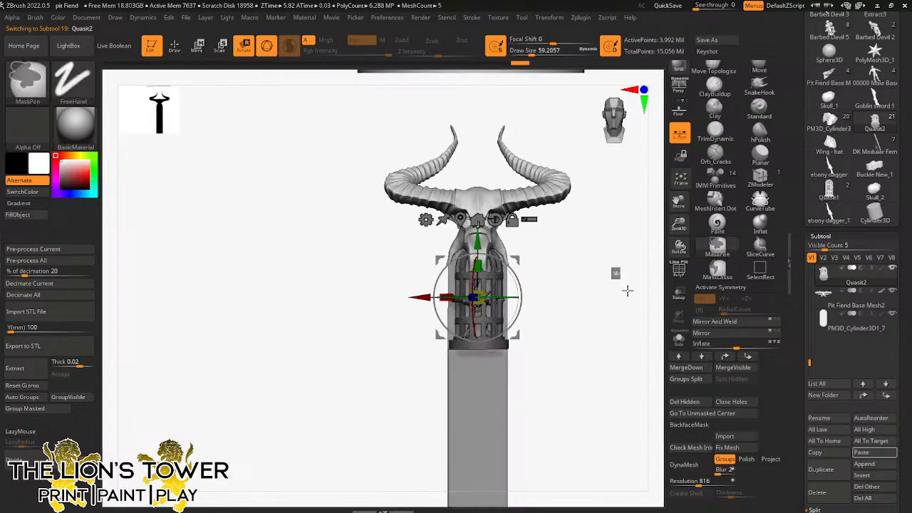
pyautogui.moveTo(679, 224)
pyautogui.mouseDown()
pyautogui.moveTo(653, 255)
pyautogui.moveTo(611, 246)
pyautogui.moveTo(630, 228)
pyautogui.mouseUp()
# Step: Return to the pit fiend head and push its side tendrils slightly inward using the Move brush at about 94
pyautogui.click(761, 68)
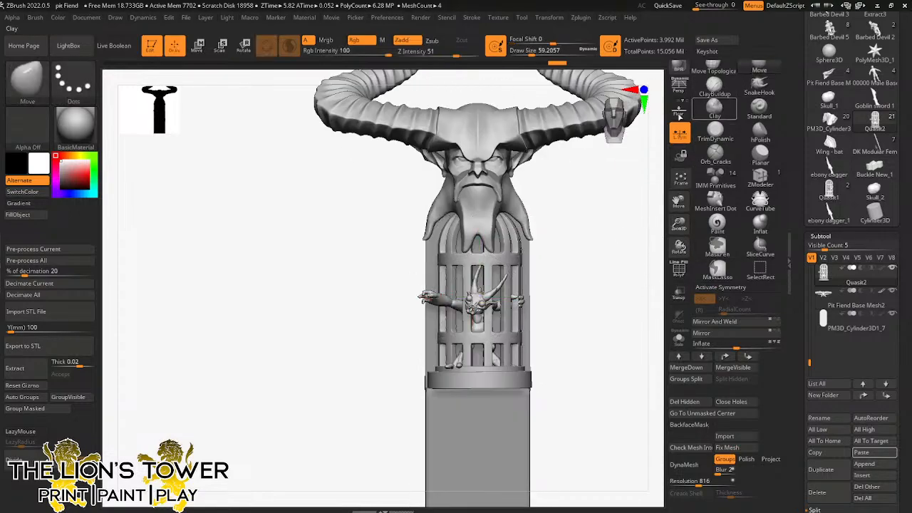
pyautogui.moveTo(549, 52)
pyautogui.mouseDown()
pyautogui.moveTo(531, 52)
pyautogui.moveTo(540, 53)
pyautogui.mouseUp()
pyautogui.moveTo(570, 192); pyautogui.dragTo(521, 221)
pyautogui.keyDown('ctrl'); pyautogui.click(531, 238); pyautogui.keyUp('ctrl')
pyautogui.keyDown('alt'); pyautogui.click(525, 208); pyautogui.keyUp('alt')
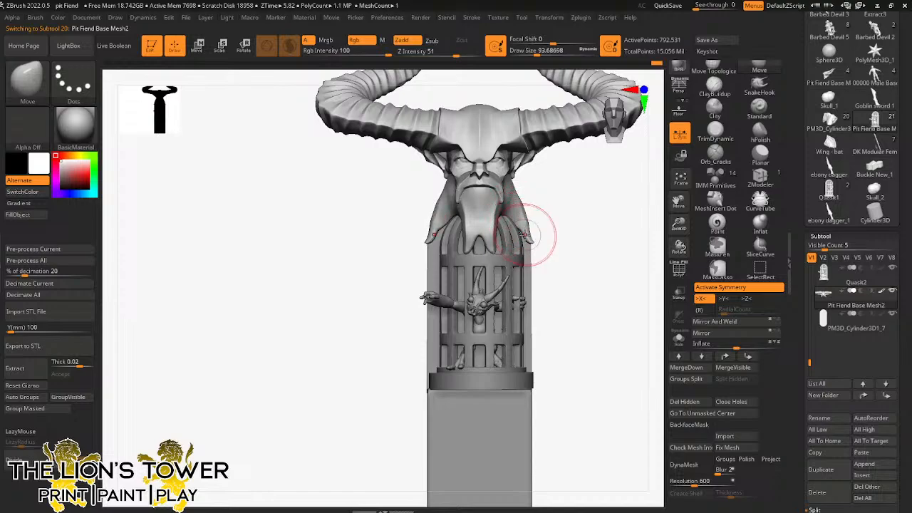
# Step: Straighten the caged Quasit's gizmo and nudge the cage sideways to centre it on the shaft
pyautogui.keyDown('alt'); pyautogui.click(502, 259); pyautogui.keyUp('alt')
pyautogui.click(224, 46)
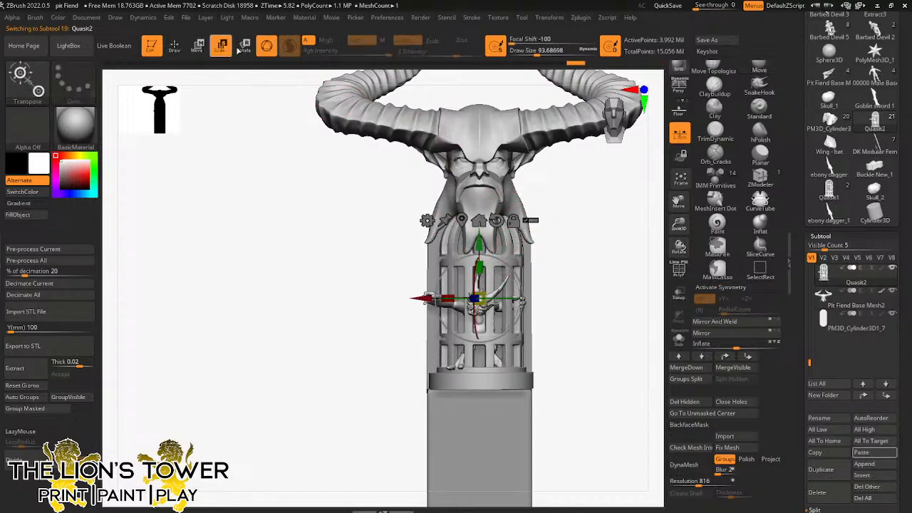
pyautogui.moveTo(679, 227); pyautogui.dragTo(679, 237)
pyautogui.moveTo(426, 297); pyautogui.dragTo(424, 298)
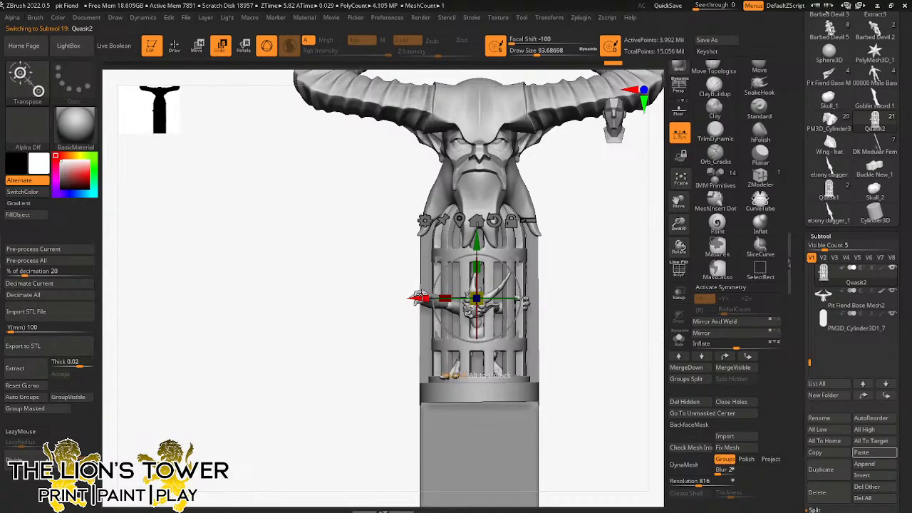
pyautogui.moveTo(563, 264); pyautogui.dragTo(516, 263)
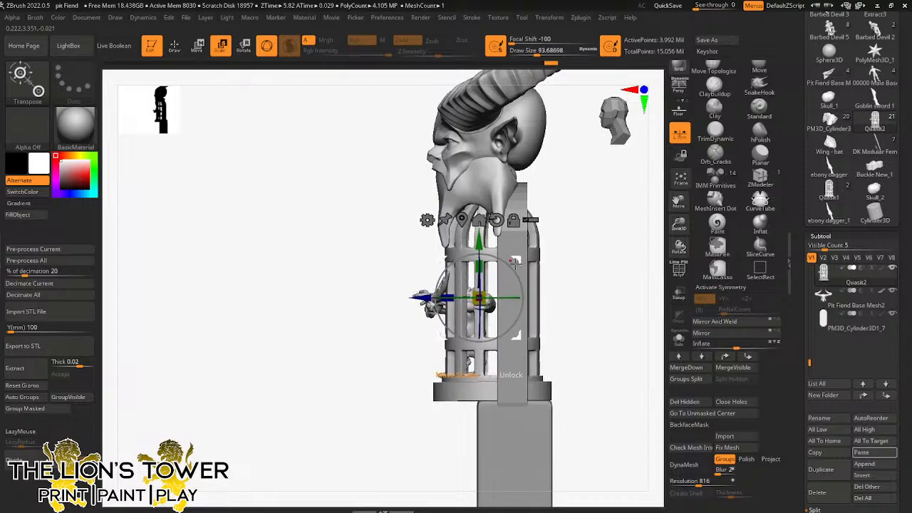
pyautogui.moveTo(568, 238)
pyautogui.mouseDown()
pyautogui.moveTo(606, 232)
pyautogui.moveTo(611, 247)
pyautogui.moveTo(582, 250)
pyautogui.moveTo(601, 283)
pyautogui.moveTo(588, 244)
pyautogui.moveTo(594, 260)
pyautogui.moveTo(563, 233)
pyautogui.mouseUp()
pyautogui.keyDown('ctrl'); pyautogui.click(586, 249); pyautogui.keyUp('ctrl')
# Step: Widen the head's side tendrils to the slab's width with the Move brush, reducing the draw size to about 59
pyautogui.keyDown('alt'); pyautogui.click(477, 184); pyautogui.keyUp('alt')
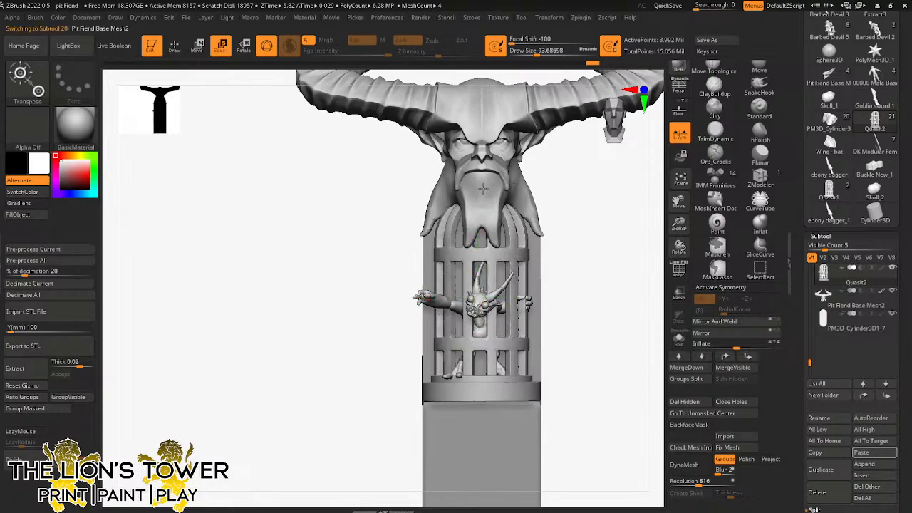
pyautogui.click(756, 70)
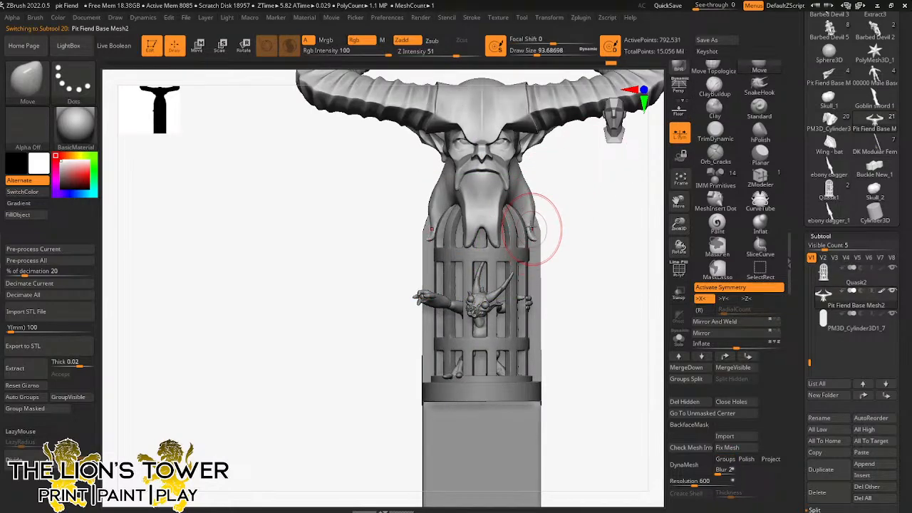
pyautogui.moveTo(532, 227); pyautogui.dragTo(543, 224)
pyautogui.moveTo(539, 53); pyautogui.dragTo(531, 52)
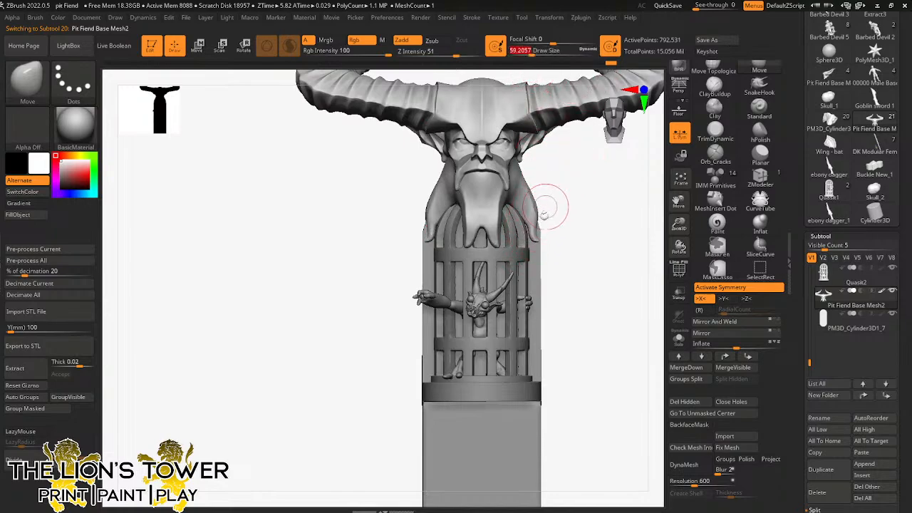
pyautogui.moveTo(534, 214); pyautogui.dragTo(541, 223)
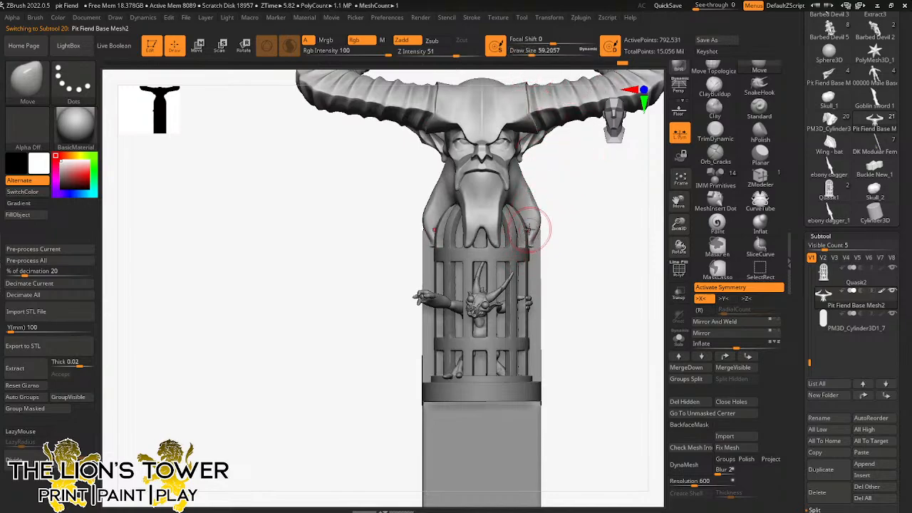
# Step: Reshape the side tendrils from the side so they drape over the slab's edge, enlarging the Move brush to about 90
pyautogui.moveTo(611, 230); pyautogui.dragTo(521, 235)
pyautogui.moveTo(579, 232); pyautogui.dragTo(584, 230)
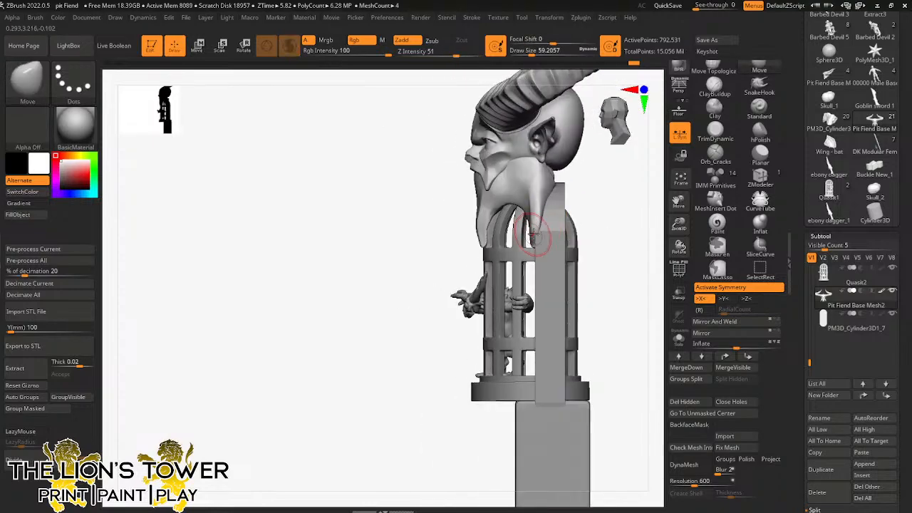
pyautogui.moveTo(529, 221); pyautogui.dragTo(534, 215)
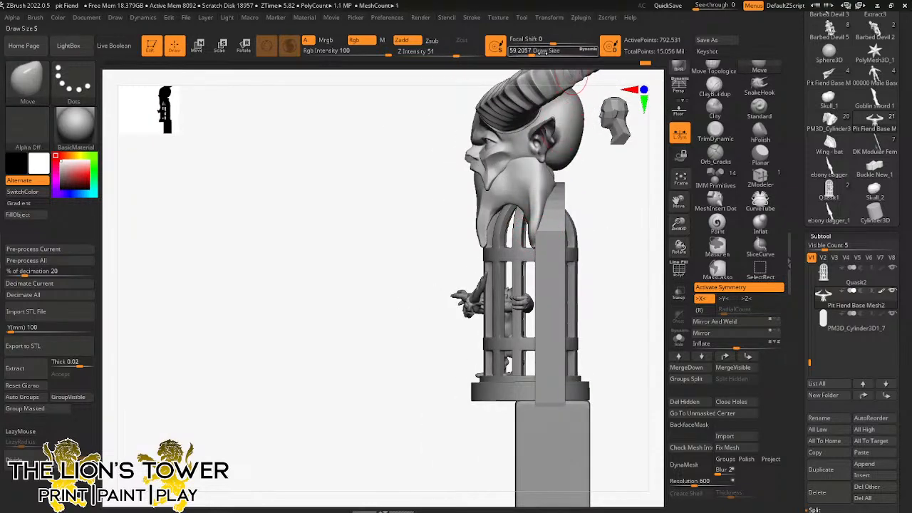
pyautogui.moveTo(532, 51); pyautogui.dragTo(535, 51)
pyautogui.moveTo(587, 200); pyautogui.dragTo(627, 205)
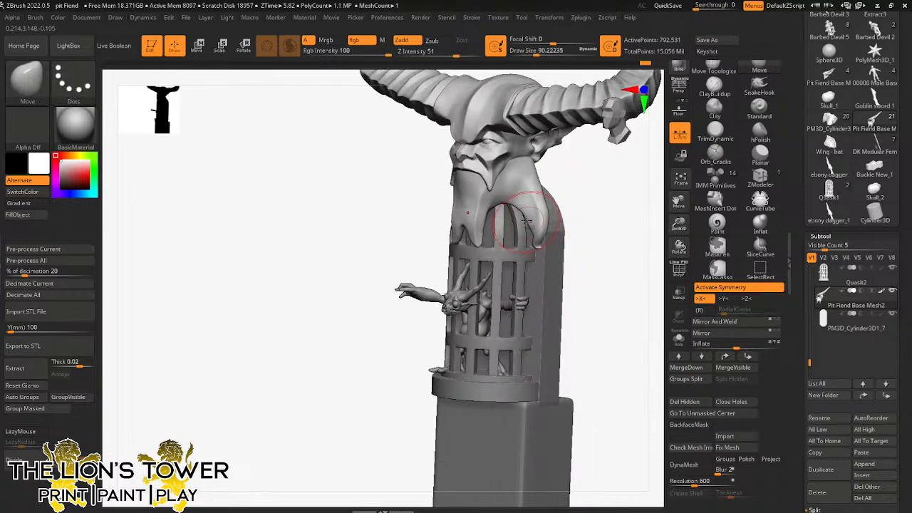
pyautogui.moveTo(570, 196); pyautogui.dragTo(522, 215)
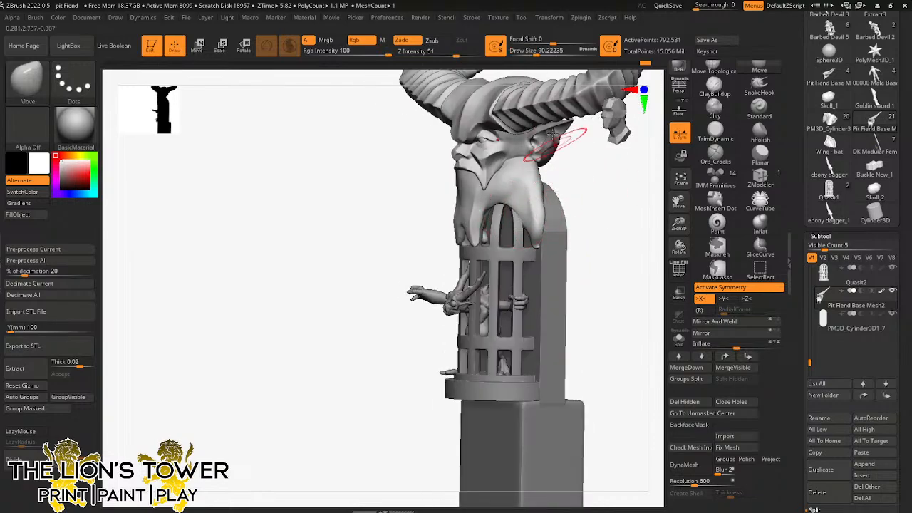
# Step: Pull the central beard's forked tips down to the cage's upper ring with the Move brush at about 54
pyautogui.moveTo(536, 53); pyautogui.dragTo(529, 53)
pyautogui.moveTo(602, 179)
pyautogui.mouseDown()
pyautogui.moveTo(525, 221)
pyautogui.moveTo(533, 198)
pyautogui.moveTo(515, 208)
pyautogui.moveTo(501, 201)
pyautogui.moveTo(580, 224)
pyautogui.moveTo(576, 236)
pyautogui.moveTo(546, 243)
pyautogui.moveTo(643, 320)
pyautogui.mouseUp()
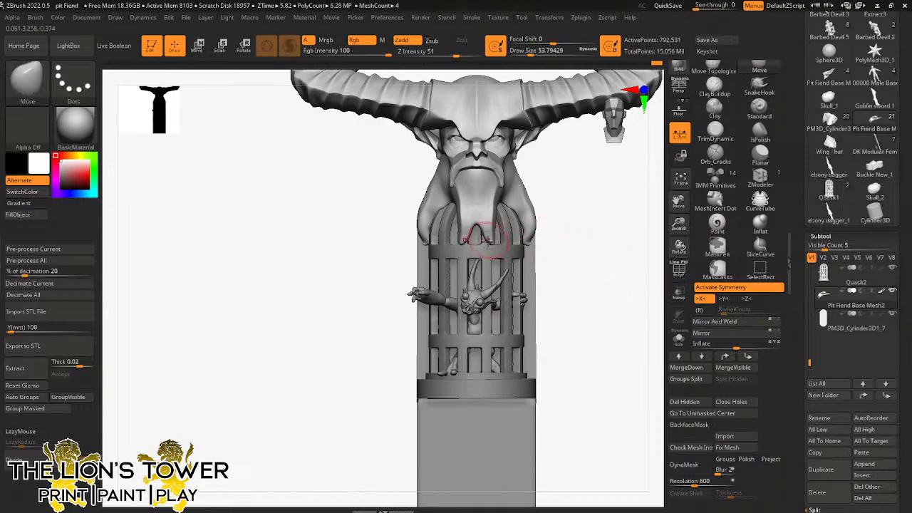
# Step: Select the caged Quasit and nudge it slightly with the gizmo, checking its alignment on the shaft from above
pyautogui.click(222, 45)
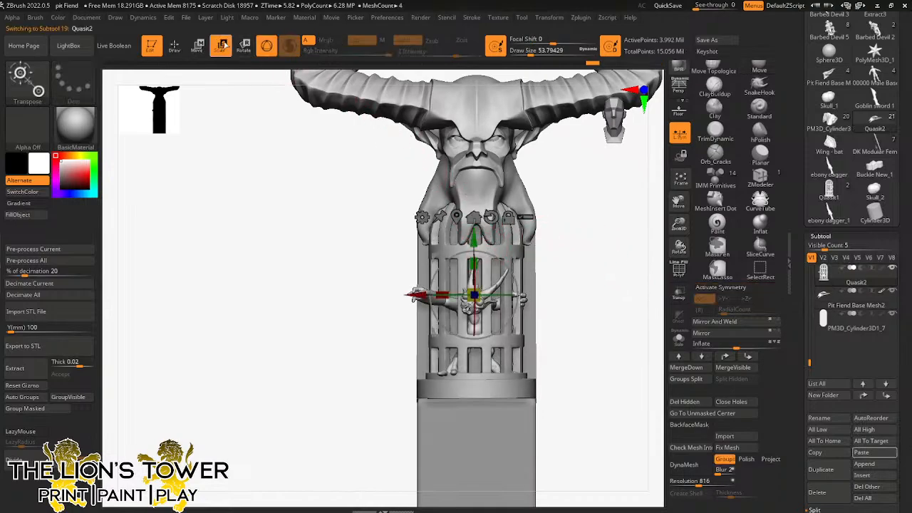
pyautogui.moveTo(570, 300); pyautogui.dragTo(539, 230)
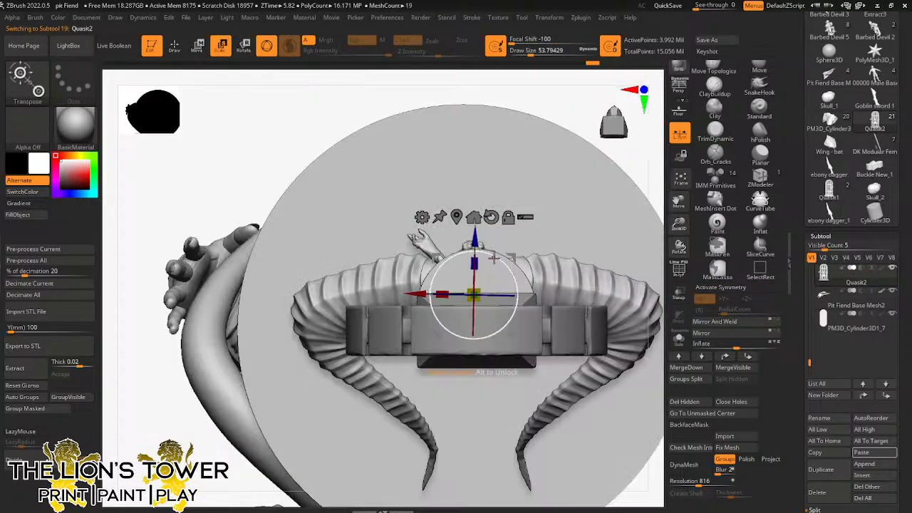
pyautogui.moveTo(573, 144); pyautogui.dragTo(568, 250)
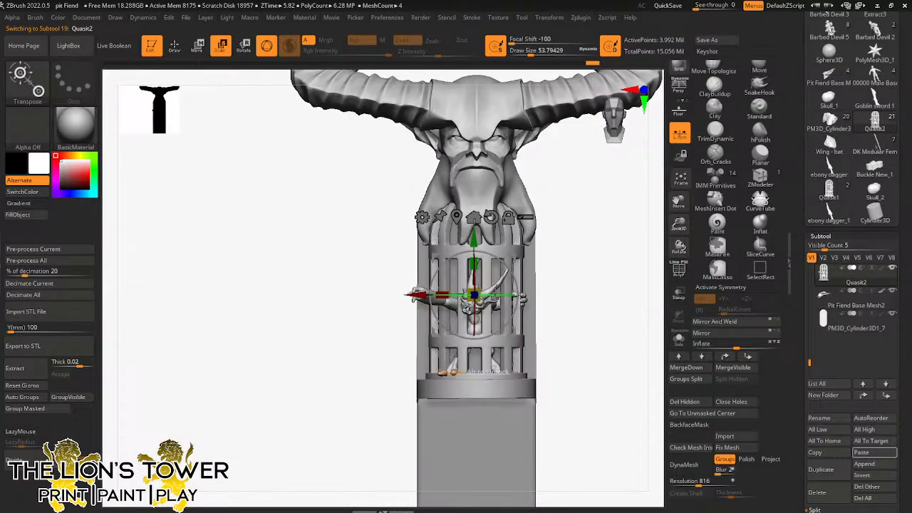
pyautogui.moveTo(497, 296); pyautogui.dragTo(498, 295)
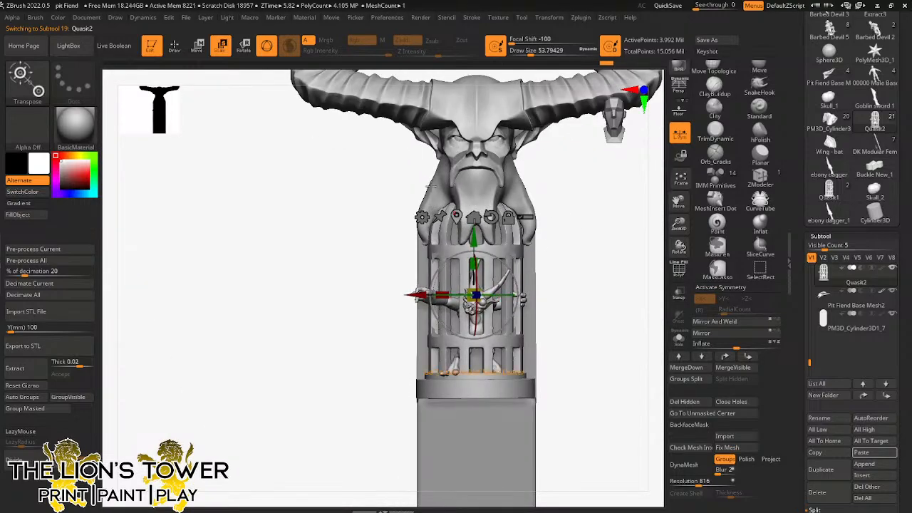
# Step: Isolate the cage bars' polygroup from the Quasit figure and split the two into separate subtools
pyautogui.press('q')
pyautogui.hotkey('ctrl', 'shift')
pyautogui.keyDown('ctrl'); pyautogui.keyDown('shift'); pyautogui.click(487, 252); pyautogui.keyUp('shift'); pyautogui.keyUp('ctrl')
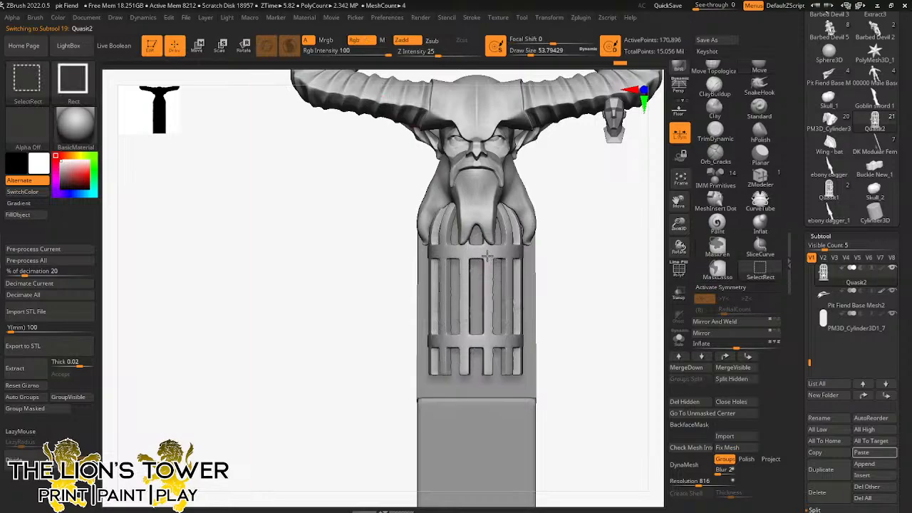
pyautogui.keyDown('ctrl'); pyautogui.keyDown('shift'); pyautogui.click(570, 240); pyautogui.keyUp('shift'); pyautogui.keyUp('ctrl')
pyautogui.moveTo(648, 275)
pyautogui.mouseDown()
pyautogui.moveTo(608, 371)
pyautogui.moveTo(639, 387)
pyautogui.moveTo(660, 368)
pyautogui.moveTo(677, 369)
pyautogui.mouseUp()
pyautogui.moveTo(625, 380); pyautogui.dragTo(645, 378)
pyautogui.hotkey('ctrl', 'shift')
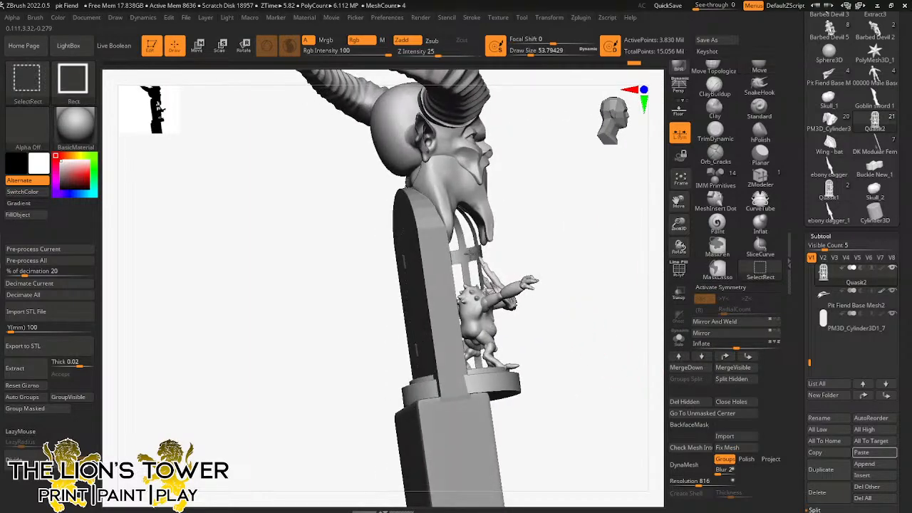
pyautogui.keyDown('ctrl'); pyautogui.keyDown('shift'); pyautogui.click(470, 254); pyautogui.keyUp('shift'); pyautogui.keyUp('ctrl')
pyautogui.moveTo(620, 250)
pyautogui.mouseDown()
pyautogui.moveTo(574, 293)
pyautogui.moveTo(588, 287)
pyautogui.mouseUp()
pyautogui.moveTo(587, 287)
pyautogui.mouseDown()
pyautogui.moveTo(594, 241)
pyautogui.moveTo(651, 218)
pyautogui.mouseUp()
pyautogui.click(732, 379)
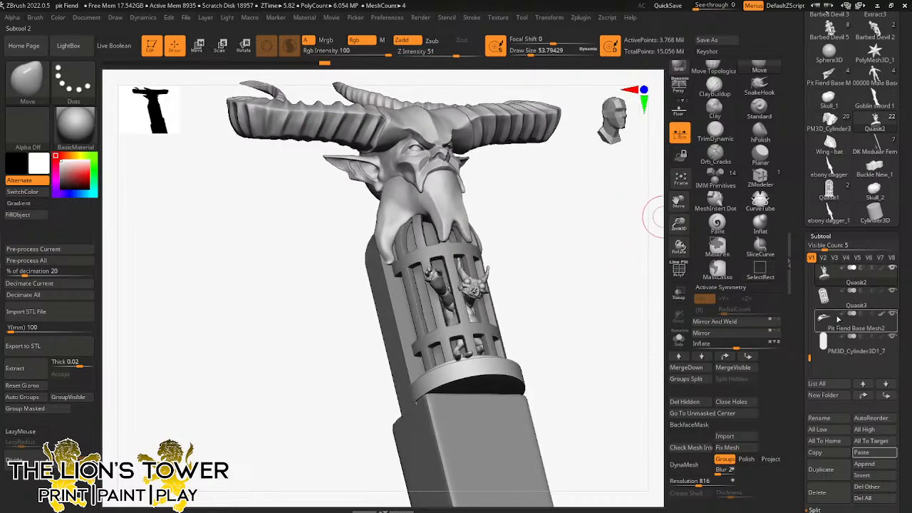
# Step: Select the separated cage, centre its gizmo on the mesh, and apply Mirror And Weld to make it symmetrical
pyautogui.keyDown('shift'); pyautogui.moveTo(612, 320); pyautogui.dragTo(570, 334); pyautogui.keyUp('shift')
pyautogui.click(221, 47)
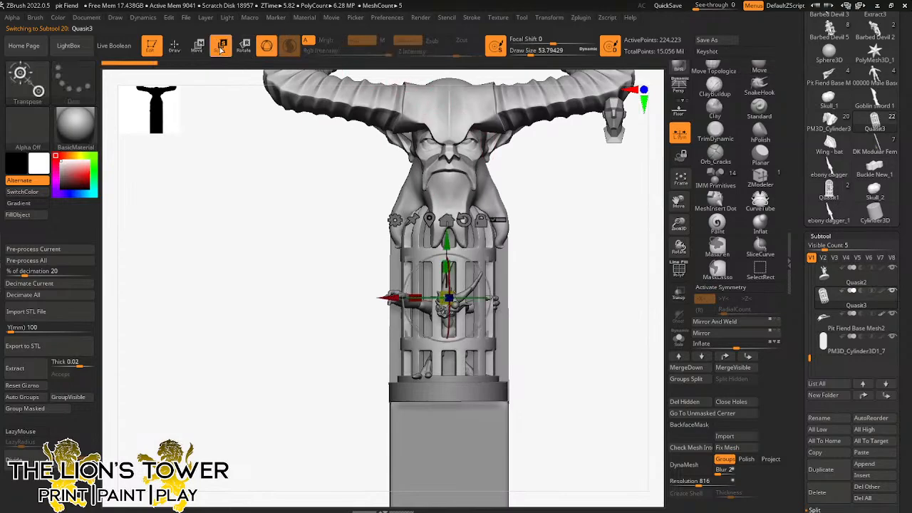
pyautogui.click(428, 219)
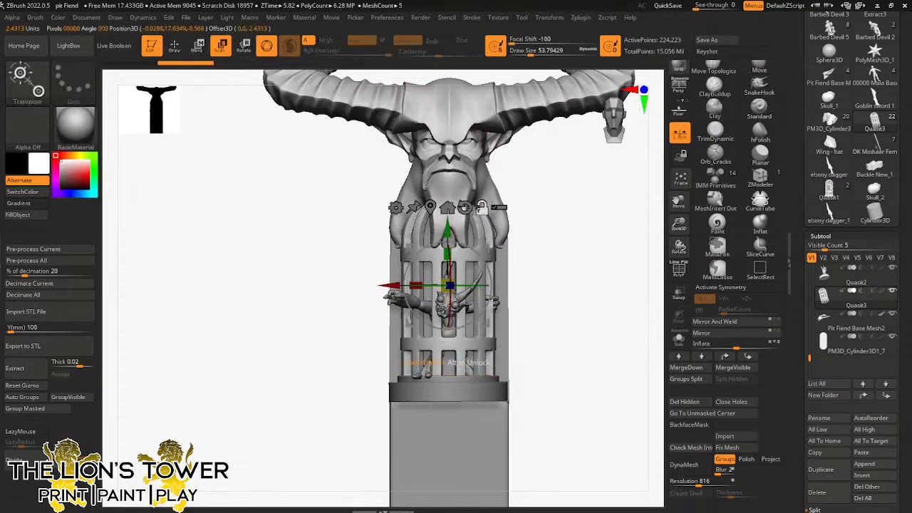
pyautogui.click(741, 322)
pyautogui.moveTo(611, 368)
pyautogui.mouseDown()
pyautogui.moveTo(572, 381)
pyautogui.moveTo(574, 359)
pyautogui.moveTo(645, 344)
pyautogui.moveTo(648, 378)
pyautogui.moveTo(608, 365)
pyautogui.mouseUp()
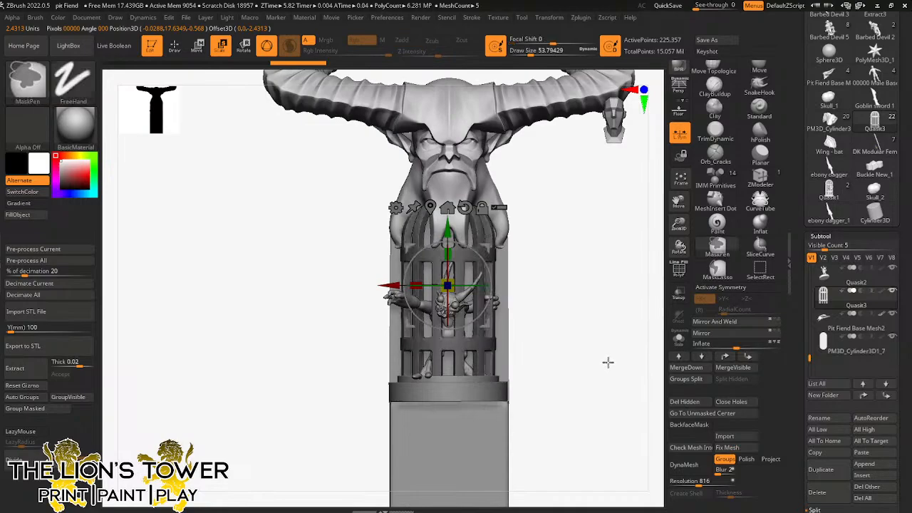
pyautogui.moveTo(617, 413)
pyautogui.mouseDown()
pyautogui.moveTo(608, 449)
pyautogui.moveTo(589, 446)
pyautogui.moveTo(605, 371)
pyautogui.moveTo(608, 377)
pyautogui.moveTo(607, 403)
pyautogui.moveTo(580, 397)
pyautogui.moveTo(580, 376)
pyautogui.moveTo(624, 364)
pyautogui.mouseUp()
pyautogui.press('ctrl')
pyautogui.press('ctrl')
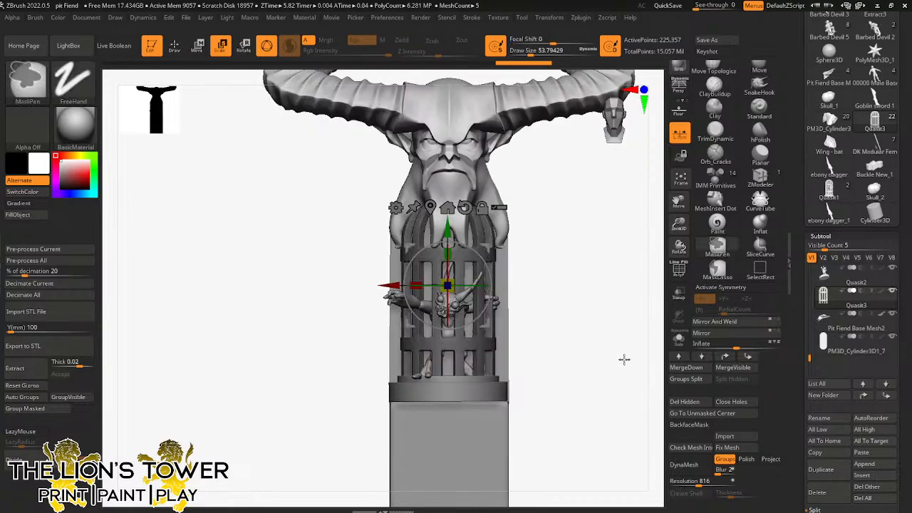
# Step: Append a cylinder as a new subtool for the disc behind the staff's head
pyautogui.keyDown('ctrl'); pyautogui.moveTo(594, 271); pyautogui.dragTo(594, 302, button='right'); pyautogui.keyUp('ctrl')
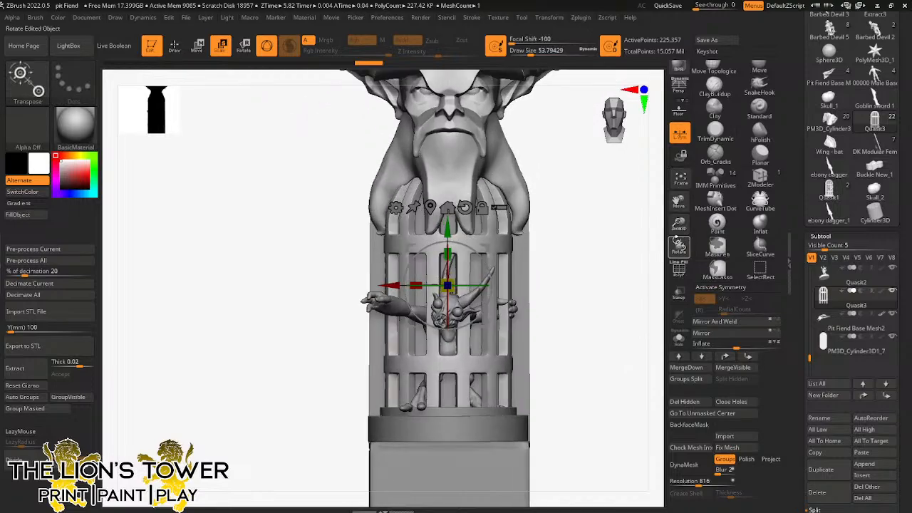
pyautogui.moveTo(594, 299); pyautogui.dragTo(576, 283)
pyautogui.moveTo(674, 231)
pyautogui.mouseDown()
pyautogui.moveTo(608, 273)
pyautogui.moveTo(565, 285)
pyautogui.moveTo(596, 301)
pyautogui.moveTo(617, 294)
pyautogui.moveTo(623, 306)
pyautogui.moveTo(678, 202)
pyautogui.moveTo(619, 250)
pyautogui.mouseUp()
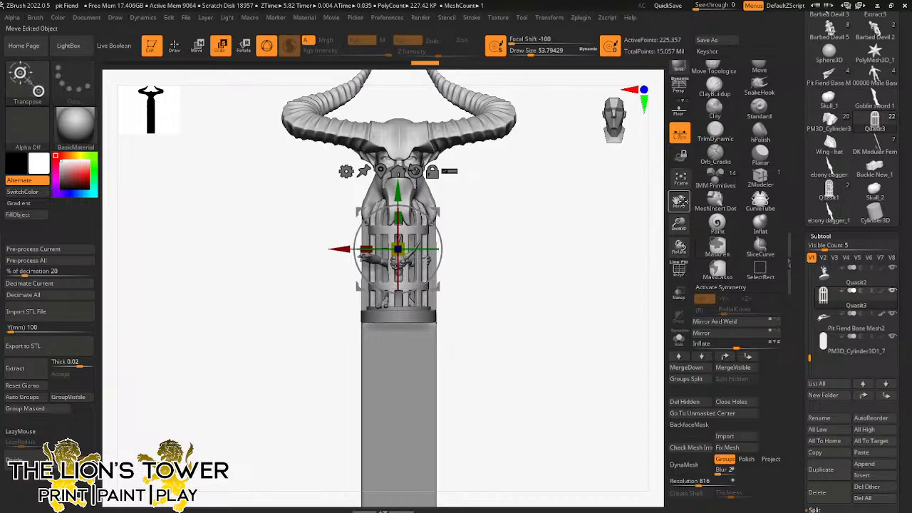
pyautogui.moveTo(678, 227); pyautogui.dragTo(678, 222)
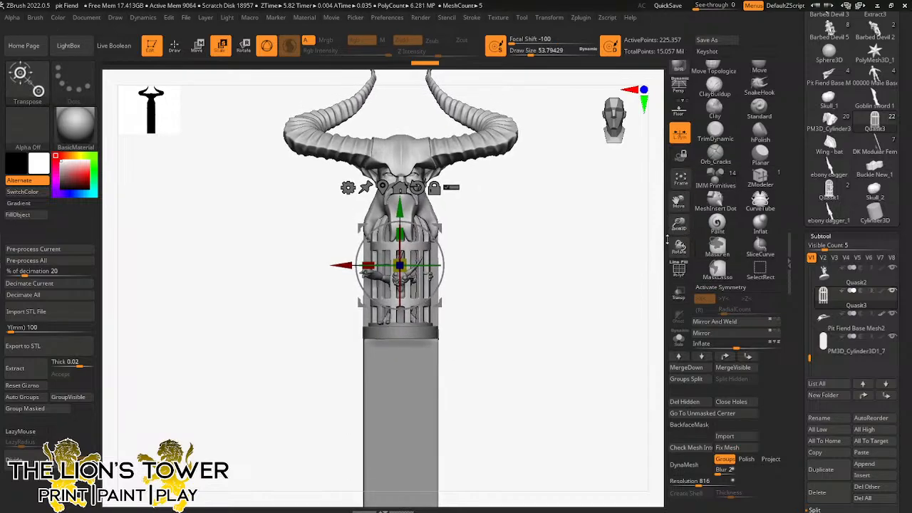
pyautogui.click(869, 469)
pyautogui.click(420, 334)
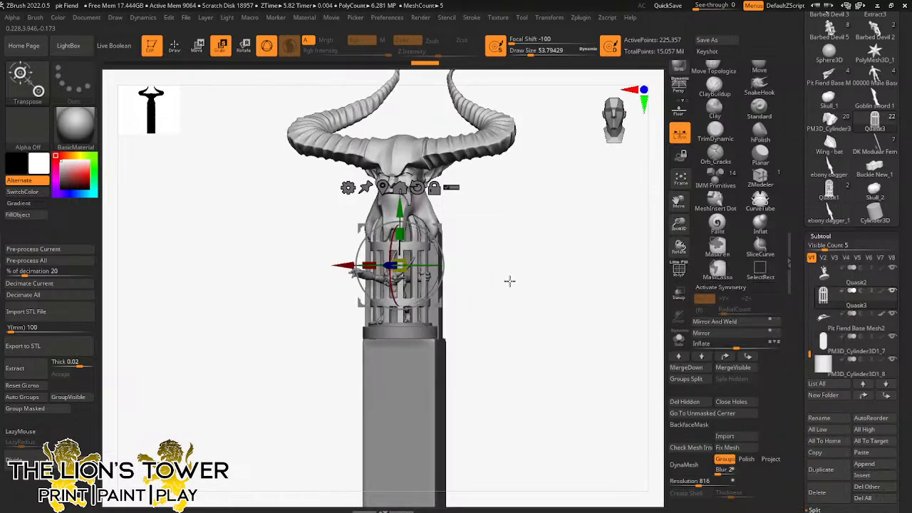
# Step: Select the new cylinder, turn it into an upright disc facing the front, and lower it onto the staff's head
pyautogui.keyDown('shift'); pyautogui.moveTo(510, 281); pyautogui.dragTo(542, 266); pyautogui.keyUp('shift')
pyautogui.click(679, 178)
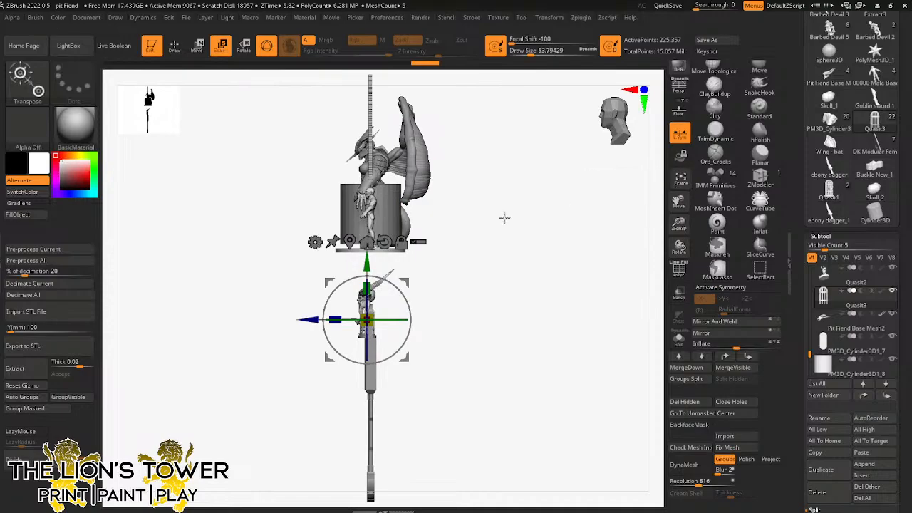
pyautogui.keyDown('alt'); pyautogui.click(406, 190); pyautogui.keyUp('alt')
pyautogui.moveTo(406, 191); pyautogui.dragTo(351, 183)
pyautogui.moveTo(368, 267); pyautogui.dragTo(388, 384)
pyautogui.moveTo(448, 336); pyautogui.dragTo(579, 287)
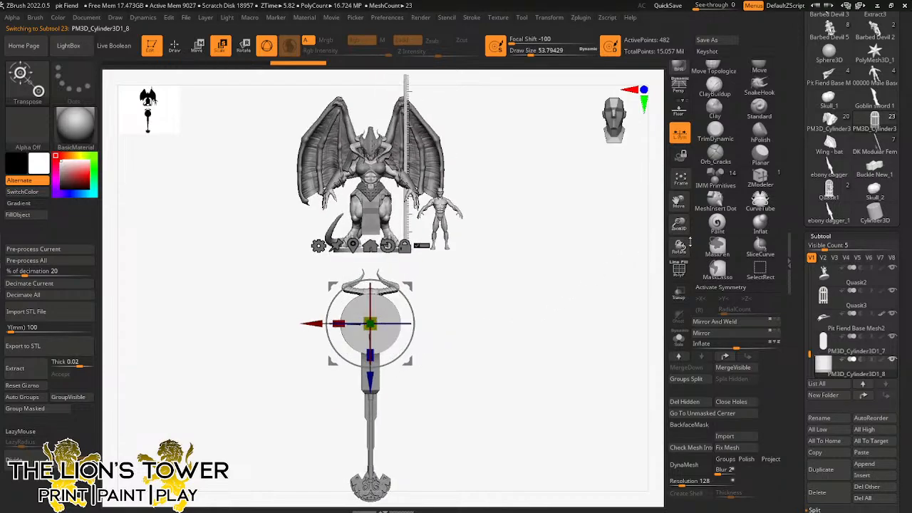
# Step: Fit the disc behind the horned head and cage, centring it on the shaft
pyautogui.moveTo(689, 242); pyautogui.dragTo(443, 302)
pyautogui.moveTo(348, 312); pyautogui.dragTo(418, 324)
pyautogui.moveTo(413, 287); pyautogui.dragTo(487, 281)
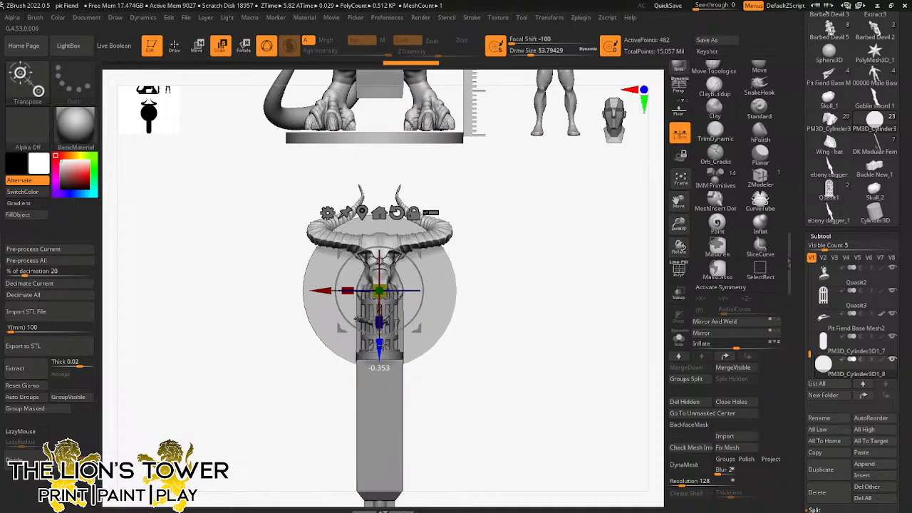
pyautogui.moveTo(501, 252); pyautogui.dragTo(532, 280)
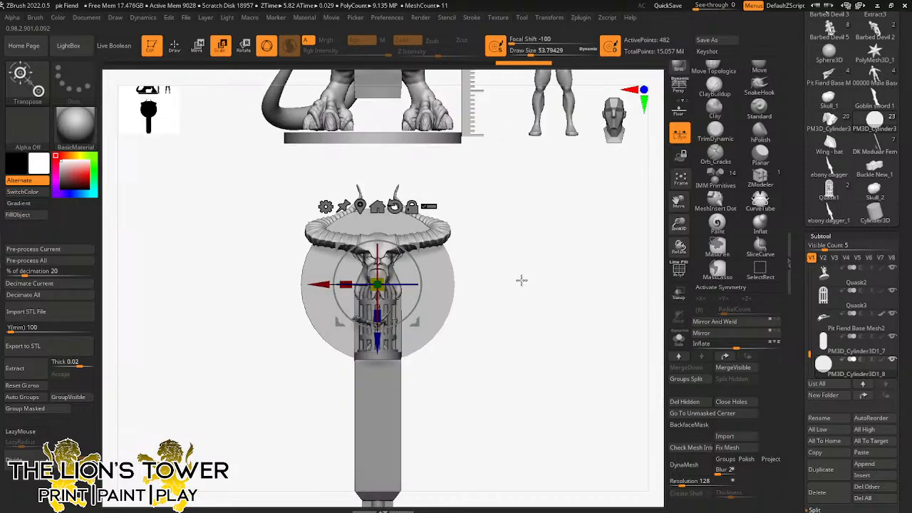
# Step: Duplicate the disc and scale the copy up into a larger concentric disc around the first
pyautogui.moveTo(678, 227); pyautogui.dragTo(677, 249)
pyautogui.click(820, 468)
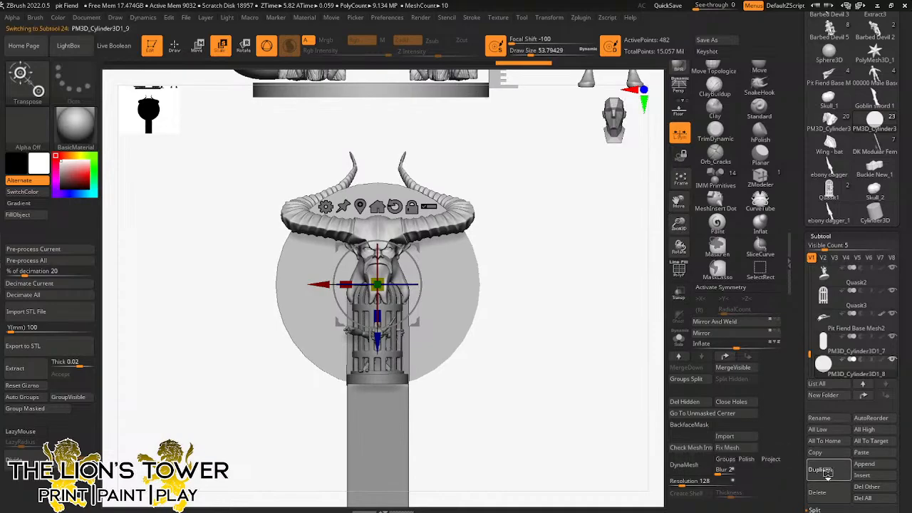
pyautogui.moveTo(384, 278); pyautogui.dragTo(456, 250)
pyautogui.moveTo(560, 236); pyautogui.dragTo(423, 284)
pyautogui.moveTo(320, 284); pyautogui.dragTo(327, 284)
pyautogui.moveTo(463, 256); pyautogui.dragTo(565, 271)
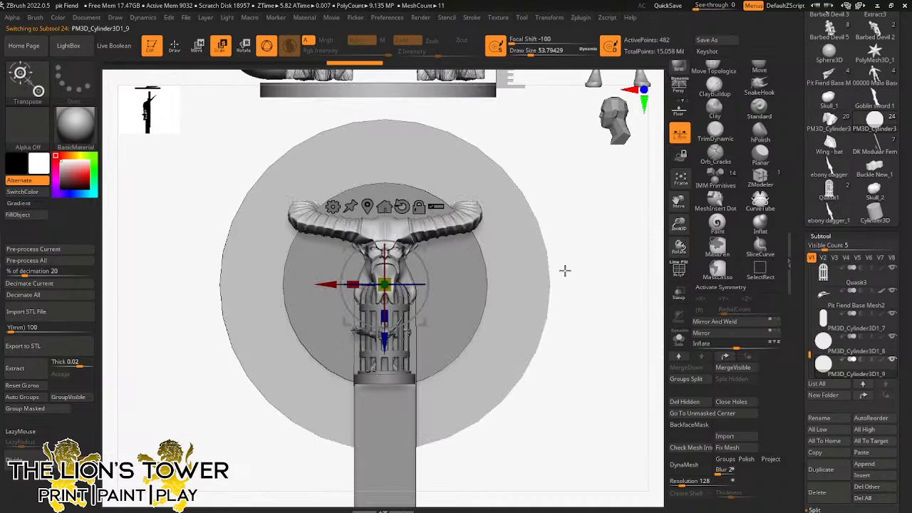
# Step: Crease the larger disc's rim edge loops with ZModeler and subdivide the disc into a smooth circle
pyautogui.keyDown('ctrl'); pyautogui.click(593, 334); pyautogui.keyUp('ctrl')
pyautogui.keyDown('ctrl'); pyautogui.click(595, 334); pyautogui.keyUp('ctrl')
pyautogui.moveTo(680, 225); pyautogui.dragTo(679, 199)
pyautogui.moveTo(678, 202)
pyautogui.mouseDown()
pyautogui.moveTo(675, 220)
pyautogui.moveTo(680, 201)
pyautogui.mouseUp()
pyautogui.moveTo(678, 201); pyautogui.dragTo(686, 183)
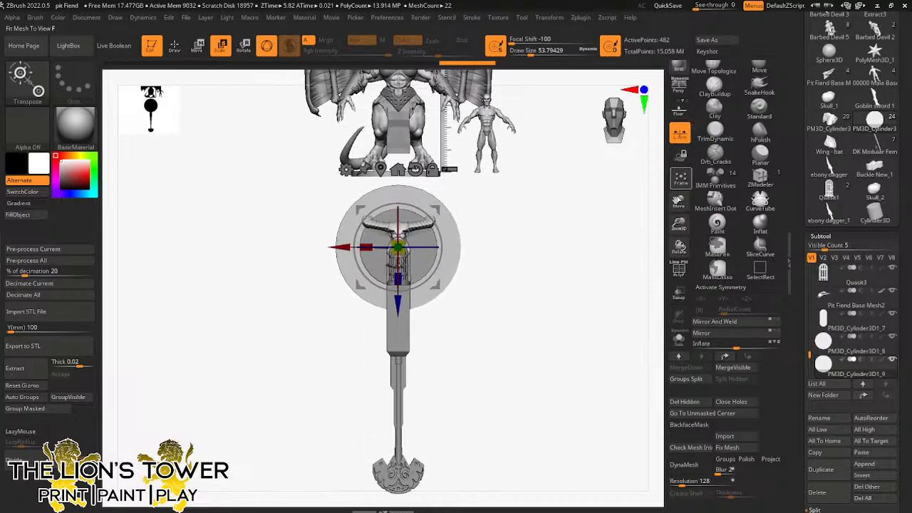
pyautogui.moveTo(679, 224); pyautogui.dragTo(709, 263)
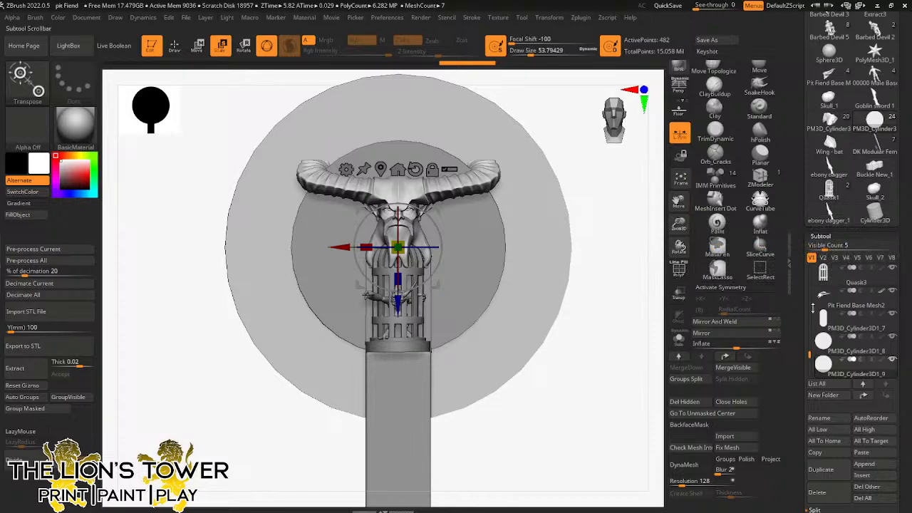
pyautogui.moveTo(599, 334); pyautogui.dragTo(632, 295)
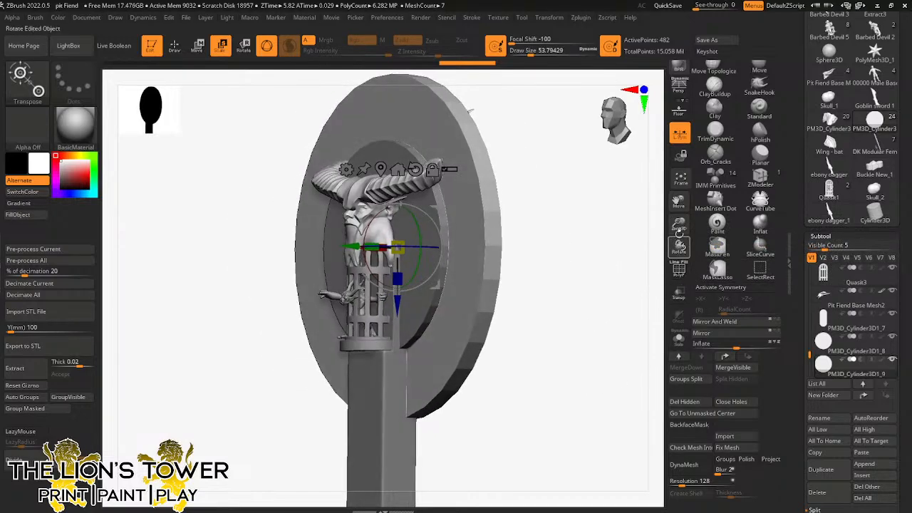
pyautogui.click(761, 178)
pyautogui.moveTo(679, 223); pyautogui.dragTo(673, 241)
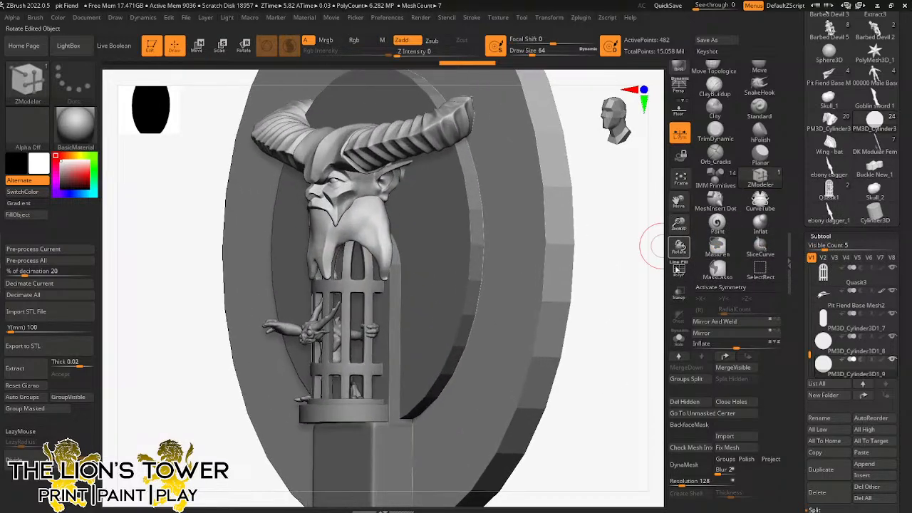
pyautogui.click(544, 270)
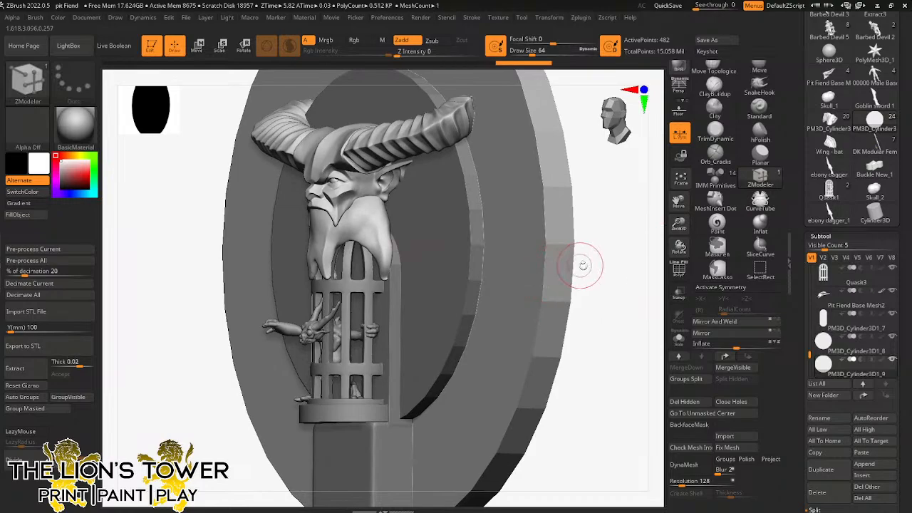
pyautogui.moveTo(580, 266)
pyautogui.mouseDown()
pyautogui.moveTo(558, 269)
pyautogui.moveTo(574, 263)
pyautogui.mouseUp()
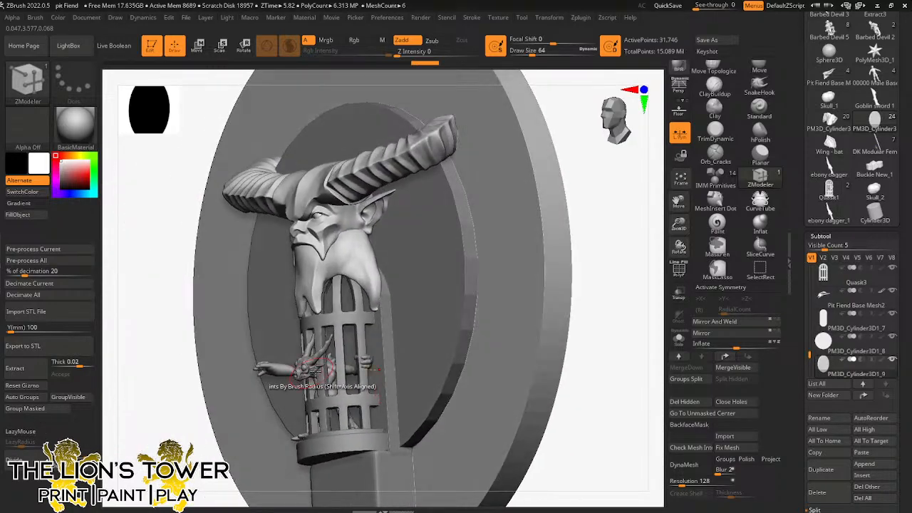
# Step: Isolate the smaller disc, crease its rim edge loops with ZModeler, subdivide it three times, and show all parts again
pyautogui.press('space')
pyautogui.click(452, 256)
pyautogui.keyDown('alt'); pyautogui.click(458, 253); pyautogui.keyUp('alt')
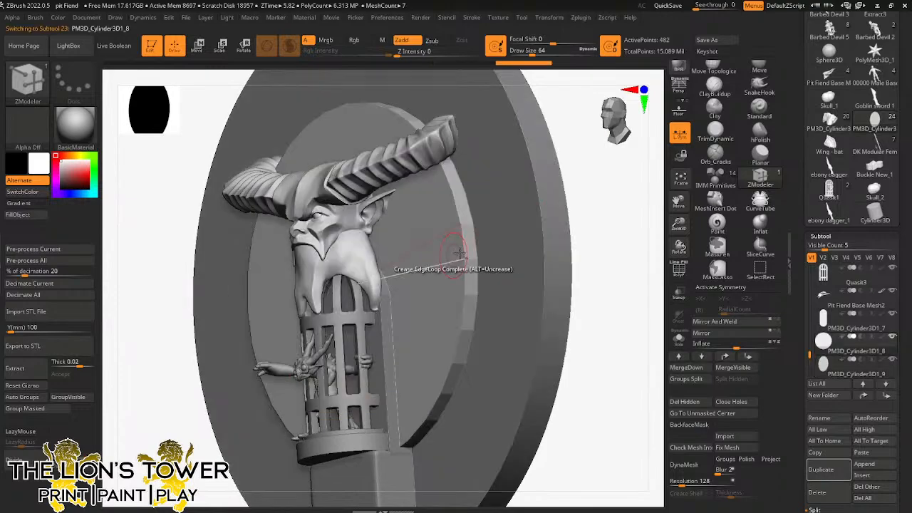
pyautogui.click(679, 338)
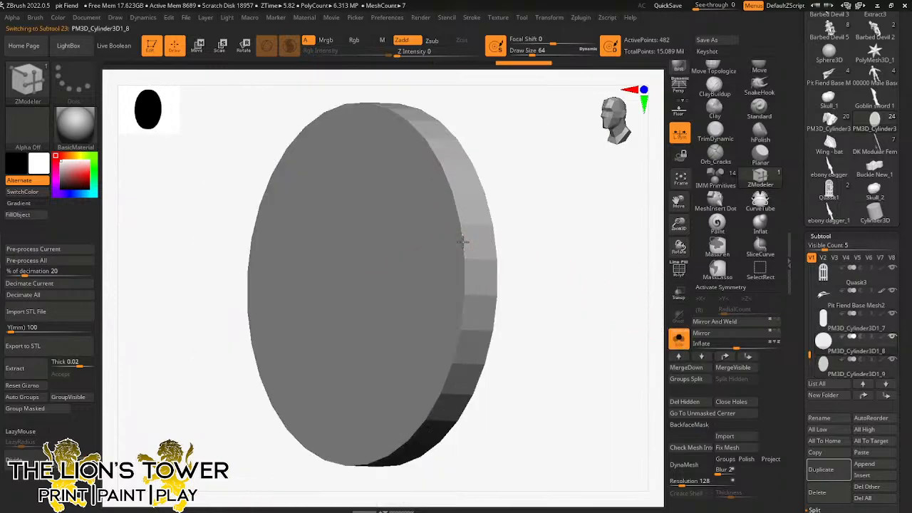
pyautogui.moveTo(553, 218); pyautogui.dragTo(491, 238)
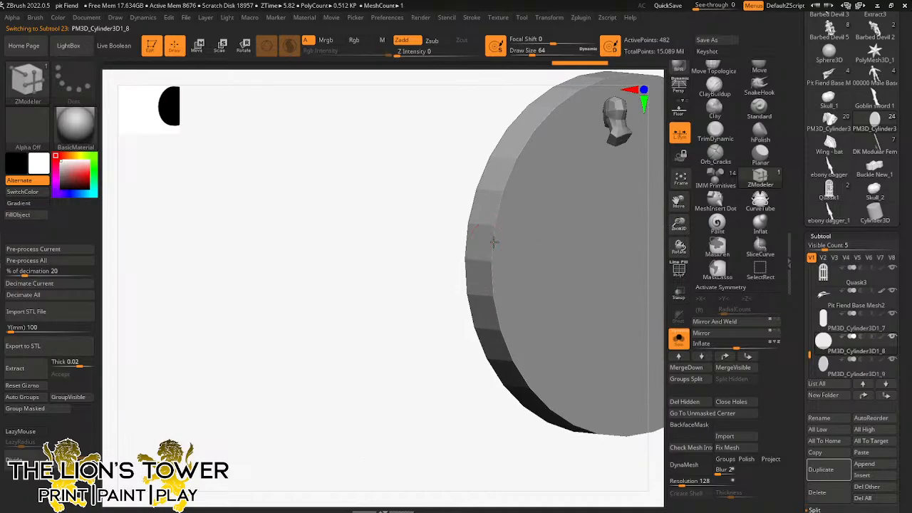
pyautogui.click(32, 457)
pyautogui.click(33, 457)
pyautogui.click(33, 457)
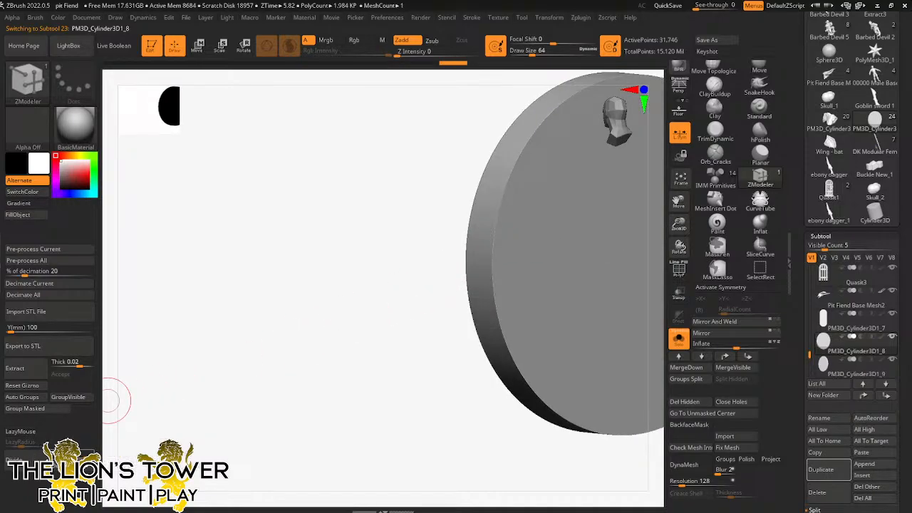
pyautogui.keyDown('shift'); pyautogui.moveTo(132, 417); pyautogui.dragTo(295, 352); pyautogui.keyUp('shift')
pyautogui.click(679, 339)
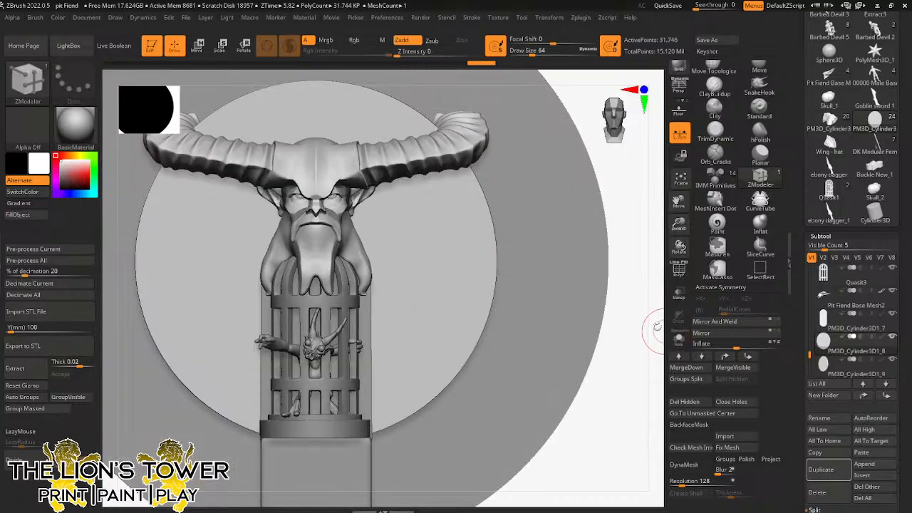
# Step: DynaMesh the smaller disc behind the head at resolution 552 with Polish on
pyautogui.moveTo(658, 327); pyautogui.dragTo(562, 287)
pyautogui.keyDown('alt'); pyautogui.click(554, 290); pyautogui.keyUp('alt')
pyautogui.moveTo(661, 246); pyautogui.dragTo(626, 287)
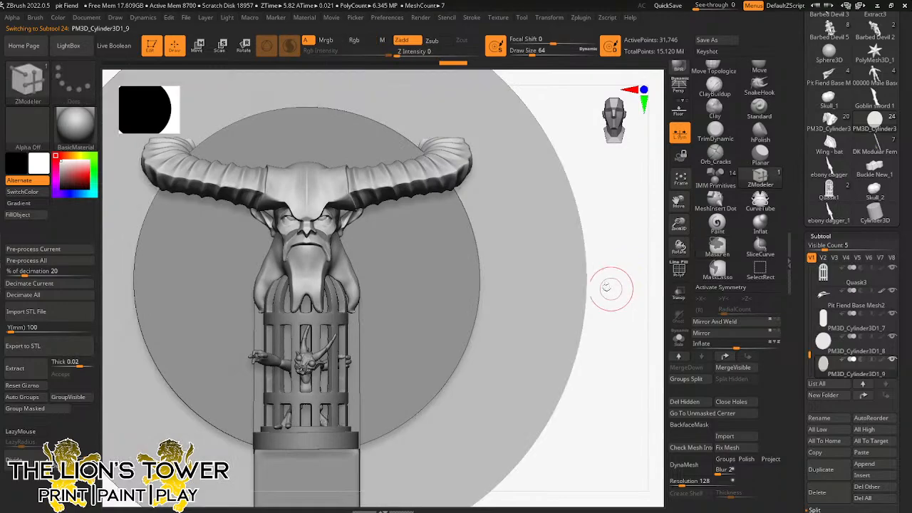
pyautogui.keyDown('alt'); pyautogui.click(420, 310); pyautogui.keyUp('alt')
pyautogui.moveTo(679, 224); pyautogui.dragTo(705, 205)
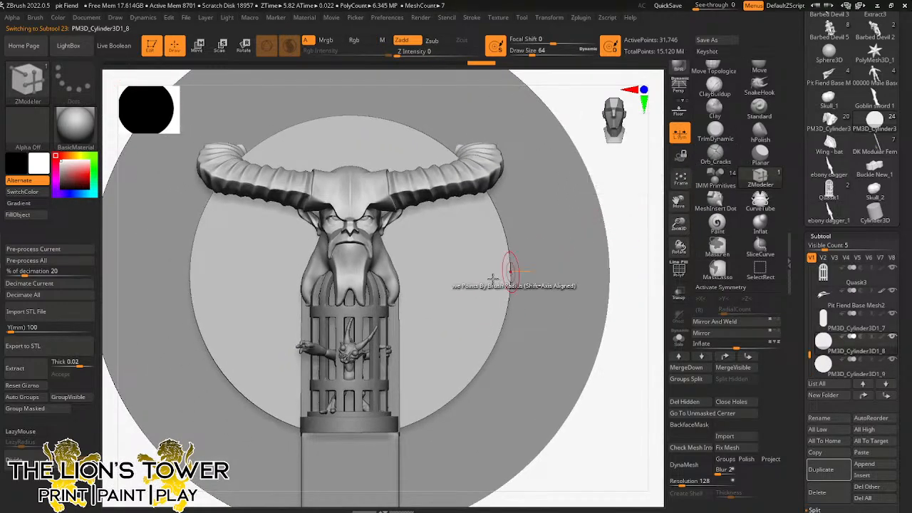
pyautogui.click(527, 53)
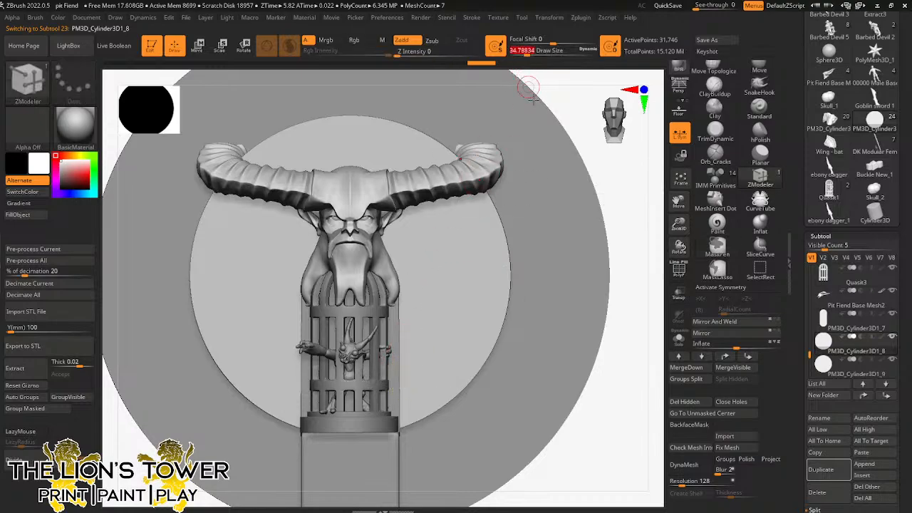
pyautogui.click(702, 482)
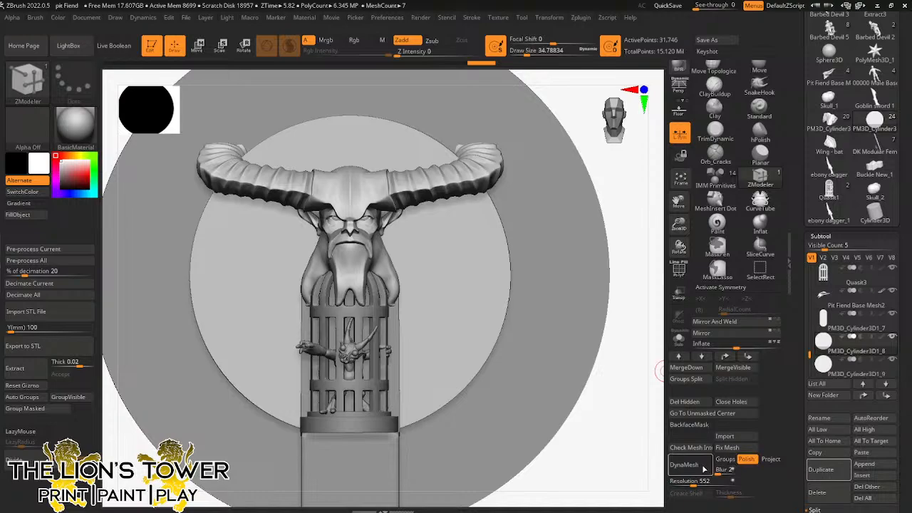
pyautogui.click(670, 461)
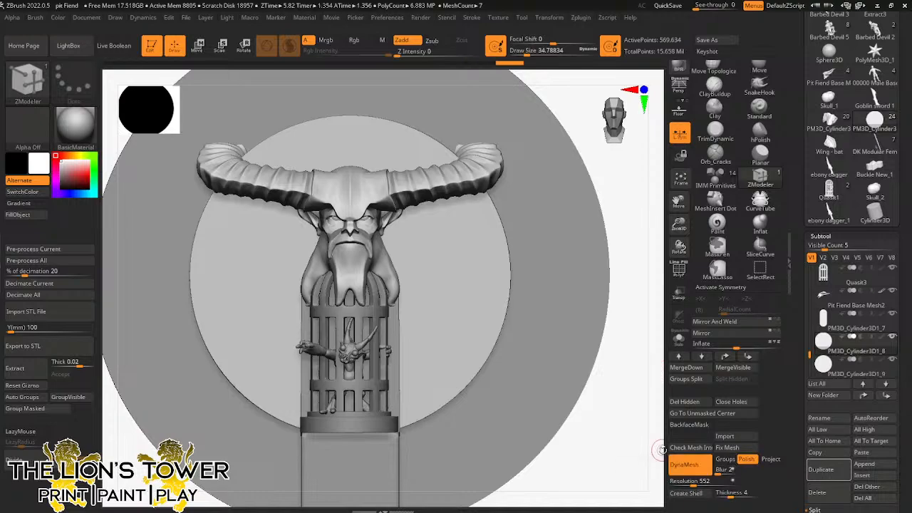
pyautogui.moveTo(618, 202); pyautogui.dragTo(543, 272)
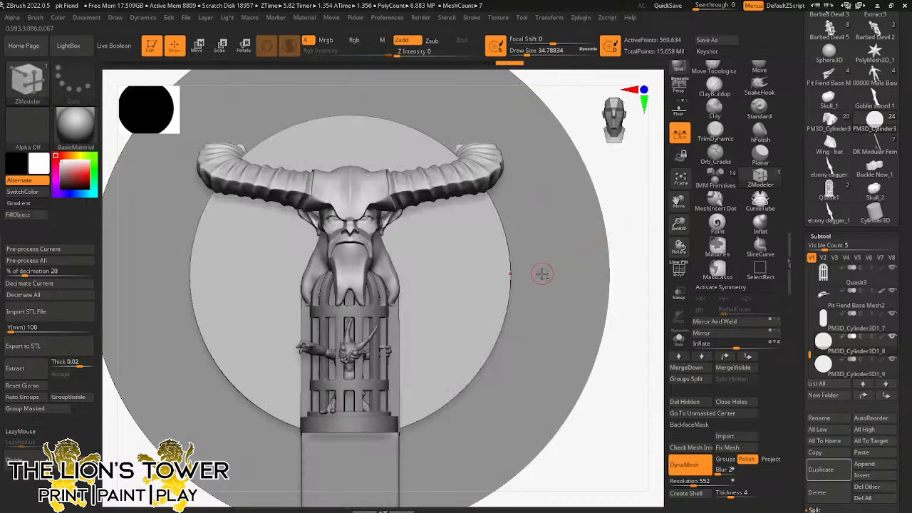
# Step: Try to slice the larger disc diagonally with SliceCurve
pyautogui.hotkey('ctrl', 'z')
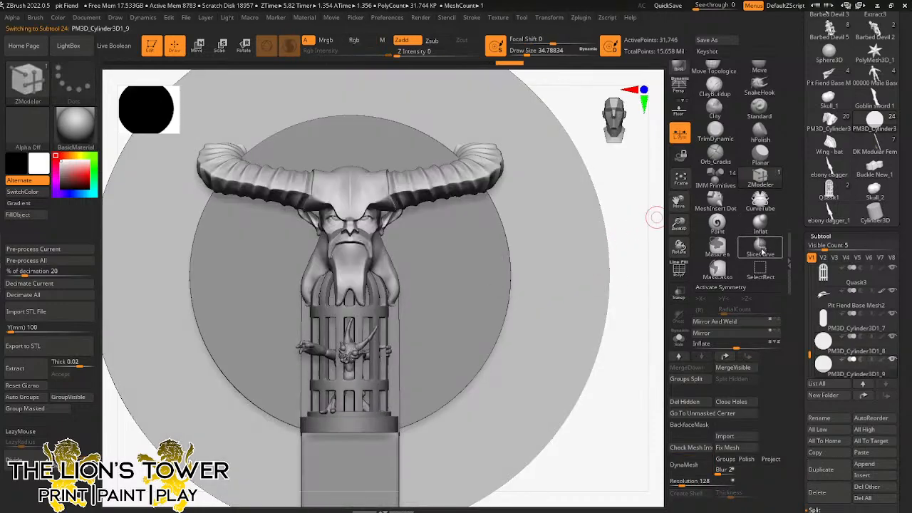
pyautogui.press('f')
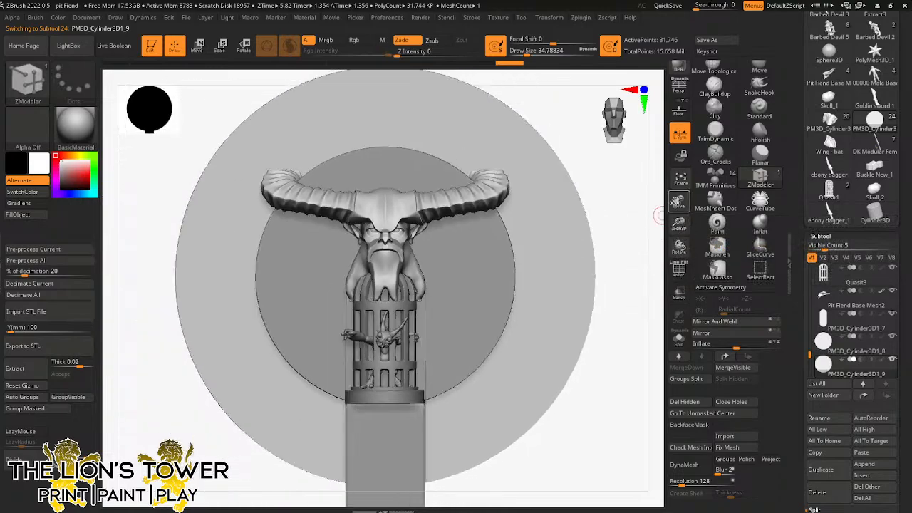
pyautogui.moveTo(675, 202); pyautogui.dragTo(786, 120)
pyautogui.moveTo(208, 277)
pyautogui.keyDown('ctrl'); pyautogui.keyDown('shift'); pyautogui.mouseDown()
pyautogui.moveTo(354, 169)
pyautogui.moveTo(521, 65)
pyautogui.moveTo(509, 51)
pyautogui.moveTo(506, 99)
pyautogui.moveTo(494, 103)
pyautogui.mouseUp(); pyautogui.keyUp('shift'); pyautogui.keyUp('ctrl')
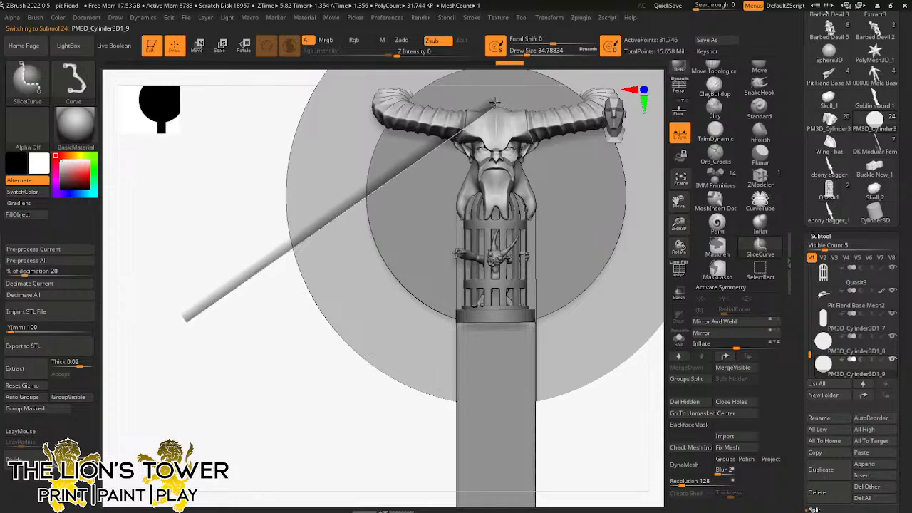
pyautogui.keyDown('ctrl'); pyautogui.keyDown('shift'); pyautogui.moveTo(639, 12); pyautogui.dragTo(639, 12); pyautogui.keyUp('shift'); pyautogui.keyUp('ctrl')
# Step: DynaMesh the larger disc at resolution 624 with Groups and Polish on
pyautogui.moveTo(679, 201); pyautogui.dragTo(626, 293)
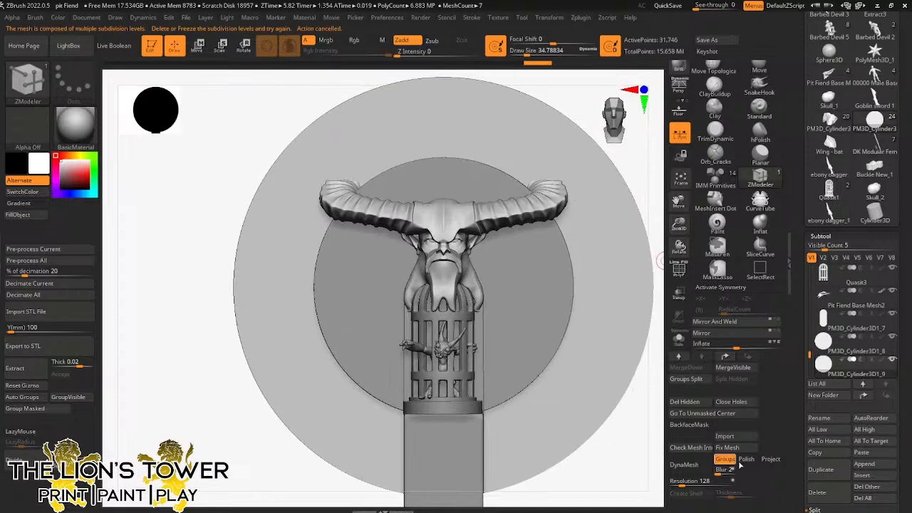
pyautogui.click(688, 466)
pyautogui.click(653, 490)
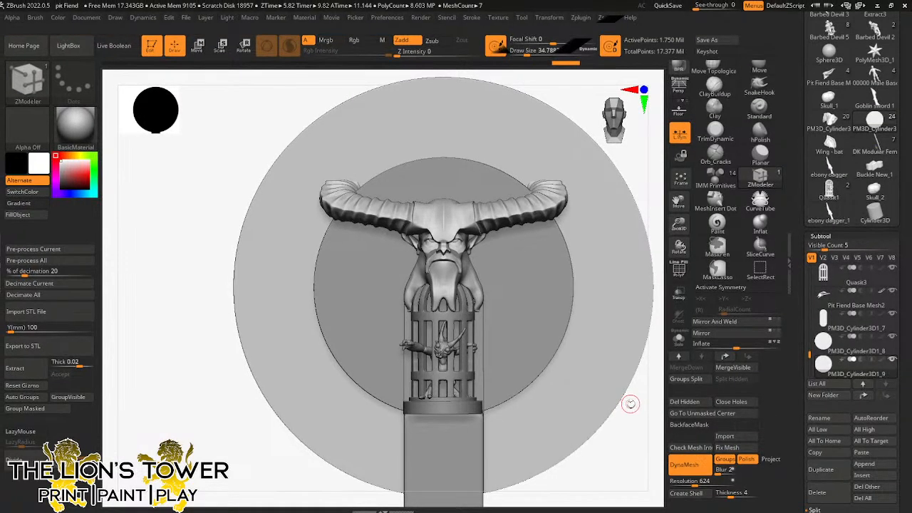
# Step: Turn on the polyframe and slice the larger disc with a diagonal SliceCurve rising from its lower side to the opposite upper side
pyautogui.moveTo(679, 229)
pyautogui.mouseDown()
pyautogui.moveTo(647, 230)
pyautogui.moveTo(674, 236)
pyautogui.mouseUp()
pyautogui.hotkey('ctrl', 'shift')
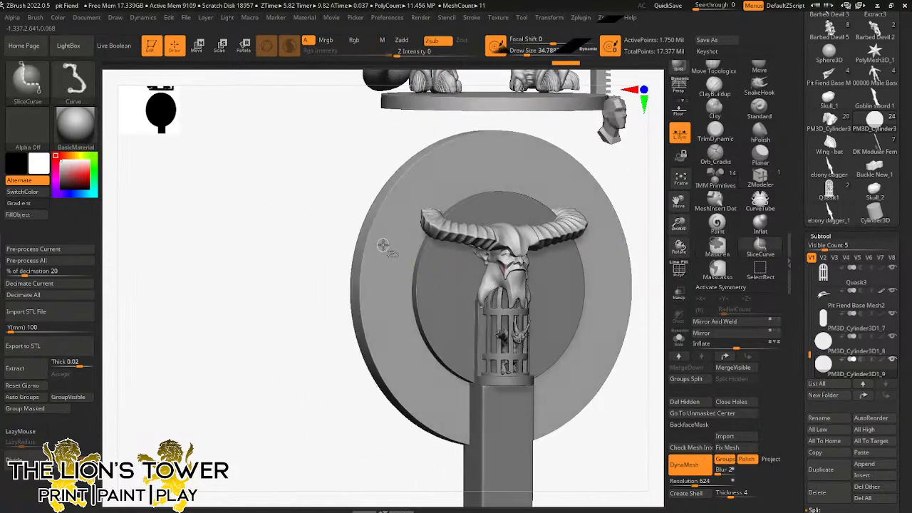
pyautogui.click(678, 269)
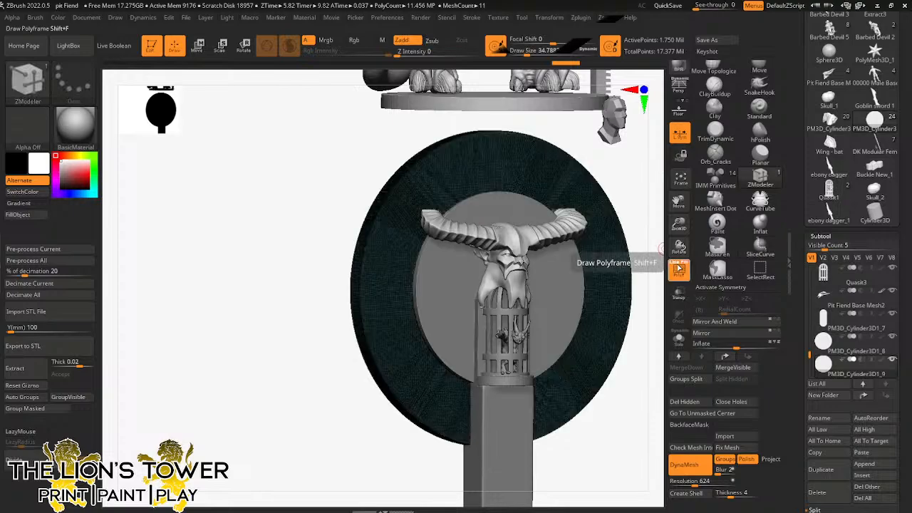
pyautogui.keyDown('shift'); pyautogui.moveTo(635, 362); pyautogui.dragTo(585, 352); pyautogui.keyUp('shift')
pyautogui.hotkey('ctrl', 'shift')
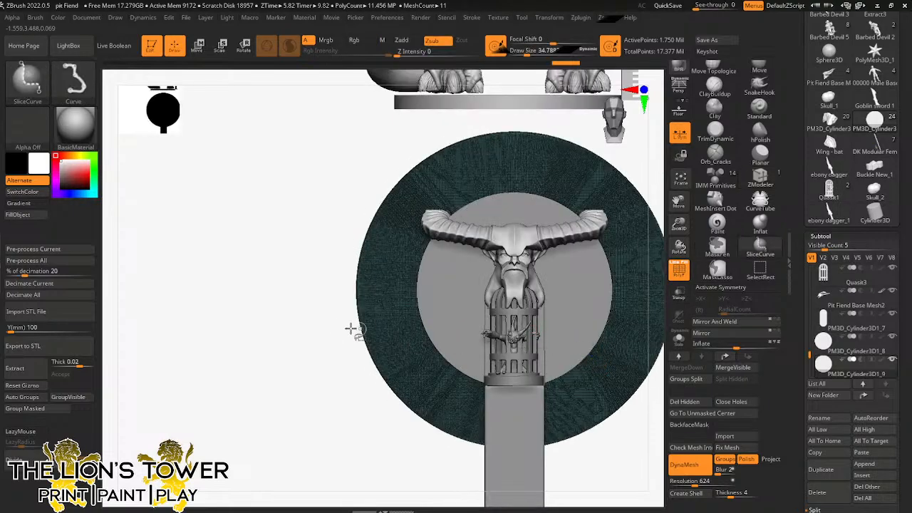
pyautogui.keyDown('ctrl'); pyautogui.keyDown('shift'); pyautogui.moveTo(308, 352); pyautogui.dragTo(625, 166); pyautogui.keyUp('shift'); pyautogui.keyUp('ctrl')
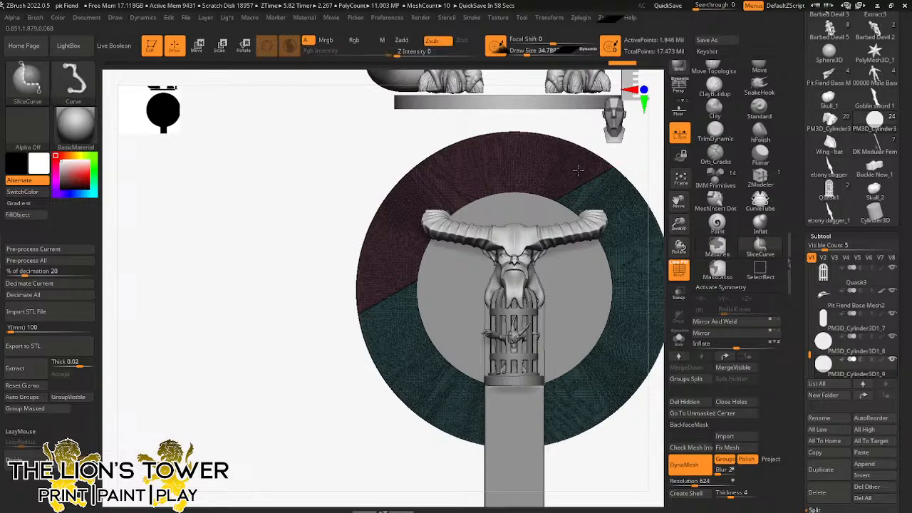
# Step: Delete the larger disc's upper slice, and mirror and weld the remaining part into a symmetrical shape
pyautogui.keyDown('ctrl'); pyautogui.keyDown('shift'); pyautogui.click(579, 170); pyautogui.keyUp('shift'); pyautogui.keyUp('ctrl')
pyautogui.keyDown('ctrl'); pyautogui.keyDown('shift'); pyautogui.click(579, 170); pyautogui.keyUp('shift'); pyautogui.keyUp('ctrl')
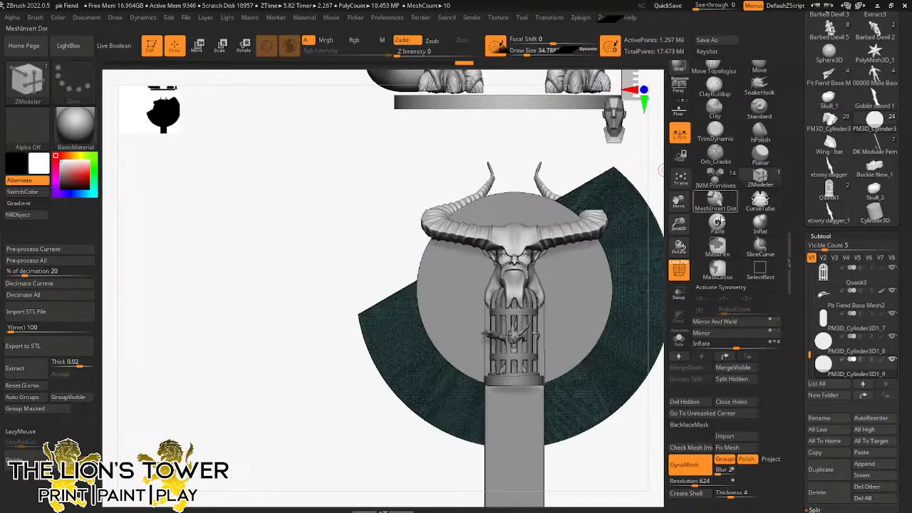
pyautogui.click(704, 404)
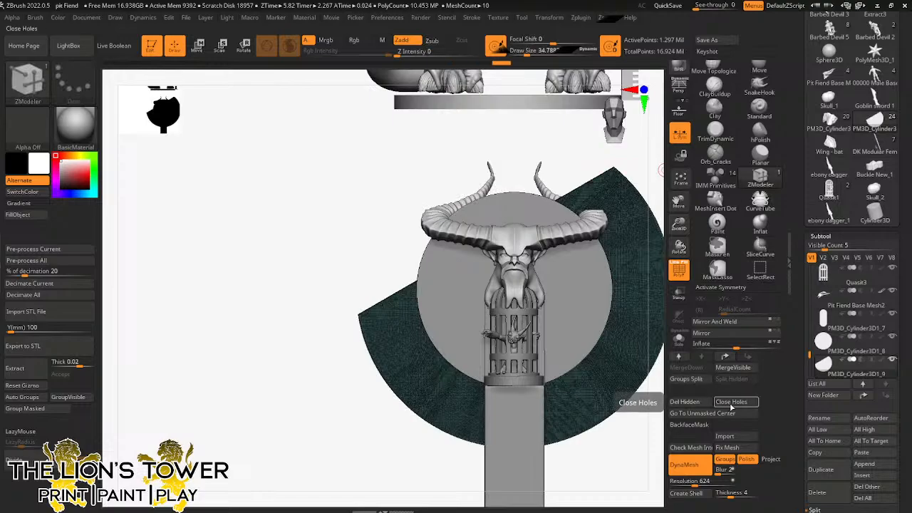
pyautogui.moveTo(627, 446); pyautogui.dragTo(598, 423)
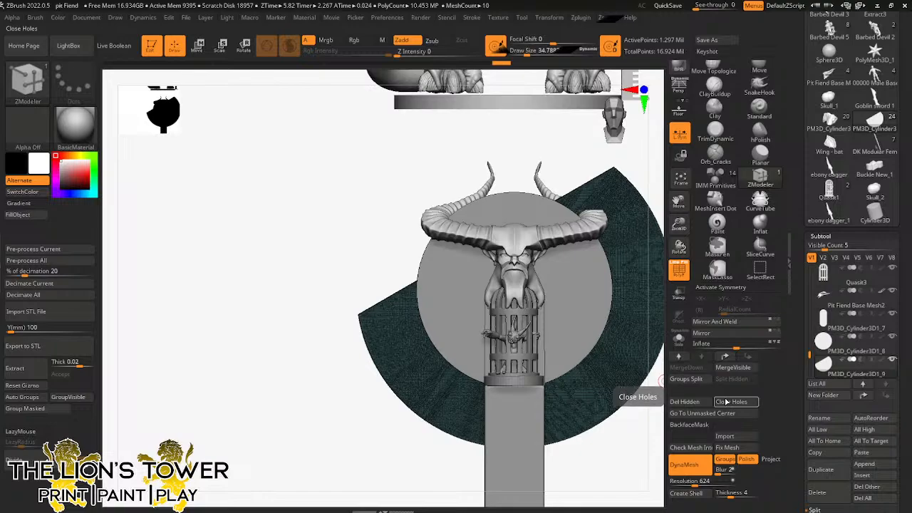
pyautogui.click(734, 323)
# Step: Shift the smaller disc backward in depth, away from the horned head, and isolate it briefly to check it
pyautogui.moveTo(678, 225); pyautogui.dragTo(503, 243)
pyautogui.keyDown('alt'); pyautogui.click(490, 255); pyautogui.keyUp('alt')
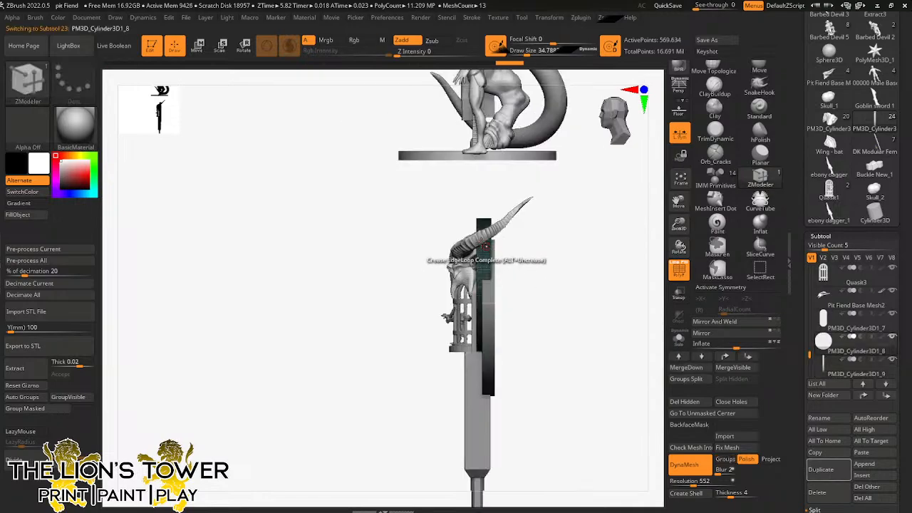
pyautogui.press('w')
pyautogui.moveTo(454, 285); pyautogui.dragTo(434, 288)
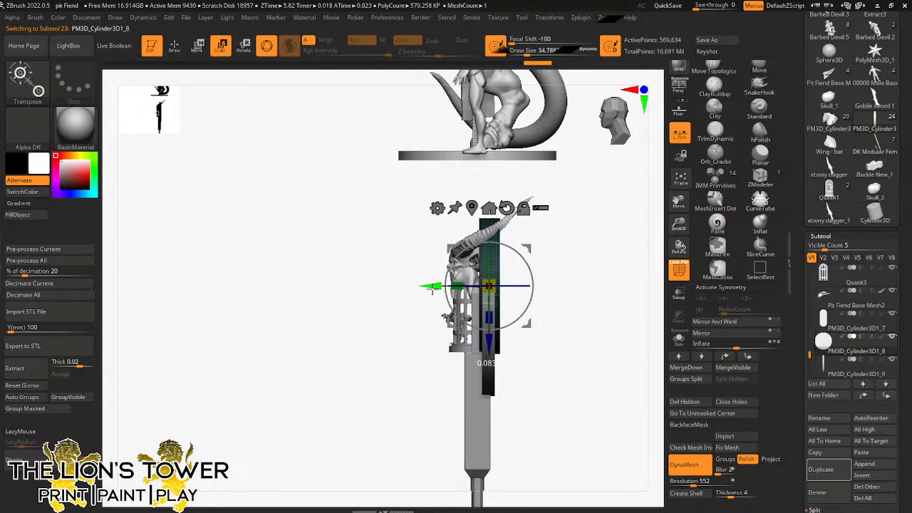
pyautogui.keyDown('shift'); pyautogui.moveTo(577, 267); pyautogui.dragTo(651, 266); pyautogui.keyUp('shift')
pyautogui.press('ctrl')
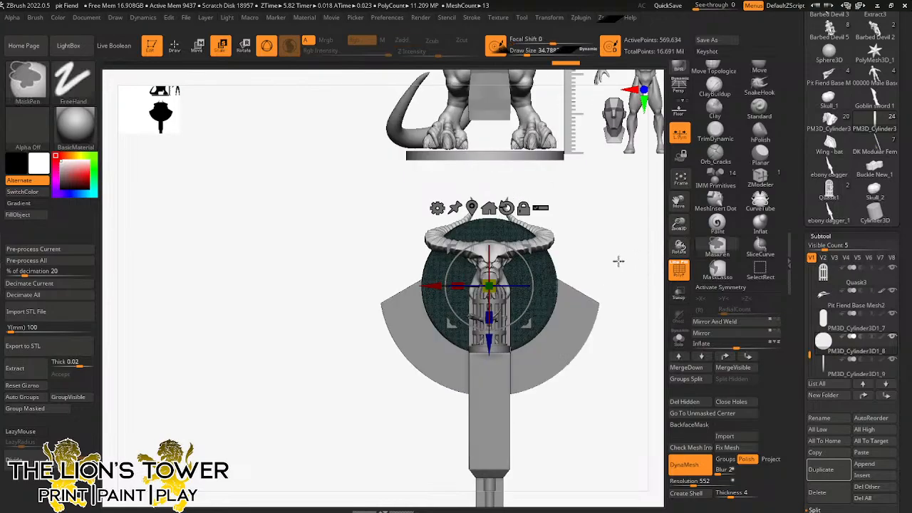
pyautogui.click(677, 339)
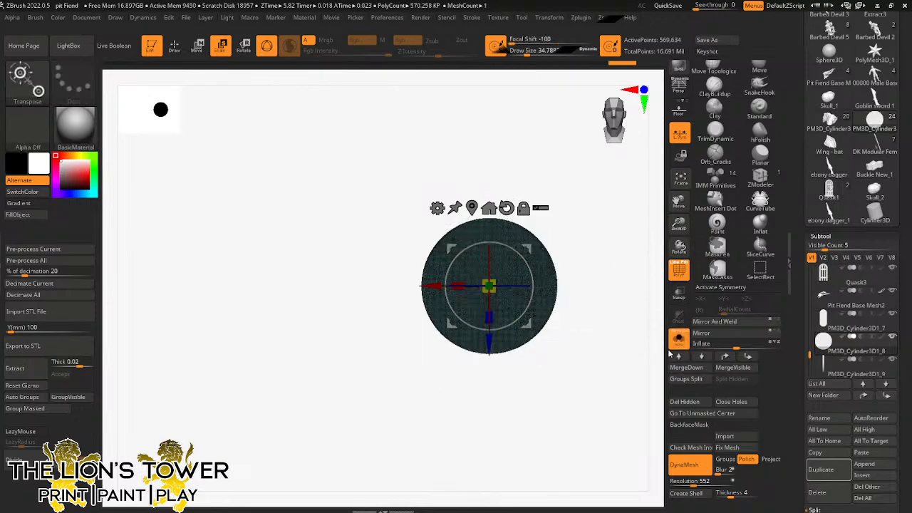
pyautogui.click(675, 343)
# Step: Nudge the larger cut disc and the smaller disc slightly forward in side view, closer to the shaft's centre
pyautogui.keyDown('shift'); pyautogui.moveTo(638, 367); pyautogui.dragTo(534, 286); pyautogui.keyUp('shift')
pyautogui.keyDown('alt'); pyautogui.click(552, 360); pyautogui.keyUp('alt')
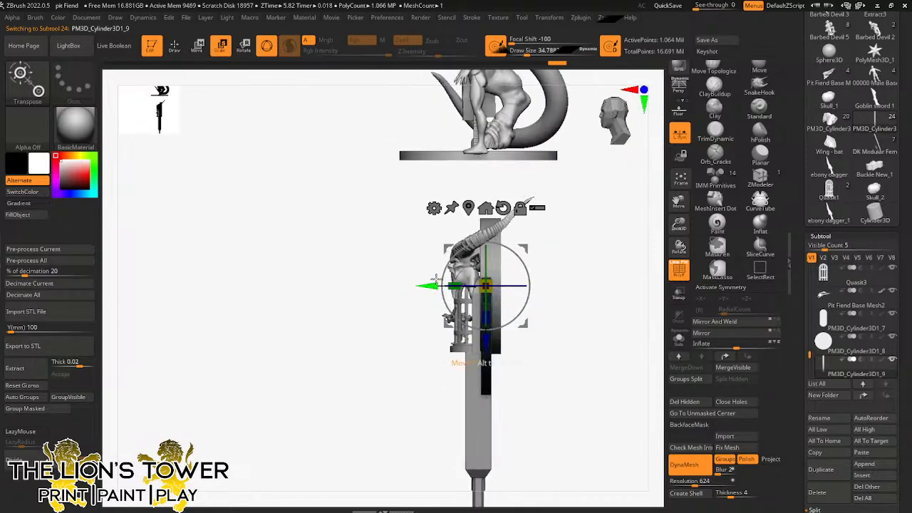
pyautogui.keyDown('alt'); pyautogui.click(495, 268); pyautogui.keyUp('alt')
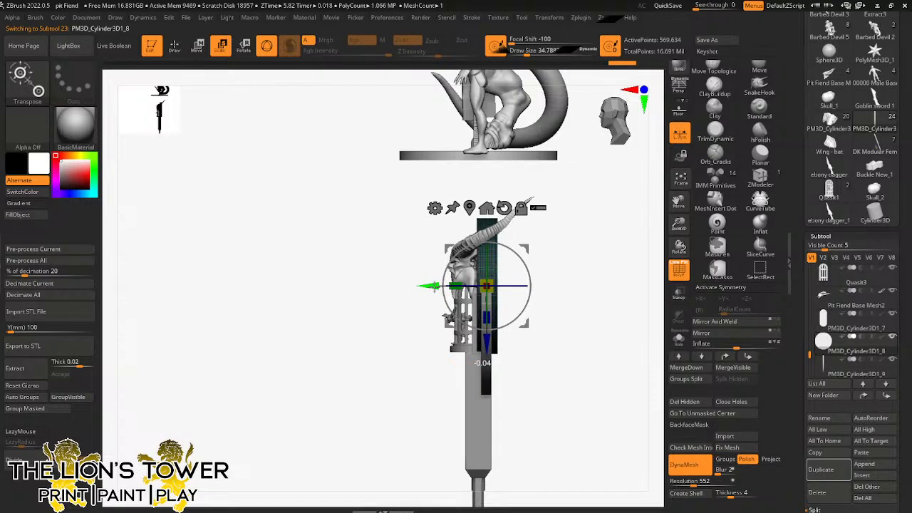
pyautogui.moveTo(575, 263)
pyautogui.mouseDown()
pyautogui.moveTo(561, 265)
pyautogui.moveTo(545, 229)
pyautogui.moveTo(599, 254)
pyautogui.moveTo(594, 263)
pyautogui.moveTo(624, 259)
pyautogui.moveTo(603, 264)
pyautogui.moveTo(608, 211)
pyautogui.moveTo(623, 230)
pyautogui.moveTo(598, 243)
pyautogui.moveTo(612, 246)
pyautogui.moveTo(642, 341)
pyautogui.moveTo(640, 187)
pyautogui.moveTo(634, 240)
pyautogui.moveTo(631, 198)
pyautogui.mouseUp()
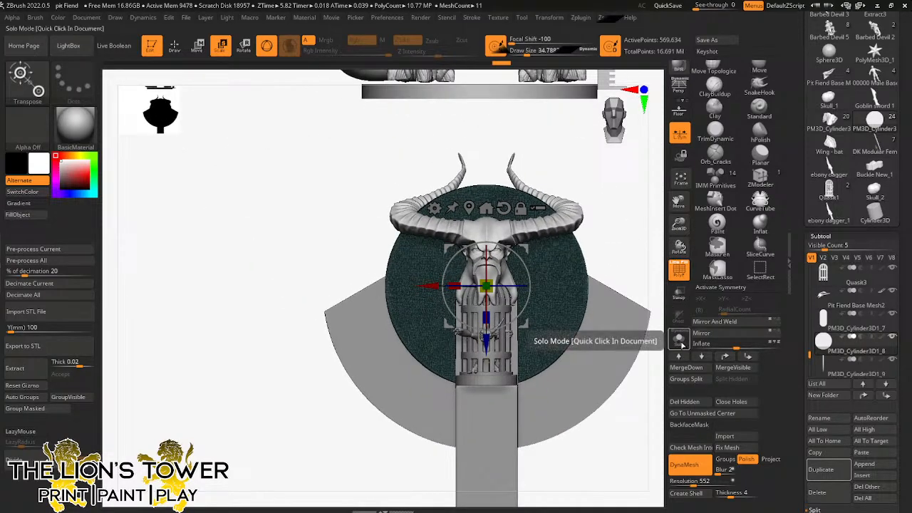
# Step: Subdivide the smaller disc once and turn off the polyframe display
pyautogui.hotkey('ctrl', 'd')
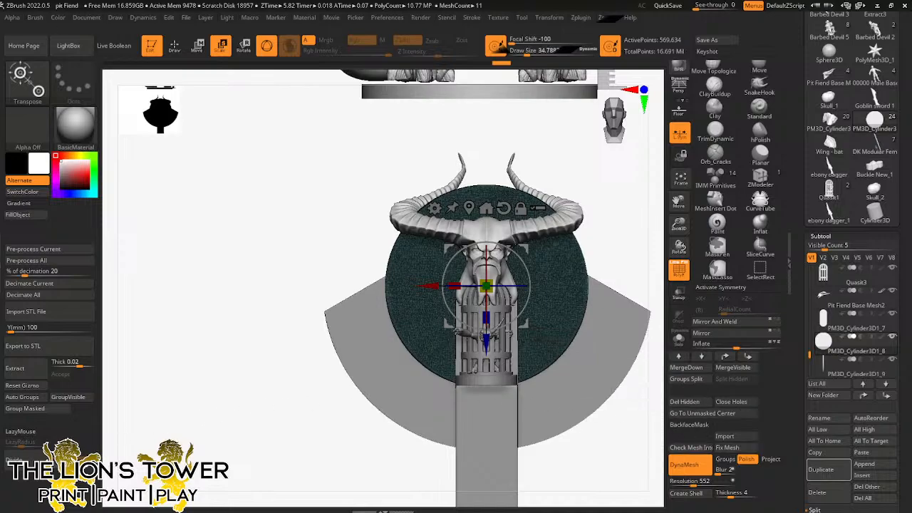
pyautogui.moveTo(679, 225); pyautogui.dragTo(680, 272)
pyautogui.click(681, 275)
pyautogui.click(679, 179)
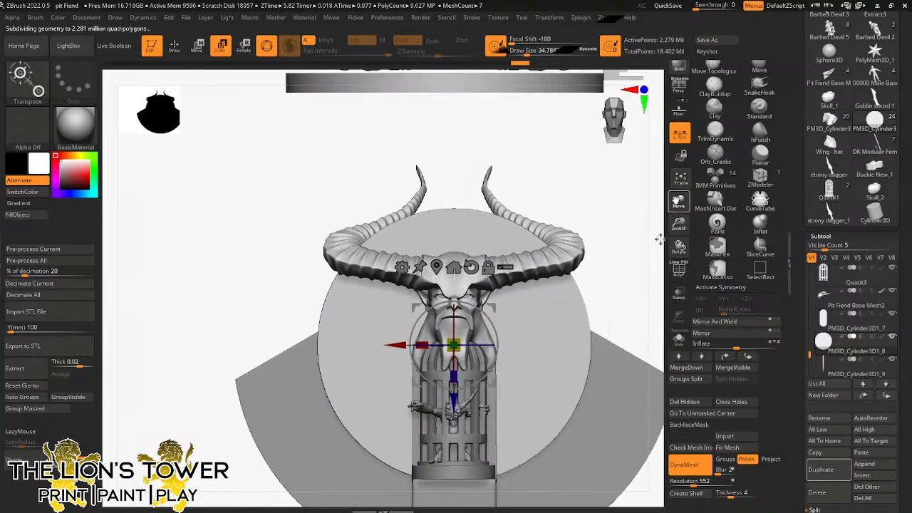
# Step: Set the draw size to about 18, activate X symmetry, and mask an arc just inside the smaller disc's upper rim
pyautogui.click(713, 158)
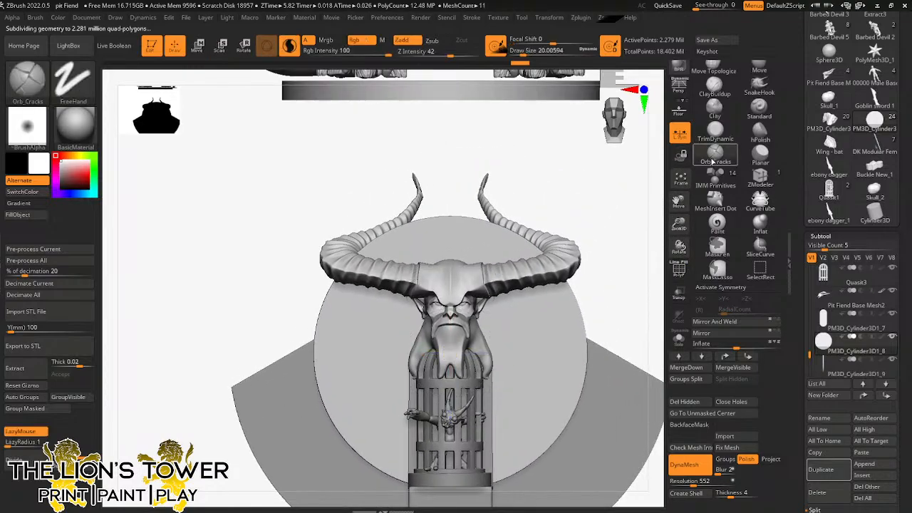
pyautogui.click(715, 89)
pyautogui.moveTo(519, 51); pyautogui.dragTo(515, 51)
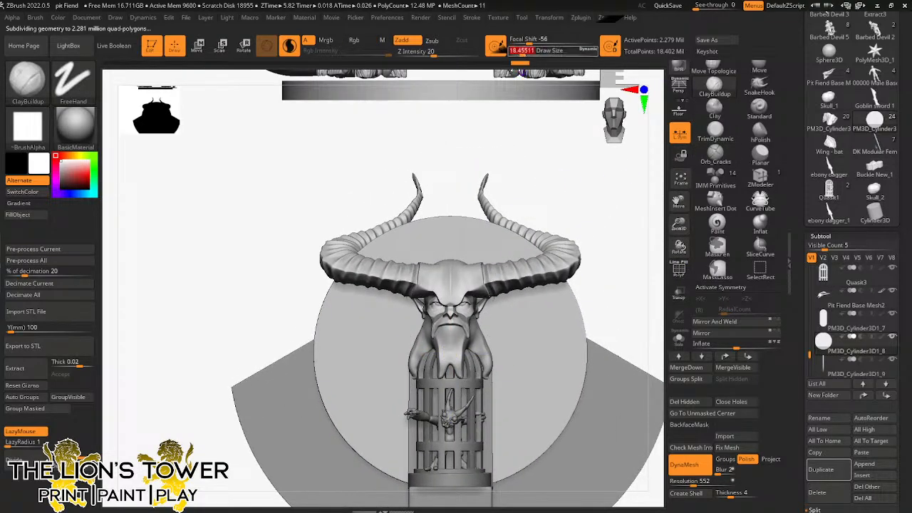
pyautogui.press('x')
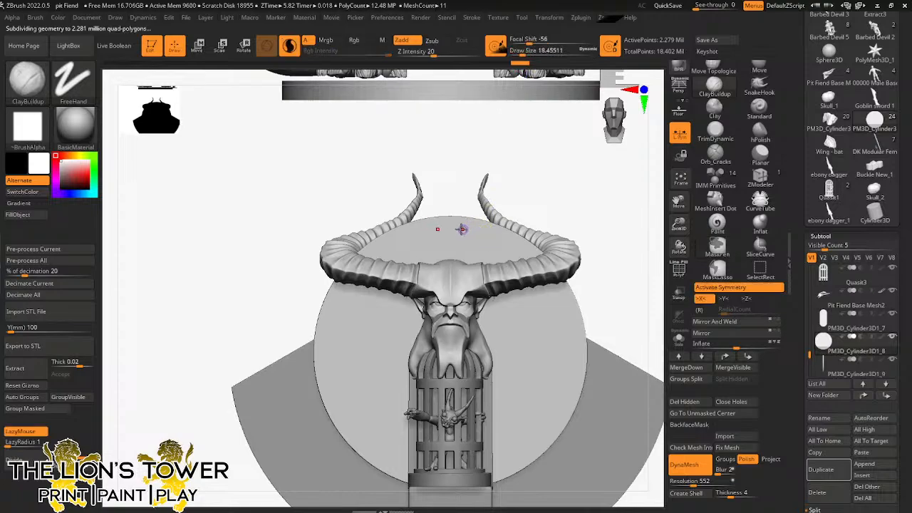
pyautogui.moveTo(462, 229)
pyautogui.keyDown('ctrl'); pyautogui.mouseDown()
pyautogui.moveTo(521, 255)
pyautogui.moveTo(452, 227)
pyautogui.mouseUp(); pyautogui.keyUp('ctrl')
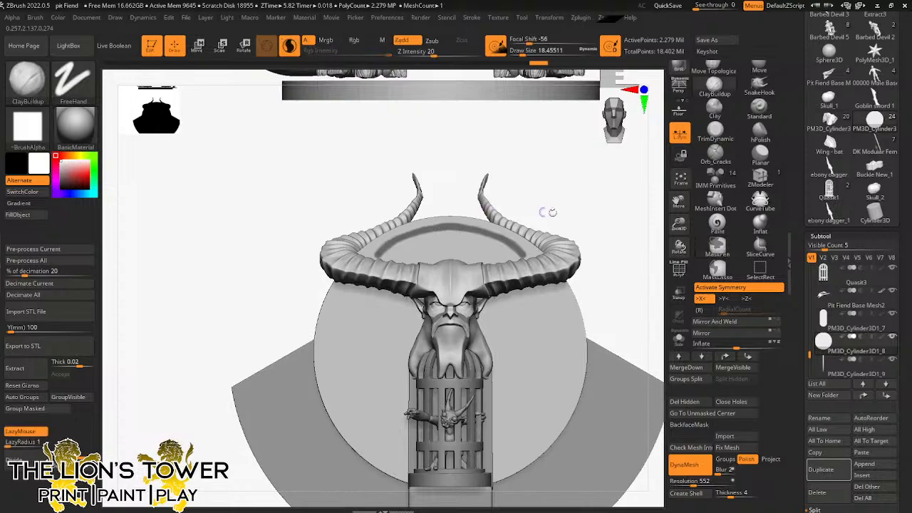
# Step: Isolate the smaller disc and extend the masked arc along its rim to about half the circumference on both sides
pyautogui.moveTo(550, 210)
pyautogui.mouseDown()
pyautogui.moveTo(604, 196)
pyautogui.moveTo(557, 219)
pyautogui.moveTo(634, 267)
pyautogui.mouseUp()
pyautogui.click(678, 339)
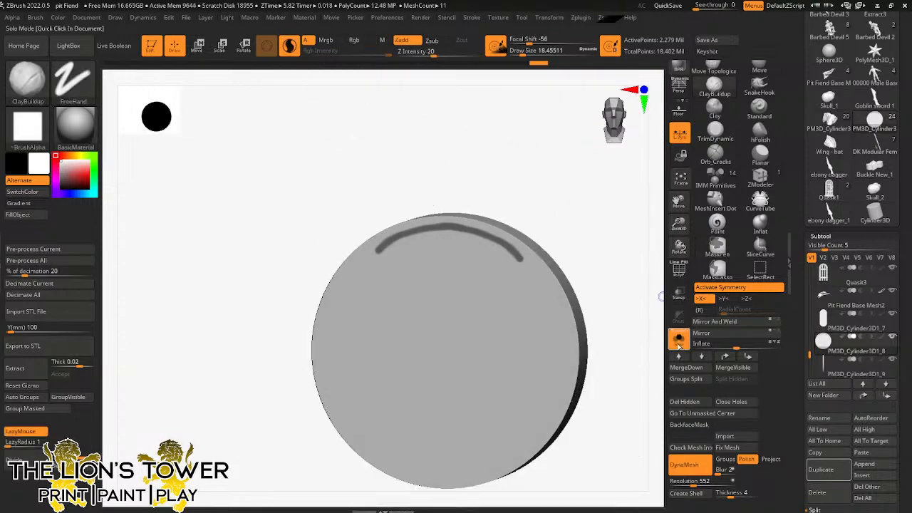
pyautogui.moveTo(613, 299)
pyautogui.keyDown('shift'); pyautogui.mouseDown()
pyautogui.moveTo(539, 260)
pyautogui.moveTo(612, 270)
pyautogui.moveTo(596, 268)
pyautogui.moveTo(614, 240)
pyautogui.moveTo(614, 264)
pyautogui.moveTo(625, 254)
pyautogui.moveTo(606, 283)
pyautogui.moveTo(492, 332)
pyautogui.mouseUp(); pyautogui.keyUp('shift')
pyautogui.press('ctrl')
pyautogui.moveTo(676, 201); pyautogui.dragTo(873, 130)
pyautogui.press('ctrl')
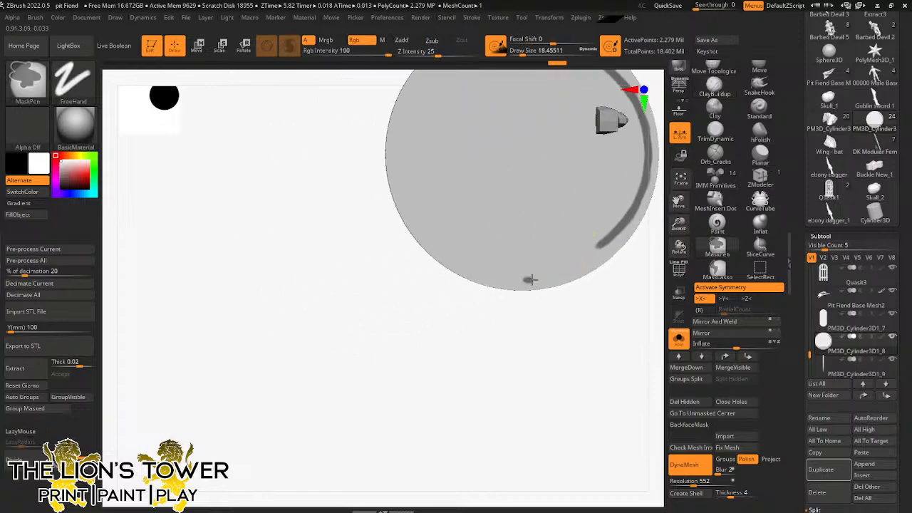
pyautogui.keyDown('ctrl'); pyautogui.moveTo(550, 277); pyautogui.dragTo(621, 232); pyautogui.keyUp('ctrl')
pyautogui.moveTo(578, 265)
pyautogui.keyDown('ctrl'); pyautogui.mouseDown()
pyautogui.moveTo(627, 227)
pyautogui.moveTo(645, 181)
pyautogui.mouseUp(); pyautogui.keyUp('ctrl')
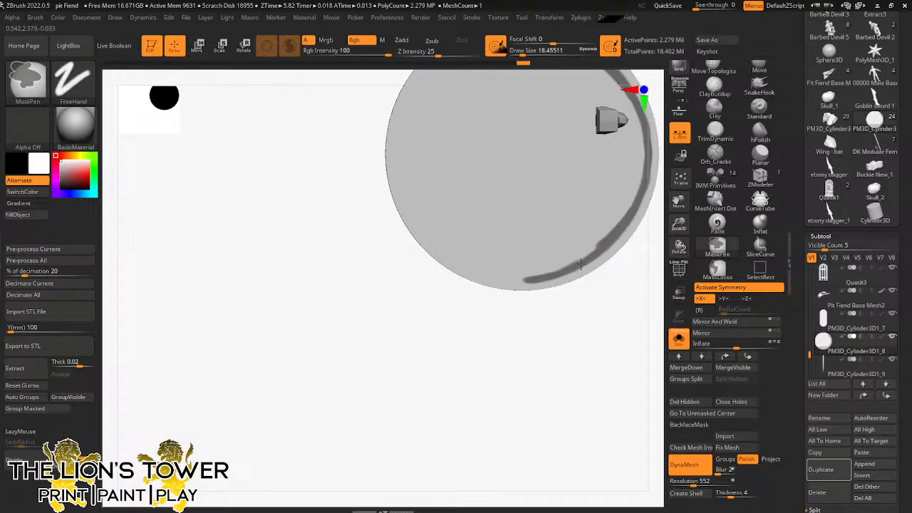
pyautogui.keyDown('alt'); pyautogui.moveTo(615, 231); pyautogui.dragTo(539, 280, button='right'); pyautogui.keyUp('alt')
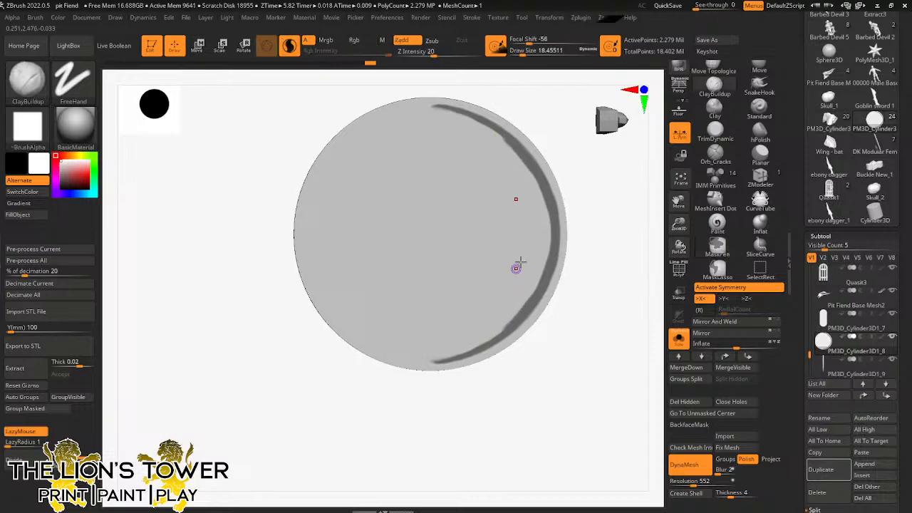
# Step: Set the draw size to about 11.7, taper the ends of the rim arc mask, and show the other parts again
pyautogui.click(679, 182)
pyautogui.press('ctrl')
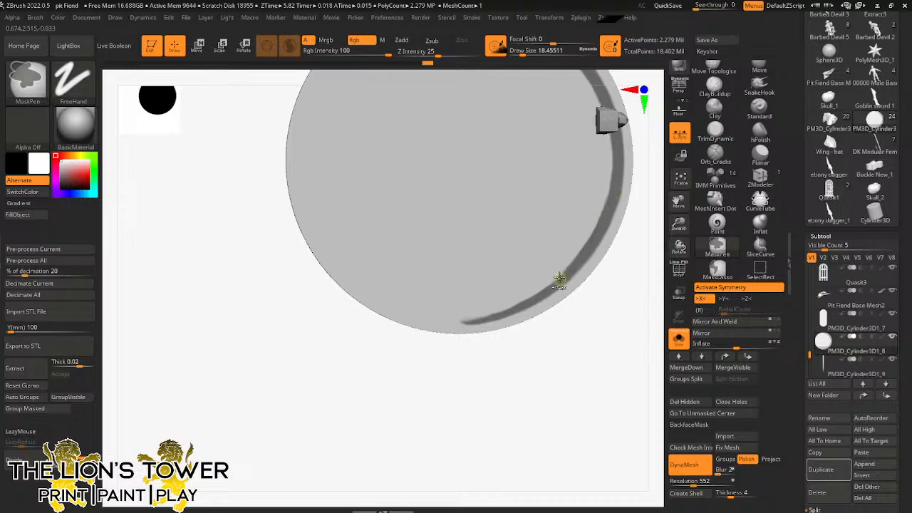
pyautogui.click(520, 54)
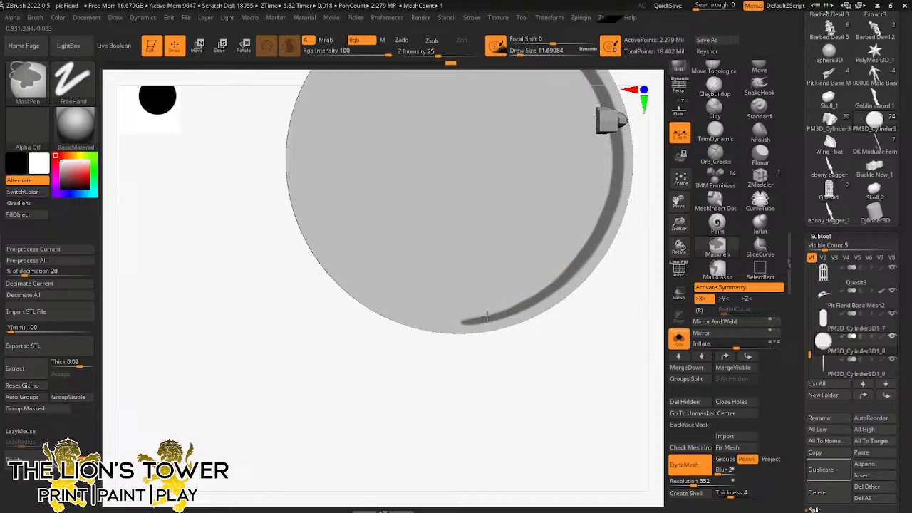
pyautogui.moveTo(679, 225)
pyautogui.mouseDown()
pyautogui.moveTo(634, 261)
pyautogui.moveTo(604, 197)
pyautogui.moveTo(649, 322)
pyautogui.moveTo(592, 325)
pyautogui.mouseUp()
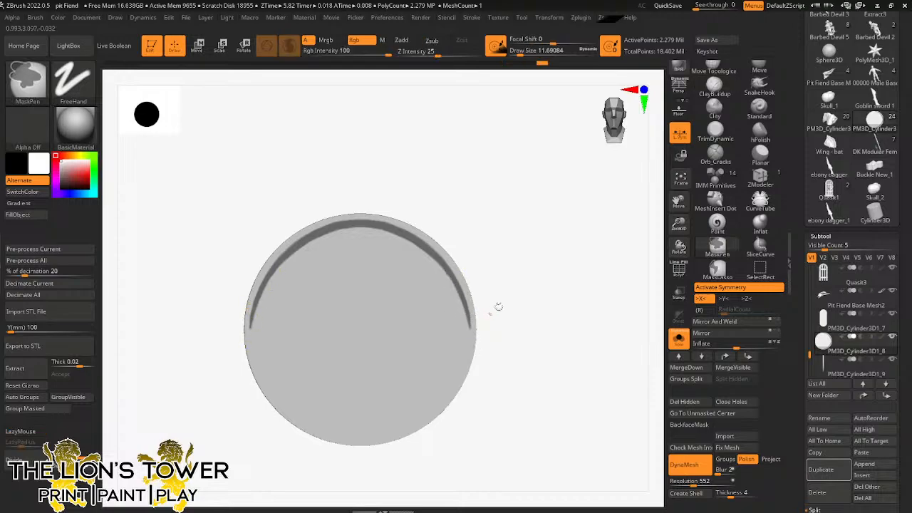
pyautogui.moveTo(498, 307); pyautogui.dragTo(487, 299)
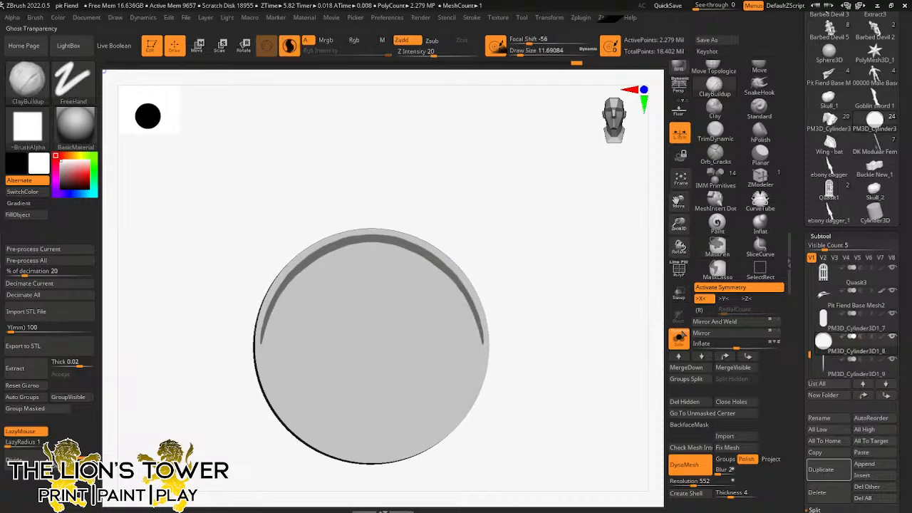
pyautogui.click(679, 341)
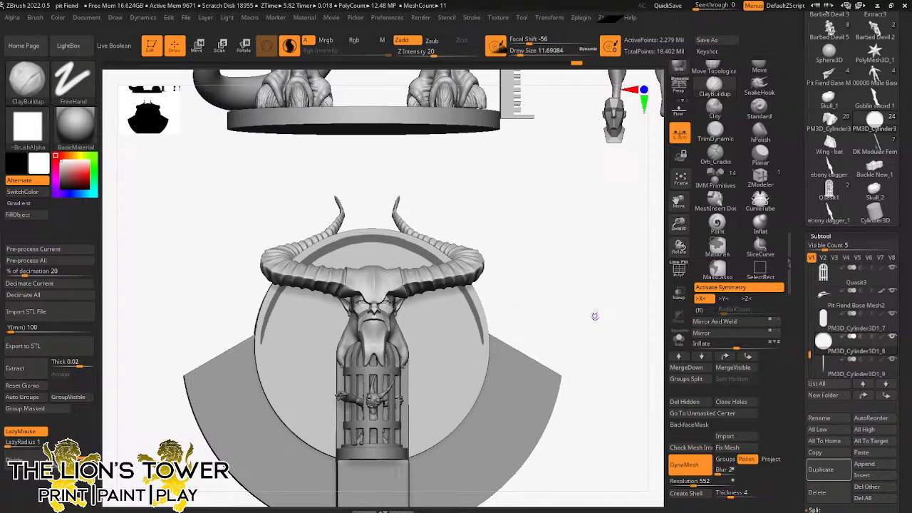
# Step: Mask a mirrored triangular spike on the smaller disc beside the horned head, angled up and outward
pyautogui.press('ctrl')
pyautogui.press('ctrl')
pyautogui.moveTo(678, 225)
pyautogui.mouseDown()
pyautogui.moveTo(678, 208)
pyautogui.moveTo(671, 223)
pyautogui.mouseUp()
pyautogui.moveTo(484, 309)
pyautogui.keyDown('shift'); pyautogui.mouseDown()
pyautogui.moveTo(468, 326)
pyautogui.moveTo(511, 263)
pyautogui.moveTo(498, 321)
pyautogui.mouseUp(); pyautogui.keyUp('shift')
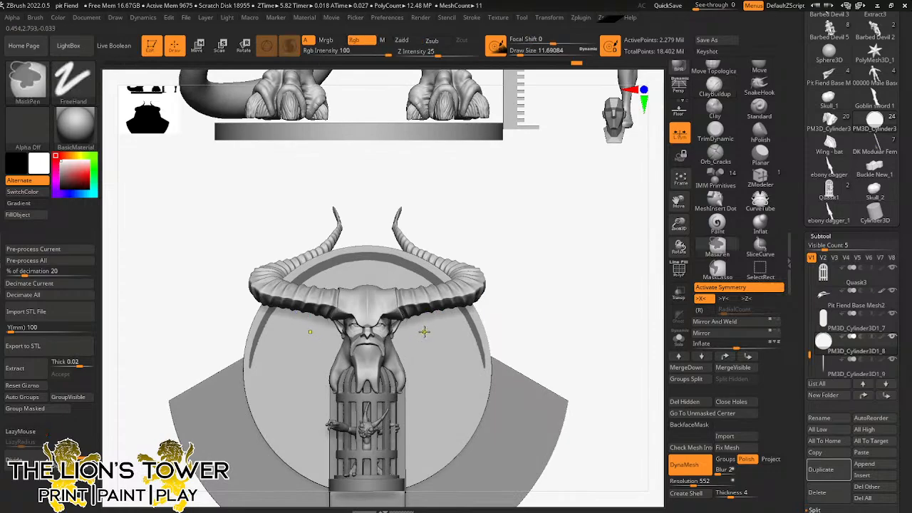
pyautogui.keyDown('ctrl'); pyautogui.moveTo(420, 338); pyautogui.dragTo(424, 330); pyautogui.keyUp('ctrl')
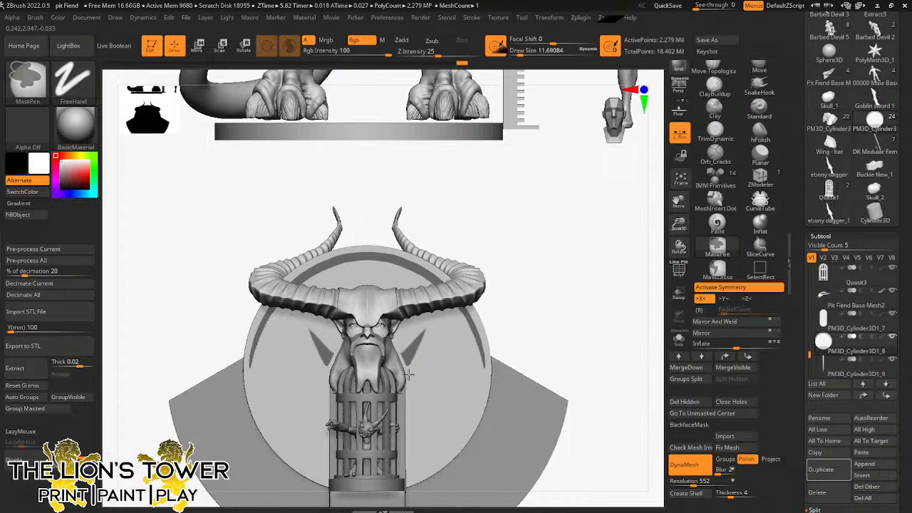
# Step: Mask a second mirrored spike pointing outward below the first, trimming its edges to a clean point
pyautogui.moveTo(679, 227); pyautogui.dragTo(679, 260)
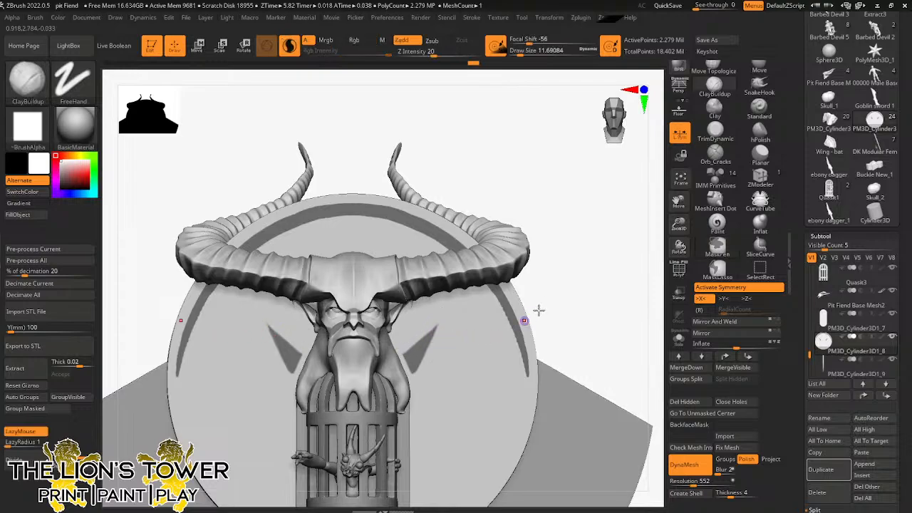
pyautogui.keyDown('alt'); pyautogui.moveTo(598, 277); pyautogui.dragTo(610, 215); pyautogui.keyUp('alt')
pyautogui.press('ctrl')
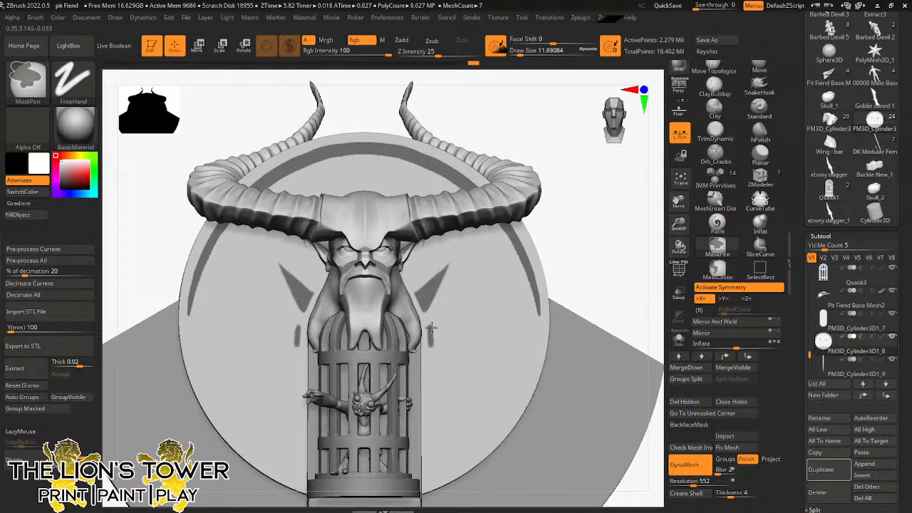
pyautogui.moveTo(451, 324)
pyautogui.keyDown('ctrl'); pyautogui.mouseDown()
pyautogui.moveTo(429, 345)
pyautogui.moveTo(470, 326)
pyautogui.mouseUp(); pyautogui.keyUp('ctrl')
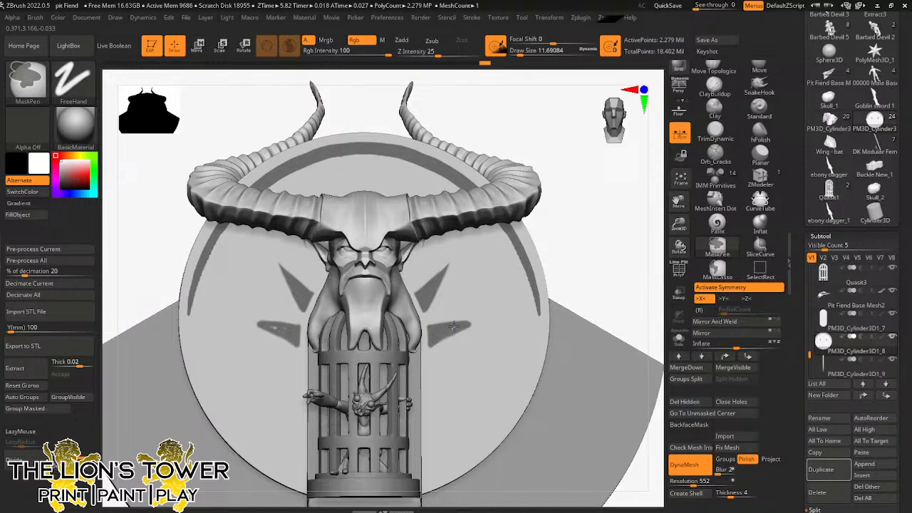
pyautogui.keyDown('ctrl'); pyautogui.keyDown('alt'); pyautogui.moveTo(423, 318); pyautogui.dragTo(479, 326); pyautogui.keyUp('alt'); pyautogui.keyUp('ctrl')
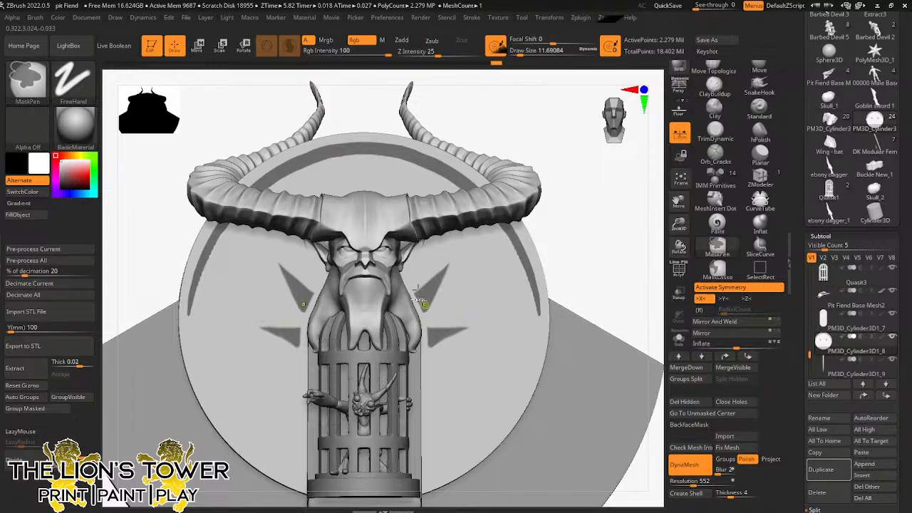
# Step: Mask a third mirrored spike beside the top of the cage, below the second, and refine its pointed tip
pyautogui.moveTo(451, 333)
pyautogui.keyDown('ctrl'); pyautogui.mouseDown()
pyautogui.moveTo(468, 330)
pyautogui.moveTo(424, 354)
pyautogui.mouseUp(); pyautogui.keyUp('ctrl')
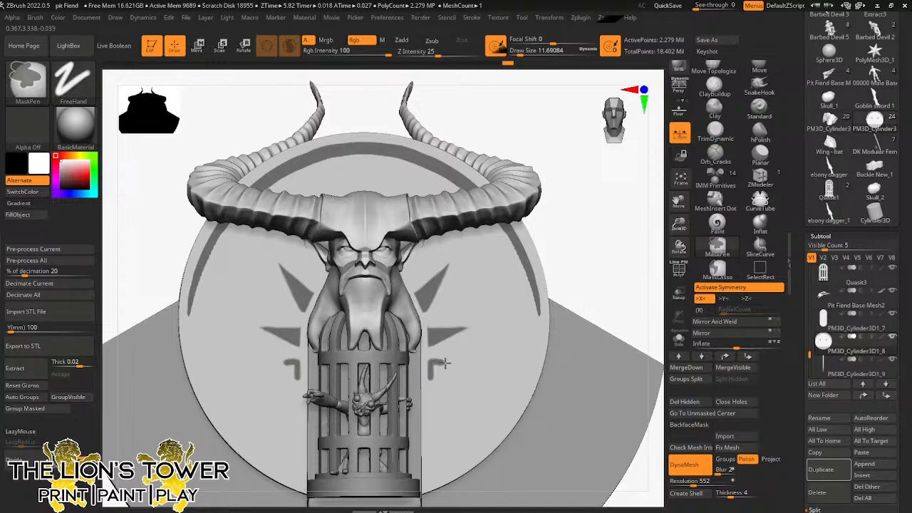
pyautogui.keyDown('ctrl'); pyautogui.moveTo(444, 363); pyautogui.dragTo(438, 372); pyautogui.keyUp('ctrl')
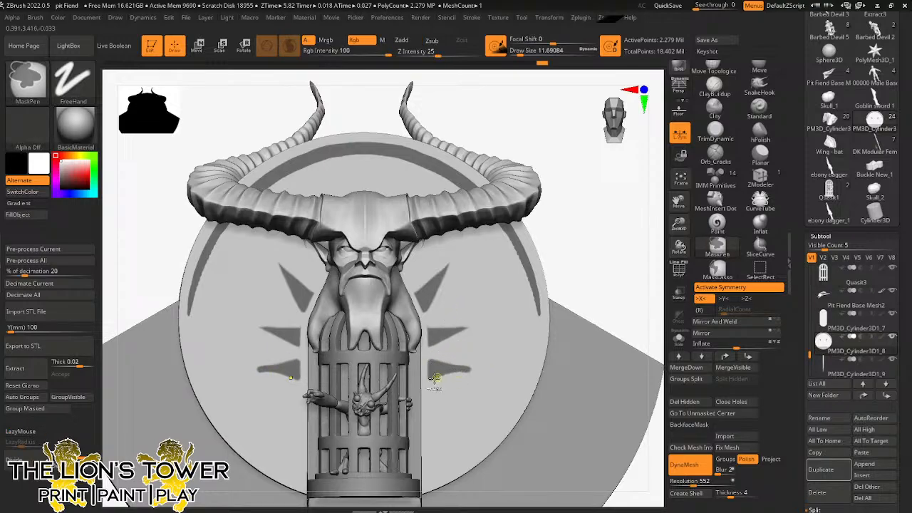
pyautogui.keyDown('ctrl'); pyautogui.moveTo(448, 372); pyautogui.dragTo(476, 368); pyautogui.keyUp('ctrl')
pyautogui.moveTo(601, 262)
pyautogui.mouseDown()
pyautogui.moveTo(586, 241)
pyautogui.moveTo(610, 494)
pyautogui.moveTo(609, 292)
pyautogui.moveTo(592, 288)
pyautogui.mouseUp()
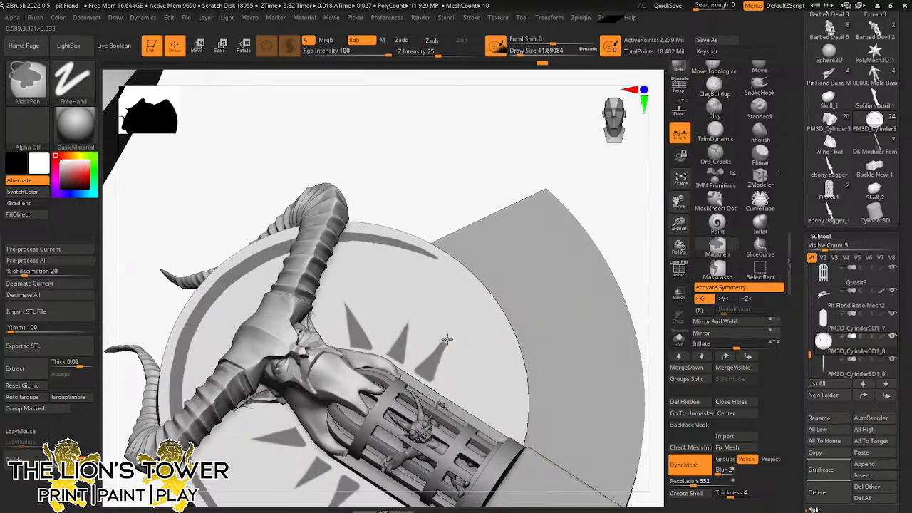
pyautogui.keyDown('ctrl'); pyautogui.moveTo(444, 348); pyautogui.dragTo(440, 374); pyautogui.keyUp('ctrl')
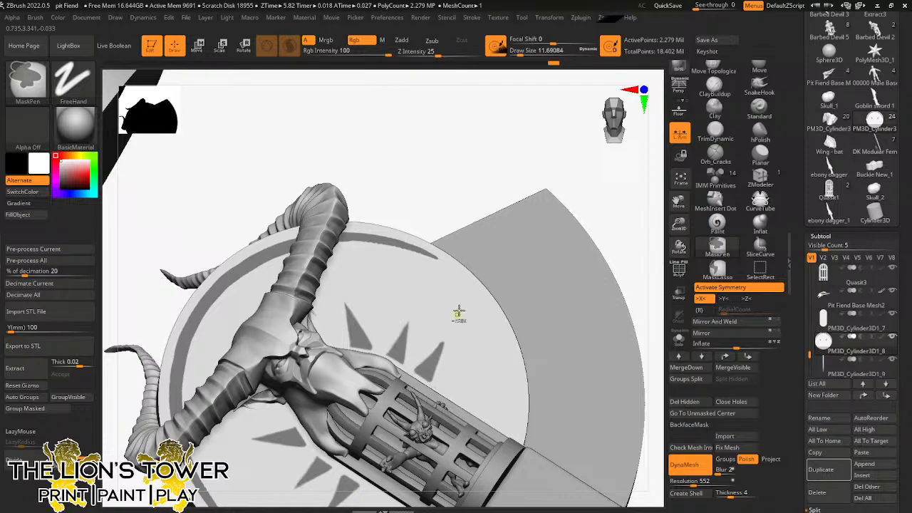
# Step: Reshape the uppermost spike mask into a shorter triangle angled more outward, matching the two spikes below it
pyautogui.moveTo(559, 171); pyautogui.dragTo(560, 190)
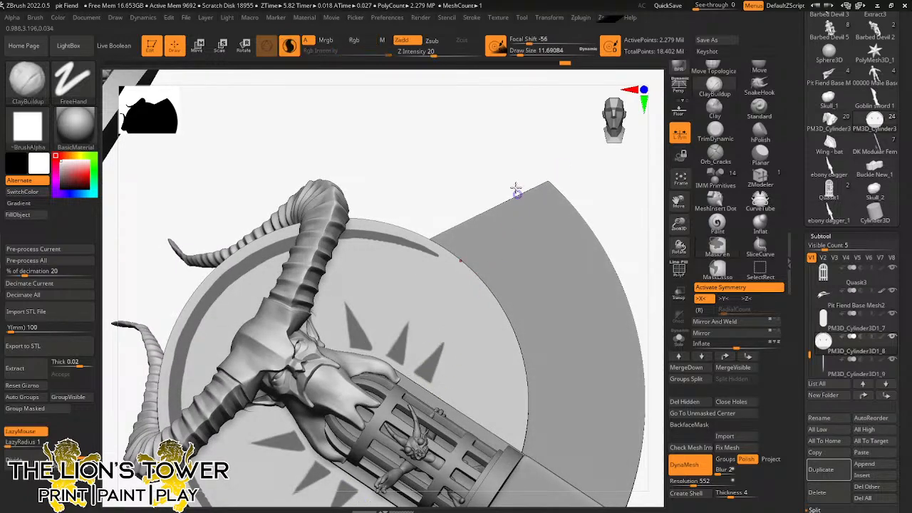
pyautogui.moveTo(515, 190)
pyautogui.keyDown('shift'); pyautogui.mouseDown()
pyautogui.moveTo(554, 182)
pyautogui.moveTo(574, 228)
pyautogui.moveTo(539, 254)
pyautogui.mouseUp(); pyautogui.keyUp('shift')
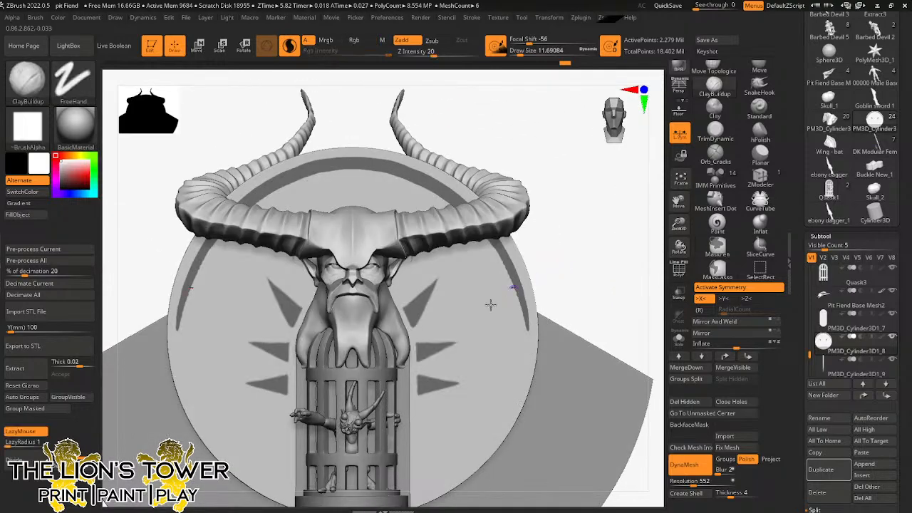
pyautogui.press('ctrl')
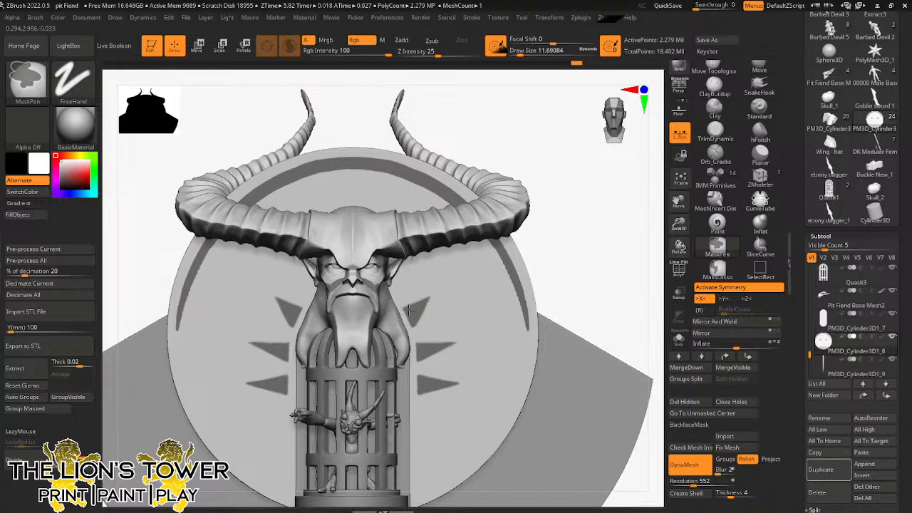
pyautogui.moveTo(410, 312)
pyautogui.keyDown('ctrl'); pyautogui.mouseDown()
pyautogui.moveTo(437, 292)
pyautogui.moveTo(445, 294)
pyautogui.moveTo(434, 302)
pyautogui.moveTo(452, 297)
pyautogui.mouseUp(); pyautogui.keyUp('ctrl')
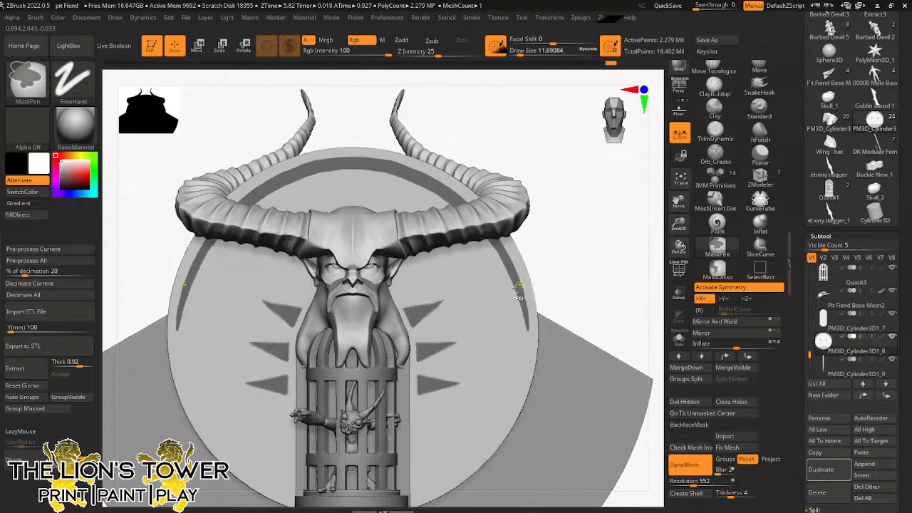
# Step: Touch up the lower corner of the uppermost spike mask with a draw size of about 3.1
pyautogui.moveTo(679, 224); pyautogui.dragTo(652, 254)
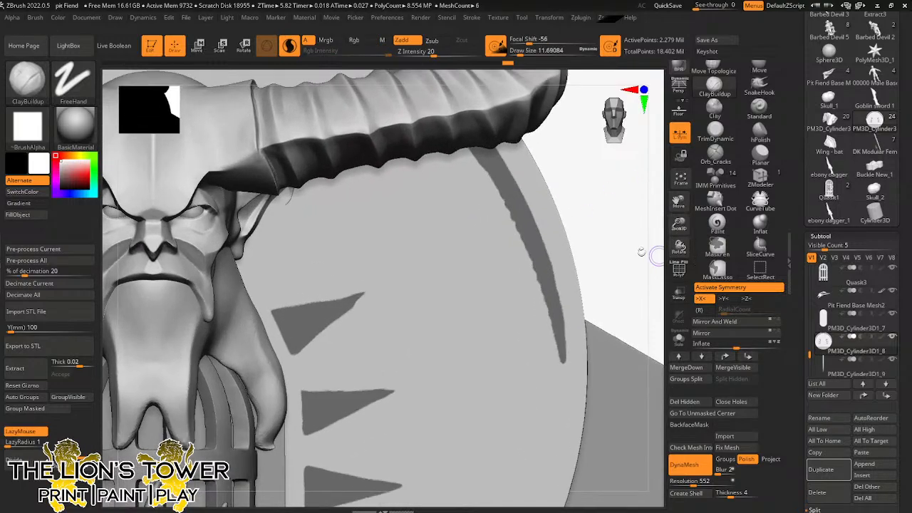
pyautogui.moveTo(677, 202); pyautogui.dragTo(709, 173)
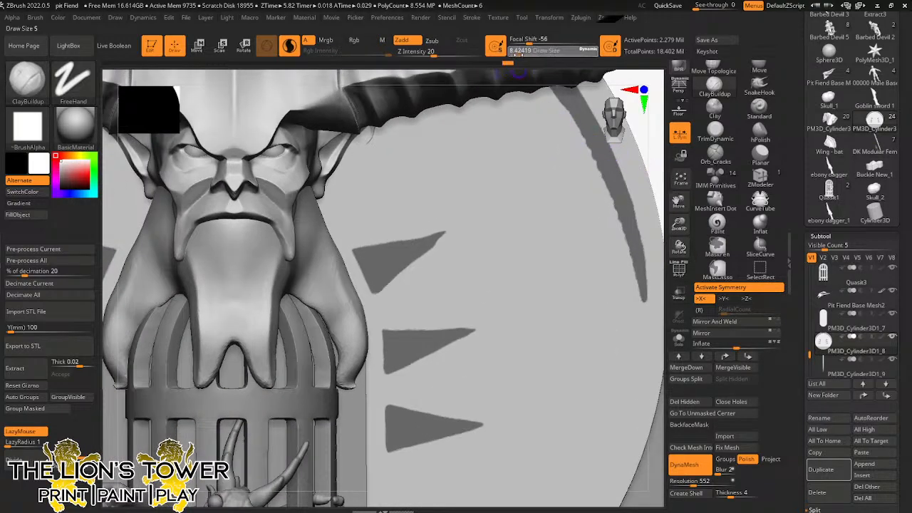
pyautogui.press('ctrl')
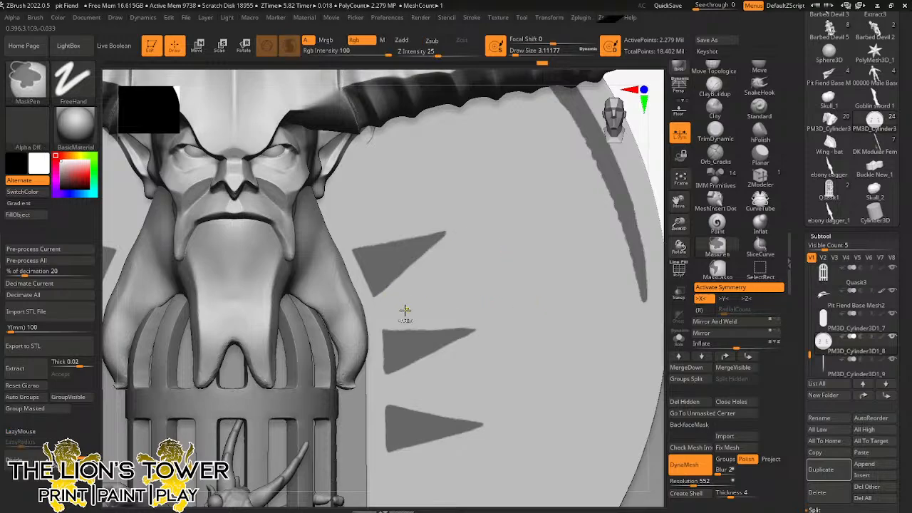
# Step: Set the draw size to about 9.4, thicken the middle spike mask, and trim its upper and lower edges to an even taper
pyautogui.click(519, 52)
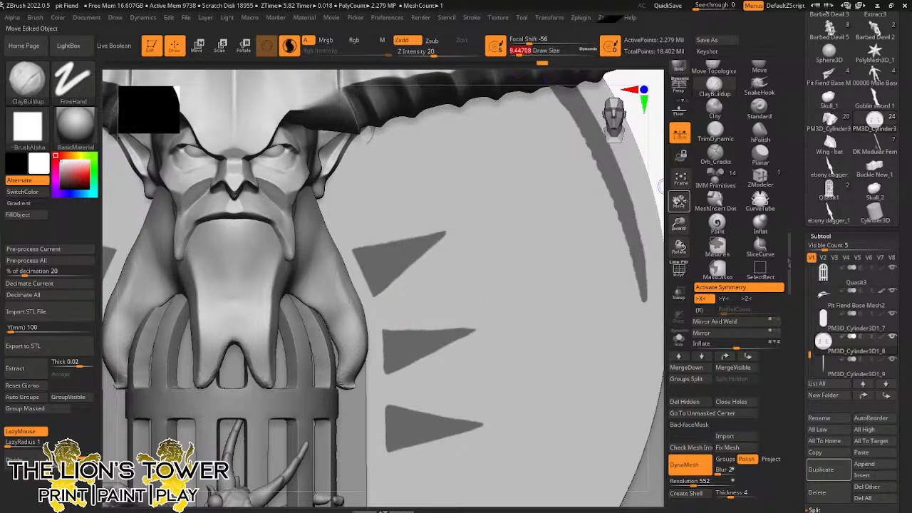
pyautogui.moveTo(678, 201); pyautogui.dragTo(646, 58)
pyautogui.press('ctrl')
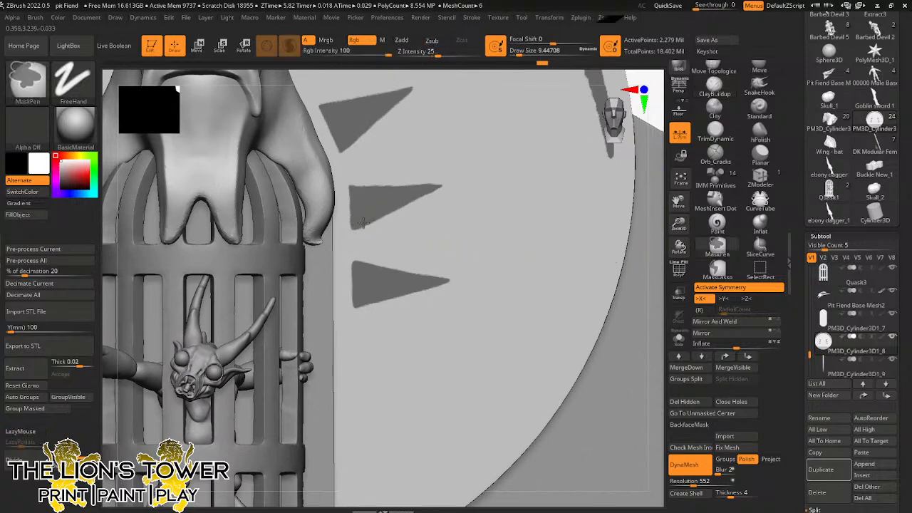
pyautogui.keyDown('ctrl'); pyautogui.moveTo(362, 223); pyautogui.dragTo(407, 197); pyautogui.keyUp('ctrl')
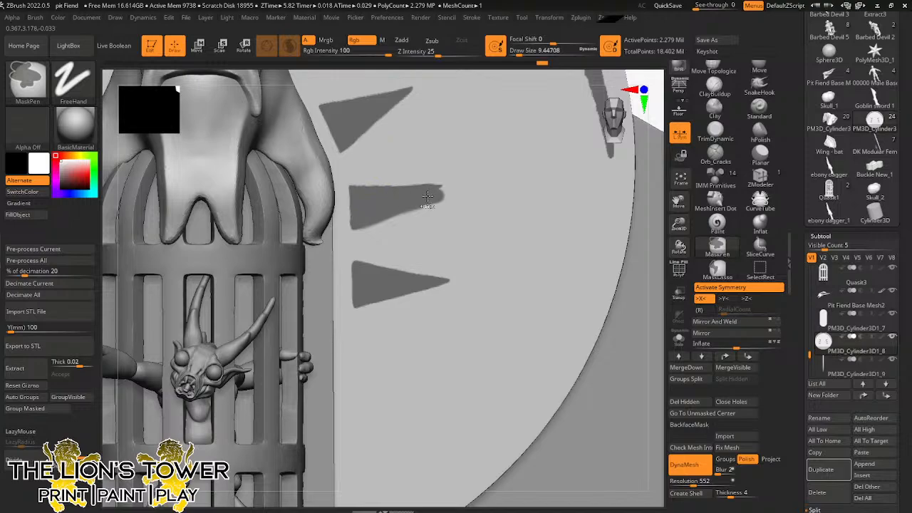
pyautogui.keyDown('ctrl'); pyautogui.keyDown('alt'); pyautogui.moveTo(360, 181); pyautogui.dragTo(460, 183); pyautogui.keyUp('alt'); pyautogui.keyUp('ctrl')
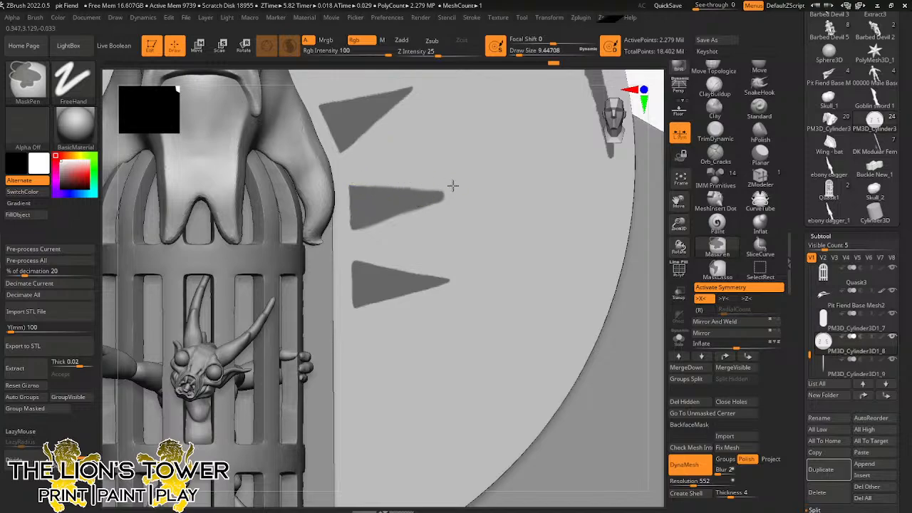
pyautogui.keyDown('ctrl'); pyautogui.keyDown('alt'); pyautogui.moveTo(362, 178); pyautogui.dragTo(459, 189); pyautogui.keyUp('alt'); pyautogui.keyUp('ctrl')
pyautogui.keyDown('ctrl'); pyautogui.keyDown('alt'); pyautogui.moveTo(354, 179); pyautogui.dragTo(454, 189); pyautogui.keyUp('alt'); pyautogui.keyUp('ctrl')
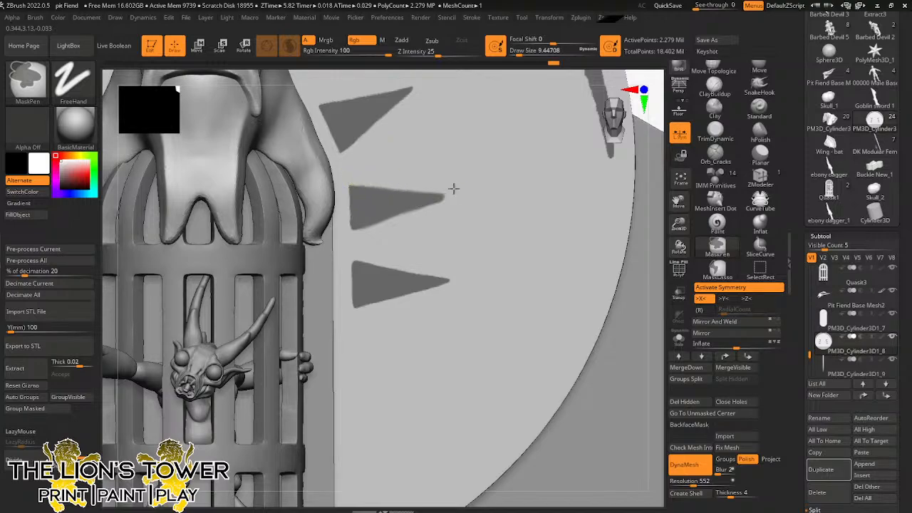
pyautogui.keyDown('ctrl'); pyautogui.keyDown('alt'); pyautogui.moveTo(376, 180); pyautogui.dragTo(451, 194); pyautogui.keyUp('alt'); pyautogui.keyUp('ctrl')
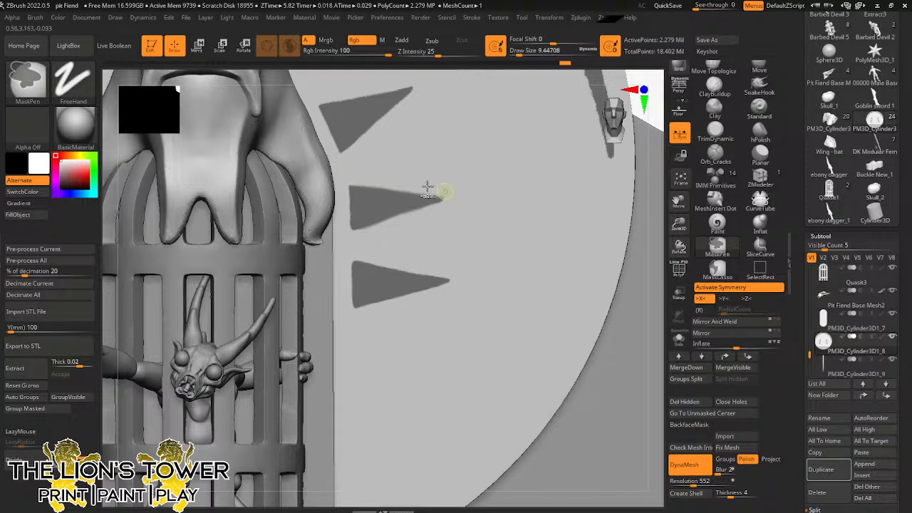
pyautogui.hotkey('ctrl', 'z')
pyautogui.keyDown('ctrl'); pyautogui.keyDown('alt'); pyautogui.moveTo(356, 236); pyautogui.dragTo(435, 205); pyautogui.keyUp('alt'); pyautogui.keyUp('ctrl')
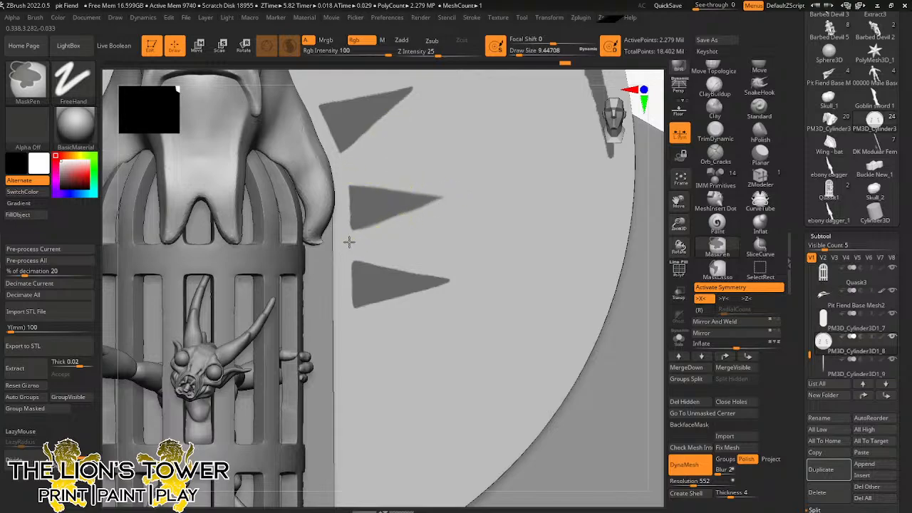
pyautogui.keyDown('ctrl'); pyautogui.keyDown('alt'); pyautogui.moveTo(349, 242); pyautogui.dragTo(461, 198); pyautogui.keyUp('alt'); pyautogui.keyUp('ctrl')
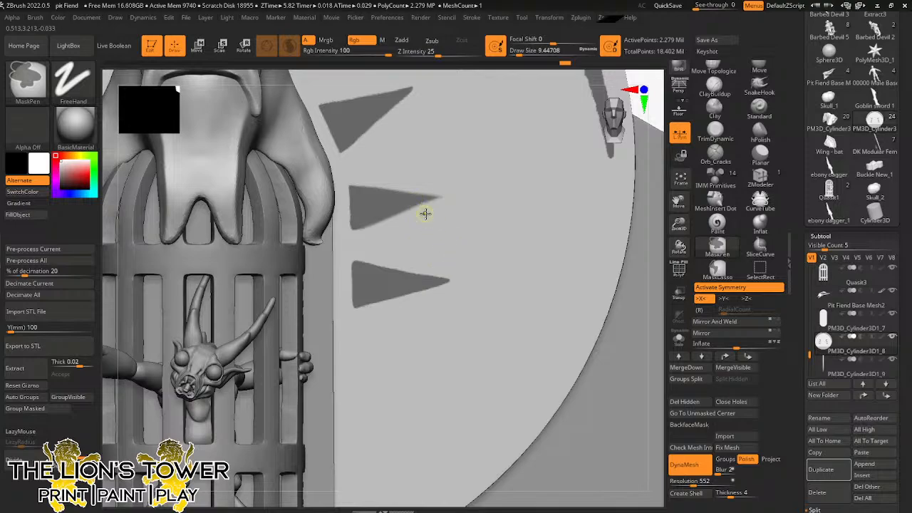
# Step: Clear the arc and spike masks from the smaller disc
pyautogui.moveTo(680, 223); pyautogui.dragTo(602, 208)
pyautogui.keyDown('ctrl'); pyautogui.click(605, 207); pyautogui.keyUp('ctrl')
pyautogui.keyDown('ctrl'); pyautogui.click(617, 217); pyautogui.keyUp('ctrl')
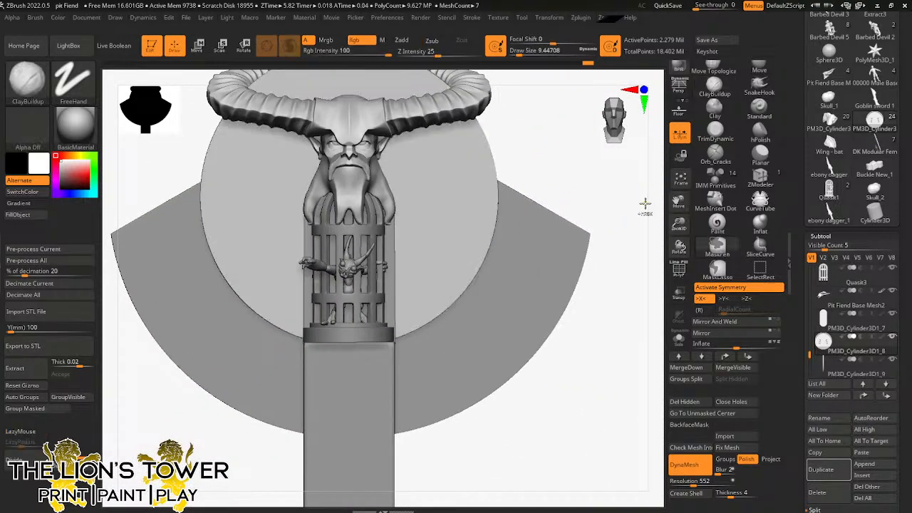
# Step: Restore the arc and spike masks on the smaller disc and invert the mask so only those shapes are masked
pyautogui.keyDown('ctrl'); pyautogui.click(645, 206); pyautogui.keyUp('ctrl')
pyautogui.moveTo(679, 222); pyautogui.dragTo(673, 214)
pyautogui.moveTo(678, 203); pyautogui.dragTo(688, 246)
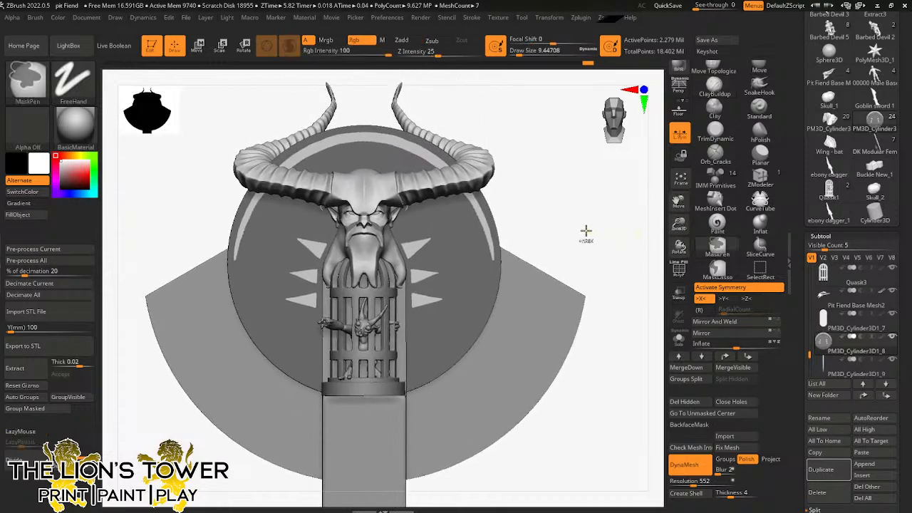
pyautogui.keyDown('ctrl'); pyautogui.click(585, 233); pyautogui.keyUp('ctrl')
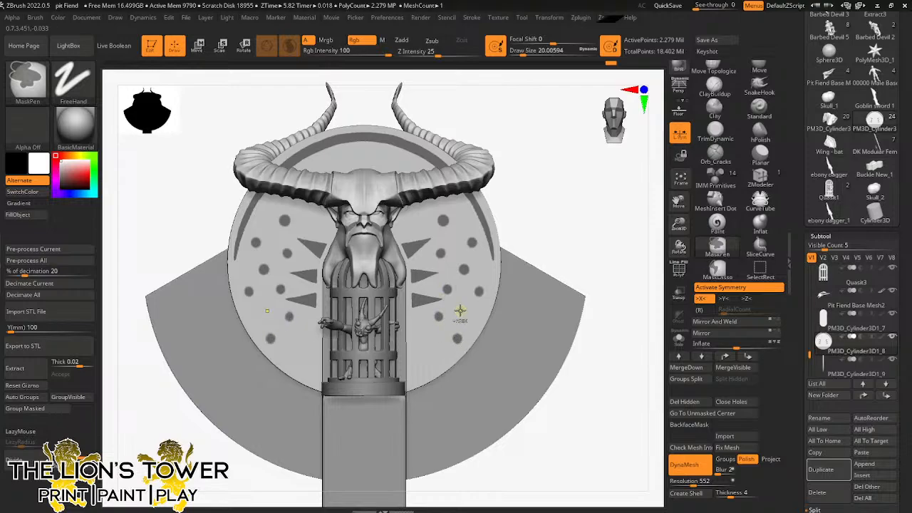
# Step: Paint mirrored round dot masks around and below the spikes on the smaller disc, with draw sizes of about 20 and 14.2
pyautogui.click(460, 311)
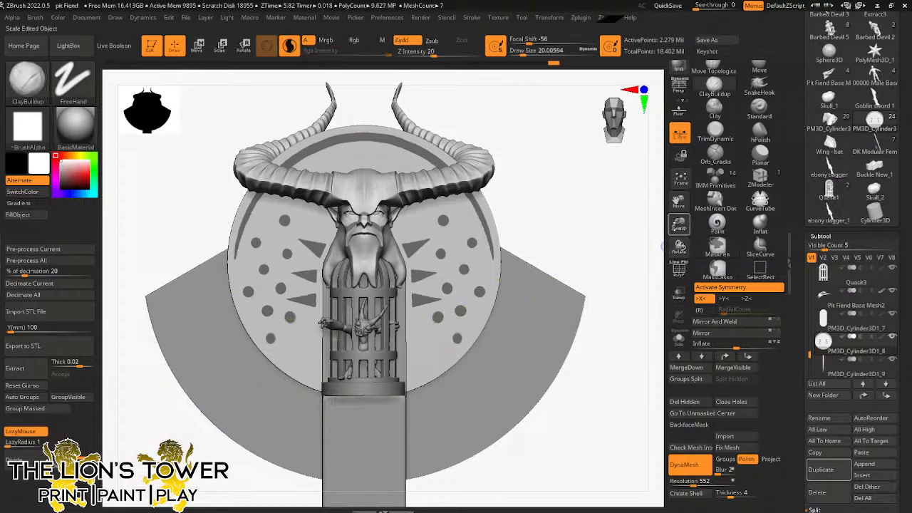
pyautogui.moveTo(679, 226); pyautogui.dragTo(619, 222)
pyautogui.press('f')
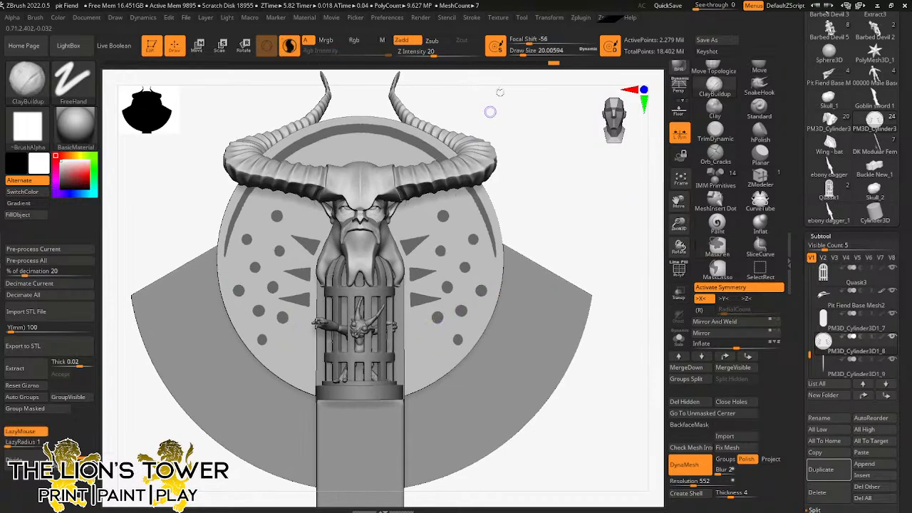
pyautogui.click(521, 54)
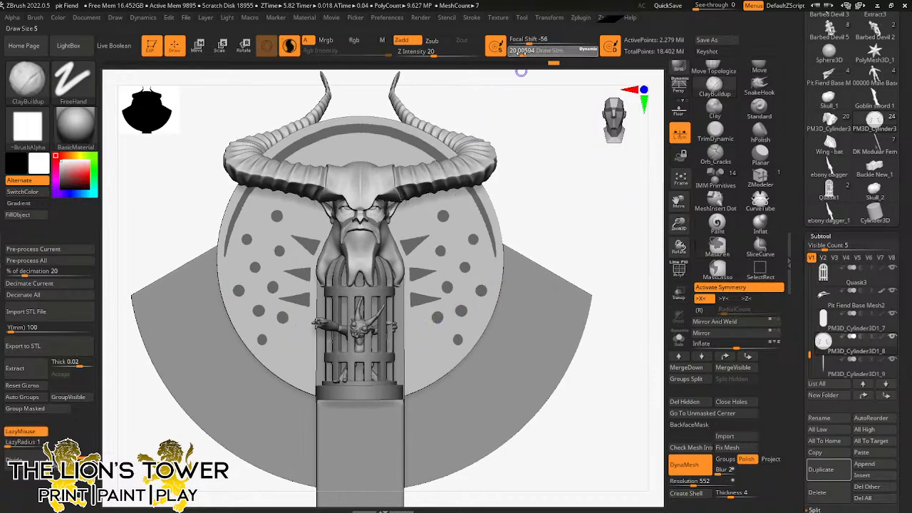
pyautogui.keyDown('ctrl'); pyautogui.click(427, 344); pyautogui.keyUp('ctrl')
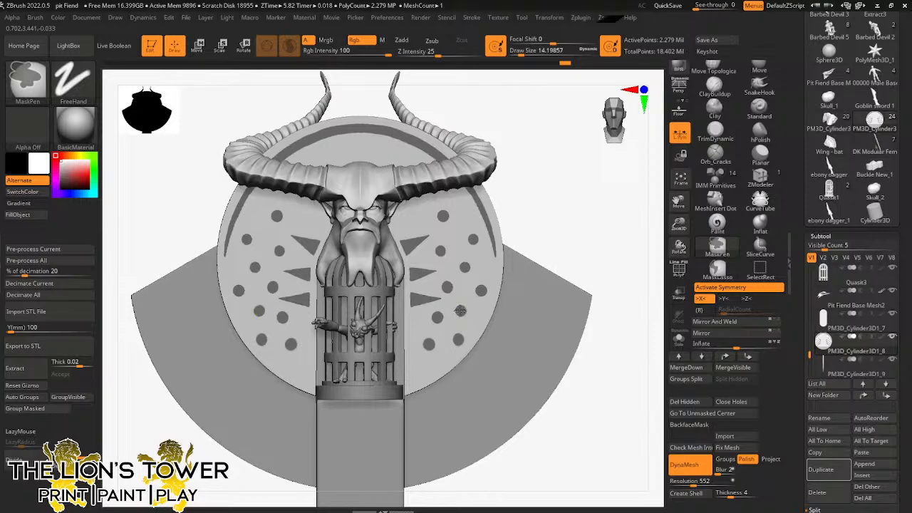
pyautogui.press('ctrl')
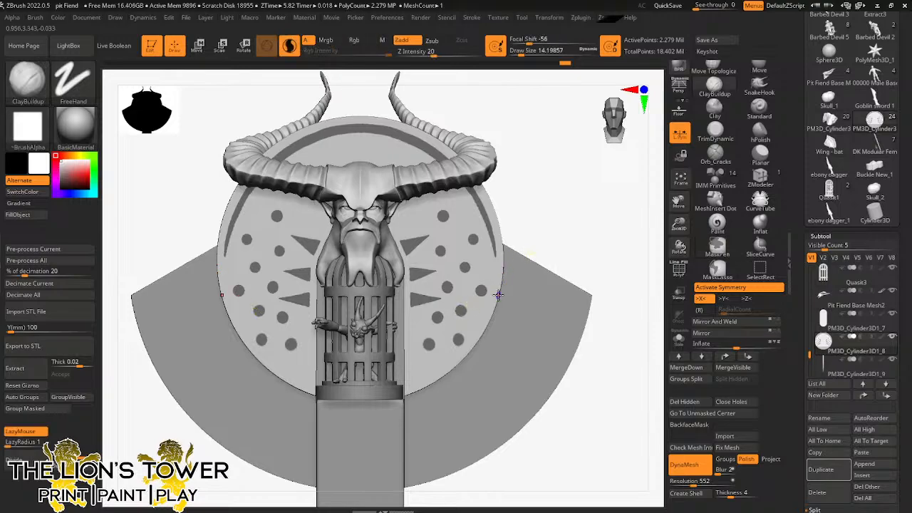
pyautogui.press('ctrl')
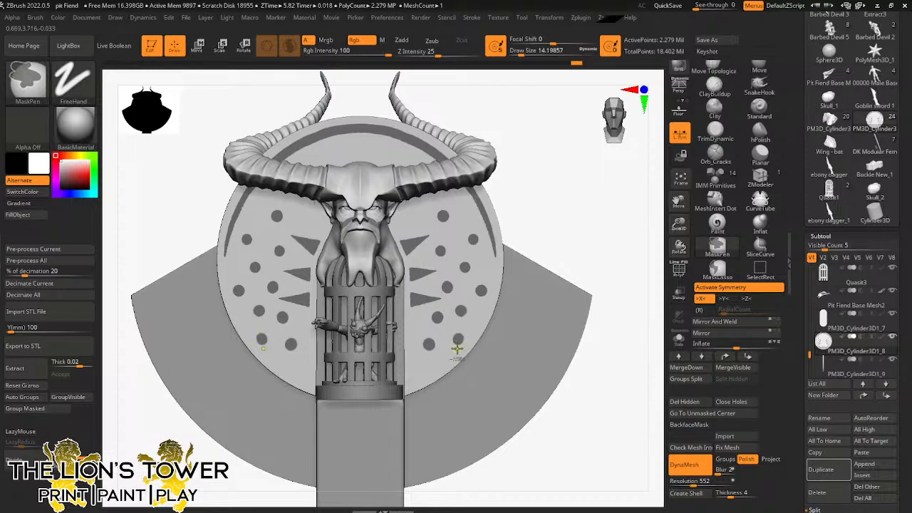
pyautogui.keyDown('ctrl'); pyautogui.click(490, 273); pyautogui.keyUp('ctrl')
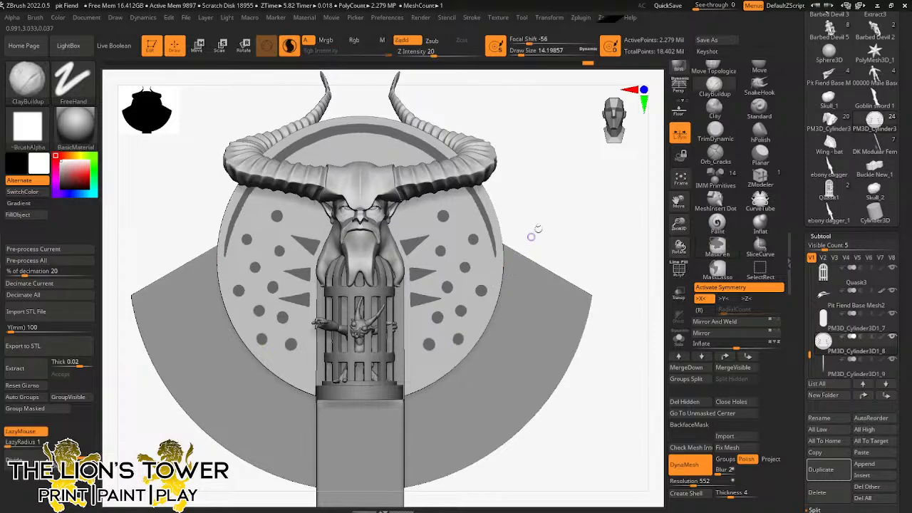
# Step: Erase the dot and spike masks from the smaller disc with a draw size of up to about 32.7, keeping only the arc
pyautogui.keyDown('ctrl'); pyautogui.moveTo(563, 223); pyautogui.dragTo(596, 266, button='right'); pyautogui.keyUp('ctrl')
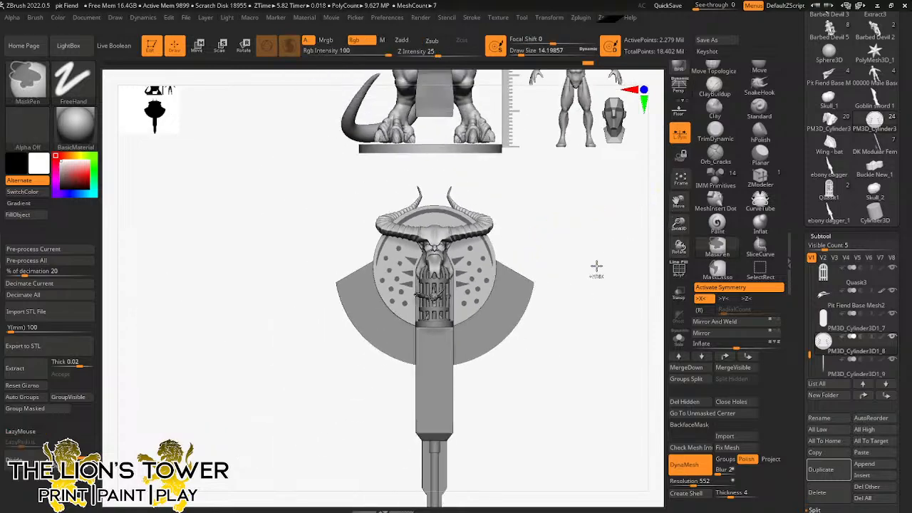
pyautogui.keyDown('ctrl'); pyautogui.click(597, 269); pyautogui.keyUp('ctrl')
pyautogui.keyDown('ctrl'); pyautogui.click(597, 270); pyautogui.keyUp('ctrl')
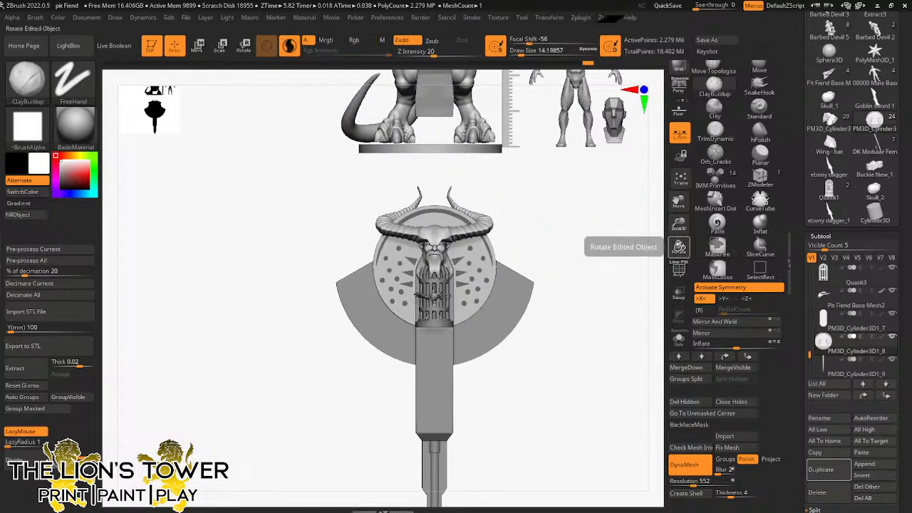
pyautogui.moveTo(678, 227)
pyautogui.mouseDown()
pyautogui.moveTo(676, 203)
pyautogui.moveTo(677, 260)
pyautogui.mouseUp()
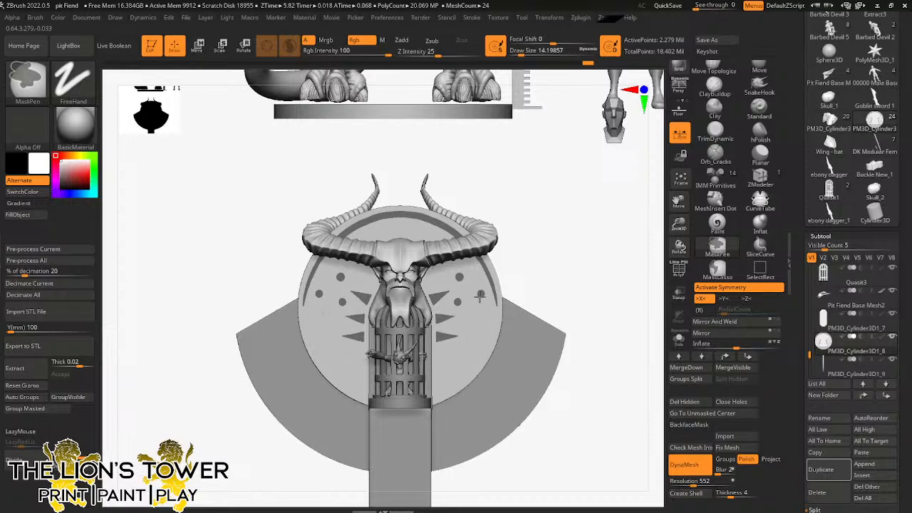
pyautogui.click(459, 275)
pyautogui.click(457, 303)
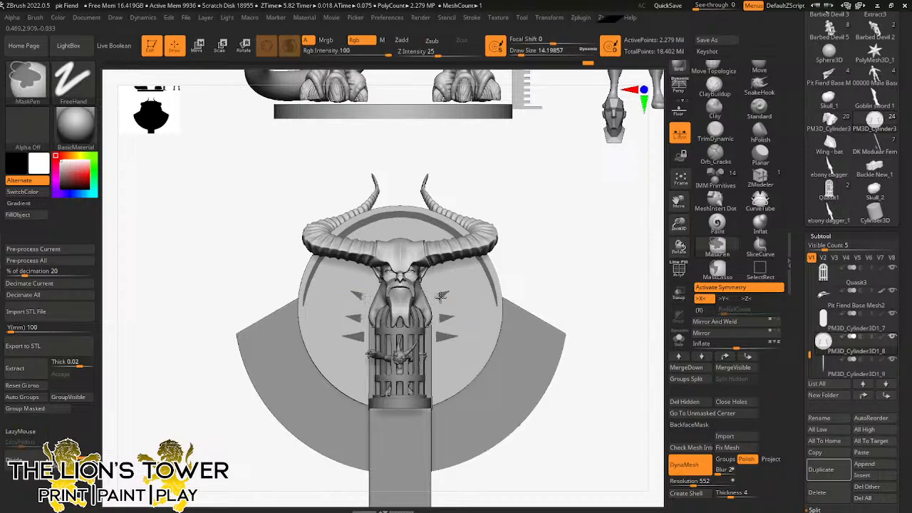
pyautogui.keyDown('ctrl'); pyautogui.click(443, 290); pyautogui.keyUp('ctrl')
pyautogui.click(525, 54)
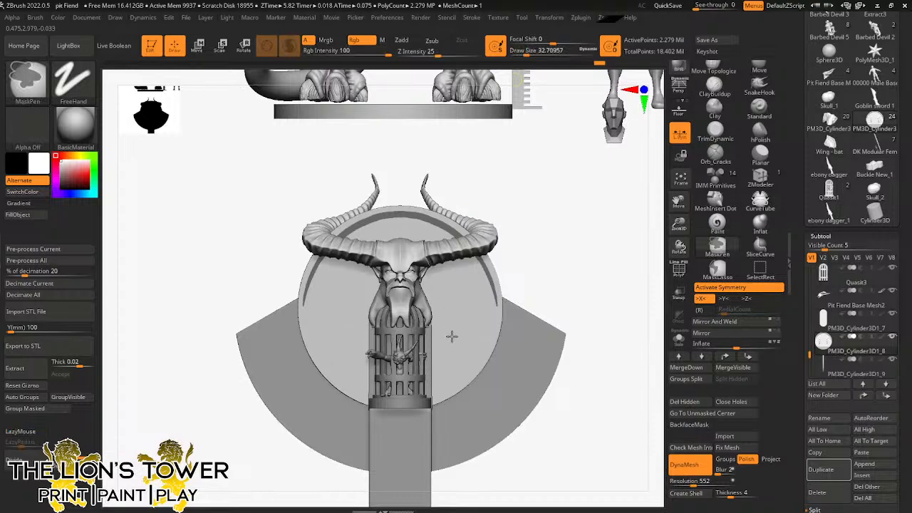
# Step: With a draw size of about 14.2, mask a mirrored pointed spike branching inward from each side of the arc
pyautogui.click(523, 54)
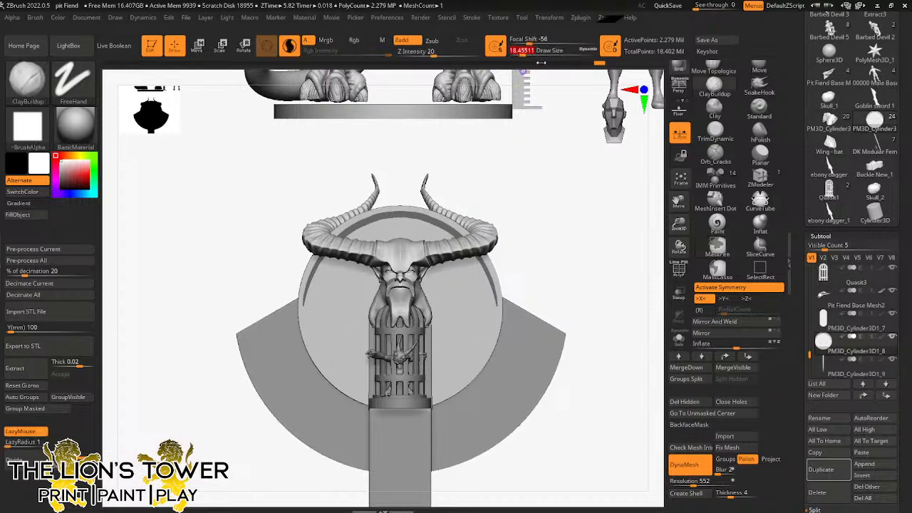
pyautogui.moveTo(678, 223); pyautogui.dragTo(682, 260)
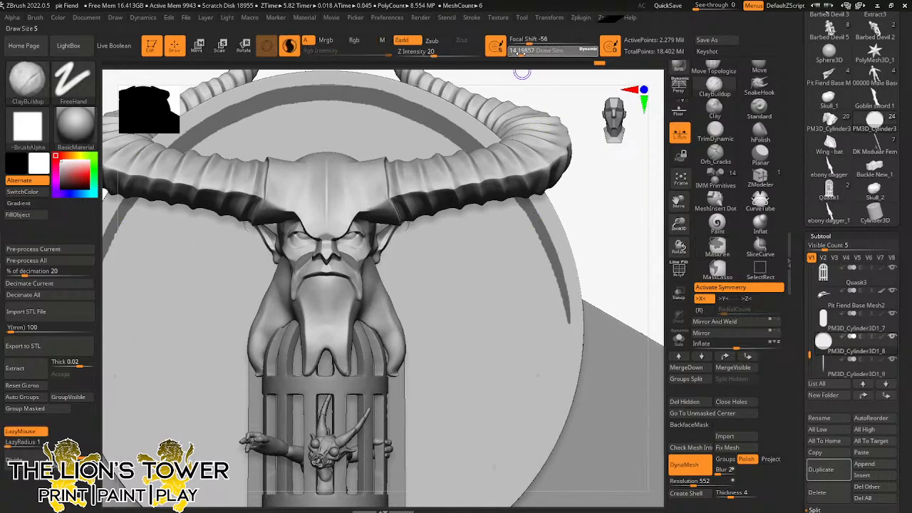
pyautogui.moveTo(536, 236)
pyautogui.keyDown('ctrl'); pyautogui.mouseDown()
pyautogui.moveTo(510, 276)
pyautogui.moveTo(534, 250)
pyautogui.moveTo(520, 272)
pyautogui.moveTo(546, 262)
pyautogui.moveTo(505, 283)
pyautogui.mouseUp(); pyautogui.keyUp('ctrl')
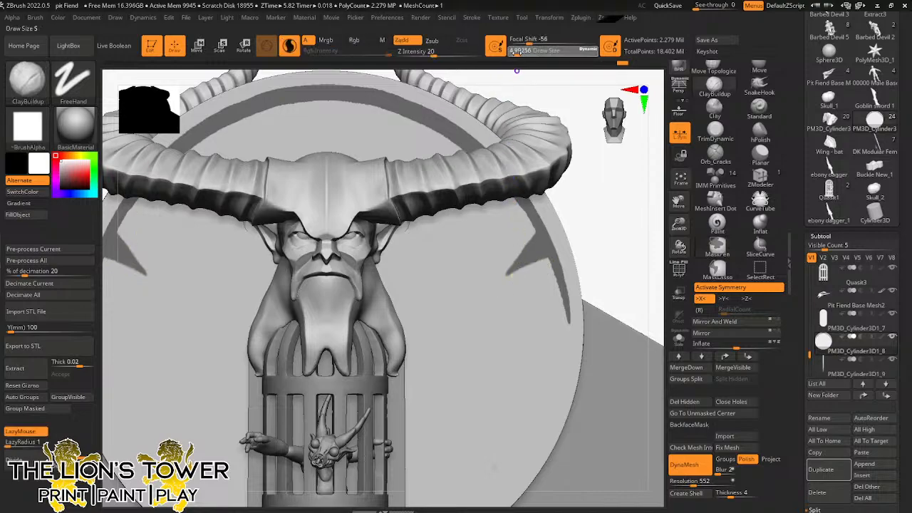
# Step: With a draw size of about 9.4, mask short mirrored spikes hanging from the arc above the head and trim their edges
pyautogui.press('ctrl')
pyautogui.moveTo(403, 111)
pyautogui.keyDown('ctrl'); pyautogui.mouseDown()
pyautogui.moveTo(395, 143)
pyautogui.moveTo(413, 116)
pyautogui.moveTo(396, 142)
pyautogui.moveTo(390, 132)
pyautogui.moveTo(396, 152)
pyautogui.mouseUp(); pyautogui.keyUp('ctrl')
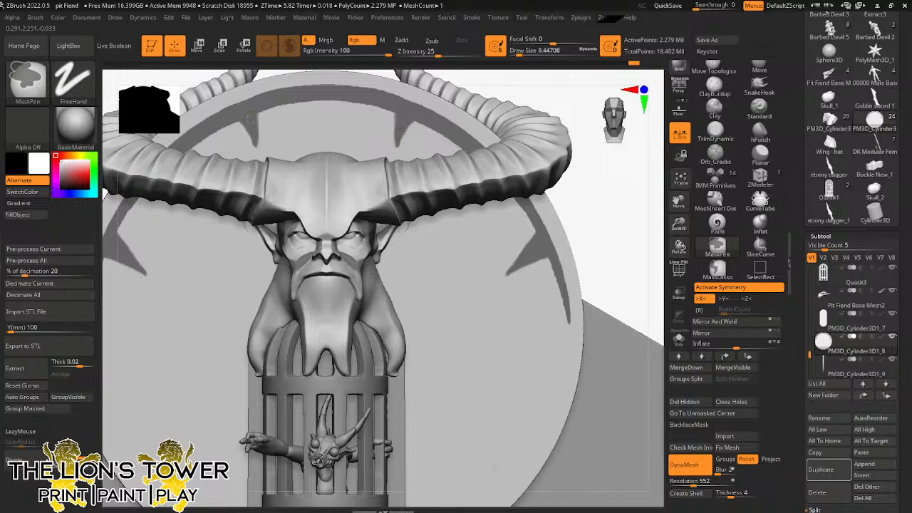
pyautogui.keyDown('ctrl'); pyautogui.keyDown('alt'); pyautogui.moveTo(404, 122); pyautogui.dragTo(411, 118); pyautogui.keyUp('alt'); pyautogui.keyUp('ctrl')
# Step: With a draw size of about 20, mask a mirrored crescent on each side of the cage on the smaller disc
pyautogui.moveTo(678, 224); pyautogui.dragTo(677, 202)
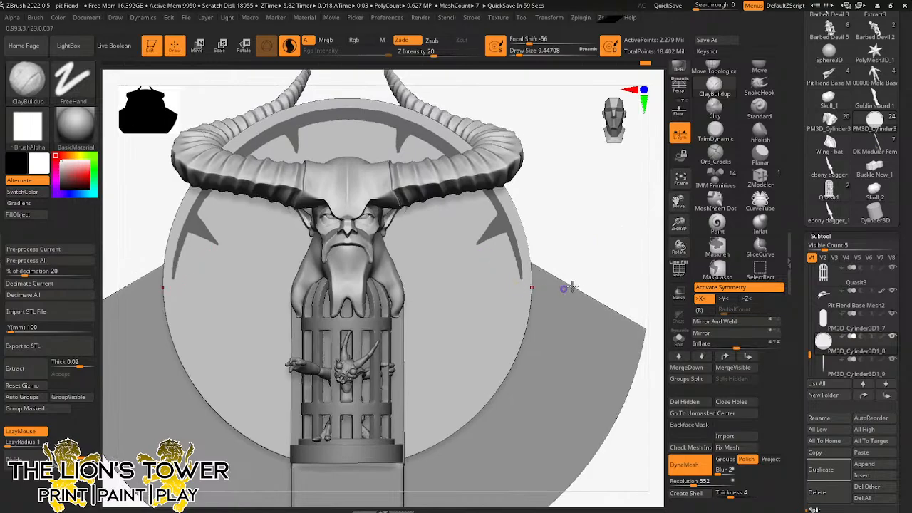
pyautogui.moveTo(676, 224); pyautogui.dragTo(647, 229)
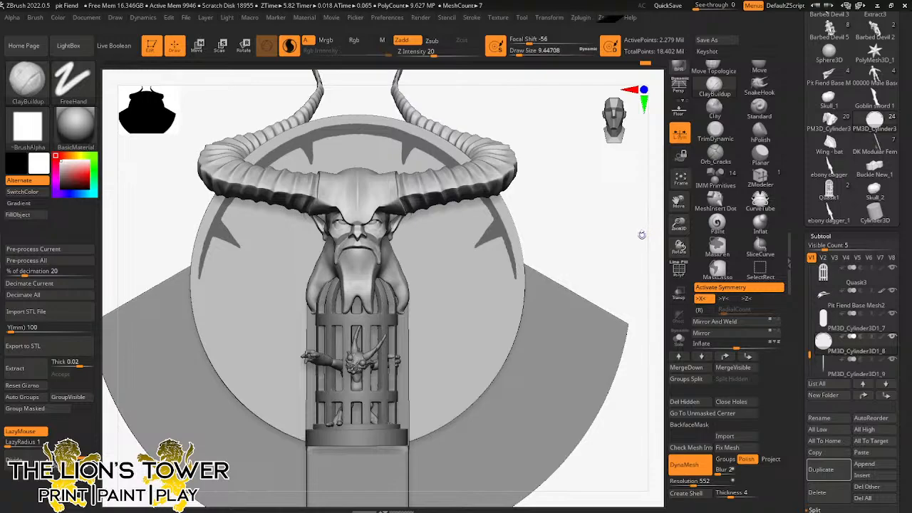
pyautogui.moveTo(679, 225); pyautogui.dragTo(650, 205)
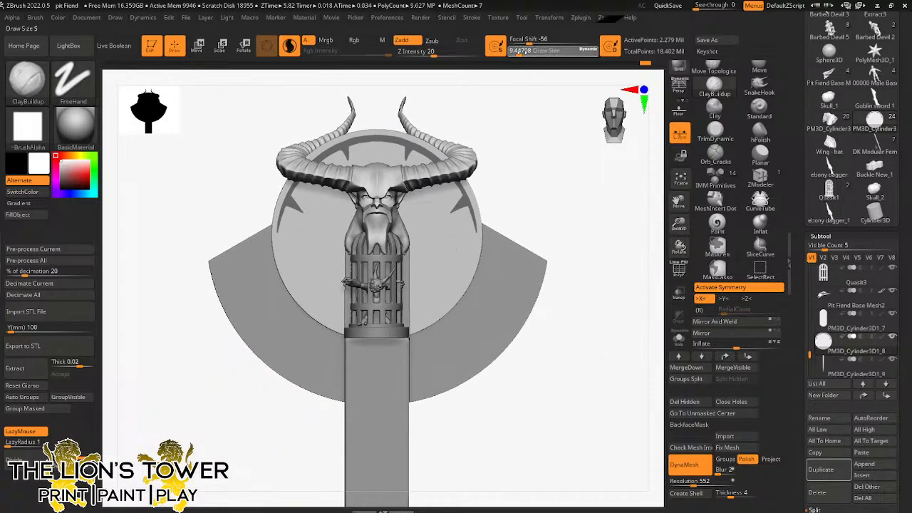
pyautogui.press('ctrl')
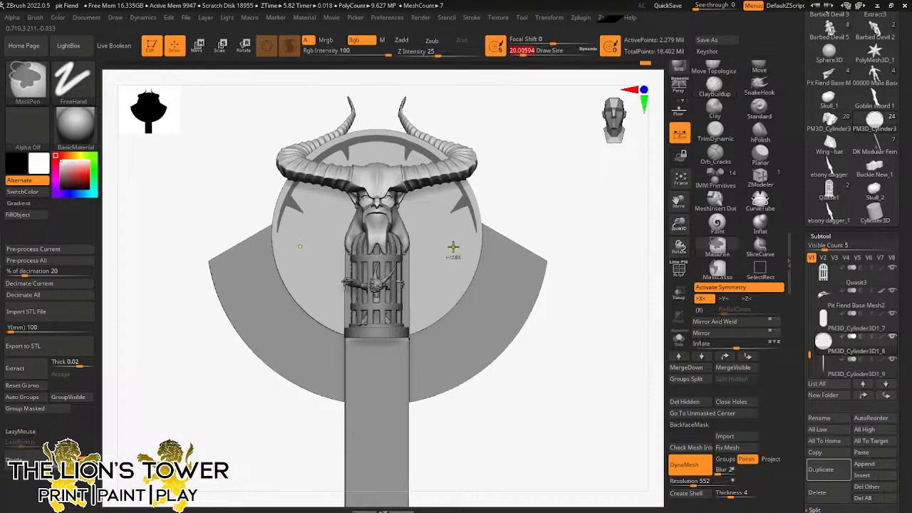
pyautogui.moveTo(456, 243)
pyautogui.keyDown('ctrl'); pyautogui.mouseDown()
pyautogui.moveTo(440, 291)
pyautogui.moveTo(417, 304)
pyautogui.mouseUp(); pyautogui.keyUp('ctrl')
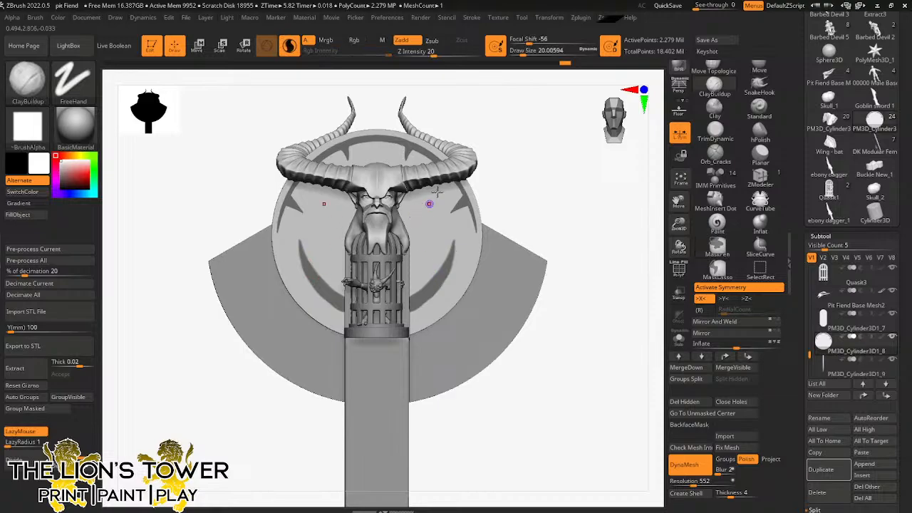
# Step: Set the draw size to about 30.7 and mask a mirrored inward barb near the upper tip of each crescent
pyautogui.moveTo(521, 54); pyautogui.dragTo(524, 55)
pyautogui.press('ctrl')
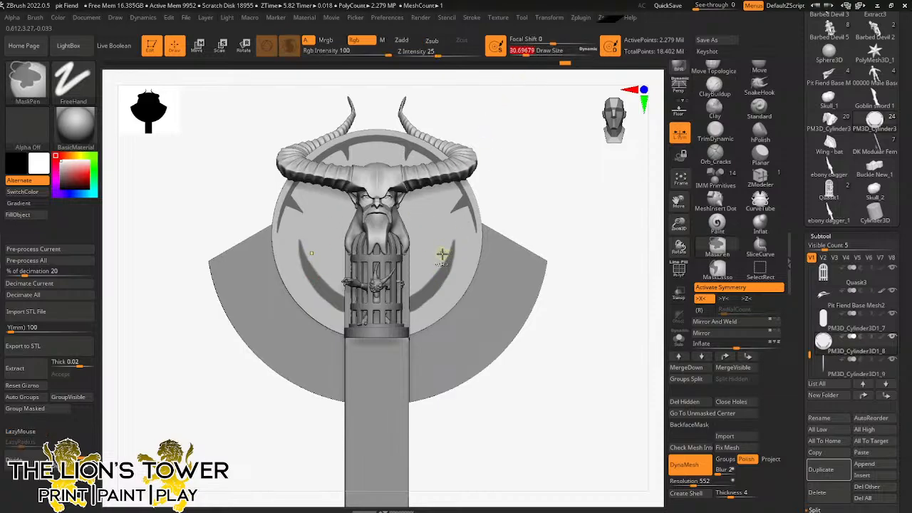
pyautogui.moveTo(448, 265)
pyautogui.keyDown('ctrl'); pyautogui.mouseDown()
pyautogui.moveTo(432, 249)
pyautogui.moveTo(445, 264)
pyautogui.mouseUp(); pyautogui.keyUp('ctrl')
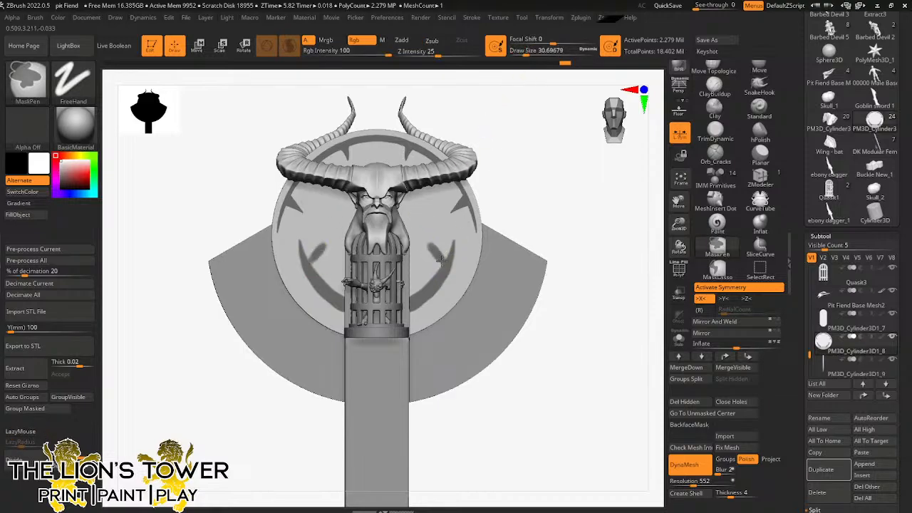
# Step: Paint symmetric mask strokes at a draw size of about 11.7 that branch inward from the lower crescents on the axe head's disc
pyautogui.press('ctrl')
pyautogui.moveTo(526, 54)
pyautogui.mouseDown()
pyautogui.moveTo(512, 61)
pyautogui.moveTo(519, 52)
pyautogui.mouseUp()
pyautogui.hotkey('ctrl', 'z')
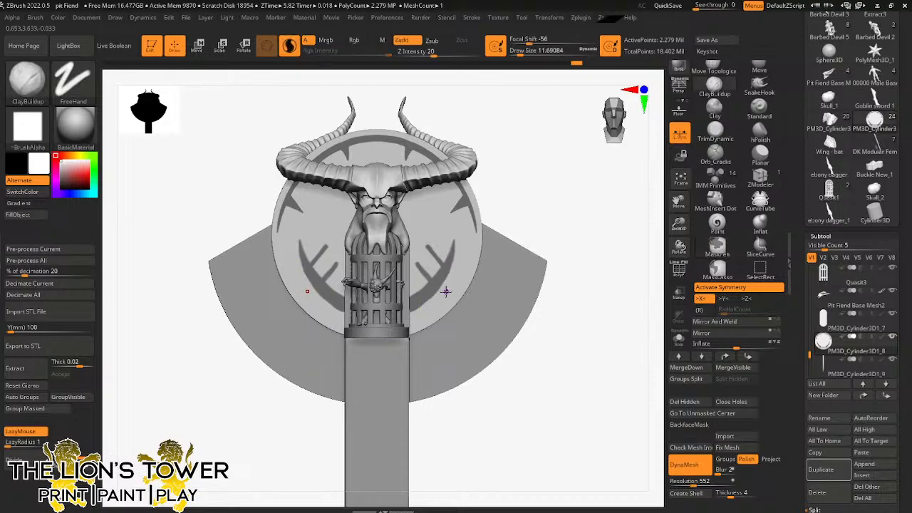
pyautogui.press('ctrl')
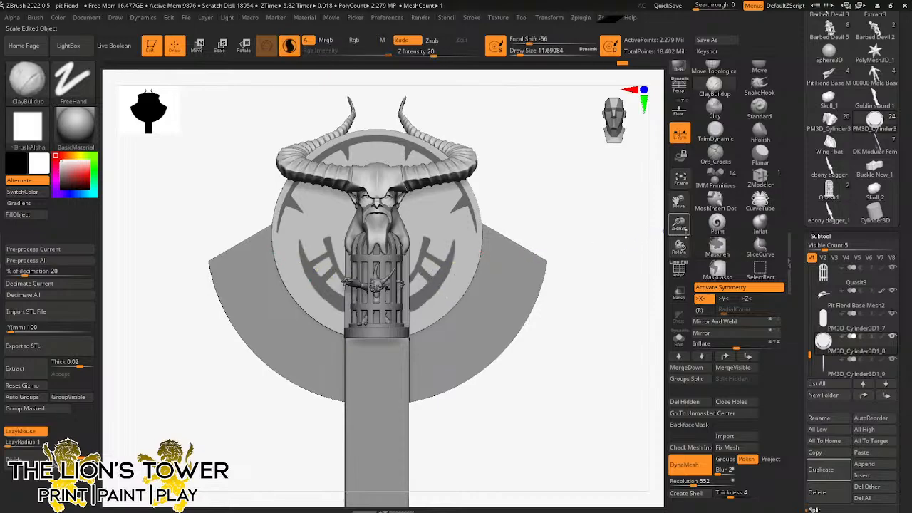
# Step: Paint symmetric curved mask bands with hooked lower ends between the crescent pattern and the rim of the disc
pyautogui.moveTo(685, 228)
pyautogui.mouseDown()
pyautogui.moveTo(682, 187)
pyautogui.moveTo(679, 253)
pyautogui.mouseUp()
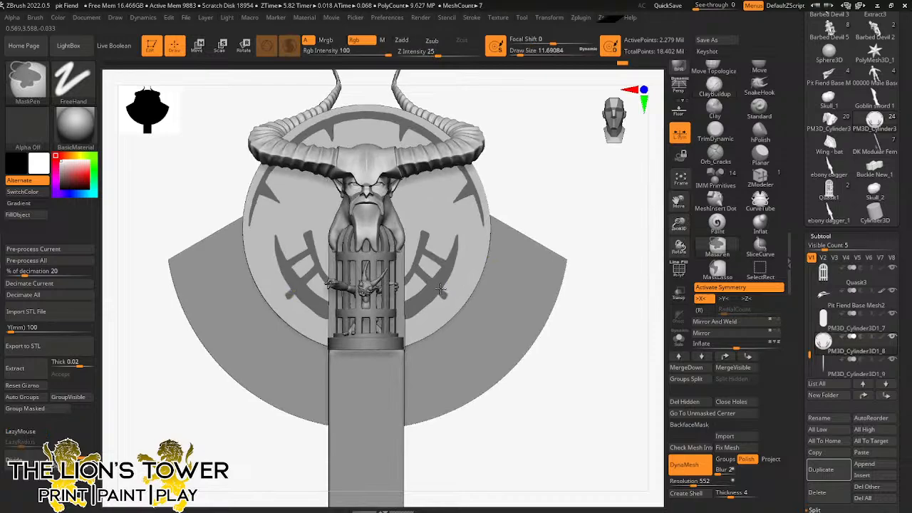
pyautogui.moveTo(446, 299)
pyautogui.keyDown('ctrl'); pyautogui.mouseDown()
pyautogui.moveTo(467, 257)
pyautogui.moveTo(464, 212)
pyautogui.moveTo(472, 266)
pyautogui.moveTo(447, 300)
pyautogui.mouseUp(); pyautogui.keyUp('ctrl')
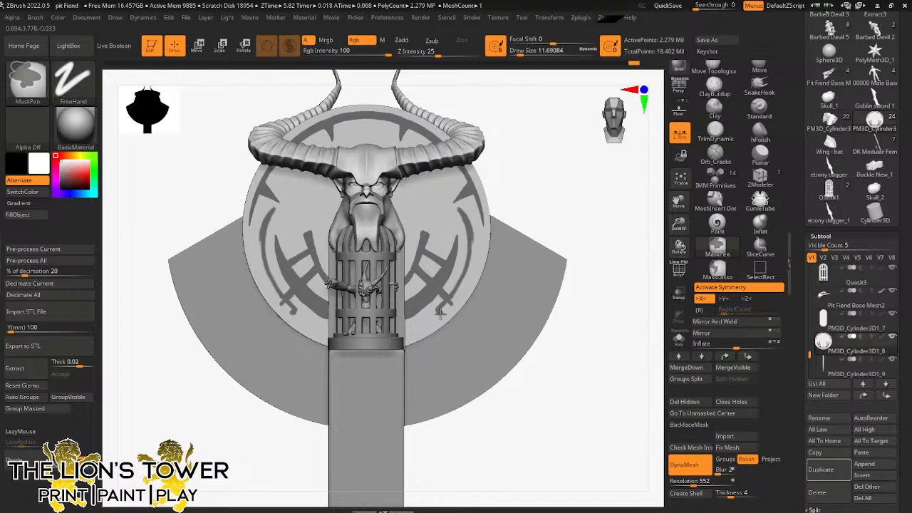
pyautogui.moveTo(457, 295)
pyautogui.keyDown('ctrl'); pyautogui.mouseDown()
pyautogui.moveTo(471, 231)
pyautogui.moveTo(472, 267)
pyautogui.mouseUp(); pyautogui.keyUp('ctrl')
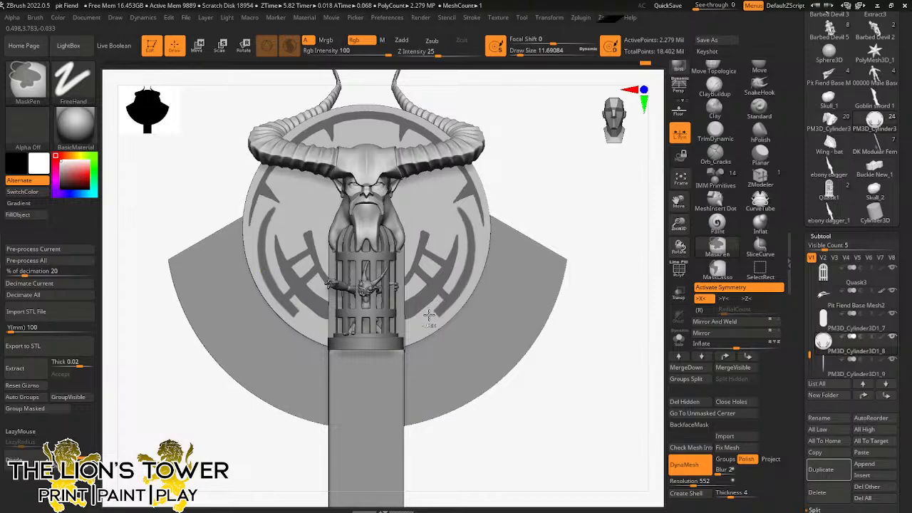
pyautogui.press('ctrl')
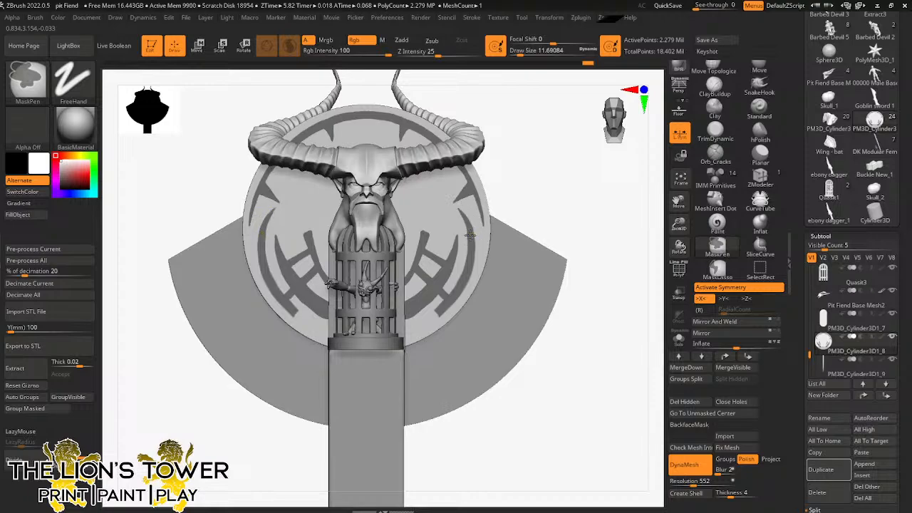
# Step: Extend the unmasked part of the disc along its depth axis to turn the painted pattern into recessed relief
pyautogui.keyDown('ctrl'); pyautogui.moveTo(670, 229); pyautogui.dragTo(635, 228, button='right'); pyautogui.keyUp('ctrl')
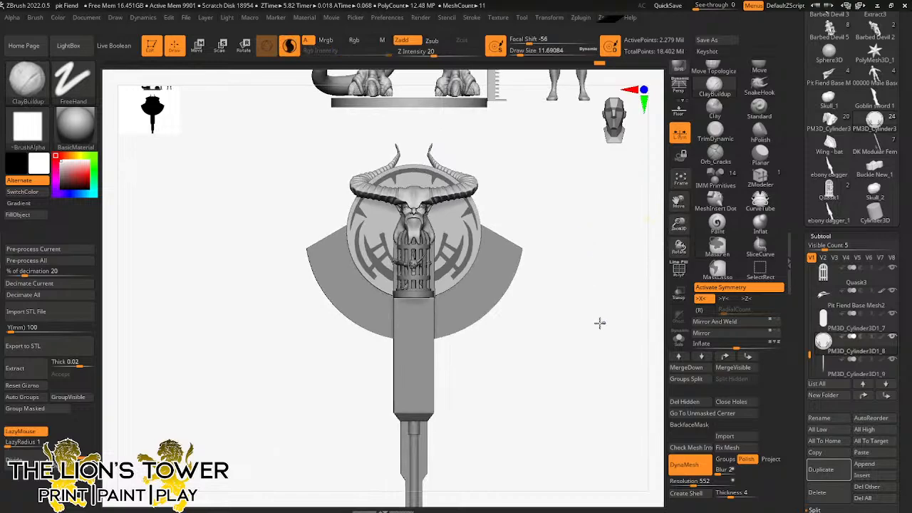
pyautogui.moveTo(600, 323)
pyautogui.mouseDown(button='right')
pyautogui.moveTo(552, 324)
pyautogui.moveTo(598, 312)
pyautogui.moveTo(576, 250)
pyautogui.mouseUp(button='right')
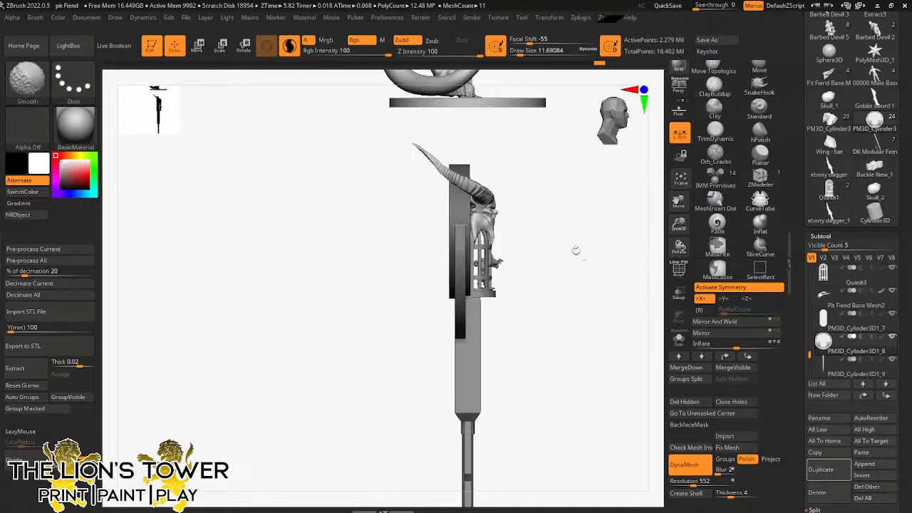
pyautogui.click(223, 49)
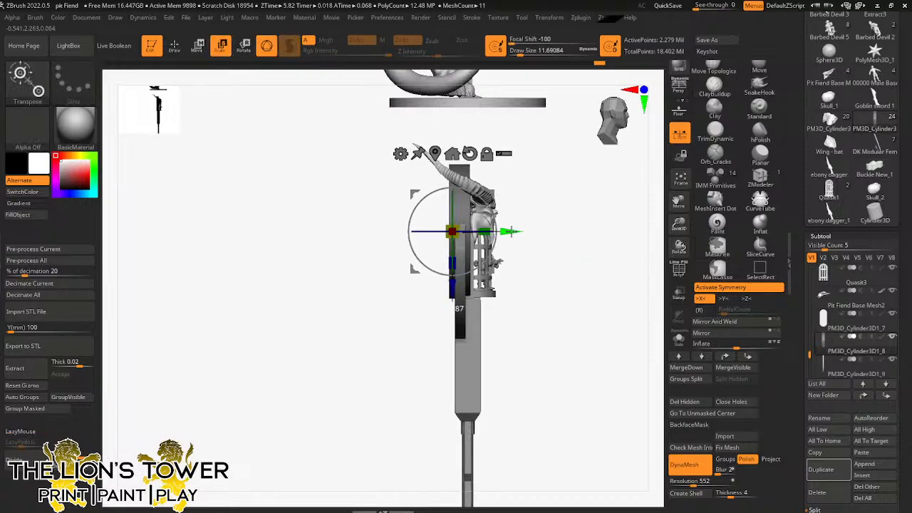
pyautogui.moveTo(511, 231)
pyautogui.mouseDown(button='right')
pyautogui.moveTo(549, 211)
pyautogui.moveTo(525, 216)
pyautogui.moveTo(568, 206)
pyautogui.moveTo(582, 226)
pyautogui.moveTo(567, 223)
pyautogui.moveTo(613, 216)
pyautogui.moveTo(685, 242)
pyautogui.moveTo(633, 212)
pyautogui.mouseUp(button='right')
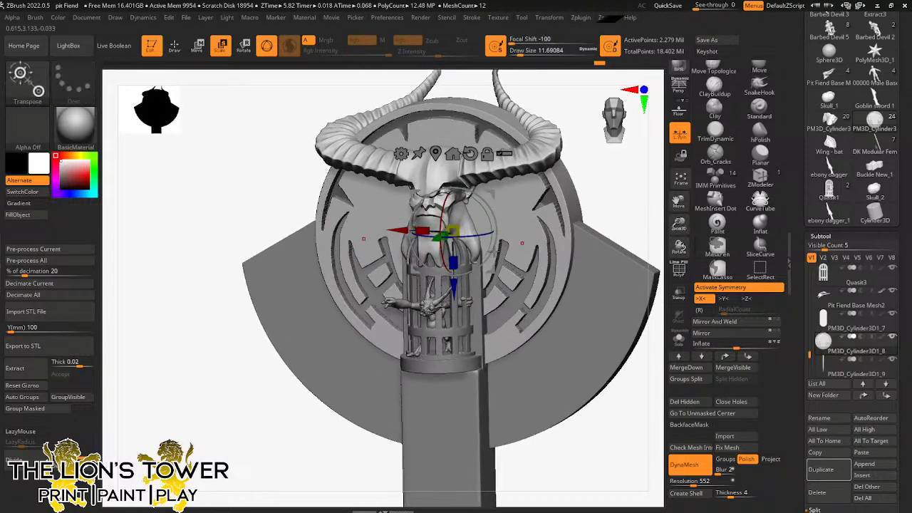
pyautogui.moveTo(438, 238); pyautogui.dragTo(432, 241)
# Step: Clear the pattern mask from the disc and rebuild it with DynaMesh at resolution 552
pyautogui.keyDown('ctrl'); pyautogui.click(588, 178); pyautogui.keyUp('ctrl')
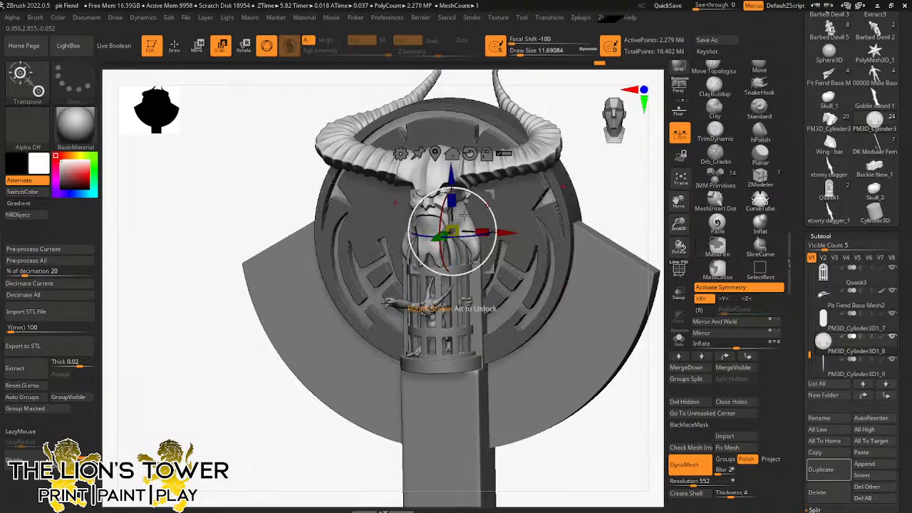
pyautogui.moveTo(638, 193)
pyautogui.mouseDown()
pyautogui.moveTo(562, 209)
pyautogui.moveTo(582, 193)
pyautogui.moveTo(611, 190)
pyautogui.moveTo(627, 200)
pyautogui.mouseUp()
pyautogui.keyDown('ctrl'); pyautogui.click(618, 198); pyautogui.keyUp('ctrl')
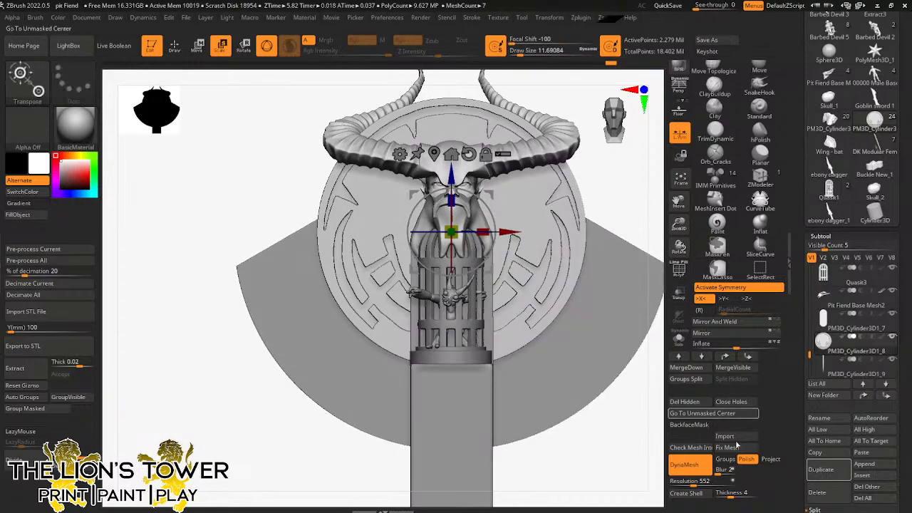
pyautogui.keyDown('ctrl'); pyautogui.moveTo(616, 416); pyautogui.dragTo(620, 458); pyautogui.keyUp('ctrl')
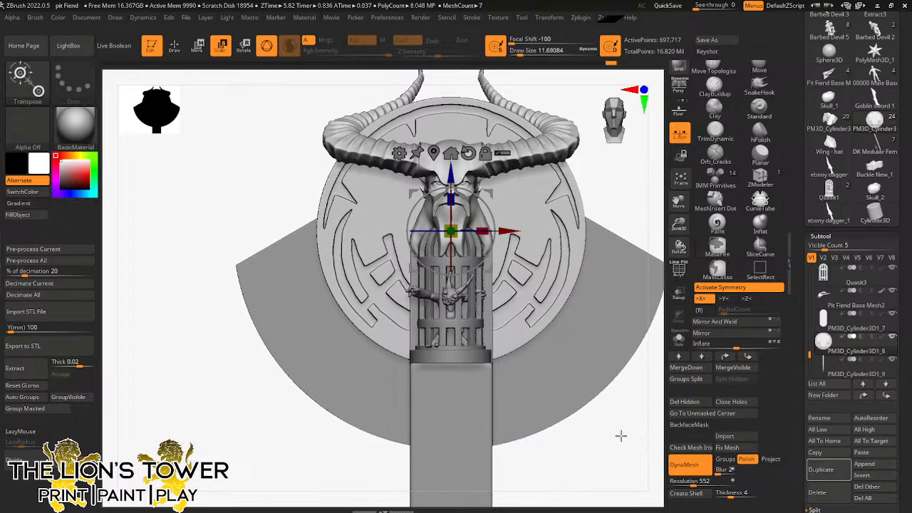
# Step: Append a Cube3D mesh as a new subtool and make it the active subtool
pyautogui.moveTo(679, 224)
pyautogui.mouseDown()
pyautogui.moveTo(615, 250)
pyautogui.moveTo(620, 264)
pyautogui.mouseUp()
pyautogui.keyDown('ctrl'); pyautogui.click(616, 253); pyautogui.keyUp('ctrl')
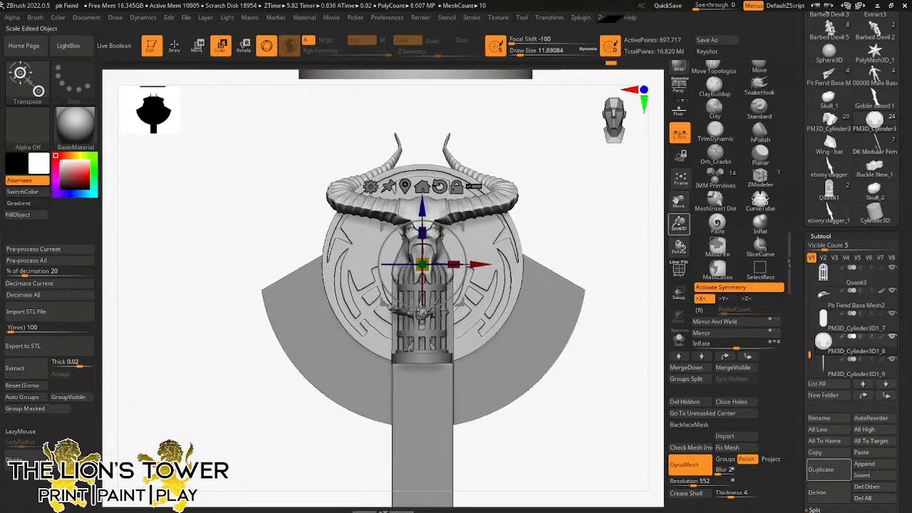
pyautogui.moveTo(679, 225); pyautogui.dragTo(641, 252)
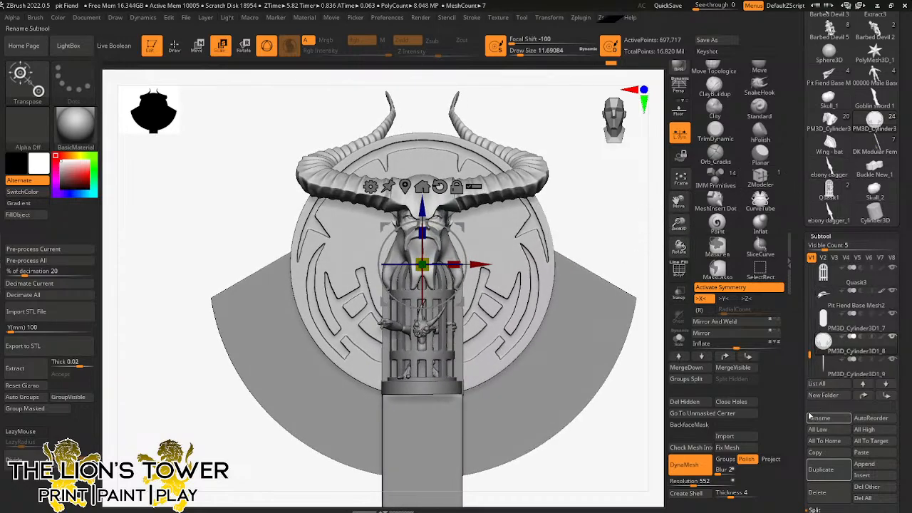
pyautogui.scroll(-4, 848, 356)
pyautogui.click(854, 328)
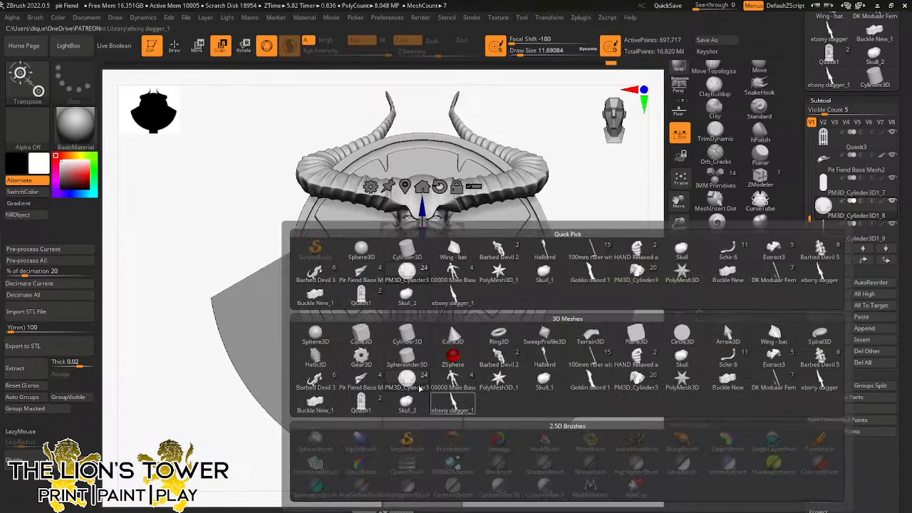
pyautogui.click(360, 333)
pyautogui.moveTo(679, 224); pyautogui.dragTo(675, 183)
pyautogui.keyDown('alt'); pyautogui.moveTo(513, 138); pyautogui.dragTo(521, 199); pyautogui.keyUp('alt')
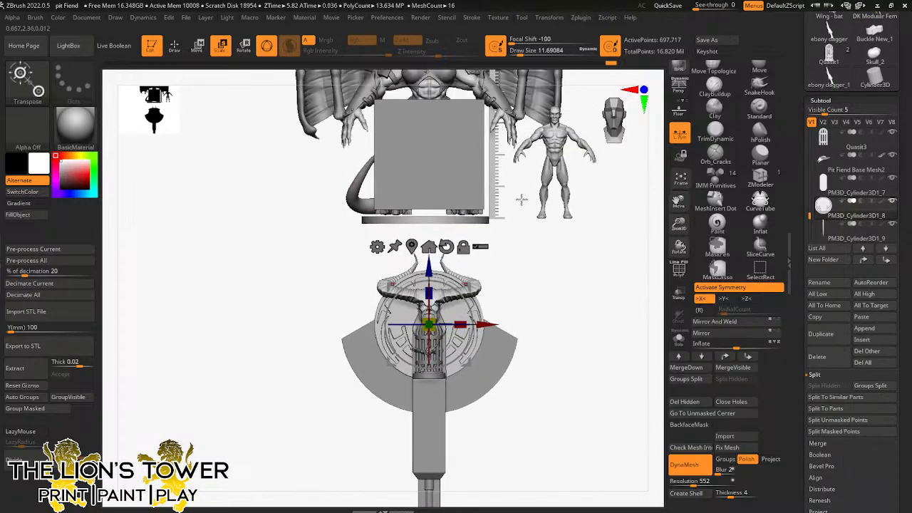
pyautogui.keyDown('alt'); pyautogui.click(442, 166); pyautogui.keyUp('alt')
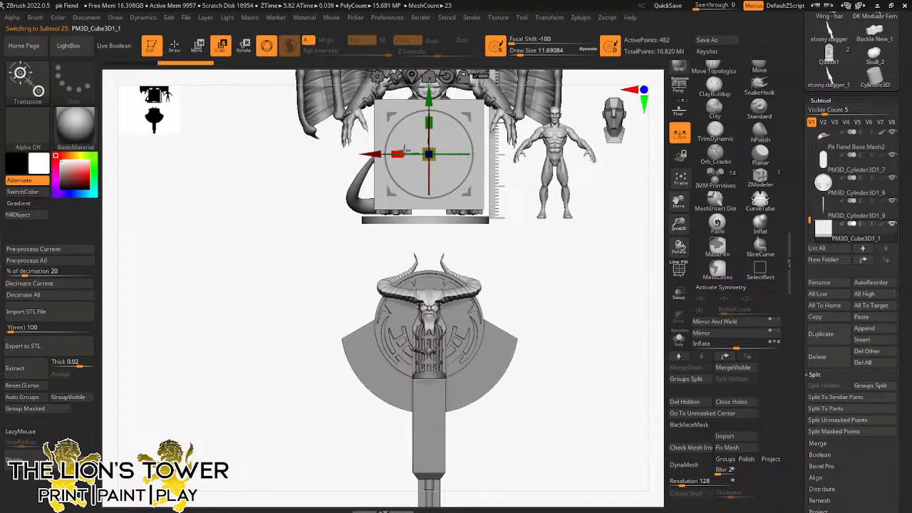
# Step: Scale the cube into a narrow bar, angle it diagonally and move it down onto the axe head
pyautogui.moveTo(397, 153); pyautogui.dragTo(427, 154)
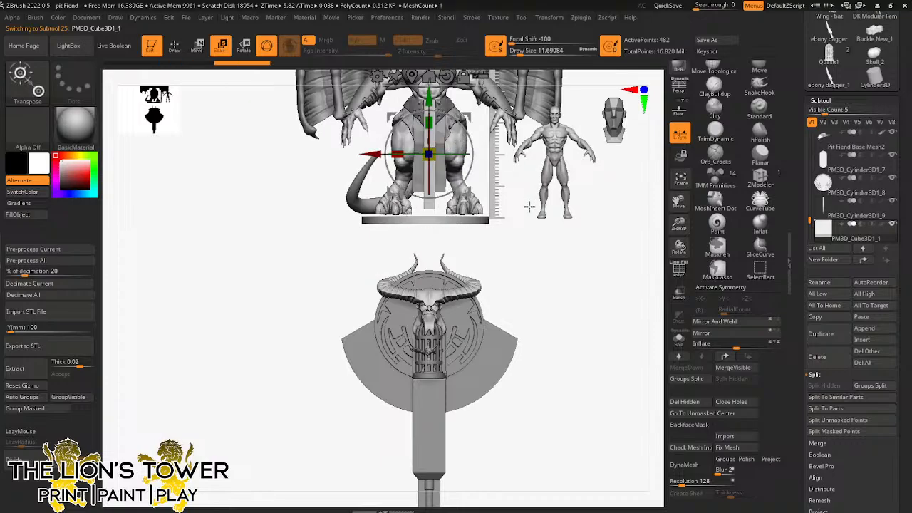
pyautogui.keyDown('shift'); pyautogui.moveTo(529, 207); pyautogui.dragTo(470, 200); pyautogui.keyUp('shift')
pyautogui.moveTo(398, 153); pyautogui.dragTo(449, 153)
pyautogui.keyDown('shift'); pyautogui.moveTo(520, 263); pyautogui.dragTo(573, 254); pyautogui.keyUp('shift')
pyautogui.moveTo(428, 97); pyautogui.dragTo(463, 306)
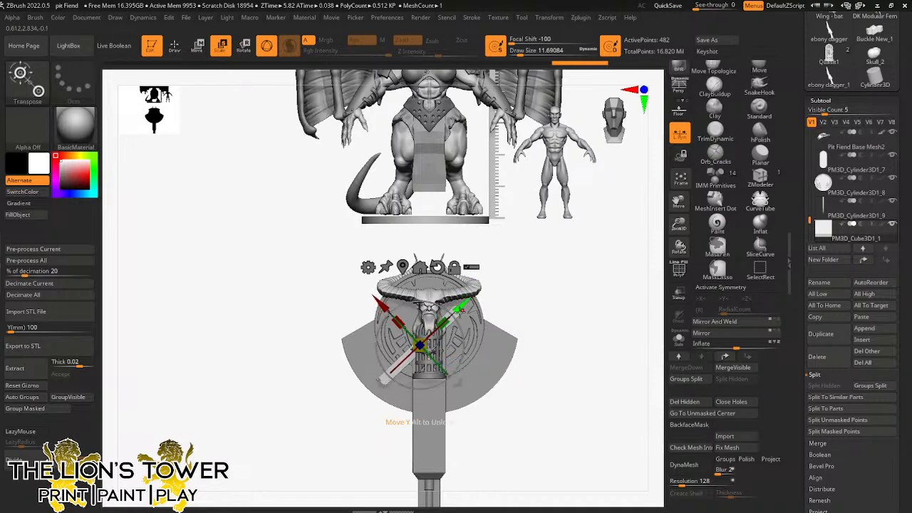
# Step: Place the bar on the left side of the blade, running outward from behind the disc, and adjust its angle and proportions
pyautogui.moveTo(431, 305); pyautogui.dragTo(427, 298)
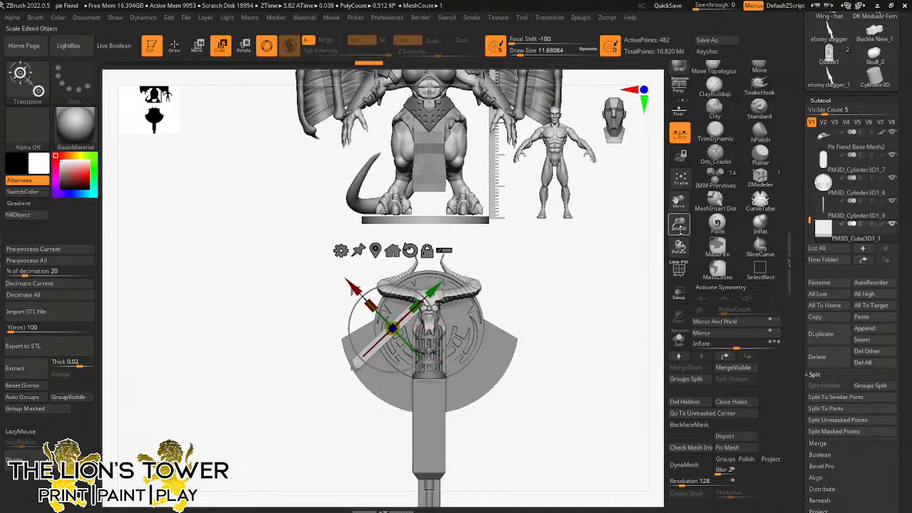
pyautogui.moveTo(679, 228); pyautogui.dragTo(666, 264)
pyautogui.moveTo(416, 289)
pyautogui.mouseDown()
pyautogui.moveTo(452, 273)
pyautogui.moveTo(422, 293)
pyautogui.mouseUp()
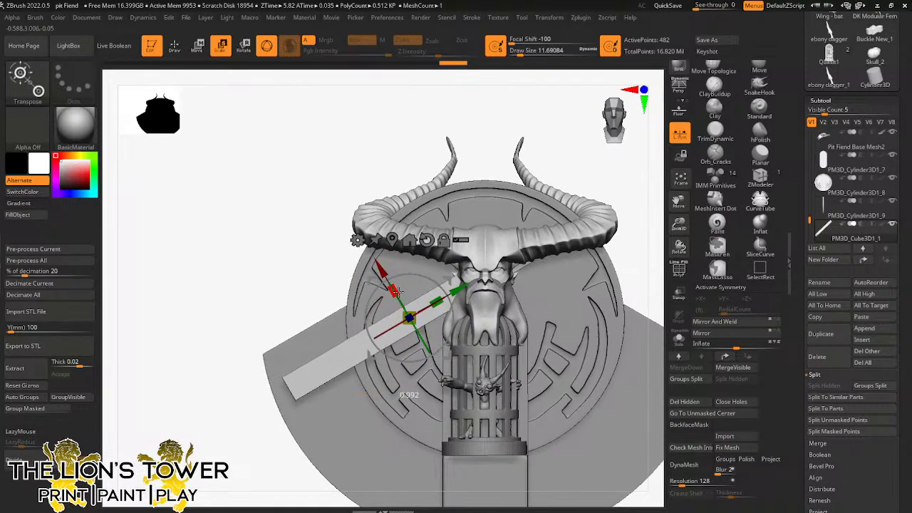
pyautogui.moveTo(482, 129); pyautogui.dragTo(501, 148)
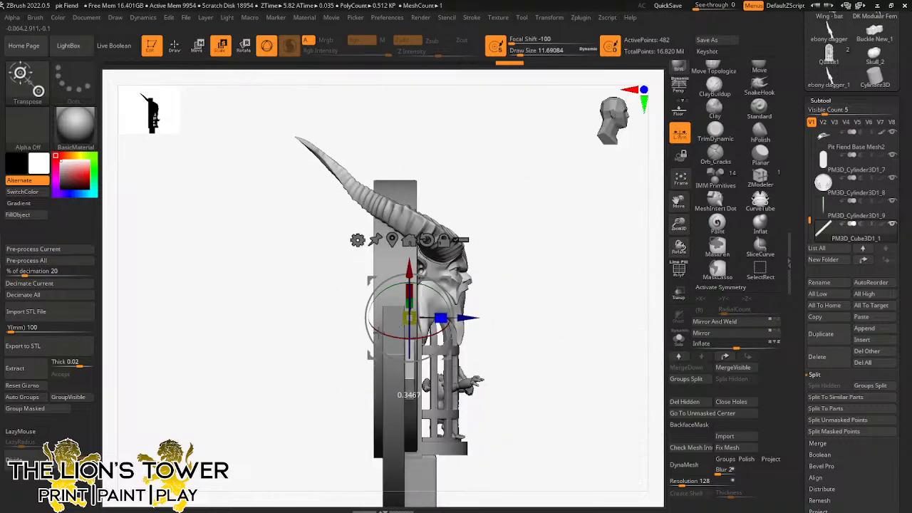
# Step: Set the bar's depth against the blade and duplicate it around both sides to make five radiating wide bars
pyautogui.moveTo(476, 318)
pyautogui.mouseDown()
pyautogui.moveTo(463, 303)
pyautogui.moveTo(428, 296)
pyautogui.moveTo(440, 282)
pyautogui.moveTo(473, 324)
pyautogui.moveTo(465, 332)
pyautogui.moveTo(455, 323)
pyautogui.moveTo(477, 306)
pyautogui.mouseUp()
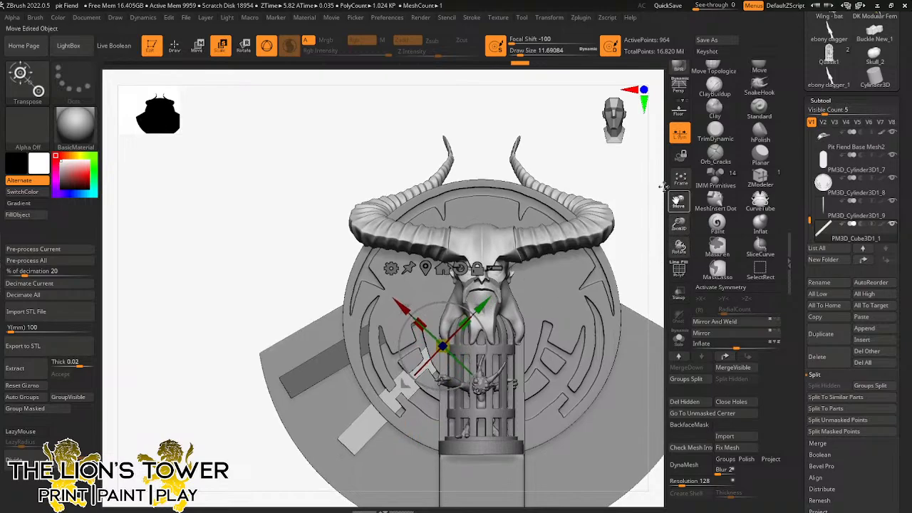
pyautogui.keyDown('alt'); pyautogui.moveTo(620, 266); pyautogui.dragTo(549, 189); pyautogui.keyUp('alt')
pyautogui.keyDown('ctrl'); pyautogui.moveTo(414, 236); pyautogui.dragTo(534, 200); pyautogui.keyUp('ctrl')
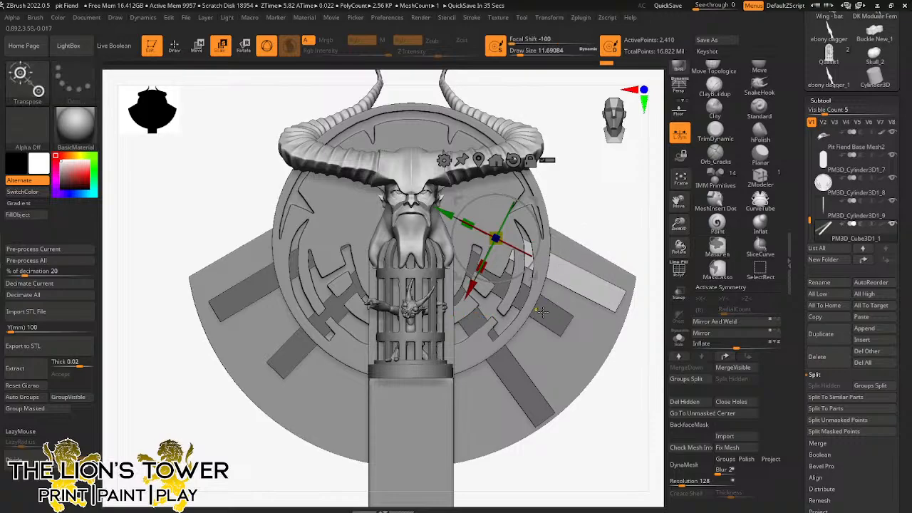
# Step: Auto-group the bars, isolate the middle bar on the right side with a mask and rotate it slightly downward
pyautogui.click(31, 396)
pyautogui.keyDown('ctrl'); pyautogui.click(591, 206); pyautogui.keyUp('ctrl')
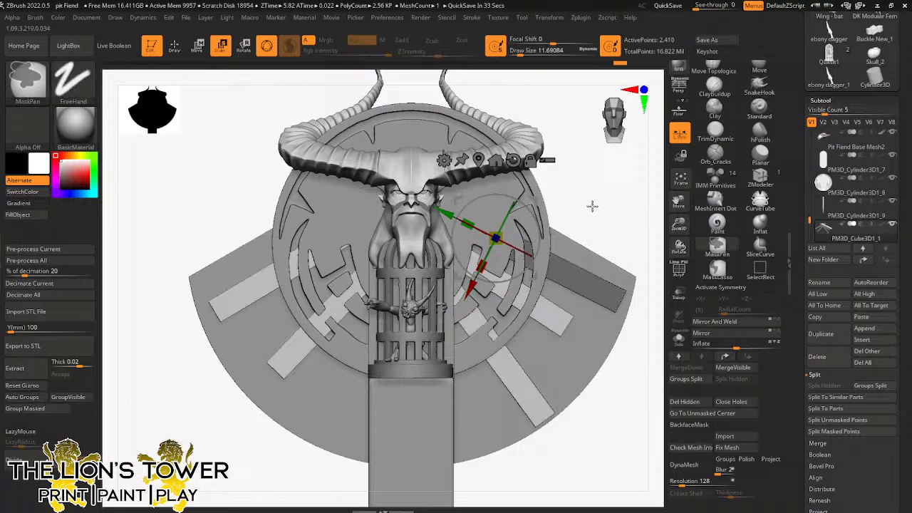
pyautogui.keyDown('ctrl'); pyautogui.moveTo(591, 206); pyautogui.dragTo(577, 228); pyautogui.keyUp('ctrl')
pyautogui.keyDown('ctrl'); pyautogui.click(542, 304); pyautogui.keyUp('ctrl')
pyautogui.click(525, 228)
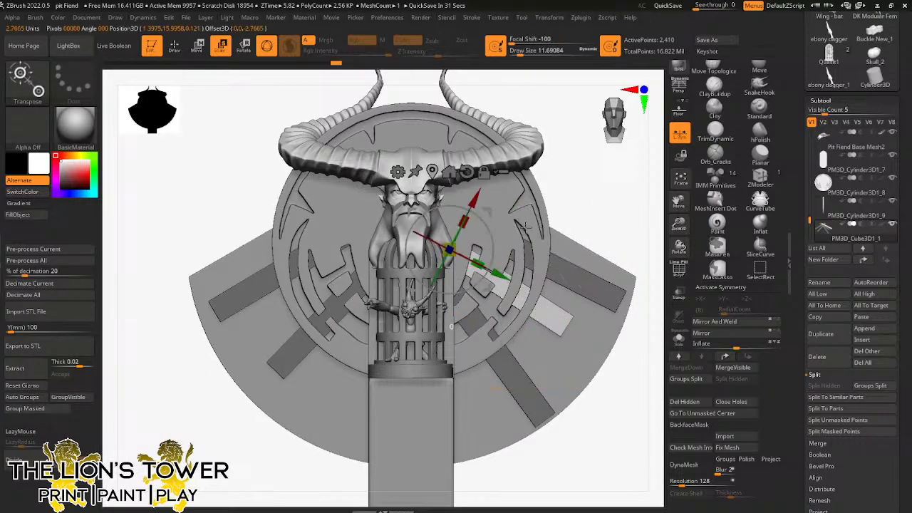
pyautogui.click(466, 172)
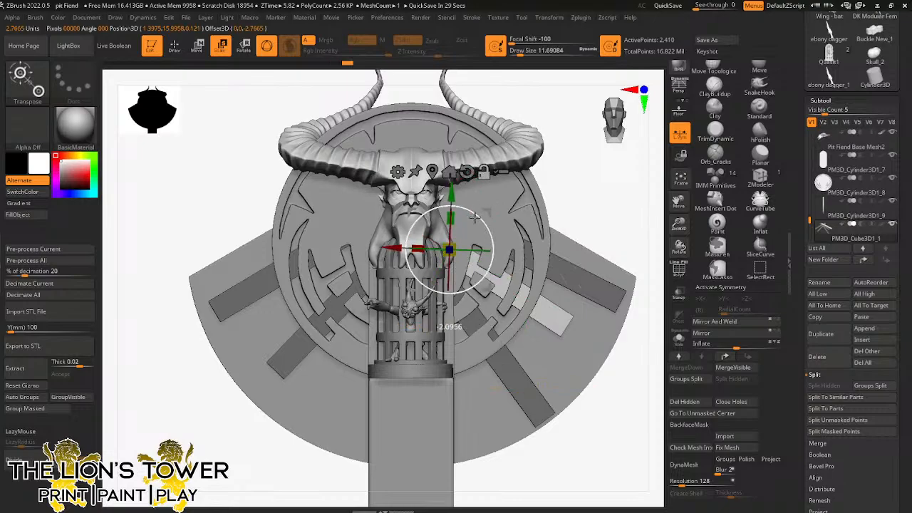
pyautogui.moveTo(472, 211); pyautogui.dragTo(474, 214)
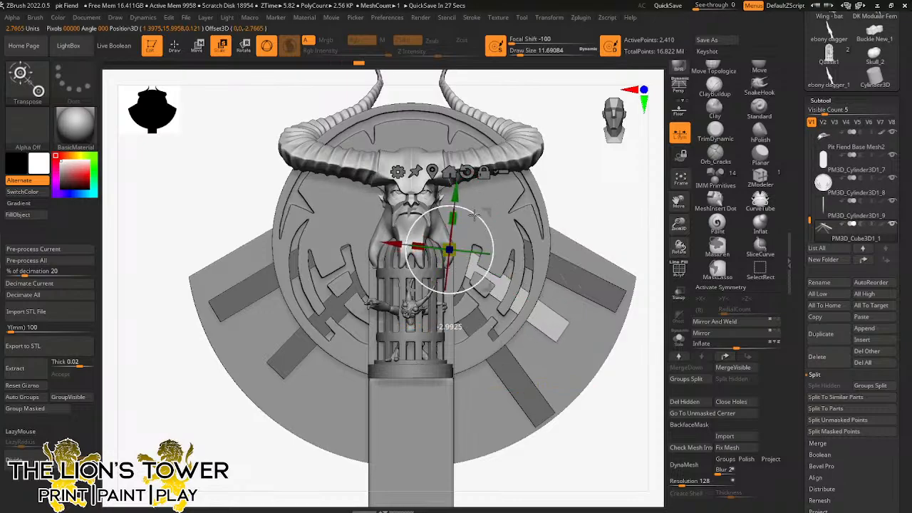
# Step: Isolate the lower wide bar on the left side with a mask and align the gizmo to its diagonal direction
pyautogui.keyDown('ctrl'); pyautogui.moveTo(593, 188); pyautogui.dragTo(589, 179); pyautogui.keyUp('ctrl')
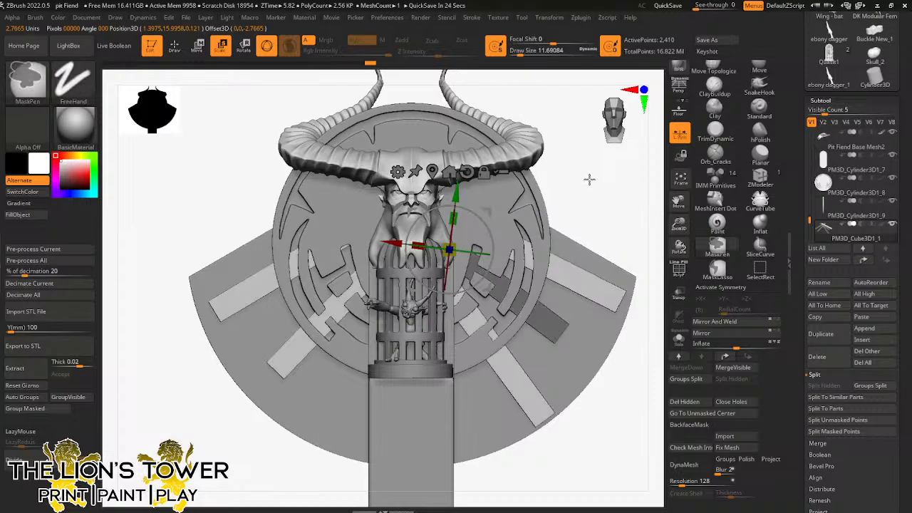
pyautogui.keyDown('ctrl'); pyautogui.click(303, 342); pyautogui.keyUp('ctrl')
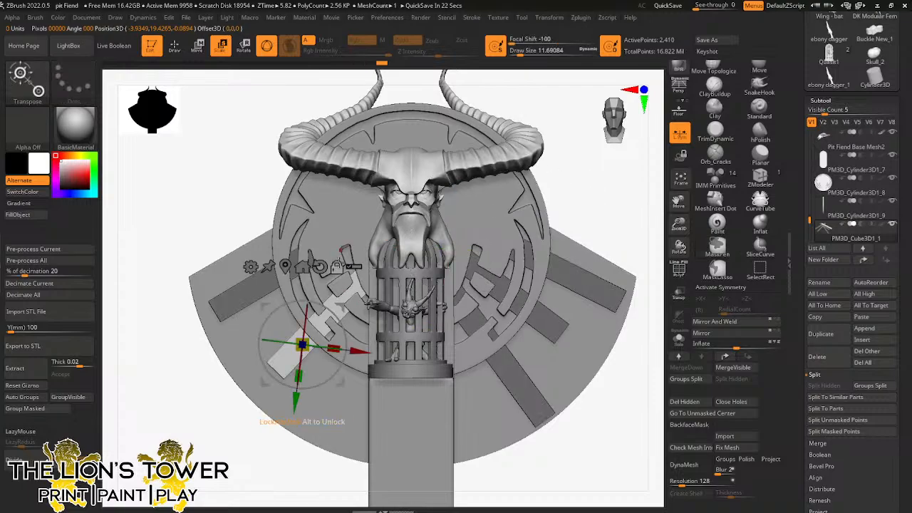
pyautogui.click(320, 266)
pyautogui.keyDown('alt'); pyautogui.moveTo(329, 309); pyautogui.dragTo(341, 326); pyautogui.keyUp('alt')
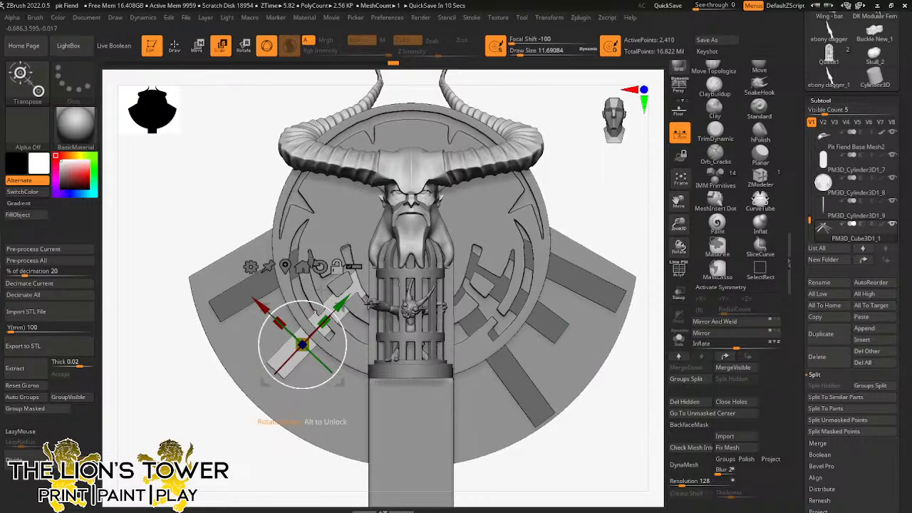
# Step: Duplicate the isolated bar as narrow bars and arrange the angled copies around the wide bars on the left side of the blade
pyautogui.keyDown('ctrl'); pyautogui.moveTo(263, 306); pyautogui.dragTo(273, 315); pyautogui.keyUp('ctrl')
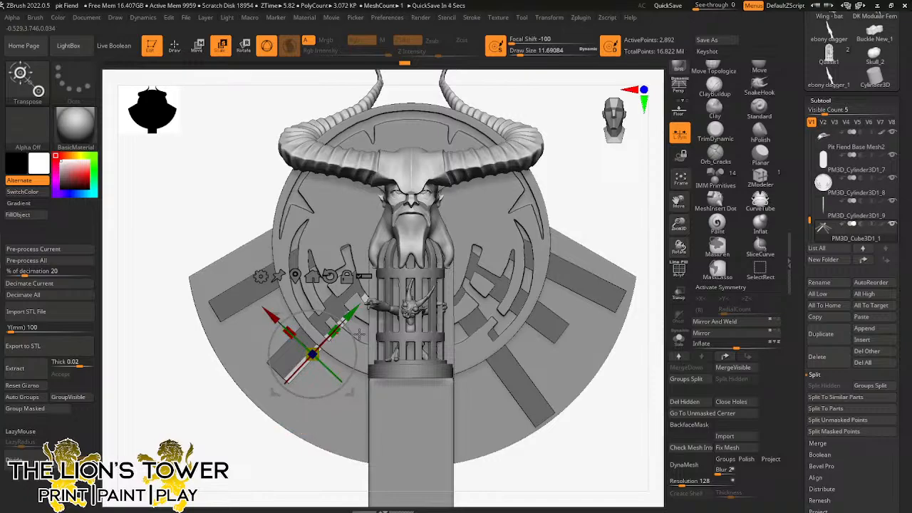
pyautogui.moveTo(351, 332); pyautogui.dragTo(332, 299)
pyautogui.press('Escape')
pyautogui.moveTo(260, 353); pyautogui.dragTo(223, 354)
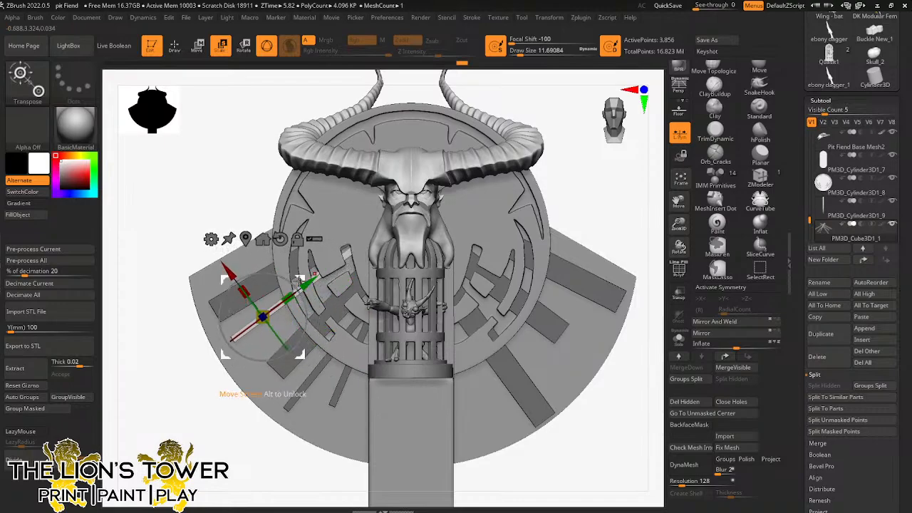
pyautogui.moveTo(300, 278); pyautogui.dragTo(299, 219)
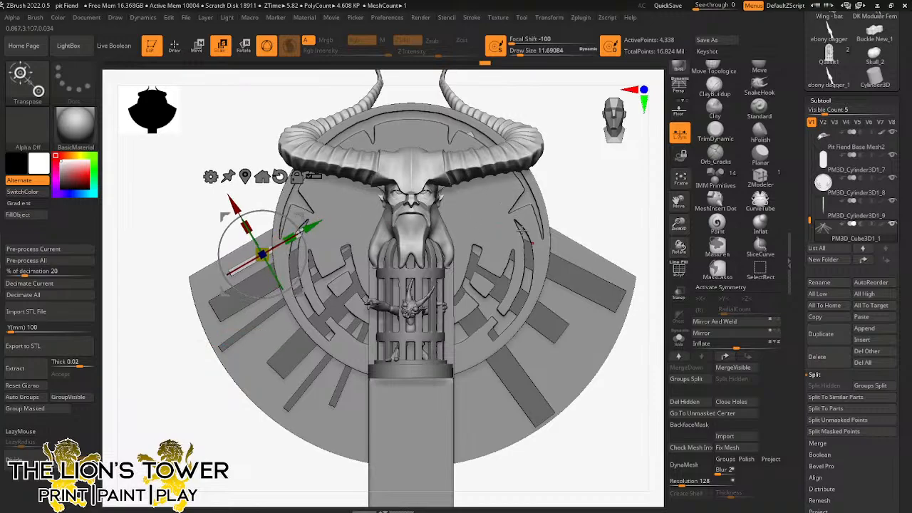
# Step: Duplicate the narrow bar around the wide bars on the right side of the blade and clear the mask
pyautogui.keyDown('ctrl'); pyautogui.moveTo(299, 213); pyautogui.dragTo(454, 341); pyautogui.keyUp('ctrl')
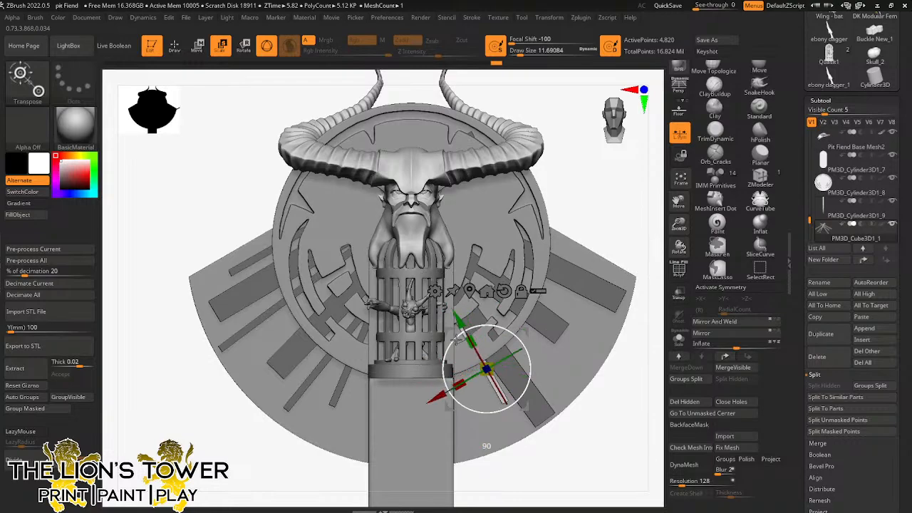
pyautogui.moveTo(523, 327); pyautogui.dragTo(587, 276)
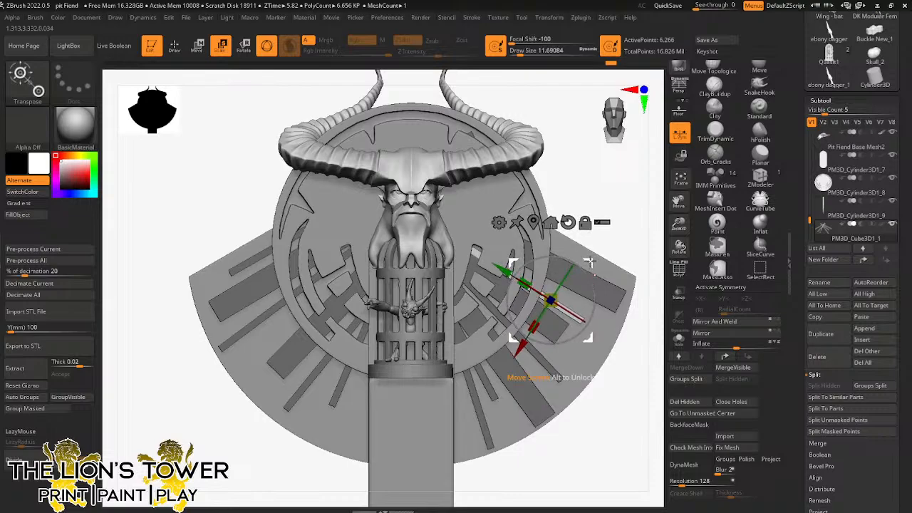
pyautogui.moveTo(588, 264); pyautogui.dragTo(639, 261)
pyautogui.moveTo(679, 228); pyautogui.dragTo(689, 141)
pyautogui.keyDown('ctrl'); pyautogui.click(627, 338); pyautogui.keyUp('ctrl')
pyautogui.keyDown('ctrl'); pyautogui.click(627, 364); pyautogui.keyUp('ctrl')
pyautogui.moveTo(627, 368)
pyautogui.mouseDown()
pyautogui.moveTo(532, 384)
pyautogui.moveTo(611, 366)
pyautogui.mouseUp()
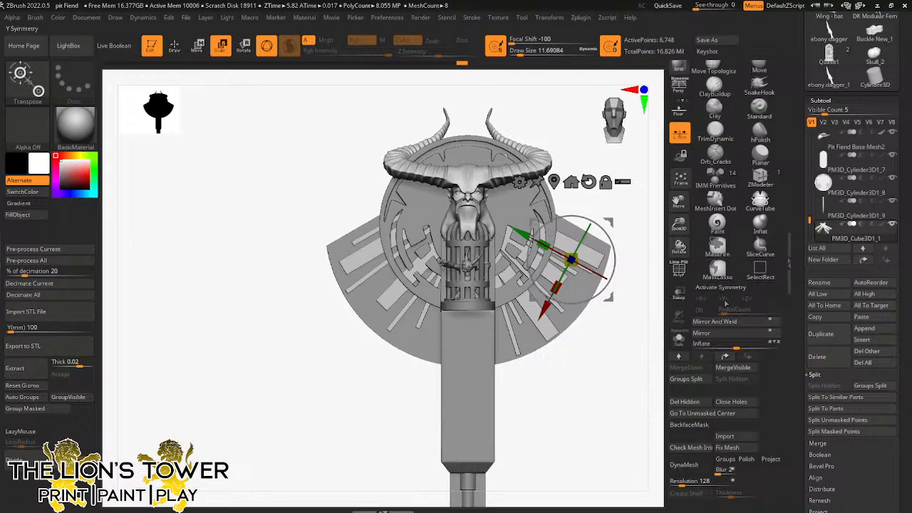
# Step: DynaMesh the bars at resolution 576 with Groups and Polish enabled
pyautogui.click(684, 481)
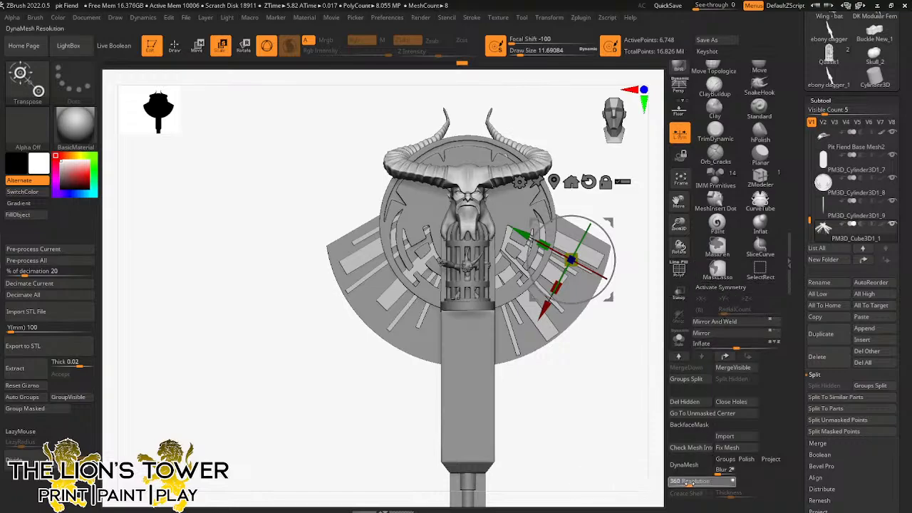
pyautogui.moveTo(689, 483); pyautogui.dragTo(692, 483)
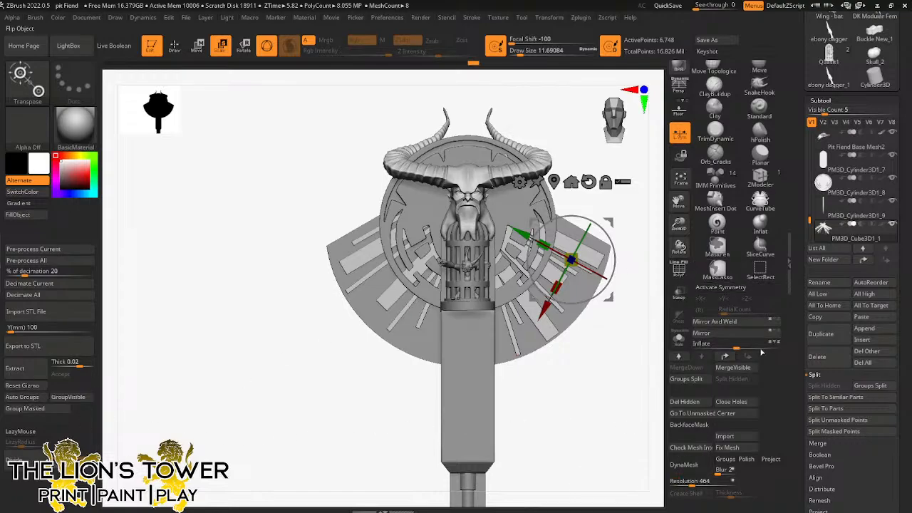
pyautogui.click(746, 460)
pyautogui.click(689, 482)
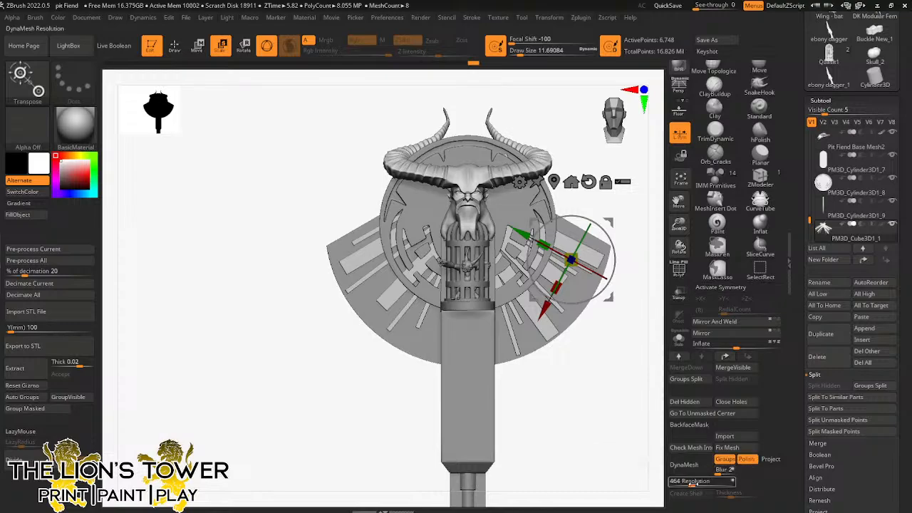
pyautogui.click(688, 468)
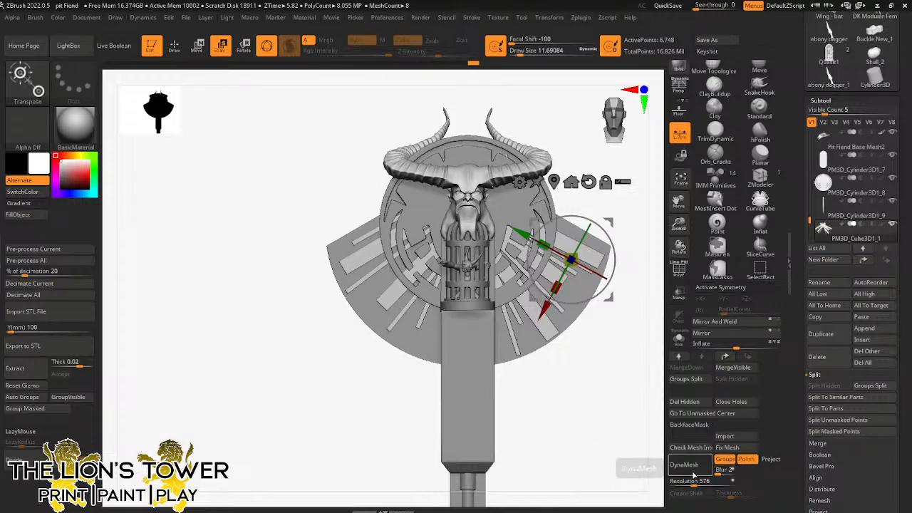
pyautogui.moveTo(602, 428)
pyautogui.mouseDown()
pyautogui.moveTo(663, 431)
pyautogui.moveTo(605, 429)
pyautogui.mouseUp()
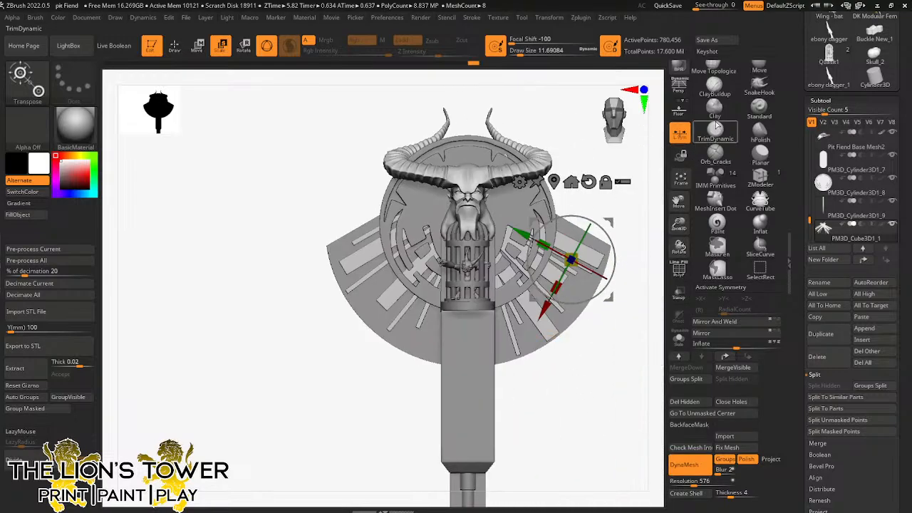
# Step: Set the masking brush to MaskPerfectCircle and mask the inner bar sections that lie within the disc
pyautogui.click(715, 90)
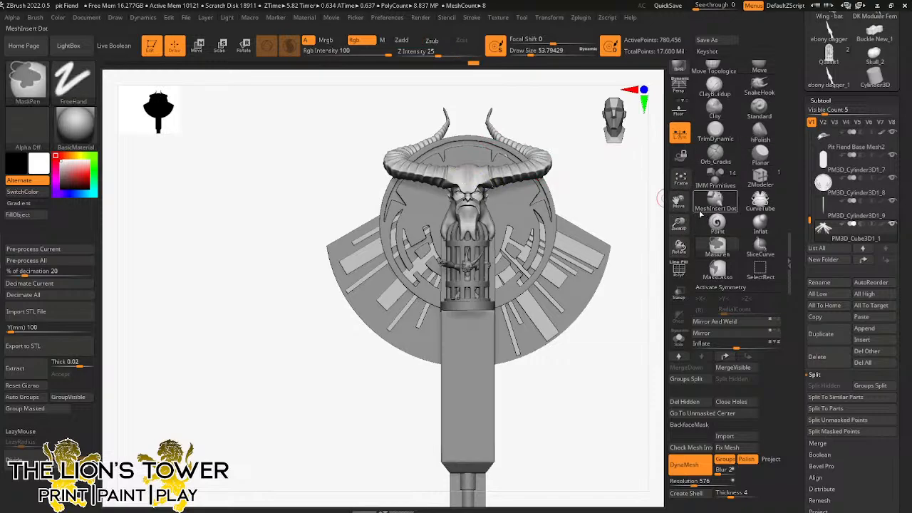
pyautogui.click(30, 95)
pyautogui.click(260, 139)
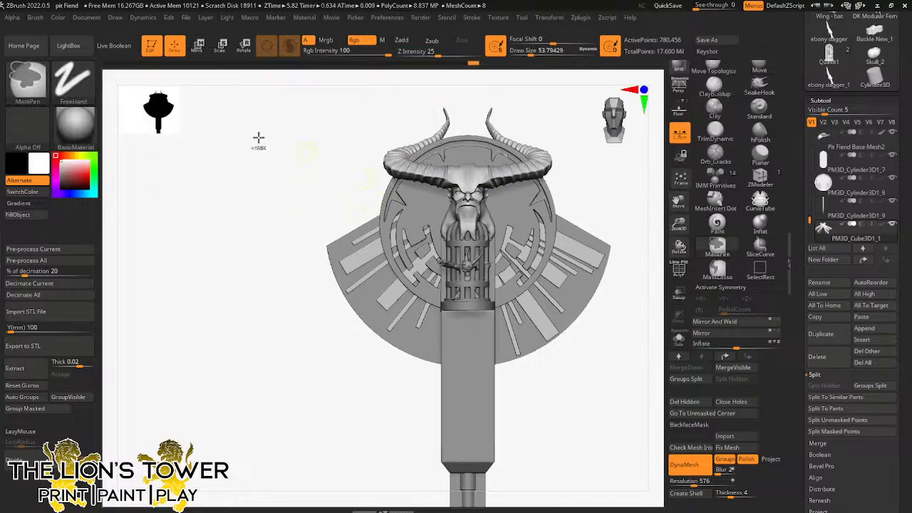
pyautogui.click(29, 95)
pyautogui.click(30, 94)
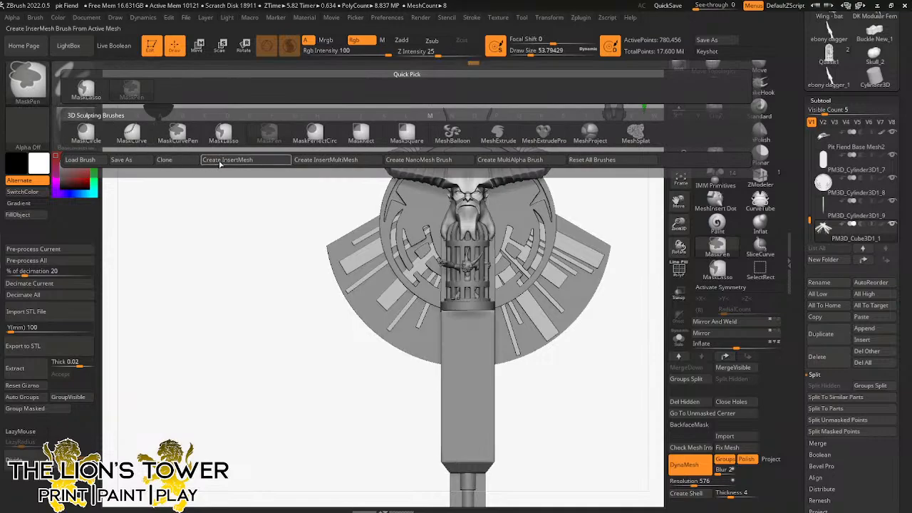
pyautogui.moveTo(312, 140)
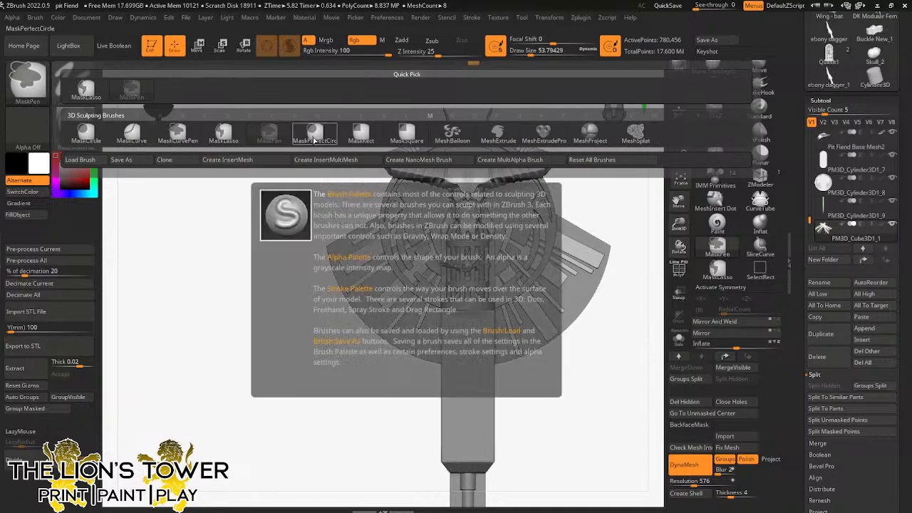
pyautogui.keyDown('ctrl'); pyautogui.click(313, 136); pyautogui.keyUp('ctrl')
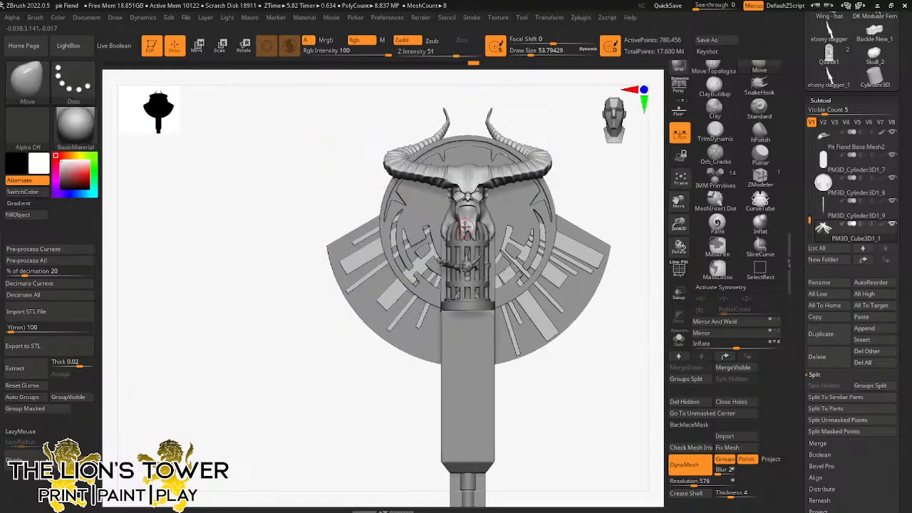
pyautogui.press('ctrl')
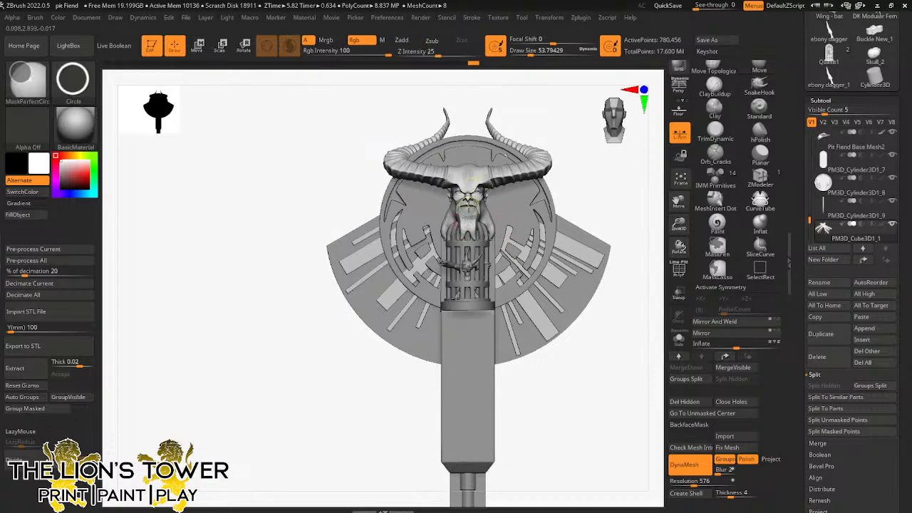
pyautogui.keyDown('ctrl'); pyautogui.moveTo(469, 213); pyautogui.dragTo(540, 318); pyautogui.keyUp('ctrl')
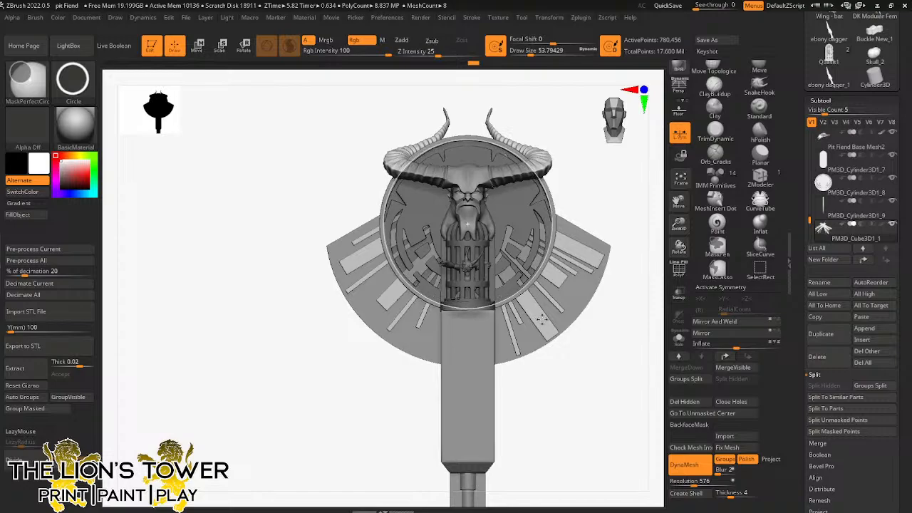
pyautogui.keyDown('ctrl'); pyautogui.moveTo(541, 319); pyautogui.dragTo(540, 321); pyautogui.keyUp('ctrl')
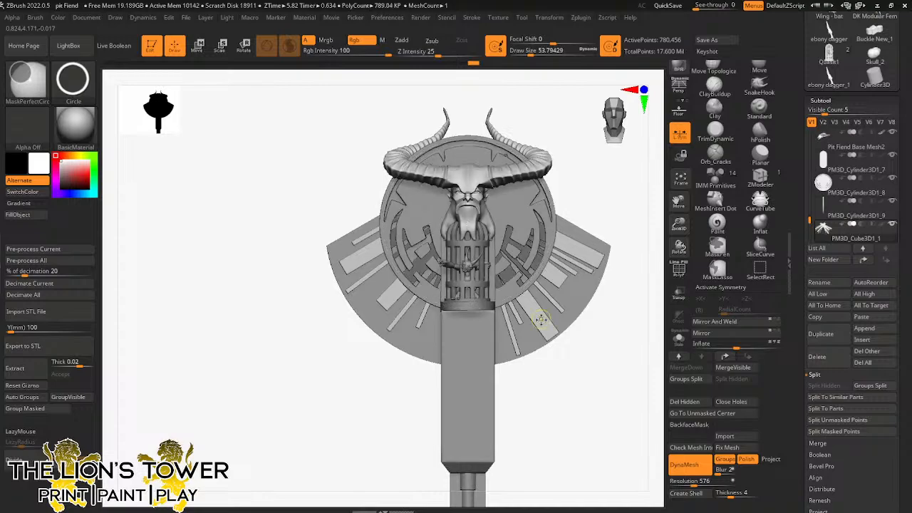
# Step: Turn the masked inner bar sections into their own polygroup and clear the mask
pyautogui.click(45, 410)
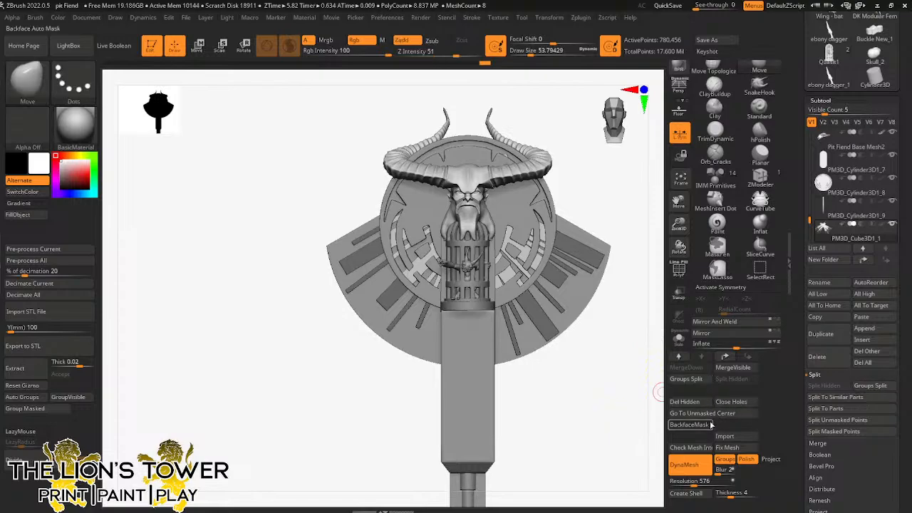
pyautogui.press('ctrl')
pyautogui.keyDown('ctrl'); pyautogui.moveTo(609, 389); pyautogui.dragTo(629, 405); pyautogui.keyUp('ctrl')
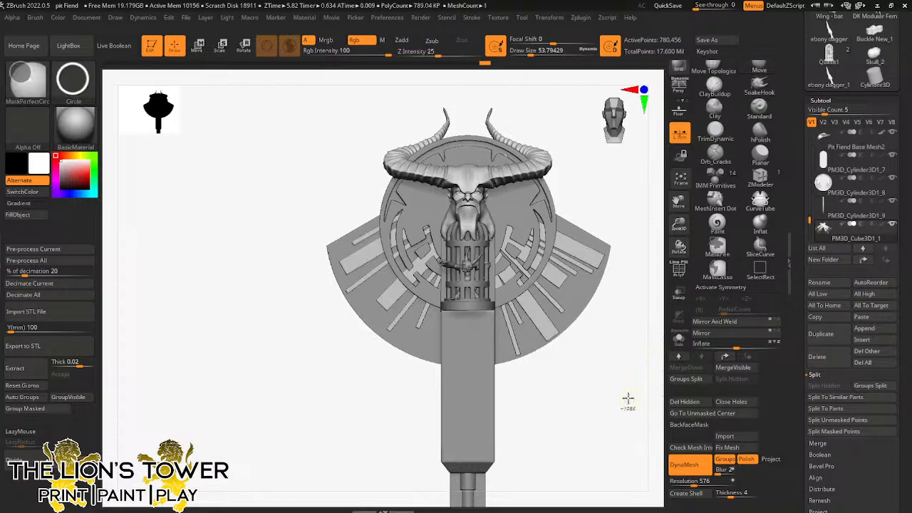
pyautogui.keyDown('ctrl'); pyautogui.moveTo(603, 373); pyautogui.dragTo(630, 404); pyautogui.keyUp('ctrl')
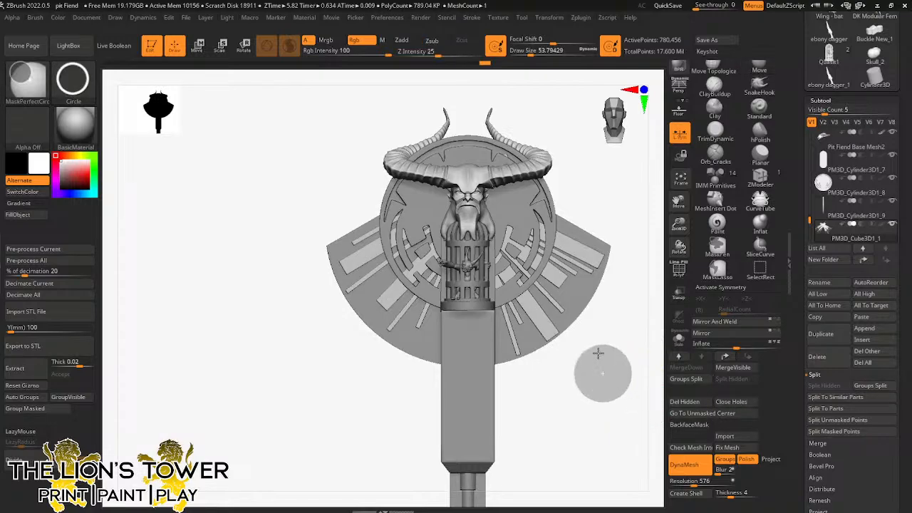
# Step: Isolate the bar sections outside the disc and delete the hidden inner sections
pyautogui.keyDown('ctrl'); pyautogui.keyDown('shift'); pyautogui.click(531, 248); pyautogui.keyUp('shift'); pyautogui.keyUp('ctrl')
pyautogui.keyDown('ctrl'); pyautogui.keyDown('shift'); pyautogui.click(532, 249); pyautogui.keyUp('shift'); pyautogui.keyUp('ctrl')
pyautogui.click(721, 381)
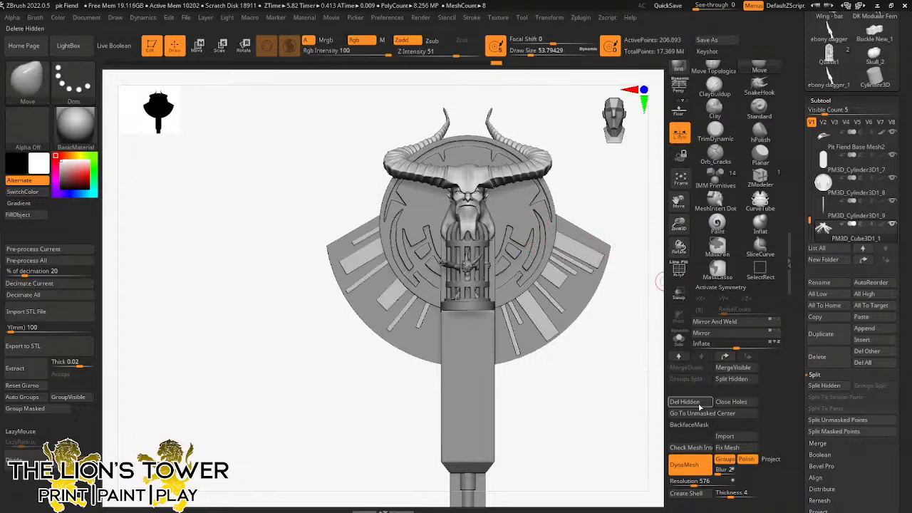
pyautogui.moveTo(621, 411)
pyautogui.mouseDown()
pyautogui.moveTo(576, 417)
pyautogui.moveTo(606, 414)
pyautogui.moveTo(615, 378)
pyautogui.moveTo(611, 396)
pyautogui.mouseUp()
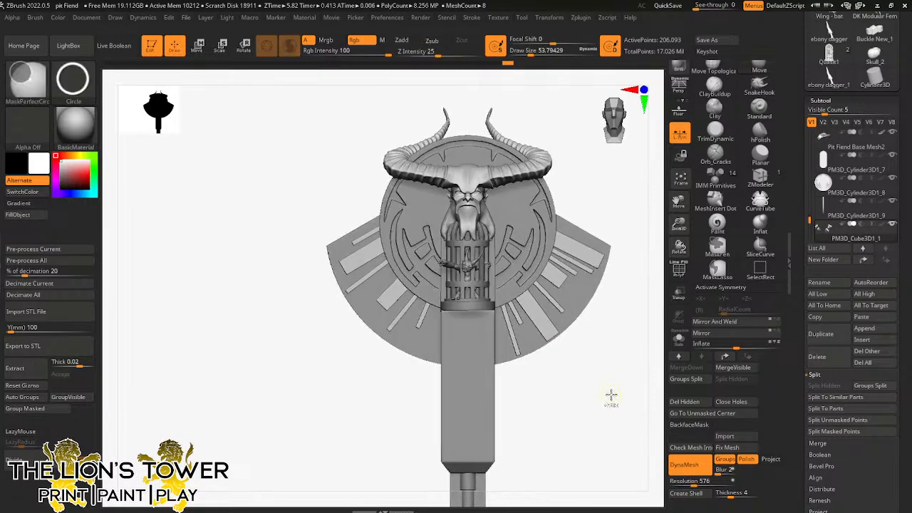
# Step: Select the fan-shaped blade, view it in Solo and prepare the Orb_Cracks brush with X symmetry
pyautogui.keyDown('alt'); pyautogui.click(571, 302); pyautogui.keyUp('alt')
pyautogui.moveTo(679, 226); pyautogui.dragTo(682, 243)
pyautogui.click(715, 154)
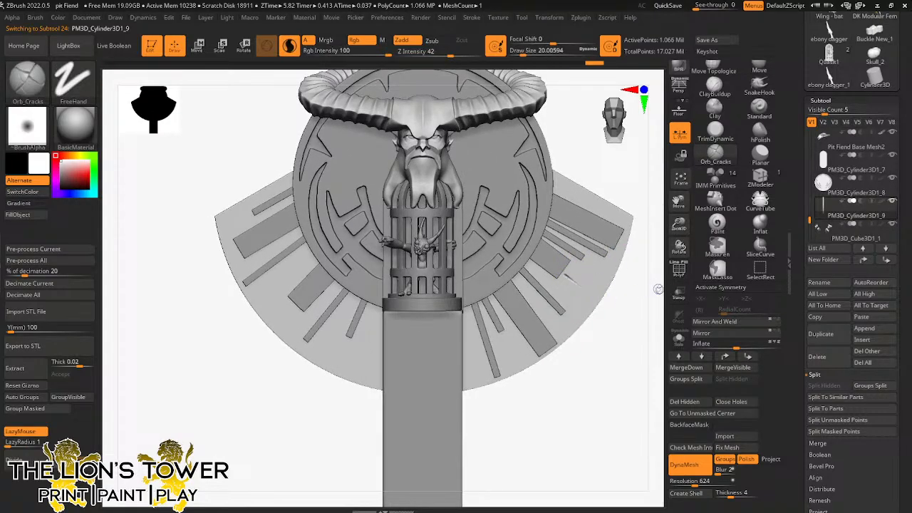
pyautogui.click(679, 339)
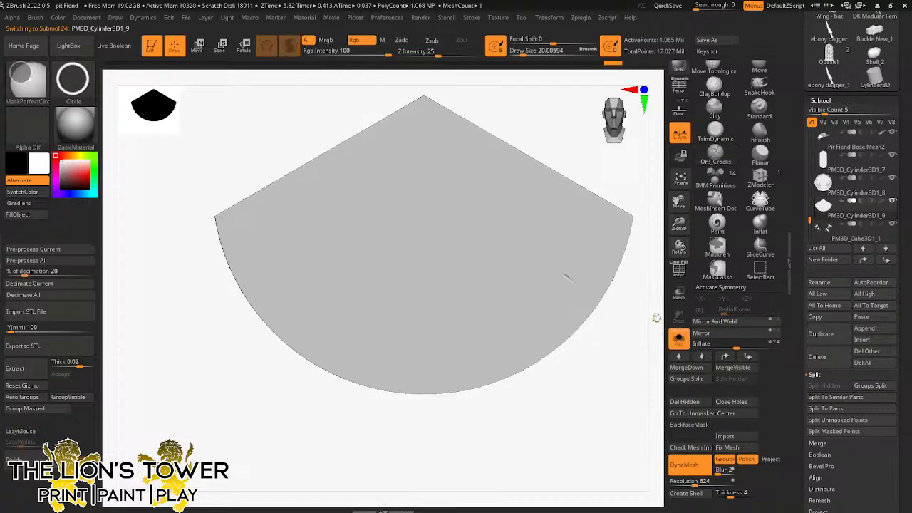
pyautogui.press('x')
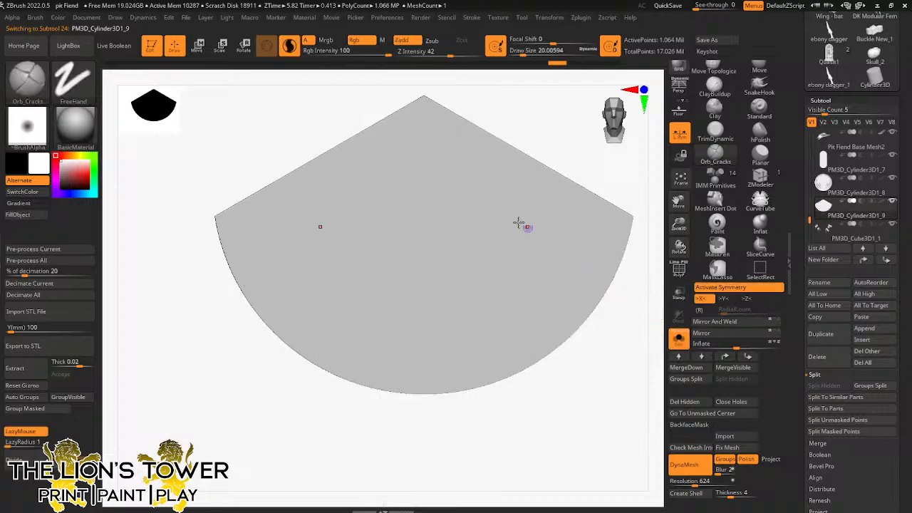
pyautogui.press('shift')
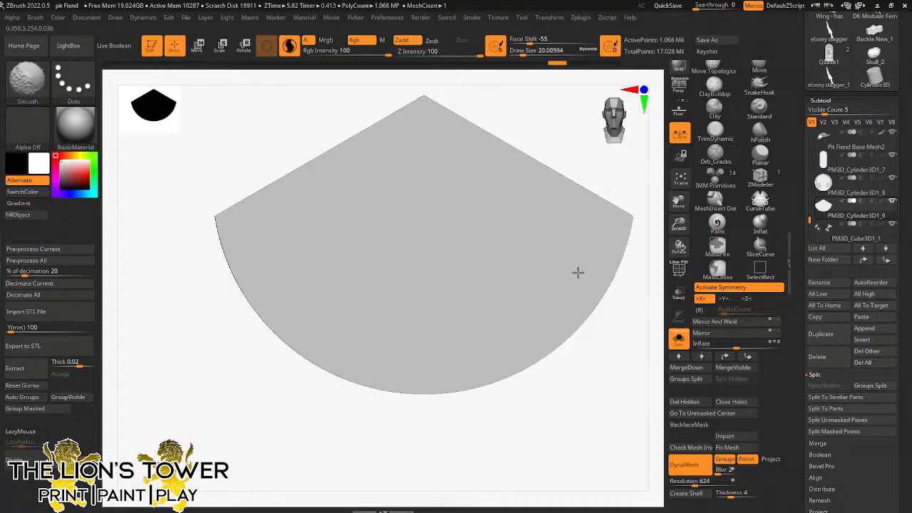
# Step: Try carving a straight mirrored diagonal line across the blade with Orb_Cracks
pyautogui.moveTo(484, 217); pyautogui.dragTo(586, 291)
pyautogui.hotkey('ctrl', 'z')
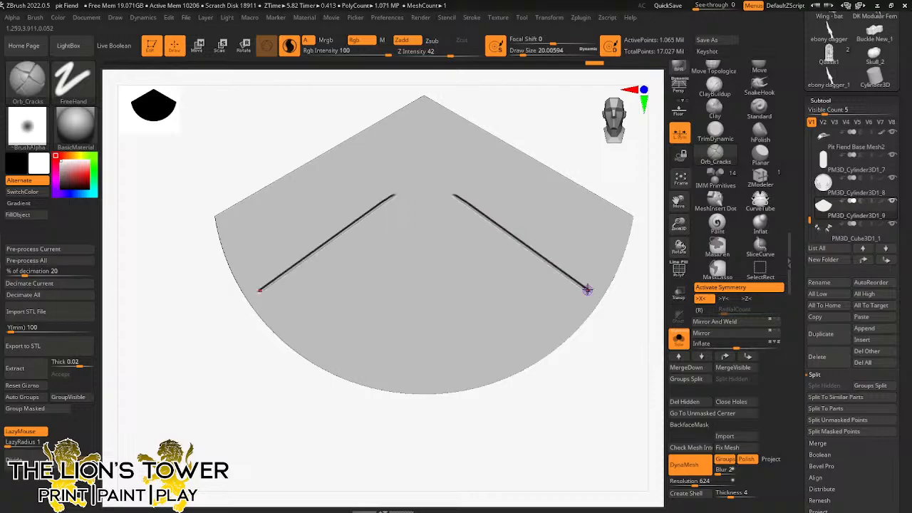
# Step: Leave Solo mode and turn on Transparency with Ghost so the blade shows through the surrounding parts
pyautogui.click(678, 339)
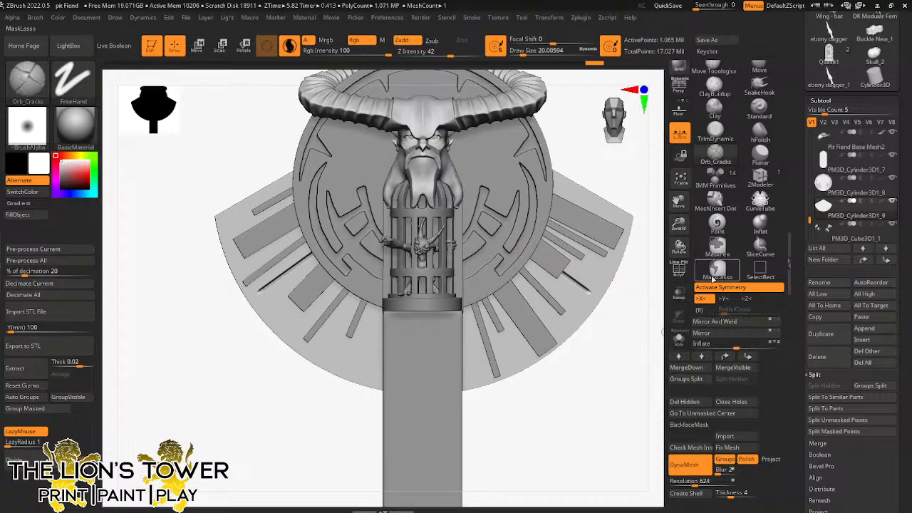
pyautogui.click(680, 296)
pyautogui.click(679, 315)
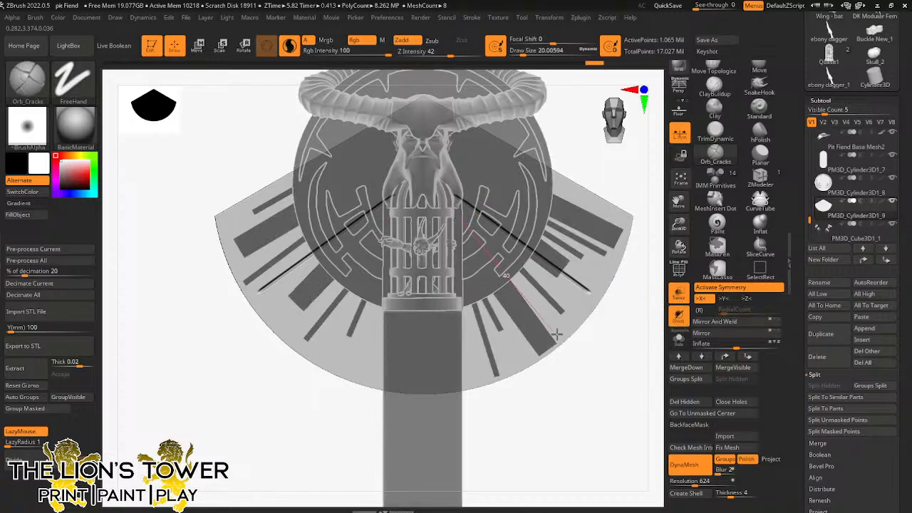
# Step: Try a steeper mirrored crack line on the blade and undo the test lines
pyautogui.moveTo(557, 333); pyautogui.dragTo(563, 331)
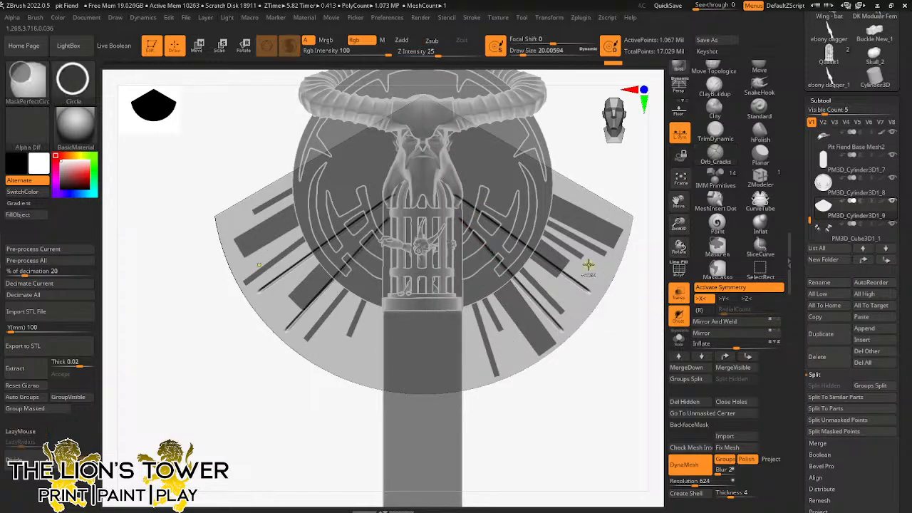
pyautogui.hotkey('ctrl', 'z')
pyautogui.hotkey('ctrl', 'z')
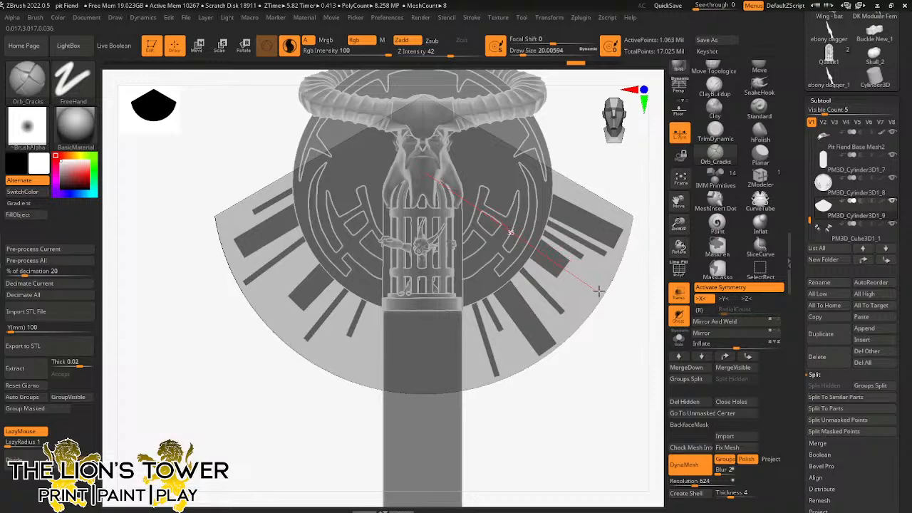
# Step: Carve three pairs of straight mirrored lines radiating from the blade's center between the bars with Orb_Cracks
pyautogui.moveTo(599, 289); pyautogui.dragTo(598, 290)
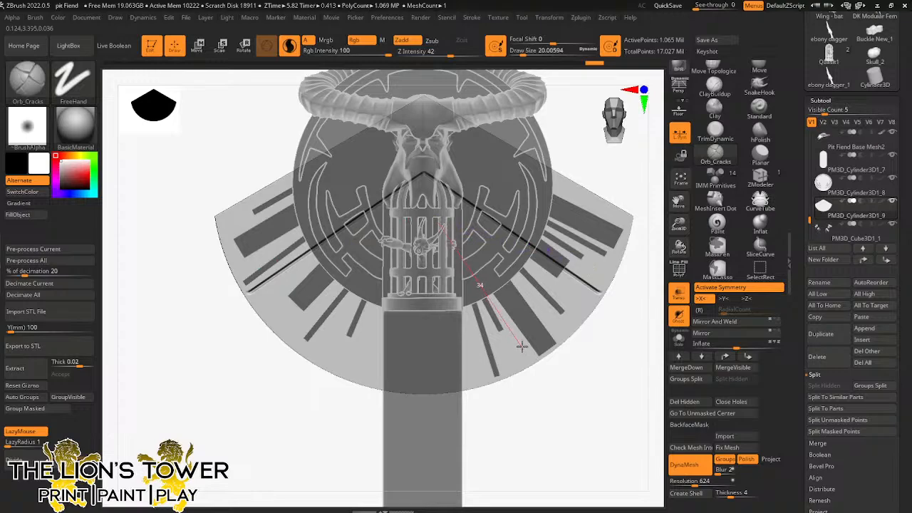
pyautogui.moveTo(521, 346); pyautogui.dragTo(521, 346)
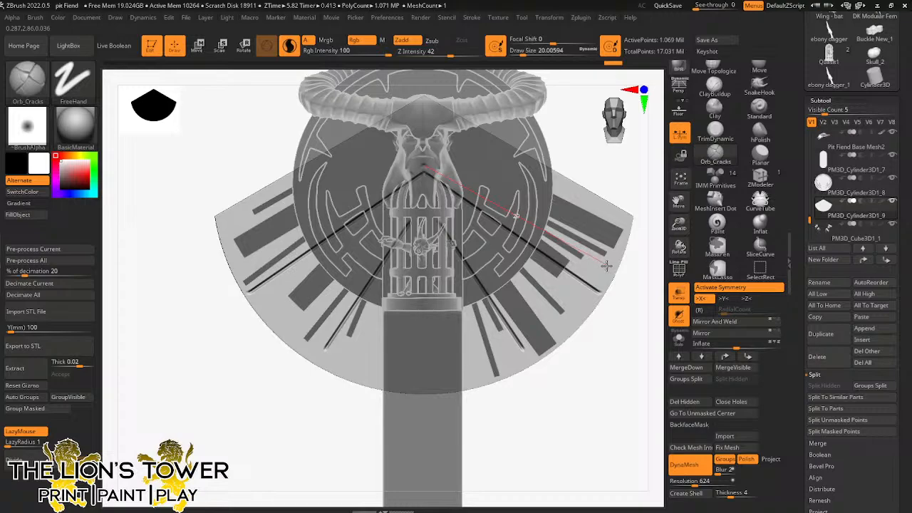
pyautogui.moveTo(606, 262); pyautogui.dragTo(605, 262)
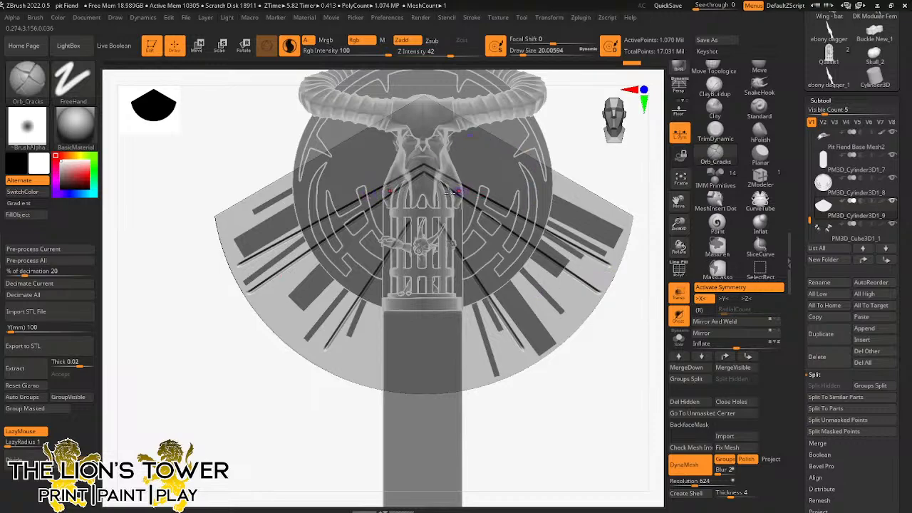
# Step: Turn off X symmetry and carve one radiating line beside the lower wide bar on the blade's left side
pyautogui.press('x')
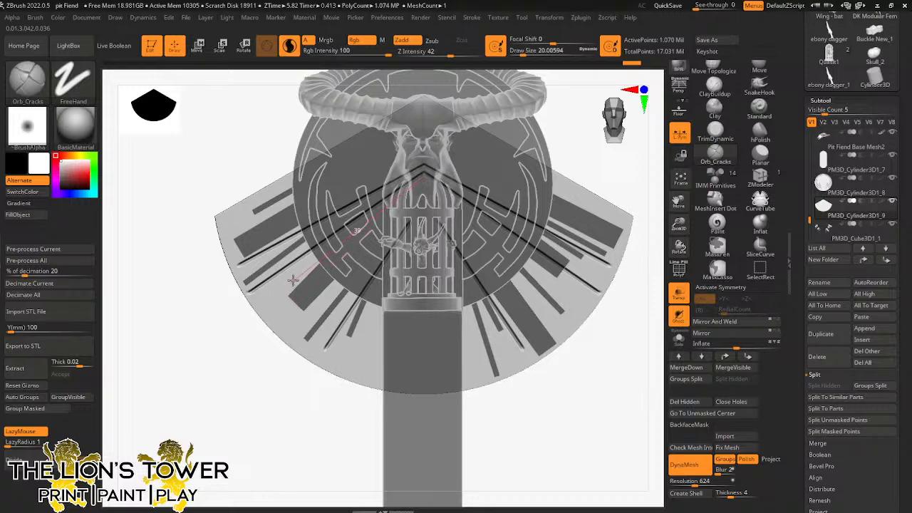
pyautogui.moveTo(293, 277); pyautogui.dragTo(293, 275)
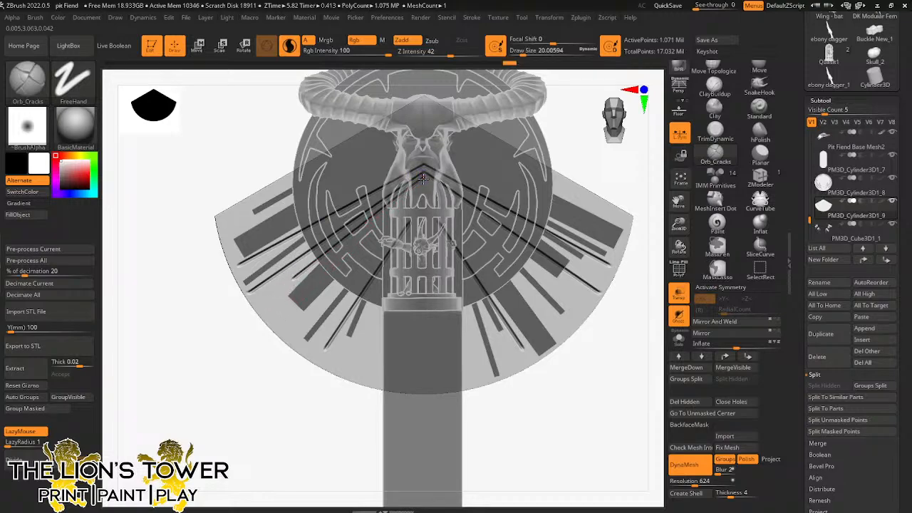
# Step: Carve individual straight Orb_Cracks lines radiating beside the bars on both sides of the blade, including one near each upper edge
pyautogui.moveTo(330, 294); pyautogui.dragTo(331, 294)
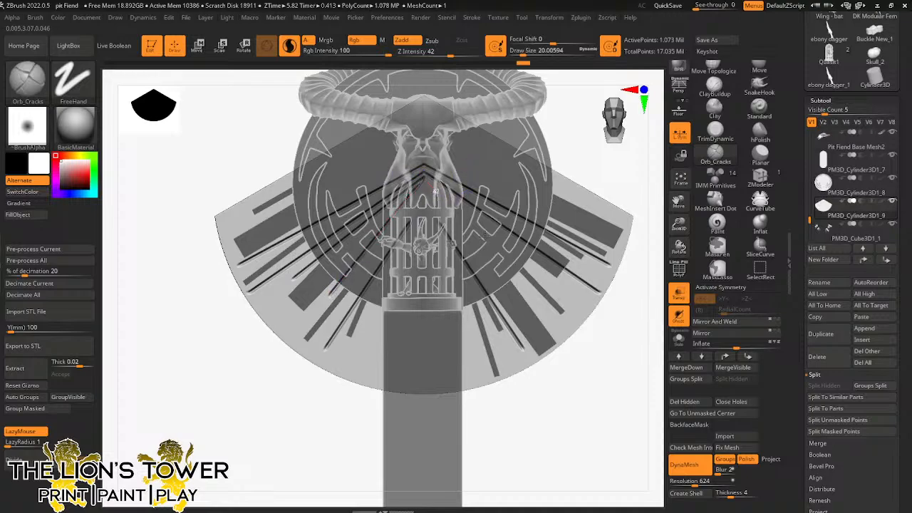
pyautogui.moveTo(543, 311); pyautogui.dragTo(543, 310)
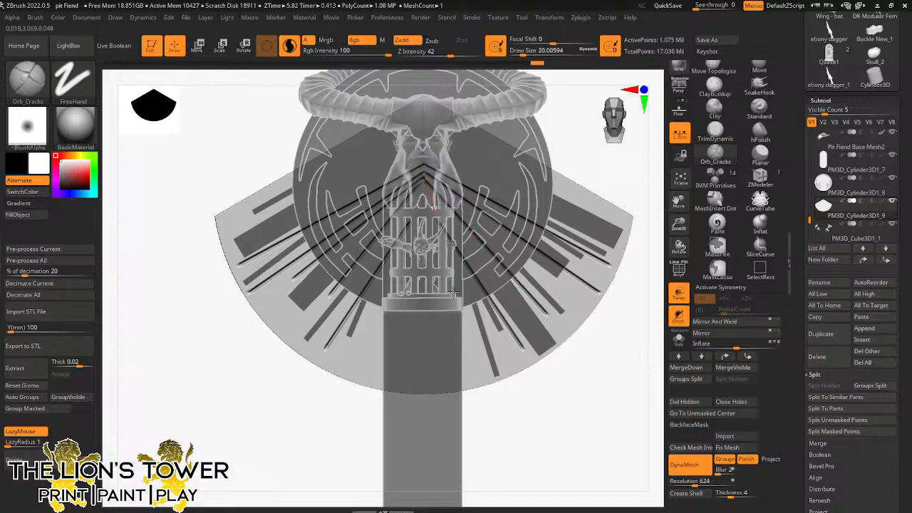
pyautogui.moveTo(454, 293); pyautogui.dragTo(479, 368)
pyautogui.moveTo(479, 354); pyautogui.dragTo(479, 354)
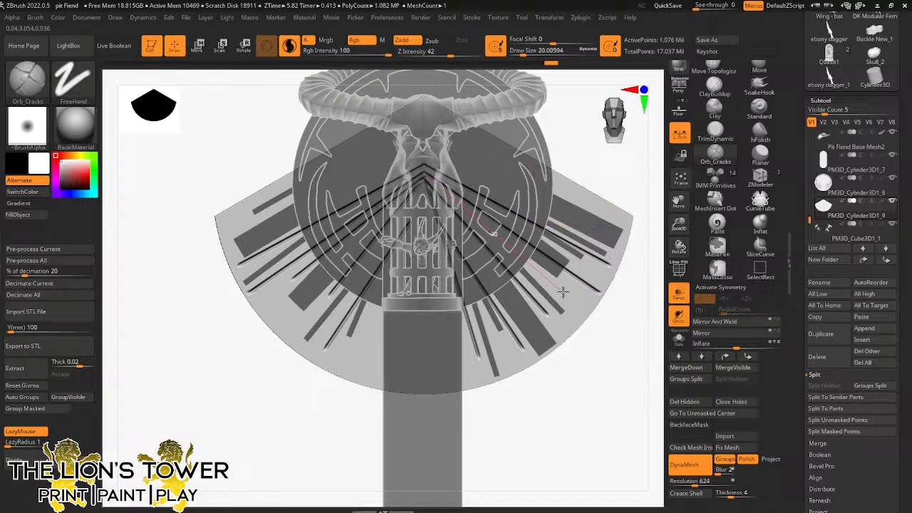
pyautogui.moveTo(564, 292); pyautogui.dragTo(564, 293)
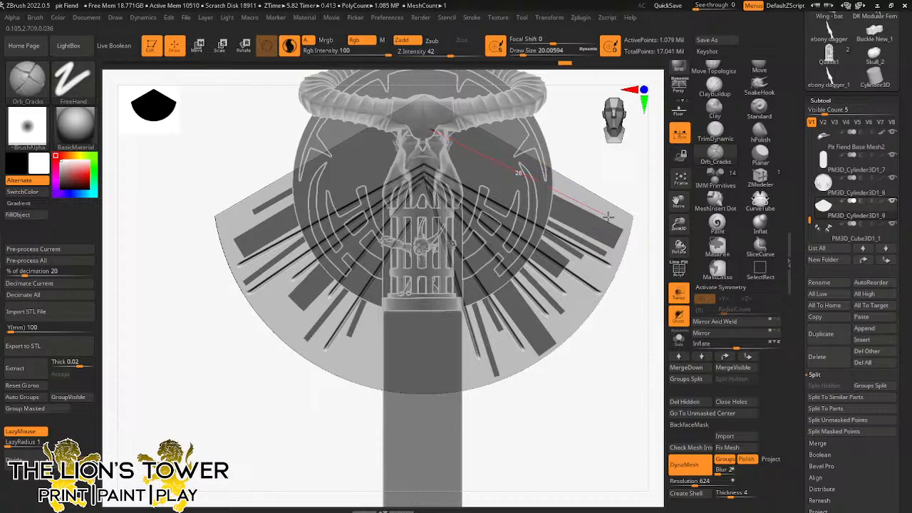
pyautogui.moveTo(610, 214); pyautogui.dragTo(611, 217)
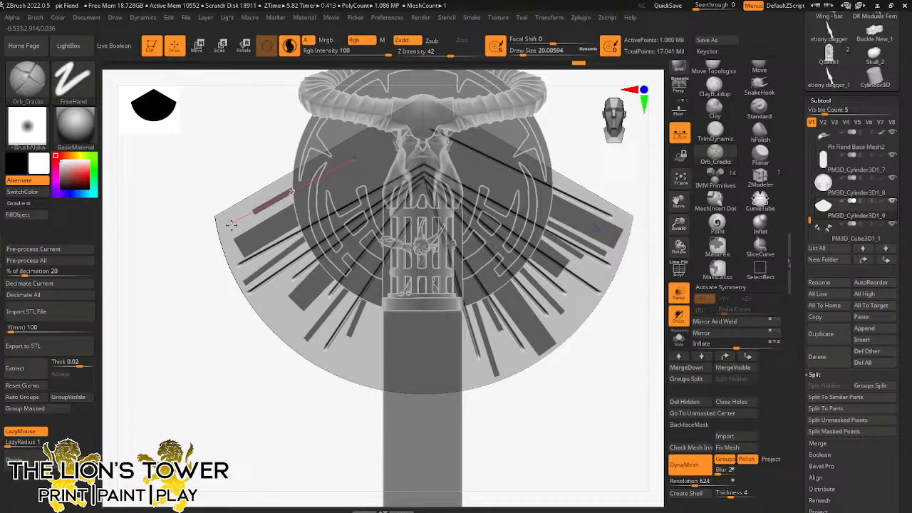
pyautogui.moveTo(235, 228); pyautogui.dragTo(237, 230)
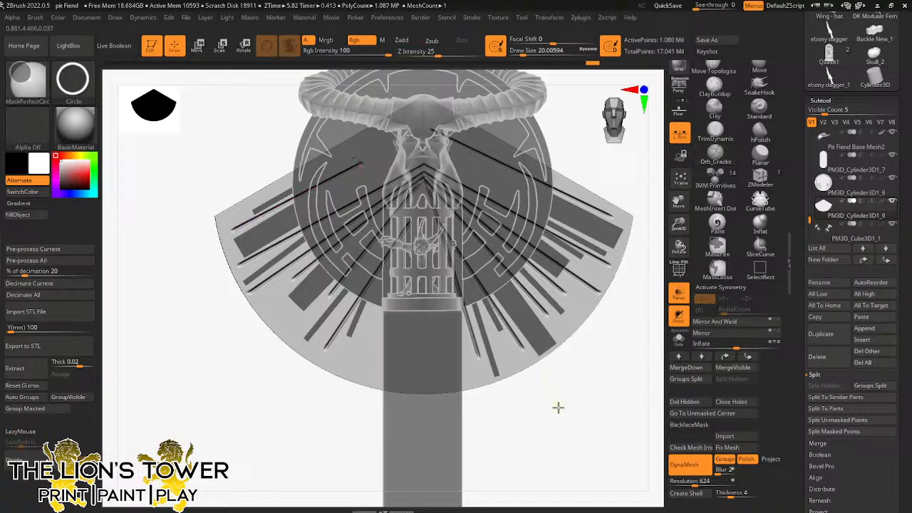
# Step: Select the bars subtool and isolate and rotate the bars on the blade's left side to line up with the carved lines
pyautogui.keyDown('alt'); pyautogui.click(527, 329); pyautogui.keyUp('alt')
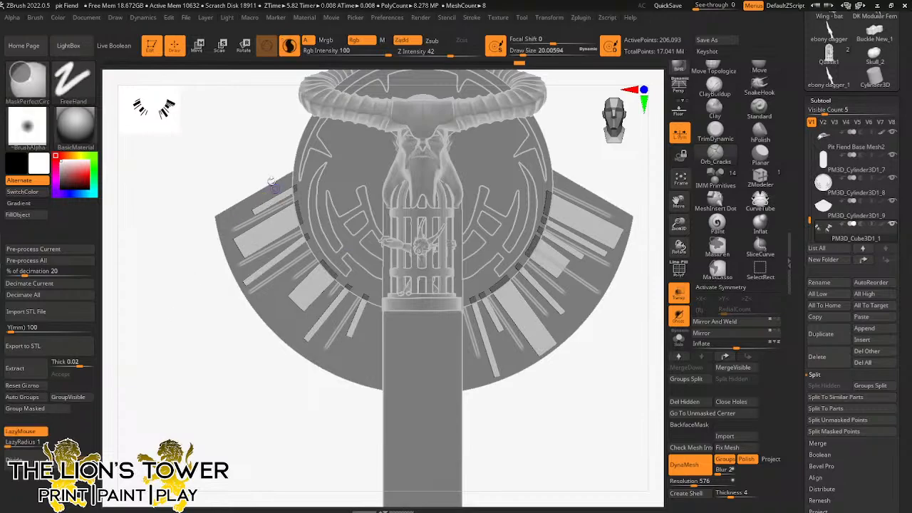
pyautogui.click(243, 46)
pyautogui.keyDown('ctrl'); pyautogui.click(279, 198); pyautogui.keyUp('ctrl')
pyautogui.moveTo(320, 176); pyautogui.dragTo(323, 195)
pyautogui.keyDown('ctrl'); pyautogui.click(275, 227); pyautogui.keyUp('ctrl')
pyautogui.click(302, 240)
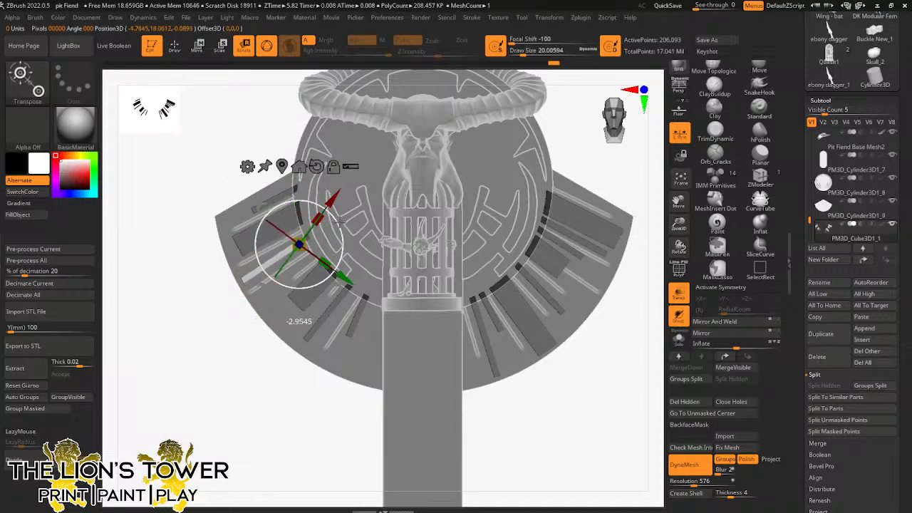
pyautogui.moveTo(338, 211); pyautogui.dragTo(340, 216)
pyautogui.keyDown('ctrl'); pyautogui.click(317, 276); pyautogui.keyUp('ctrl')
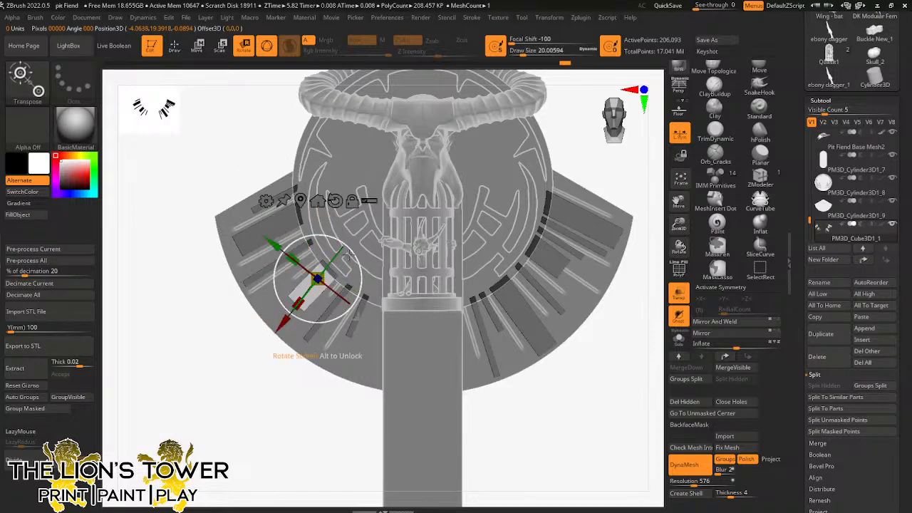
pyautogui.moveTo(351, 253); pyautogui.dragTo(354, 249)
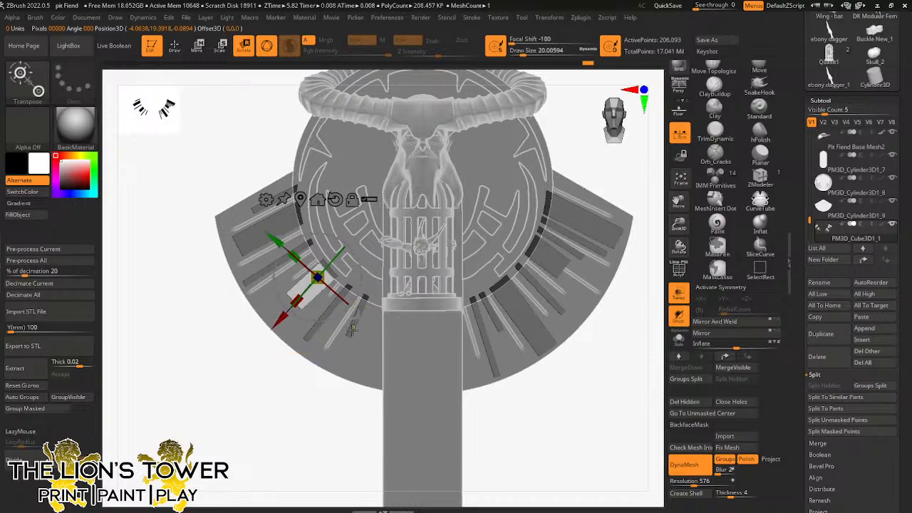
pyautogui.keyDown('ctrl'); pyautogui.click(366, 304); pyautogui.keyUp('ctrl')
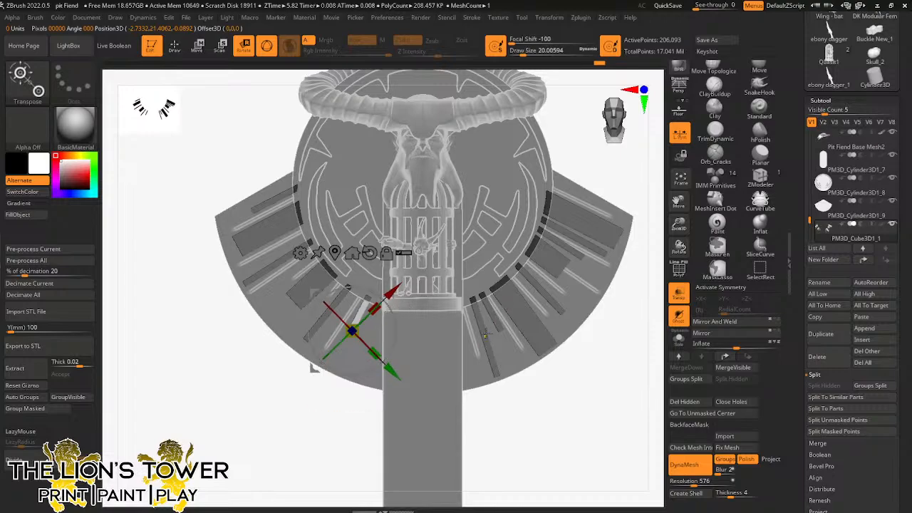
# Step: Isolate the lower bars on the blade's right side and rotate the short one to follow its carved line
pyautogui.keyDown('ctrl'); pyautogui.click(485, 334); pyautogui.keyUp('ctrl')
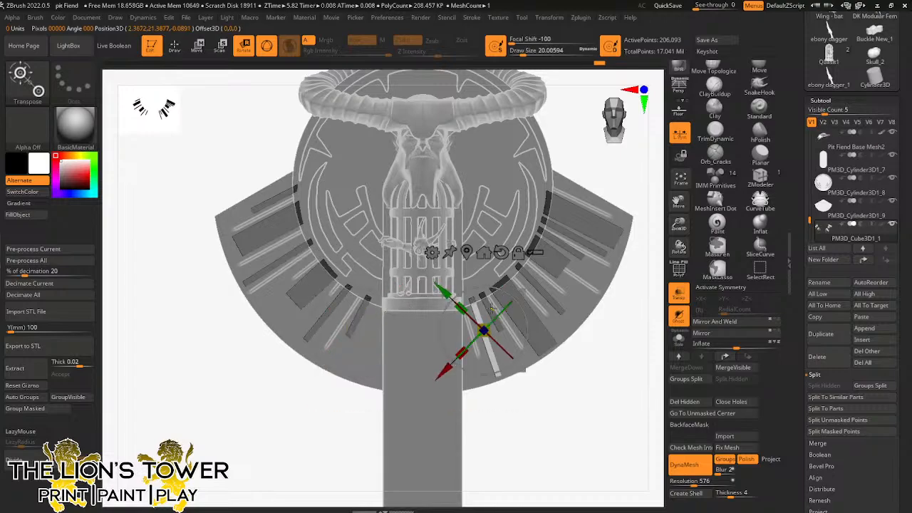
pyautogui.keyDown('ctrl'); pyautogui.click(491, 309); pyautogui.keyUp('ctrl')
pyautogui.moveTo(529, 290); pyautogui.dragTo(527, 275)
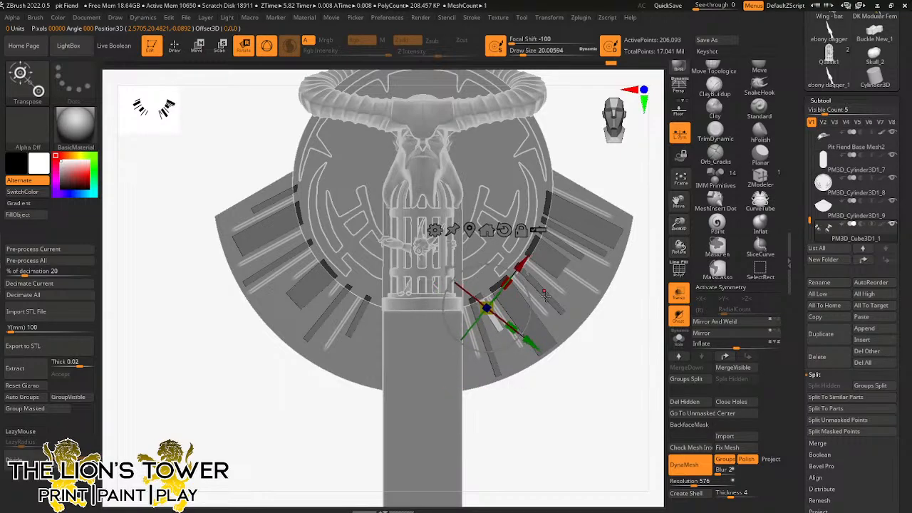
pyautogui.keyDown('ctrl'); pyautogui.click(559, 261); pyautogui.keyUp('ctrl')
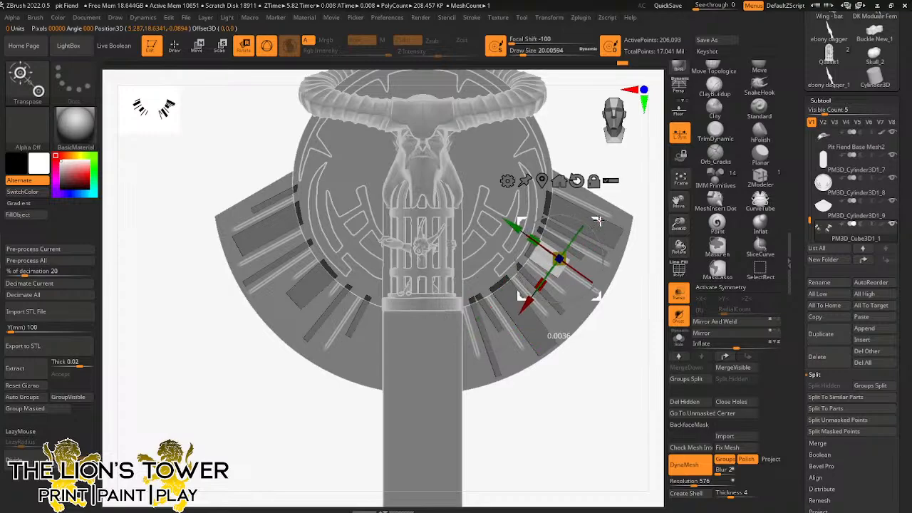
# Step: Isolate the upper wide bar on the blade's left side and shift it between its neighbouring carved lines
pyautogui.keyDown('ctrl'); pyautogui.click(294, 254); pyautogui.keyUp('ctrl')
pyautogui.keyDown('ctrl'); pyautogui.click(292, 225); pyautogui.keyUp('ctrl')
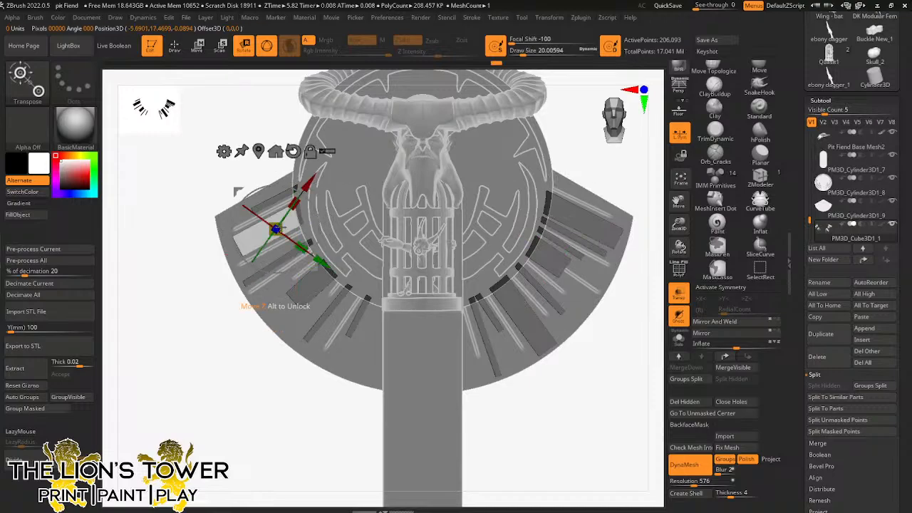
pyautogui.press('q')
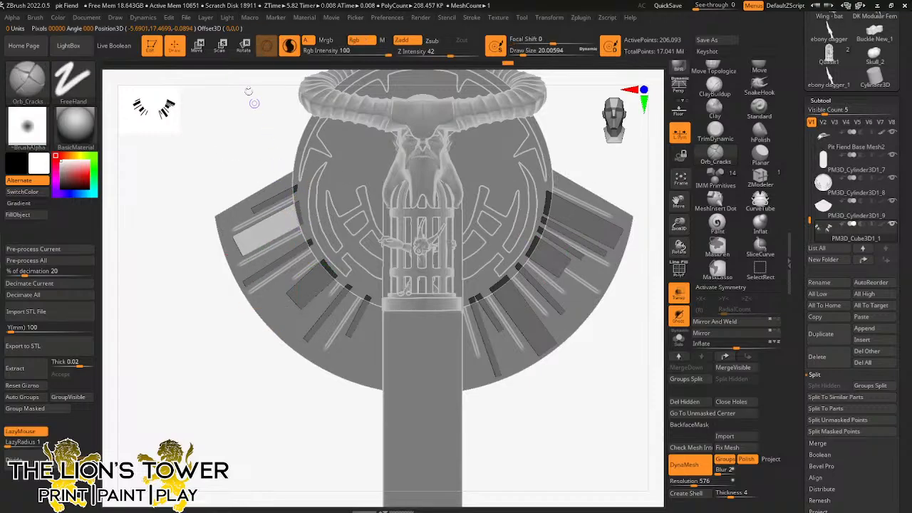
pyautogui.press('e')
pyautogui.moveTo(314, 191); pyautogui.dragTo(322, 202)
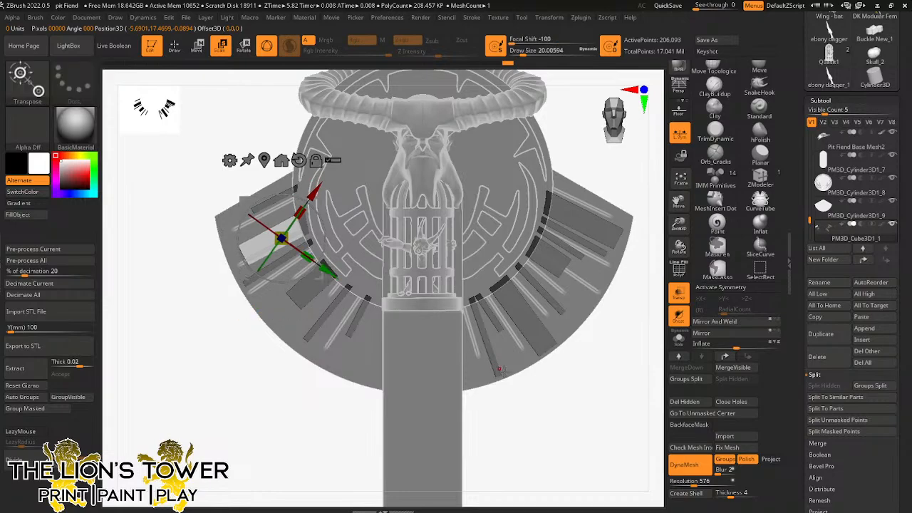
# Step: Isolate the narrow bars on the blade's right side one by one and nudge them clear of the carved lines
pyautogui.keyDown('ctrl'); pyautogui.click(523, 404); pyautogui.keyUp('ctrl')
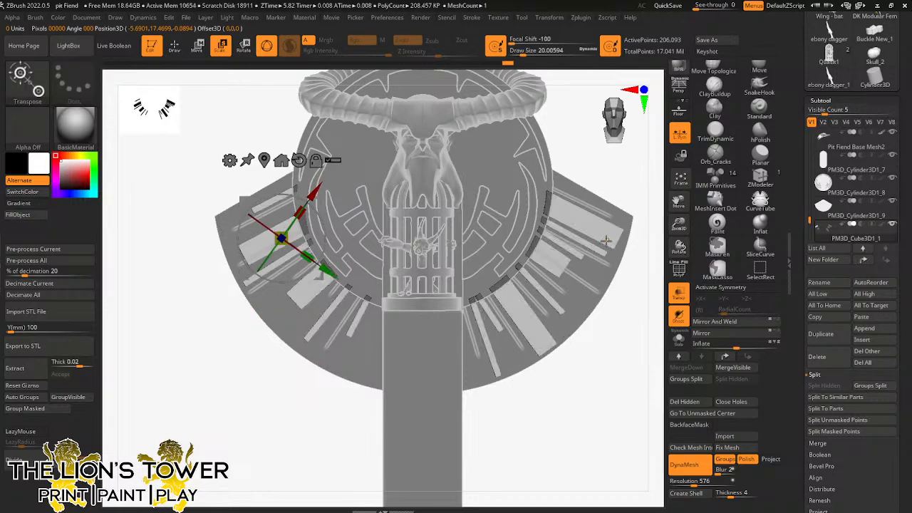
pyautogui.keyDown('ctrl'); pyautogui.click(496, 321); pyautogui.keyUp('ctrl')
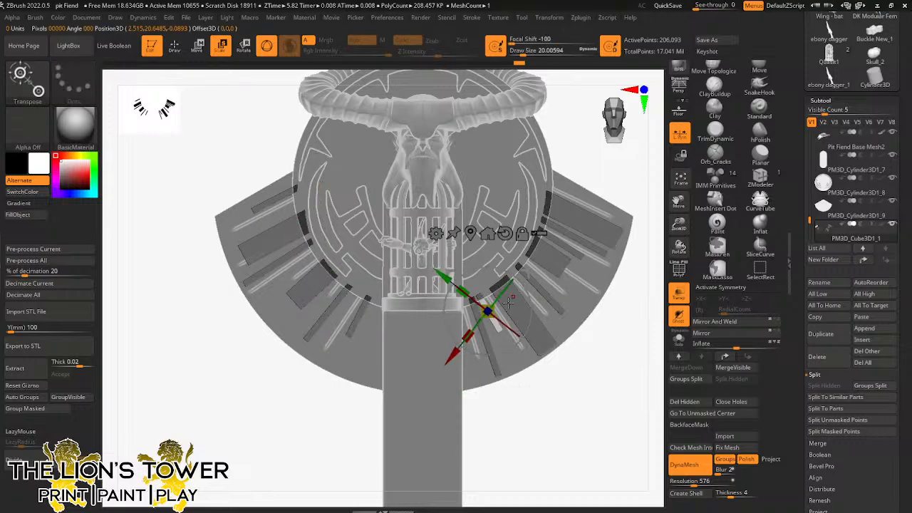
pyautogui.keyDown('ctrl'); pyautogui.click(486, 335); pyautogui.keyUp('ctrl')
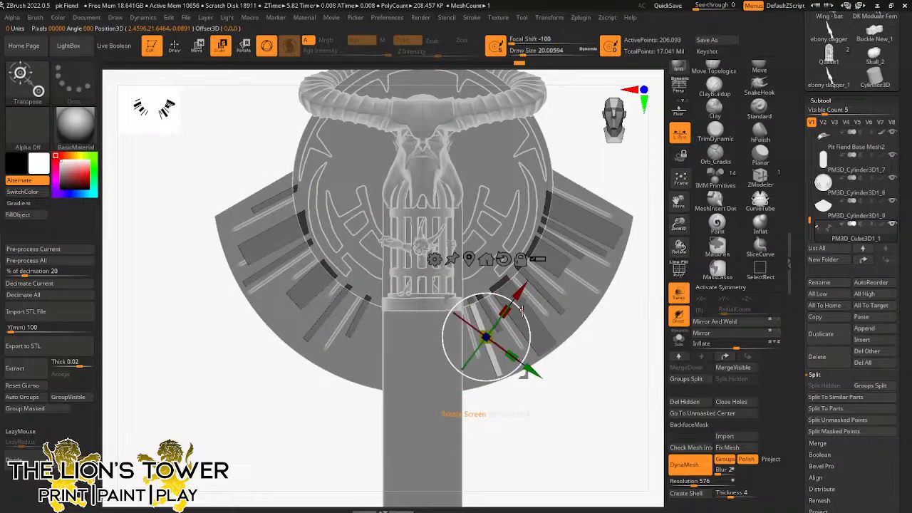
pyautogui.keyDown('ctrl'); pyautogui.click(524, 292); pyautogui.keyUp('ctrl')
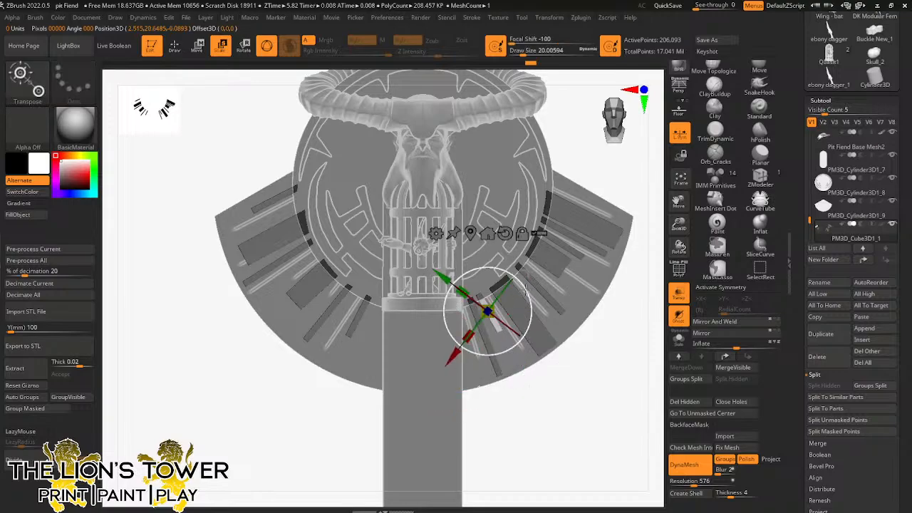
pyautogui.press('ctrl')
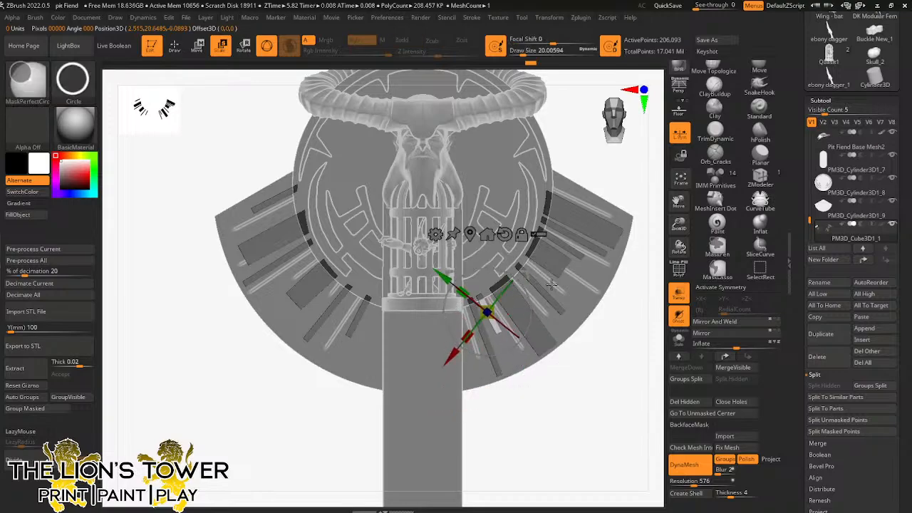
pyautogui.keyDown('ctrl'); pyautogui.click(552, 285); pyautogui.keyUp('ctrl')
pyautogui.keyDown('ctrl'); pyautogui.click(562, 249); pyautogui.keyUp('ctrl')
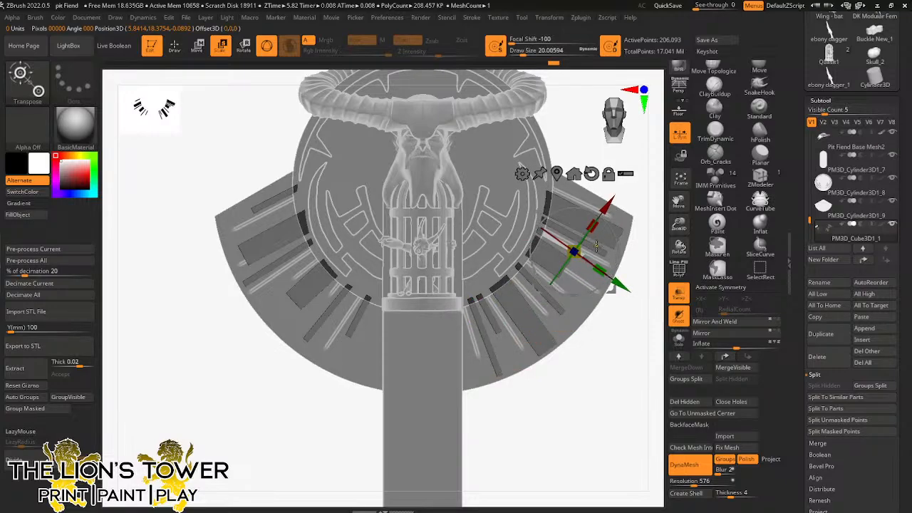
pyautogui.keyDown('ctrl'); pyautogui.click(599, 248); pyautogui.keyUp('ctrl')
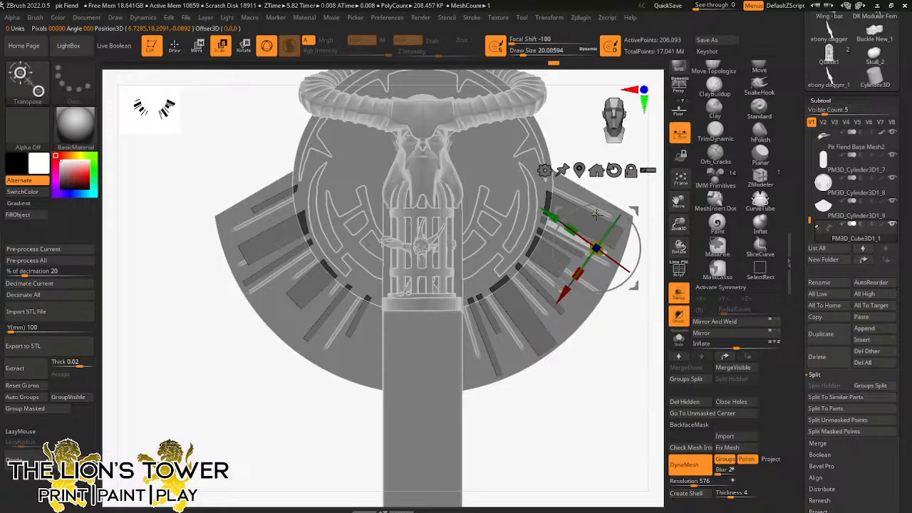
# Step: Clear the mask from the bars and turn off Transparency to show the whole axe head shaded
pyautogui.keyDown('ctrl'); pyautogui.click(605, 345); pyautogui.keyUp('ctrl')
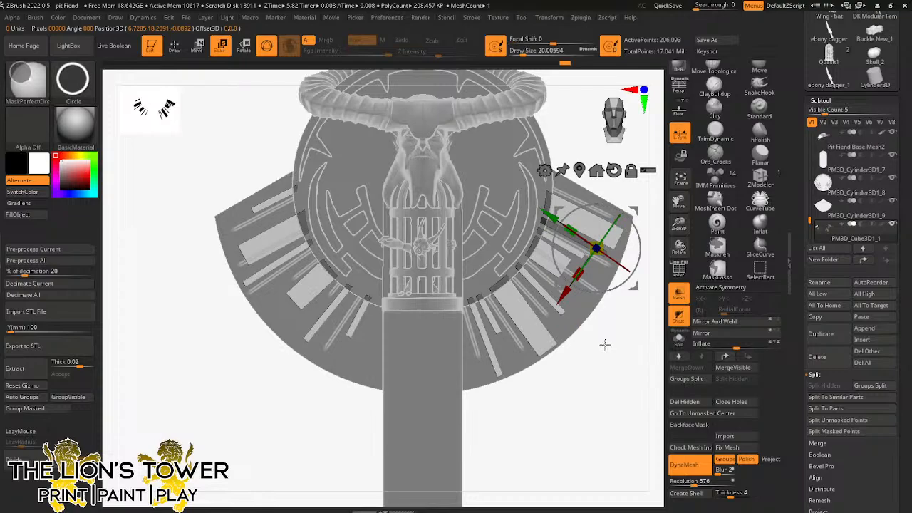
pyautogui.click(679, 293)
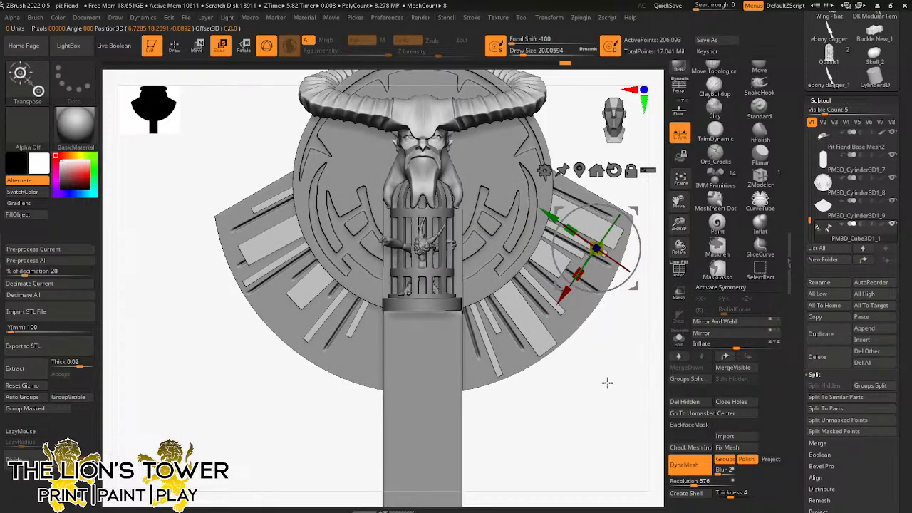
pyautogui.moveTo(679, 223); pyautogui.dragTo(667, 208)
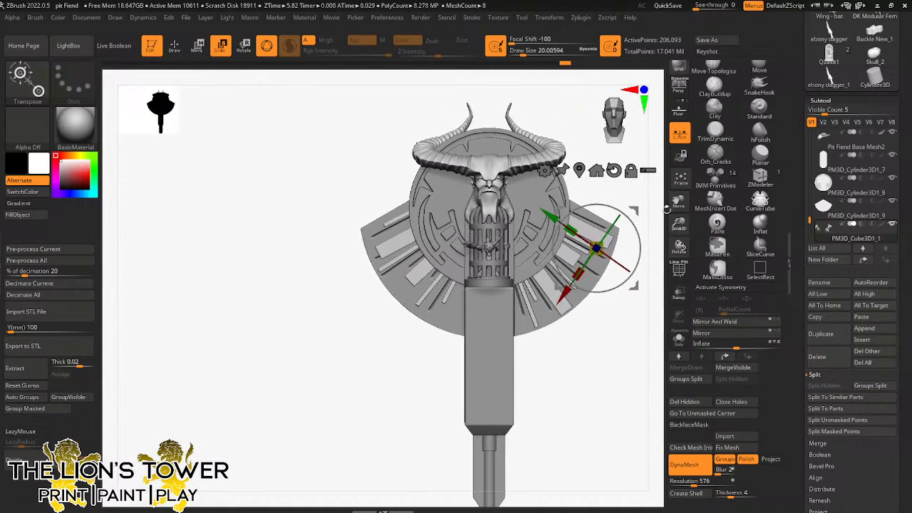
# Step: Isolate the upper wide bar on the blade's left side, cut across its outer end with SliceCurve, and clear the mask
pyautogui.keyDown('ctrl'); pyautogui.click(401, 243); pyautogui.keyUp('ctrl')
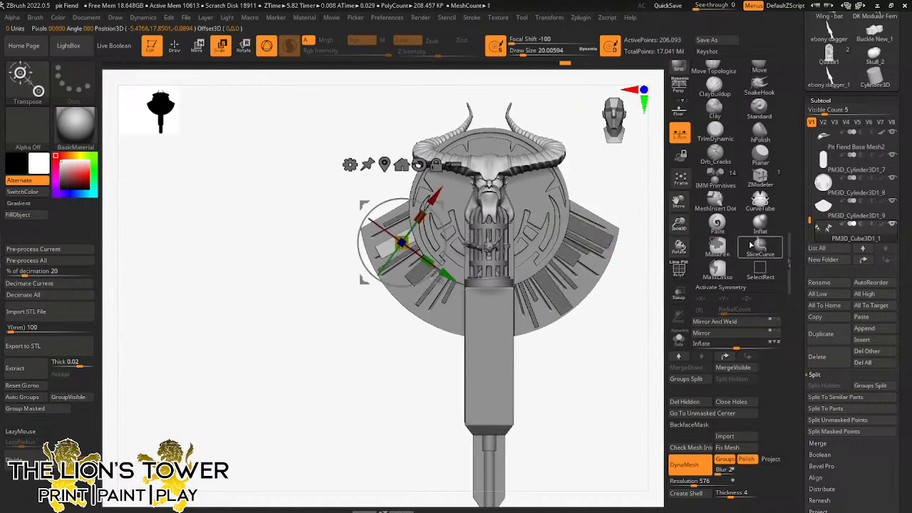
pyautogui.click(754, 249)
pyautogui.click(728, 269)
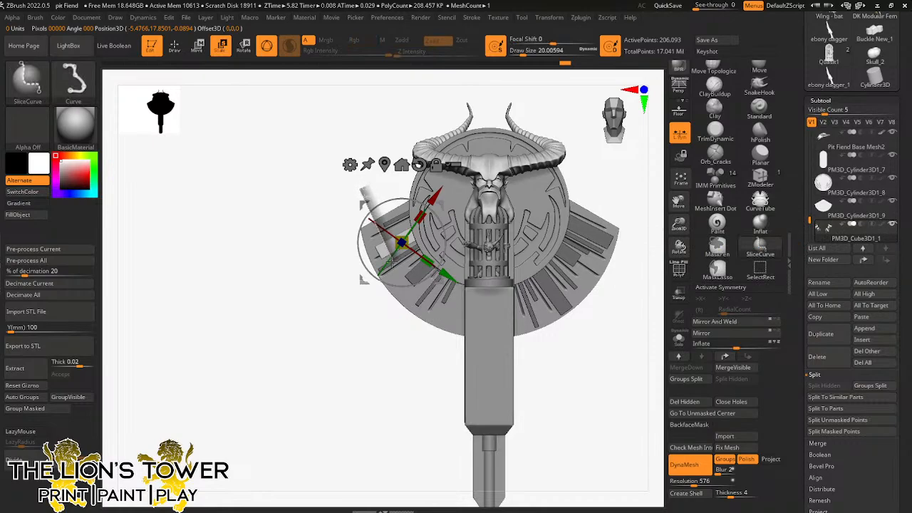
pyautogui.keyDown('ctrl'); pyautogui.keyDown('shift'); pyautogui.moveTo(399, 263); pyautogui.dragTo(415, 271); pyautogui.keyUp('shift'); pyautogui.keyUp('ctrl')
pyautogui.keyDown('ctrl'); pyautogui.click(574, 355); pyautogui.keyUp('ctrl')
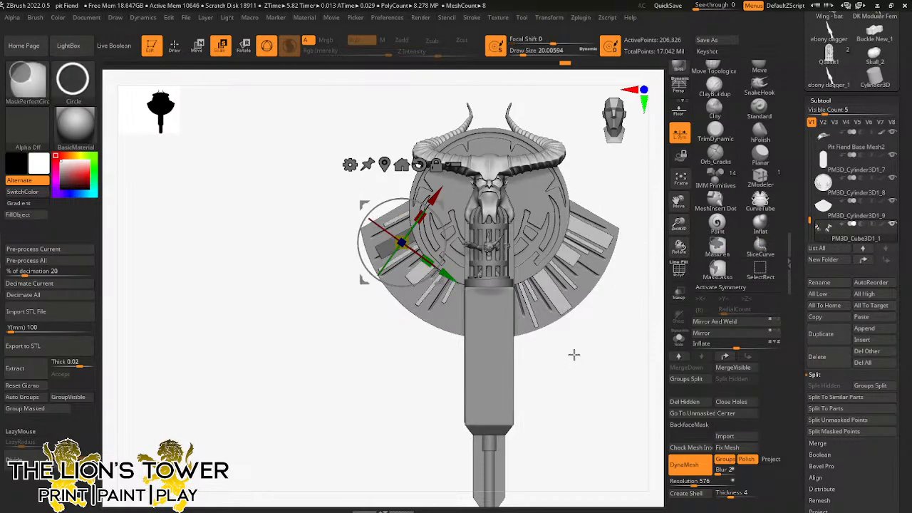
pyautogui.keyDown('ctrl'); pyautogui.moveTo(570, 350); pyautogui.dragTo(599, 379); pyautogui.keyUp('ctrl')
pyautogui.keyDown('ctrl'); pyautogui.click(591, 375); pyautogui.keyUp('ctrl')
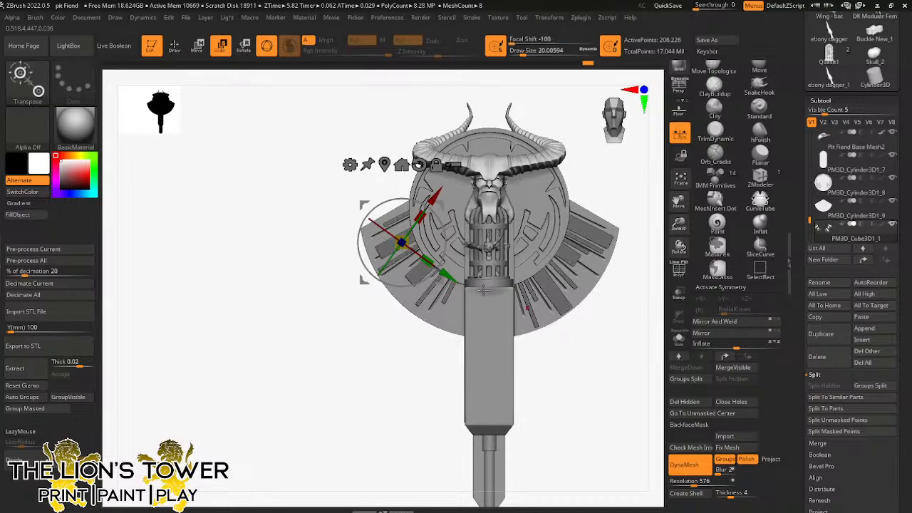
# Step: Hide the sliced-off outer end of the left wide bar, delete it with Del Hidden, and remesh the bars
pyautogui.click(174, 46)
pyautogui.keyDown('ctrl'); pyautogui.keyDown('shift'); pyautogui.click(388, 242); pyautogui.keyUp('shift'); pyautogui.keyUp('ctrl')
pyautogui.keyDown('ctrl'); pyautogui.keyDown('shift'); pyautogui.click(388, 243); pyautogui.keyUp('shift'); pyautogui.keyUp('ctrl')
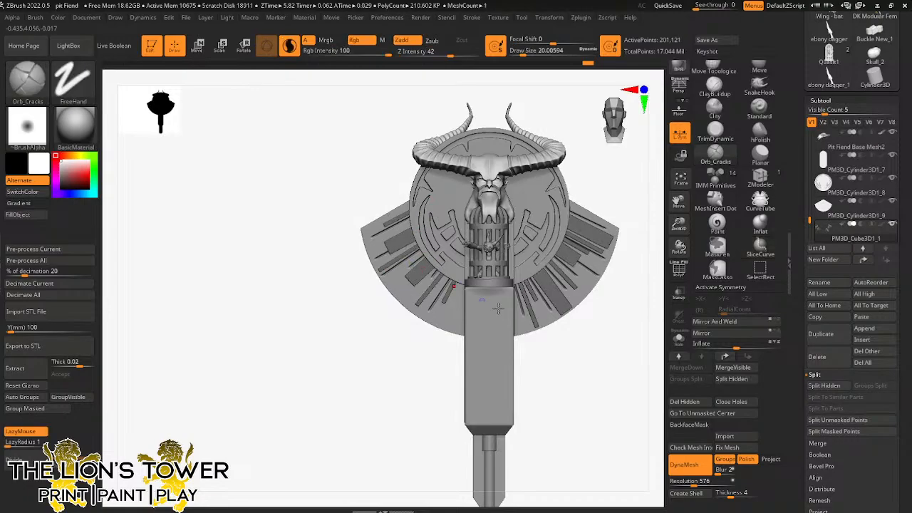
pyautogui.click(684, 402)
pyautogui.keyDown('ctrl'); pyautogui.moveTo(592, 371); pyautogui.dragTo(626, 421); pyautogui.keyUp('ctrl')
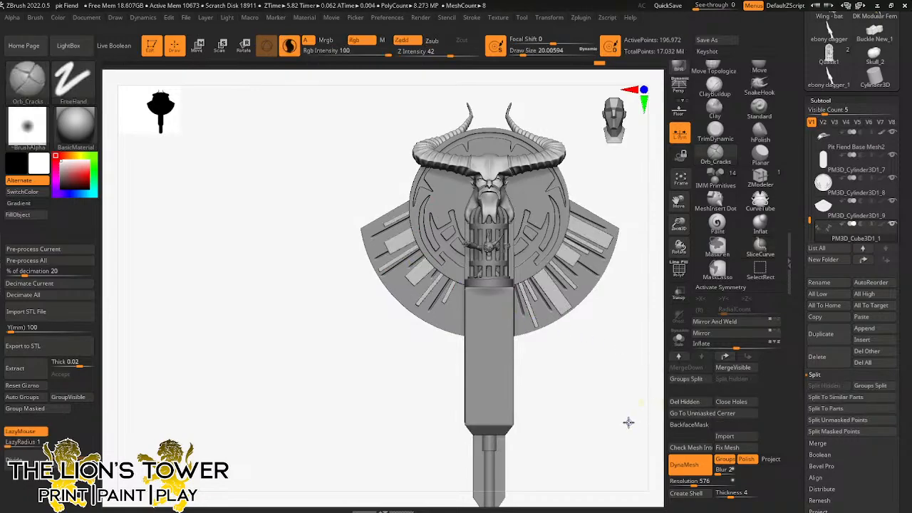
pyautogui.moveTo(678, 225); pyautogui.dragTo(679, 267)
pyautogui.moveTo(678, 201); pyautogui.dragTo(493, 194)
pyautogui.keyDown('ctrl'); pyautogui.click(603, 276); pyautogui.keyUp('ctrl')
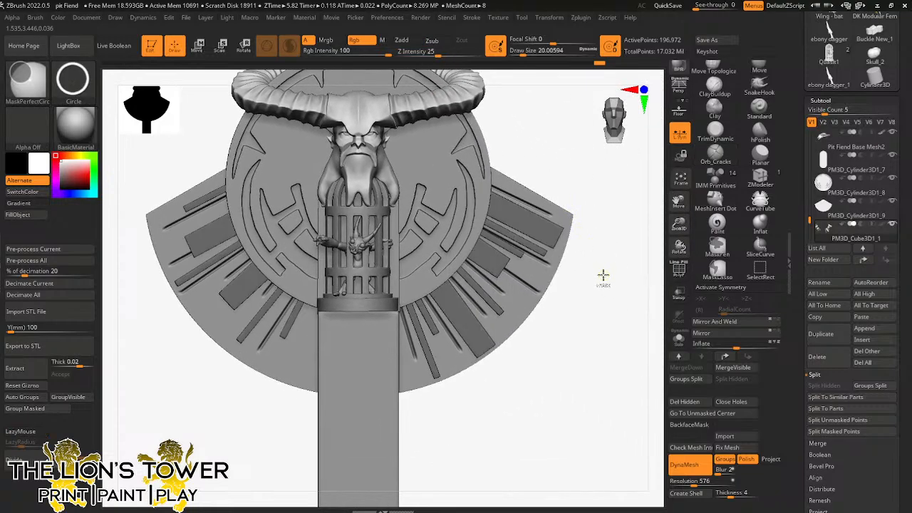
pyautogui.keyDown('ctrl'); pyautogui.click(603, 276); pyautogui.keyUp('ctrl')
pyautogui.moveTo(604, 307)
pyautogui.mouseDown()
pyautogui.moveTo(575, 317)
pyautogui.moveTo(602, 295)
pyautogui.moveTo(611, 306)
pyautogui.mouseUp()
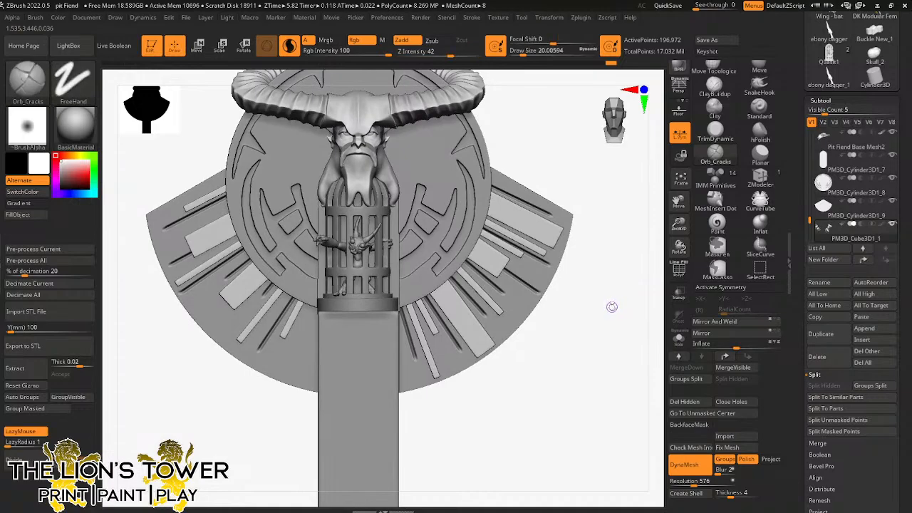
# Step: Select the pit fiend's bat wings and duplicate them as a separate subtool
pyautogui.moveTo(679, 226); pyautogui.dragTo(662, 192)
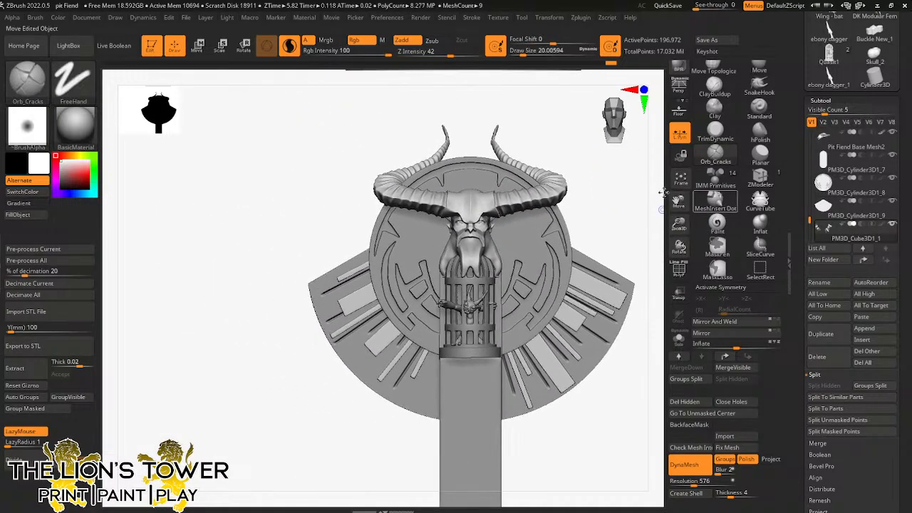
pyautogui.moveTo(600, 203); pyautogui.dragTo(621, 235)
pyautogui.moveTo(679, 225); pyautogui.dragTo(677, 216)
pyautogui.moveTo(677, 202); pyautogui.dragTo(680, 304)
pyautogui.keyDown('alt'); pyautogui.click(589, 192); pyautogui.keyUp('alt')
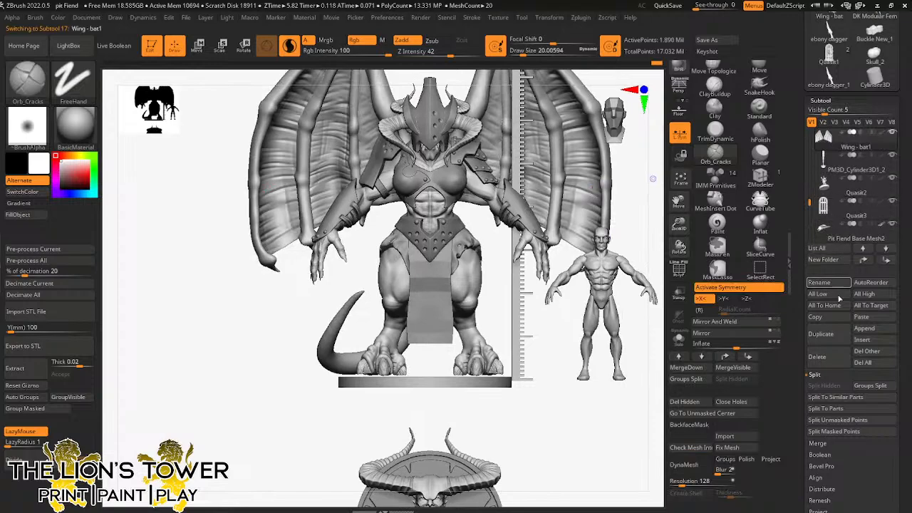
pyautogui.click(826, 334)
# Step: Move the duplicated wings down to the axe head, scale them smaller, and align them in depth behind the horned skull
pyautogui.click(223, 47)
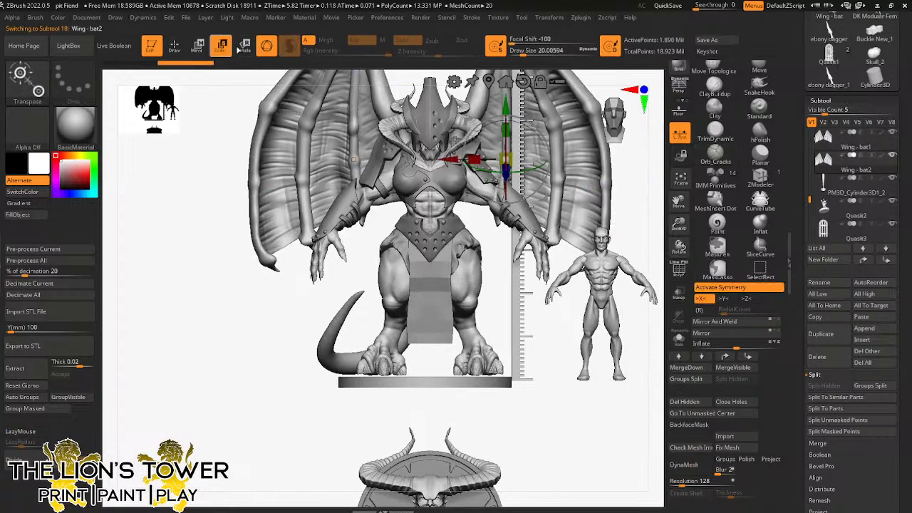
pyautogui.moveTo(678, 224); pyautogui.dragTo(677, 188)
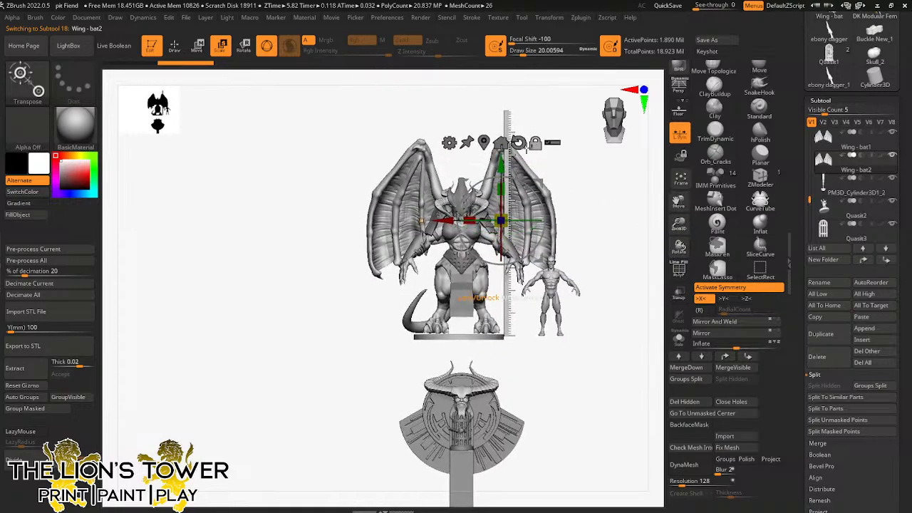
pyautogui.moveTo(501, 172)
pyautogui.mouseDown()
pyautogui.moveTo(501, 335)
pyautogui.moveTo(577, 347)
pyautogui.moveTo(546, 347)
pyautogui.mouseUp()
pyautogui.moveTo(529, 390); pyautogui.dragTo(530, 438)
pyautogui.moveTo(570, 351); pyautogui.dragTo(625, 311)
pyautogui.moveTo(679, 224); pyautogui.dragTo(695, 285)
pyautogui.moveTo(605, 342); pyautogui.dragTo(522, 381)
pyautogui.moveTo(435, 408); pyautogui.dragTo(422, 408)
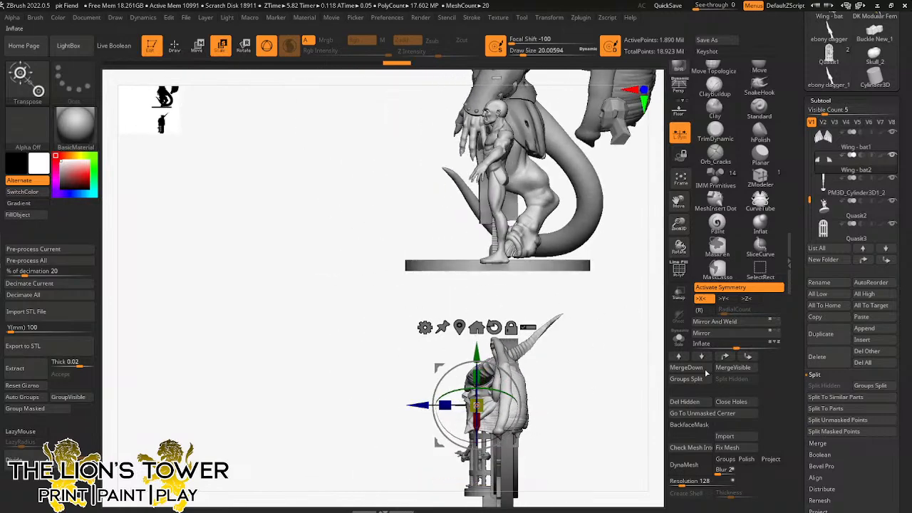
# Step: Remesh the small wings with DynaMesh at resolution 552 with Polish enabled
pyautogui.moveTo(691, 483); pyautogui.dragTo(706, 483)
pyautogui.click(746, 458)
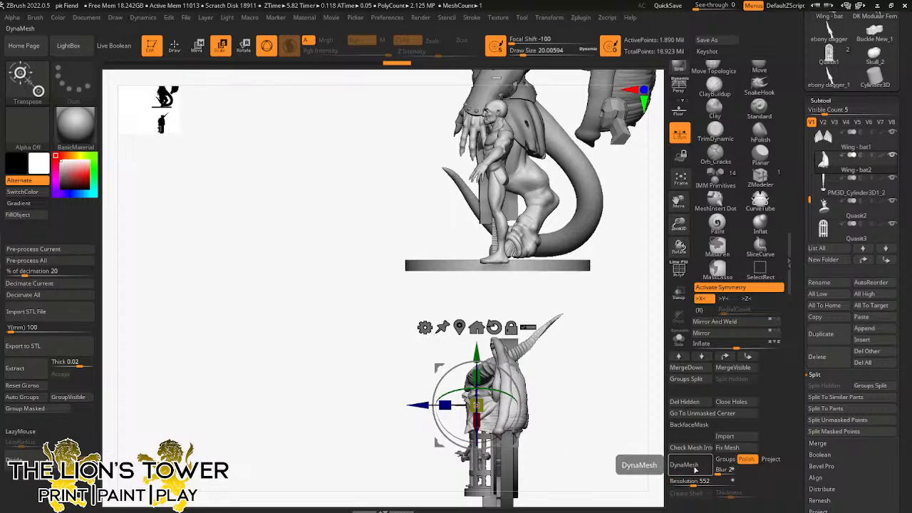
pyautogui.click(682, 464)
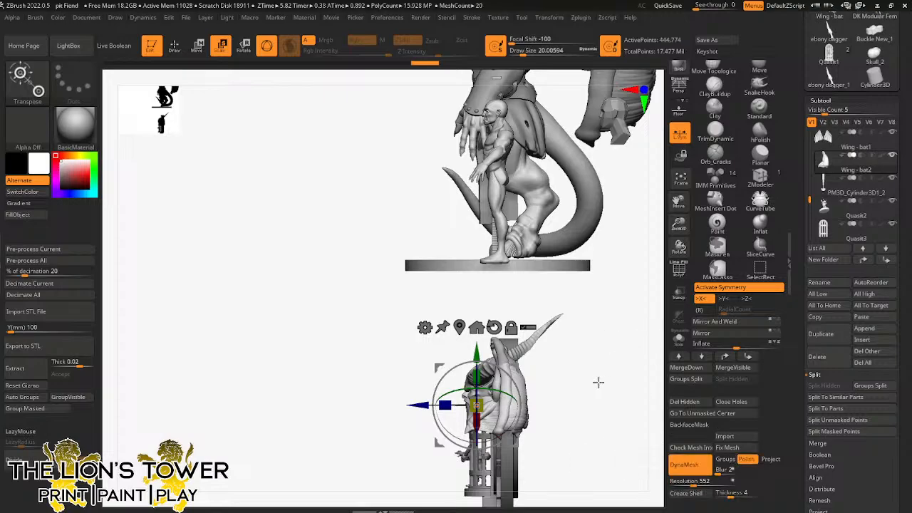
# Step: Flatten the inner surface of the small wings with TrimDynamic at draw size about 163, and undo the last unwanted stroke
pyautogui.moveTo(597, 382)
pyautogui.mouseDown()
pyautogui.moveTo(629, 385)
pyautogui.moveTo(602, 325)
pyautogui.mouseUp()
pyautogui.click(174, 46)
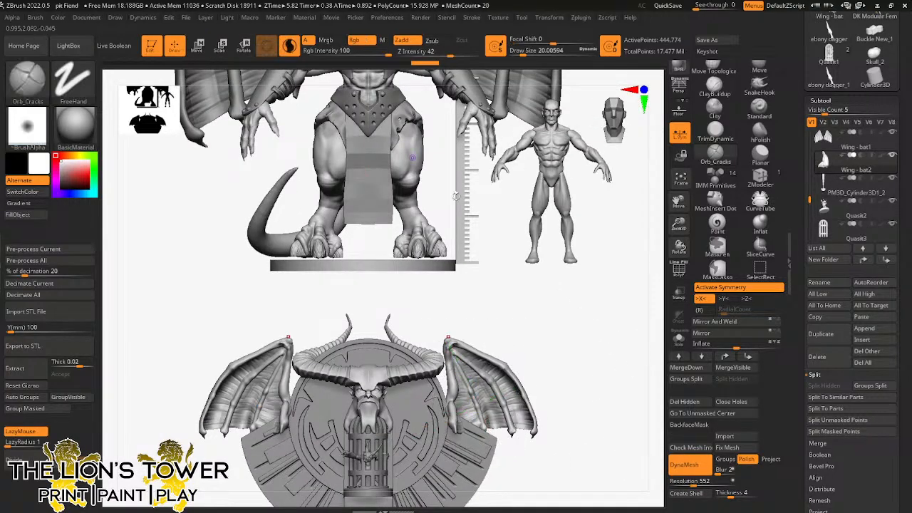
pyautogui.press('b')
pyautogui.press('t')
pyautogui.press('d')
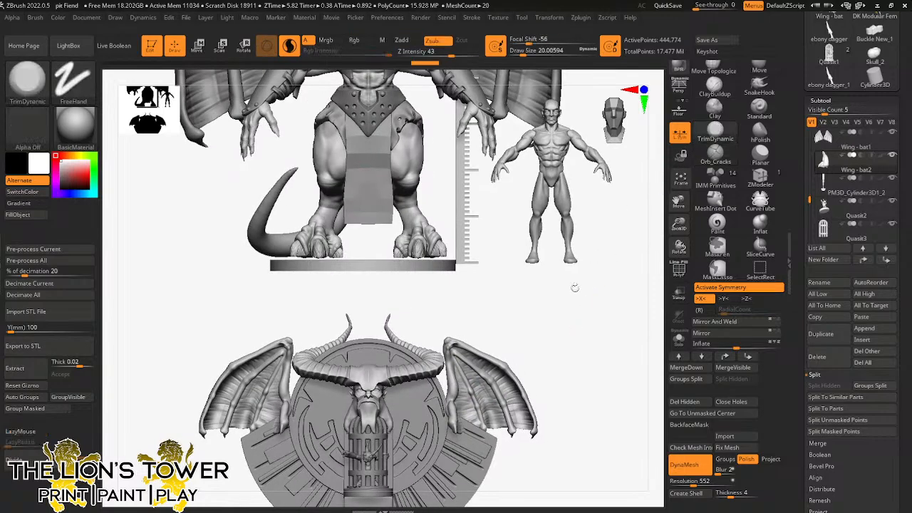
pyautogui.moveTo(574, 288); pyautogui.dragTo(568, 282)
pyautogui.moveTo(522, 51); pyautogui.dragTo(546, 52)
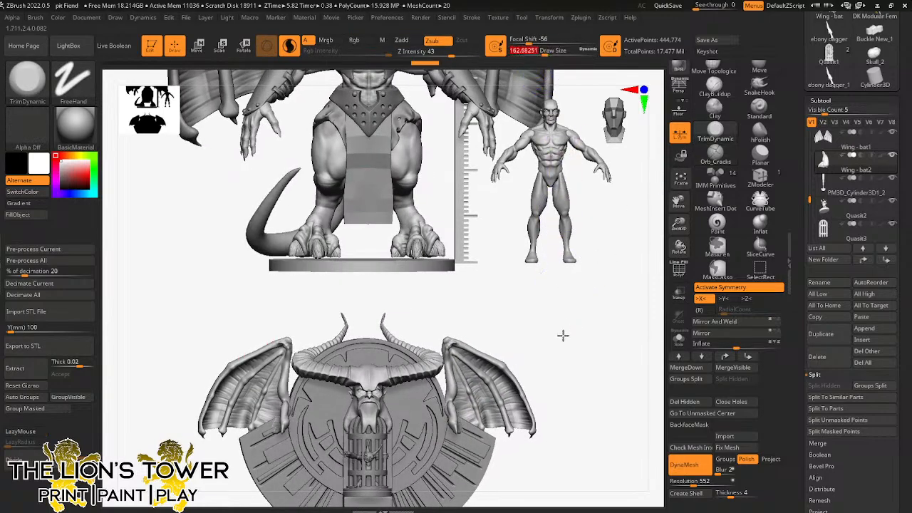
pyautogui.moveTo(562, 334)
pyautogui.mouseDown()
pyautogui.moveTo(454, 427)
pyautogui.moveTo(456, 405)
pyautogui.mouseUp()
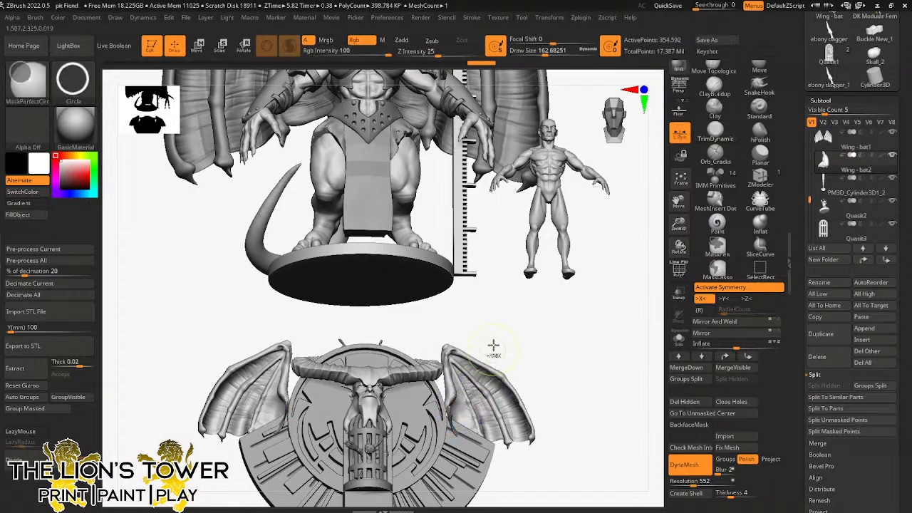
pyautogui.moveTo(492, 346)
pyautogui.mouseDown()
pyautogui.moveTo(513, 340)
pyautogui.moveTo(467, 372)
pyautogui.mouseUp()
pyautogui.hotkey('ctrl', 'z')
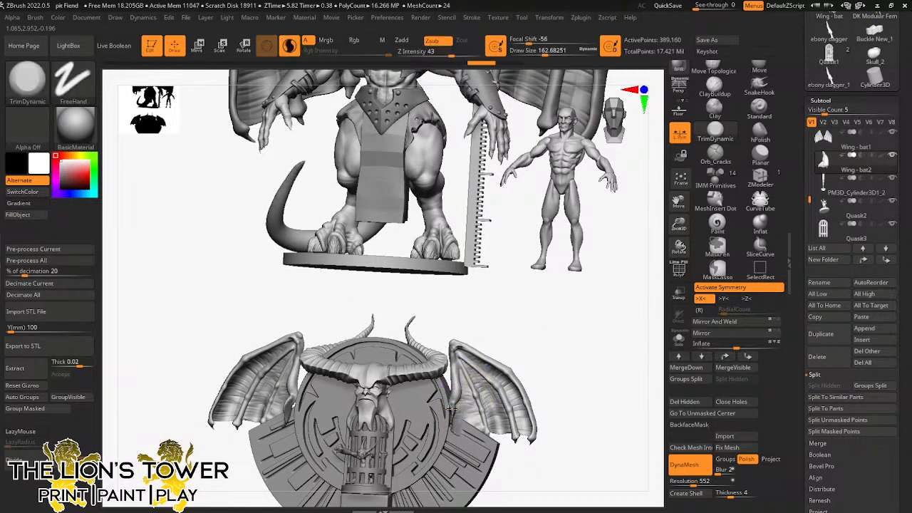
# Step: Isolate the small wings with Solo, smooth and trim their surfaces from behind, and show the whole model again
pyautogui.click(678, 339)
pyautogui.moveTo(599, 350)
pyautogui.mouseDown()
pyautogui.moveTo(578, 356)
pyautogui.moveTo(552, 313)
pyautogui.mouseUp()
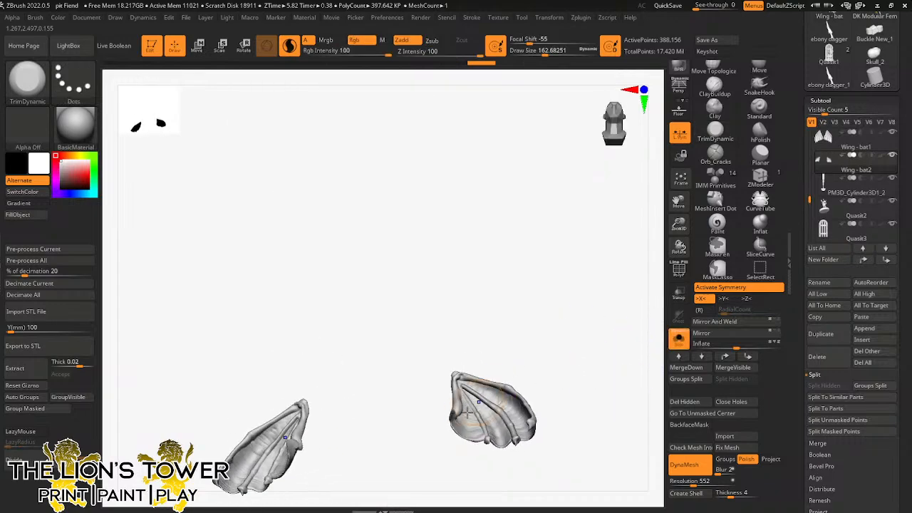
pyautogui.keyDown('shift'); pyautogui.moveTo(450, 413); pyautogui.dragTo(456, 428); pyautogui.keyUp('shift')
pyautogui.moveTo(466, 363); pyautogui.dragTo(456, 428)
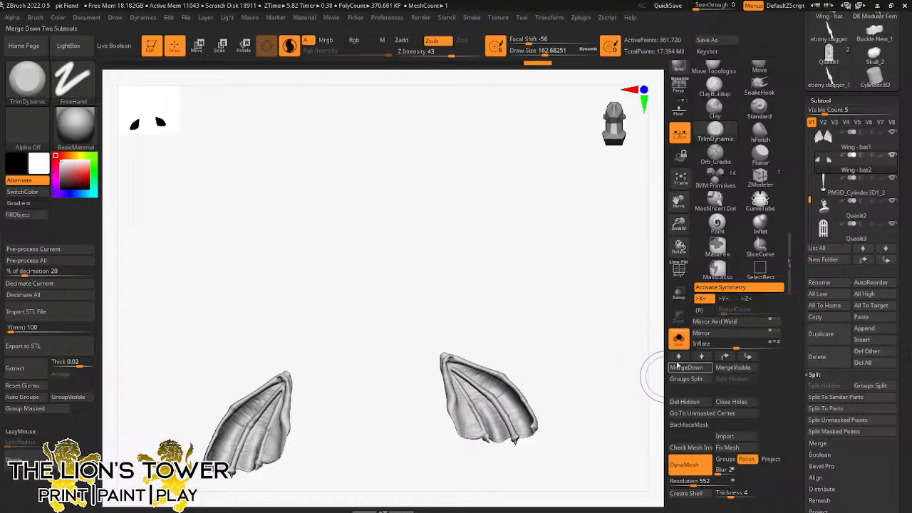
pyautogui.click(679, 339)
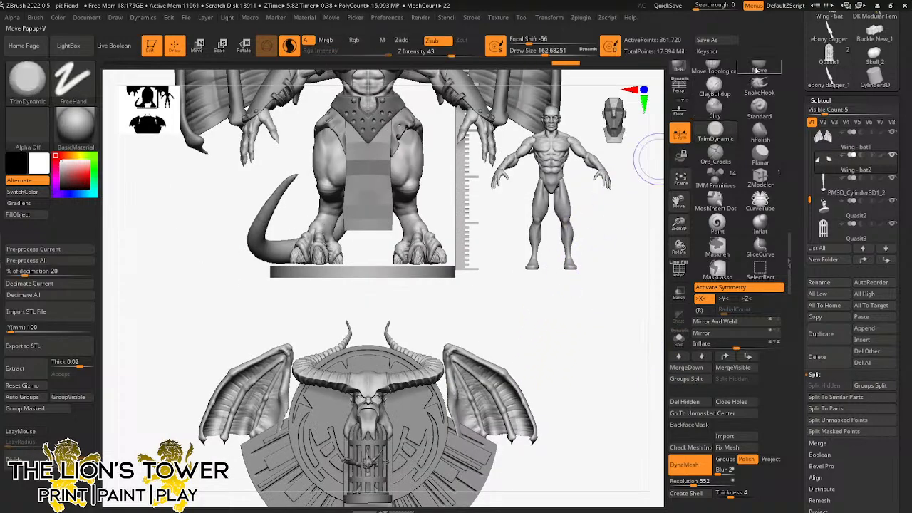
# Step: Shape the small wings against the axe head's disc with the Move brush at draw size about 217
pyautogui.click(759, 69)
pyautogui.moveTo(531, 51); pyautogui.dragTo(552, 57)
pyautogui.moveTo(451, 408); pyautogui.dragTo(463, 405)
pyautogui.moveTo(490, 404)
pyautogui.mouseDown(button='right')
pyautogui.moveTo(465, 376)
pyautogui.moveTo(448, 432)
pyautogui.mouseUp(button='right')
pyautogui.moveTo(526, 377)
pyautogui.mouseDown(button='right')
pyautogui.moveTo(554, 358)
pyautogui.moveTo(562, 407)
pyautogui.moveTo(570, 403)
pyautogui.moveTo(535, 437)
pyautogui.moveTo(486, 436)
pyautogui.mouseUp(button='right')
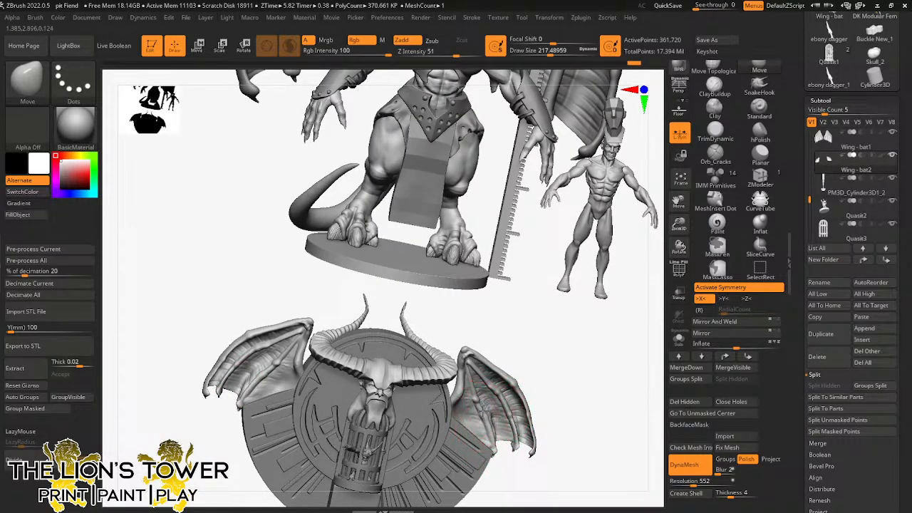
pyautogui.moveTo(662, 300)
pyautogui.mouseDown(button='right')
pyautogui.moveTo(602, 338)
pyautogui.moveTo(622, 350)
pyautogui.moveTo(511, 347)
pyautogui.moveTo(418, 368)
pyautogui.moveTo(517, 307)
pyautogui.moveTo(520, 332)
pyautogui.mouseUp(button='right')
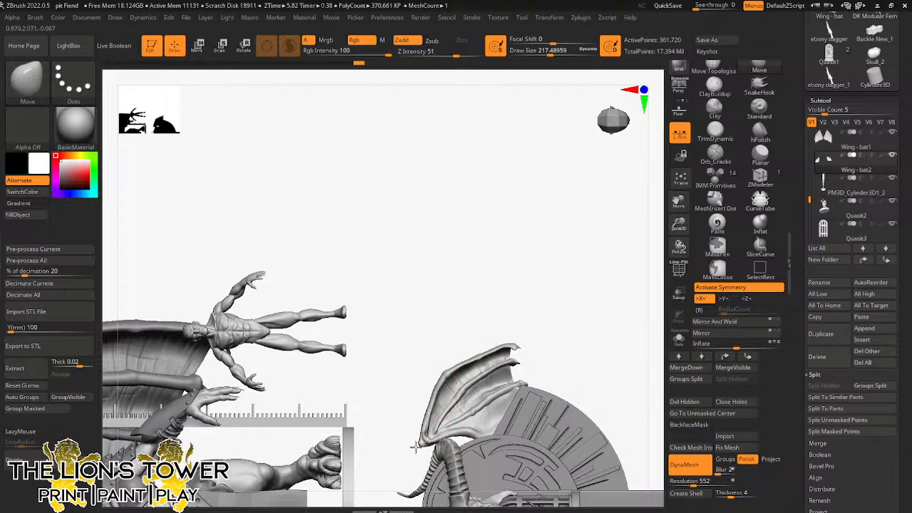
# Step: Pull the wings' leading edge into a rounder curve, merge the outer fingers into one pointed tip, and smooth the membrane
pyautogui.moveTo(436, 444); pyautogui.dragTo(448, 432)
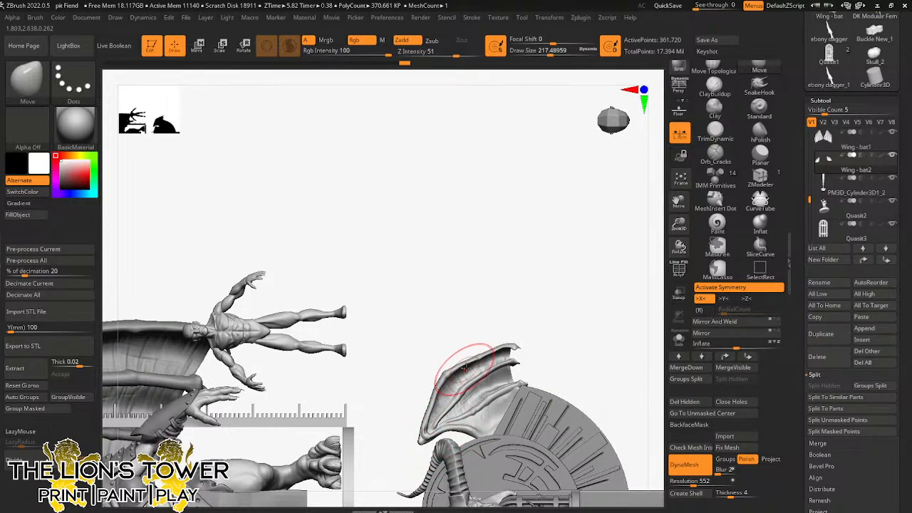
pyautogui.moveTo(464, 368)
pyautogui.mouseDown()
pyautogui.moveTo(460, 356)
pyautogui.moveTo(503, 342)
pyautogui.mouseUp()
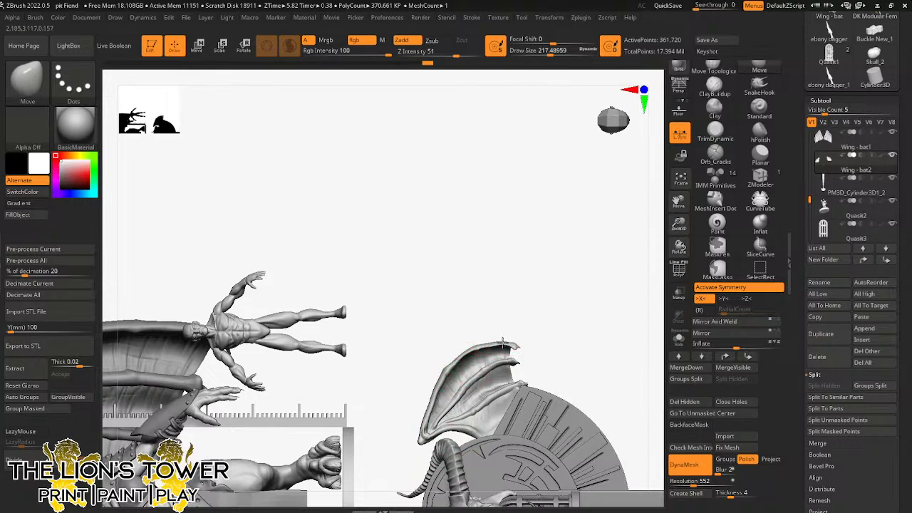
pyautogui.press('shift')
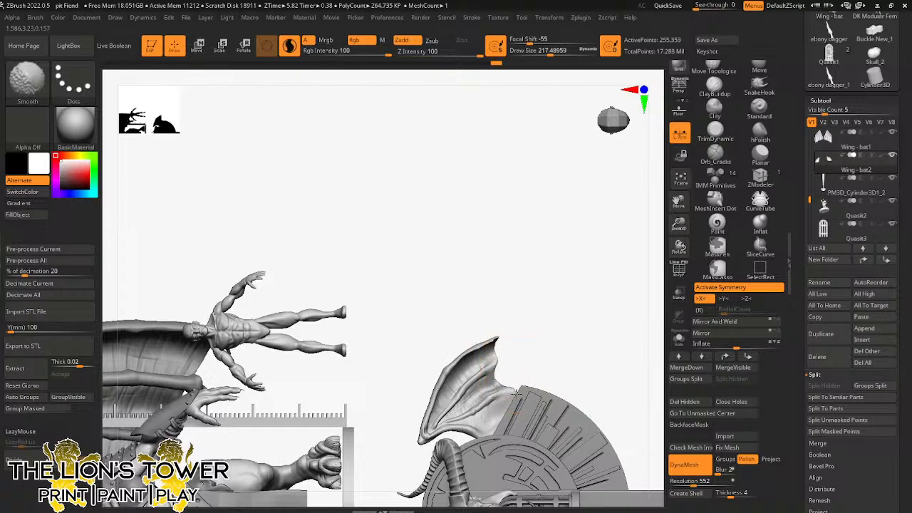
pyautogui.keyDown('shift'); pyautogui.moveTo(497, 363); pyautogui.dragTo(490, 362); pyautogui.keyUp('shift')
pyautogui.moveTo(490, 360)
pyautogui.mouseDown(button='right')
pyautogui.moveTo(503, 363)
pyautogui.moveTo(515, 336)
pyautogui.moveTo(489, 381)
pyautogui.mouseUp(button='right')
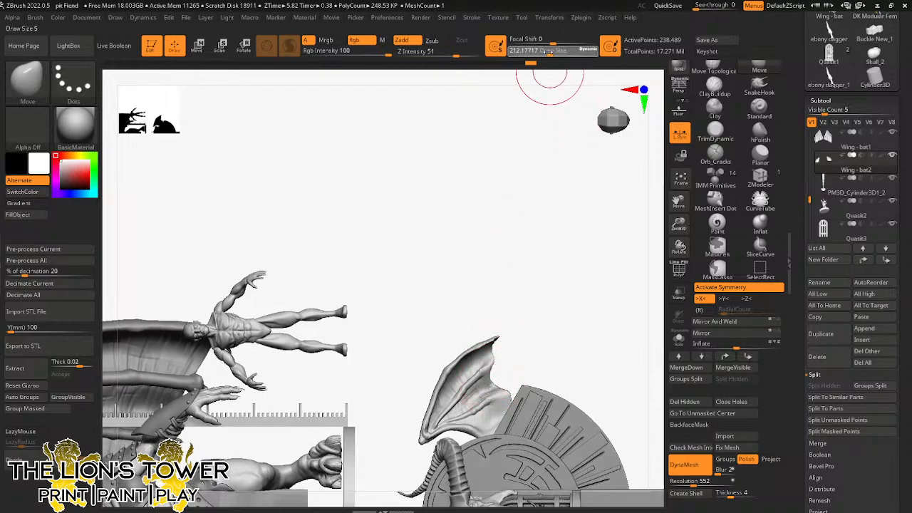
# Step: Adjust the pointed wing tips with the Move brush at draw size about 167
pyautogui.moveTo(550, 52); pyautogui.dragTo(545, 52)
pyautogui.moveTo(539, 157); pyautogui.dragTo(517, 249, button='right')
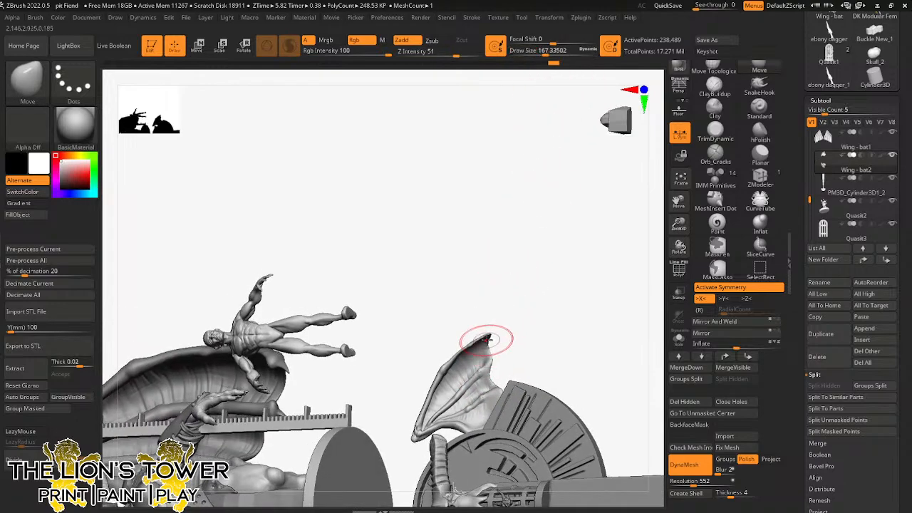
pyautogui.moveTo(486, 351); pyautogui.dragTo(599, 254, button='right')
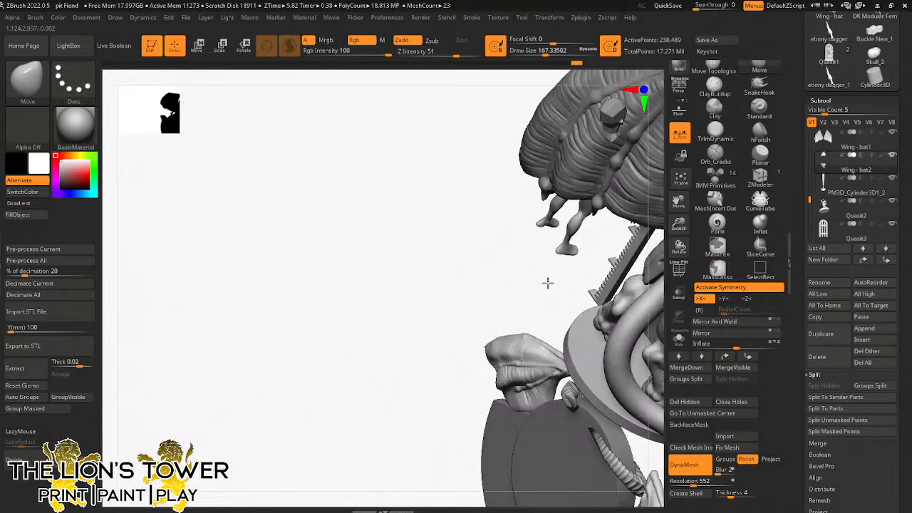
pyautogui.moveTo(546, 281); pyautogui.dragTo(591, 271, button='right')
# Step: Adjust the wing bases from the back of the axe head so they sit against the disc and blade
pyautogui.moveTo(678, 224); pyautogui.dragTo(675, 239)
pyautogui.moveTo(678, 201); pyautogui.dragTo(592, 188)
pyautogui.press('b')
pyautogui.press('s')
pyautogui.press('c')
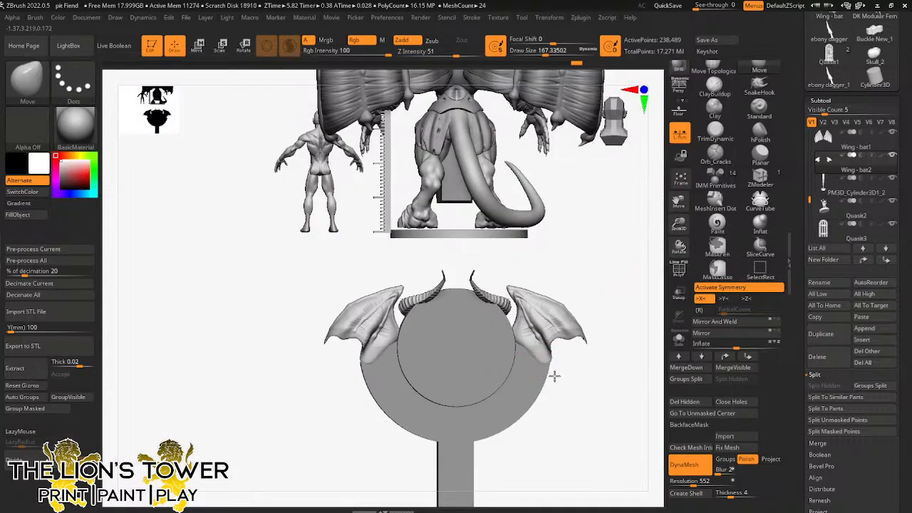
pyautogui.moveTo(554, 375); pyautogui.dragTo(522, 341, button='right')
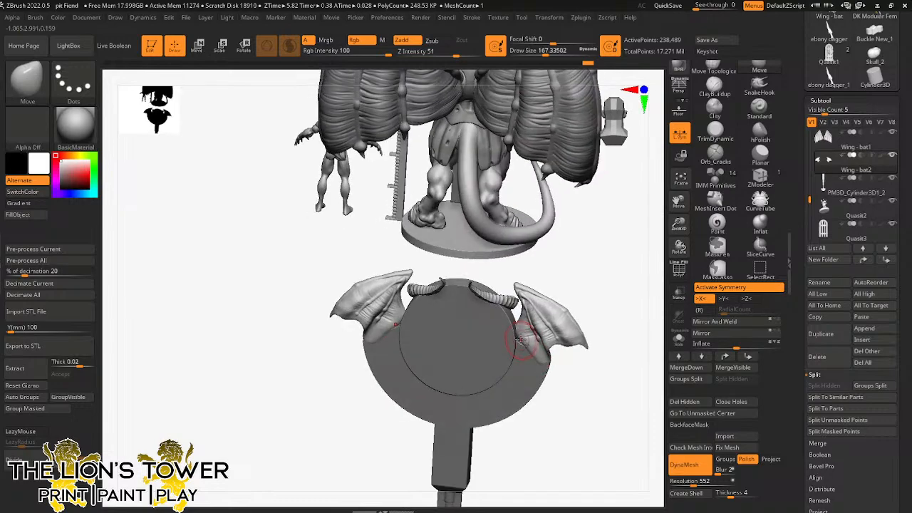
pyautogui.moveTo(575, 378); pyautogui.dragTo(518, 337, button='right')
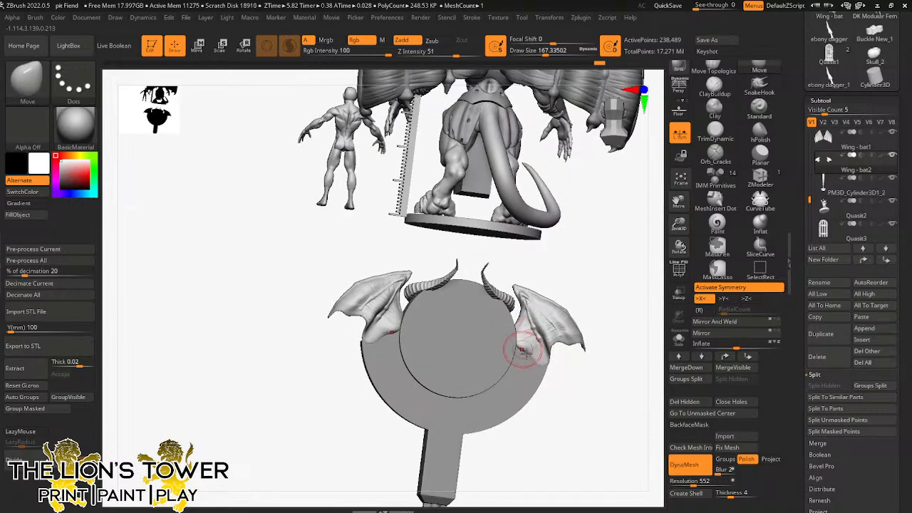
pyautogui.moveTo(558, 359)
pyautogui.mouseDown(button='right')
pyautogui.moveTo(611, 327)
pyautogui.moveTo(639, 289)
pyautogui.mouseUp(button='right')
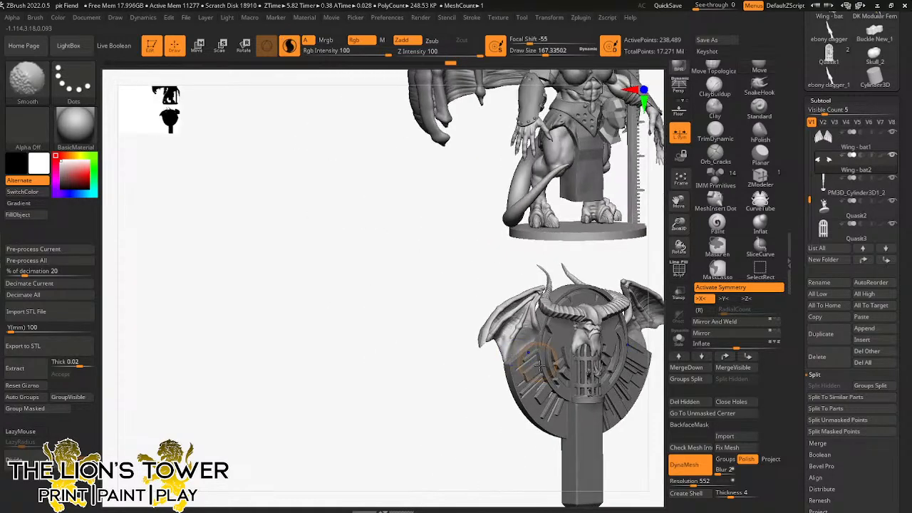
# Step: Thicken the wings' upper leading edge with the Inflat brush at draw size about 140
pyautogui.click(760, 225)
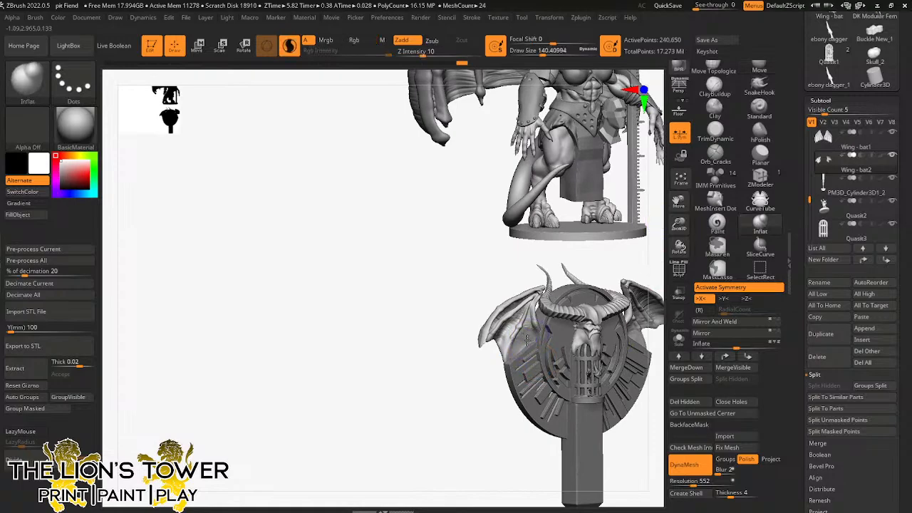
pyautogui.moveTo(519, 316); pyautogui.dragTo(467, 327, button='right')
pyautogui.moveTo(481, 312); pyautogui.dragTo(486, 308)
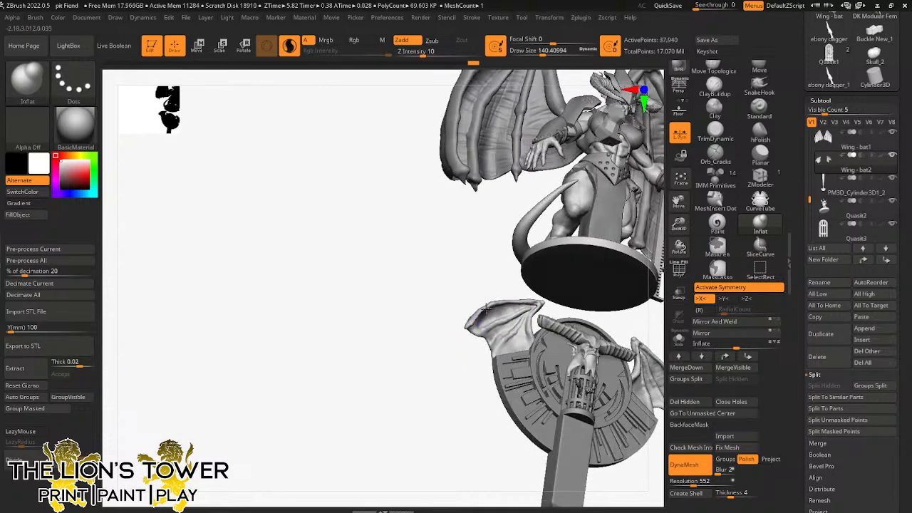
pyautogui.moveTo(558, 285)
pyautogui.keyDown('ctrl'); pyautogui.mouseDown(button='right')
pyautogui.moveTo(594, 305)
pyautogui.moveTo(533, 303)
pyautogui.mouseUp(button='right'); pyautogui.keyUp('ctrl')
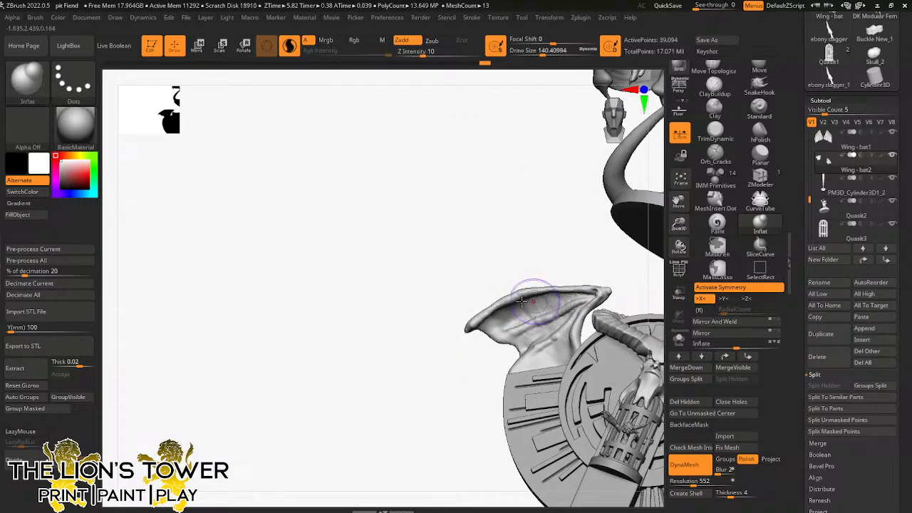
pyautogui.moveTo(475, 320)
pyautogui.mouseDown()
pyautogui.moveTo(494, 305)
pyautogui.moveTo(600, 292)
pyautogui.mouseUp()
# Step: Inflate the finger ridges across the wing membrane, reducing the draw size to about 83 and 65
pyautogui.moveTo(545, 53); pyautogui.dragTo(535, 53)
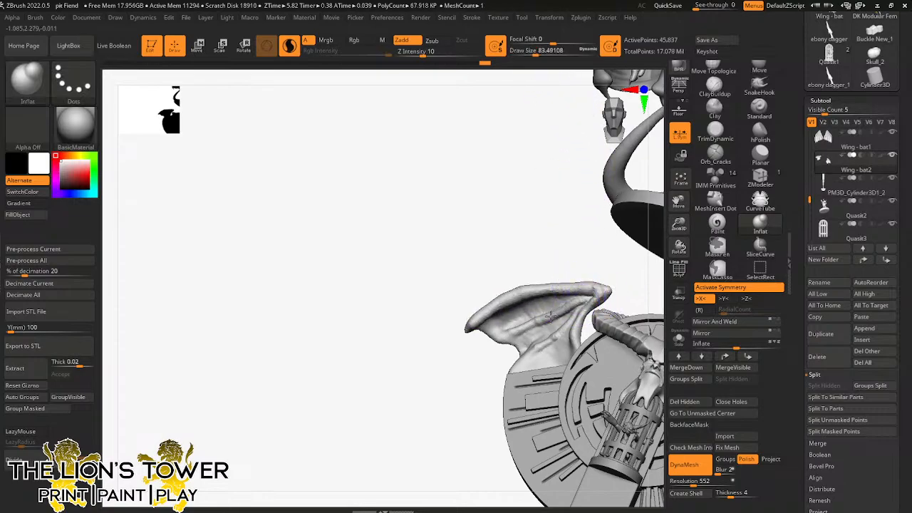
pyautogui.moveTo(550, 317); pyautogui.dragTo(521, 324)
pyautogui.click(532, 52)
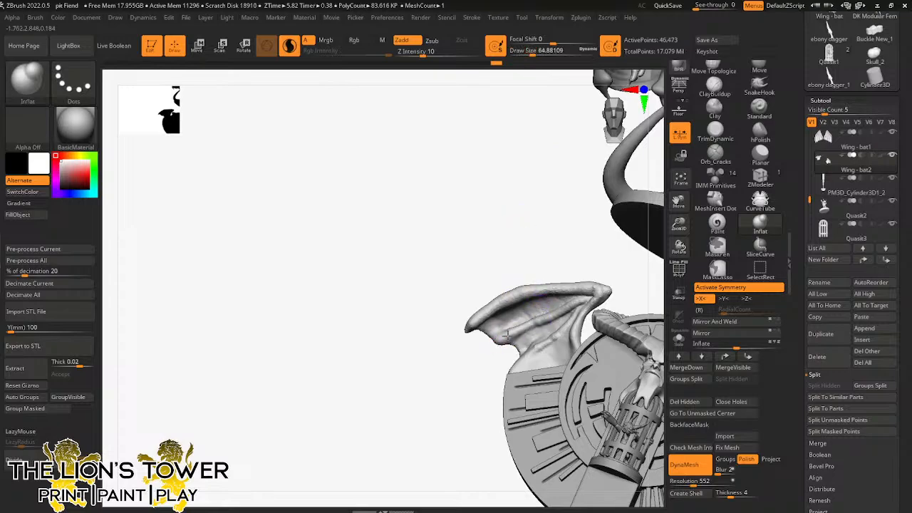
pyautogui.moveTo(506, 334); pyautogui.dragTo(507, 367, button='right')
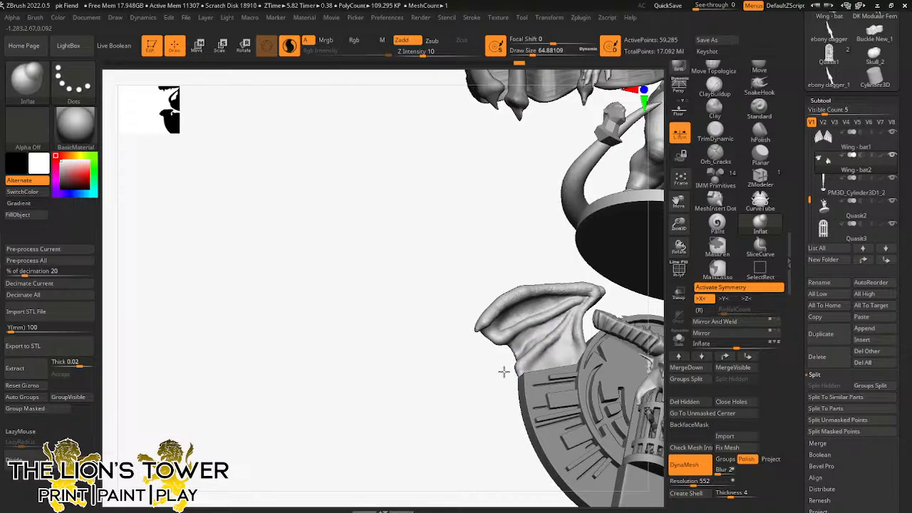
pyautogui.moveTo(611, 296); pyautogui.dragTo(560, 332, button='right')
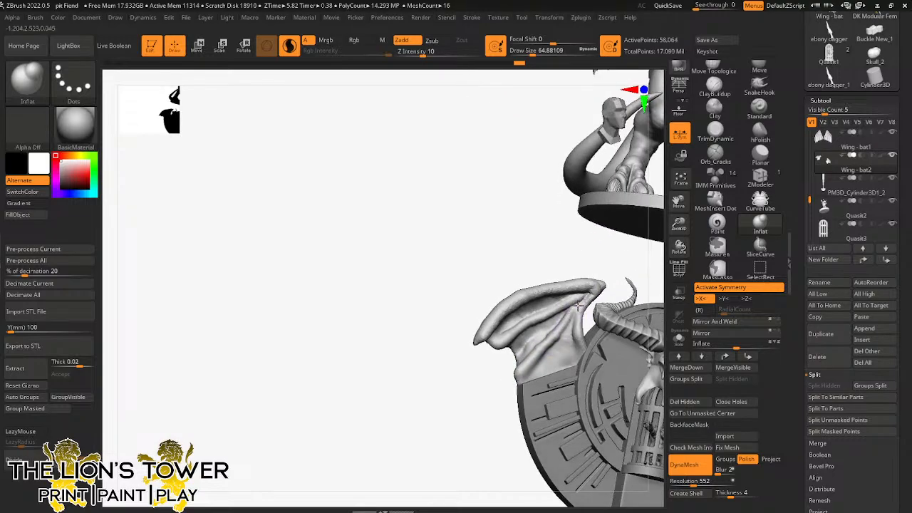
pyautogui.moveTo(492, 382); pyautogui.dragTo(523, 336, button='right')
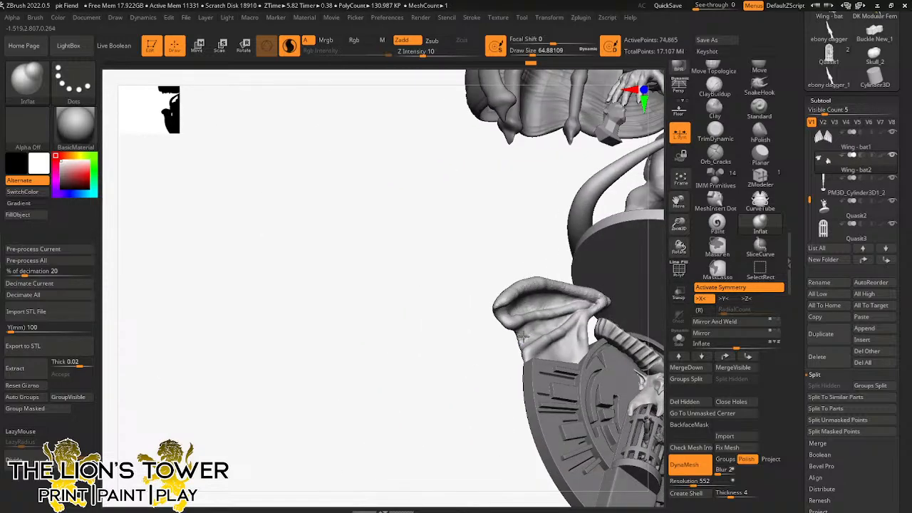
# Step: Remesh the wings with DynaMesh at resolution 552 and smooth their upper joints at draw size about 94
pyautogui.keyDown('ctrl'); pyautogui.moveTo(432, 376); pyautogui.dragTo(459, 425); pyautogui.keyUp('ctrl')
pyautogui.moveTo(460, 423)
pyautogui.mouseDown(button='right')
pyautogui.moveTo(441, 420)
pyautogui.moveTo(461, 367)
pyautogui.mouseUp(button='right')
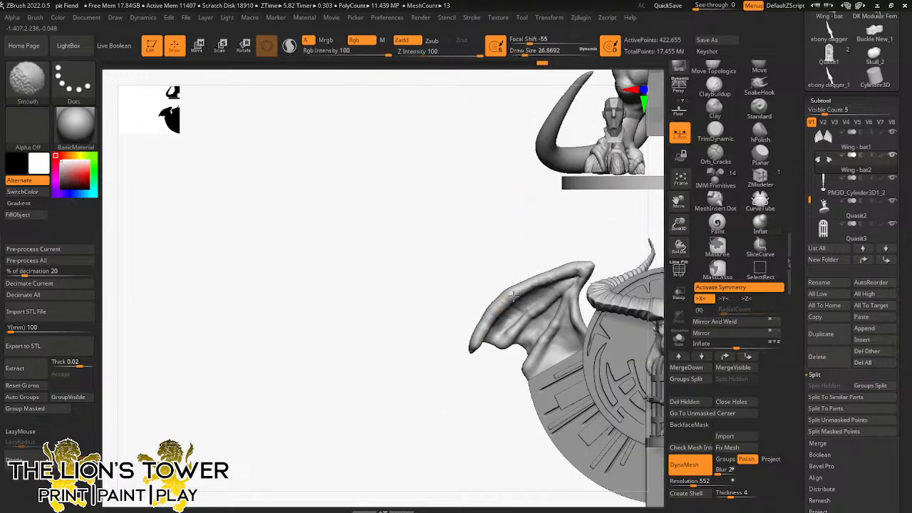
pyautogui.click(536, 52)
pyautogui.keyDown('shift'); pyautogui.moveTo(585, 270); pyautogui.dragTo(582, 279); pyautogui.keyUp('shift')
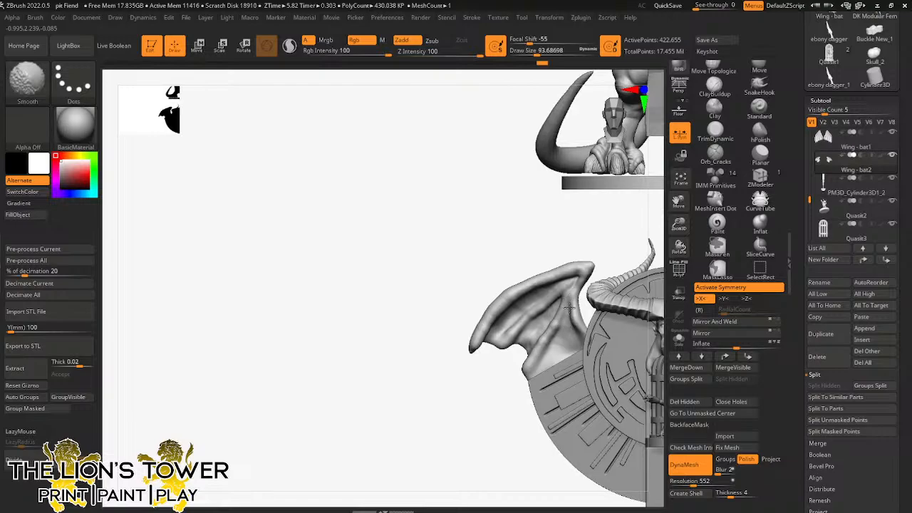
# Step: Carve creases along the finger ridges on the wings' backs with Orb_Cracks at draw size 112 and Z intensity 14
pyautogui.moveTo(678, 224)
pyautogui.mouseDown()
pyautogui.moveTo(678, 202)
pyautogui.moveTo(596, 222)
pyautogui.mouseUp()
pyautogui.click(715, 151)
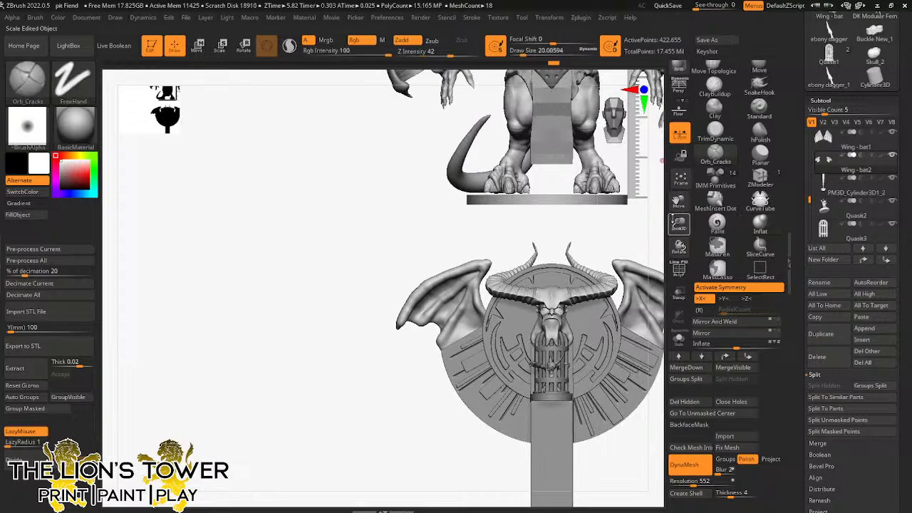
pyautogui.moveTo(678, 223); pyautogui.dragTo(601, 252)
pyautogui.moveTo(522, 53); pyautogui.dragTo(541, 54)
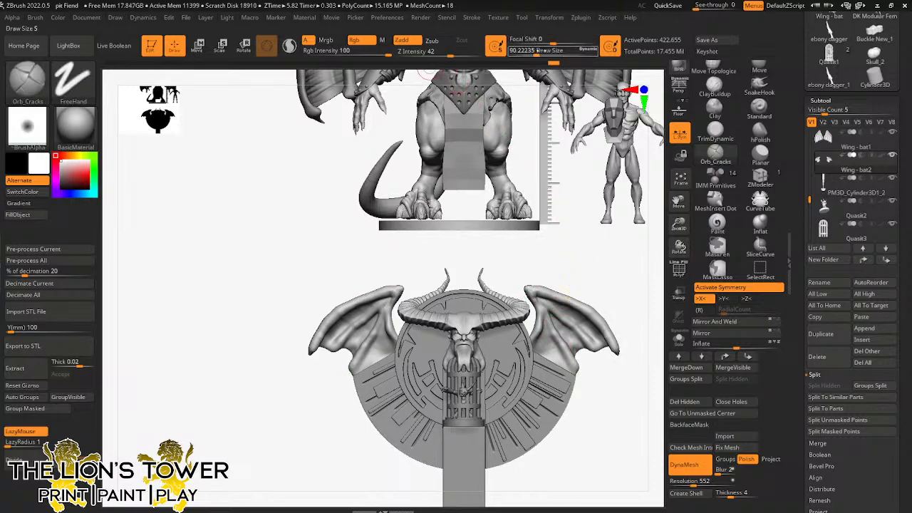
pyautogui.write('112')
pyautogui.press('Return')
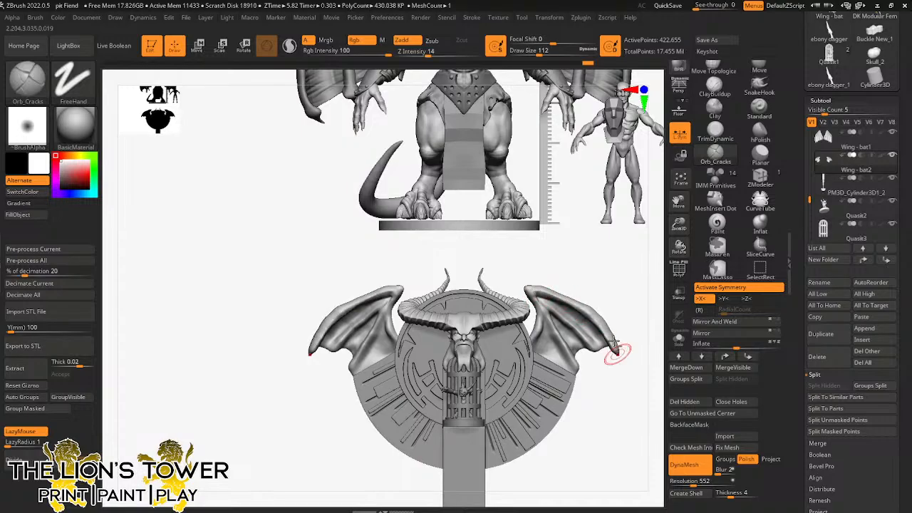
pyautogui.moveTo(626, 357); pyautogui.dragTo(525, 367)
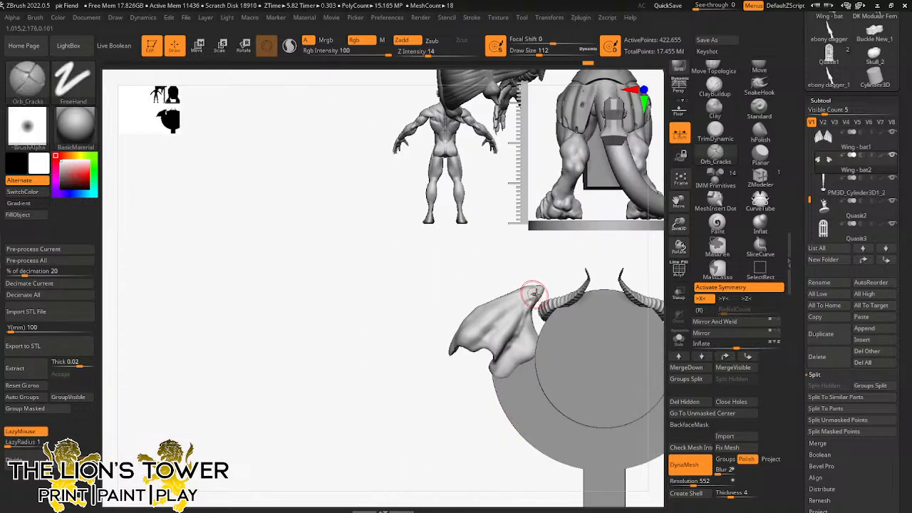
pyautogui.moveTo(486, 336); pyautogui.dragTo(469, 362)
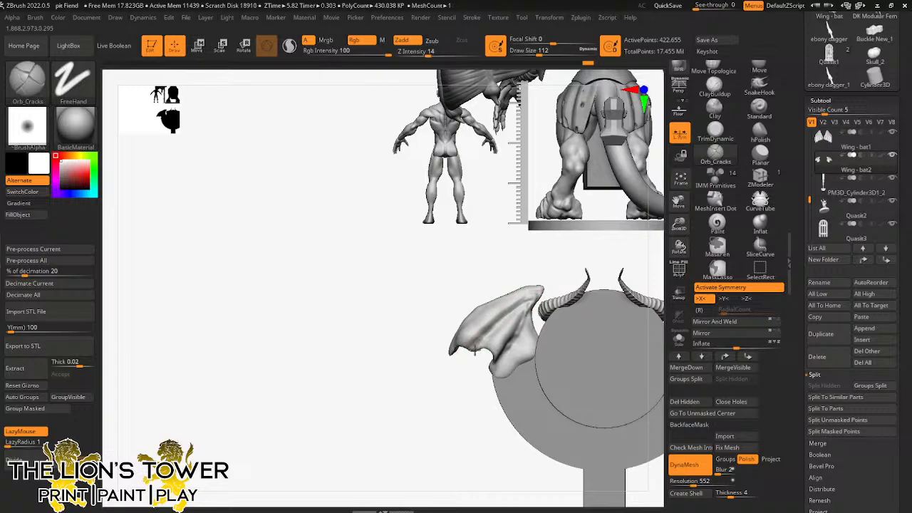
pyautogui.moveTo(540, 291); pyautogui.dragTo(488, 385)
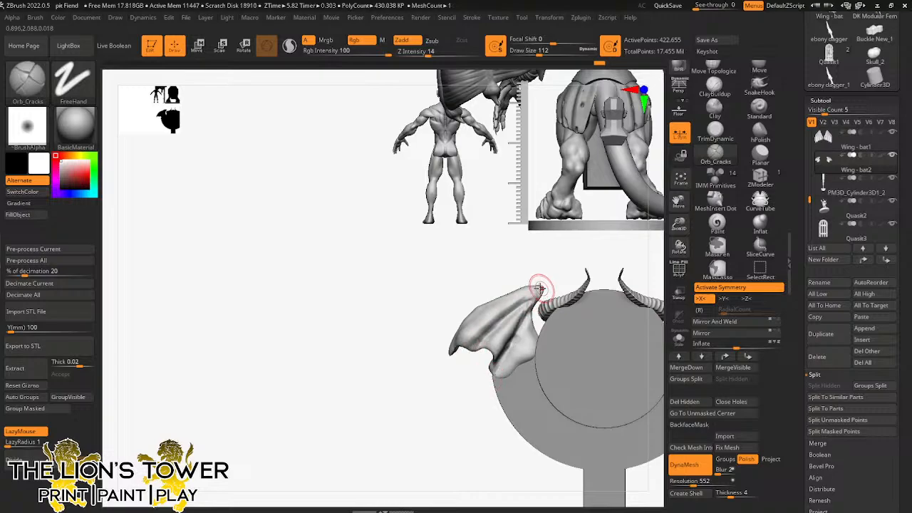
pyautogui.moveTo(543, 279)
pyautogui.mouseDown()
pyautogui.moveTo(549, 266)
pyautogui.moveTo(539, 273)
pyautogui.moveTo(601, 254)
pyautogui.moveTo(599, 236)
pyautogui.moveTo(590, 275)
pyautogui.moveTo(564, 275)
pyautogui.moveTo(589, 271)
pyautogui.moveTo(592, 279)
pyautogui.moveTo(560, 304)
pyautogui.moveTo(524, 324)
pyautogui.moveTo(499, 301)
pyautogui.mouseUp()
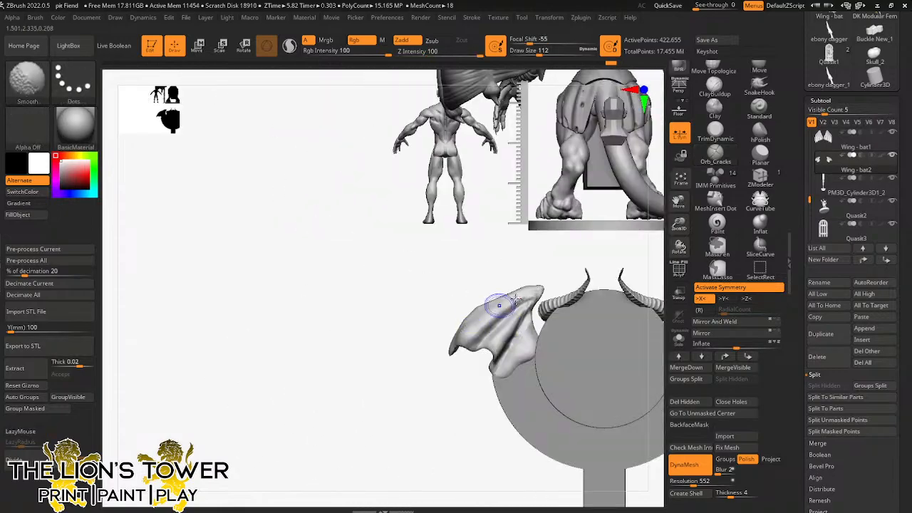
# Step: Flatten the backs of the wings and their outer edges with the hPolish brush at draw size 112
pyautogui.click(759, 133)
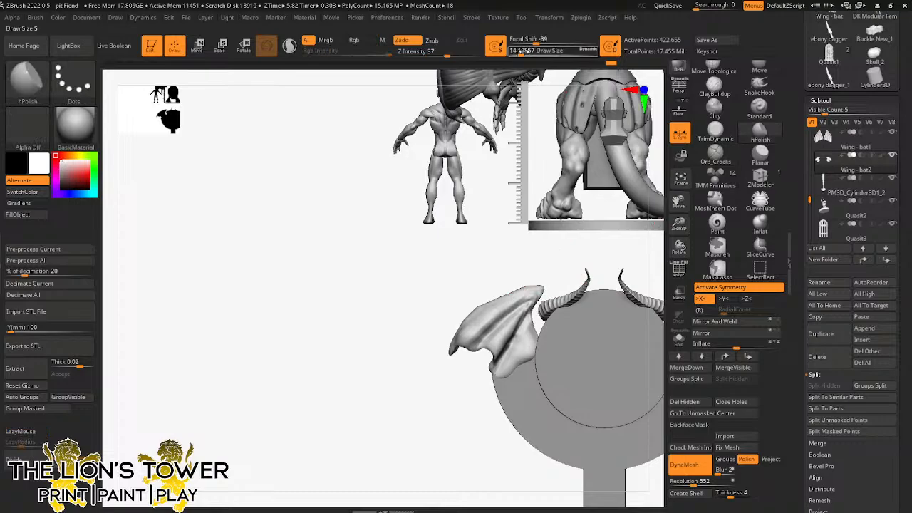
pyautogui.moveTo(679, 201); pyautogui.dragTo(661, 123)
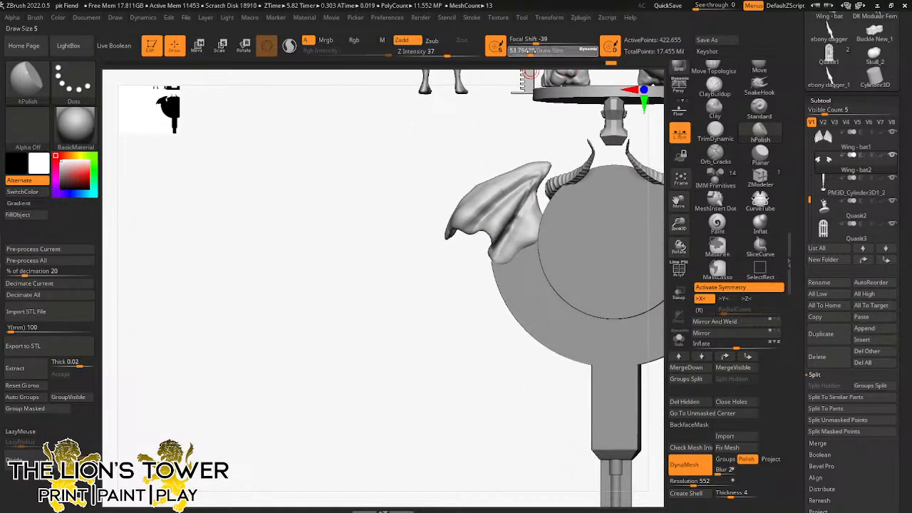
pyautogui.moveTo(531, 53); pyautogui.dragTo(539, 54)
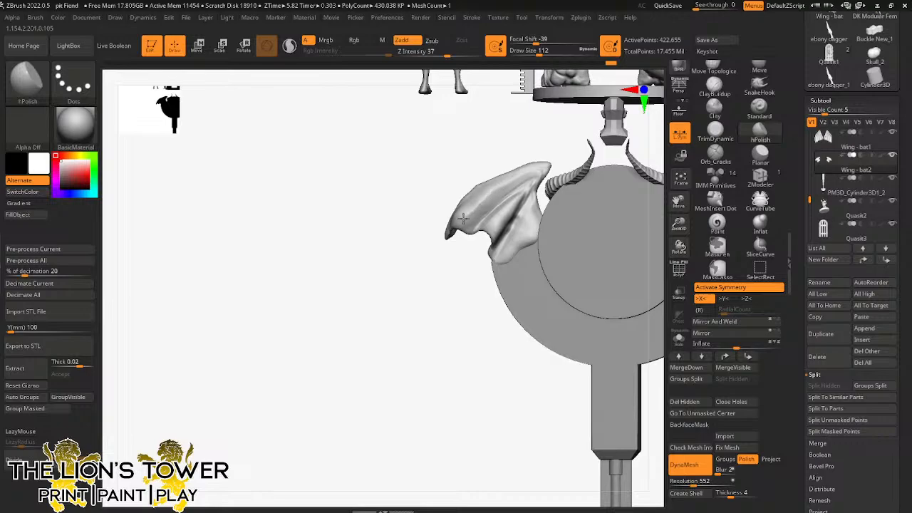
pyautogui.moveTo(501, 187)
pyautogui.mouseDown()
pyautogui.moveTo(520, 175)
pyautogui.moveTo(463, 213)
pyautogui.moveTo(469, 205)
pyautogui.mouseUp()
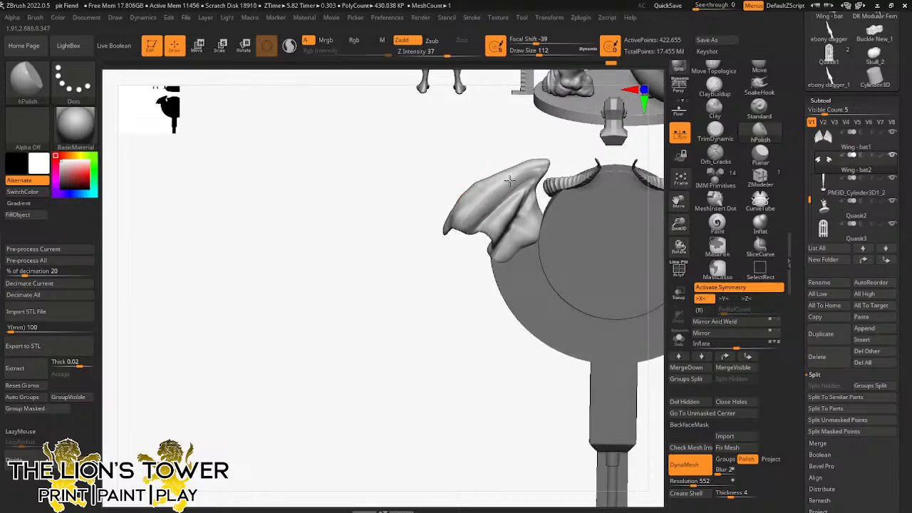
pyautogui.moveTo(493, 183); pyautogui.dragTo(473, 195, button='right')
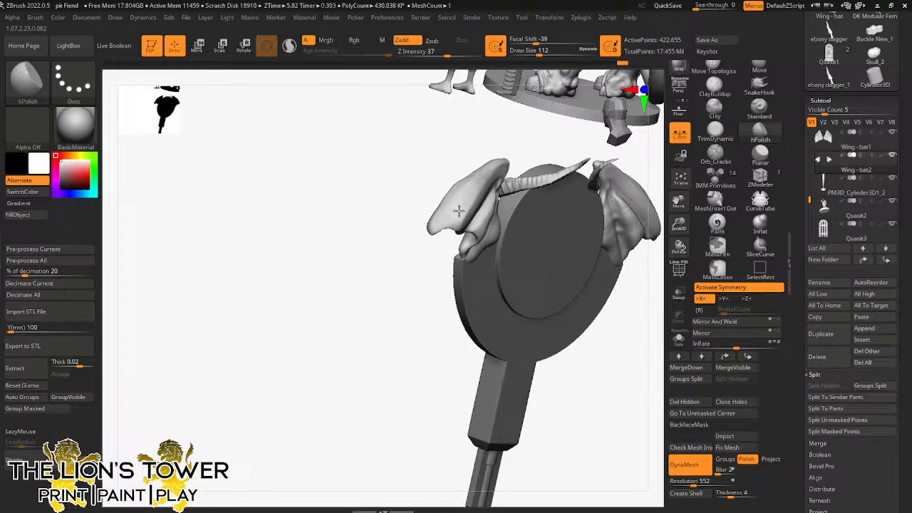
pyautogui.moveTo(523, 145); pyautogui.dragTo(465, 195)
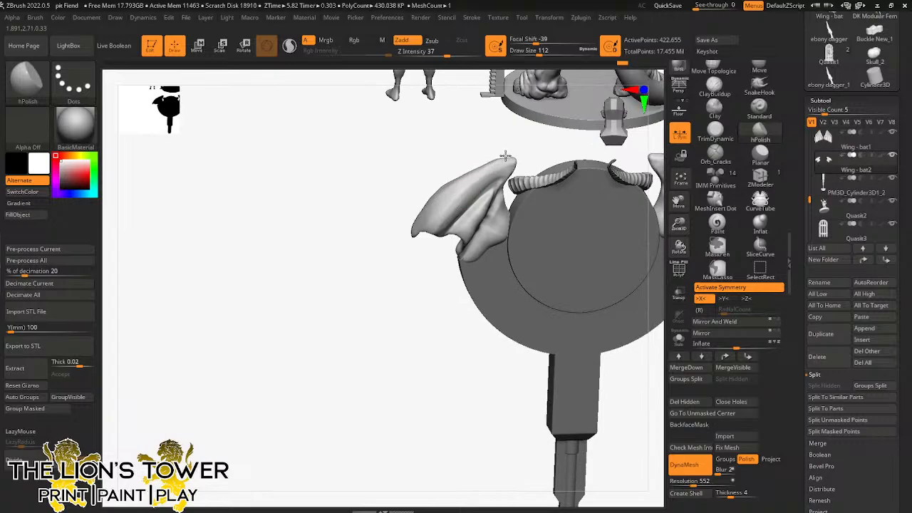
# Step: Polish the leading edges and finger ridges on the wings' fronts with hPolish, reducing the draw size to about 74
pyautogui.moveTo(489, 136); pyautogui.dragTo(451, 143)
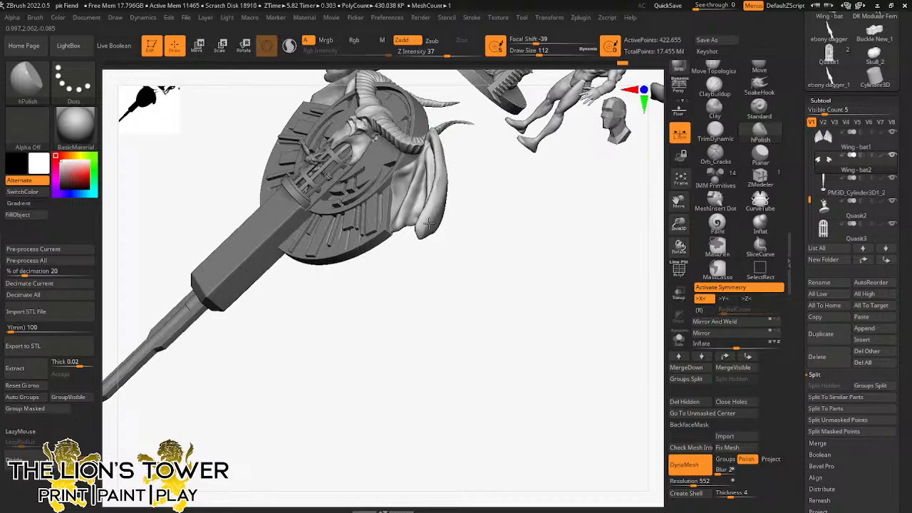
pyautogui.moveTo(427, 240)
pyautogui.mouseDown()
pyautogui.moveTo(480, 216)
pyautogui.moveTo(436, 148)
pyautogui.mouseUp()
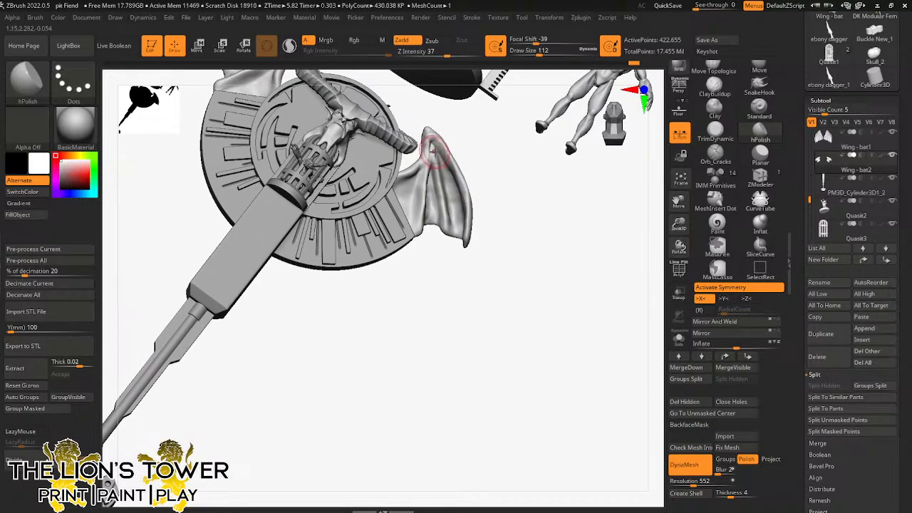
pyautogui.moveTo(505, 126); pyautogui.dragTo(452, 126)
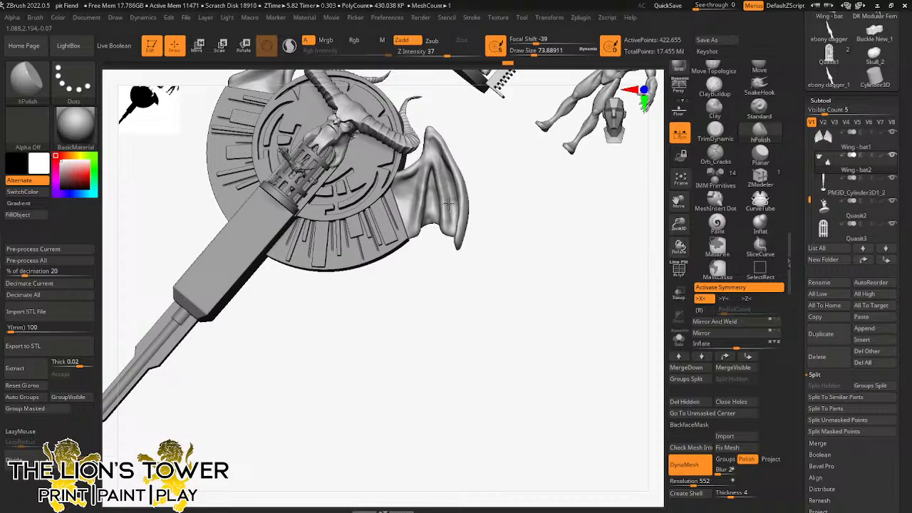
pyautogui.moveTo(430, 175); pyautogui.dragTo(422, 182, button='right')
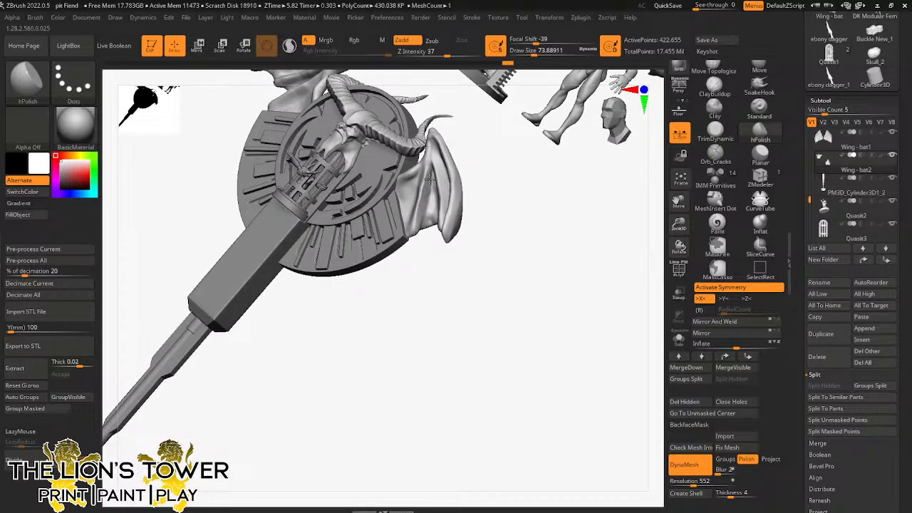
pyautogui.moveTo(471, 148); pyautogui.dragTo(489, 131, button='right')
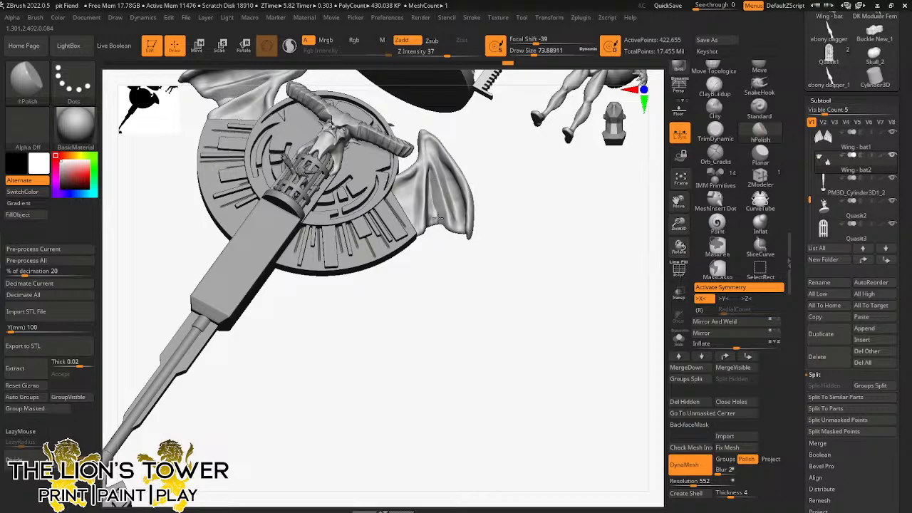
pyautogui.moveTo(429, 205); pyautogui.dragTo(429, 172, button='right')
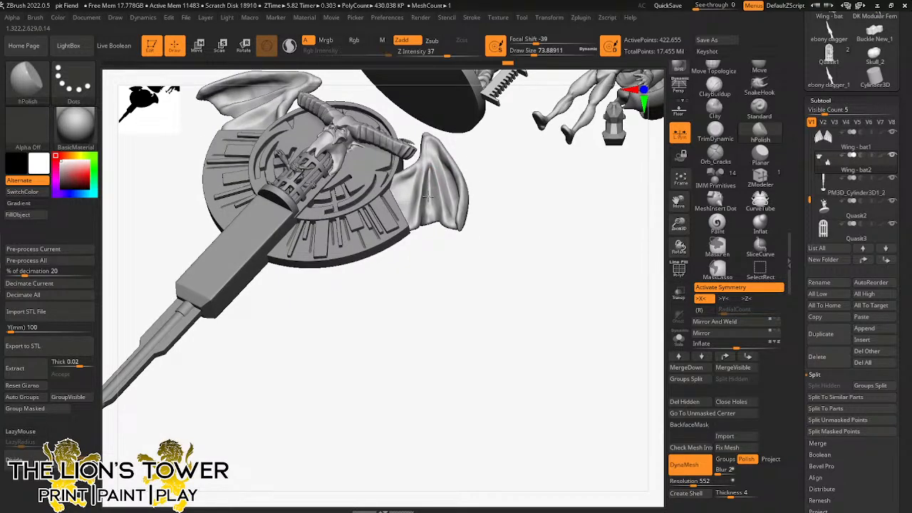
pyautogui.moveTo(431, 209); pyautogui.dragTo(412, 203, button='right')
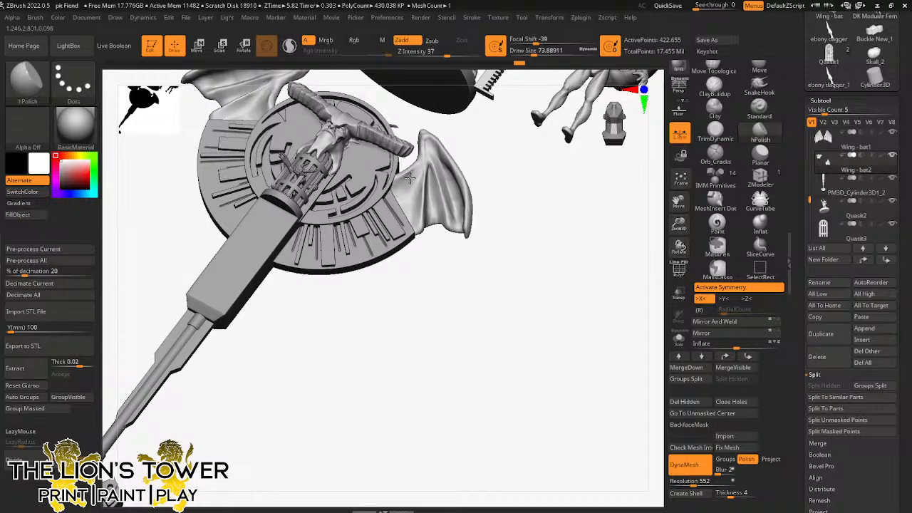
# Step: Polish the front wing membranes between the finger ridges and the outer edge with hPolish
pyautogui.keyDown('shift'); pyautogui.moveTo(418, 241); pyautogui.dragTo(455, 155, button='right'); pyautogui.keyUp('shift')
pyautogui.moveTo(420, 143); pyautogui.dragTo(437, 154)
pyautogui.moveTo(451, 146)
pyautogui.mouseDown(button='right')
pyautogui.moveTo(508, 102)
pyautogui.moveTo(474, 131)
pyautogui.mouseUp(button='right')
pyautogui.moveTo(424, 151)
pyautogui.mouseDown()
pyautogui.moveTo(468, 221)
pyautogui.moveTo(450, 191)
pyautogui.moveTo(446, 205)
pyautogui.moveTo(442, 193)
pyautogui.mouseUp()
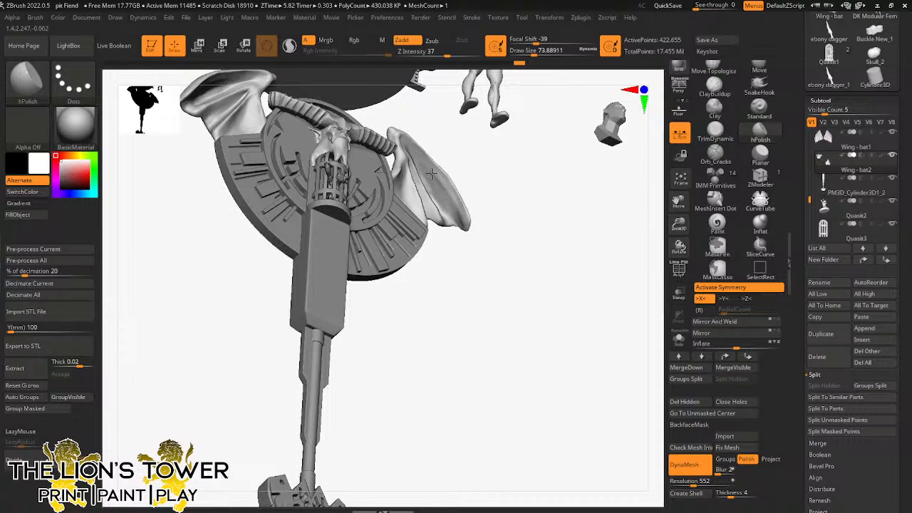
pyautogui.moveTo(431, 173)
pyautogui.mouseDown(button='right')
pyautogui.moveTo(433, 147)
pyautogui.moveTo(437, 180)
pyautogui.mouseUp(button='right')
pyautogui.moveTo(420, 164)
pyautogui.mouseDown()
pyautogui.moveTo(432, 190)
pyautogui.moveTo(418, 165)
pyautogui.moveTo(450, 199)
pyautogui.mouseUp()
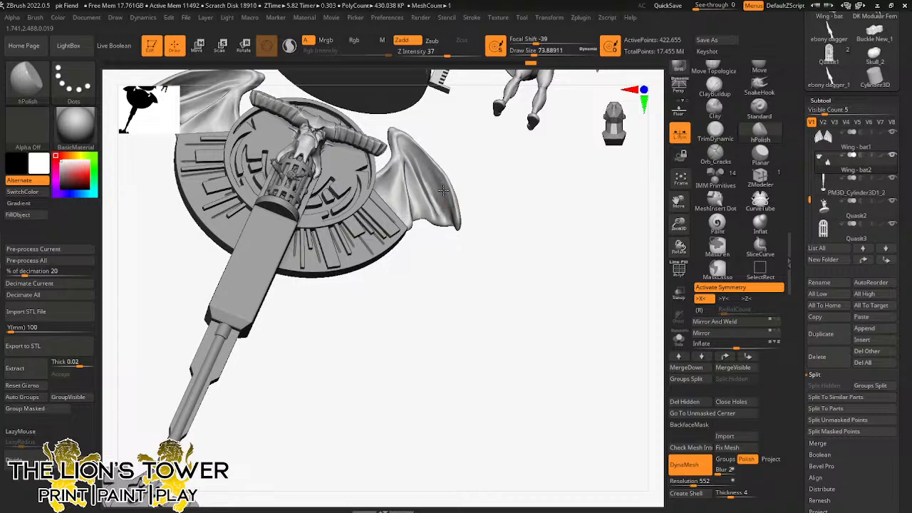
pyautogui.moveTo(449, 201); pyautogui.dragTo(433, 179, button='right')
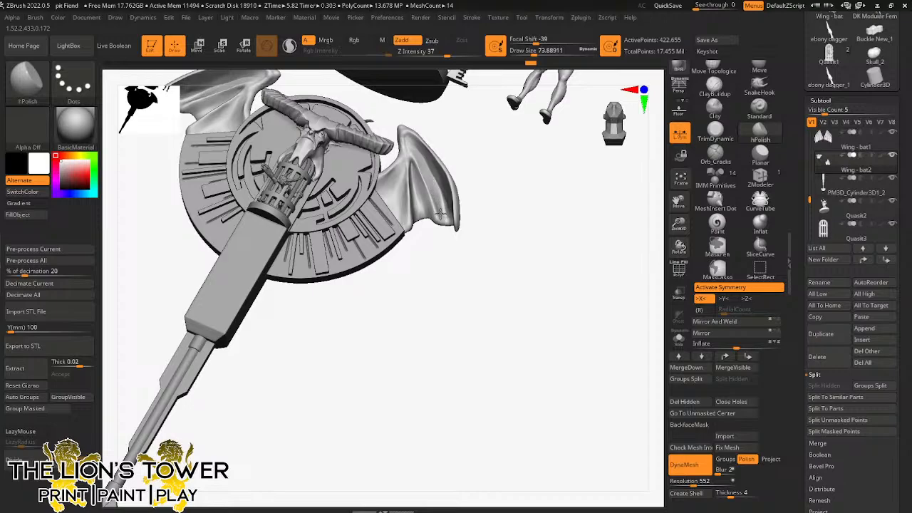
# Step: Smooth the wings' upper corners and tips, and polish their outer edges from the side and back
pyautogui.press('shift')
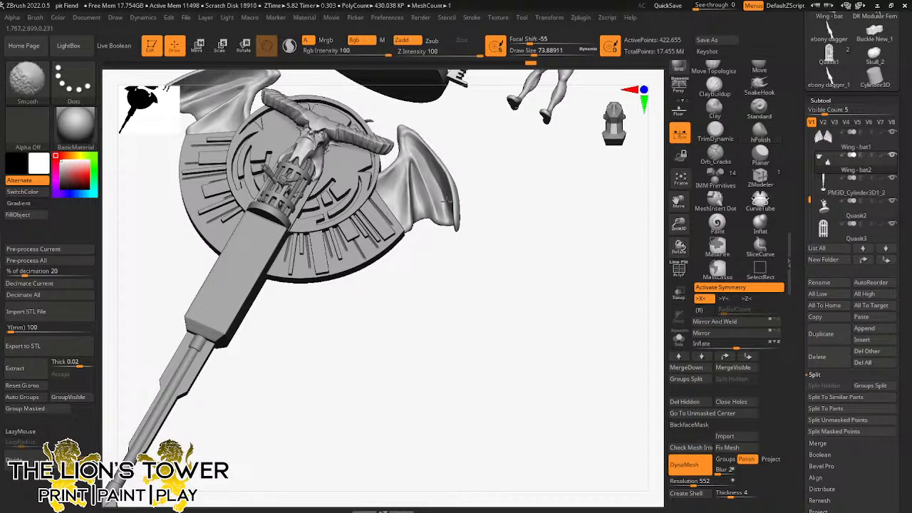
pyautogui.moveTo(417, 129)
pyautogui.mouseDown()
pyautogui.moveTo(403, 147)
pyautogui.moveTo(424, 117)
pyautogui.moveTo(405, 132)
pyautogui.mouseUp()
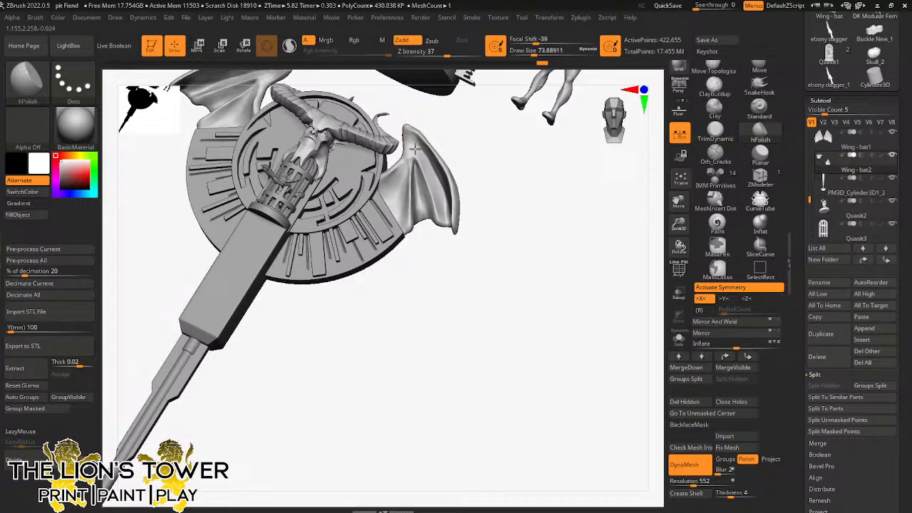
pyautogui.moveTo(460, 134); pyautogui.dragTo(425, 164)
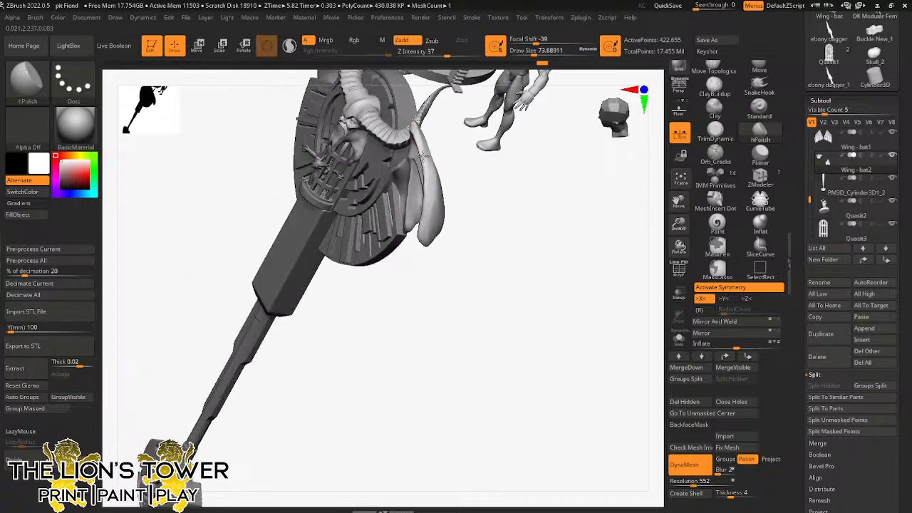
pyautogui.moveTo(485, 217)
pyautogui.mouseDown()
pyautogui.moveTo(388, 209)
pyautogui.moveTo(359, 282)
pyautogui.moveTo(388, 227)
pyautogui.mouseUp()
pyautogui.moveTo(381, 257); pyautogui.dragTo(384, 223)
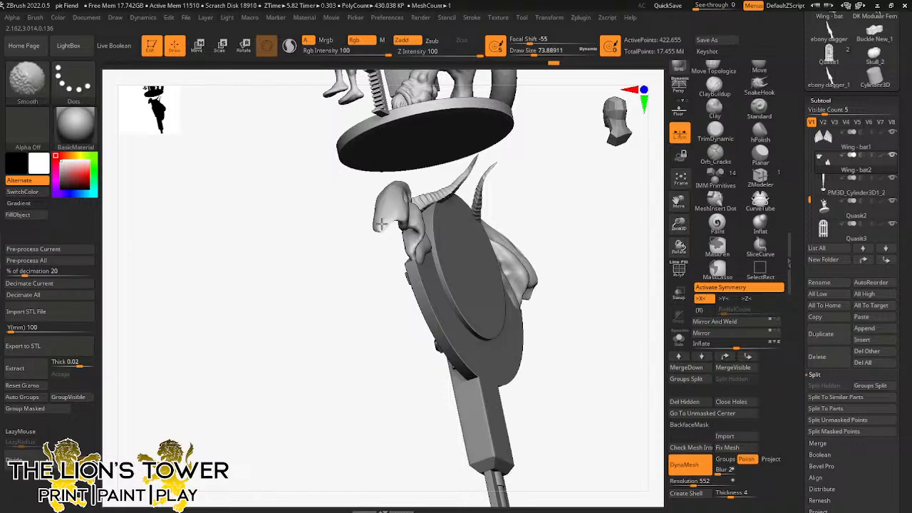
pyautogui.moveTo(517, 202); pyautogui.dragTo(484, 164)
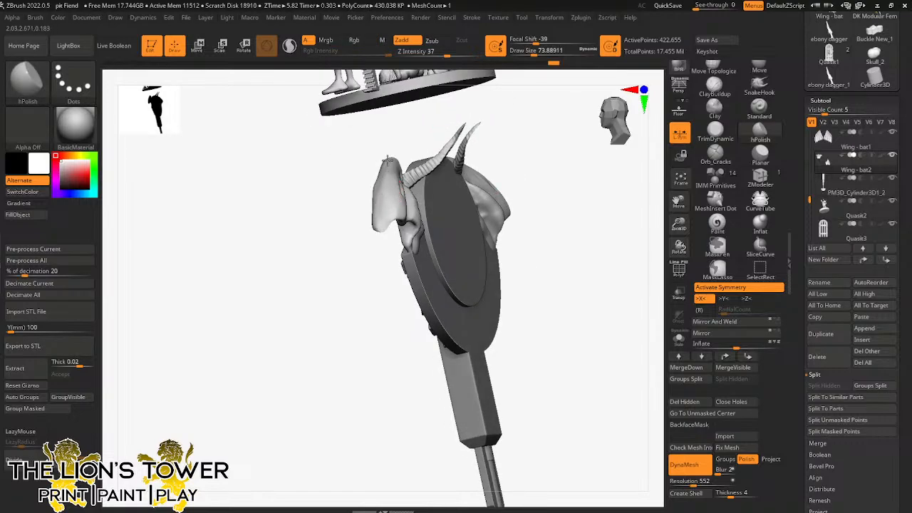
pyautogui.moveTo(523, 192); pyautogui.dragTo(440, 153)
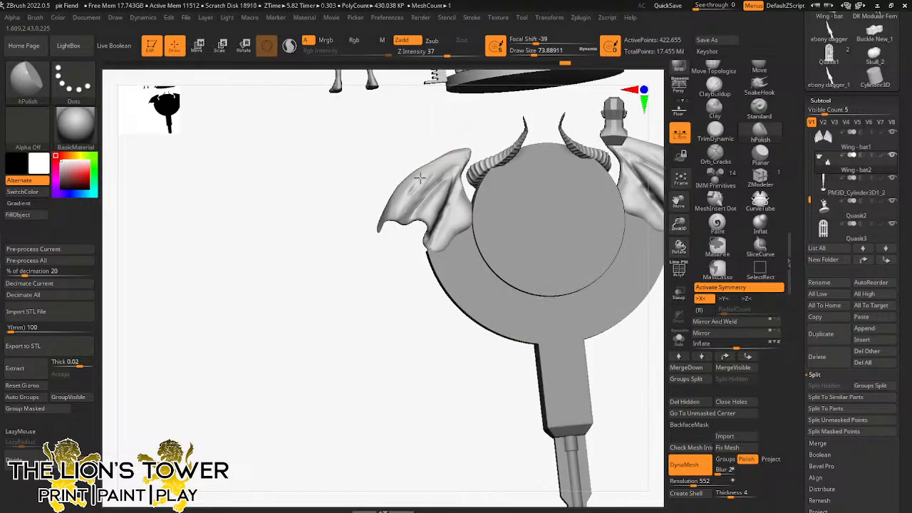
# Step: Inflate the ridges on the wings' backs at draw size about 94 and remesh the wings with DynaMesh at resolution 552
pyautogui.click(761, 224)
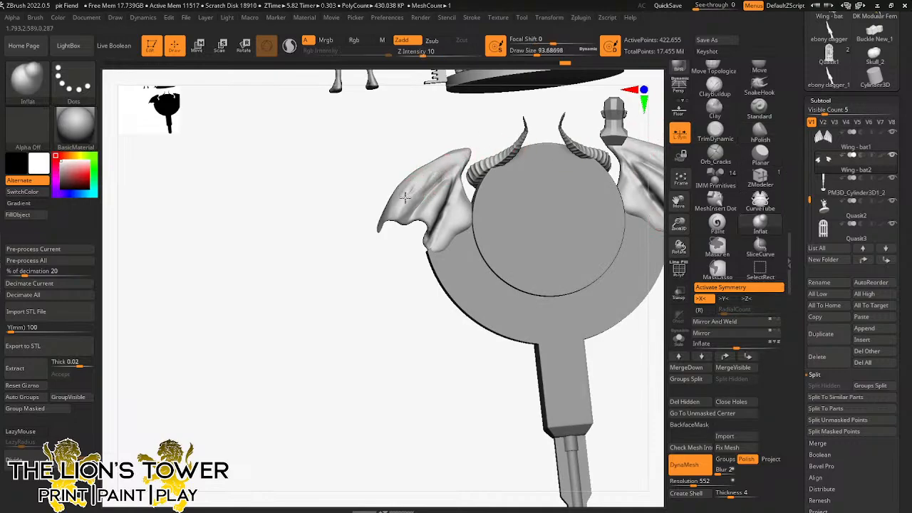
pyautogui.keyDown('ctrl'); pyautogui.moveTo(350, 276); pyautogui.dragTo(413, 378); pyautogui.keyUp('ctrl')
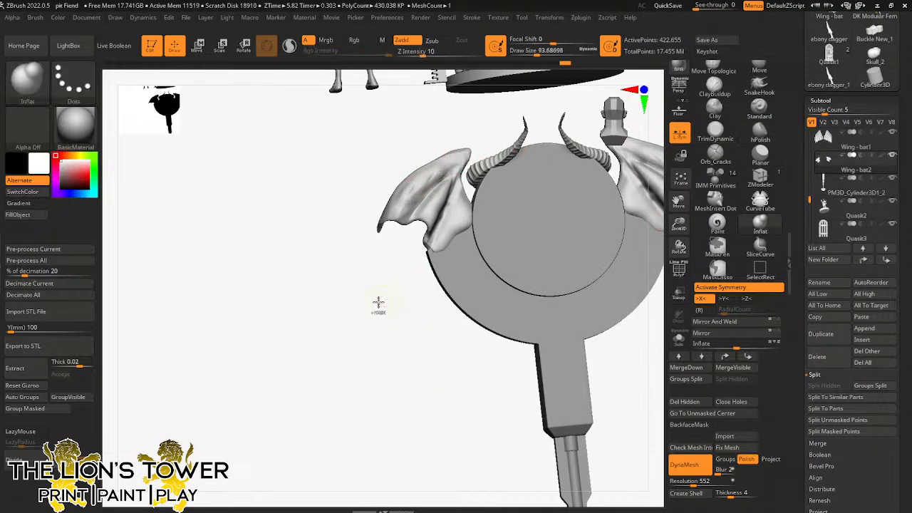
pyautogui.keyDown('ctrl'); pyautogui.moveTo(387, 344); pyautogui.dragTo(418, 389); pyautogui.keyUp('ctrl')
# Step: Polish the ridges and upper corners on the wings' backs with hPolish, working down to the lower inner membranes
pyautogui.click(760, 133)
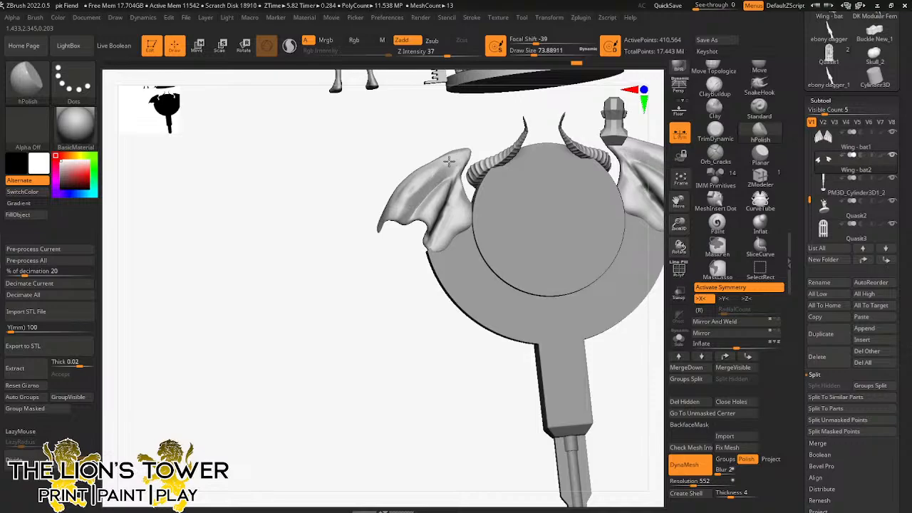
pyautogui.moveTo(431, 189); pyautogui.dragTo(457, 167)
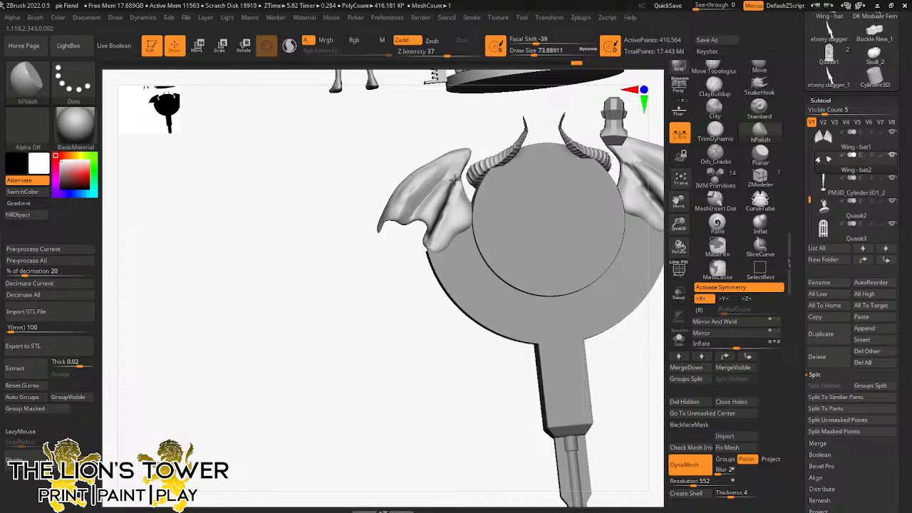
pyautogui.moveTo(475, 142); pyautogui.dragTo(453, 137)
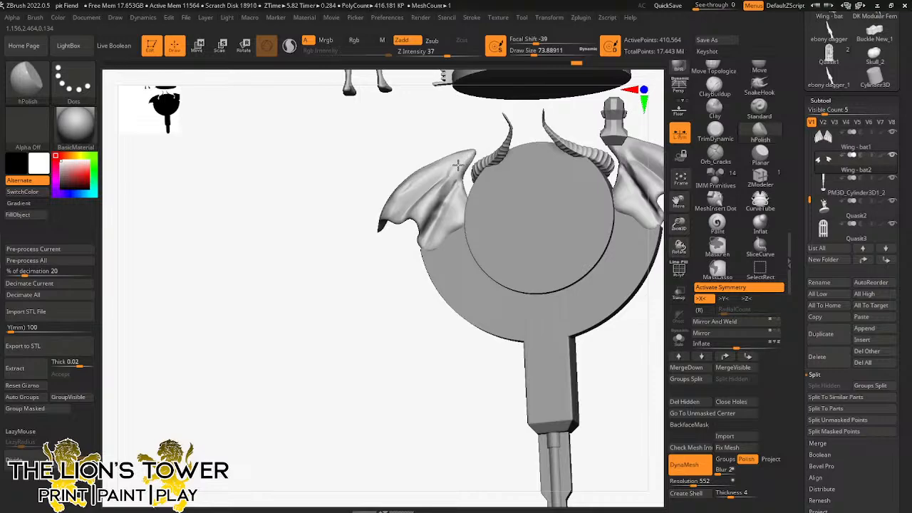
pyautogui.moveTo(445, 181); pyautogui.dragTo(453, 165)
pyautogui.moveTo(466, 137); pyautogui.dragTo(472, 147)
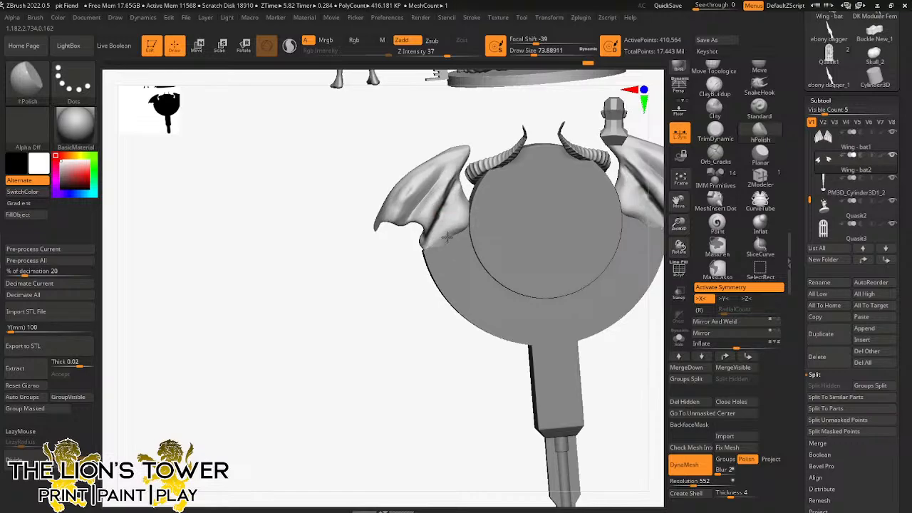
pyautogui.moveTo(447, 237)
pyautogui.mouseDown()
pyautogui.moveTo(468, 214)
pyautogui.moveTo(435, 246)
pyautogui.mouseUp()
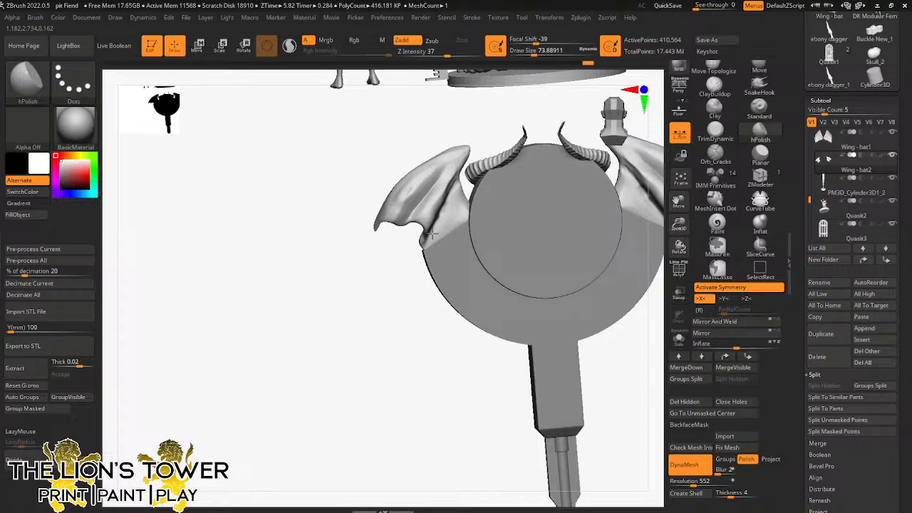
pyautogui.moveTo(421, 283)
pyautogui.mouseDown()
pyautogui.moveTo(556, 254)
pyautogui.moveTo(519, 271)
pyautogui.moveTo(544, 281)
pyautogui.moveTo(584, 249)
pyautogui.mouseUp()
# Step: Inflate the lower inner membranes on the wings' fronts beside the disc
pyautogui.click(760, 223)
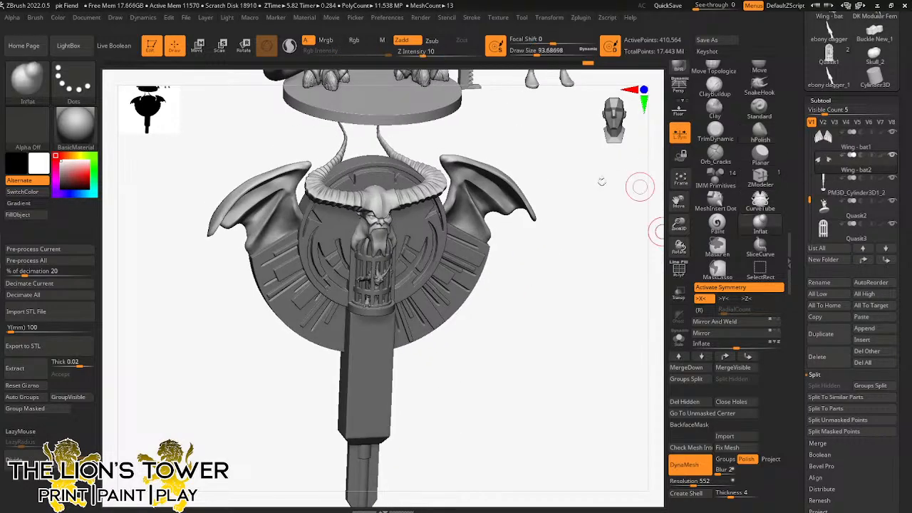
pyautogui.moveTo(456, 222); pyautogui.dragTo(457, 227)
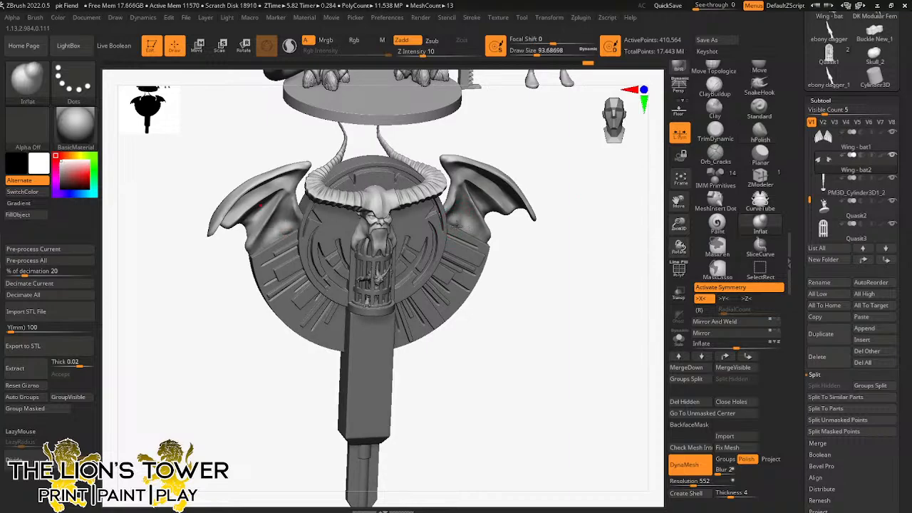
pyautogui.moveTo(508, 247)
pyautogui.mouseDown()
pyautogui.moveTo(447, 219)
pyautogui.moveTo(489, 245)
pyautogui.moveTo(451, 211)
pyautogui.moveTo(464, 218)
pyautogui.moveTo(453, 221)
pyautogui.mouseUp()
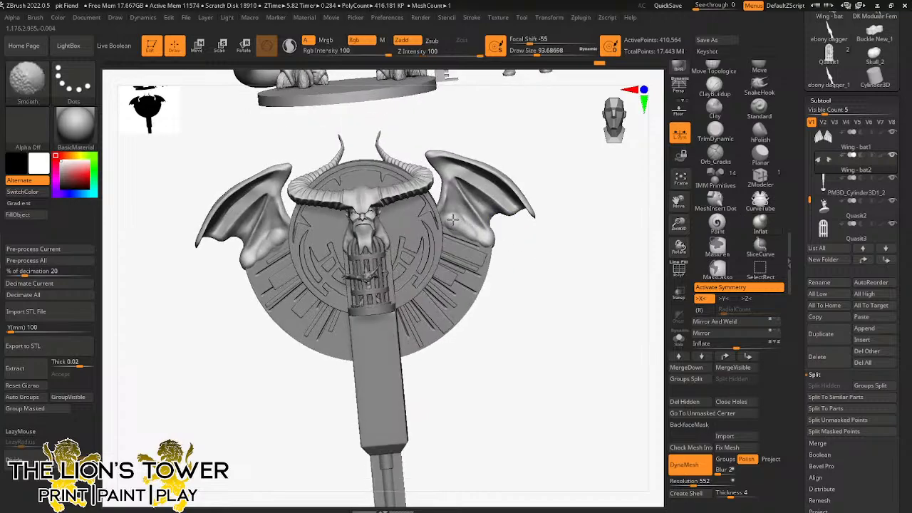
# Step: Flatten the wings' lower edges where they meet the disc with the Planar brush at draw size about 54
pyautogui.click(715, 128)
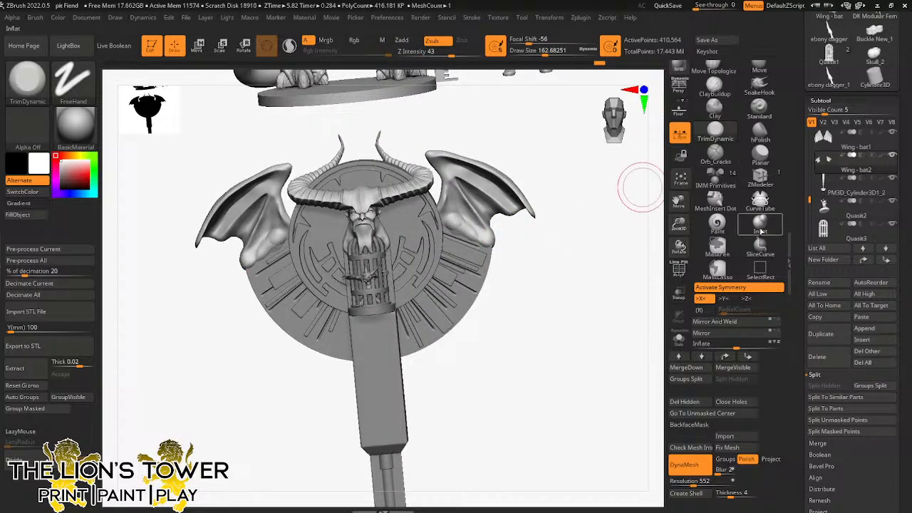
pyautogui.click(761, 153)
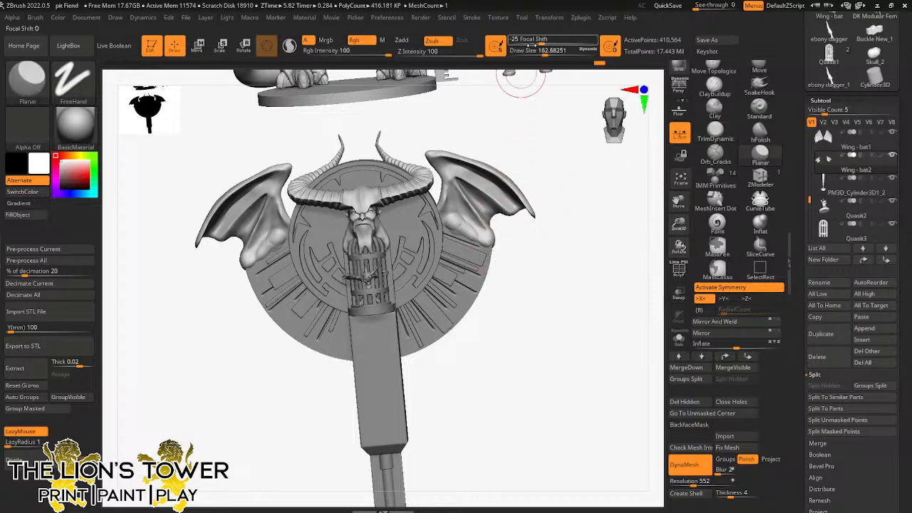
pyautogui.moveTo(545, 51); pyautogui.dragTo(530, 51)
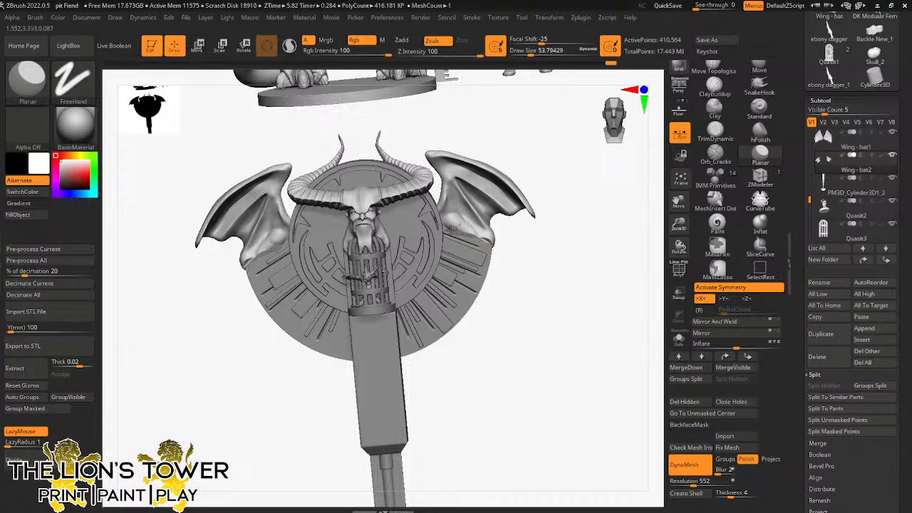
pyautogui.moveTo(535, 262); pyautogui.dragTo(487, 249)
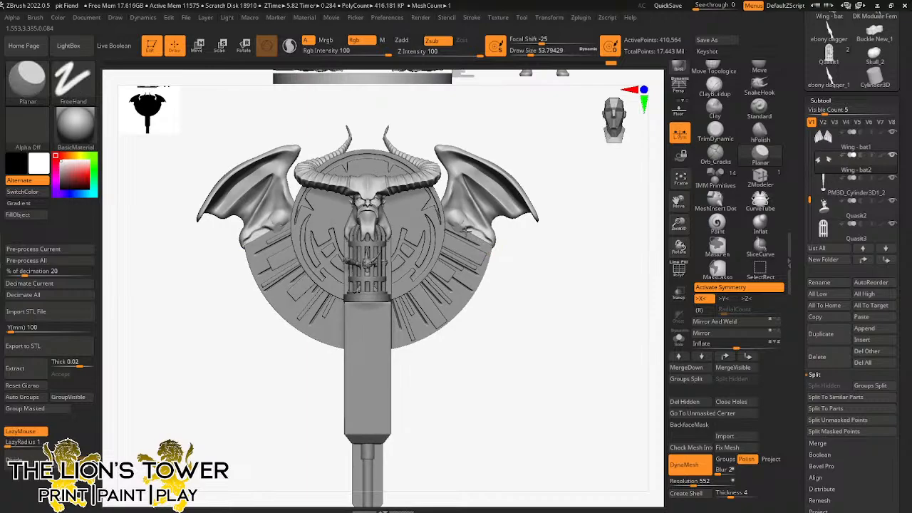
pyautogui.moveTo(542, 250); pyautogui.dragTo(497, 253)
pyautogui.press('ctrl')
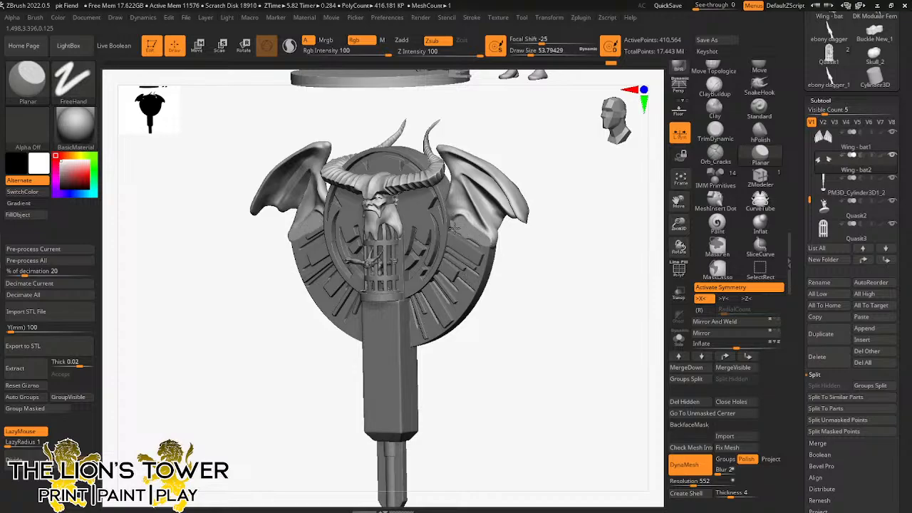
pyautogui.moveTo(541, 188); pyautogui.dragTo(471, 235)
pyautogui.moveTo(520, 220); pyautogui.dragTo(482, 242)
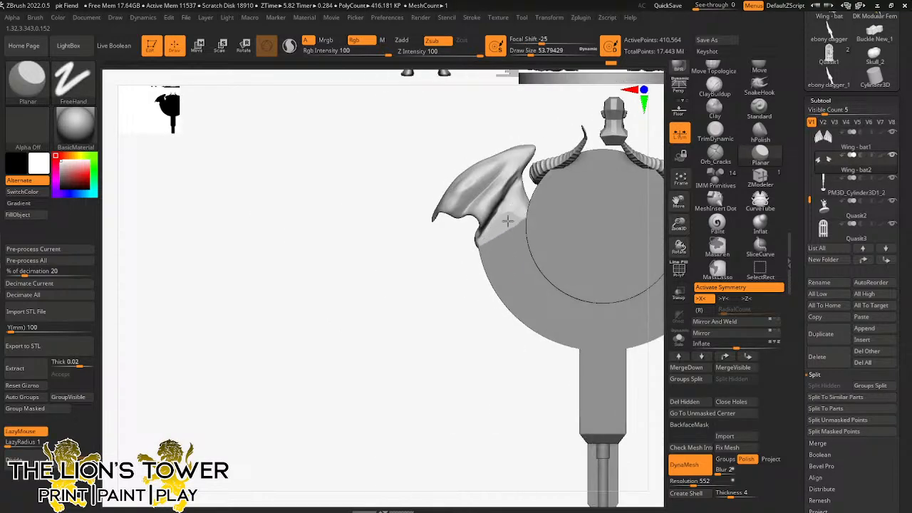
# Step: Polish the inner membranes and finger ridges on the wings' backs with hPolish at draw size about 74
pyautogui.click(759, 133)
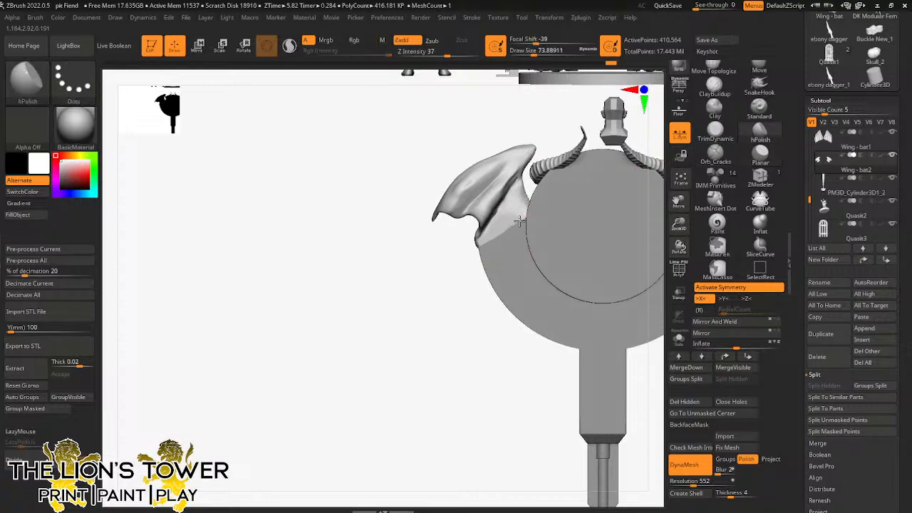
pyautogui.moveTo(444, 320); pyautogui.dragTo(492, 218)
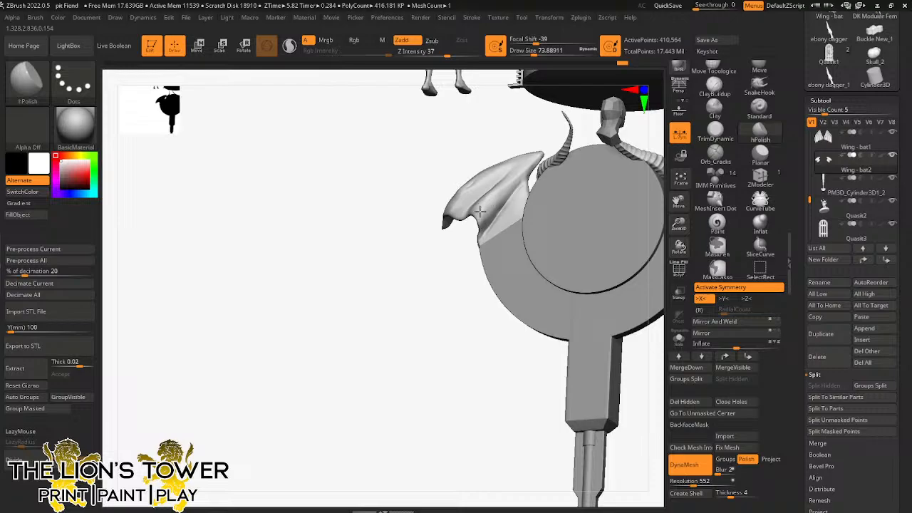
pyautogui.moveTo(480, 212); pyautogui.dragTo(517, 153)
pyautogui.moveTo(517, 153); pyautogui.dragTo(495, 187, button='right')
pyautogui.moveTo(495, 188)
pyautogui.mouseDown()
pyautogui.moveTo(480, 210)
pyautogui.moveTo(472, 182)
pyautogui.mouseUp()
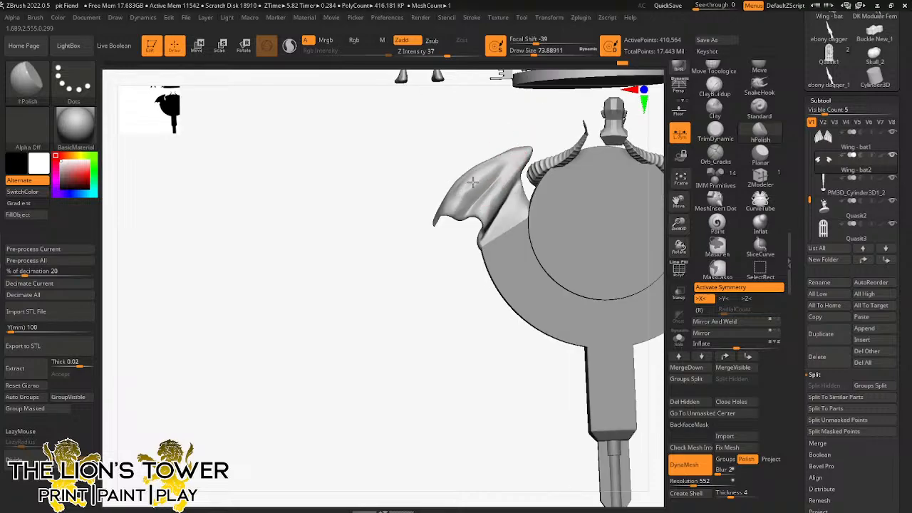
# Step: Polish the outer membranes and upper leading edges on the wings' backs
pyautogui.moveTo(452, 242); pyautogui.dragTo(439, 249)
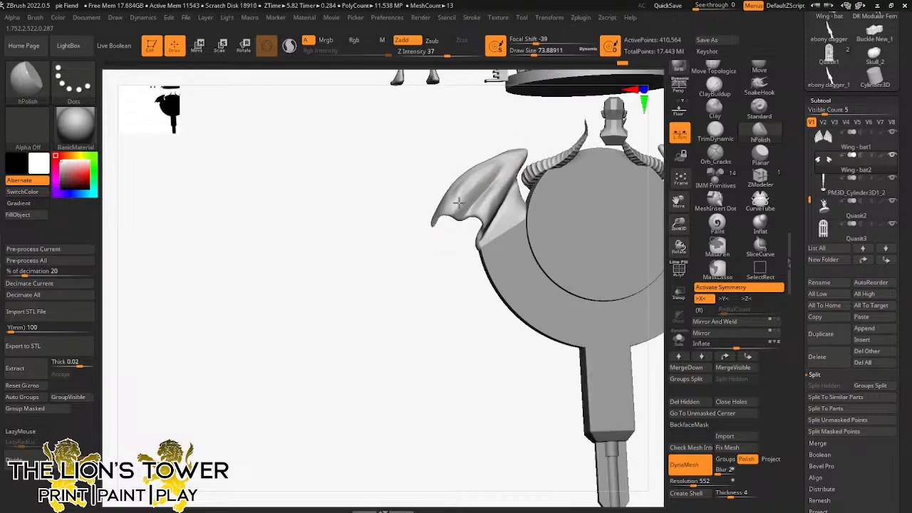
pyautogui.moveTo(479, 171); pyautogui.dragTo(456, 190)
pyautogui.moveTo(495, 125); pyautogui.dragTo(489, 142)
pyautogui.moveTo(456, 191); pyautogui.dragTo(466, 177)
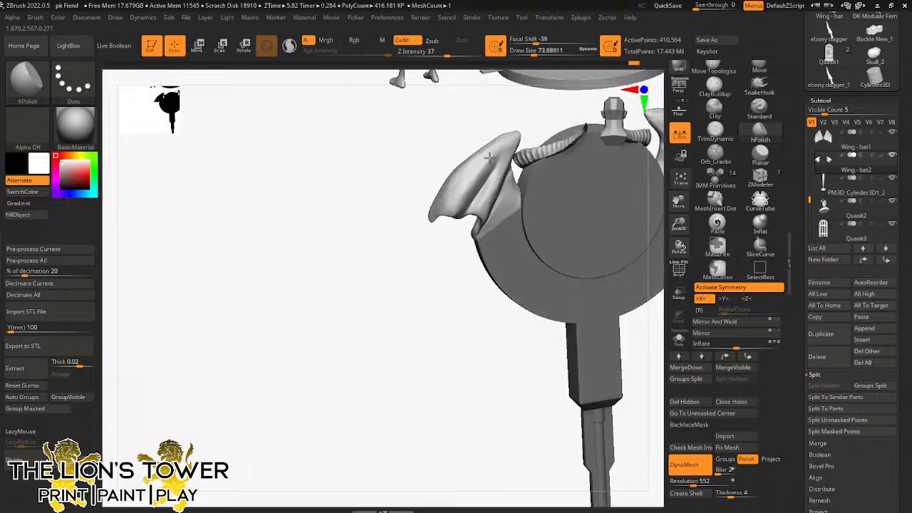
pyautogui.moveTo(515, 138); pyautogui.dragTo(485, 131)
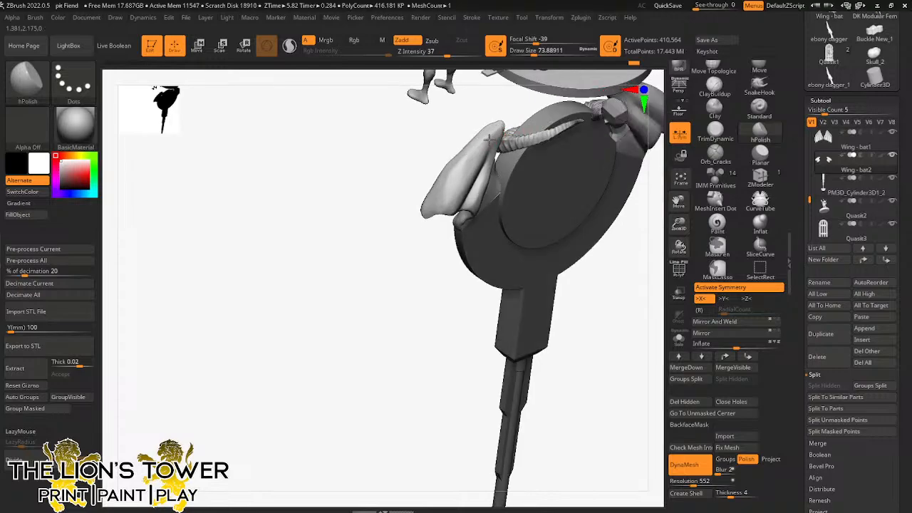
pyautogui.moveTo(440, 190); pyautogui.dragTo(576, 216, button='right')
pyautogui.moveTo(490, 130); pyautogui.dragTo(445, 186, button='right')
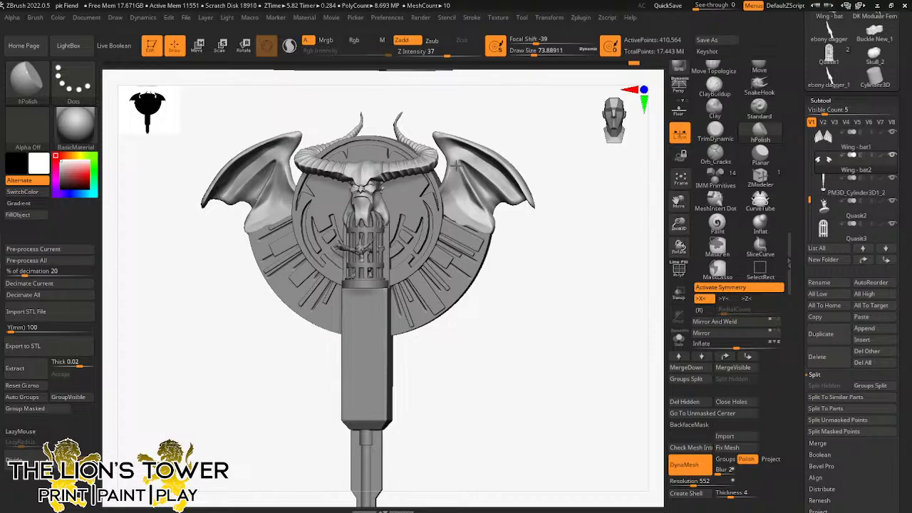
# Step: Isolate the wings, polish their inner edges and upper corners with hPolish, and show the whole axe again
pyautogui.moveTo(602, 199); pyautogui.dragTo(643, 204)
pyautogui.click(679, 338)
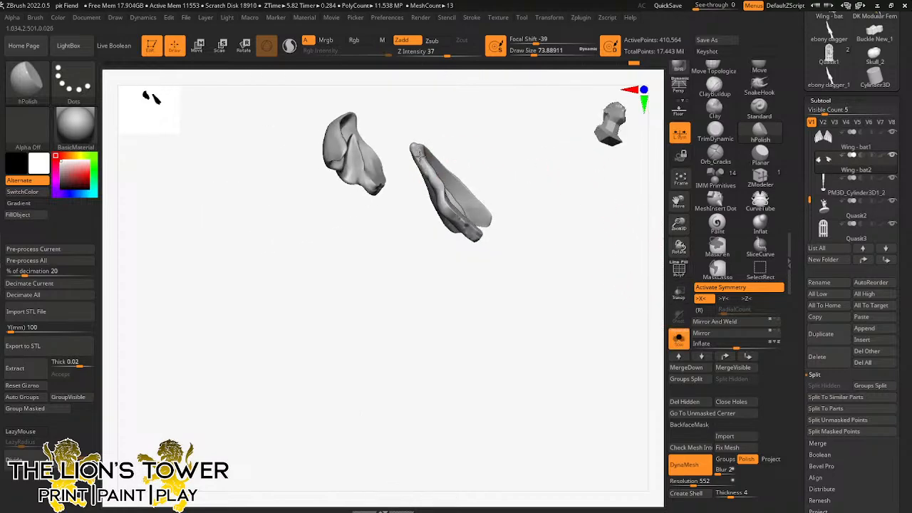
pyautogui.moveTo(435, 184); pyautogui.dragTo(421, 173, button='right')
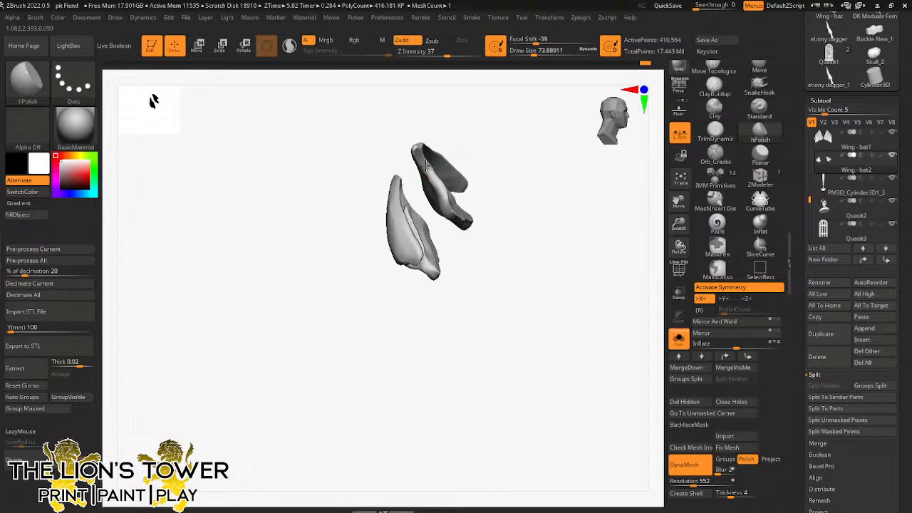
pyautogui.moveTo(437, 182); pyautogui.dragTo(437, 175)
pyautogui.moveTo(470, 94); pyautogui.dragTo(435, 136)
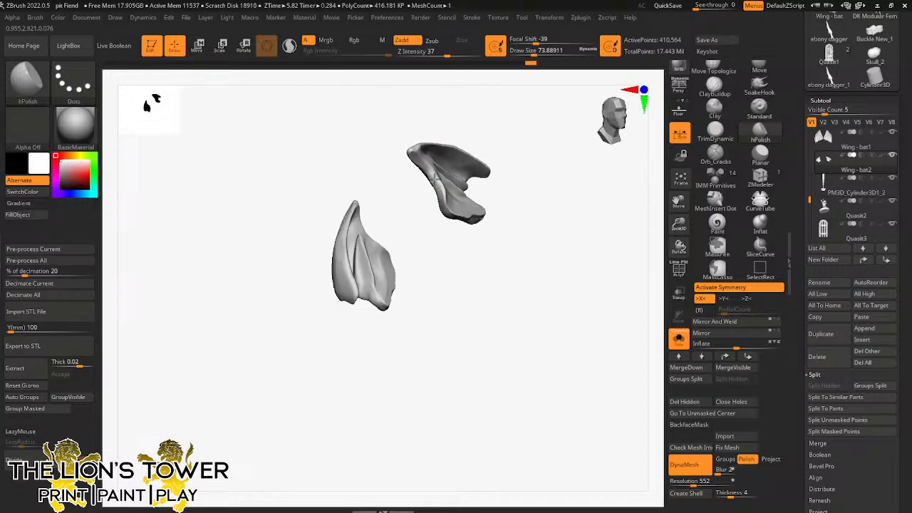
pyautogui.moveTo(435, 178); pyautogui.dragTo(425, 173)
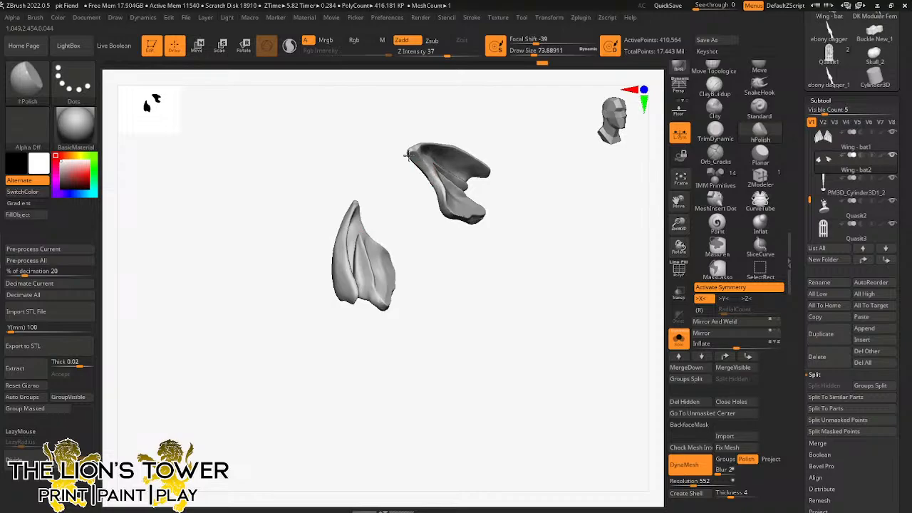
pyautogui.moveTo(408, 155); pyautogui.dragTo(425, 131, button='right')
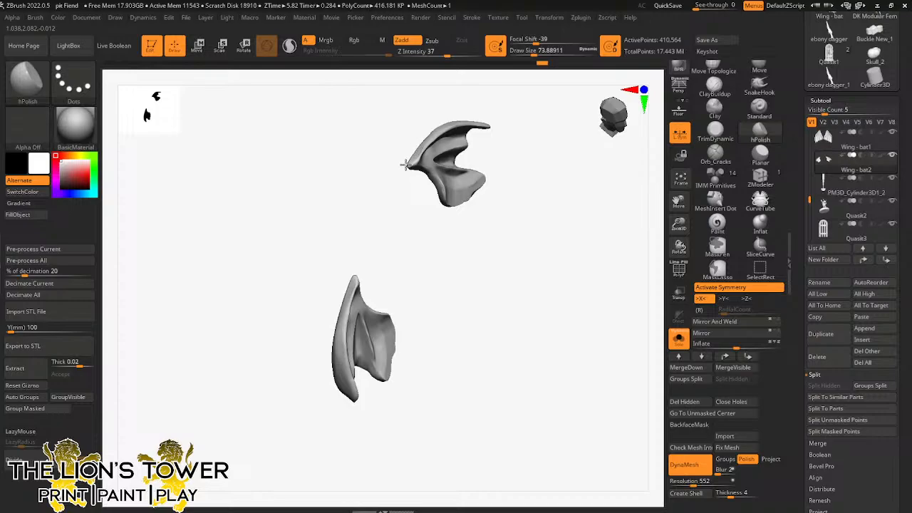
pyautogui.click(678, 338)
# Step: Build up the lower inner parts of the wings beside the disc with the Clay brush at draw size about 54
pyautogui.keyDown('shift'); pyautogui.moveTo(636, 192); pyautogui.dragTo(592, 266); pyautogui.keyUp('shift')
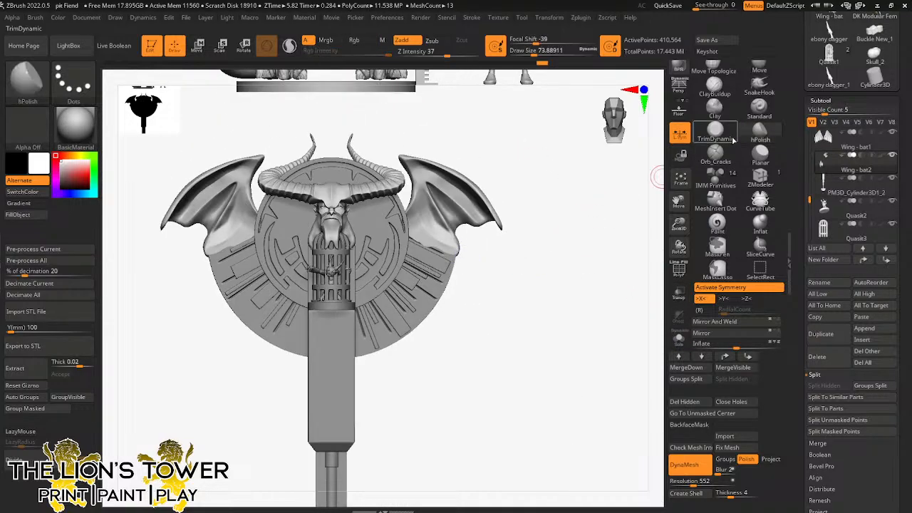
pyautogui.click(715, 106)
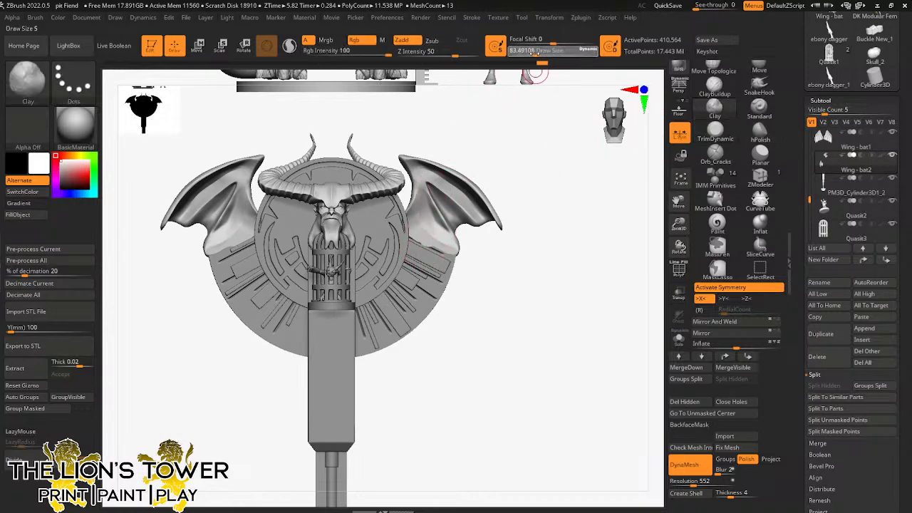
pyautogui.moveTo(533, 52); pyautogui.dragTo(524, 51)
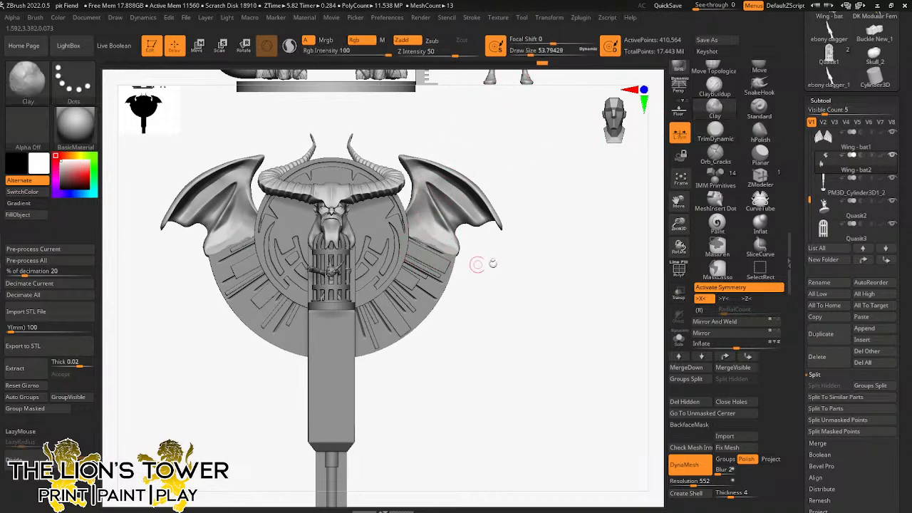
pyautogui.moveTo(492, 263)
pyautogui.mouseDown()
pyautogui.moveTo(464, 270)
pyautogui.moveTo(488, 280)
pyautogui.mouseUp()
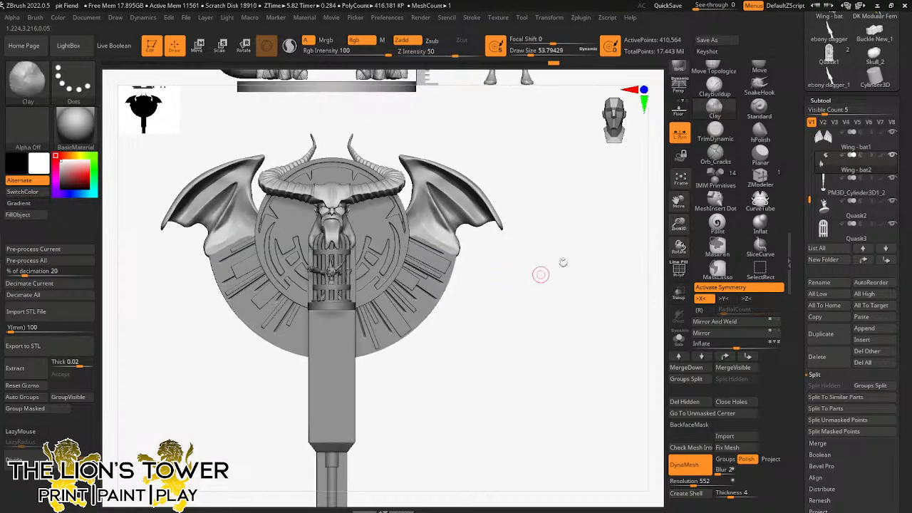
# Step: Polish the built-up lower inner parts of the wings beside the disc with hPolish at draw size about 74
pyautogui.click(759, 133)
pyautogui.moveTo(607, 278); pyautogui.dragTo(541, 252)
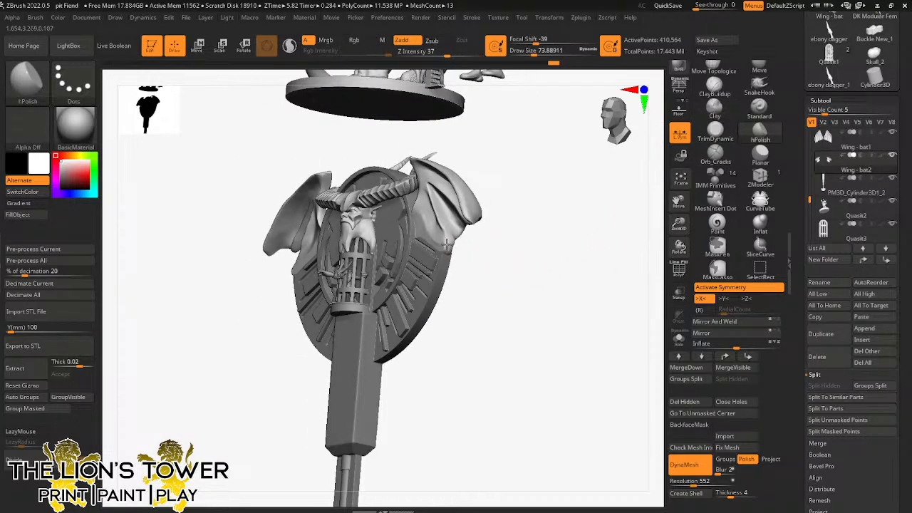
pyautogui.moveTo(476, 272)
pyautogui.mouseDown()
pyautogui.moveTo(448, 258)
pyautogui.moveTo(451, 246)
pyautogui.moveTo(463, 252)
pyautogui.moveTo(457, 233)
pyautogui.mouseUp()
pyautogui.moveTo(490, 228)
pyautogui.mouseDown(button='right')
pyautogui.moveTo(450, 232)
pyautogui.moveTo(470, 246)
pyautogui.moveTo(447, 223)
pyautogui.mouseUp(button='right')
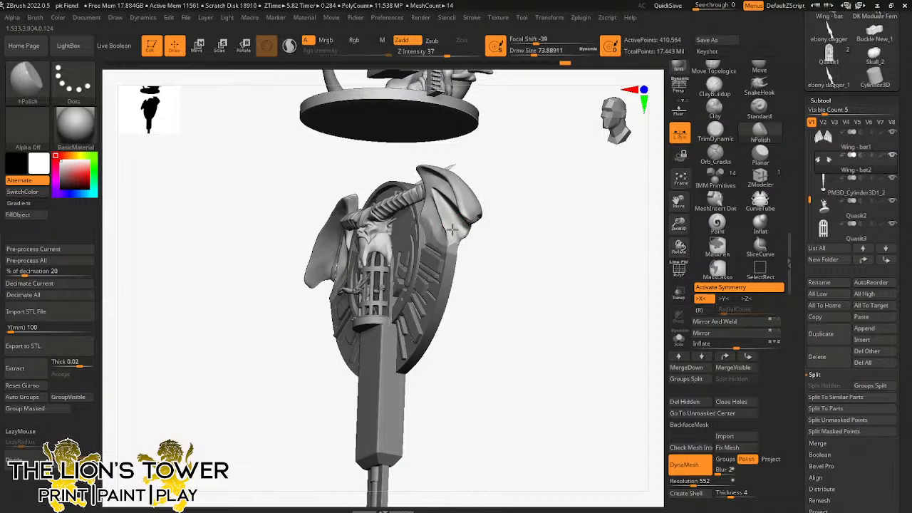
pyautogui.moveTo(460, 219)
pyautogui.mouseDown(button='right')
pyautogui.moveTo(525, 259)
pyautogui.moveTo(520, 249)
pyautogui.mouseUp(button='right')
pyautogui.moveTo(497, 179); pyautogui.dragTo(450, 224, button='right')
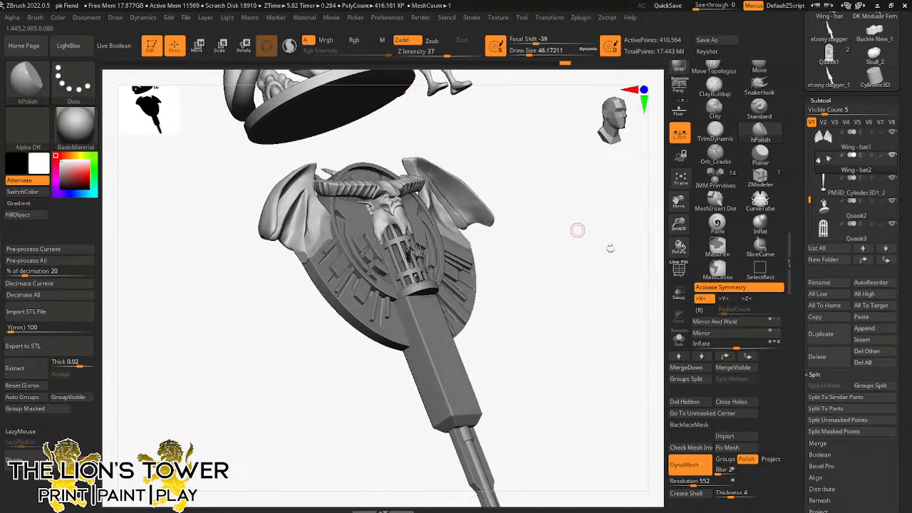
# Step: Polish the inner membranes and creases on the wings' fronts with hPolish at draw size about 46
pyautogui.moveTo(608, 249); pyautogui.dragTo(572, 255, button='right')
pyautogui.moveTo(682, 237); pyautogui.dragTo(681, 308)
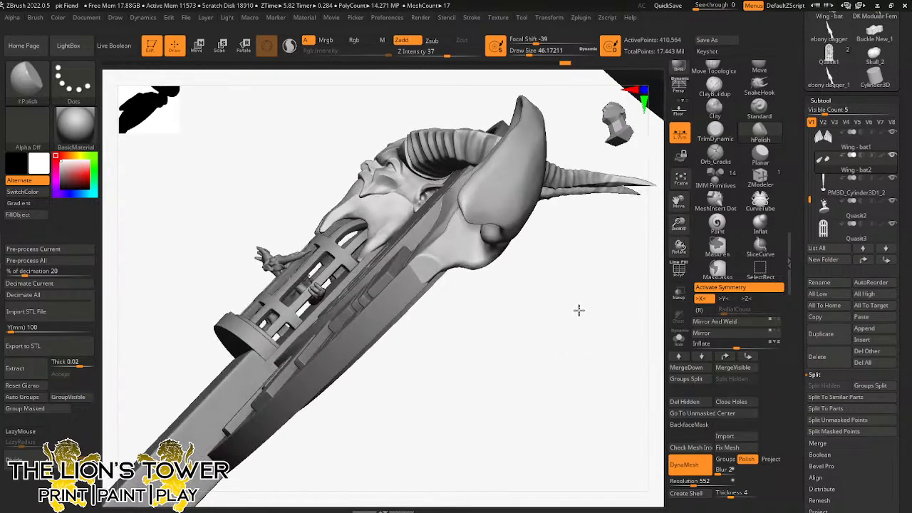
pyautogui.moveTo(578, 309)
pyautogui.mouseDown(button='right')
pyautogui.moveTo(548, 292)
pyautogui.moveTo(510, 202)
pyautogui.mouseUp(button='right')
pyautogui.moveTo(530, 51); pyautogui.dragTo(527, 51)
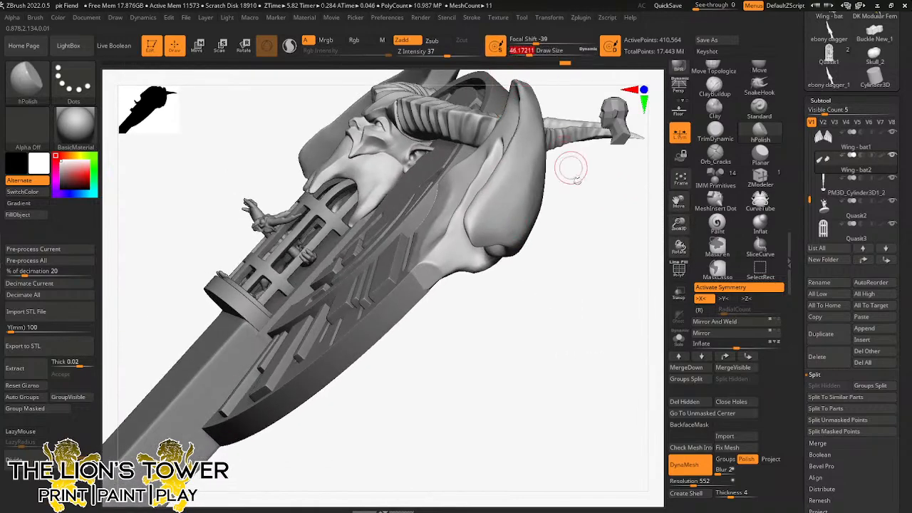
pyautogui.moveTo(574, 174); pyautogui.dragTo(481, 152, button='right')
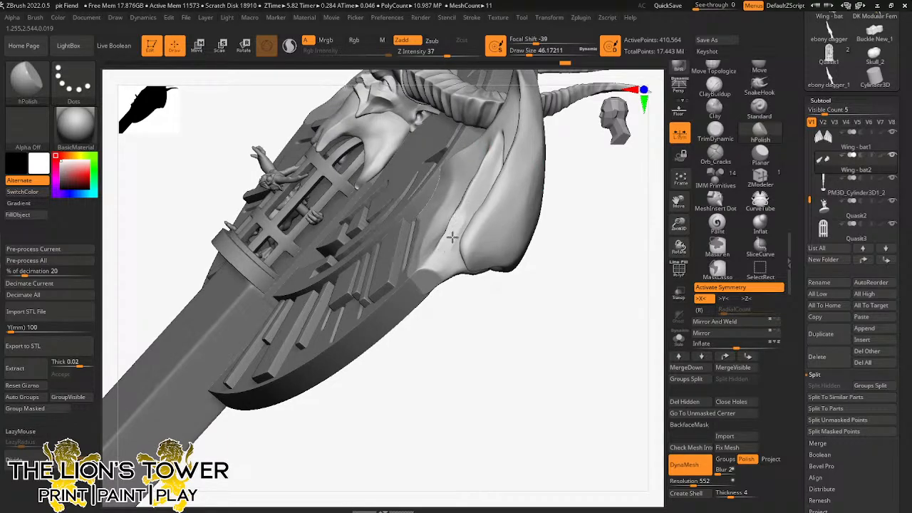
pyautogui.moveTo(461, 231); pyautogui.dragTo(546, 166, button='right')
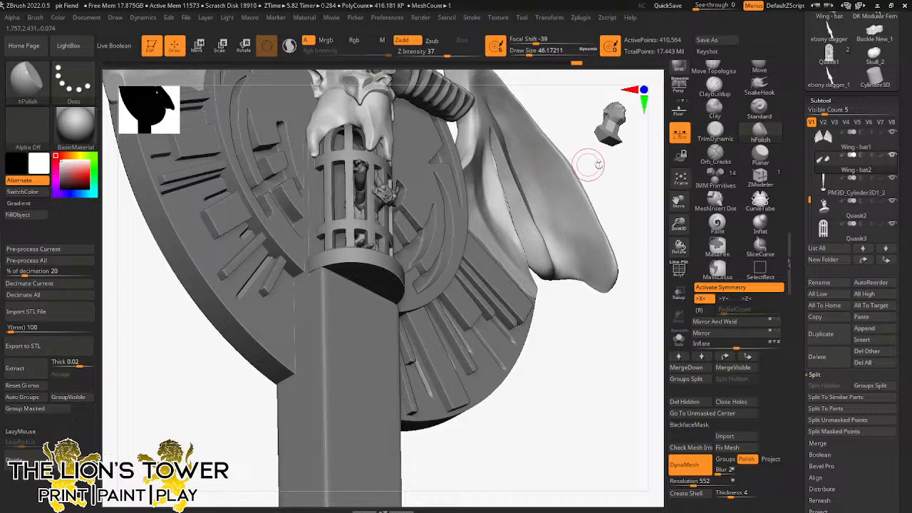
pyautogui.moveTo(596, 165); pyautogui.dragTo(531, 108)
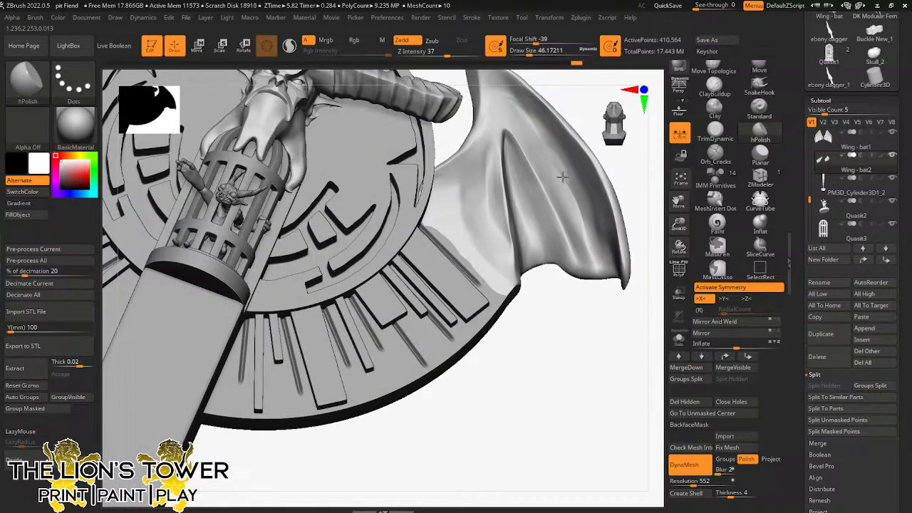
# Step: Smooth and polish the outer membranes near the wing tips on the front side
pyautogui.press('shift')
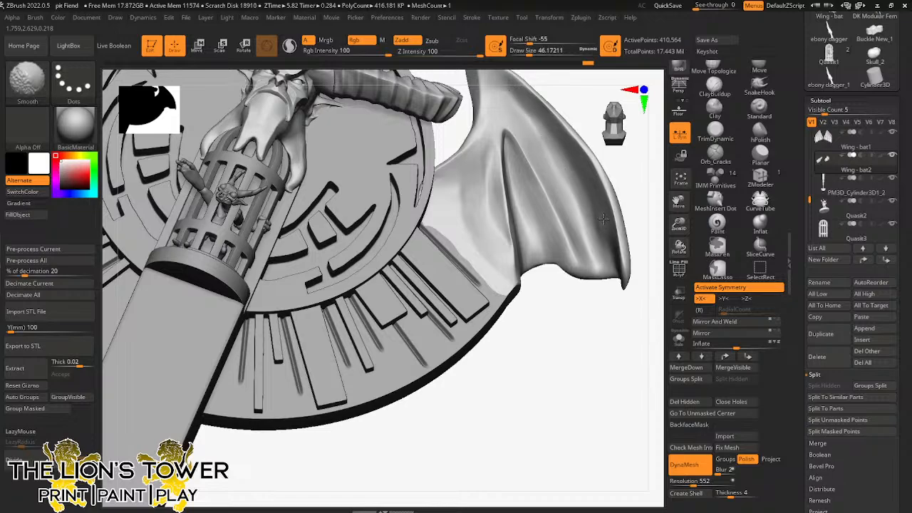
pyautogui.keyDown('shift'); pyautogui.moveTo(599, 237); pyautogui.dragTo(608, 233); pyautogui.keyUp('shift')
pyautogui.moveTo(651, 207); pyautogui.dragTo(587, 199)
pyautogui.moveTo(587, 200); pyautogui.dragTo(620, 248)
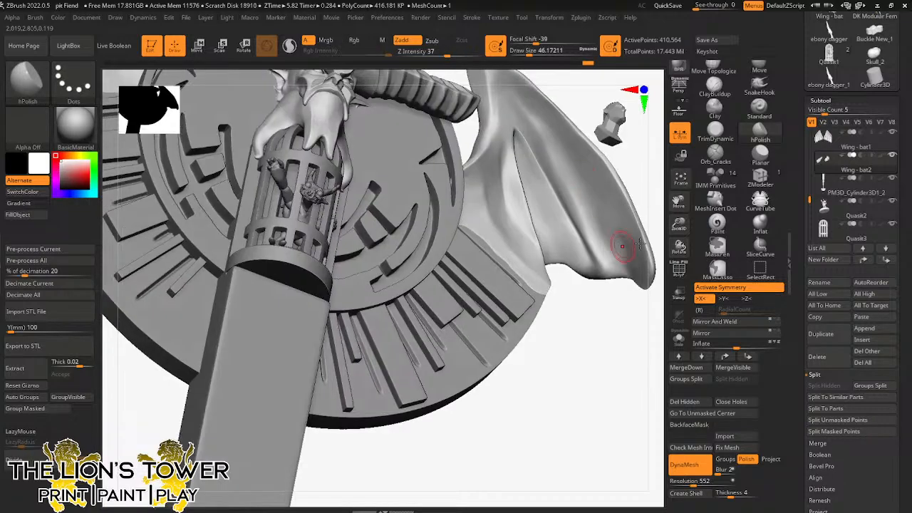
# Step: Flatten the scalloped lower edges of the wings with TrimDynamic at draw size about 87
pyautogui.moveTo(677, 202)
pyautogui.mouseDown()
pyautogui.moveTo(615, 188)
pyautogui.moveTo(564, 199)
pyautogui.mouseUp()
pyautogui.moveTo(590, 257)
pyautogui.mouseDown()
pyautogui.moveTo(578, 210)
pyautogui.moveTo(651, 175)
pyautogui.moveTo(570, 128)
pyautogui.mouseUp()
pyautogui.click(715, 131)
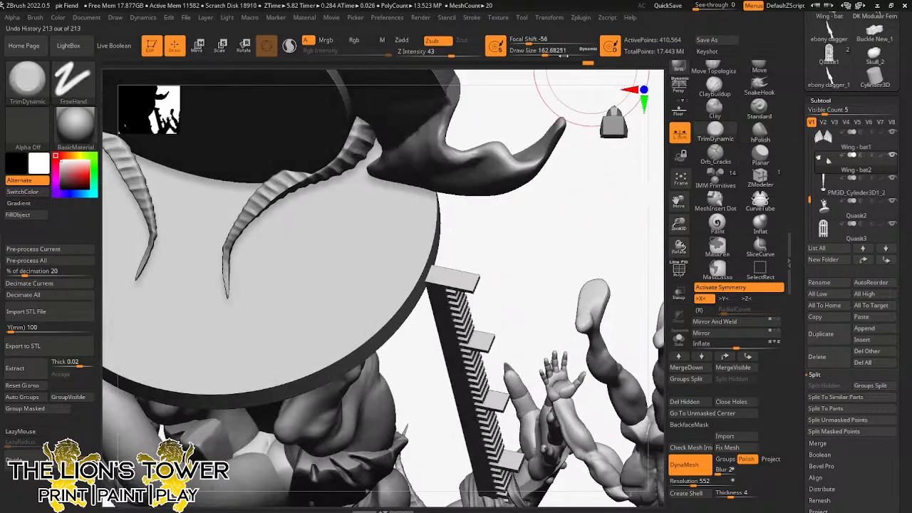
pyautogui.moveTo(549, 51); pyautogui.dragTo(539, 52)
pyautogui.moveTo(552, 105); pyautogui.dragTo(560, 153)
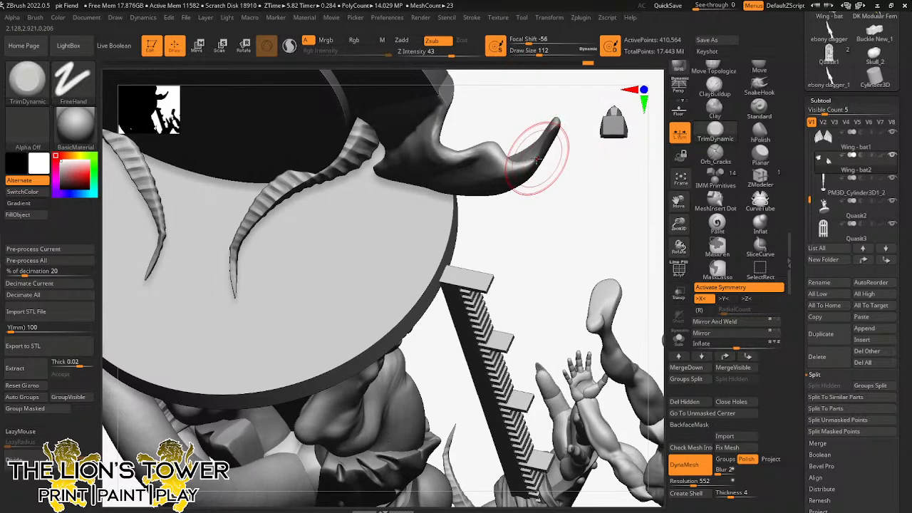
pyautogui.moveTo(542, 56); pyautogui.dragTo(535, 56)
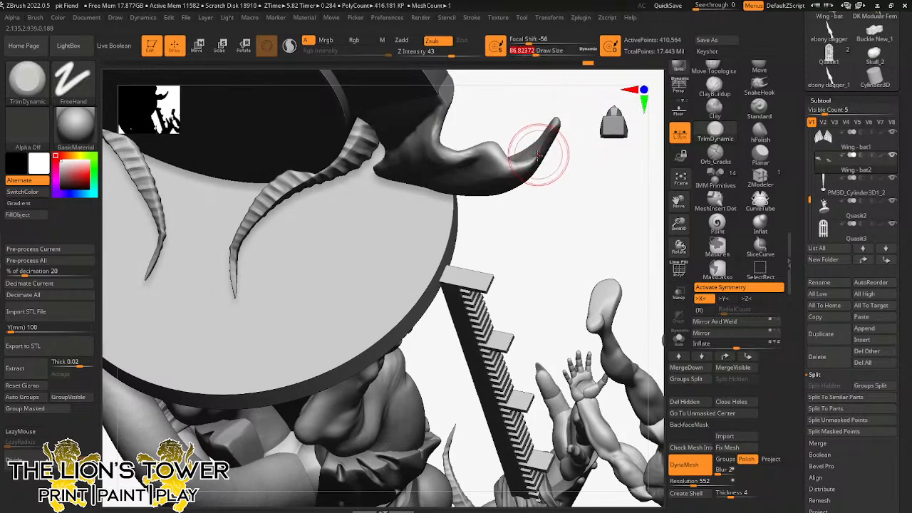
pyautogui.moveTo(547, 137)
pyautogui.mouseDown()
pyautogui.moveTo(546, 147)
pyautogui.moveTo(558, 120)
pyautogui.moveTo(523, 168)
pyautogui.moveTo(540, 158)
pyautogui.moveTo(510, 166)
pyautogui.moveTo(502, 158)
pyautogui.mouseUp()
pyautogui.moveTo(503, 127); pyautogui.dragTo(470, 152)
pyautogui.moveTo(475, 110)
pyautogui.mouseDown()
pyautogui.moveTo(484, 132)
pyautogui.moveTo(466, 155)
pyautogui.moveTo(450, 147)
pyautogui.moveTo(466, 156)
pyautogui.moveTo(447, 150)
pyautogui.moveTo(448, 135)
pyautogui.mouseUp()
# Step: Trim the inner ends of the wings' lower edges next to the disc with TrimDynamic
pyautogui.moveTo(570, 114); pyautogui.dragTo(499, 85)
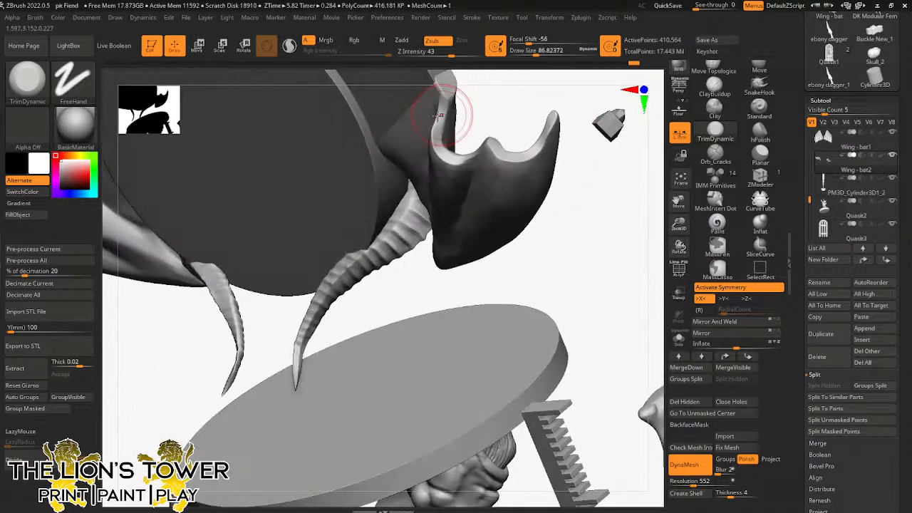
pyautogui.moveTo(440, 115); pyautogui.dragTo(441, 142)
pyautogui.moveTo(514, 112)
pyautogui.mouseDown()
pyautogui.moveTo(449, 114)
pyautogui.moveTo(440, 139)
pyautogui.mouseUp()
pyautogui.moveTo(490, 121)
pyautogui.mouseDown()
pyautogui.moveTo(499, 96)
pyautogui.moveTo(418, 168)
pyautogui.mouseUp()
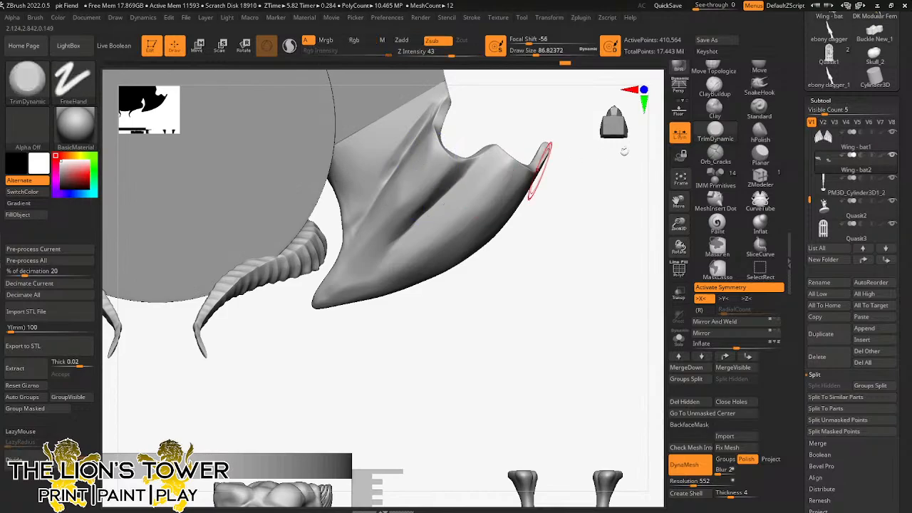
# Step: Polish the finger ridges and membranes on the wings' backs with hPolish at draw size about 80
pyautogui.click(760, 139)
pyautogui.moveTo(528, 53); pyautogui.dragTo(534, 71)
pyautogui.moveTo(491, 117); pyautogui.dragTo(429, 136)
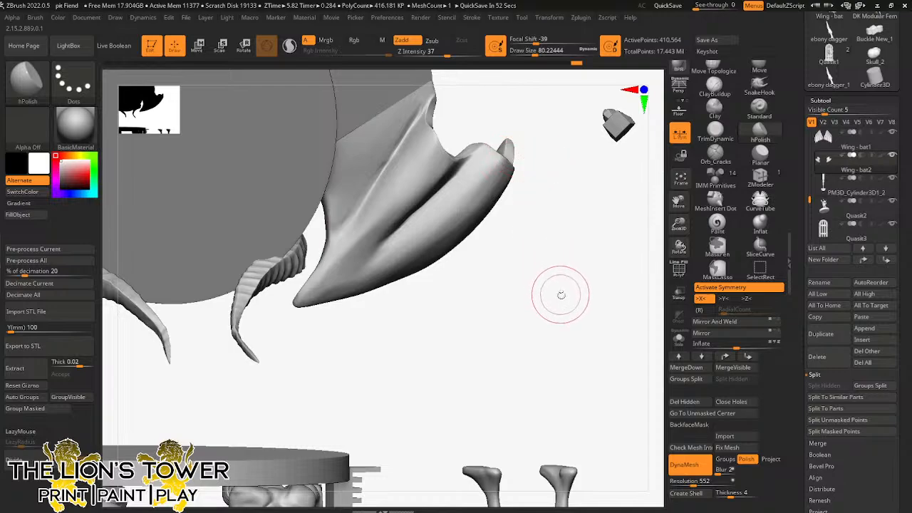
# Step: Clear any mask and remesh the small bat wings with DynaMesh at resolution 552
pyautogui.moveTo(572, 352); pyautogui.dragTo(591, 190)
pyautogui.moveTo(676, 221); pyautogui.dragTo(693, 95)
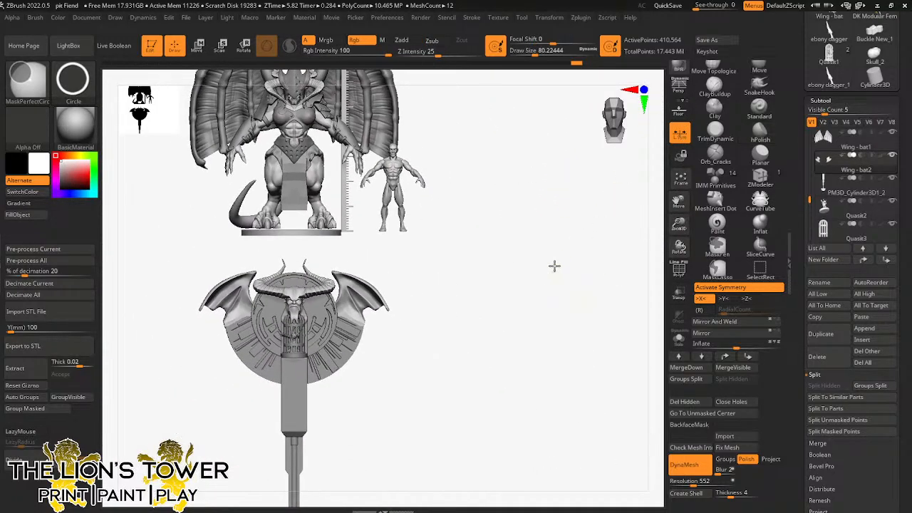
pyautogui.moveTo(677, 233); pyautogui.dragTo(669, 213)
pyautogui.keyDown('ctrl'); pyautogui.click(609, 244); pyautogui.keyUp('ctrl')
pyautogui.keyDown('ctrl'); pyautogui.moveTo(621, 261); pyautogui.dragTo(628, 275); pyautogui.keyUp('ctrl')
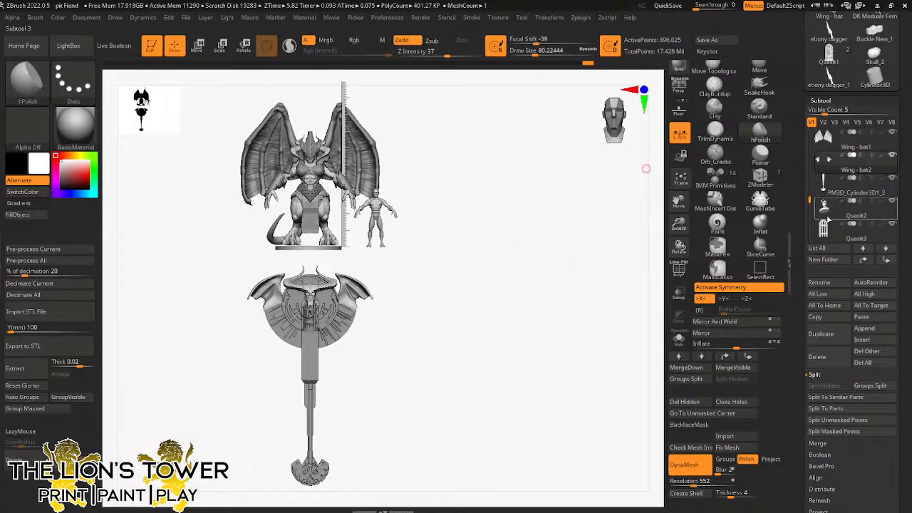
# Step: Append a Cone3D as a new subtool and make it the active one
pyautogui.moveTo(824, 240)
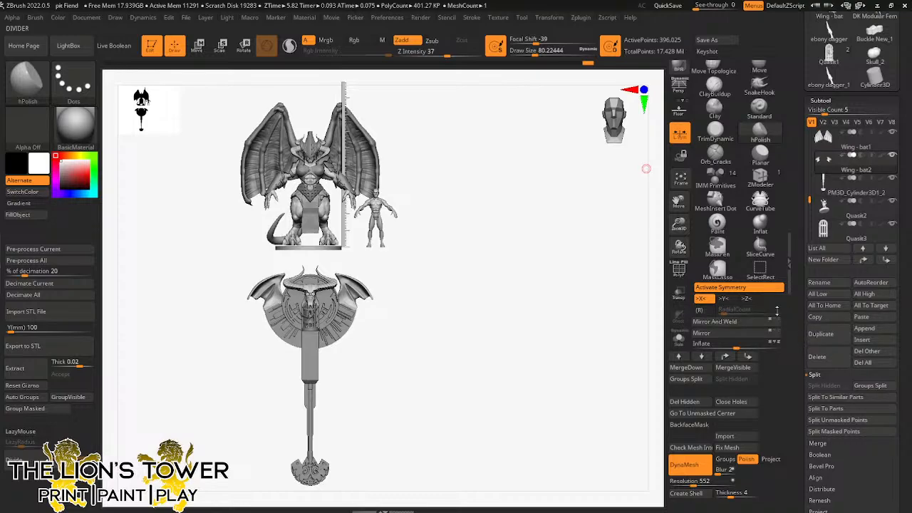
pyautogui.moveTo(679, 223); pyautogui.dragTo(766, 92)
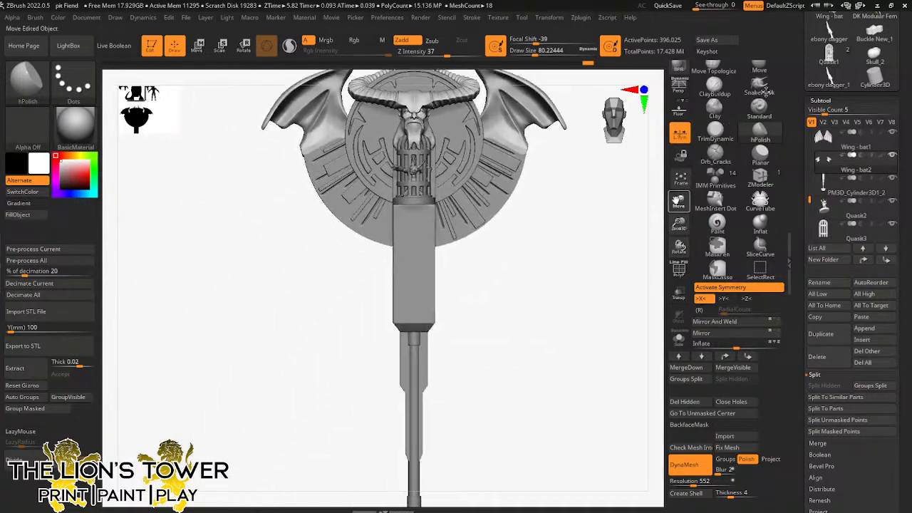
pyautogui.click(864, 328)
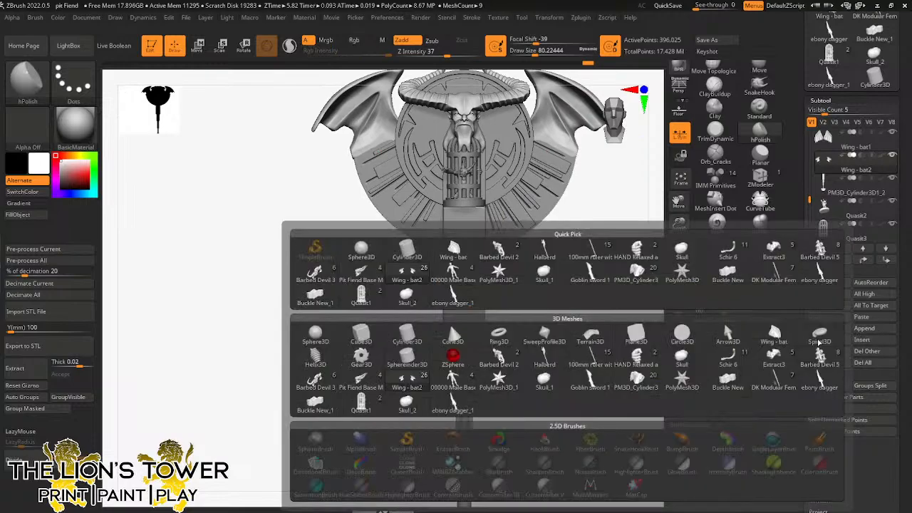
pyautogui.click(453, 333)
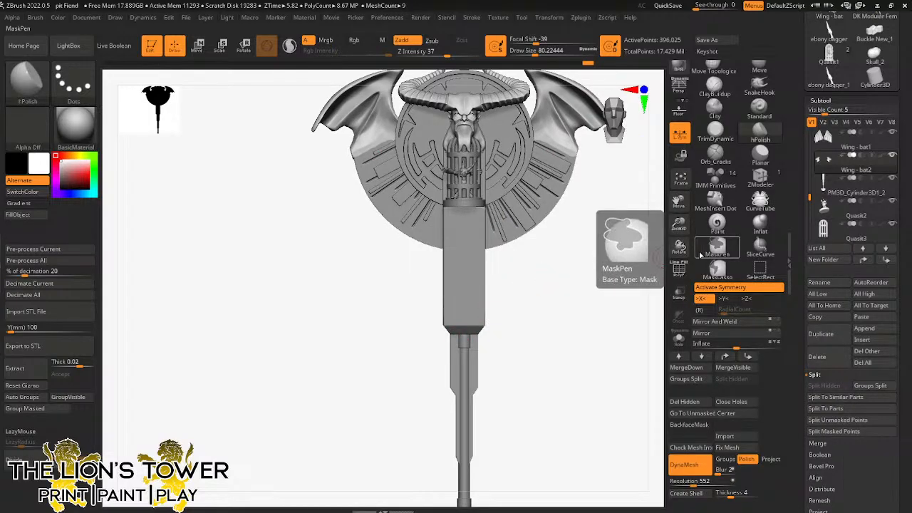
pyautogui.moveTo(678, 224); pyautogui.dragTo(642, 331)
pyautogui.keyDown('alt'); pyautogui.click(465, 146); pyautogui.keyUp('alt')
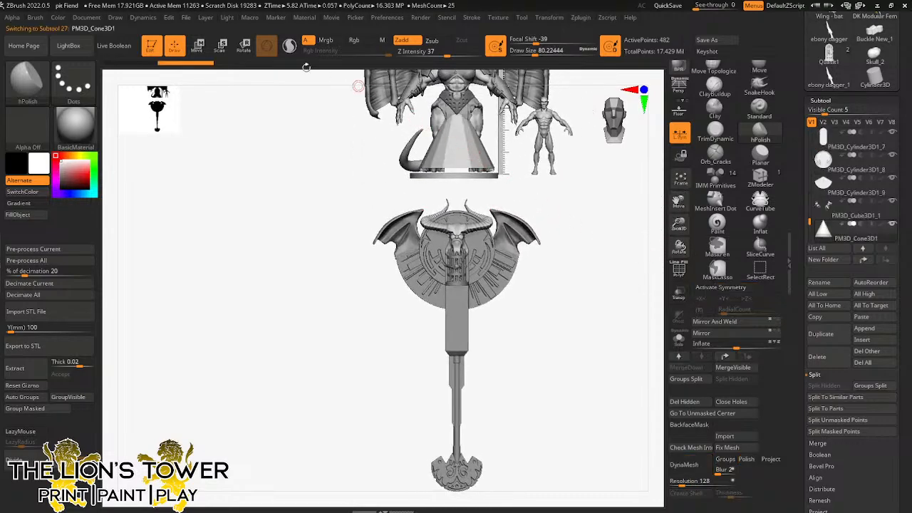
# Step: Shrink the cone, turn it point-down and place it beneath the cage on the axe head
pyautogui.click(220, 46)
pyautogui.moveTo(457, 113); pyautogui.dragTo(469, 256)
pyautogui.moveTo(457, 130); pyautogui.dragTo(456, 314)
pyautogui.moveTo(586, 261); pyautogui.dragTo(583, 219)
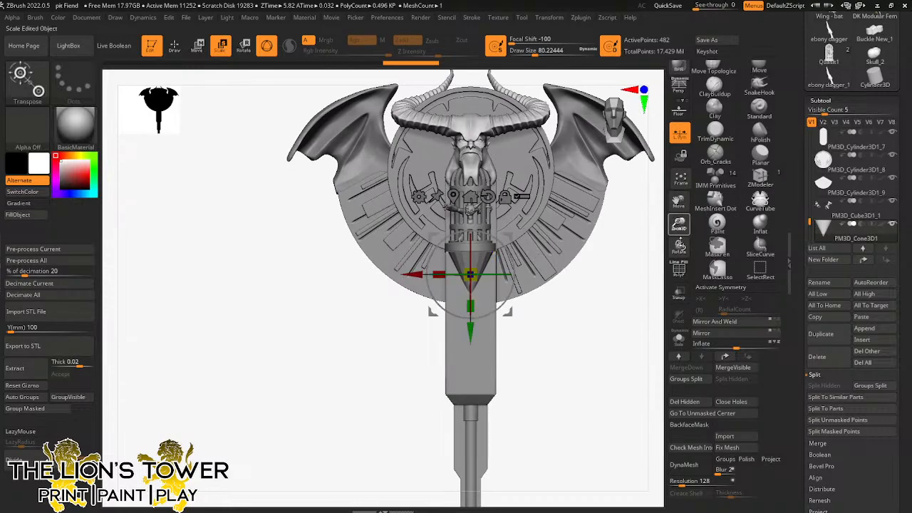
# Step: Align the cone in depth and height with the cage's round base and scale it to fit under the rim
pyautogui.moveTo(680, 229); pyautogui.dragTo(507, 244)
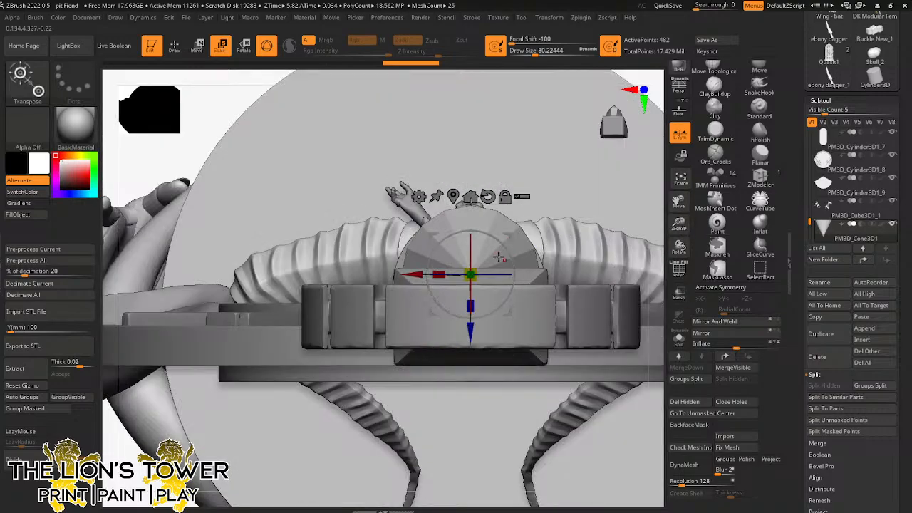
pyautogui.moveTo(470, 329); pyautogui.dragTo(470, 350)
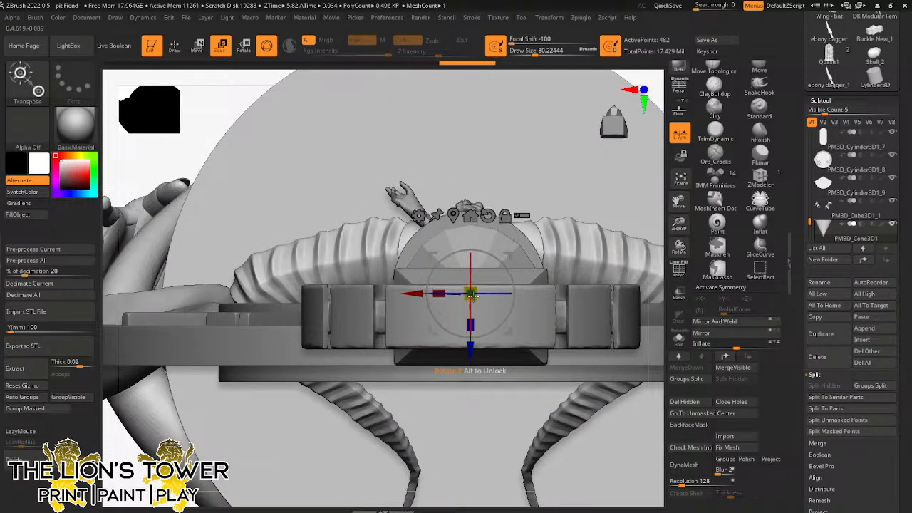
pyautogui.moveTo(485, 280); pyautogui.dragTo(489, 278)
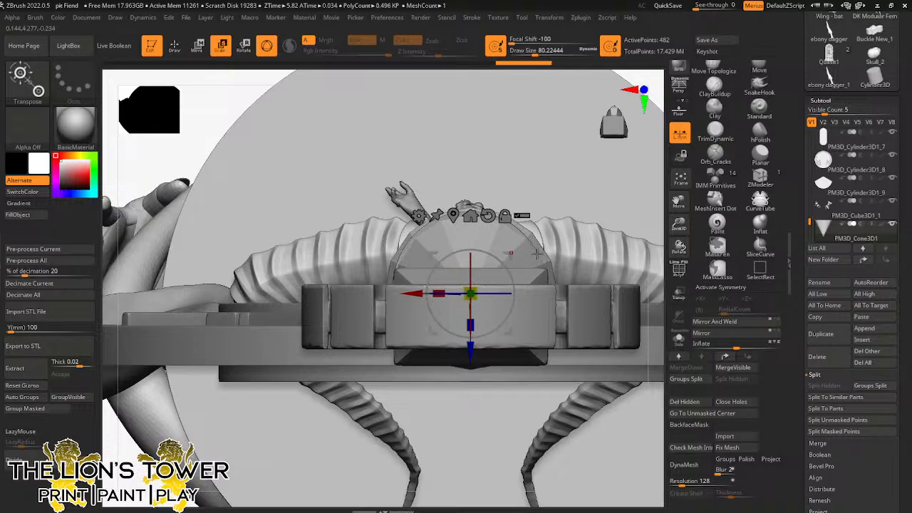
pyautogui.moveTo(679, 223); pyautogui.dragTo(634, 359)
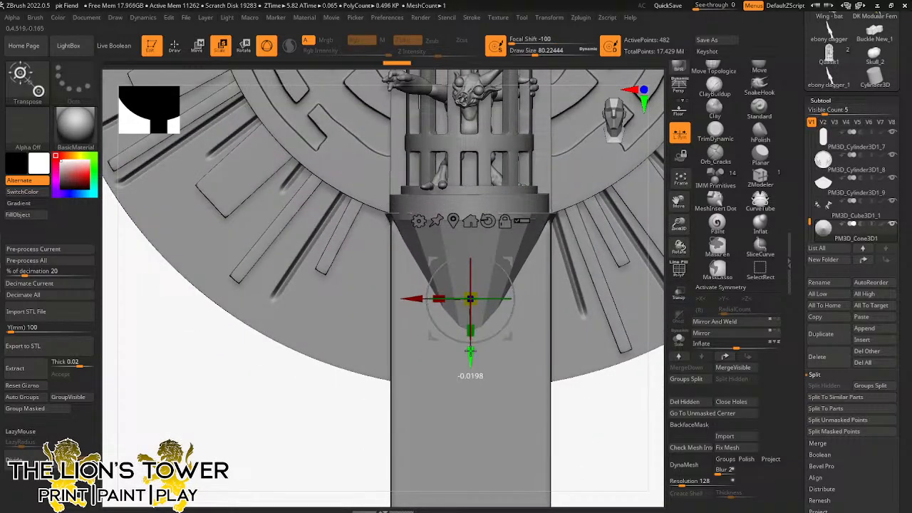
pyautogui.moveTo(470, 351); pyautogui.dragTo(470, 356)
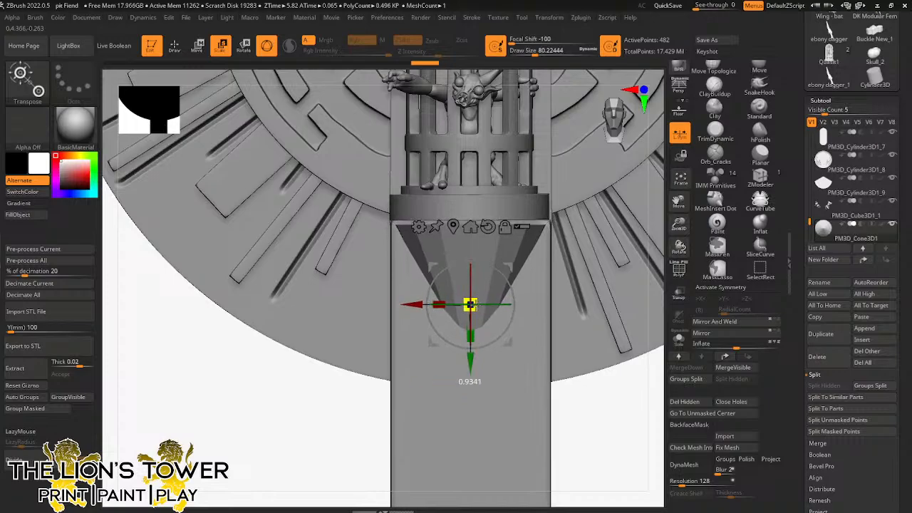
pyautogui.moveTo(606, 421); pyautogui.dragTo(508, 264)
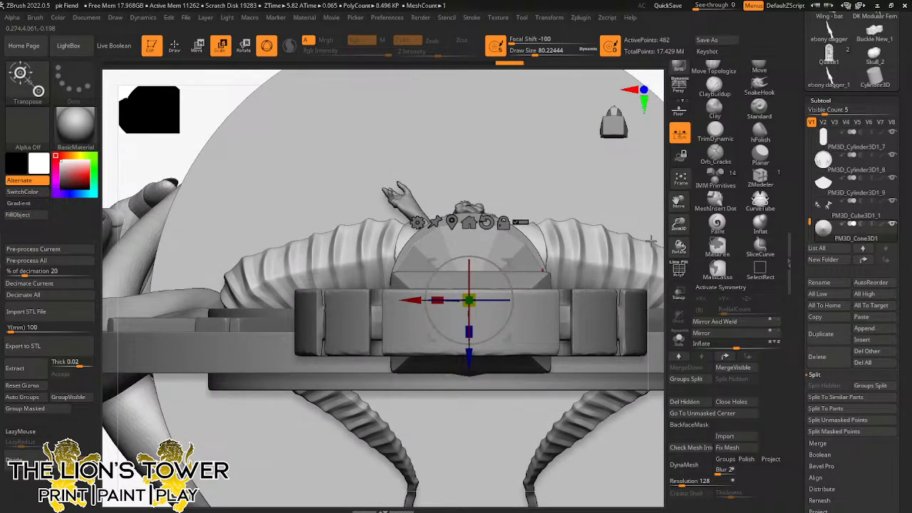
pyautogui.moveTo(677, 228); pyautogui.dragTo(655, 161)
pyautogui.moveTo(616, 191); pyautogui.dragTo(588, 197)
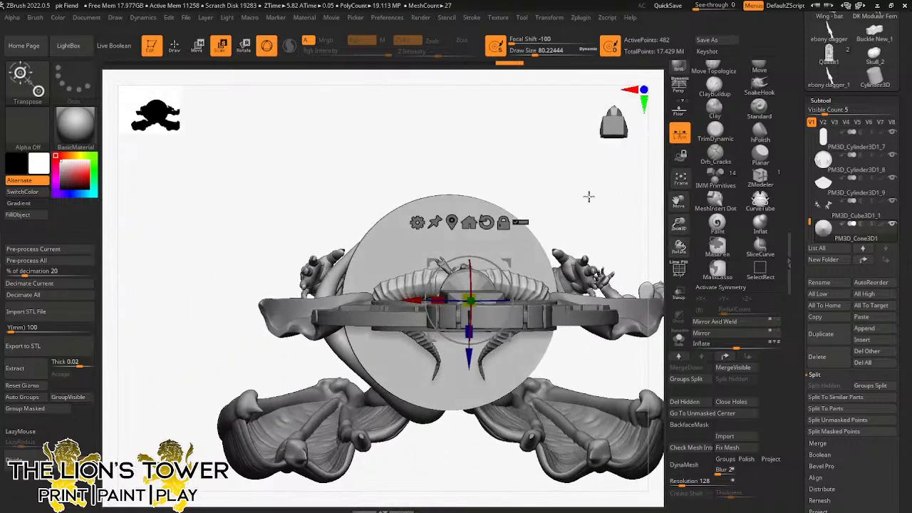
pyautogui.moveTo(520, 204); pyautogui.dragTo(602, 261)
# Step: Isolate the cone and apply Mirror And Weld to it
pyautogui.moveTo(679, 224); pyautogui.dragTo(645, 321)
pyautogui.click(678, 339)
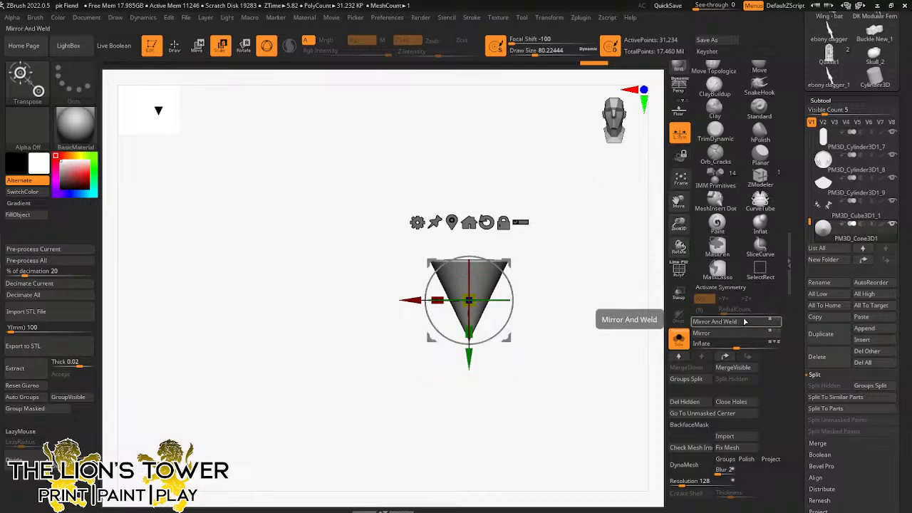
pyautogui.click(743, 324)
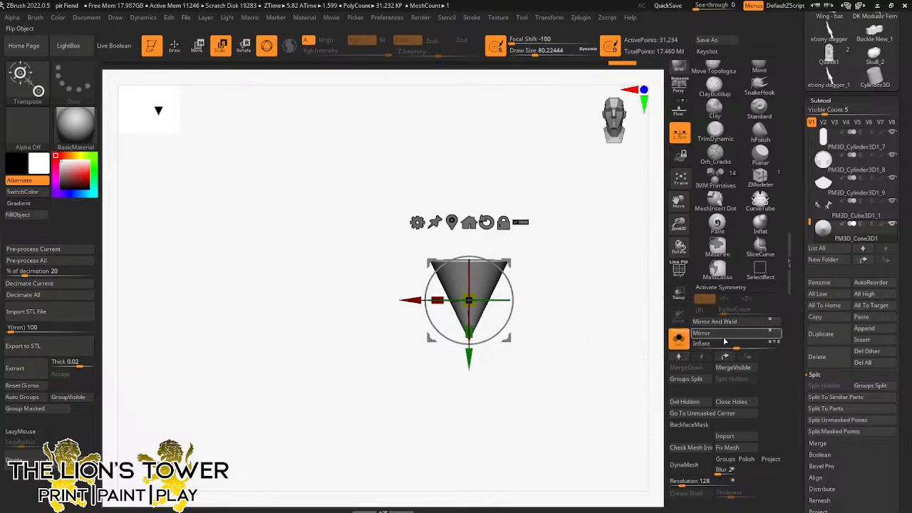
pyautogui.click(714, 324)
# Step: Activate X symmetry and form a vertical ridge down the cone's front centre with the Orb_Cracks brush
pyautogui.moveTo(680, 224); pyautogui.dragTo(652, 325)
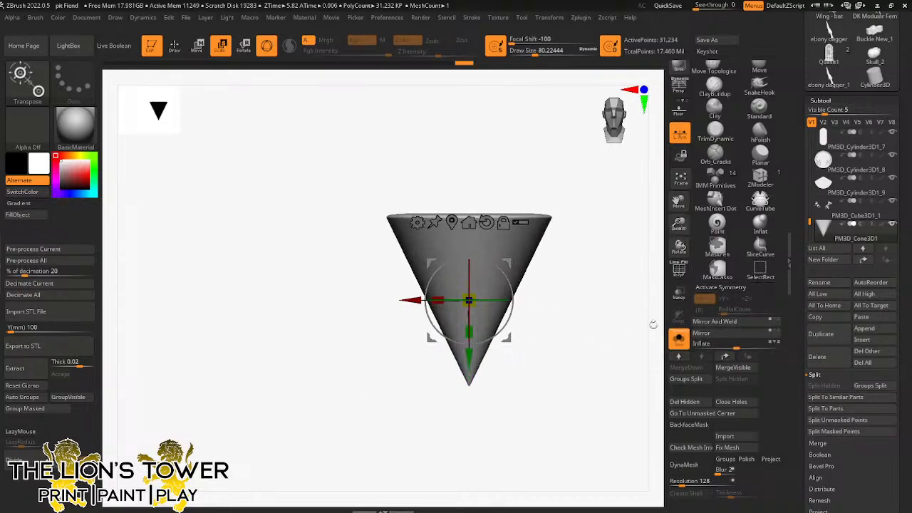
pyautogui.click(705, 164)
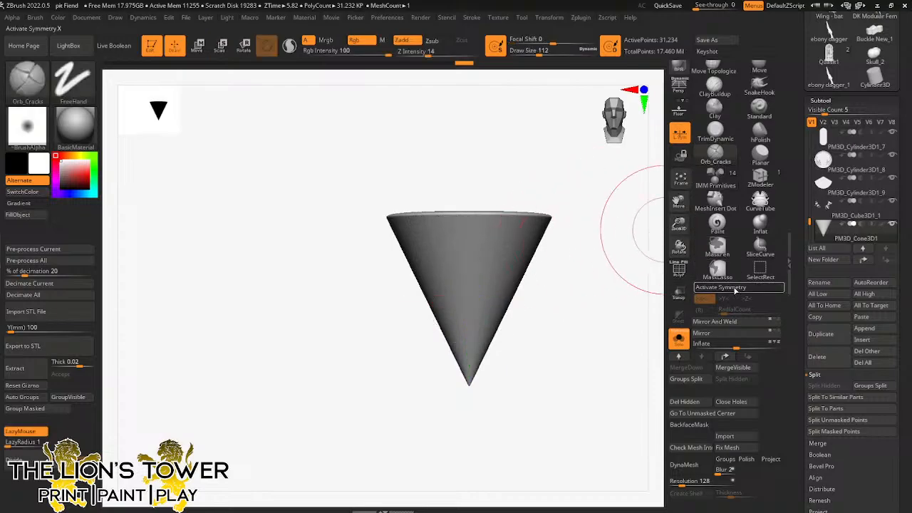
pyautogui.click(720, 287)
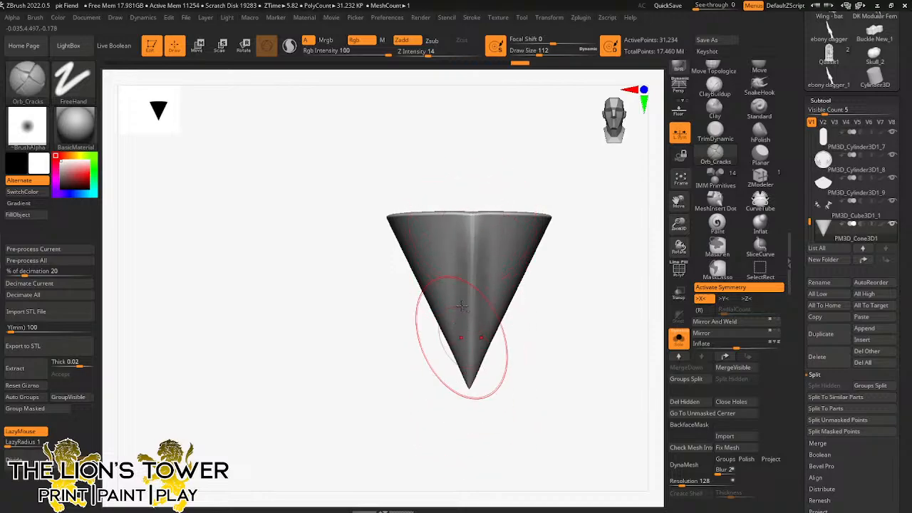
# Step: Flatten the cone's surface on both sides of the front ridge with the hPolish brush at draw size about 68
pyautogui.click(752, 132)
pyautogui.moveTo(574, 324); pyautogui.dragTo(521, 314)
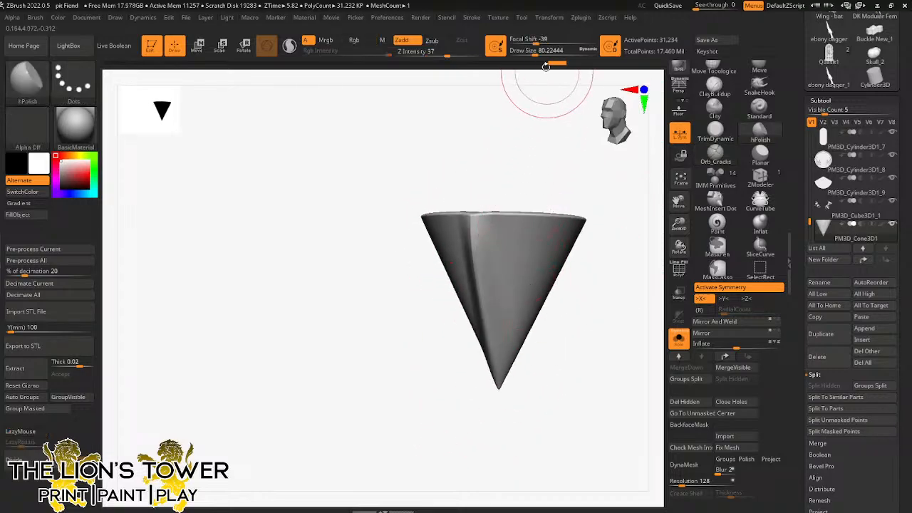
pyautogui.moveTo(539, 53); pyautogui.dragTo(533, 52)
pyautogui.moveTo(512, 141); pyautogui.dragTo(495, 164)
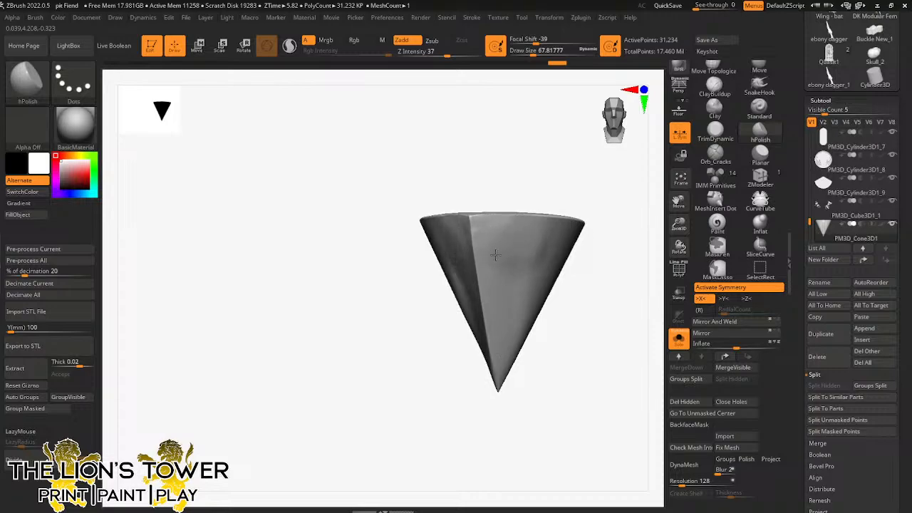
pyautogui.moveTo(548, 212); pyautogui.dragTo(550, 251)
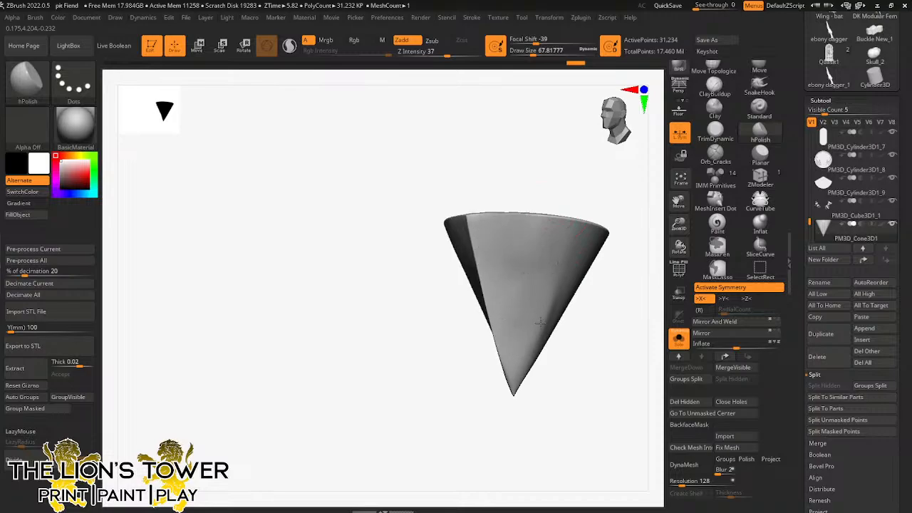
pyautogui.keyDown('shift'); pyautogui.moveTo(538, 225); pyautogui.dragTo(651, 250); pyautogui.keyUp('shift')
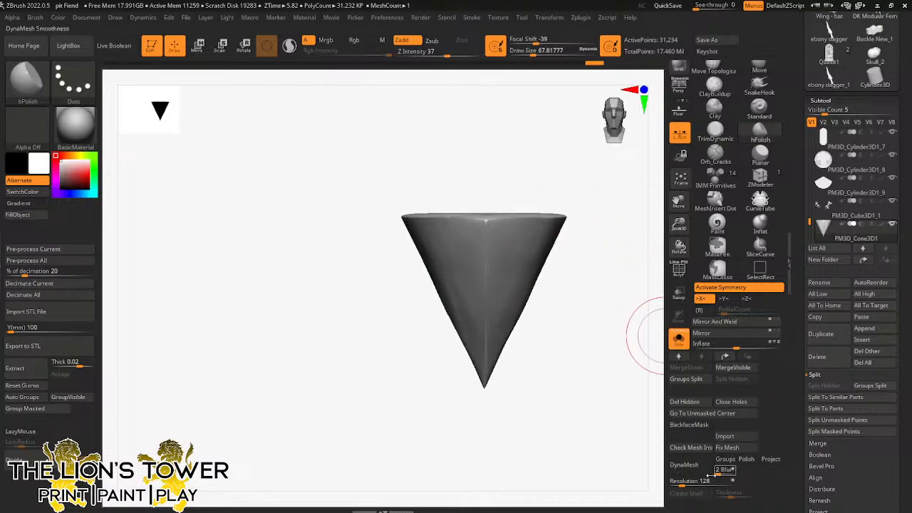
# Step: Remesh the cone with DynaMesh at resolution 648 with Polish enabled, and bring the other subtools back into view
pyautogui.click(685, 464)
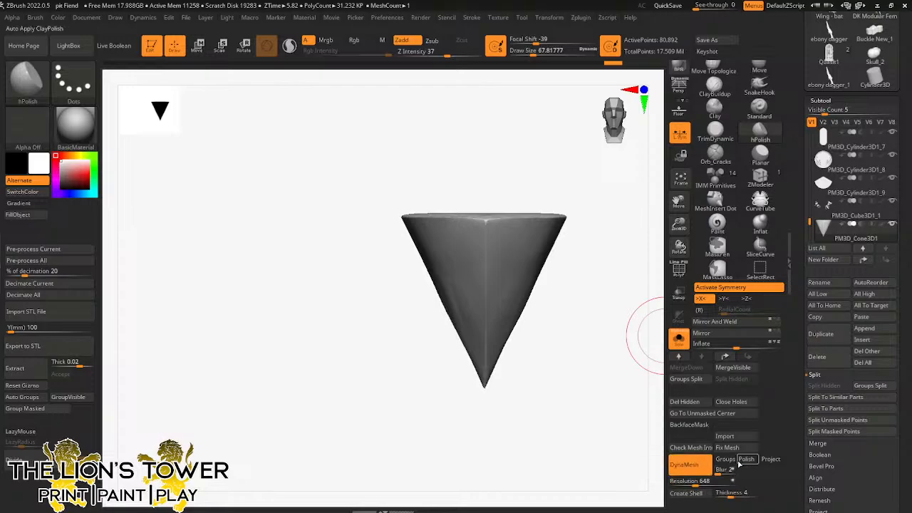
pyautogui.click(744, 460)
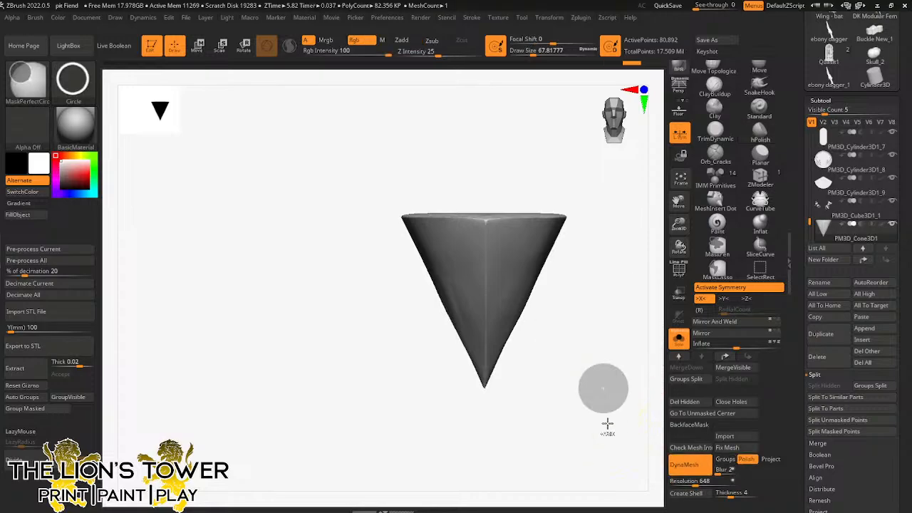
pyautogui.moveTo(606, 404); pyautogui.dragTo(566, 329)
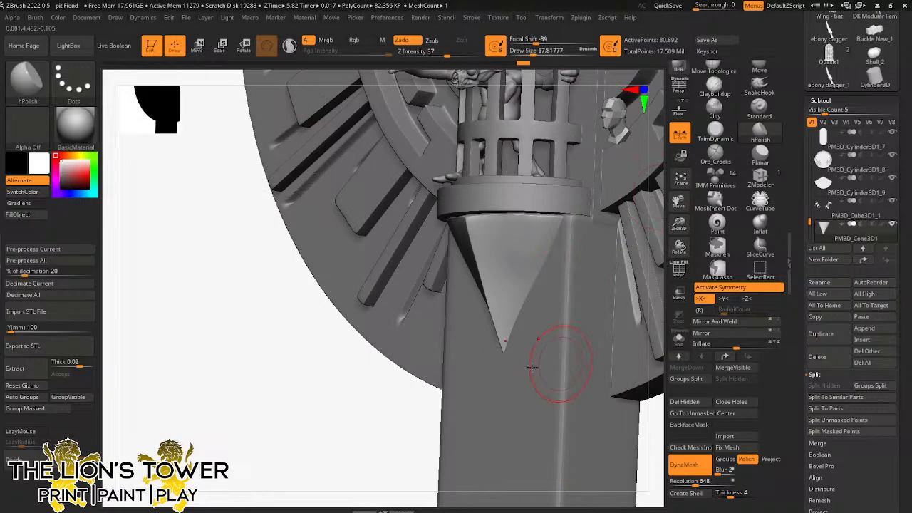
# Step: Raise the cone slightly, by about 0.02, so it sits tight against the cage's round base
pyautogui.moveTo(367, 443); pyautogui.dragTo(410, 426)
pyautogui.click(220, 44)
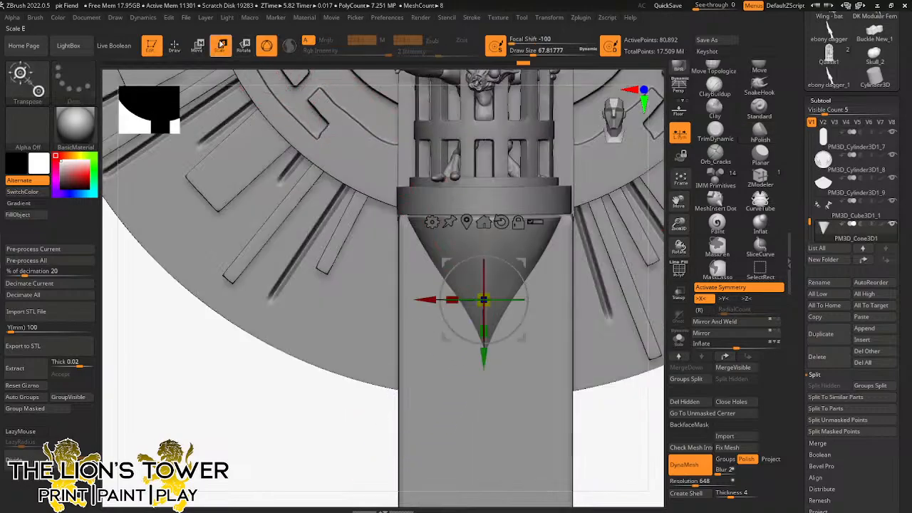
pyautogui.moveTo(486, 360); pyautogui.dragTo(487, 354)
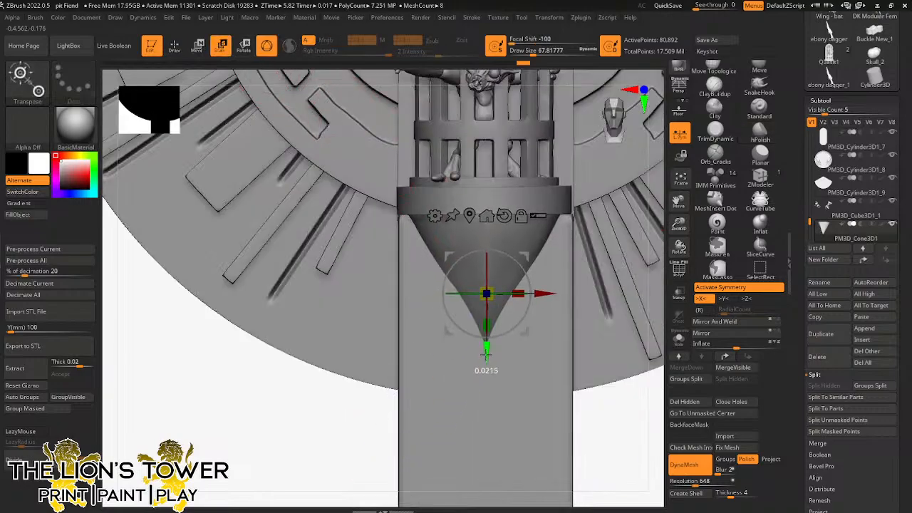
# Step: Examine the axe from below, behind and the front, checking the head's proportions against the shaft and the full figure
pyautogui.moveTo(614, 456); pyautogui.dragTo(571, 281)
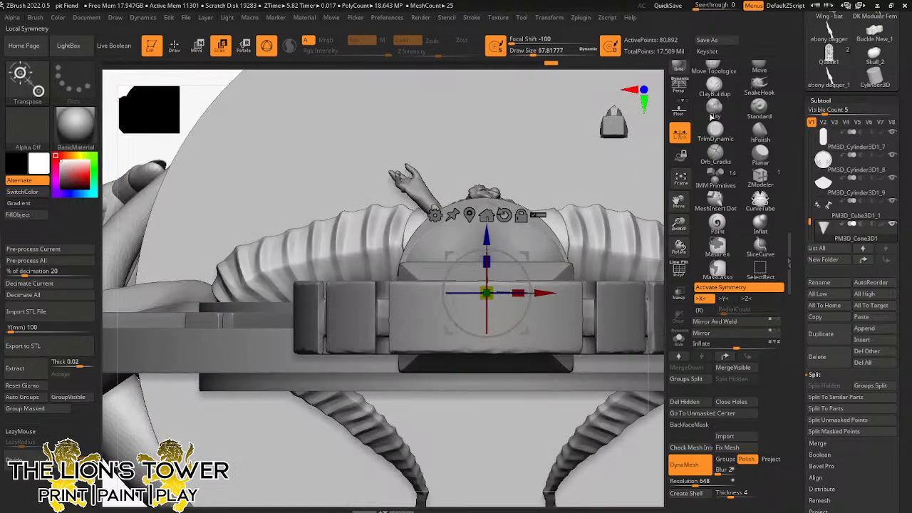
pyautogui.moveTo(679, 224); pyautogui.dragTo(619, 283)
pyautogui.moveTo(625, 383); pyautogui.dragTo(606, 286)
pyautogui.moveTo(617, 400)
pyautogui.mouseDown()
pyautogui.moveTo(666, 398)
pyautogui.moveTo(619, 374)
pyautogui.moveTo(672, 285)
pyautogui.mouseUp()
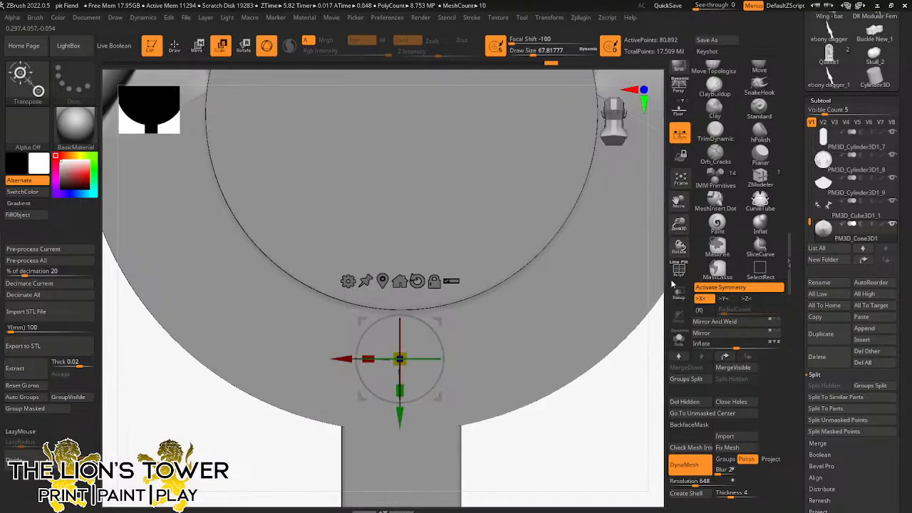
pyautogui.moveTo(678, 225); pyautogui.dragTo(677, 192)
pyautogui.keyDown('alt'); pyautogui.click(442, 351); pyautogui.keyUp('alt')
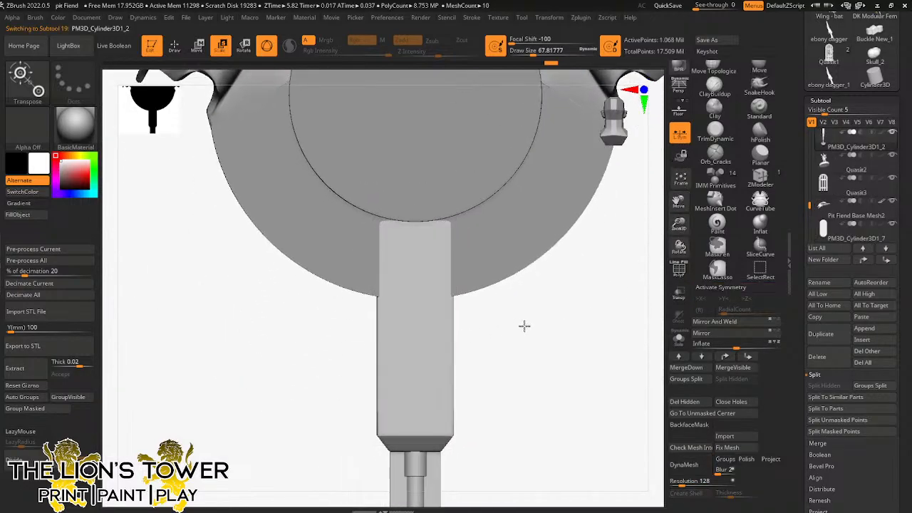
pyautogui.moveTo(525, 325); pyautogui.dragTo(561, 271)
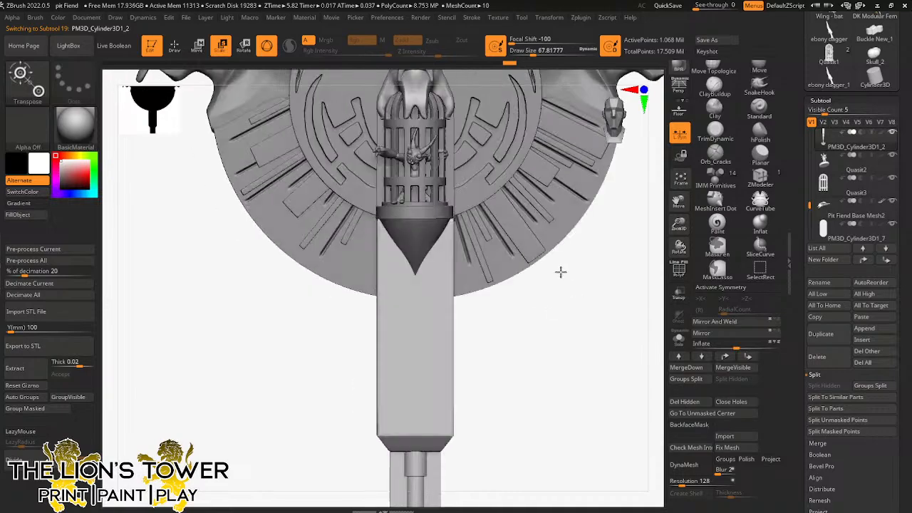
pyautogui.keyDown('alt'); pyautogui.click(529, 255); pyautogui.keyUp('alt')
pyautogui.moveTo(678, 225); pyautogui.dragTo(681, 158)
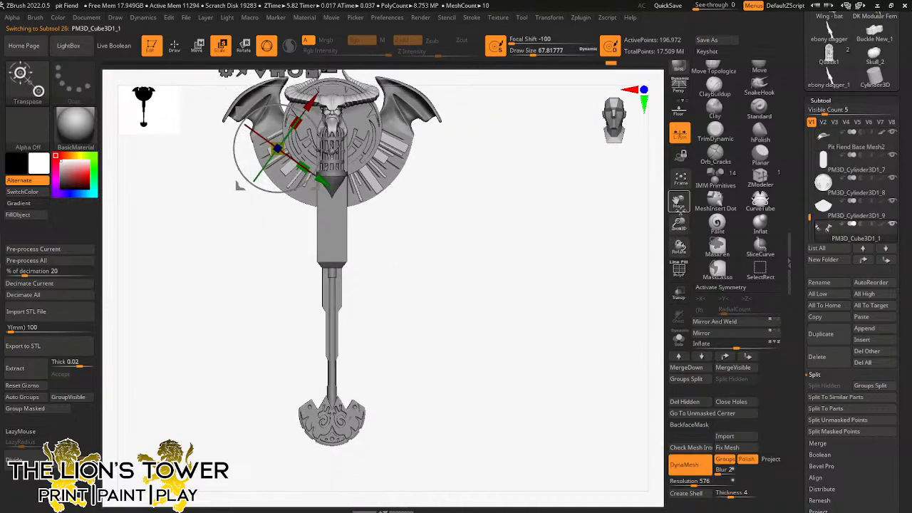
pyautogui.moveTo(678, 202); pyautogui.dragTo(693, 266)
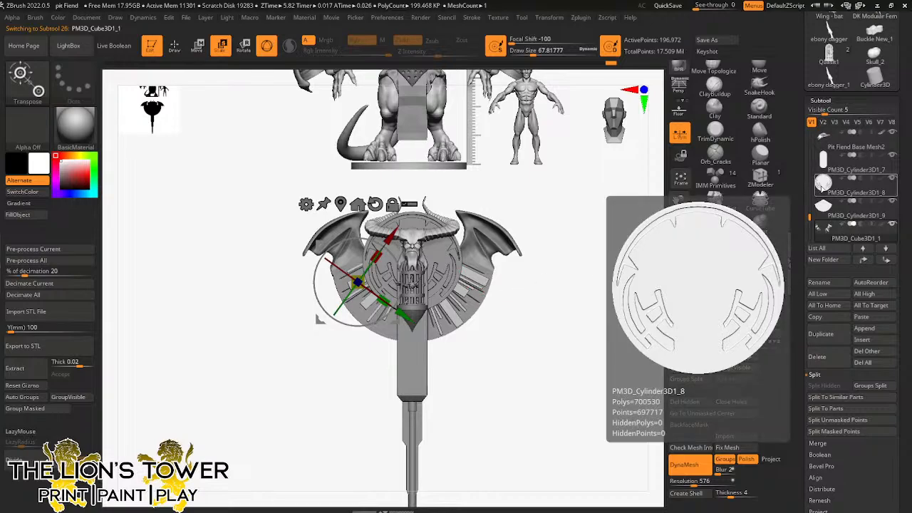
# Step: Merge the patterned inner disc with the outer disc and the radiating block subtool below it
pyautogui.click(823, 184)
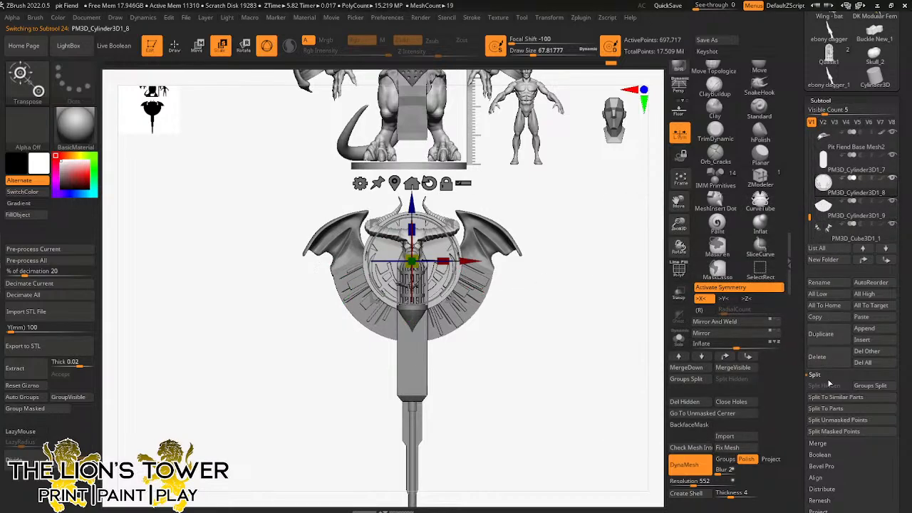
pyautogui.click(821, 444)
pyautogui.click(824, 397)
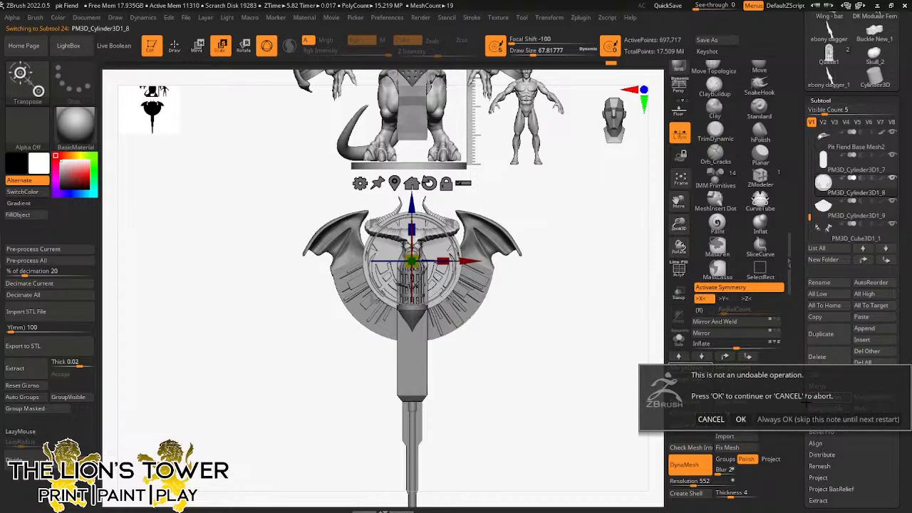
pyautogui.click(744, 420)
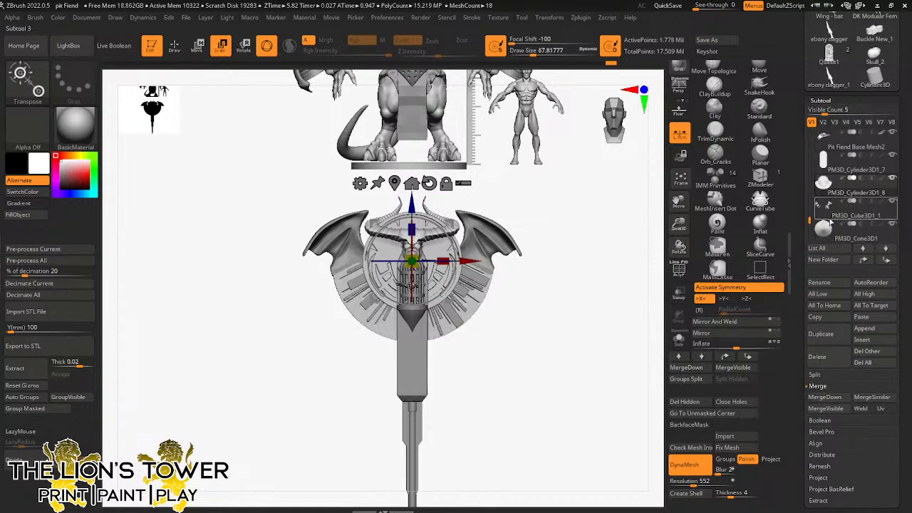
pyautogui.click(824, 397)
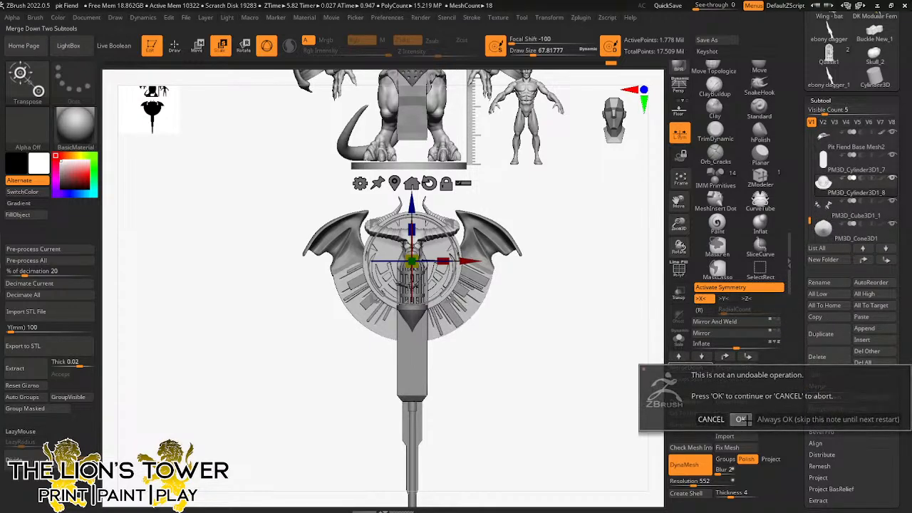
pyautogui.click(741, 420)
# Step: Reorder the Wing - bat2 subtool to directly beneath the merged disc and merge the two together
pyautogui.moveTo(822, 208)
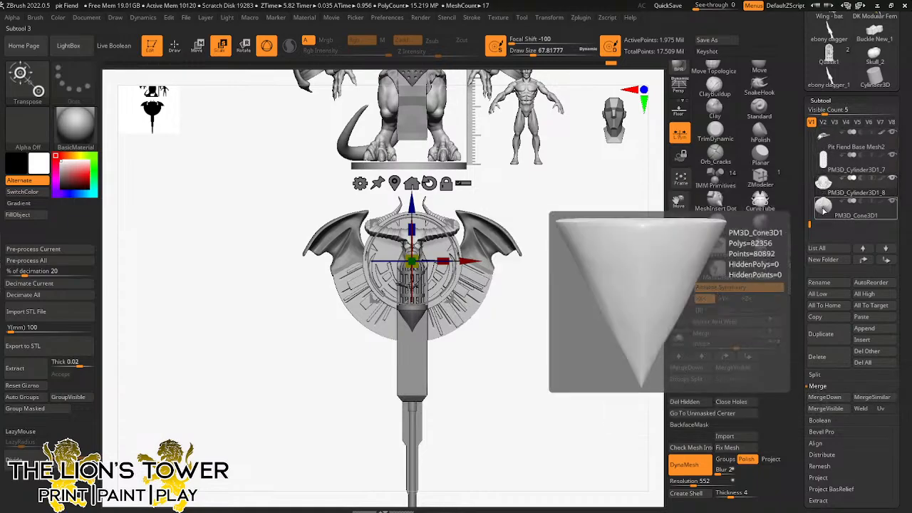
pyautogui.keyDown('alt'); pyautogui.click(495, 241); pyautogui.keyUp('alt')
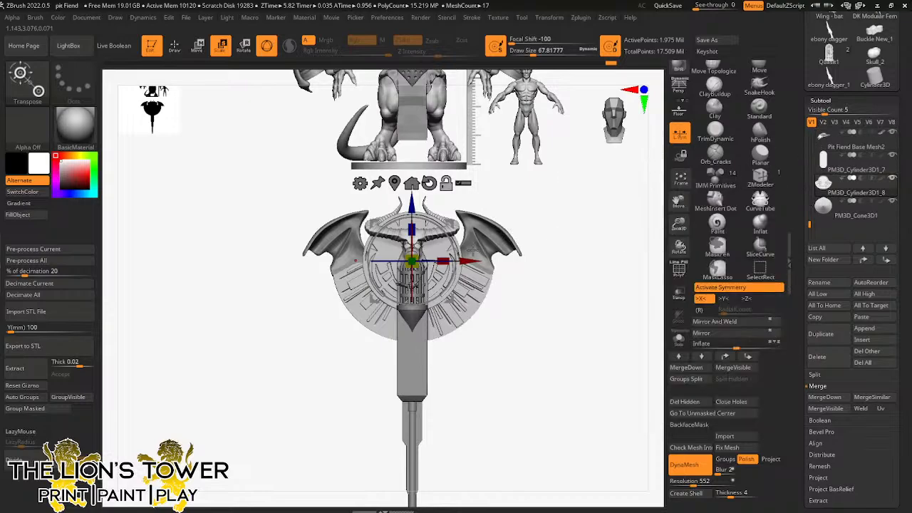
pyautogui.click(885, 259)
pyautogui.click(885, 260)
pyautogui.click(885, 259)
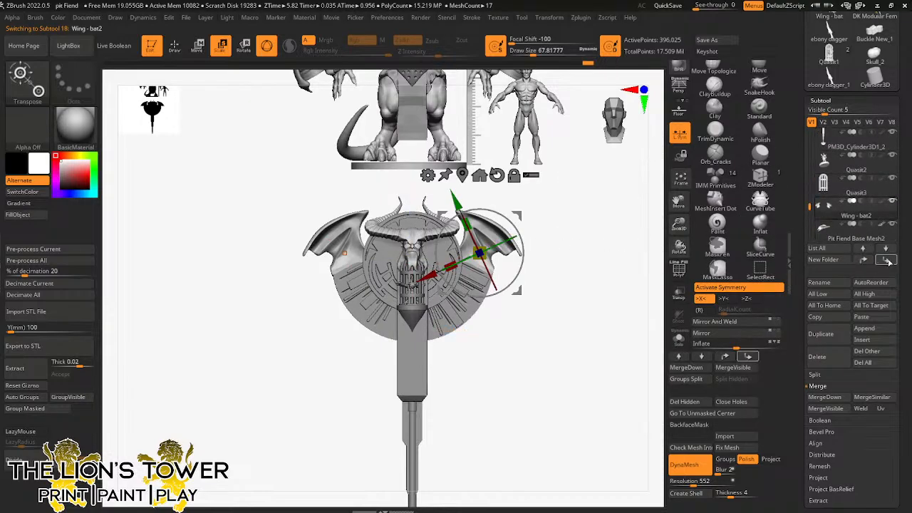
pyautogui.click(885, 260)
pyautogui.click(885, 259)
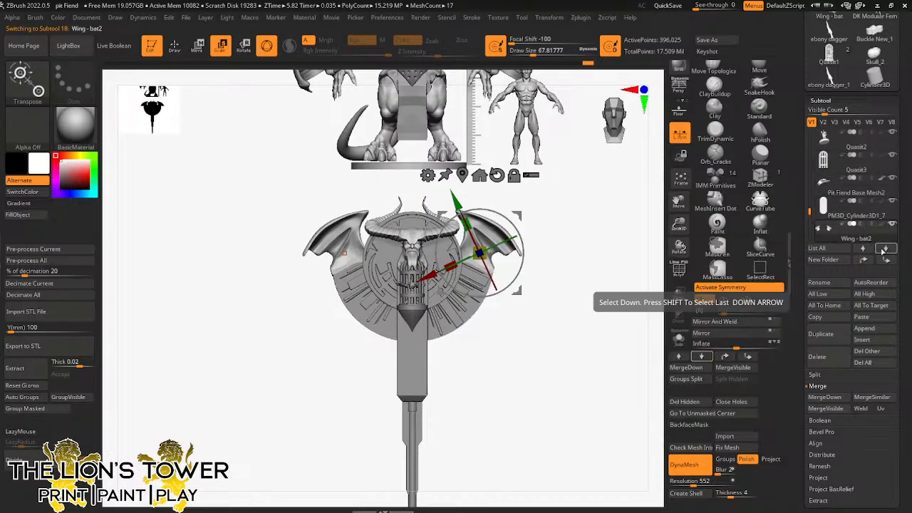
pyautogui.click(885, 260)
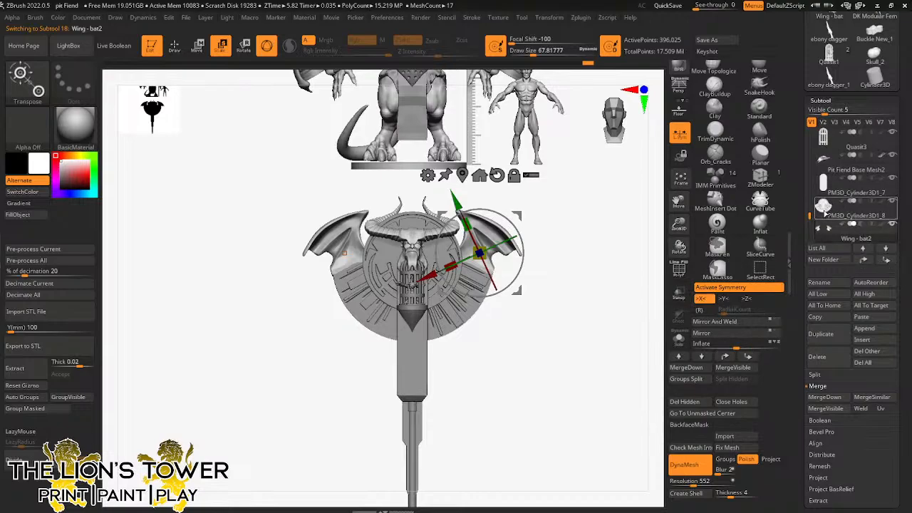
pyautogui.click(824, 397)
pyautogui.click(743, 422)
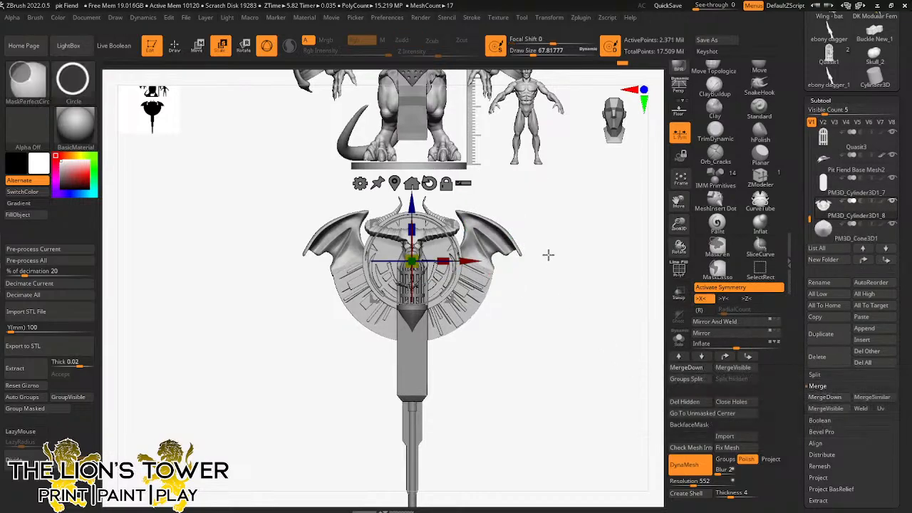
# Step: Scale down the merged disc and wings uniformly around the disc centre and lower them slightly behind the horned head
pyautogui.keyDown('ctrl'); pyautogui.click(553, 296); pyautogui.keyUp('ctrl')
pyautogui.keyDown('ctrl'); pyautogui.moveTo(553, 296); pyautogui.dragTo(550, 315); pyautogui.keyUp('ctrl')
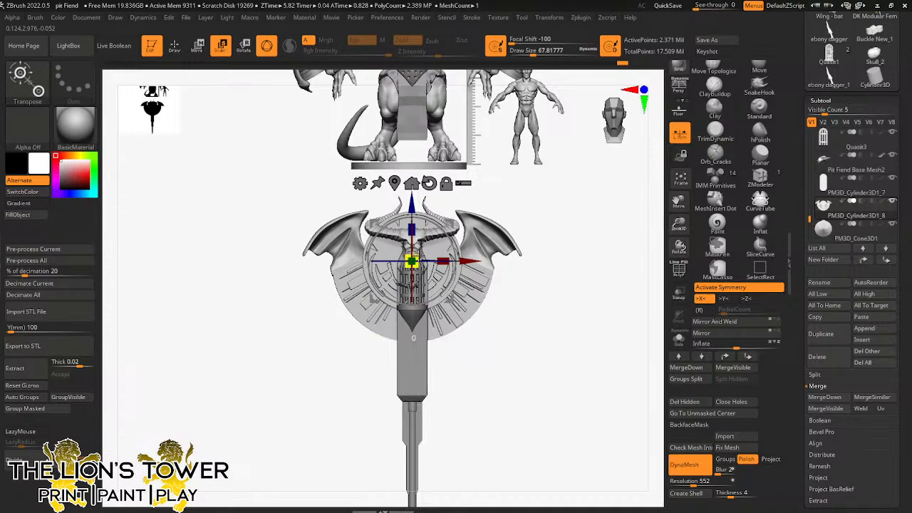
pyautogui.moveTo(415, 257); pyautogui.dragTo(411, 281)
pyautogui.keyDown('shift'); pyautogui.moveTo(556, 228); pyautogui.dragTo(554, 262); pyautogui.keyUp('shift')
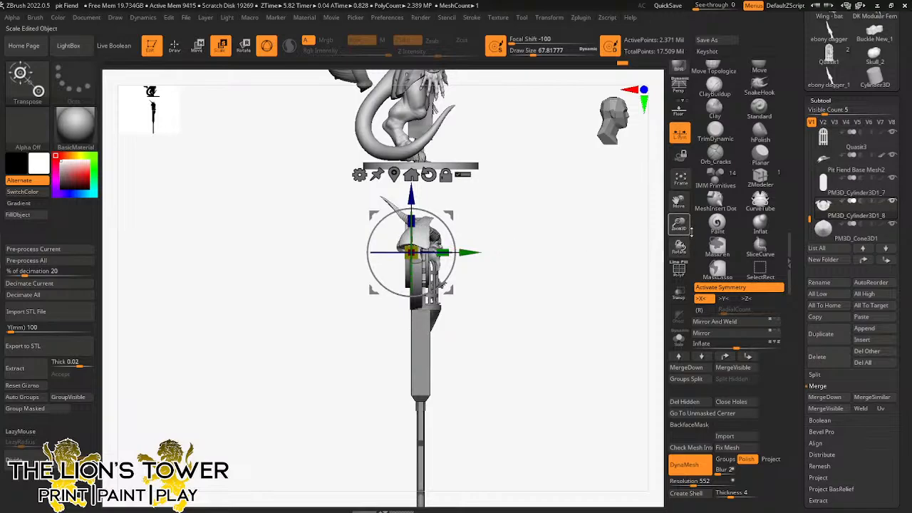
pyautogui.moveTo(679, 224); pyautogui.dragTo(631, 268)
pyautogui.moveTo(562, 286); pyautogui.dragTo(501, 288)
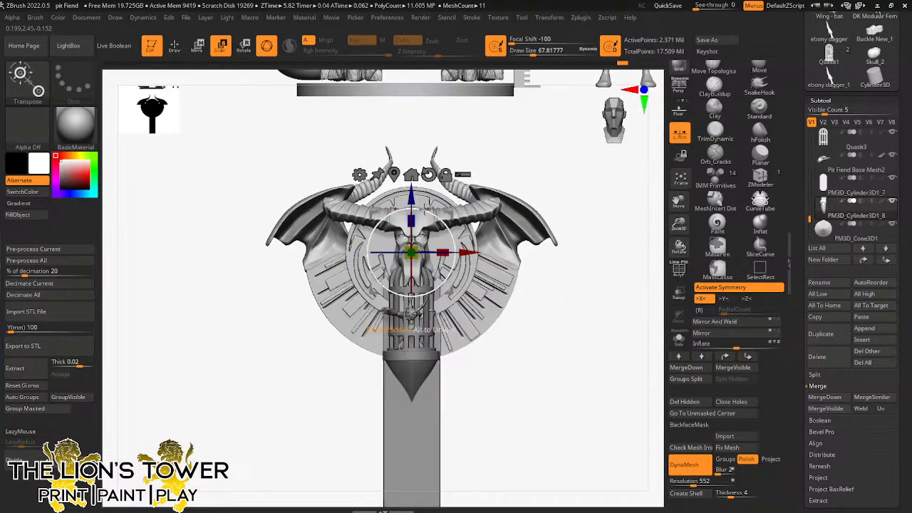
pyautogui.moveTo(411, 201); pyautogui.dragTo(412, 208)
pyautogui.moveTo(558, 372); pyautogui.dragTo(495, 303)
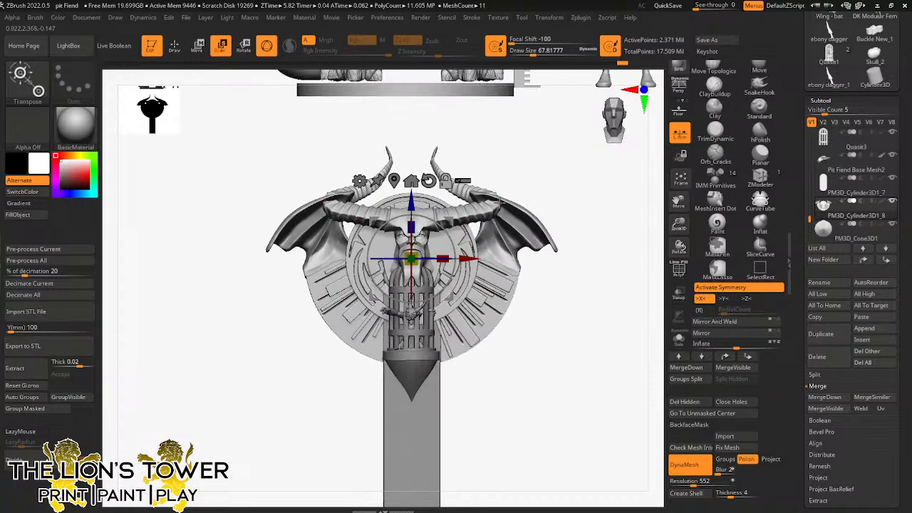
# Step: Place the gizmo on a bat wing of the merged piece and assign Auto Groups to it
pyautogui.keyDown('alt'); pyautogui.click(488, 206); pyautogui.keyUp('alt')
pyautogui.moveTo(552, 183)
pyautogui.mouseDown()
pyautogui.moveTo(551, 203)
pyautogui.moveTo(545, 185)
pyautogui.mouseUp()
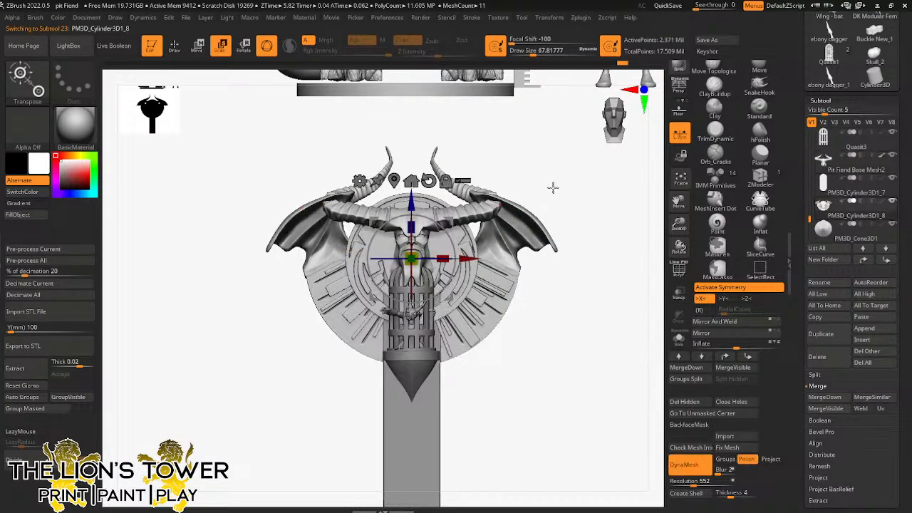
pyautogui.keyDown('alt'); pyautogui.click(548, 218); pyautogui.keyUp('alt')
pyautogui.keyDown('ctrl'); pyautogui.moveTo(604, 203); pyautogui.dragTo(627, 240); pyautogui.keyUp('ctrl')
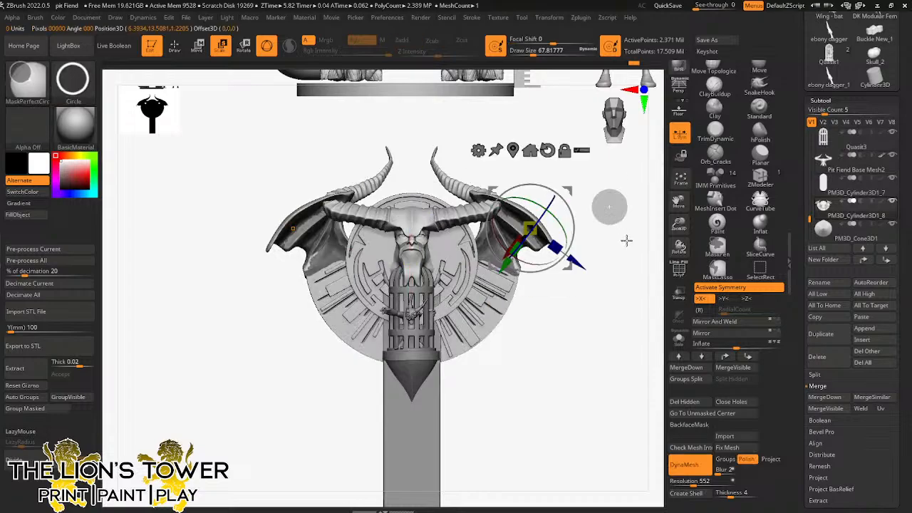
pyautogui.click(32, 397)
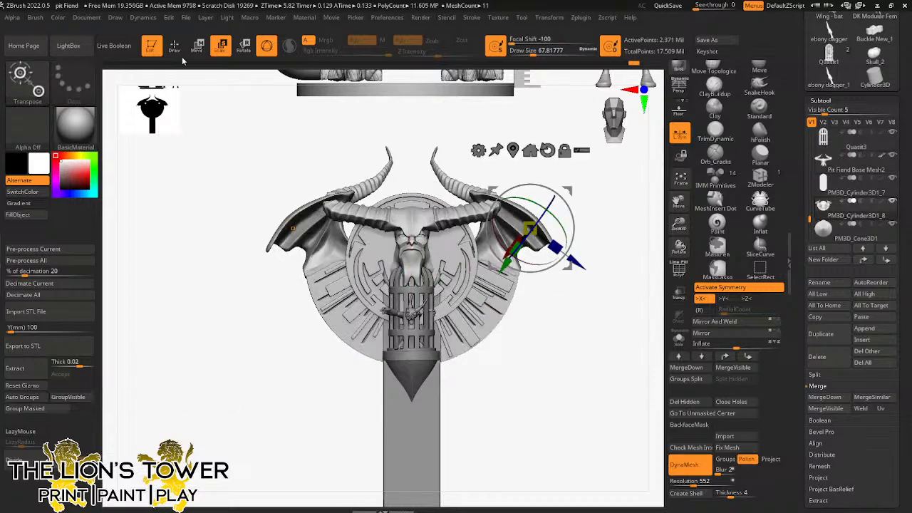
# Step: Mask the disc of the merged piece by hiding the bat wings, and unhide them so only the wings stay editable
pyautogui.click(175, 45)
pyautogui.keyDown('ctrl'); pyautogui.keyDown('shift'); pyautogui.click(321, 239); pyautogui.keyUp('shift'); pyautogui.keyUp('ctrl')
pyautogui.keyDown('ctrl'); pyautogui.keyDown('shift'); pyautogui.click(323, 244); pyautogui.keyUp('shift'); pyautogui.keyUp('ctrl')
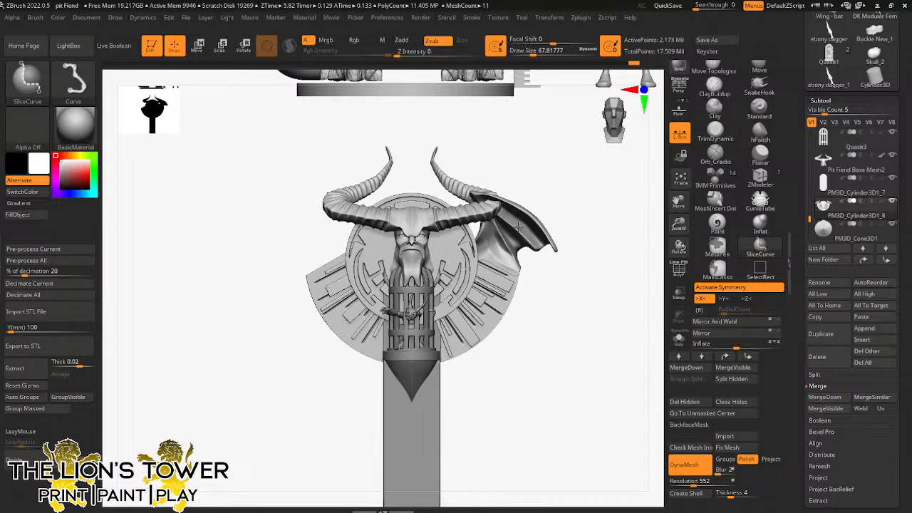
pyautogui.keyDown('ctrl'); pyautogui.keyDown('shift'); pyautogui.click(585, 212); pyautogui.keyUp('shift'); pyautogui.keyUp('ctrl')
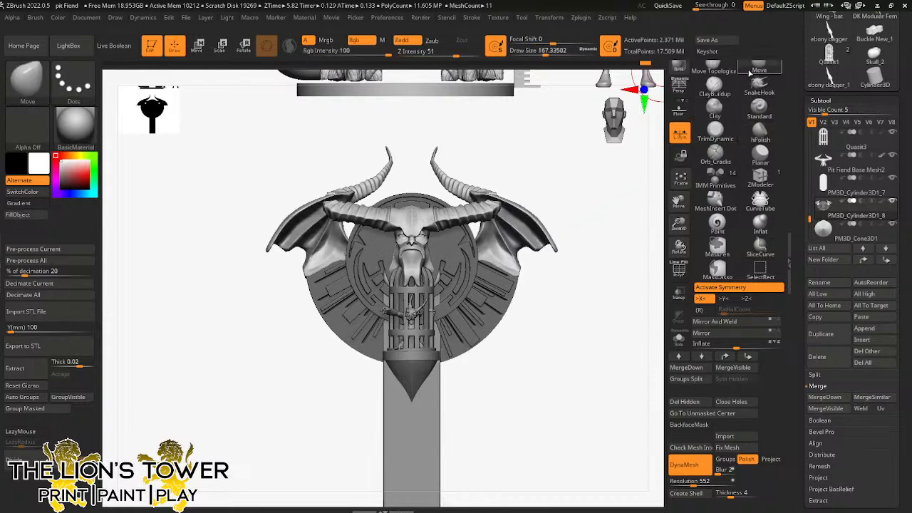
# Step: Push the upper inner edges of both wings outward clear of the horns with the Move brush at draw sizes about 379 and 197
pyautogui.moveTo(546, 54); pyautogui.dragTo(561, 54)
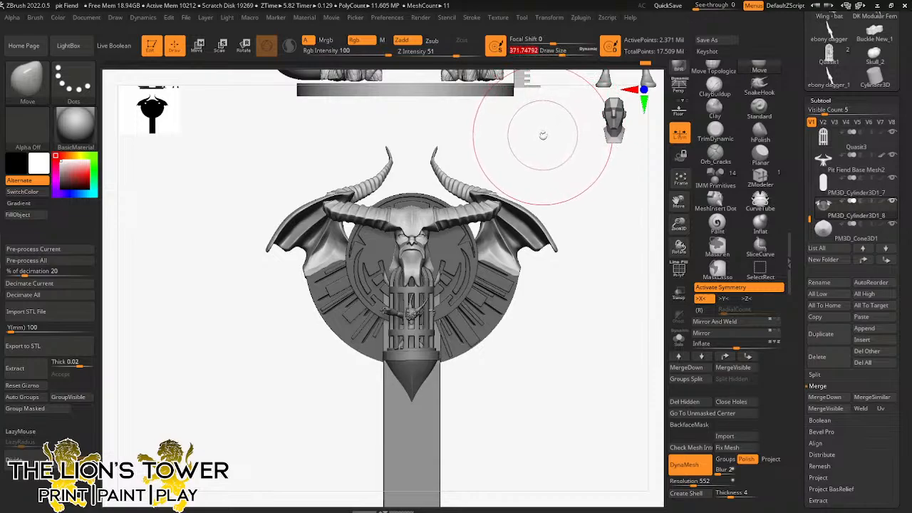
pyautogui.click(562, 54)
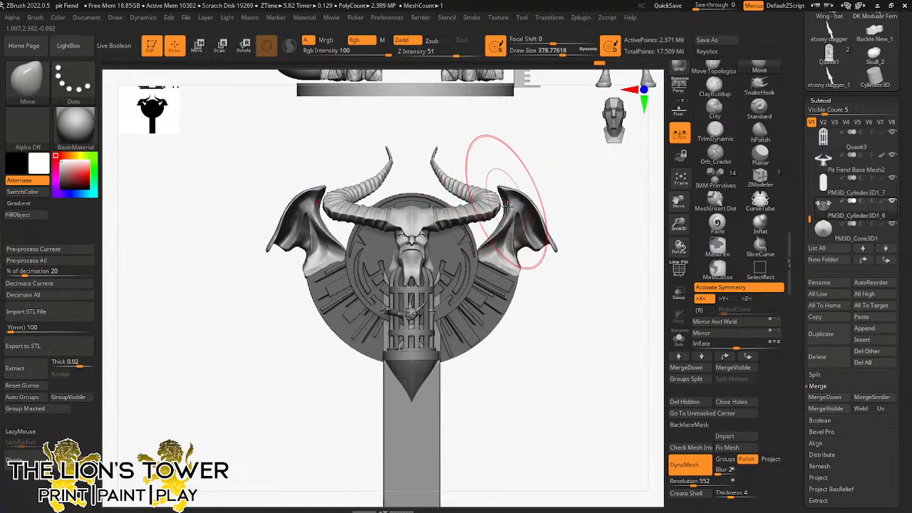
pyautogui.click(549, 53)
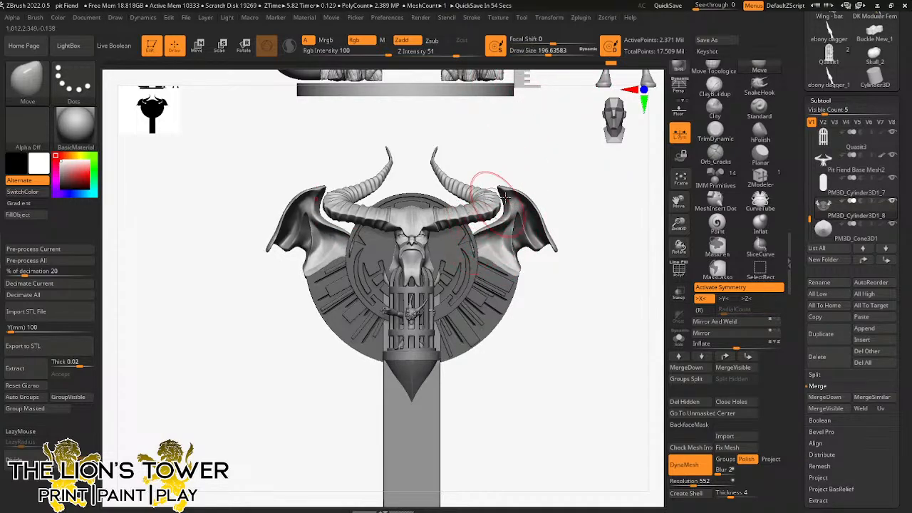
pyautogui.moveTo(552, 176)
pyautogui.mouseDown()
pyautogui.moveTo(525, 183)
pyautogui.moveTo(560, 163)
pyautogui.moveTo(555, 158)
pyautogui.moveTo(579, 128)
pyautogui.moveTo(573, 117)
pyautogui.mouseUp()
# Step: Adjust the wings' curvature beside the disc rim from underneath with the Move brush, reducing the draw size from about 145 to 104
pyautogui.click(543, 53)
pyautogui.moveTo(588, 227)
pyautogui.mouseDown()
pyautogui.moveTo(597, 263)
pyautogui.moveTo(590, 249)
pyautogui.mouseUp()
pyautogui.moveTo(678, 224); pyautogui.dragTo(678, 253)
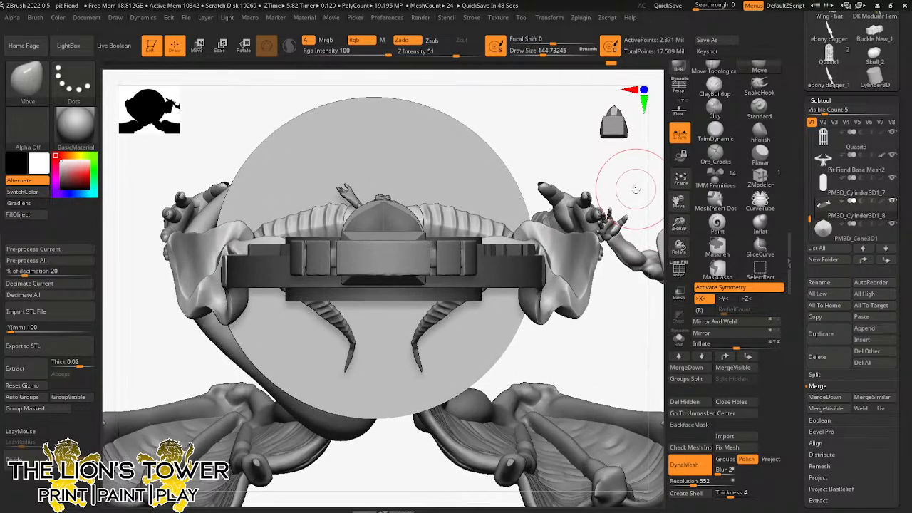
pyautogui.moveTo(635, 189); pyautogui.dragTo(593, 186)
pyautogui.click(538, 51)
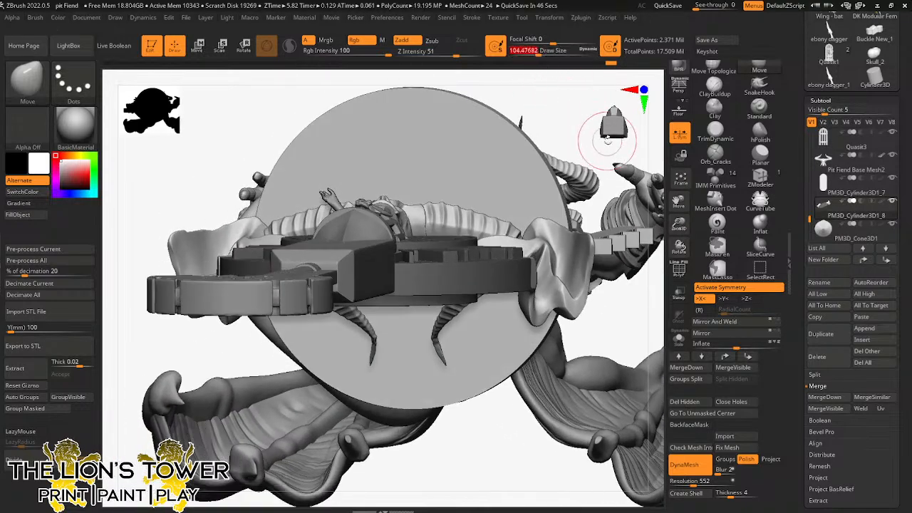
pyautogui.keyDown('shift'); pyautogui.moveTo(608, 143); pyautogui.dragTo(605, 146); pyautogui.keyUp('shift')
pyautogui.moveTo(678, 201); pyautogui.dragTo(651, 201)
pyautogui.moveTo(598, 156); pyautogui.dragTo(549, 152)
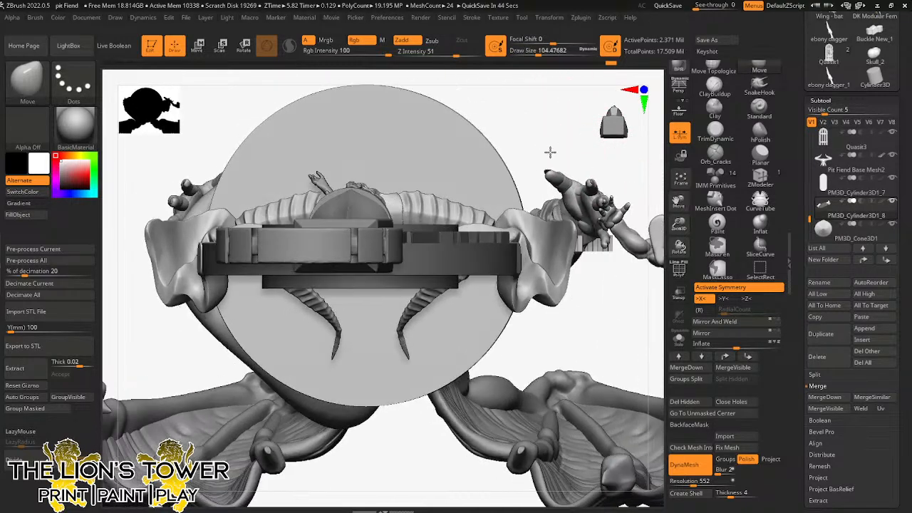
pyautogui.moveTo(499, 167); pyautogui.dragTo(502, 238)
pyautogui.click(539, 53)
pyautogui.moveTo(514, 123)
pyautogui.mouseDown()
pyautogui.moveTo(509, 87)
pyautogui.moveTo(572, 261)
pyautogui.moveTo(554, 277)
pyautogui.moveTo(570, 291)
pyautogui.moveTo(596, 242)
pyautogui.moveTo(599, 309)
pyautogui.moveTo(607, 303)
pyautogui.moveTo(587, 209)
pyautogui.moveTo(570, 228)
pyautogui.moveTo(562, 205)
pyautogui.moveTo(541, 221)
pyautogui.mouseUp()
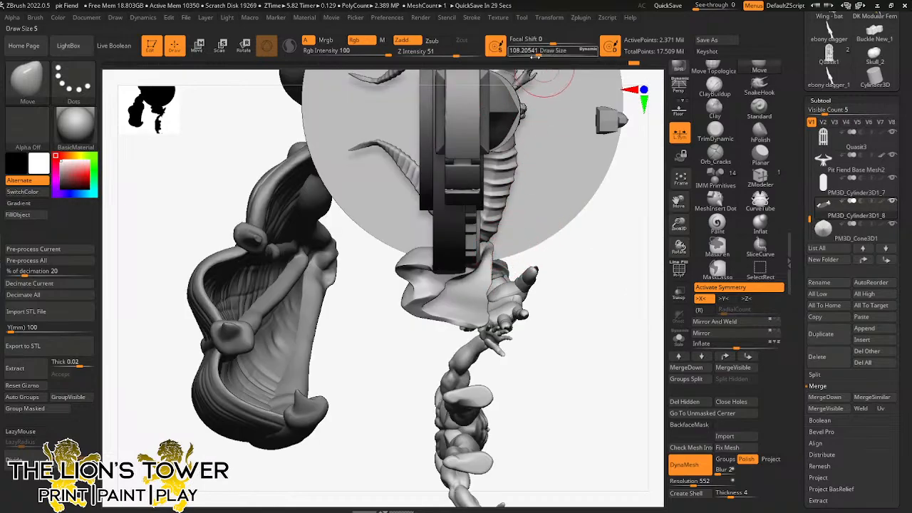
# Step: Refine and smooth the wing's front edge up close, using the Move brush at draw sizes about 71 and 39
pyautogui.moveTo(535, 56); pyautogui.dragTo(536, 57)
pyautogui.moveTo(676, 224); pyautogui.dragTo(676, 268)
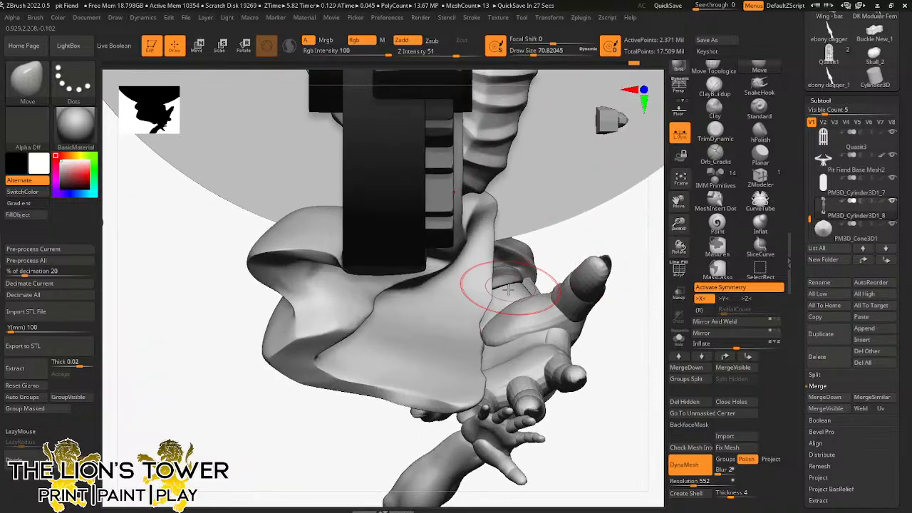
pyautogui.moveTo(536, 54); pyautogui.dragTo(527, 55)
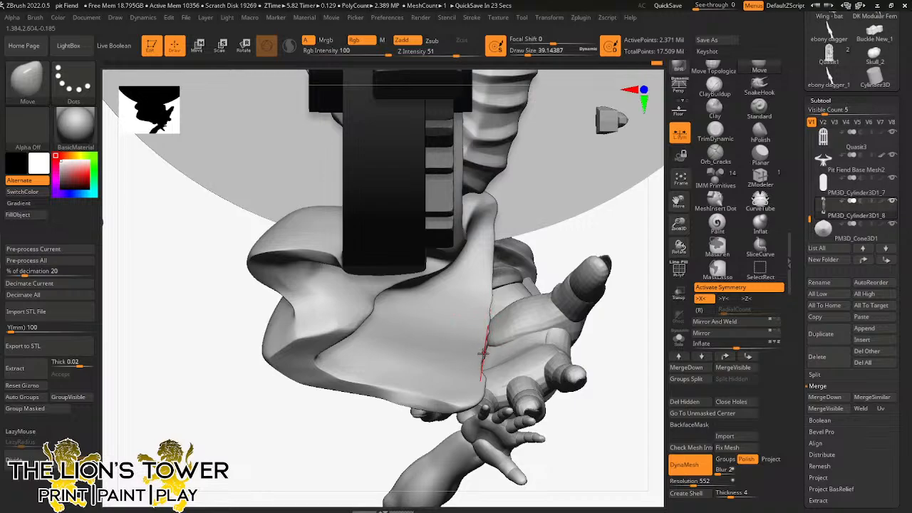
pyautogui.press('shift')
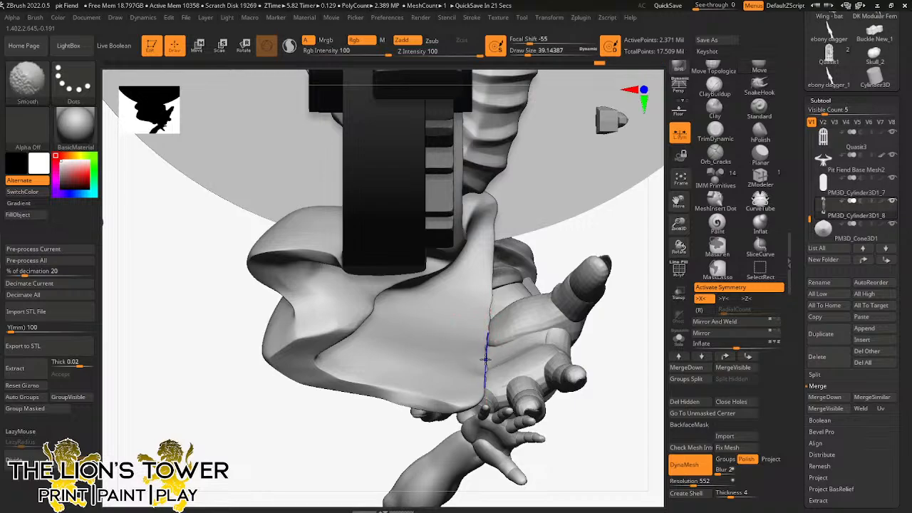
pyautogui.moveTo(488, 319); pyautogui.dragTo(603, 236)
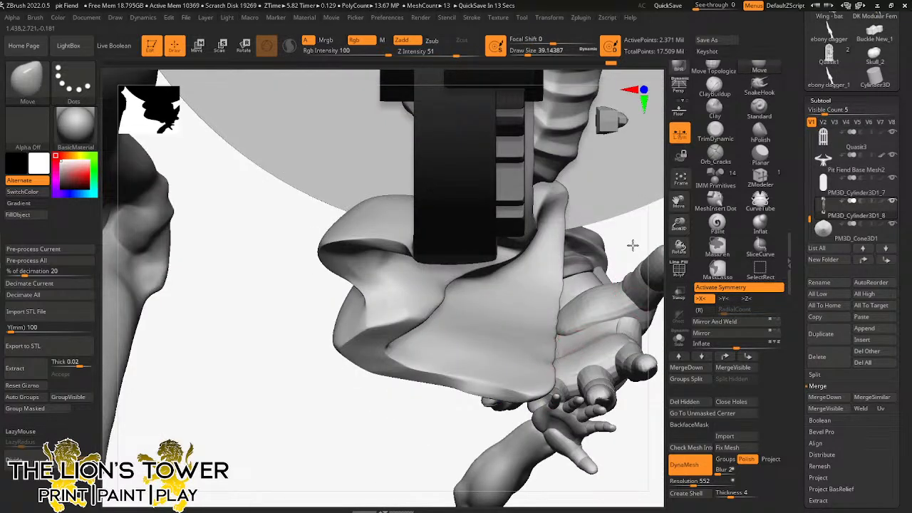
# Step: Touch up the wing's narrow edge from below with the Move brush at draw size about 33
pyautogui.moveTo(633, 245); pyautogui.dragTo(545, 416)
pyautogui.click(525, 53)
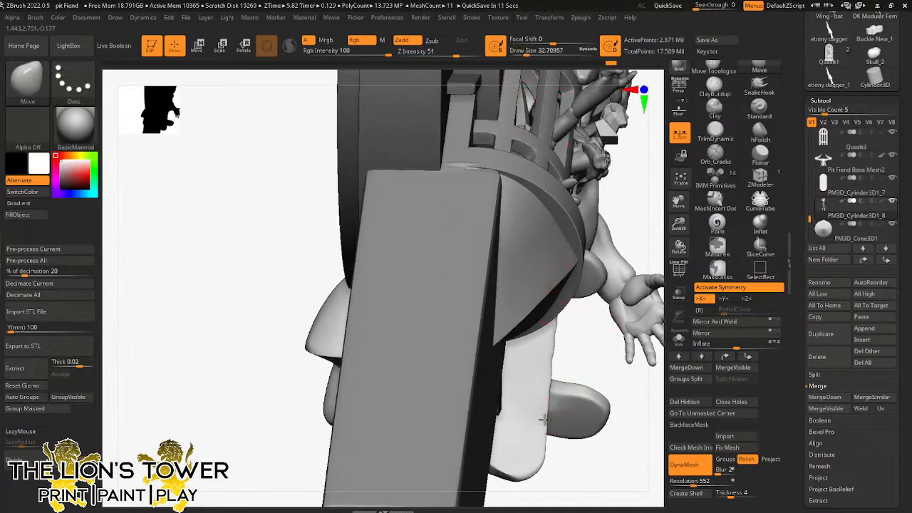
pyautogui.moveTo(543, 420); pyautogui.dragTo(602, 268)
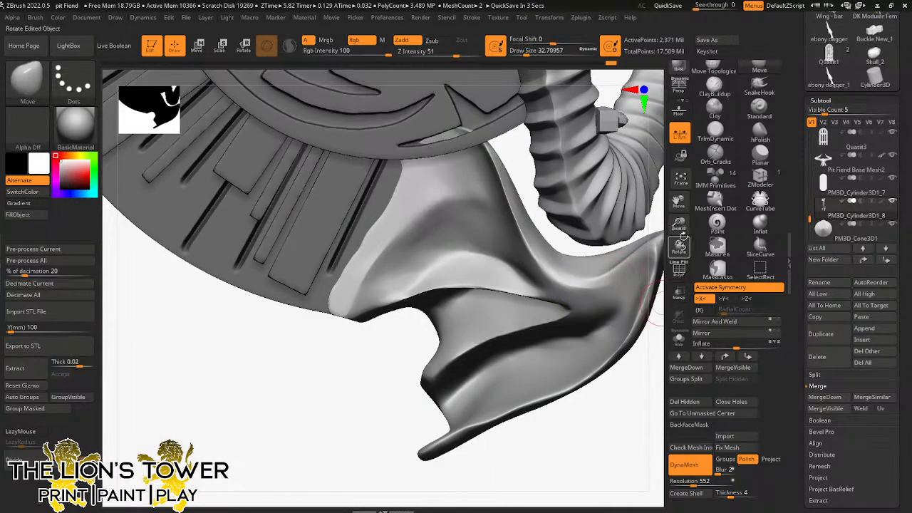
pyautogui.moveTo(682, 237); pyautogui.dragTo(632, 293)
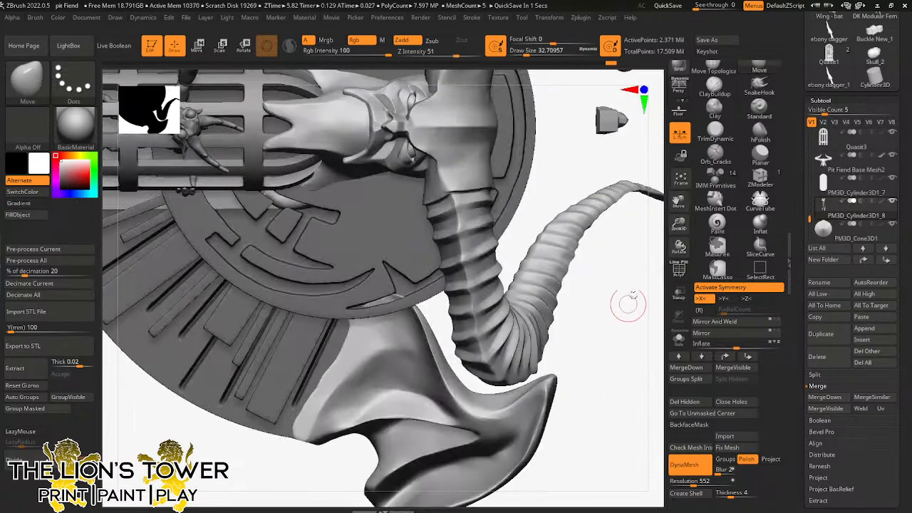
pyautogui.press('Escape')
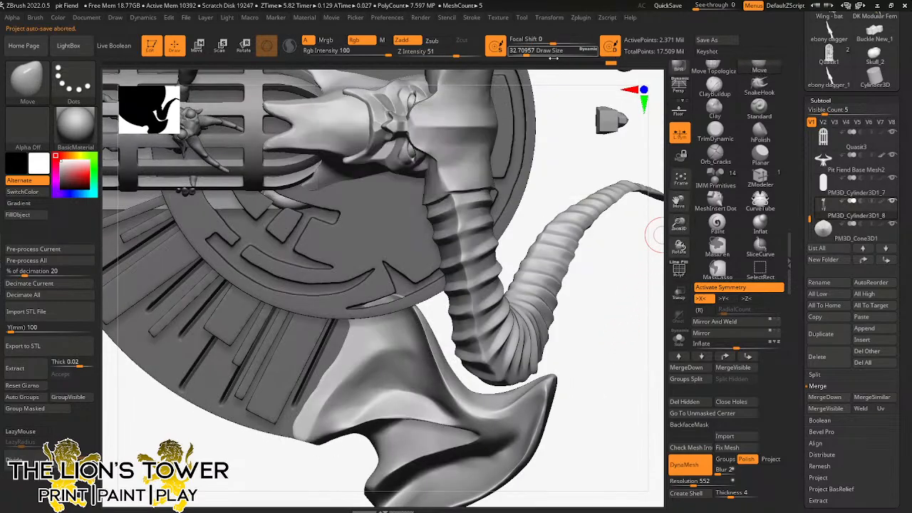
# Step: Widen the gap between the horn bend and the wing's inner curve with the Move brush at draw size about 87
pyautogui.moveTo(526, 51); pyautogui.dragTo(549, 81)
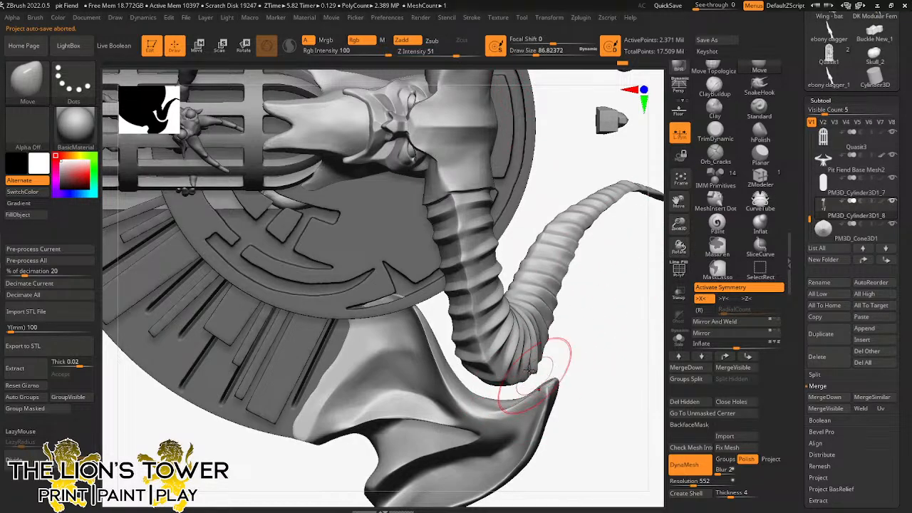
pyautogui.moveTo(585, 312); pyautogui.dragTo(550, 277)
pyautogui.moveTo(677, 202); pyautogui.dragTo(606, 197)
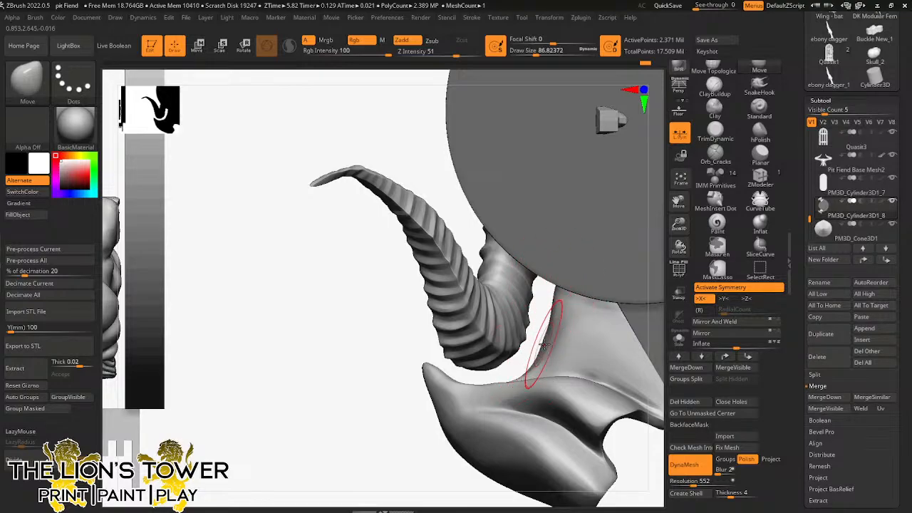
pyautogui.moveTo(499, 385); pyautogui.dragTo(645, 285, button='right')
# Step: Reshape the broad outer surface and back of the wing with the Move brush at draw size about 202
pyautogui.moveTo(679, 212); pyautogui.dragTo(647, 136)
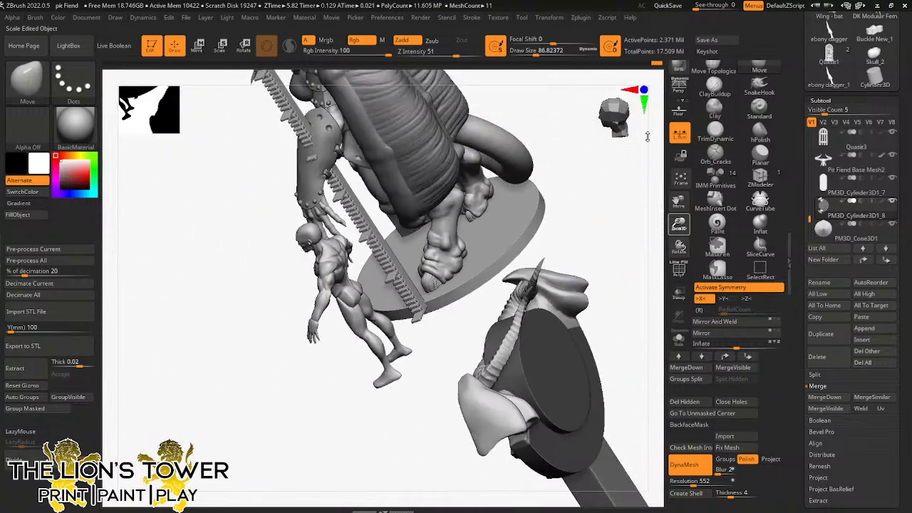
pyautogui.moveTo(648, 136); pyautogui.dragTo(655, 253, button='right')
pyautogui.moveTo(679, 225); pyautogui.dragTo(679, 263)
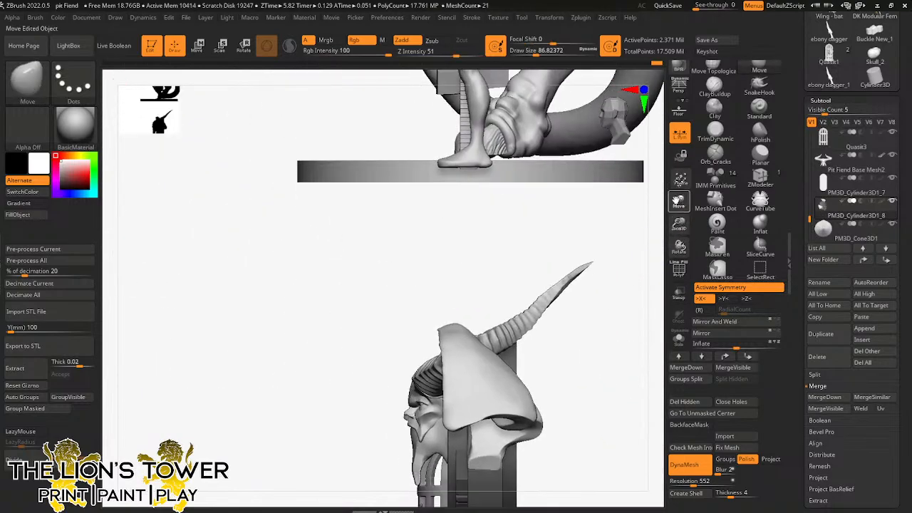
pyautogui.moveTo(679, 202); pyautogui.dragTo(679, 85)
pyautogui.moveTo(619, 268); pyautogui.dragTo(616, 356, button='right')
pyautogui.moveTo(534, 53); pyautogui.dragTo(546, 52)
pyautogui.moveTo(614, 288)
pyautogui.mouseDown(button='right')
pyautogui.moveTo(613, 308)
pyautogui.moveTo(590, 321)
pyautogui.moveTo(629, 218)
pyautogui.moveTo(591, 244)
pyautogui.moveTo(475, 250)
pyautogui.moveTo(501, 151)
pyautogui.moveTo(495, 139)
pyautogui.moveTo(459, 238)
pyautogui.mouseUp(button='right')
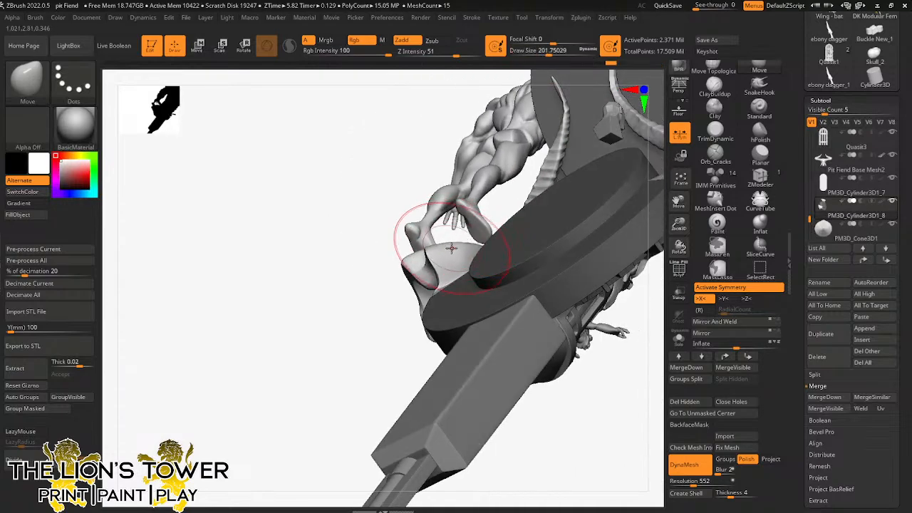
pyautogui.moveTo(390, 298); pyautogui.dragTo(426, 280, button='right')
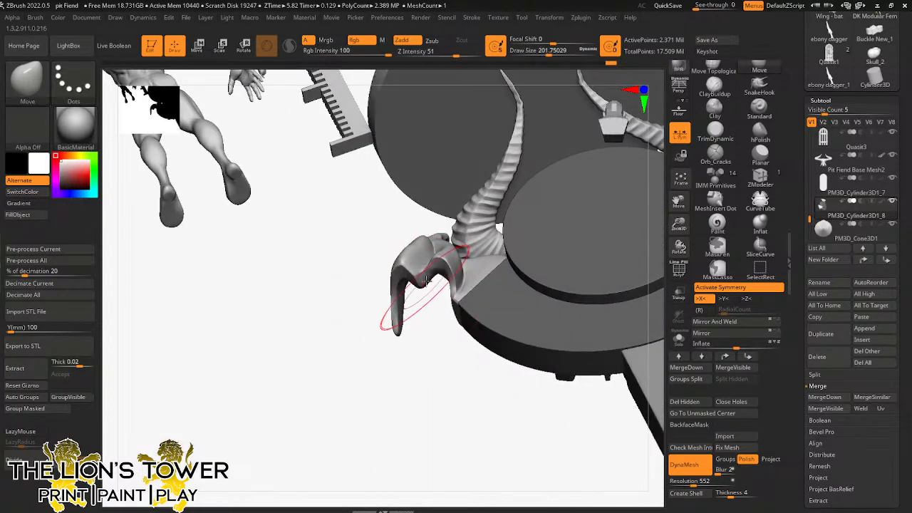
# Step: Shape the folds on the wing's back beside the horn with the Move brush at draw size about 116
pyautogui.moveTo(548, 52); pyautogui.dragTo(539, 52)
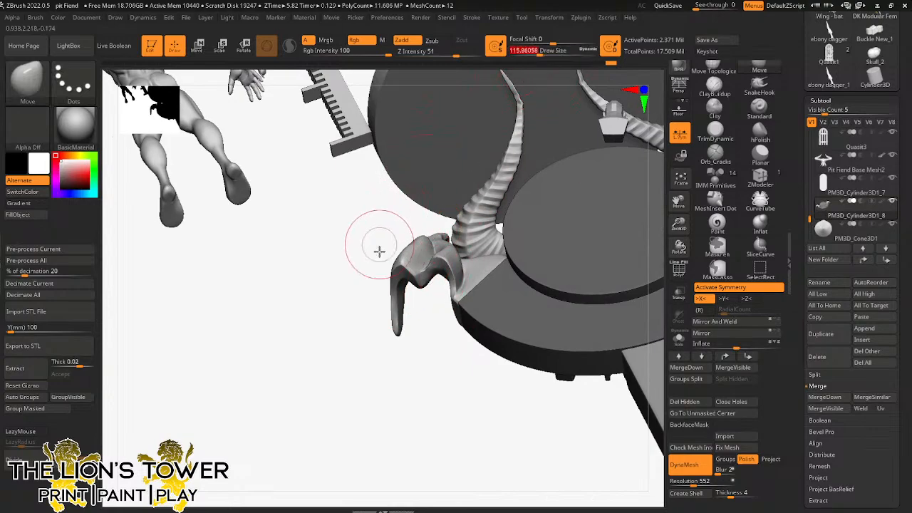
pyautogui.keyDown('shift'); pyautogui.moveTo(379, 252); pyautogui.dragTo(432, 242, button='right'); pyautogui.keyUp('shift')
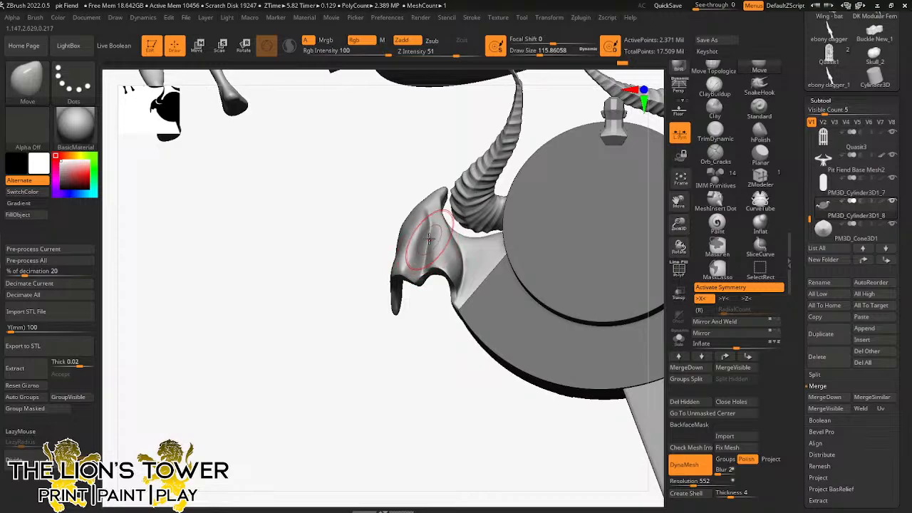
pyautogui.moveTo(425, 261)
pyautogui.mouseDown(button='right')
pyautogui.moveTo(431, 367)
pyautogui.moveTo(456, 345)
pyautogui.moveTo(470, 264)
pyautogui.mouseUp(button='right')
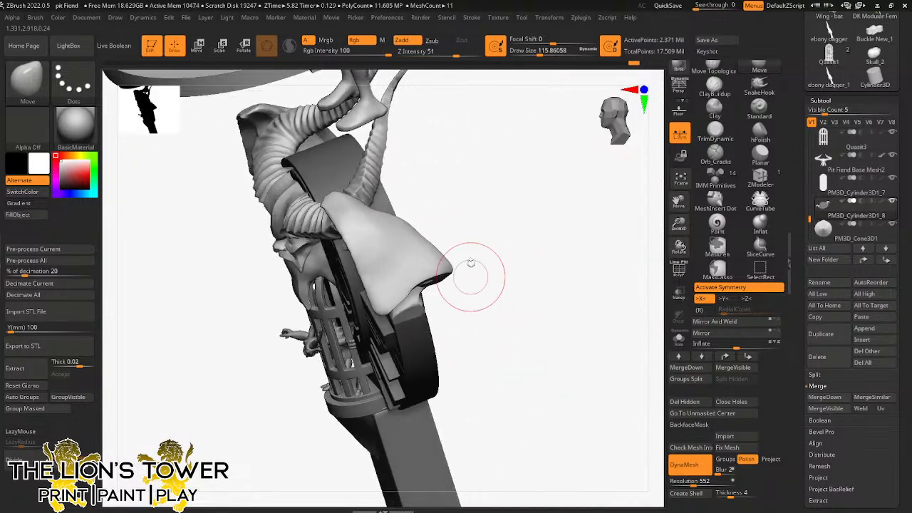
# Step: Even out the wing's outer side and rear folds with the Move brush at draw sizes about 154 and 97
pyautogui.moveTo(539, 53); pyautogui.dragTo(544, 52)
pyautogui.moveTo(499, 175)
pyautogui.mouseDown(button='right')
pyautogui.moveTo(492, 197)
pyautogui.moveTo(439, 198)
pyautogui.mouseUp(button='right')
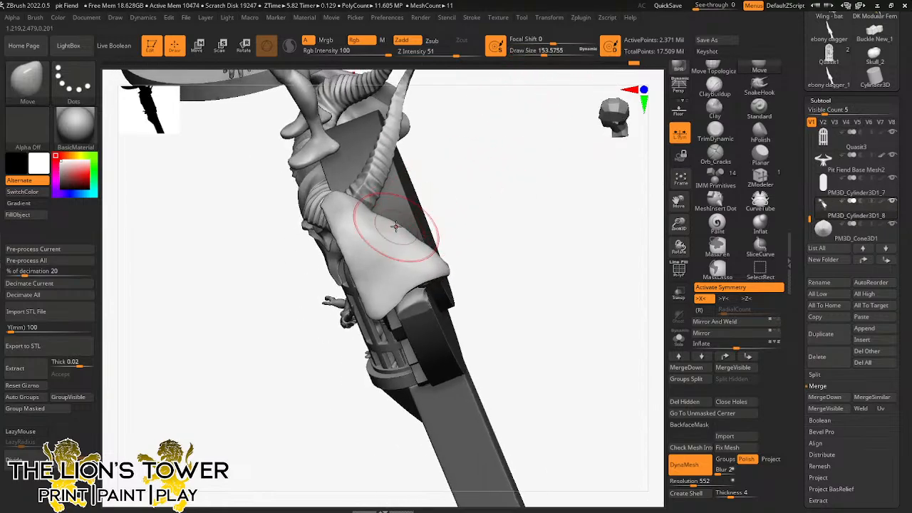
pyautogui.moveTo(543, 53); pyautogui.dragTo(537, 53)
pyautogui.moveTo(467, 143)
pyautogui.mouseDown(button='right')
pyautogui.moveTo(458, 167)
pyautogui.moveTo(460, 160)
pyautogui.moveTo(439, 176)
pyautogui.moveTo(470, 186)
pyautogui.moveTo(438, 172)
pyautogui.mouseUp(button='right')
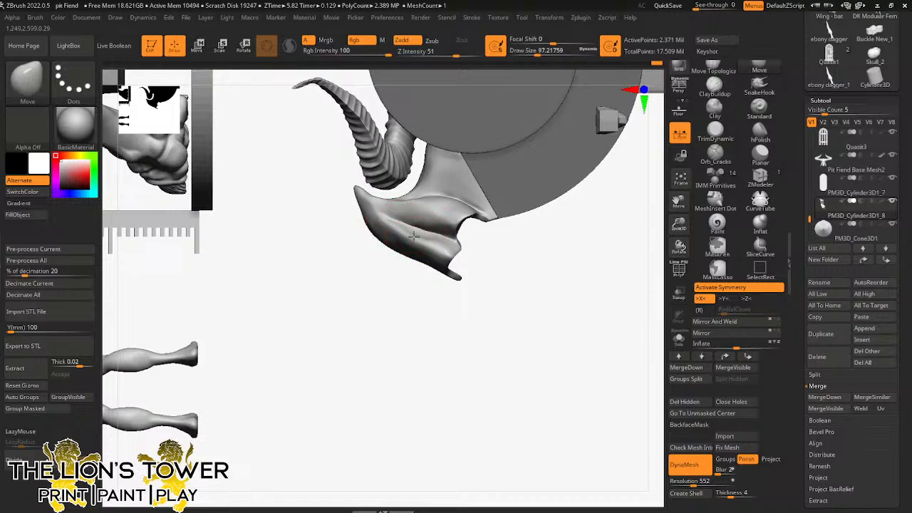
pyautogui.moveTo(484, 260); pyautogui.dragTo(580, 203, button='right')
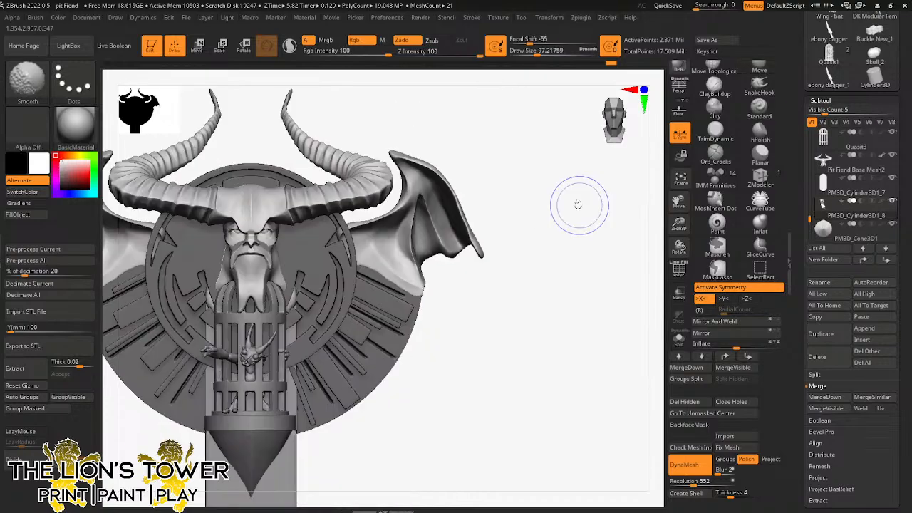
pyautogui.moveTo(678, 222)
pyautogui.mouseDown()
pyautogui.moveTo(678, 197)
pyautogui.moveTo(677, 204)
pyautogui.mouseUp()
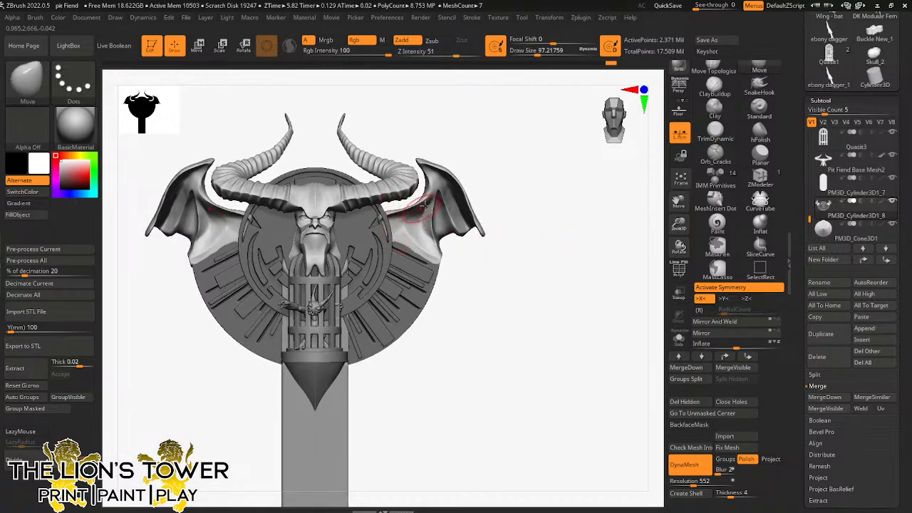
# Step: Hide both bat wings on the merged piece and split the hidden geometry off as its own subtool
pyautogui.keyDown('ctrl'); pyautogui.keyDown('alt'); pyautogui.keyDown('shift'); pyautogui.click(410, 222); pyautogui.keyUp('shift'); pyautogui.keyUp('alt'); pyautogui.keyUp('ctrl')
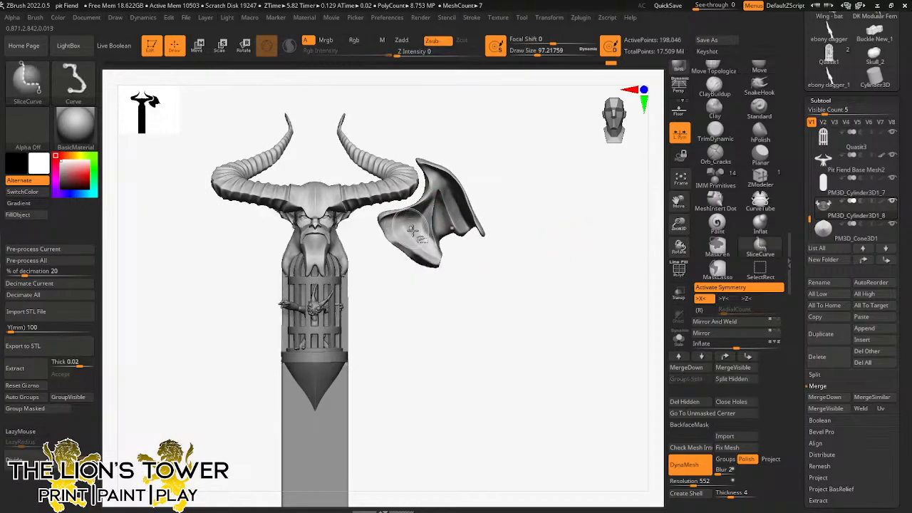
pyautogui.keyDown('ctrl'); pyautogui.keyDown('shift'); pyautogui.click(577, 238); pyautogui.keyUp('shift'); pyautogui.keyUp('ctrl')
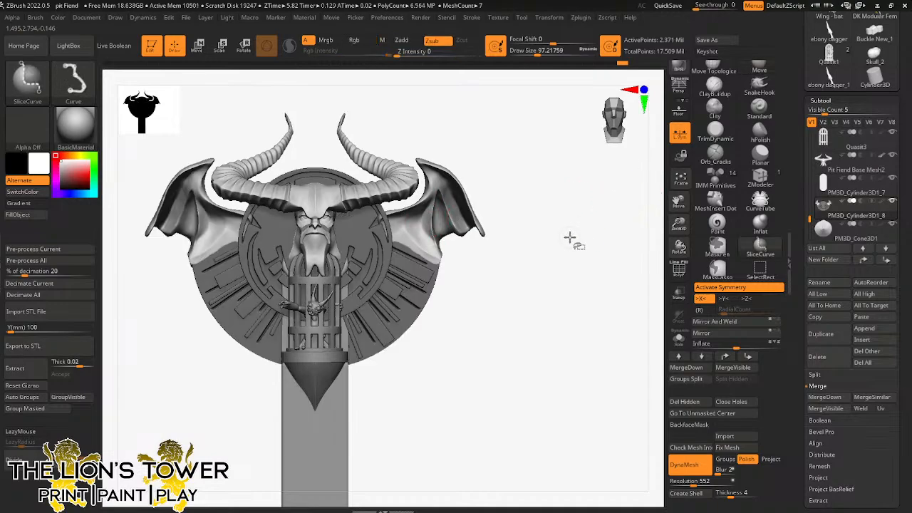
pyautogui.keyDown('ctrl'); pyautogui.keyDown('shift'); pyautogui.click(415, 218); pyautogui.keyUp('shift'); pyautogui.keyUp('ctrl')
pyautogui.keyDown('ctrl'); pyautogui.keyDown('shift'); pyautogui.click(416, 218); pyautogui.keyUp('shift'); pyautogui.keyUp('ctrl')
pyautogui.keyDown('ctrl'); pyautogui.keyDown('shift'); pyautogui.click(225, 227); pyautogui.keyUp('shift'); pyautogui.keyUp('ctrl')
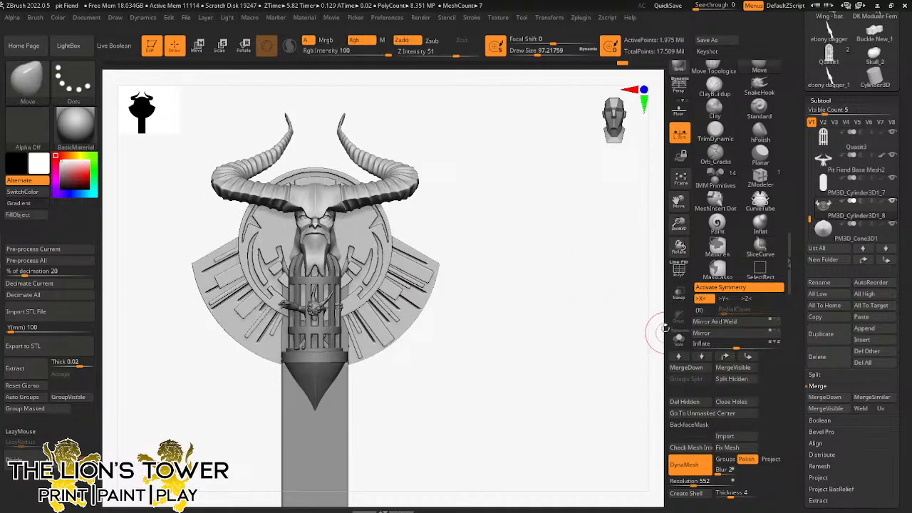
pyautogui.click(814, 374)
pyautogui.click(826, 386)
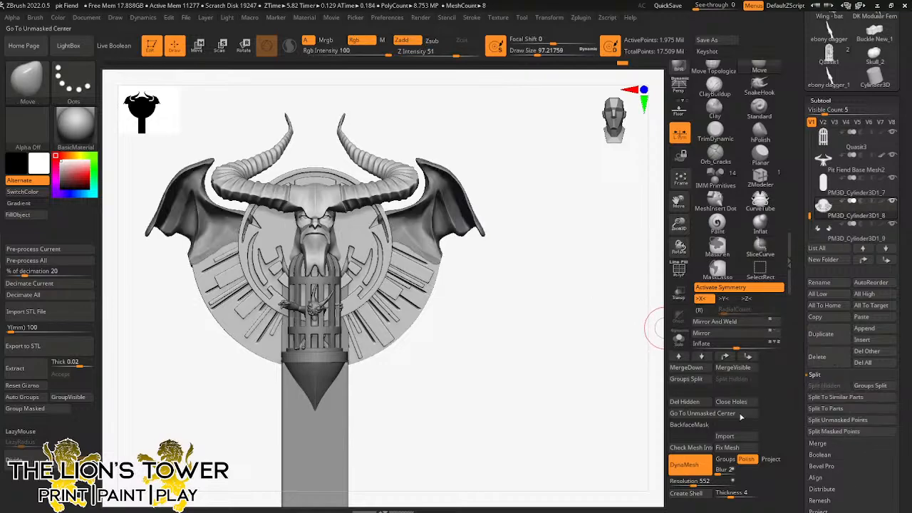
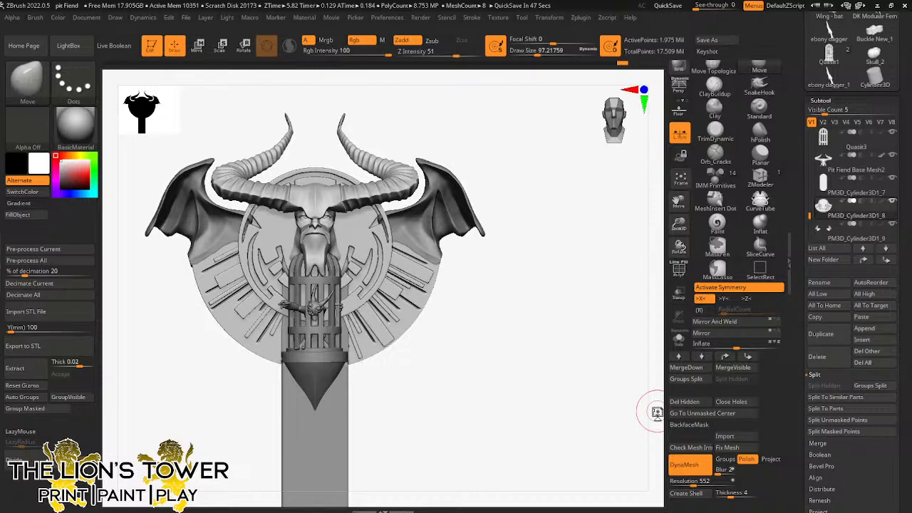
# Step: Append a cylinder below the split-off wings subtool and rotate it so its round face points forward
pyautogui.moveTo(679, 225)
pyautogui.mouseDown()
pyautogui.moveTo(679, 207)
pyautogui.moveTo(713, 171)
pyautogui.mouseUp()
pyautogui.keyDown('ctrl'); pyautogui.click(606, 270); pyautogui.keyUp('ctrl')
pyautogui.keyDown('ctrl'); pyautogui.moveTo(608, 272); pyautogui.dragTo(610, 307); pyautogui.keyUp('ctrl')
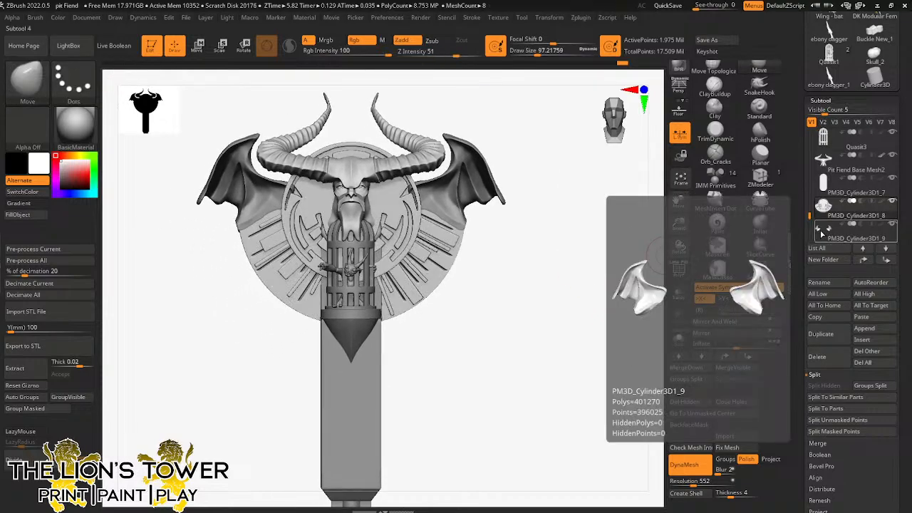
pyautogui.click(852, 238)
pyautogui.click(863, 329)
pyautogui.click(442, 343)
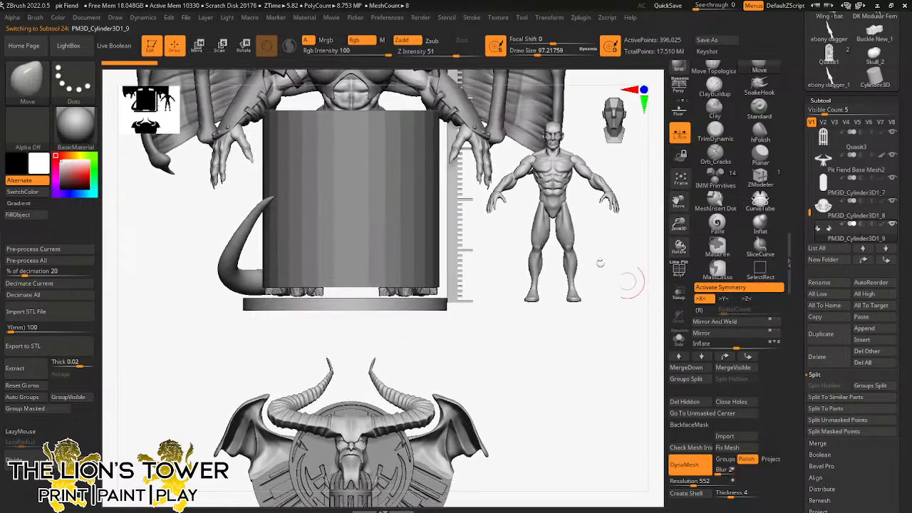
pyautogui.press('w')
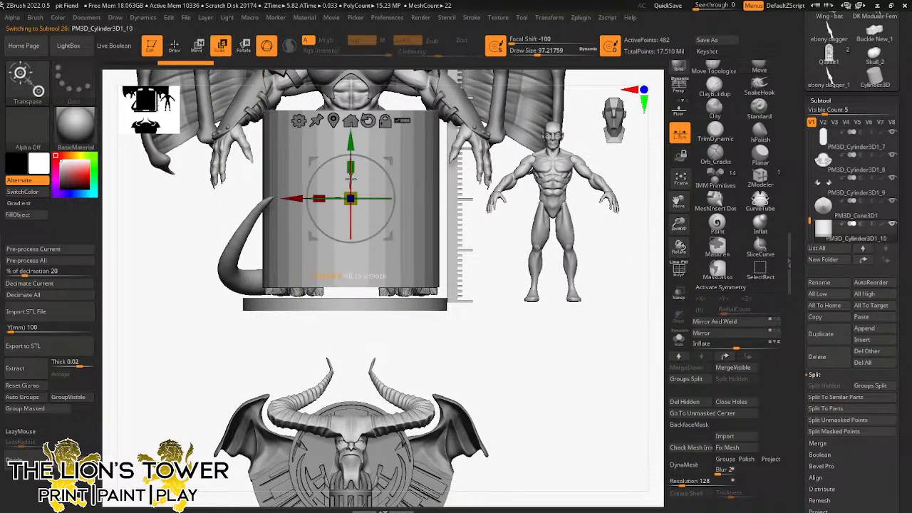
pyautogui.moveTo(350, 177); pyautogui.dragTo(366, 225)
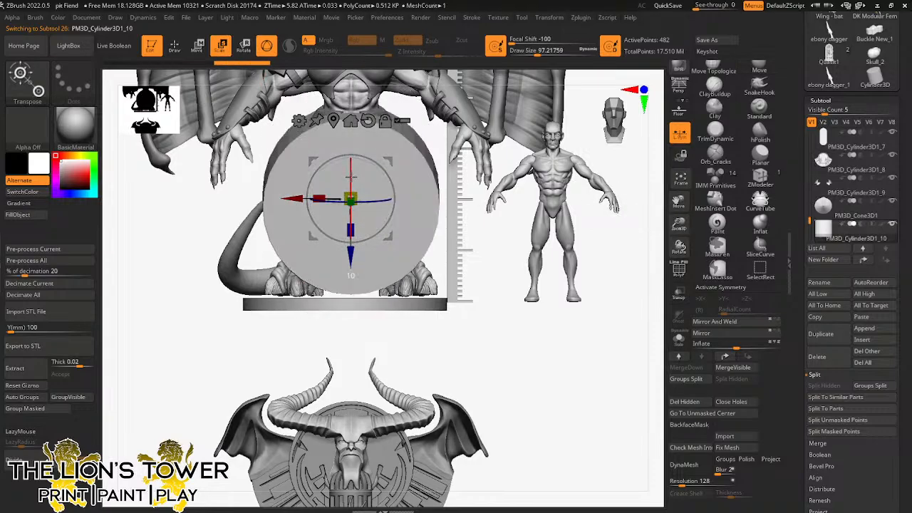
# Step: Move the new cylinder down to the axe head and subdivide it three times
pyautogui.moveTo(388, 164); pyautogui.dragTo(337, 330)
pyautogui.moveTo(679, 225); pyautogui.dragTo(679, 238)
pyautogui.moveTo(678, 202); pyautogui.dragTo(695, 110)
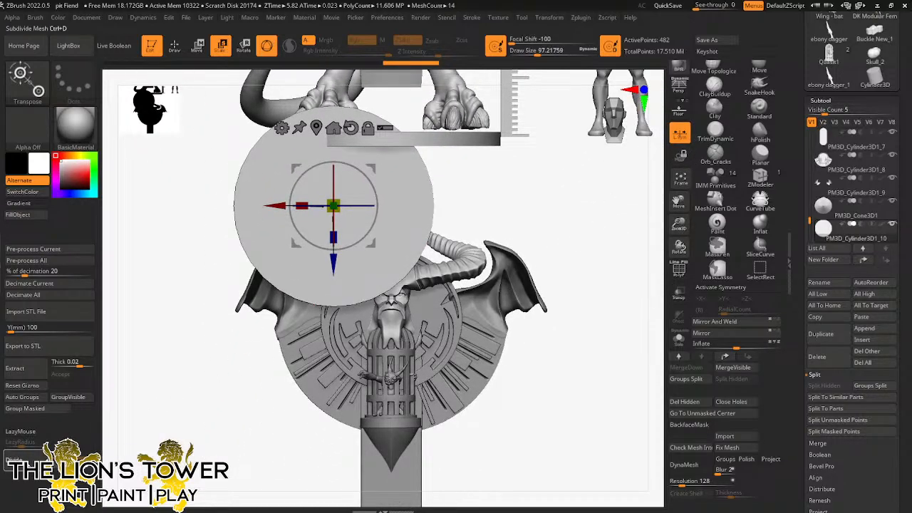
pyautogui.click(28, 460)
pyautogui.click(28, 460)
pyautogui.click(29, 460)
# Step: Shrink the cylinder, hide the wings and position the cylinder under one horn's outer curve, beside the disc
pyautogui.moveTo(333, 205); pyautogui.dragTo(339, 312)
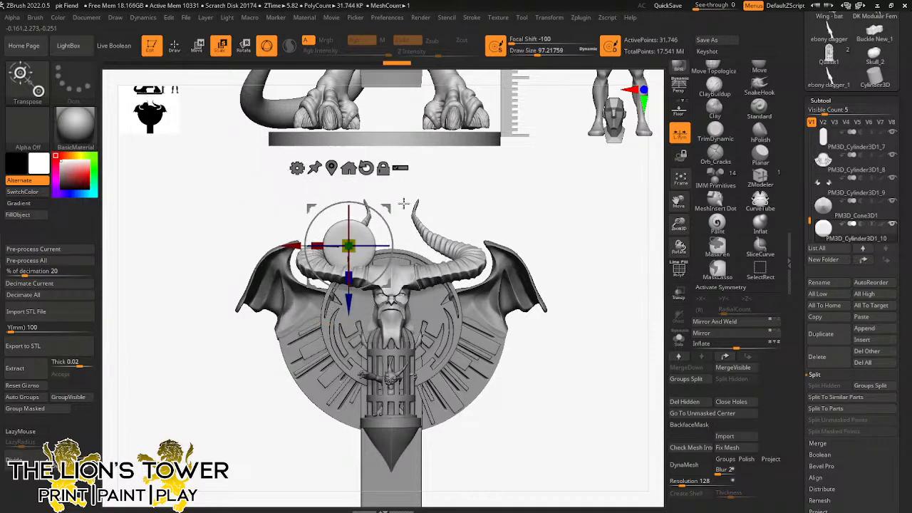
pyautogui.moveTo(388, 210); pyautogui.dragTo(372, 262)
pyautogui.moveTo(517, 195); pyautogui.dragTo(630, 197)
pyautogui.moveTo(456, 259); pyautogui.dragTo(355, 246)
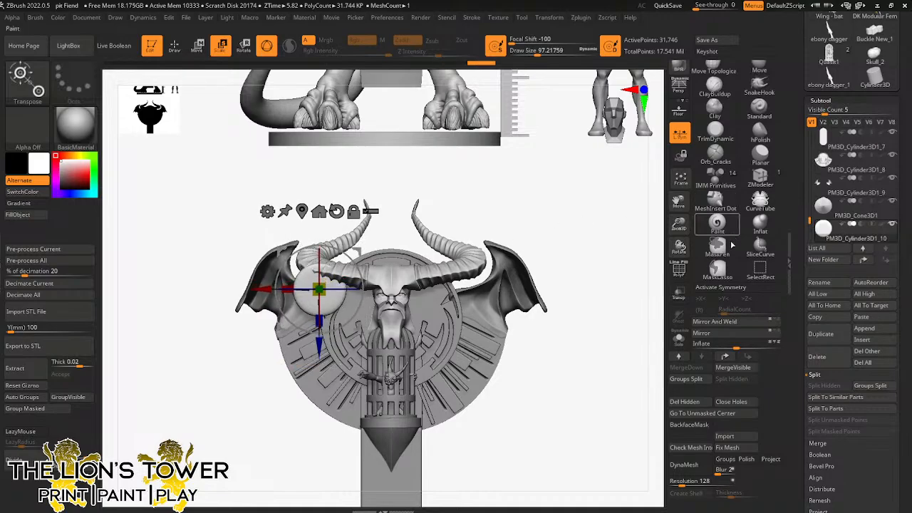
pyautogui.click(679, 295)
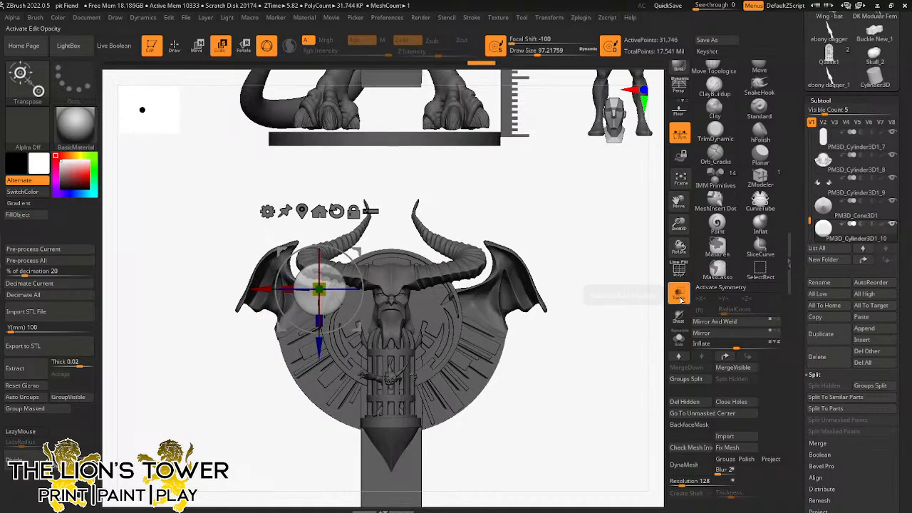
pyautogui.click(680, 295)
pyautogui.click(893, 182)
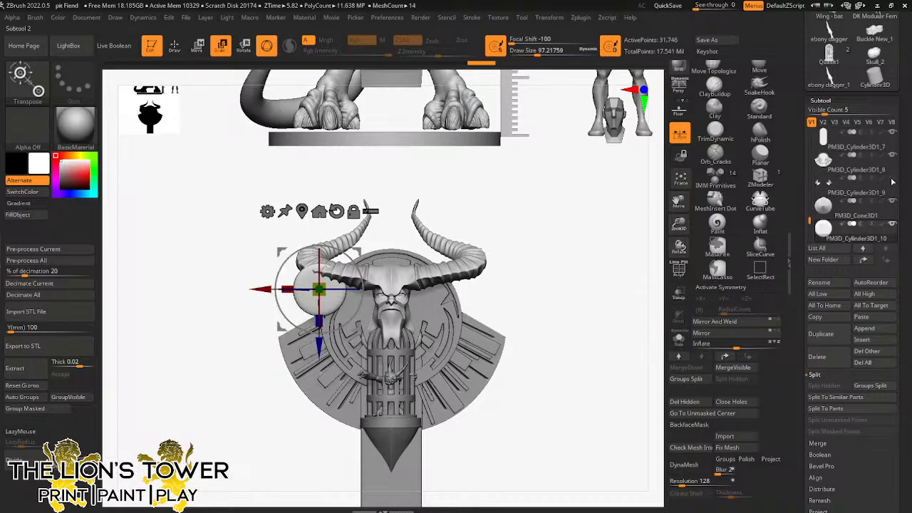
pyautogui.moveTo(360, 252); pyautogui.dragTo(356, 249)
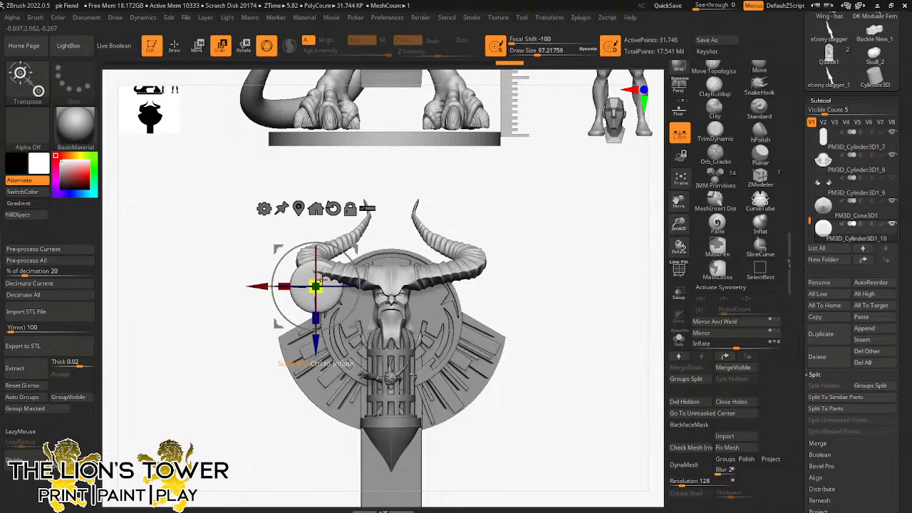
# Step: Adjust the cylinder's position from the side and stretch it front to back beneath the horn
pyautogui.keyDown('shift'); pyautogui.moveTo(489, 197); pyautogui.dragTo(399, 223); pyautogui.keyUp('shift')
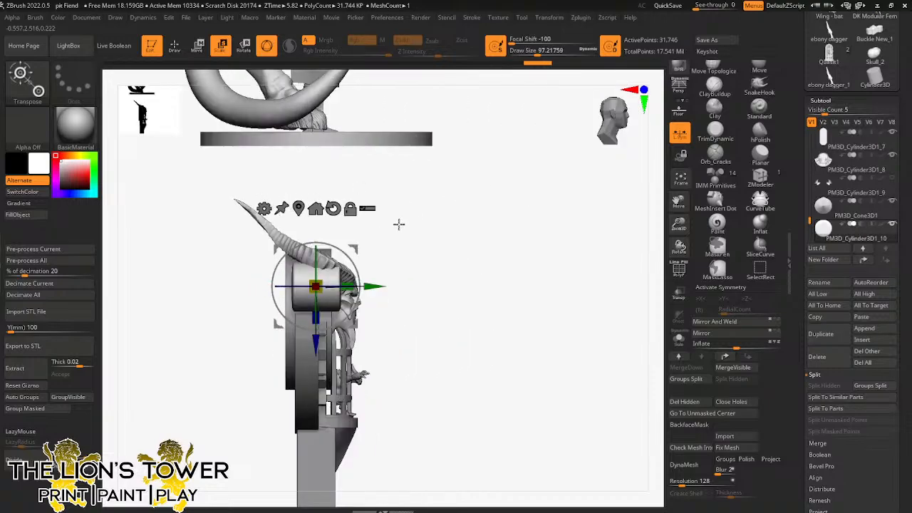
pyautogui.moveTo(354, 248); pyautogui.dragTo(343, 252)
pyautogui.moveTo(338, 290); pyautogui.dragTo(363, 290)
pyautogui.keyDown('shift'); pyautogui.moveTo(645, 248); pyautogui.dragTo(611, 387); pyautogui.keyUp('shift')
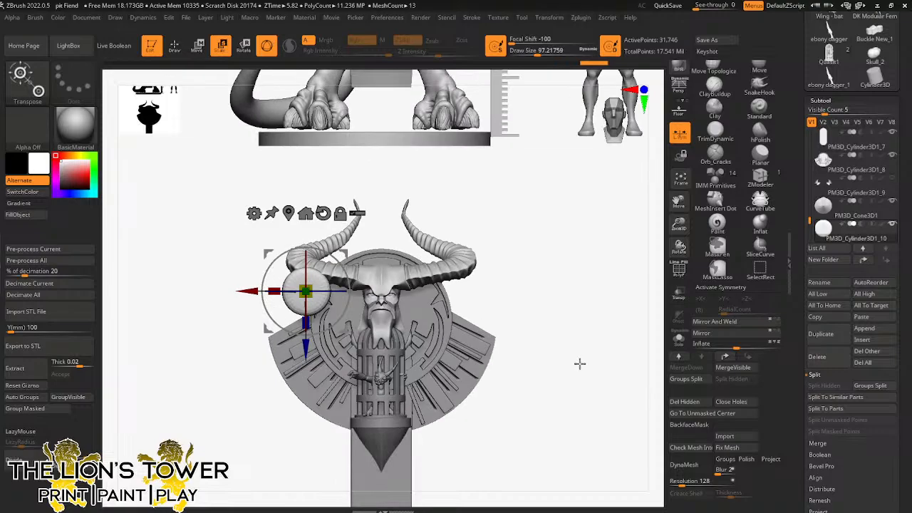
# Step: DynaMesh the cylinder at resolution 400 with Polish on, without freezing its subdivision levels
pyautogui.click(688, 482)
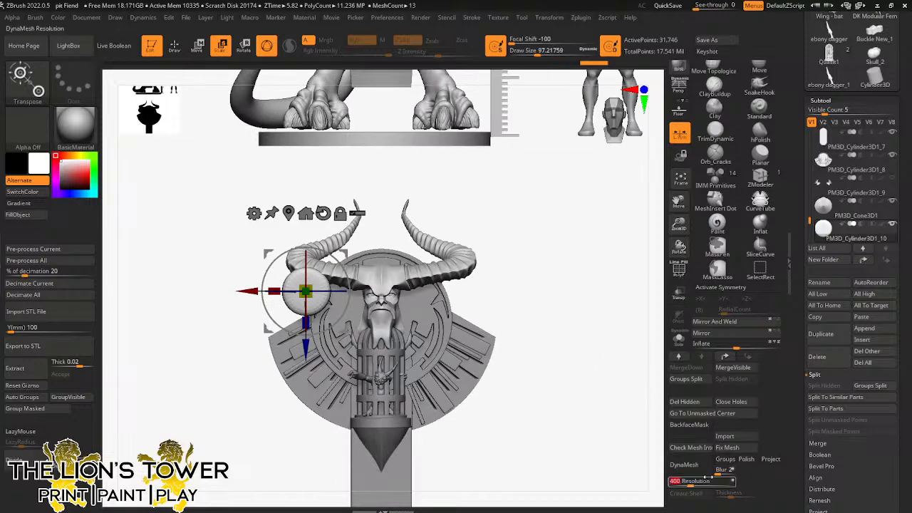
pyautogui.write('400')
pyautogui.press('Return')
pyautogui.click(746, 459)
pyautogui.click(685, 464)
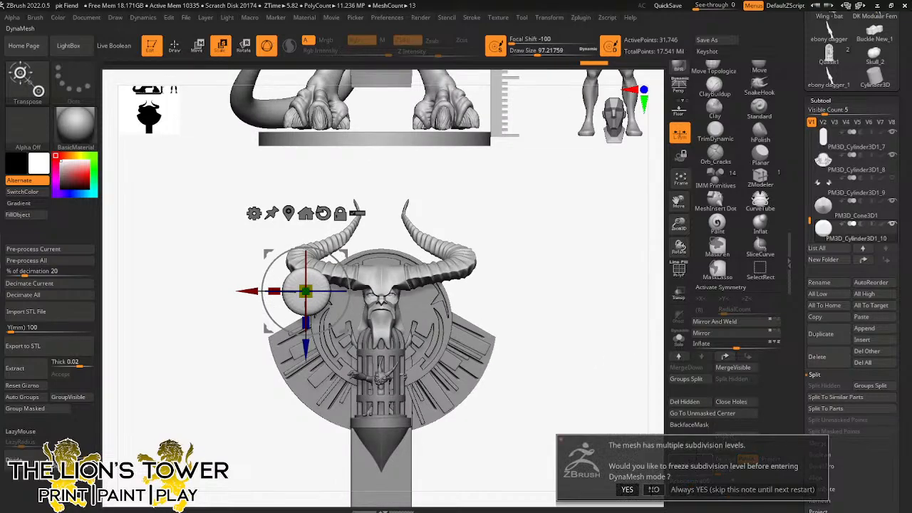
pyautogui.click(653, 489)
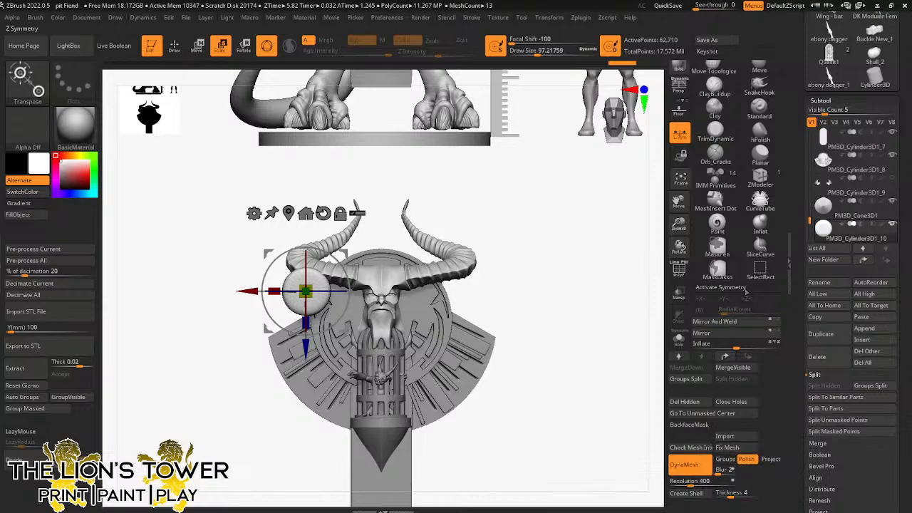
# Step: Mirror and weld the cylinder to the other side of the axe head and show the wings again
pyautogui.click(720, 325)
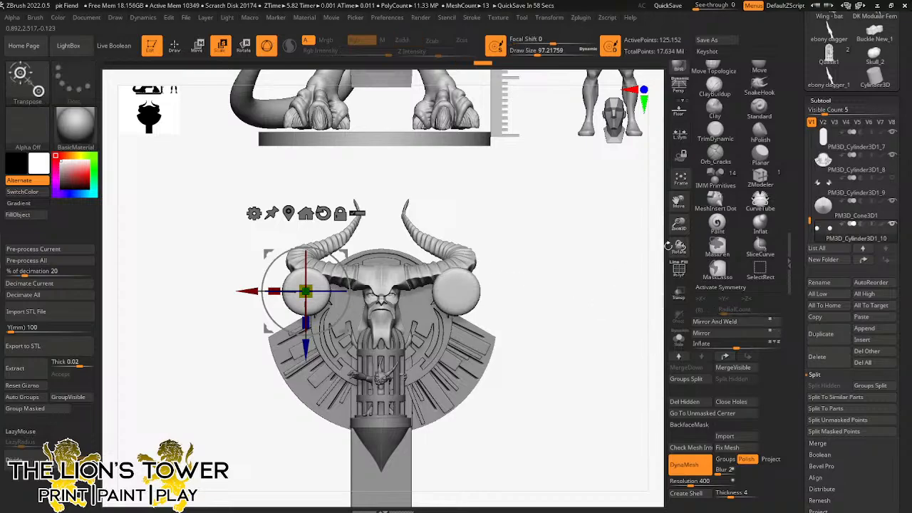
pyautogui.click(842, 191)
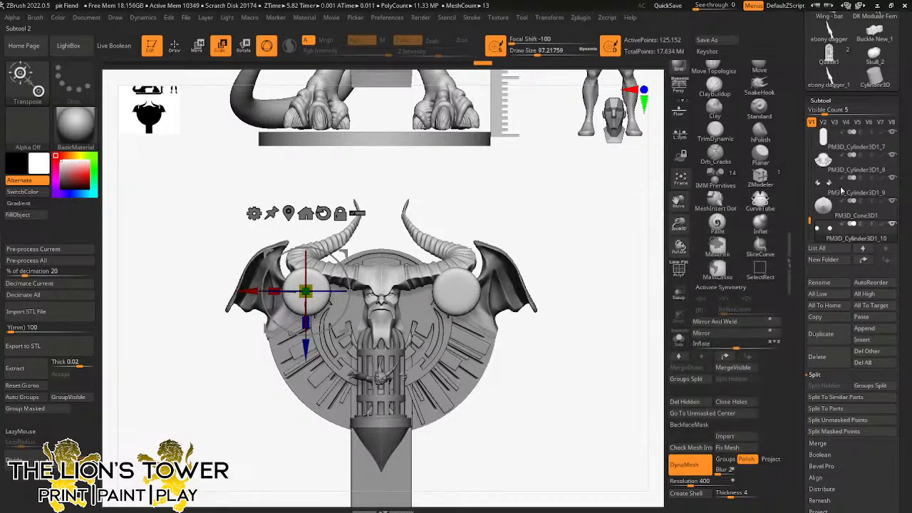
# Step: Reorder the wings subtool directly above the paired cylinders and set the cylinders to subtract
pyautogui.click(842, 191)
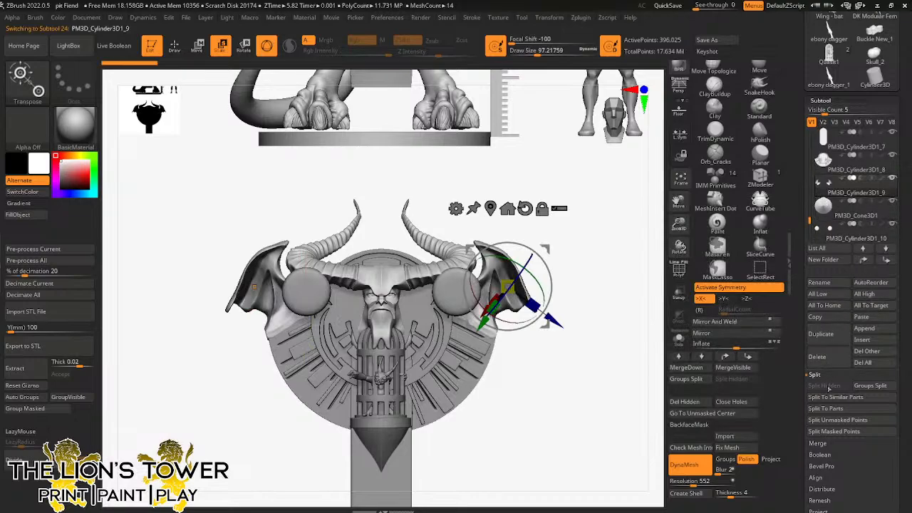
pyautogui.click(826, 443)
pyautogui.click(825, 397)
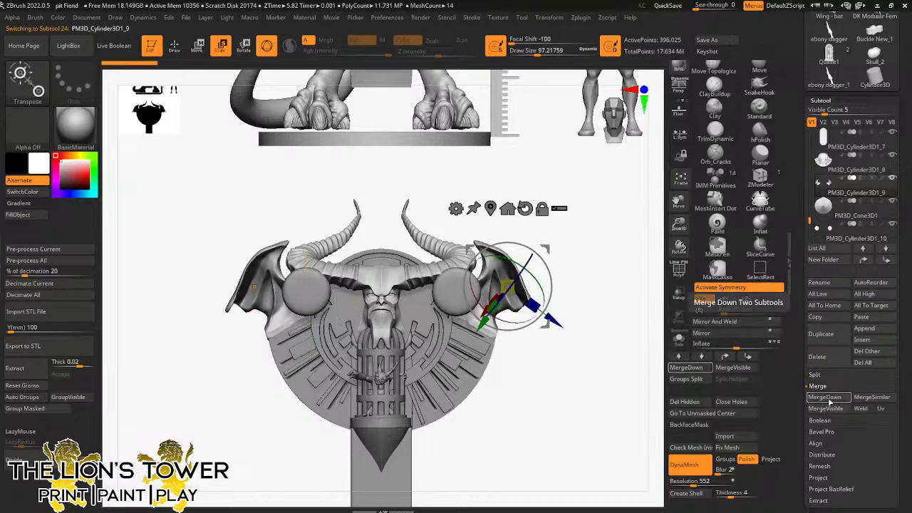
pyautogui.click(710, 420)
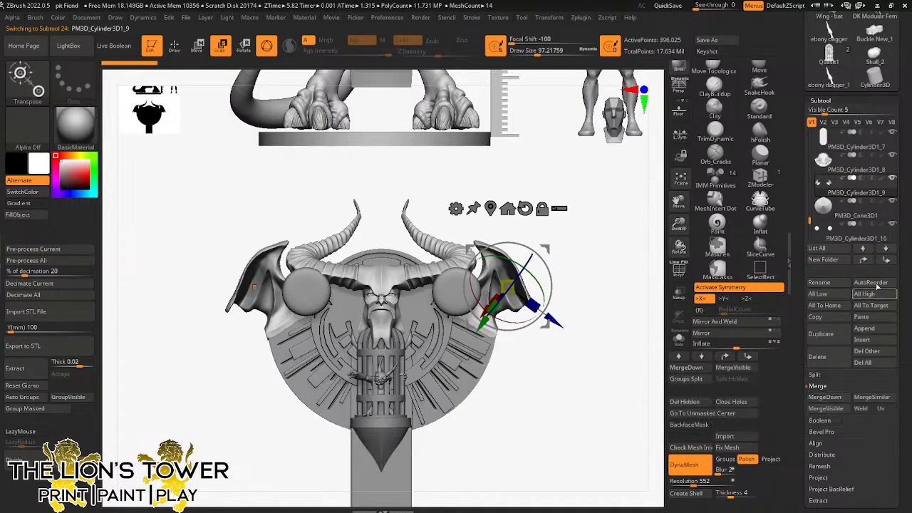
pyautogui.click(885, 259)
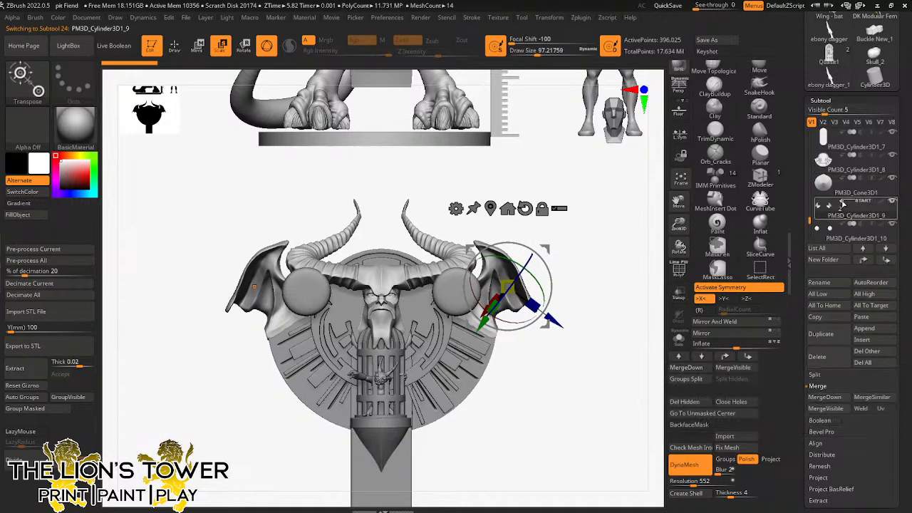
pyautogui.moveTo(830, 227)
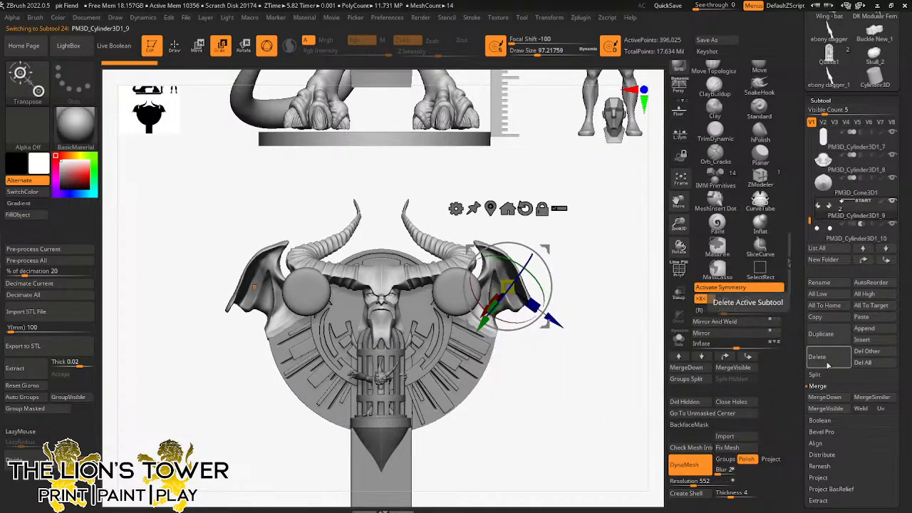
# Step: Merge the cylinders into the remeshed wings subtool and update the DynaMesh to cut round notches into both wings
pyautogui.press('ctrl')
pyautogui.keyDown('ctrl'); pyautogui.moveTo(606, 393); pyautogui.dragTo(632, 434); pyautogui.keyUp('ctrl')
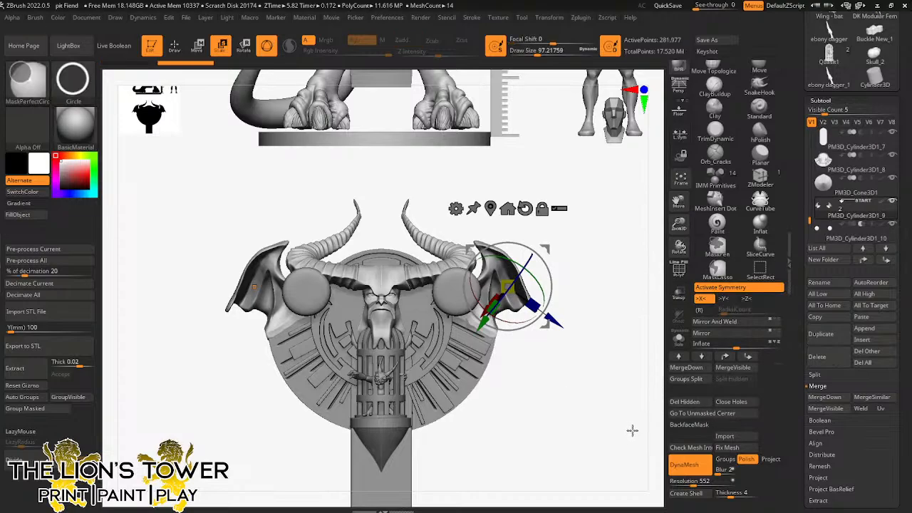
pyautogui.click(835, 397)
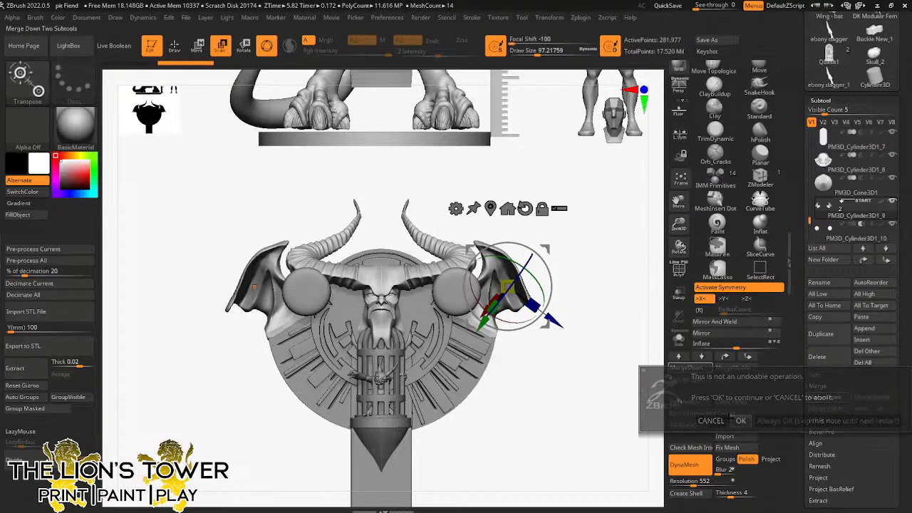
pyautogui.click(740, 419)
pyautogui.keyDown('ctrl'); pyautogui.moveTo(605, 345); pyautogui.dragTo(617, 418); pyautogui.keyUp('ctrl')
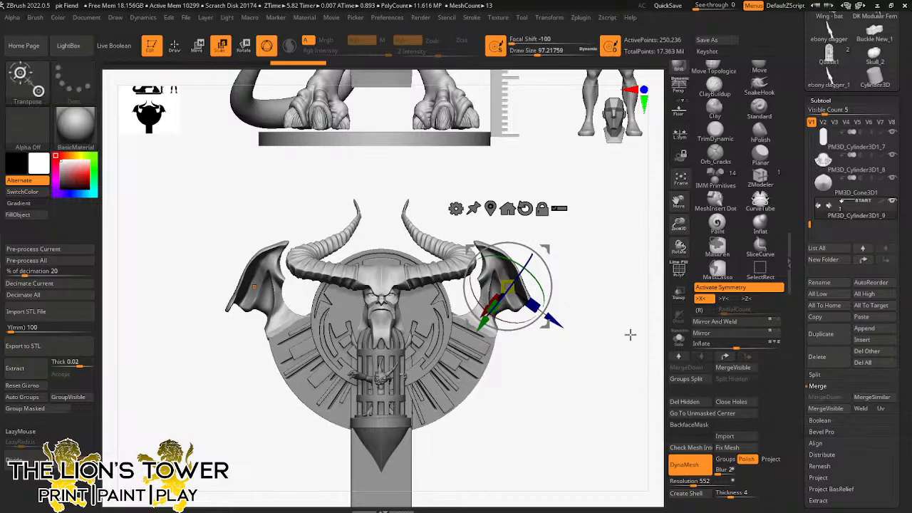
# Step: Isolate the wings and flatten the cut edge of the notch with the hPolish brush at draw size about 41
pyautogui.click(678, 351)
pyautogui.moveTo(631, 375); pyautogui.dragTo(637, 371)
pyautogui.press('q')
pyautogui.click(759, 132)
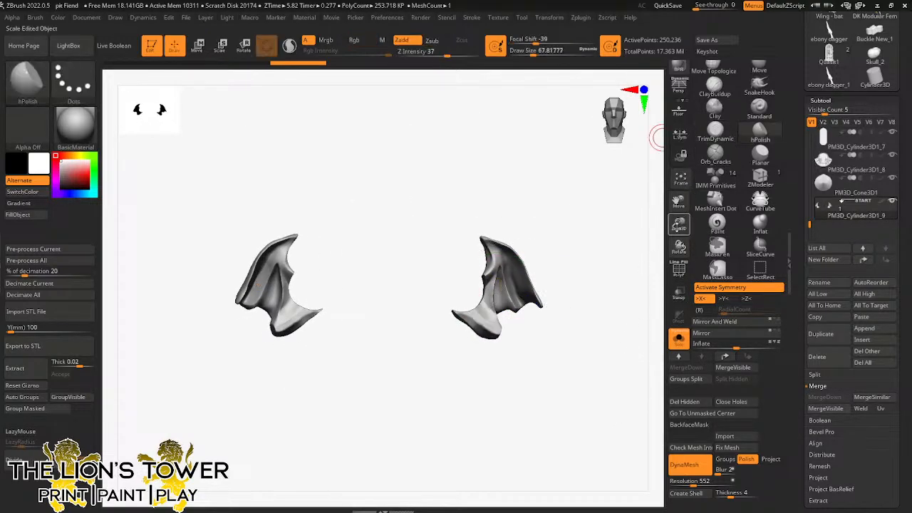
pyautogui.moveTo(634, 178)
pyautogui.keyDown('alt'); pyautogui.mouseDown()
pyautogui.moveTo(619, 264)
pyautogui.moveTo(619, 242)
pyautogui.mouseUp(); pyautogui.keyUp('alt')
pyautogui.moveTo(504, 250)
pyautogui.mouseDown()
pyautogui.moveTo(490, 277)
pyautogui.moveTo(562, 186)
pyautogui.mouseUp()
pyautogui.moveTo(539, 49); pyautogui.dragTo(529, 50)
pyautogui.moveTo(528, 139); pyautogui.dragTo(552, 162)
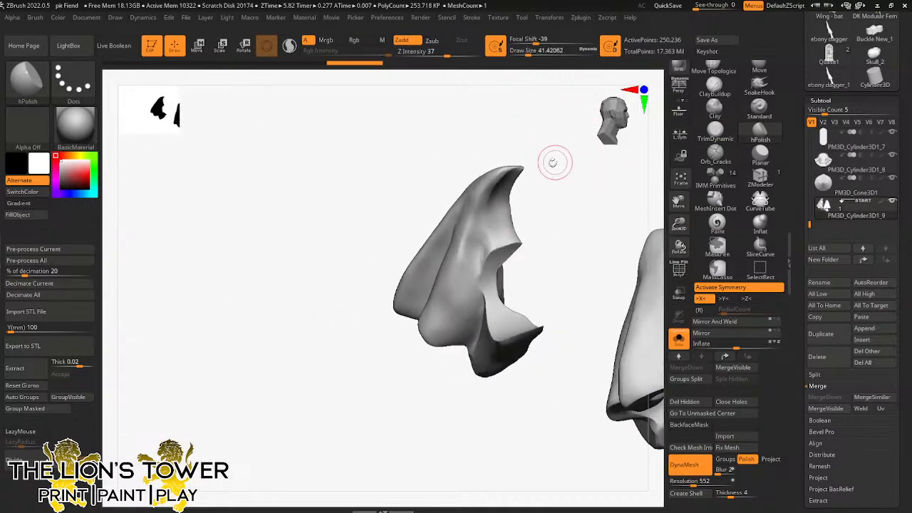
pyautogui.moveTo(507, 226)
pyautogui.mouseDown()
pyautogui.moveTo(494, 248)
pyautogui.moveTo(519, 238)
pyautogui.mouseUp()
# Step: Build up a raised rim along the notch on the wing's back with the ClayBuildup brush at draw size about 54
pyautogui.click(714, 86)
pyautogui.moveTo(575, 218); pyautogui.dragTo(610, 218)
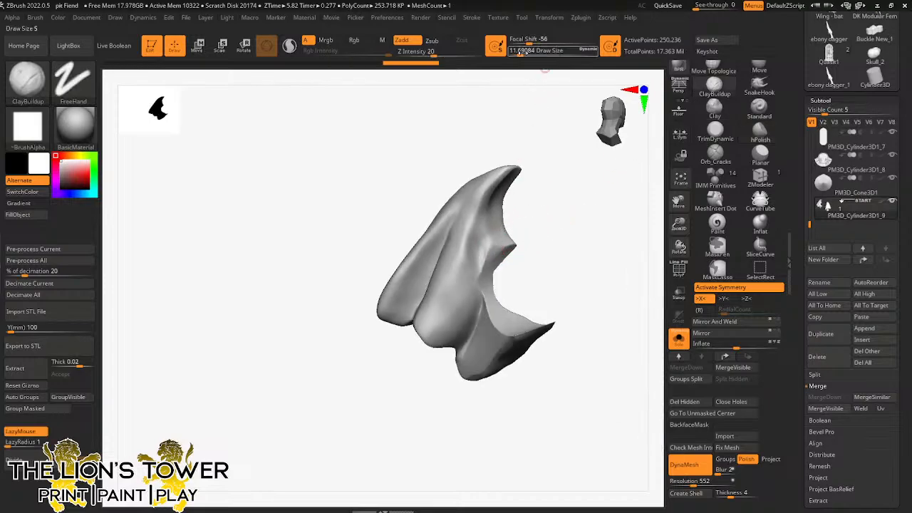
pyautogui.moveTo(521, 51)
pyautogui.mouseDown()
pyautogui.moveTo(538, 52)
pyautogui.moveTo(526, 52)
pyautogui.mouseUp()
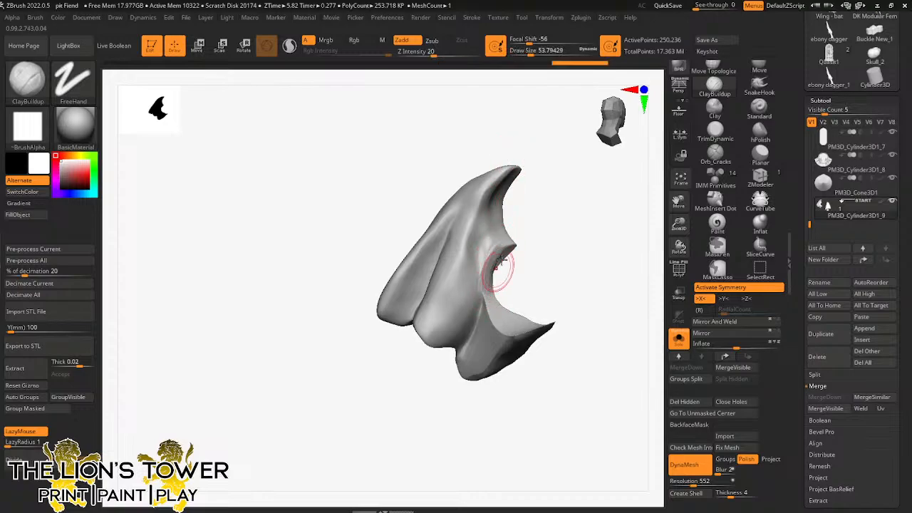
pyautogui.moveTo(488, 275)
pyautogui.mouseDown()
pyautogui.moveTo(487, 240)
pyautogui.moveTo(503, 315)
pyautogui.mouseUp()
pyautogui.moveTo(562, 282); pyautogui.dragTo(567, 283)
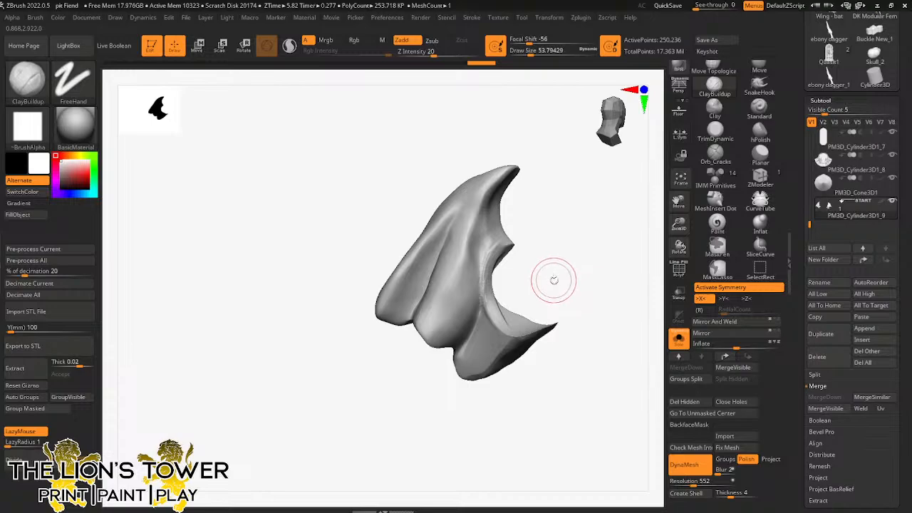
pyautogui.moveTo(554, 280); pyautogui.dragTo(501, 263)
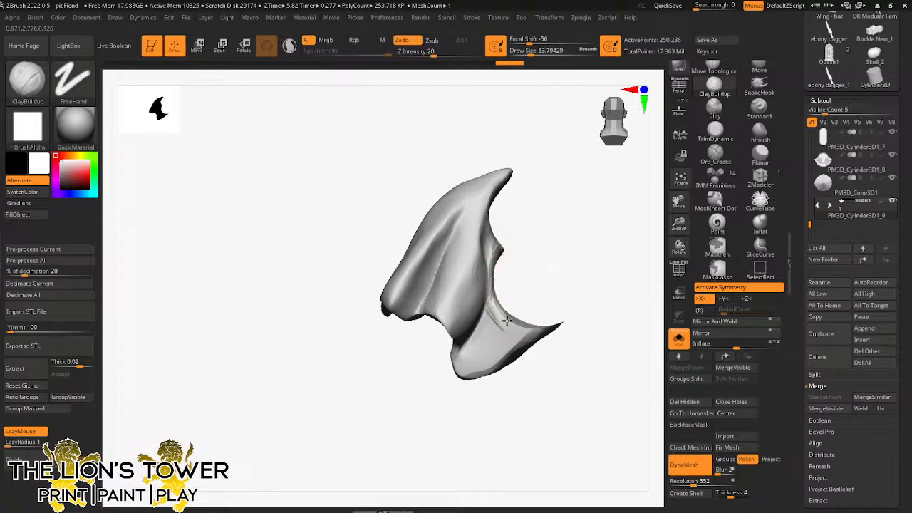
pyautogui.moveTo(507, 320); pyautogui.dragTo(529, 330)
pyautogui.moveTo(490, 292); pyautogui.dragTo(505, 306)
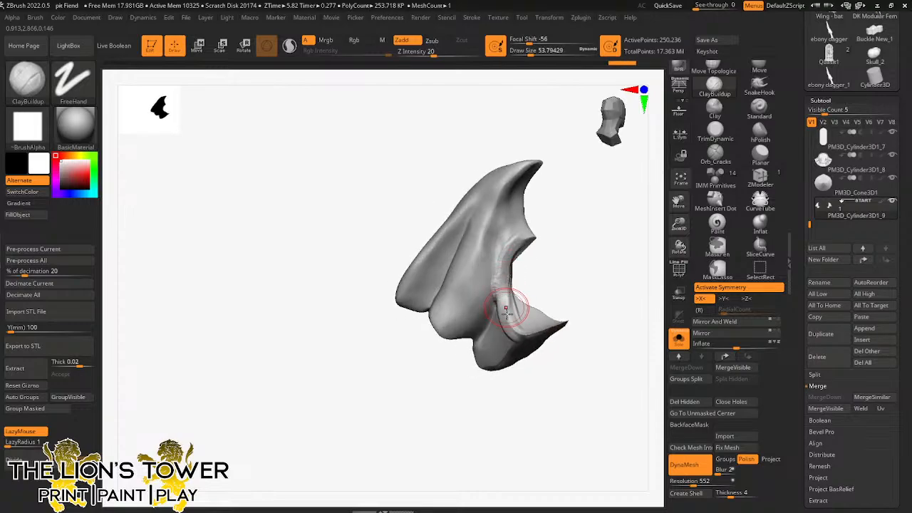
# Step: Smooth the rear rim, then build up and smooth a matching rim along the notch on the wing's front
pyautogui.moveTo(523, 240)
pyautogui.keyDown('shift'); pyautogui.mouseDown()
pyautogui.moveTo(499, 293)
pyautogui.moveTo(502, 271)
pyautogui.moveTo(506, 318)
pyautogui.mouseUp(); pyautogui.keyUp('shift')
pyautogui.keyDown('shift'); pyautogui.moveTo(606, 273); pyautogui.dragTo(550, 295); pyautogui.keyUp('shift')
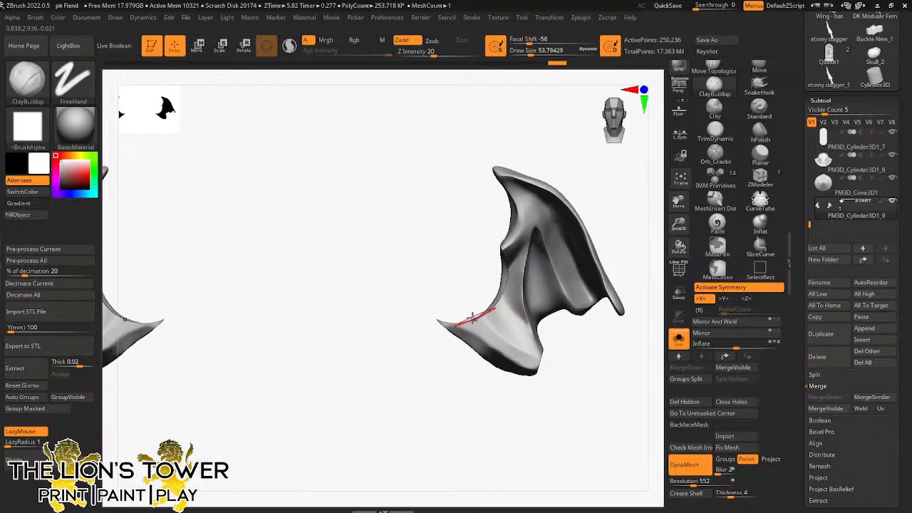
pyautogui.keyDown('shift'); pyautogui.moveTo(487, 309); pyautogui.dragTo(503, 253); pyautogui.keyUp('shift')
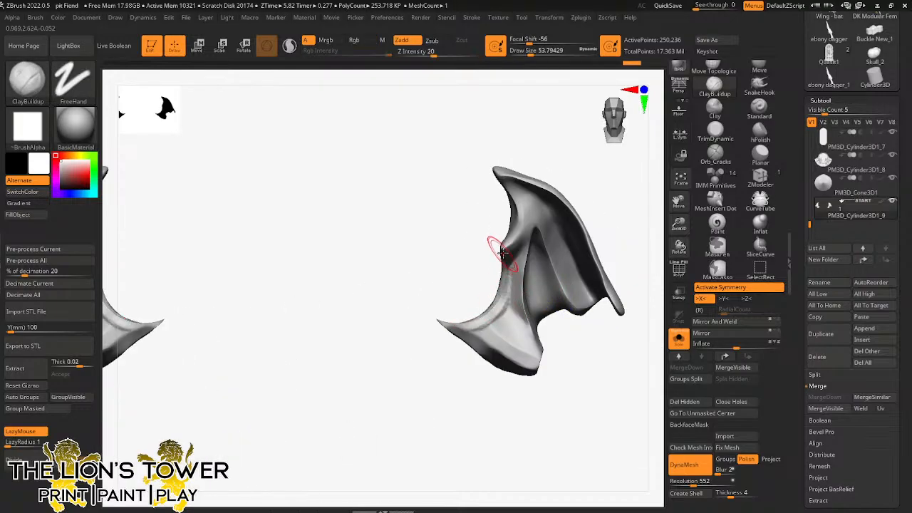
pyautogui.moveTo(547, 174); pyautogui.dragTo(545, 154)
pyautogui.keyDown('shift'); pyautogui.moveTo(499, 285); pyautogui.dragTo(501, 253); pyautogui.keyUp('shift')
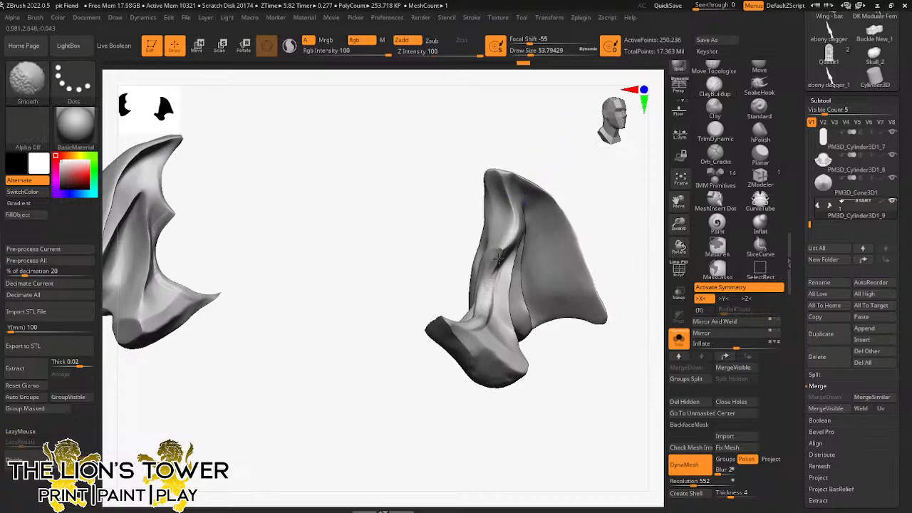
# Step: Build up a small knob partway along the wing notch's inner edge with the ClayBuildup brush and smooth it
pyautogui.moveTo(546, 154); pyautogui.dragTo(532, 175)
pyautogui.keyDown('shift'); pyautogui.moveTo(496, 279); pyautogui.dragTo(499, 251); pyautogui.keyUp('shift')
pyautogui.moveTo(542, 168); pyautogui.dragTo(554, 168)
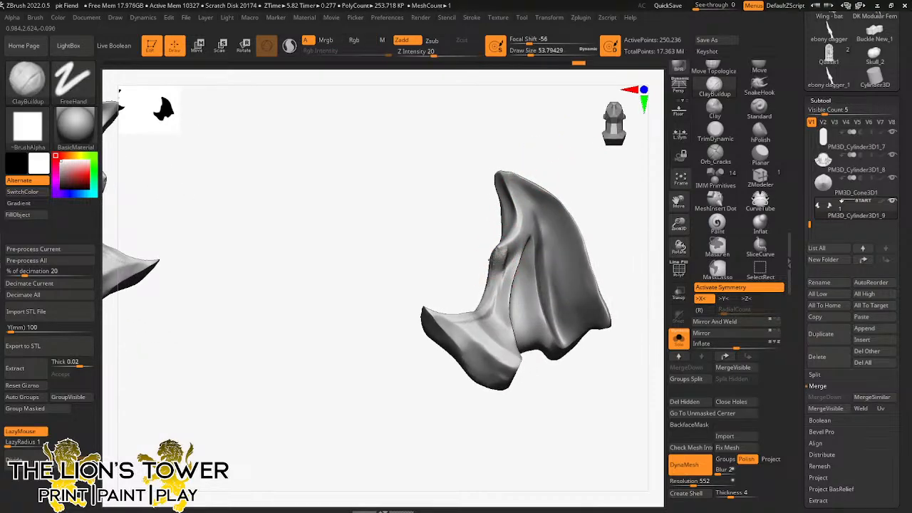
pyautogui.moveTo(557, 167); pyautogui.dragTo(497, 249)
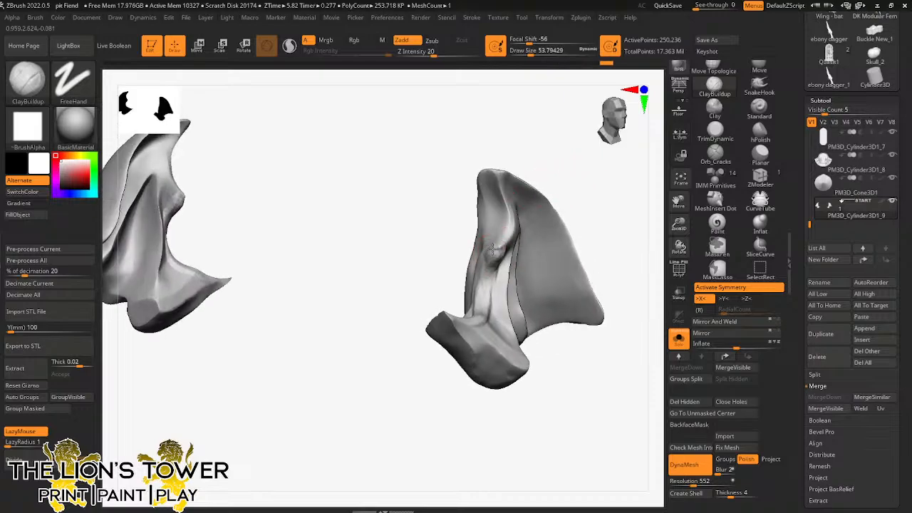
pyautogui.press('shift')
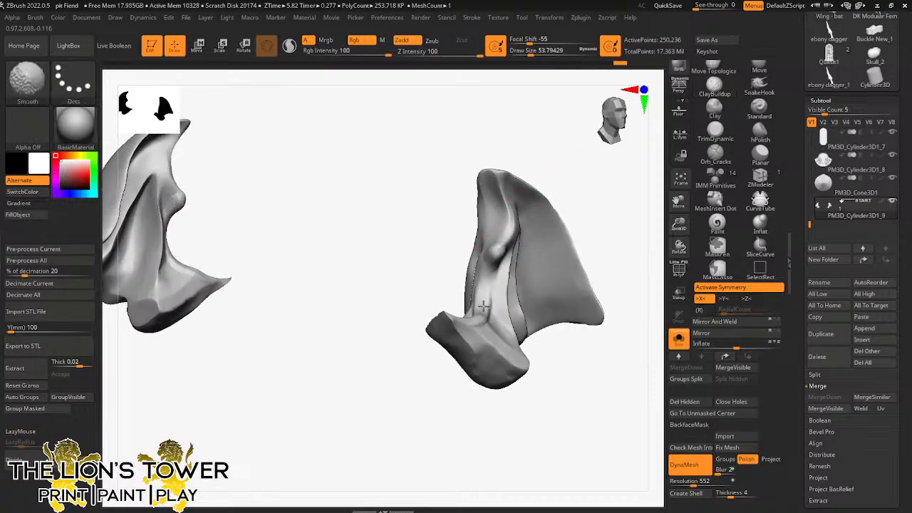
pyautogui.moveTo(541, 171)
pyautogui.mouseDown()
pyautogui.moveTo(592, 184)
pyautogui.moveTo(554, 189)
pyautogui.moveTo(568, 156)
pyautogui.mouseUp()
pyautogui.press('shift')
pyautogui.keyDown('shift'); pyautogui.moveTo(499, 264); pyautogui.dragTo(497, 250); pyautogui.keyUp('shift')
pyautogui.moveTo(553, 173); pyautogui.dragTo(565, 170)
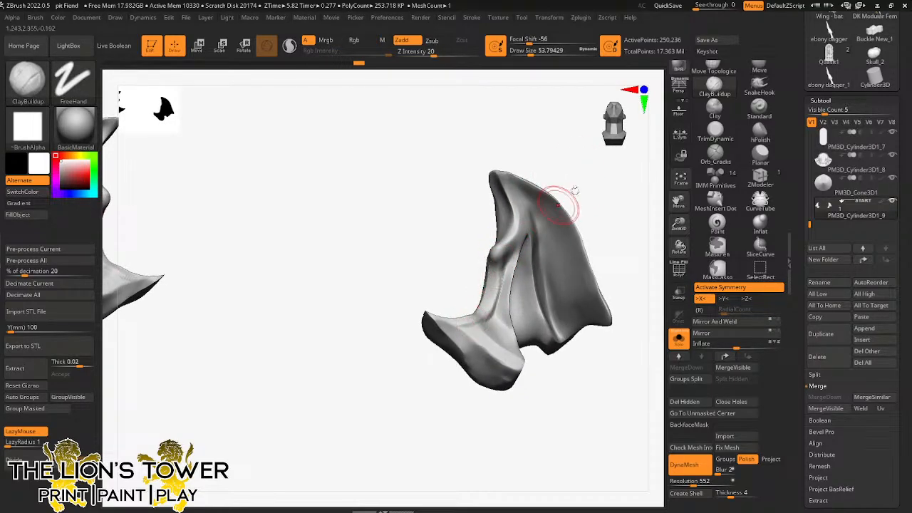
# Step: Smooth the notch edge between the knob and the wing's base tip, and show the other subtools again
pyautogui.moveTo(575, 191); pyautogui.dragTo(567, 196)
pyautogui.moveTo(498, 276)
pyautogui.mouseDown()
pyautogui.moveTo(462, 326)
pyautogui.moveTo(450, 327)
pyautogui.mouseUp()
pyautogui.moveTo(496, 288)
pyautogui.mouseDown()
pyautogui.moveTo(452, 329)
pyautogui.moveTo(497, 268)
pyautogui.moveTo(496, 291)
pyautogui.mouseUp()
pyautogui.moveTo(574, 206); pyautogui.dragTo(611, 213)
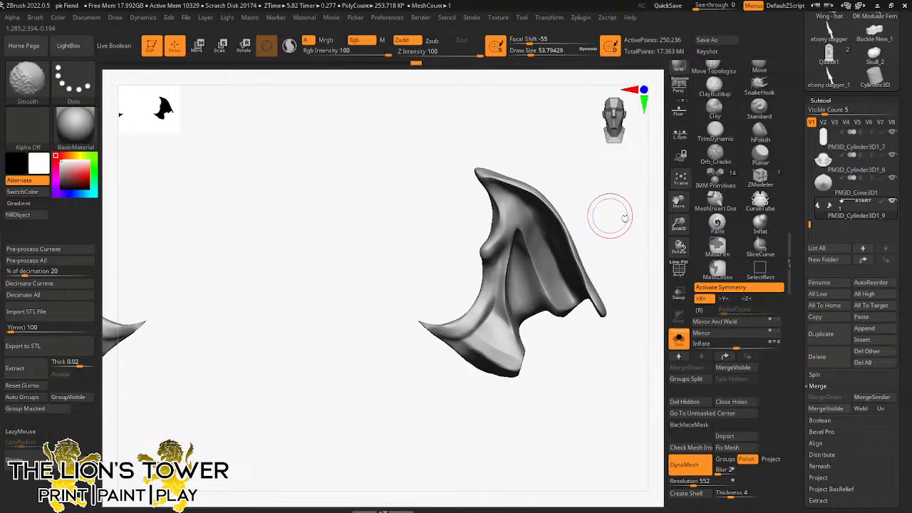
pyautogui.click(678, 342)
pyautogui.click(678, 342)
pyautogui.click(678, 342)
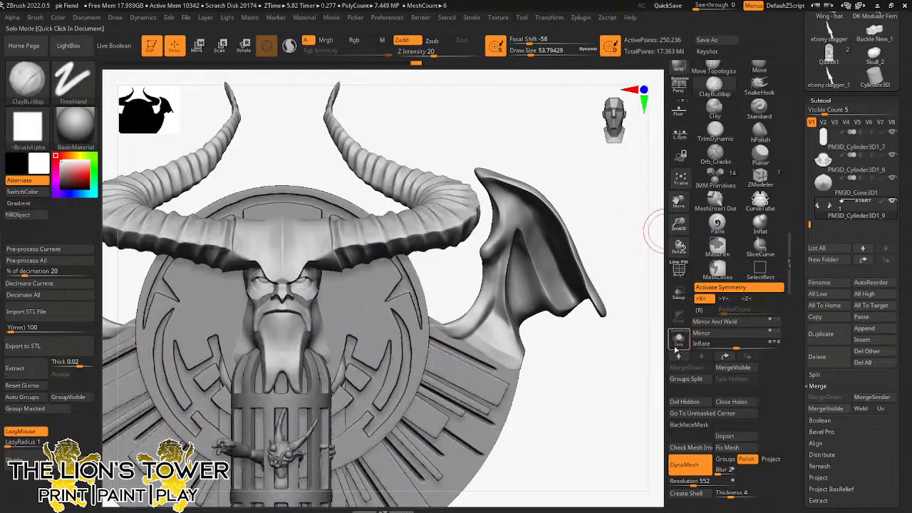
# Step: Reshape the inner end of the wing base to meet the raised disc using the Move brush at draw size 112
pyautogui.click(759, 67)
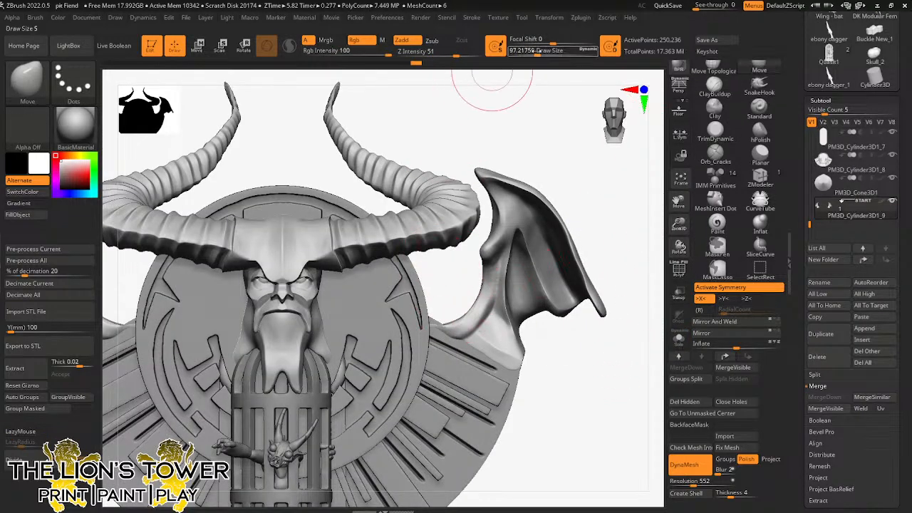
pyautogui.click(535, 52)
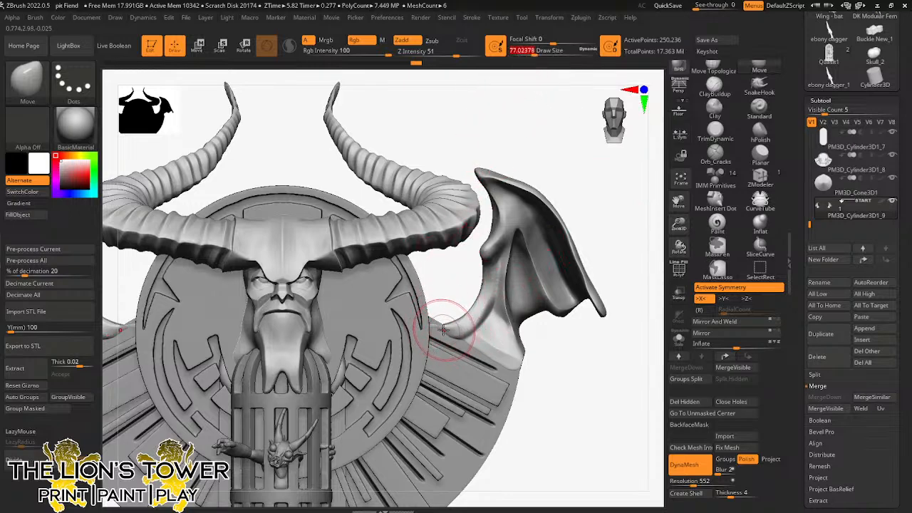
pyautogui.moveTo(534, 52); pyautogui.dragTo(539, 52)
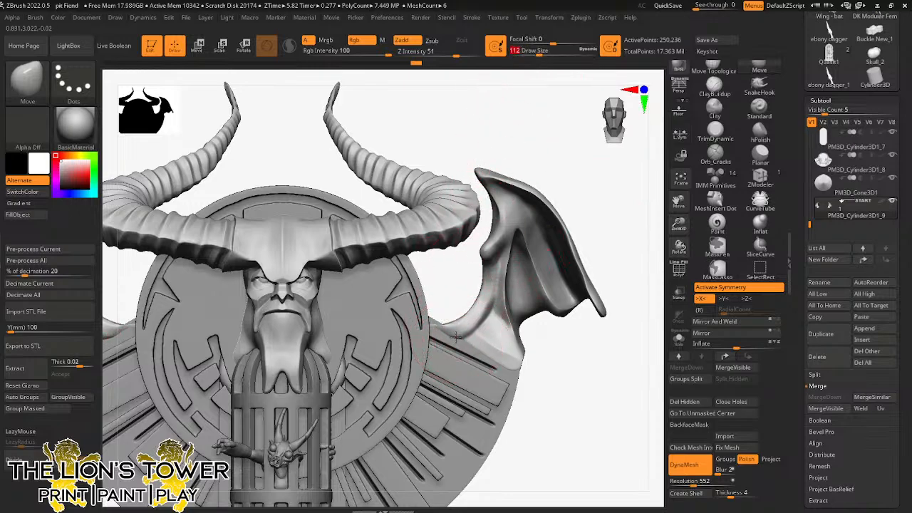
pyautogui.moveTo(560, 236)
pyautogui.mouseDown()
pyautogui.moveTo(567, 206)
pyautogui.moveTo(603, 252)
pyautogui.moveTo(576, 366)
pyautogui.moveTo(439, 344)
pyautogui.mouseUp()
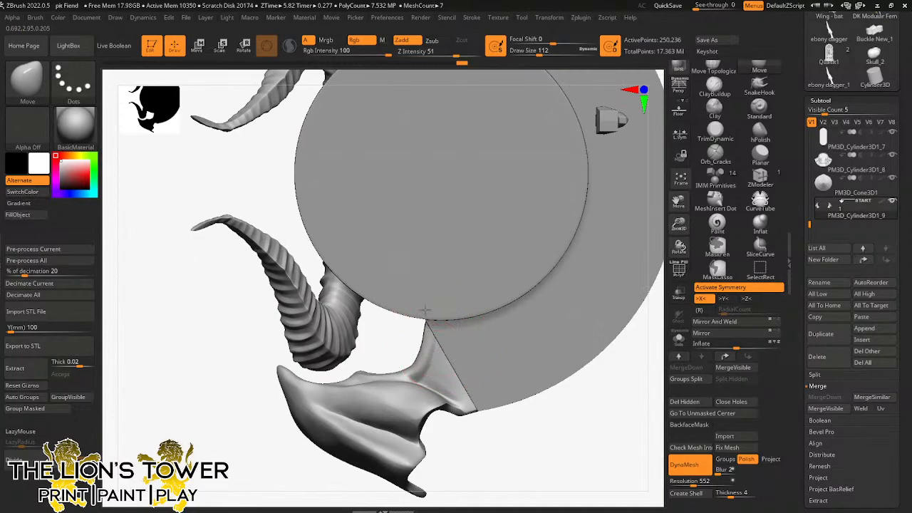
pyautogui.moveTo(454, 445); pyautogui.dragTo(556, 424)
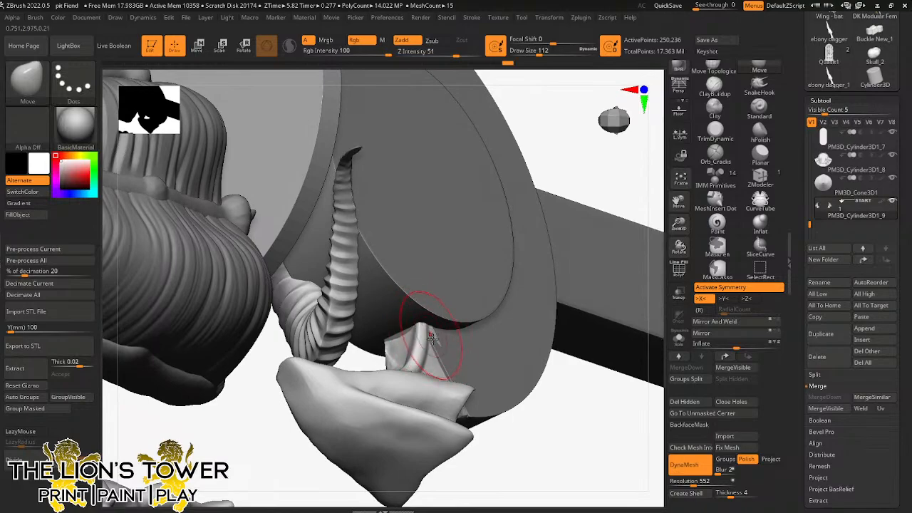
pyautogui.moveTo(586, 149); pyautogui.dragTo(450, 354)
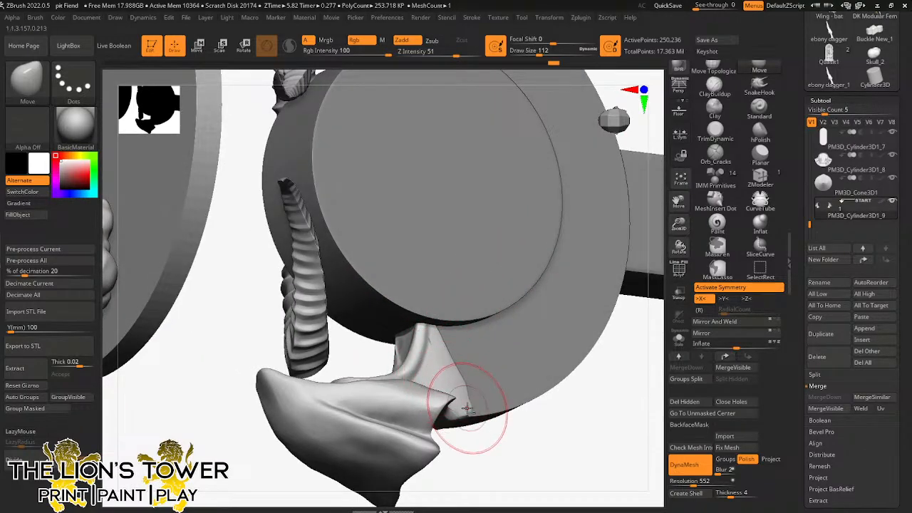
pyautogui.moveTo(508, 452)
pyautogui.mouseDown()
pyautogui.moveTo(553, 411)
pyautogui.moveTo(605, 266)
pyautogui.moveTo(475, 296)
pyautogui.moveTo(425, 284)
pyautogui.mouseUp()
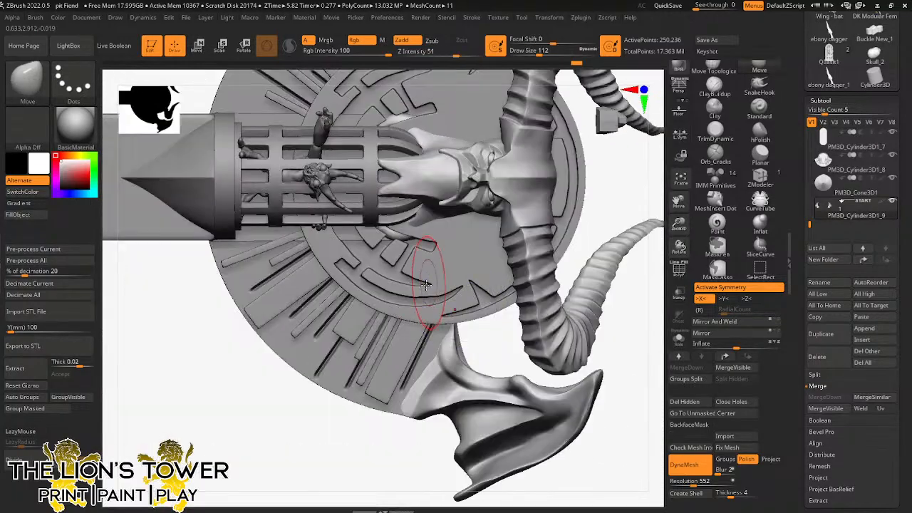
pyautogui.moveTo(485, 345); pyautogui.dragTo(470, 316)
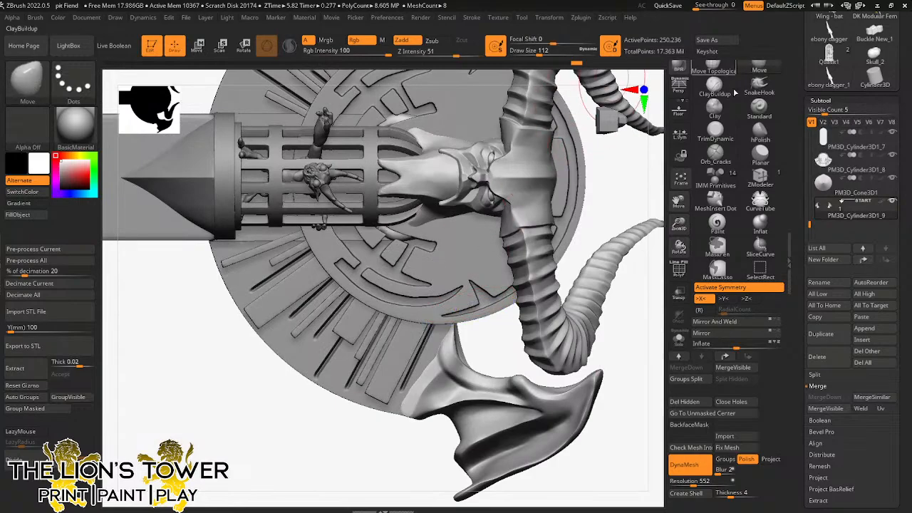
# Step: Flatten the front of the wing base where it meets the patterned disc using the hPolish brush at draw size about 56
pyautogui.click(761, 134)
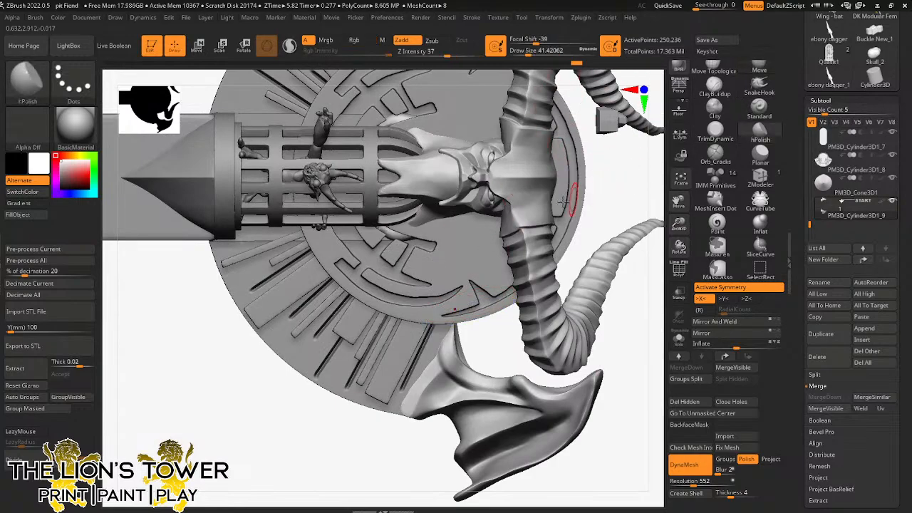
pyautogui.click(527, 52)
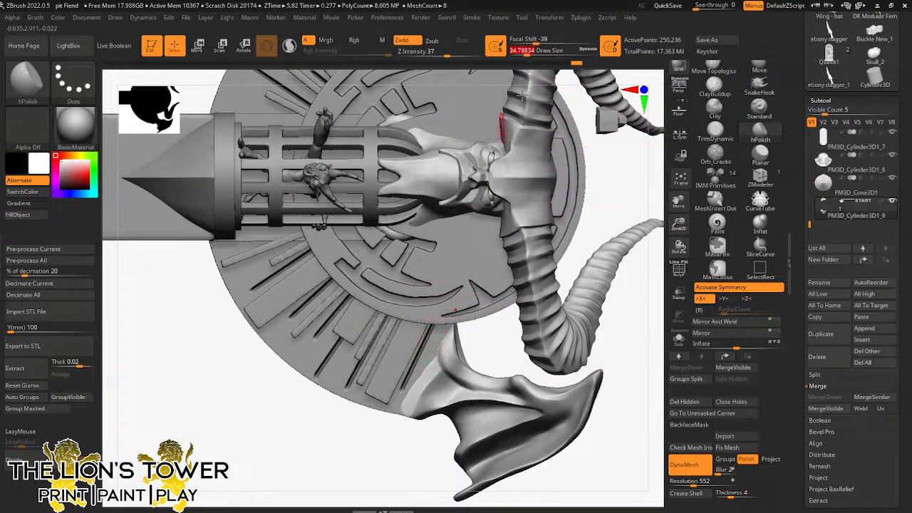
pyautogui.click(528, 52)
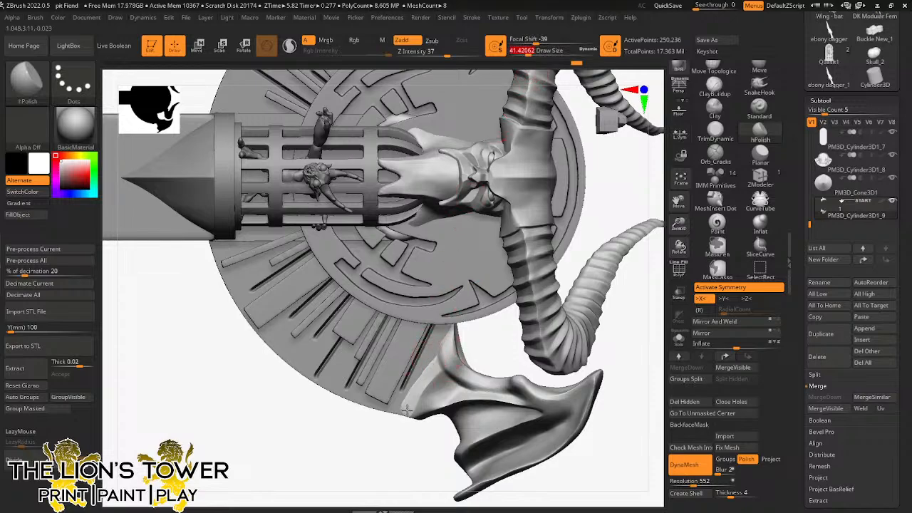
pyautogui.click(530, 52)
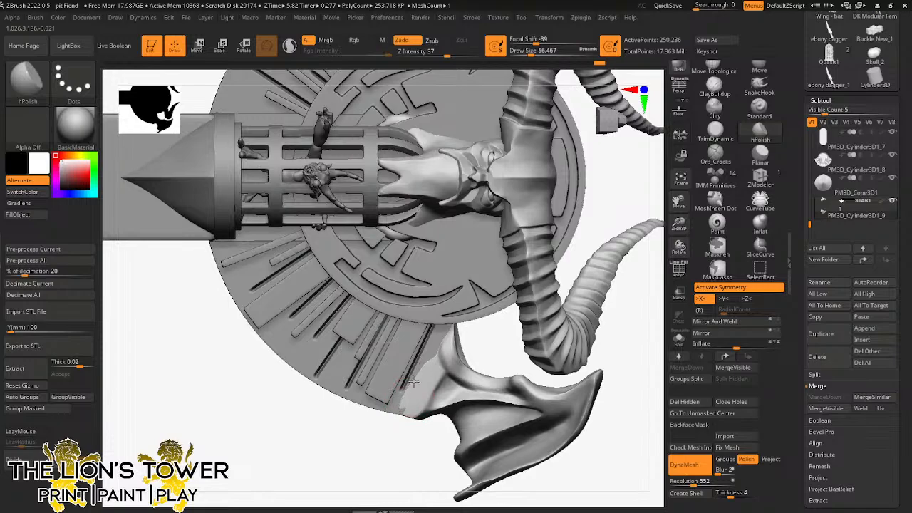
pyautogui.moveTo(497, 344); pyautogui.dragTo(496, 324)
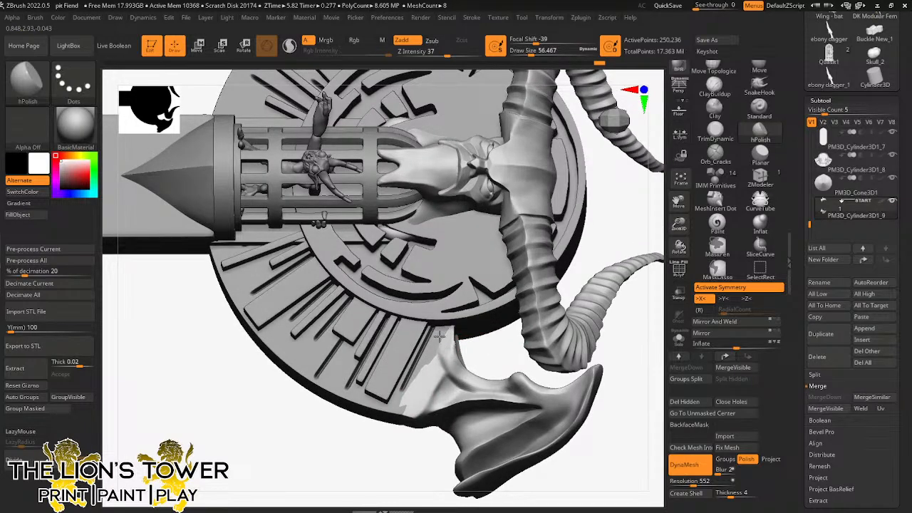
# Step: Polish the inner corner and notch edge of the wing base beside the raised disc with hPolish at draw size about 35
pyautogui.click(526, 51)
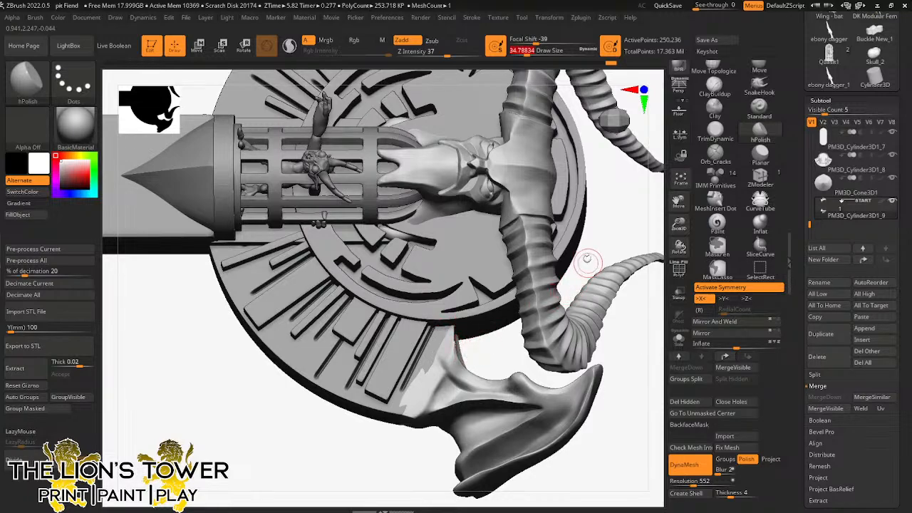
pyautogui.moveTo(590, 260); pyautogui.dragTo(440, 347)
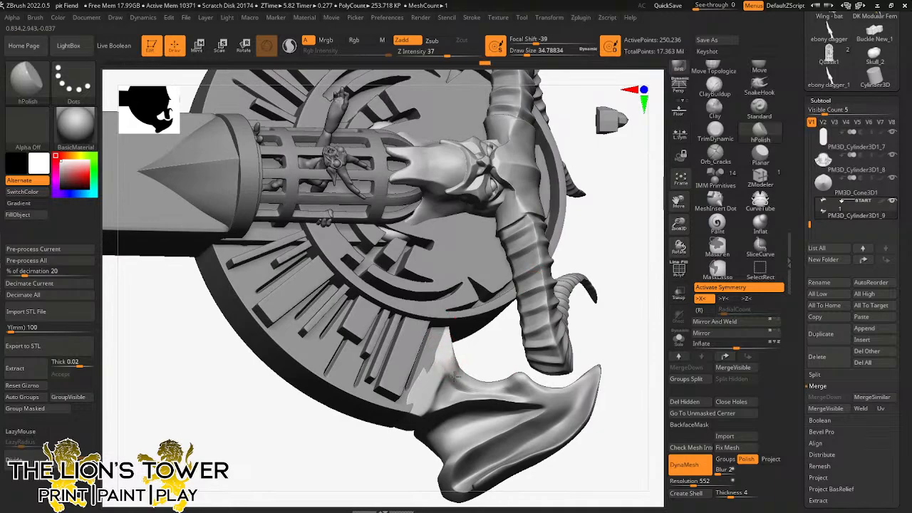
pyautogui.moveTo(492, 347)
pyautogui.mouseDown()
pyautogui.moveTo(456, 356)
pyautogui.moveTo(453, 344)
pyautogui.mouseUp()
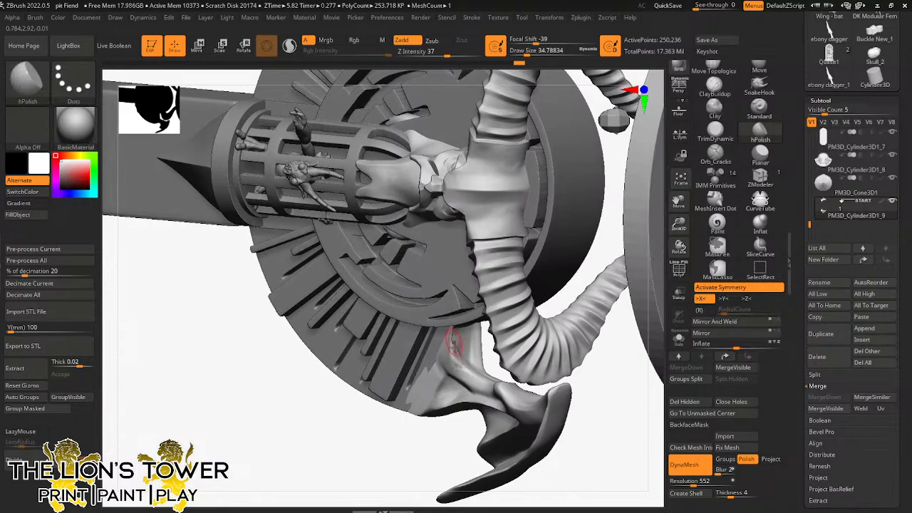
pyautogui.moveTo(559, 346); pyautogui.dragTo(450, 348, button='right')
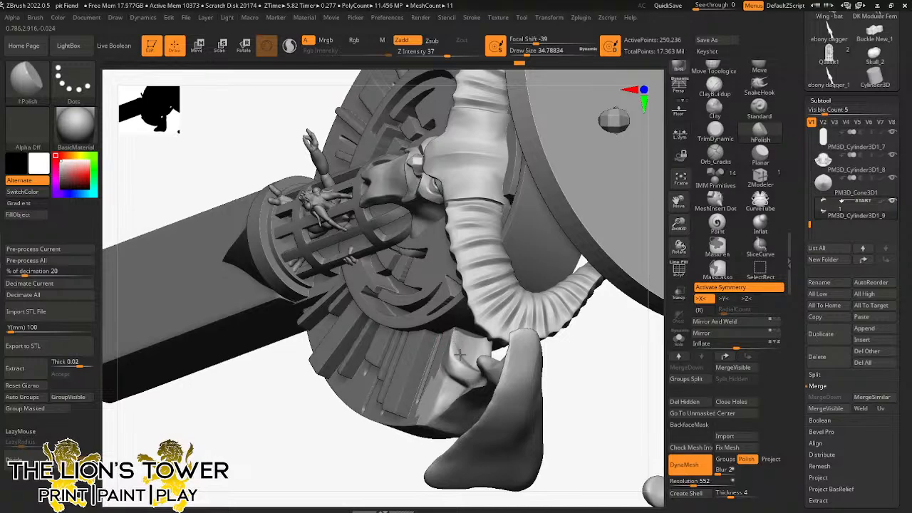
pyautogui.moveTo(458, 329); pyautogui.dragTo(457, 347)
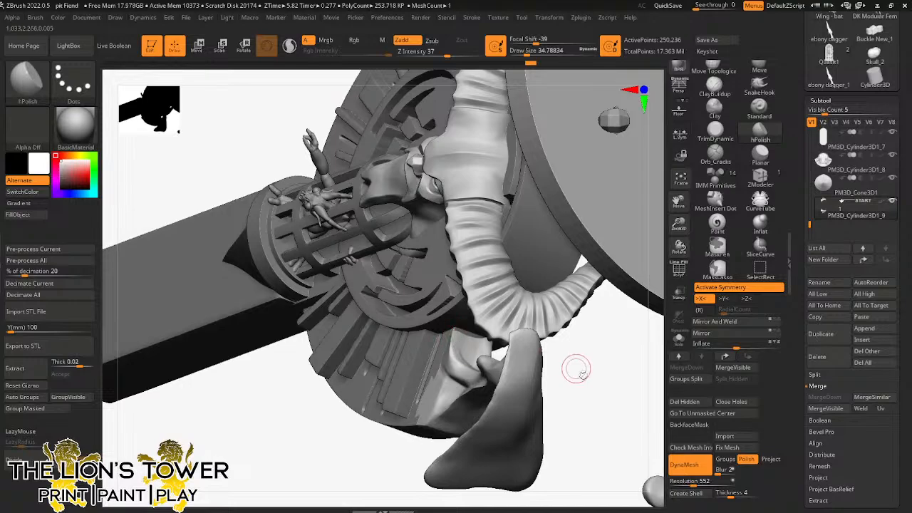
pyautogui.moveTo(576, 368); pyautogui.dragTo(453, 347, button='right')
pyautogui.moveTo(596, 340)
pyautogui.mouseDown(button='right')
pyautogui.moveTo(589, 328)
pyautogui.moveTo(457, 337)
pyautogui.mouseUp(button='right')
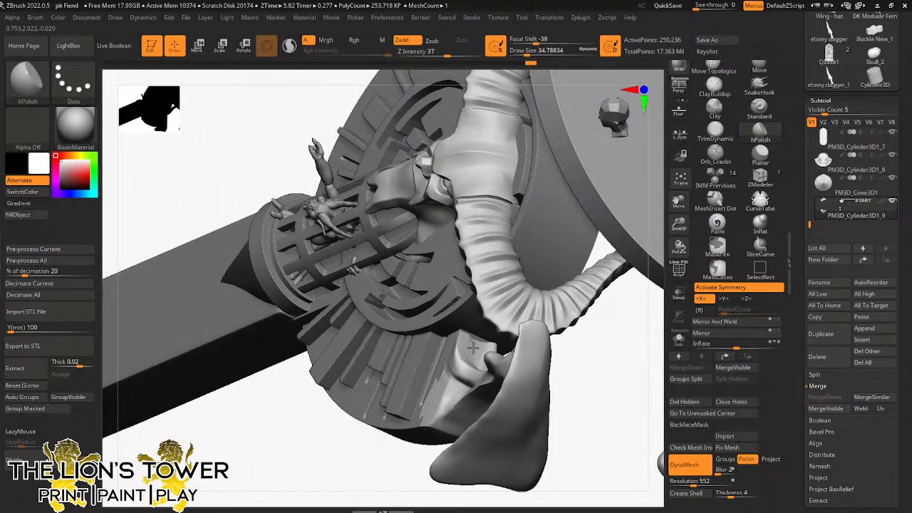
pyautogui.moveTo(598, 373); pyautogui.dragTo(484, 352)
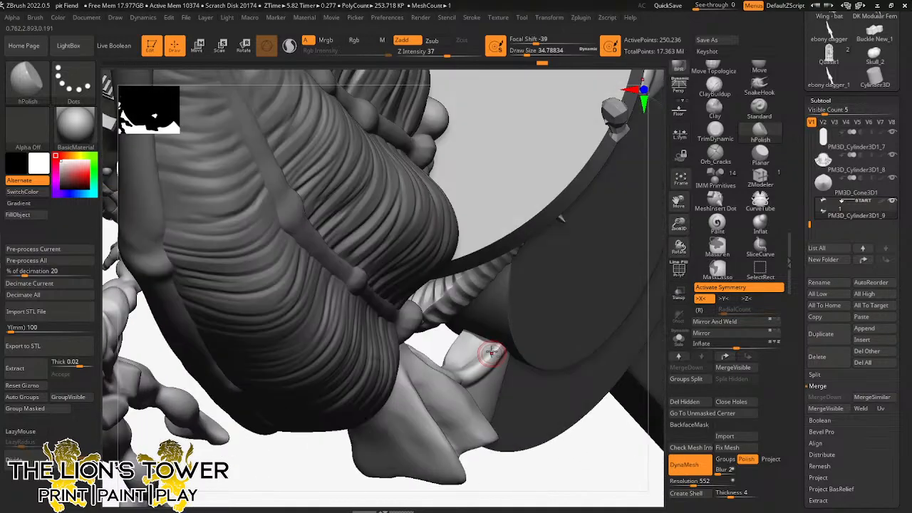
pyautogui.moveTo(544, 468); pyautogui.dragTo(484, 366)
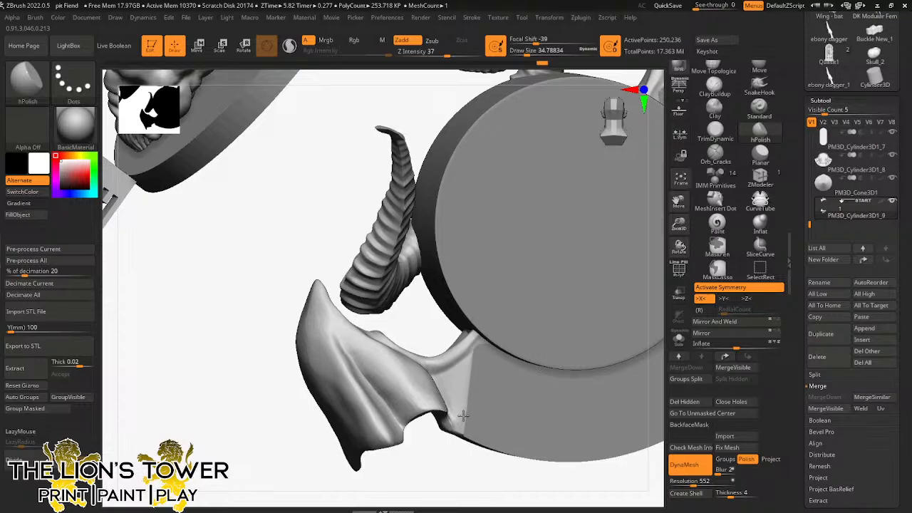
# Step: Flatten the remaining uneven patches on the wing base so its front blends cleanly into the disc's face
pyautogui.moveTo(464, 478); pyautogui.dragTo(481, 360)
pyautogui.moveTo(435, 471); pyautogui.dragTo(492, 474)
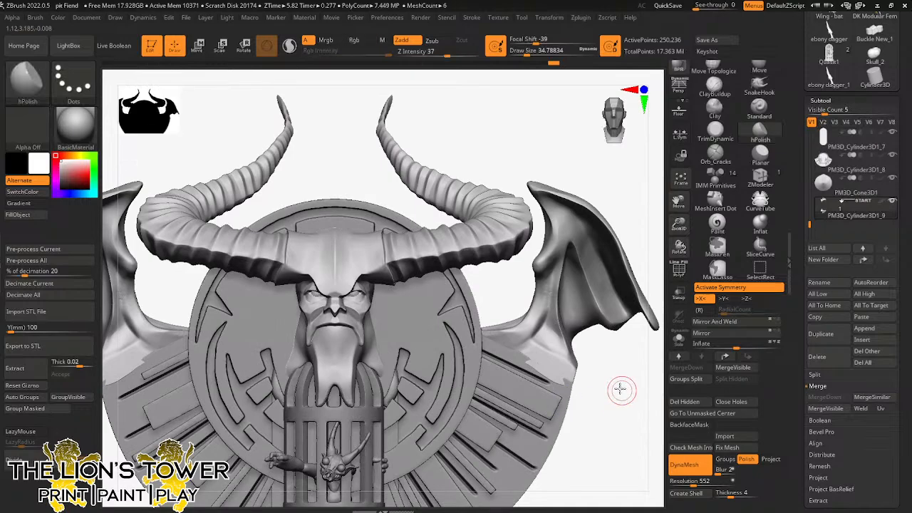
pyautogui.keyDown('alt'); pyautogui.moveTo(613, 399); pyautogui.dragTo(529, 362); pyautogui.keyUp('alt')
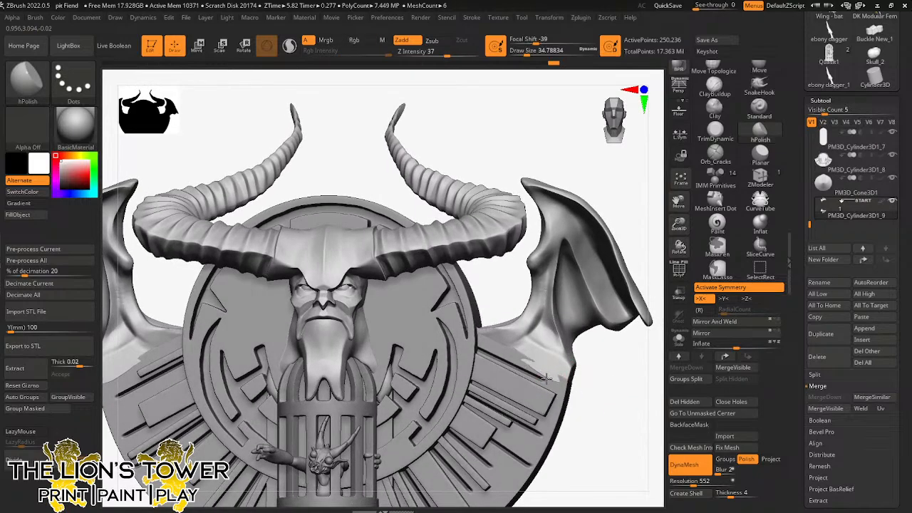
pyautogui.moveTo(587, 391); pyautogui.dragTo(492, 341)
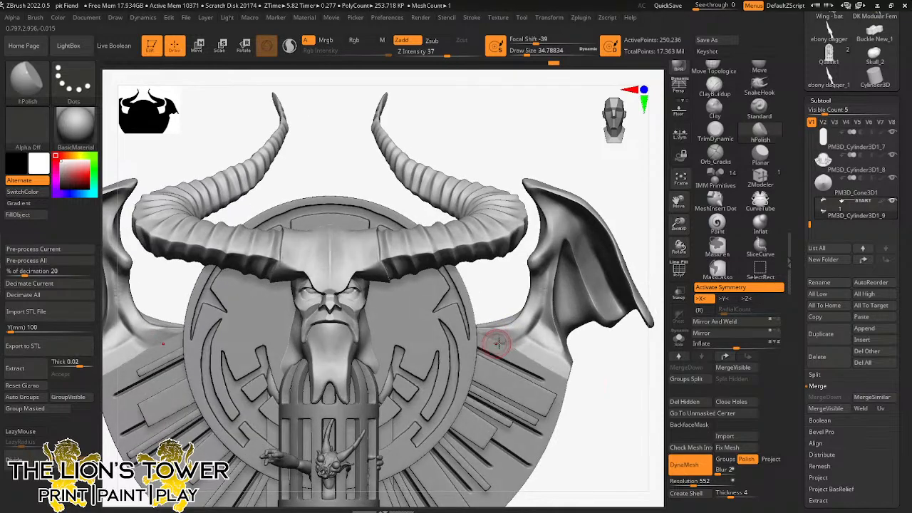
# Step: Isolate the wings, update their DynaMesh at resolution 552, and show the other subtools again
pyautogui.click(677, 340)
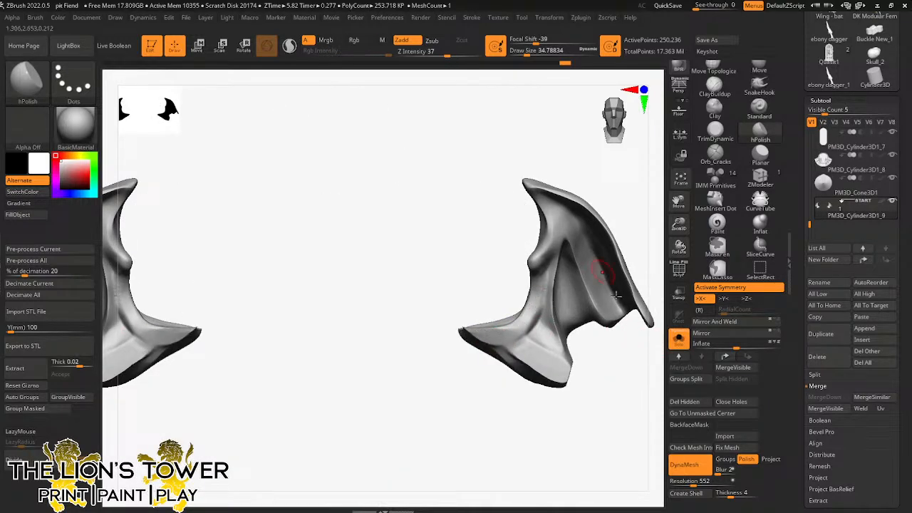
pyautogui.press('ctrl')
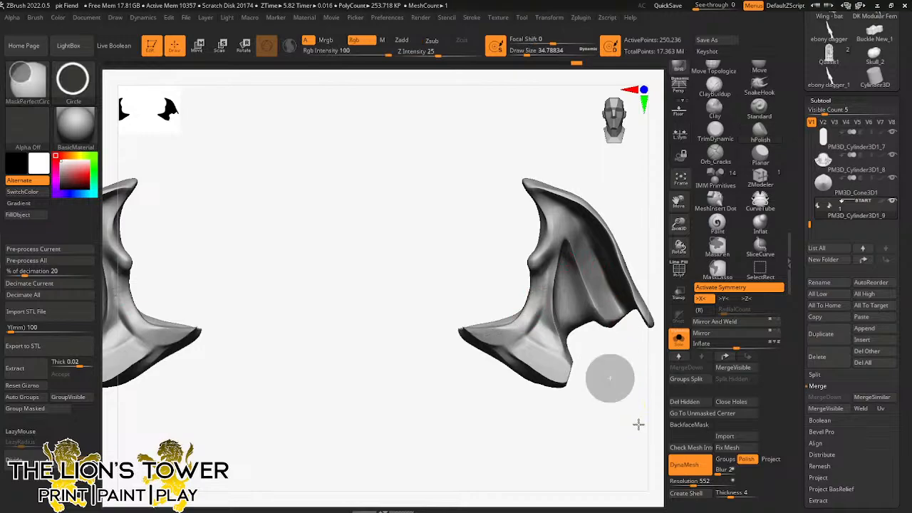
pyautogui.click(676, 339)
# Step: Polish the outer side of the wing base where it meets the disc's rim
pyautogui.moveTo(625, 375); pyautogui.dragTo(579, 369)
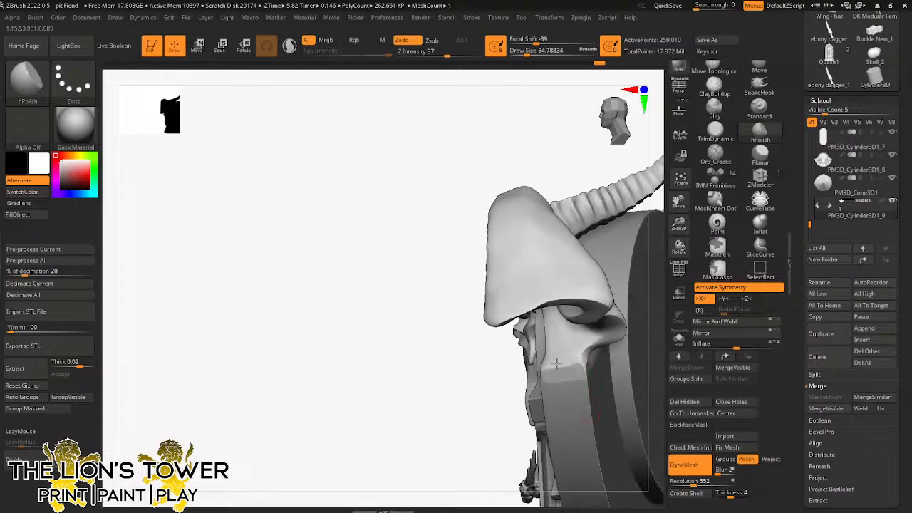
pyautogui.moveTo(559, 365); pyautogui.dragTo(569, 347)
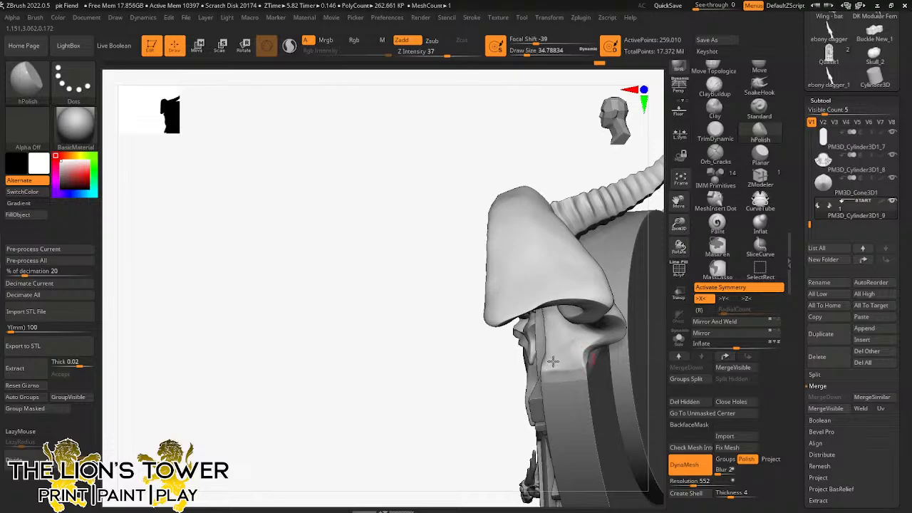
pyautogui.moveTo(505, 387); pyautogui.dragTo(469, 421)
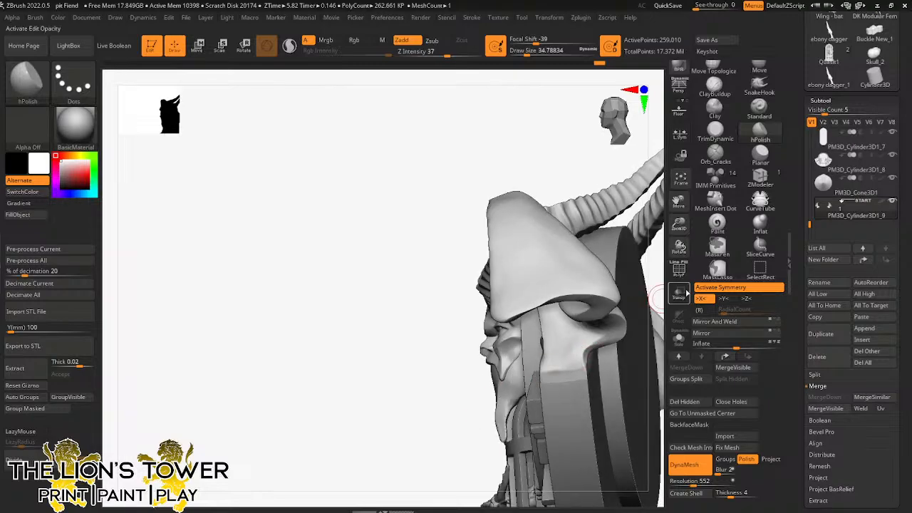
# Step: Polish the lower edge of the wing base where it runs into the disc's outer rim, working from side and three-quarter angles
pyautogui.moveTo(652, 298); pyautogui.dragTo(458, 275)
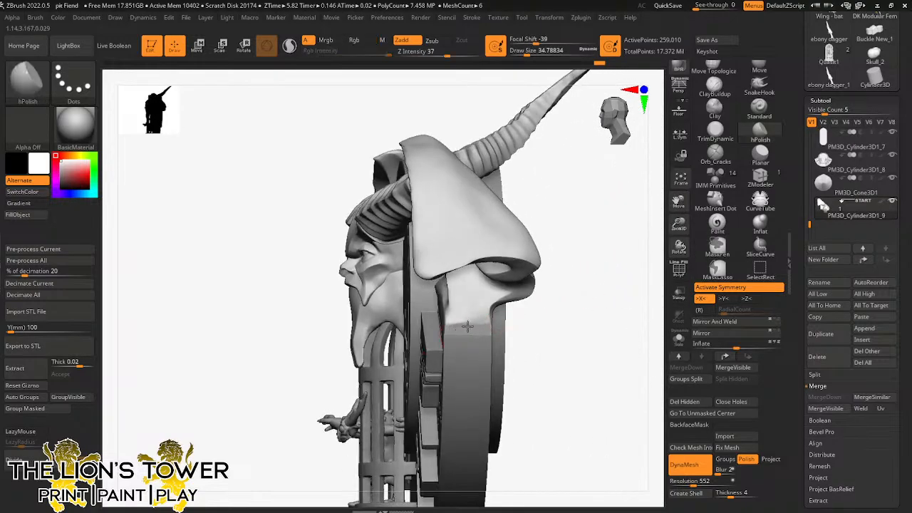
pyautogui.moveTo(592, 322); pyautogui.dragTo(468, 305)
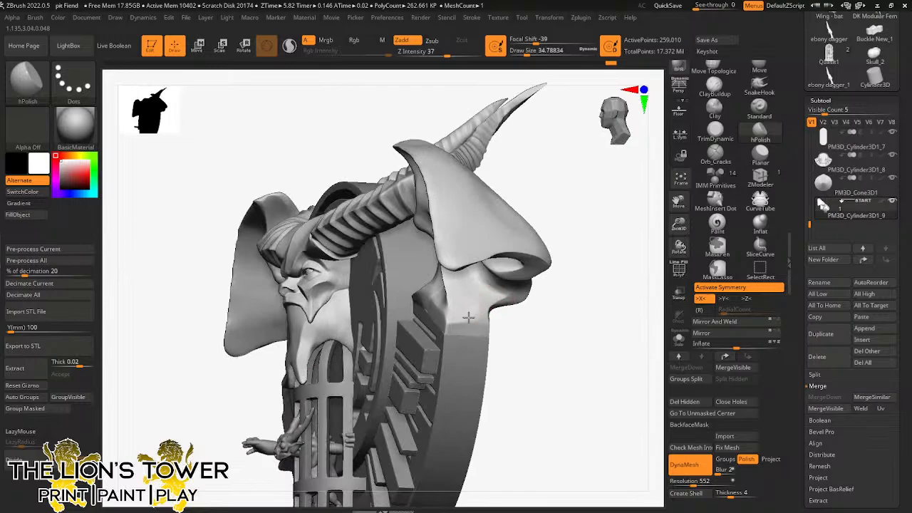
pyautogui.moveTo(532, 330); pyautogui.dragTo(473, 312)
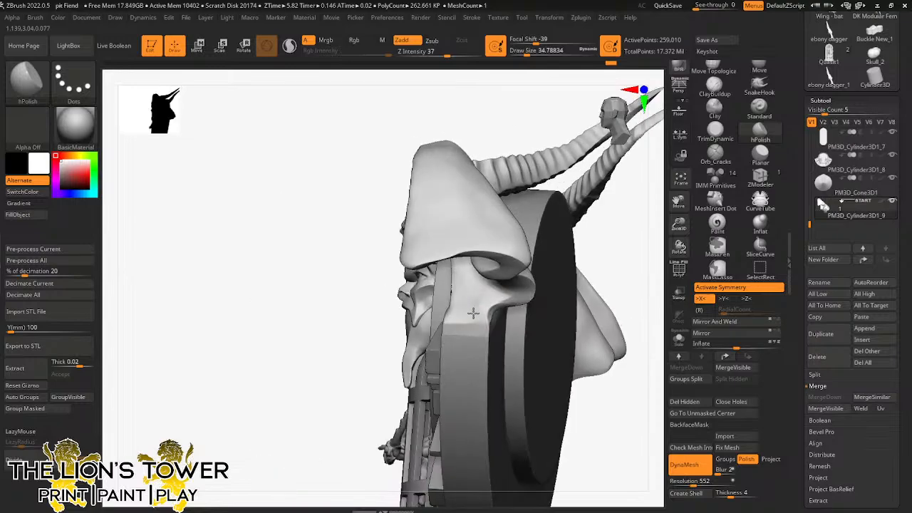
pyautogui.moveTo(363, 397); pyautogui.dragTo(443, 266)
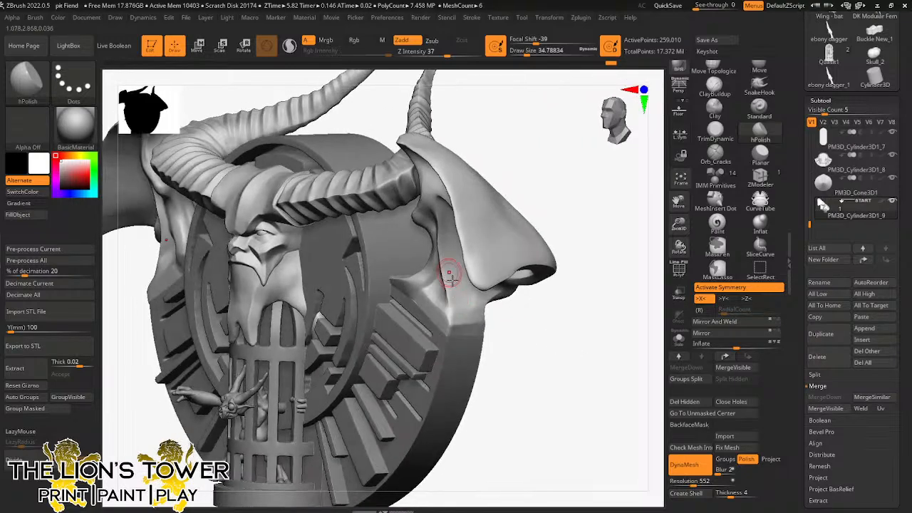
pyautogui.moveTo(450, 308)
pyautogui.mouseDown()
pyautogui.moveTo(509, 321)
pyautogui.moveTo(446, 308)
pyautogui.mouseUp()
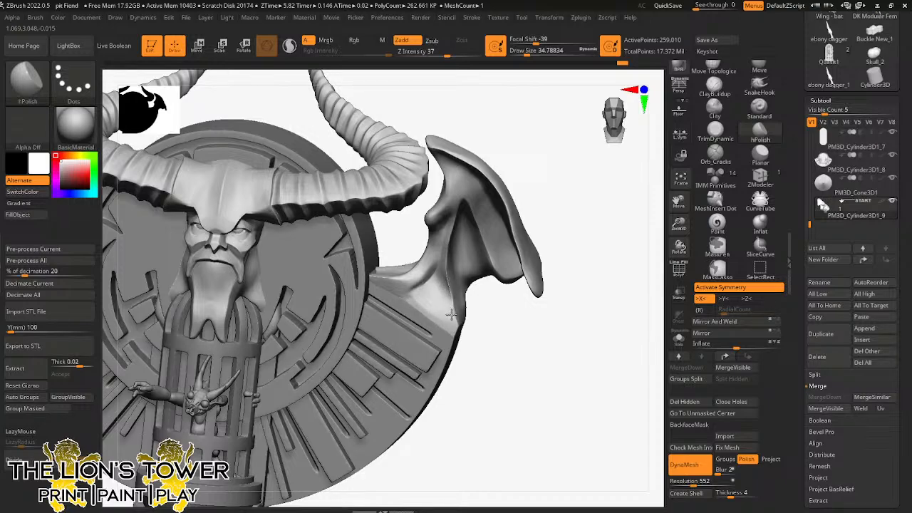
# Step: Polish and smooth the front of the wing base between the wing's arm and the raised inner disc
pyautogui.moveTo(515, 337)
pyautogui.mouseDown()
pyautogui.moveTo(447, 284)
pyautogui.moveTo(531, 354)
pyautogui.moveTo(445, 282)
pyautogui.mouseUp()
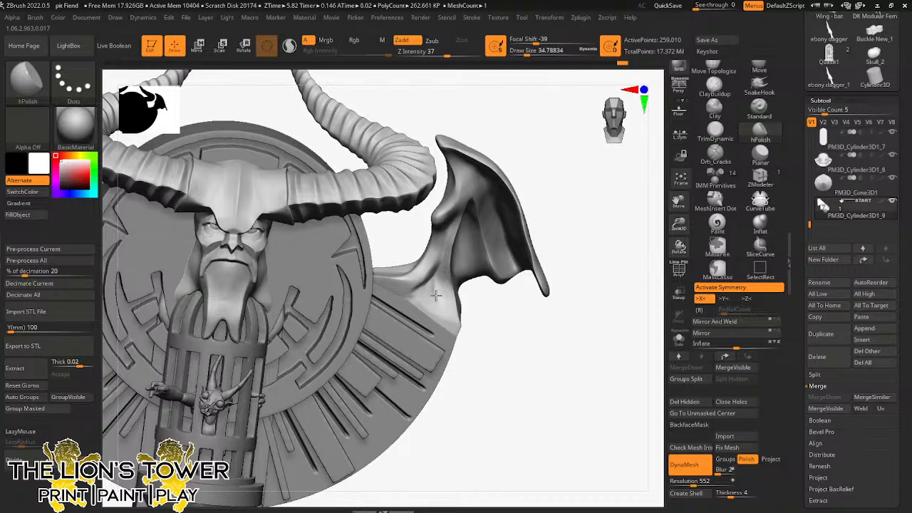
pyautogui.moveTo(422, 286); pyautogui.dragTo(414, 281)
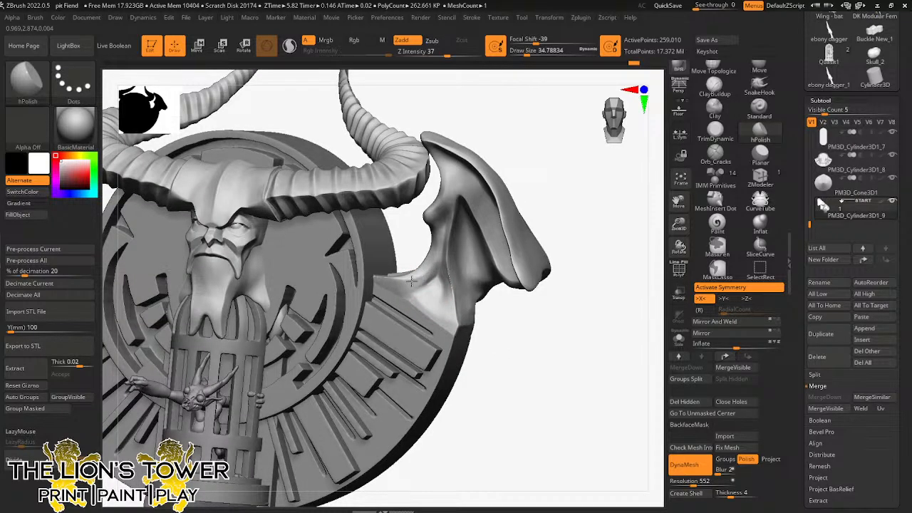
pyautogui.press('shift')
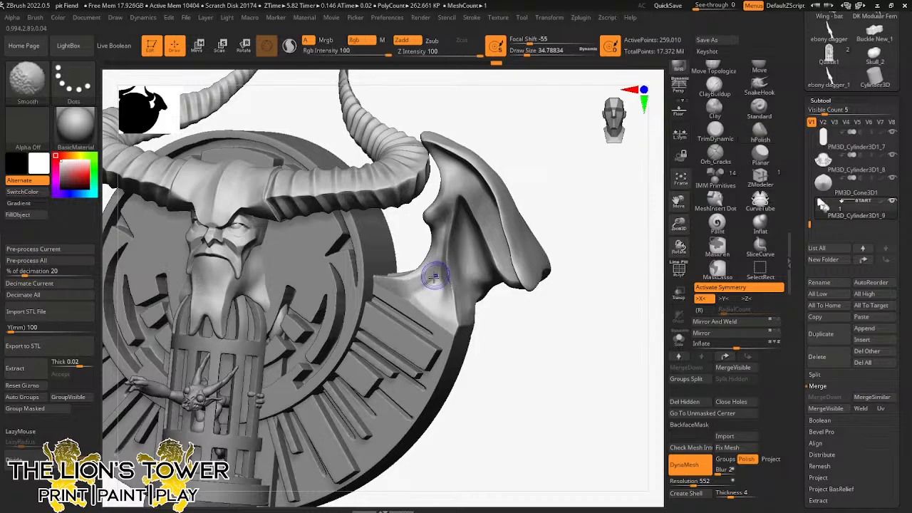
pyautogui.keyDown('shift'); pyautogui.moveTo(508, 322); pyautogui.dragTo(523, 338); pyautogui.keyUp('shift')
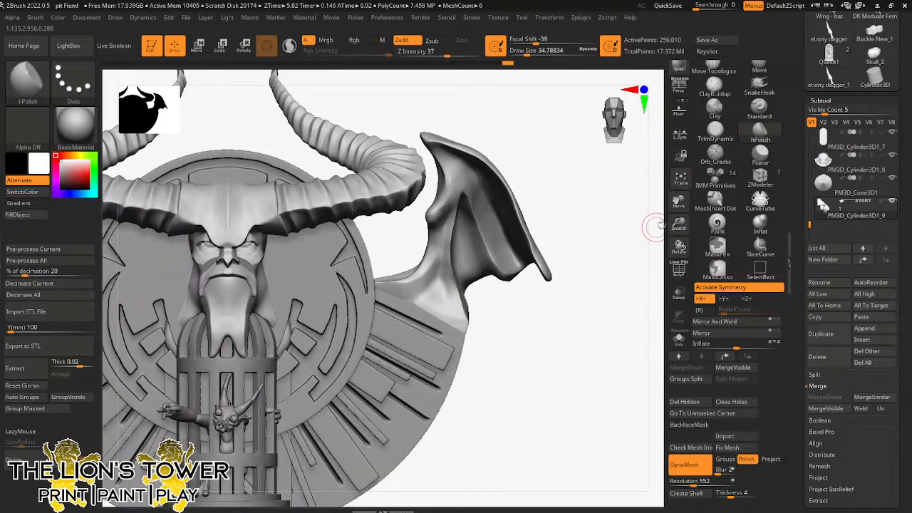
# Step: Compare the whole axe head from the front with and without the wings, making the disc the active subtool
pyautogui.moveTo(678, 224); pyautogui.dragTo(670, 249)
pyautogui.press('ctrl')
pyautogui.keyDown('ctrl'); pyautogui.moveTo(589, 256); pyautogui.dragTo(602, 295); pyautogui.keyUp('ctrl')
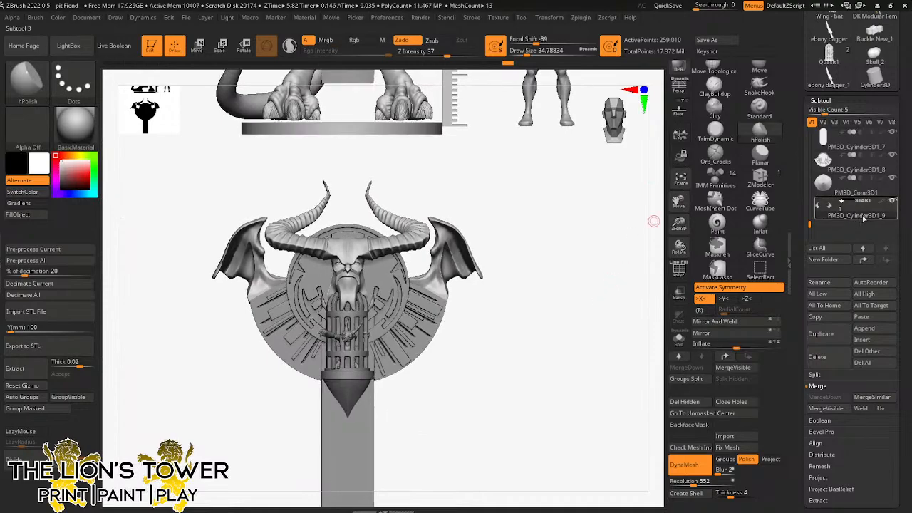
pyautogui.keyDown('alt'); pyautogui.click(427, 328); pyautogui.keyUp('alt')
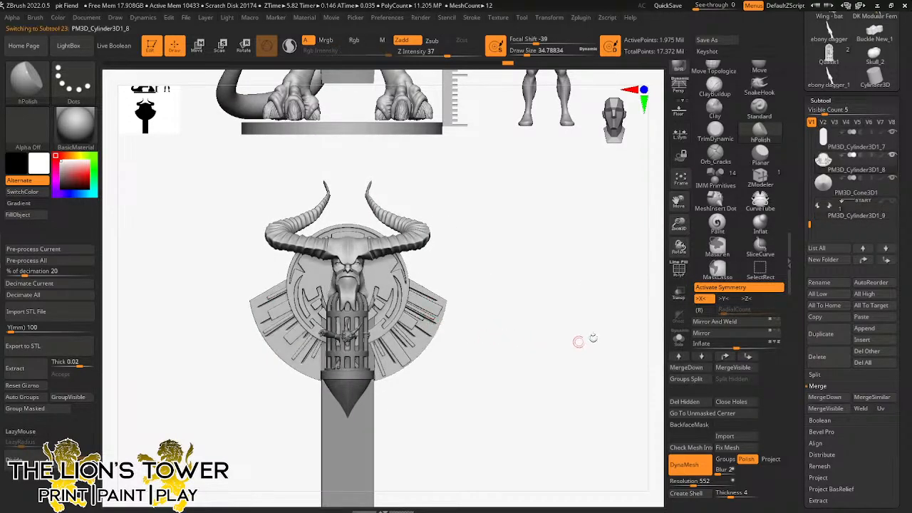
pyautogui.moveTo(678, 223); pyautogui.dragTo(634, 265)
pyautogui.moveTo(629, 330)
pyautogui.mouseDown()
pyautogui.moveTo(554, 347)
pyautogui.moveTo(583, 304)
pyautogui.moveTo(618, 311)
pyautogui.moveTo(626, 314)
pyautogui.moveTo(593, 321)
pyautogui.moveTo(612, 324)
pyautogui.moveTo(610, 364)
pyautogui.moveTo(586, 348)
pyautogui.moveTo(578, 316)
pyautogui.moveTo(541, 330)
pyautogui.moveTo(603, 360)
pyautogui.moveTo(641, 335)
pyautogui.mouseUp()
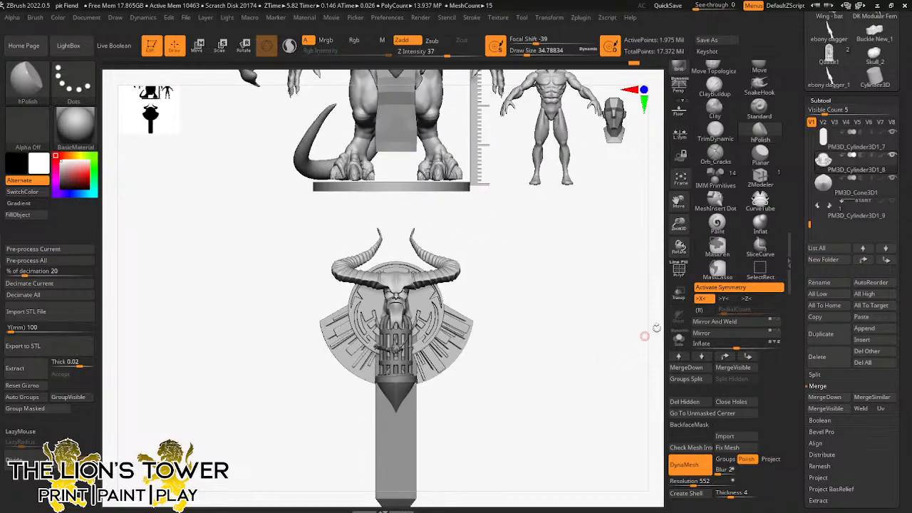
pyautogui.click(866, 327)
pyautogui.click(315, 334)
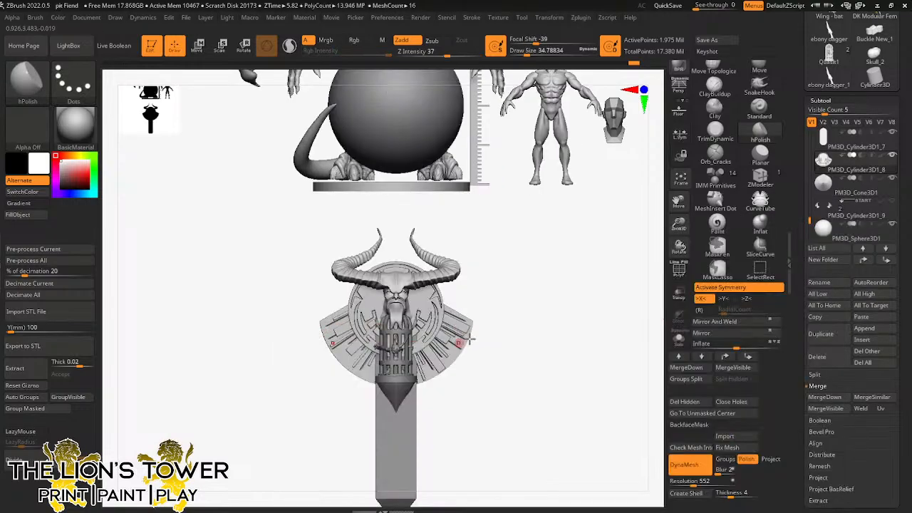
pyautogui.click(855, 230)
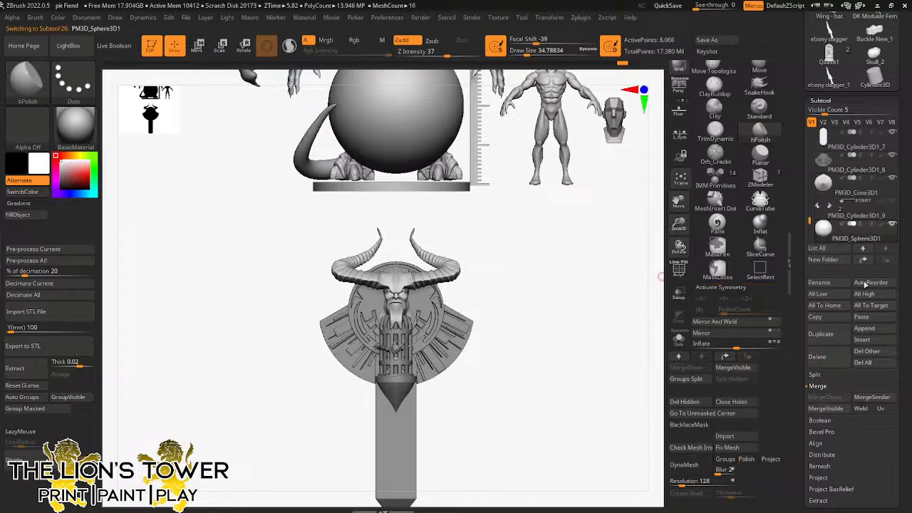
pyautogui.click(834, 364)
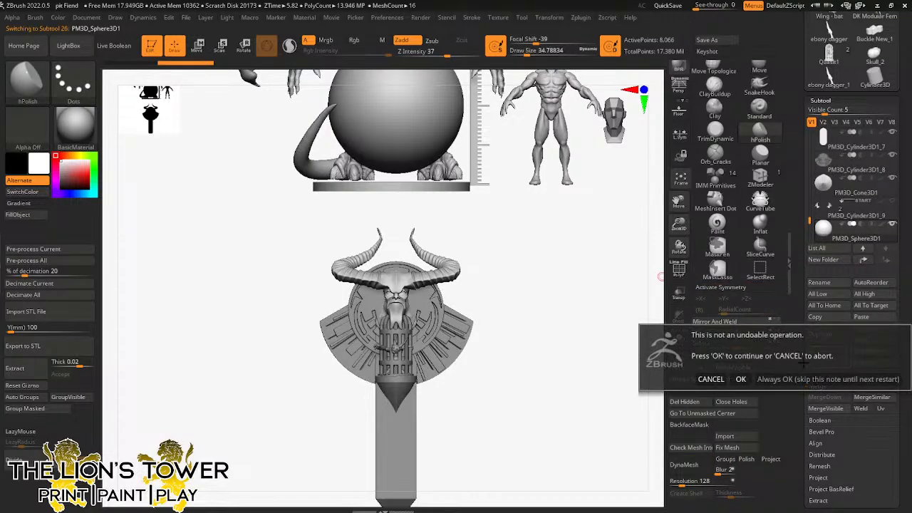
pyautogui.click(740, 379)
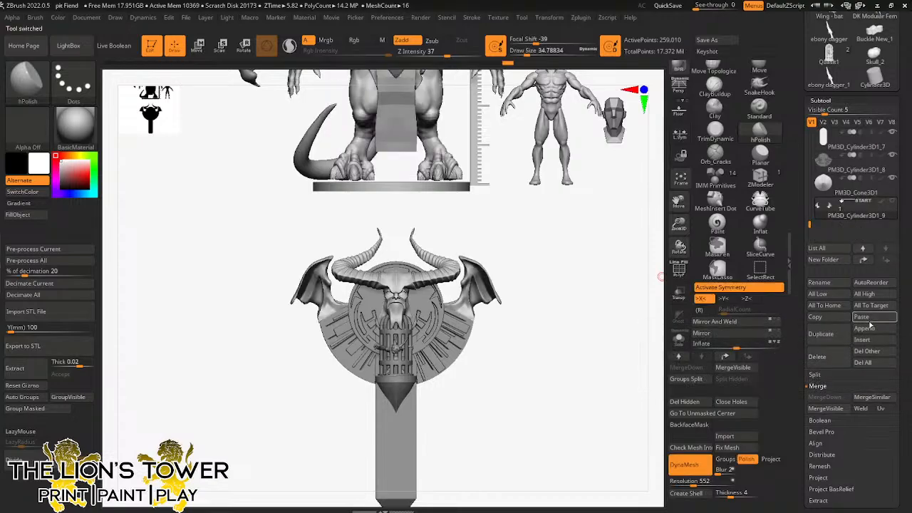
# Step: Delete the bat wings subtool from the axe head
pyautogui.moveTo(660, 277); pyautogui.dragTo(585, 297)
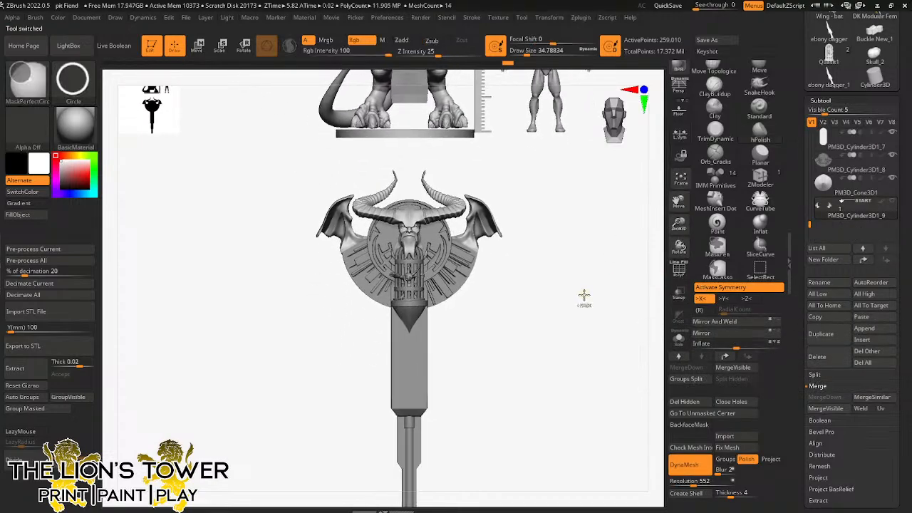
pyautogui.click(830, 190)
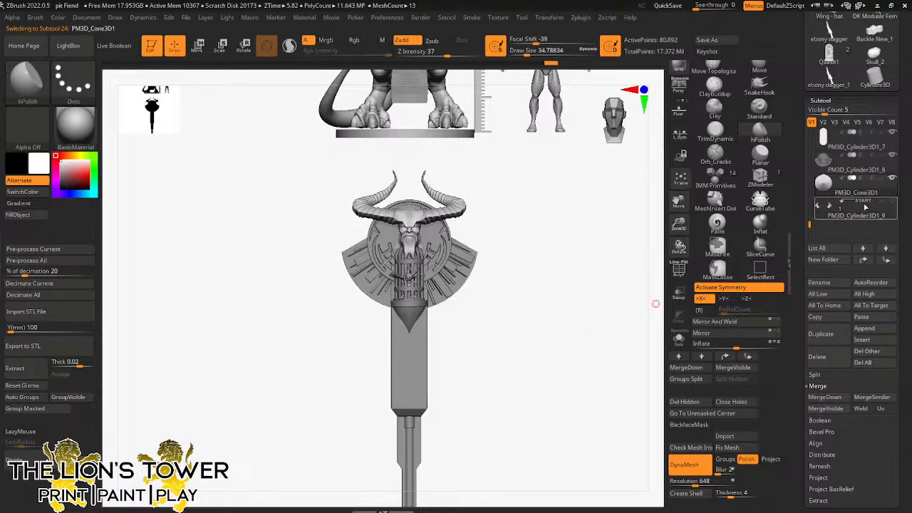
pyautogui.click(828, 167)
pyautogui.click(860, 215)
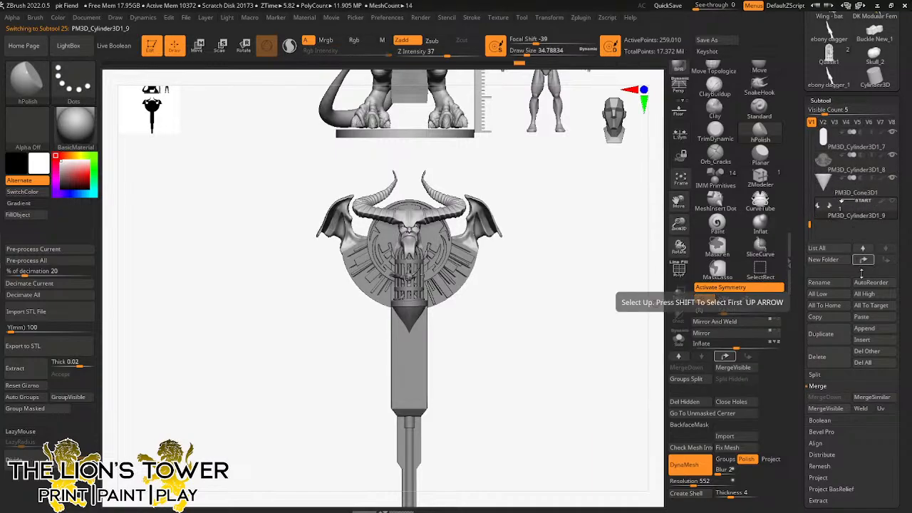
pyautogui.click(817, 357)
pyautogui.click(741, 379)
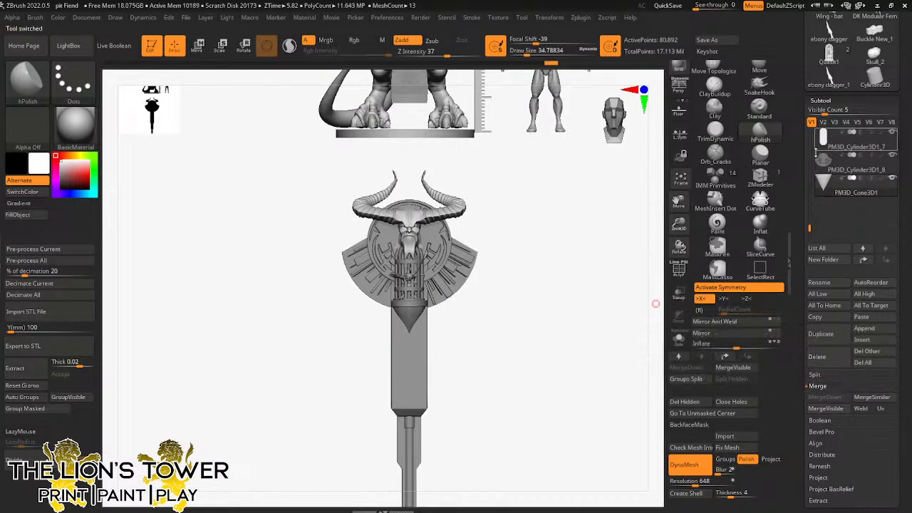
# Step: Try updating the disc's DynaMesh at resolution 552, and undo the remesh
pyautogui.moveTo(596, 276)
pyautogui.keyDown('ctrl'); pyautogui.mouseDown()
pyautogui.moveTo(615, 308)
pyautogui.moveTo(554, 328)
pyautogui.moveTo(579, 322)
pyautogui.mouseUp(); pyautogui.keyUp('ctrl')
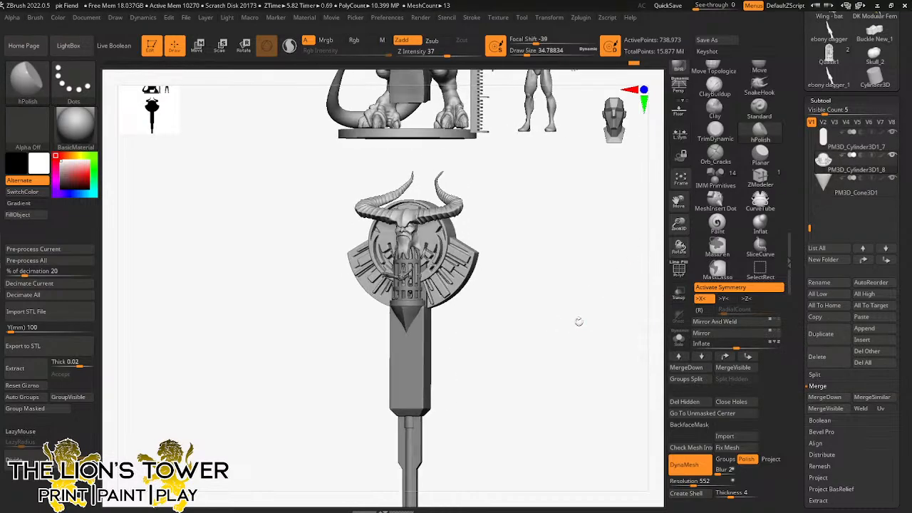
pyautogui.press('ctrl')
pyautogui.hotkey('ctrl', 'z')
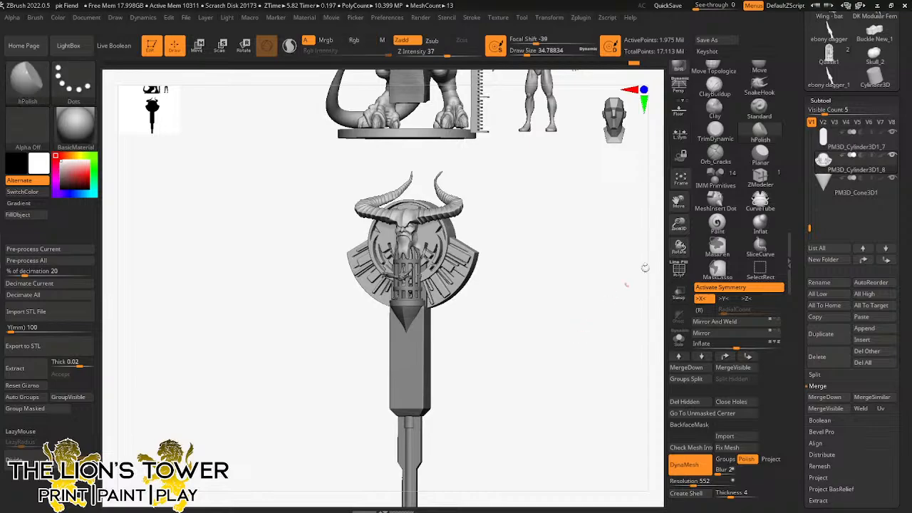
# Step: Rebuild the fan-shaped disc behind the head with DynaMesh, enabling Groups and keeping Polish on at resolution 552
pyautogui.moveTo(679, 224)
pyautogui.mouseDown()
pyautogui.moveTo(674, 253)
pyautogui.moveTo(653, 279)
pyautogui.mouseUp()
pyautogui.moveTo(610, 308); pyautogui.dragTo(581, 320)
pyautogui.press('ctrl')
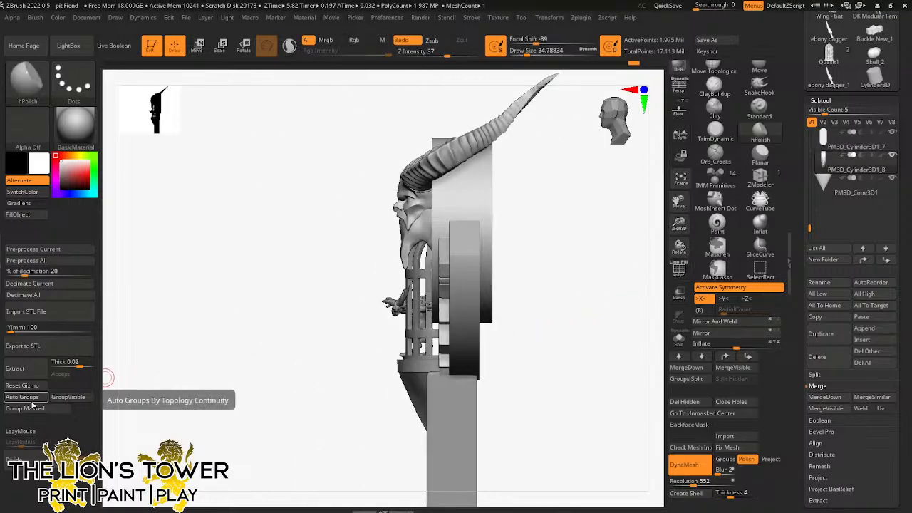
pyautogui.click(724, 459)
pyautogui.keyDown('shift'); pyautogui.moveTo(558, 303); pyautogui.dragTo(596, 263); pyautogui.keyUp('shift')
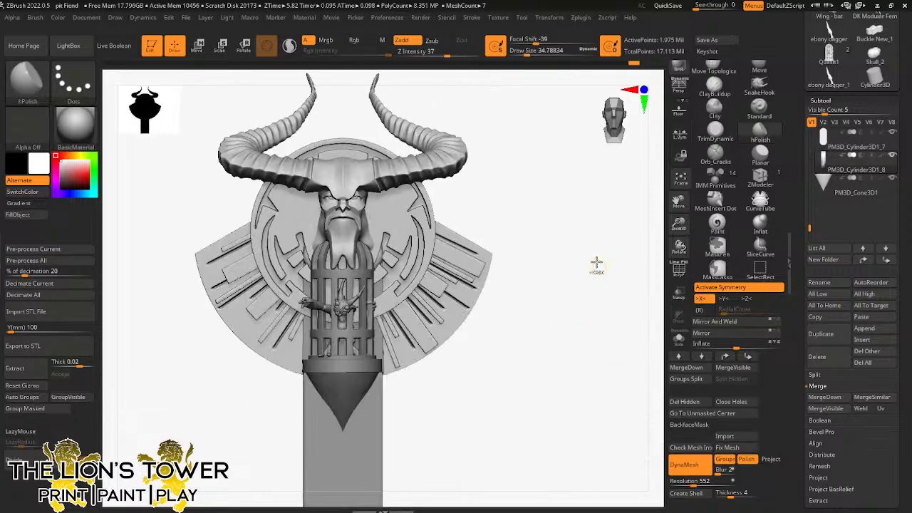
pyautogui.moveTo(582, 224)
pyautogui.keyDown('ctrl'); pyautogui.mouseDown()
pyautogui.moveTo(607, 307)
pyautogui.moveTo(598, 297)
pyautogui.mouseUp(); pyautogui.keyUp('ctrl')
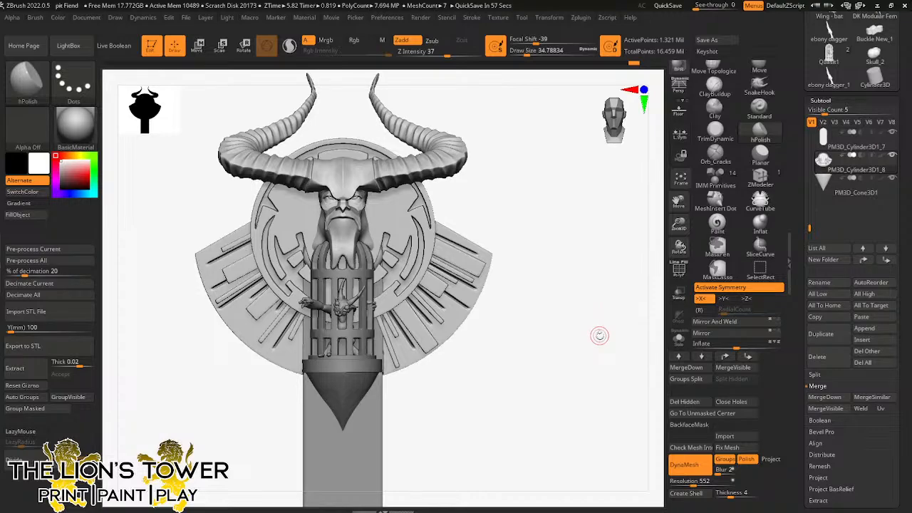
pyautogui.keyDown('shift'); pyautogui.moveTo(591, 245); pyautogui.dragTo(602, 265); pyautogui.keyUp('shift')
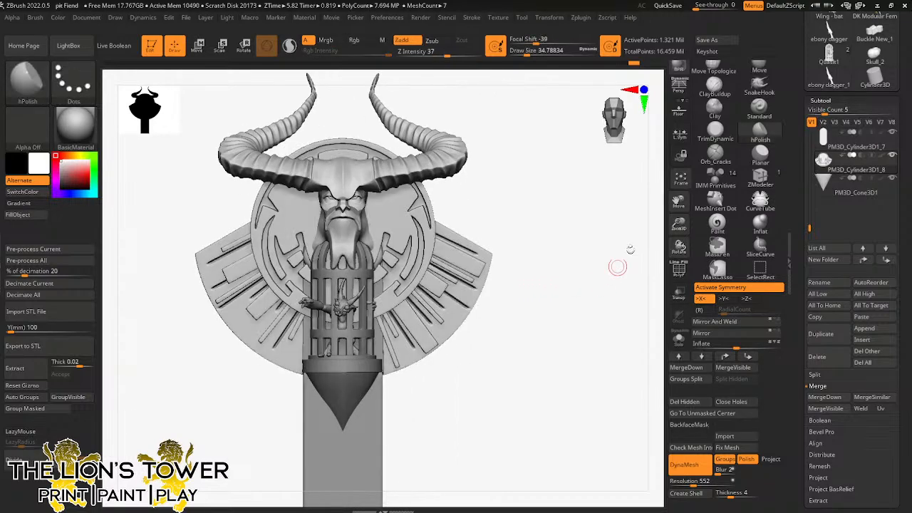
pyautogui.press('ctrl')
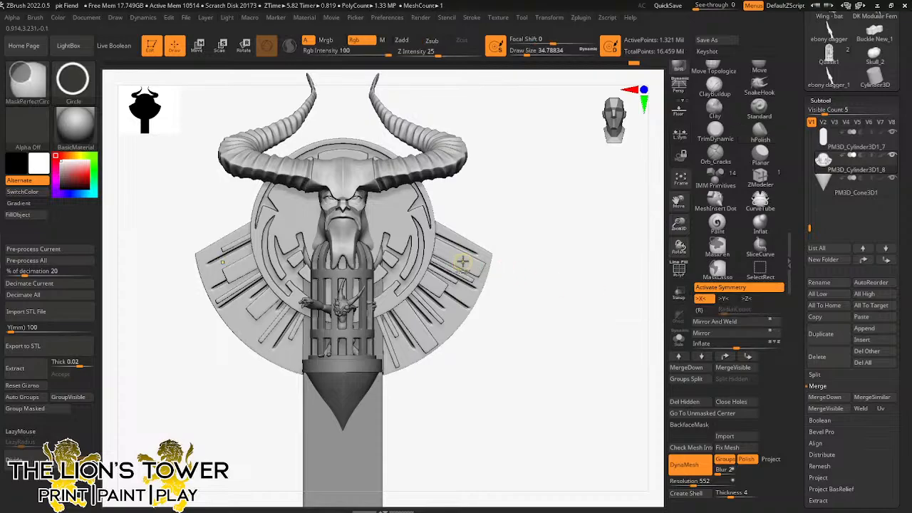
# Step: Append a cube as a new subtool and make it the active subtool
pyautogui.click(865, 328)
pyautogui.click(361, 333)
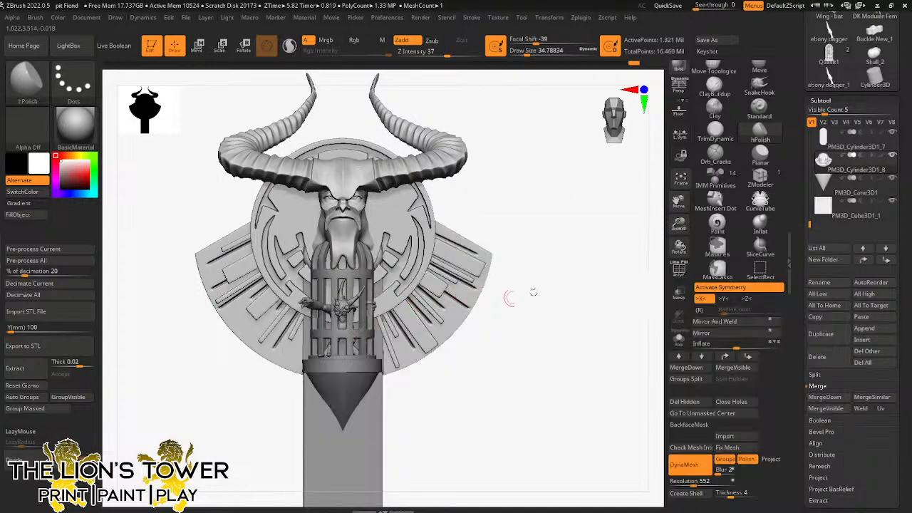
pyautogui.moveTo(678, 212); pyautogui.dragTo(681, 182)
pyautogui.keyDown('alt'); pyautogui.click(446, 121); pyautogui.keyUp('alt')
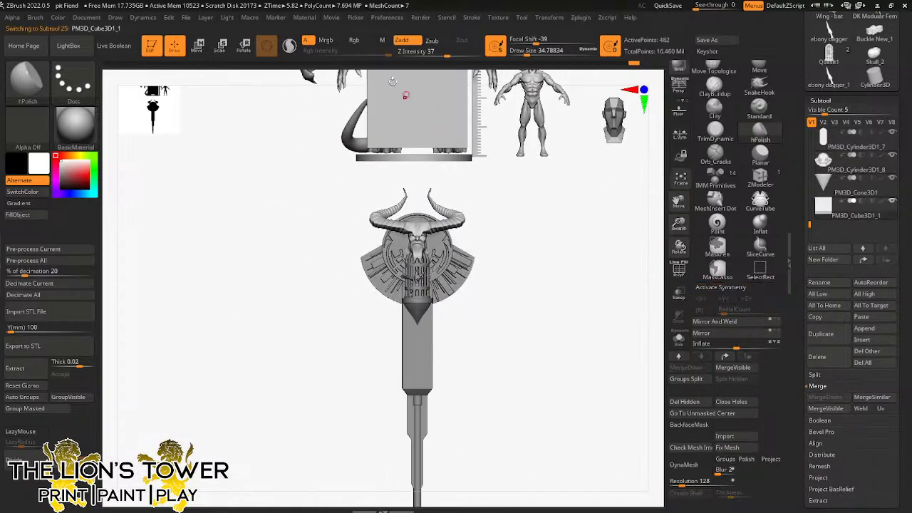
# Step: Scale the cube down and place it behind the disc on the side above the fan-shaped plates
pyautogui.click(221, 45)
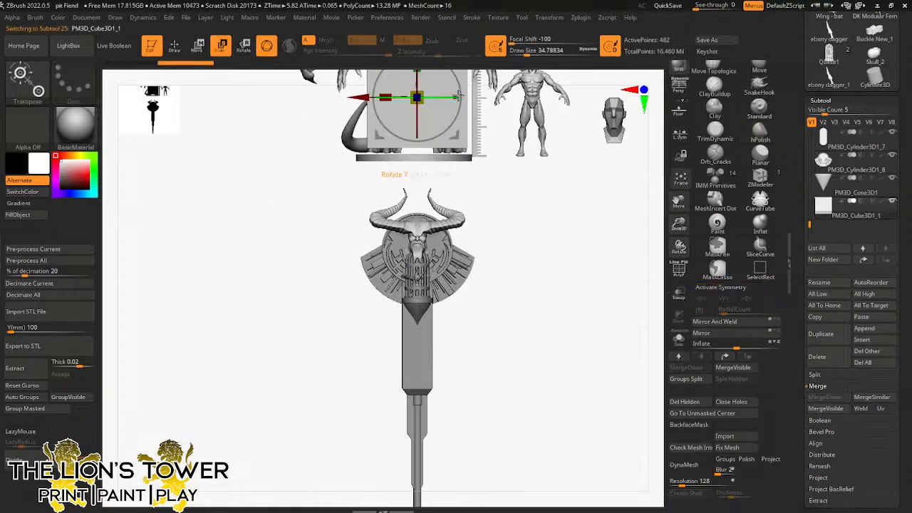
pyautogui.moveTo(454, 138); pyautogui.dragTo(433, 273)
pyautogui.moveTo(394, 233); pyautogui.dragTo(393, 275)
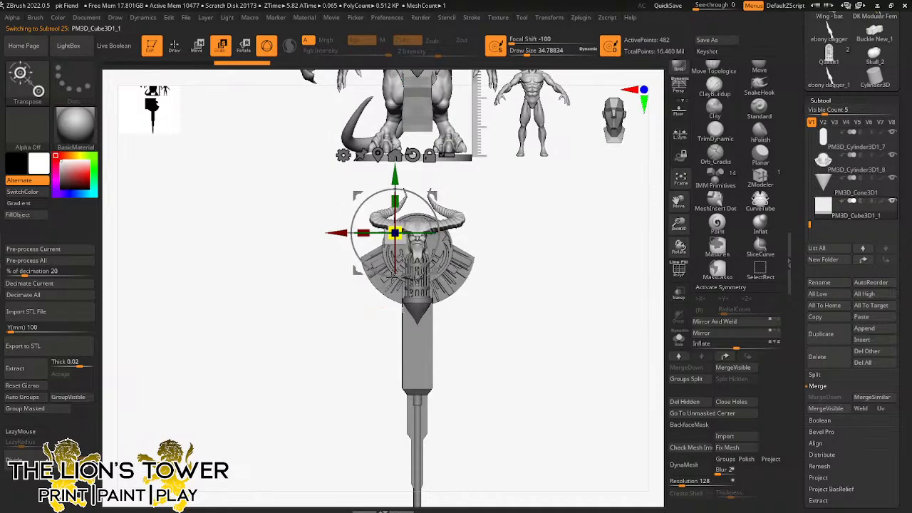
pyautogui.moveTo(447, 184); pyautogui.dragTo(420, 210)
pyautogui.moveTo(327, 234); pyautogui.dragTo(305, 236)
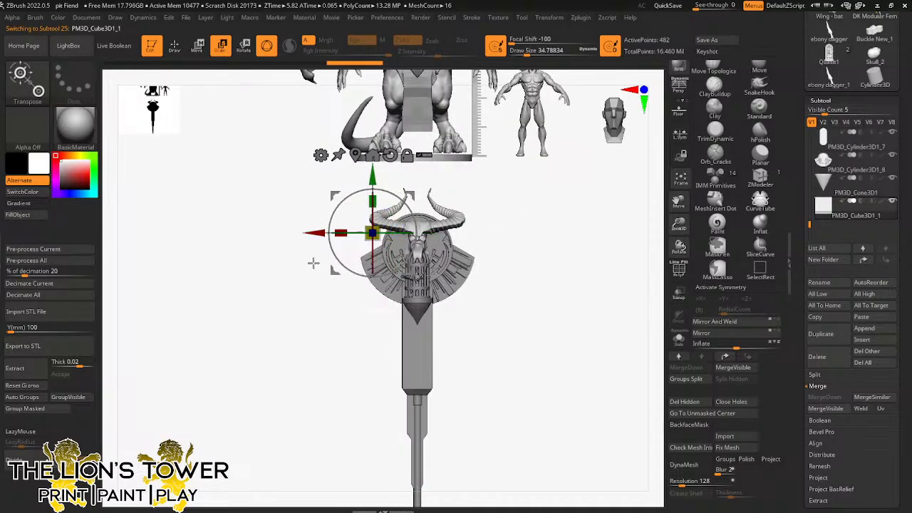
pyautogui.moveTo(373, 202); pyautogui.dragTo(373, 186)
pyautogui.moveTo(341, 233); pyautogui.dragTo(327, 233)
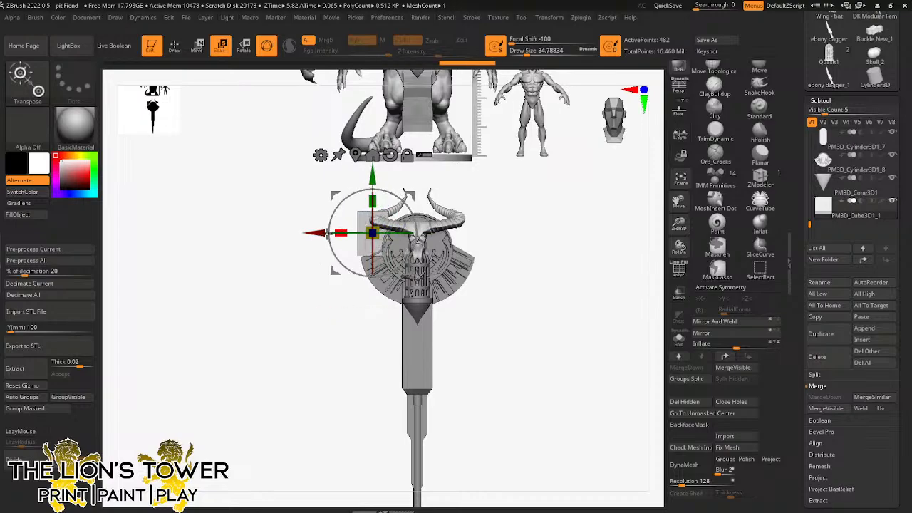
pyautogui.moveTo(372, 172); pyautogui.dragTo(400, 193)
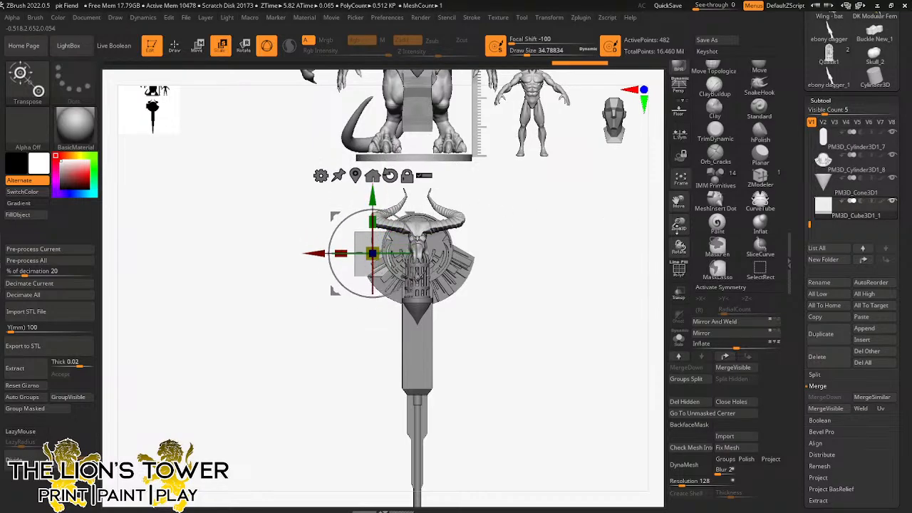
# Step: Fine-tune the cube's position so its outer corner protrudes between the round disc and the fan-shaped plate
pyautogui.moveTo(678, 225); pyautogui.dragTo(691, 291)
pyautogui.keyDown('shift'); pyautogui.moveTo(678, 246); pyautogui.dragTo(417, 253); pyautogui.keyUp('shift')
pyautogui.keyDown('shift'); pyautogui.moveTo(456, 221); pyautogui.dragTo(479, 212); pyautogui.keyUp('shift')
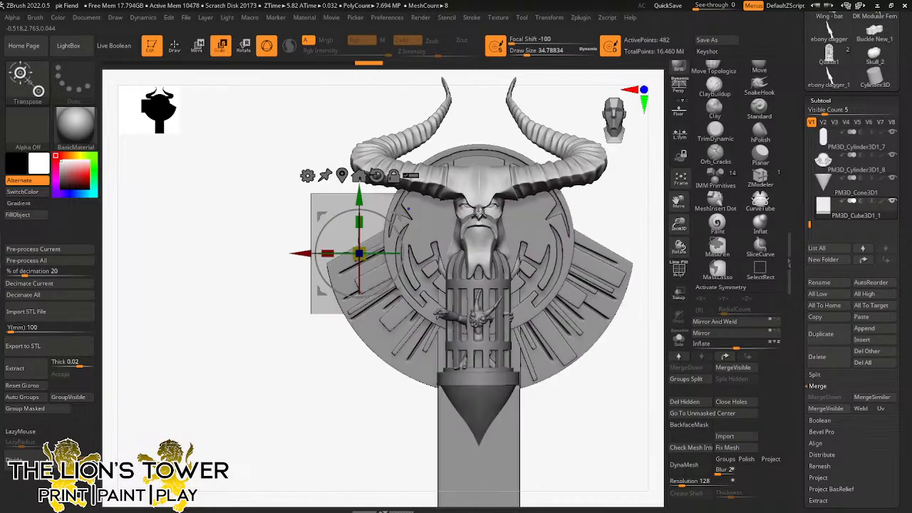
pyautogui.moveTo(299, 256); pyautogui.dragTo(317, 260)
pyautogui.press('ctrl')
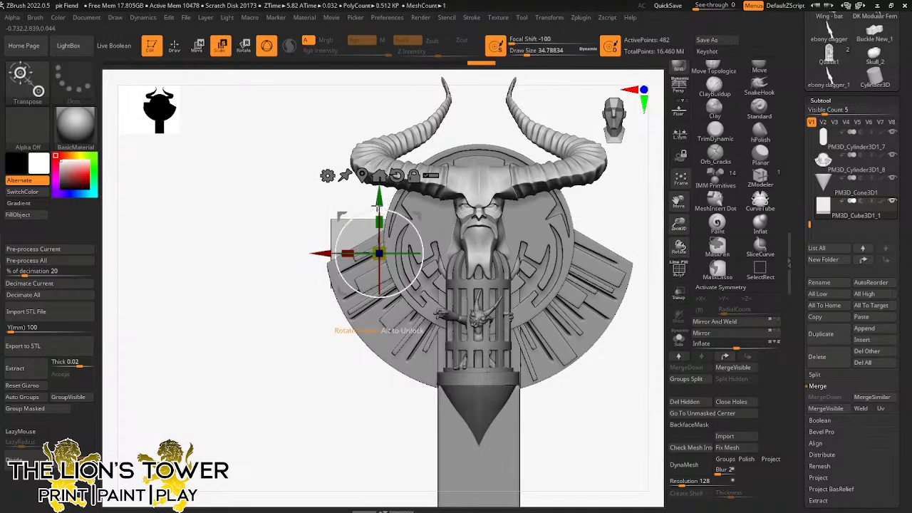
pyautogui.moveTo(376, 206); pyautogui.dragTo(374, 191)
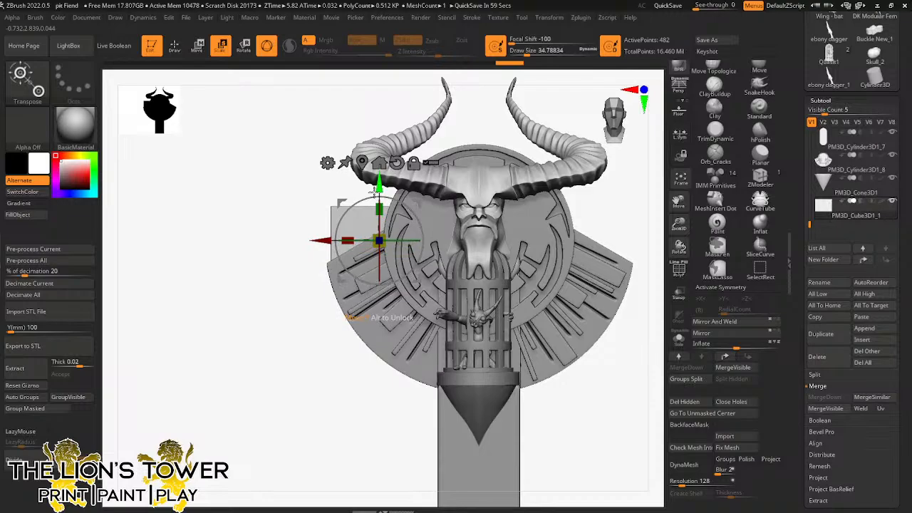
# Step: Convert the cube to DynaMesh at resolution 360 with Polish enabled
pyautogui.click(690, 484)
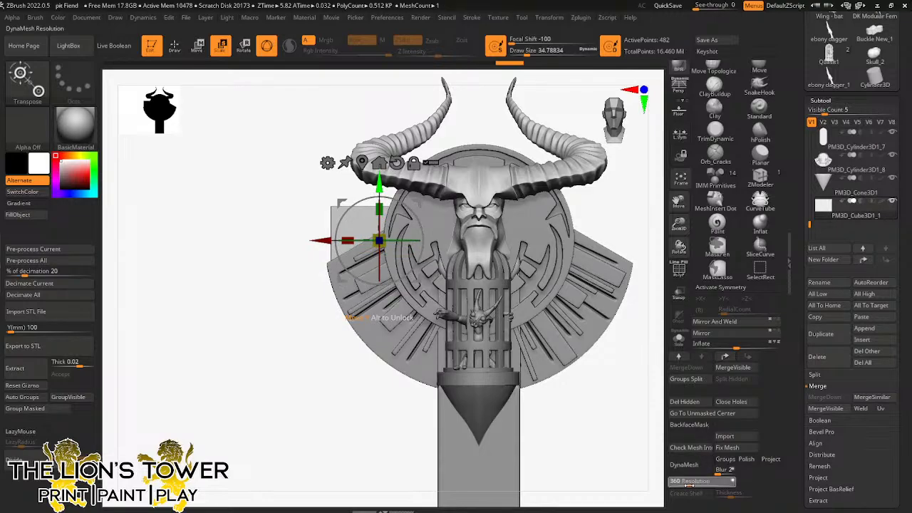
pyautogui.click(745, 459)
pyautogui.click(684, 465)
# Step: Slant the cube's outer side with a diagonal SliceCurve cut, enable Groups and rebuild it with DynaMesh
pyautogui.click(753, 250)
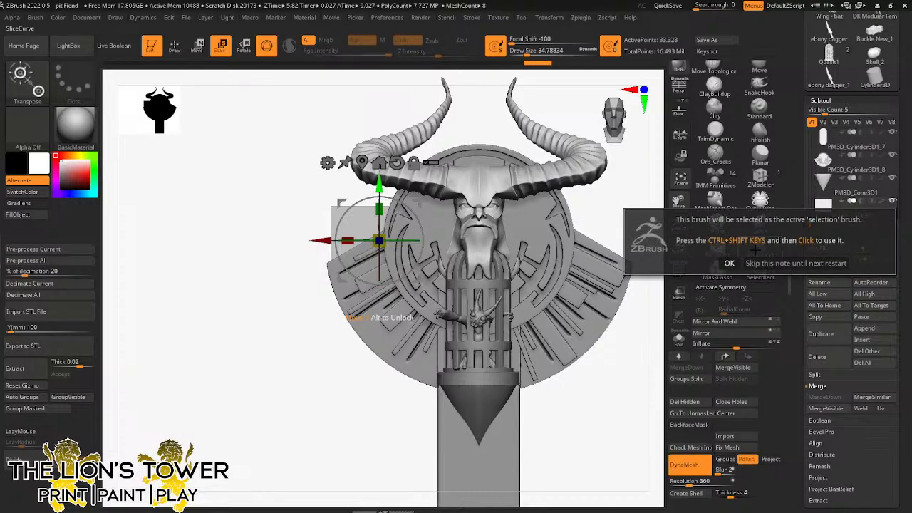
pyautogui.click(754, 249)
pyautogui.moveTo(325, 350)
pyautogui.keyDown('ctrl'); pyautogui.keyDown('shift'); pyautogui.mouseDown()
pyautogui.moveTo(356, 191)
pyautogui.moveTo(370, 188)
pyautogui.mouseUp(); pyautogui.keyUp('shift'); pyautogui.keyUp('ctrl')
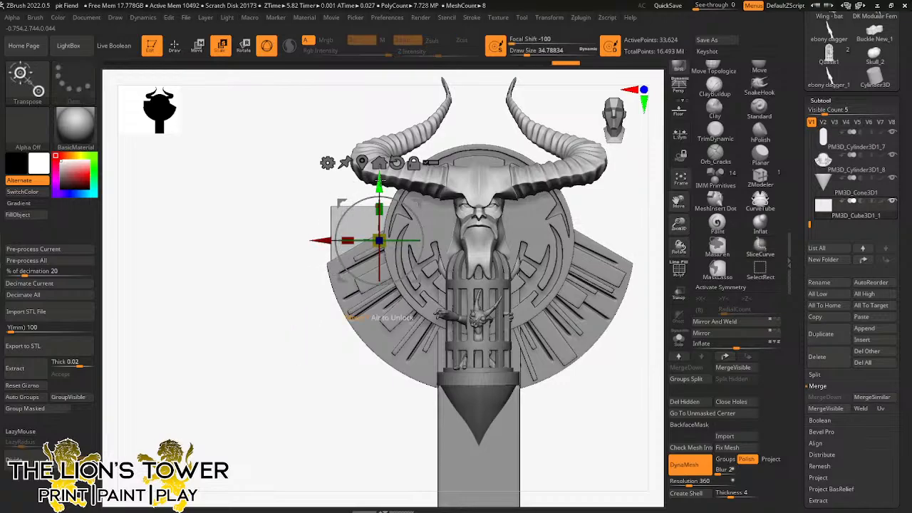
pyautogui.click(725, 459)
pyautogui.keyDown('ctrl'); pyautogui.moveTo(582, 406); pyautogui.dragTo(581, 406); pyautogui.keyUp('ctrl')
pyautogui.press('q')
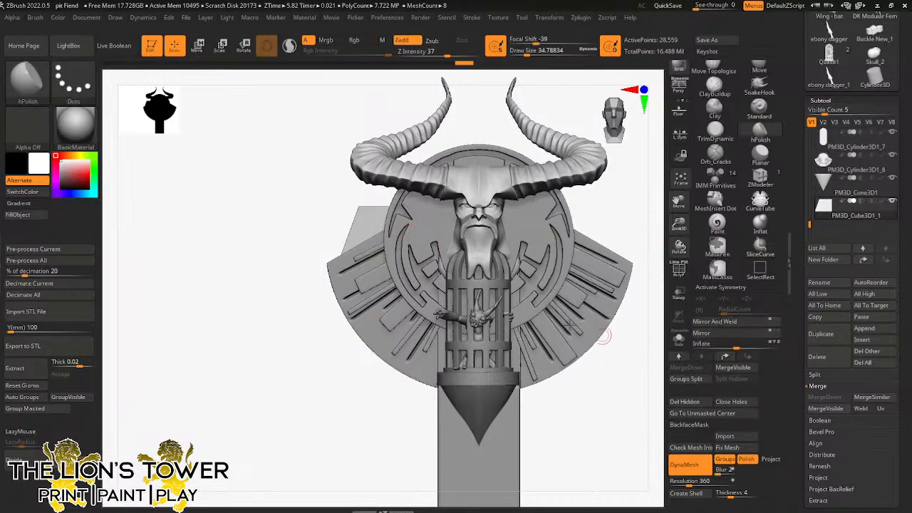
# Step: Trim the cube's upper edge with a diagonal SliceCurve cut, then Mirror And Weld the block to the opposite side
pyautogui.moveTo(321, 218)
pyautogui.keyDown('ctrl'); pyautogui.keyDown('shift'); pyautogui.mouseDown()
pyautogui.moveTo(471, 194)
pyautogui.moveTo(471, 172)
pyautogui.mouseUp(); pyautogui.keyUp('shift'); pyautogui.keyUp('ctrl')
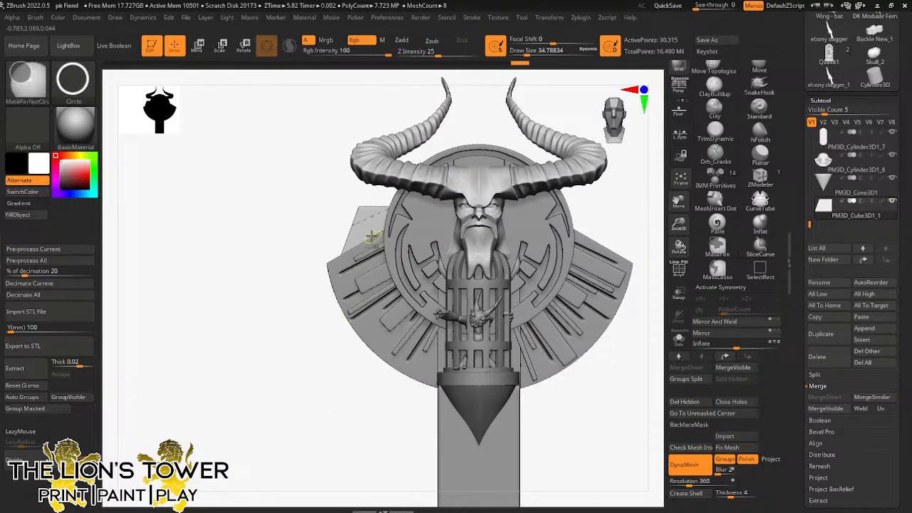
pyautogui.keyDown('ctrl'); pyautogui.keyDown('shift'); pyautogui.click(371, 229); pyautogui.keyUp('shift'); pyautogui.keyUp('ctrl')
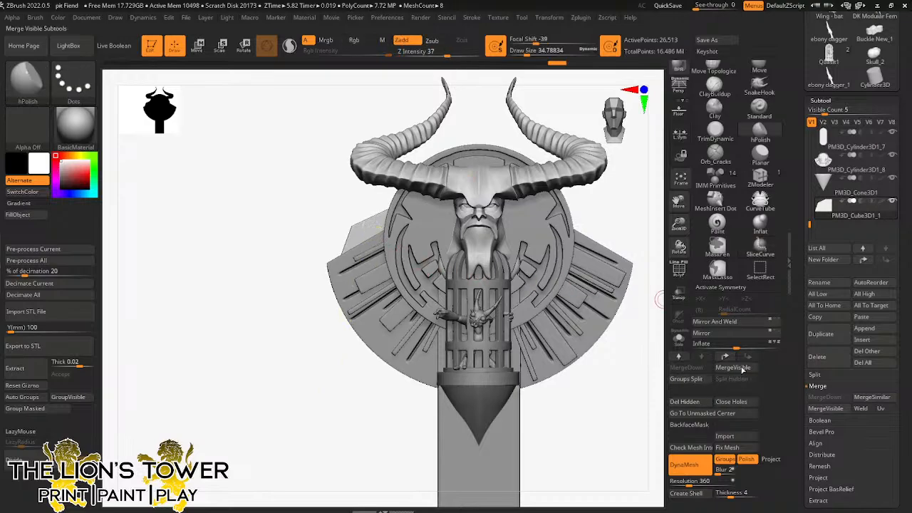
pyautogui.click(737, 323)
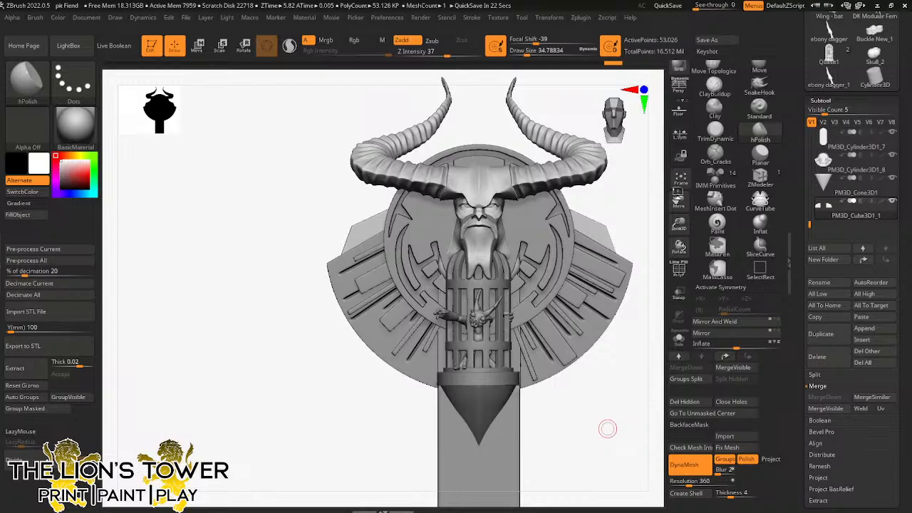
# Step: Flatten the horned head in depth in side view and move it slightly forward against the disc
pyautogui.keyDown('ctrl'); pyautogui.moveTo(608, 429); pyautogui.dragTo(611, 232, button='right'); pyautogui.keyUp('ctrl')
pyautogui.moveTo(627, 271); pyautogui.dragTo(541, 250, button='right')
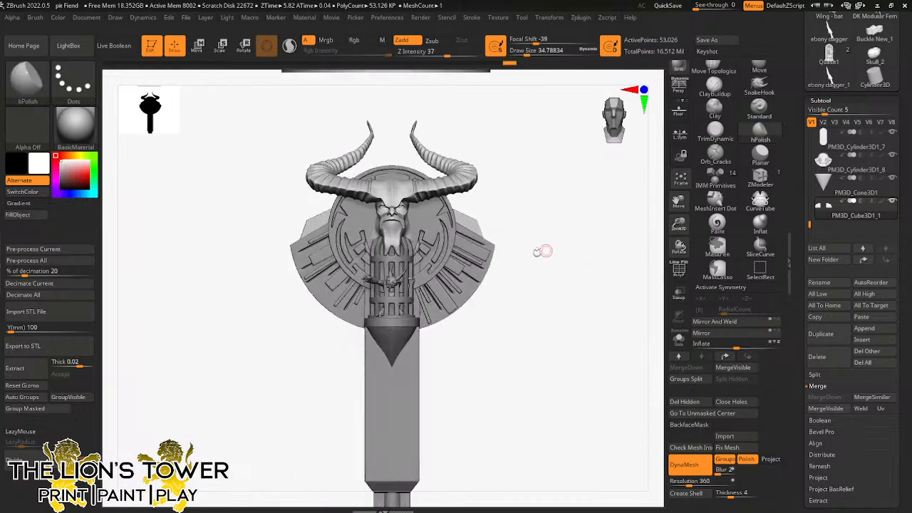
pyautogui.keyDown('alt'); pyautogui.click(418, 247); pyautogui.keyUp('alt')
pyautogui.keyDown('ctrl'); pyautogui.click(528, 214); pyautogui.keyUp('ctrl')
pyautogui.keyDown('ctrl'); pyautogui.moveTo(526, 220); pyautogui.dragTo(545, 245); pyautogui.keyUp('ctrl')
pyautogui.moveTo(545, 244)
pyautogui.mouseDown(button='right')
pyautogui.moveTo(535, 256)
pyautogui.moveTo(498, 249)
pyautogui.moveTo(505, 236)
pyautogui.moveTo(521, 240)
pyautogui.moveTo(552, 221)
pyautogui.moveTo(511, 226)
pyautogui.mouseUp(button='right')
pyautogui.click(759, 69)
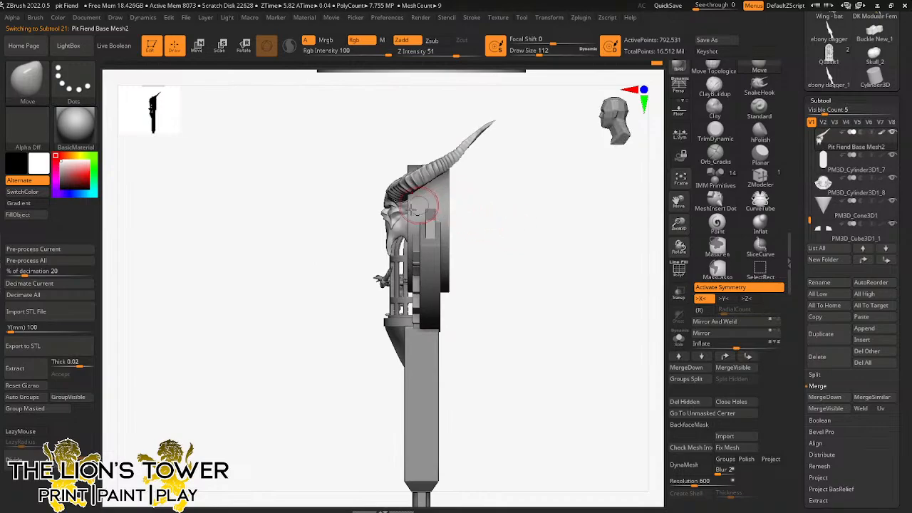
pyautogui.press('r')
pyautogui.click(679, 338)
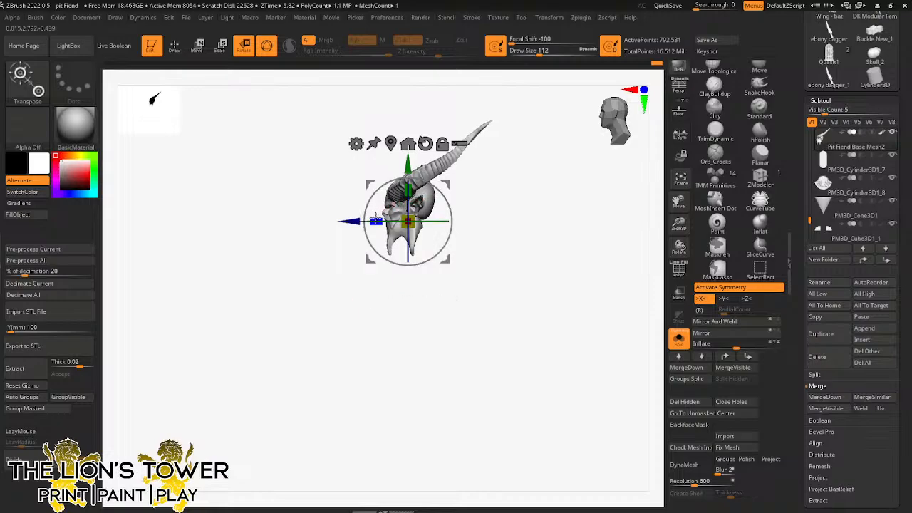
pyautogui.click(678, 340)
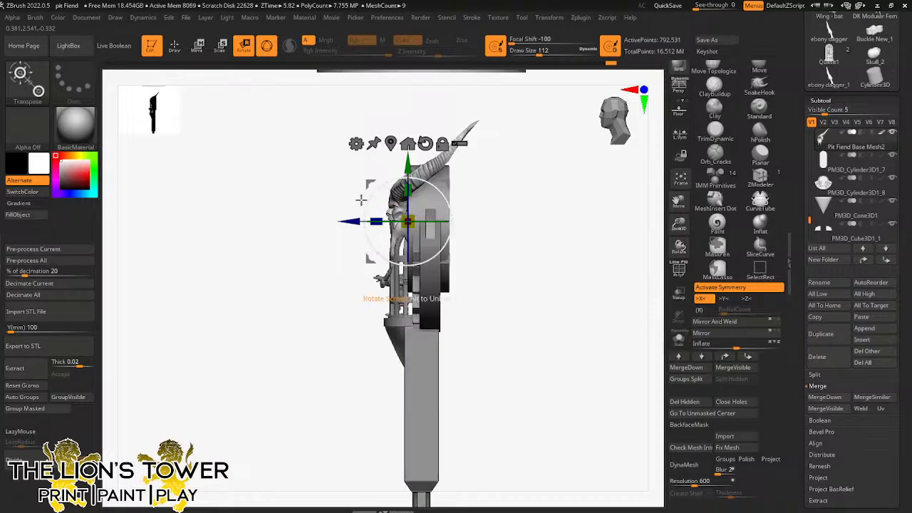
pyautogui.moveTo(350, 222)
pyautogui.mouseDown()
pyautogui.moveTo(344, 235)
pyautogui.moveTo(347, 223)
pyautogui.mouseUp()
pyautogui.moveTo(512, 221); pyautogui.dragTo(492, 204)
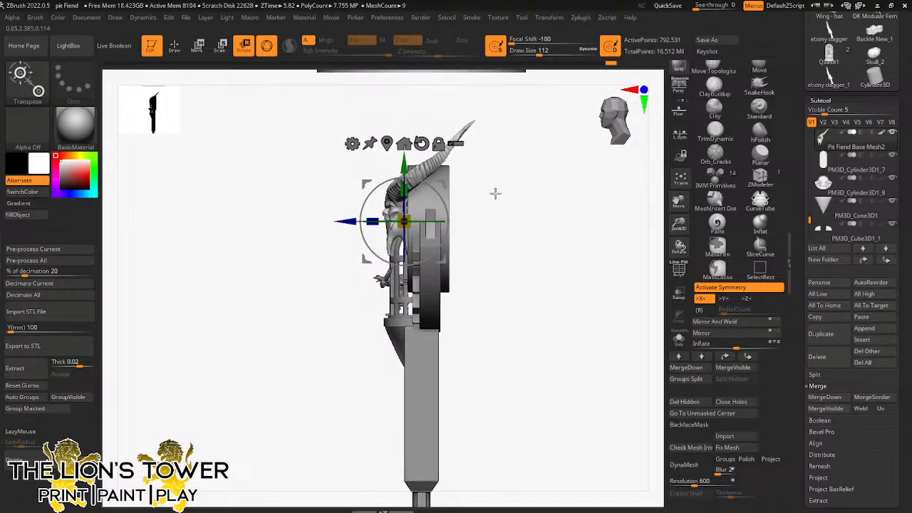
# Step: Switch to the Move brush and hide the horns, leaving the rest of the head visible
pyautogui.moveTo(495, 192)
pyautogui.keyDown('shift'); pyautogui.mouseDown()
pyautogui.moveTo(608, 238)
pyautogui.moveTo(637, 220)
pyautogui.mouseUp(); pyautogui.keyUp('shift')
pyautogui.click(759, 69)
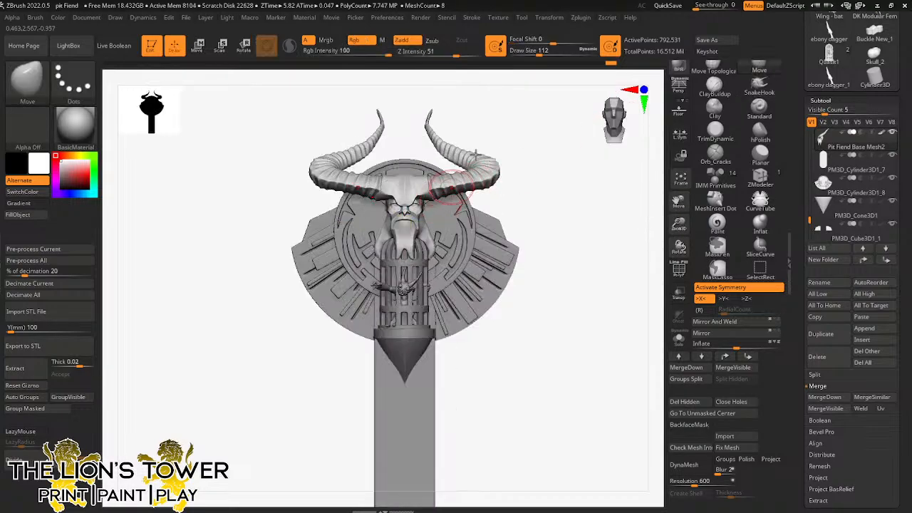
pyautogui.moveTo(543, 143)
pyautogui.mouseDown()
pyautogui.moveTo(555, 147)
pyautogui.moveTo(442, 191)
pyautogui.mouseUp()
pyautogui.keyDown('ctrl'); pyautogui.keyDown('shift'); pyautogui.click(442, 188); pyautogui.keyUp('shift'); pyautogui.keyUp('ctrl')
pyautogui.keyDown('ctrl'); pyautogui.keyDown('shift'); pyautogui.click(442, 188); pyautogui.keyUp('shift'); pyautogui.keyUp('ctrl')
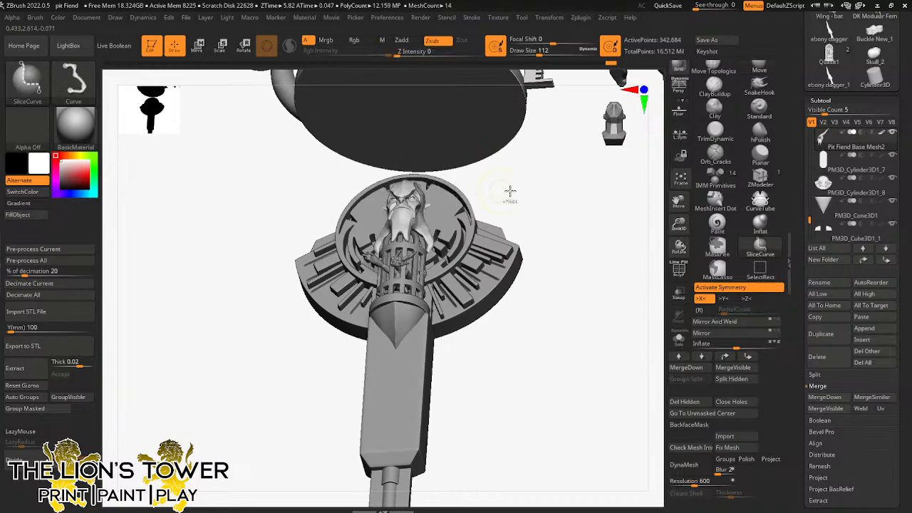
# Step: Pull both ears forward out of the disc with the symmetrical Move brush at draw size about 158
pyautogui.moveTo(508, 191); pyautogui.dragTo(533, 140)
pyautogui.moveTo(538, 54); pyautogui.dragTo(544, 54)
pyautogui.moveTo(547, 140)
pyautogui.mouseDown()
pyautogui.moveTo(521, 163)
pyautogui.moveTo(499, 165)
pyautogui.mouseUp()
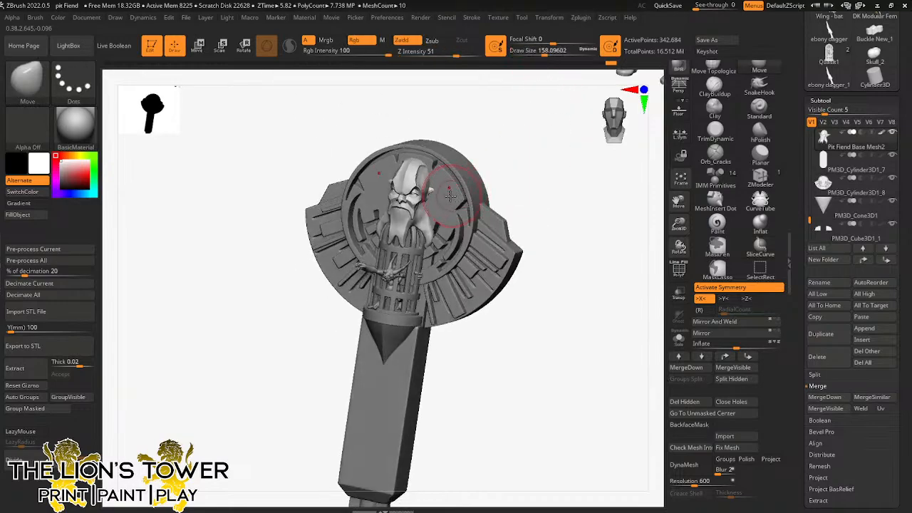
pyautogui.moveTo(449, 203); pyautogui.dragTo(450, 202)
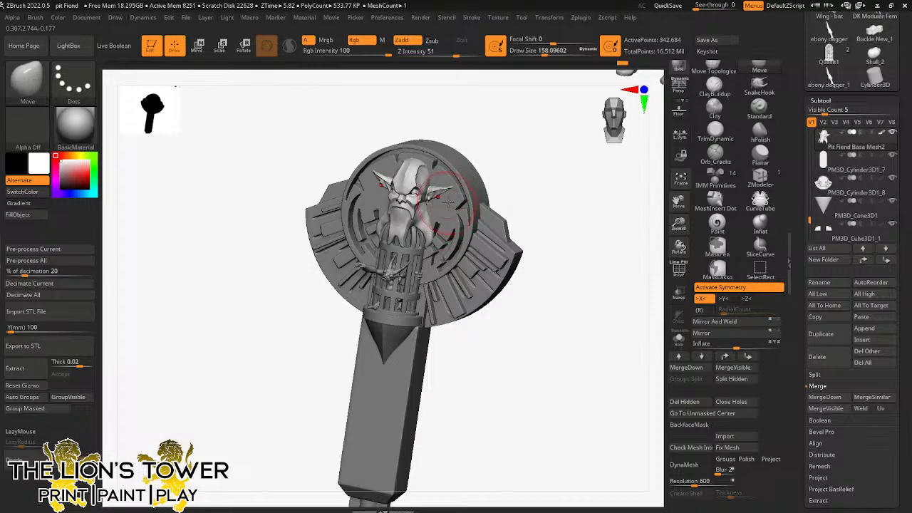
# Step: Show the horns again to check the reshaped head from the front, and hide them once more
pyautogui.keyDown('ctrl'); pyautogui.keyDown('shift'); pyautogui.click(520, 160); pyautogui.keyUp('shift'); pyautogui.keyUp('ctrl')
pyautogui.moveTo(558, 187)
pyautogui.mouseDown()
pyautogui.moveTo(542, 154)
pyautogui.moveTo(572, 154)
pyautogui.moveTo(534, 190)
pyautogui.mouseUp()
pyautogui.hotkey('ctrl', 'shift')
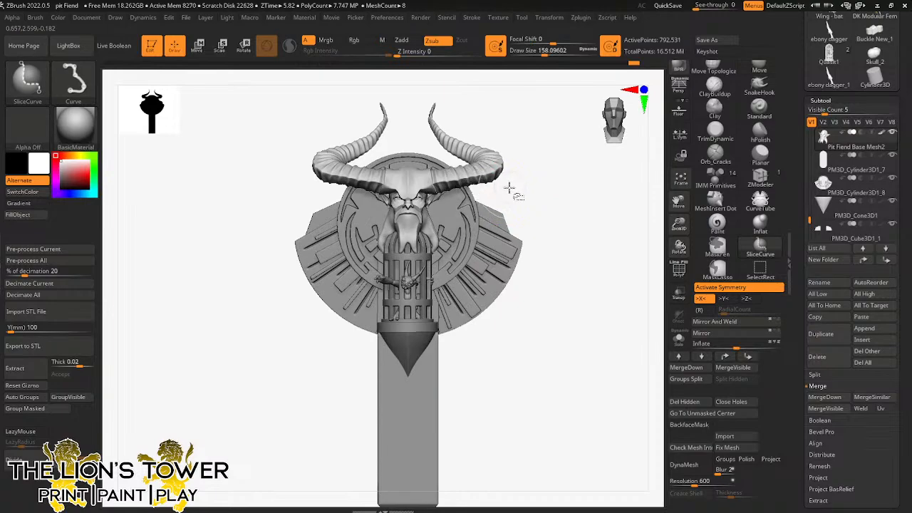
pyautogui.keyDown('ctrl'); pyautogui.keyDown('shift'); pyautogui.click(443, 186); pyautogui.keyUp('shift'); pyautogui.keyUp('ctrl')
pyautogui.keyDown('ctrl'); pyautogui.keyDown('shift'); pyautogui.click(443, 185); pyautogui.keyUp('shift'); pyautogui.keyUp('ctrl')
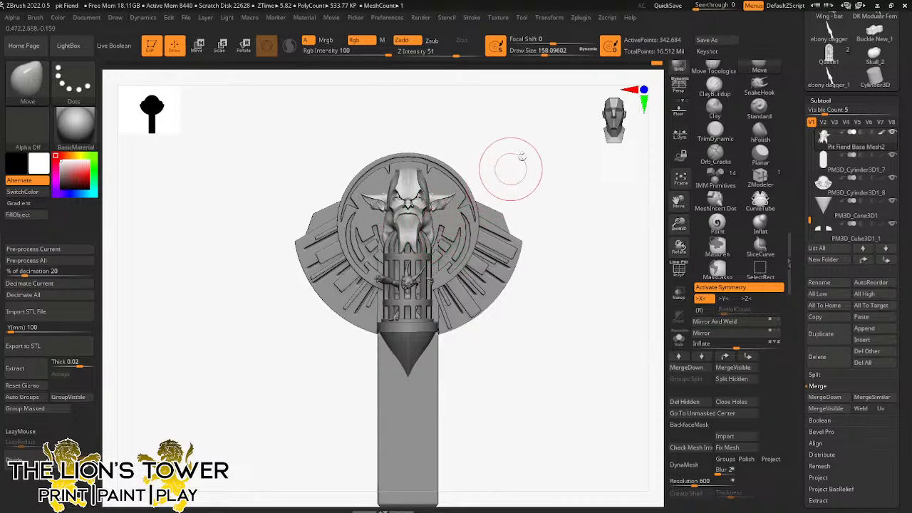
# Step: Switch to the hPolish brush at draw size about 44 and isolate the beard section of the head
pyautogui.click(760, 130)
pyautogui.moveTo(679, 225); pyautogui.dragTo(627, 187)
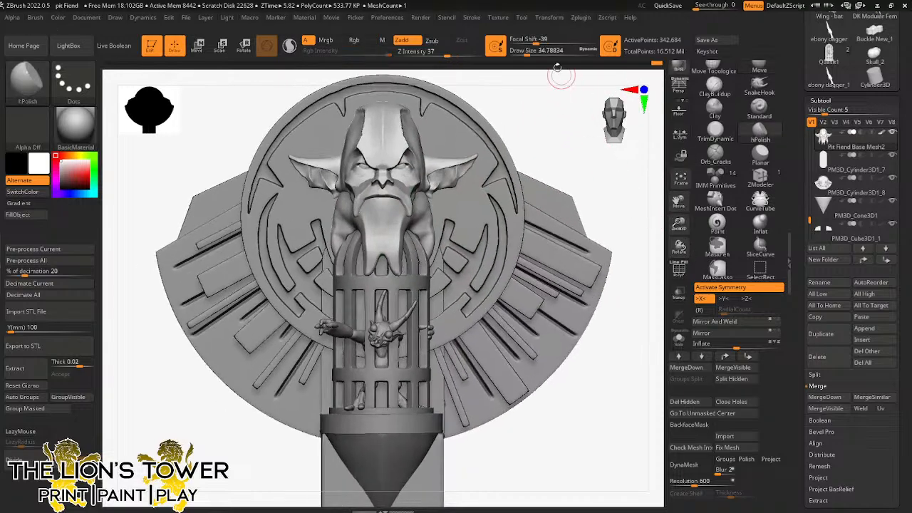
pyautogui.moveTo(559, 53); pyautogui.dragTo(531, 55)
pyautogui.moveTo(570, 96); pyautogui.dragTo(517, 116)
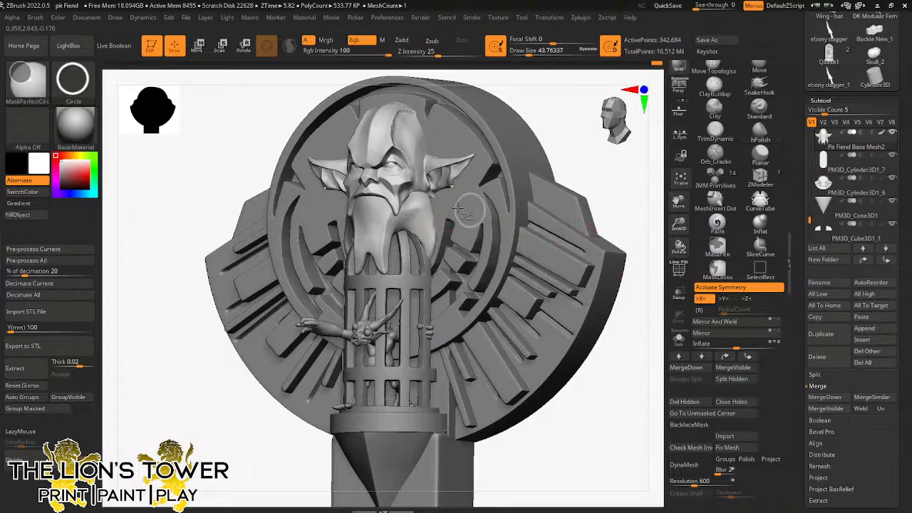
pyautogui.keyDown('ctrl'); pyautogui.keyDown('shift'); pyautogui.click(431, 209); pyautogui.keyUp('shift'); pyautogui.keyUp('ctrl')
pyautogui.click(678, 338)
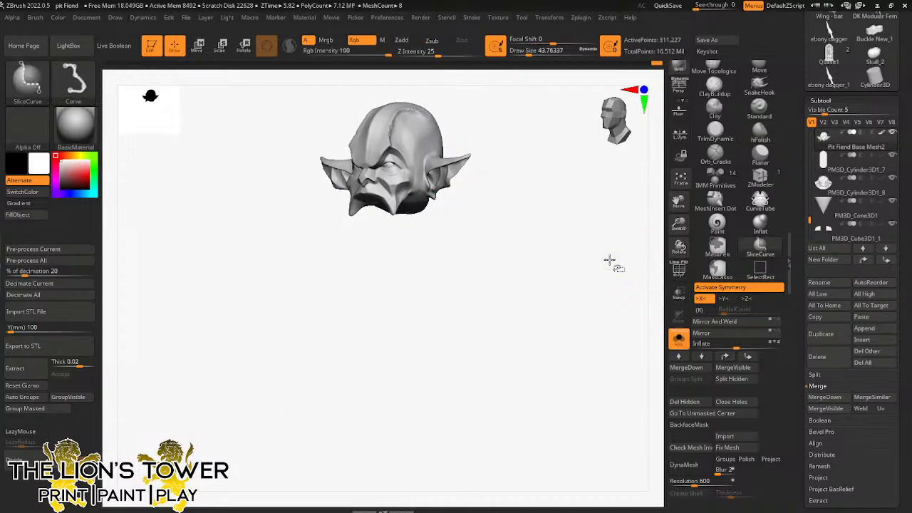
pyautogui.keyDown('ctrl'); pyautogui.keyDown('shift'); pyautogui.click(607, 258); pyautogui.keyUp('shift'); pyautogui.keyUp('ctrl')
pyautogui.moveTo(604, 252); pyautogui.dragTo(518, 247)
pyautogui.keyDown('ctrl'); pyautogui.keyDown('shift'); pyautogui.click(436, 220); pyautogui.keyUp('shift'); pyautogui.keyUp('ctrl')
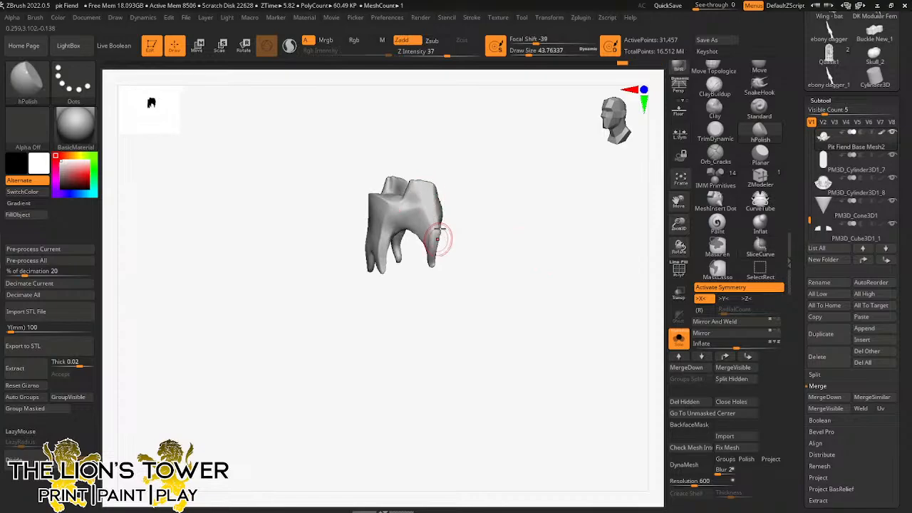
# Step: Polish the isolated beard's sides, prongs and inner surfaces with hPolish, and show the whole model again
pyautogui.moveTo(437, 238); pyautogui.dragTo(433, 214)
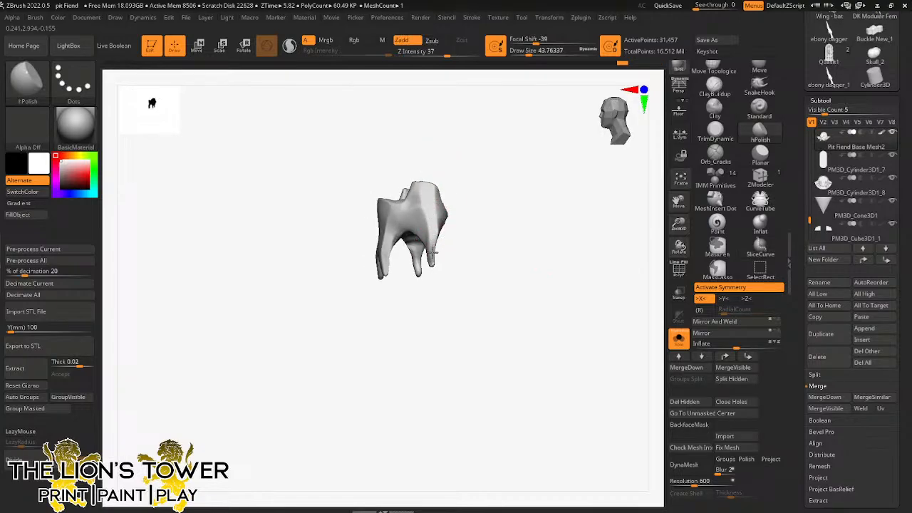
pyautogui.moveTo(433, 194); pyautogui.dragTo(397, 231)
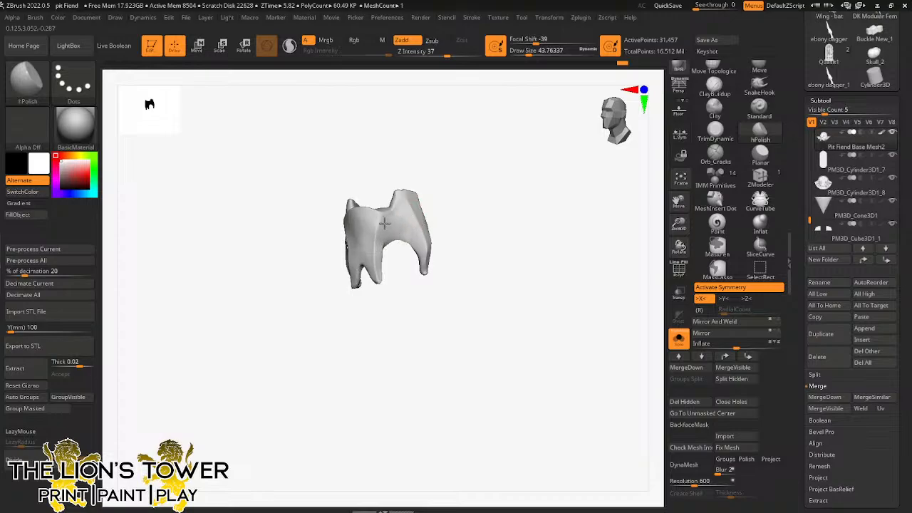
pyautogui.moveTo(414, 203); pyautogui.dragTo(383, 251)
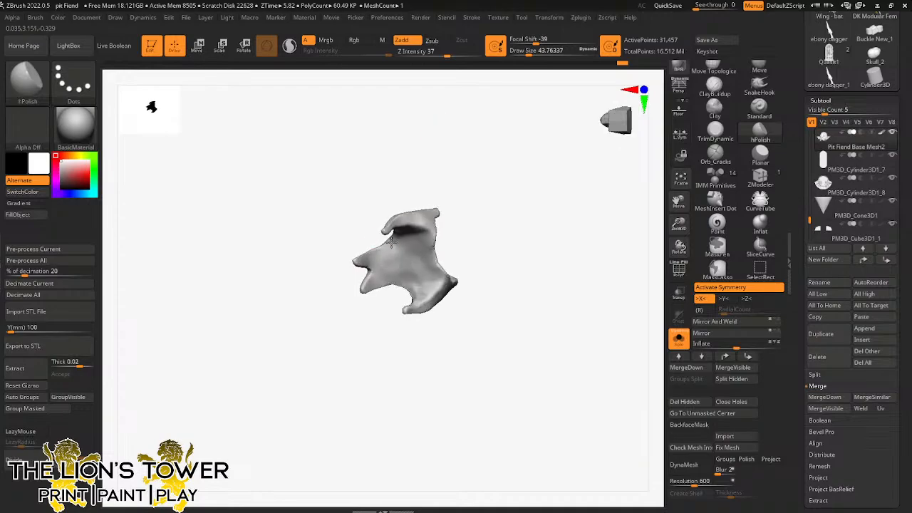
pyautogui.moveTo(421, 149); pyautogui.dragTo(401, 230)
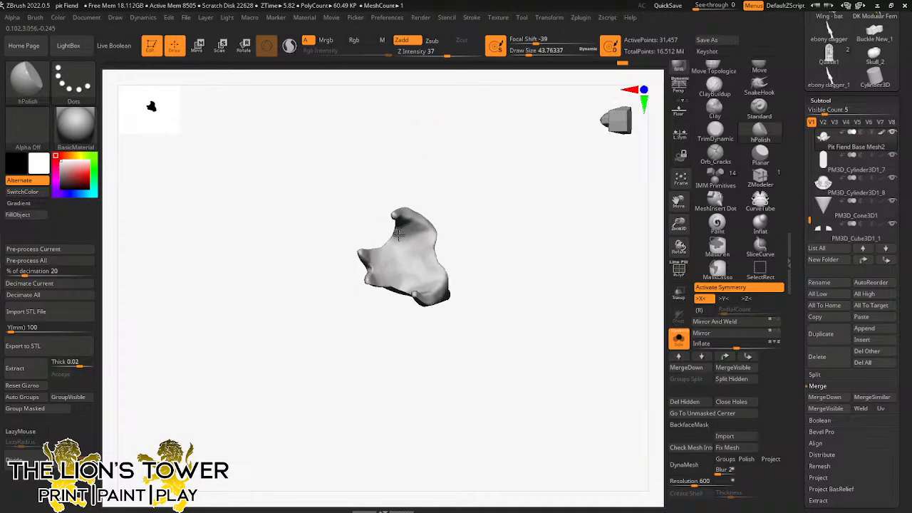
pyautogui.moveTo(461, 175); pyautogui.dragTo(503, 194)
pyautogui.keyDown('ctrl'); pyautogui.keyDown('shift'); pyautogui.click(514, 228); pyautogui.keyUp('shift'); pyautogui.keyUp('ctrl')
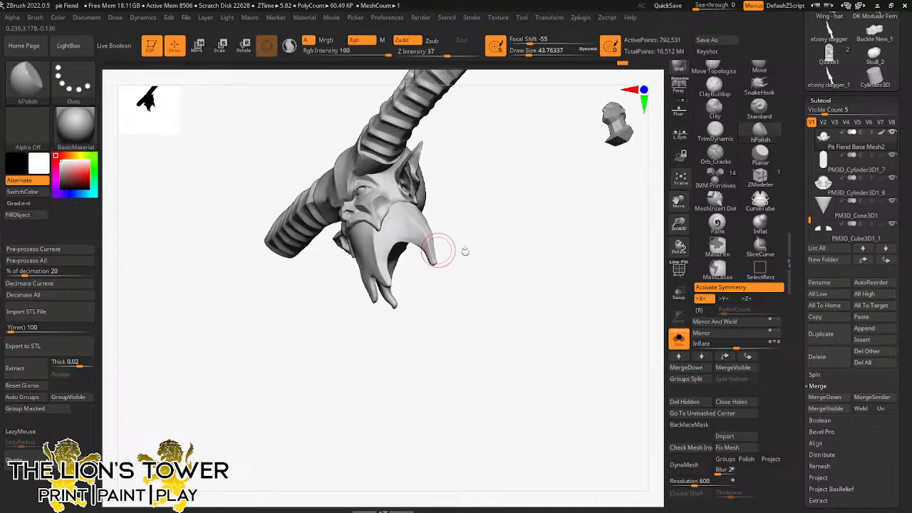
pyautogui.click(678, 337)
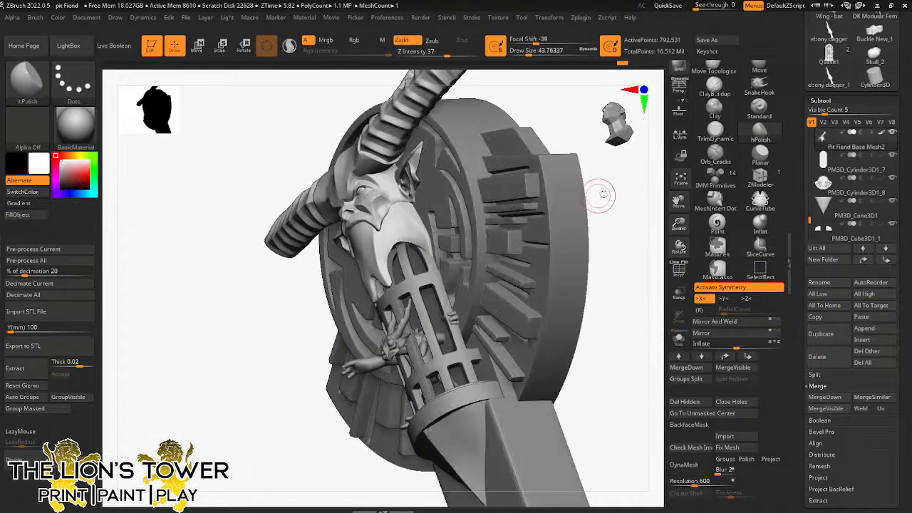
# Step: Pull the lower sides of the beard slightly outward over the cage with the symmetrical Move brush at draw size about 128
pyautogui.moveTo(597, 196)
pyautogui.keyDown('shift'); pyautogui.mouseDown()
pyautogui.moveTo(609, 204)
pyautogui.moveTo(599, 173)
pyautogui.moveTo(541, 157)
pyautogui.moveTo(605, 170)
pyautogui.moveTo(611, 183)
pyautogui.mouseUp(); pyautogui.keyUp('shift')
pyautogui.click(759, 70)
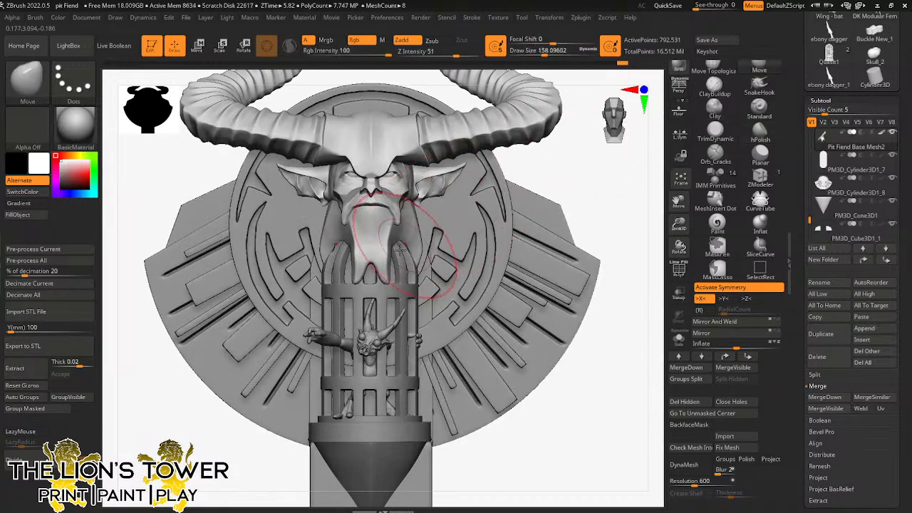
pyautogui.click(541, 53)
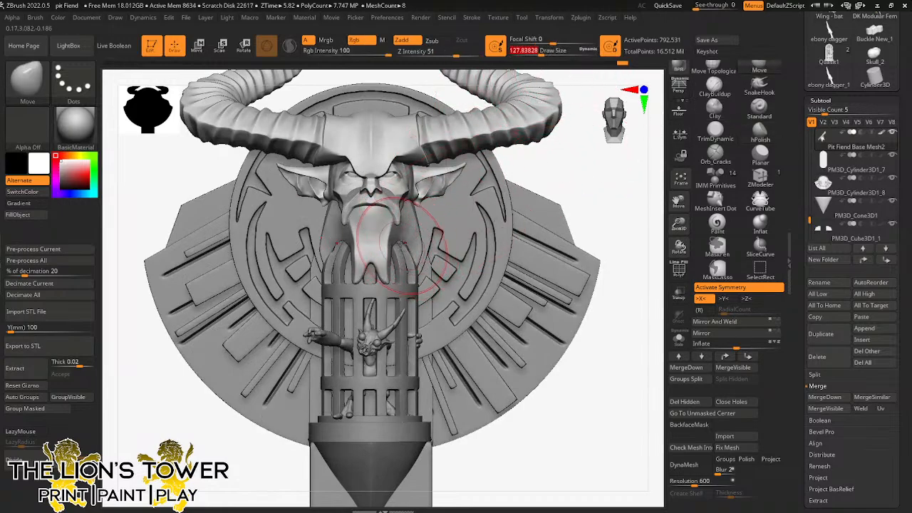
pyautogui.moveTo(402, 243); pyautogui.dragTo(411, 245)
pyautogui.moveTo(567, 158); pyautogui.dragTo(535, 173)
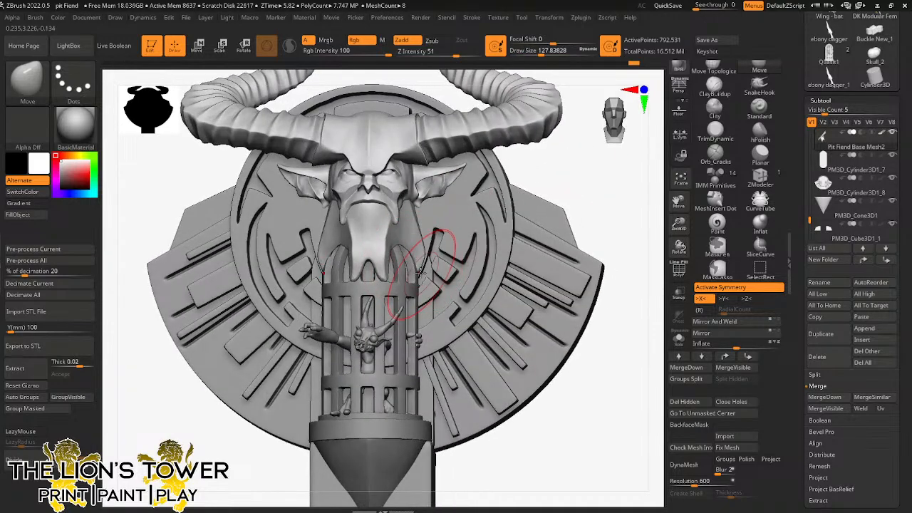
# Step: Select the large disc and move it backward in depth, away from the horned head
pyautogui.keyDown('alt'); pyautogui.click(431, 322); pyautogui.keyUp('alt')
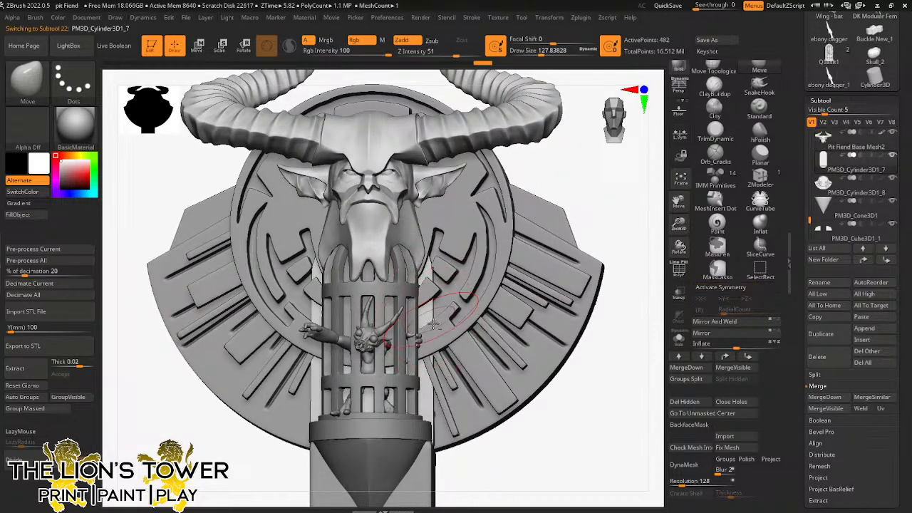
pyautogui.moveTo(580, 214); pyautogui.dragTo(560, 204)
pyautogui.keyDown('alt'); pyautogui.click(508, 237); pyautogui.keyUp('alt')
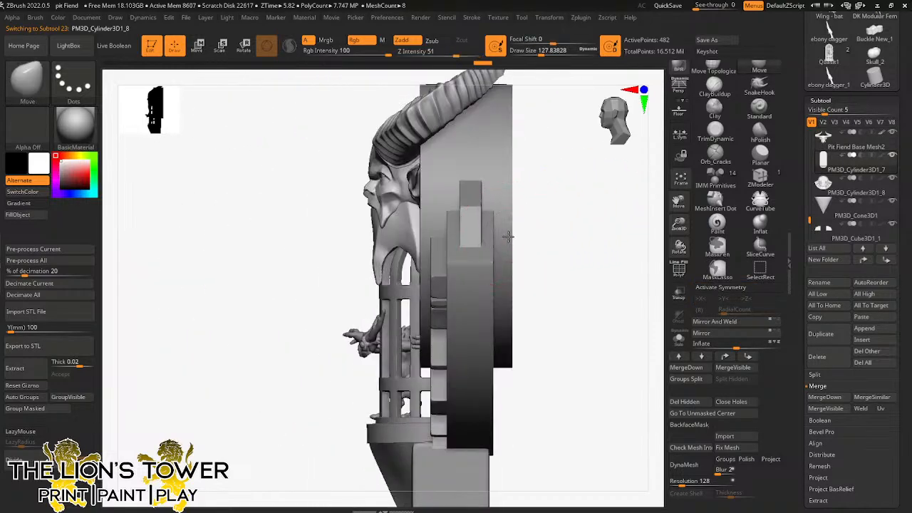
pyautogui.click(220, 49)
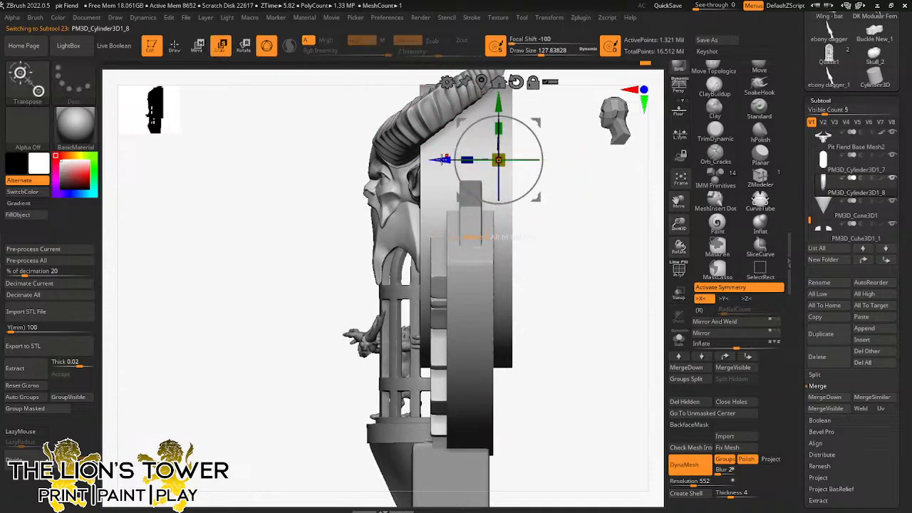
pyautogui.moveTo(445, 158); pyautogui.dragTo(460, 165)
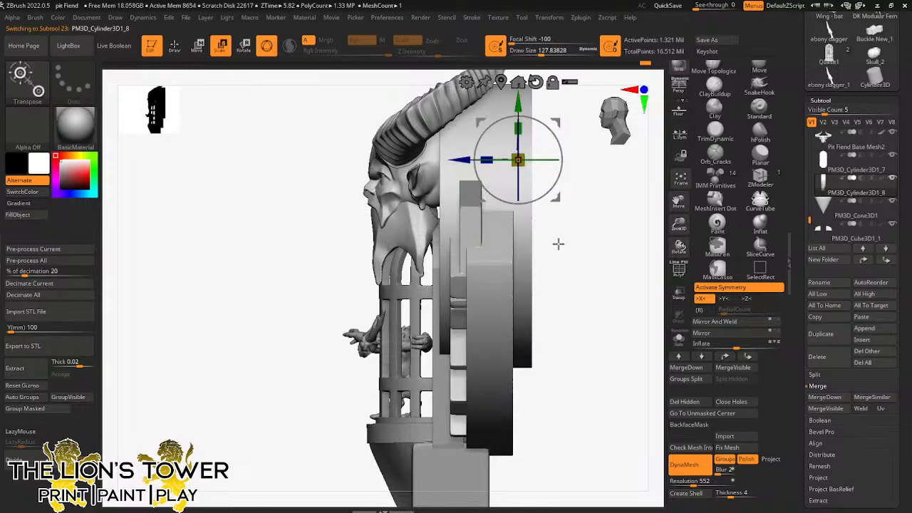
# Step: Select the side blocks and move them backward in depth to line up with the shifted disc
pyautogui.keyDown('alt'); pyautogui.click(428, 142); pyautogui.keyUp('alt')
pyautogui.moveTo(563, 208); pyautogui.dragTo(530, 181)
pyautogui.keyDown('alt'); pyautogui.click(592, 212); pyautogui.keyUp('alt')
pyautogui.moveTo(216, 227); pyautogui.dragTo(236, 227)
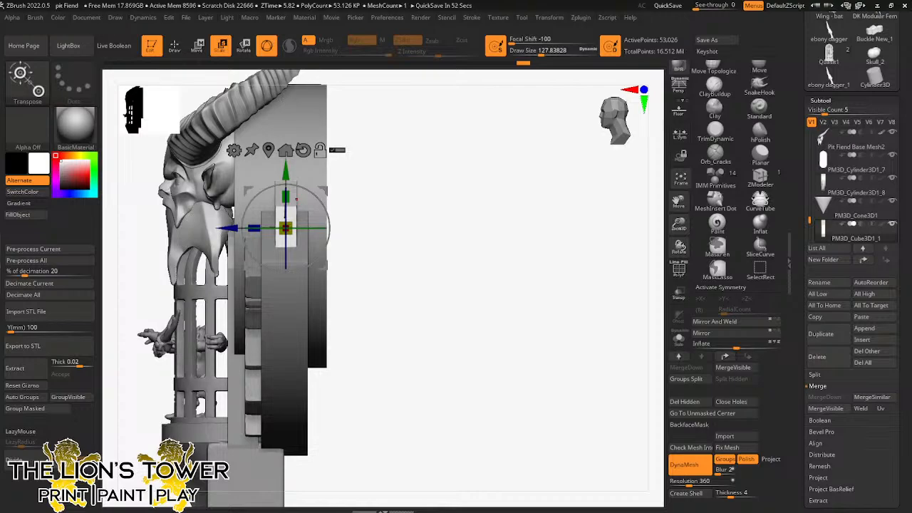
# Step: Select the caged figure's subtool, place the gizmo on its round base and enlarge the base evenly
pyautogui.moveTo(558, 246); pyautogui.dragTo(604, 232)
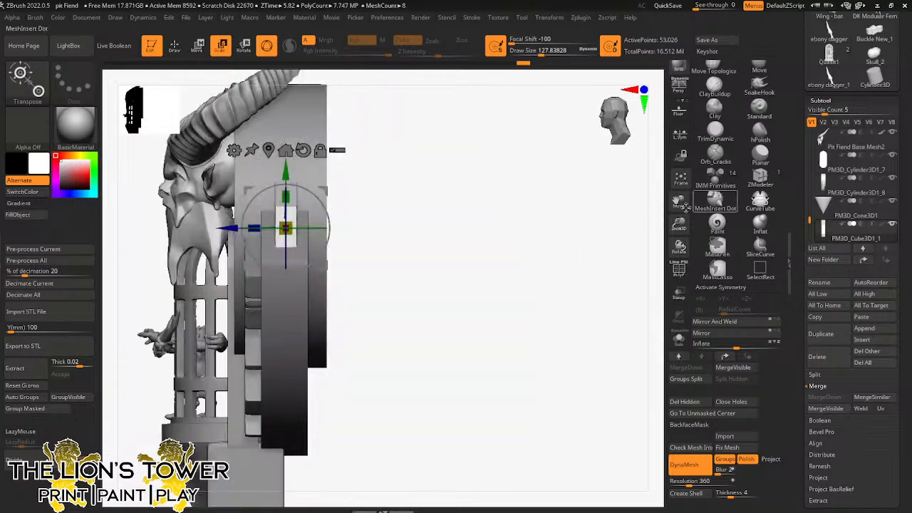
pyautogui.moveTo(685, 207); pyautogui.dragTo(878, 112)
pyautogui.moveTo(579, 293); pyautogui.dragTo(606, 289)
pyautogui.keyDown('alt'); pyautogui.click(607, 240); pyautogui.keyUp('alt')
pyautogui.moveTo(679, 203); pyautogui.dragTo(593, 215)
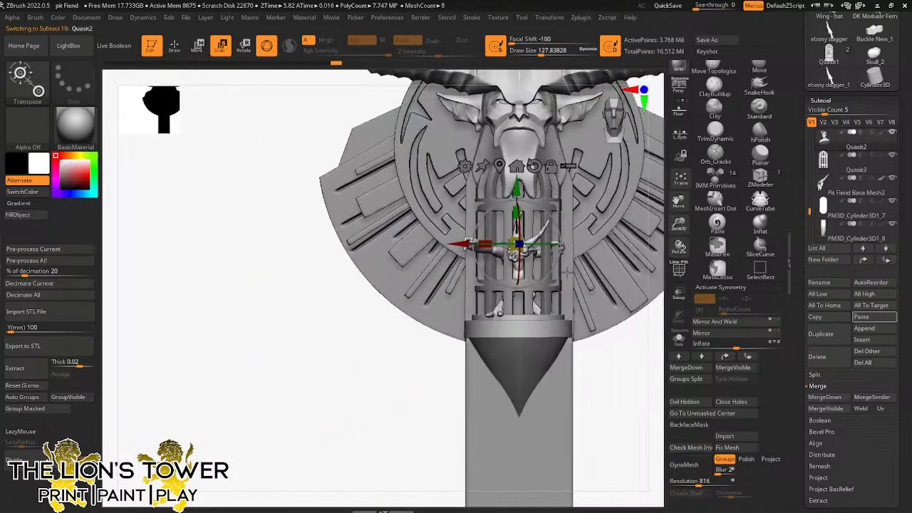
pyautogui.click(525, 330)
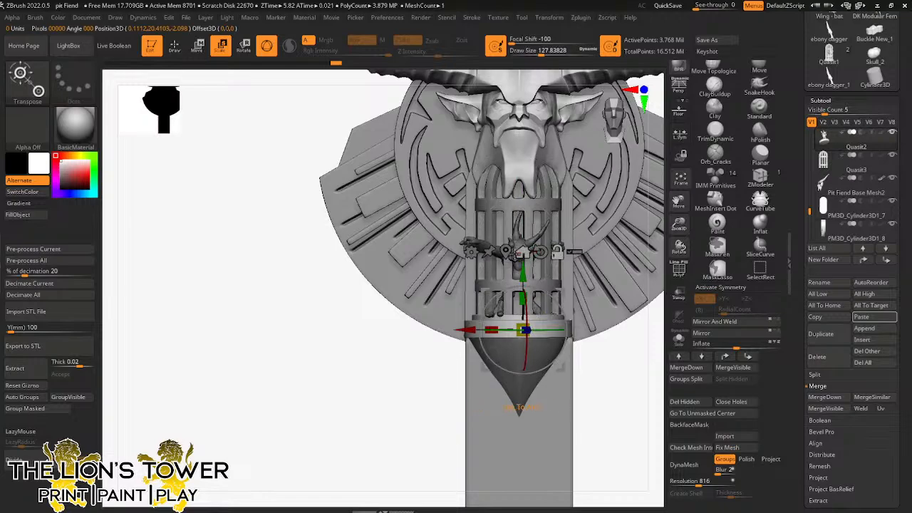
pyautogui.moveTo(525, 330); pyautogui.dragTo(585, 307)
pyautogui.keyDown('alt'); pyautogui.click(535, 248); pyautogui.keyUp('alt')
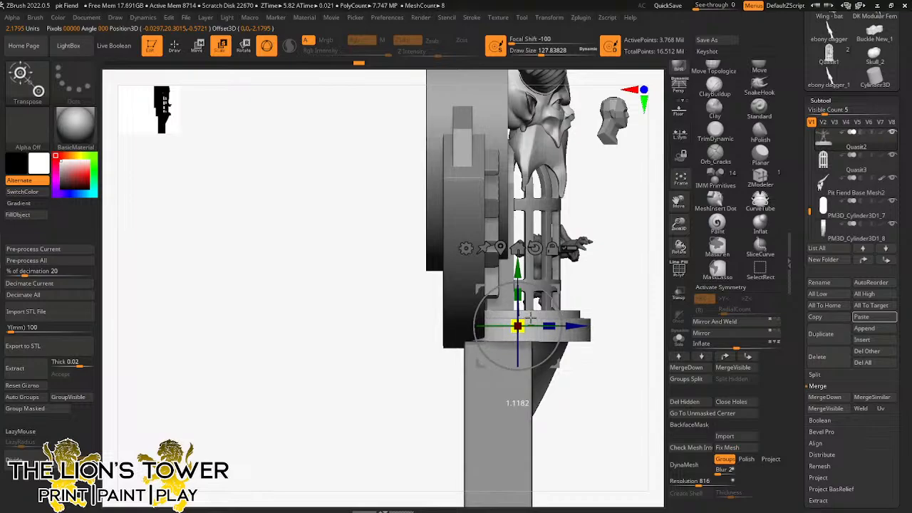
pyautogui.moveTo(530, 318); pyautogui.dragTo(570, 327)
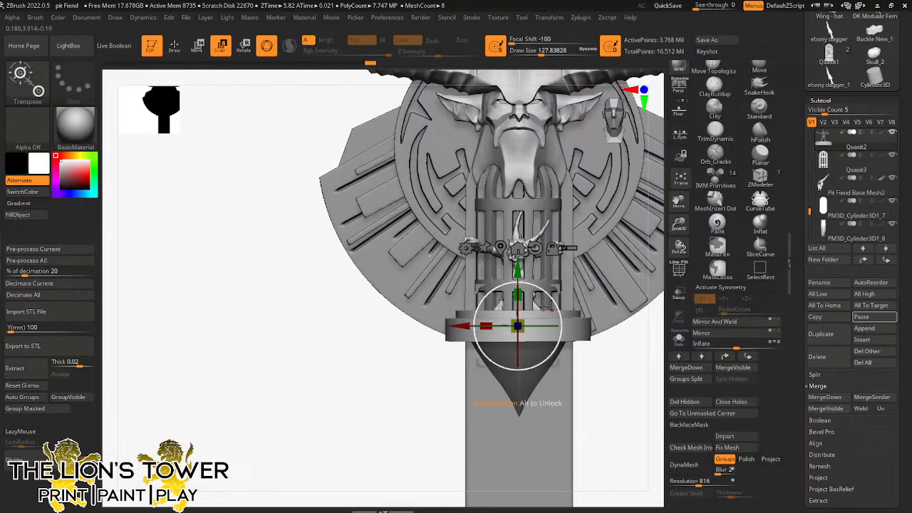
# Step: Scale the figure's round base down to about 0.87 and lower it slightly
pyautogui.moveTo(607, 373); pyautogui.dragTo(602, 398)
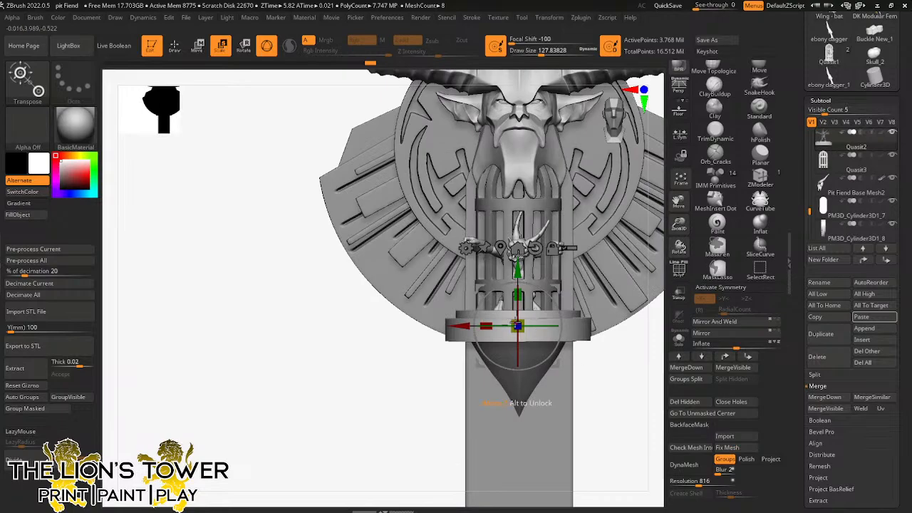
pyautogui.moveTo(527, 322); pyautogui.dragTo(521, 324)
pyautogui.hotkey('ctrl', 'z')
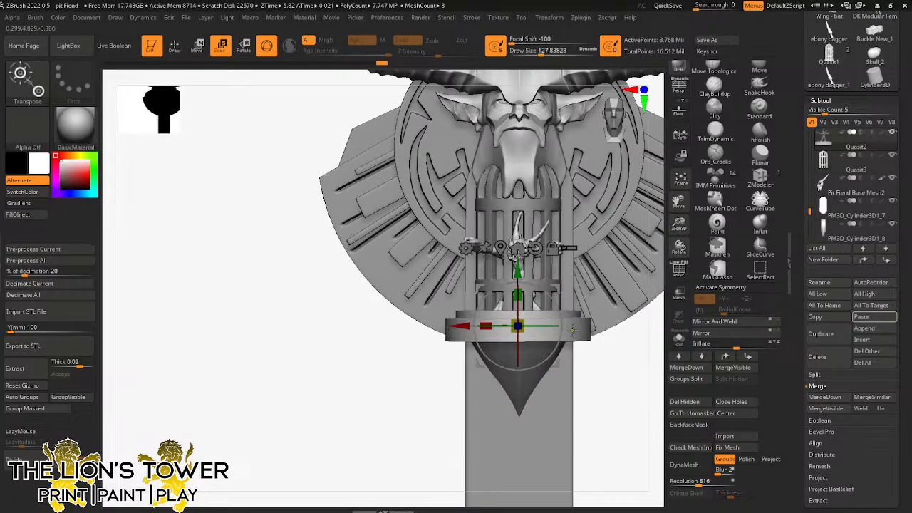
pyautogui.keyDown('alt'); pyautogui.click(573, 327); pyautogui.keyUp('alt')
pyautogui.click(556, 248)
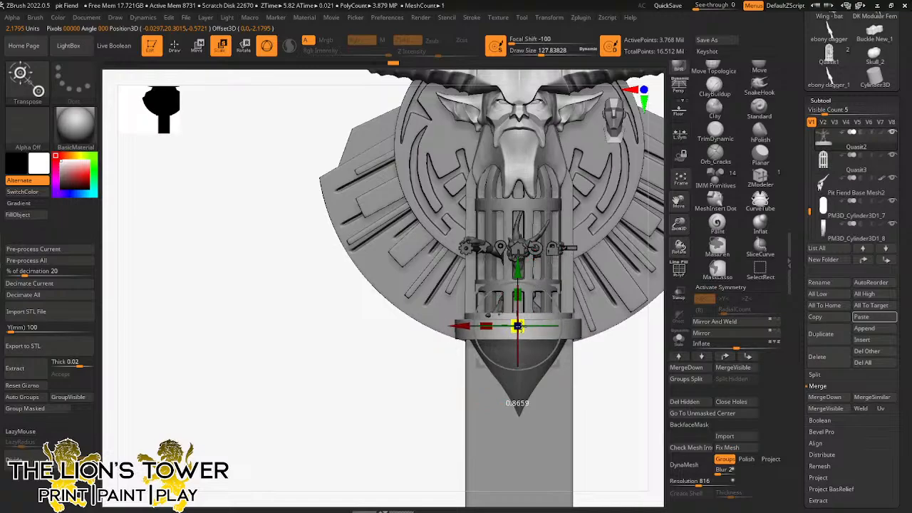
pyautogui.moveTo(517, 326); pyautogui.dragTo(518, 329)
# Step: Choose the MaskCurvePen brush and mask the front part of the figure's round base in side view
pyautogui.moveTo(606, 380)
pyautogui.mouseDown()
pyautogui.moveTo(631, 395)
pyautogui.moveTo(621, 324)
pyautogui.moveTo(614, 360)
pyautogui.moveTo(617, 264)
pyautogui.mouseUp()
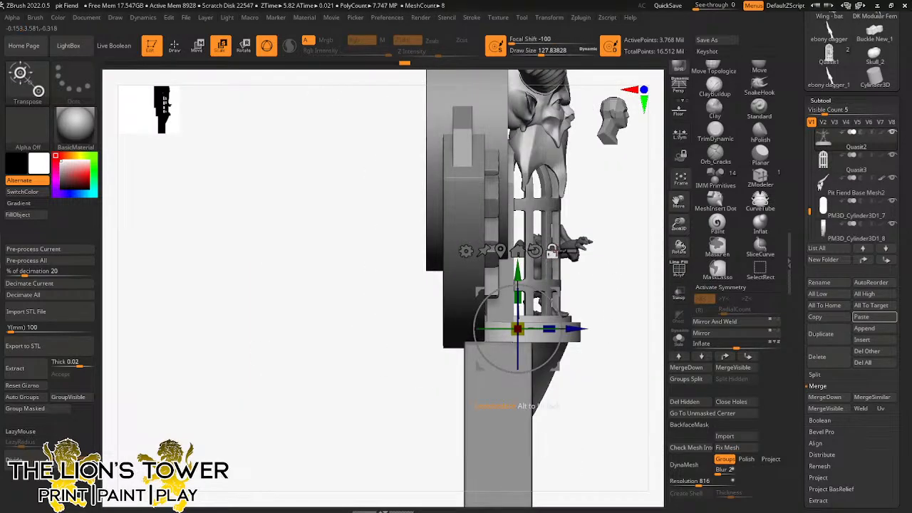
pyautogui.moveTo(613, 214)
pyautogui.keyDown('ctrl'); pyautogui.mouseDown()
pyautogui.moveTo(601, 301)
pyautogui.moveTo(565, 371)
pyautogui.moveTo(564, 346)
pyautogui.mouseUp(); pyautogui.keyUp('ctrl')
pyautogui.press('ctrl')
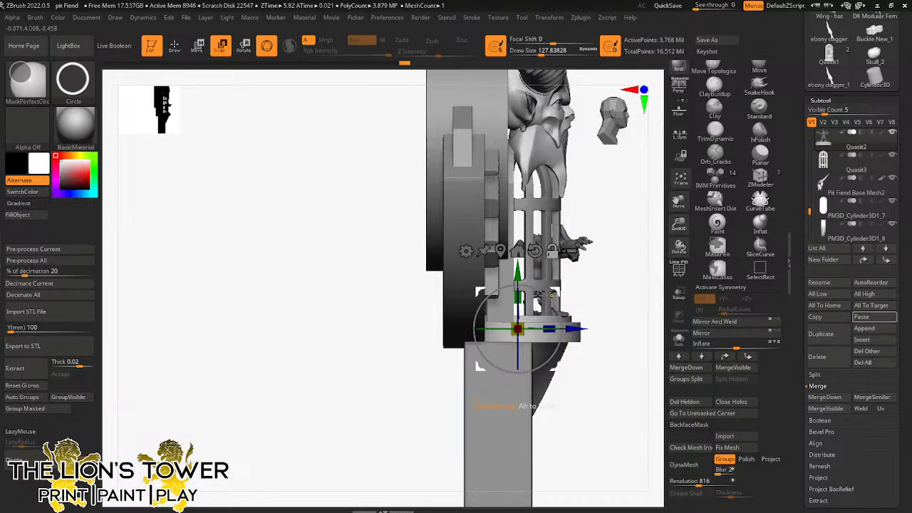
pyautogui.click(29, 84)
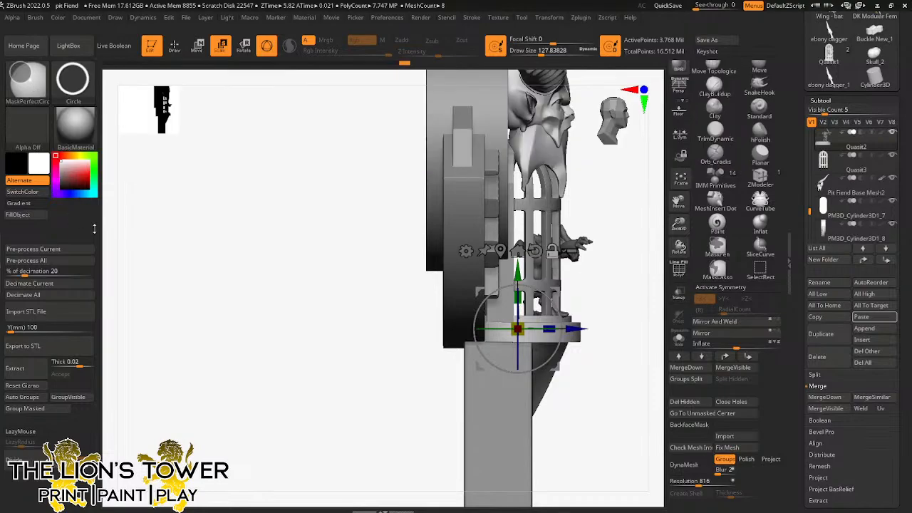
pyautogui.click(42, 98)
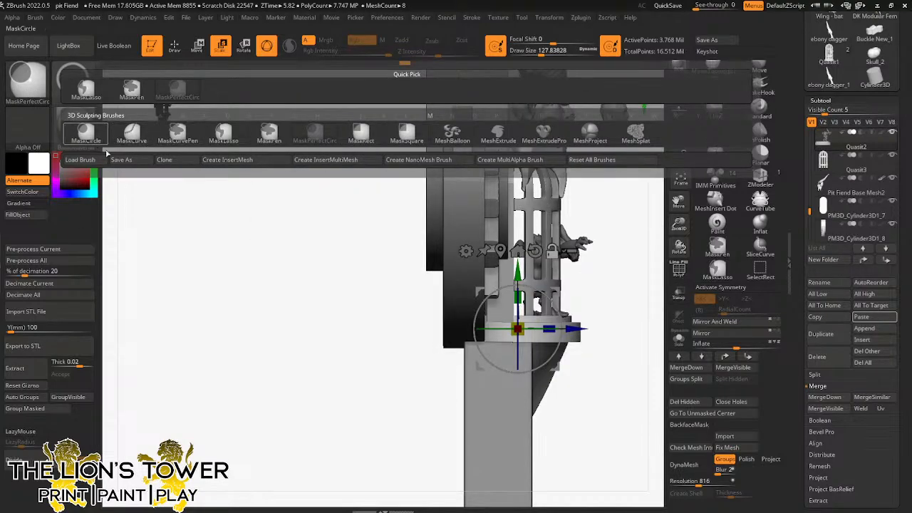
pyautogui.click(175, 132)
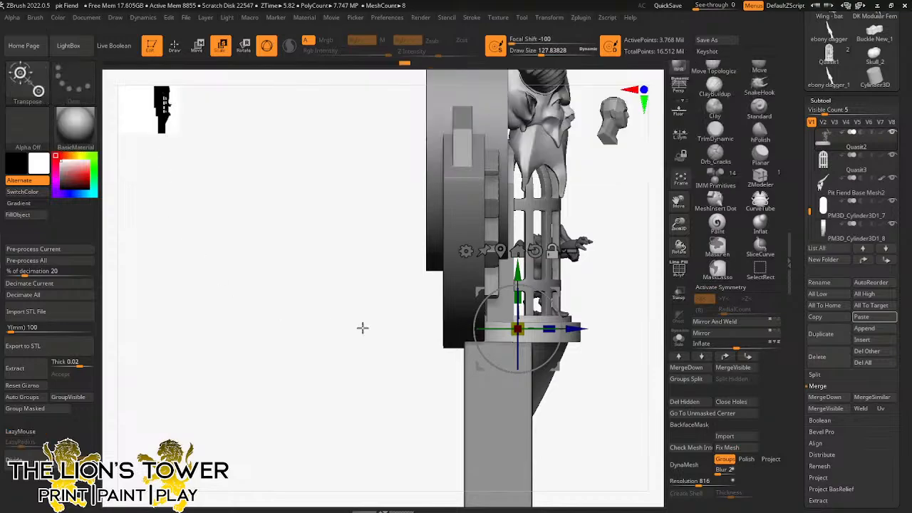
pyautogui.keyDown('ctrl'); pyautogui.moveTo(598, 356); pyautogui.dragTo(518, 397); pyautogui.keyUp('ctrl')
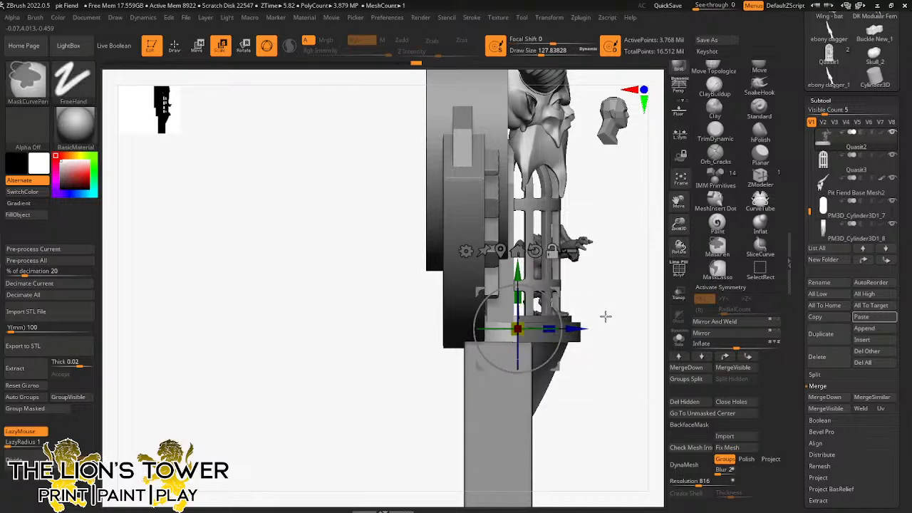
# Step: Extend the unmasked rear part of the round base backward past the disc, and isolate the figure with its base
pyautogui.moveTo(576, 328); pyautogui.dragTo(484, 352)
pyautogui.click(535, 252)
pyautogui.moveTo(614, 278); pyautogui.dragTo(586, 305)
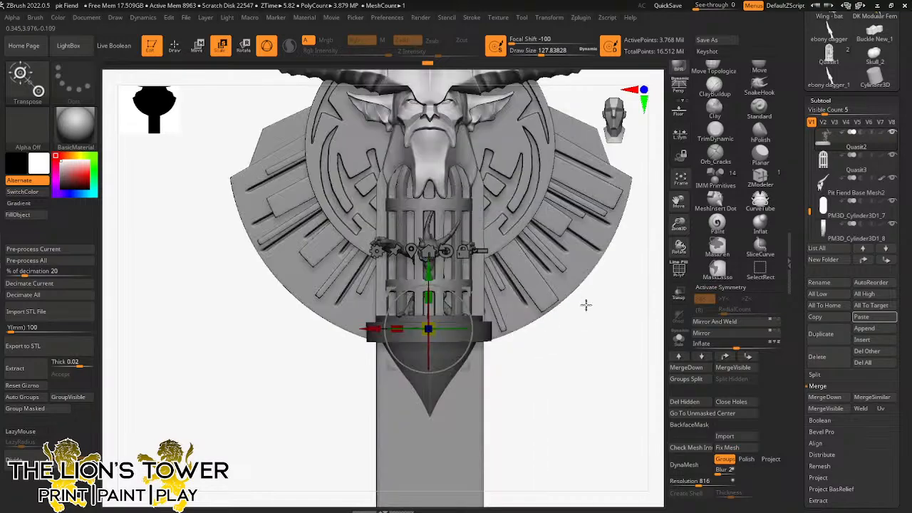
pyautogui.keyDown('shift'); pyautogui.moveTo(574, 366); pyautogui.dragTo(587, 333); pyautogui.keyUp('shift')
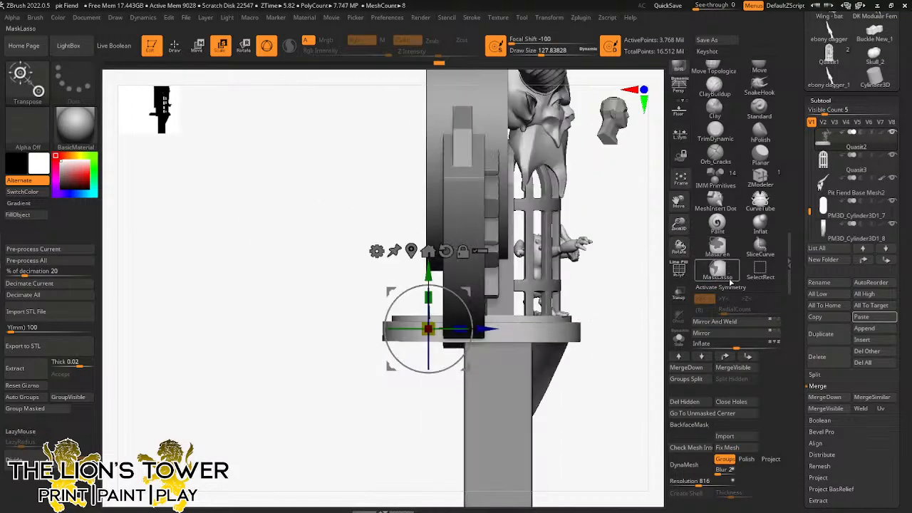
pyautogui.click(680, 337)
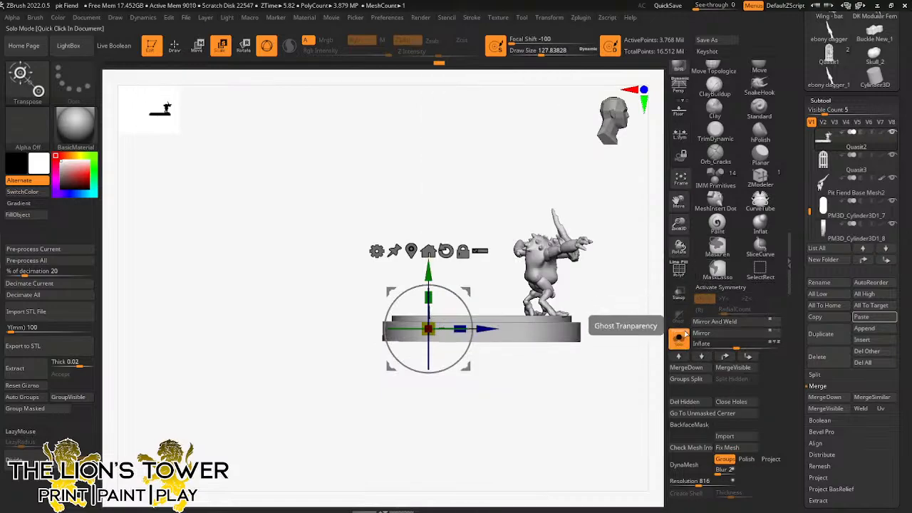
# Step: Show the whole weapon again, clear the mask and slice the figure's round base vertically along the disc in side view with SliceCurve
pyautogui.click(681, 335)
pyautogui.press('ctrl')
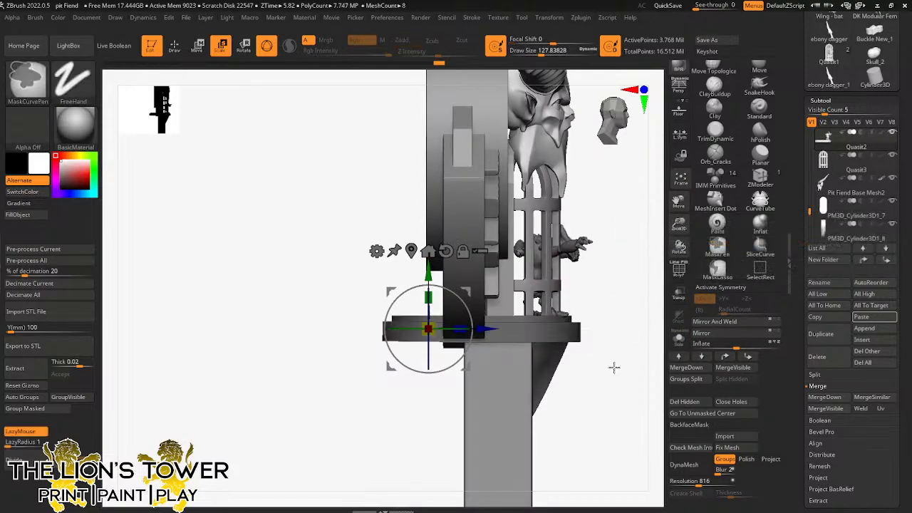
pyautogui.keyDown('ctrl'); pyautogui.click(614, 367); pyautogui.keyUp('ctrl')
pyautogui.keyDown('ctrl'); pyautogui.keyDown('shift'); pyautogui.moveTo(460, 449); pyautogui.dragTo(469, 201); pyautogui.keyUp('shift'); pyautogui.keyUp('ctrl')
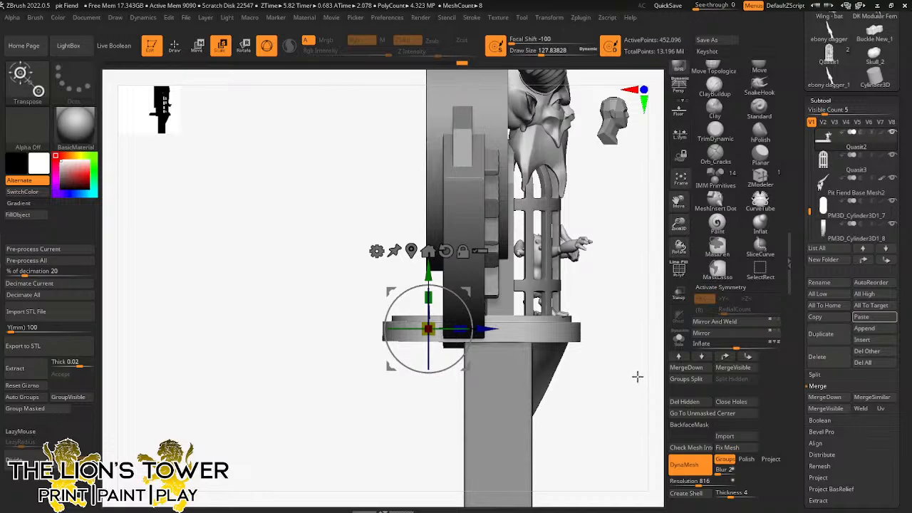
# Step: Isolate the front part of the sliced round base and delete the hidden rear part behind the disc
pyautogui.click(178, 47)
pyautogui.keyDown('ctrl'); pyautogui.keyDown('shift'); pyautogui.click(429, 336); pyautogui.keyUp('shift'); pyautogui.keyUp('ctrl')
pyautogui.keyDown('ctrl'); pyautogui.keyDown('shift'); pyautogui.click(435, 325); pyautogui.keyUp('shift'); pyautogui.keyUp('ctrl')
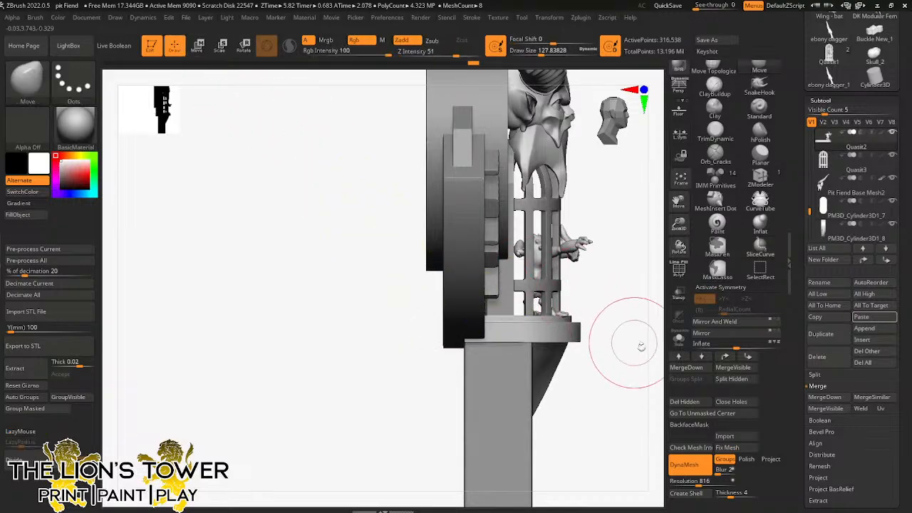
pyautogui.click(695, 403)
# Step: Select the ornamented disc, turn off symmetry, centre the gizmo on it and enlarge the disc evenly
pyautogui.moveTo(649, 411); pyautogui.dragTo(602, 403)
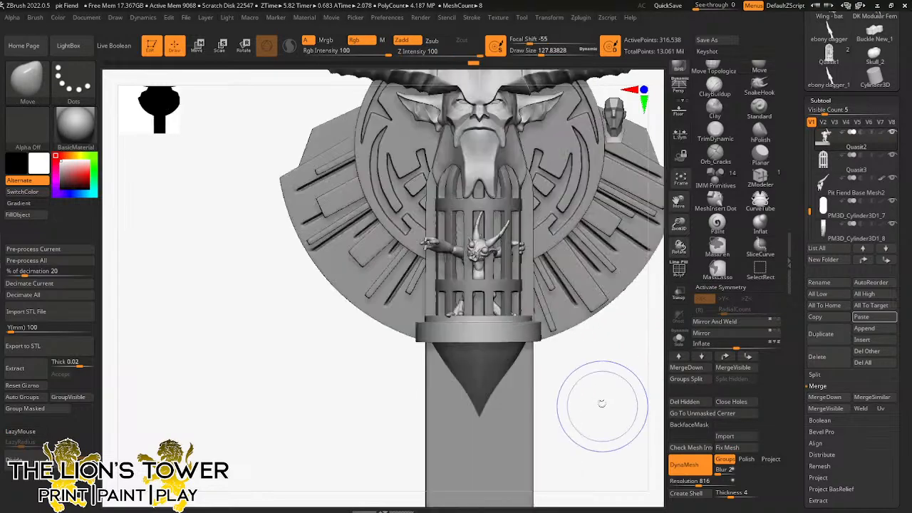
pyautogui.keyDown('alt'); pyautogui.click(586, 299); pyautogui.keyUp('alt')
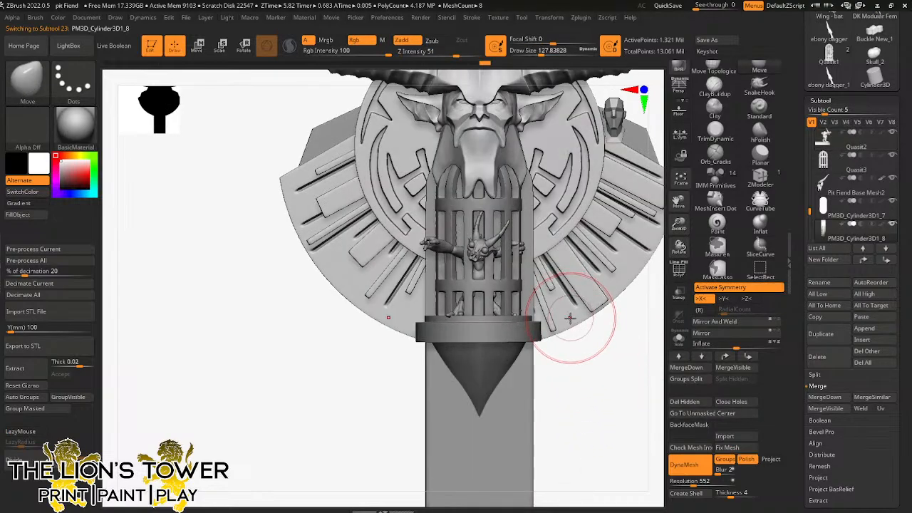
pyautogui.click(221, 45)
pyautogui.moveTo(678, 228); pyautogui.dragTo(627, 237)
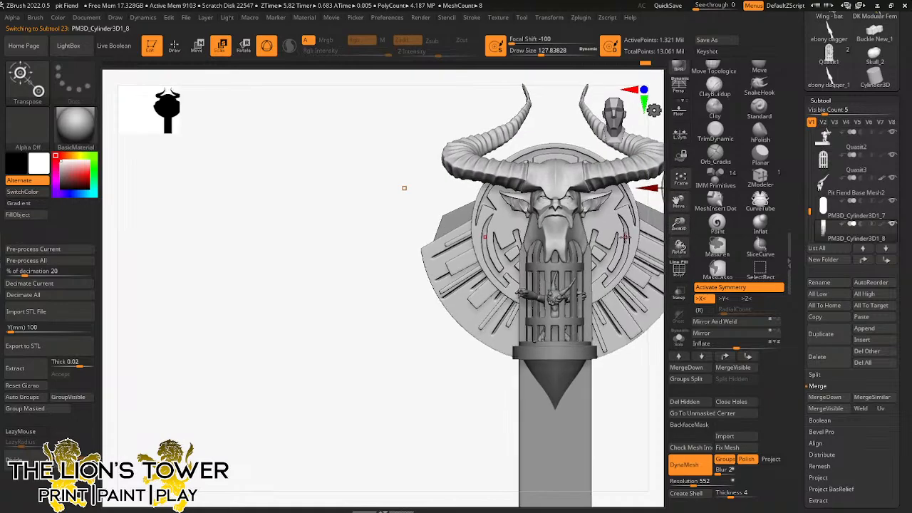
pyautogui.press('x')
pyautogui.moveTo(677, 201); pyautogui.dragTo(599, 244)
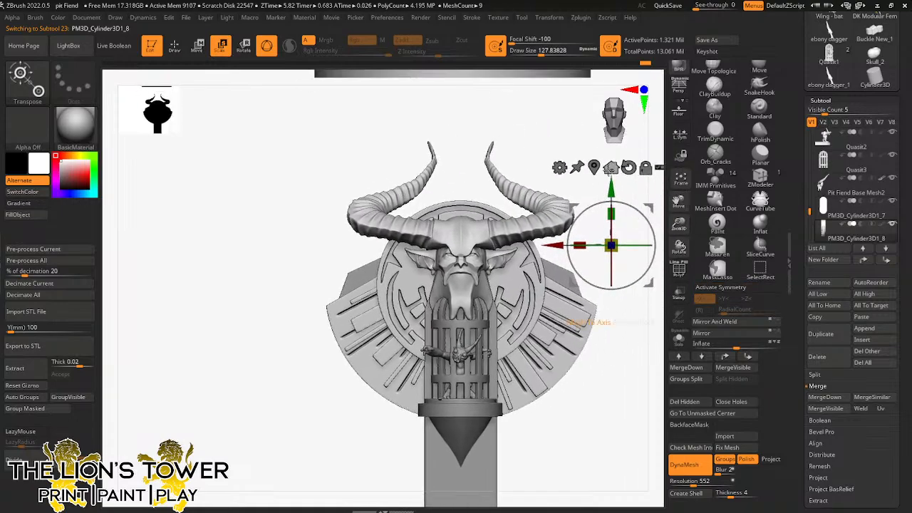
pyautogui.click(594, 168)
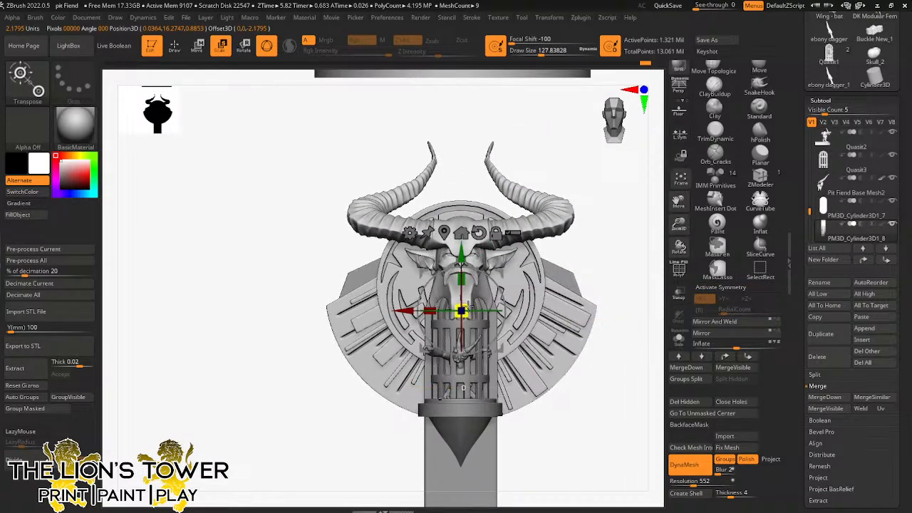
pyautogui.moveTo(466, 307); pyautogui.dragTo(487, 306)
# Step: Place the side blocks' subtool directly below the disc's subtool and merge it down into the disc
pyautogui.keyDown('alt'); pyautogui.click(570, 270); pyautogui.keyUp('alt')
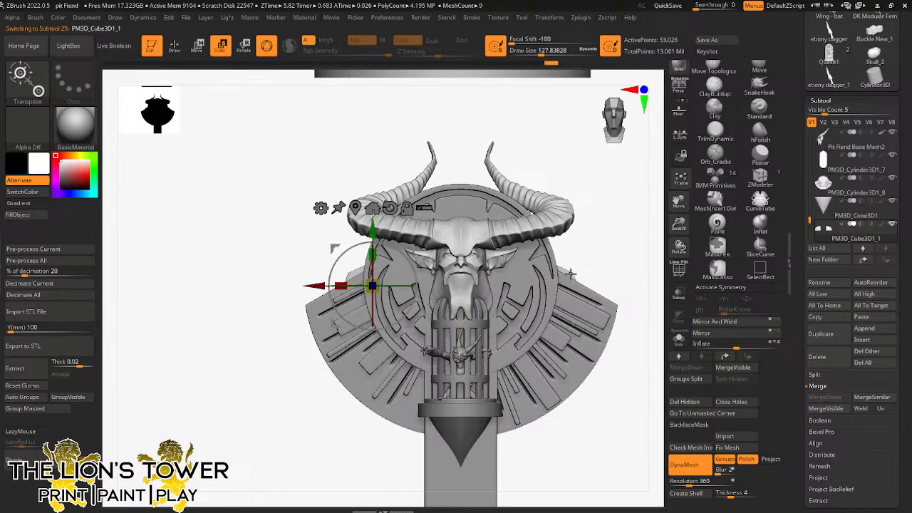
pyautogui.click(372, 207)
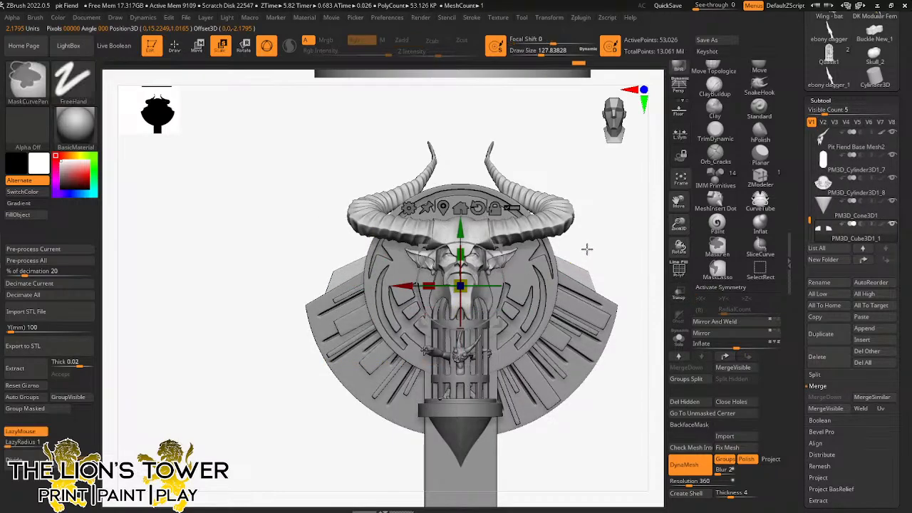
pyautogui.click(854, 191)
pyautogui.click(827, 396)
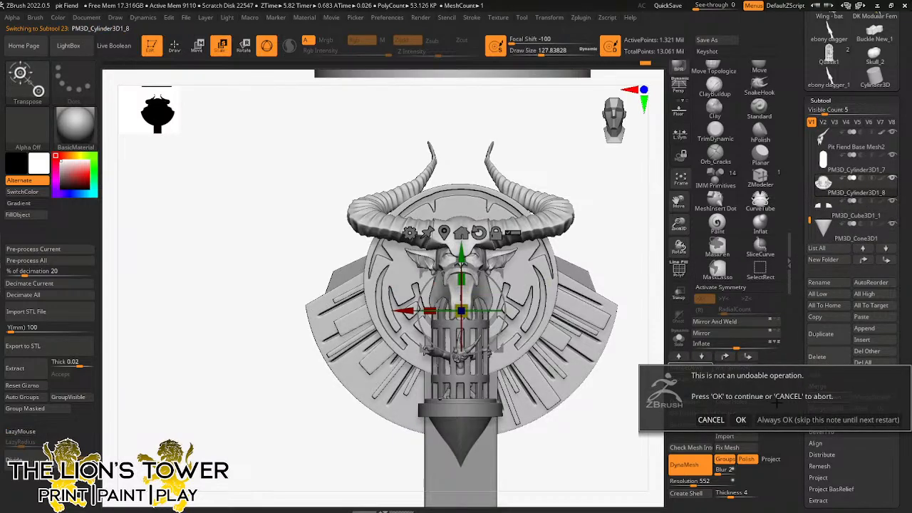
pyautogui.click(741, 419)
# Step: Thin the merged disc and side blocks in depth to about 0.61 in side view
pyautogui.moveTo(610, 442); pyautogui.dragTo(641, 422)
pyautogui.moveTo(493, 311); pyautogui.dragTo(462, 311)
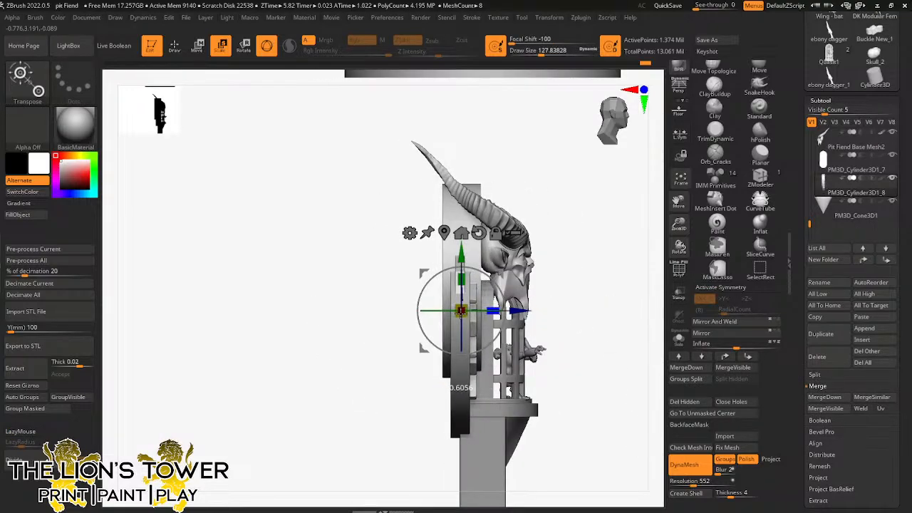
pyautogui.moveTo(561, 313); pyautogui.dragTo(623, 303)
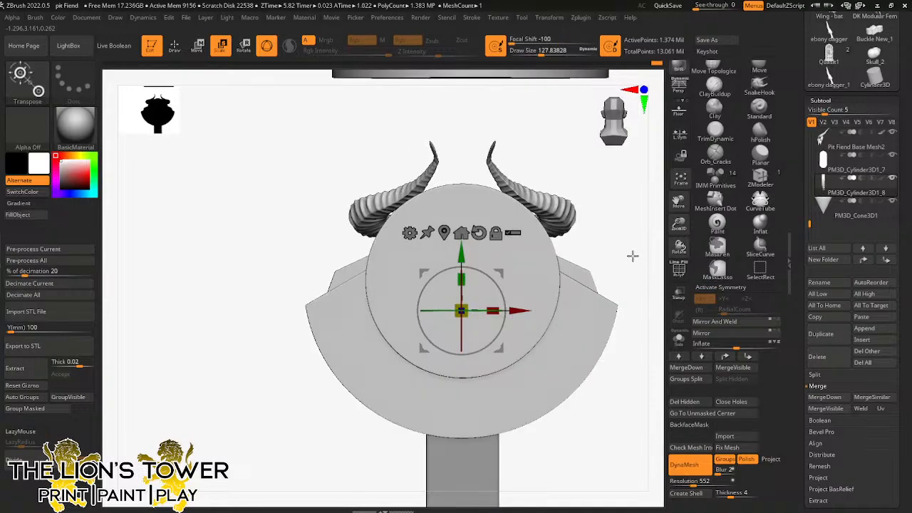
# Step: Select the horned head's subtool, choose the Move brush and mask the face and skull, leaving the horns unmasked
pyautogui.moveTo(633, 254)
pyautogui.mouseDown()
pyautogui.moveTo(550, 260)
pyautogui.moveTo(602, 242)
pyautogui.moveTo(611, 304)
pyautogui.moveTo(629, 269)
pyautogui.moveTo(545, 216)
pyautogui.mouseUp()
pyautogui.keyDown('alt'); pyautogui.click(545, 217); pyautogui.keyUp('alt')
pyautogui.click(759, 69)
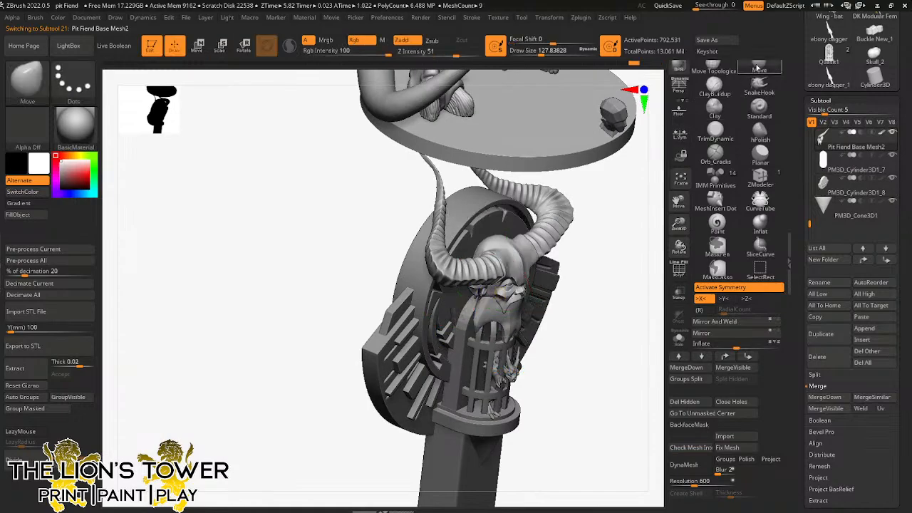
pyautogui.moveTo(541, 54); pyautogui.dragTo(559, 54)
pyautogui.moveTo(607, 188)
pyautogui.mouseDown()
pyautogui.moveTo(590, 200)
pyautogui.moveTo(581, 234)
pyautogui.mouseUp()
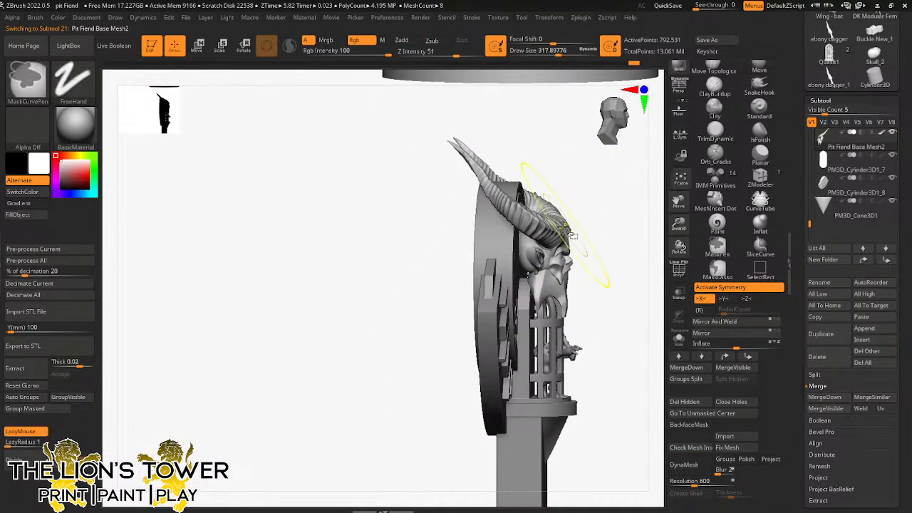
pyautogui.keyDown('ctrl'); pyautogui.keyDown('shift'); pyautogui.click(550, 229); pyautogui.keyUp('shift'); pyautogui.keyUp('ctrl')
pyautogui.keyDown('ctrl'); pyautogui.keyDown('shift'); pyautogui.click(597, 189); pyautogui.keyUp('shift'); pyautogui.keyUp('ctrl')
pyautogui.moveTo(598, 188)
pyautogui.keyDown('shift'); pyautogui.mouseDown()
pyautogui.moveTo(594, 224)
pyautogui.moveTo(606, 222)
pyautogui.mouseUp(); pyautogui.keyUp('shift')
# Step: Push the horns back towards the disc with the Move brush, varying its draw size between about 158 and 197
pyautogui.moveTo(652, 281)
pyautogui.mouseDown()
pyautogui.moveTo(639, 258)
pyautogui.moveTo(634, 192)
pyautogui.mouseUp()
pyautogui.click(545, 52)
pyautogui.moveTo(595, 145); pyautogui.dragTo(581, 152)
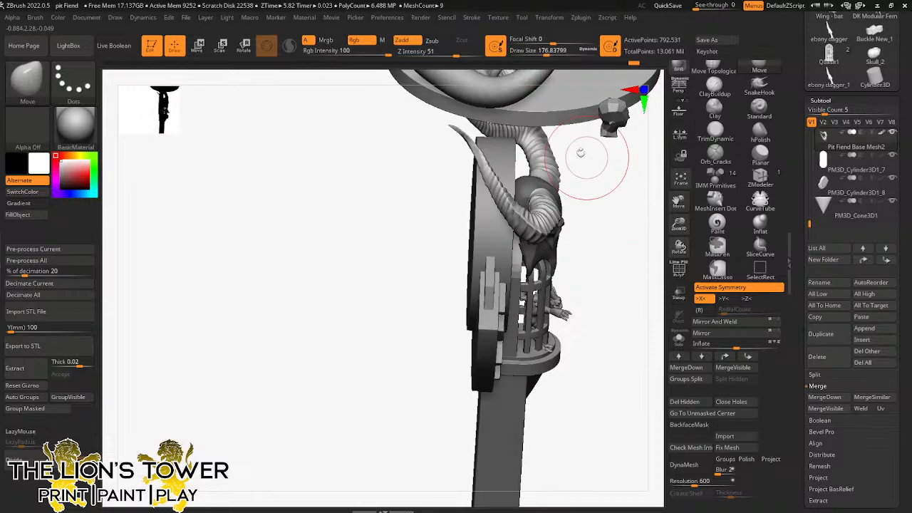
pyautogui.moveTo(541, 53); pyautogui.dragTo(553, 69)
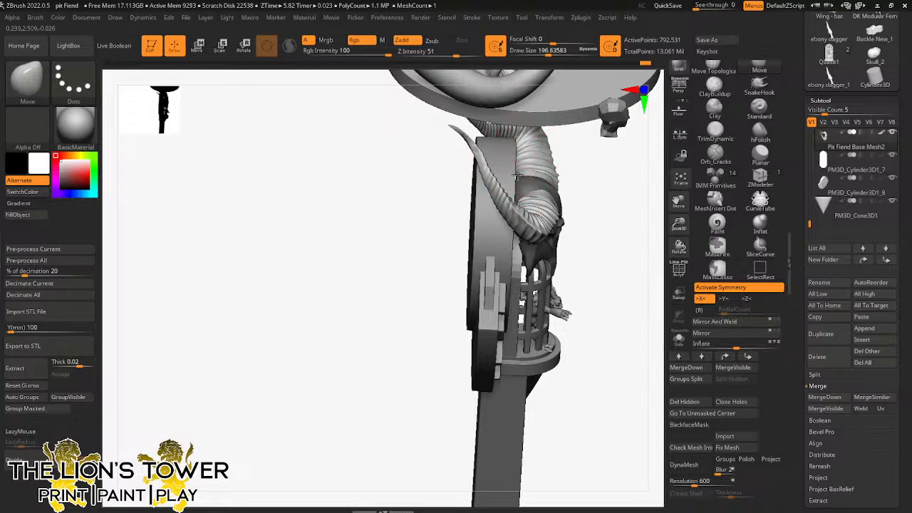
pyautogui.moveTo(578, 165); pyautogui.dragTo(547, 135)
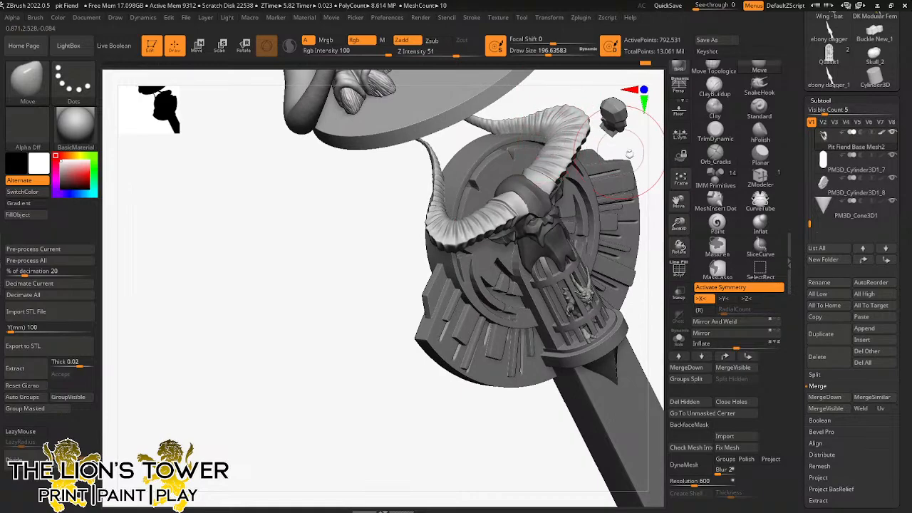
pyautogui.moveTo(629, 153); pyautogui.dragTo(535, 193)
pyautogui.moveTo(549, 54); pyautogui.dragTo(545, 55)
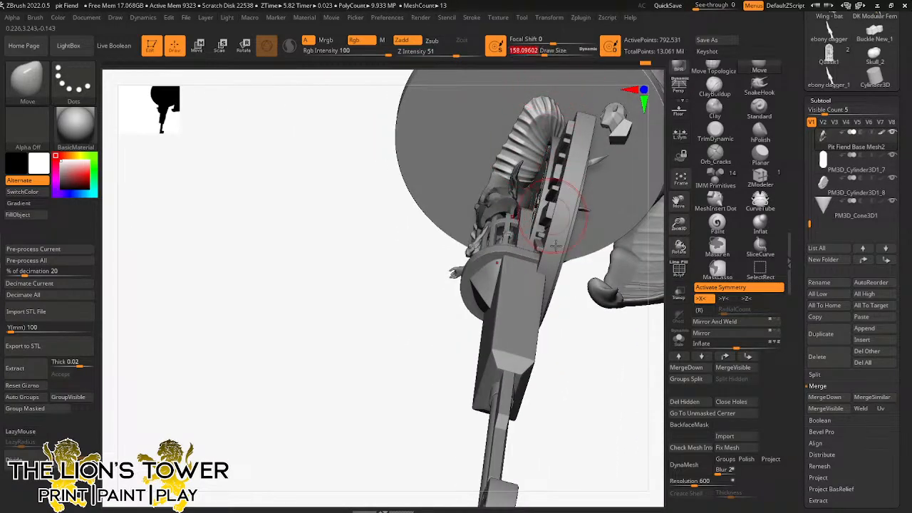
pyautogui.moveTo(556, 242)
pyautogui.mouseDown(button='right')
pyautogui.moveTo(579, 302)
pyautogui.moveTo(546, 212)
pyautogui.mouseUp(button='right')
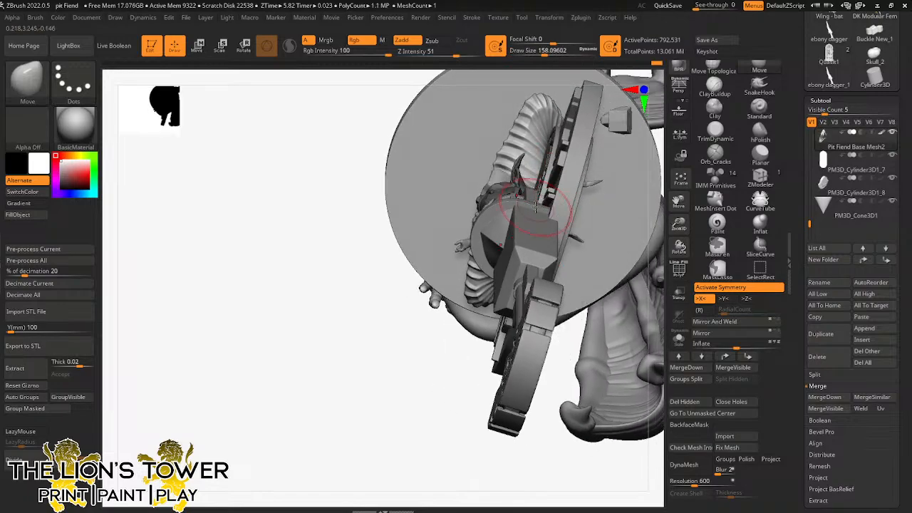
pyautogui.moveTo(536, 208)
pyautogui.mouseDown(button='right')
pyautogui.moveTo(637, 209)
pyautogui.moveTo(616, 212)
pyautogui.moveTo(601, 273)
pyautogui.moveTo(571, 262)
pyautogui.mouseUp(button='right')
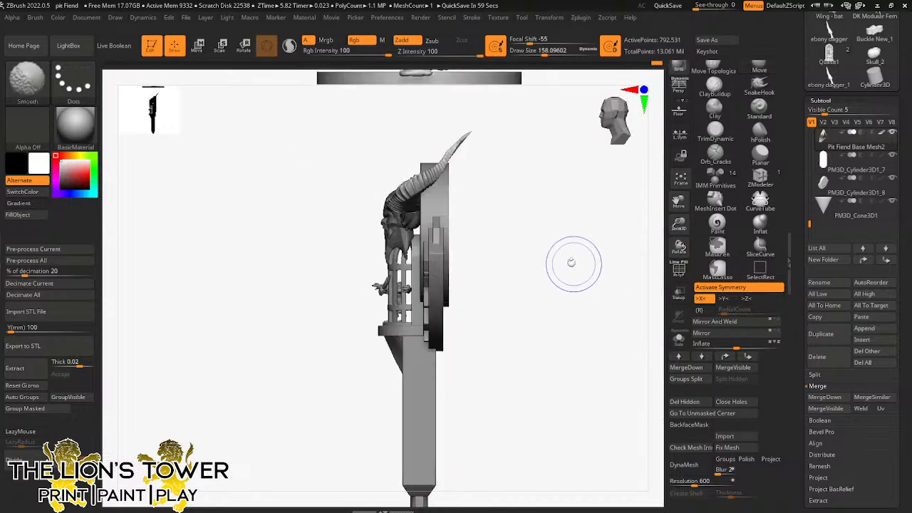
# Step: Invert the mask to protect the horns and move the side of the face towards the disc with draw size about 217
pyautogui.keyDown('ctrl'); pyautogui.click(458, 208); pyautogui.keyUp('ctrl')
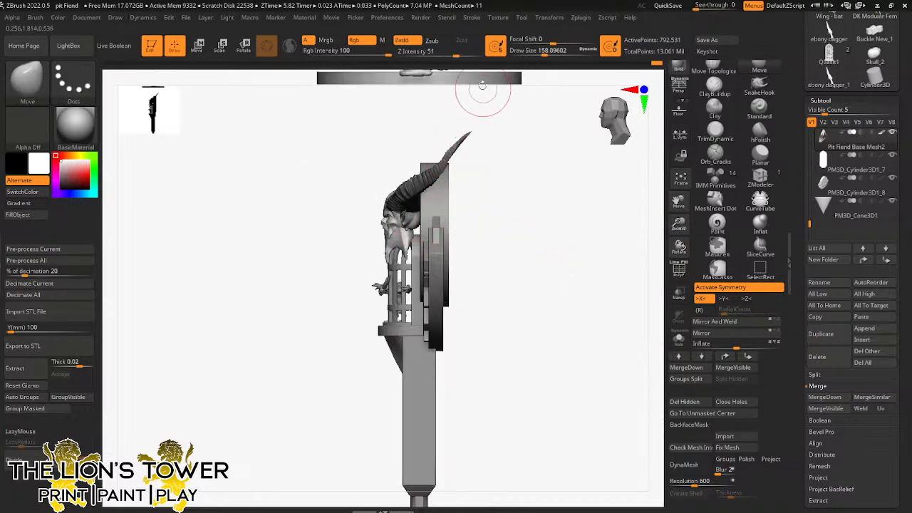
pyautogui.moveTo(543, 51); pyautogui.dragTo(551, 51)
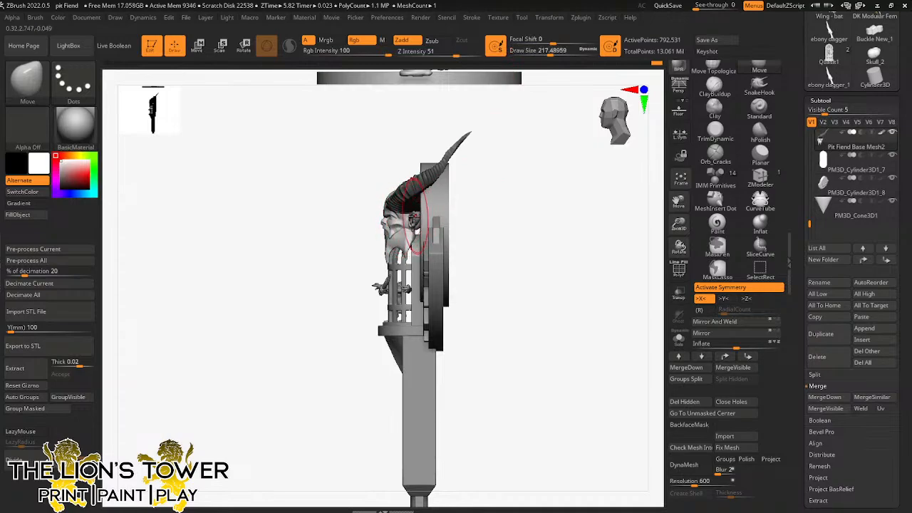
pyautogui.moveTo(485, 186); pyautogui.dragTo(411, 249)
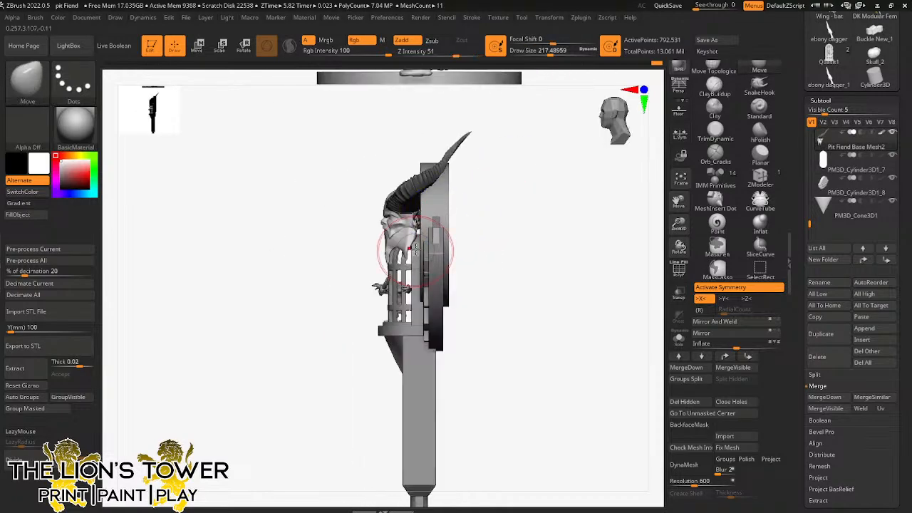
pyautogui.moveTo(456, 214)
pyautogui.mouseDown()
pyautogui.moveTo(489, 199)
pyautogui.moveTo(470, 201)
pyautogui.mouseUp()
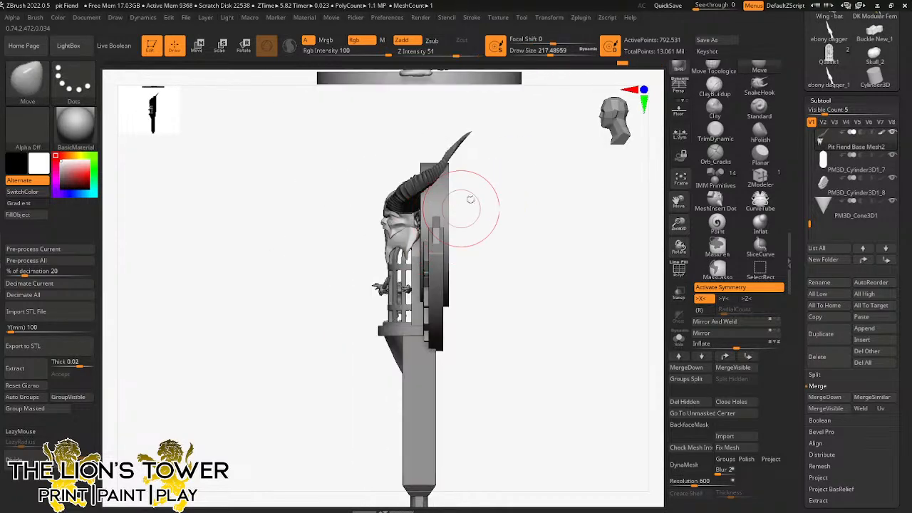
# Step: Reduce the Move brush to about 182 and pull the lower sides of the head in beside the top of the cage
pyautogui.moveTo(552, 51); pyautogui.dragTo(547, 51)
pyautogui.moveTo(526, 167)
pyautogui.mouseDown()
pyautogui.moveTo(542, 181)
pyautogui.moveTo(553, 175)
pyautogui.moveTo(543, 178)
pyautogui.mouseUp()
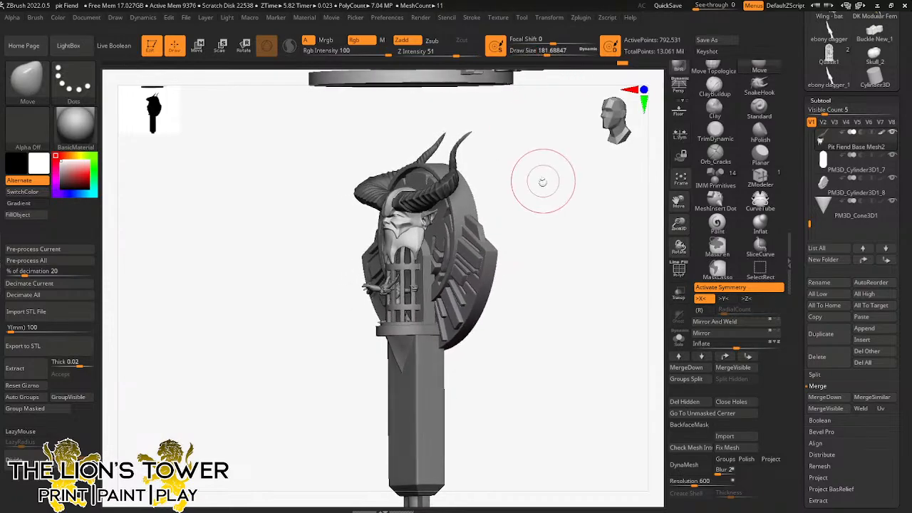
pyautogui.moveTo(523, 244); pyautogui.dragTo(518, 248)
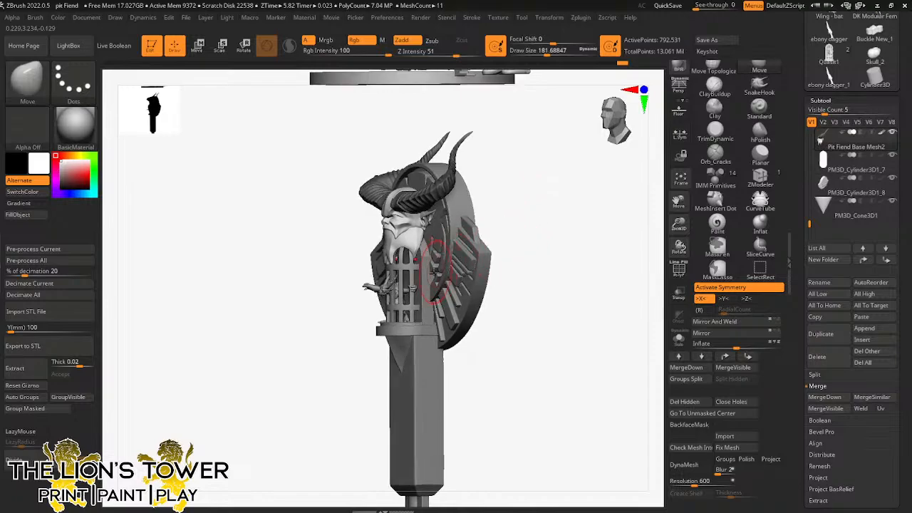
pyautogui.moveTo(498, 213); pyautogui.dragTo(418, 260)
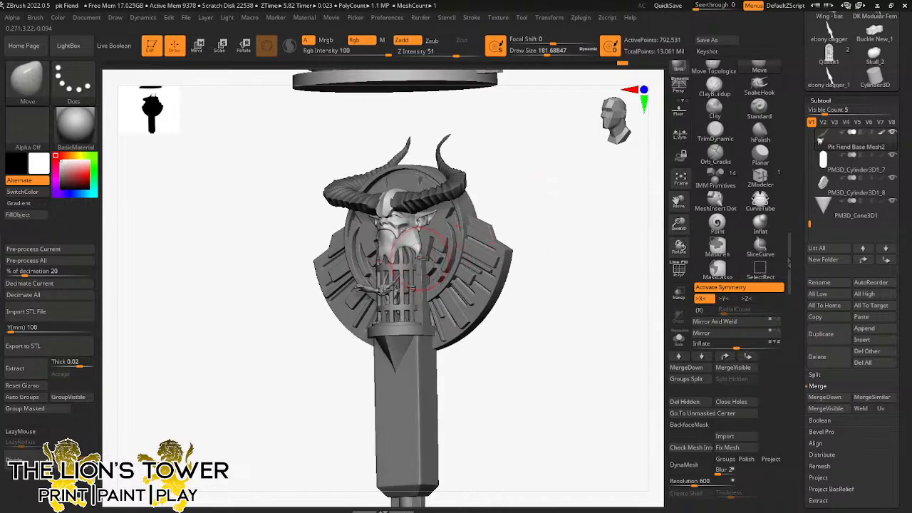
pyautogui.moveTo(520, 191)
pyautogui.mouseDown()
pyautogui.moveTo(539, 178)
pyautogui.moveTo(420, 258)
pyautogui.mouseUp()
pyautogui.moveTo(531, 213); pyautogui.dragTo(492, 207)
# Step: Refine the rear edge of the face next to the disc using the Move brush at draw size 112
pyautogui.moveTo(551, 53); pyautogui.dragTo(539, 54)
pyautogui.moveTo(534, 184); pyautogui.dragTo(517, 177)
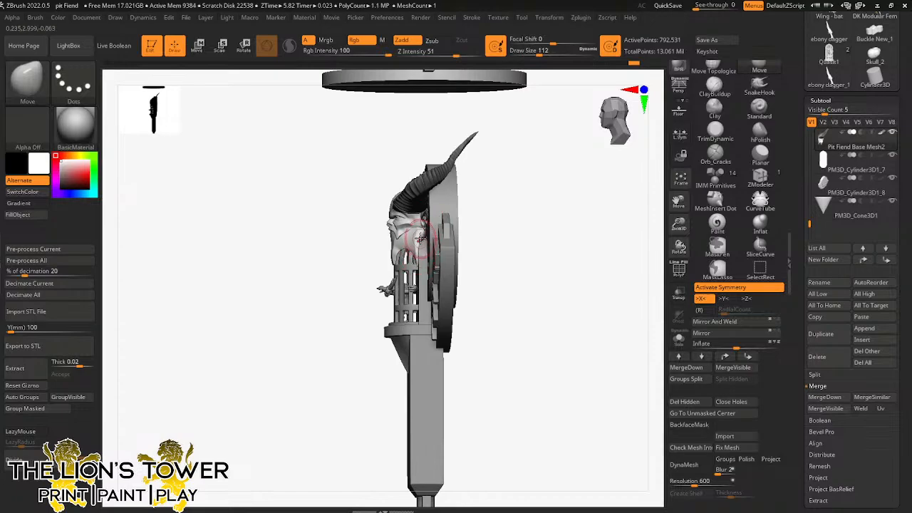
pyautogui.moveTo(448, 230); pyautogui.dragTo(542, 189, button='right')
pyautogui.moveTo(485, 193)
pyautogui.mouseDown(button='right')
pyautogui.moveTo(517, 187)
pyautogui.moveTo(534, 225)
pyautogui.moveTo(524, 213)
pyautogui.mouseUp(button='right')
# Step: Isolate the horns and skull to mask only the face, show the whole head and smooth where the horns meet the skull
pyautogui.keyDown('ctrl'); pyautogui.keyDown('shift'); pyautogui.click(402, 198); pyautogui.keyUp('shift'); pyautogui.keyUp('ctrl')
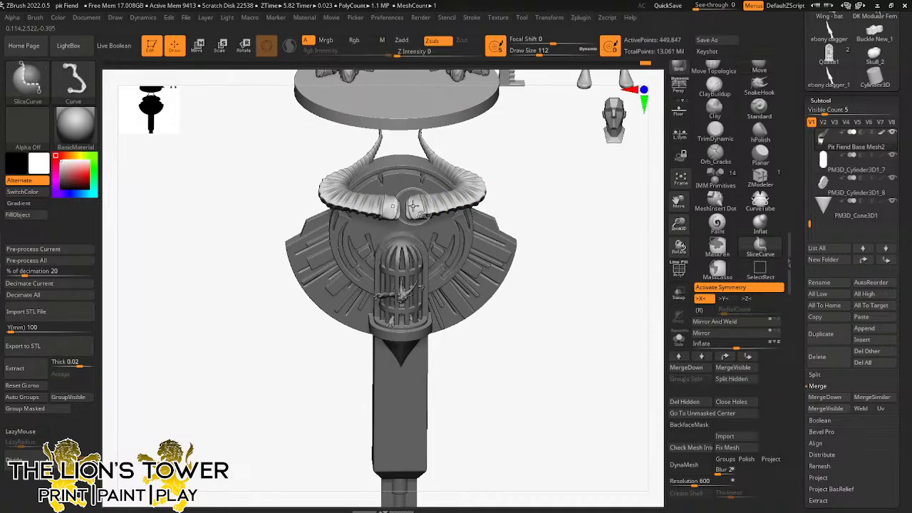
pyautogui.keyDown('ctrl'); pyautogui.keyDown('shift'); pyautogui.click(400, 213); pyautogui.keyUp('shift'); pyautogui.keyUp('ctrl')
pyautogui.keyDown('ctrl'); pyautogui.keyDown('alt'); pyautogui.keyDown('shift'); pyautogui.click(401, 200); pyautogui.keyUp('shift'); pyautogui.keyUp('alt'); pyautogui.keyUp('ctrl')
pyautogui.keyDown('ctrl'); pyautogui.keyDown('shift'); pyautogui.click(487, 169); pyautogui.keyUp('shift'); pyautogui.keyUp('ctrl')
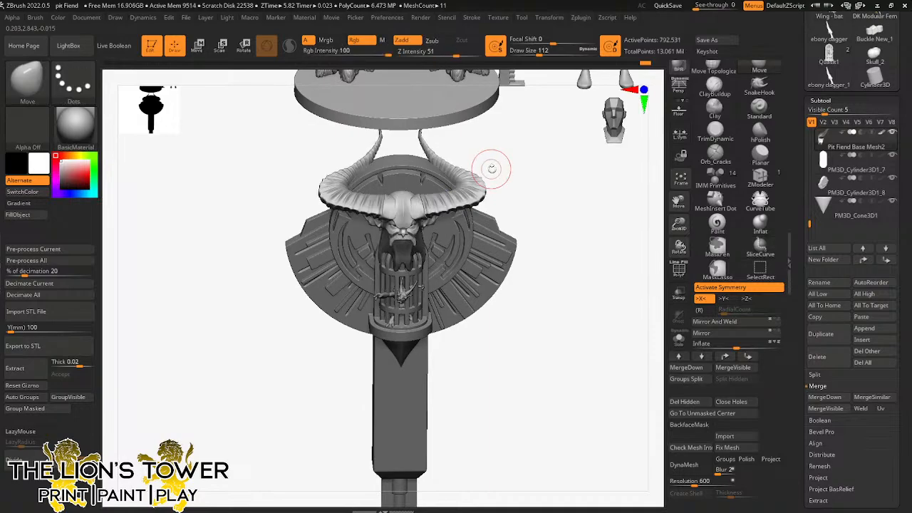
pyautogui.keyDown('ctrl'); pyautogui.click(424, 177); pyautogui.keyUp('ctrl')
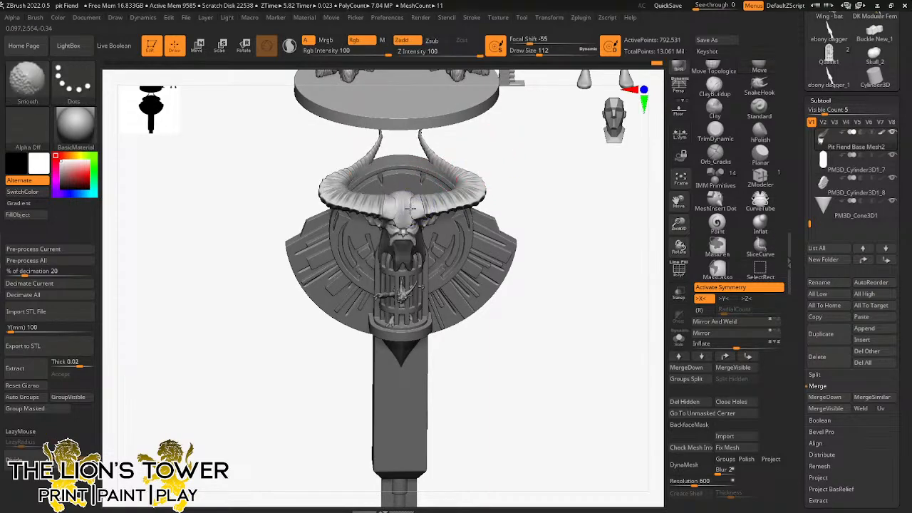
# Step: Polish the skull between the horn bases with the hPolish brush at draw size about 59, showing only the head subtool
pyautogui.click(760, 130)
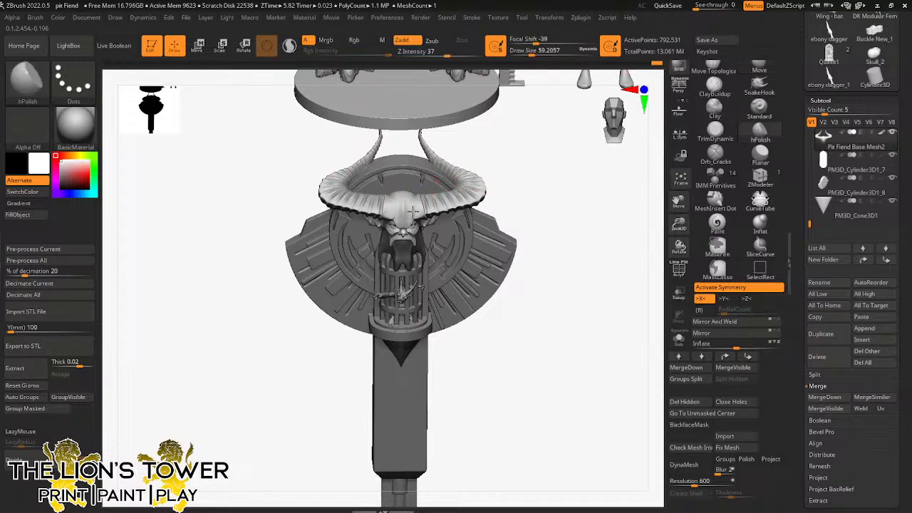
pyautogui.moveTo(500, 216); pyautogui.dragTo(514, 175)
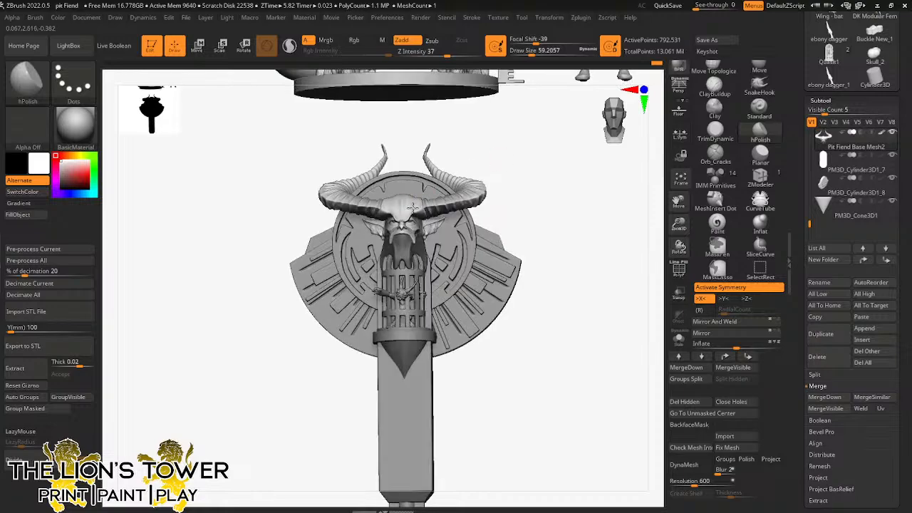
pyautogui.moveTo(456, 165); pyautogui.dragTo(409, 199)
pyautogui.moveTo(499, 137); pyautogui.dragTo(445, 168)
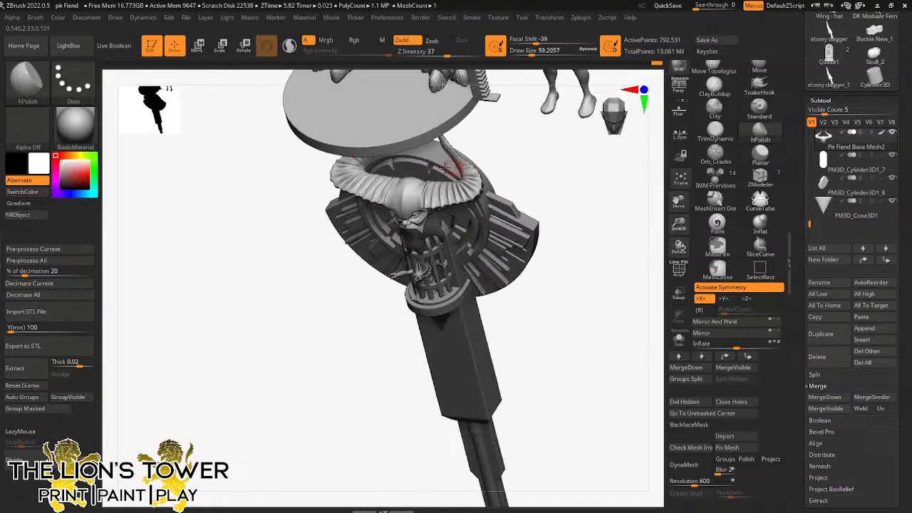
pyautogui.click(678, 337)
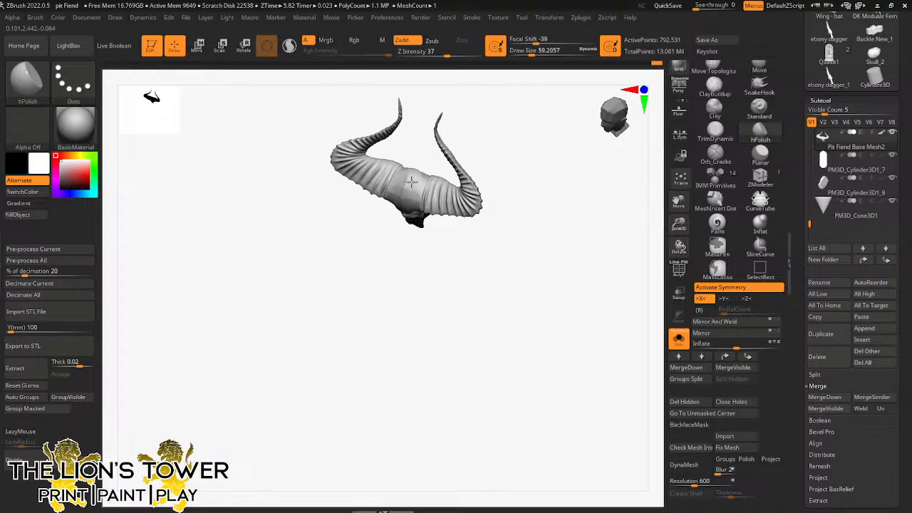
pyautogui.moveTo(413, 180)
pyautogui.mouseDown(button='right')
pyautogui.moveTo(460, 143)
pyautogui.moveTo(413, 180)
pyautogui.mouseUp(button='right')
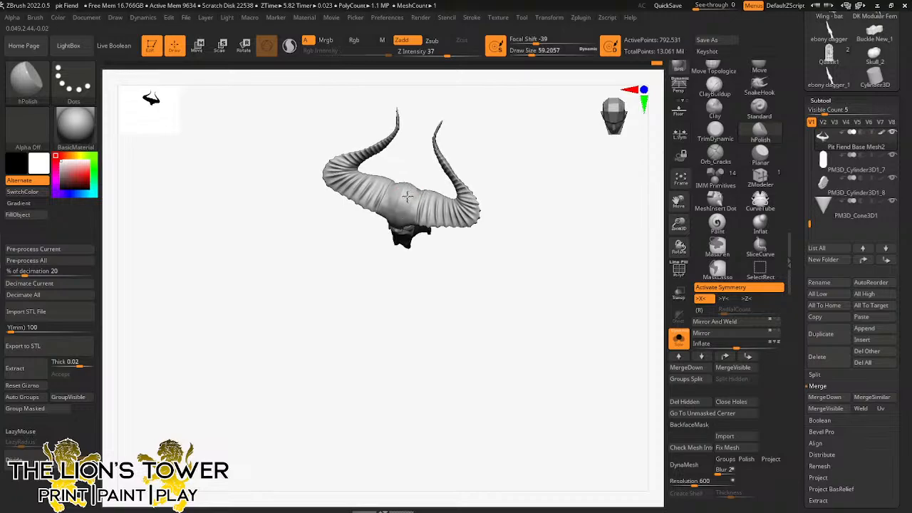
pyautogui.moveTo(449, 179); pyautogui.dragTo(503, 120, button='right')
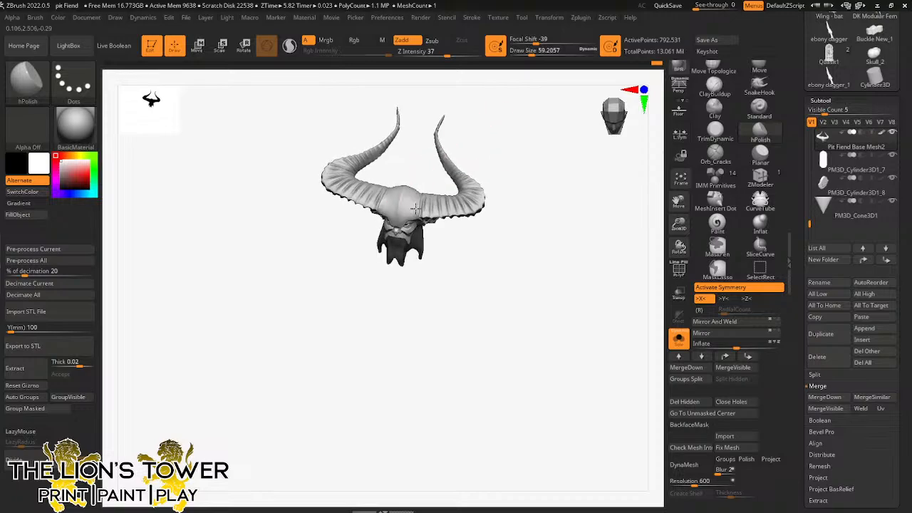
pyautogui.moveTo(517, 152); pyautogui.dragTo(523, 167, button='right')
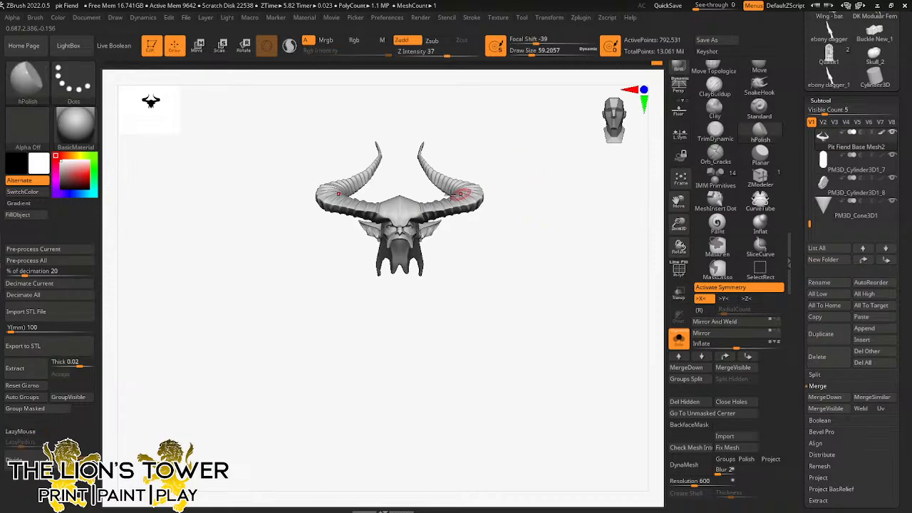
pyautogui.moveTo(460, 192); pyautogui.dragTo(464, 142, button='right')
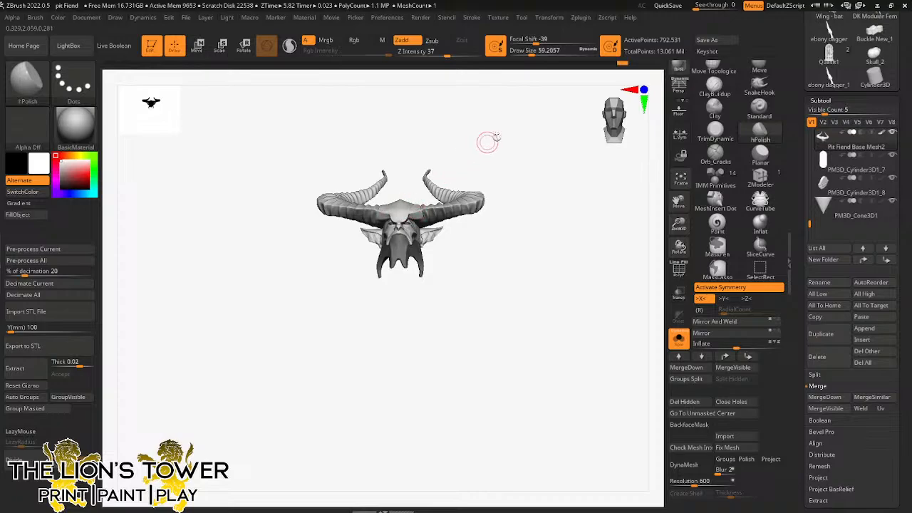
pyautogui.moveTo(486, 142); pyautogui.dragTo(503, 205, button='right')
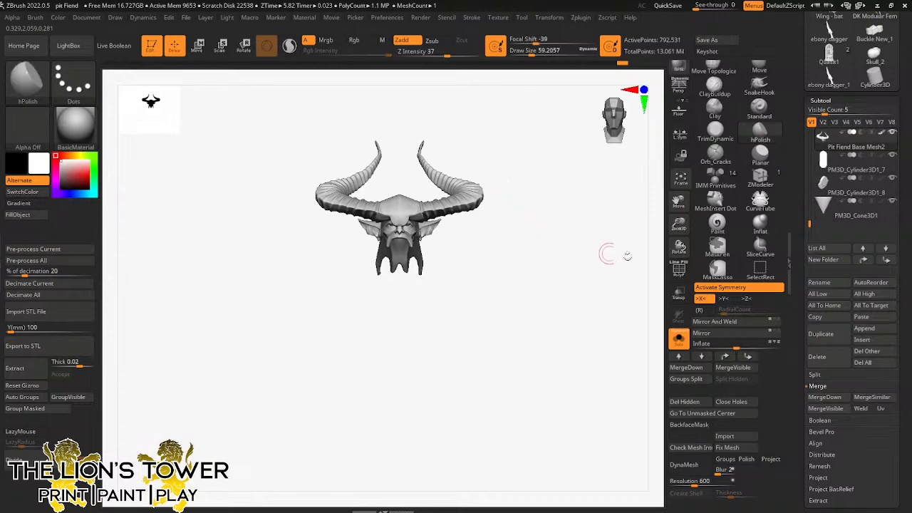
# Step: Show the whole weapon again with the horned head selected, clear its mask and isolate the lower face section above the cage
pyautogui.click(679, 356)
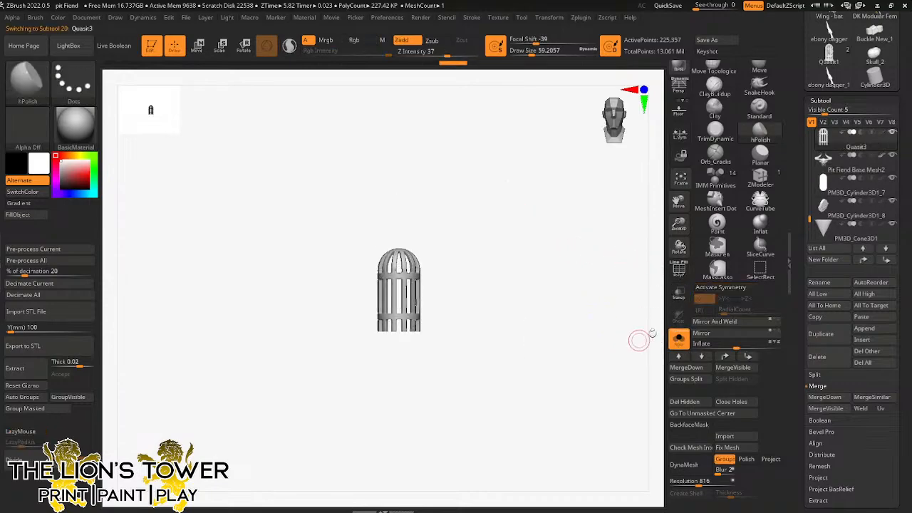
pyautogui.click(700, 358)
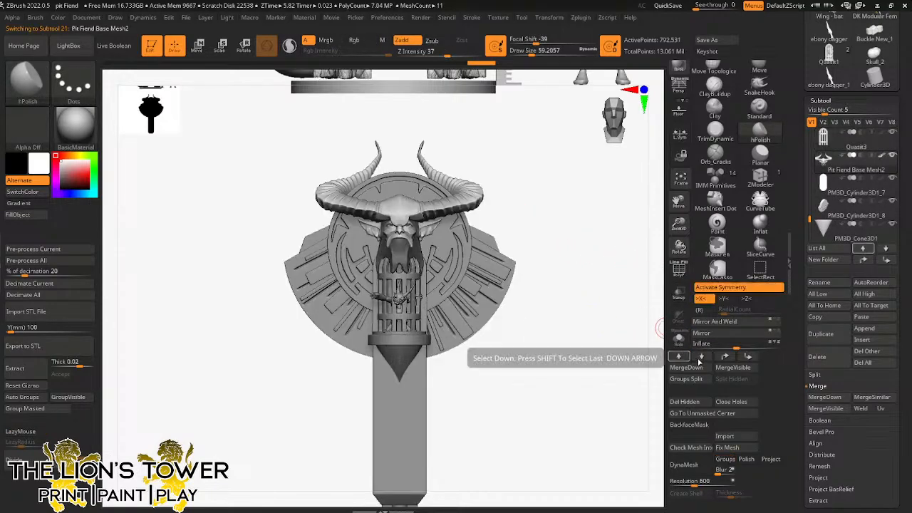
pyautogui.keyDown('ctrl'); pyautogui.click(572, 316); pyautogui.keyUp('ctrl')
pyautogui.keyDown('ctrl'); pyautogui.click(572, 316); pyautogui.keyUp('ctrl')
pyautogui.moveTo(603, 340); pyautogui.dragTo(588, 304, button='right')
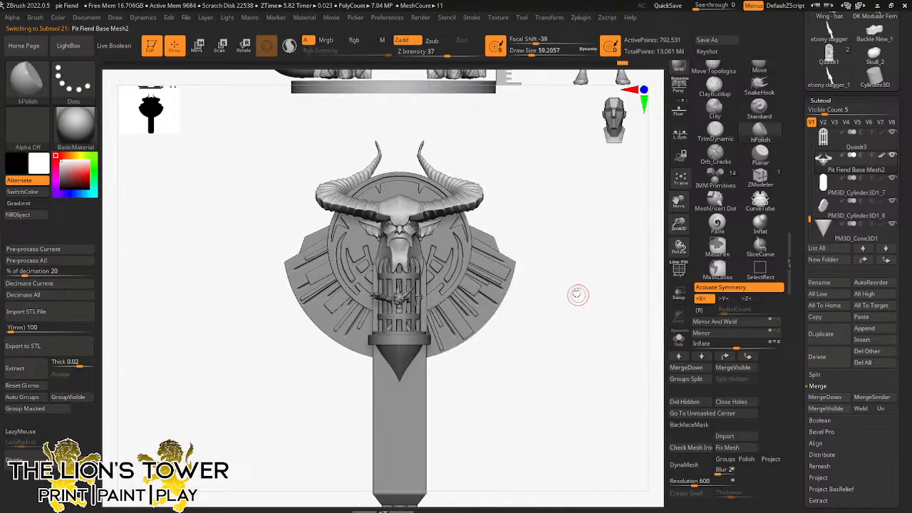
pyautogui.keyDown('ctrl'); pyautogui.keyDown('shift'); pyautogui.click(403, 277); pyautogui.keyUp('shift'); pyautogui.keyUp('ctrl')
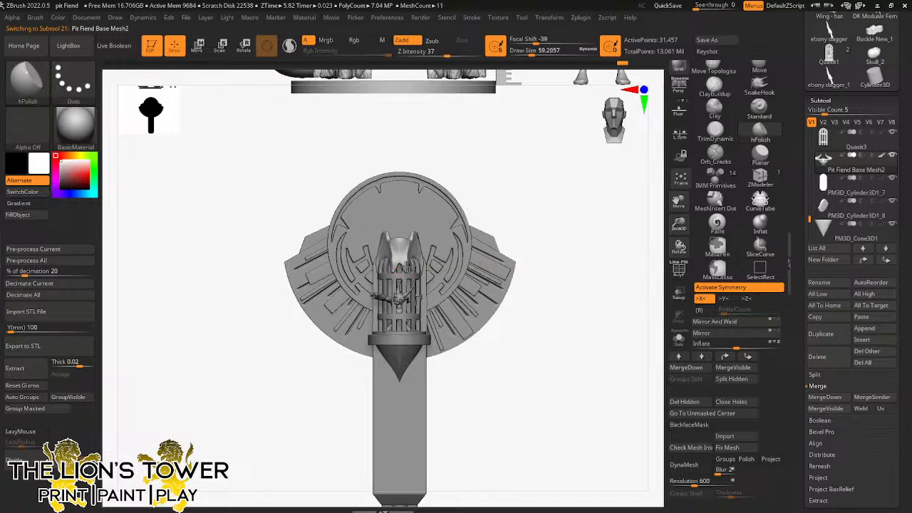
# Step: Pull the lower face tips down and around the top of the cage with the Move brush at draw size about 74, then unhide the head
pyautogui.click(759, 77)
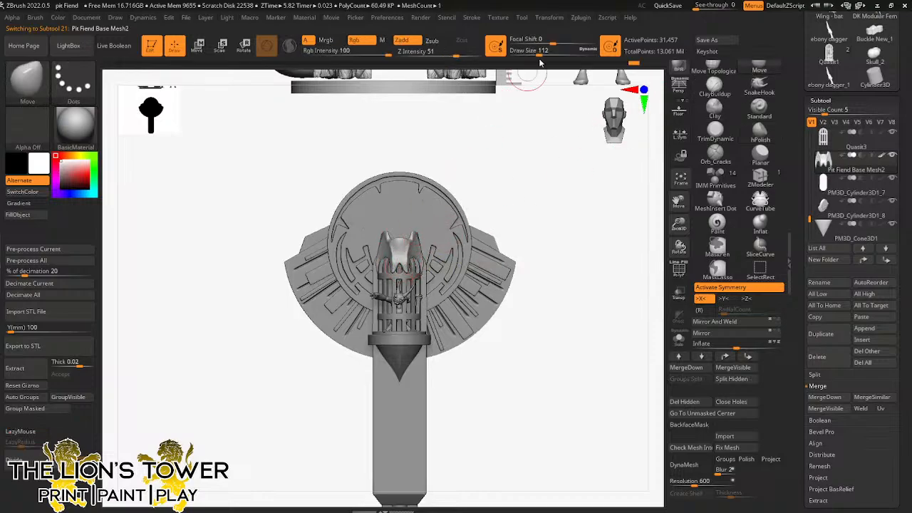
pyautogui.moveTo(539, 54); pyautogui.dragTo(534, 54)
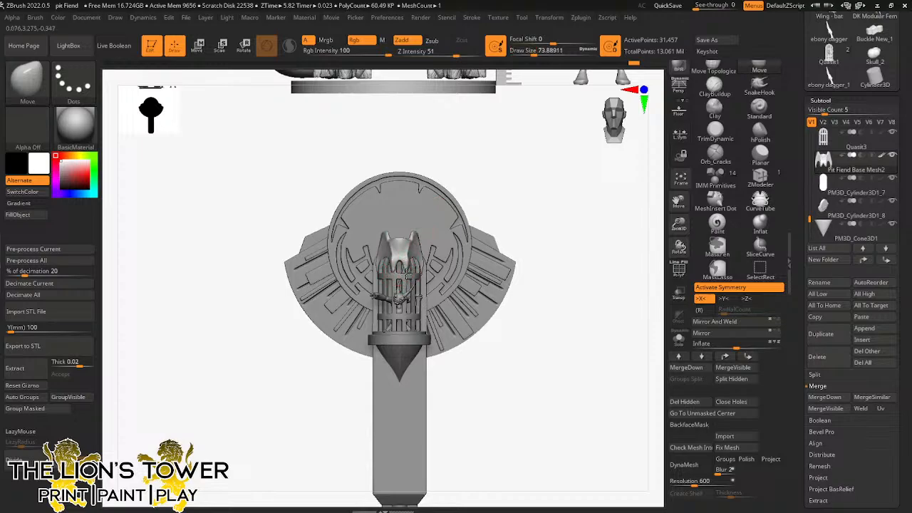
pyautogui.moveTo(529, 183); pyautogui.dragTo(475, 205)
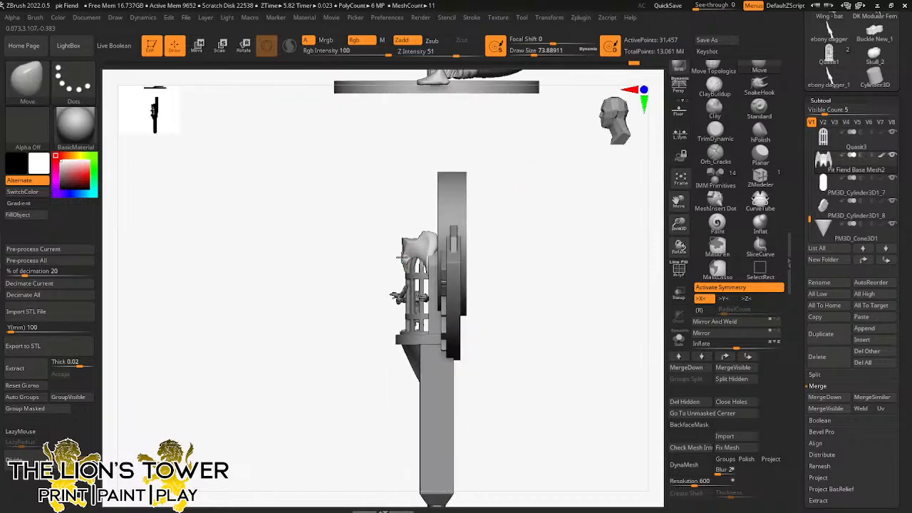
pyautogui.moveTo(372, 285); pyautogui.dragTo(403, 263)
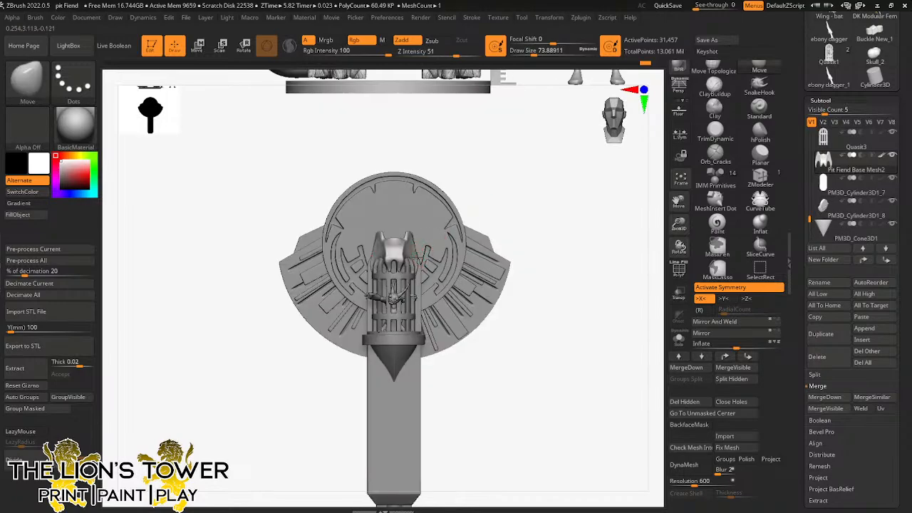
pyautogui.moveTo(438, 240); pyautogui.dragTo(458, 204, button='right')
pyautogui.moveTo(433, 236); pyautogui.dragTo(422, 269, button='right')
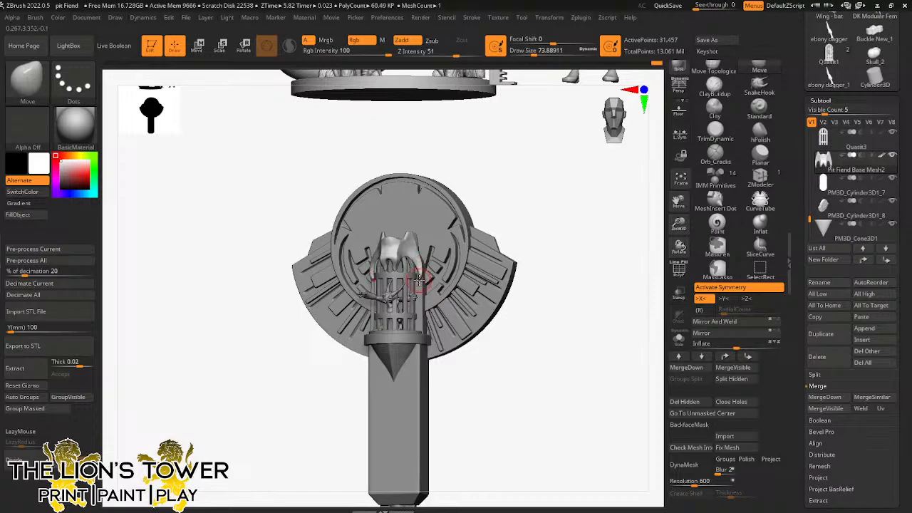
pyautogui.keyDown('shift'); pyautogui.moveTo(487, 204); pyautogui.dragTo(505, 193); pyautogui.keyUp('shift')
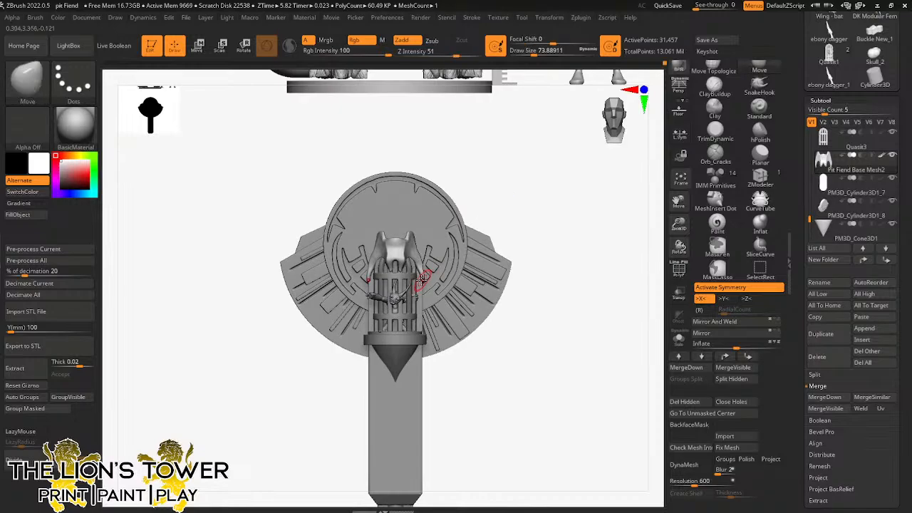
pyautogui.moveTo(437, 260)
pyautogui.mouseDown(button='right')
pyautogui.moveTo(466, 210)
pyautogui.moveTo(423, 265)
pyautogui.mouseUp(button='right')
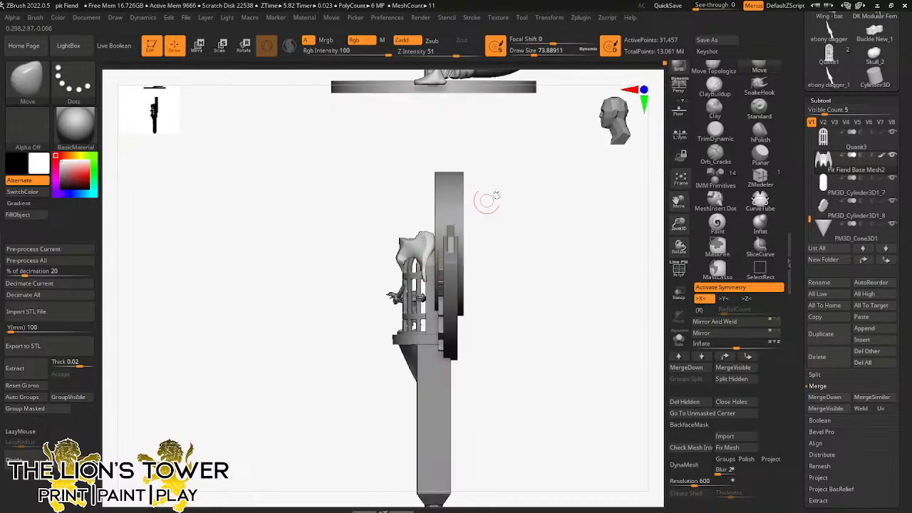
pyautogui.moveTo(513, 187)
pyautogui.mouseDown(button='right')
pyautogui.moveTo(511, 220)
pyautogui.moveTo(529, 208)
pyautogui.mouseUp(button='right')
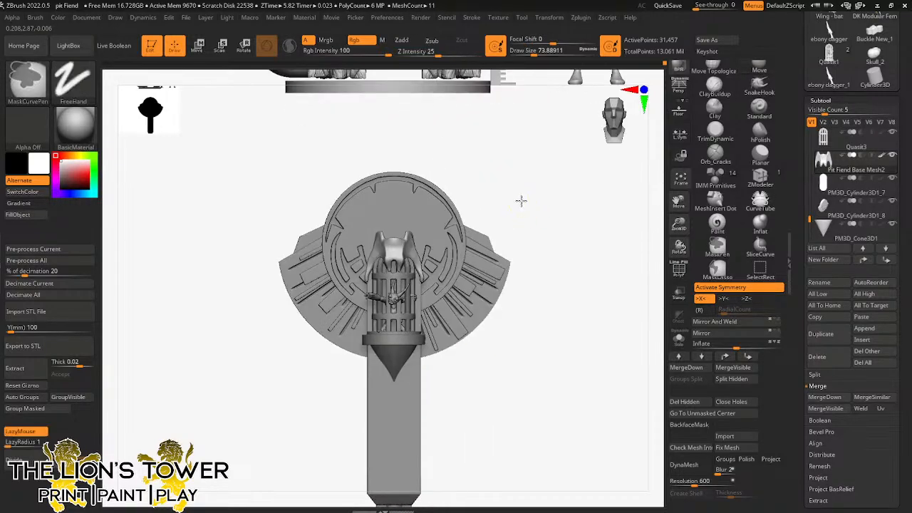
pyautogui.keyDown('ctrl'); pyautogui.keyDown('shift'); pyautogui.click(520, 205); pyautogui.keyUp('shift'); pyautogui.keyUp('ctrl')
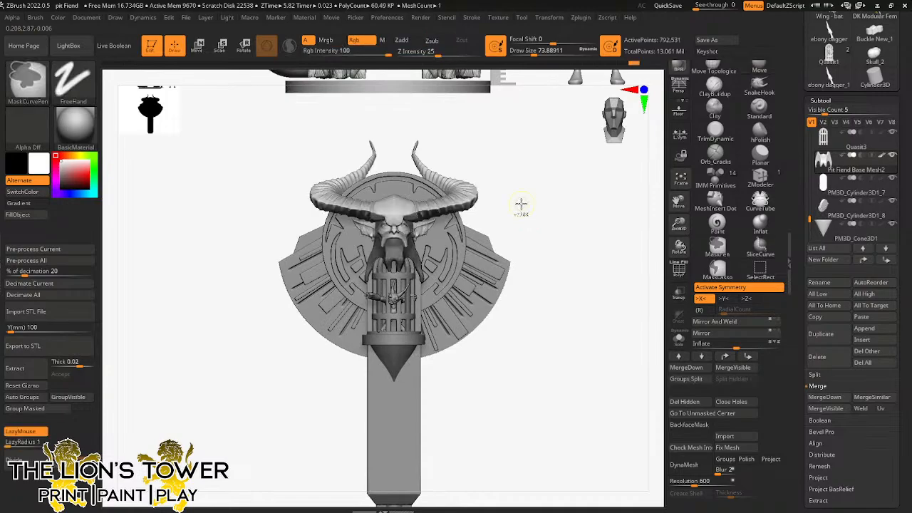
# Step: Select the engraved disc, enable X symmetry and reshape its pattern beside the face using the Move brush at draw size about 177
pyautogui.moveTo(525, 228)
pyautogui.mouseDown(button='right')
pyautogui.moveTo(515, 230)
pyautogui.moveTo(527, 226)
pyautogui.moveTo(504, 196)
pyautogui.mouseUp(button='right')
pyautogui.keyDown('alt'); pyautogui.click(520, 220); pyautogui.keyUp('alt')
pyautogui.click(764, 68)
pyautogui.press('Escape')
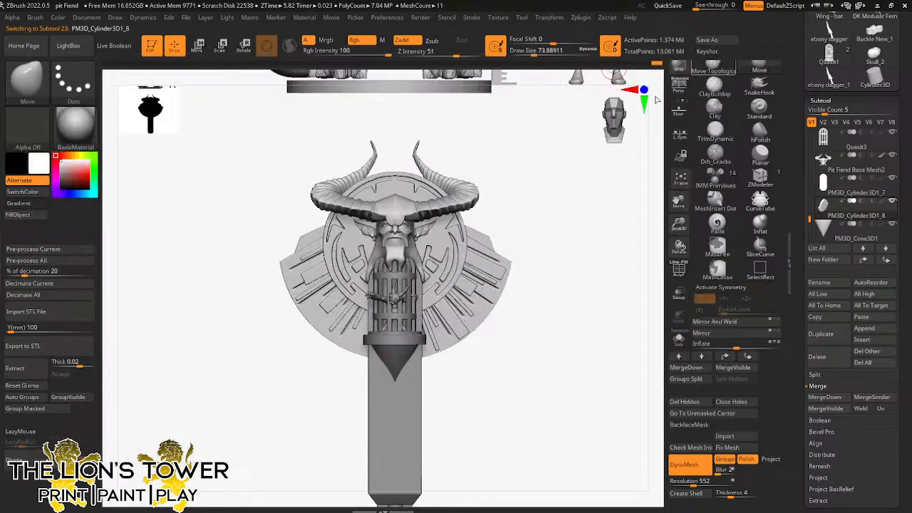
pyautogui.press('x')
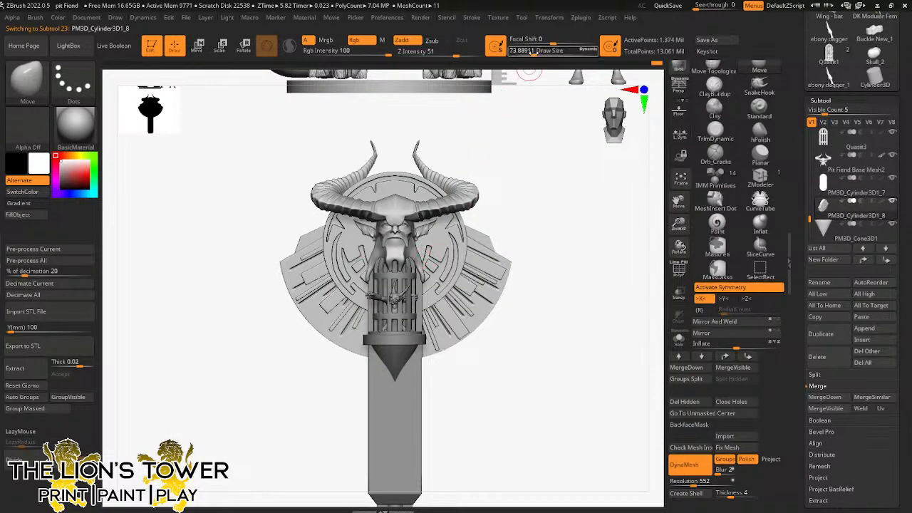
pyautogui.click(539, 53)
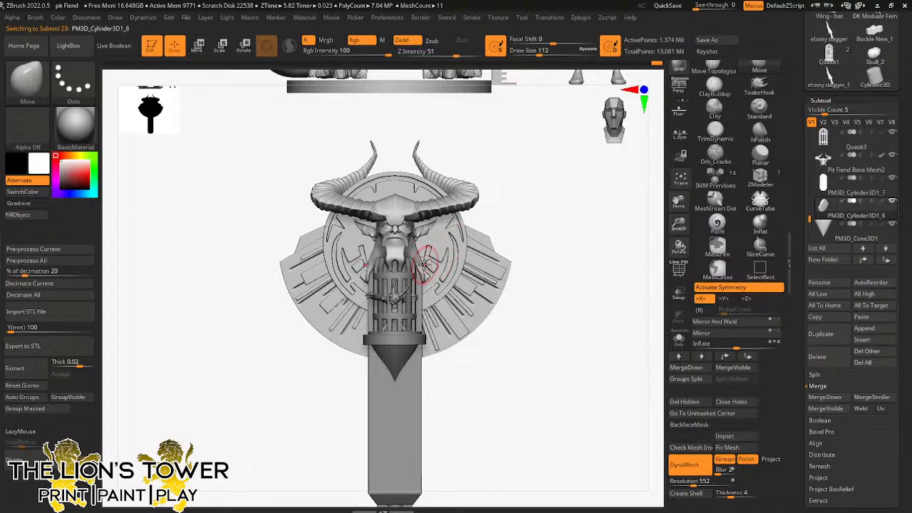
pyautogui.click(545, 52)
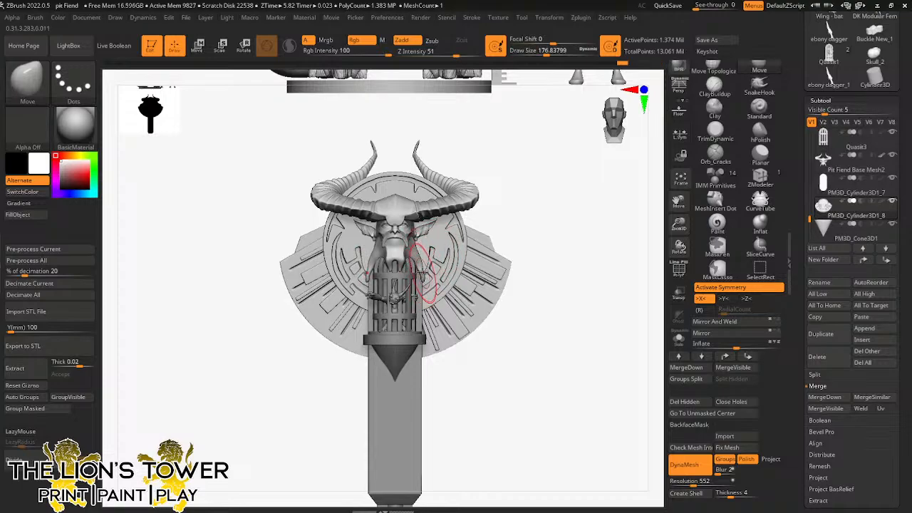
pyautogui.moveTo(507, 195); pyautogui.dragTo(502, 203)
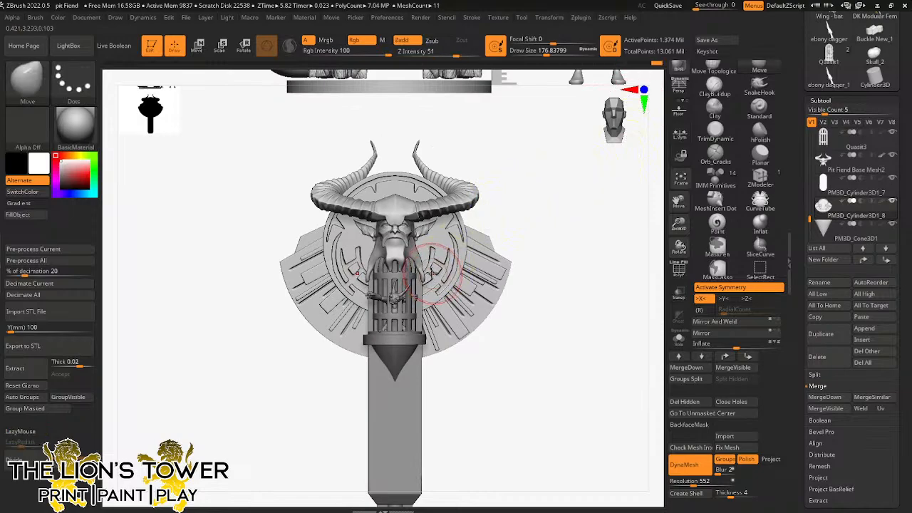
pyautogui.moveTo(437, 262); pyautogui.dragTo(435, 254)
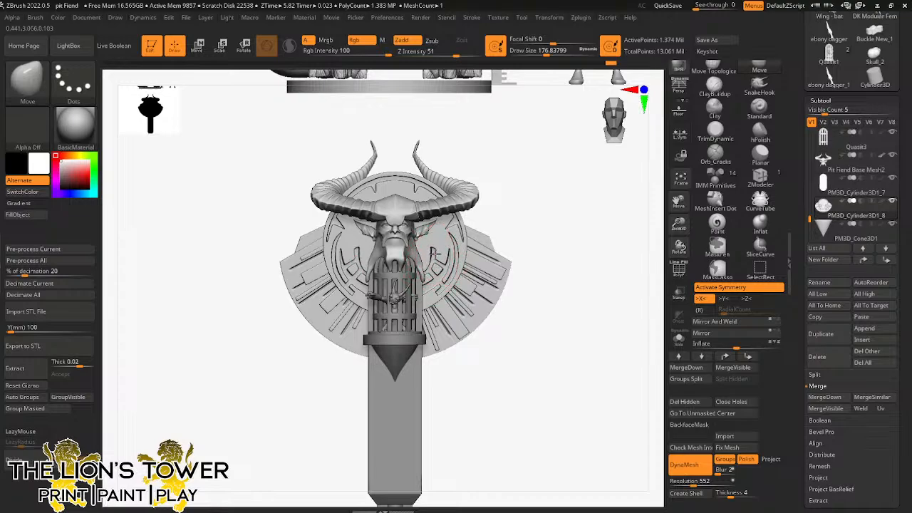
pyautogui.moveTo(508, 211)
pyautogui.mouseDown()
pyautogui.moveTo(488, 211)
pyautogui.moveTo(507, 211)
pyautogui.mouseUp()
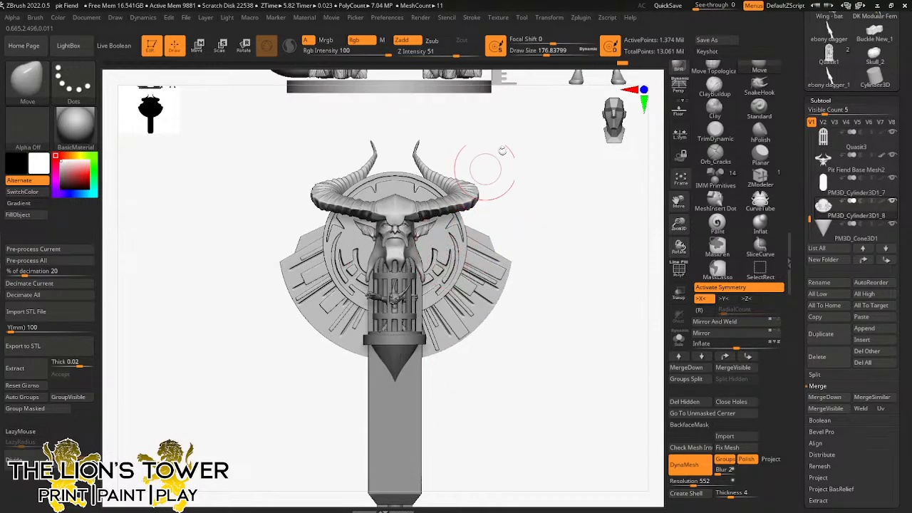
# Step: Refine the disc's engraved lines beside the cage using the Move brush at draw size about 104
pyautogui.click(549, 54)
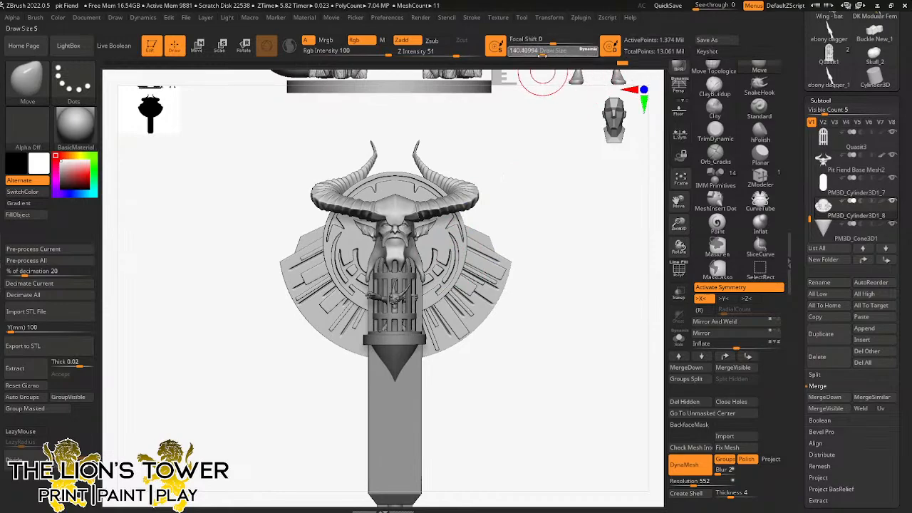
pyautogui.click(538, 53)
pyautogui.moveTo(424, 289); pyautogui.dragTo(425, 287)
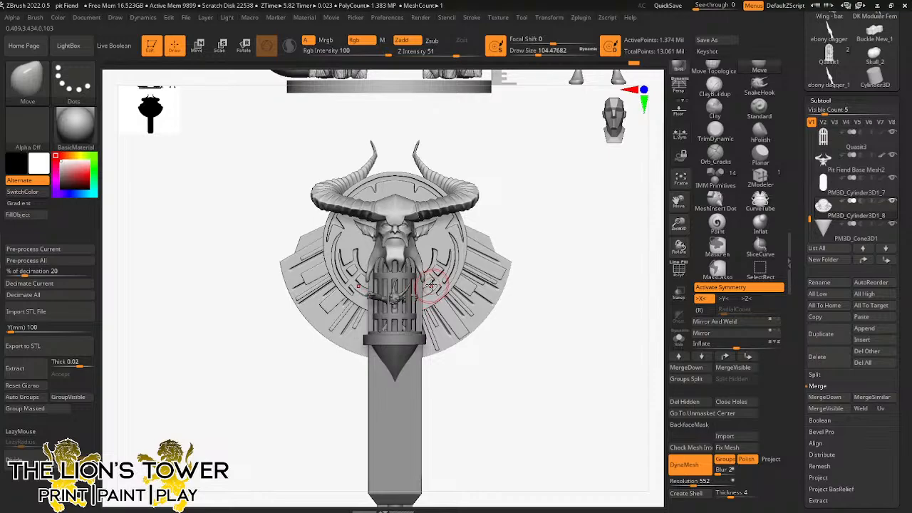
pyautogui.press('shift')
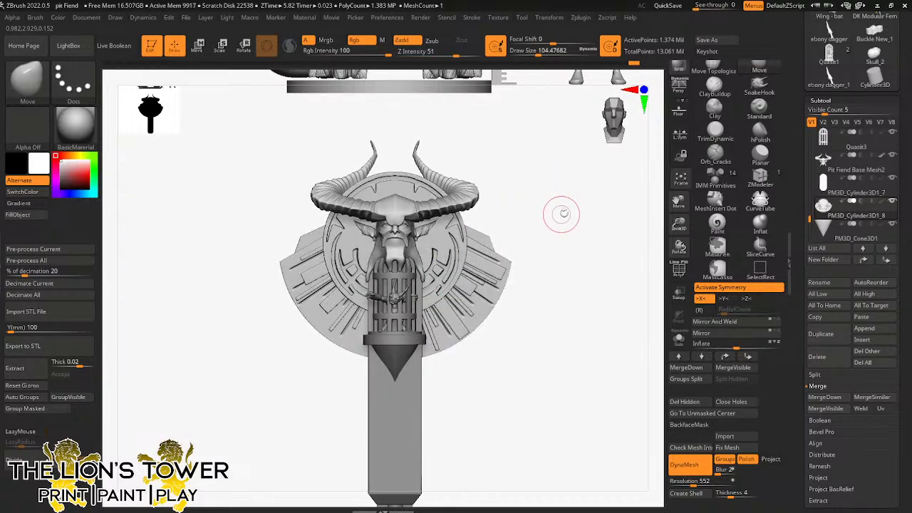
# Step: Select the horned head in side view and isolate its horns by hiding the skull and face
pyautogui.moveTo(556, 209)
pyautogui.mouseDown()
pyautogui.moveTo(526, 215)
pyautogui.moveTo(552, 161)
pyautogui.moveTo(586, 218)
pyautogui.moveTo(572, 199)
pyautogui.moveTo(549, 197)
pyautogui.moveTo(571, 218)
pyautogui.moveTo(605, 220)
pyautogui.moveTo(594, 212)
pyautogui.mouseUp()
pyautogui.press('ctrl')
pyautogui.keyDown('ctrl'); pyautogui.click(554, 204); pyautogui.keyUp('ctrl')
pyautogui.press('ctrl')
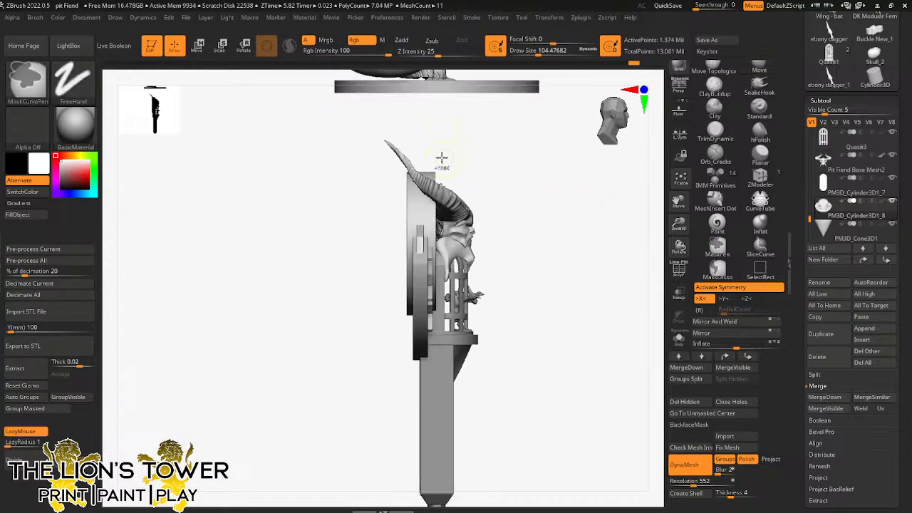
pyautogui.moveTo(430, 169)
pyautogui.keyDown('ctrl'); pyautogui.mouseDown()
pyautogui.moveTo(418, 187)
pyautogui.moveTo(357, 204)
pyautogui.mouseUp(); pyautogui.keyUp('ctrl')
pyautogui.keyDown('ctrl'); pyautogui.click(464, 149); pyautogui.keyUp('ctrl')
pyautogui.keyDown('alt'); pyautogui.click(447, 186); pyautogui.keyUp('alt')
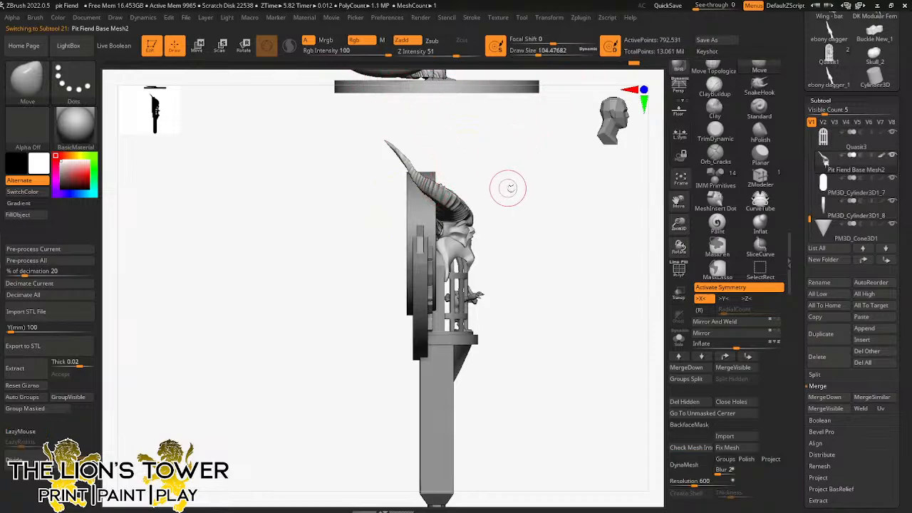
pyautogui.moveTo(506, 185)
pyautogui.mouseDown()
pyautogui.moveTo(626, 201)
pyautogui.moveTo(608, 202)
pyautogui.mouseUp()
pyautogui.hotkey('ctrl', 'shift')
pyautogui.keyDown('ctrl'); pyautogui.keyDown('shift'); pyautogui.click(545, 196); pyautogui.keyUp('shift'); pyautogui.keyUp('ctrl')
pyautogui.keyDown('ctrl'); pyautogui.keyDown('shift'); pyautogui.click(548, 196); pyautogui.keyUp('shift'); pyautogui.keyUp('ctrl')
pyautogui.hotkey('ctrl', 'z')
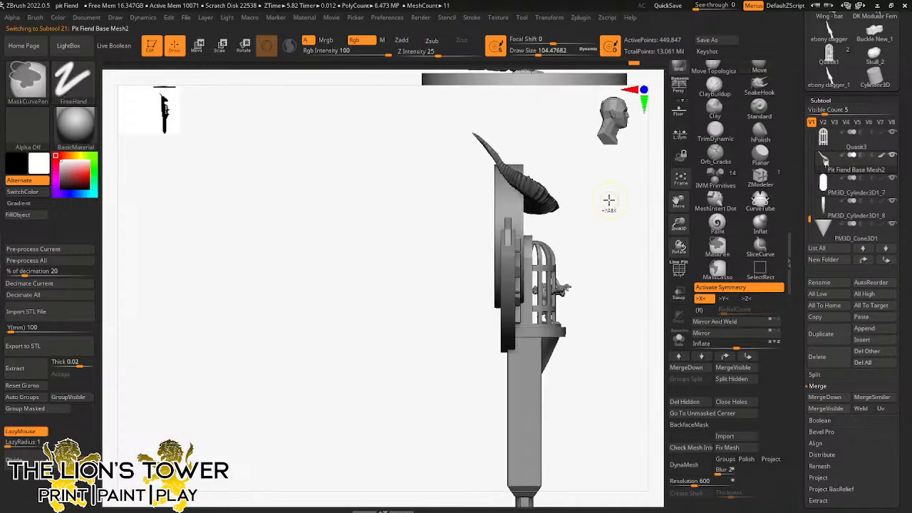
# Step: Bring up the transform gizmo on the isolated horns and save the project, replacing pit Fiend.zpr
pyautogui.press('w')
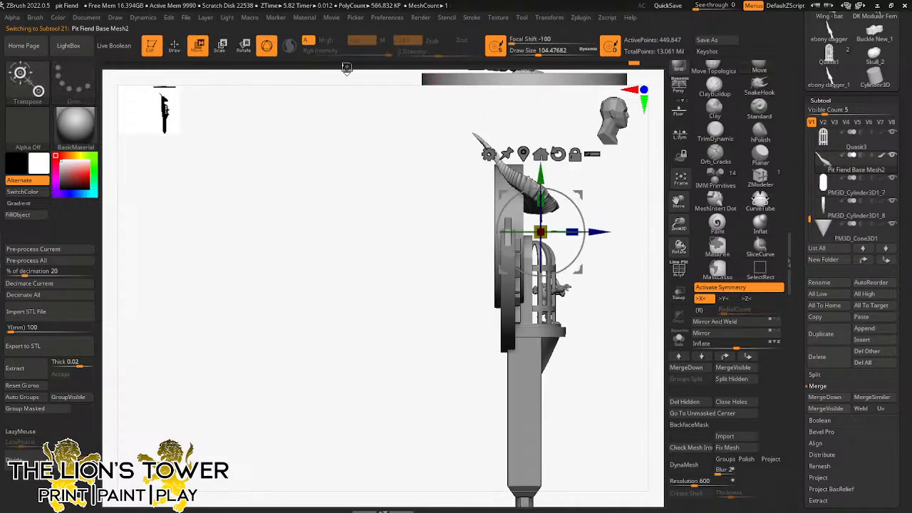
pyautogui.moveTo(676, 208); pyautogui.dragTo(663, 243)
pyautogui.click(474, 189)
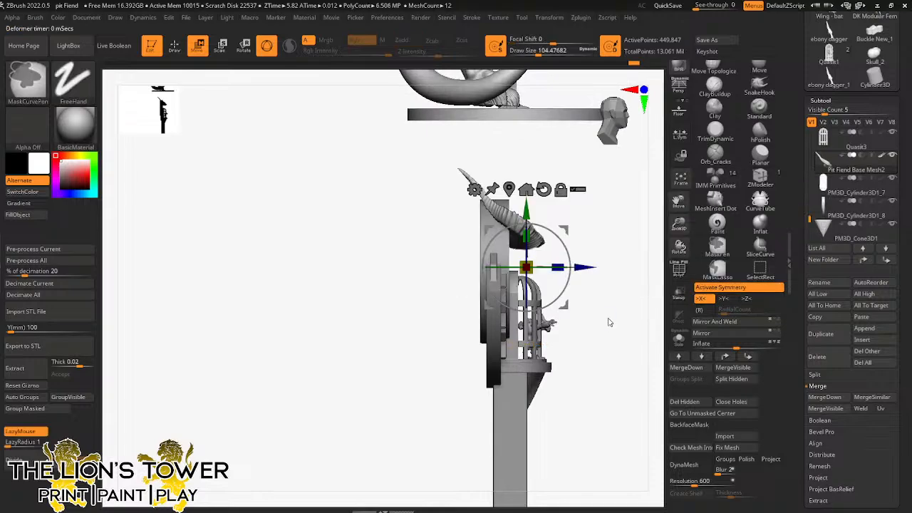
pyautogui.hotkey('ctrl', 's')
pyautogui.click(662, 425)
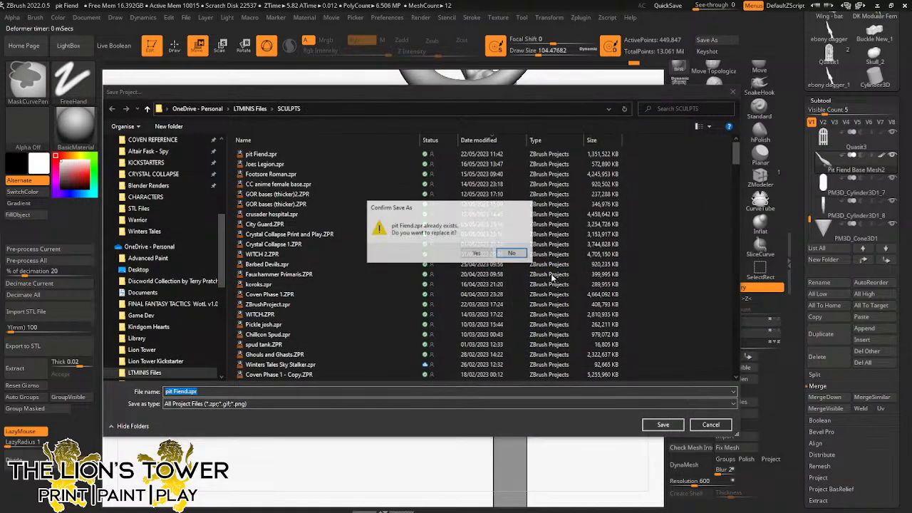
pyautogui.click(482, 253)
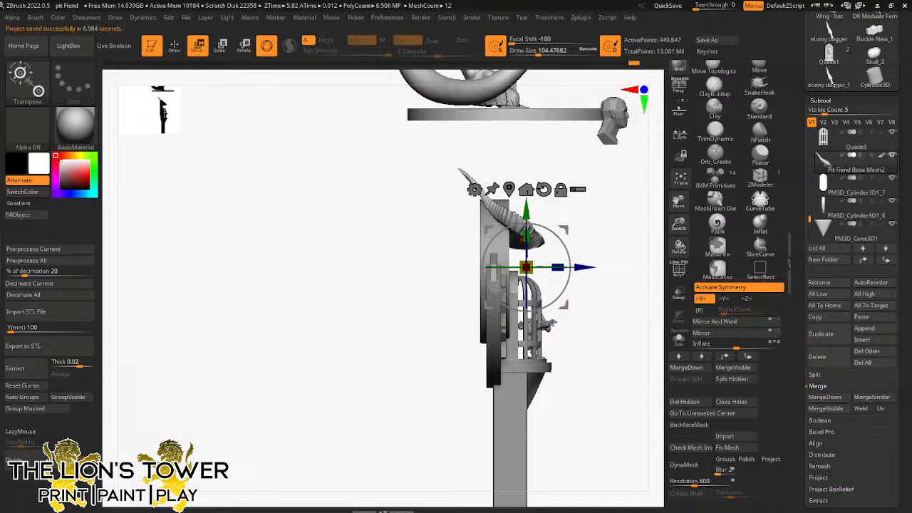
# Step: Split the hidden skull and face from the horns into a separate subtool so the horns can be deformed
pyautogui.click(474, 189)
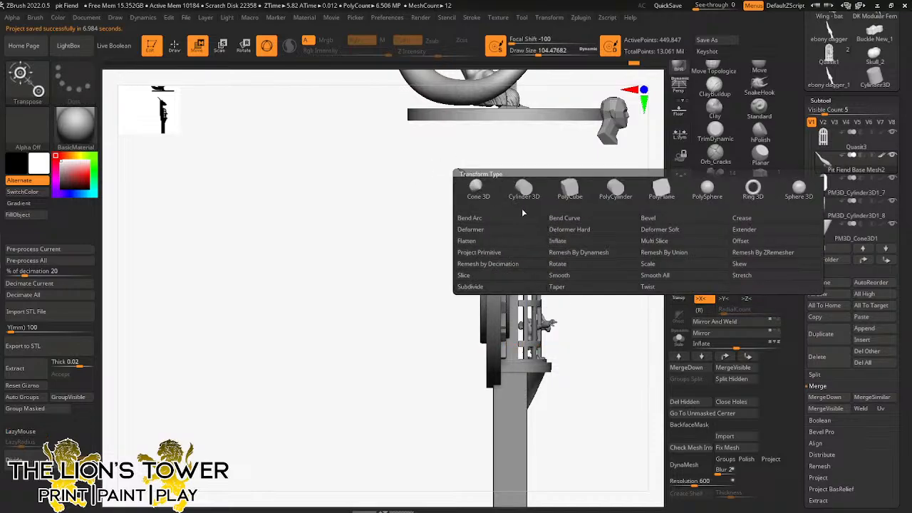
pyautogui.click(579, 221)
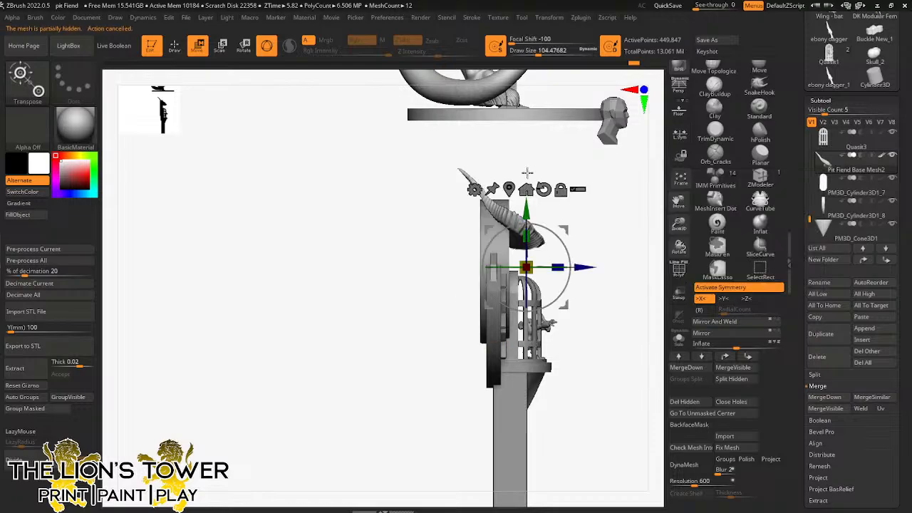
pyautogui.click(474, 190)
pyautogui.click(814, 374)
pyautogui.click(823, 385)
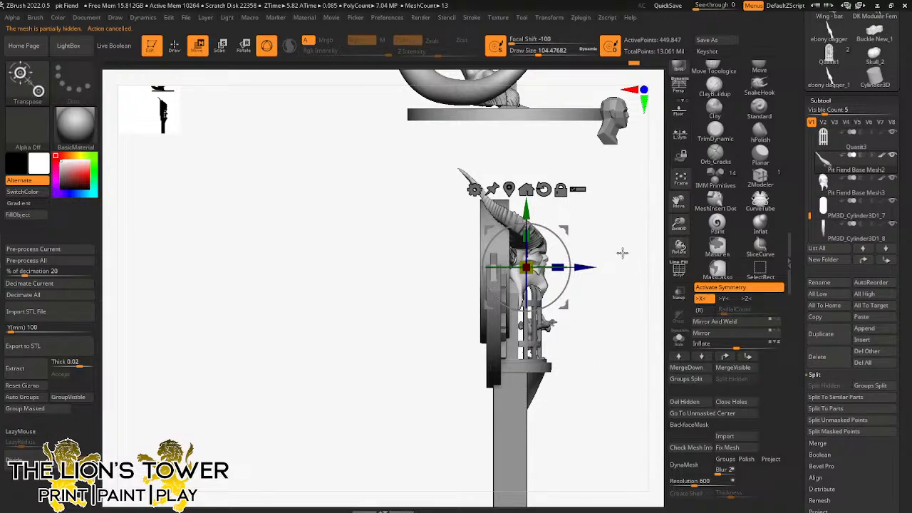
# Step: Try to bend the horns with the Bend Curve deformer, checking the shape from the side and front
pyautogui.click(474, 189)
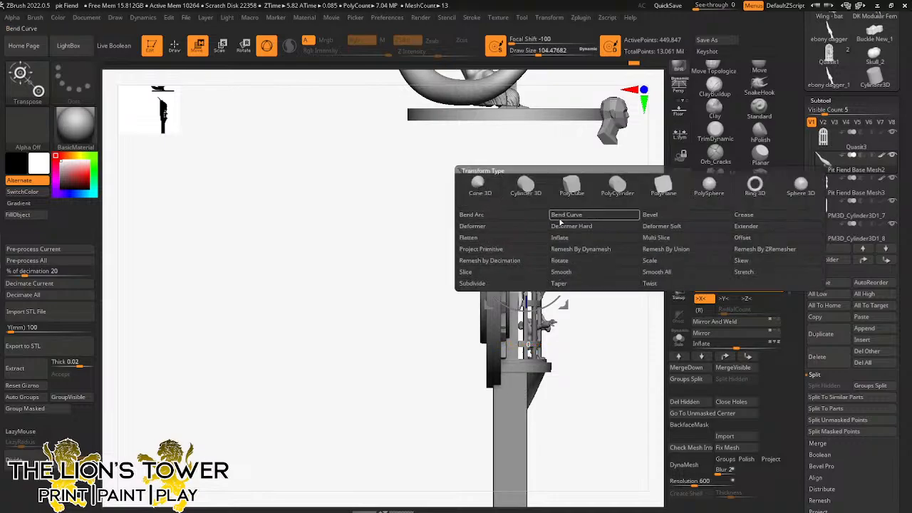
pyautogui.click(584, 217)
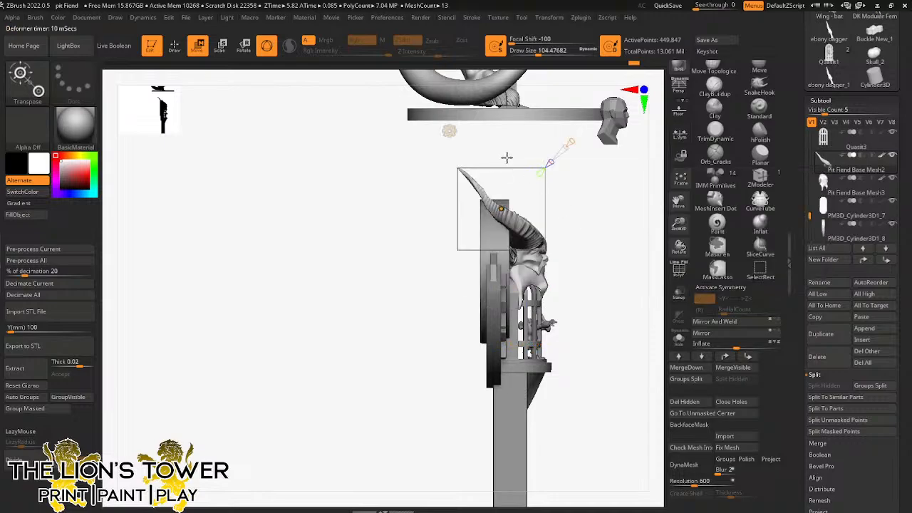
pyautogui.moveTo(594, 194)
pyautogui.mouseDown()
pyautogui.moveTo(655, 206)
pyautogui.moveTo(577, 166)
pyautogui.moveTo(585, 246)
pyautogui.moveTo(563, 206)
pyautogui.moveTo(575, 197)
pyautogui.moveTo(602, 203)
pyautogui.mouseUp()
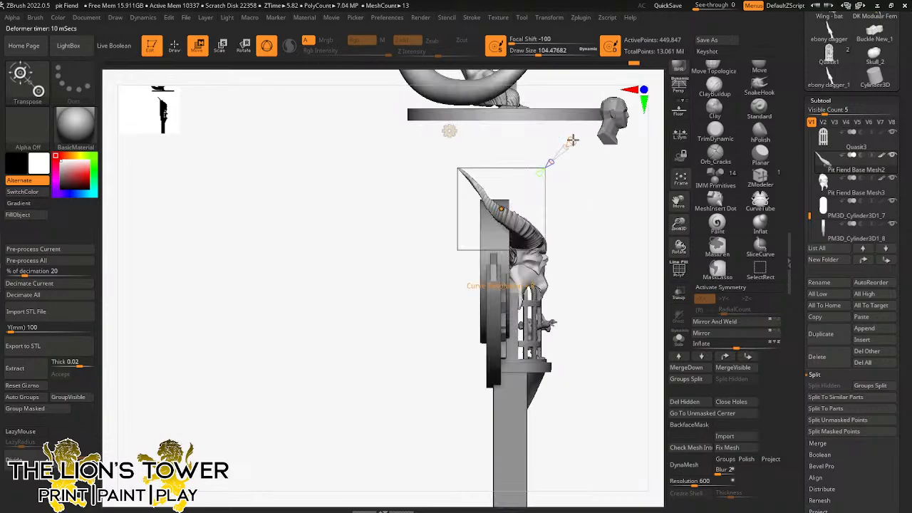
pyautogui.moveTo(579, 135)
pyautogui.mouseDown()
pyautogui.moveTo(594, 202)
pyautogui.moveTo(586, 194)
pyautogui.mouseUp()
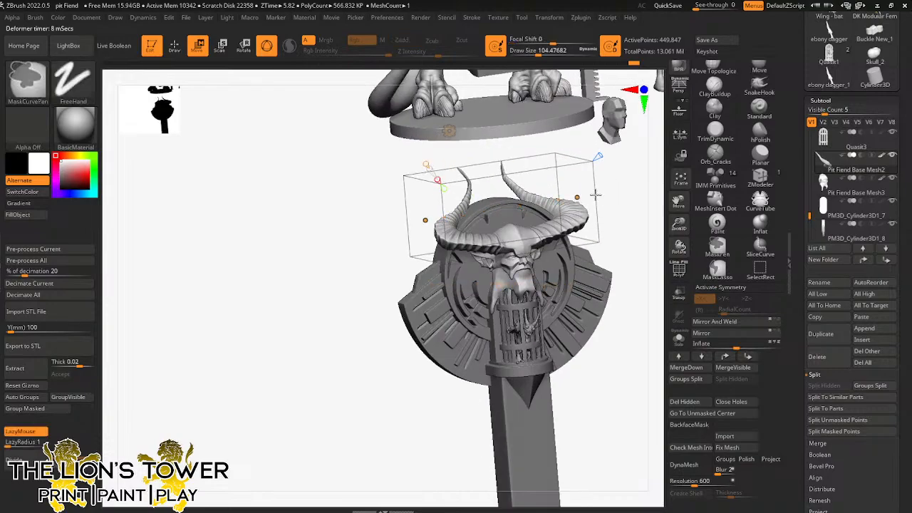
pyautogui.moveTo(637, 206); pyautogui.dragTo(633, 202)
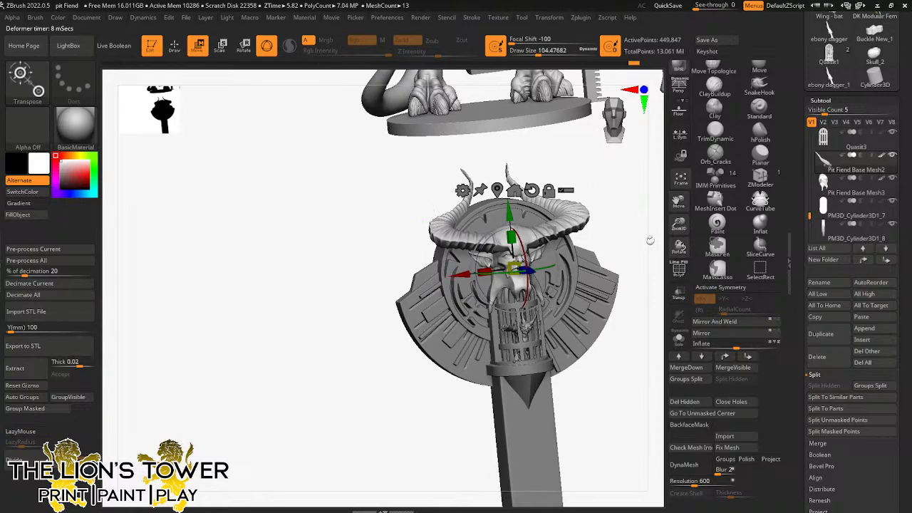
# Step: Enable X symmetry, try the Taper deformer on the horns and undo it
pyautogui.press('x')
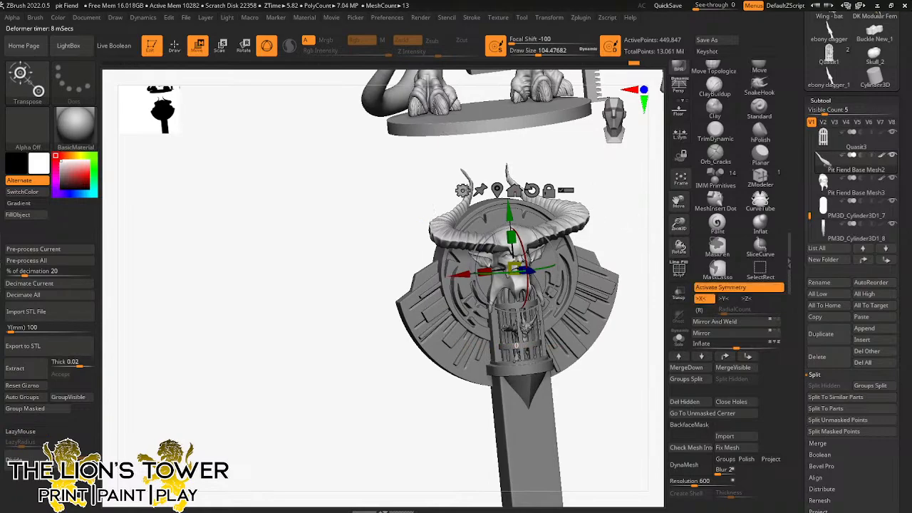
pyautogui.click(462, 190)
pyautogui.click(560, 290)
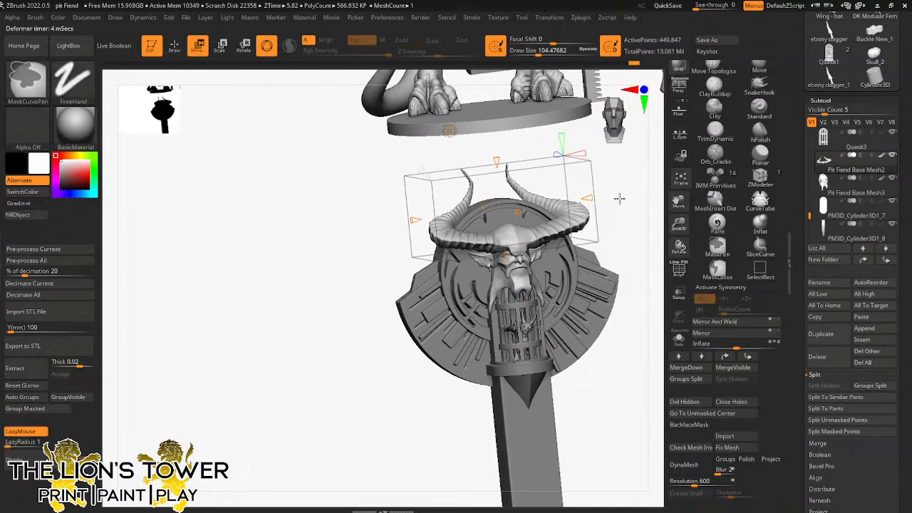
pyautogui.hotkey('ctrl', 'z')
# Step: Pull the horn tips up and forward in side view using the Move brush at draw size about 386 with X symmetry
pyautogui.keyDown('shift'); pyautogui.moveTo(623, 181); pyautogui.dragTo(641, 173); pyautogui.keyUp('shift')
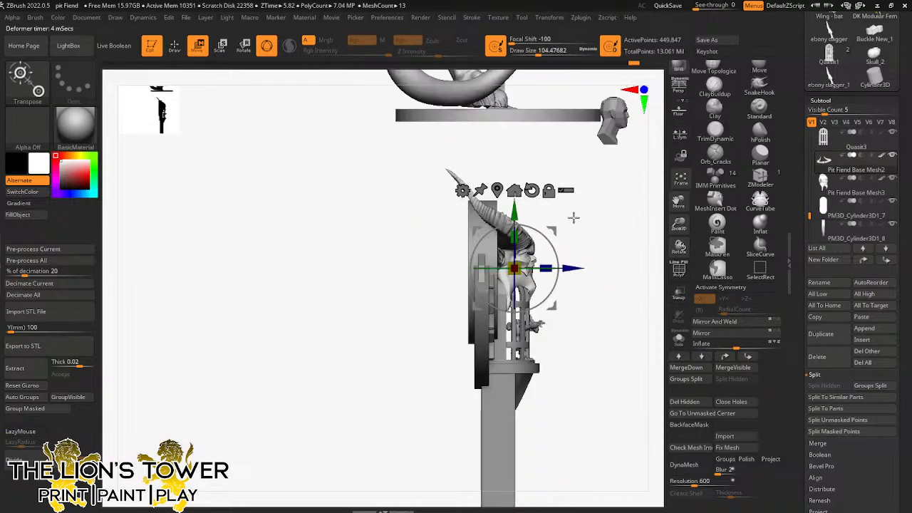
pyautogui.click(759, 68)
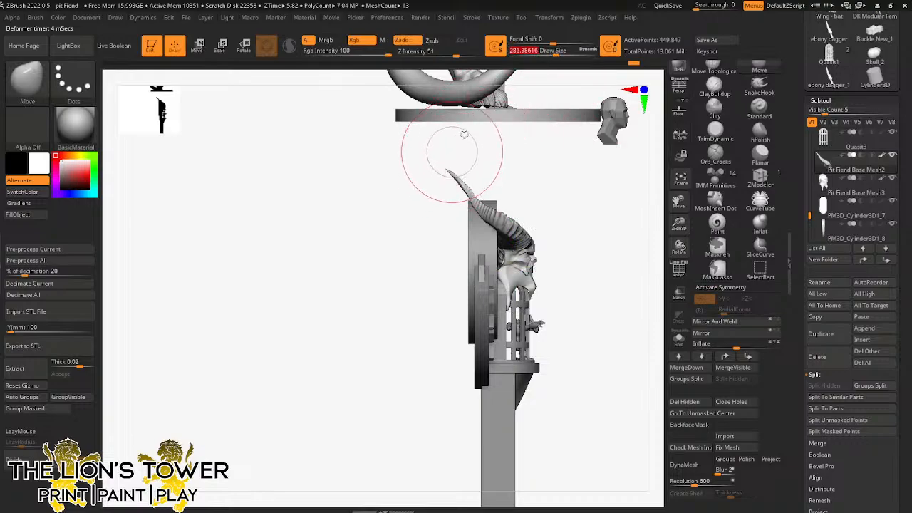
pyautogui.moveTo(555, 51); pyautogui.dragTo(563, 51)
pyautogui.moveTo(449, 167); pyautogui.dragTo(464, 159)
pyautogui.press('x')
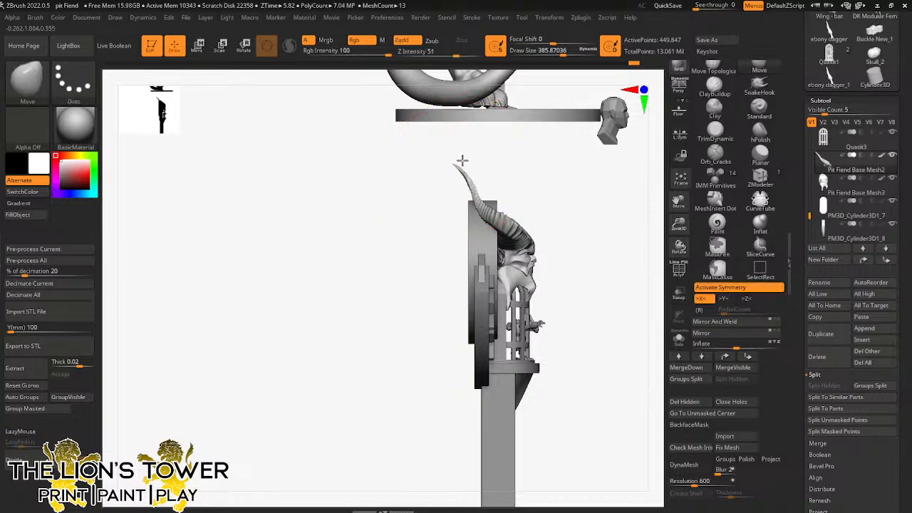
pyautogui.keyDown('shift'); pyautogui.moveTo(560, 179); pyautogui.dragTo(493, 193); pyautogui.keyUp('shift')
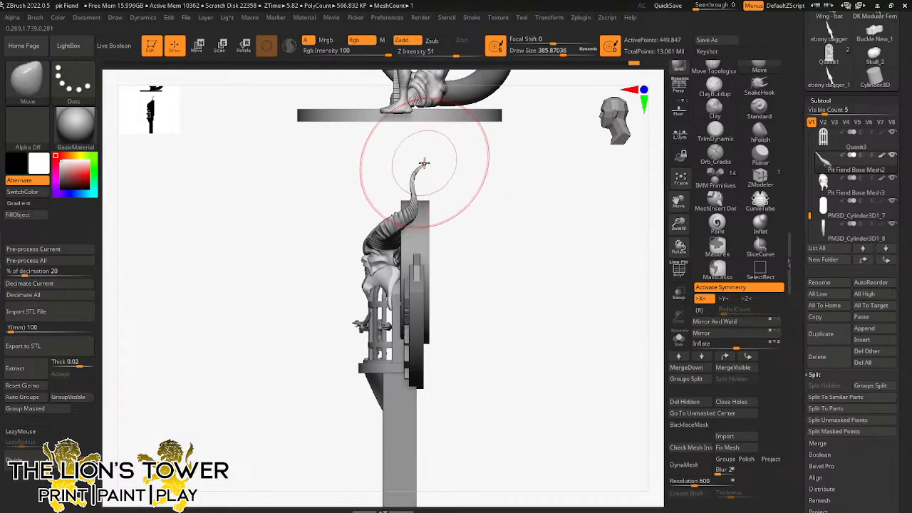
pyautogui.keyDown('shift'); pyautogui.moveTo(466, 166); pyautogui.dragTo(570, 224); pyautogui.keyUp('shift')
pyautogui.keyDown('ctrl'); pyautogui.click(518, 179); pyautogui.keyUp('ctrl')
pyautogui.moveTo(616, 280); pyautogui.dragTo(587, 332)
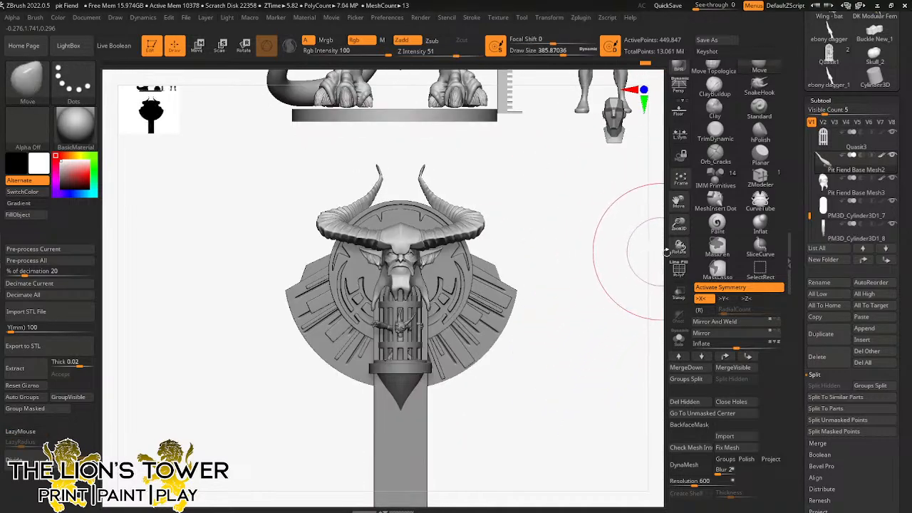
# Step: Select the square shaft below the cage and DynaMesh it at resolution 552 with Polish enabled
pyautogui.moveTo(679, 223); pyautogui.dragTo(678, 265)
pyautogui.moveTo(634, 306)
pyautogui.mouseDown()
pyautogui.moveTo(621, 254)
pyautogui.moveTo(609, 295)
pyautogui.moveTo(610, 273)
pyautogui.moveTo(669, 236)
pyautogui.moveTo(679, 217)
pyautogui.moveTo(675, 107)
pyautogui.moveTo(673, 128)
pyautogui.mouseUp()
pyautogui.moveTo(633, 248)
pyautogui.mouseDown()
pyautogui.moveTo(603, 271)
pyautogui.moveTo(591, 259)
pyautogui.mouseUp()
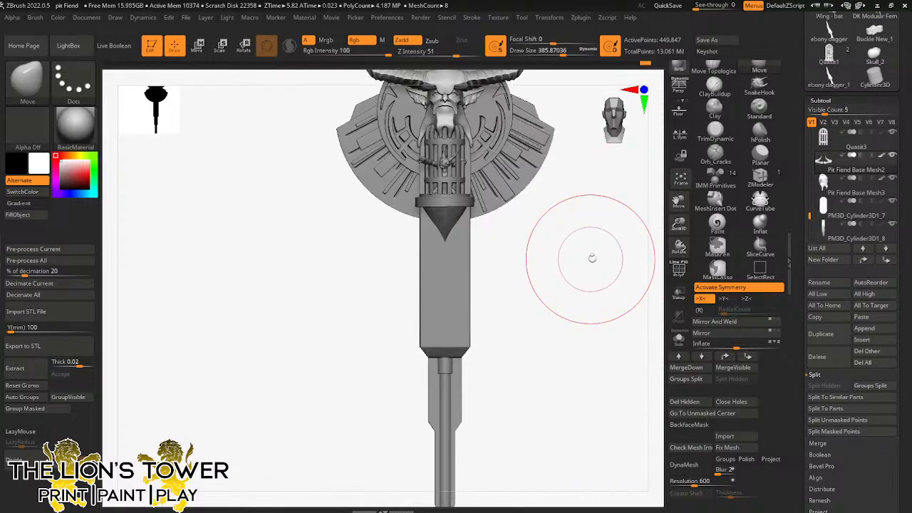
pyautogui.keyDown('alt'); pyautogui.click(449, 310); pyautogui.keyUp('alt')
pyautogui.moveTo(677, 218)
pyautogui.mouseDown()
pyautogui.moveTo(679, 245)
pyautogui.moveTo(687, 160)
pyautogui.mouseUp()
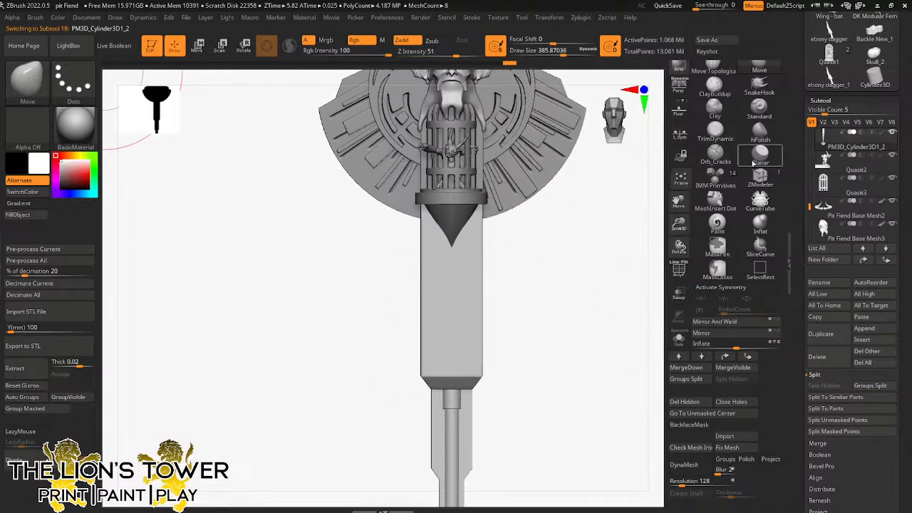
pyautogui.click(545, 54)
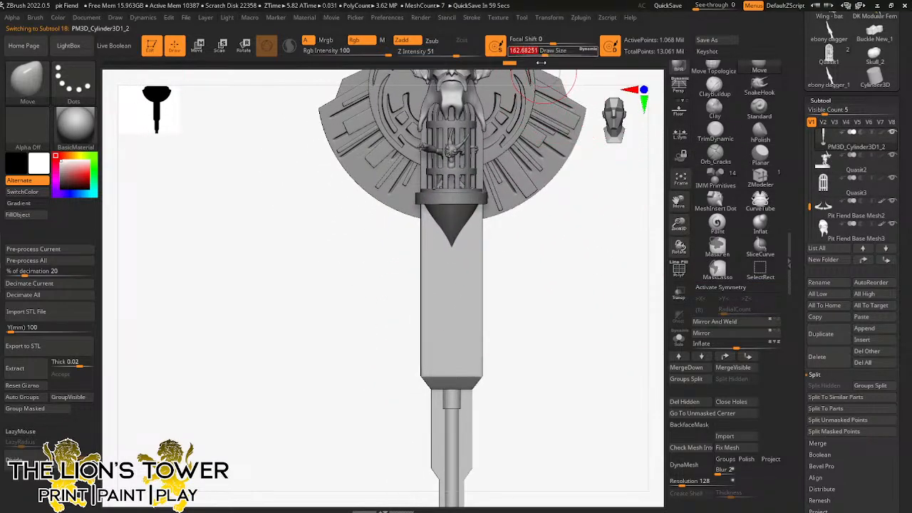
pyautogui.click(682, 484)
pyautogui.moveTo(690, 484); pyautogui.dragTo(695, 483)
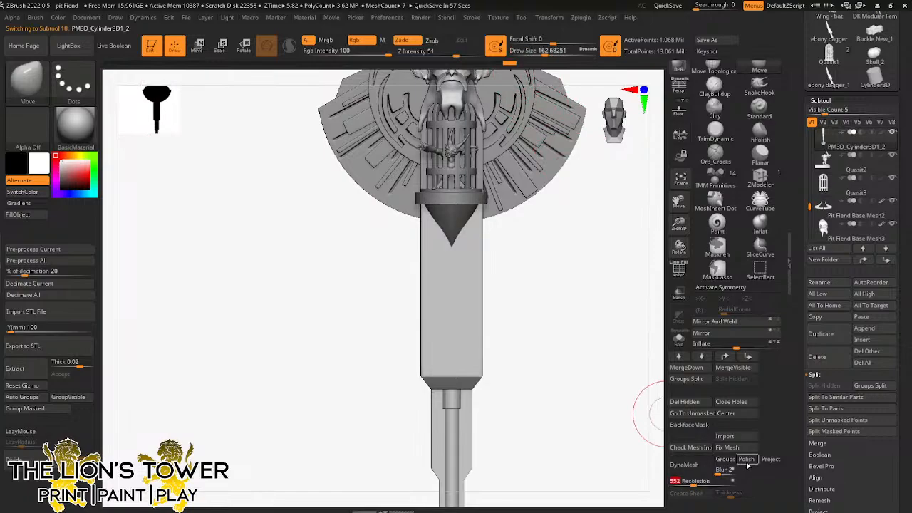
pyautogui.click(746, 458)
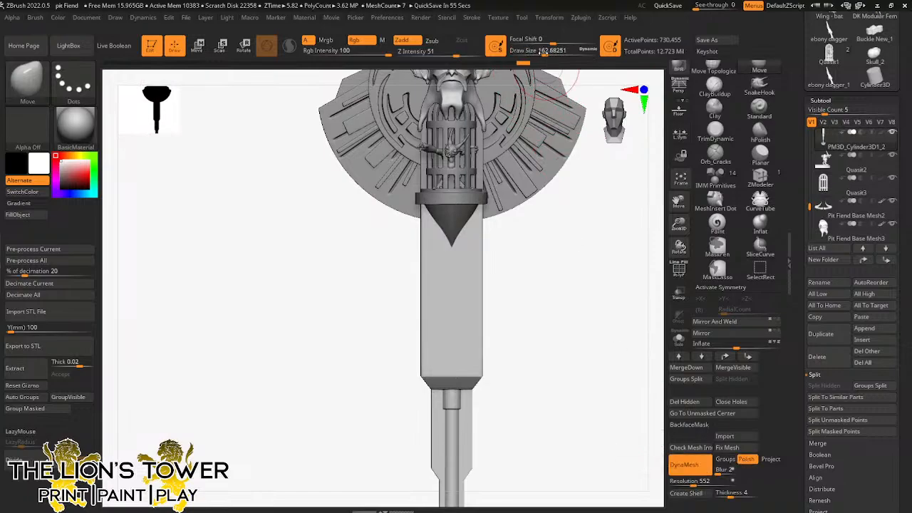
# Step: Enable X symmetry on the shaft and try drawing mirrored curved mask lines with MaskCurvePen at draw size about 22
pyautogui.moveTo(544, 54); pyautogui.dragTo(525, 54)
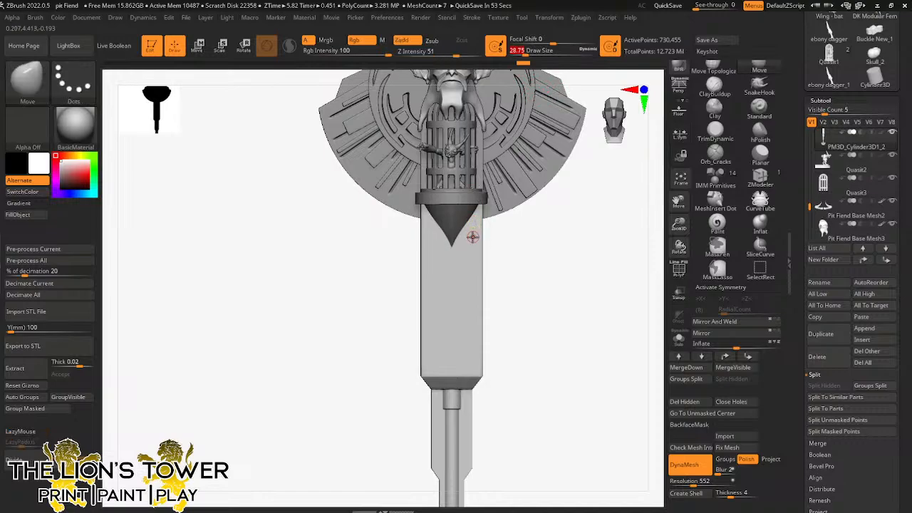
pyautogui.press('x')
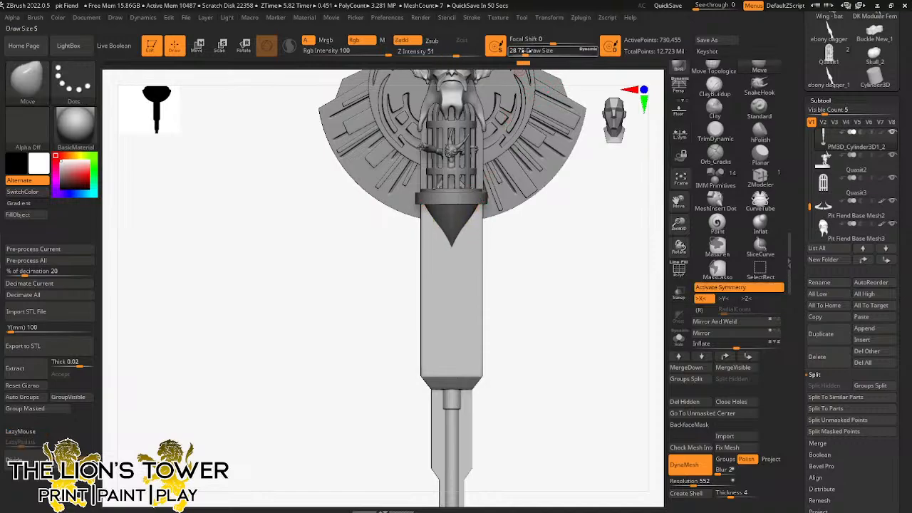
pyautogui.press('ctrl')
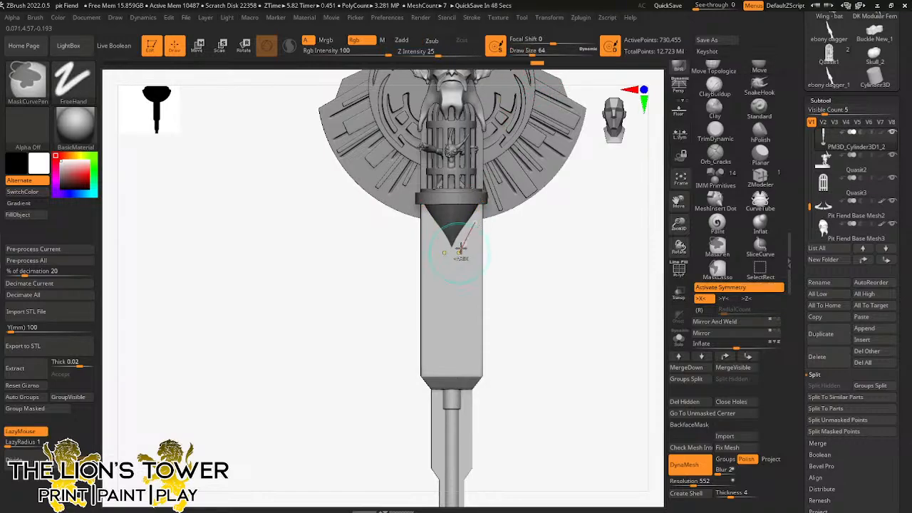
pyautogui.press('ctrl')
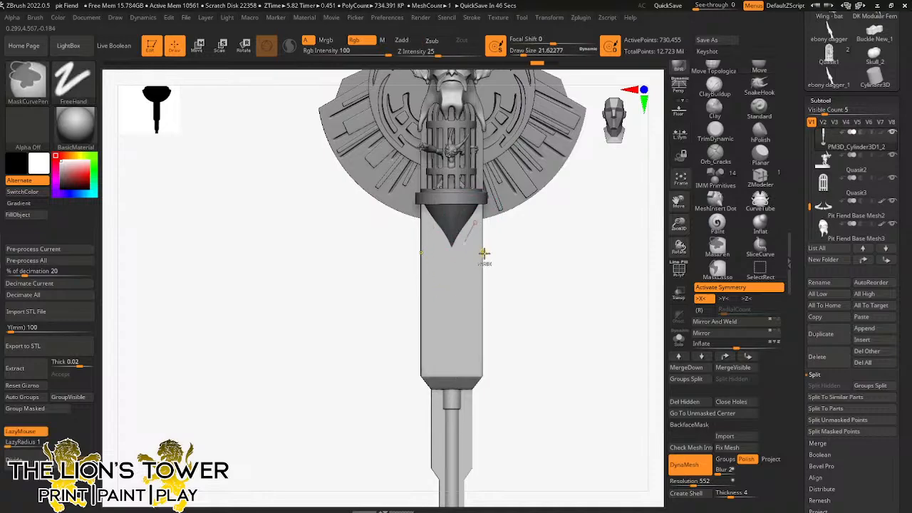
pyautogui.press('ctrl')
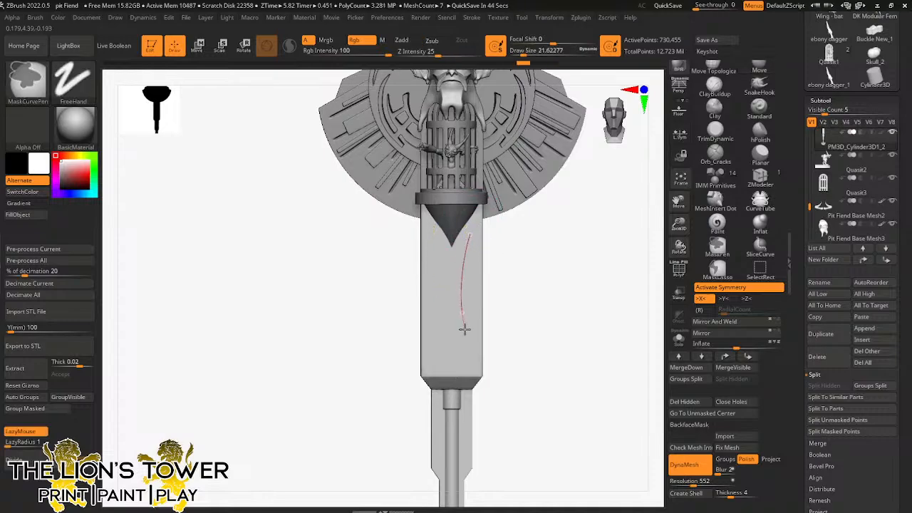
pyautogui.keyDown('ctrl'); pyautogui.moveTo(464, 329); pyautogui.dragTo(464, 326); pyautogui.keyUp('ctrl')
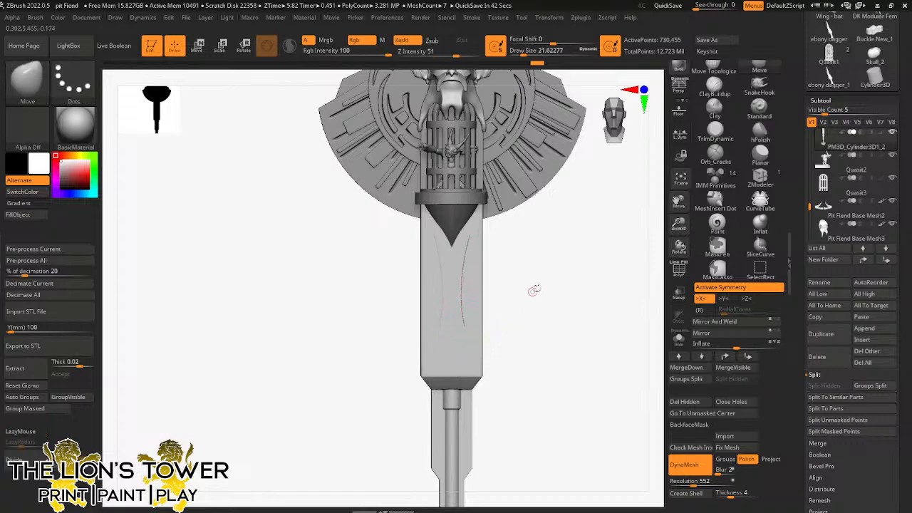
pyautogui.press('ctrl')
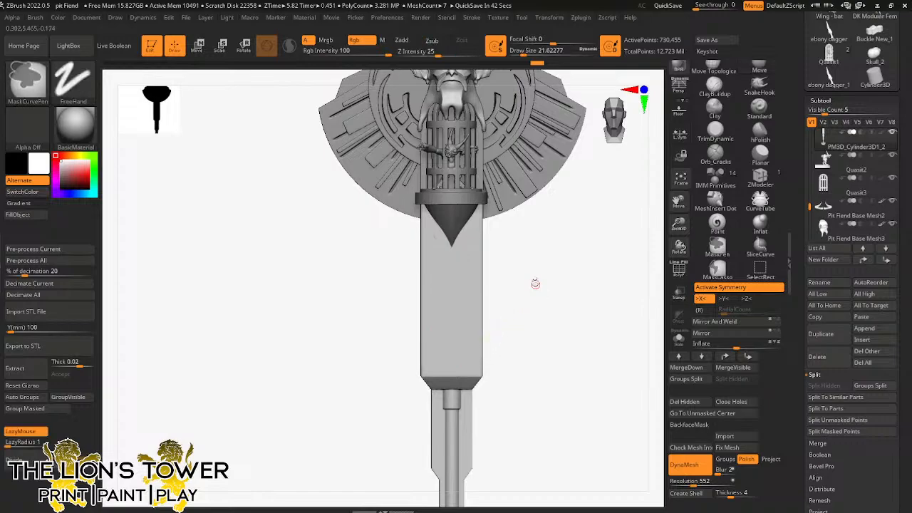
# Step: Switch masking to MaskPen and paint mirrored mask lines from beside the cone down the front of the shaft
pyautogui.keyDown('ctrl'); pyautogui.click(30, 87); pyautogui.keyUp('ctrl')
pyautogui.keyDown('ctrl'); pyautogui.click(27, 80); pyautogui.keyUp('ctrl')
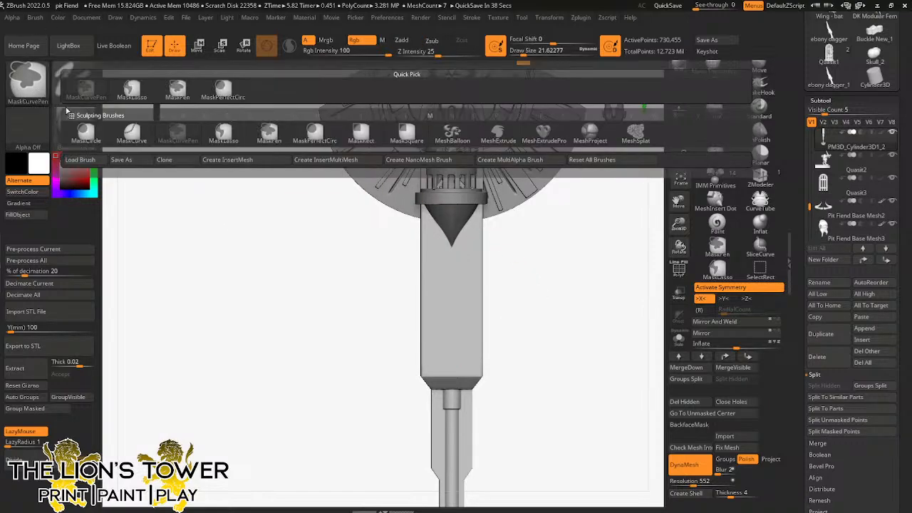
pyautogui.keyDown('ctrl'); pyautogui.click(269, 137); pyautogui.keyUp('ctrl')
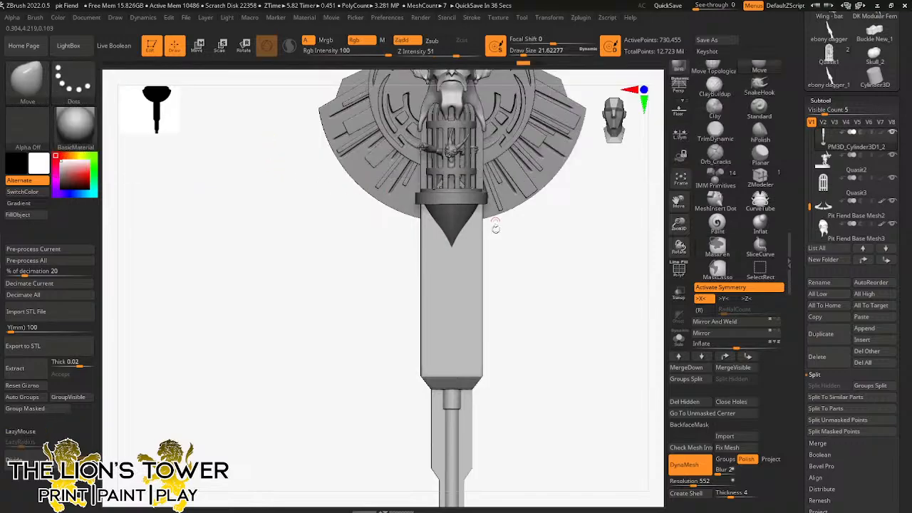
pyautogui.keyDown('ctrl'); pyautogui.moveTo(474, 222); pyautogui.dragTo(454, 303); pyautogui.keyUp('ctrl')
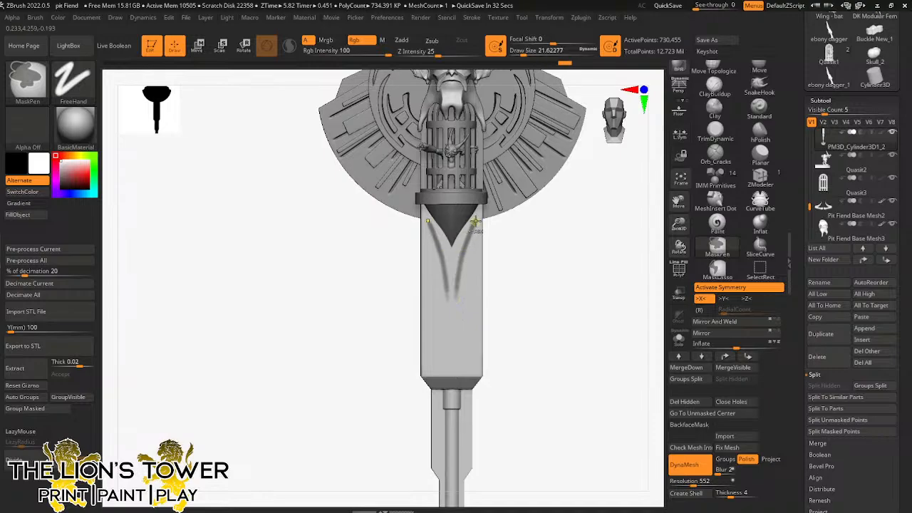
pyautogui.keyDown('ctrl'); pyautogui.moveTo(468, 239); pyautogui.dragTo(457, 316); pyautogui.keyUp('ctrl')
pyautogui.keyDown('ctrl'); pyautogui.moveTo(460, 285); pyautogui.dragTo(460, 321); pyautogui.keyUp('ctrl')
pyautogui.keyDown('ctrl'); pyautogui.moveTo(460, 269); pyautogui.dragTo(462, 343); pyautogui.keyUp('ctrl')
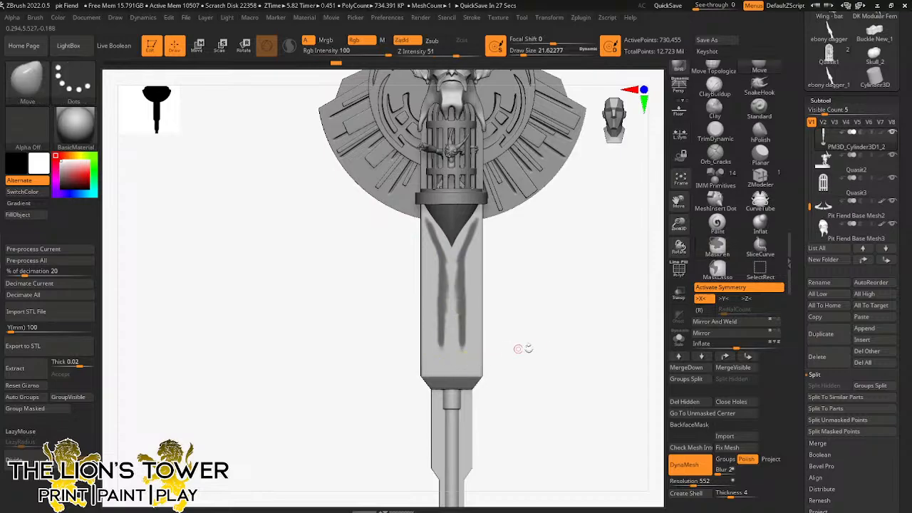
# Step: Paint mirrored vertical mask lines along both outer edges of the shaft's front face with MaskPen
pyautogui.moveTo(522, 349); pyautogui.dragTo(530, 321)
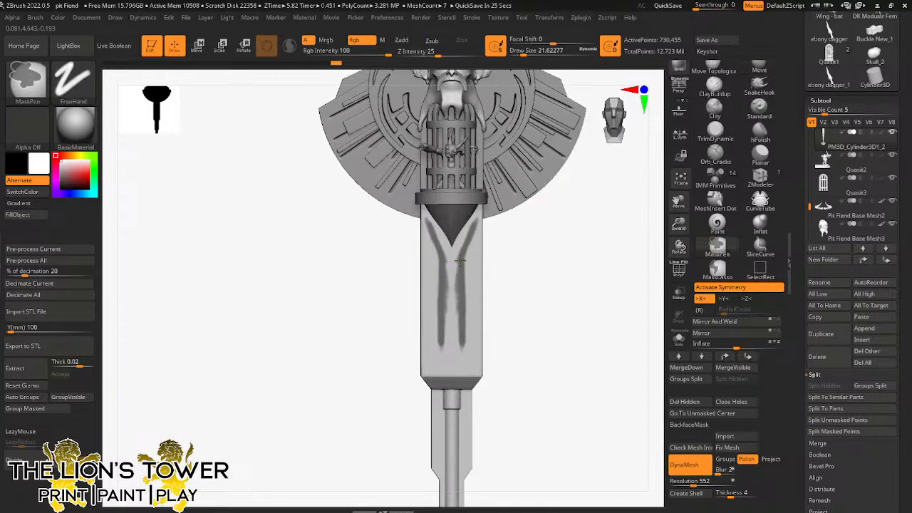
pyautogui.keyDown('ctrl'); pyautogui.moveTo(461, 349); pyautogui.dragTo(461, 354); pyautogui.keyUp('ctrl')
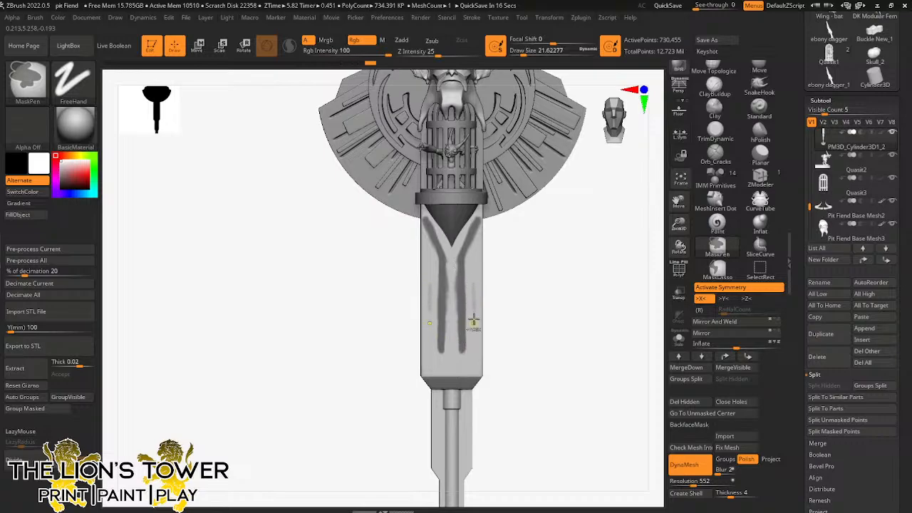
pyautogui.keyDown('ctrl'); pyautogui.moveTo(473, 271); pyautogui.dragTo(472, 350); pyautogui.keyUp('ctrl')
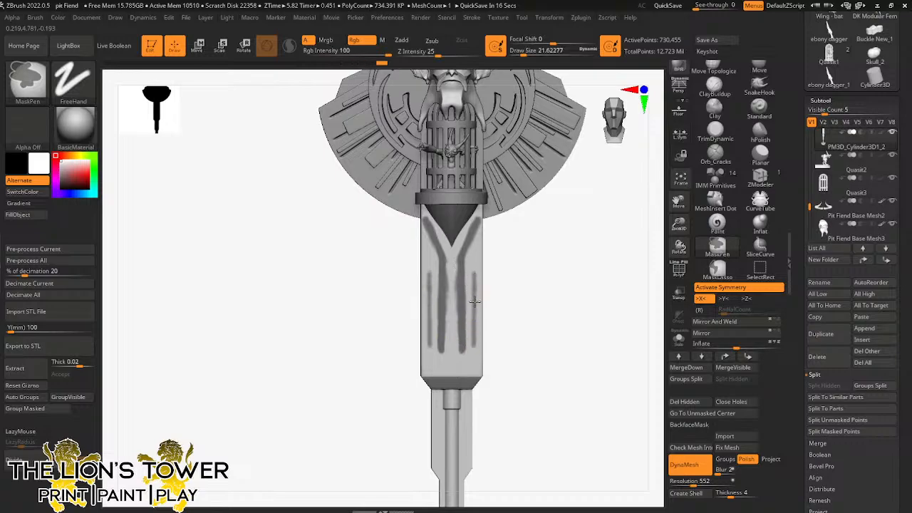
pyautogui.keyDown('ctrl'); pyautogui.moveTo(474, 302); pyautogui.dragTo(474, 367); pyautogui.keyUp('ctrl')
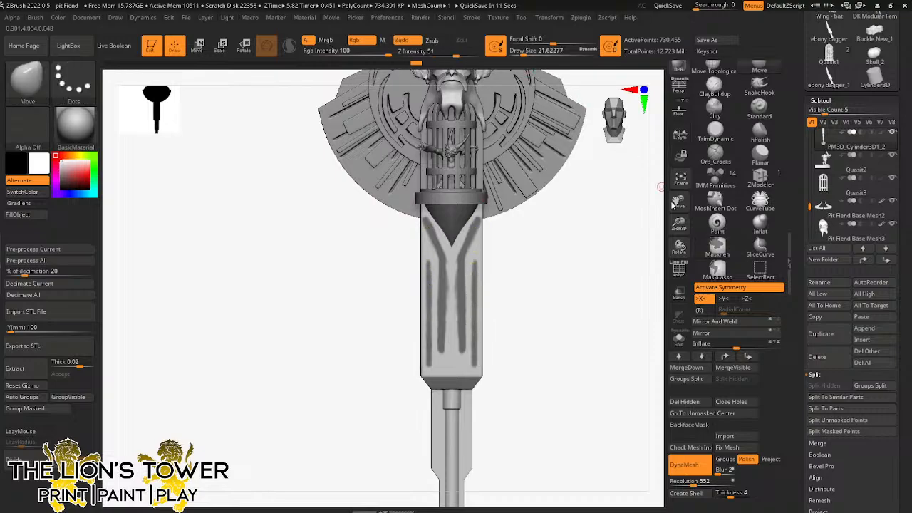
# Step: Refine the shaft's mask lines at draw size about 17, adding hooked lower ends and short crossbars between the lines
pyautogui.moveTo(678, 223); pyautogui.dragTo(678, 242)
pyautogui.moveTo(526, 52); pyautogui.dragTo(521, 52)
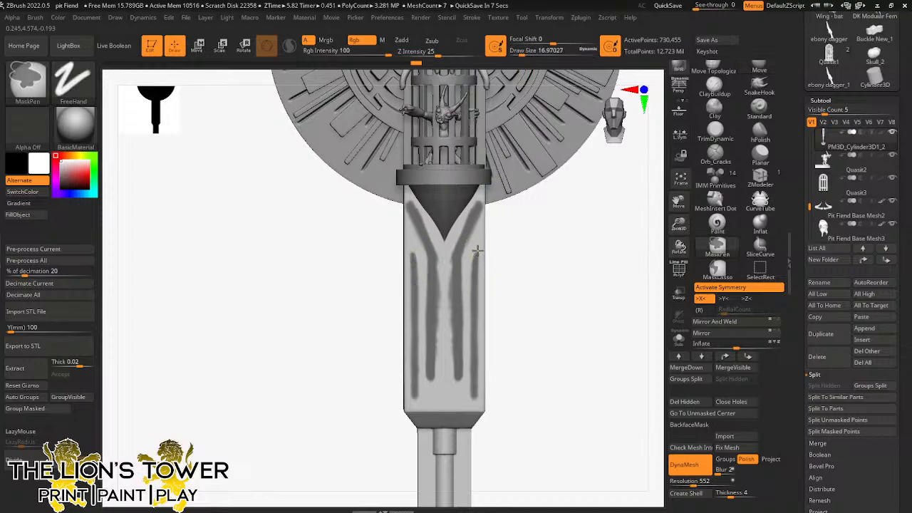
pyautogui.keyDown('ctrl'); pyautogui.moveTo(479, 305); pyautogui.dragTo(476, 389); pyautogui.keyUp('ctrl')
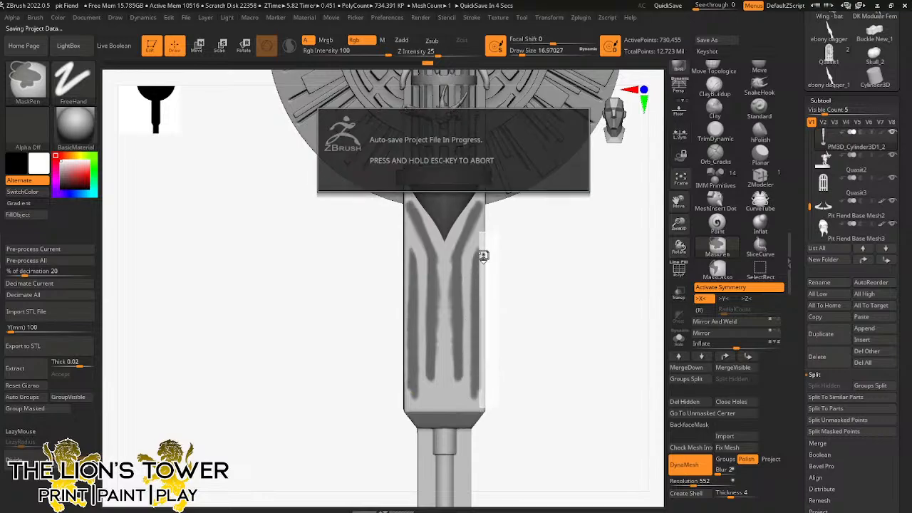
pyautogui.press('Escape')
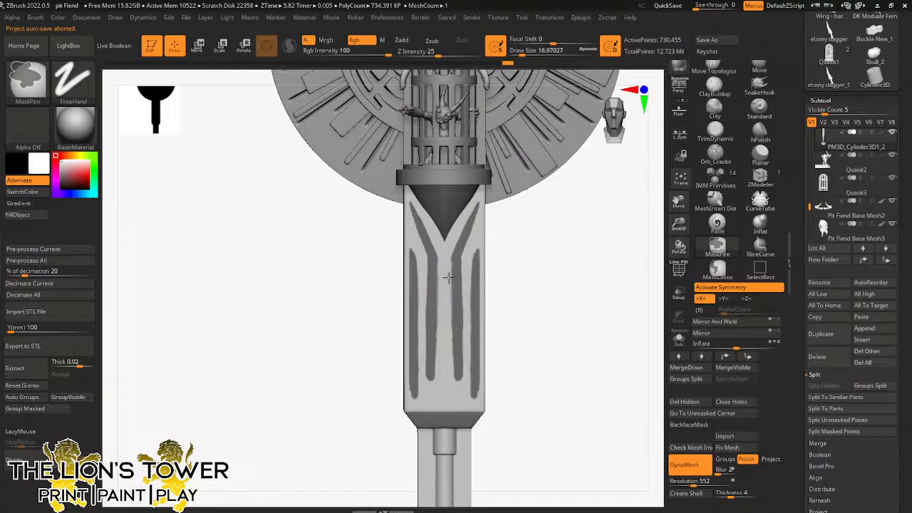
pyautogui.keyDown('ctrl'); pyautogui.keyDown('alt'); pyautogui.moveTo(464, 275); pyautogui.dragTo(463, 379); pyautogui.keyUp('alt'); pyautogui.keyUp('ctrl')
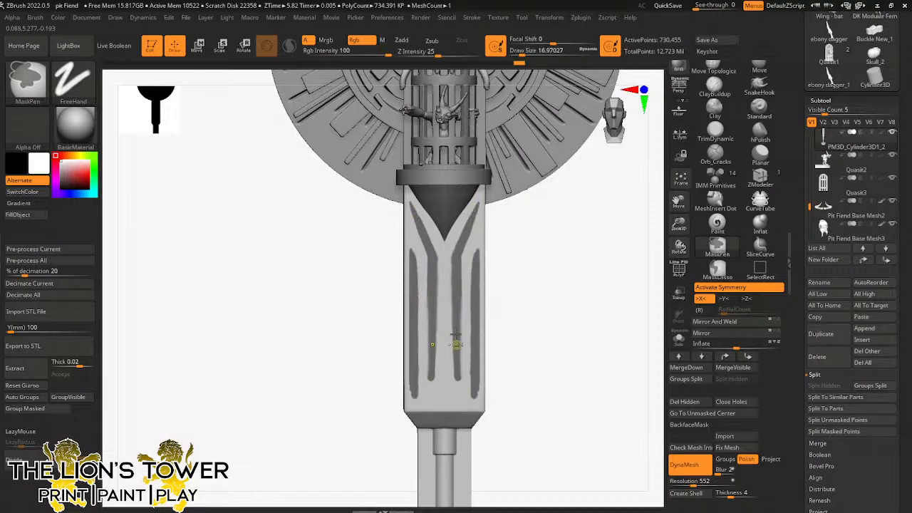
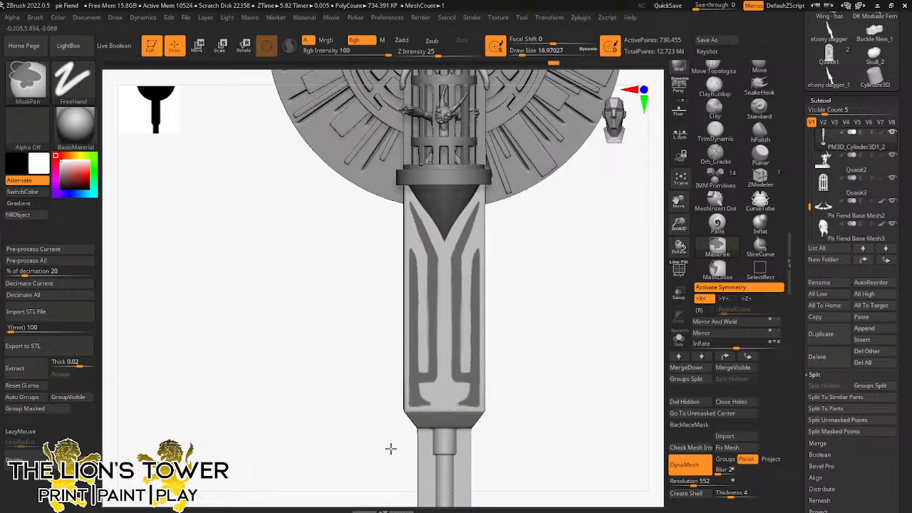
pyautogui.keyDown('ctrl'); pyautogui.keyDown('alt'); pyautogui.moveTo(389, 451); pyautogui.dragTo(507, 401); pyautogui.keyUp('alt'); pyautogui.keyUp('ctrl')
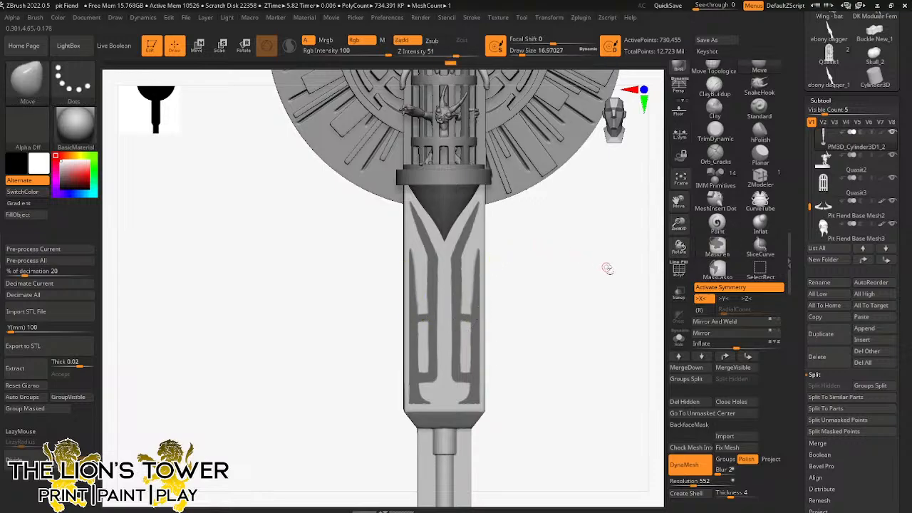
# Step: Engrave the line pattern by scaling the unmasked lines inward along the shaft's depth in side view, clear the mask and re-DynaMesh
pyautogui.moveTo(616, 335)
pyautogui.mouseDown()
pyautogui.moveTo(584, 297)
pyautogui.moveTo(604, 301)
pyautogui.moveTo(594, 309)
pyautogui.mouseUp()
pyautogui.click(220, 46)
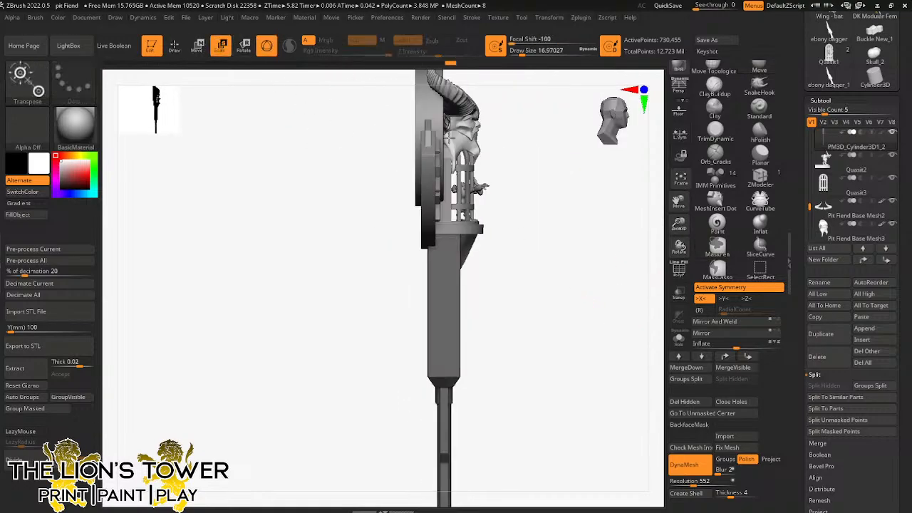
pyautogui.moveTo(560, 279)
pyautogui.mouseDown()
pyautogui.moveTo(515, 281)
pyautogui.moveTo(617, 265)
pyautogui.moveTo(568, 264)
pyautogui.mouseUp()
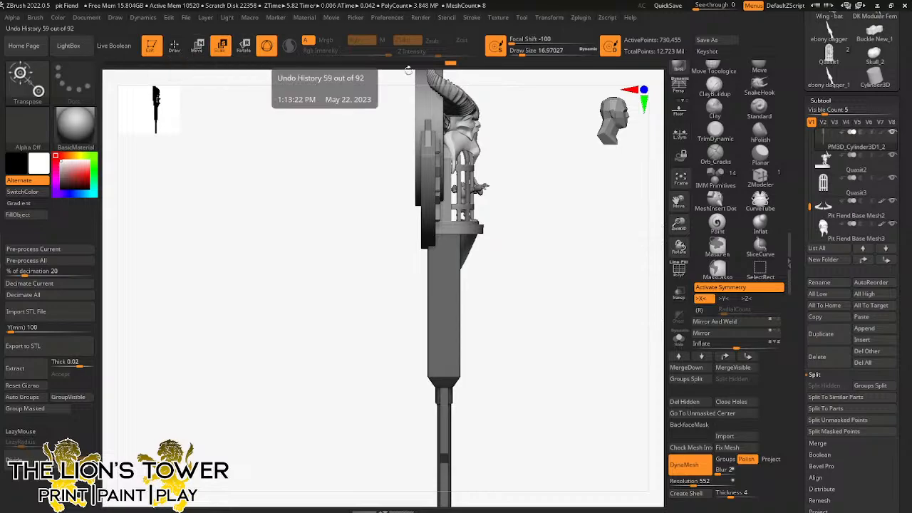
pyautogui.moveTo(679, 224); pyautogui.dragTo(679, 208)
pyautogui.moveTo(678, 202); pyautogui.dragTo(679, 245)
pyautogui.click(420, 345)
pyautogui.moveTo(640, 254); pyautogui.dragTo(619, 254)
pyautogui.moveTo(489, 181); pyautogui.dragTo(478, 181)
pyautogui.keyDown('shift'); pyautogui.moveTo(529, 202); pyautogui.dragTo(591, 257); pyautogui.keyUp('shift')
pyautogui.keyDown('ctrl'); pyautogui.click(574, 201); pyautogui.keyUp('ctrl')
pyautogui.keyDown('ctrl'); pyautogui.moveTo(573, 188); pyautogui.dragTo(604, 277); pyautogui.keyUp('ctrl')
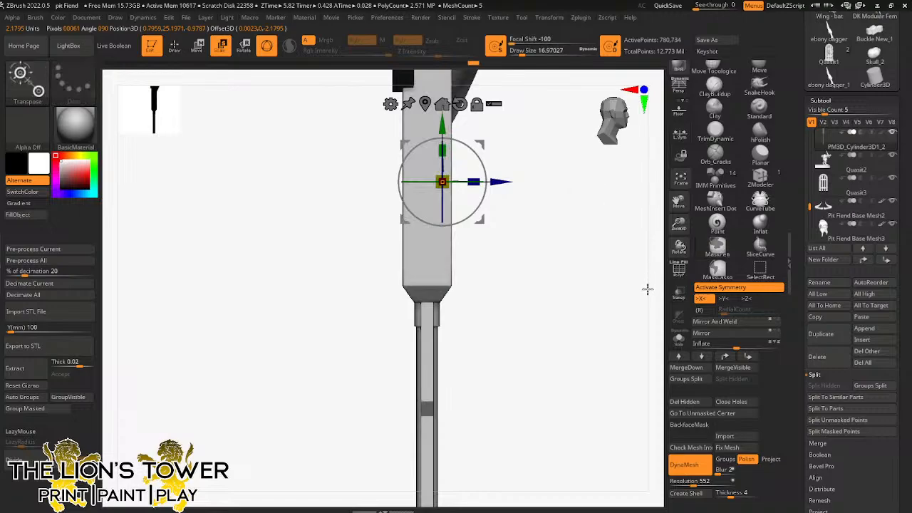
# Step: Inspect the engraved grooves on the shaft from an angle, switching between the isolated shaft and the full weapon
pyautogui.moveTo(648, 330); pyautogui.dragTo(597, 329)
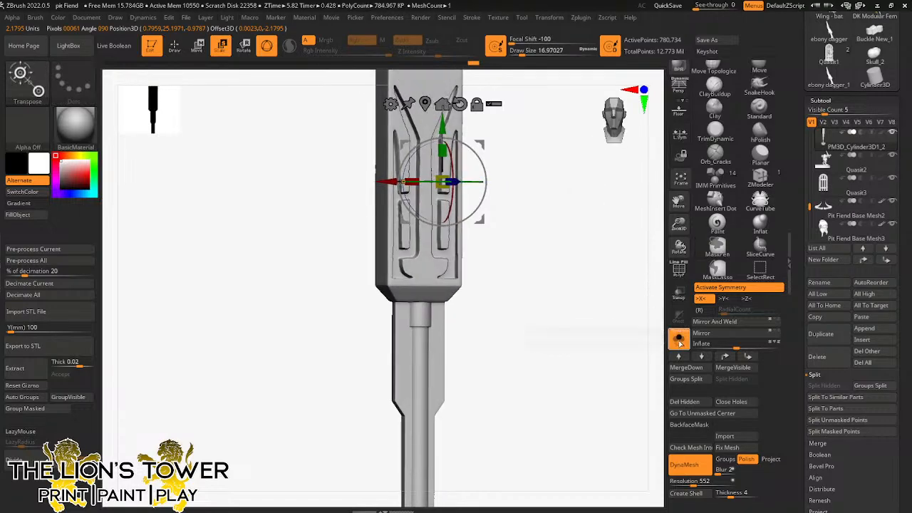
pyautogui.moveTo(659, 331); pyautogui.dragTo(624, 330)
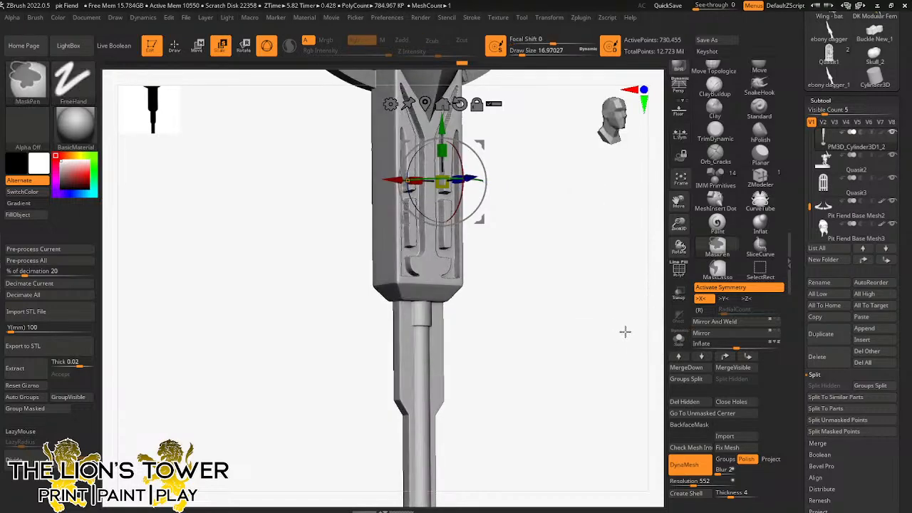
pyautogui.click(679, 340)
pyautogui.click(679, 342)
pyautogui.click(679, 342)
pyautogui.click(679, 342)
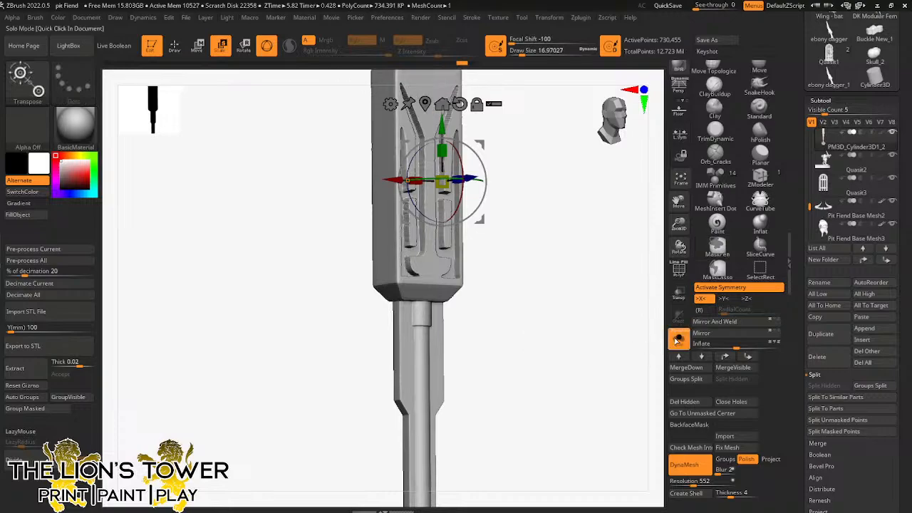
# Step: Show the polygroups, combine the engraved shaft into a single polygroup and select the hPolish brush
pyautogui.click(679, 269)
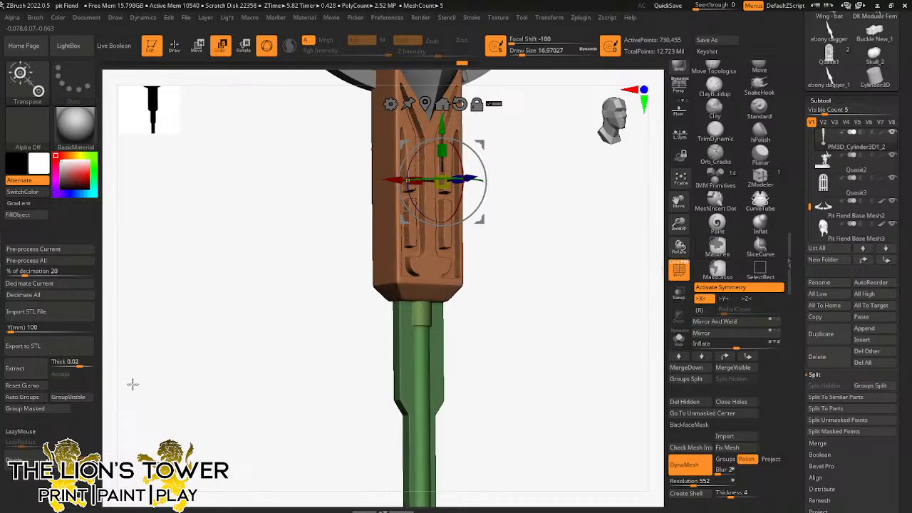
pyautogui.click(22, 397)
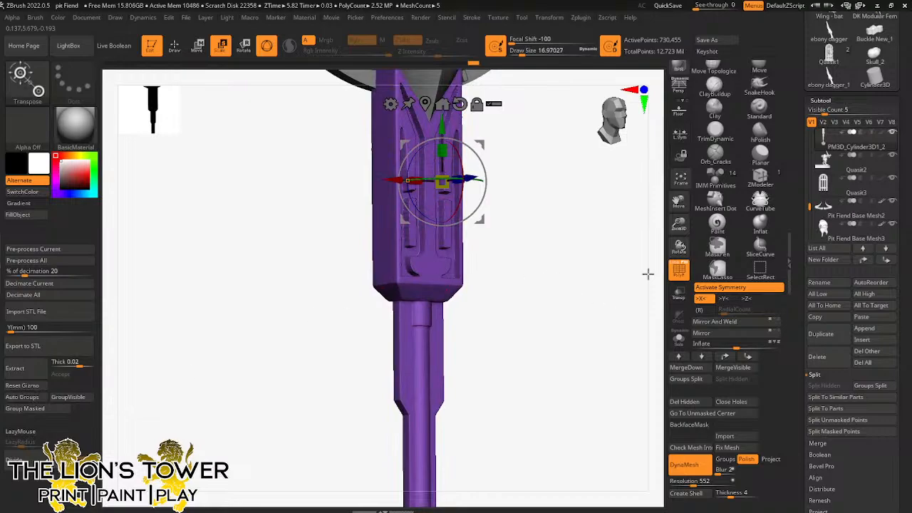
pyautogui.click(679, 179)
pyautogui.keyDown('shift'); pyautogui.moveTo(618, 249); pyautogui.dragTo(592, 271); pyautogui.keyUp('shift')
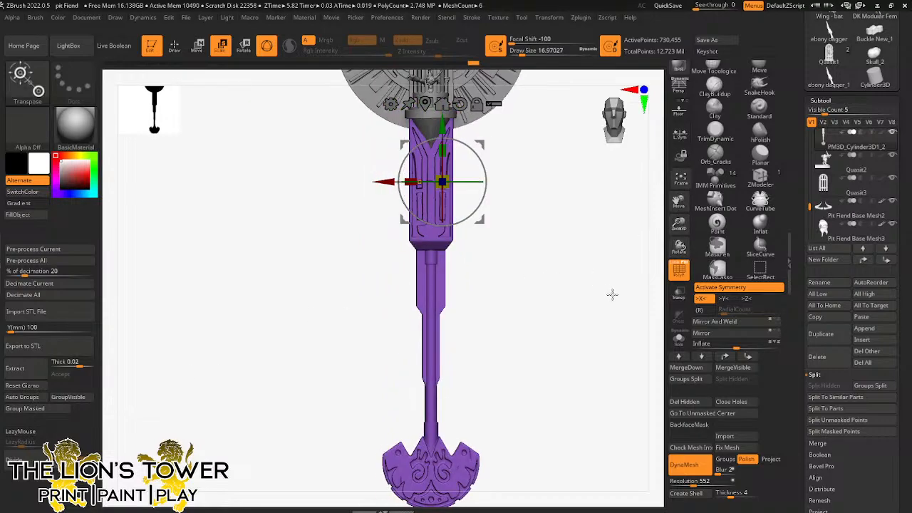
pyautogui.moveTo(679, 224); pyautogui.dragTo(679, 247)
pyautogui.moveTo(610, 288)
pyautogui.mouseDown()
pyautogui.moveTo(616, 297)
pyautogui.moveTo(606, 295)
pyautogui.moveTo(611, 287)
pyautogui.mouseUp()
pyautogui.hotkey('ctrl', 'w')
pyautogui.click(760, 131)
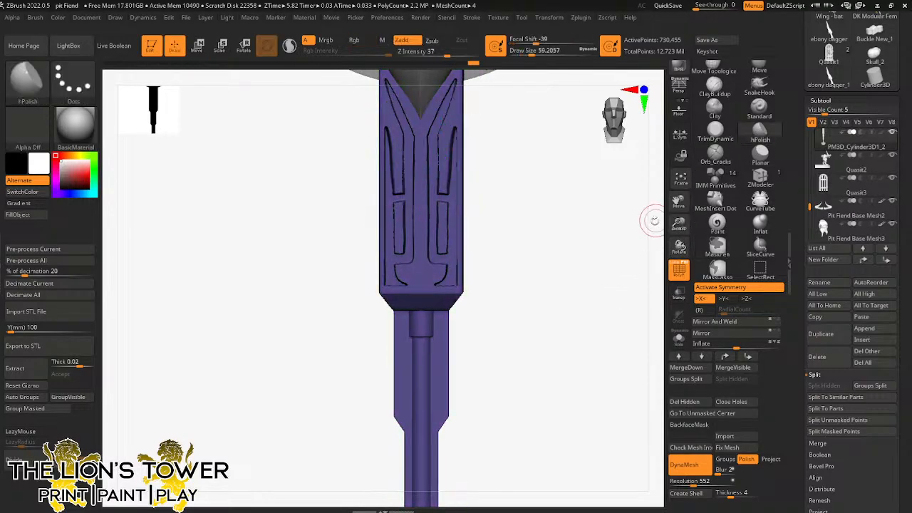
# Step: Undo the regrouping, engraving and mask painting, stepping back to the plain round shaft
pyautogui.hotkey('ctrl', 'z')
pyautogui.hotkey('ctrl', 'z')
pyautogui.keyDown('ctrl'); pyautogui.click(650, 255); pyautogui.keyUp('ctrl')
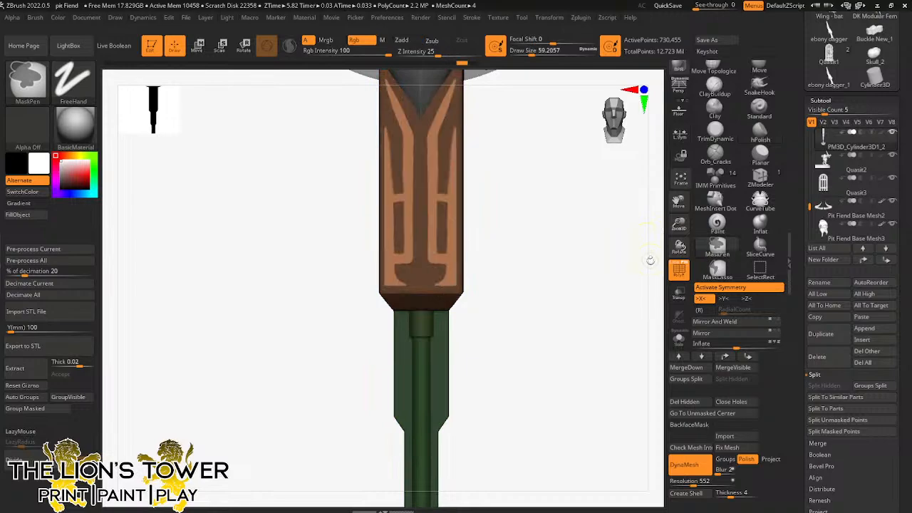
pyautogui.keyDown('ctrl'); pyautogui.click(649, 262); pyautogui.keyUp('ctrl')
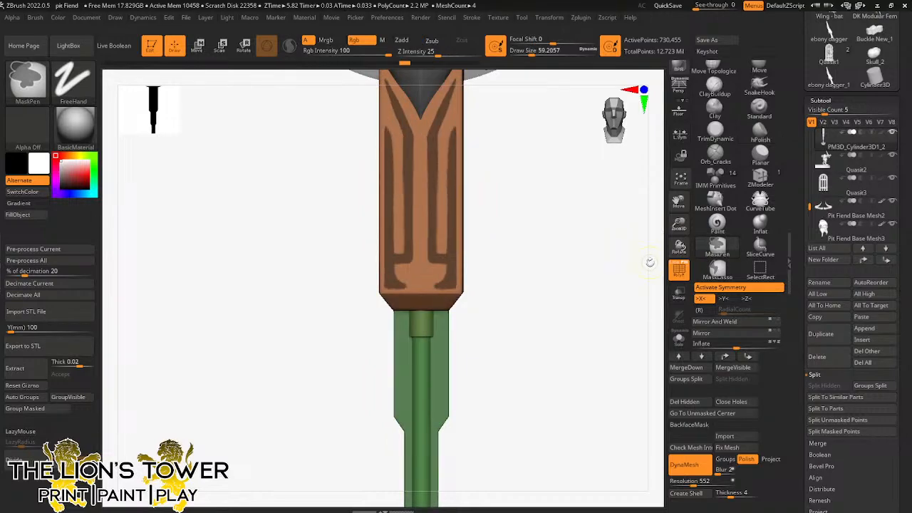
pyautogui.hotkey('ctrl', 'z')
pyautogui.hotkey('ctrl', 'z')
pyautogui.hotkey('ctrl', 'z')
pyautogui.hotkey('ctrl', 'z')
pyautogui.hotkey('ctrl', 'z')
pyautogui.hotkey('ctrl', 'z')
pyautogui.hotkey('ctrl', 'z')
pyautogui.hotkey('ctrl', 'z')
pyautogui.hotkey('ctrl', 'z')
pyautogui.hotkey('ctrl', 'z')
pyautogui.hotkey('ctrl', 'z')
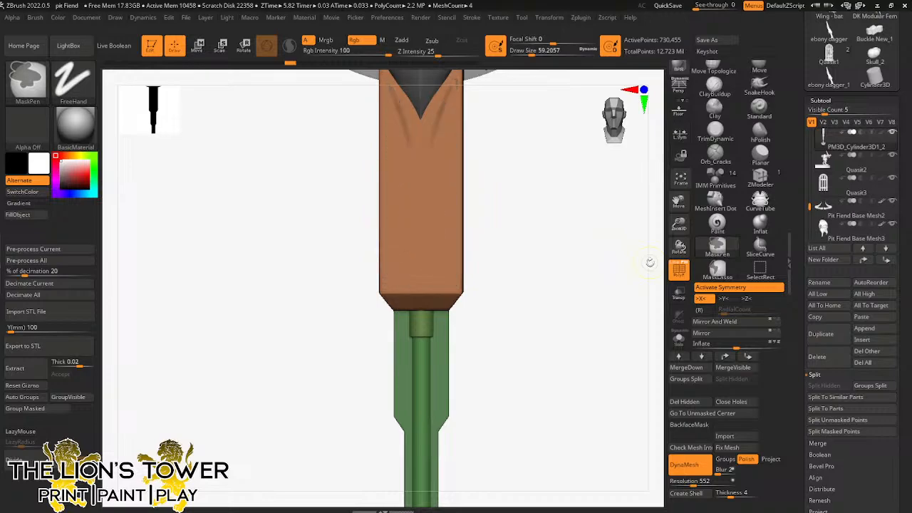
pyautogui.hotkey('ctrl', 'z')
pyautogui.hotkey('ctrl', 'z')
pyautogui.hotkey('ctrl', 'z')
pyautogui.hotkey('ctrl', 'z')
pyautogui.hotkey('ctrl', 'z')
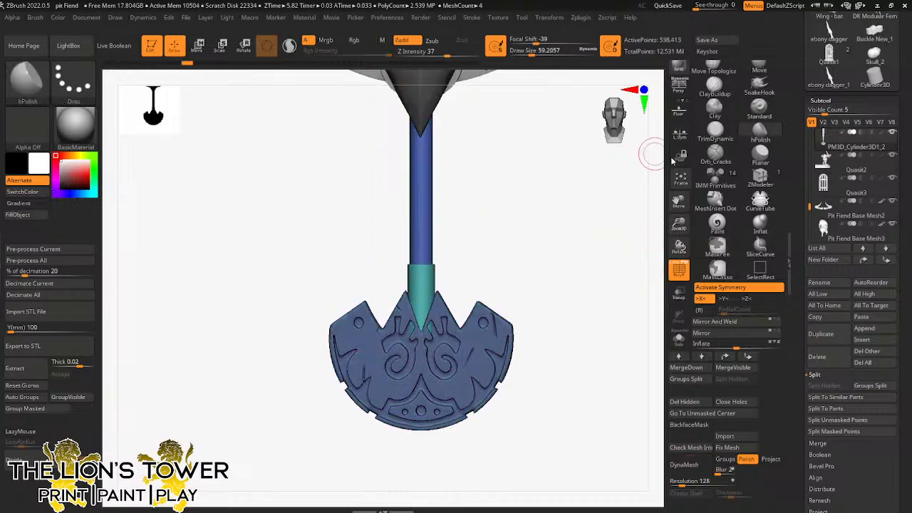
# Step: Compare the shaft's earlier shapes in the undo history and return to the engraved, single-polygroup version
pyautogui.click(680, 177)
pyautogui.keyDown('ctrl'); pyautogui.moveTo(625, 164); pyautogui.dragTo(624, 277, button='right'); pyautogui.keyUp('ctrl')
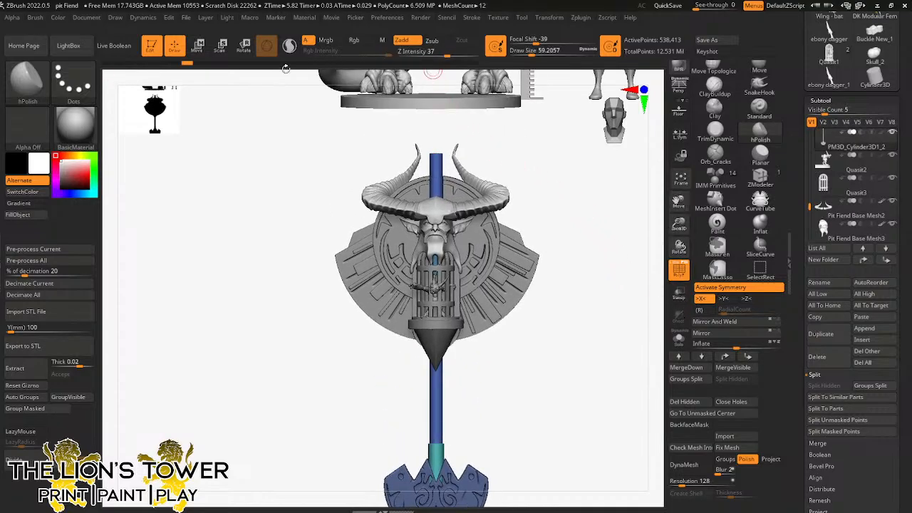
pyautogui.click(221, 64)
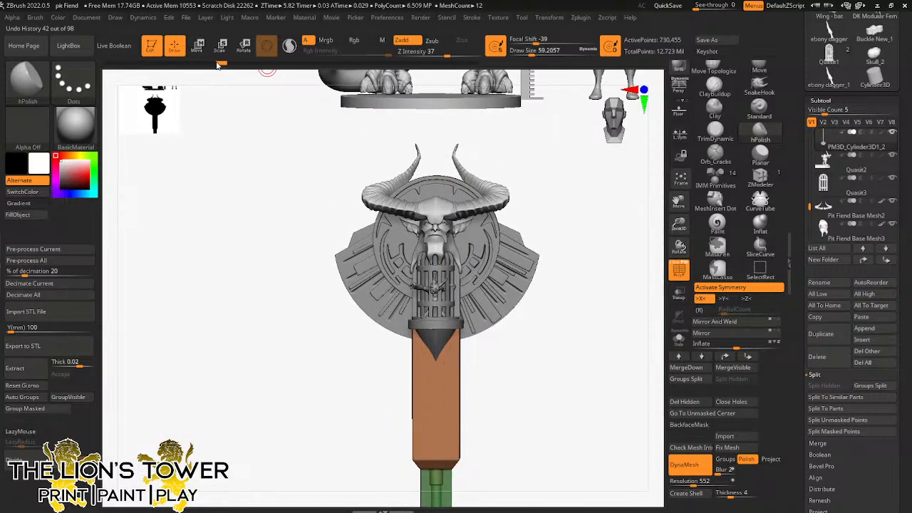
pyautogui.click(215, 64)
pyautogui.click(211, 65)
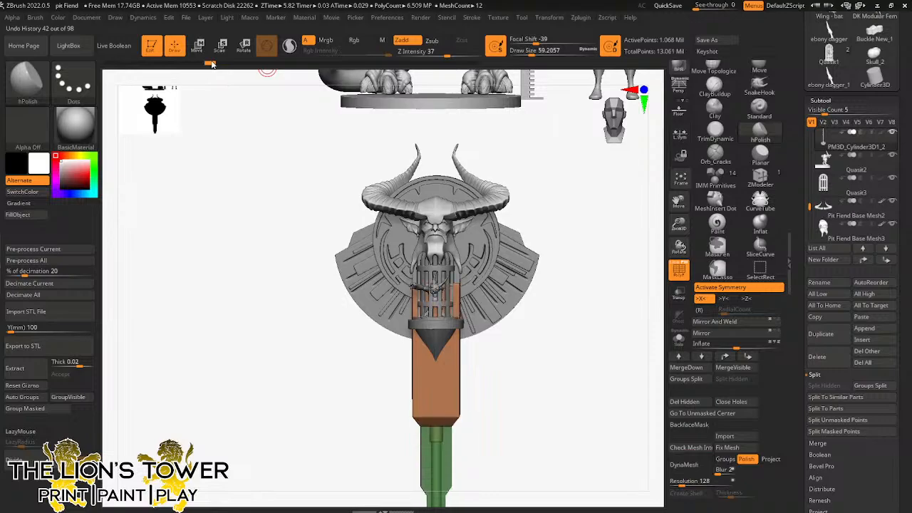
pyautogui.click(213, 64)
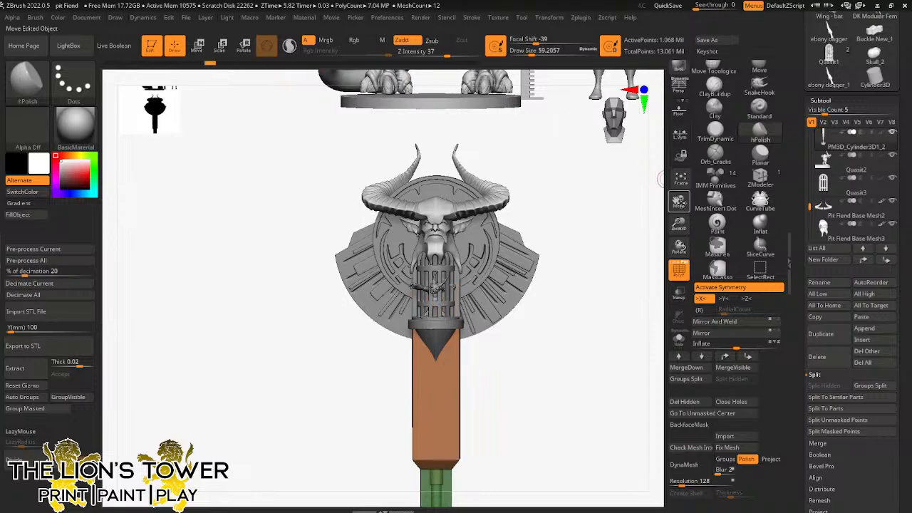
pyautogui.moveTo(679, 201); pyautogui.dragTo(739, 38)
pyautogui.moveTo(679, 224); pyautogui.dragTo(674, 127)
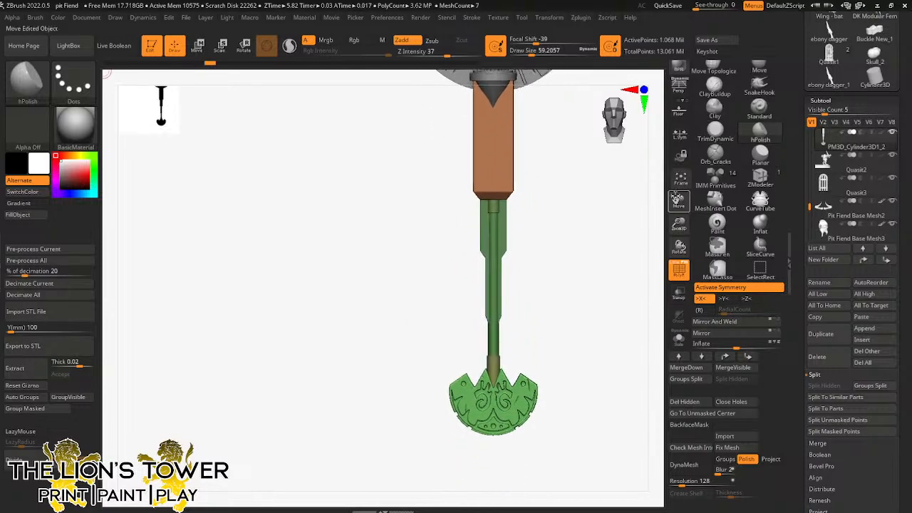
pyautogui.click(474, 64)
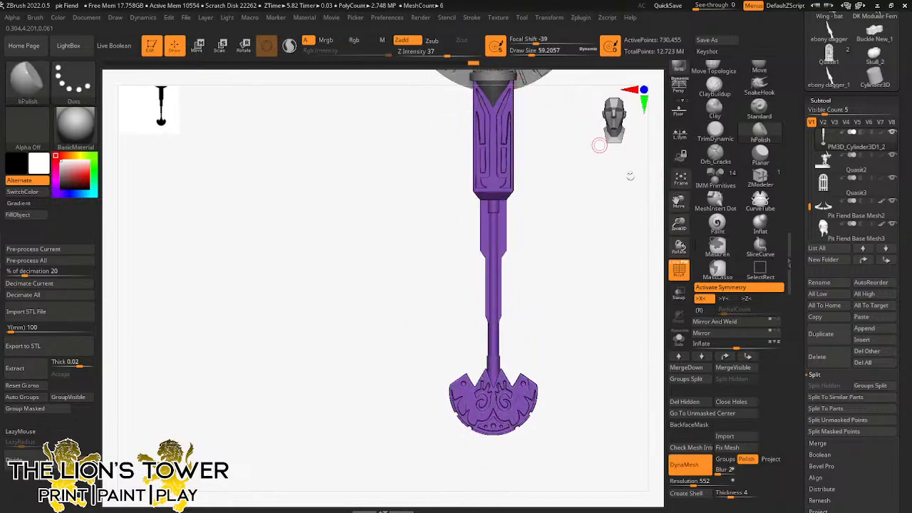
# Step: Duplicate the engraved shaft, select the original and roll its undo history back to the unmasked version before the 552-resolution DynaMesh
pyautogui.click(826, 339)
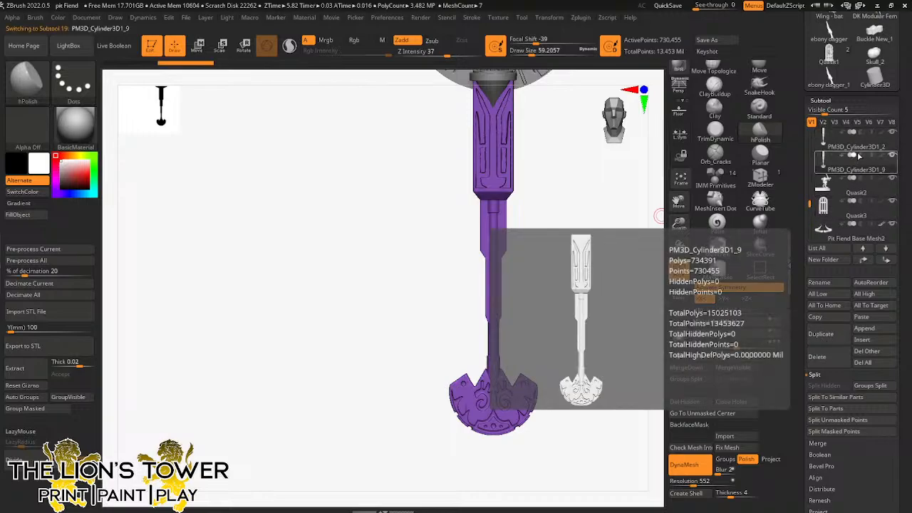
pyautogui.click(854, 148)
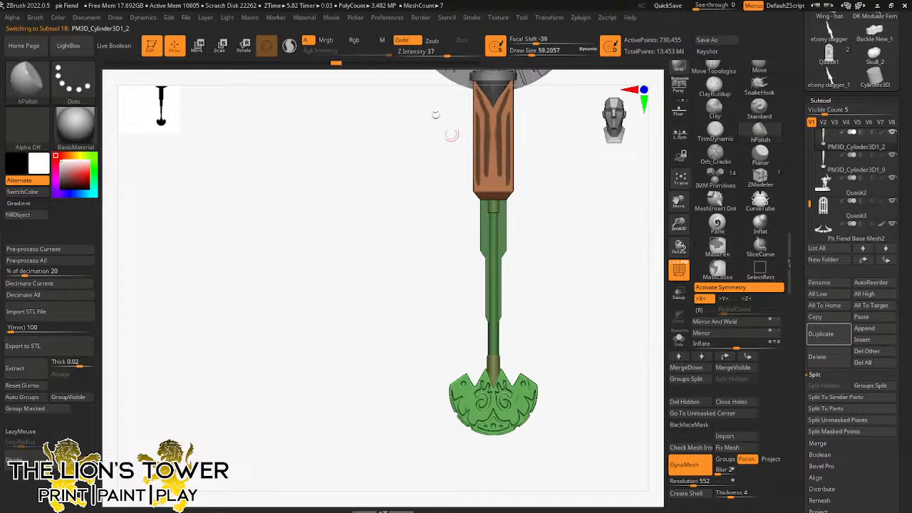
pyautogui.moveTo(328, 68); pyautogui.dragTo(282, 65)
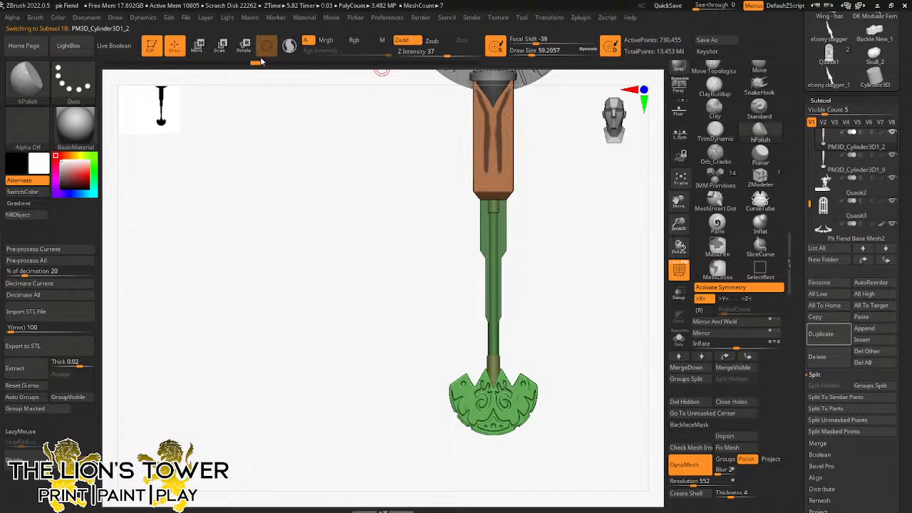
pyautogui.moveTo(253, 68); pyautogui.dragTo(247, 67)
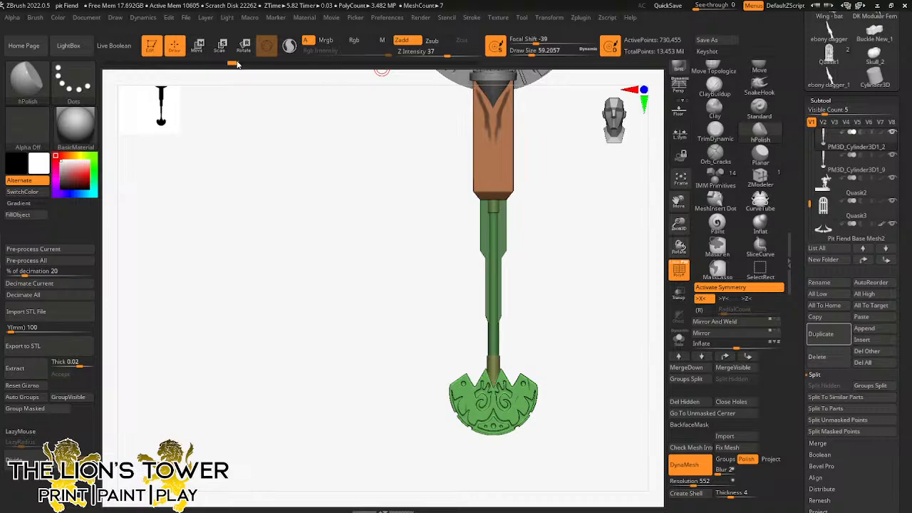
pyautogui.moveTo(238, 65); pyautogui.dragTo(215, 65)
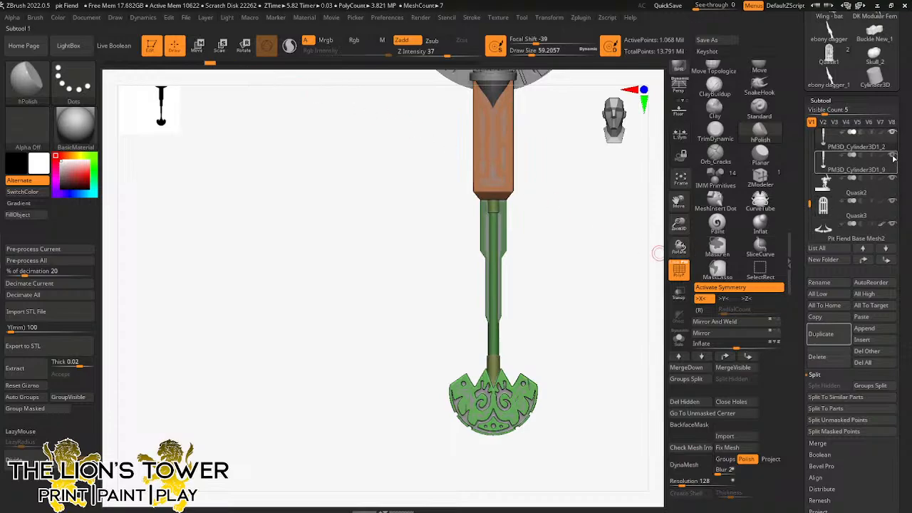
# Step: Show the polygroup colours and auto-group the separate parts of the plain, unengraved shaft
pyautogui.click(678, 269)
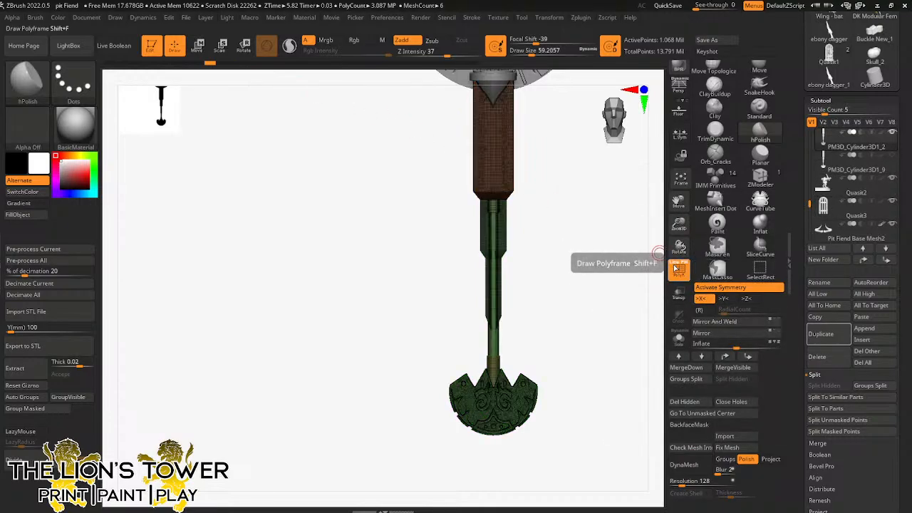
pyautogui.click(678, 268)
pyautogui.click(676, 268)
pyautogui.moveTo(679, 225); pyautogui.dragTo(678, 241)
pyautogui.click(22, 397)
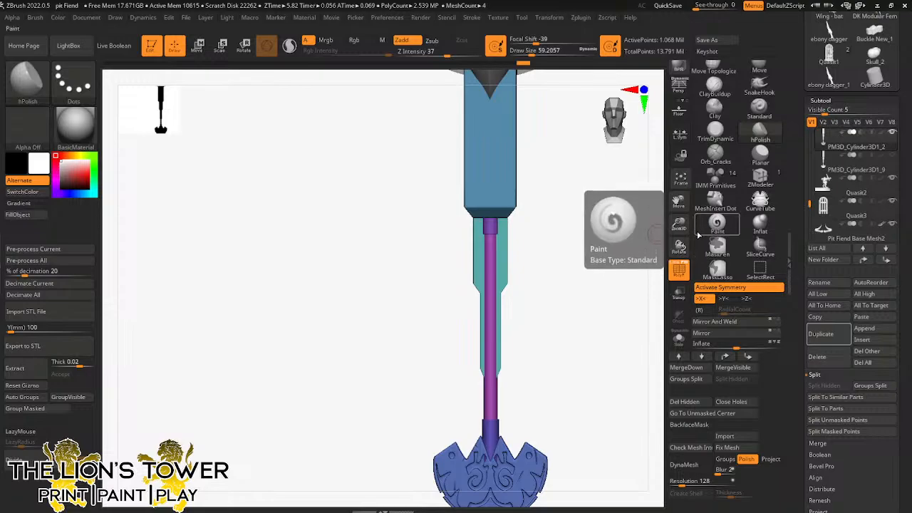
# Step: Isolate the collar above the crescent blade to examine it, and show the whole shaft again
pyautogui.keyDown('ctrl'); pyautogui.keyDown('shift'); pyautogui.click(491, 435); pyautogui.keyUp('shift'); pyautogui.keyUp('ctrl')
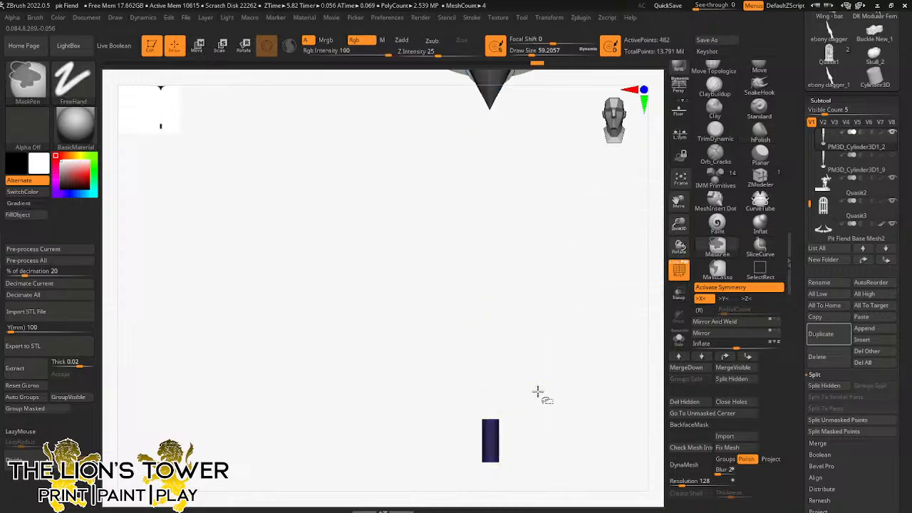
pyautogui.keyDown('ctrl'); pyautogui.keyDown('shift'); pyautogui.click(582, 352); pyautogui.keyUp('shift'); pyautogui.keyUp('ctrl')
pyautogui.keyDown('ctrl'); pyautogui.click(608, 304); pyautogui.keyUp('ctrl')
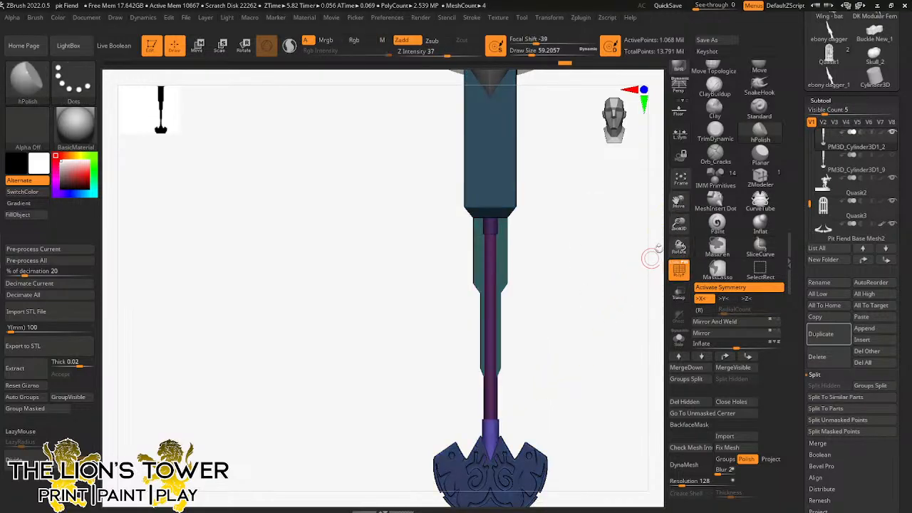
# Step: Turn on Sculptris Pro and touch up the joint between the shaft's pointed tip and the crescent blade using ClayBuildup
pyautogui.moveTo(678, 207); pyautogui.dragTo(694, 141)
pyautogui.click(714, 87)
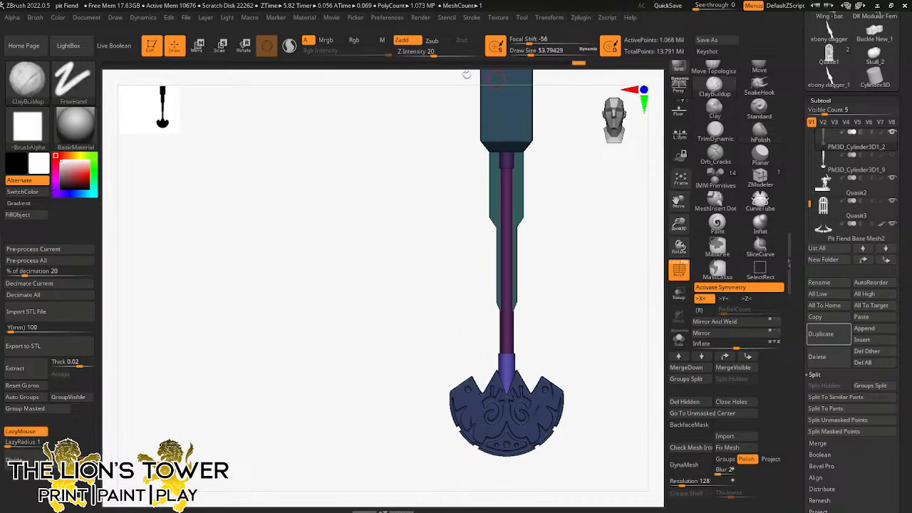
pyautogui.click(289, 46)
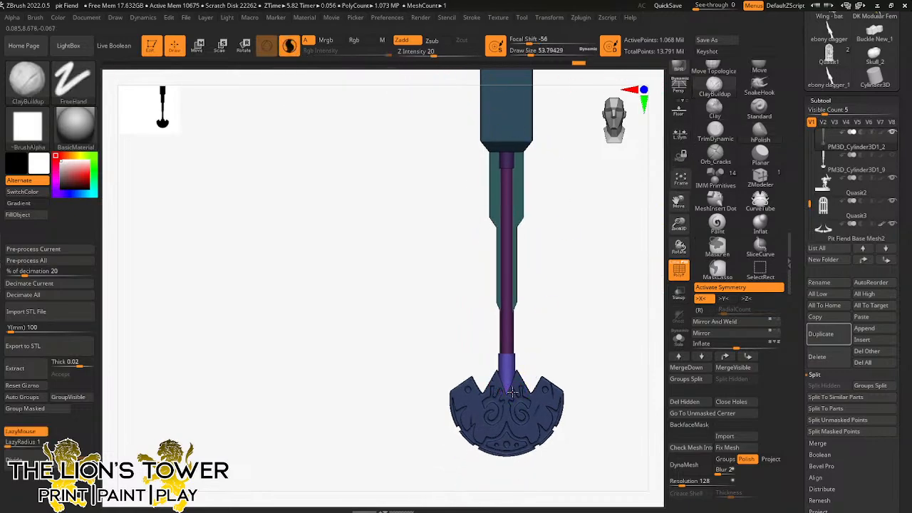
pyautogui.moveTo(566, 334)
pyautogui.mouseDown()
pyautogui.moveTo(555, 316)
pyautogui.moveTo(544, 330)
pyautogui.moveTo(546, 309)
pyautogui.moveTo(608, 245)
pyautogui.moveTo(599, 244)
pyautogui.moveTo(627, 267)
pyautogui.mouseUp()
pyautogui.click(533, 385)
pyautogui.click(530, 385)
pyautogui.keyDown('ctrl'); pyautogui.moveTo(626, 266); pyautogui.dragTo(608, 280, button='right'); pyautogui.keyUp('ctrl')
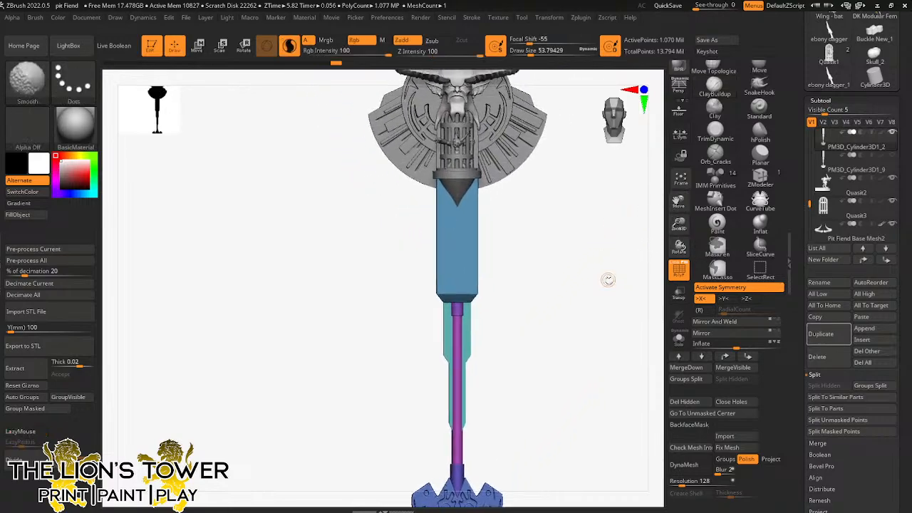
# Step: Clear the mask, hide the thick upper section of the plain shaft and delete the hidden geometry
pyautogui.keyDown('ctrl'); pyautogui.moveTo(589, 296); pyautogui.dragTo(595, 326); pyautogui.keyUp('ctrl')
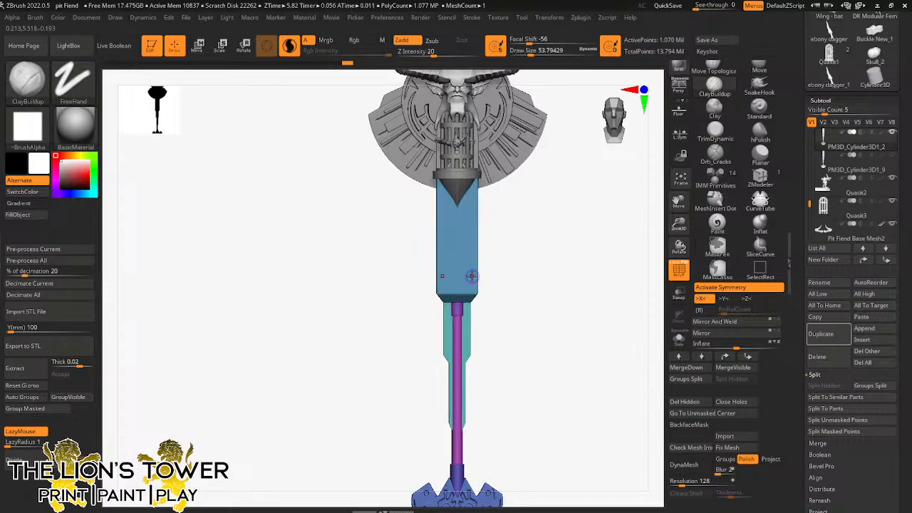
pyautogui.keyDown('ctrl'); pyautogui.keyDown('shift'); pyautogui.click(472, 276); pyautogui.keyUp('shift'); pyautogui.keyUp('ctrl')
pyautogui.keyDown('ctrl'); pyautogui.keyDown('shift'); pyautogui.click(472, 277); pyautogui.keyUp('shift'); pyautogui.keyUp('ctrl')
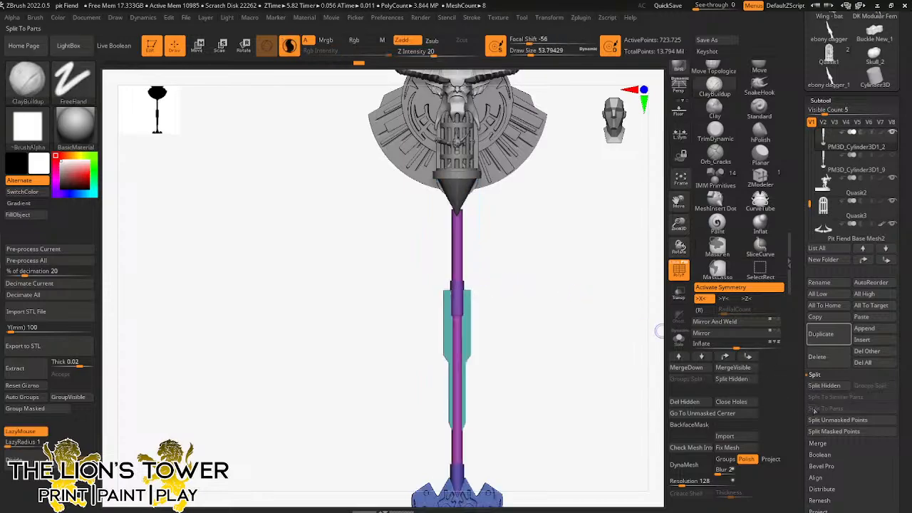
pyautogui.click(684, 402)
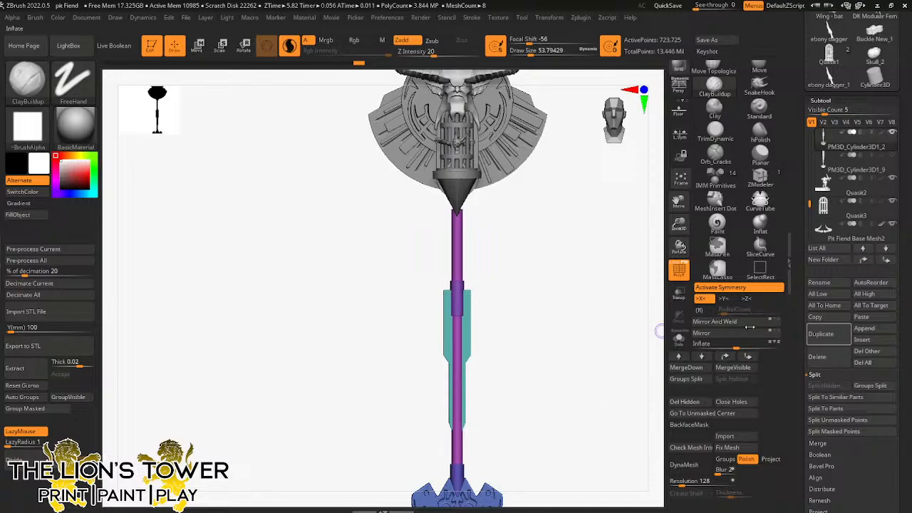
# Step: Select the engraved shaft copy and give its lower shaft and crescent blade a separate polygroup from the thick upper section
pyautogui.click(822, 167)
pyautogui.click(671, 185)
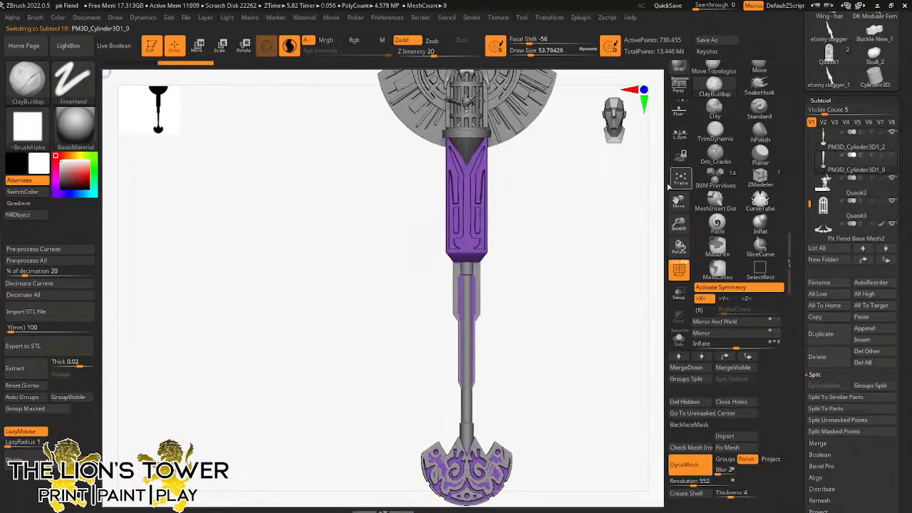
pyautogui.moveTo(595, 263)
pyautogui.keyDown('ctrl'); pyautogui.keyDown('shift'); pyautogui.mouseDown()
pyautogui.moveTo(391, 264)
pyautogui.moveTo(406, 266)
pyautogui.mouseUp(); pyautogui.keyUp('shift'); pyautogui.keyUp('ctrl')
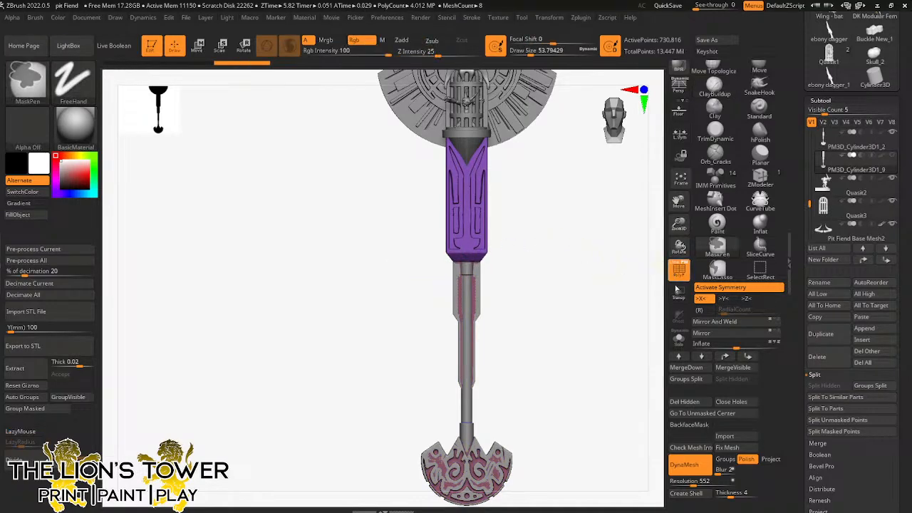
# Step: Re-DynaMesh the engraved copy with Groups on at resolution 552 and delete everything except its thick upper section
pyautogui.click(724, 460)
pyautogui.keyDown('ctrl'); pyautogui.moveTo(564, 240); pyautogui.dragTo(609, 354); pyautogui.keyUp('ctrl')
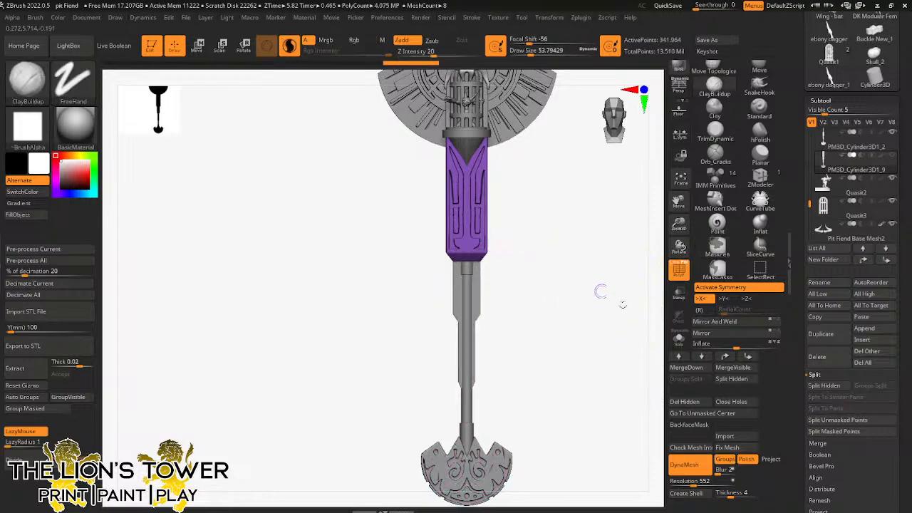
pyautogui.click(698, 408)
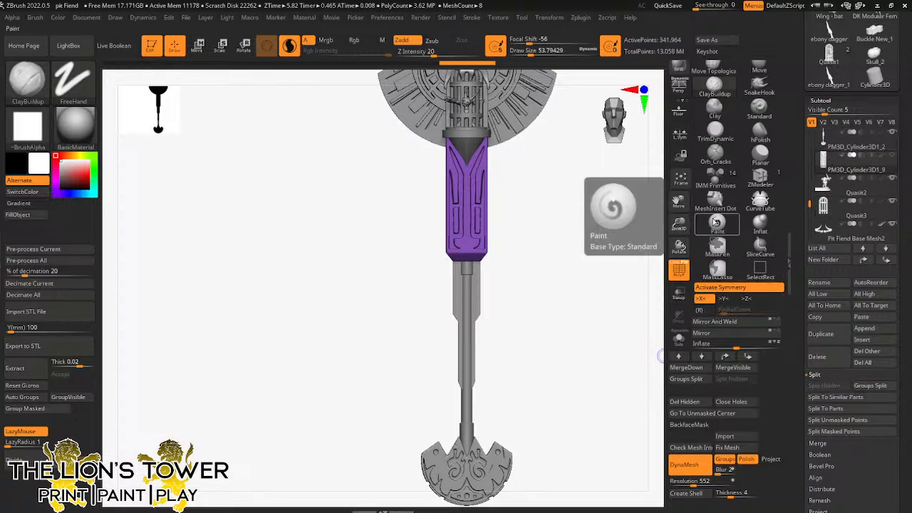
# Step: Polish the edges of the upper outer grooves on the engraved section with hPolish at draw size 26.87
pyautogui.moveTo(678, 223)
pyautogui.mouseDown()
pyautogui.moveTo(634, 217)
pyautogui.moveTo(627, 193)
pyautogui.moveTo(589, 189)
pyautogui.moveTo(605, 190)
pyautogui.mouseUp()
pyautogui.click(759, 132)
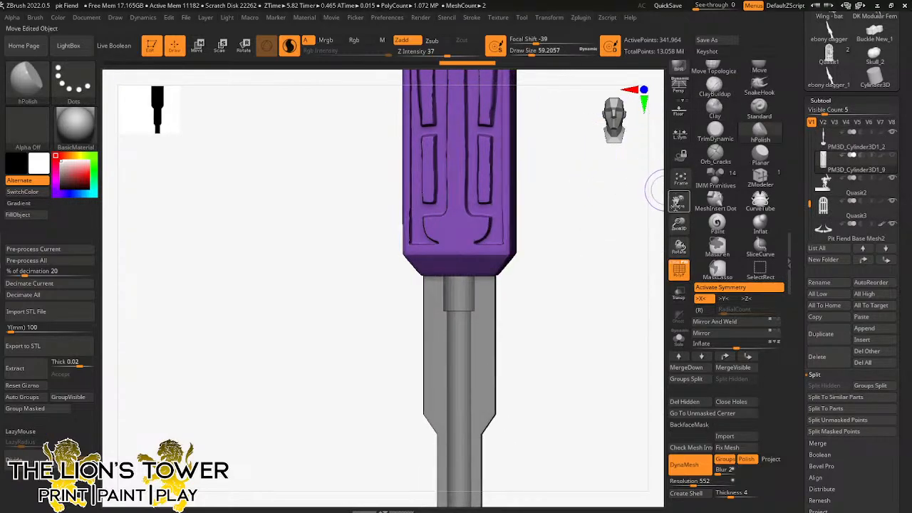
pyautogui.moveTo(675, 203); pyautogui.dragTo(679, 313)
pyautogui.moveTo(541, 51); pyautogui.dragTo(528, 51)
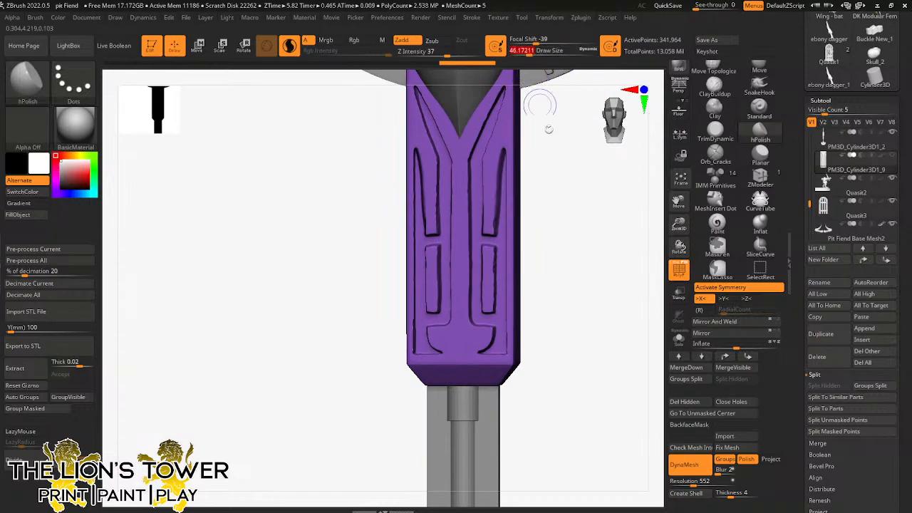
pyautogui.moveTo(549, 129); pyautogui.dragTo(517, 158)
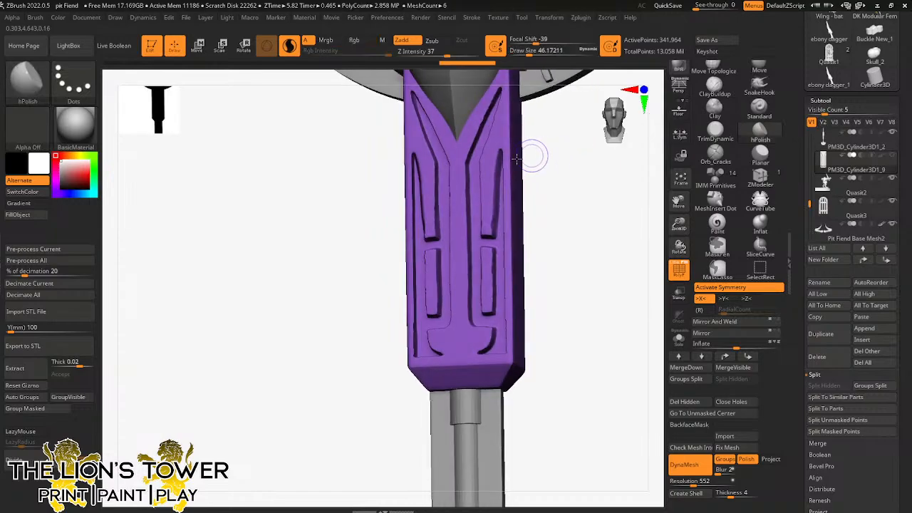
pyautogui.click(525, 51)
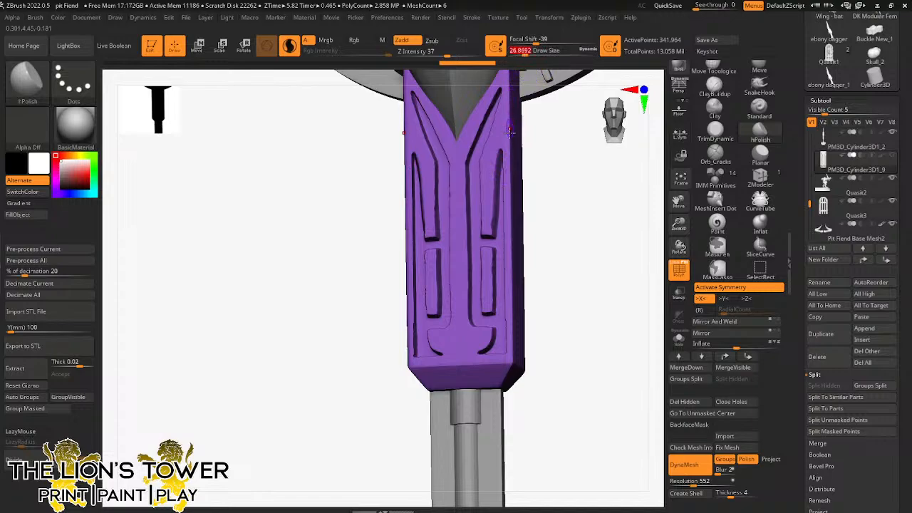
pyautogui.moveTo(499, 162); pyautogui.dragTo(496, 192)
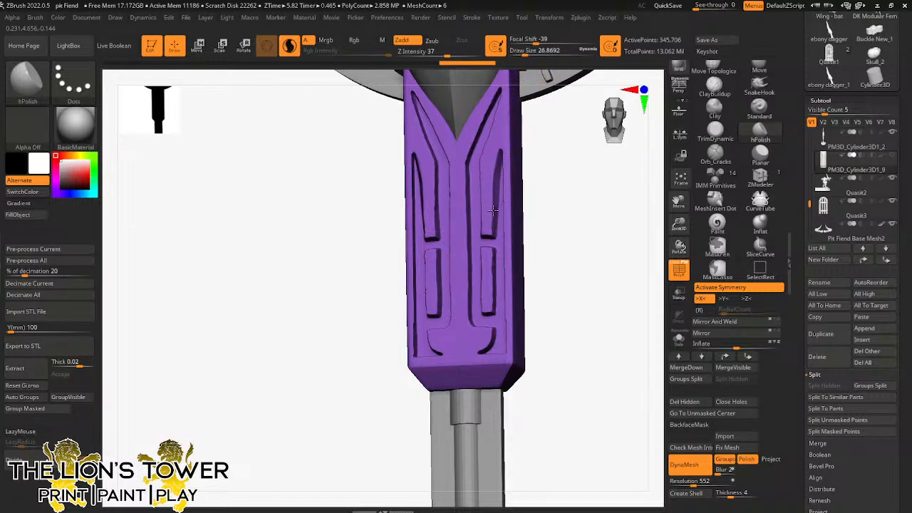
# Step: Polish the forked arms and the long central stem of the engraved pattern with hPolish
pyautogui.moveTo(495, 187)
pyautogui.mouseDown()
pyautogui.moveTo(497, 171)
pyautogui.moveTo(581, 178)
pyautogui.mouseUp()
pyautogui.moveTo(495, 120); pyautogui.dragTo(495, 111)
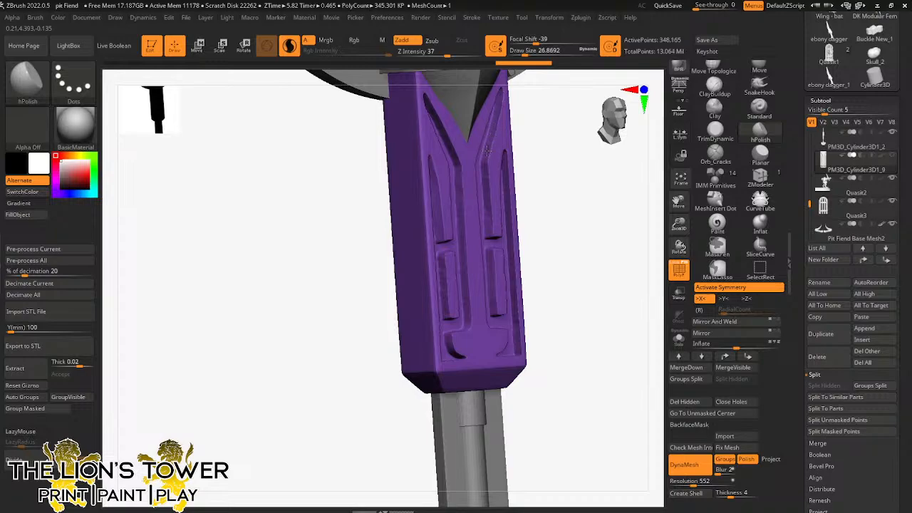
pyautogui.moveTo(486, 157)
pyautogui.mouseDown()
pyautogui.moveTo(487, 200)
pyautogui.moveTo(458, 183)
pyautogui.mouseUp()
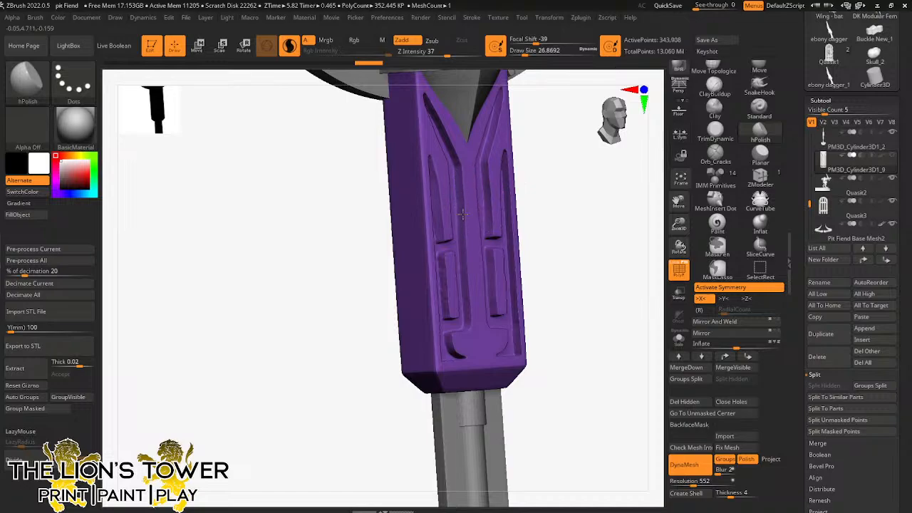
pyautogui.moveTo(467, 291); pyautogui.dragTo(468, 312)
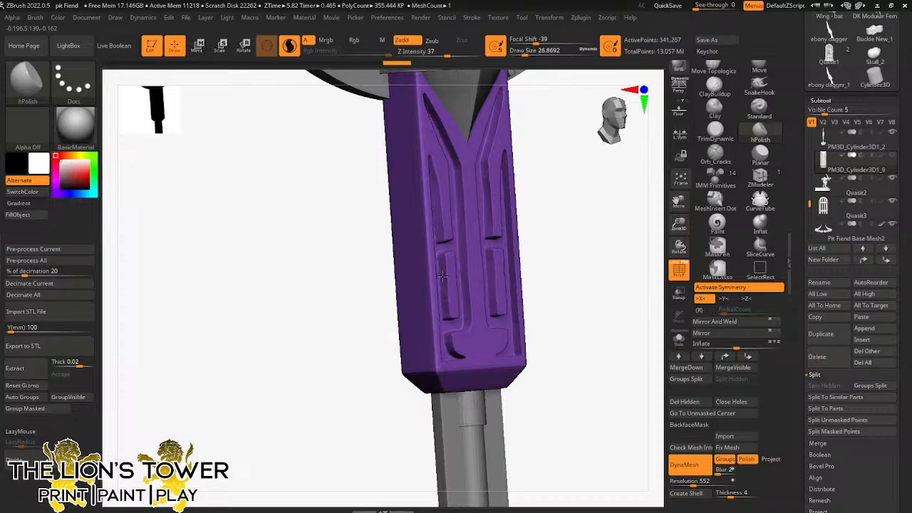
# Step: Polish the lower rectangular panels and the curved hooks at the base of the engraved pattern
pyautogui.moveTo(578, 207); pyautogui.dragTo(523, 207)
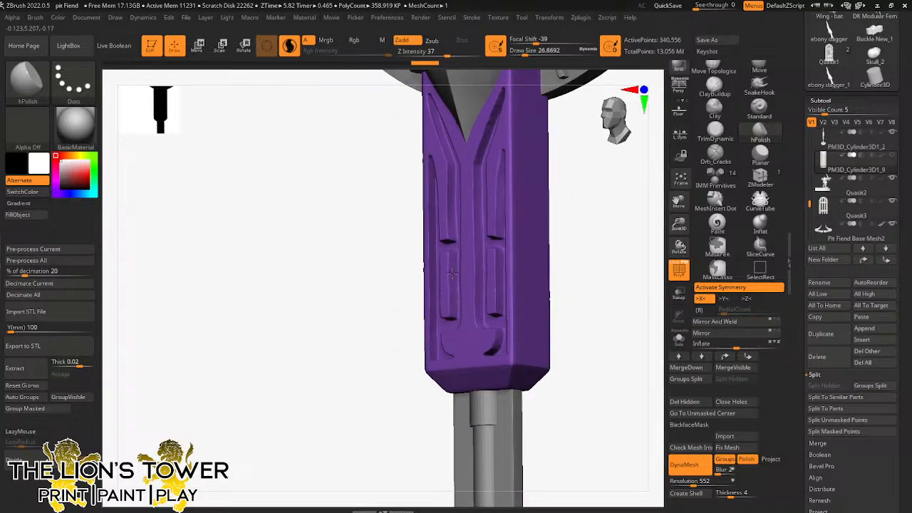
pyautogui.moveTo(559, 264); pyautogui.dragTo(500, 264)
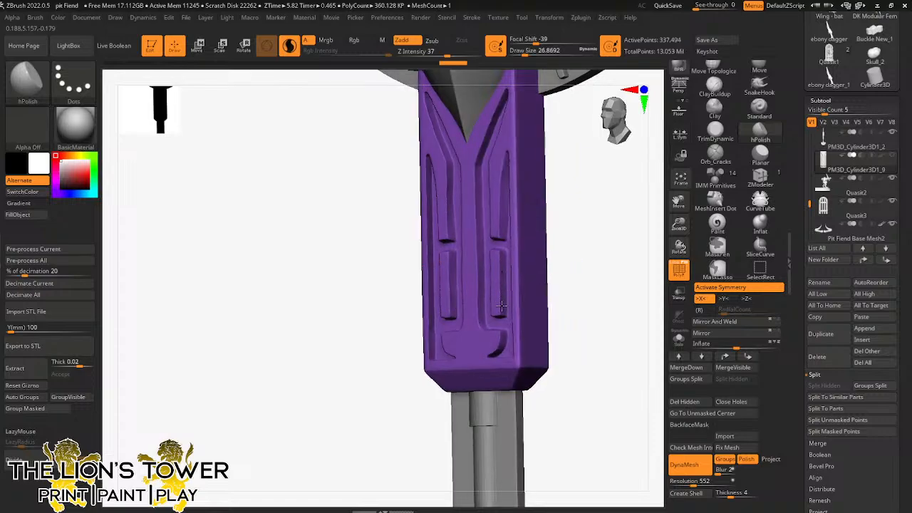
pyautogui.moveTo(502, 306); pyautogui.dragTo(501, 309)
pyautogui.moveTo(592, 226); pyautogui.dragTo(534, 227)
pyautogui.moveTo(489, 285); pyautogui.dragTo(490, 292)
pyautogui.moveTo(563, 268); pyautogui.dragTo(518, 268)
pyautogui.moveTo(494, 348); pyautogui.dragTo(494, 351)
# Step: Polish the outer border groove from below and smooth the tips of the upper forked grooves
pyautogui.moveTo(563, 265)
pyautogui.mouseDown()
pyautogui.moveTo(598, 264)
pyautogui.moveTo(550, 290)
pyautogui.moveTo(524, 236)
pyautogui.mouseUp()
pyautogui.moveTo(561, 226); pyautogui.dragTo(558, 199)
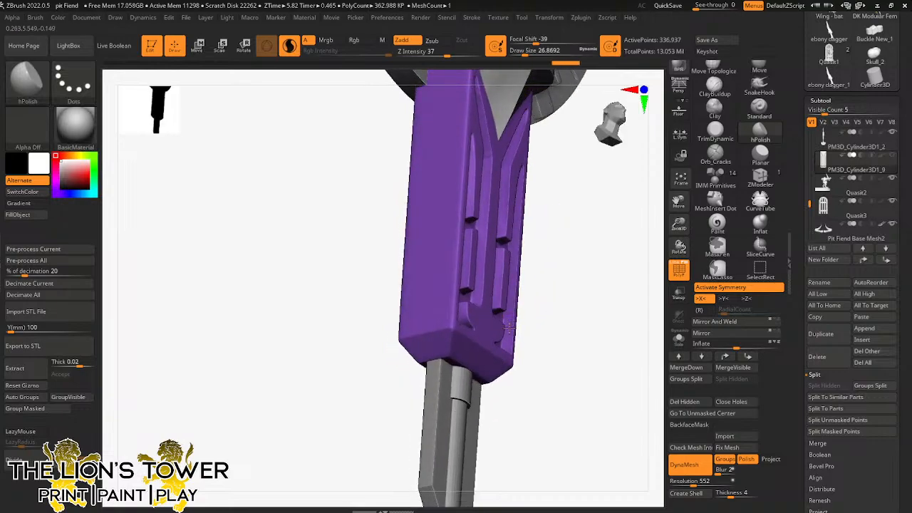
pyautogui.moveTo(508, 331); pyautogui.dragTo(524, 247)
pyautogui.moveTo(570, 214)
pyautogui.mouseDown()
pyautogui.moveTo(540, 193)
pyautogui.moveTo(537, 146)
pyautogui.mouseUp()
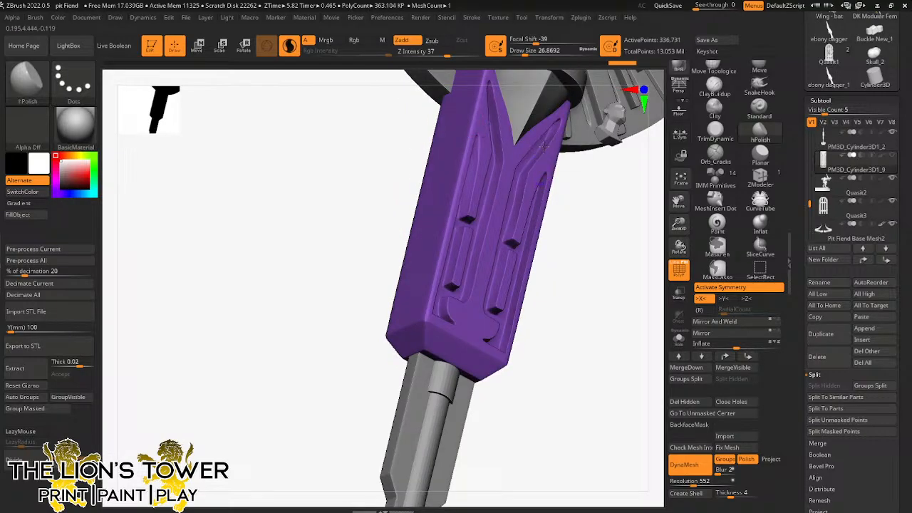
pyautogui.moveTo(570, 197)
pyautogui.mouseDown()
pyautogui.moveTo(545, 171)
pyautogui.moveTo(540, 141)
pyautogui.moveTo(552, 135)
pyautogui.mouseUp()
pyautogui.moveTo(552, 135); pyautogui.dragTo(552, 135, button='right')
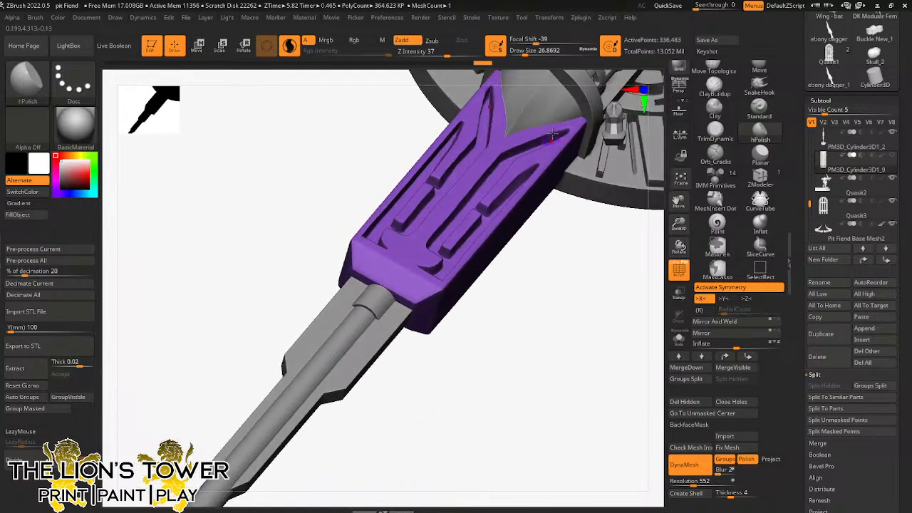
pyautogui.moveTo(559, 132); pyautogui.dragTo(558, 134)
# Step: Clean up the forked groove edges beside the pointed cone with hPolish, working from front and angled views
pyautogui.moveTo(568, 222); pyautogui.dragTo(561, 264)
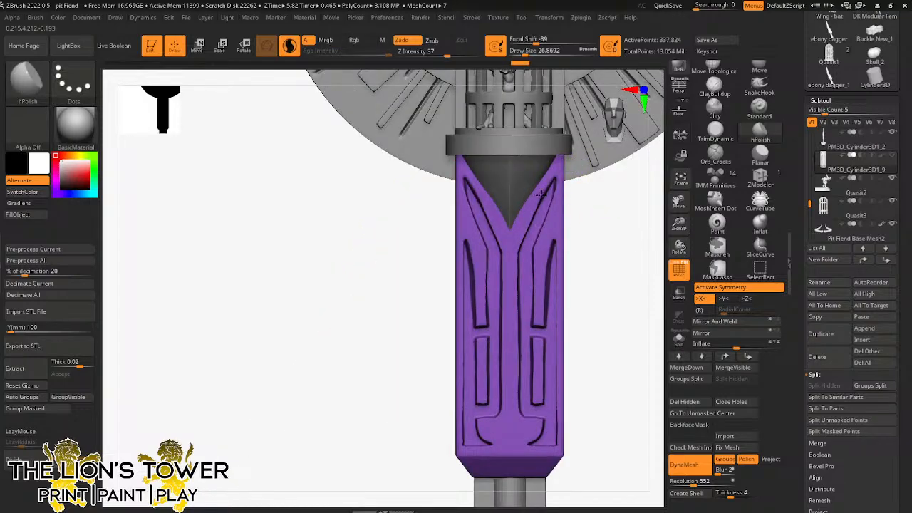
pyautogui.moveTo(541, 194)
pyautogui.mouseDown()
pyautogui.moveTo(532, 204)
pyautogui.moveTo(563, 185)
pyautogui.mouseUp()
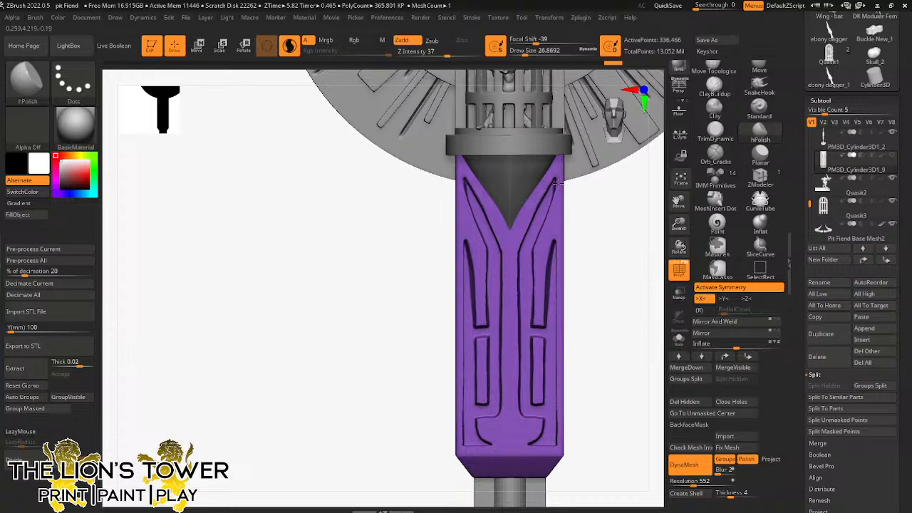
pyautogui.moveTo(584, 230); pyautogui.dragTo(545, 206)
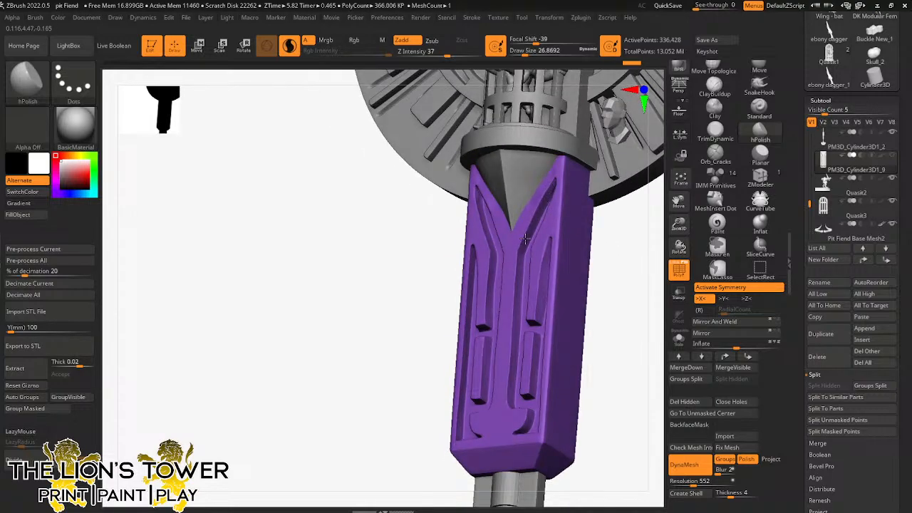
pyautogui.moveTo(552, 184); pyautogui.dragTo(553, 181)
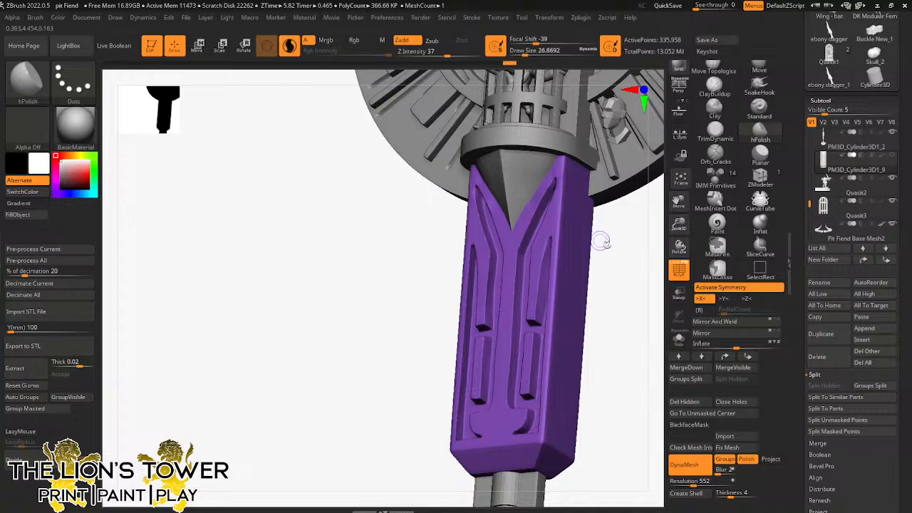
pyautogui.moveTo(603, 240); pyautogui.dragTo(620, 249)
pyautogui.moveTo(548, 168); pyautogui.dragTo(529, 219)
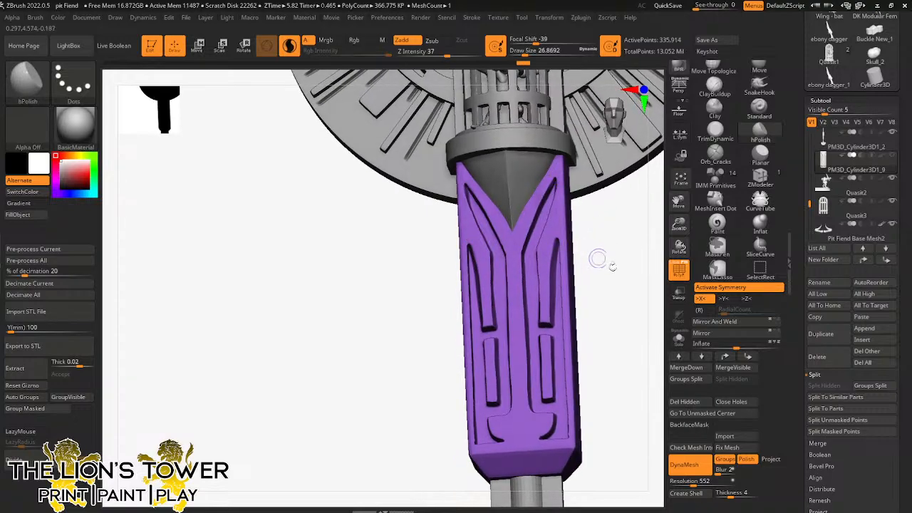
pyautogui.moveTo(601, 263)
pyautogui.keyDown('shift'); pyautogui.mouseDown()
pyautogui.moveTo(599, 179)
pyautogui.moveTo(561, 182)
pyautogui.moveTo(560, 169)
pyautogui.mouseUp(); pyautogui.keyUp('shift')
pyautogui.moveTo(572, 225); pyautogui.dragTo(602, 250)
# Step: Mask the shaft's outer side edges beside the upper grooves, adjust the outer groove edges with the Move brush, and clear the mask
pyautogui.click(759, 68)
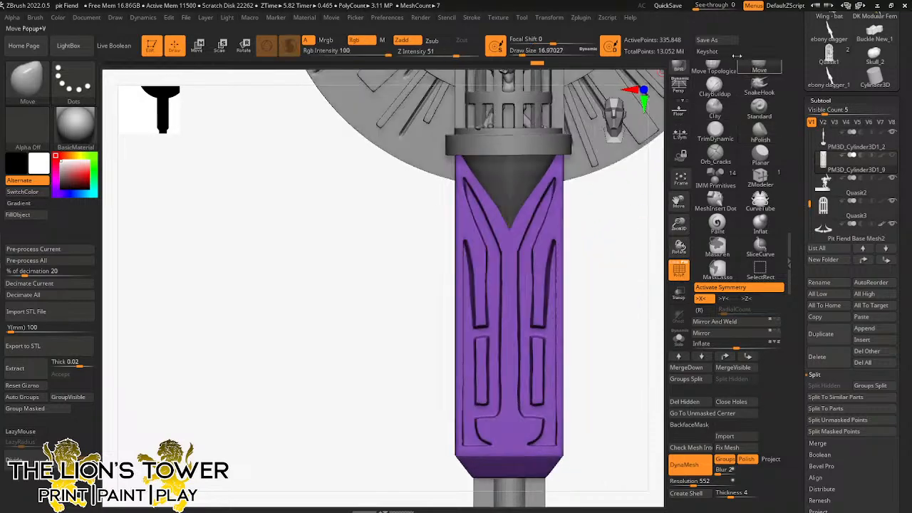
pyautogui.moveTo(525, 54); pyautogui.dragTo(526, 55)
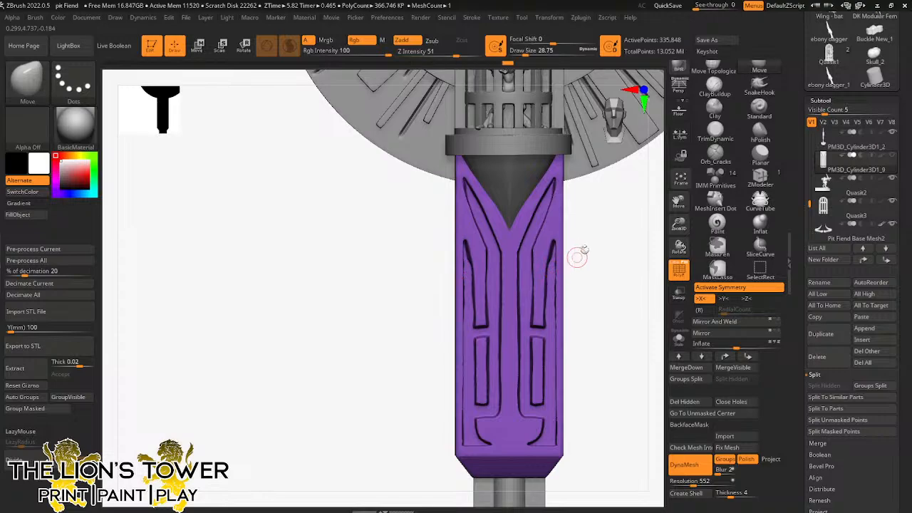
pyautogui.keyDown('ctrl'); pyautogui.moveTo(582, 226); pyautogui.dragTo(555, 349); pyautogui.keyUp('ctrl')
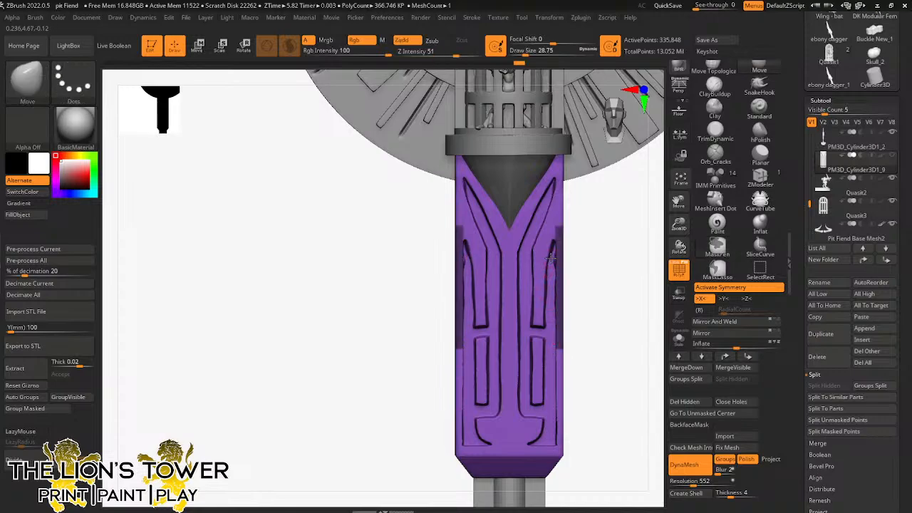
pyautogui.press('ctrl')
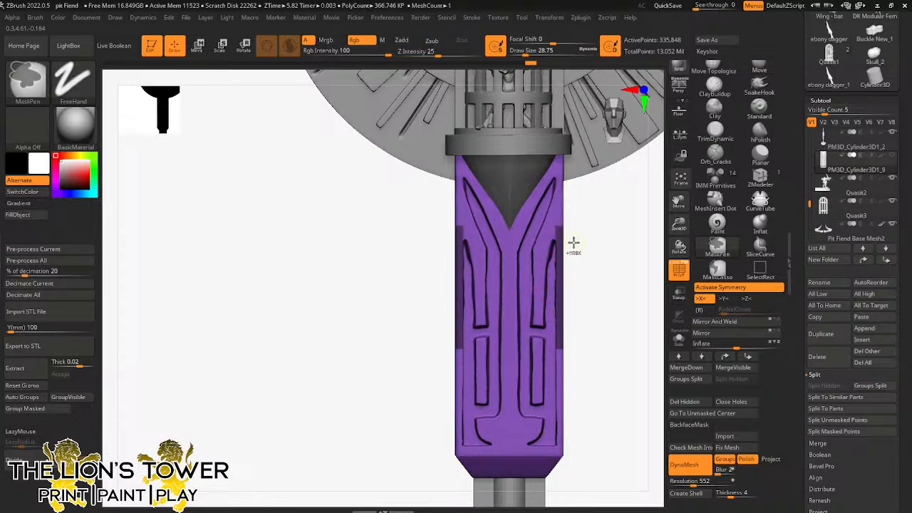
pyautogui.hotkey('ctrl', 'z')
pyautogui.hotkey('ctrl', 'z')
pyautogui.moveTo(576, 244)
pyautogui.mouseDown()
pyautogui.moveTo(598, 241)
pyautogui.moveTo(579, 243)
pyautogui.moveTo(549, 352)
pyautogui.mouseUp()
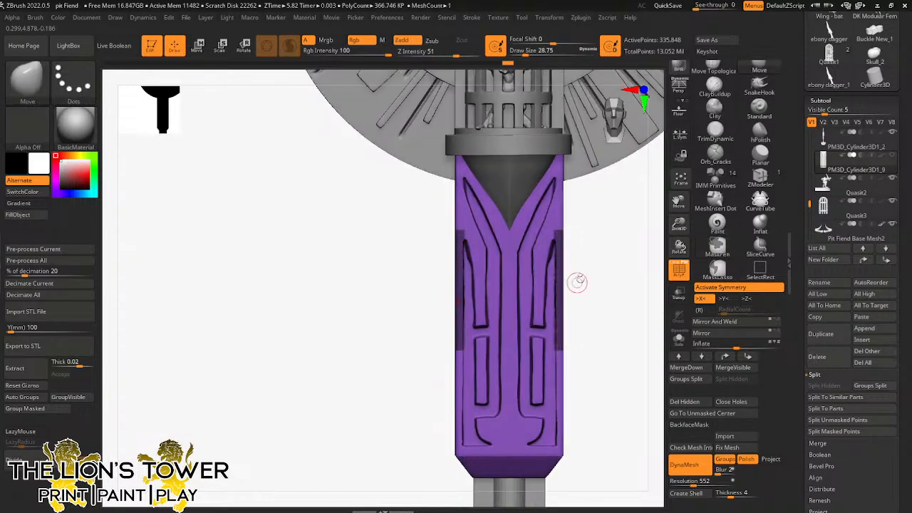
pyautogui.moveTo(679, 225); pyautogui.dragTo(676, 285)
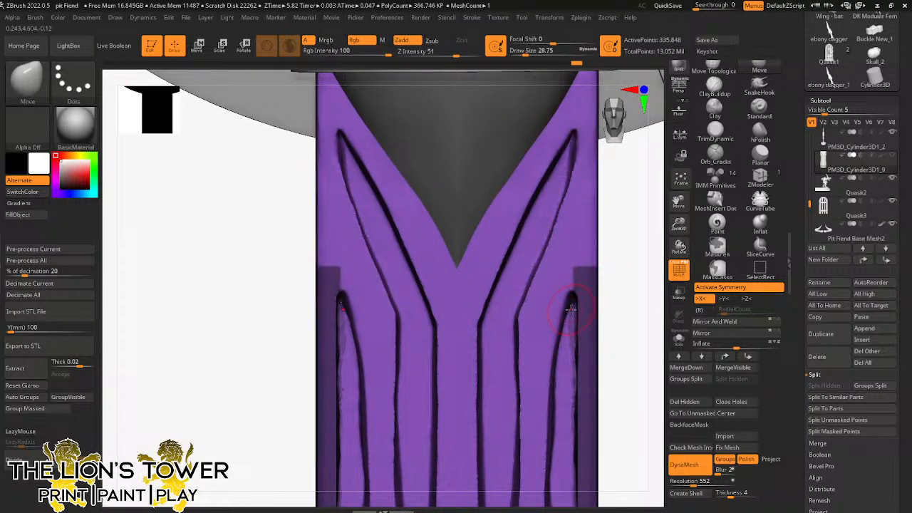
pyautogui.moveTo(635, 270)
pyautogui.keyDown('ctrl'); pyautogui.mouseDown()
pyautogui.moveTo(633, 232)
pyautogui.moveTo(641, 290)
pyautogui.mouseUp(); pyautogui.keyUp('ctrl')
pyautogui.moveTo(679, 223); pyautogui.dragTo(679, 226)
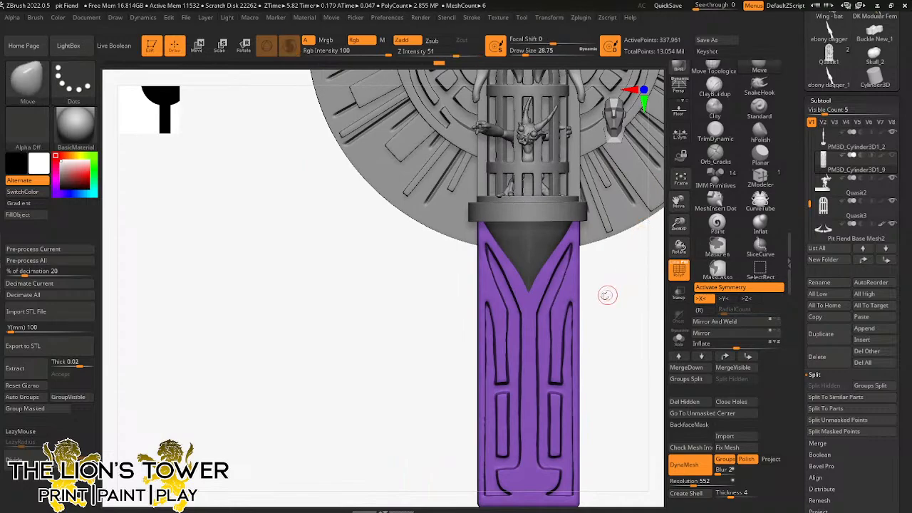
# Step: Refine the mirrored groove lines on the engraved section with the Move brush, using draw sizes of about 41, 62 and 33
pyautogui.moveTo(526, 50); pyautogui.dragTo(528, 51)
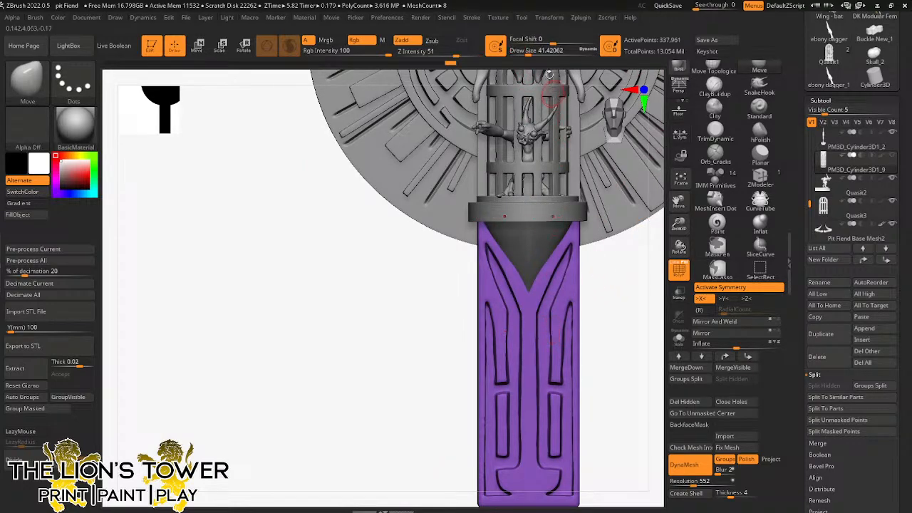
pyautogui.click(531, 51)
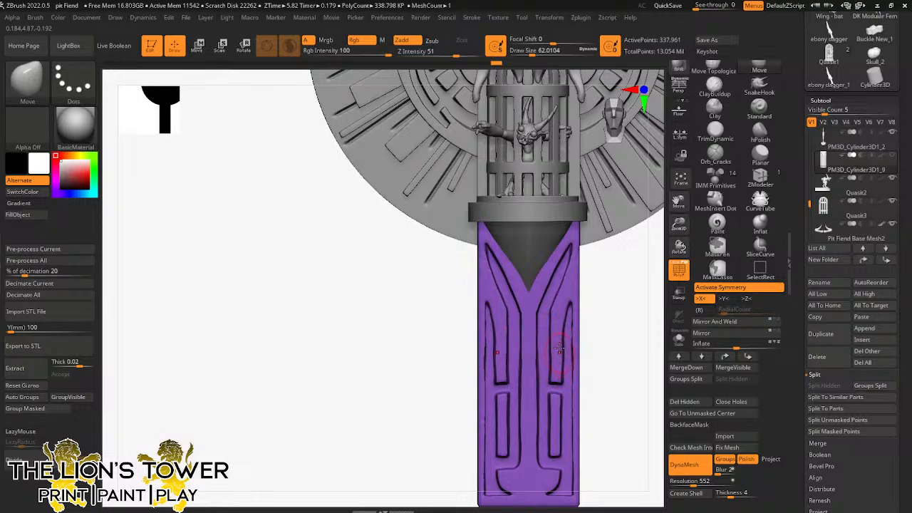
pyautogui.click(526, 53)
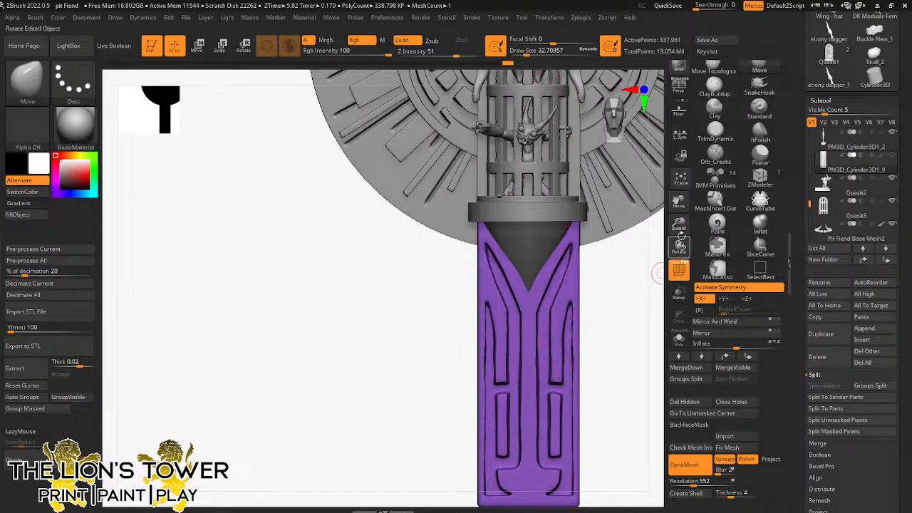
pyautogui.moveTo(680, 227); pyautogui.dragTo(665, 169)
pyautogui.moveTo(679, 225); pyautogui.dragTo(679, 206)
pyautogui.keyDown('ctrl'); pyautogui.click(619, 326); pyautogui.keyUp('ctrl')
pyautogui.keyDown('ctrl'); pyautogui.click(619, 326); pyautogui.keyUp('ctrl')
pyautogui.moveTo(679, 201); pyautogui.dragTo(680, 107)
pyautogui.keyDown('ctrl'); pyautogui.click(620, 247); pyautogui.keyUp('ctrl')
pyautogui.keyDown('ctrl'); pyautogui.click(620, 246); pyautogui.keyUp('ctrl')
# Step: Select the lower shaft subtool, mask everything except its teal sleeve, and scale the sleeve narrower across its width
pyautogui.moveTo(651, 244)
pyautogui.mouseDown()
pyautogui.moveTo(596, 261)
pyautogui.moveTo(643, 254)
pyautogui.mouseUp()
pyautogui.moveTo(679, 224)
pyautogui.mouseDown()
pyautogui.moveTo(679, 207)
pyautogui.moveTo(682, 273)
pyautogui.mouseUp()
pyautogui.keyDown('alt'); pyautogui.click(546, 232); pyautogui.keyUp('alt')
pyautogui.click(220, 46)
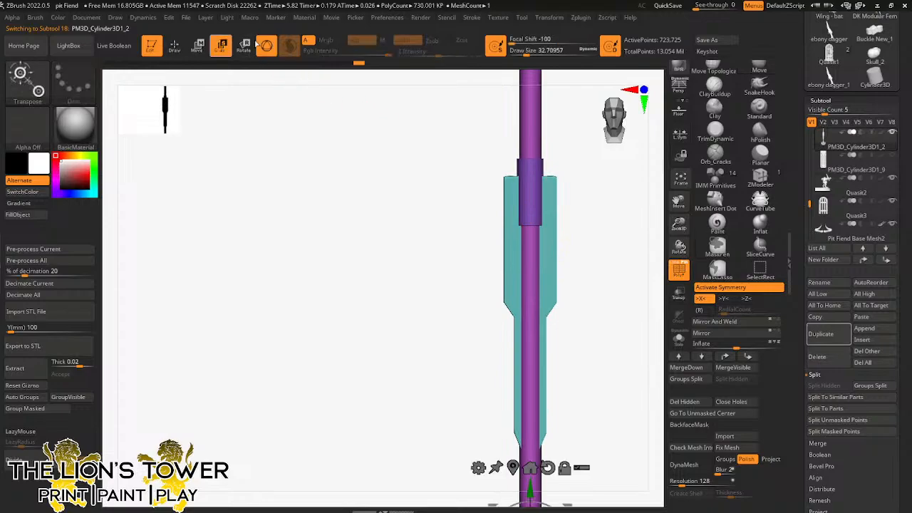
pyautogui.keyDown('ctrl'); pyautogui.moveTo(523, 278); pyautogui.dragTo(548, 278); pyautogui.keyUp('ctrl')
pyautogui.click(531, 201)
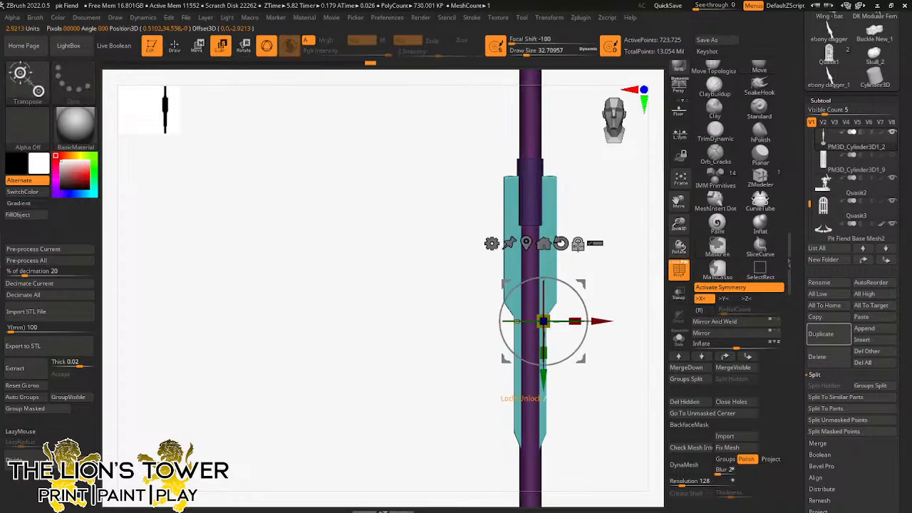
pyautogui.click(561, 244)
pyautogui.moveTo(516, 320); pyautogui.dragTo(517, 320)
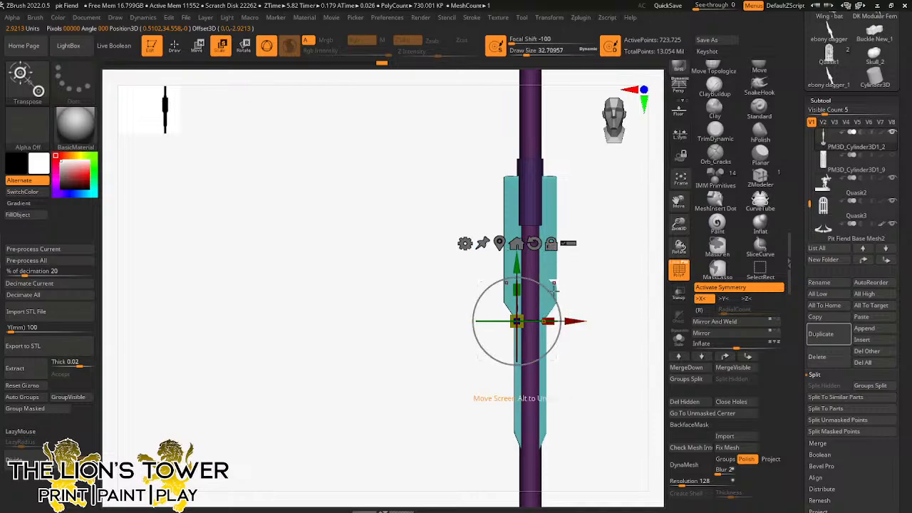
pyautogui.moveTo(551, 319); pyautogui.dragTo(544, 319)
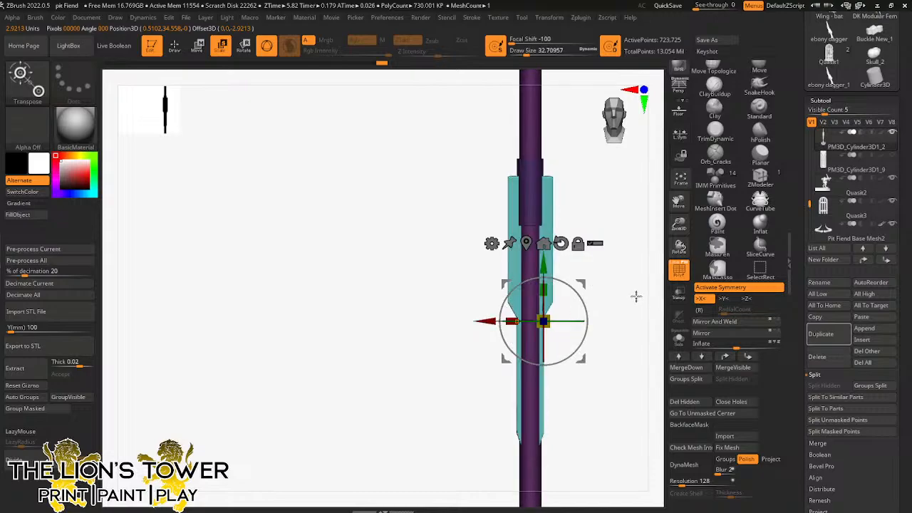
pyautogui.press('ctrl')
pyautogui.keyDown('ctrl'); pyautogui.moveTo(629, 283); pyautogui.dragTo(654, 288); pyautogui.keyUp('ctrl')
# Step: Isolate the lower shaft subtool, mask everything except the teal sleeve, and move the sleeve up along the shaft
pyautogui.moveTo(677, 231); pyautogui.dragTo(676, 213)
pyautogui.moveTo(677, 202)
pyautogui.mouseDown()
pyautogui.moveTo(677, 168)
pyautogui.moveTo(678, 203)
pyautogui.mouseUp()
pyautogui.moveTo(678, 225); pyautogui.dragTo(677, 248)
pyautogui.click(680, 346)
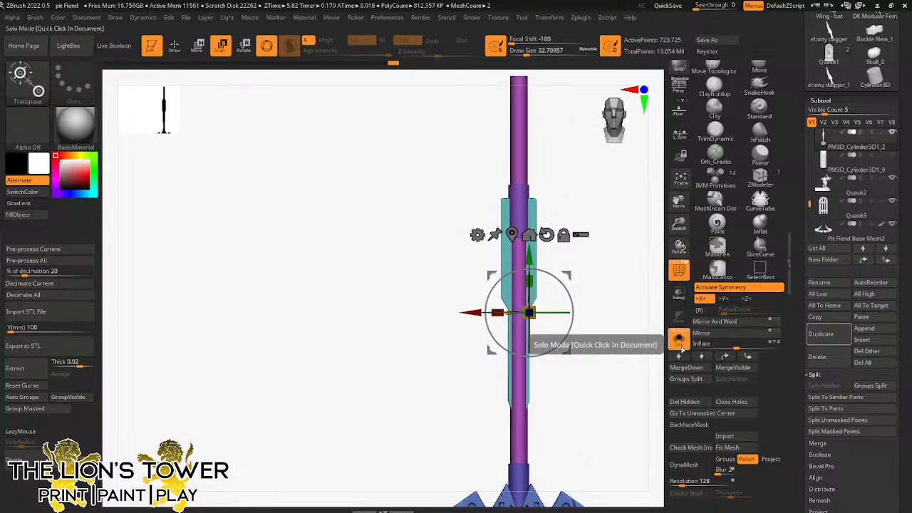
pyautogui.moveTo(531, 265)
pyautogui.mouseDown()
pyautogui.moveTo(533, 247)
pyautogui.moveTo(524, 273)
pyautogui.mouseUp()
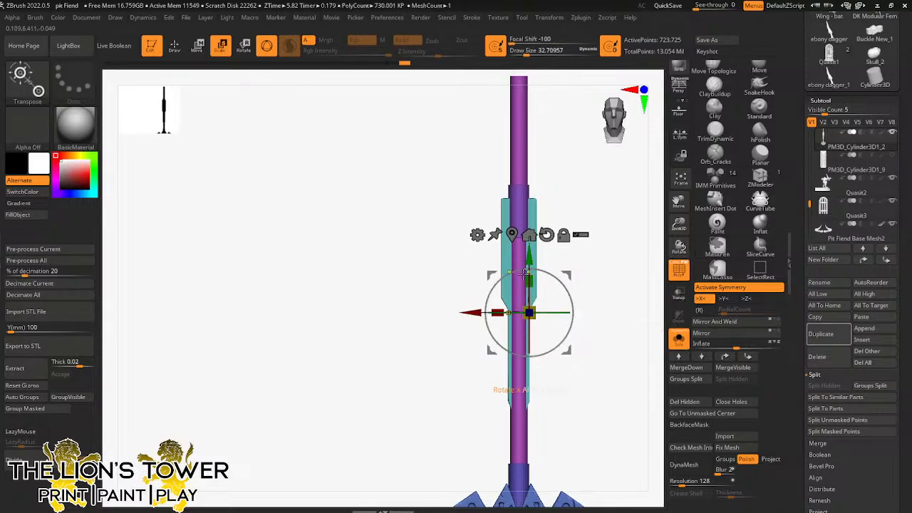
pyautogui.keyDown('ctrl'); pyautogui.click(506, 256); pyautogui.keyUp('ctrl')
pyautogui.keyDown('alt'); pyautogui.click(527, 181); pyautogui.keyUp('alt')
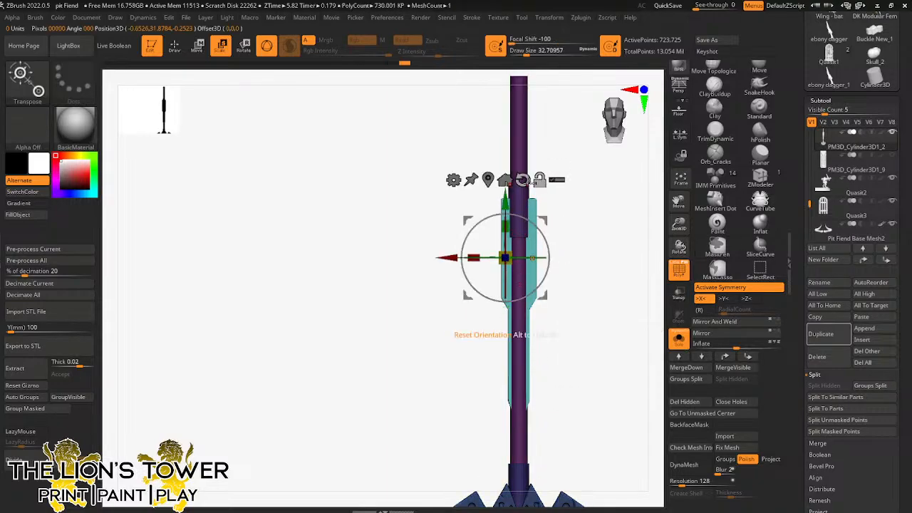
pyautogui.moveTo(504, 199); pyautogui.dragTo(504, 162)
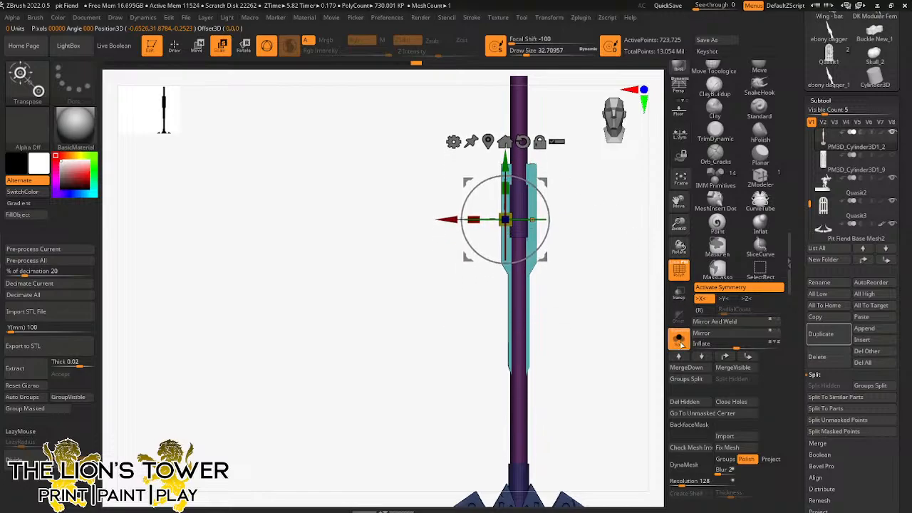
# Step: Bring back the engraved shaft section, check the sleeve's fit inside it from behind, and clear the mask
pyautogui.hotkey('ctrl', 'shift')
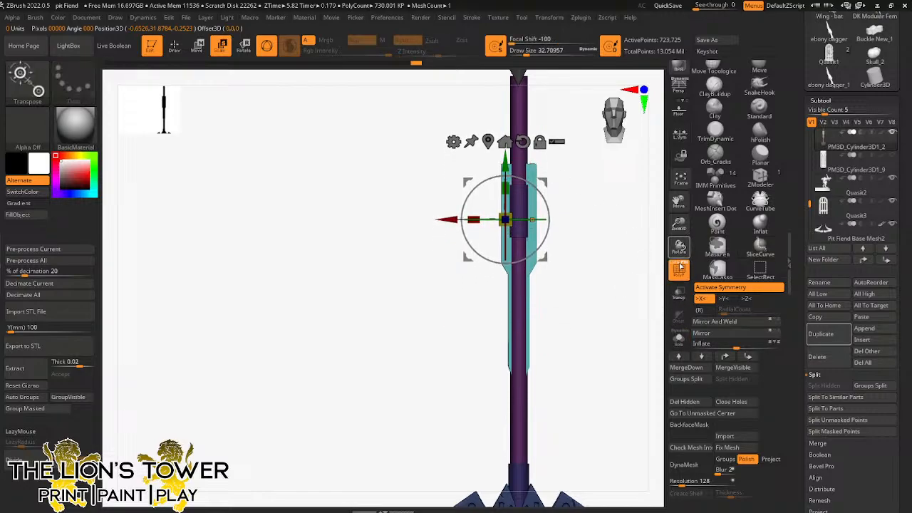
pyautogui.click(680, 341)
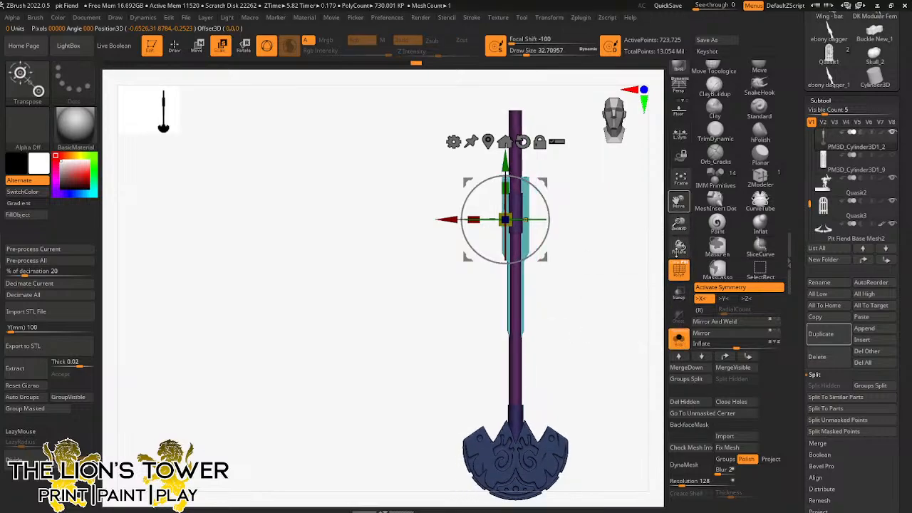
pyautogui.moveTo(678, 201); pyautogui.dragTo(673, 280)
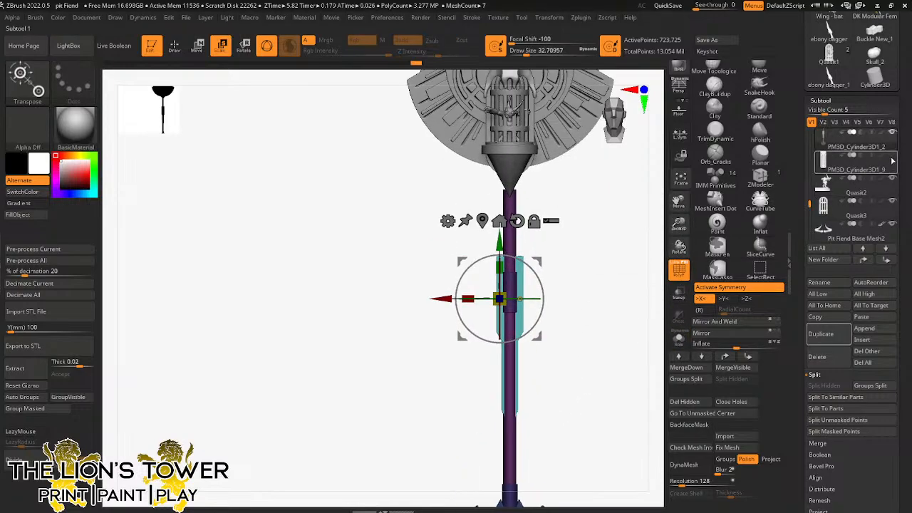
pyautogui.click(892, 160)
pyautogui.moveTo(641, 252); pyautogui.dragTo(602, 264)
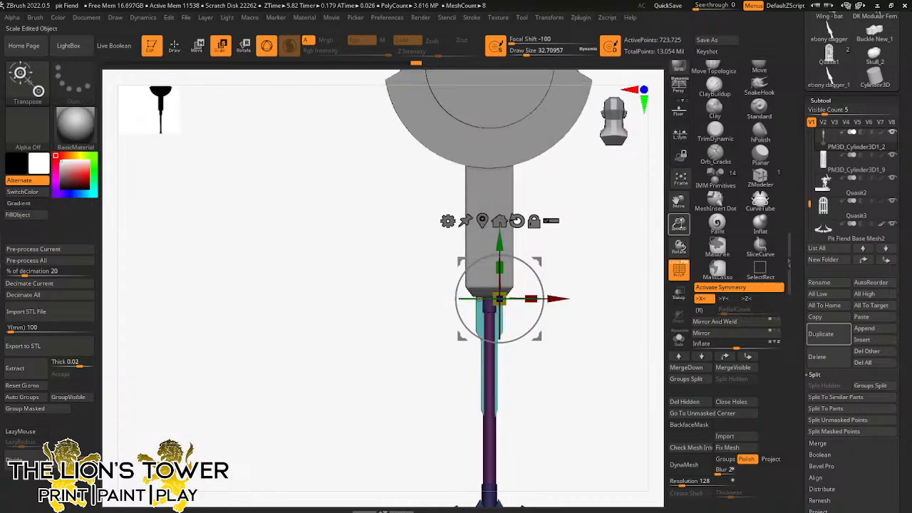
pyautogui.moveTo(678, 224); pyautogui.dragTo(684, 260)
pyautogui.keyDown('ctrl'); pyautogui.click(627, 259); pyautogui.keyUp('ctrl')
pyautogui.keyDown('ctrl'); pyautogui.moveTo(625, 258); pyautogui.dragTo(632, 280); pyautogui.keyUp('ctrl')
pyautogui.moveTo(679, 228); pyautogui.dragTo(678, 198)
pyautogui.keyDown('ctrl'); pyautogui.click(629, 285); pyautogui.keyUp('ctrl')
pyautogui.keyDown('ctrl'); pyautogui.moveTo(629, 285); pyautogui.dragTo(636, 293); pyautogui.keyUp('ctrl')
# Step: Examine the complete weapon from the front and side, comparing it with the pit fiend figure above
pyautogui.moveTo(676, 229)
pyautogui.mouseDown()
pyautogui.moveTo(678, 251)
pyautogui.moveTo(678, 238)
pyautogui.mouseUp()
pyautogui.moveTo(680, 200); pyautogui.dragTo(636, 342)
pyautogui.moveTo(633, 311); pyautogui.dragTo(602, 254)
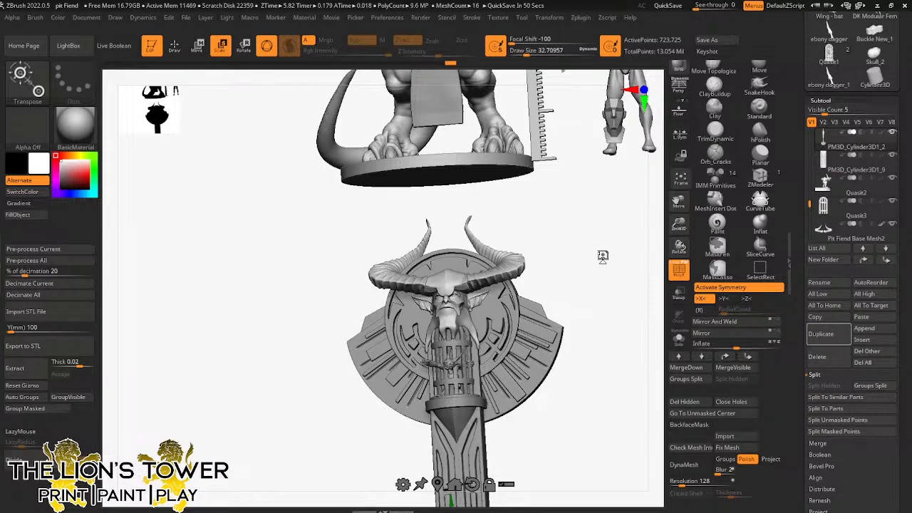
pyautogui.moveTo(678, 223); pyautogui.dragTo(678, 93)
pyautogui.moveTo(605, 324); pyautogui.dragTo(648, 361)
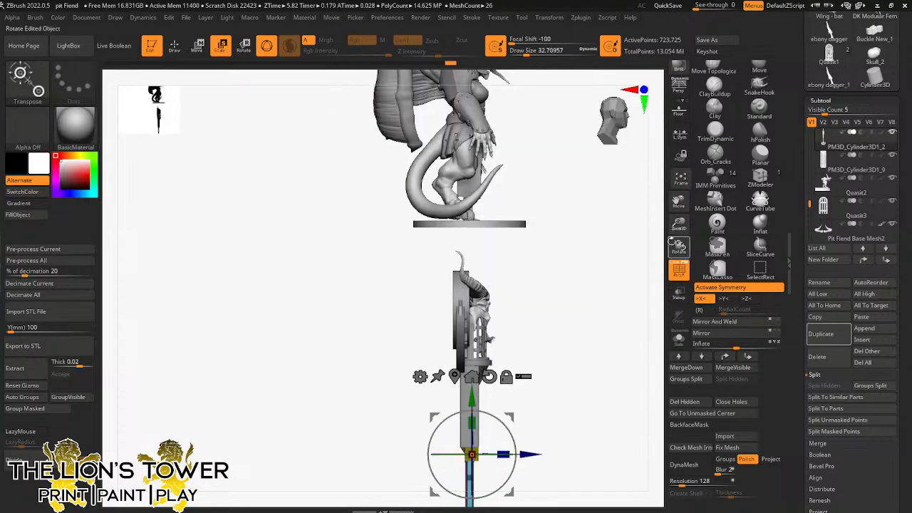
pyautogui.keyDown('alt'); pyautogui.moveTo(607, 397); pyautogui.dragTo(612, 326); pyautogui.keyUp('alt')
pyautogui.keyDown('ctrl'); pyautogui.click(597, 306); pyautogui.keyUp('ctrl')
pyautogui.moveTo(678, 203)
pyautogui.mouseDown()
pyautogui.moveTo(680, 183)
pyautogui.moveTo(679, 197)
pyautogui.mouseUp()
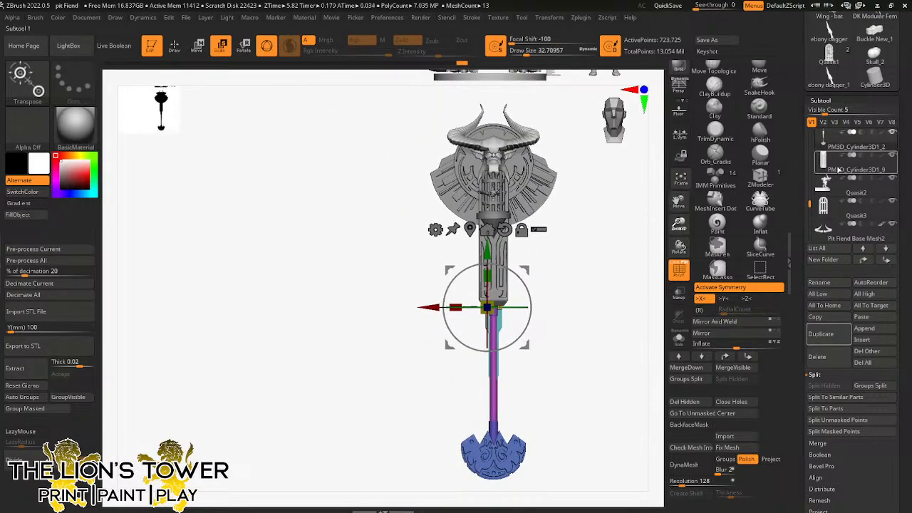
# Step: Merge the lower shaft subtool PM3D_Cylinder3D1_2 down with the engraved section PM3D_Cylinder3D1_9 and accept the non-undoable operation
pyautogui.moveTo(829, 146)
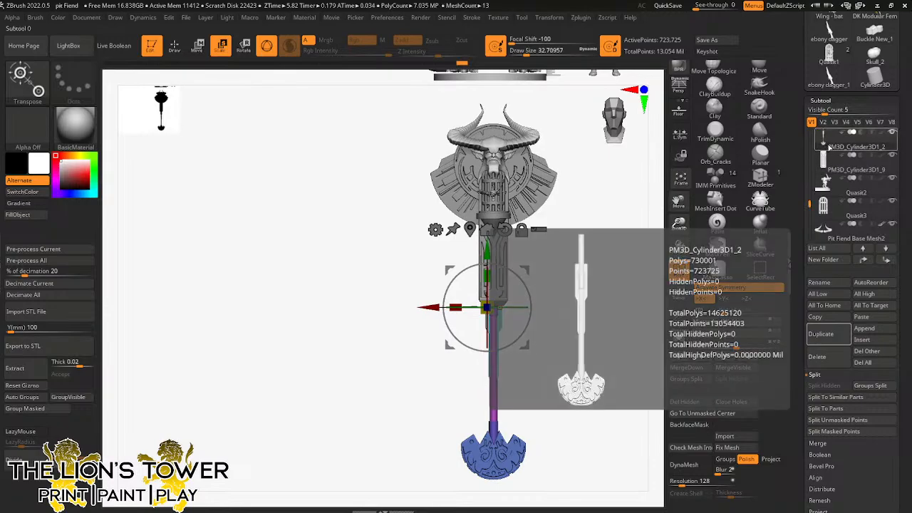
pyautogui.click(891, 132)
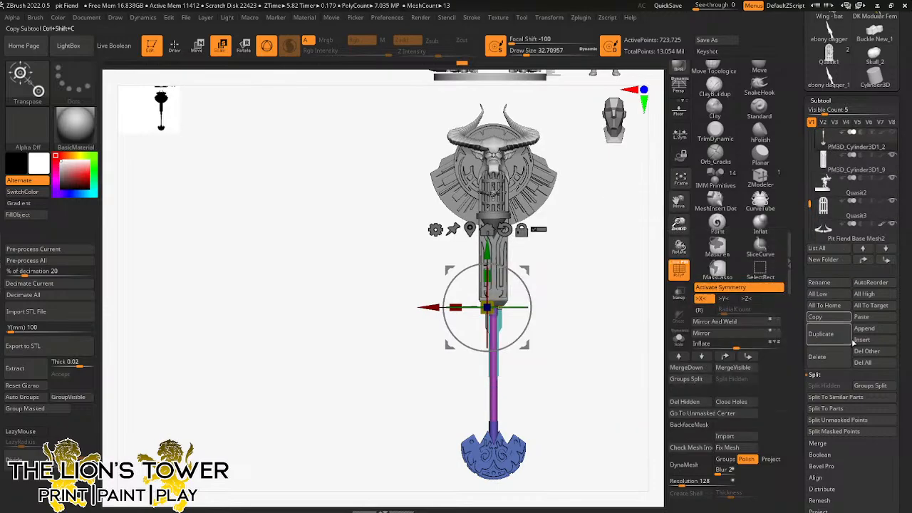
pyautogui.click(685, 367)
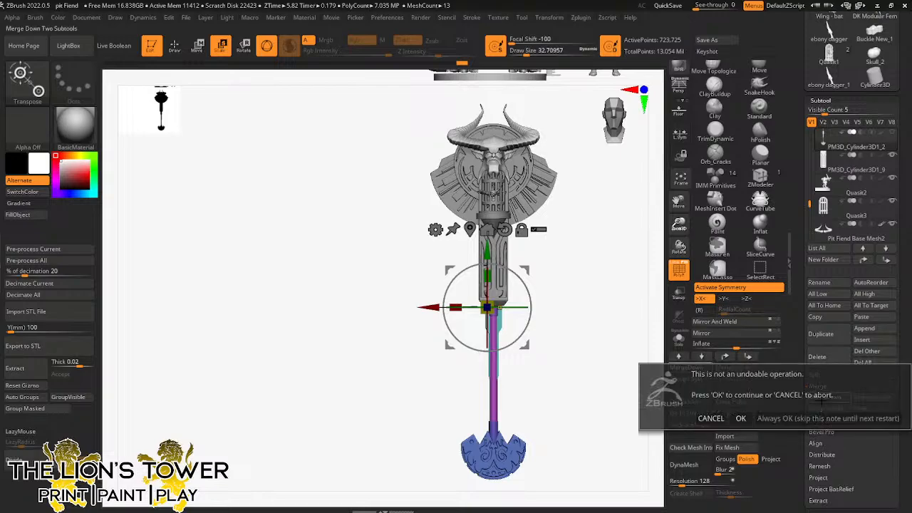
pyautogui.click(741, 418)
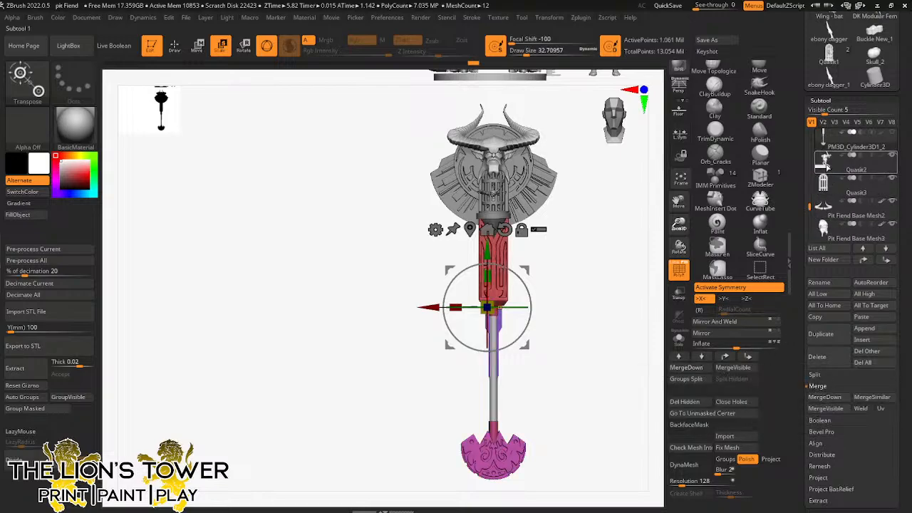
# Step: Select the Quasit2 subtool, isolate it, and frame the small creature in view
pyautogui.click(824, 171)
pyautogui.moveTo(821, 192)
pyautogui.click(678, 339)
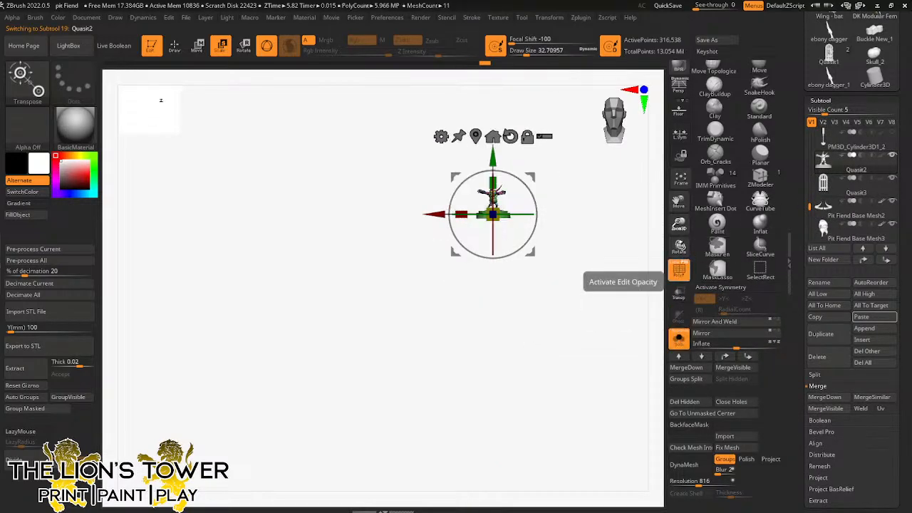
pyautogui.press('f')
pyautogui.moveTo(634, 280)
pyautogui.mouseDown()
pyautogui.moveTo(613, 339)
pyautogui.moveTo(610, 307)
pyautogui.moveTo(636, 305)
pyautogui.moveTo(610, 312)
pyautogui.moveTo(605, 326)
pyautogui.moveTo(589, 318)
pyautogui.moveTo(594, 313)
pyautogui.mouseUp()
# Step: Hide the small stray polygroup at the quasit's bent elbow and delete the hidden geometry
pyautogui.click(713, 69)
pyautogui.moveTo(677, 203)
pyautogui.mouseDown()
pyautogui.moveTo(691, 187)
pyautogui.moveTo(899, 112)
pyautogui.mouseUp()
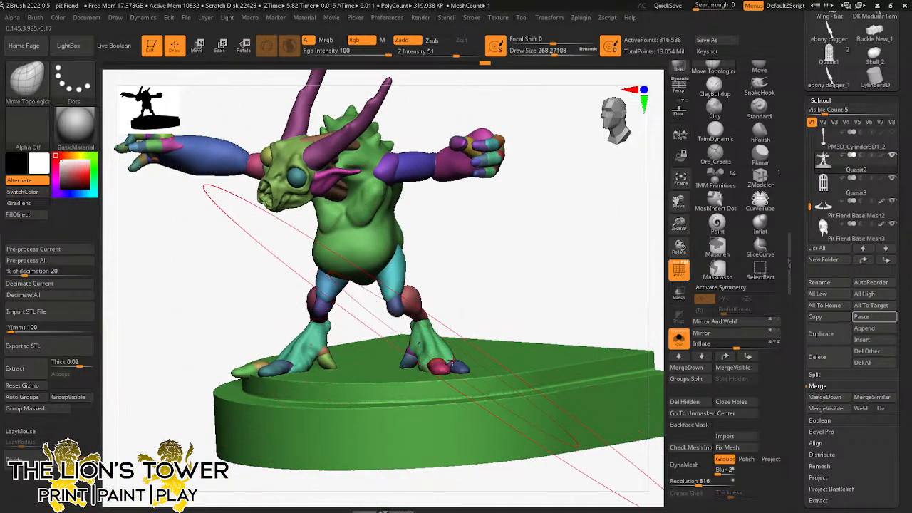
pyautogui.moveTo(473, 306); pyautogui.dragTo(308, 358)
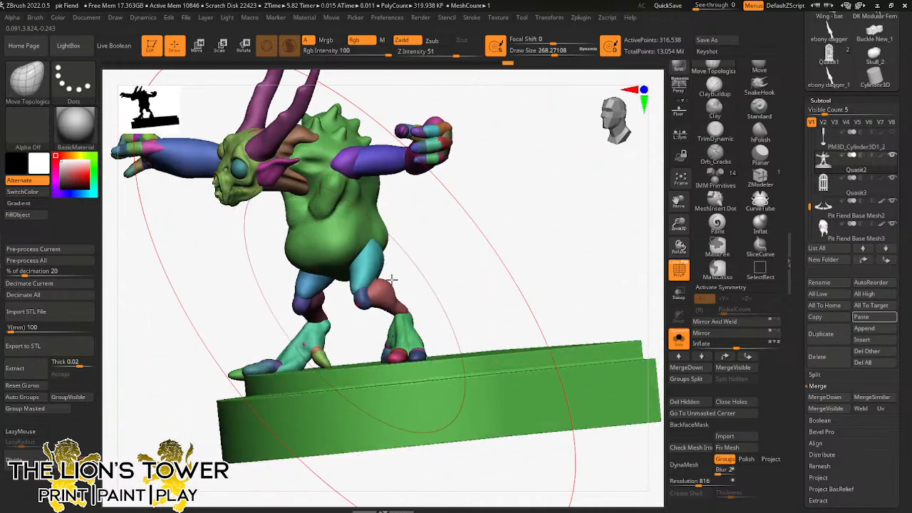
pyautogui.moveTo(422, 277)
pyautogui.keyDown('shift'); pyautogui.mouseDown()
pyautogui.moveTo(535, 234)
pyautogui.moveTo(565, 268)
pyautogui.mouseUp(); pyautogui.keyUp('shift')
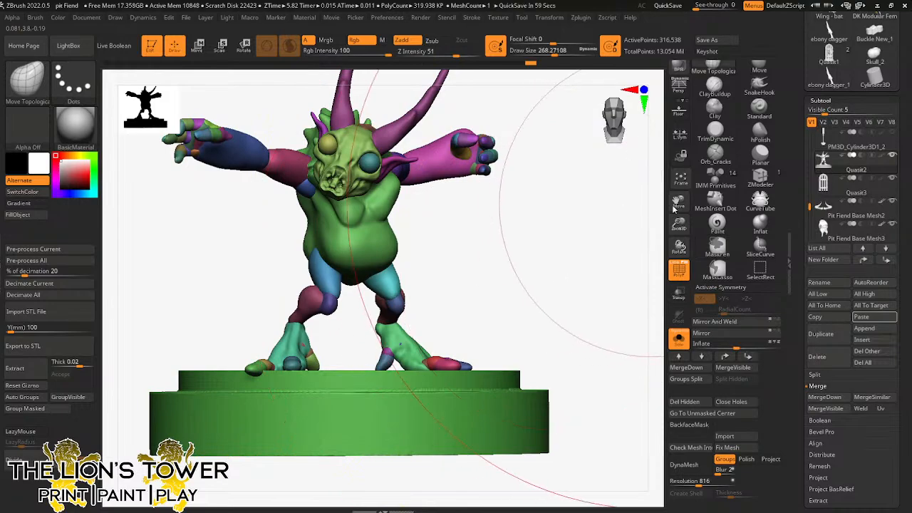
pyautogui.moveTo(528, 217)
pyautogui.keyDown('alt'); pyautogui.mouseDown()
pyautogui.moveTo(608, 232)
pyautogui.moveTo(603, 269)
pyautogui.moveTo(647, 246)
pyautogui.moveTo(631, 271)
pyautogui.moveTo(604, 243)
pyautogui.mouseUp(); pyautogui.keyUp('alt')
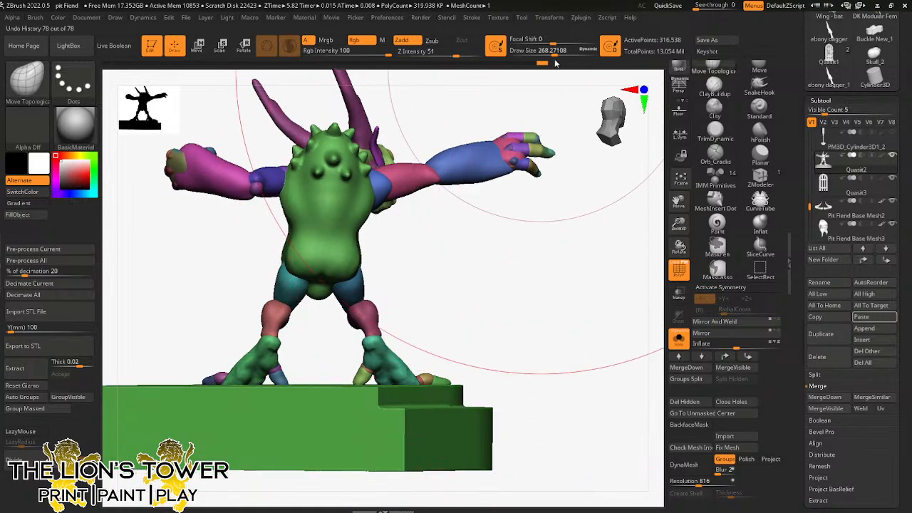
pyautogui.moveTo(554, 54)
pyautogui.mouseDown()
pyautogui.moveTo(515, 54)
pyautogui.moveTo(533, 55)
pyautogui.mouseUp()
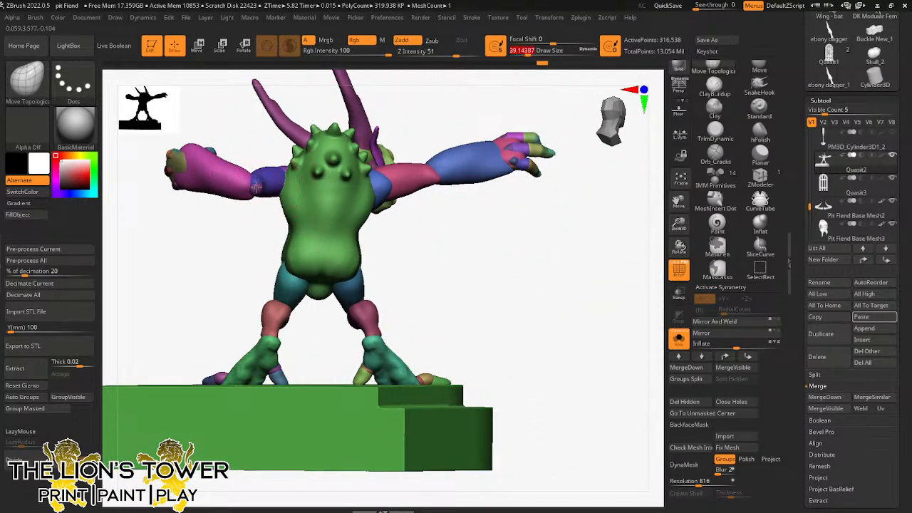
pyautogui.moveTo(458, 228)
pyautogui.mouseDown()
pyautogui.moveTo(458, 250)
pyautogui.moveTo(427, 244)
pyautogui.mouseUp()
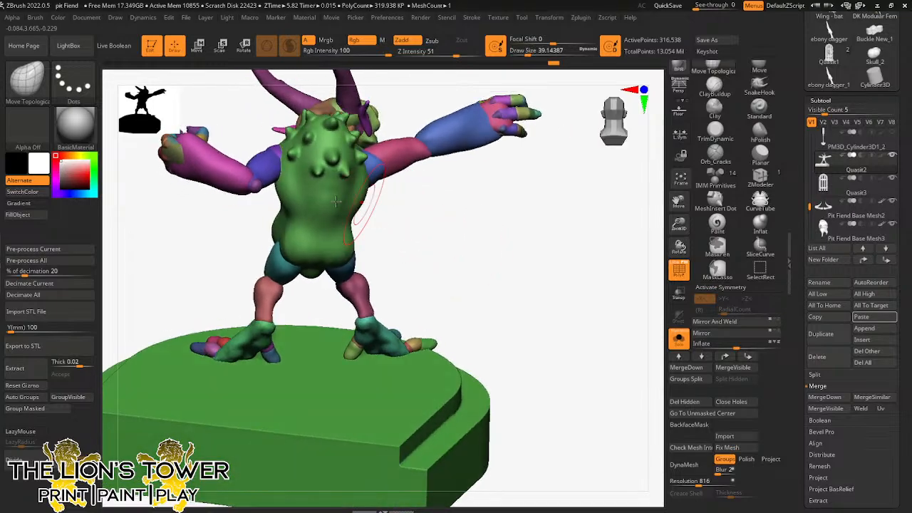
pyautogui.keyDown('ctrl'); pyautogui.keyDown('shift'); pyautogui.click(260, 183); pyautogui.keyUp('shift'); pyautogui.keyUp('ctrl')
pyautogui.keyDown('ctrl'); pyautogui.keyDown('shift'); pyautogui.click(256, 186); pyautogui.keyUp('shift'); pyautogui.keyUp('ctrl')
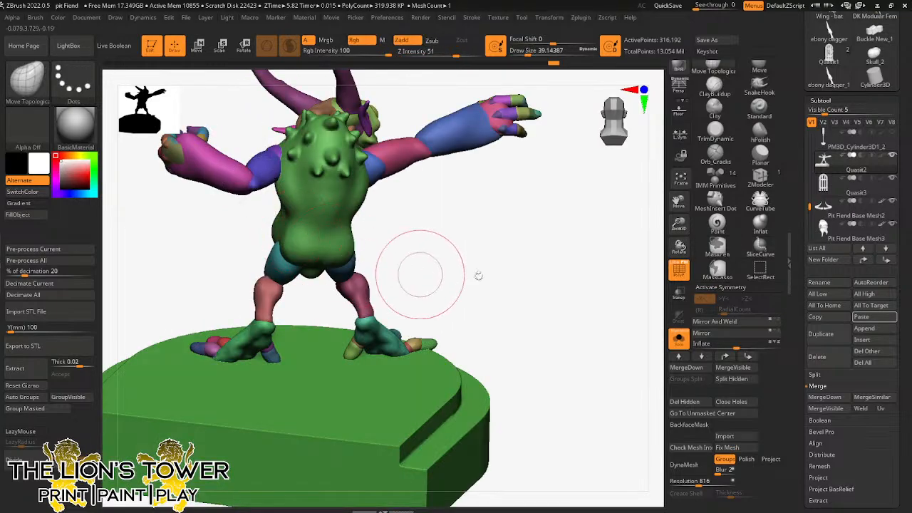
pyautogui.click(688, 402)
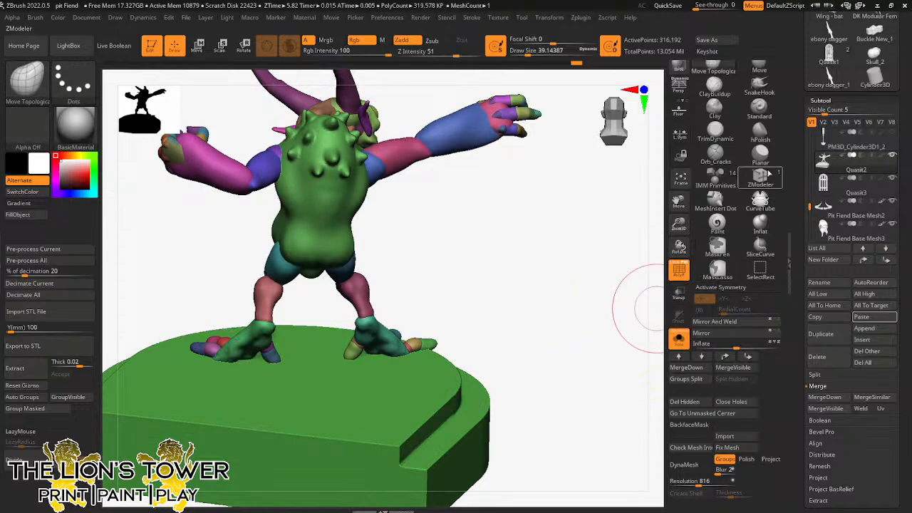
# Step: Choose the CurveTube brush and enable Lock Start, Lock End, Bend End and Snap for its curve
pyautogui.click(761, 203)
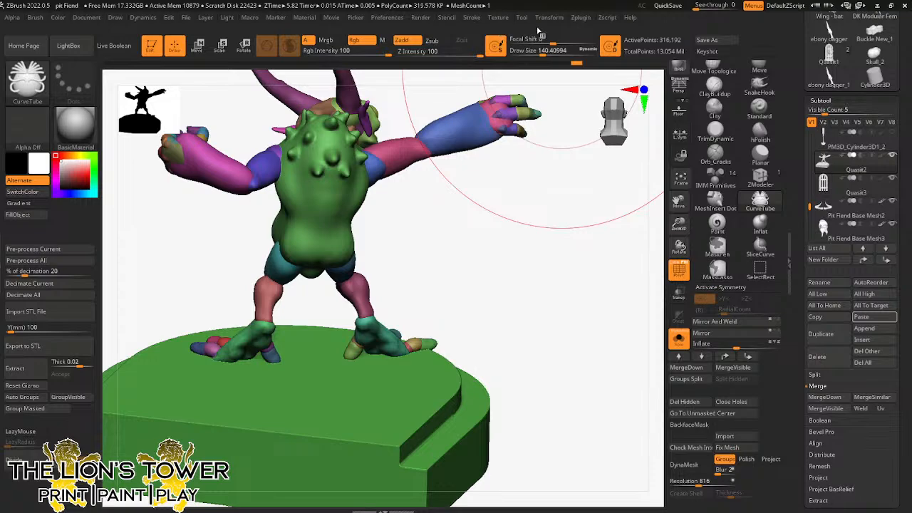
pyautogui.click(473, 20)
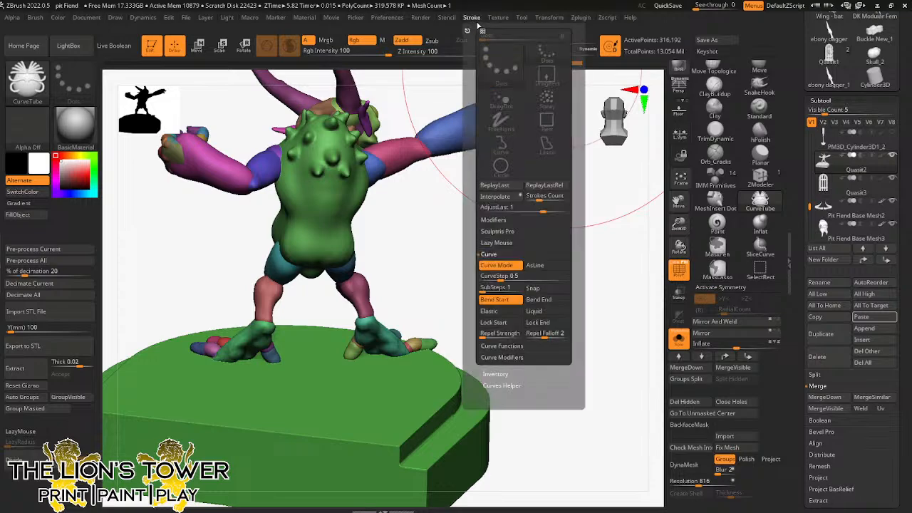
pyautogui.click(473, 20)
pyautogui.click(510, 323)
pyautogui.click(538, 323)
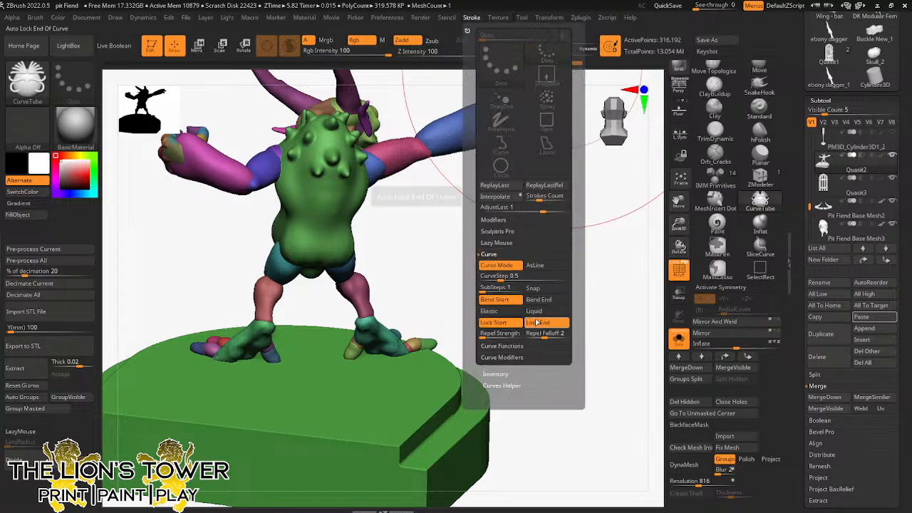
pyautogui.click(538, 300)
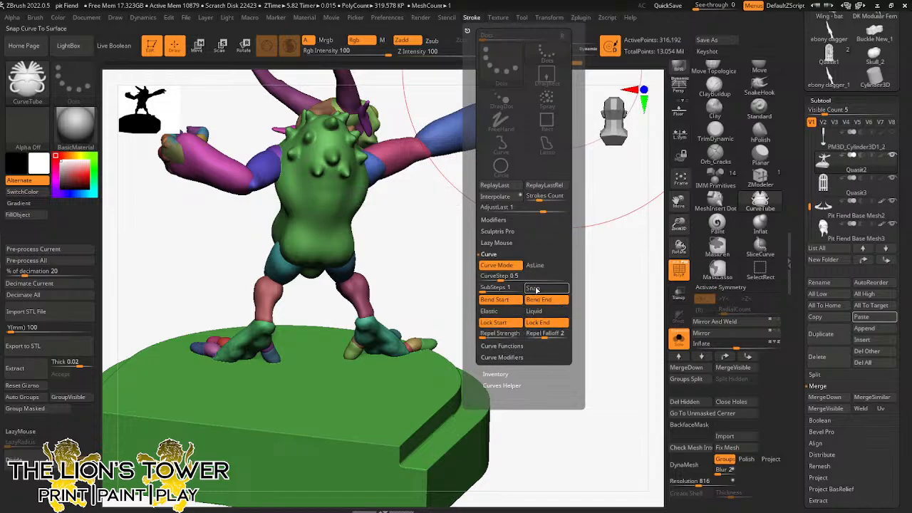
pyautogui.click(536, 289)
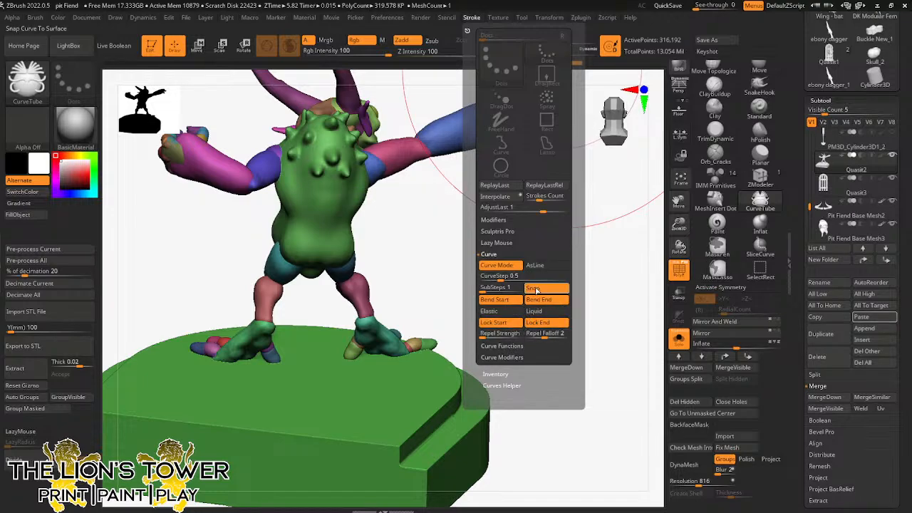
# Step: Enable the Size curve modifier and shape the curve falloff as a rounded profile that drops to zero at the end
pyautogui.click(507, 358)
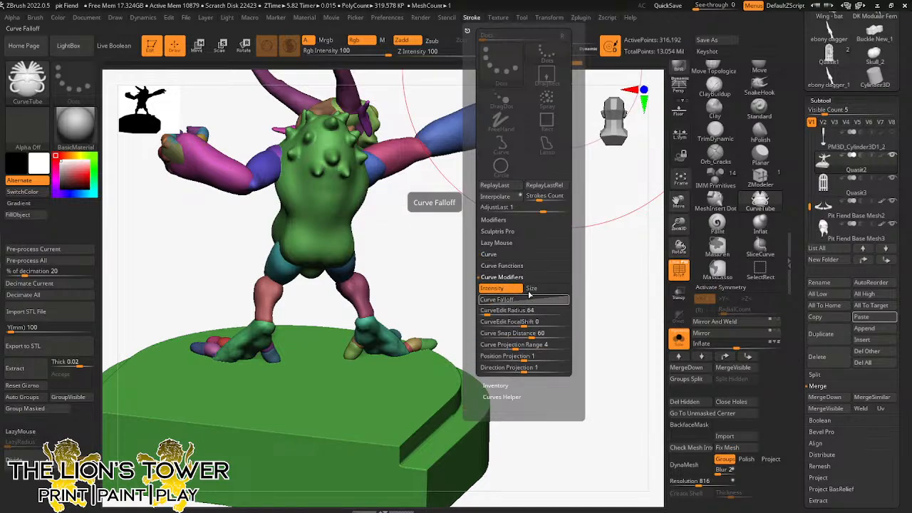
pyautogui.moveTo(480, 379); pyautogui.dragTo(478, 289)
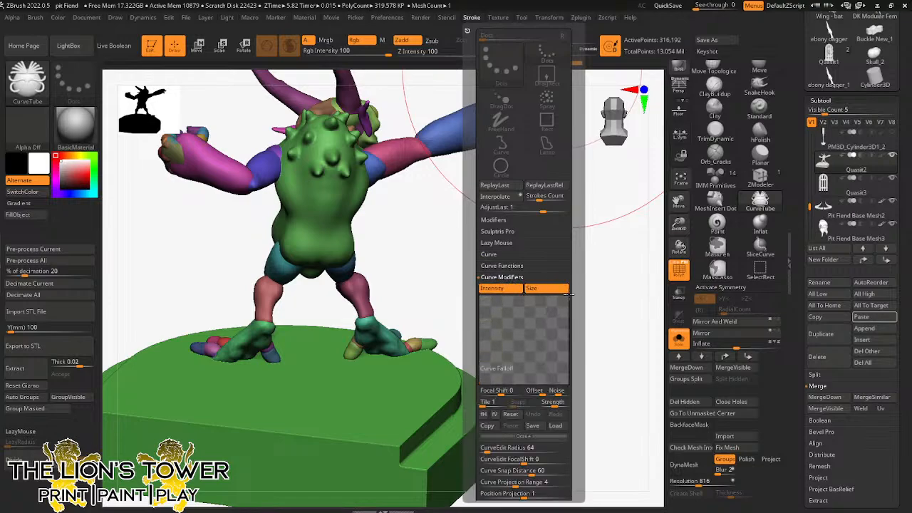
pyautogui.moveTo(569, 295); pyautogui.dragTo(566, 390)
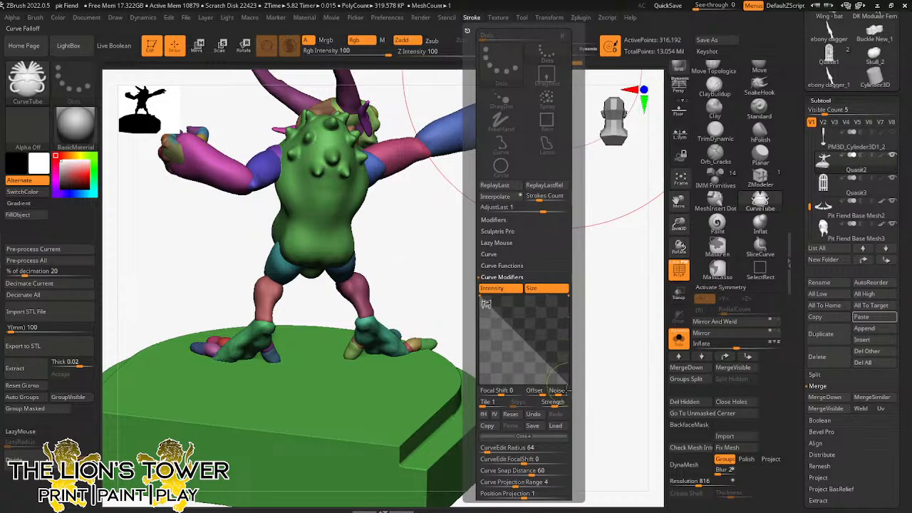
pyautogui.click(535, 347)
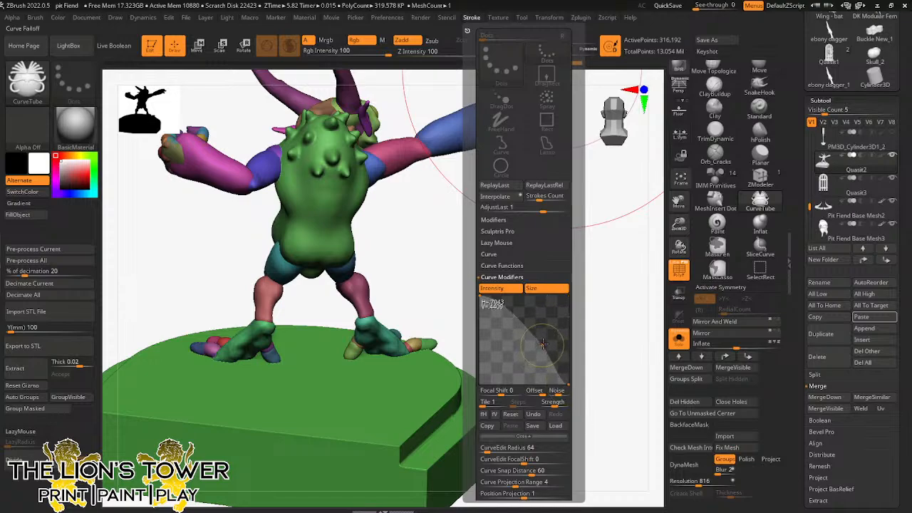
pyautogui.moveTo(543, 344); pyautogui.dragTo(552, 325)
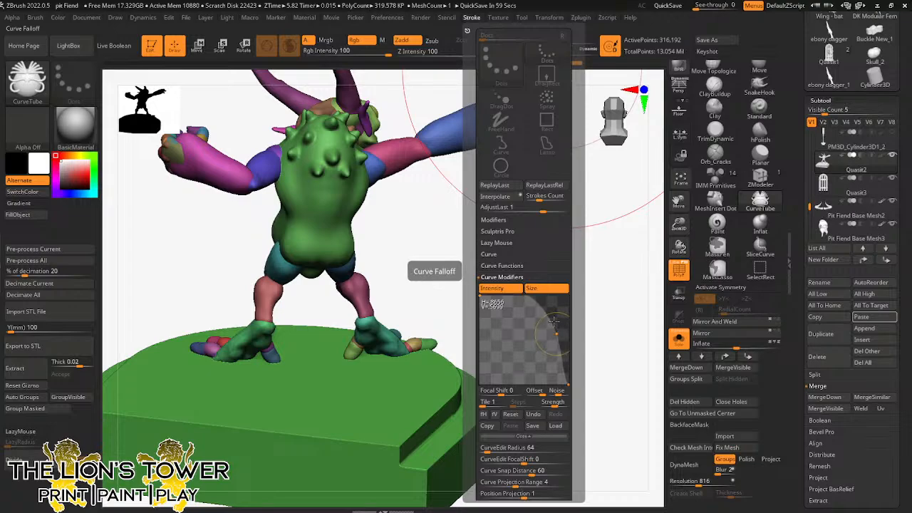
# Step: Draw a tapered tail from the quasit's rear down and across the base, with a draw size of about 20
pyautogui.moveTo(678, 225)
pyautogui.mouseDown()
pyautogui.moveTo(678, 207)
pyautogui.moveTo(708, 221)
pyautogui.mouseUp()
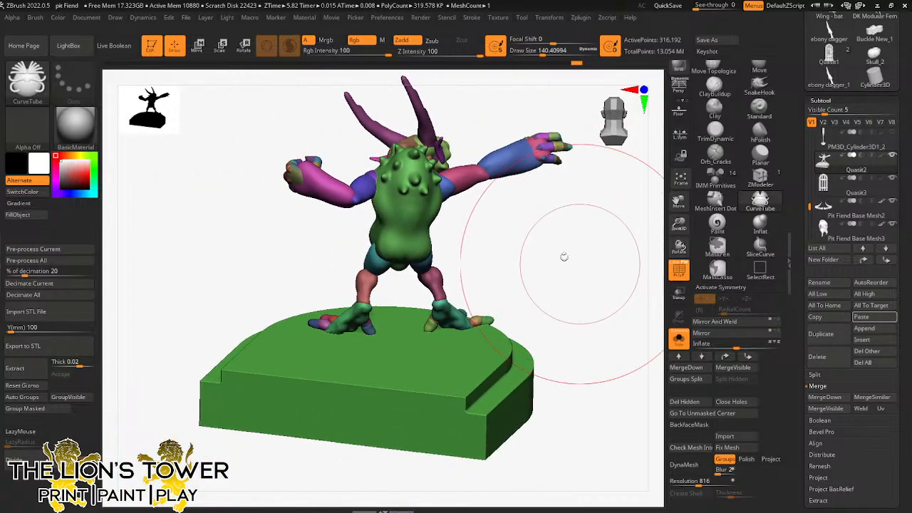
pyautogui.moveTo(564, 256); pyautogui.dragTo(559, 235)
pyautogui.moveTo(543, 54); pyautogui.dragTo(525, 55)
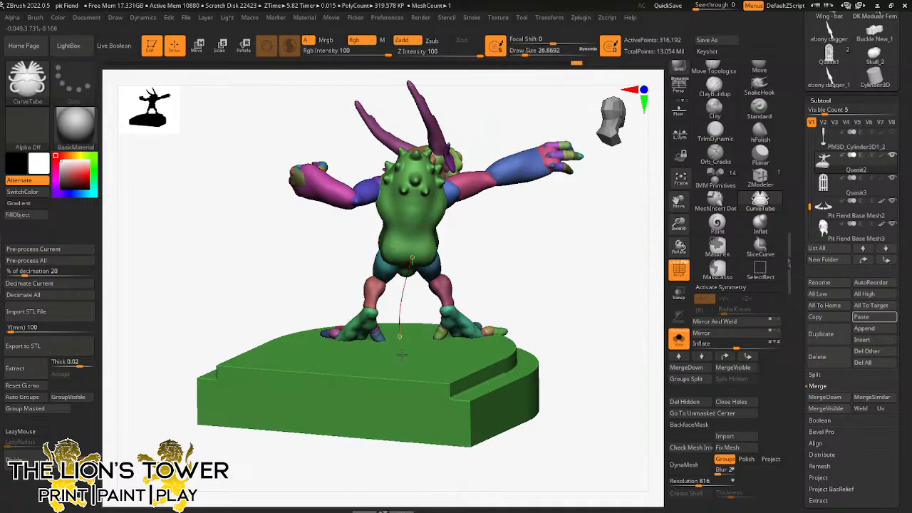
pyautogui.moveTo(518, 326); pyautogui.dragTo(595, 385)
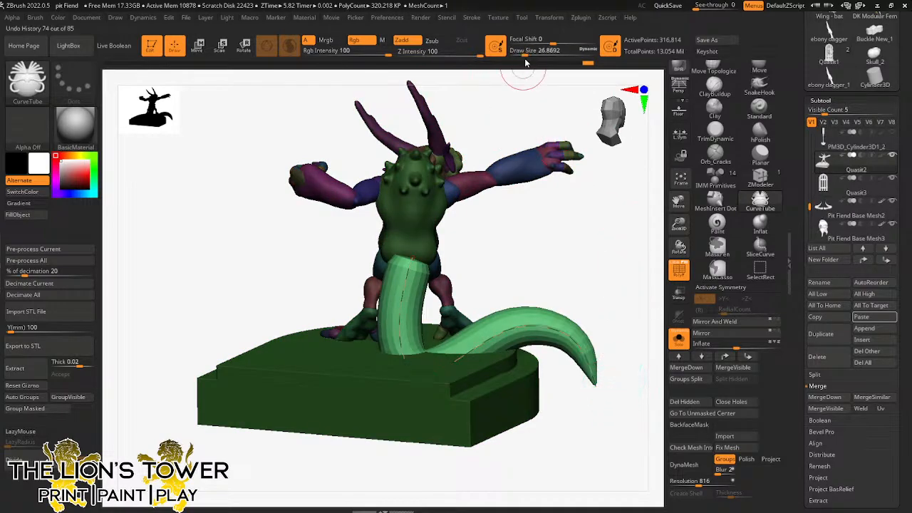
pyautogui.moveTo(527, 51); pyautogui.dragTo(525, 51)
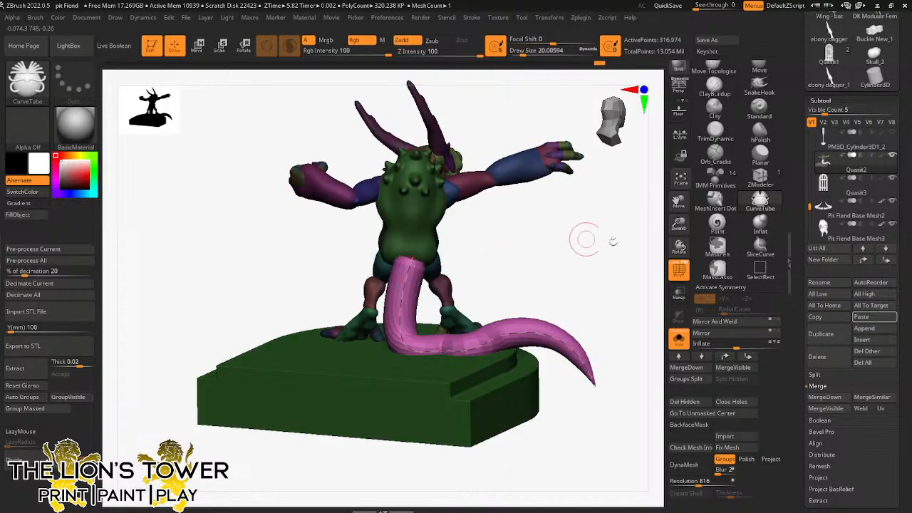
# Step: Show the surrounding weapon parts and bend the tail's curve so its tip curls up beside the cage
pyautogui.moveTo(613, 241)
pyautogui.mouseDown()
pyautogui.moveTo(574, 260)
pyautogui.moveTo(615, 255)
pyautogui.mouseUp()
pyautogui.moveTo(574, 388); pyautogui.dragTo(596, 426)
pyautogui.click(679, 342)
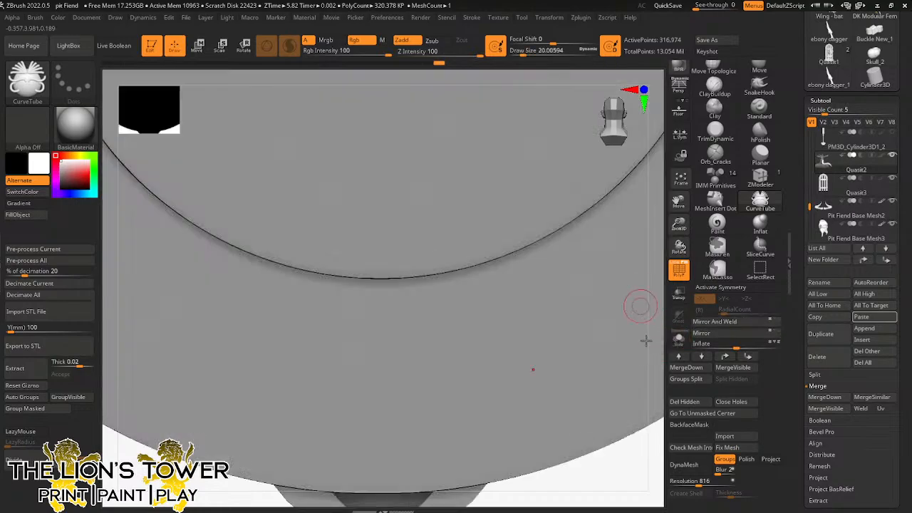
pyautogui.moveTo(636, 474); pyautogui.dragTo(555, 427)
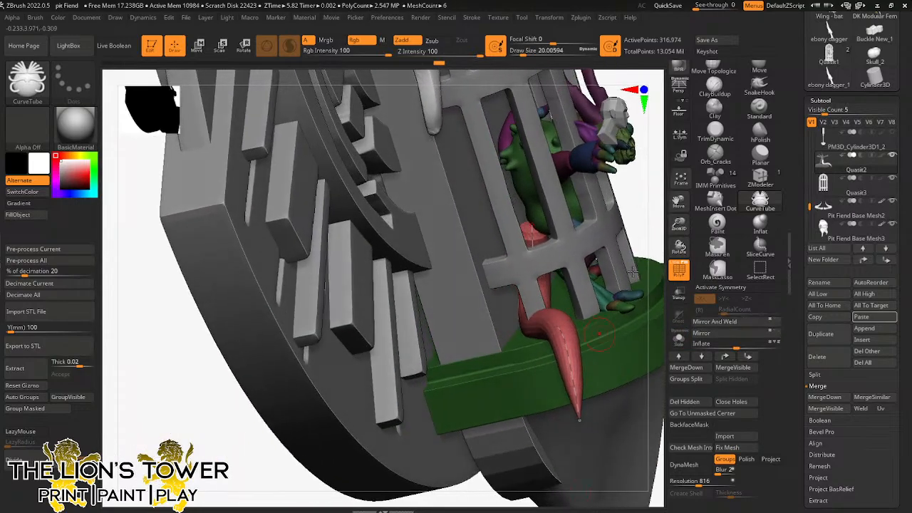
pyautogui.moveTo(679, 224); pyautogui.dragTo(680, 201)
pyautogui.moveTo(679, 201); pyautogui.dragTo(609, 207)
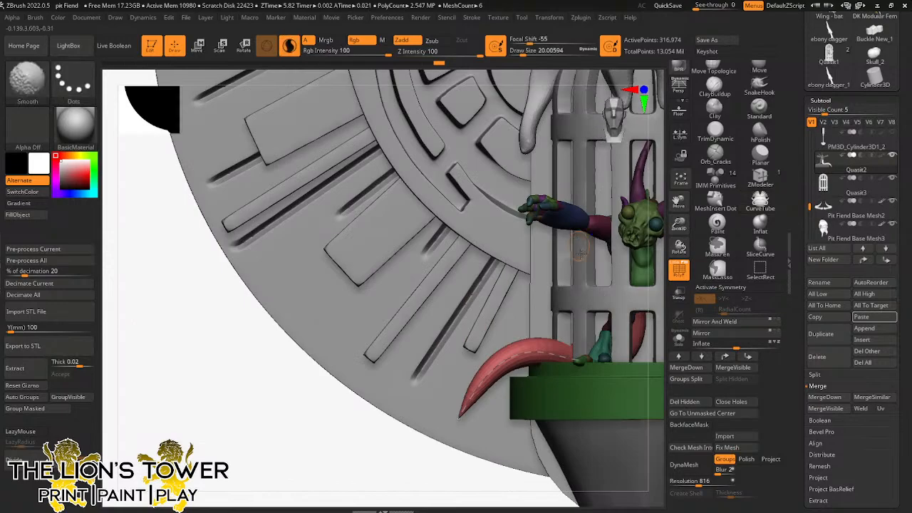
pyautogui.moveTo(474, 478)
pyautogui.mouseDown()
pyautogui.moveTo(619, 306)
pyautogui.moveTo(570, 314)
pyautogui.mouseUp()
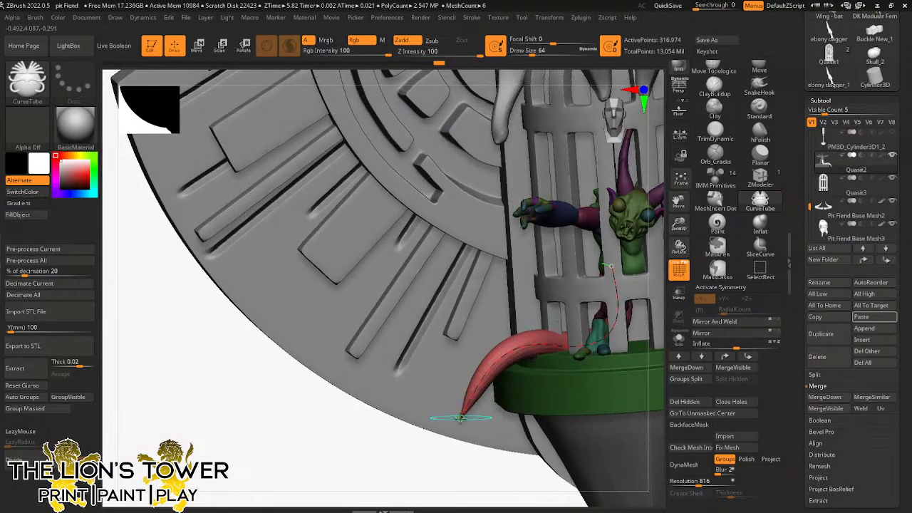
pyautogui.moveTo(461, 418); pyautogui.dragTo(449, 406)
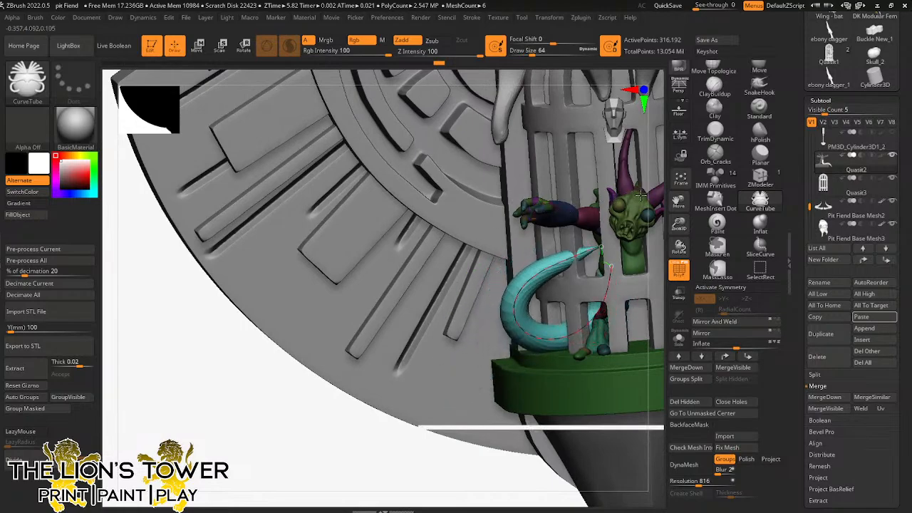
# Step: Reshape the tail's middle and tip so that it loops outside the cage bars and curls back inward
pyautogui.moveTo(678, 203); pyautogui.dragTo(563, 250)
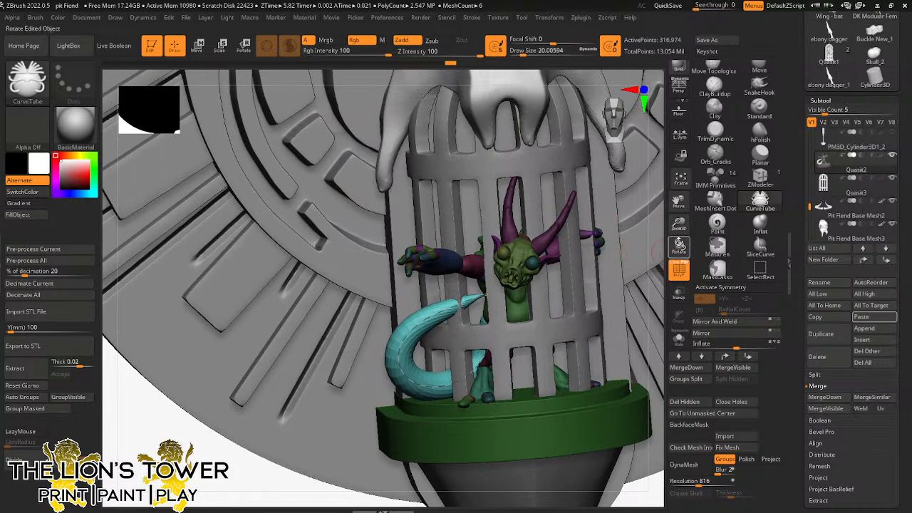
pyautogui.moveTo(678, 246)
pyautogui.mouseDown()
pyautogui.moveTo(535, 370)
pyautogui.moveTo(501, 393)
pyautogui.moveTo(482, 385)
pyautogui.mouseUp()
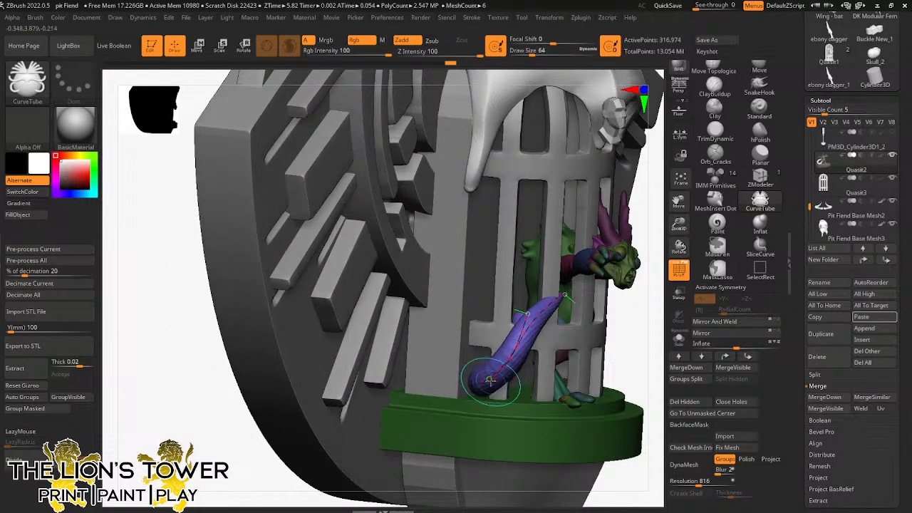
pyautogui.moveTo(653, 295); pyautogui.dragTo(554, 325)
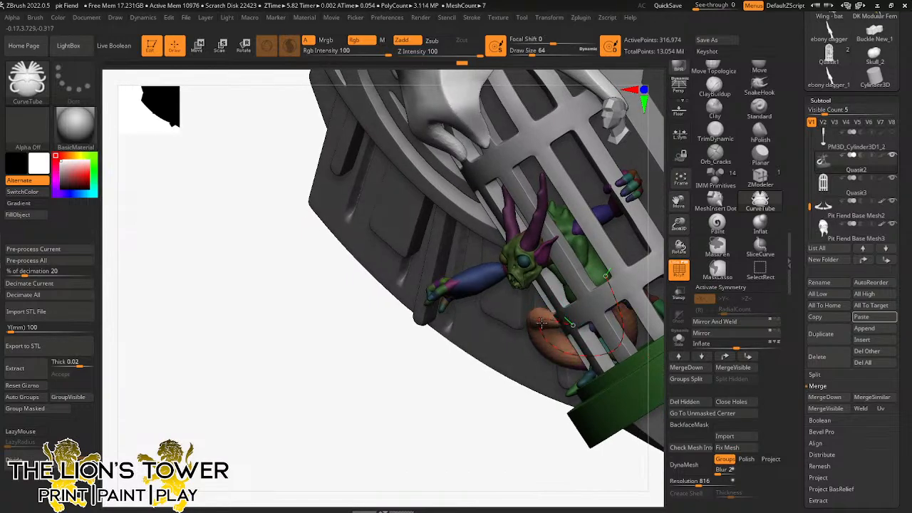
# Step: Refine the tail's curve so its tip lies across the cage's lower ring, and switch to the Move brush
pyautogui.moveTo(499, 428); pyautogui.dragTo(577, 334)
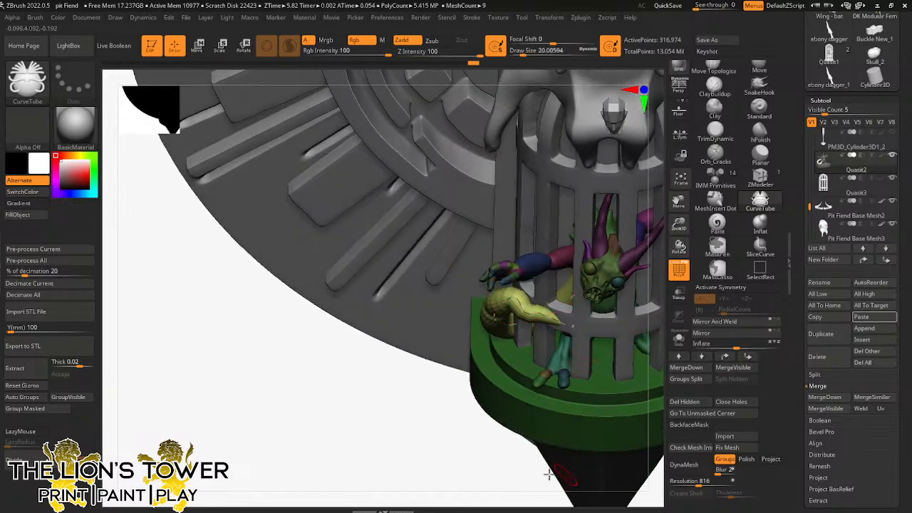
pyautogui.moveTo(549, 474); pyautogui.dragTo(575, 384)
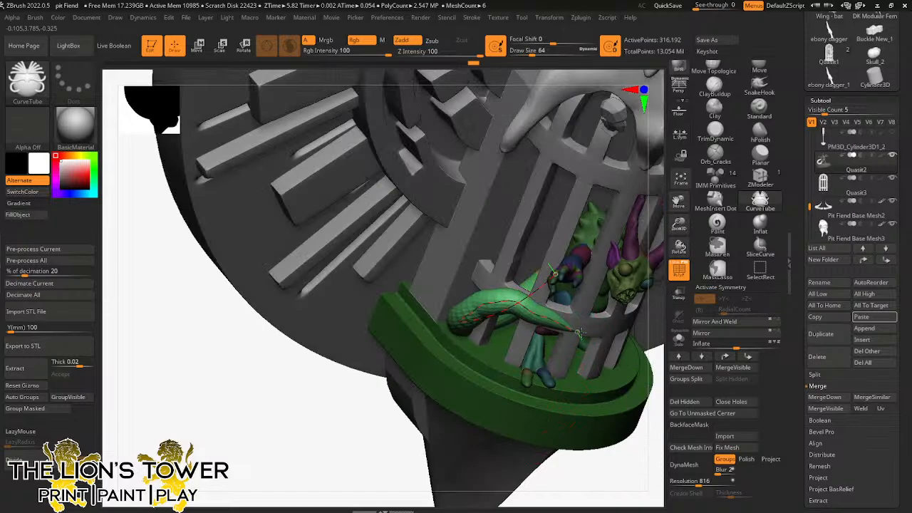
pyautogui.moveTo(591, 332); pyautogui.dragTo(592, 326)
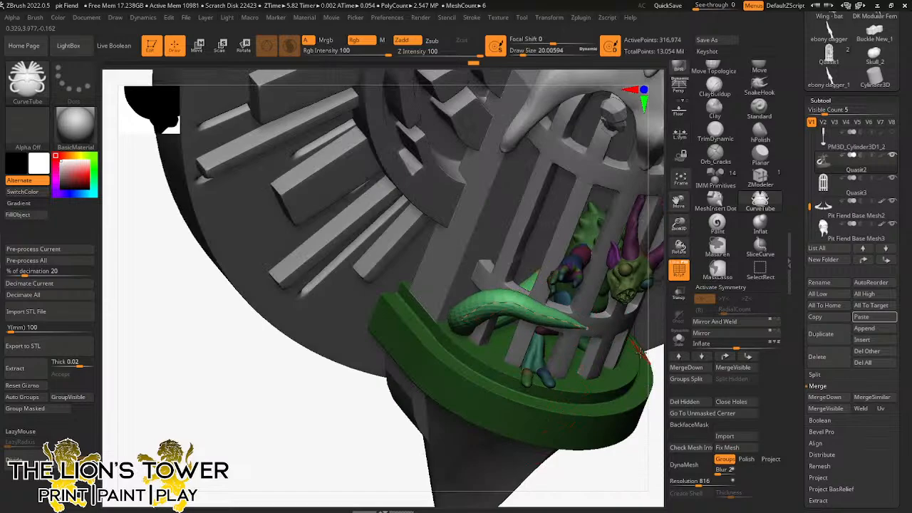
pyautogui.moveTo(633, 435); pyautogui.dragTo(629, 476)
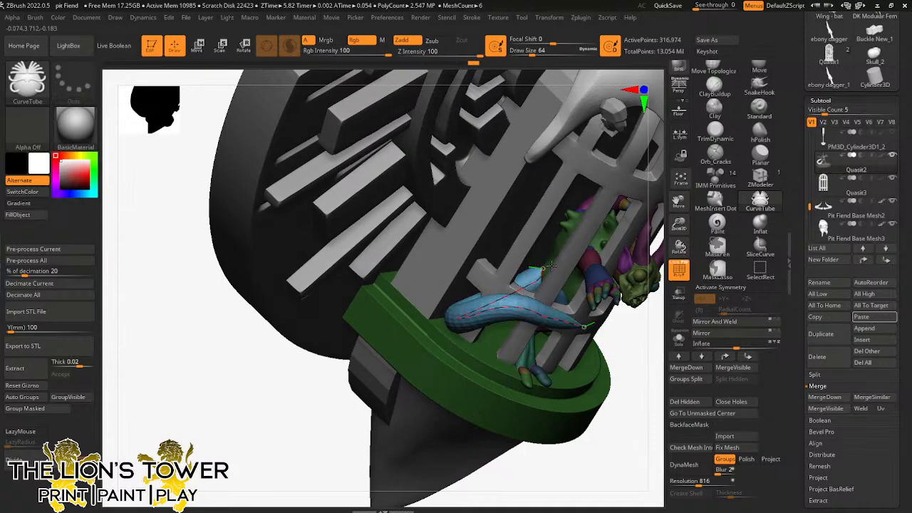
pyautogui.click(758, 67)
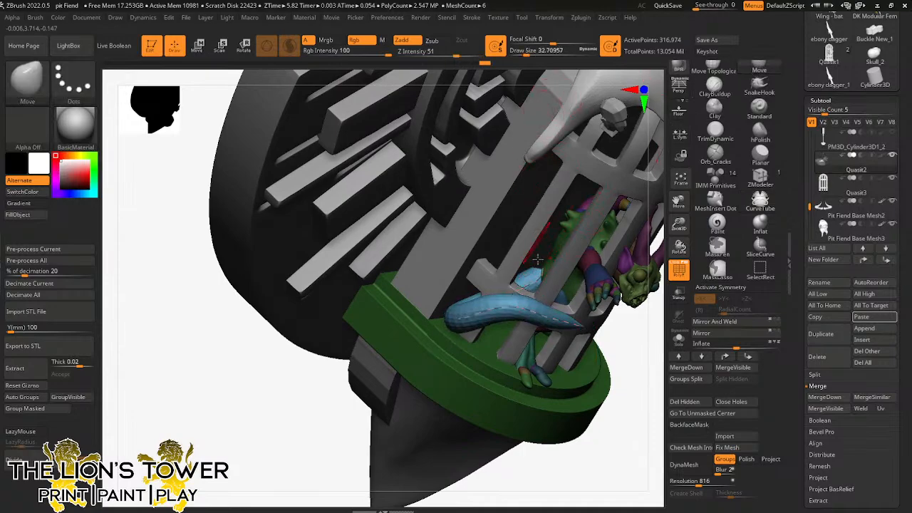
# Step: Isolate the quasit subtool, clear its mask, and split the tail off from the body and base as its own subtool
pyautogui.moveTo(628, 325); pyautogui.dragTo(606, 406)
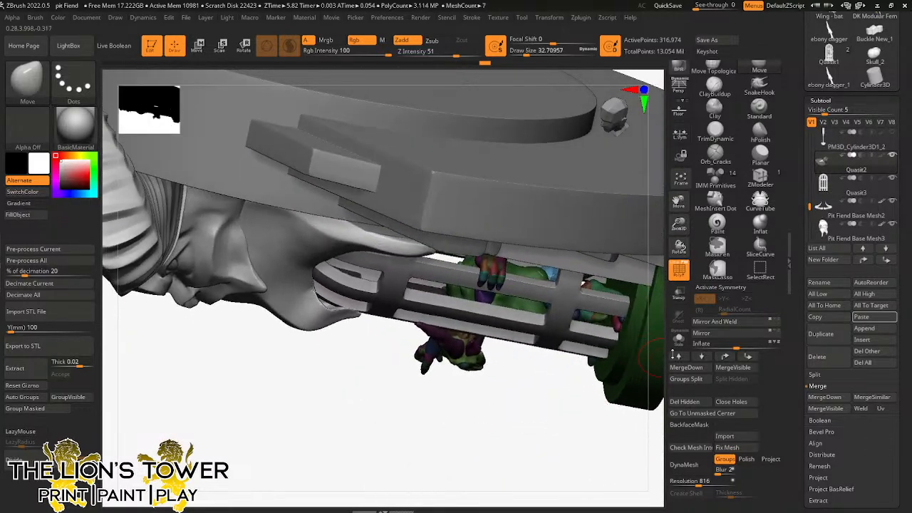
pyautogui.click(678, 340)
pyautogui.moveTo(546, 412); pyautogui.dragTo(538, 455)
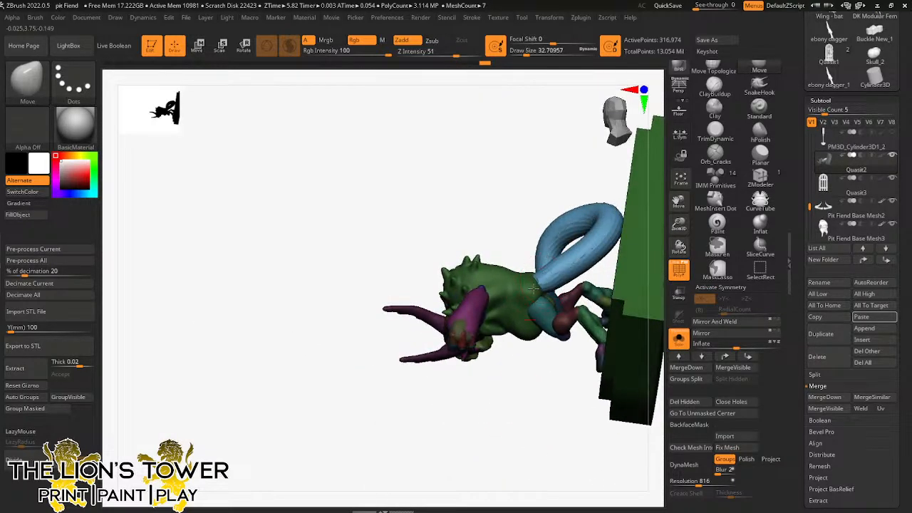
pyautogui.moveTo(523, 193)
pyautogui.mouseDown()
pyautogui.moveTo(545, 280)
pyautogui.moveTo(544, 382)
pyautogui.moveTo(584, 264)
pyautogui.moveTo(584, 231)
pyautogui.moveTo(534, 306)
pyautogui.moveTo(588, 265)
pyautogui.mouseUp()
pyautogui.keyDown('ctrl'); pyautogui.click(643, 218); pyautogui.keyUp('ctrl')
pyautogui.keyDown('ctrl'); pyautogui.moveTo(642, 220); pyautogui.dragTo(637, 247); pyautogui.keyUp('ctrl')
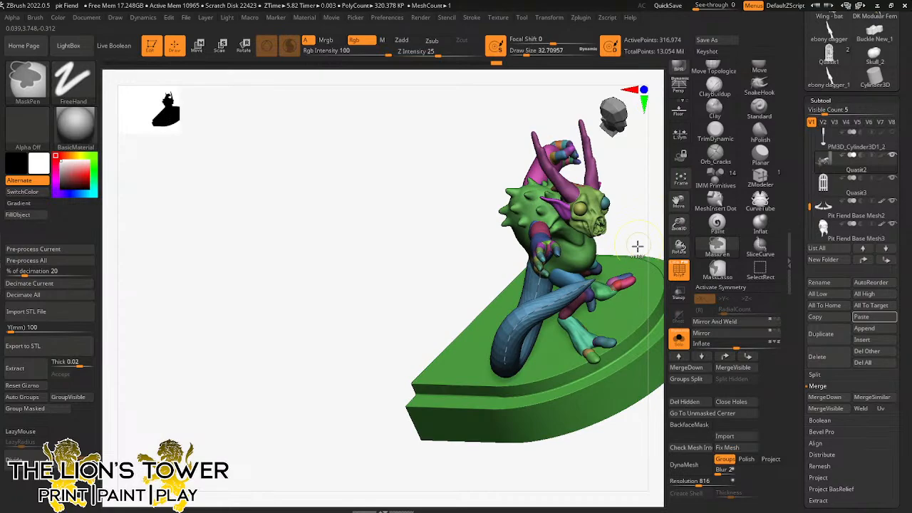
pyautogui.keyDown('ctrl'); pyautogui.keyDown('shift'); pyautogui.click(535, 313); pyautogui.keyUp('shift'); pyautogui.keyUp('ctrl')
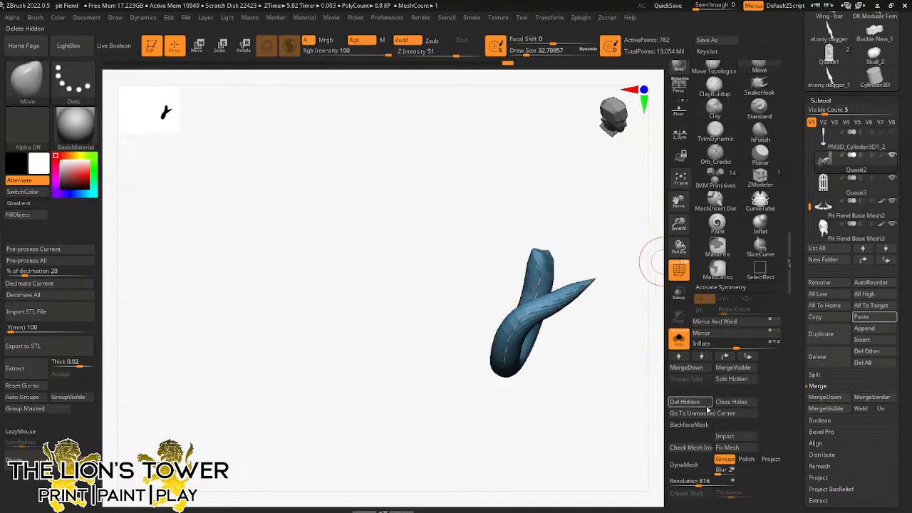
pyautogui.click(731, 378)
pyautogui.press('ctrl')
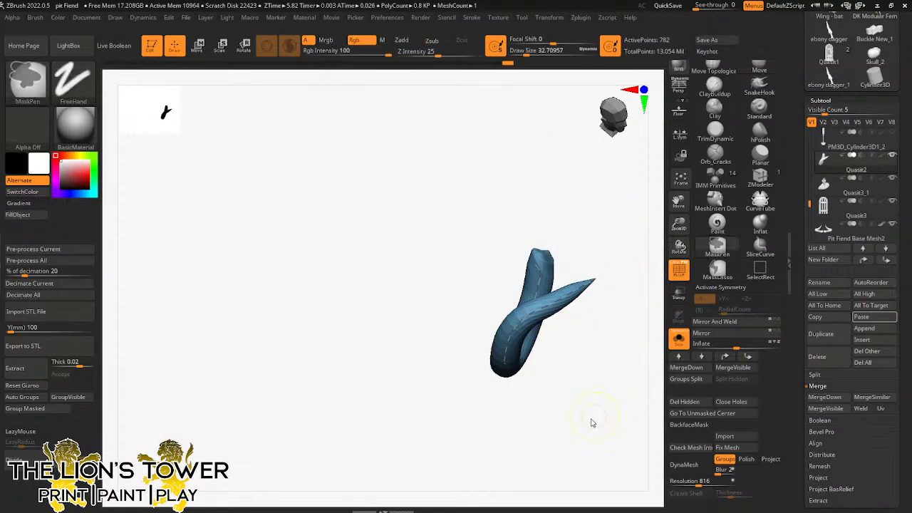
# Step: Save the project over the existing pit Fiend.zpr file
pyautogui.hotkey('ctrl', 's')
pyautogui.click(655, 426)
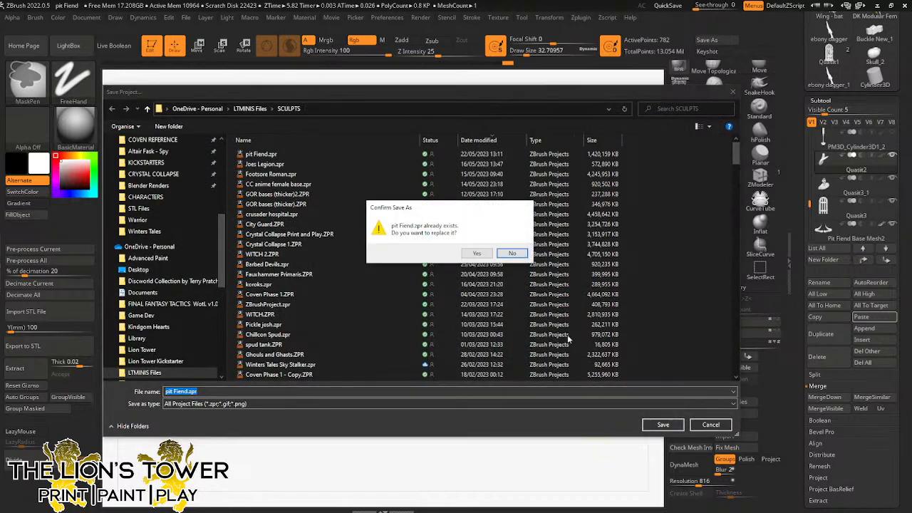
pyautogui.click(476, 255)
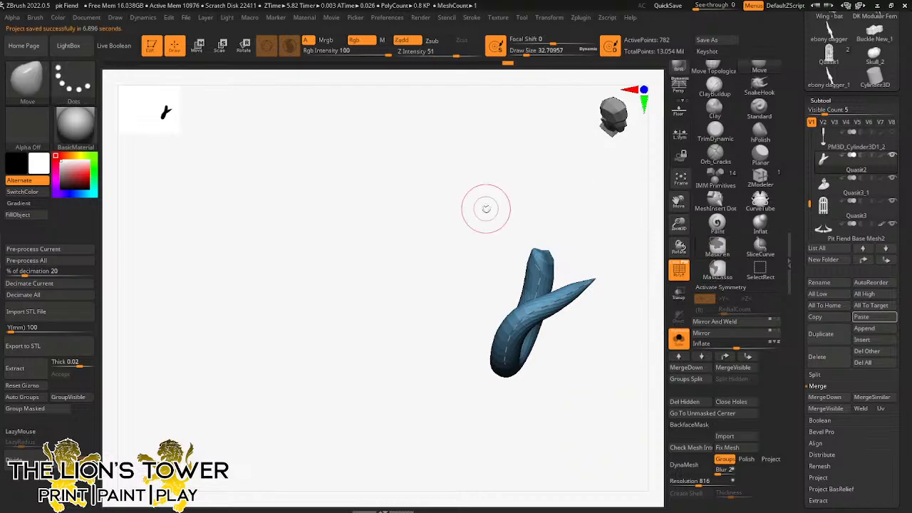
# Step: Subdivide the tail into a denser mesh, show the other weapon parts, and merge the tail down with the quasit subtool
pyautogui.moveTo(678, 224); pyautogui.dragTo(618, 216)
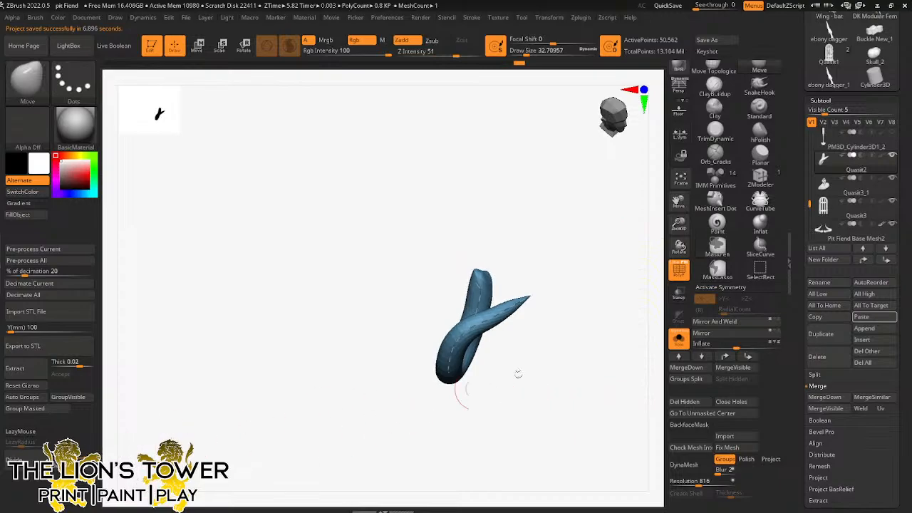
pyautogui.click(680, 341)
pyautogui.moveTo(641, 381)
pyautogui.mouseDown()
pyautogui.moveTo(631, 384)
pyautogui.moveTo(651, 338)
pyautogui.mouseUp()
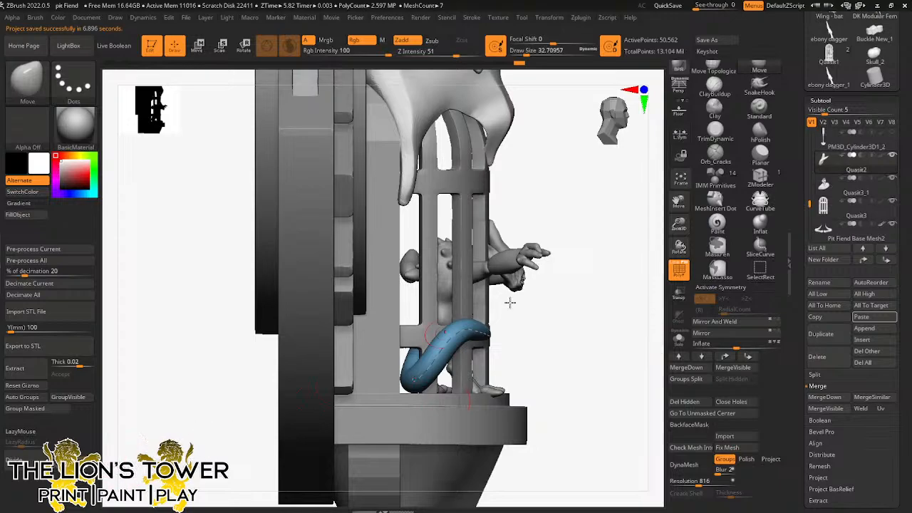
pyautogui.click(836, 189)
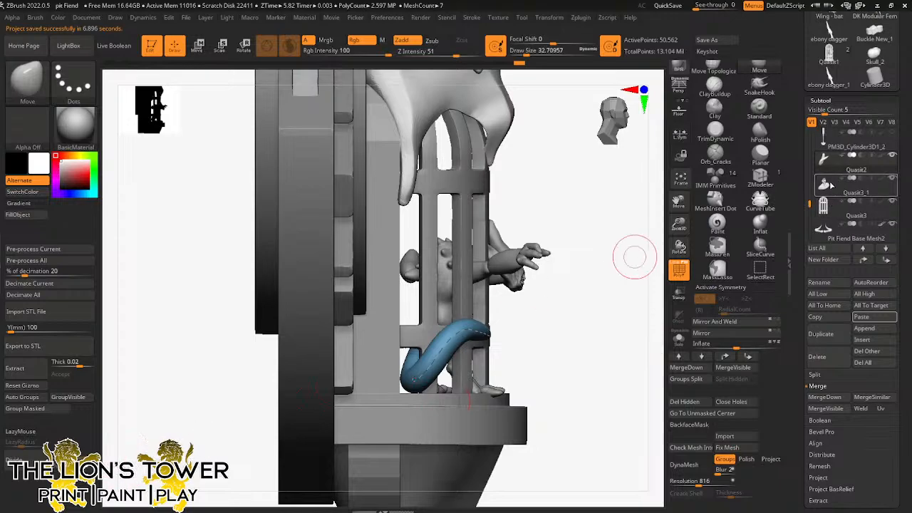
pyautogui.click(824, 397)
pyautogui.click(740, 421)
pyautogui.keyDown('ctrl'); pyautogui.click(615, 387); pyautogui.keyUp('ctrl')
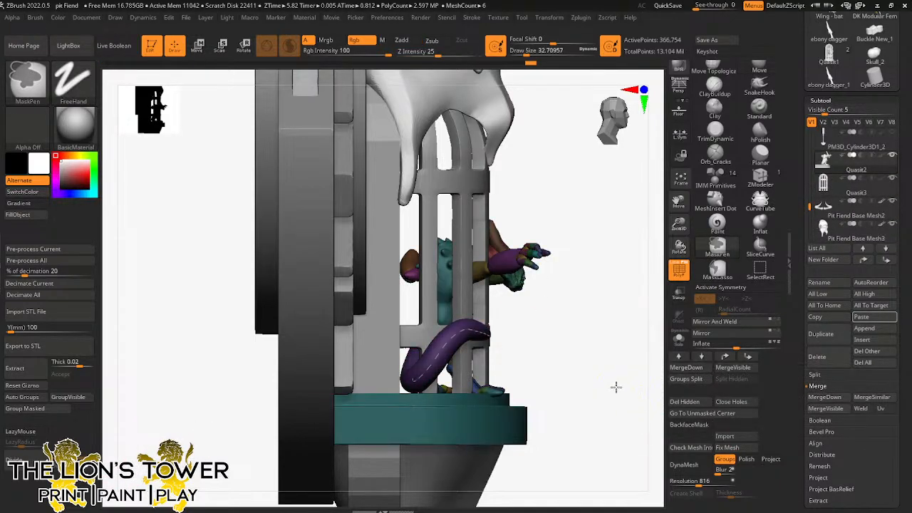
pyautogui.keyDown('ctrl'); pyautogui.moveTo(615, 388); pyautogui.dragTo(633, 400); pyautogui.keyUp('ctrl')
# Step: Isolate the quasit's body and tail from the base, combine them into one polygroup, and show the whole subtool again
pyautogui.moveTo(633, 399); pyautogui.dragTo(607, 405)
pyautogui.keyDown('ctrl'); pyautogui.keyDown('shift'); pyautogui.click(612, 417); pyautogui.keyUp('shift'); pyautogui.keyUp('ctrl')
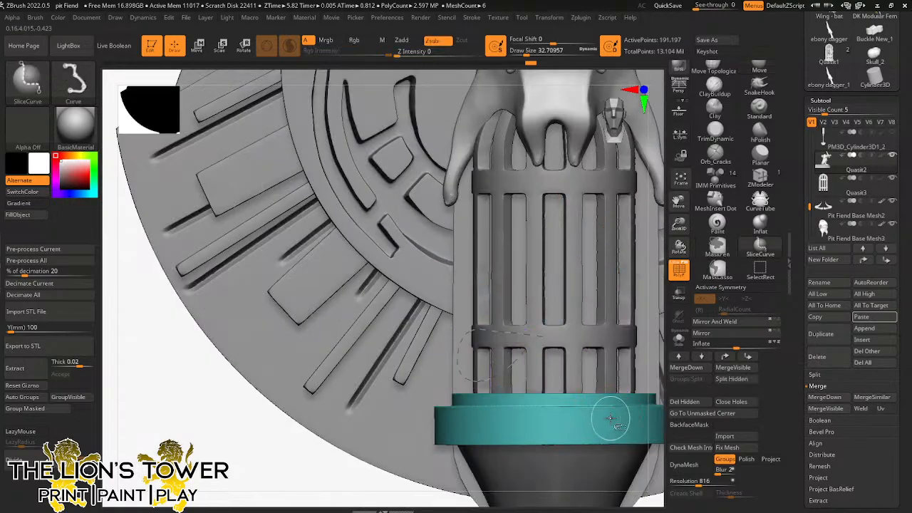
pyautogui.click(681, 402)
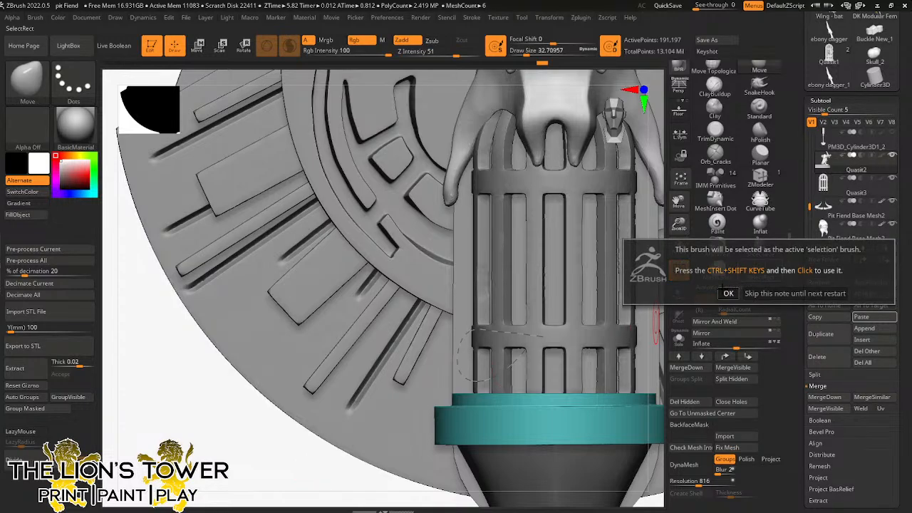
pyautogui.click(760, 269)
pyautogui.keyDown('ctrl'); pyautogui.keyDown('shift'); pyautogui.moveTo(205, 436); pyautogui.dragTo(224, 458); pyautogui.keyUp('shift'); pyautogui.keyUp('ctrl')
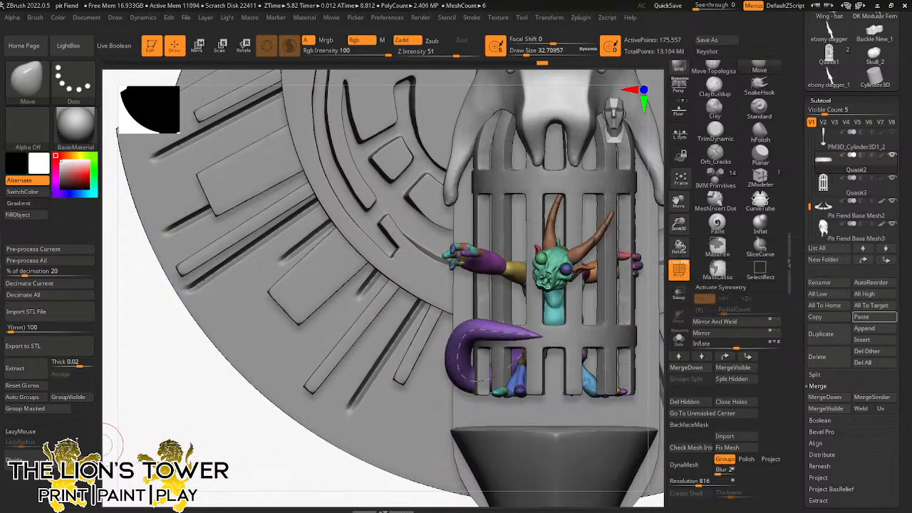
pyautogui.hotkey('shift', 'f')
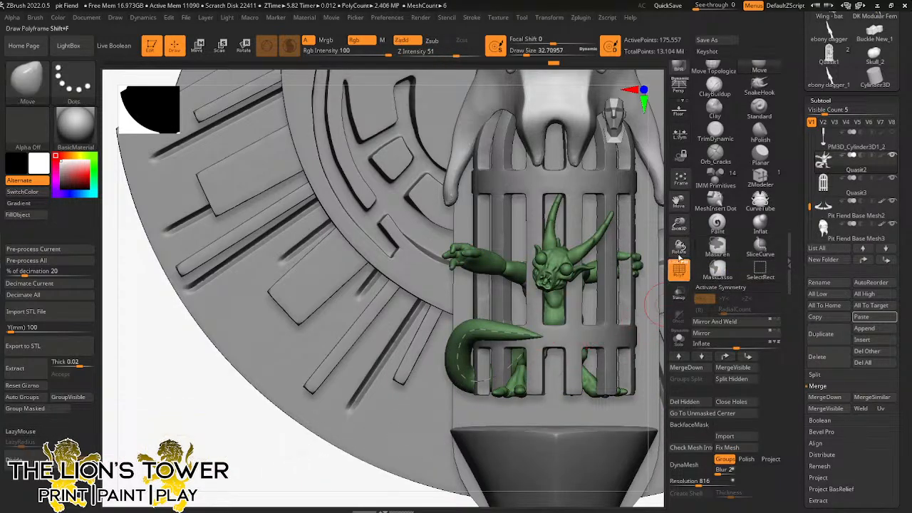
pyautogui.moveTo(678, 223)
pyautogui.mouseDown()
pyautogui.moveTo(678, 206)
pyautogui.moveTo(647, 197)
pyautogui.mouseUp()
pyautogui.keyDown('ctrl'); pyautogui.keyDown('shift'); pyautogui.click(639, 381); pyautogui.keyUp('shift'); pyautogui.keyUp('ctrl')
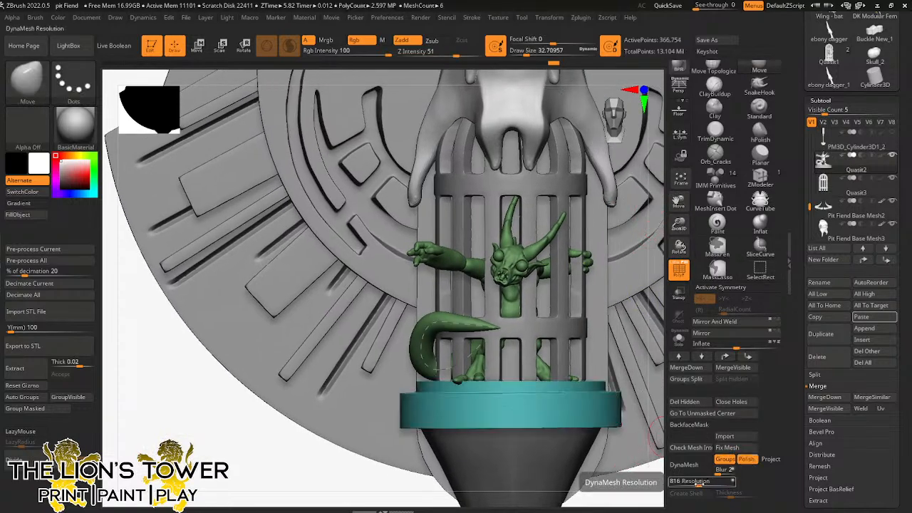
# Step: Try DynaMesh with Groups and Polish enabled on the quasit subtool at resolutions 816 and 1344, undoing both attempts
pyautogui.click(689, 464)
pyautogui.hotkey('ctrl', 'z')
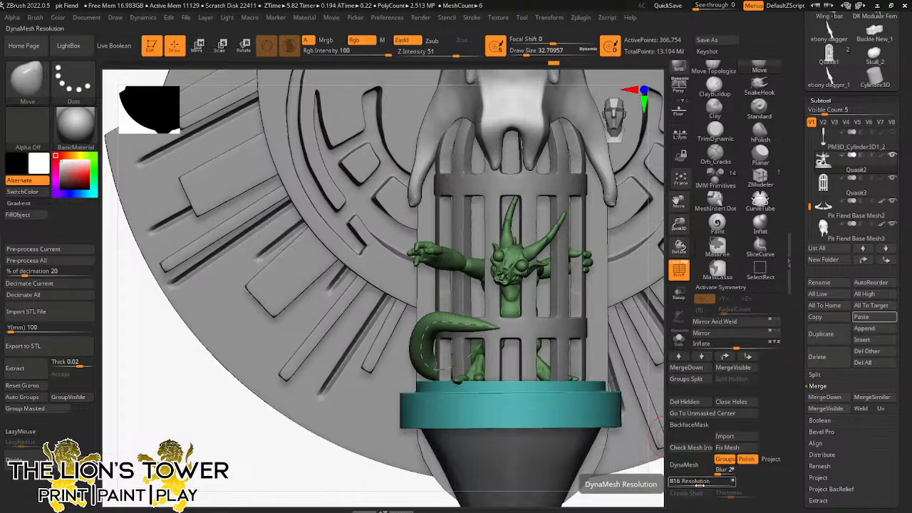
pyautogui.click(703, 482)
pyautogui.click(705, 482)
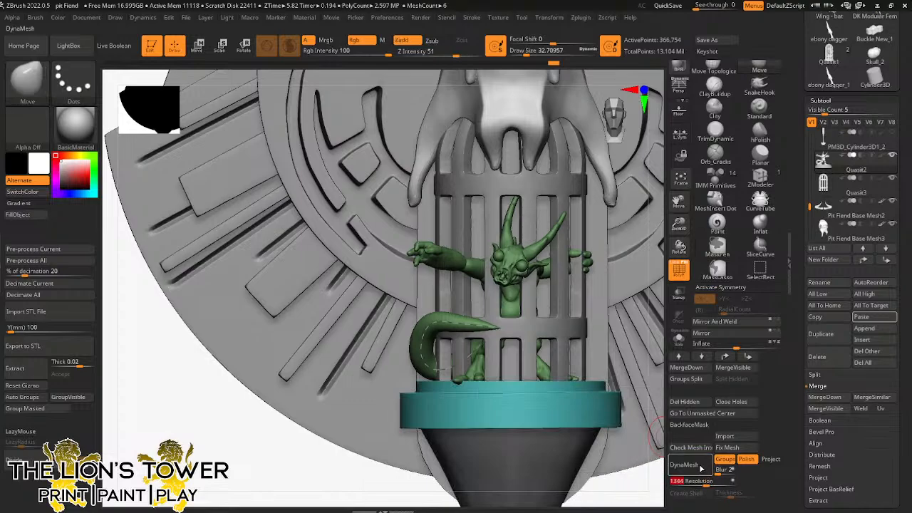
pyautogui.click(698, 467)
pyautogui.hotkey('ctrl', 'z')
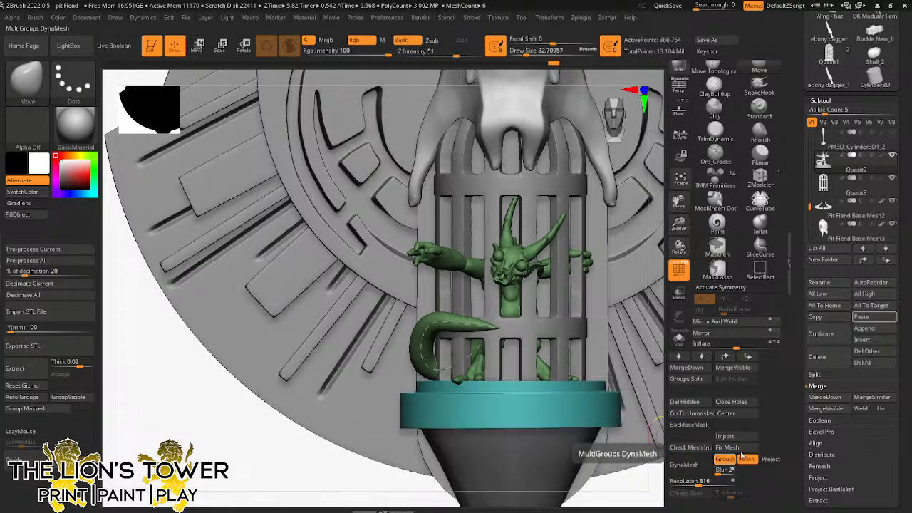
# Step: Turn off Polish and DynaMesh the quasit subtool with Groups enabled at resolution 1096
pyautogui.click(746, 459)
pyautogui.click(695, 467)
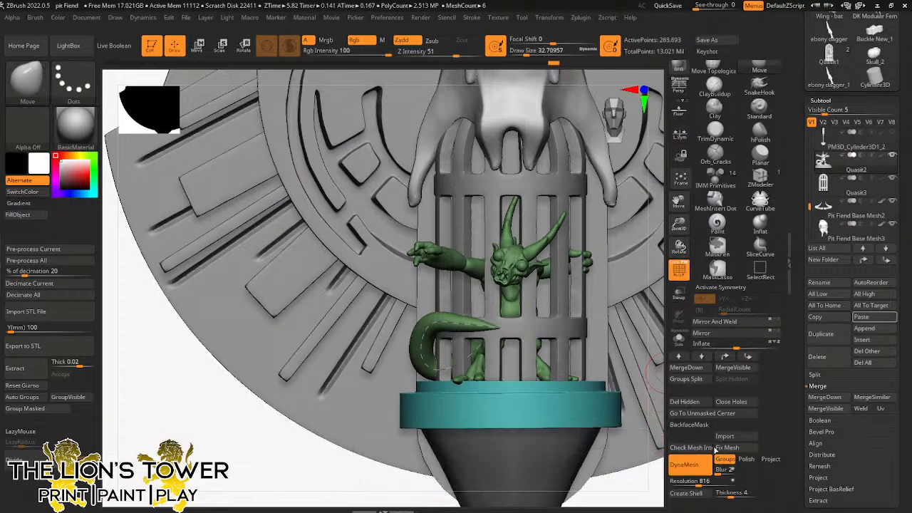
pyautogui.hotkey('ctrl', 'z')
pyautogui.moveTo(695, 483); pyautogui.dragTo(700, 483)
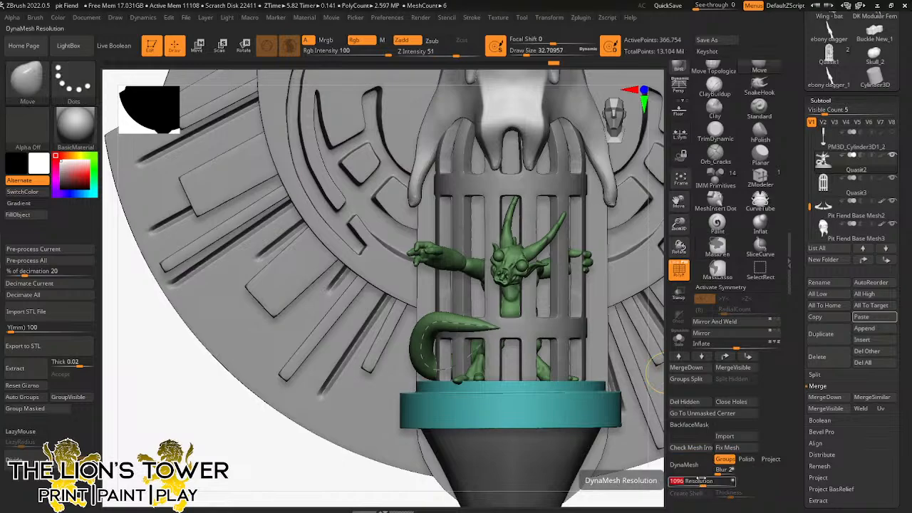
pyautogui.click(685, 464)
# Step: Show only the quasit's body and tail without the base, and smooth its leg and upper arm at draw size 28.75
pyautogui.click(675, 336)
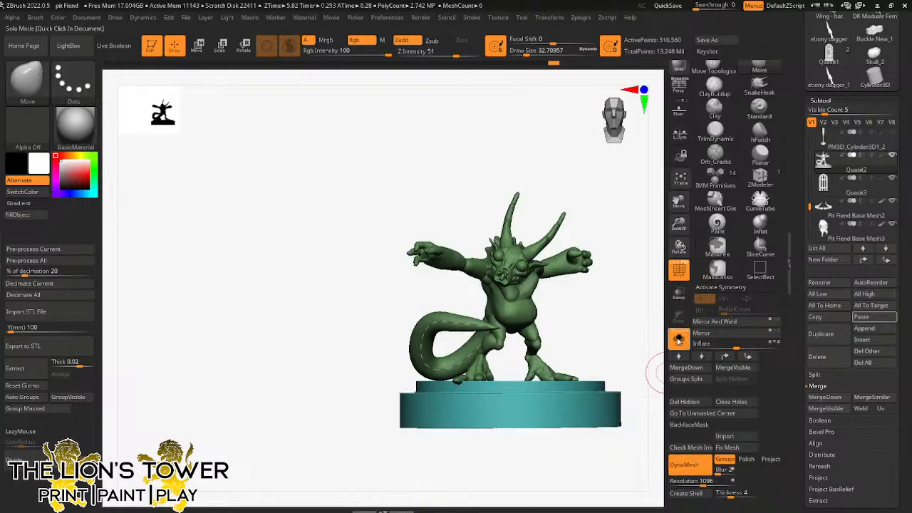
pyautogui.moveTo(631, 329); pyautogui.dragTo(605, 352)
pyautogui.keyDown('ctrl'); pyautogui.keyDown('shift'); pyautogui.click(549, 321); pyautogui.keyUp('shift'); pyautogui.keyUp('ctrl')
pyautogui.moveTo(608, 310); pyautogui.dragTo(600, 312)
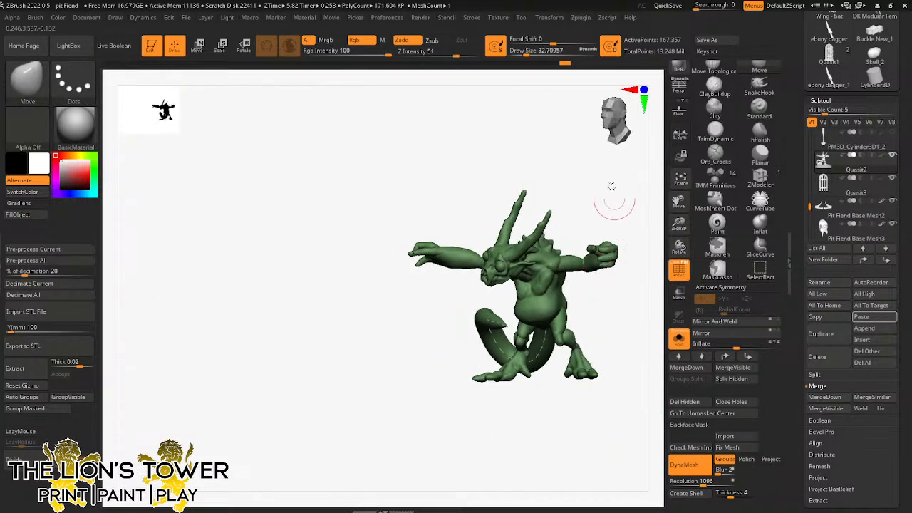
pyautogui.click(524, 53)
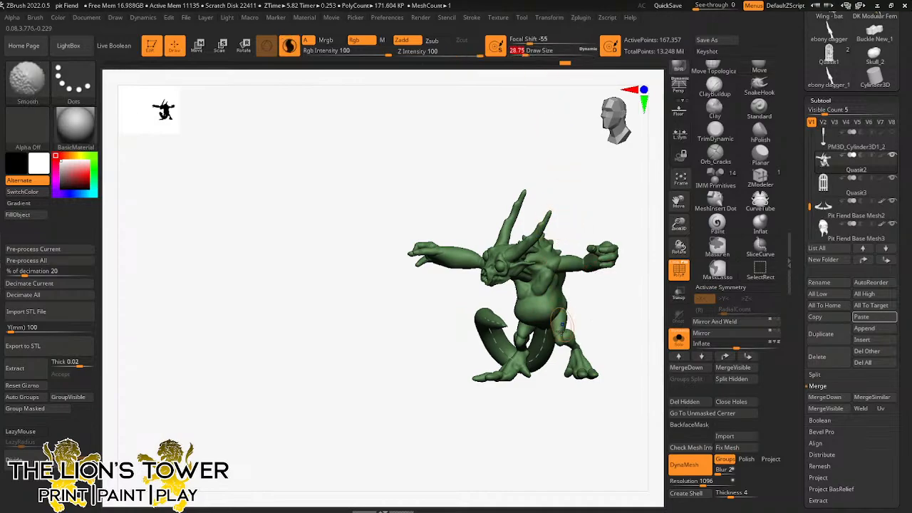
pyautogui.keyDown('shift'); pyautogui.moveTo(566, 332); pyautogui.dragTo(560, 334); pyautogui.keyUp('shift')
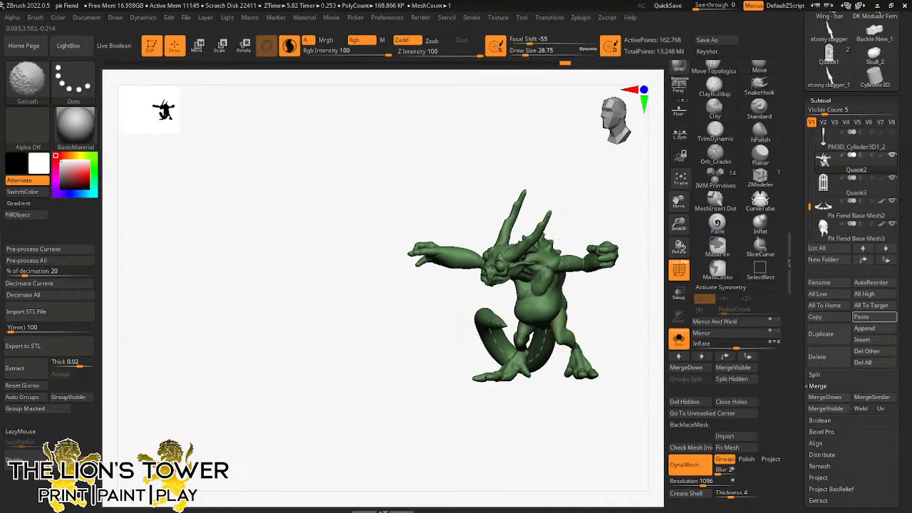
pyautogui.moveTo(570, 285)
pyautogui.mouseDown()
pyautogui.moveTo(599, 269)
pyautogui.moveTo(577, 277)
pyautogui.mouseUp()
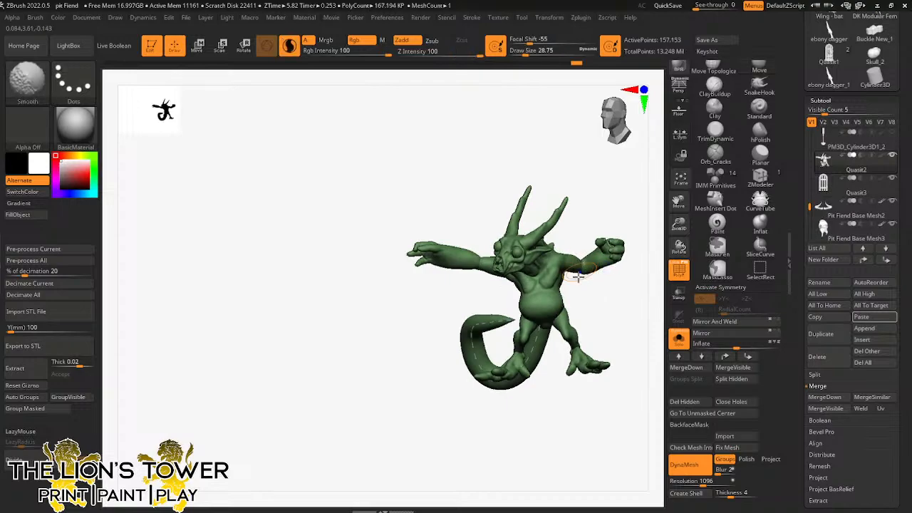
# Step: Smooth the quasit's limbs from behind and the seam where the tail joins its lower back
pyautogui.moveTo(589, 216)
pyautogui.mouseDown()
pyautogui.moveTo(606, 279)
pyautogui.moveTo(585, 275)
pyautogui.moveTo(573, 256)
pyautogui.mouseUp()
pyautogui.moveTo(586, 235); pyautogui.dragTo(519, 275)
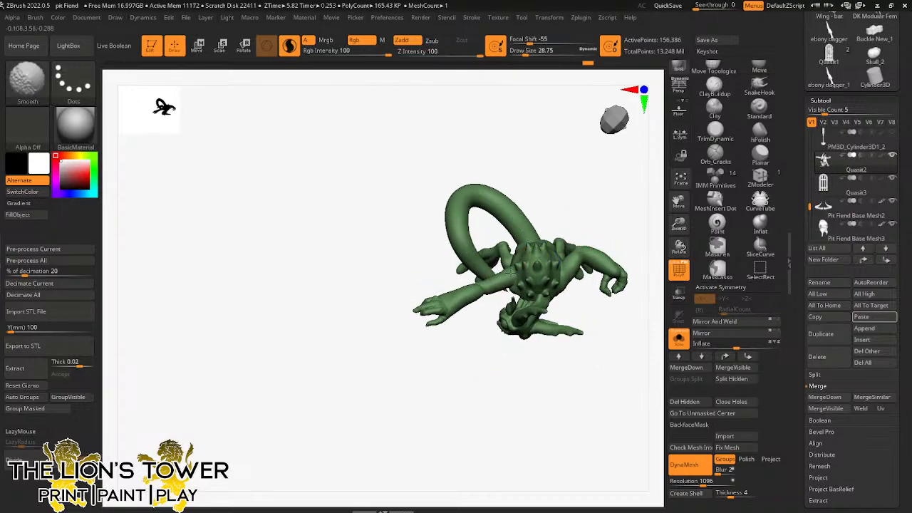
pyautogui.moveTo(471, 353)
pyautogui.mouseDown()
pyautogui.moveTo(492, 424)
pyautogui.moveTo(484, 421)
pyautogui.mouseUp()
pyautogui.keyDown('shift'); pyautogui.moveTo(451, 305); pyautogui.dragTo(470, 257); pyautogui.keyUp('shift')
pyautogui.moveTo(548, 178); pyautogui.dragTo(525, 159)
pyautogui.moveTo(454, 198)
pyautogui.keyDown('shift'); pyautogui.mouseDown()
pyautogui.moveTo(461, 209)
pyautogui.moveTo(486, 205)
pyautogui.mouseUp(); pyautogui.keyUp('shift')
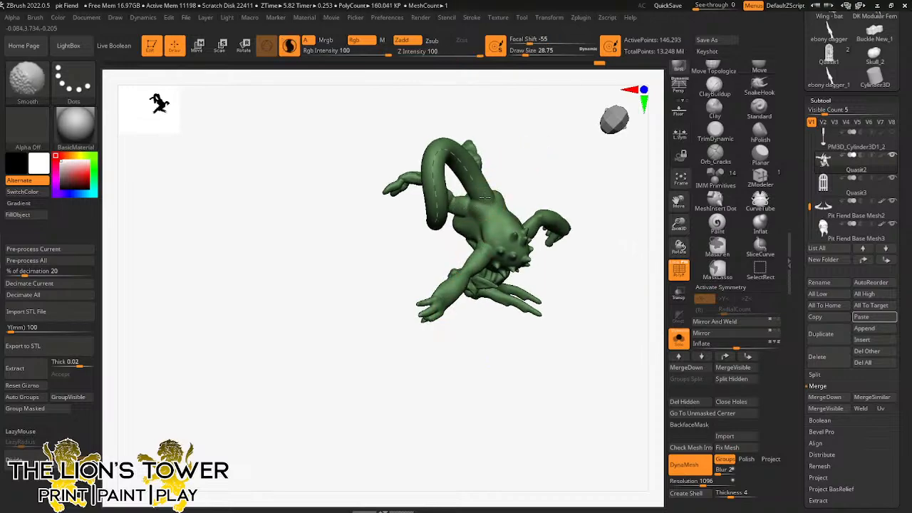
pyautogui.moveTo(533, 164)
pyautogui.mouseDown()
pyautogui.moveTo(508, 193)
pyautogui.moveTo(513, 186)
pyautogui.mouseUp()
# Step: Smooth the quasit's legs around the feet and the forearm beside them
pyautogui.moveTo(550, 160)
pyautogui.mouseDown()
pyautogui.moveTo(533, 173)
pyautogui.moveTo(495, 178)
pyautogui.mouseUp()
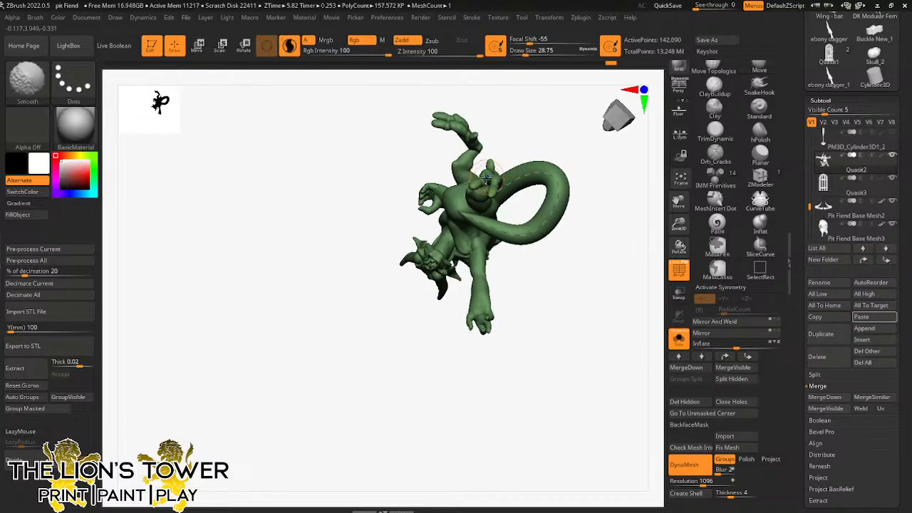
pyautogui.moveTo(517, 148)
pyautogui.mouseDown()
pyautogui.moveTo(569, 81)
pyautogui.moveTo(509, 149)
pyautogui.mouseUp()
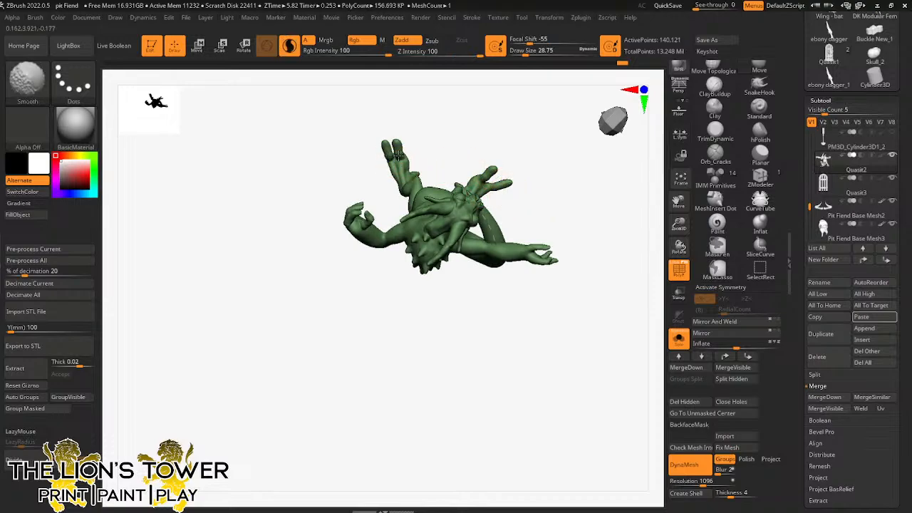
pyautogui.keyDown('shift'); pyautogui.moveTo(407, 173); pyautogui.dragTo(419, 161); pyautogui.keyUp('shift')
pyautogui.moveTo(436, 146)
pyautogui.mouseDown()
pyautogui.moveTo(456, 122)
pyautogui.moveTo(433, 120)
pyautogui.mouseUp()
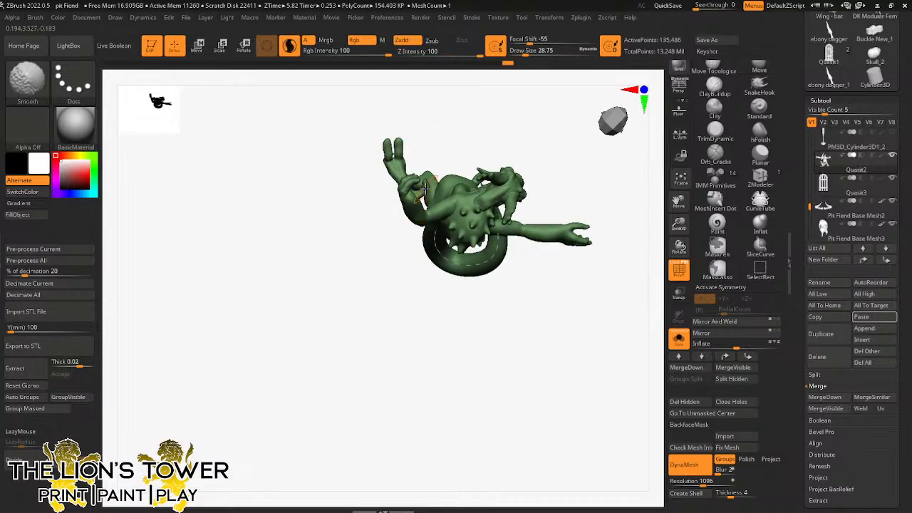
pyautogui.moveTo(409, 206)
pyautogui.mouseDown()
pyautogui.moveTo(426, 166)
pyautogui.moveTo(418, 119)
pyautogui.mouseUp()
# Step: Reduce the draw size to about 13 and smooth the quasit's raised forearm, wrist and ankle
pyautogui.moveTo(527, 52); pyautogui.dragTo(523, 52)
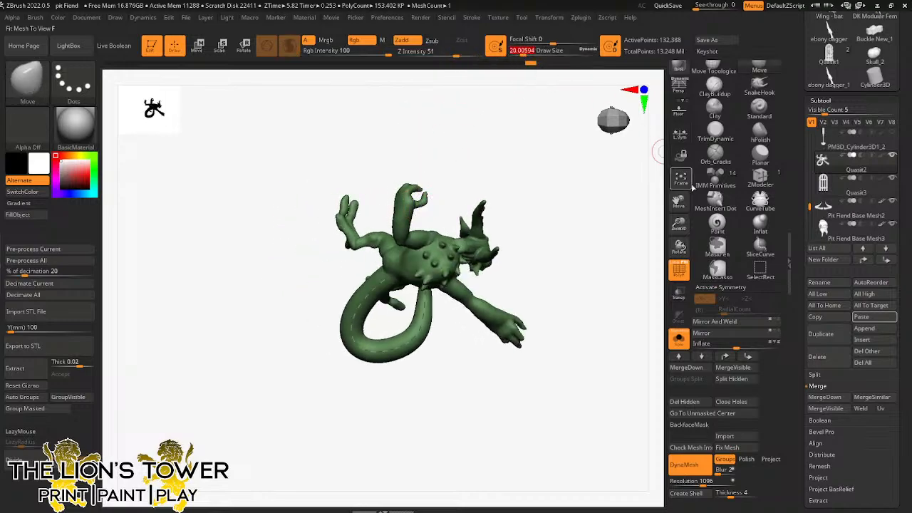
pyautogui.moveTo(679, 225)
pyautogui.mouseDown()
pyautogui.moveTo(644, 227)
pyautogui.moveTo(482, 135)
pyautogui.mouseUp()
pyautogui.moveTo(517, 78); pyautogui.dragTo(421, 210)
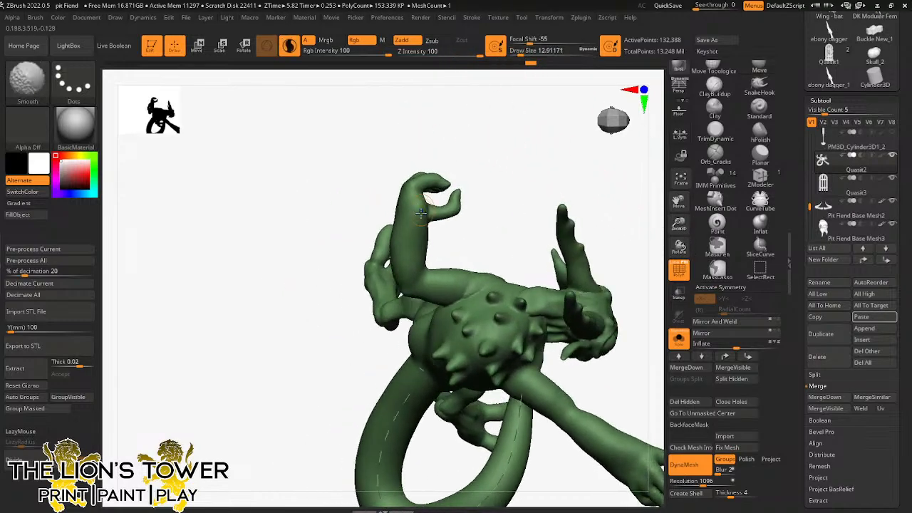
pyautogui.moveTo(515, 155); pyautogui.dragTo(463, 206)
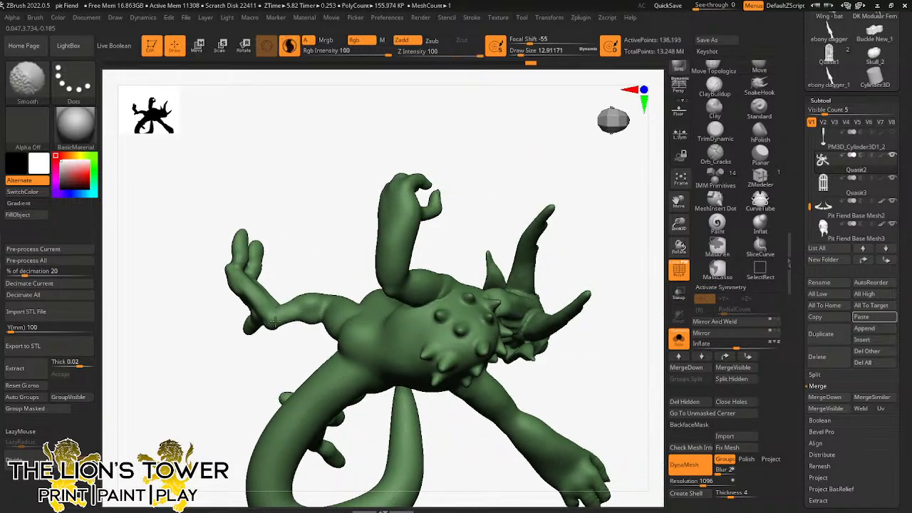
pyautogui.keyDown('shift'); pyautogui.moveTo(274, 320); pyautogui.dragTo(255, 307); pyautogui.keyUp('shift')
pyautogui.moveTo(591, 385)
pyautogui.mouseDown()
pyautogui.moveTo(607, 373)
pyautogui.moveTo(605, 390)
pyautogui.mouseUp()
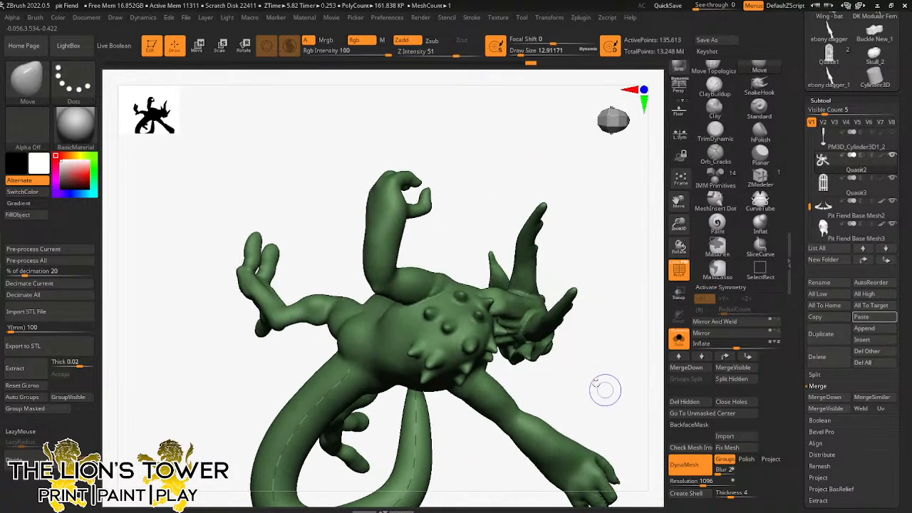
# Step: Smooth the quasit's shoulder and the upper back between its spikes and outstretched arm
pyautogui.keyDown('shift'); pyautogui.moveTo(515, 322); pyautogui.dragTo(498, 314); pyautogui.keyUp('shift')
pyautogui.moveTo(604, 273); pyautogui.dragTo(521, 251)
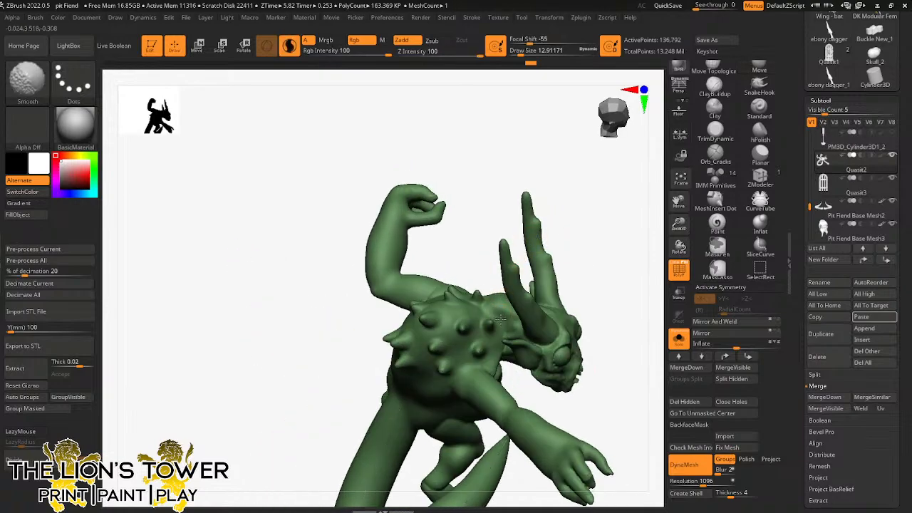
pyautogui.moveTo(584, 308); pyautogui.dragTo(562, 283)
pyautogui.keyDown('shift'); pyautogui.moveTo(507, 350); pyautogui.dragTo(499, 359); pyautogui.keyUp('shift')
pyautogui.moveTo(596, 261)
pyautogui.mouseDown()
pyautogui.moveTo(619, 340)
pyautogui.moveTo(479, 324)
pyautogui.moveTo(563, 238)
pyautogui.moveTo(494, 329)
pyautogui.moveTo(517, 307)
pyautogui.mouseUp()
pyautogui.moveTo(556, 224)
pyautogui.mouseDown()
pyautogui.moveTo(549, 299)
pyautogui.moveTo(510, 271)
pyautogui.moveTo(521, 260)
pyautogui.mouseUp()
pyautogui.moveTo(584, 228)
pyautogui.mouseDown()
pyautogui.moveTo(595, 207)
pyautogui.moveTo(531, 218)
pyautogui.mouseUp()
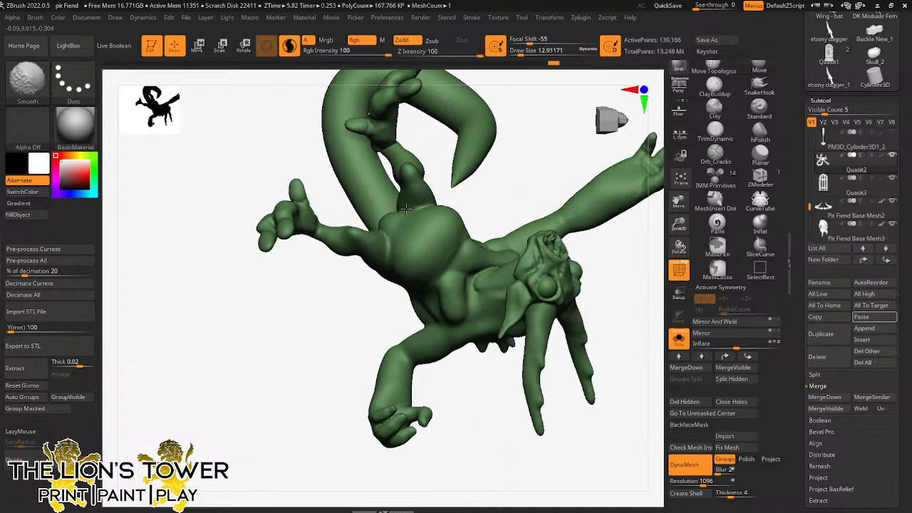
# Step: Smooth the quasit's belly and hip, its chest, and the flank around the outstretched arm's shoulder
pyautogui.keyDown('shift'); pyautogui.moveTo(406, 209); pyautogui.dragTo(472, 202); pyautogui.keyUp('shift')
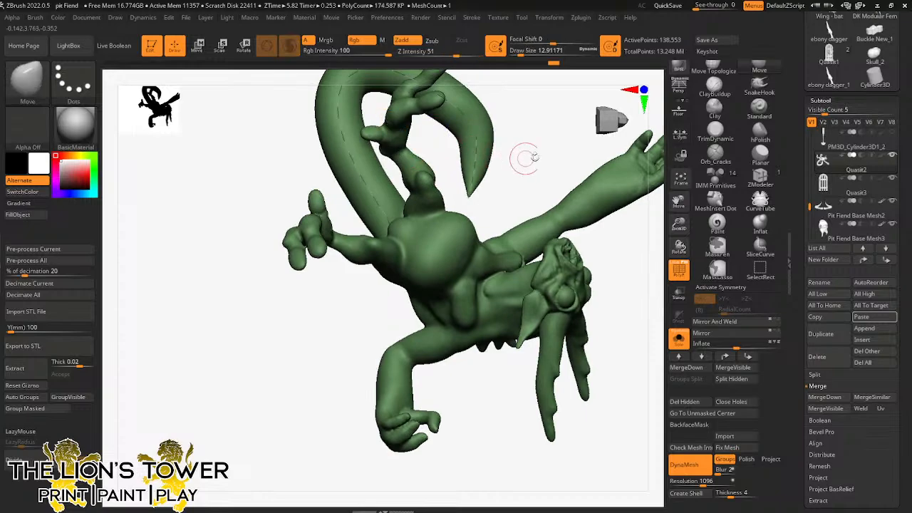
pyautogui.moveTo(525, 154); pyautogui.dragTo(531, 210)
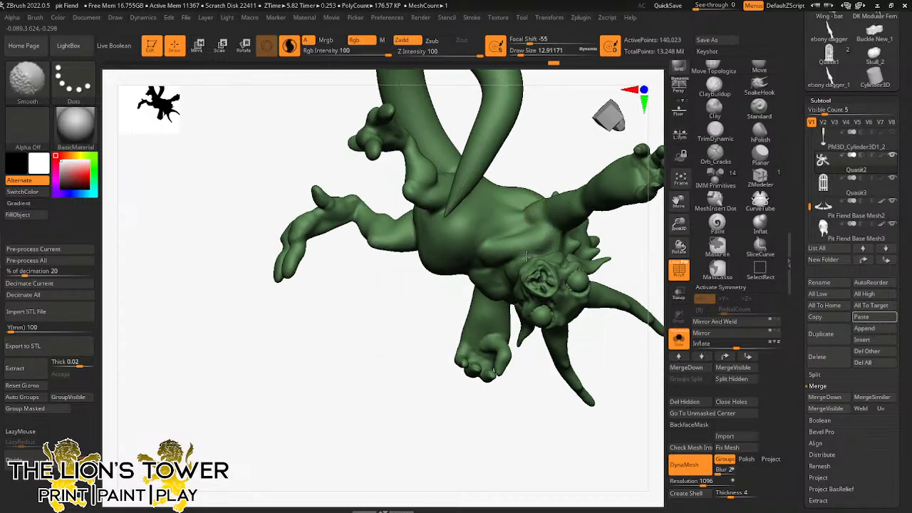
pyautogui.moveTo(526, 255); pyautogui.dragTo(547, 237)
pyautogui.moveTo(609, 203); pyautogui.dragTo(527, 219)
pyautogui.moveTo(541, 175); pyautogui.dragTo(541, 202)
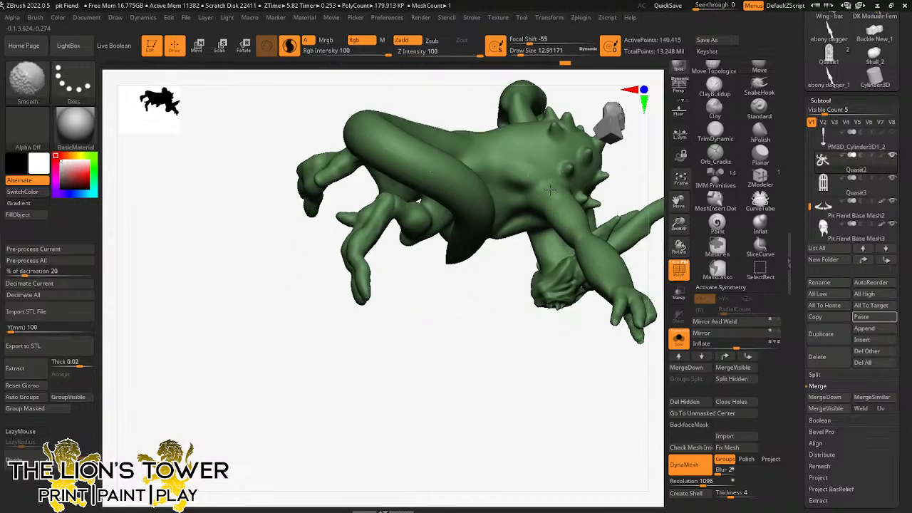
pyautogui.moveTo(620, 214)
pyautogui.mouseDown()
pyautogui.moveTo(641, 248)
pyautogui.moveTo(591, 299)
pyautogui.moveTo(530, 239)
pyautogui.mouseUp()
pyautogui.press('shift')
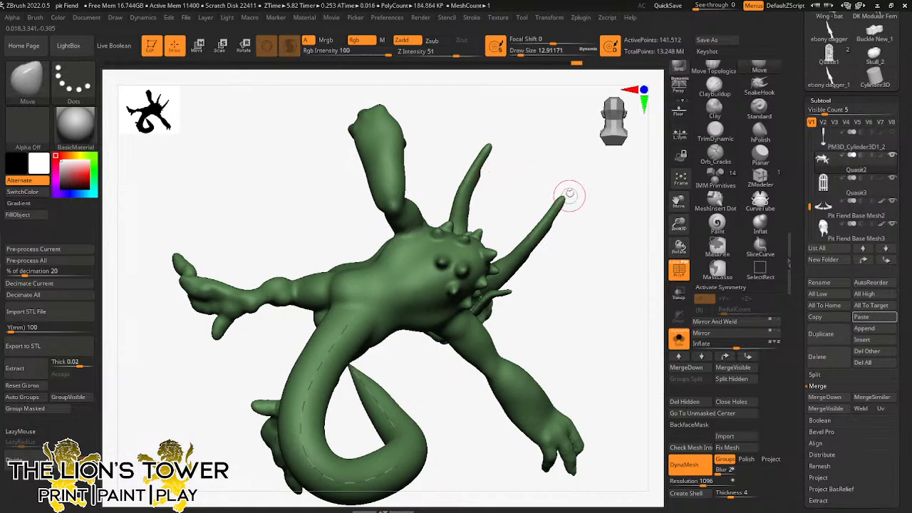
# Step: Build up rounded bumps on the quasit's forearms with the Clay brush at a draw size of about 9.4
pyautogui.moveTo(570, 193)
pyautogui.mouseDown()
pyautogui.moveTo(599, 258)
pyautogui.moveTo(572, 301)
pyautogui.mouseUp()
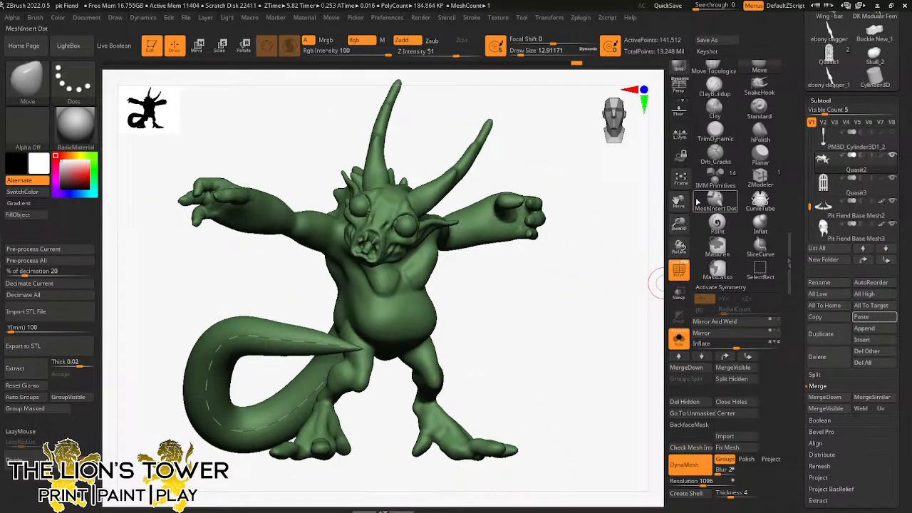
pyautogui.click(715, 108)
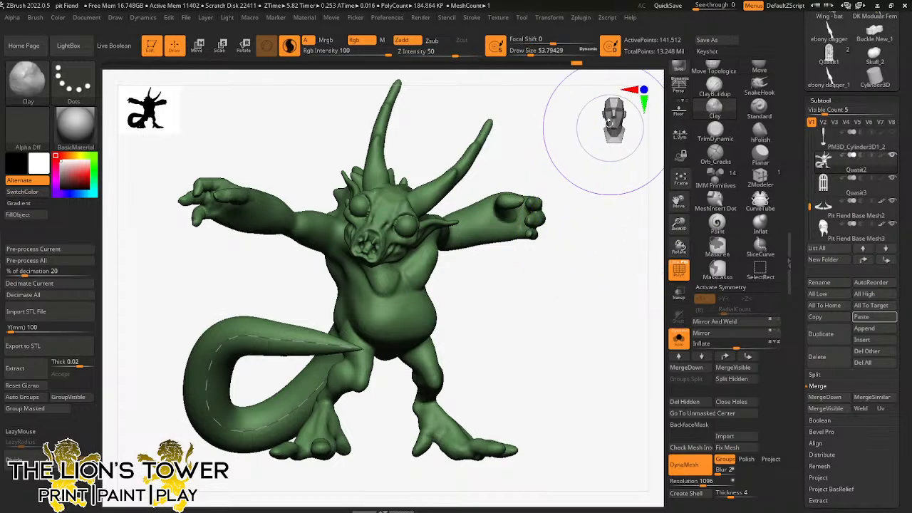
pyautogui.moveTo(533, 51); pyautogui.dragTo(518, 51)
pyautogui.moveTo(446, 111); pyautogui.dragTo(435, 174)
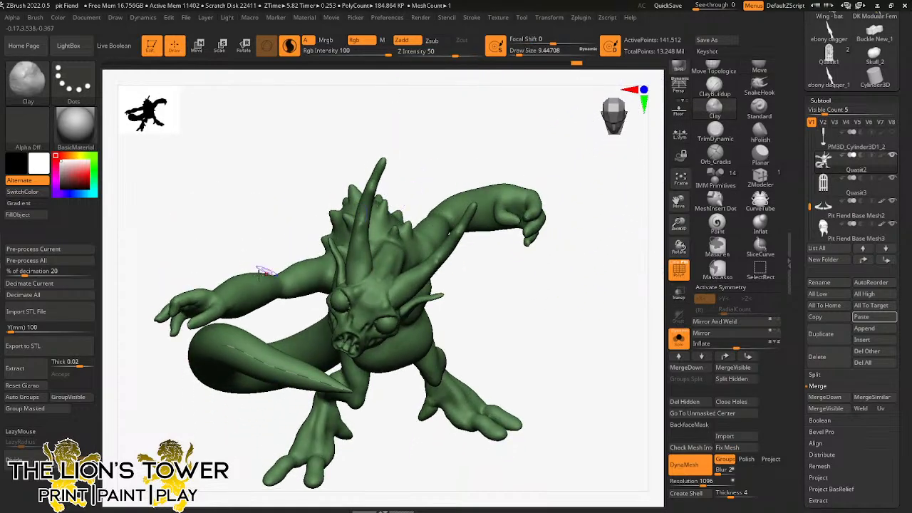
pyautogui.moveTo(261, 253); pyautogui.dragTo(244, 271)
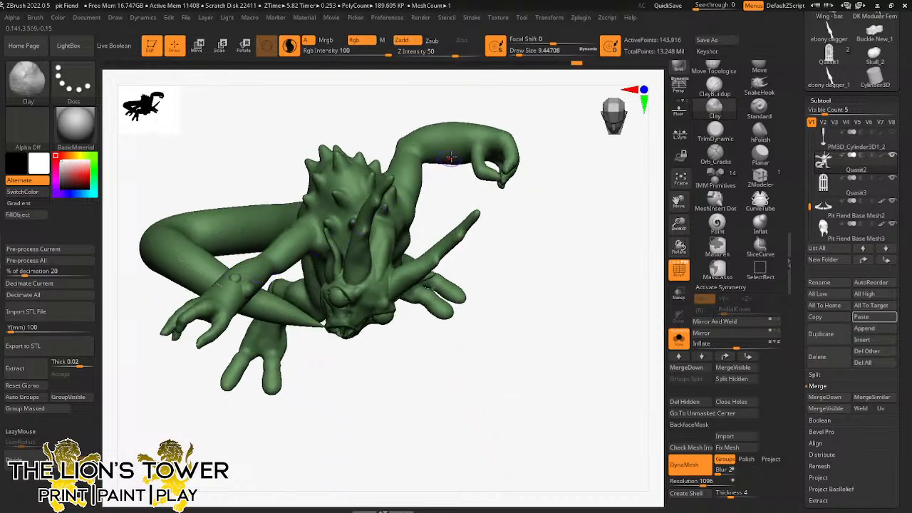
pyautogui.moveTo(487, 187)
pyautogui.mouseDown()
pyautogui.moveTo(521, 188)
pyautogui.moveTo(412, 208)
pyautogui.mouseUp()
# Step: Reduce the draw size to about 5.75 and add warts to the quasit's forehead, chest, tail, legs and shoulder
pyautogui.click(517, 54)
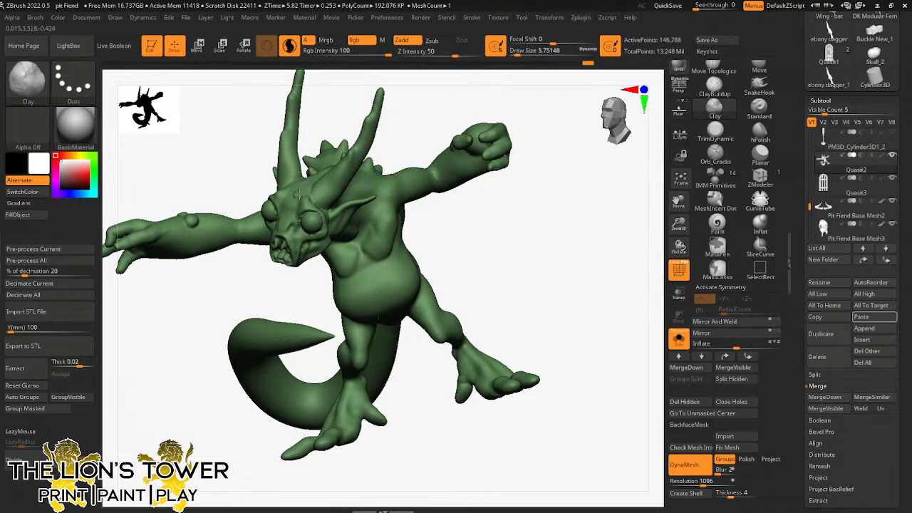
pyautogui.moveTo(361, 163); pyautogui.dragTo(401, 87, button='right')
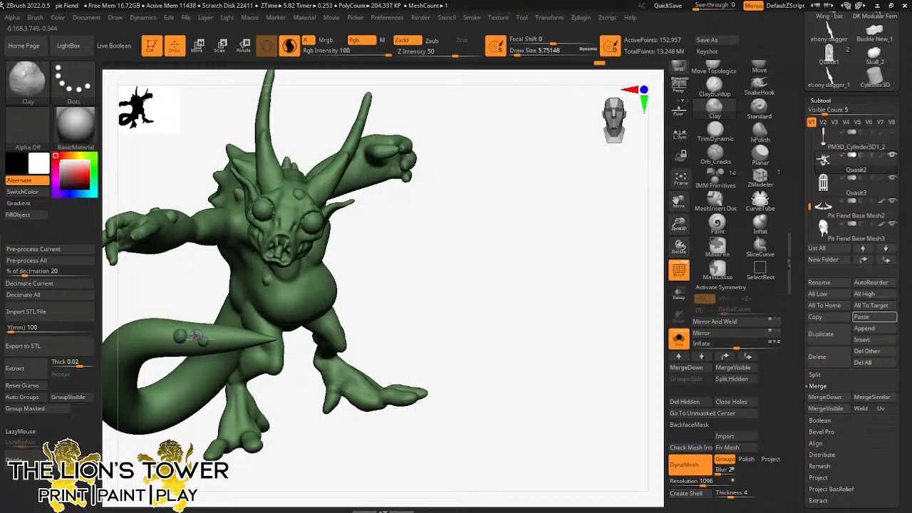
pyautogui.moveTo(484, 235)
pyautogui.mouseDown(button='right')
pyautogui.moveTo(370, 378)
pyautogui.moveTo(343, 307)
pyautogui.mouseUp(button='right')
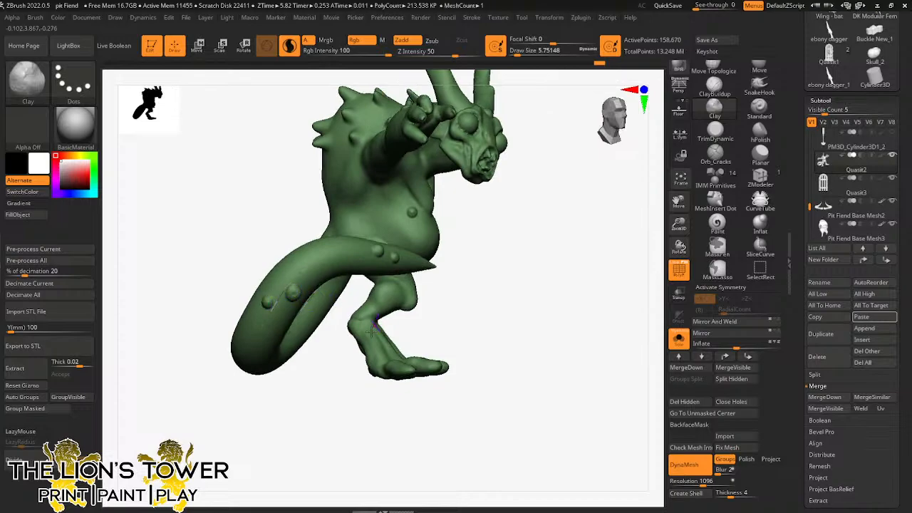
pyautogui.moveTo(372, 326)
pyautogui.mouseDown(button='right')
pyautogui.moveTo(310, 403)
pyautogui.moveTo(394, 401)
pyautogui.mouseUp(button='right')
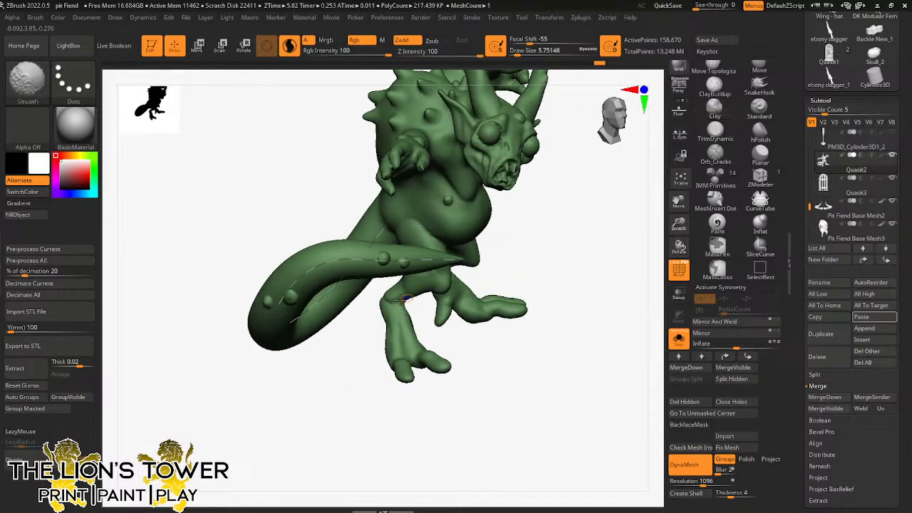
pyautogui.moveTo(417, 303)
pyautogui.mouseDown(button='right')
pyautogui.moveTo(516, 265)
pyautogui.moveTo(559, 290)
pyautogui.moveTo(580, 254)
pyautogui.moveTo(511, 245)
pyautogui.mouseUp(button='right')
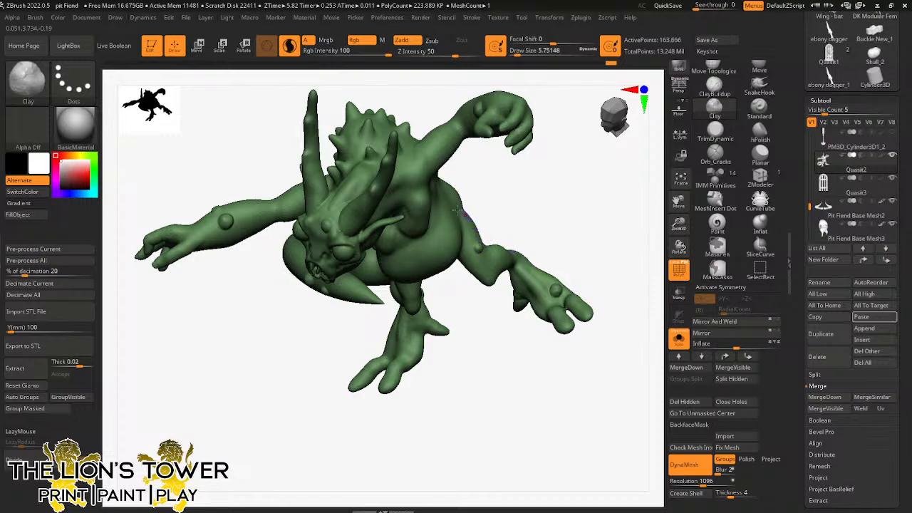
pyautogui.moveTo(441, 184); pyautogui.dragTo(425, 152, button='right')
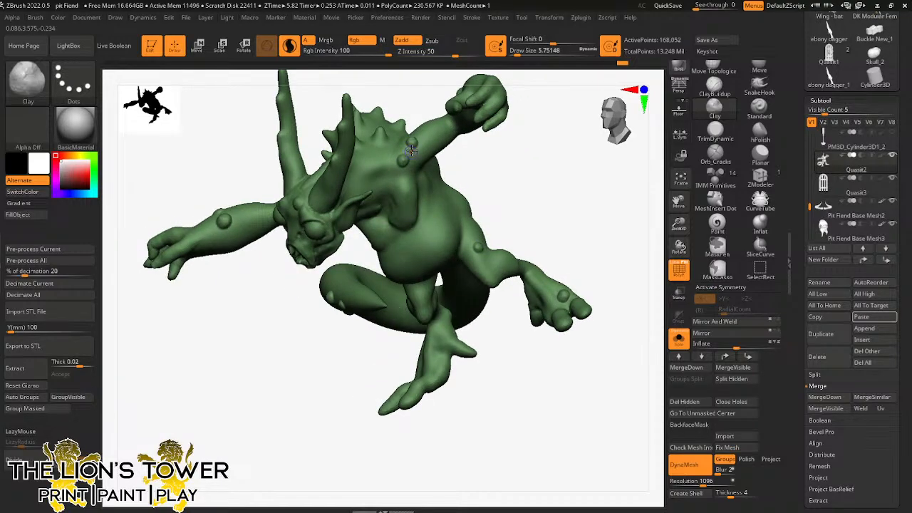
# Step: Add smaller warts beside the larger ones on the quasit's upper arm and forearm, using draw sizes of about 1.8 and 3.1
pyautogui.click(513, 54)
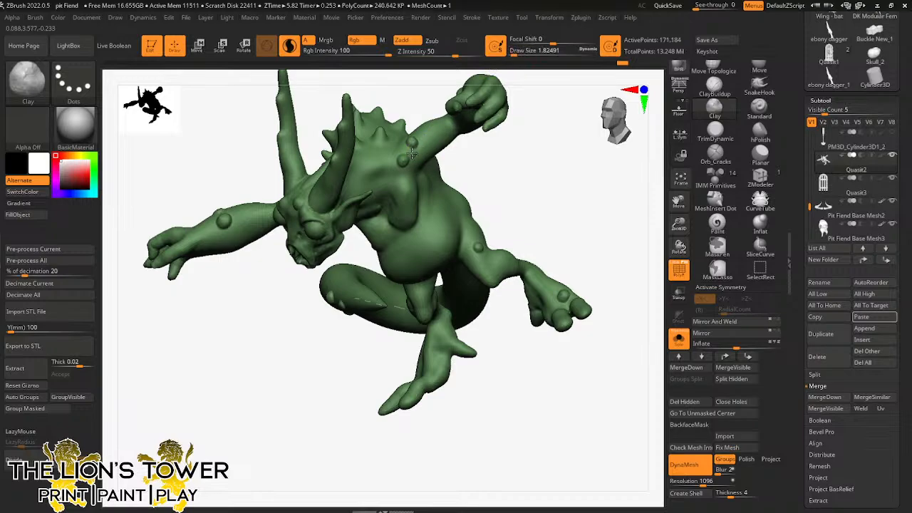
pyautogui.click(413, 153)
pyautogui.click(515, 54)
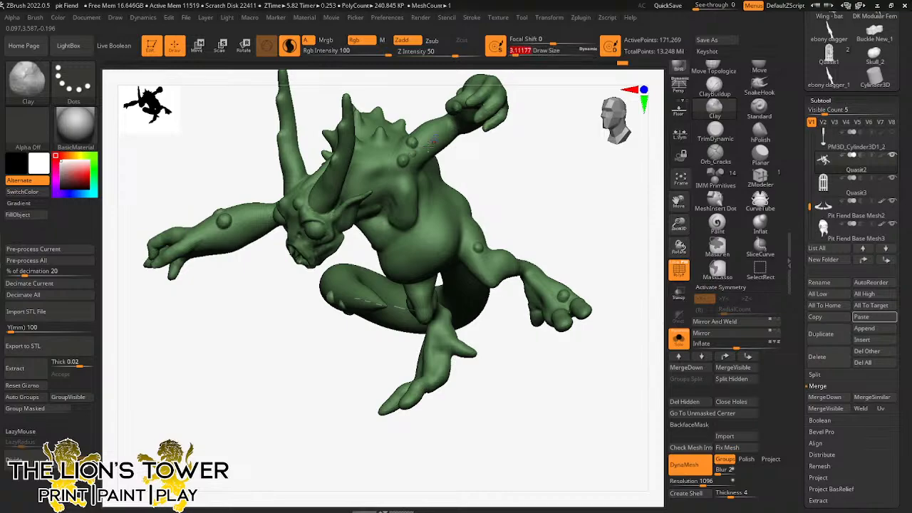
pyautogui.moveTo(486, 158); pyautogui.dragTo(509, 125)
pyautogui.moveTo(225, 208); pyautogui.dragTo(217, 239)
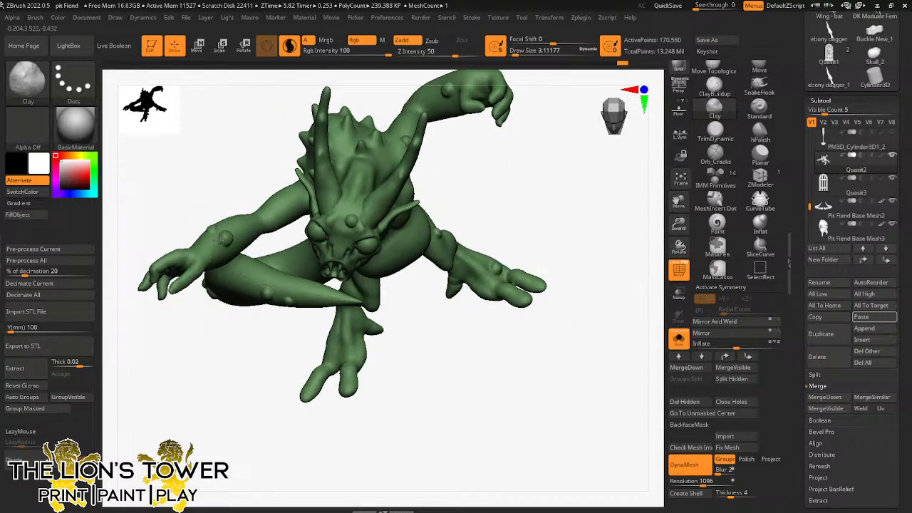
# Step: Add small warts to the quasit's forehead and beside the larger ones on its curled tail
pyautogui.moveTo(485, 193); pyautogui.dragTo(504, 129)
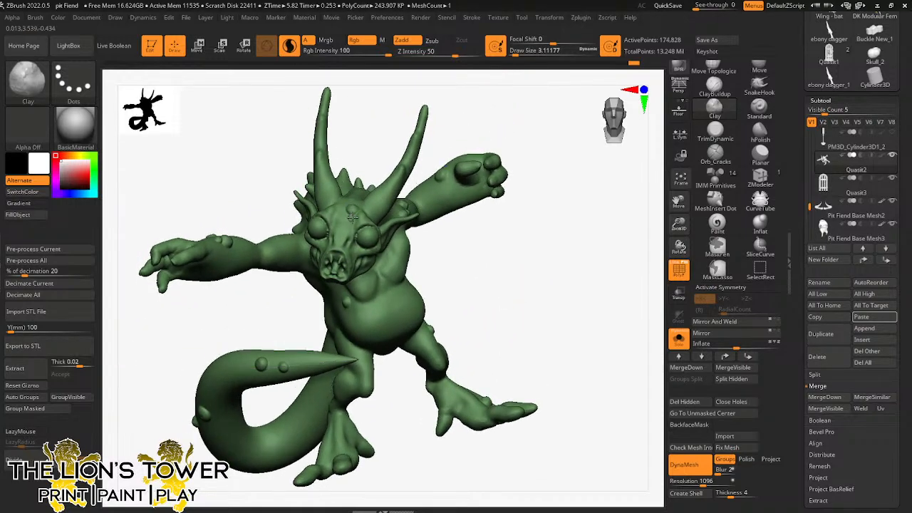
pyautogui.moveTo(501, 137); pyautogui.dragTo(475, 348)
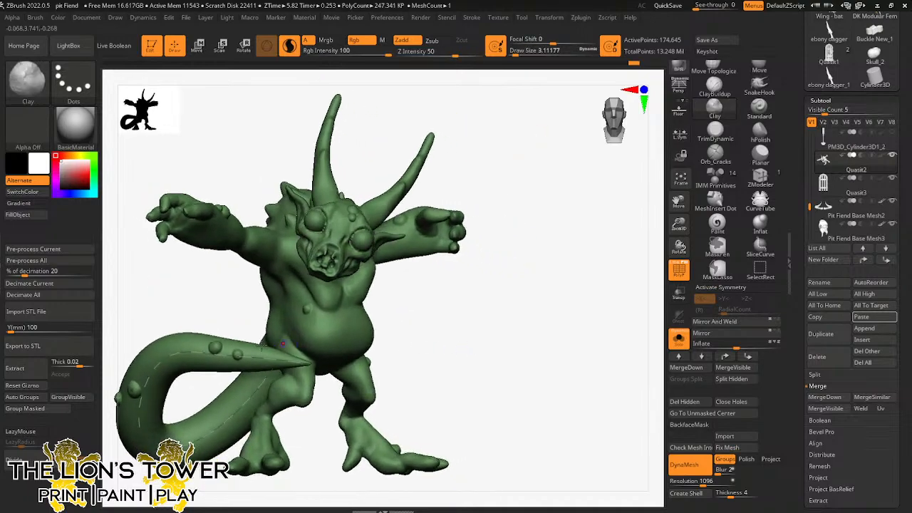
pyautogui.click(206, 350)
pyautogui.moveTo(206, 350)
pyautogui.mouseDown(button='right')
pyautogui.moveTo(218, 332)
pyautogui.moveTo(431, 303)
pyautogui.moveTo(502, 277)
pyautogui.mouseUp(button='right')
# Step: Show the quasit together with the rest of the model and unhide the round base beneath the cage
pyautogui.click(678, 339)
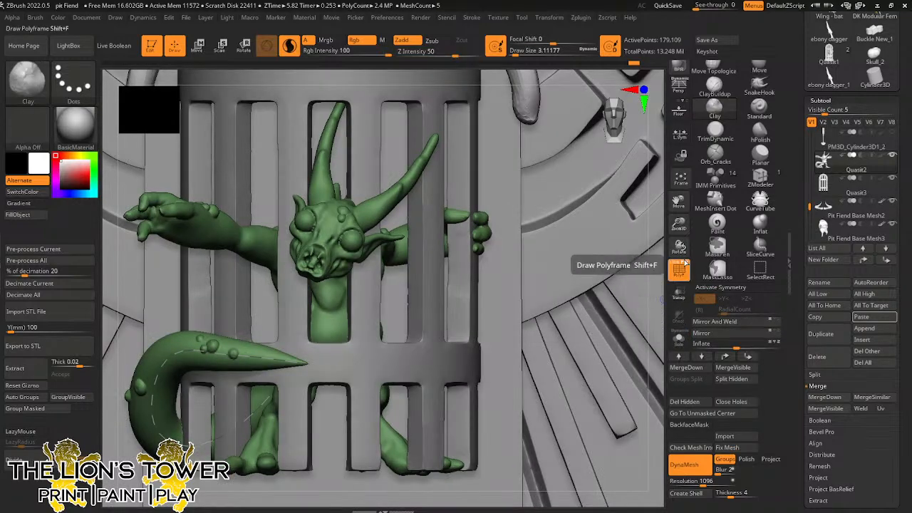
pyautogui.moveTo(679, 226)
pyautogui.mouseDown()
pyautogui.moveTo(678, 187)
pyautogui.moveTo(678, 210)
pyautogui.mouseUp()
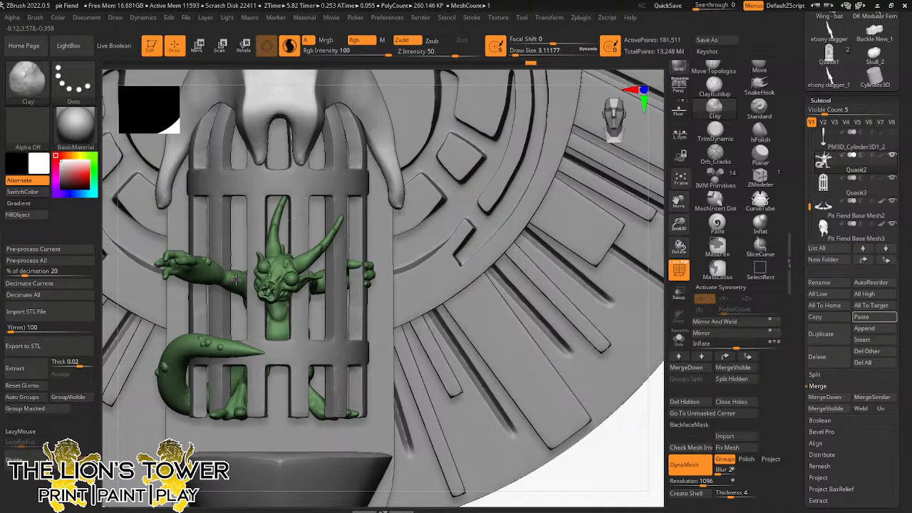
pyautogui.moveTo(679, 232); pyautogui.dragTo(678, 186)
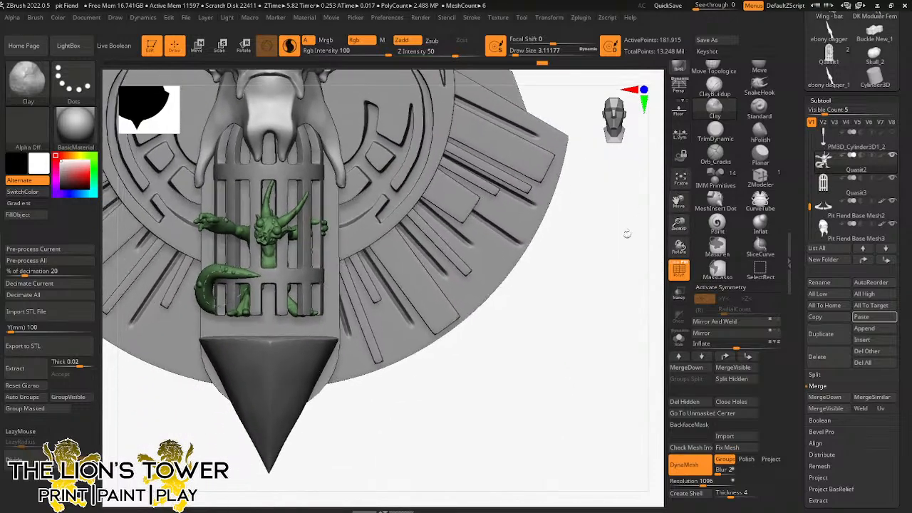
pyautogui.keyDown('ctrl'); pyautogui.moveTo(605, 276); pyautogui.dragTo(614, 324); pyautogui.keyUp('ctrl')
pyautogui.moveTo(618, 347); pyautogui.dragTo(637, 311)
pyautogui.keyDown('ctrl'); pyautogui.keyDown('shift'); pyautogui.click(604, 318); pyautogui.keyUp('shift'); pyautogui.keyUp('ctrl')
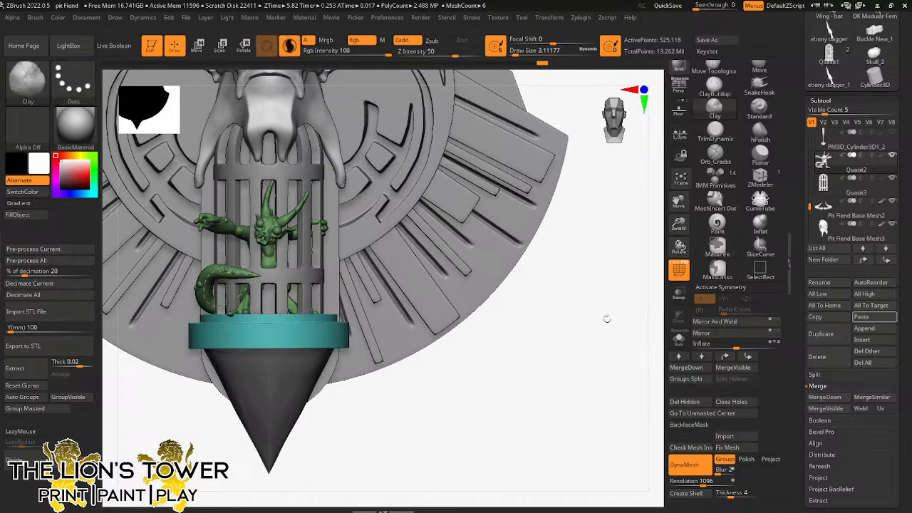
pyautogui.moveTo(678, 228); pyautogui.dragTo(677, 201)
pyautogui.moveTo(678, 202); pyautogui.dragTo(727, 182)
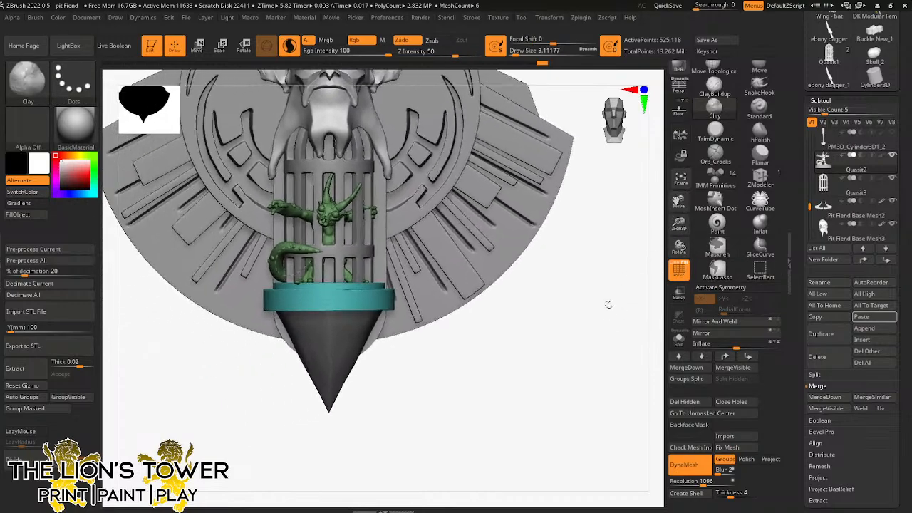
# Step: Select the rounded backing panel behind the cage and mask its front part in side view, leaving the rear edge free
pyautogui.moveTo(606, 306); pyautogui.dragTo(547, 334)
pyautogui.keyDown('alt'); pyautogui.click(391, 260); pyautogui.keyUp('alt')
pyautogui.moveTo(441, 331); pyautogui.dragTo(407, 394)
pyautogui.keyDown('ctrl'); pyautogui.moveTo(404, 320); pyautogui.dragTo(328, 60); pyautogui.keyUp('ctrl')
pyautogui.keyDown('ctrl'); pyautogui.click(520, 189); pyautogui.keyUp('ctrl')
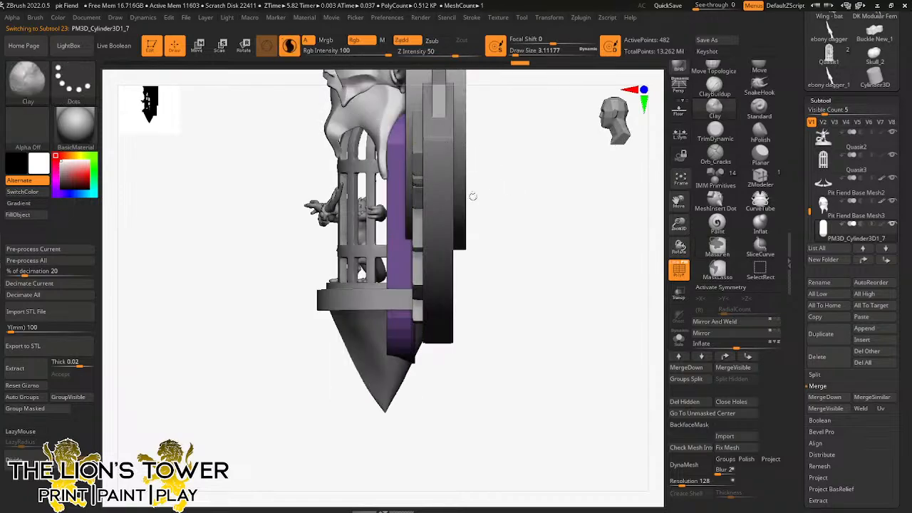
pyautogui.moveTo(678, 201); pyautogui.dragTo(667, 243)
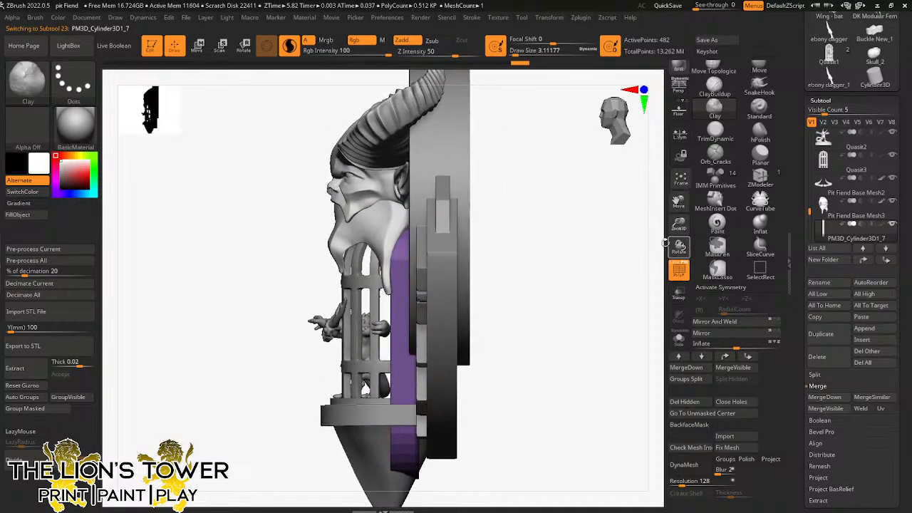
pyautogui.keyDown('ctrl'); pyautogui.click(520, 200); pyautogui.keyUp('ctrl')
# Step: Move the unmasked rear part of the backing panel 0.0564 back toward the disc and clear the mask
pyautogui.press('e')
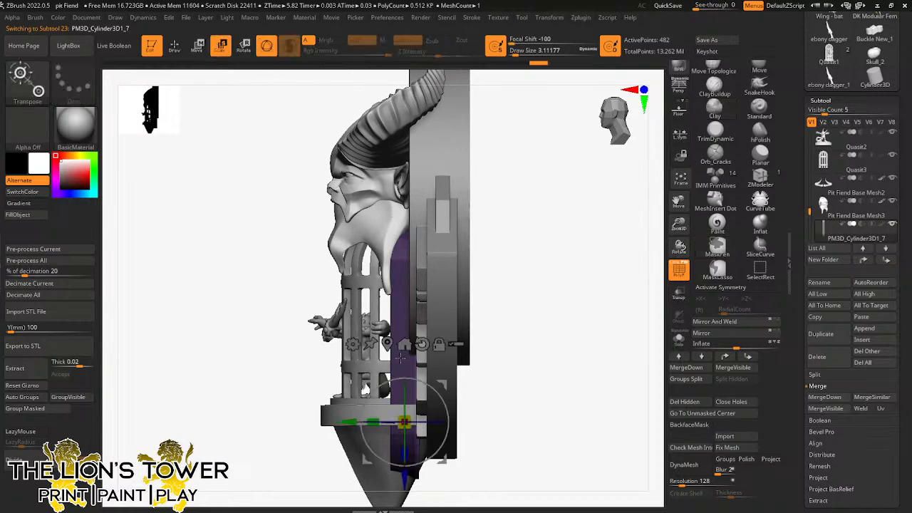
pyautogui.moveTo(400, 358); pyautogui.dragTo(415, 307)
pyautogui.click(434, 268)
pyautogui.click(451, 268)
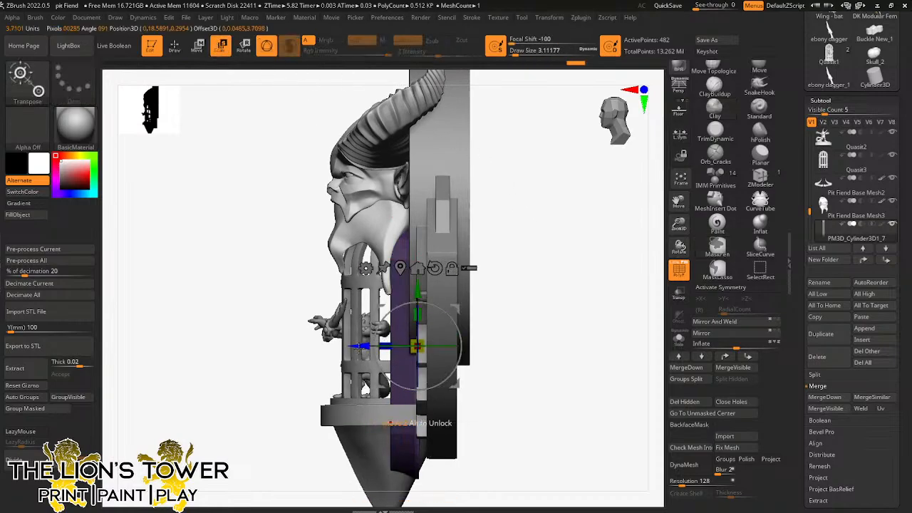
pyautogui.moveTo(359, 348); pyautogui.dragTo(368, 349)
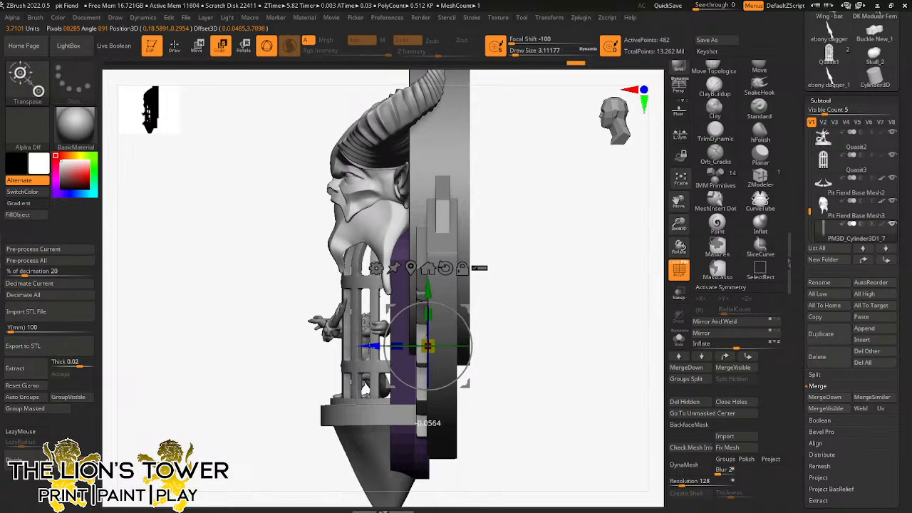
pyautogui.keyDown('ctrl'); pyautogui.click(611, 330); pyautogui.keyUp('ctrl')
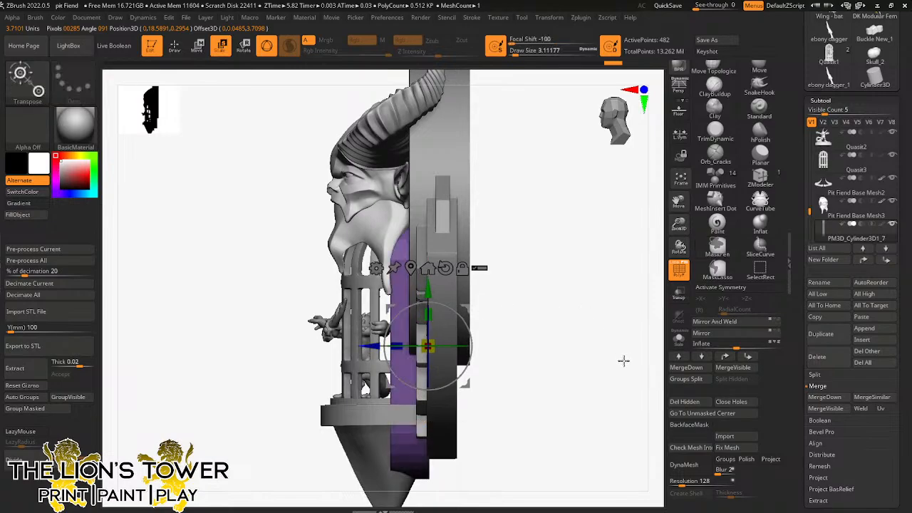
# Step: Subdivide the backing panel repeatedly and nudge it 0.0051 forward along Z
pyautogui.click(678, 337)
pyautogui.click(679, 341)
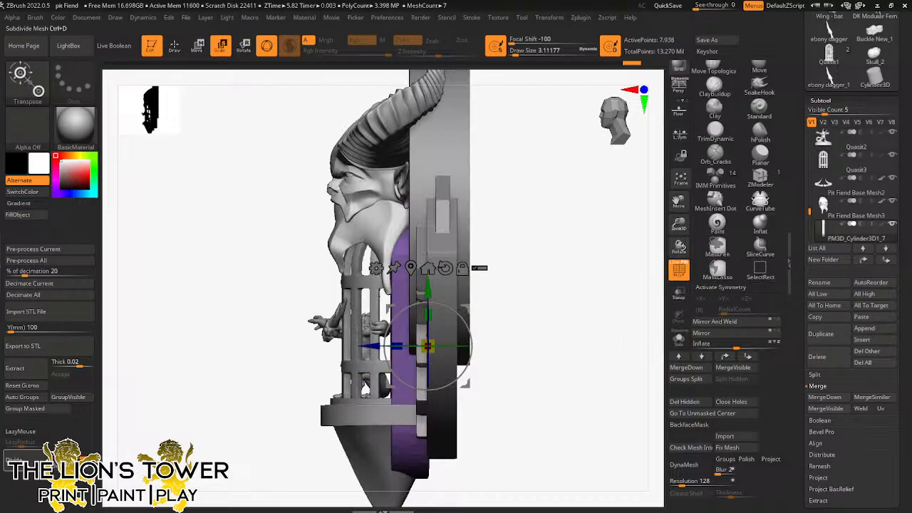
pyautogui.click(22, 460)
pyautogui.click(21, 459)
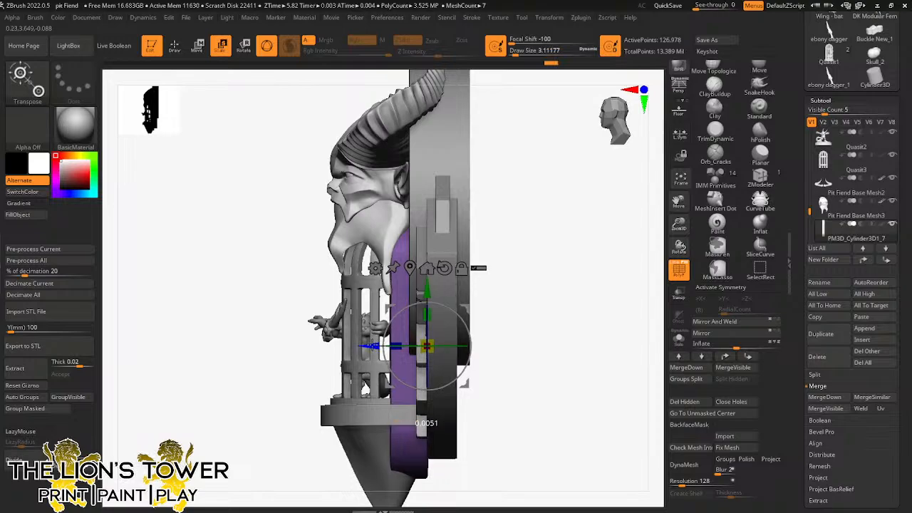
pyautogui.moveTo(602, 331)
pyautogui.mouseDown()
pyautogui.moveTo(550, 330)
pyautogui.moveTo(584, 335)
pyautogui.moveTo(600, 354)
pyautogui.moveTo(594, 341)
pyautogui.moveTo(608, 349)
pyautogui.moveTo(648, 332)
pyautogui.moveTo(657, 347)
pyautogui.moveTo(613, 357)
pyautogui.moveTo(640, 365)
pyautogui.moveTo(631, 336)
pyautogui.moveTo(639, 339)
pyautogui.moveTo(616, 353)
pyautogui.moveTo(621, 325)
pyautogui.moveTo(658, 321)
pyautogui.moveTo(594, 312)
pyautogui.moveTo(590, 246)
pyautogui.moveTo(556, 230)
pyautogui.mouseUp()
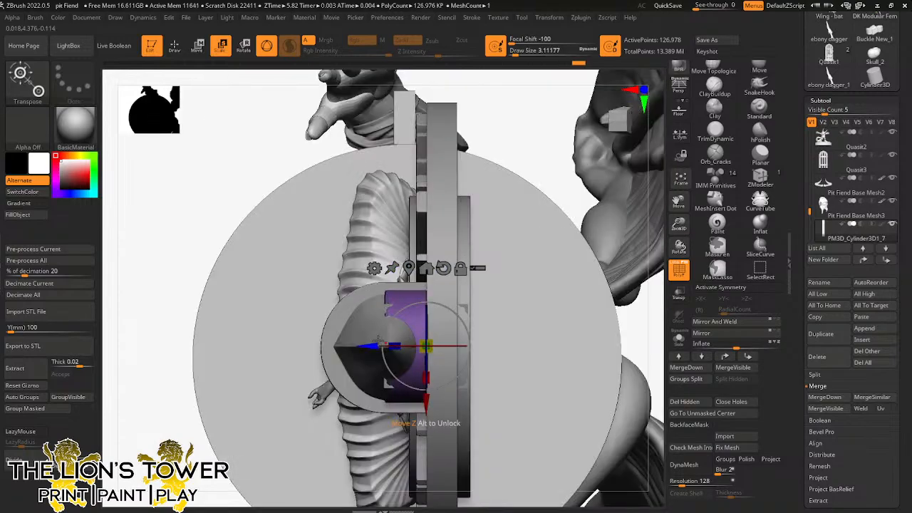
# Step: Move the backing panel about 0.02 further back toward the disc in side view
pyautogui.moveTo(525, 164)
pyautogui.mouseDown()
pyautogui.moveTo(535, 240)
pyautogui.moveTo(445, 330)
pyautogui.mouseUp()
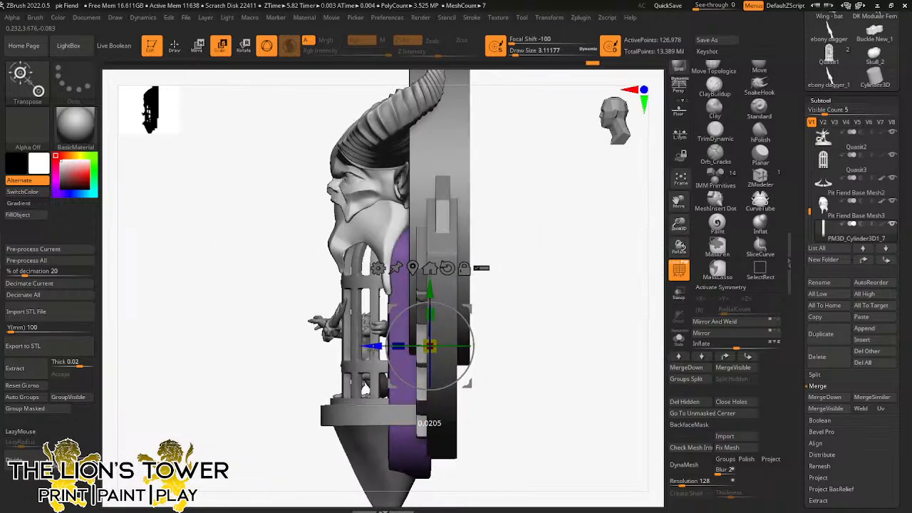
pyautogui.moveTo(373, 347); pyautogui.dragTo(374, 347)
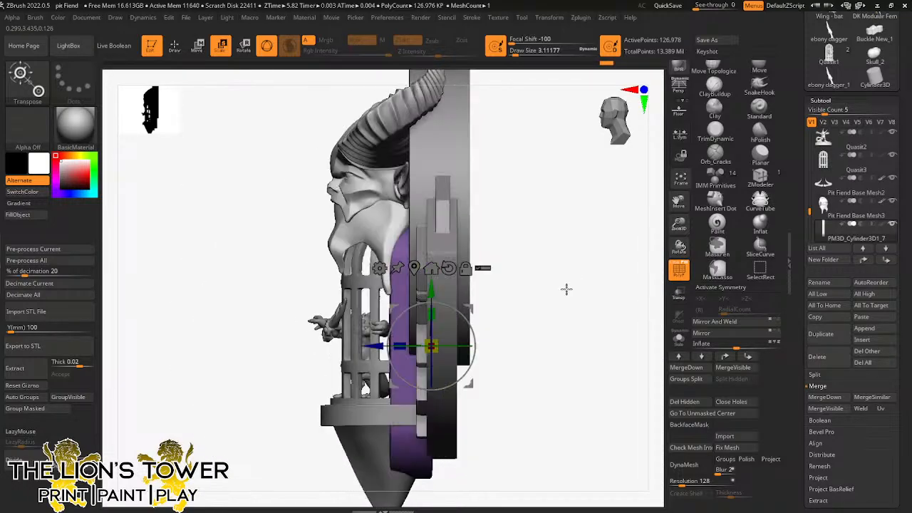
pyautogui.moveTo(566, 289)
pyautogui.mouseDown()
pyautogui.moveTo(613, 277)
pyautogui.moveTo(613, 291)
pyautogui.moveTo(636, 283)
pyautogui.moveTo(613, 284)
pyautogui.mouseUp()
# Step: DynaMesh the backing panel at resolution 504 with Polish enabled
pyautogui.click(760, 269)
pyautogui.click(724, 269)
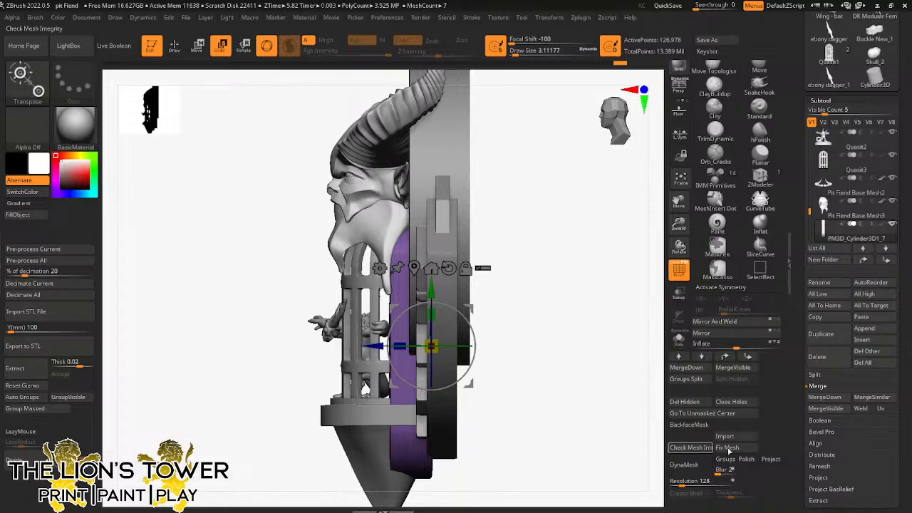
pyautogui.moveTo(691, 482); pyautogui.dragTo(723, 480)
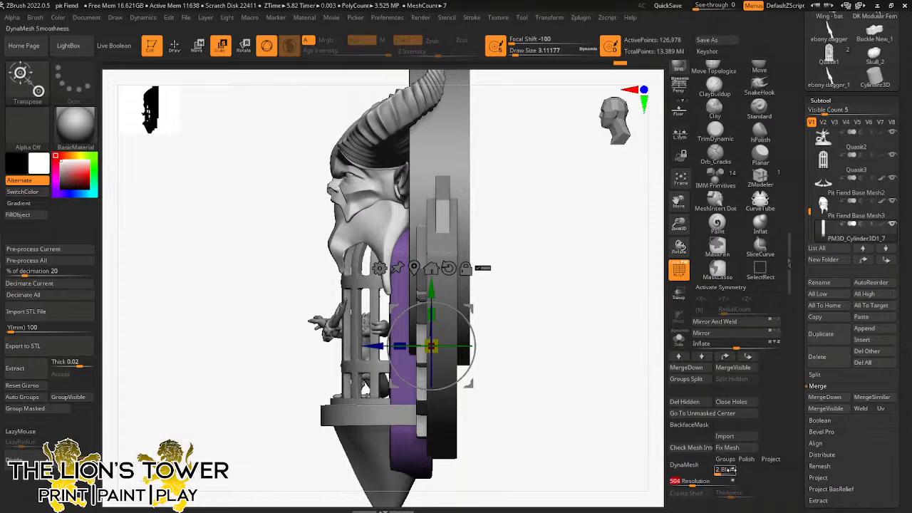
pyautogui.click(684, 464)
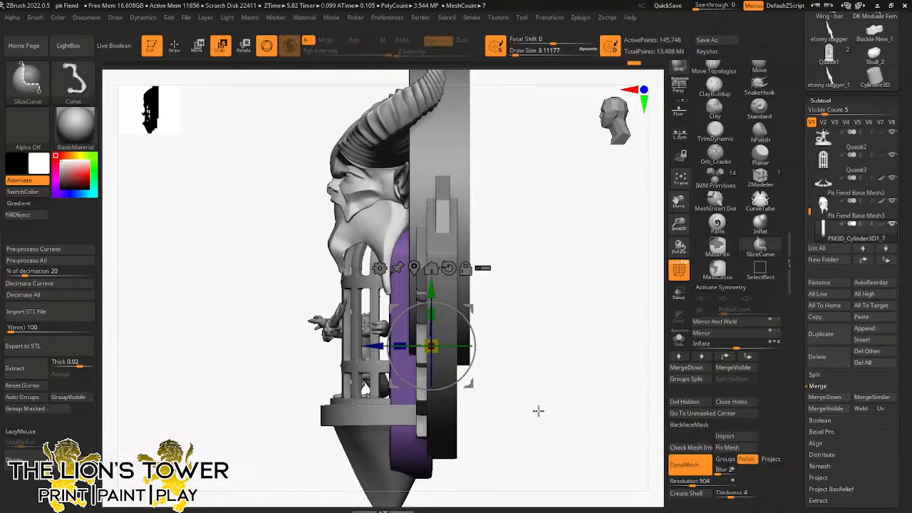
# Step: Slice the backing panel horizontally at the height of the cage's bottom ring and delete the piece below the cut
pyautogui.keyDown('ctrl'); pyautogui.keyDown('shift'); pyautogui.moveTo(538, 412); pyautogui.dragTo(308, 411); pyautogui.keyUp('shift'); pyautogui.keyUp('ctrl')
pyautogui.keyDown('ctrl'); pyautogui.keyDown('shift'); pyautogui.moveTo(251, 415); pyautogui.dragTo(220, 416); pyautogui.keyUp('shift'); pyautogui.keyUp('ctrl')
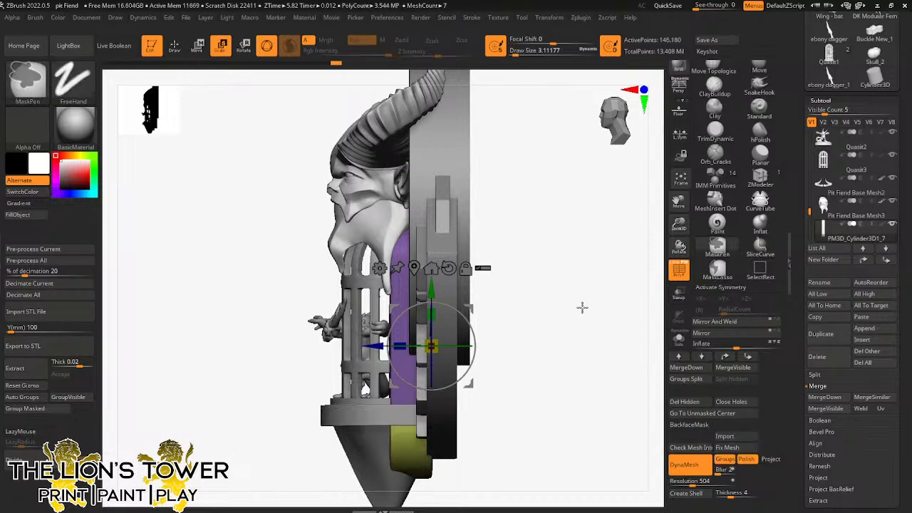
pyautogui.keyDown('ctrl'); pyautogui.moveTo(563, 288); pyautogui.dragTo(619, 410); pyautogui.keyUp('ctrl')
pyautogui.click(174, 46)
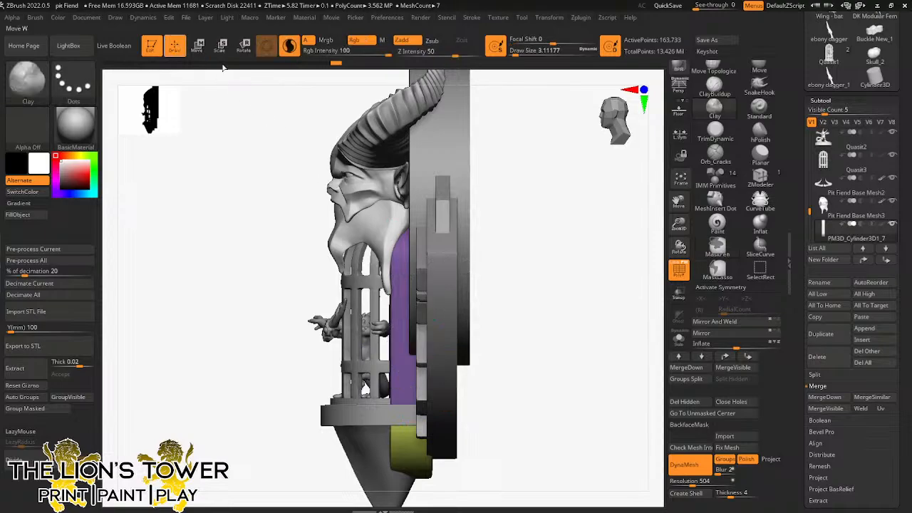
pyautogui.keyDown('ctrl'); pyautogui.keyDown('shift'); pyautogui.click(395, 281); pyautogui.keyUp('shift'); pyautogui.keyUp('ctrl')
pyautogui.click(697, 403)
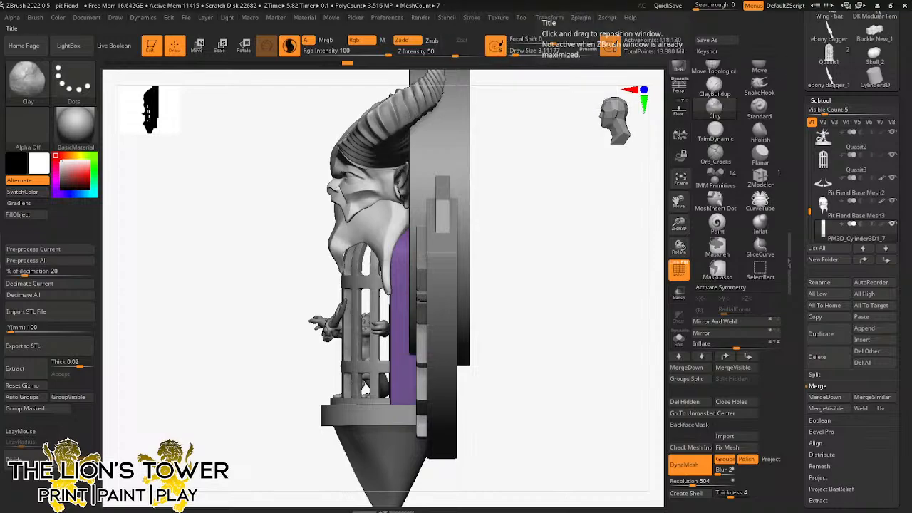
# Step: Select the horned head and adjust its ears against the disc using the Move brush at a draw size of about 67.8
pyautogui.moveTo(539, 275)
pyautogui.mouseDown()
pyautogui.moveTo(567, 293)
pyautogui.moveTo(598, 264)
pyautogui.moveTo(643, 244)
pyautogui.moveTo(604, 262)
pyautogui.moveTo(576, 235)
pyautogui.moveTo(588, 233)
pyautogui.moveTo(590, 203)
pyautogui.moveTo(402, 151)
pyautogui.mouseUp()
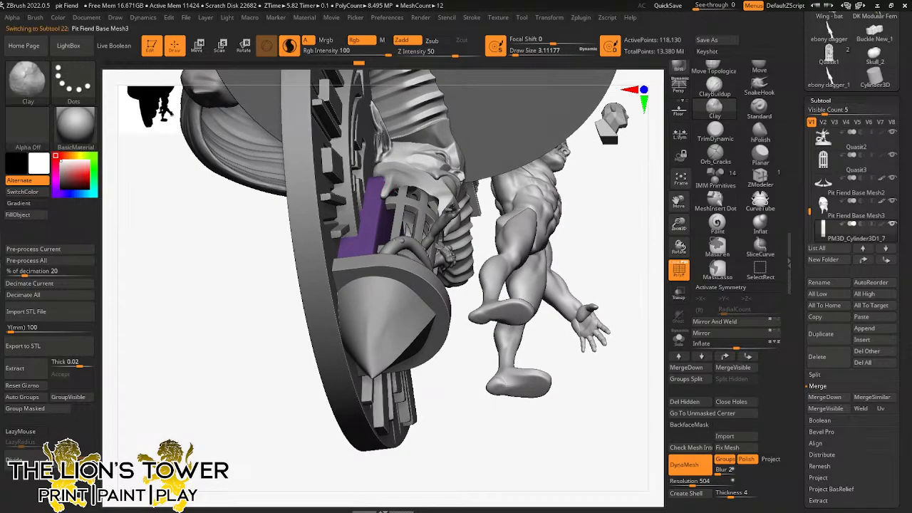
pyautogui.click(759, 69)
pyautogui.moveTo(624, 214); pyautogui.dragTo(453, 251)
pyautogui.moveTo(561, 347); pyautogui.dragTo(536, 143)
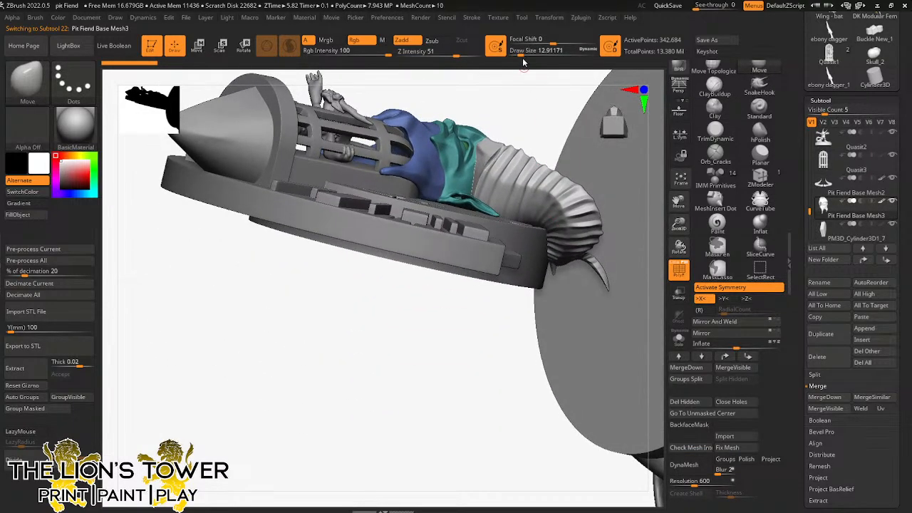
pyautogui.moveTo(521, 55); pyautogui.dragTo(533, 62)
pyautogui.moveTo(537, 129); pyautogui.dragTo(474, 208)
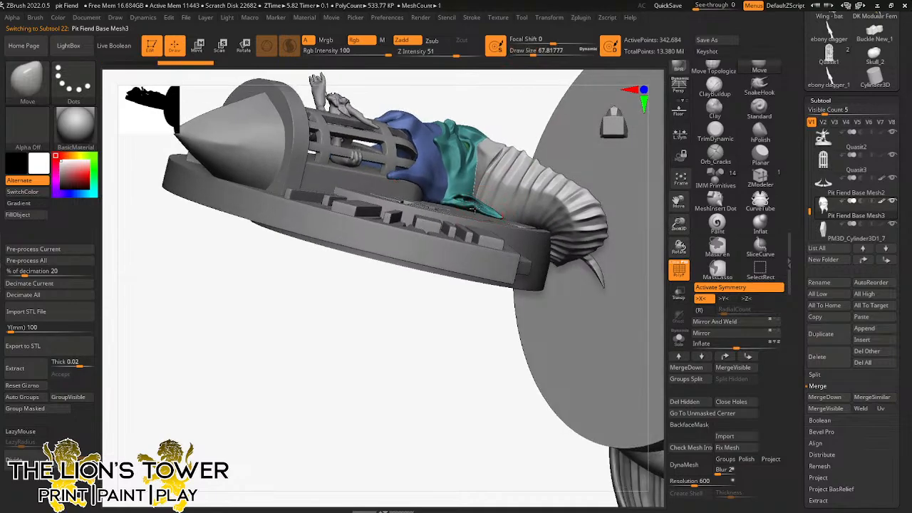
pyautogui.moveTo(525, 106); pyautogui.dragTo(491, 215)
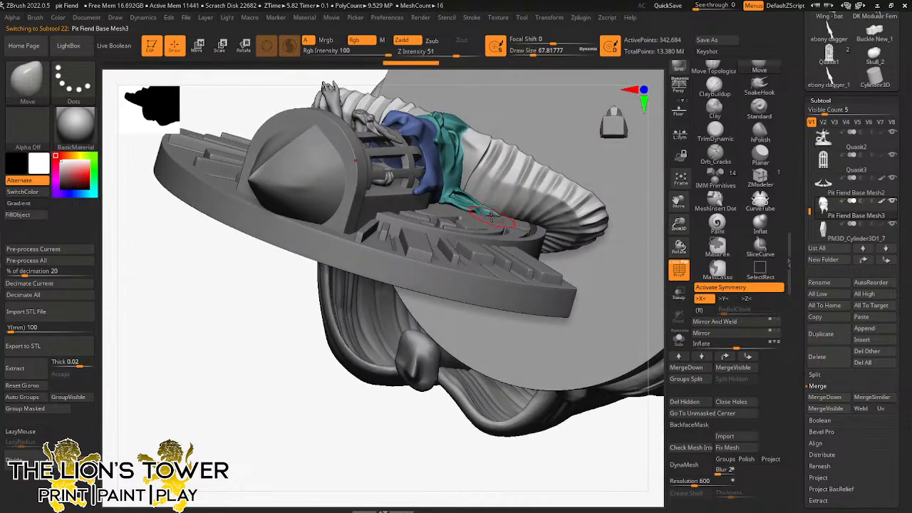
pyautogui.moveTo(563, 102); pyautogui.dragTo(405, 347)
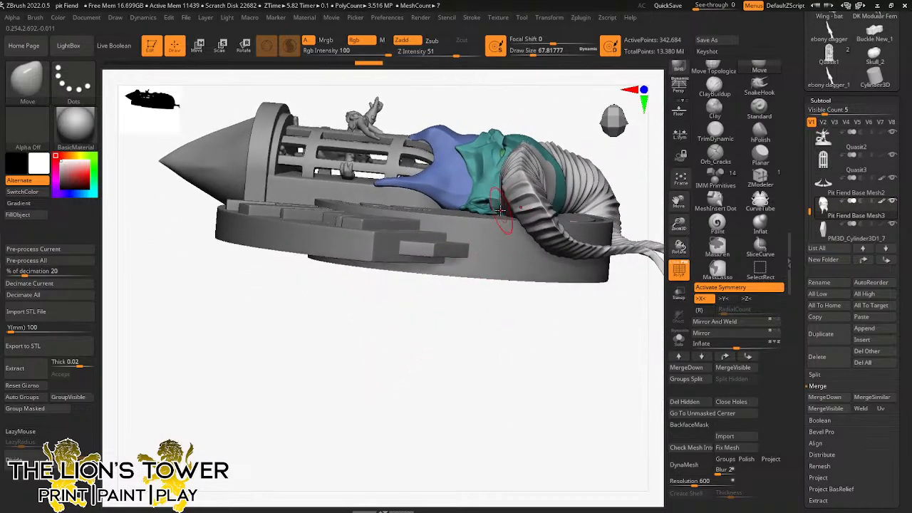
pyautogui.moveTo(637, 306); pyautogui.dragTo(627, 350)
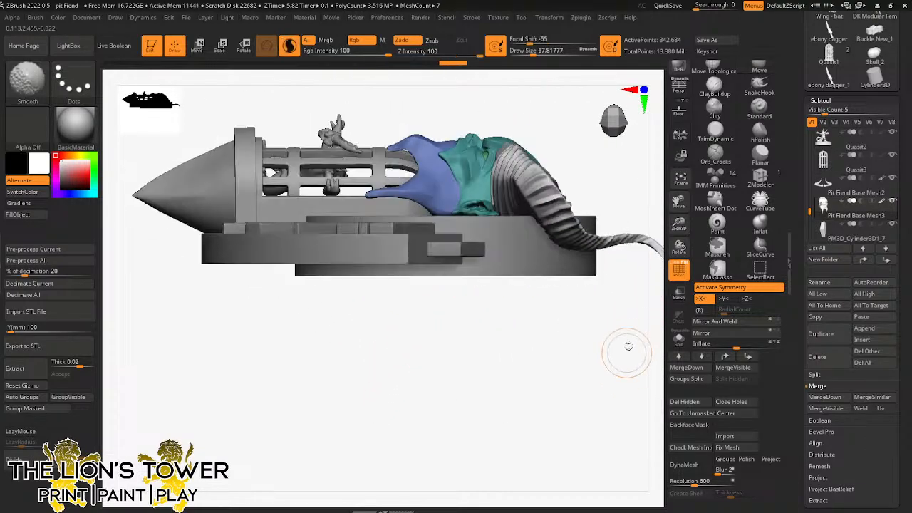
# Step: Isolate the head, mask it along the disc face in side view, and transform the unmasked rear part
pyautogui.click(678, 340)
pyautogui.moveTo(369, 325)
pyautogui.keyDown('ctrl'); pyautogui.mouseDown()
pyautogui.moveTo(399, 293)
pyautogui.moveTo(577, 214)
pyautogui.mouseUp(); pyautogui.keyUp('ctrl')
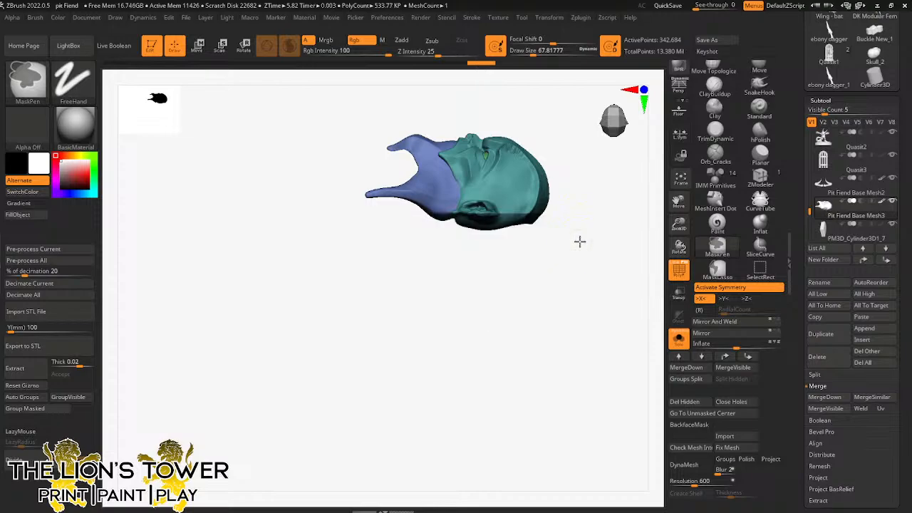
pyautogui.press('w')
pyautogui.moveTo(496, 142); pyautogui.dragTo(496, 154)
pyautogui.click(678, 338)
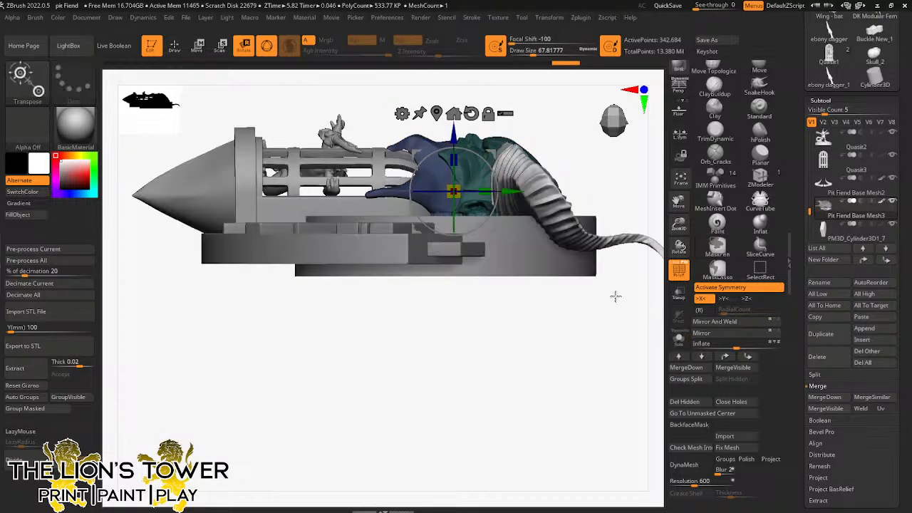
# Step: DynaMesh the head at resolution 848 with Groups and Polish enabled
pyautogui.moveTo(615, 297)
pyautogui.mouseDown()
pyautogui.moveTo(625, 379)
pyautogui.moveTo(610, 354)
pyautogui.moveTo(649, 387)
pyautogui.moveTo(636, 309)
pyautogui.moveTo(627, 396)
pyautogui.mouseUp()
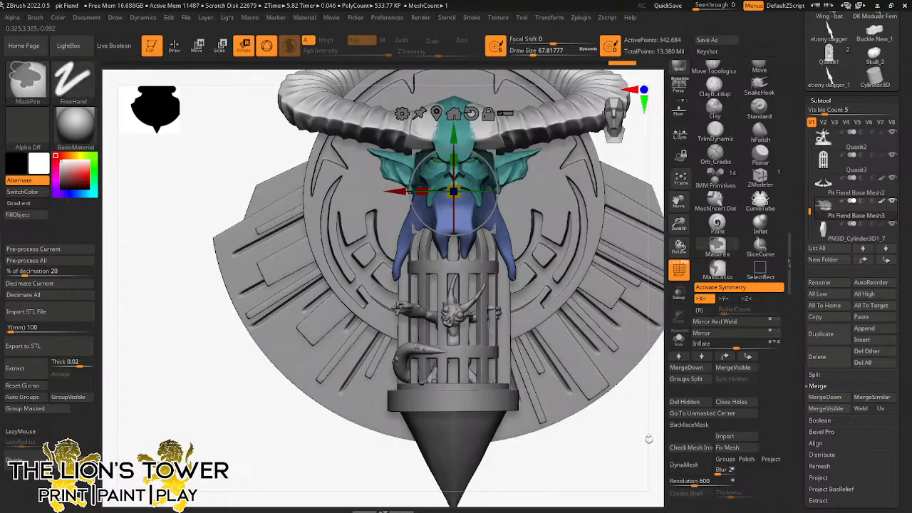
pyautogui.click(723, 459)
pyautogui.click(746, 458)
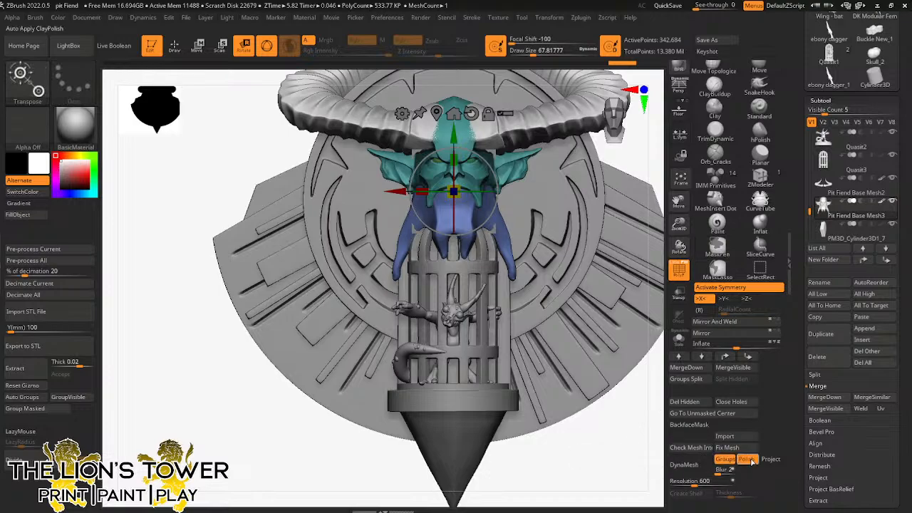
pyautogui.click(692, 481)
pyautogui.write('848')
pyautogui.press('Return')
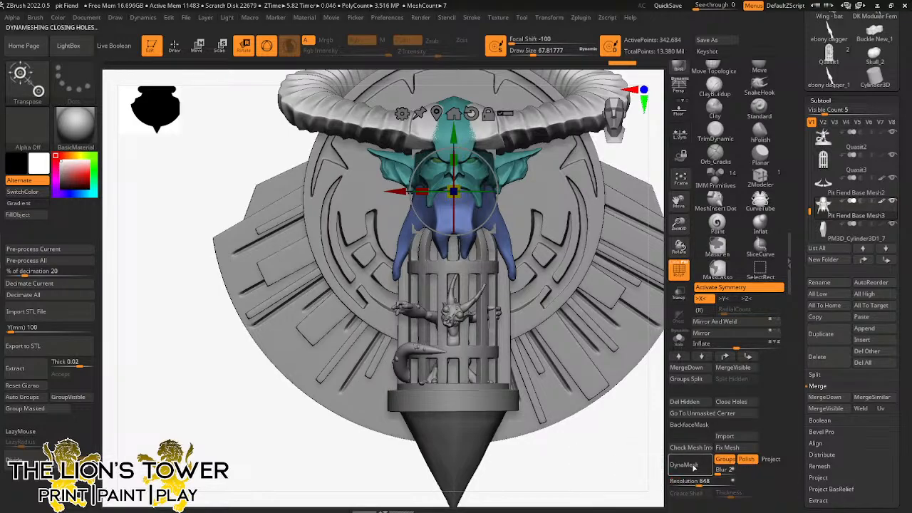
pyautogui.click(684, 465)
# Step: Examine the remeshed head and beard from the front, both alone and together with the cage and disc
pyautogui.moveTo(679, 225); pyautogui.dragTo(674, 234)
pyautogui.moveTo(679, 201); pyautogui.dragTo(639, 279)
pyautogui.keyDown('ctrl'); pyautogui.click(625, 220); pyautogui.keyUp('ctrl')
pyautogui.keyDown('ctrl'); pyautogui.click(625, 220); pyautogui.keyUp('ctrl')
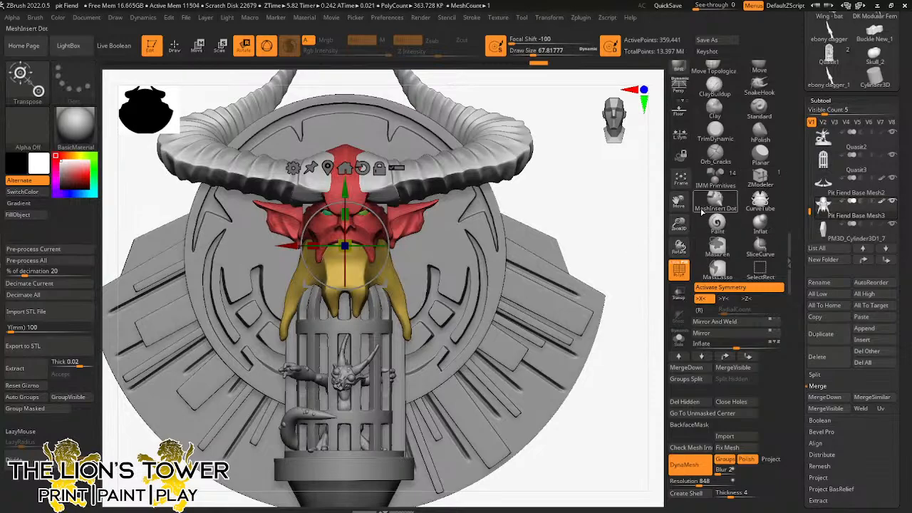
pyautogui.moveTo(678, 224); pyautogui.dragTo(677, 202)
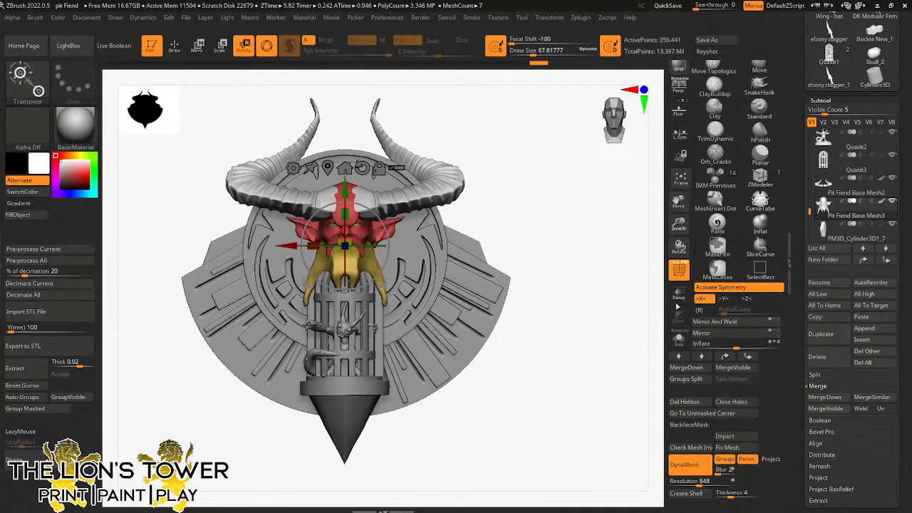
pyautogui.click(678, 338)
pyautogui.click(678, 338)
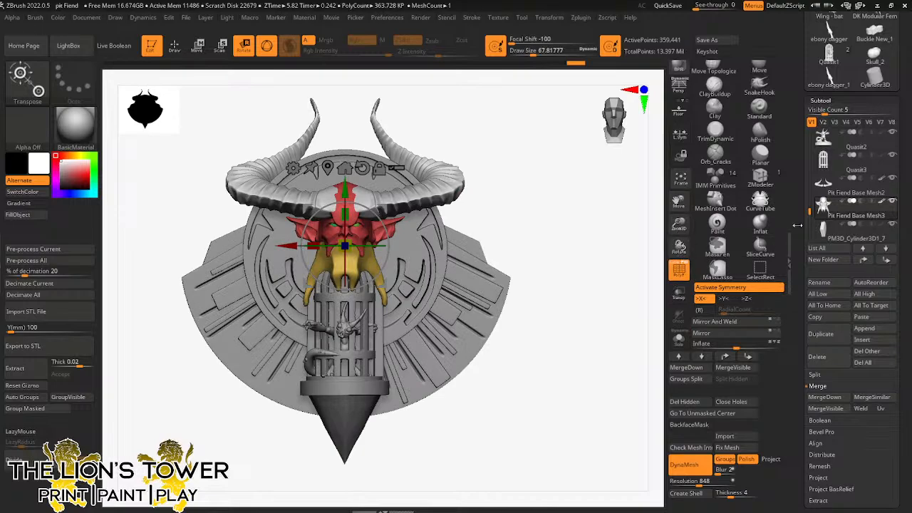
# Step: Select the carved handle subtool PM3D_Cylinder3D1_2 that runs down from the cage
pyautogui.click(828, 143)
pyautogui.moveTo(810, 208); pyautogui.dragTo(812, 198)
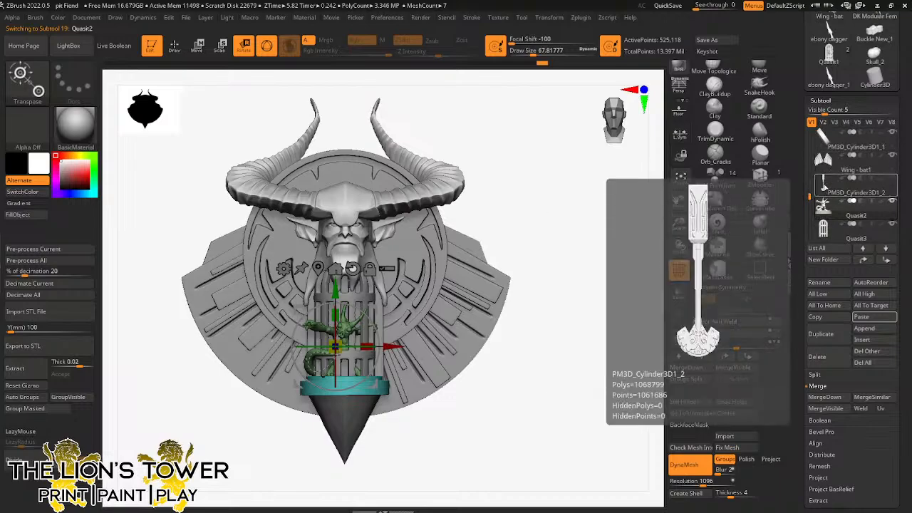
pyautogui.click(824, 188)
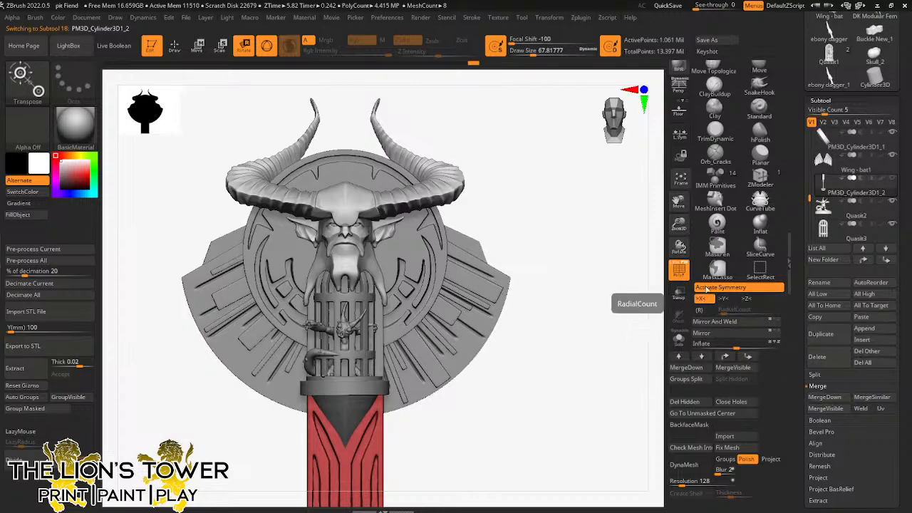
# Step: Invert and clear any mask on the handle so that its whole length down to the pommel is unmasked
pyautogui.moveTo(679, 224); pyautogui.dragTo(678, 245)
pyautogui.moveTo(678, 201)
pyautogui.mouseDown()
pyautogui.moveTo(682, 71)
pyautogui.moveTo(693, 33)
pyautogui.mouseUp()
pyautogui.keyDown('ctrl'); pyautogui.click(576, 257); pyautogui.keyUp('ctrl')
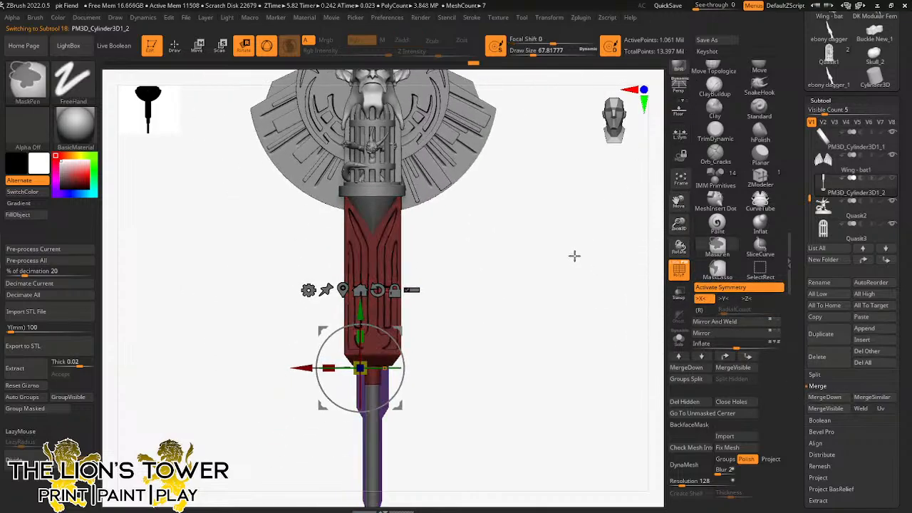
pyautogui.keyDown('ctrl'); pyautogui.moveTo(575, 257); pyautogui.dragTo(599, 294); pyautogui.keyUp('ctrl')
pyautogui.moveTo(677, 202); pyautogui.dragTo(685, 87)
pyautogui.moveTo(677, 221)
pyautogui.mouseDown()
pyautogui.moveTo(689, 171)
pyautogui.moveTo(678, 235)
pyautogui.mouseUp()
pyautogui.keyDown('ctrl'); pyautogui.click(570, 261); pyautogui.keyUp('ctrl')
pyautogui.keyDown('ctrl'); pyautogui.moveTo(570, 261); pyautogui.dragTo(570, 306); pyautogui.keyUp('ctrl')
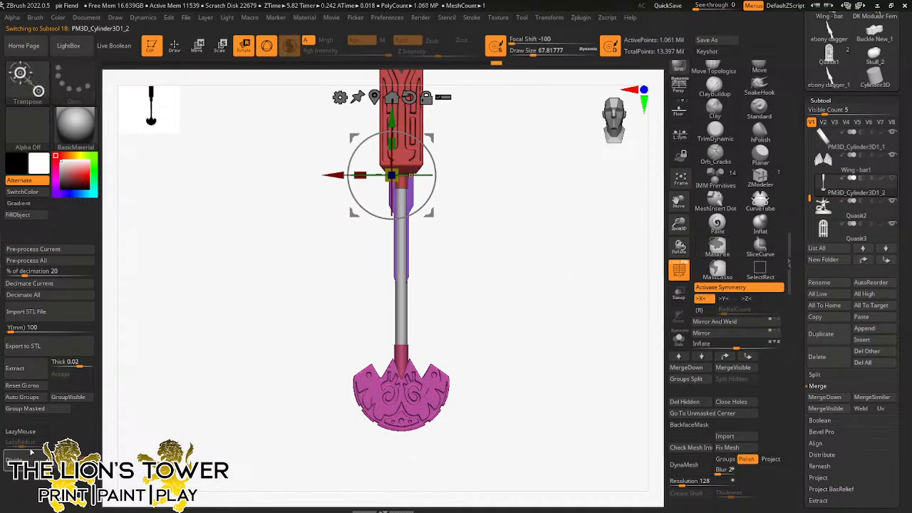
# Step: DynaMesh the polearm subtool at resolution 1096 with the Groups option enabled
pyautogui.moveTo(685, 481); pyautogui.dragTo(700, 484)
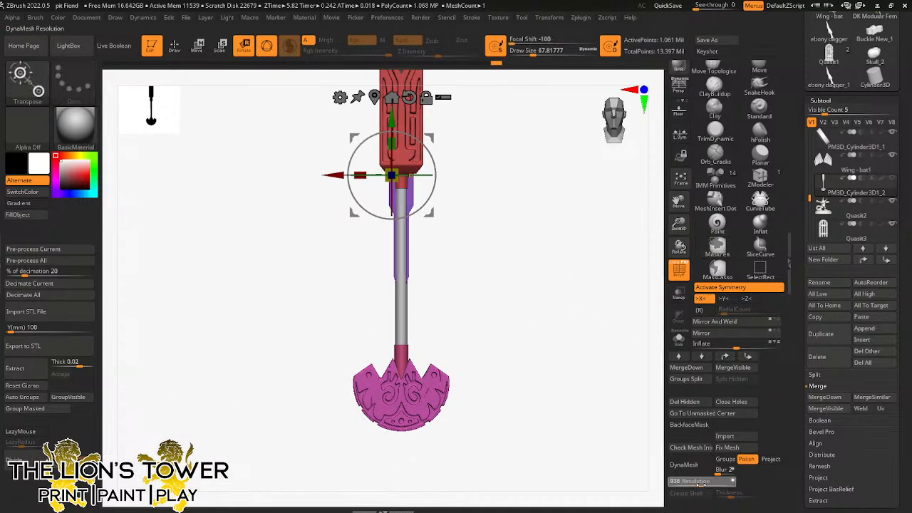
pyautogui.click(724, 459)
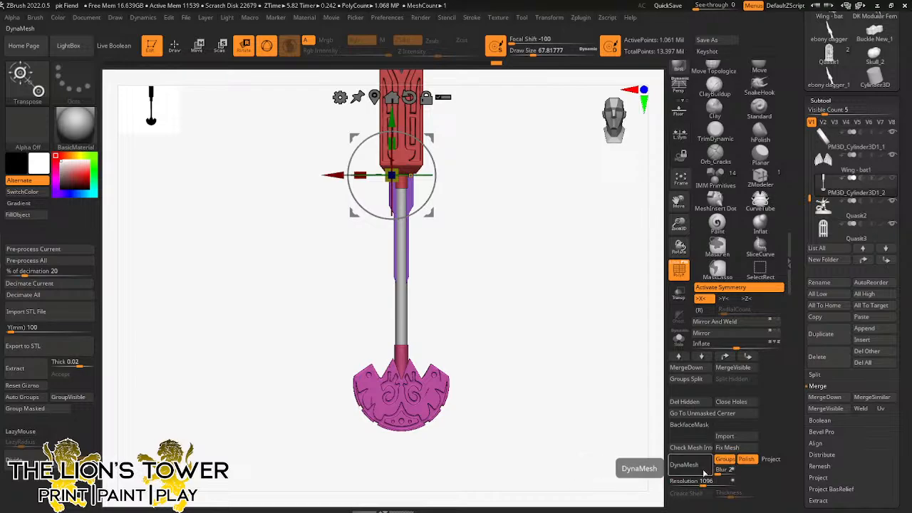
pyautogui.click(702, 470)
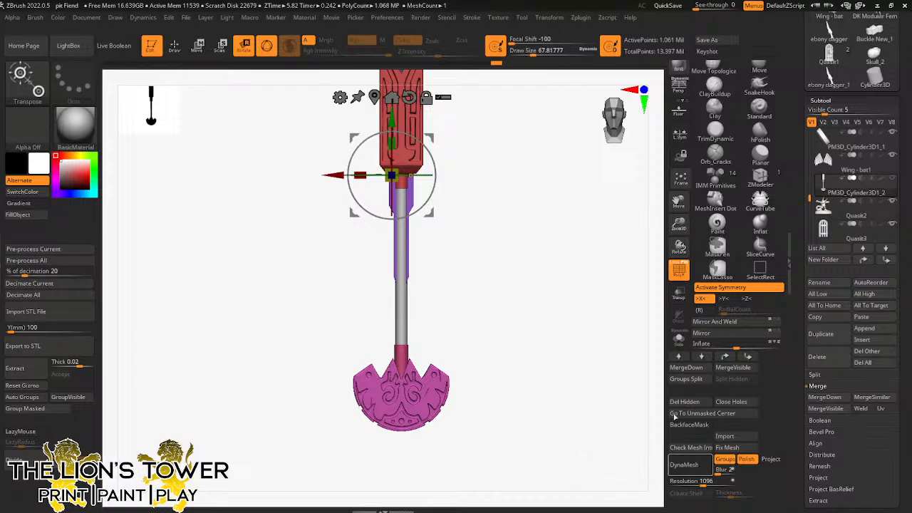
# Step: Smooth the polearm's narrow section between the red block and the pink axe blade, working around the front and back
pyautogui.moveTo(680, 224); pyautogui.dragTo(661, 223)
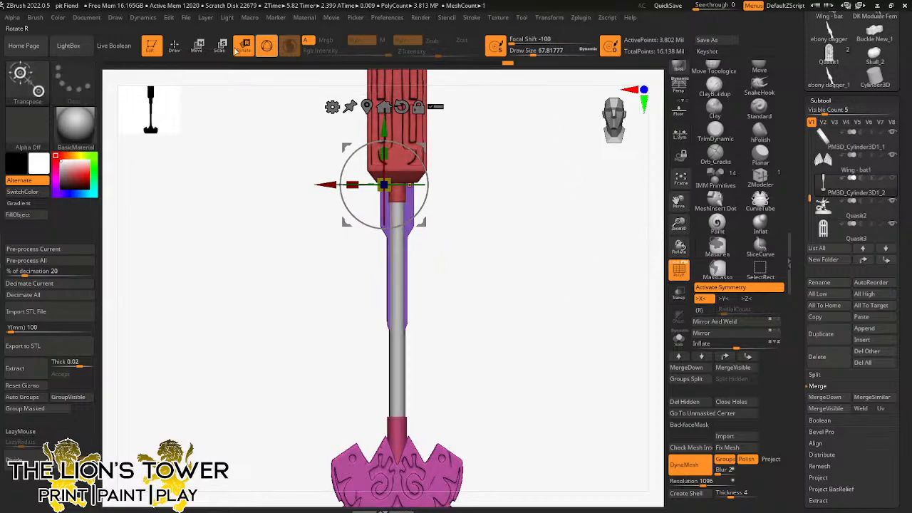
pyautogui.press('q')
pyautogui.press('shift')
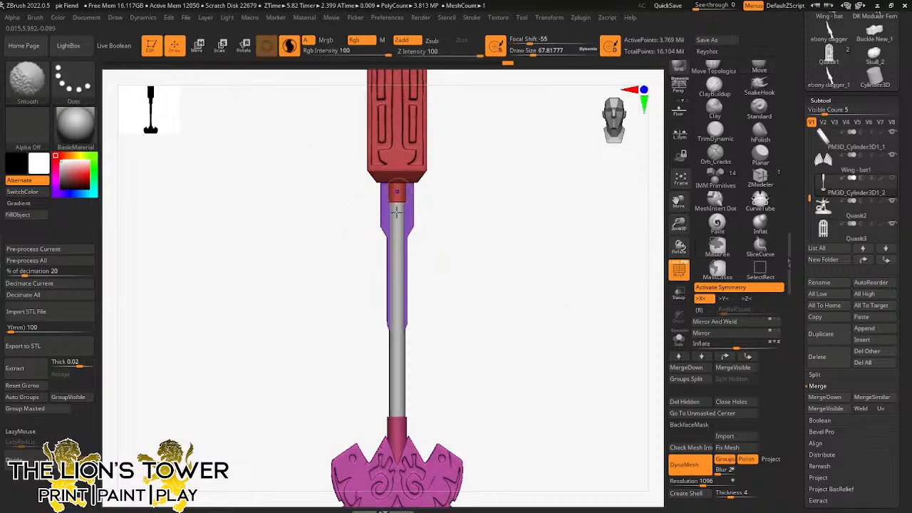
pyautogui.moveTo(399, 434)
pyautogui.keyDown('shift'); pyautogui.mouseDown()
pyautogui.moveTo(406, 342)
pyautogui.moveTo(507, 322)
pyautogui.mouseUp(); pyautogui.keyUp('shift')
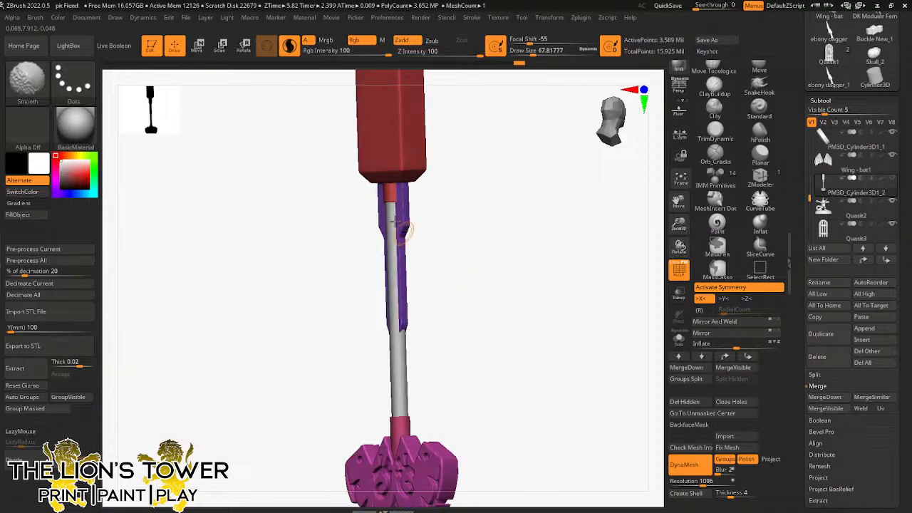
pyautogui.keyDown('shift'); pyautogui.moveTo(398, 224); pyautogui.dragTo(392, 306); pyautogui.keyUp('shift')
pyautogui.keyDown('shift'); pyautogui.moveTo(443, 385); pyautogui.dragTo(456, 332); pyautogui.keyUp('shift')
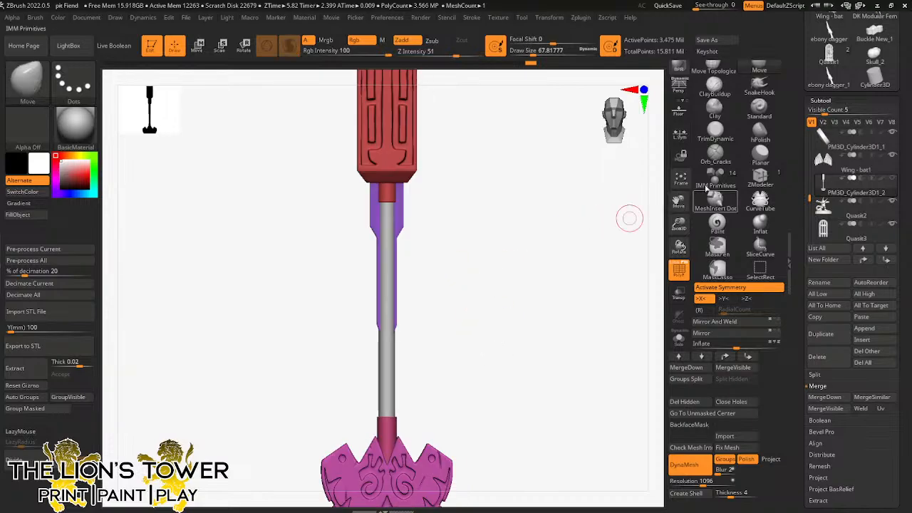
# Step: Select the TrimDynamic brush, reduce the draw size to about 49, and smooth the shaft below the red block
pyautogui.click(714, 86)
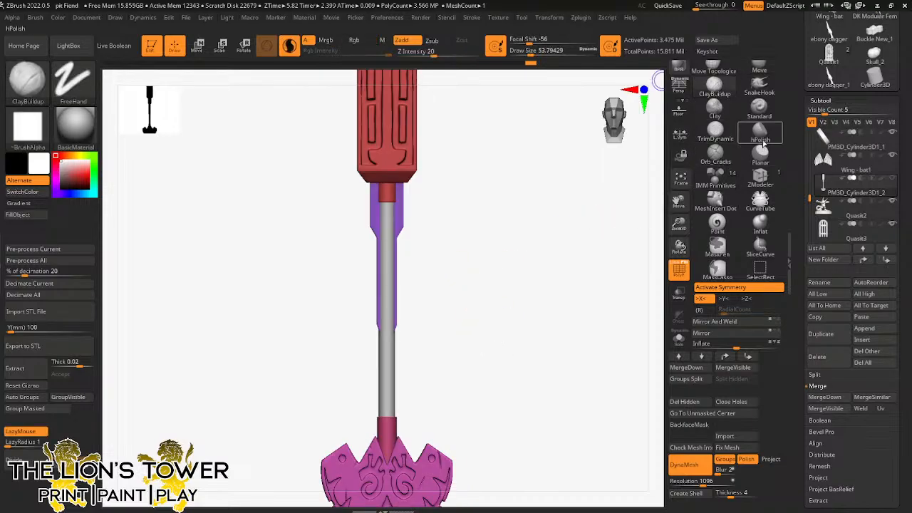
pyautogui.click(760, 152)
pyautogui.click(714, 131)
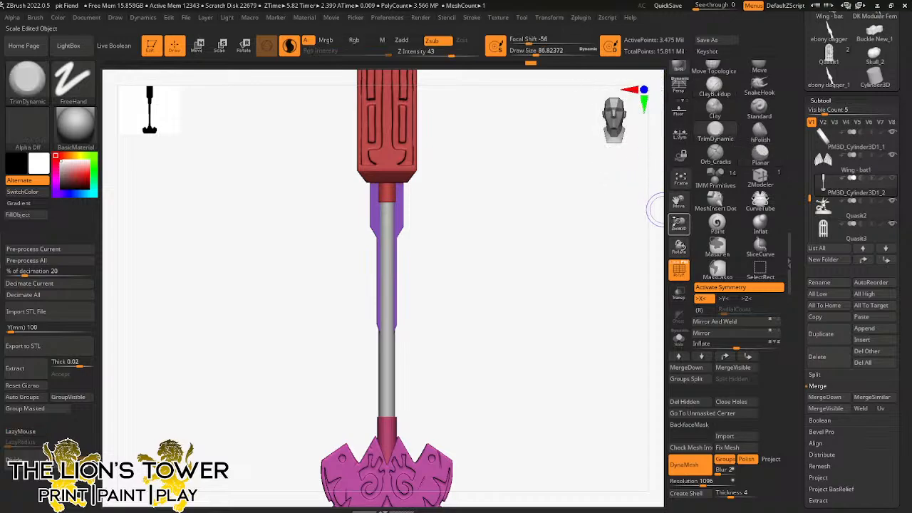
pyautogui.moveTo(677, 222)
pyautogui.mouseDown()
pyautogui.moveTo(592, 225)
pyautogui.moveTo(483, 169)
pyautogui.mouseUp()
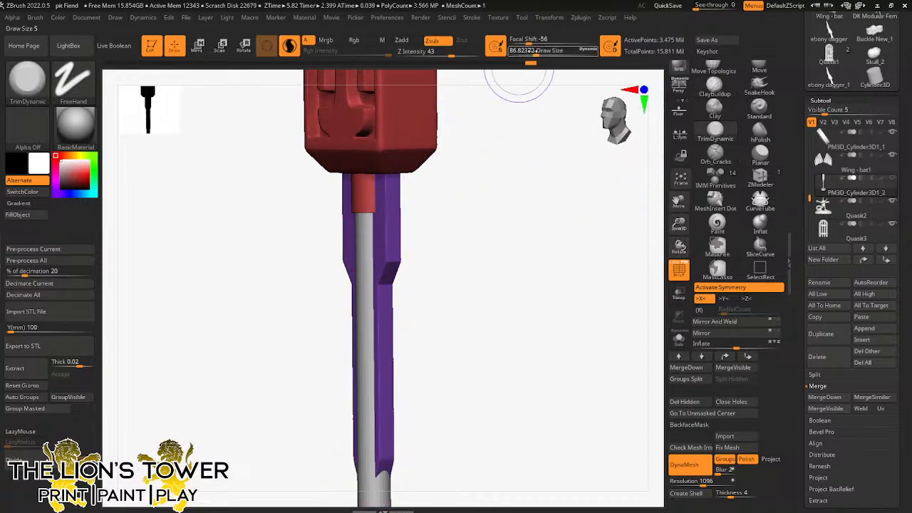
pyautogui.press('shift')
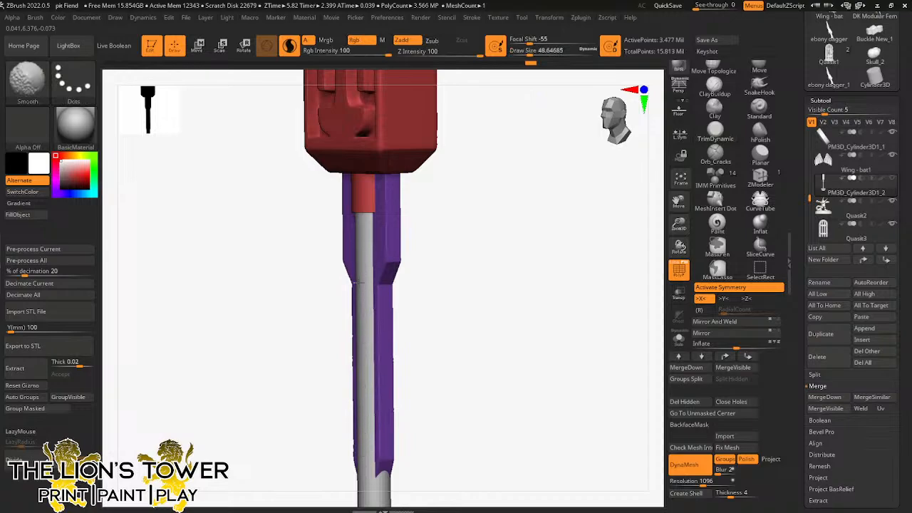
pyautogui.keyDown('shift'); pyautogui.moveTo(451, 194); pyautogui.dragTo(426, 188); pyautogui.keyUp('shift')
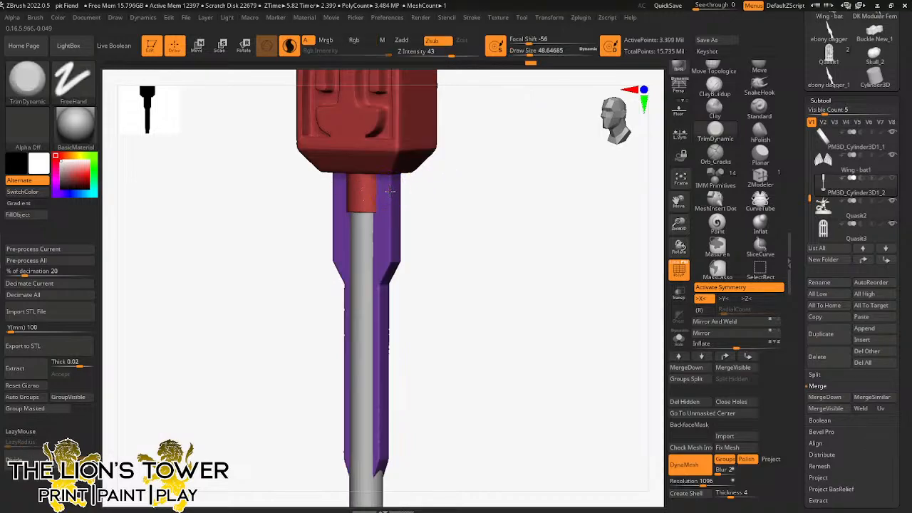
# Step: Trim the section below the red block with symmetry off and a draw size of about 27, and update the DynaMesh
pyautogui.press('x')
pyautogui.moveTo(531, 55)
pyautogui.mouseDown()
pyautogui.moveTo(391, 191)
pyautogui.moveTo(391, 202)
pyautogui.mouseUp()
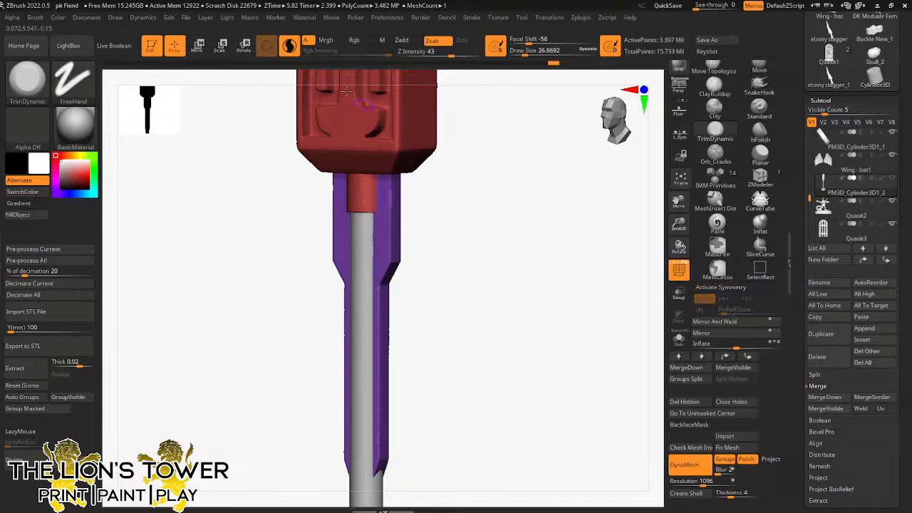
pyautogui.press('\\')
pyautogui.keyDown('shift'); pyautogui.moveTo(545, 253); pyautogui.dragTo(569, 341); pyautogui.keyUp('shift')
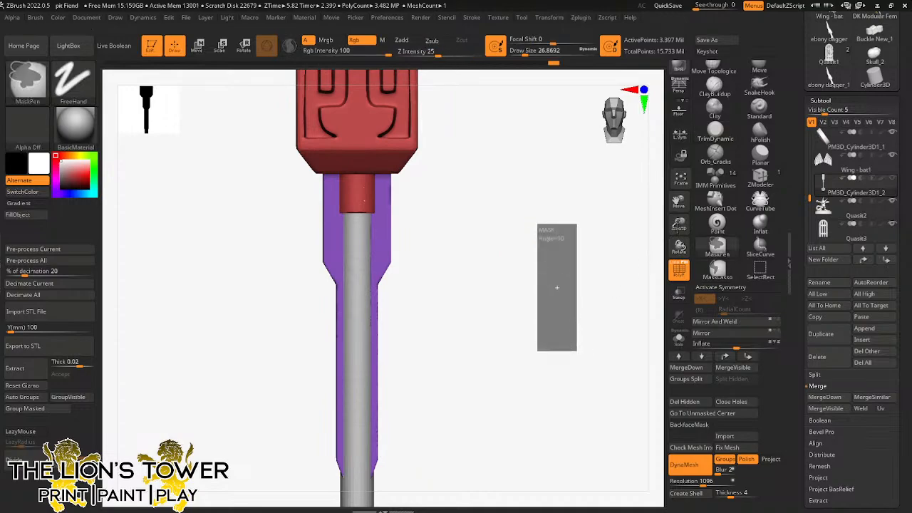
# Step: Save the project as pit Fiend.zpr, replacing the existing file
pyautogui.moveTo(679, 226); pyautogui.dragTo(703, 117)
pyautogui.moveTo(678, 201); pyautogui.dragTo(711, 61)
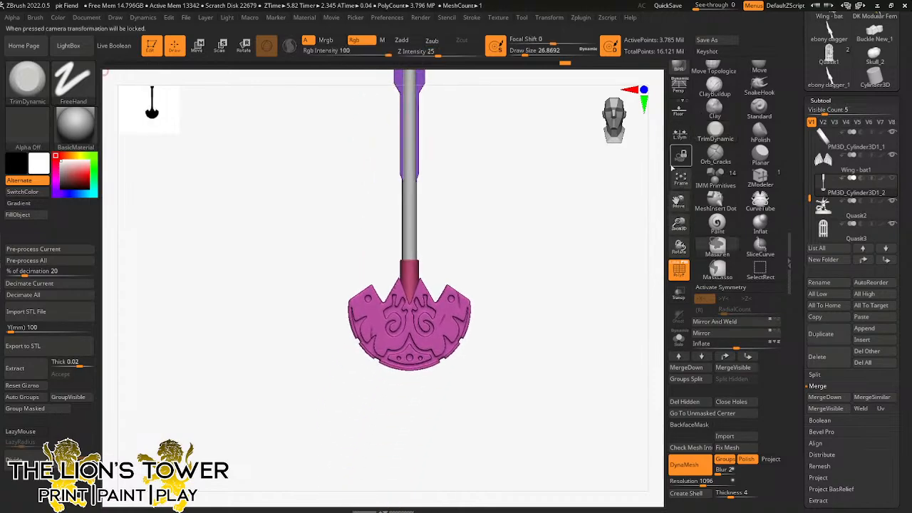
pyautogui.hotkey('ctrl', 's')
pyautogui.click(820, 480)
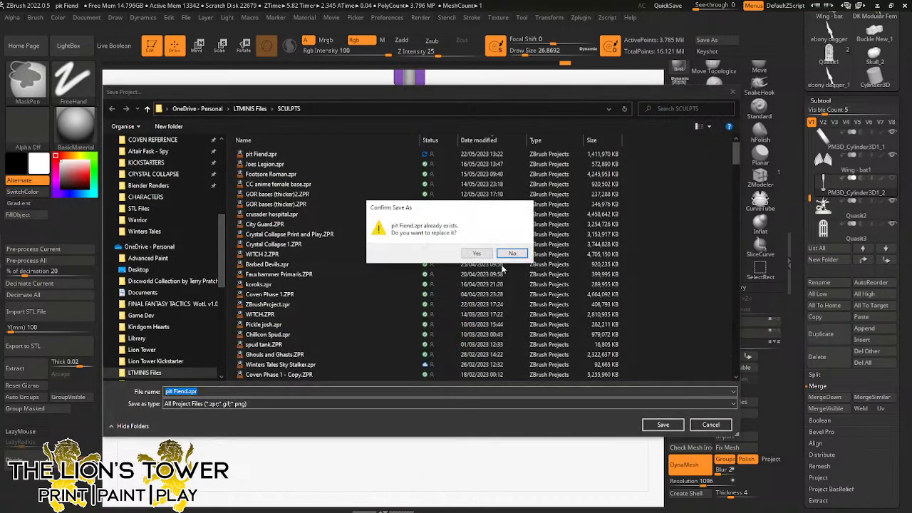
pyautogui.click(482, 254)
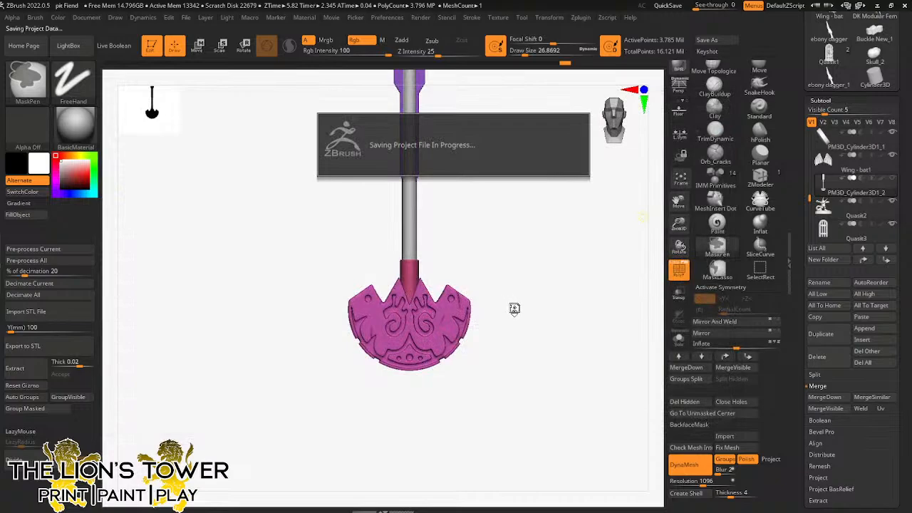
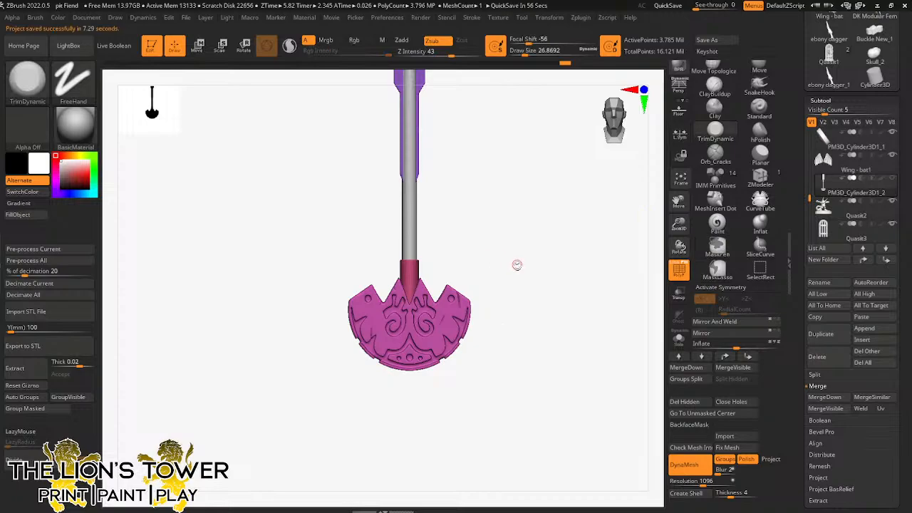
# Step: Isolate the crimson collar that joins the shaft to the pink axe blade
pyautogui.moveTo(678, 225); pyautogui.dragTo(679, 249)
pyautogui.moveTo(678, 202); pyautogui.dragTo(695, 92)
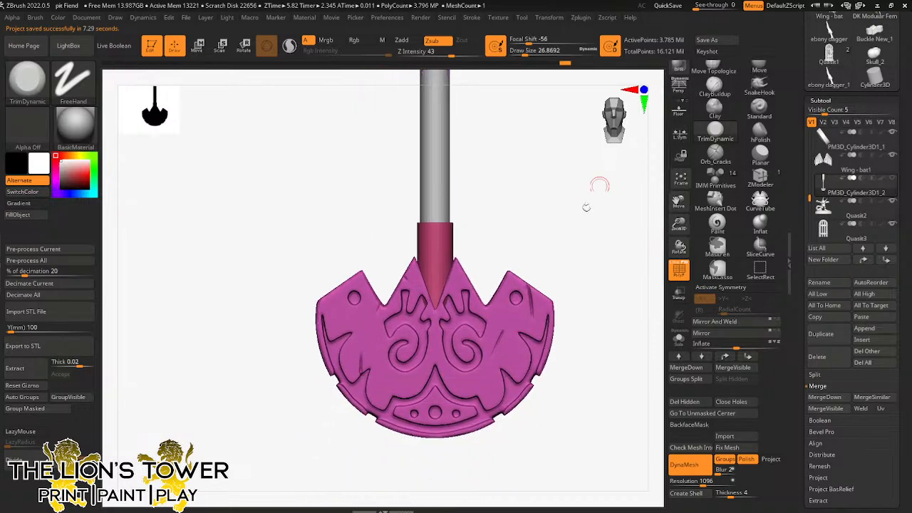
pyautogui.moveTo(587, 207); pyautogui.dragTo(534, 243)
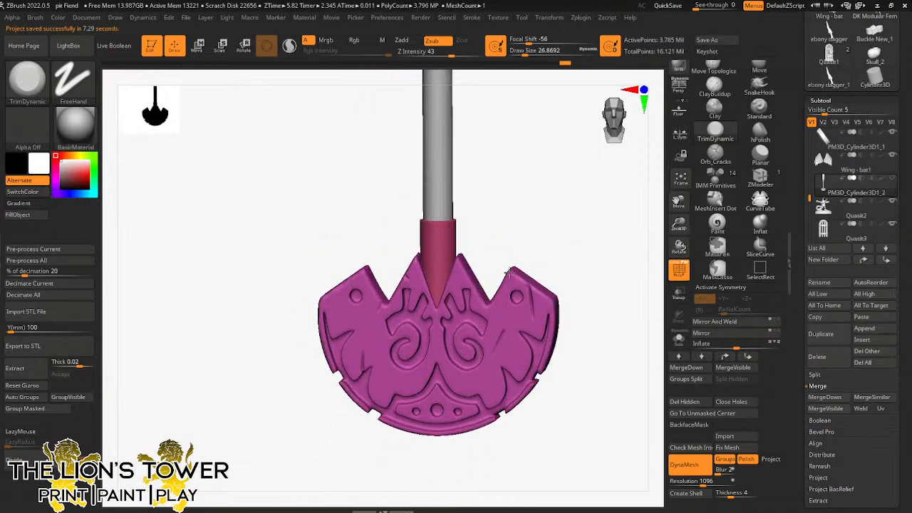
pyautogui.hotkey('ctrl', 'z')
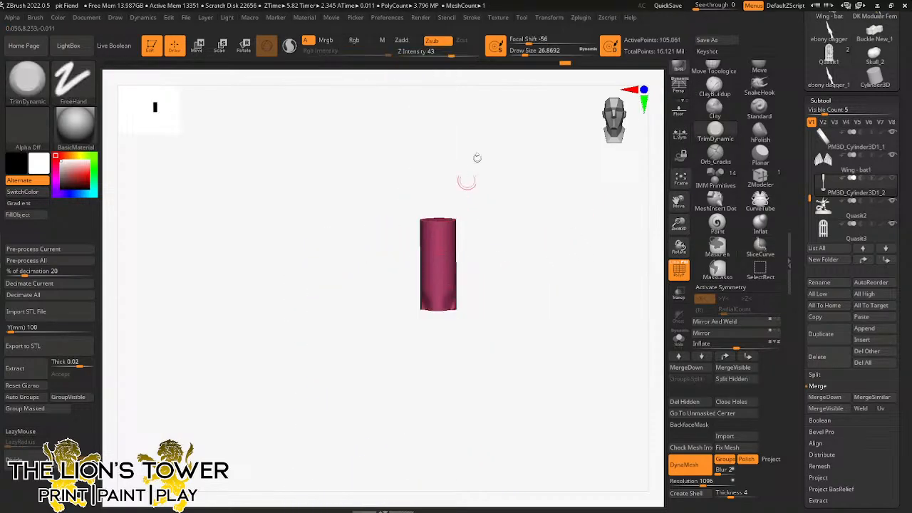
# Step: Smooth the isolated crimson collar on all sides with a draw size of about 54
pyautogui.press('shift')
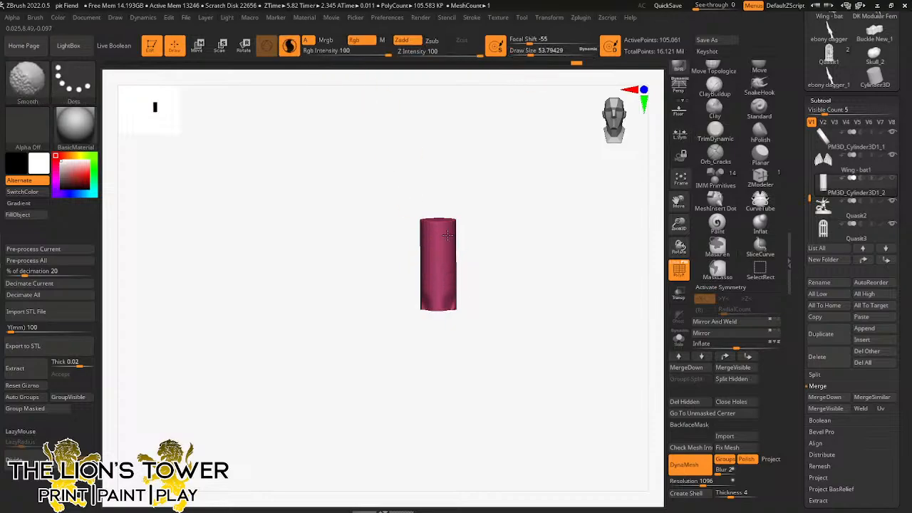
pyautogui.keyDown('shift'); pyautogui.moveTo(426, 289); pyautogui.dragTo(435, 256); pyautogui.keyUp('shift')
pyautogui.moveTo(449, 173); pyautogui.dragTo(480, 220)
pyautogui.moveTo(429, 190); pyautogui.dragTo(409, 242)
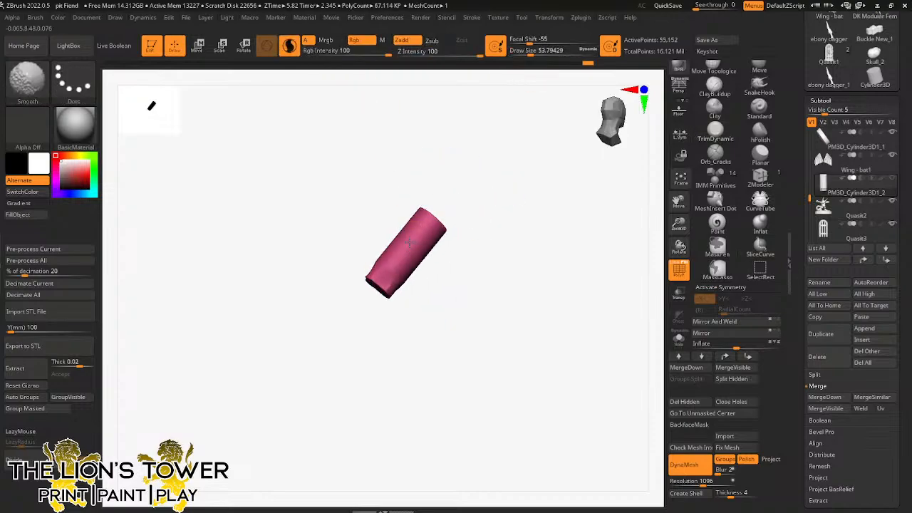
pyautogui.moveTo(436, 160); pyautogui.dragTo(394, 232)
pyautogui.moveTo(436, 165)
pyautogui.mouseDown()
pyautogui.moveTo(411, 195)
pyautogui.moveTo(364, 218)
pyautogui.moveTo(402, 224)
pyautogui.mouseUp()
pyautogui.moveTo(450, 187); pyautogui.dragTo(441, 240)
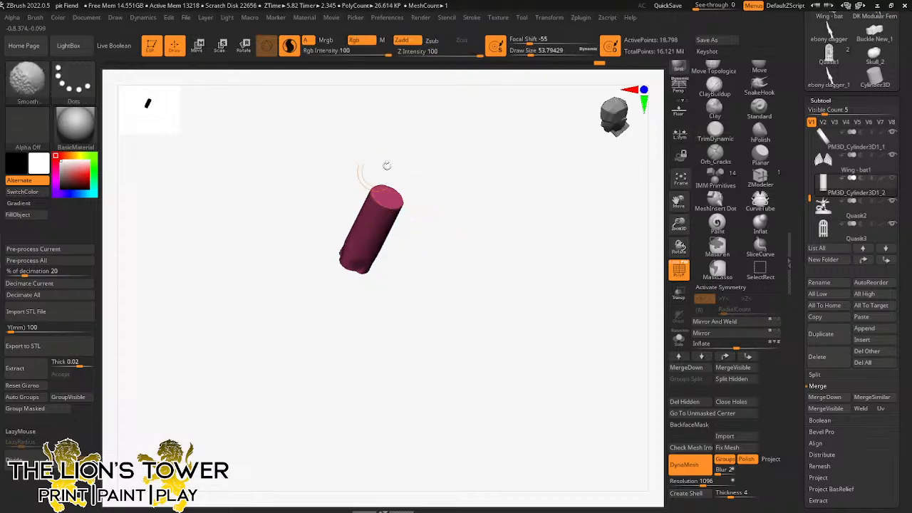
# Step: Bring back the hidden parts and isolate the grey shaft
pyautogui.keyDown('ctrl'); pyautogui.keyDown('shift'); pyautogui.click(466, 212); pyautogui.keyUp('shift'); pyautogui.keyUp('ctrl')
pyautogui.keyDown('ctrl'); pyautogui.keyDown('shift'); pyautogui.click(401, 186); pyautogui.keyUp('shift'); pyautogui.keyUp('ctrl')
pyautogui.moveTo(677, 202)
pyautogui.mouseDown()
pyautogui.moveTo(709, 282)
pyautogui.moveTo(704, 294)
pyautogui.mouseUp()
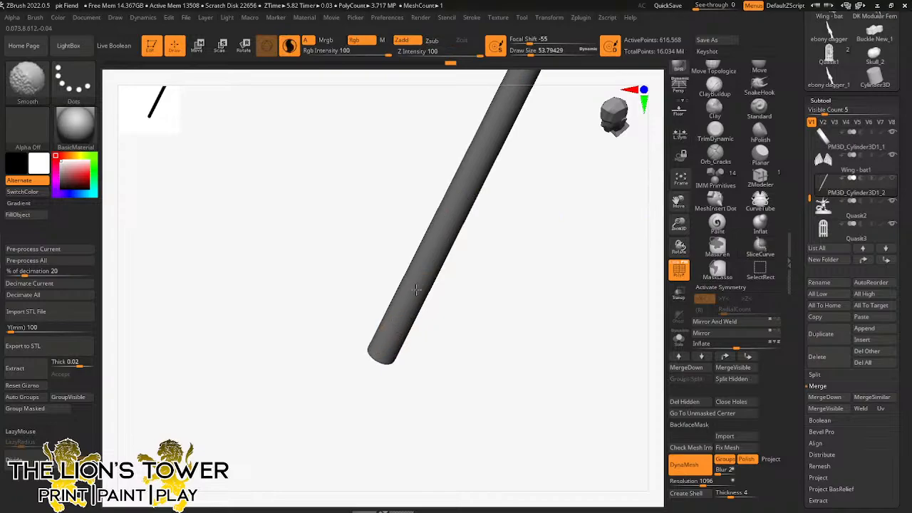
# Step: Smooth the lower end of the isolated grey shaft from the front, side and back
pyautogui.moveTo(494, 142); pyautogui.dragTo(468, 138)
pyautogui.moveTo(471, 94); pyautogui.dragTo(423, 340)
pyautogui.keyDown('shift'); pyautogui.moveTo(486, 82); pyautogui.dragTo(435, 276); pyautogui.keyUp('shift')
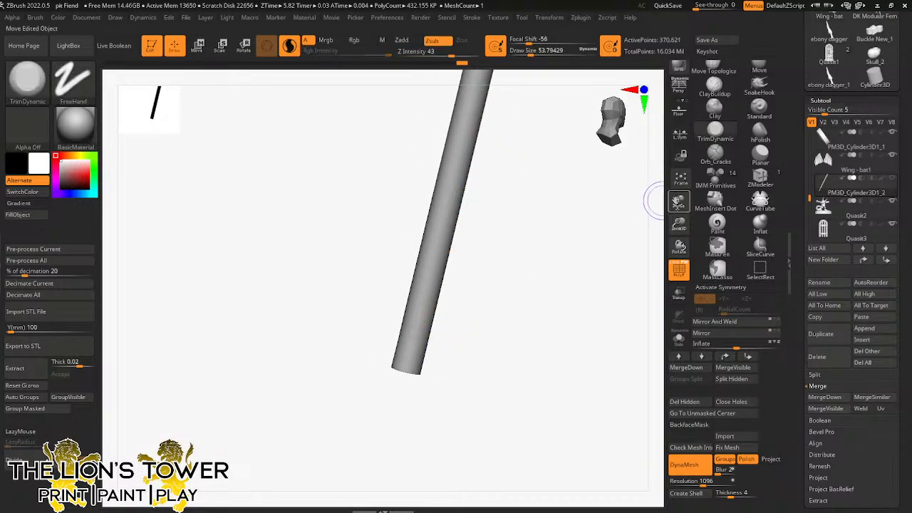
pyautogui.moveTo(651, 203); pyautogui.dragTo(537, 234)
pyautogui.keyDown('shift'); pyautogui.moveTo(436, 123); pyautogui.dragTo(413, 113); pyautogui.keyUp('shift')
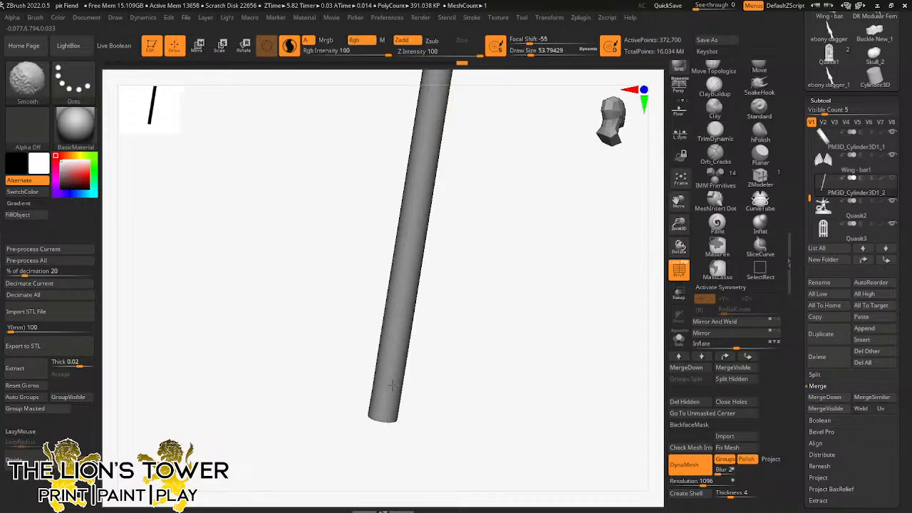
pyautogui.moveTo(441, 335)
pyautogui.mouseDown()
pyautogui.moveTo(466, 257)
pyautogui.moveTo(442, 313)
pyautogui.mouseUp()
pyautogui.keyDown('shift'); pyautogui.moveTo(404, 403); pyautogui.dragTo(437, 191); pyautogui.keyUp('shift')
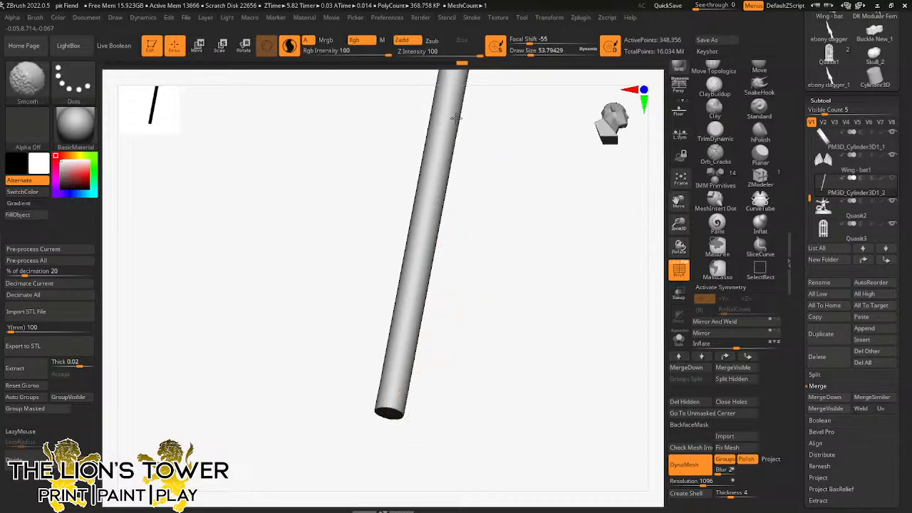
# Step: Smooth the middle stretch of the grey shaft all the way around
pyautogui.moveTo(652, 191)
pyautogui.mouseDown()
pyautogui.moveTo(556, 272)
pyautogui.moveTo(499, 264)
pyautogui.mouseUp()
pyautogui.keyDown('shift'); pyautogui.moveTo(450, 216); pyautogui.dragTo(470, 128); pyautogui.keyUp('shift')
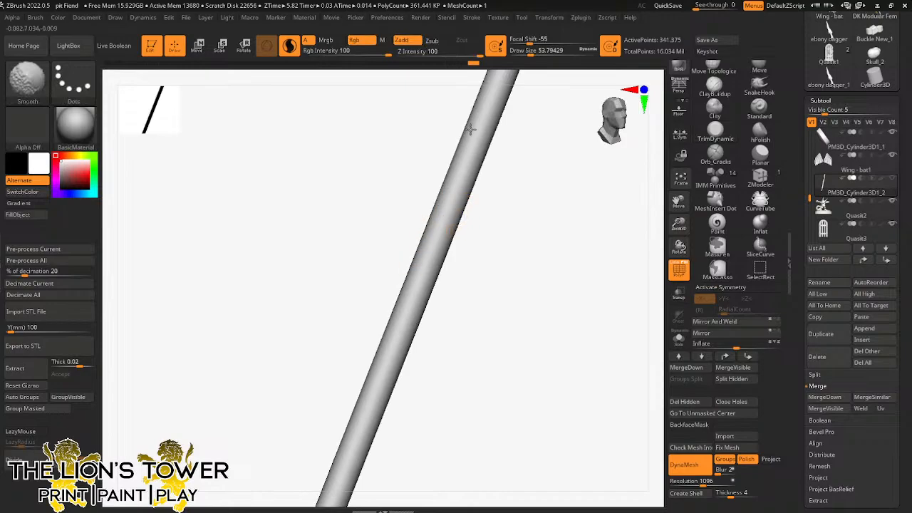
pyautogui.moveTo(456, 295); pyautogui.dragTo(491, 202)
pyautogui.keyDown('shift'); pyautogui.moveTo(430, 111); pyautogui.dragTo(414, 188); pyautogui.keyUp('shift')
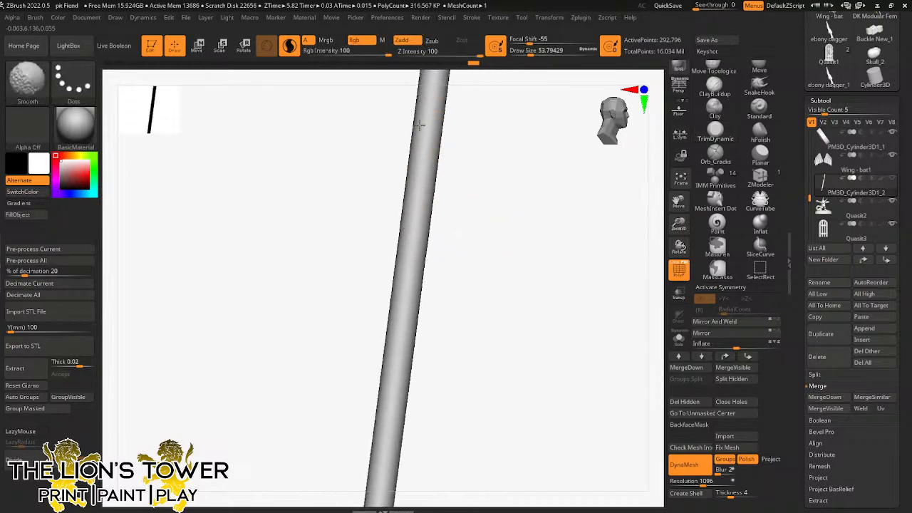
pyautogui.moveTo(460, 167)
pyautogui.mouseDown()
pyautogui.moveTo(505, 199)
pyautogui.moveTo(485, 214)
pyautogui.mouseUp()
pyautogui.keyDown('shift'); pyautogui.moveTo(413, 243); pyautogui.dragTo(401, 152); pyautogui.keyUp('shift')
pyautogui.keyDown('shift'); pyautogui.moveTo(409, 290); pyautogui.dragTo(410, 306); pyautogui.keyUp('shift')
pyautogui.moveTo(467, 274); pyautogui.dragTo(552, 237)
pyautogui.moveTo(678, 201); pyautogui.dragTo(721, 214)
pyautogui.keyDown('shift'); pyautogui.moveTo(450, 175); pyautogui.dragTo(449, 141); pyautogui.keyUp('shift')
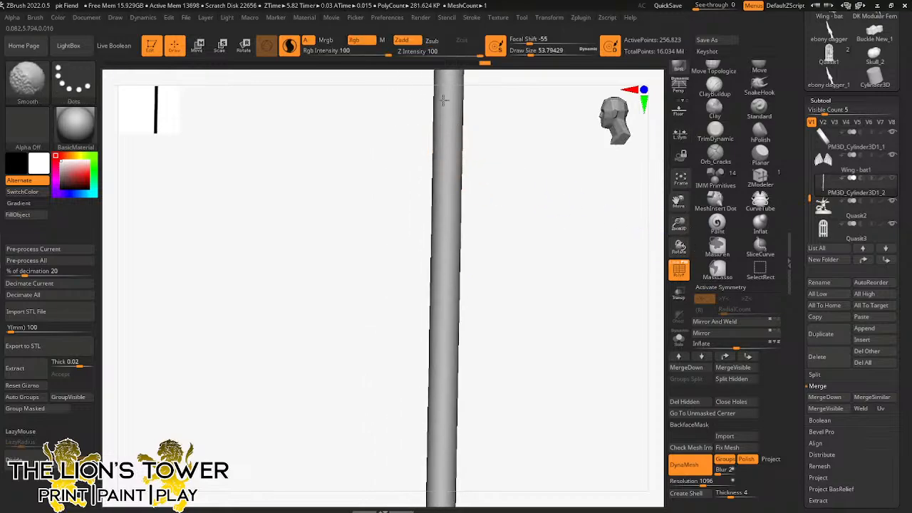
pyautogui.moveTo(507, 258); pyautogui.dragTo(577, 222)
pyautogui.moveTo(443, 161)
pyautogui.keyDown('shift'); pyautogui.mouseDown()
pyautogui.moveTo(421, 113)
pyautogui.moveTo(436, 144)
pyautogui.mouseUp(); pyautogui.keyUp('shift')
# Step: Smooth the upper stretch of the grey shaft with long strokes on every side
pyautogui.moveTo(678, 202); pyautogui.dragTo(691, 285)
pyautogui.keyDown('shift'); pyautogui.moveTo(440, 118); pyautogui.dragTo(454, 116); pyautogui.keyUp('shift')
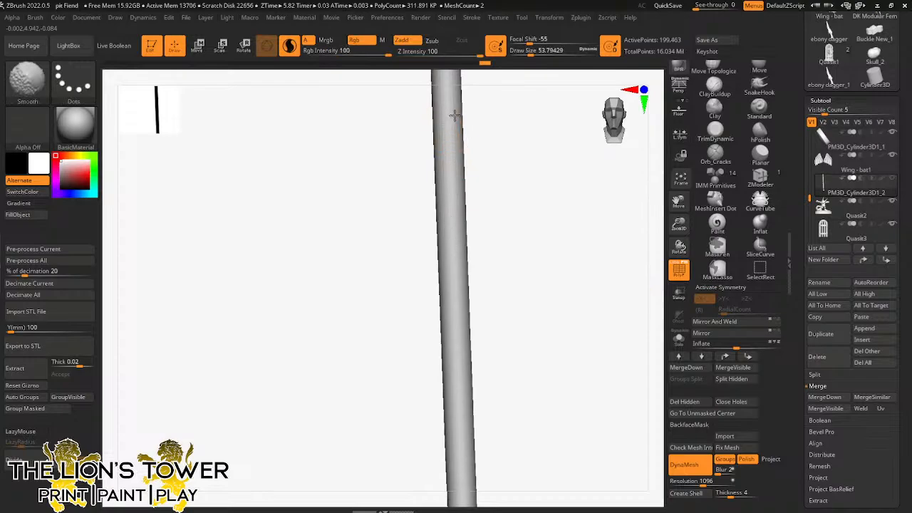
pyautogui.moveTo(507, 184); pyautogui.dragTo(555, 200)
pyautogui.moveTo(436, 128)
pyautogui.keyDown('shift'); pyautogui.mouseDown()
pyautogui.moveTo(436, 221)
pyautogui.moveTo(459, 349)
pyautogui.mouseUp(); pyautogui.keyUp('shift')
pyautogui.moveTo(473, 201); pyautogui.dragTo(524, 187)
pyautogui.moveTo(417, 124)
pyautogui.keyDown('shift'); pyautogui.mouseDown()
pyautogui.moveTo(435, 329)
pyautogui.moveTo(459, 312)
pyautogui.mouseUp(); pyautogui.keyUp('shift')
pyautogui.moveTo(489, 238); pyautogui.dragTo(526, 223)
pyautogui.keyDown('shift'); pyautogui.moveTo(404, 129); pyautogui.dragTo(448, 302); pyautogui.keyUp('shift')
pyautogui.moveTo(476, 218); pyautogui.dragTo(514, 205)
pyautogui.keyDown('shift'); pyautogui.moveTo(389, 128); pyautogui.dragTo(452, 272); pyautogui.keyUp('shift')
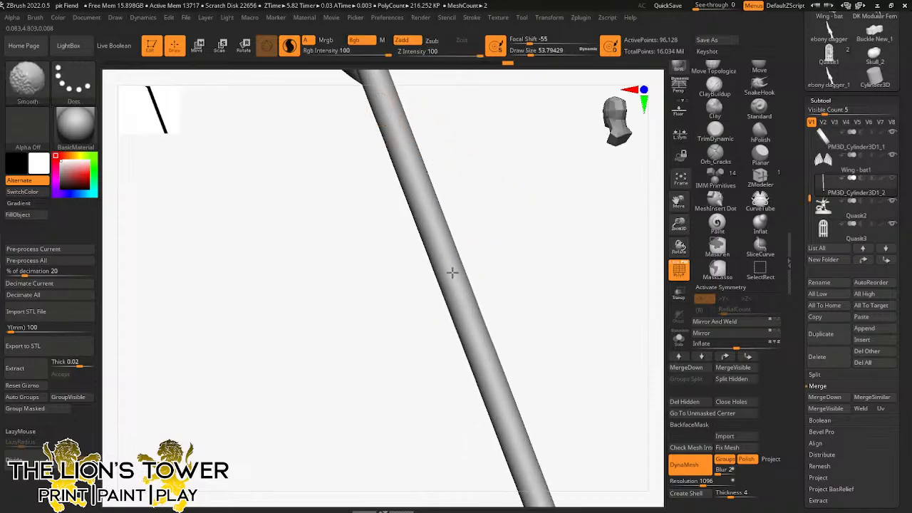
# Step: Smooth the top end of the grey shaft where it meets the cone beneath the round head
pyautogui.moveTo(679, 201); pyautogui.dragTo(700, 379)
pyautogui.moveTo(397, 249)
pyautogui.keyDown('shift'); pyautogui.mouseDown()
pyautogui.moveTo(425, 324)
pyautogui.moveTo(508, 293)
pyautogui.moveTo(442, 320)
pyautogui.mouseUp(); pyautogui.keyUp('shift')
pyautogui.moveTo(505, 297); pyautogui.dragTo(541, 289)
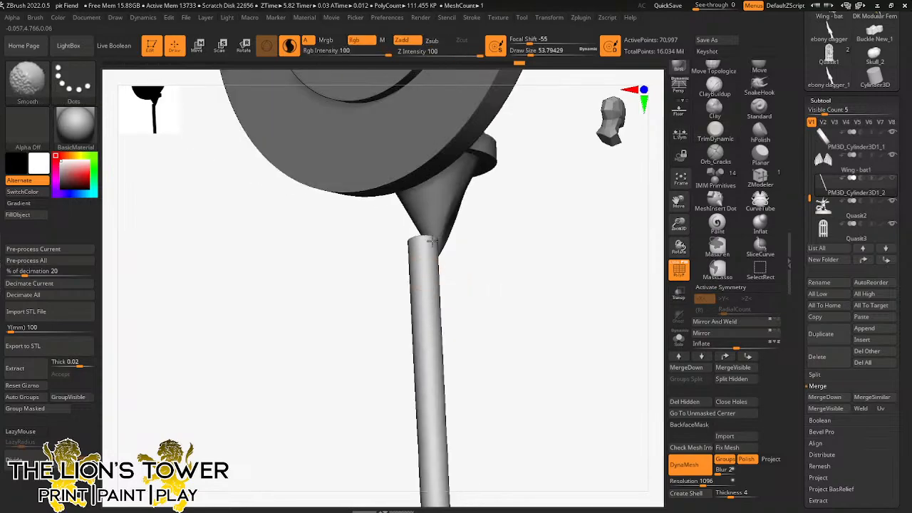
pyautogui.keyDown('shift'); pyautogui.moveTo(430, 241); pyautogui.dragTo(455, 318); pyautogui.keyUp('shift')
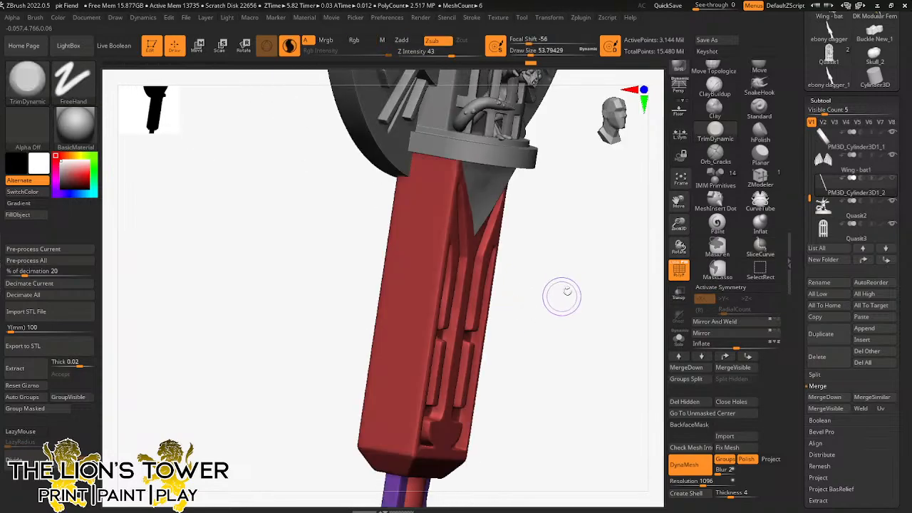
# Step: Isolate the short red collar below the carved red block and smooth it all around, with the full weapon shown again
pyautogui.moveTo(678, 202); pyautogui.dragTo(464, 261)
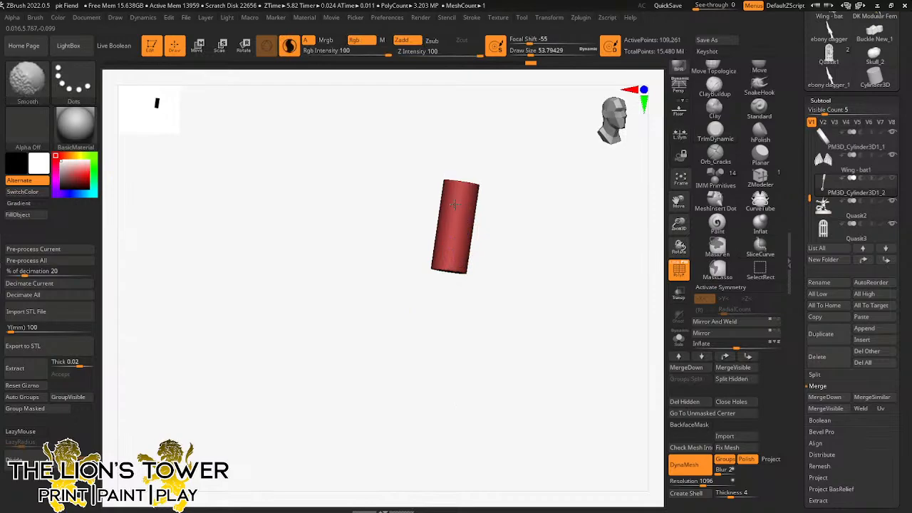
pyautogui.moveTo(509, 199); pyautogui.dragTo(515, 173)
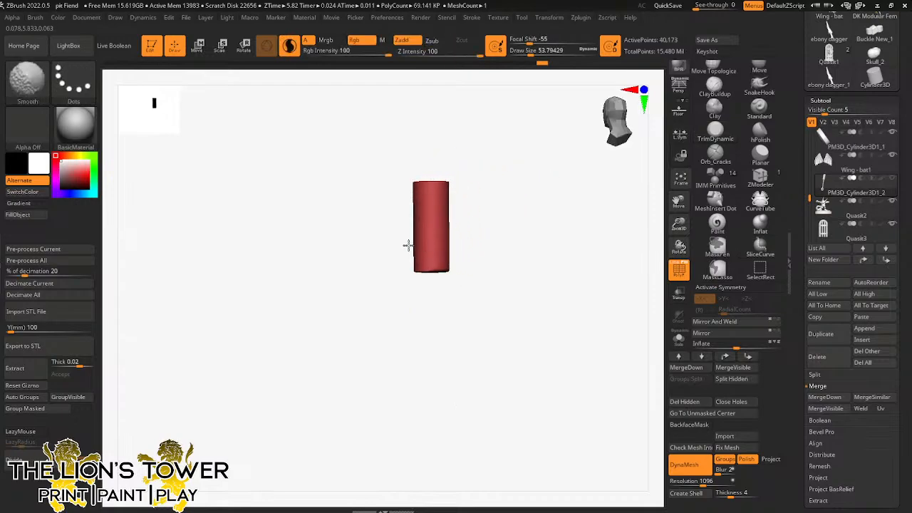
pyautogui.moveTo(407, 245); pyautogui.dragTo(413, 194)
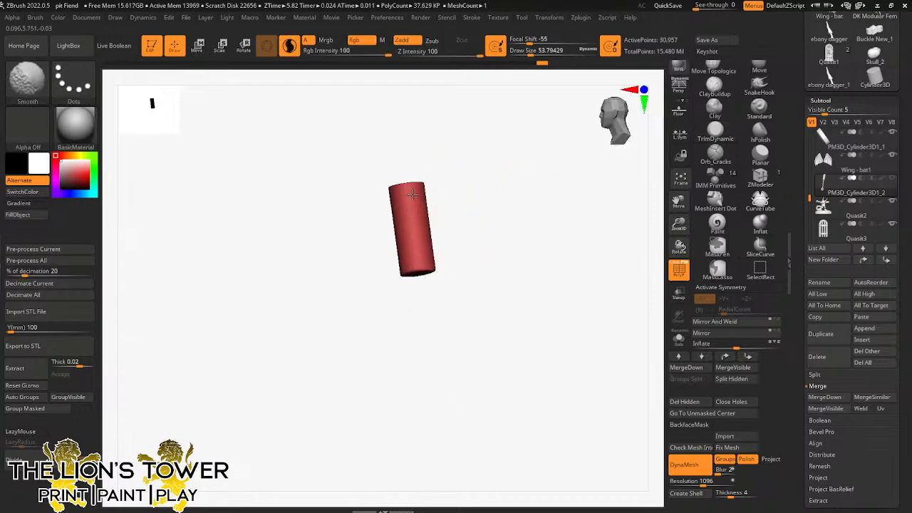
pyautogui.moveTo(447, 286); pyautogui.dragTo(385, 247)
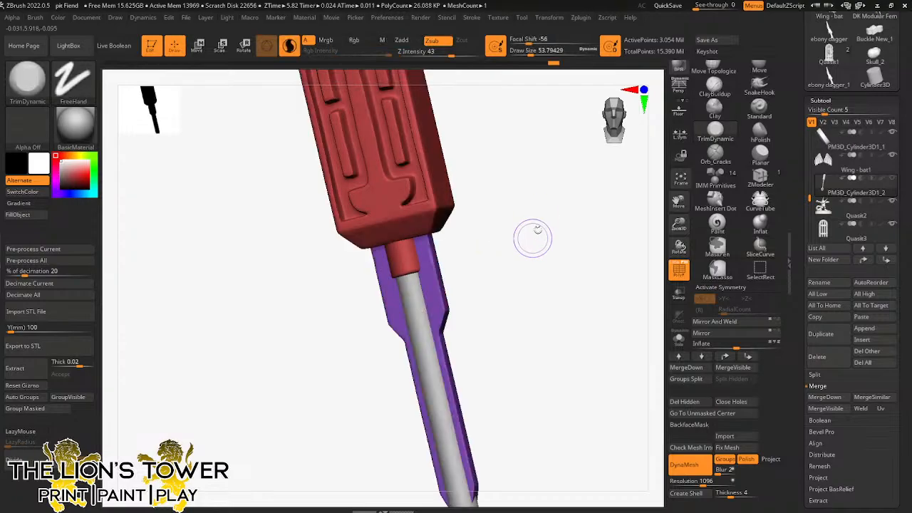
# Step: Turn the polearm to a front view and re-run DynaMesh on it
pyautogui.moveTo(562, 240)
pyautogui.mouseDown()
pyautogui.moveTo(633, 212)
pyautogui.moveTo(578, 257)
pyautogui.moveTo(633, 253)
pyautogui.moveTo(577, 278)
pyautogui.mouseUp()
pyautogui.keyDown('ctrl'); pyautogui.moveTo(577, 278); pyautogui.dragTo(604, 213, button='right'); pyautogui.keyUp('ctrl')
pyautogui.moveTo(526, 232)
pyautogui.keyDown('ctrl'); pyautogui.mouseDown()
pyautogui.moveTo(549, 311)
pyautogui.moveTo(546, 287)
pyautogui.mouseUp(); pyautogui.keyUp('ctrl')
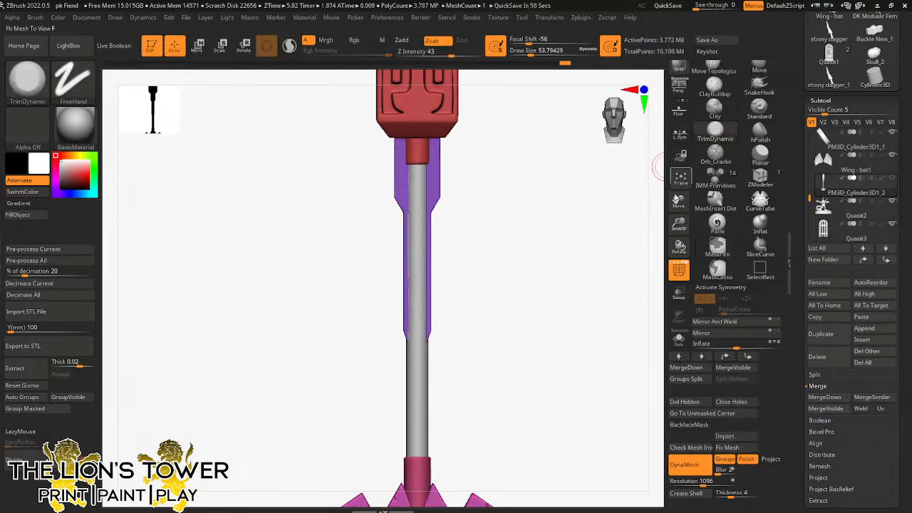
# Step: Reduce the draw size to about 25 and chip the upper purple plate edges and the red collar's lower rim with TrimDynamic
pyautogui.moveTo(679, 223)
pyautogui.mouseDown()
pyautogui.moveTo(617, 309)
pyautogui.moveTo(593, 290)
pyautogui.mouseUp()
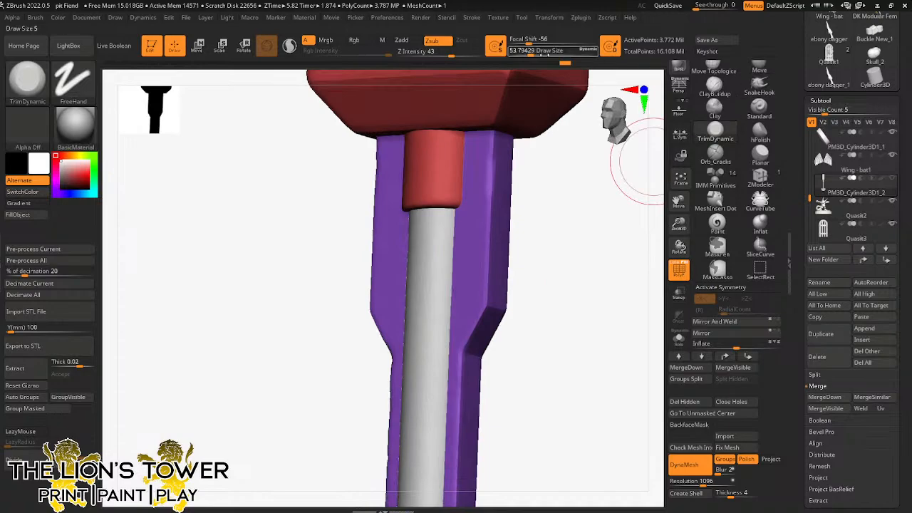
pyautogui.moveTo(543, 53); pyautogui.dragTo(525, 53)
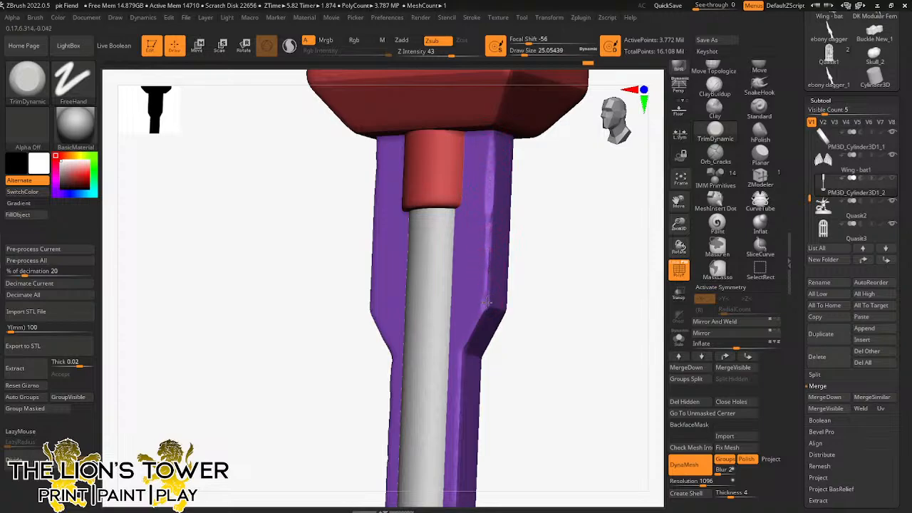
pyautogui.moveTo(522, 294); pyautogui.dragTo(475, 321)
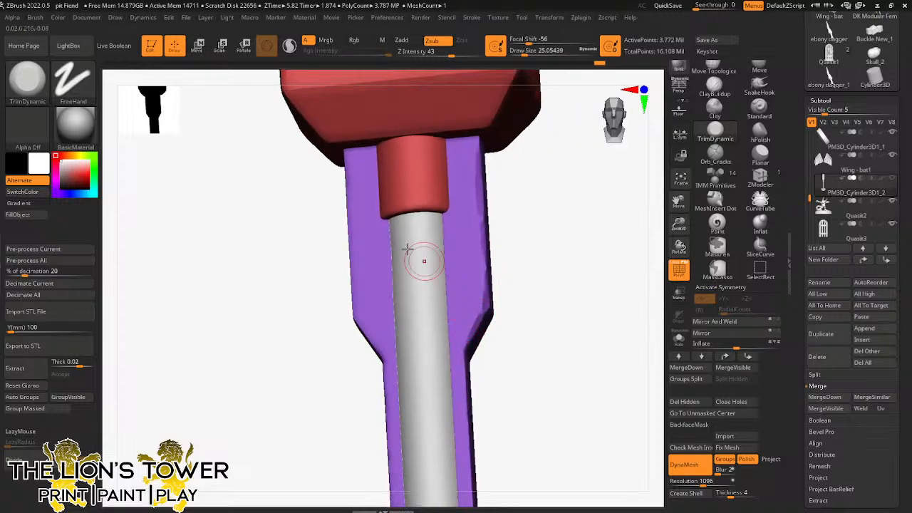
pyautogui.moveTo(335, 255); pyautogui.dragTo(353, 242)
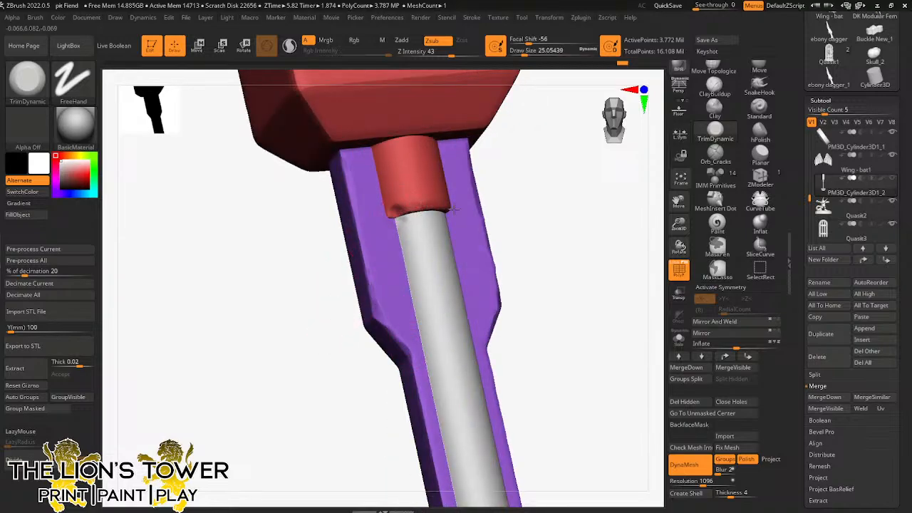
# Step: Isolate the short red collar and trim its lower rim unevenly all the way around
pyautogui.keyDown('ctrl'); pyautogui.keyDown('shift'); pyautogui.click(386, 218); pyautogui.keyUp('shift'); pyautogui.keyUp('ctrl')
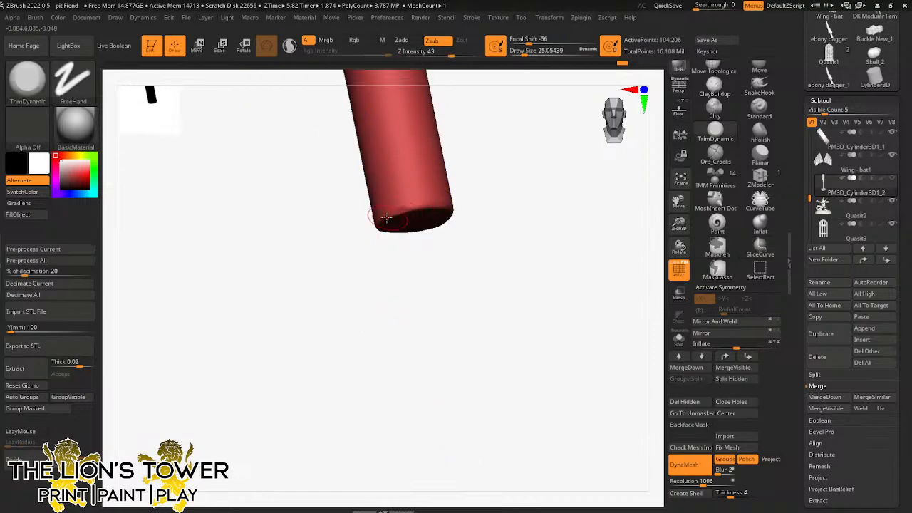
pyautogui.moveTo(416, 208); pyautogui.dragTo(527, 242, button='right')
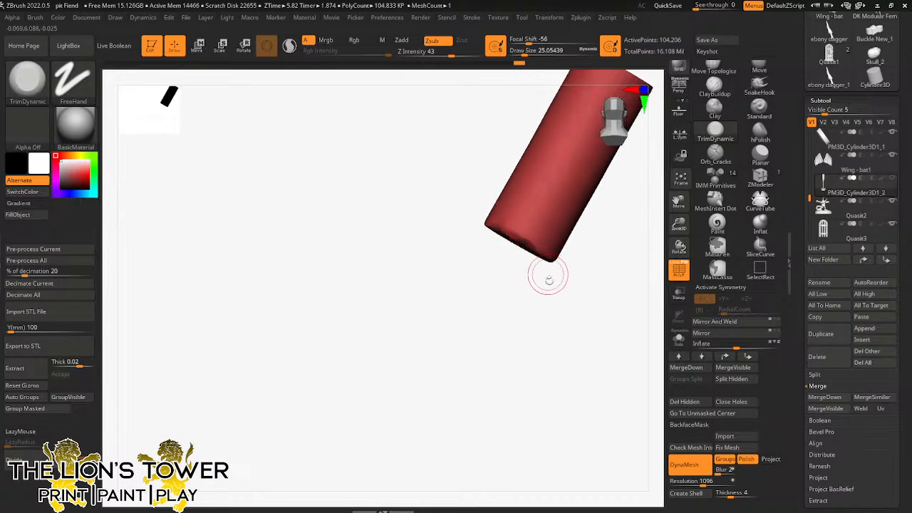
pyautogui.moveTo(546, 277); pyautogui.dragTo(537, 241, button='right')
pyautogui.moveTo(567, 284); pyautogui.dragTo(560, 268, button='right')
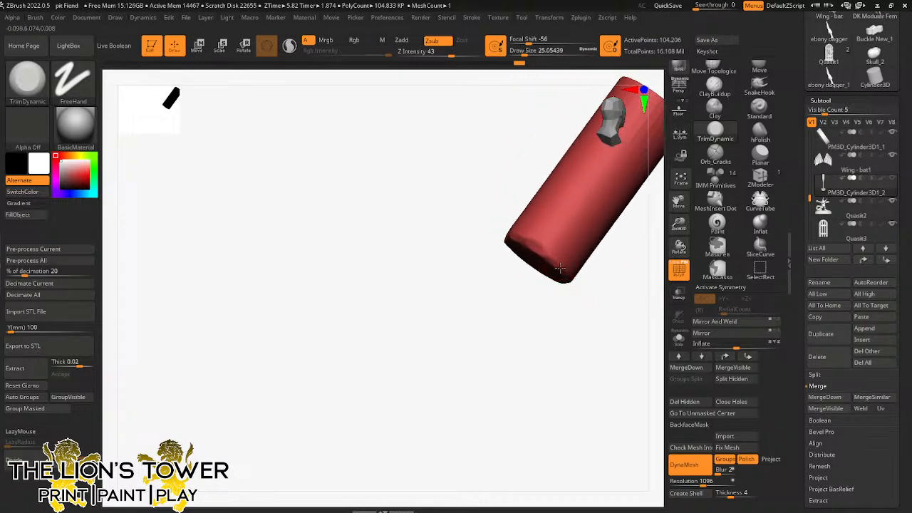
pyautogui.moveTo(572, 217); pyautogui.dragTo(588, 270, button='right')
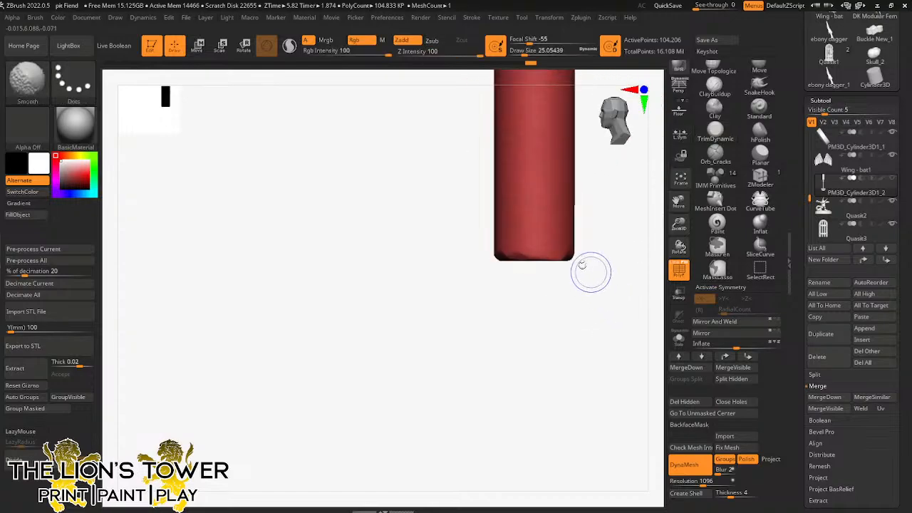
# Step: Isolate the purple plate and trim irregular bevels along the edges of its wide upper section
pyautogui.keyDown('ctrl'); pyautogui.keyDown('shift'); pyautogui.click(578, 303); pyautogui.keyUp('shift'); pyautogui.keyUp('ctrl')
pyautogui.moveTo(572, 313); pyautogui.dragTo(551, 181, button='right')
pyautogui.keyDown('ctrl'); pyautogui.keyDown('shift'); pyautogui.click(541, 256); pyautogui.keyUp('shift'); pyautogui.keyUp('ctrl')
pyautogui.moveTo(559, 169); pyautogui.dragTo(556, 198)
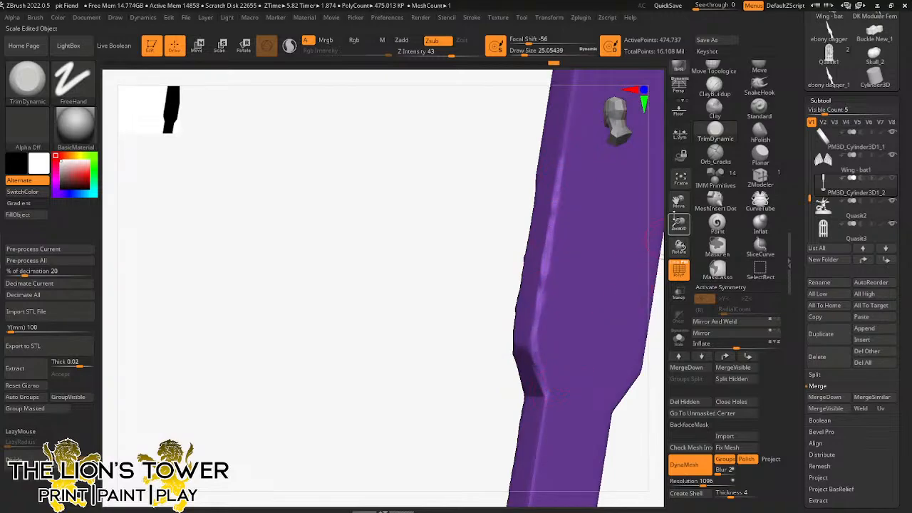
pyautogui.moveTo(652, 243); pyautogui.dragTo(476, 410, button='right')
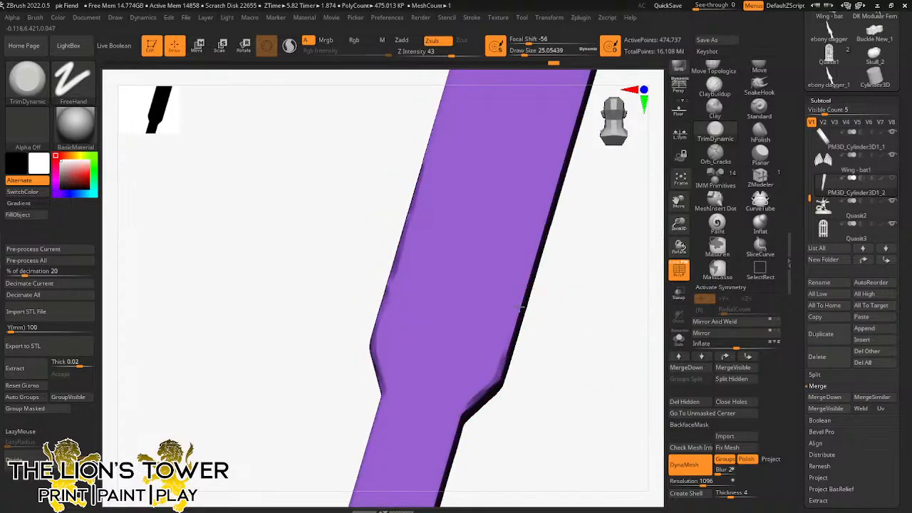
pyautogui.moveTo(520, 308); pyautogui.dragTo(512, 351, button='right')
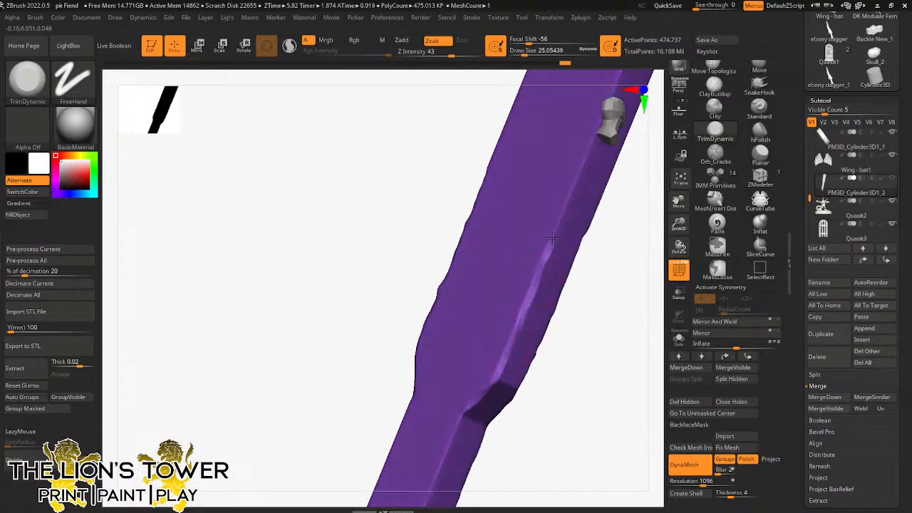
pyautogui.moveTo(553, 238); pyautogui.dragTo(596, 230, button='right')
pyautogui.moveTo(486, 343); pyautogui.dragTo(509, 330, button='right')
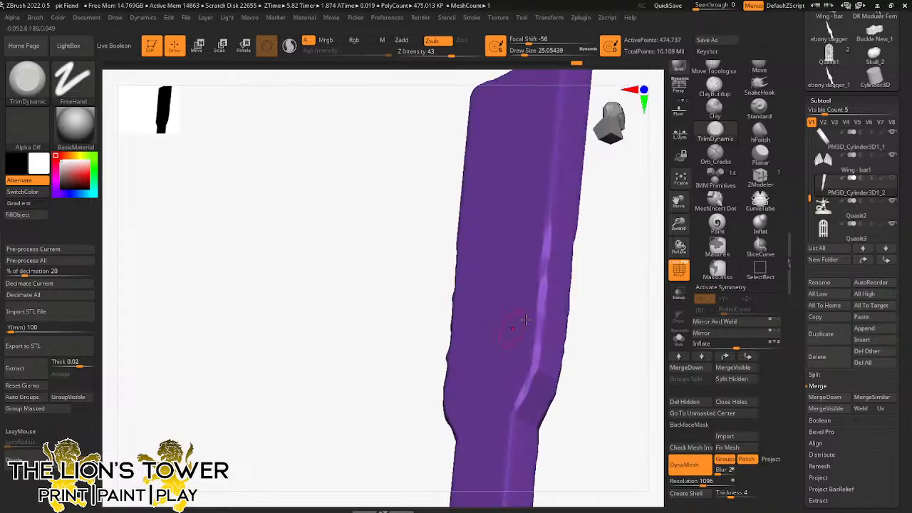
# Step: Trim worn bevels along the shoulder and long edges of the purple plate's narrow section
pyautogui.moveTo(676, 203); pyautogui.dragTo(683, 40)
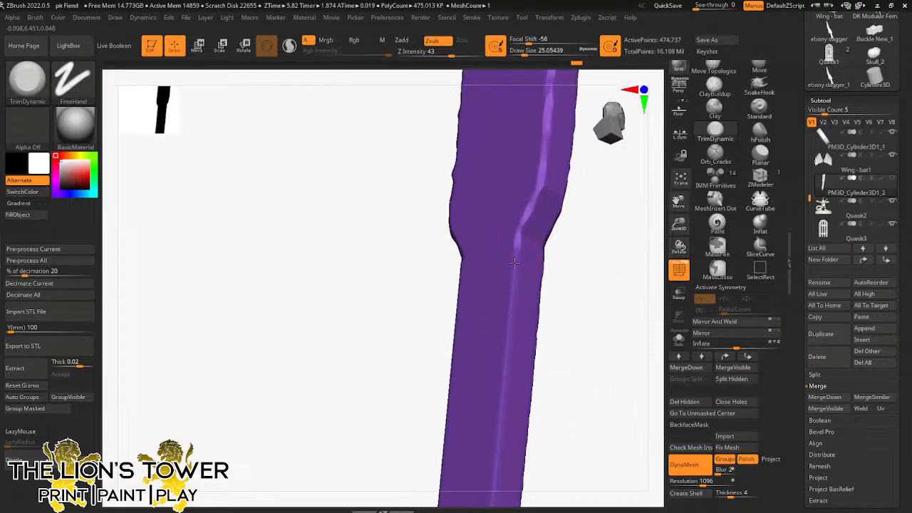
pyautogui.moveTo(638, 206); pyautogui.dragTo(530, 179, button='right')
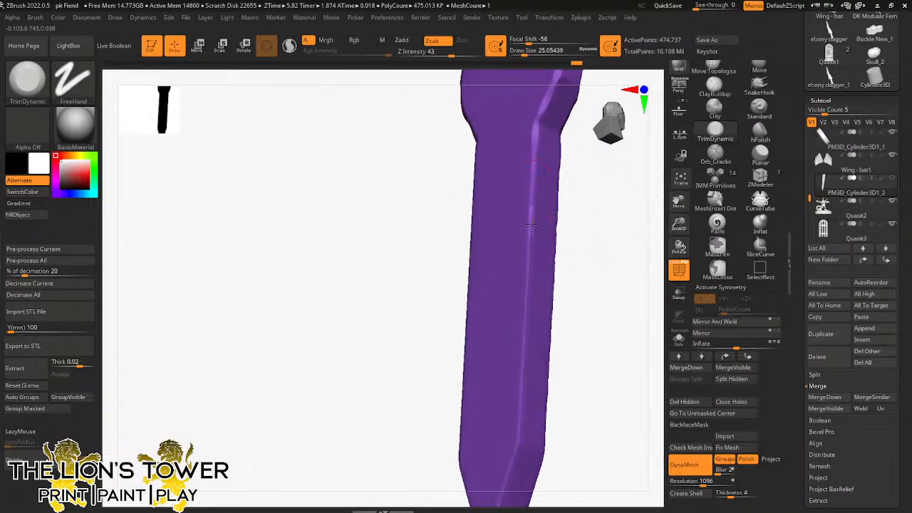
pyautogui.moveTo(530, 283); pyautogui.dragTo(597, 220, button='right')
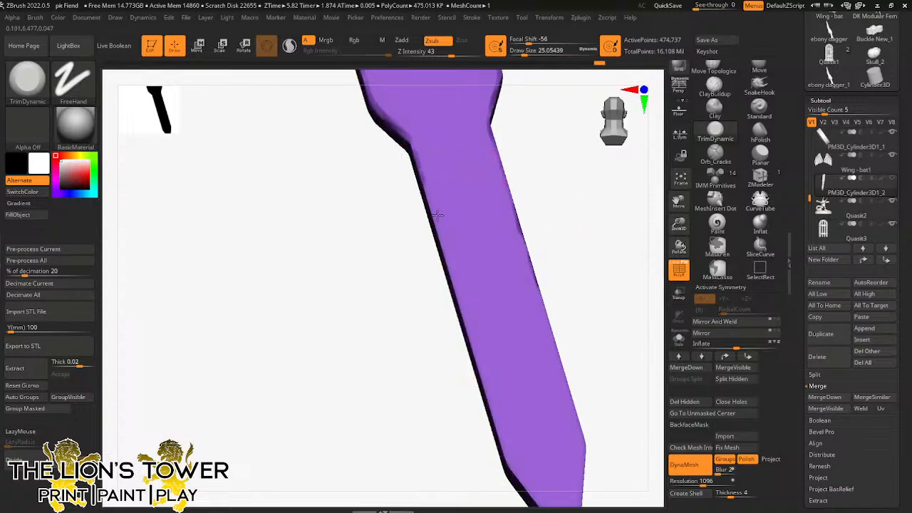
pyautogui.moveTo(436, 215); pyautogui.dragTo(438, 197, button='right')
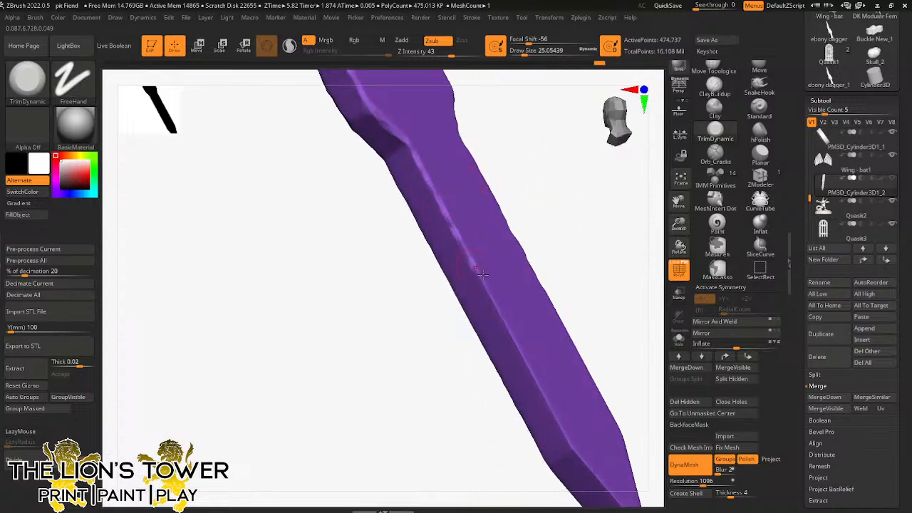
pyautogui.moveTo(465, 251); pyautogui.dragTo(503, 320)
pyautogui.moveTo(530, 368); pyautogui.dragTo(539, 218, button='right')
# Step: Chip the edges toward and around the pointed tip of the purple plate
pyautogui.moveTo(454, 297); pyautogui.dragTo(432, 326, button='right')
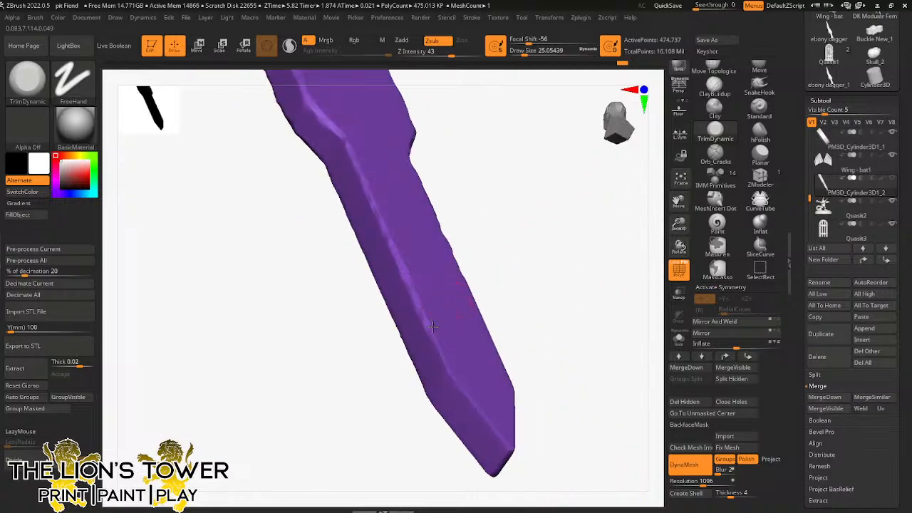
pyautogui.moveTo(468, 403); pyautogui.dragTo(531, 413, button='right')
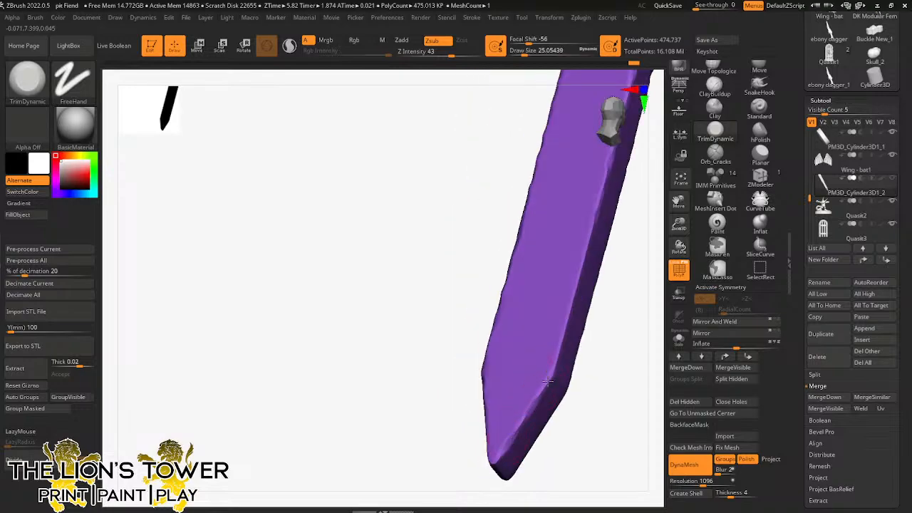
pyautogui.moveTo(612, 224); pyautogui.dragTo(493, 324, button='right')
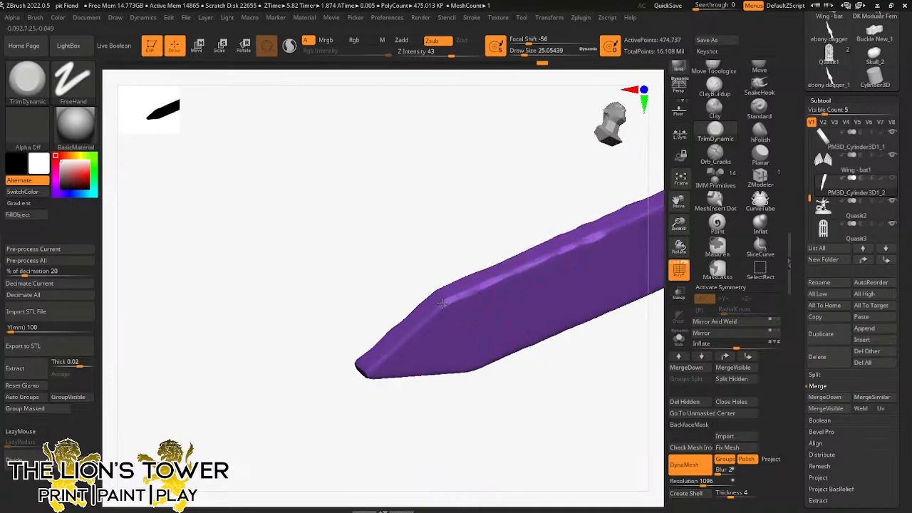
# Step: Trim the remaining sharp edges of the purple plate from the tip back to the wide section on both sides
pyautogui.moveTo(430, 346); pyautogui.dragTo(487, 292, button='right')
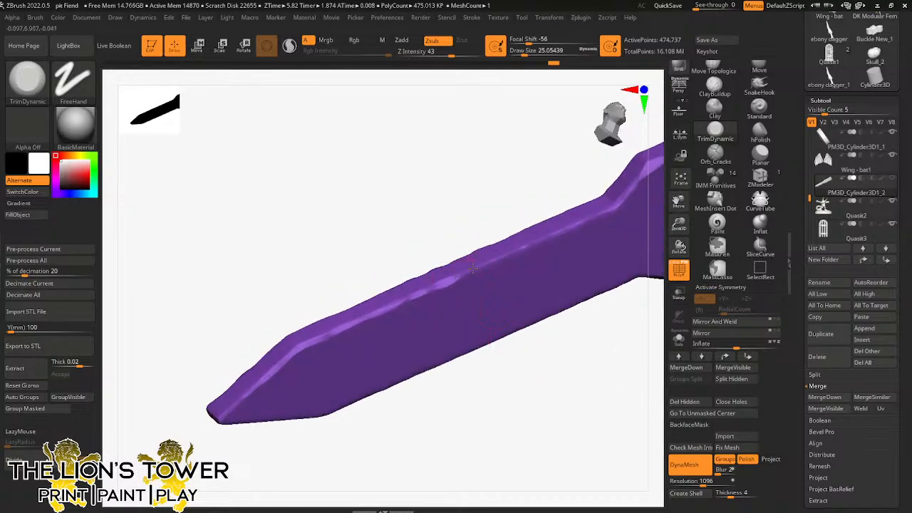
pyautogui.moveTo(534, 242); pyautogui.dragTo(323, 329, button='right')
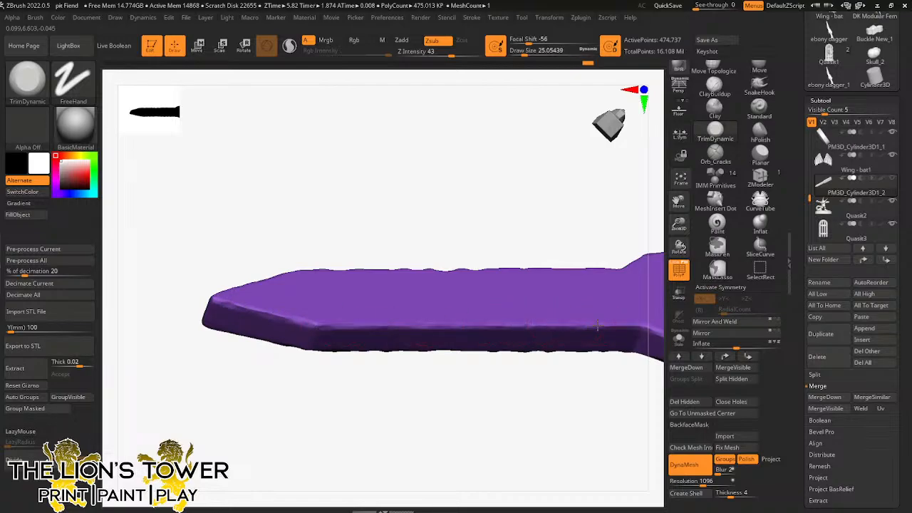
pyautogui.moveTo(648, 230); pyautogui.dragTo(503, 407)
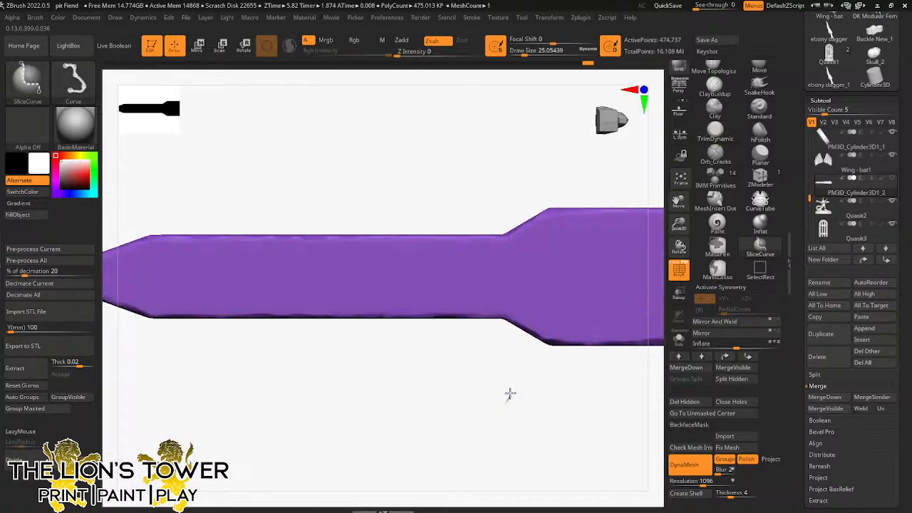
# Step: Show the whole weapon, isolate the pink collar above the axe head, and chip its rim around the end
pyautogui.keyDown('ctrl'); pyautogui.keyDown('shift'); pyautogui.click(511, 392); pyautogui.keyUp('shift'); pyautogui.keyUp('ctrl')
pyautogui.moveTo(679, 224); pyautogui.dragTo(911, 171)
pyautogui.keyDown('ctrl'); pyautogui.keyDown('shift'); pyautogui.click(430, 275); pyautogui.keyUp('shift'); pyautogui.keyUp('ctrl')
pyautogui.moveTo(470, 232); pyautogui.dragTo(451, 265)
pyautogui.moveTo(444, 271); pyautogui.dragTo(450, 267)
pyautogui.moveTo(460, 250); pyautogui.dragTo(465, 202)
pyautogui.moveTo(488, 233)
pyautogui.mouseDown()
pyautogui.moveTo(460, 264)
pyautogui.moveTo(457, 296)
pyautogui.moveTo(459, 237)
pyautogui.mouseUp()
pyautogui.moveTo(460, 297); pyautogui.dragTo(482, 311)
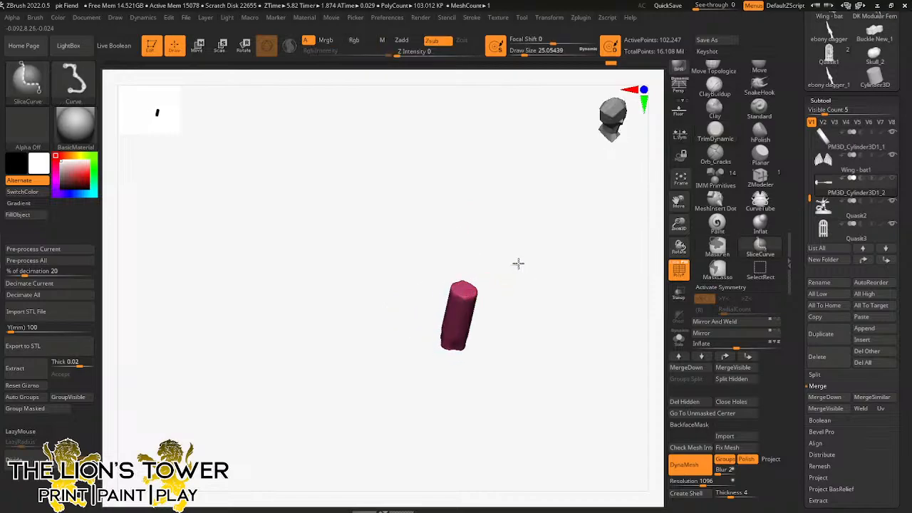
# Step: Re-isolate the pink collar from another angle and trim the rest of its rim
pyautogui.keyDown('ctrl'); pyautogui.keyDown('shift'); pyautogui.click(527, 265); pyautogui.keyUp('shift'); pyautogui.keyUp('ctrl')
pyautogui.moveTo(573, 272); pyautogui.dragTo(461, 280)
pyautogui.keyDown('ctrl'); pyautogui.keyDown('shift'); pyautogui.click(480, 297); pyautogui.keyUp('shift'); pyautogui.keyUp('ctrl')
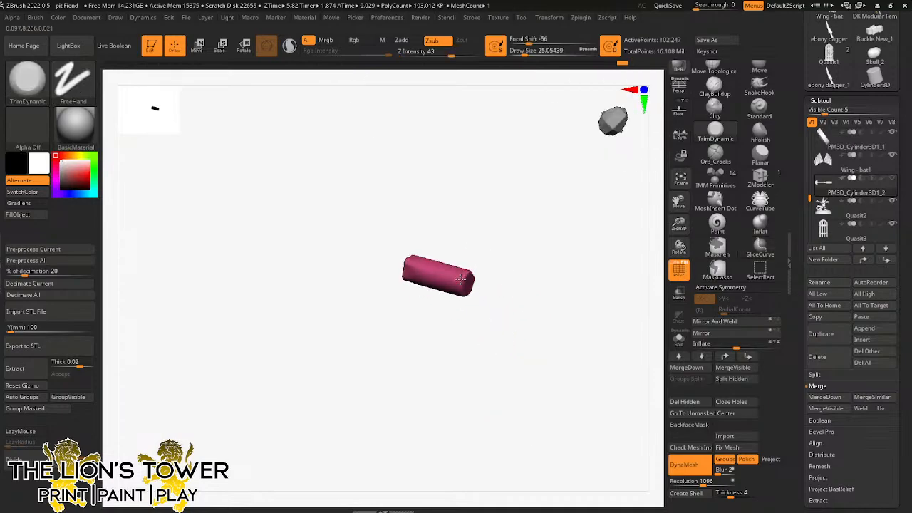
pyautogui.moveTo(477, 242); pyautogui.dragTo(492, 206)
# Step: Isolate the magenta axe head, trim the edges of its jagged points, and show the whole weapon again
pyautogui.keyDown('ctrl'); pyautogui.keyDown('shift'); pyautogui.click(527, 255); pyautogui.keyUp('shift'); pyautogui.keyUp('ctrl')
pyautogui.moveTo(529, 257); pyautogui.dragTo(546, 278)
pyautogui.moveTo(534, 352); pyautogui.dragTo(437, 308)
pyautogui.keyDown('ctrl'); pyautogui.keyDown('shift'); pyautogui.click(442, 314); pyautogui.keyUp('shift'); pyautogui.keyUp('ctrl')
pyautogui.moveTo(469, 279); pyautogui.dragTo(464, 255)
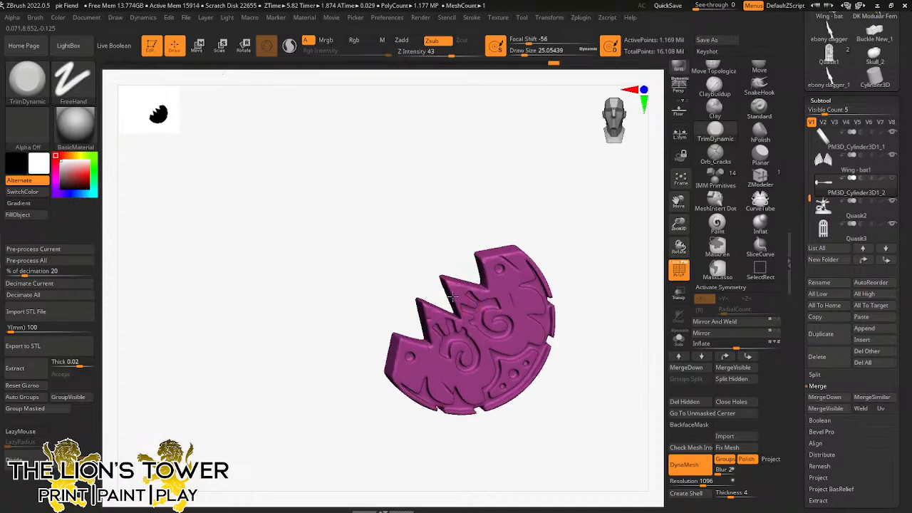
pyautogui.click(497, 261)
pyautogui.moveTo(484, 277); pyautogui.dragTo(570, 228, button='right')
pyautogui.keyDown('ctrl'); pyautogui.keyDown('shift'); pyautogui.click(568, 221); pyautogui.keyUp('shift'); pyautogui.keyUp('ctrl')
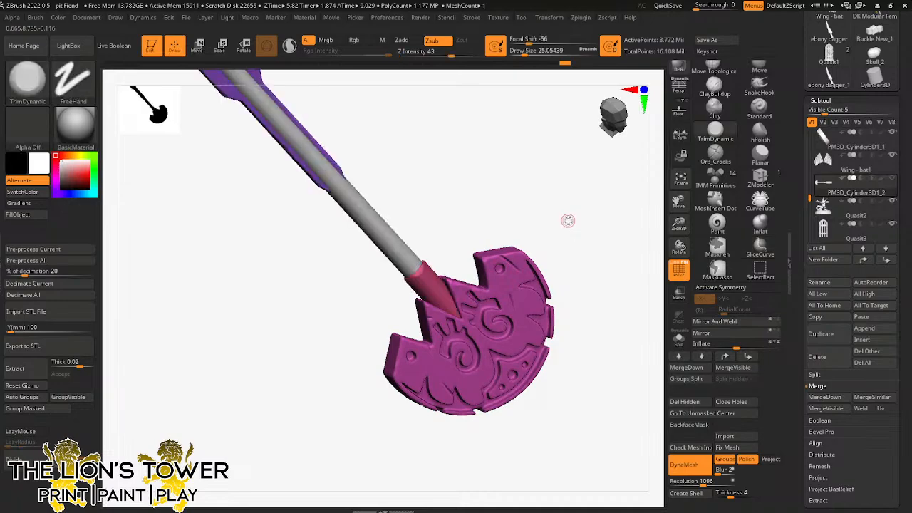
# Step: Isolate the red carved block of the polearm and trim the edges around the lower corners of its carved face
pyautogui.moveTo(609, 269); pyautogui.dragTo(617, 192)
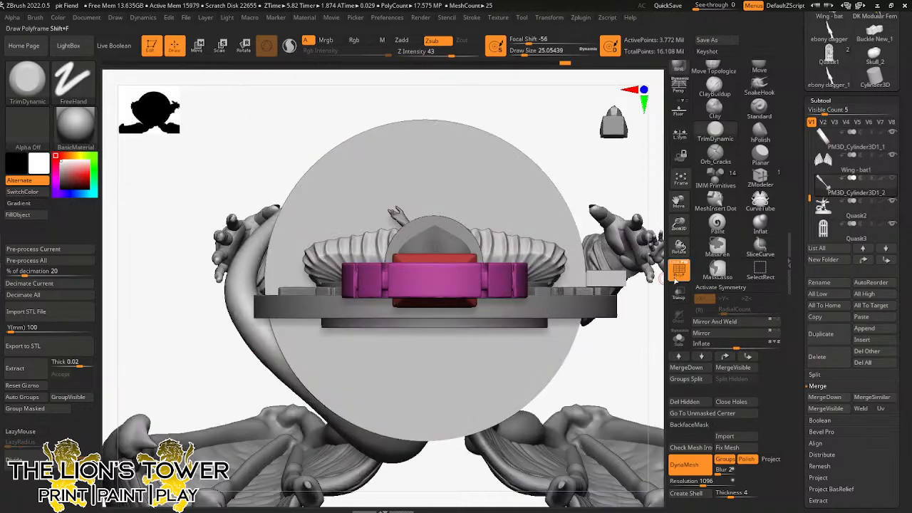
pyautogui.moveTo(677, 224); pyautogui.dragTo(594, 263)
pyautogui.moveTo(678, 201); pyautogui.dragTo(639, 326)
pyautogui.moveTo(679, 224); pyautogui.dragTo(560, 292)
pyautogui.keyDown('ctrl'); pyautogui.keyDown('shift'); pyautogui.click(488, 304); pyautogui.keyUp('shift'); pyautogui.keyUp('ctrl')
pyautogui.moveTo(554, 225); pyautogui.dragTo(568, 202)
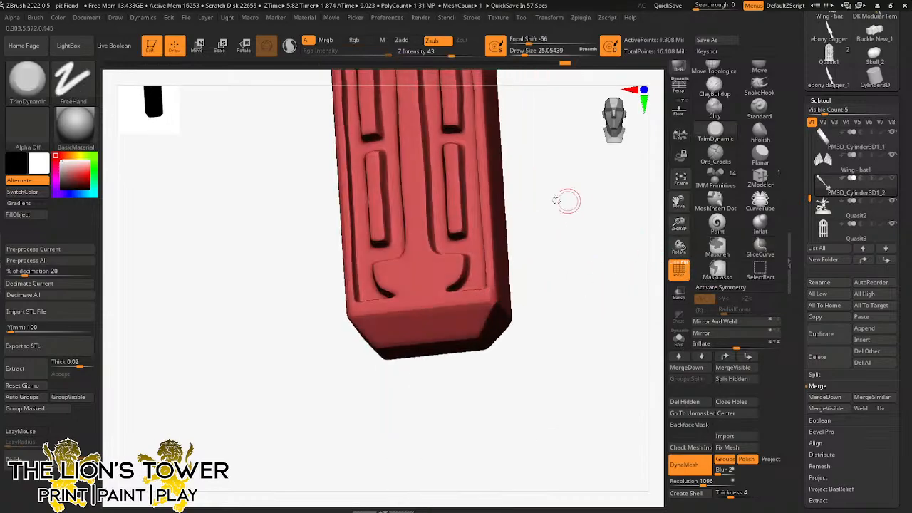
pyautogui.moveTo(499, 284)
pyautogui.mouseDown()
pyautogui.moveTo(491, 257)
pyautogui.moveTo(506, 180)
pyautogui.mouseUp()
pyautogui.moveTo(490, 307); pyautogui.dragTo(442, 297)
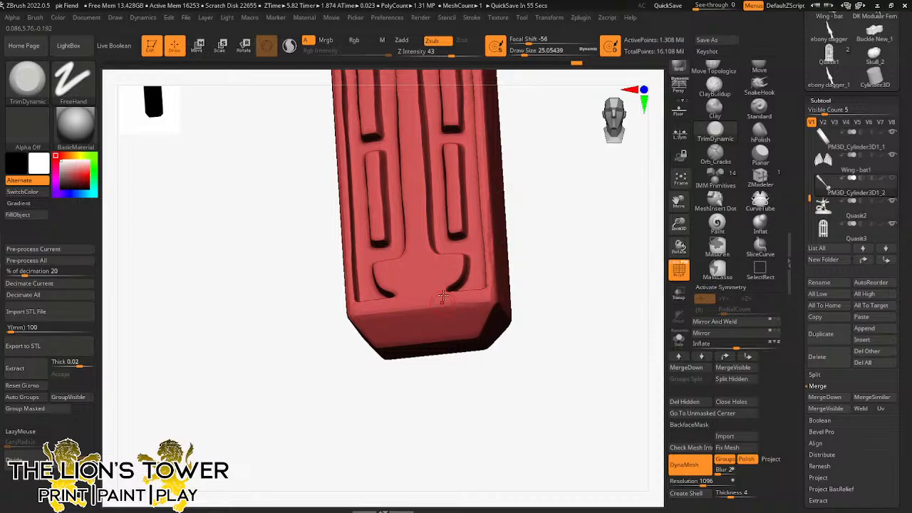
pyautogui.moveTo(530, 223); pyautogui.dragTo(570, 227)
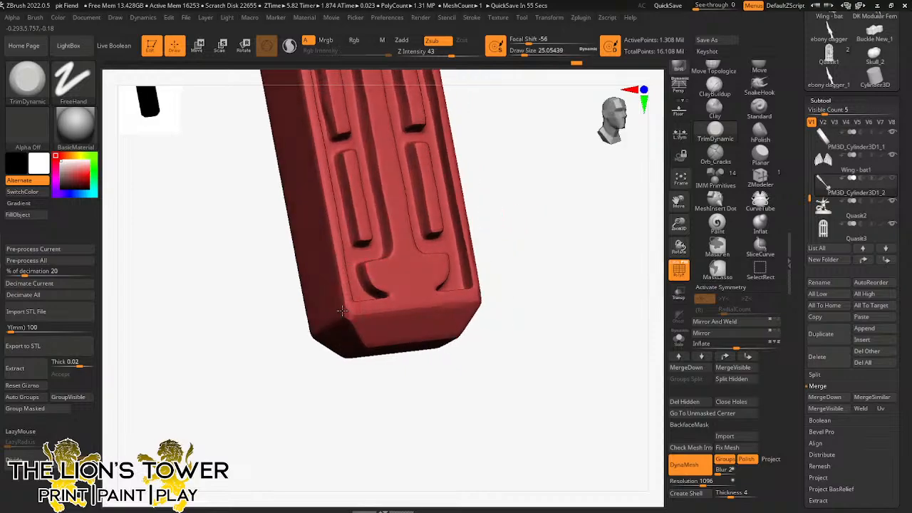
pyautogui.moveTo(342, 310); pyautogui.dragTo(335, 260)
# Step: Wear down the long edges on both sides of the red block's carved face with the TrimDynamic brush
pyautogui.keyDown('alt'); pyautogui.moveTo(546, 93); pyautogui.dragTo(600, 272); pyautogui.keyUp('alt')
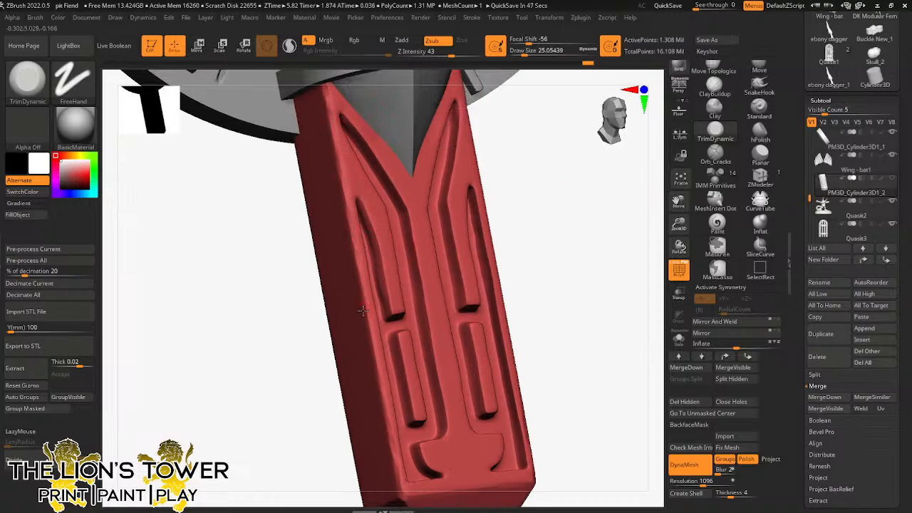
pyautogui.moveTo(545, 293); pyautogui.dragTo(505, 169)
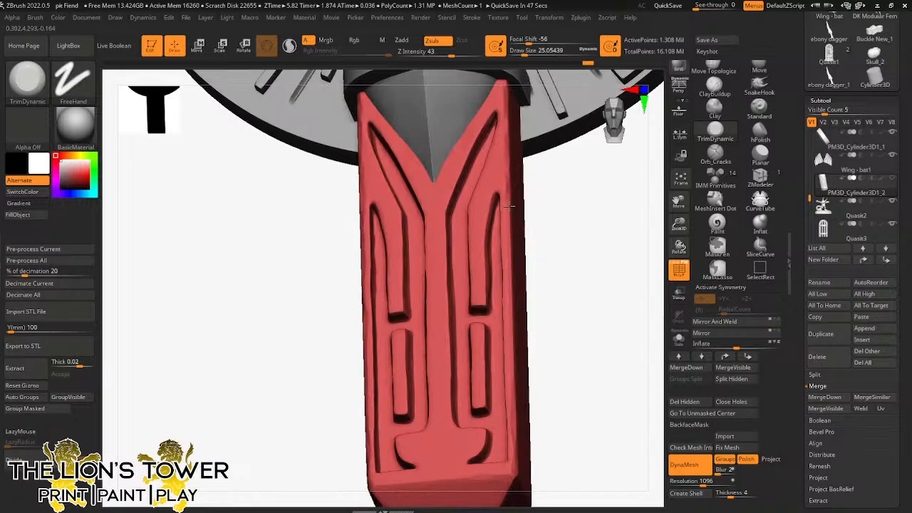
pyautogui.moveTo(518, 431); pyautogui.dragTo(393, 444)
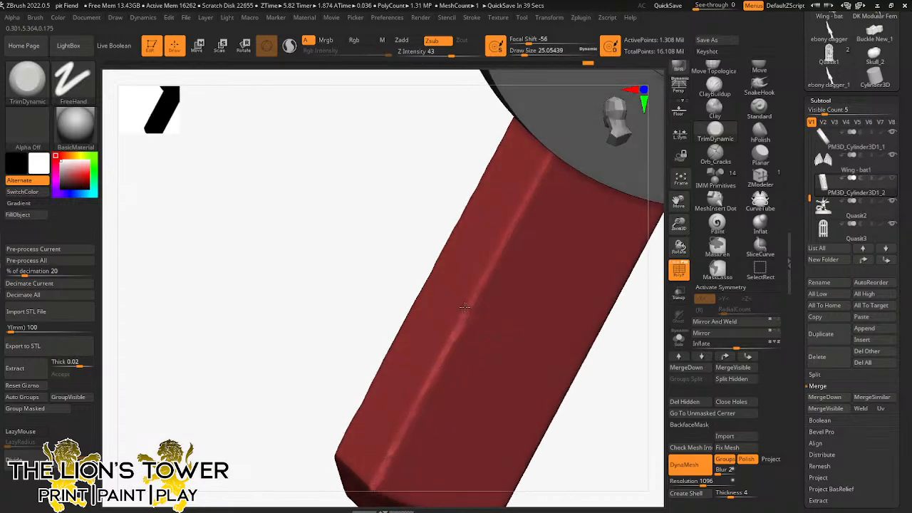
# Step: Trim the bevelled edges and corners around the lower end of the red block, on its carved and plain faces
pyautogui.moveTo(682, 208); pyautogui.dragTo(675, 200)
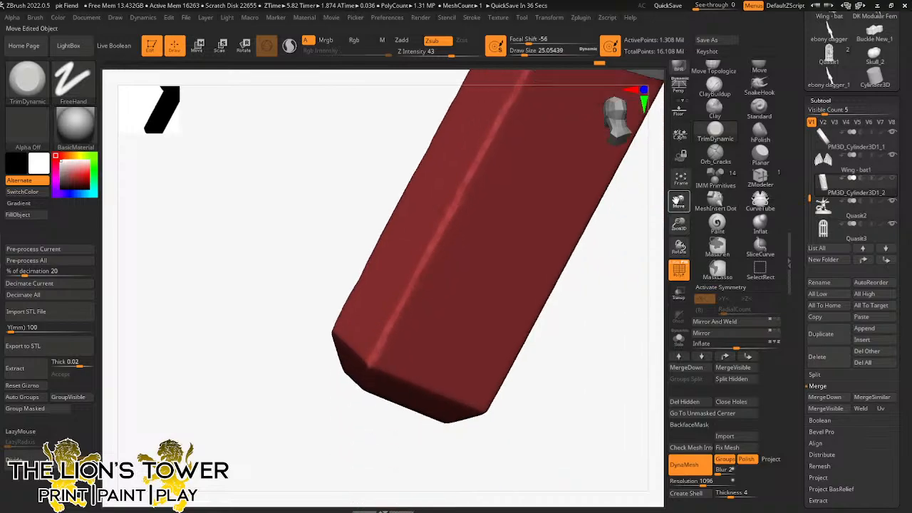
pyautogui.moveTo(597, 274); pyautogui.dragTo(591, 227)
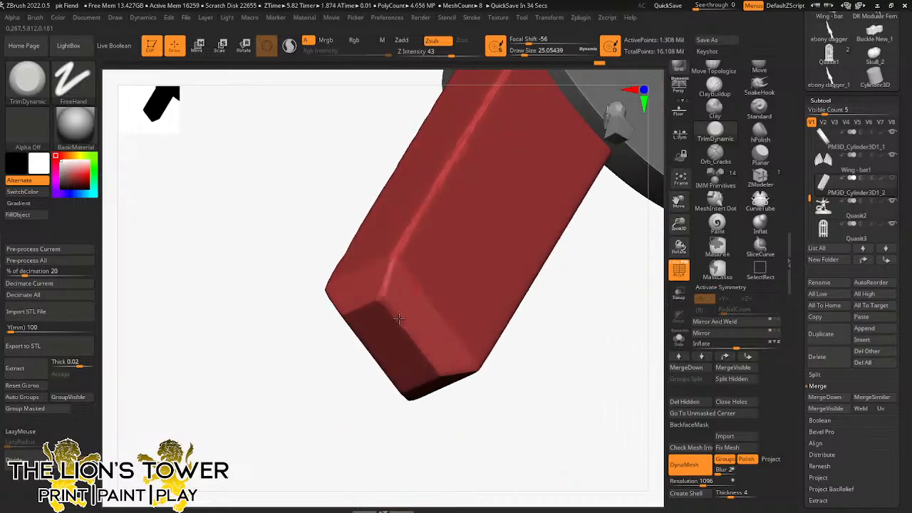
pyautogui.moveTo(466, 398); pyautogui.dragTo(521, 376)
pyautogui.moveTo(406, 264); pyautogui.dragTo(408, 231)
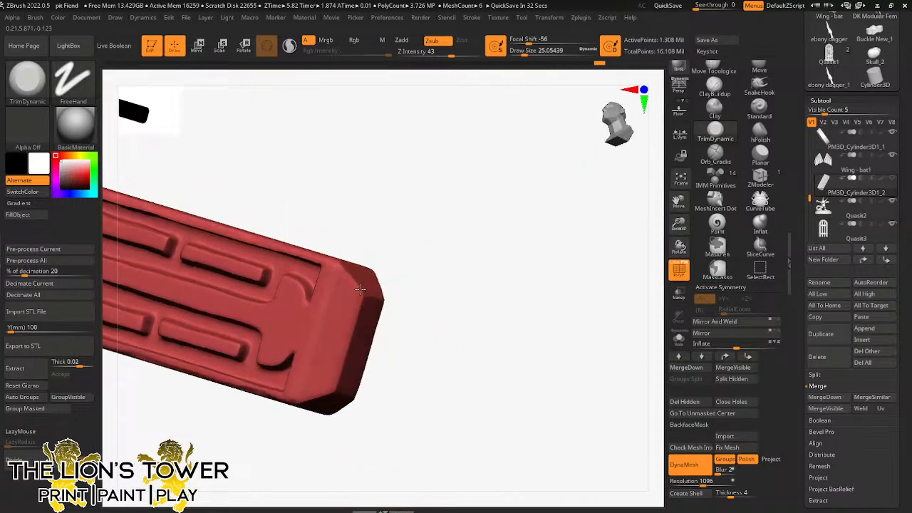
pyautogui.moveTo(350, 271); pyautogui.dragTo(383, 222)
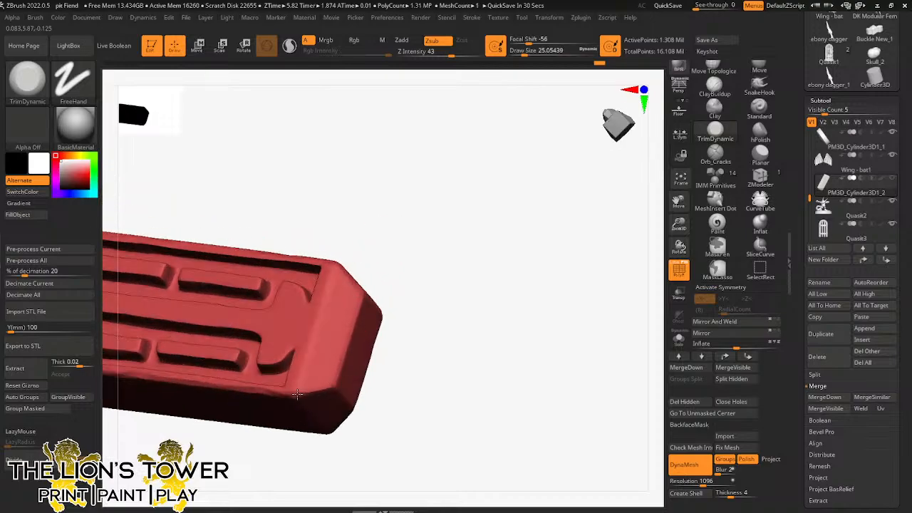
pyautogui.moveTo(408, 314); pyautogui.dragTo(416, 197)
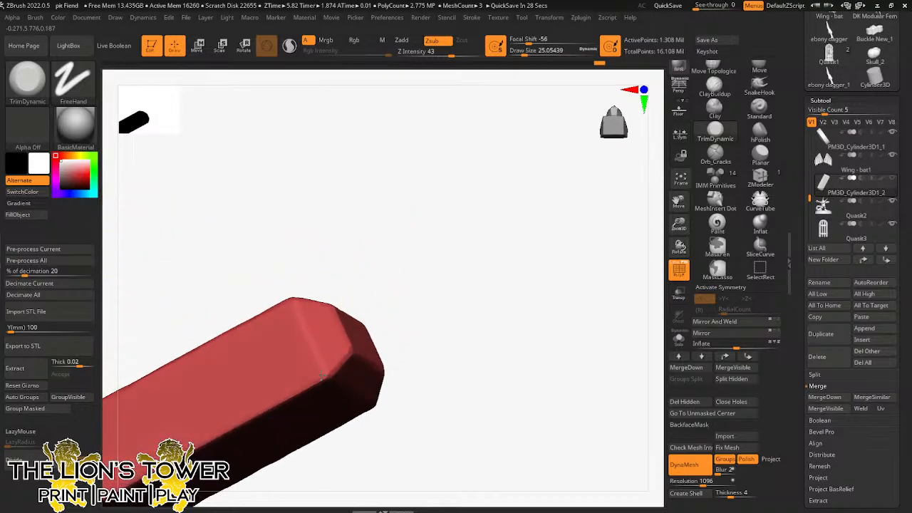
# Step: Chip the long edges of the red block's plain side up to its bevelled end
pyautogui.moveTo(677, 202); pyautogui.dragTo(869, 36)
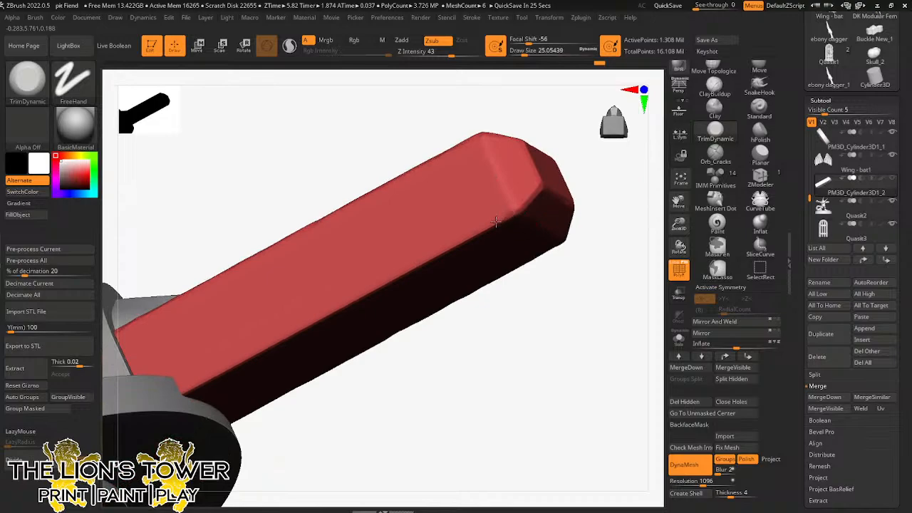
pyautogui.moveTo(484, 229); pyautogui.dragTo(367, 295)
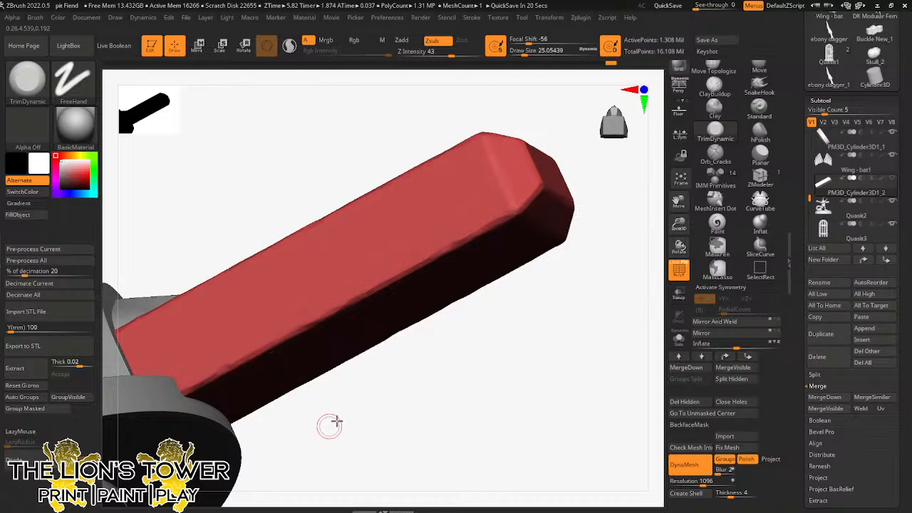
pyautogui.moveTo(334, 423); pyautogui.dragTo(303, 283)
pyautogui.moveTo(614, 250); pyautogui.dragTo(575, 246)
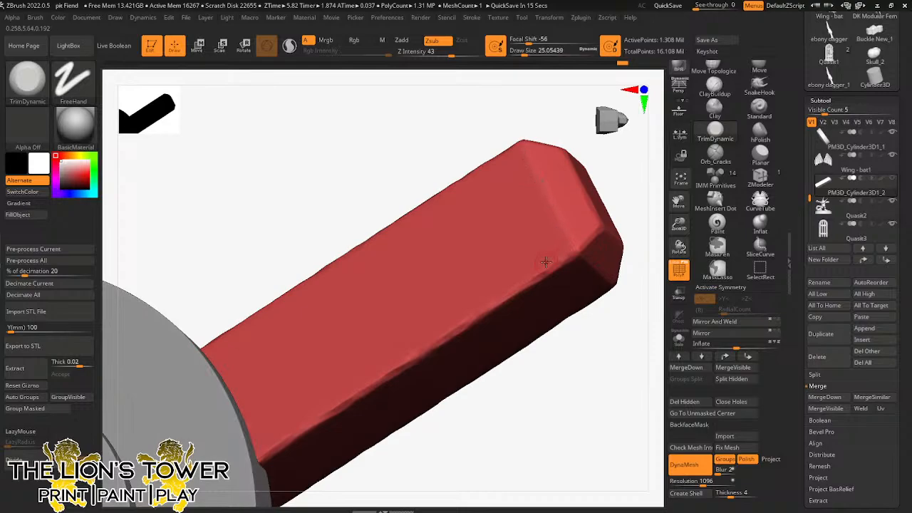
pyautogui.moveTo(654, 235); pyautogui.dragTo(514, 255)
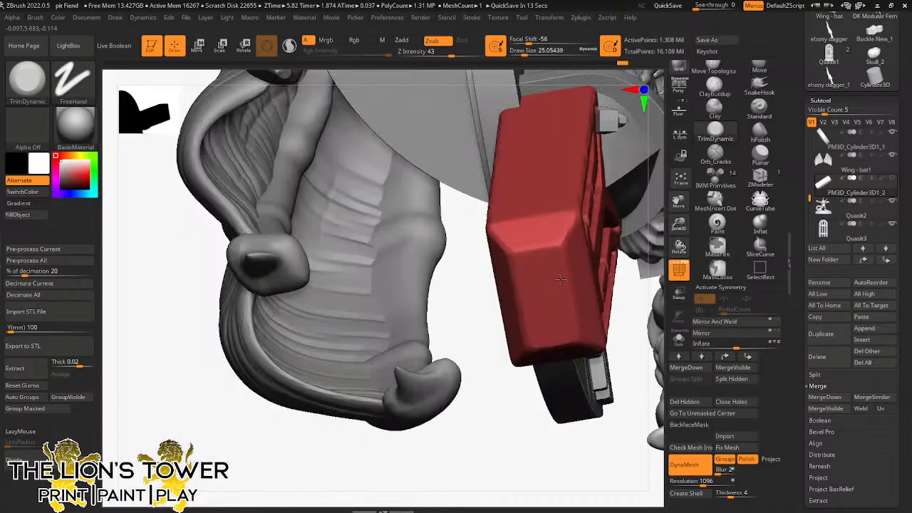
# Step: Show the whole weapon again and make the multicoloured disc behind the horned head and cage the active subtool
pyautogui.keyDown('ctrl'); pyautogui.keyDown('shift'); pyautogui.click(631, 312); pyautogui.keyUp('shift'); pyautogui.keyUp('ctrl')
pyautogui.keyDown('ctrl'); pyautogui.moveTo(631, 312); pyautogui.dragTo(560, 291, button='right'); pyautogui.keyUp('ctrl')
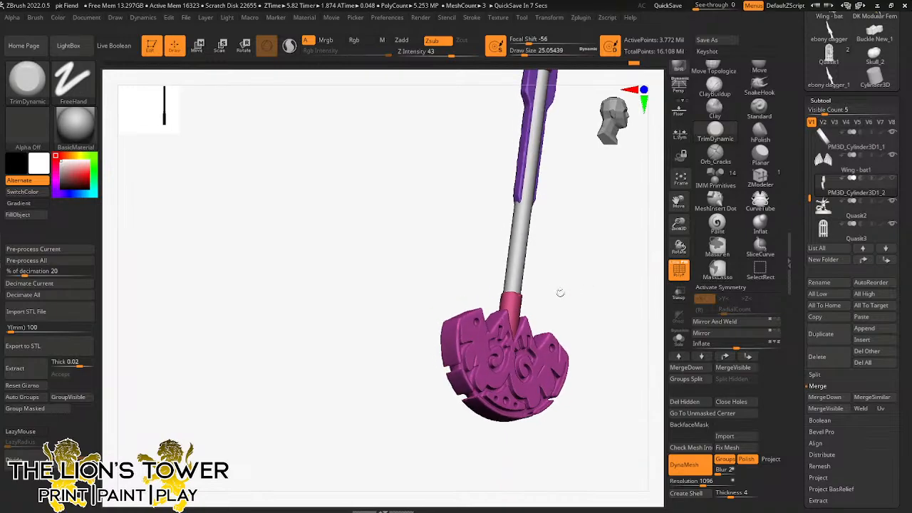
pyautogui.moveTo(679, 223); pyautogui.dragTo(681, 320)
pyautogui.moveTo(627, 309); pyautogui.dragTo(674, 311, button='right')
pyautogui.moveTo(678, 229); pyautogui.dragTo(661, 289)
pyautogui.moveTo(635, 283); pyautogui.dragTo(630, 281, button='right')
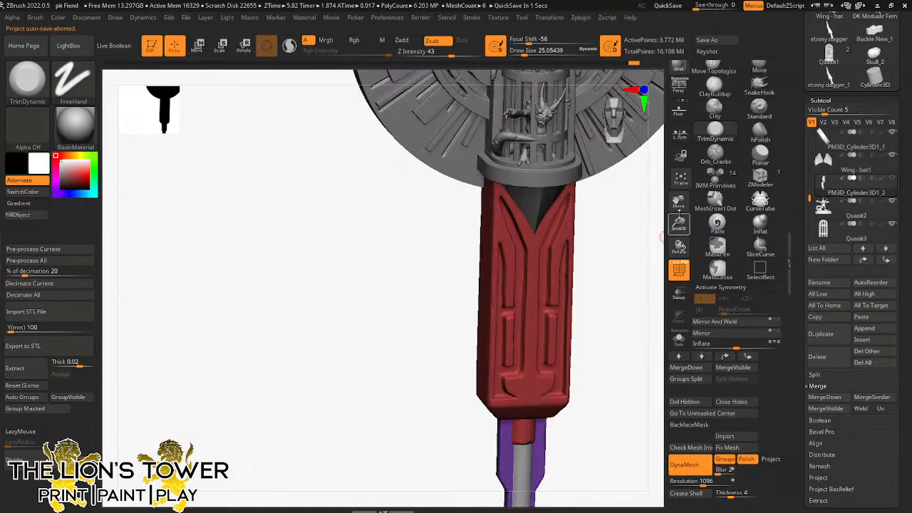
pyautogui.moveTo(679, 202); pyautogui.dragTo(670, 253)
pyautogui.keyDown('shift'); pyautogui.moveTo(629, 287); pyautogui.dragTo(661, 247, button='right'); pyautogui.keyUp('shift')
pyautogui.moveTo(680, 225); pyautogui.dragTo(639, 366)
pyautogui.keyDown('alt'); pyautogui.click(619, 257); pyautogui.keyUp('alt')
pyautogui.moveTo(640, 366); pyautogui.dragTo(620, 342, button='right')
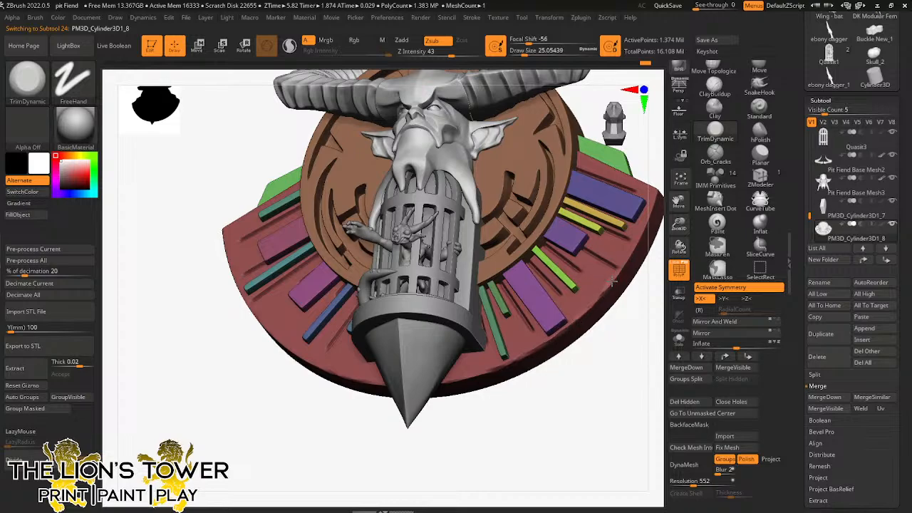
# Step: Isolate the disc's red fan-shaped plate, turn off X symmetry, and trim the plate's straight side edges front and back
pyautogui.moveTo(632, 245); pyautogui.dragTo(600, 245, button='right')
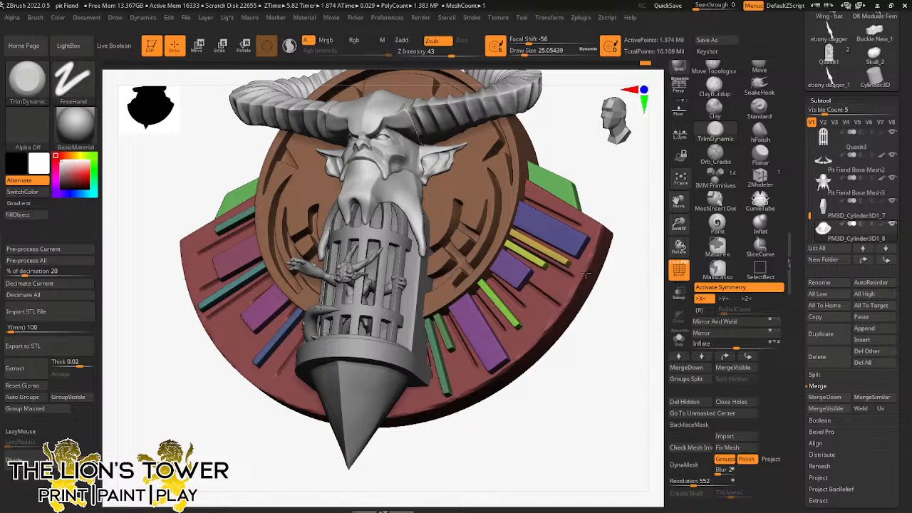
pyautogui.moveTo(605, 223); pyautogui.dragTo(600, 225, button='right')
pyautogui.keyDown('ctrl'); pyautogui.keyDown('shift'); pyautogui.click(593, 213); pyautogui.keyUp('shift'); pyautogui.keyUp('ctrl')
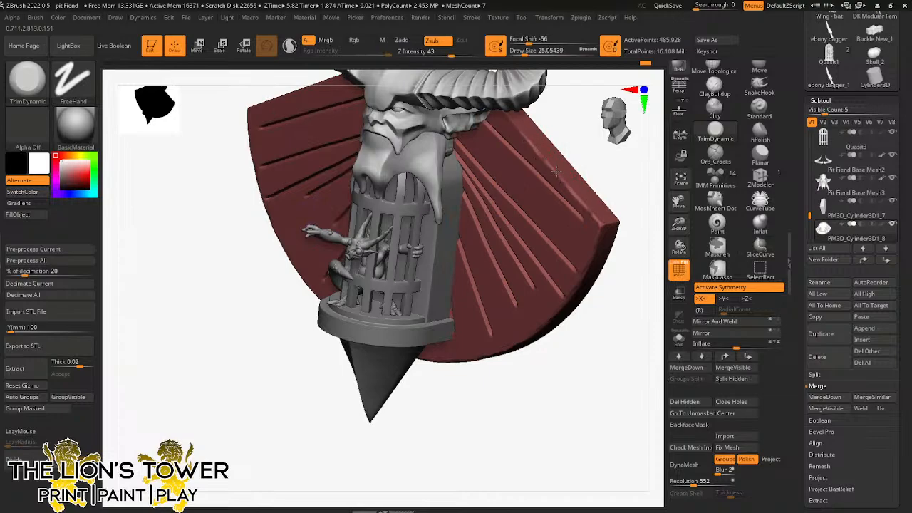
pyautogui.moveTo(593, 217); pyautogui.dragTo(520, 116, button='right')
pyautogui.press('x')
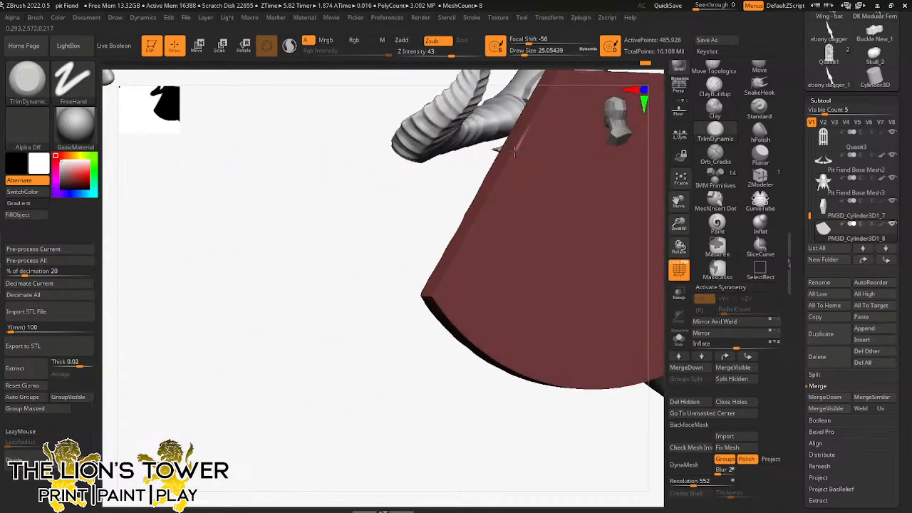
pyautogui.moveTo(513, 151); pyautogui.dragTo(475, 223)
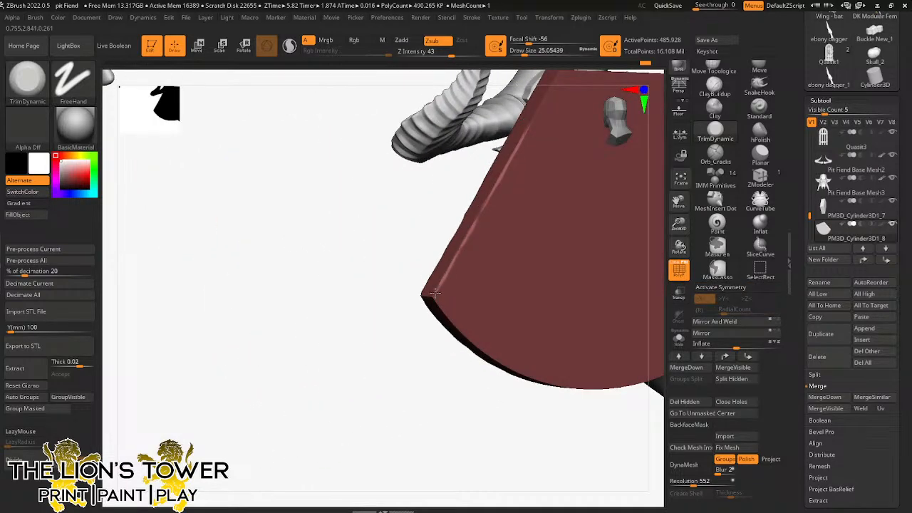
# Step: Chip the curved rim of the red fan plate along its back face, starting from the side corner
pyautogui.moveTo(441, 319); pyautogui.dragTo(464, 299, button='right')
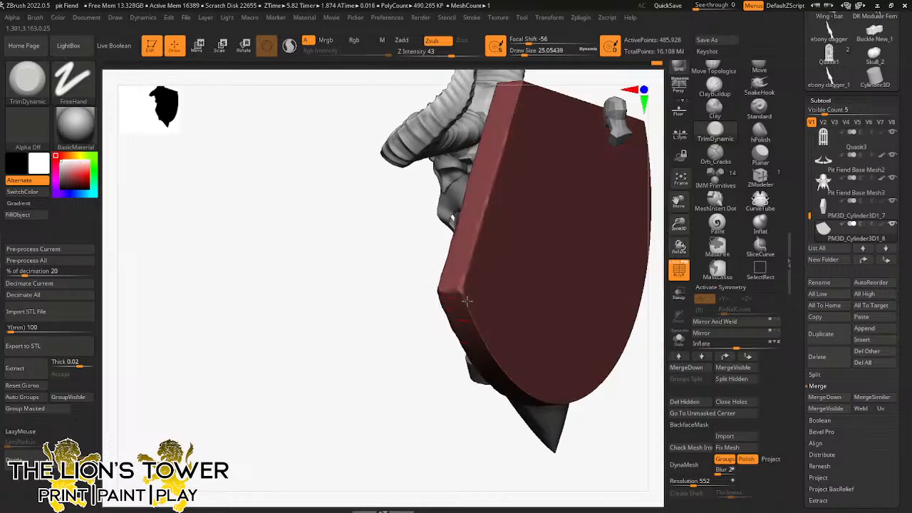
pyautogui.moveTo(492, 358); pyautogui.dragTo(513, 362, button='right')
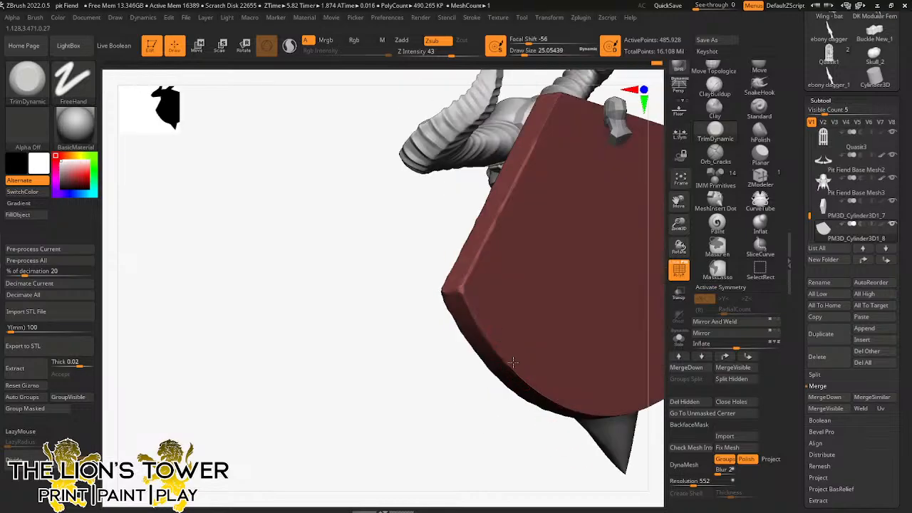
pyautogui.moveTo(659, 232); pyautogui.dragTo(473, 366, button='right')
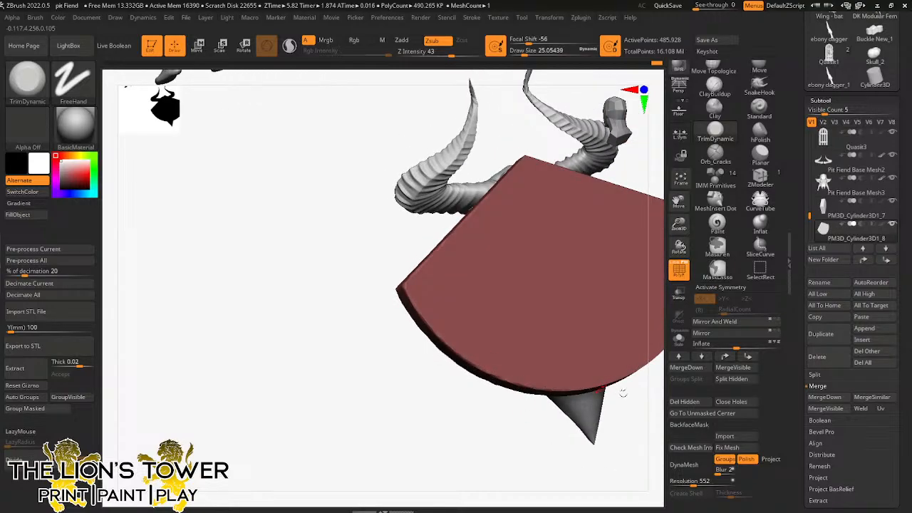
pyautogui.moveTo(623, 395); pyautogui.dragTo(552, 389, button='right')
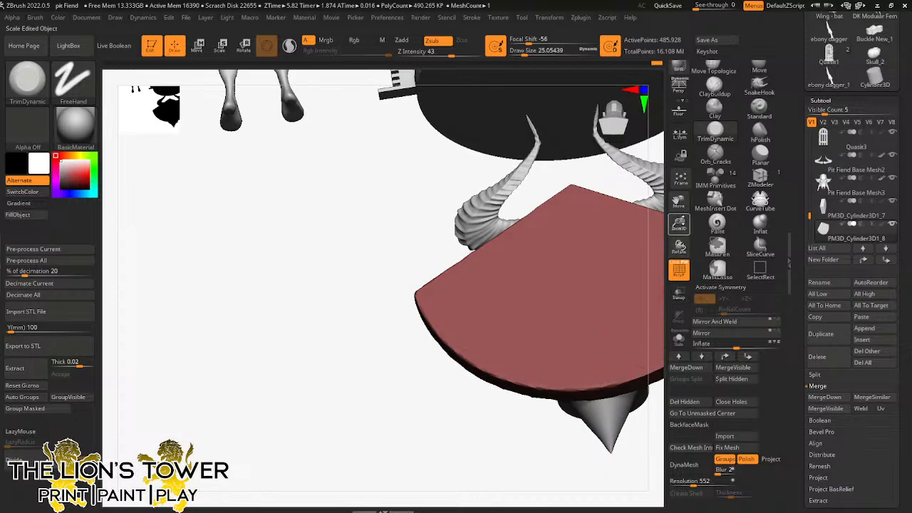
pyautogui.moveTo(623, 383); pyautogui.dragTo(489, 374, button='right')
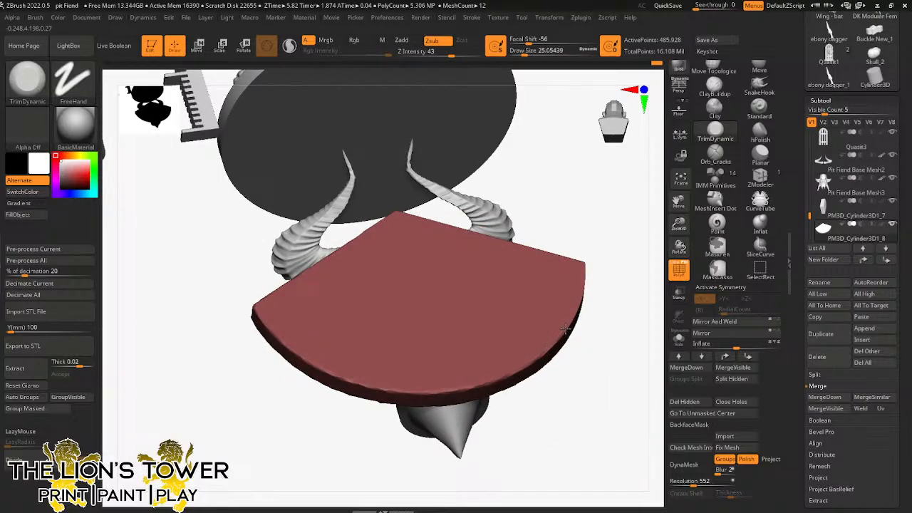
# Step: Trim the rest of the red fan plate's curved rim at the far side and around its front face
pyautogui.moveTo(565, 329); pyautogui.dragTo(561, 349, button='right')
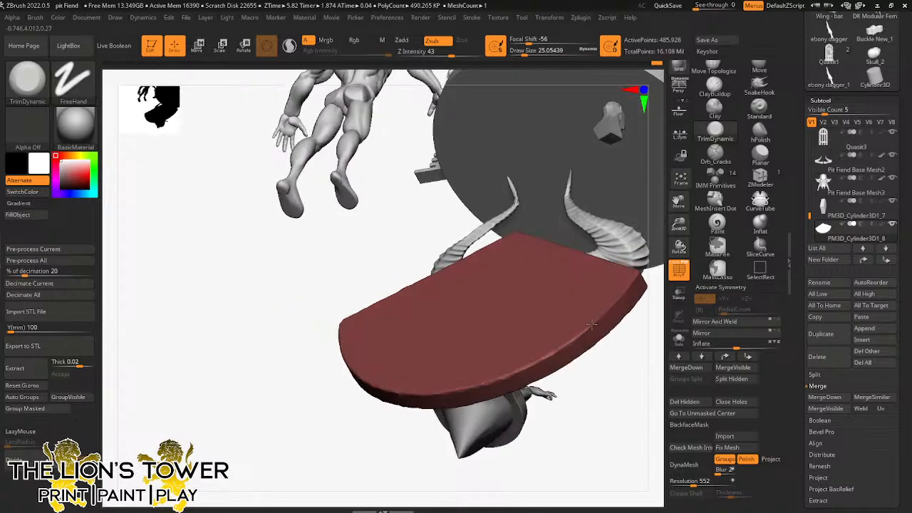
pyautogui.moveTo(620, 294); pyautogui.dragTo(547, 361, button='right')
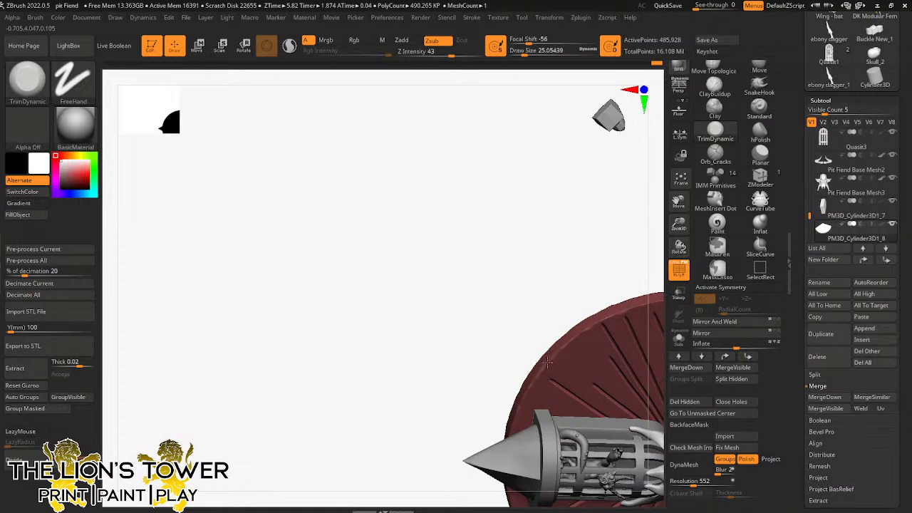
pyautogui.moveTo(625, 295); pyautogui.dragTo(563, 343, button='right')
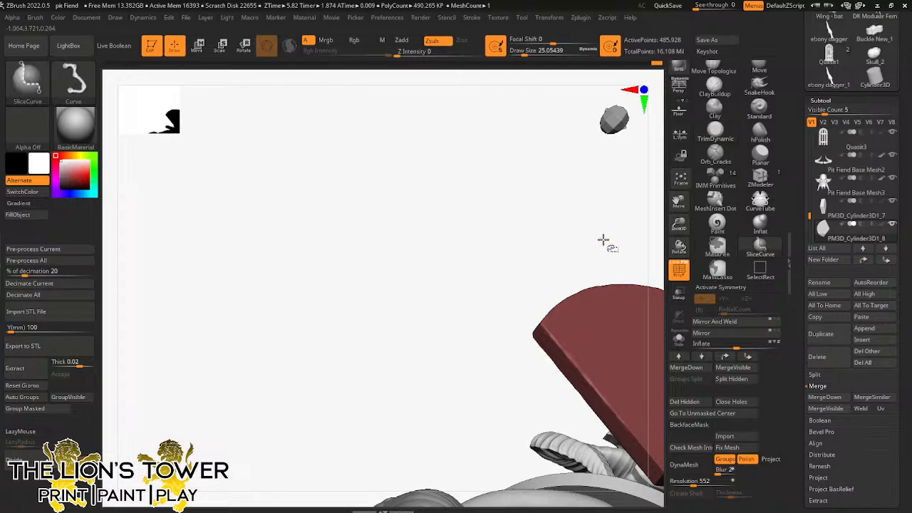
# Step: Show all the disc's parts, isolate the green side plates, and trim the outer edges of one plate
pyautogui.moveTo(603, 240); pyautogui.dragTo(608, 287, button='right')
pyautogui.keyDown('ctrl'); pyautogui.keyDown('shift'); pyautogui.click(487, 425); pyautogui.keyUp('shift'); pyautogui.keyUp('ctrl')
pyautogui.moveTo(487, 426); pyautogui.dragTo(548, 385, button='right')
pyautogui.keyDown('ctrl'); pyautogui.keyDown('shift'); pyautogui.click(554, 383); pyautogui.keyUp('shift'); pyautogui.keyUp('ctrl')
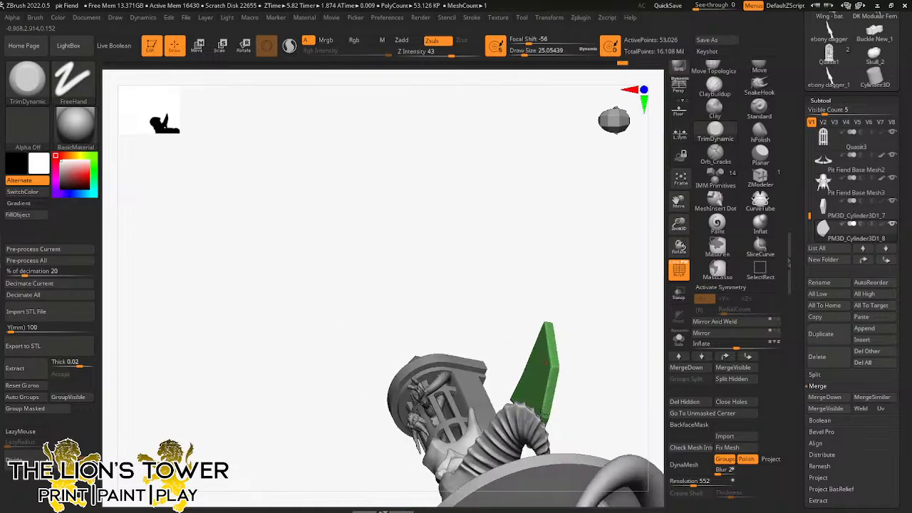
pyautogui.moveTo(561, 354); pyautogui.dragTo(542, 399, button='right')
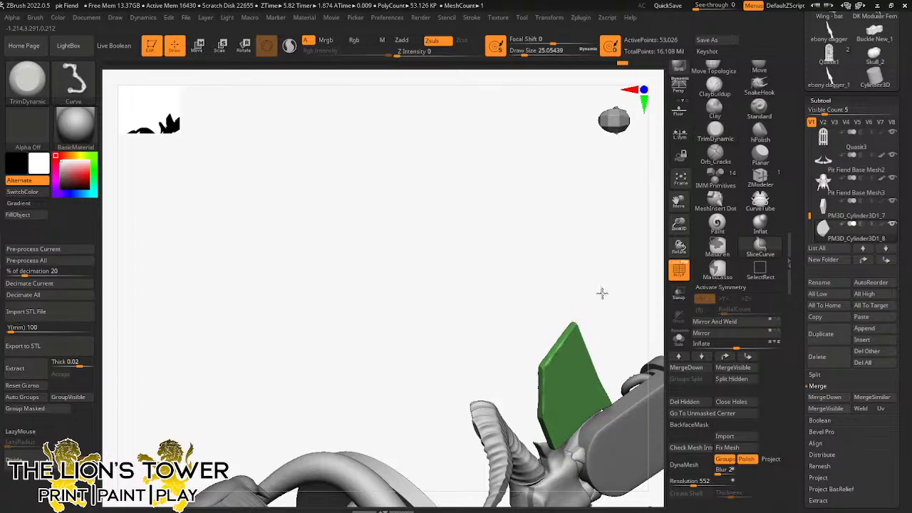
# Step: Show the whole disc, isolate the green side plates again, and trim their remaining outer edges front and back
pyautogui.moveTo(600, 291); pyautogui.dragTo(564, 271, button='right')
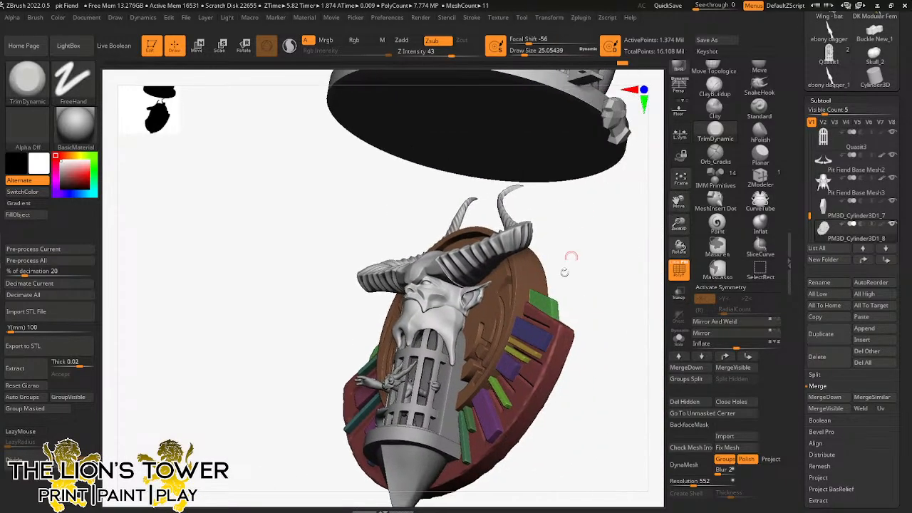
pyautogui.keyDown('ctrl'); pyautogui.keyDown('shift'); pyautogui.click(548, 307); pyautogui.keyUp('shift'); pyautogui.keyUp('ctrl')
pyautogui.moveTo(547, 306); pyautogui.dragTo(600, 286, button='right')
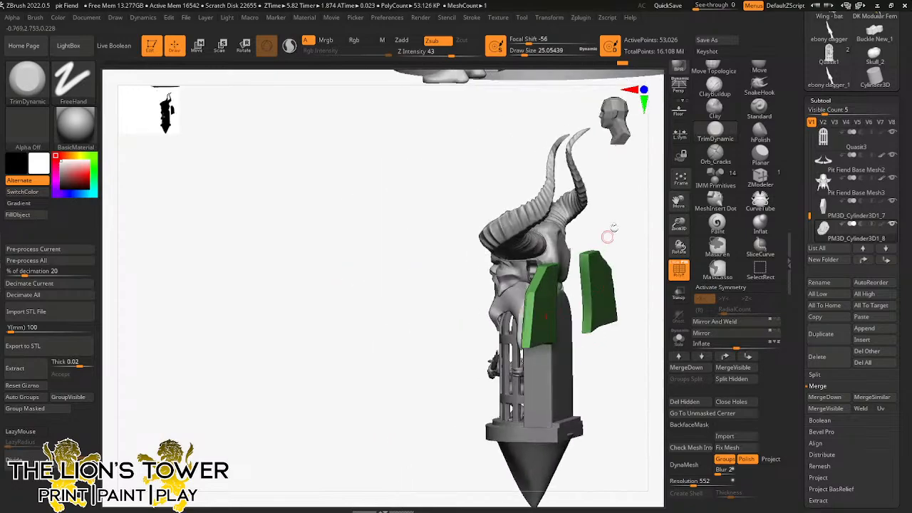
pyautogui.moveTo(609, 234); pyautogui.dragTo(539, 276, button='right')
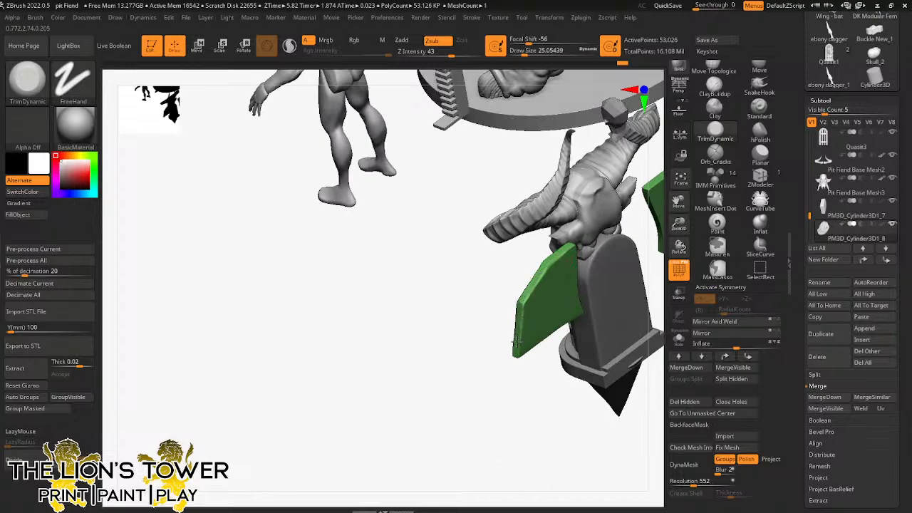
# Step: Show all the disc's parts, isolate the brown round disc, and trim around its back rim with TrimDynamic
pyautogui.keyDown('ctrl'); pyautogui.keyDown('shift'); pyautogui.click(550, 412); pyautogui.keyUp('shift'); pyautogui.keyUp('ctrl')
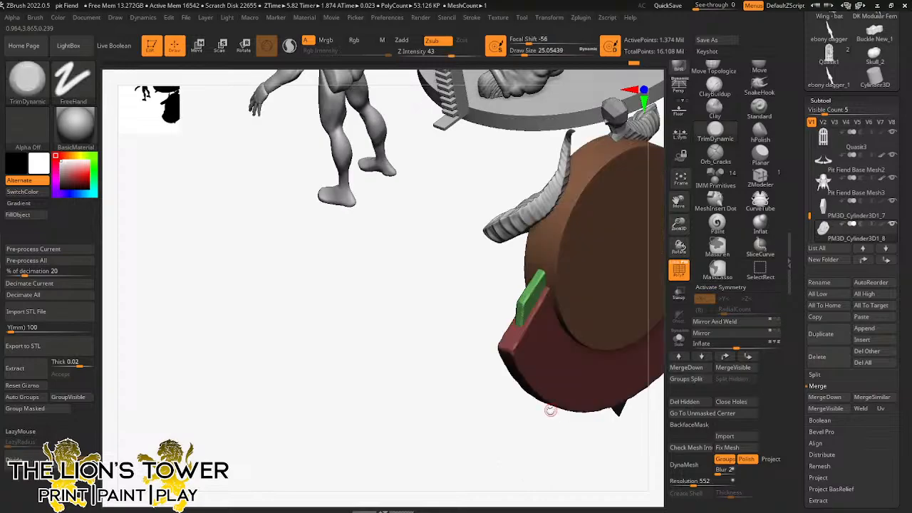
pyautogui.keyDown('ctrl'); pyautogui.keyDown('shift'); pyautogui.click(556, 283); pyautogui.keyUp('shift'); pyautogui.keyUp('ctrl')
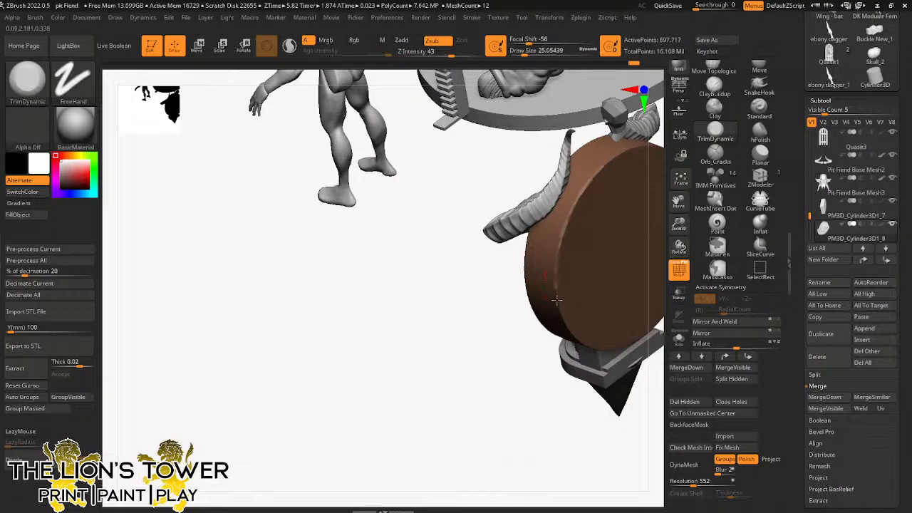
pyautogui.moveTo(630, 279)
pyautogui.mouseDown(button='right')
pyautogui.moveTo(620, 234)
pyautogui.moveTo(474, 182)
pyautogui.mouseUp(button='right')
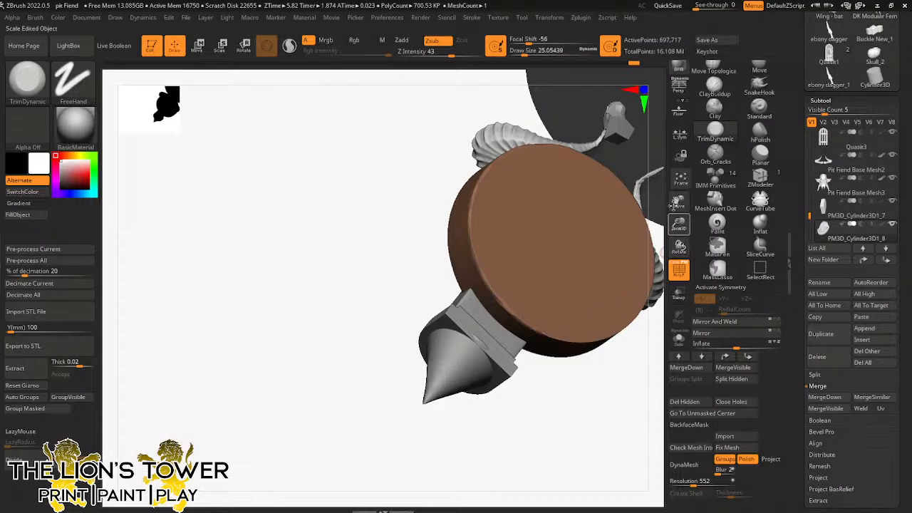
pyautogui.moveTo(645, 277)
pyautogui.mouseDown(button='right')
pyautogui.moveTo(610, 368)
pyautogui.moveTo(448, 291)
pyautogui.mouseUp(button='right')
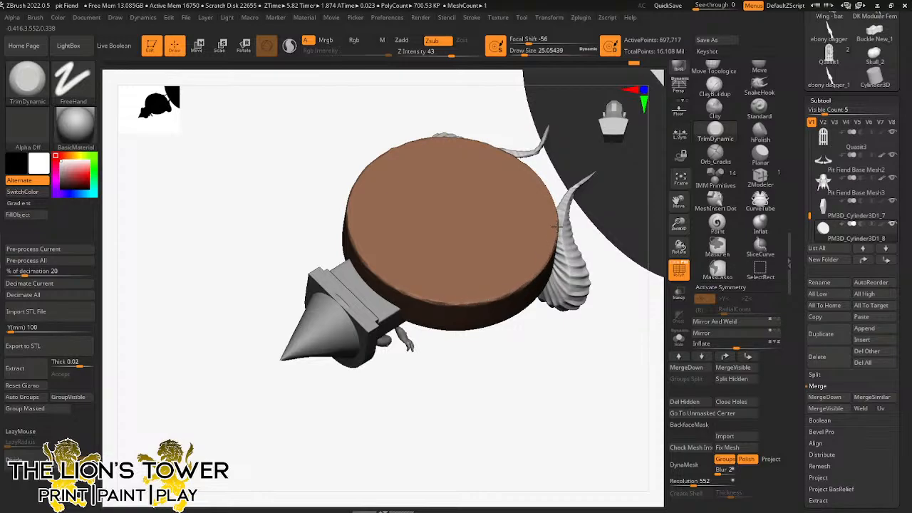
pyautogui.moveTo(603, 260); pyautogui.dragTo(568, 211, button='right')
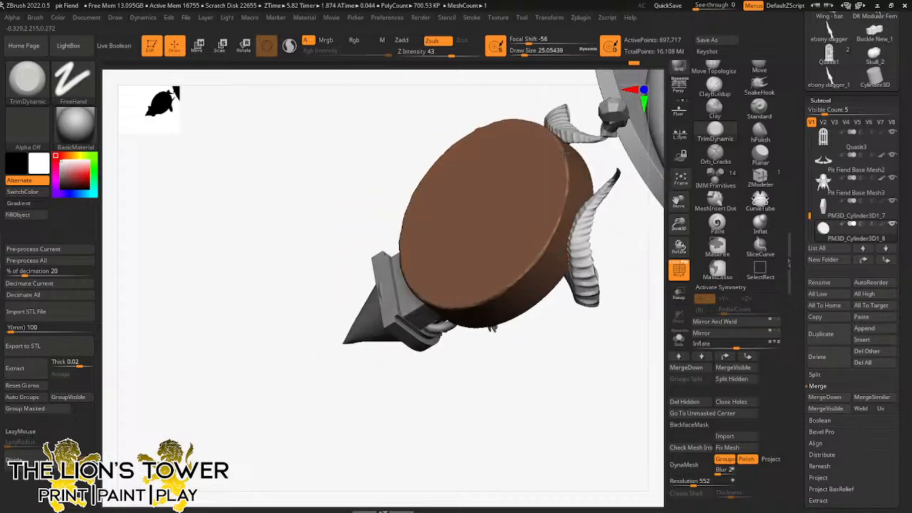
pyautogui.moveTo(579, 151); pyautogui.dragTo(611, 269, button='right')
# Step: Solo the brown disc and chip its carved face's outer rim along one side
pyautogui.click(678, 338)
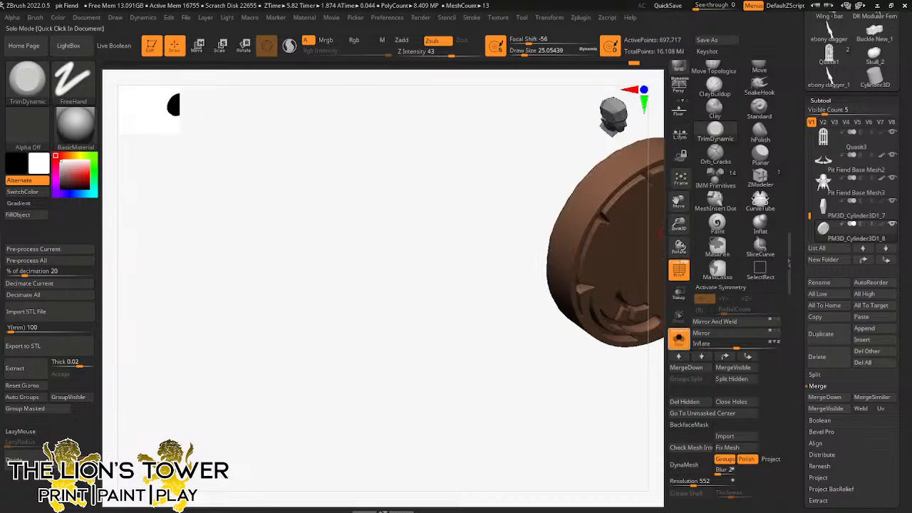
pyautogui.moveTo(678, 201); pyautogui.dragTo(594, 213)
pyautogui.moveTo(593, 213); pyautogui.dragTo(570, 219, button='right')
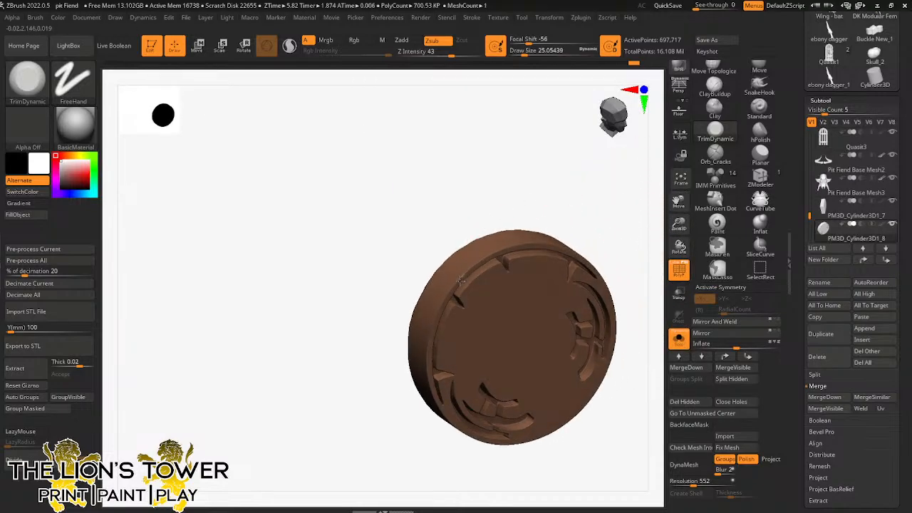
pyautogui.moveTo(445, 300)
pyautogui.mouseDown(button='right')
pyautogui.moveTo(484, 200)
pyautogui.moveTo(440, 305)
pyautogui.mouseUp(button='right')
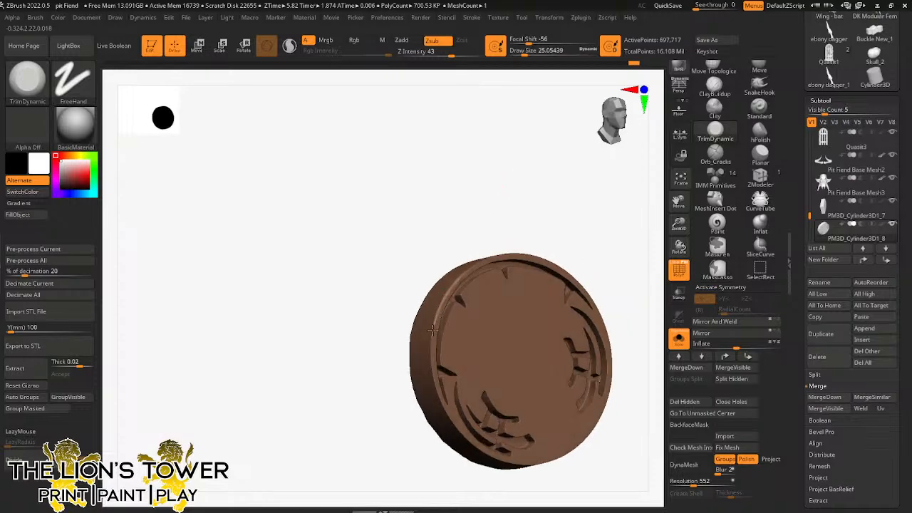
pyautogui.moveTo(432, 356)
pyautogui.mouseDown(button='right')
pyautogui.moveTo(509, 192)
pyautogui.moveTo(421, 343)
pyautogui.mouseUp(button='right')
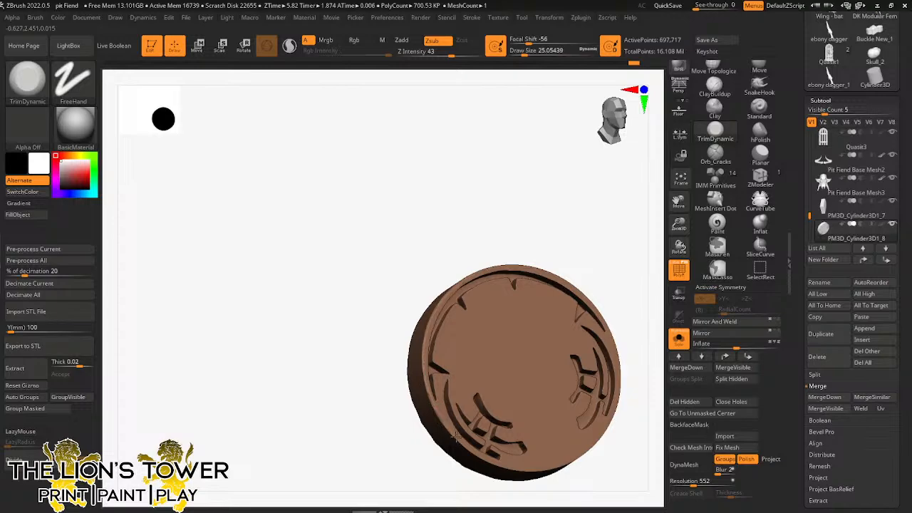
pyautogui.moveTo(465, 436); pyautogui.dragTo(461, 265, button='right')
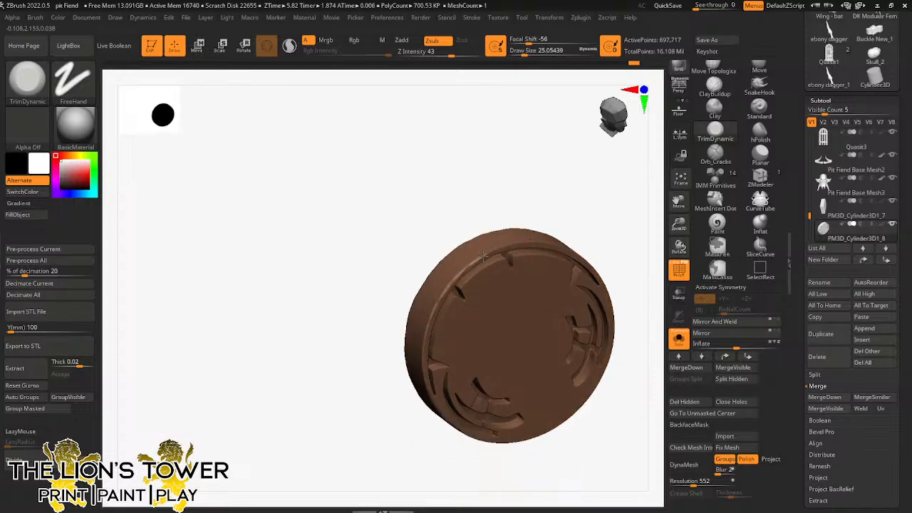
# Step: Trim the opposite side and lower part of the brown disc's front rim to complete the worn edge
pyautogui.moveTo(606, 230); pyautogui.dragTo(576, 297, button='right')
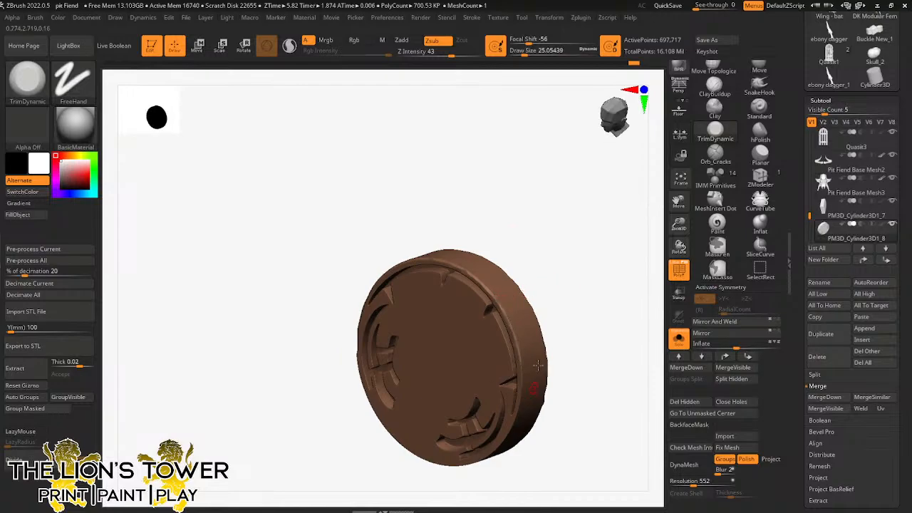
pyautogui.moveTo(539, 365); pyautogui.dragTo(565, 275, button='right')
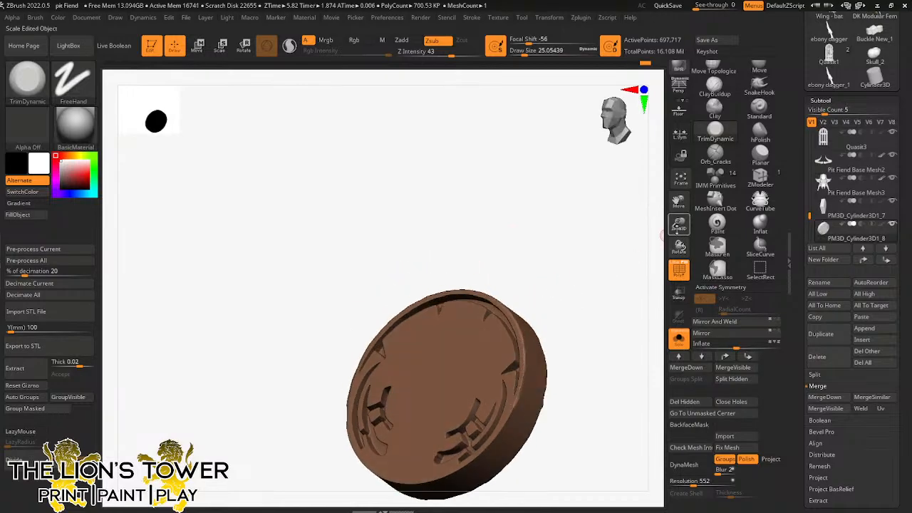
pyautogui.keyDown('alt'); pyautogui.moveTo(520, 397); pyautogui.dragTo(598, 295, button='right'); pyautogui.keyUp('alt')
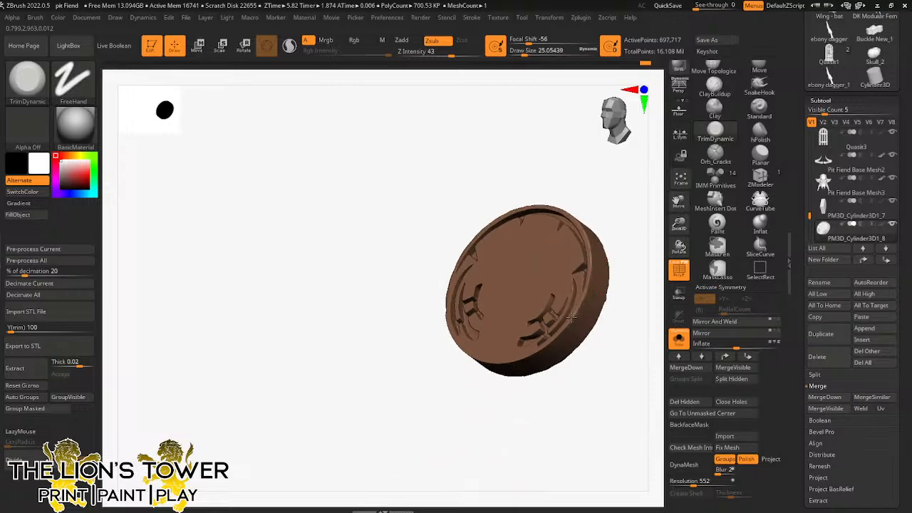
pyautogui.moveTo(510, 377); pyautogui.dragTo(530, 355, button='right')
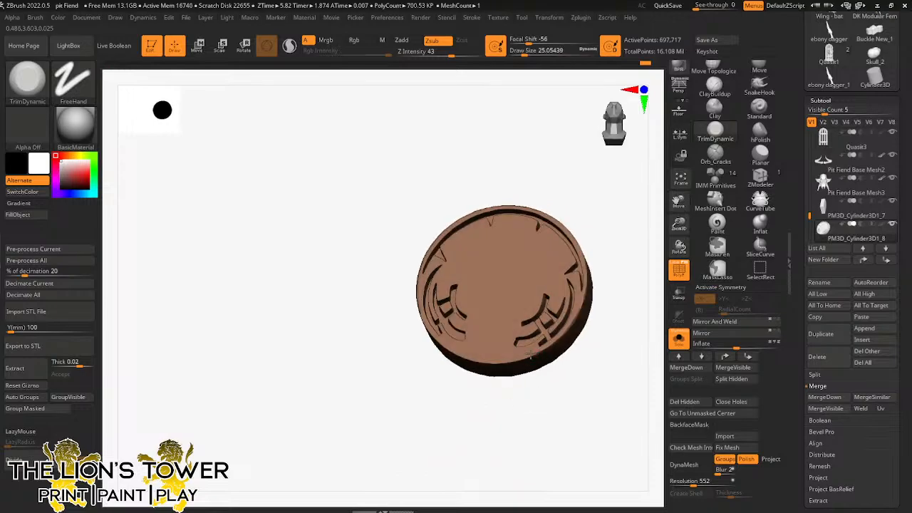
pyautogui.moveTo(411, 245); pyautogui.dragTo(434, 225, button='right')
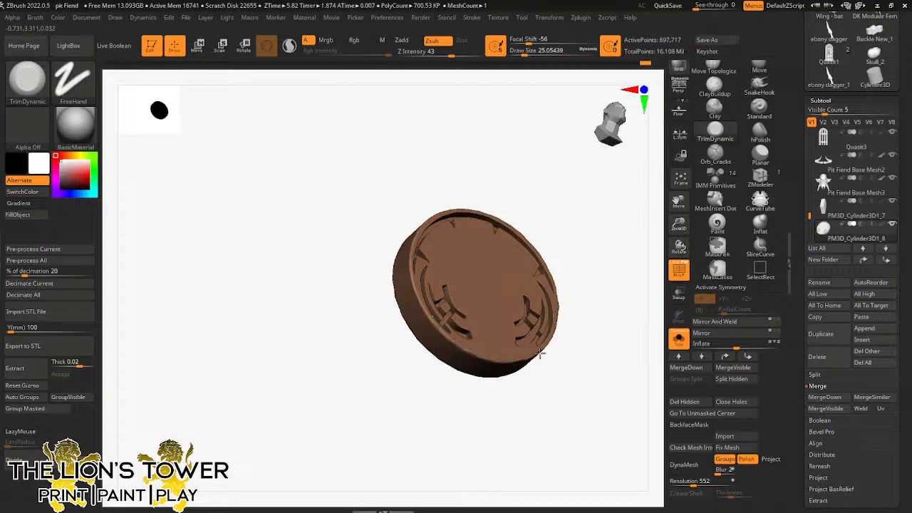
pyautogui.moveTo(580, 333); pyautogui.dragTo(609, 347, button='right')
# Step: Show all the head disc's parts, check one purple bar on its own, and bring the rest of the model back into view
pyautogui.keyDown('ctrl'); pyautogui.keyDown('shift'); pyautogui.click(624, 341); pyautogui.keyUp('shift'); pyautogui.keyUp('ctrl')
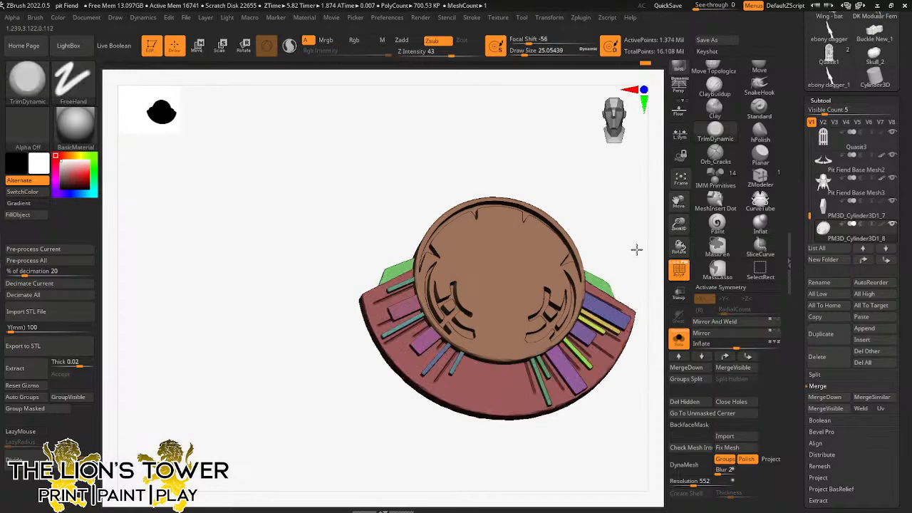
pyautogui.keyDown('ctrl'); pyautogui.keyDown('shift'); pyautogui.click(607, 299); pyautogui.keyUp('shift'); pyautogui.keyUp('ctrl')
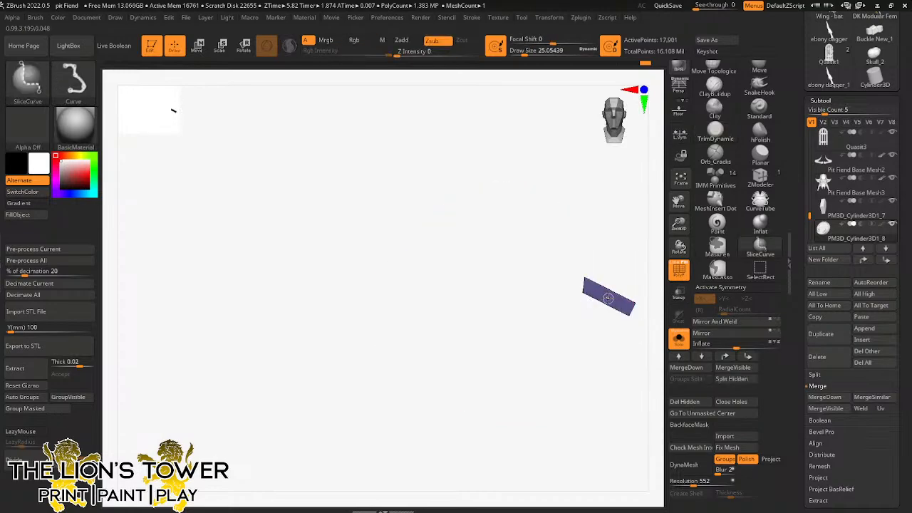
pyautogui.keyDown('ctrl'); pyautogui.keyDown('shift'); pyautogui.click(607, 299); pyautogui.keyUp('shift'); pyautogui.keyUp('ctrl')
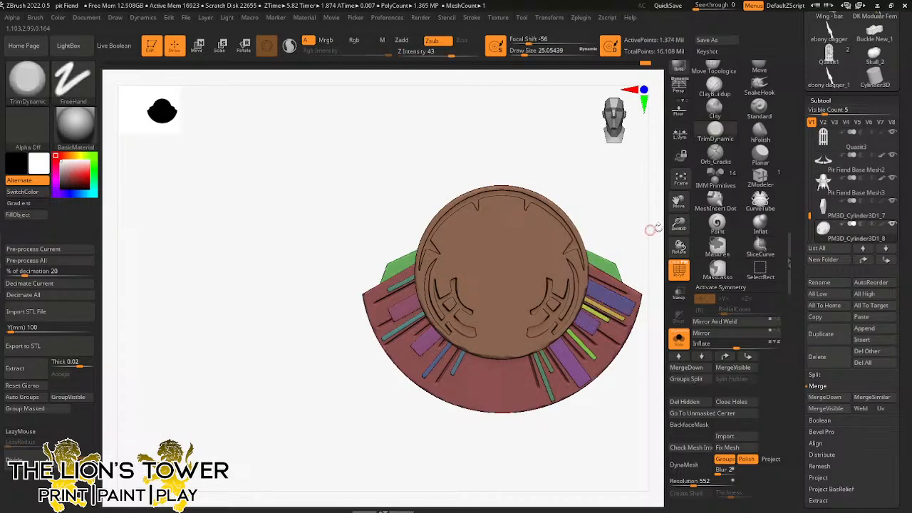
pyautogui.moveTo(679, 224); pyautogui.dragTo(679, 202)
pyautogui.click(679, 338)
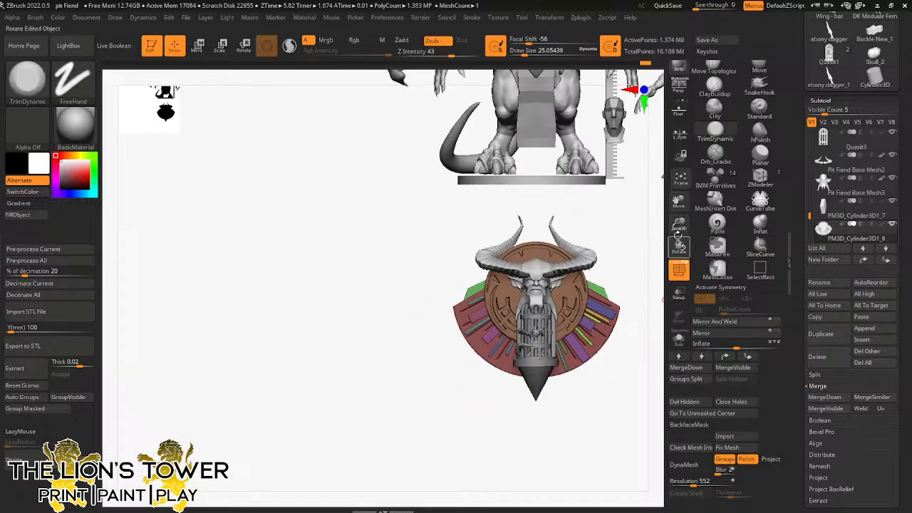
pyautogui.moveTo(677, 234); pyautogui.dragTo(678, 227)
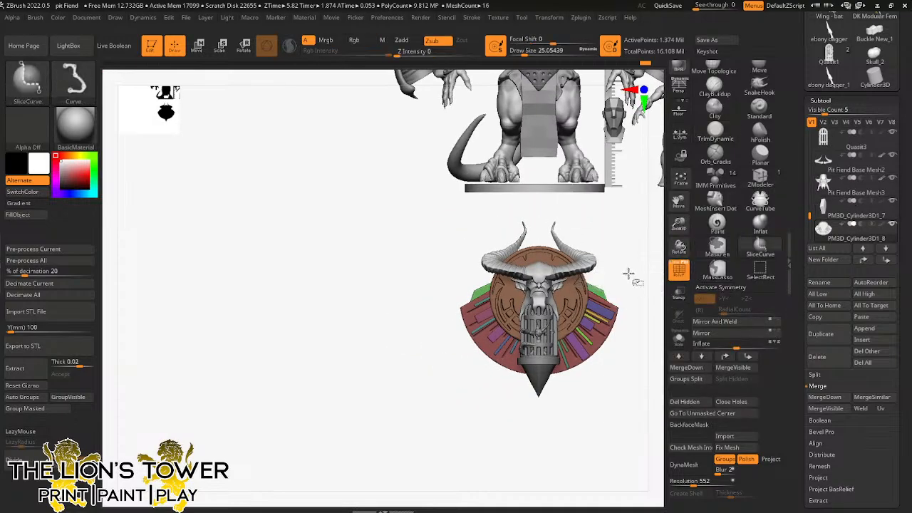
# Step: Examine the cone tip, the block behind the cage, and the disc's brown, green and red plates one by one
pyautogui.keyDown('alt'); pyautogui.click(544, 370); pyautogui.keyUp('alt')
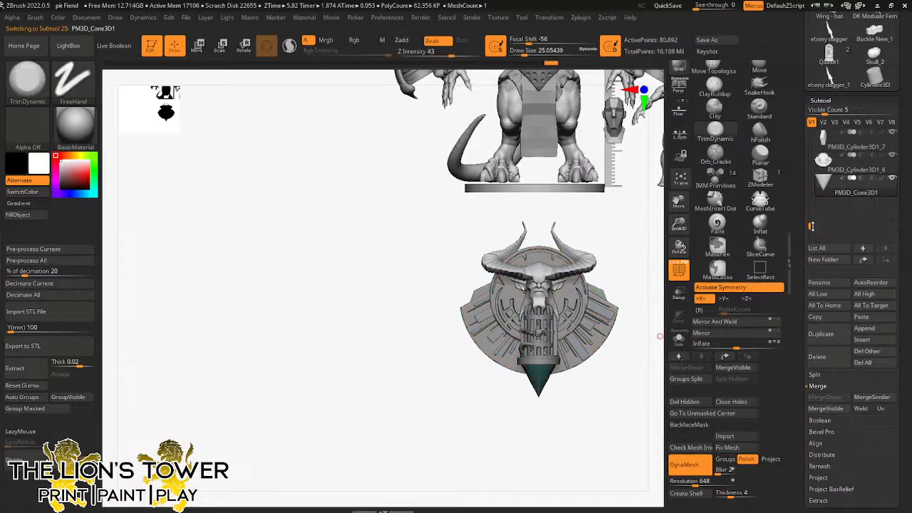
pyautogui.moveTo(811, 226)
pyautogui.mouseDown()
pyautogui.moveTo(811, 193)
pyautogui.moveTo(812, 219)
pyautogui.mouseUp()
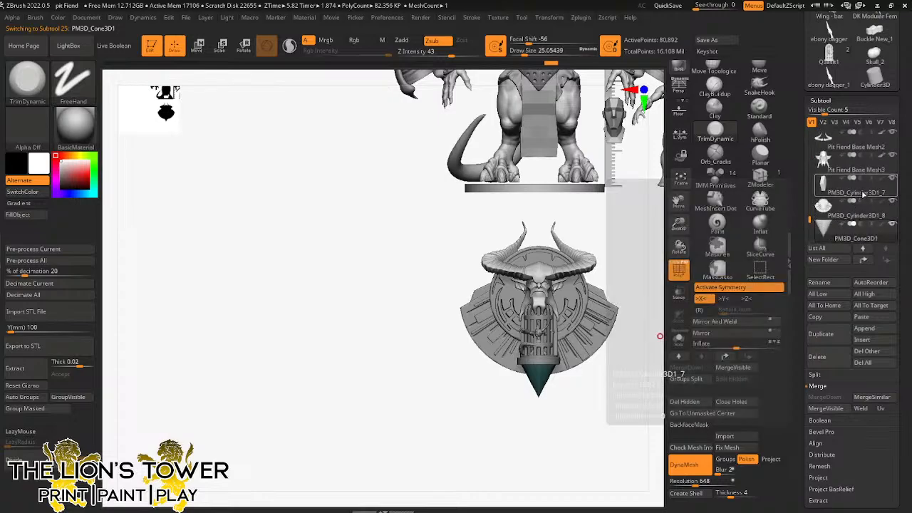
pyautogui.click(864, 194)
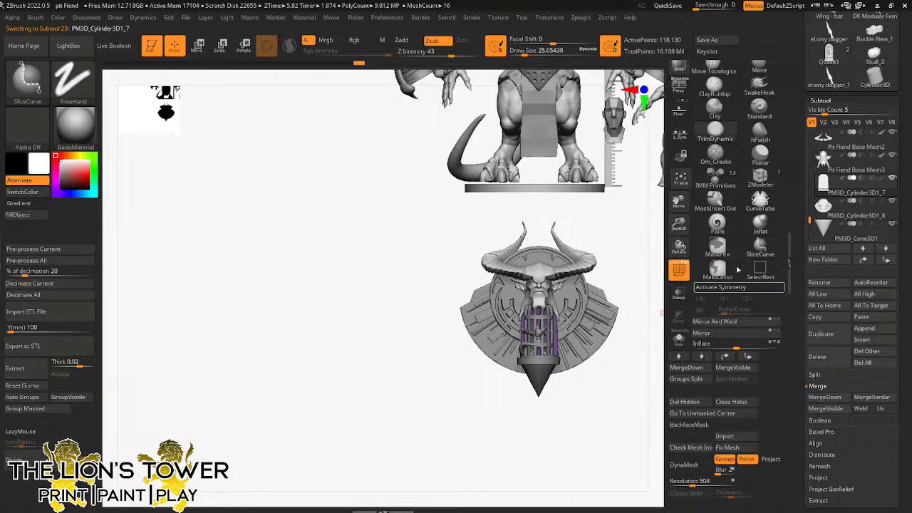
pyautogui.click(825, 226)
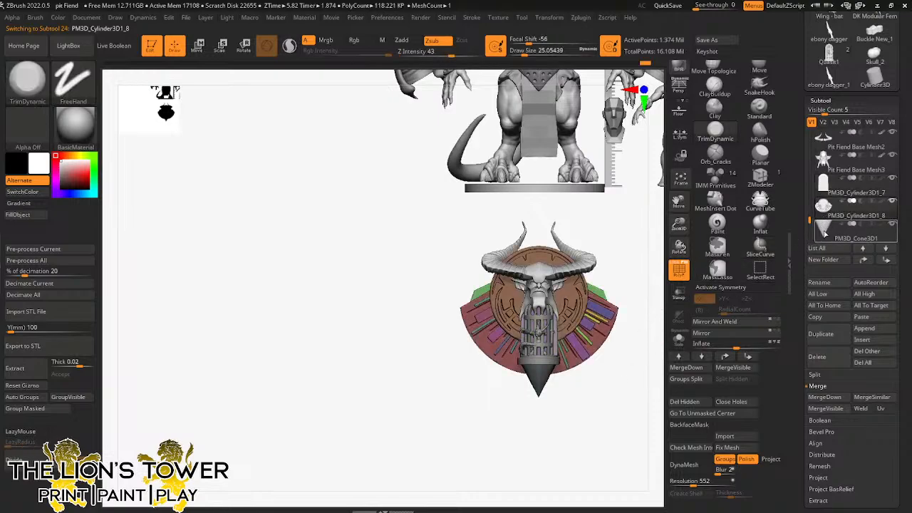
pyautogui.keyDown('ctrl'); pyautogui.keyDown('shift'); pyautogui.click(574, 299); pyautogui.keyUp('shift'); pyautogui.keyUp('ctrl')
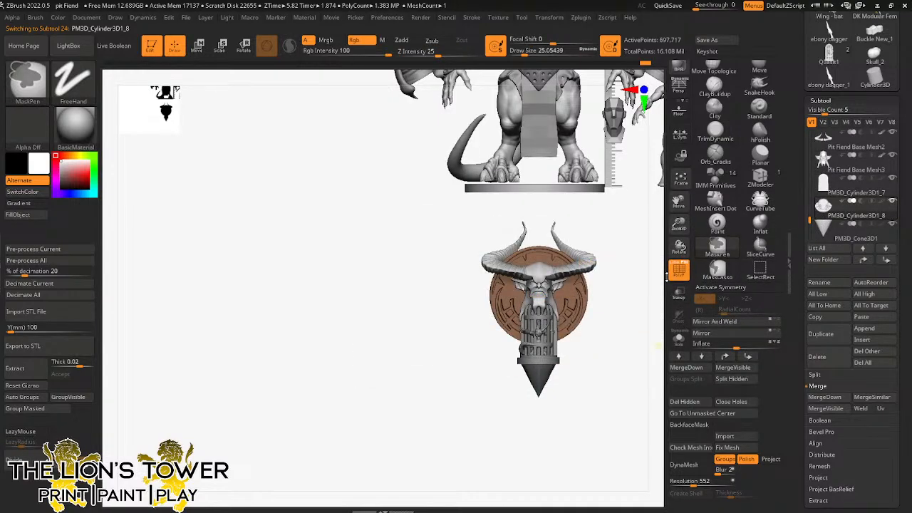
pyautogui.keyDown('ctrl'); pyautogui.keyDown('shift'); pyautogui.click(665, 279); pyautogui.keyUp('shift'); pyautogui.keyUp('ctrl')
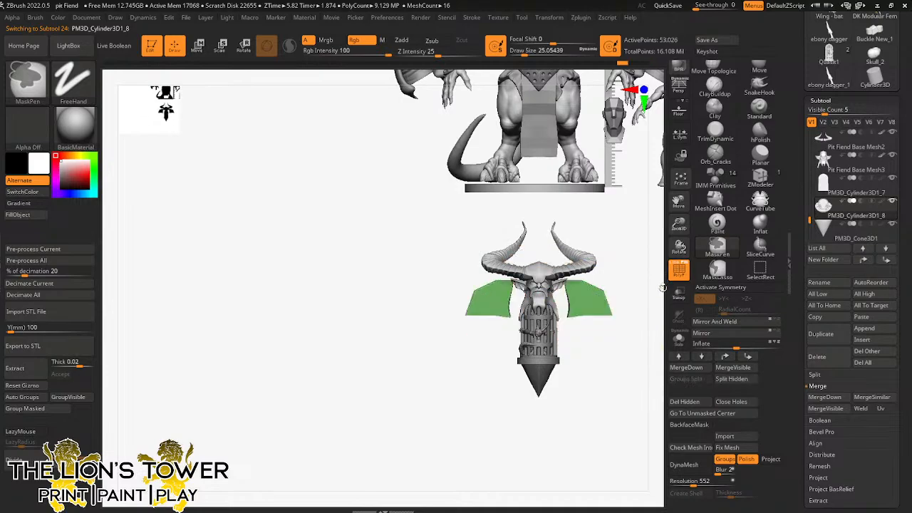
pyautogui.keyDown('ctrl'); pyautogui.keyDown('shift'); pyautogui.click(663, 289); pyautogui.keyUp('shift'); pyautogui.keyUp('ctrl')
pyautogui.hotkey('ctrl', 'w')
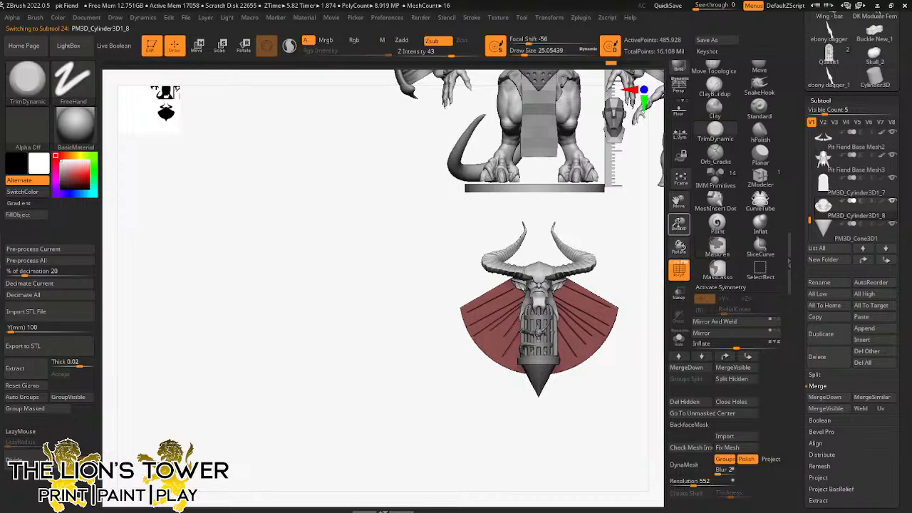
pyautogui.moveTo(679, 225); pyautogui.dragTo(679, 224)
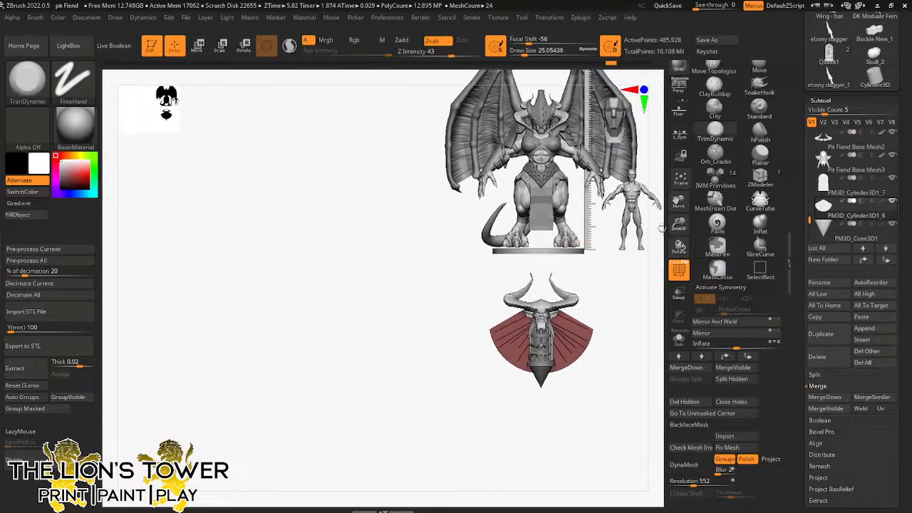
pyautogui.moveTo(607, 66)
pyautogui.mouseDown()
pyautogui.moveTo(498, 64)
pyautogui.moveTo(677, 66)
pyautogui.mouseUp()
# Step: Make the polearm's shaft subtool PM3D_Cylinder3D1_2 active and visible beneath the head disc
pyautogui.click(824, 171)
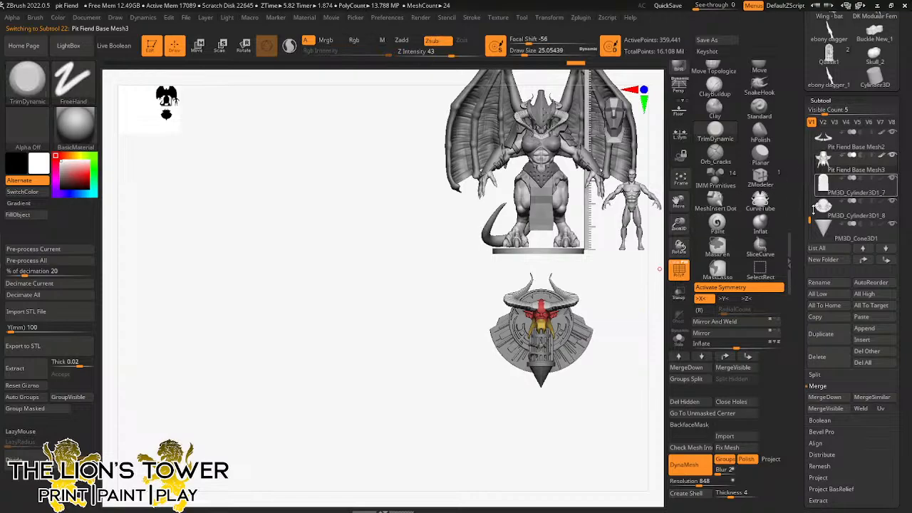
pyautogui.moveTo(809, 220); pyautogui.dragTo(810, 189)
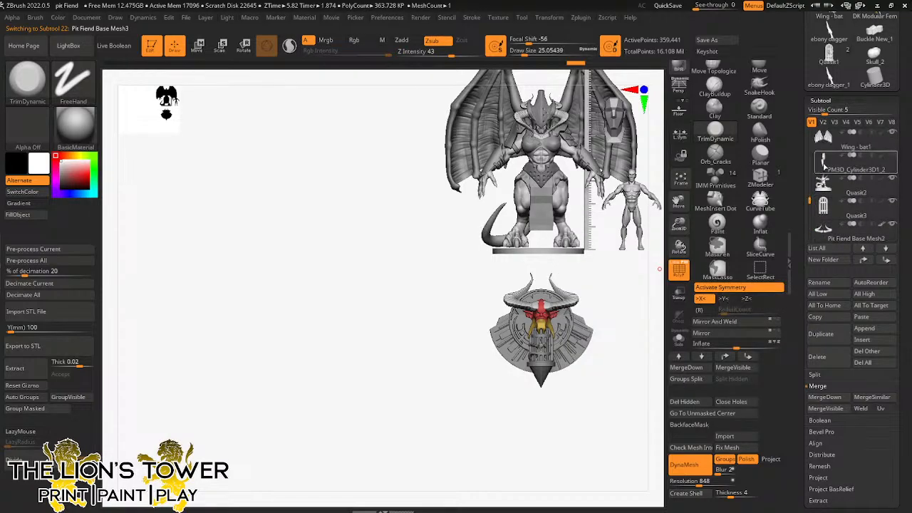
pyautogui.click(825, 166)
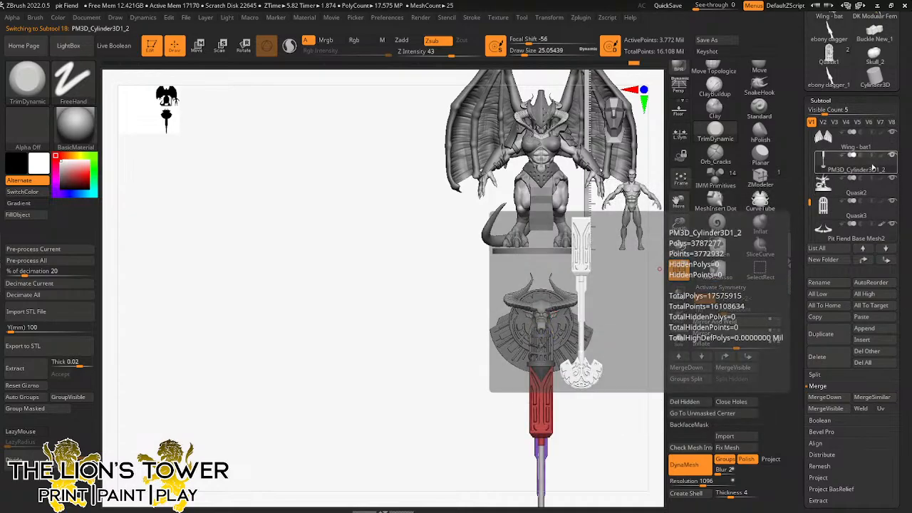
pyautogui.moveTo(679, 225); pyautogui.dragTo(645, 180)
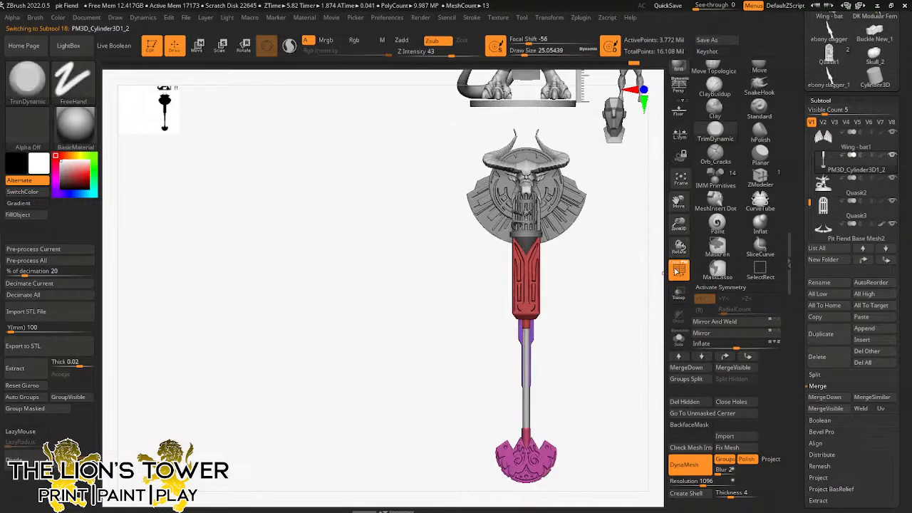
# Step: Set up the Orb_Cracks brush with Z intensity 32, a draw size of about 22 and LazyMouse off
pyautogui.moveTo(678, 224); pyautogui.dragTo(677, 208)
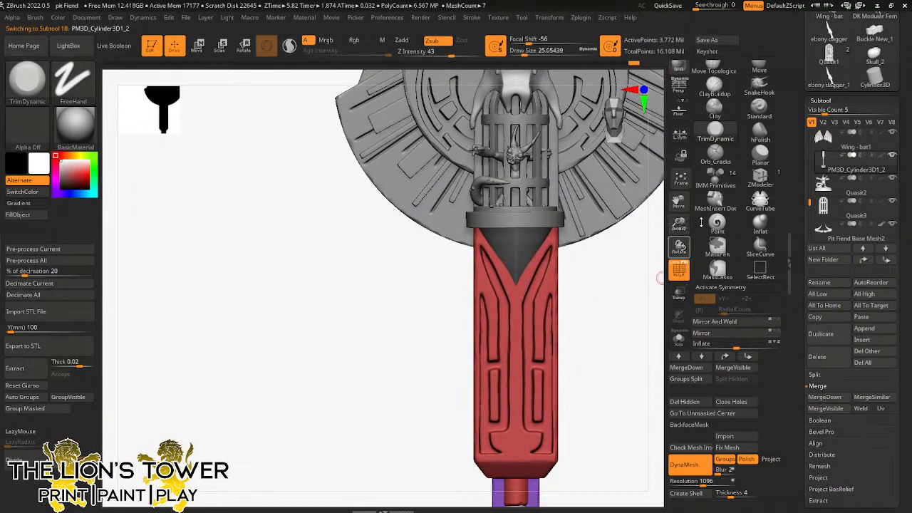
pyautogui.click(715, 152)
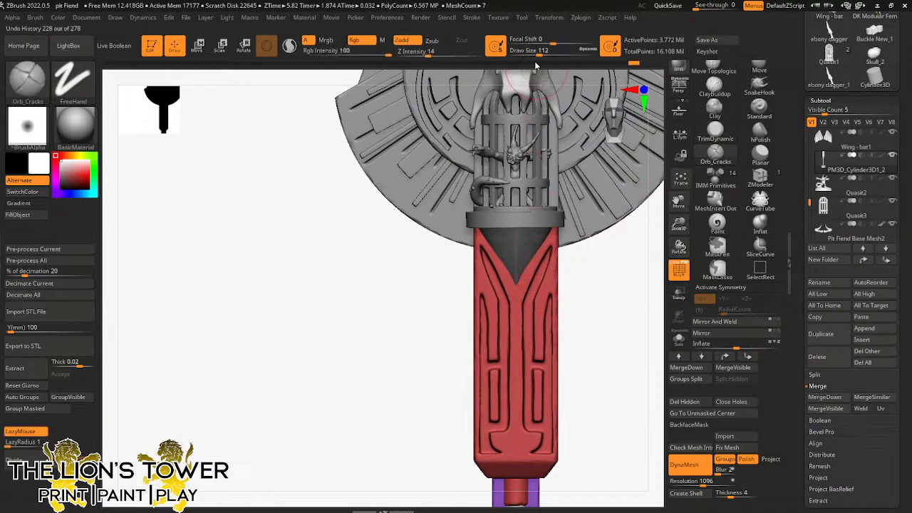
pyautogui.moveTo(535, 53); pyautogui.dragTo(532, 52)
pyautogui.moveTo(432, 53); pyautogui.dragTo(444, 53)
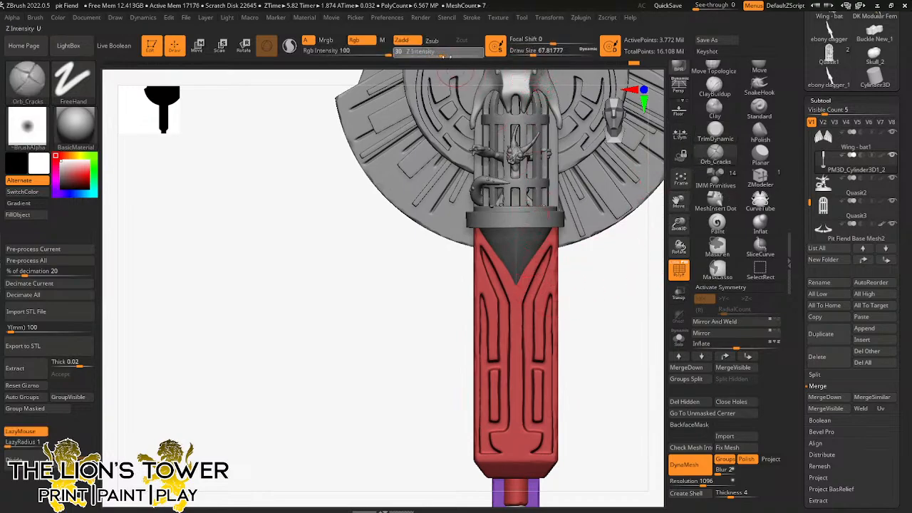
pyautogui.moveTo(535, 52); pyautogui.dragTo(524, 73)
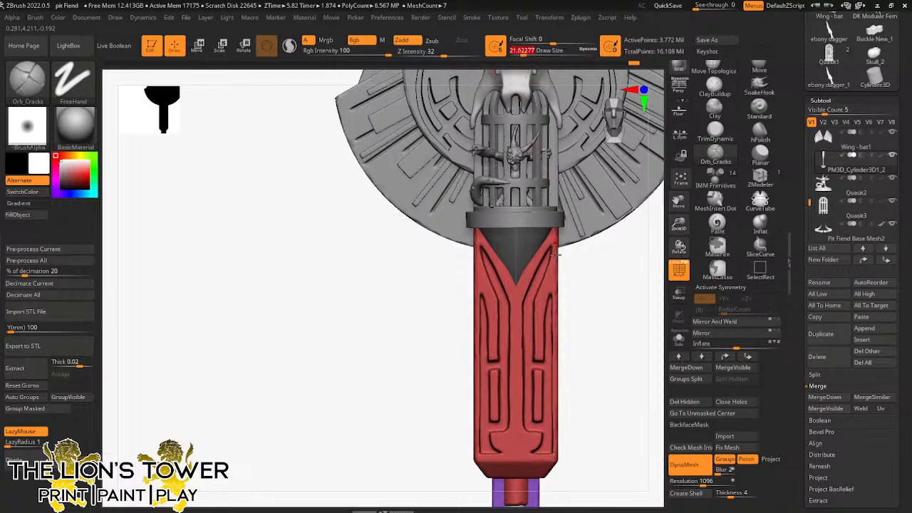
pyautogui.click(44, 431)
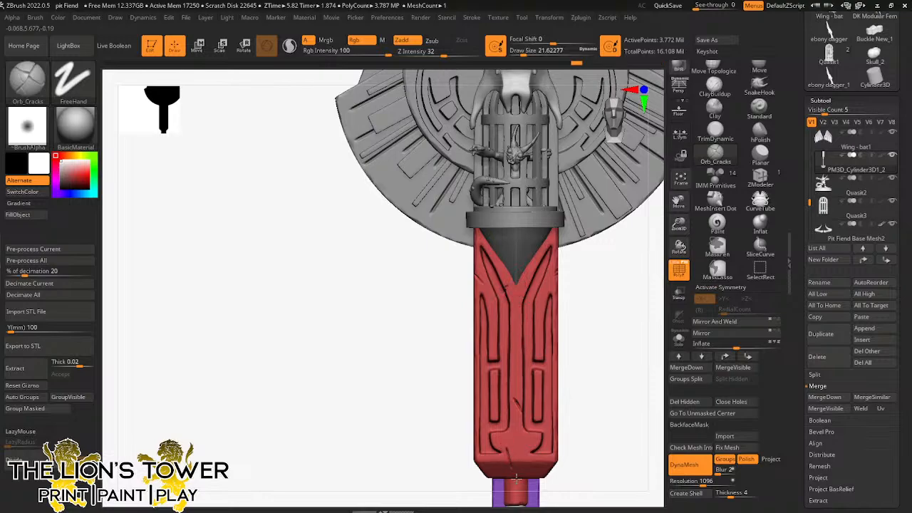
# Step: Carve cracks and edge nicks into the front and both side faces of the red carved shaft block
pyautogui.moveTo(592, 399); pyautogui.dragTo(574, 305)
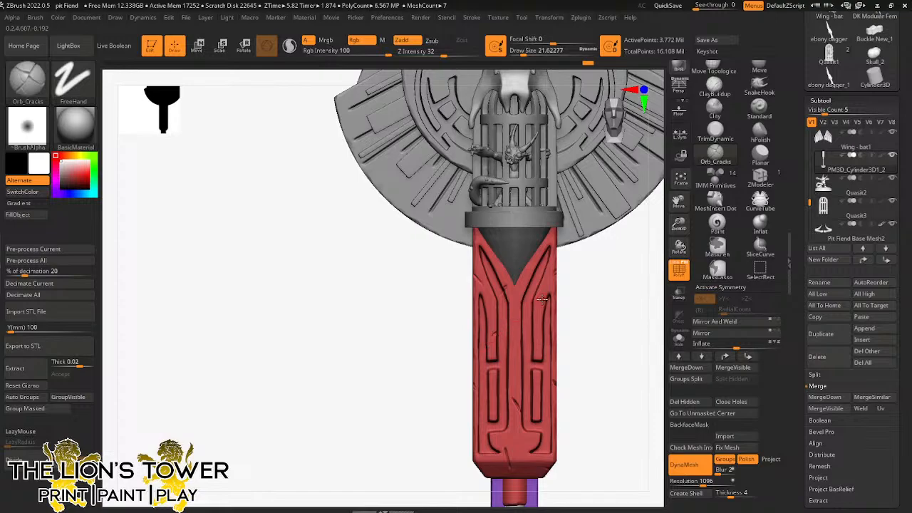
pyautogui.moveTo(575, 307); pyautogui.dragTo(475, 259)
pyautogui.moveTo(457, 290); pyautogui.dragTo(485, 274)
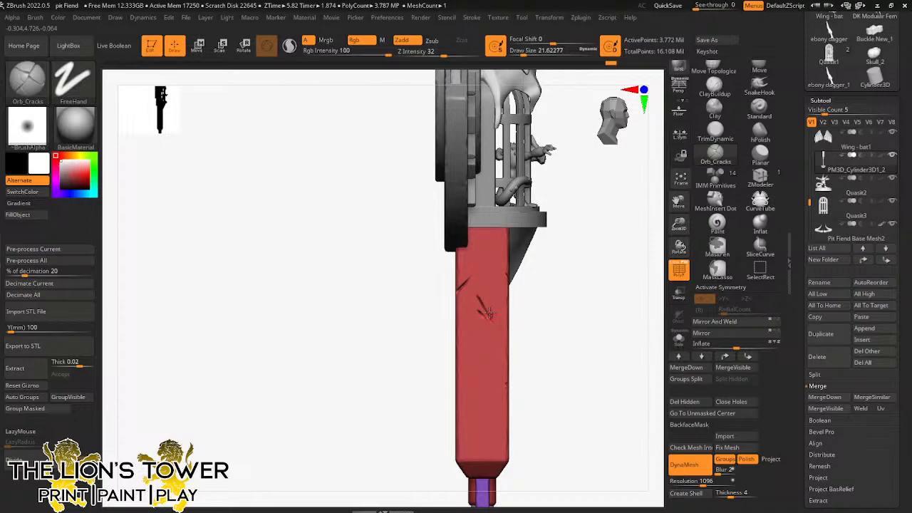
pyautogui.moveTo(574, 320)
pyautogui.mouseDown()
pyautogui.moveTo(590, 312)
pyautogui.moveTo(570, 329)
pyautogui.moveTo(477, 342)
pyautogui.moveTo(491, 323)
pyautogui.mouseUp()
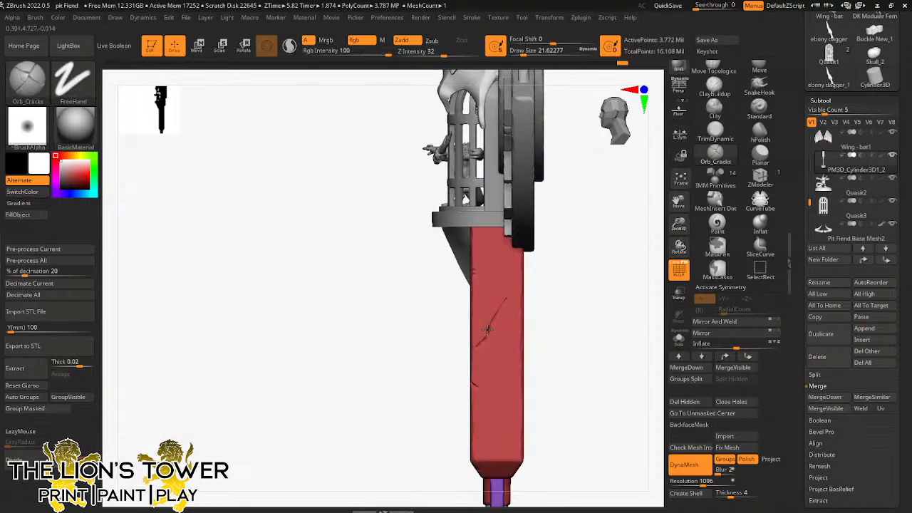
pyautogui.moveTo(525, 307)
pyautogui.mouseDown()
pyautogui.moveTo(564, 299)
pyautogui.moveTo(566, 307)
pyautogui.moveTo(531, 300)
pyautogui.mouseUp()
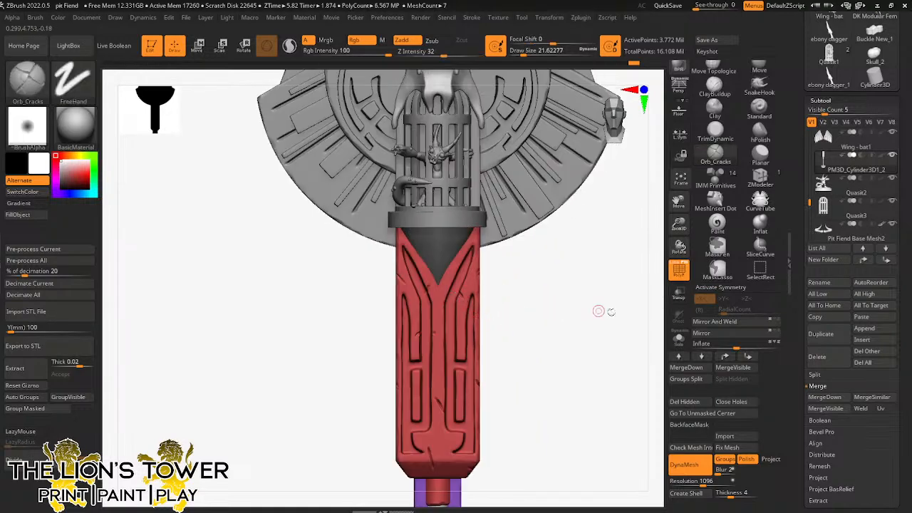
# Step: Carve diagonal cracks and edge nicks into the plain back face of the red shaft block
pyautogui.moveTo(599, 310); pyautogui.dragTo(437, 309)
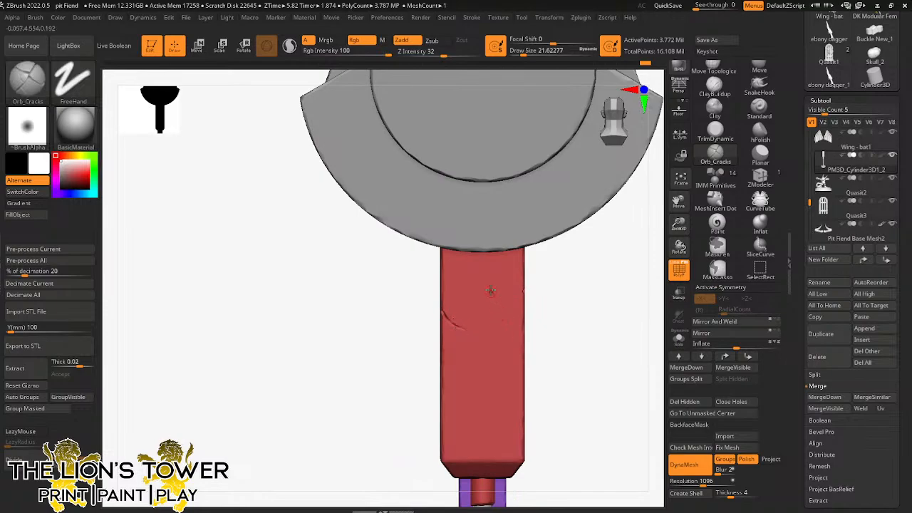
pyautogui.moveTo(502, 318); pyautogui.dragTo(501, 313)
pyautogui.moveTo(507, 363)
pyautogui.mouseDown()
pyautogui.moveTo(501, 371)
pyautogui.moveTo(513, 390)
pyautogui.mouseUp()
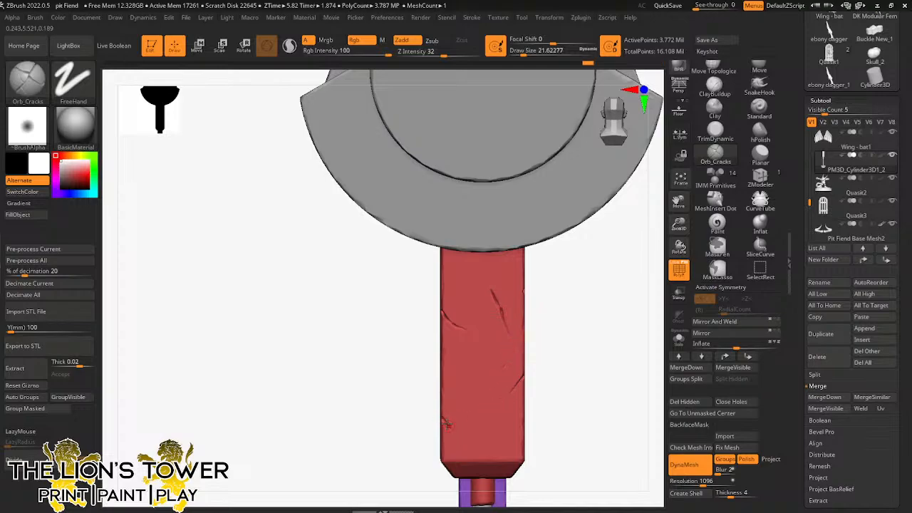
# Step: Carve cracks into the purple fins, red collar and upper grey rod below the block, from front, side and back
pyautogui.moveTo(678, 225); pyautogui.dragTo(626, 187)
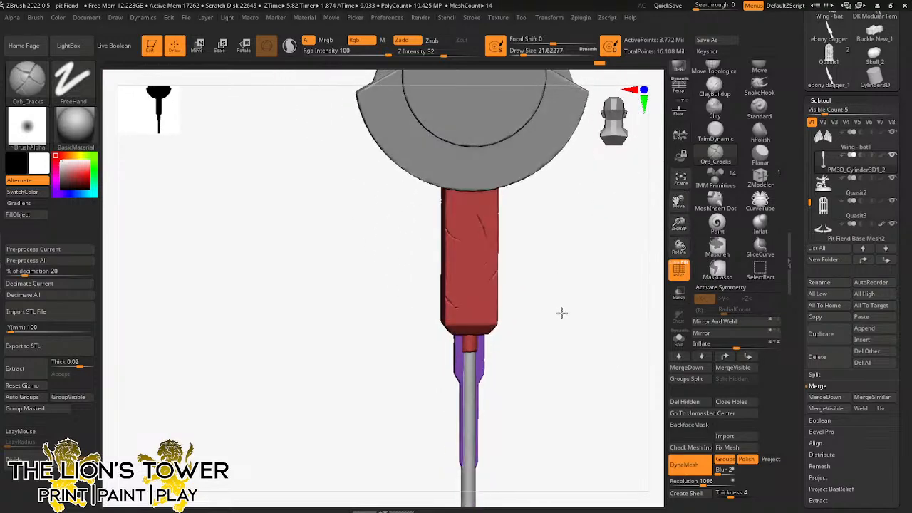
pyautogui.keyDown('shift'); pyautogui.moveTo(562, 313); pyautogui.dragTo(497, 328); pyautogui.keyUp('shift')
pyautogui.moveTo(678, 228); pyautogui.dragTo(748, 79)
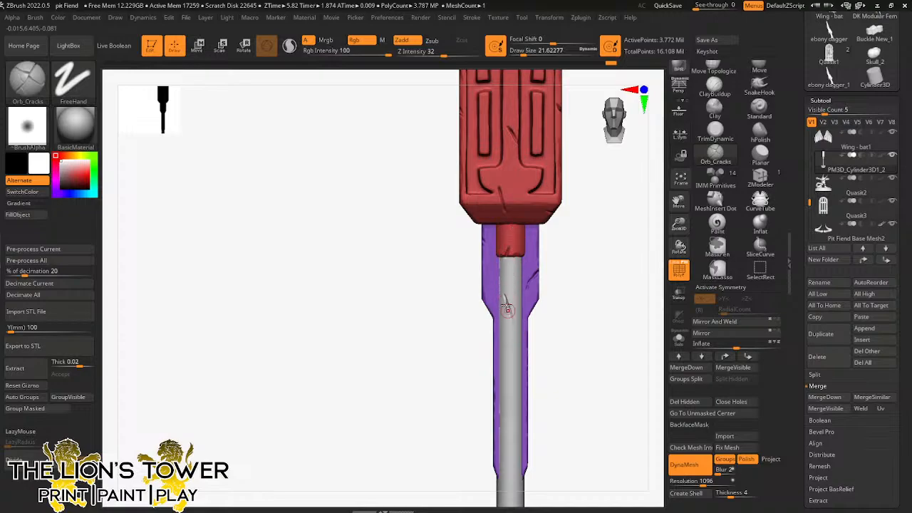
pyautogui.moveTo(570, 355); pyautogui.dragTo(488, 382)
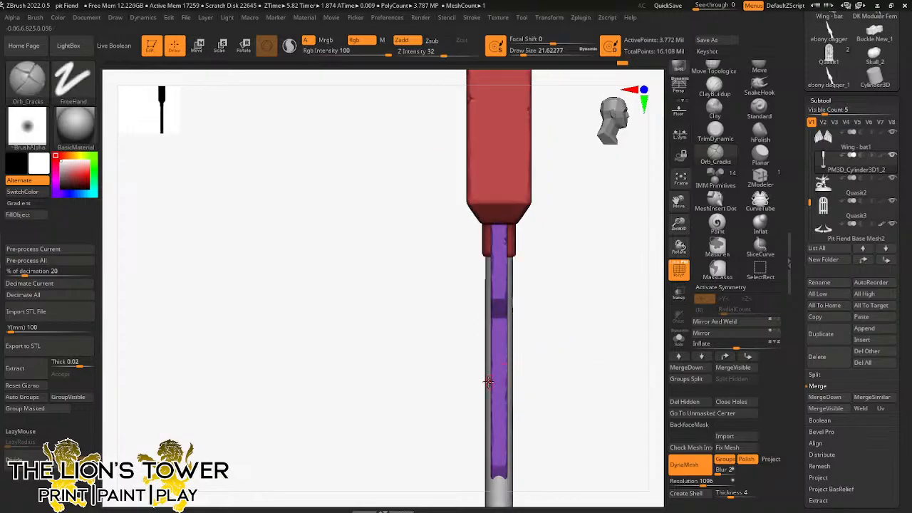
pyautogui.moveTo(534, 324); pyautogui.dragTo(566, 257)
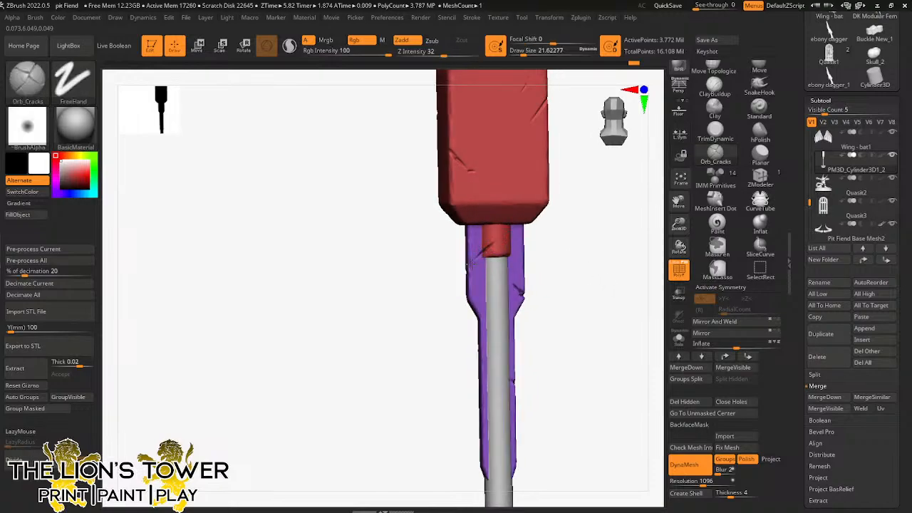
pyautogui.moveTo(468, 265)
pyautogui.mouseDown()
pyautogui.moveTo(543, 238)
pyautogui.moveTo(490, 289)
pyautogui.moveTo(492, 304)
pyautogui.mouseUp()
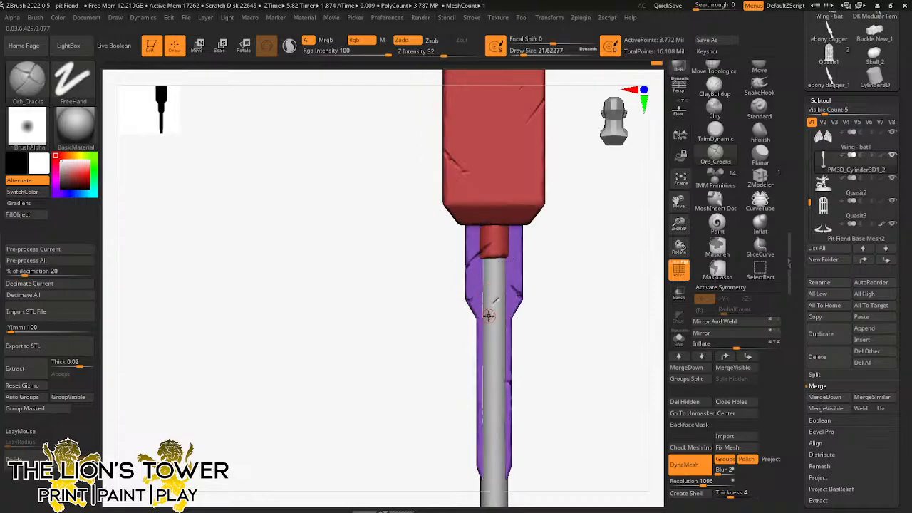
# Step: Add a cluster of long parallel scratches to the lower back face of the red shaft block
pyautogui.moveTo(505, 158); pyautogui.dragTo(510, 175)
pyautogui.moveTo(499, 131); pyautogui.dragTo(508, 181)
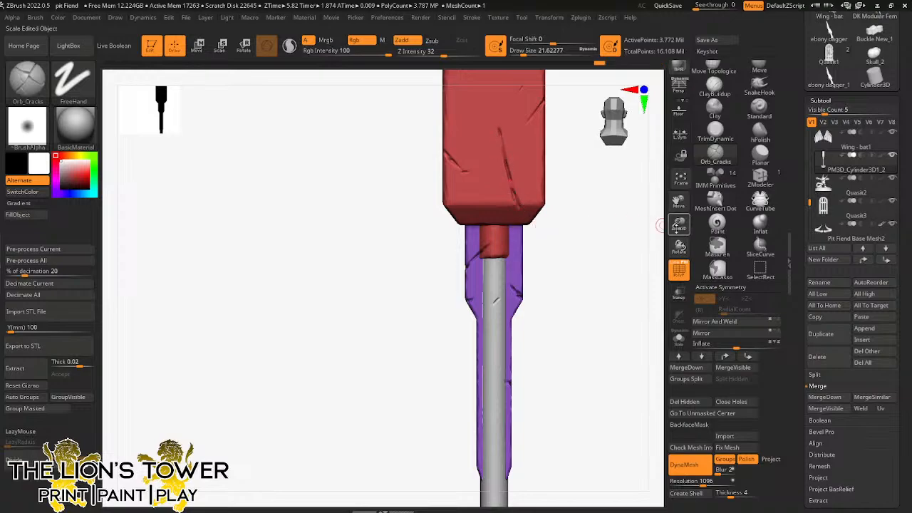
pyautogui.moveTo(678, 225); pyautogui.dragTo(678, 285)
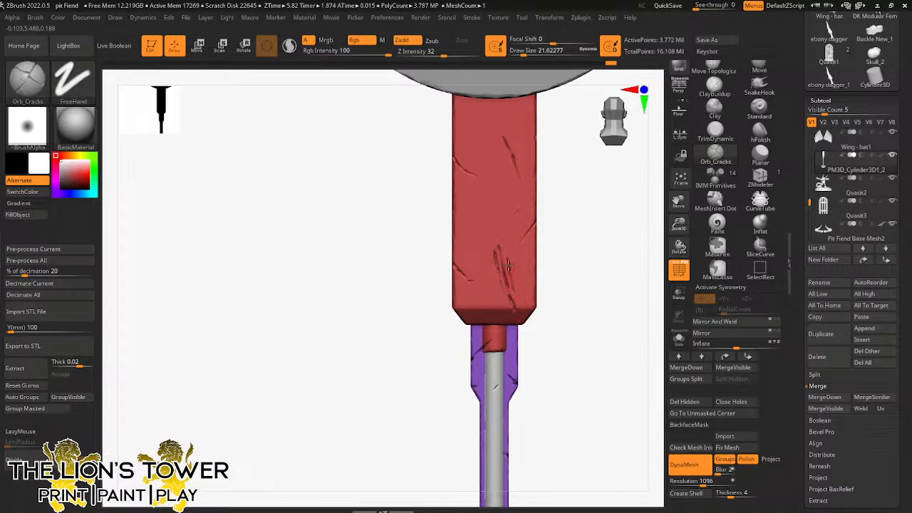
pyautogui.moveTo(508, 265); pyautogui.dragTo(520, 314)
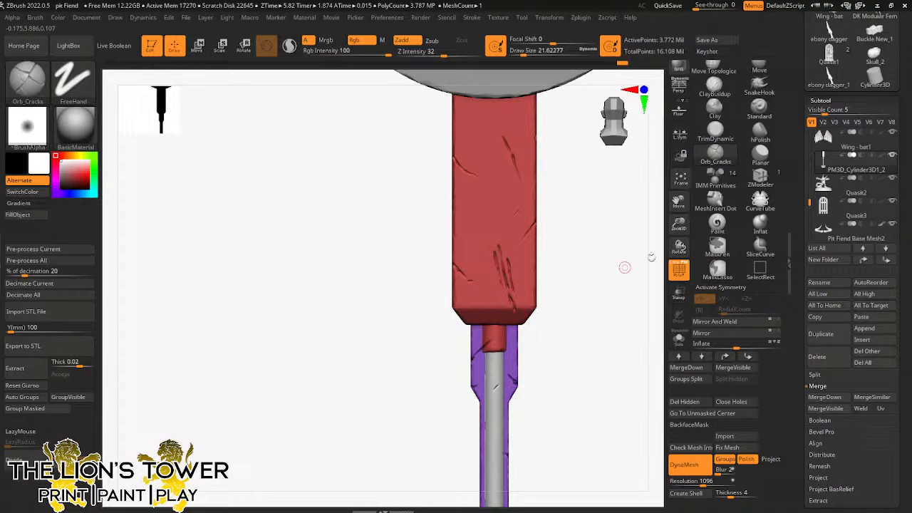
# Step: Carve cracks along the grey rod and into the pink pommel collar and pommel plate at the shaft's lower end
pyautogui.moveTo(678, 222); pyautogui.dragTo(631, 246)
pyautogui.moveTo(678, 201); pyautogui.dragTo(678, 75)
pyautogui.moveTo(613, 281); pyautogui.dragTo(584, 267)
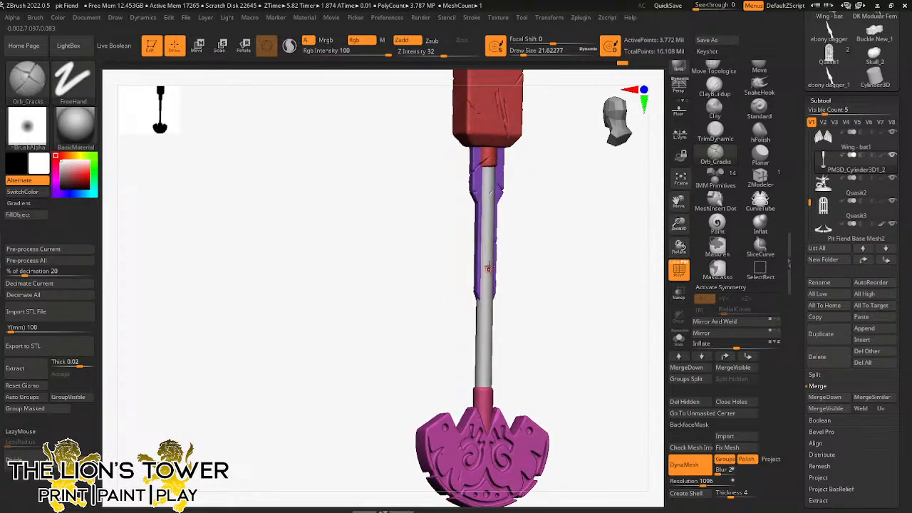
pyautogui.moveTo(541, 289); pyautogui.dragTo(499, 258)
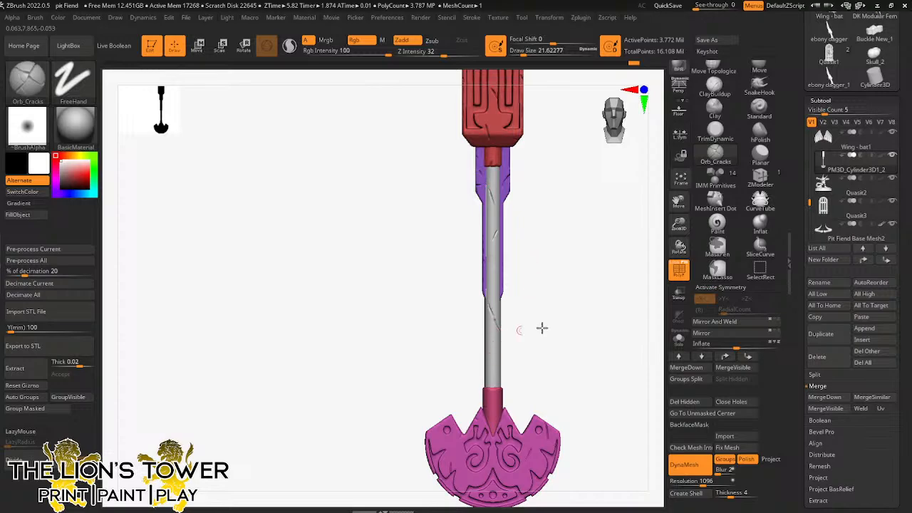
pyautogui.moveTo(542, 325)
pyautogui.mouseDown()
pyautogui.moveTo(480, 348)
pyautogui.moveTo(503, 395)
pyautogui.mouseUp()
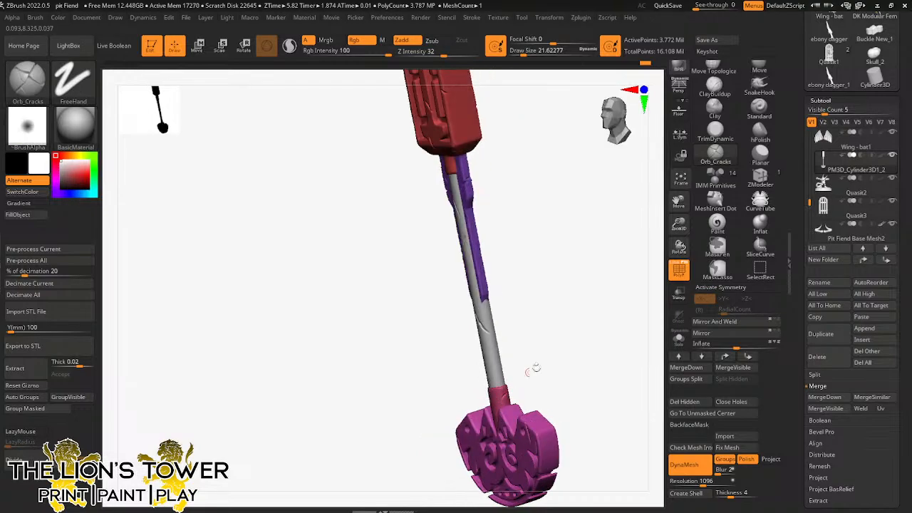
pyautogui.keyDown('shift'); pyautogui.moveTo(534, 368); pyautogui.dragTo(548, 367); pyautogui.keyUp('shift')
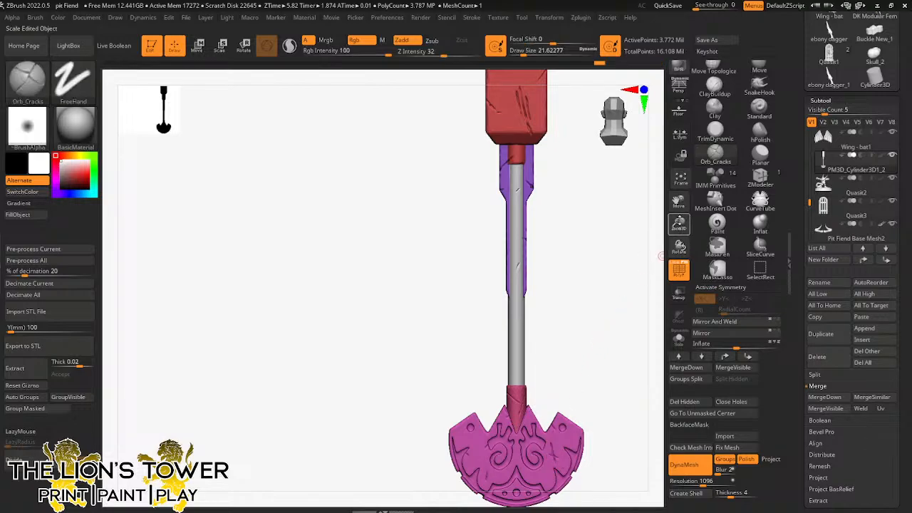
# Step: Make the head disc subtool PM3D_Cylinder3D1_8 active and carve scratches and nicks into the back of its brown and red plates
pyautogui.moveTo(678, 202); pyautogui.dragTo(637, 273)
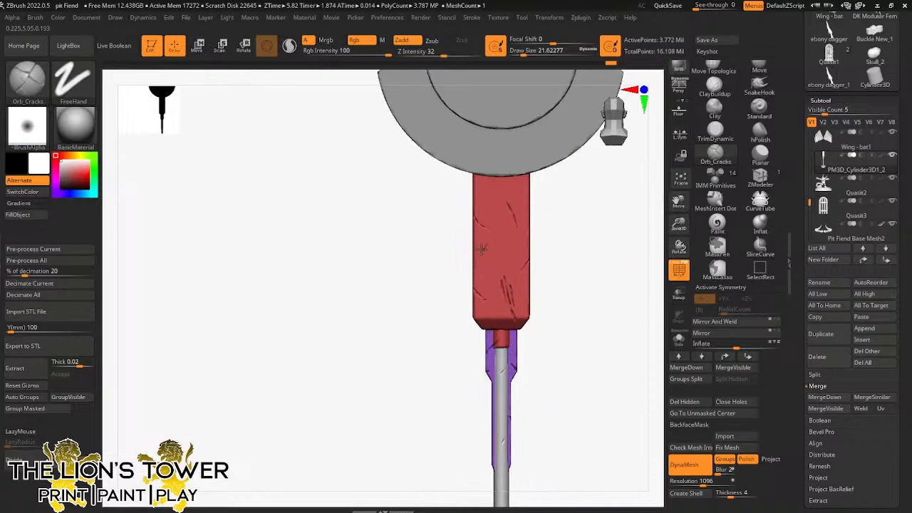
pyautogui.moveTo(678, 202); pyautogui.dragTo(677, 339)
pyautogui.keyDown('alt'); pyautogui.click(556, 275); pyautogui.keyUp('alt')
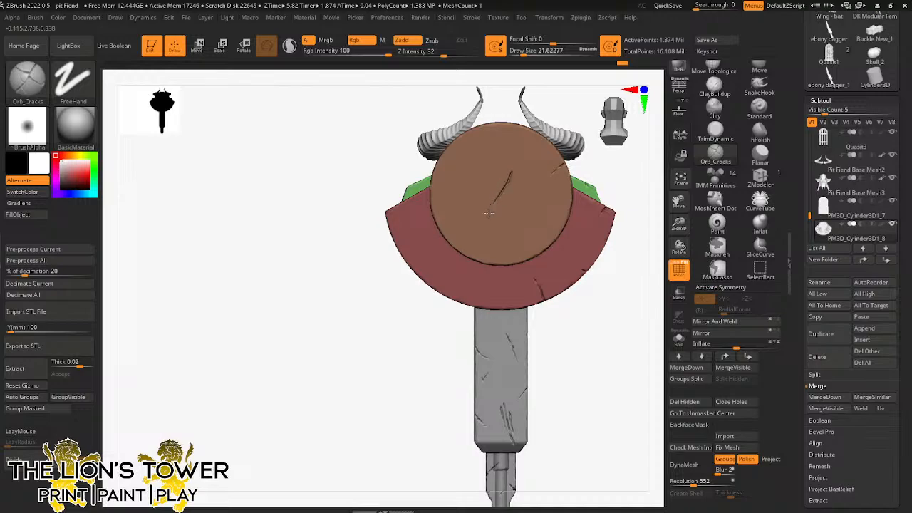
pyautogui.moveTo(489, 214); pyautogui.dragTo(510, 184)
pyautogui.moveTo(521, 179); pyautogui.dragTo(496, 207)
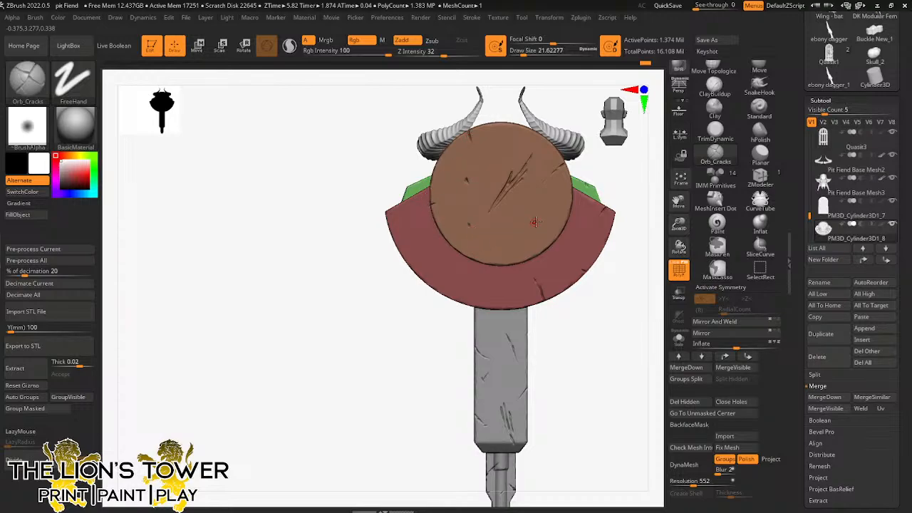
pyautogui.moveTo(535, 223); pyautogui.dragTo(540, 217)
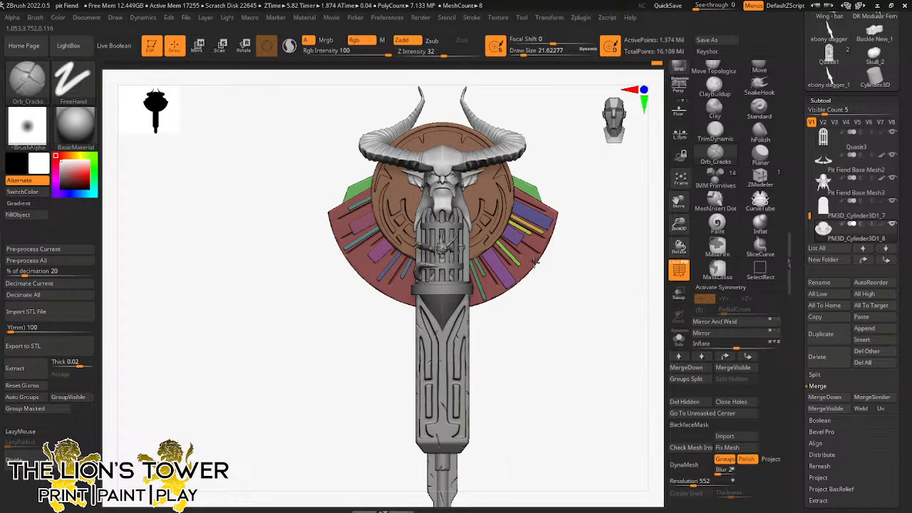
# Step: Carve small cracks into the front of the brown disc and its rim, undoing the stray stroke on the red plate
pyautogui.moveTo(532, 273); pyautogui.dragTo(524, 276)
pyautogui.hotkey('ctrl', 'z')
pyautogui.moveTo(481, 192); pyautogui.dragTo(478, 199)
pyautogui.moveTo(678, 224); pyautogui.dragTo(637, 238)
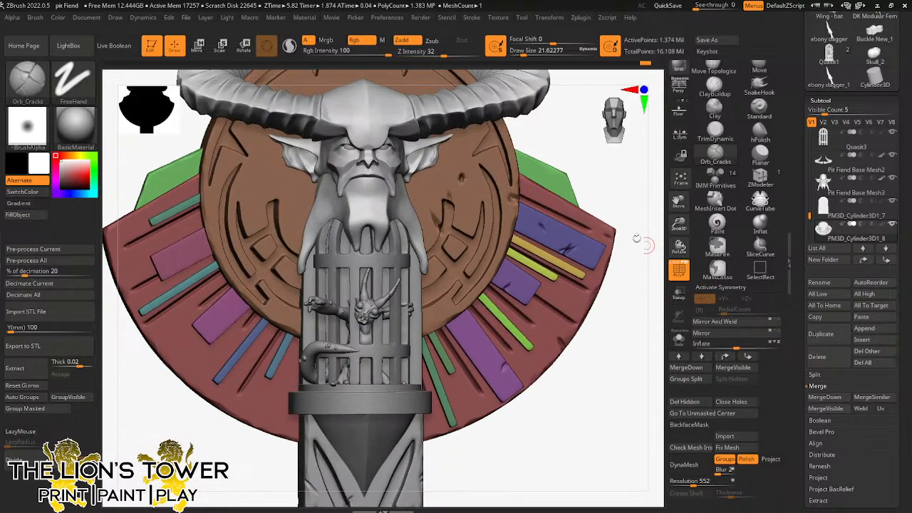
pyautogui.moveTo(517, 202); pyautogui.dragTo(504, 189)
# Step: Enable Sculptris Pro and carve finer, deeper cracks into the brown disc's front face beside the demon's head
pyautogui.moveTo(545, 184); pyautogui.dragTo(521, 186, button='right')
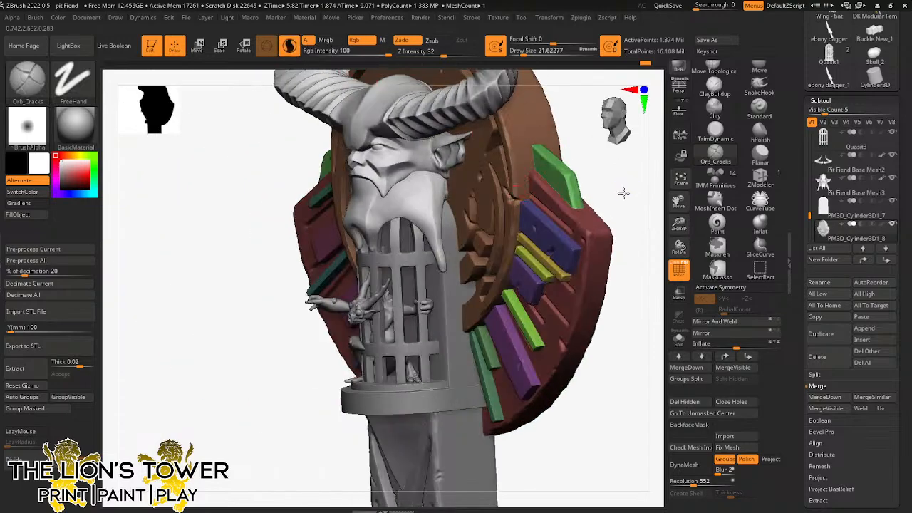
pyautogui.keyDown('shift'); pyautogui.moveTo(620, 193); pyautogui.dragTo(510, 141, button='right'); pyautogui.keyUp('shift')
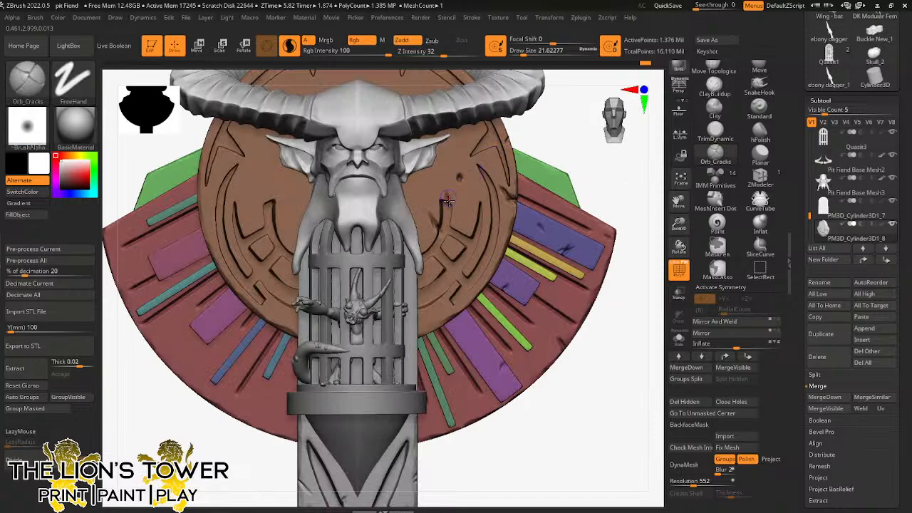
pyautogui.moveTo(446, 194); pyautogui.dragTo(447, 186)
pyautogui.click(459, 178)
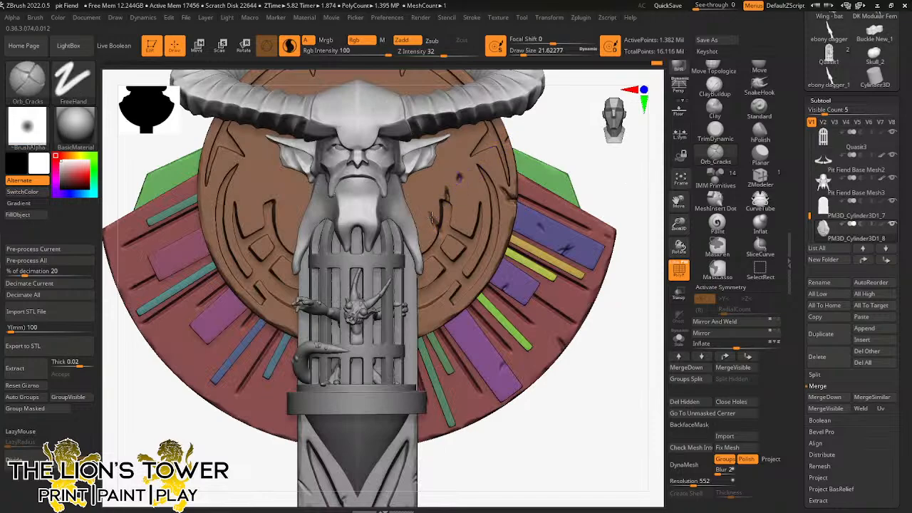
pyautogui.moveTo(433, 216); pyautogui.dragTo(440, 232)
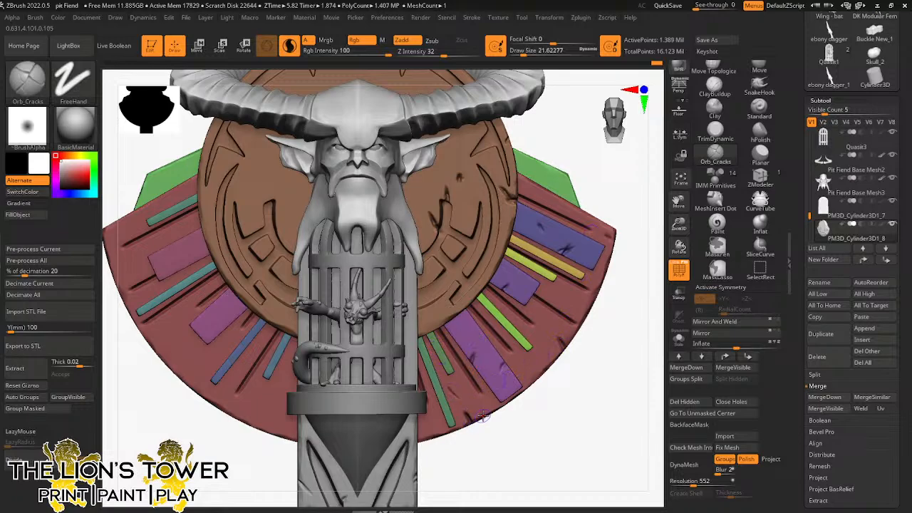
# Step: Carve nicks into the green plate's edge and the brown disc's front rim beside it
pyautogui.moveTo(574, 205); pyautogui.dragTo(567, 204)
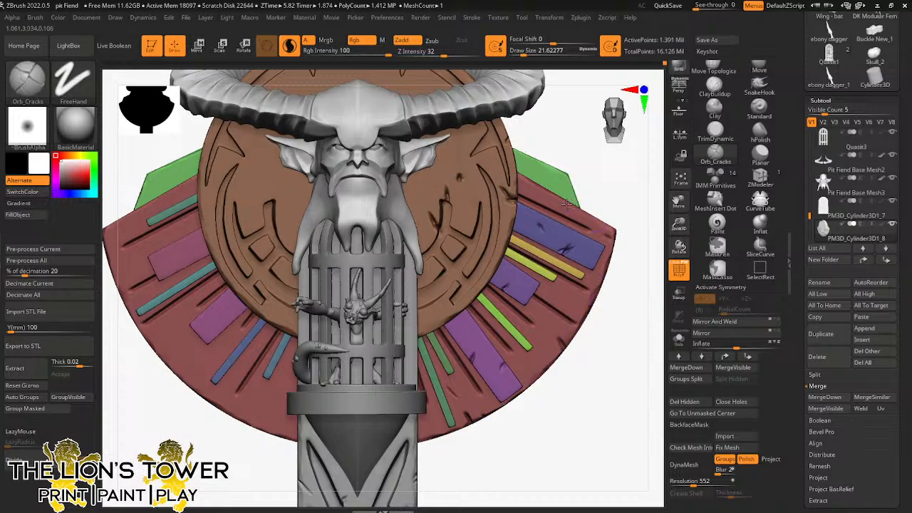
pyautogui.moveTo(598, 173); pyautogui.dragTo(561, 190)
pyautogui.moveTo(605, 158); pyautogui.dragTo(505, 155)
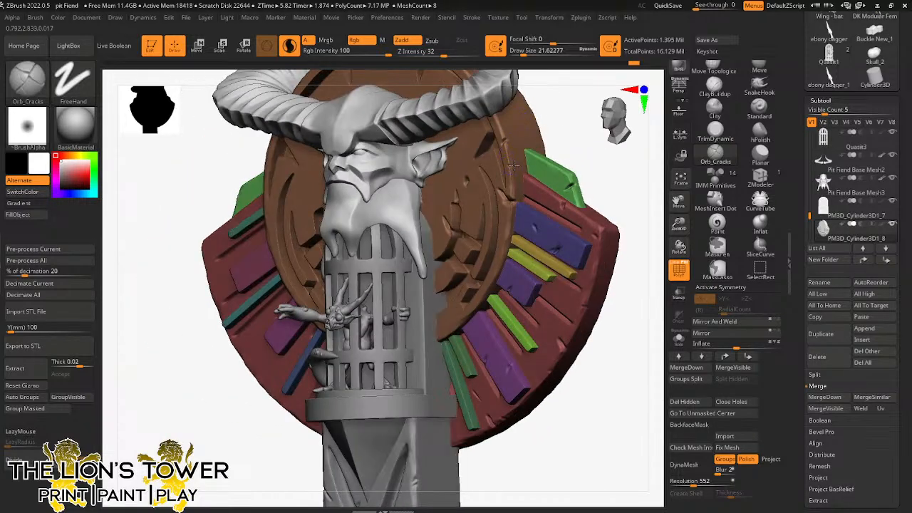
pyautogui.moveTo(556, 136); pyautogui.dragTo(556, 108)
pyautogui.moveTo(491, 162)
pyautogui.mouseDown()
pyautogui.moveTo(481, 158)
pyautogui.moveTo(490, 170)
pyautogui.mouseUp()
pyautogui.keyDown('shift'); pyautogui.moveTo(548, 118); pyautogui.dragTo(527, 125); pyautogui.keyUp('shift')
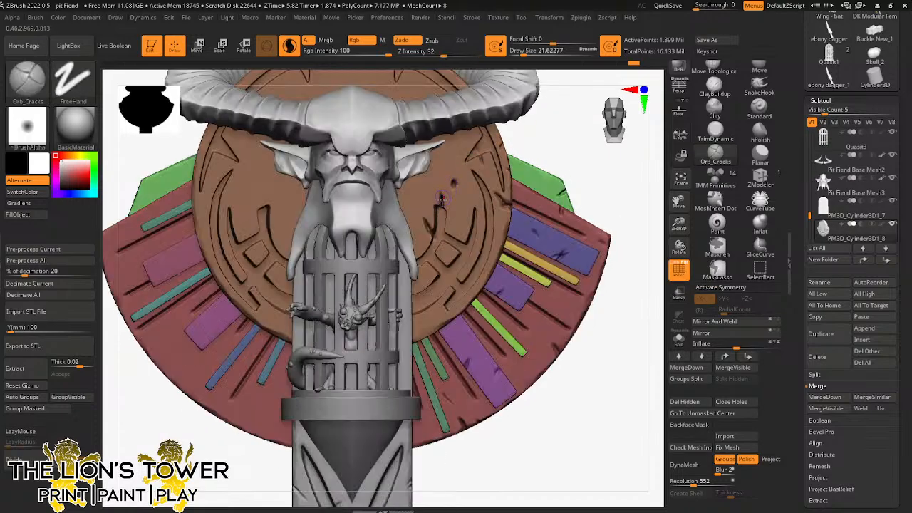
# Step: Carve short cracks and nicks into the brown disc's front face on both sides of the demon's head
pyautogui.moveTo(440, 189); pyautogui.dragTo(431, 183)
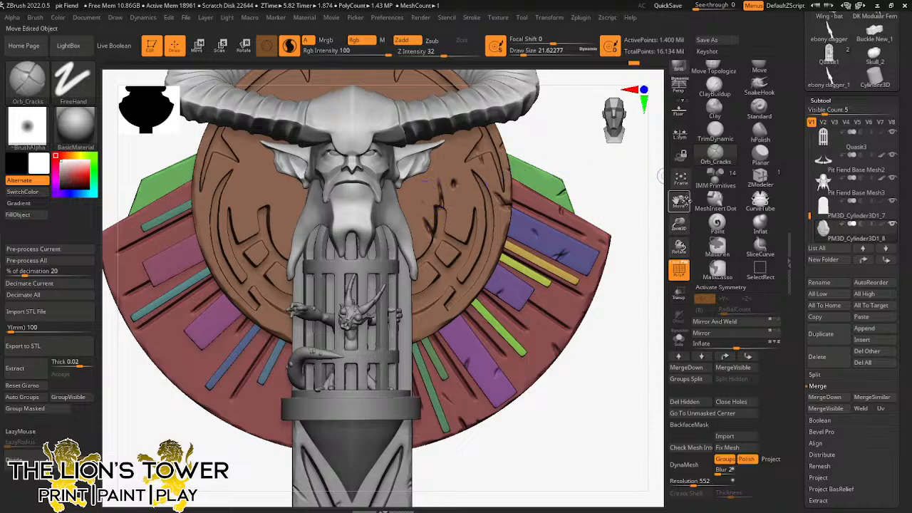
pyautogui.moveTo(678, 202); pyautogui.dragTo(728, 190)
pyautogui.moveTo(479, 187); pyautogui.dragTo(465, 205)
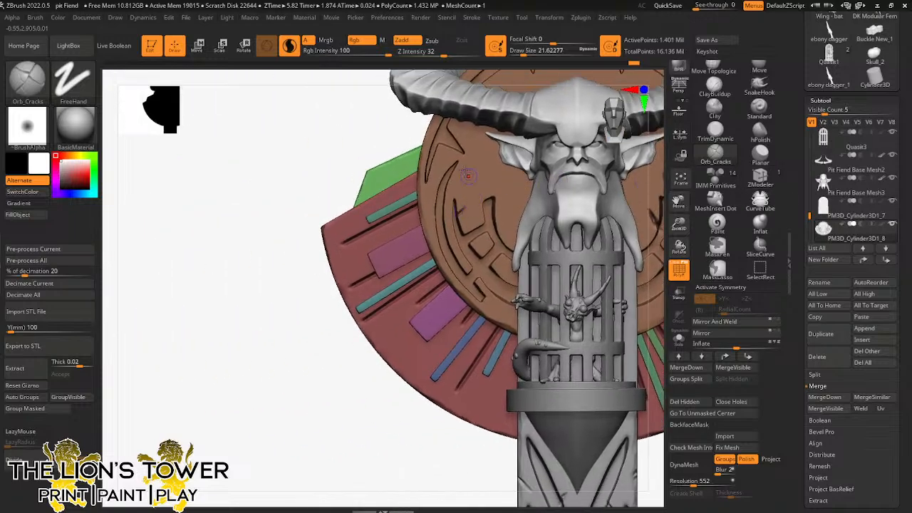
pyautogui.moveTo(462, 172); pyautogui.dragTo(447, 146)
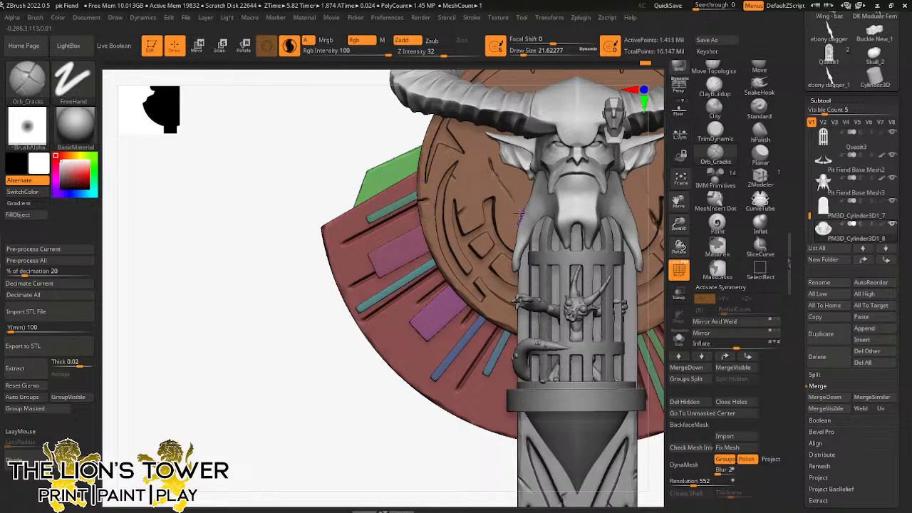
pyautogui.moveTo(495, 174); pyautogui.dragTo(509, 183)
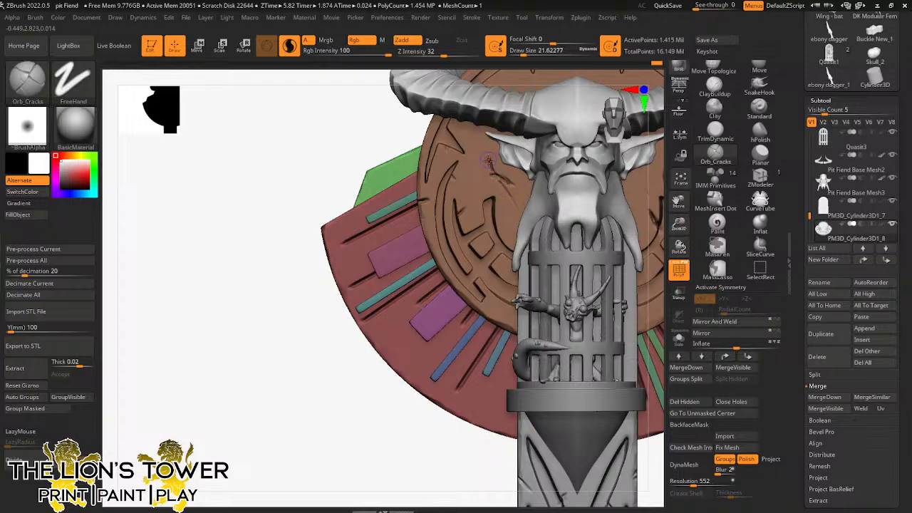
# Step: Carve nicks into the brown disc's outer rim and back edge between the horns
pyautogui.press('f')
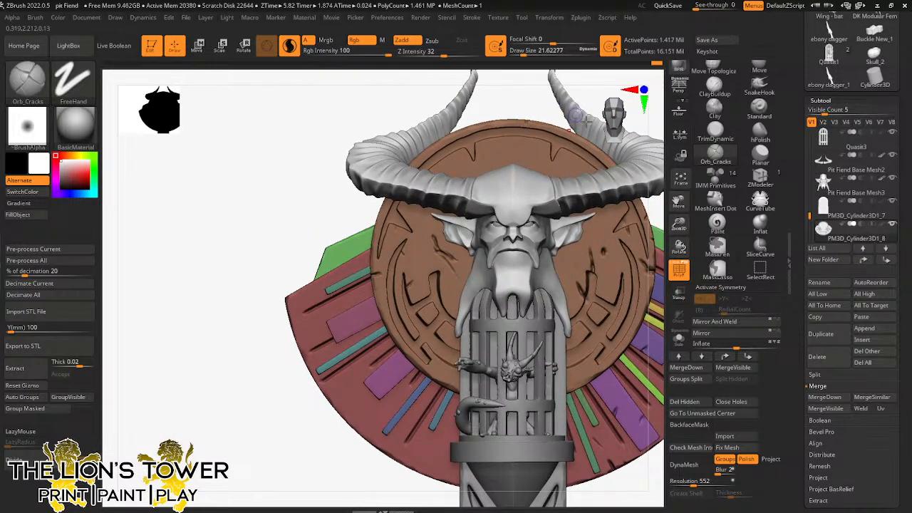
pyautogui.moveTo(679, 202); pyautogui.dragTo(592, 311)
pyautogui.moveTo(593, 214); pyautogui.dragTo(452, 256)
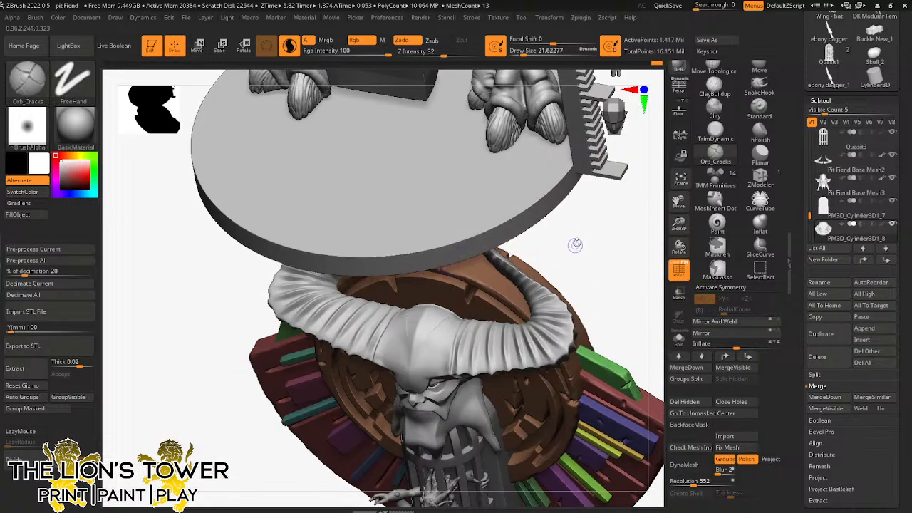
pyautogui.moveTo(575, 245); pyautogui.dragTo(443, 261)
pyautogui.moveTo(529, 225); pyautogui.dragTo(555, 205)
pyautogui.moveTo(397, 220); pyautogui.dragTo(358, 275)
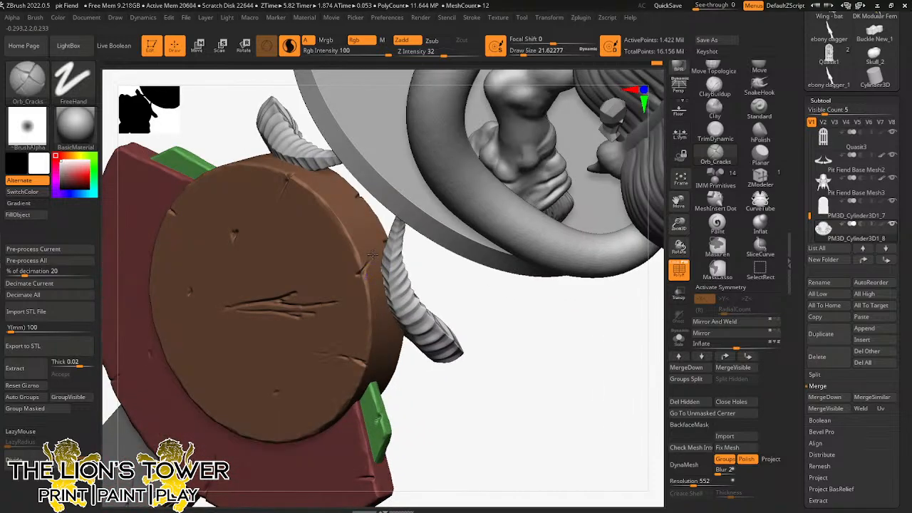
# Step: Carve a group of slanted scratches and several edge nicks into the back of the red plate
pyautogui.moveTo(498, 329); pyautogui.dragTo(558, 305)
pyautogui.moveTo(678, 227); pyautogui.dragTo(670, 240)
pyautogui.moveTo(679, 202); pyautogui.dragTo(833, 40)
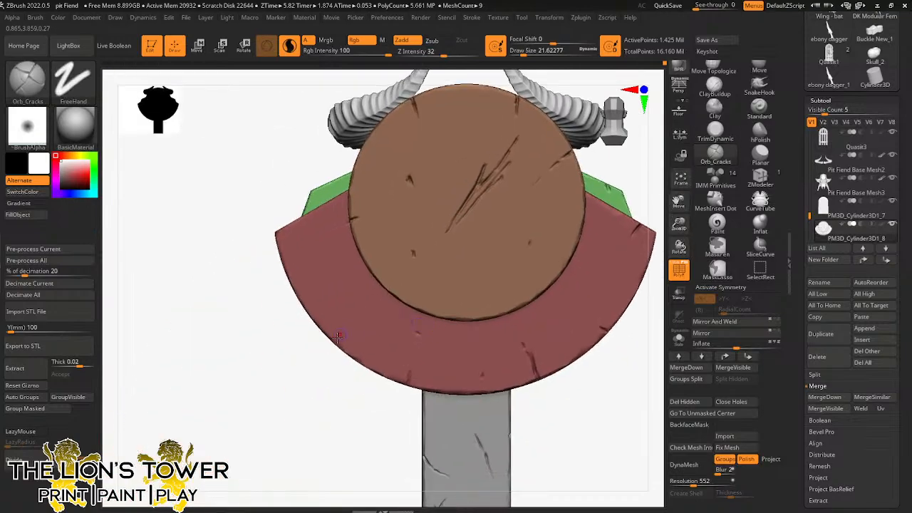
pyautogui.moveTo(334, 413); pyautogui.dragTo(338, 387)
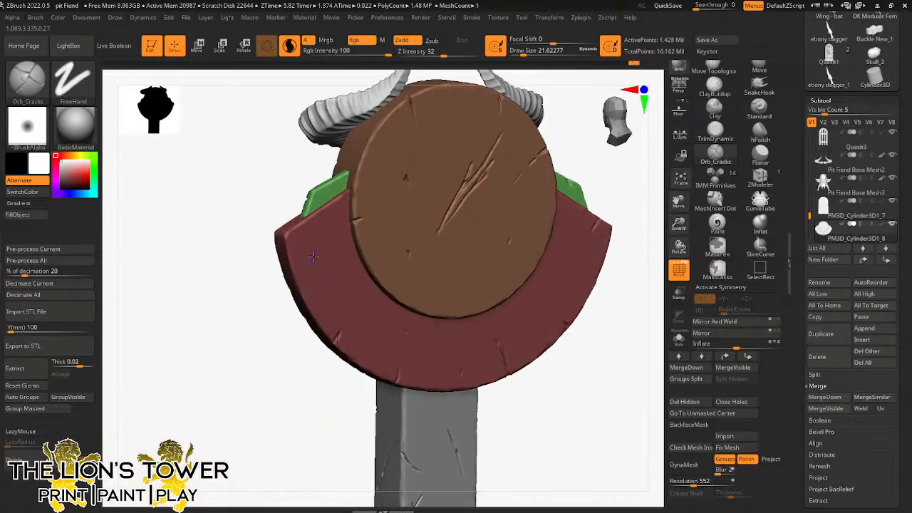
pyautogui.moveTo(315, 256); pyautogui.dragTo(321, 261)
pyautogui.moveTo(502, 376)
pyautogui.mouseDown()
pyautogui.moveTo(559, 410)
pyautogui.moveTo(392, 292)
pyautogui.moveTo(360, 283)
pyautogui.mouseUp()
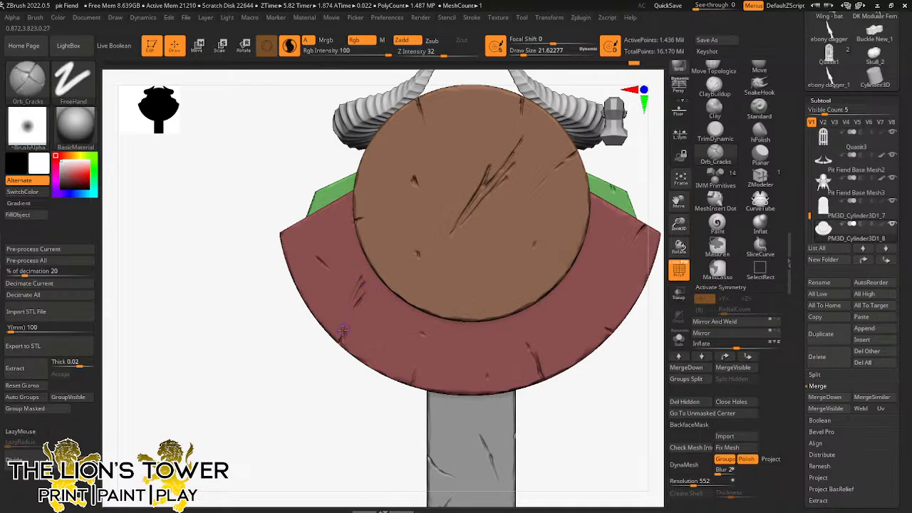
pyautogui.moveTo(292, 215); pyautogui.dragTo(312, 235)
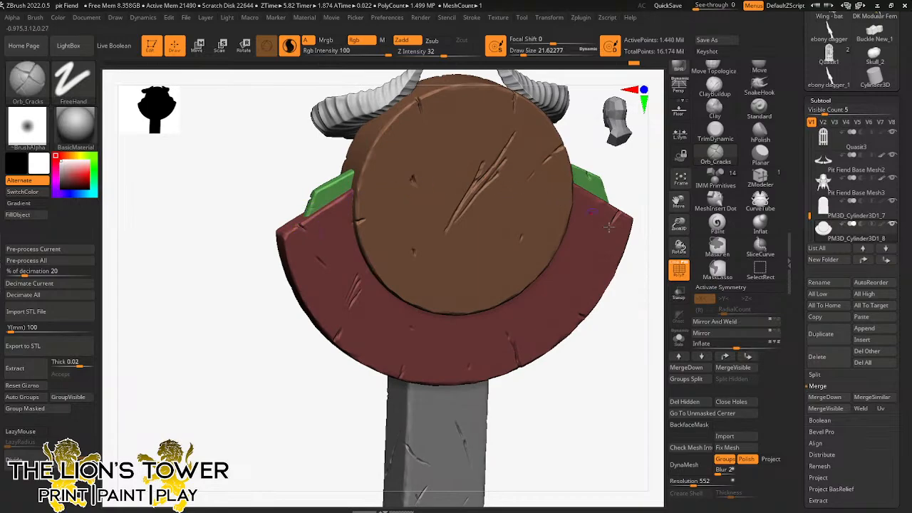
# Step: Carve nicks into the front of the red plate, its raised purple and teal bars, and the brown disc
pyautogui.moveTo(634, 289); pyautogui.dragTo(596, 287)
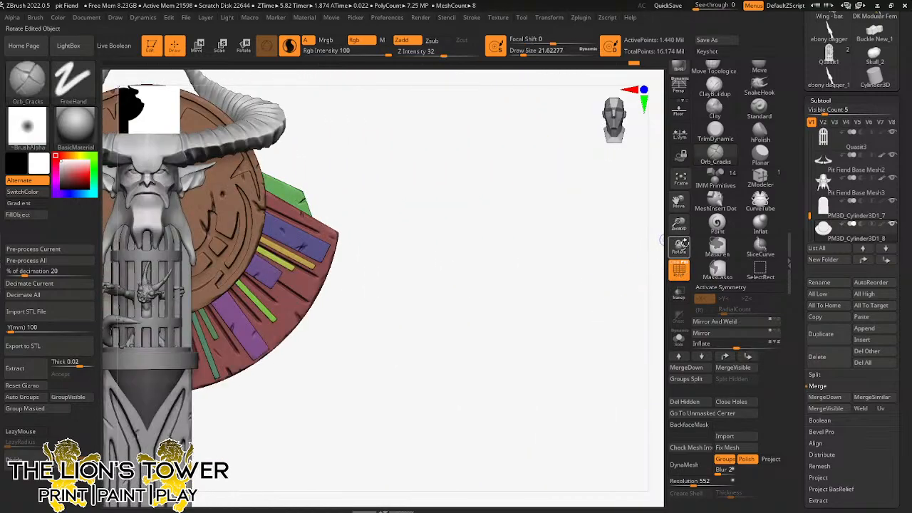
pyautogui.moveTo(678, 205); pyautogui.dragTo(800, 204)
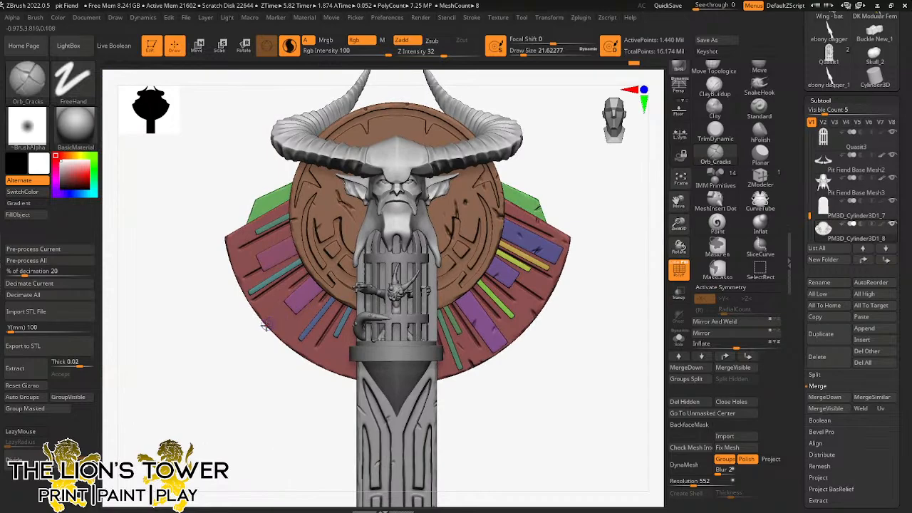
pyautogui.moveTo(266, 323); pyautogui.dragTo(275, 311)
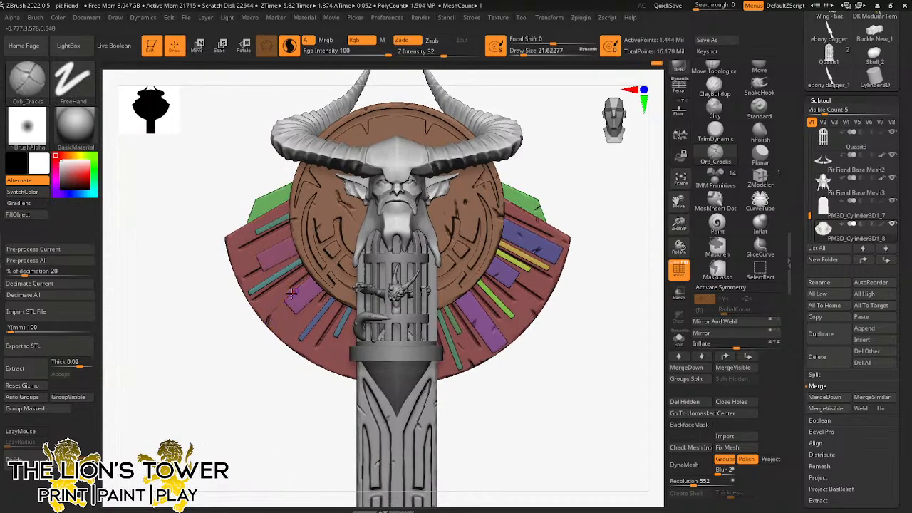
pyautogui.moveTo(280, 254)
pyautogui.mouseDown()
pyautogui.moveTo(283, 264)
pyautogui.moveTo(269, 257)
pyautogui.mouseUp()
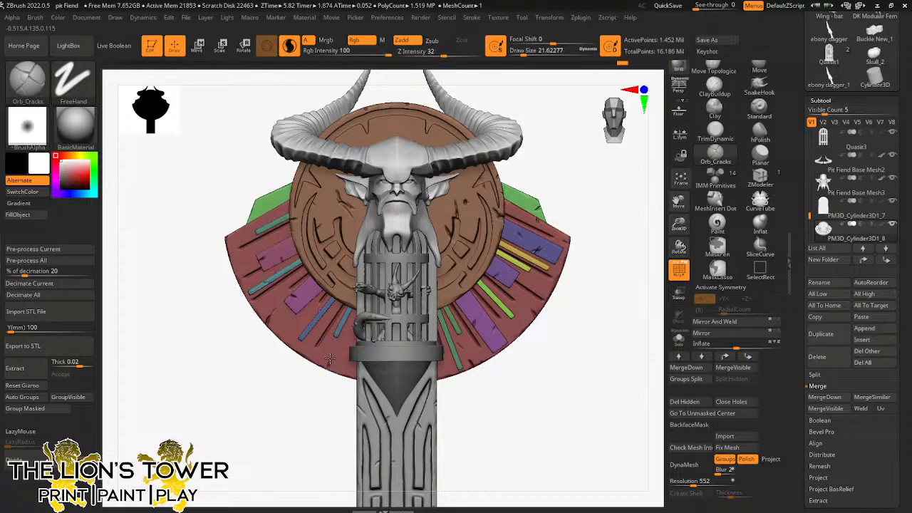
pyautogui.moveTo(330, 359); pyautogui.dragTo(338, 354)
pyautogui.keyDown('shift'); pyautogui.moveTo(314, 415); pyautogui.dragTo(309, 373); pyautogui.keyUp('shift')
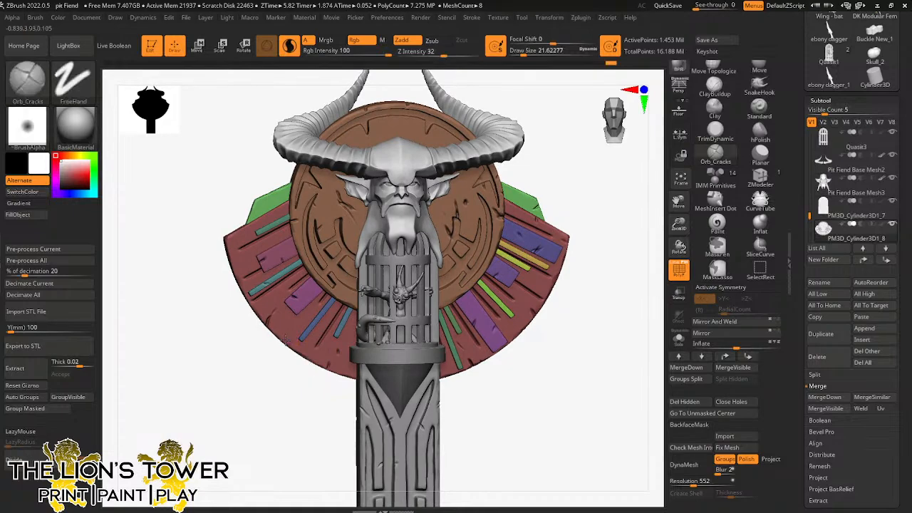
pyautogui.keyDown('shift'); pyautogui.moveTo(476, 385); pyautogui.dragTo(492, 387); pyautogui.keyUp('shift')
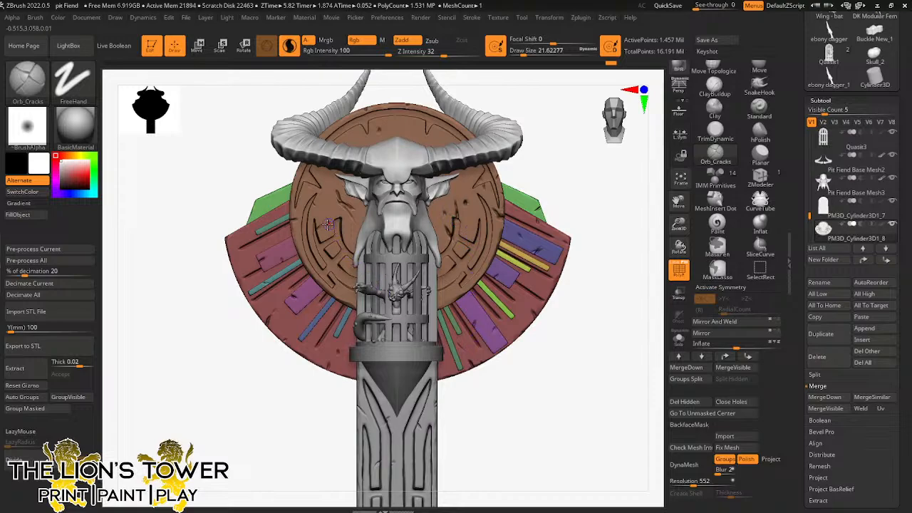
pyautogui.moveTo(327, 231); pyautogui.dragTo(345, 256)
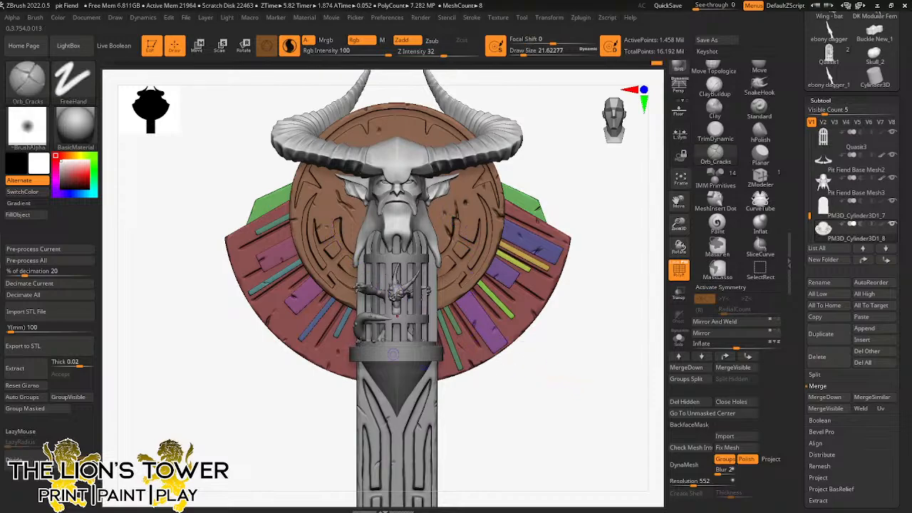
# Step: Add small nicks to the green plate, the red plate's front edges and the brown disc, undoing one stray stroke
pyautogui.moveTo(252, 267); pyautogui.dragTo(236, 258)
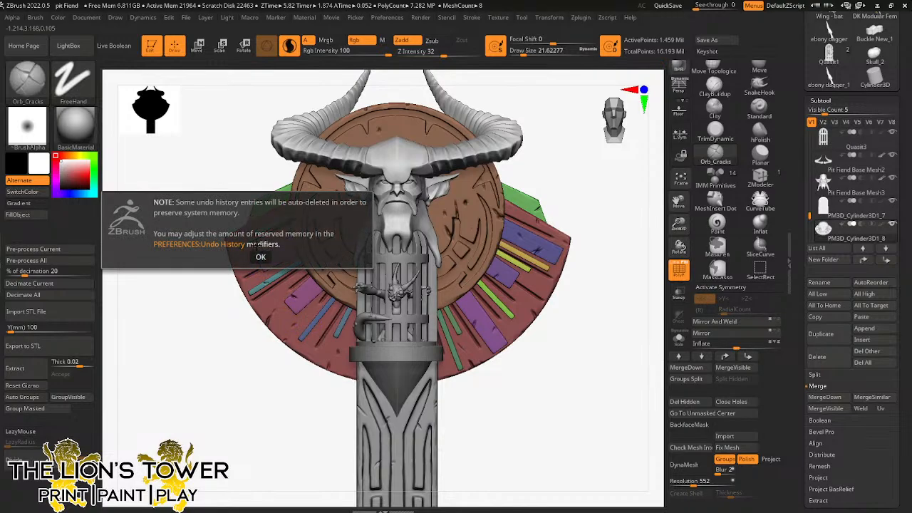
pyautogui.moveTo(263, 195); pyautogui.dragTo(277, 200)
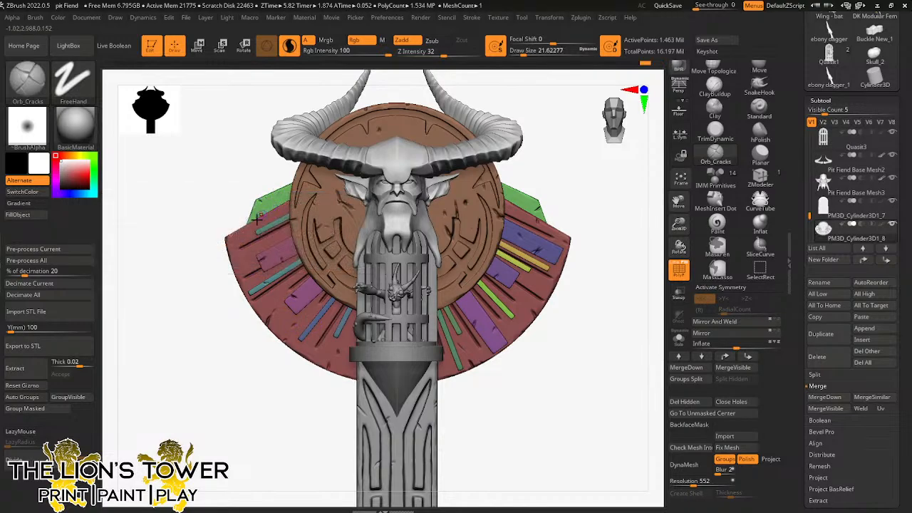
pyautogui.moveTo(234, 262); pyautogui.dragTo(235, 274)
pyautogui.moveTo(345, 358); pyautogui.dragTo(343, 346)
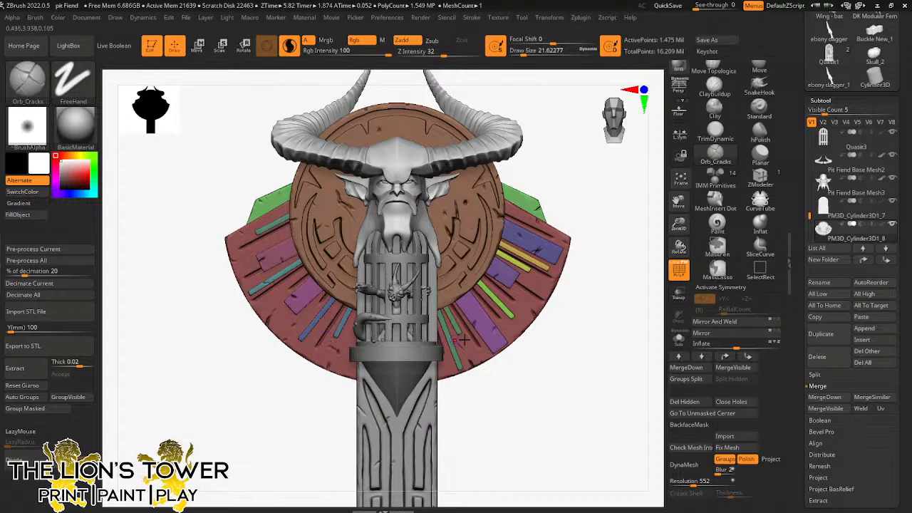
pyautogui.moveTo(476, 336); pyautogui.dragTo(476, 322)
pyautogui.hotkey('ctrl', 'z')
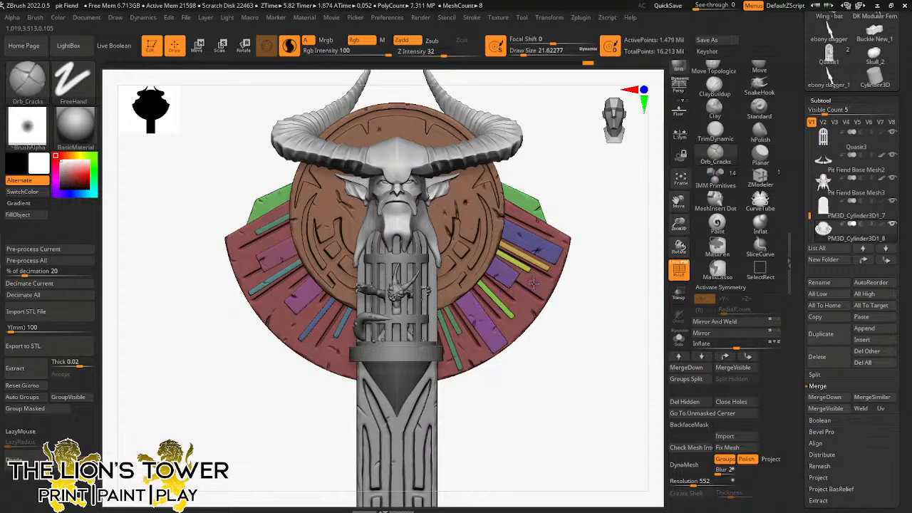
pyautogui.moveTo(562, 275); pyautogui.dragTo(565, 262)
pyautogui.moveTo(462, 190); pyautogui.dragTo(476, 173)
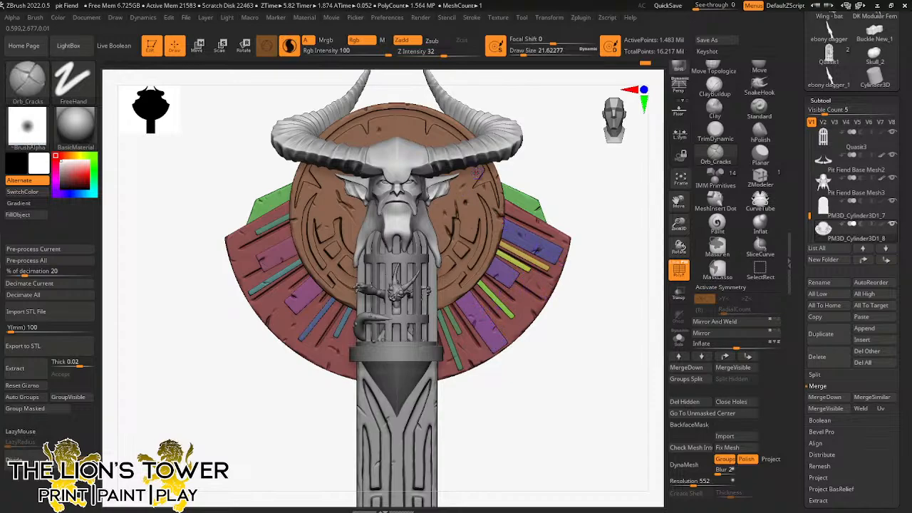
# Step: Scatter additional small nicks and scratches across the back of the brown disc and red plate
pyautogui.keyDown('shift'); pyautogui.moveTo(567, 372); pyautogui.dragTo(435, 221); pyautogui.keyUp('shift')
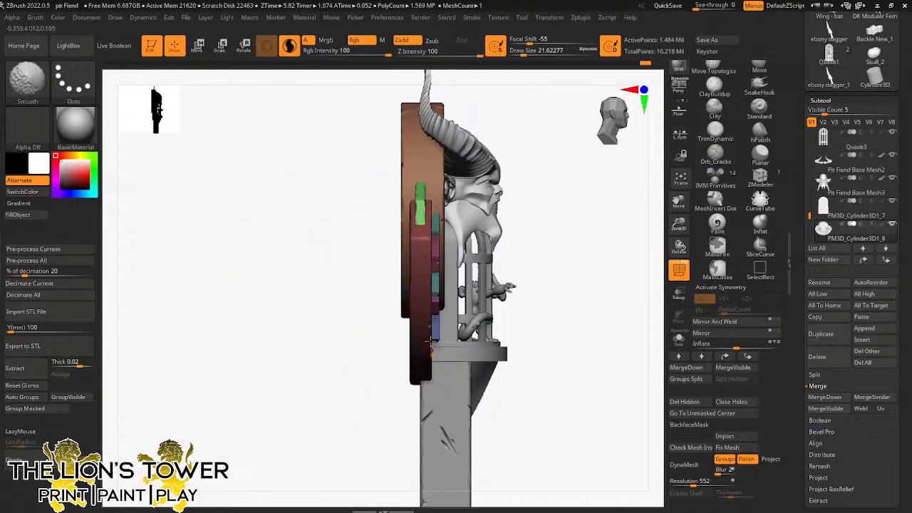
pyautogui.moveTo(570, 193); pyautogui.dragTo(470, 131)
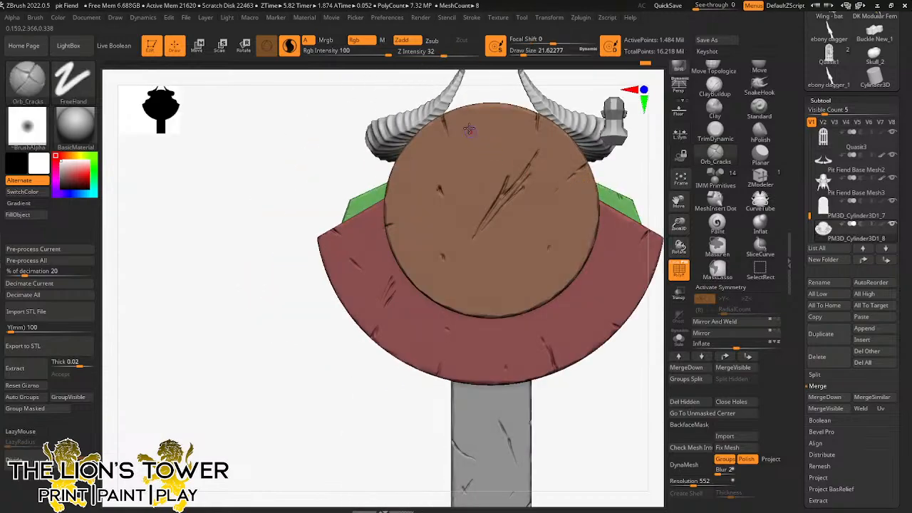
pyautogui.moveTo(523, 187); pyautogui.dragTo(502, 208)
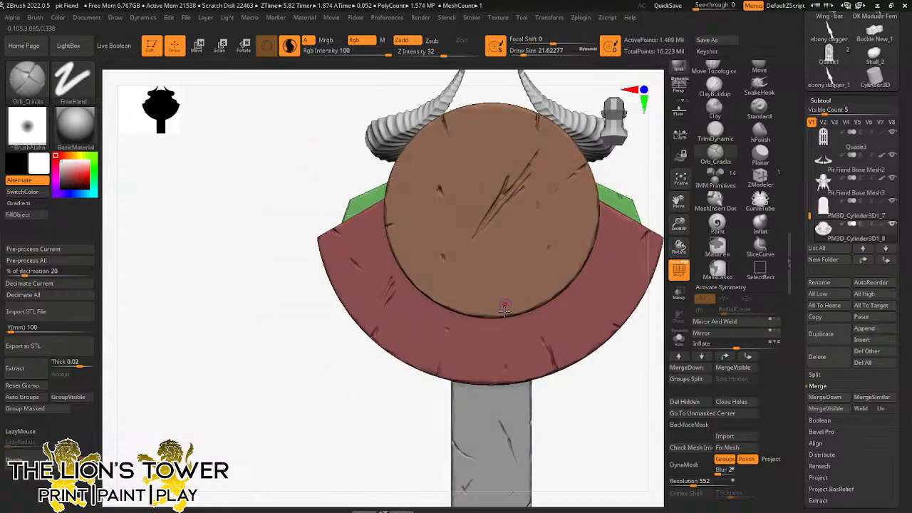
pyautogui.moveTo(473, 332); pyautogui.dragTo(477, 339)
pyautogui.moveTo(396, 319); pyautogui.dragTo(386, 320)
pyautogui.moveTo(357, 258); pyautogui.dragTo(369, 262)
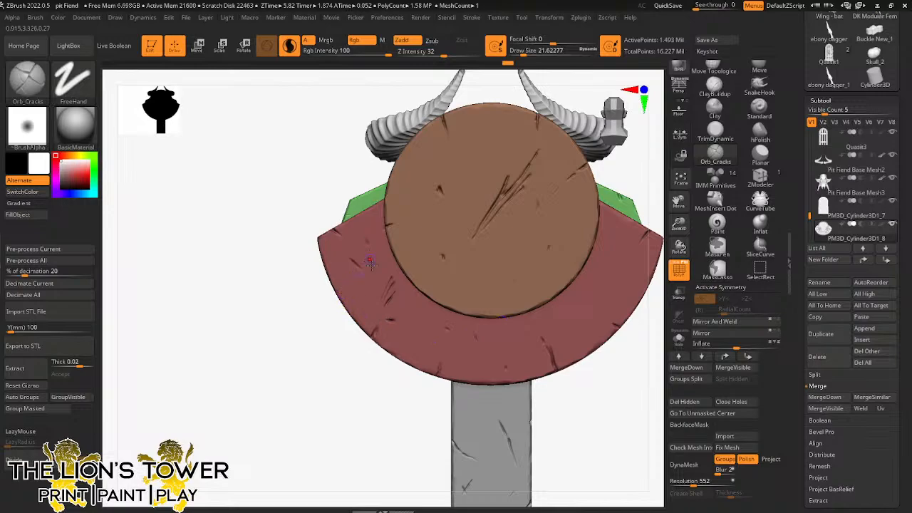
pyautogui.moveTo(620, 258); pyautogui.dragTo(634, 241)
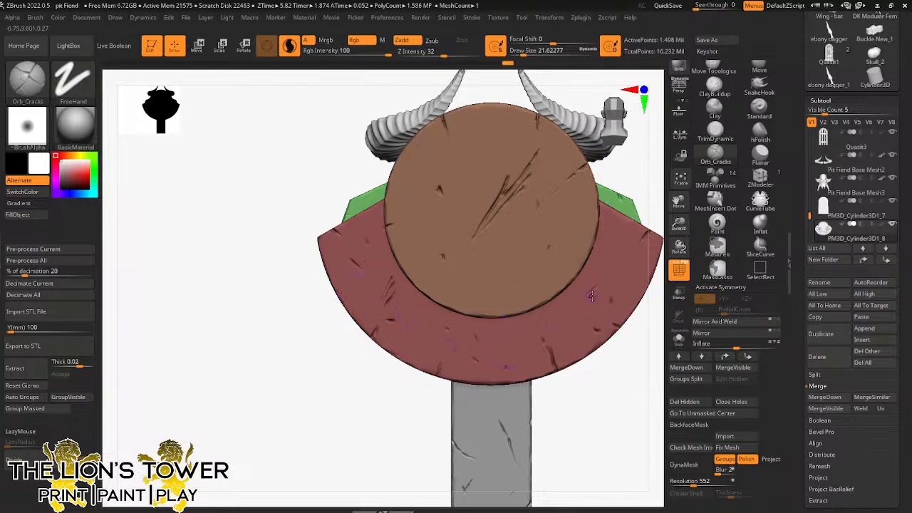
pyautogui.moveTo(626, 300)
pyautogui.mouseDown()
pyautogui.moveTo(636, 320)
pyautogui.moveTo(613, 309)
pyautogui.mouseUp()
# Step: Make the shaft subtool PM3D_Cylinder3D1_2 active and carve extra cracks into the back of its upper block
pyautogui.keyDown('alt'); pyautogui.click(492, 407); pyautogui.keyUp('alt')
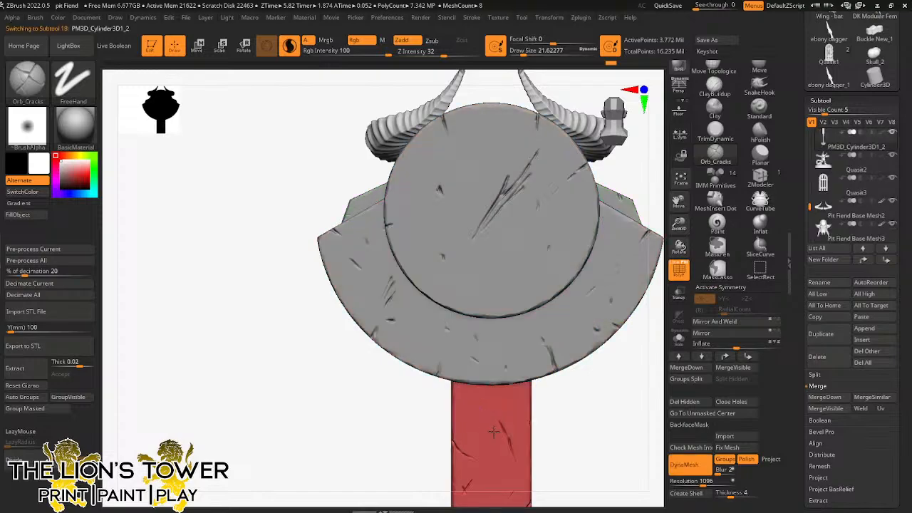
pyautogui.moveTo(475, 415); pyautogui.dragTo(476, 431)
pyautogui.moveTo(679, 224); pyautogui.dragTo(679, 193)
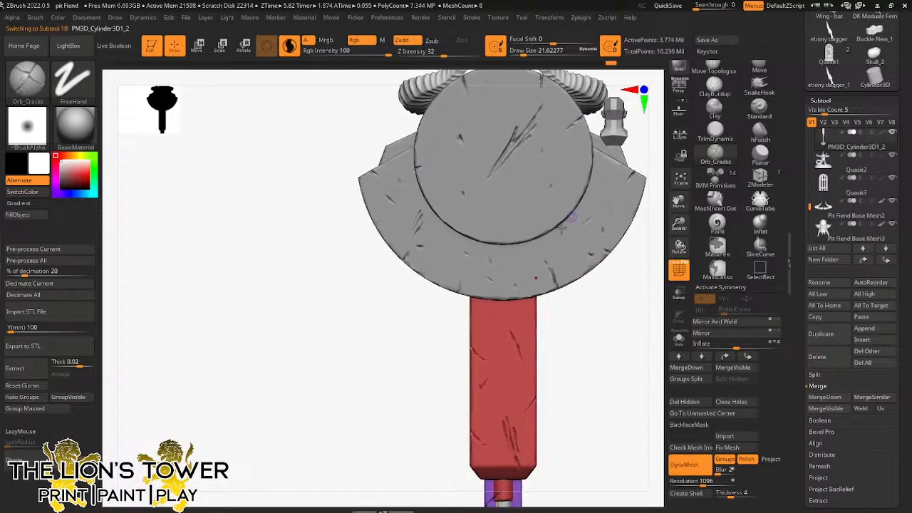
pyautogui.moveTo(496, 344); pyautogui.dragTo(511, 397)
pyautogui.moveTo(678, 206); pyautogui.dragTo(680, 157)
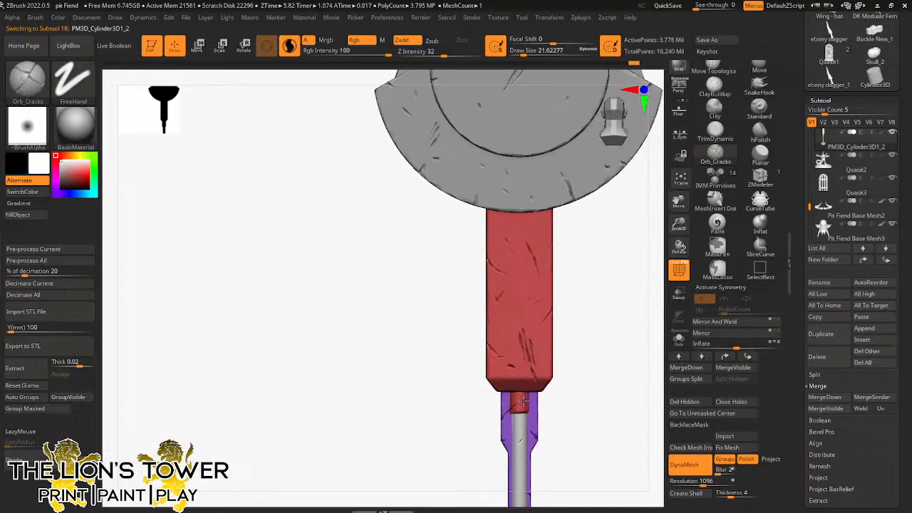
# Step: Carve small cracks and nicks into both side faces of the shaft's upper block
pyautogui.keyDown('shift'); pyautogui.moveTo(594, 319); pyautogui.dragTo(571, 316); pyautogui.keyUp('shift')
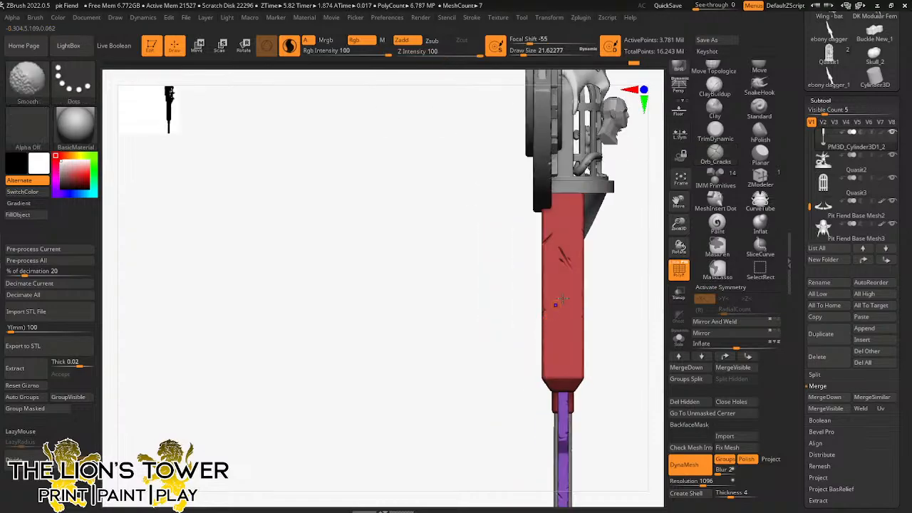
pyautogui.moveTo(562, 359); pyautogui.dragTo(556, 370)
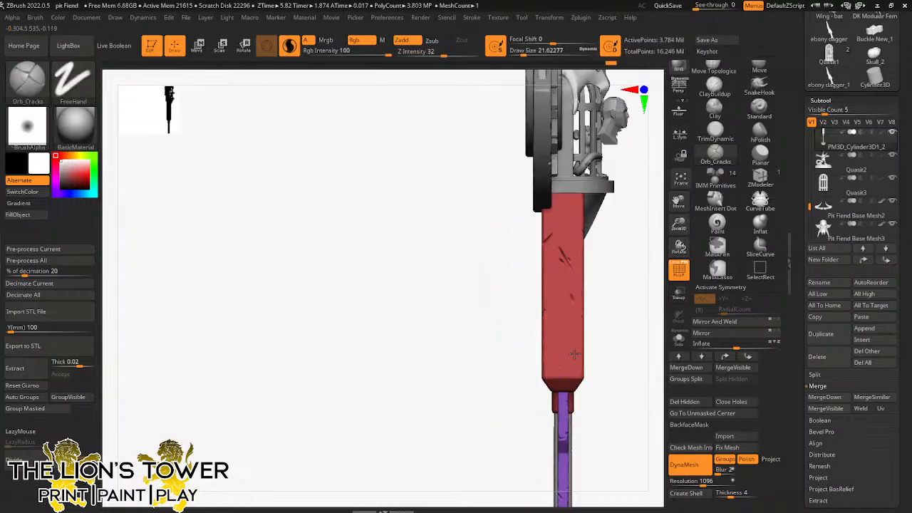
pyautogui.moveTo(598, 303); pyautogui.dragTo(619, 297)
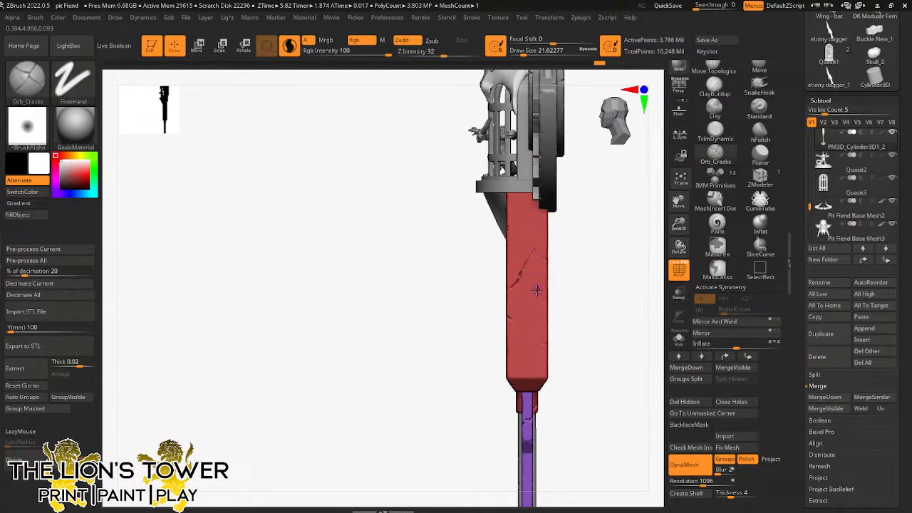
pyautogui.moveTo(537, 289); pyautogui.dragTo(516, 366)
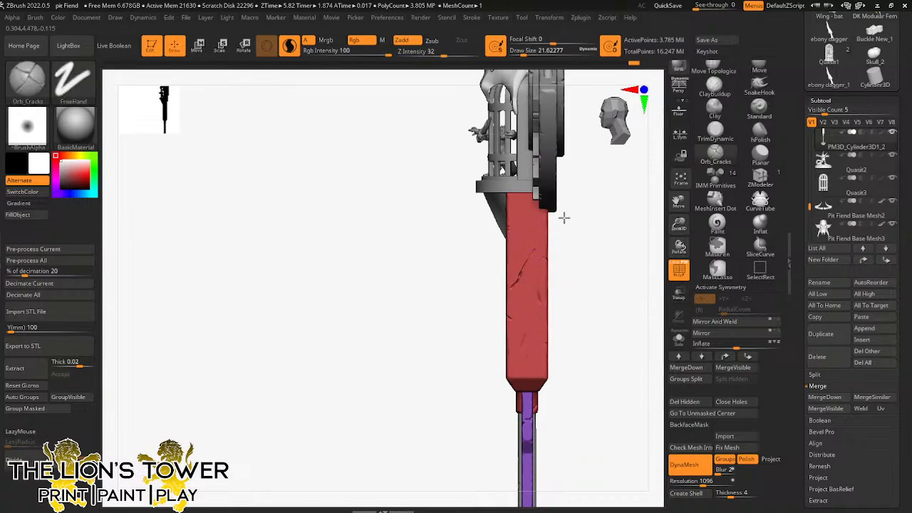
# Step: Carve small cracks and nicks across the grooved front face of the shaft's upper block
pyautogui.moveTo(564, 218); pyautogui.dragTo(624, 229)
pyautogui.moveTo(504, 259)
pyautogui.mouseDown()
pyautogui.moveTo(484, 319)
pyautogui.moveTo(484, 367)
pyautogui.mouseUp()
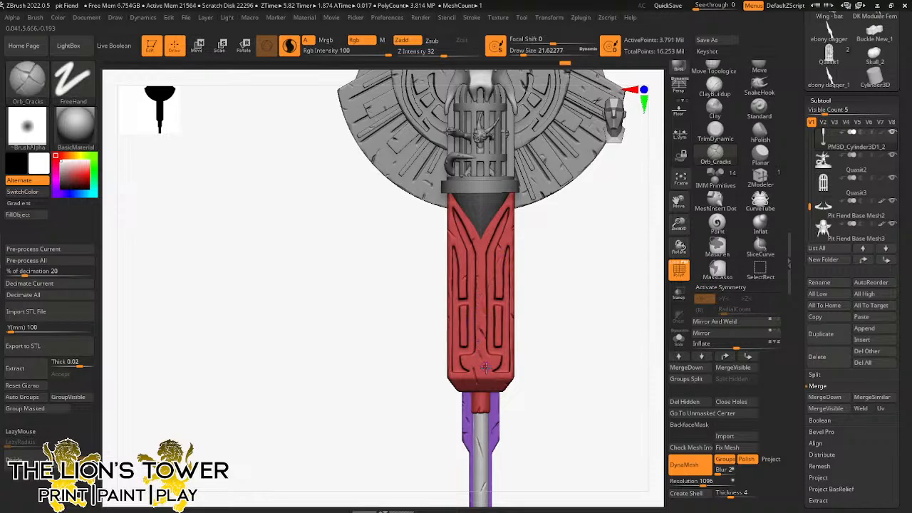
pyautogui.moveTo(498, 312); pyautogui.dragTo(498, 326)
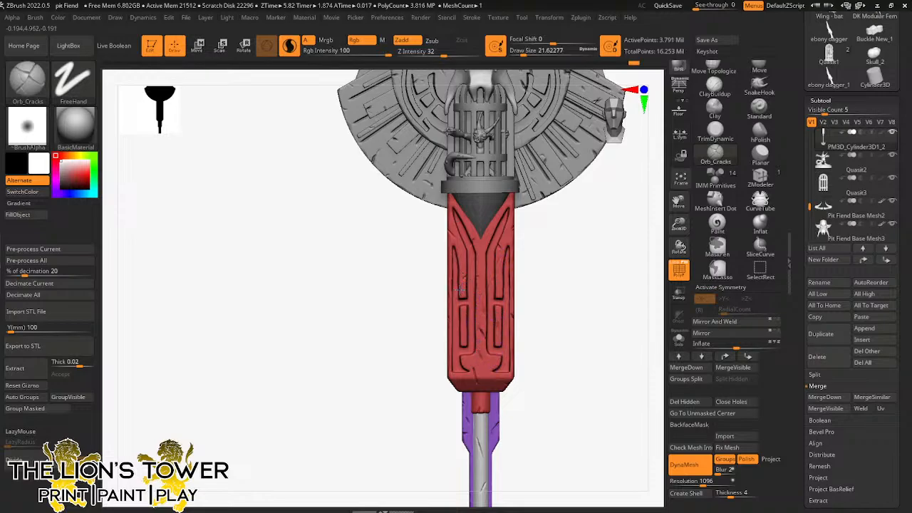
pyautogui.moveTo(459, 289); pyautogui.dragTo(462, 316)
pyautogui.moveTo(679, 225); pyautogui.dragTo(630, 200)
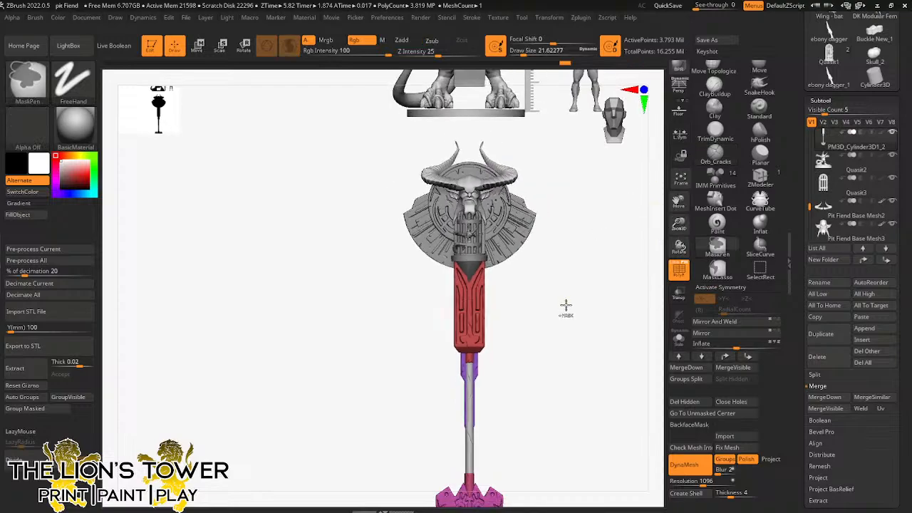
pyautogui.keyDown('ctrl'); pyautogui.click(566, 305); pyautogui.keyUp('ctrl')
pyautogui.keyDown('ctrl'); pyautogui.moveTo(566, 305); pyautogui.dragTo(598, 324); pyautogui.keyUp('ctrl')
# Step: Switch to the Clay brush and remesh the shaft with DynaMesh, with Groups on and Polish off
pyautogui.moveTo(678, 225)
pyautogui.mouseDown()
pyautogui.moveTo(670, 217)
pyautogui.moveTo(734, 117)
pyautogui.moveTo(679, 244)
pyautogui.moveTo(679, 299)
pyautogui.mouseUp()
pyautogui.moveTo(678, 203); pyautogui.dragTo(631, 54)
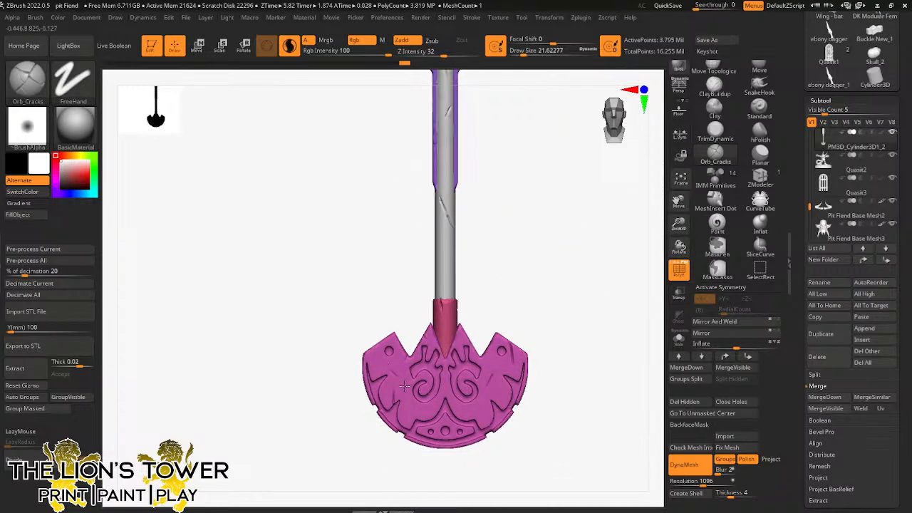
pyautogui.click(714, 107)
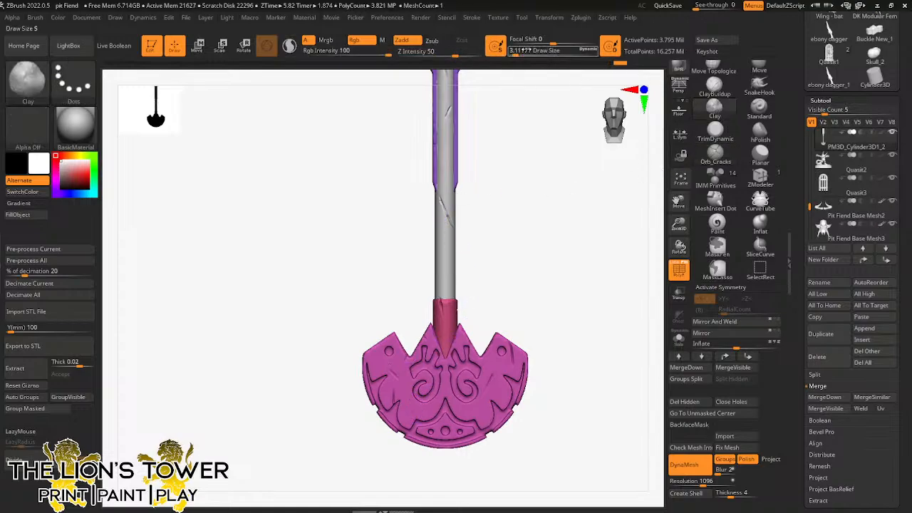
pyautogui.click(724, 459)
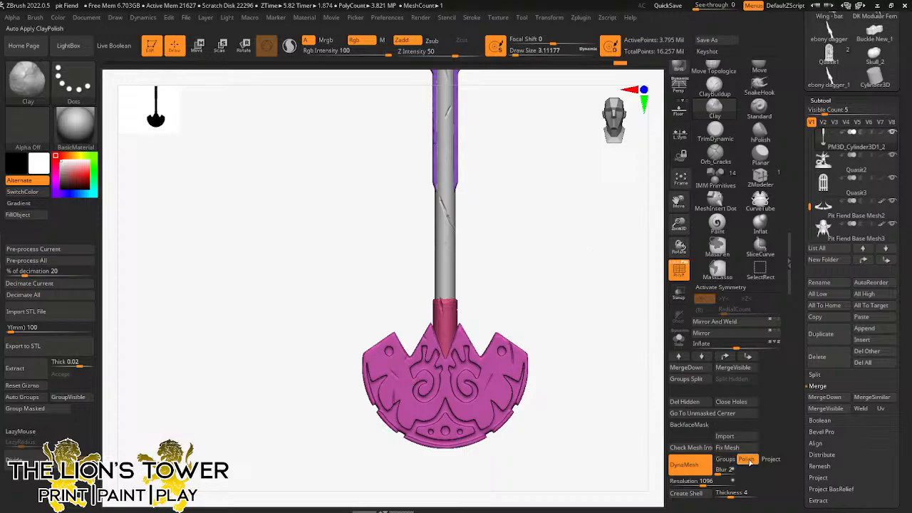
pyautogui.click(746, 459)
pyautogui.click(724, 459)
pyautogui.press('ctrl')
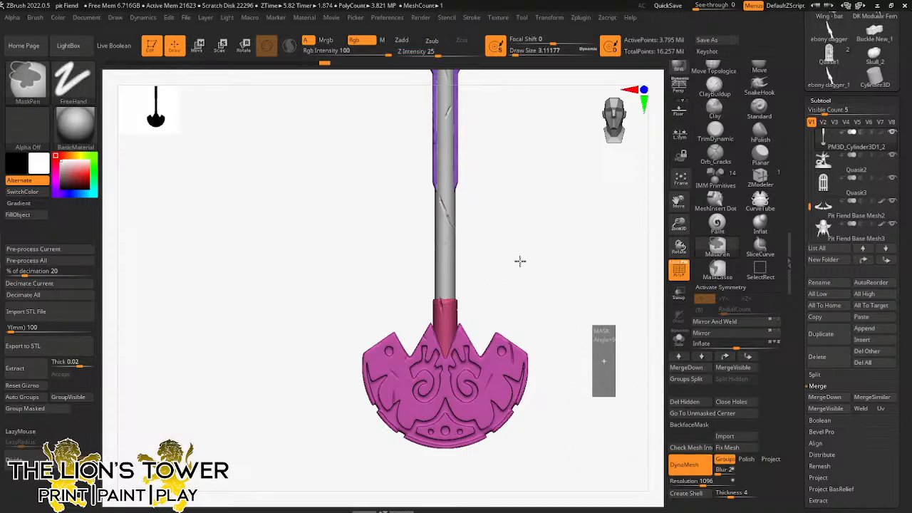
pyautogui.keyDown('ctrl'); pyautogui.moveTo(520, 260); pyautogui.dragTo(520, 261); pyautogui.keyUp('ctrl')
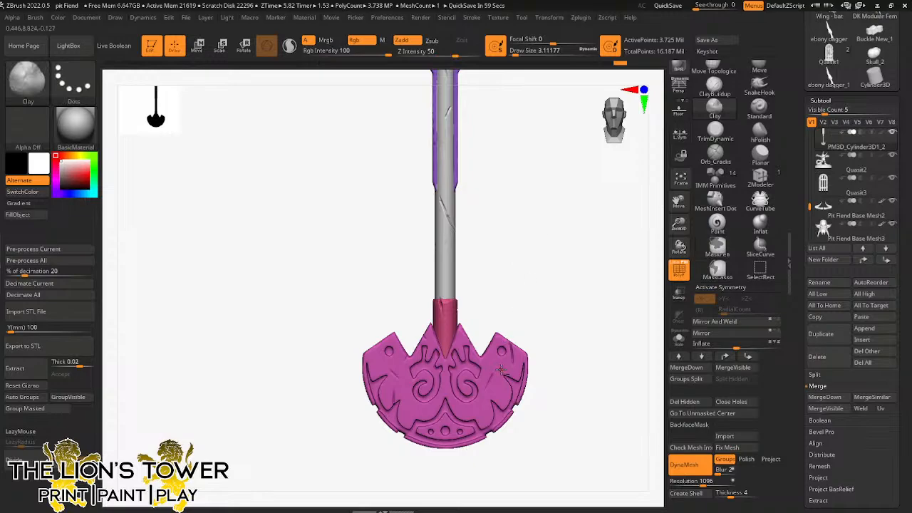
# Step: Set the Clay brush's draw size to about 46 and sculpt shallow dents into the pommel's faces and rim
pyautogui.moveTo(515, 56); pyautogui.dragTo(528, 56)
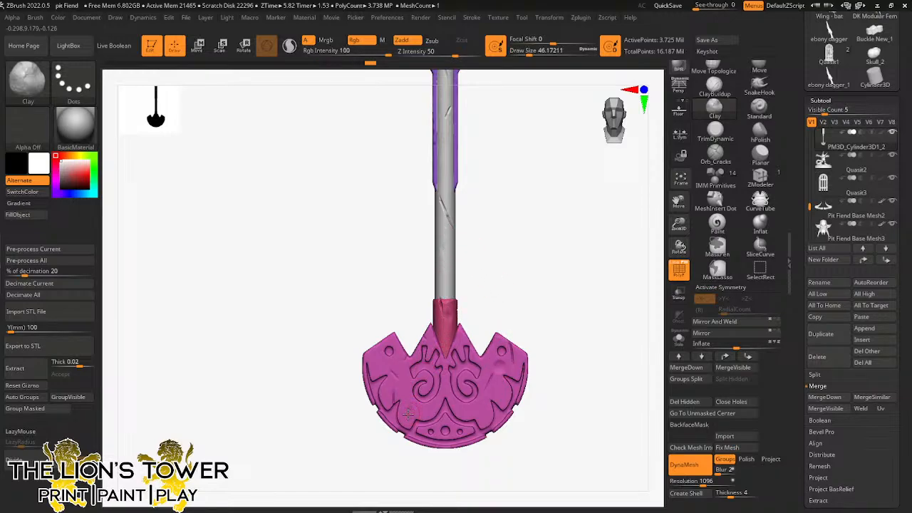
pyautogui.moveTo(410, 406); pyautogui.dragTo(440, 320, button='right')
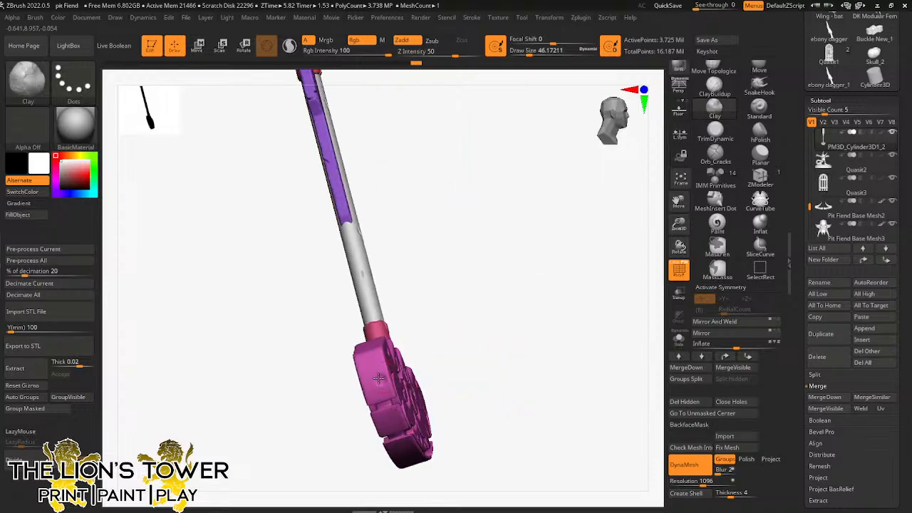
pyautogui.moveTo(374, 349); pyautogui.dragTo(352, 330, button='right')
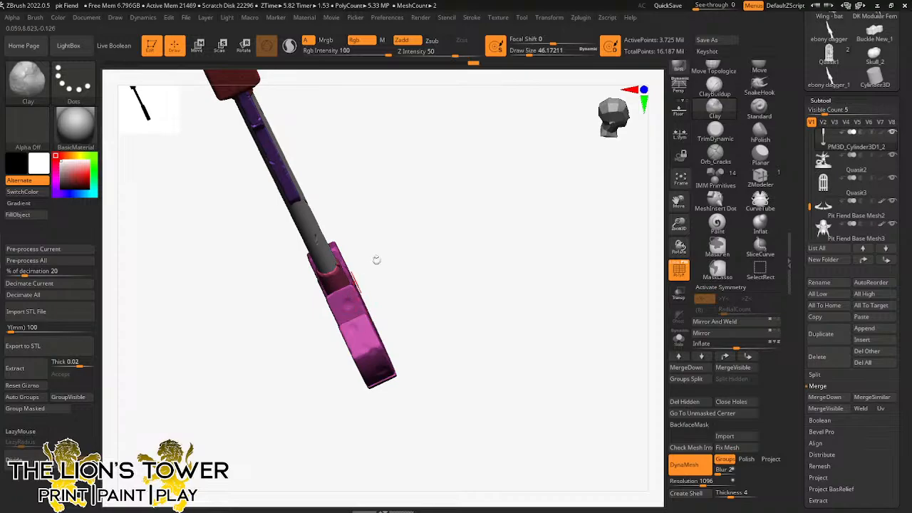
pyautogui.moveTo(375, 258); pyautogui.dragTo(495, 322, button='right')
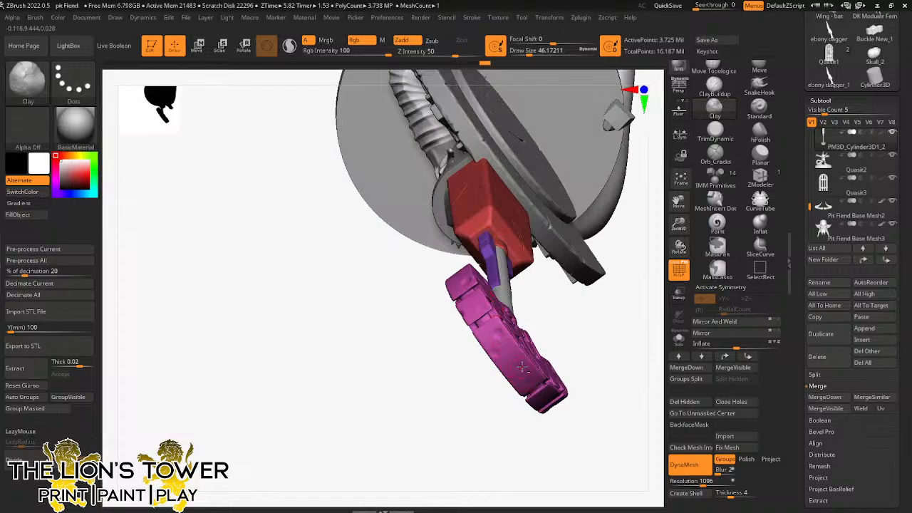
pyautogui.moveTo(578, 318); pyautogui.dragTo(516, 193)
# Step: Sculpt round shallow dents between the cracks on one side face of the shaft's upper block
pyautogui.keyDown('alt'); pyautogui.moveTo(541, 140); pyautogui.dragTo(504, 252); pyautogui.keyUp('alt')
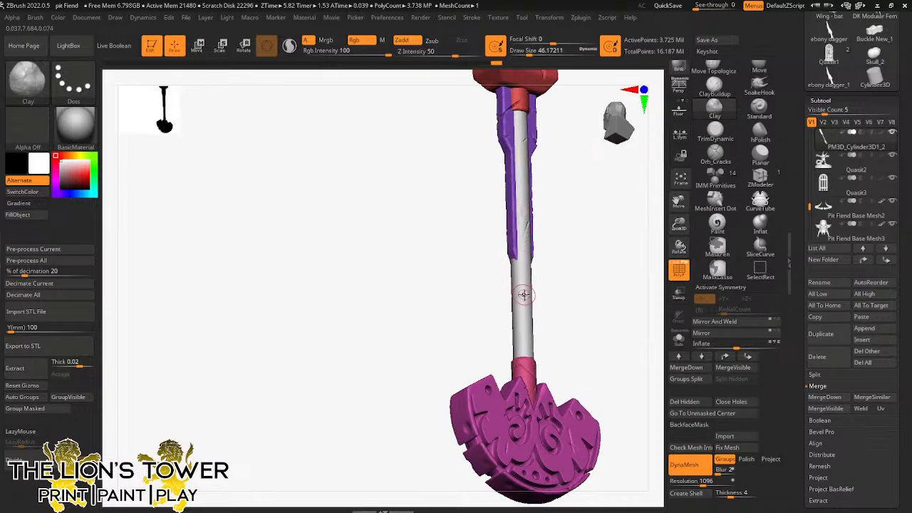
pyautogui.moveTo(566, 261); pyautogui.dragTo(594, 221)
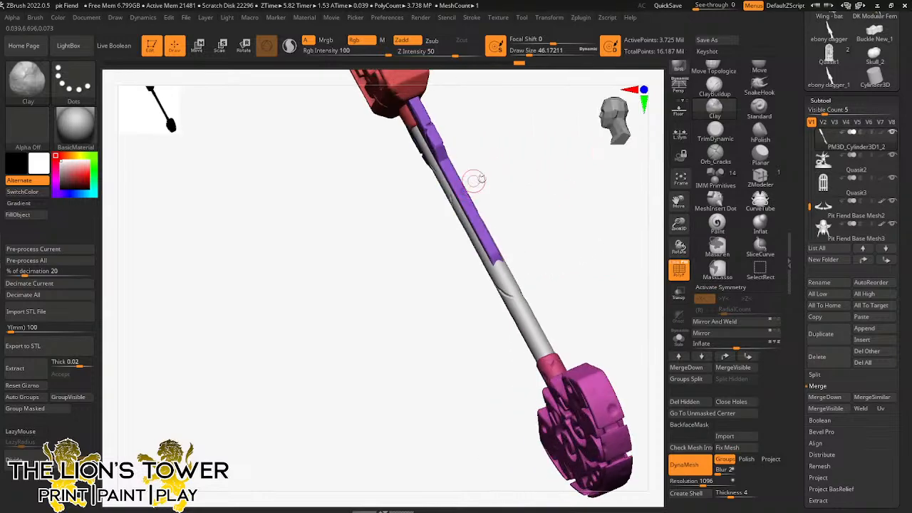
pyautogui.moveTo(474, 183); pyautogui.dragTo(482, 149)
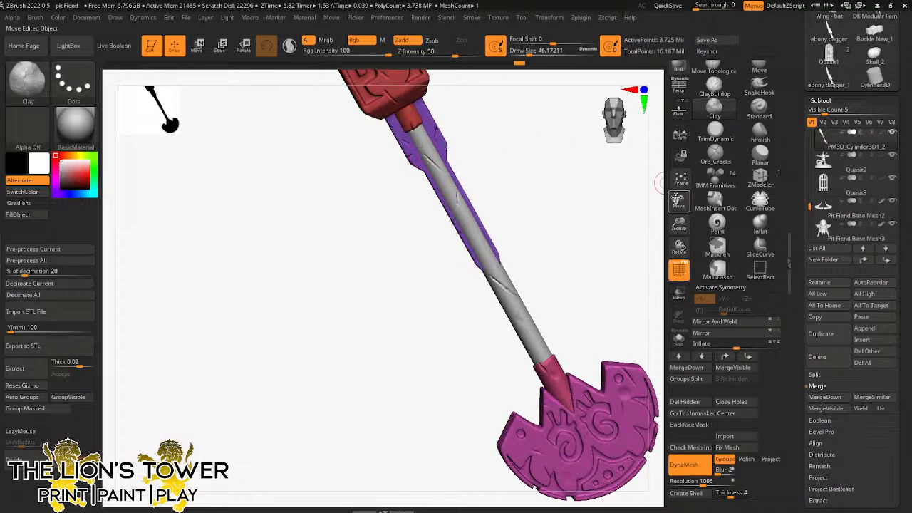
pyautogui.moveTo(678, 202); pyautogui.dragTo(709, 302)
pyautogui.moveTo(678, 201); pyautogui.dragTo(681, 288)
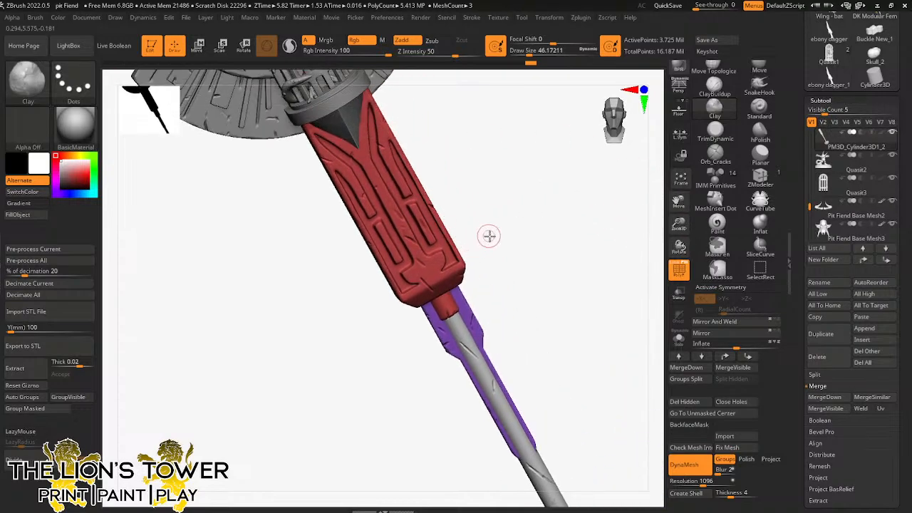
pyautogui.moveTo(488, 236); pyautogui.dragTo(436, 207)
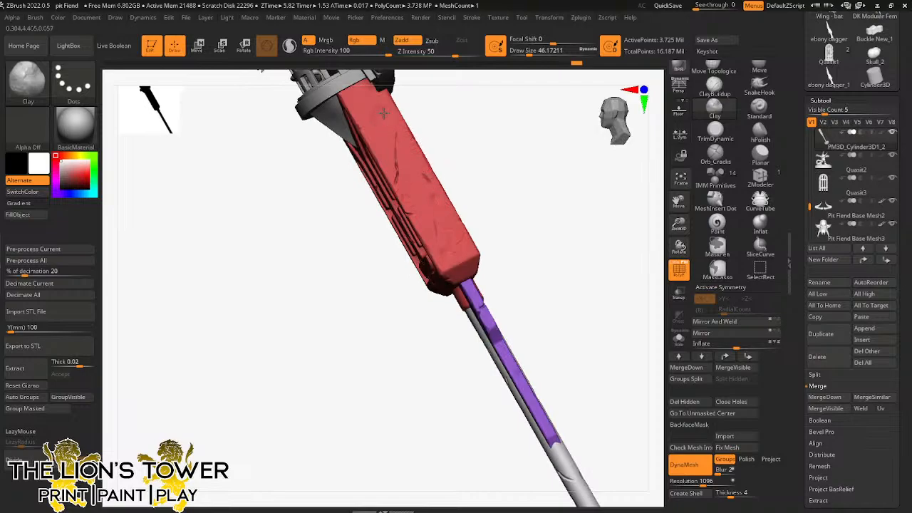
pyautogui.moveTo(678, 202); pyautogui.dragTo(718, 331)
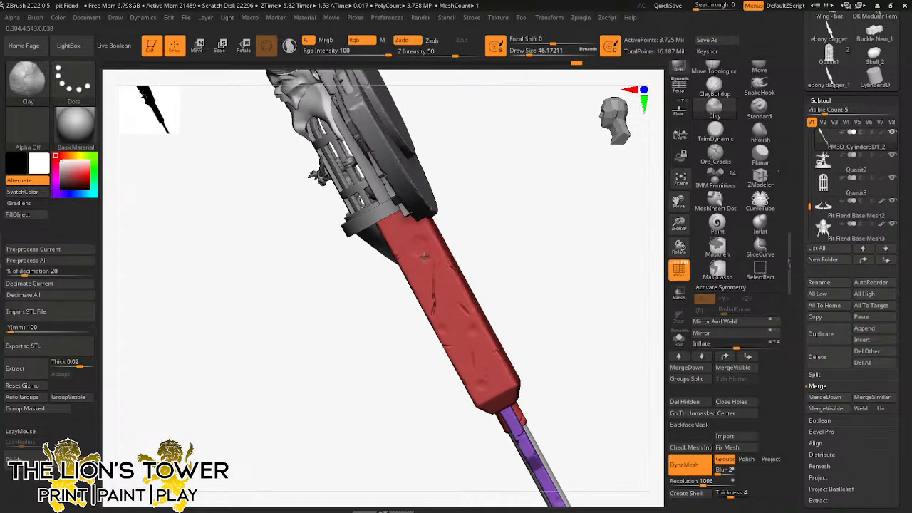
pyautogui.moveTo(452, 235); pyautogui.dragTo(467, 215)
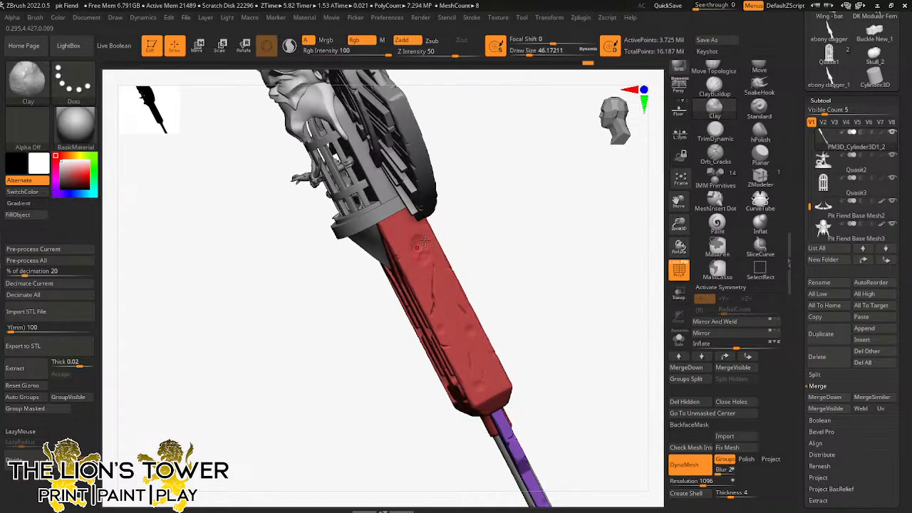
pyautogui.moveTo(424, 241); pyautogui.dragTo(450, 199, button='right')
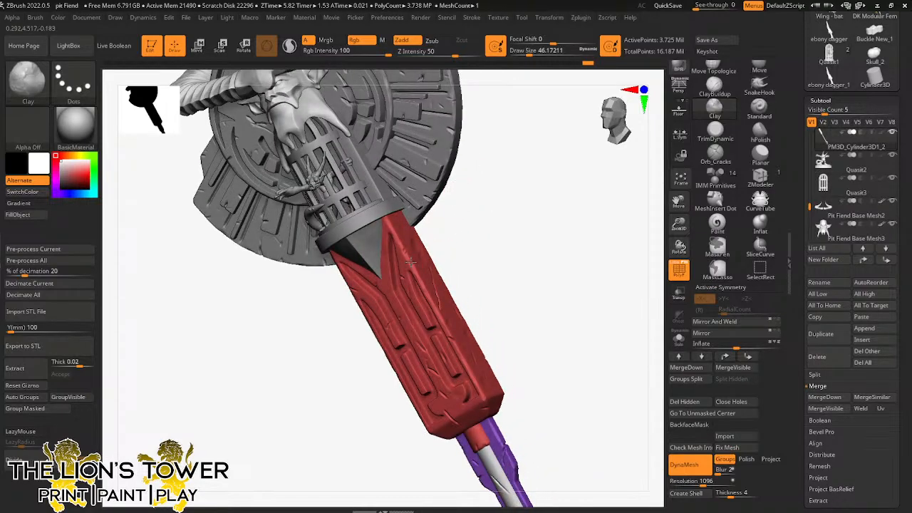
# Step: Sculpt matching round dents into the opposite side face and the back of the shaft's upper block
pyautogui.moveTo(444, 238); pyautogui.dragTo(414, 327, button='right')
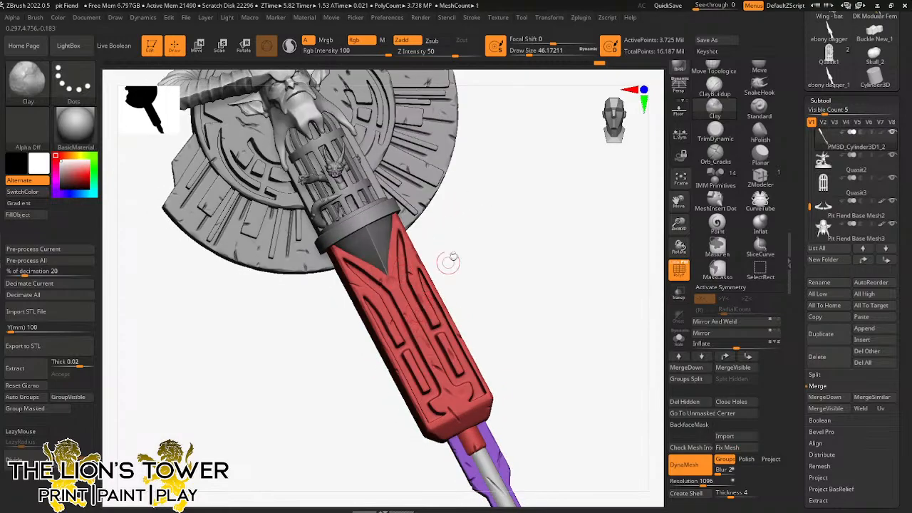
pyautogui.moveTo(448, 262); pyautogui.dragTo(362, 294, button='right')
pyautogui.moveTo(423, 247); pyautogui.dragTo(341, 276, button='right')
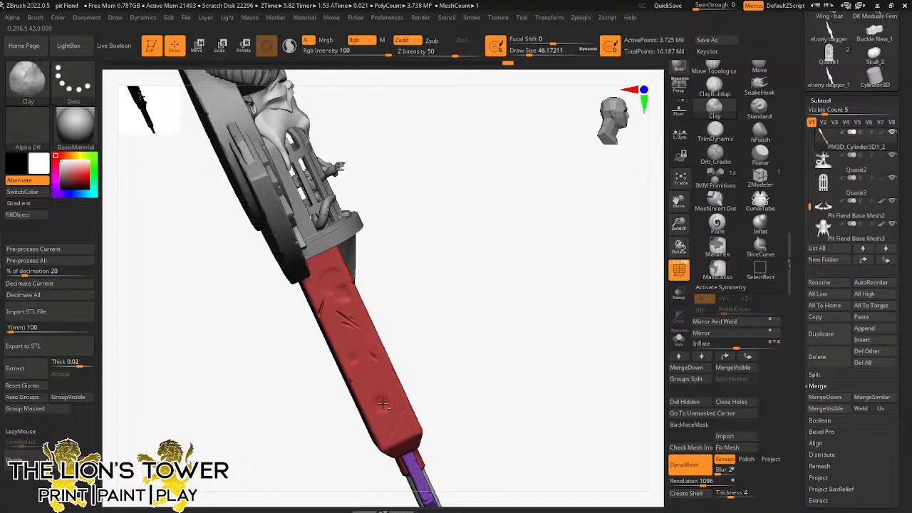
pyautogui.moveTo(415, 384); pyautogui.dragTo(361, 316)
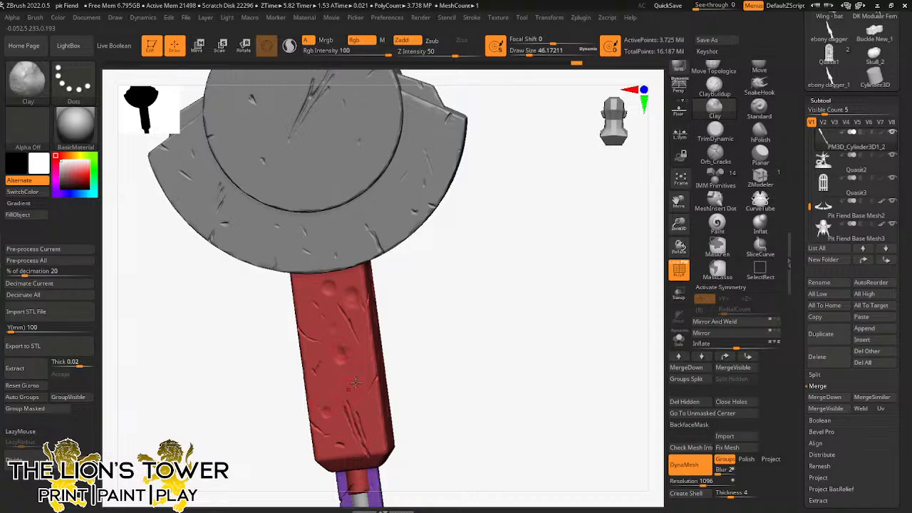
pyautogui.moveTo(407, 356); pyautogui.dragTo(446, 342)
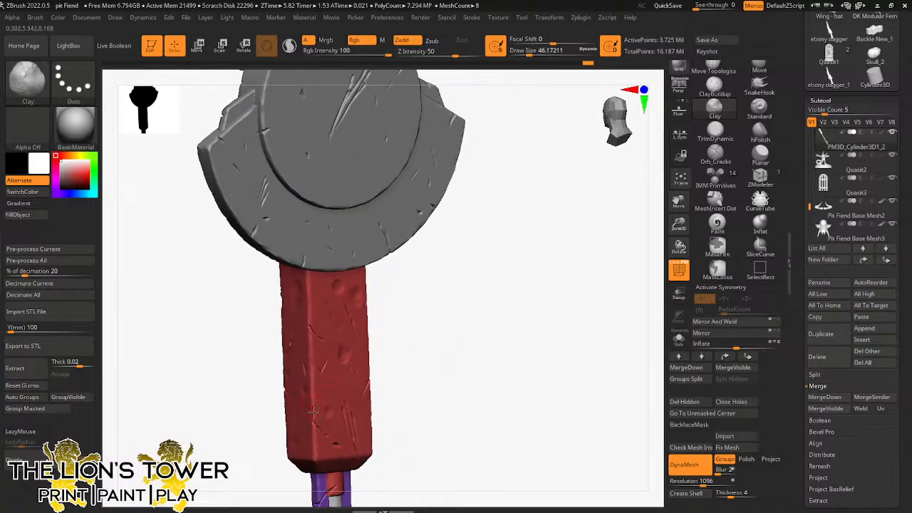
# Step: Make the head disc subtool PM3D_Cylinder3D1_8 active and dent the back of the red plate and the brown disc's right side
pyautogui.keyDown('alt'); pyautogui.click(369, 240); pyautogui.keyUp('alt')
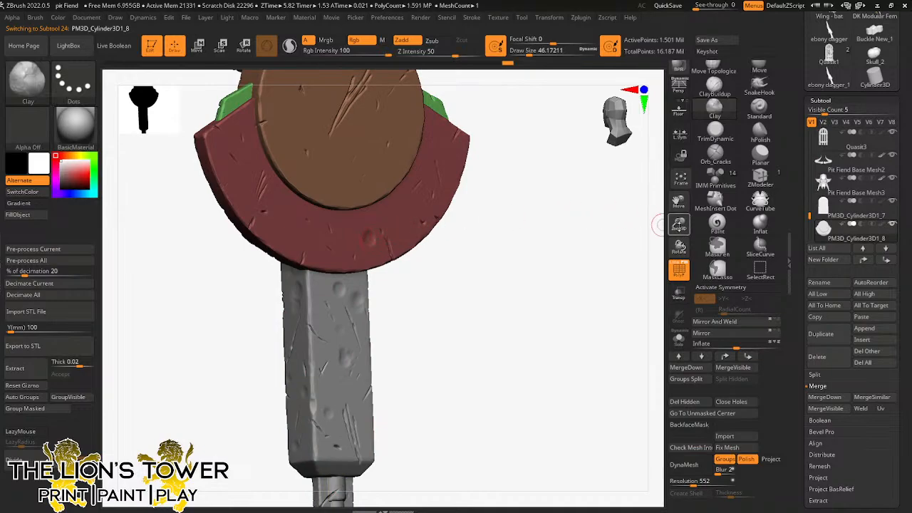
pyautogui.moveTo(676, 225); pyautogui.dragTo(670, 213)
pyautogui.moveTo(678, 202); pyautogui.dragTo(669, 270)
pyautogui.keyDown('shift'); pyautogui.moveTo(542, 235); pyautogui.dragTo(463, 221); pyautogui.keyUp('shift')
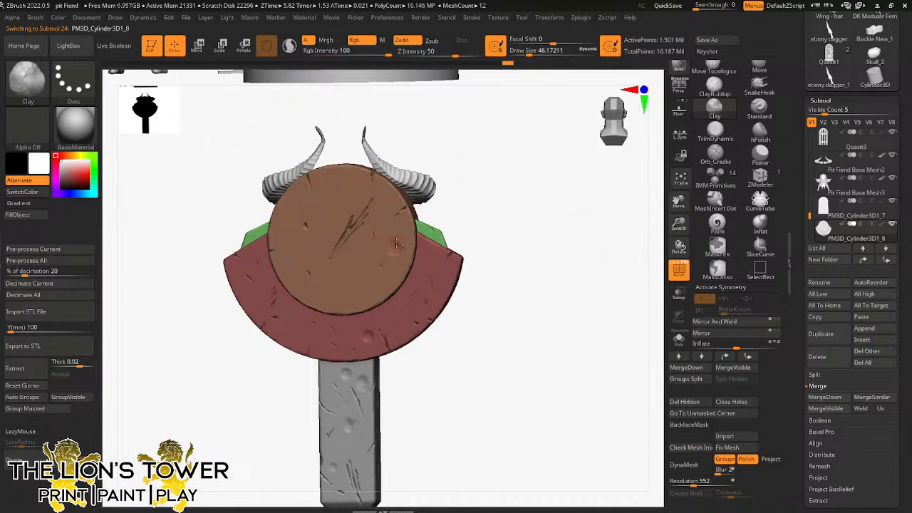
pyautogui.moveTo(389, 247); pyautogui.dragTo(394, 257)
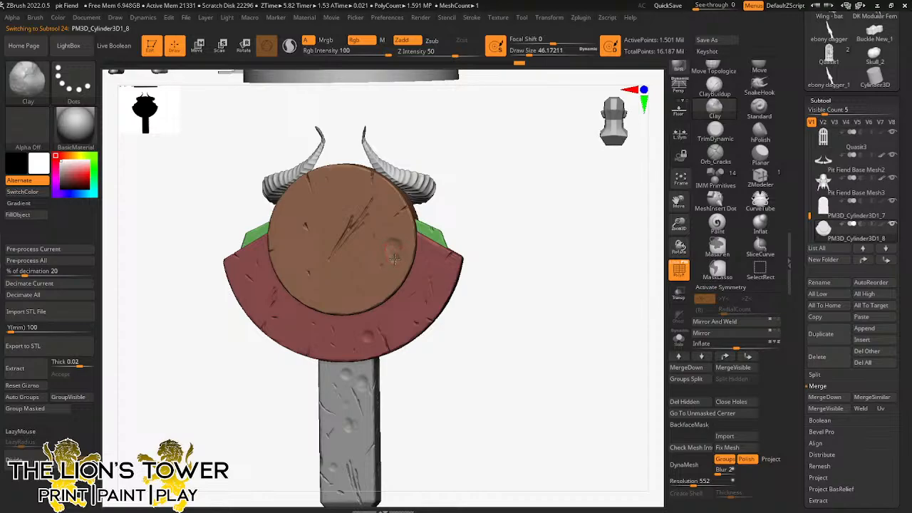
pyautogui.click(394, 259)
# Step: Add more dents to the left, centre and top of the brown disc's back and along the red plate
pyautogui.moveTo(516, 193); pyautogui.dragTo(476, 207)
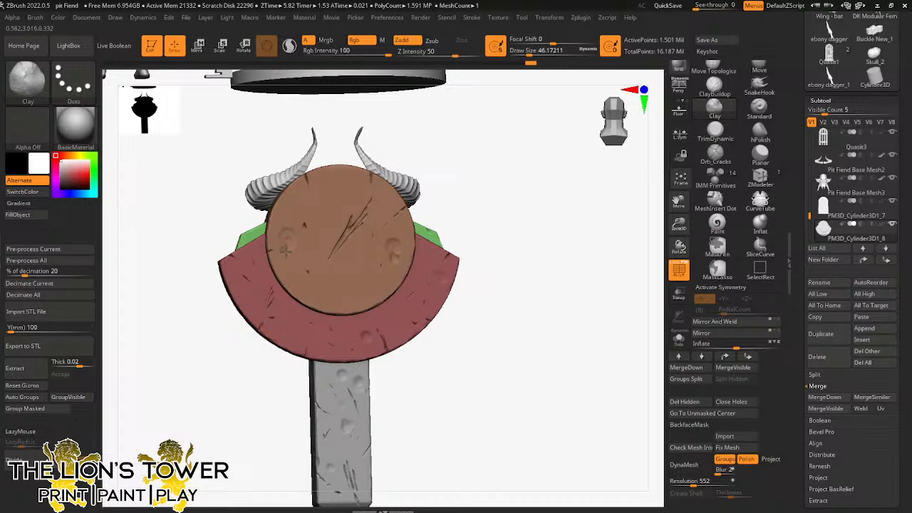
pyautogui.moveTo(285, 251); pyautogui.dragTo(284, 242)
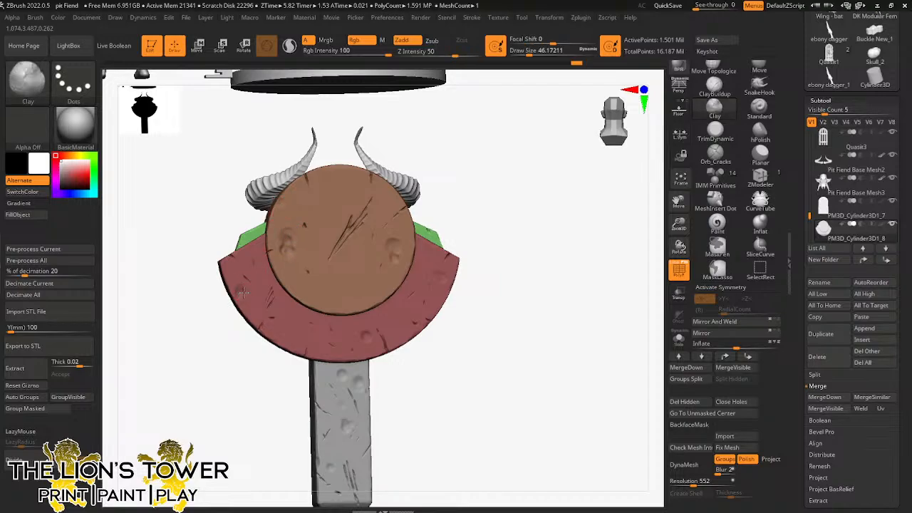
pyautogui.moveTo(284, 263); pyautogui.dragTo(288, 264)
pyautogui.moveTo(346, 264); pyautogui.dragTo(342, 204)
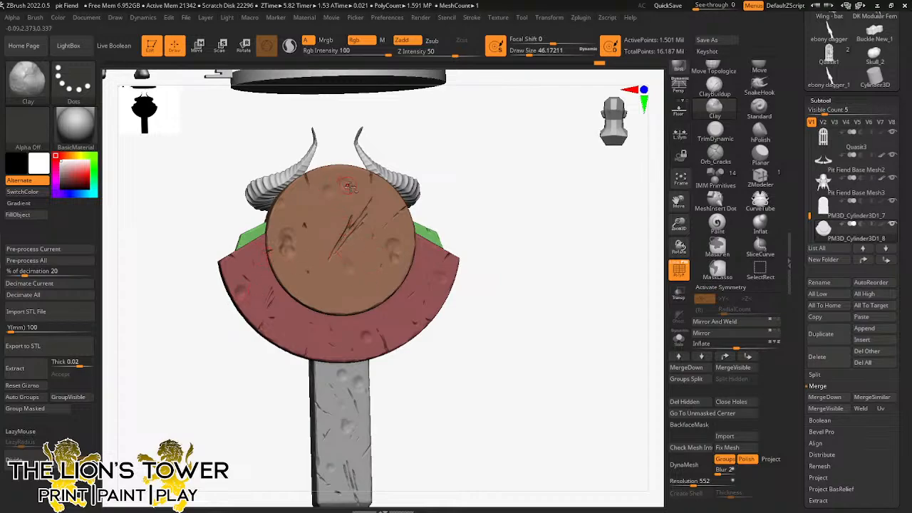
pyautogui.moveTo(315, 261); pyautogui.dragTo(308, 271)
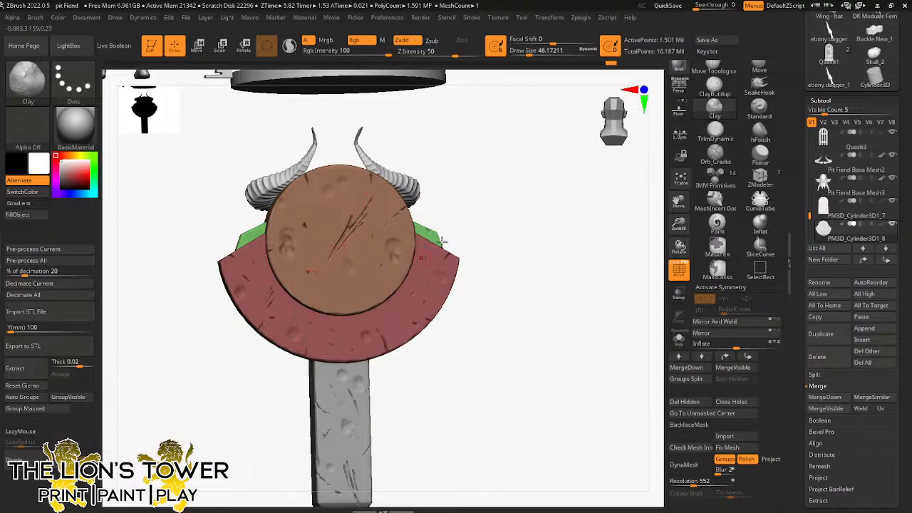
# Step: Sculpt shallow dents into the front of the brown disc and the red plate's panels, undoing one stray stroke
pyautogui.moveTo(457, 229)
pyautogui.mouseDown()
pyautogui.moveTo(494, 203)
pyautogui.moveTo(448, 238)
pyautogui.moveTo(538, 216)
pyautogui.moveTo(548, 235)
pyautogui.mouseUp()
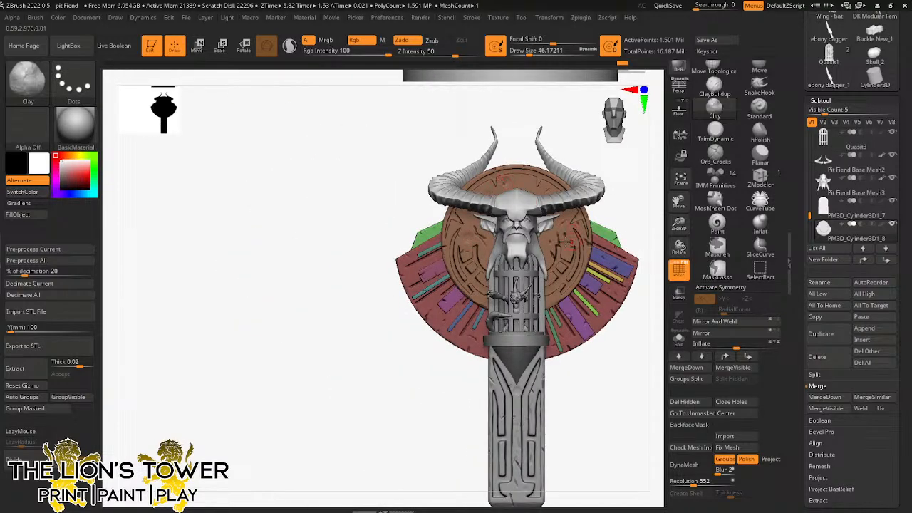
pyautogui.moveTo(427, 304); pyautogui.dragTo(456, 296)
pyautogui.moveTo(588, 312); pyautogui.dragTo(600, 296)
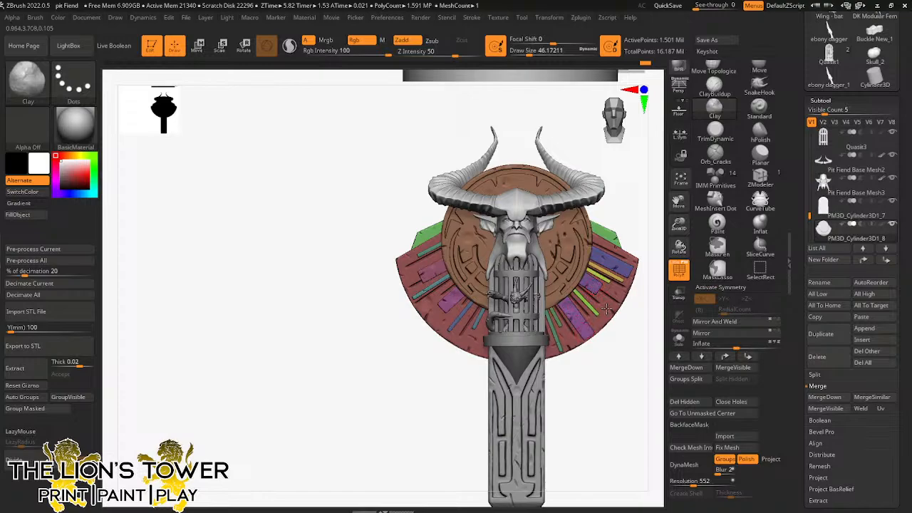
pyautogui.hotkey('ctrl', 'z')
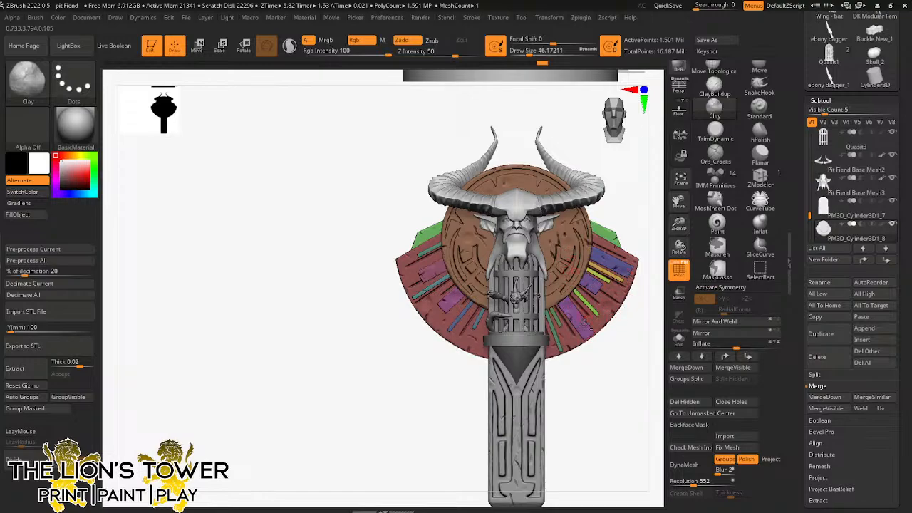
pyautogui.moveTo(585, 324); pyautogui.dragTo(574, 349)
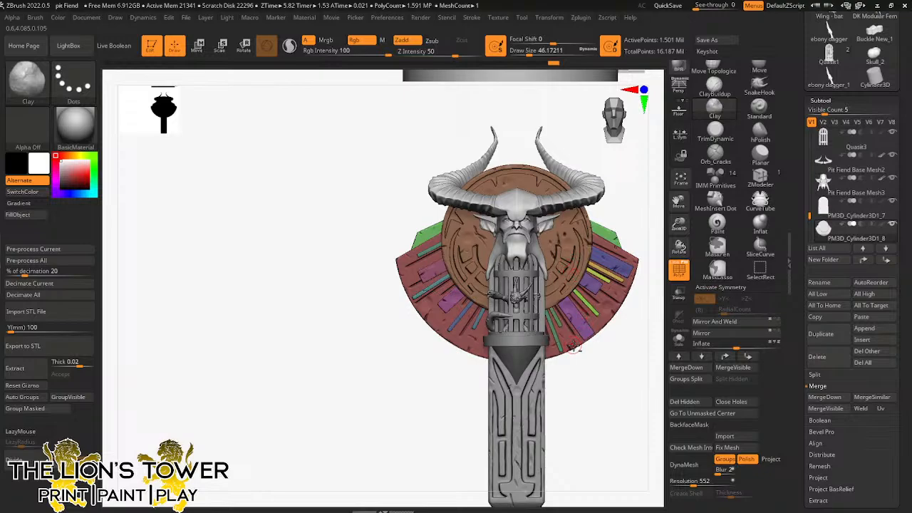
# Step: Make the cone below the ring (PM3D_Cone3D1) active, turn off symmetry, and sculpt a Clay dent and an Orb_Cracks crack into its front
pyautogui.keyDown('alt'); pyautogui.click(528, 353); pyautogui.keyUp('alt')
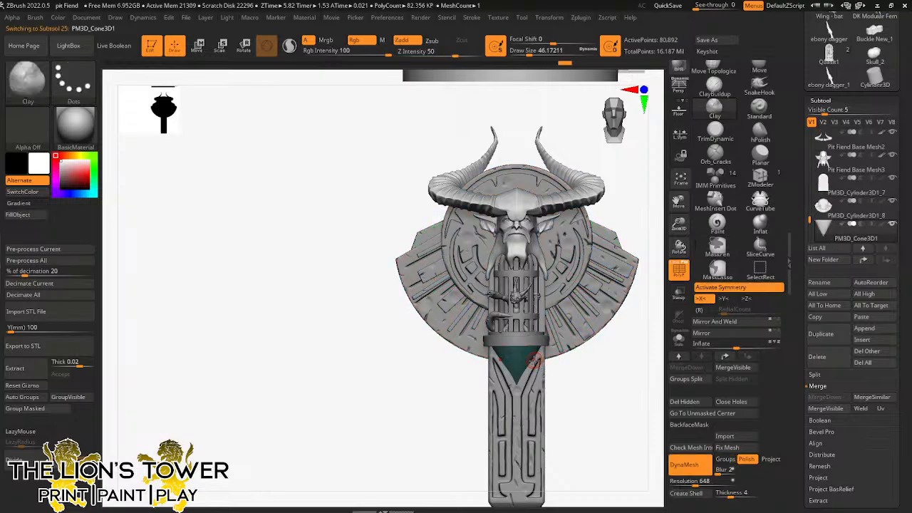
pyautogui.click(505, 353)
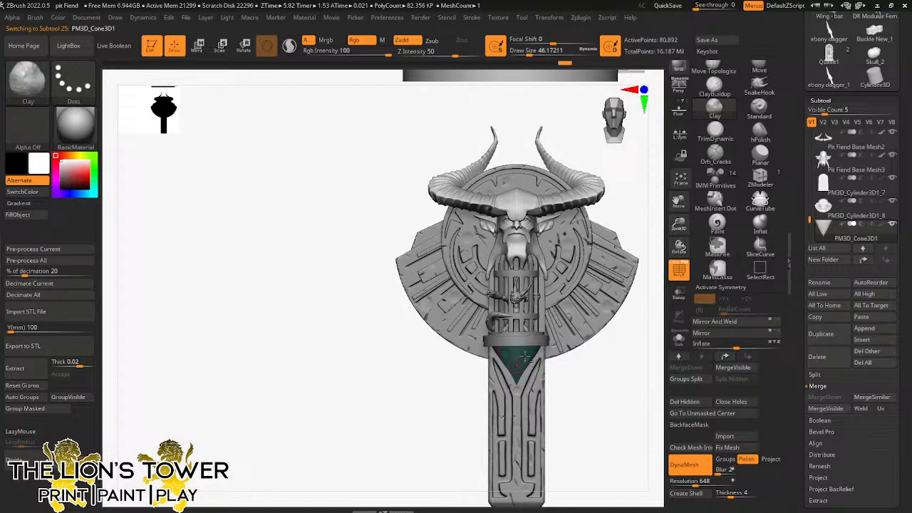
pyautogui.click(715, 153)
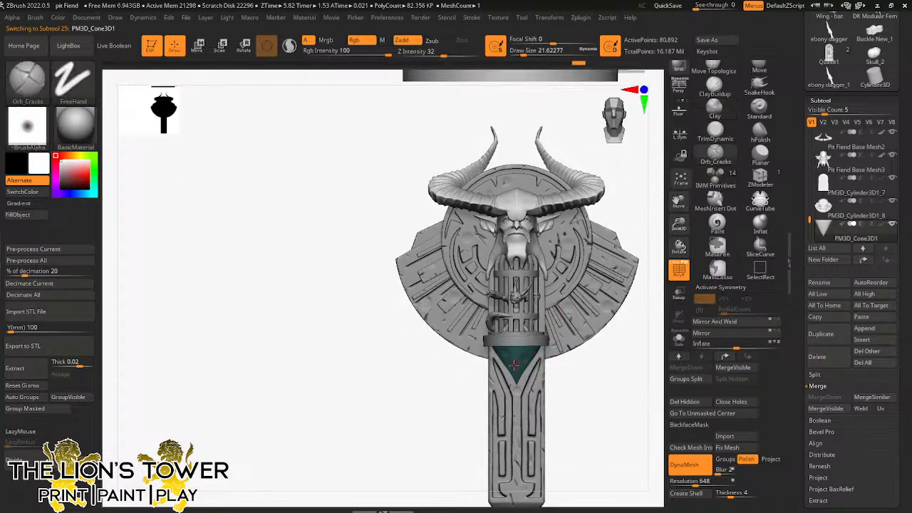
pyautogui.moveTo(514, 365); pyautogui.dragTo(522, 367)
pyautogui.moveTo(553, 346); pyautogui.dragTo(535, 347, button='right')
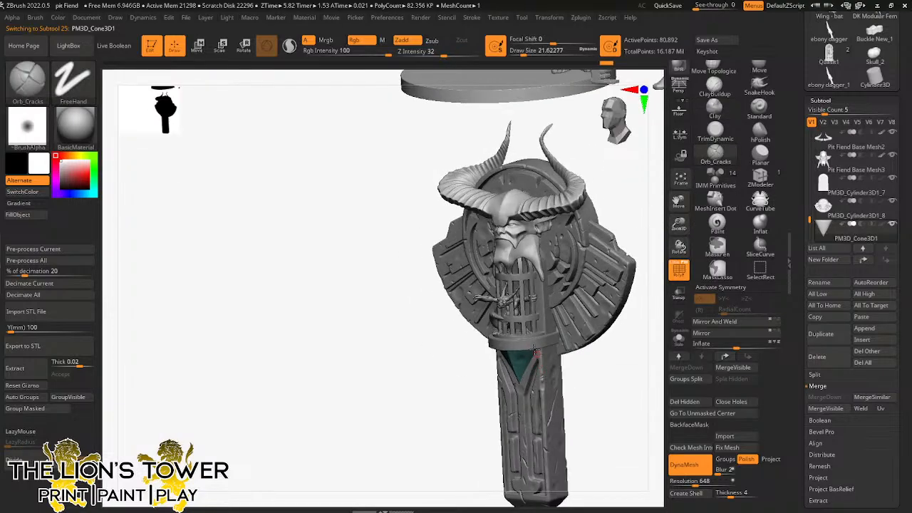
# Step: Isolate the ring of the Quasit2 subtool by hiding the caged creature and sculpt Clay dents into its outer band
pyautogui.keyDown('alt'); pyautogui.click(535, 346); pyautogui.keyUp('alt')
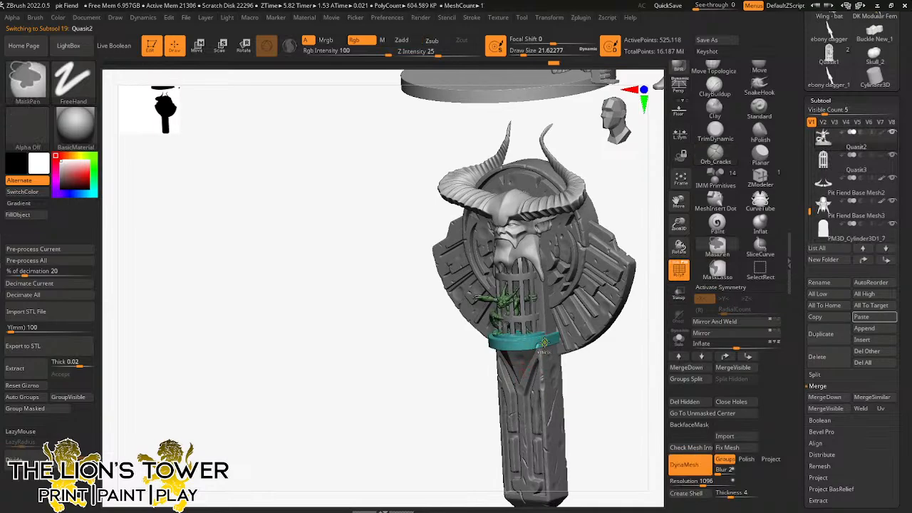
pyautogui.keyDown('ctrl'); pyautogui.keyDown('shift'); pyautogui.click(537, 346); pyautogui.keyUp('shift'); pyautogui.keyUp('ctrl')
pyautogui.moveTo(586, 363); pyautogui.dragTo(489, 345, button='right')
pyautogui.keyDown('ctrl'); pyautogui.keyDown('shift'); pyautogui.click(611, 366); pyautogui.keyUp('shift'); pyautogui.keyUp('ctrl')
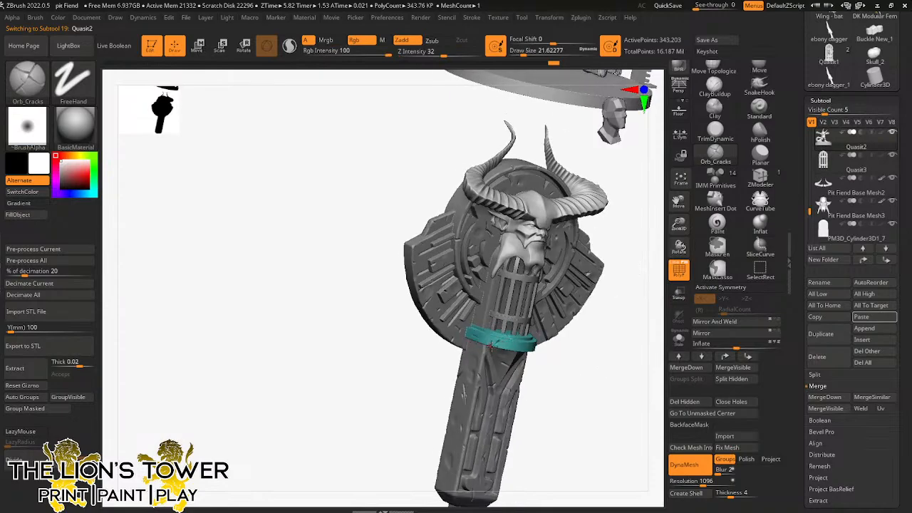
pyautogui.click(714, 107)
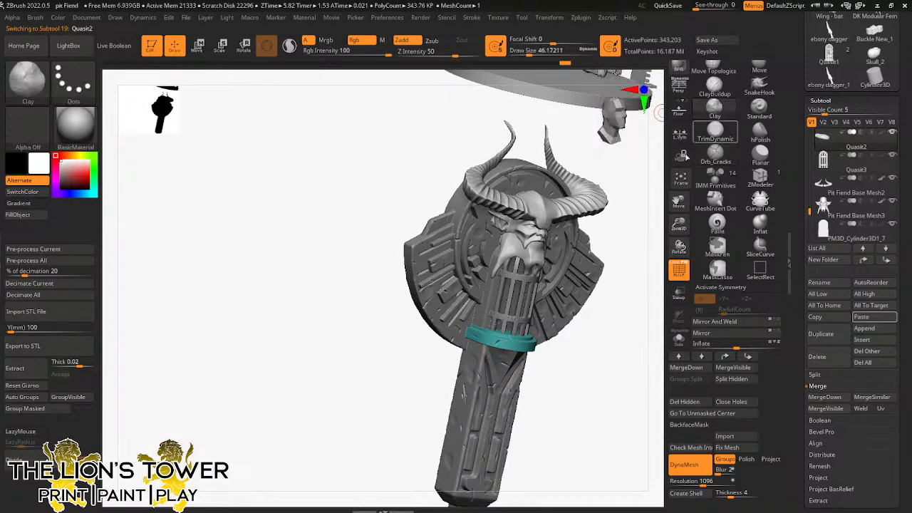
pyautogui.moveTo(607, 355); pyautogui.dragTo(522, 347, button='right')
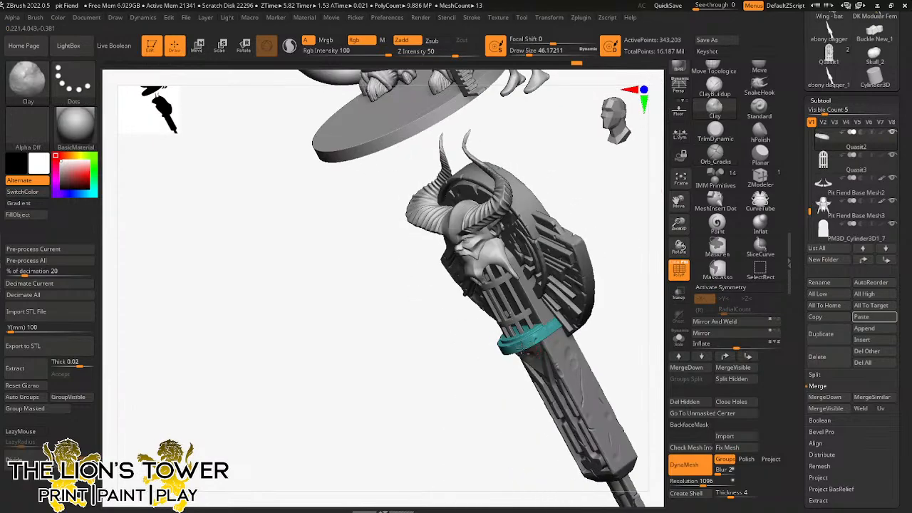
pyautogui.keyDown('ctrl'); pyautogui.moveTo(621, 283); pyautogui.dragTo(514, 241, button='right'); pyautogui.keyUp('ctrl')
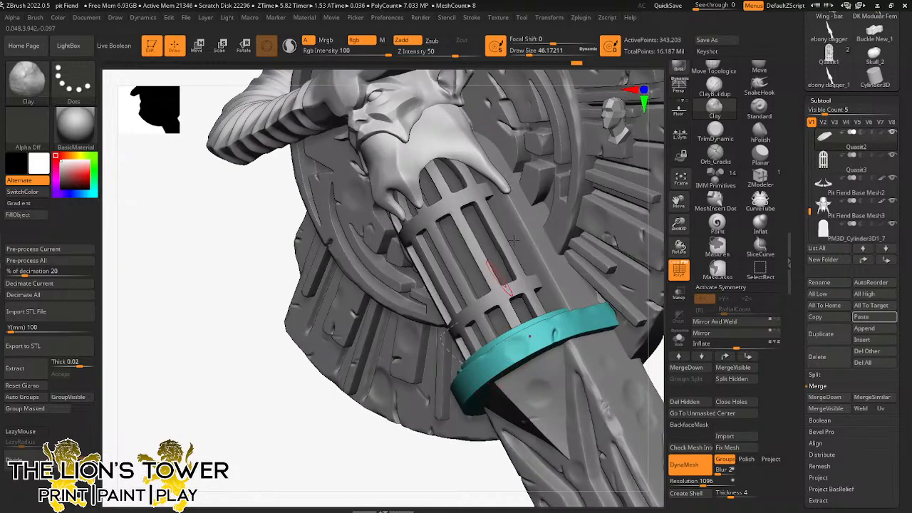
# Step: Trim uneven chips into the ring's front band and lower edge using TrimDynamic at draw size 39.14
pyautogui.click(716, 138)
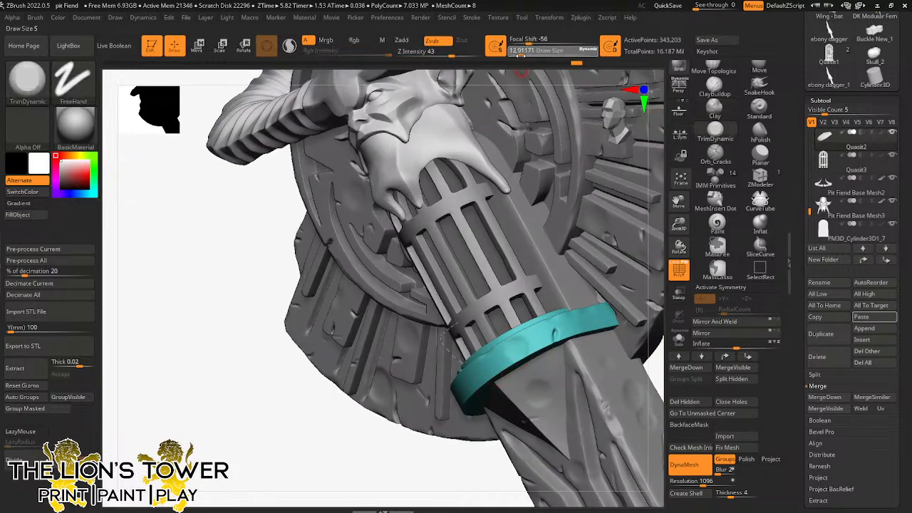
pyautogui.moveTo(520, 52); pyautogui.dragTo(528, 54)
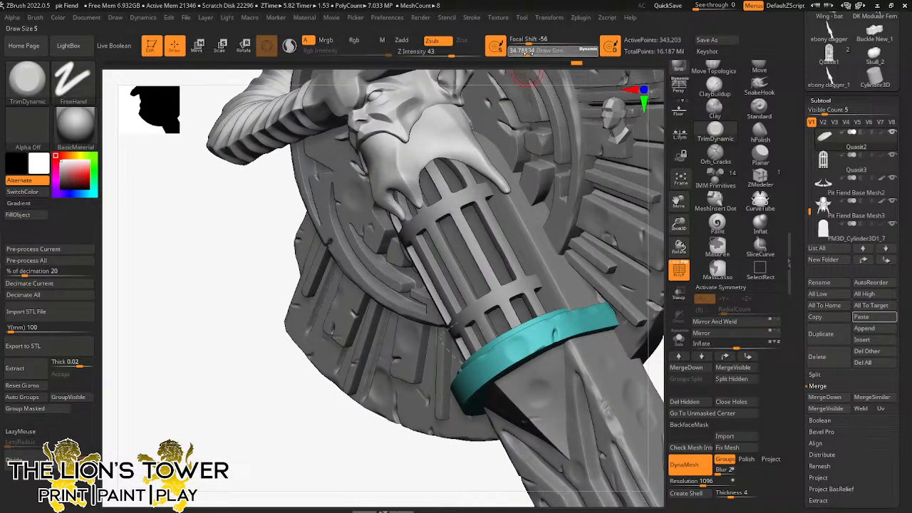
pyautogui.moveTo(606, 328); pyautogui.dragTo(546, 347)
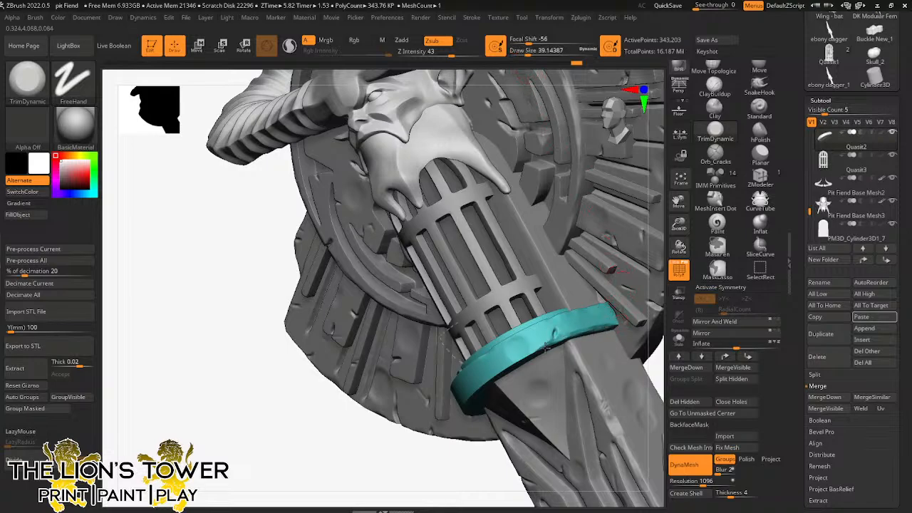
pyautogui.moveTo(473, 452); pyautogui.dragTo(563, 420)
pyautogui.moveTo(561, 333); pyautogui.dragTo(524, 359)
pyautogui.moveTo(469, 479); pyautogui.dragTo(435, 499)
pyautogui.moveTo(542, 344)
pyautogui.mouseDown()
pyautogui.moveTo(493, 389)
pyautogui.moveTo(449, 447)
pyautogui.mouseUp()
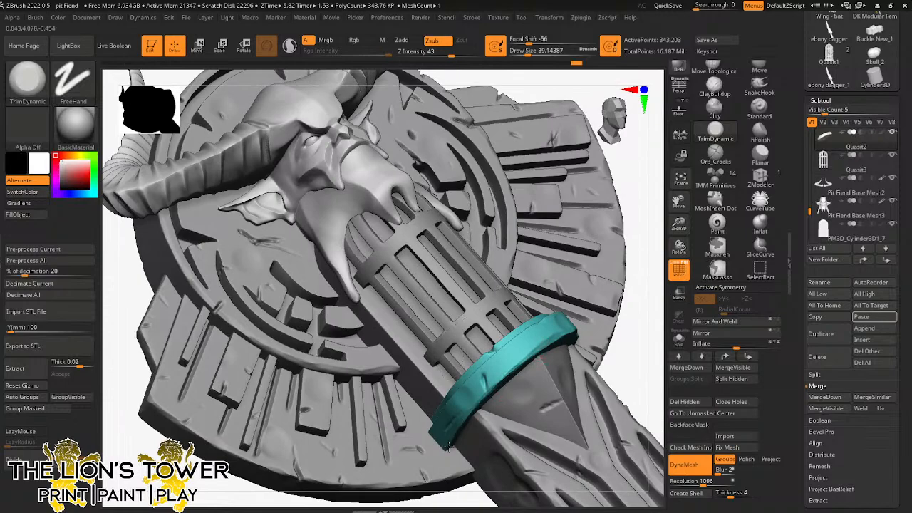
# Step: Continue chipping the ring with TrimDynamic along its side and upper rim around the cage's base
pyautogui.moveTo(641, 354)
pyautogui.mouseDown()
pyautogui.moveTo(655, 338)
pyautogui.moveTo(446, 418)
pyautogui.mouseUp()
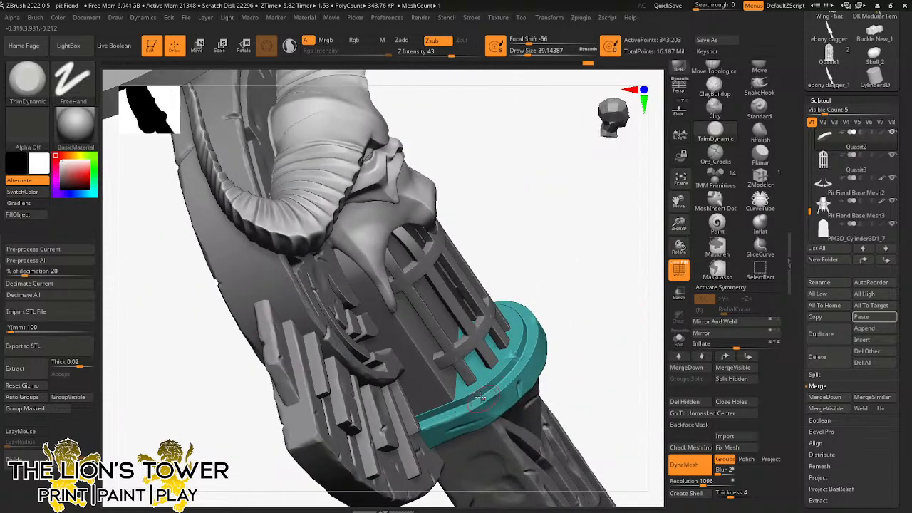
pyautogui.moveTo(509, 359)
pyautogui.mouseDown()
pyautogui.moveTo(522, 332)
pyautogui.moveTo(534, 344)
pyautogui.moveTo(508, 384)
pyautogui.mouseUp()
pyautogui.moveTo(575, 384)
pyautogui.mouseDown()
pyautogui.moveTo(523, 284)
pyautogui.moveTo(533, 319)
pyautogui.mouseUp()
pyautogui.moveTo(572, 236)
pyautogui.mouseDown()
pyautogui.moveTo(536, 244)
pyautogui.moveTo(517, 269)
pyautogui.moveTo(507, 239)
pyautogui.moveTo(478, 227)
pyautogui.moveTo(500, 242)
pyautogui.mouseUp()
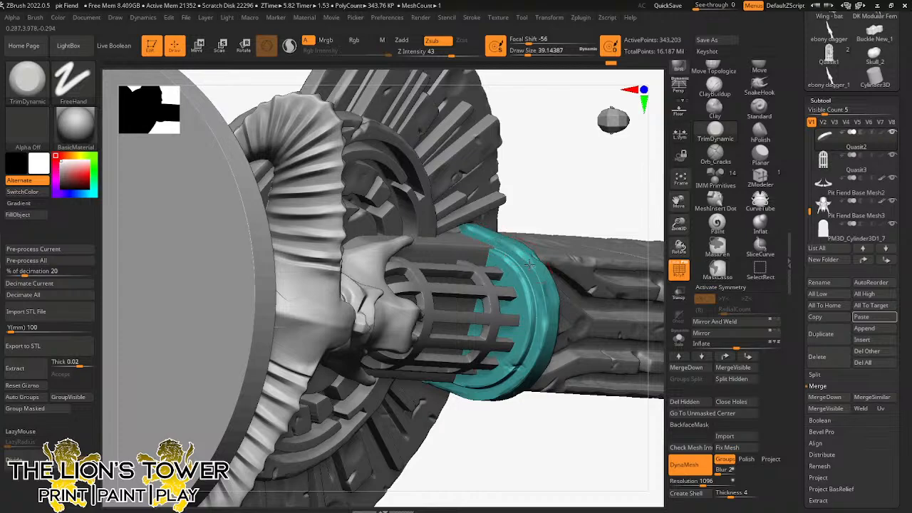
# Step: Unhide the rest of the Quasit2 subtool so the creature in the cage shows again
pyautogui.hotkey('ctrl', 'shift')
pyautogui.keyDown('ctrl'); pyautogui.keyDown('shift'); pyautogui.click(587, 192); pyautogui.keyUp('shift'); pyautogui.keyUp('ctrl')
pyautogui.moveTo(617, 198)
pyautogui.keyDown('shift'); pyautogui.mouseDown()
pyautogui.moveTo(619, 238)
pyautogui.moveTo(593, 222)
pyautogui.mouseUp(); pyautogui.keyUp('shift')
pyautogui.moveTo(678, 225)
pyautogui.mouseDown()
pyautogui.moveTo(678, 202)
pyautogui.moveTo(659, 218)
pyautogui.mouseUp()
pyautogui.keyDown('ctrl'); pyautogui.click(625, 340); pyautogui.keyUp('ctrl')
pyautogui.keyDown('ctrl'); pyautogui.moveTo(618, 331); pyautogui.dragTo(641, 354); pyautogui.keyUp('ctrl')
pyautogui.moveTo(679, 225); pyautogui.dragTo(679, 205)
pyautogui.moveTo(679, 202)
pyautogui.mouseDown()
pyautogui.moveTo(639, 222)
pyautogui.moveTo(678, 210)
pyautogui.mouseUp()
pyautogui.moveTo(671, 205); pyautogui.dragTo(679, 289)
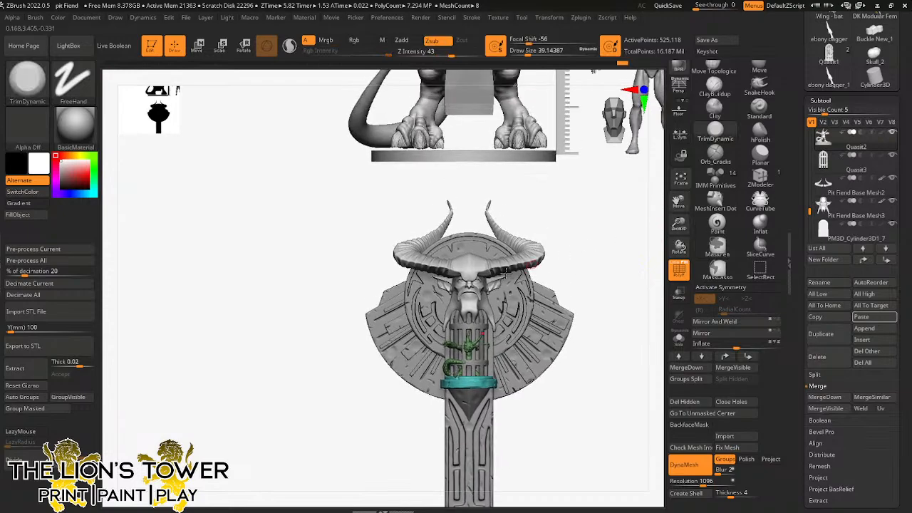
# Step: Merge the horns subtool Pit Fiend Base Mesh2 down with the head and fuse them with DynaMesh at resolution 600
pyautogui.keyDown('alt'); pyautogui.click(483, 270); pyautogui.keyUp('alt')
pyautogui.click(824, 189)
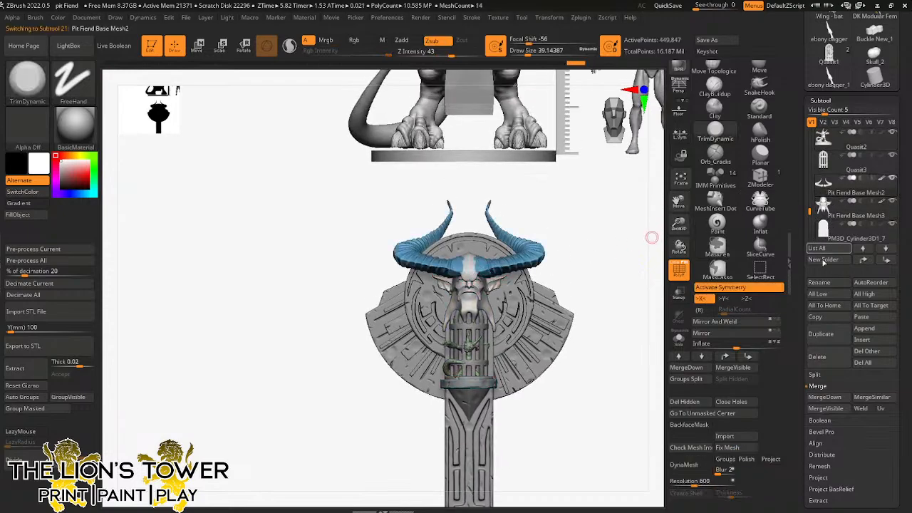
pyautogui.click(825, 396)
pyautogui.click(701, 423)
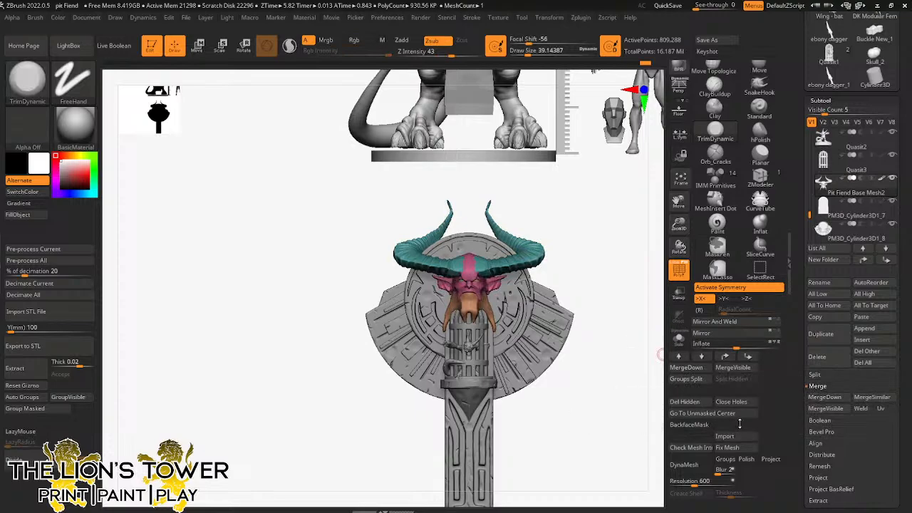
pyautogui.click(697, 469)
pyautogui.moveTo(677, 218); pyautogui.dragTo(678, 250)
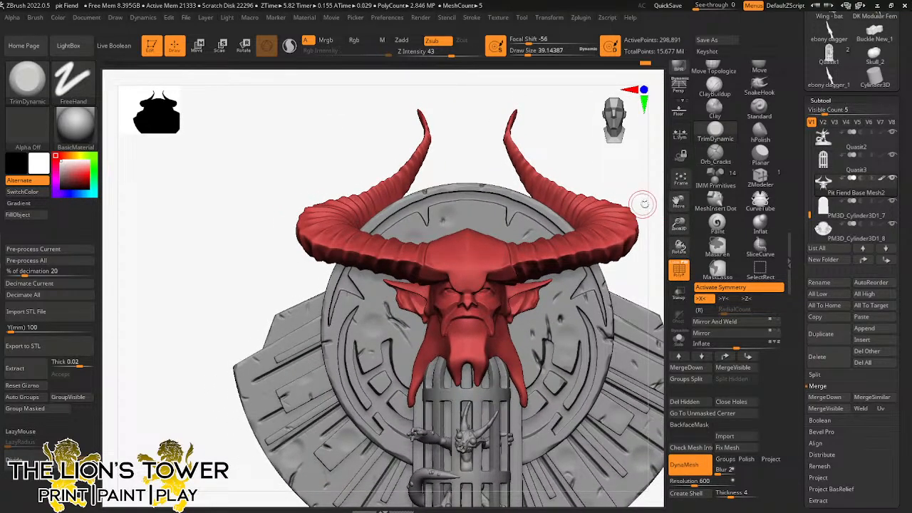
# Step: Turn off symmetry and carve an Orb_Cracks crack across the head's forehead at draw size 26.87, undoing a first stroke at 34.79
pyautogui.moveTo(644, 201); pyautogui.dragTo(533, 250)
pyautogui.press('x')
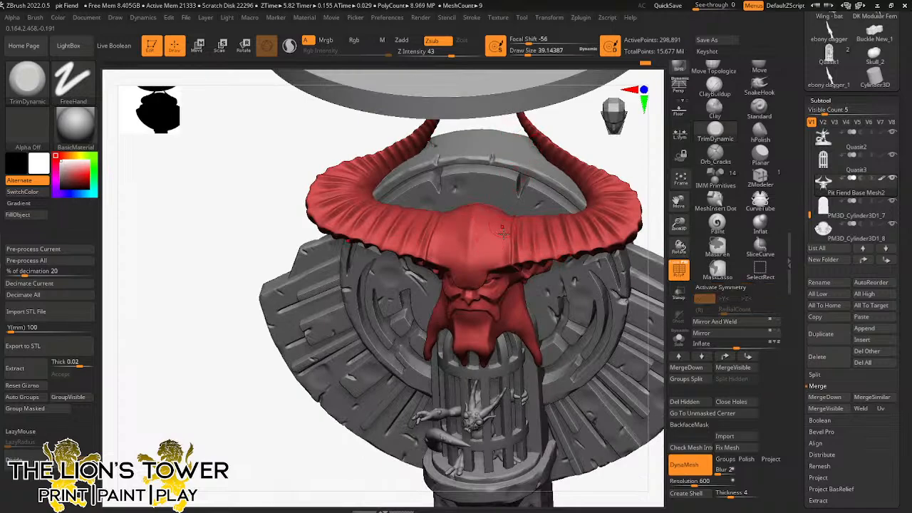
pyautogui.press('shift')
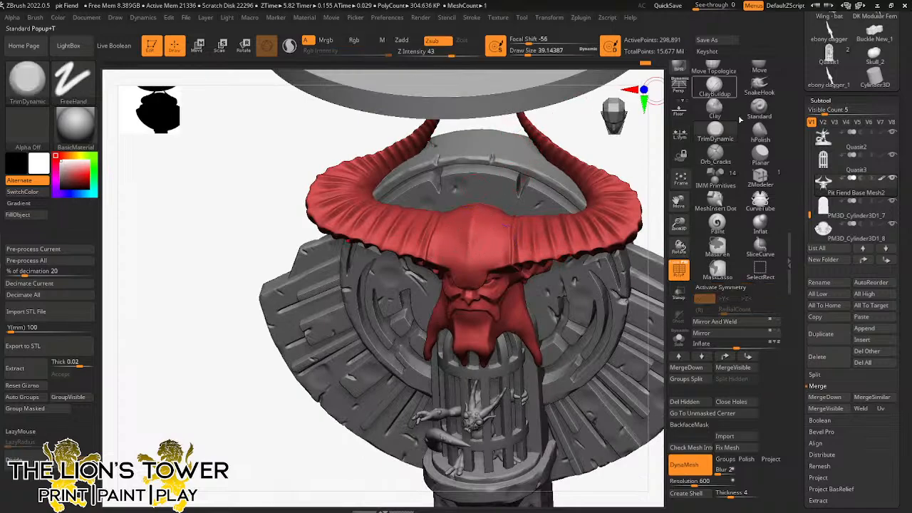
pyautogui.click(713, 151)
pyautogui.click(524, 50)
pyautogui.moveTo(524, 51); pyautogui.dragTo(530, 51)
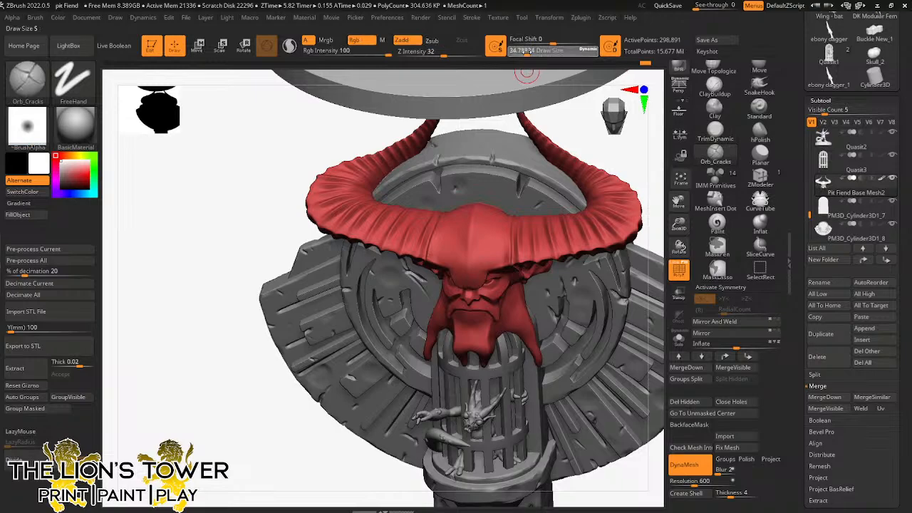
pyautogui.moveTo(497, 268); pyautogui.dragTo(492, 218)
pyautogui.hotkey('ctrl', 'z')
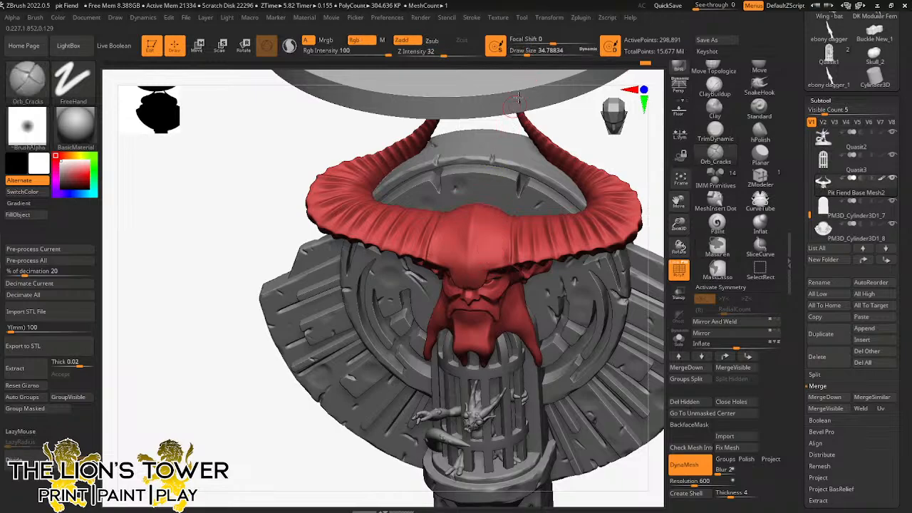
pyautogui.moveTo(527, 54); pyautogui.dragTo(513, 62)
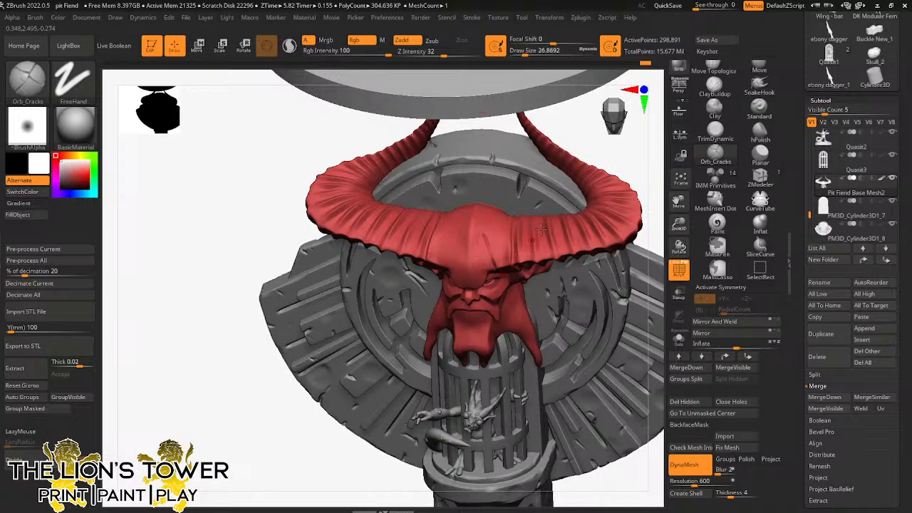
# Step: Carve Orb_Cracks cracks down the face and beard, across both horns and over the brow
pyautogui.moveTo(606, 154); pyautogui.dragTo(607, 122)
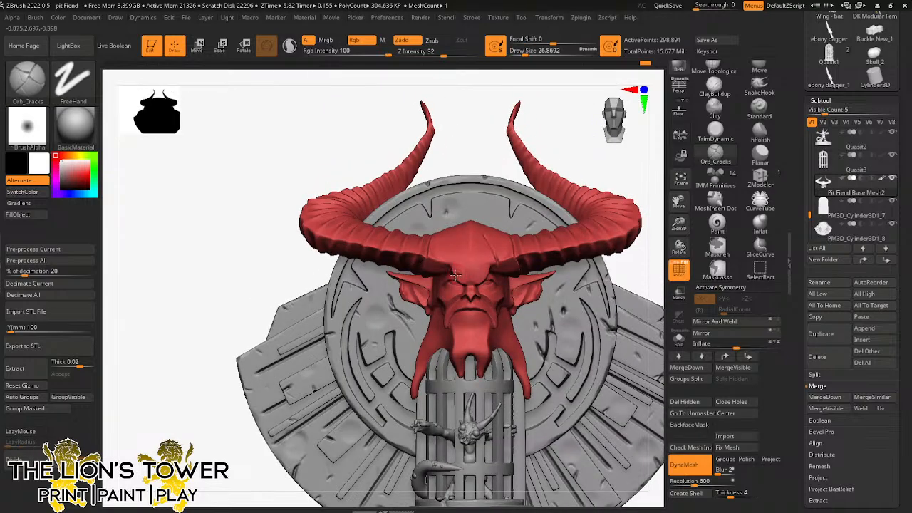
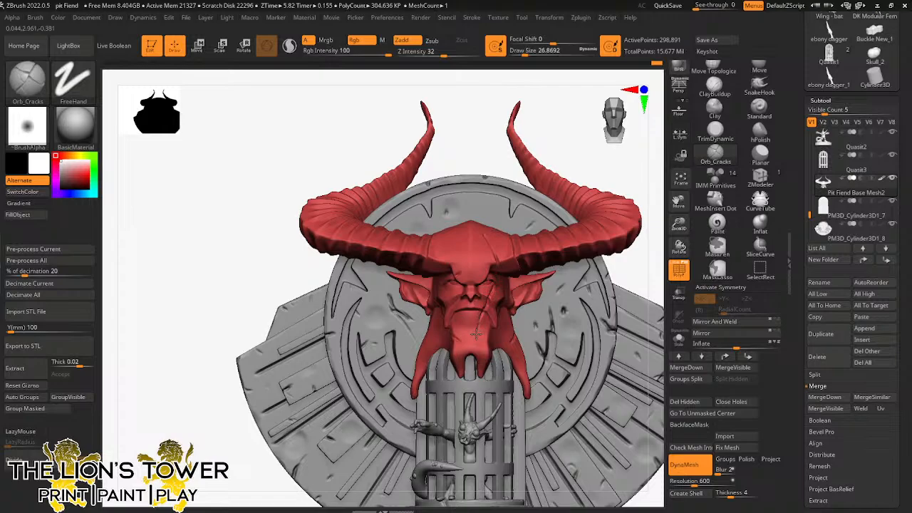
pyautogui.moveTo(661, 224)
pyautogui.mouseDown()
pyautogui.moveTo(655, 203)
pyautogui.moveTo(634, 213)
pyautogui.mouseUp()
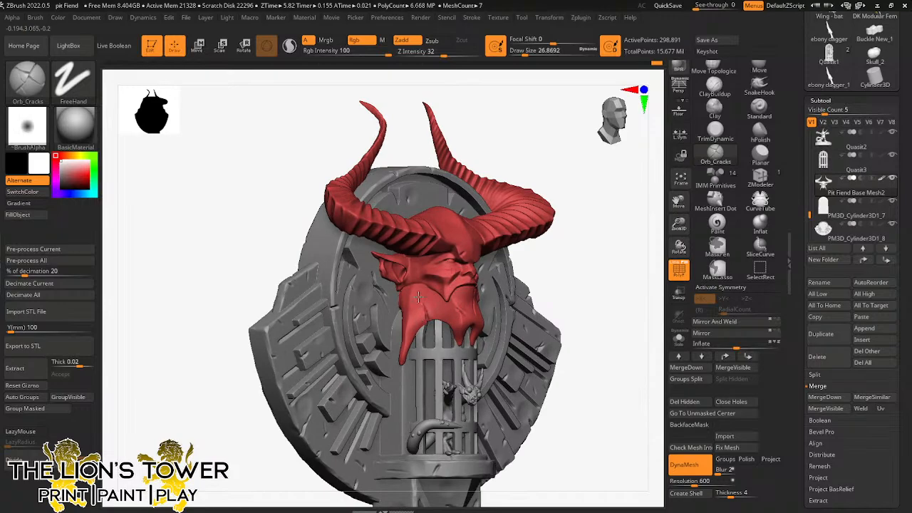
pyautogui.moveTo(522, 129); pyautogui.dragTo(485, 166)
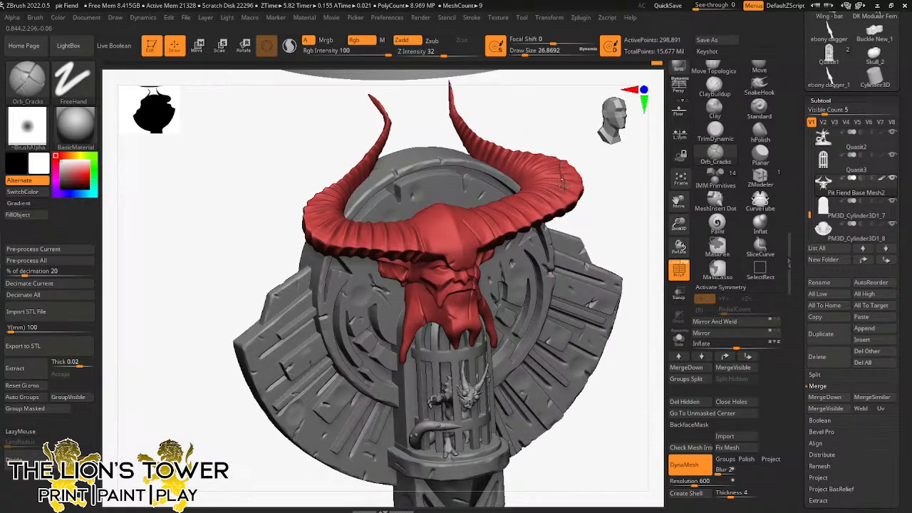
pyautogui.keyDown('shift'); pyautogui.moveTo(587, 208); pyautogui.dragTo(594, 189); pyautogui.keyUp('shift')
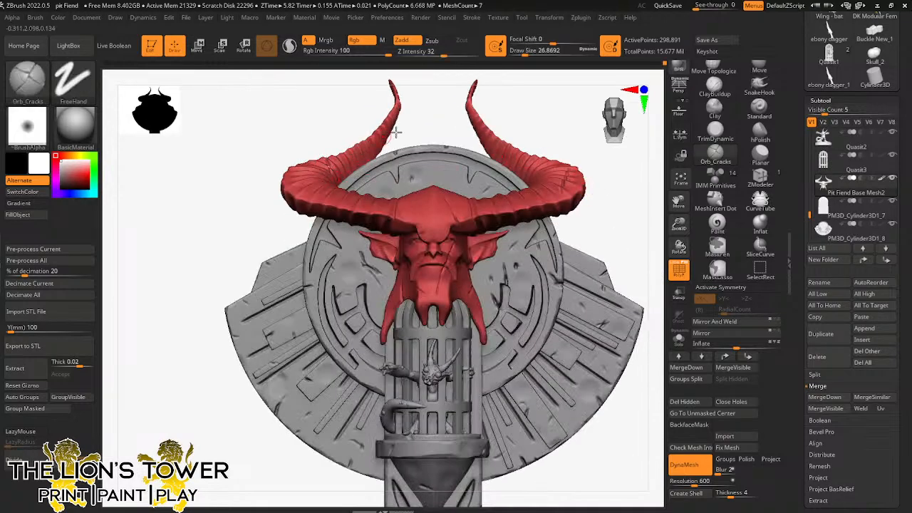
pyautogui.moveTo(396, 132); pyautogui.dragTo(338, 162)
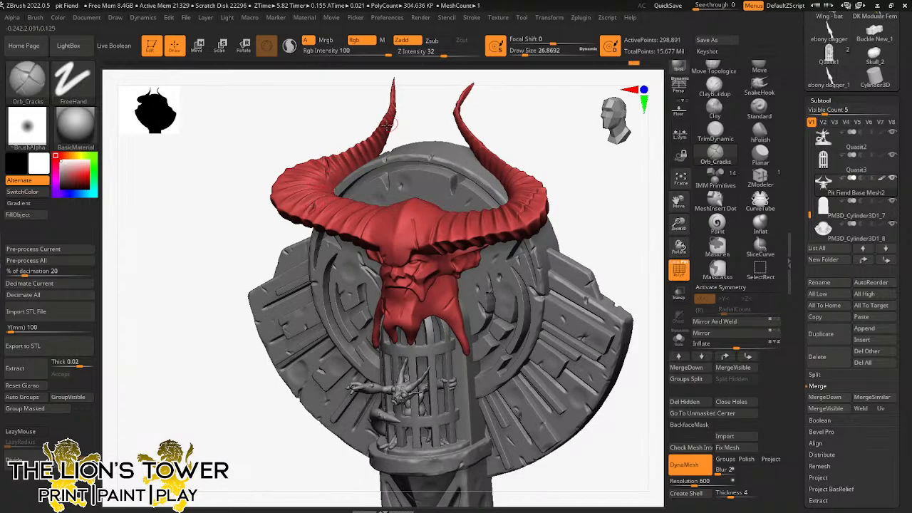
pyautogui.moveTo(417, 113); pyautogui.dragTo(394, 232)
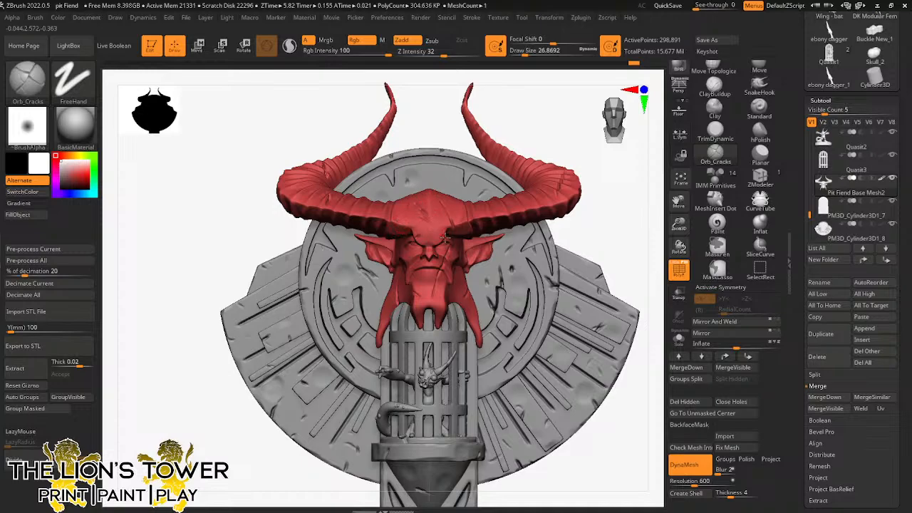
# Step: Select the block behind the cage and wear its edges with TrimDynamic and Orb_Cracks, turning on Sculptris Pro for the cracks
pyautogui.moveTo(584, 226); pyautogui.dragTo(464, 326)
pyautogui.keyDown('alt'); pyautogui.click(464, 327); pyautogui.keyUp('alt')
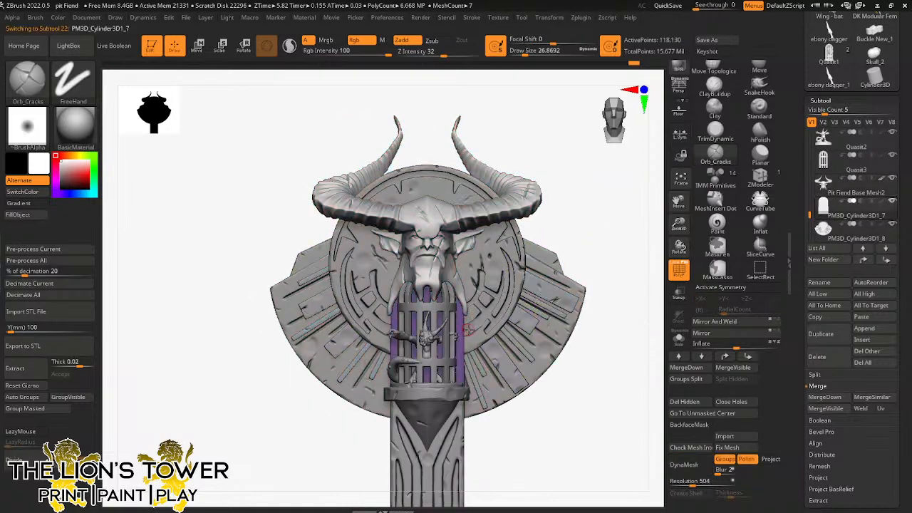
pyautogui.click(716, 134)
pyautogui.moveTo(620, 193); pyautogui.dragTo(462, 293)
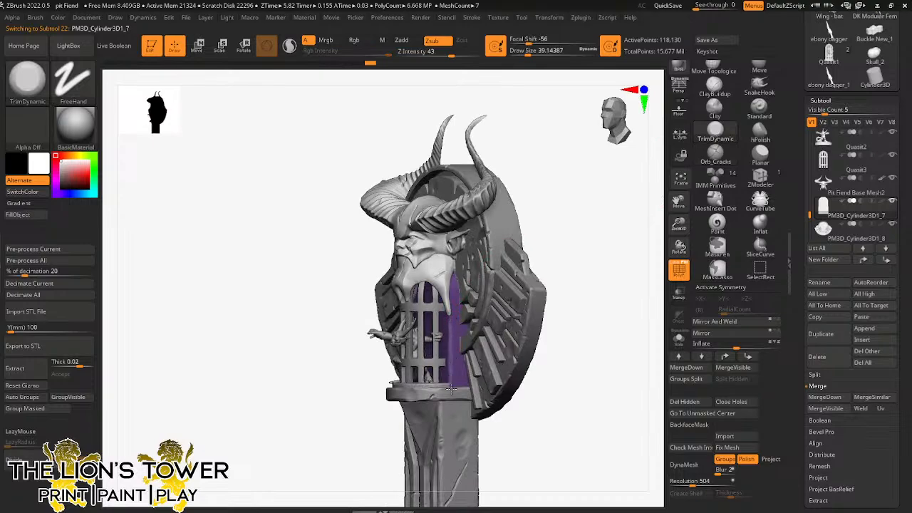
pyautogui.moveTo(450, 388); pyautogui.dragTo(385, 324)
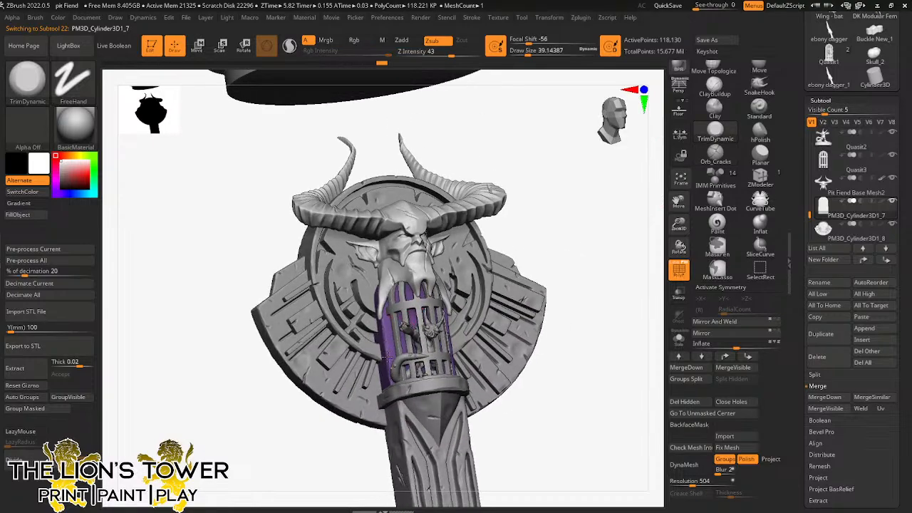
pyautogui.click(715, 151)
pyautogui.moveTo(503, 180); pyautogui.dragTo(449, 255)
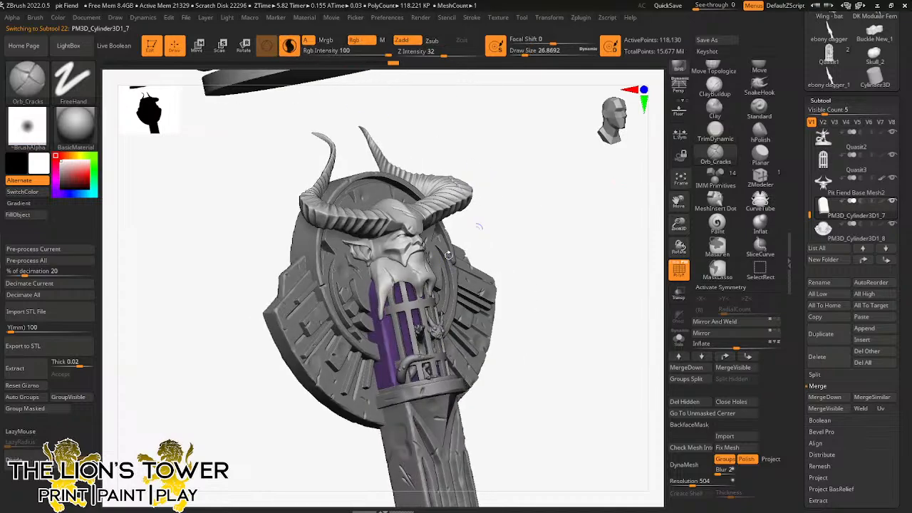
pyautogui.moveTo(555, 241); pyautogui.dragTo(451, 324)
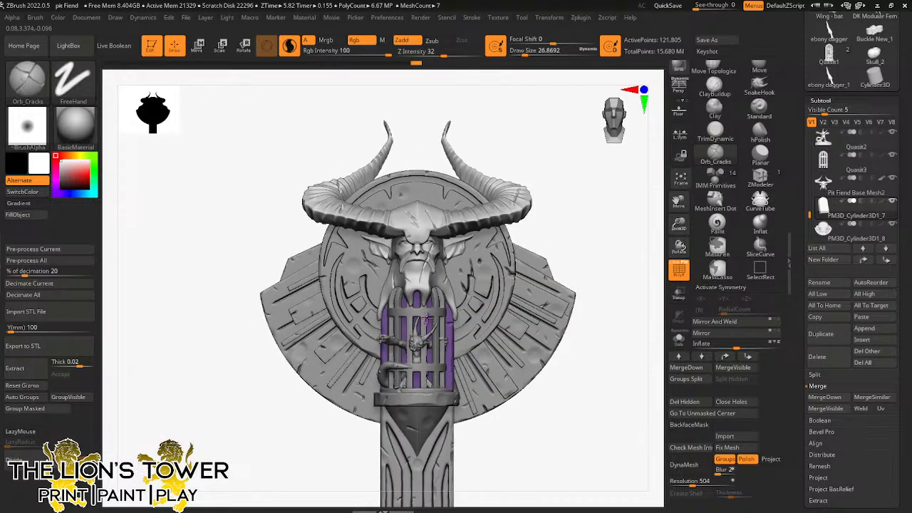
# Step: Isolate the cage subtool Quasit3 and wear down the edges of its vertical bars with TrimDynamic at draw size 23.31
pyautogui.keyDown('alt'); pyautogui.click(436, 313); pyautogui.keyUp('alt')
pyautogui.click(721, 134)
pyautogui.moveTo(679, 224); pyautogui.dragTo(695, 268)
pyautogui.click(523, 51)
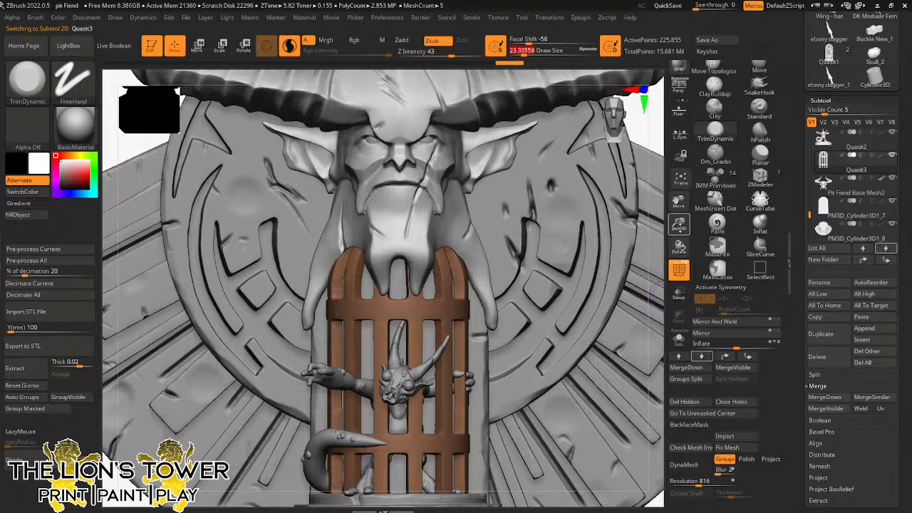
pyautogui.moveTo(679, 226); pyautogui.dragTo(680, 197)
pyautogui.click(678, 340)
pyautogui.moveTo(637, 302); pyautogui.dragTo(545, 284)
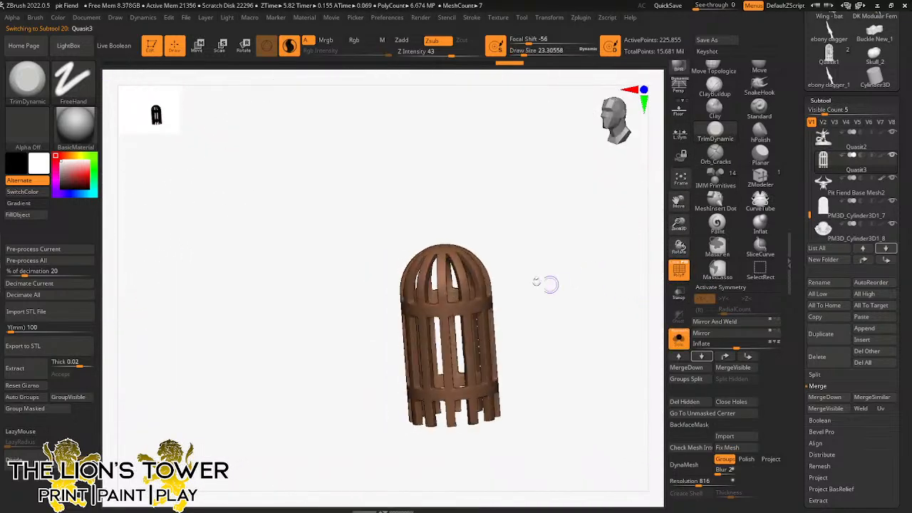
pyautogui.moveTo(458, 335); pyautogui.dragTo(440, 344)
pyautogui.moveTo(434, 383); pyautogui.dragTo(463, 270)
pyautogui.moveTo(427, 353); pyautogui.dragTo(436, 318)
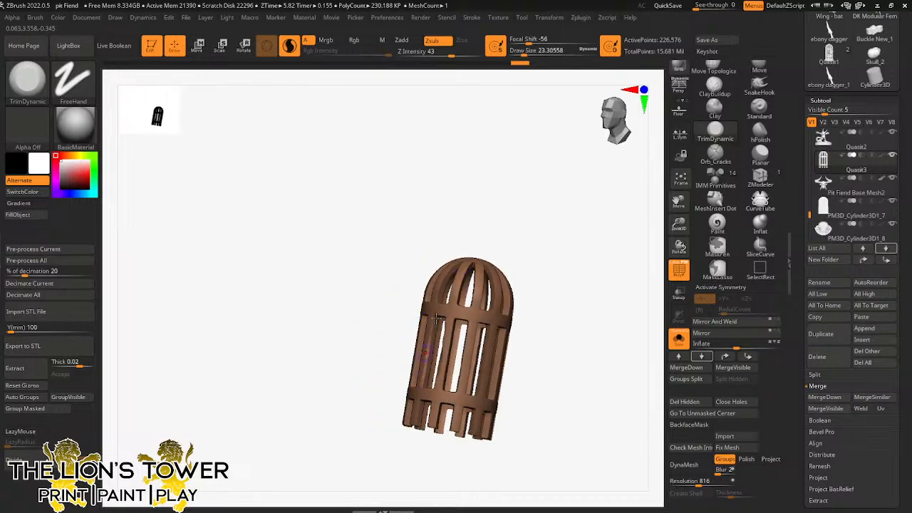
# Step: Flatten spots along the cage's upper and lower bands with TrimDynamic, and show the other subtools again
pyautogui.moveTo(442, 286)
pyautogui.mouseDown()
pyautogui.moveTo(452, 267)
pyautogui.moveTo(453, 286)
pyautogui.mouseUp()
pyautogui.moveTo(488, 220); pyautogui.dragTo(541, 222)
pyautogui.moveTo(452, 284)
pyautogui.mouseDown()
pyautogui.moveTo(473, 249)
pyautogui.moveTo(442, 315)
pyautogui.mouseUp()
pyautogui.moveTo(501, 258)
pyautogui.mouseDown()
pyautogui.moveTo(484, 226)
pyautogui.moveTo(439, 240)
pyautogui.moveTo(411, 321)
pyautogui.moveTo(430, 354)
pyautogui.moveTo(419, 322)
pyautogui.mouseUp()
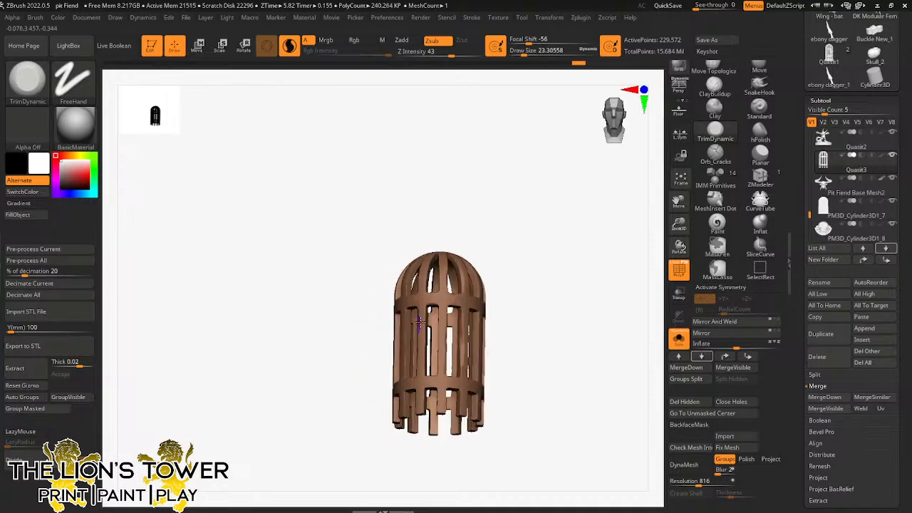
pyautogui.moveTo(426, 400); pyautogui.dragTo(423, 407)
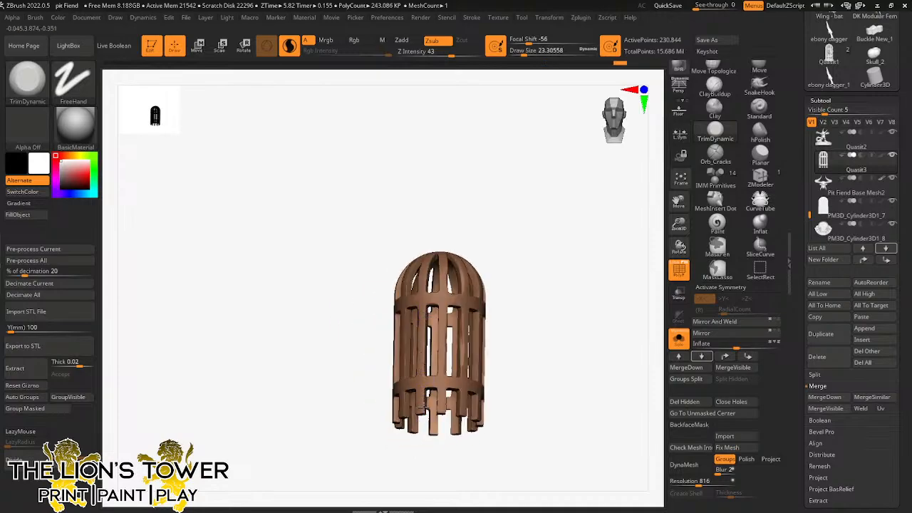
pyautogui.click(678, 338)
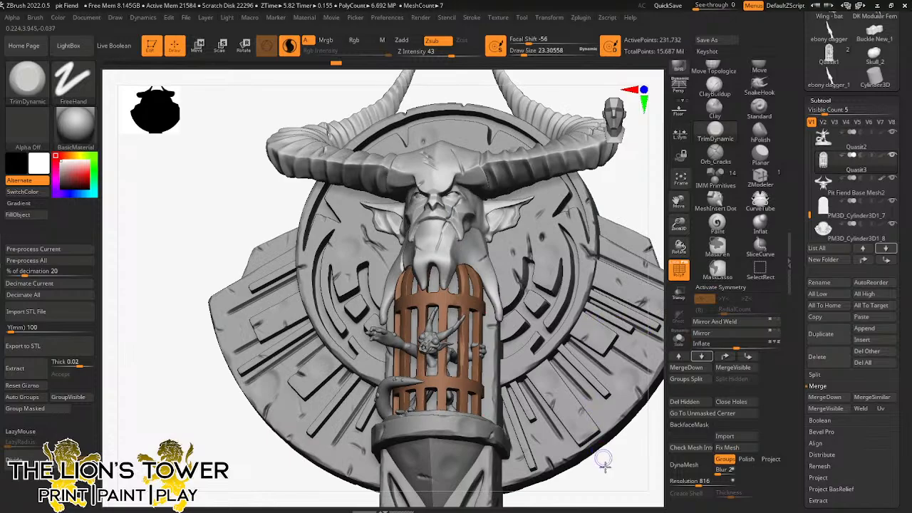
# Step: Trim the cage's bars and upper band around the creature's outstretched arm so their edges look worn
pyautogui.moveTo(605, 463); pyautogui.dragTo(624, 460)
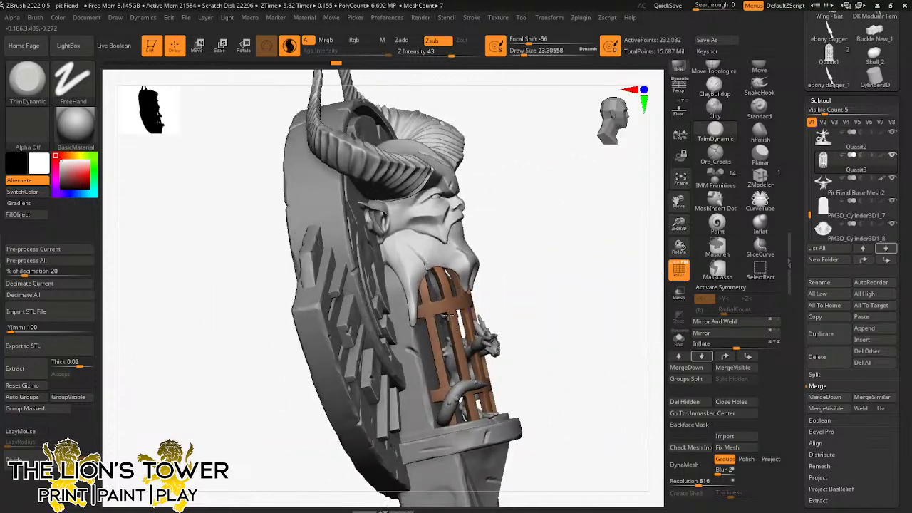
pyautogui.moveTo(460, 368); pyautogui.dragTo(458, 358)
pyautogui.moveTo(541, 335); pyautogui.dragTo(459, 322)
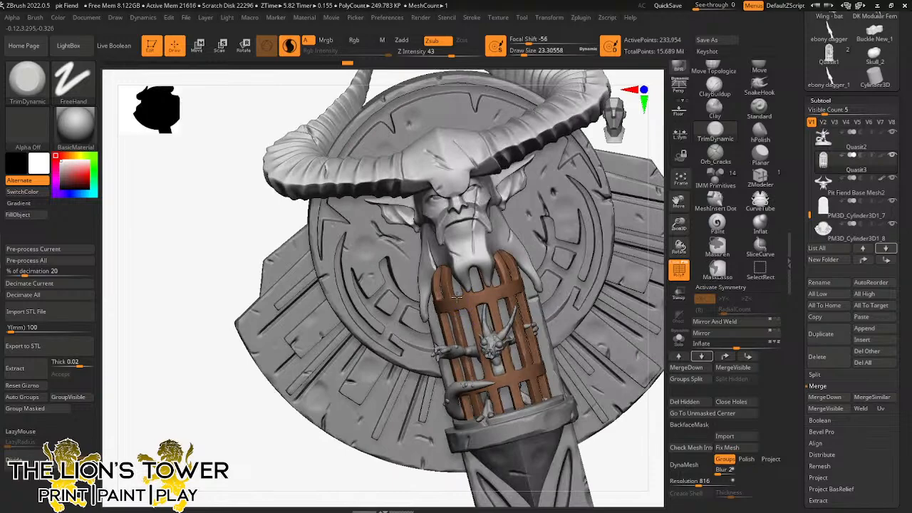
pyautogui.moveTo(445, 267); pyautogui.dragTo(501, 266)
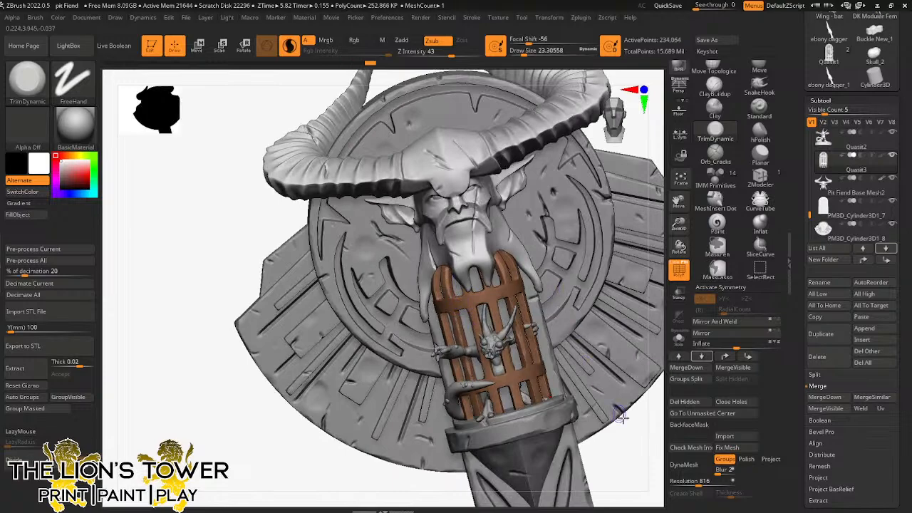
pyautogui.moveTo(620, 415)
pyautogui.mouseDown()
pyautogui.moveTo(647, 423)
pyautogui.moveTo(605, 385)
pyautogui.mouseUp()
pyautogui.moveTo(428, 295)
pyautogui.mouseDown()
pyautogui.moveTo(418, 292)
pyautogui.moveTo(431, 324)
pyautogui.mouseUp()
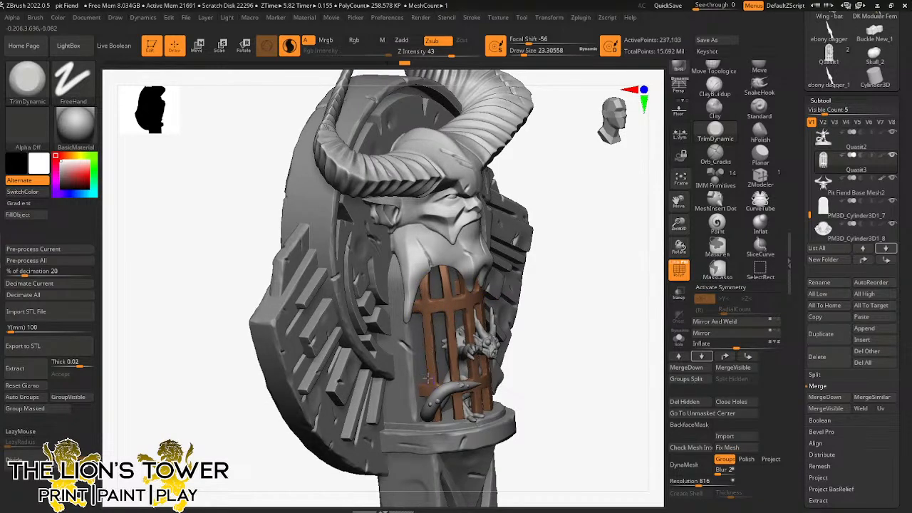
# Step: Continue the TrimDynamic wear on the lower band above the collar and on the far end of the upper band
pyautogui.moveTo(604, 357); pyautogui.dragTo(528, 342)
pyautogui.moveTo(456, 416)
pyautogui.mouseDown()
pyautogui.moveTo(463, 412)
pyautogui.moveTo(440, 402)
pyautogui.moveTo(440, 419)
pyautogui.mouseUp()
pyautogui.moveTo(539, 377); pyautogui.dragTo(493, 404)
pyautogui.moveTo(598, 463)
pyautogui.mouseDown()
pyautogui.moveTo(586, 475)
pyautogui.moveTo(552, 463)
pyautogui.moveTo(542, 442)
pyautogui.moveTo(488, 398)
pyautogui.moveTo(509, 400)
pyautogui.moveTo(493, 370)
pyautogui.mouseUp()
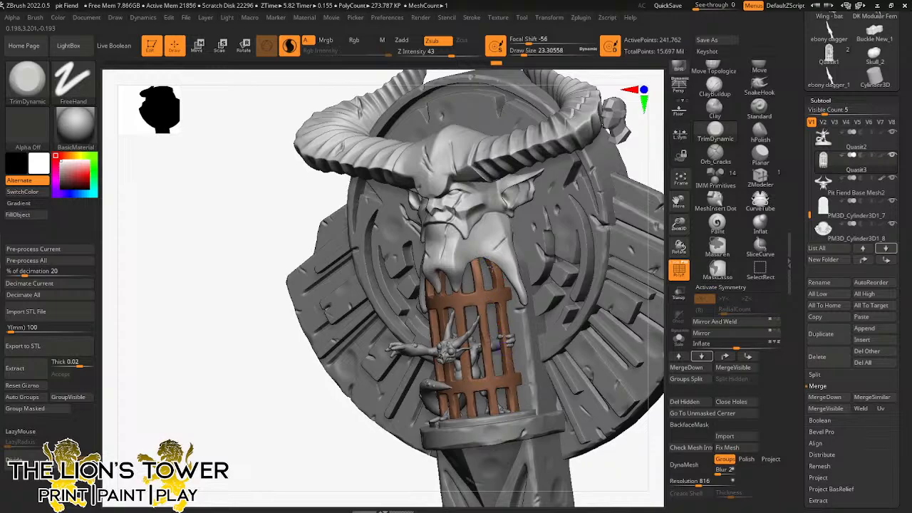
pyautogui.moveTo(499, 282)
pyautogui.mouseDown()
pyautogui.moveTo(492, 269)
pyautogui.moveTo(490, 291)
pyautogui.mouseUp()
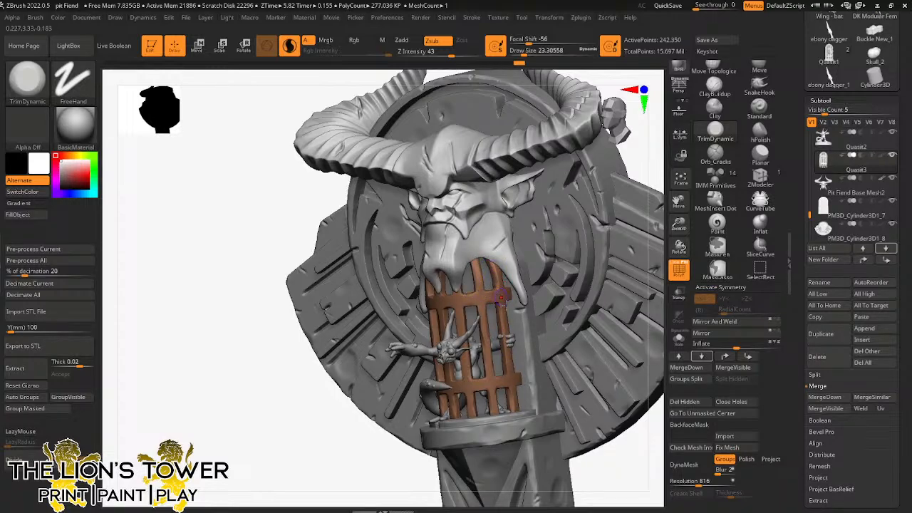
pyautogui.keyDown('shift'); pyautogui.moveTo(610, 460); pyautogui.dragTo(626, 397); pyautogui.keyUp('shift')
pyautogui.moveTo(679, 223); pyautogui.dragTo(620, 403)
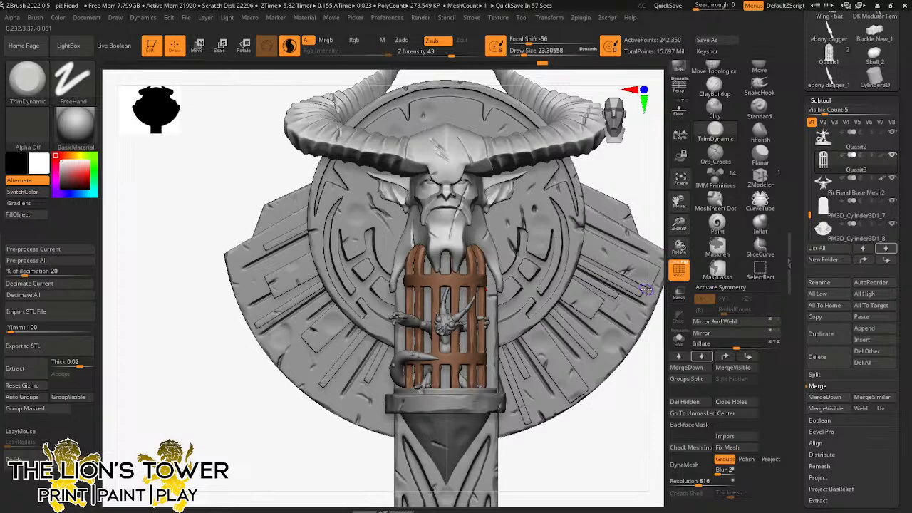
# Step: Isolate the cage and insert rivets where its upper band crosses the side bars, using MeshInsert Dot at draw size 9.45
pyautogui.click(716, 208)
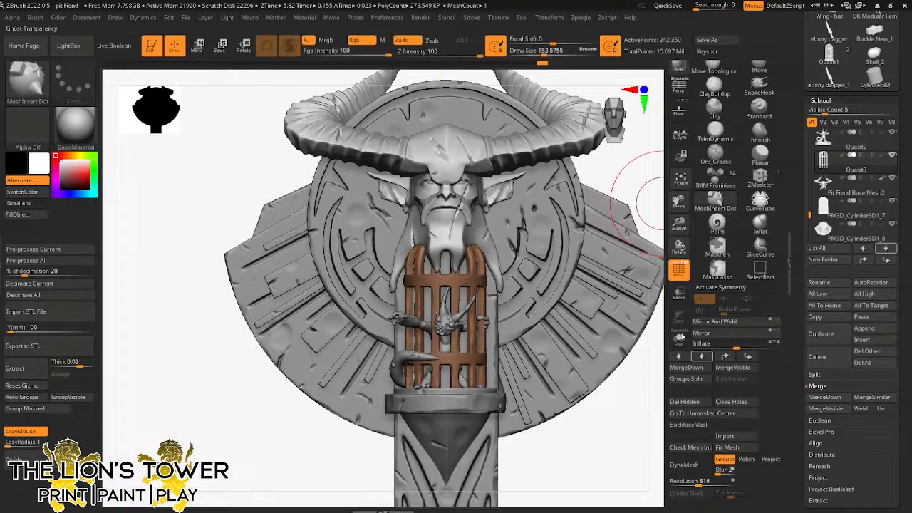
pyautogui.click(679, 339)
pyautogui.press('f')
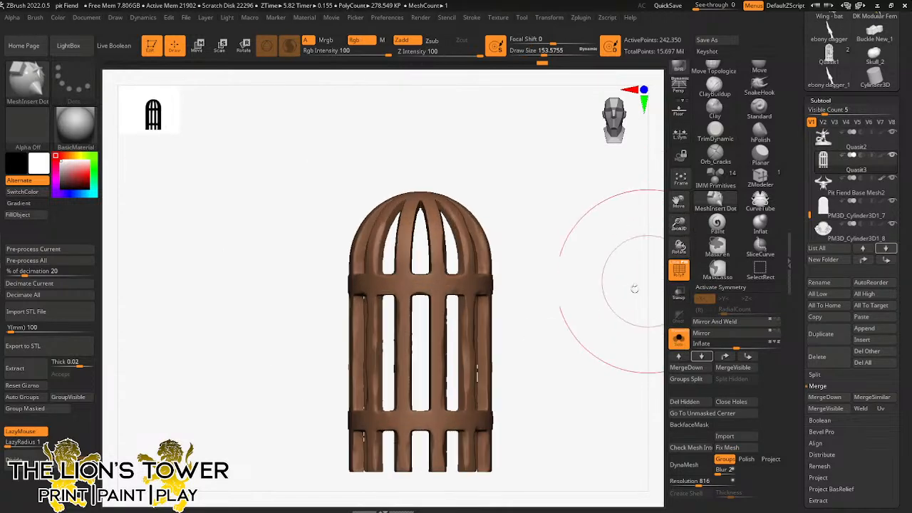
pyautogui.moveTo(635, 288); pyautogui.dragTo(592, 284)
pyautogui.moveTo(546, 51); pyautogui.dragTo(518, 52)
pyautogui.moveTo(576, 248)
pyautogui.mouseDown()
pyautogui.moveTo(544, 280)
pyautogui.moveTo(609, 238)
pyautogui.moveTo(587, 243)
pyautogui.mouseUp()
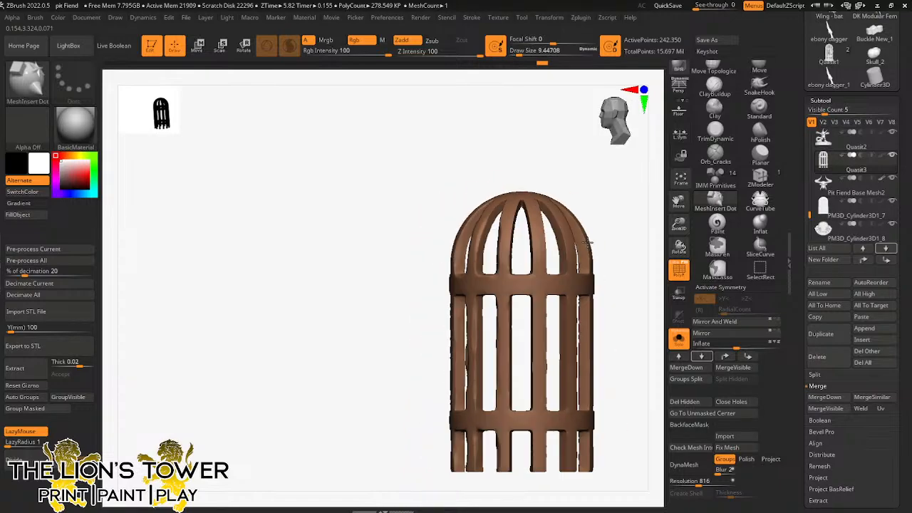
pyautogui.moveTo(625, 266); pyautogui.dragTo(584, 287)
pyautogui.click(584, 285)
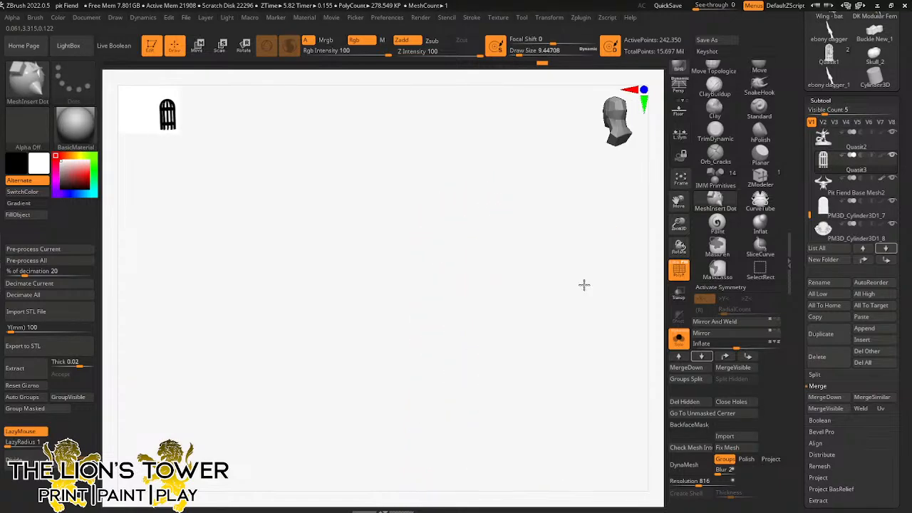
pyautogui.click(546, 286)
pyautogui.moveTo(632, 223); pyautogui.dragTo(650, 216)
pyautogui.click(510, 288)
# Step: Insert matching rivets along the side of the cage's lower band where it crosses the bars
pyautogui.click(508, 421)
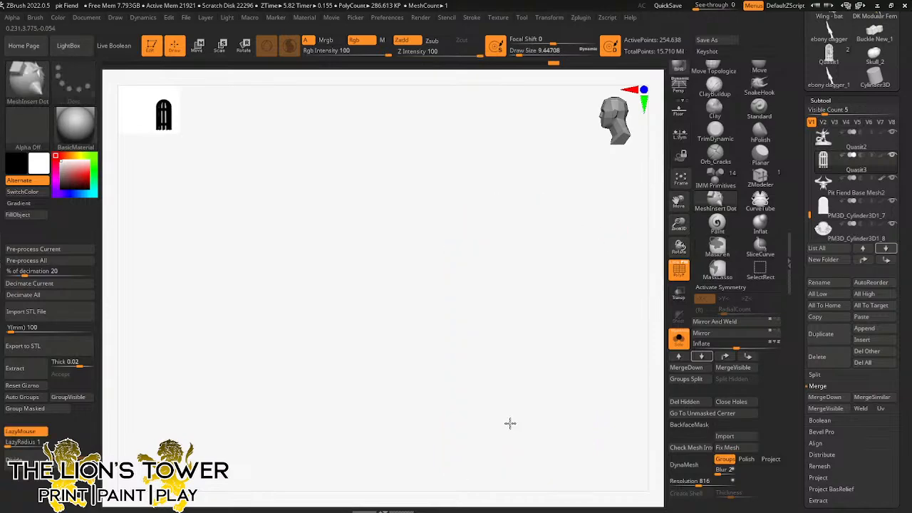
pyautogui.moveTo(603, 392); pyautogui.dragTo(614, 385)
pyautogui.click(586, 421)
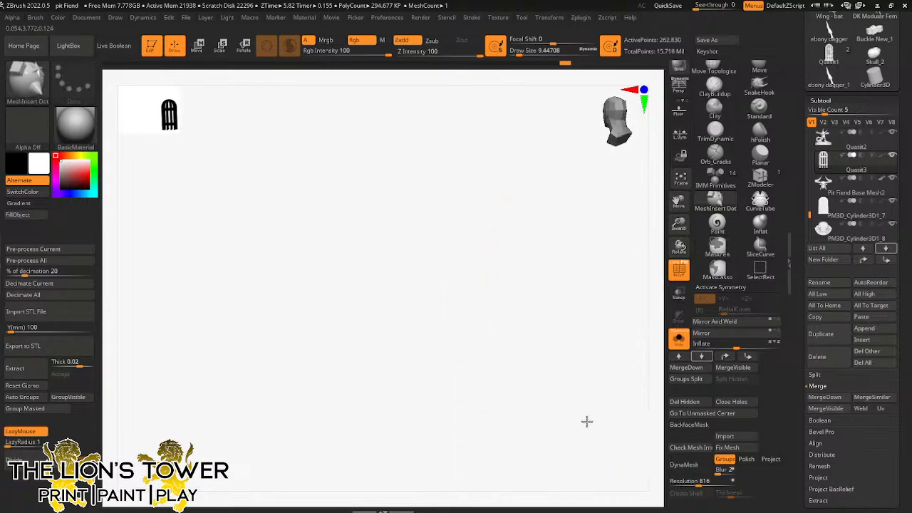
pyautogui.moveTo(467, 461); pyautogui.dragTo(500, 425)
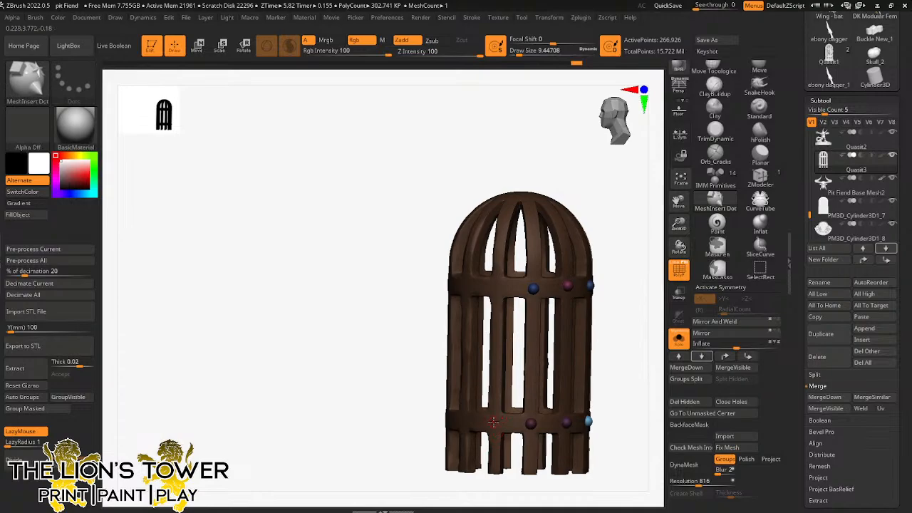
pyautogui.click(493, 422)
# Step: Continue the rivets toward the cage's front on both the upper and lower bands, one at each bar crossing
pyautogui.moveTo(603, 314); pyautogui.dragTo(641, 299)
pyautogui.click(501, 287)
pyautogui.moveTo(447, 267); pyautogui.dragTo(486, 257)
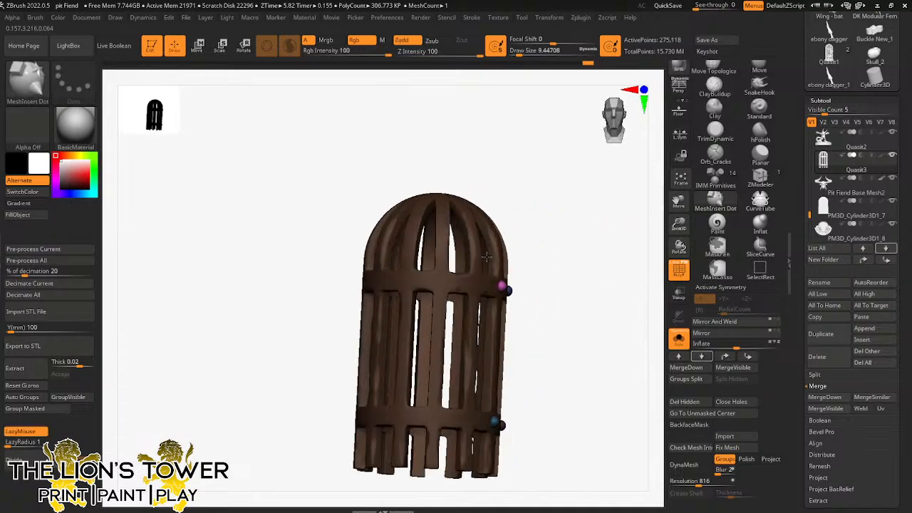
pyautogui.click(474, 283)
pyautogui.click(440, 280)
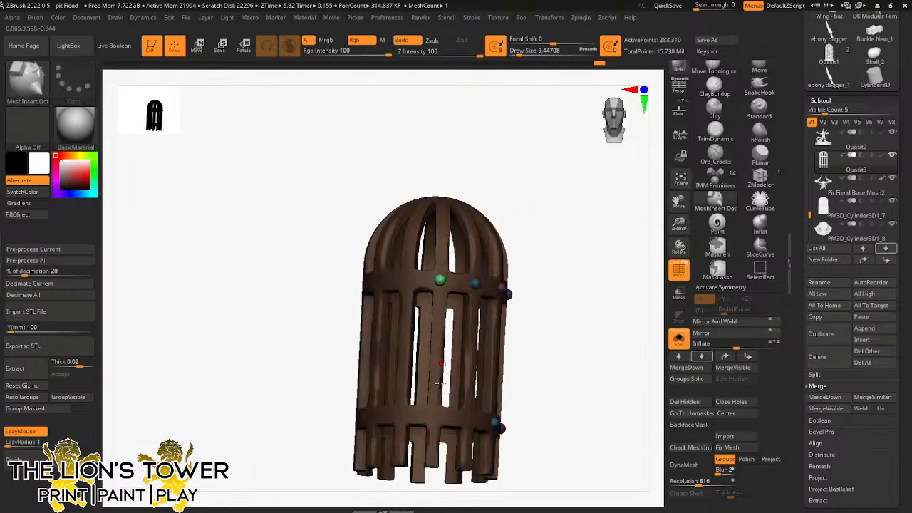
pyautogui.click(434, 416)
pyautogui.moveTo(560, 324); pyautogui.dragTo(507, 335)
pyautogui.click(471, 417)
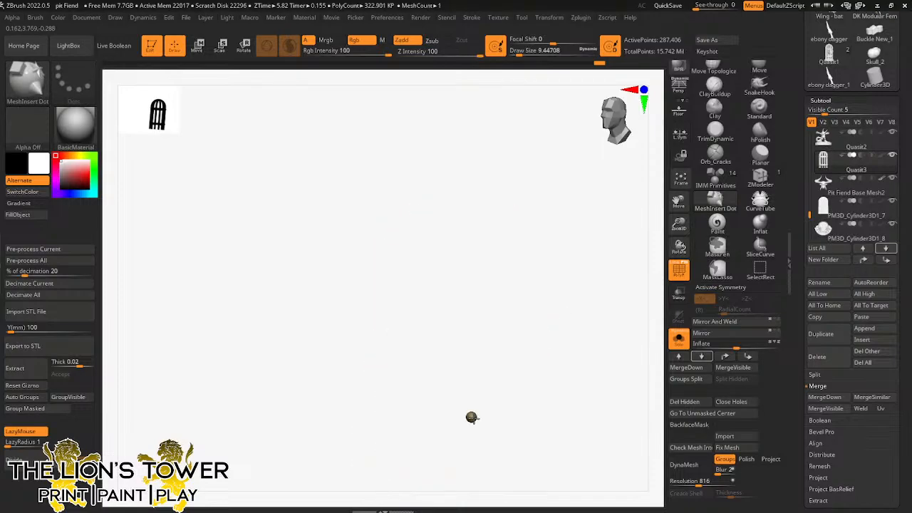
# Step: Insert the remaining rivets on both cage bands across to the opposite side, and show the other subtools again
pyautogui.keyDown('alt'); pyautogui.moveTo(618, 234); pyautogui.dragTo(631, 263); pyautogui.keyUp('alt')
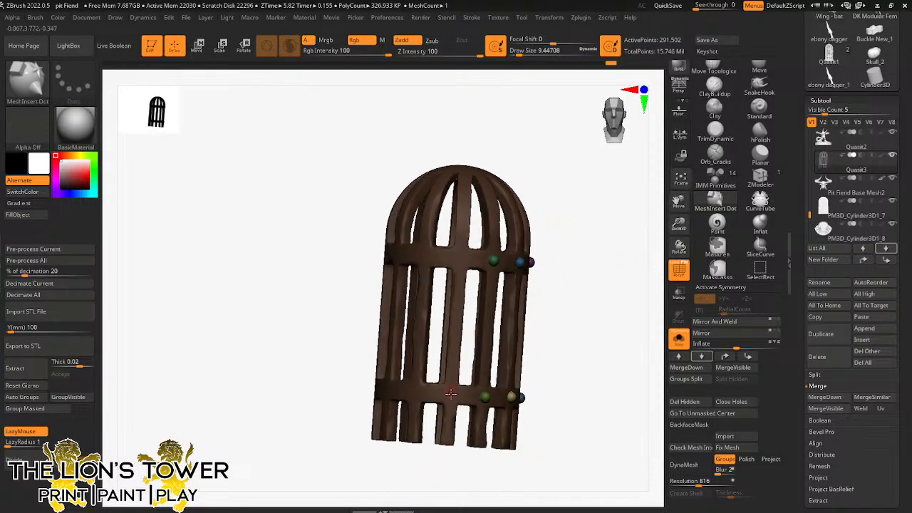
pyautogui.click(450, 392)
pyautogui.click(458, 255)
pyautogui.moveTo(424, 255); pyautogui.dragTo(430, 262)
pyautogui.moveTo(416, 391); pyautogui.dragTo(420, 396)
pyautogui.moveTo(549, 335); pyautogui.dragTo(613, 335)
pyautogui.moveTo(379, 388); pyautogui.dragTo(383, 389)
pyautogui.click(388, 252)
pyautogui.moveTo(513, 285); pyautogui.dragTo(550, 313)
pyautogui.click(678, 340)
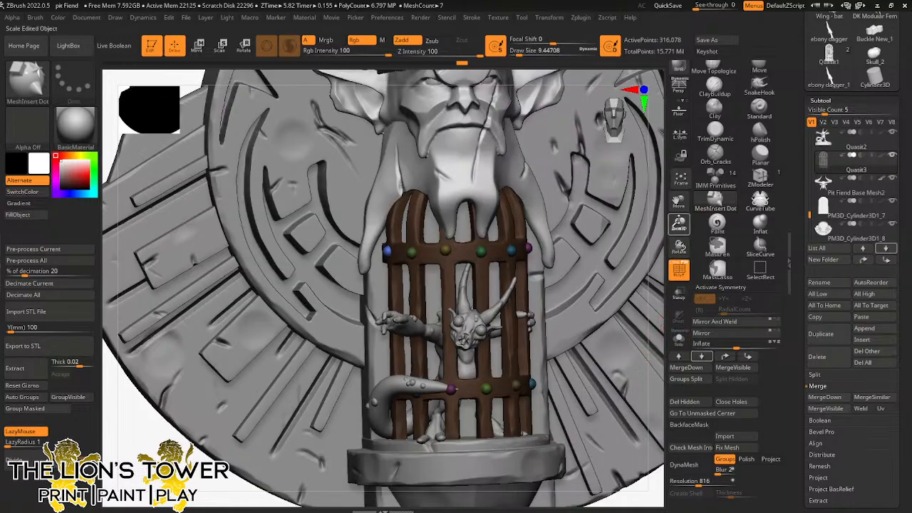
# Step: Select the caged quasit and nudge its tail near the cage's lower band with the Move brush at draw sizes 46.17 and 77.02
pyautogui.keyDown('alt'); pyautogui.moveTo(645, 491); pyautogui.dragTo(601, 419); pyautogui.keyUp('alt')
pyautogui.keyDown('alt'); pyautogui.click(420, 242); pyautogui.keyUp('alt')
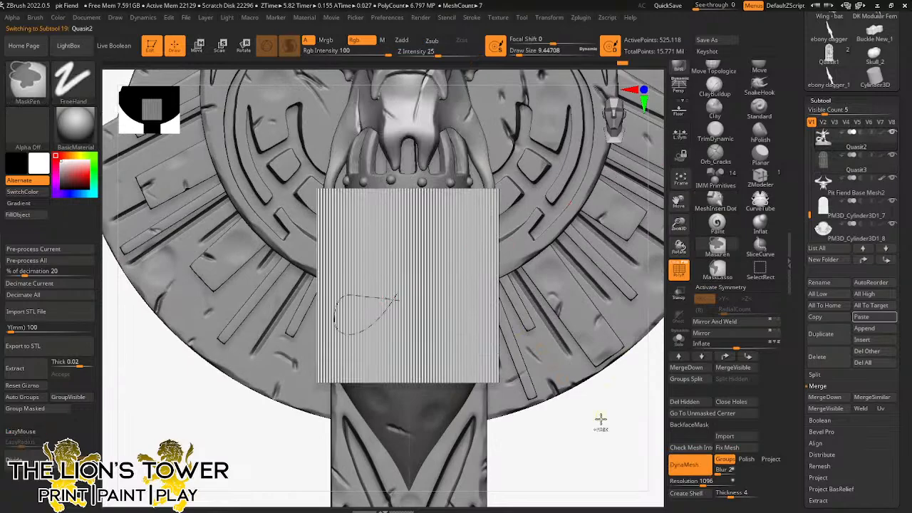
pyautogui.keyDown('ctrl'); pyautogui.moveTo(626, 332); pyautogui.dragTo(617, 415); pyautogui.keyUp('ctrl')
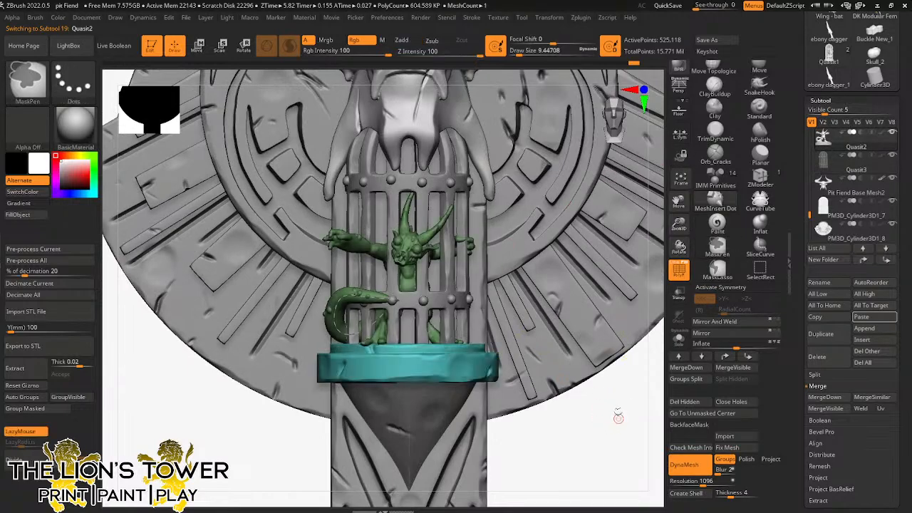
pyautogui.click(758, 69)
pyautogui.moveTo(531, 54); pyautogui.dragTo(492, 121)
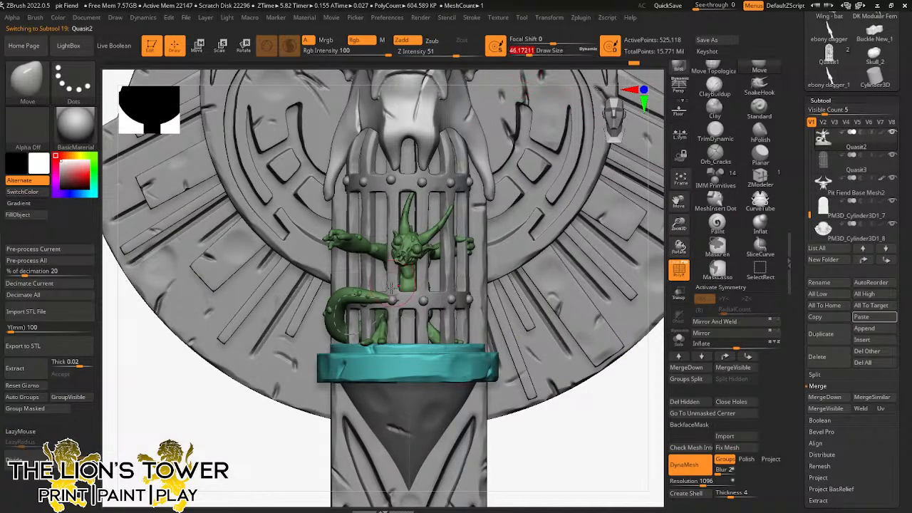
pyautogui.moveTo(493, 378)
pyautogui.mouseDown()
pyautogui.moveTo(564, 456)
pyautogui.moveTo(537, 406)
pyautogui.moveTo(556, 360)
pyautogui.moveTo(570, 438)
pyautogui.mouseUp()
pyautogui.moveTo(528, 53); pyautogui.dragTo(536, 80)
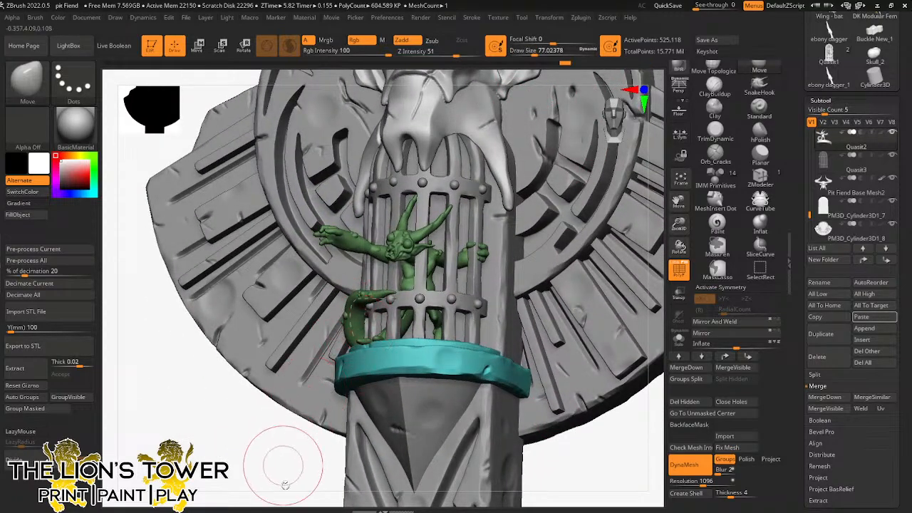
pyautogui.moveTo(283, 465)
pyautogui.mouseDown()
pyautogui.moveTo(463, 460)
pyautogui.moveTo(602, 416)
pyautogui.moveTo(608, 432)
pyautogui.moveTo(580, 282)
pyautogui.moveTo(560, 297)
pyautogui.moveTo(591, 420)
pyautogui.moveTo(593, 489)
pyautogui.mouseUp()
pyautogui.moveTo(590, 479); pyautogui.dragTo(438, 404)
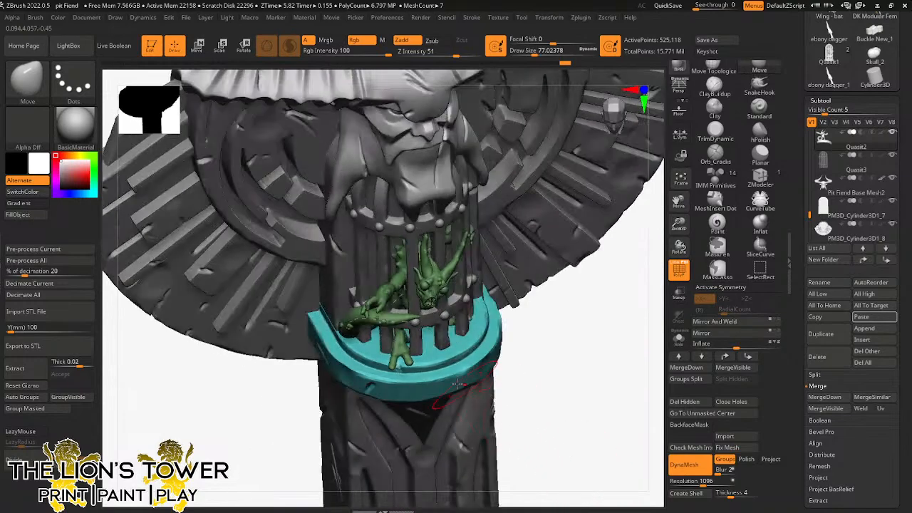
# Step: Adjust the quasit's tail against the cage bars with the Move Topological brush at draw size 123.78
pyautogui.click(713, 69)
pyautogui.moveTo(535, 54)
pyautogui.mouseDown()
pyautogui.moveTo(528, 54)
pyautogui.moveTo(553, 54)
pyautogui.mouseUp()
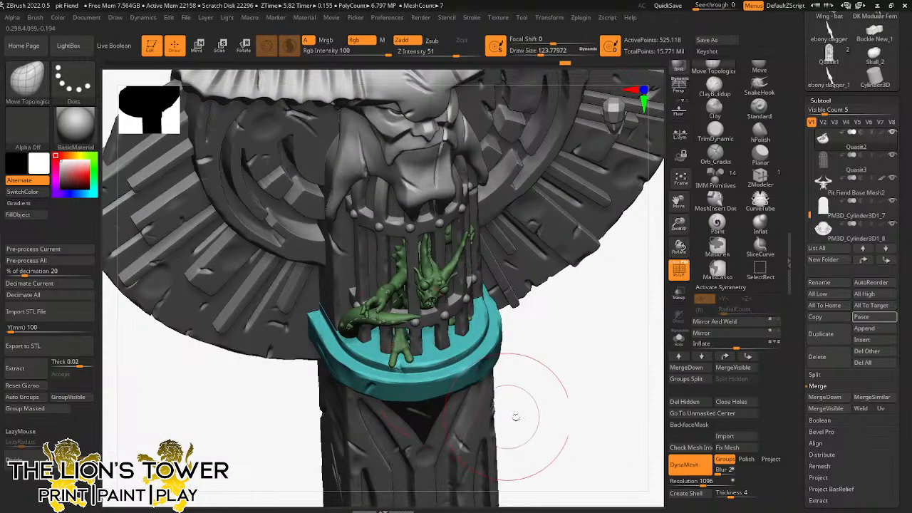
pyautogui.moveTo(518, 387); pyautogui.dragTo(397, 369)
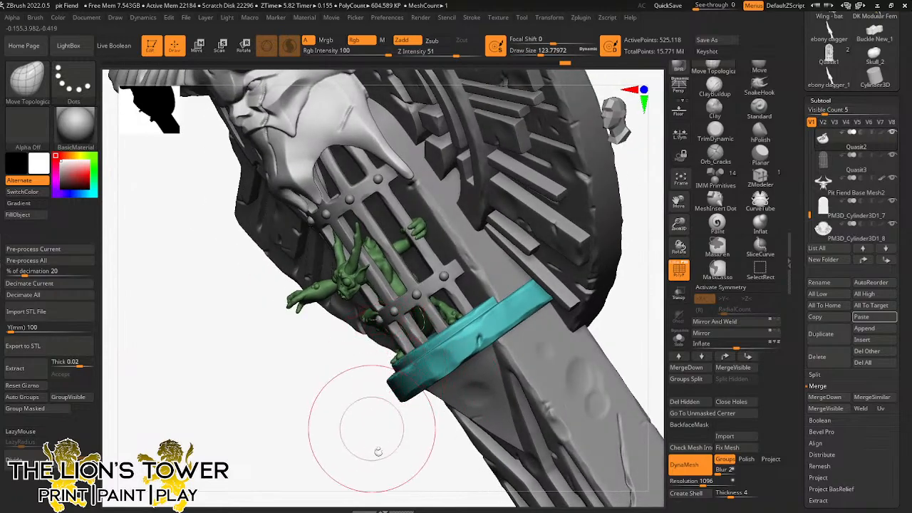
pyautogui.moveTo(373, 438)
pyautogui.mouseDown()
pyautogui.moveTo(556, 354)
pyautogui.moveTo(578, 325)
pyautogui.moveTo(388, 365)
pyautogui.moveTo(484, 368)
pyautogui.moveTo(398, 364)
pyautogui.mouseUp()
pyautogui.moveTo(573, 442)
pyautogui.mouseDown()
pyautogui.moveTo(584, 464)
pyautogui.moveTo(580, 421)
pyautogui.moveTo(519, 389)
pyautogui.moveTo(628, 421)
pyautogui.moveTo(594, 438)
pyautogui.moveTo(610, 271)
pyautogui.moveTo(582, 285)
pyautogui.moveTo(596, 291)
pyautogui.moveTo(627, 271)
pyautogui.moveTo(634, 240)
pyautogui.moveTo(502, 214)
pyautogui.mouseUp()
# Step: Work over the large round disc's rim behind the horns with the Clay brush at draw size 46.17
pyautogui.click(714, 107)
pyautogui.moveTo(620, 218); pyautogui.dragTo(508, 206)
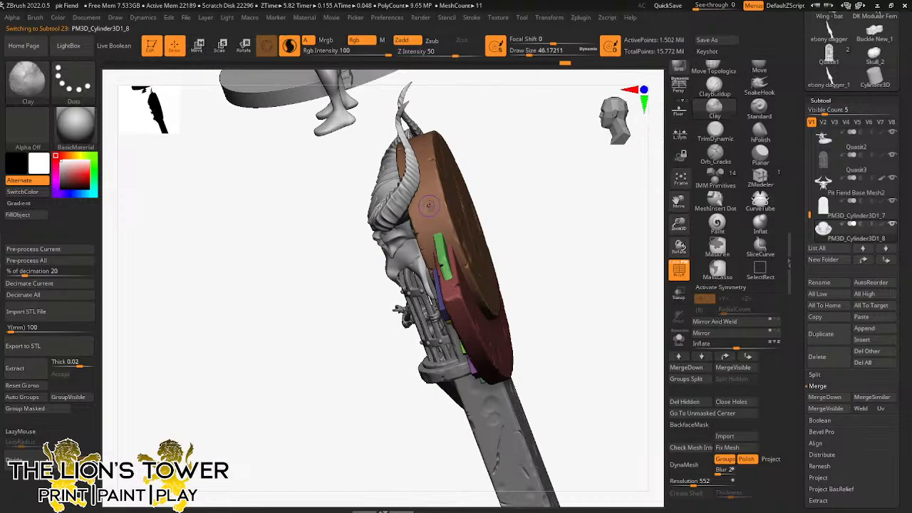
pyautogui.moveTo(531, 188); pyautogui.dragTo(427, 151)
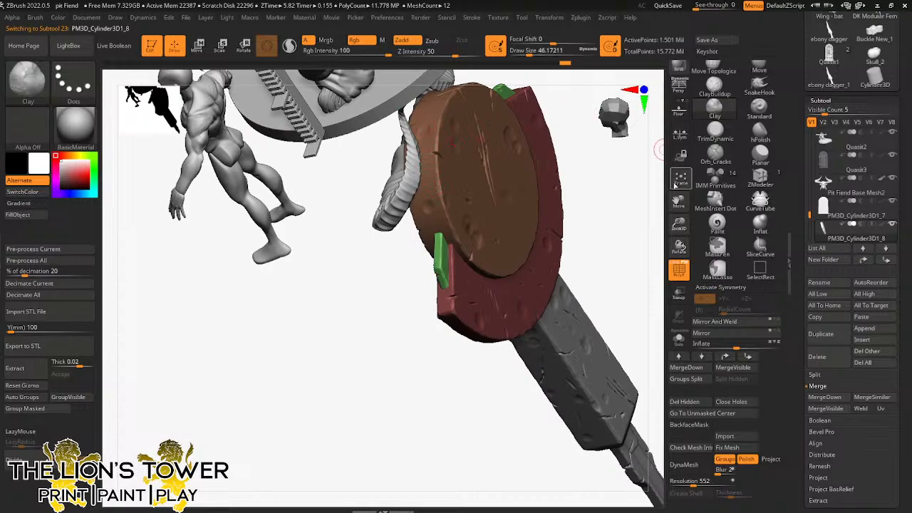
pyautogui.moveTo(658, 150); pyautogui.dragTo(430, 234)
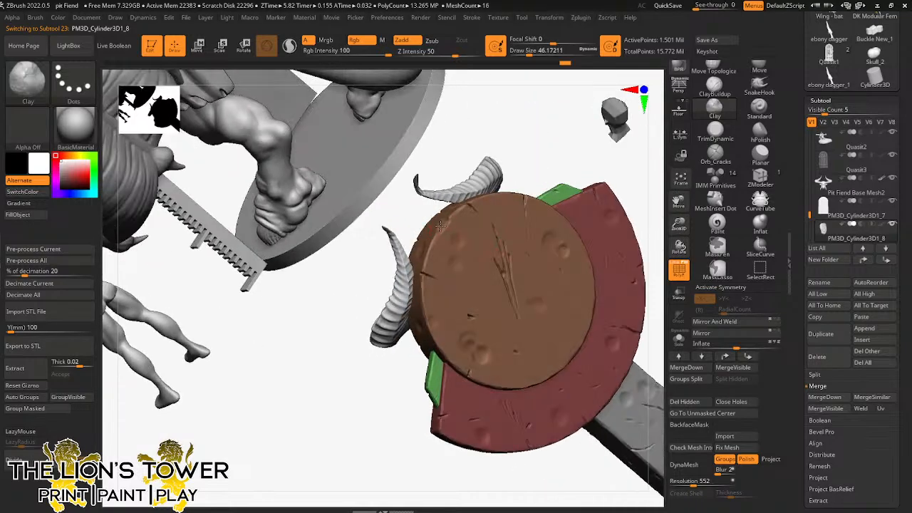
pyautogui.moveTo(519, 134); pyautogui.dragTo(436, 213)
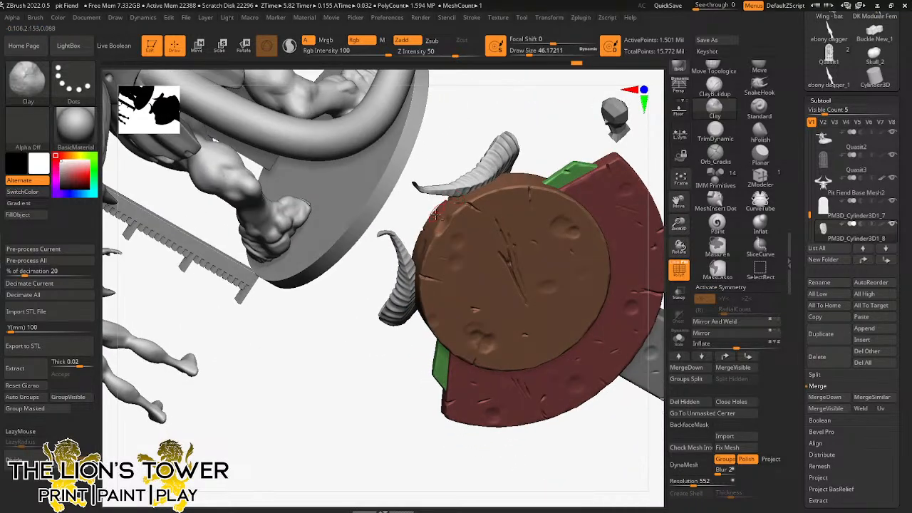
pyautogui.moveTo(501, 159); pyautogui.dragTo(514, 184)
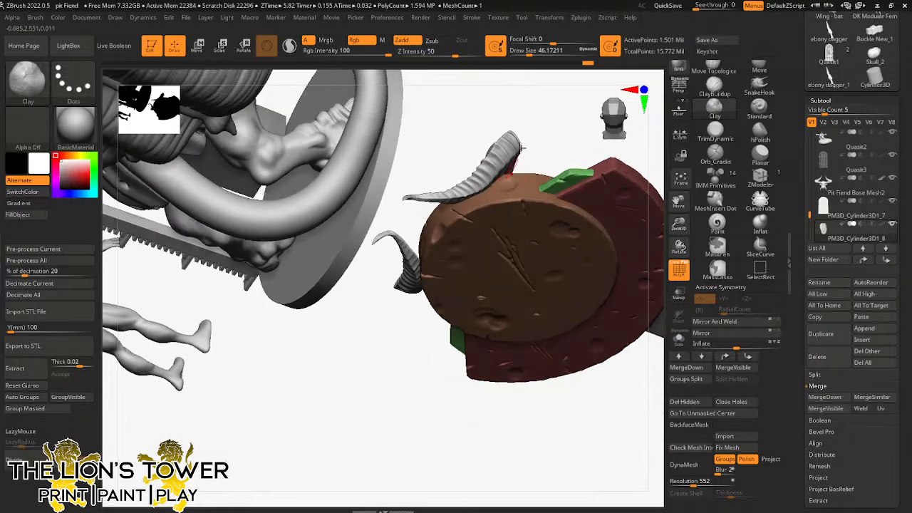
pyautogui.moveTo(534, 146); pyautogui.dragTo(529, 168)
pyautogui.moveTo(548, 133)
pyautogui.mouseDown()
pyautogui.moveTo(589, 165)
pyautogui.moveTo(602, 196)
pyautogui.moveTo(593, 215)
pyautogui.mouseUp()
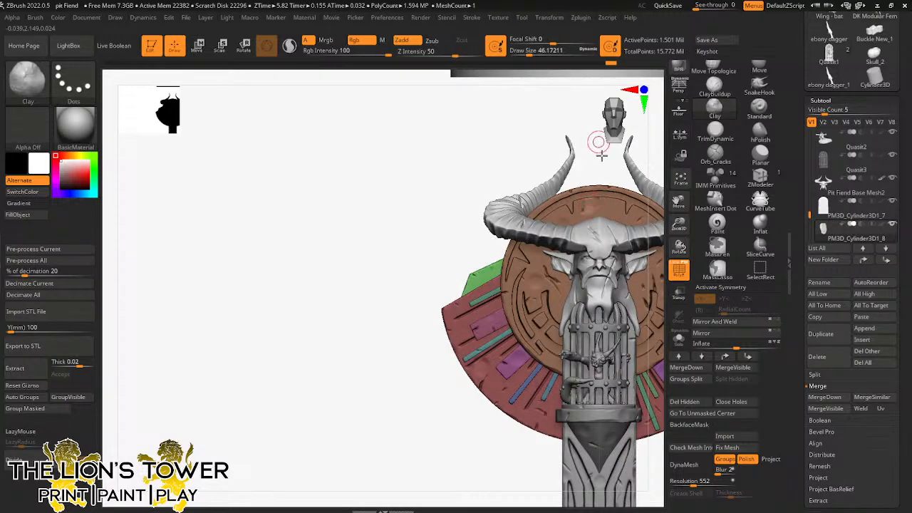
# Step: Save the project as pit Fiend.zpr, replacing the existing file
pyautogui.moveTo(601, 152); pyautogui.dragTo(619, 183)
pyautogui.moveTo(677, 200); pyautogui.dragTo(597, 242)
pyautogui.hotkey('ctrl', 's')
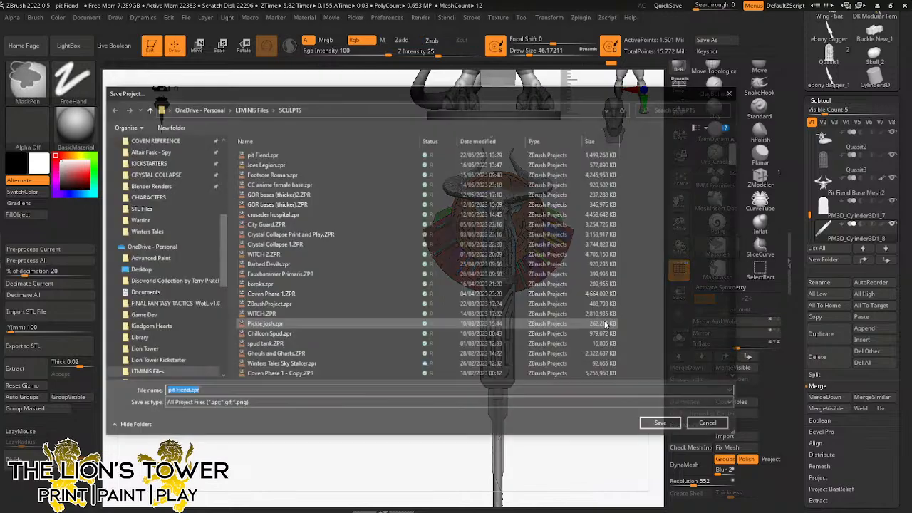
pyautogui.click(662, 425)
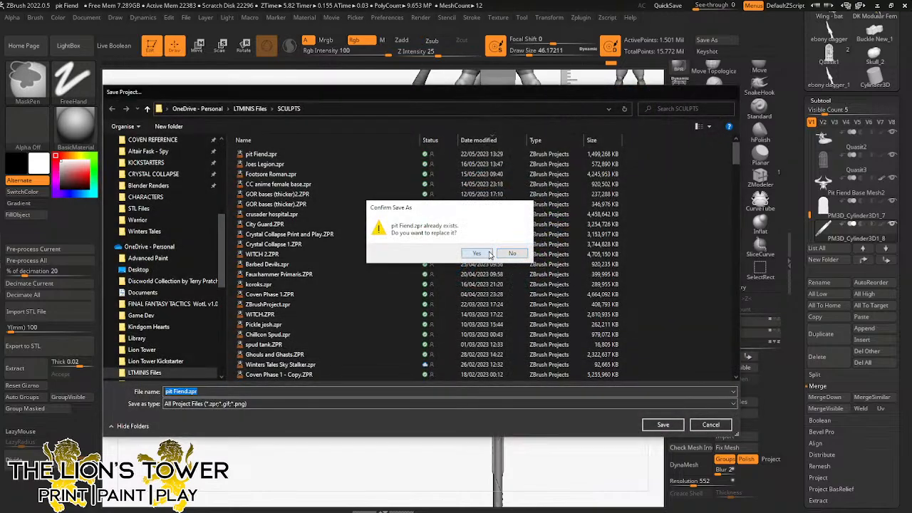
pyautogui.click(477, 253)
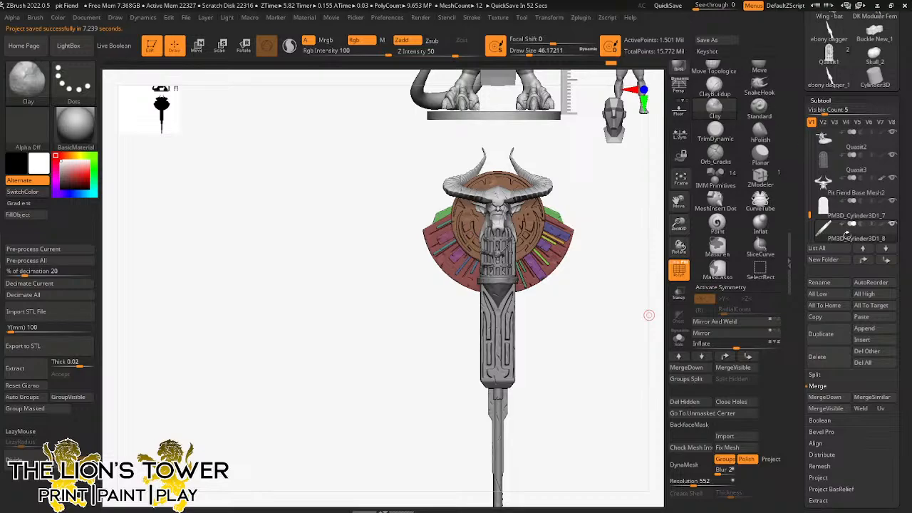
# Step: Merge the Quasit2 subtool down with the cage (Quasit3) and the horned head, Pit Fiend Base Mesh2
pyautogui.click(837, 214)
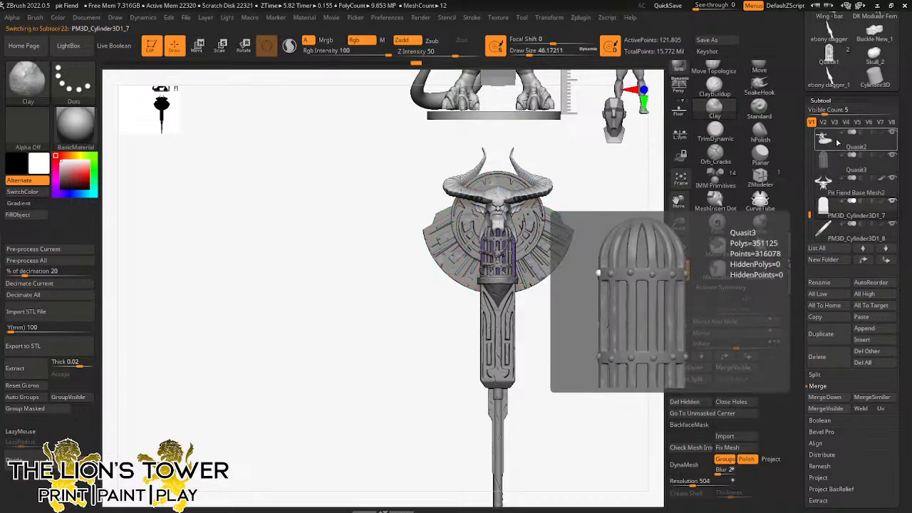
pyautogui.click(836, 146)
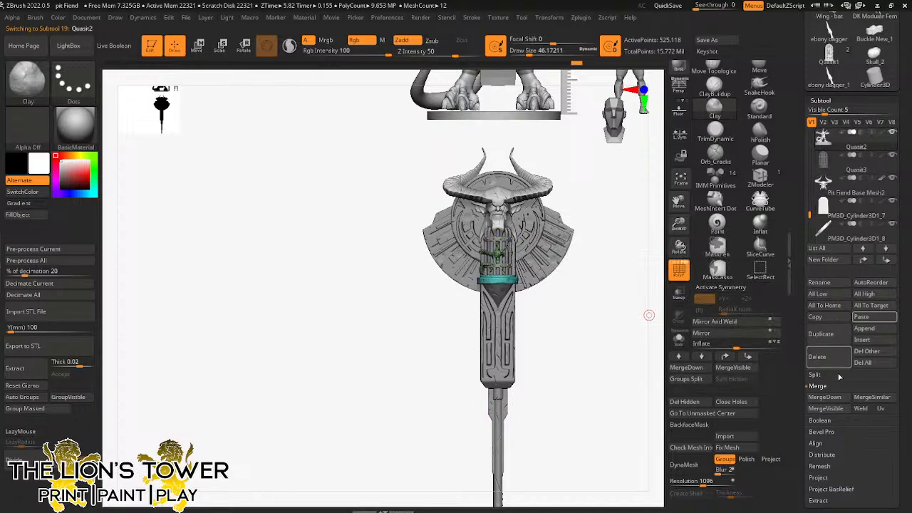
pyautogui.click(824, 396)
pyautogui.click(741, 418)
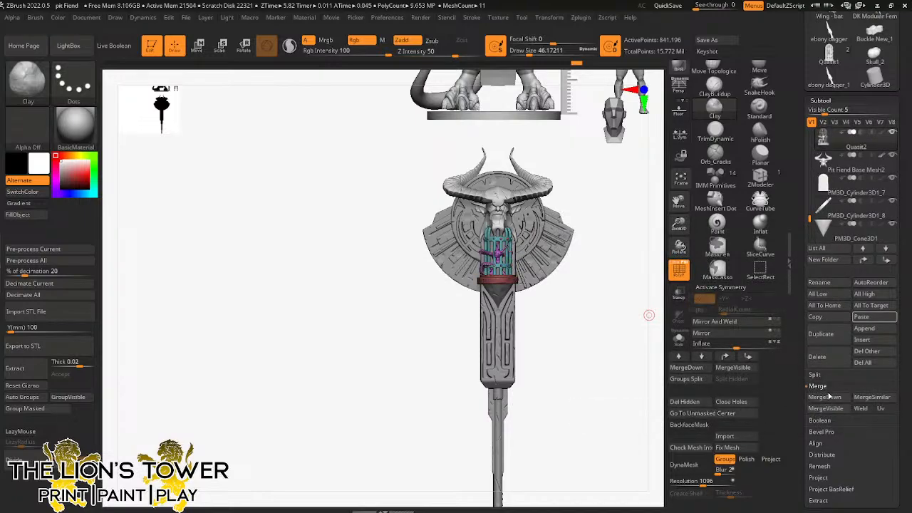
pyautogui.click(825, 399)
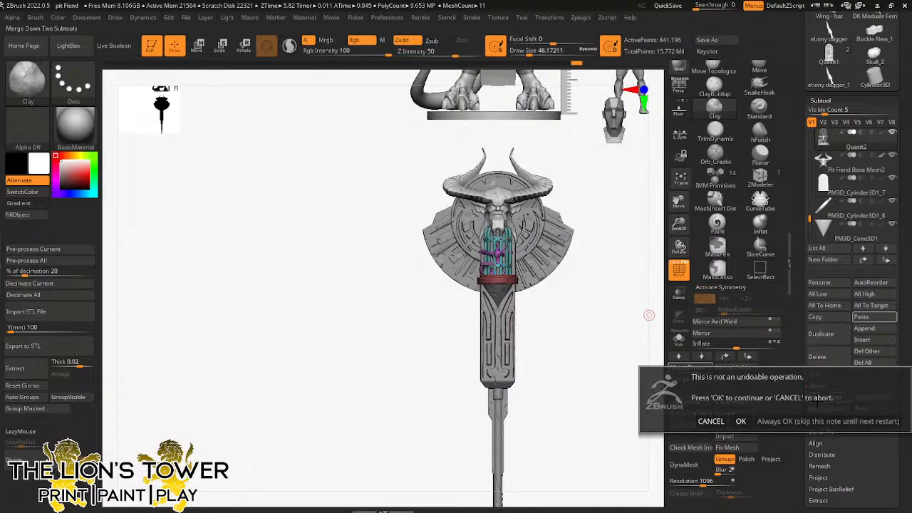
pyautogui.click(741, 420)
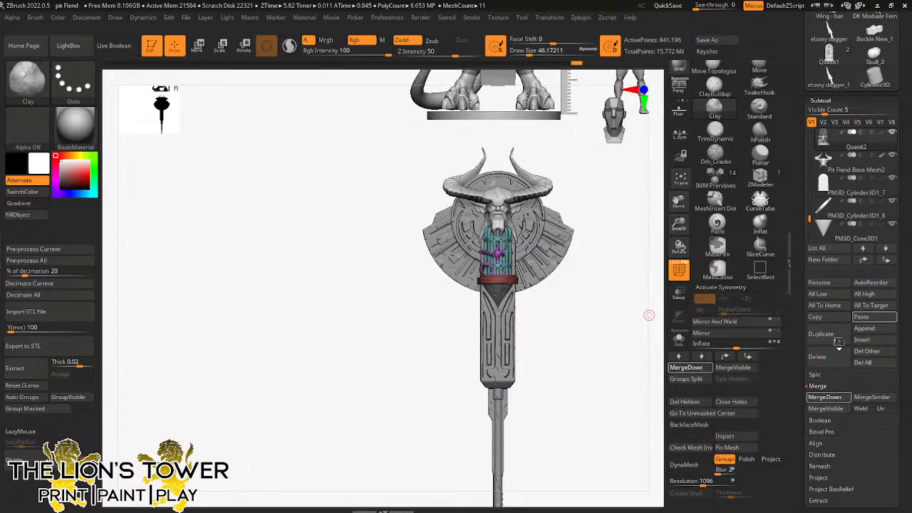
# Step: Merge the combined Quasit2 subtool down with PM3D_Cylinder3D1_7, PM3D_Cylinder3D1_8 and PM3D_Cone3D1
pyautogui.click(825, 397)
pyautogui.click(741, 420)
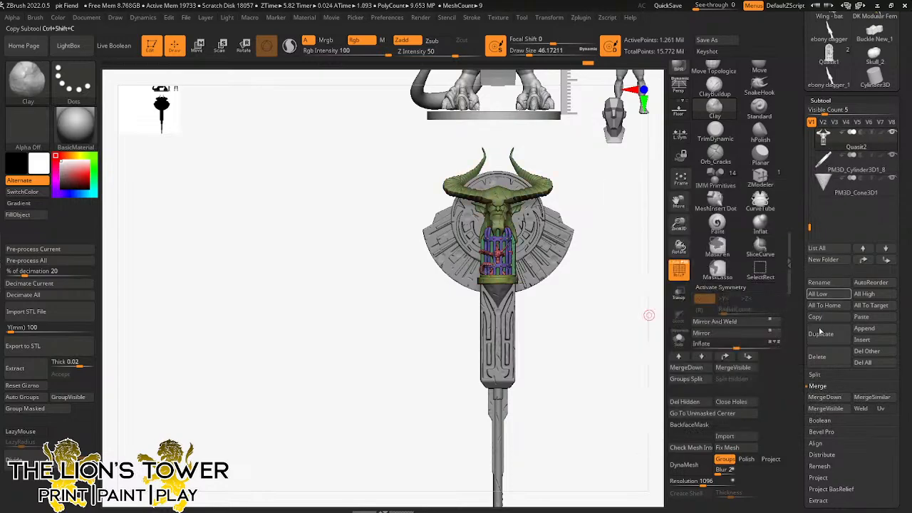
pyautogui.click(825, 397)
pyautogui.click(741, 421)
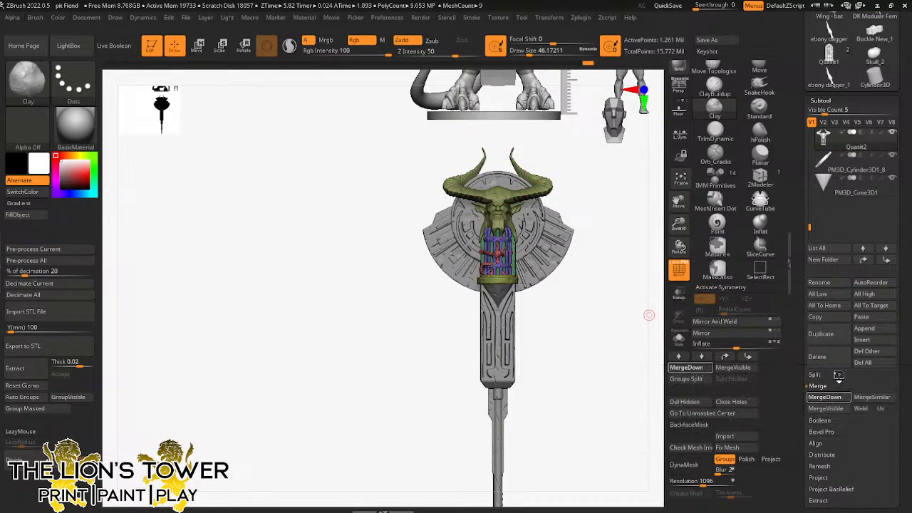
pyautogui.click(825, 397)
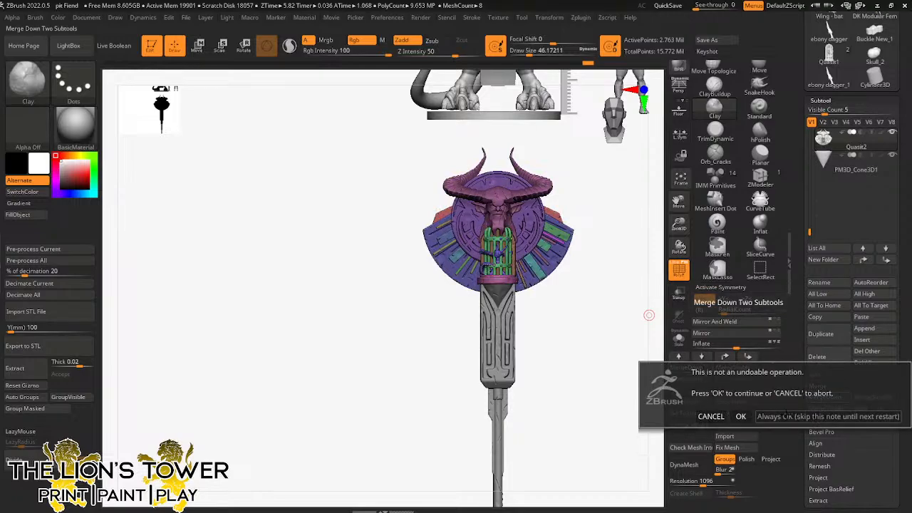
pyautogui.click(741, 416)
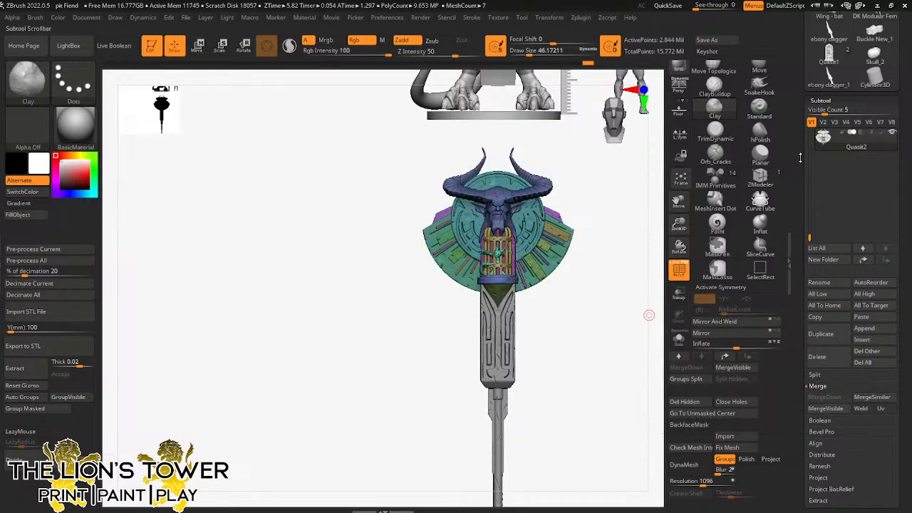
# Step: Merge the polearm's shaft subtool, PM3D_Cylinder3D1_2, down with the combined Quasit2 head
pyautogui.moveTo(802, 168); pyautogui.dragTo(798, 227)
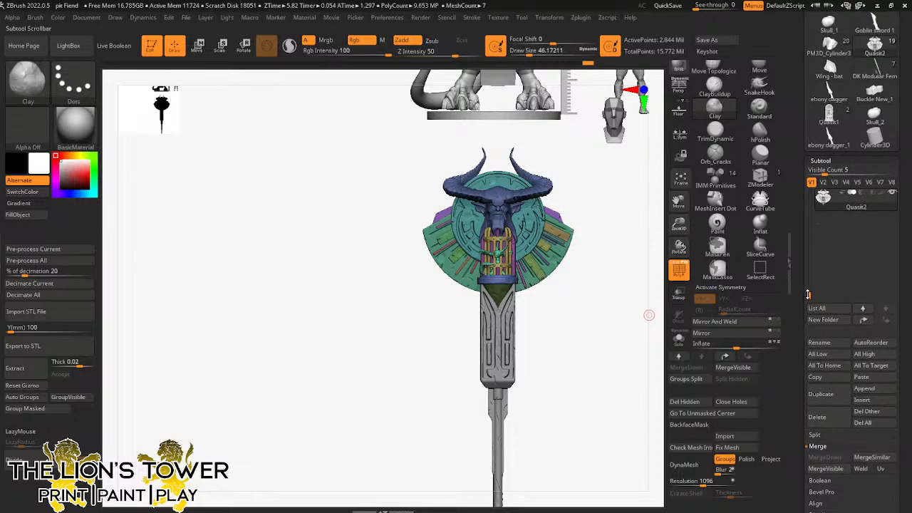
pyautogui.moveTo(807, 295); pyautogui.dragTo(809, 279)
pyautogui.click(841, 250)
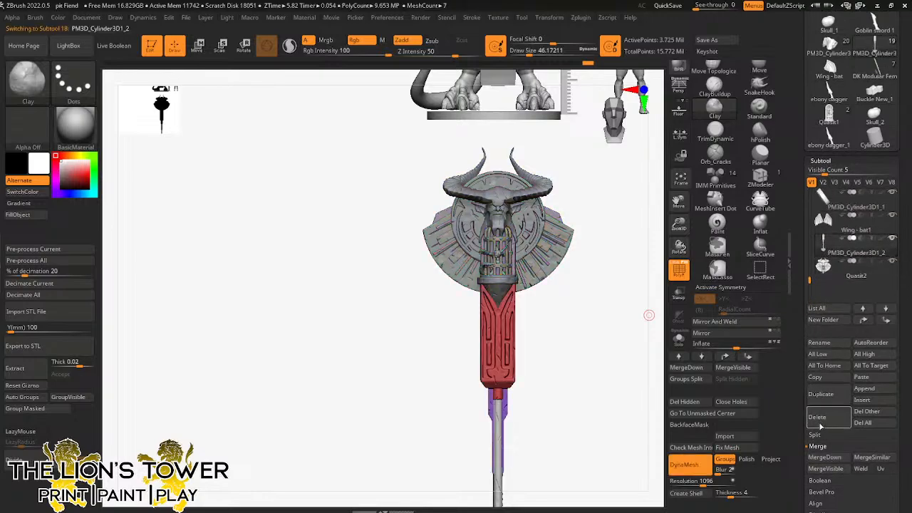
pyautogui.click(825, 456)
pyautogui.click(746, 475)
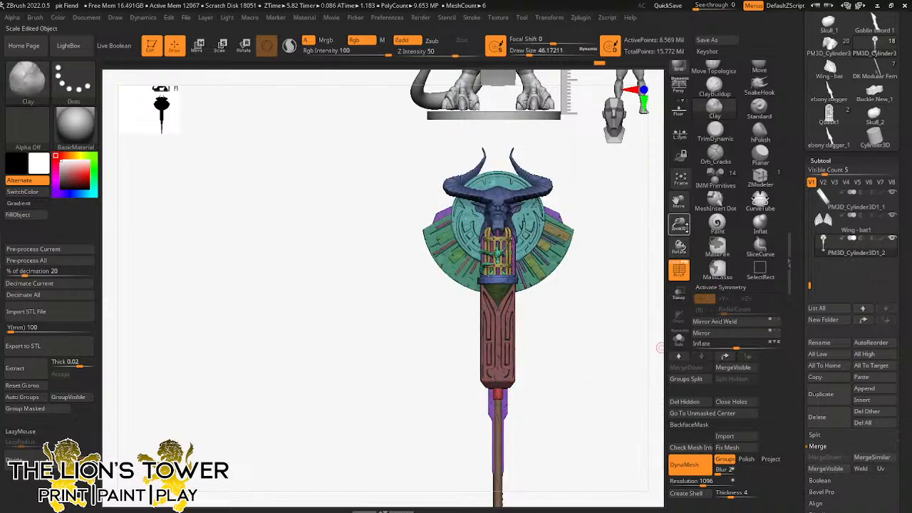
# Step: Try to DynaMesh the merged polearm at resolution 1096 with Groups enabled, and undo the remesh
pyautogui.moveTo(679, 225); pyautogui.dragTo(745, 142)
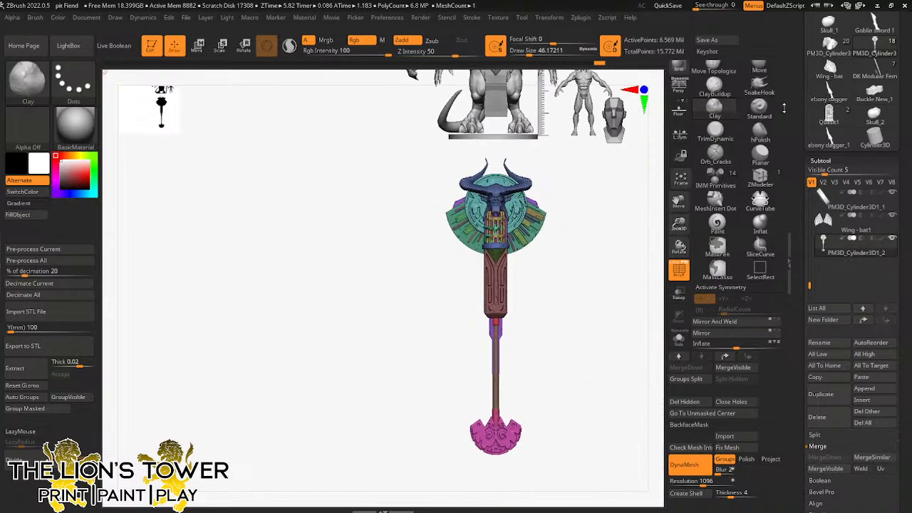
pyautogui.moveTo(802, 110); pyautogui.dragTo(798, 121)
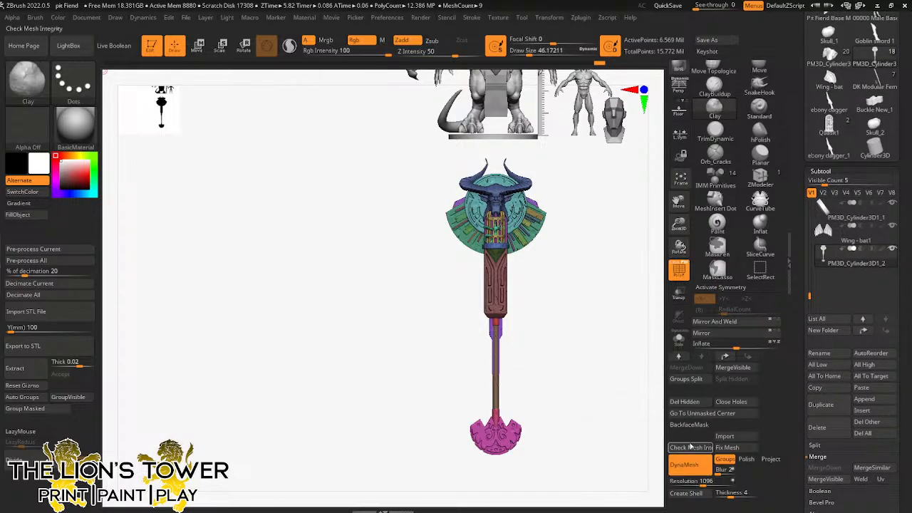
pyautogui.press('ctrl')
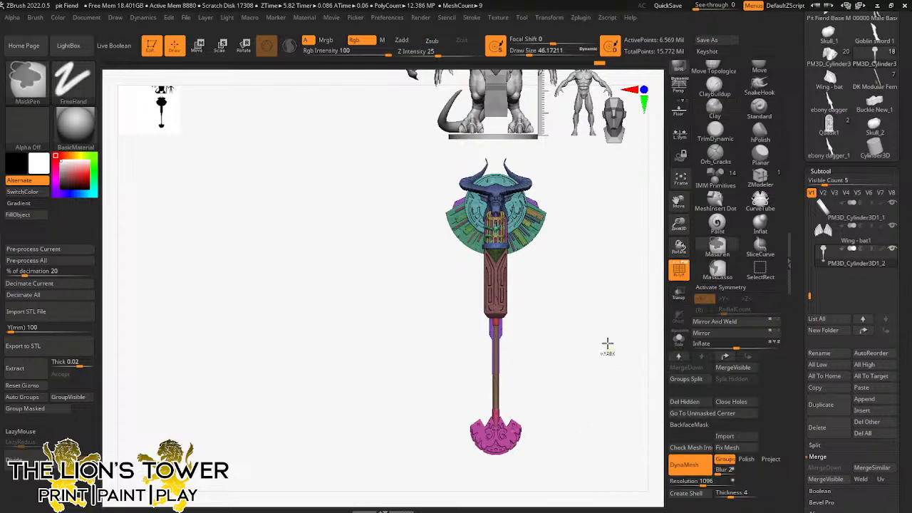
pyautogui.keyDown('ctrl'); pyautogui.moveTo(582, 306); pyautogui.dragTo(624, 378); pyautogui.keyUp('ctrl')
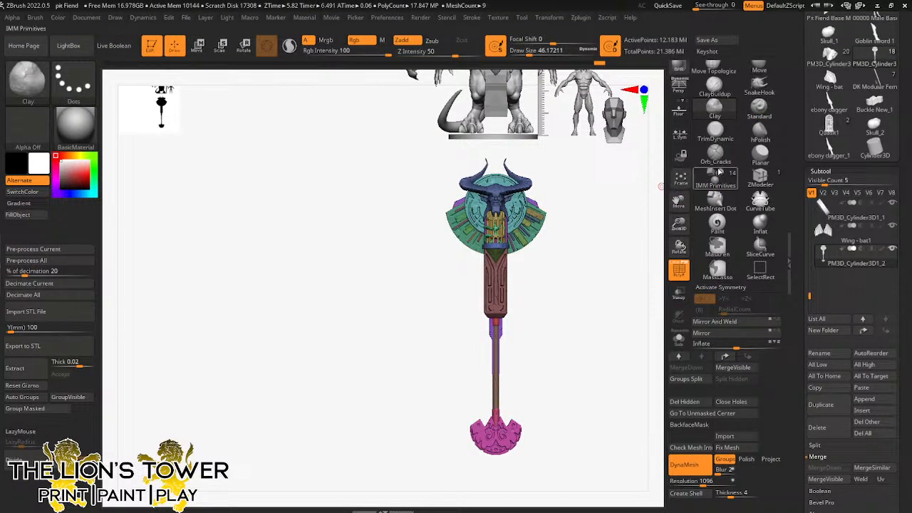
pyautogui.click(680, 270)
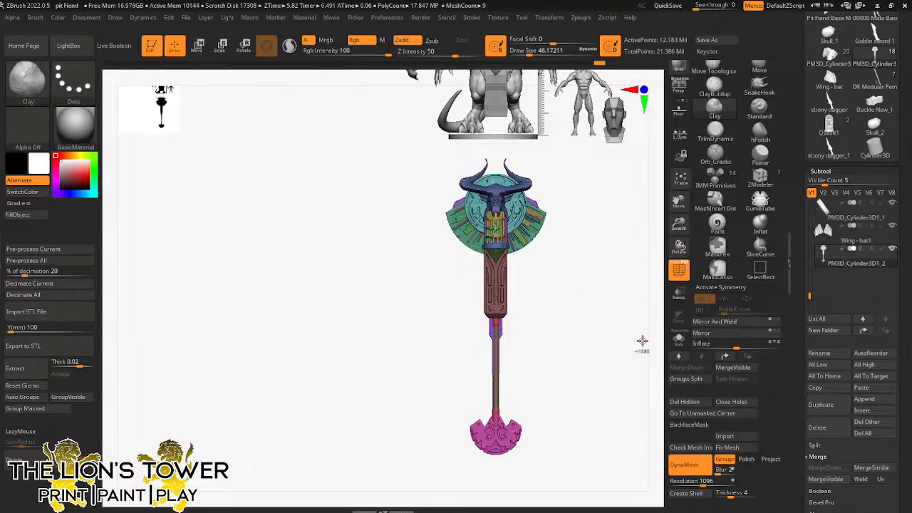
pyautogui.hotkey('ctrl', 'z')
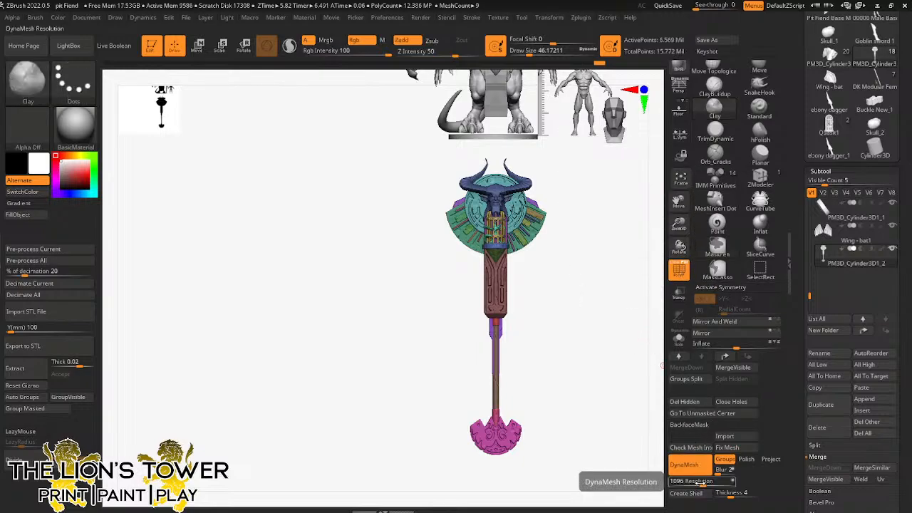
# Step: DynaMesh the merged polearm at resolution 552 with Groups enabled, and check the result from the front, side and back
pyautogui.moveTo(701, 481); pyautogui.dragTo(695, 482)
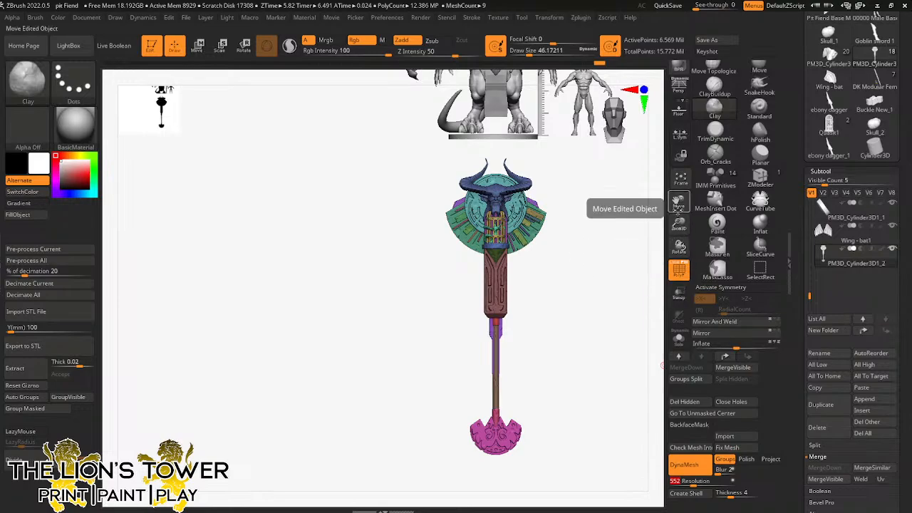
pyautogui.moveTo(679, 223); pyautogui.dragTo(676, 345)
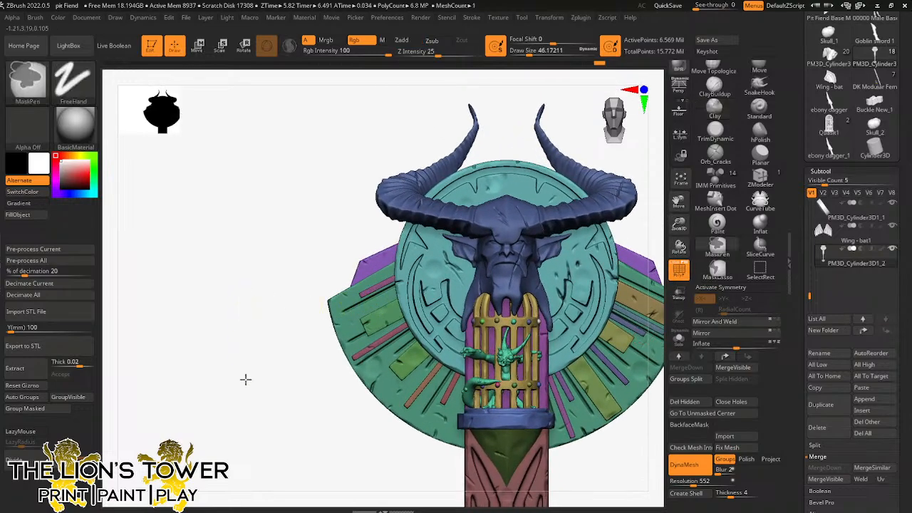
pyautogui.keyDown('ctrl'); pyautogui.moveTo(245, 294); pyautogui.dragTo(245, 379); pyautogui.keyUp('ctrl')
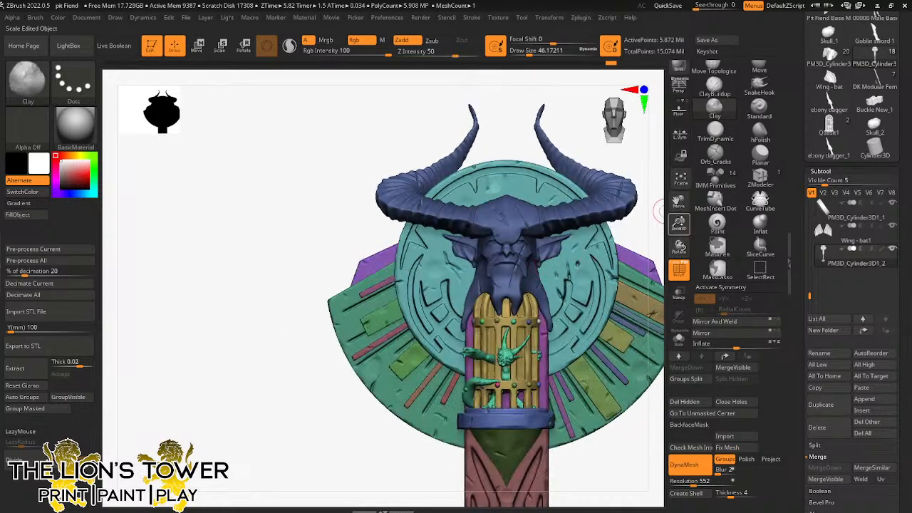
pyautogui.moveTo(678, 223); pyautogui.dragTo(678, 104)
pyautogui.keyDown('shift'); pyautogui.moveTo(606, 238); pyautogui.dragTo(596, 233); pyautogui.keyUp('shift')
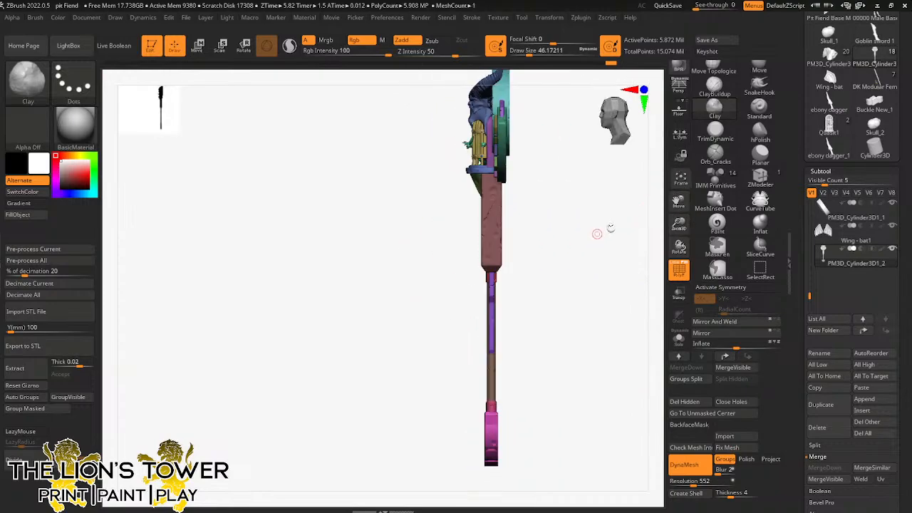
pyautogui.moveTo(679, 224); pyautogui.dragTo(678, 214)
pyautogui.moveTo(633, 229); pyautogui.dragTo(587, 242)
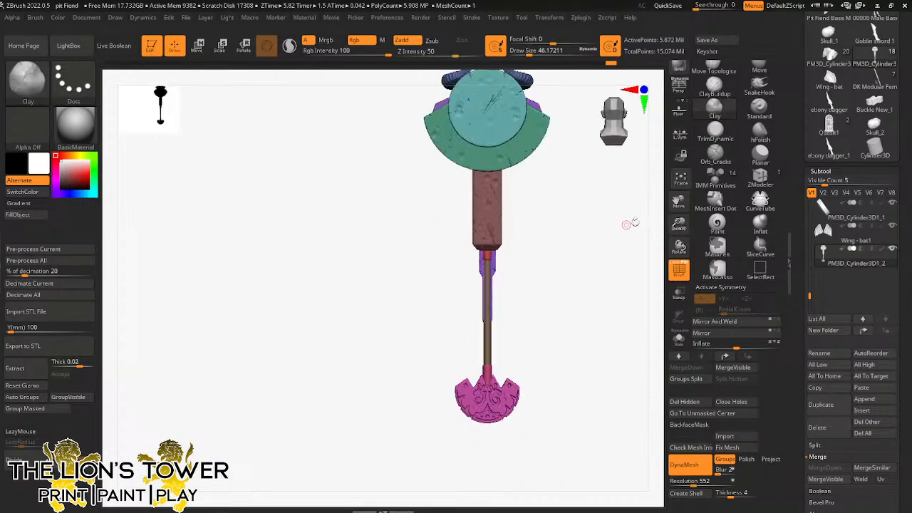
pyautogui.moveTo(670, 208); pyautogui.dragTo(651, 249)
pyautogui.moveTo(544, 283); pyautogui.dragTo(653, 281)
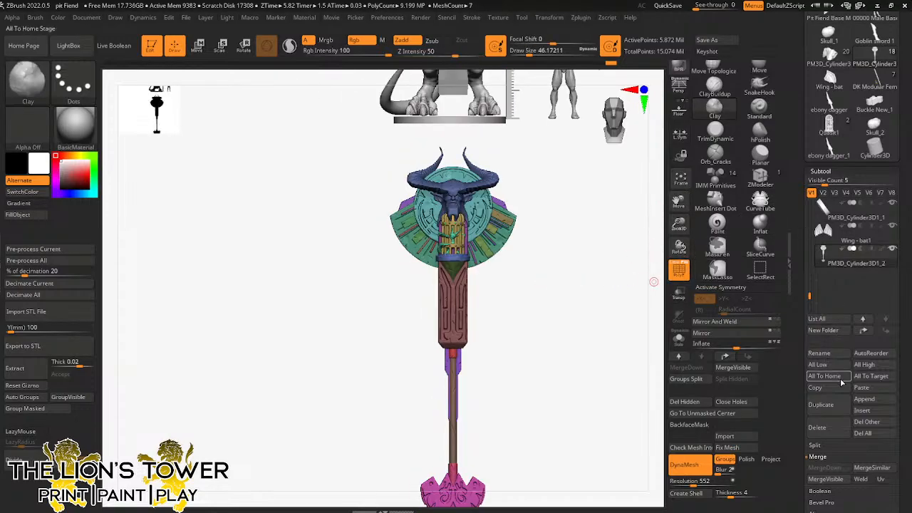
# Step: Rename the merged polearm subtool as "Battle Standard of Infernal Power"
pyautogui.click(827, 352)
pyautogui.write('bATT')
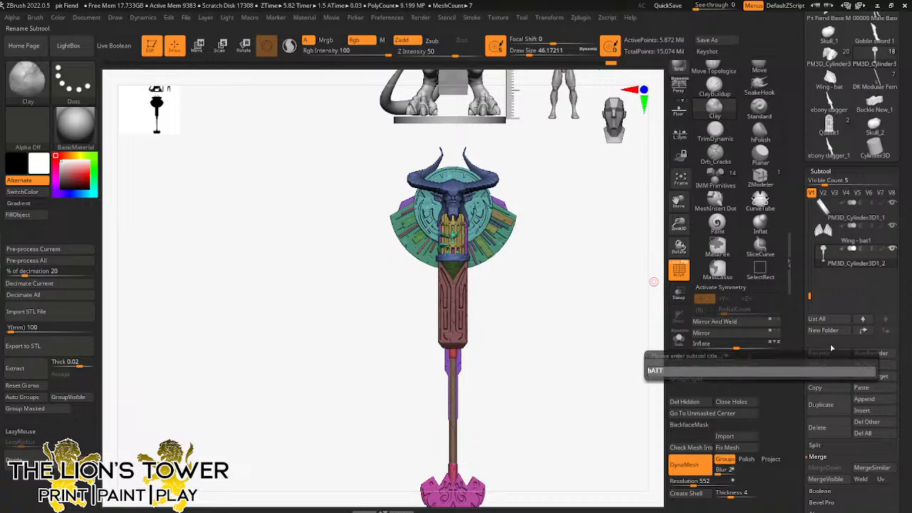
pyautogui.write('LE sTANDARD OF INFERNAL pOWER')
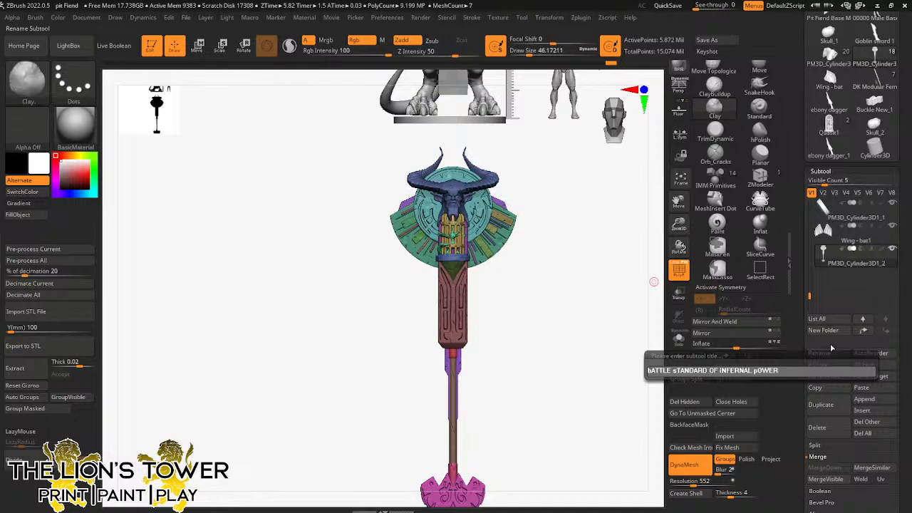
pyautogui.press('BackSpace')
pyautogui.press('BackSpace')
pyautogui.press('BackSpace')
pyautogui.press('BackSpace')
pyautogui.press('BackSpace')
pyautogui.press('BackSpace')
pyautogui.press('BackSpace')
pyautogui.press('BackSpace')
pyautogui.press('BackSpace')
pyautogui.press('BackSpace')
pyautogui.press('BackSpace')
pyautogui.press('BackSpace')
pyautogui.press('BackSpace')
pyautogui.press('BackSpace')
pyautogui.press('BackSpace')
pyautogui.press('BackSpace')
pyautogui.press('BackSpace')
pyautogui.press('BackSpace')
pyautogui.press('BackSpace')
pyautogui.press('BackSpace')
pyautogui.press('BackSpace')
pyautogui.press('BackSpace')
pyautogui.press('BackSpace')
pyautogui.press('BackSpace')
pyautogui.press('BackSpace')
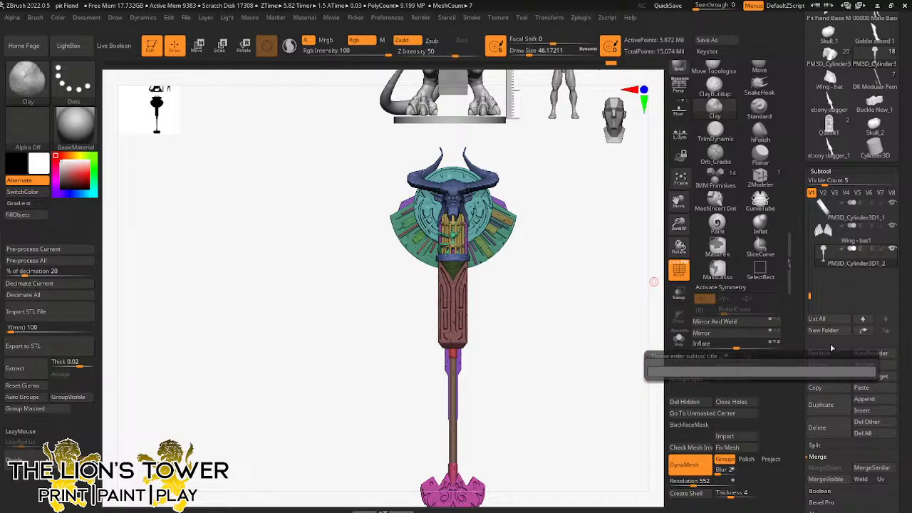
pyautogui.write('Battle Standard')
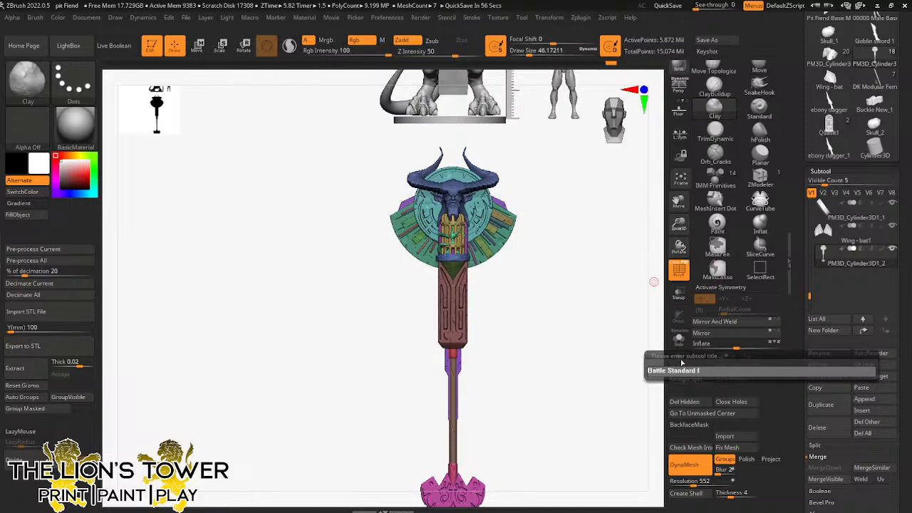
pyautogui.write('of Infernal Powe')
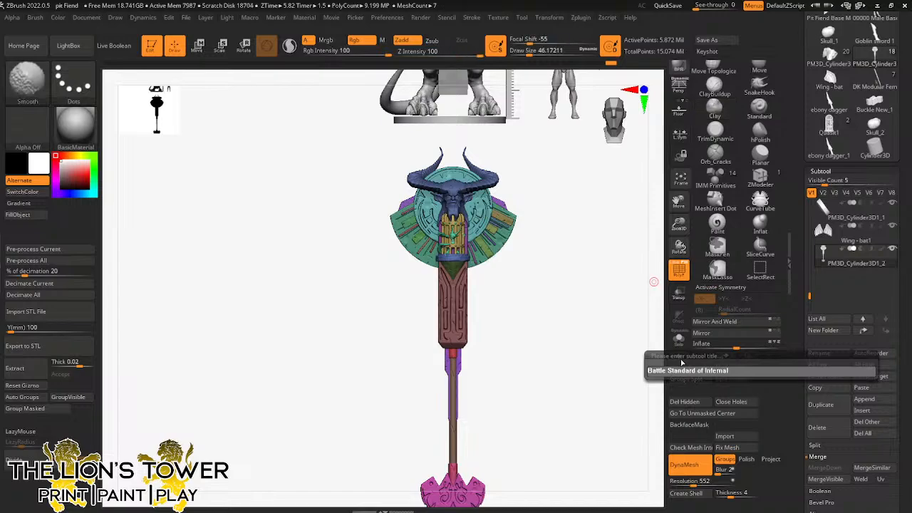
pyautogui.write('r')
pyautogui.press('Return')
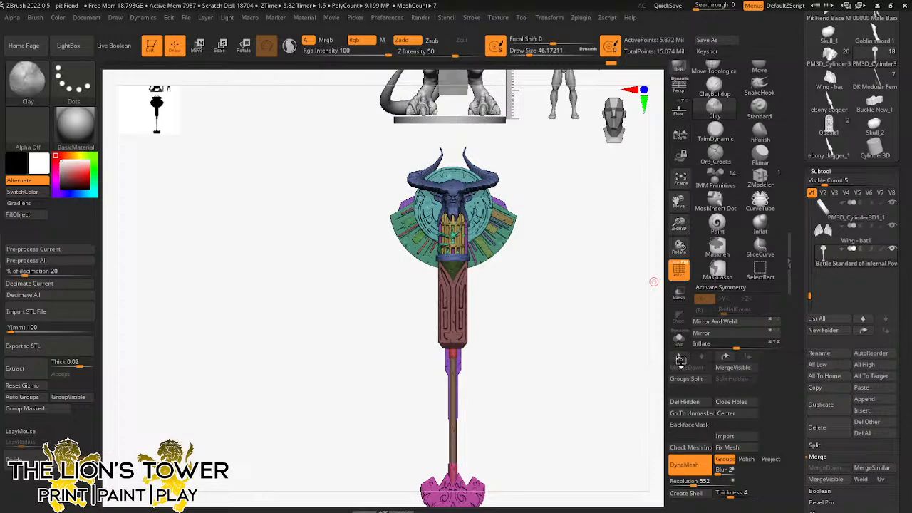
# Step: Export the polearm as Battle Standard of Infernal Power.obj into the Weapons folder of the Component Library
pyautogui.scroll(5, 834, 367)
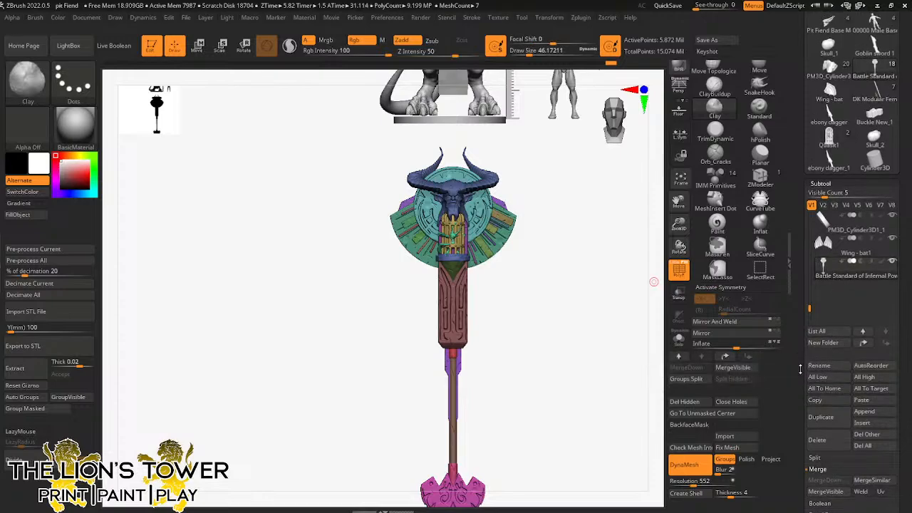
pyautogui.click(859, 67)
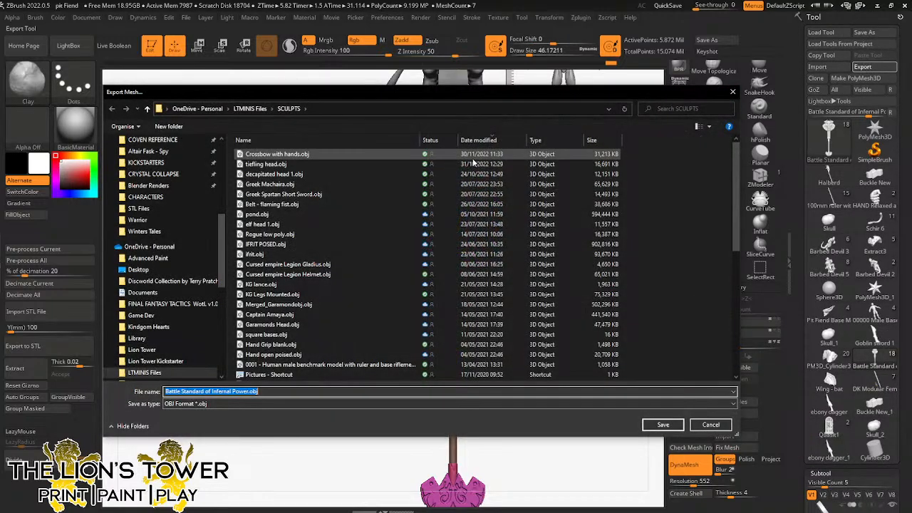
pyautogui.scroll(5, 214, 244)
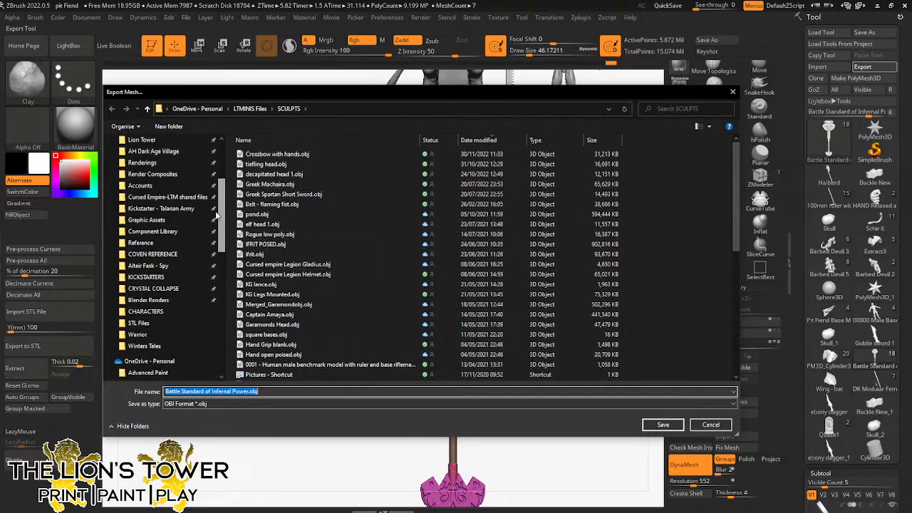
pyautogui.click(164, 243)
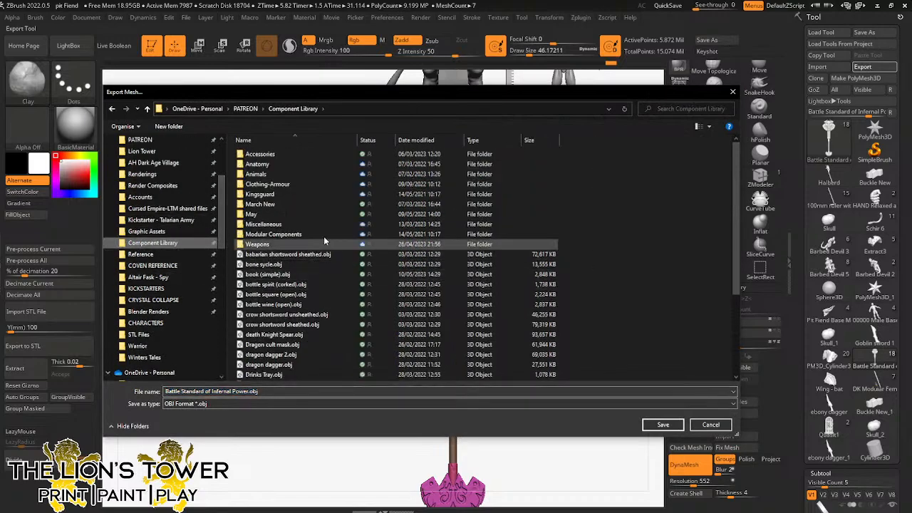
pyautogui.doubleClick(285, 245)
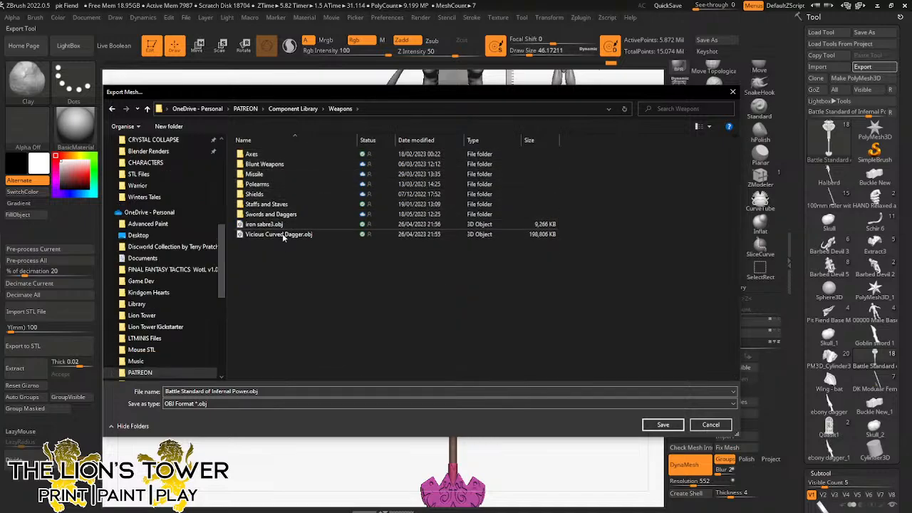
pyautogui.click(662, 424)
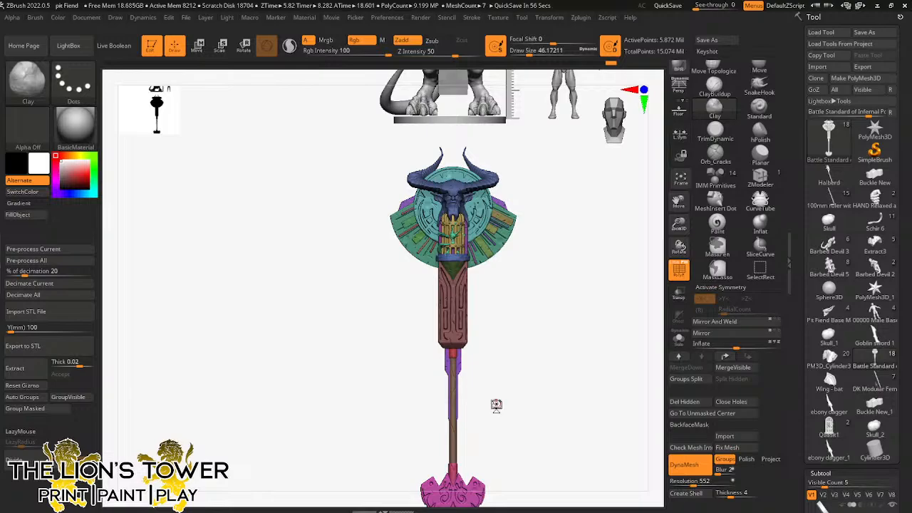
# Step: Centre the transform gizmo on the battle standard and move it up beside the pit fiend
pyautogui.moveTo(677, 225); pyautogui.dragTo(676, 206)
pyautogui.moveTo(677, 203)
pyautogui.mouseDown()
pyautogui.moveTo(663, 216)
pyautogui.moveTo(675, 236)
pyautogui.moveTo(672, 189)
pyautogui.mouseUp()
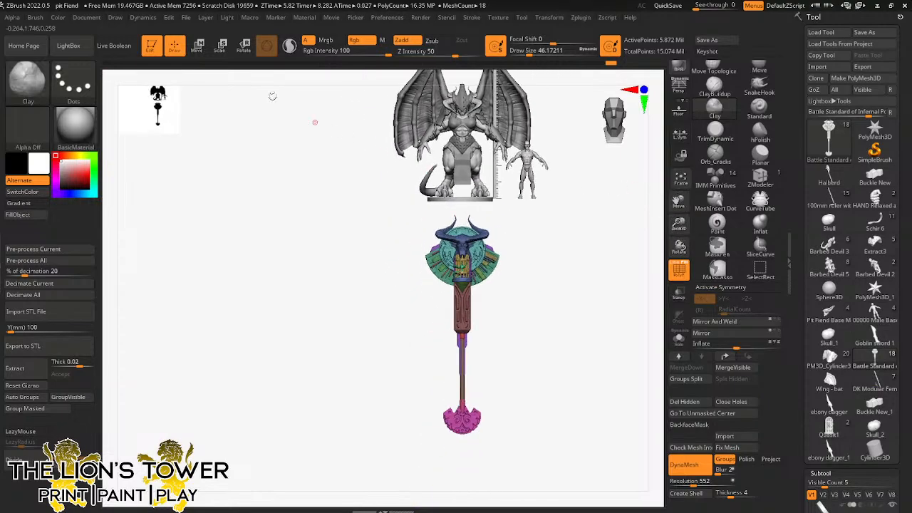
pyautogui.click(197, 46)
pyautogui.click(492, 256)
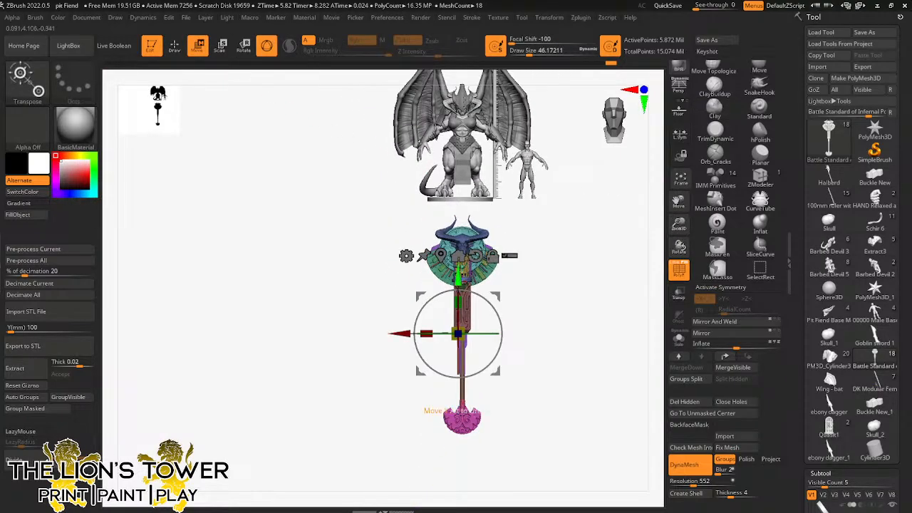
pyautogui.moveTo(492, 295); pyautogui.dragTo(449, 118)
pyautogui.moveTo(678, 224); pyautogui.dragTo(677, 207)
pyautogui.moveTo(676, 202); pyautogui.dragTo(689, 249)
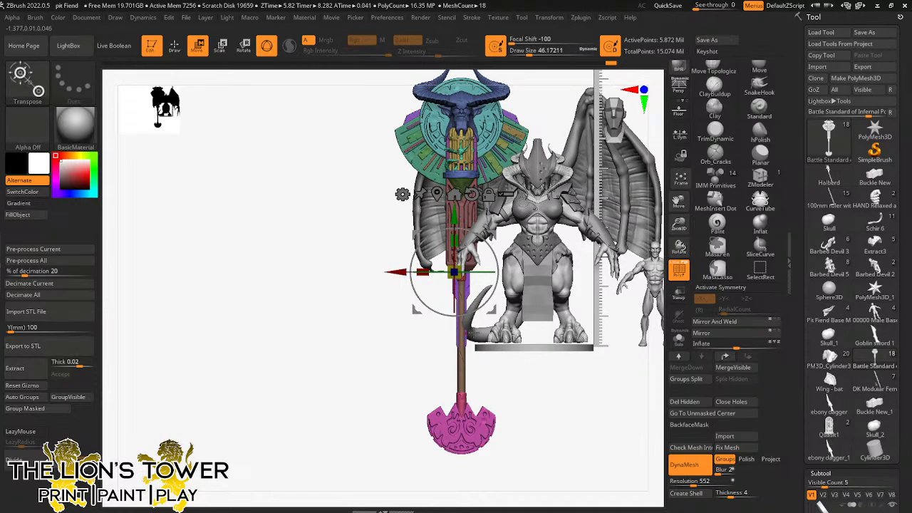
# Step: Scale the whole battle standard down uniformly and reposition it next to the pit fiend's hand
pyautogui.moveTo(453, 272); pyautogui.dragTo(460, 287)
pyautogui.moveTo(492, 233); pyautogui.dragTo(477, 176)
pyautogui.moveTo(679, 224); pyautogui.dragTo(668, 273)
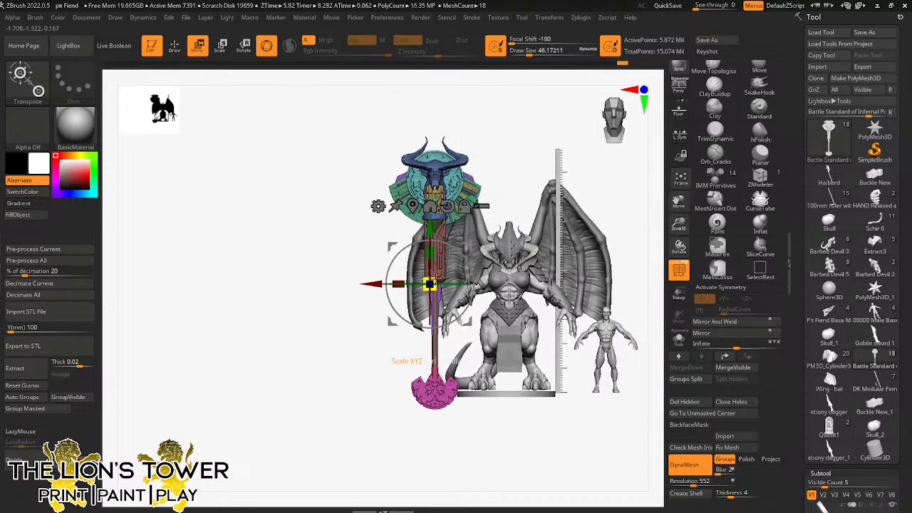
pyautogui.moveTo(431, 284); pyautogui.dragTo(434, 280)
pyautogui.moveTo(678, 223); pyautogui.dragTo(688, 239)
# Step: Mask everything but the standard's thin lower shaft, slide the shaft straight up into the carved block, and clear the mask
pyautogui.keyDown('ctrl'); pyautogui.click(437, 382); pyautogui.keyUp('ctrl')
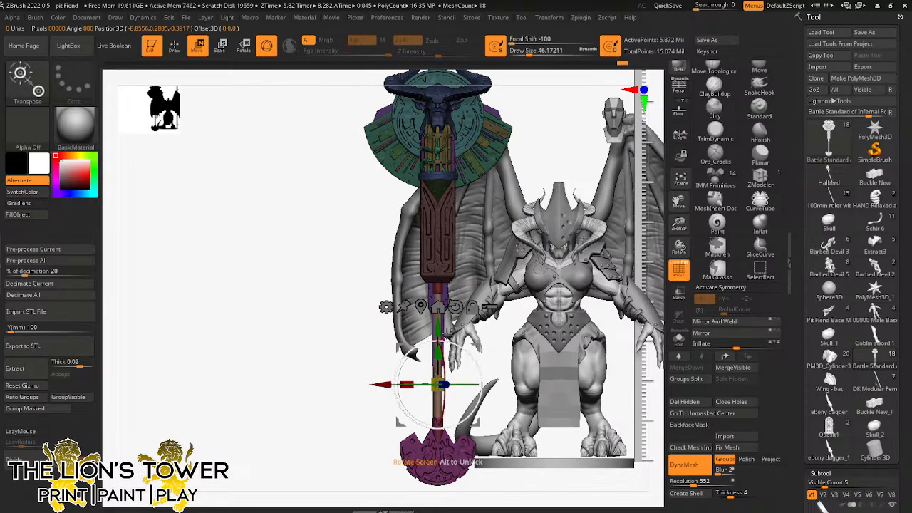
pyautogui.moveTo(438, 324); pyautogui.dragTo(439, 276)
pyautogui.hotkey('ctrl', 'z')
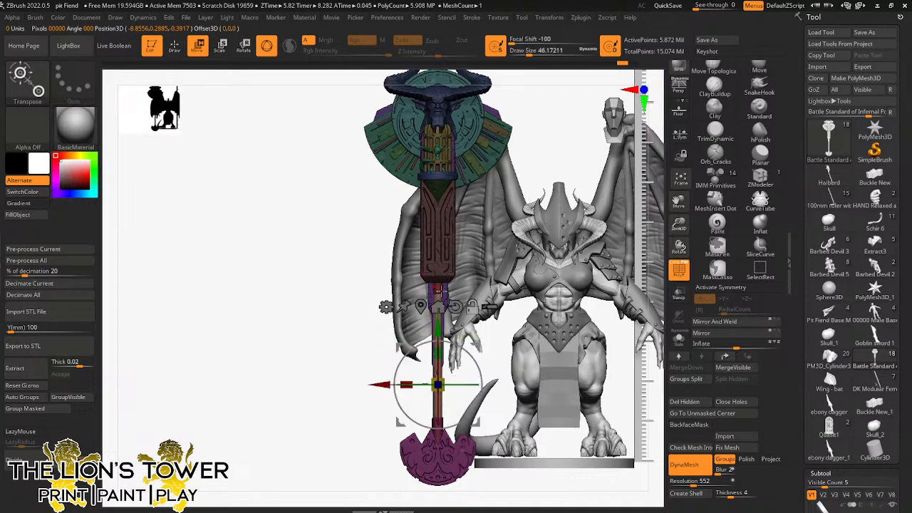
pyautogui.click(455, 307)
pyautogui.moveTo(438, 325); pyautogui.dragTo(437, 268)
pyautogui.press('ctrl')
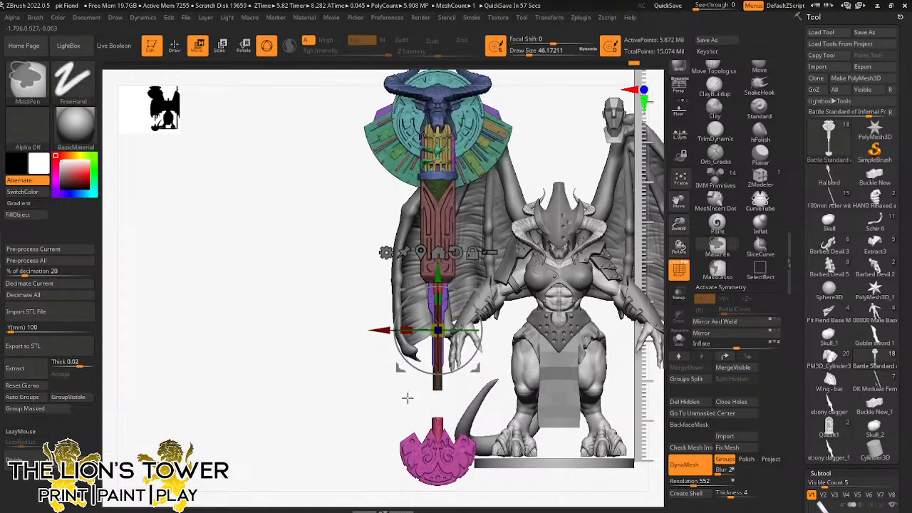
# Step: Mask everything above the bottom blade and move the blade straight up to meet the shortened shaft
pyautogui.keyDown('ctrl'); pyautogui.moveTo(370, 411); pyautogui.dragTo(503, 510); pyautogui.keyUp('ctrl')
pyautogui.keyDown('ctrl'); pyautogui.click(486, 412); pyautogui.keyUp('ctrl')
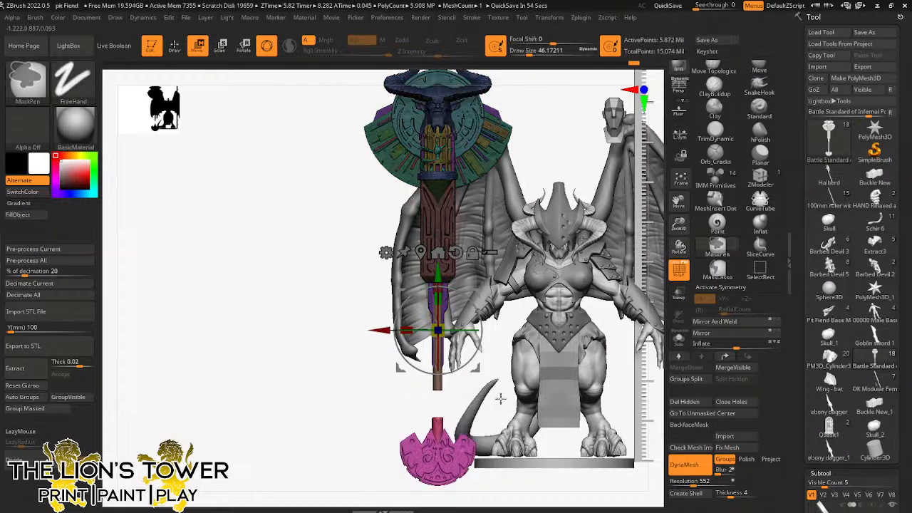
pyautogui.press('ctrl')
pyautogui.keyDown('ctrl'); pyautogui.moveTo(464, 395); pyautogui.dragTo(326, 74); pyautogui.keyUp('ctrl')
pyautogui.moveTo(448, 275); pyautogui.dragTo(448, 231)
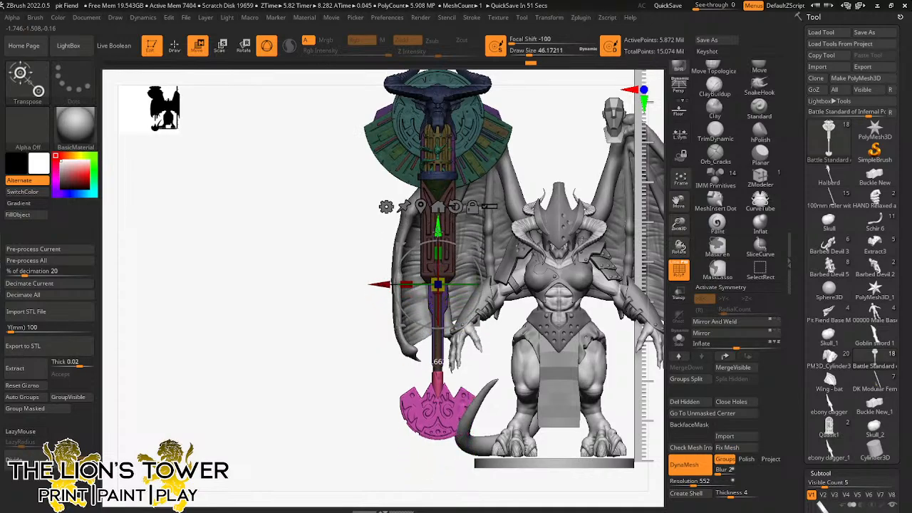
# Step: Isolate the bottom blade again by inverting the mask, lower it slightly along the shaft, and clear the mask
pyautogui.keyDown('ctrl'); pyautogui.click(481, 373); pyautogui.keyUp('ctrl')
pyautogui.moveTo(482, 374)
pyautogui.mouseDown()
pyautogui.moveTo(579, 299)
pyautogui.moveTo(397, 320)
pyautogui.moveTo(542, 276)
pyautogui.mouseUp()
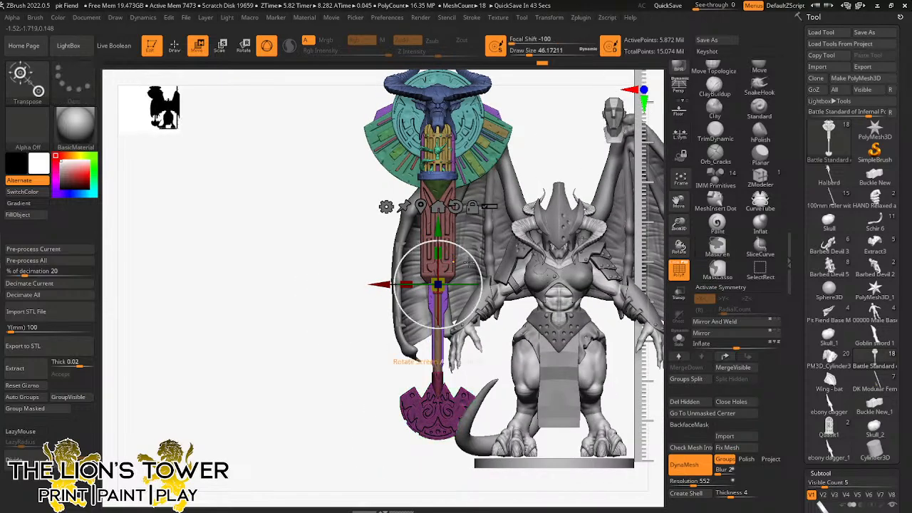
pyautogui.hotkey('ctrl', 'i')
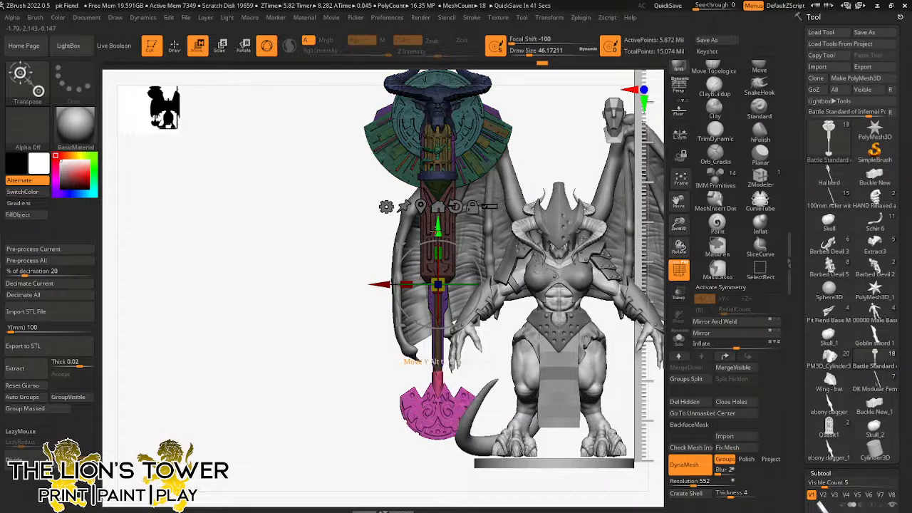
pyautogui.moveTo(438, 230); pyautogui.dragTo(439, 248)
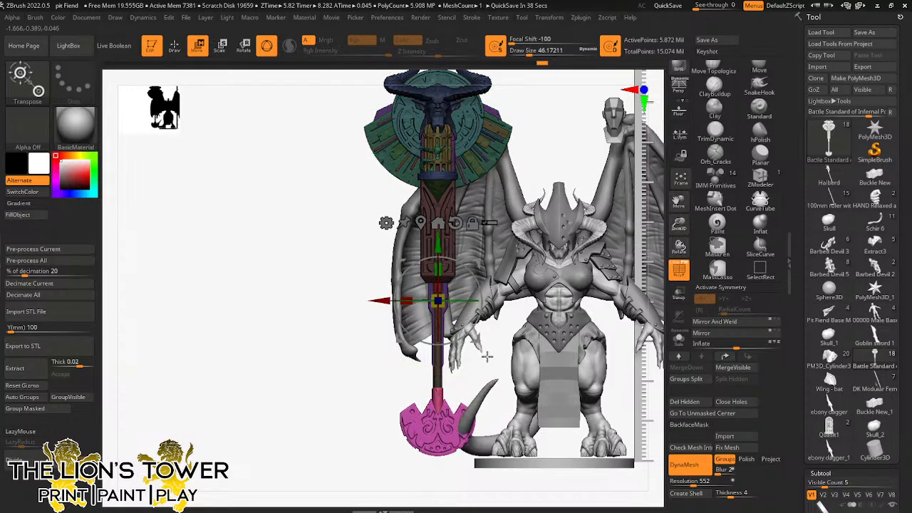
pyautogui.keyDown('ctrl'); pyautogui.click(493, 342); pyautogui.keyUp('ctrl')
pyautogui.keyDown('ctrl'); pyautogui.moveTo(492, 342); pyautogui.dragTo(490, 338); pyautogui.keyUp('ctrl')
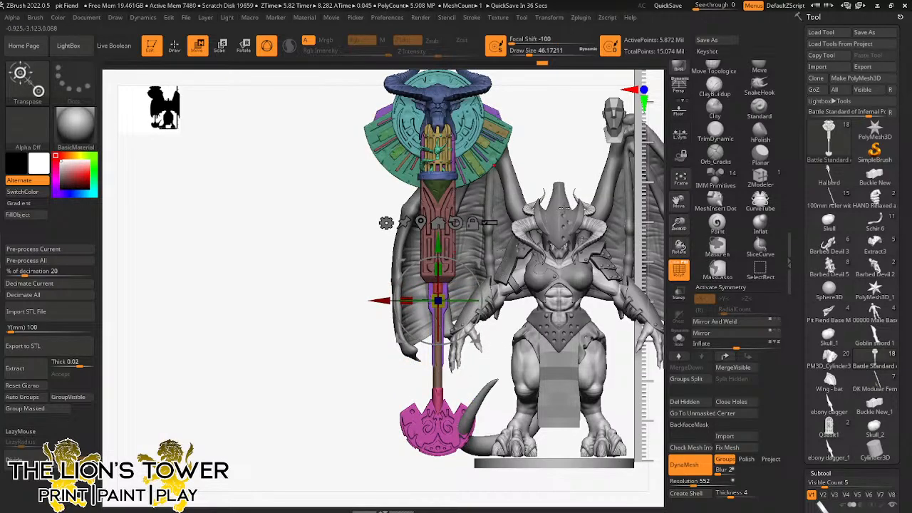
pyautogui.moveTo(604, 184); pyautogui.dragTo(585, 226)
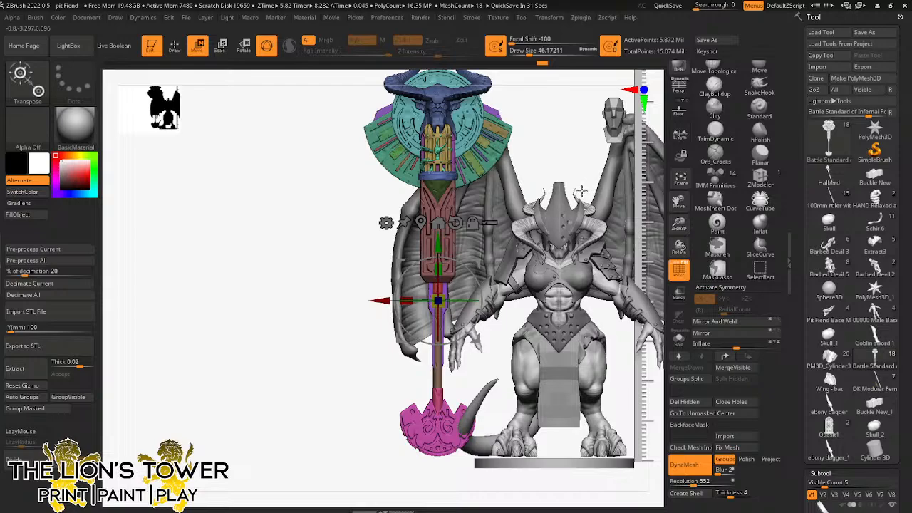
# Step: Mask everything but the carved block below the standard's head, shorten it vertically and shift it up towards the collar
pyautogui.keyDown('alt'); pyautogui.moveTo(437, 301); pyautogui.dragTo(439, 241); pyautogui.keyUp('alt')
pyautogui.keyDown('ctrl'); pyautogui.click(437, 232); pyautogui.keyUp('ctrl')
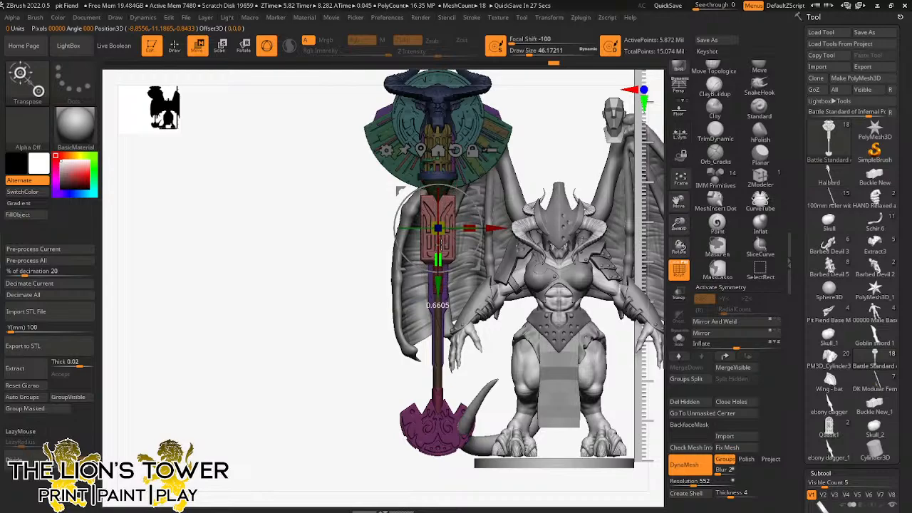
pyautogui.moveTo(439, 290); pyautogui.dragTo(438, 278)
pyautogui.moveTo(679, 225); pyautogui.dragTo(693, 265)
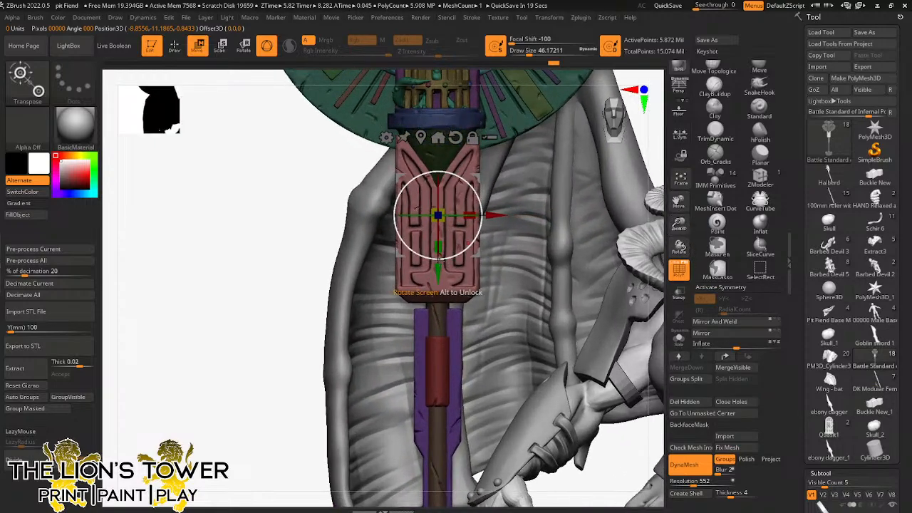
pyautogui.moveTo(436, 274); pyautogui.dragTo(434, 265)
# Step: Mask everything but the dark green wedge beneath the standard's collar, centre and align the gizmo on it, and scale it vertically
pyautogui.keyDown('ctrl'); pyautogui.click(438, 148); pyautogui.keyUp('ctrl')
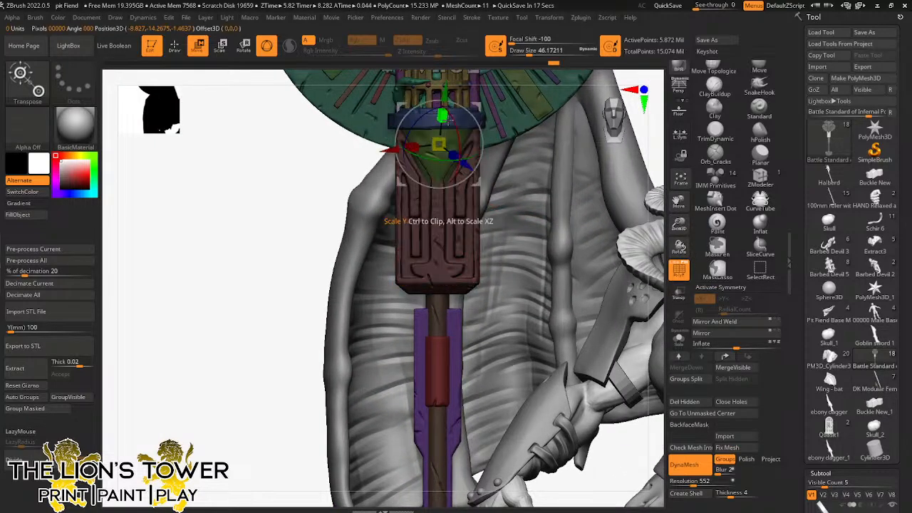
pyautogui.moveTo(679, 223); pyautogui.dragTo(679, 191)
pyautogui.click(429, 147)
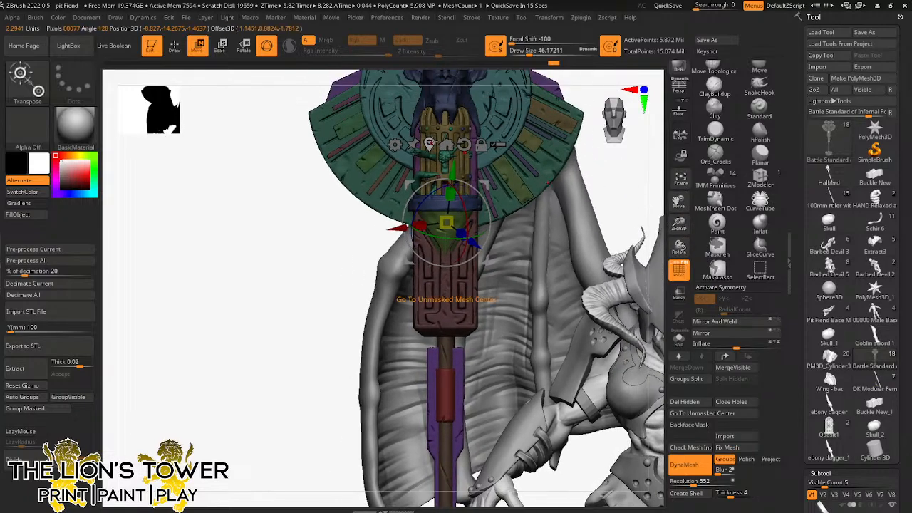
pyautogui.keyDown('alt'); pyautogui.click(462, 159); pyautogui.keyUp('alt')
pyautogui.moveTo(444, 203); pyautogui.dragTo(443, 180)
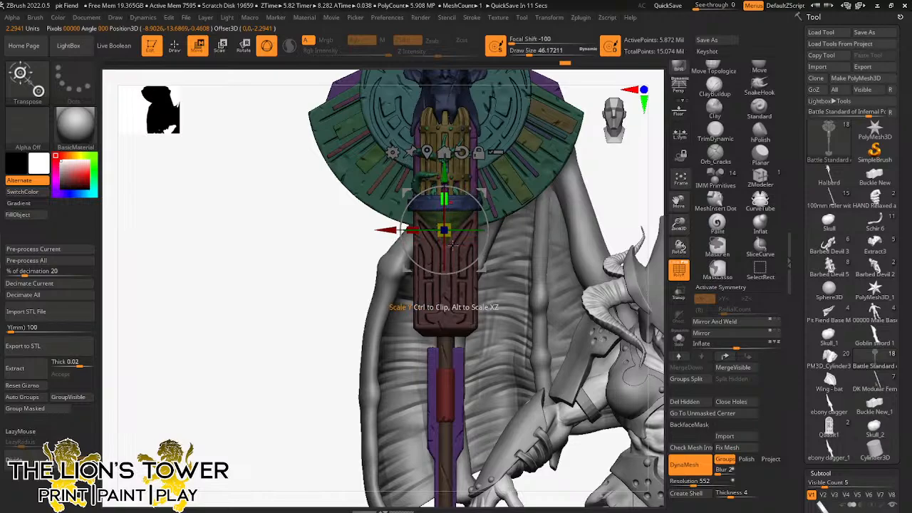
# Step: Mask everything but the purple side plates on the standard's shaft and move them straight up to meet the carved block
pyautogui.keyDown('ctrl'); pyautogui.click(455, 369); pyautogui.keyUp('ctrl')
pyautogui.keyDown('alt'); pyautogui.click(476, 289); pyautogui.keyUp('alt')
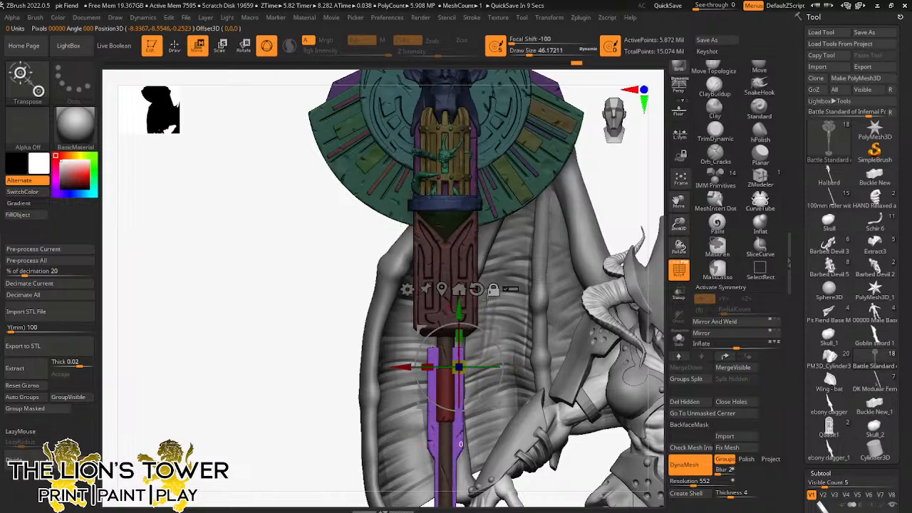
pyautogui.moveTo(458, 314); pyautogui.dragTo(458, 278)
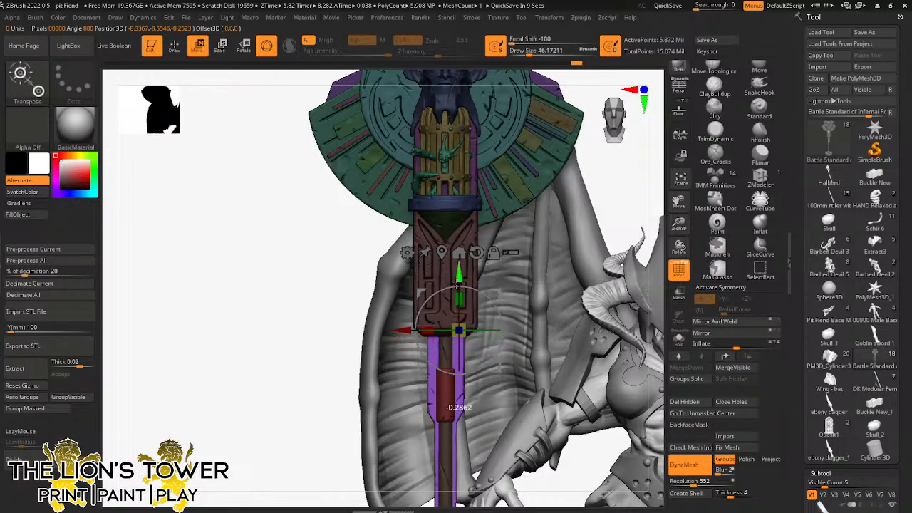
# Step: Mask everything but the red shaft sleeve, slide it straight up to the carved block, and clear the mask
pyautogui.keyDown('ctrl'); pyautogui.click(447, 391); pyautogui.keyUp('ctrl')
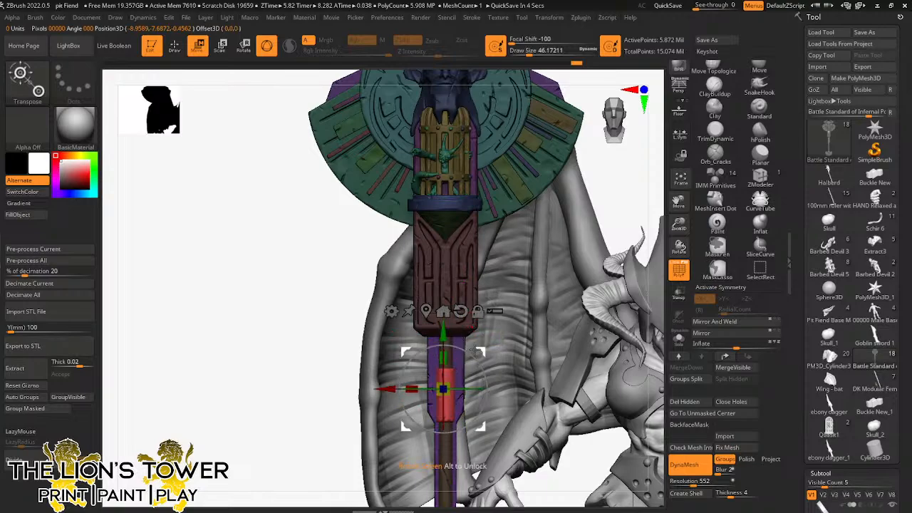
pyautogui.moveTo(443, 331); pyautogui.dragTo(442, 266)
pyautogui.press('Escape')
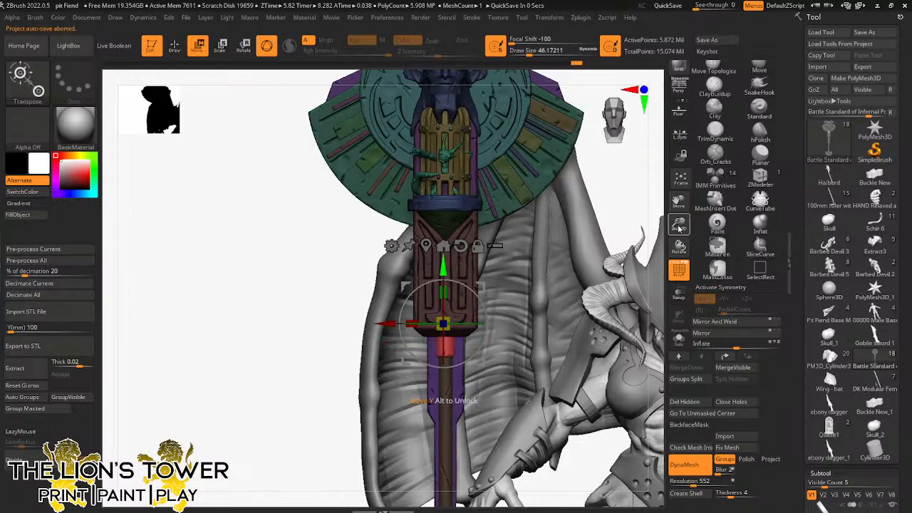
pyautogui.moveTo(678, 226); pyautogui.dragTo(678, 201)
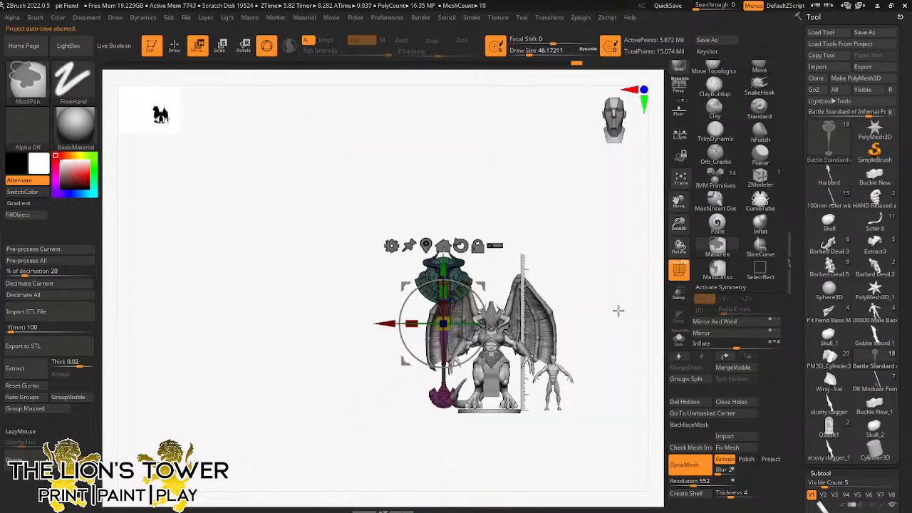
pyautogui.keyDown('ctrl'); pyautogui.moveTo(618, 309); pyautogui.dragTo(610, 294); pyautogui.keyUp('ctrl')
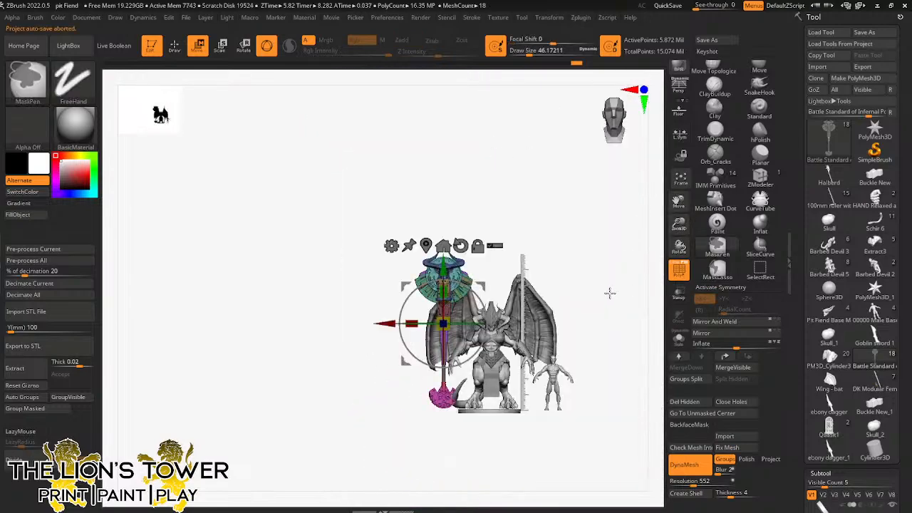
# Step: Combine all of the Battle Standard's visible parts into one polygroup and move it sideways, away from the pit fiend
pyautogui.moveTo(679, 225); pyautogui.dragTo(615, 242)
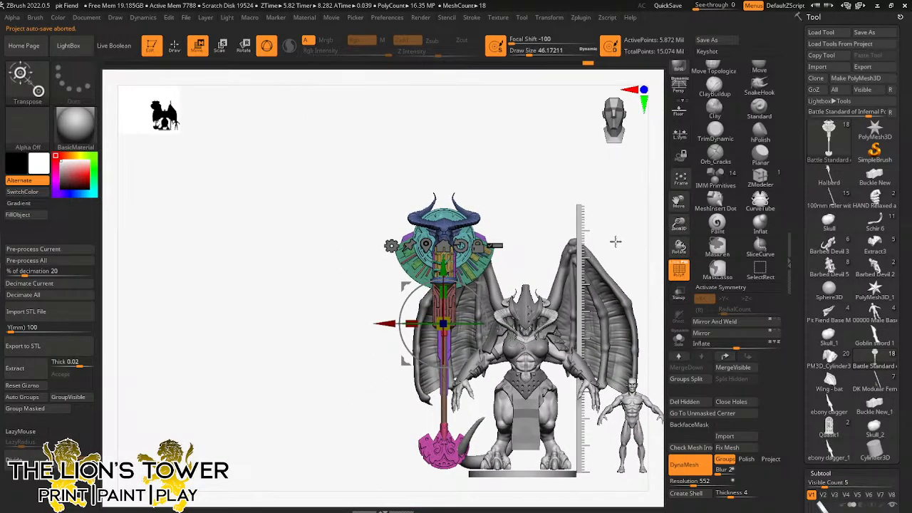
pyautogui.moveTo(677, 232); pyautogui.dragTo(651, 323)
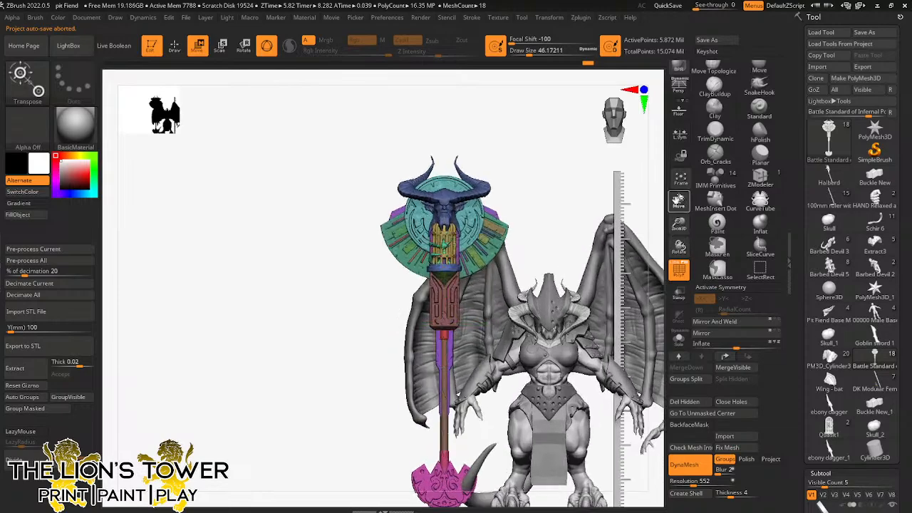
pyautogui.keyDown('alt'); pyautogui.moveTo(652, 323); pyautogui.dragTo(643, 179, button='right'); pyautogui.keyUp('alt')
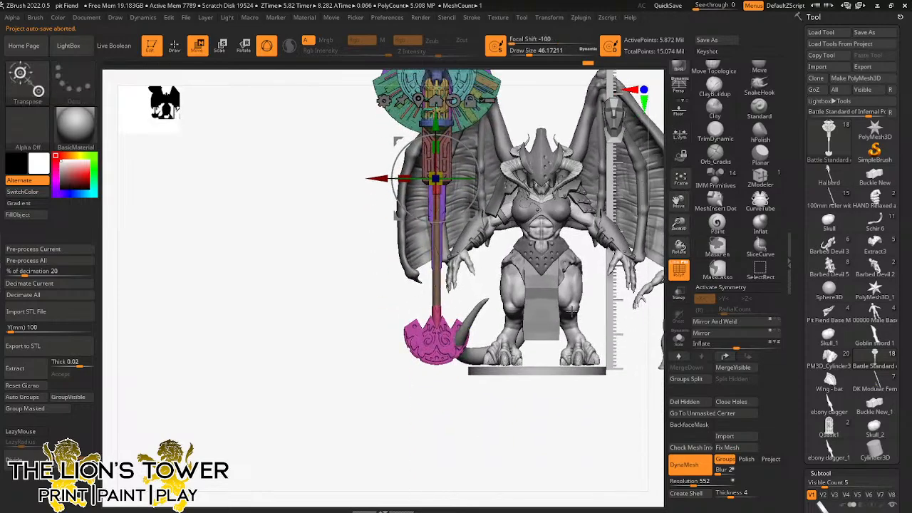
pyautogui.keyDown('alt'); pyautogui.click(585, 344); pyautogui.keyUp('alt')
pyautogui.moveTo(604, 418); pyautogui.dragTo(626, 390)
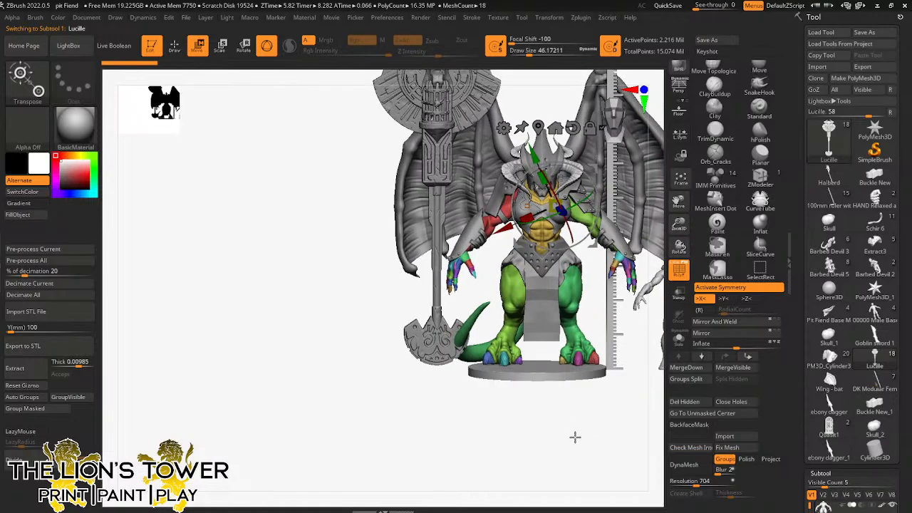
pyautogui.keyDown('alt'); pyautogui.click(436, 285); pyautogui.keyUp('alt')
pyautogui.click(71, 398)
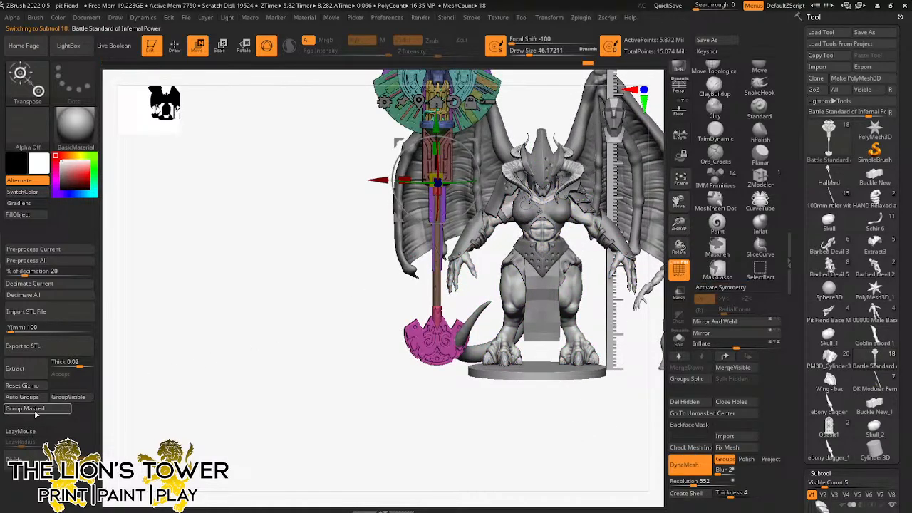
pyautogui.moveTo(377, 179); pyautogui.dragTo(339, 183)
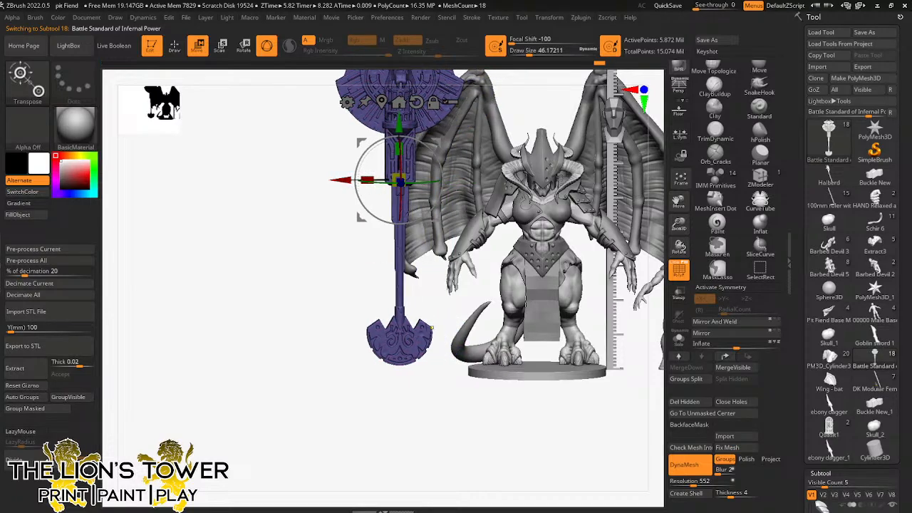
# Step: Hide the male scale figure and move the measuring ruler sideways until it stands clear of the pit fiend's wing
pyautogui.moveTo(678, 200); pyautogui.dragTo(535, 228)
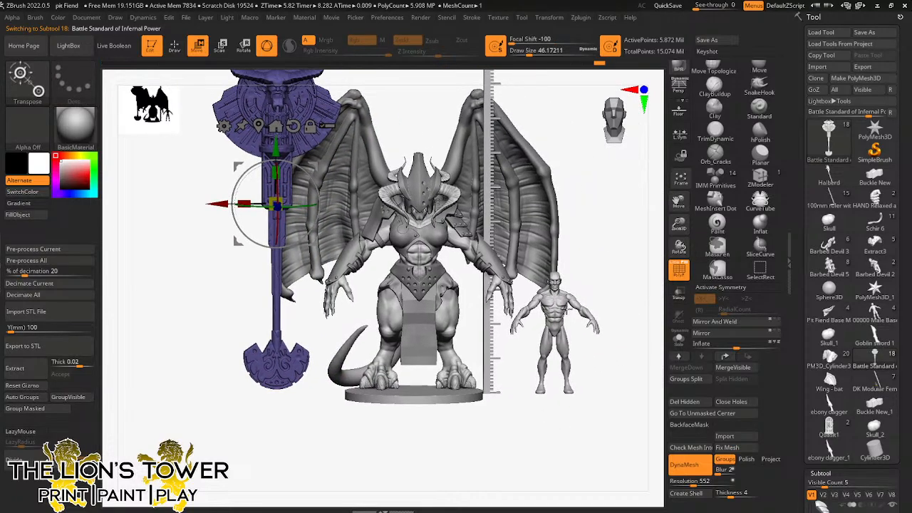
pyautogui.keyDown('alt'); pyautogui.click(553, 324); pyautogui.keyUp('alt')
pyautogui.scroll(-3, 864, 448)
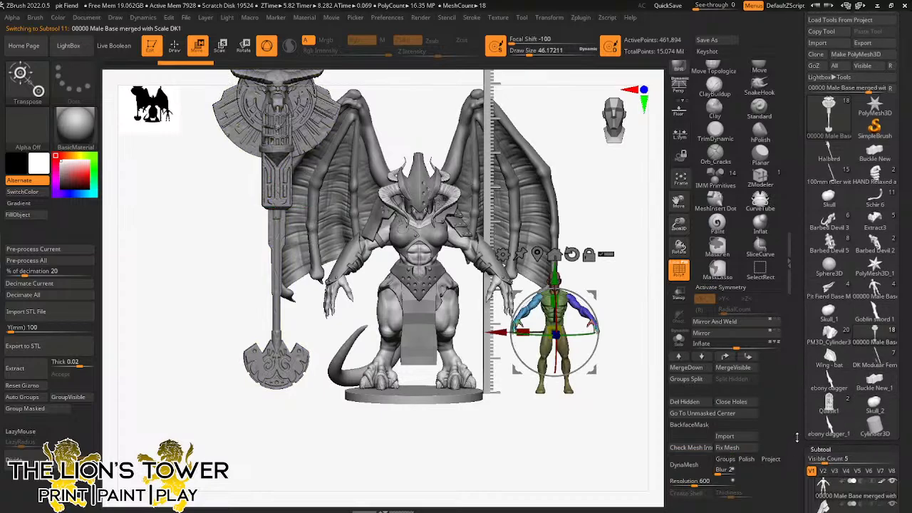
pyautogui.keyDown('alt'); pyautogui.click(490, 208); pyautogui.keyUp('alt')
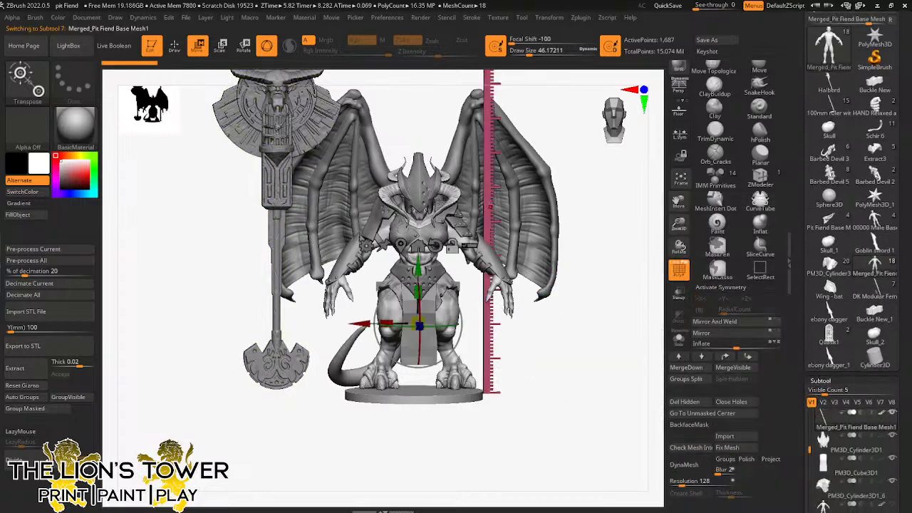
pyautogui.moveTo(359, 325); pyautogui.dragTo(473, 348)
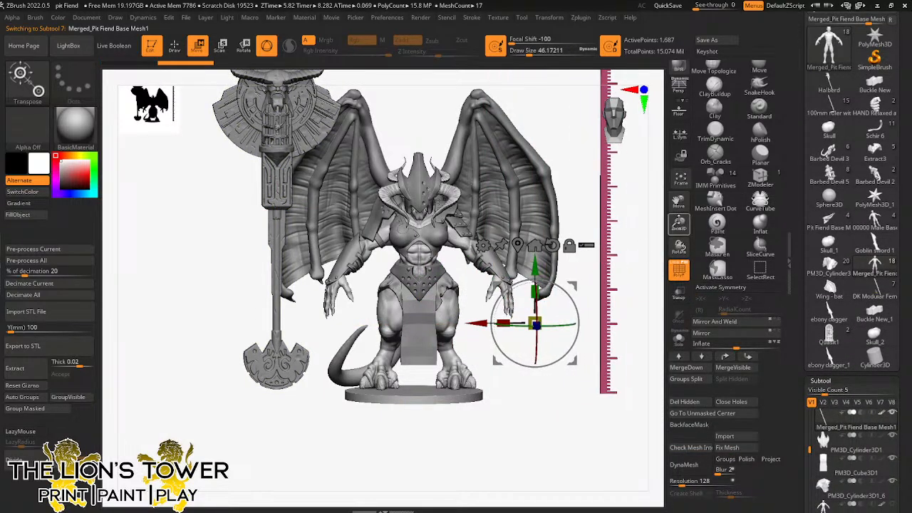
pyautogui.moveTo(523, 401)
pyautogui.keyDown('alt'); pyautogui.mouseDown()
pyautogui.moveTo(612, 275)
pyautogui.moveTo(624, 308)
pyautogui.mouseUp(); pyautogui.keyUp('alt')
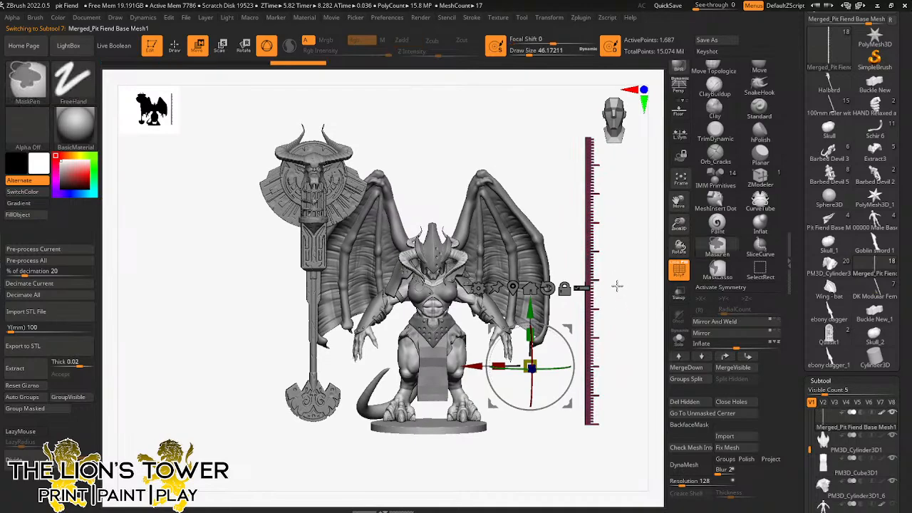
# Step: Select the pit fiend body subtool and merge all visible subtools into a new tool
pyautogui.keyDown('alt'); pyautogui.click(469, 295); pyautogui.keyUp('alt')
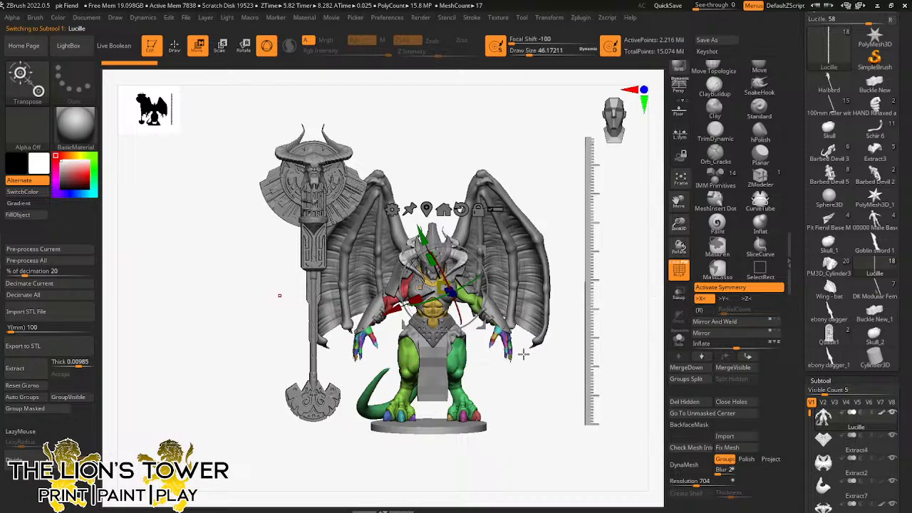
pyautogui.moveTo(799, 440); pyautogui.dragTo(799, 380)
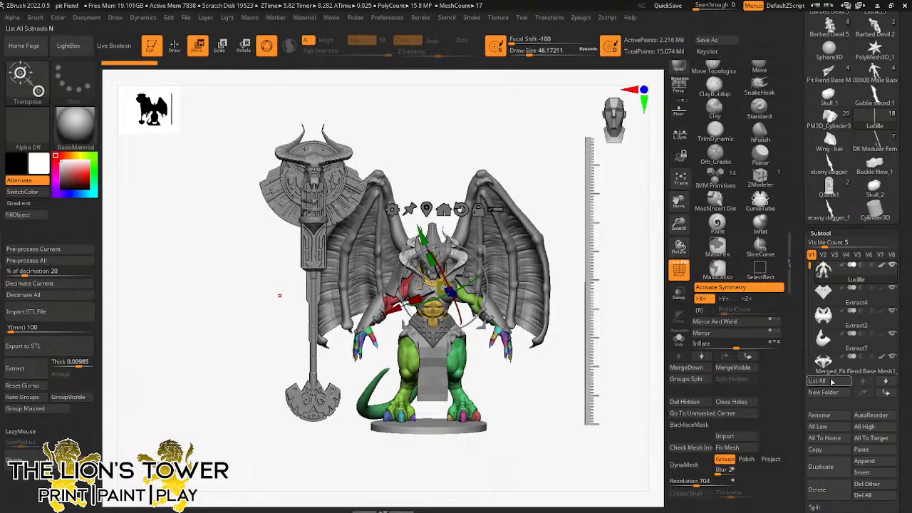
pyautogui.moveTo(802, 483); pyautogui.dragTo(807, 378)
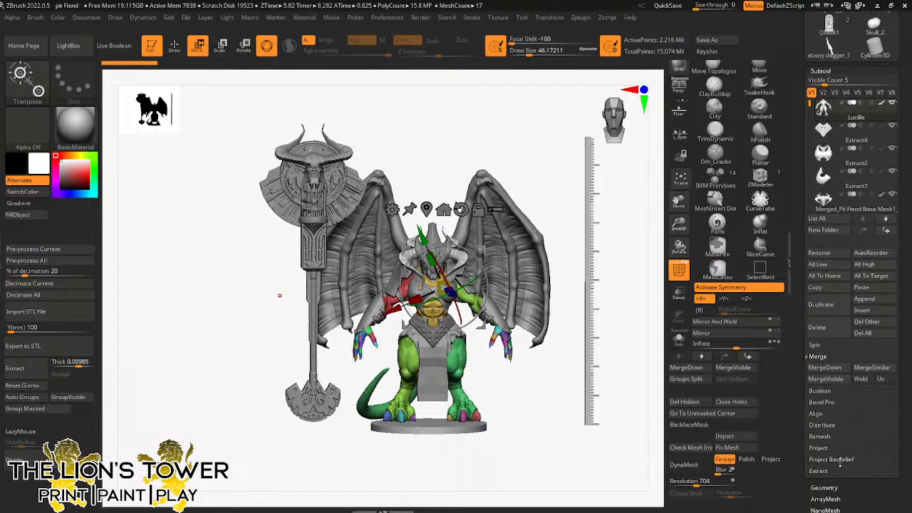
pyautogui.click(826, 488)
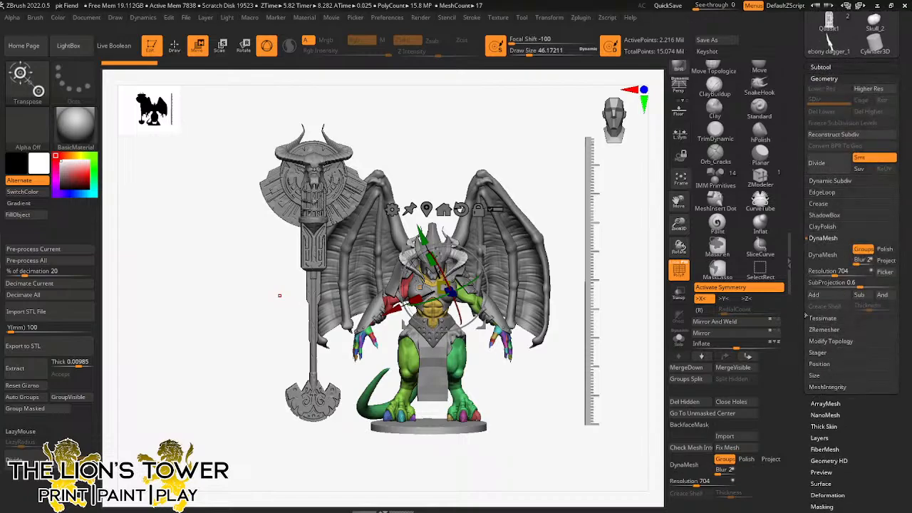
pyautogui.scroll(3, 819, 285)
pyautogui.scroll(-3, 848, 322)
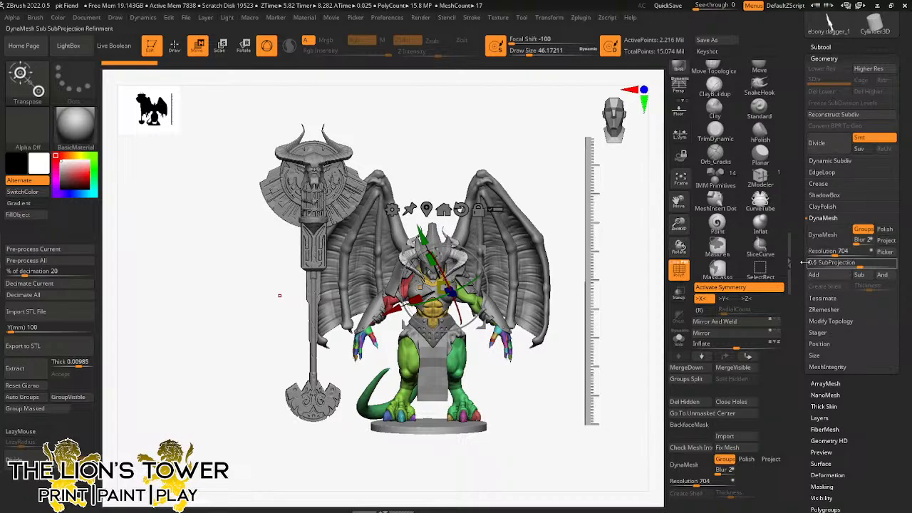
pyautogui.moveTo(805, 262); pyautogui.dragTo(806, 329)
pyautogui.click(822, 114)
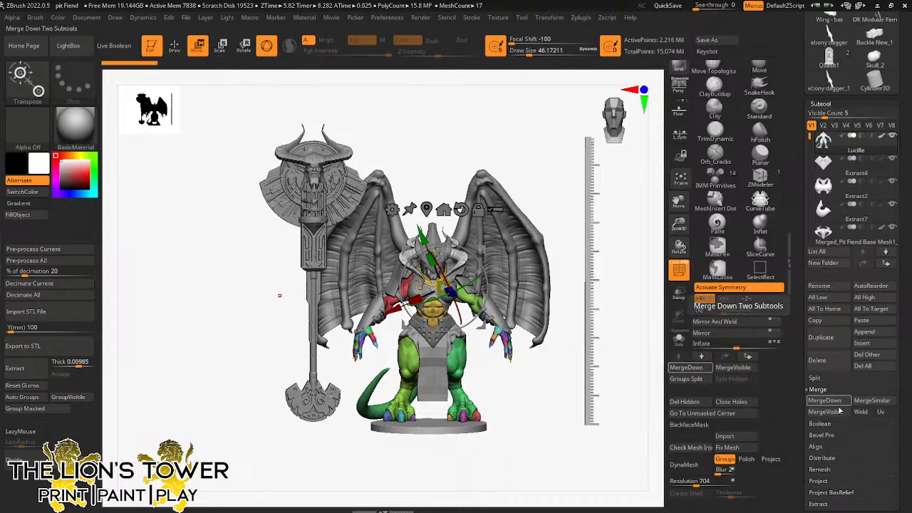
pyautogui.click(834, 414)
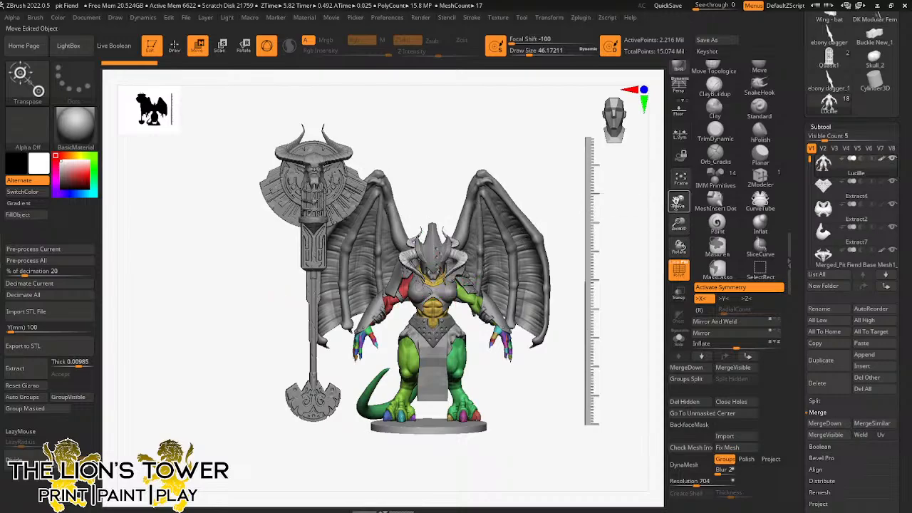
pyautogui.moveTo(650, 202); pyautogui.dragTo(622, 206)
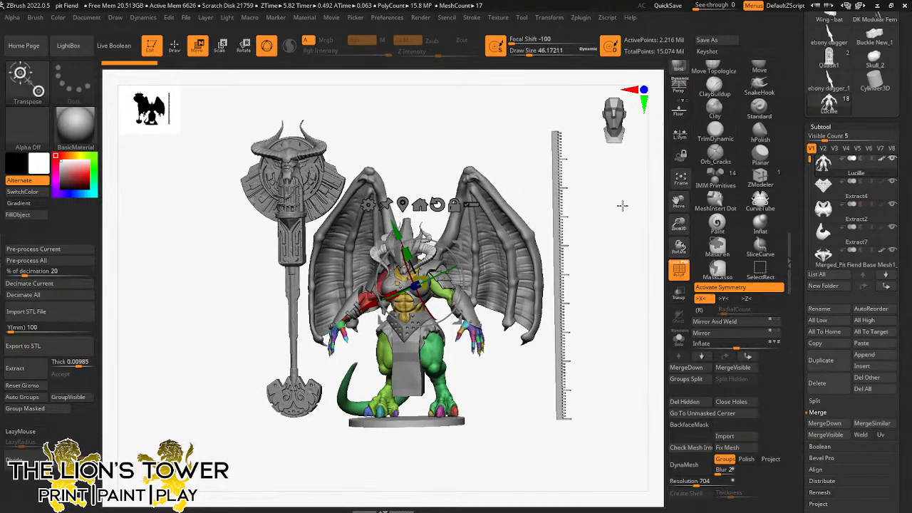
pyautogui.click(528, 141)
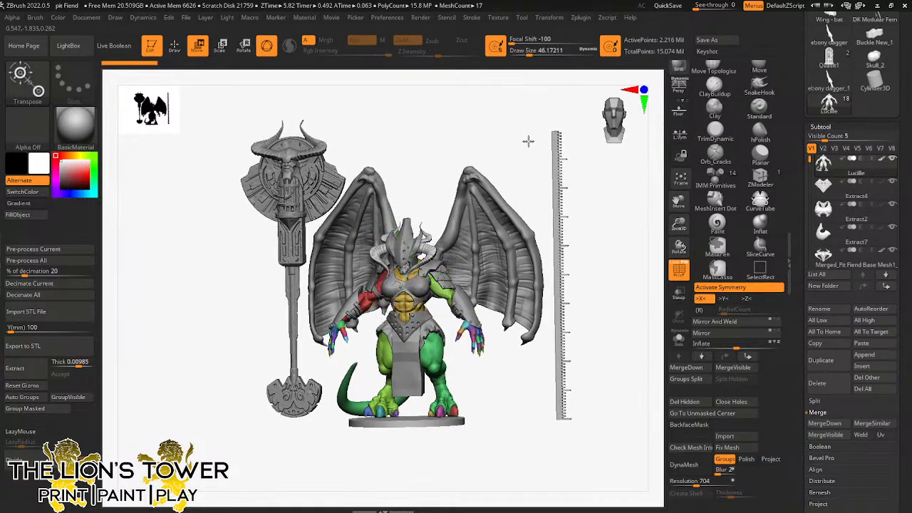
pyautogui.moveTo(522, 141); pyautogui.dragTo(528, 140)
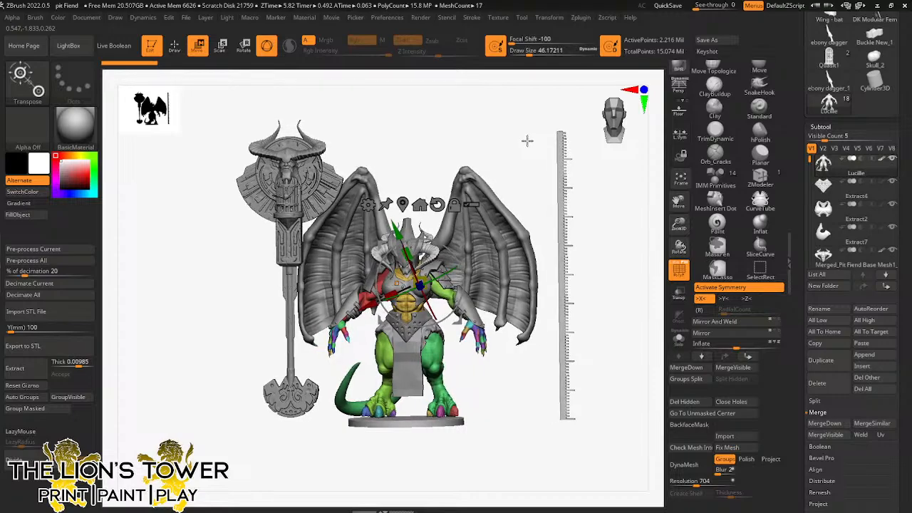